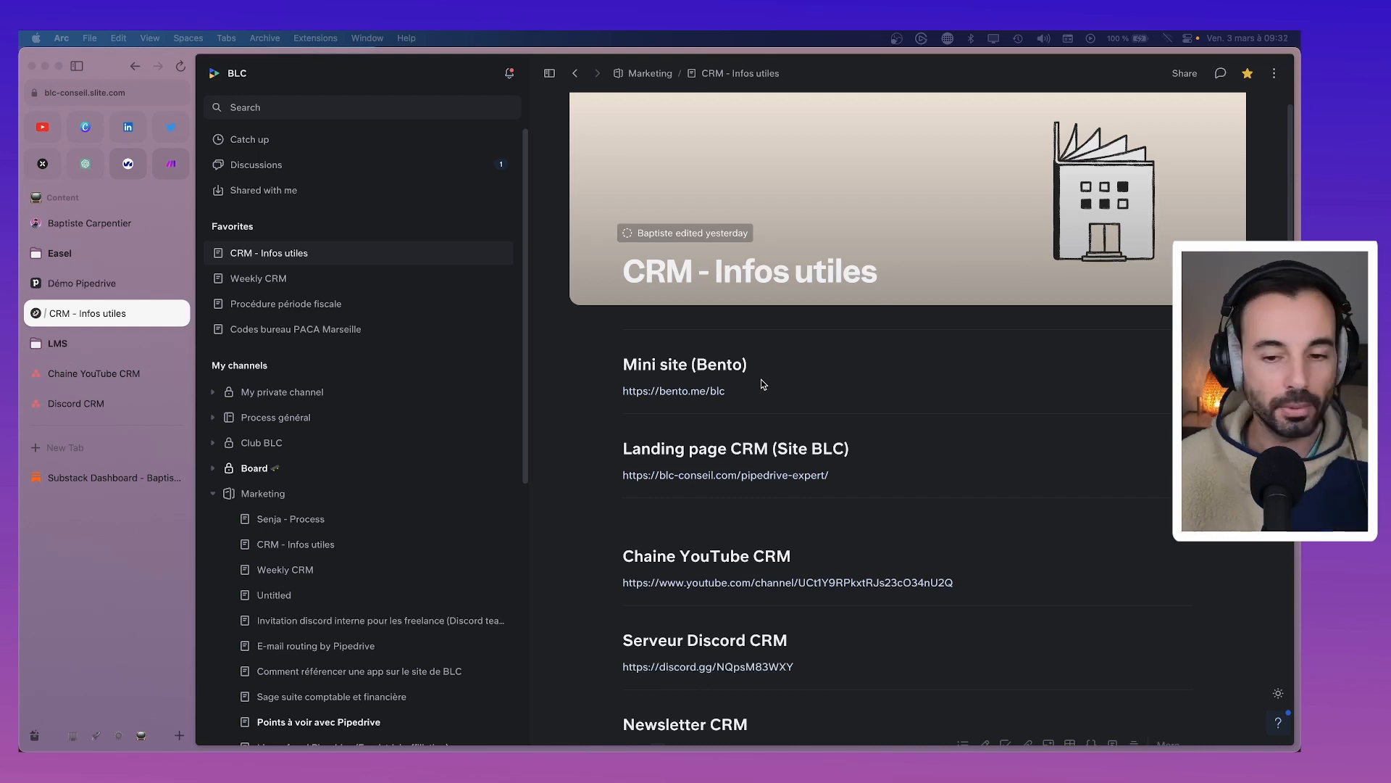
Open the bento.me, blc-conseil.com and YouTube link previews from CRM - Infos utiles as new tabs
scroll(730, 394, "down", 2)
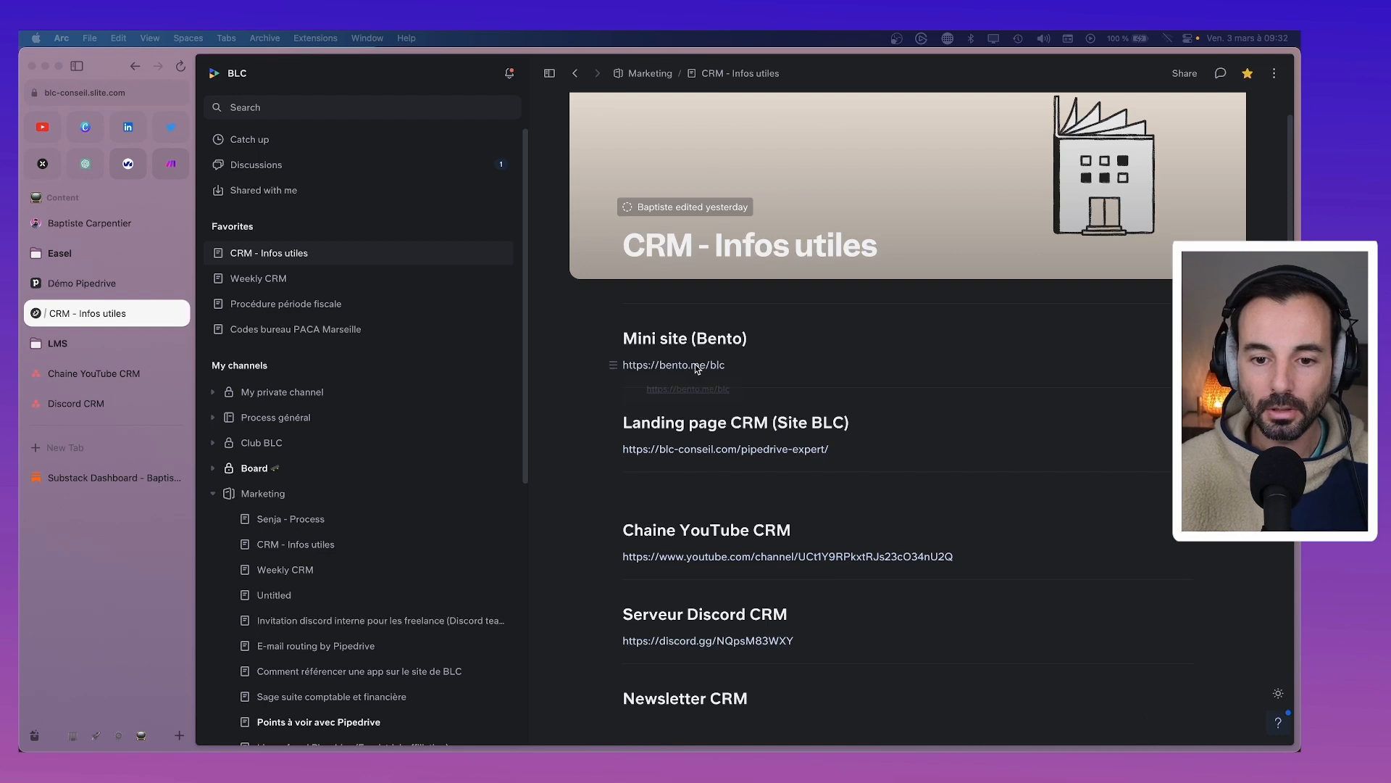
mouse_move(695, 364)
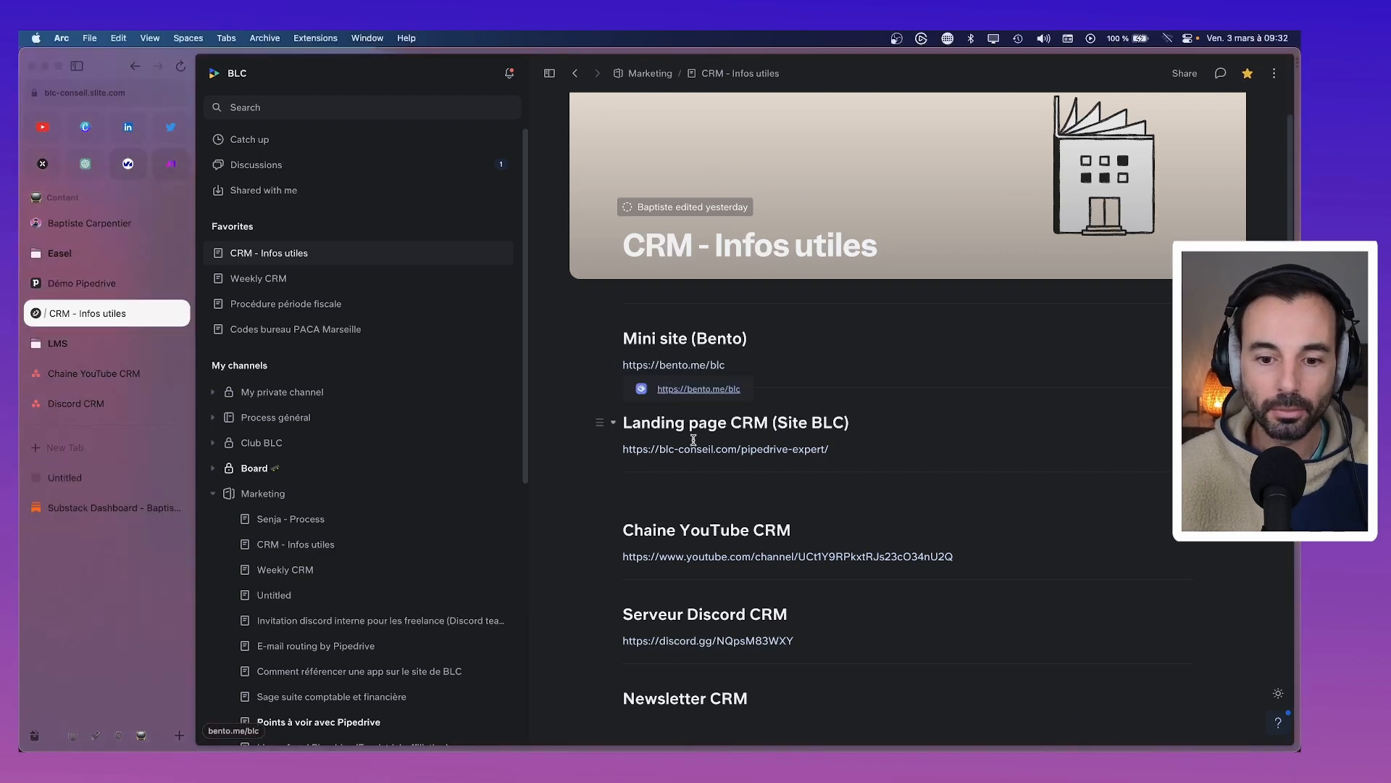
left_click(696, 450)
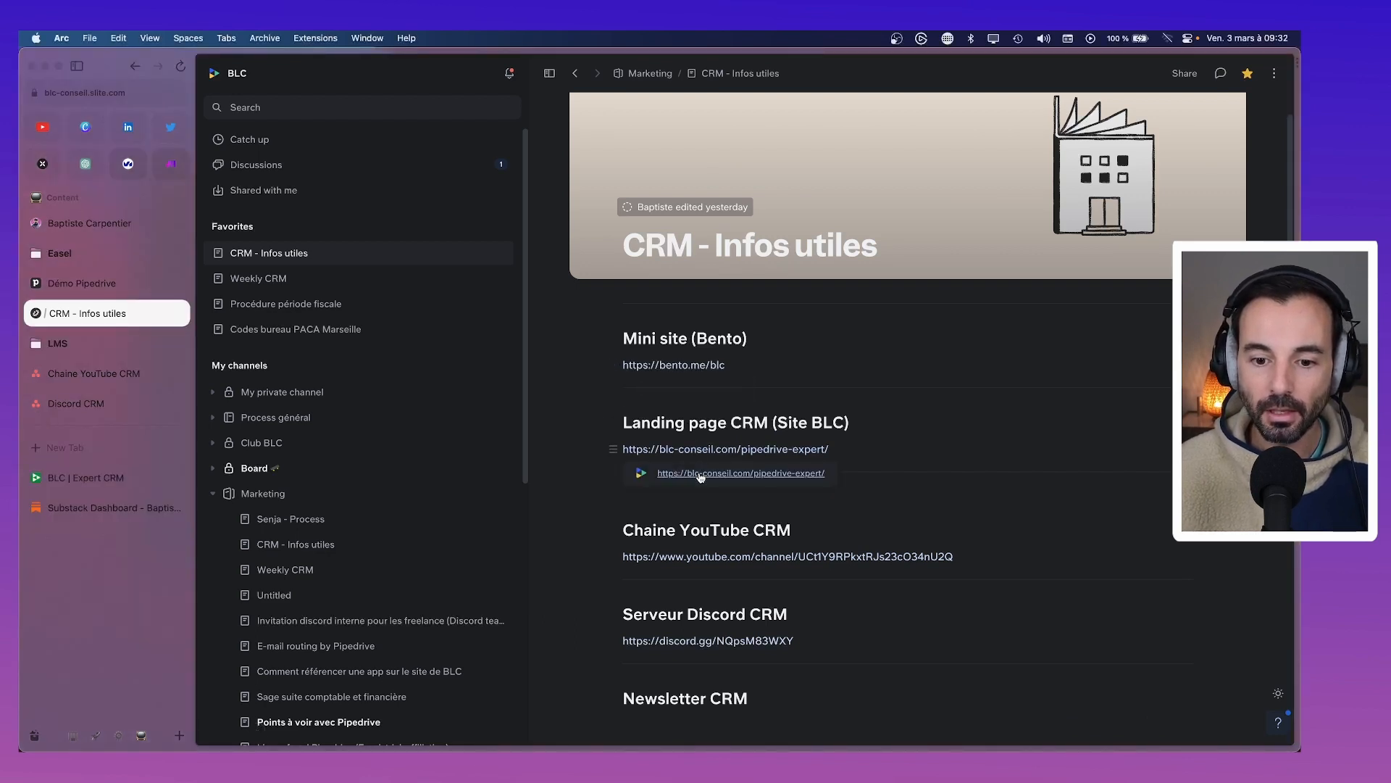
left_click(702, 478)
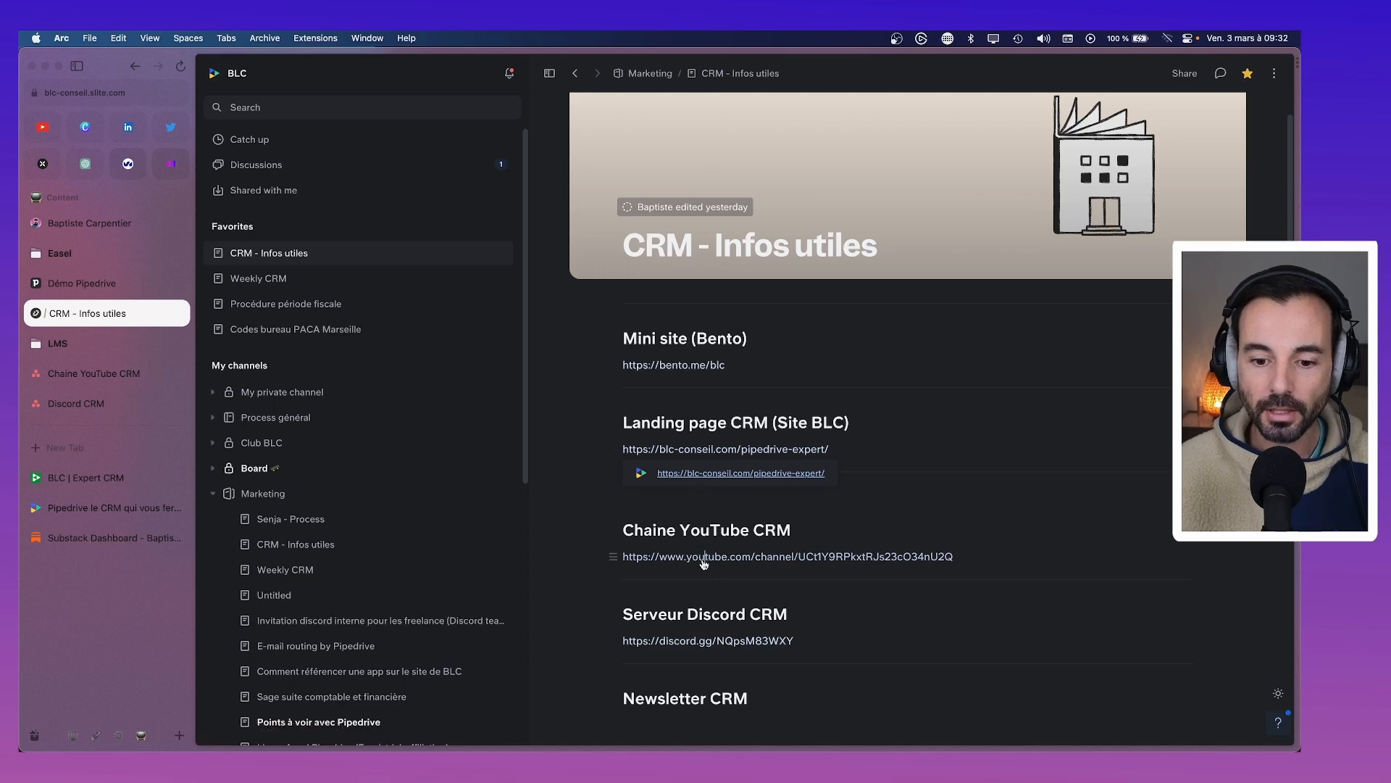
mouse_move(701, 556)
left_click(714, 582)
Scroll through the rest of the Slite page, then switch to the BLC | Expert CRM Bento tab
scroll(725, 566, "down", 2)
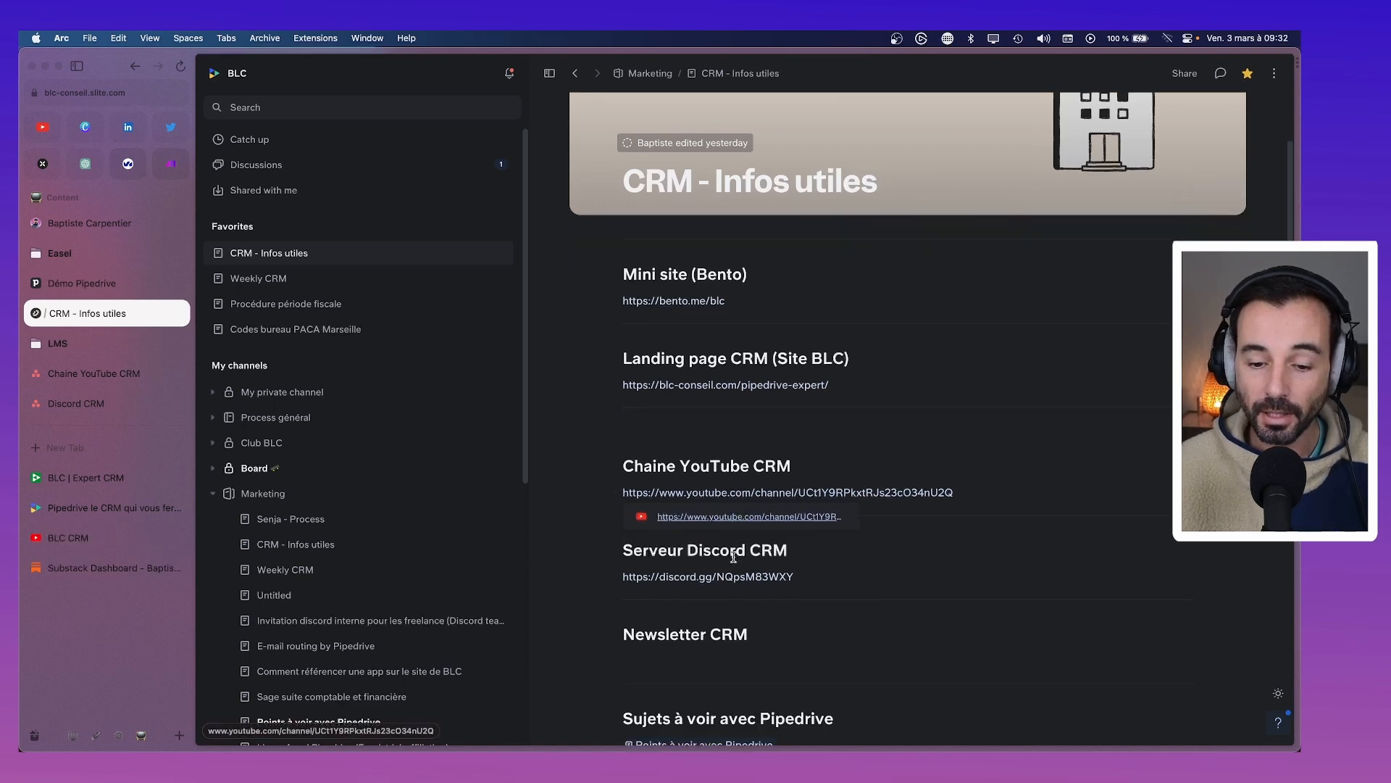
scroll(993, 503, "down", 4)
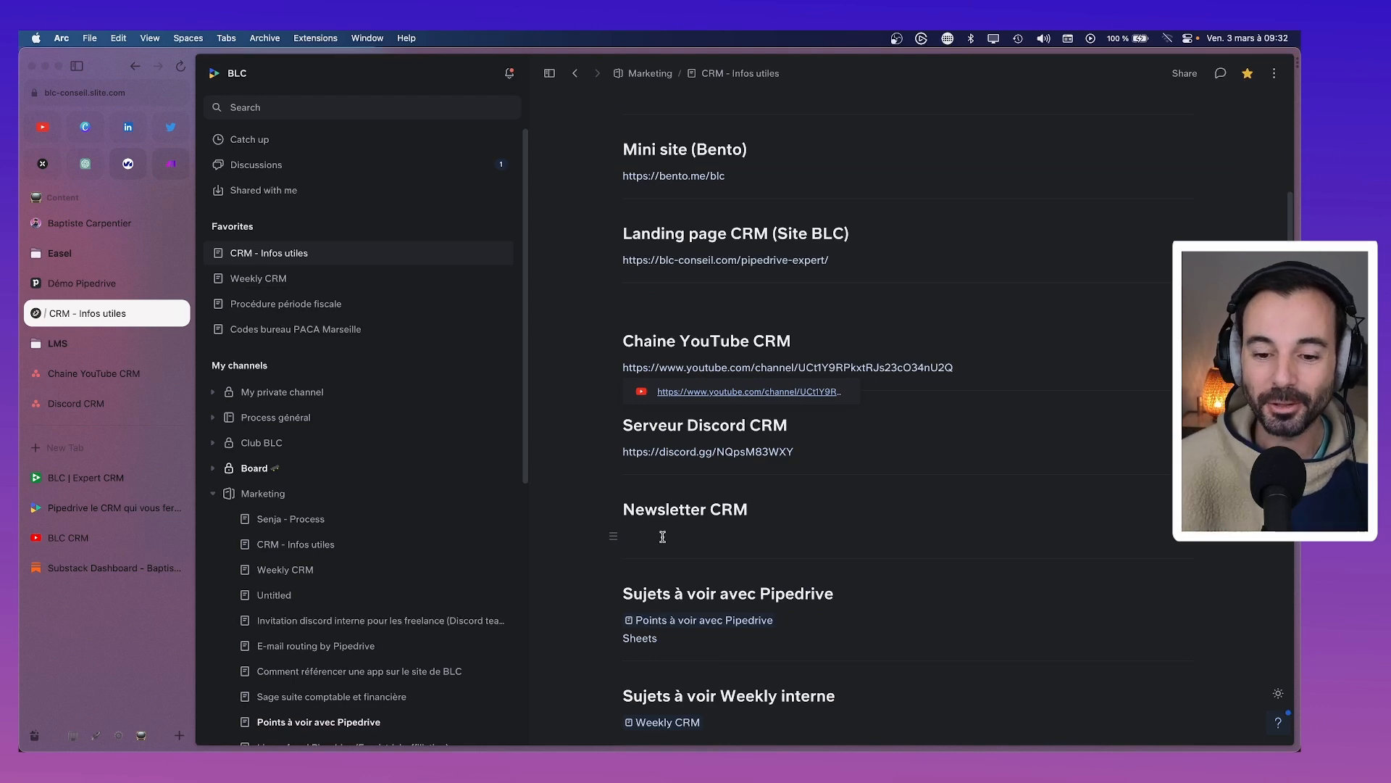
scroll(663, 536, "down", 3)
scroll(668, 548, "down", 6)
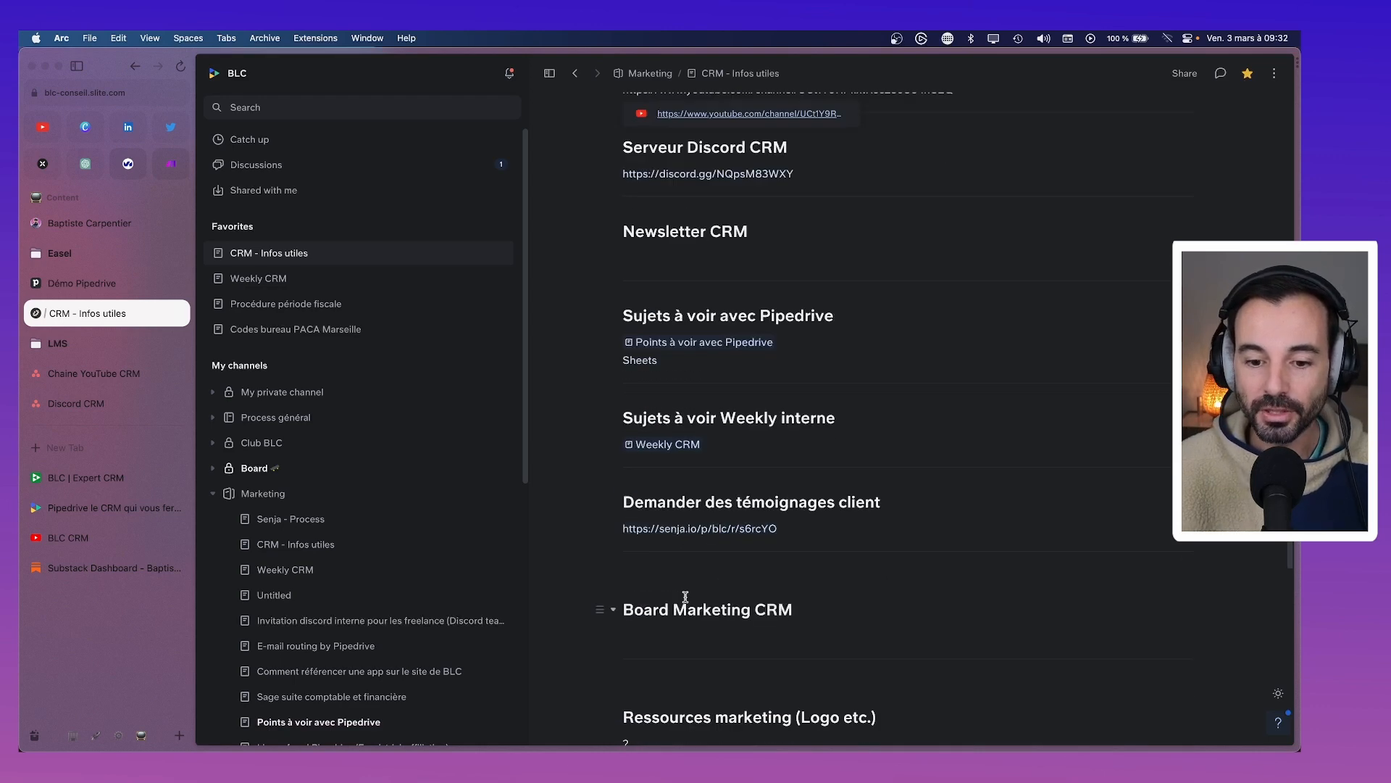
scroll(685, 595, "down", 2)
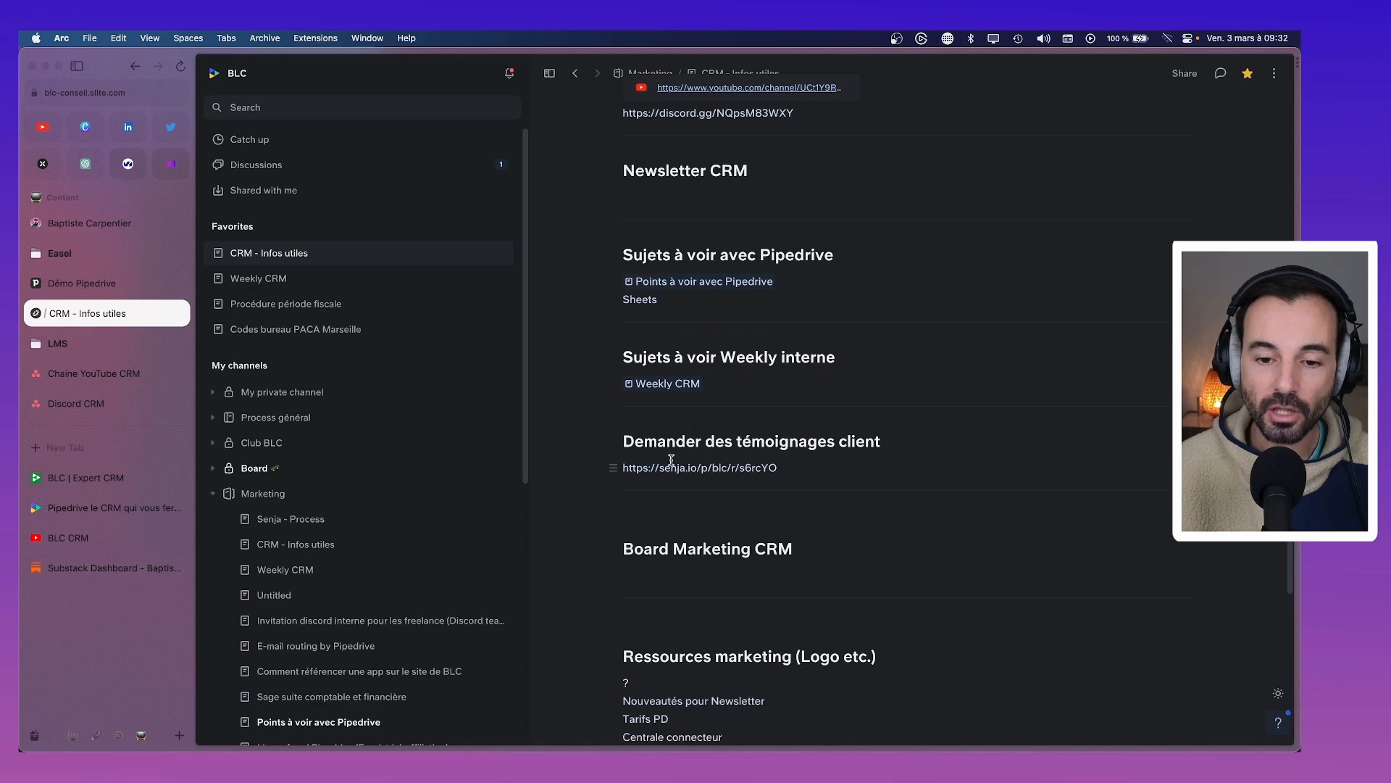
scroll(754, 587, "down", 3)
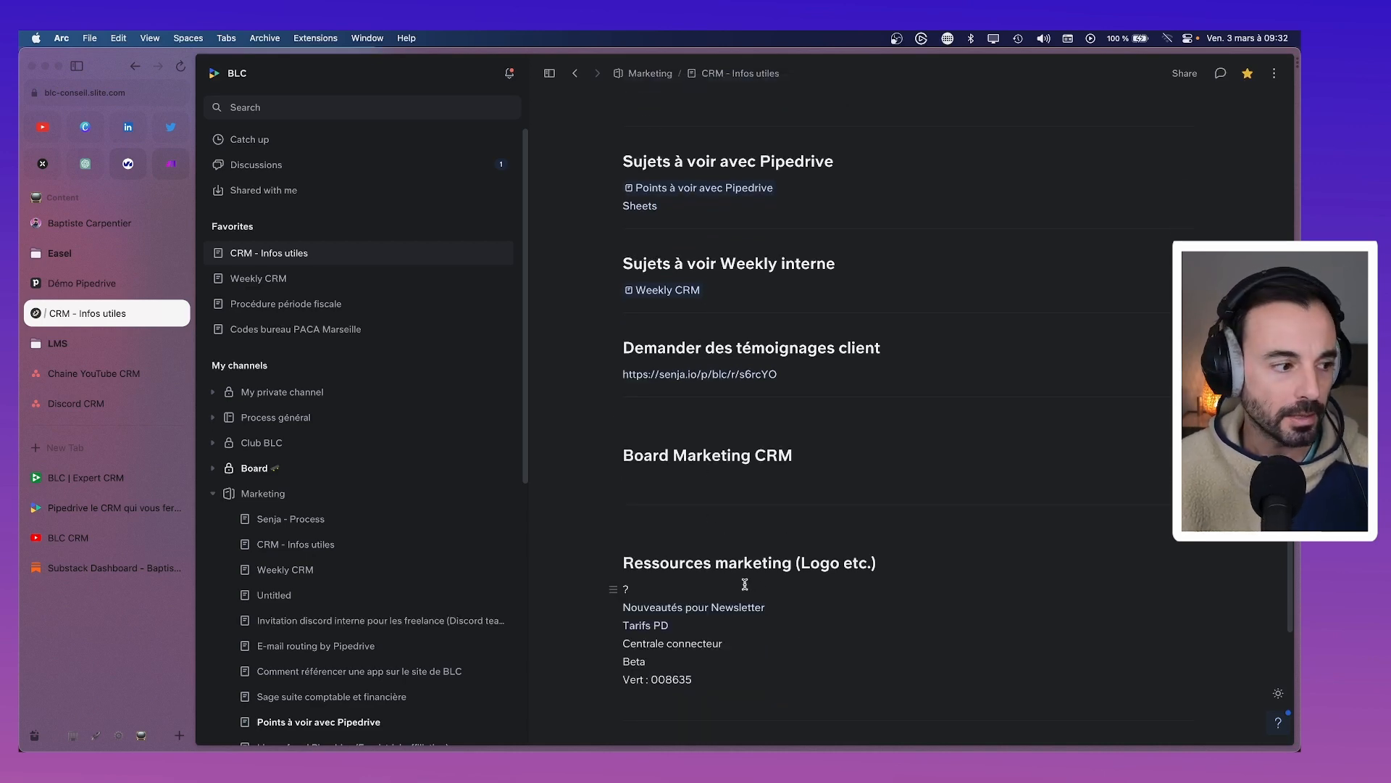
scroll(718, 566, "up", 10)
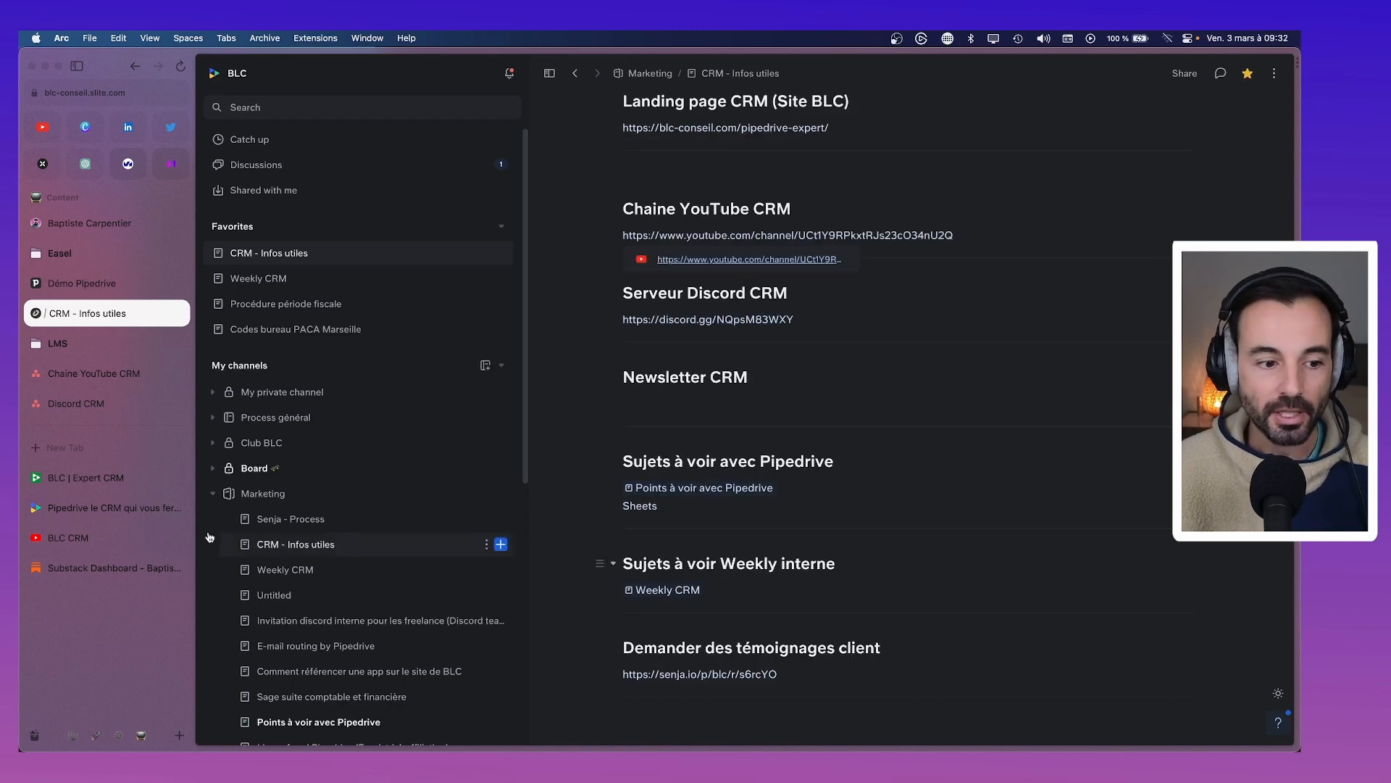
left_click(103, 478)
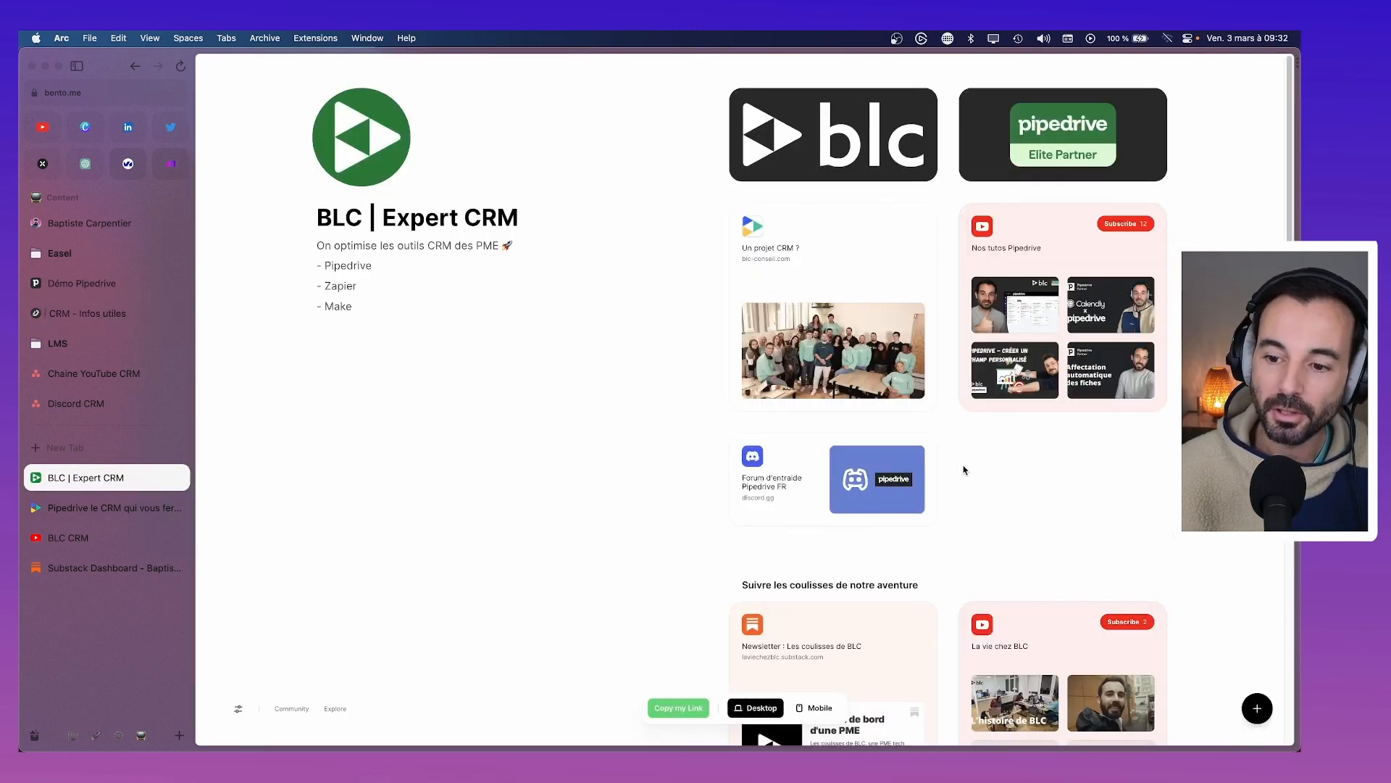
Switch to the Pipedrive landing page tab on blc-conseil.com and scroll through it
left_click(103, 507)
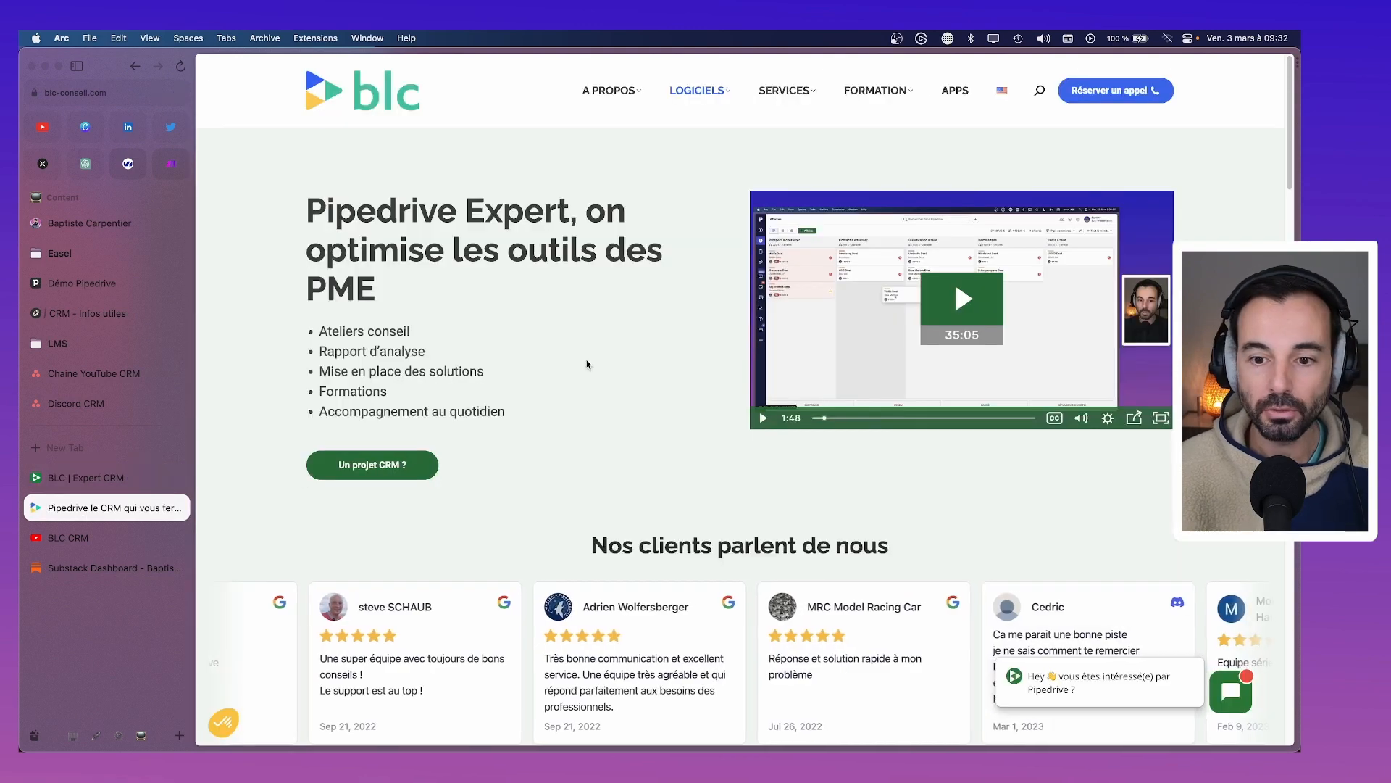
scroll(586, 398, "down", 3)
scroll(586, 399, "up", 3)
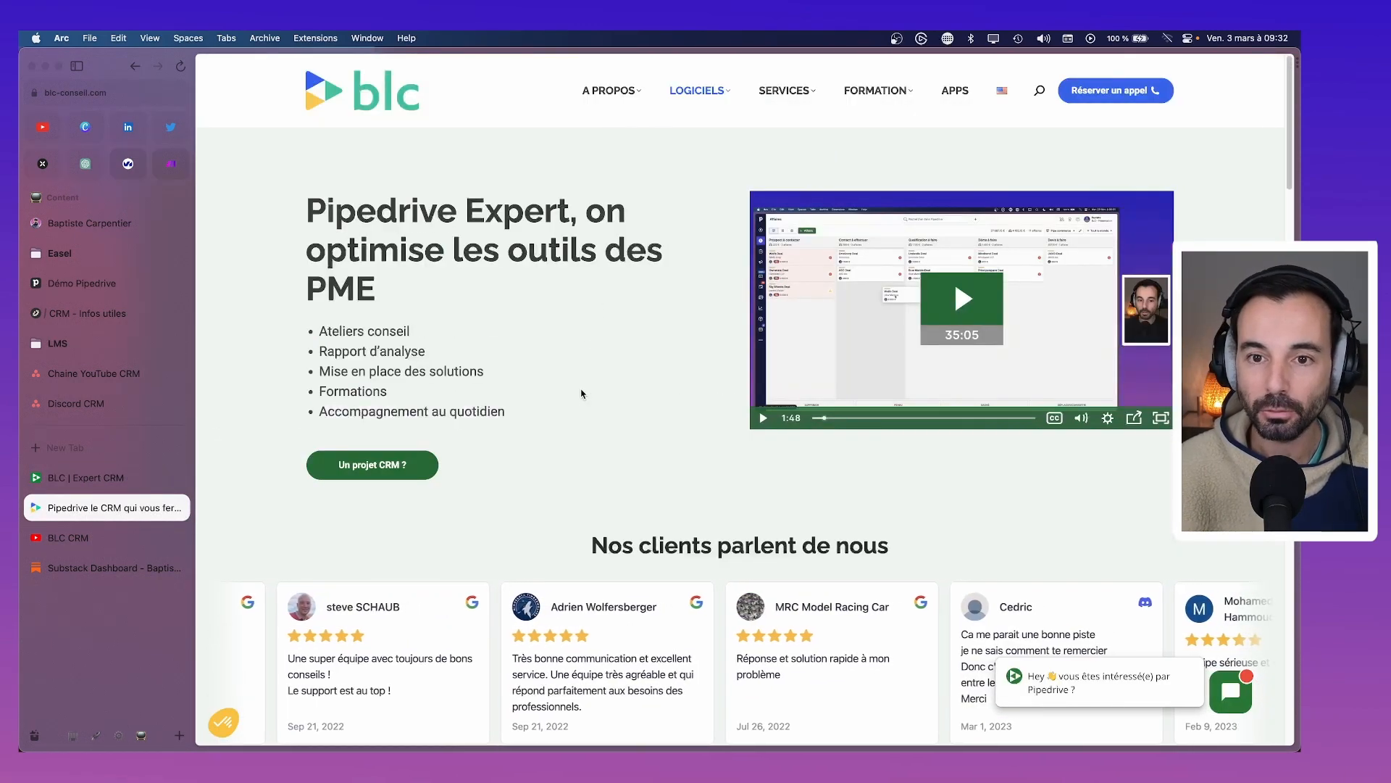
scroll(581, 393, "down", 5)
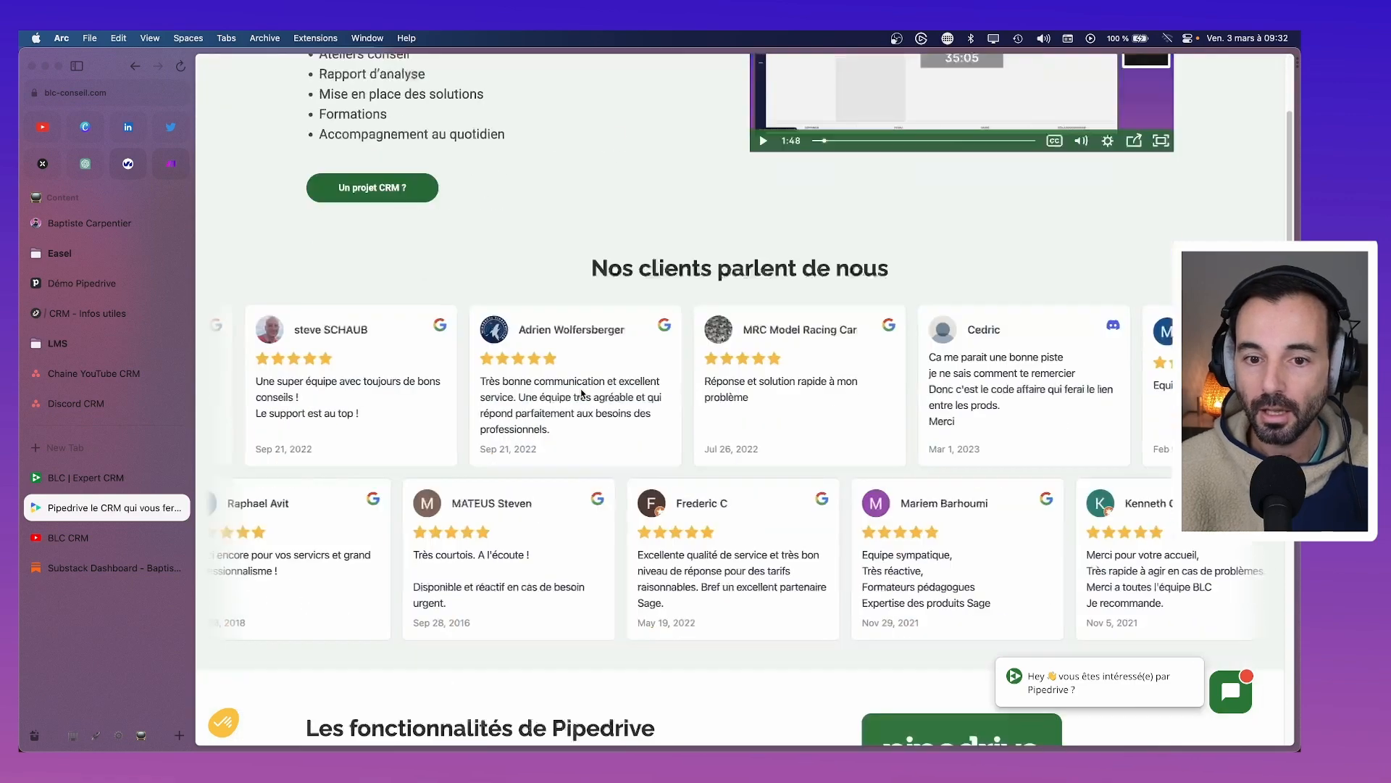
scroll(581, 394, "down", 10)
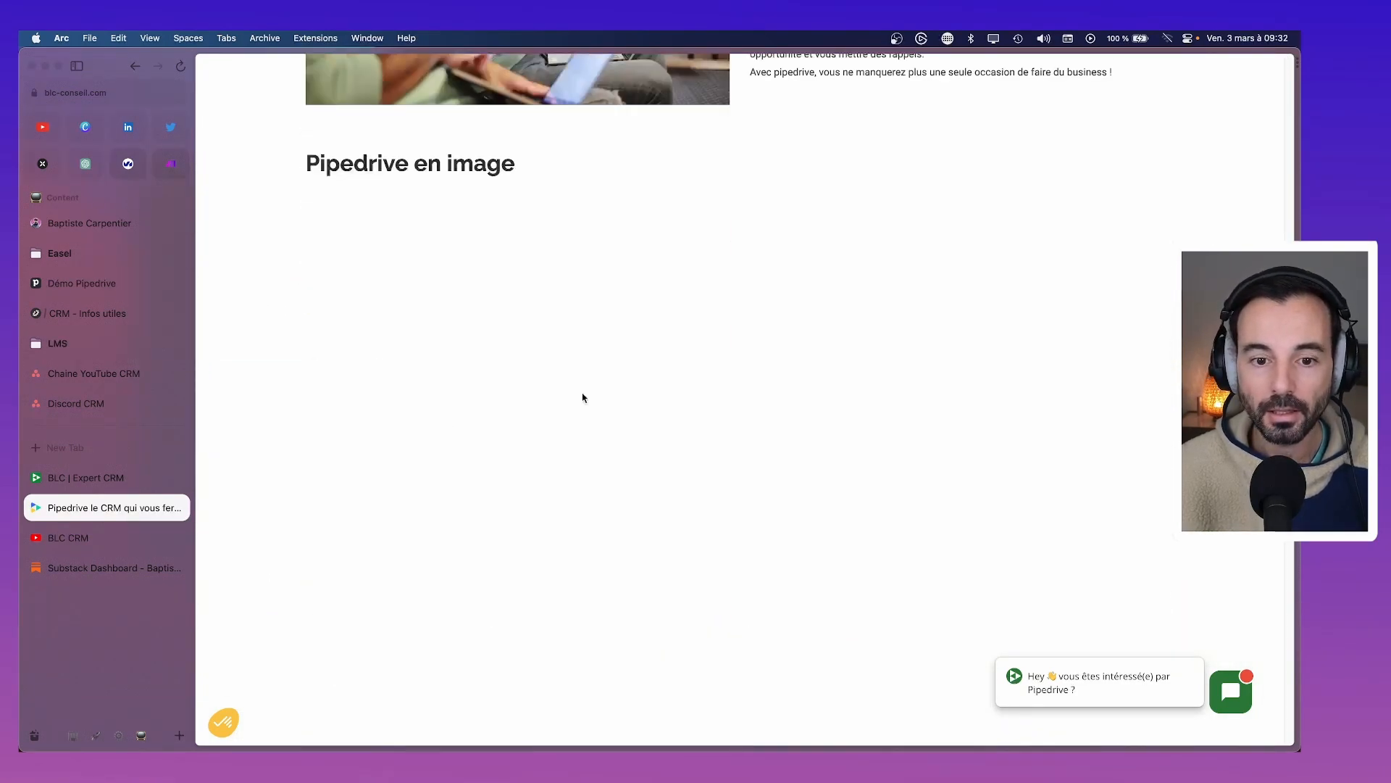
scroll(542, 239, "down", 3)
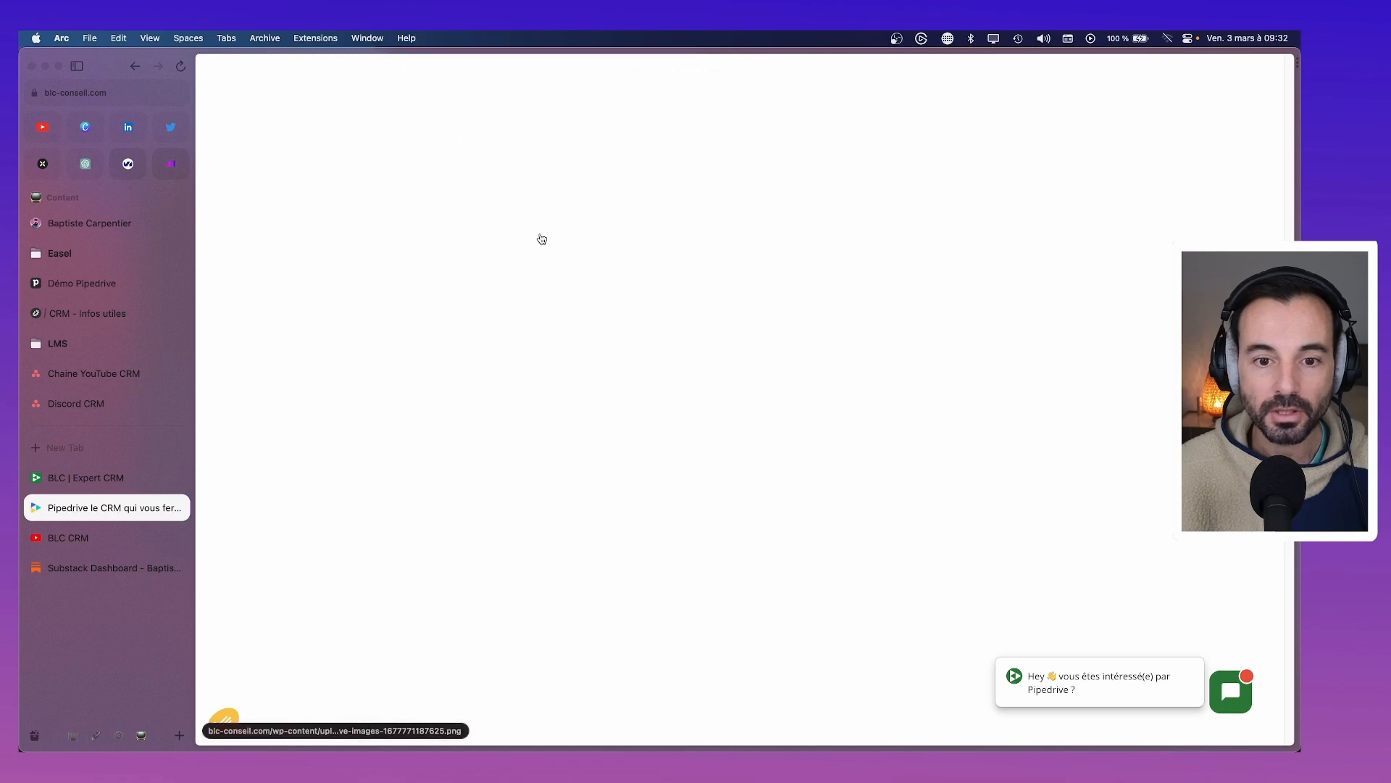
scroll(542, 239, "down", 6)
scroll(534, 394, "up", 20)
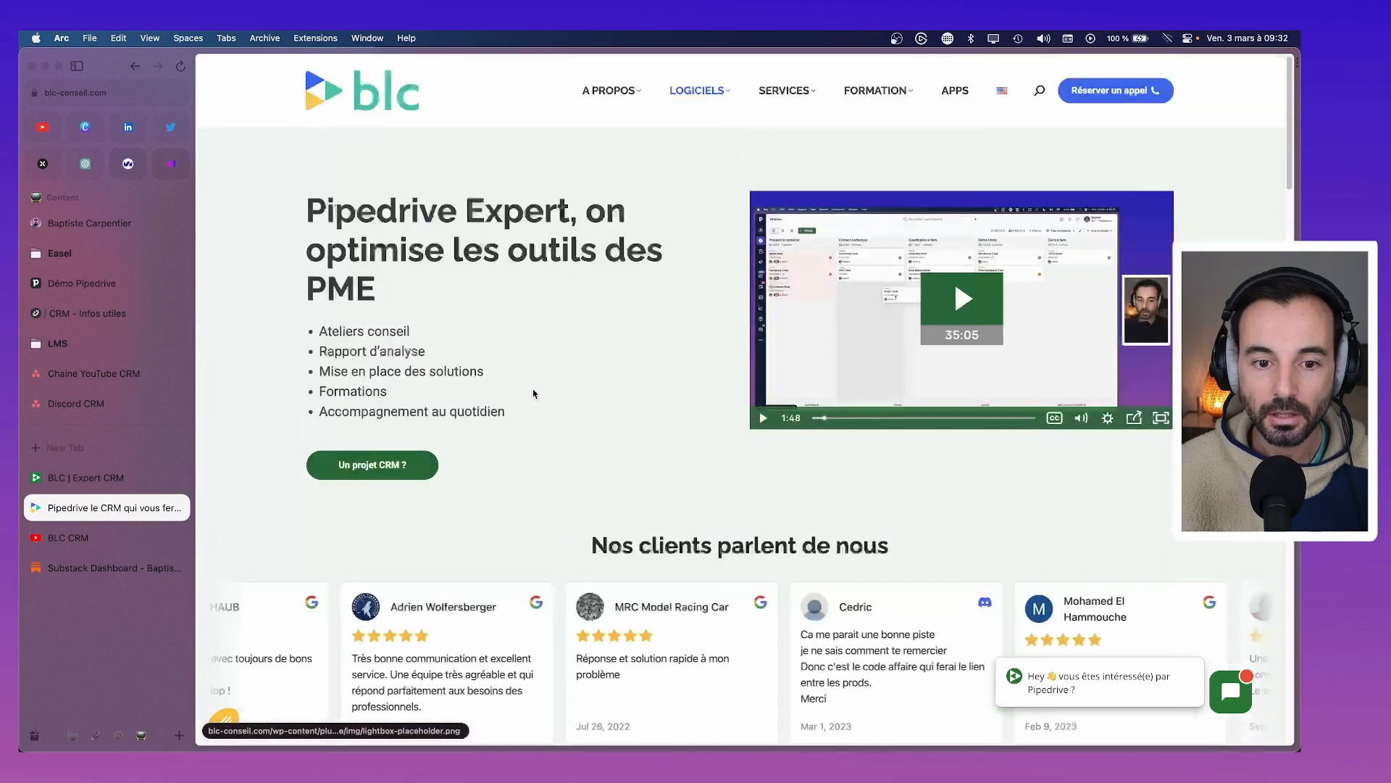
Reload the Pipedrive page so all sections load, then scroll through it back to the top
key("super+r")
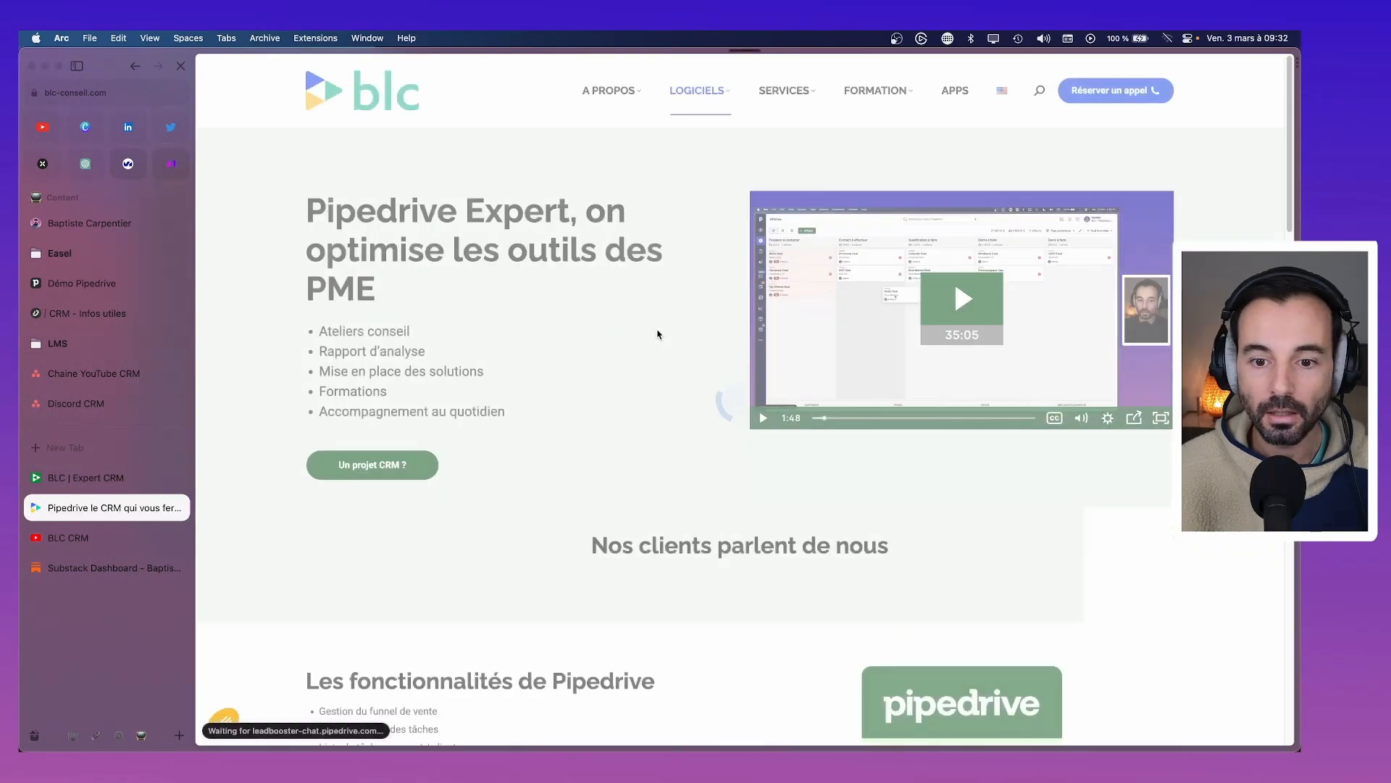
scroll(658, 334, "down", 20)
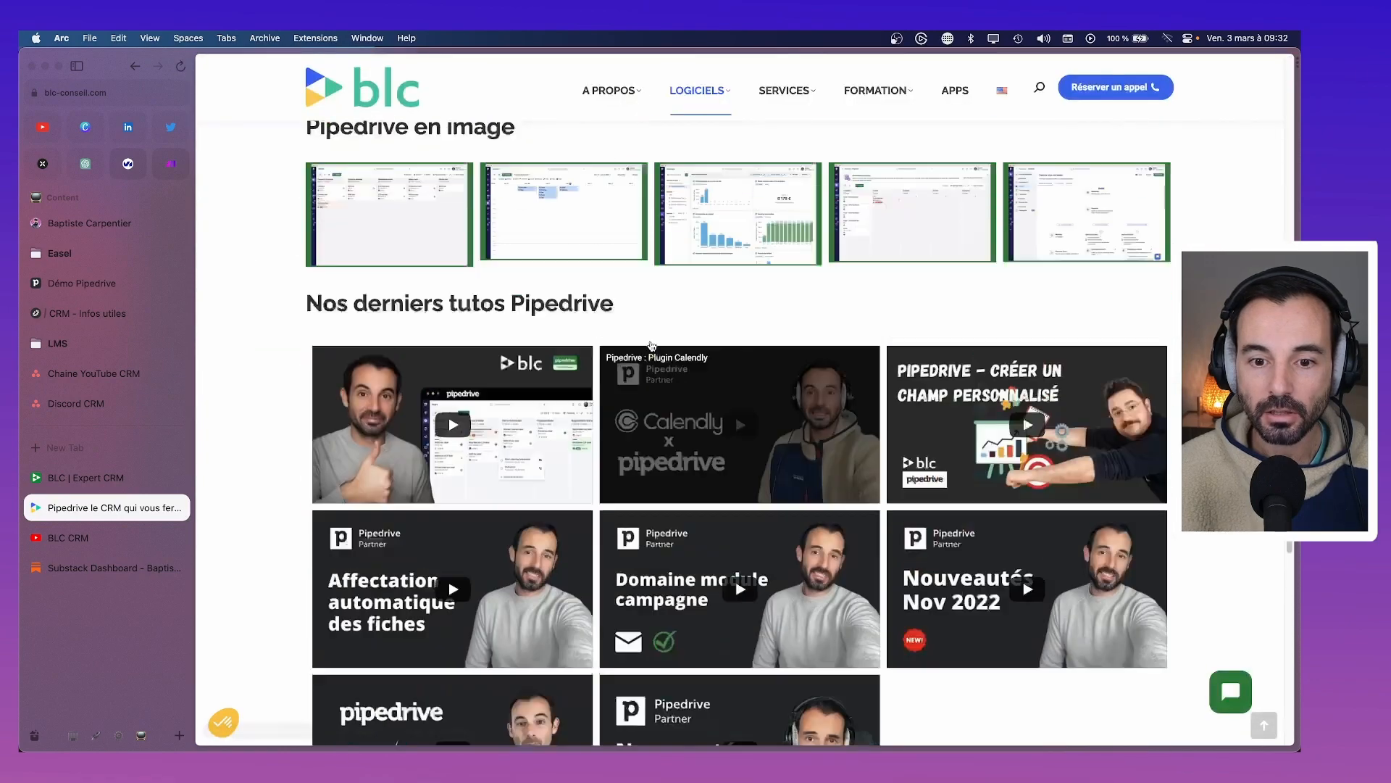
scroll(651, 346, "up", 2)
scroll(580, 290, "down", 5)
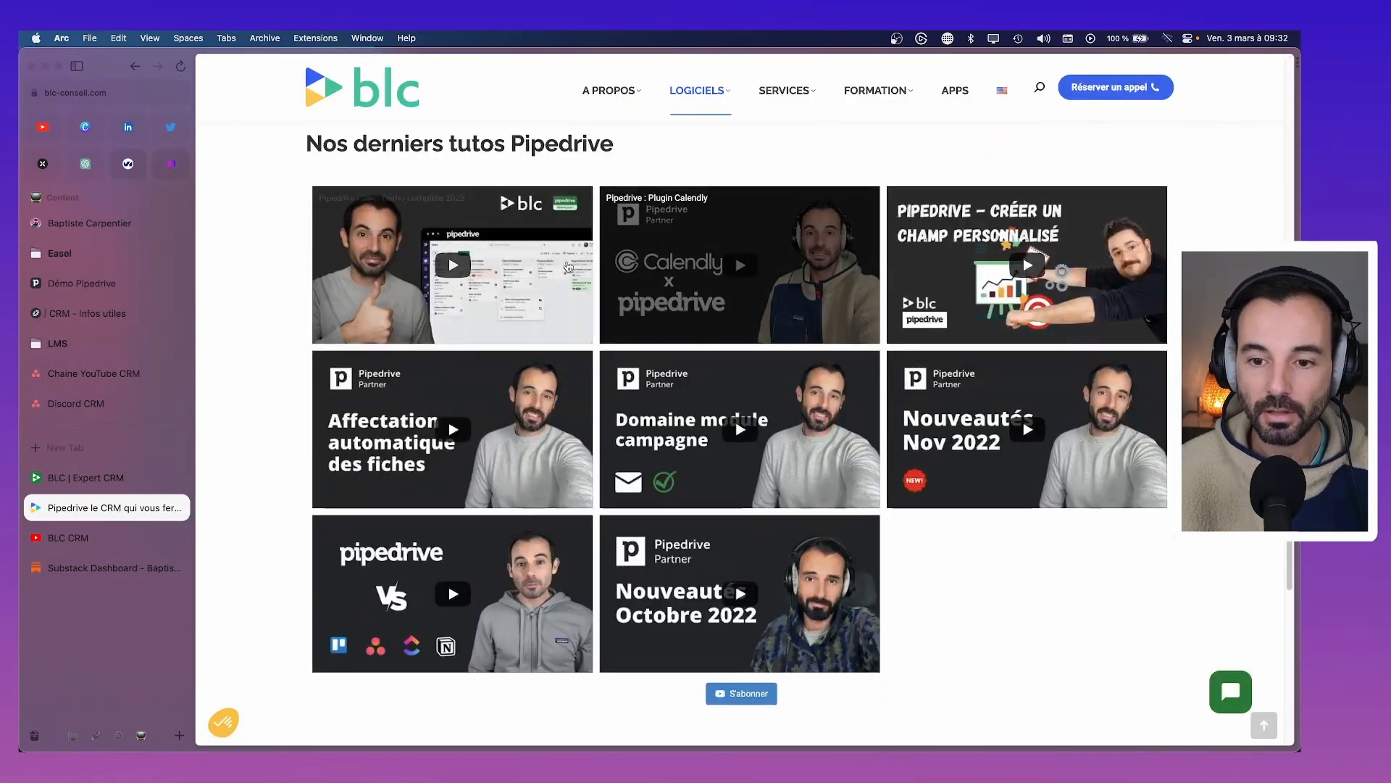
scroll(568, 266, "up", 7)
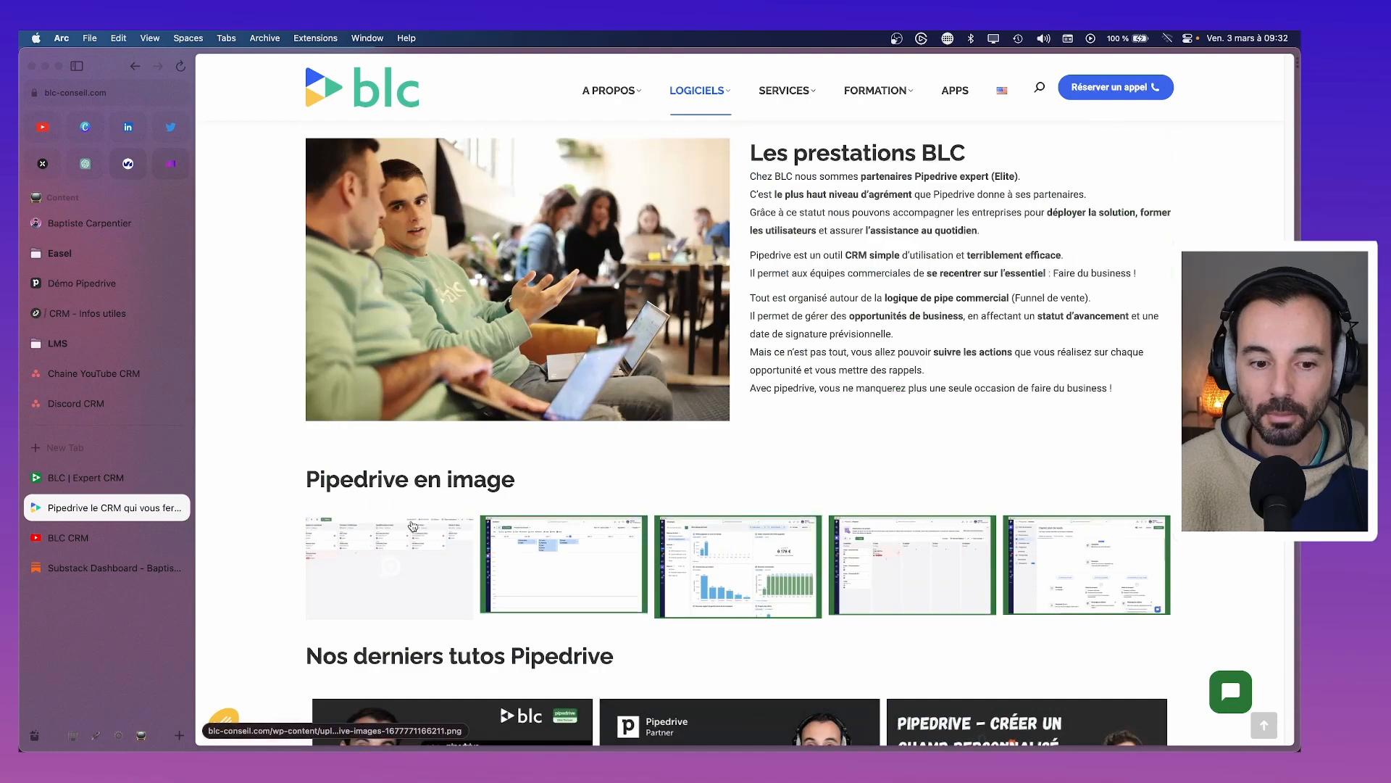
scroll(412, 526, "down", 7)
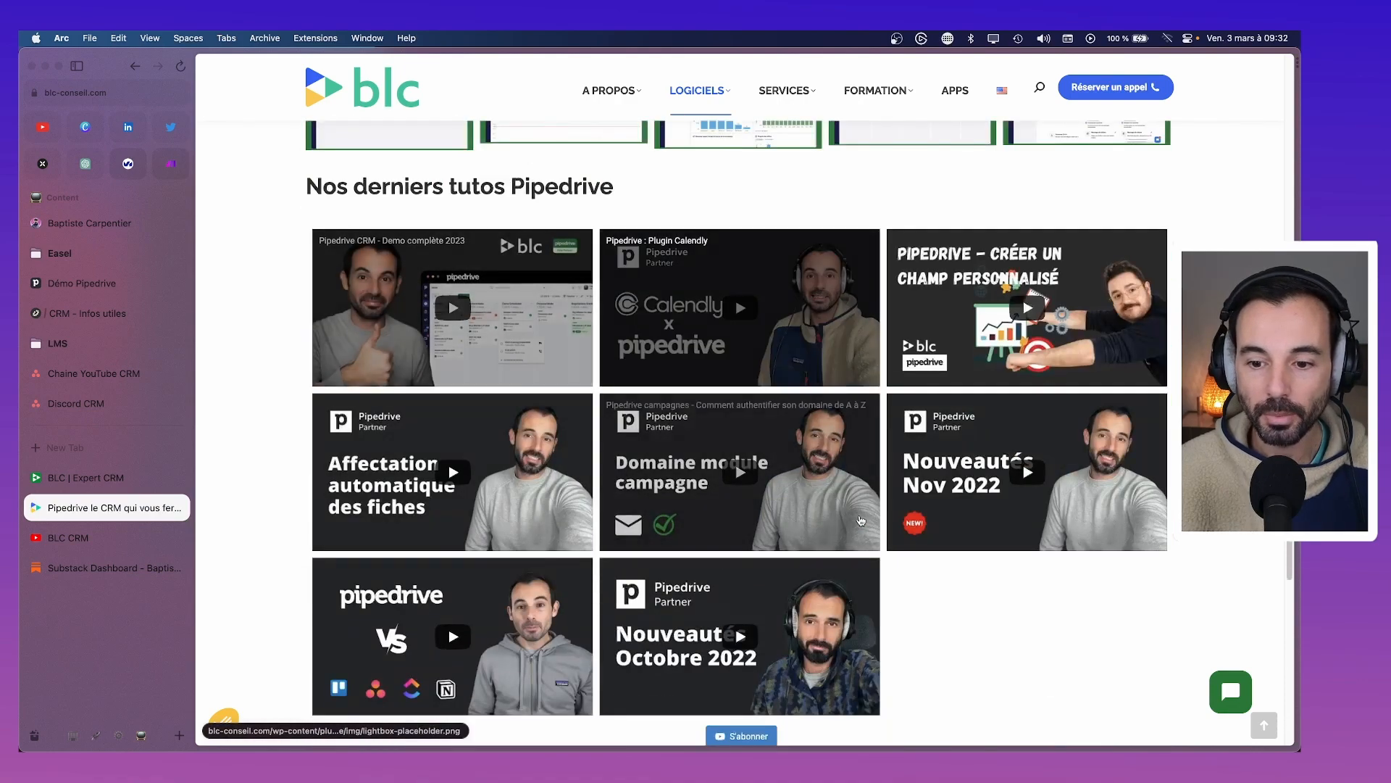
scroll(861, 521, "down", 4)
scroll(631, 584, "up", 6)
scroll(896, 373, "down", 2)
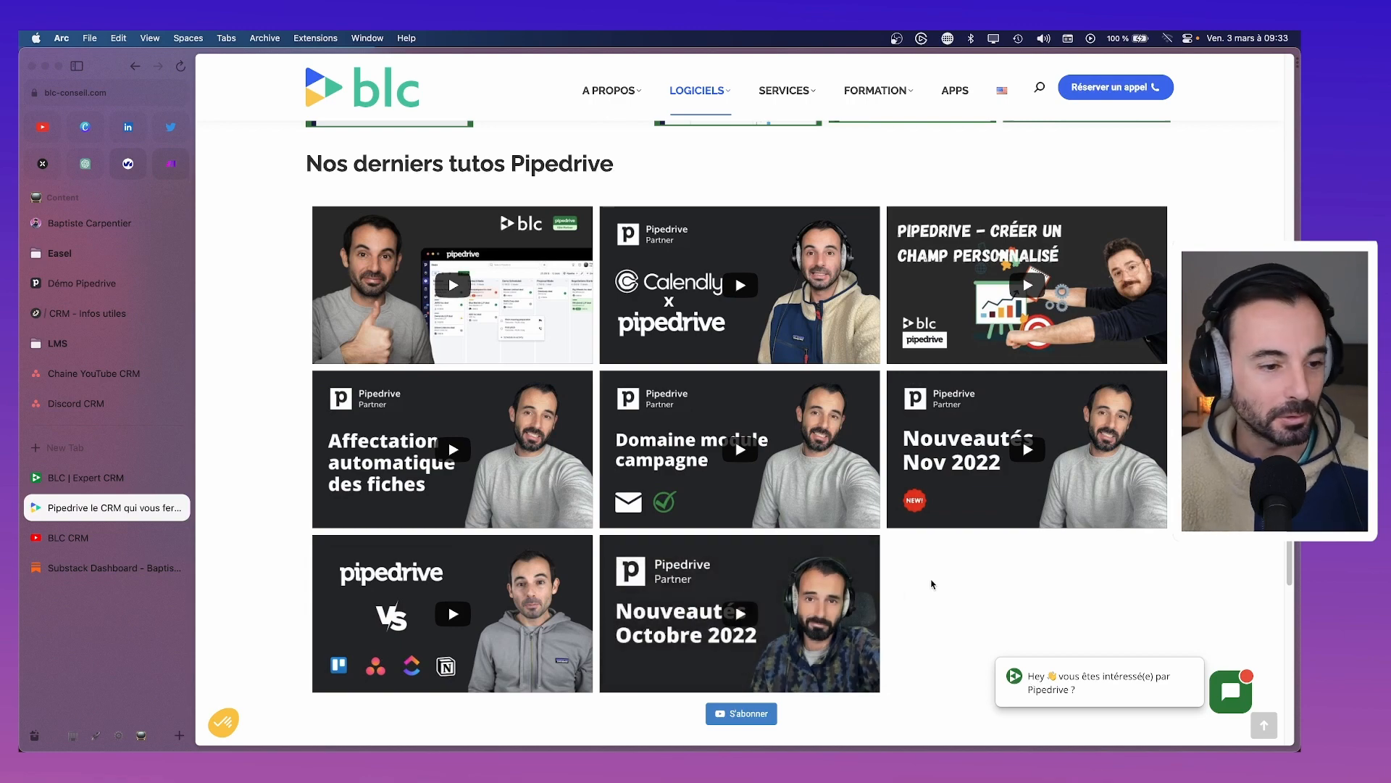
scroll(933, 584, "up", 10)
scroll(832, 603, "up", 10)
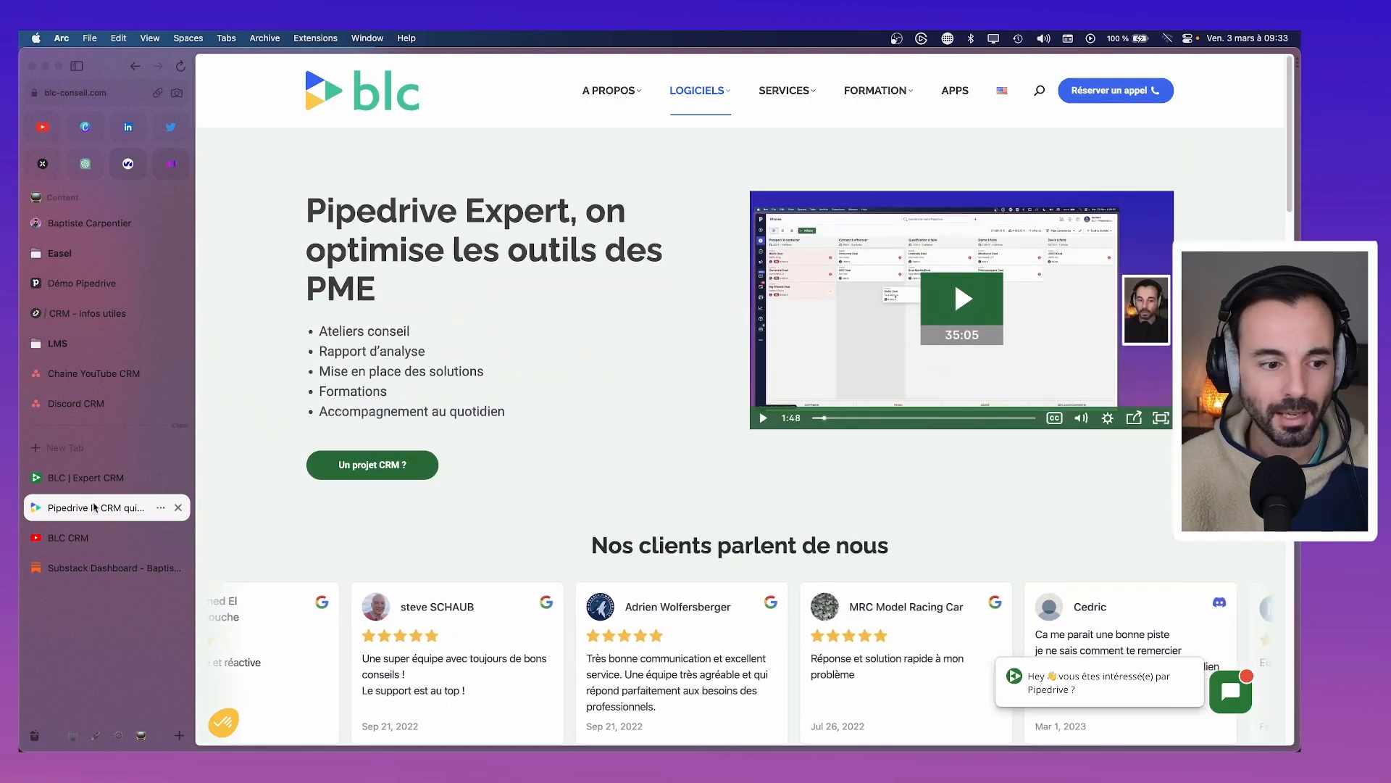
Cycle through the Bento, Pipedrive, YouTube and Substack Dashboard tabs, ending on BLC | Expert CRM
left_click(178, 509)
left_click(91, 509)
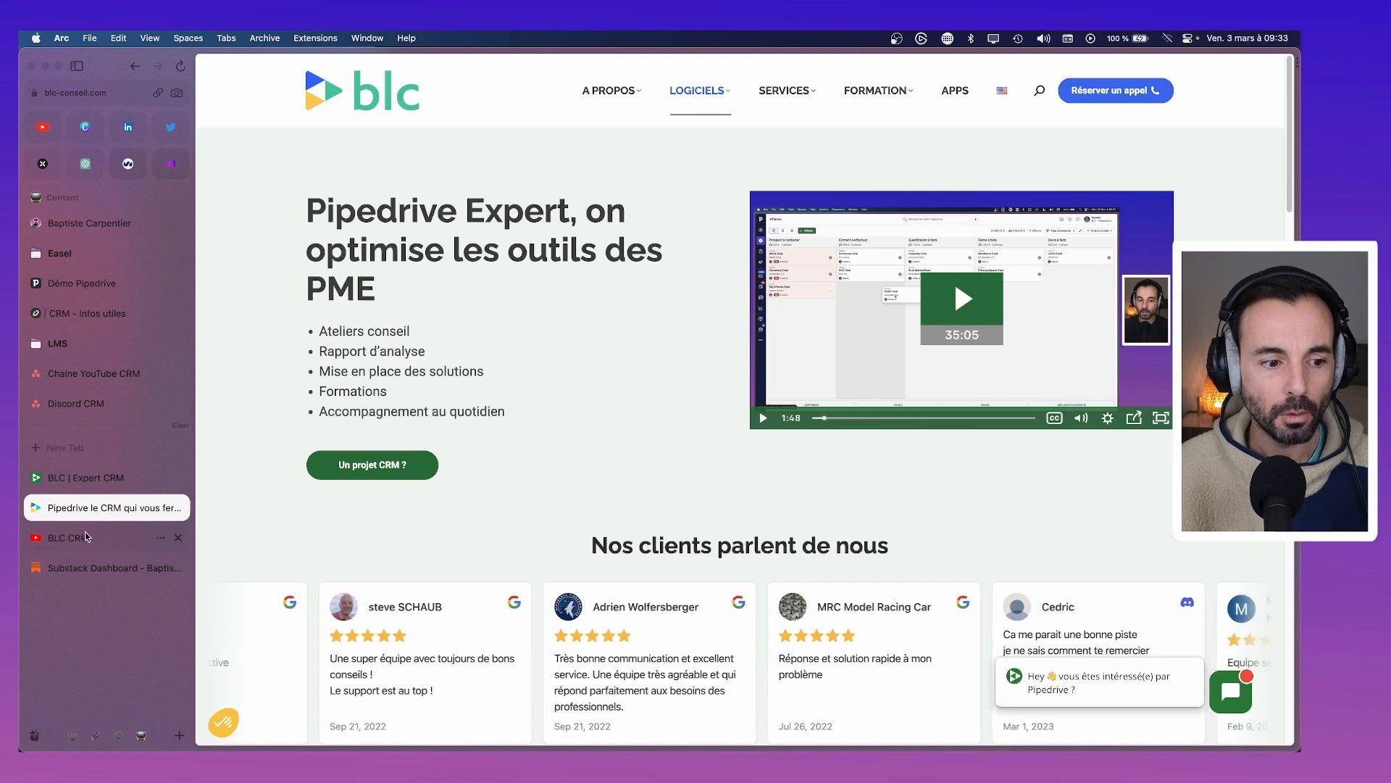
left_click(87, 538)
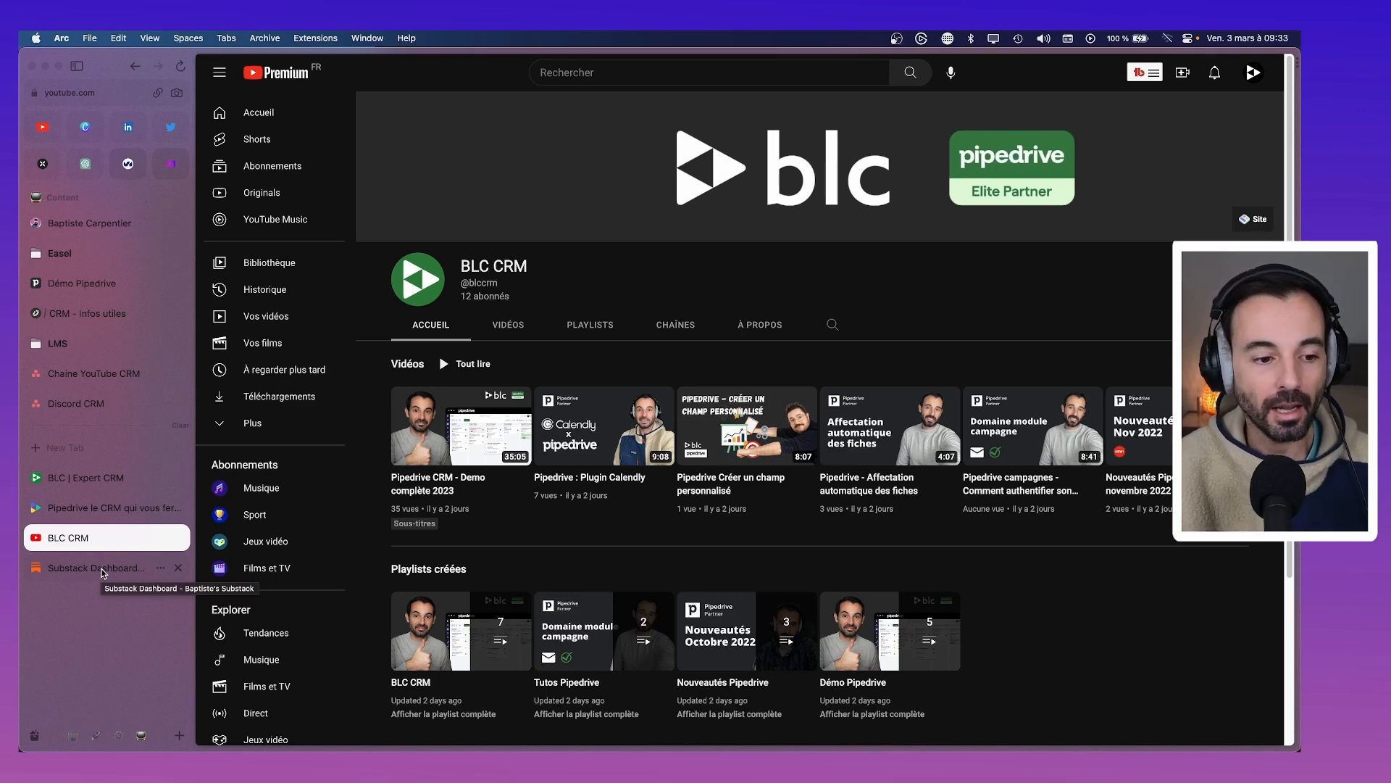
left_click(105, 515)
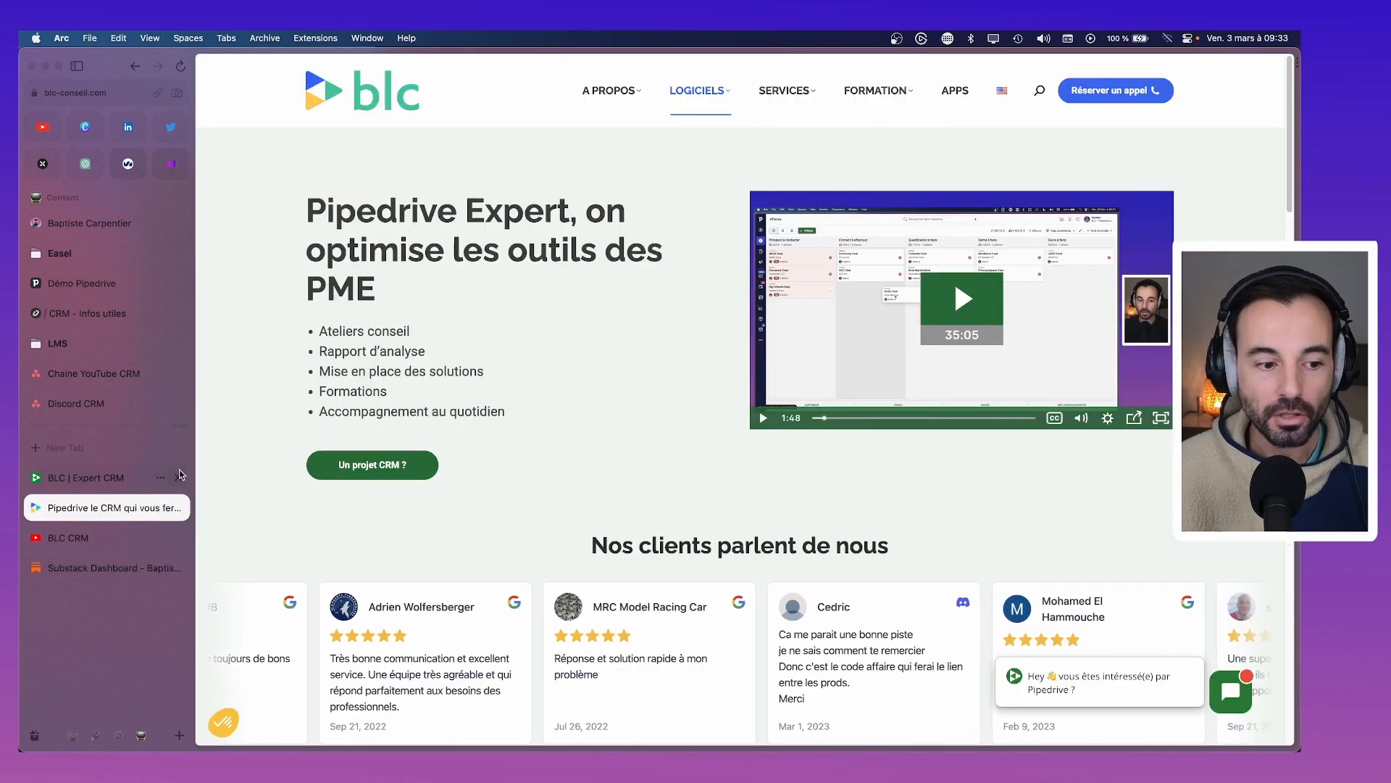
left_click(62, 539)
left_click(88, 567)
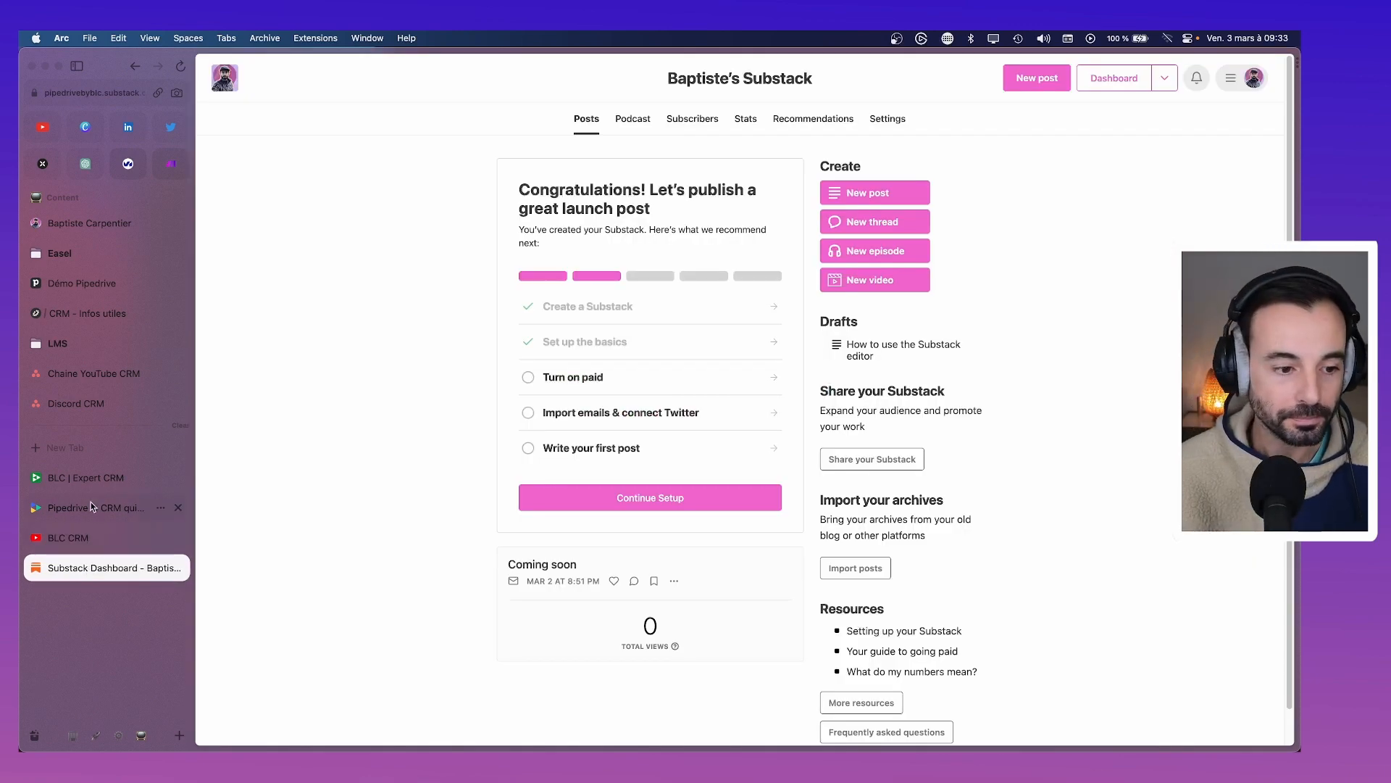
left_click(97, 477)
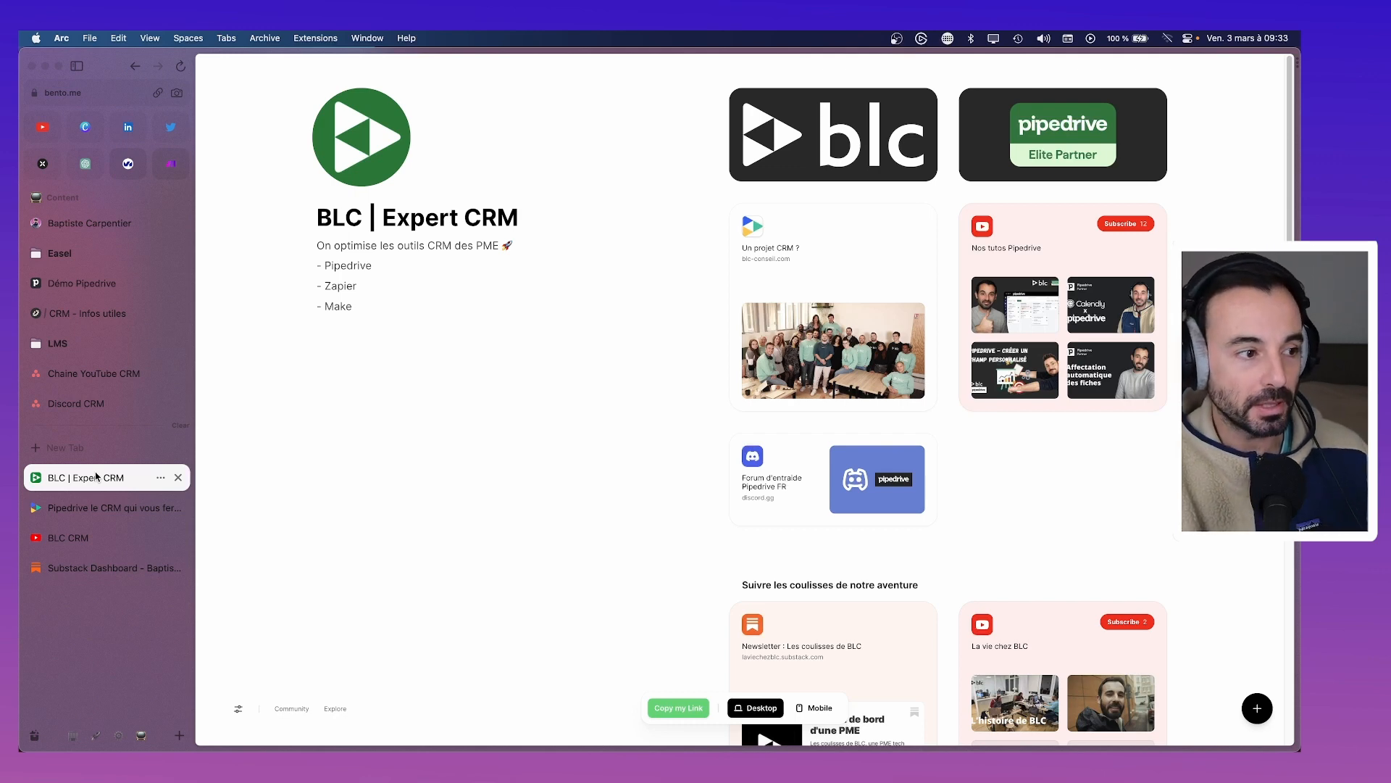
Start a 1:30:00 countdown in the Clock app and make its window wider and shorter
mouse_move(935, 749)
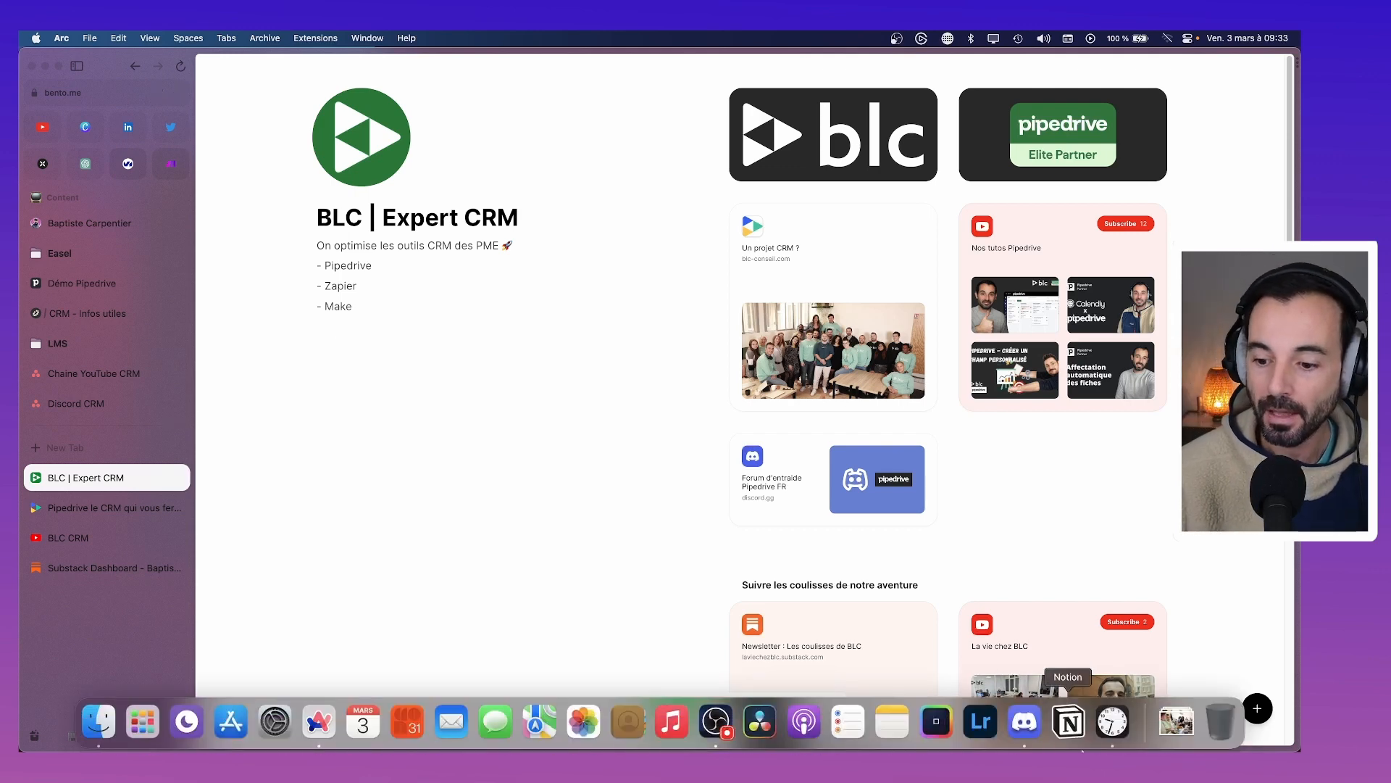
left_click(1107, 733)
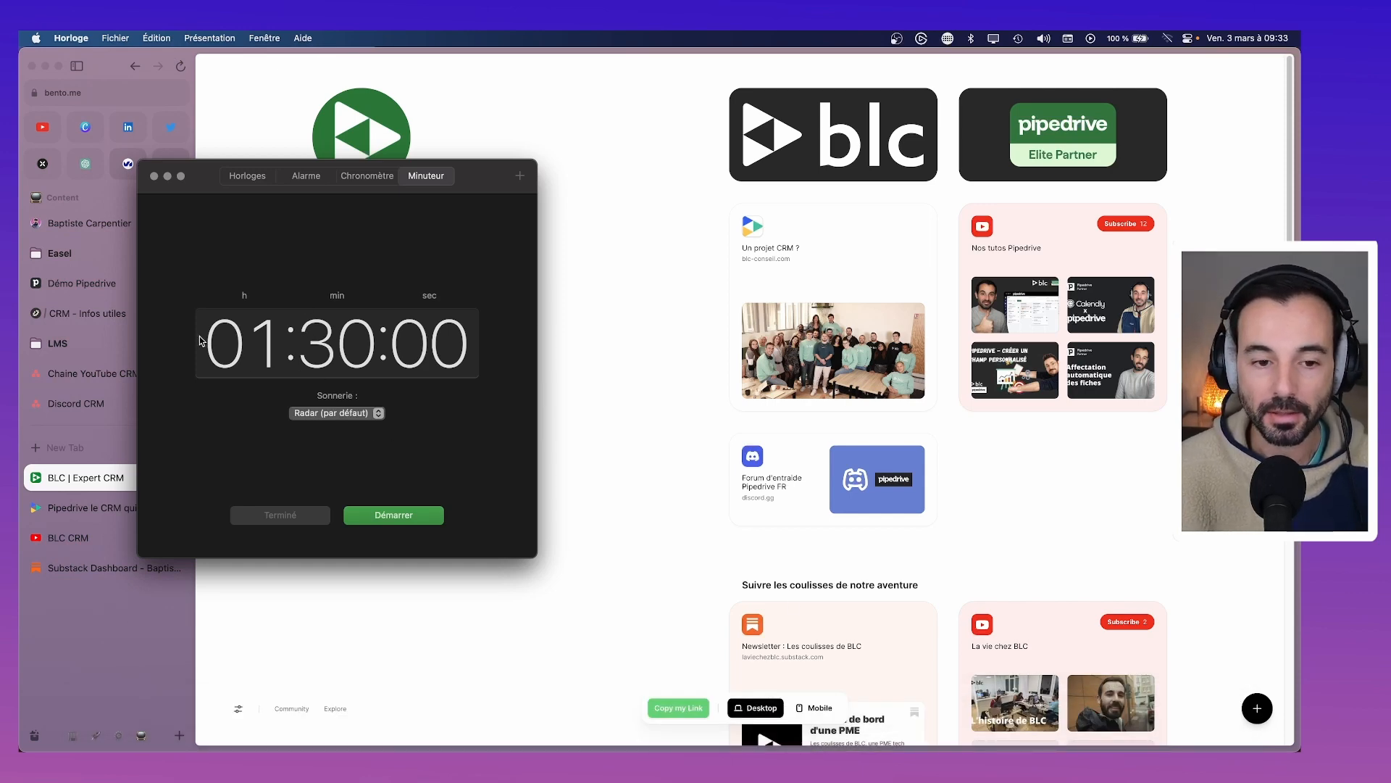
left_click(407, 515)
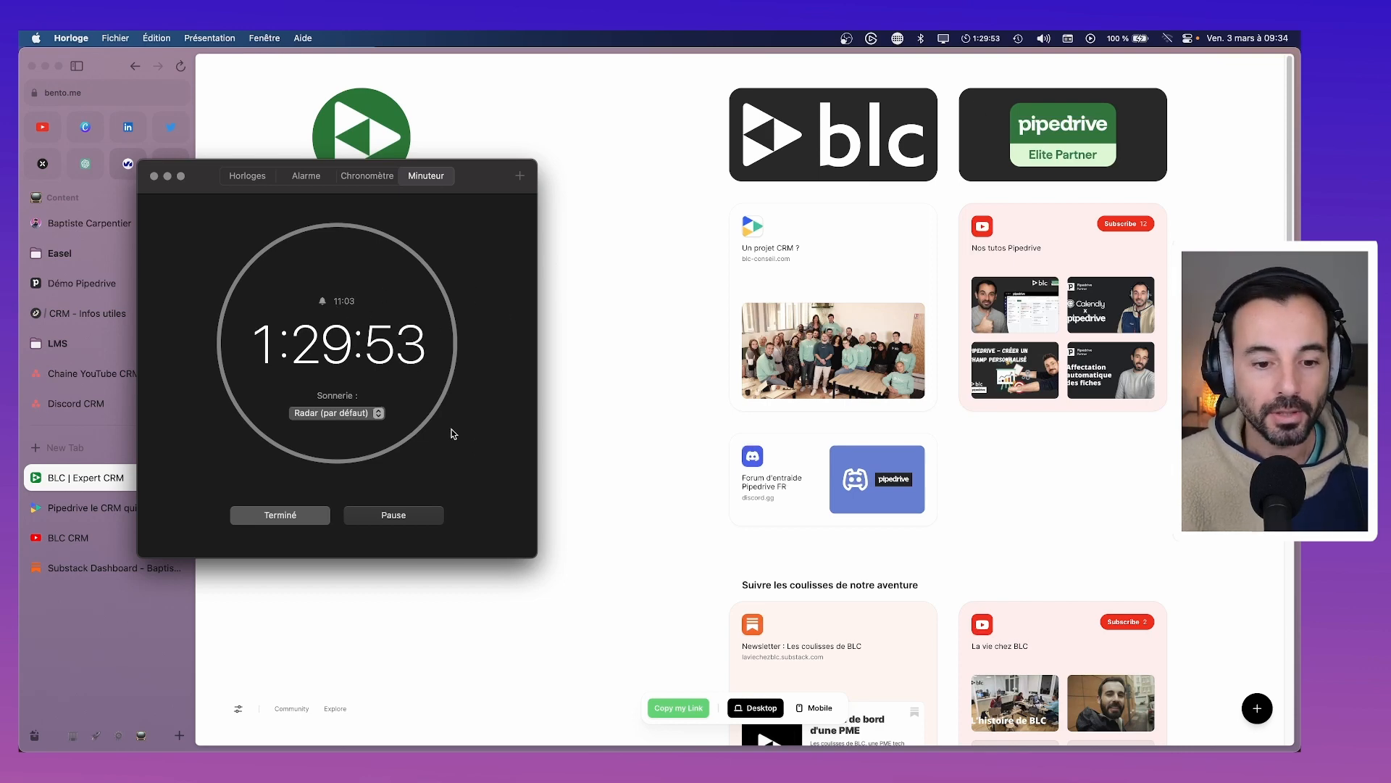
left_click_drag(535, 557, 558, 539)
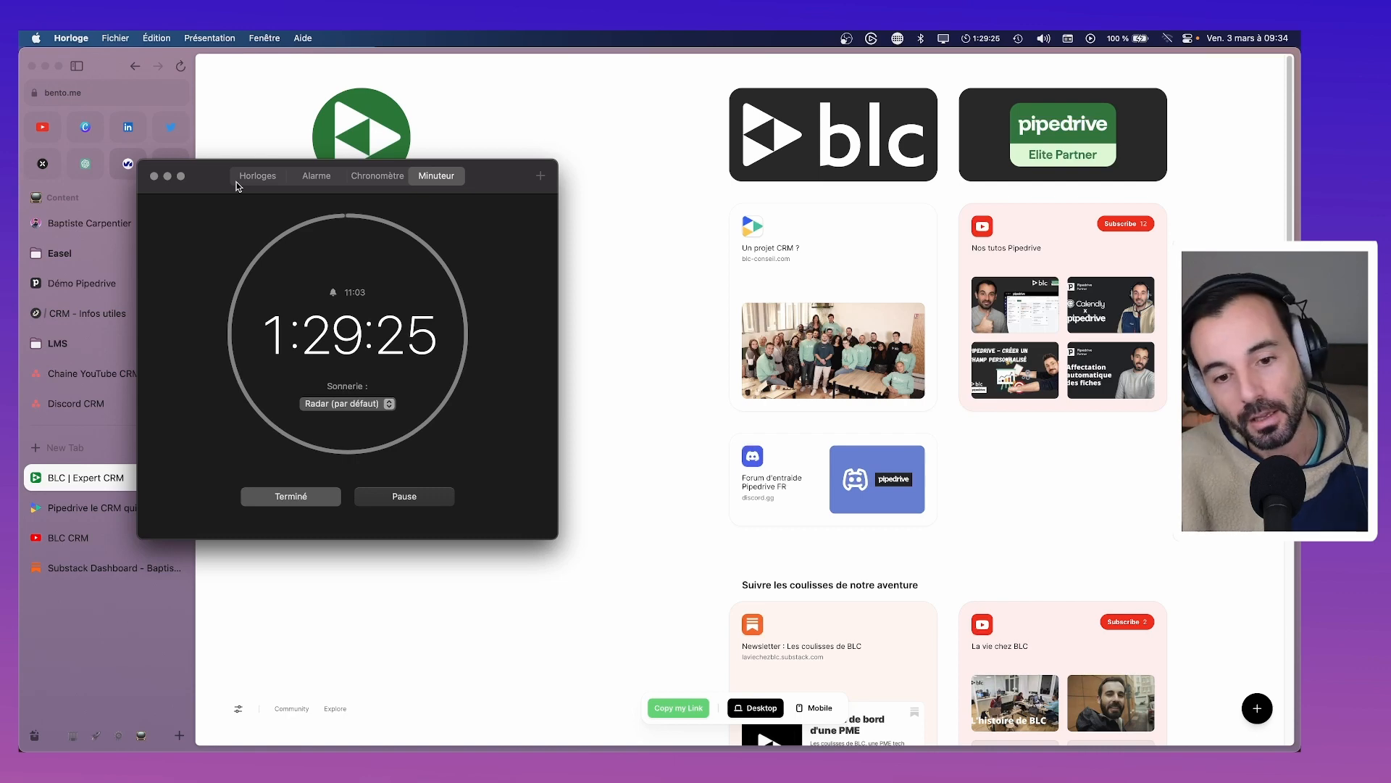
Hide the running timer window and switch to the Substack publication dashboard
left_click(167, 176)
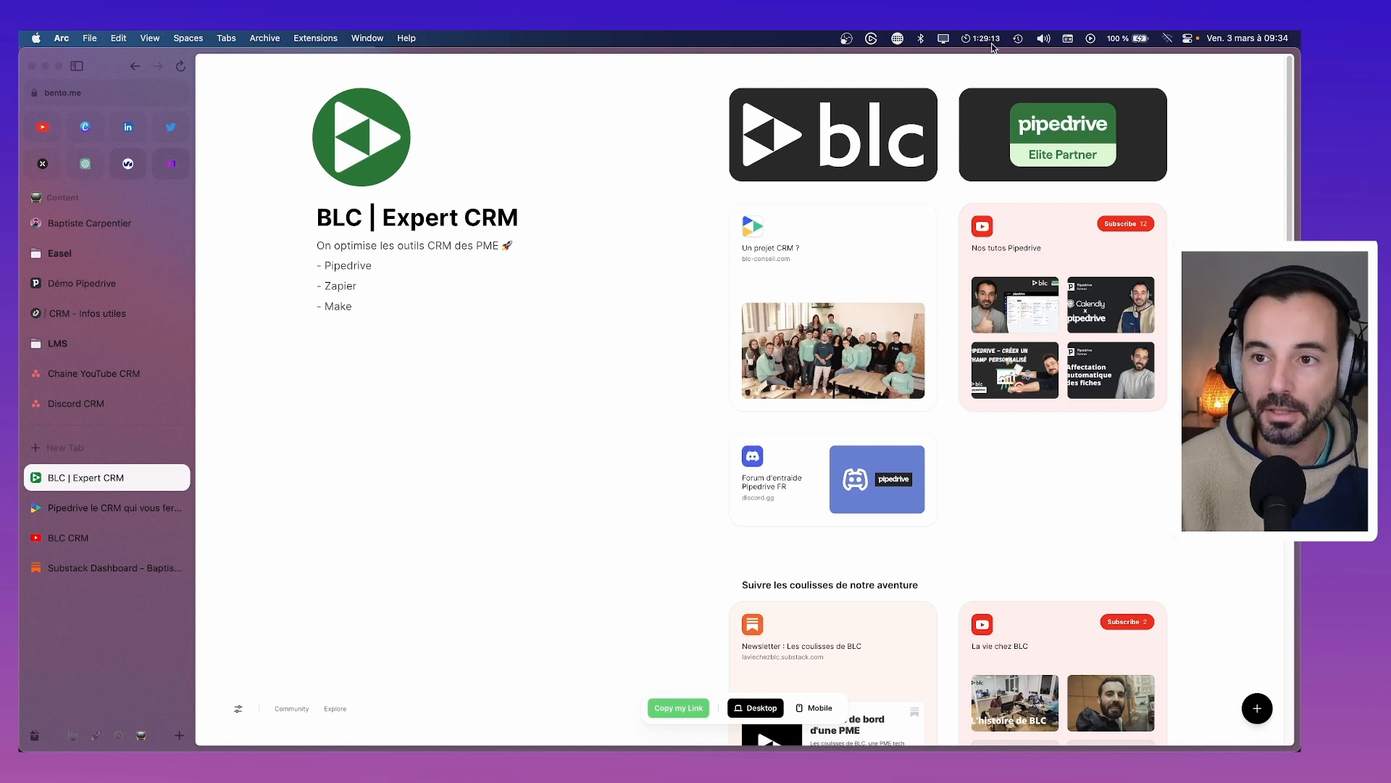
left_click(990, 39)
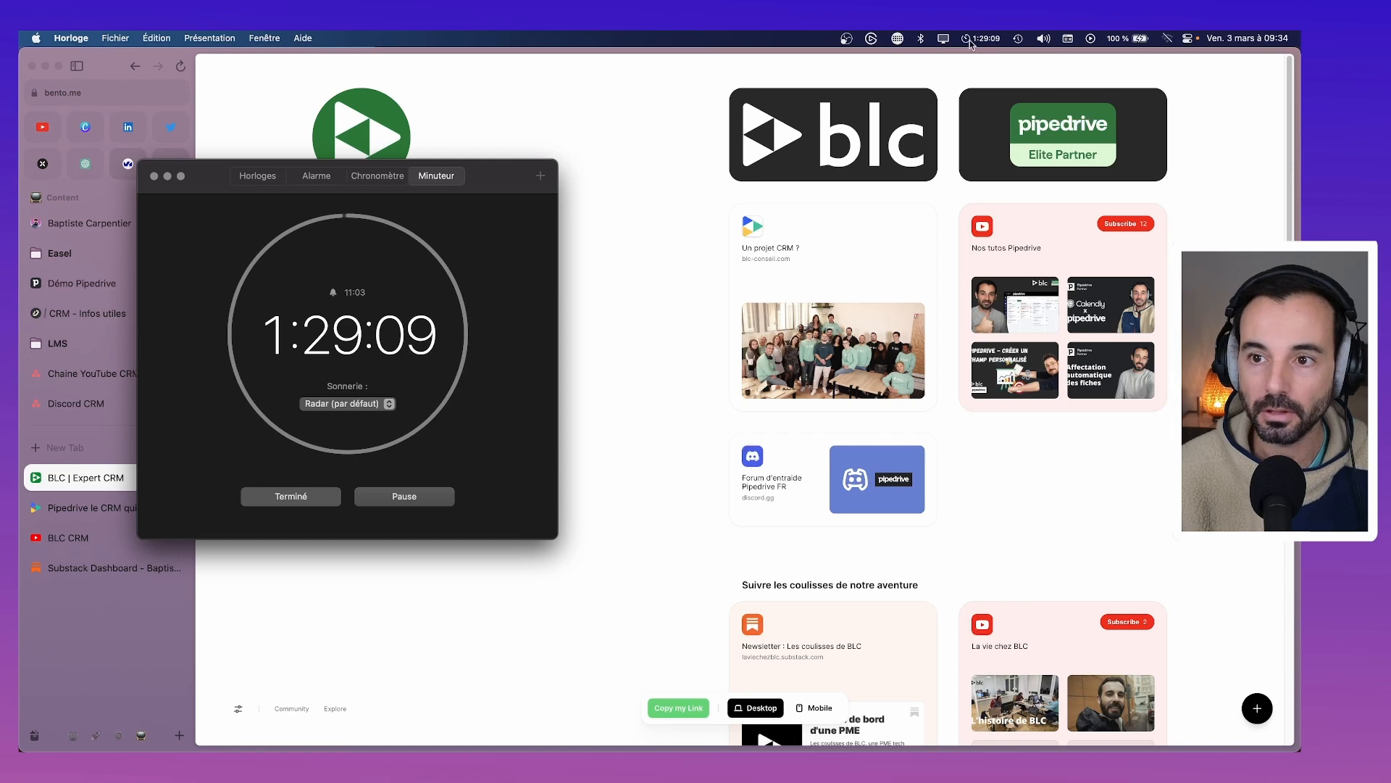
left_click(169, 176)
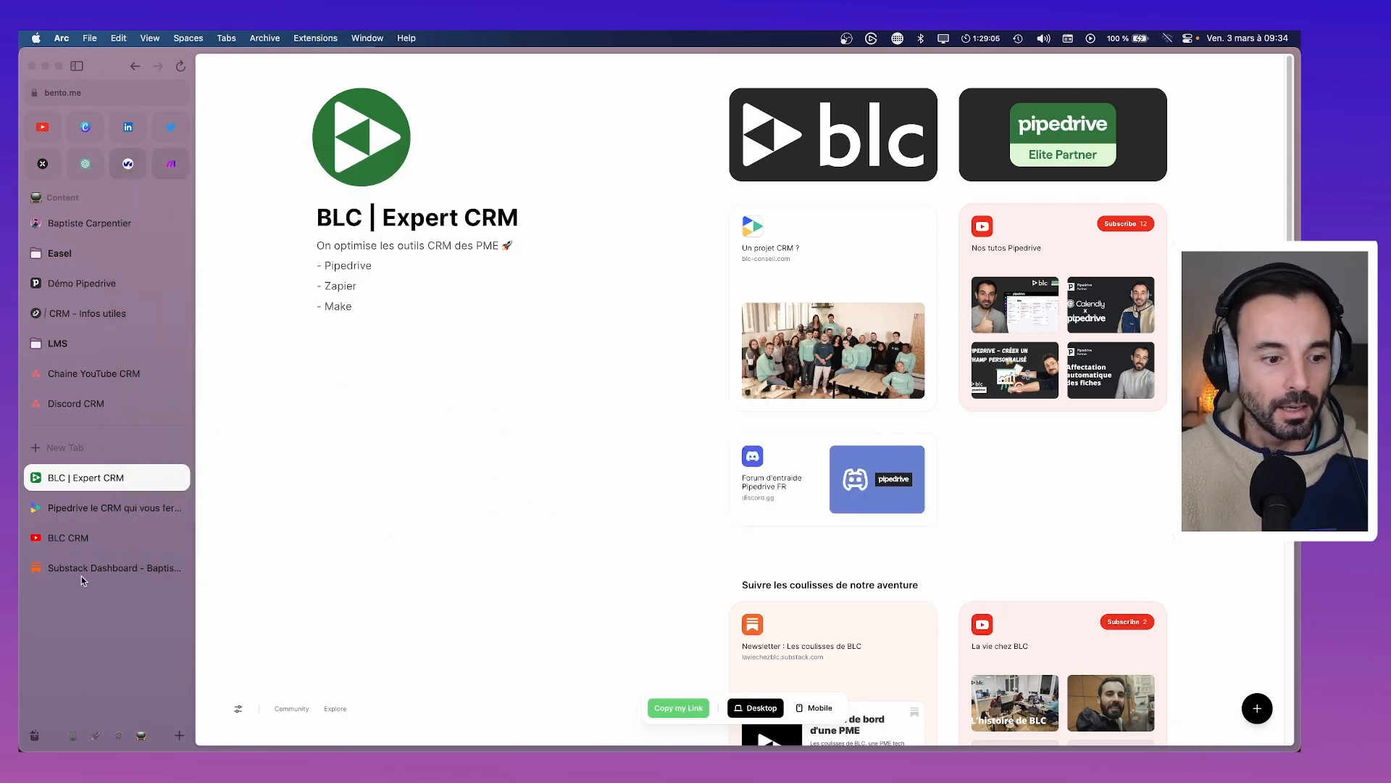
left_click(86, 570)
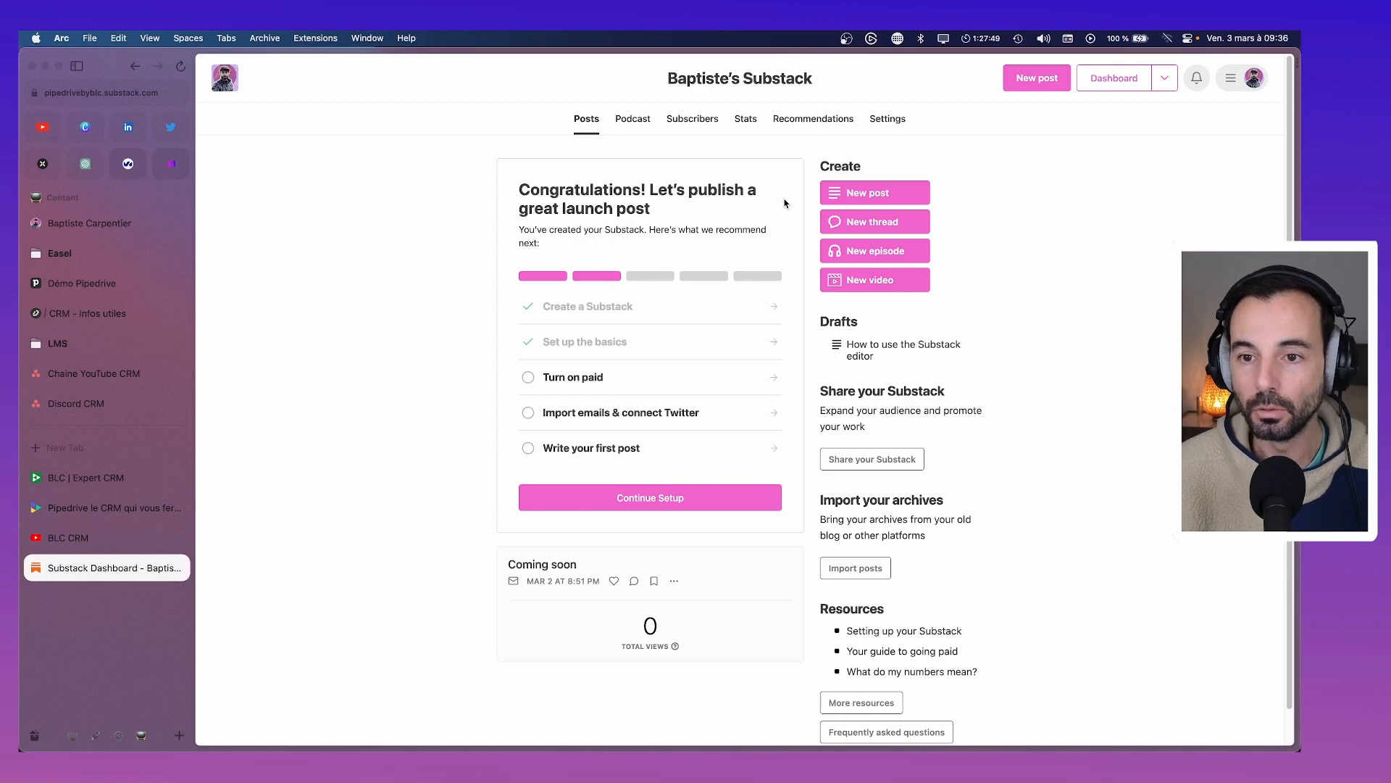
Open the publication settings and scroll through them to the name field
left_click(887, 118)
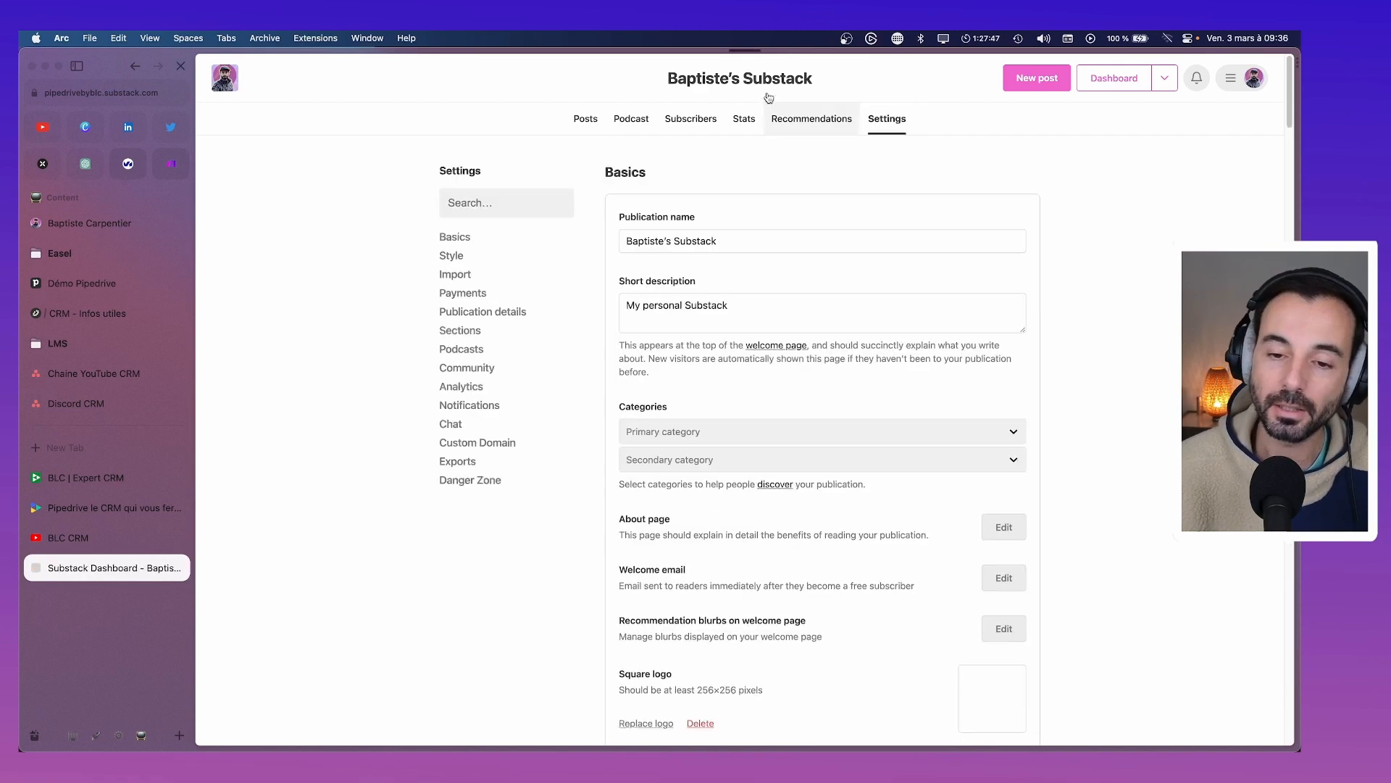
scroll(766, 415, "down", 15)
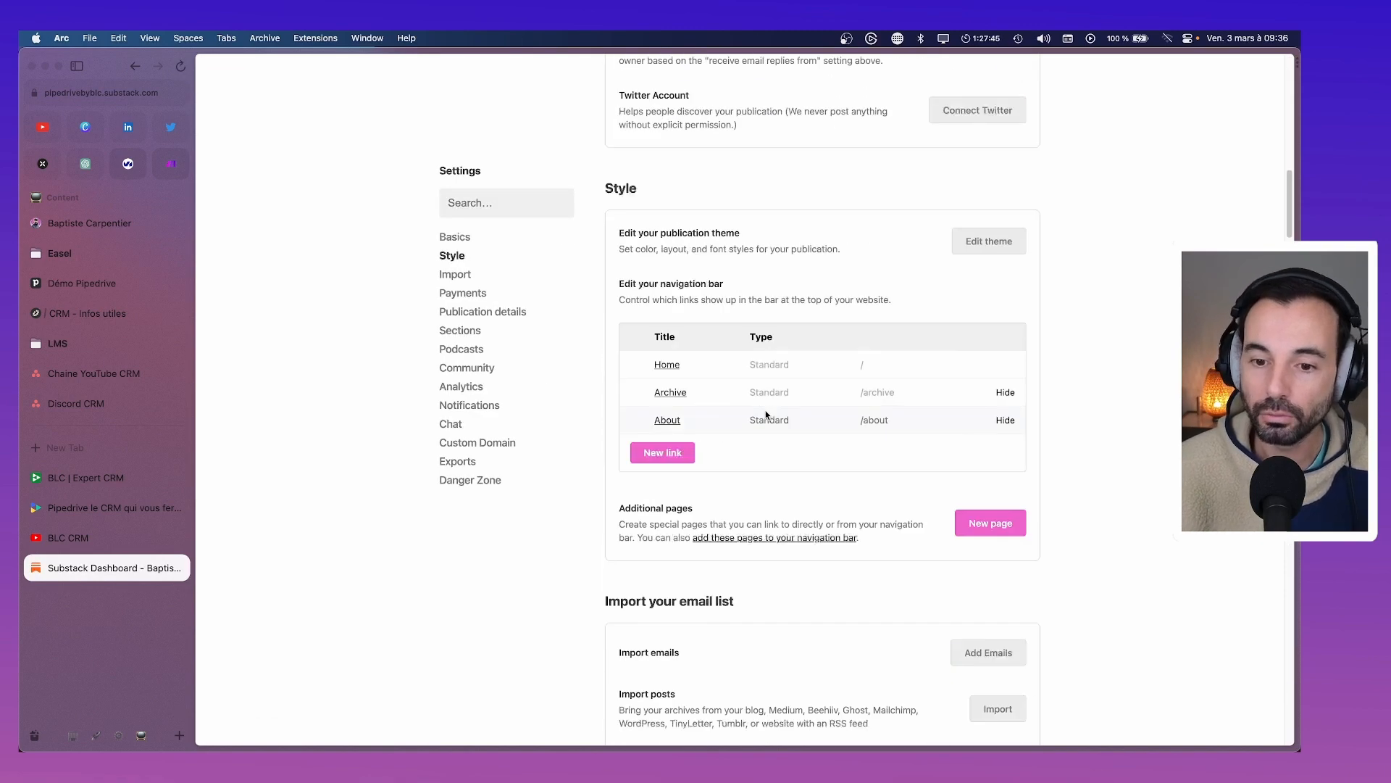
scroll(766, 415, "down", 15)
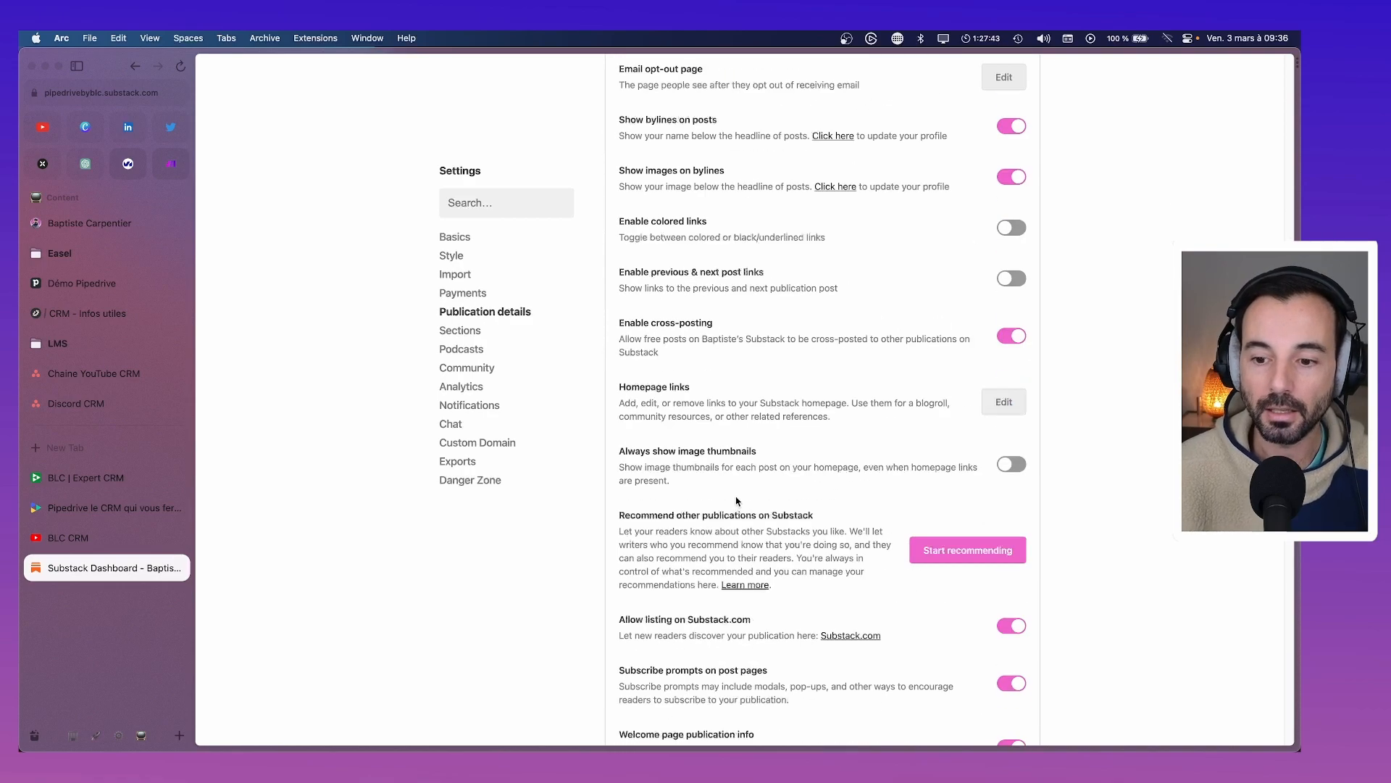
scroll(736, 500, "down", 15)
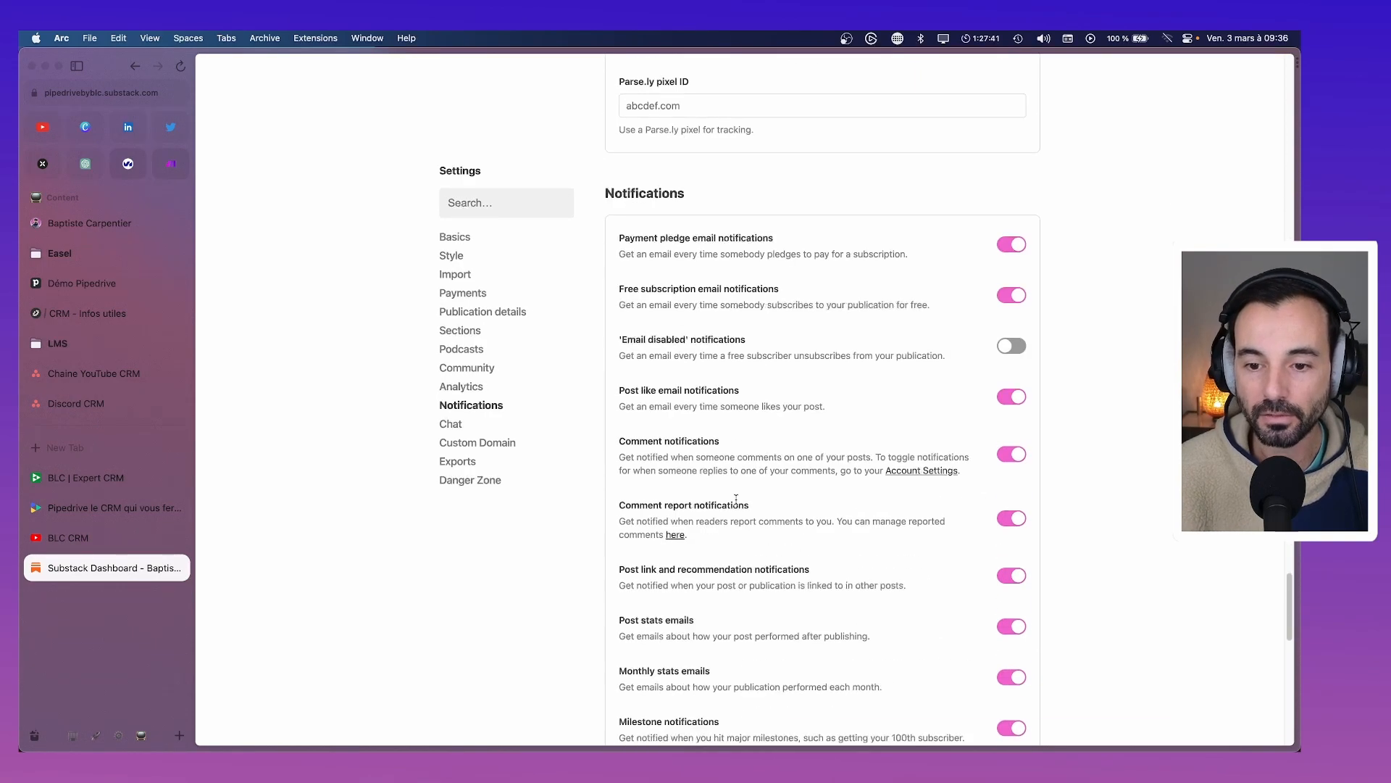
scroll(737, 500, "down", 10)
scroll(738, 499, "up", 20)
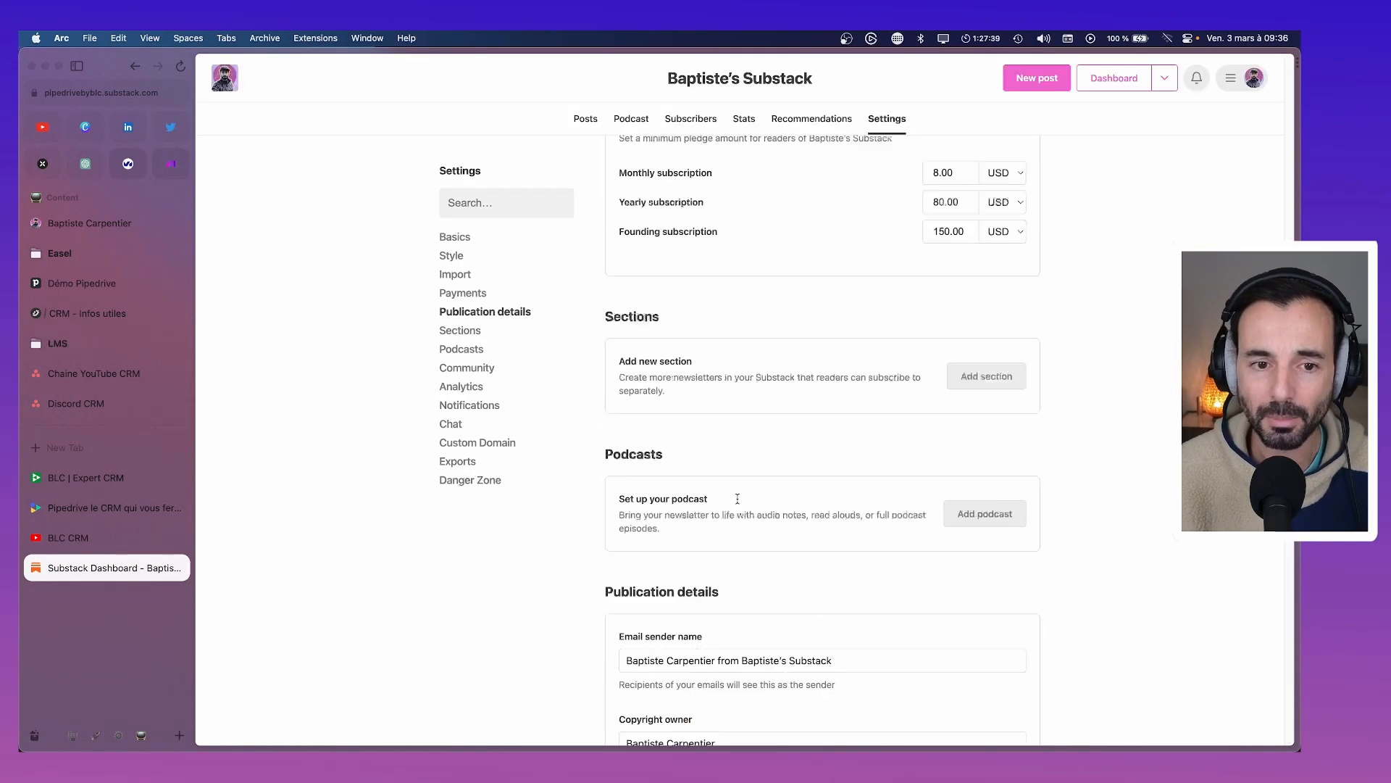
scroll(738, 499, "up", 20)
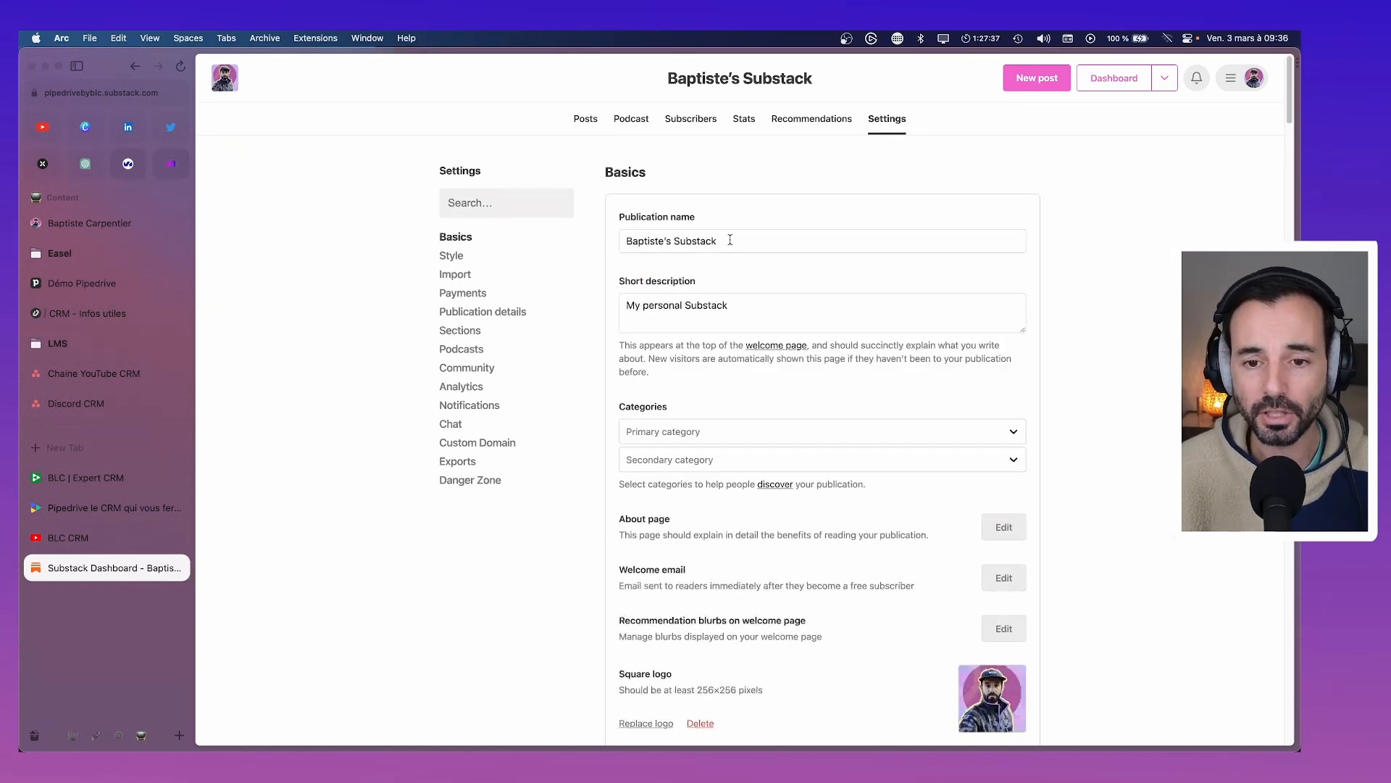
Replace the publication name with 'Pipedrive by BLC' and save it
left_click_drag(730, 240, 594, 252)
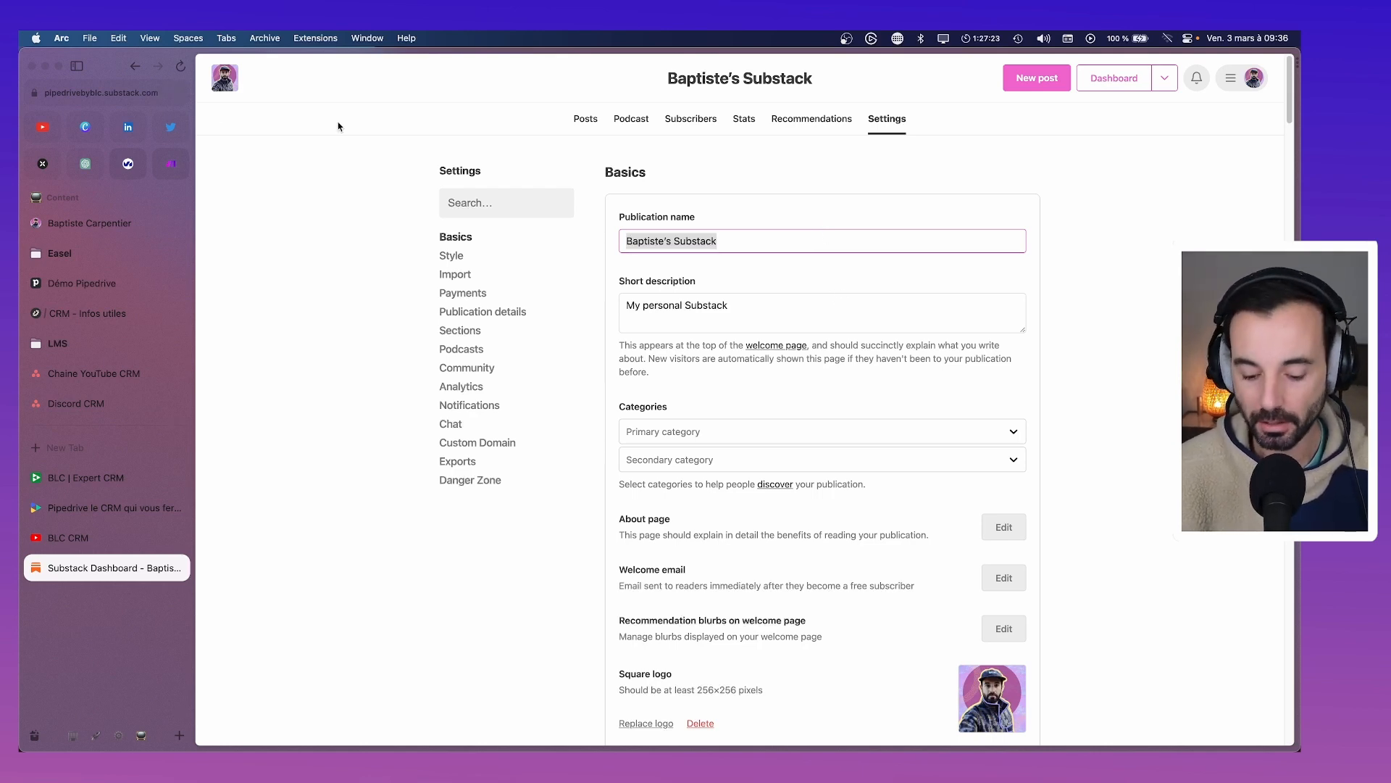
type("Pipedrive ")
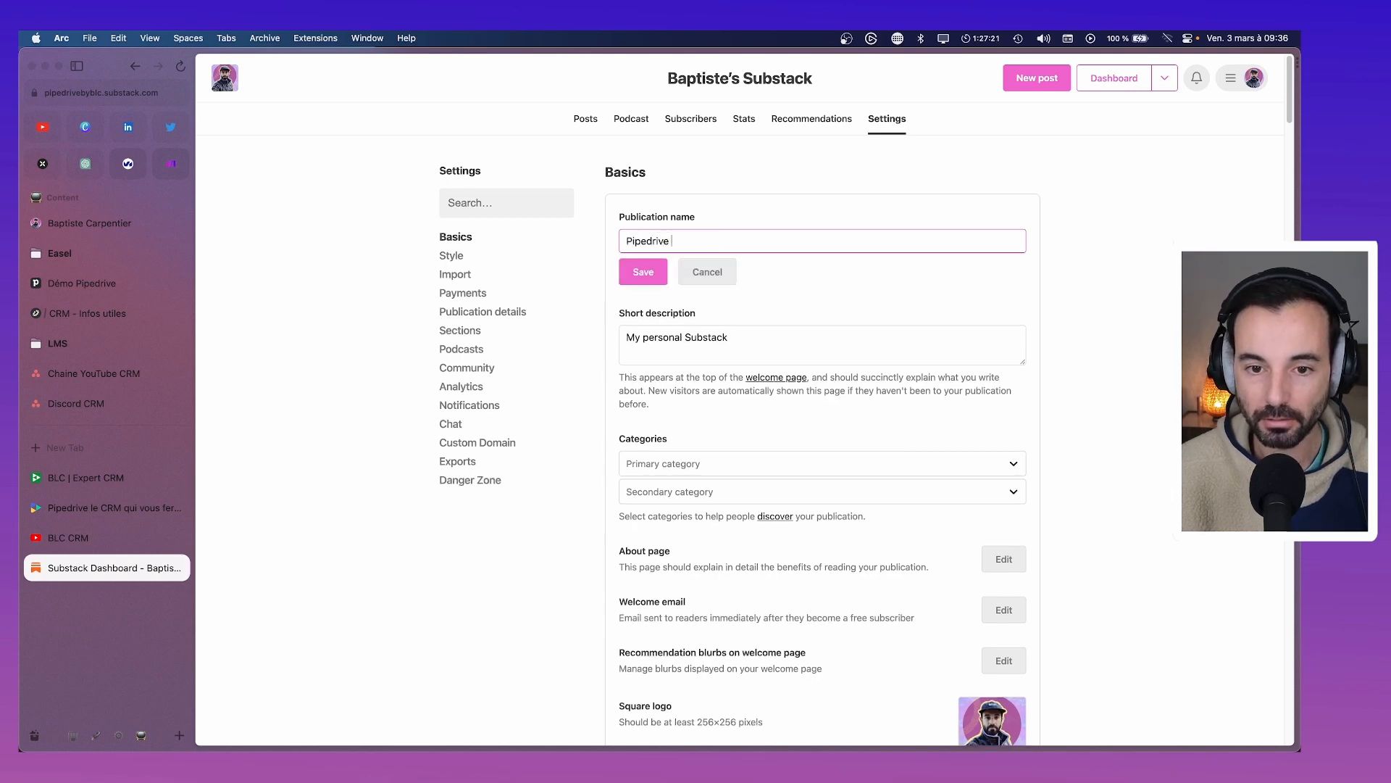
type("by BLC")
key("BackSpace")
key("BackSpace")
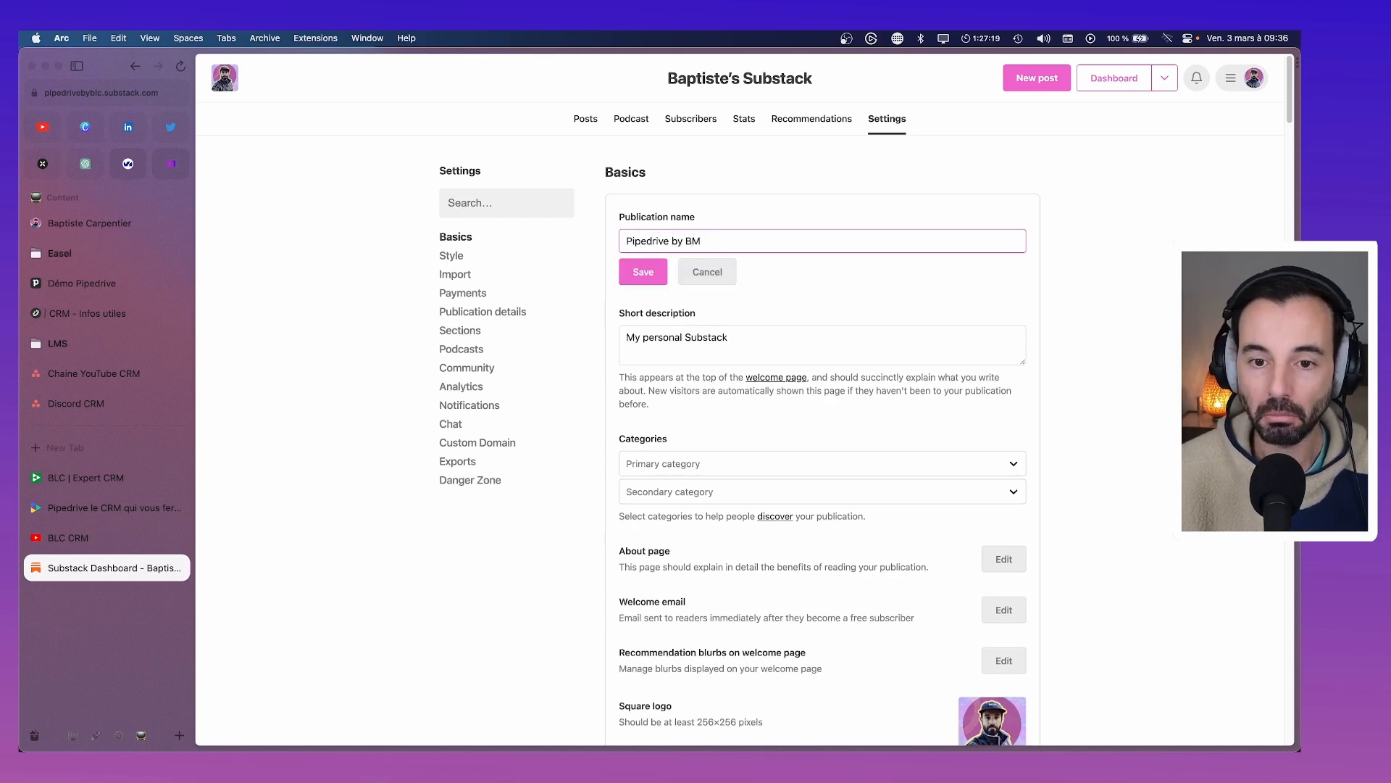
type("LC")
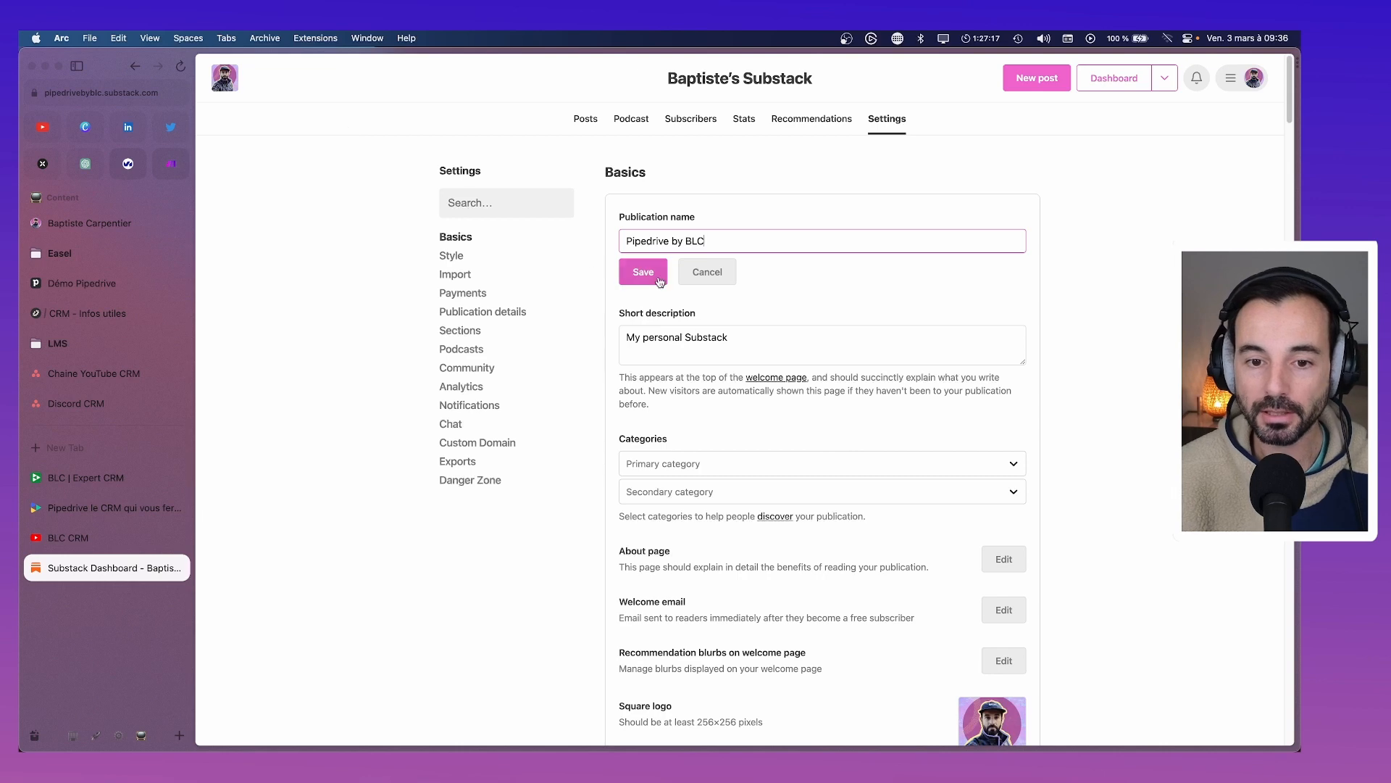
left_click(642, 272)
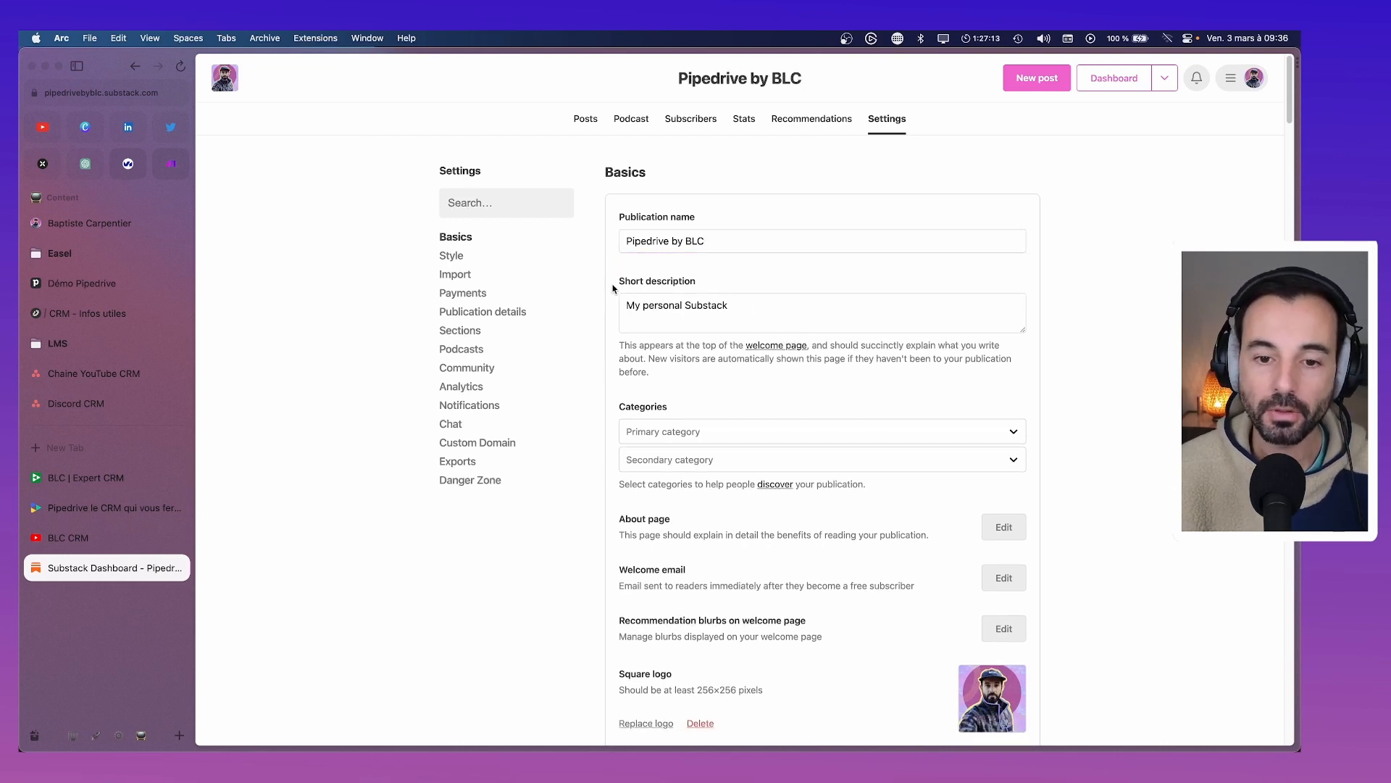
Replace the short description with 'La newsletter qui partage les dernières actus Pipedrive en Français' and save
mouse_move(618, 282)
left_mouse_down()
mouse_move(710, 293)
mouse_move(620, 307)
left_mouse_up()
type("La news")
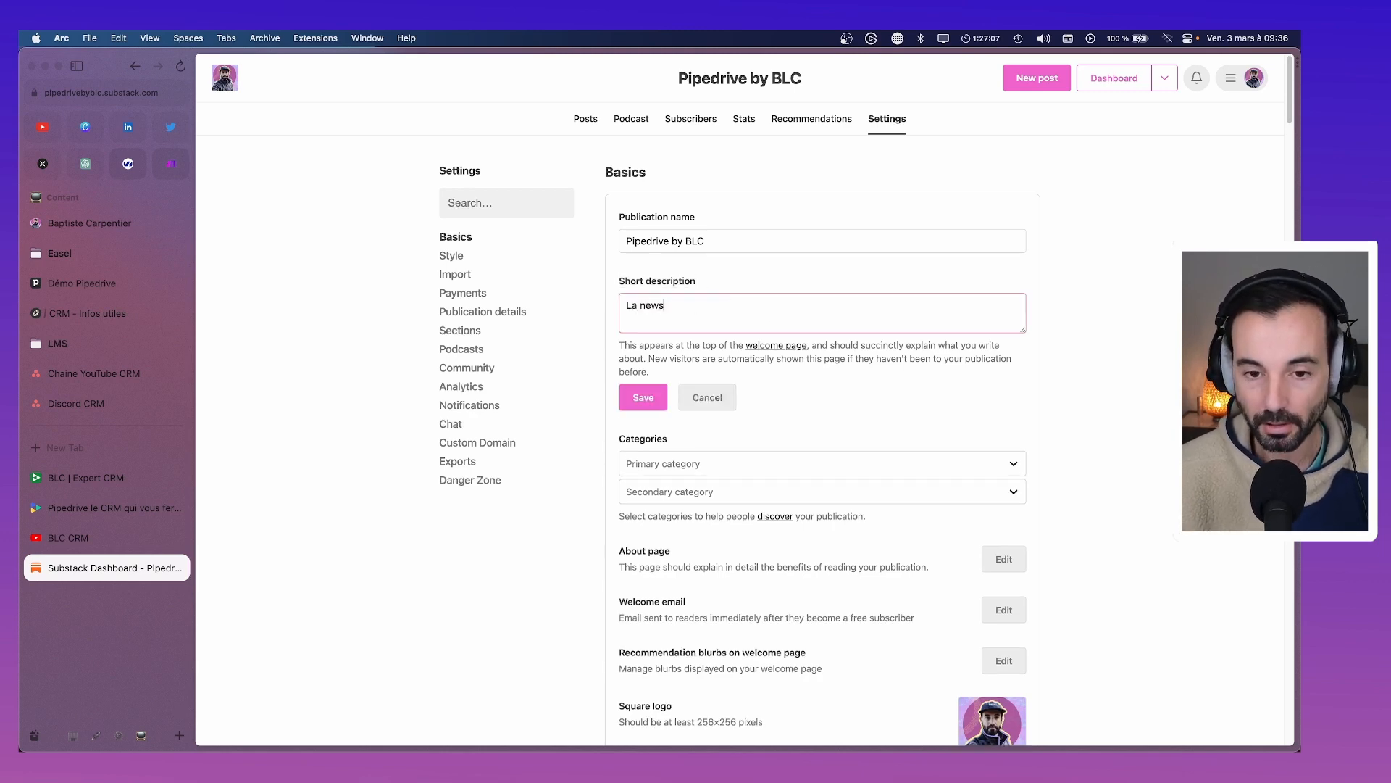
type("letter qui partages")
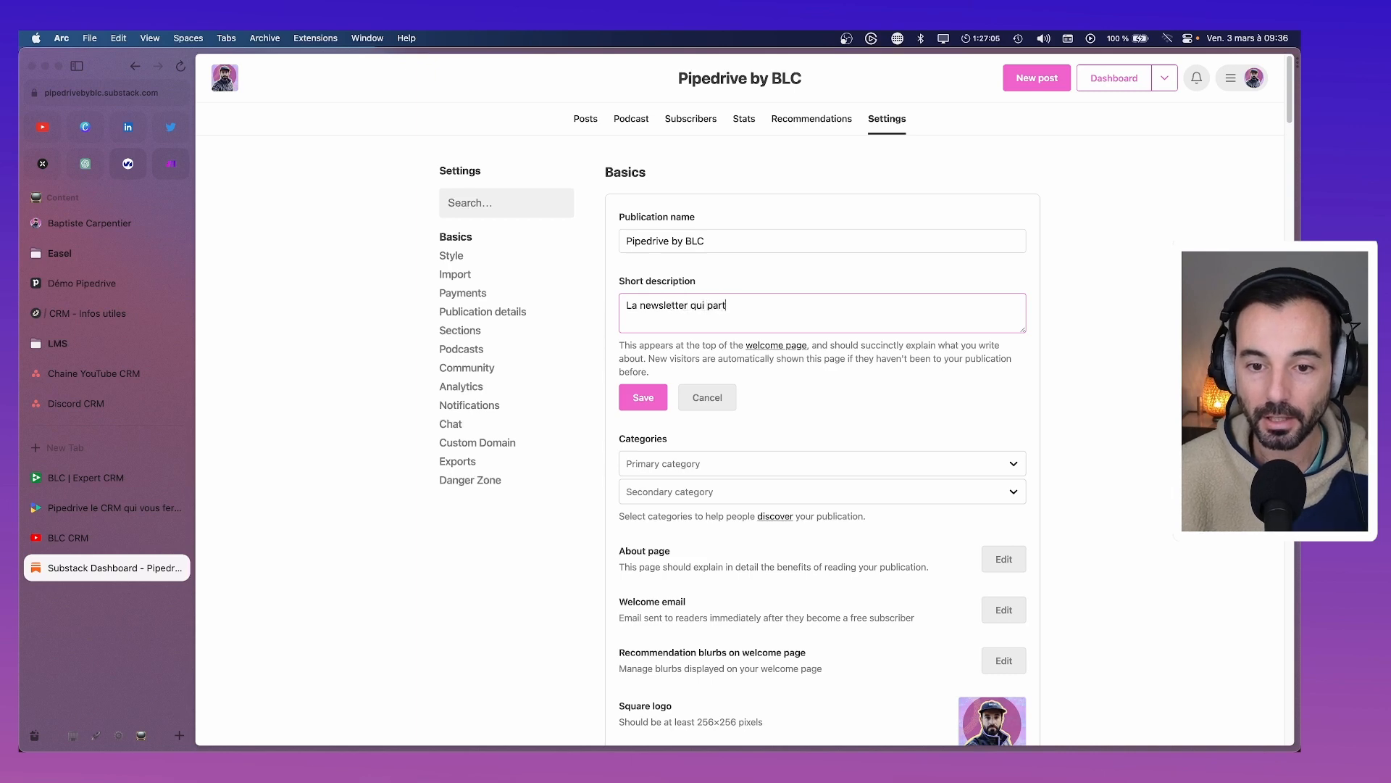
key("BackSpace")
key("BackSpace")
type("les de")
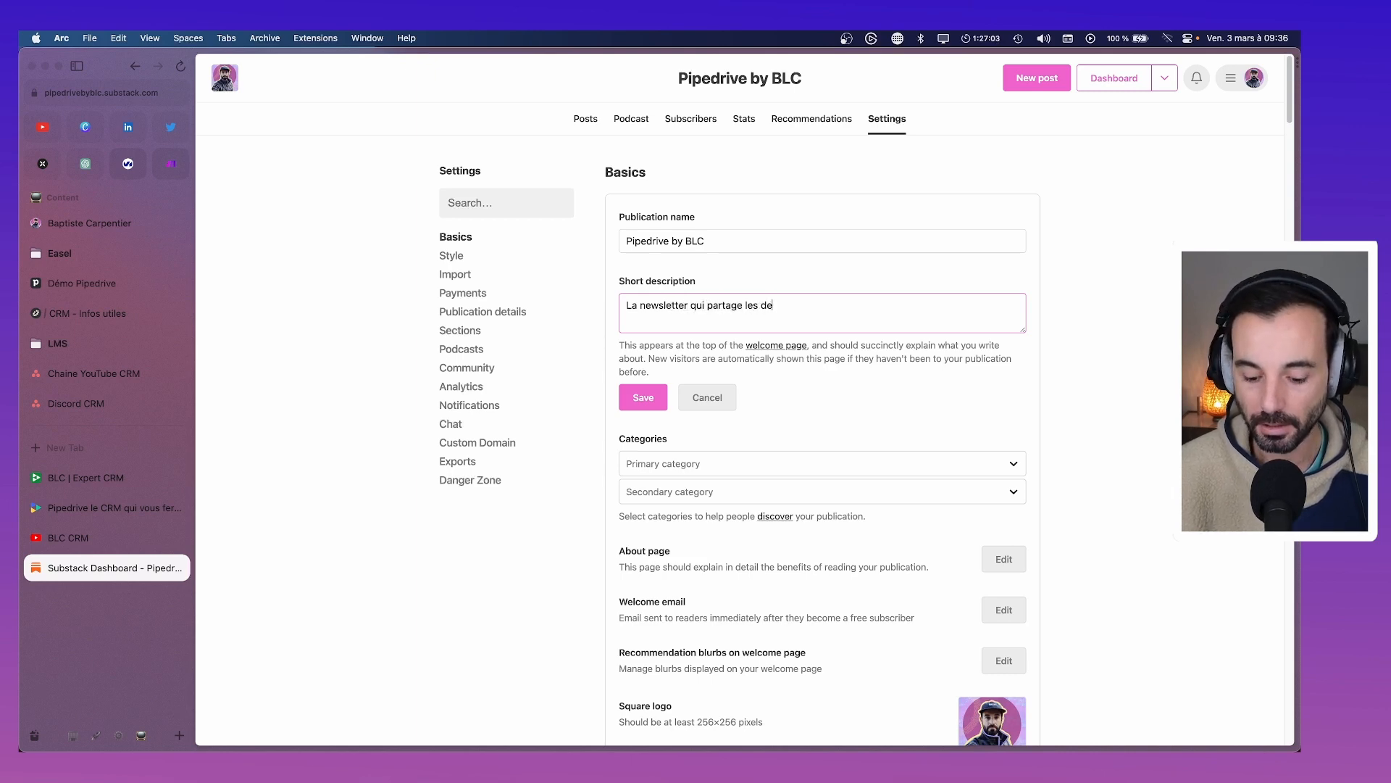
type("rnières actus ")
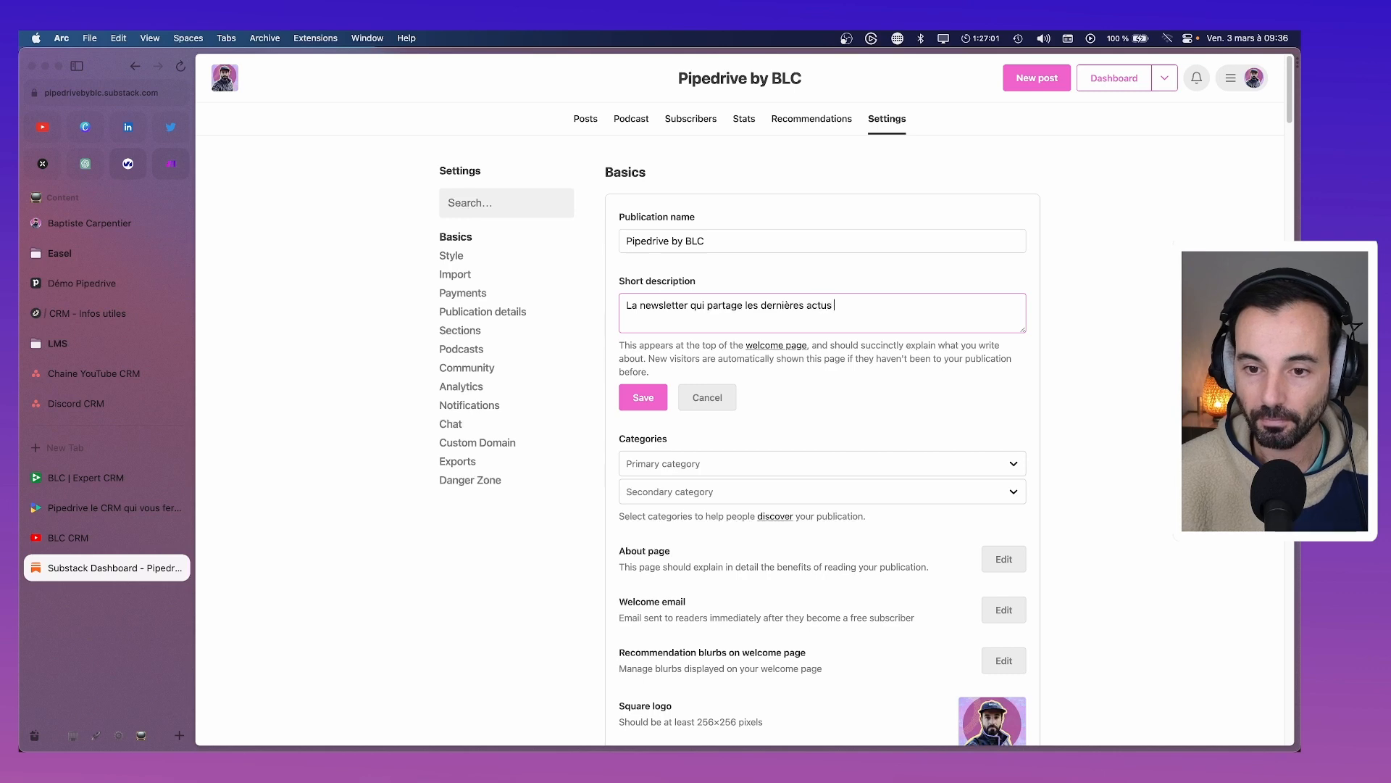
type("Pipedrive en Fra")
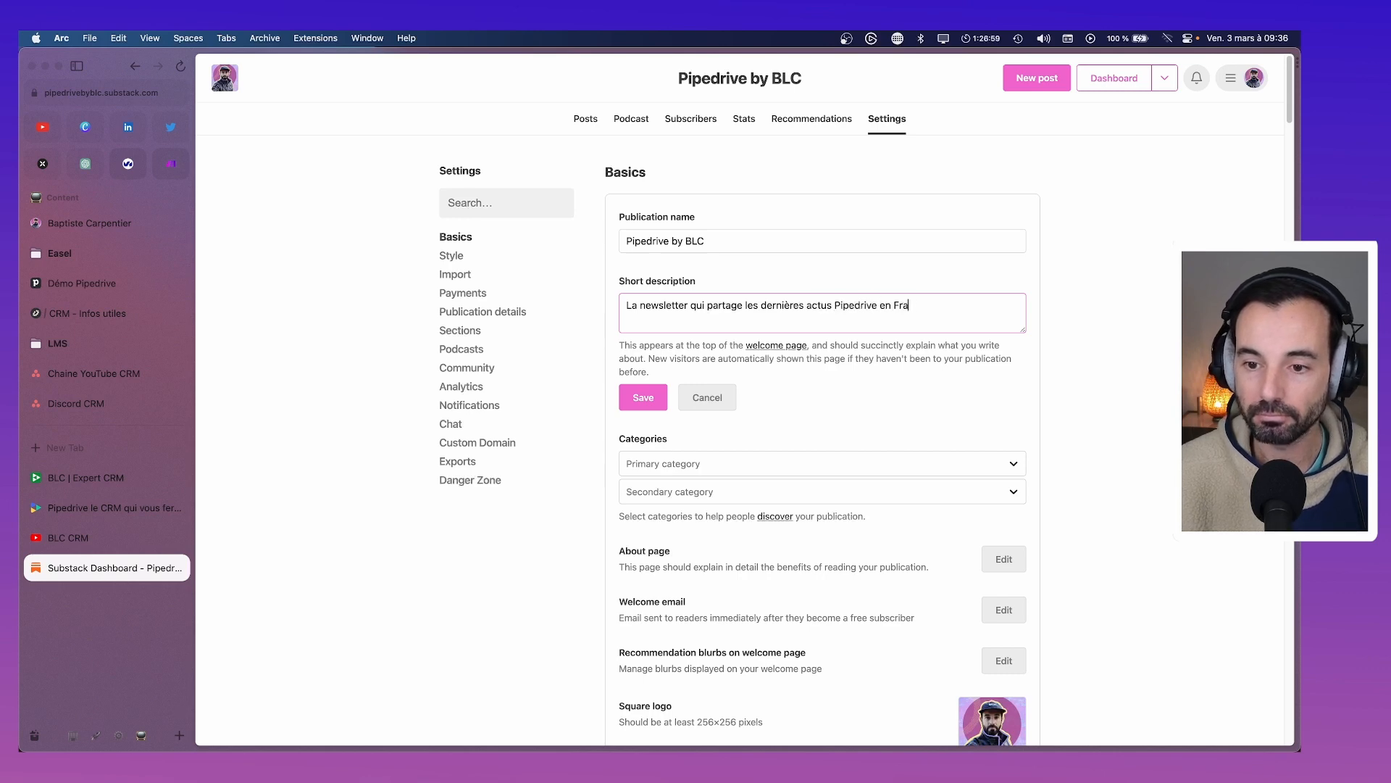
type("nçais")
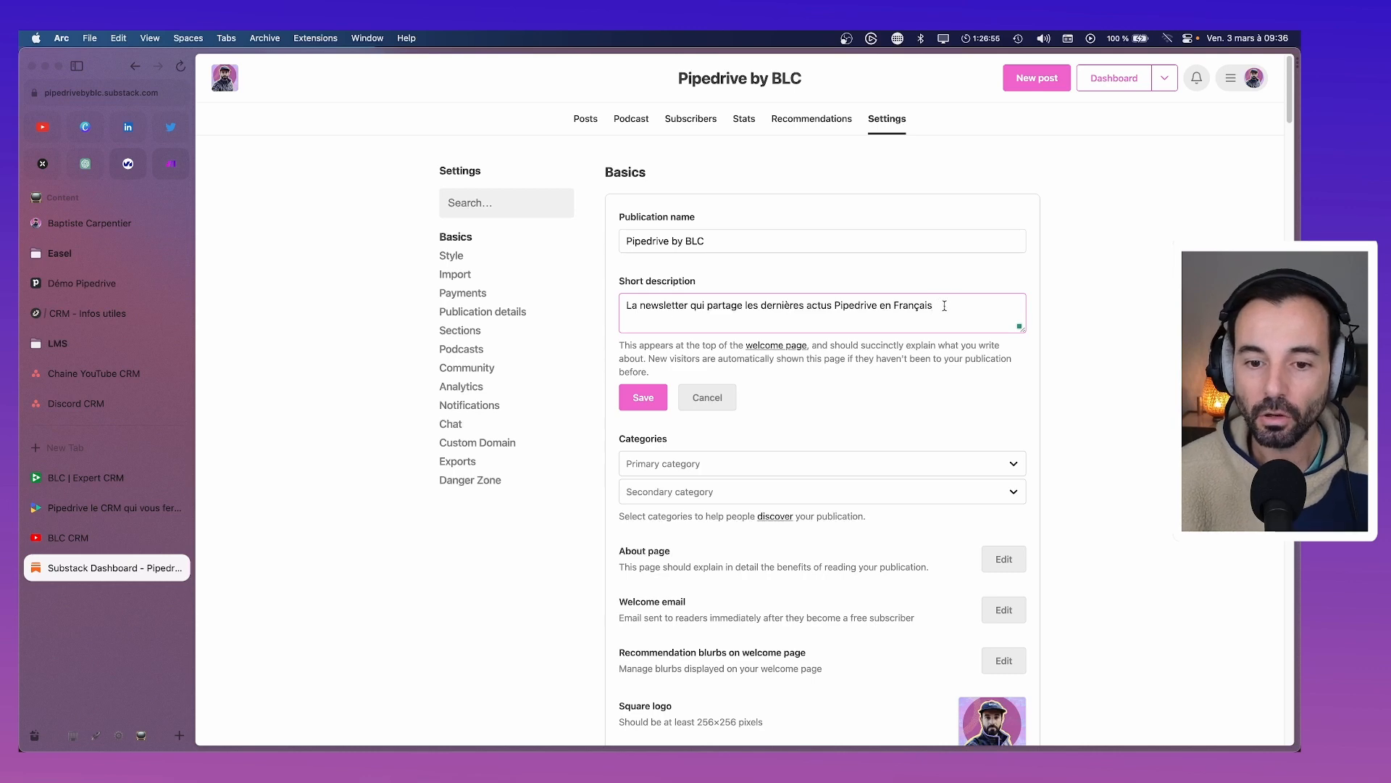
left_click(638, 397)
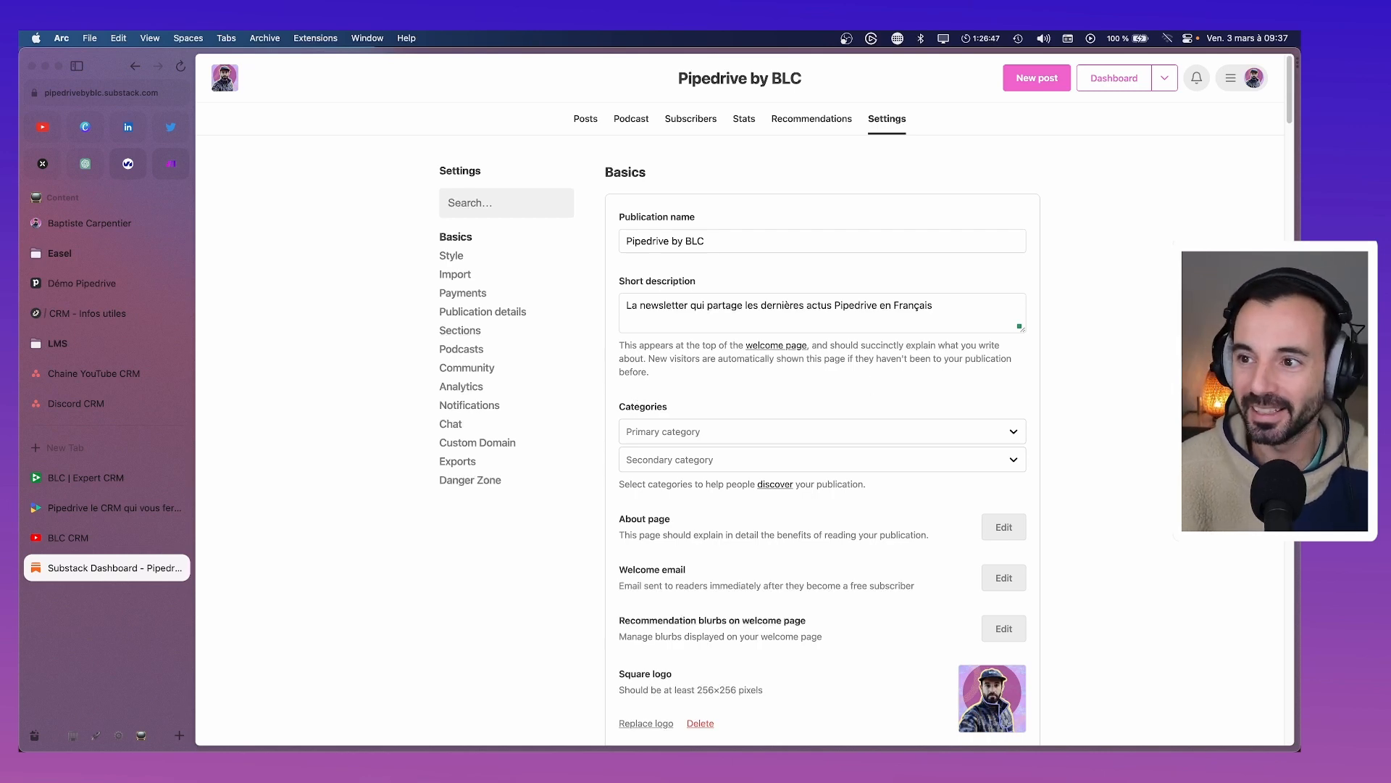
scroll(829, 372, "down", 2)
left_click(819, 368)
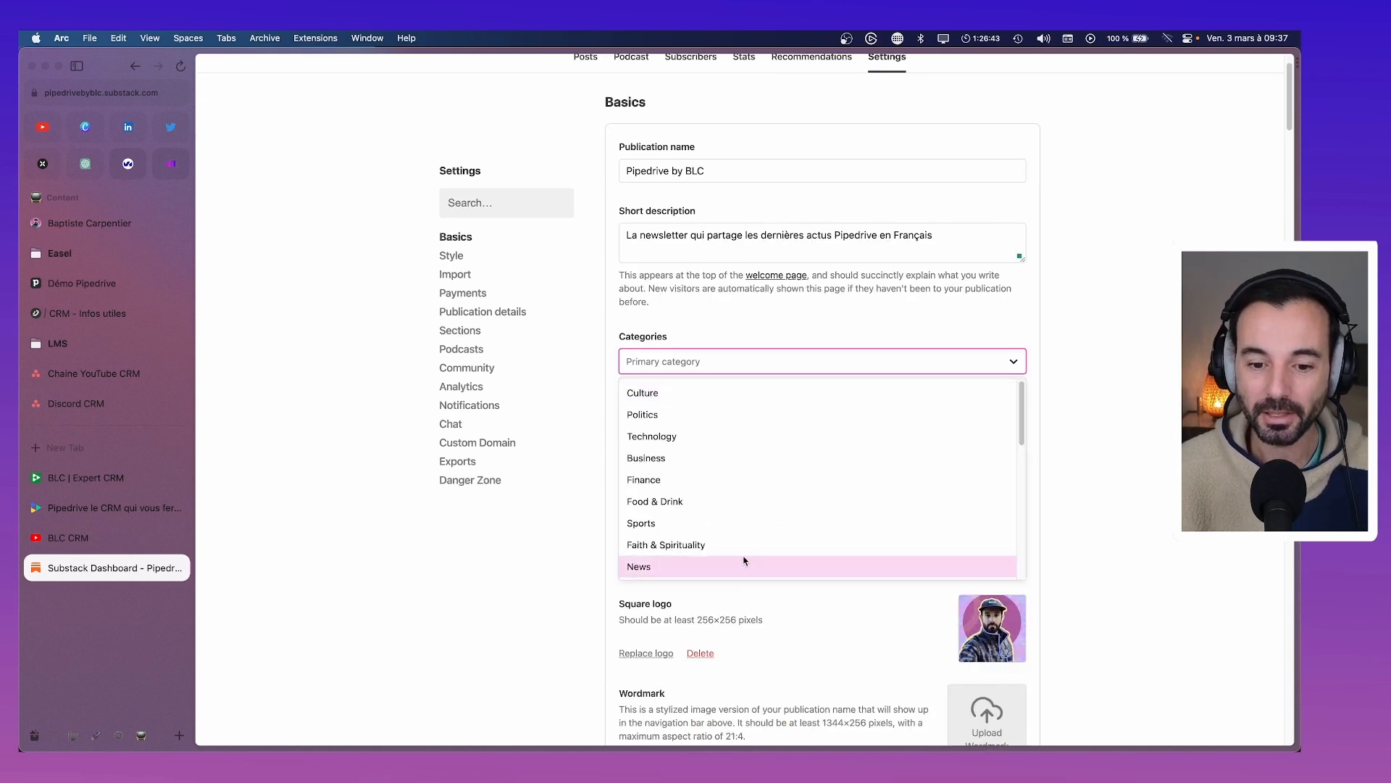
left_click(723, 458)
left_click(719, 400)
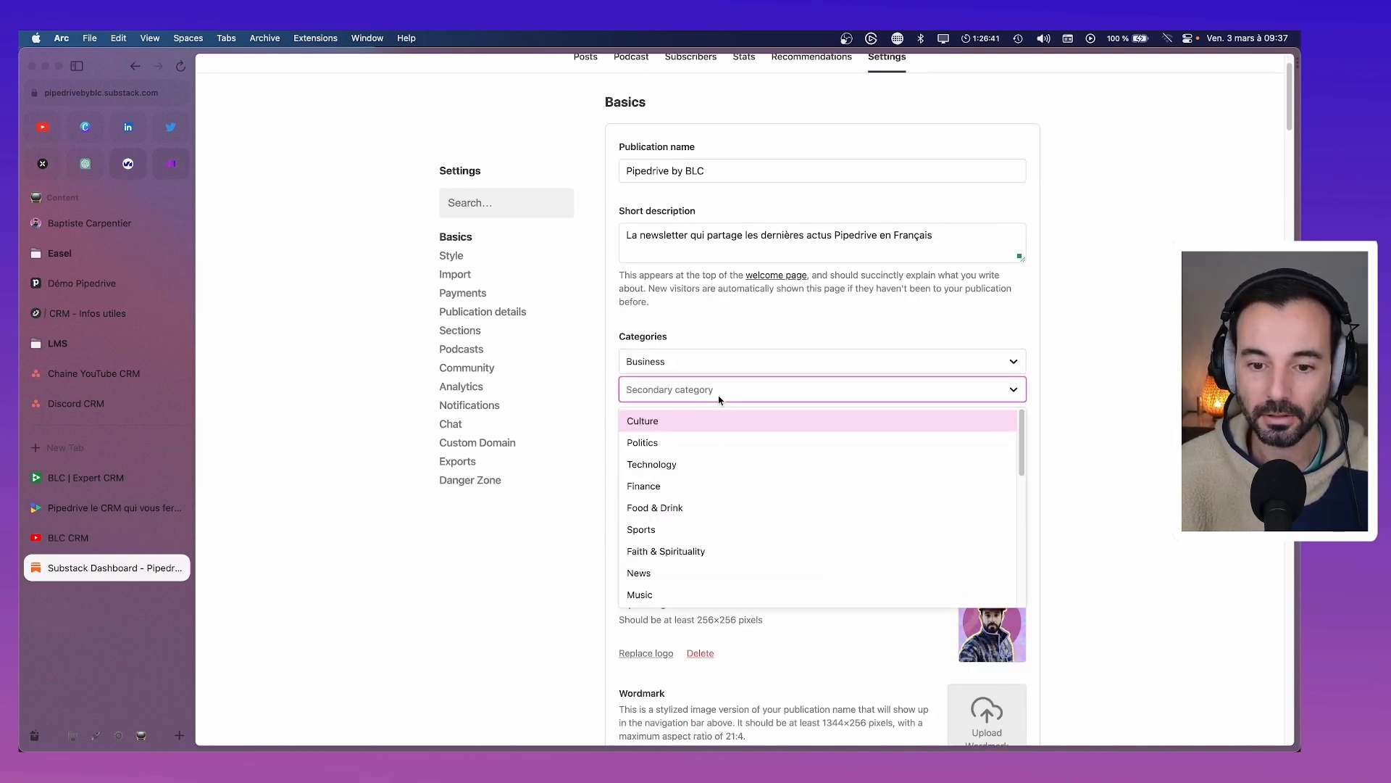
scroll(711, 551, "down", 1)
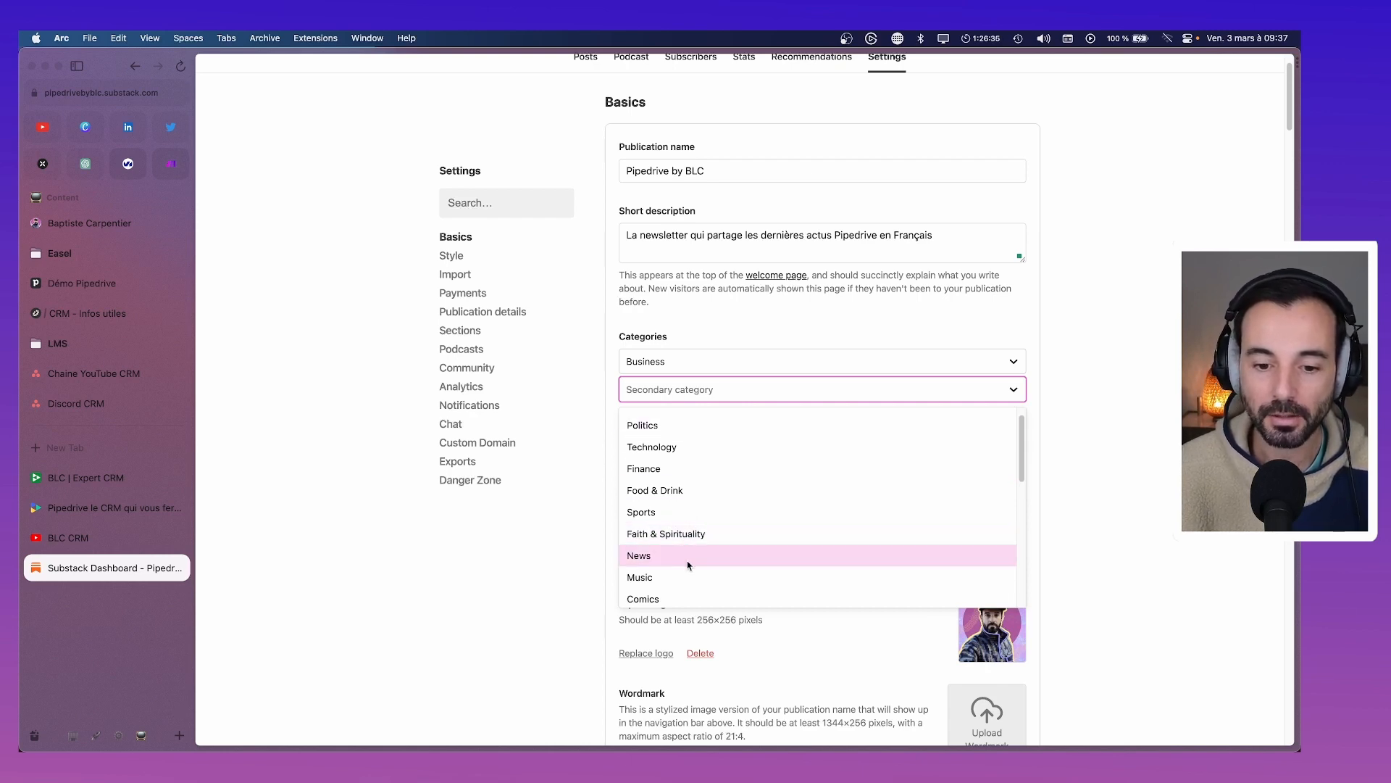
scroll(688, 545, "down", 5)
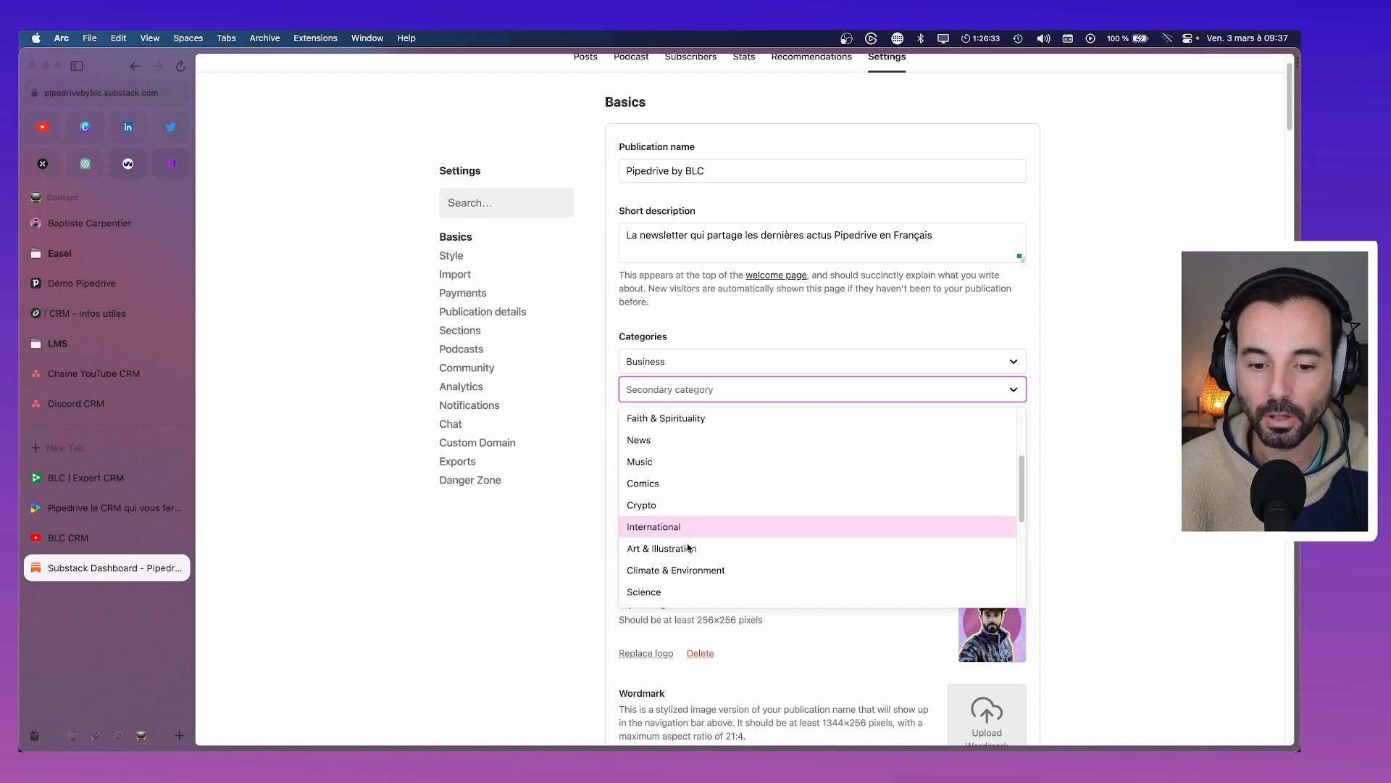
scroll(689, 552, "down", 3)
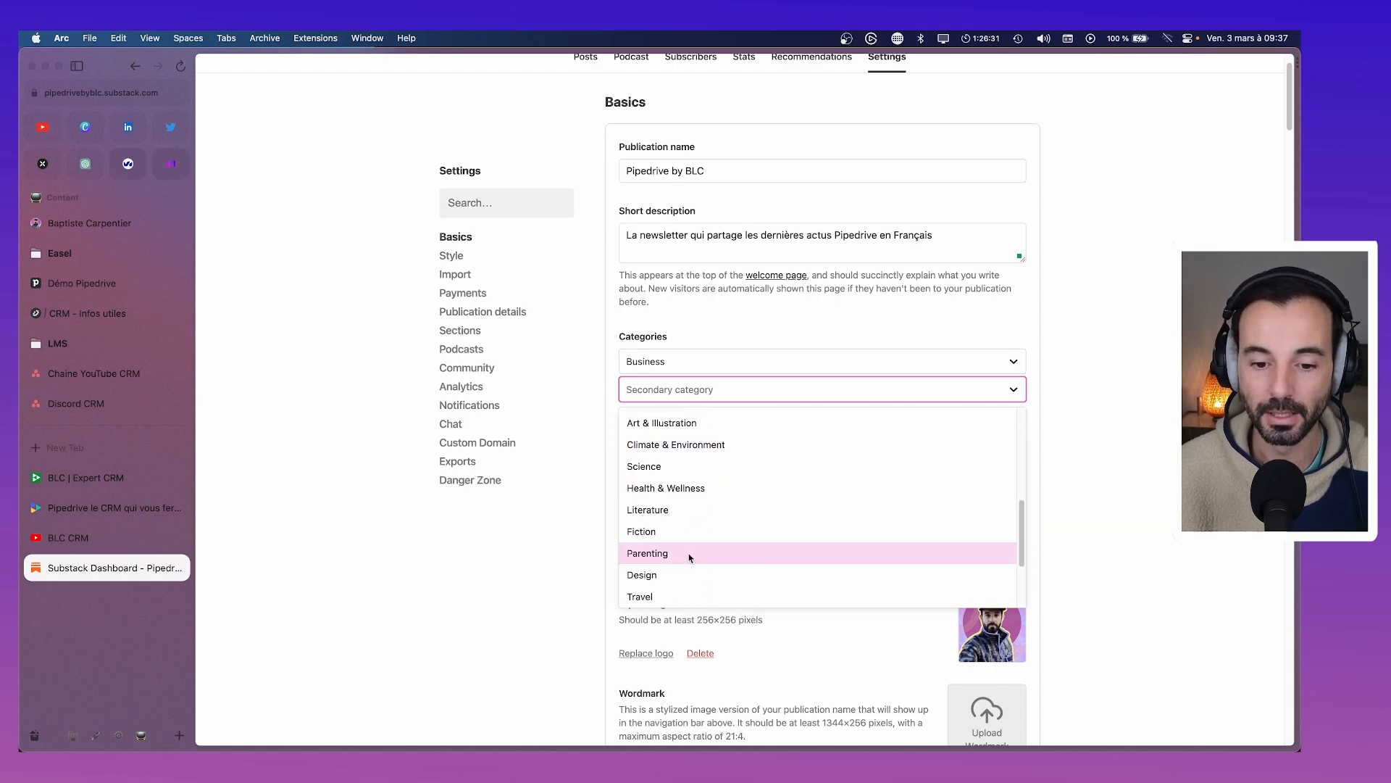
scroll(690, 556, "down", 1)
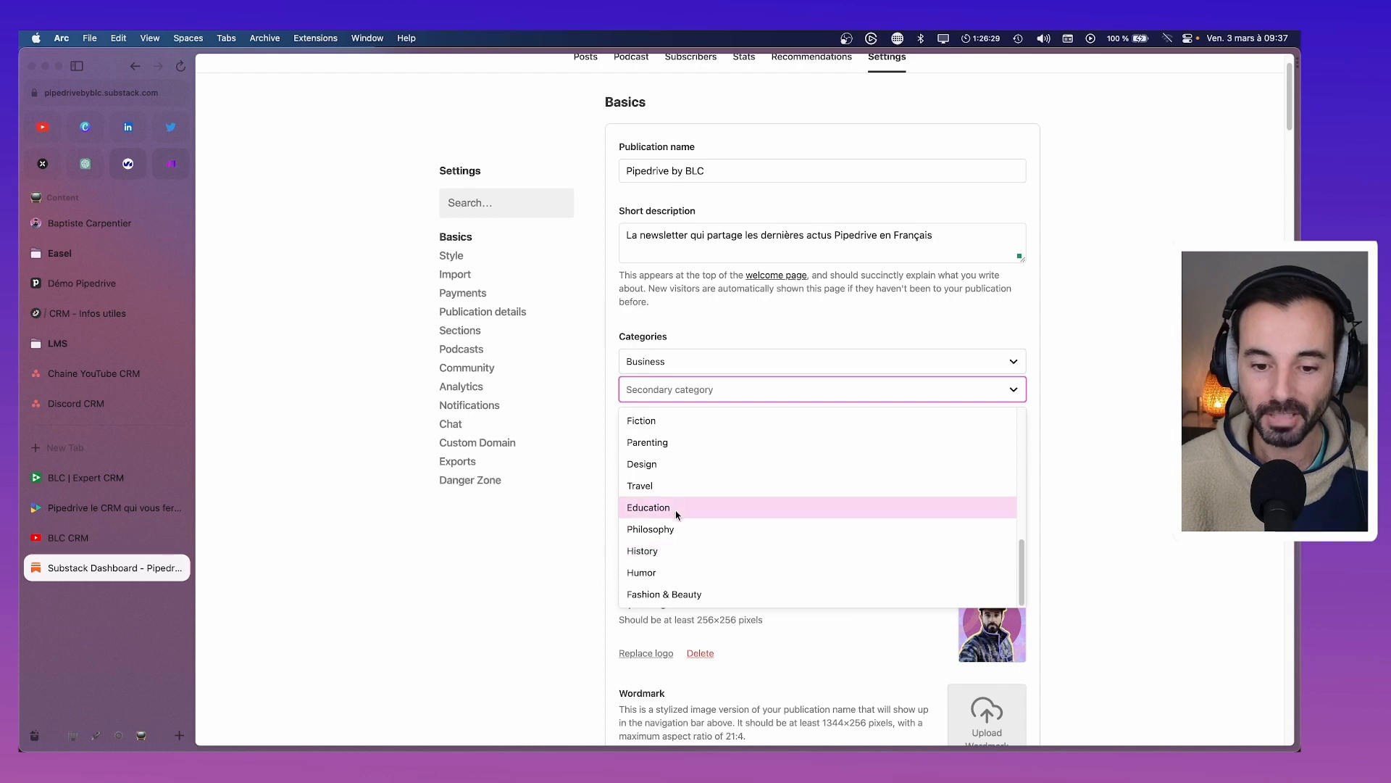
scroll(678, 518, "up", 3)
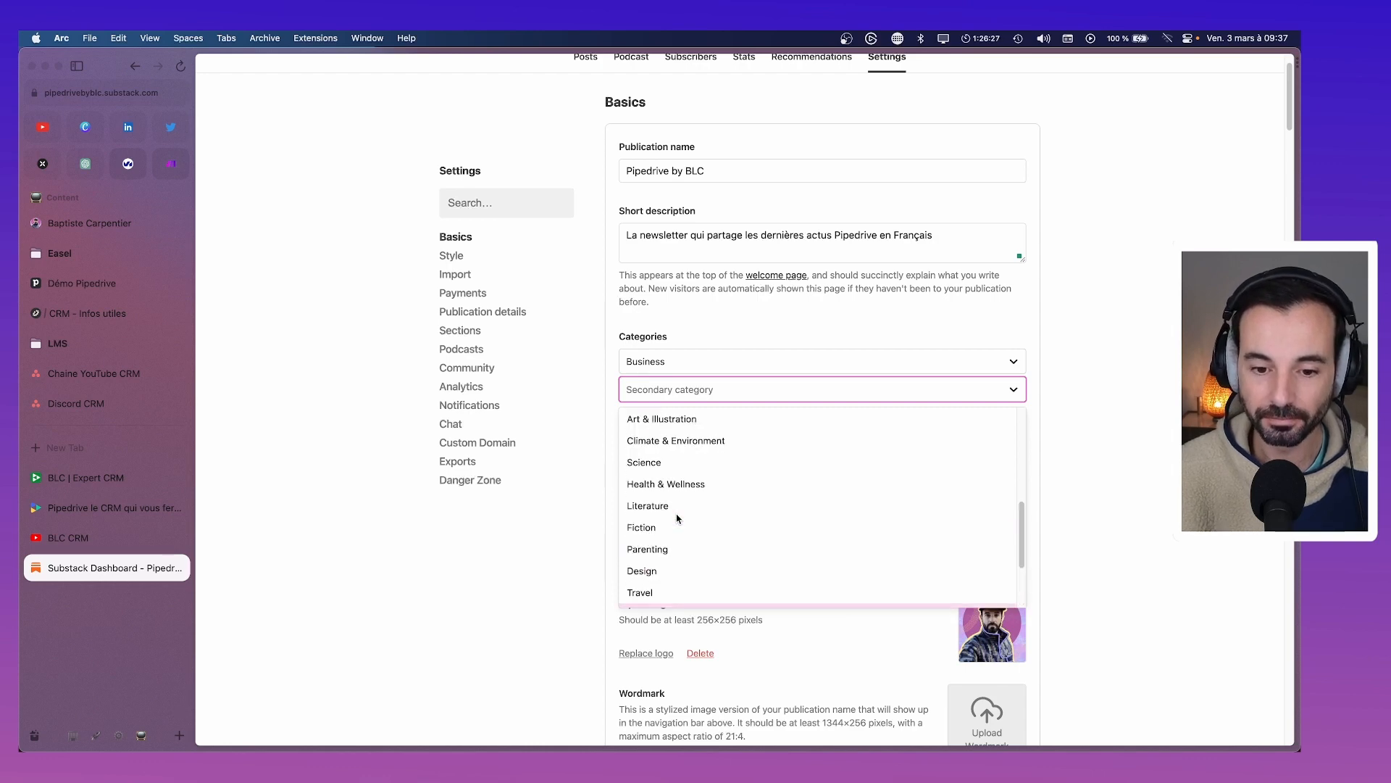
left_click(1077, 431)
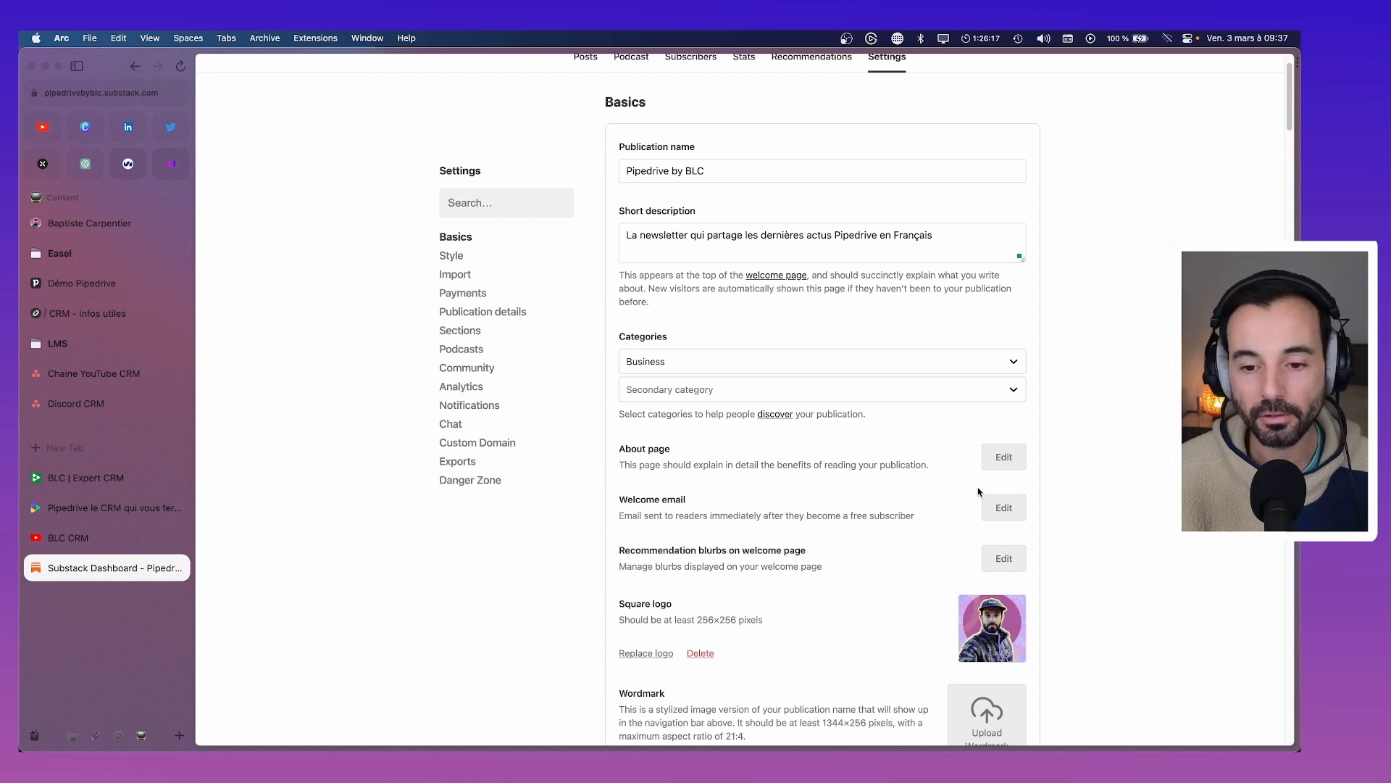
Open the About page editor and retitle its heading 'Pourquoi s’inscrire ?'
left_click(999, 455)
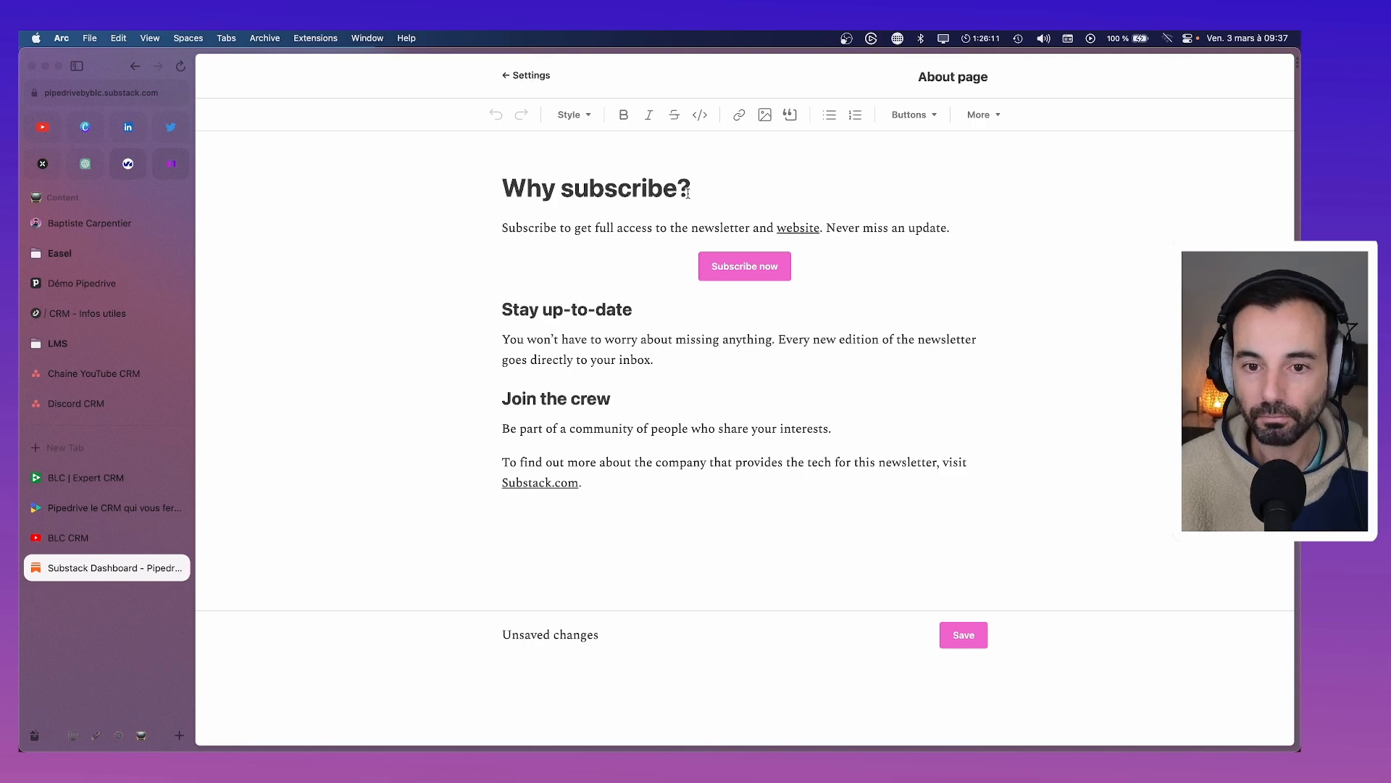
left_click_drag(691, 186, 501, 189)
type("pourq")
key("BackSpace")
key("BackSpace")
key("BackSpace")
key("BackSpace")
key("BackSpace")
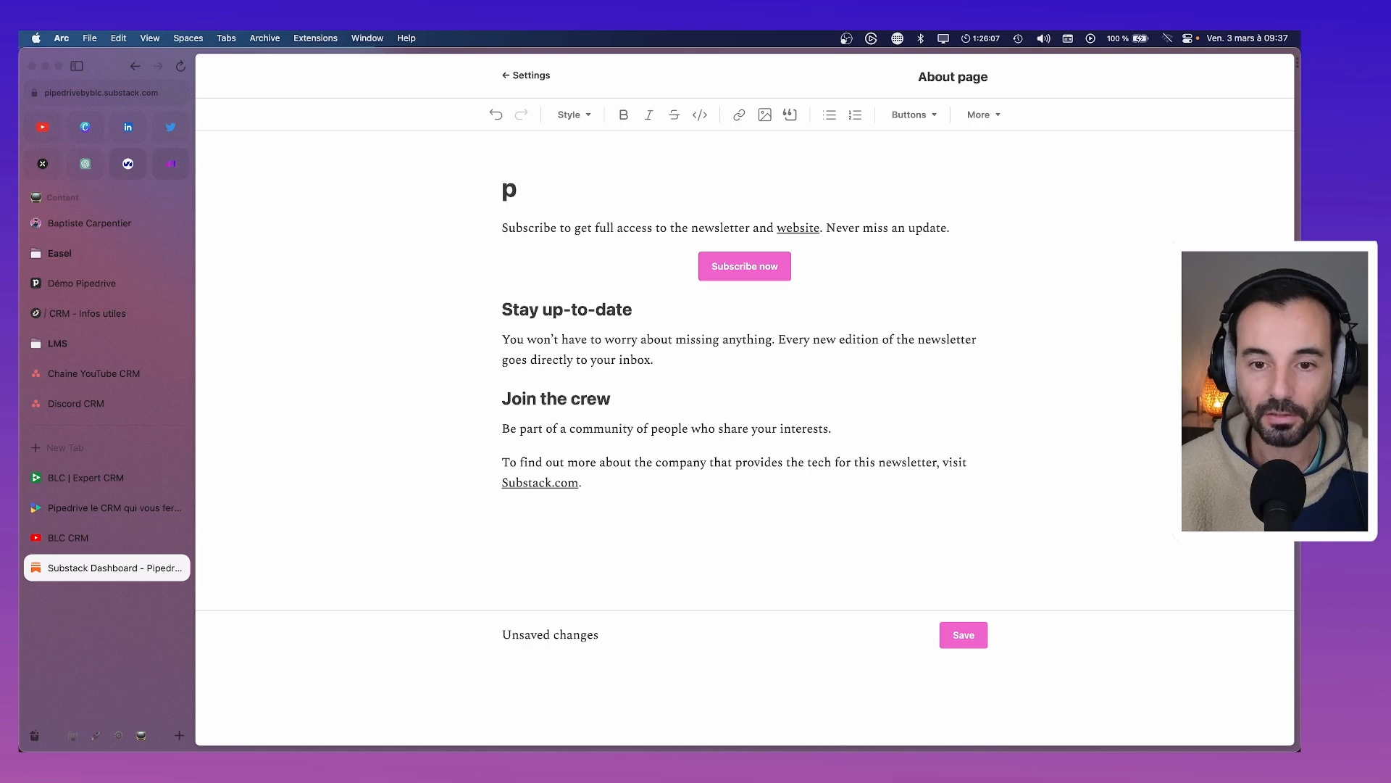
type("Pourquoi s’ins")
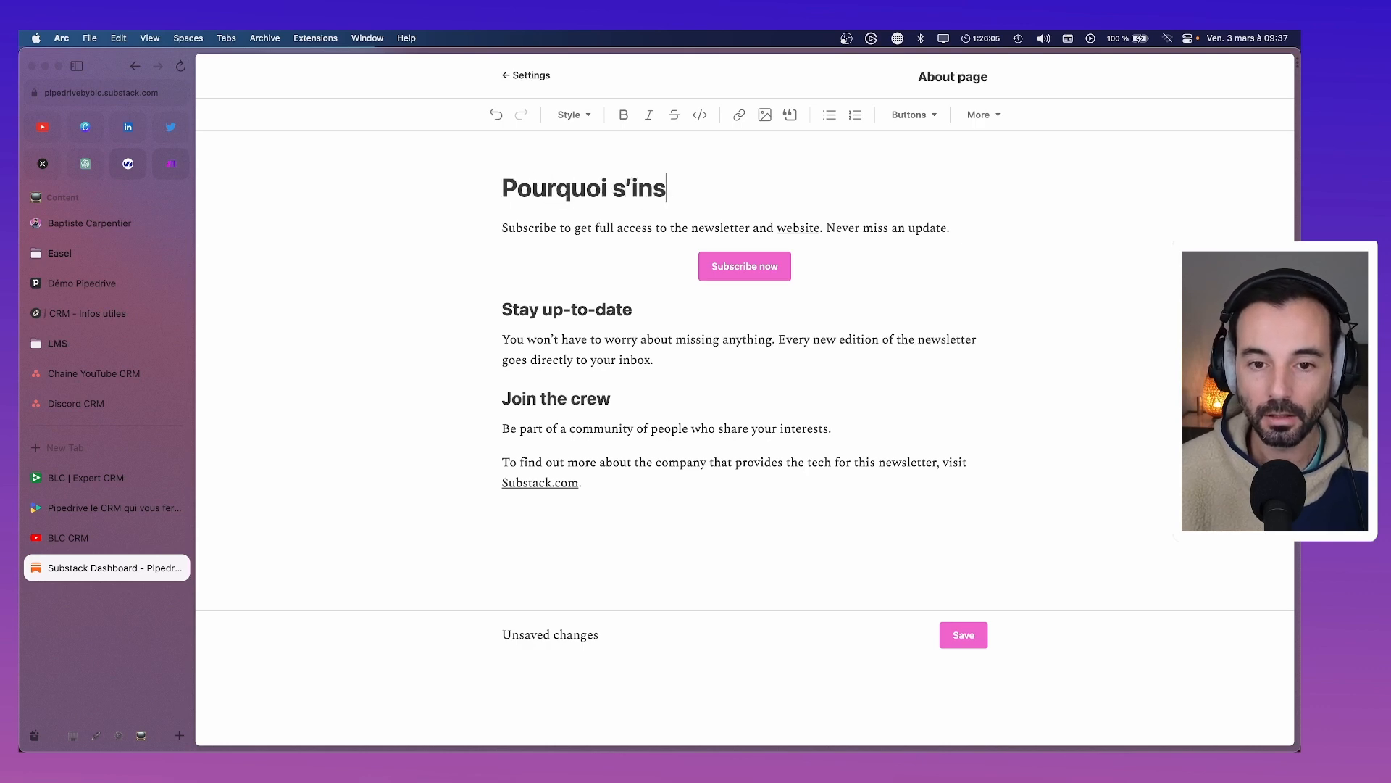
type("crire ?")
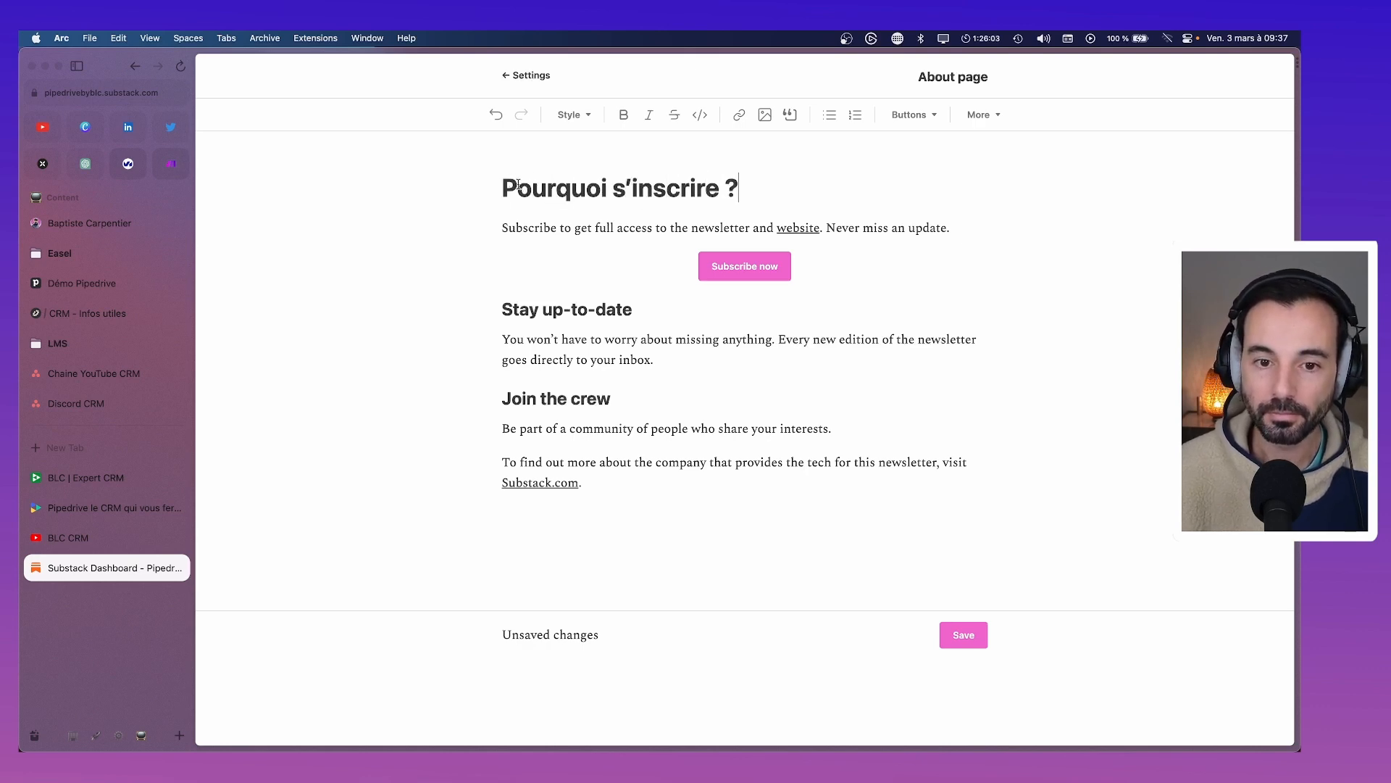
Point the intro sentence's website link to the archive URL
left_click_drag(968, 227, 479, 226)
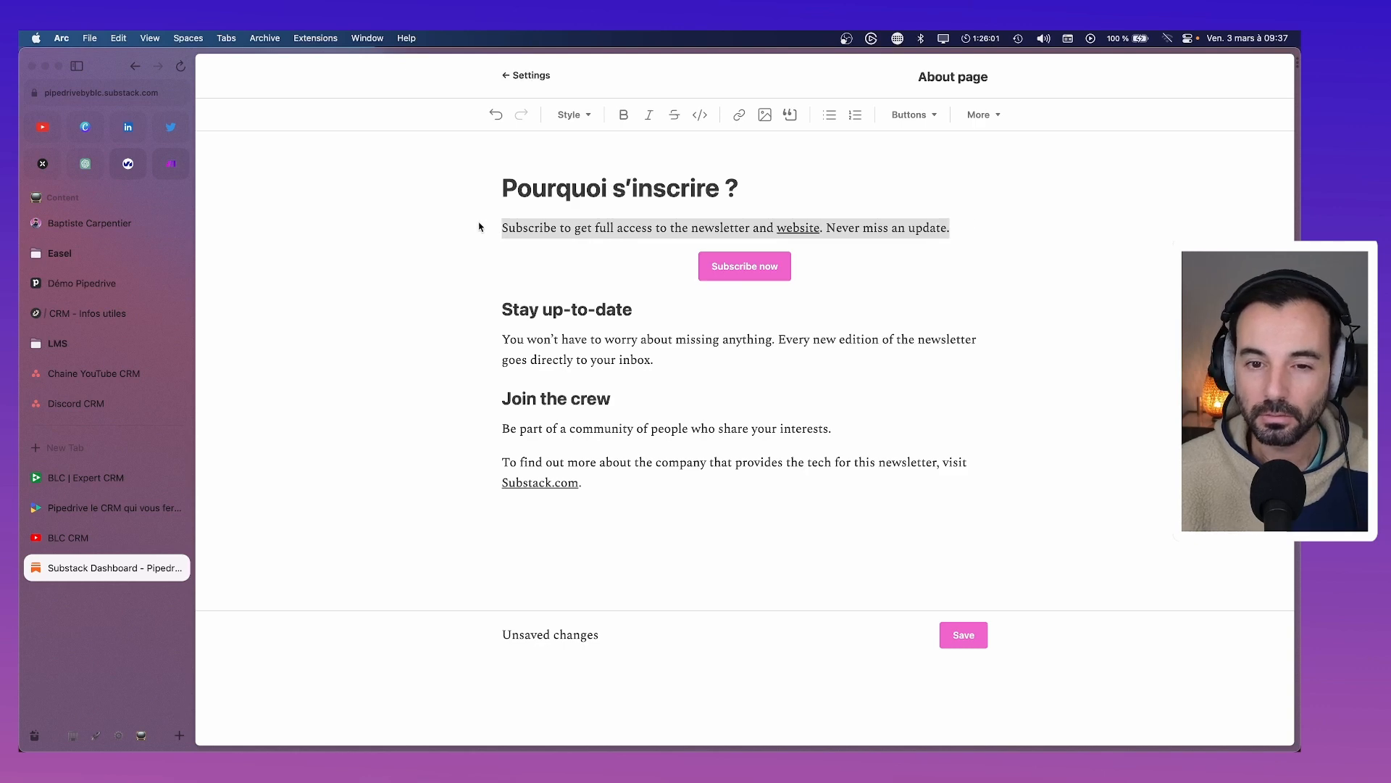
left_click(793, 227)
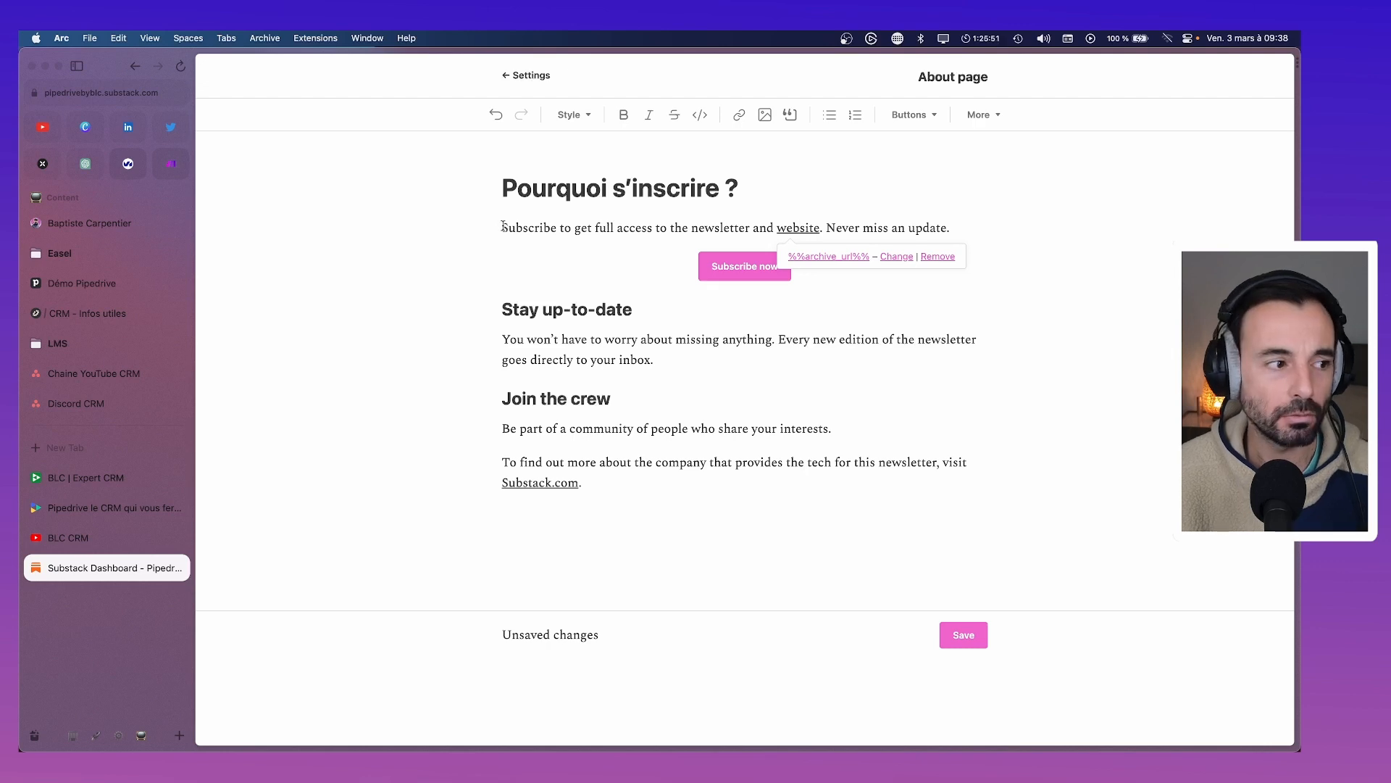
left_click_drag(503, 226, 963, 237)
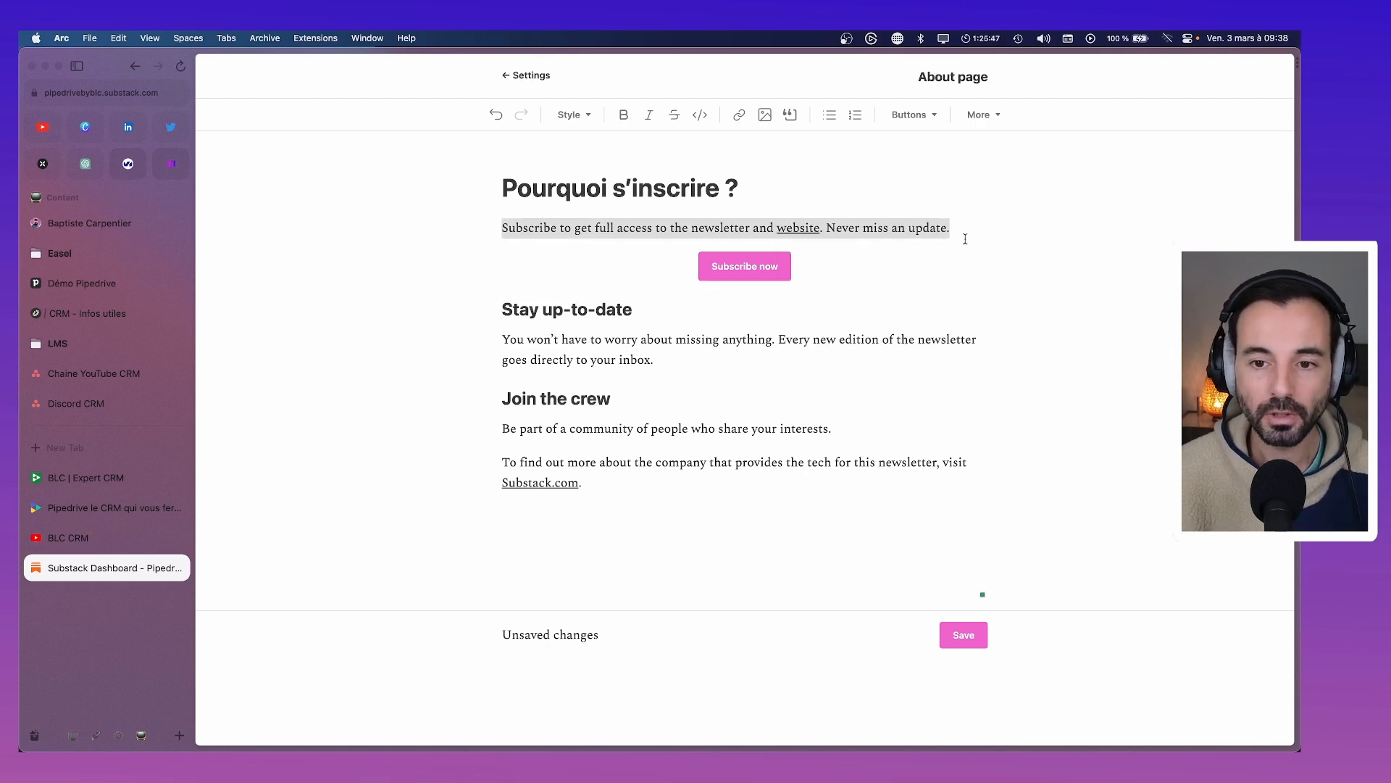
left_click(793, 227)
left_click(892, 261)
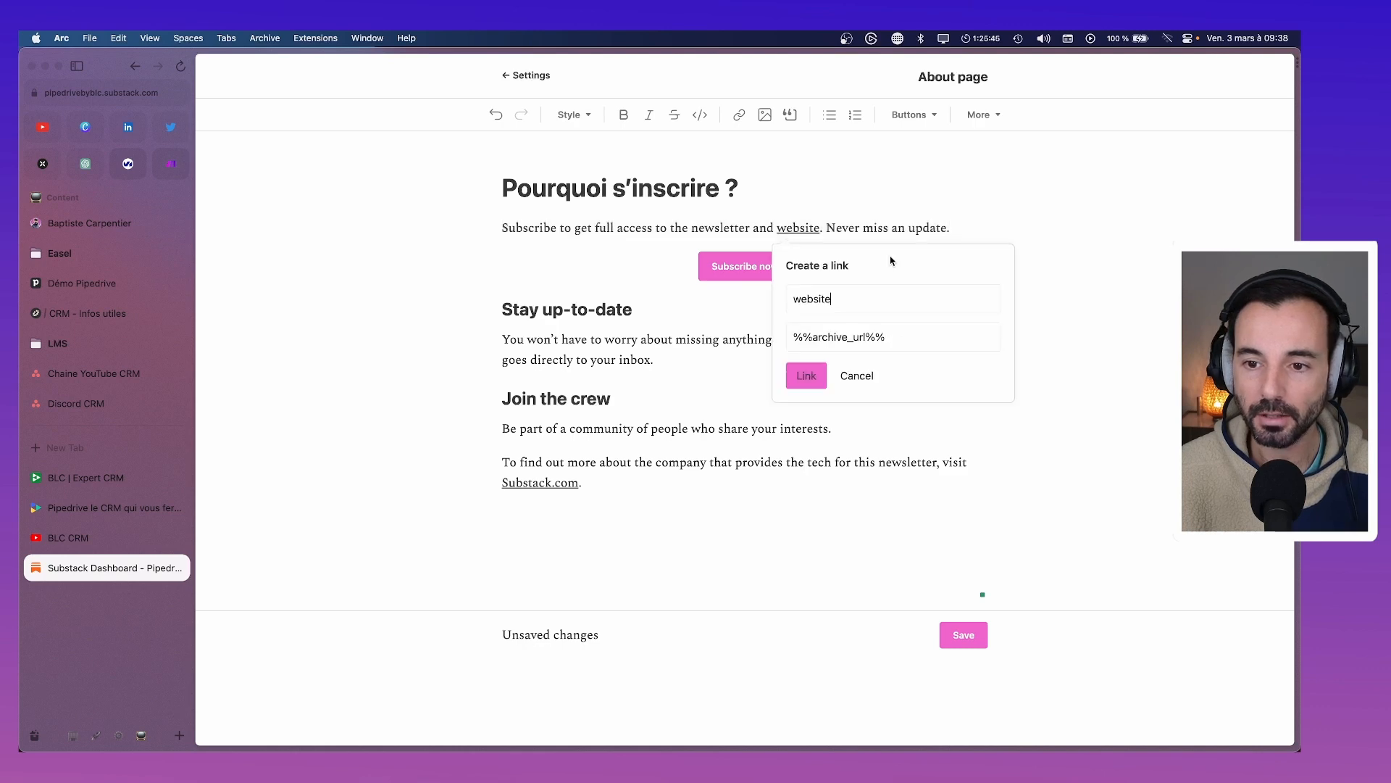
left_click_drag(896, 337, 750, 341)
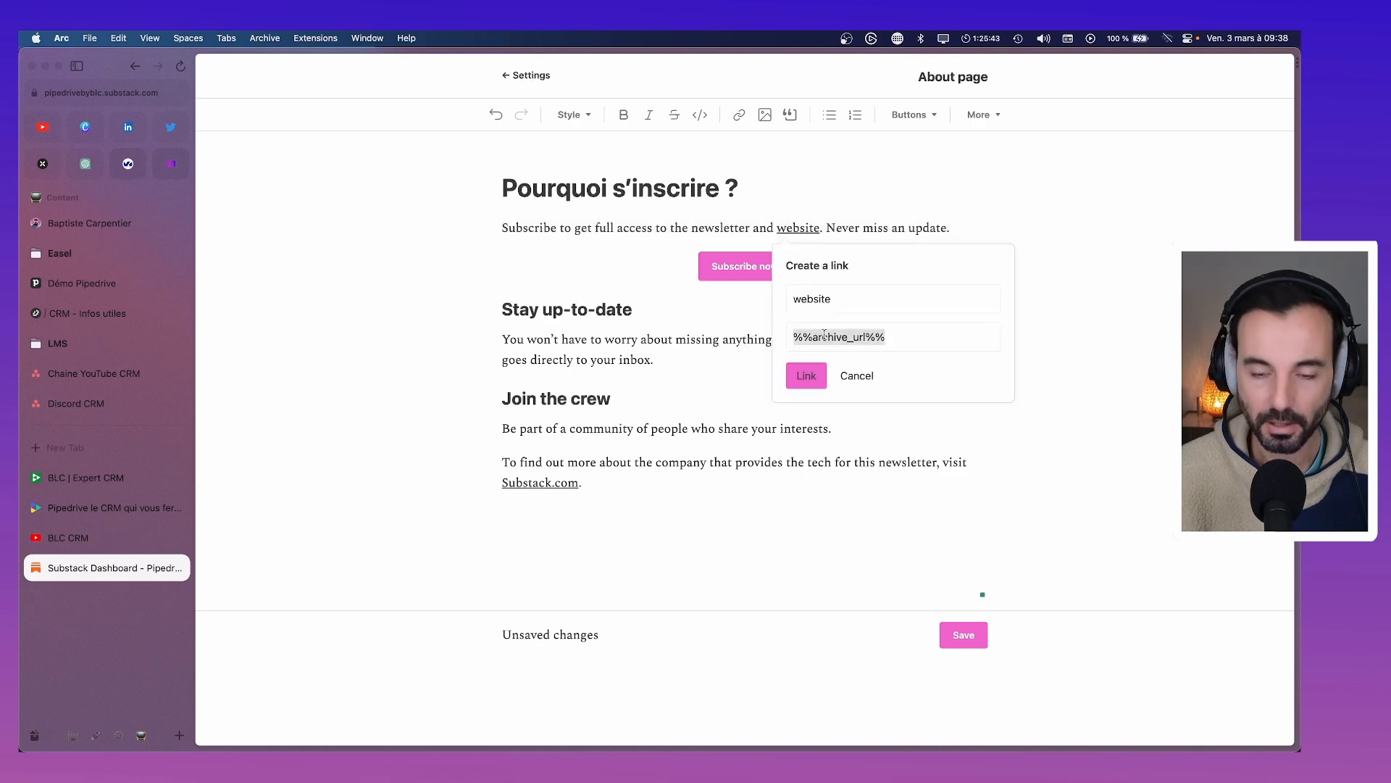
left_click(816, 378)
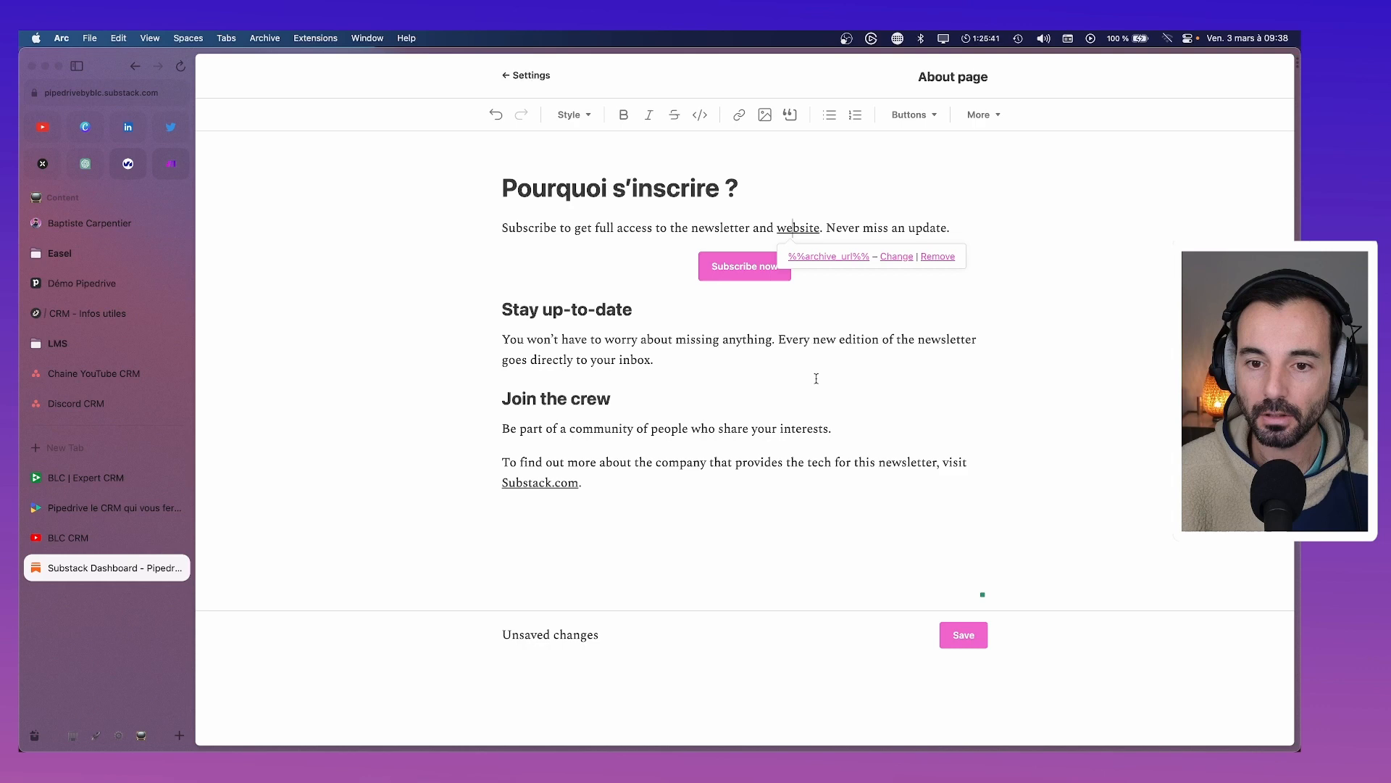
left_click(972, 228)
Replace the English intro with French text about receiving the latest Pipedrive news in French
left_click_drag(969, 228, 485, 235)
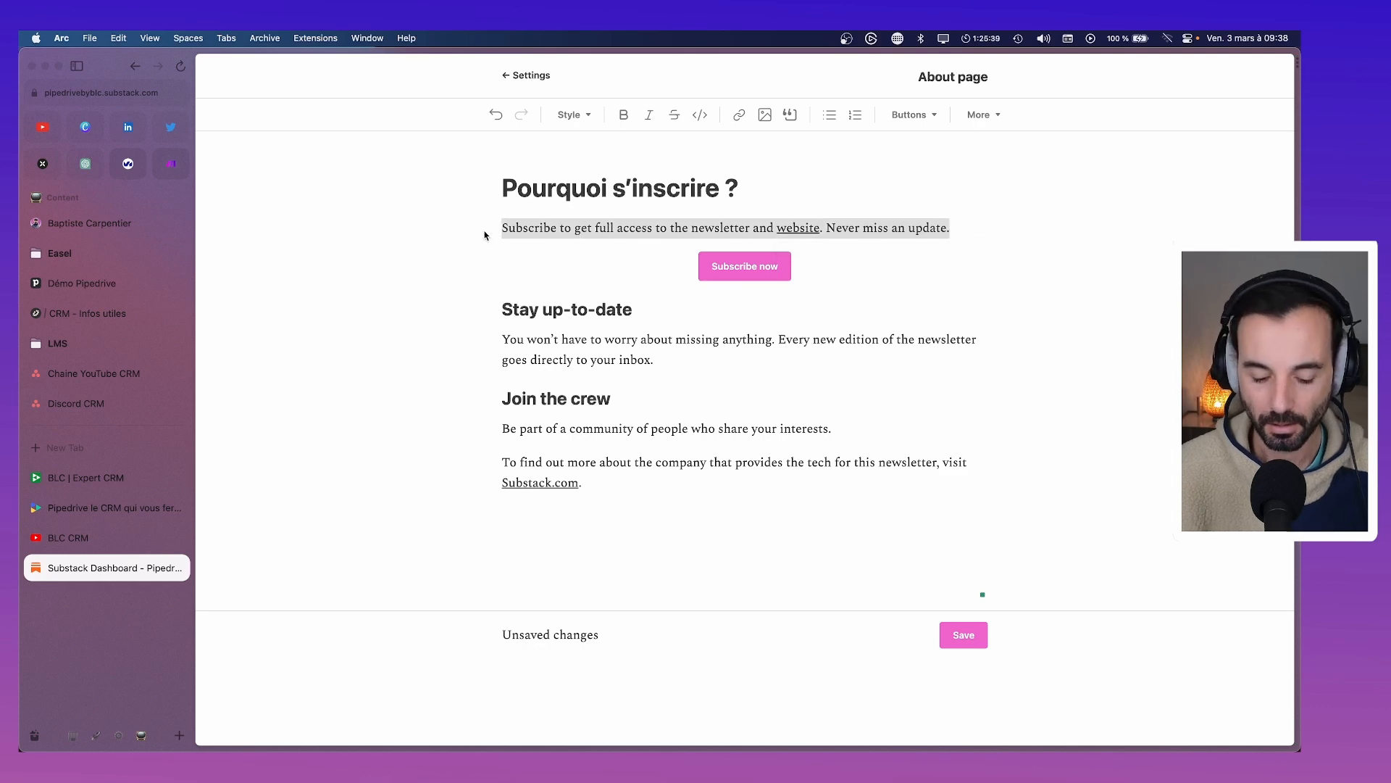
type("inscrivez)-vou")
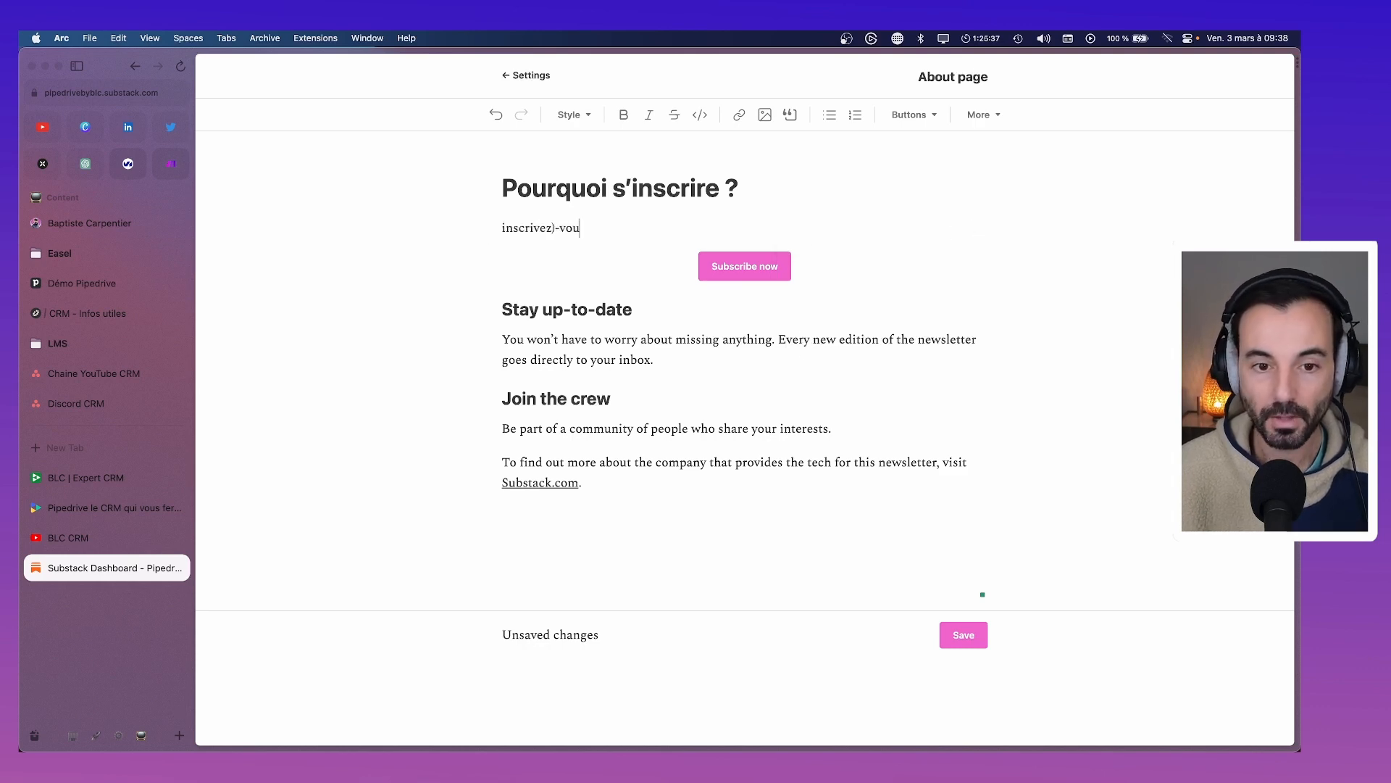
key("BackSpace")
key("BackSpace")
key("BackSpace")
key("BackSpace")
key("BackSpace")
type("-vo")
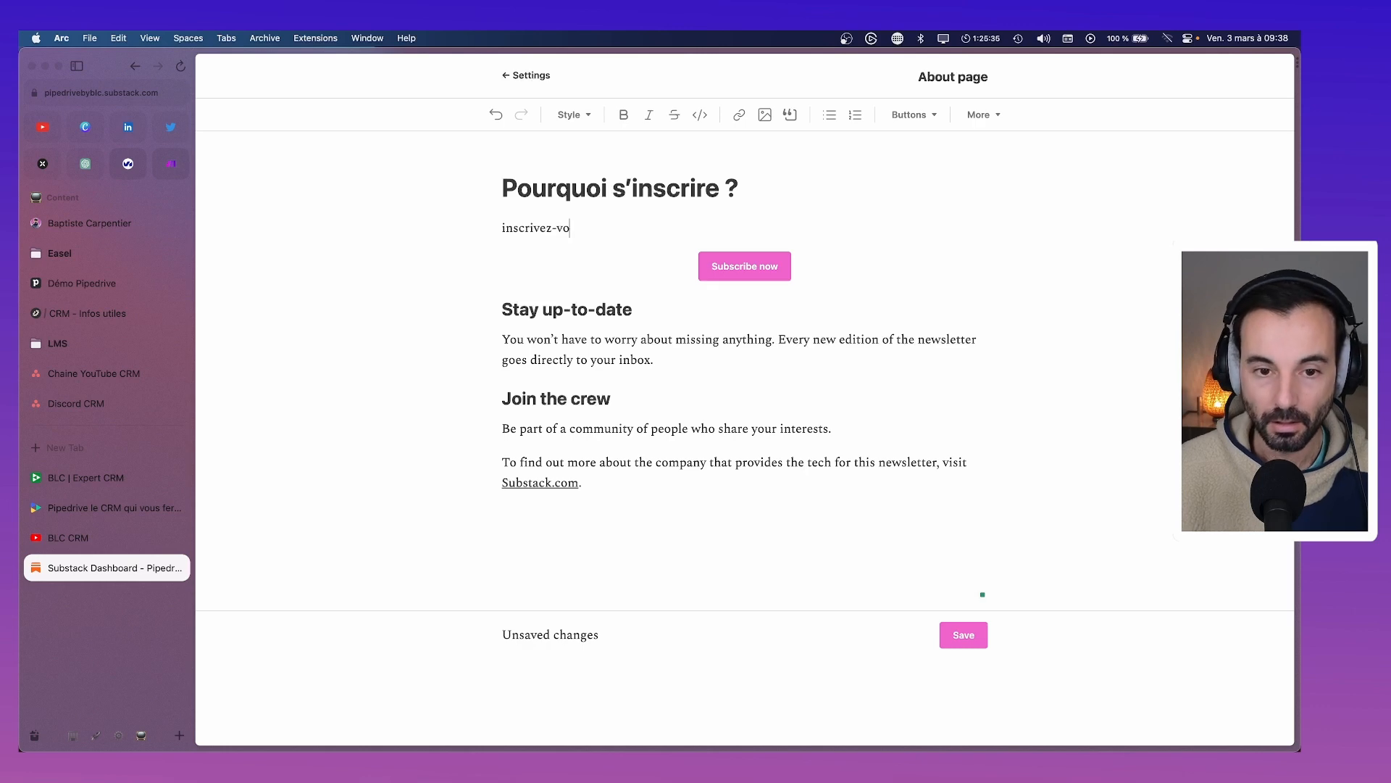
type("us recevoir les de")
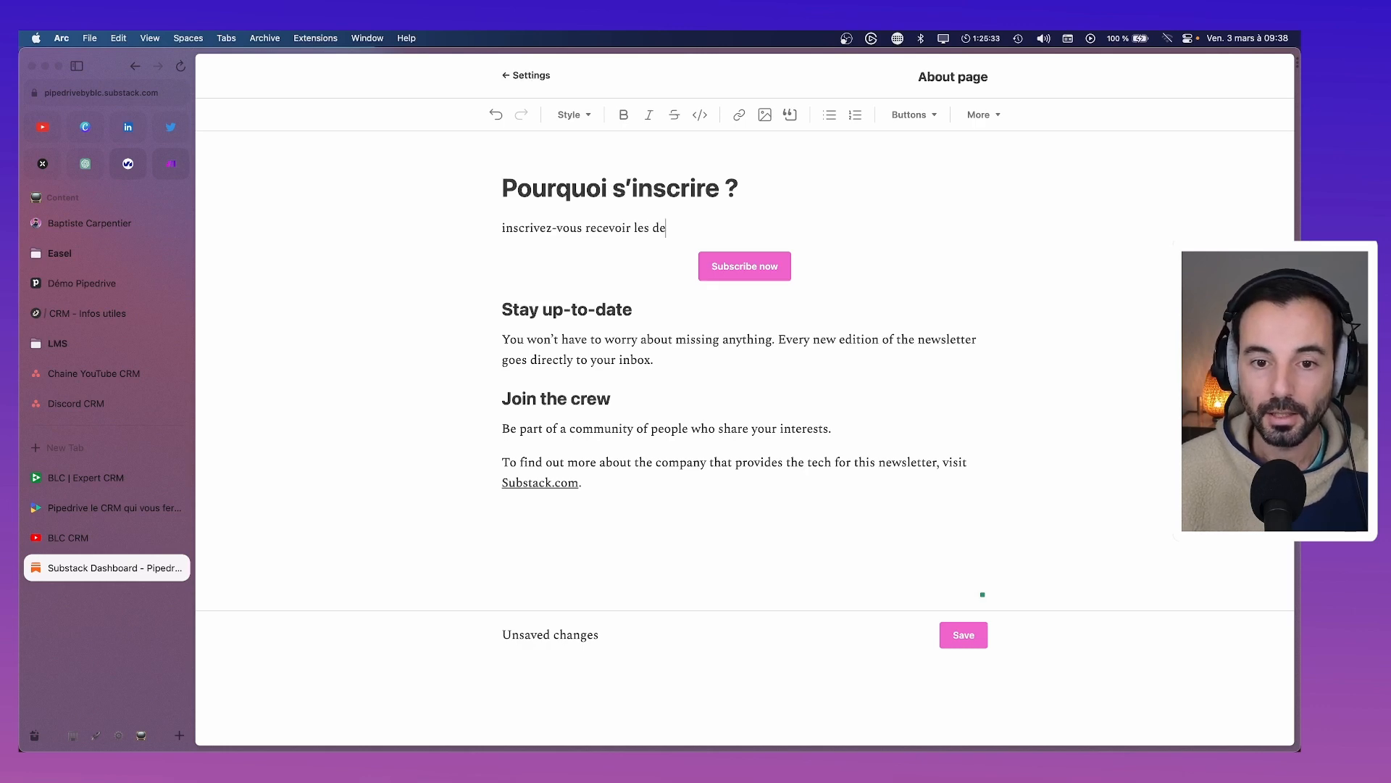
type("rnières actu")
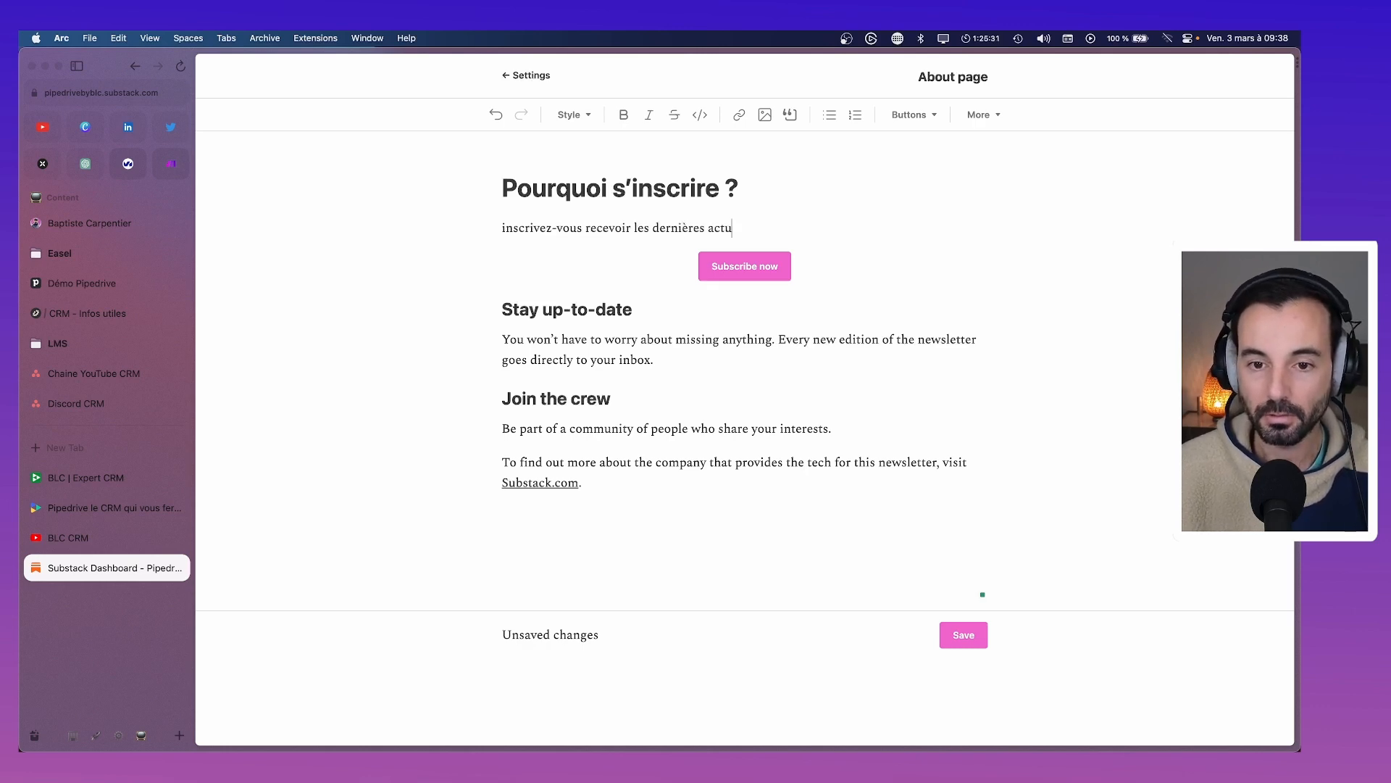
type("s Pipê")
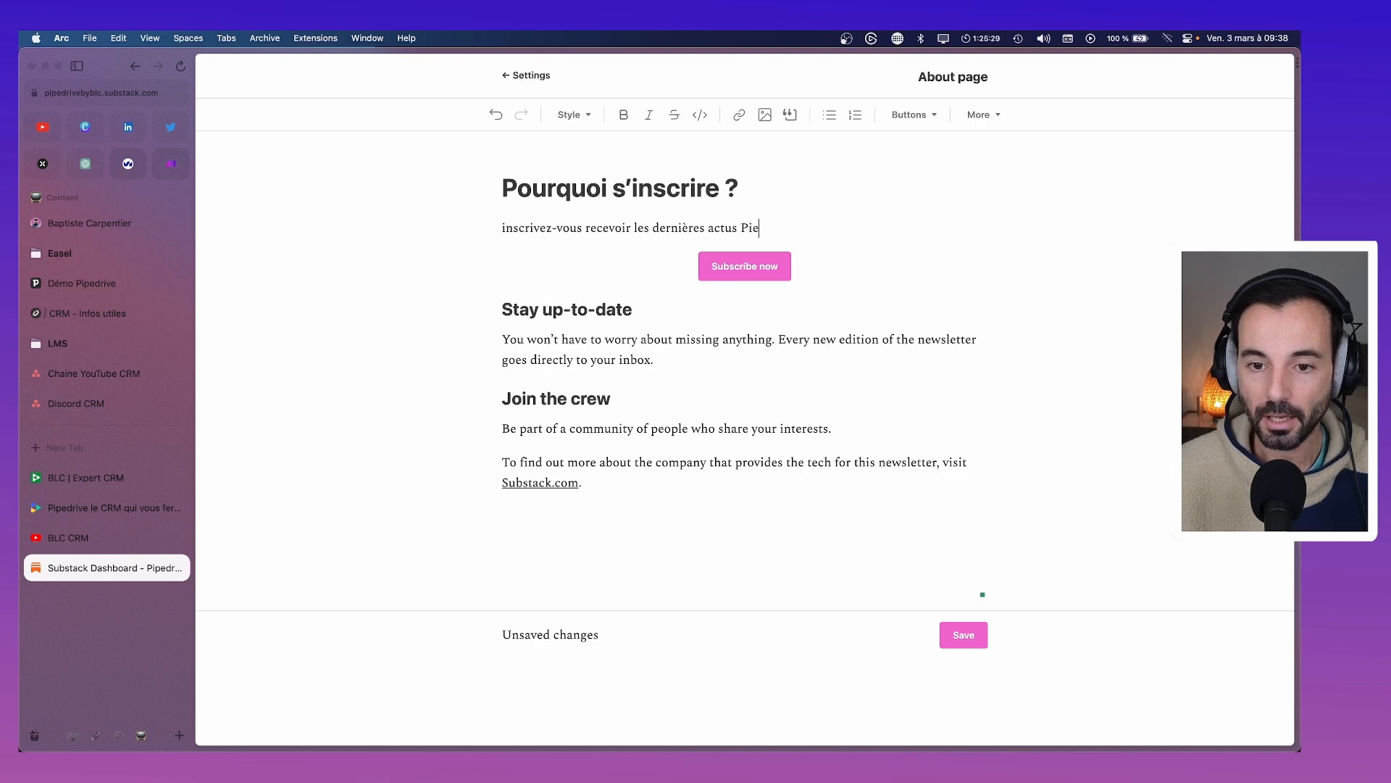
key("BackSpace")
type("ed")
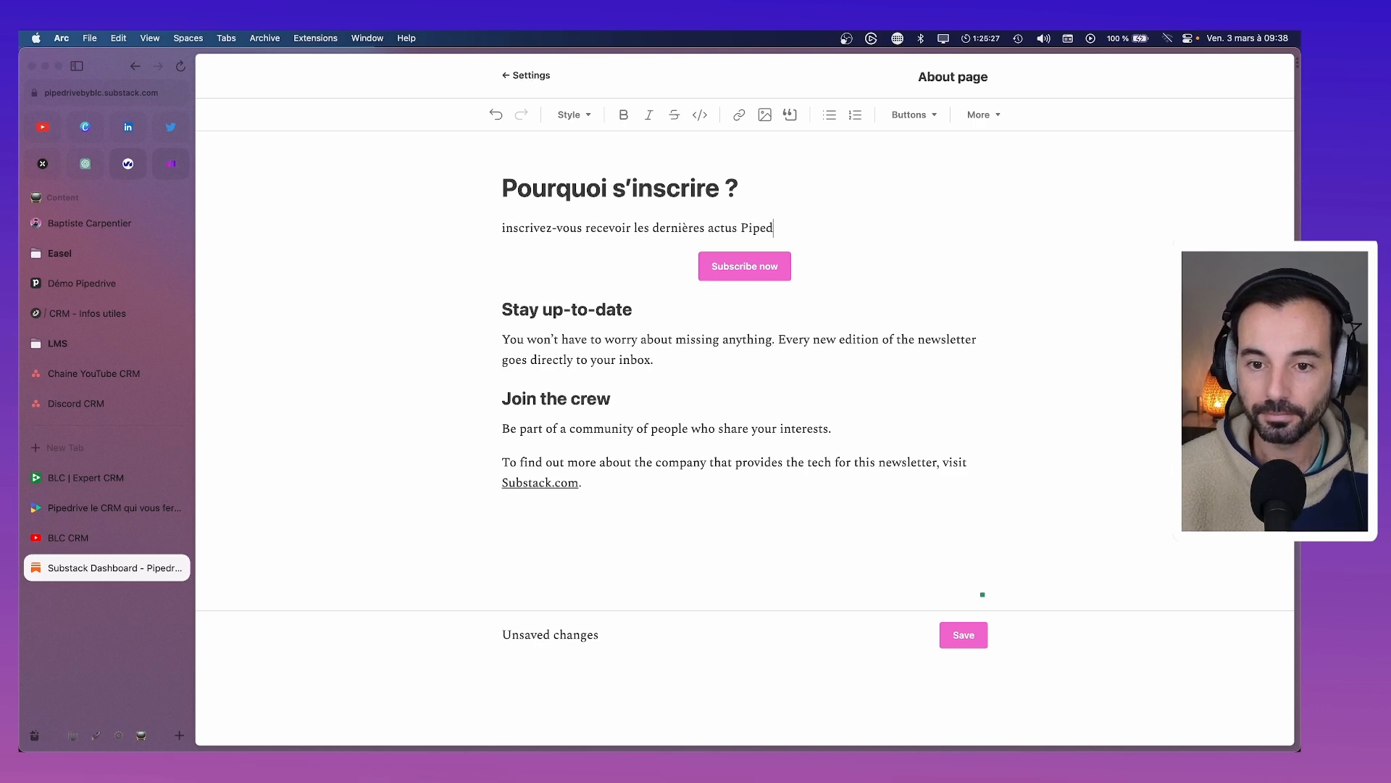
type("rive en Franàais")
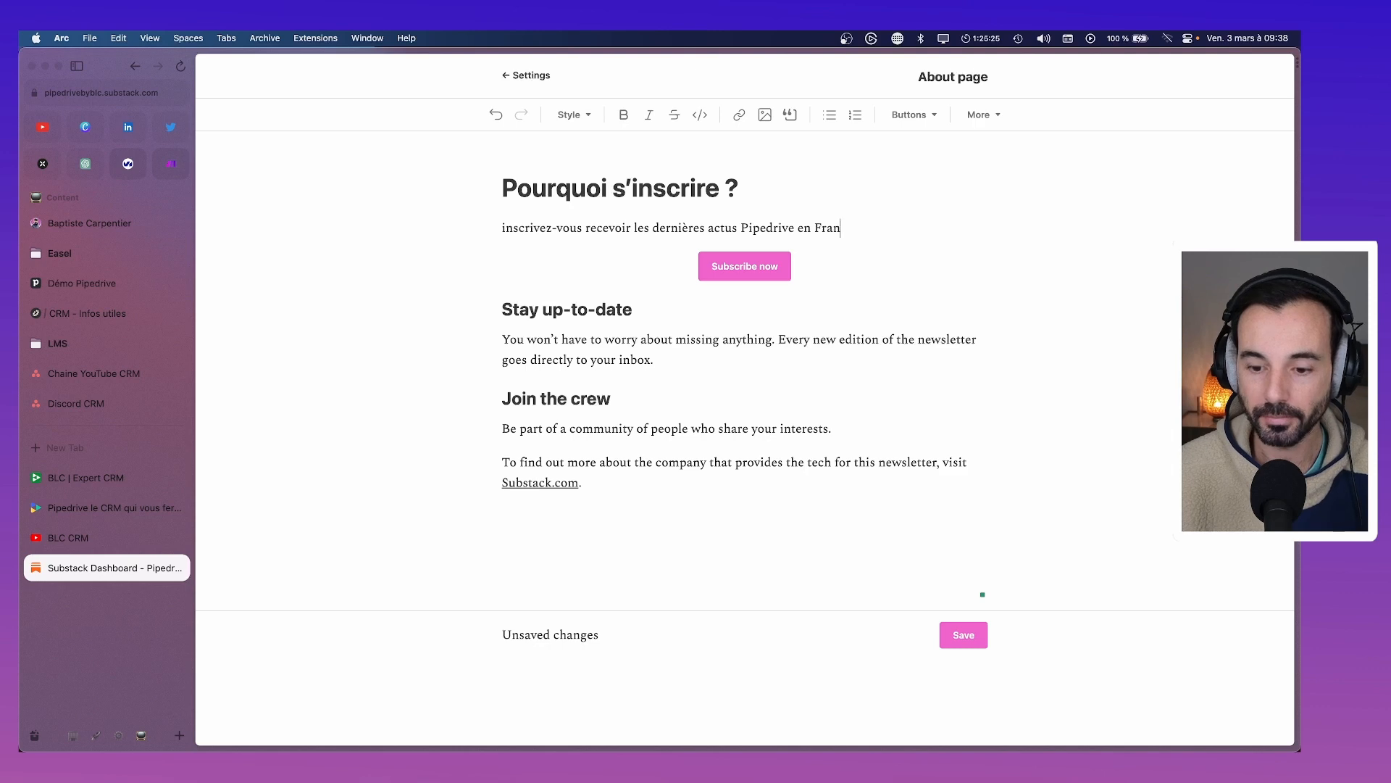
key("BackSpace")
key("BackSpace")
key("BackSpace")
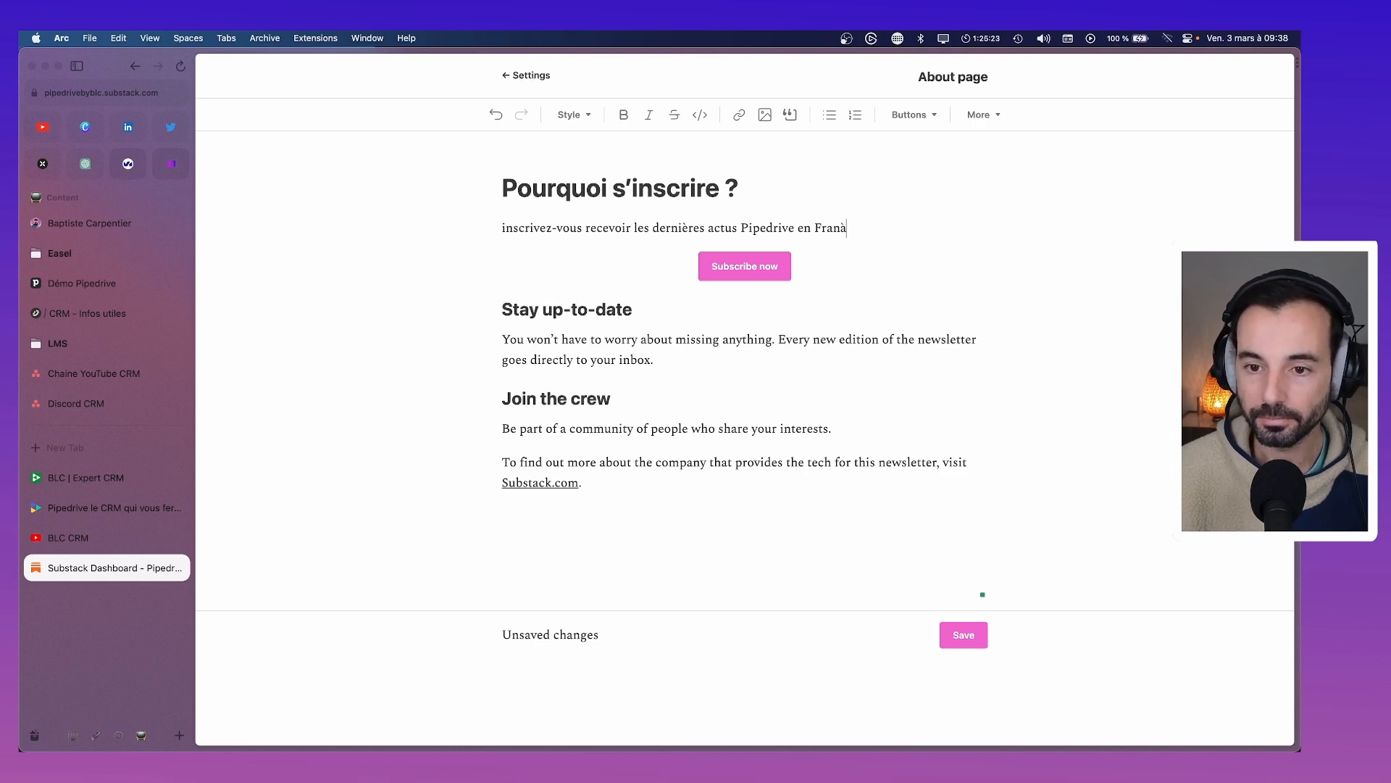
type("çais.")
key("Return")
type("Pou")
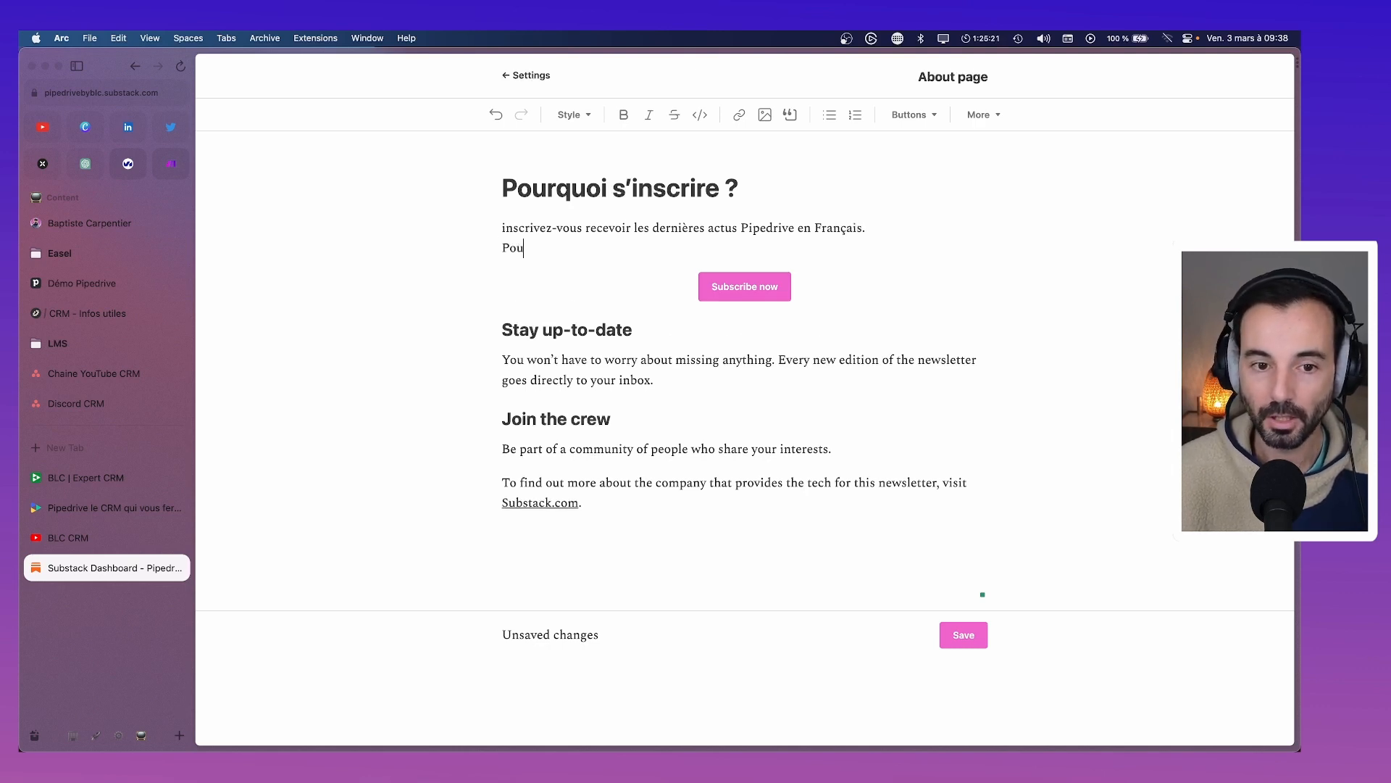
type("r voir les der")
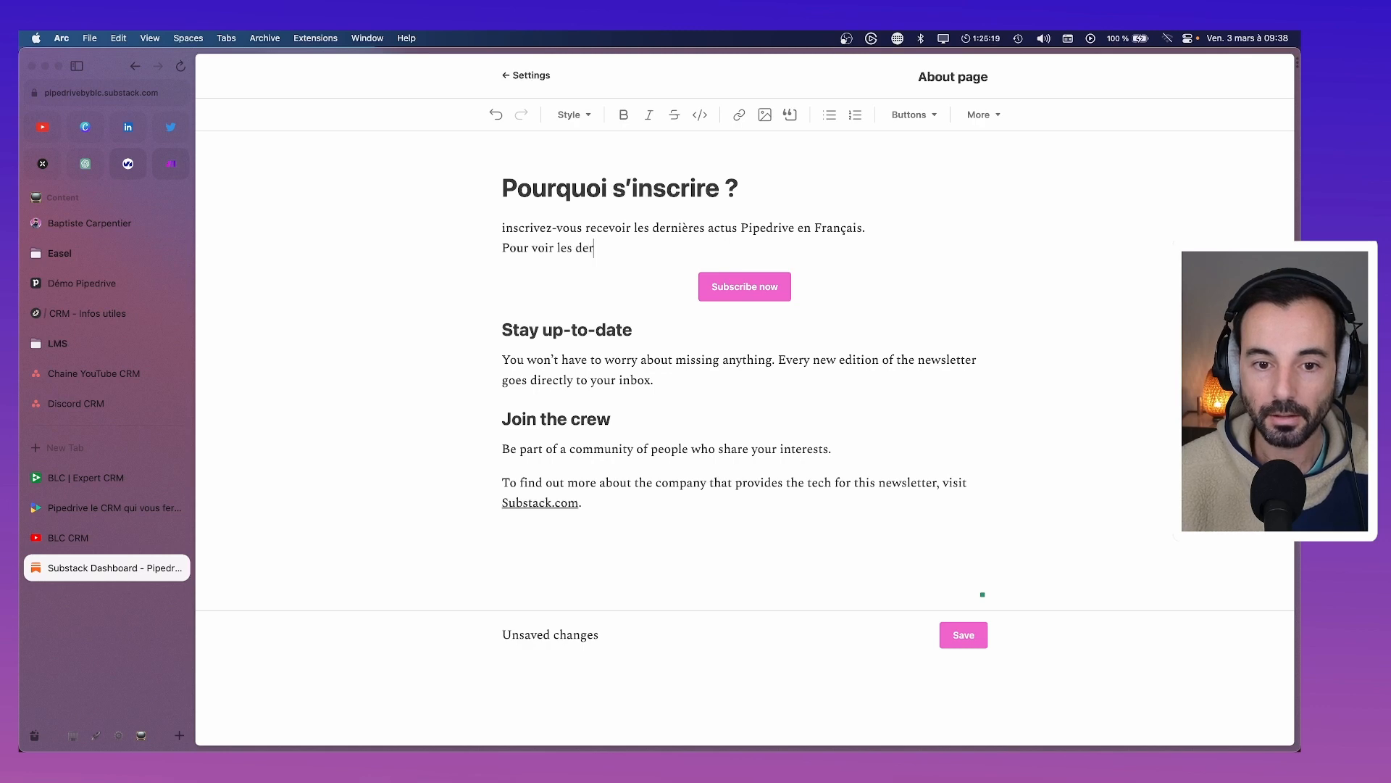
type("nières éditions.")
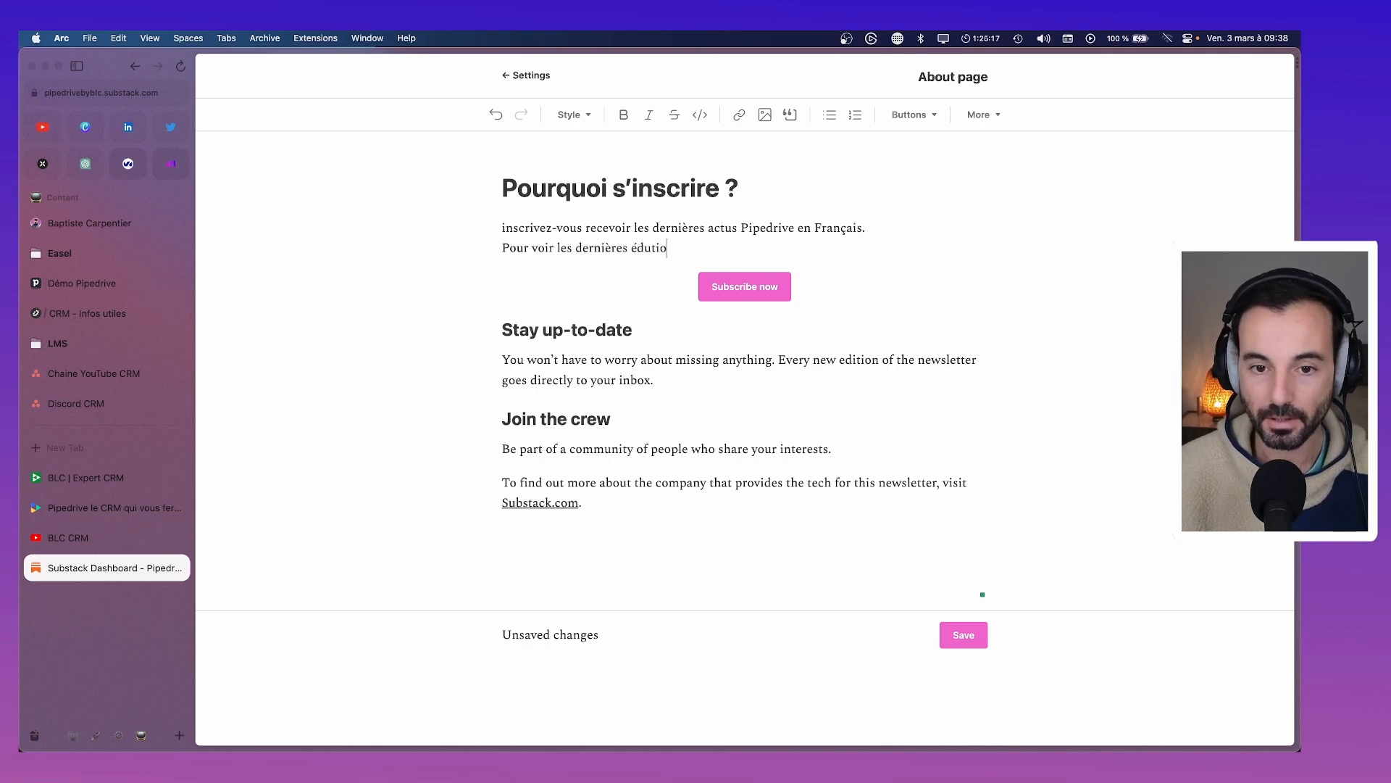
type(" c'est par ")
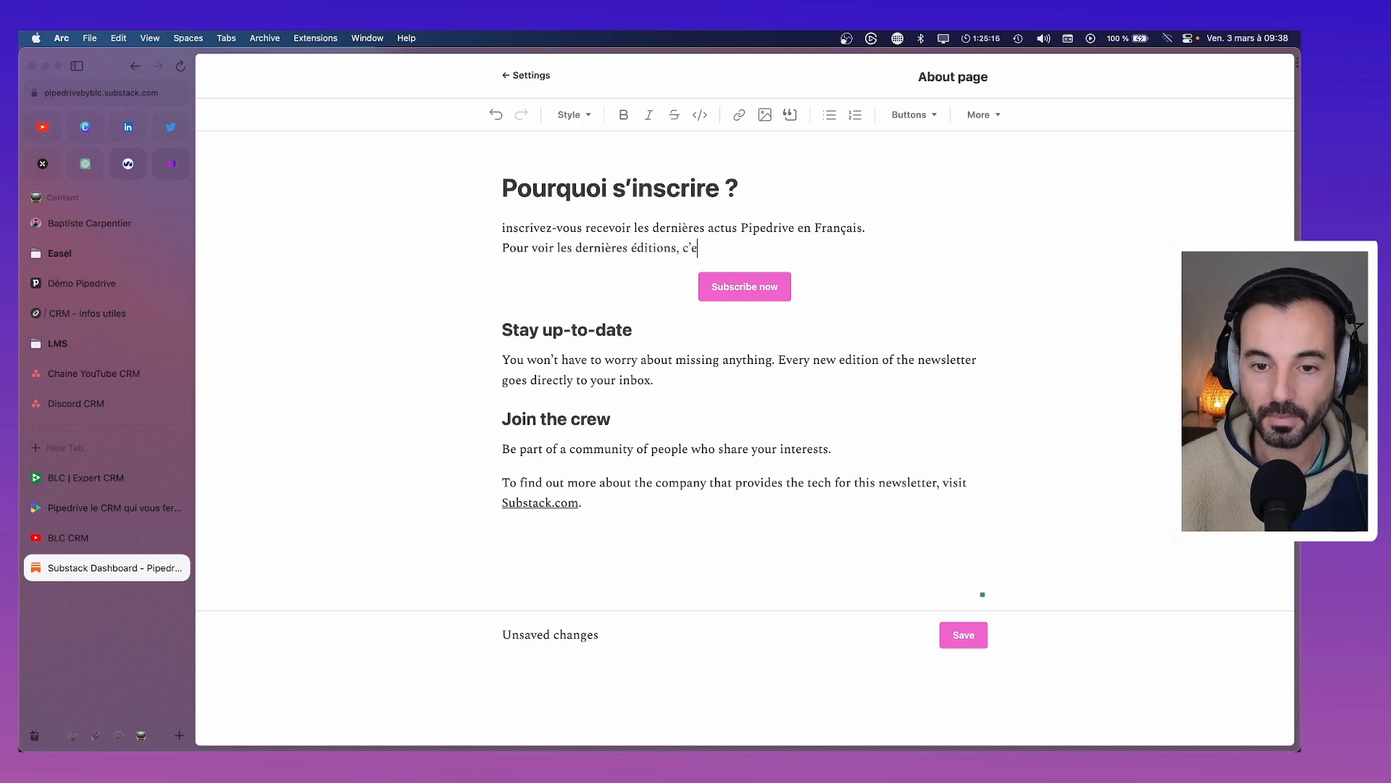
type("ic")
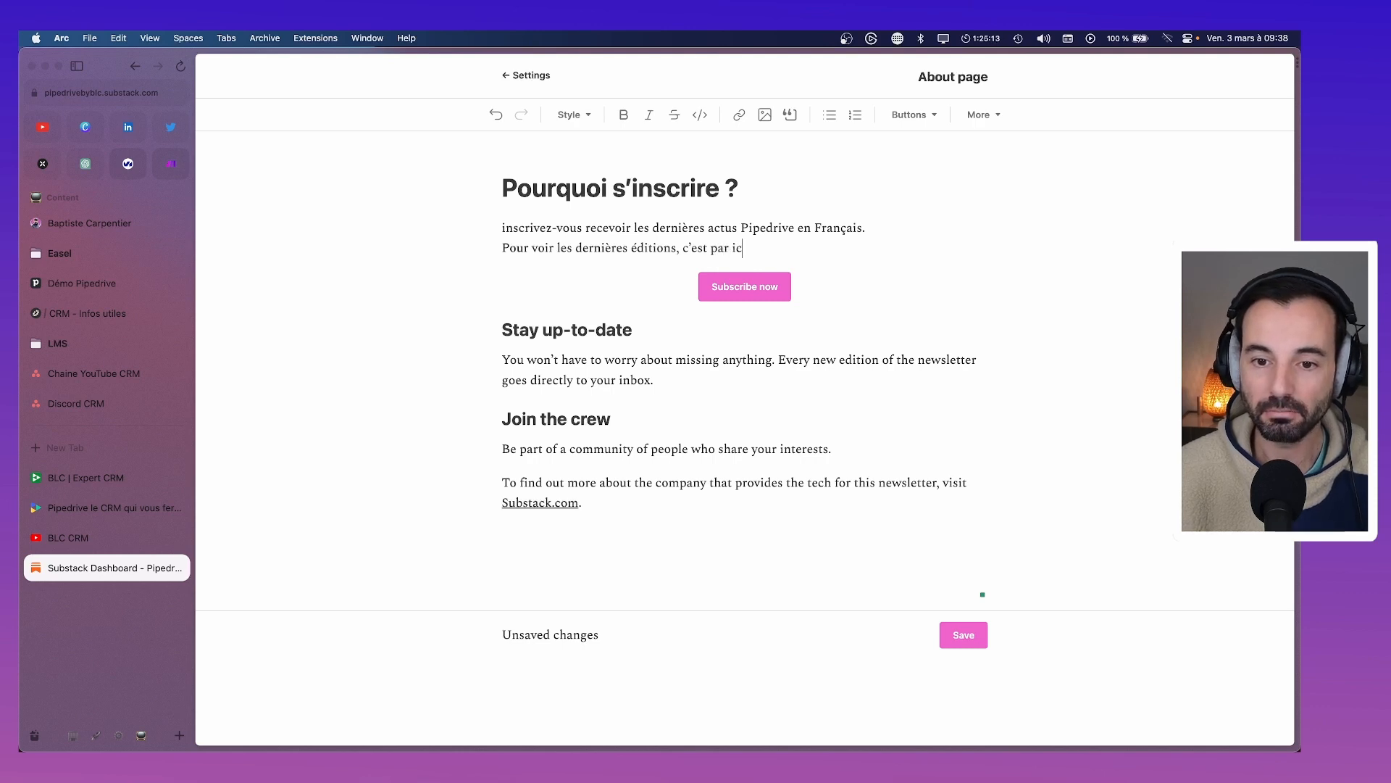
type("i.")
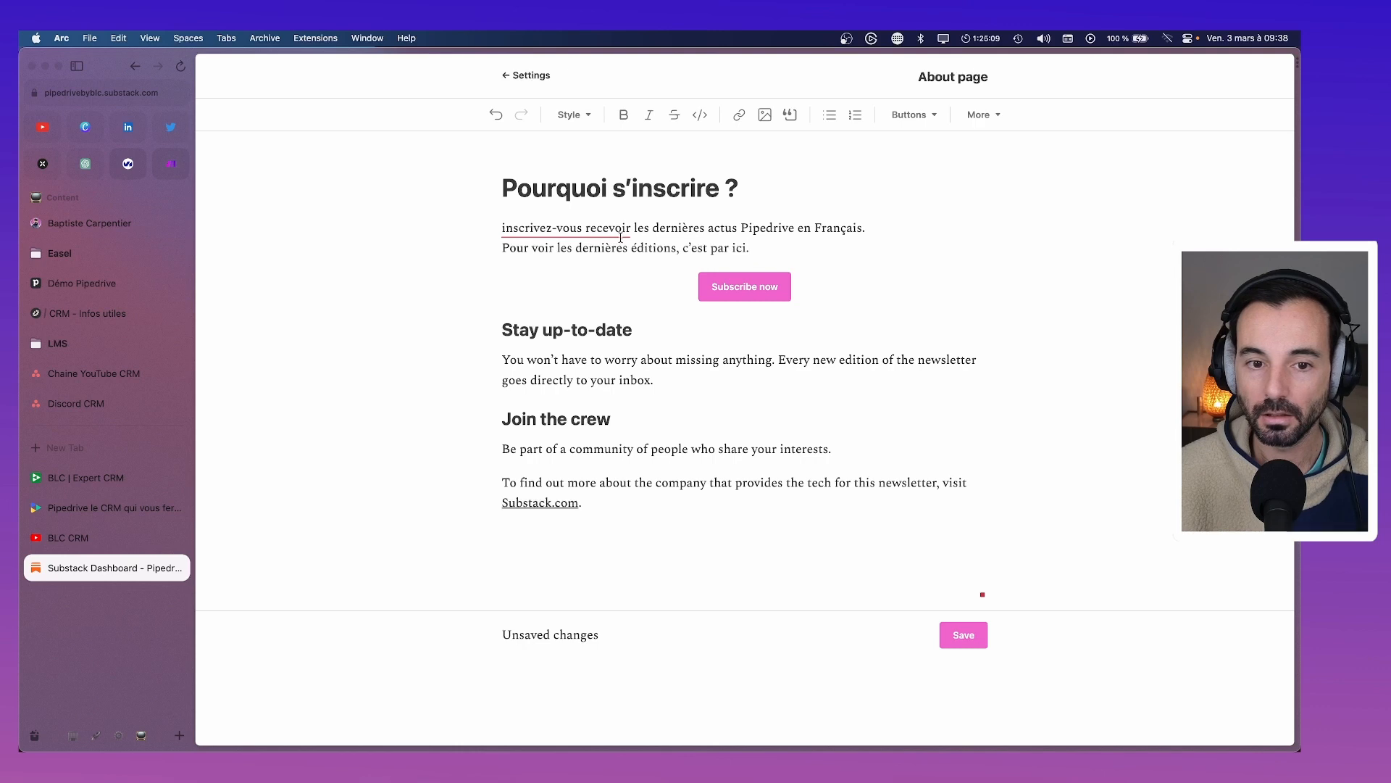
Capitalise 'Inscrivez-vous', insert 'pour' before recevoir, and delete the extra 'Pour voir' line
mouse_move(502, 229)
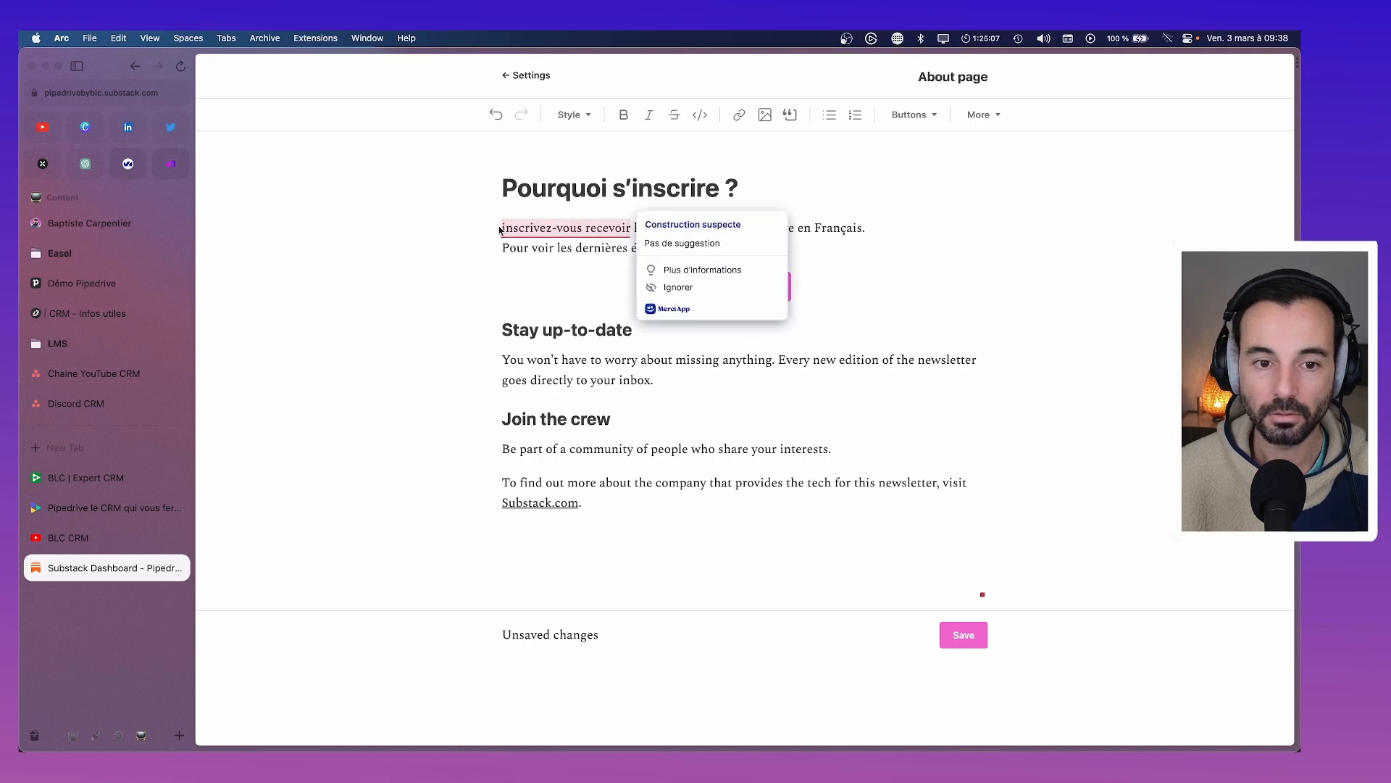
left_click(505, 227)
key("BackSpace")
type("I")
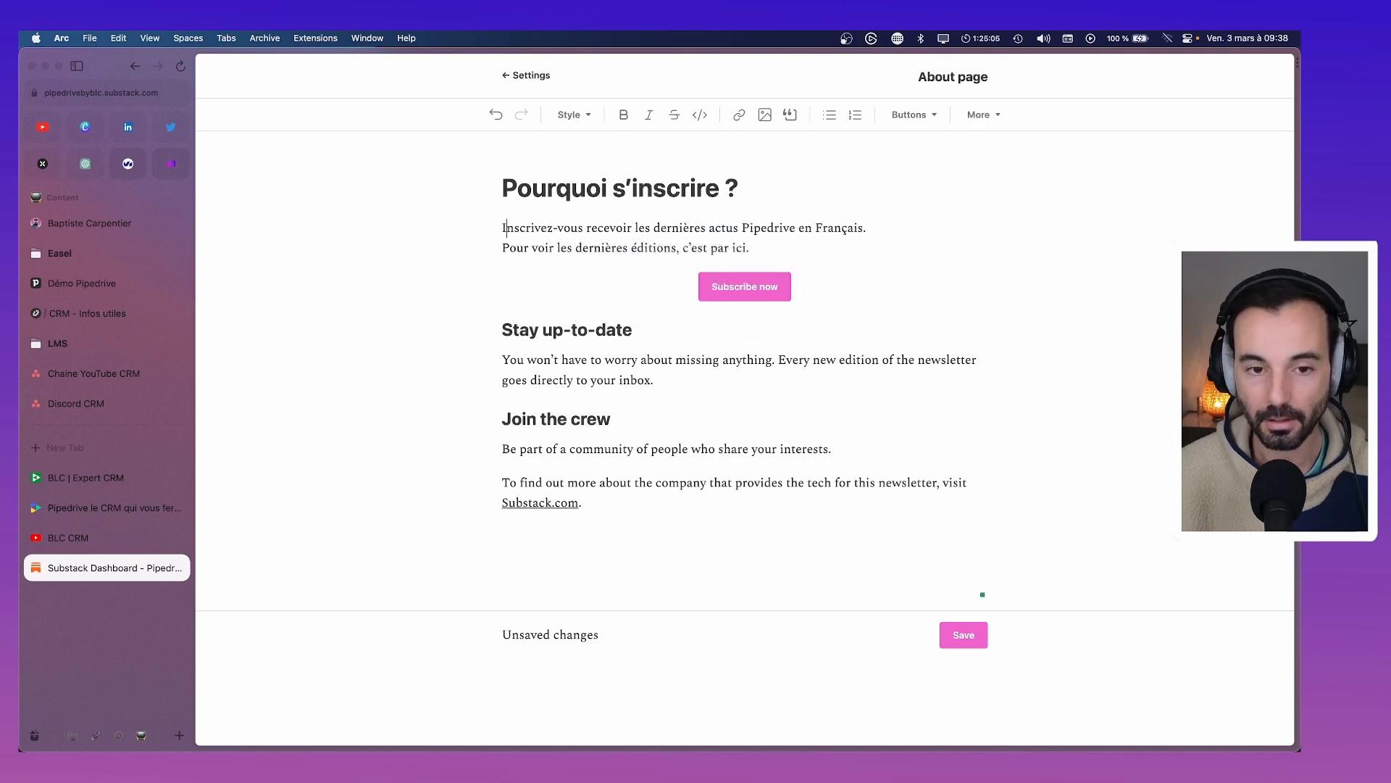
left_click(553, 229)
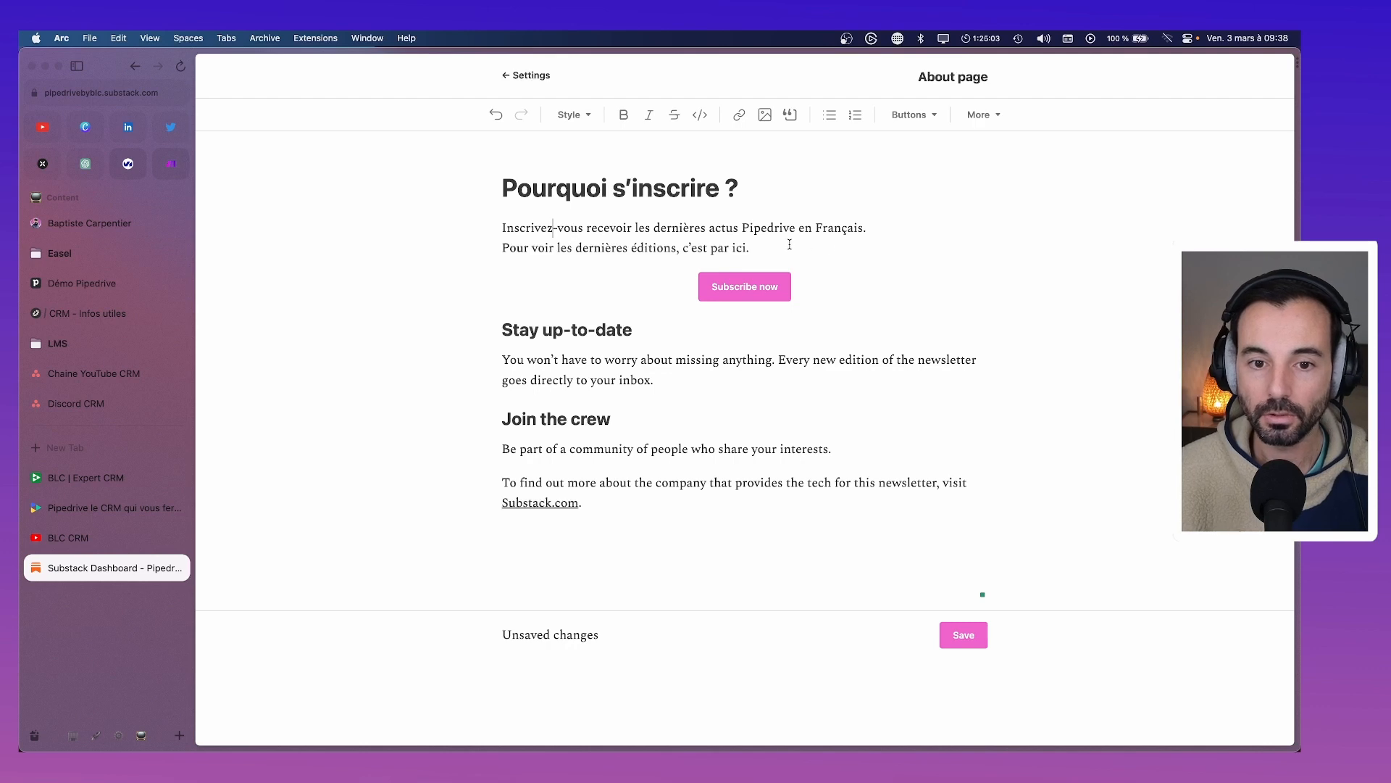
type("pour")
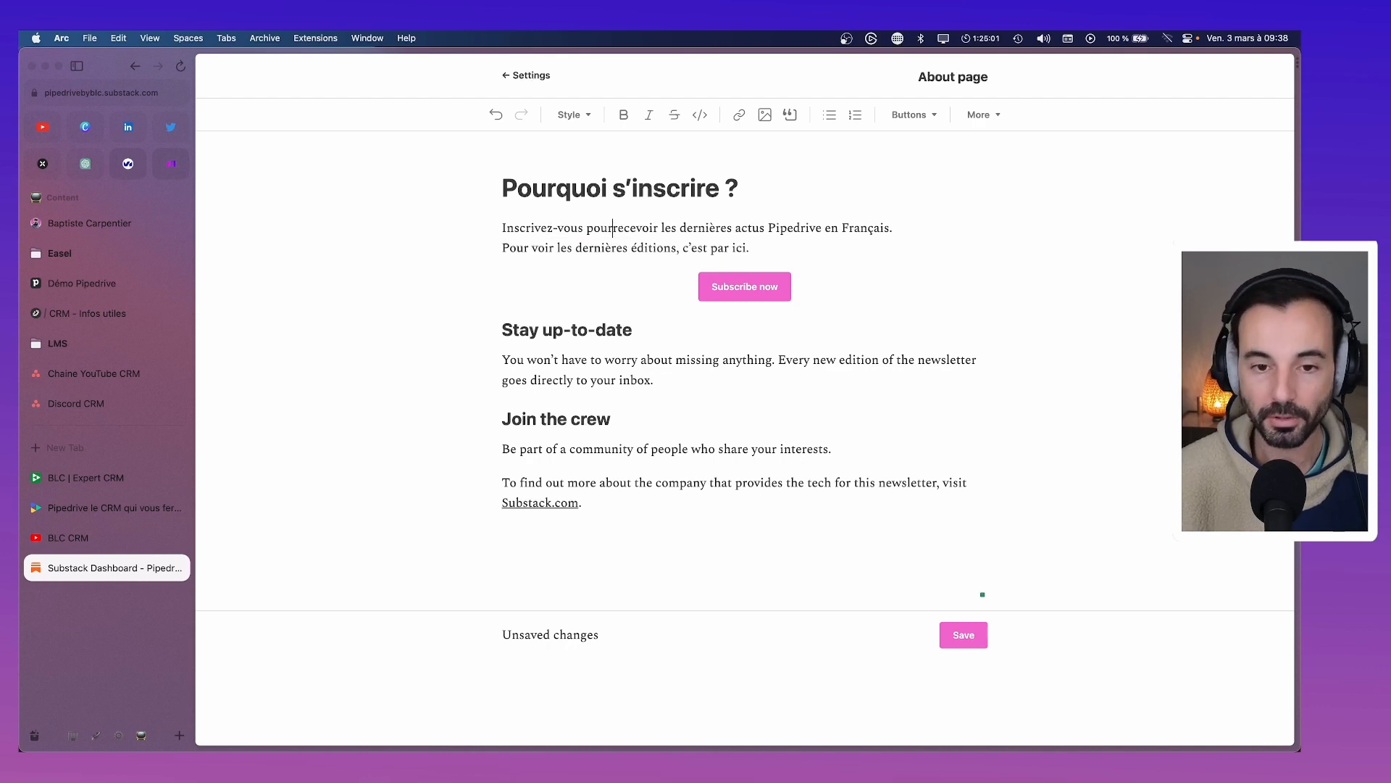
left_click_drag(715, 249, 502, 249)
key("BackSpace")
key("BackSpace")
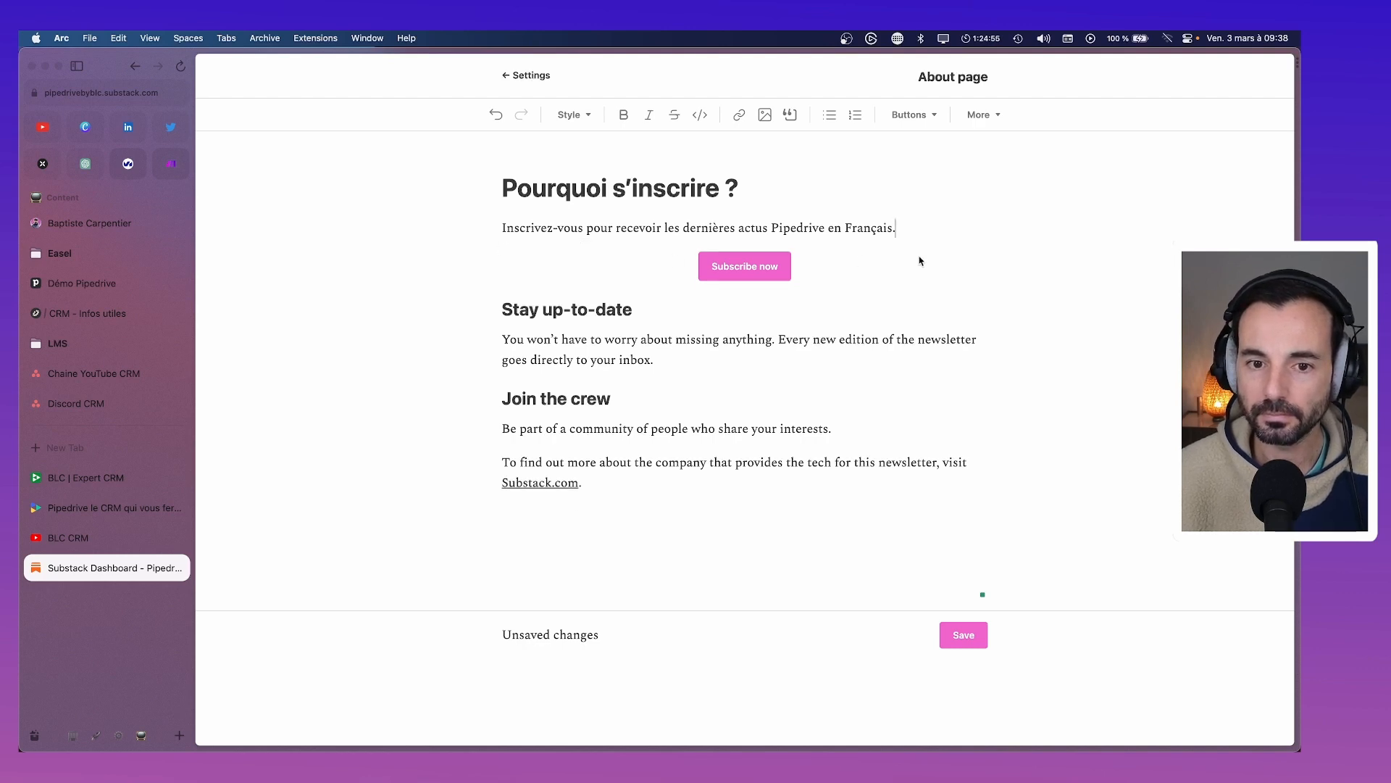
Insert 'à la newsletter et à notre site,' after Inscrivez-vous and link 'site' to the archive URL
left_click(582, 229)
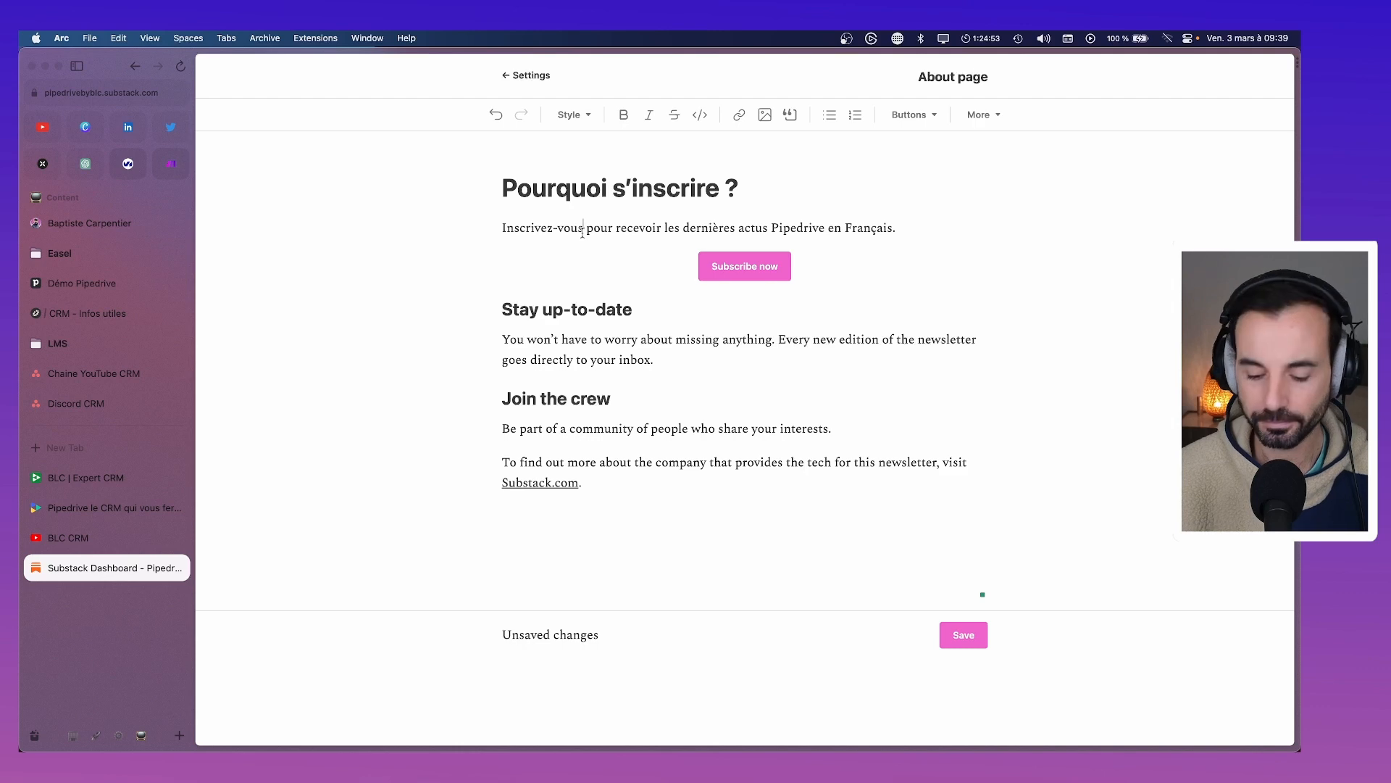
type("à la newsle")
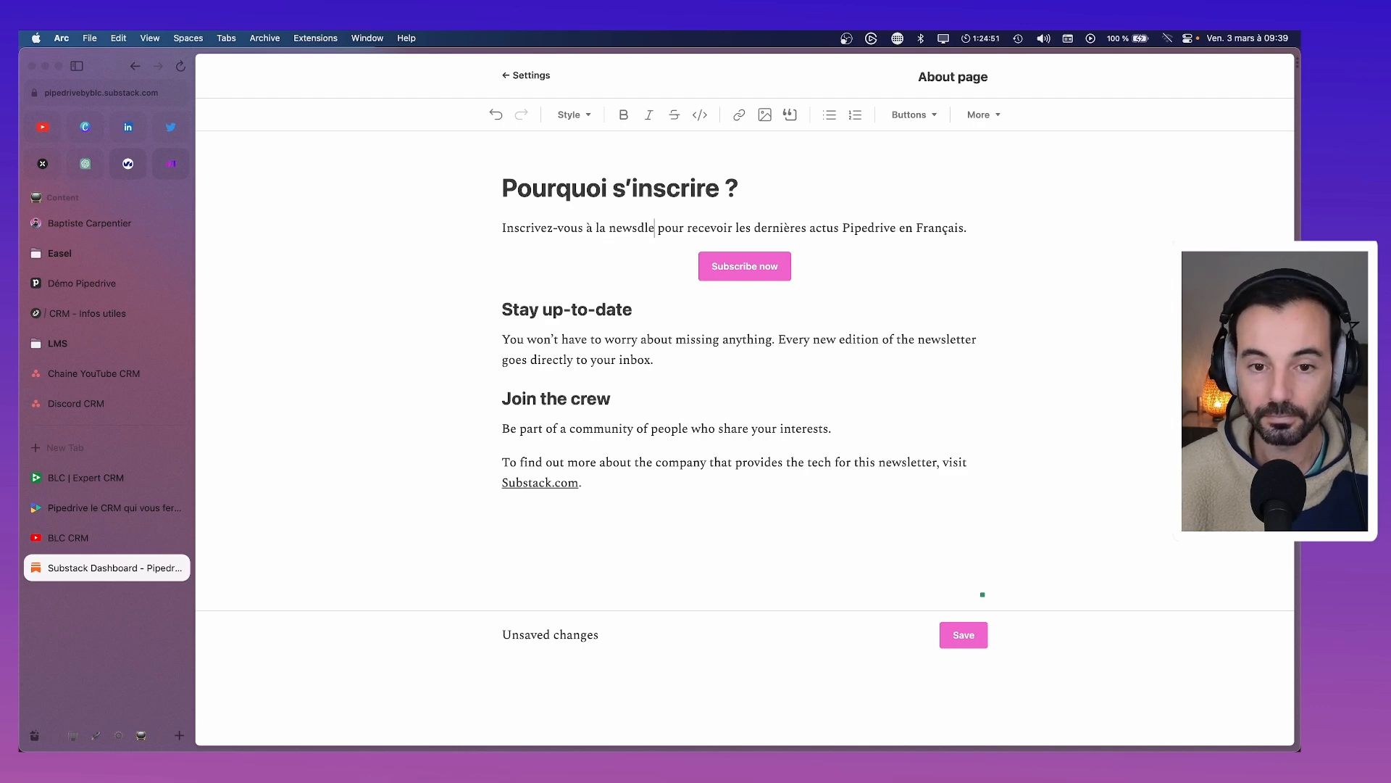
type("tter et ")
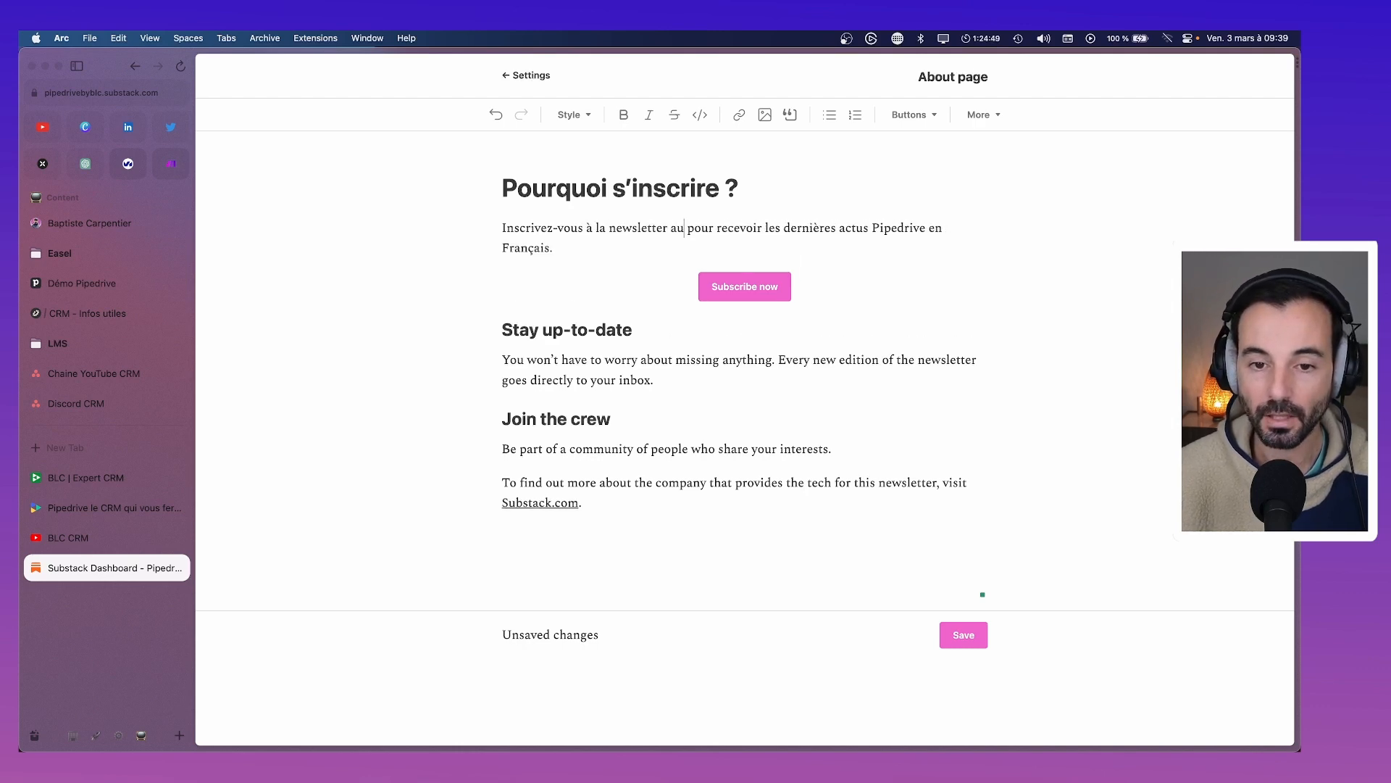
type("à notre site,")
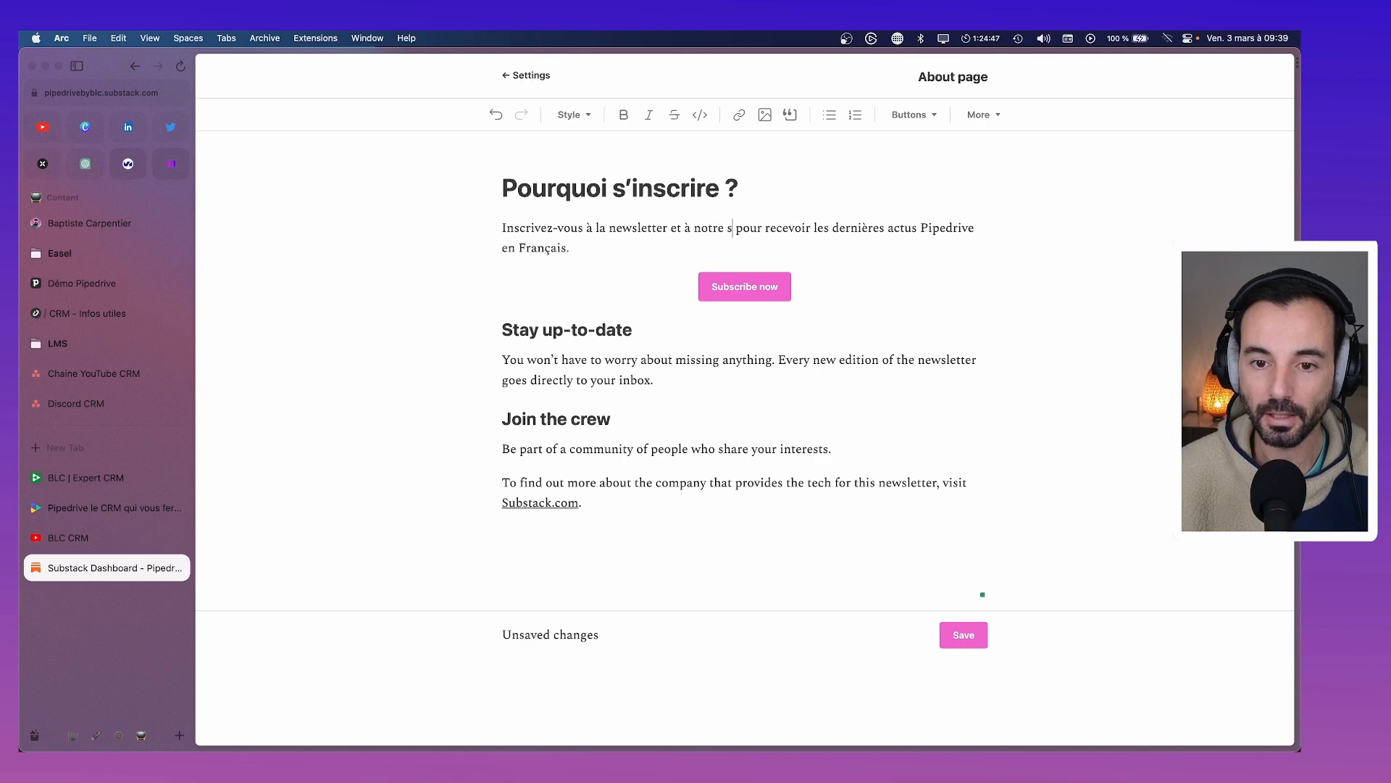
double_click(737, 229)
key("super+v")
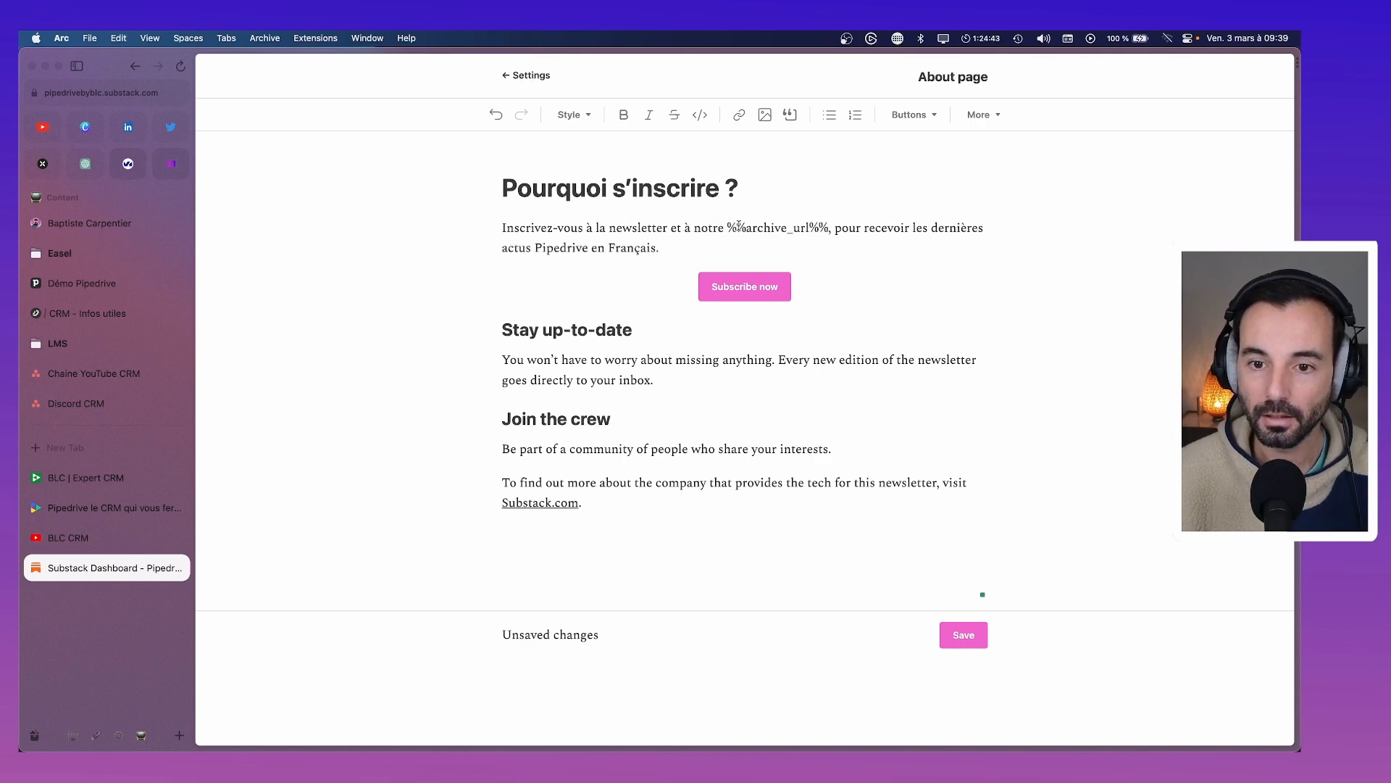
key("super+z")
left_click(739, 116)
type("%%archive_url%%")
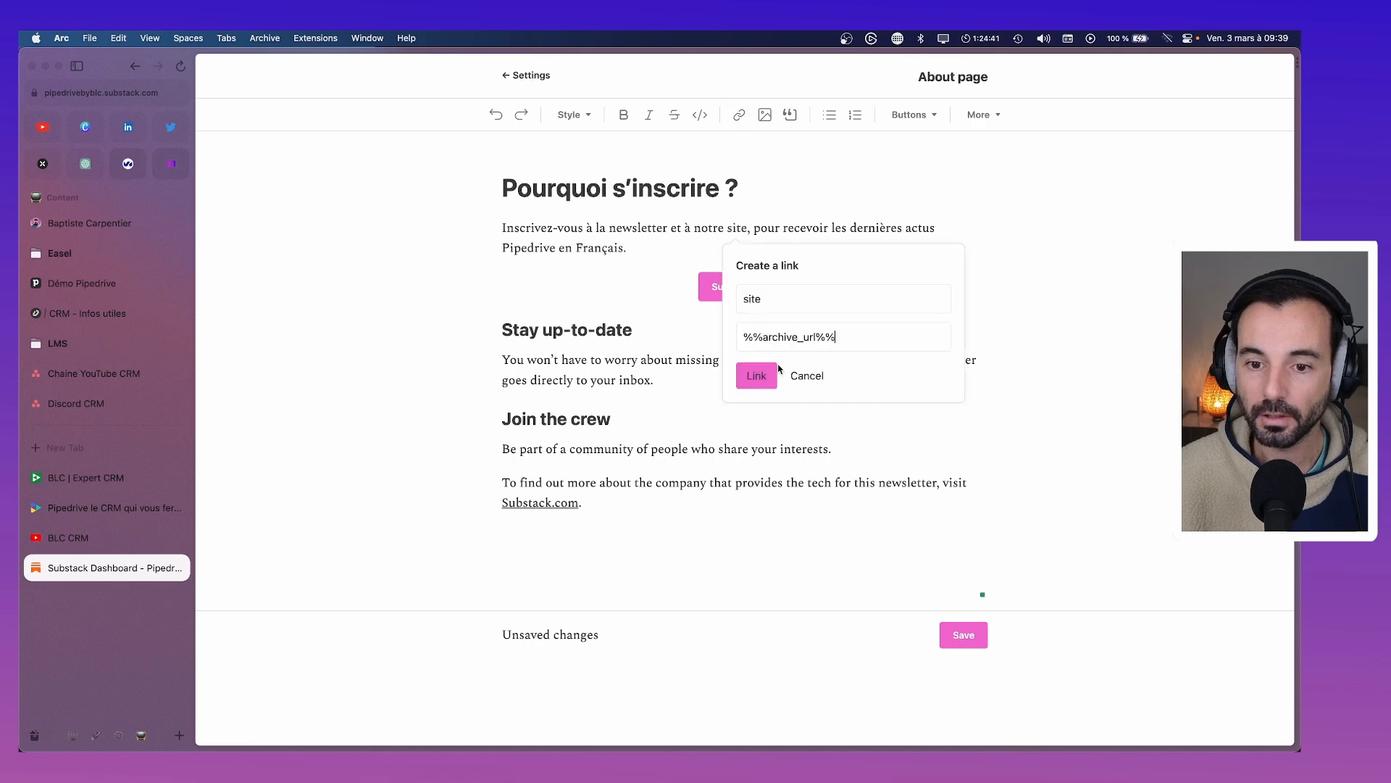
left_click(767, 376)
left_click(897, 292)
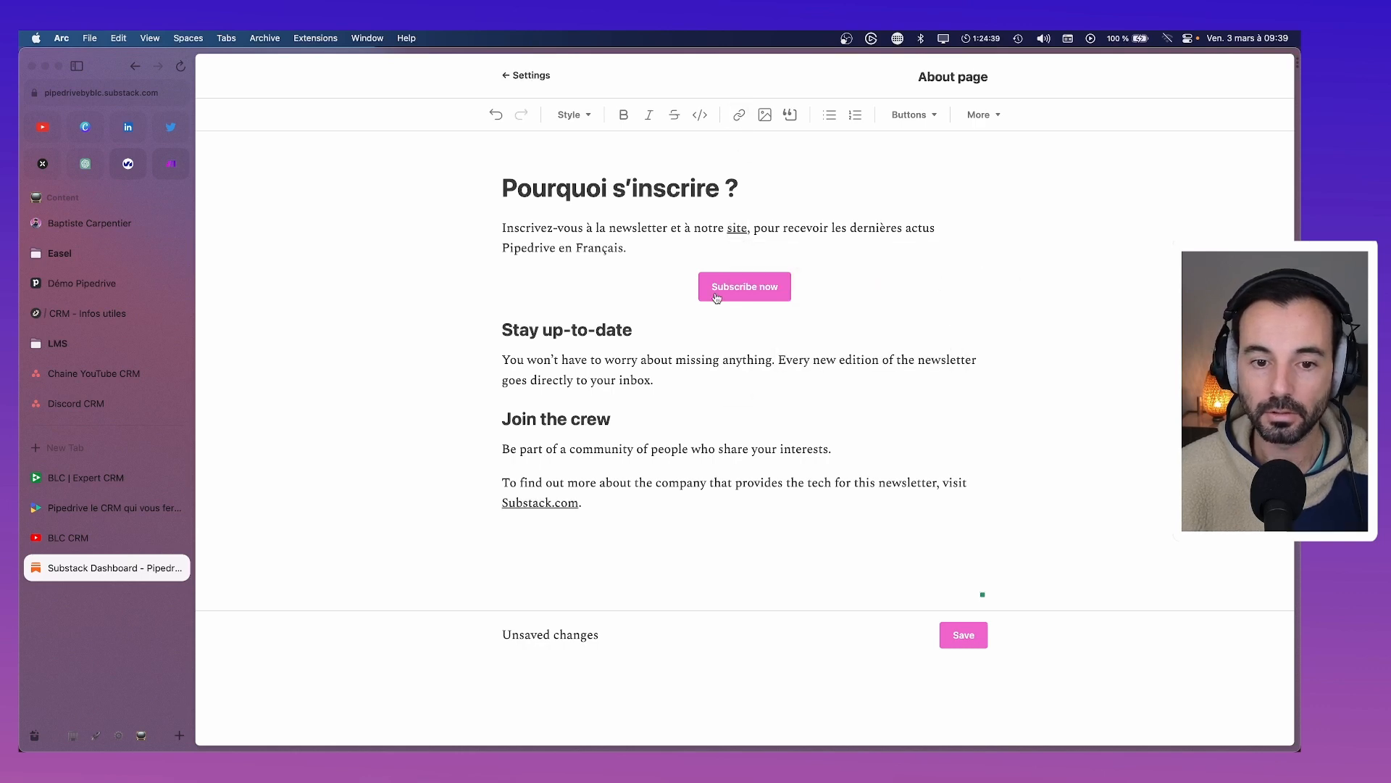
left_click_drag(653, 326, 490, 331)
Retitle the section 'Restez à jour', write its French paragraph, and correct envoyés to envoyées
type("Res")
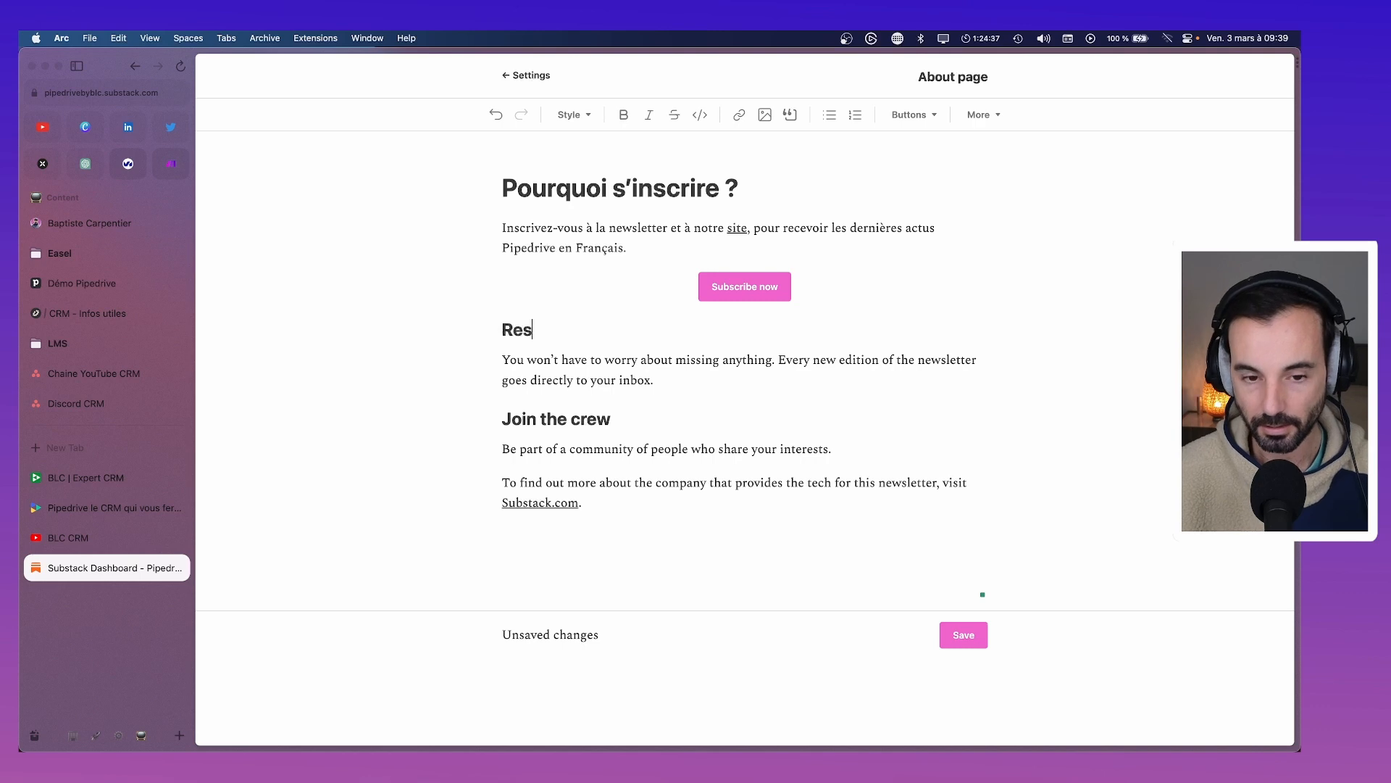
type("tez à jour")
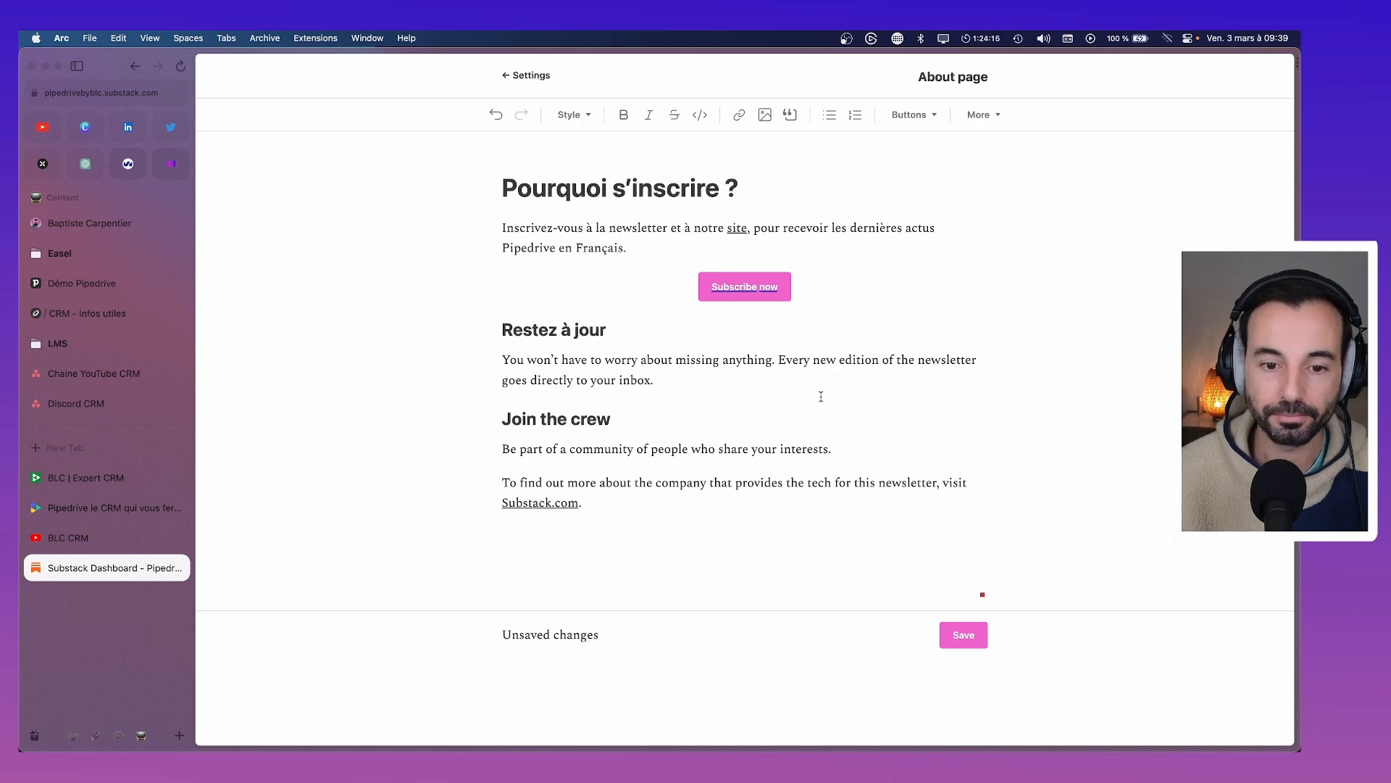
left_click_drag(706, 372, 493, 371)
type("N’")
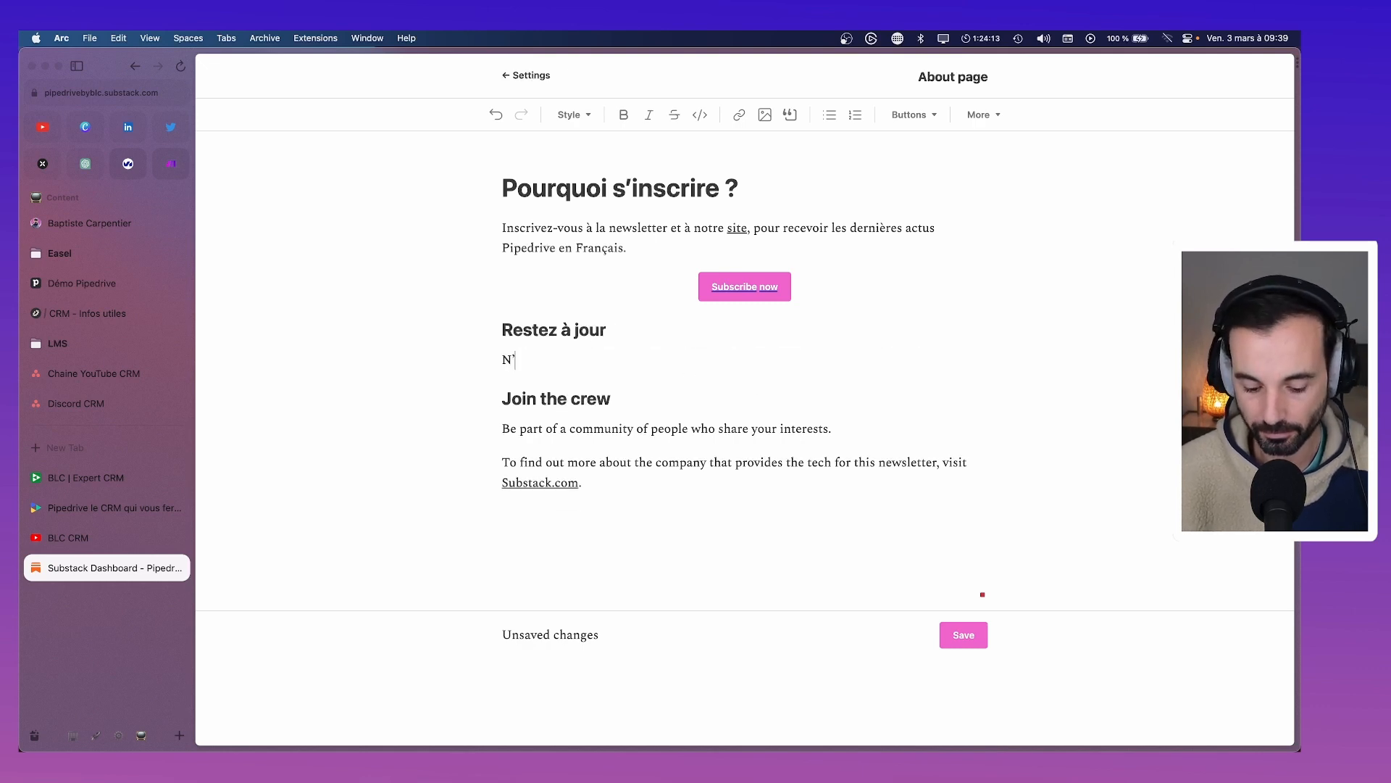
type("ayez plus peur d")
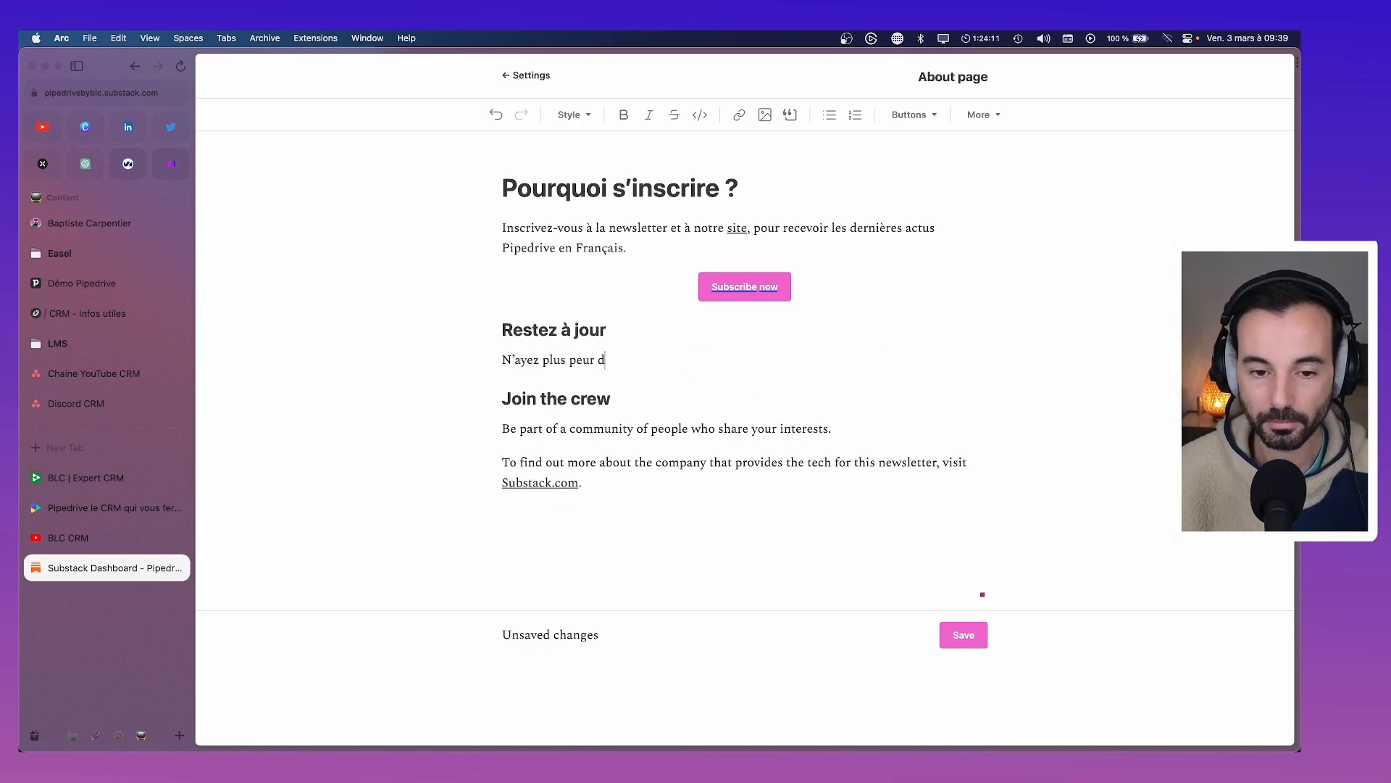
type("e manquer une act")
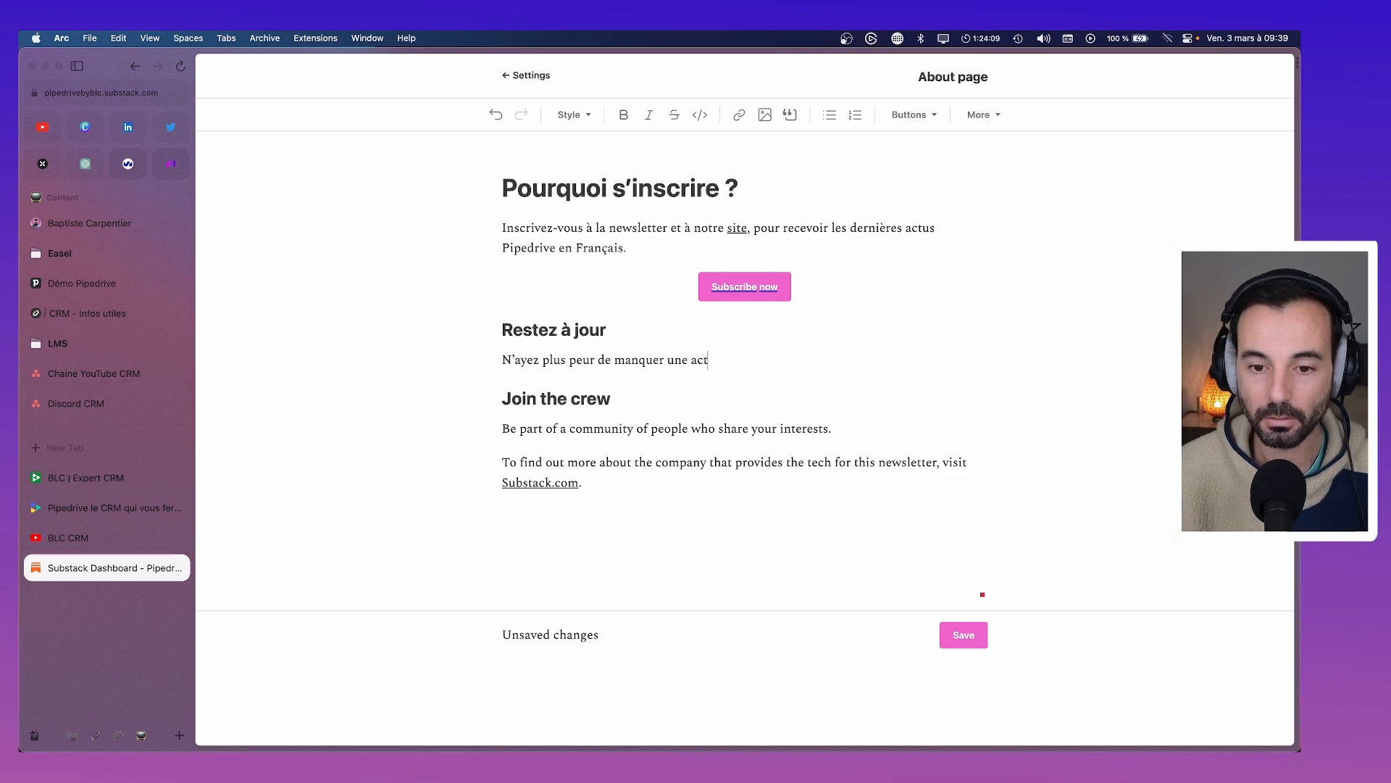
type("u, toutes l")
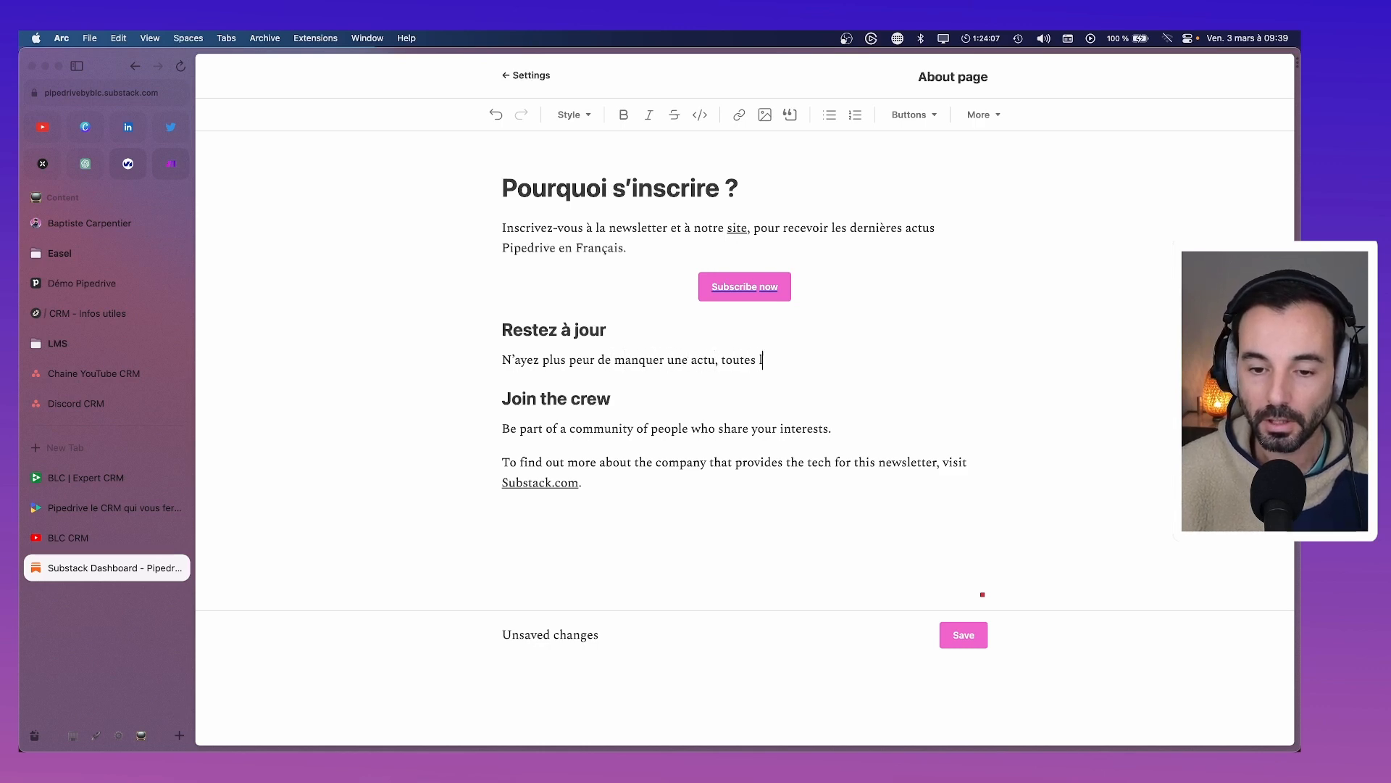
type("es nouvelles ")
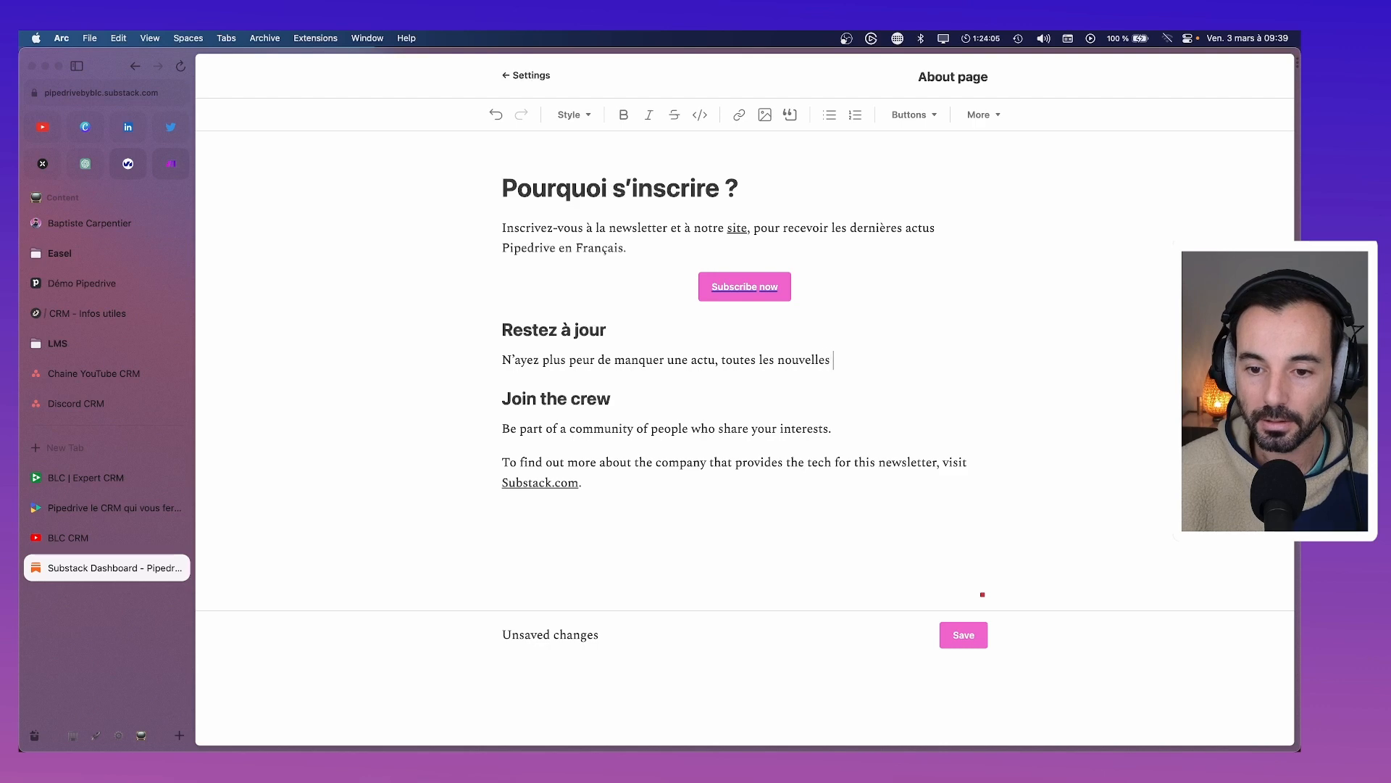
type("éditions s")
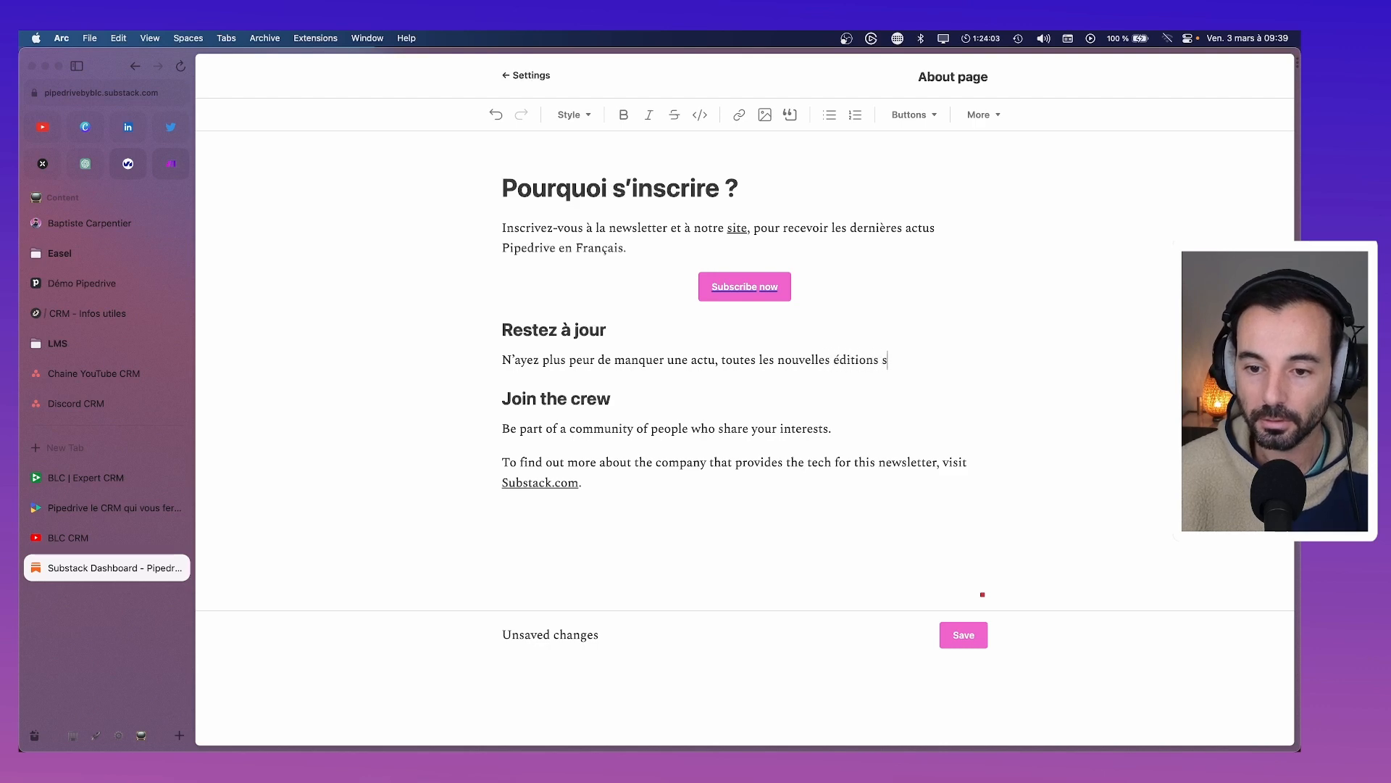
type("eront directeme")
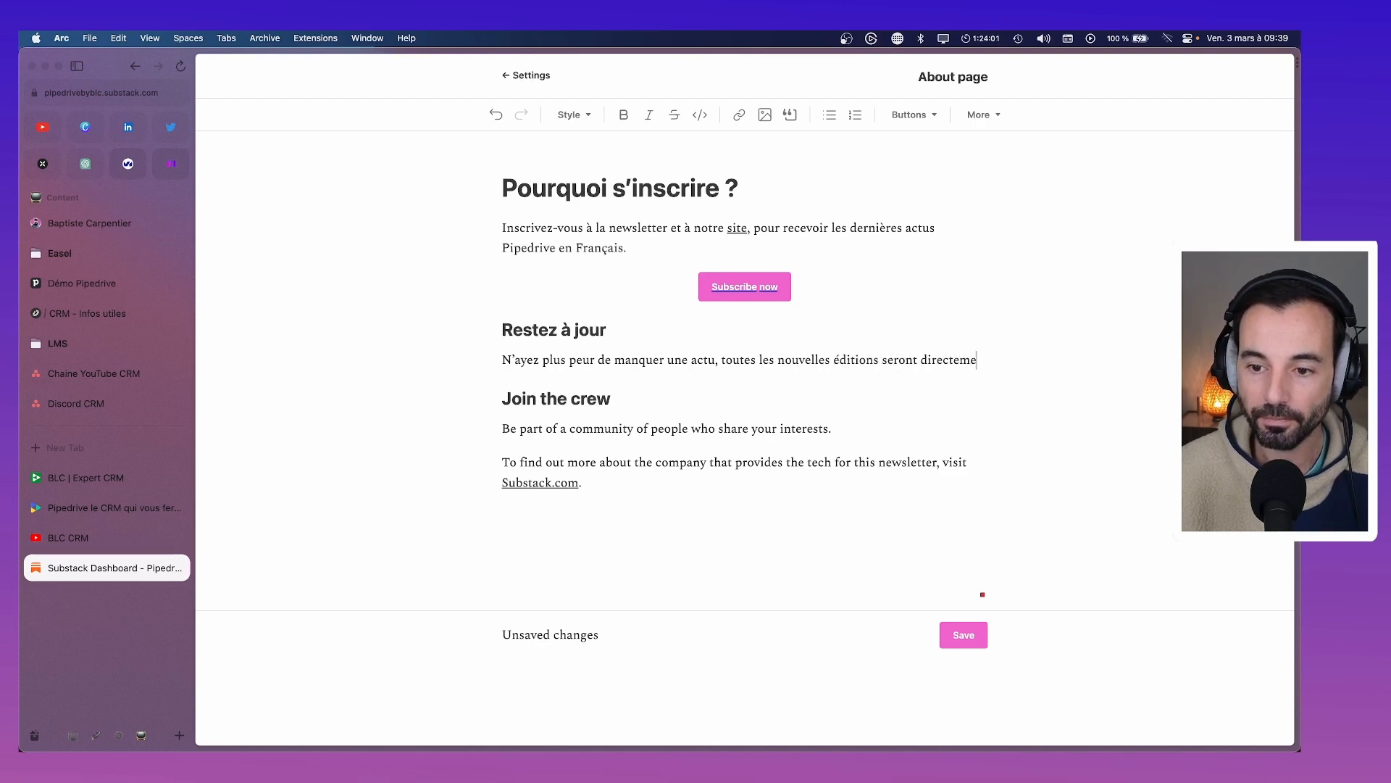
type("nt envoyés par mail.")
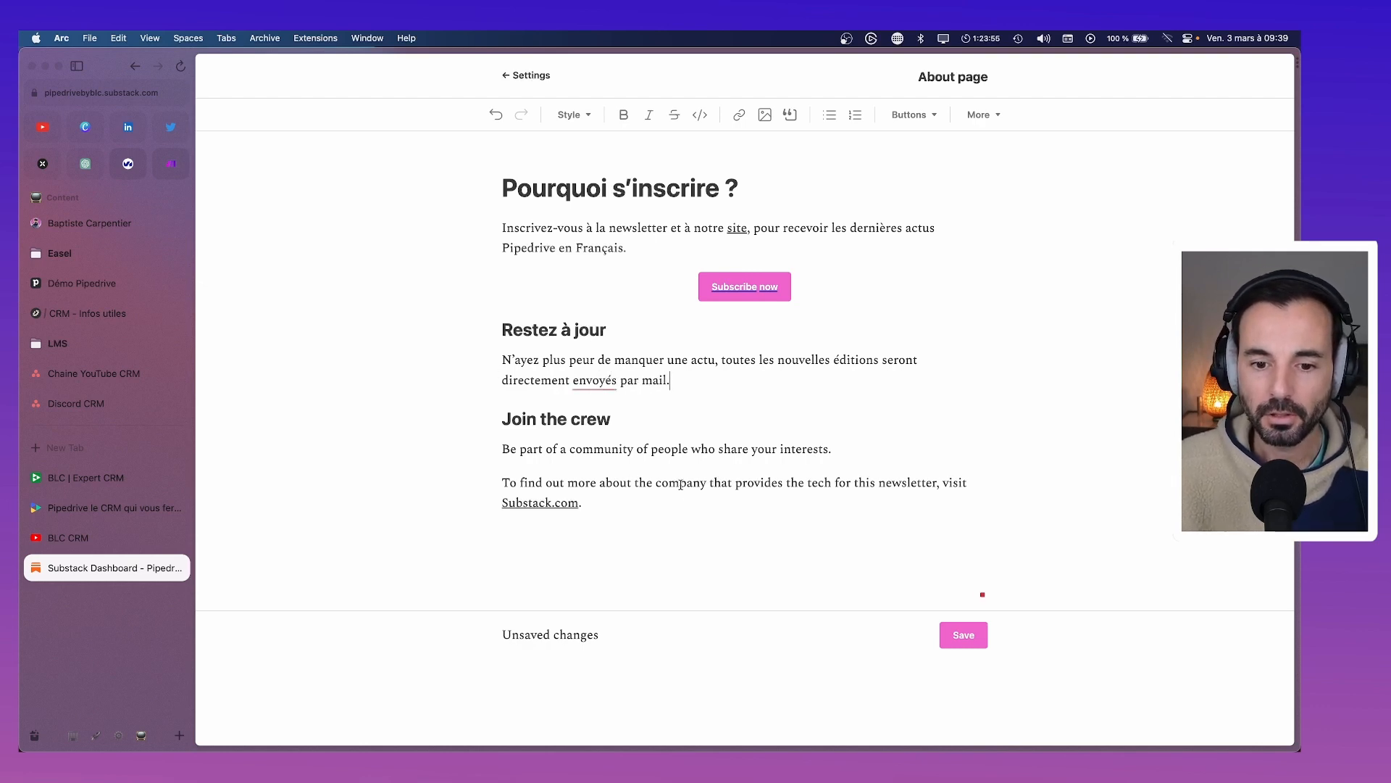
right_click(609, 384)
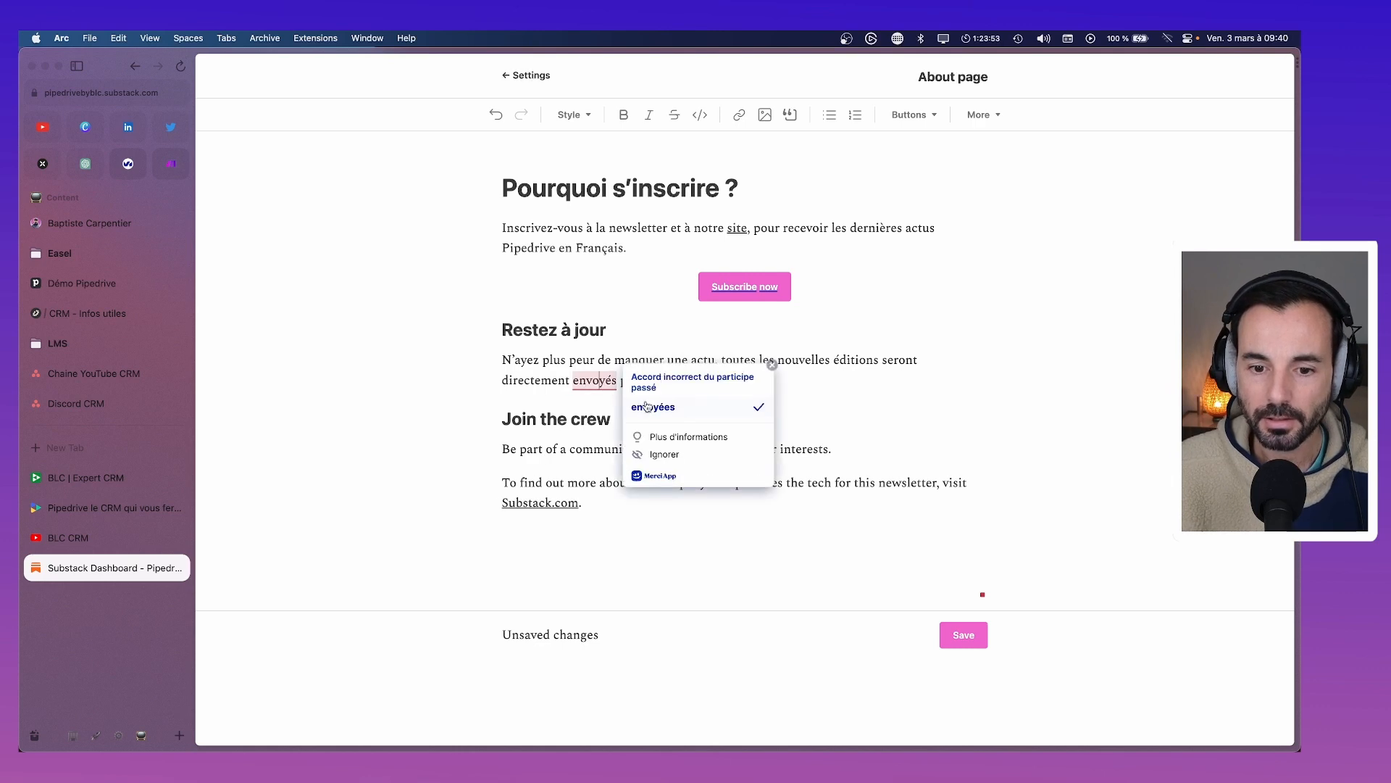
left_click(656, 429)
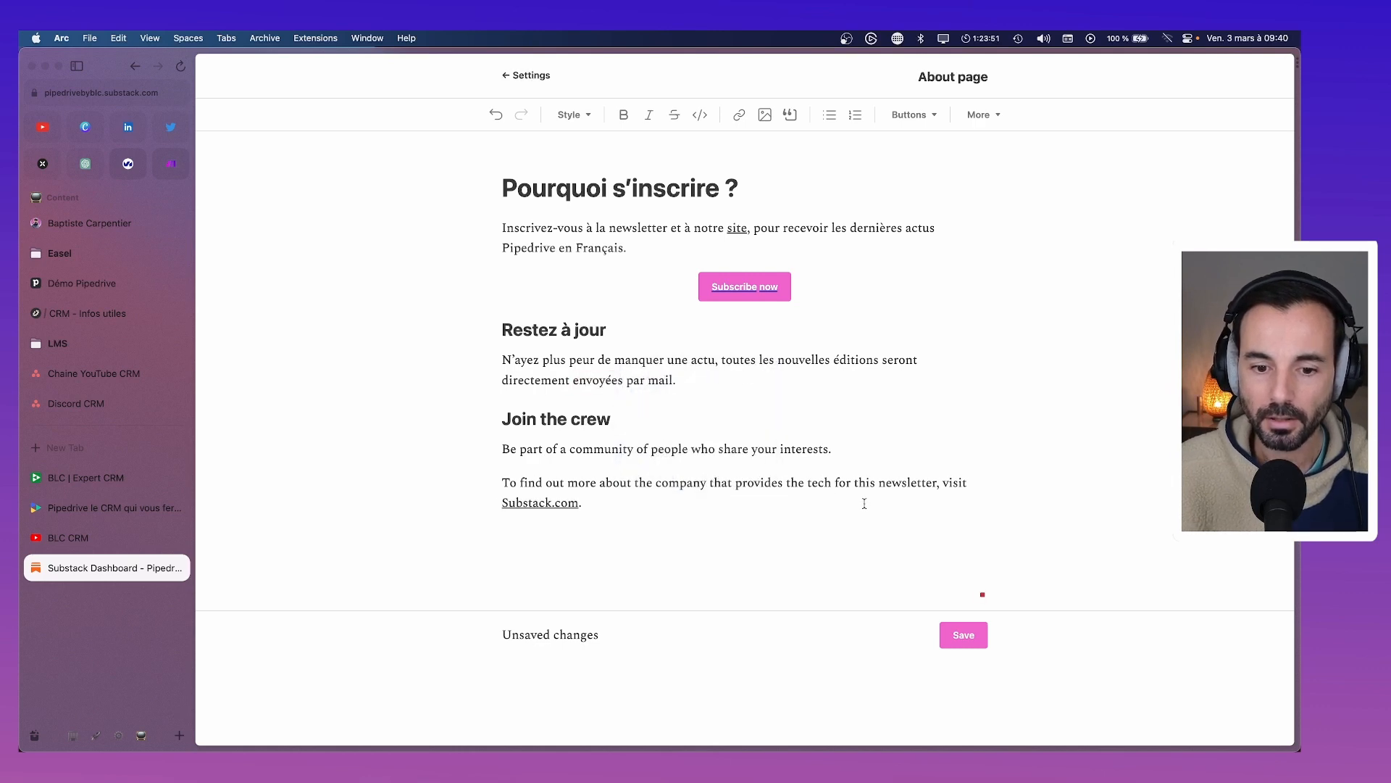
Delete the Join the crew section and copy the Subscribe now button's link address
left_click_drag(653, 505, 479, 430)
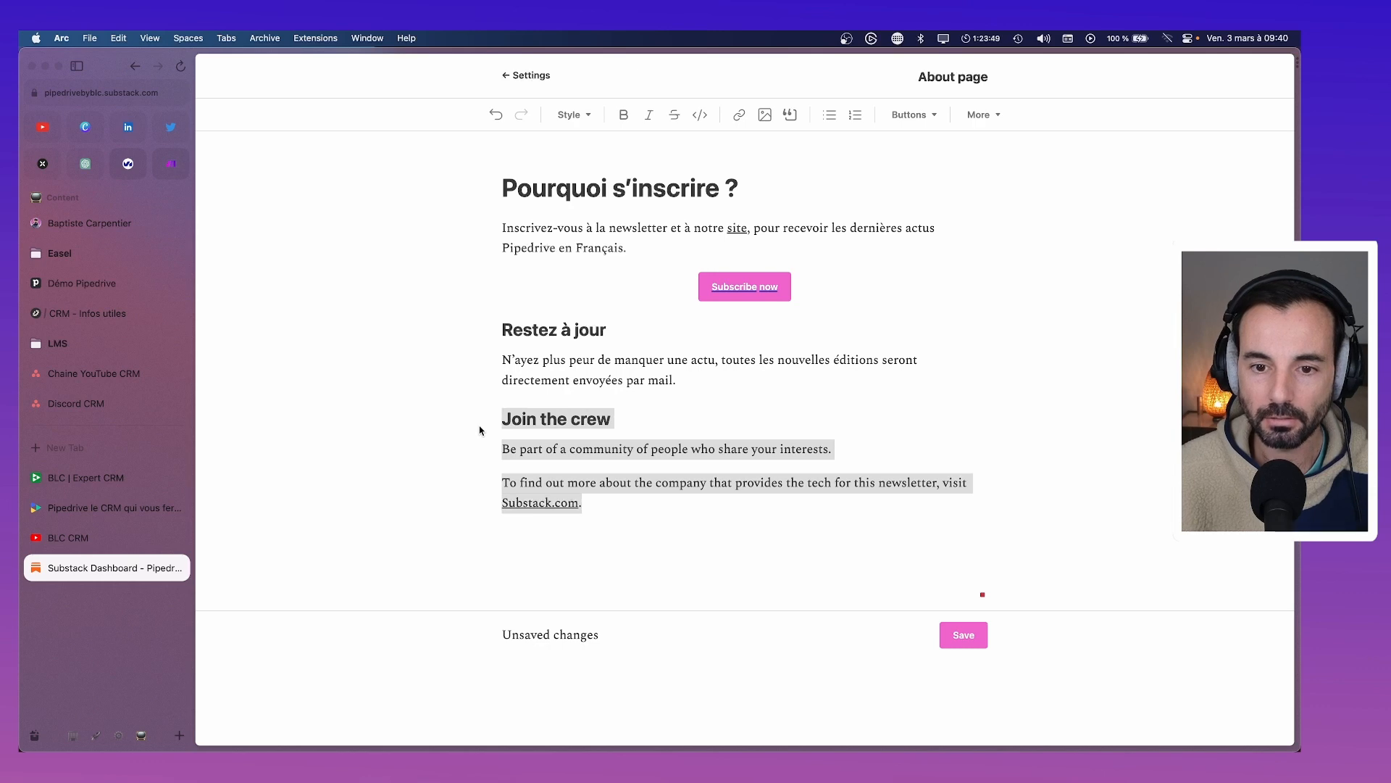
key("BackSpace")
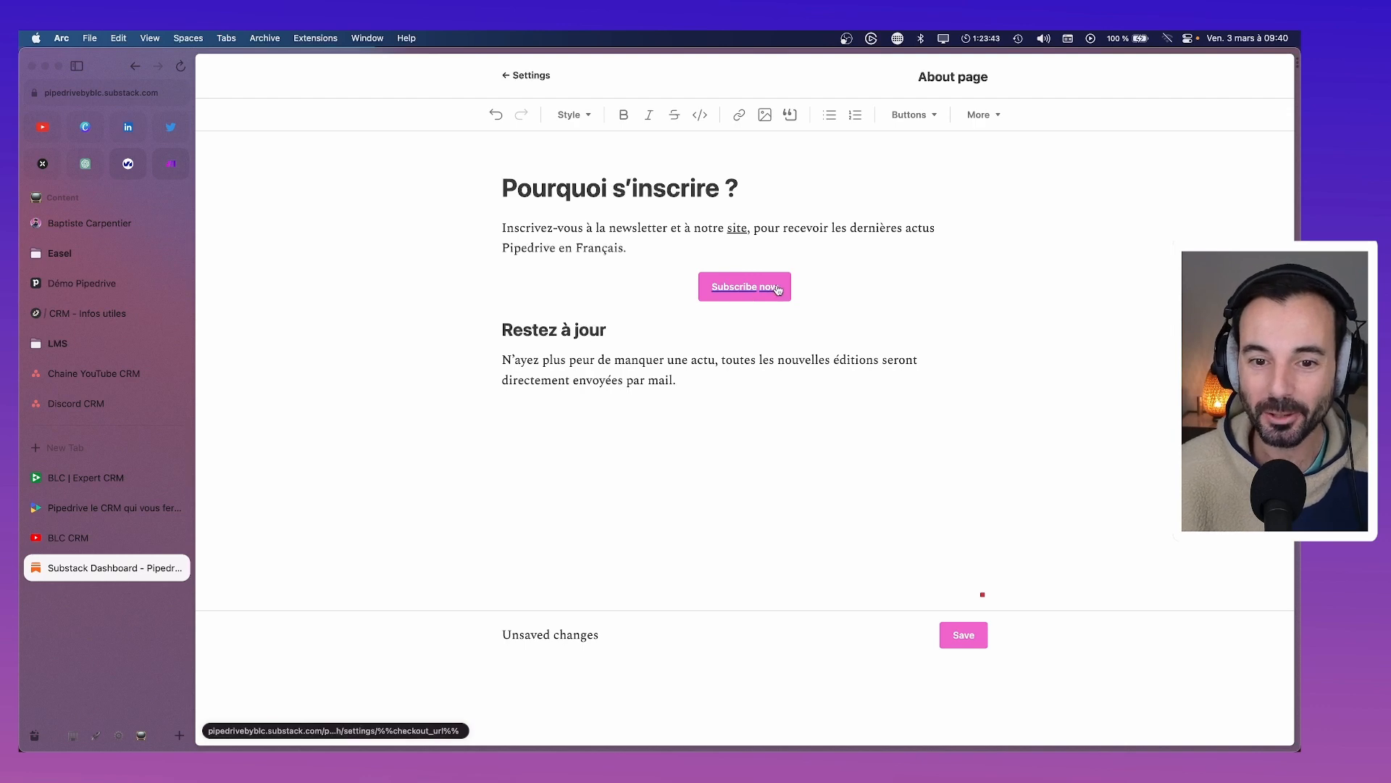
right_click(770, 285)
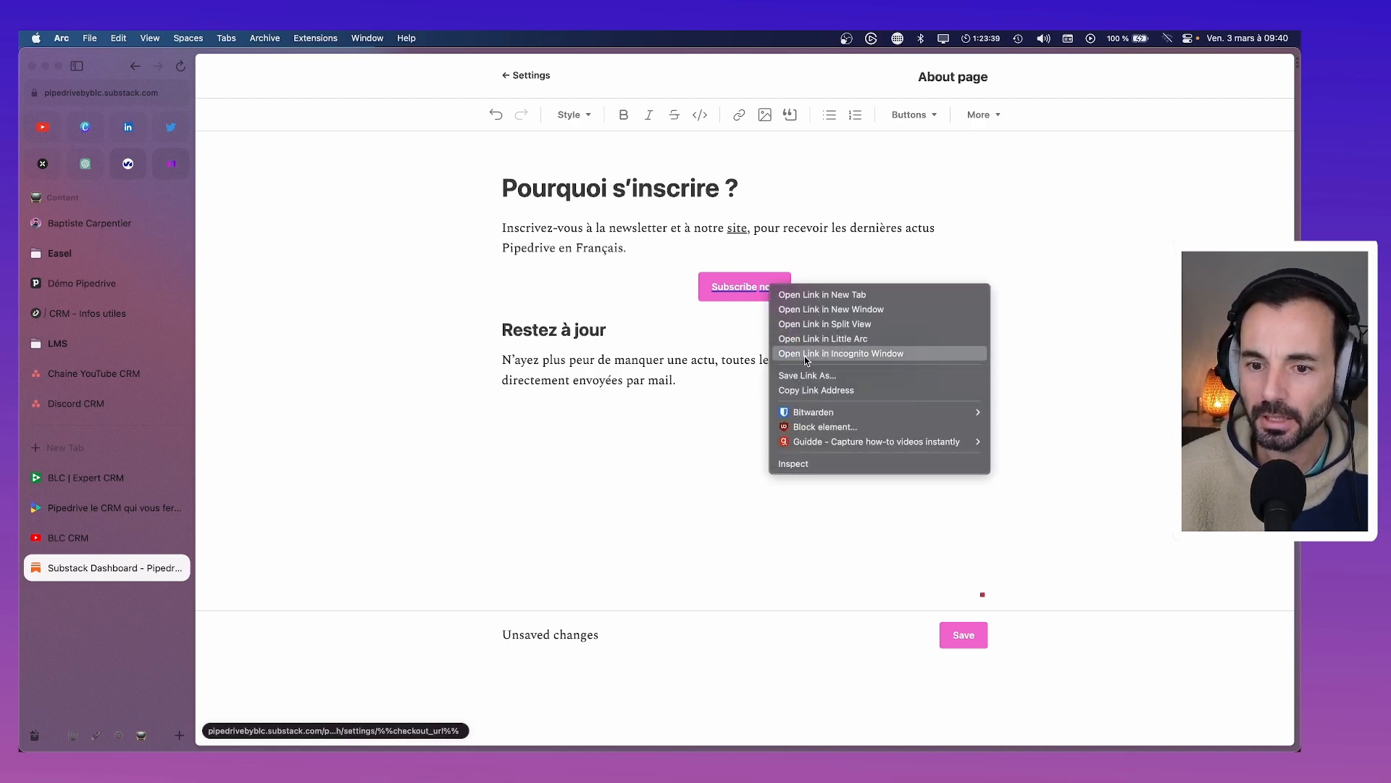
left_click(810, 389)
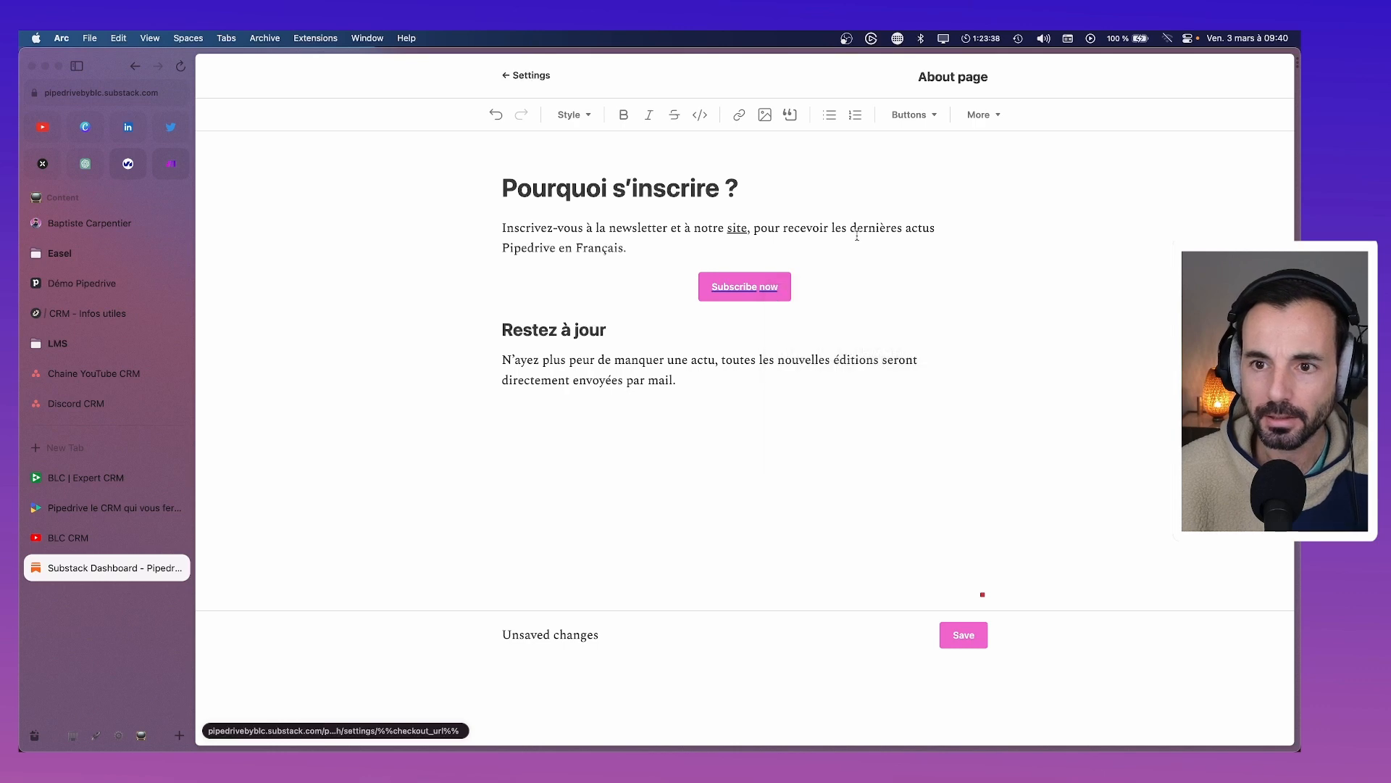
Add an 'Inscrivez-vous maintenant' button below the intro and delete the old Subscribe now button
left_click(670, 248)
key("Return")
left_click(896, 118)
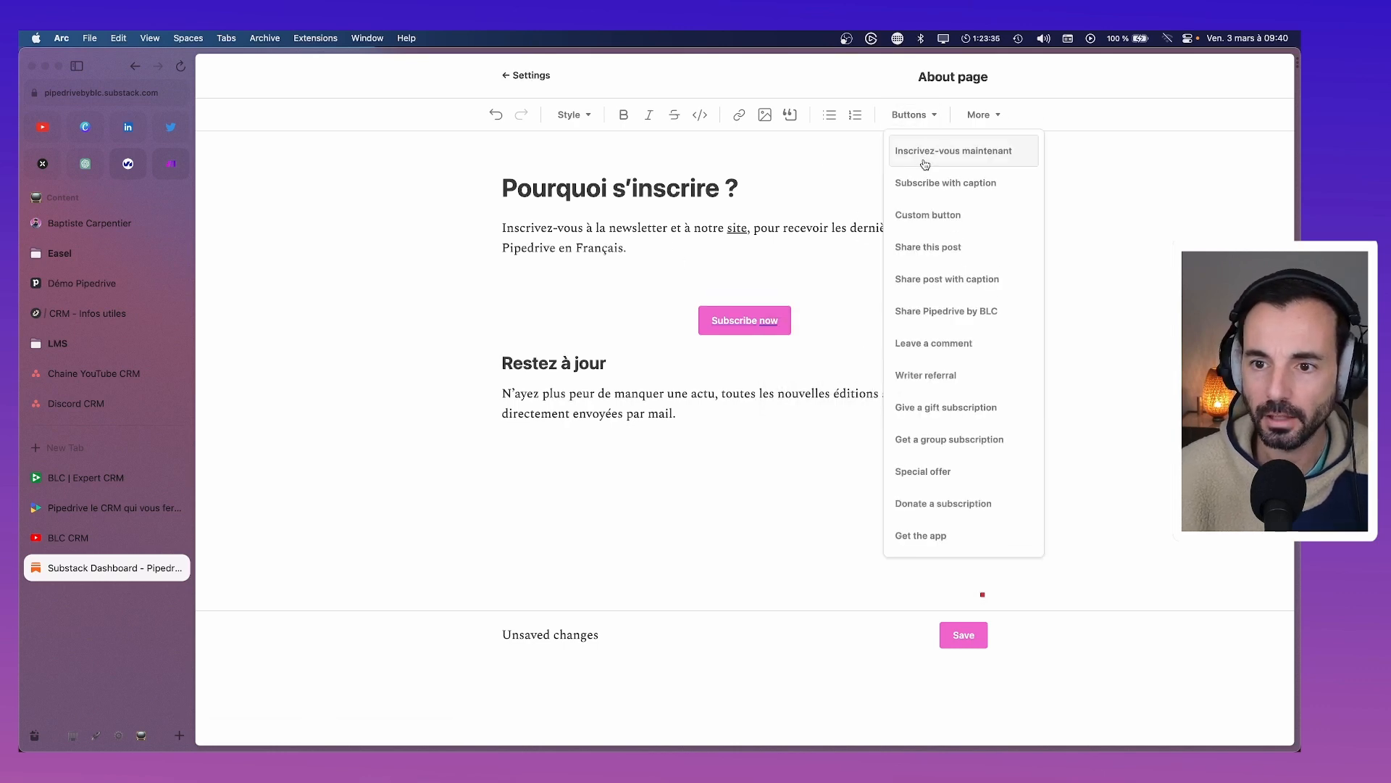
left_click(922, 149)
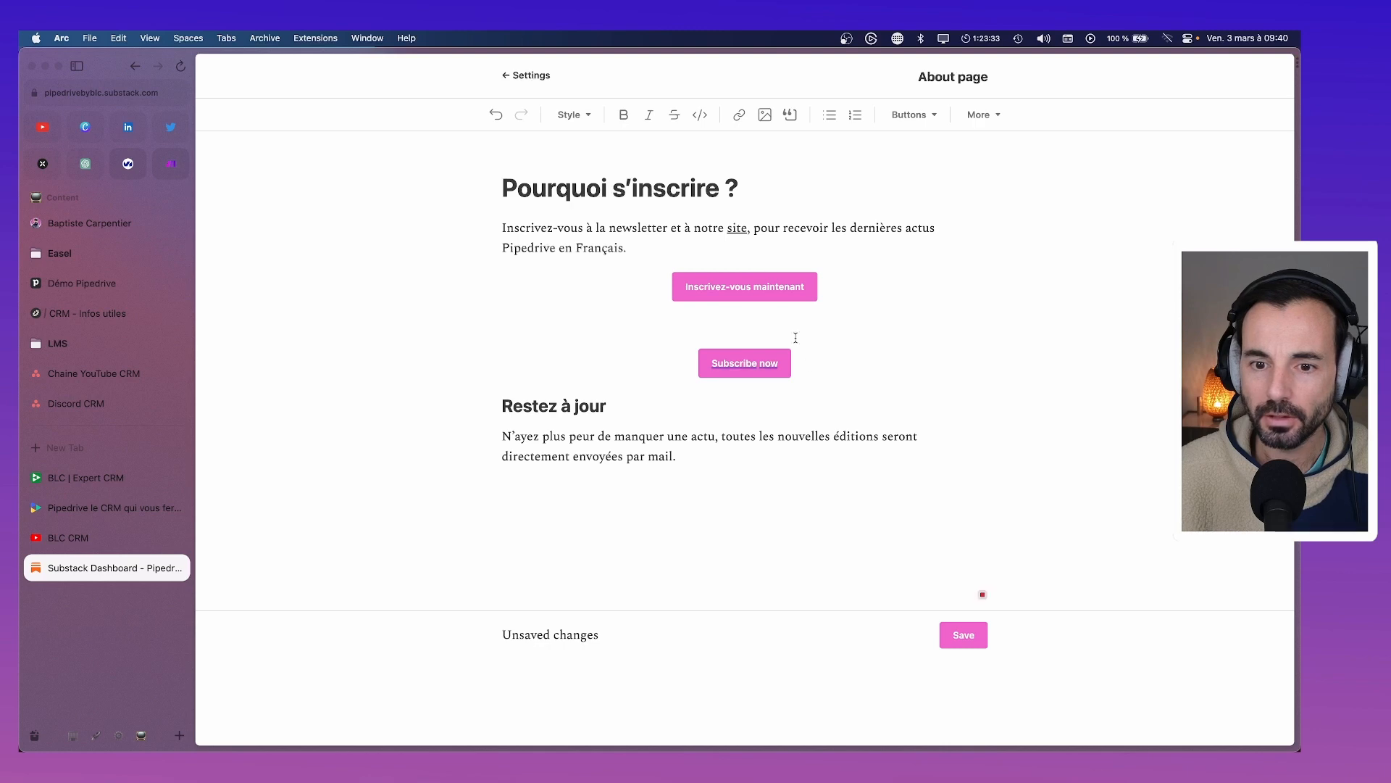
left_click(828, 371)
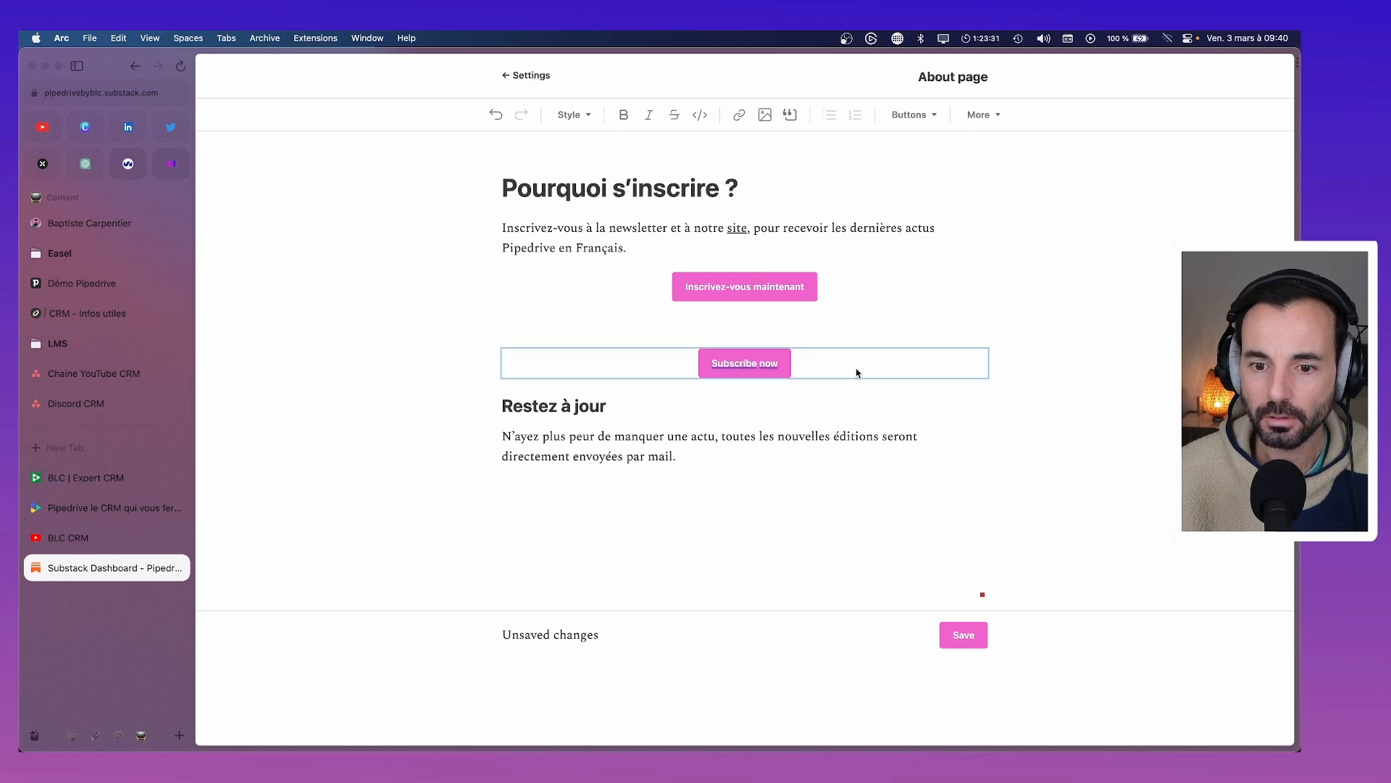
key("BackSpace")
key("BackSpace")
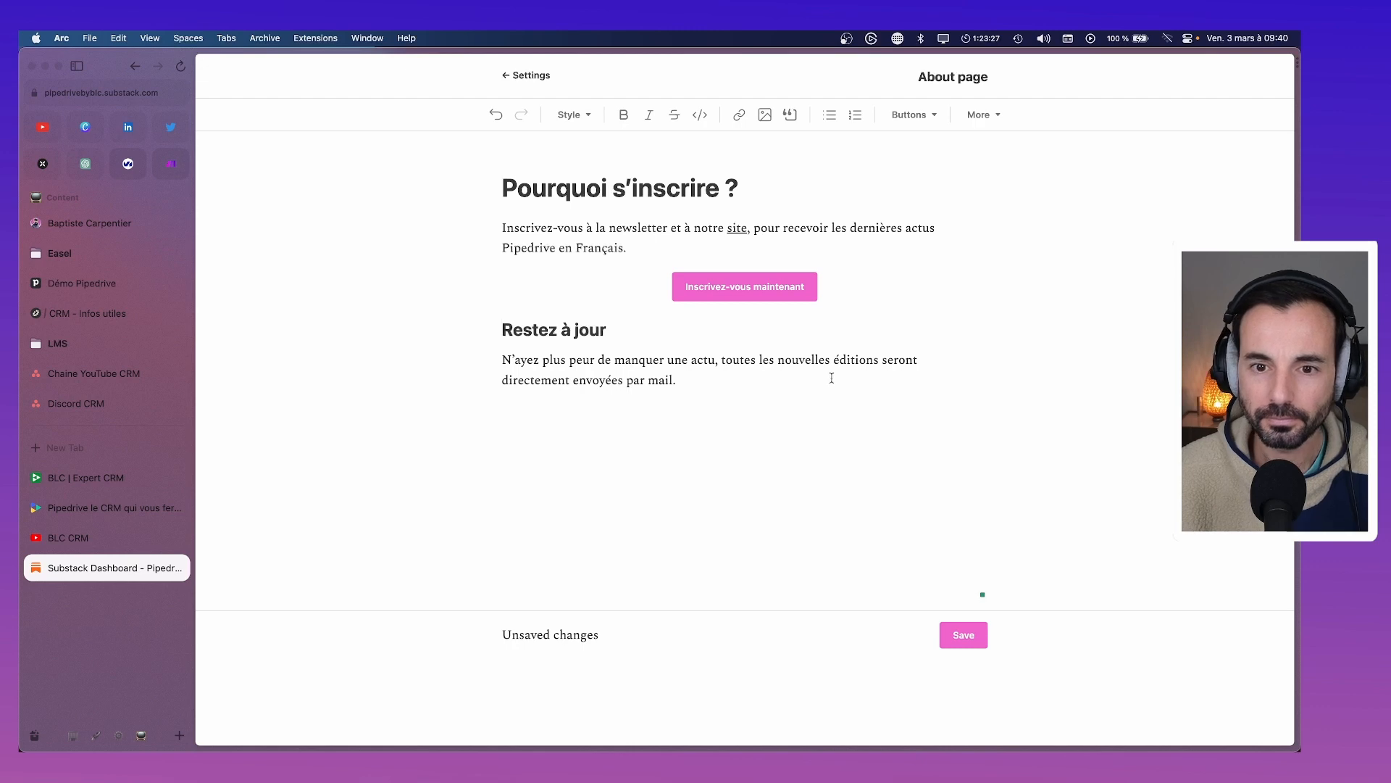
Add the line 'Qui sommes nous ?' and a paragraph presenting l'équipe BLC as élite partenaire Pipedrive France
left_click(704, 380)
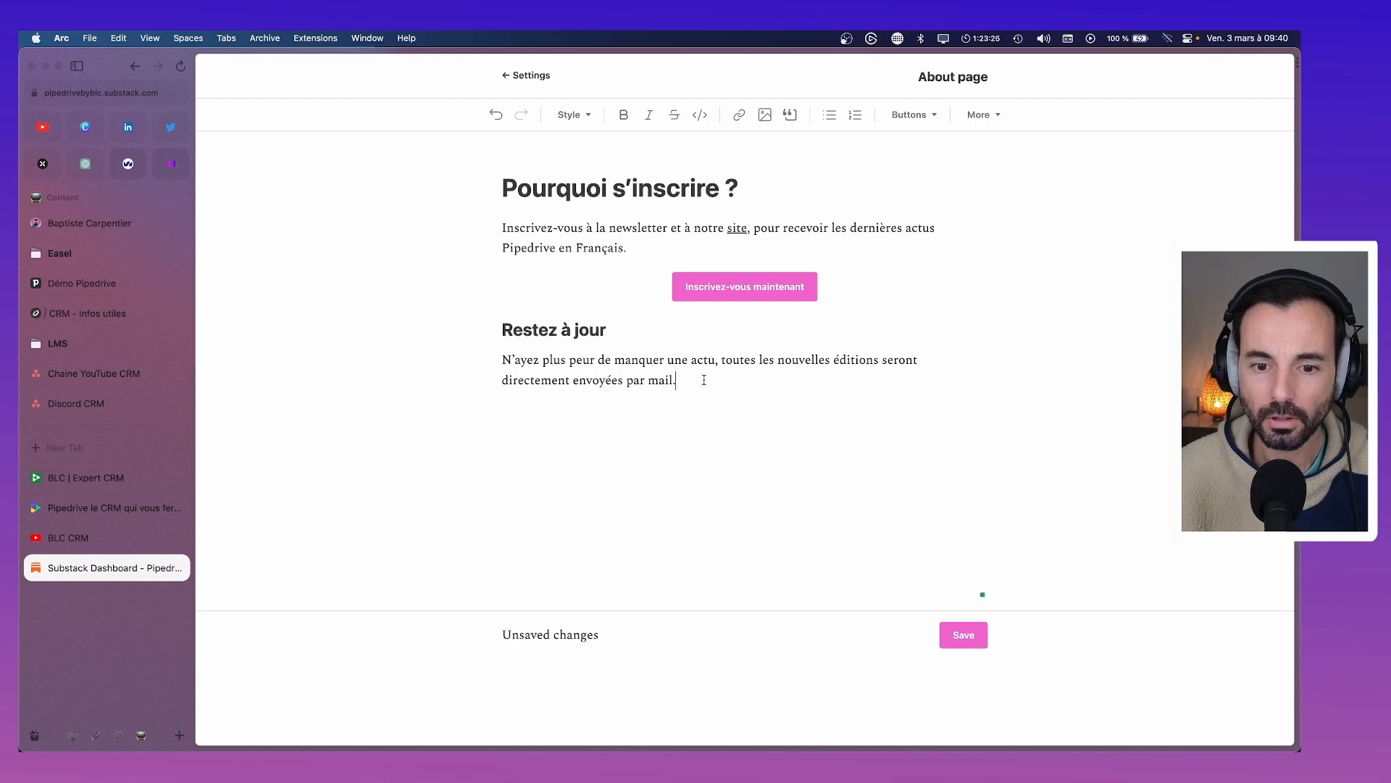
type("SQui")
key("BackSpace")
key("BackSpace")
key("BackSpace")
key("BackSpace")
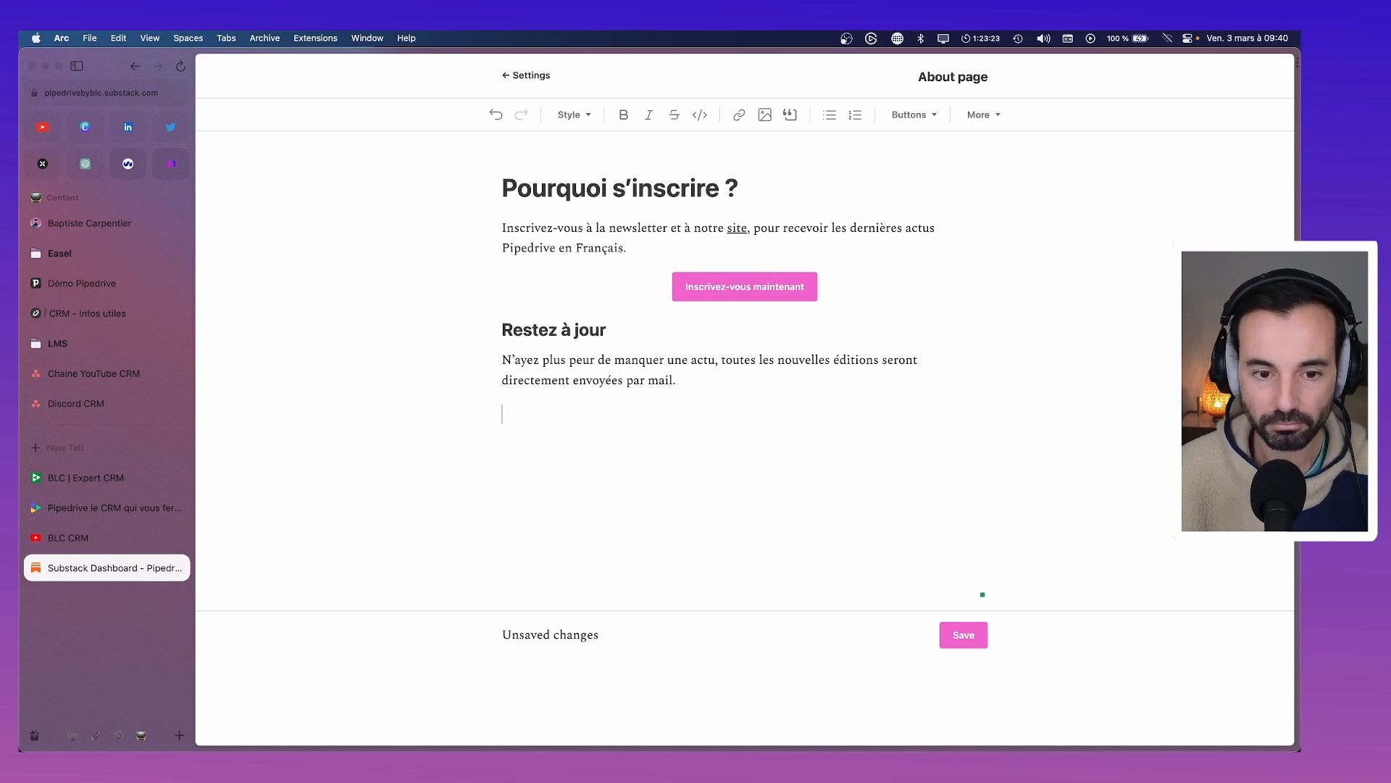
type("Qui sommes nous")
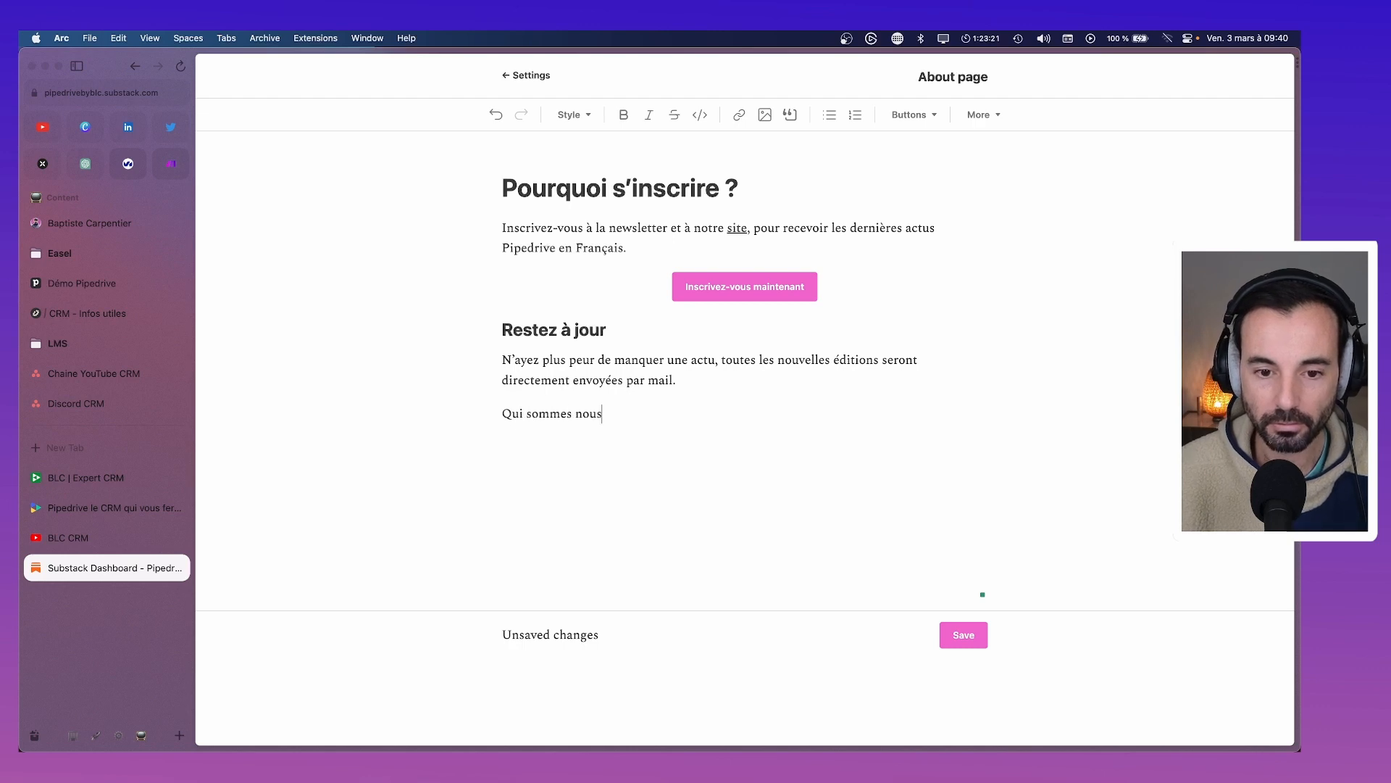
type(" .")
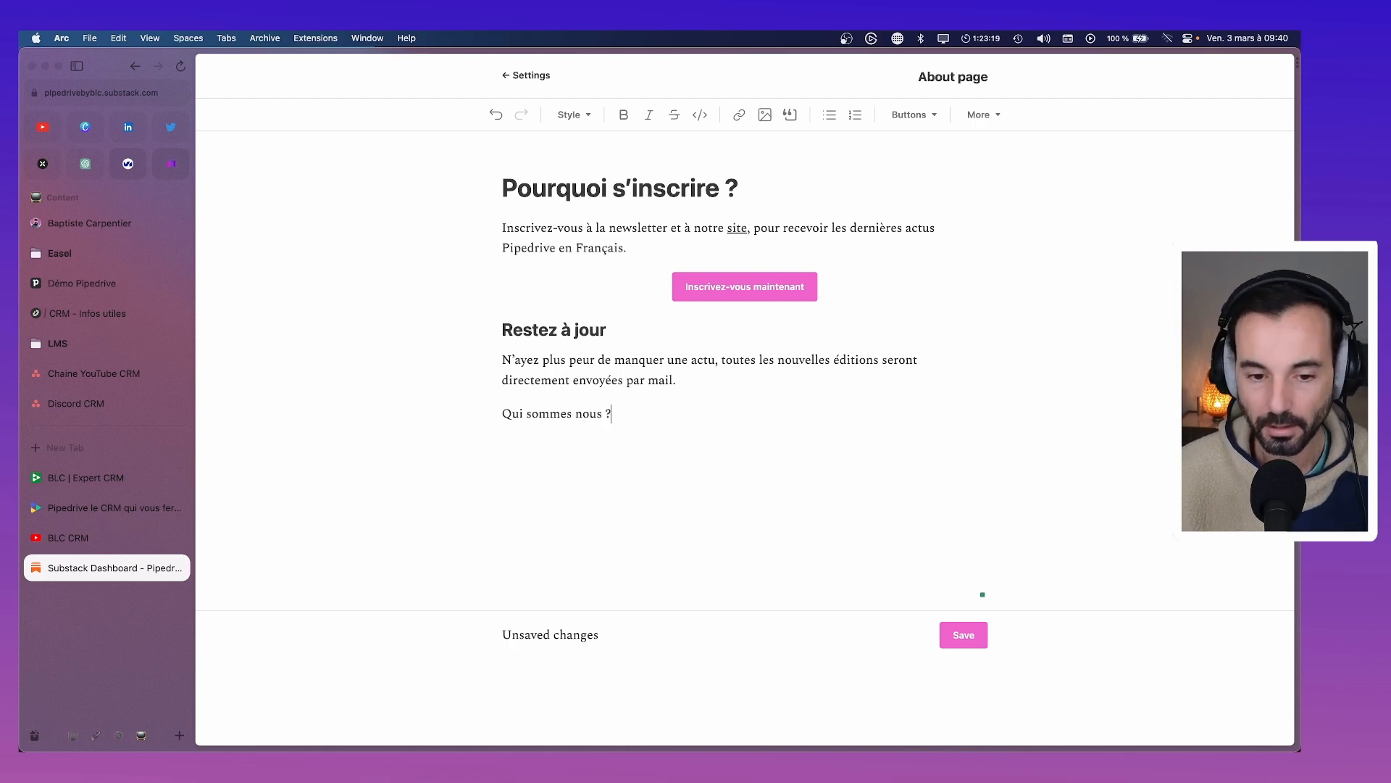
key("Return")
type("Cet")
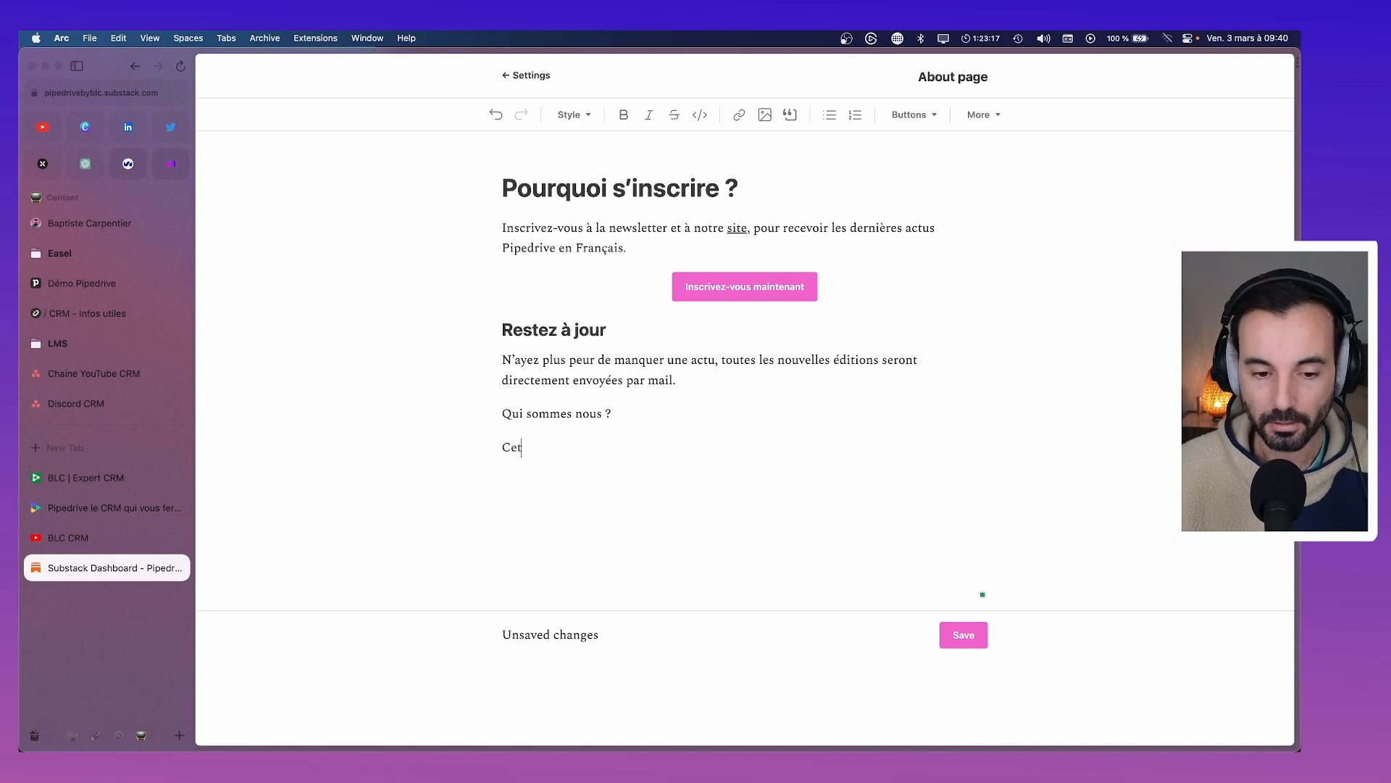
type("te newsele")
key("BackSpace")
key("BackSpace")
key("BackSpace")
type("el")
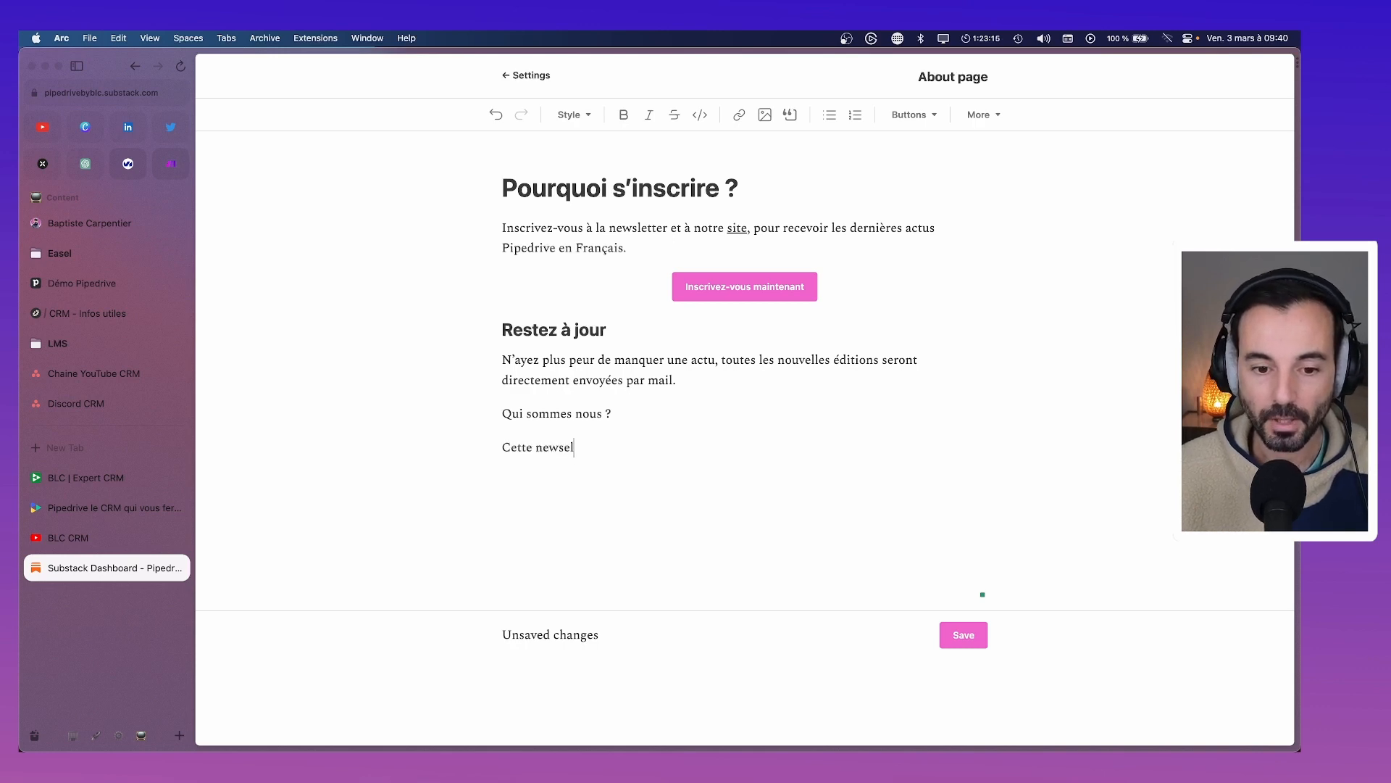
type("tter est ")
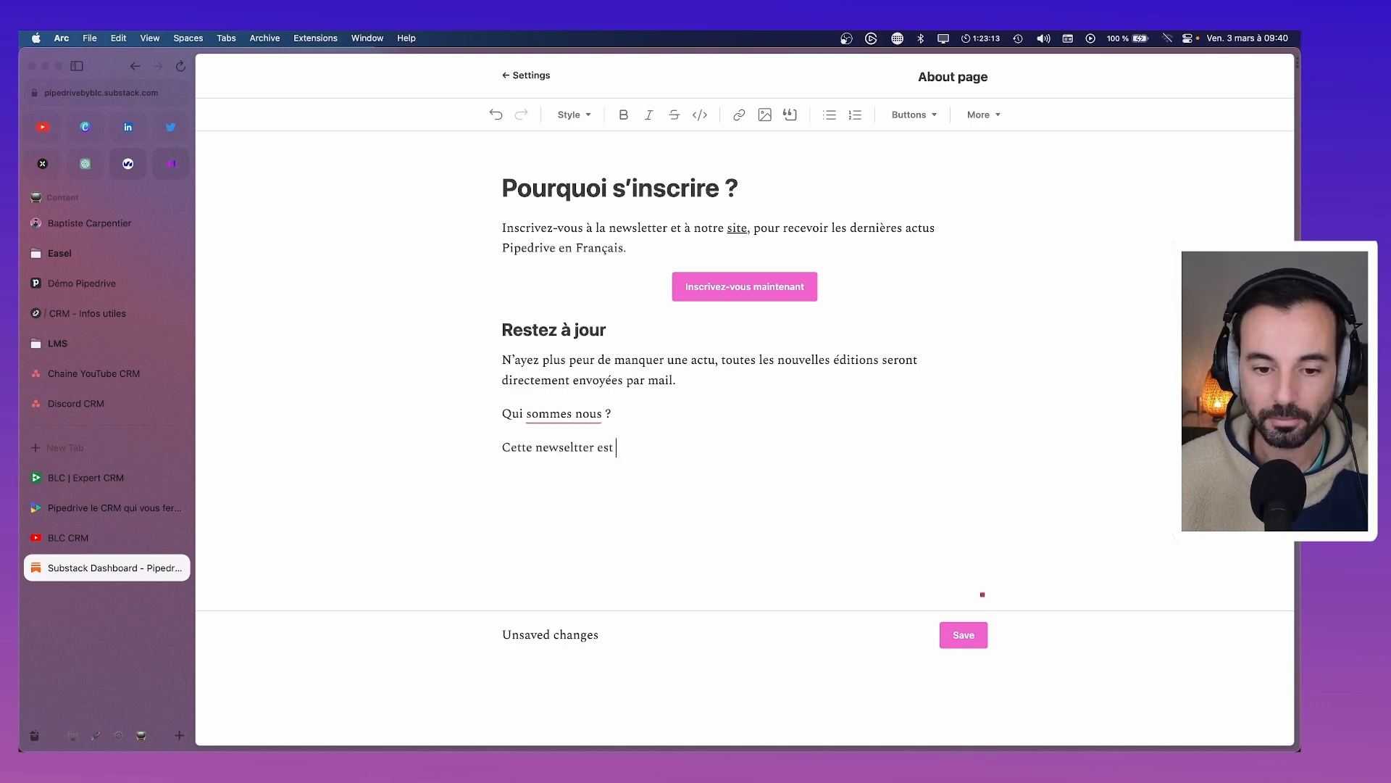
type("rédigée par l'")
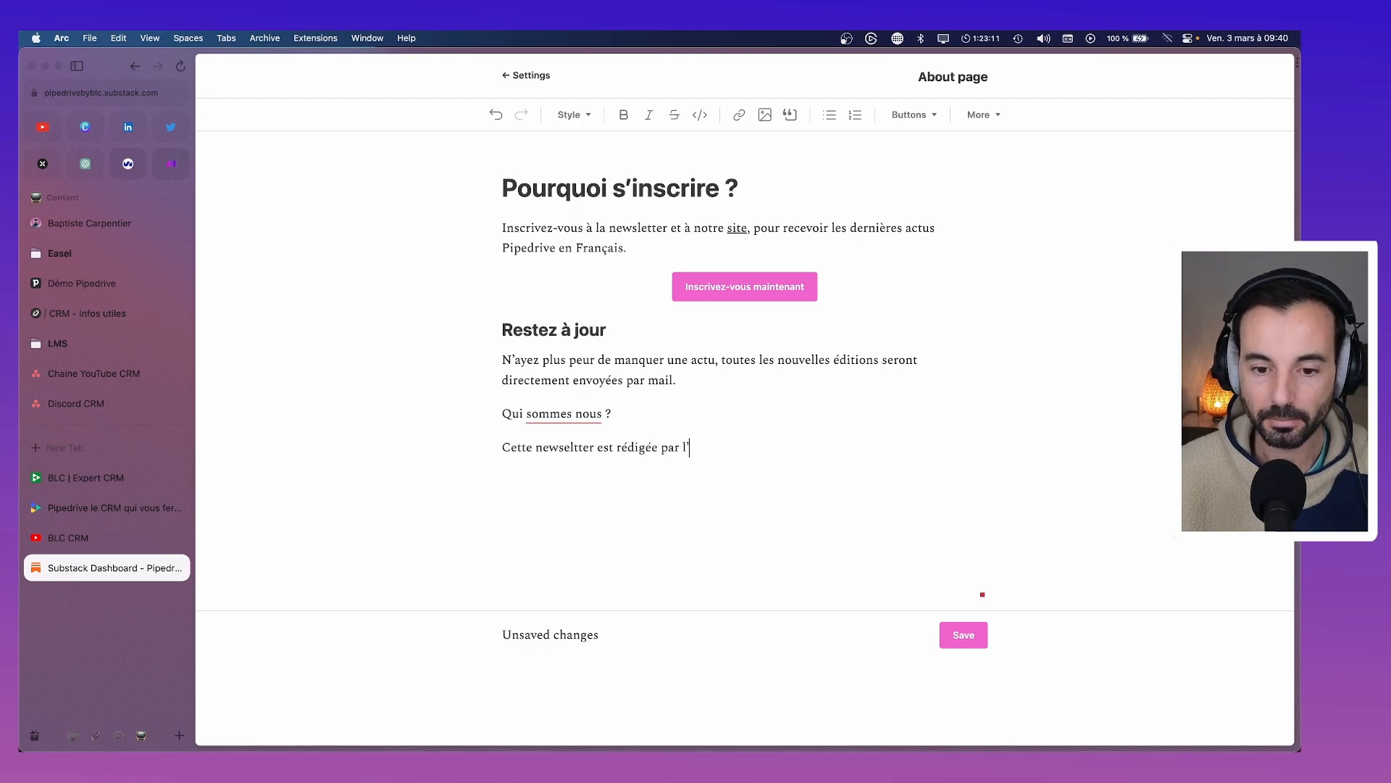
type("équipe")
type("LC, nous sio")
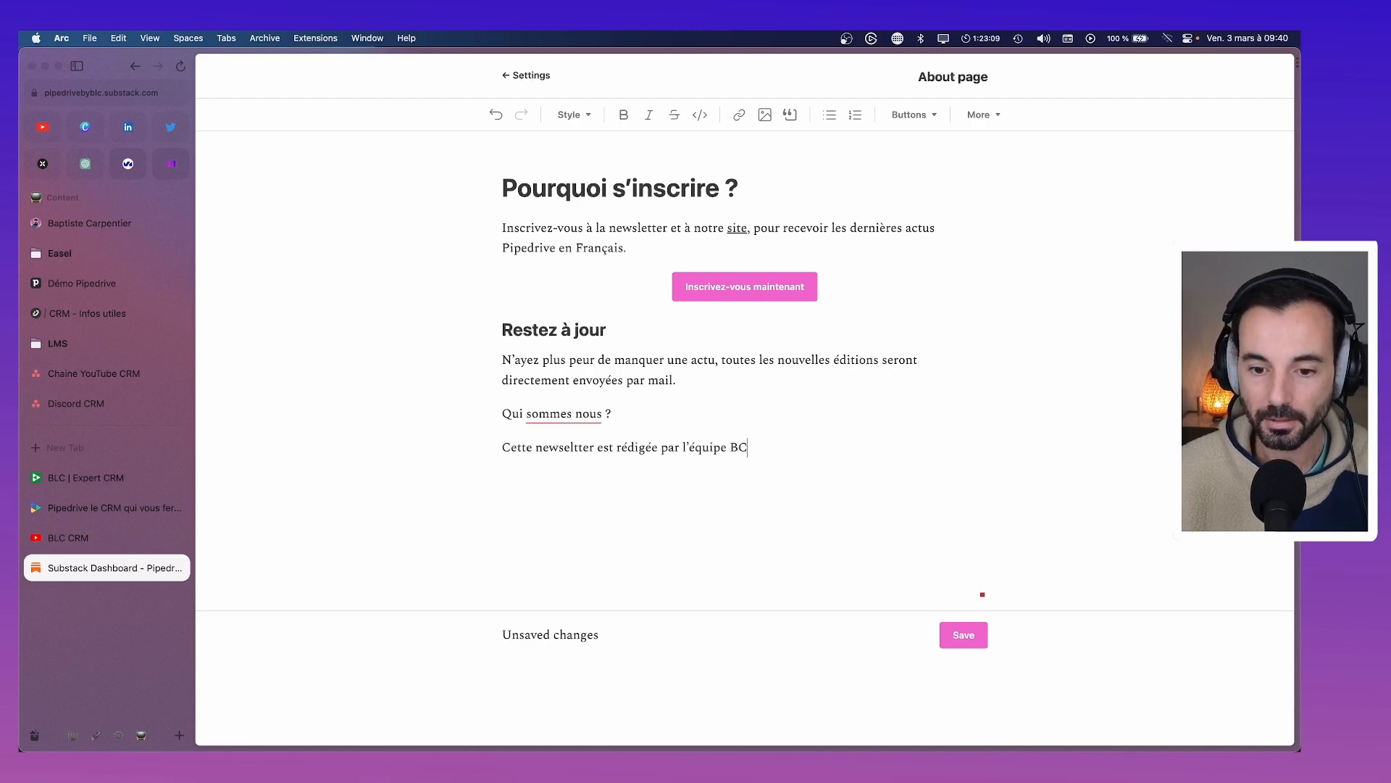
type("m")
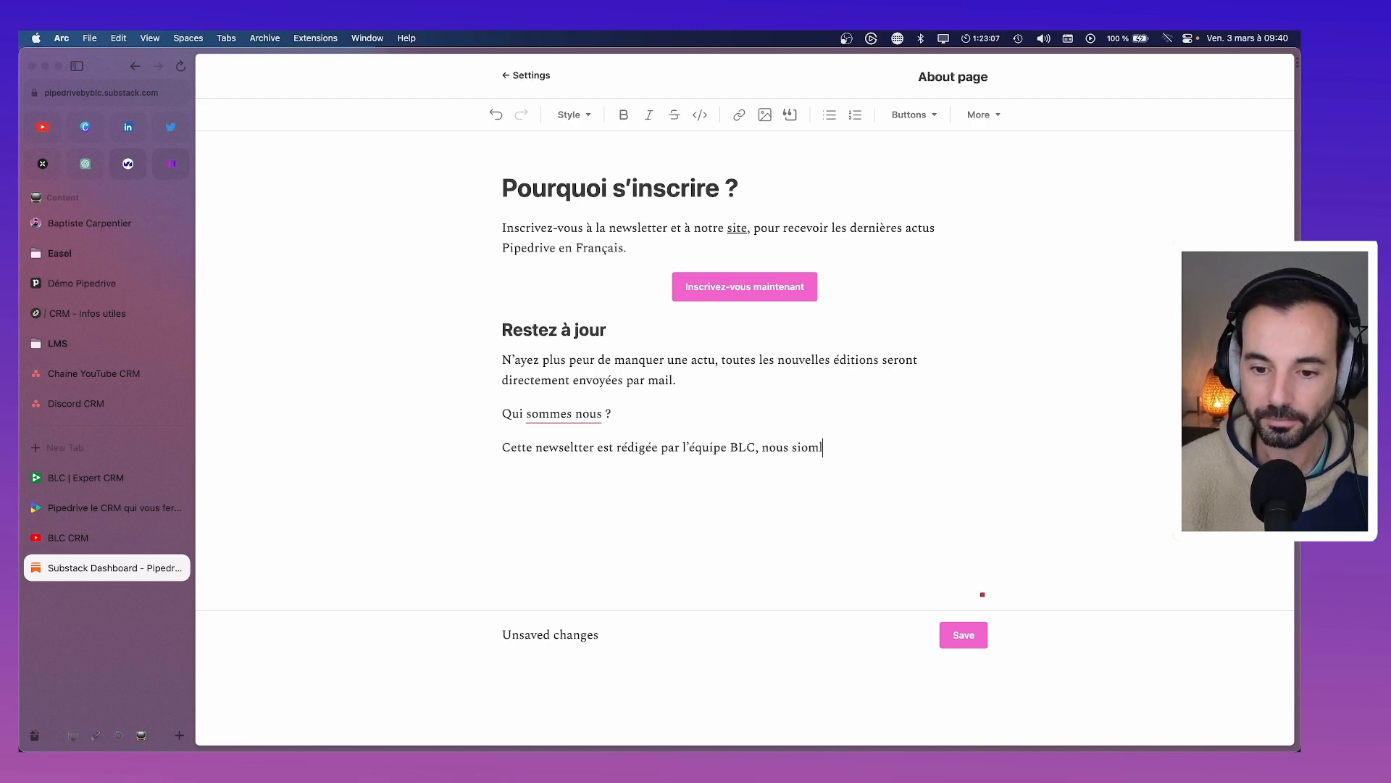
key("BackSpace")
key("BackSpace")
key("BackSpace")
type("ommes partenaire édli")
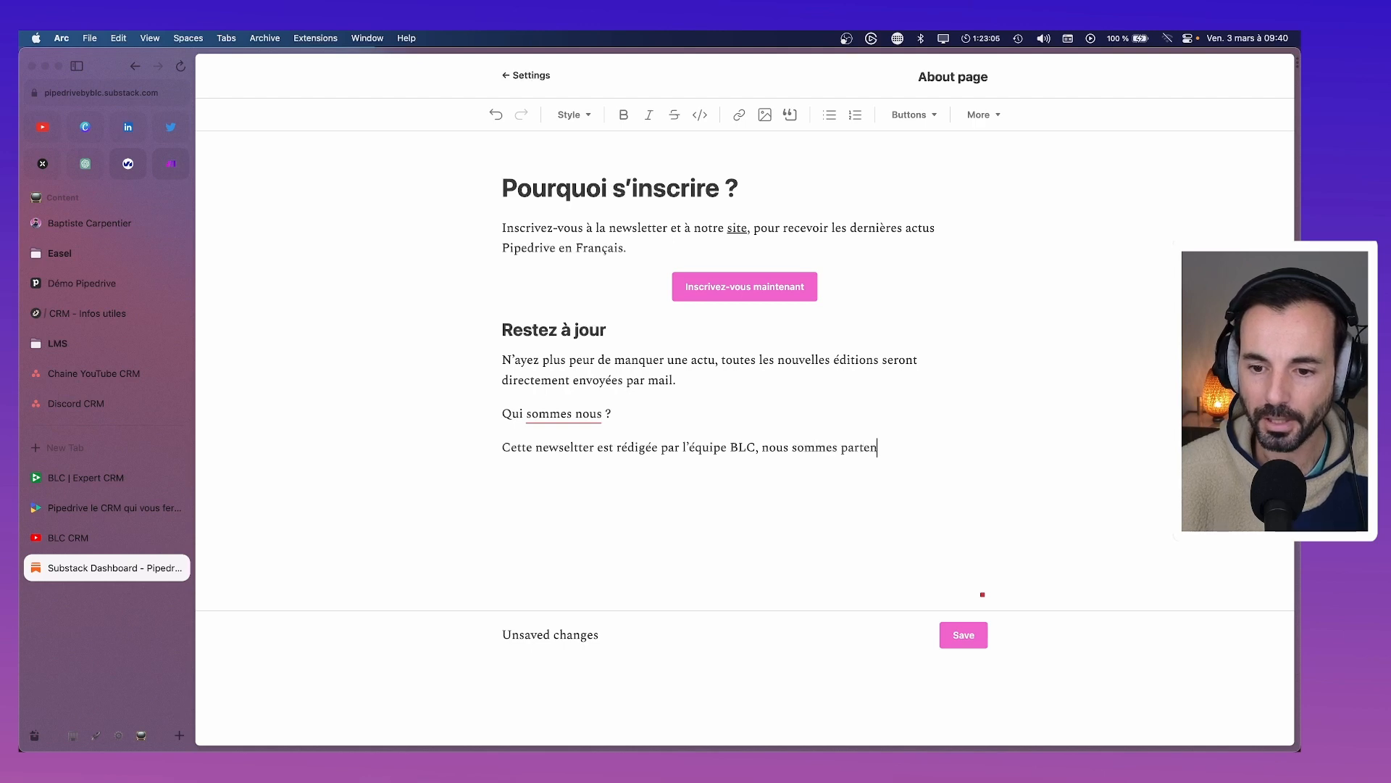
key("BackSpace")
key("BackSpace")
key("BackSpace")
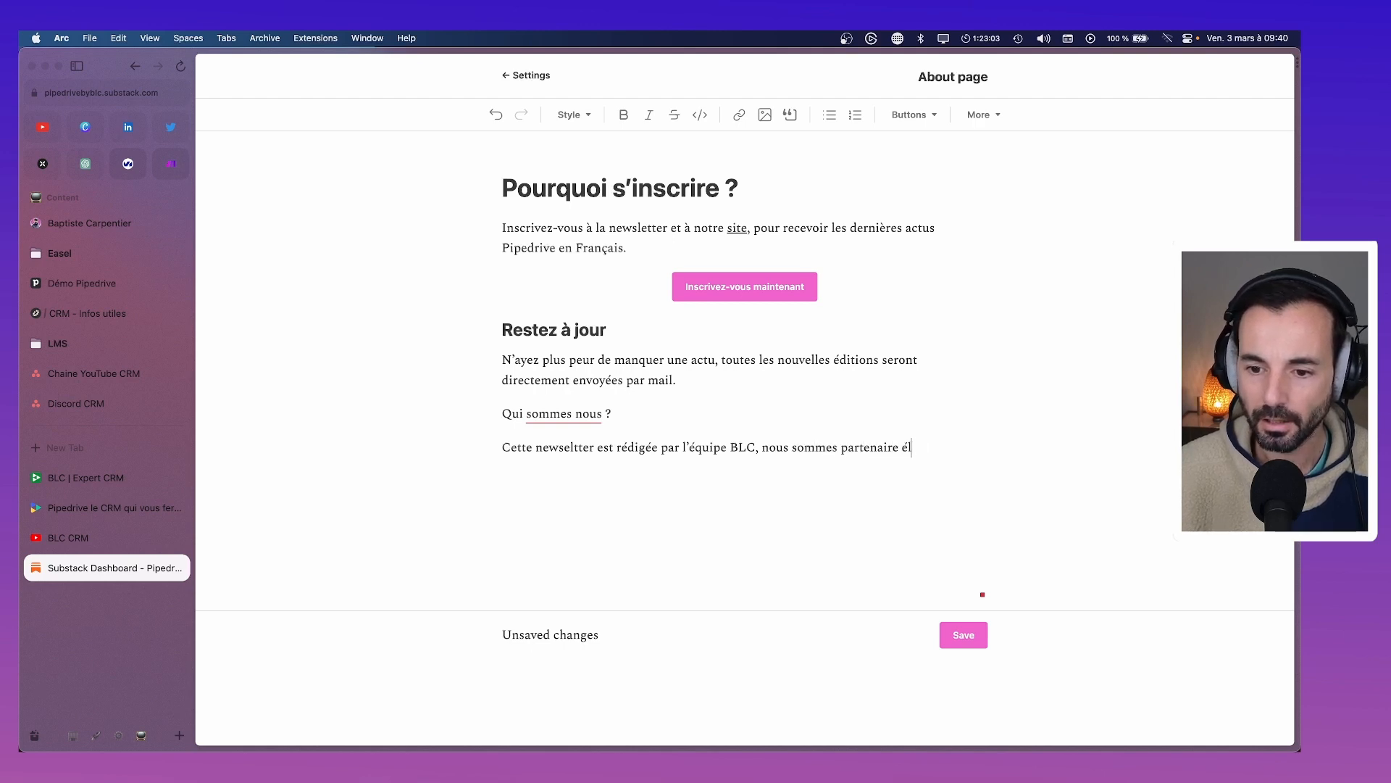
type("lite PIped")
key("BackSpace")
key("BackSpace")
key("BackSpace")
key("BackSpace")
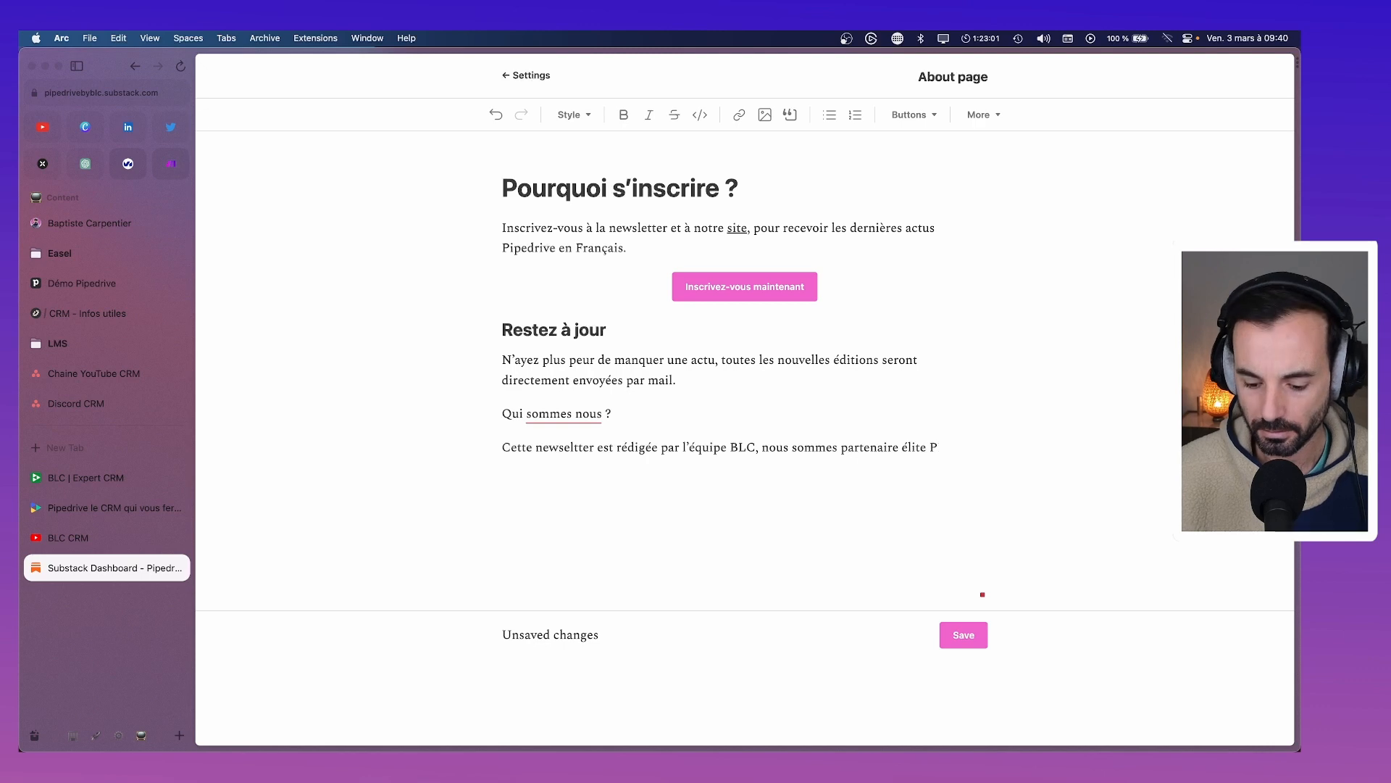
type("ipedrive France.")
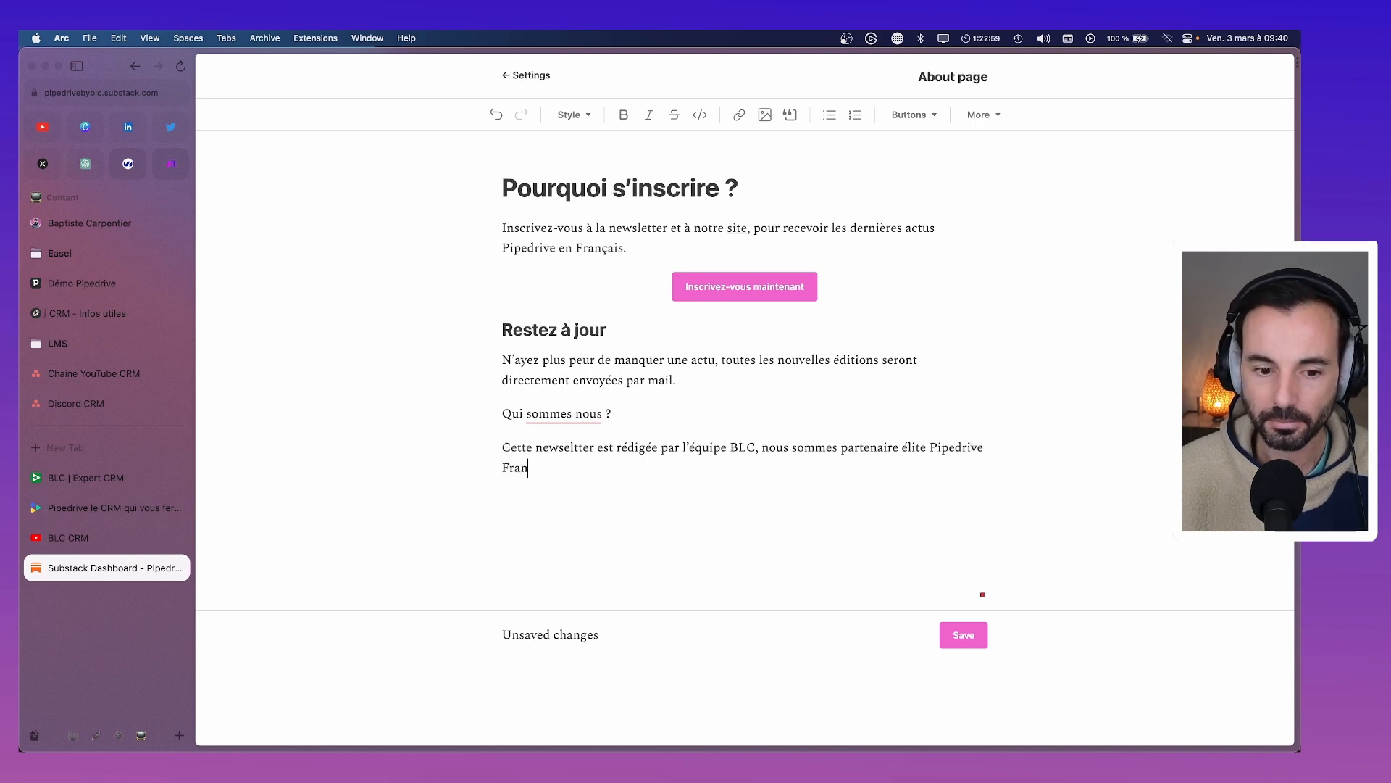
Correct it to 'sommes-nous' and style 'Qui sommes-nous ?' as the same heading level as 'Restez à jour'
left_click(550, 407)
left_click(593, 428)
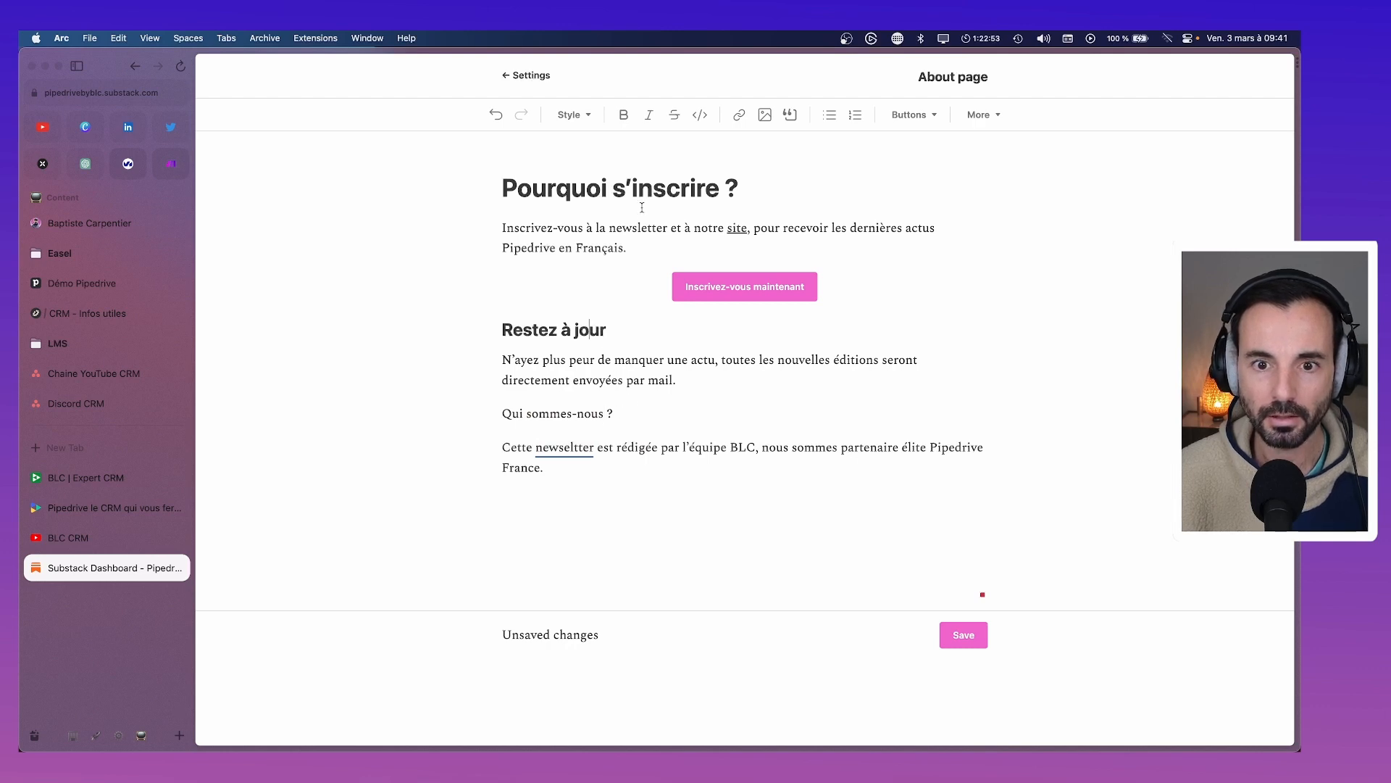
left_click_drag(619, 413, 501, 414)
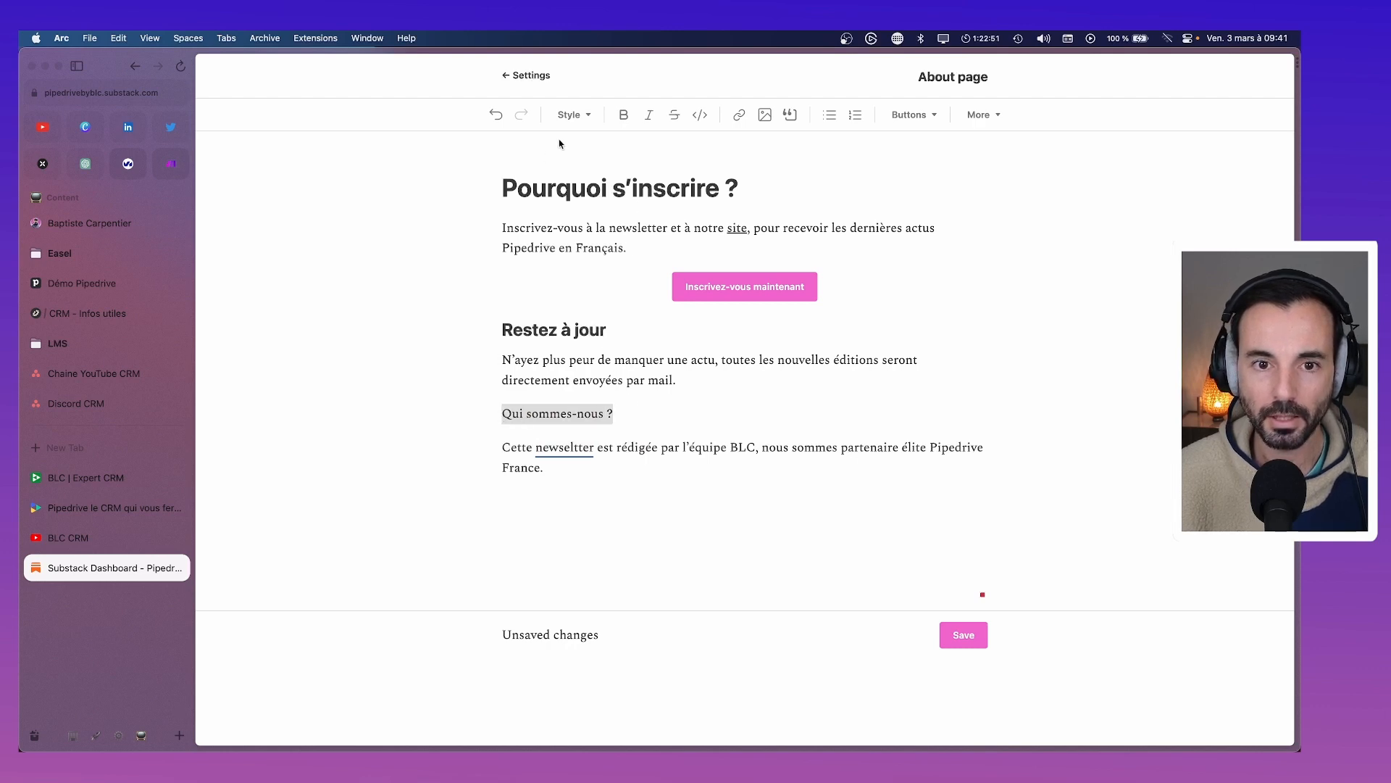
left_click(573, 114)
left_click(598, 216)
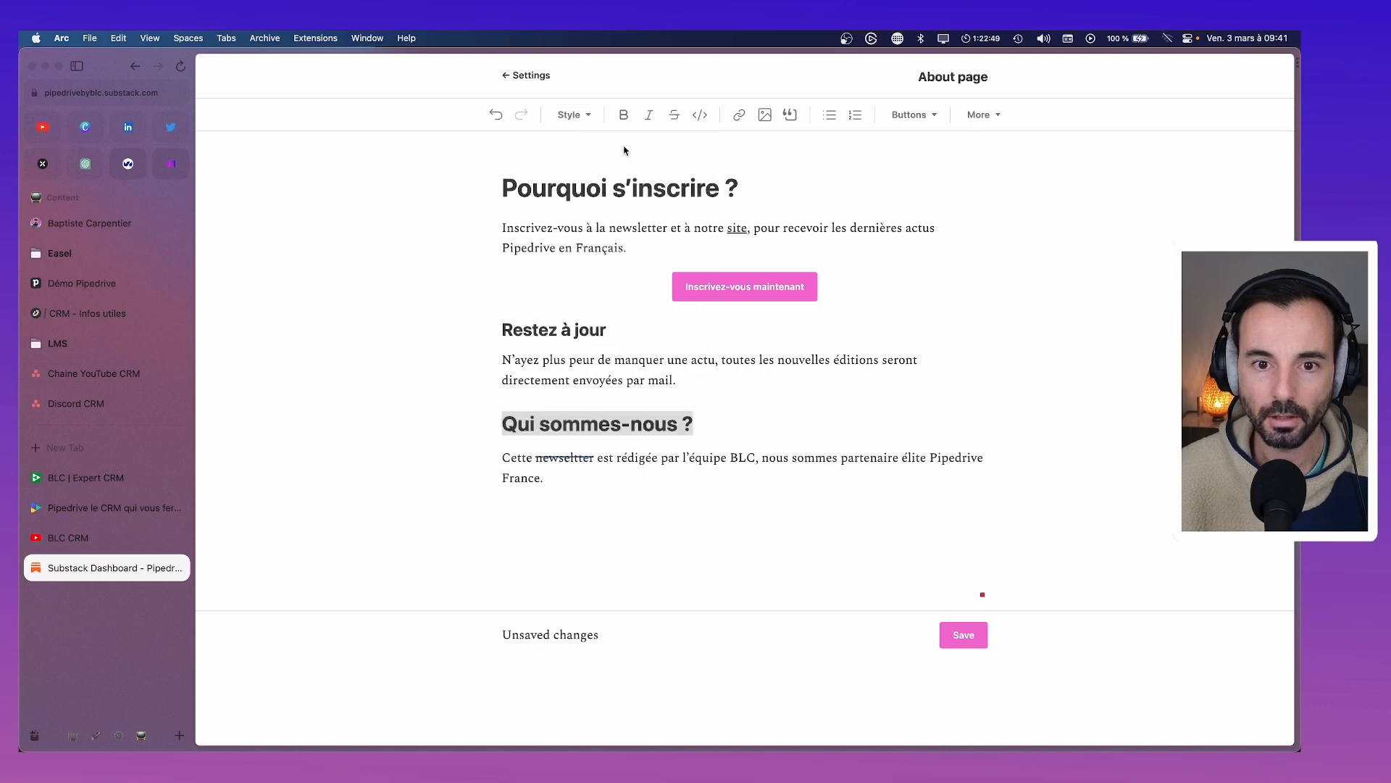
left_click(593, 114)
left_click(615, 248)
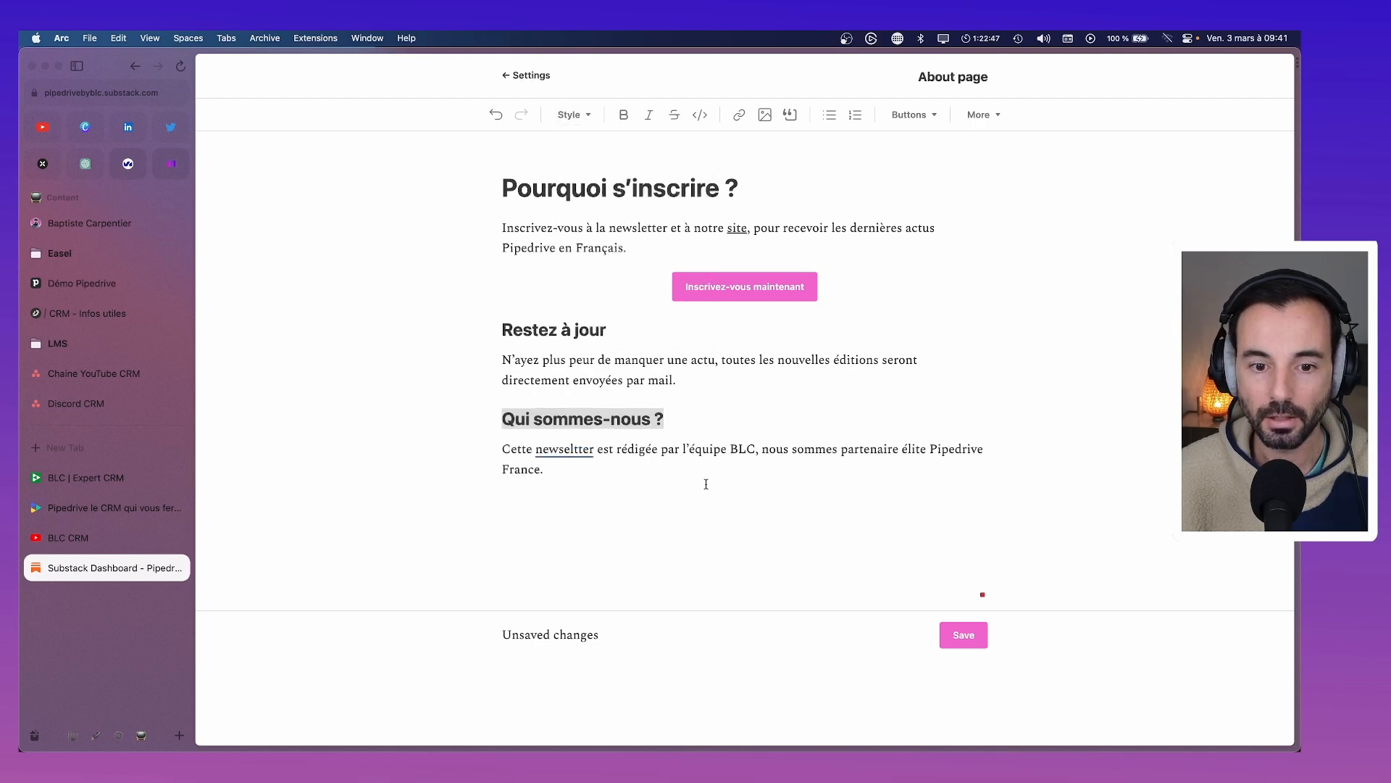
left_click_drag(606, 330, 507, 321)
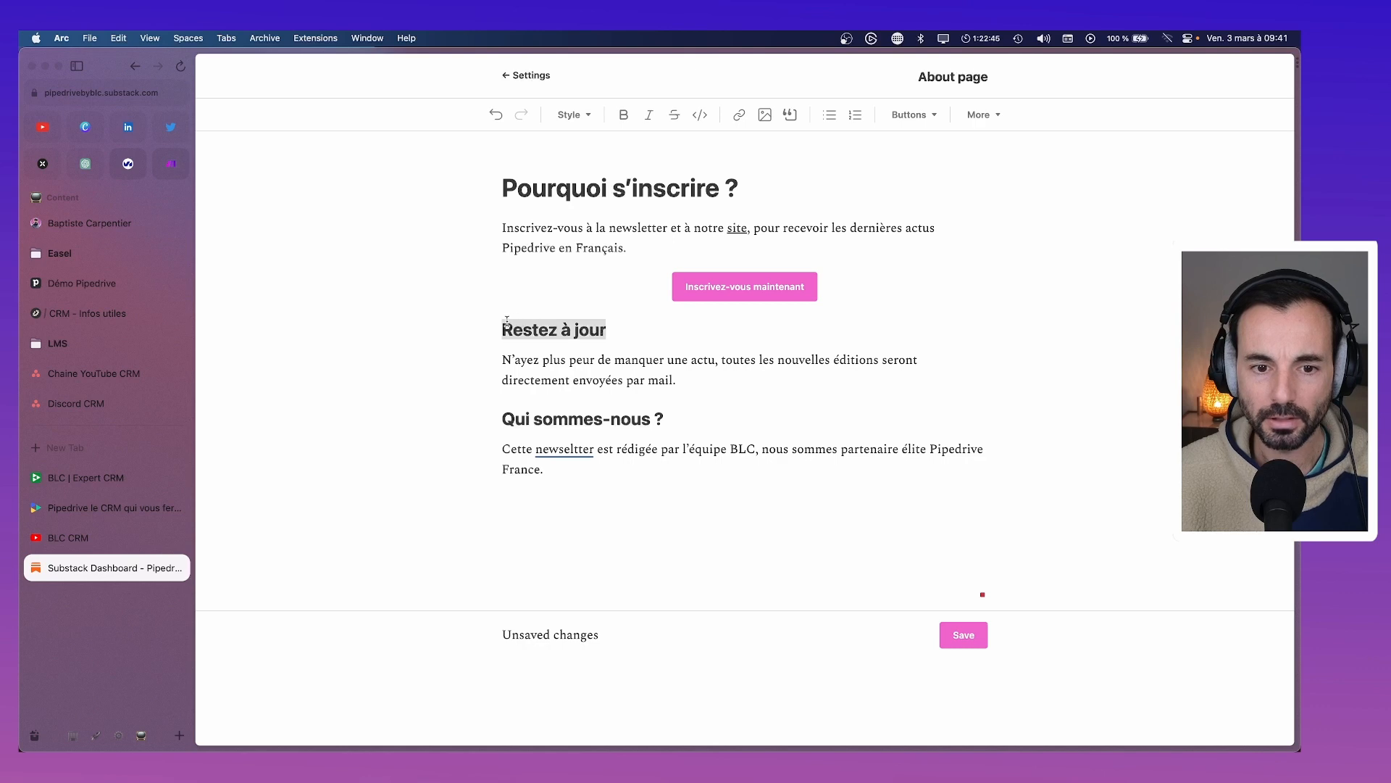
left_click(588, 115)
left_click(722, 507)
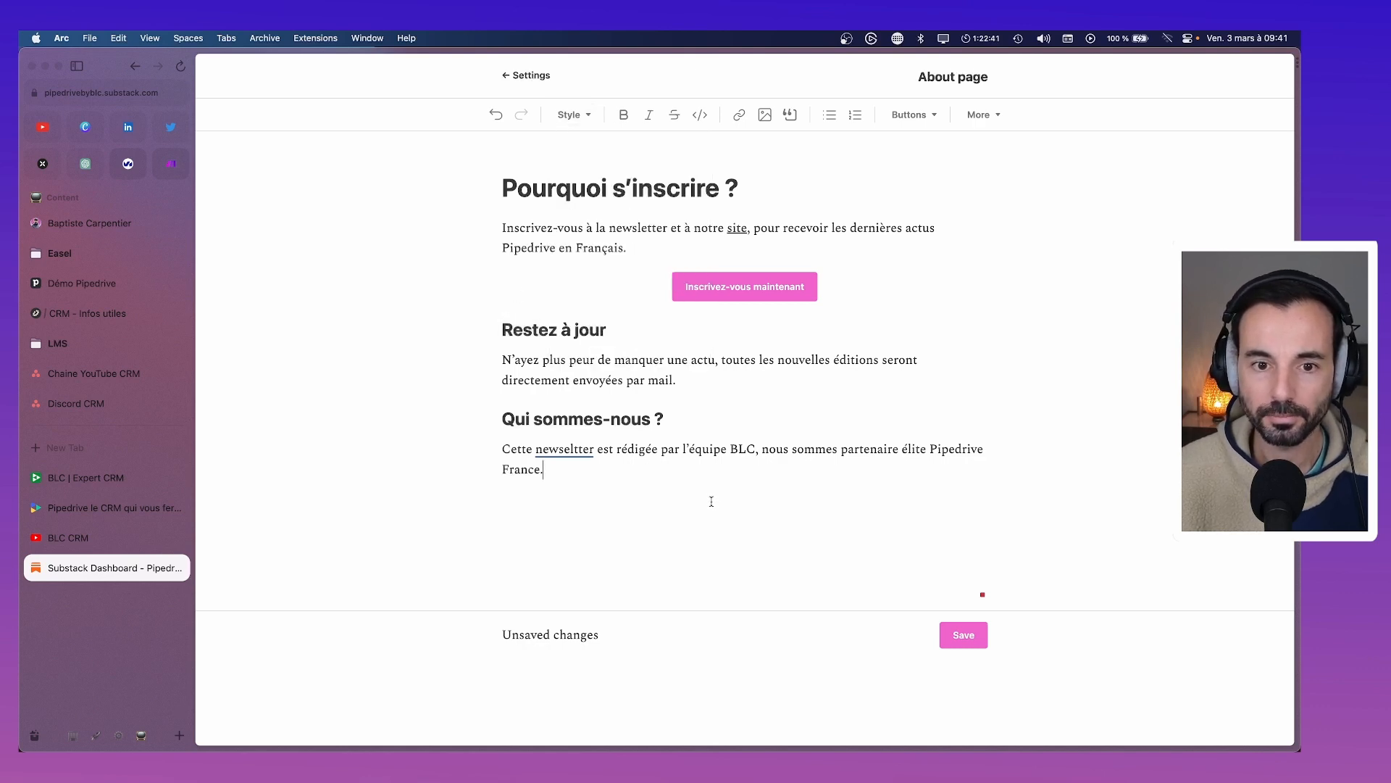
Replace the 'Restez à jour' heading with 'Ne loupez aucune nouveauté'
left_click_drag(643, 341, 498, 334)
type(",e l")
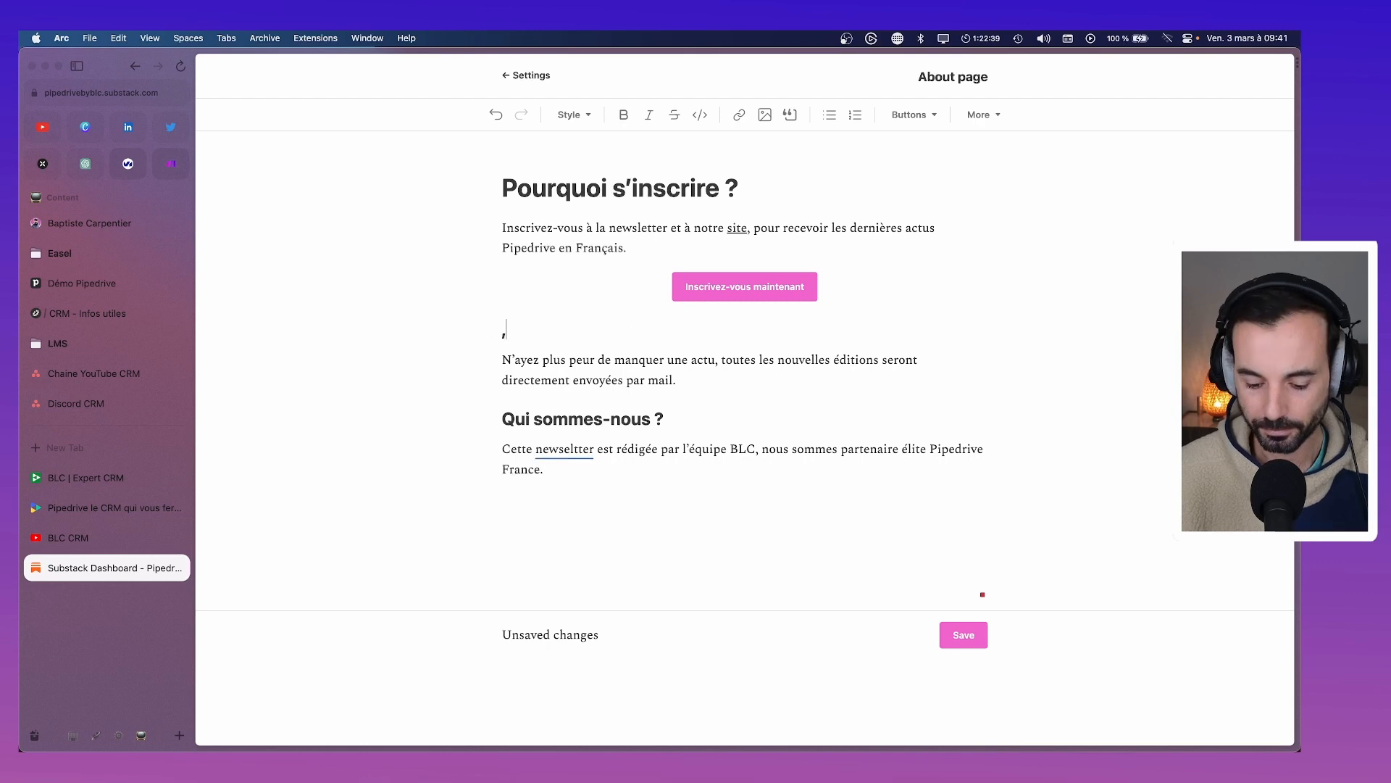
key("BackSpace")
key("BackSpace")
key("BackSpace")
key("BackSpace")
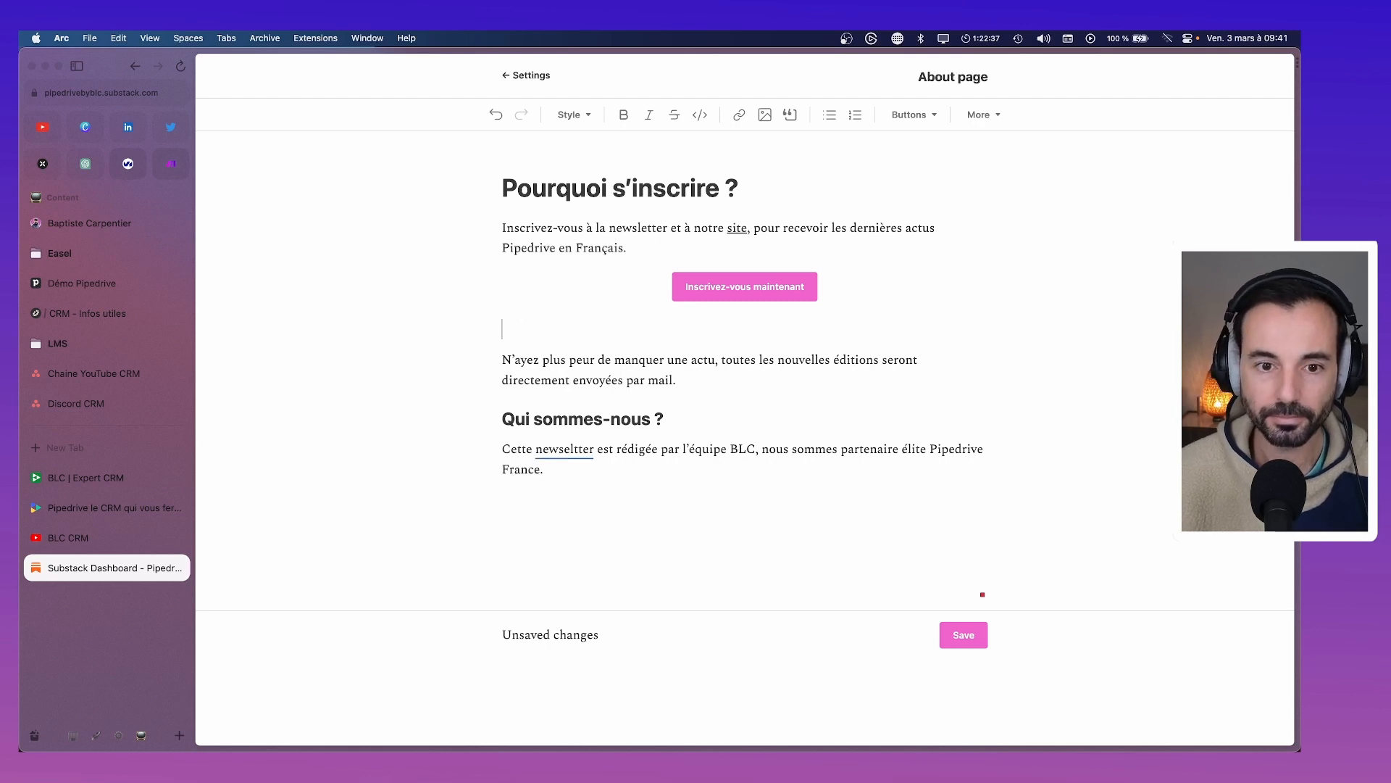
type("Ne loupez")
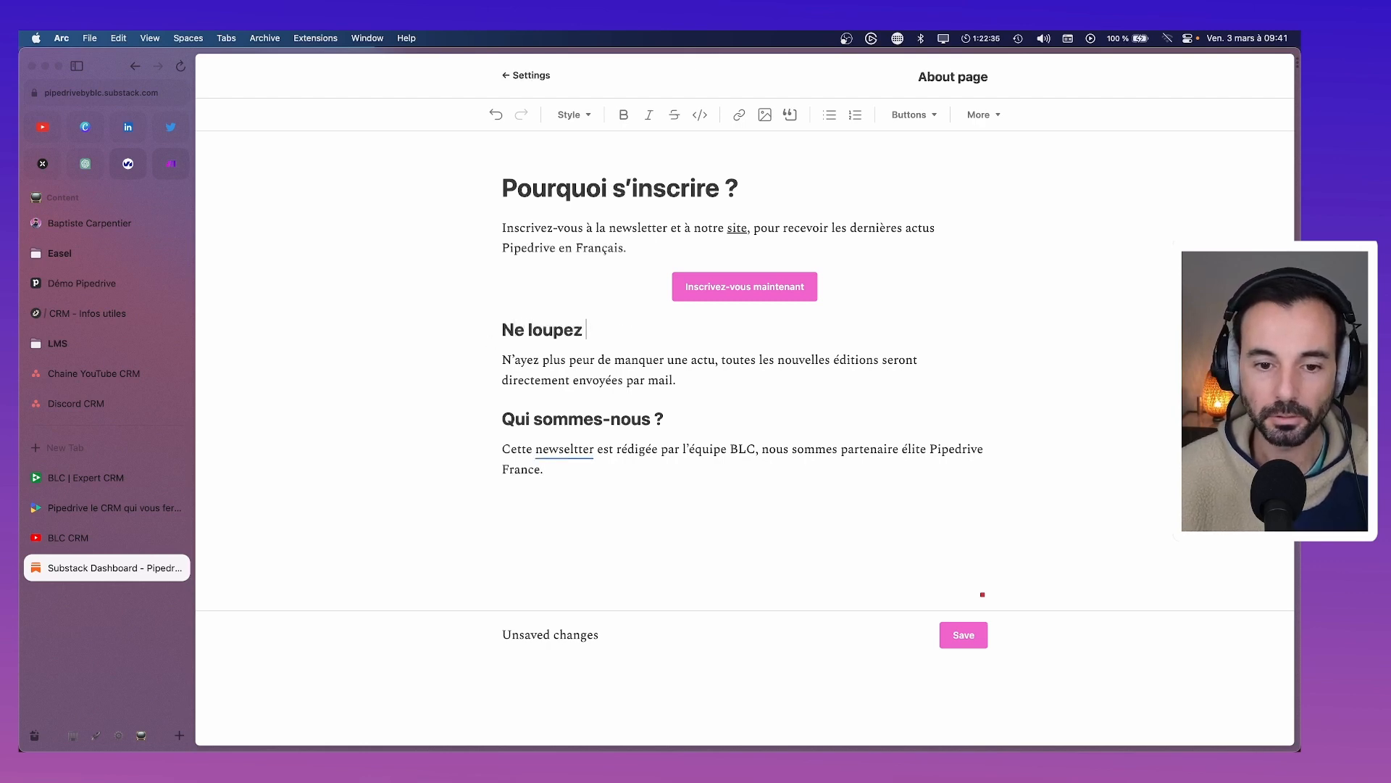
type(" acuu")
key("BackSpace")
key("BackSpace")
key("BackSpace")
type("ucune")
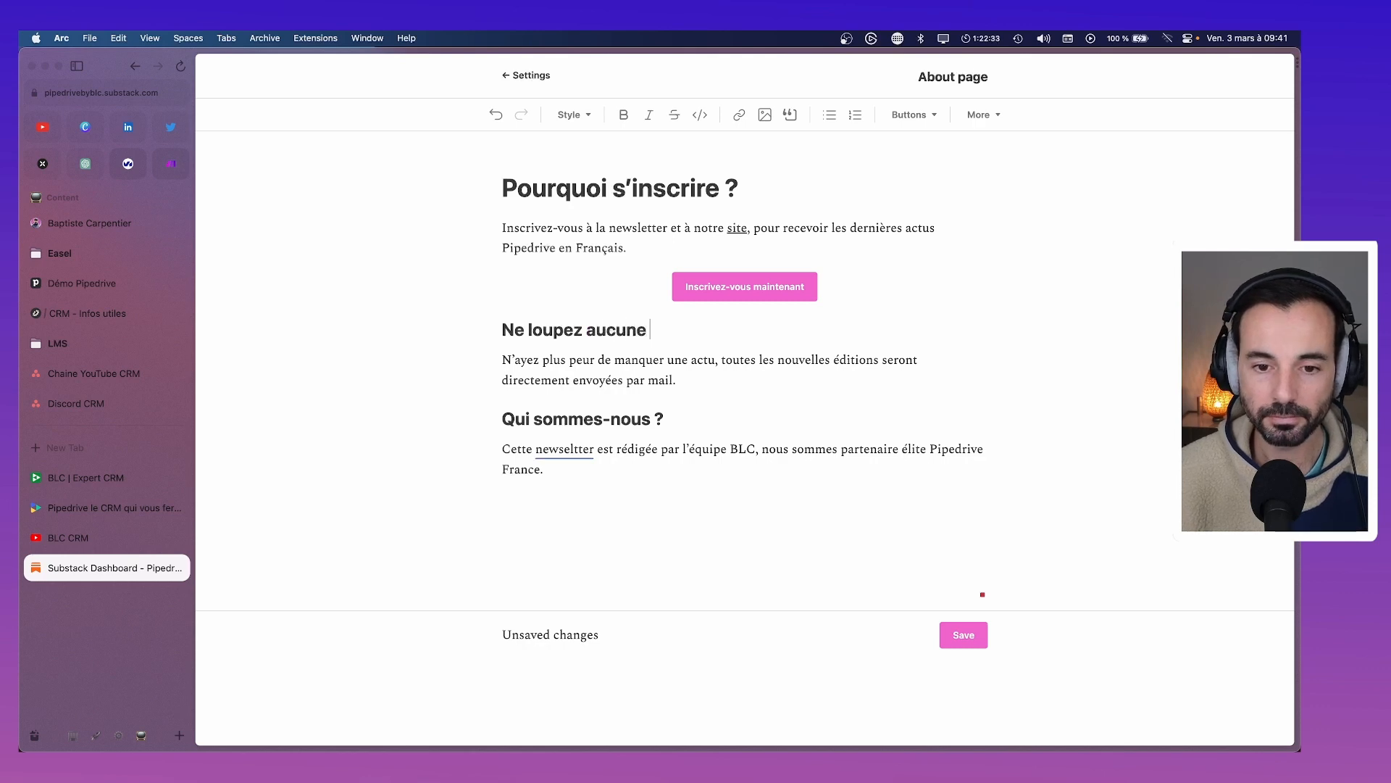
type(" nouveauté")
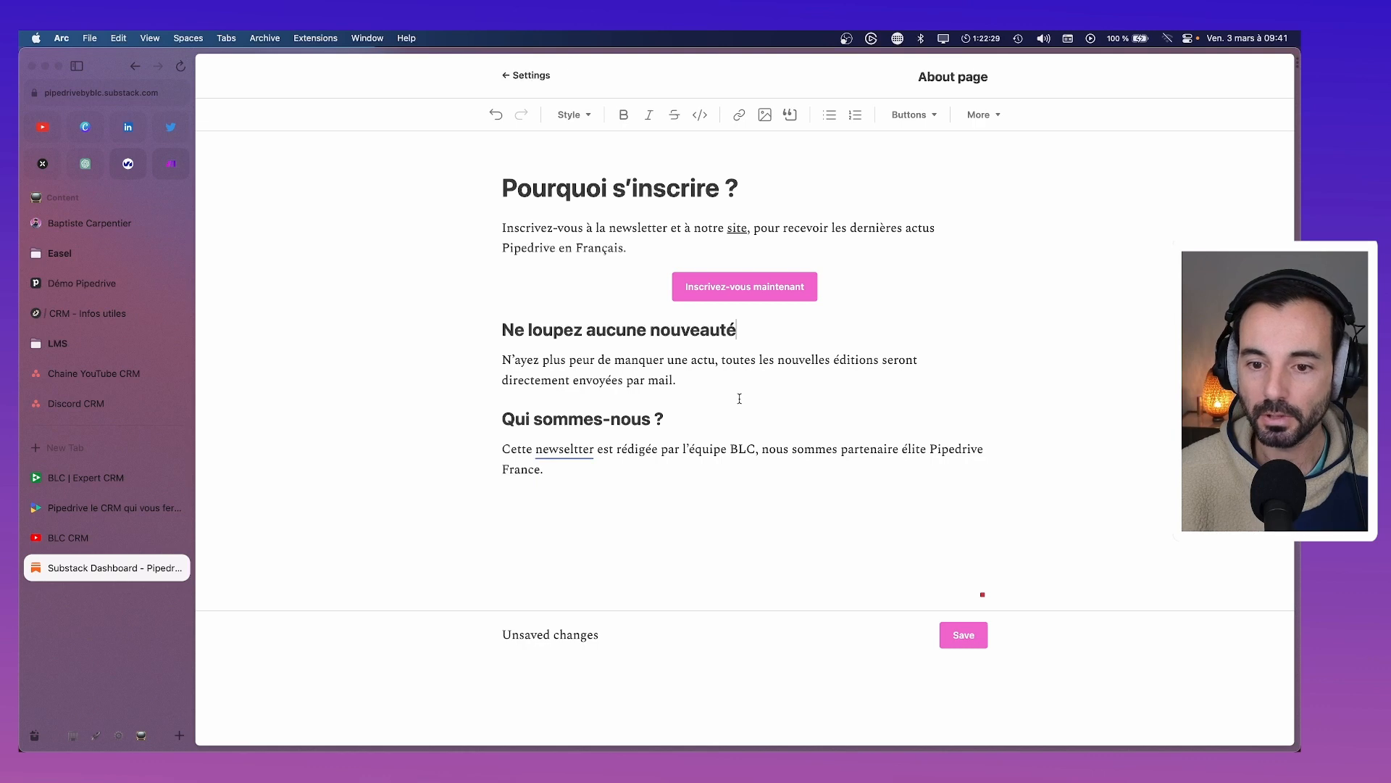
Change 'nouvelles éditions' to 'nouveautés Pipedrive' and correct 'newseltter' to 'newsletter'
left_click_drag(729, 382, 877, 360)
left_click(829, 396)
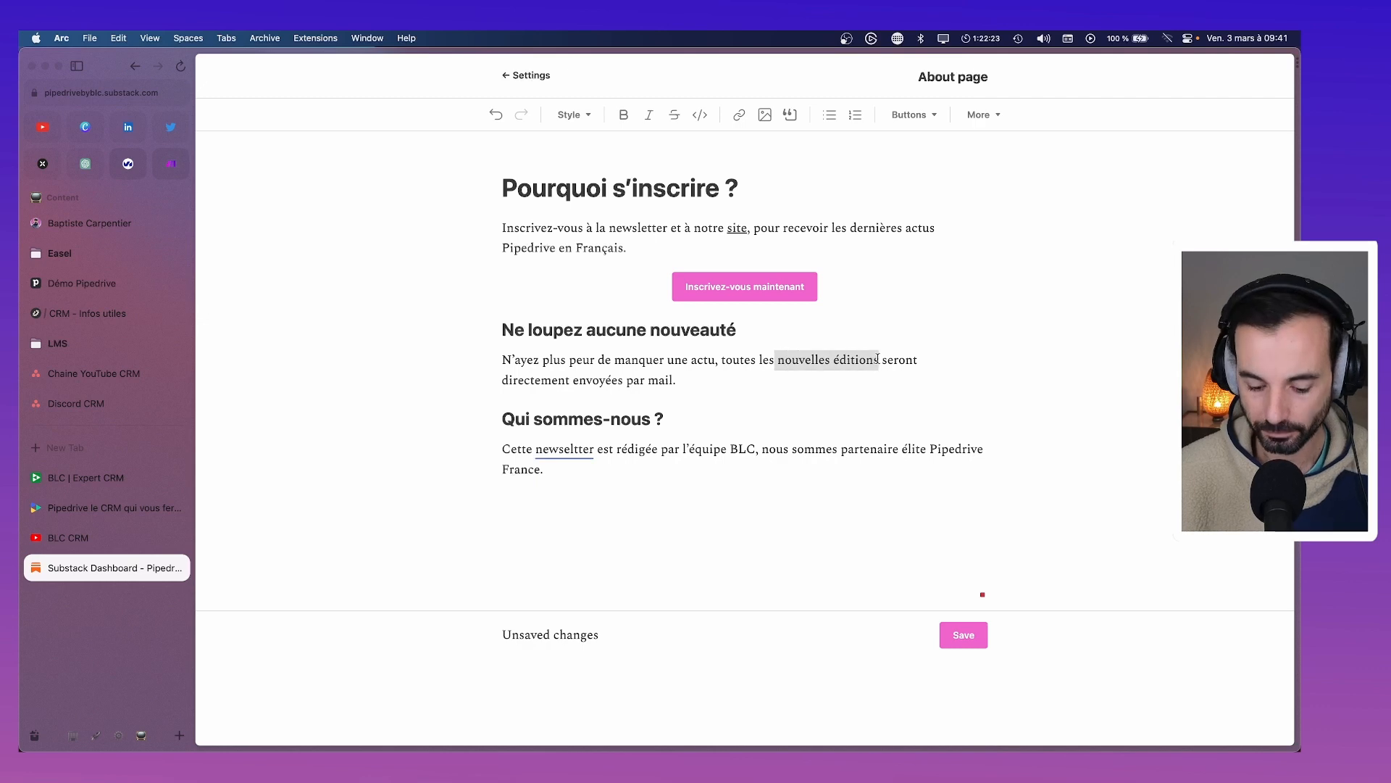
type("nouveau")
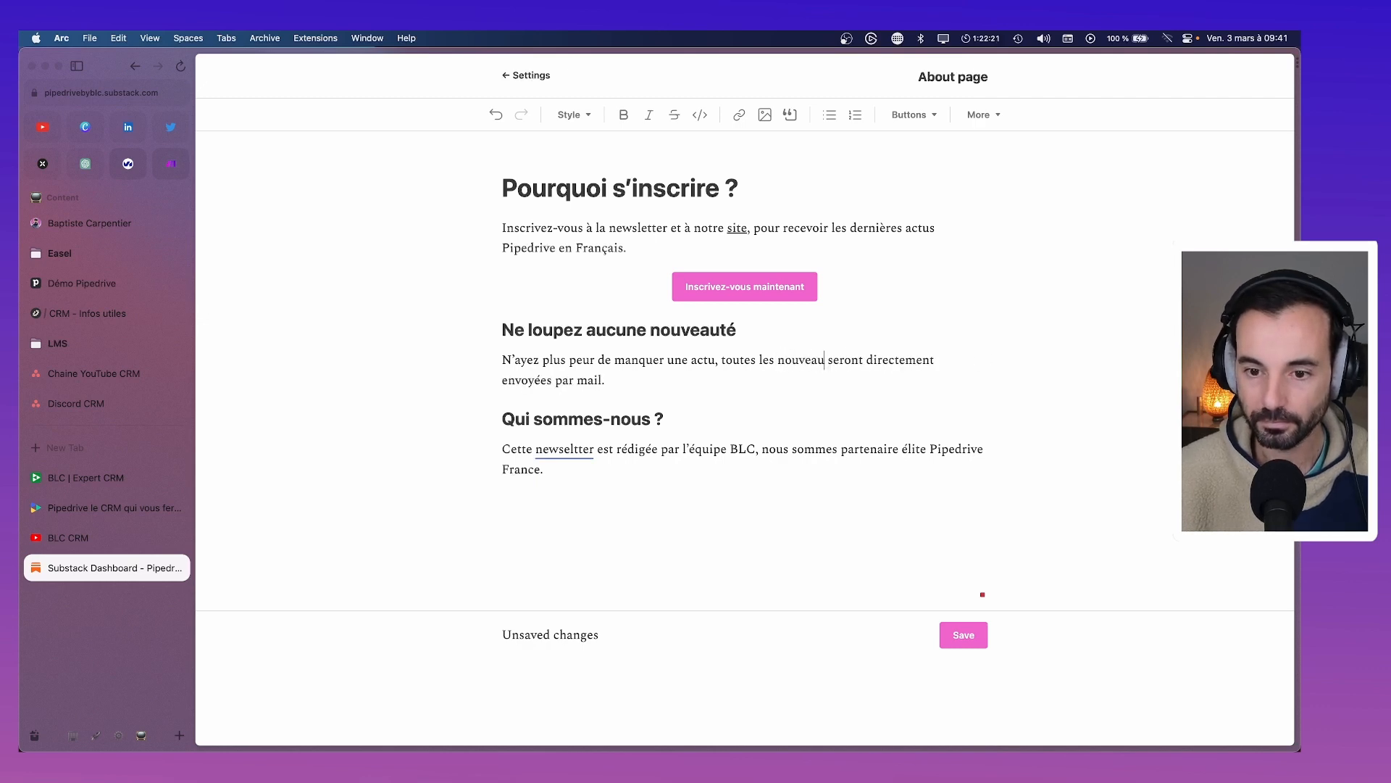
type("tés Pipedrive")
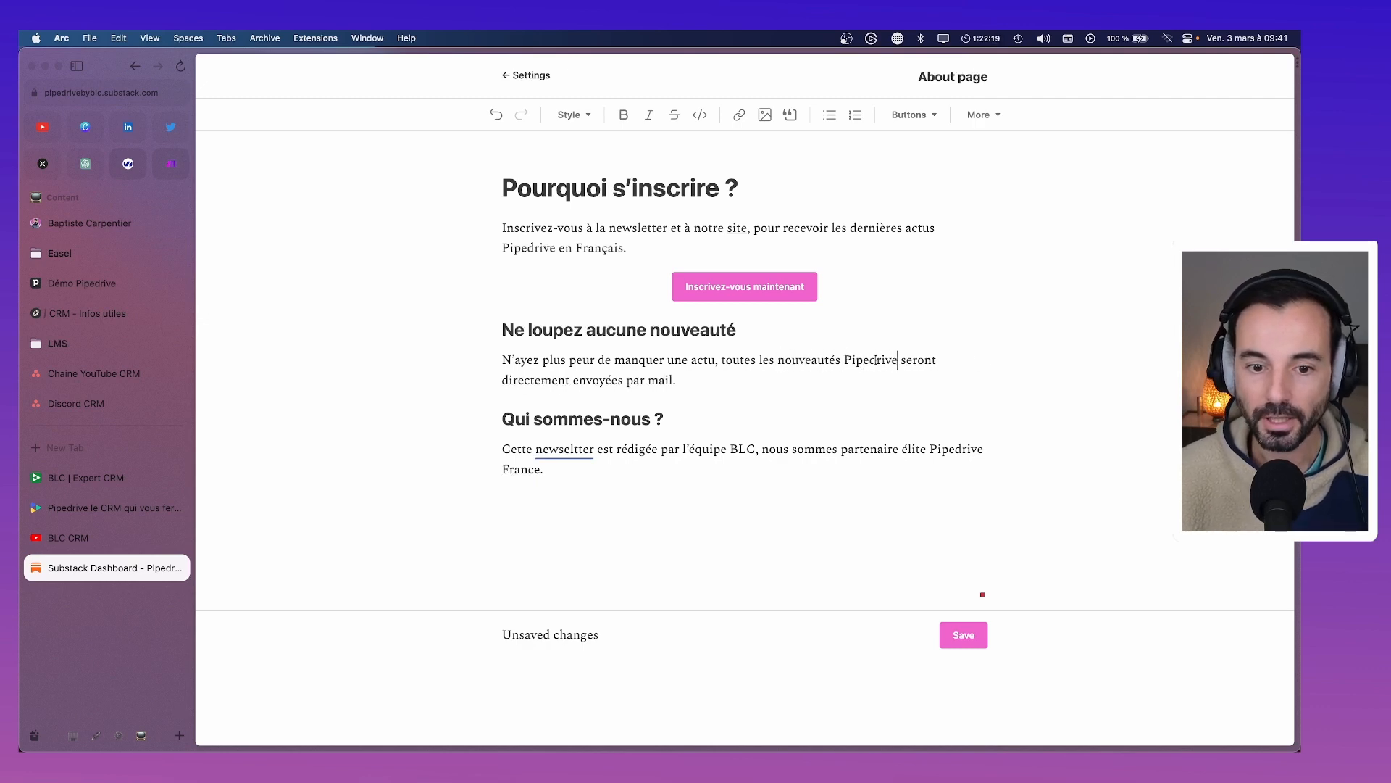
left_click(556, 449)
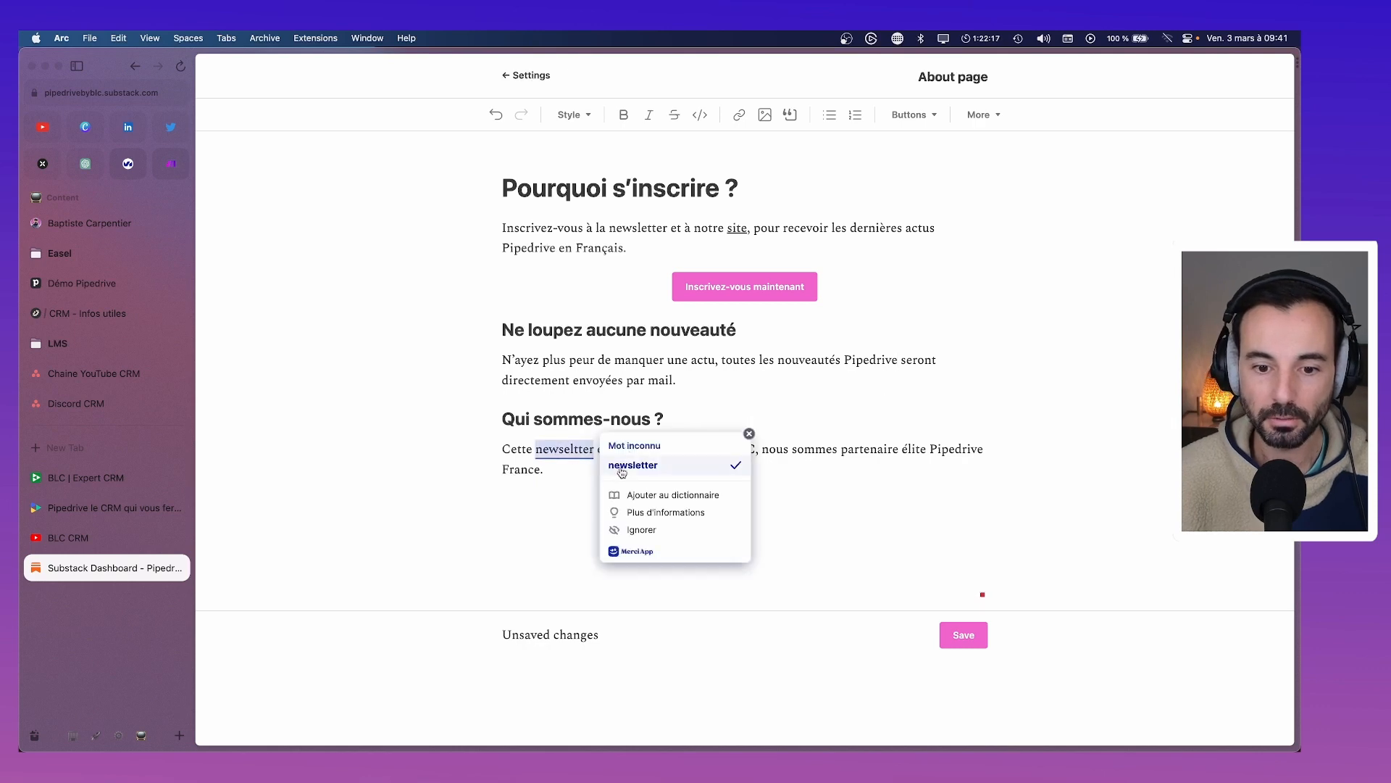
left_click(631, 464)
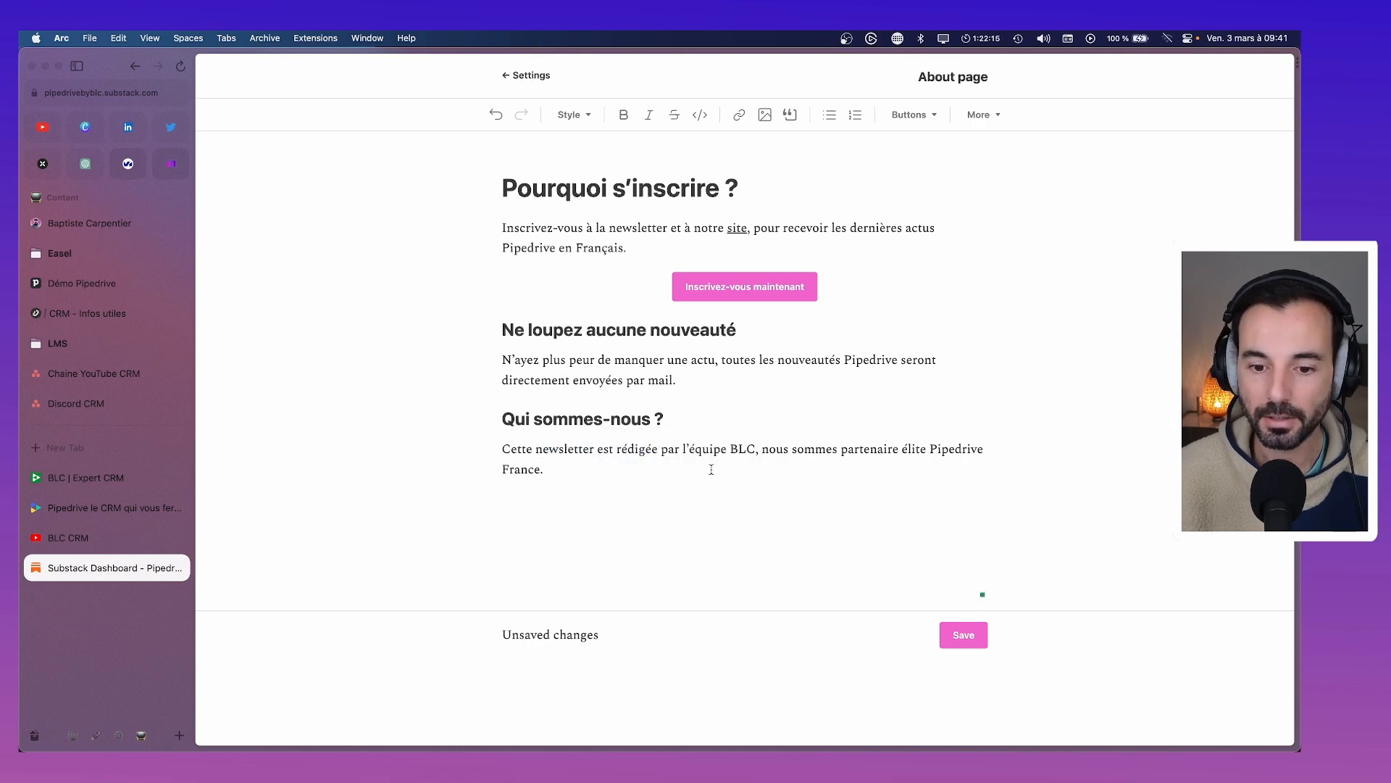
left_click_drag(684, 450, 754, 457)
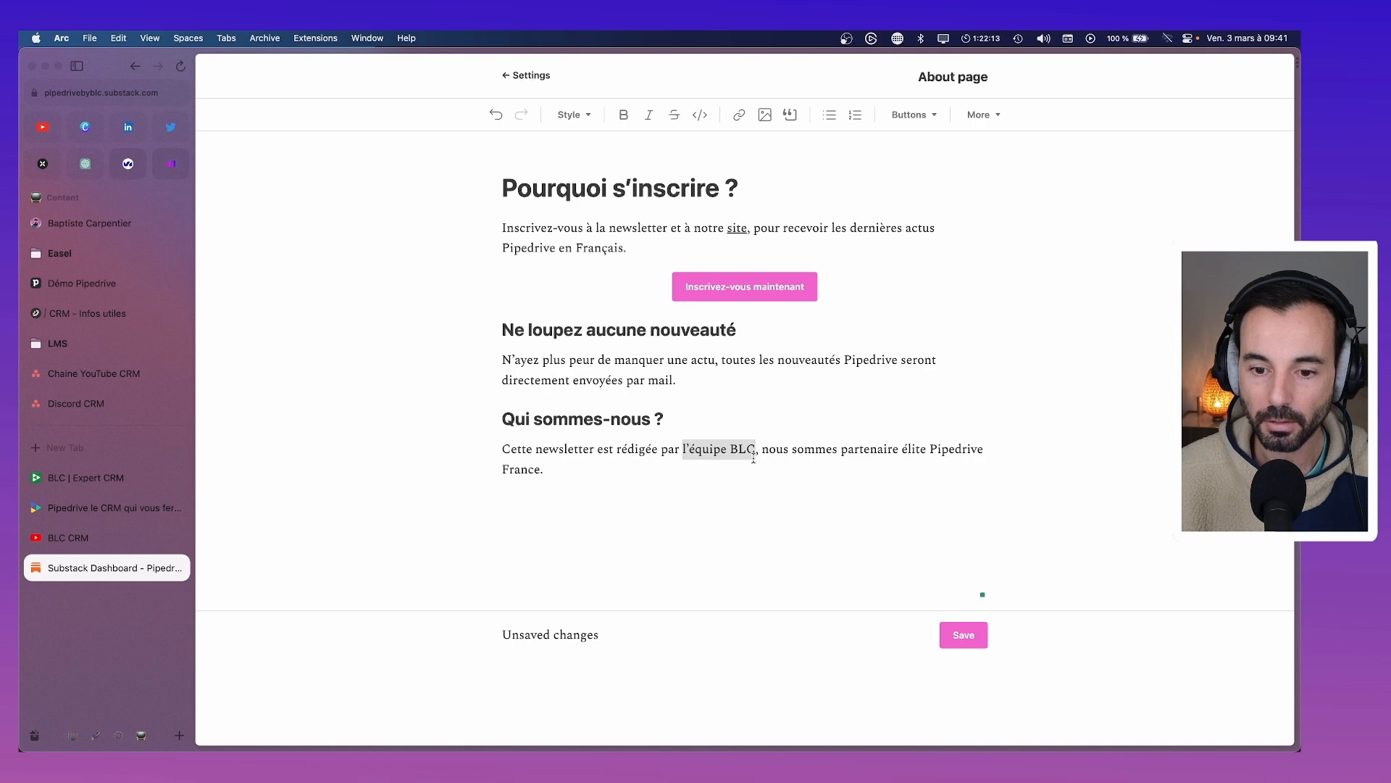
Start a link on l'équipe BLC and select the pipedrive-expert URL in Slite's CRM - Infos utiles page
left_click(740, 114)
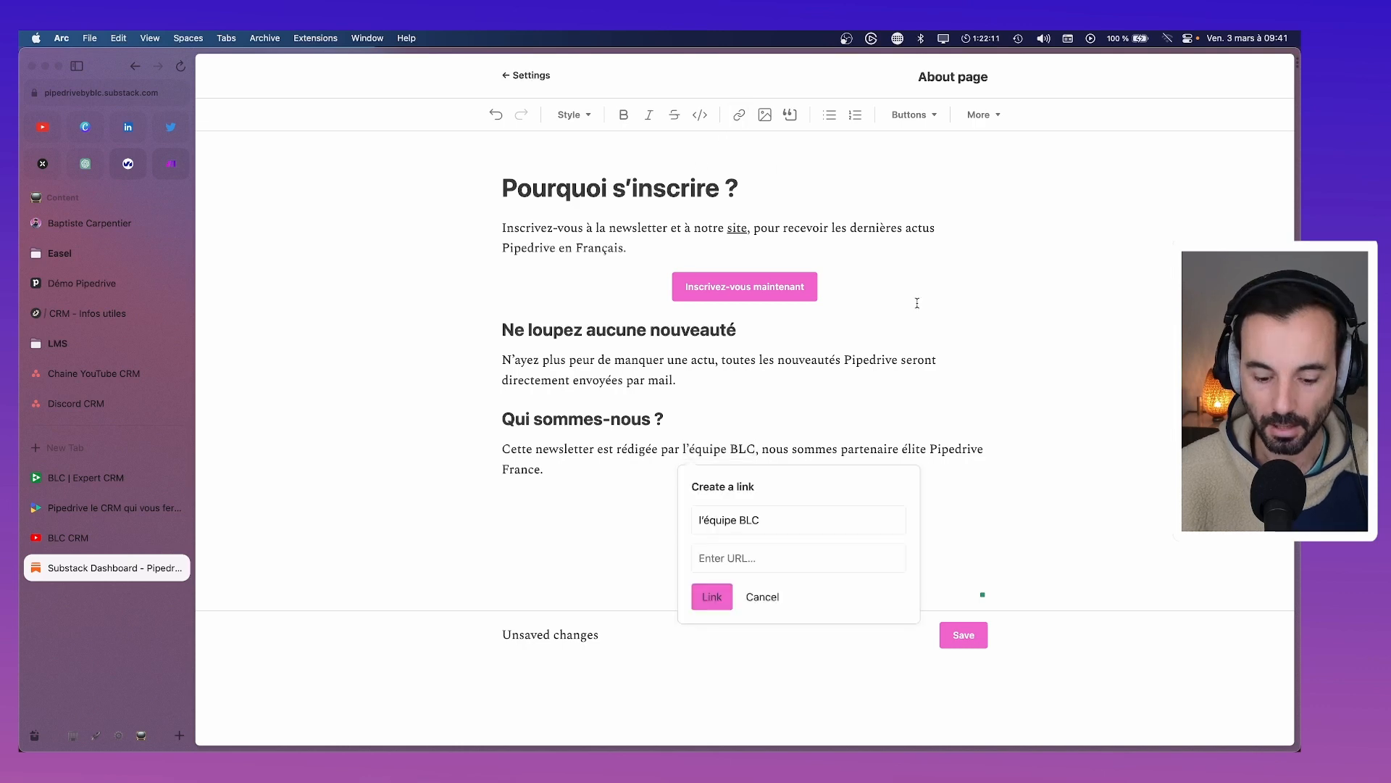
type("https://b")
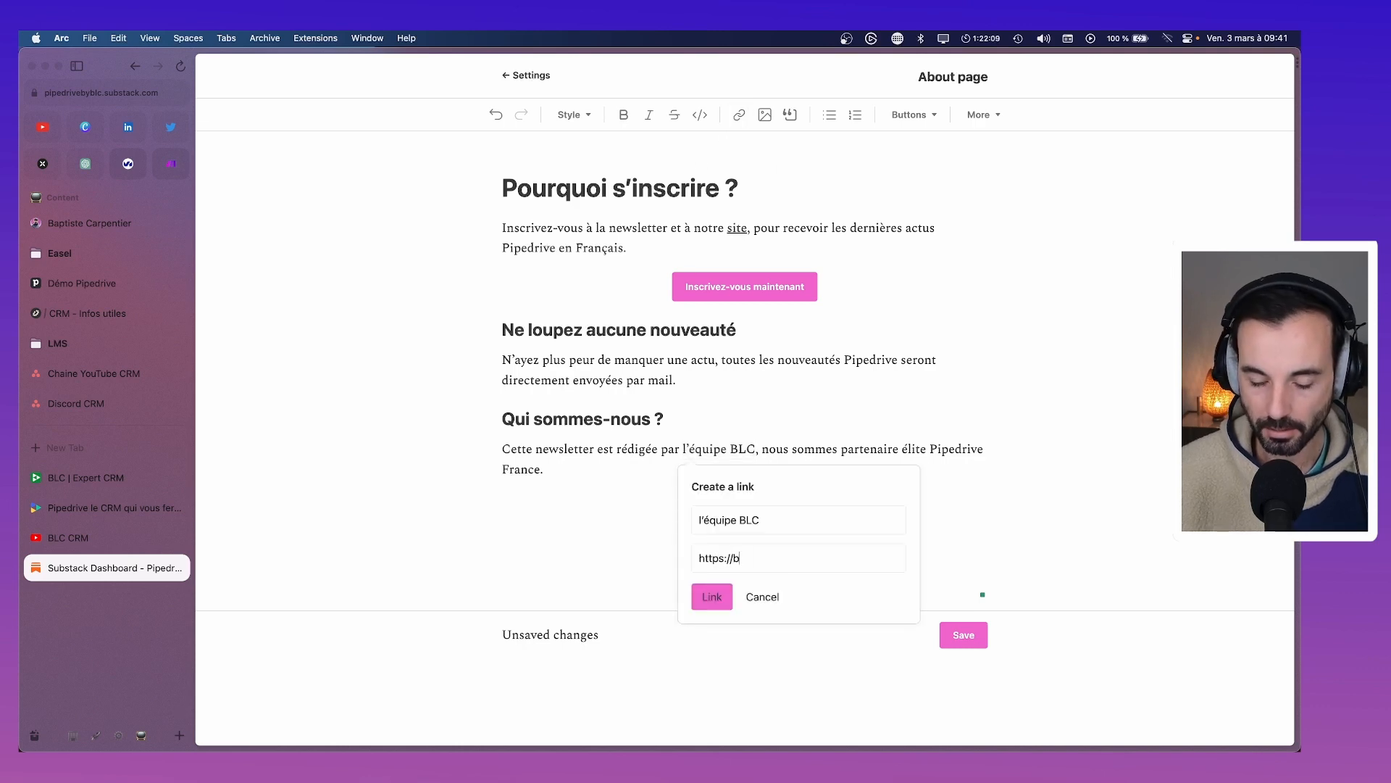
type("ento.me")
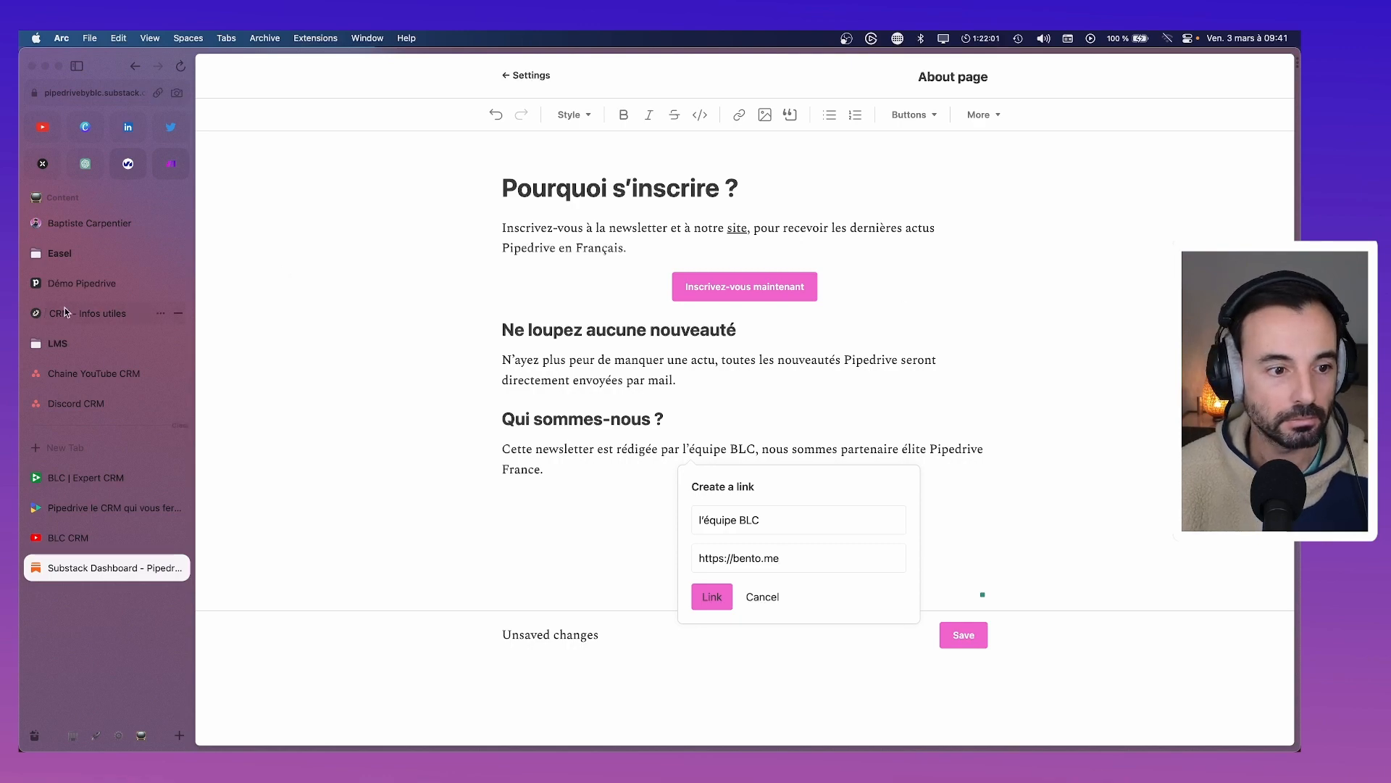
left_click(64, 312)
scroll(779, 414, "down", 2)
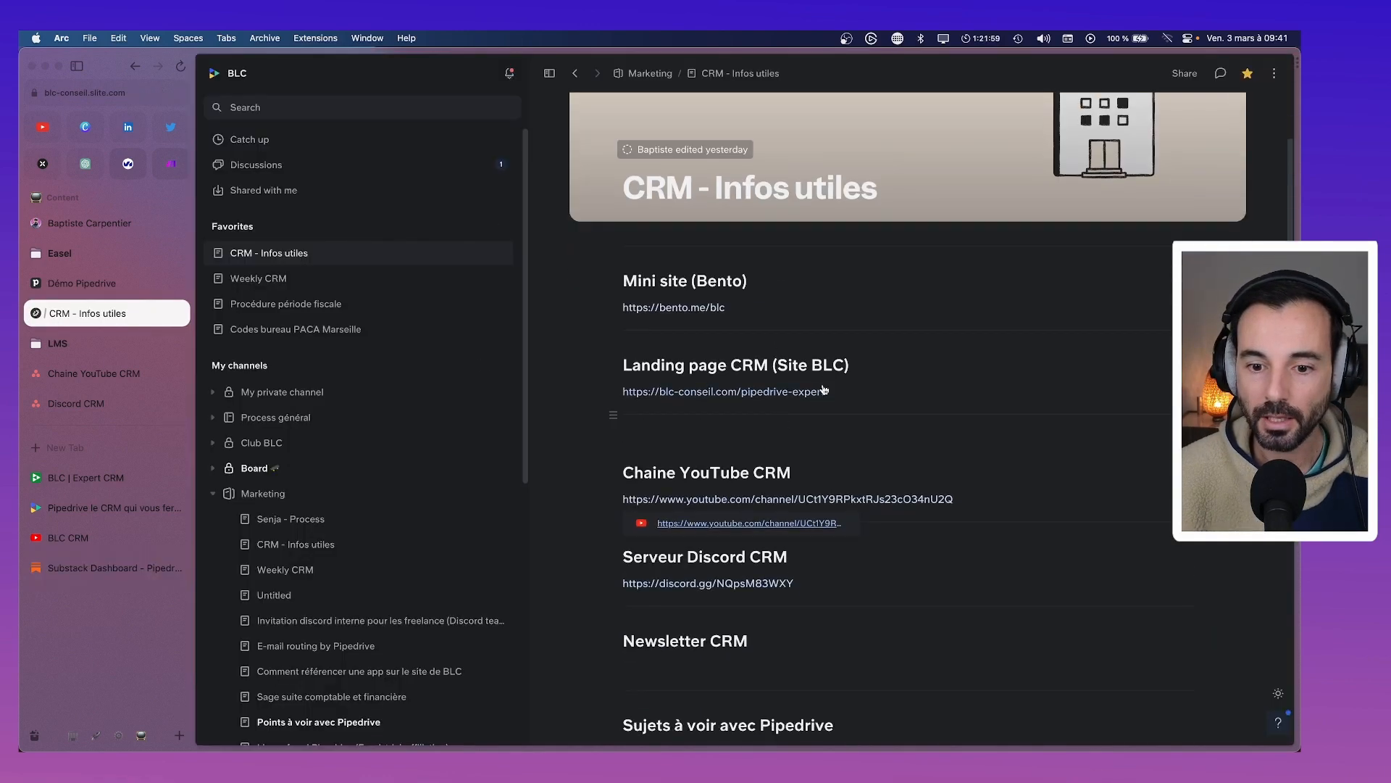
left_click_drag(831, 392, 621, 392)
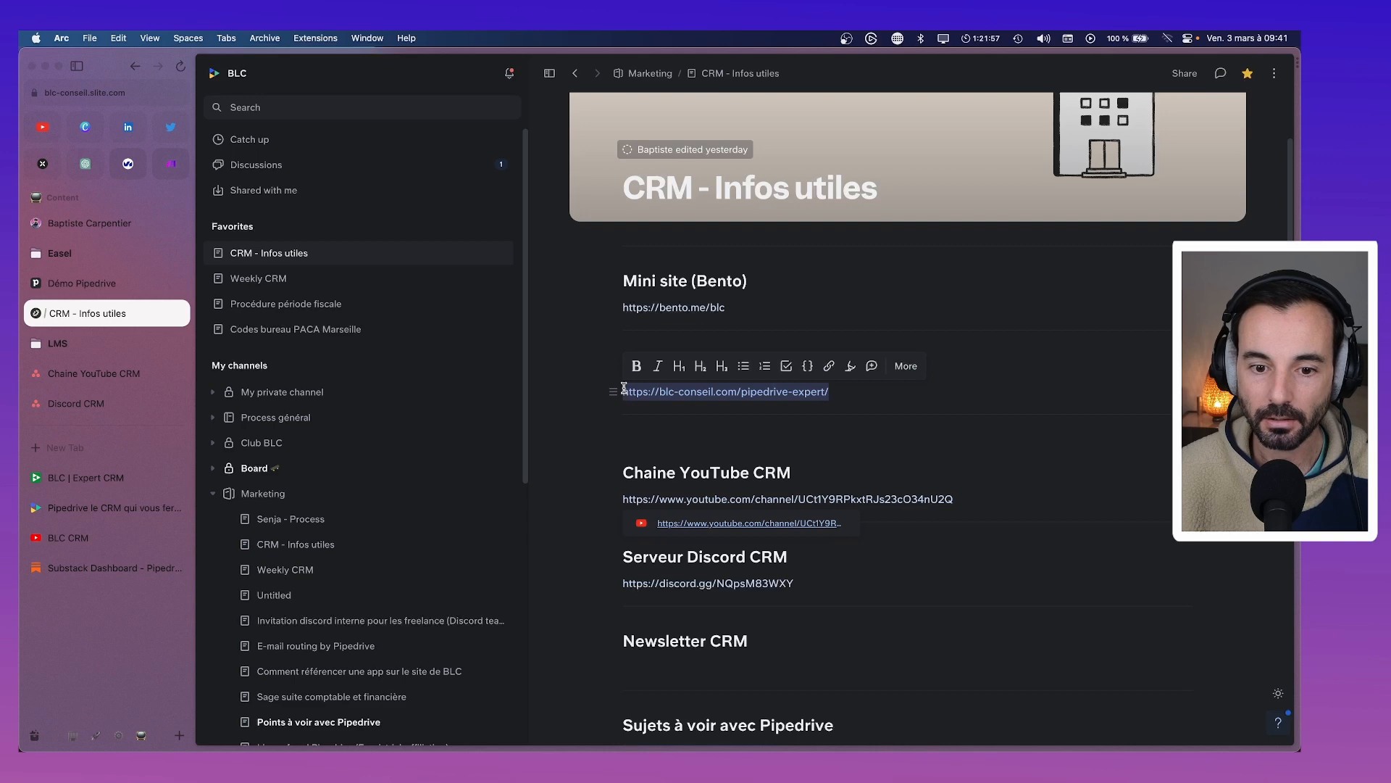
left_click(90, 484)
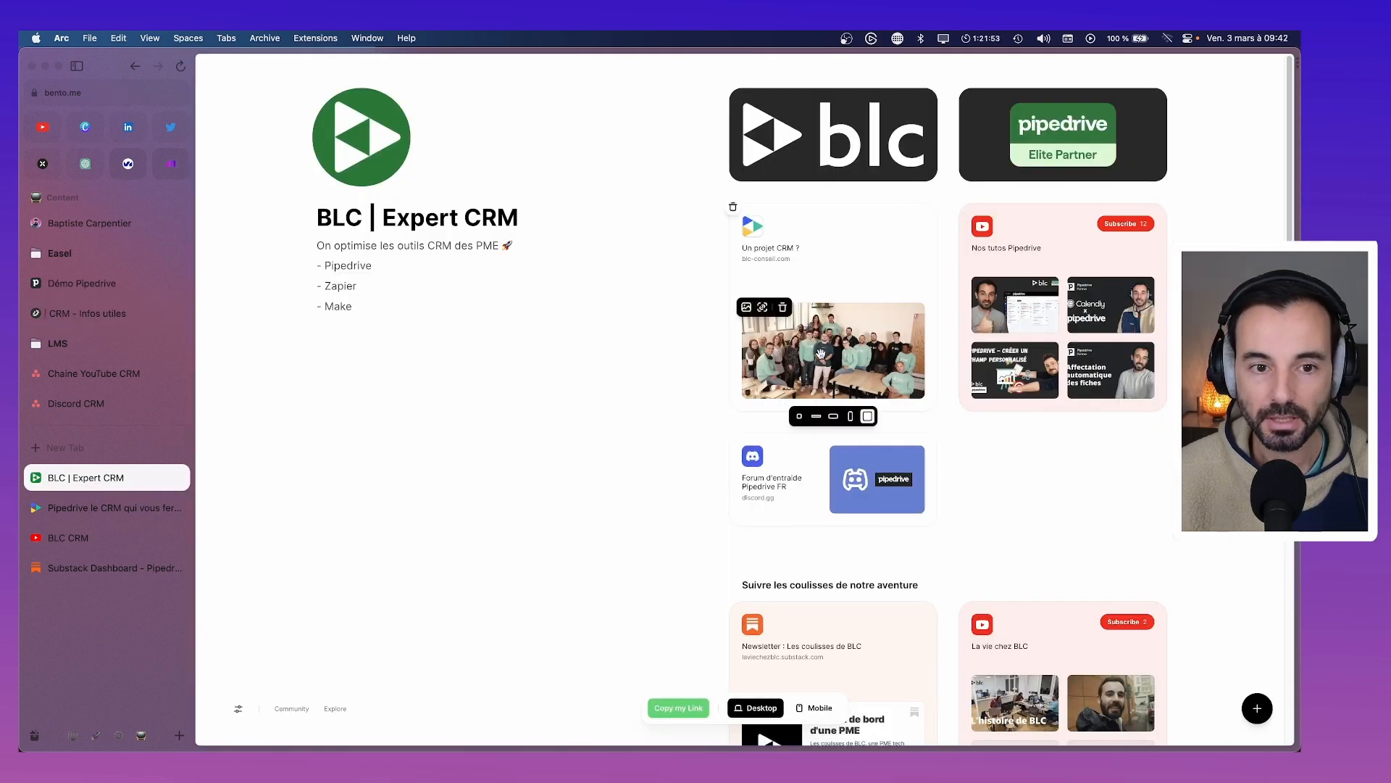
scroll(816, 353, "down", 5)
scroll(816, 356, "up", 5)
mouse_move(819, 354)
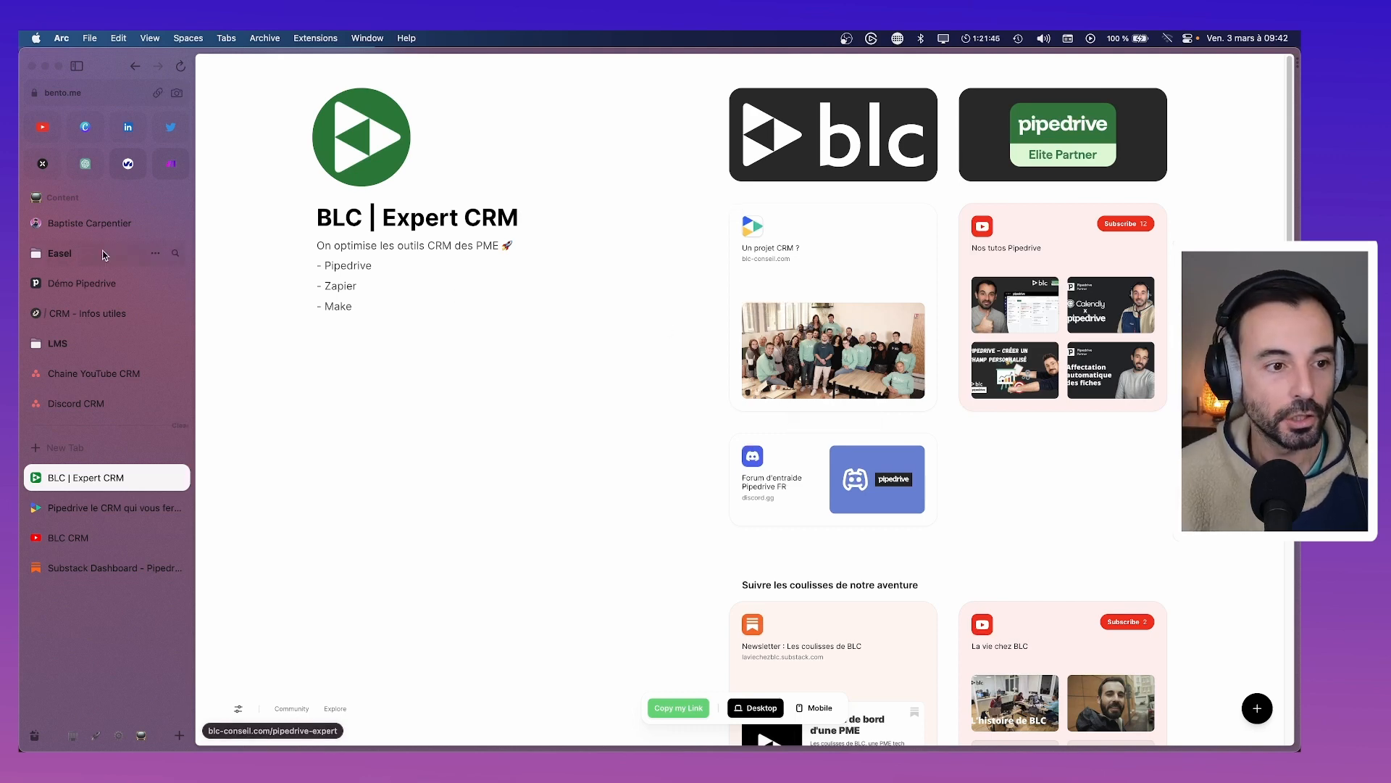
Link l'équipe BLC to the pasted BLC landing page address
left_click(84, 572)
key("super+a")
key("super+v")
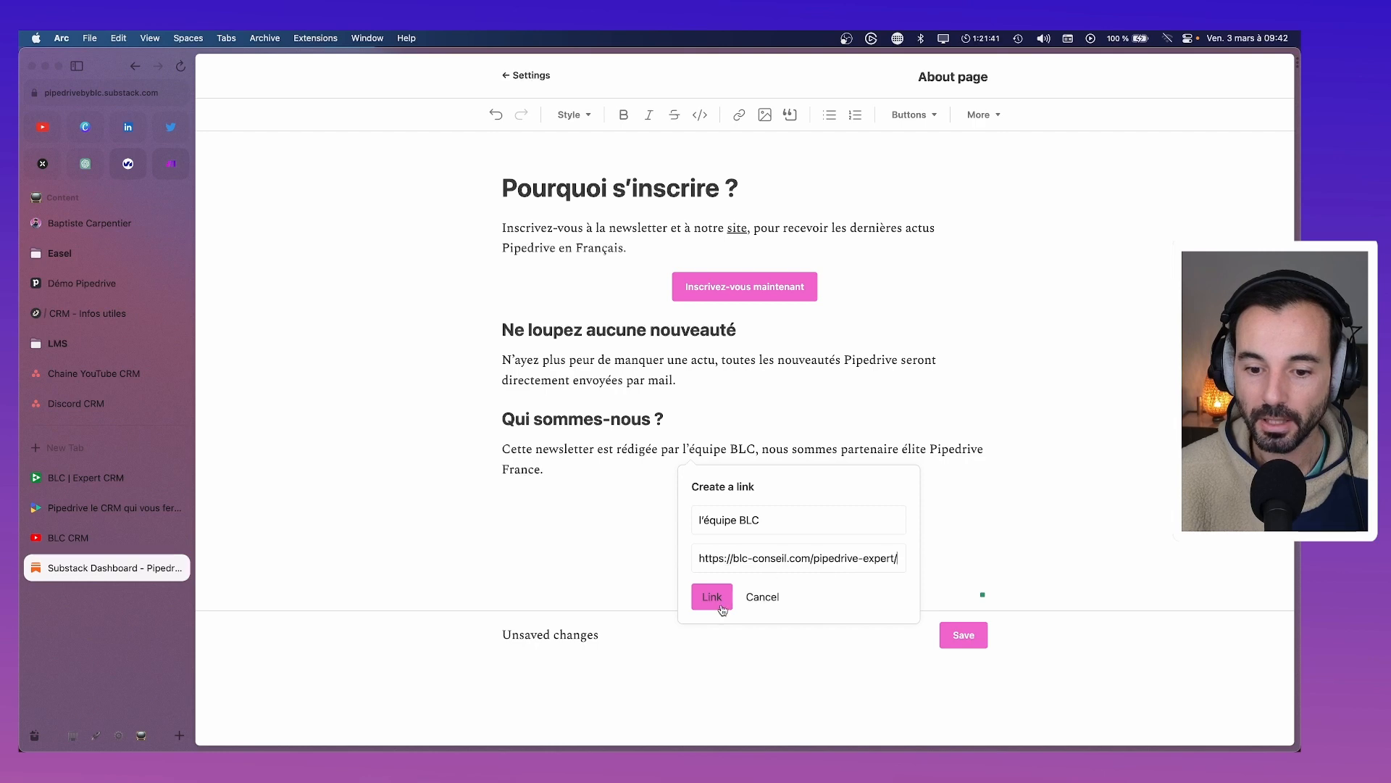
left_click(714, 596)
left_click(840, 420)
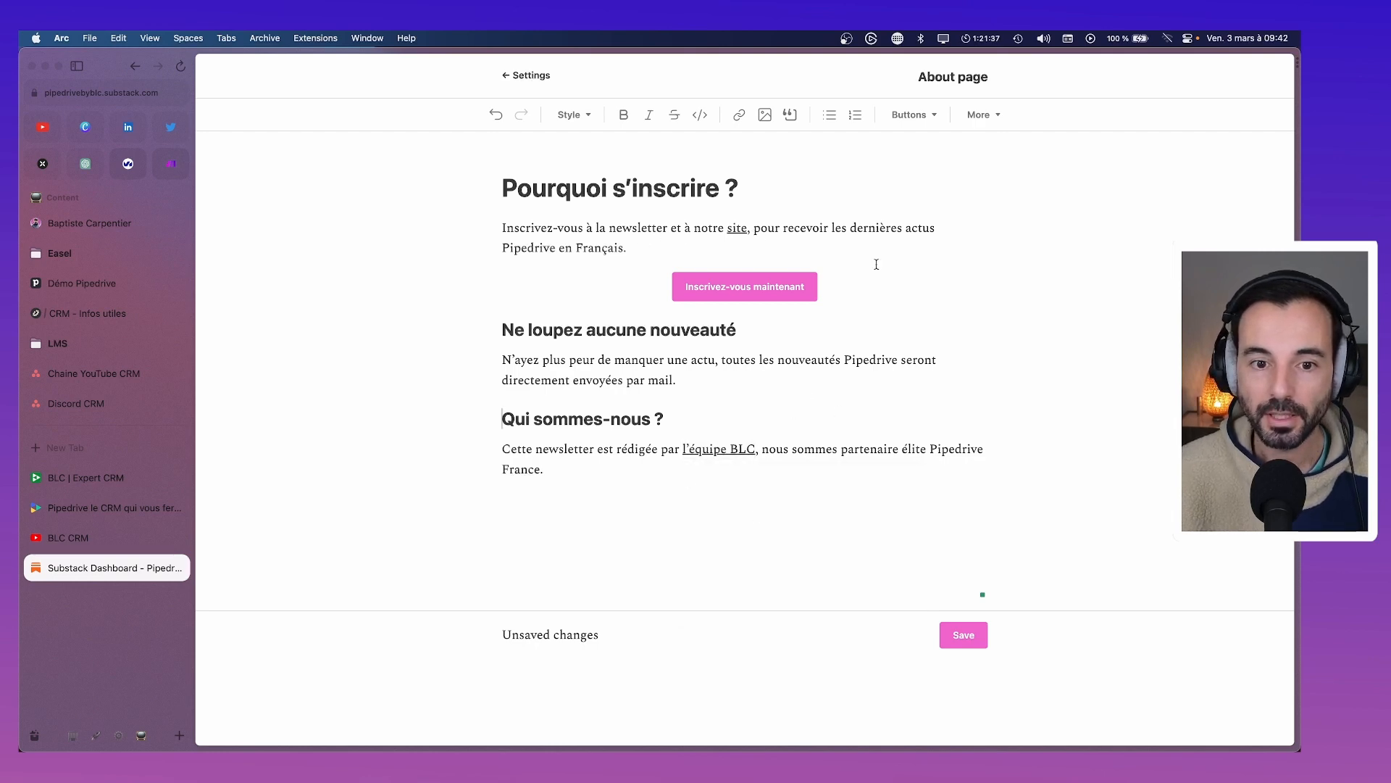
Add '(Et plein de contenu autour du CRM)' below the first paragraph and save the About page
left_click(681, 242)
key("Return")
type("(Et plei")
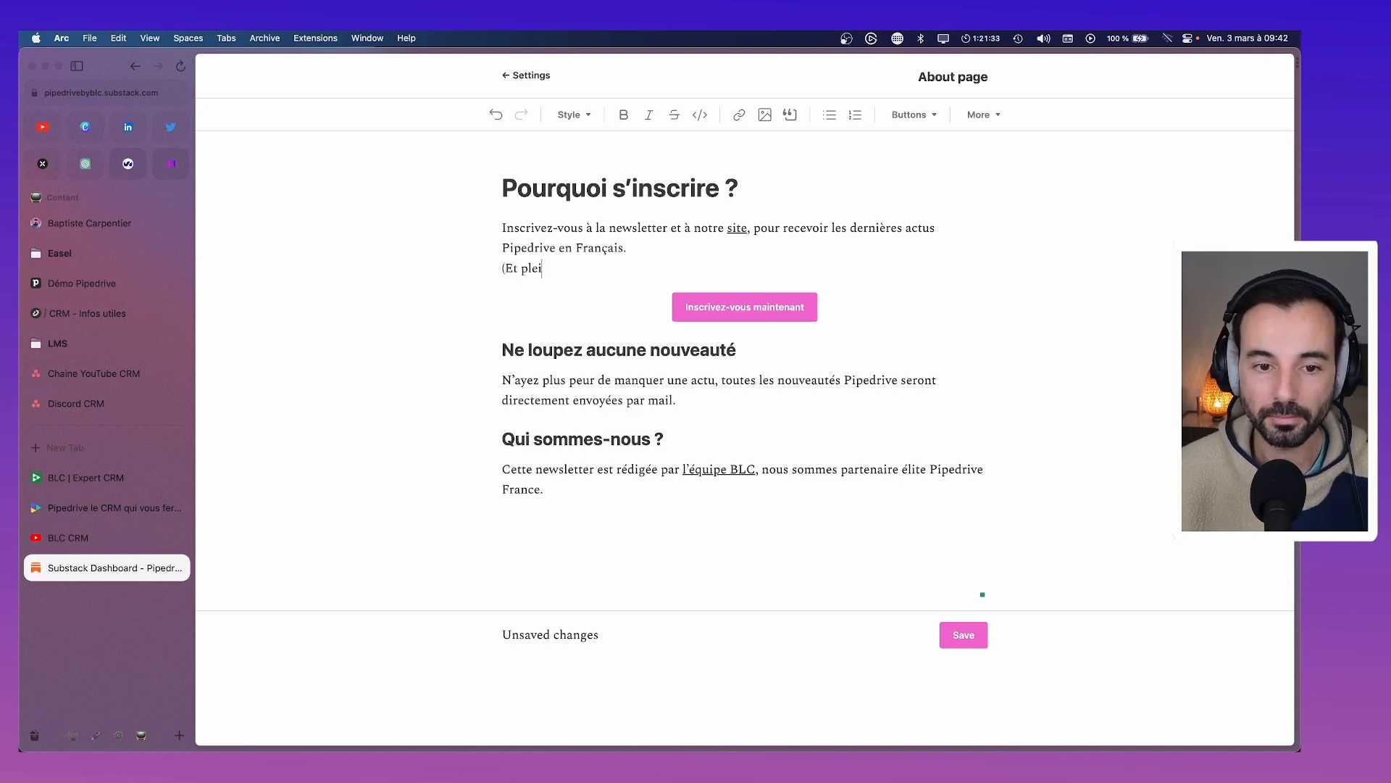
type("n de contenu autour ")
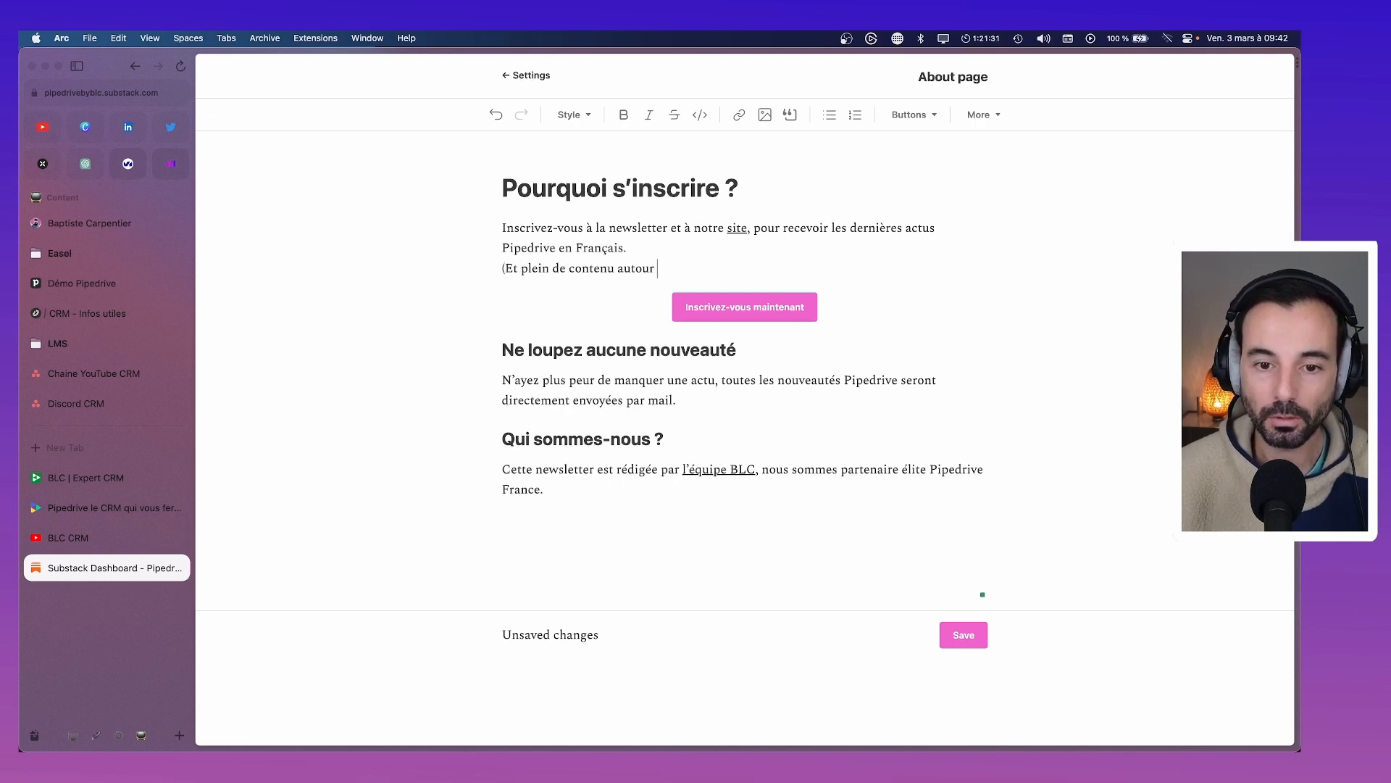
type("du CRM)")
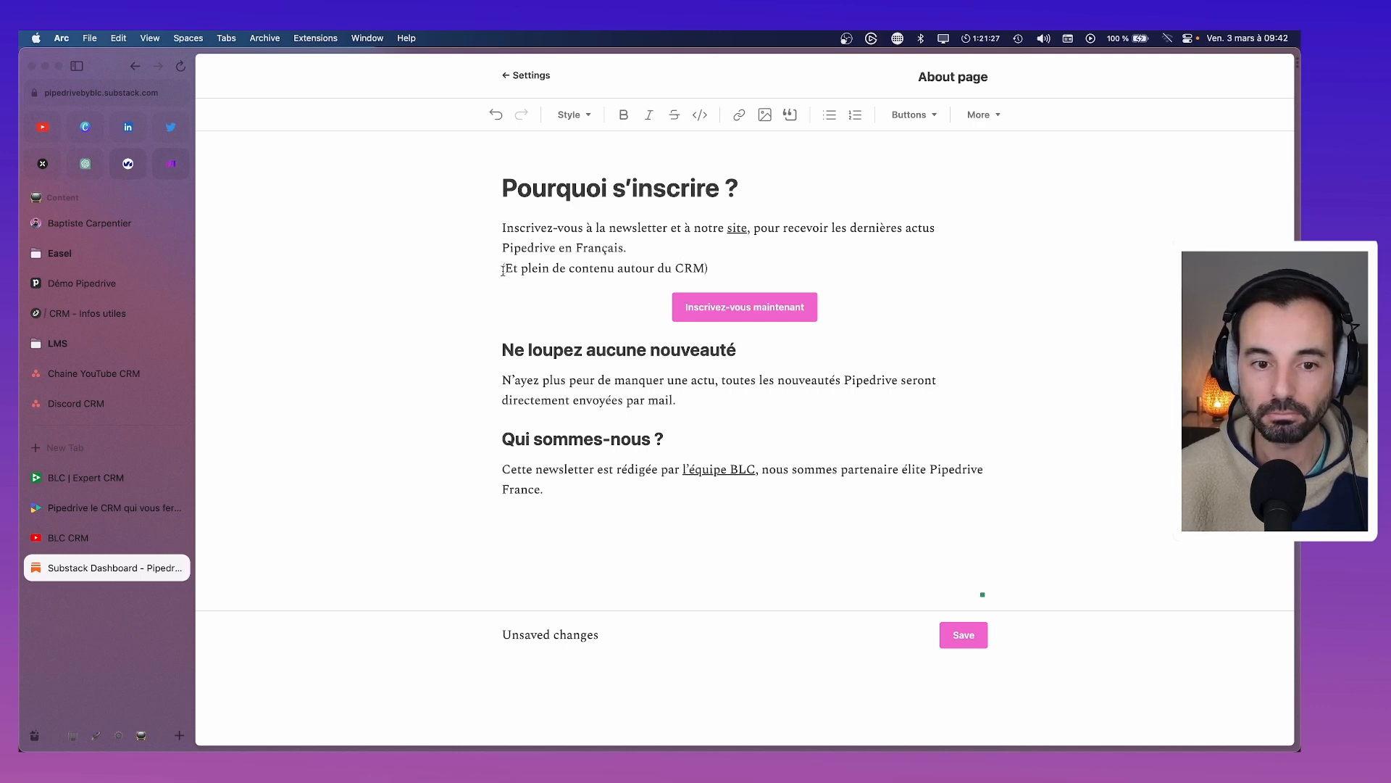
left_click(960, 634)
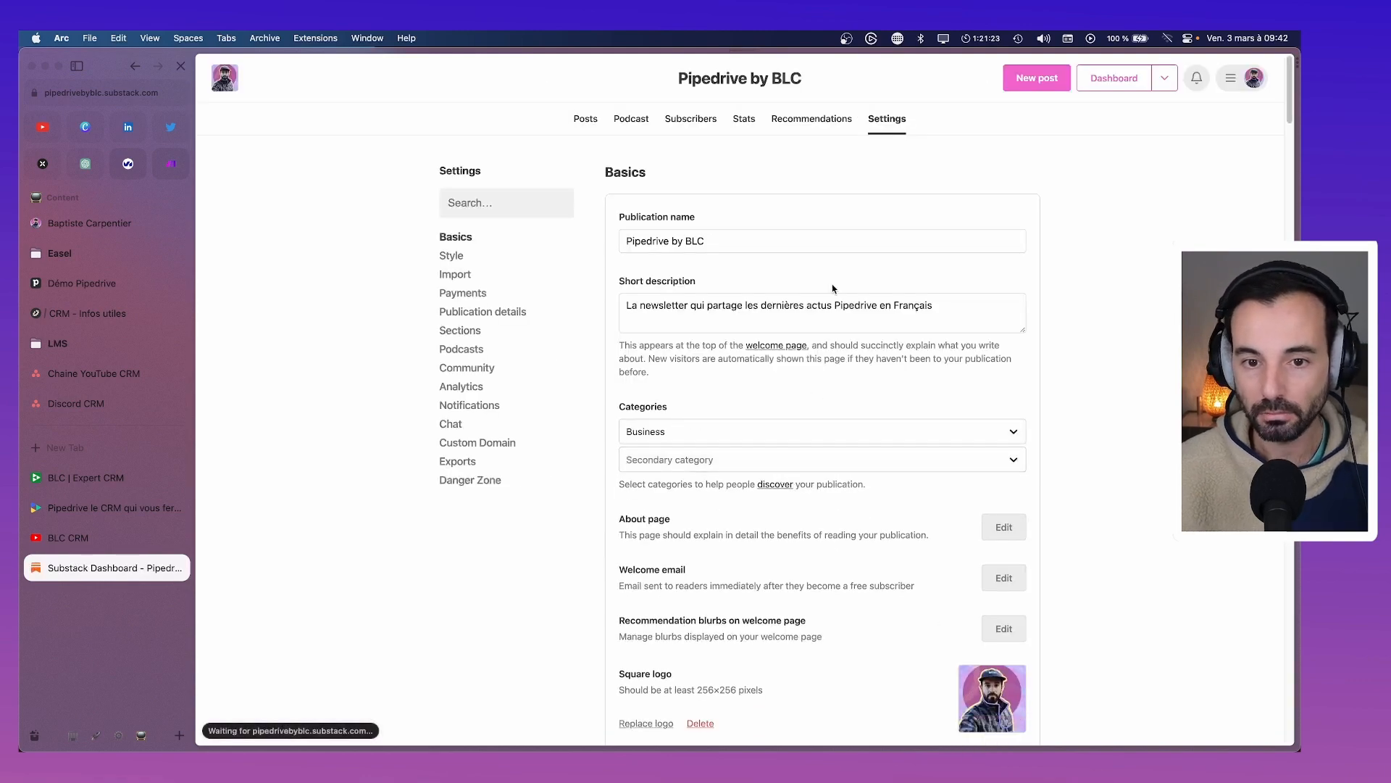
Open the Welcome email editor from Settings > Basics
scroll(832, 299, "down", 3)
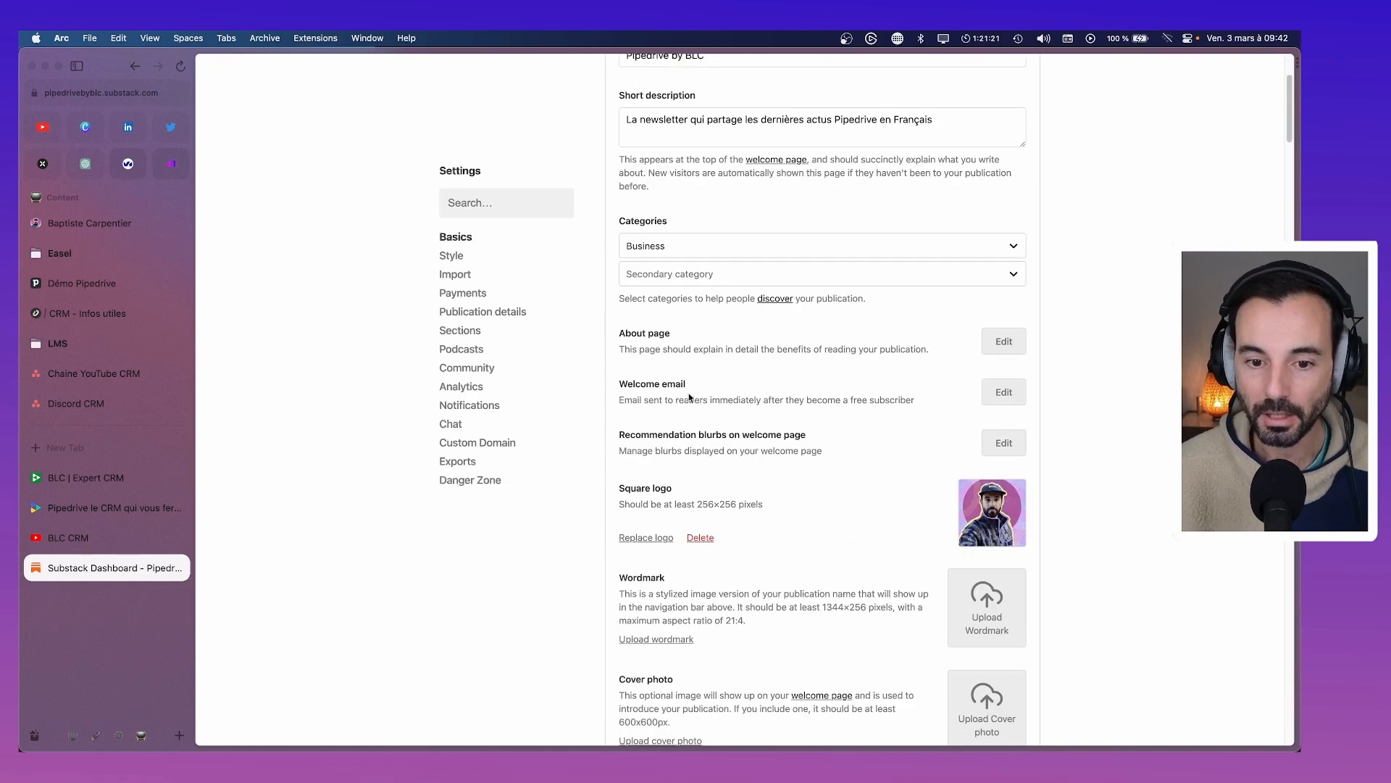
left_click(1002, 395)
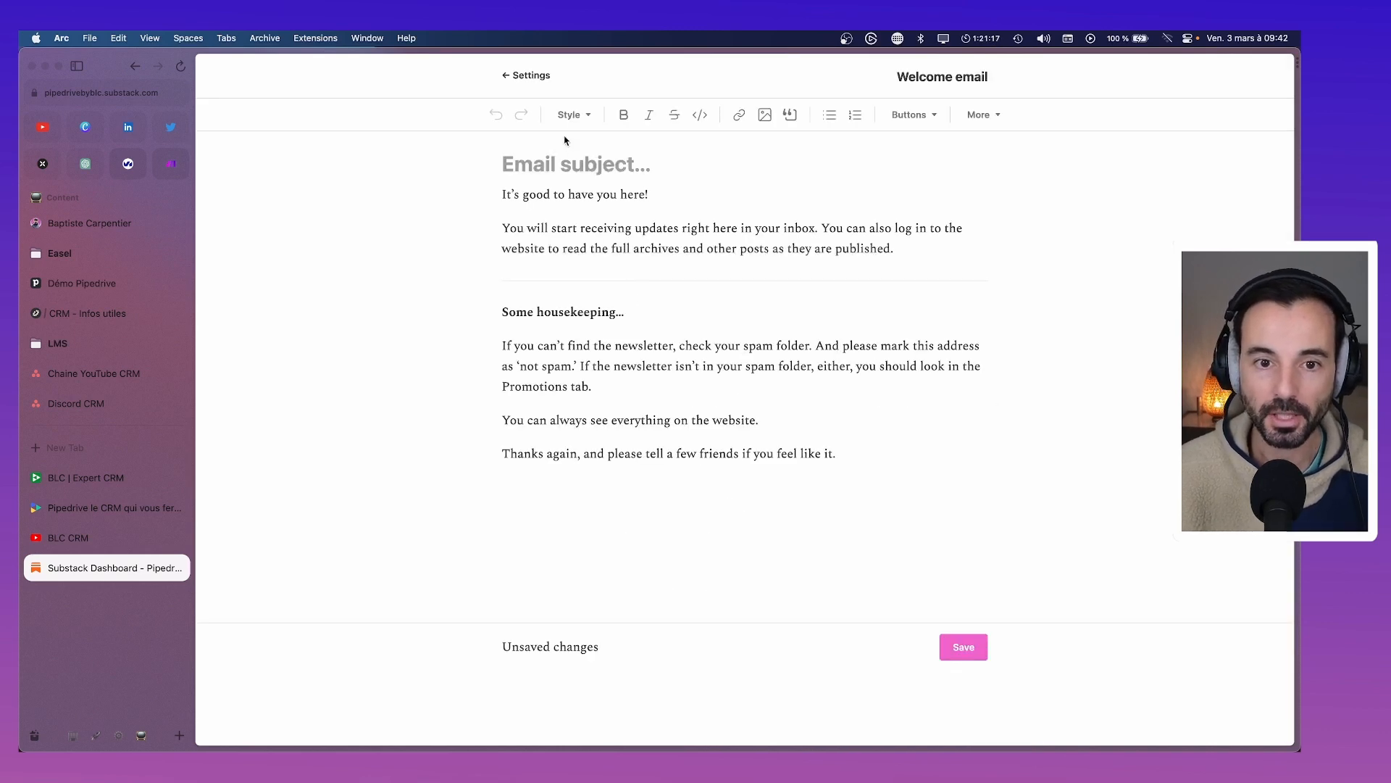
Enter 'Newsletter Pipedrive' as the welcome email subject
left_click(565, 161)
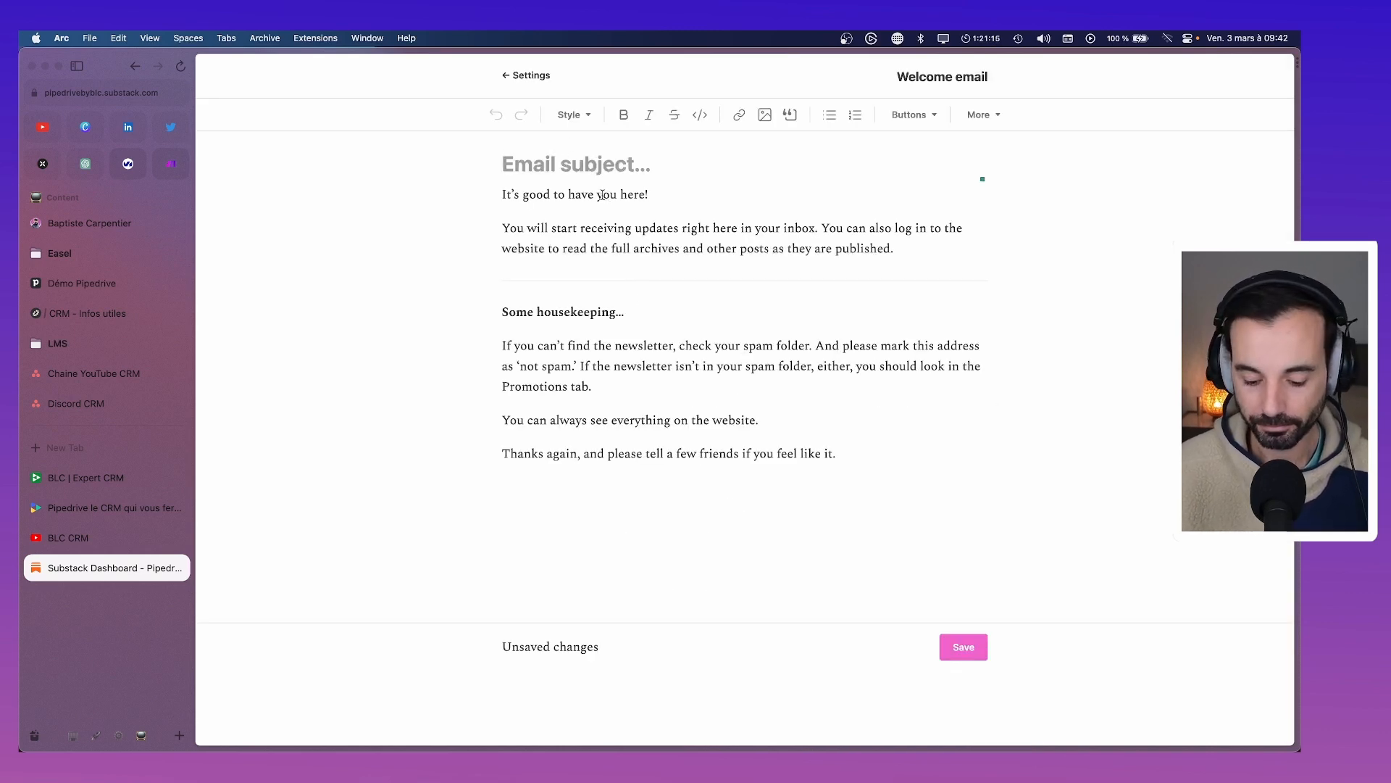
type("News Pipe")
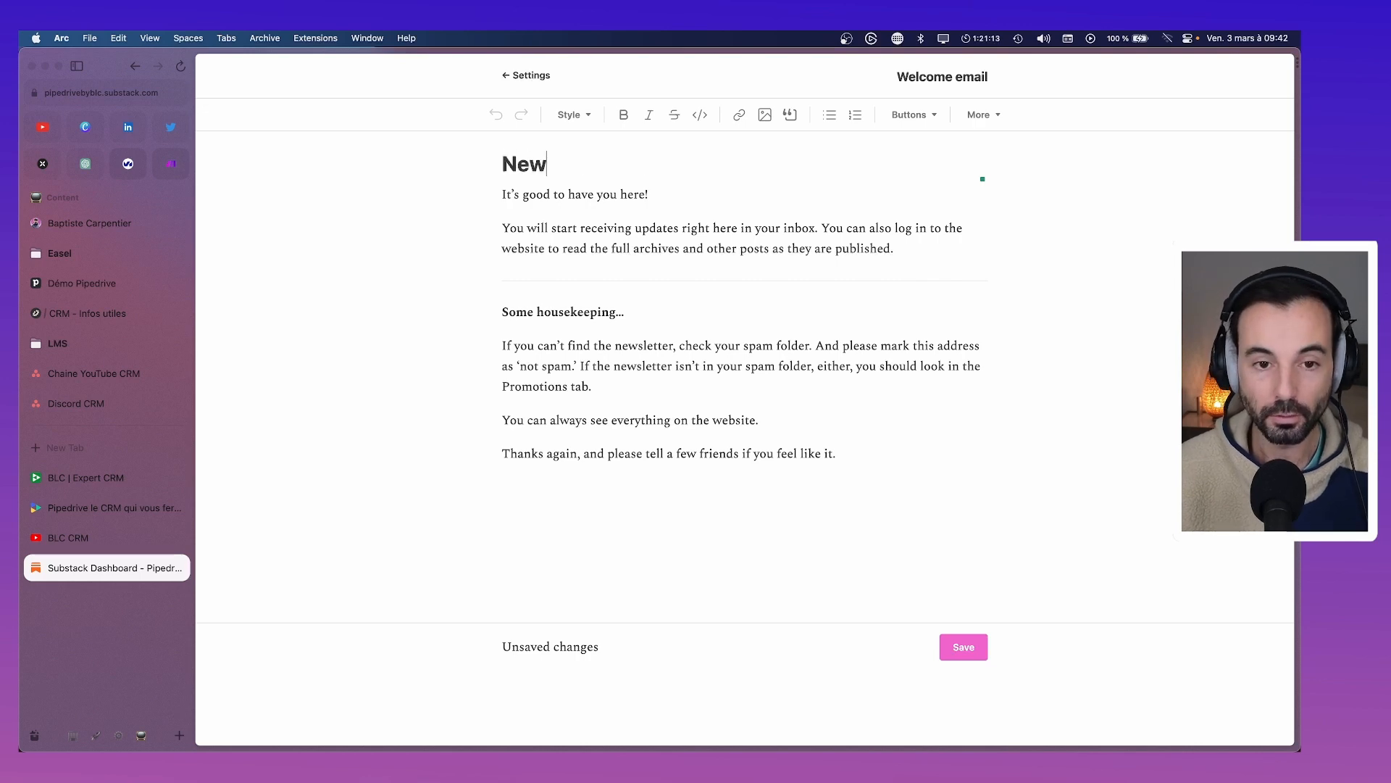
key("BackSpace")
key("BackSpace")
key("BackSpace")
key("BackSpace")
key("BackSpace")
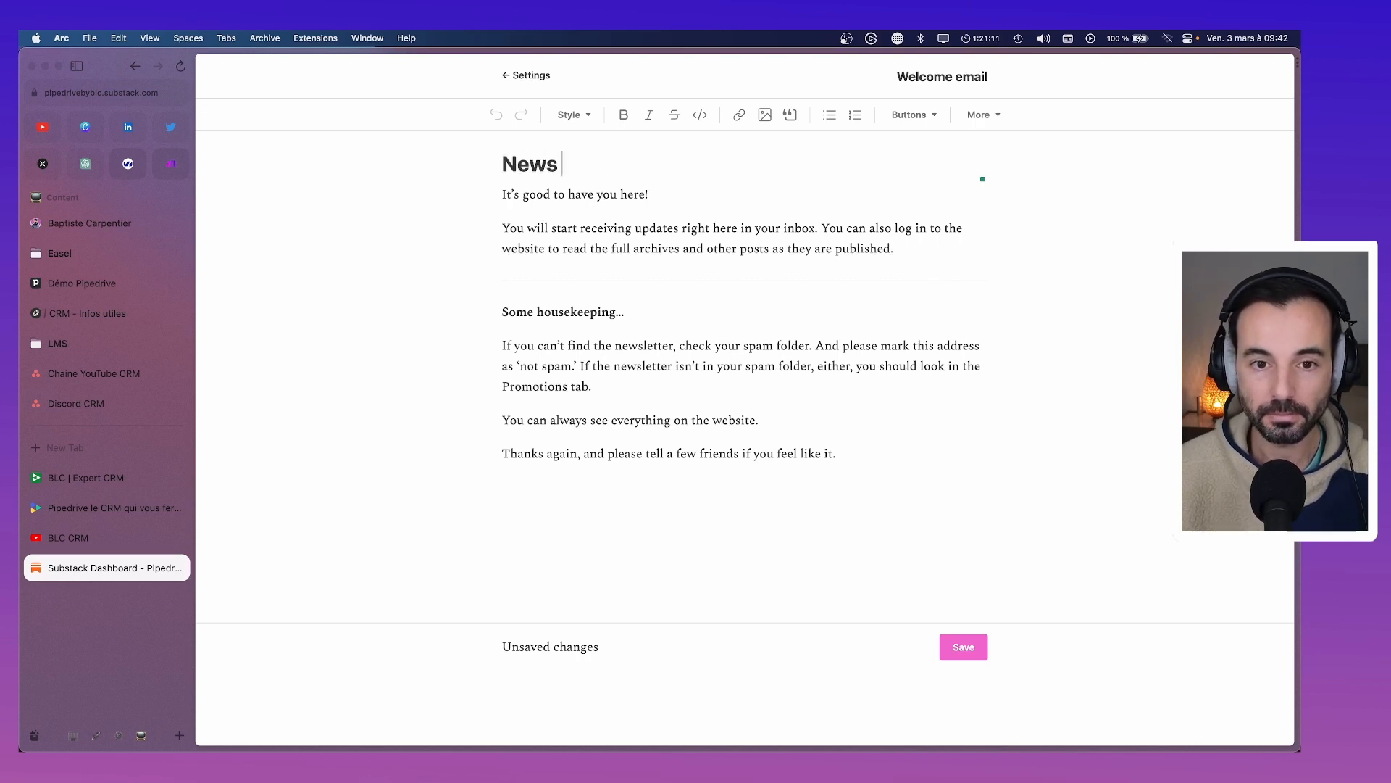
type("letter Pipe")
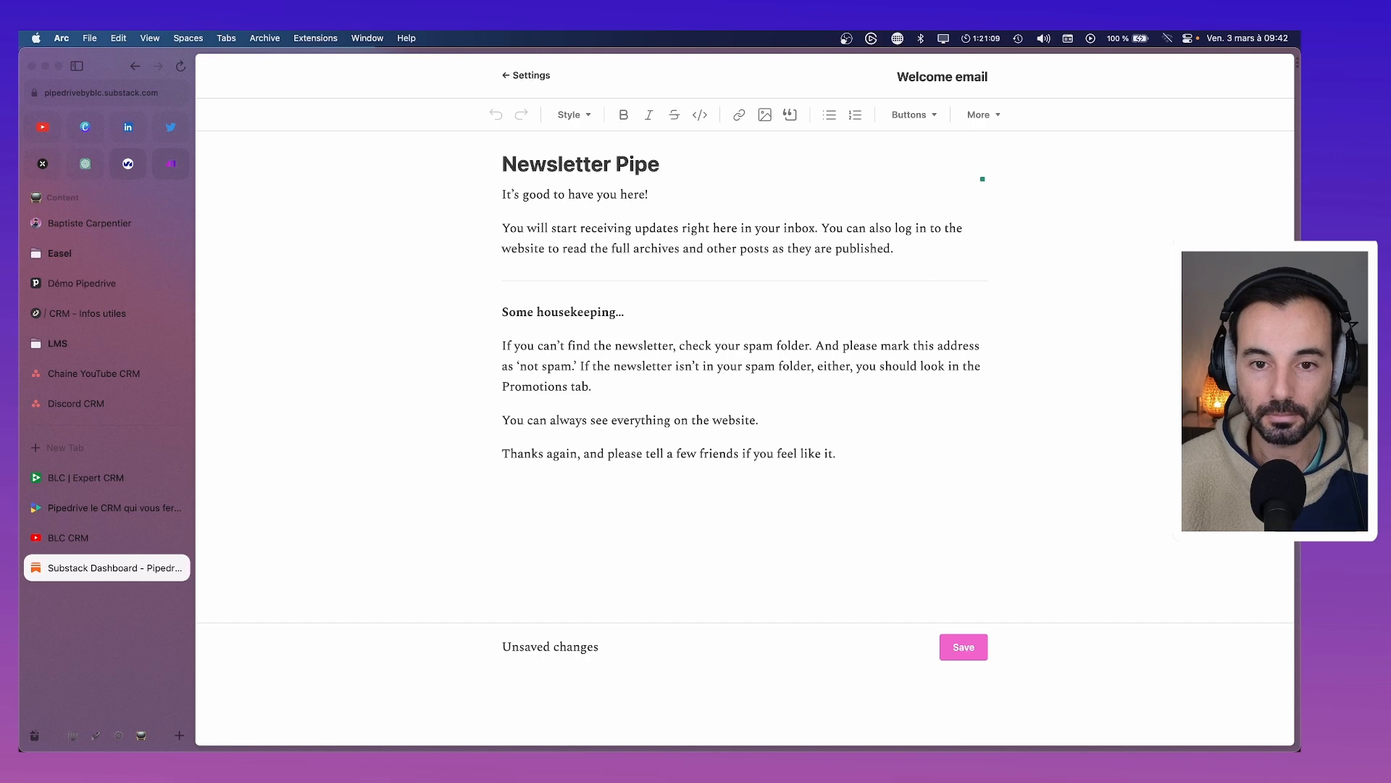
type("drive")
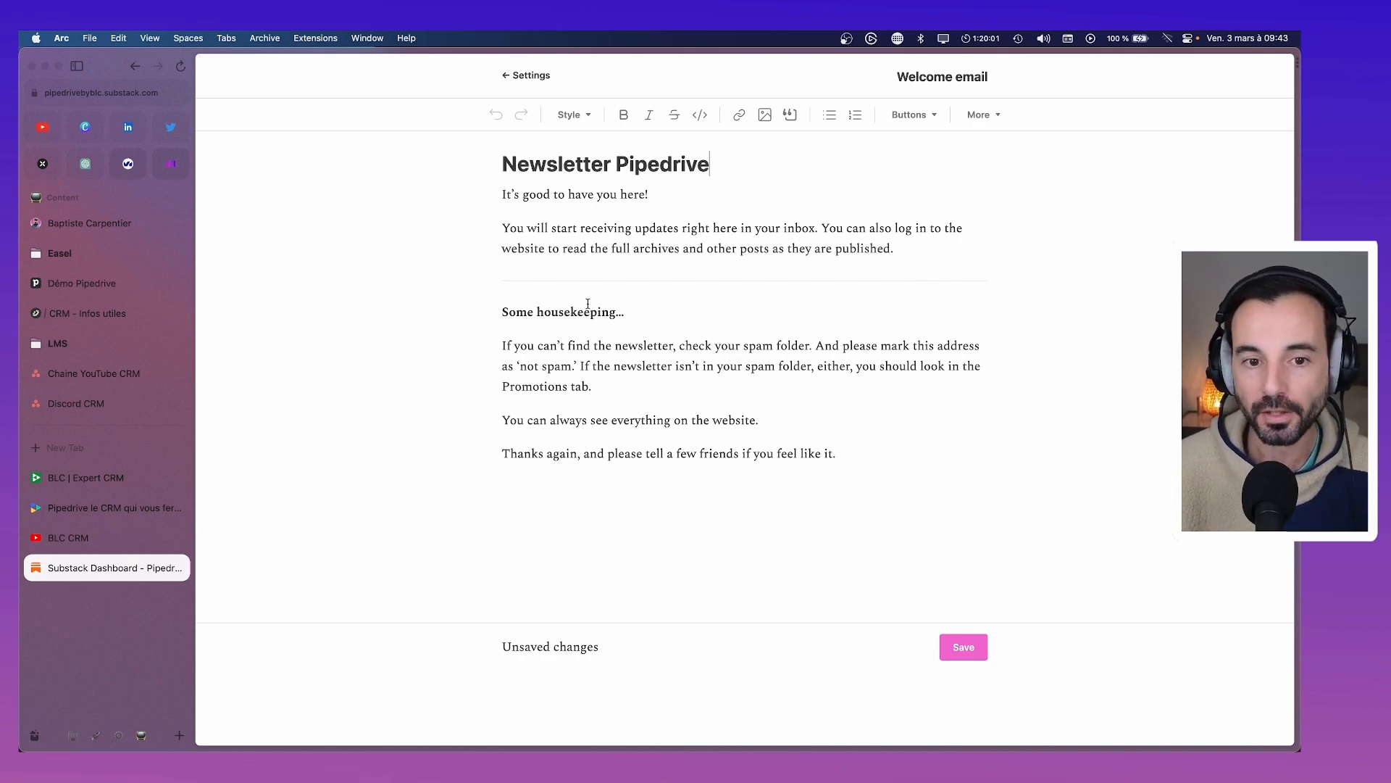
Replace the English opening with 'C'est bon de vous voir ici.' and a French Pipedrive-news paragraph
left_click_drag(646, 199, 475, 208)
type("C'es")
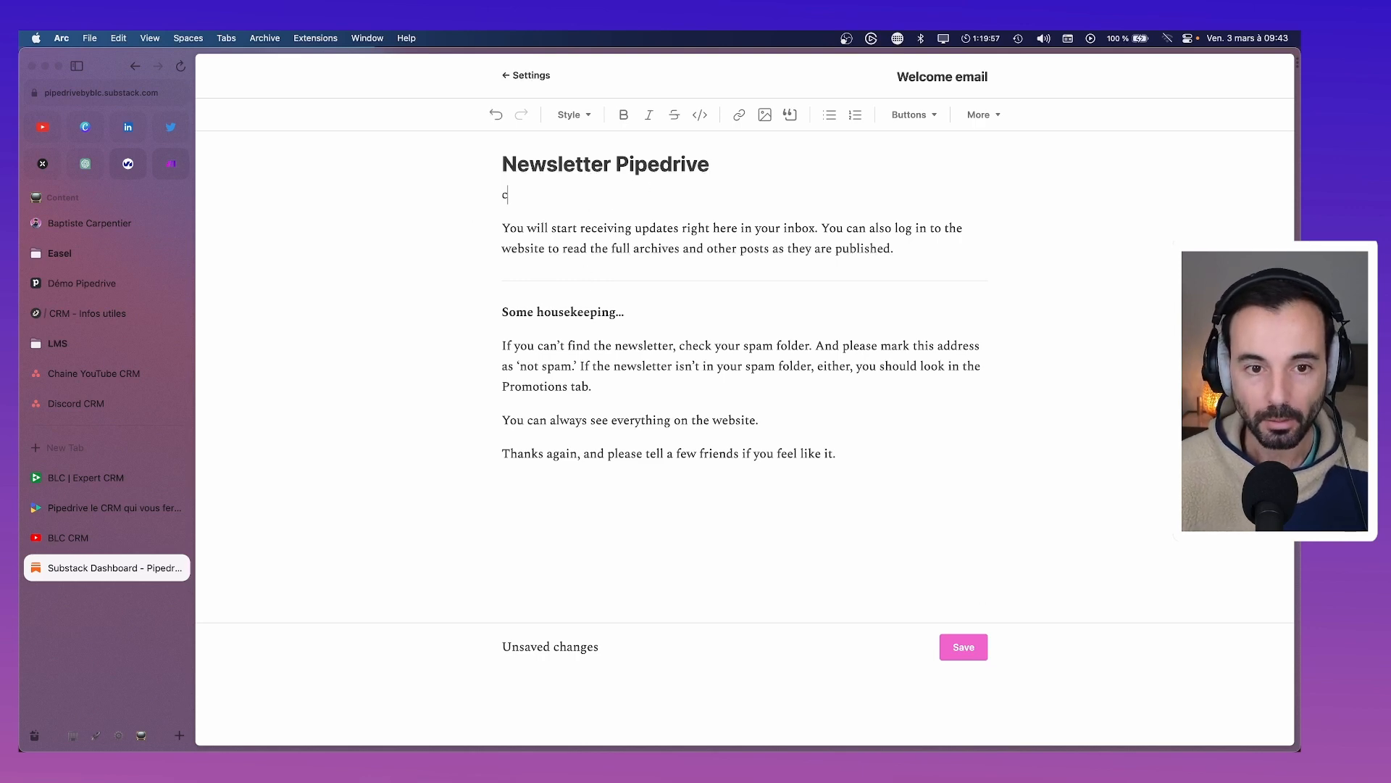
type("t bon de ")
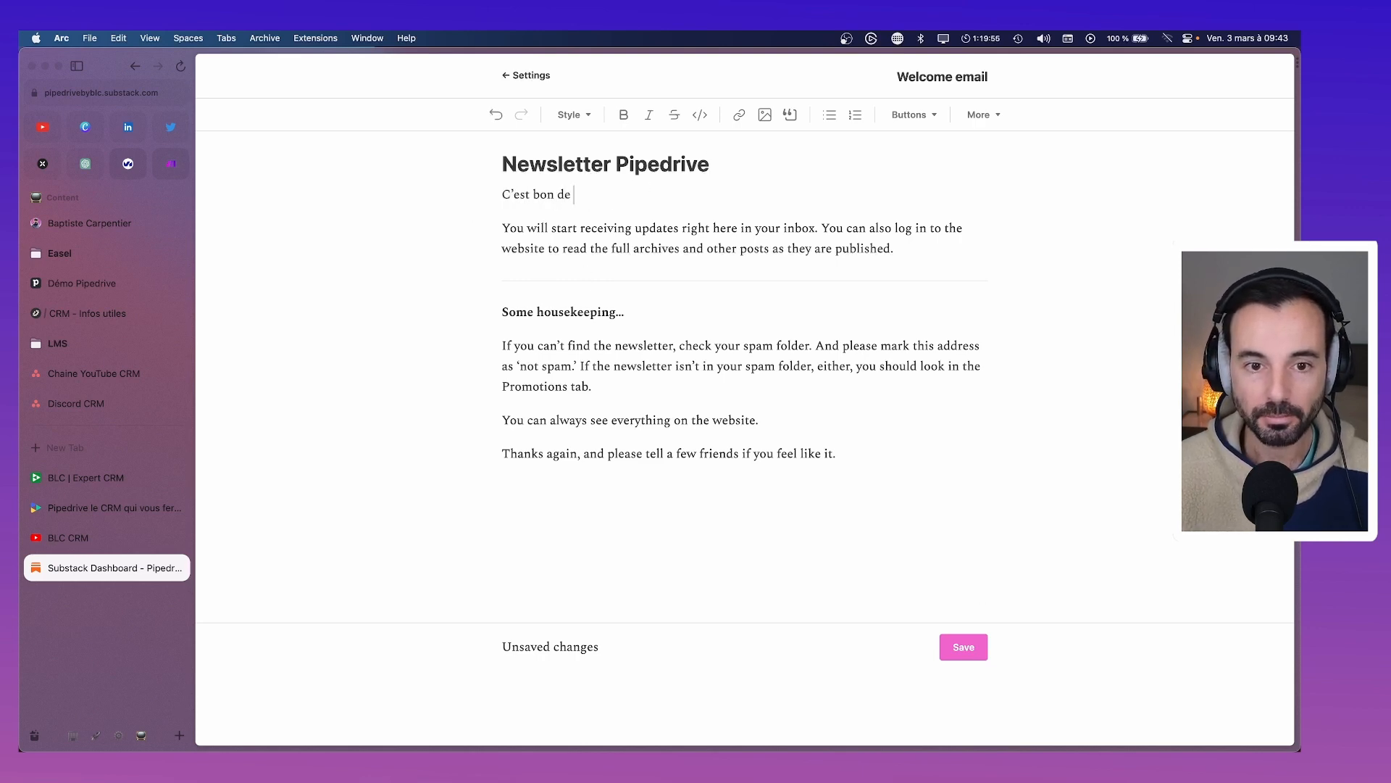
type("vous voir ici.")
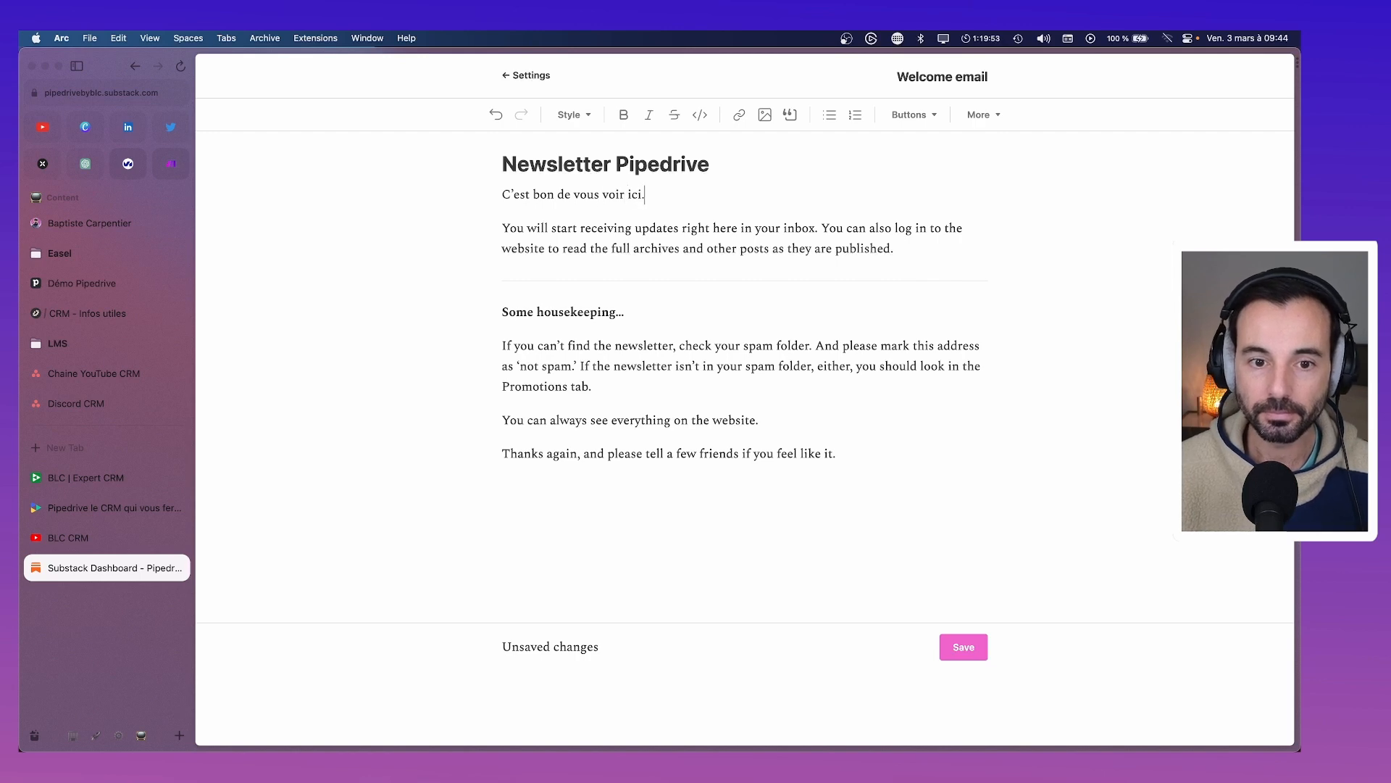
left_click_drag(885, 254, 507, 233)
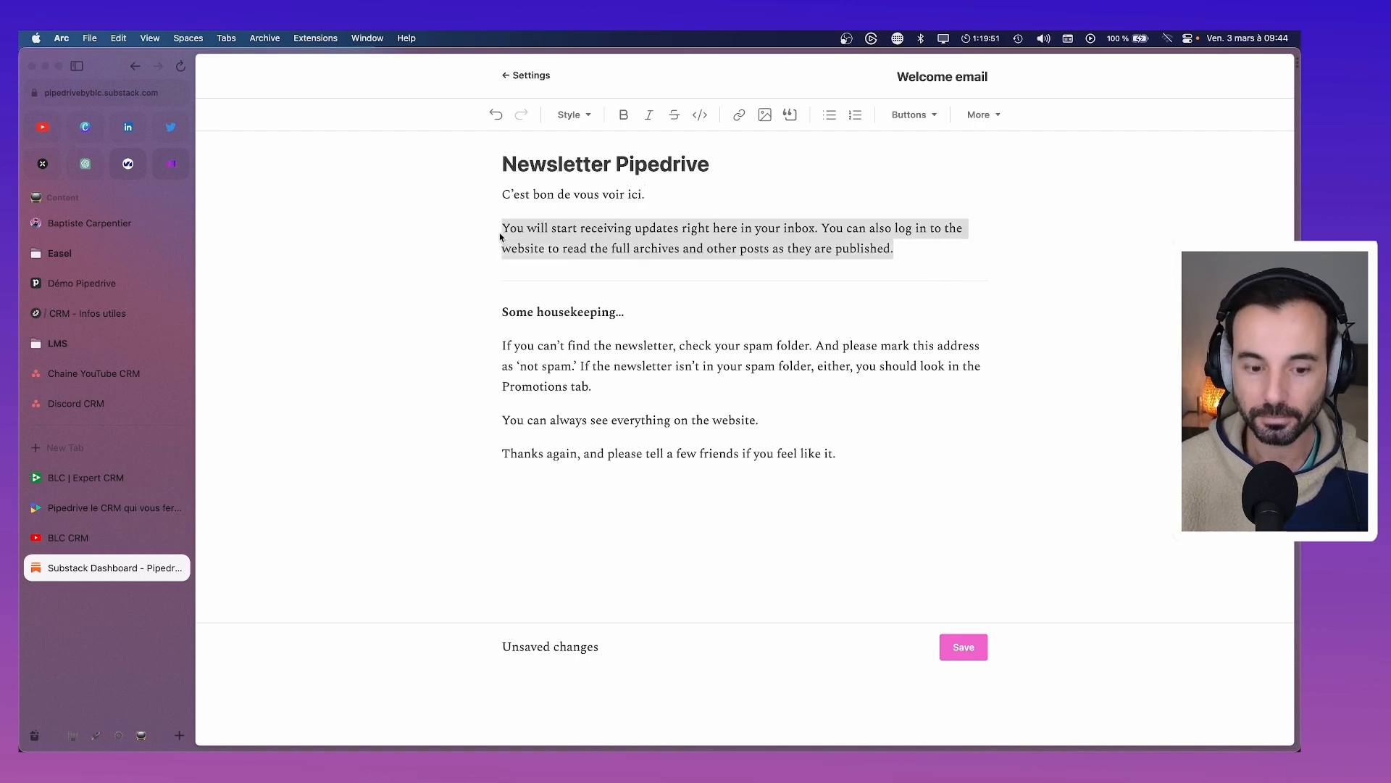
type("Vous allez co")
type("mmen")
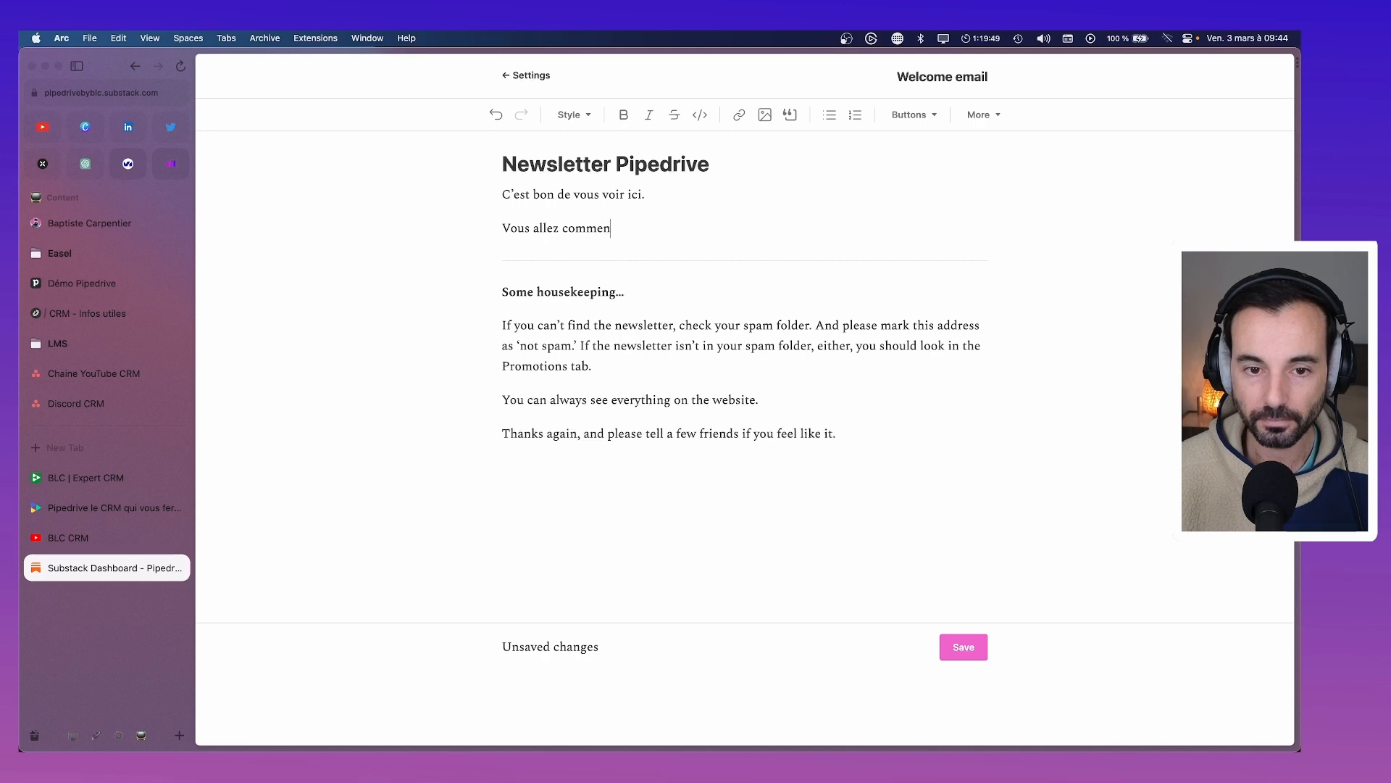
type("cer à recevoir les ")
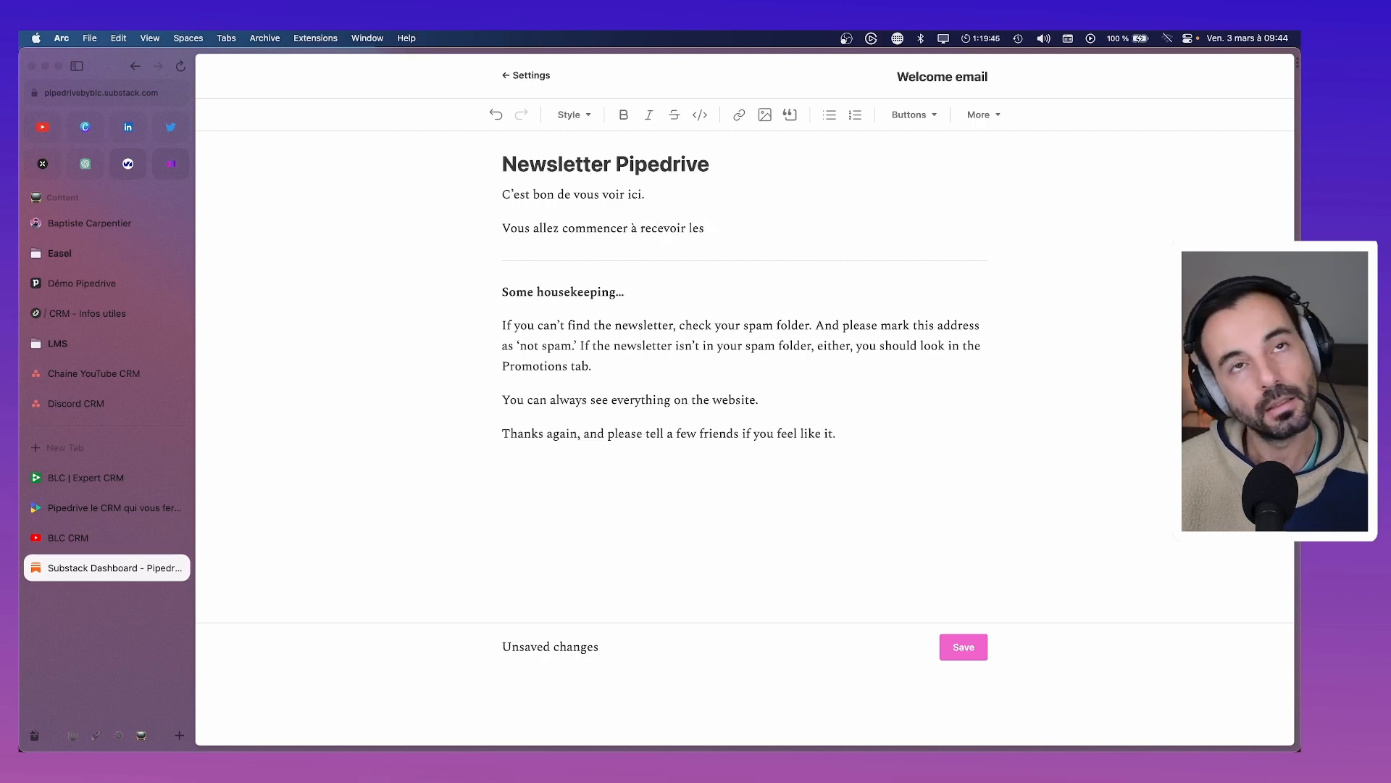
type("nouveaux")
key("BackSpace")
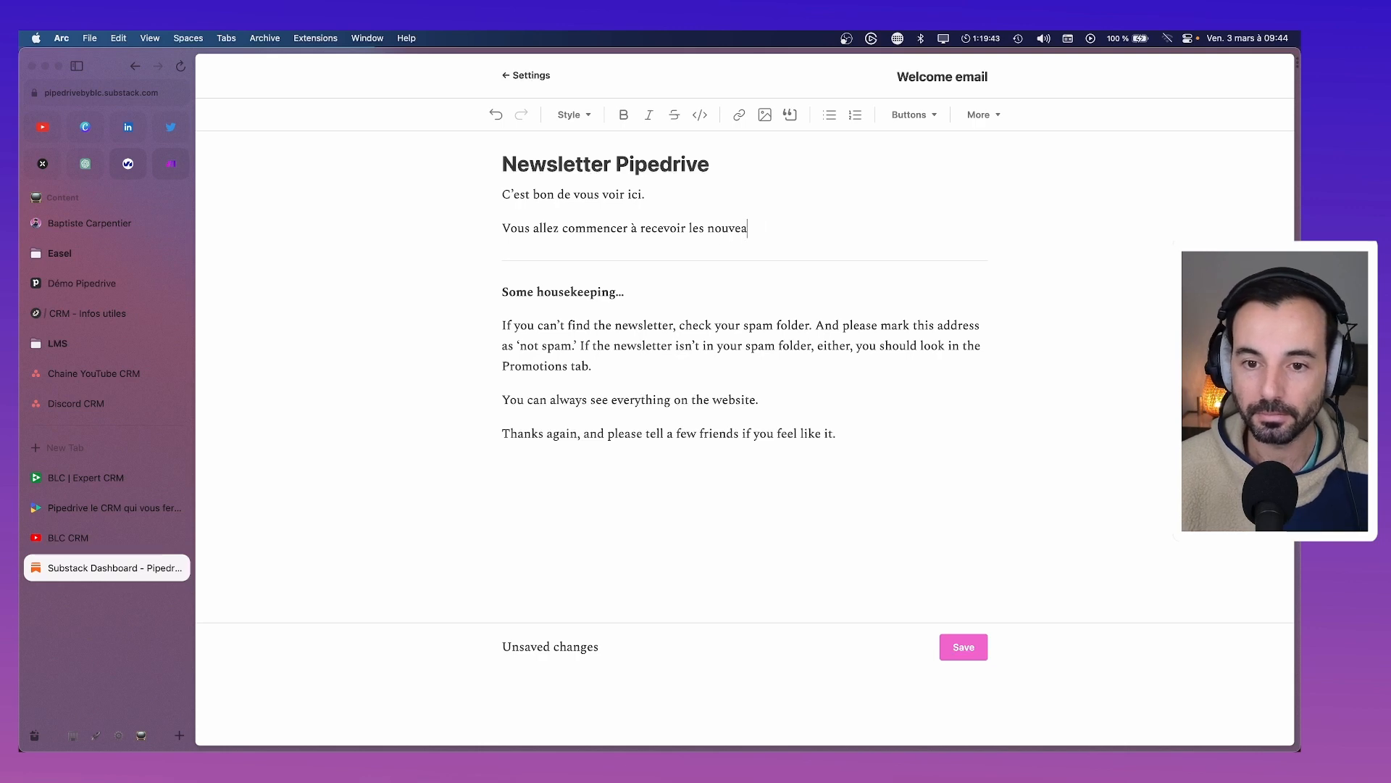
type("tés et les actu")
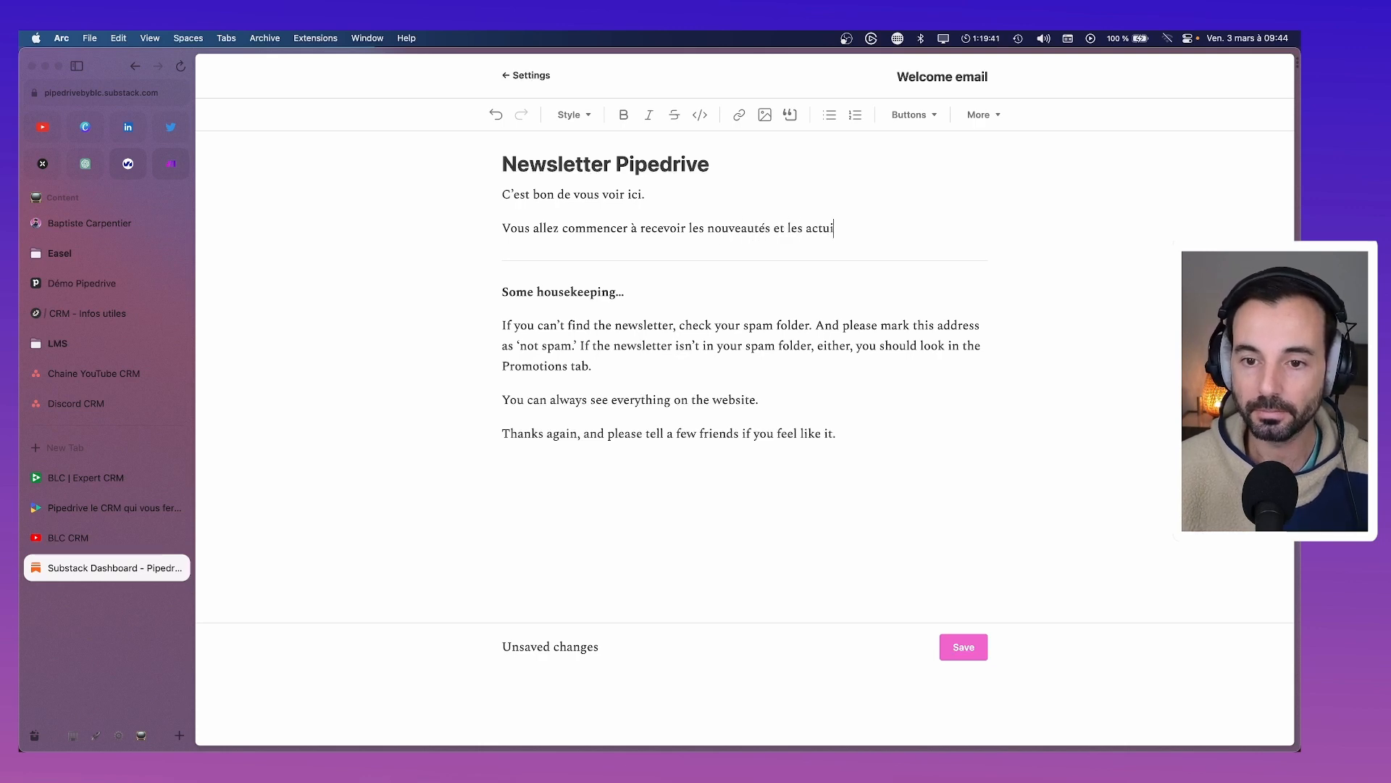
type("s Pipedriv")
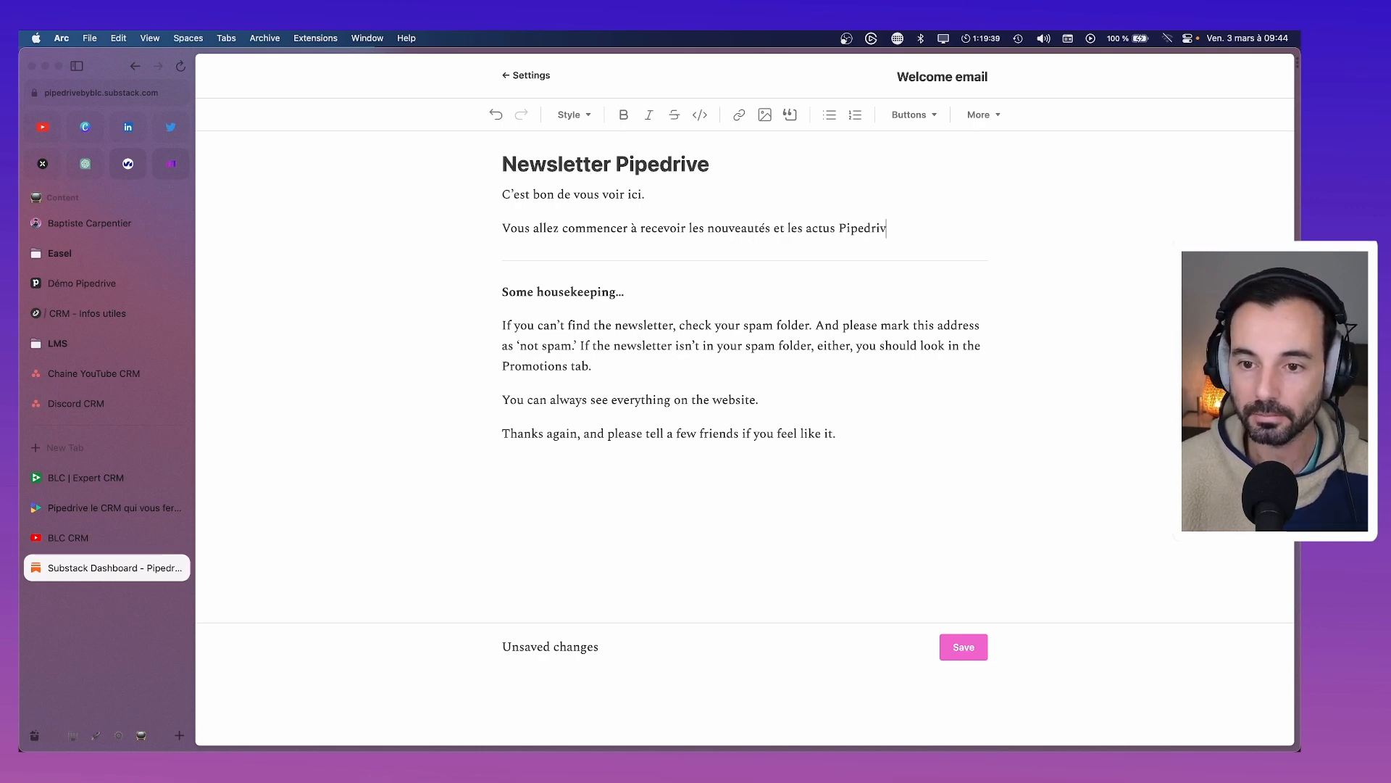
type("e, dire")
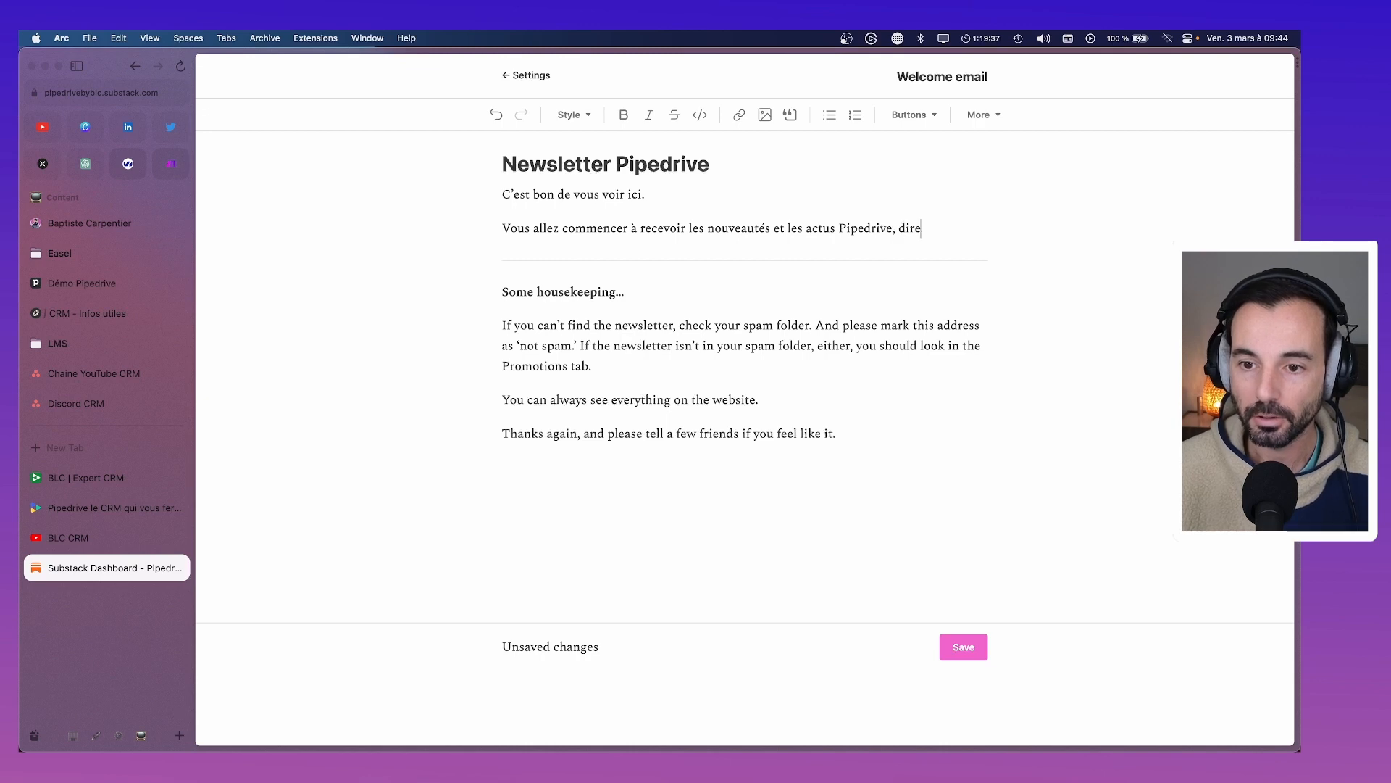
type("ctement da")
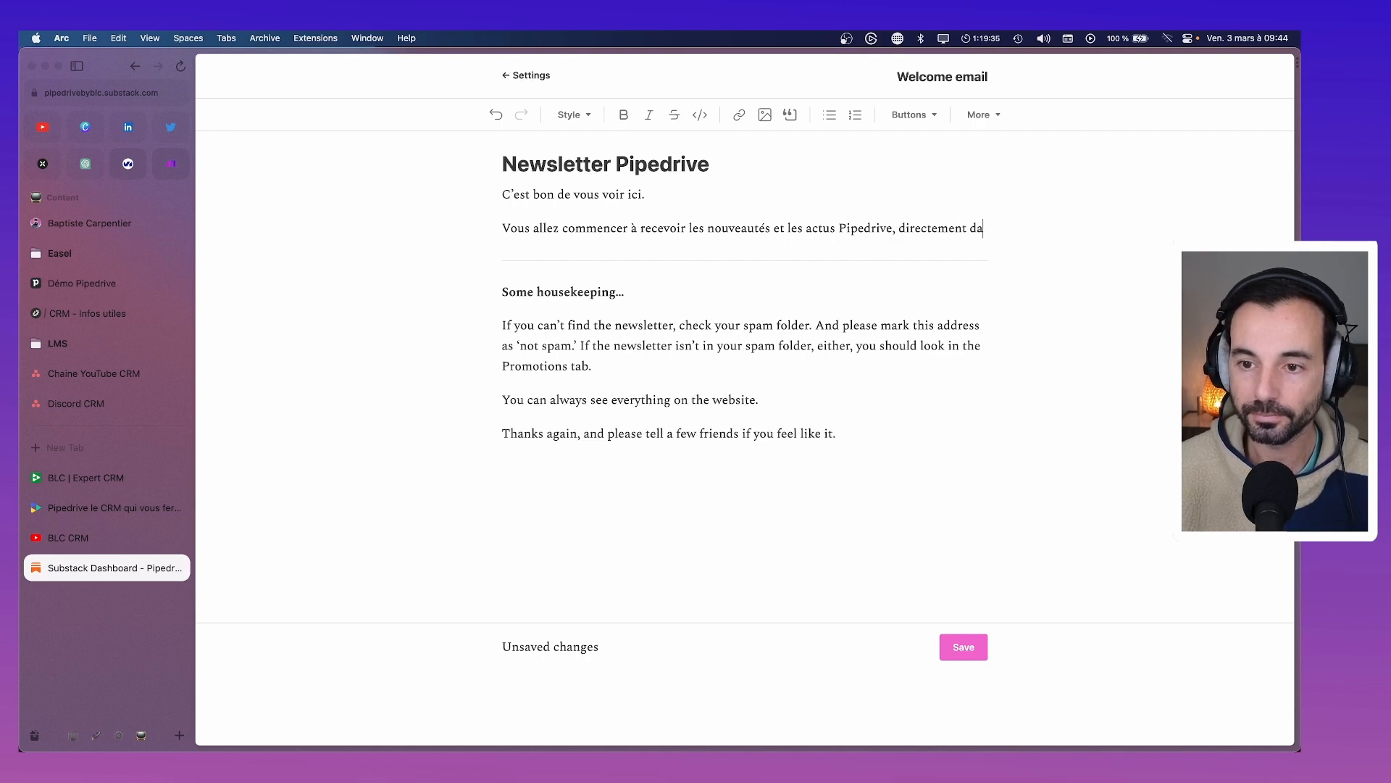
type("ns notre")
key("BackSpace")
key("BackSpace")
key("BackSpace")
key("BackSpace")
key("BackSpace")
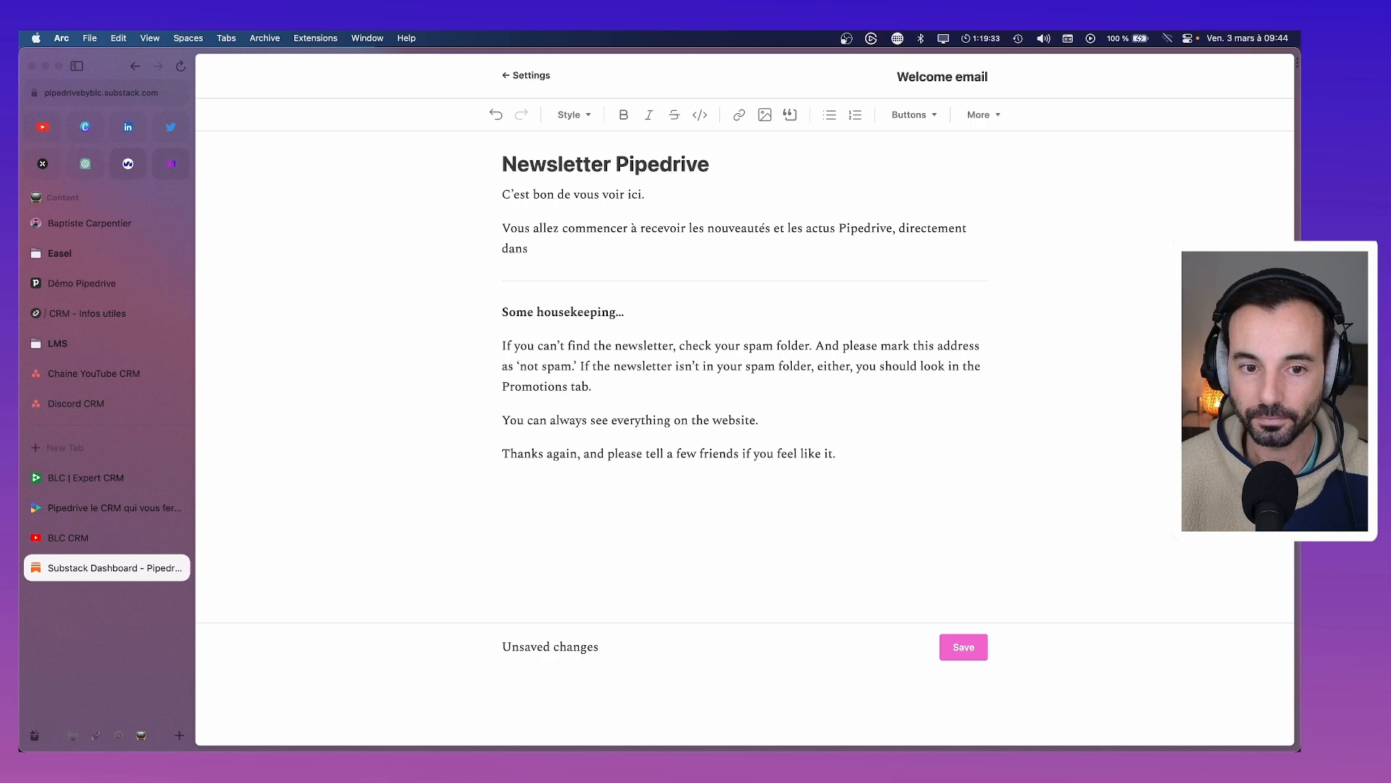
type("votre boite maoml")
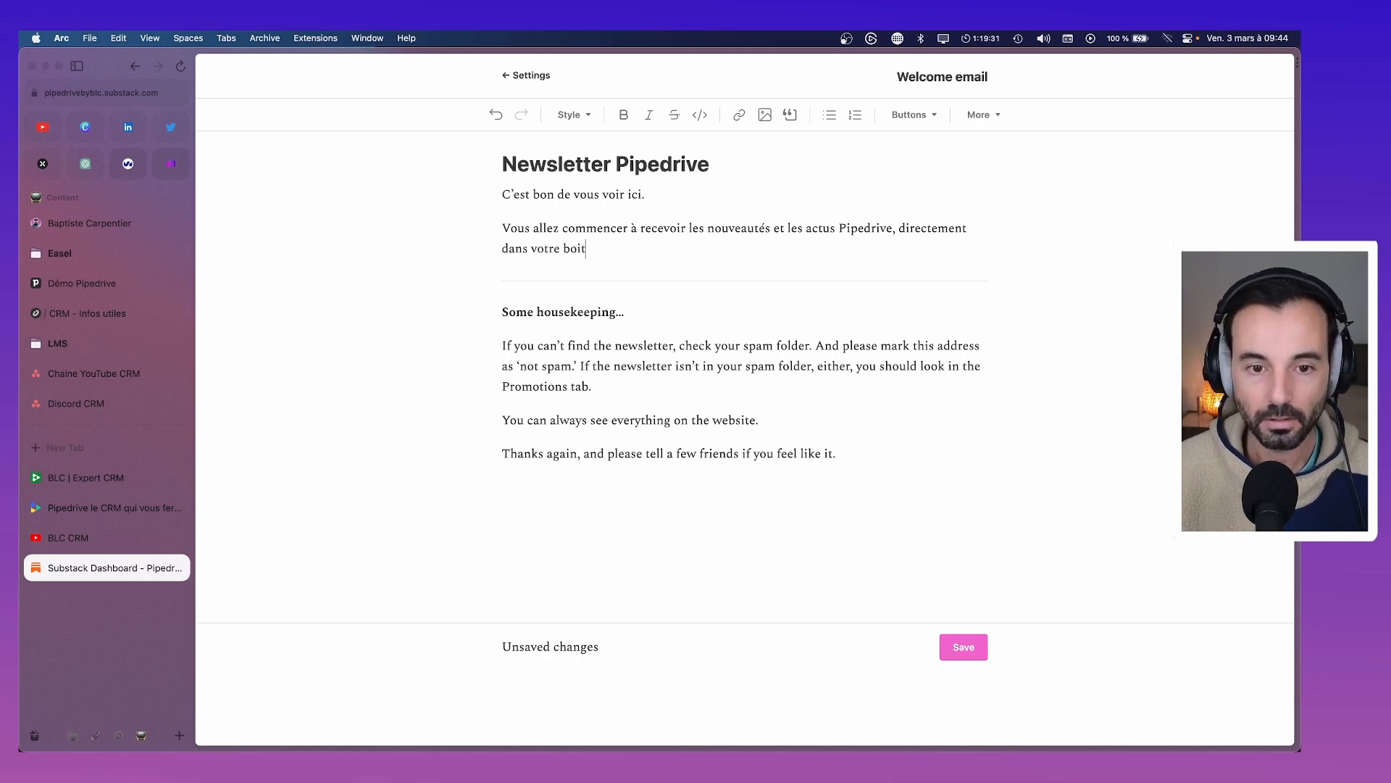
key("BackSpace")
key("BackSpace")
key("BackSpace")
type("il.")
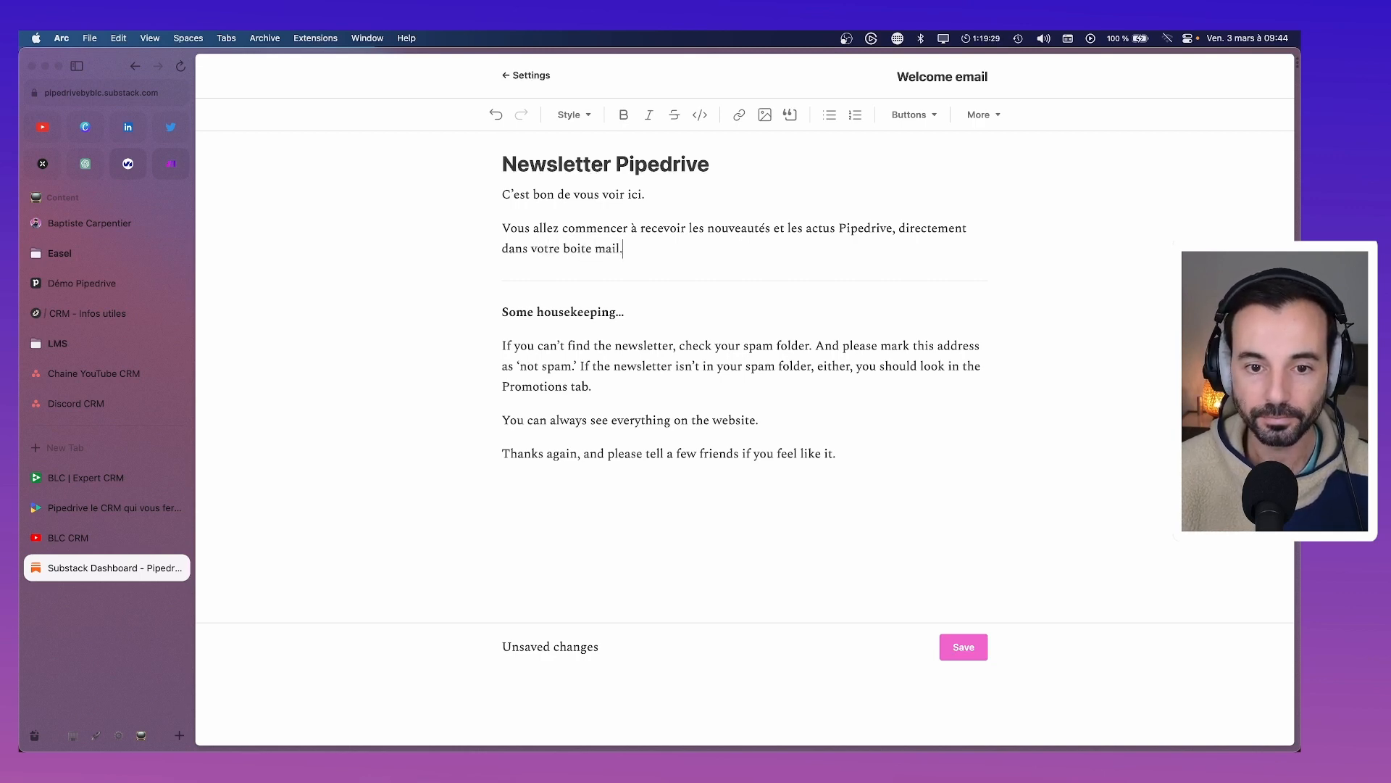
Add 'En attendant, vous pouvez consulter les précédentes éditions.' and correct 'boite' to 'boîte'
key("Return")
type("En attendan")
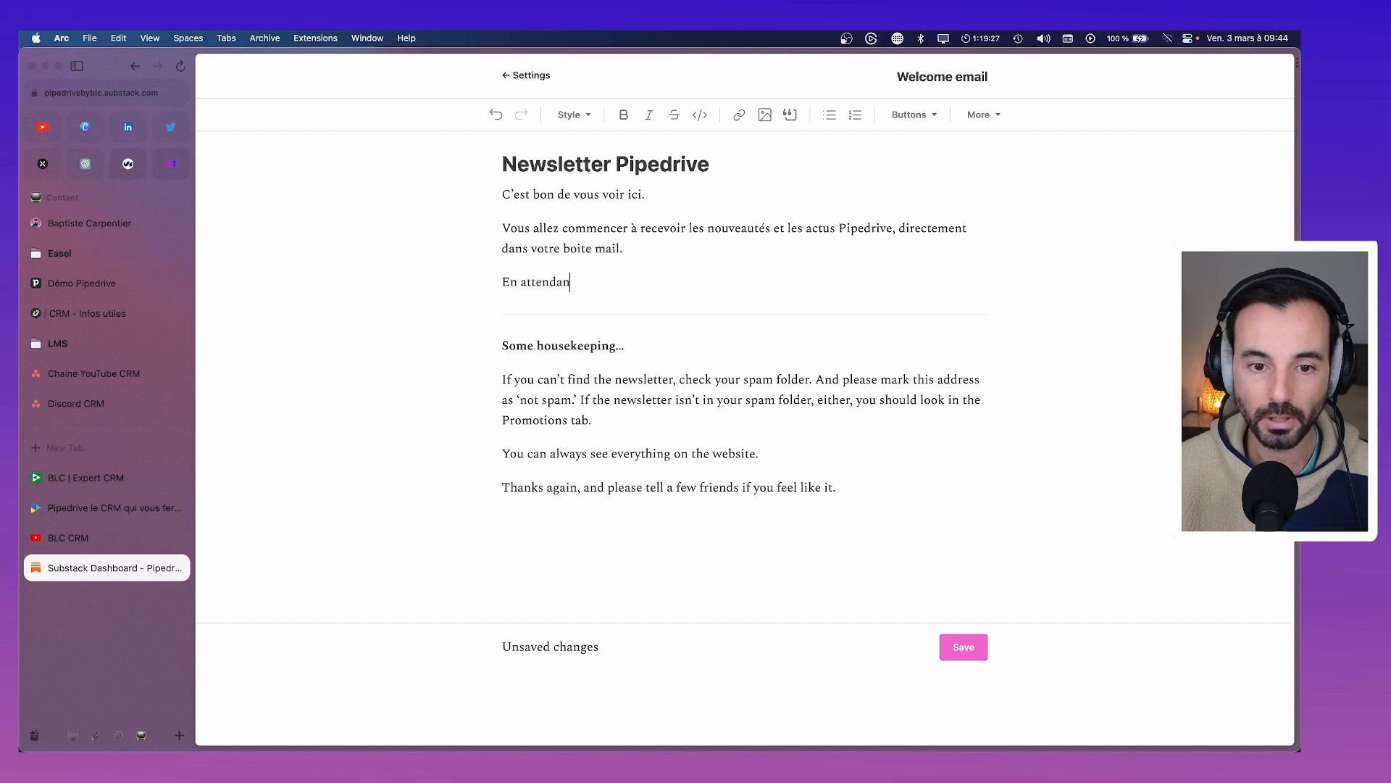
type("t, vous pouvez con")
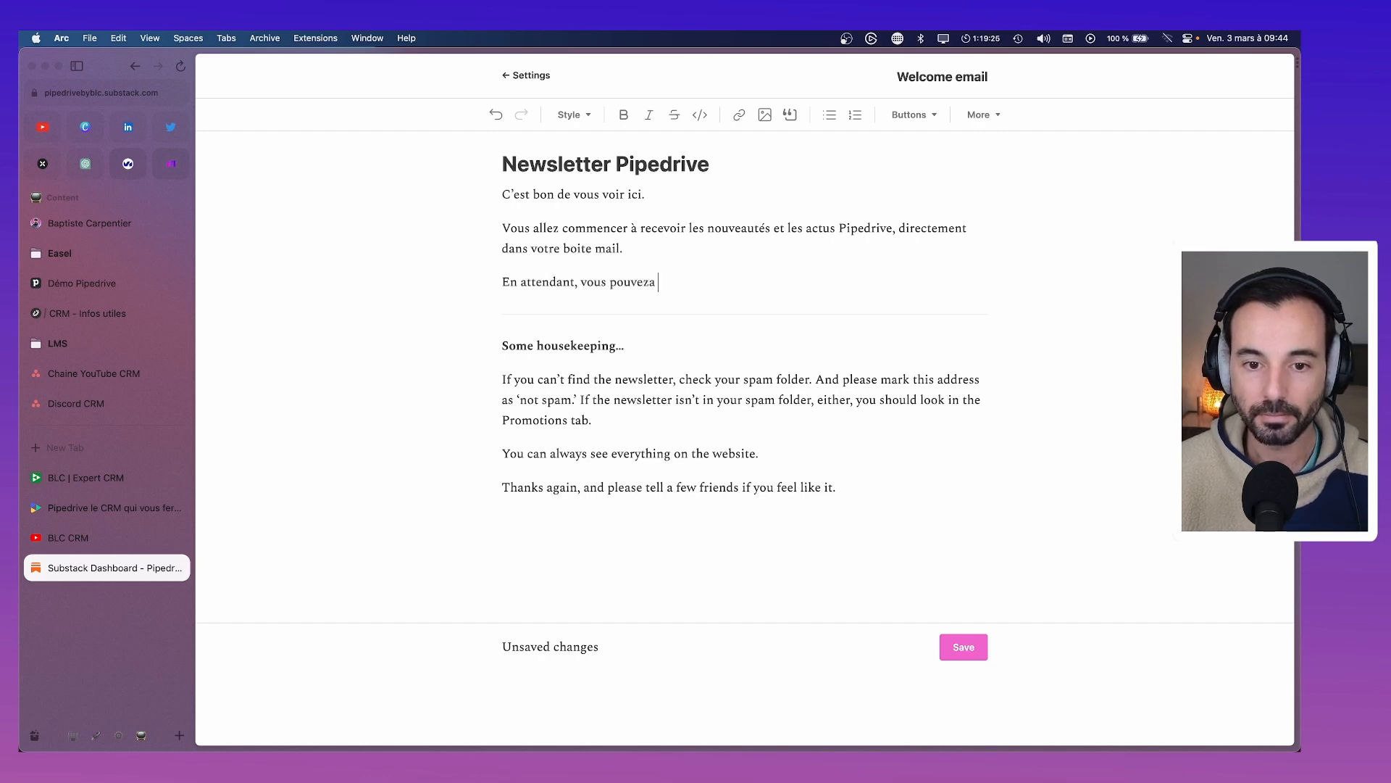
type("sulte")
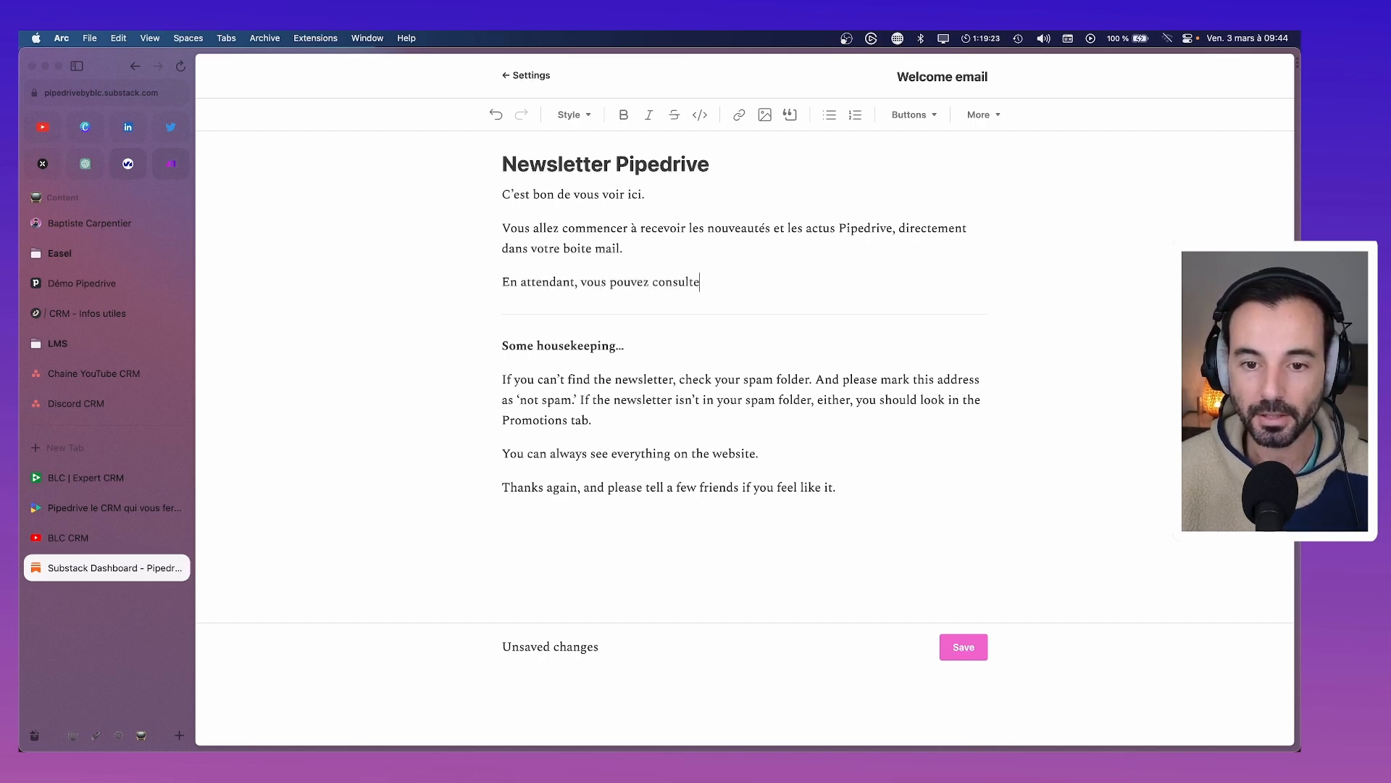
type("r les pré")
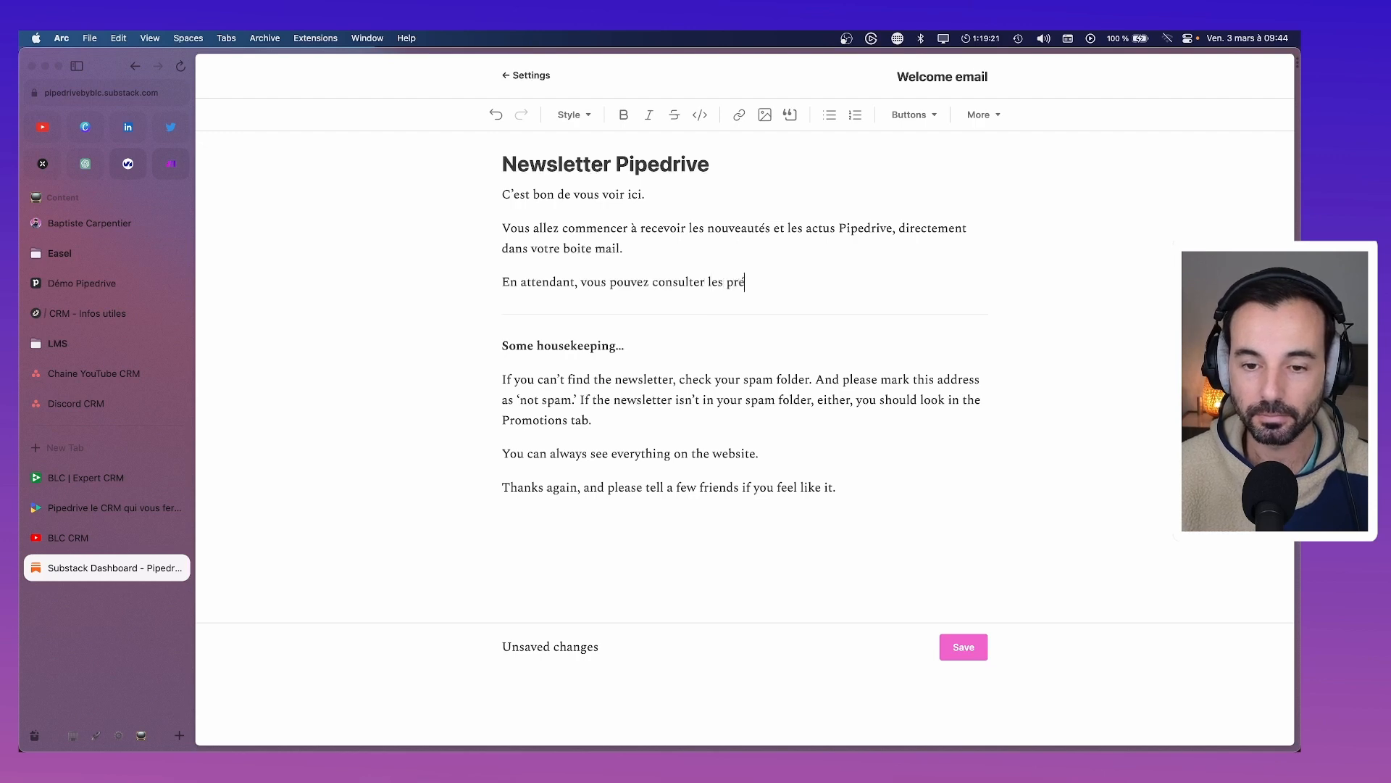
type("cédentes")
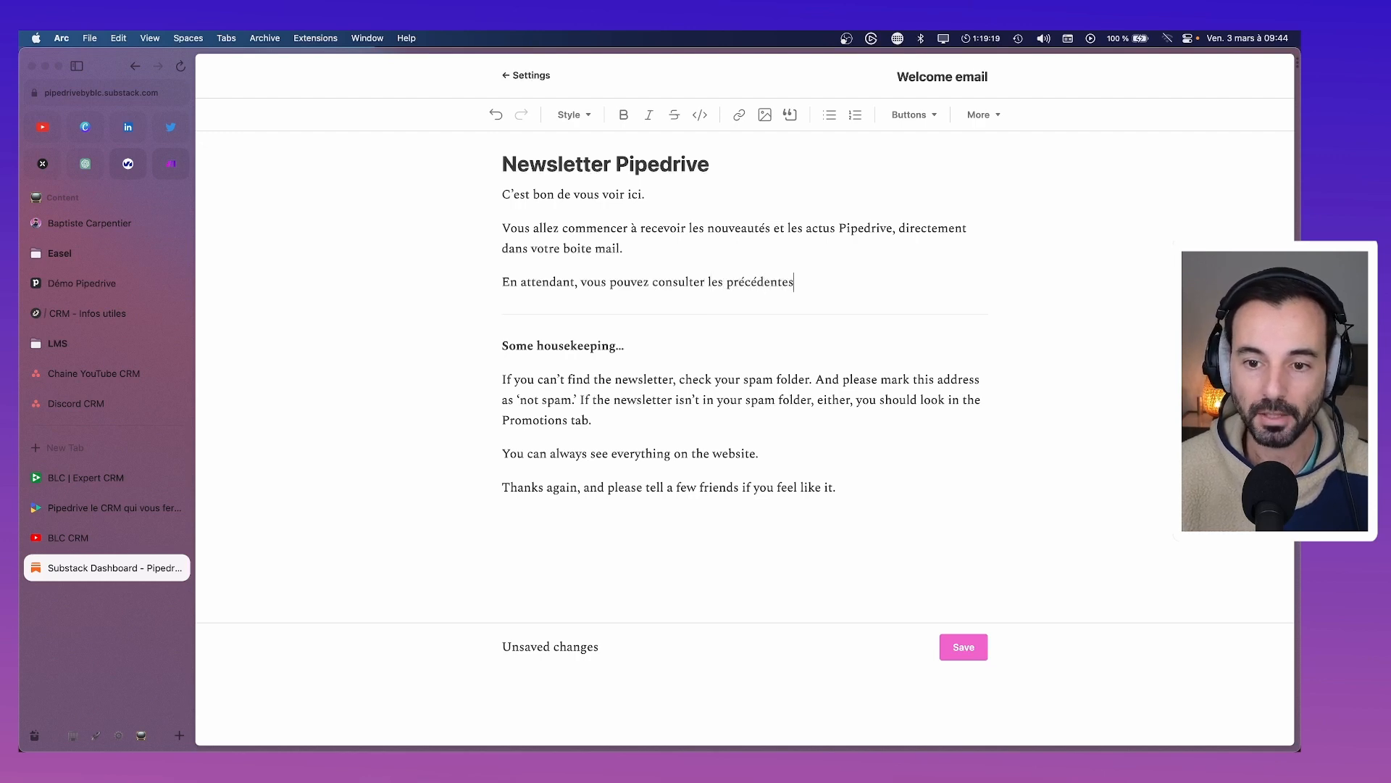
type(" éditions.")
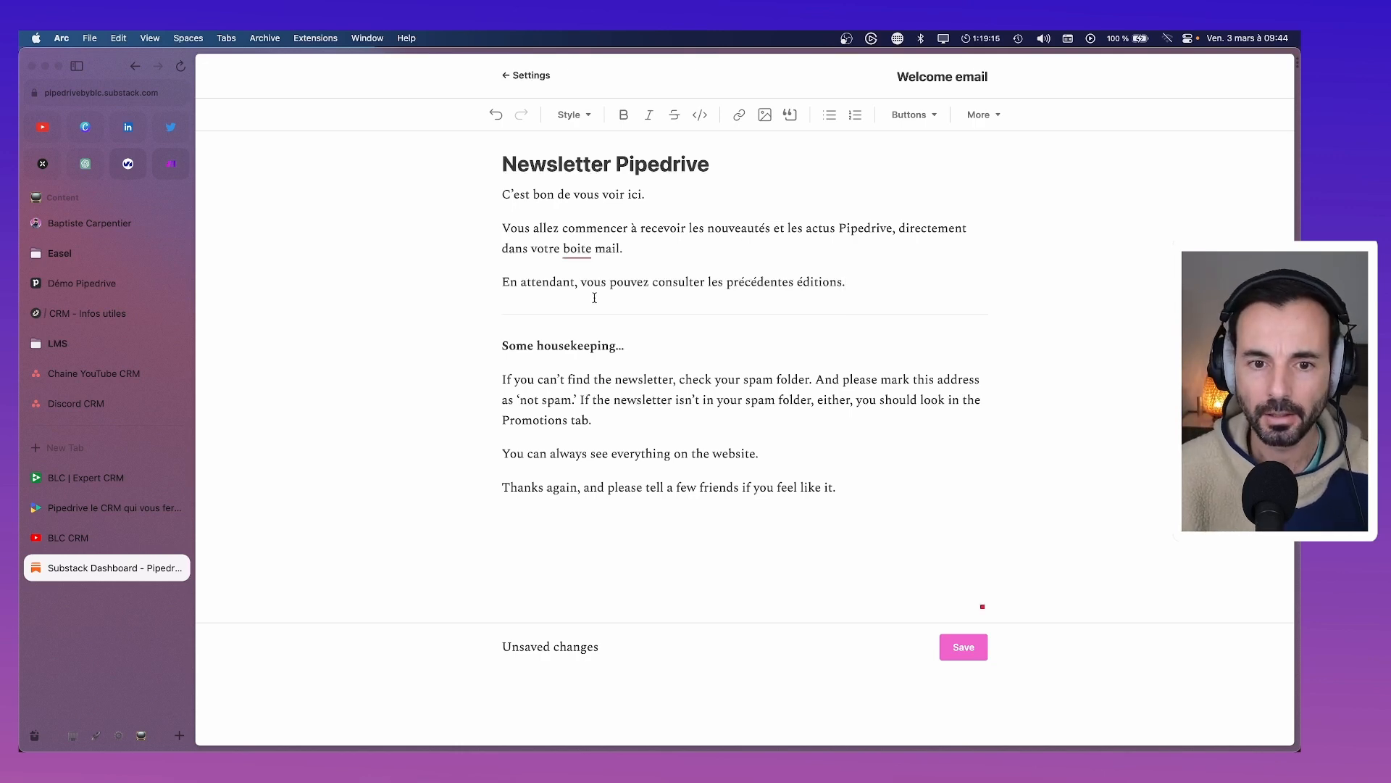
right_click(583, 247)
left_click(615, 274)
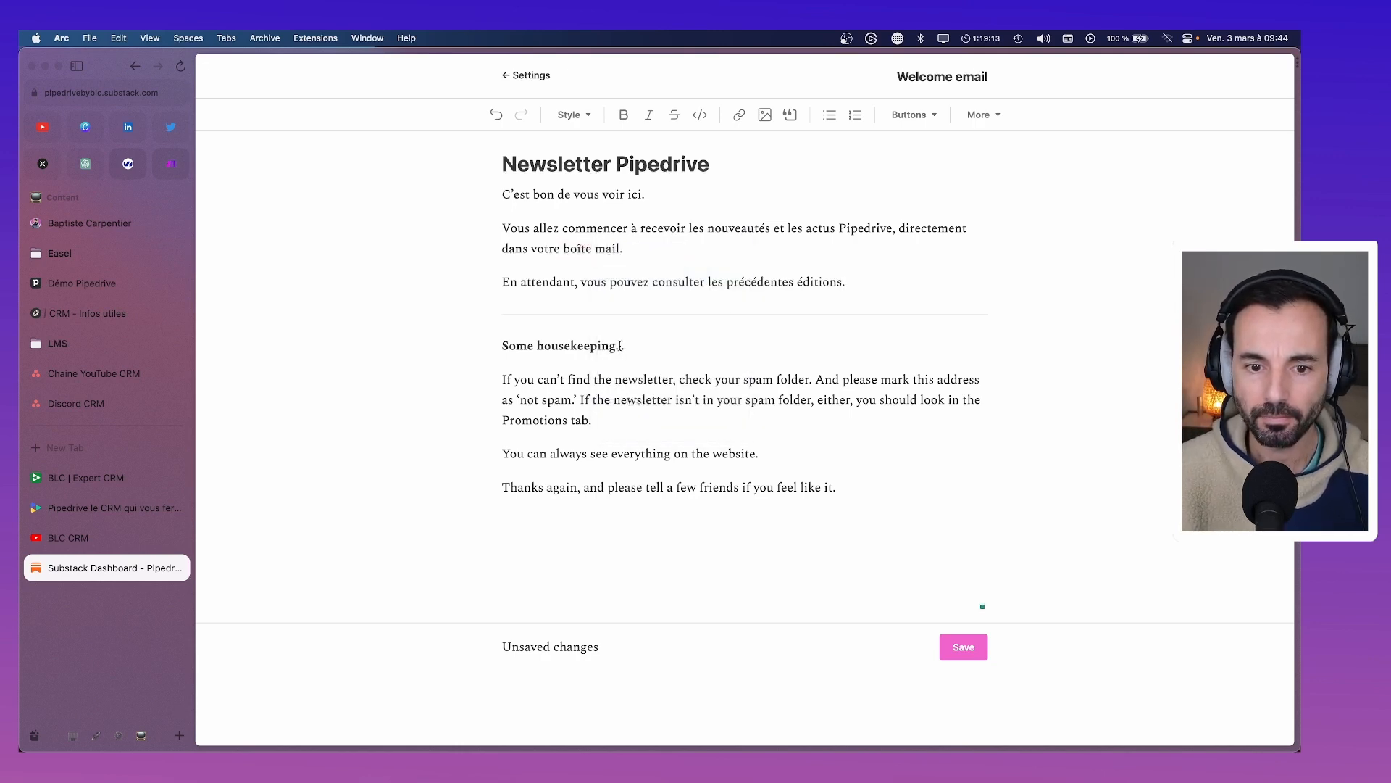
Retitle the section 'Point important' and rewrite the spam paragraph in French, asking to mark 'Non spam'
left_click_drag(621, 346, 505, 344)
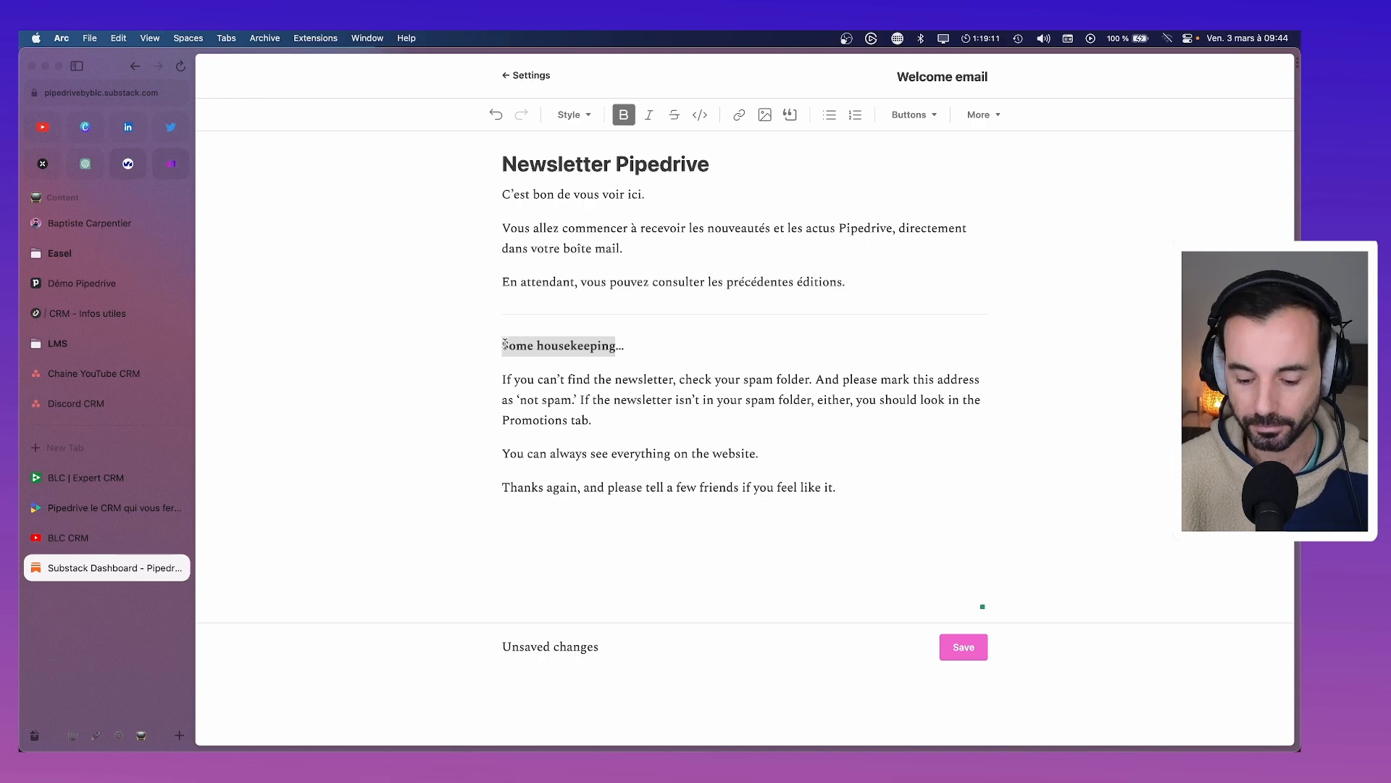
type("Point i")
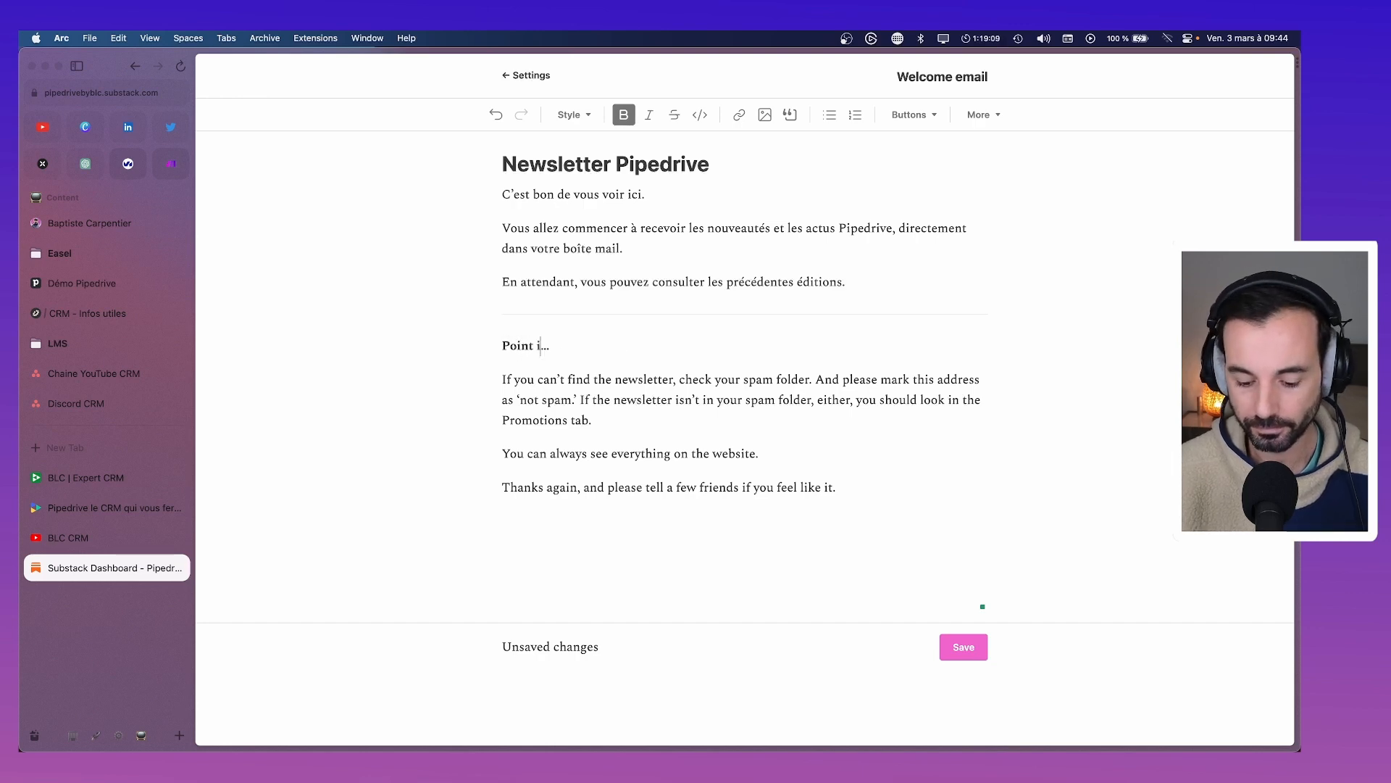
type("mportant")
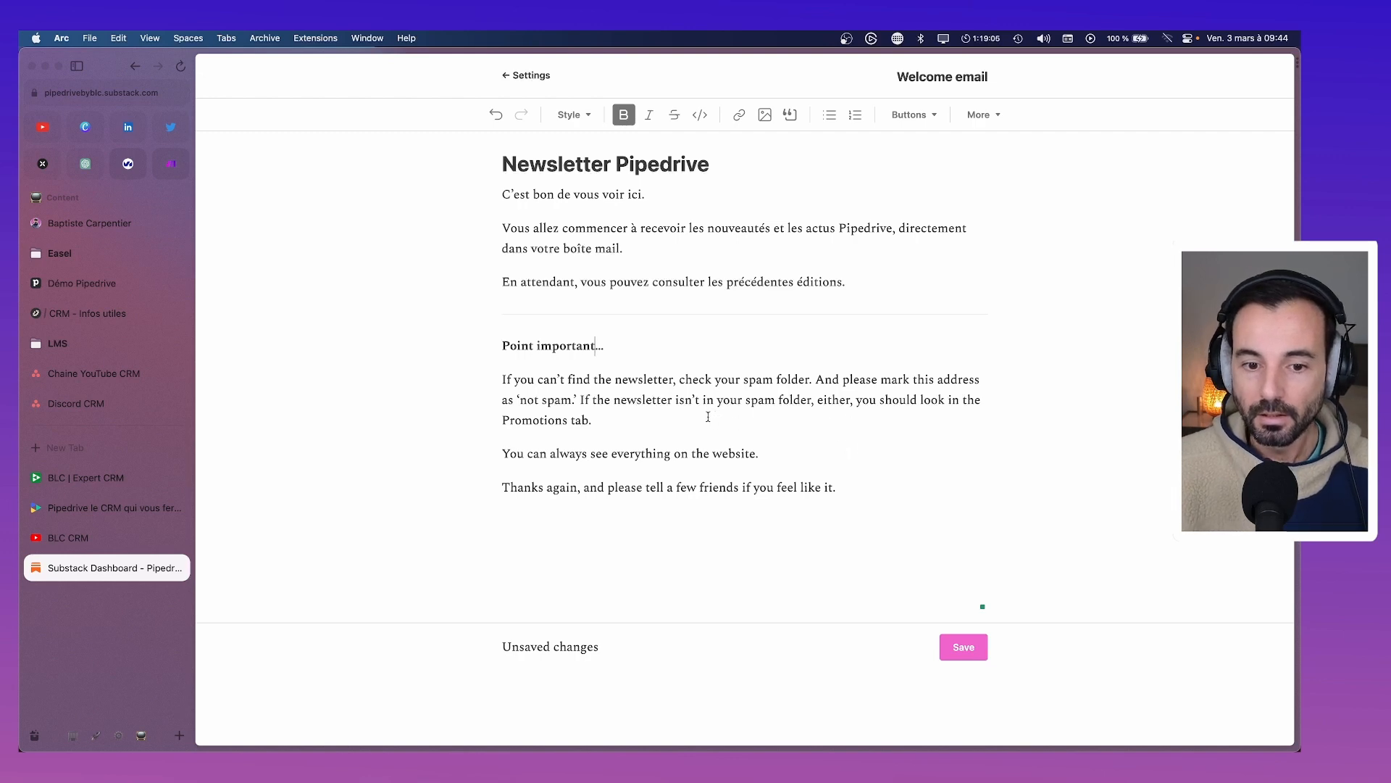
left_click_drag(708, 416, 456, 382)
key("BackSpace")
type("Si vous ne t")
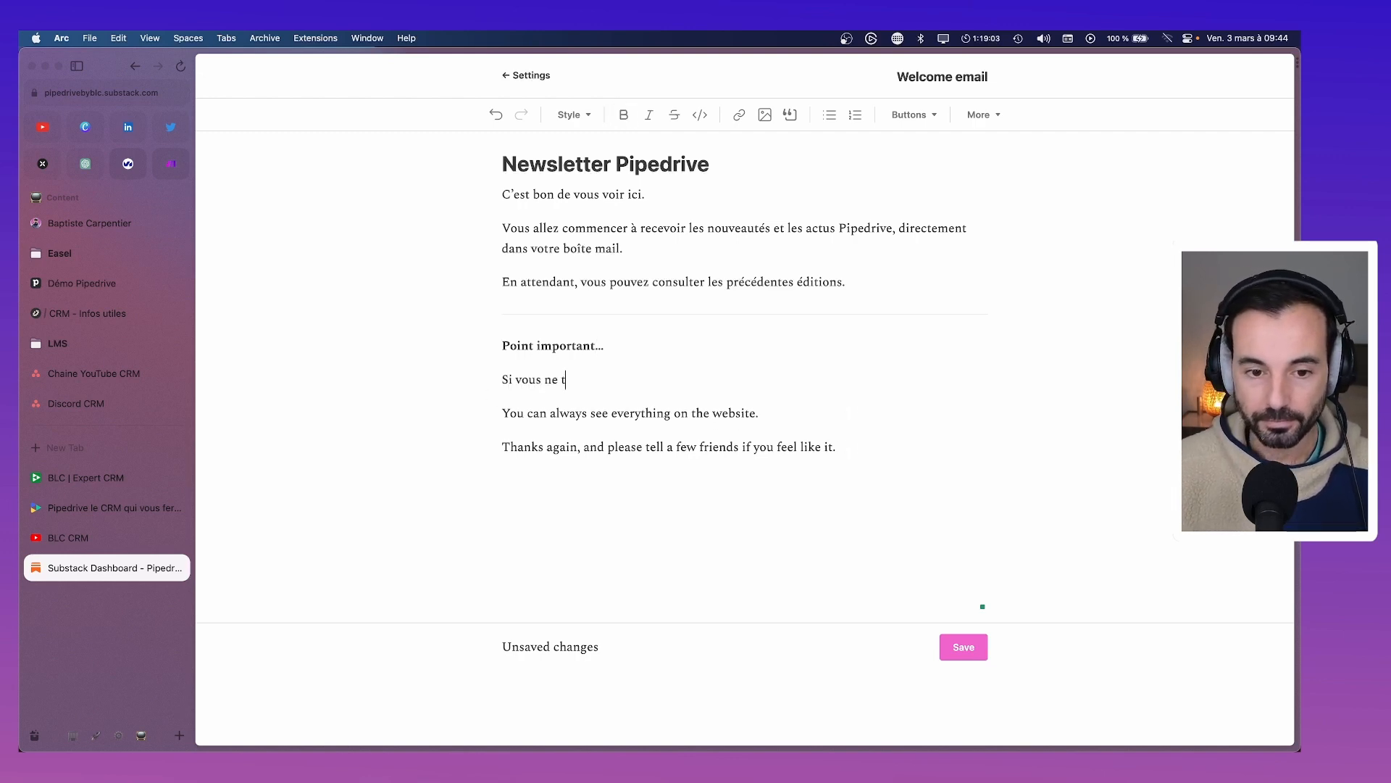
type("rouvez pas cett")
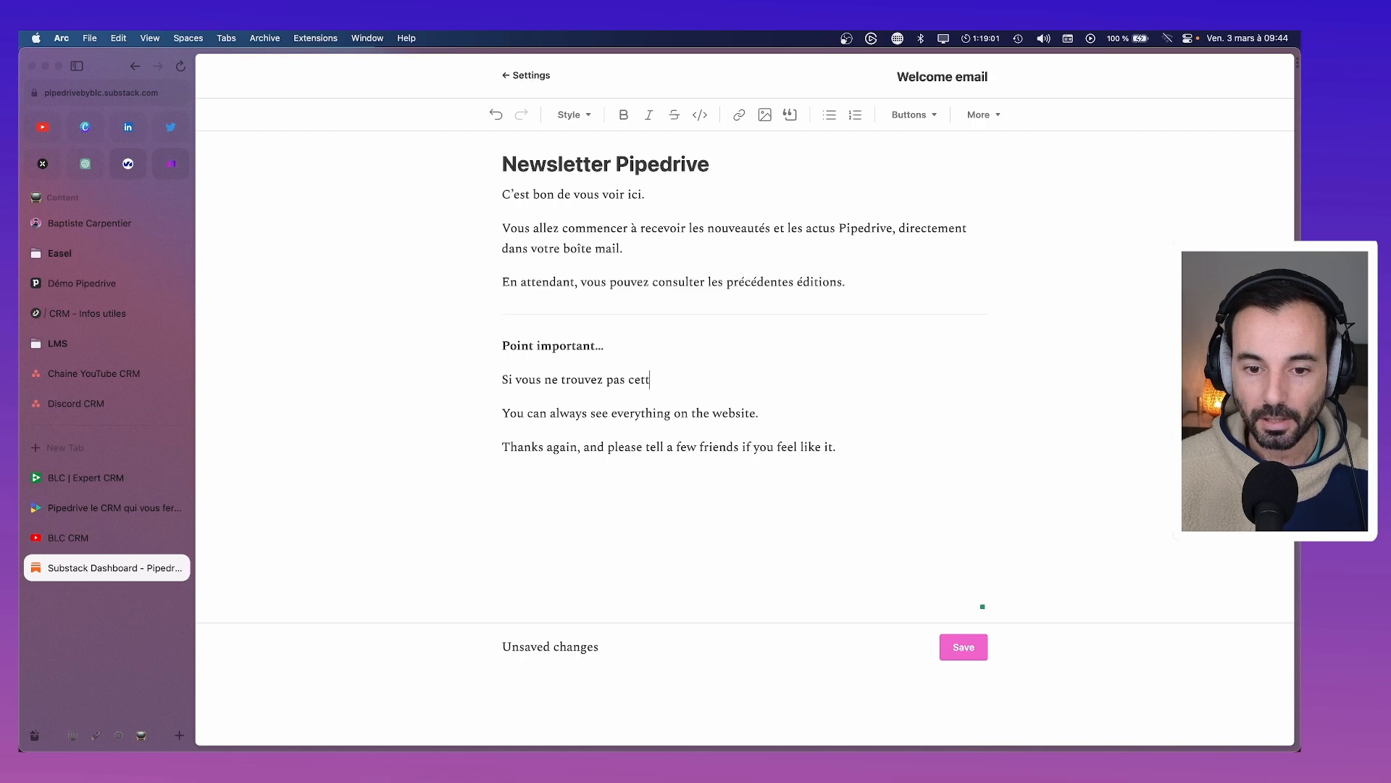
type("e newslette")
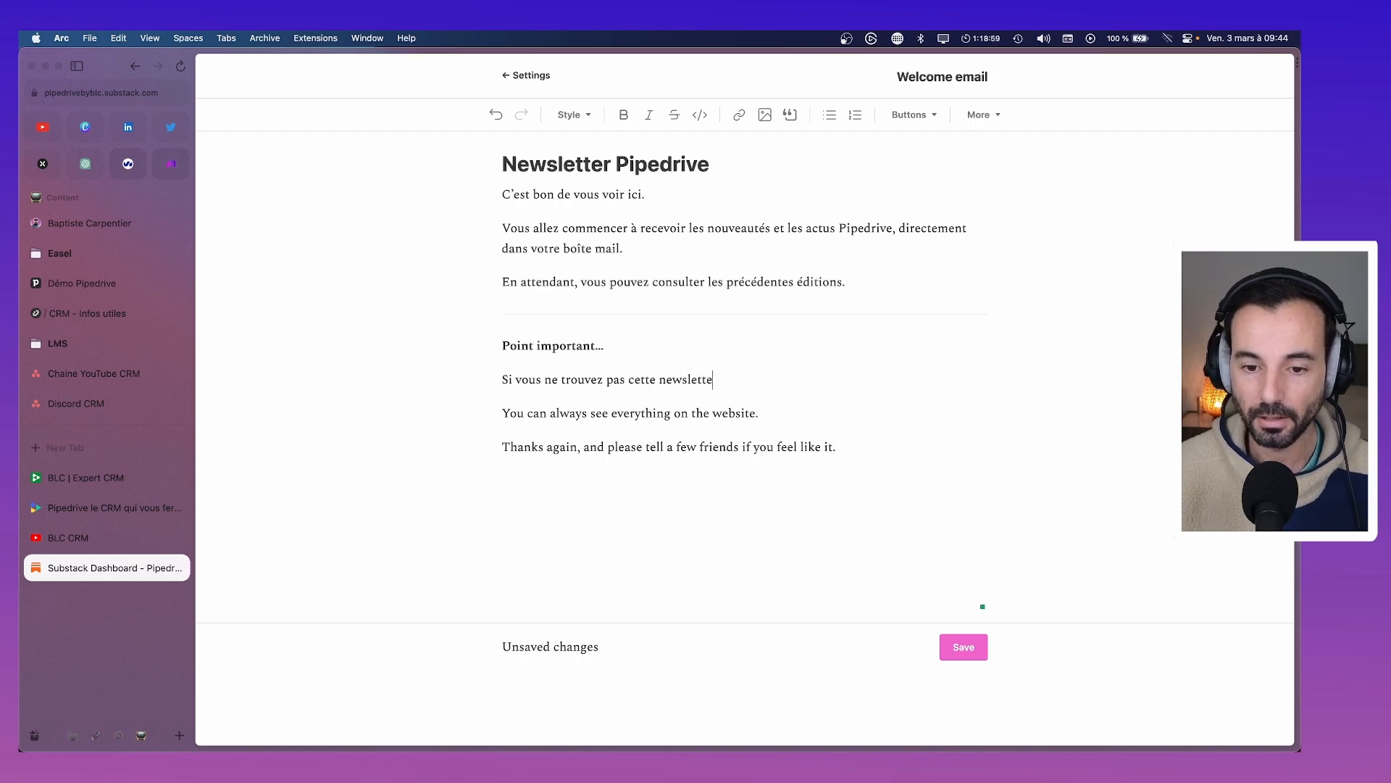
type("r, vérifiez ")
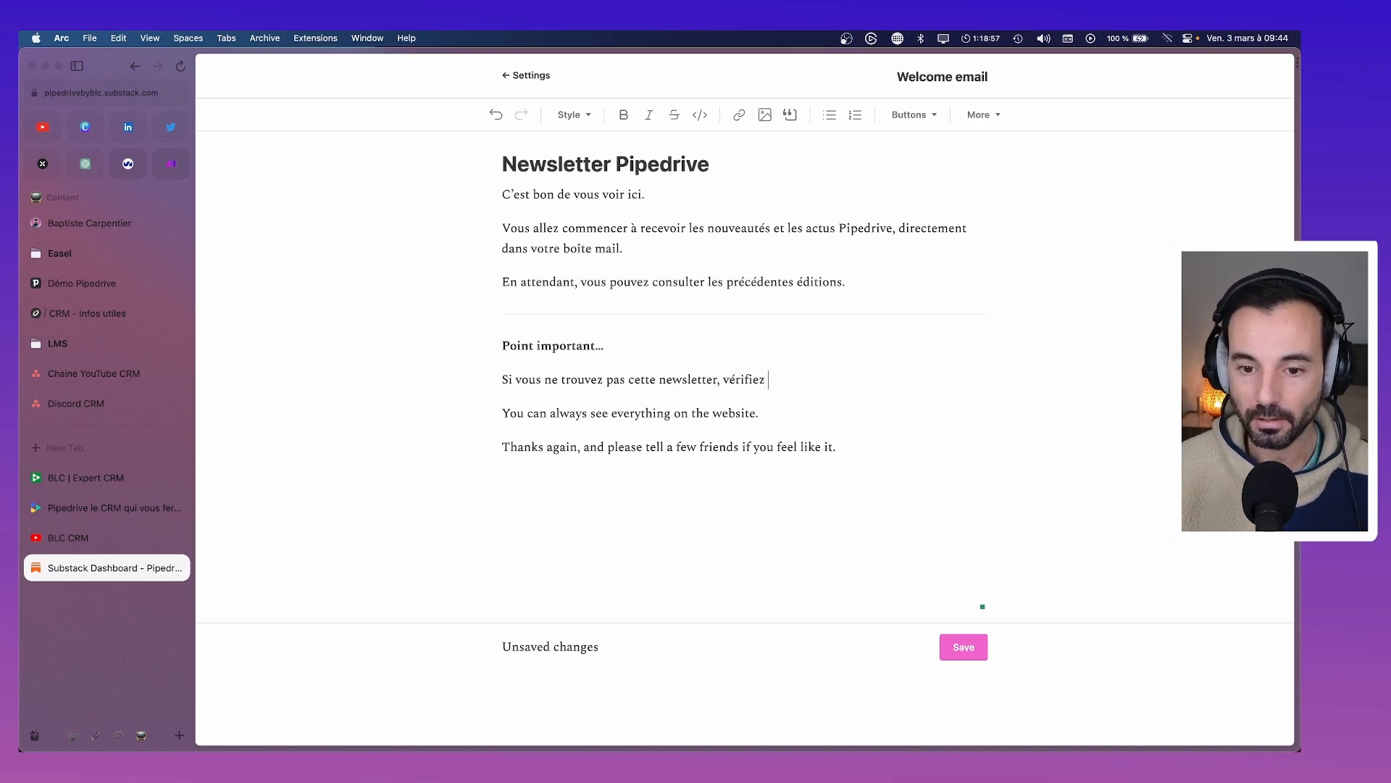
type("dans votre doss")
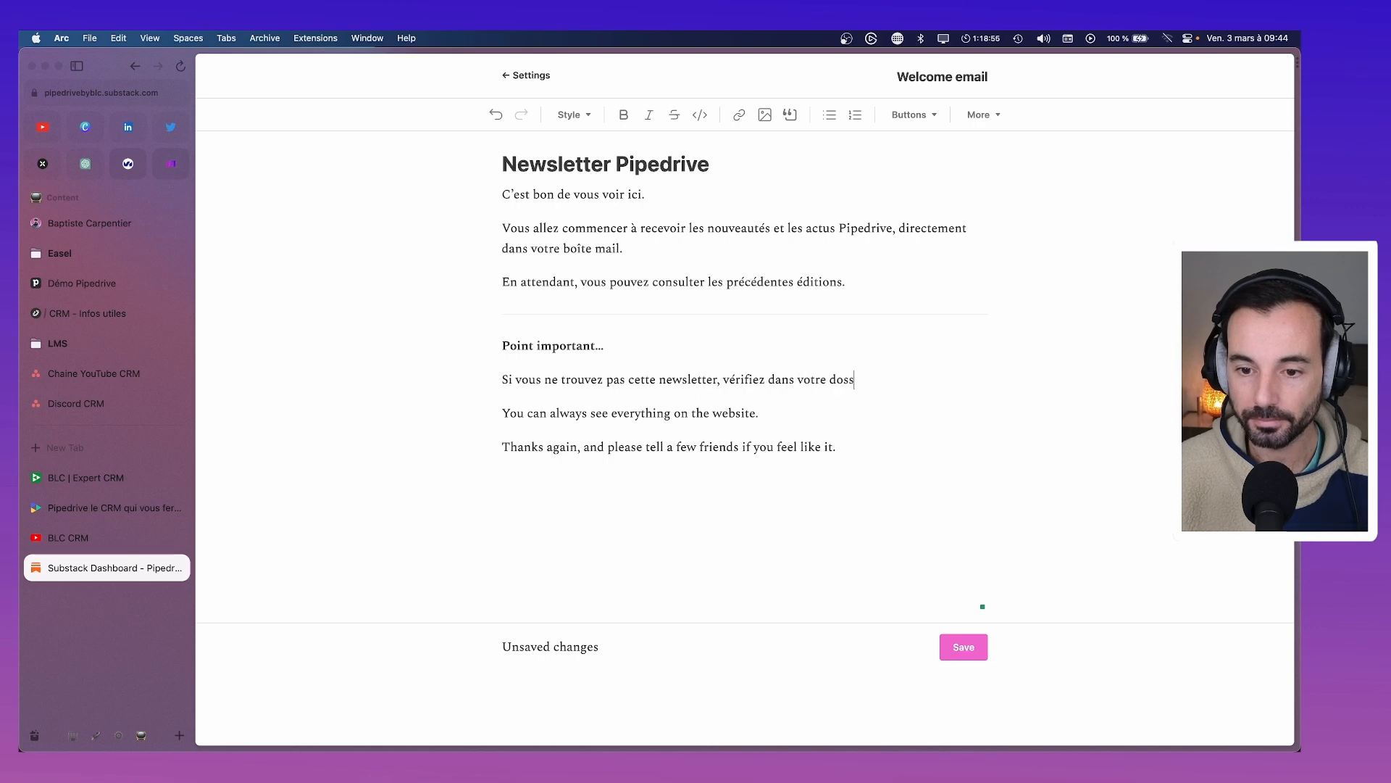
type("ier Spam et ")
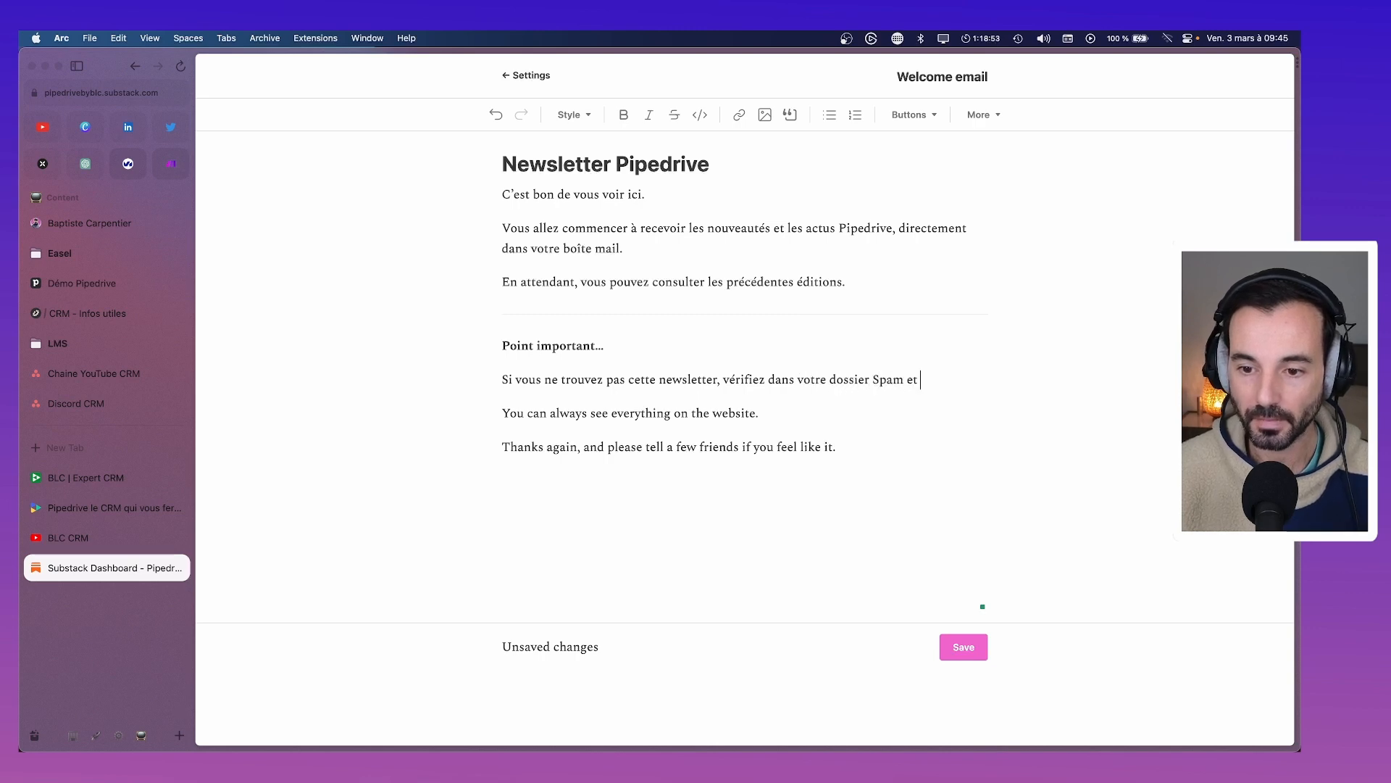
type("marquez cett")
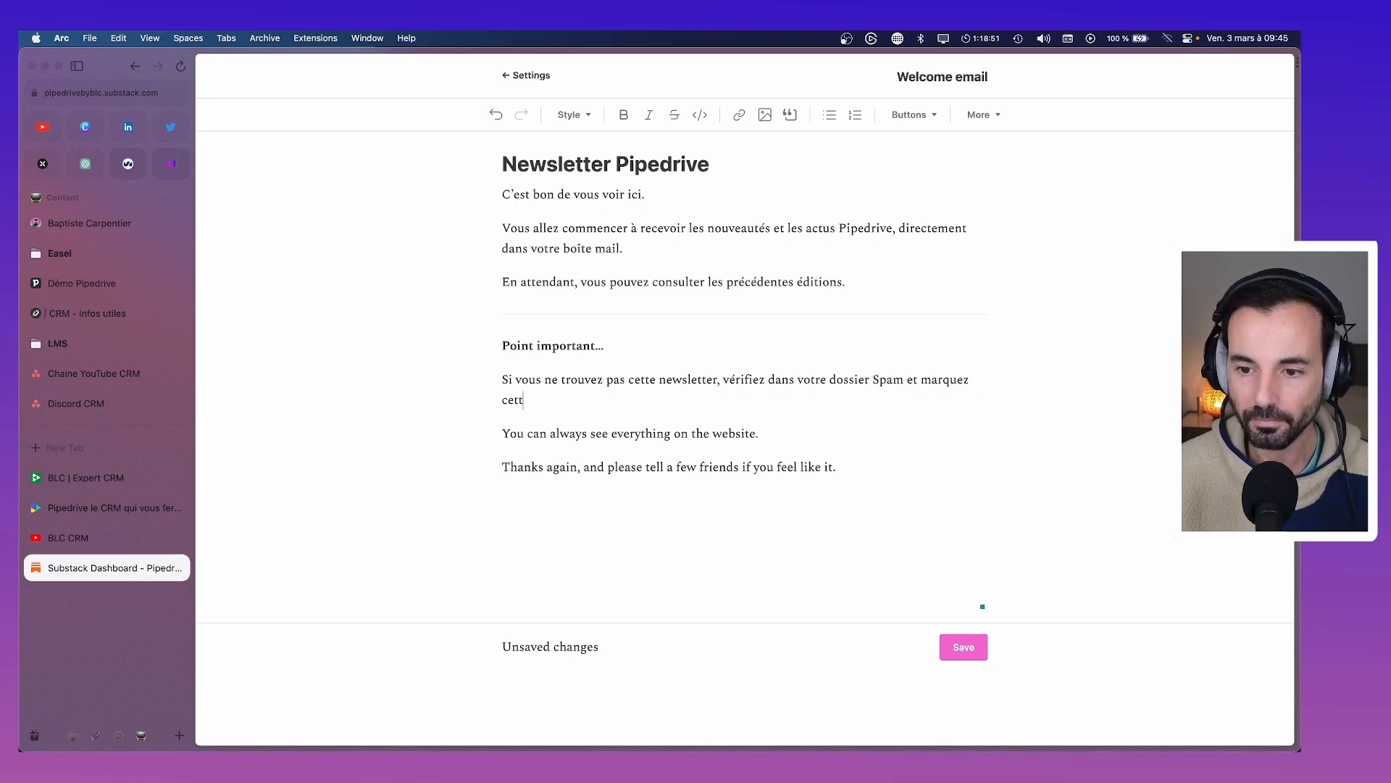
key("BackSpace")
type("e-")
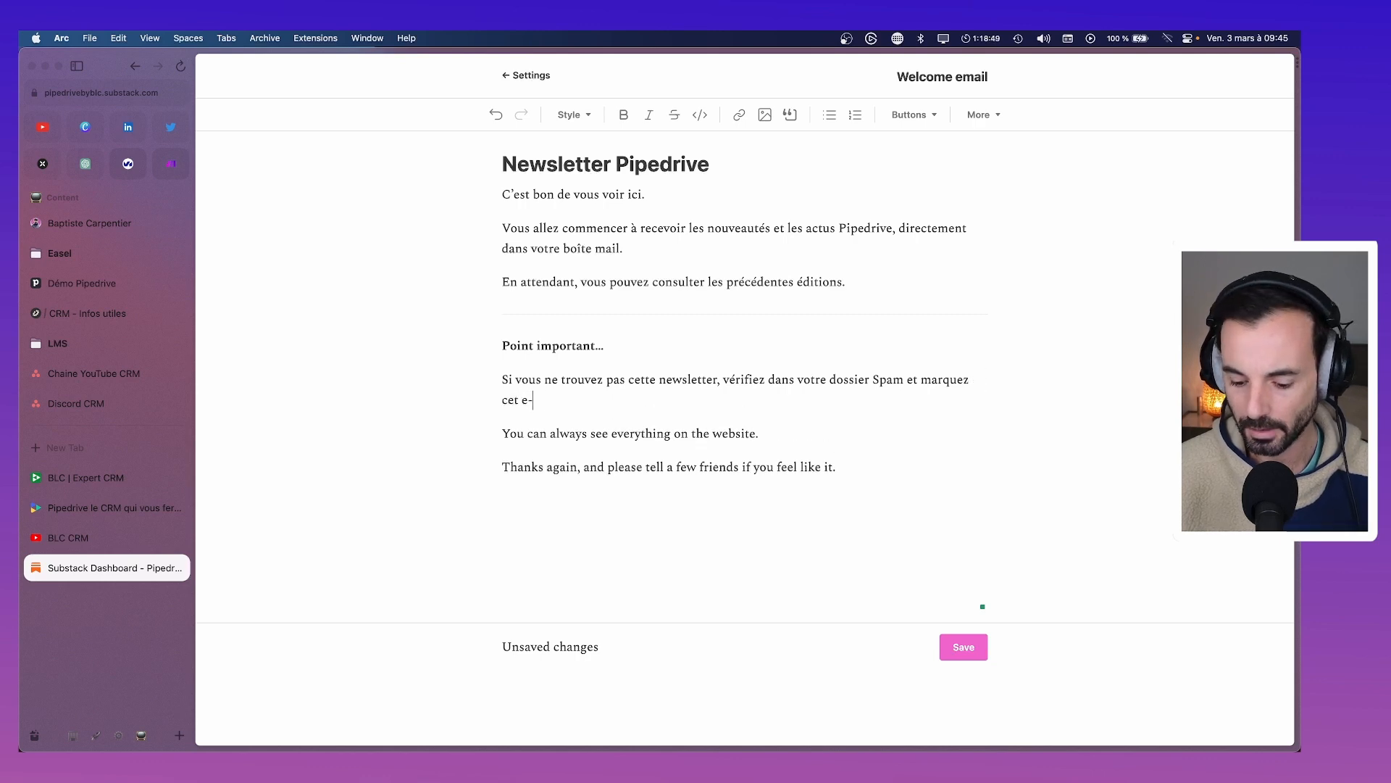
type("mail comme “")
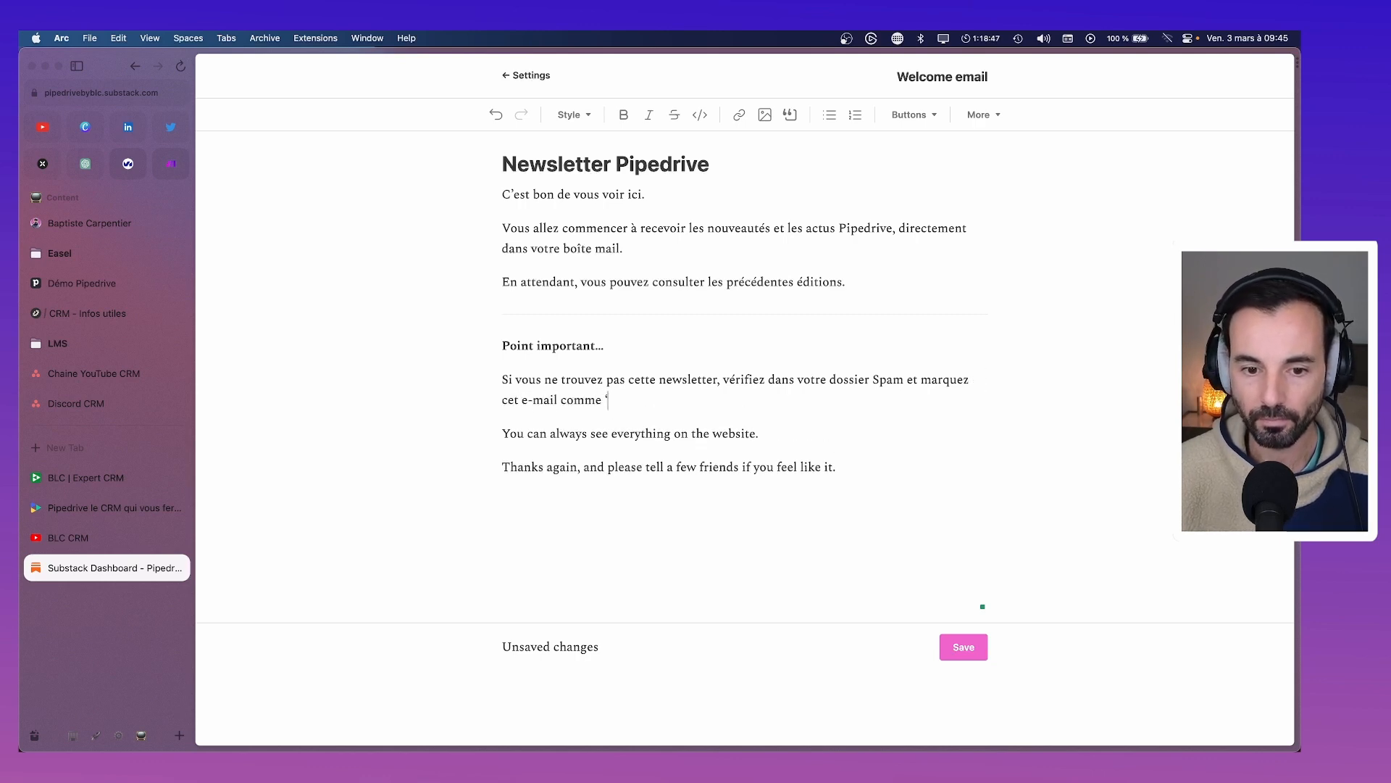
type("“Non spam")
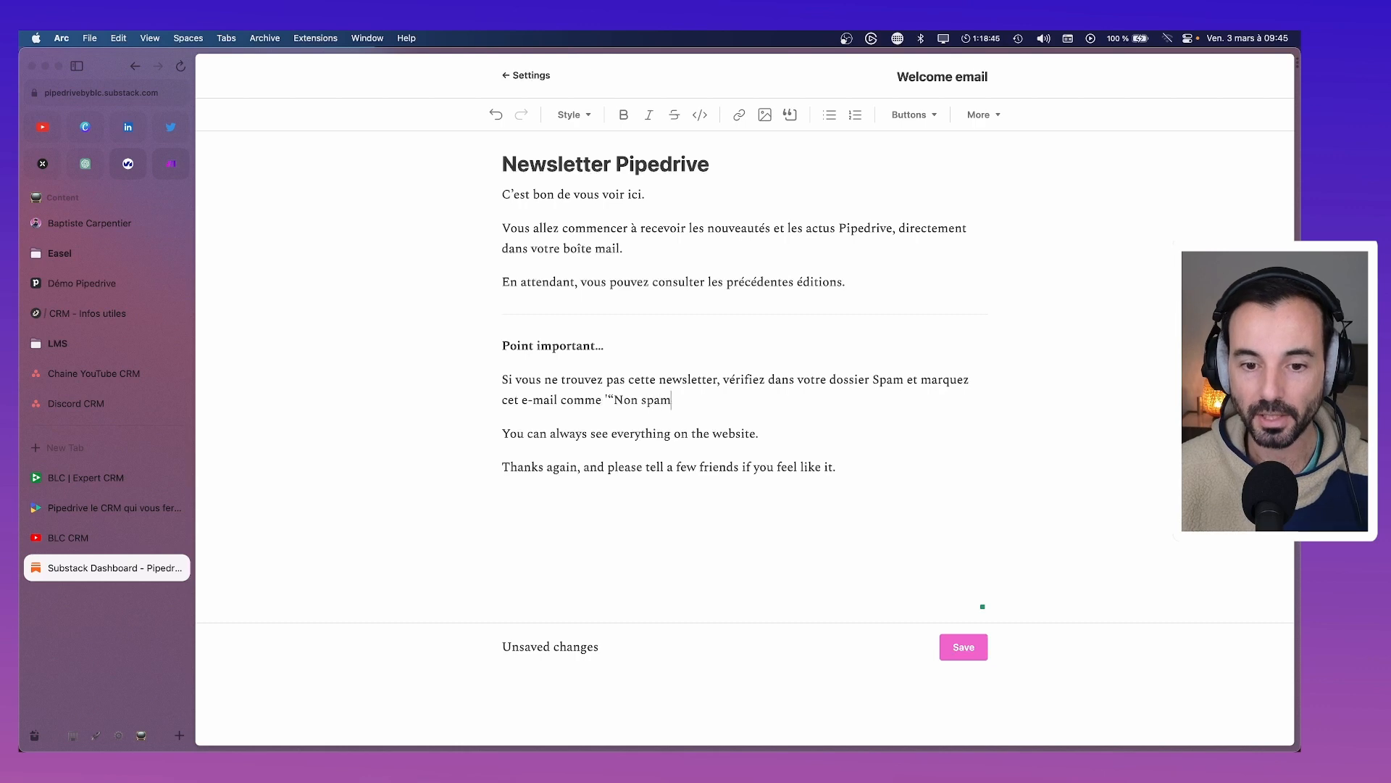
type("”")
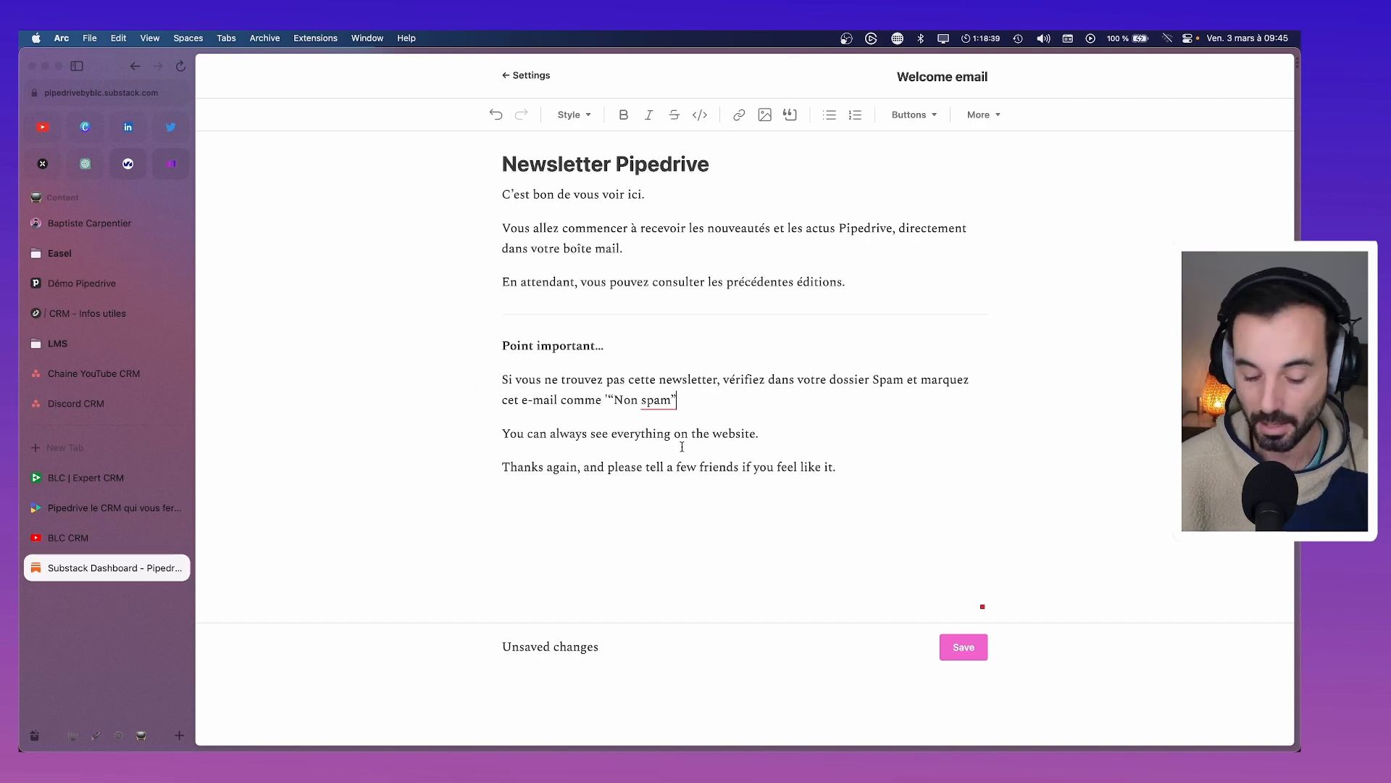
type(".")
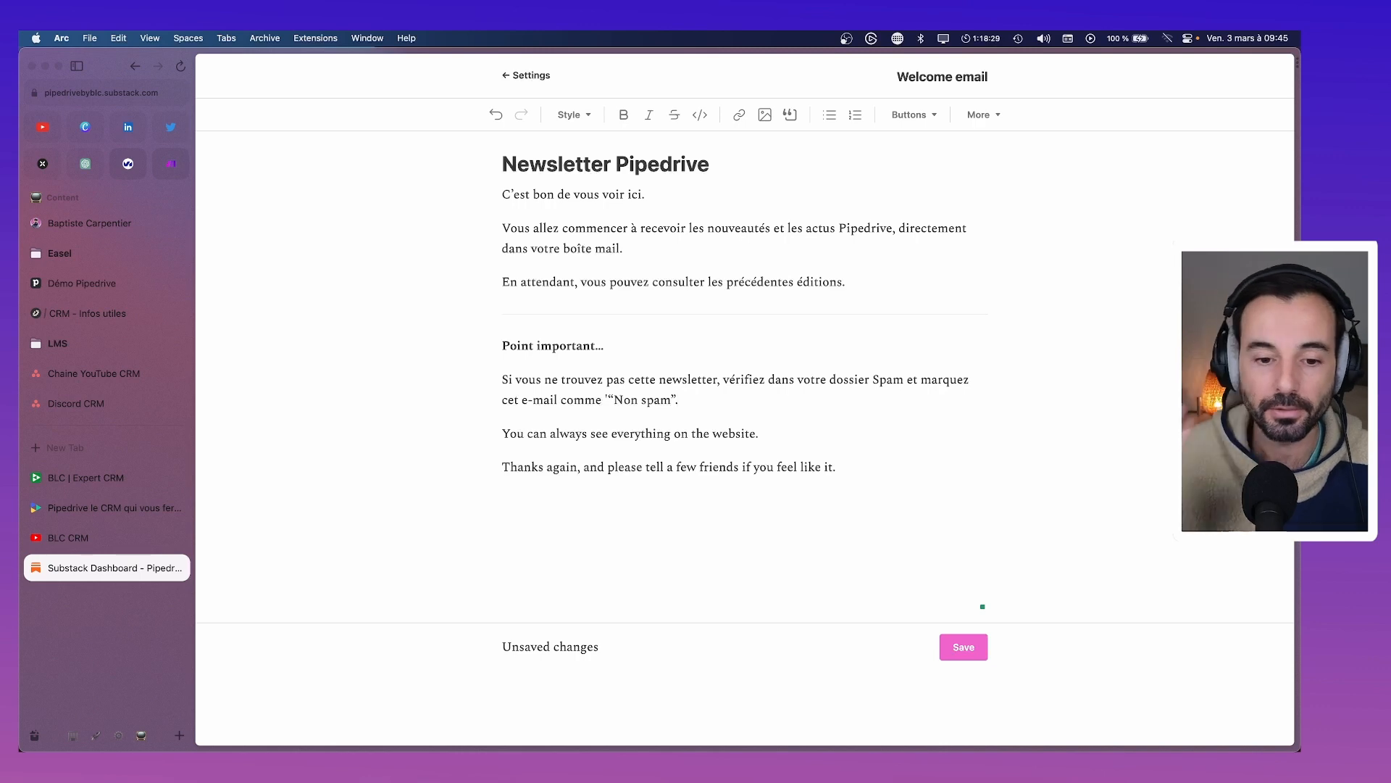
left_click_drag(759, 433, 506, 434)
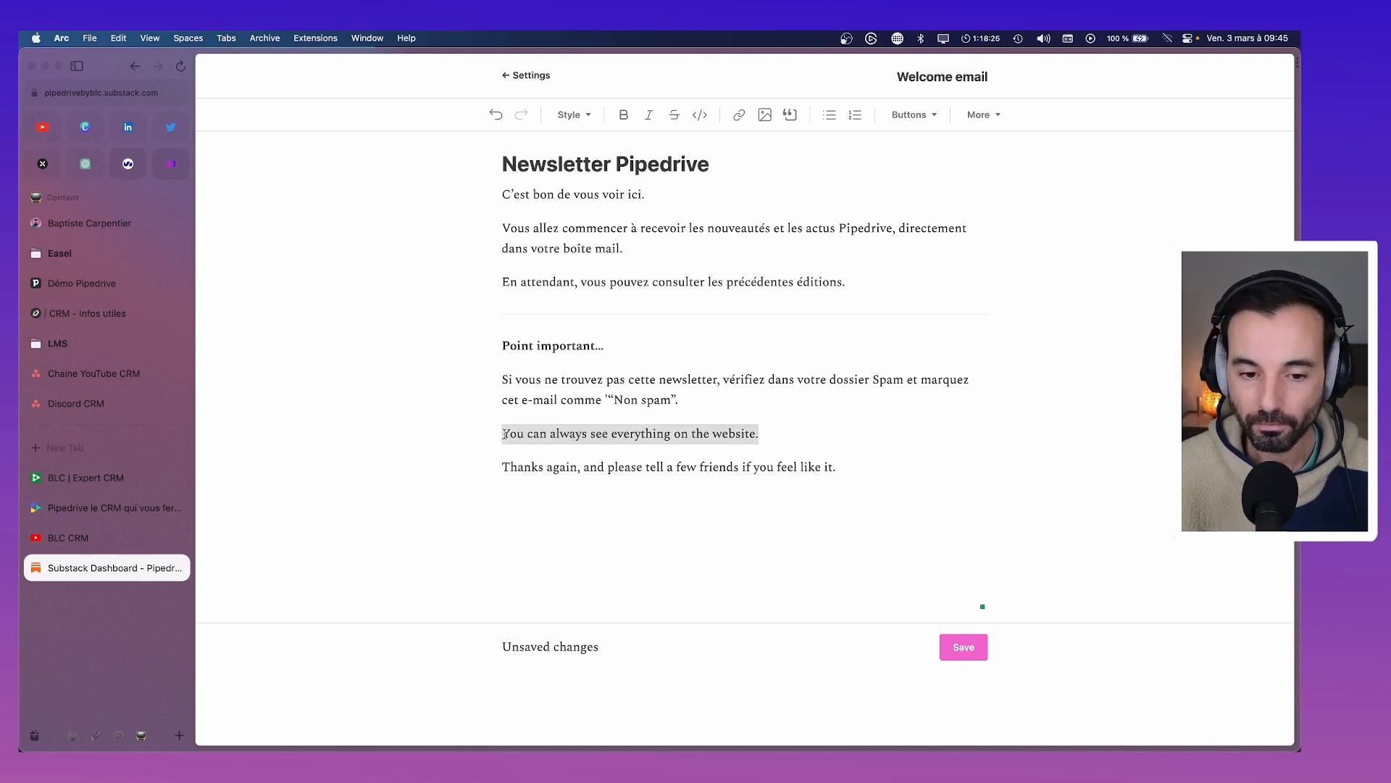
Replace the website sentence with 'Vous pouvez toujours nous retrouver sur le site.'
type("Vous pouvez")
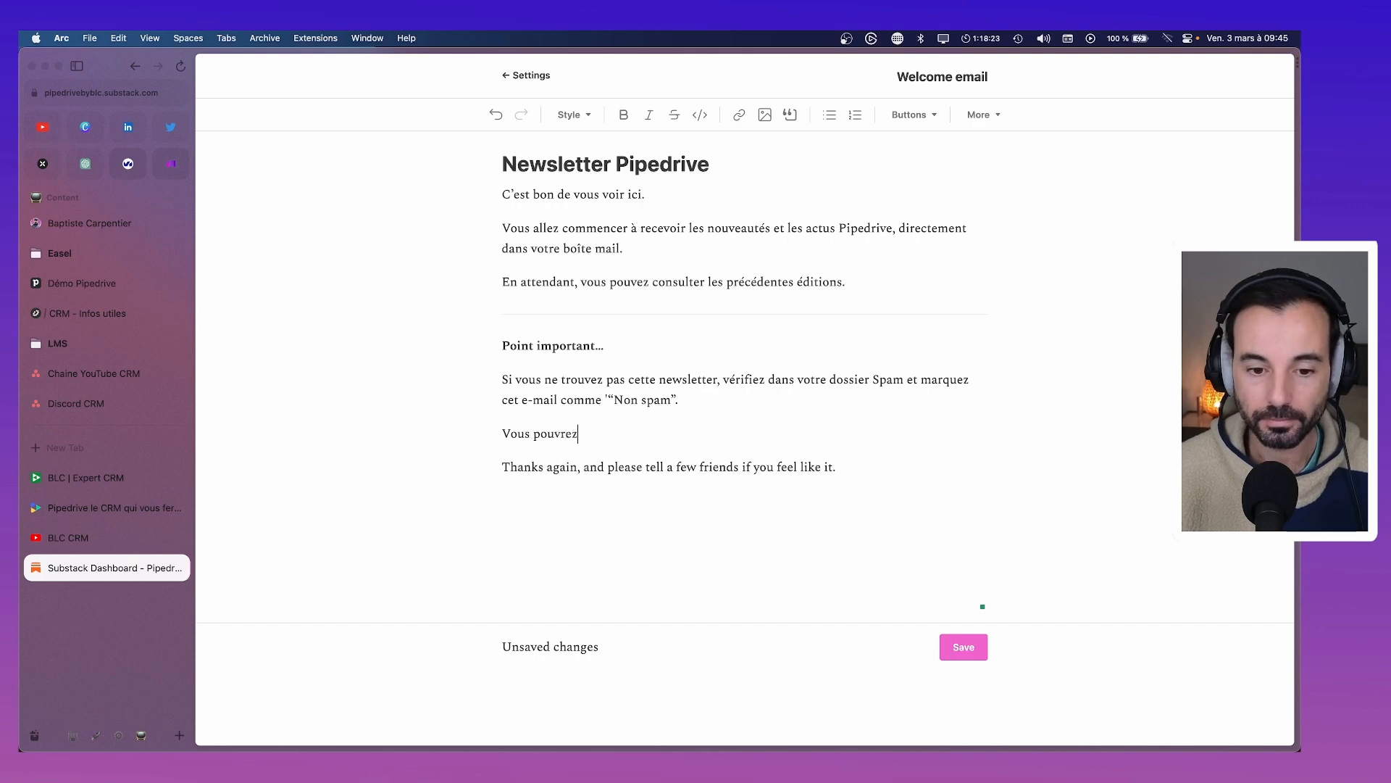
key("BackSpace")
type("z toujours nous")
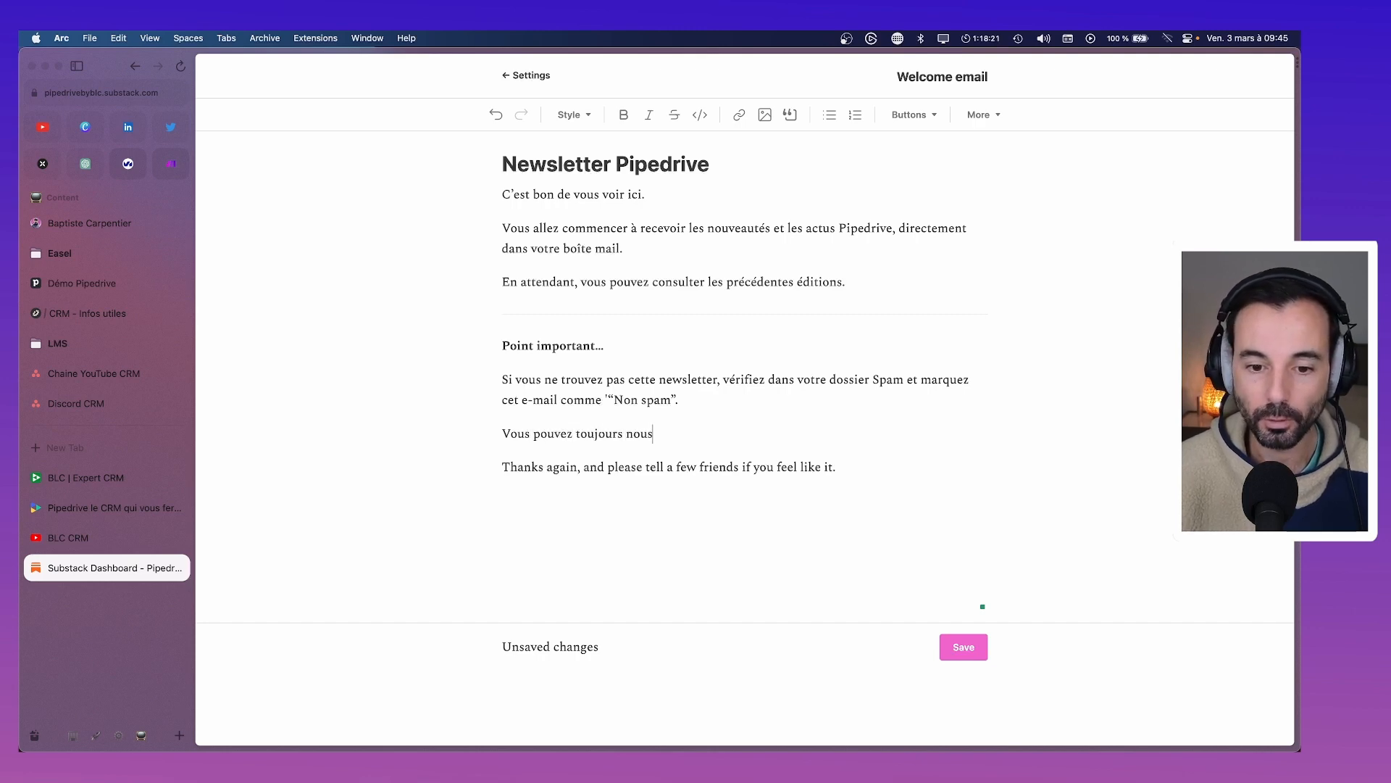
type(" retrouver sur le w")
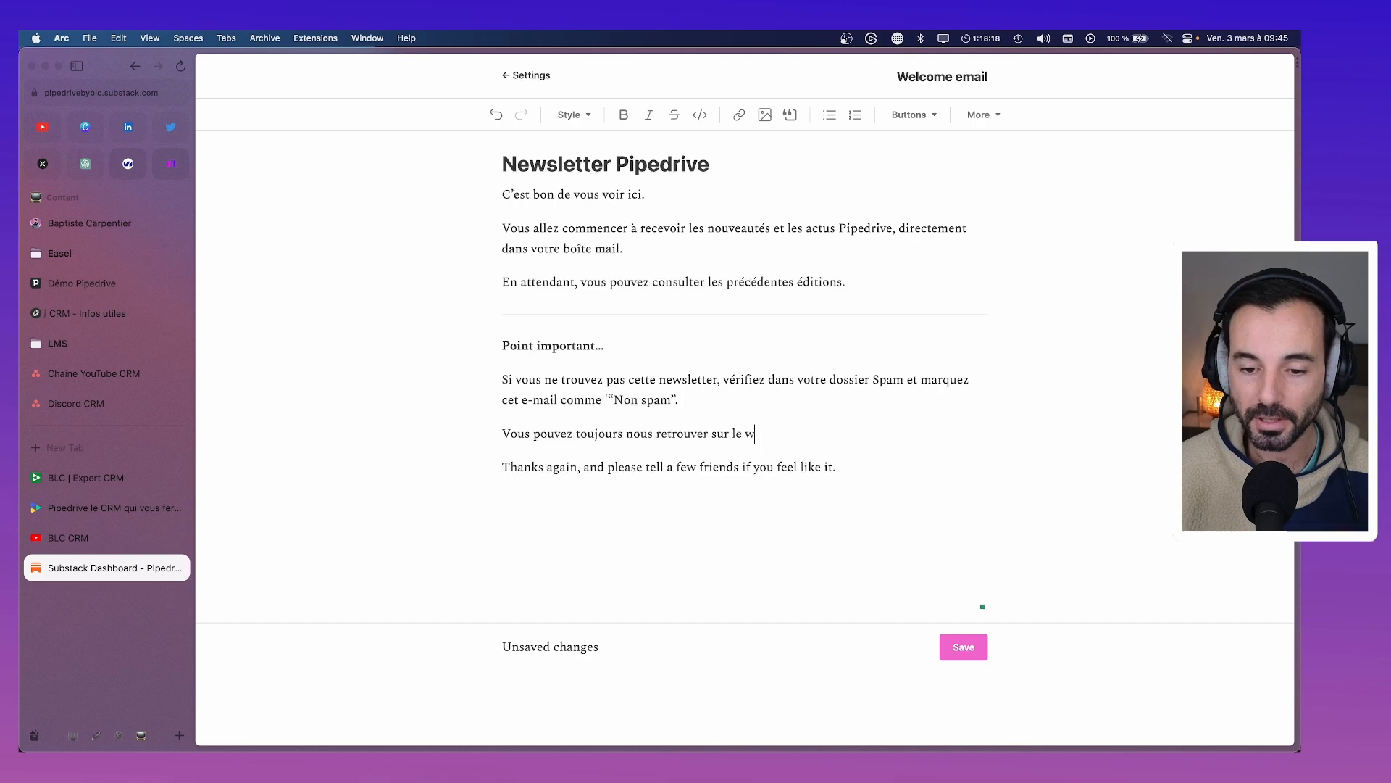
key("BackSpace")
type("site")
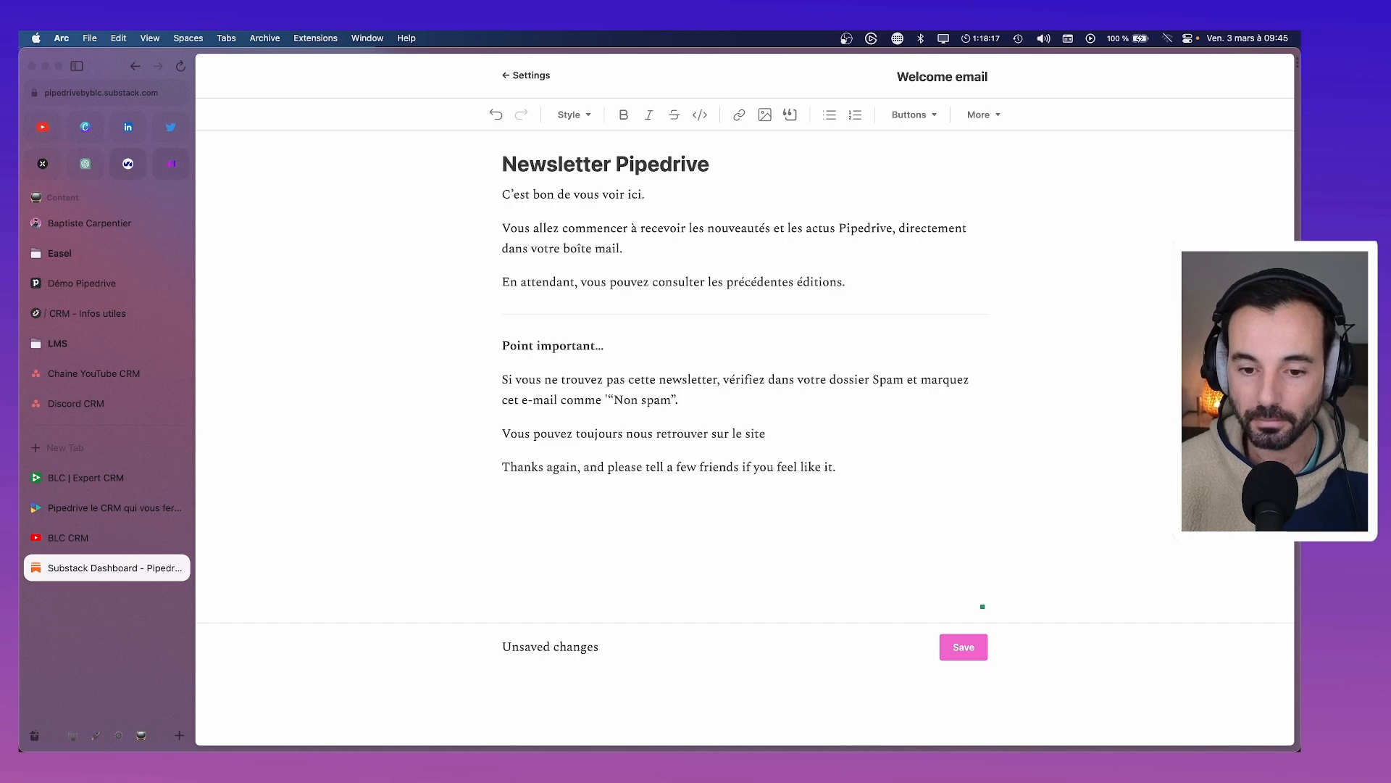
type(".")
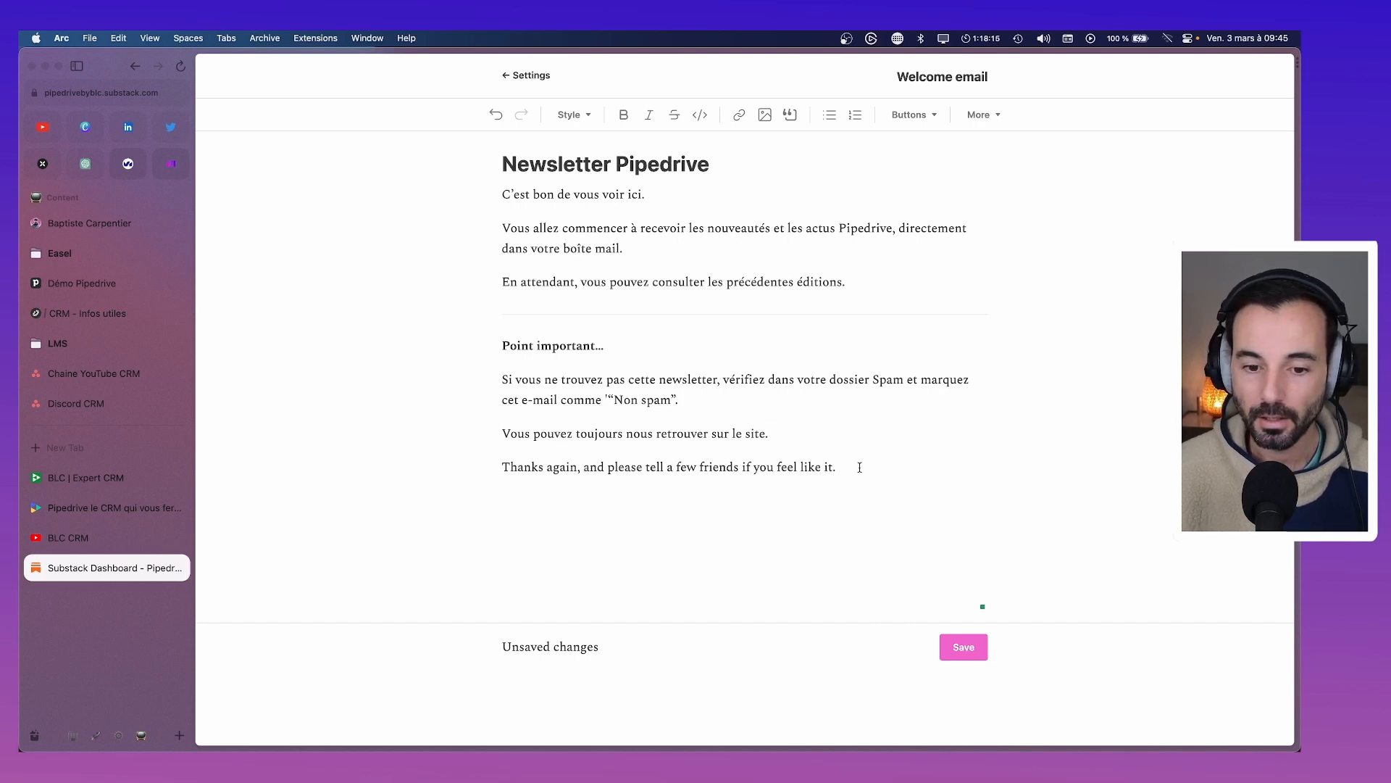
Replace the English thanks line with 'Merci encore et n'hésitez pas à partager'
left_click_drag(854, 469, 471, 471)
type("M")
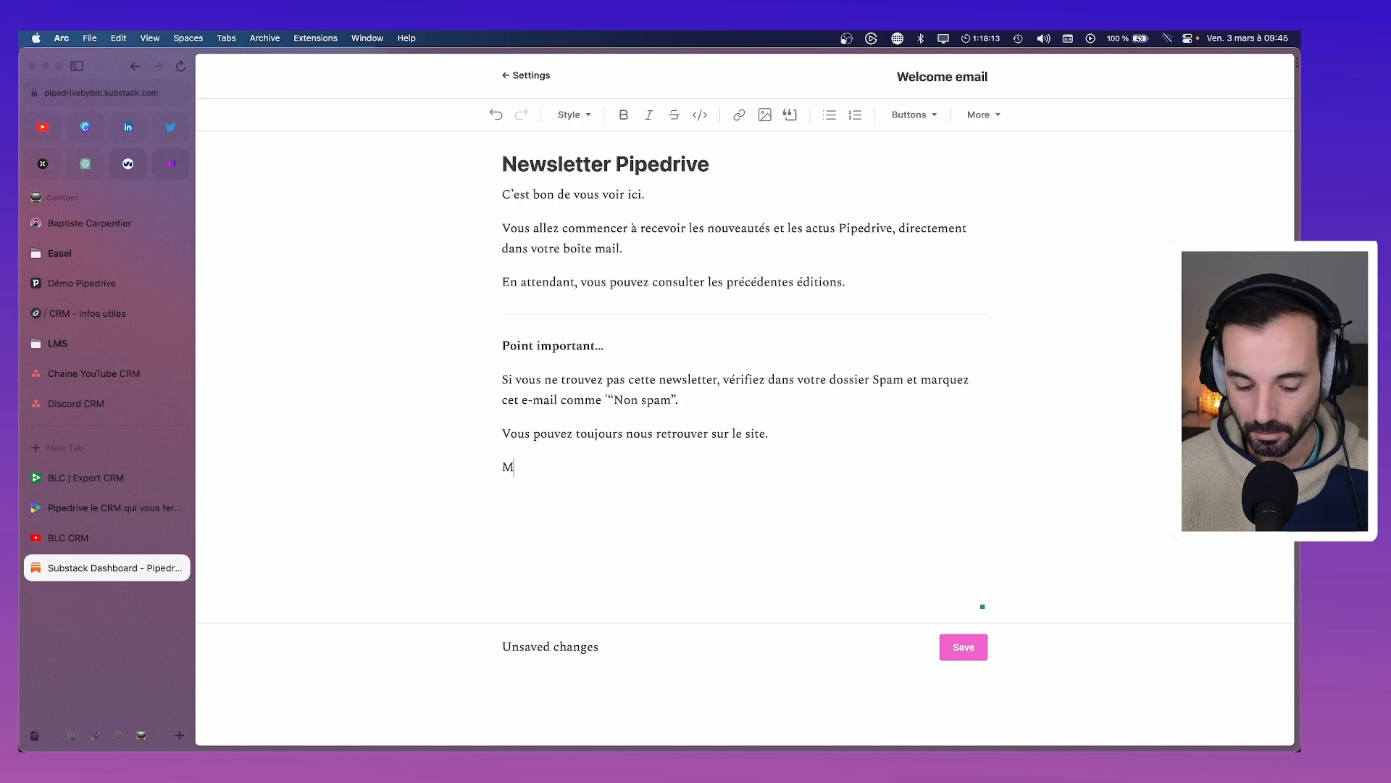
type("erci encore et n'\"é")
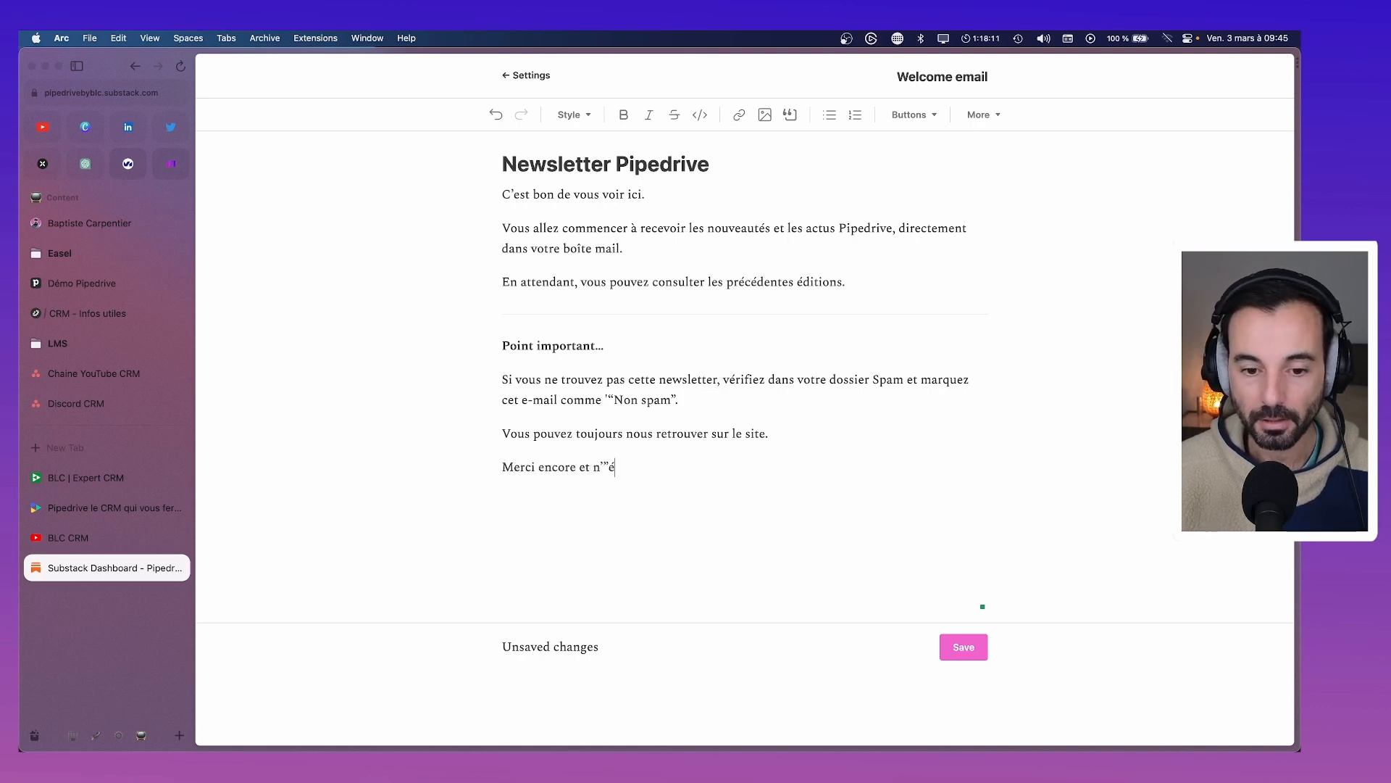
key("BackSpace")
key("BackSpace")
type("hésitez pas")
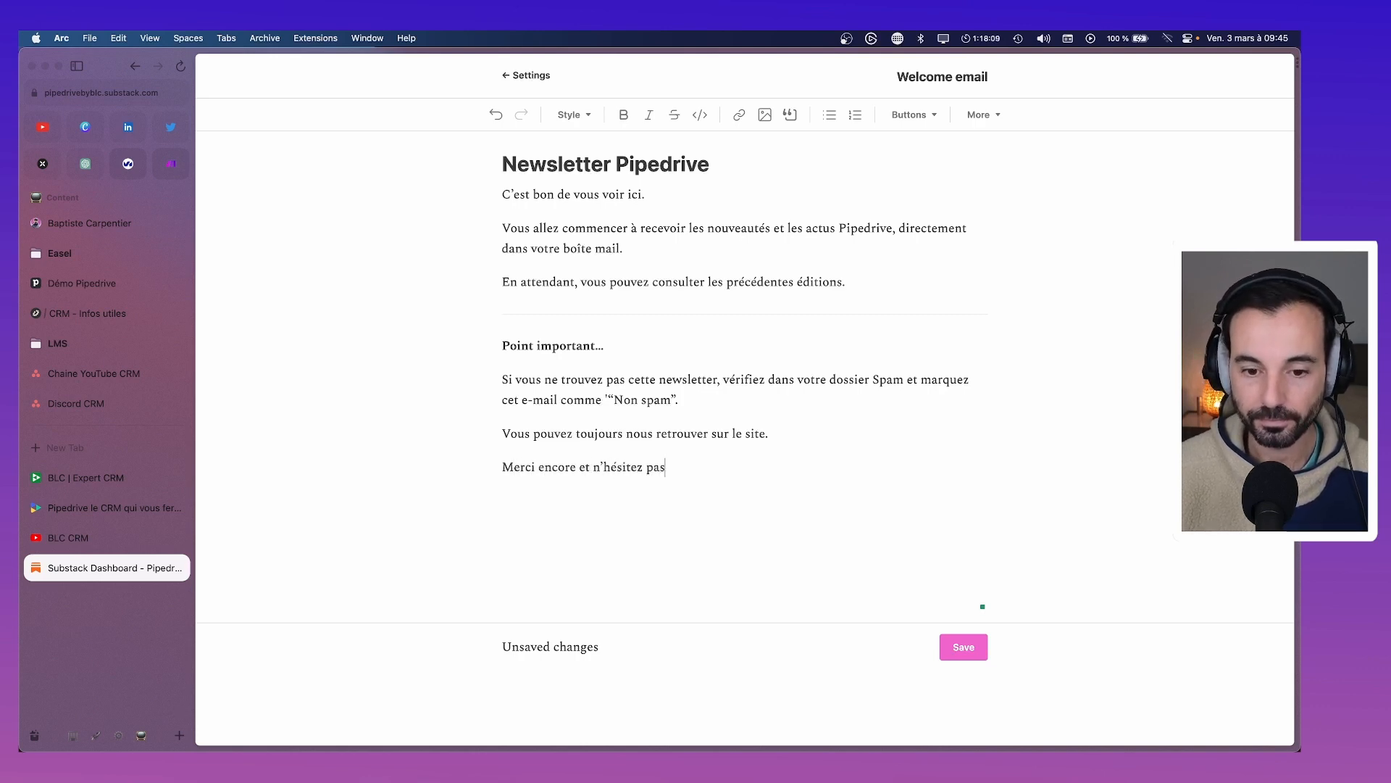
type(" à partager")
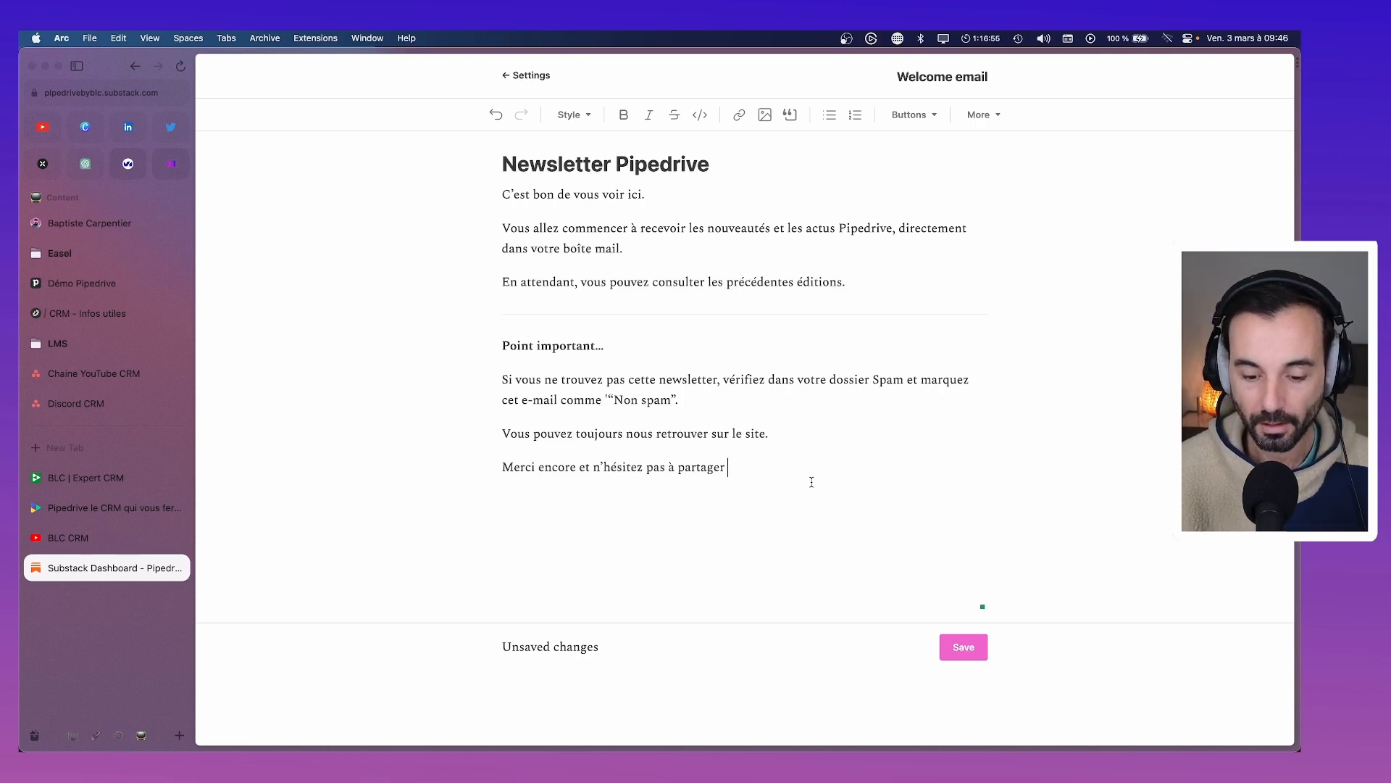
End the closing line with 'autour de vous.'
type("autour de vour")
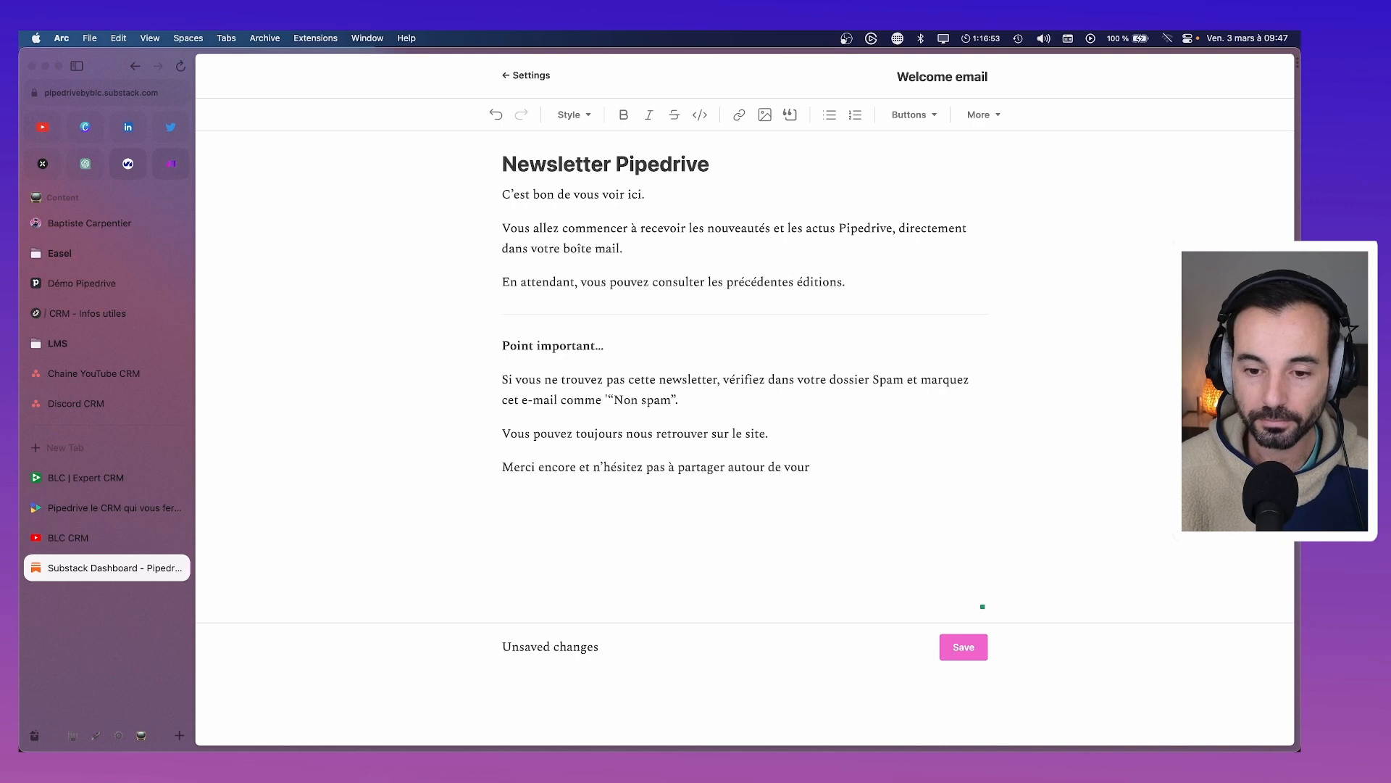
key("BackSpace")
type("s.")
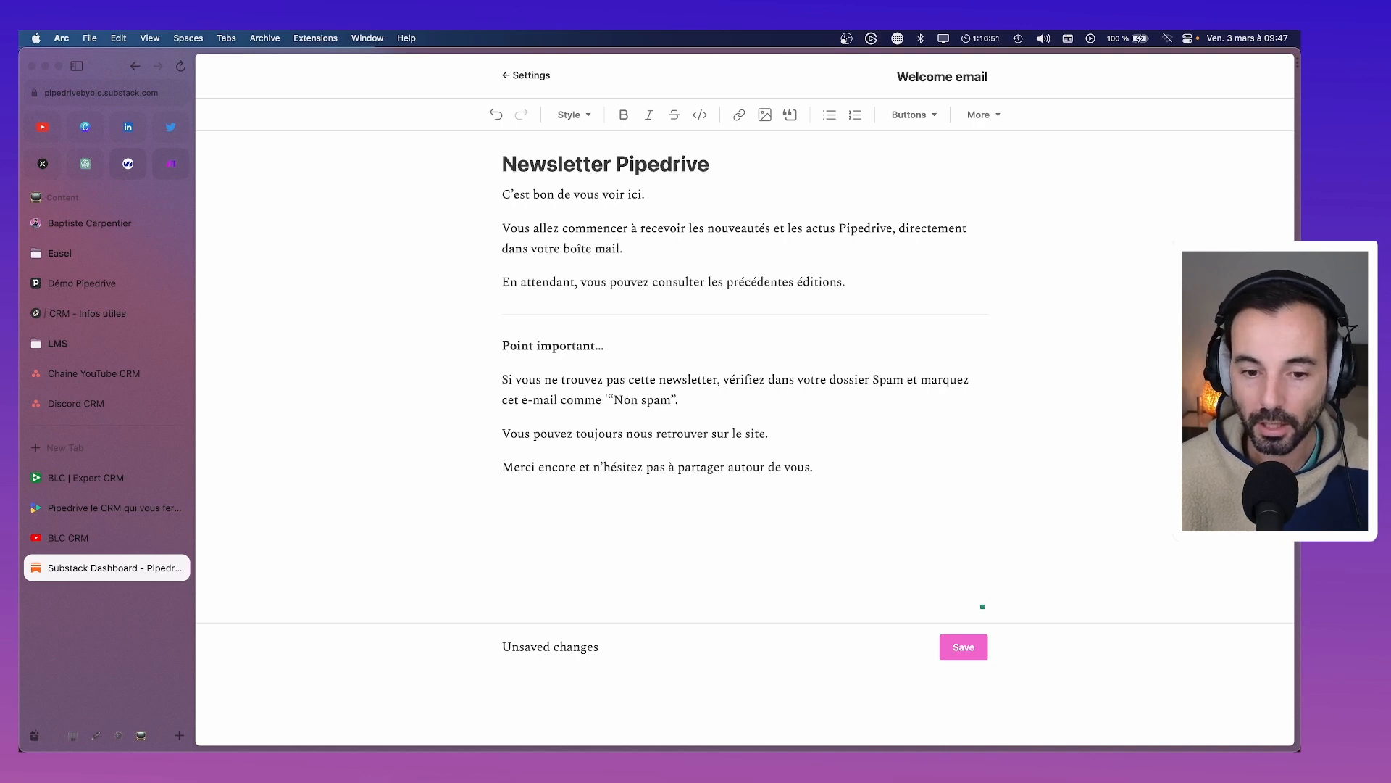
Insert the default Pipedrive by BLC Share button, copy its link address, then delete it
left_click(927, 115)
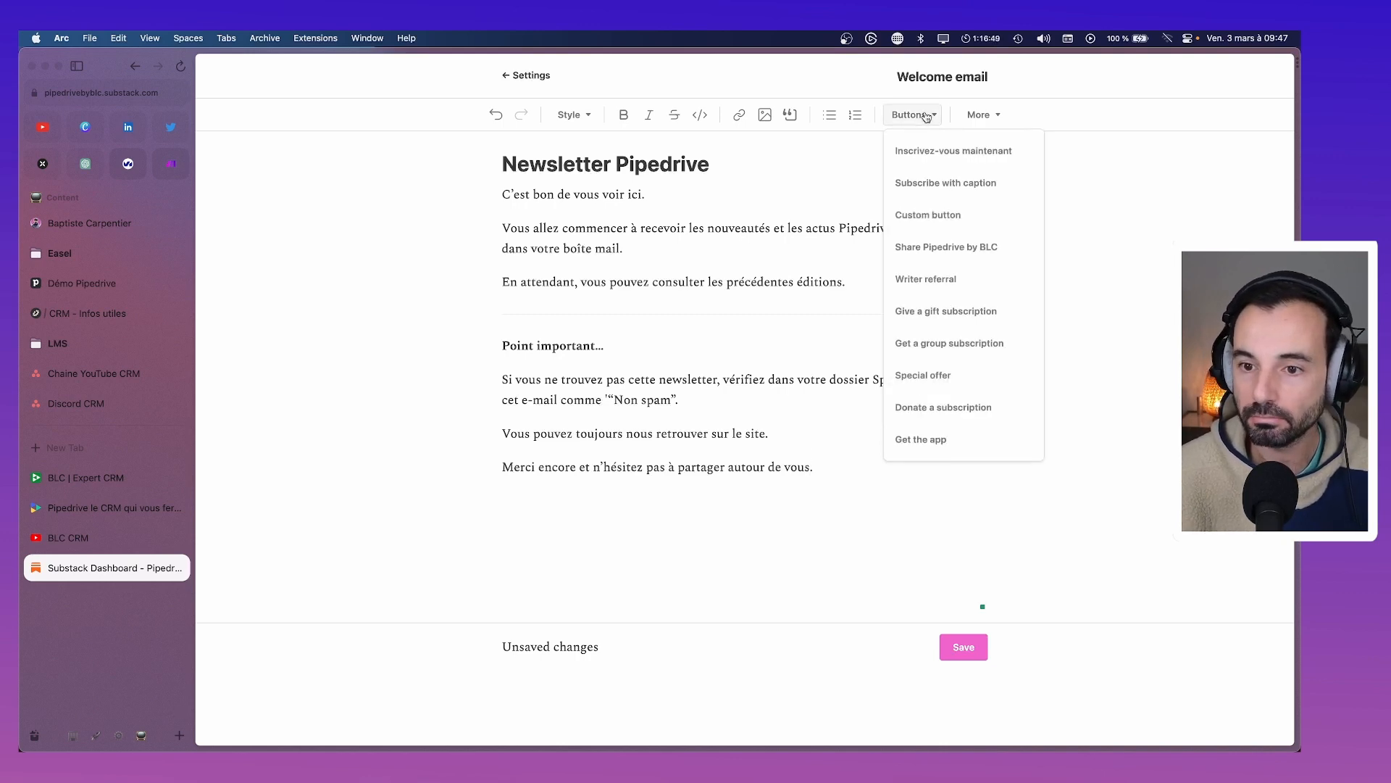
left_click(954, 246)
right_click(745, 502)
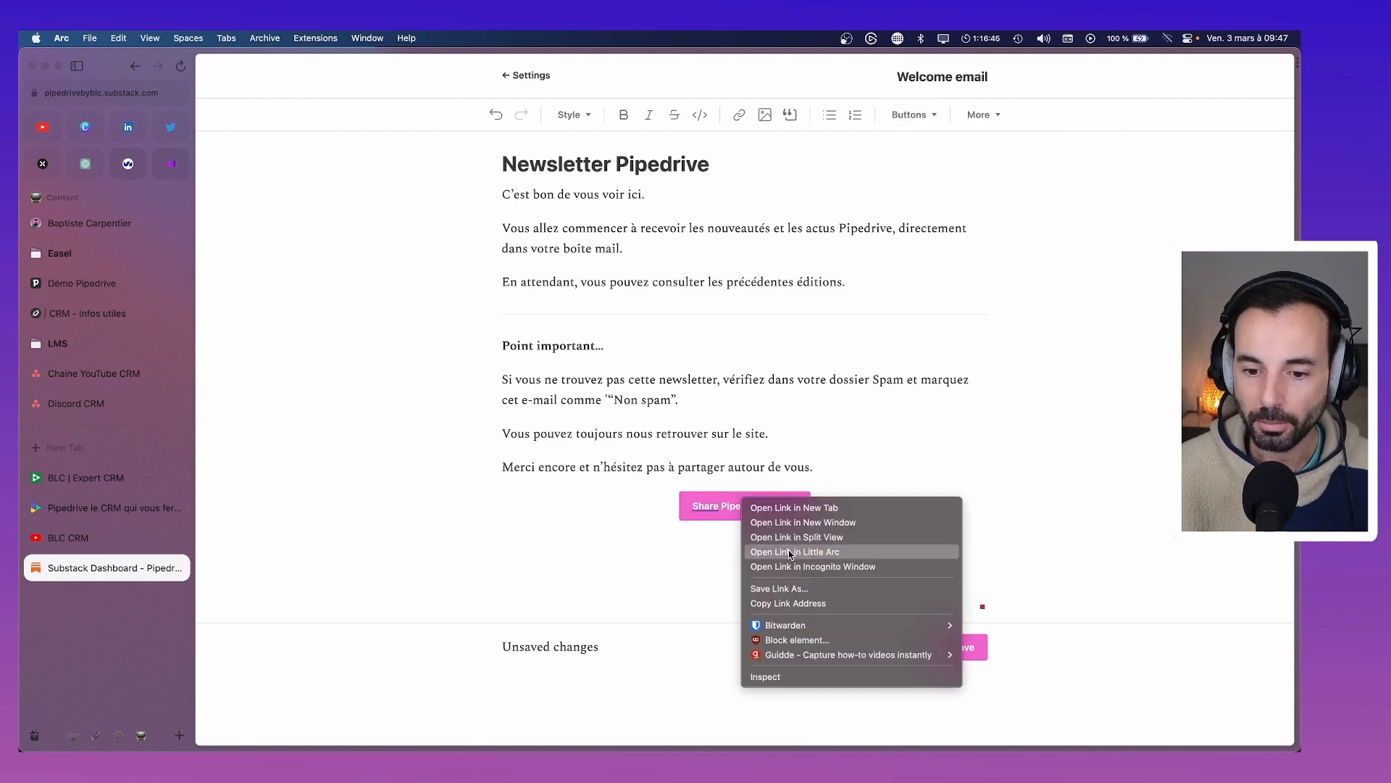
left_click(811, 603)
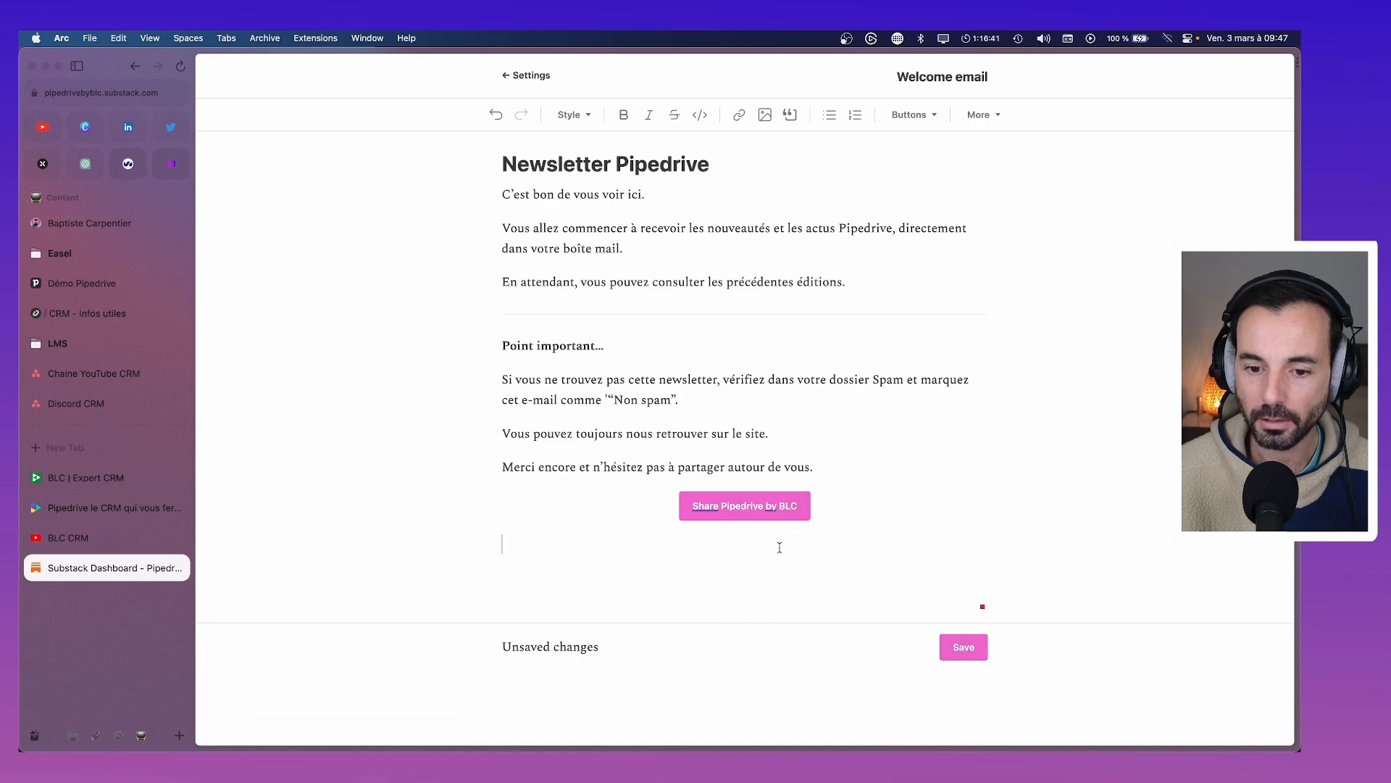
key("BackSpace")
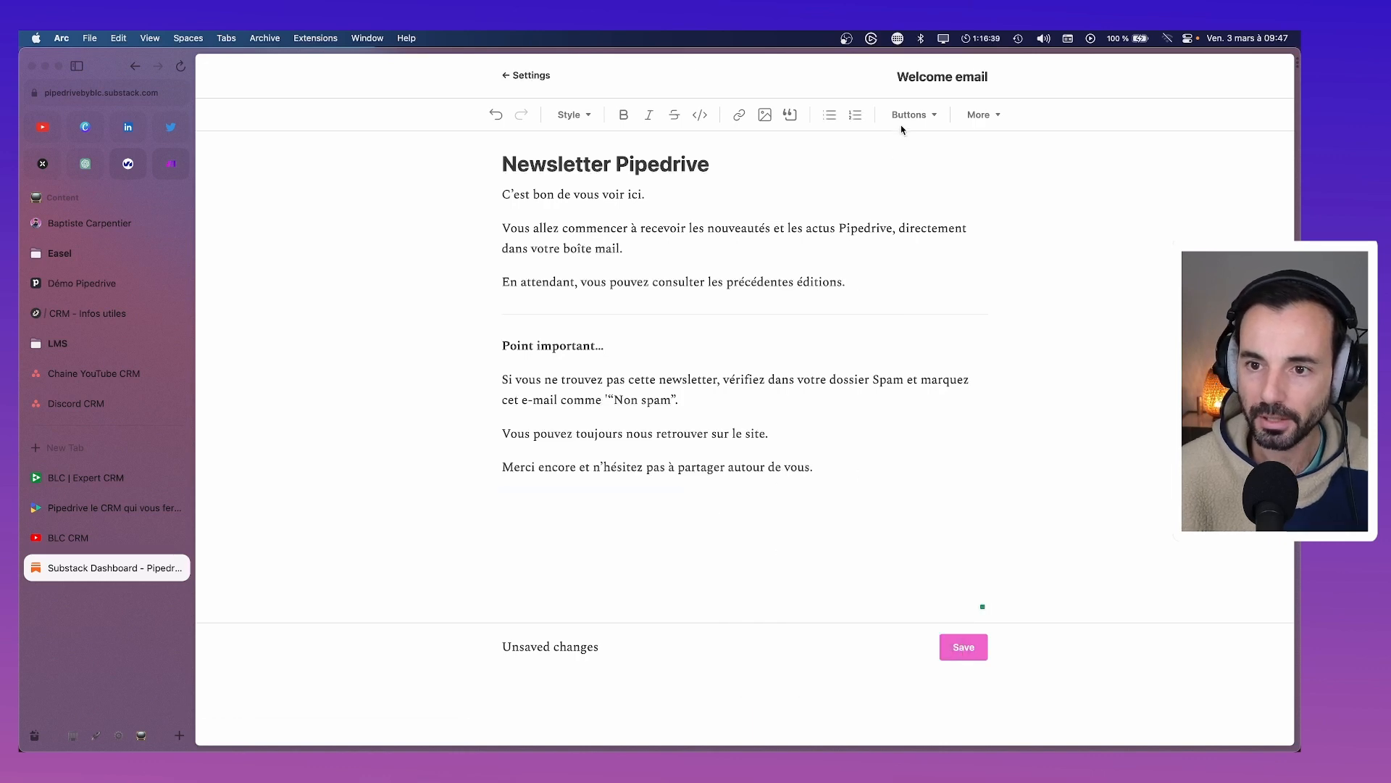
Add a custom button labelled 'Partager la newsletter' using the copied share link
left_click(906, 117)
left_click(926, 213)
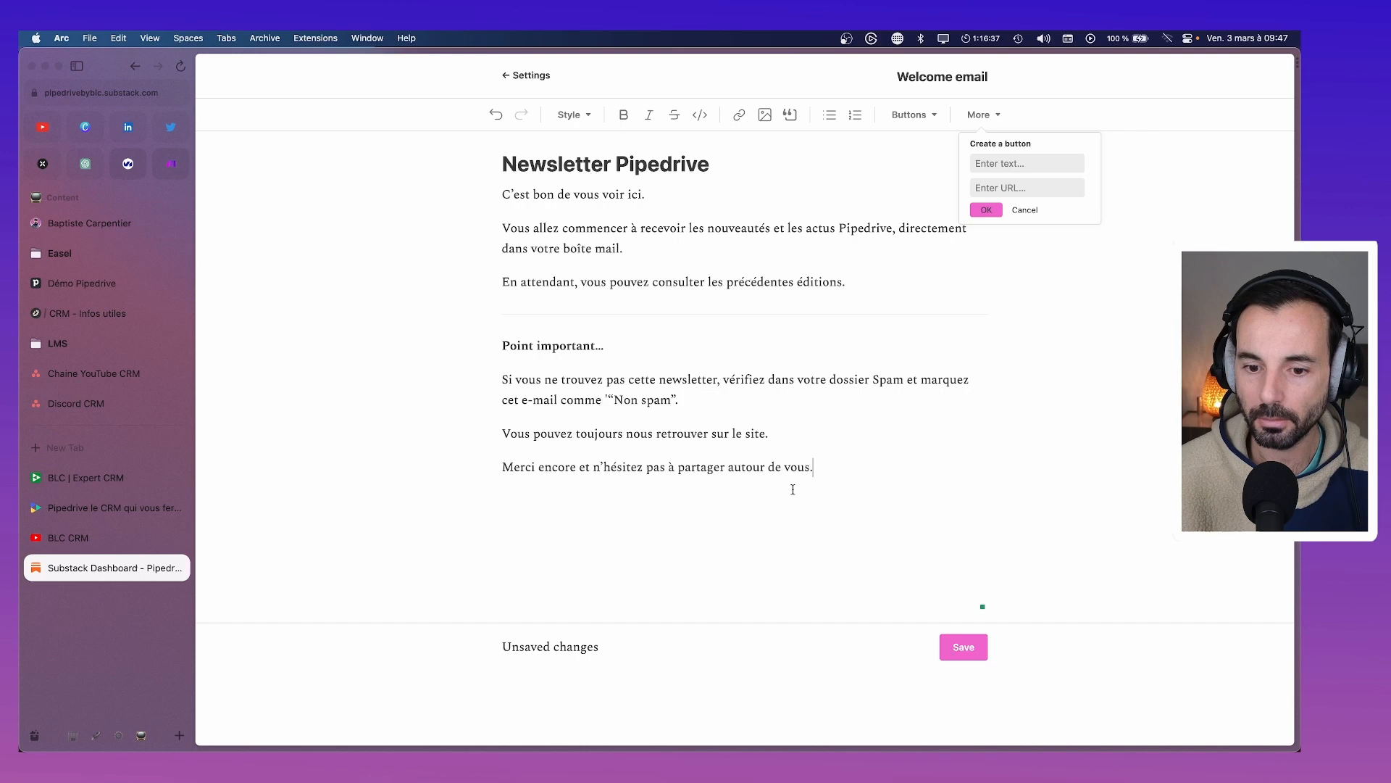
left_click(1003, 187)
key("super+v")
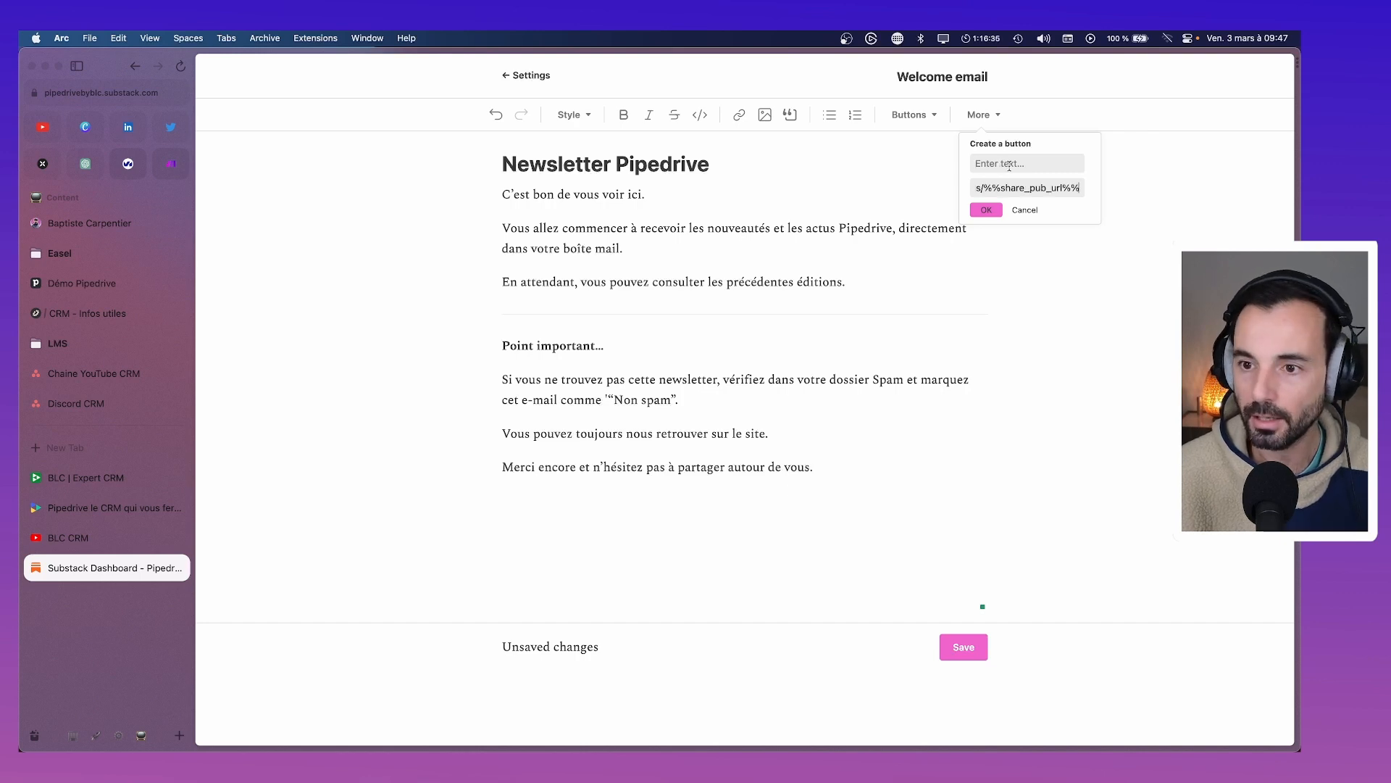
left_click(1010, 166)
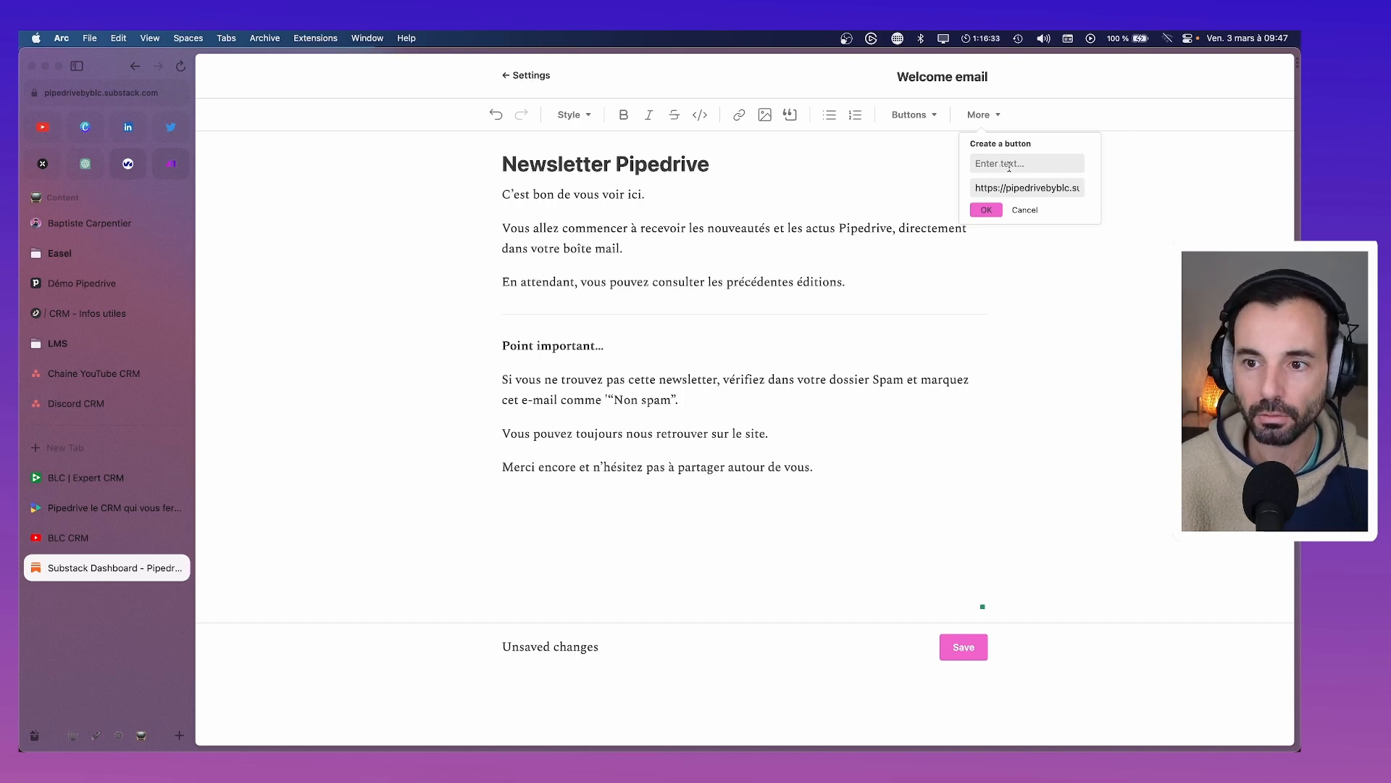
type("Partage")
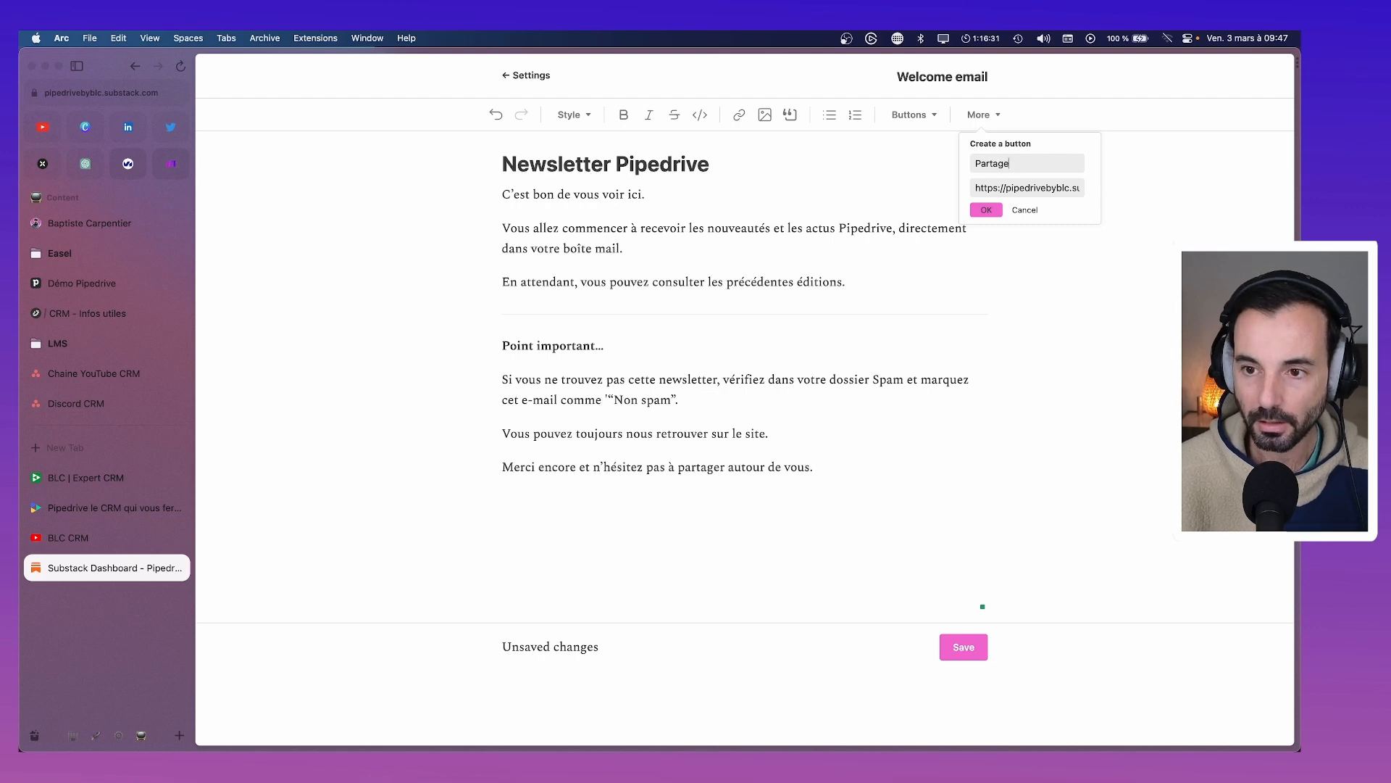
type("r ka")
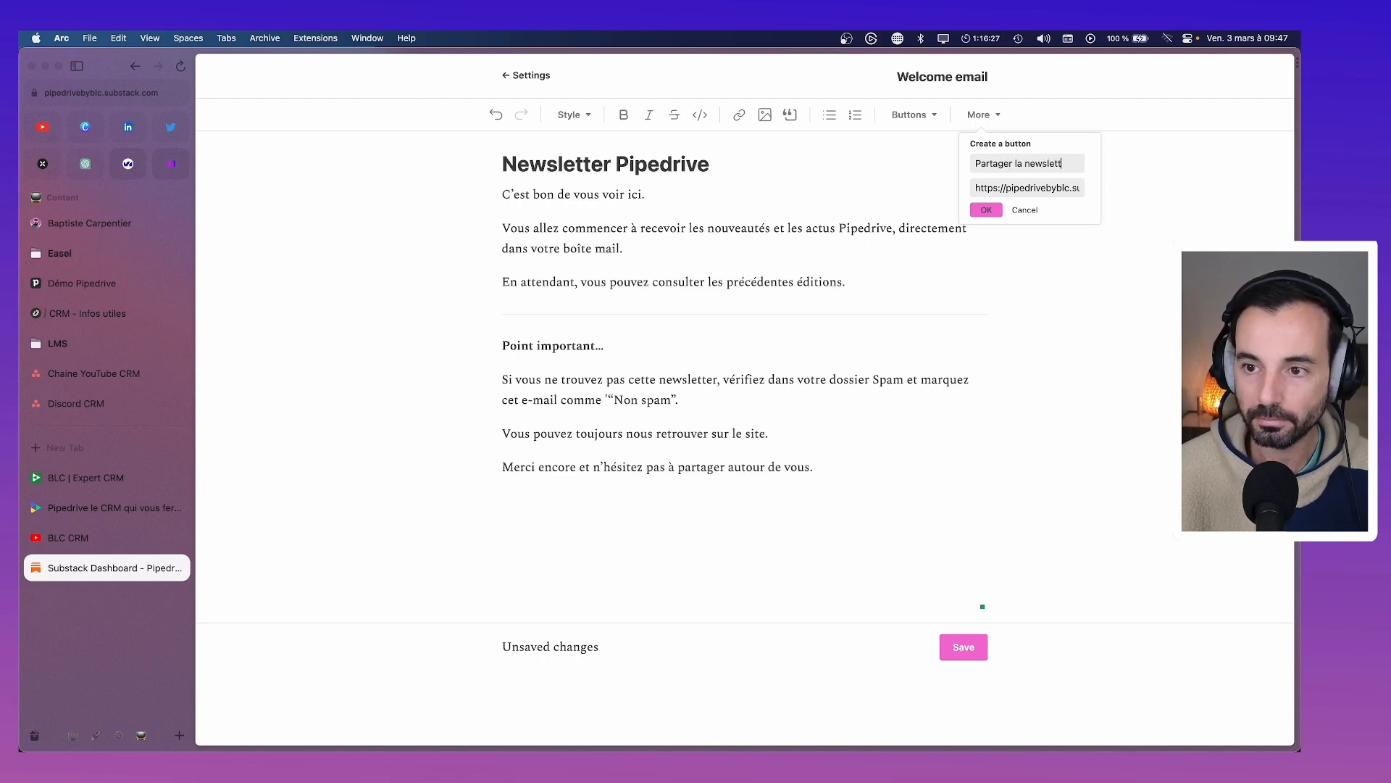
left_click(987, 209)
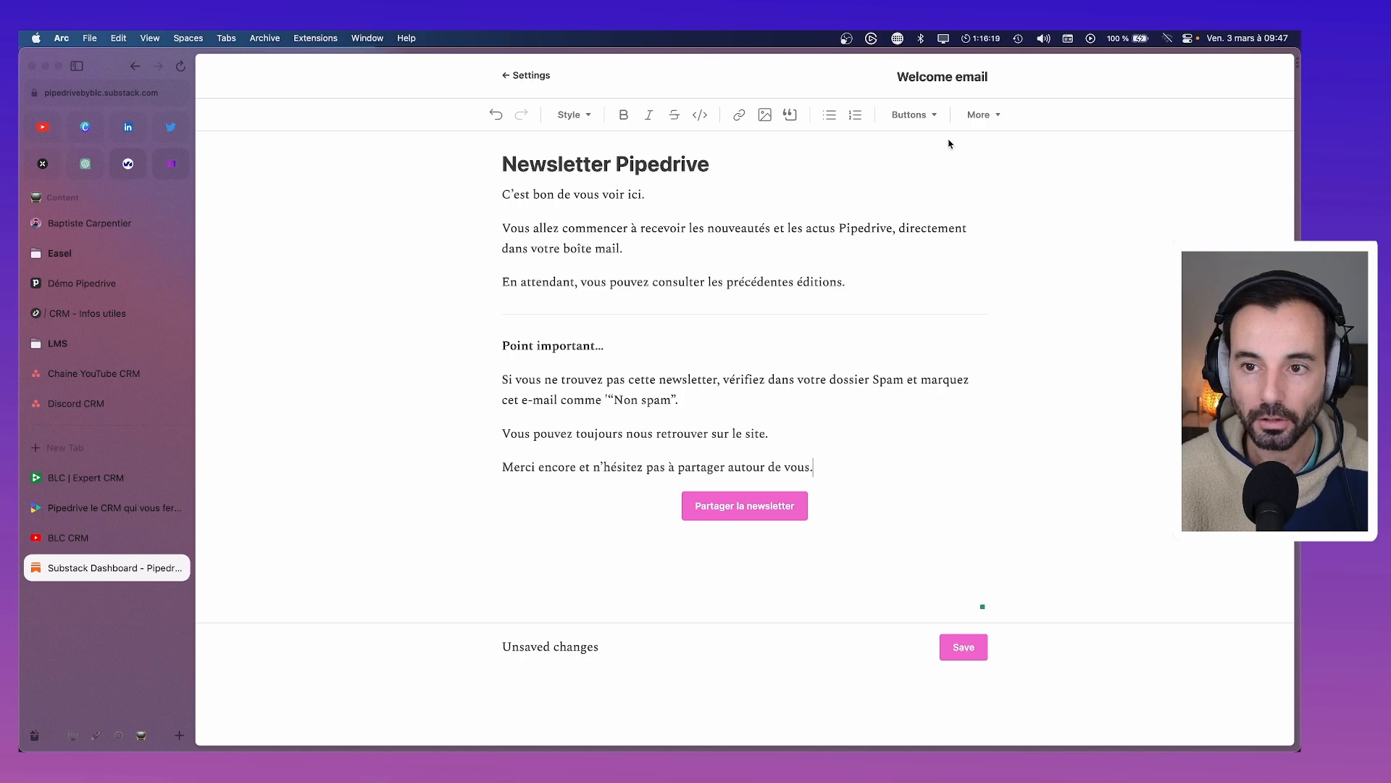
In paragraph two, delete the comma and 'nouveautés et', and insert 'dernières' before 'actus'
left_click(910, 114)
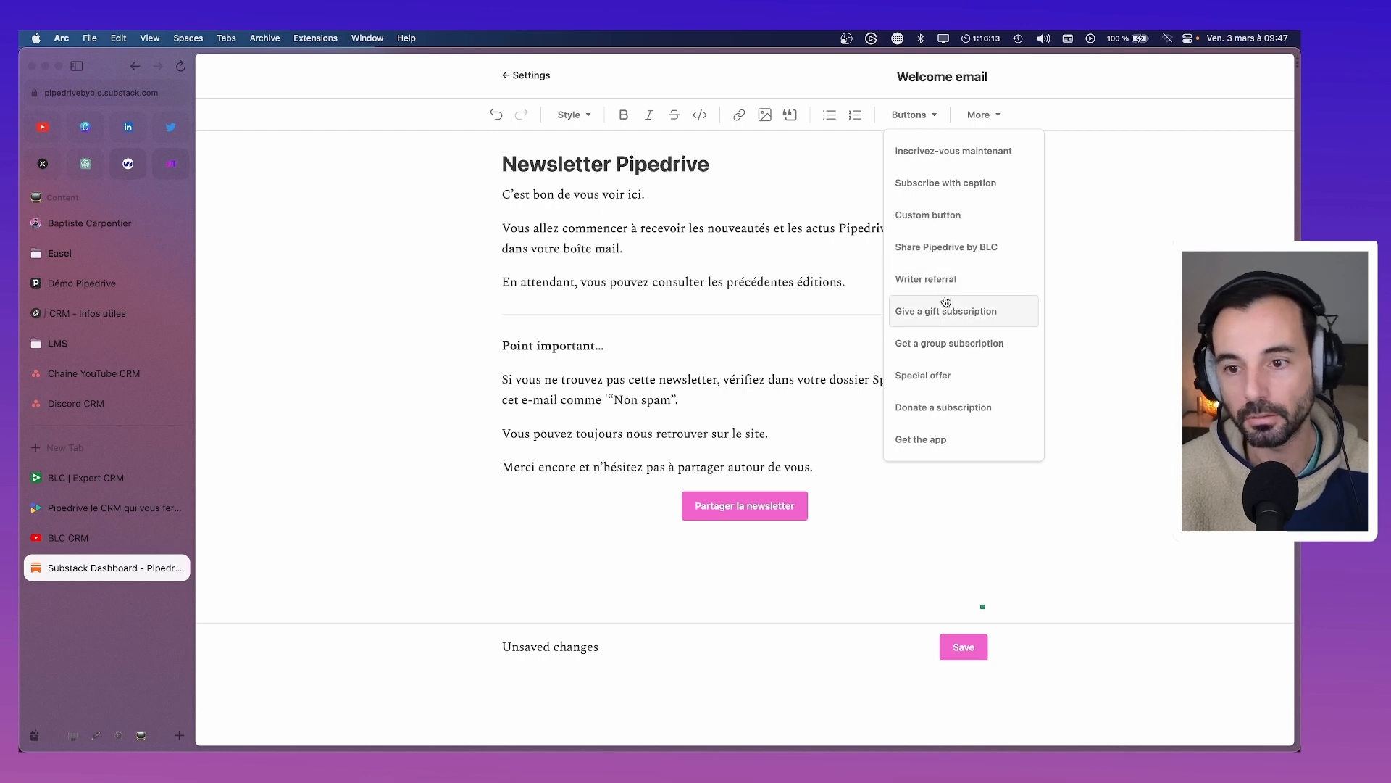
left_click(833, 176)
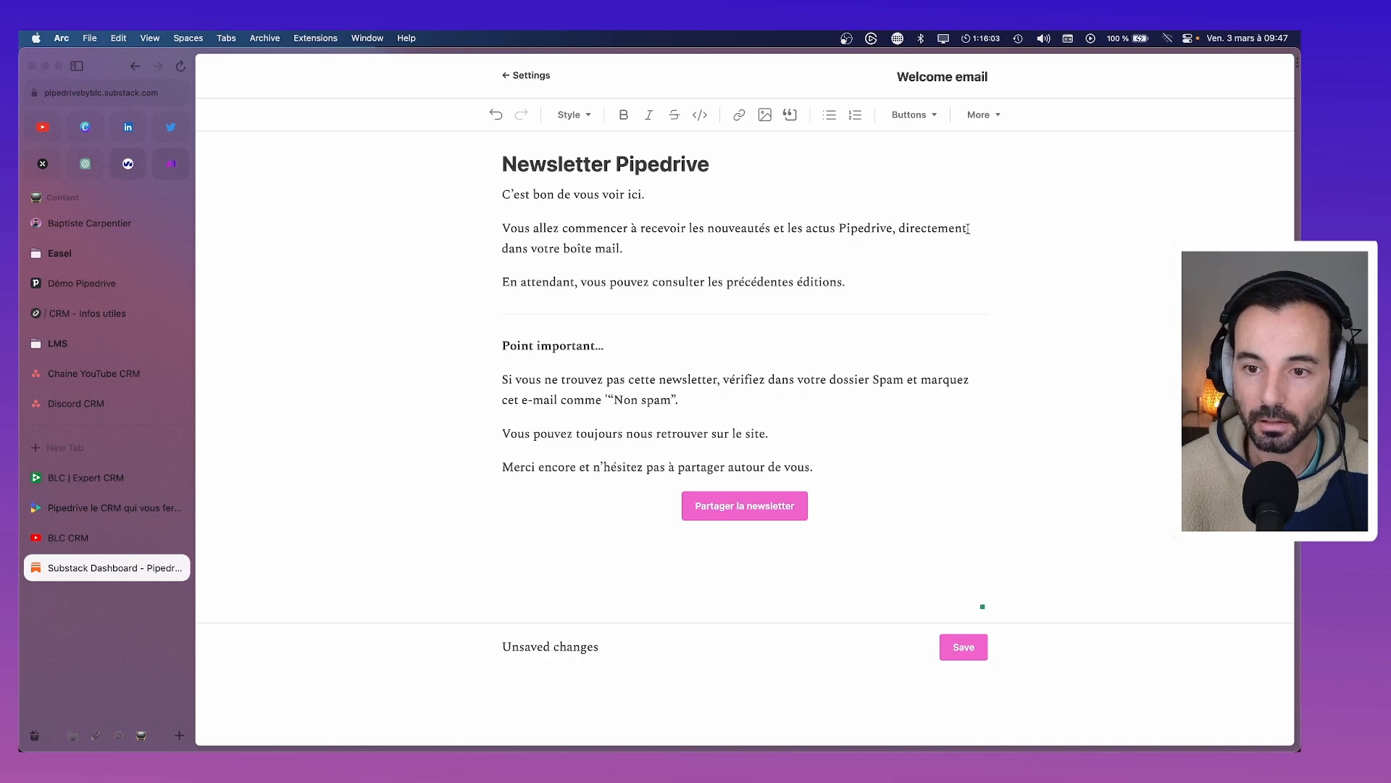
left_click(896, 229)
key("BackSpace")
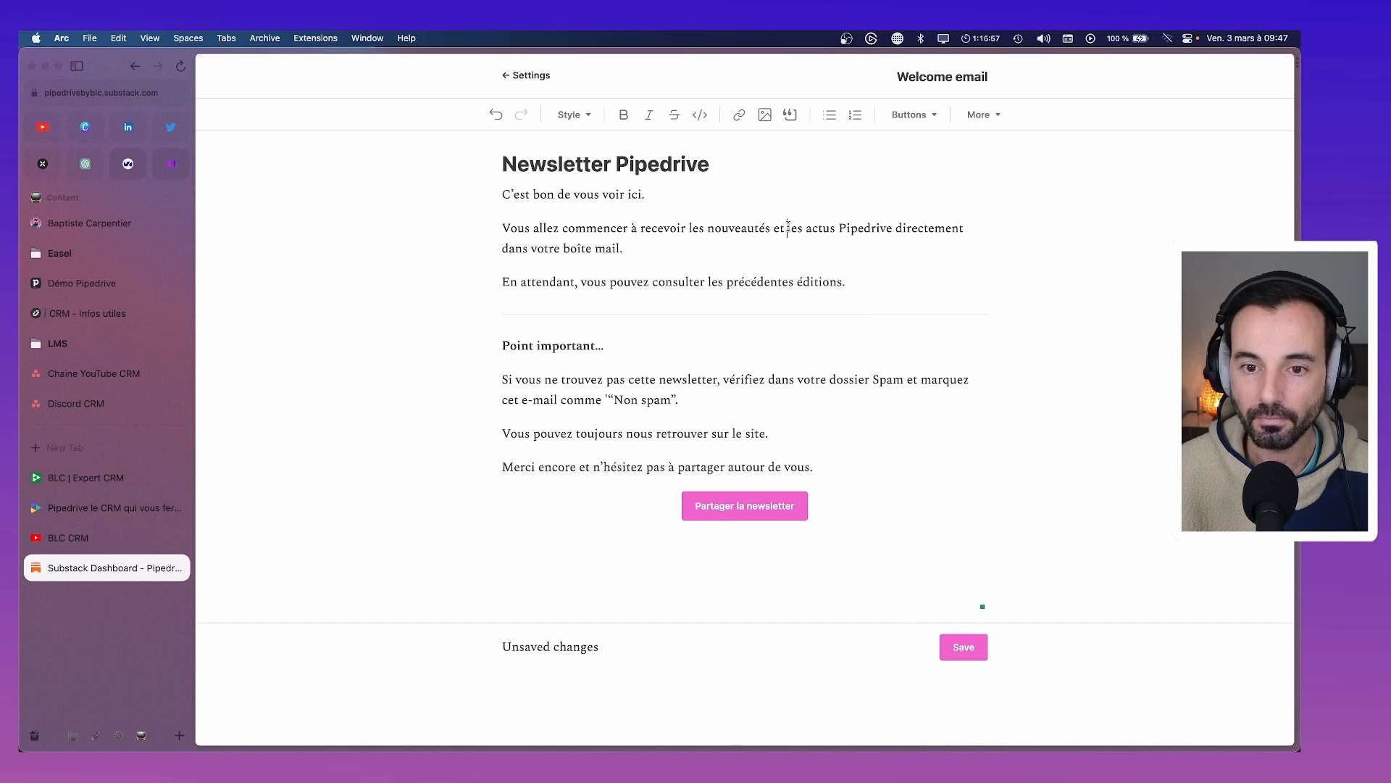
key("BackSpace")
key("BackSpace")
key("BackSpace")
key("BackSpace")
key("BackSpace")
key("BackSpace")
key("BackSpace")
key("BackSpace")
key("BackSpace")
key("BackSpace")
key("BackSpace")
key("BackSpace")
key("BackSpace")
key("BackSpace")
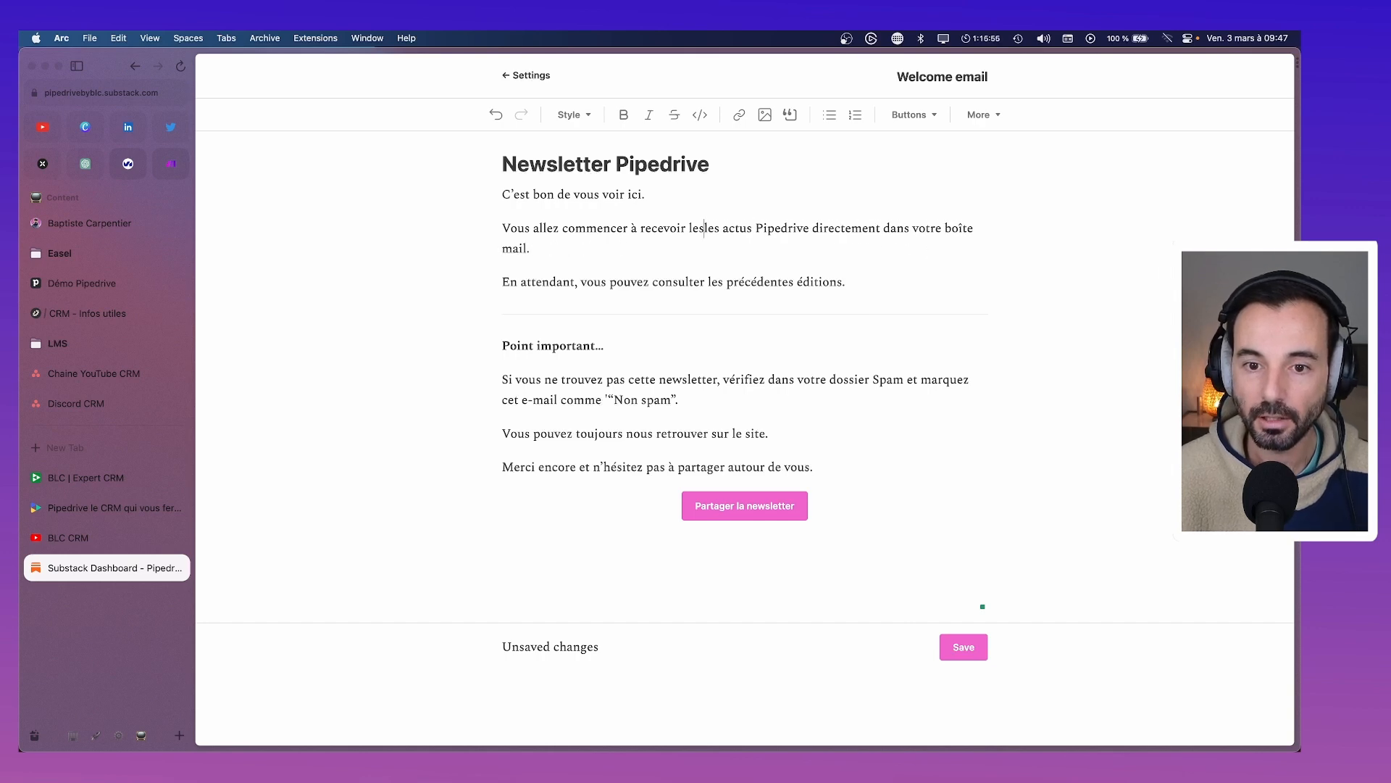
key("BackSpace")
key("BackSpace")
key("BackSpace")
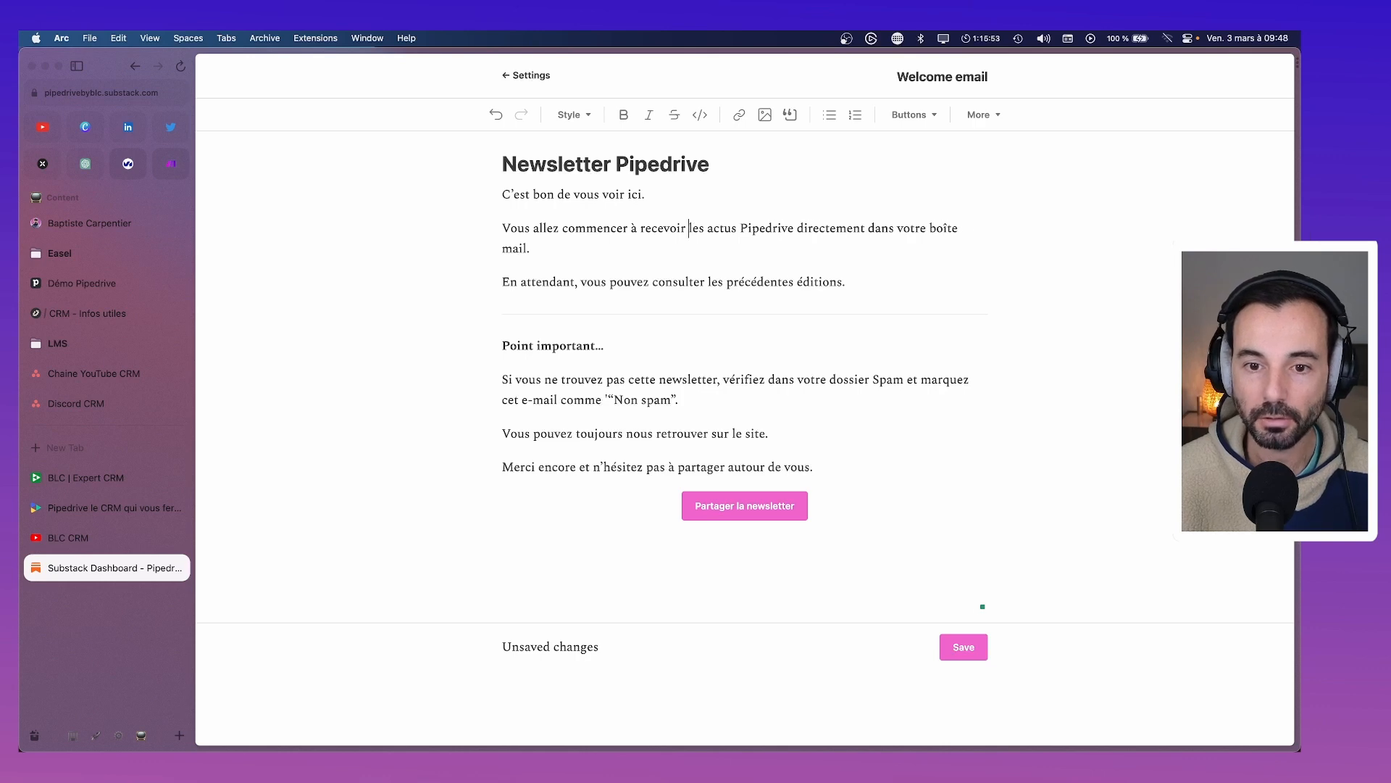
type("dernières")
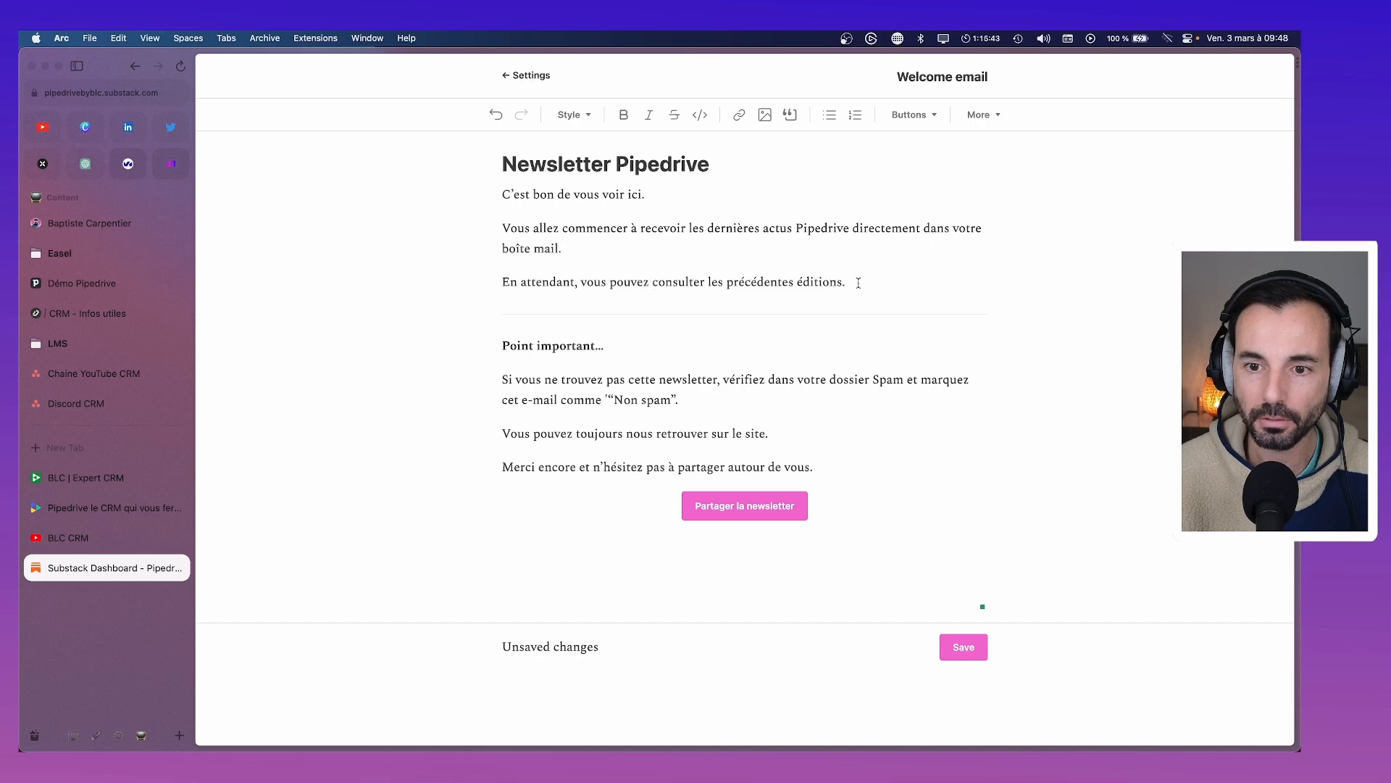
Look through the Buttons and More block menus without inserting anything
left_click(912, 115)
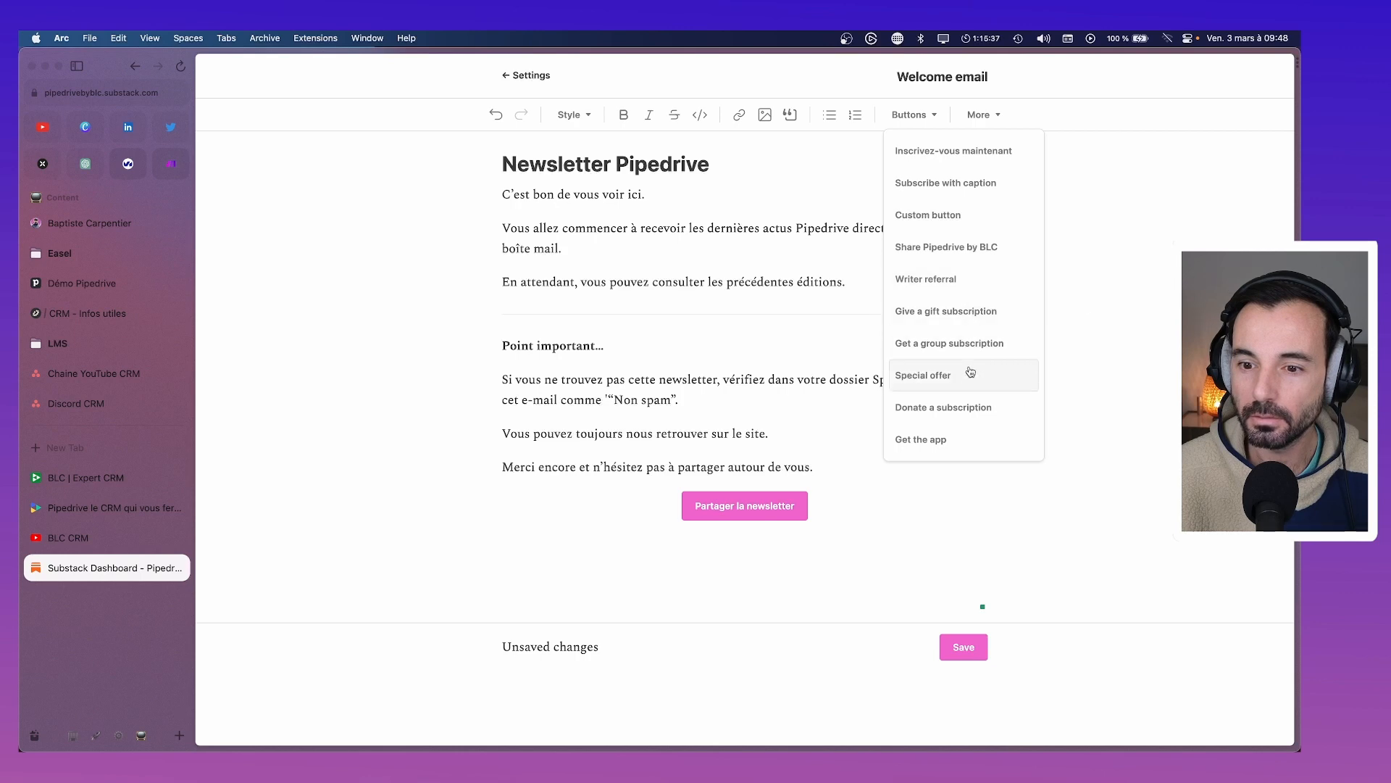
left_click(991, 114)
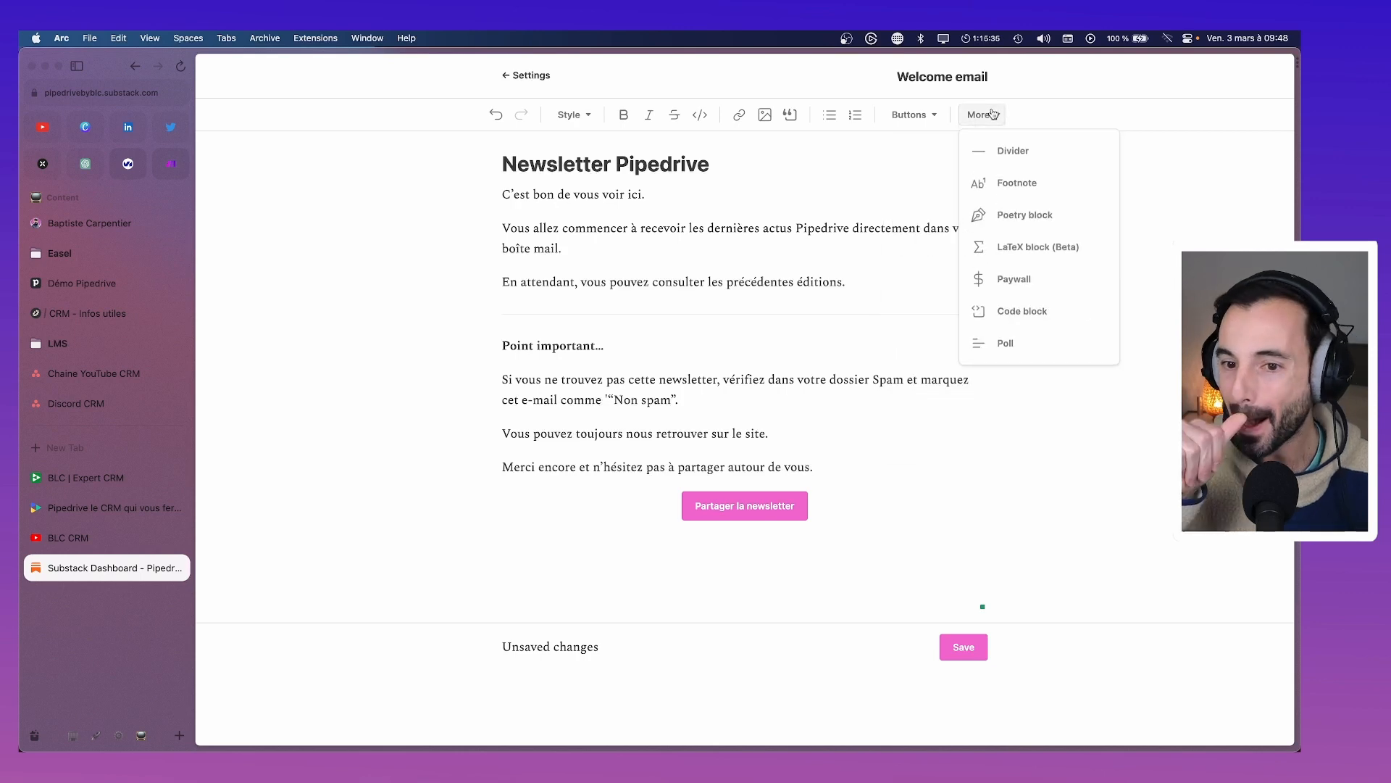
left_click(464, 280)
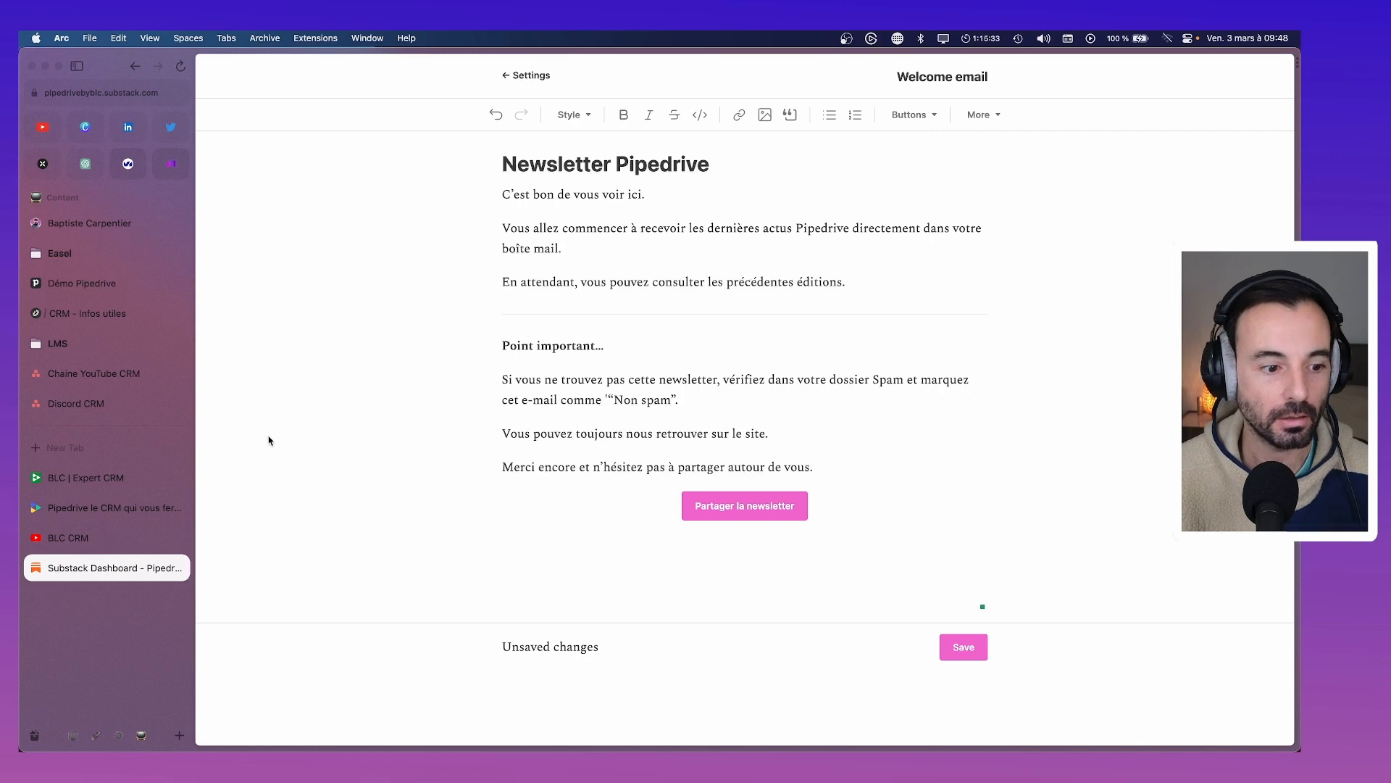
Open the Pipedrive by BLC Archive page in a new tab, copy its URL, and return to the welcome email
key("super+t")
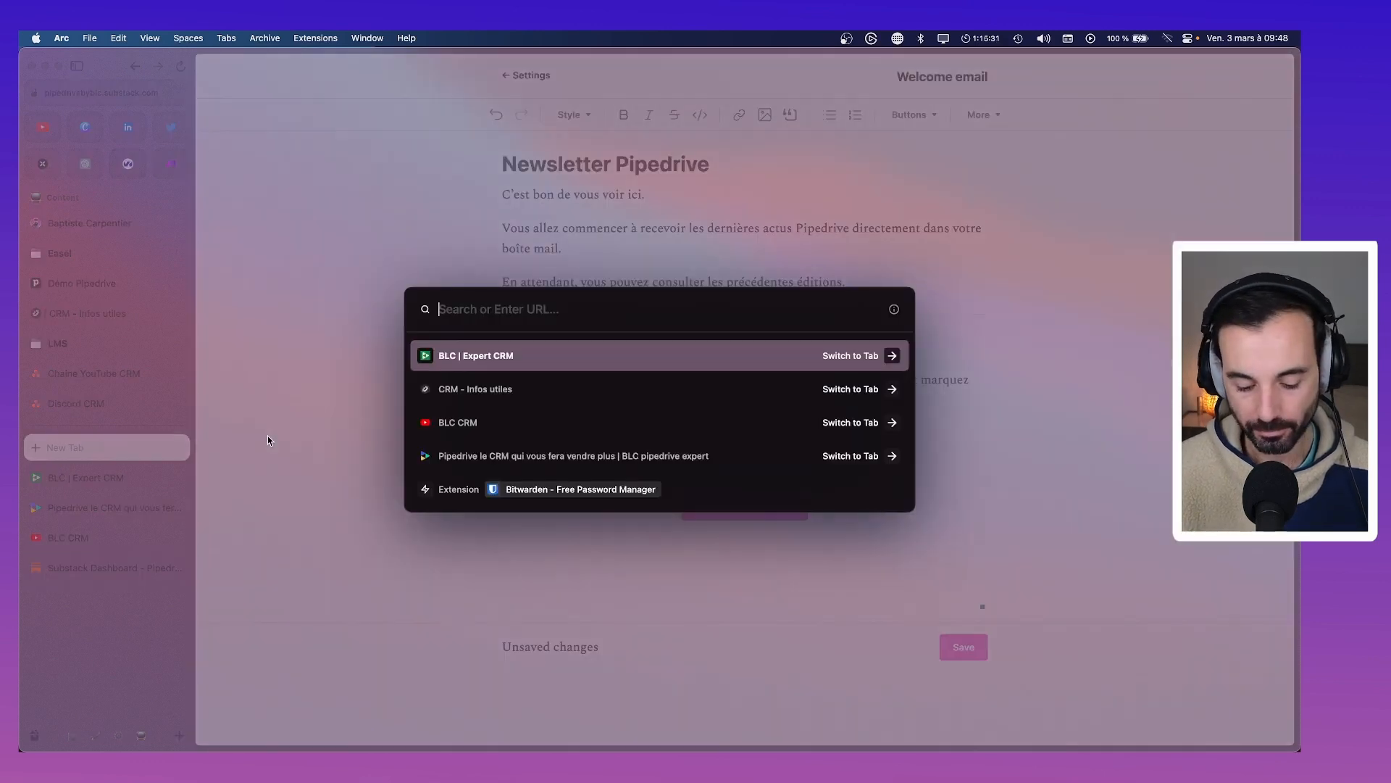
type("pipedr")
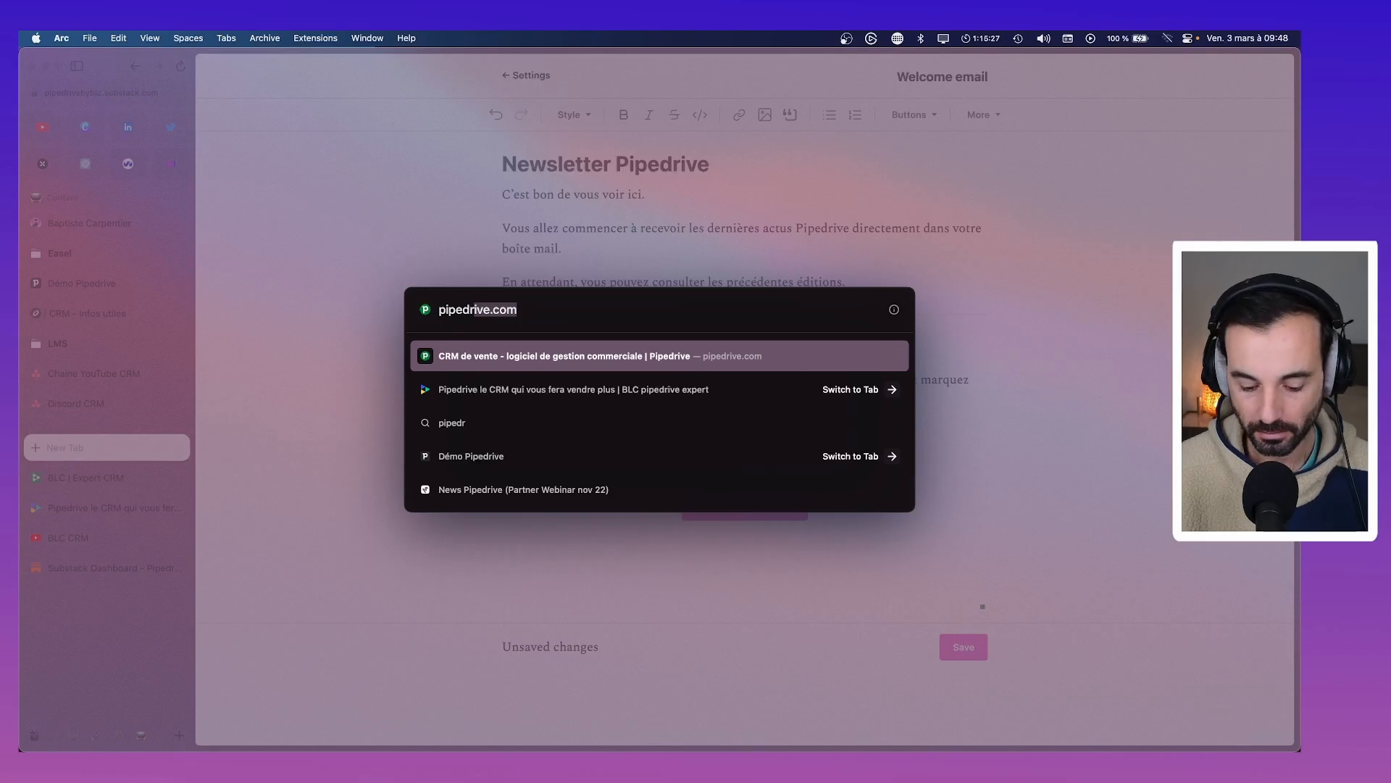
type("iveb")
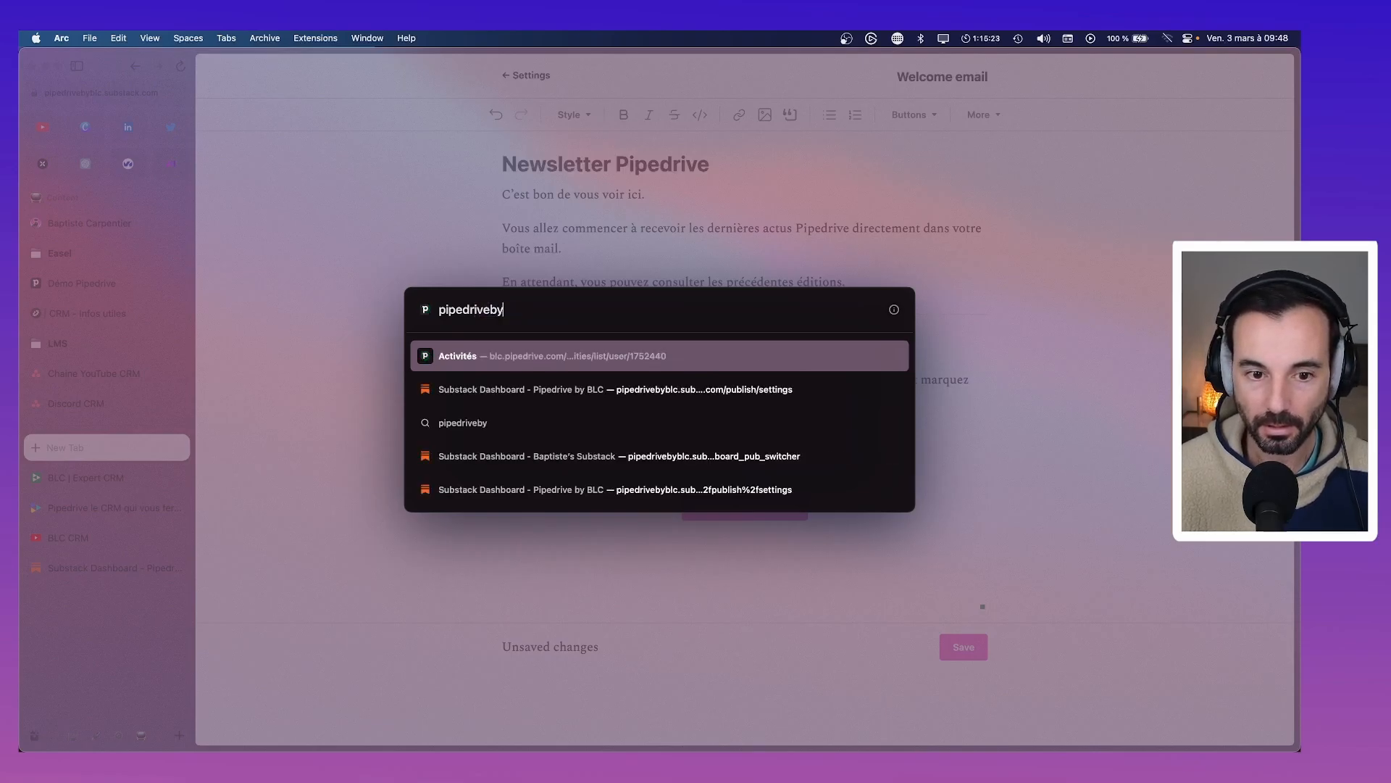
type("y")
key("Down")
key("Return")
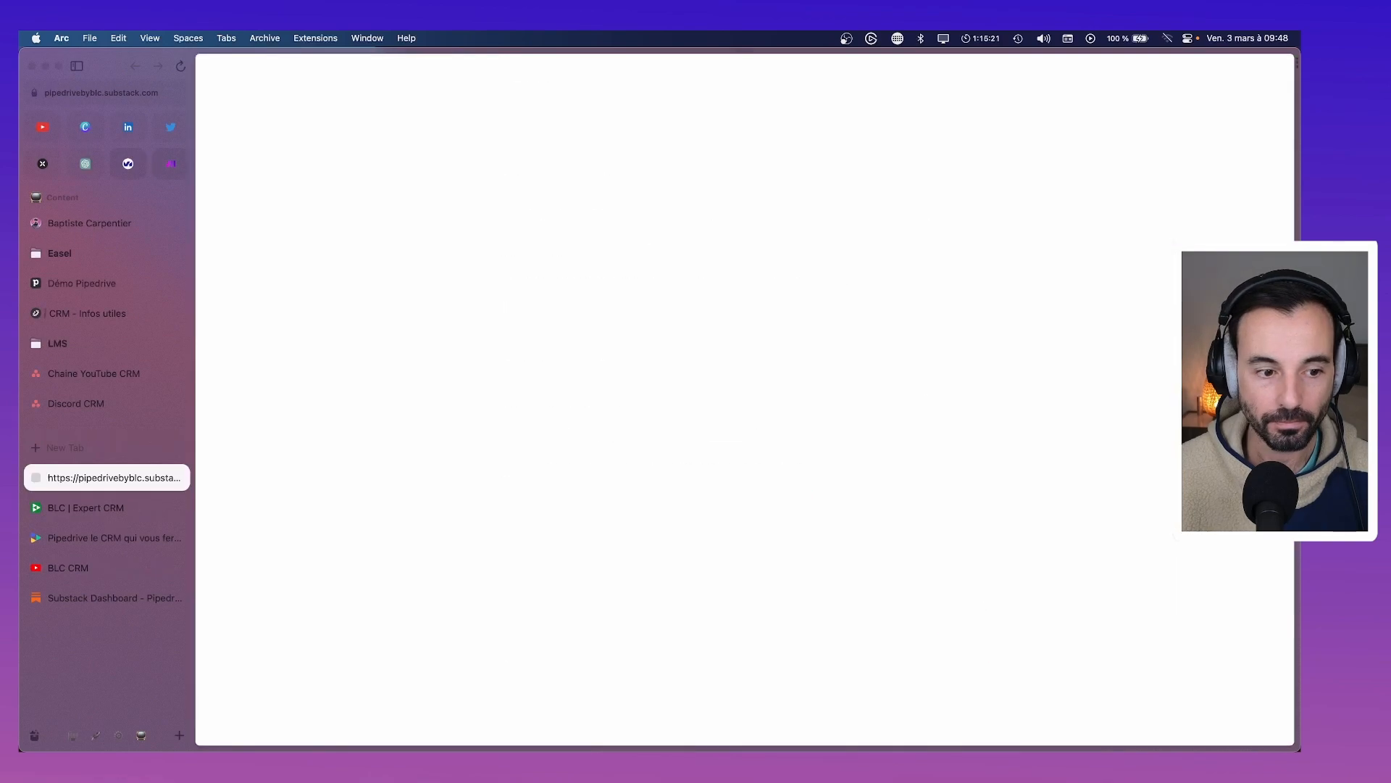
left_click(225, 80)
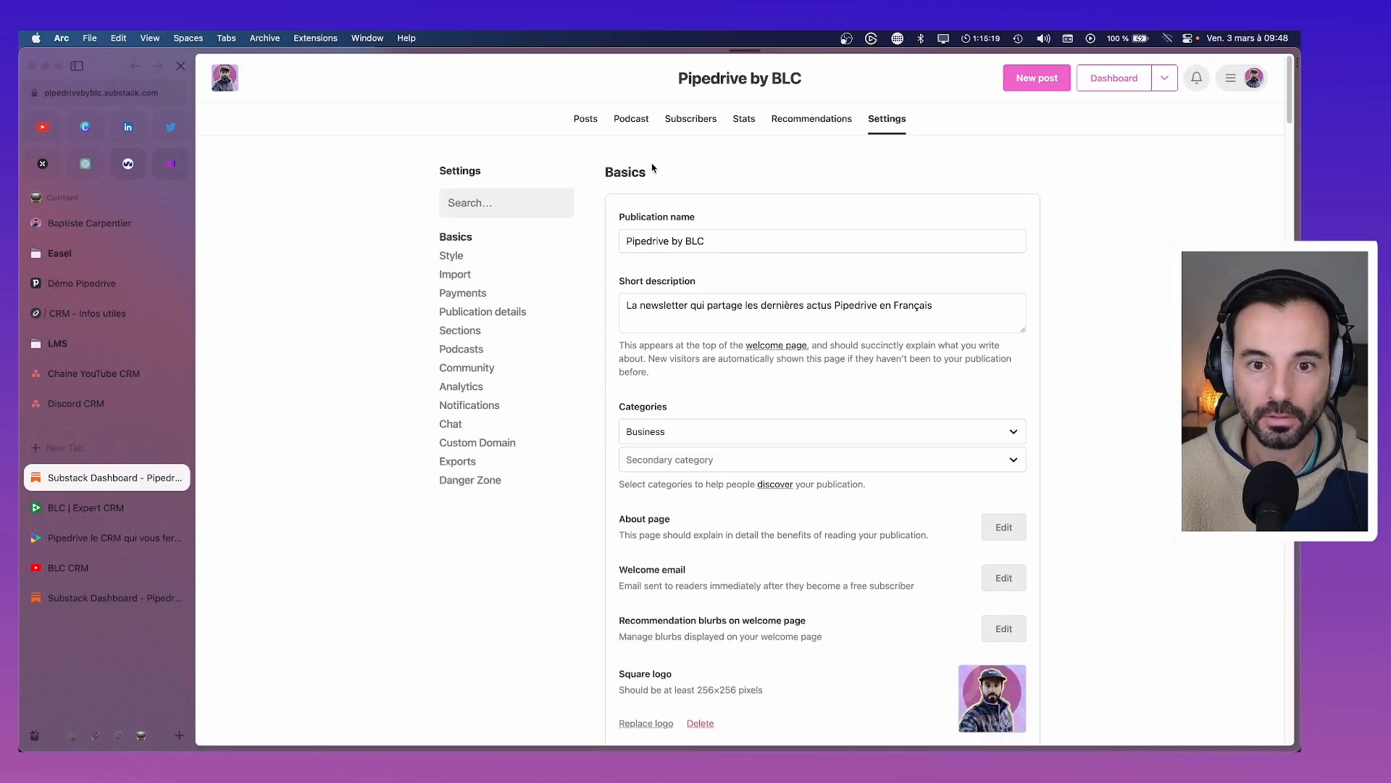
left_click(757, 124)
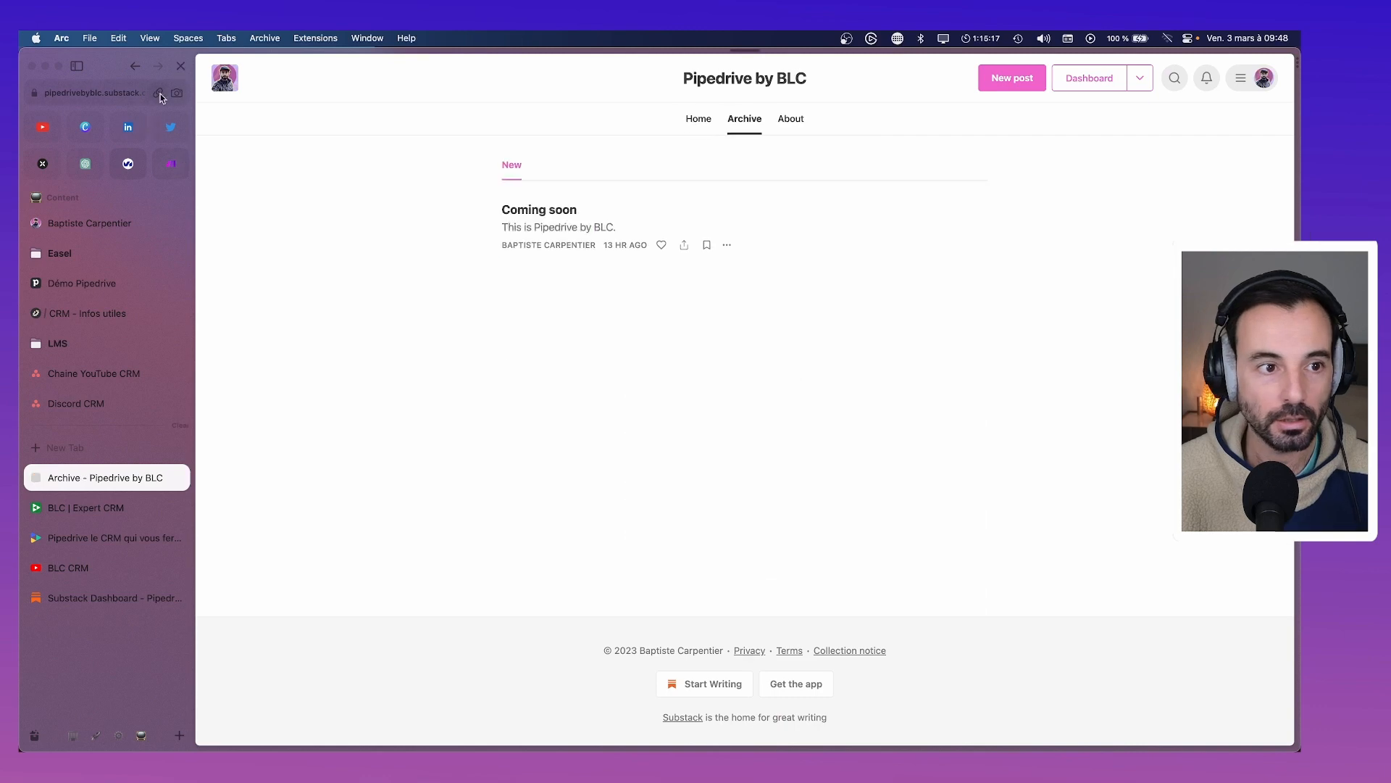
key("super+shift+c")
left_click(104, 508)
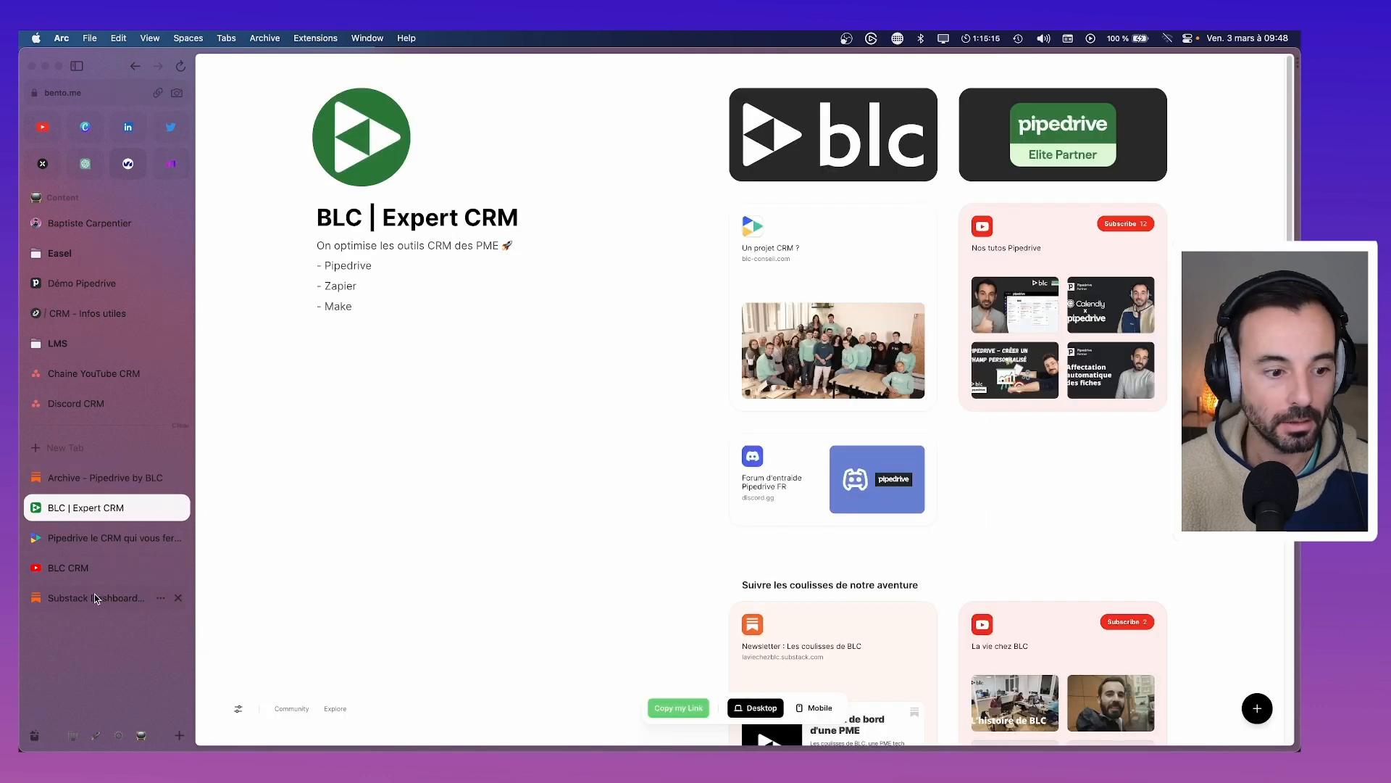
left_click_drag(97, 598, 95, 477)
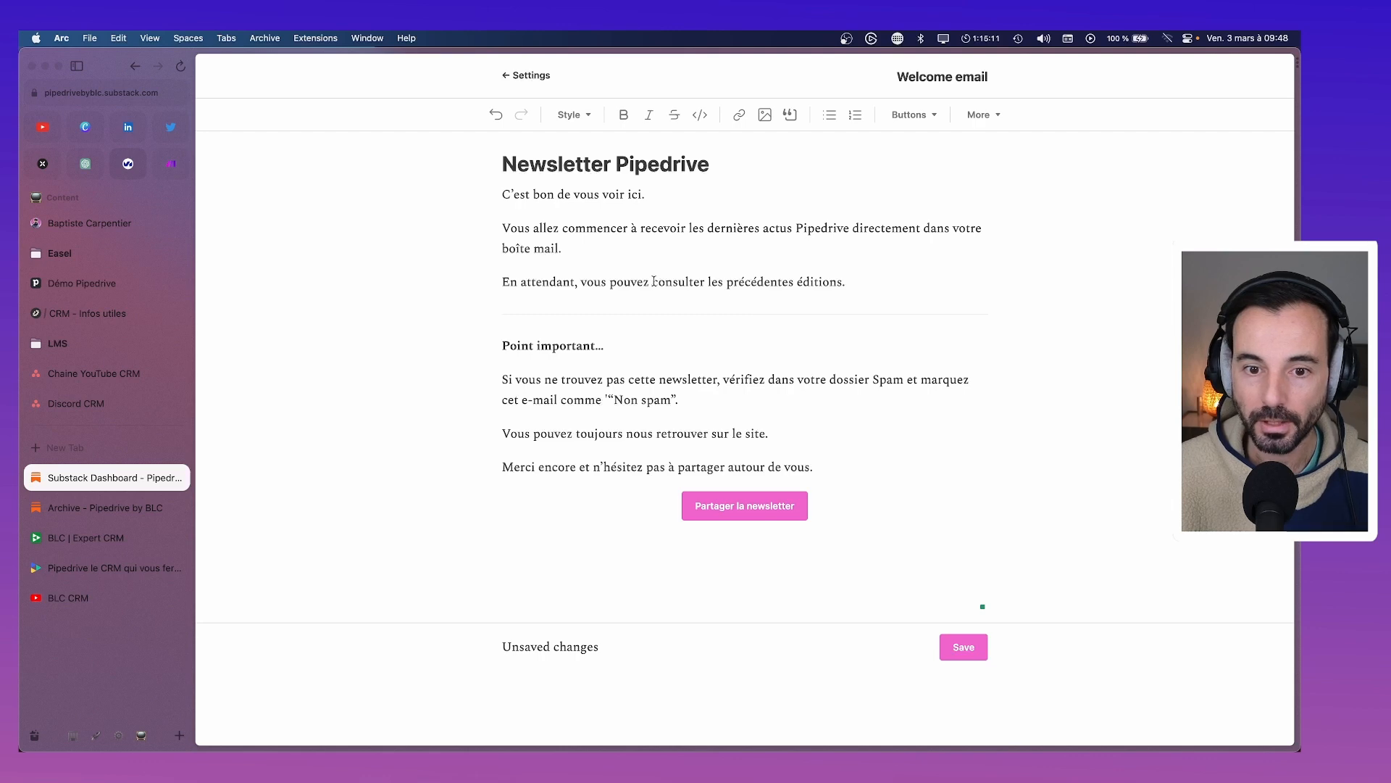
Link 'consulter les précédentes éditions.' to the copied archive URL and save the welcome email
mouse_move(653, 281)
left_mouse_down()
mouse_move(837, 287)
mouse_move(649, 279)
left_mouse_up()
left_click(744, 117)
key("Escape")
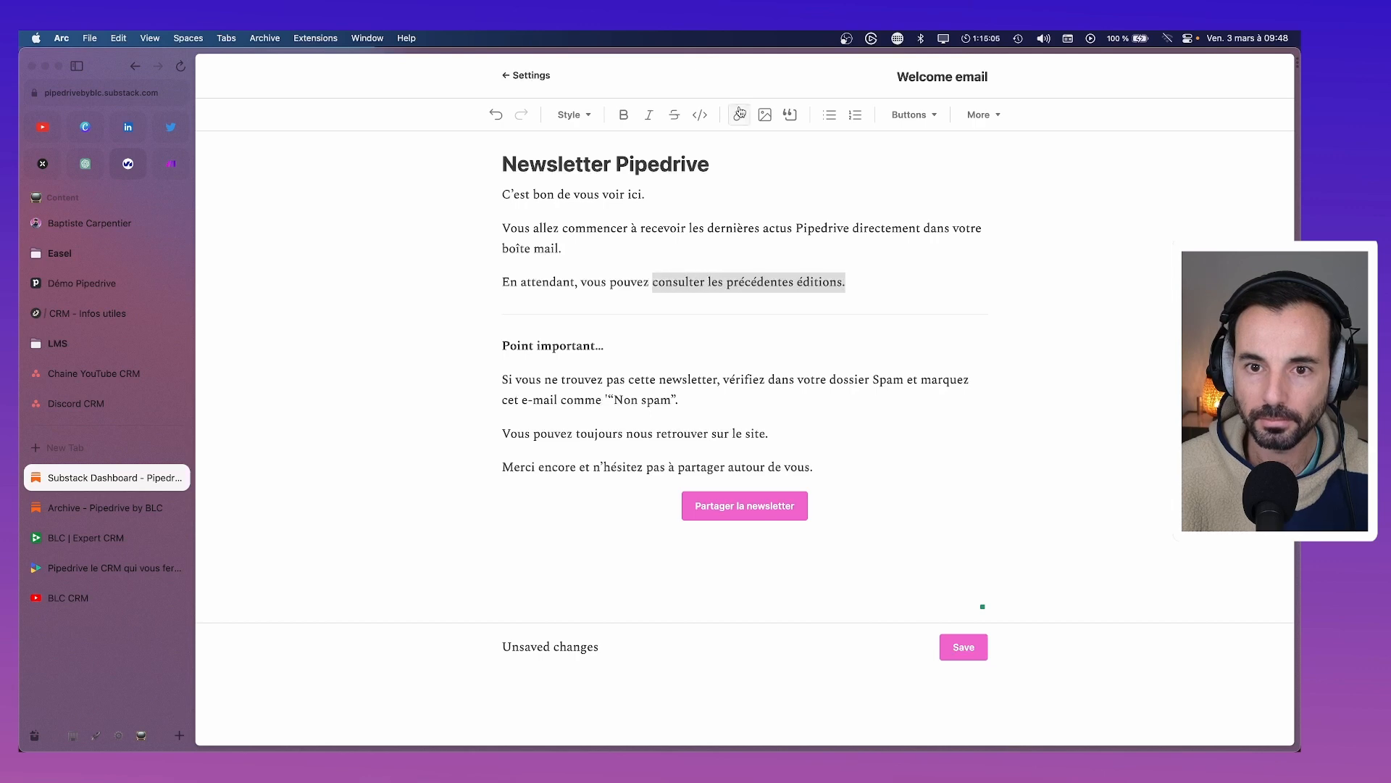
left_click(735, 115)
key("super+v")
left_click(697, 422)
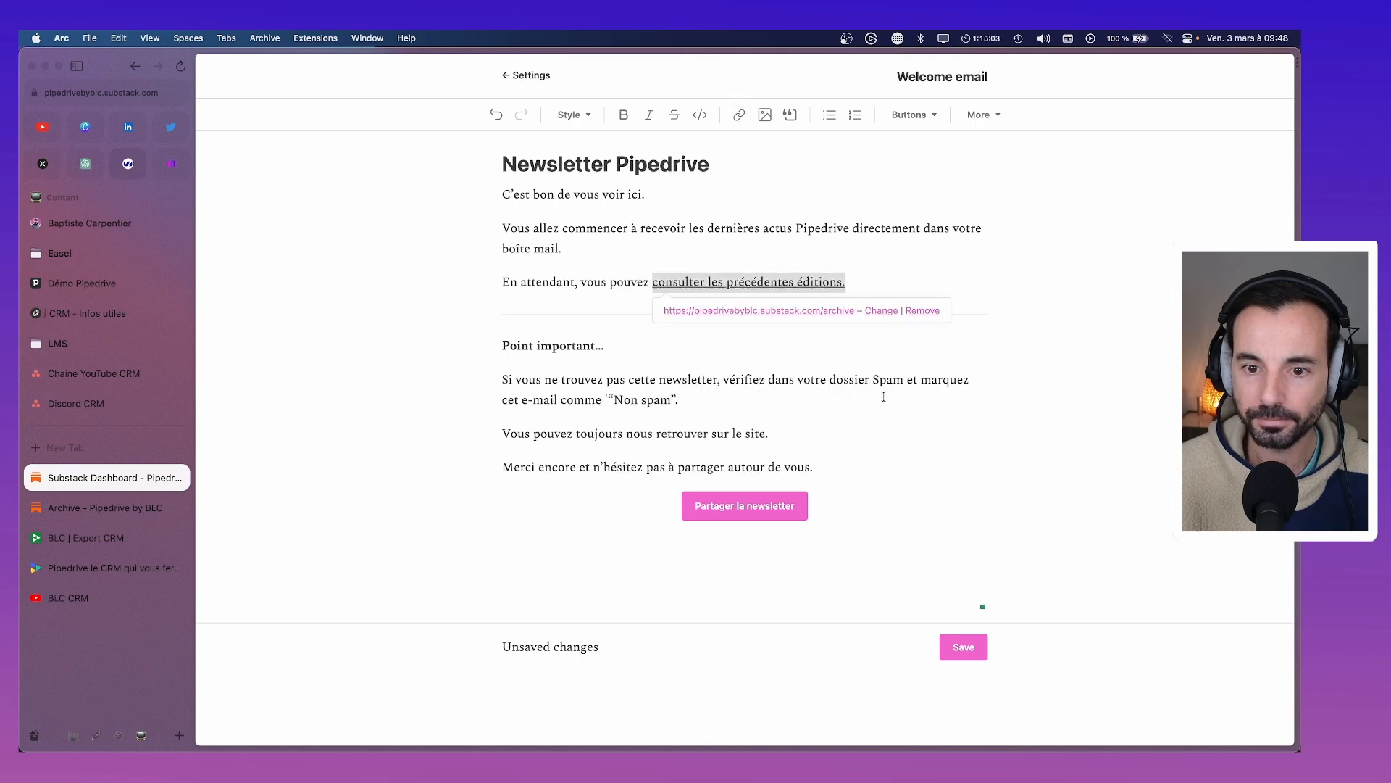
left_click(944, 266)
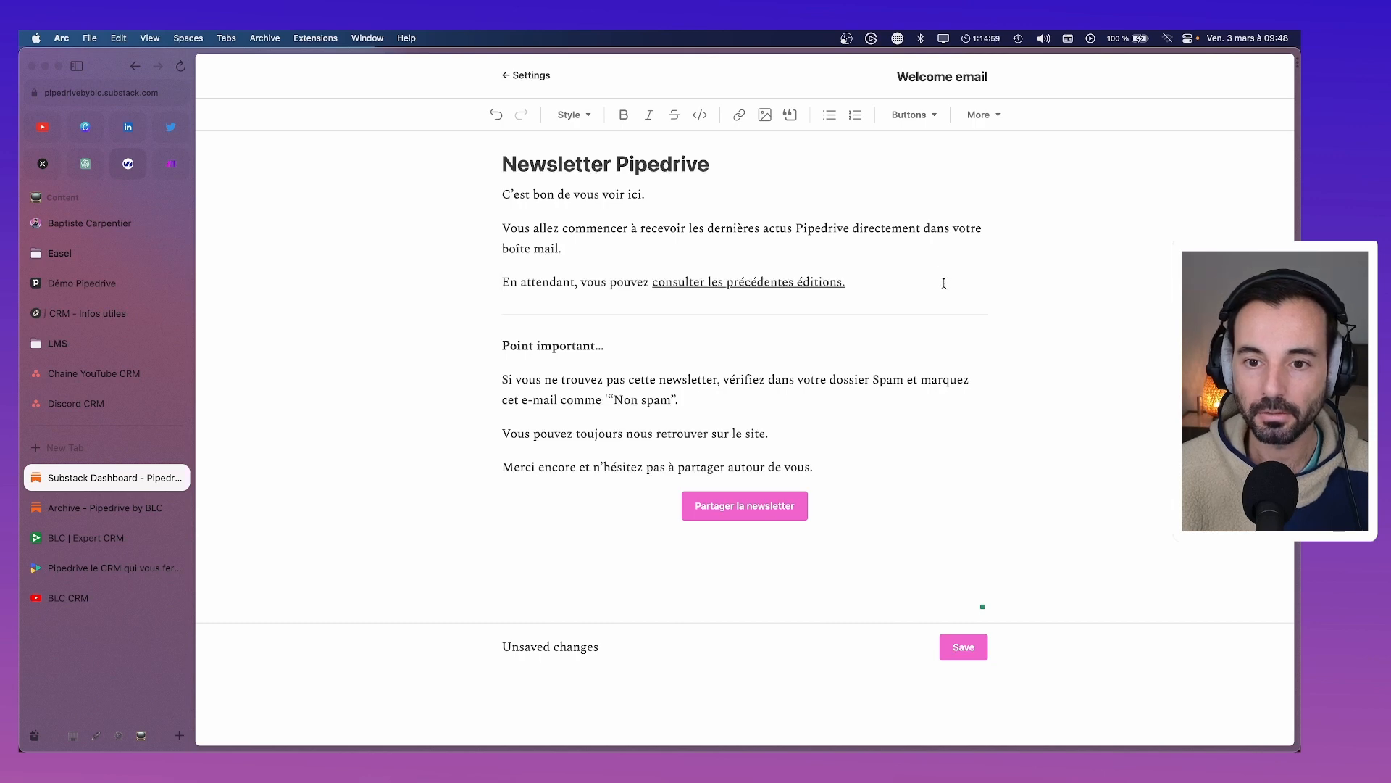
left_click(960, 649)
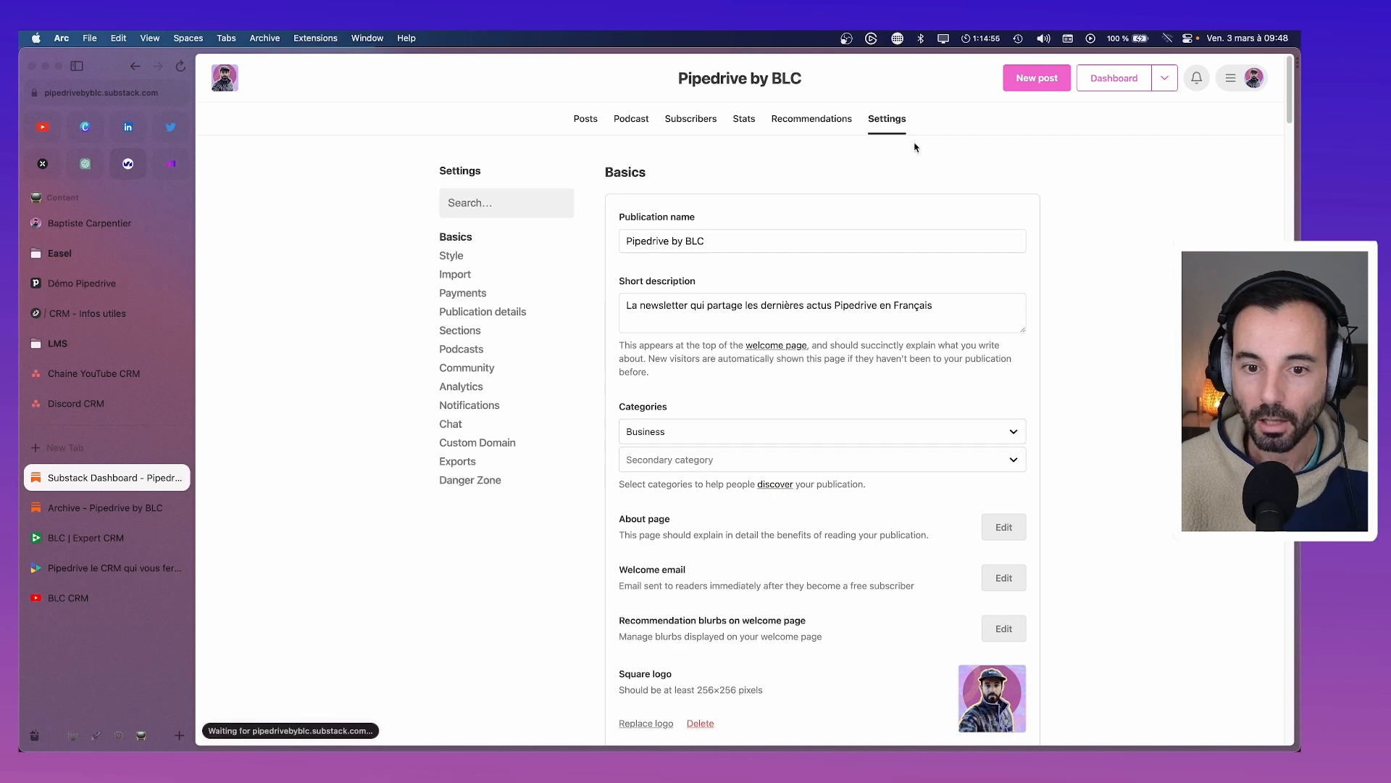
From Recommendation blurbs, open Manage Recommendations and start a new recommendation
scroll(859, 308, "down", 2)
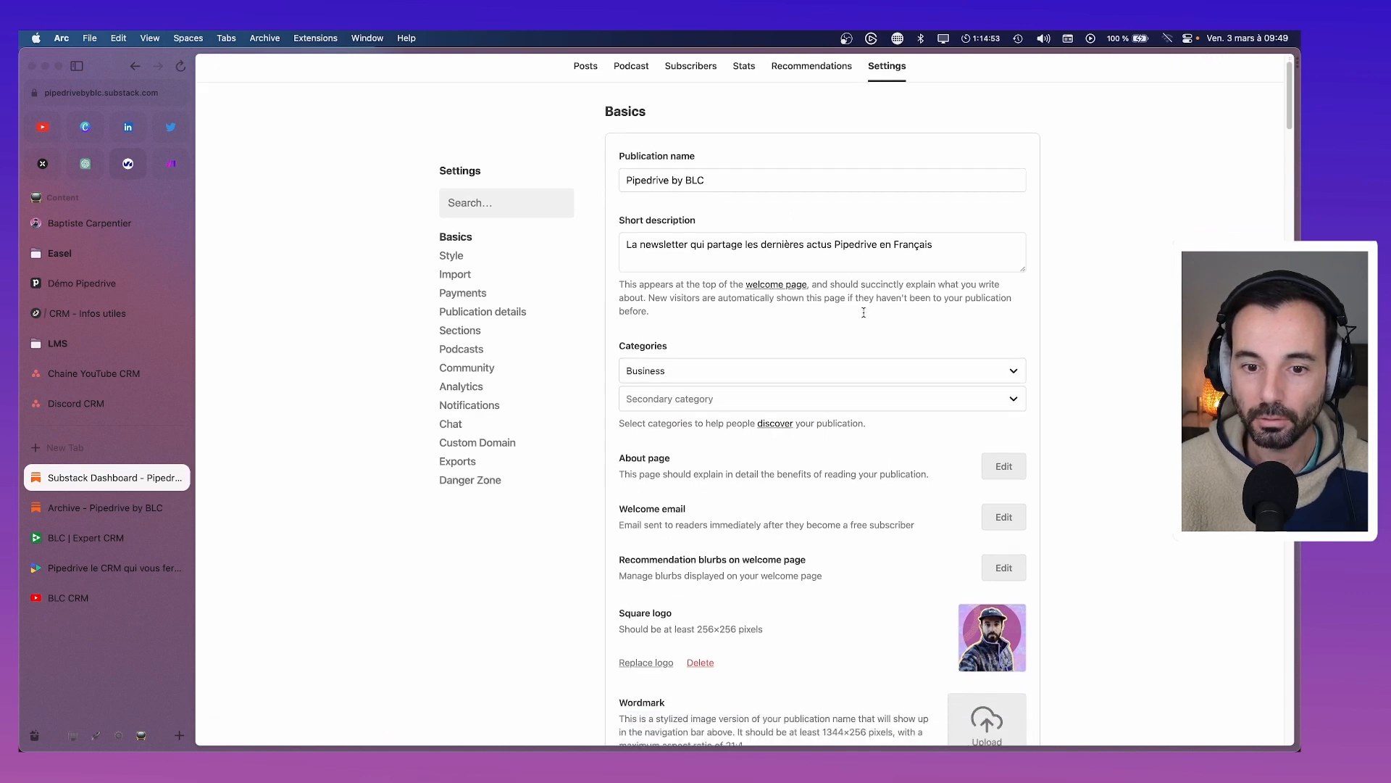
scroll(864, 313, "down", 4)
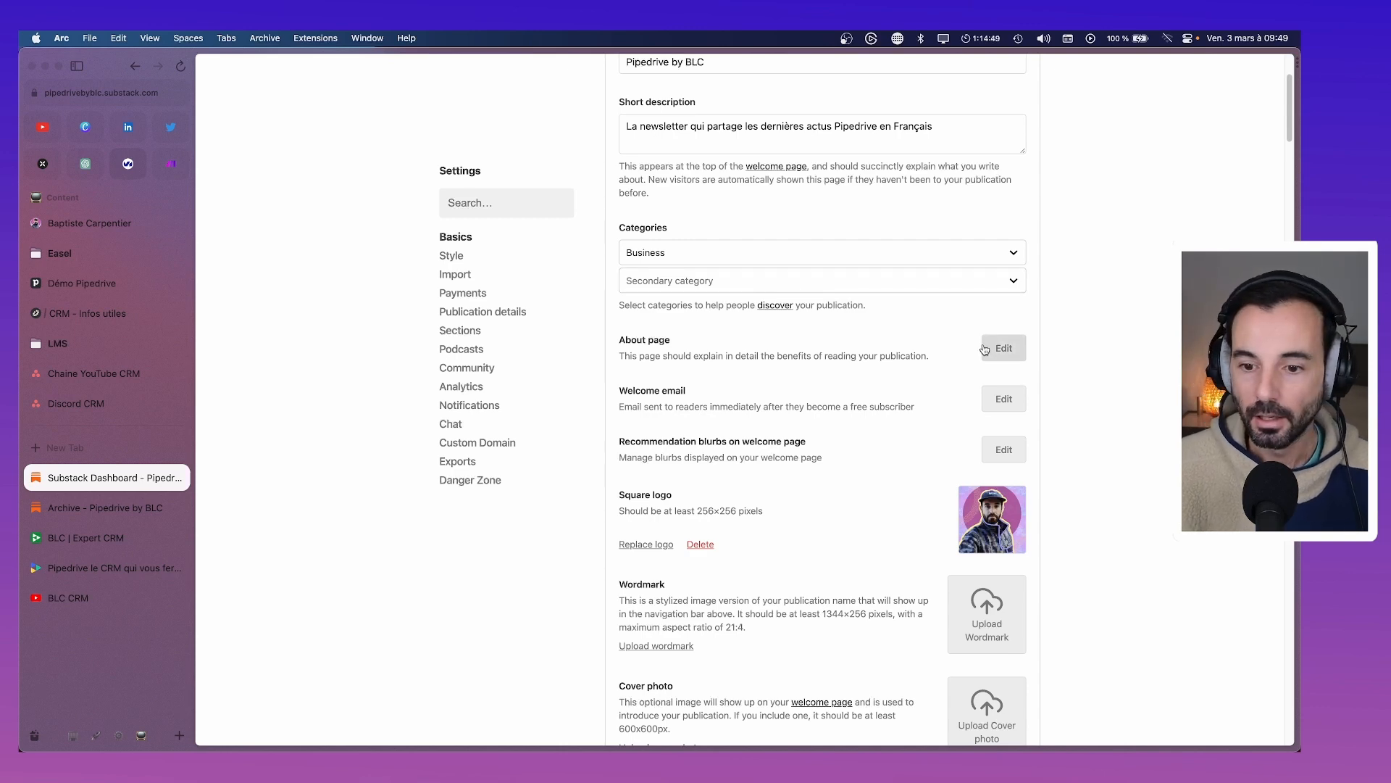
scroll(990, 348, "down", 1)
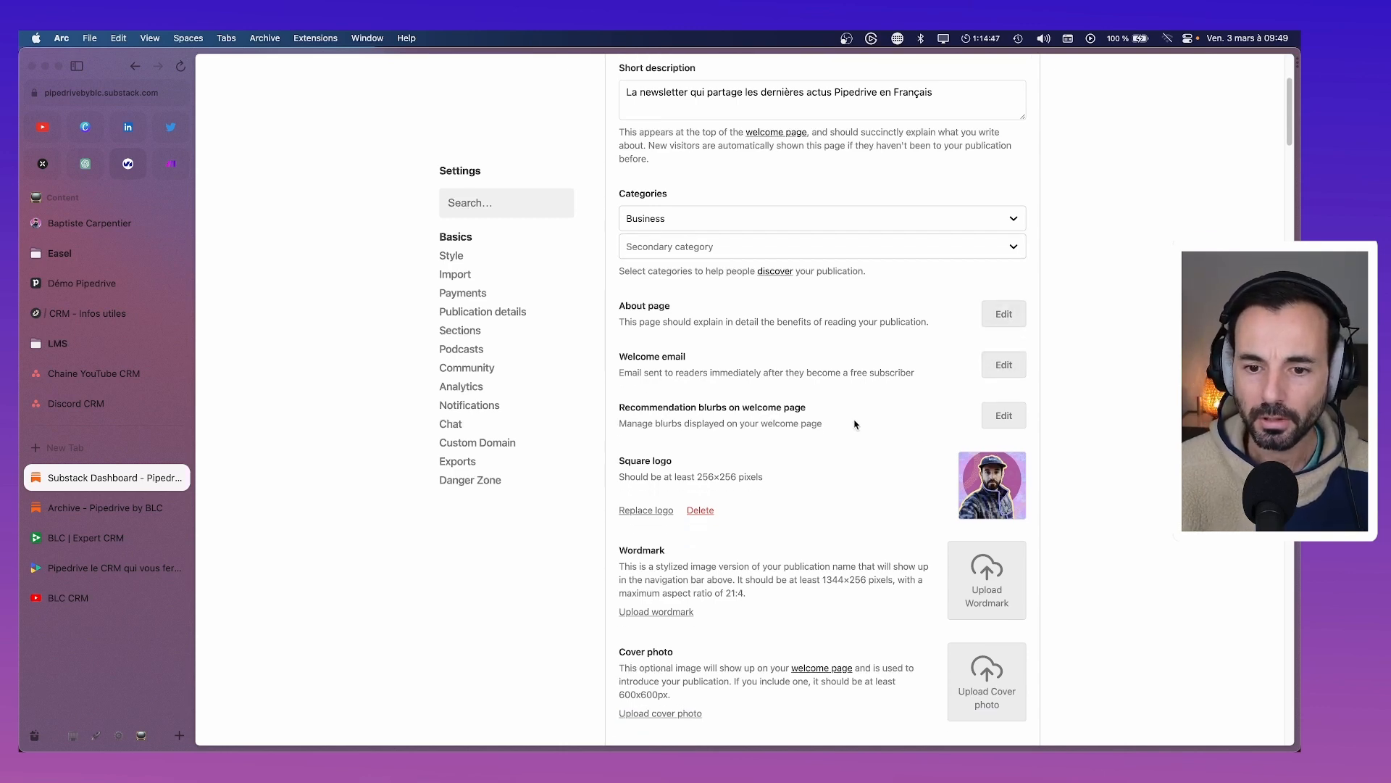
left_click(1004, 415)
left_click(742, 392)
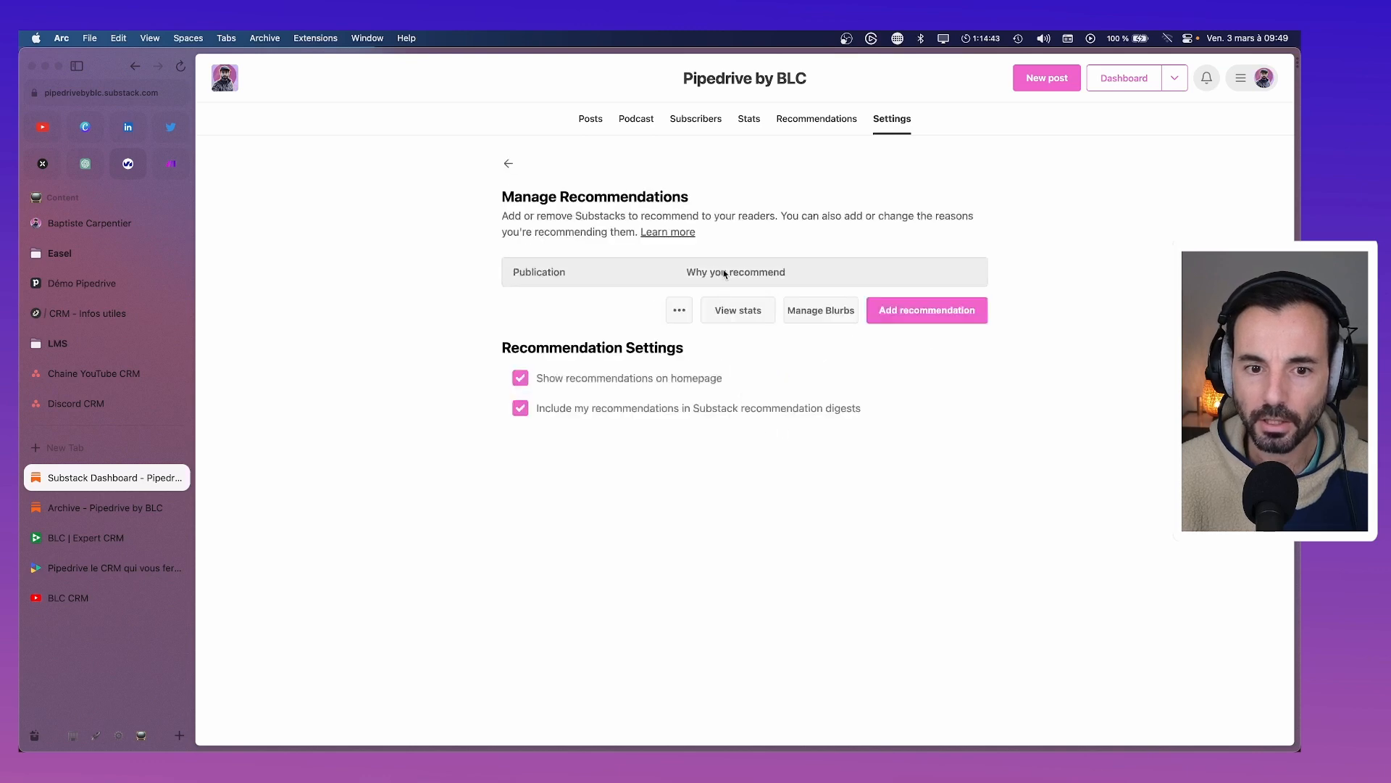
left_click(899, 312)
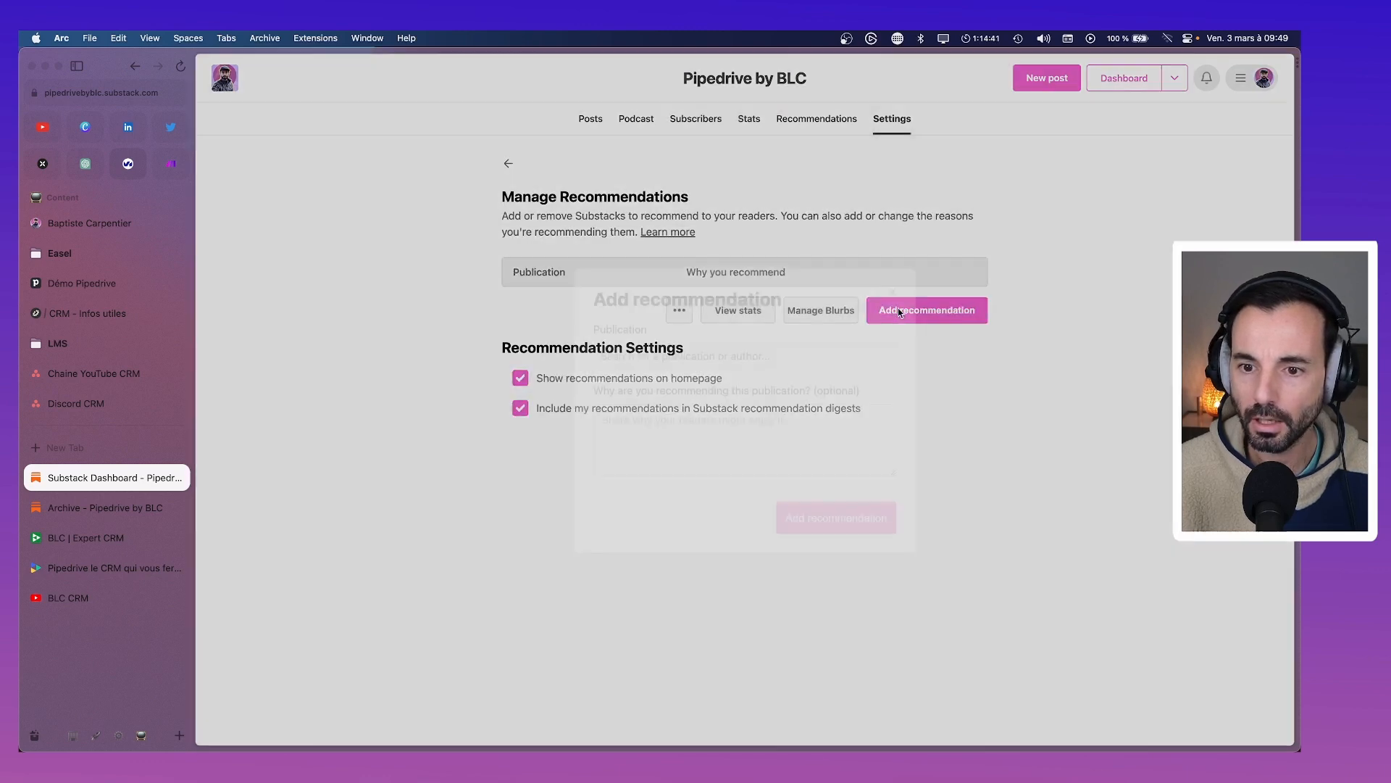
Recommend Journal de bord d'une PME with the reason 'Les coulisses de BLC'
left_click(710, 346)
type("l")
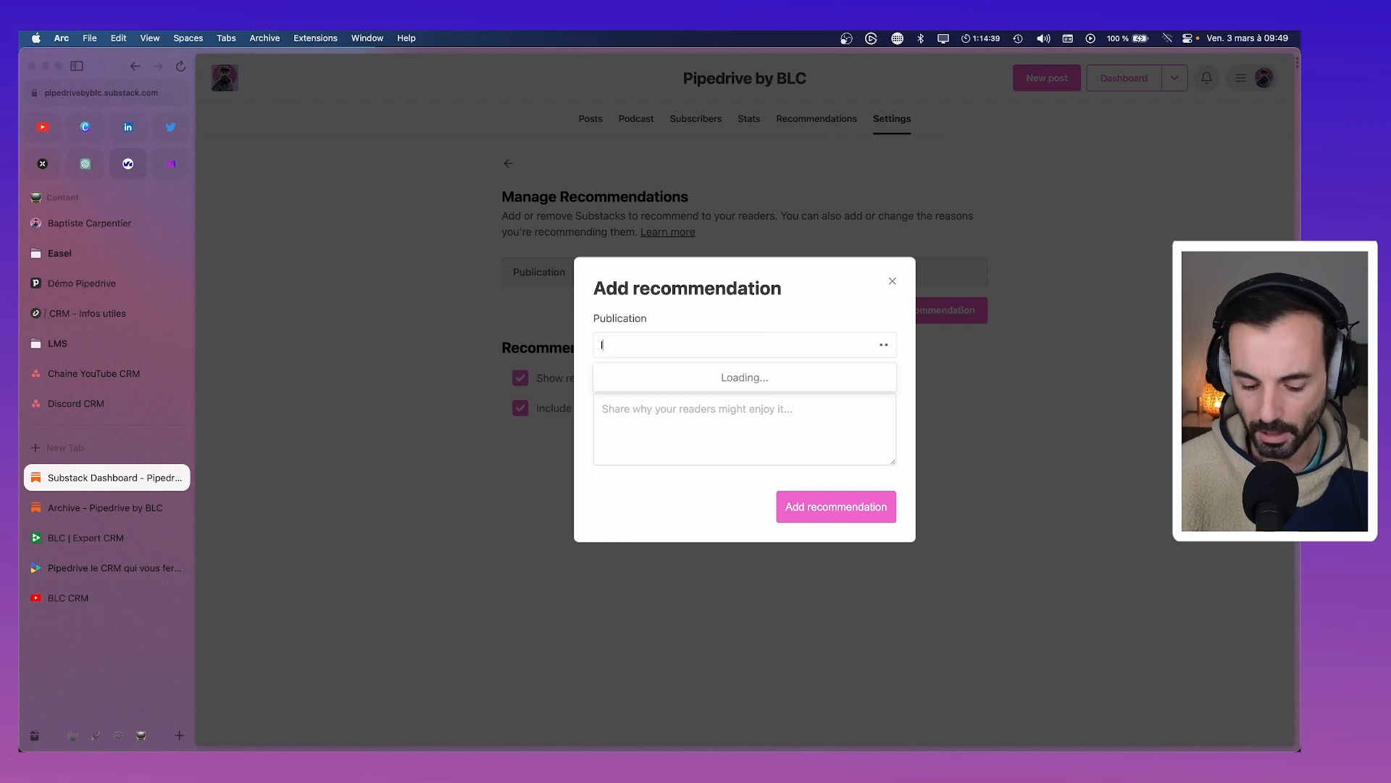
type("a vie chez")
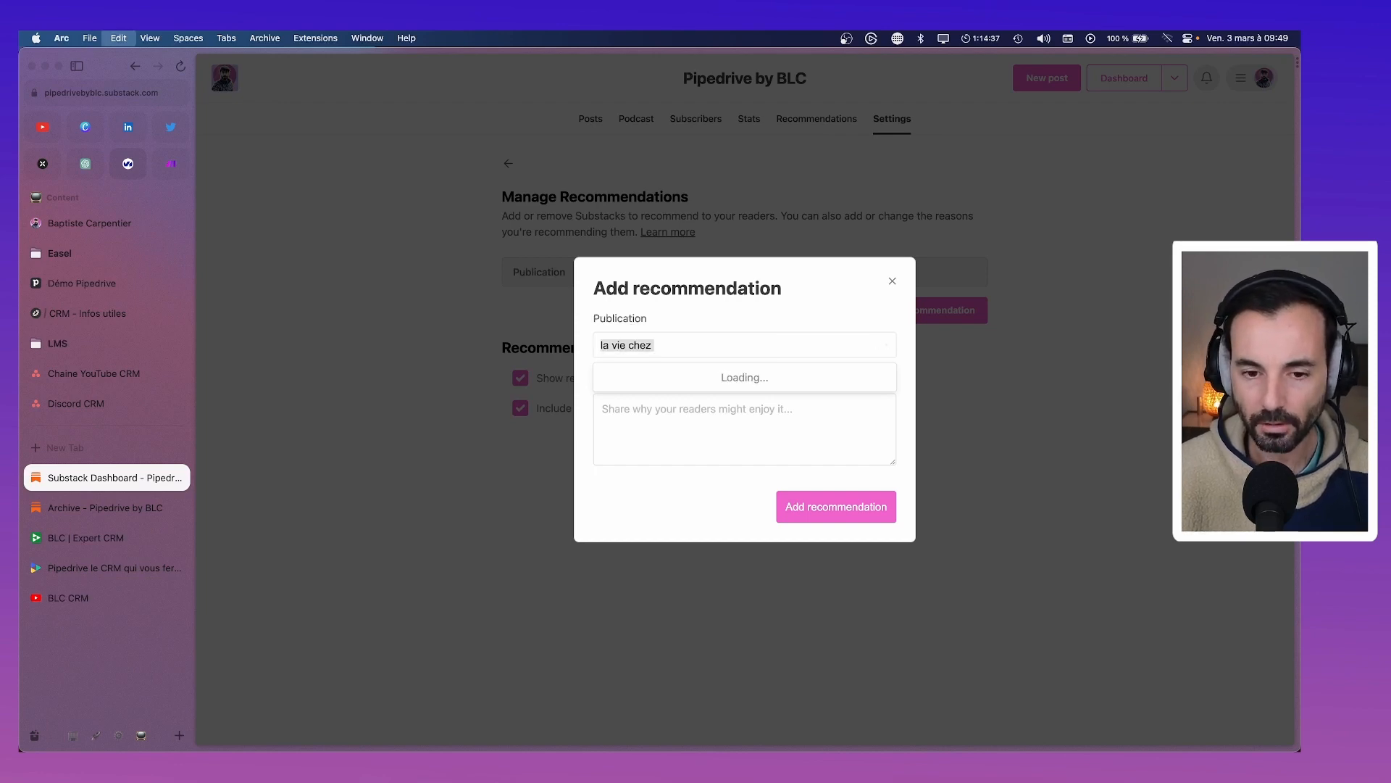
key("BackSpace")
key("BackSpace")
key("BackSpace")
key("BackSpace")
key("BackSpace")
key("BackSpace")
key("BackSpace")
key("BackSpace")
key("BackSpace")
key("BackSpace")
key("BackSpace")
key("BackSpace")
type("journ")
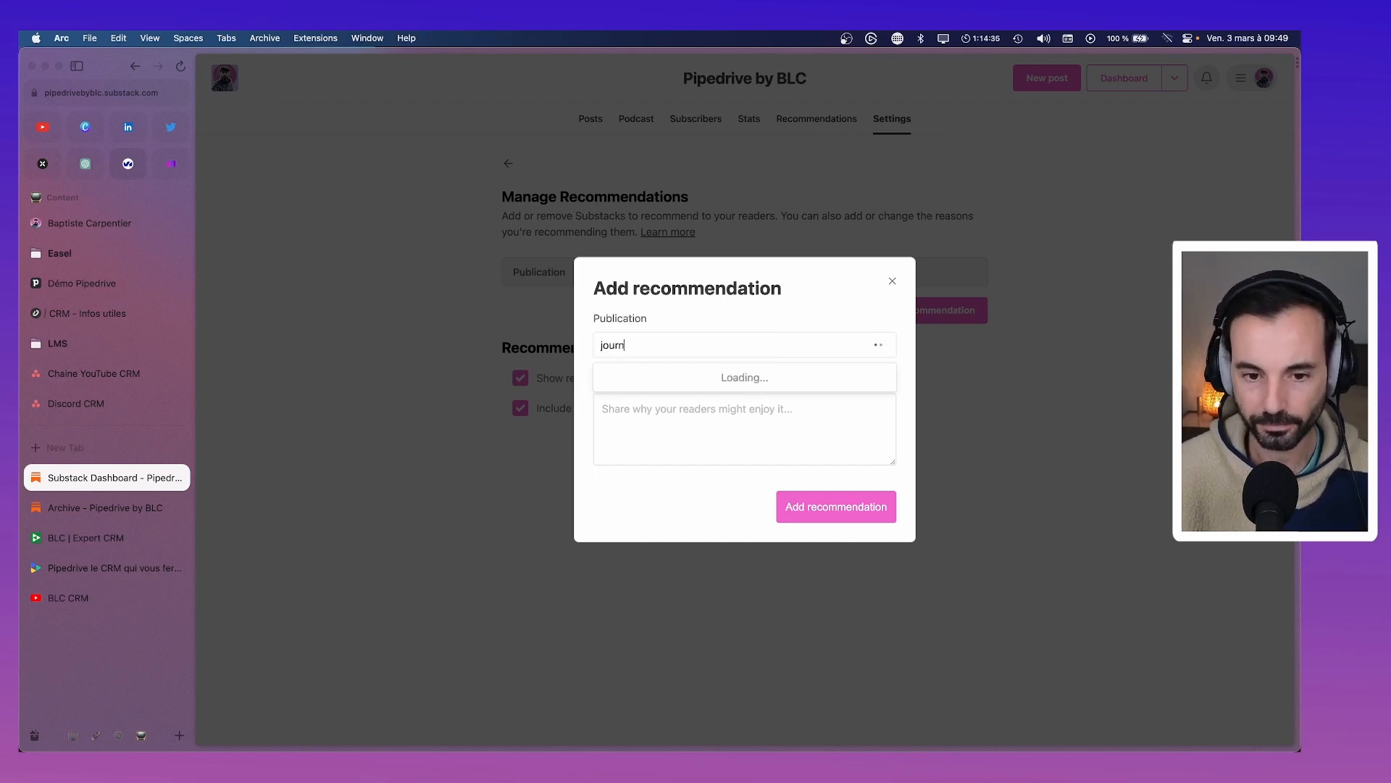
type("al de bord d'une pme")
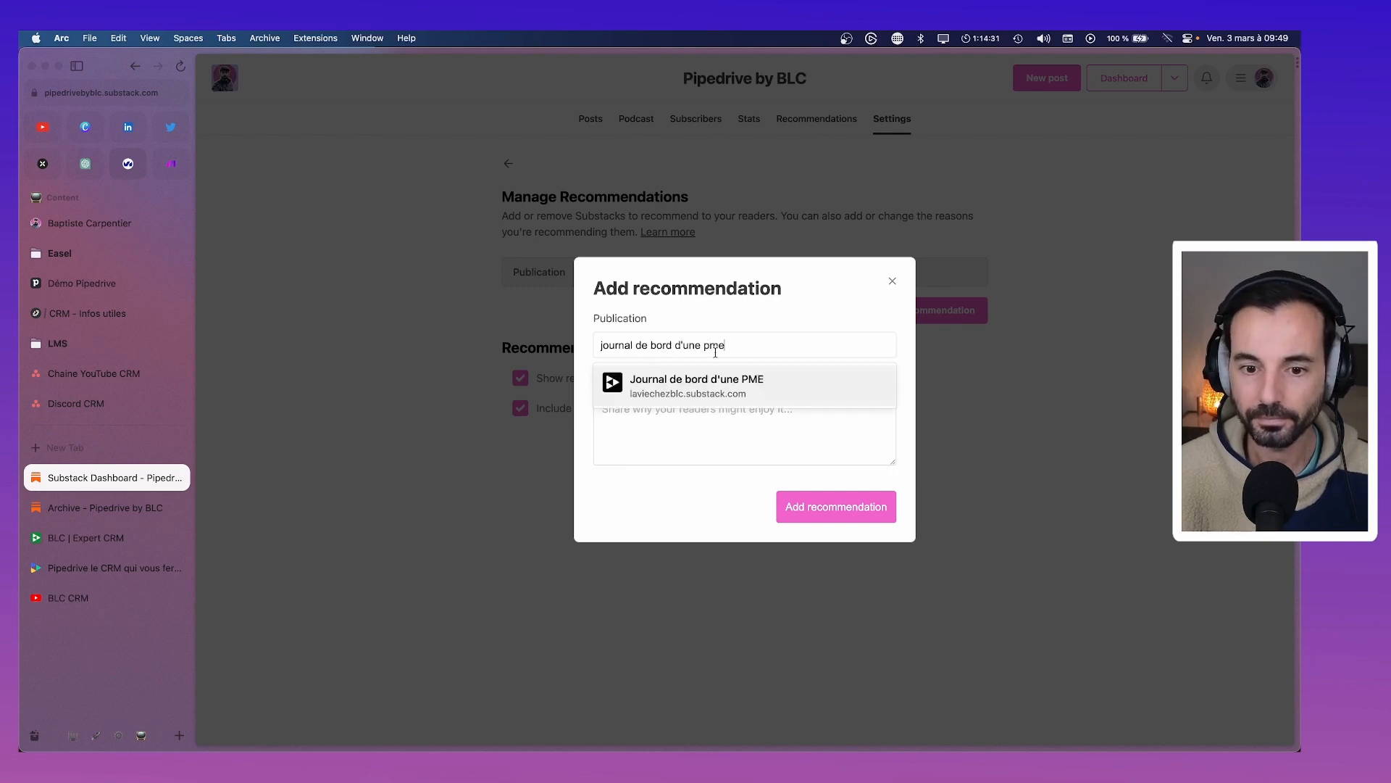
left_click(724, 381)
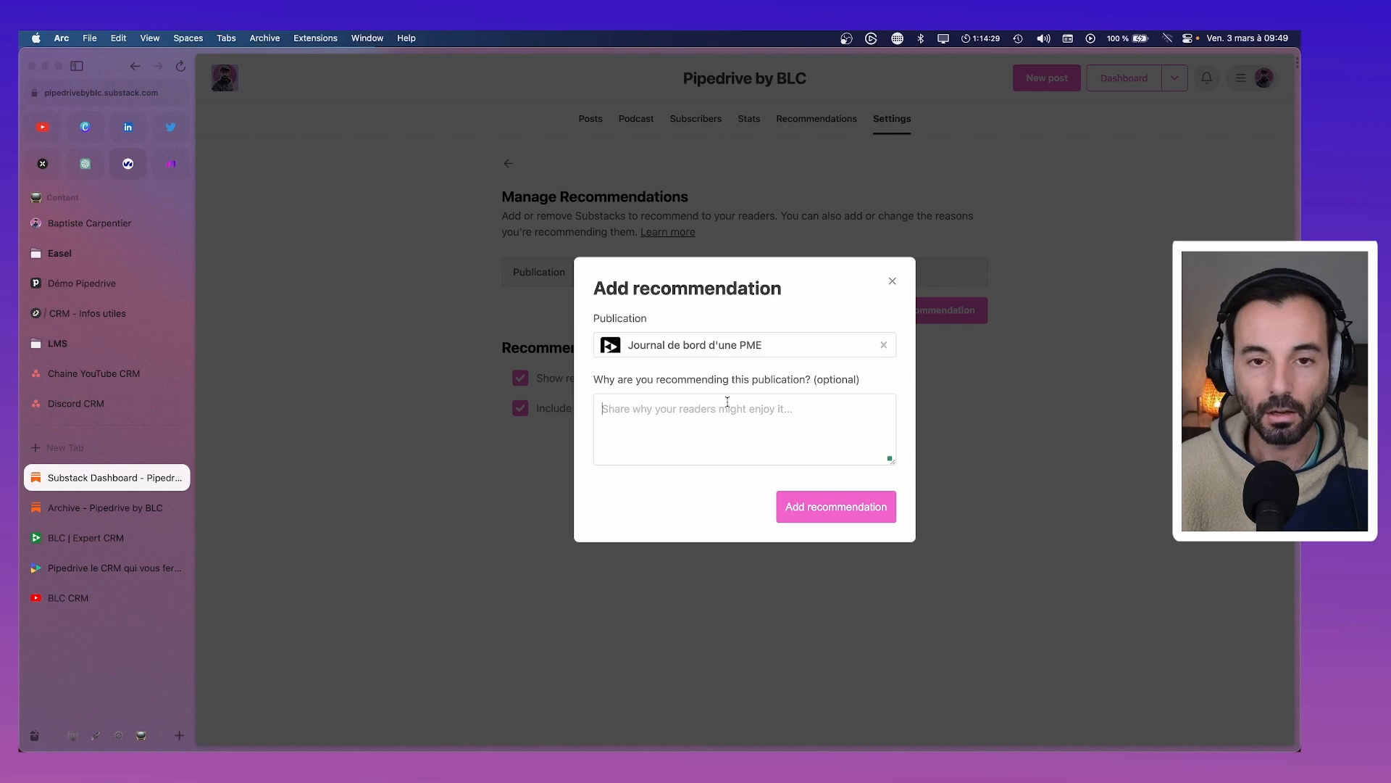
type("Les coulisses d")
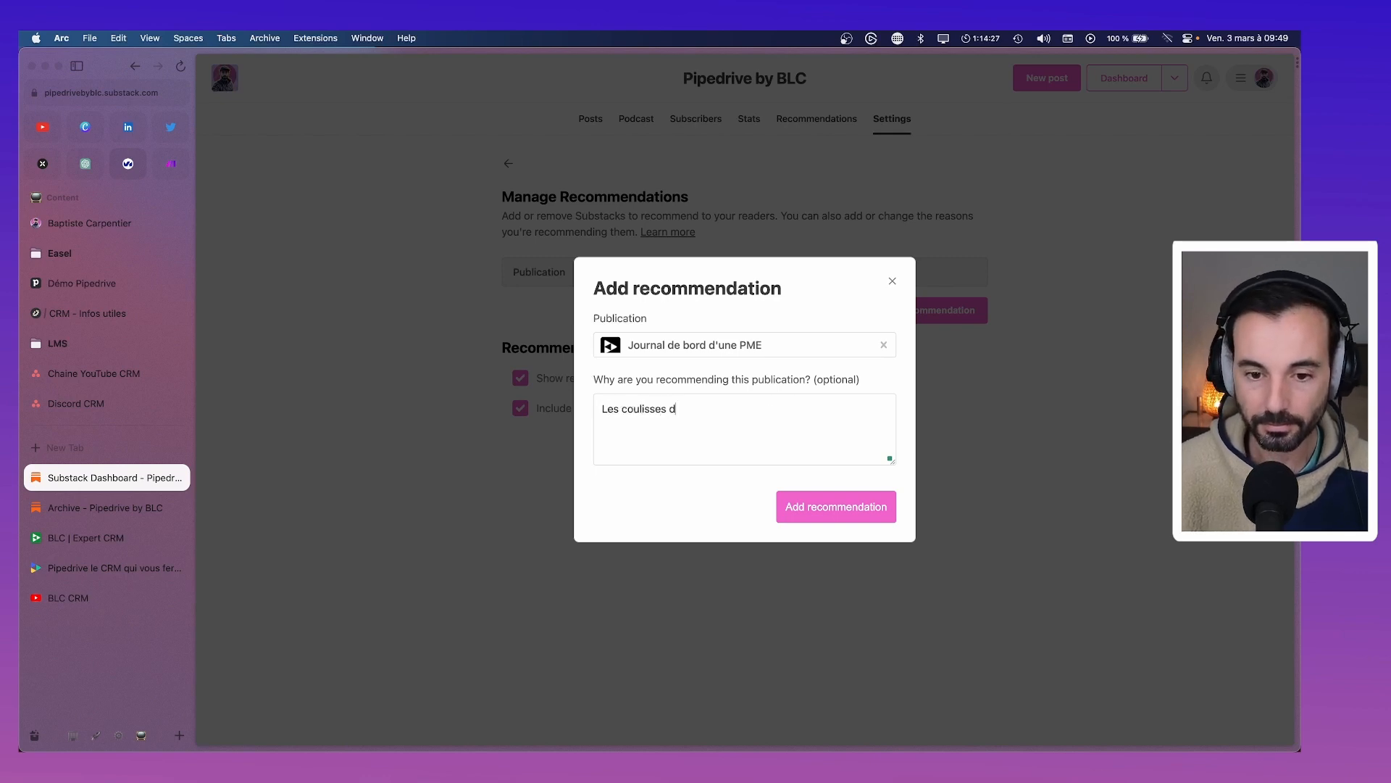
type("e BLC")
left_click(865, 512)
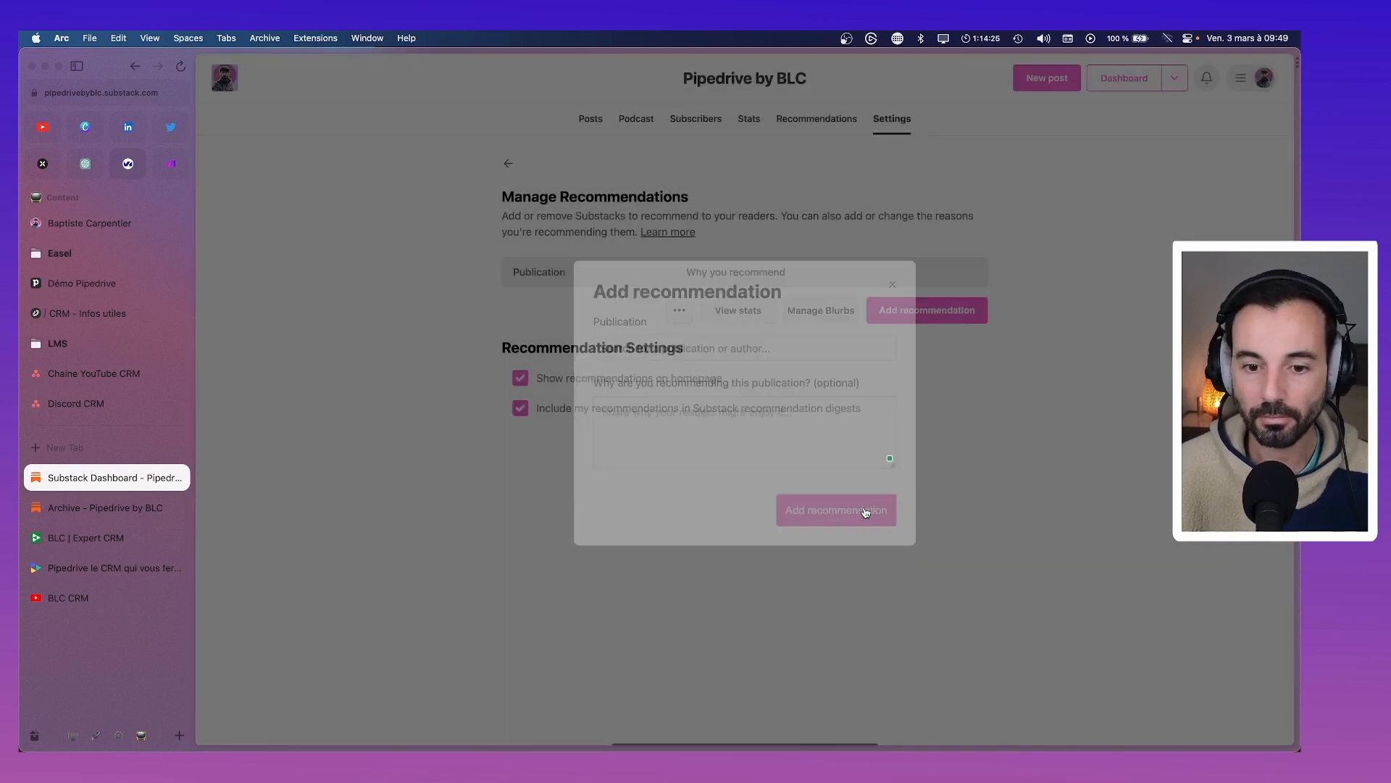
Recommend Hack ta productivité with the reason 'Astuces tech et productivité'
left_click(915, 334)
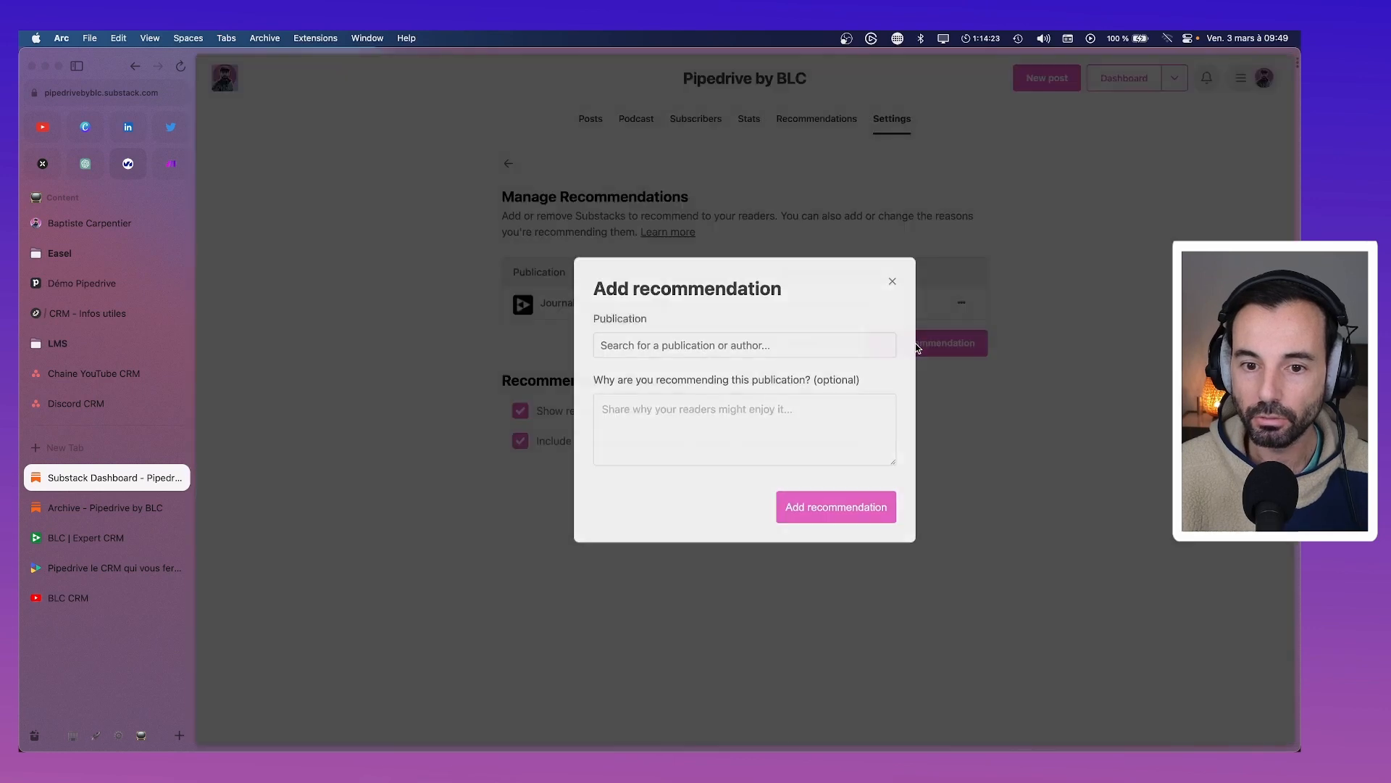
type("Hack t")
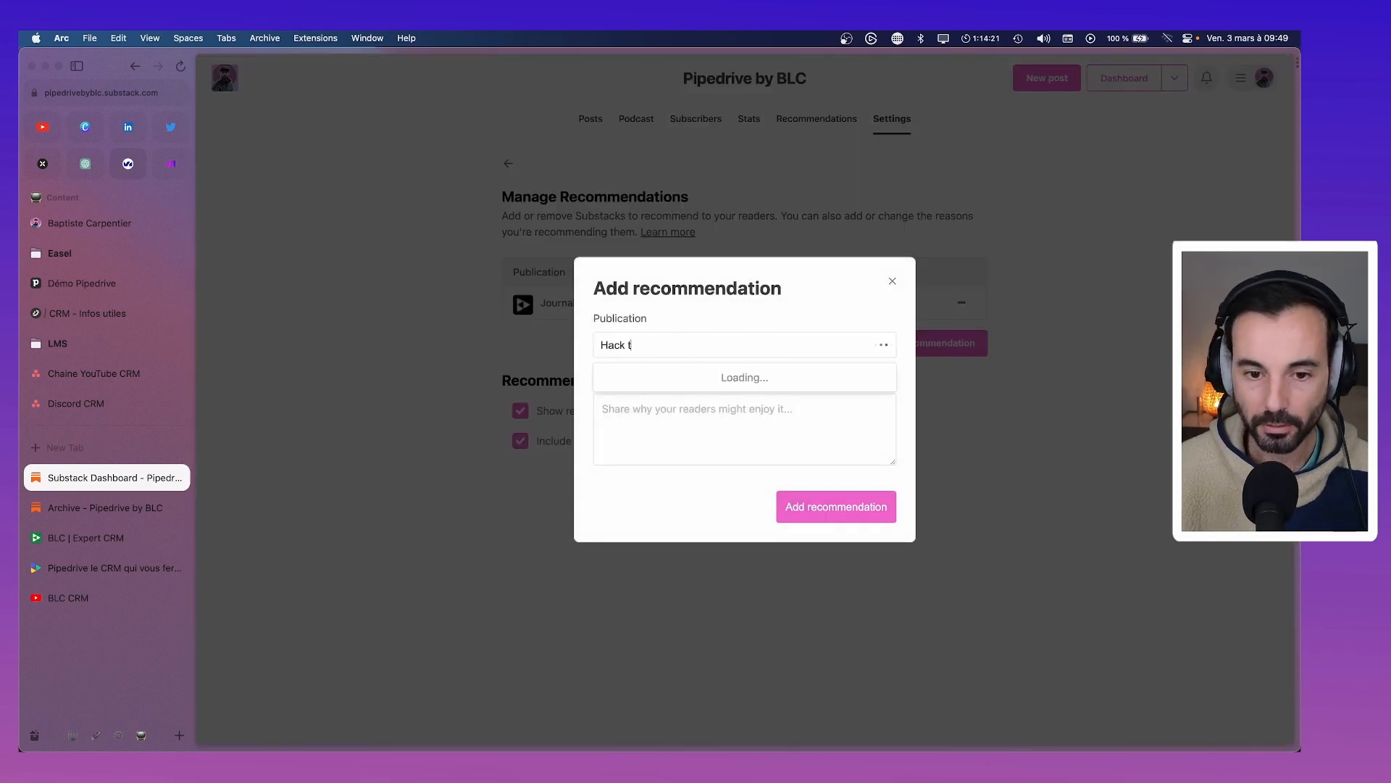
type("a productivité")
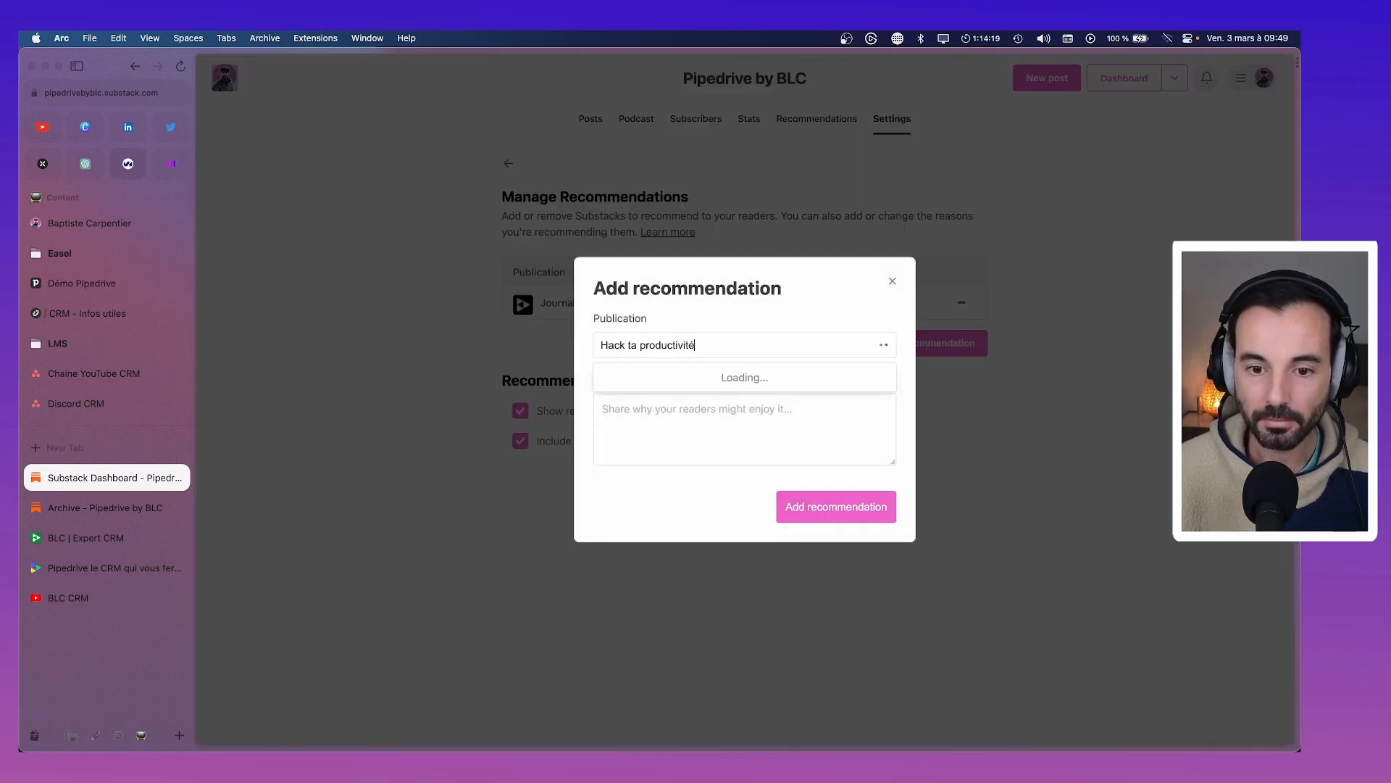
left_click(748, 385)
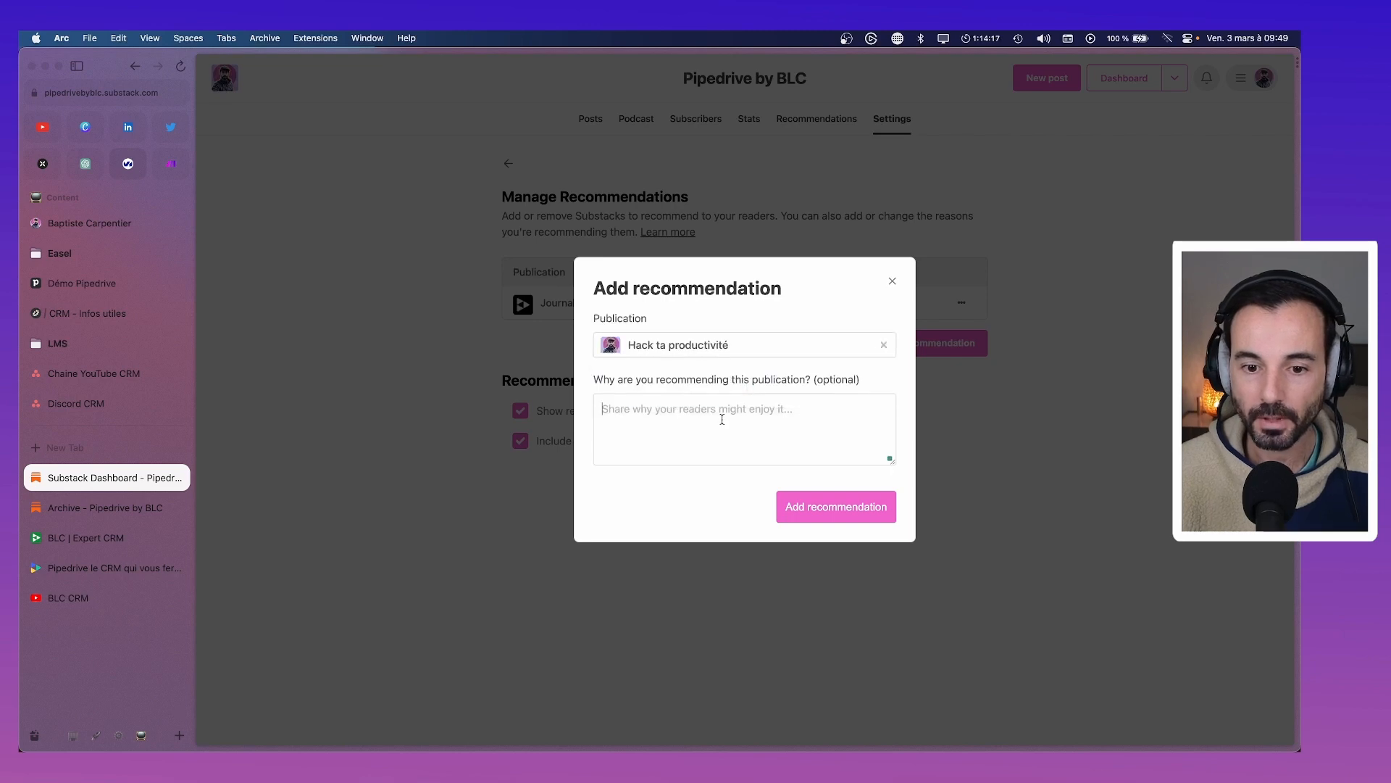
type("Ac")
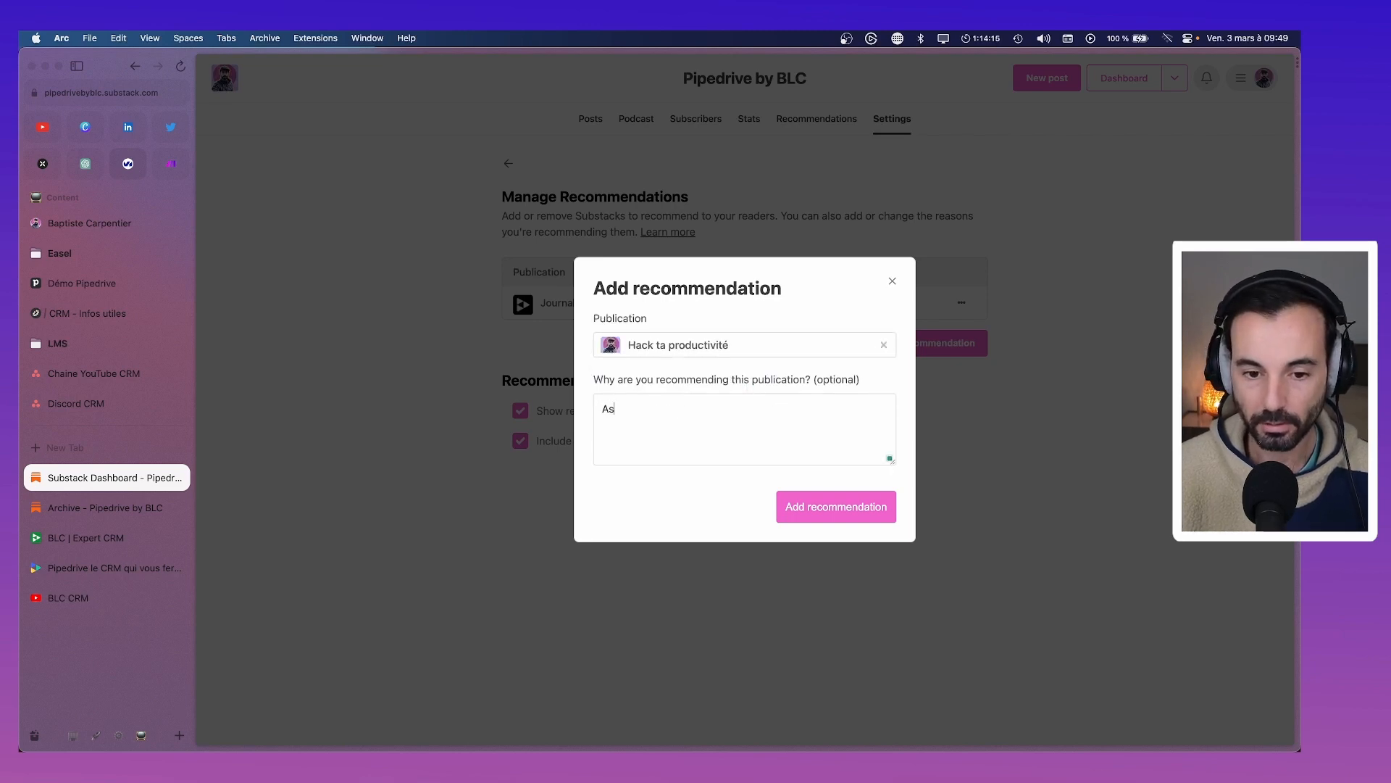
type("tuces tech et productivité")
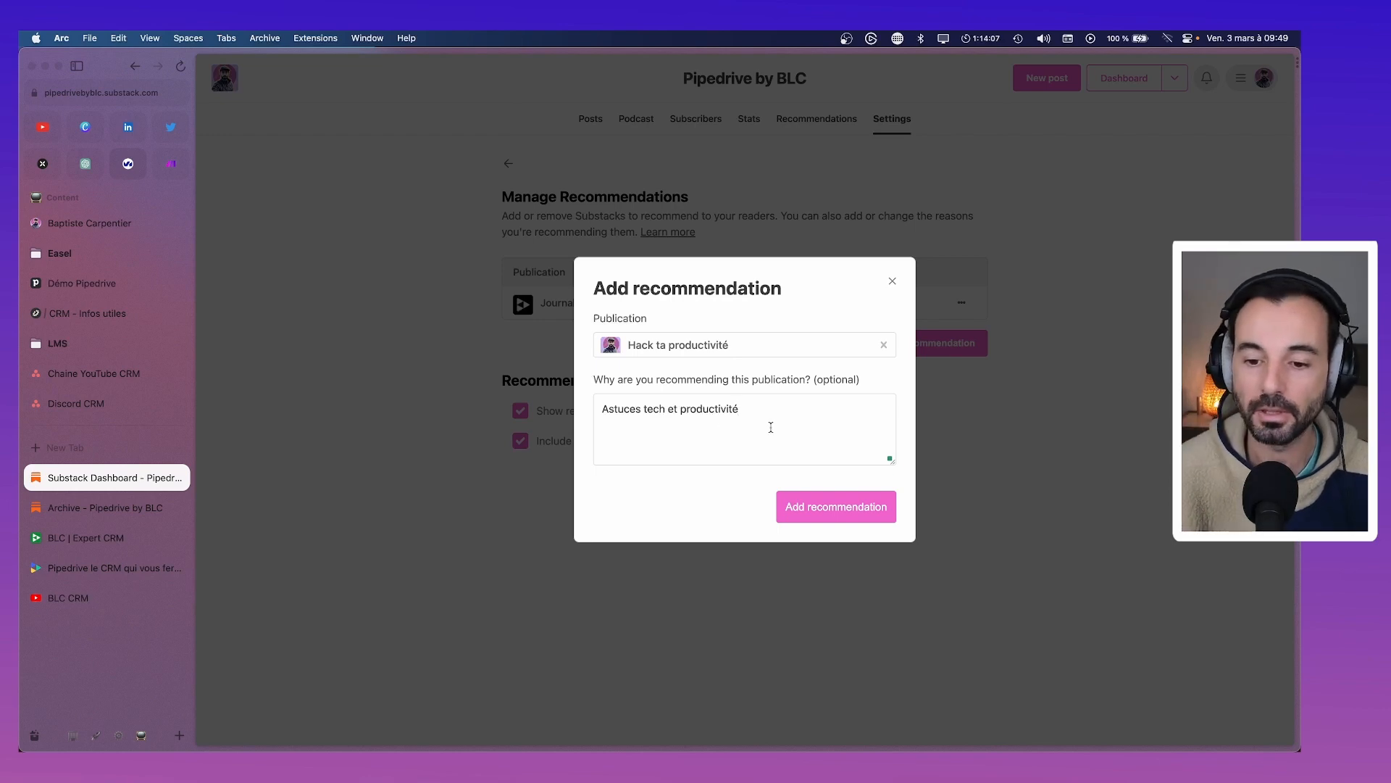
left_click(863, 511)
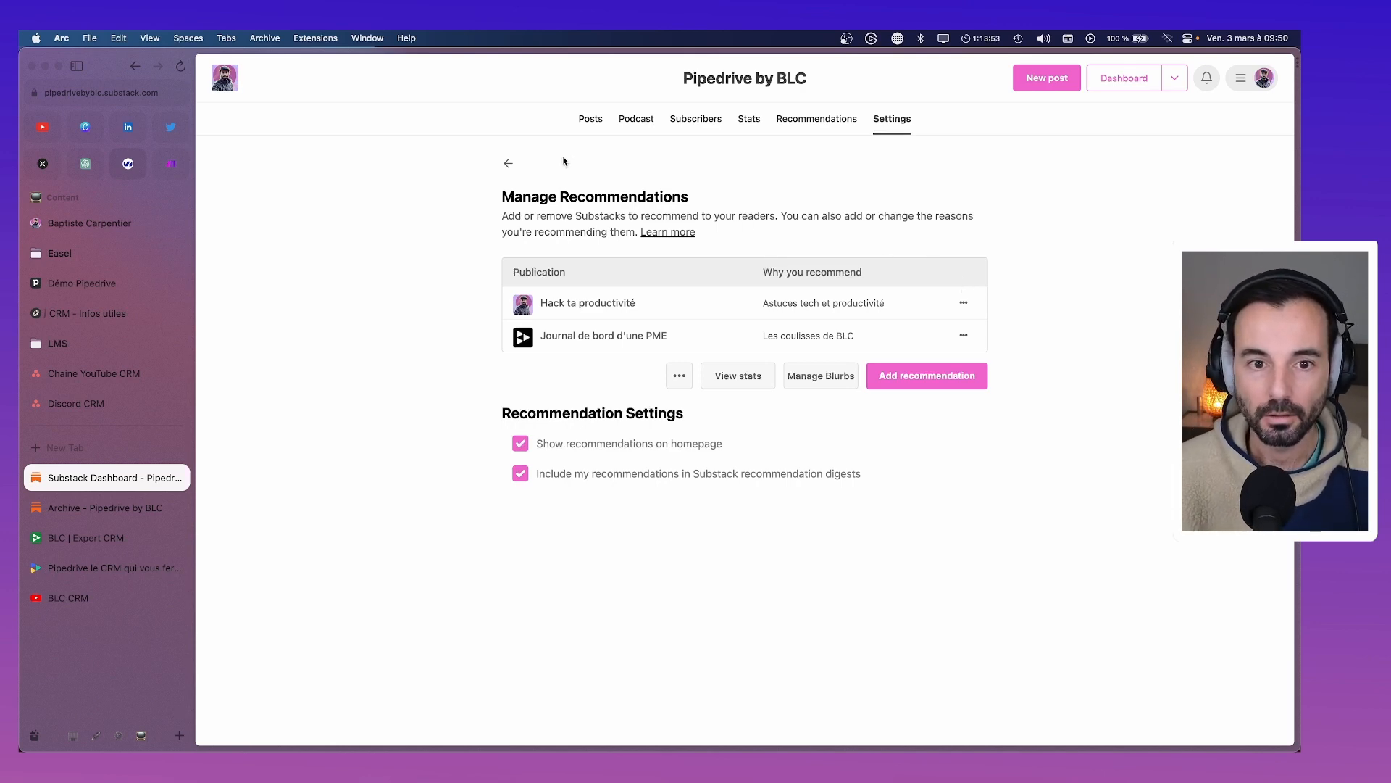
In Basics settings, replace the square logo with iCloud Drive > BLC > Crm > Logo pour carré.jpg
left_click(508, 163)
scroll(903, 408, "down", 5)
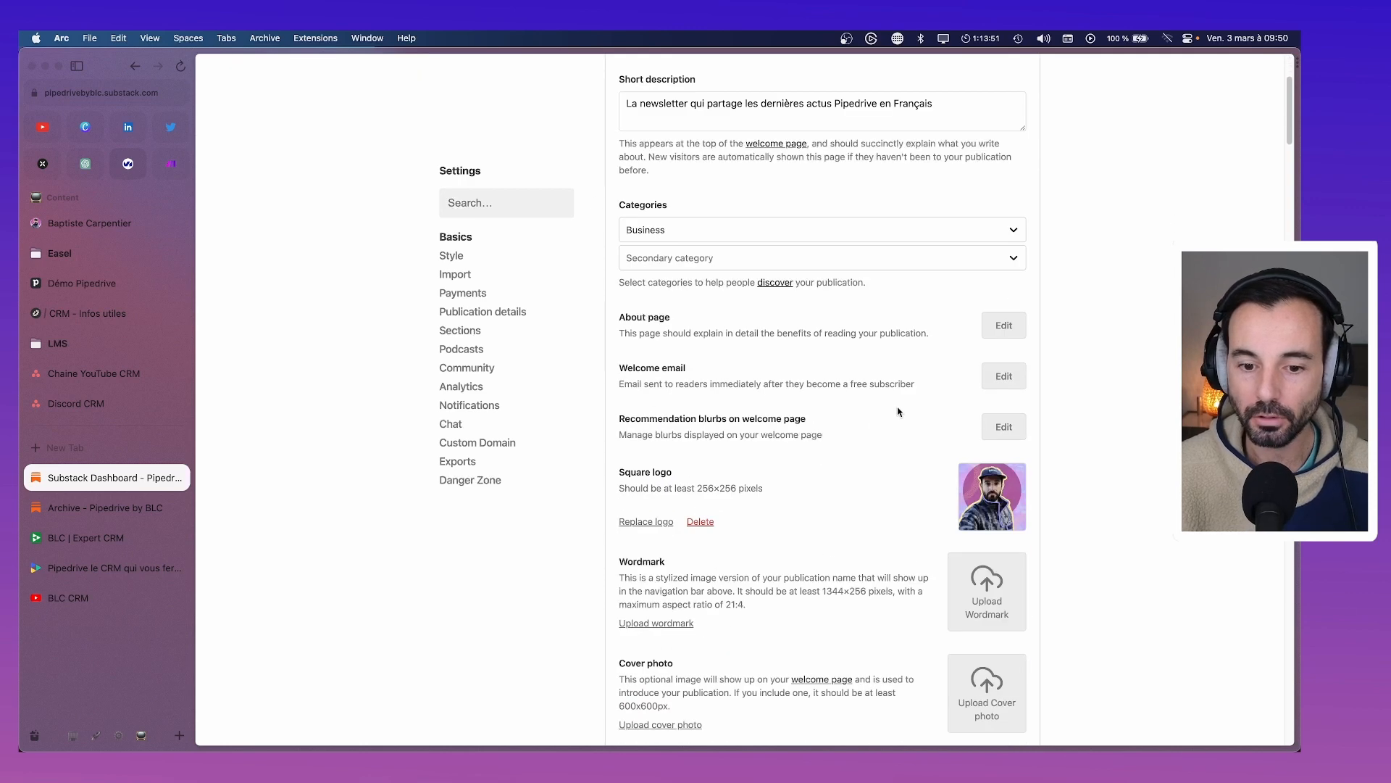
scroll(910, 413, "down", 1)
scroll(819, 406, "down", 1)
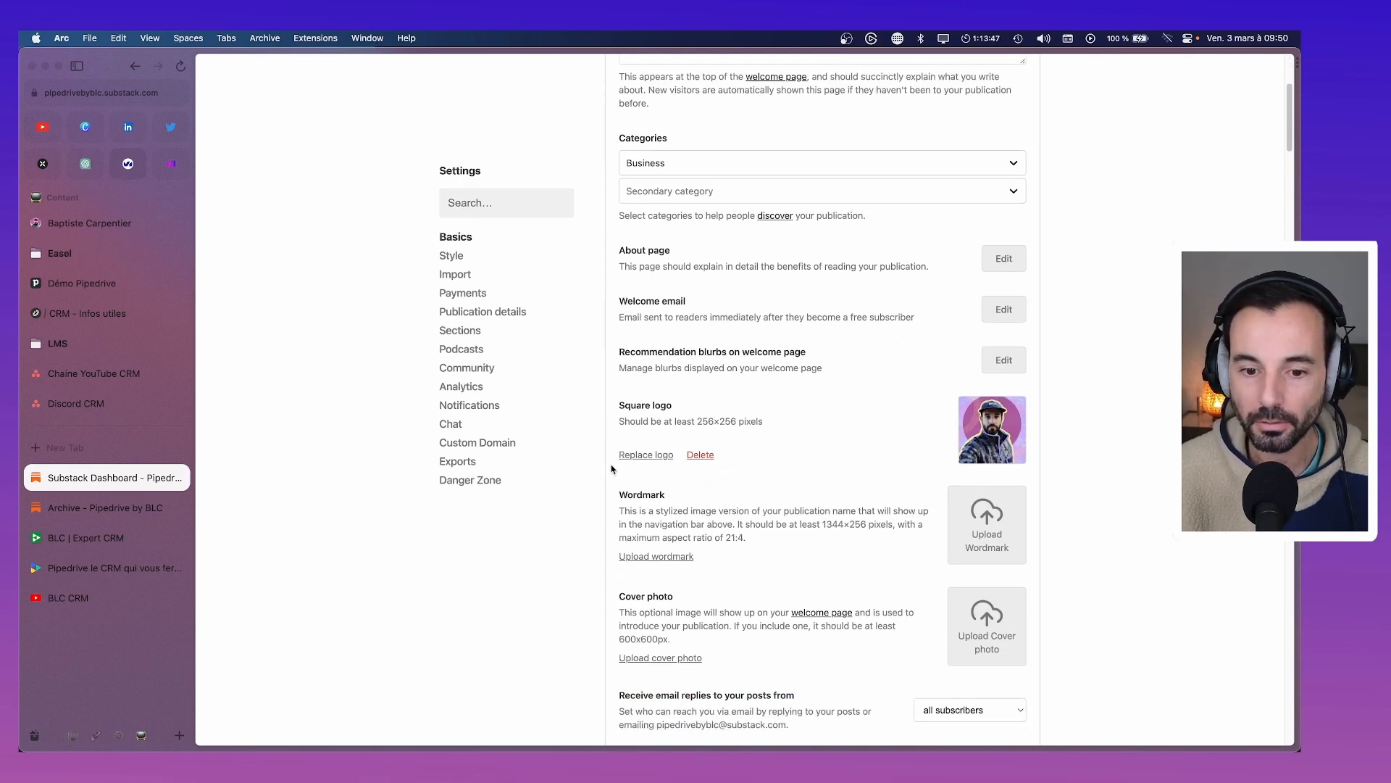
left_click(650, 455)
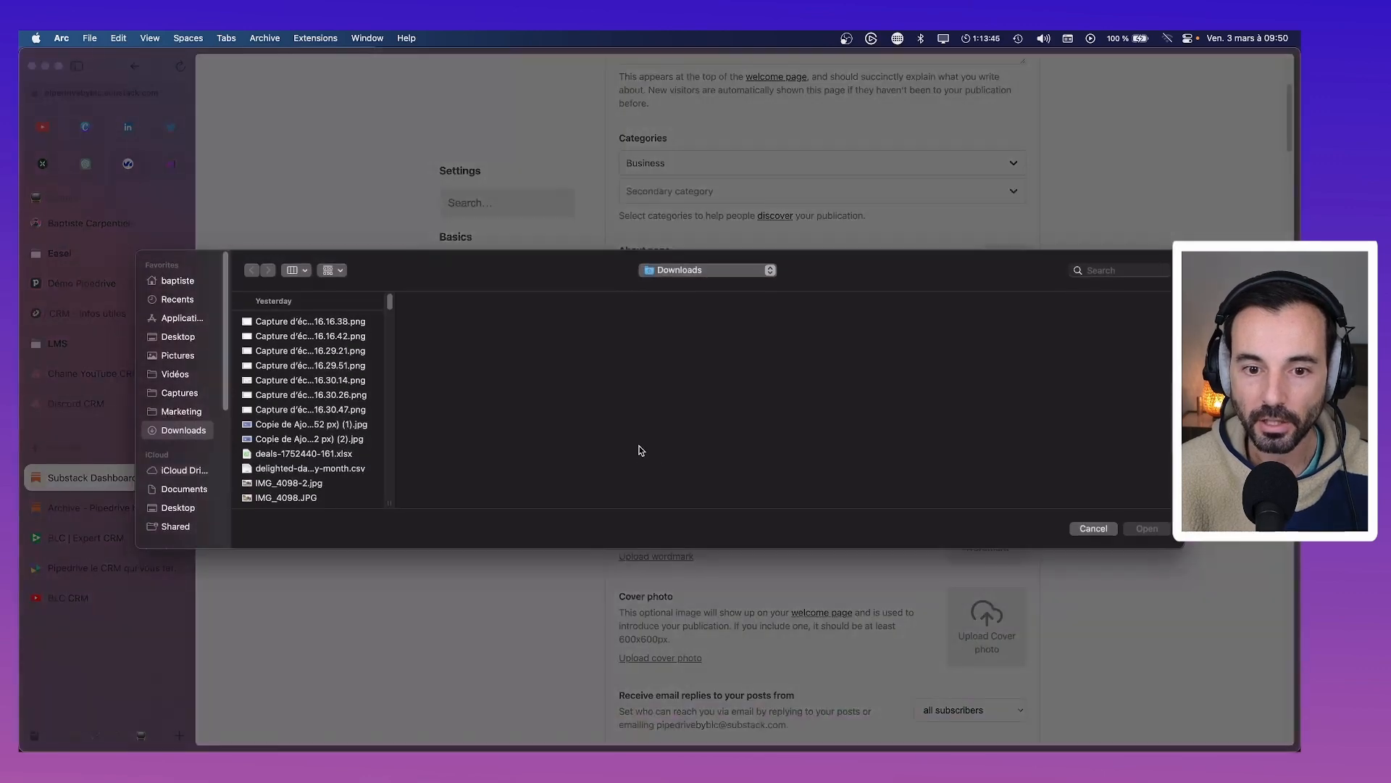
left_click(182, 470)
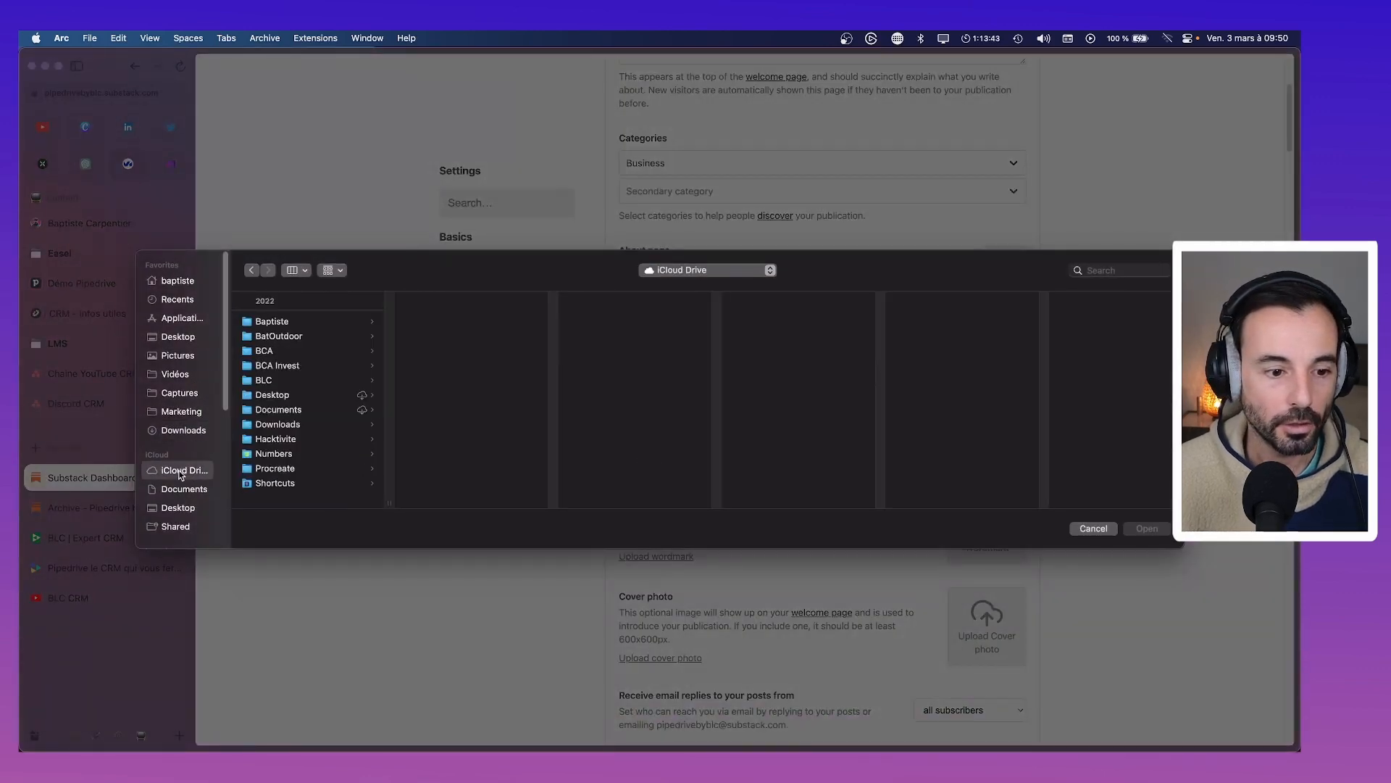
key("Down")
key("Down")
key("Down")
key("Down")
key("Down")
key("Right")
key("Right")
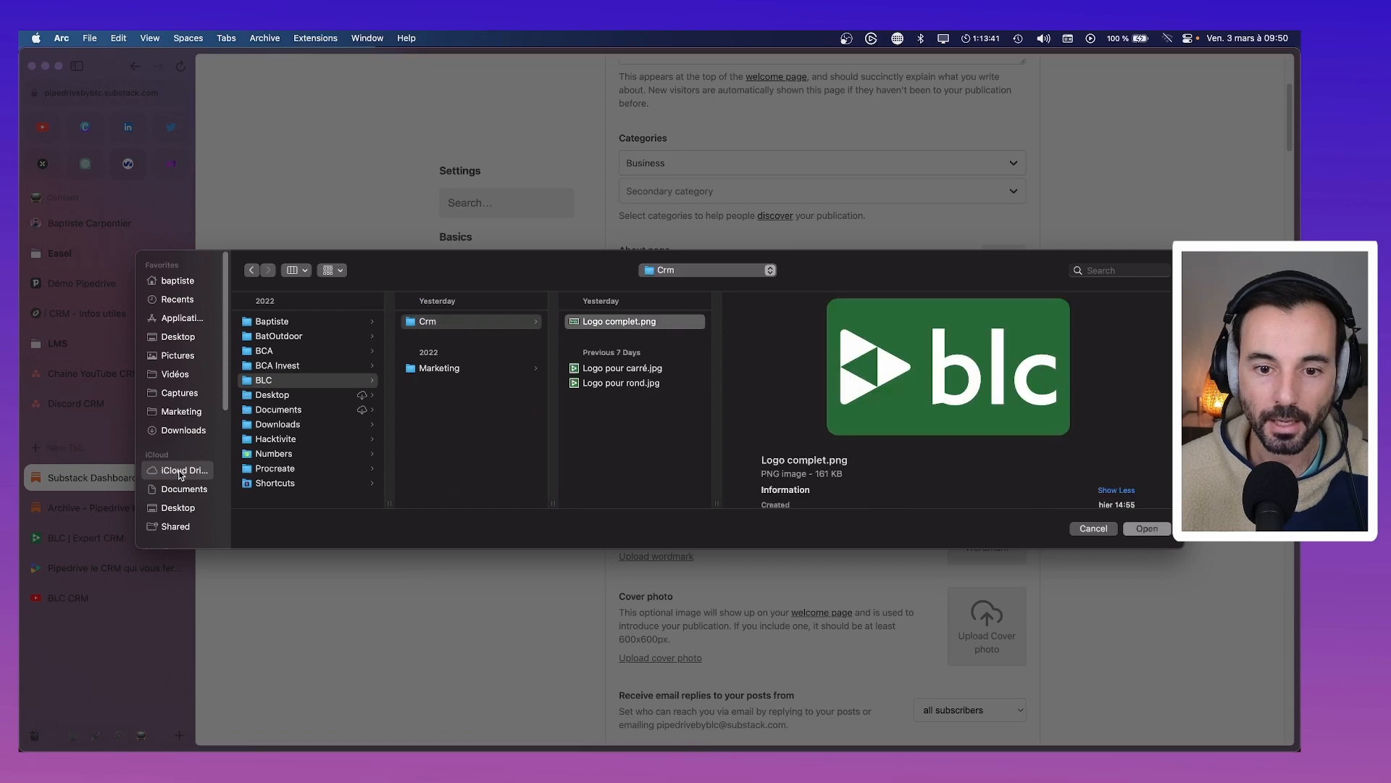
key("Down")
key("Down")
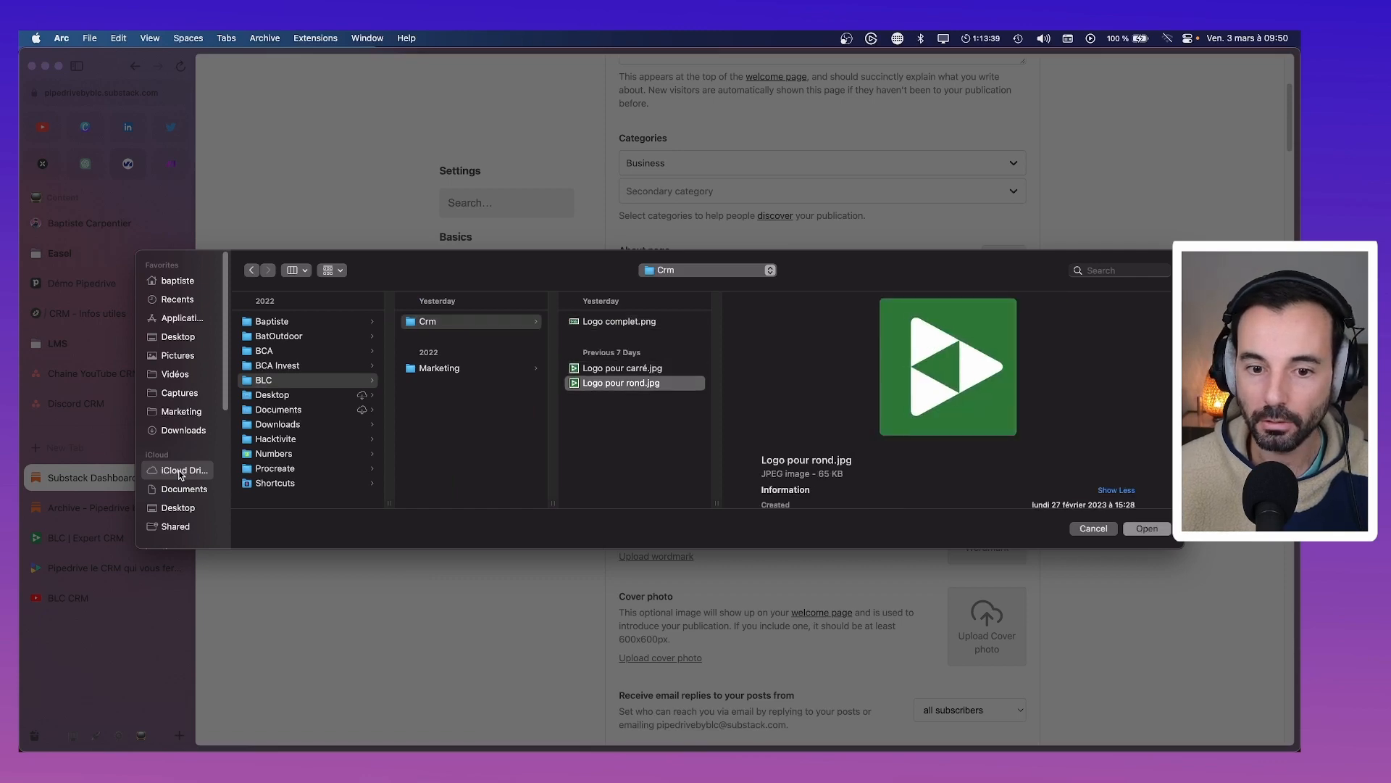
key("Up")
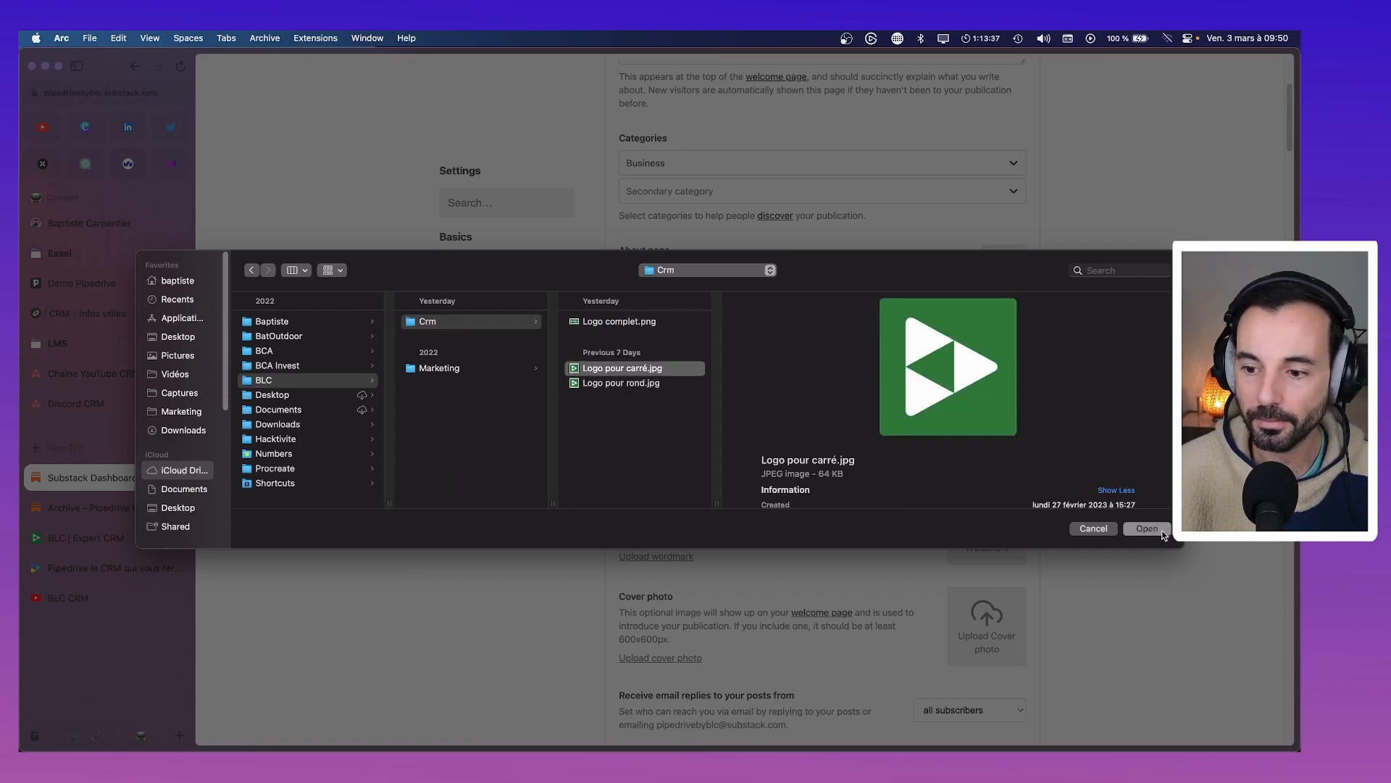
left_click(1158, 529)
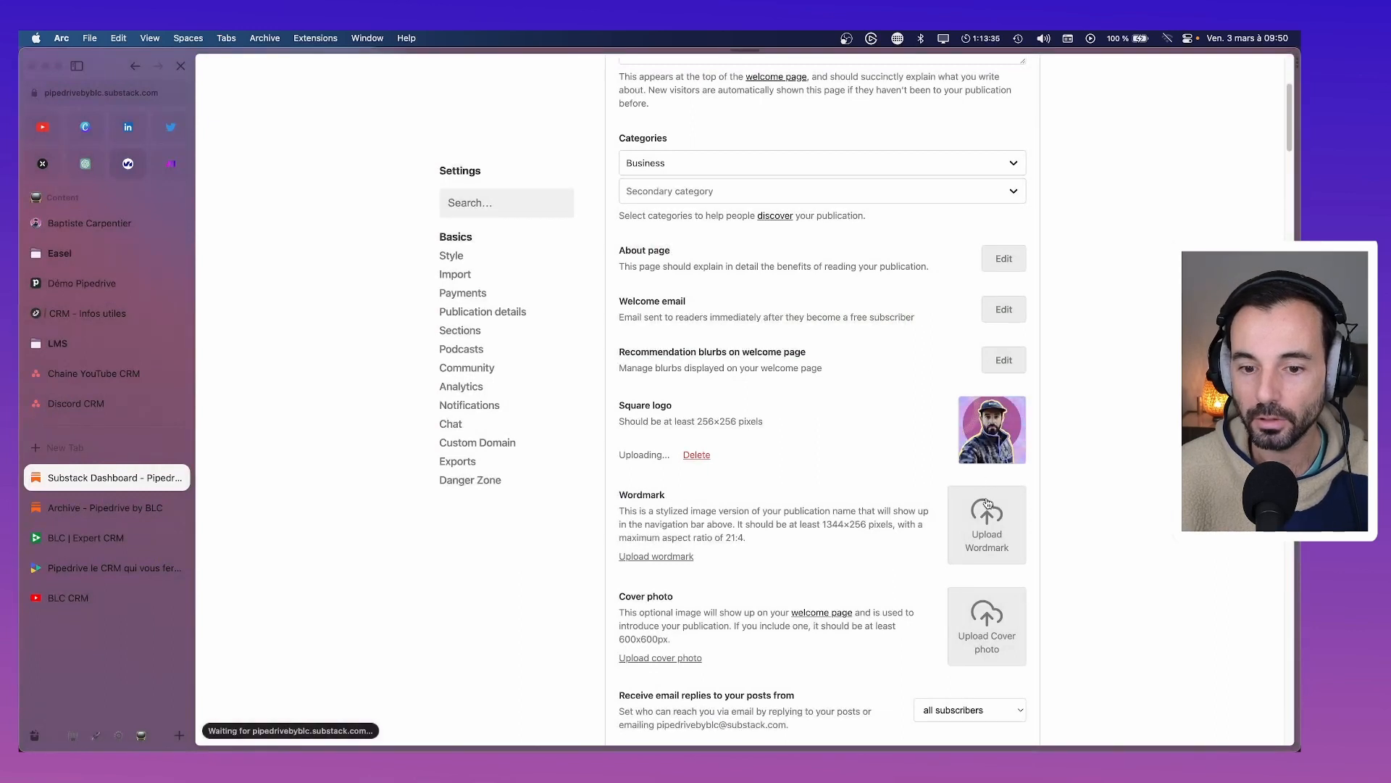
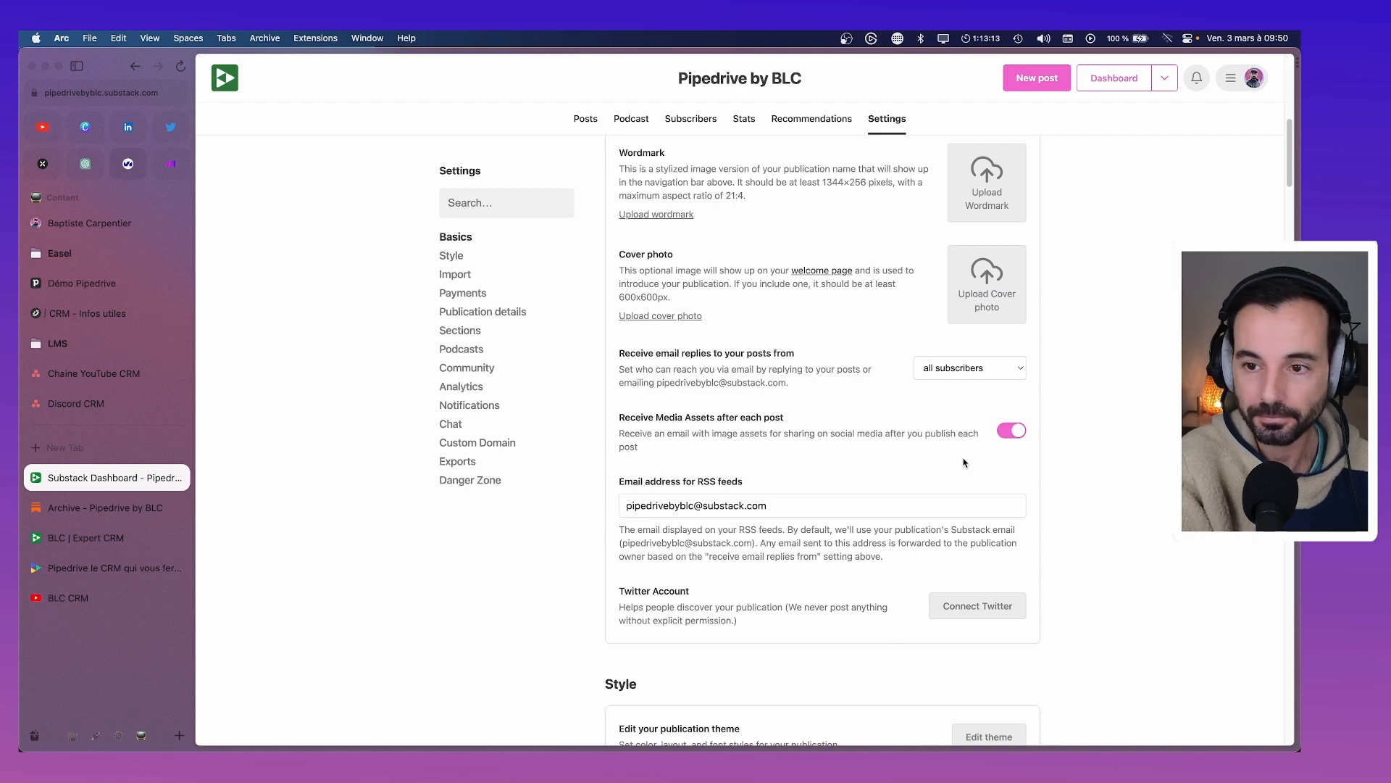
Drop the wordmark upload and upload Logo pour carré.jpg as the cover photo instead
scroll(963, 462, "up", 3)
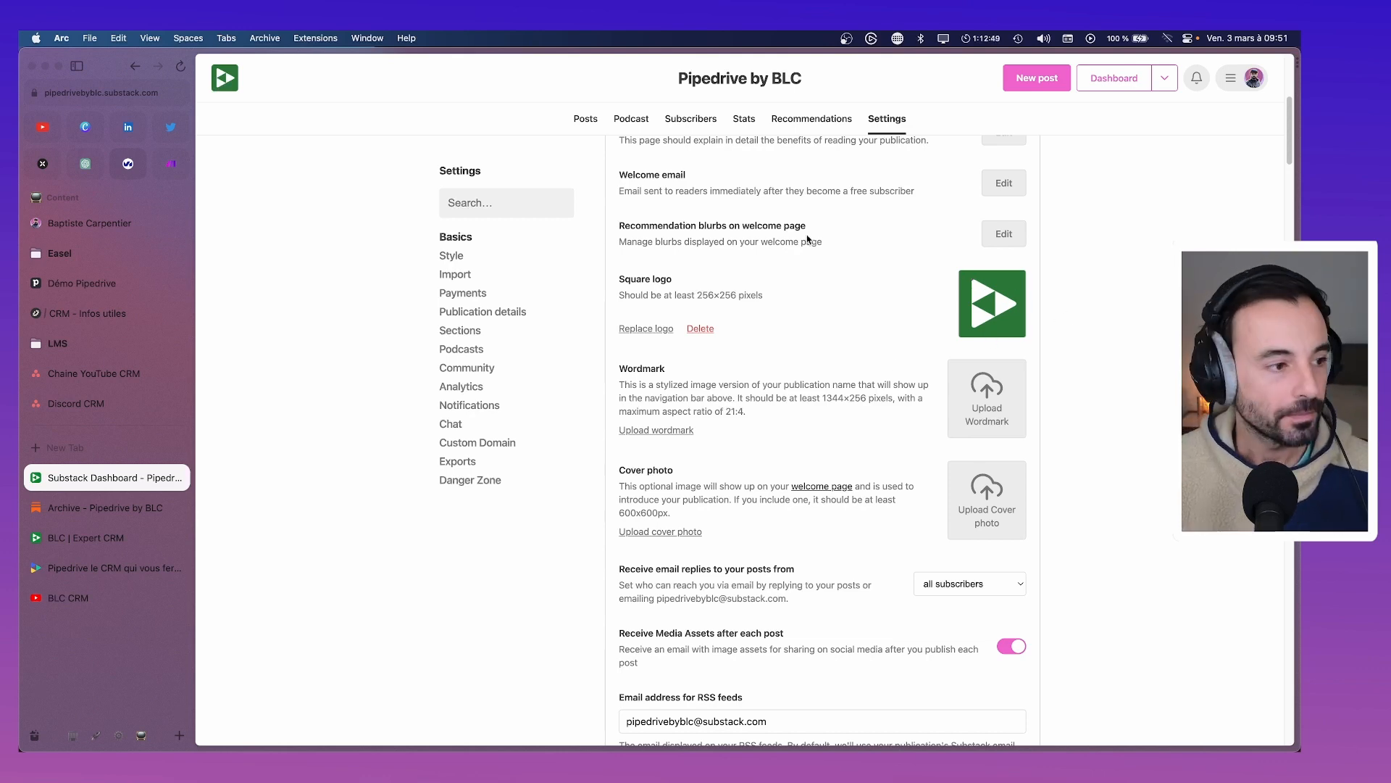
scroll(801, 239, "down", 2)
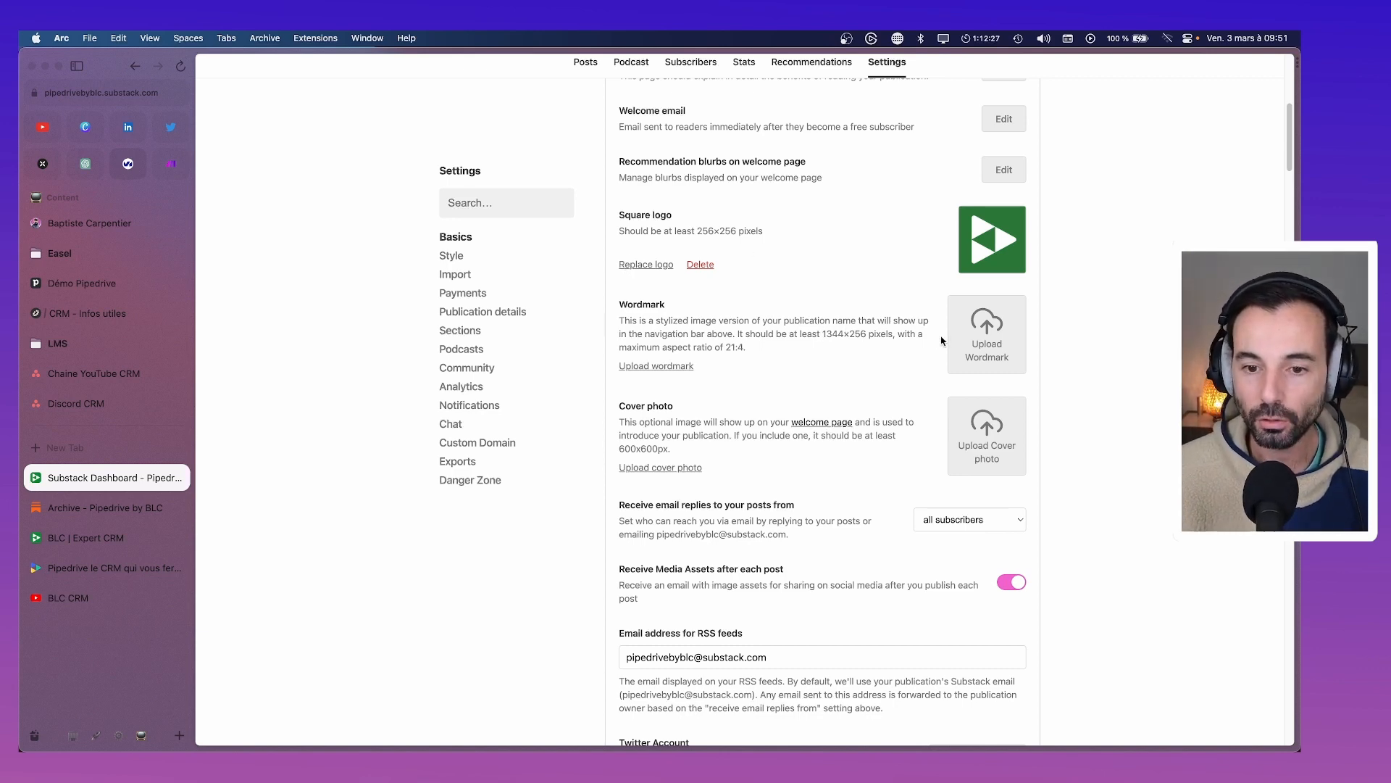
scroll(941, 342, "up", 10)
scroll(770, 304, "down", 7)
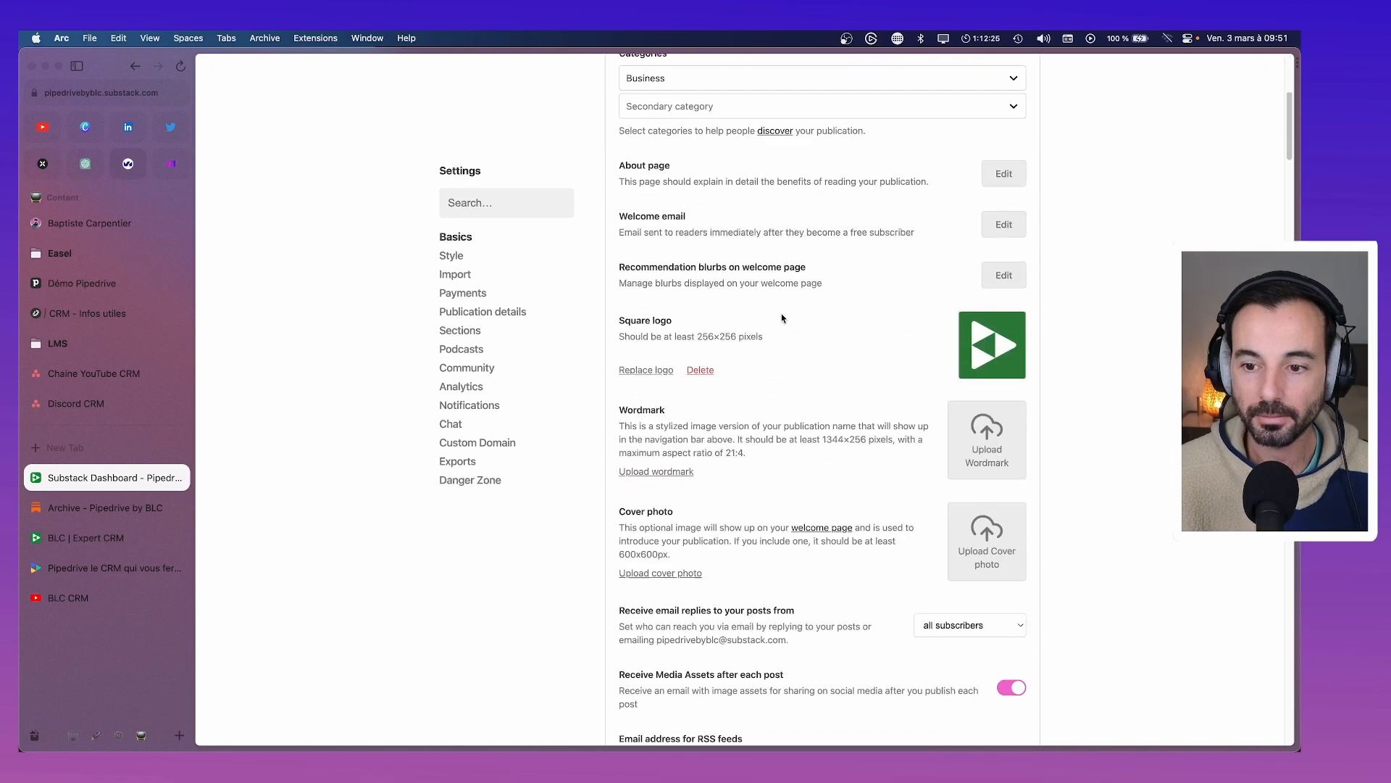
left_click(966, 283)
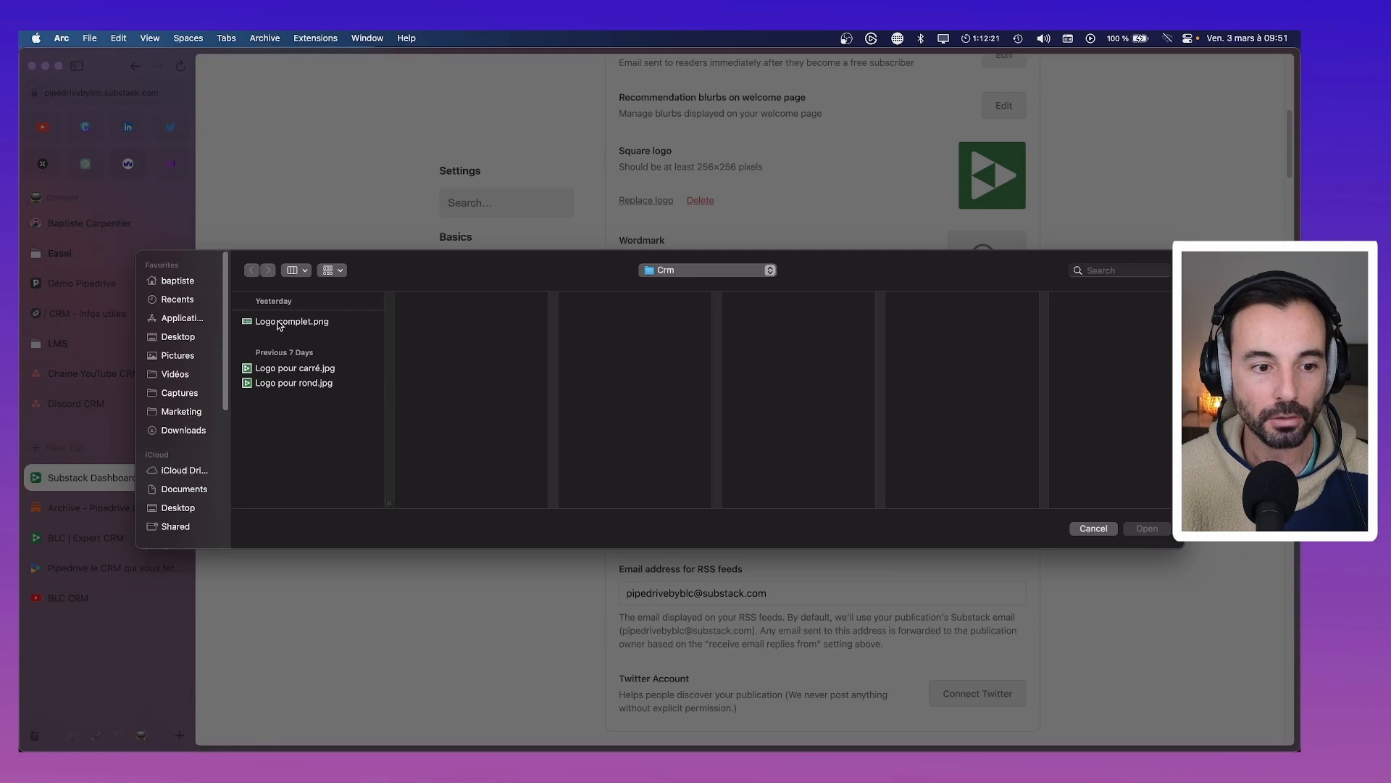
left_click(273, 320)
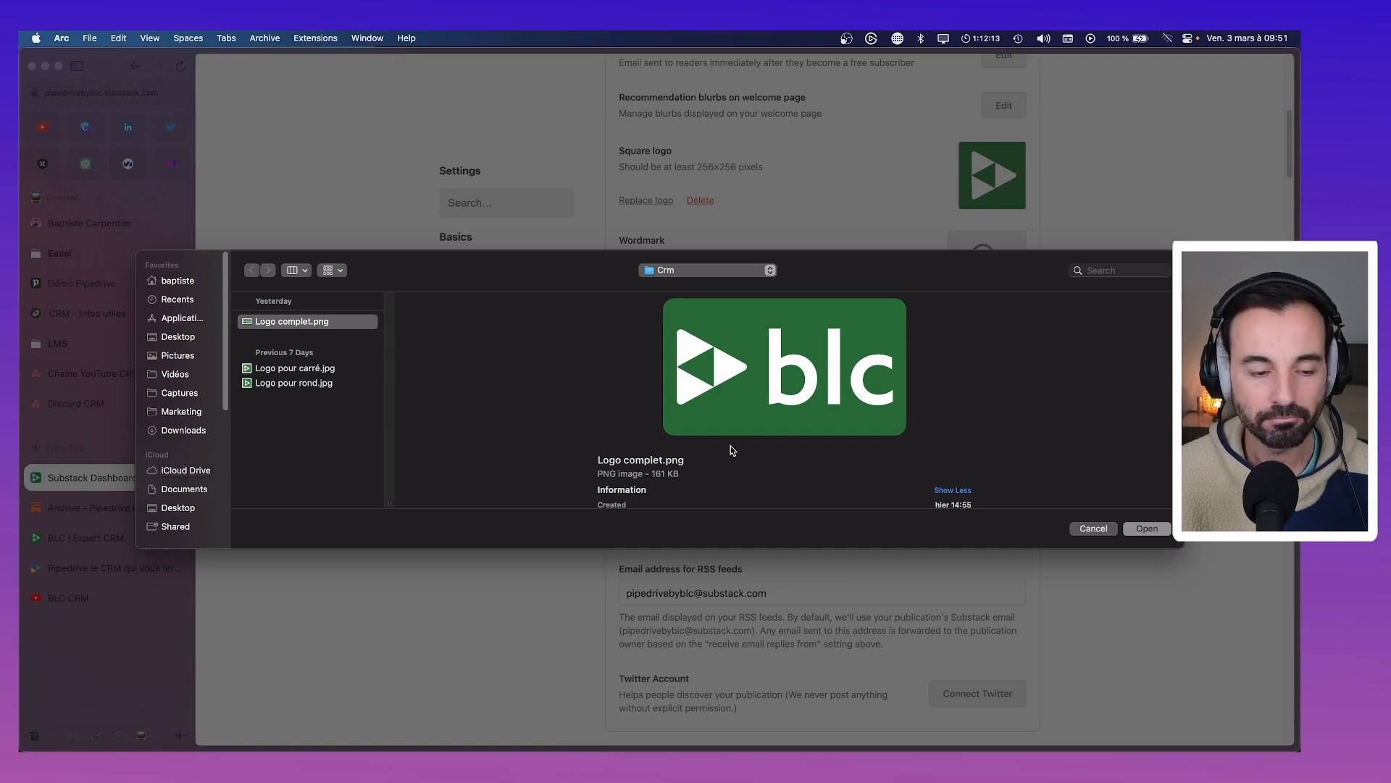
left_click(1094, 528)
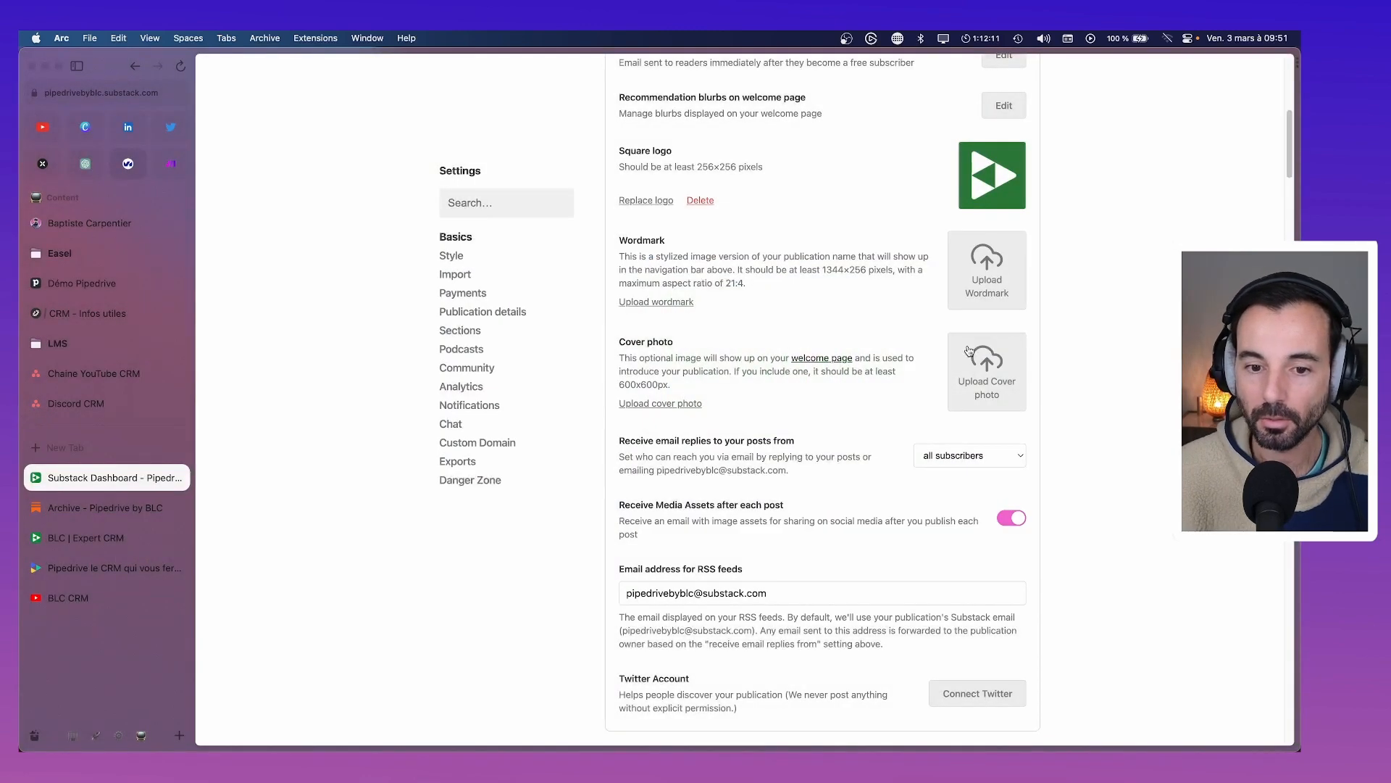
left_click(981, 375)
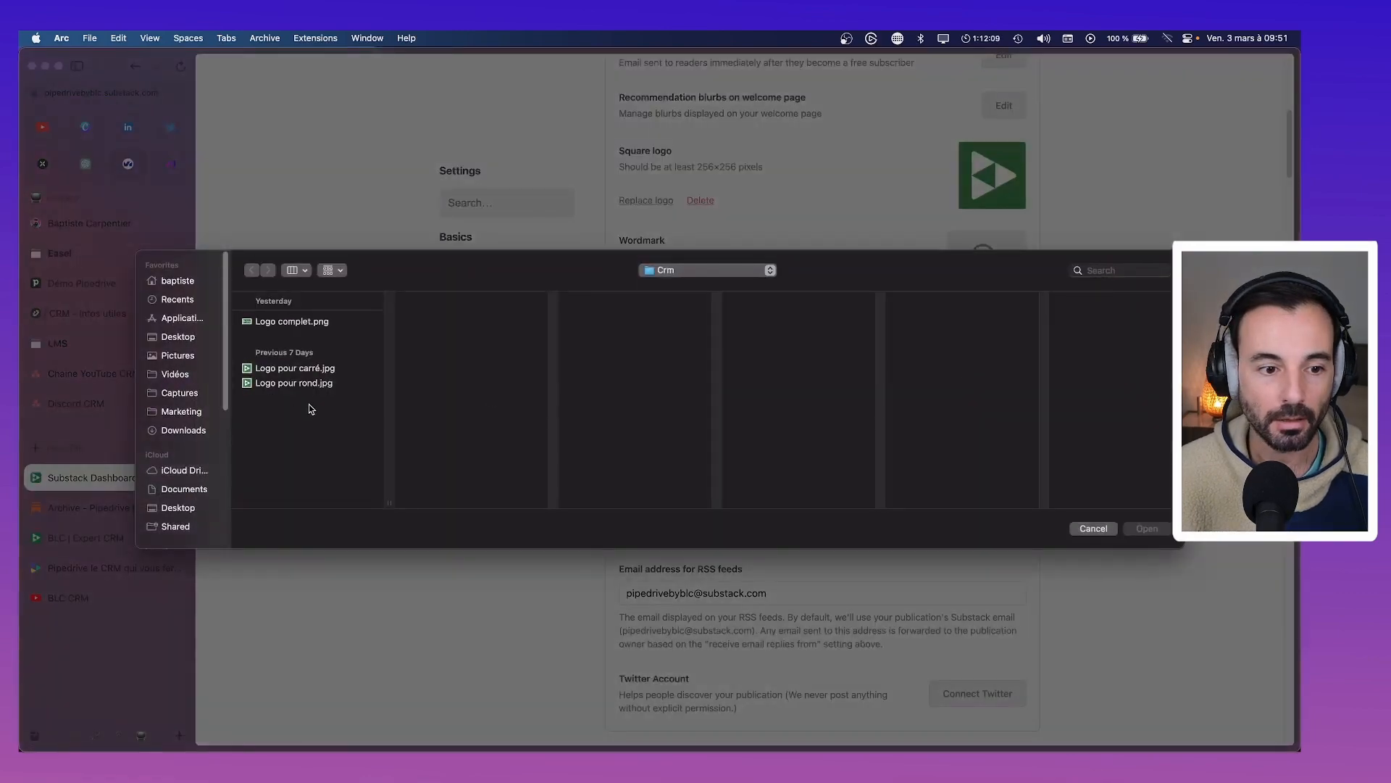
left_click(294, 369)
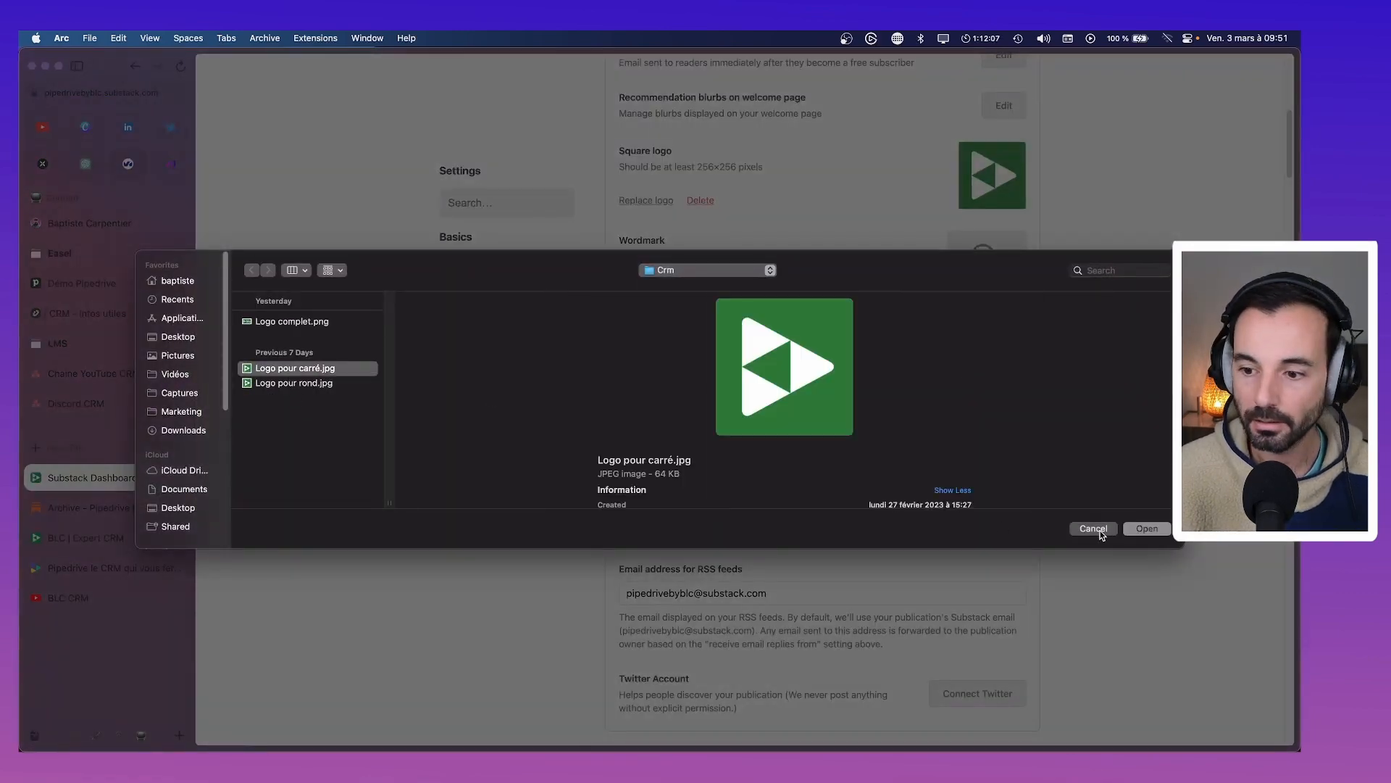
left_click(1155, 528)
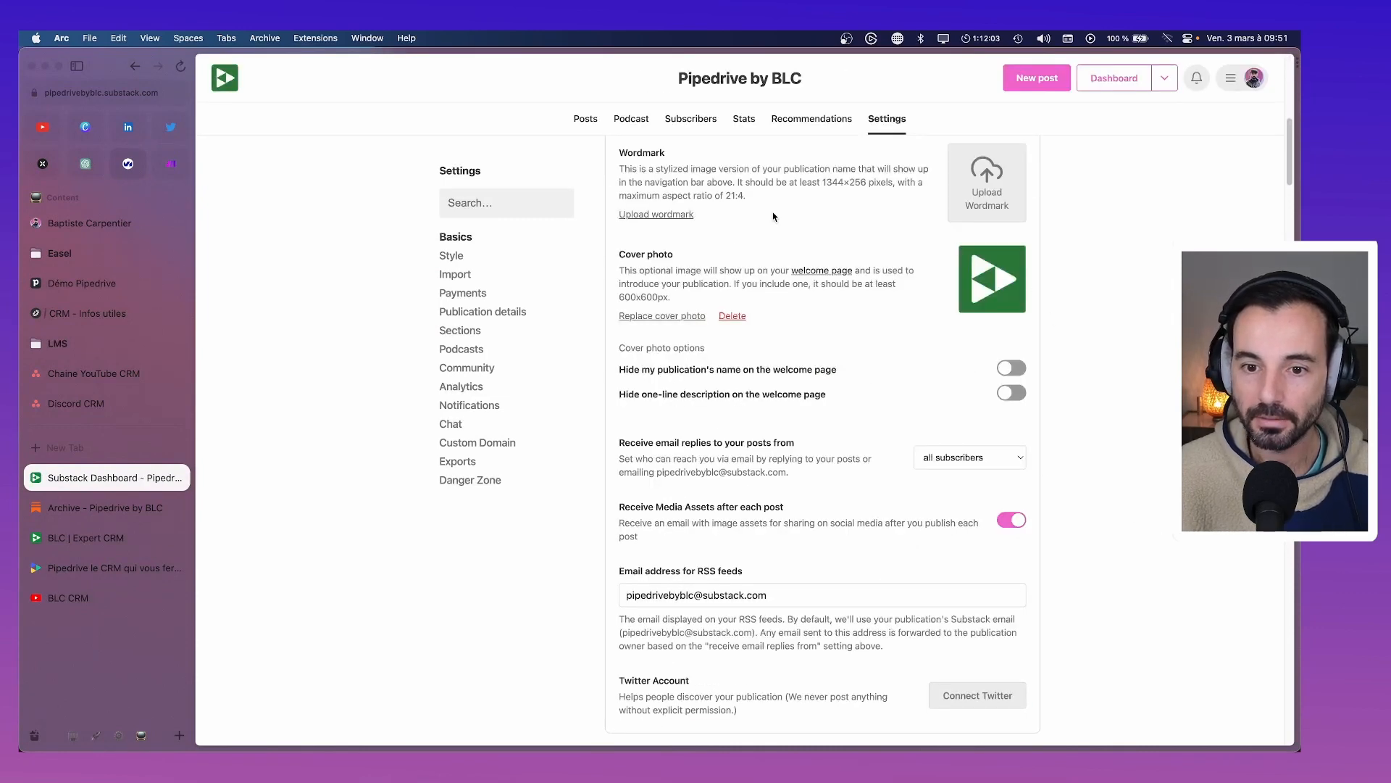
Hide the publication's name and one-line description on the welcome page
scroll(754, 261, "down", 2)
scroll(734, 312, "up", 5)
scroll(739, 317, "down", 4)
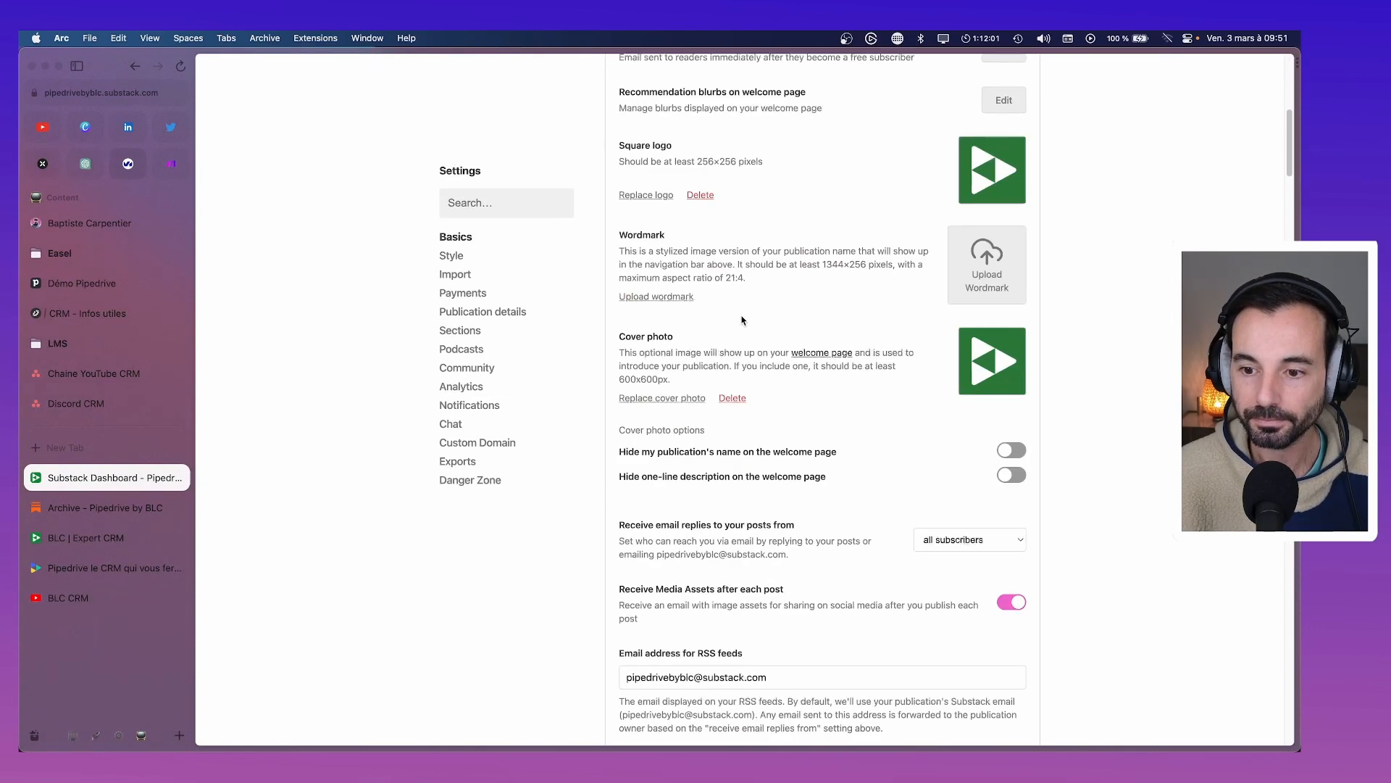
scroll(742, 320, "down", 1)
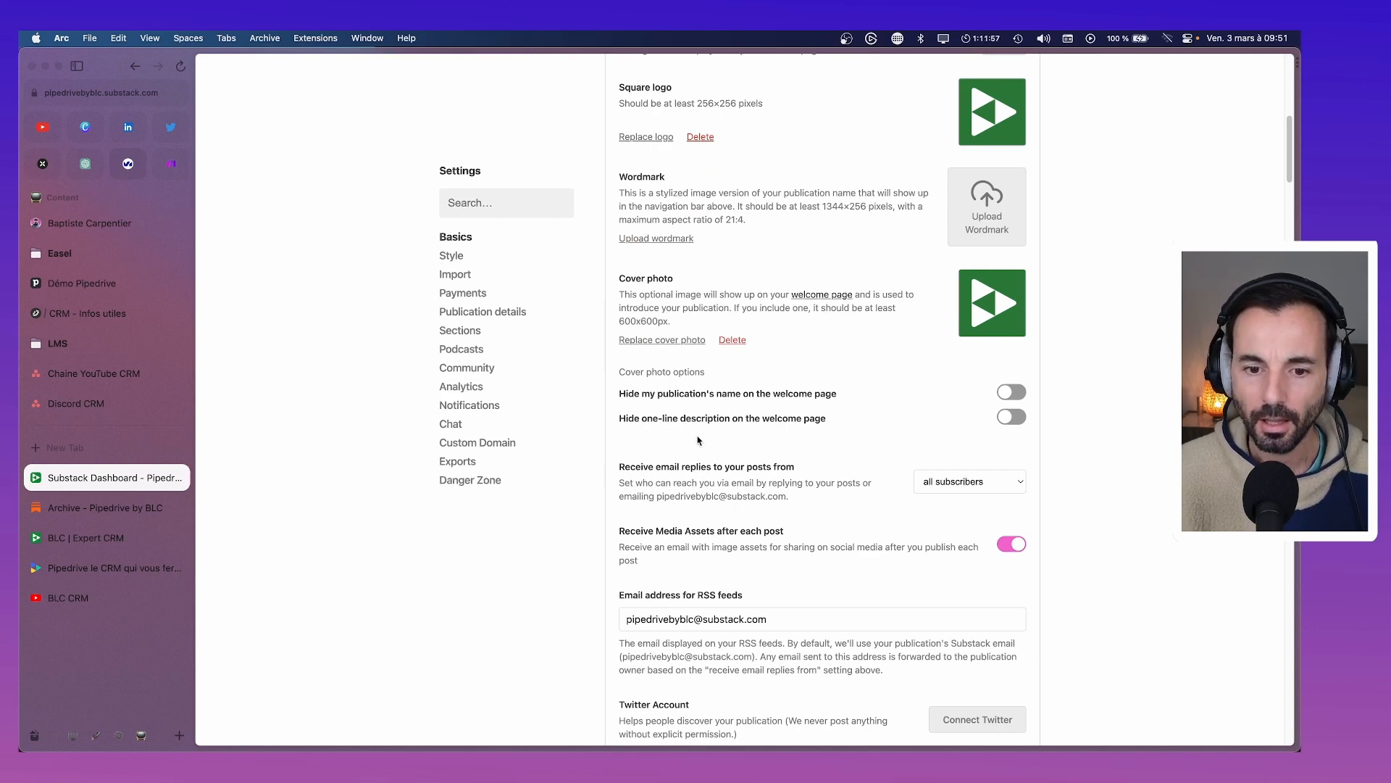
left_click(1011, 392)
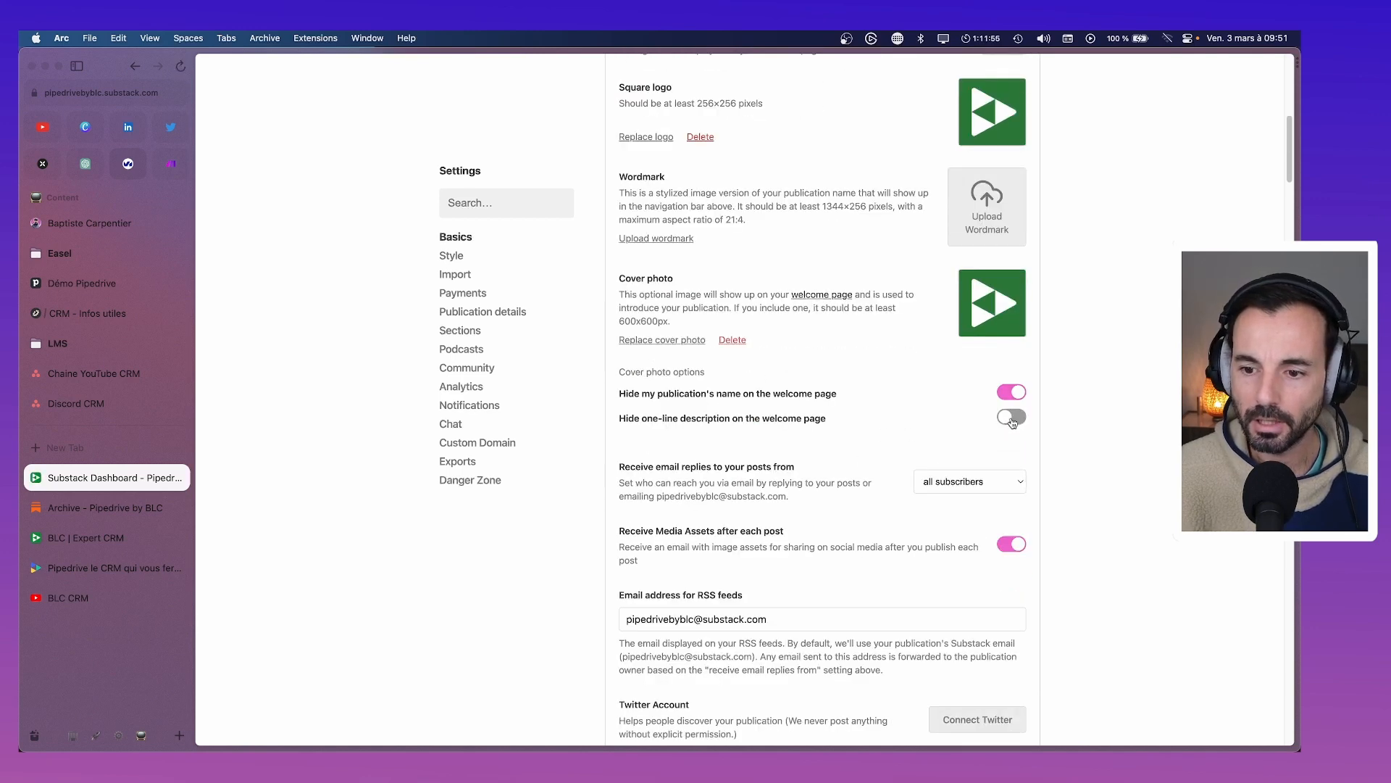
left_click(1012, 420)
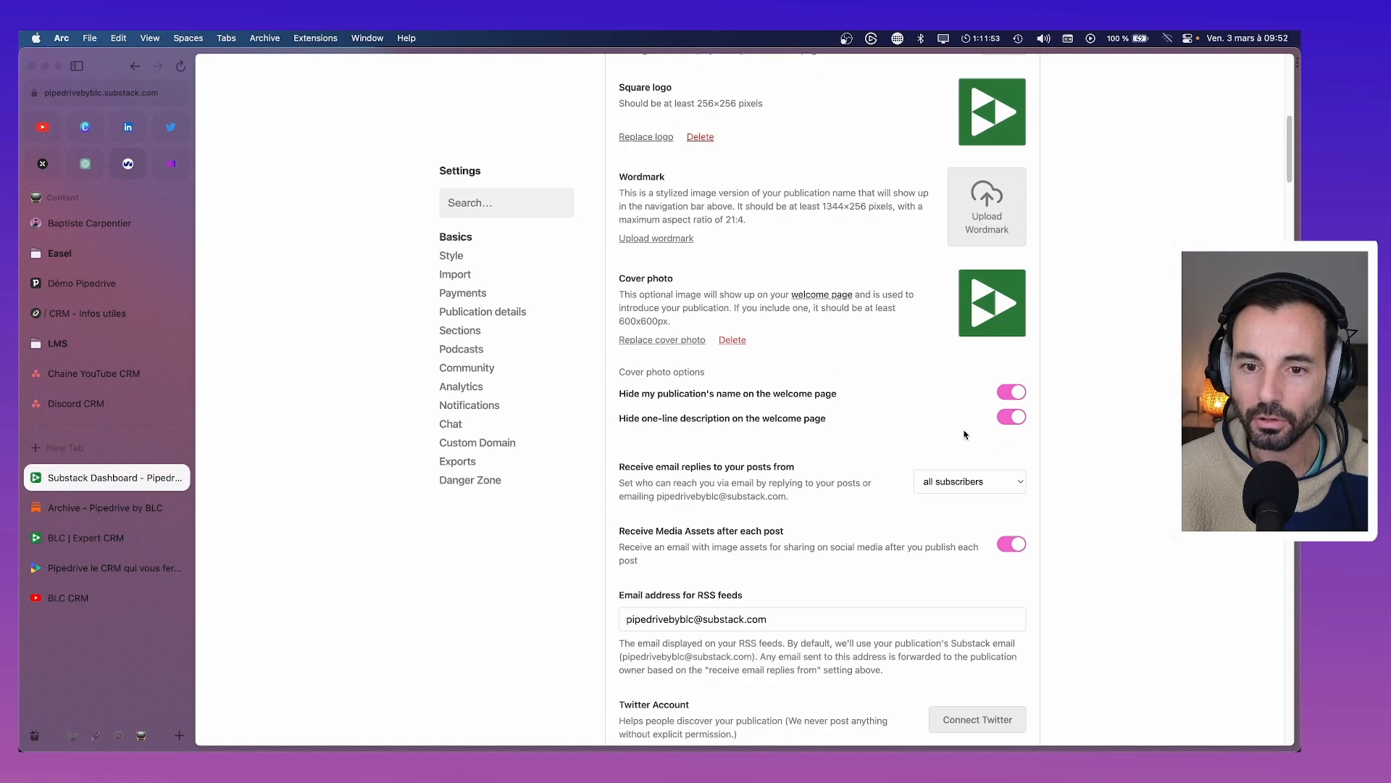
scroll(964, 434, "up", 10)
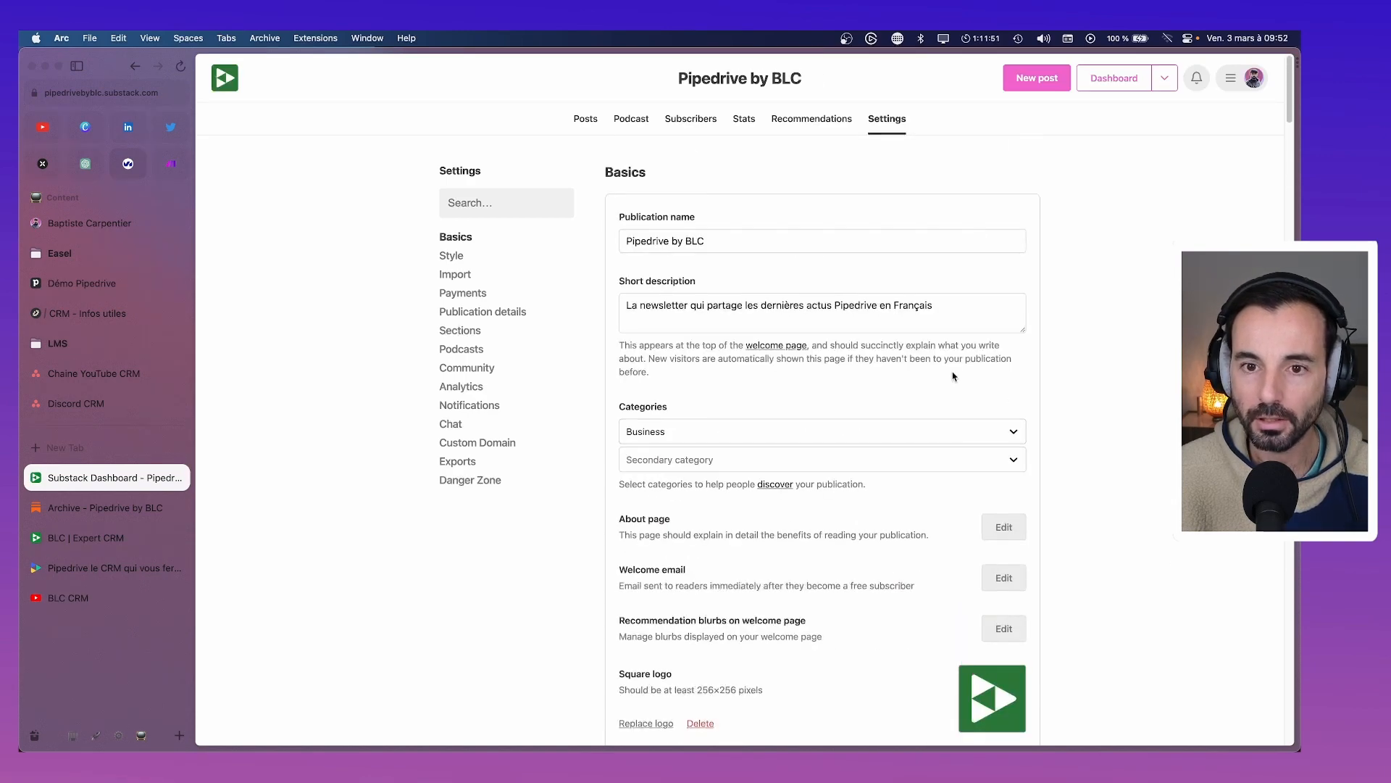
scroll(899, 374, "down", 6)
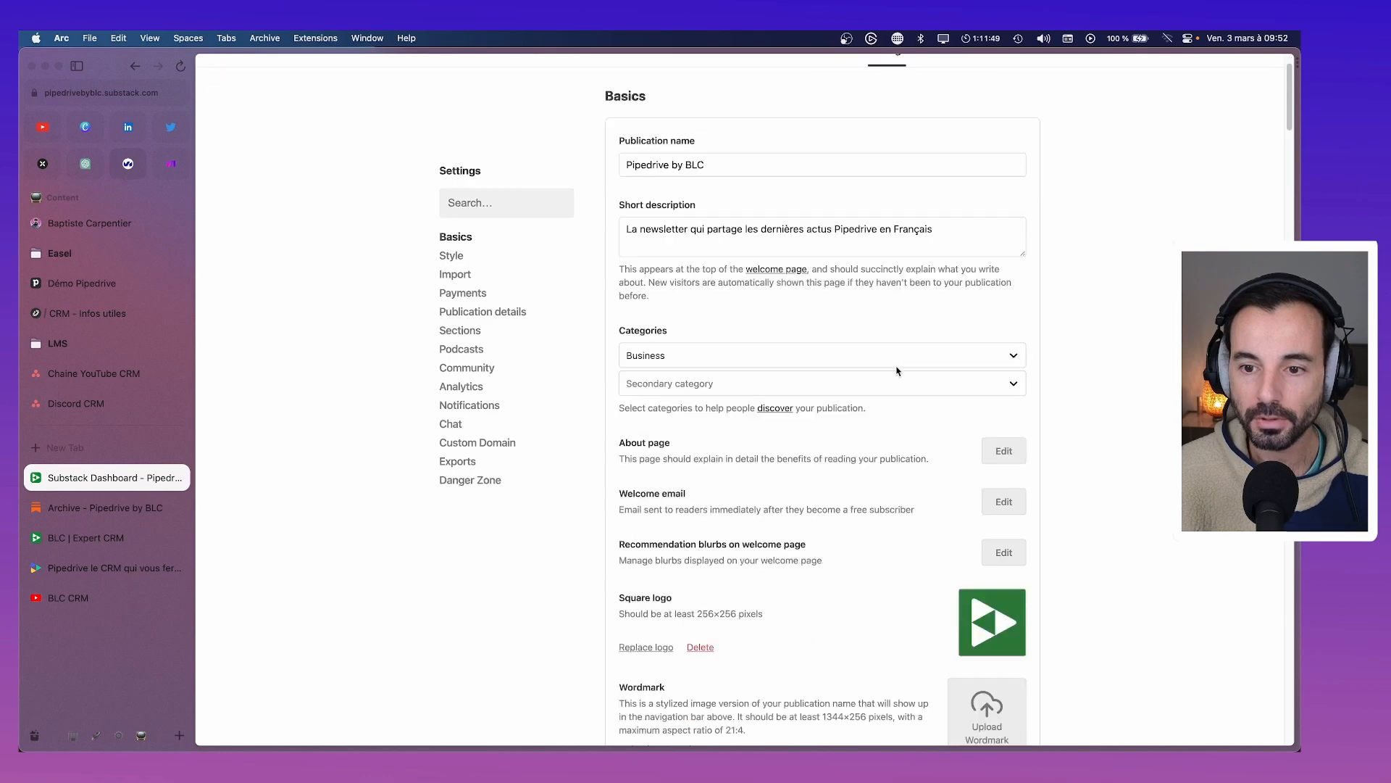
scroll(965, 516, "down", 3)
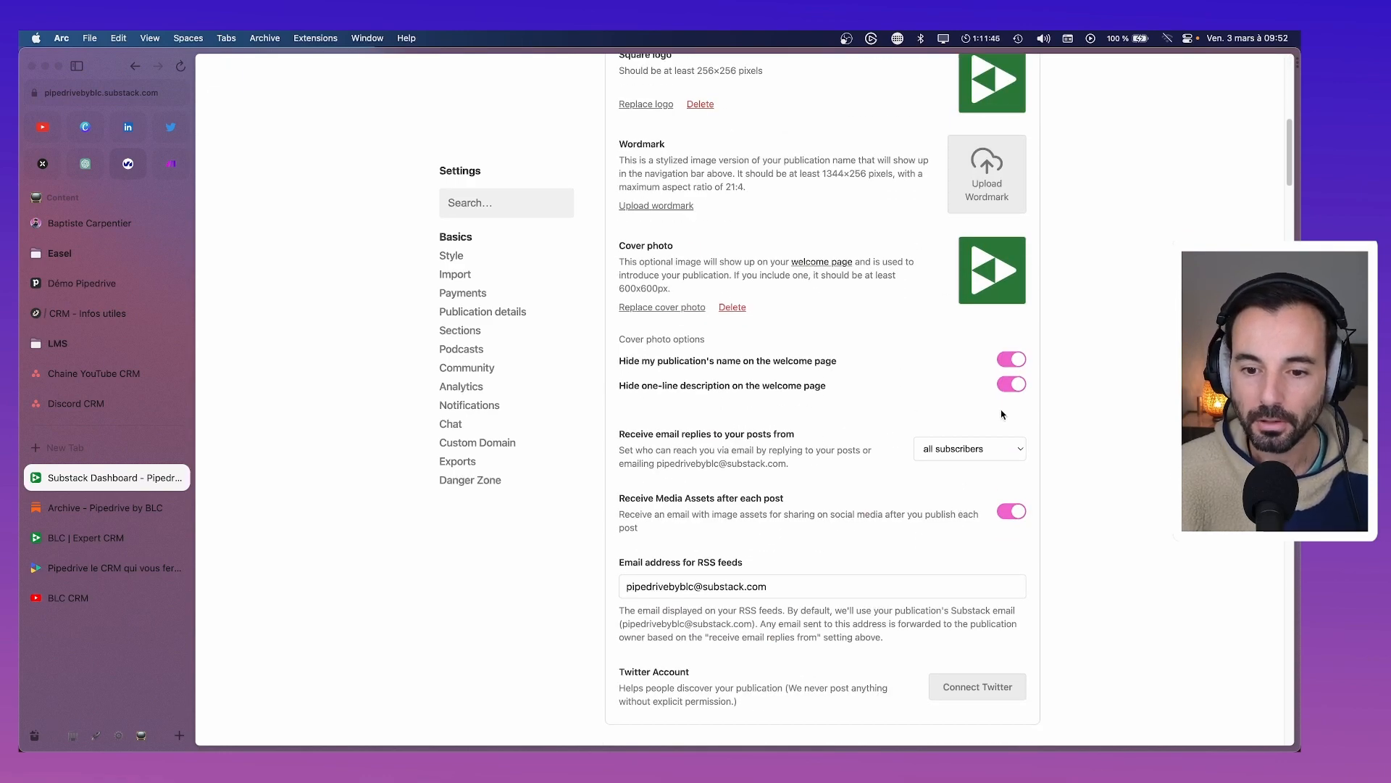
scroll(937, 471, "down", 1)
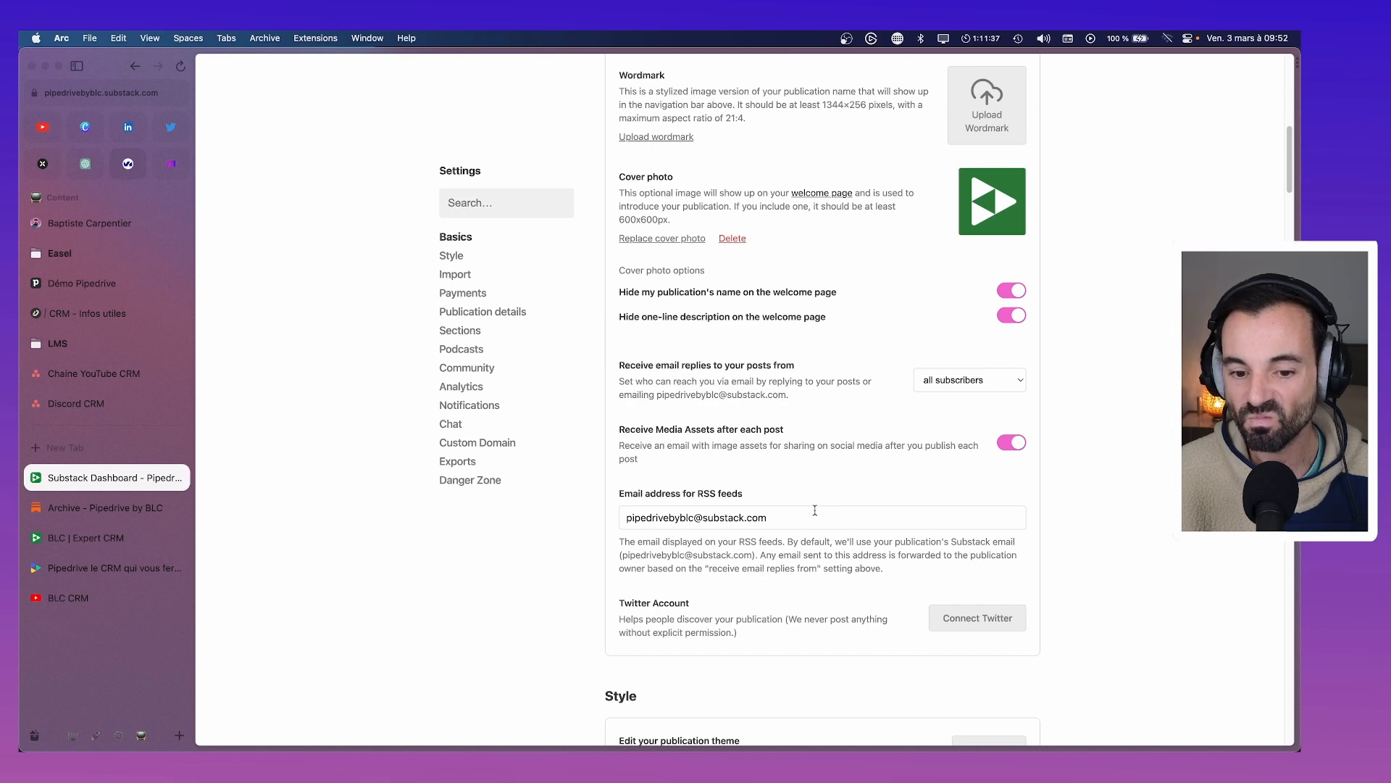
scroll(815, 511, "down", 1)
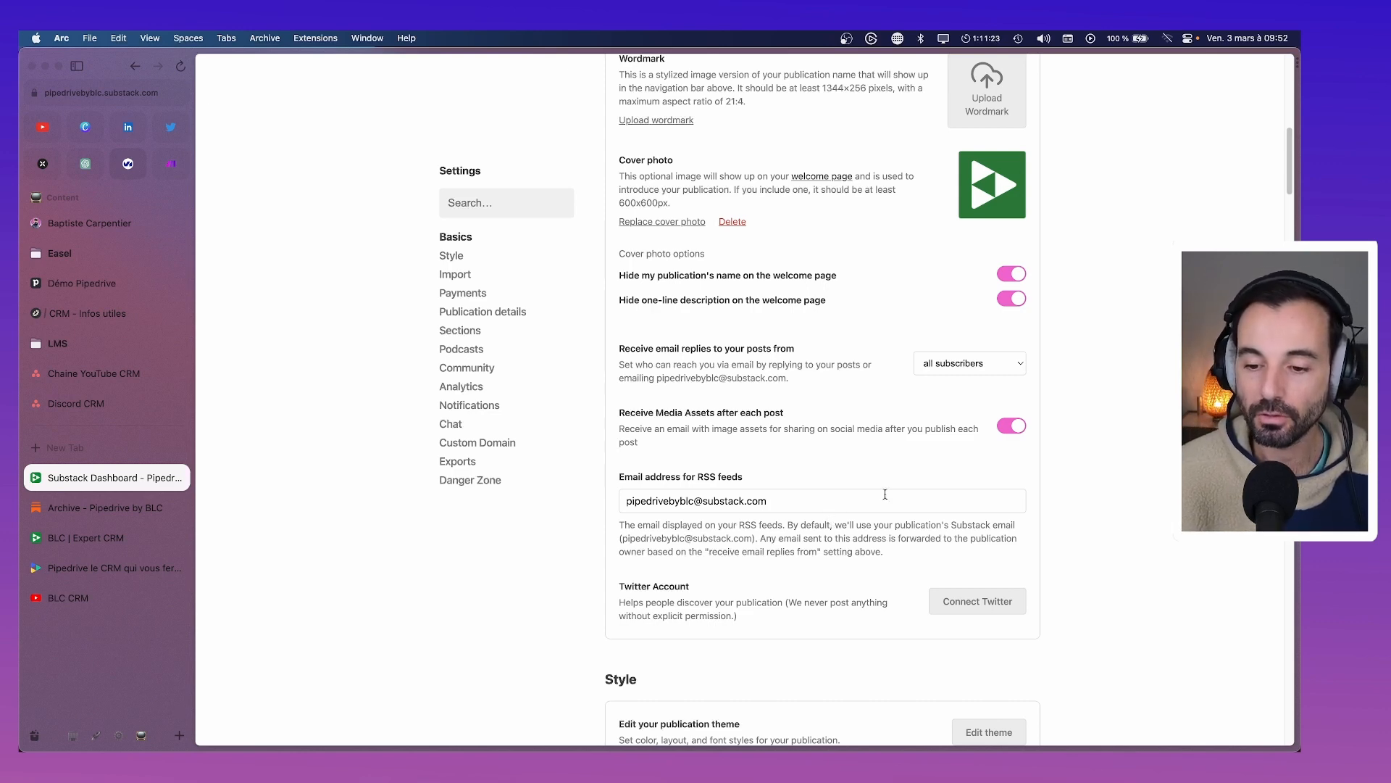
scroll(885, 494, "down", 3)
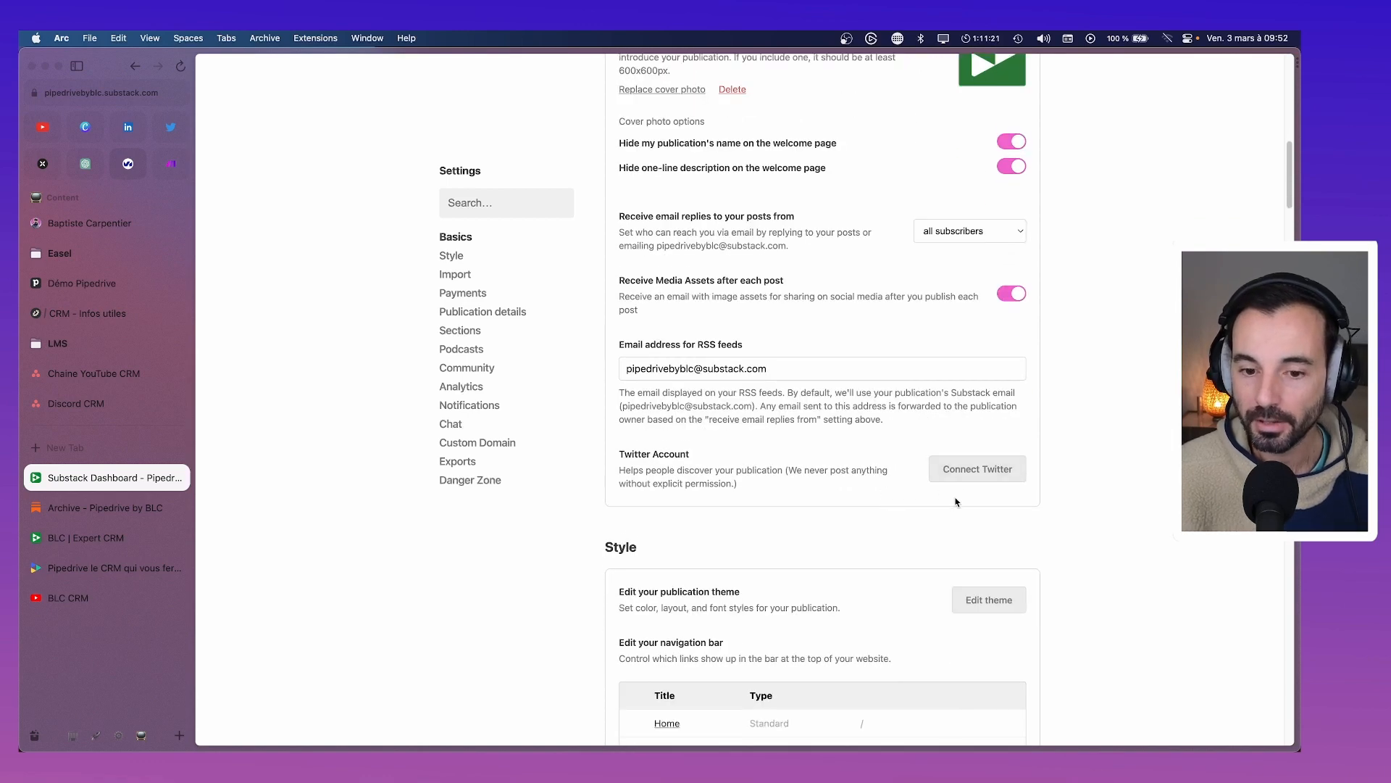
scroll(955, 502, "down", 3)
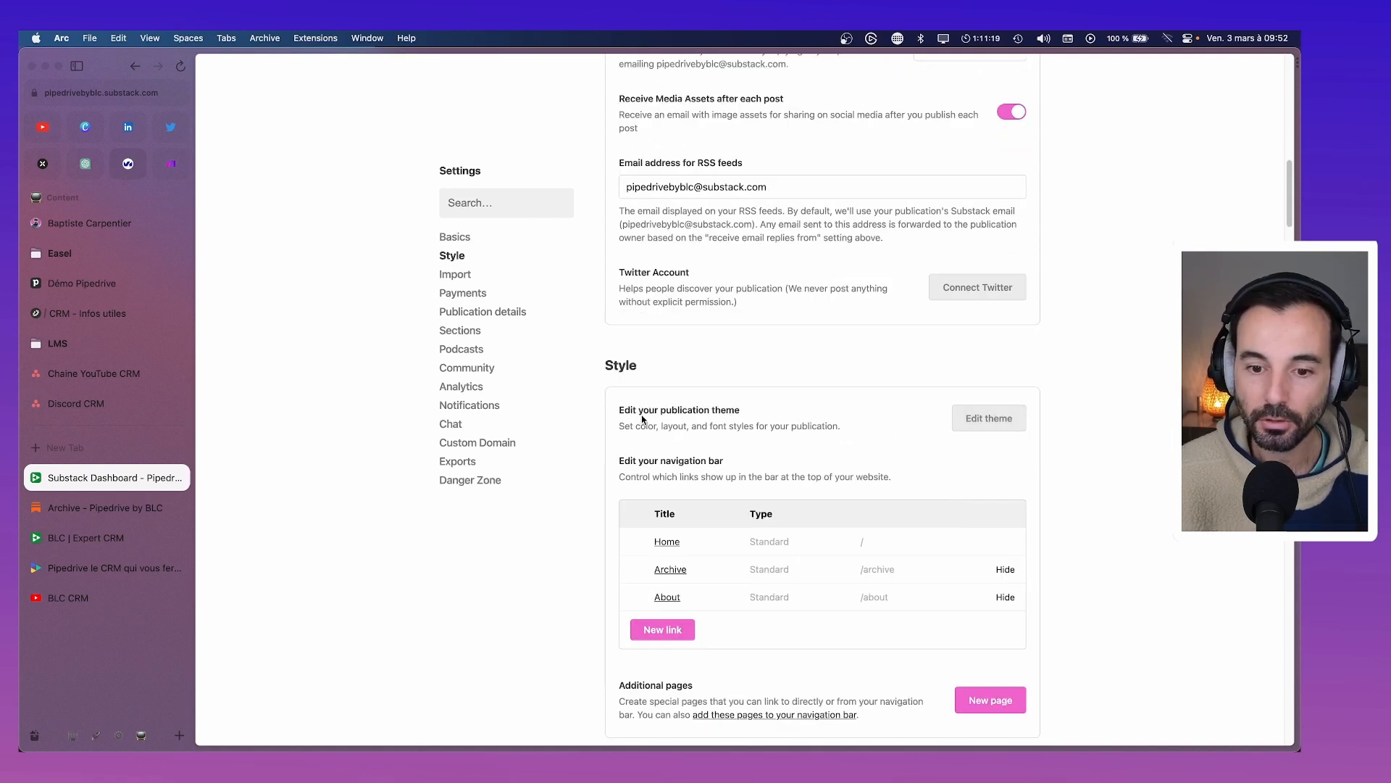
scroll(874, 417, "up", 15)
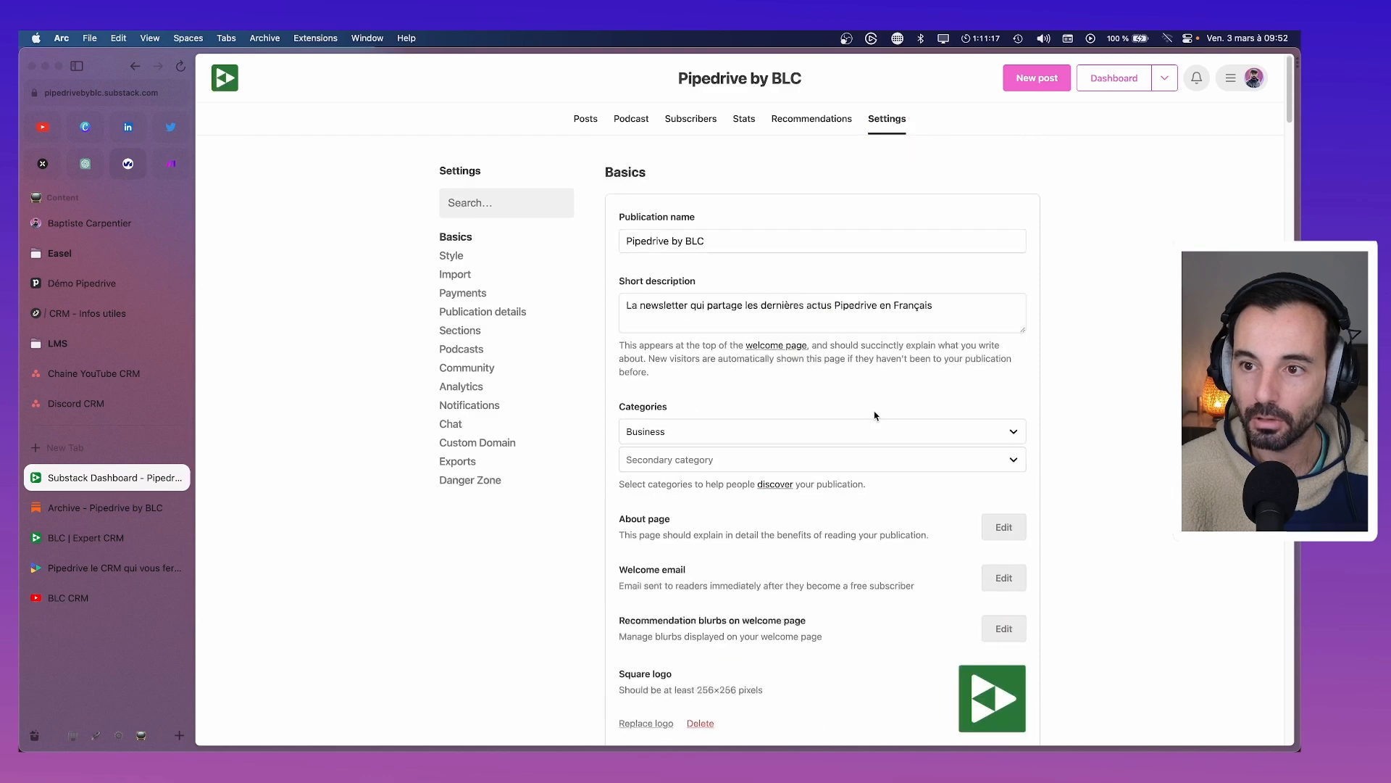
scroll(813, 355, "down", 3)
scroll(935, 348, "down", 10)
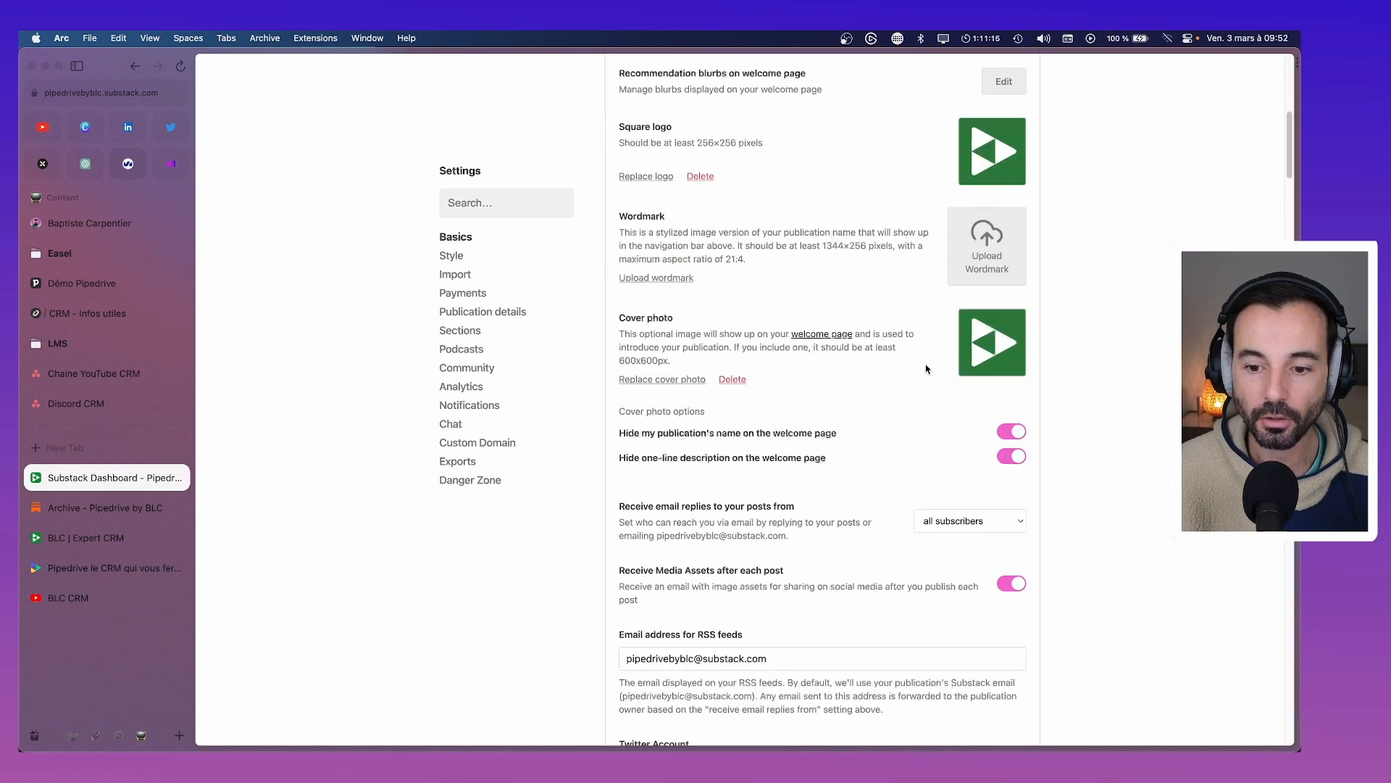
scroll(932, 380, "down", 3)
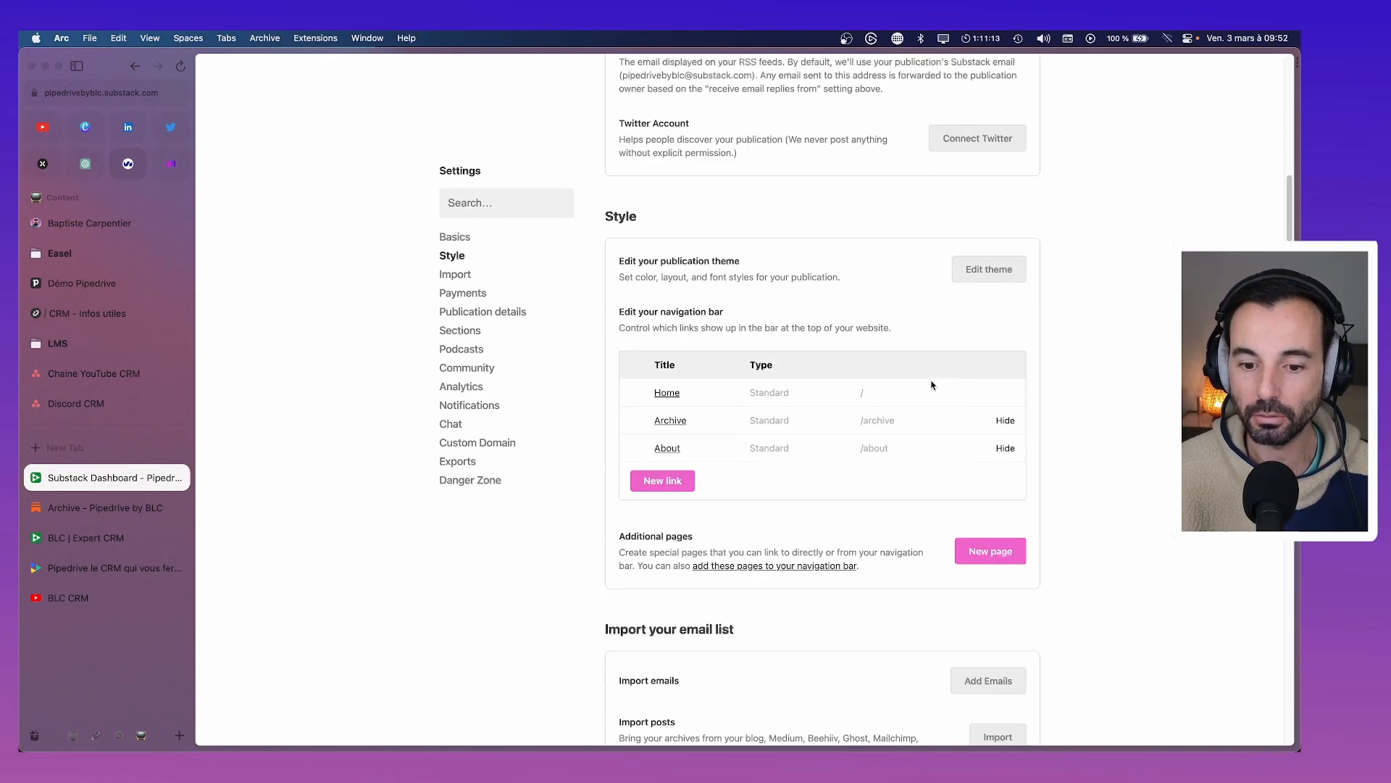
Open the theme editor's accent colour options, then switch to the CRM - Infos utiles notes
left_click(987, 270)
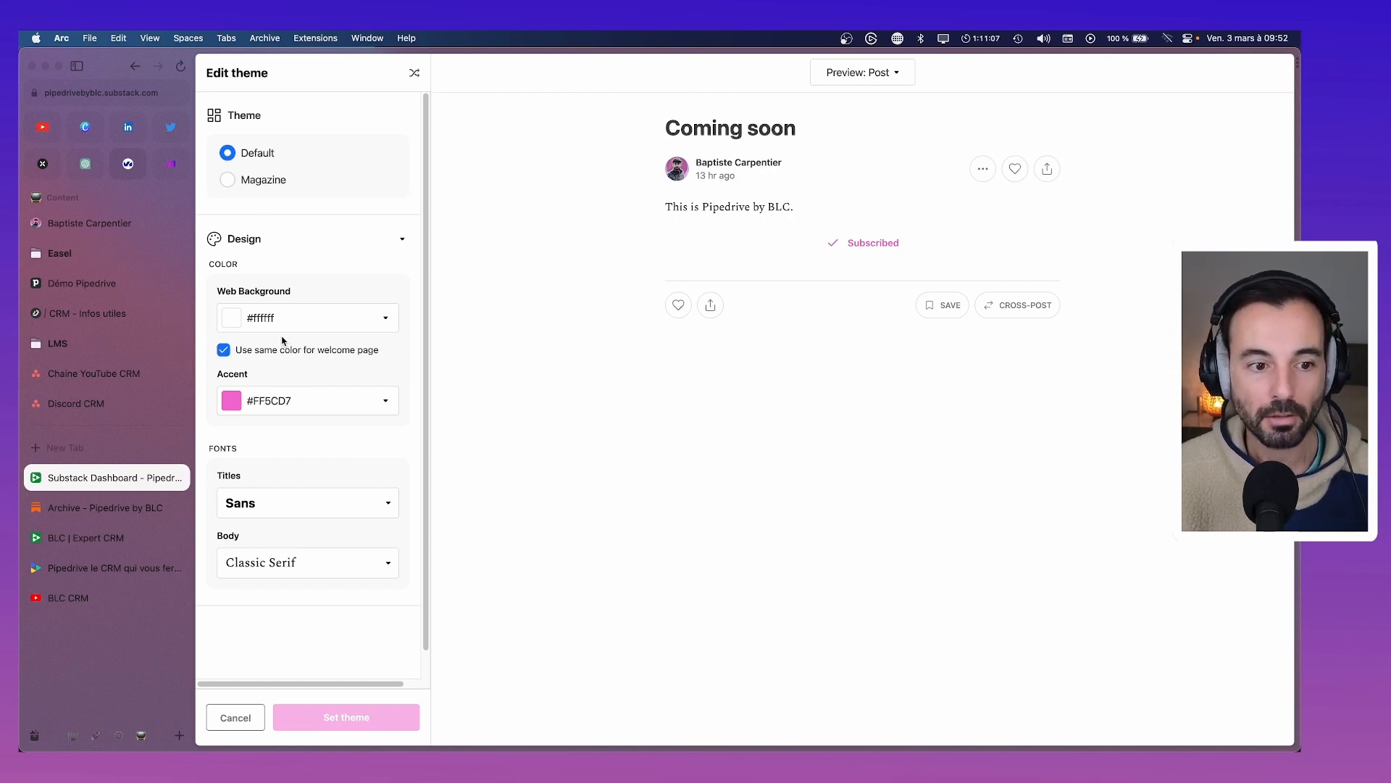
left_click(271, 402)
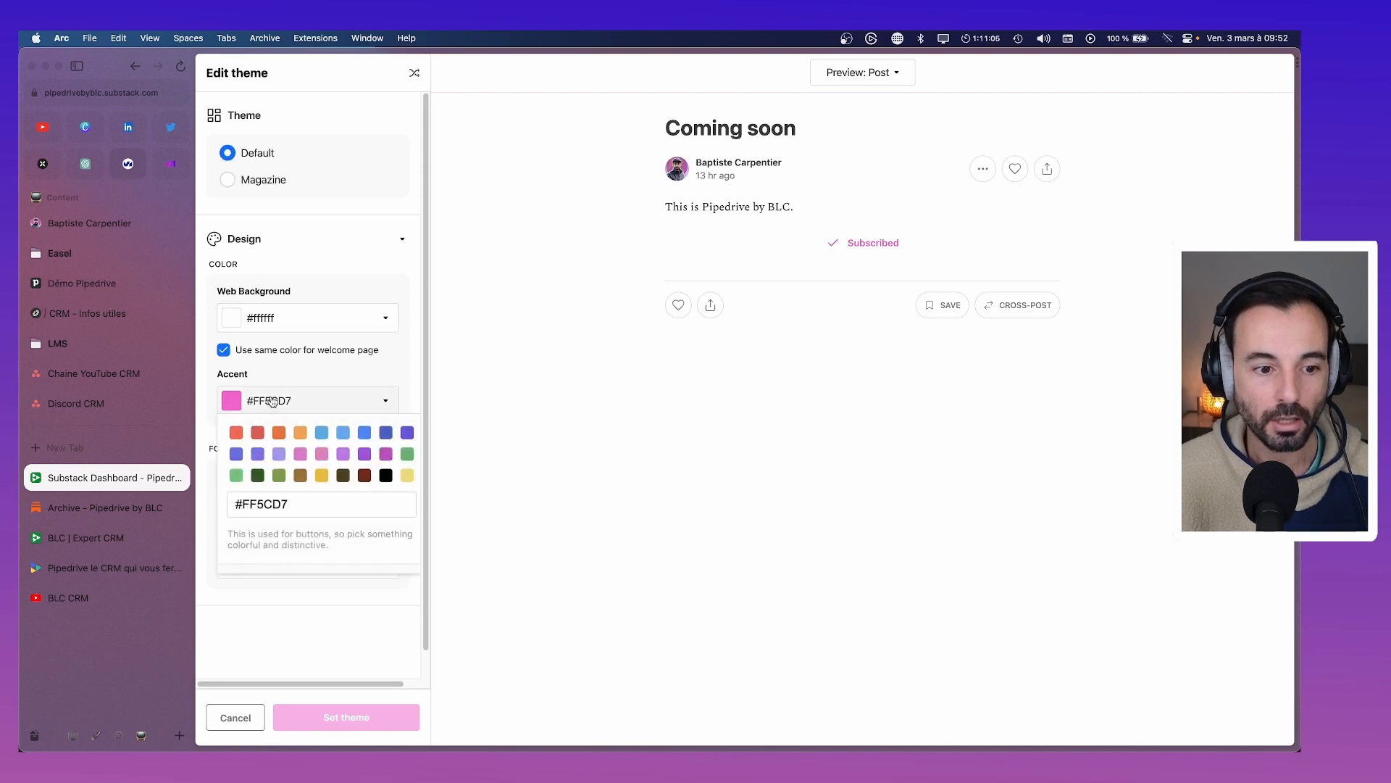
left_click(90, 315)
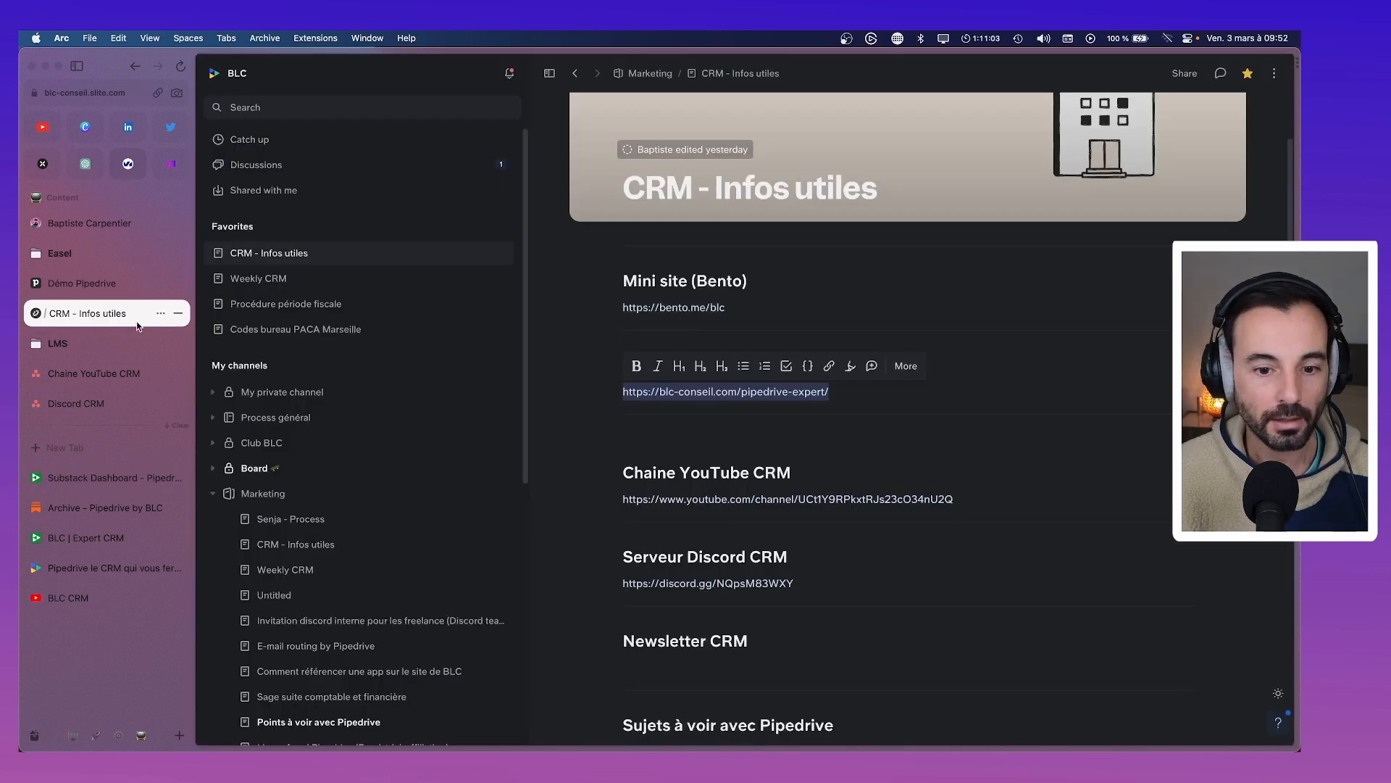
Select the green code 008635 under Ressources marketing and return to the Substack theme editor
scroll(692, 427, "down", 5)
scroll(692, 427, "down", 5)
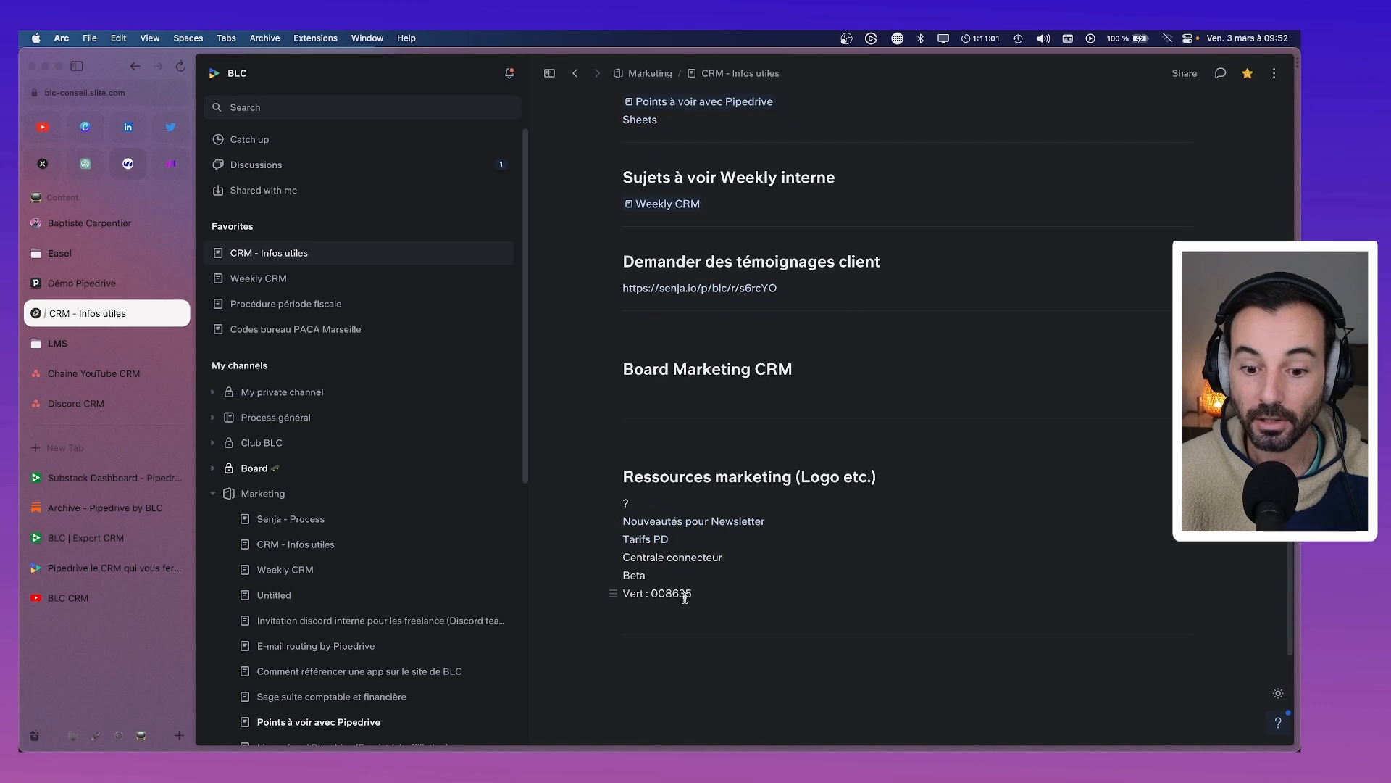
double_click(682, 594)
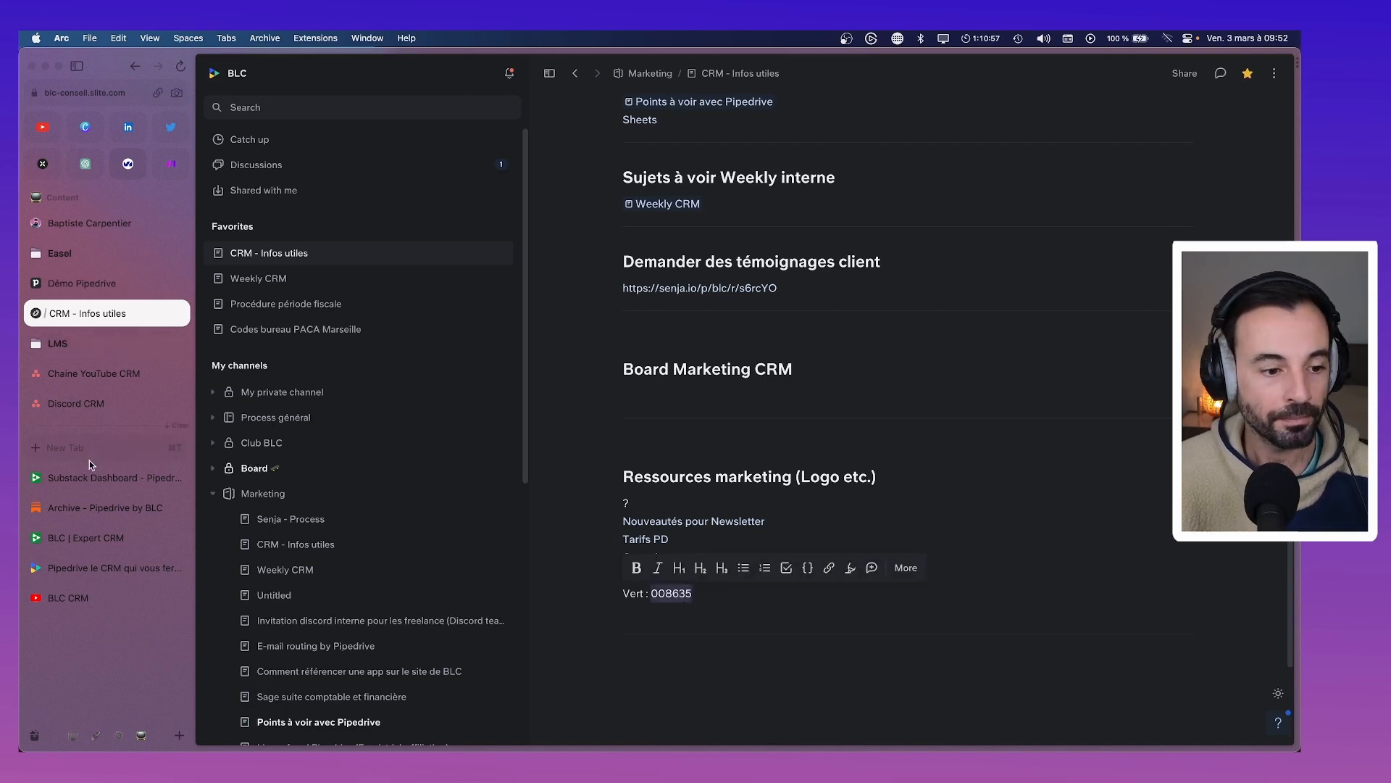
left_click(87, 479)
left_click(281, 331)
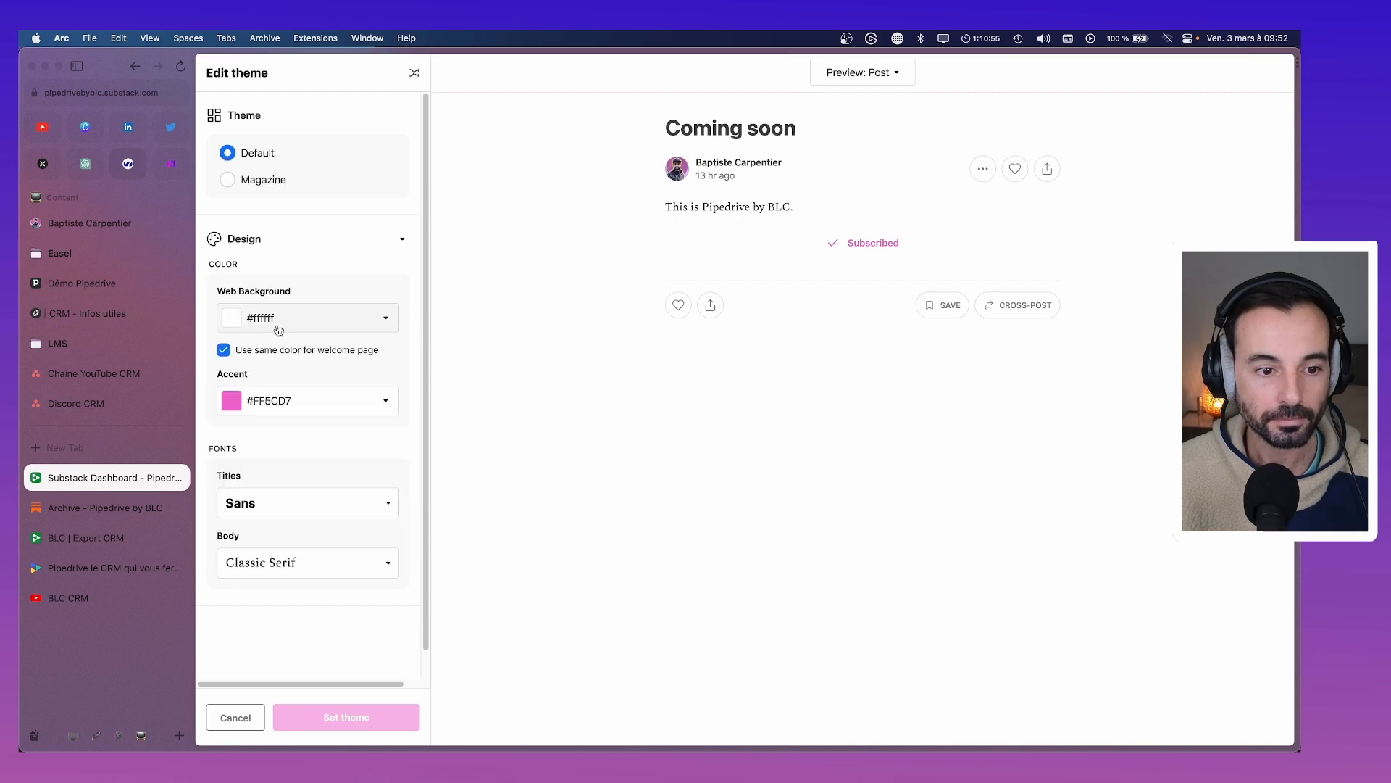
Set the theme's accent colour to green #008635
left_click(285, 404)
double_click(268, 507)
type("008635")
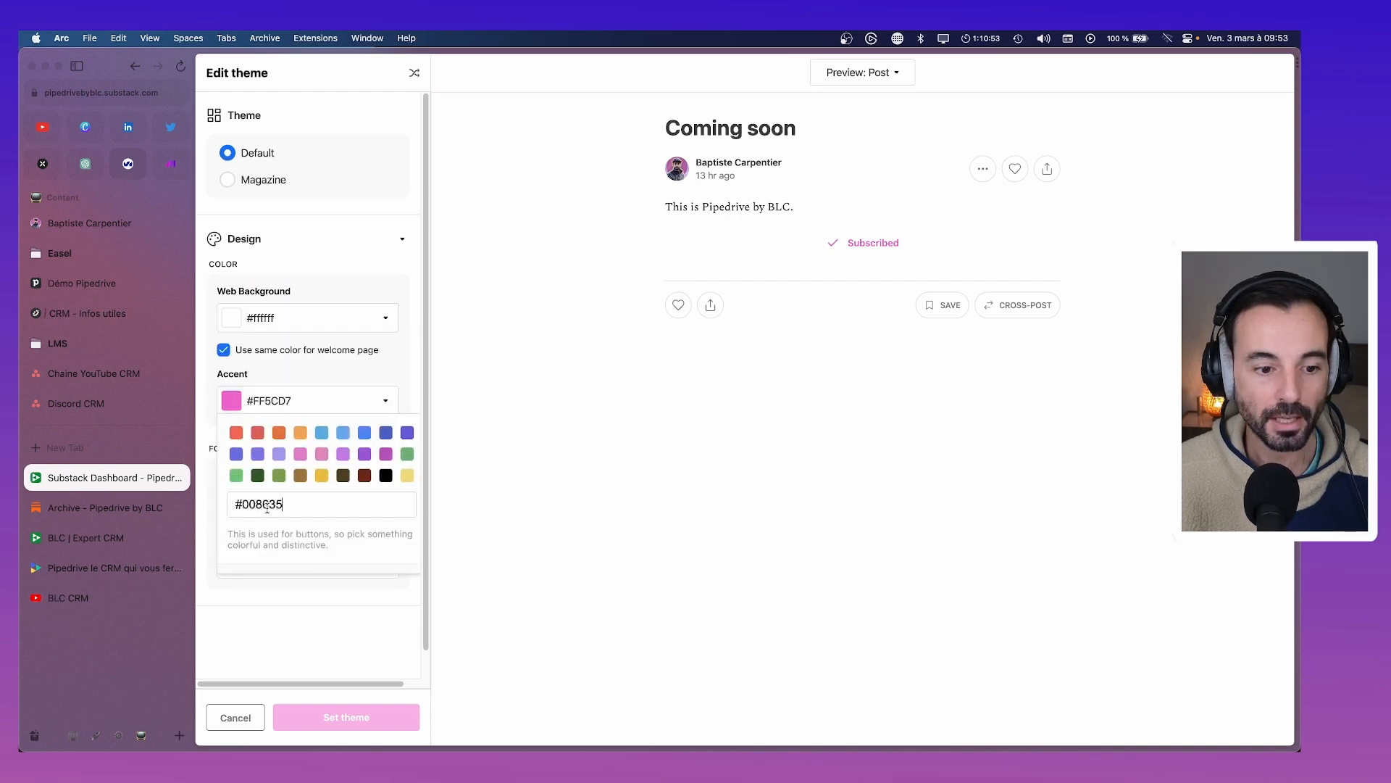
left_click(291, 613)
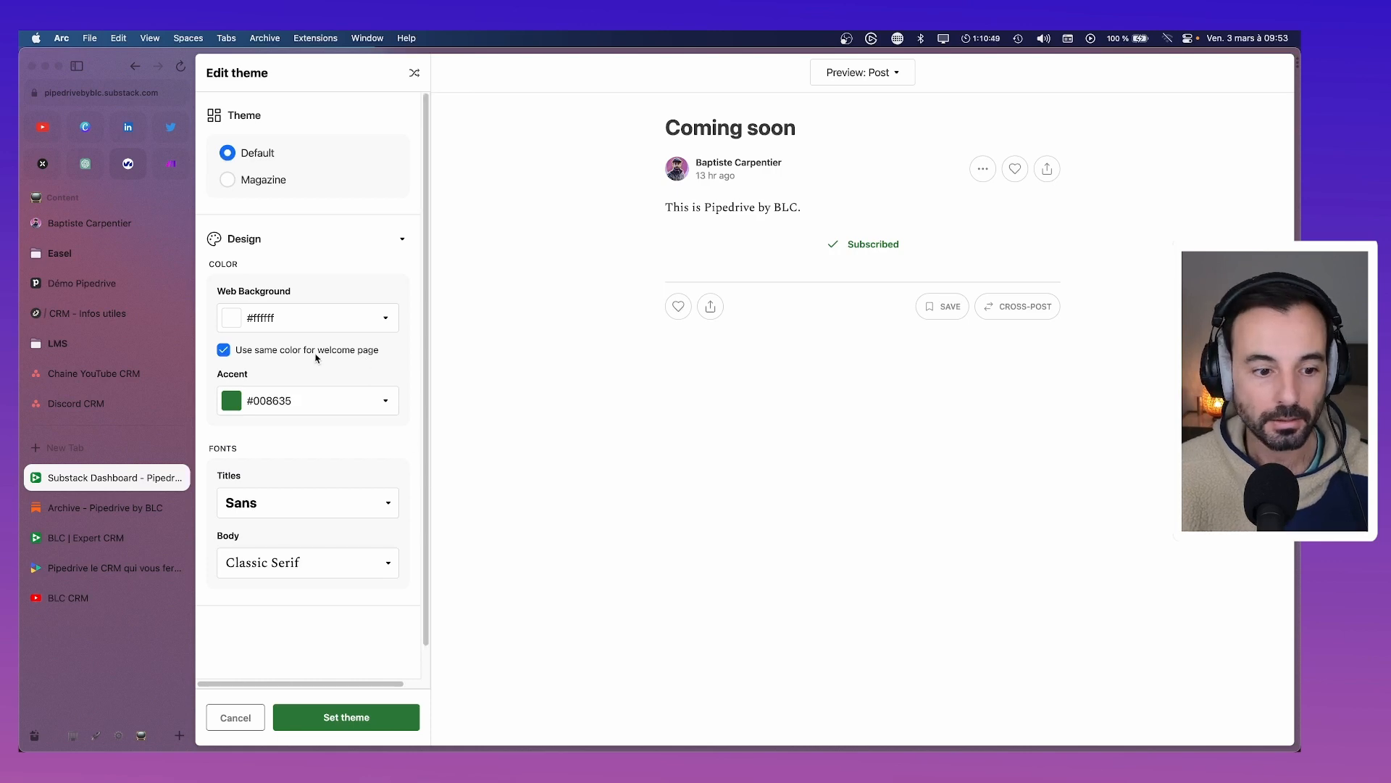
Choose Sans for body text and Heavy Sans for titles, then apply the theme
scroll(294, 366, "down", 1)
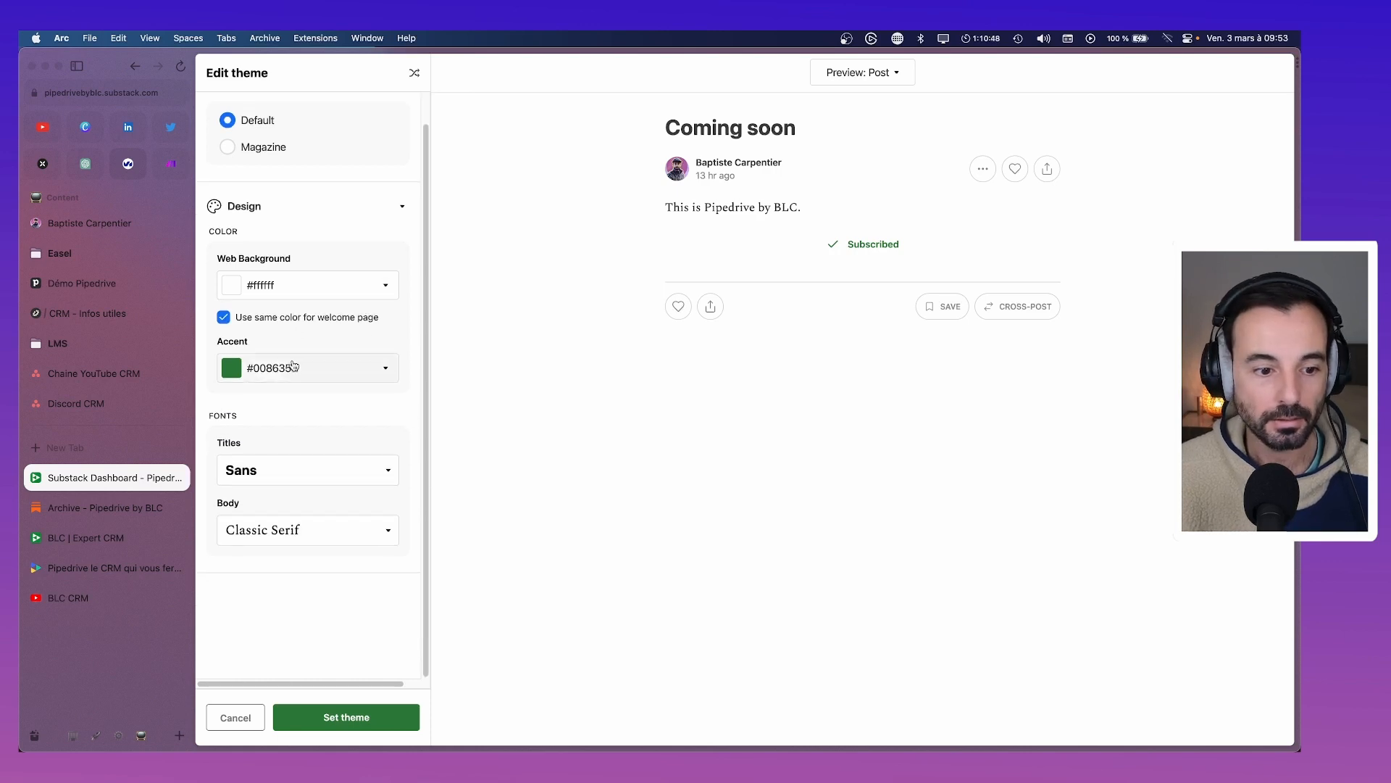
left_click(307, 530)
left_click(303, 610)
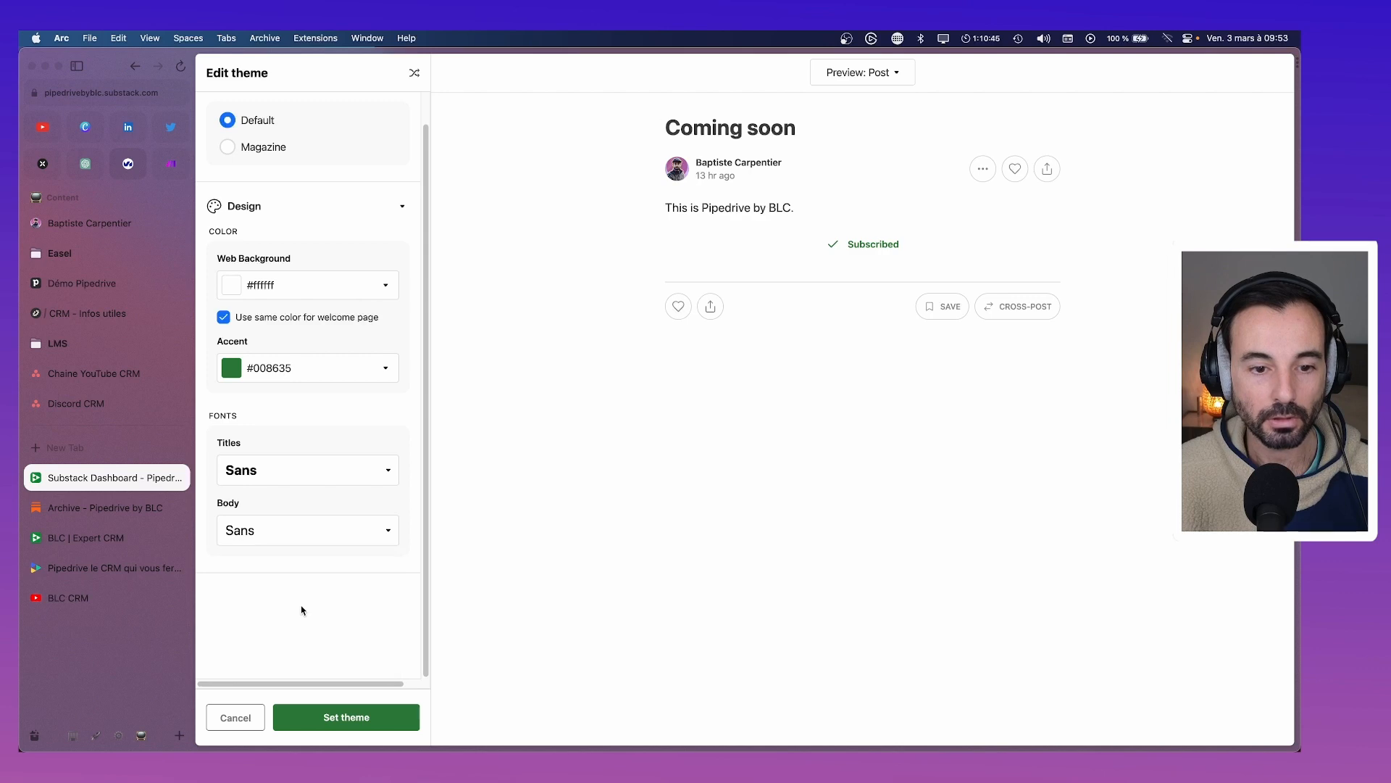
left_click(277, 530)
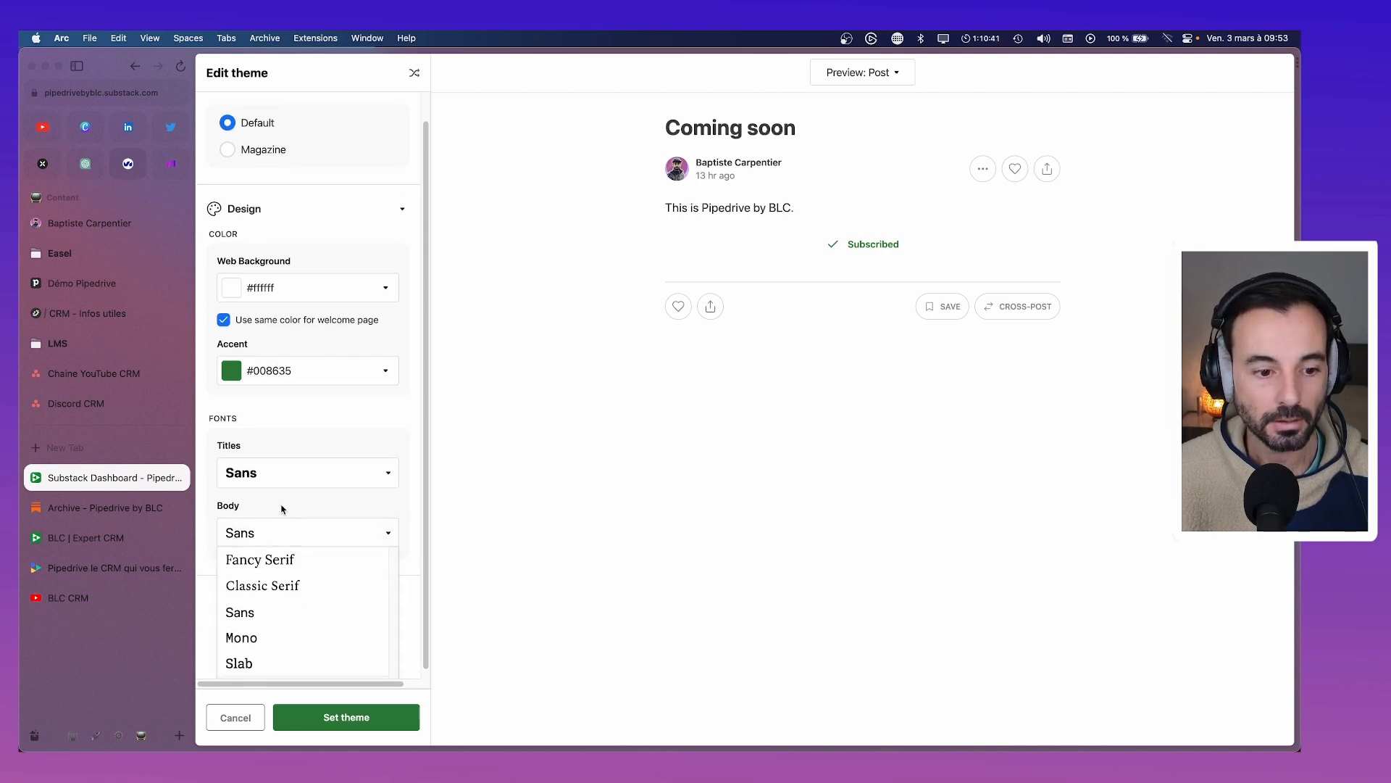
left_click(287, 472)
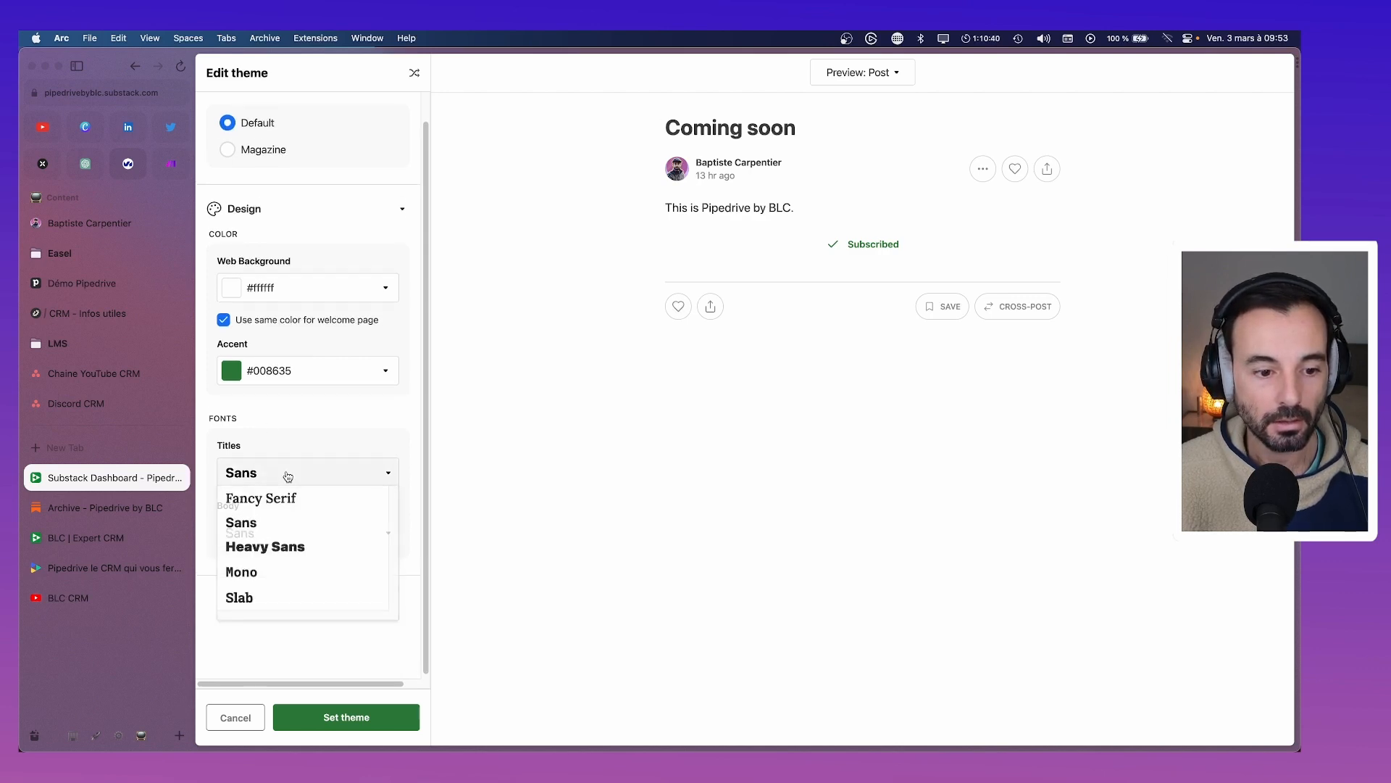
left_click(301, 548)
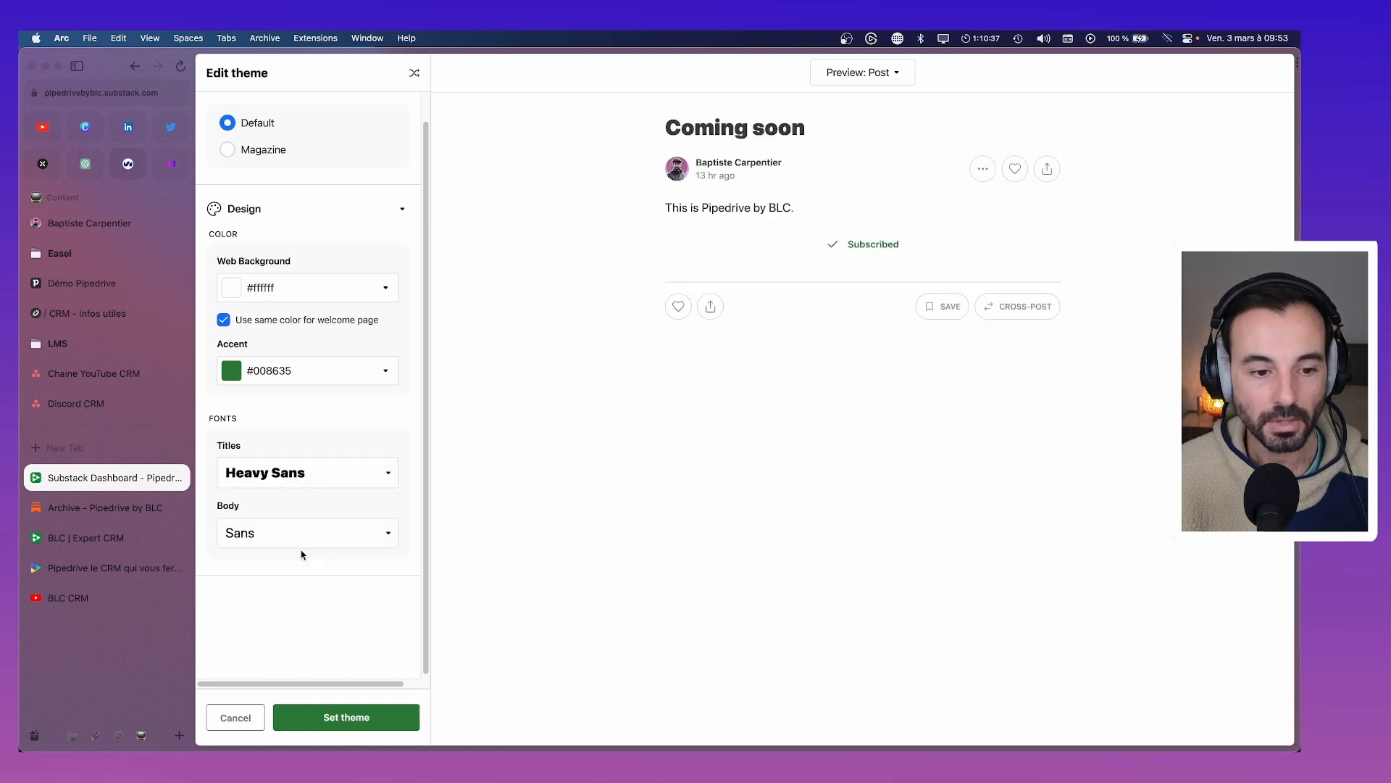
left_click(281, 478)
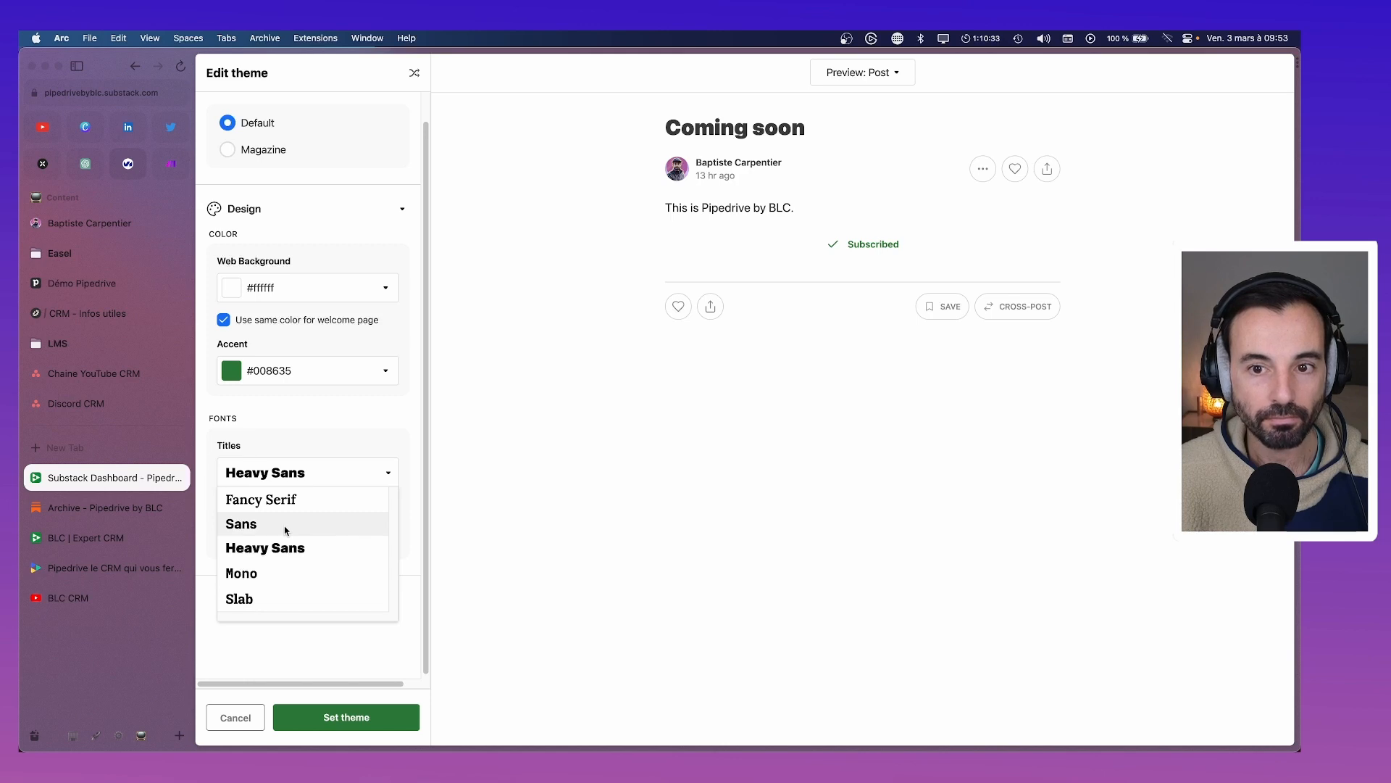
left_click(327, 665)
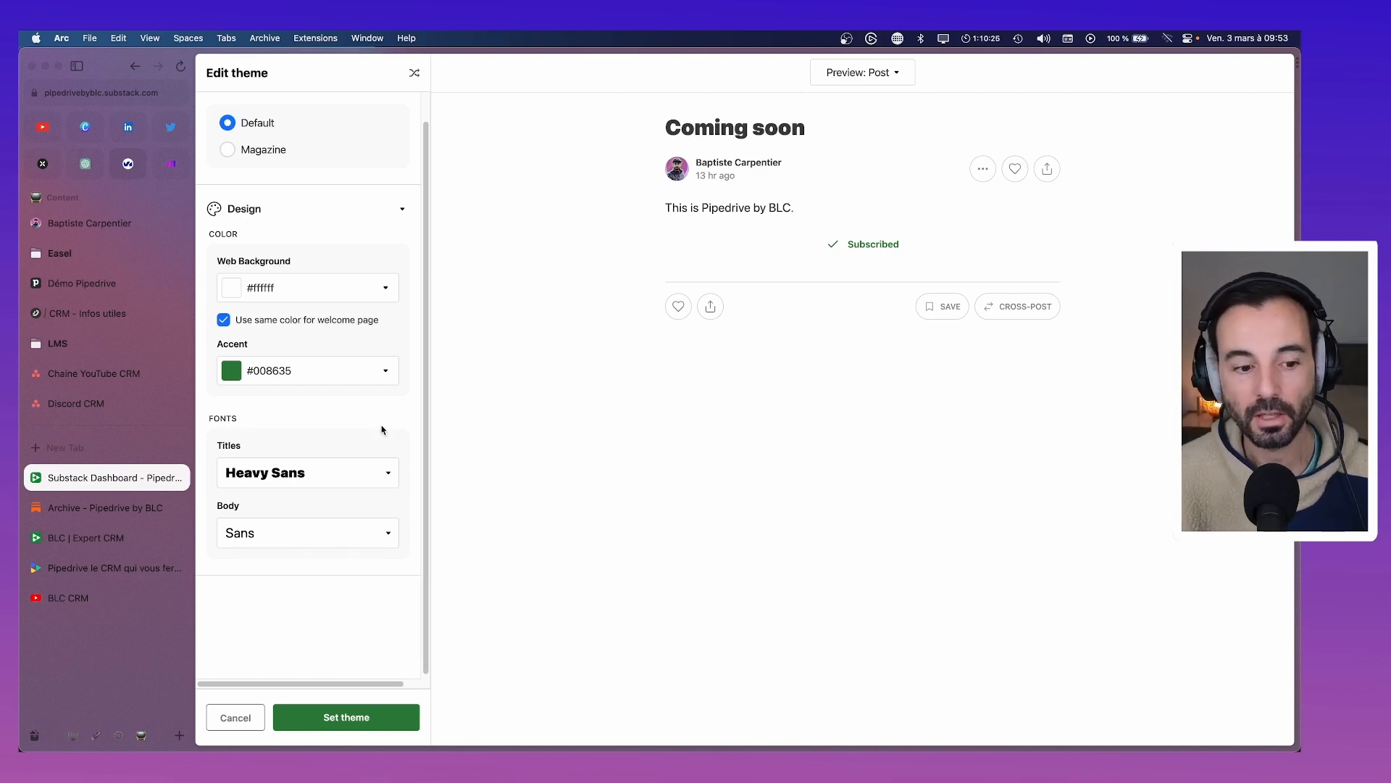
scroll(314, 401, "up", 2)
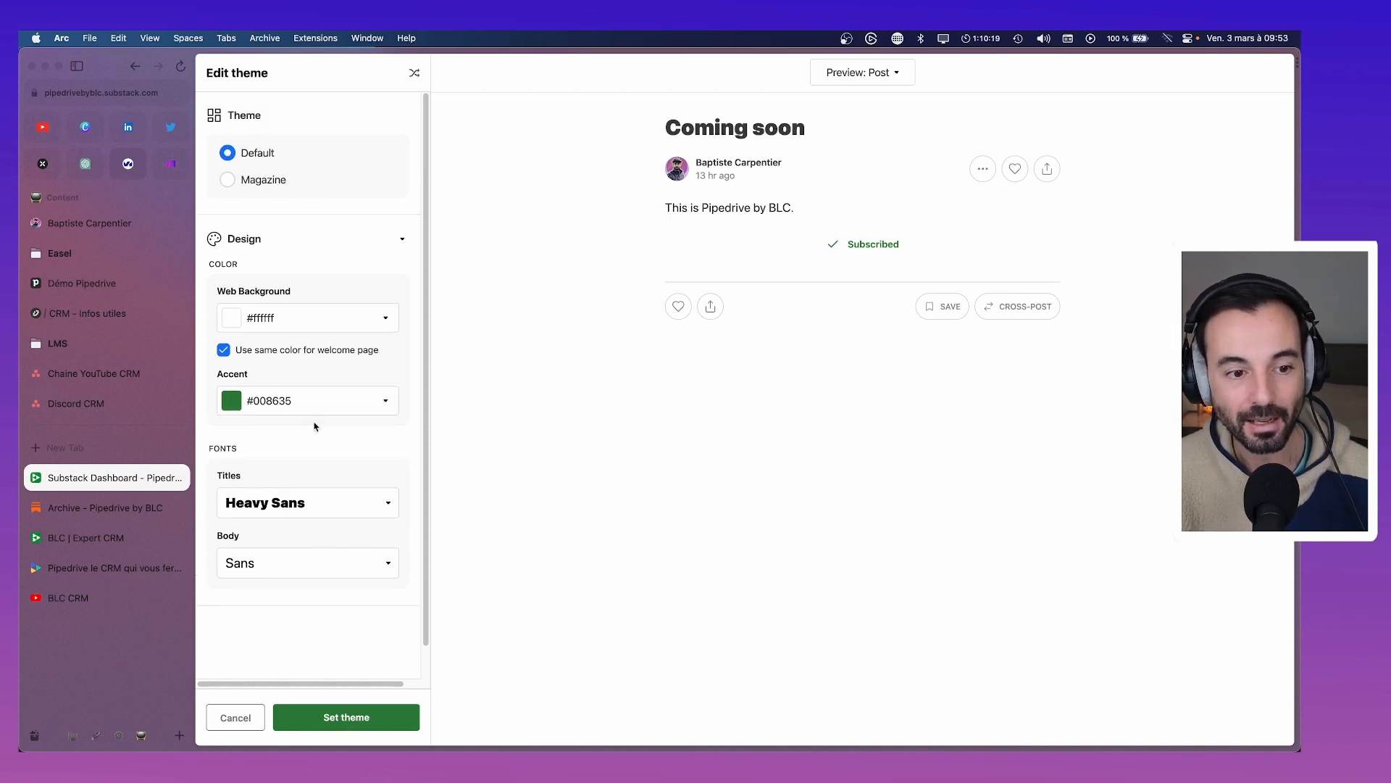
left_click(330, 726)
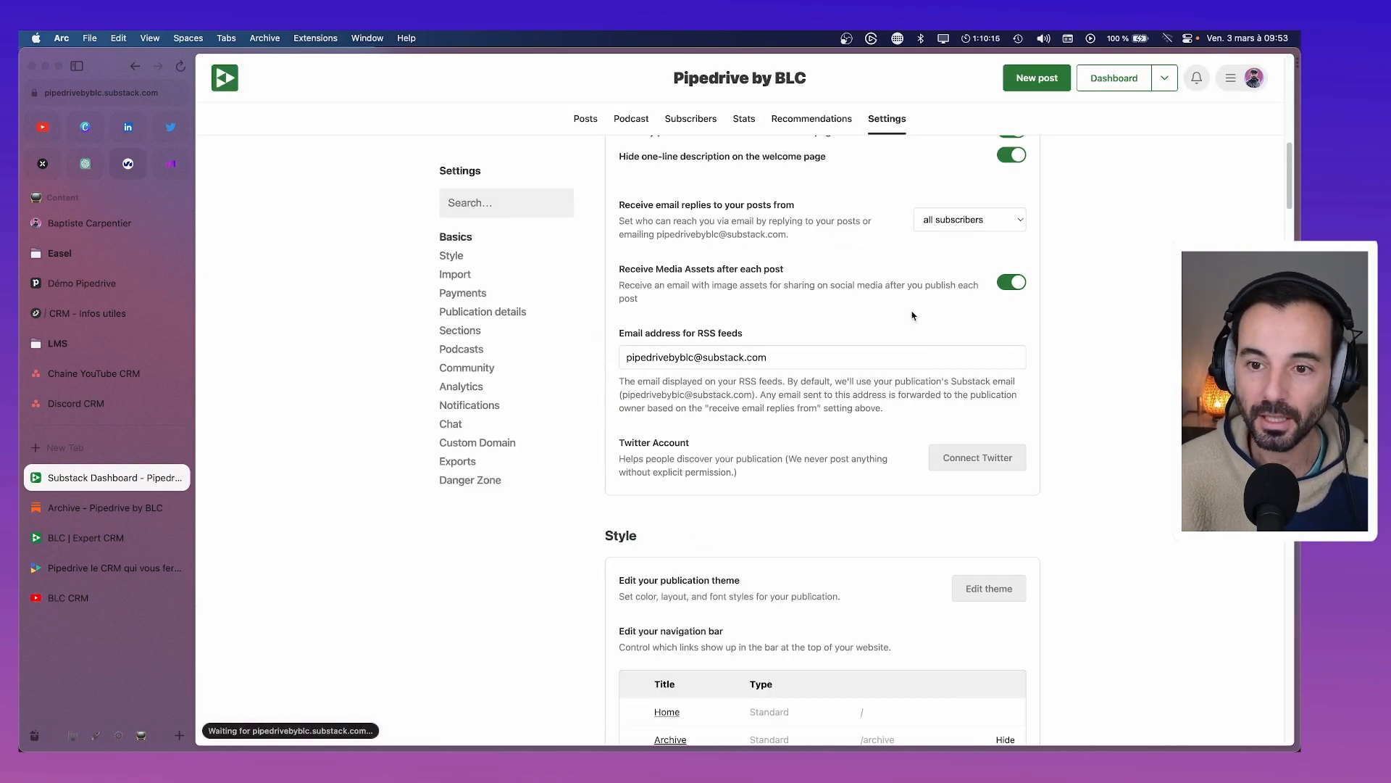
scroll(891, 363, "up", 5)
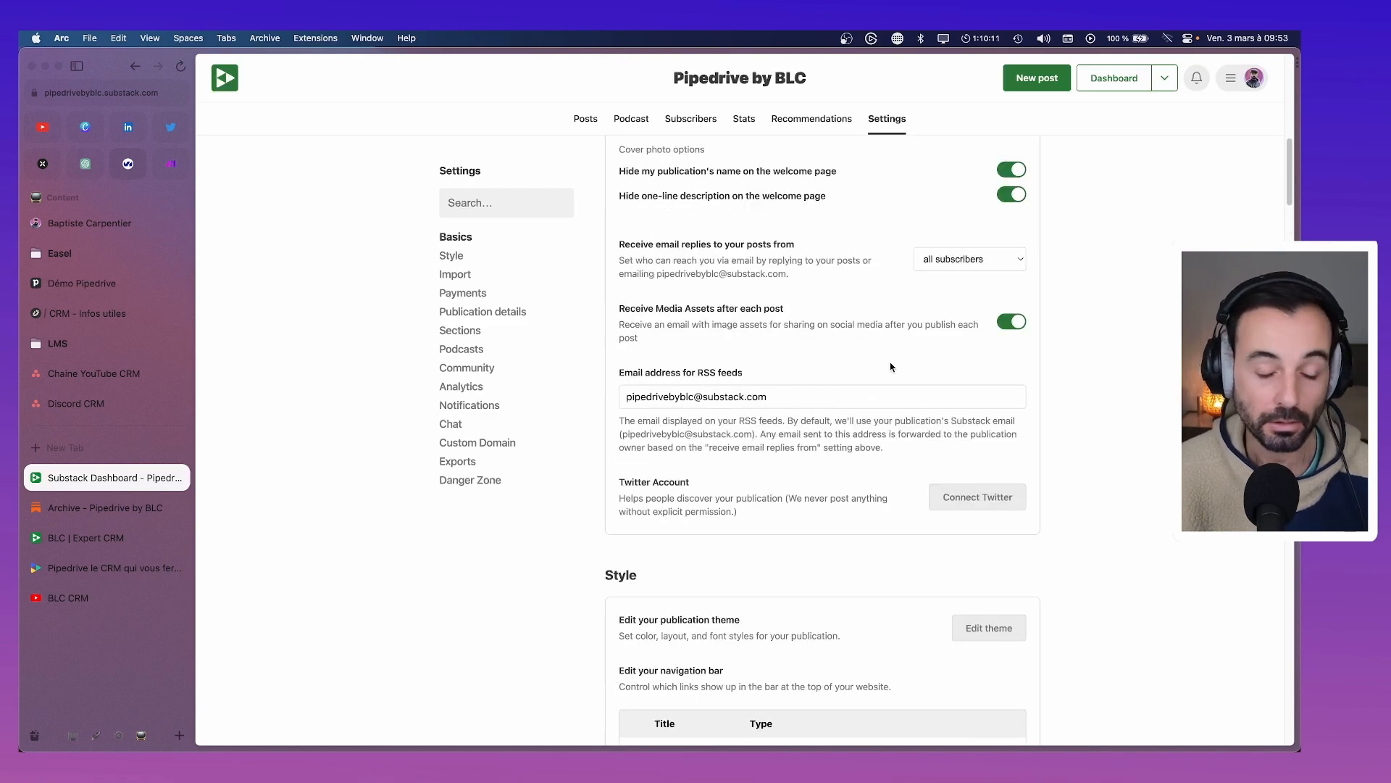
scroll(881, 383, "up", 8)
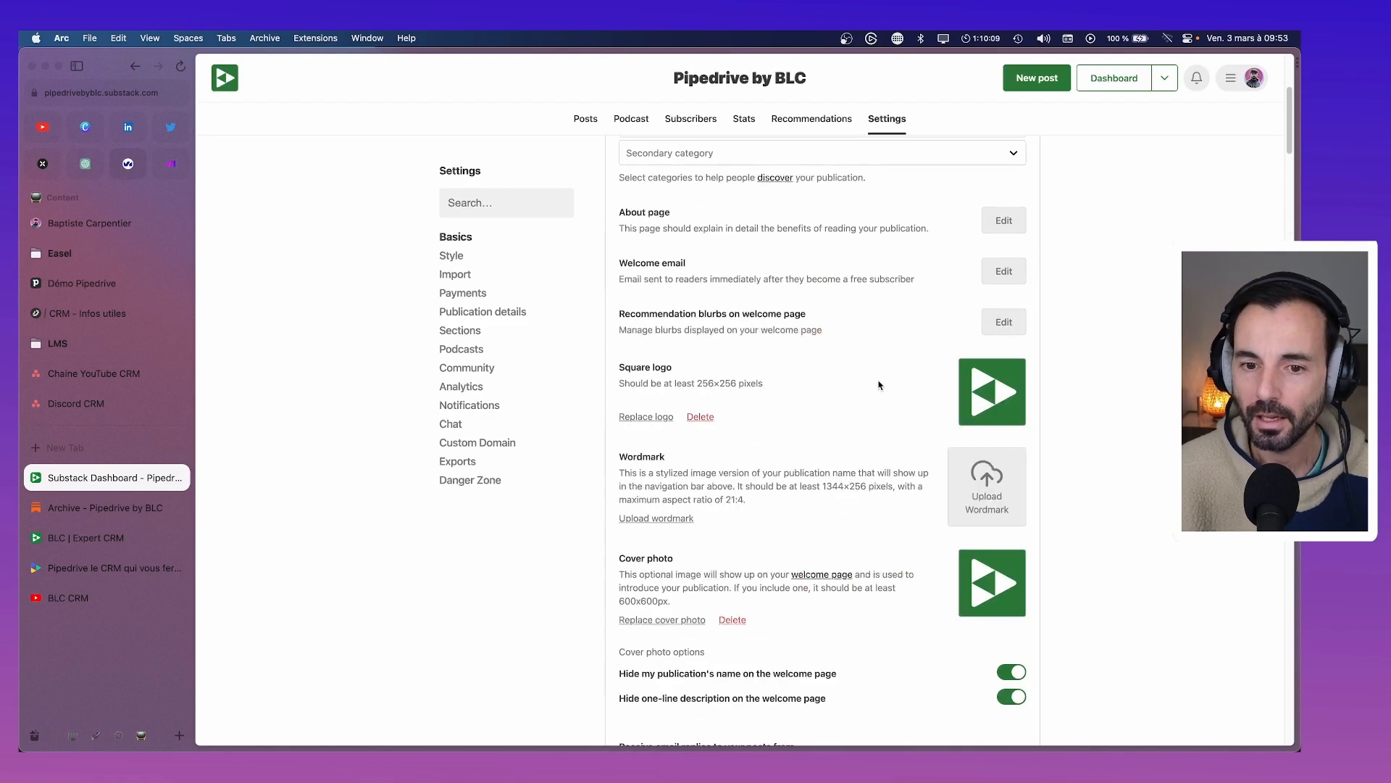
scroll(879, 385, "down", 12)
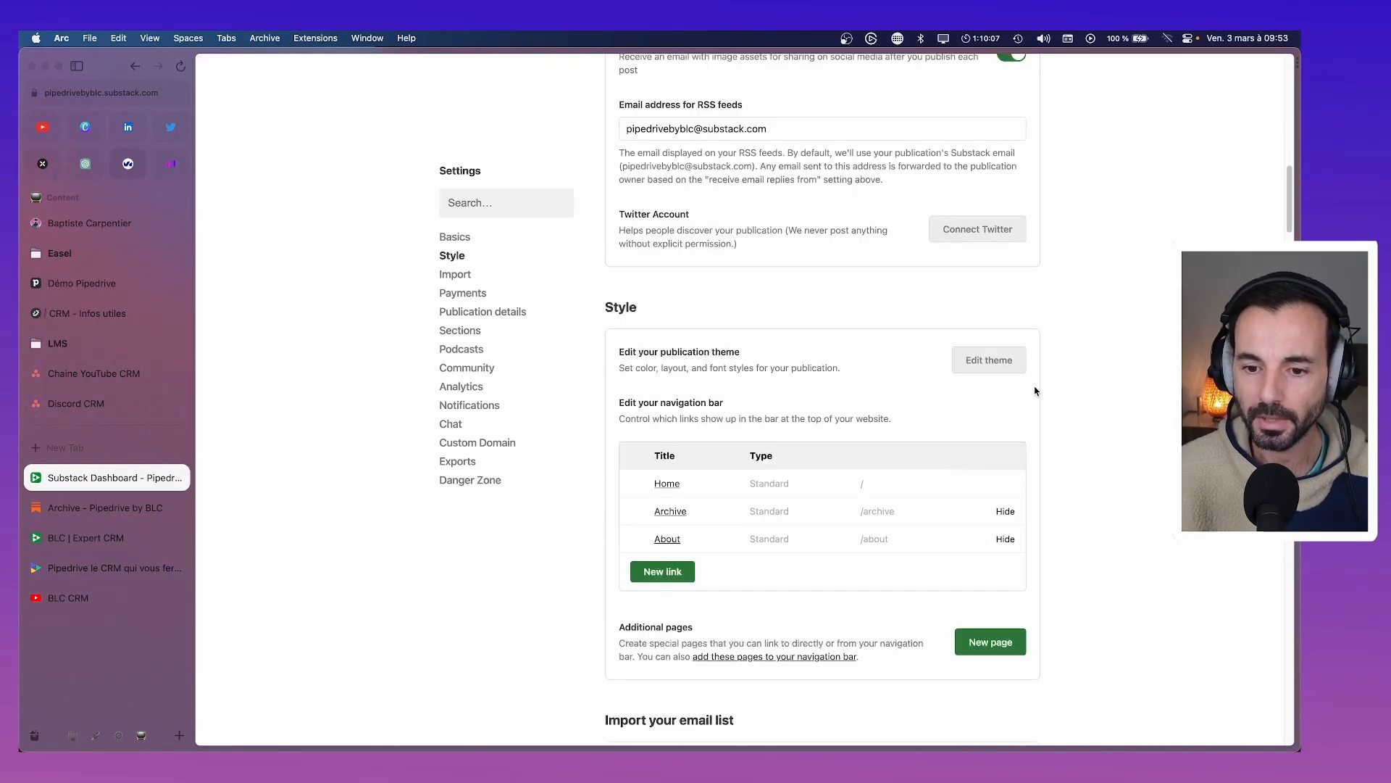
scroll(868, 396, "down", 1)
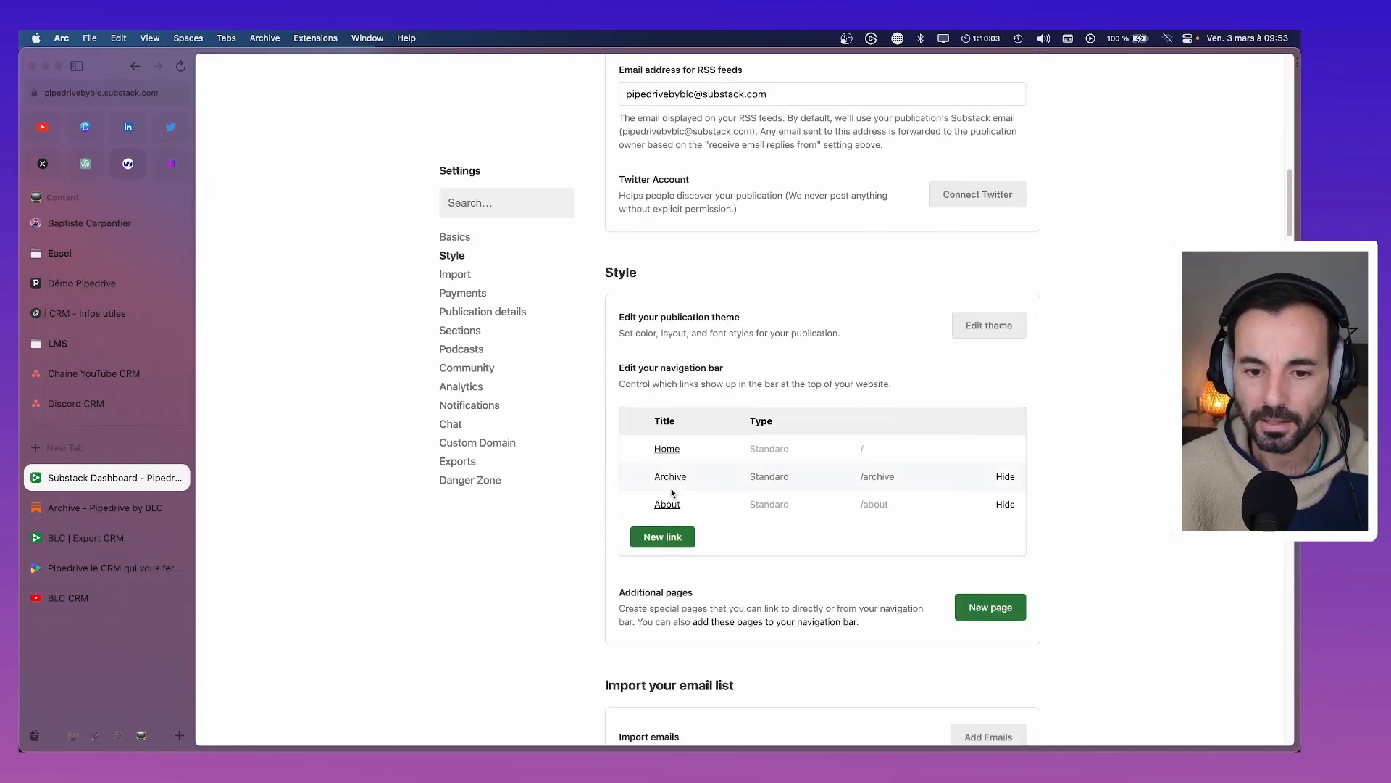
scroll(671, 492, "down", 1)
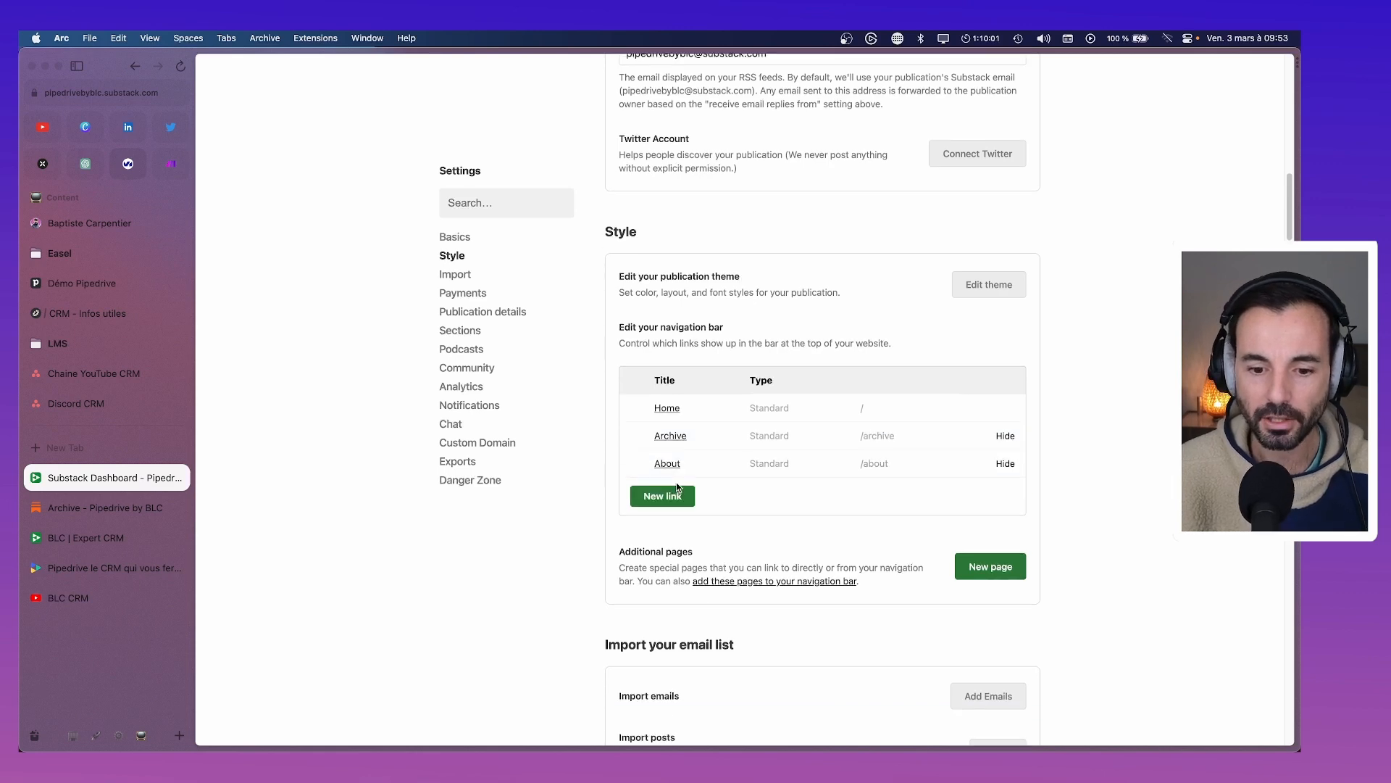
left_click(979, 566)
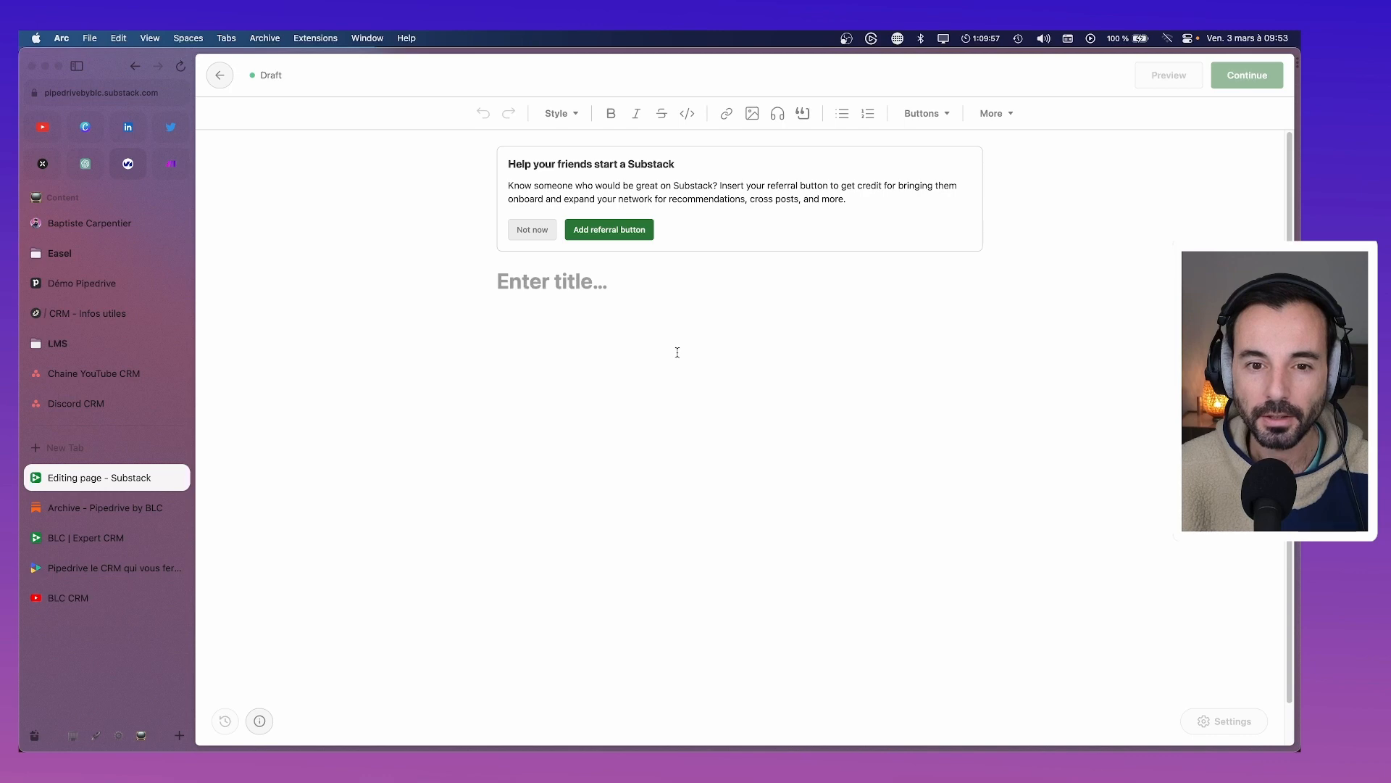
left_click(541, 284)
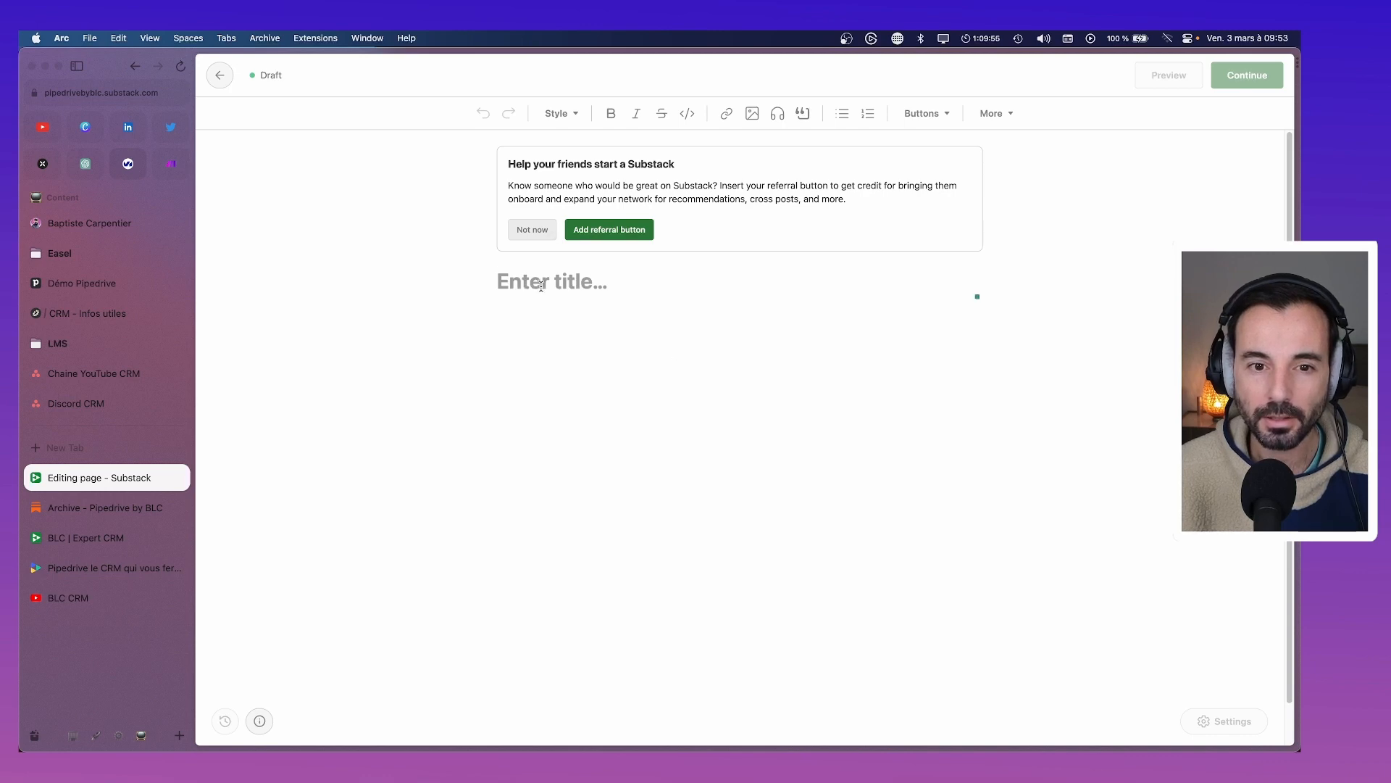
key("super+[")
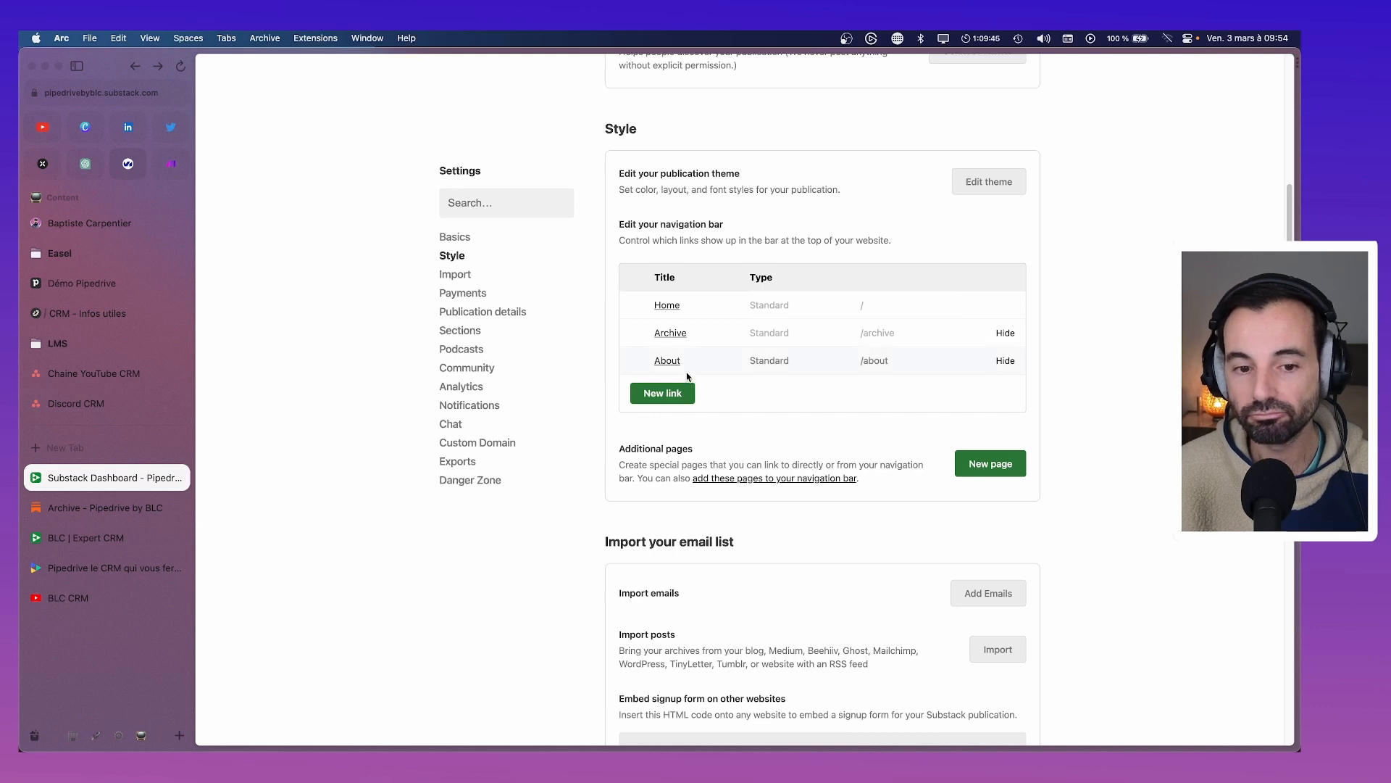
left_click(990, 468)
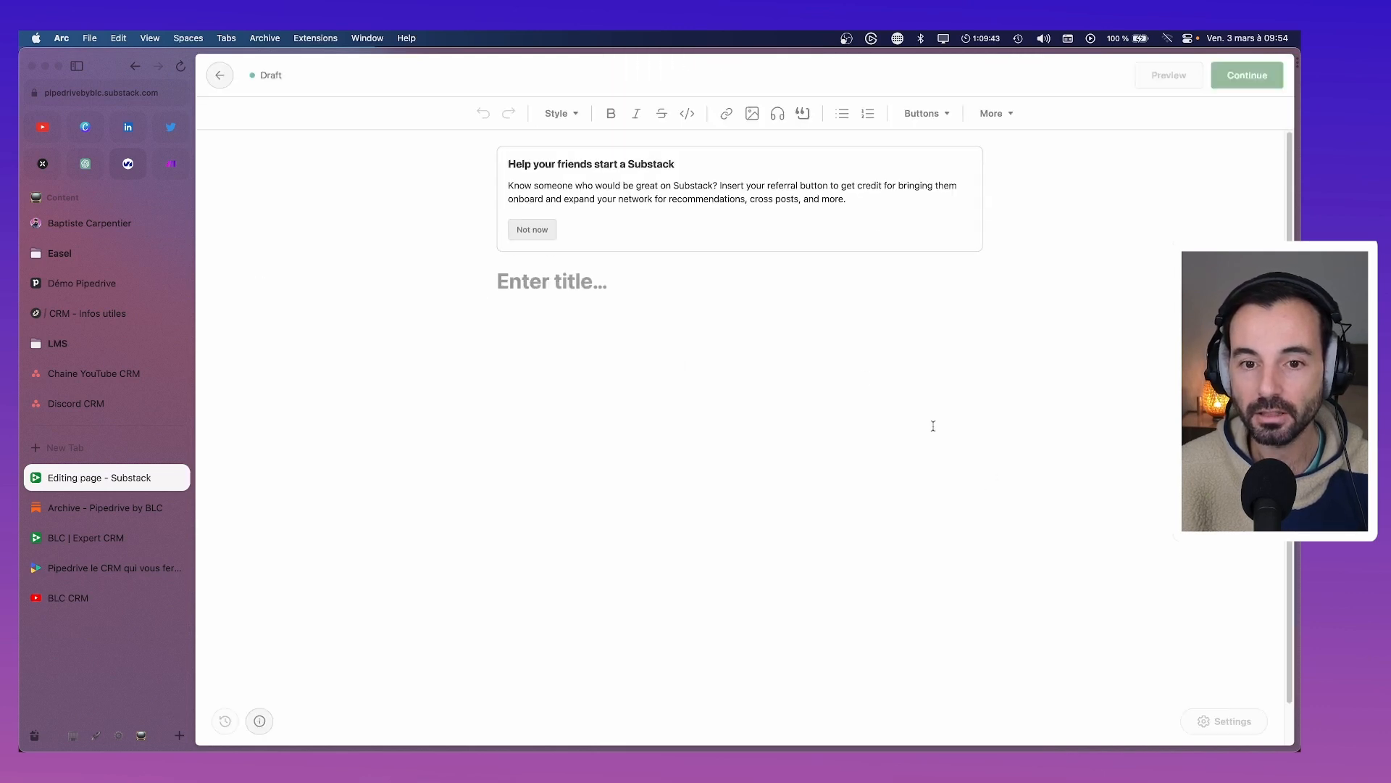
type("Serv")
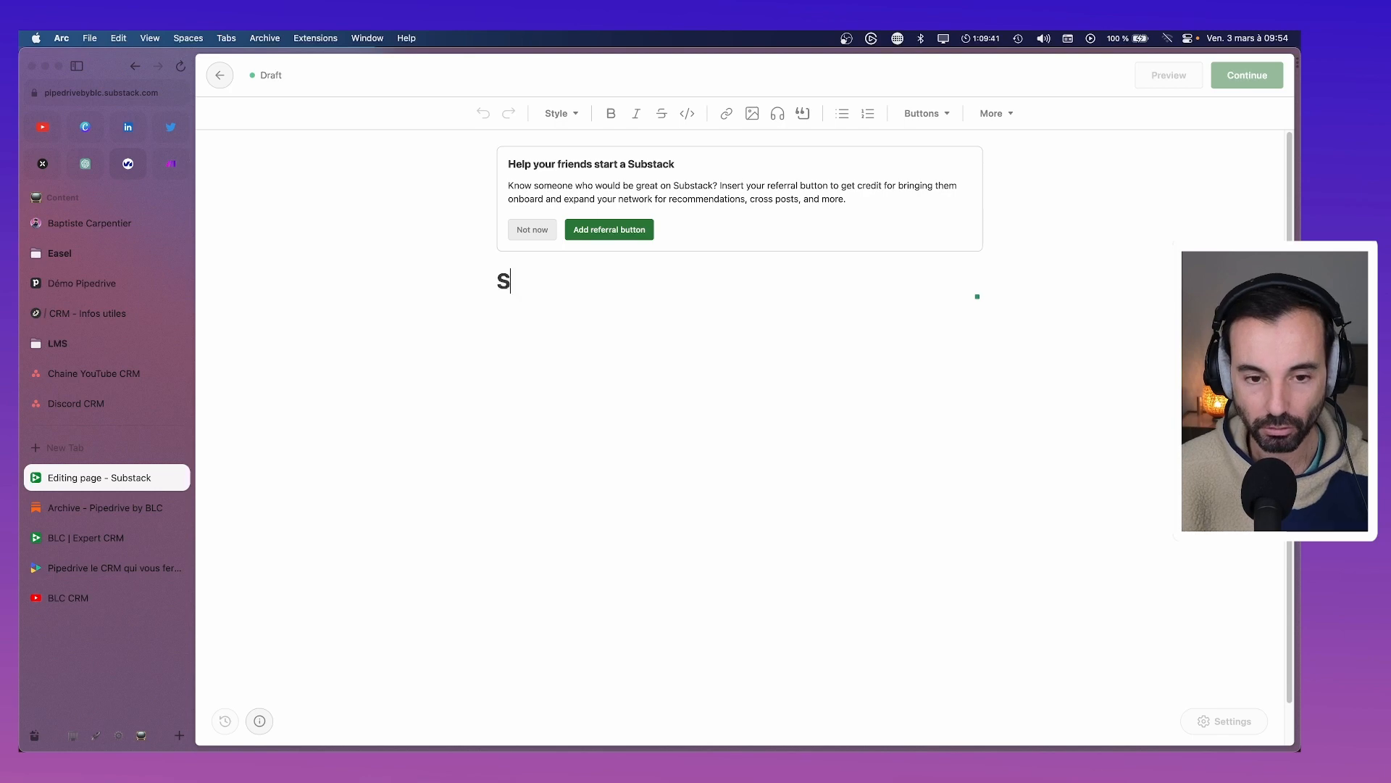
left_click(590, 325)
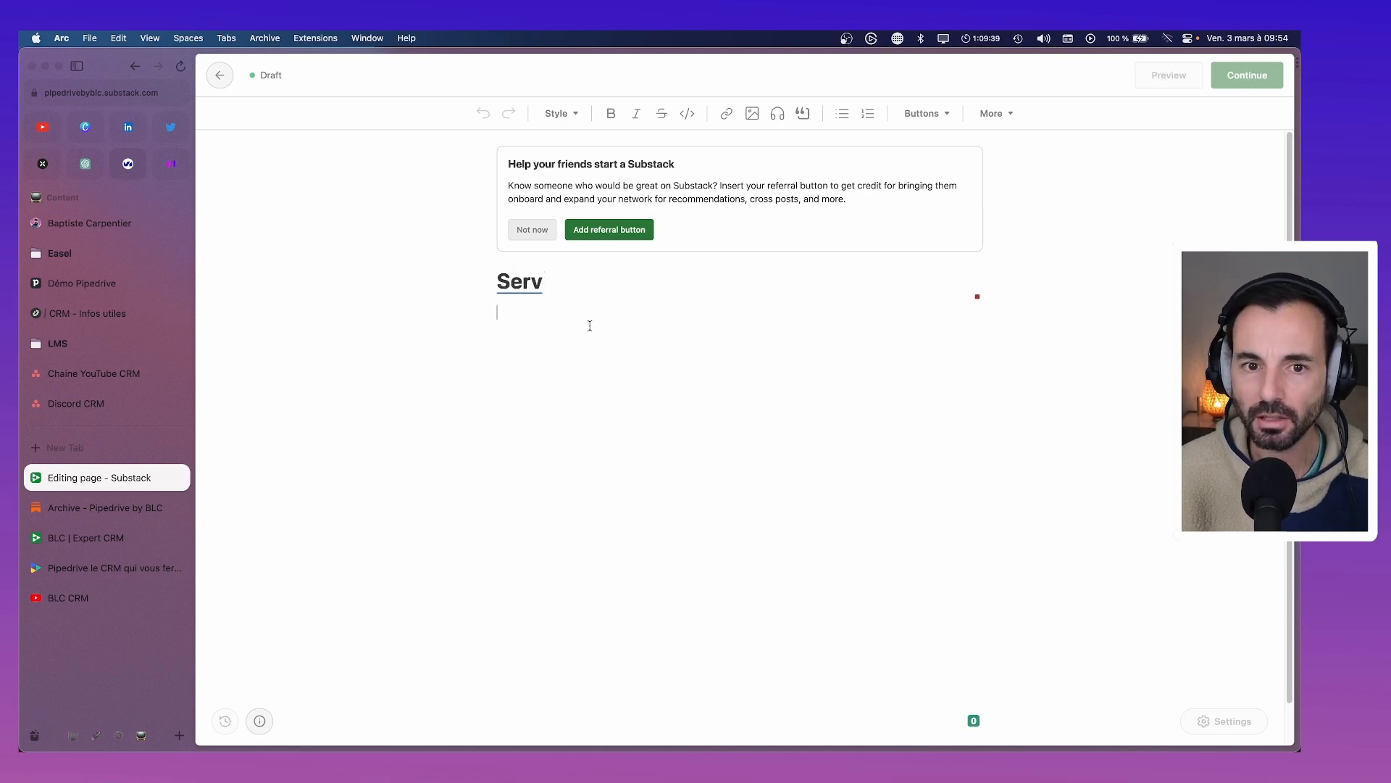
type("dls,DL,;dlms")
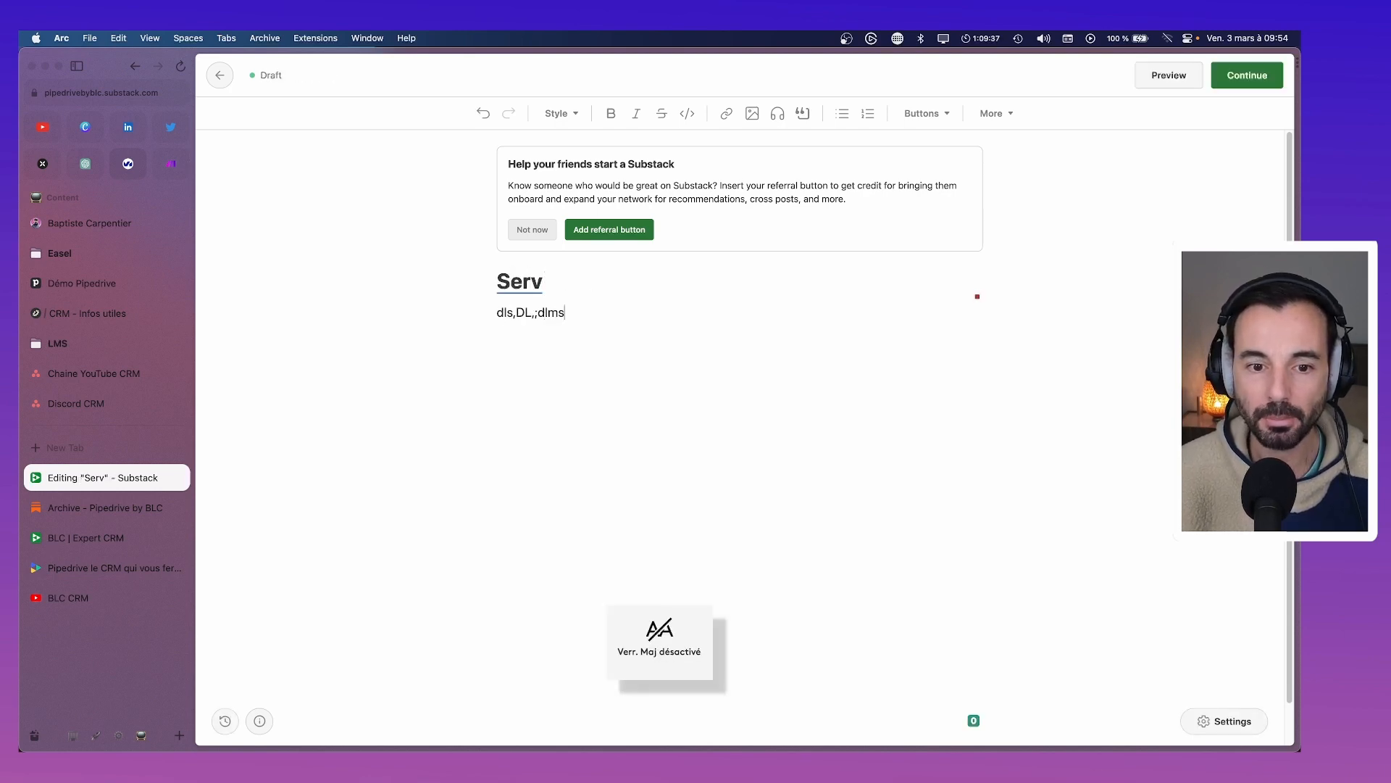
left_click_drag(586, 313, 492, 293)
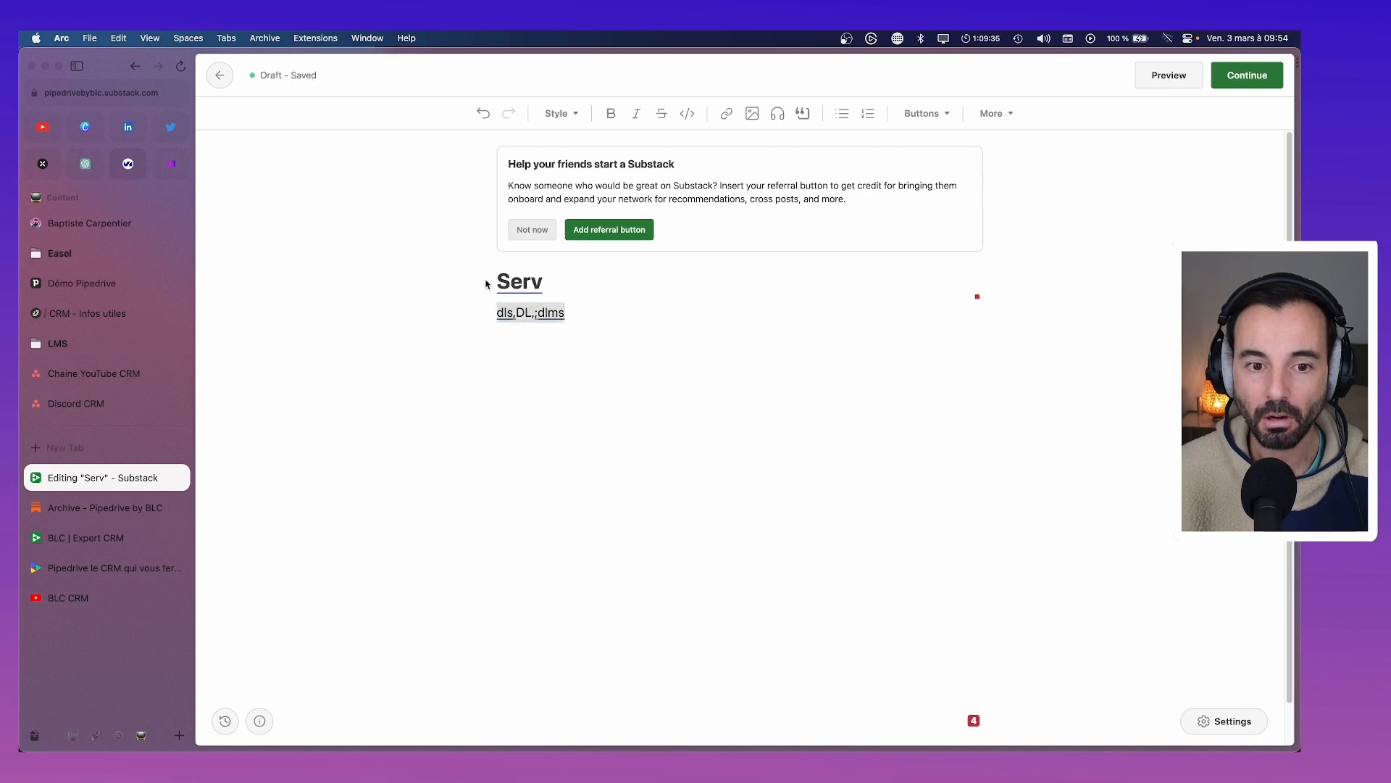
key("BackSpace")
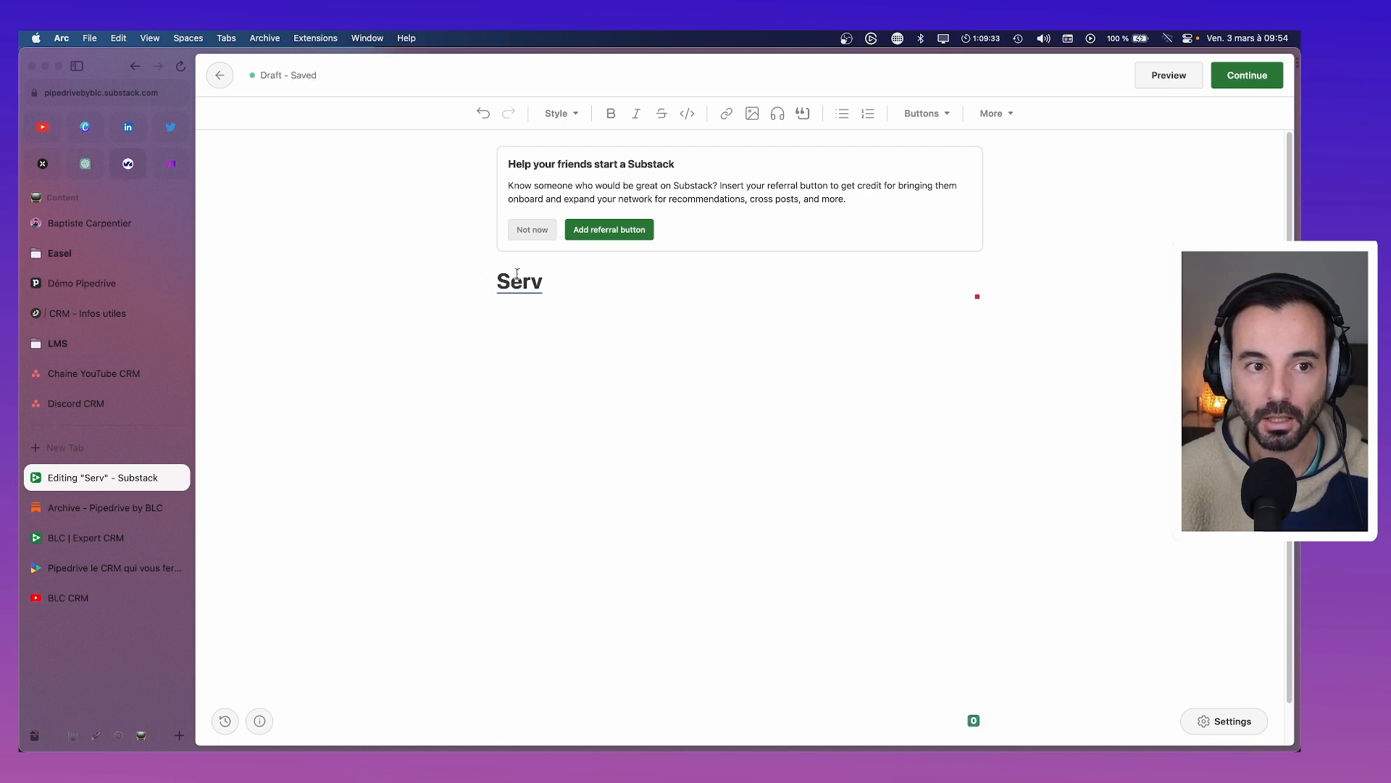
left_click(221, 79)
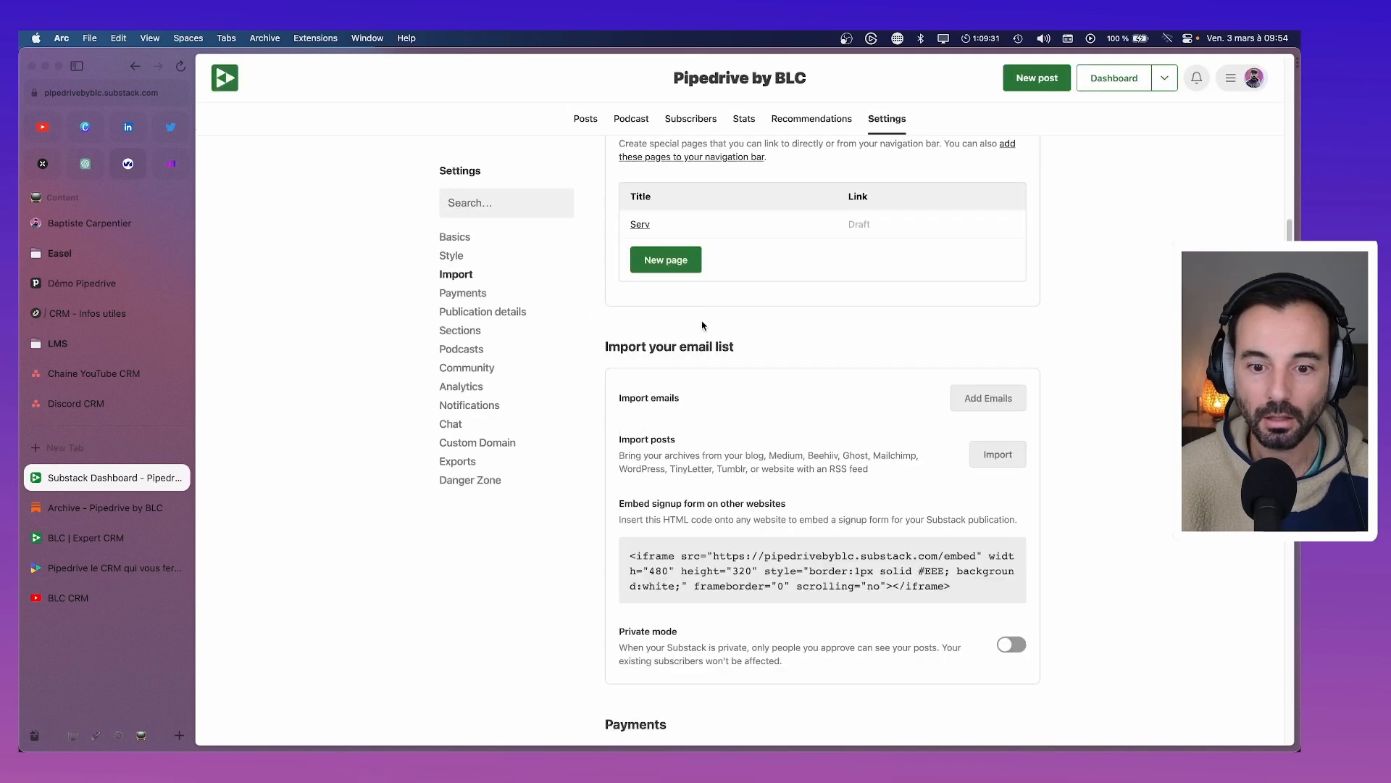
scroll(714, 333, "up", 3)
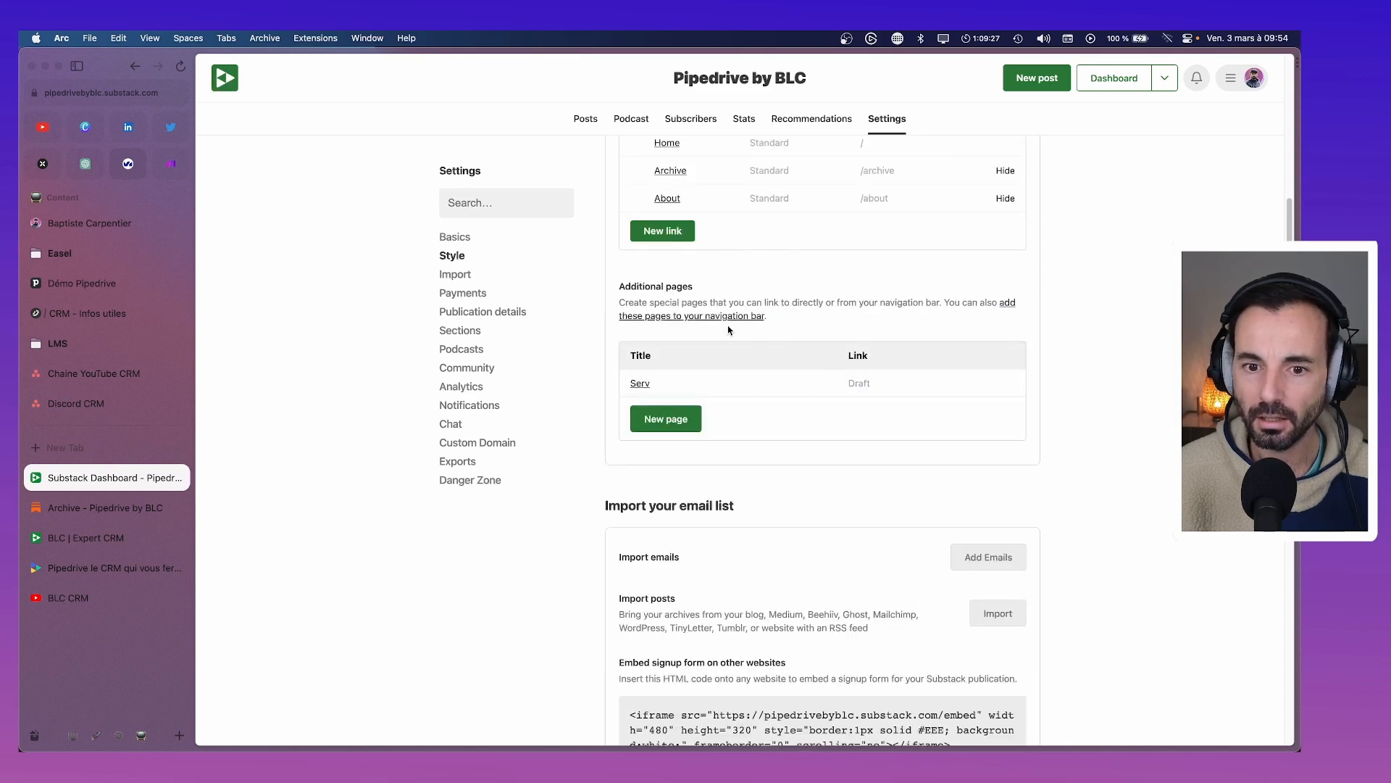
left_click(698, 390)
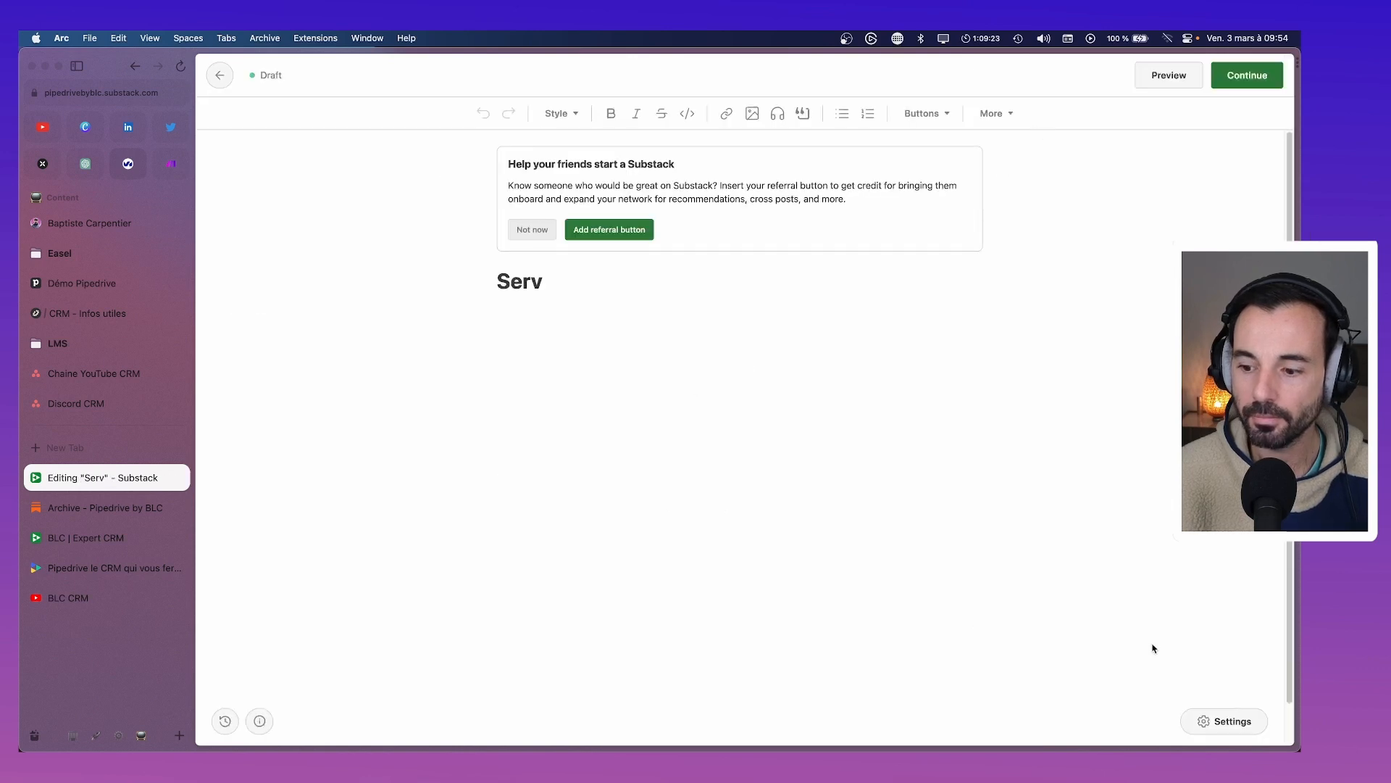
left_click(1225, 721)
left_click(583, 382)
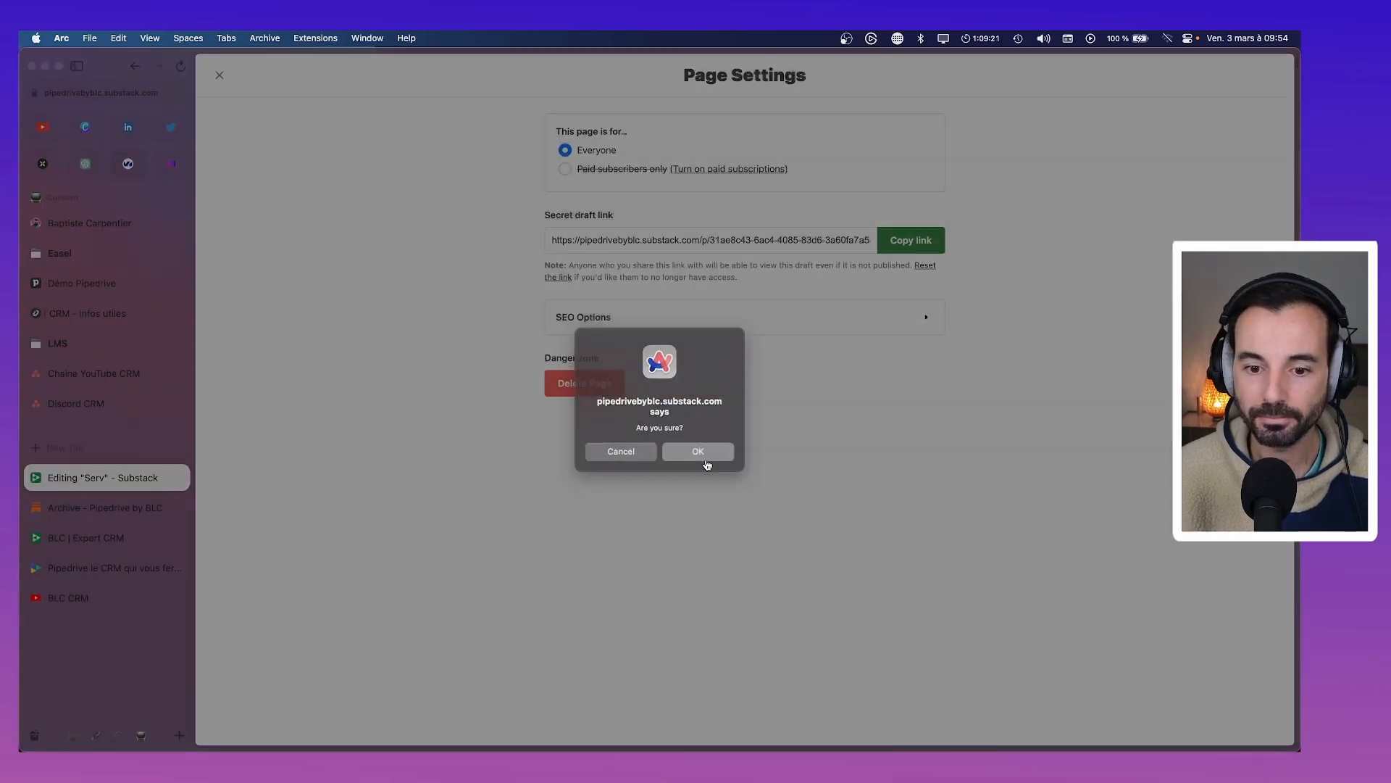
left_click(705, 461)
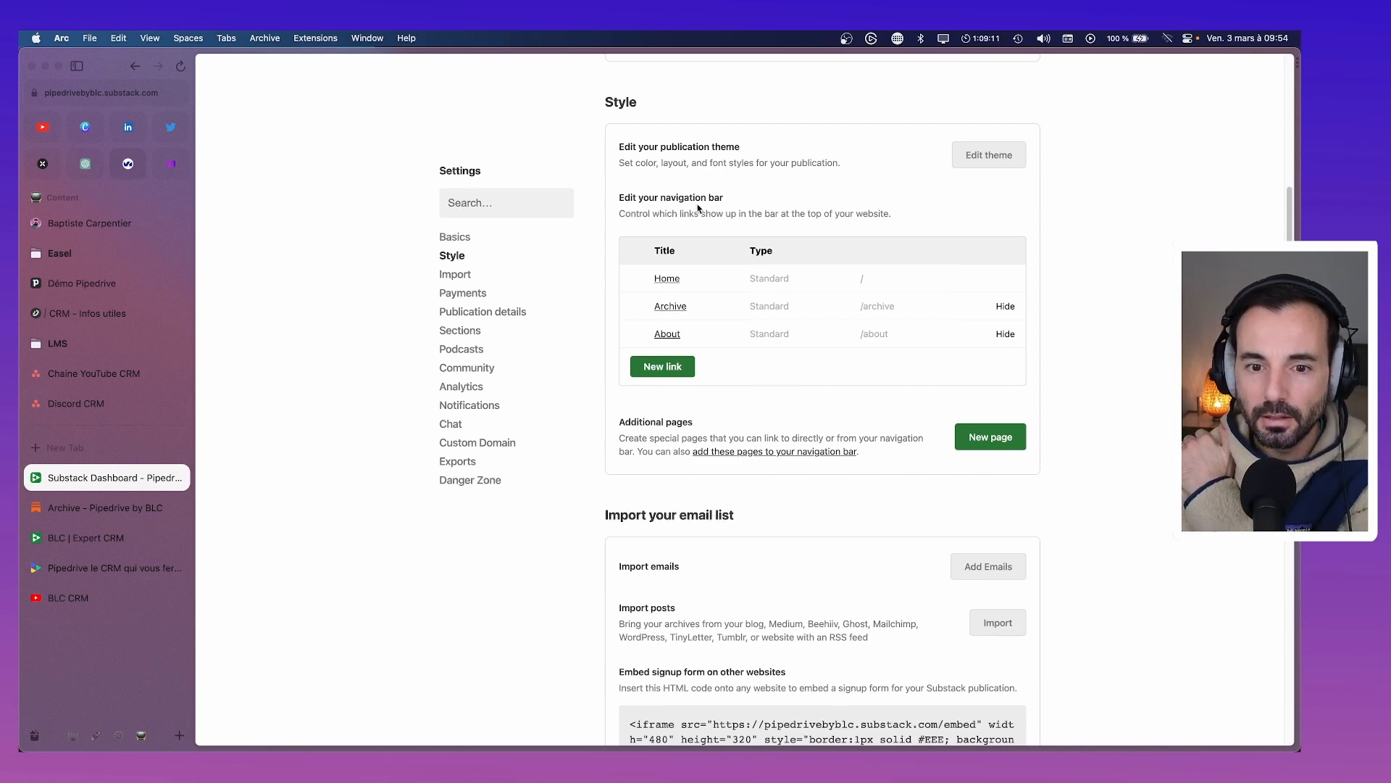
Add a 'Services' navigation link pointing to the blc-conseil.com Pipedrive expert page and save it
left_click(663, 366)
left_click(629, 418)
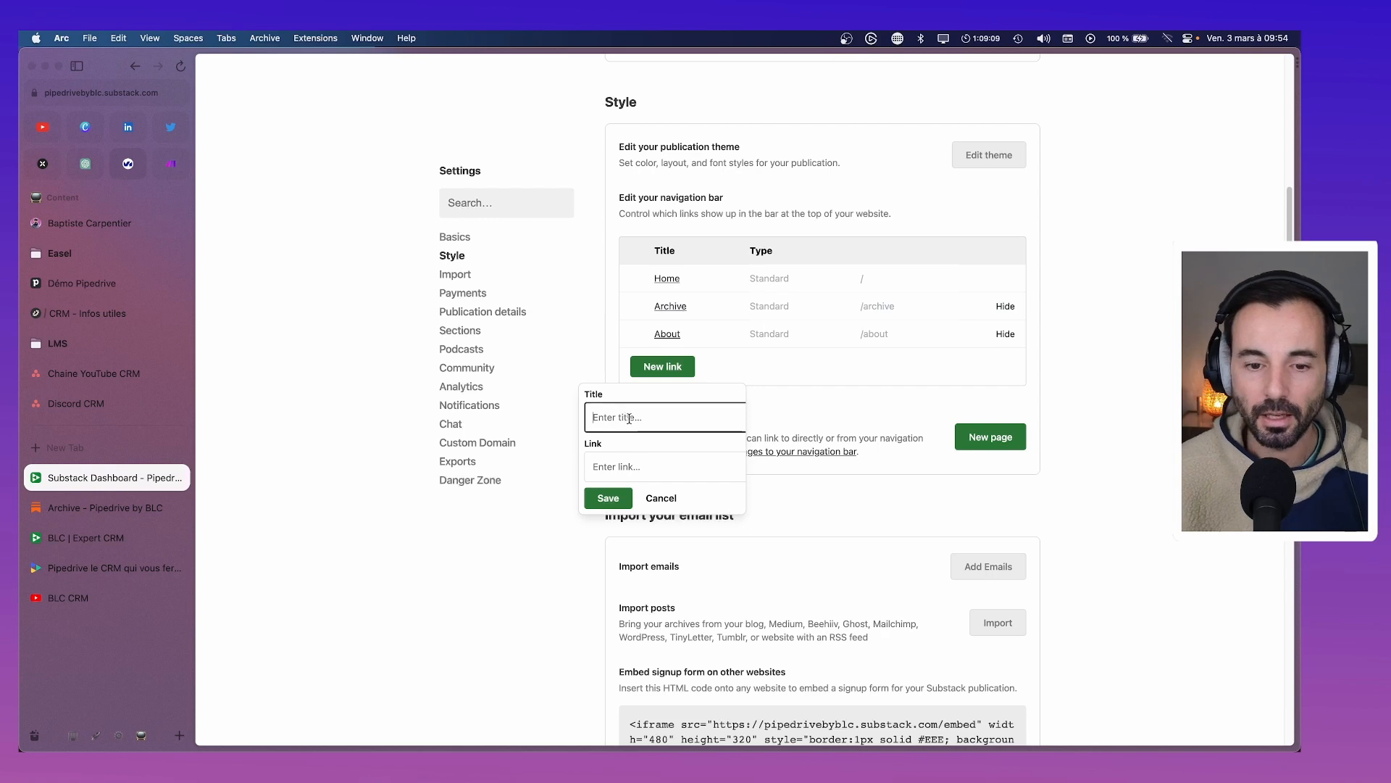
type("Services")
key("Tab")
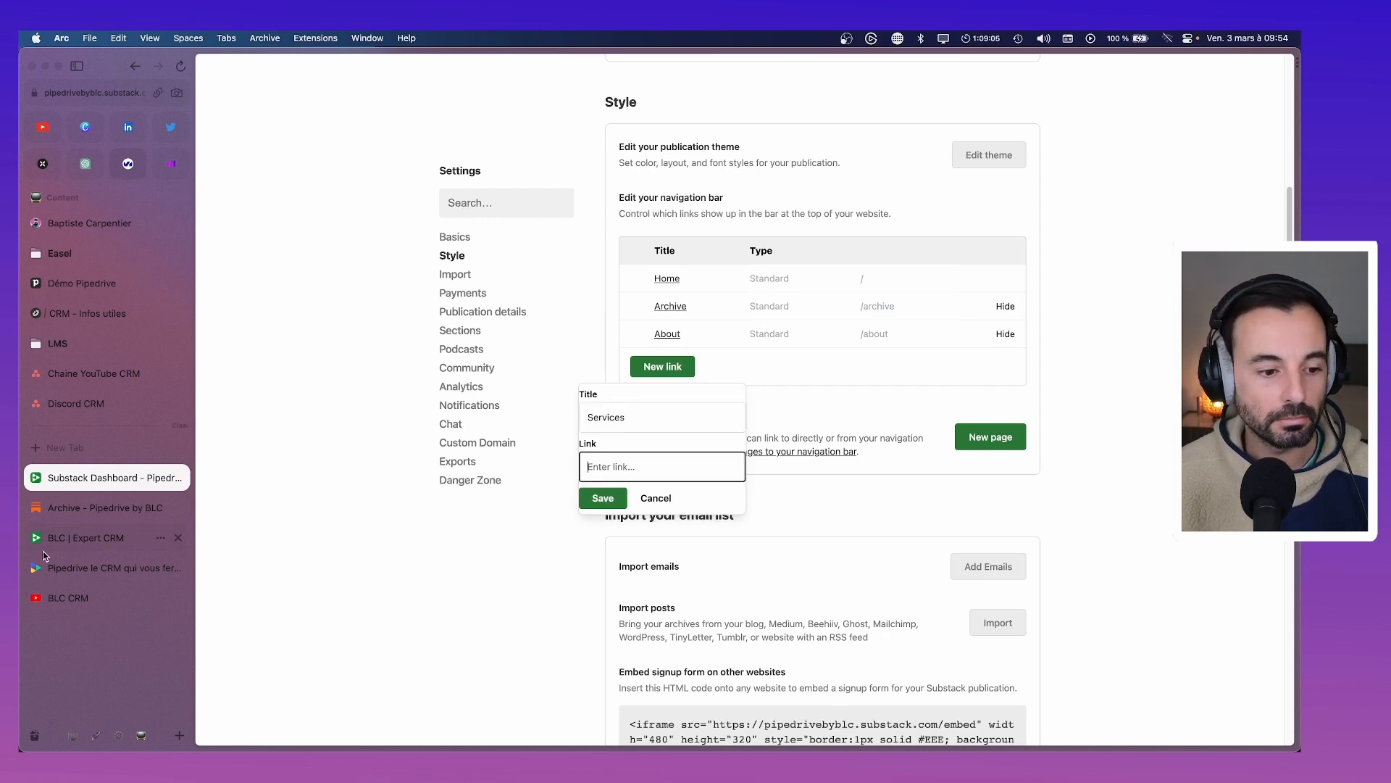
left_click(85, 537)
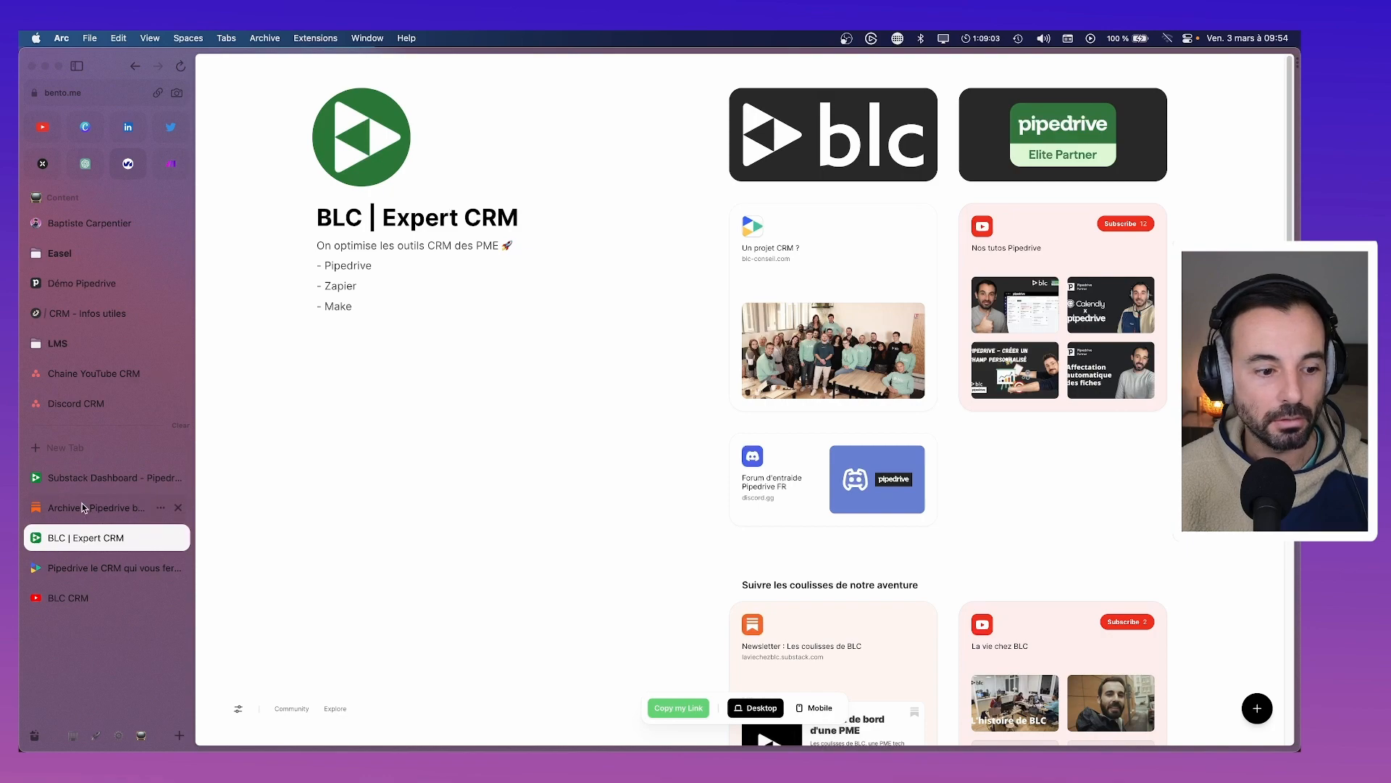
left_click(109, 568)
left_click(157, 93)
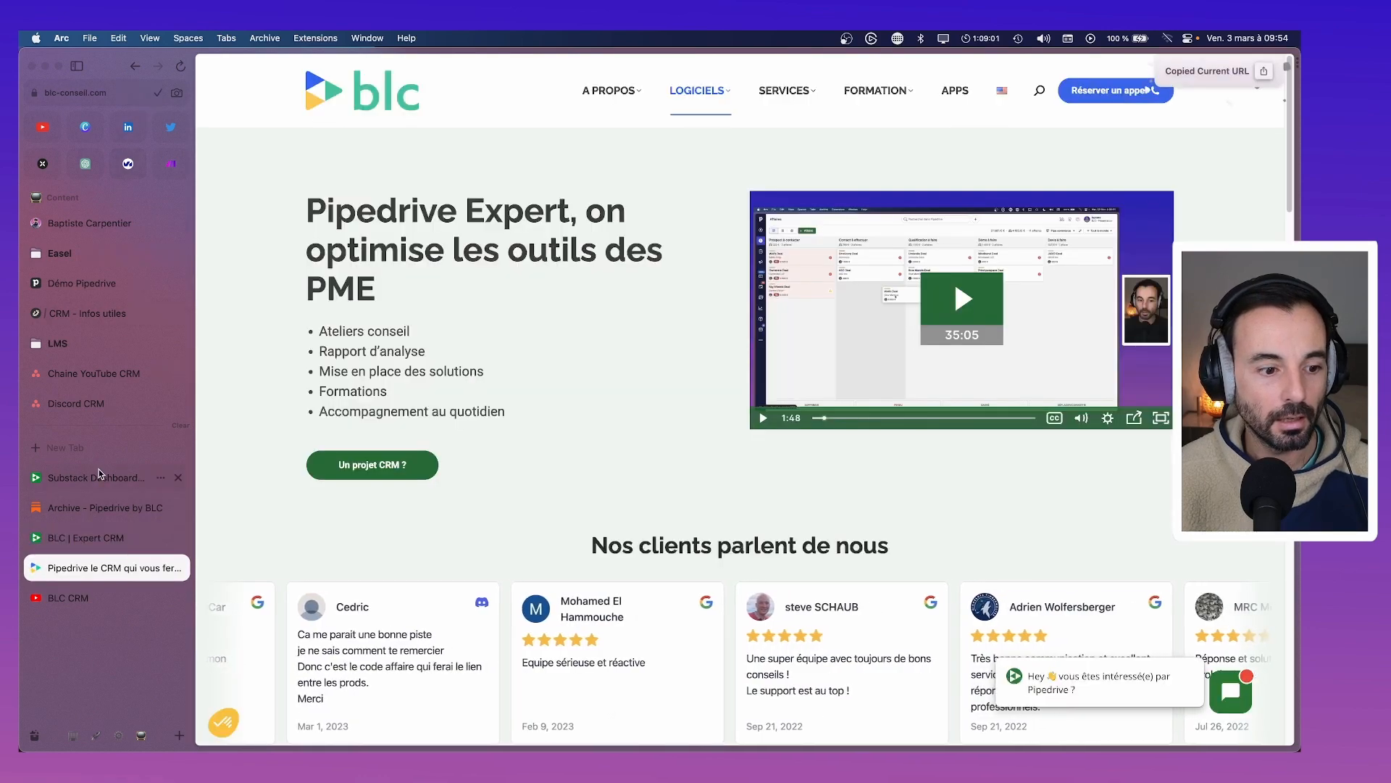
left_click(102, 474)
key("super+v")
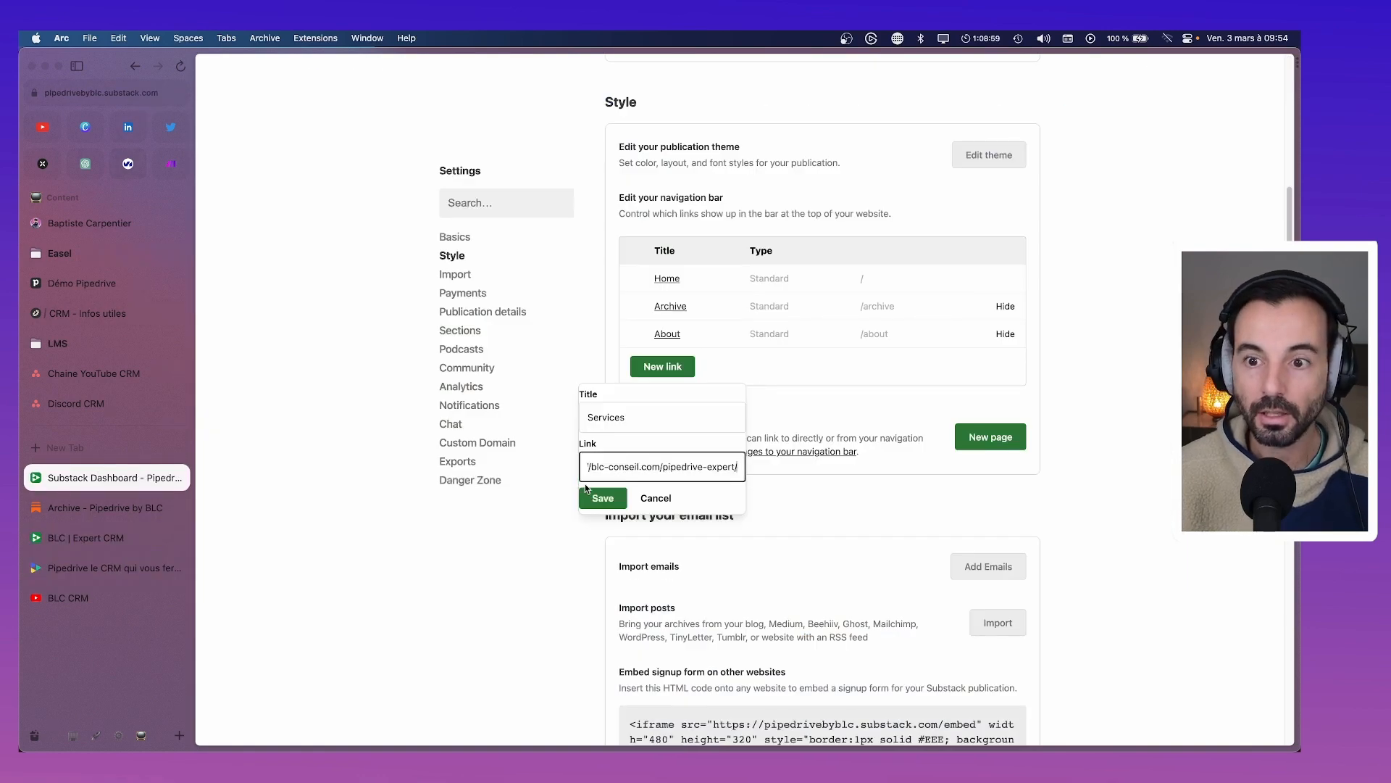
left_click(603, 500)
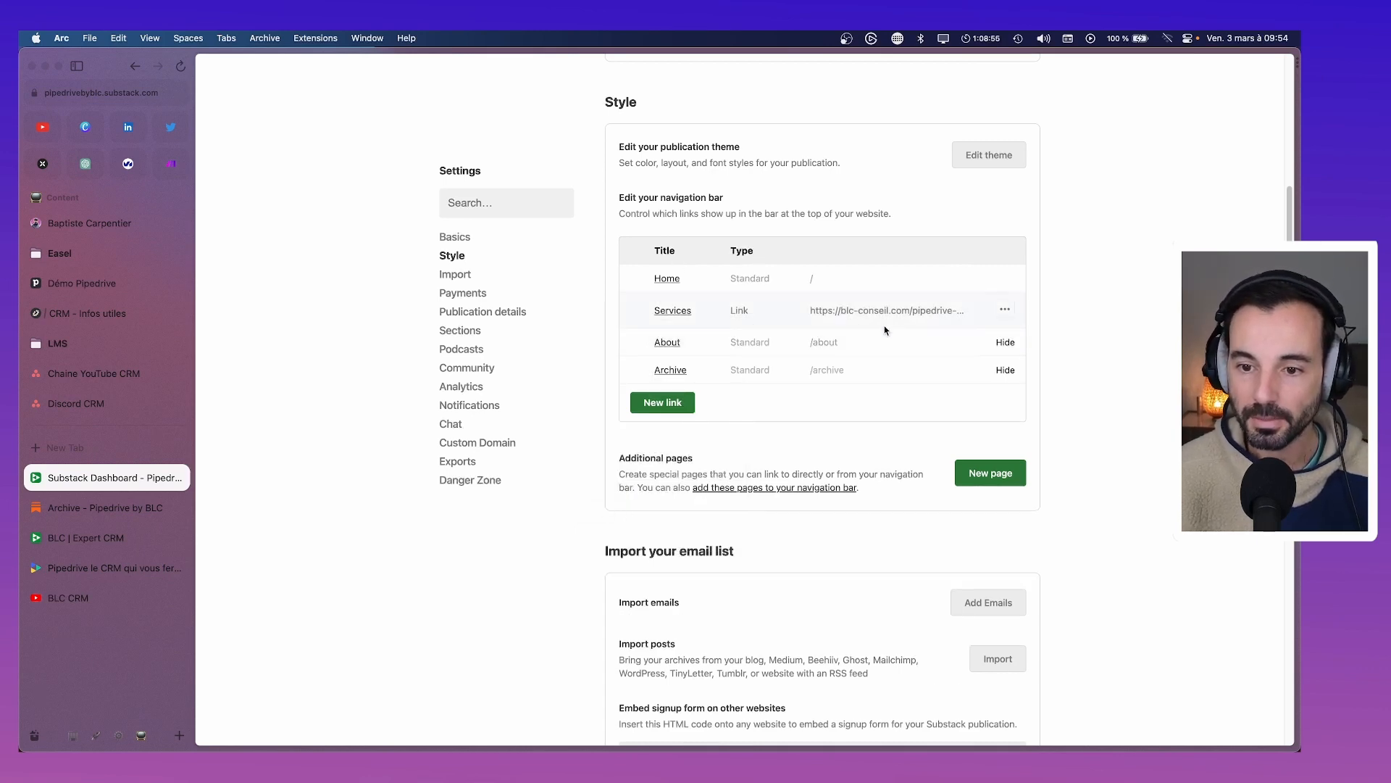
scroll(758, 452, "down", 3)
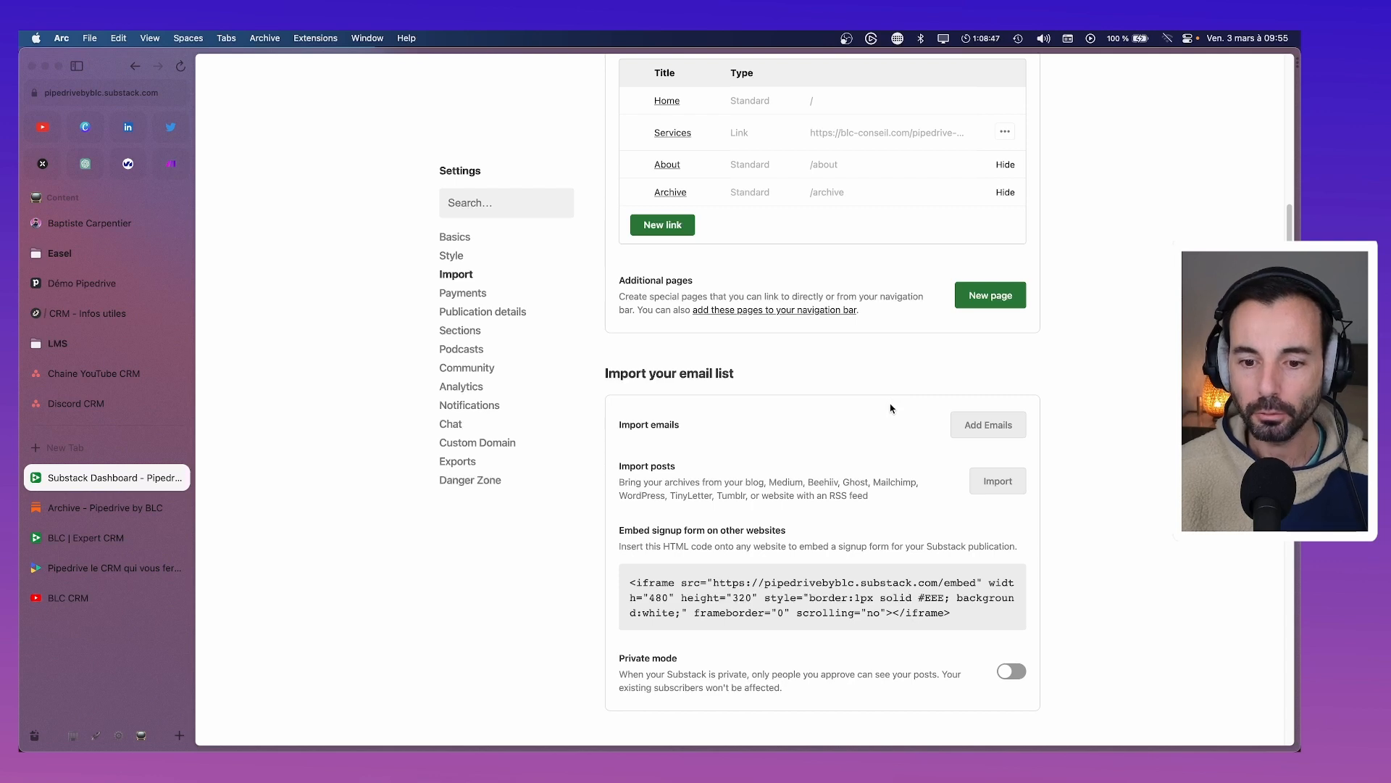
scroll(891, 409, "down", 2)
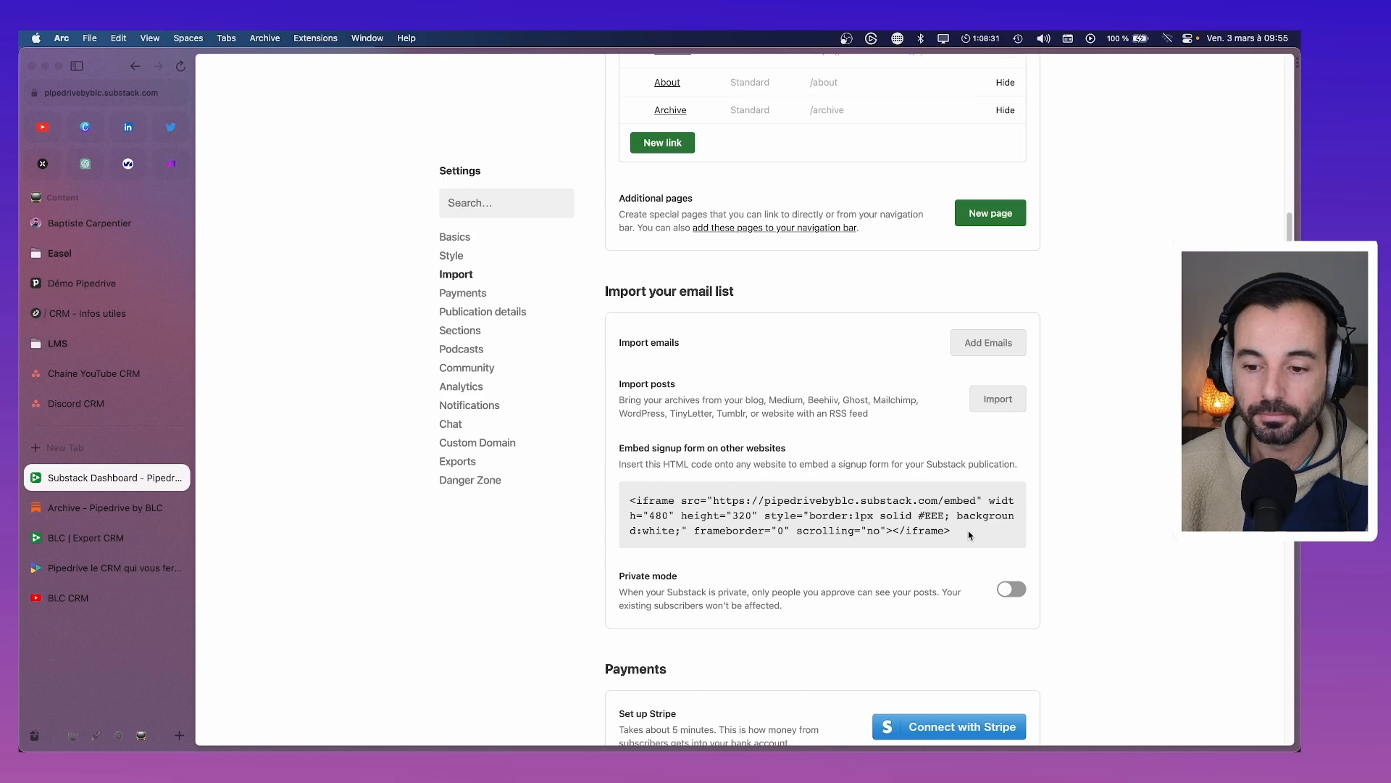
Copy the signup-form iframe embed code and open the BLC site's WordPress admin
left_click_drag(970, 535, 619, 505)
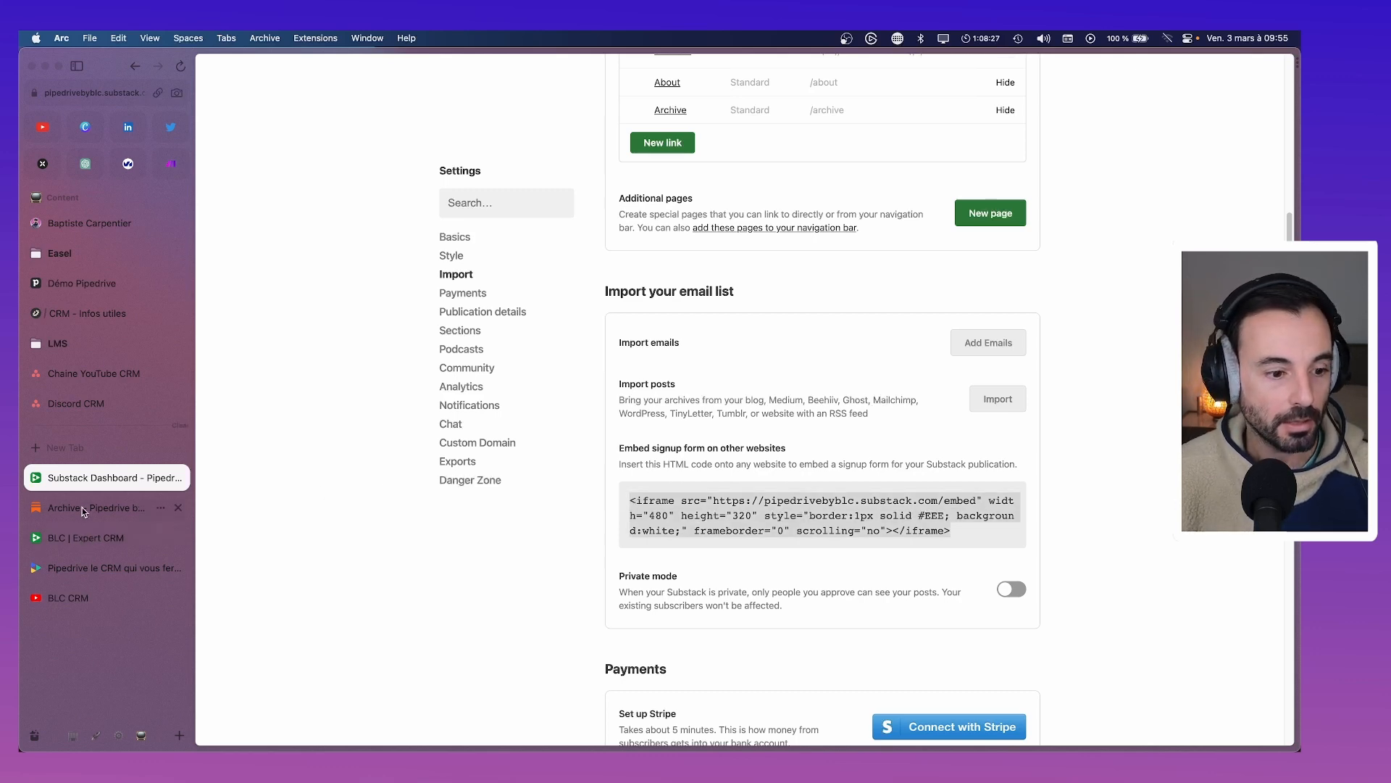
left_click(90, 569)
scroll(685, 424, "down", 10)
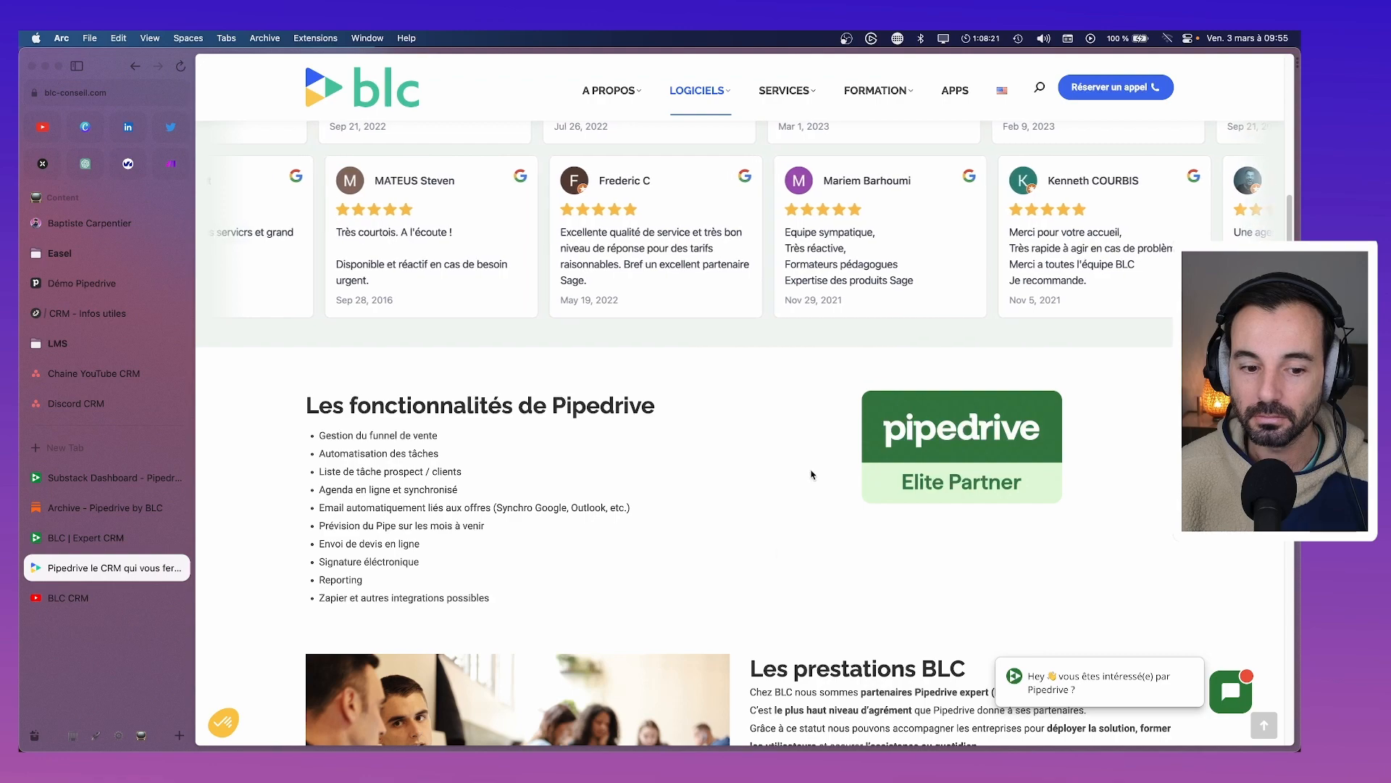
scroll(814, 475, "down", 1)
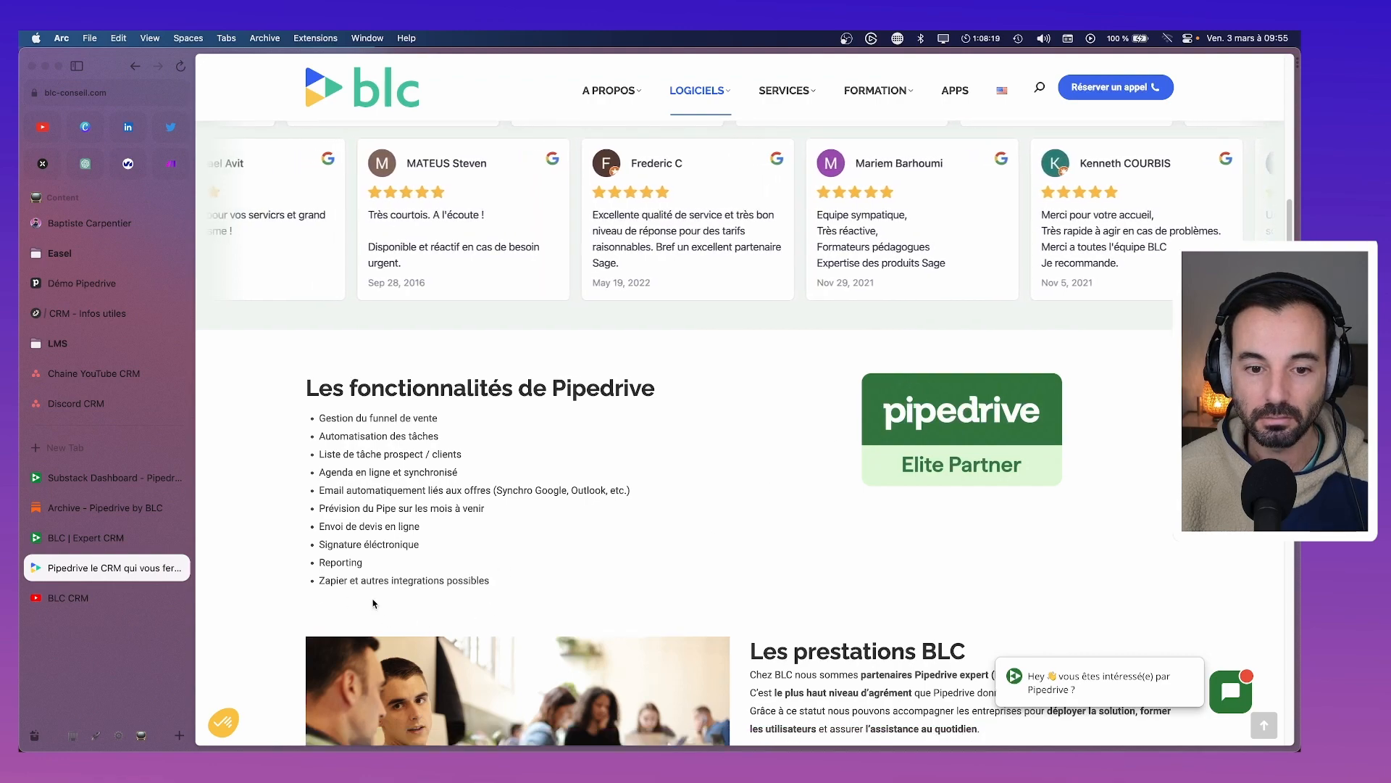
scroll(489, 607, "down", 6)
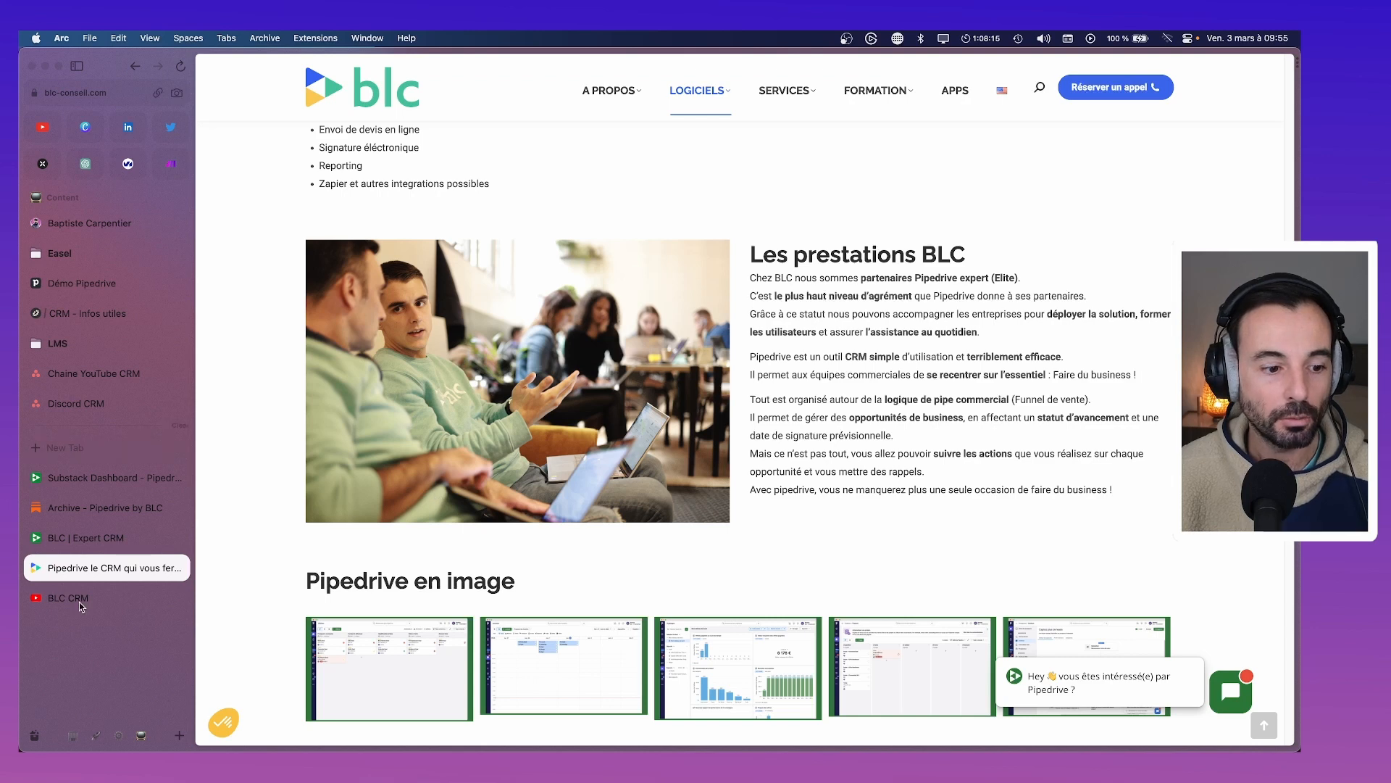
left_click(74, 734)
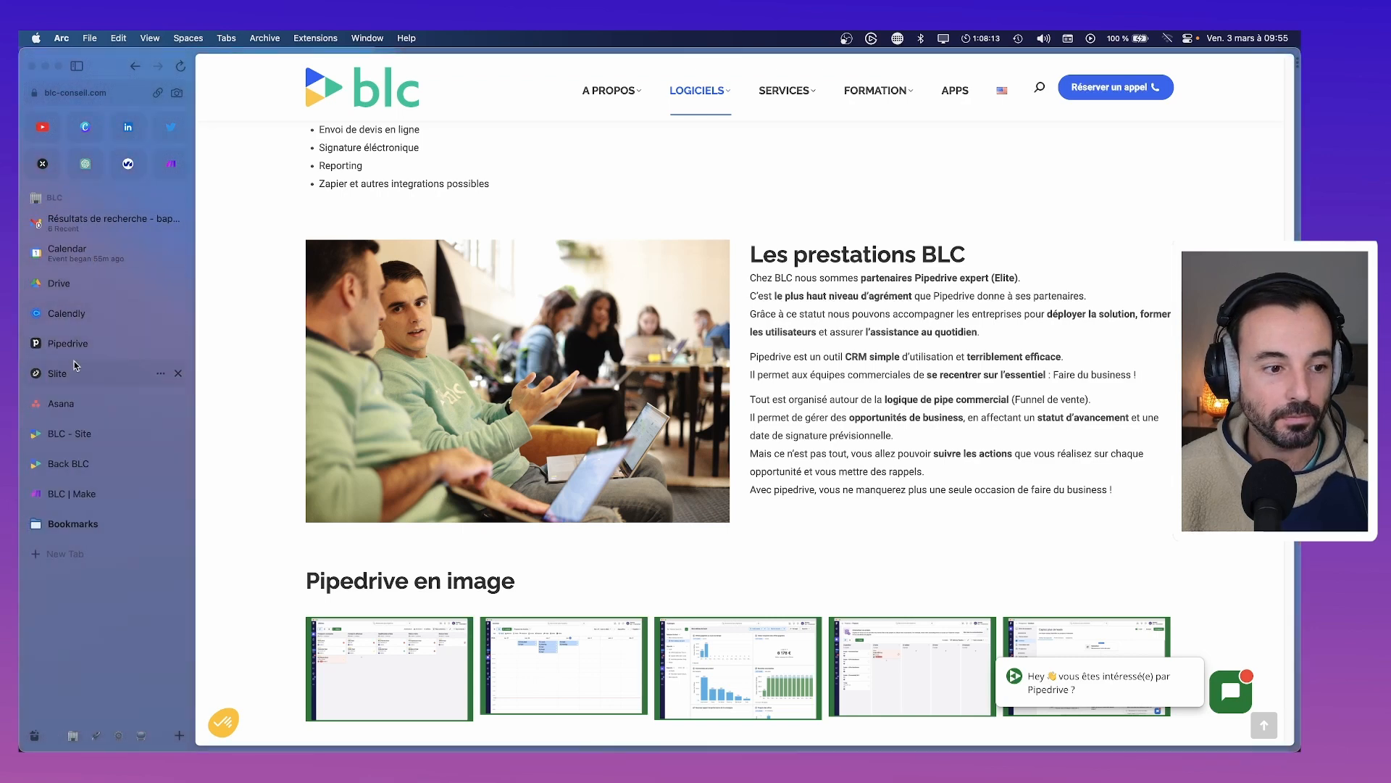
left_click(75, 461)
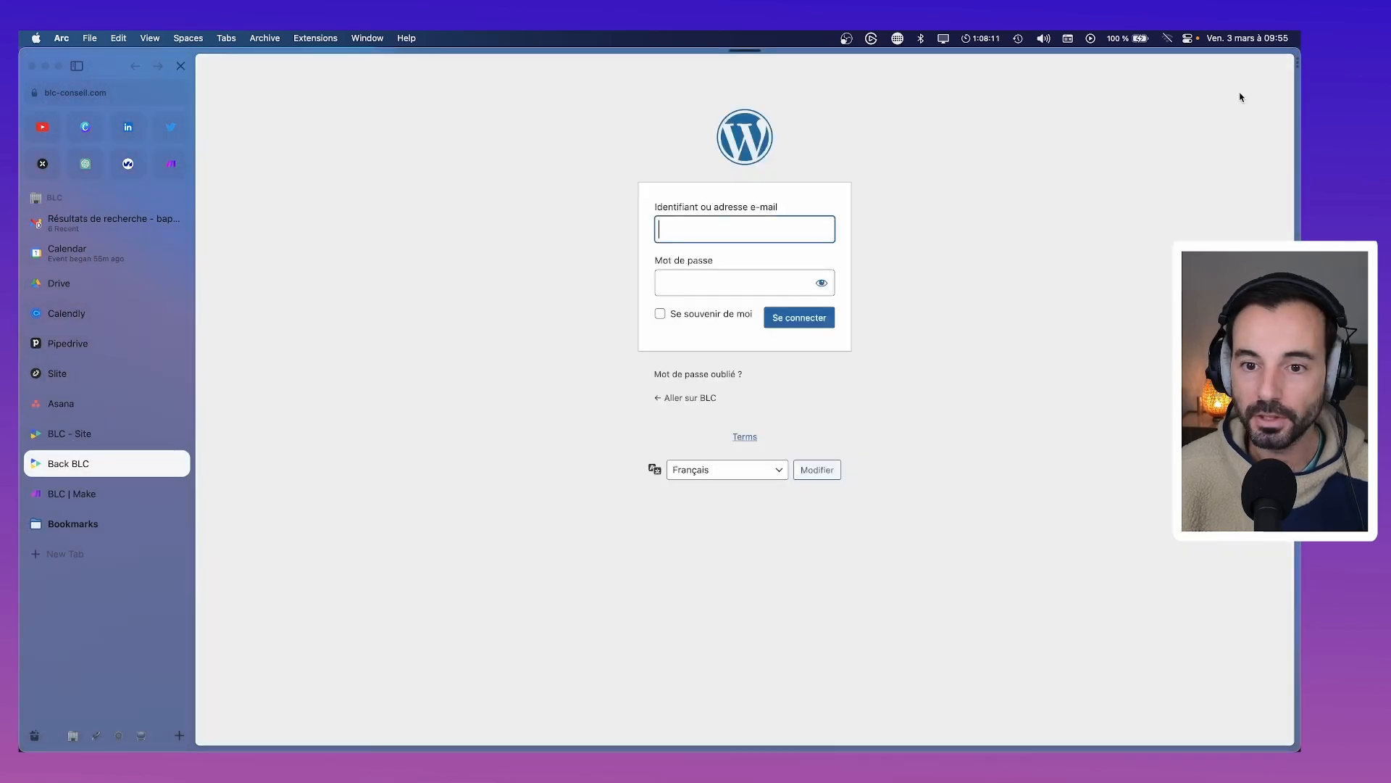
Log in to the BLC WordPress admin using Bitwarden's saved credentials
left_click(1286, 136)
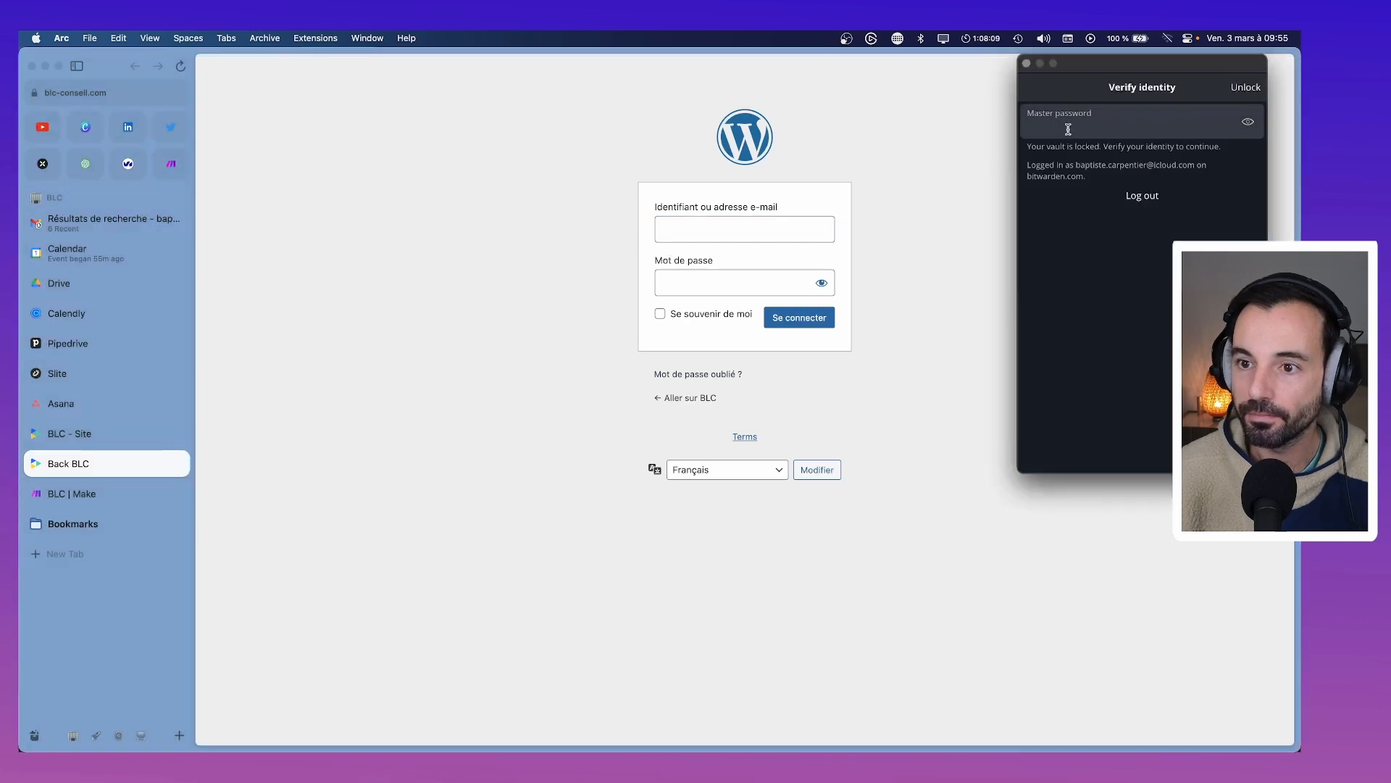
type("••••••••••••")
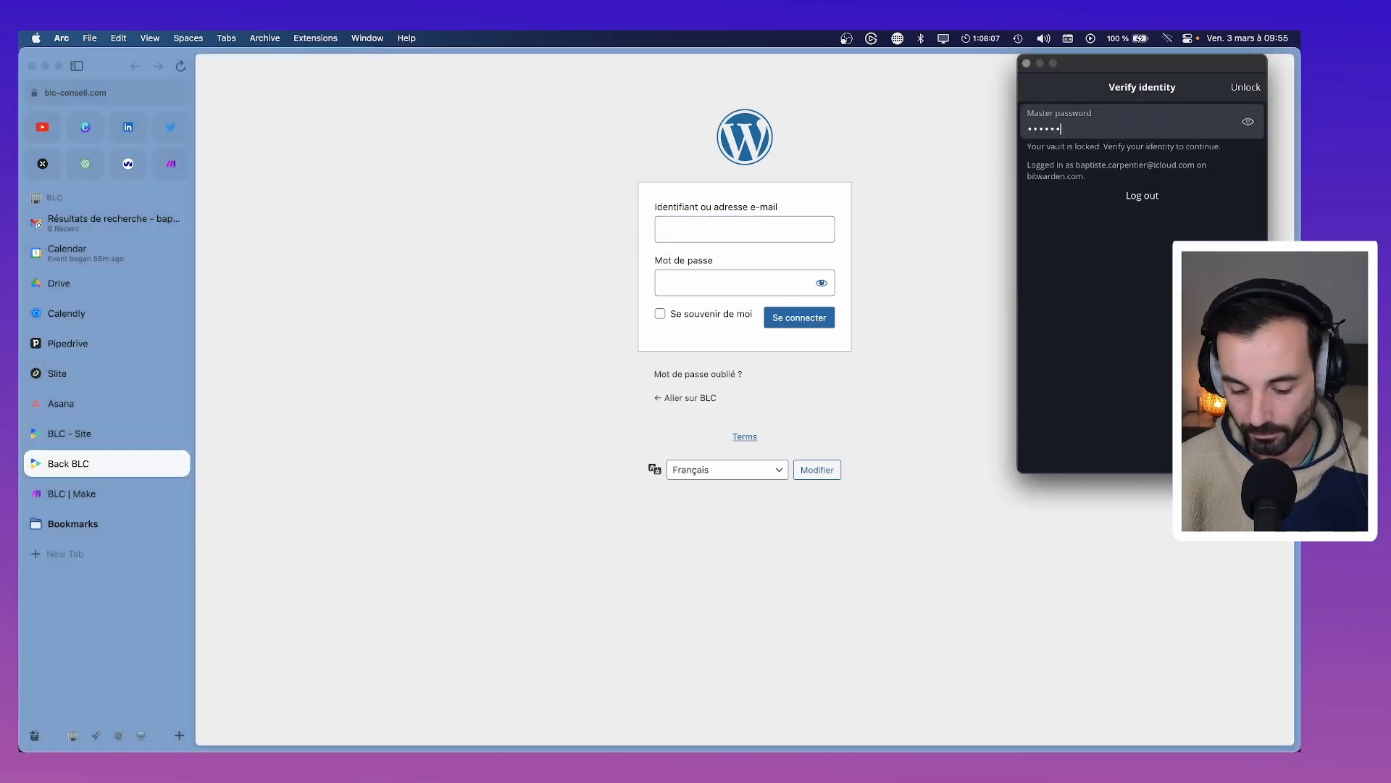
key("Return")
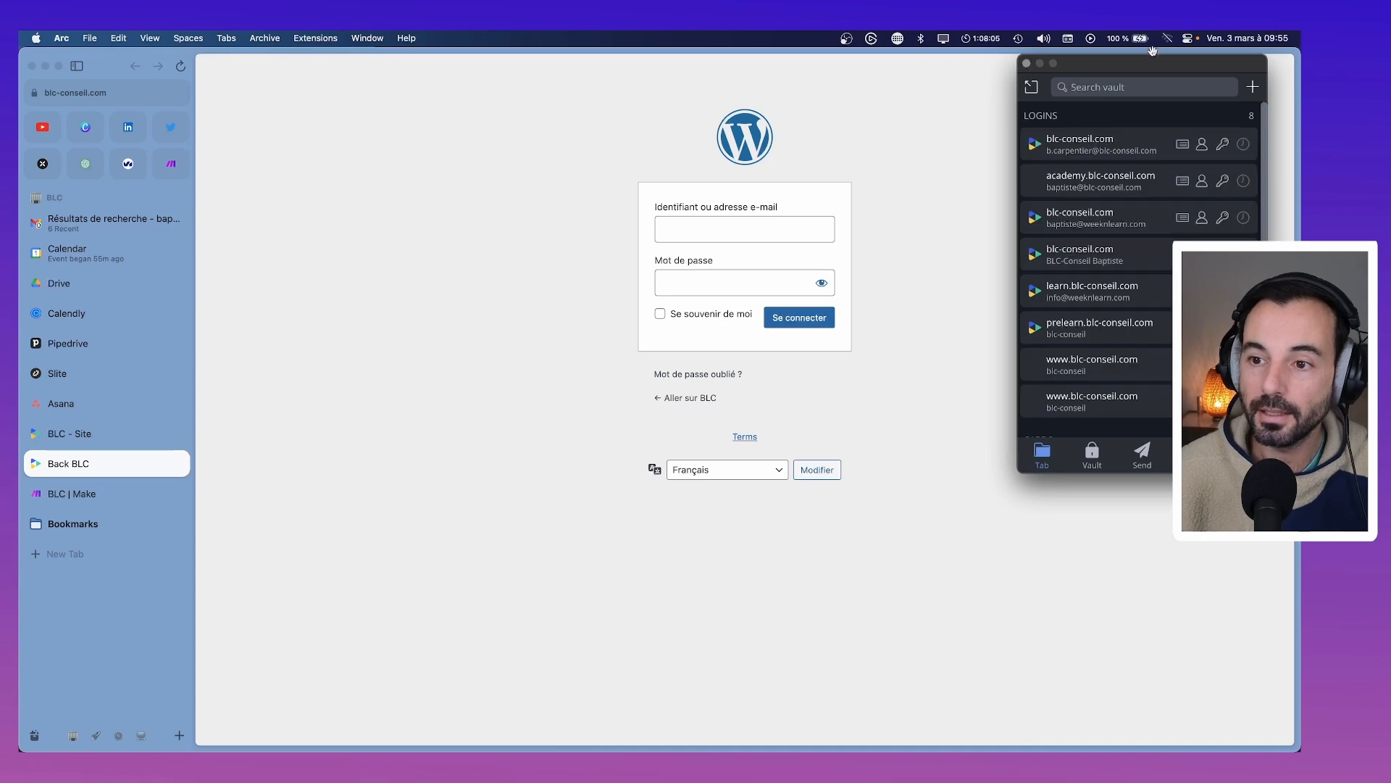
left_click(1109, 155)
left_click(818, 321)
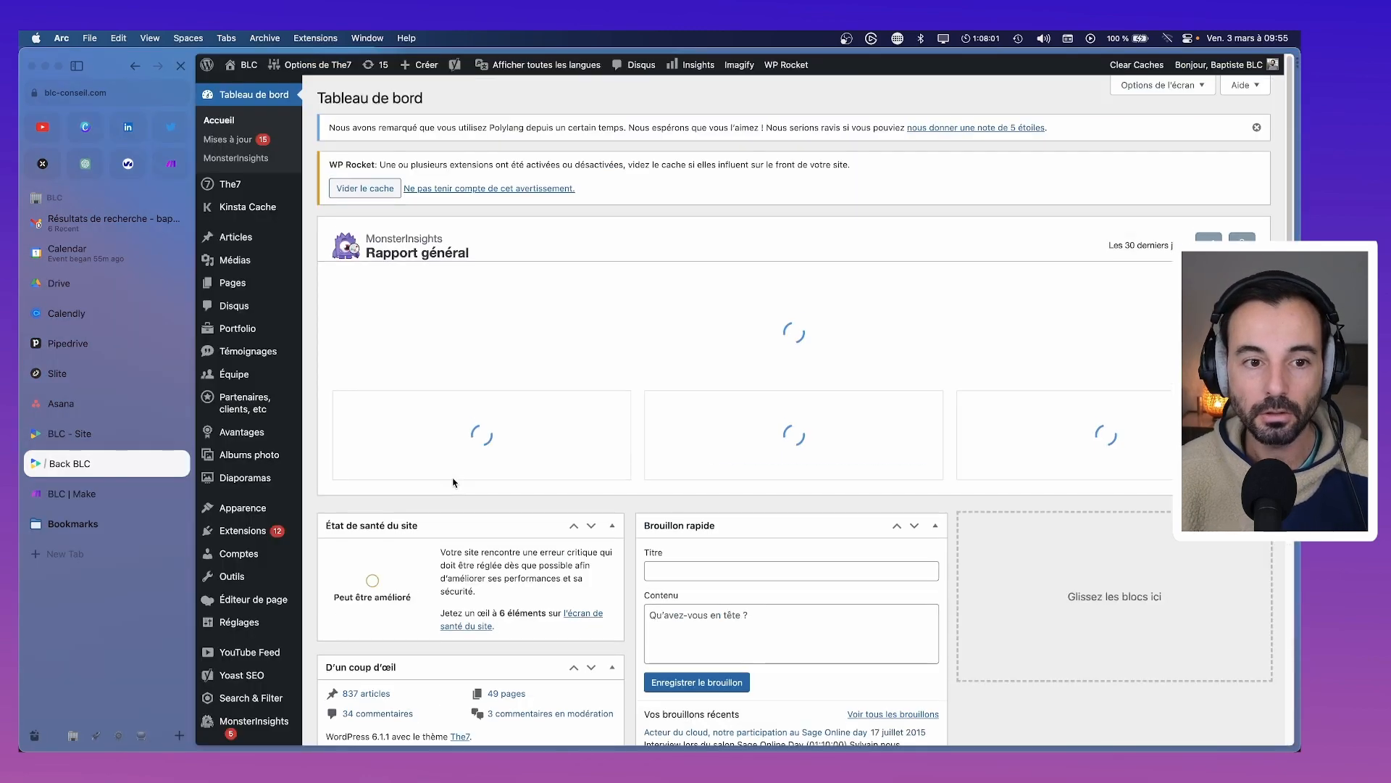
Return to the BLC Pipedrive page and open it in the page editor
left_click(118, 739)
left_click(98, 738)
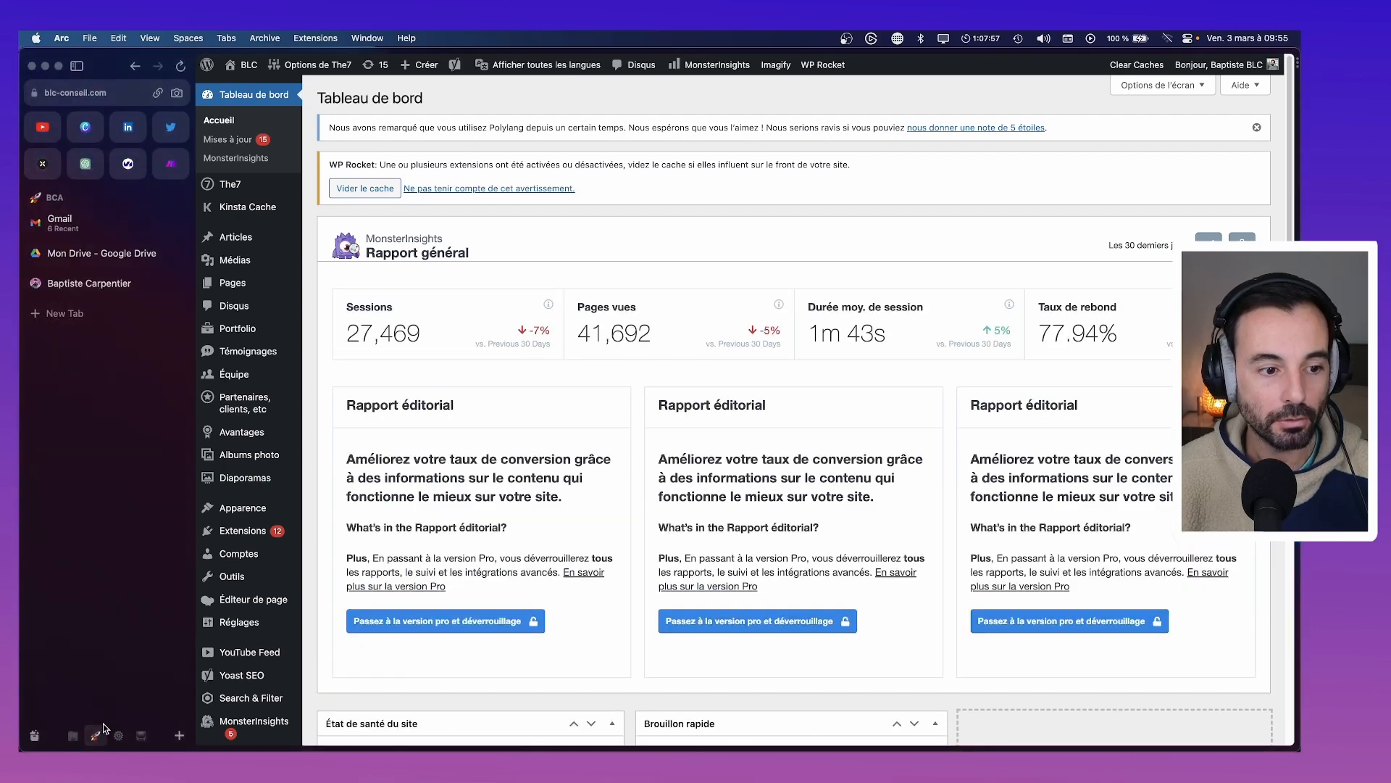
left_click(143, 738)
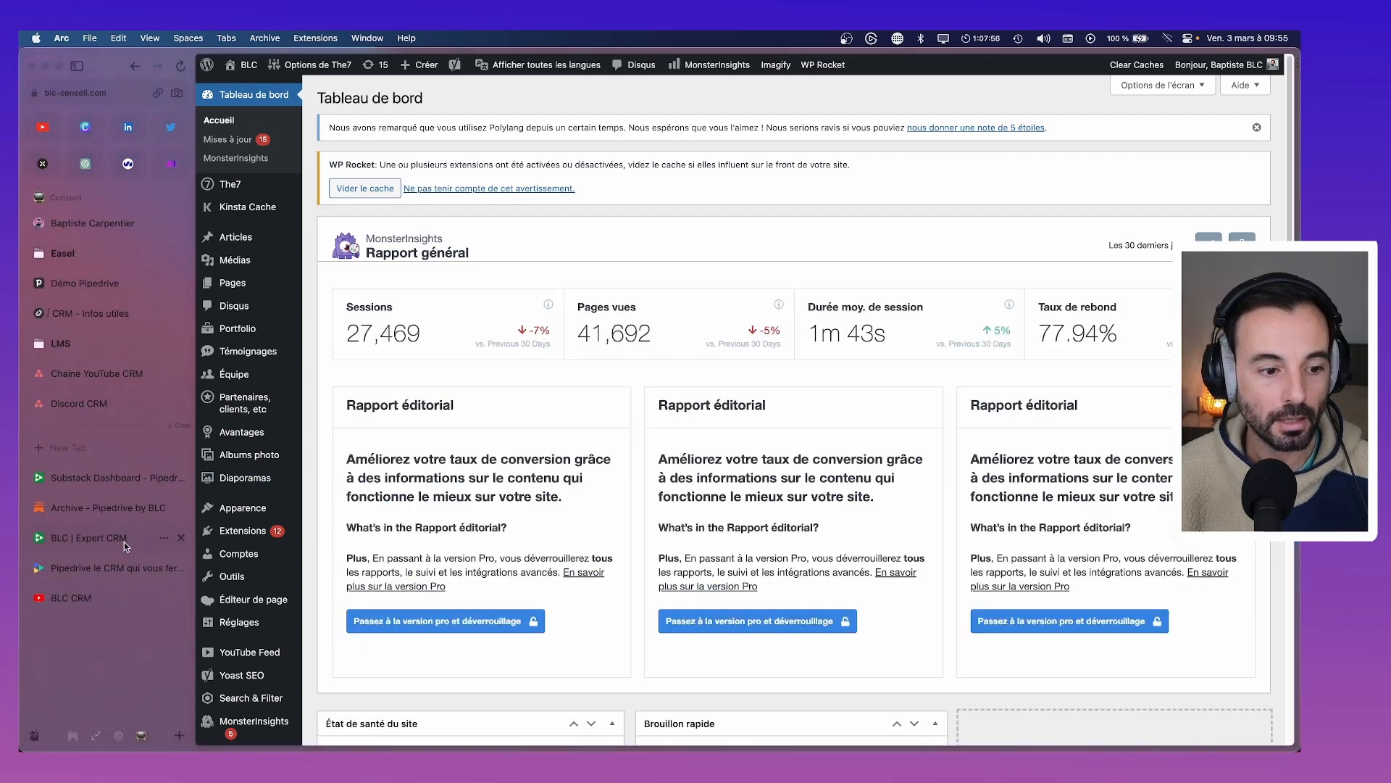
left_click(72, 563)
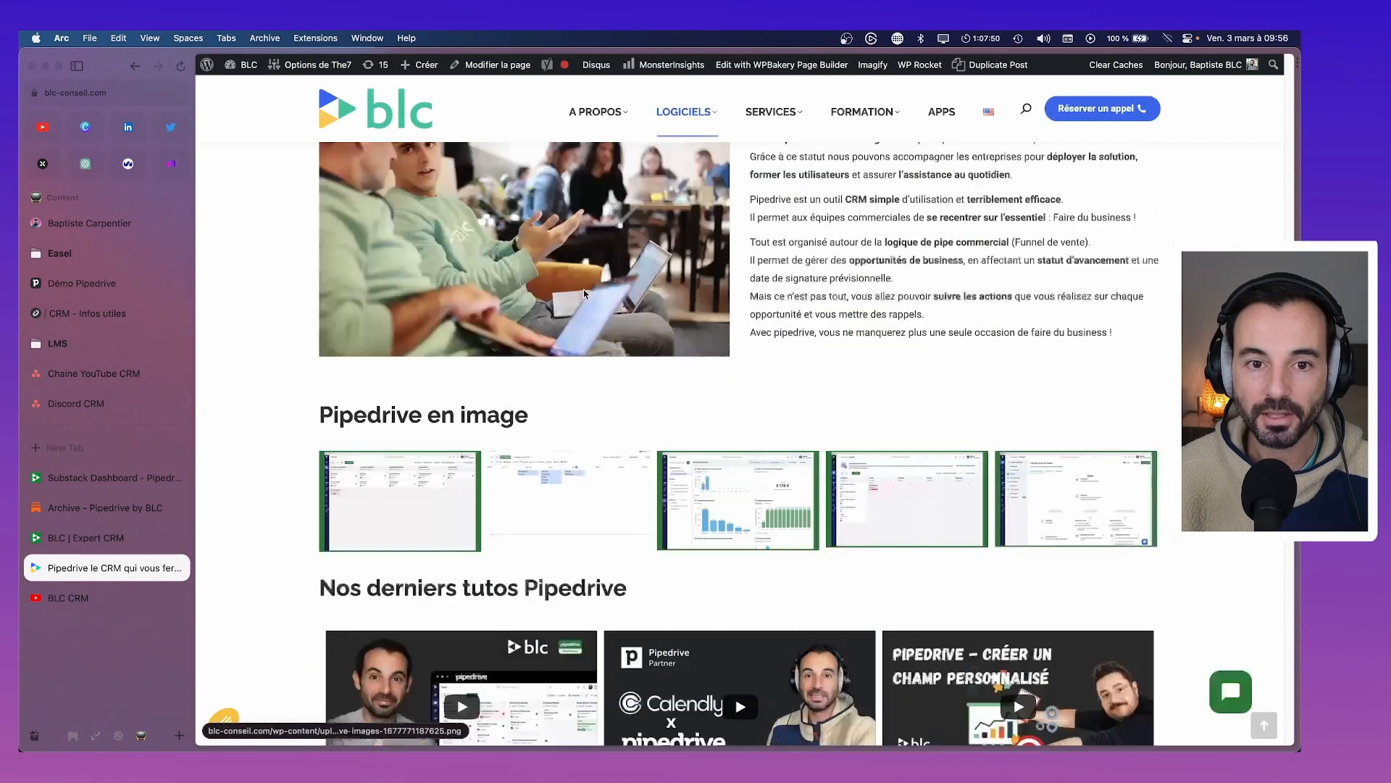
left_click(490, 64)
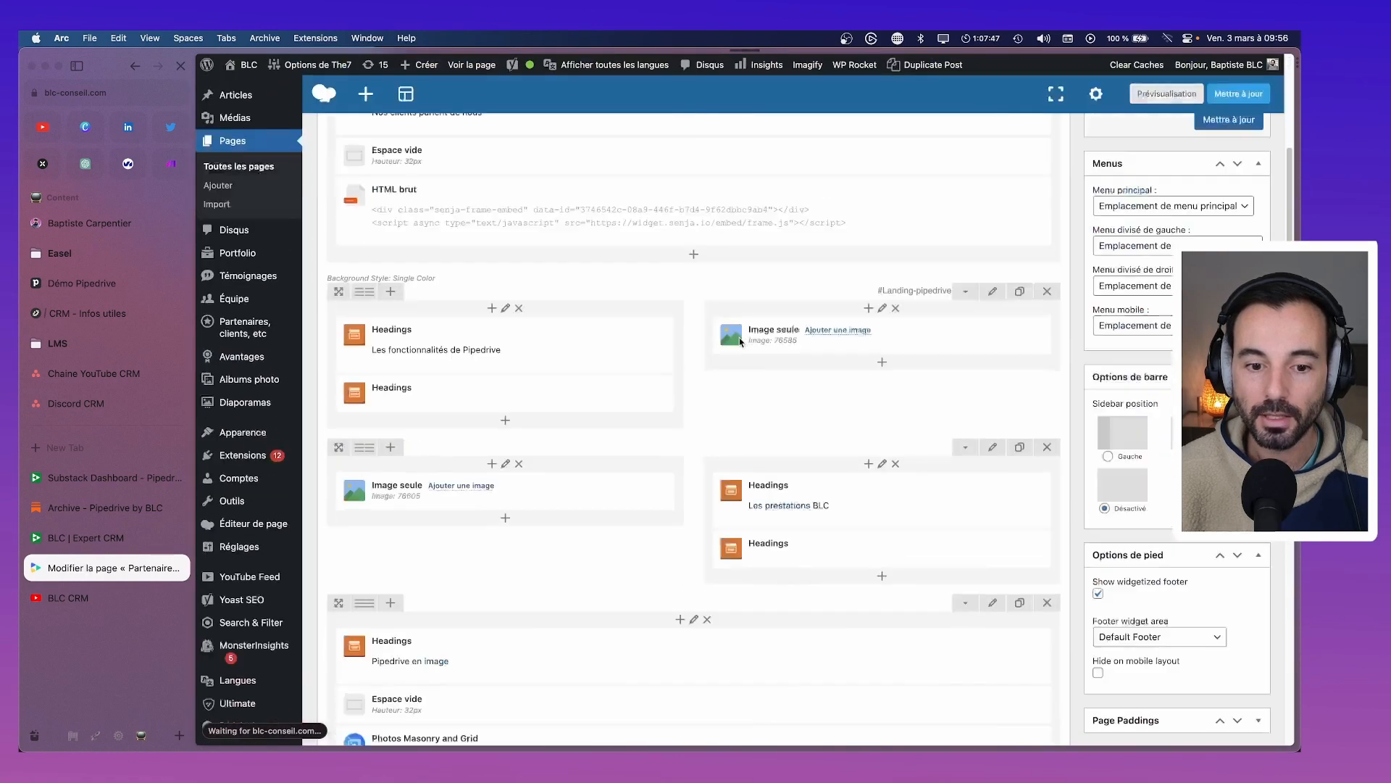
scroll(739, 342, "down", 7)
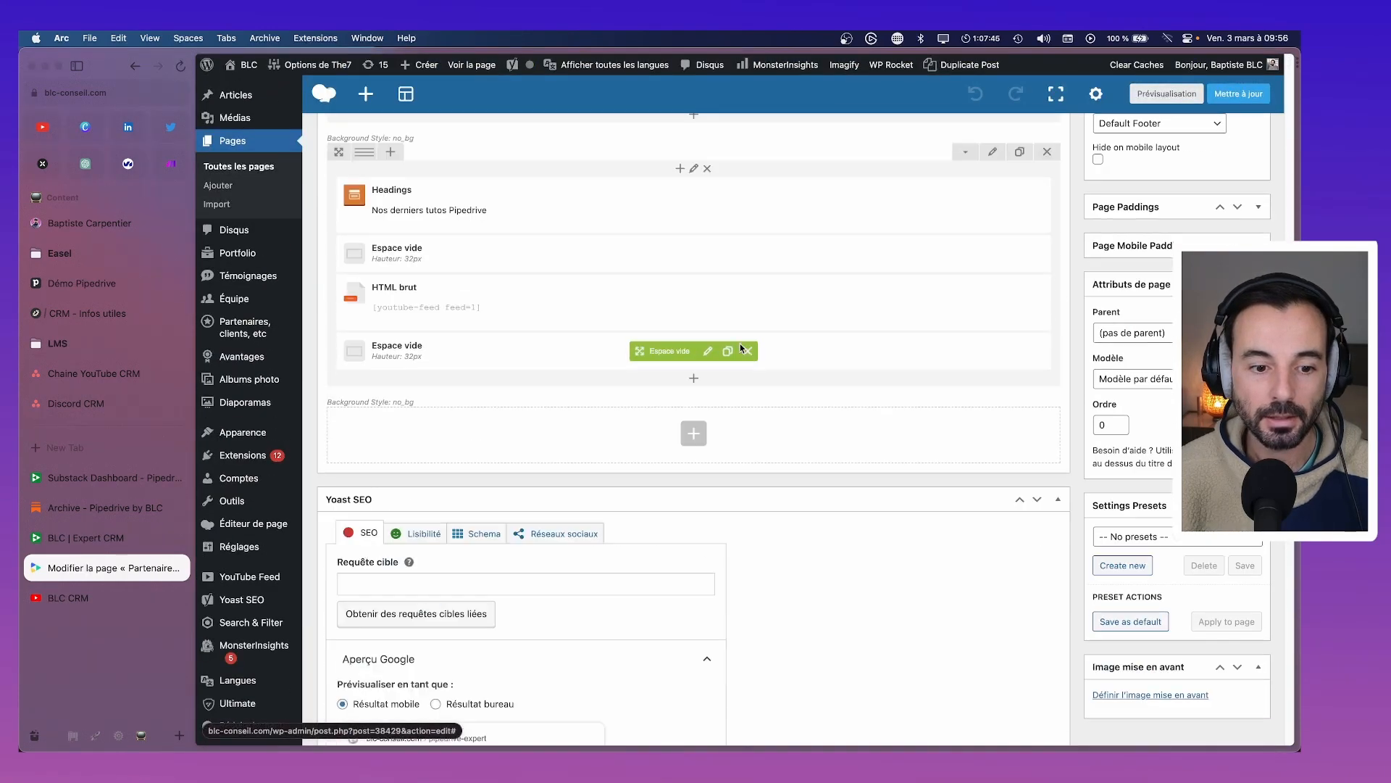
scroll(740, 348, "up", 6)
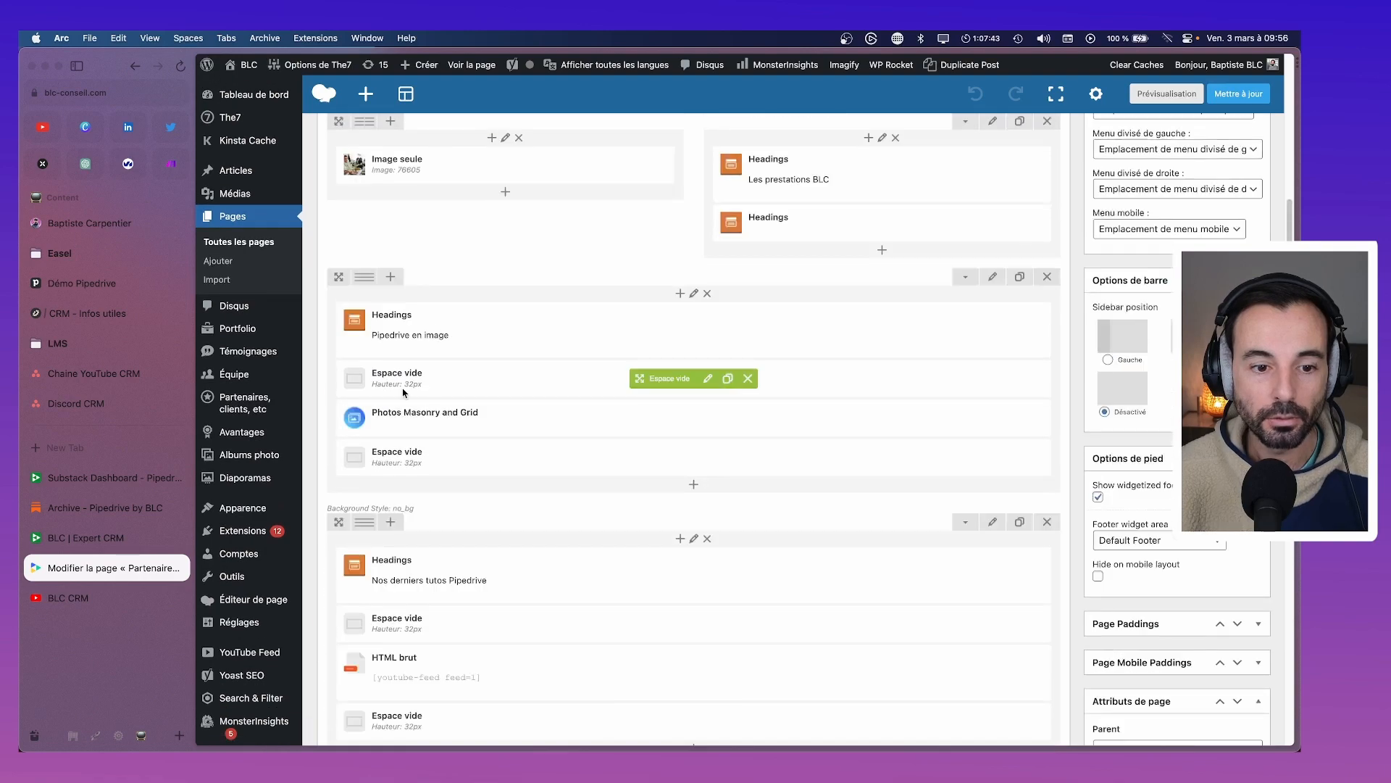
scroll(476, 393, "up", 4)
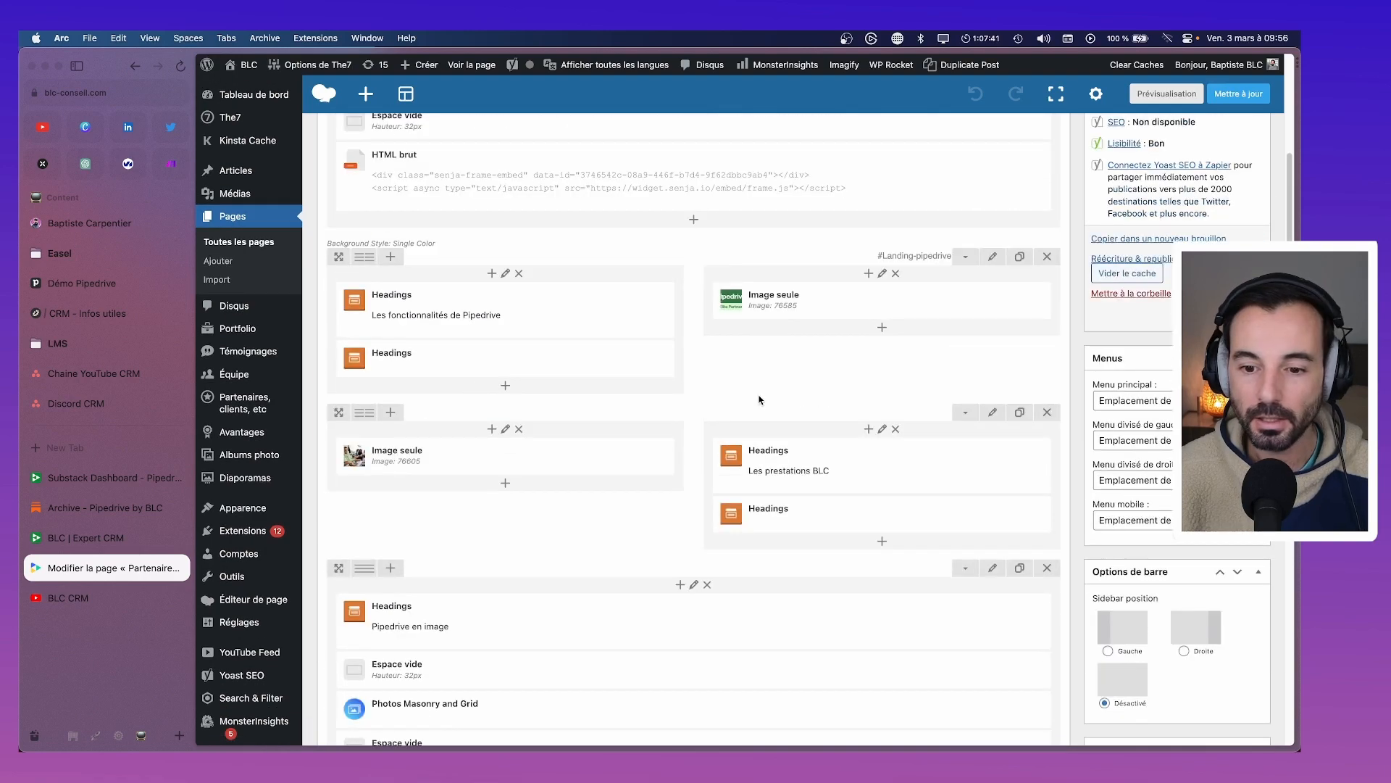
Add an HTML brut element under Les prestations BLC containing the Substack embed code, save, and preview
left_click(882, 543)
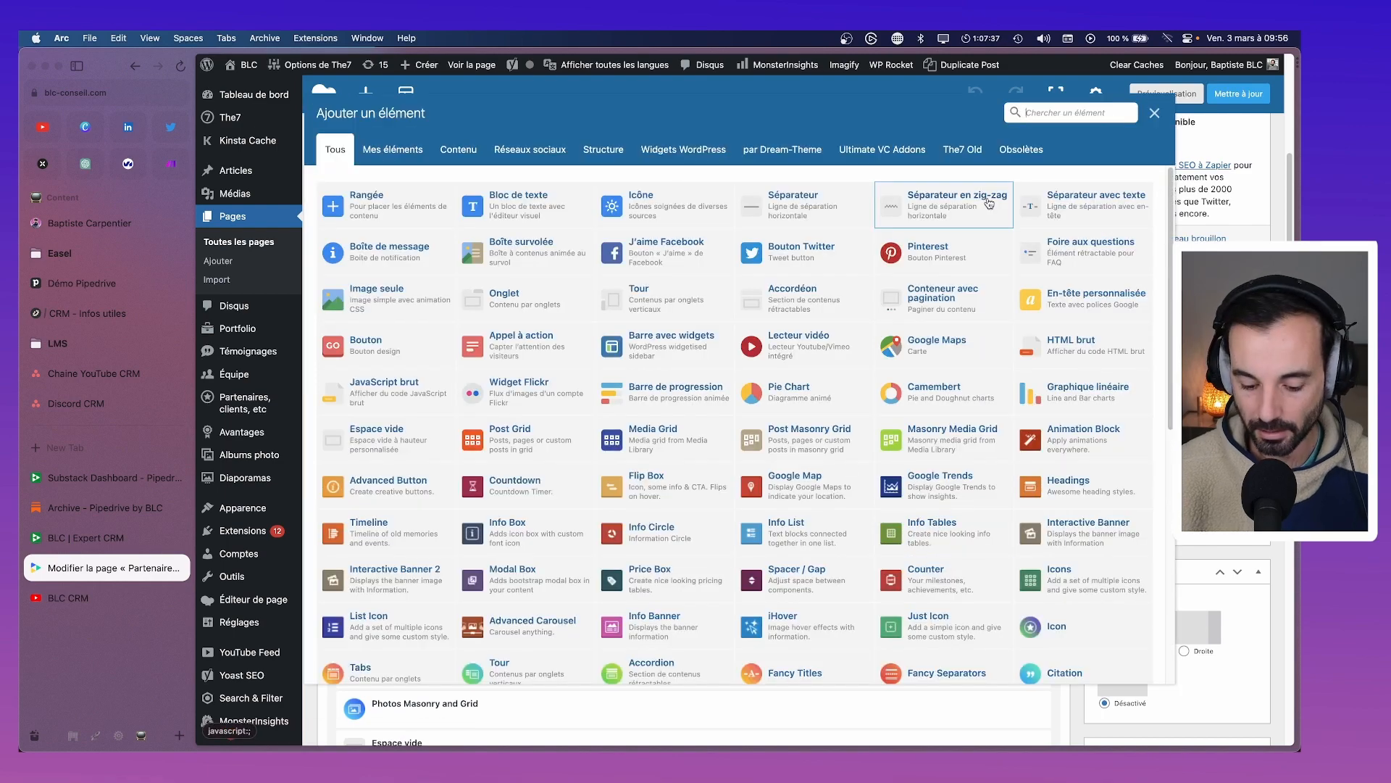
type("html")
left_click(377, 199)
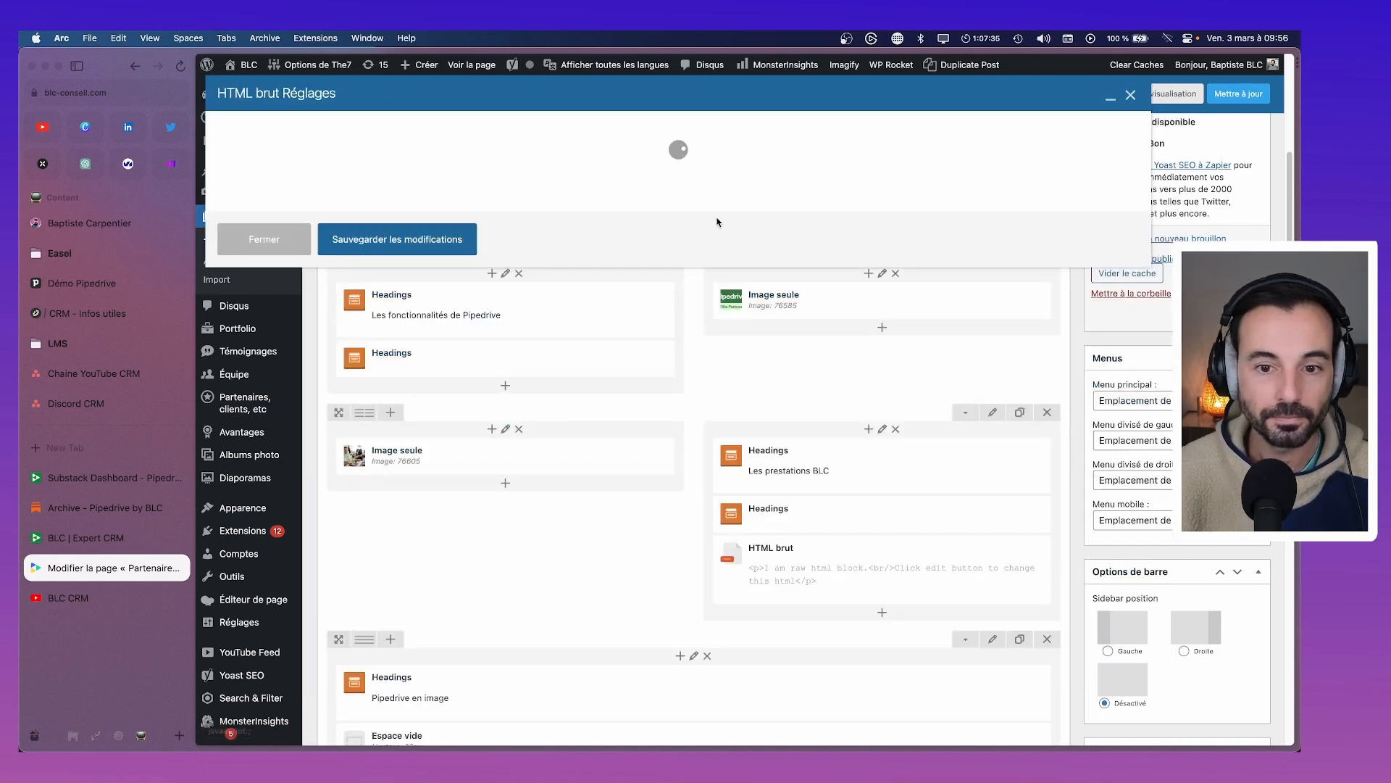
left_click(448, 257)
key("super+a")
type("<iframe src=\"https://pipedrivebyblc.substack.com/embed\" width=\"480\" height=\"320\" style=\"border:1px solid #EEE; background:white;\" frameborder=\"0\" scrolling=\"no\"></iframe>")
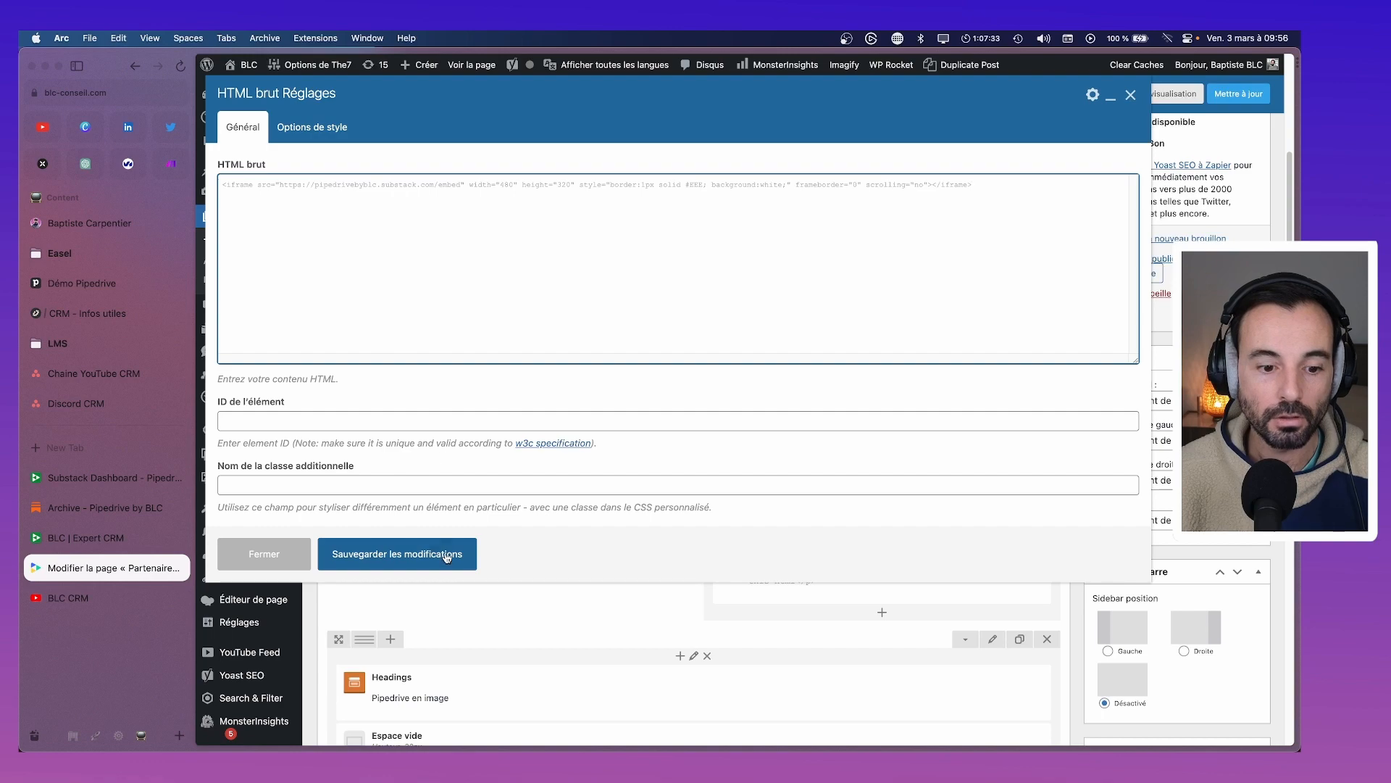
left_click(447, 555)
left_click(1170, 94)
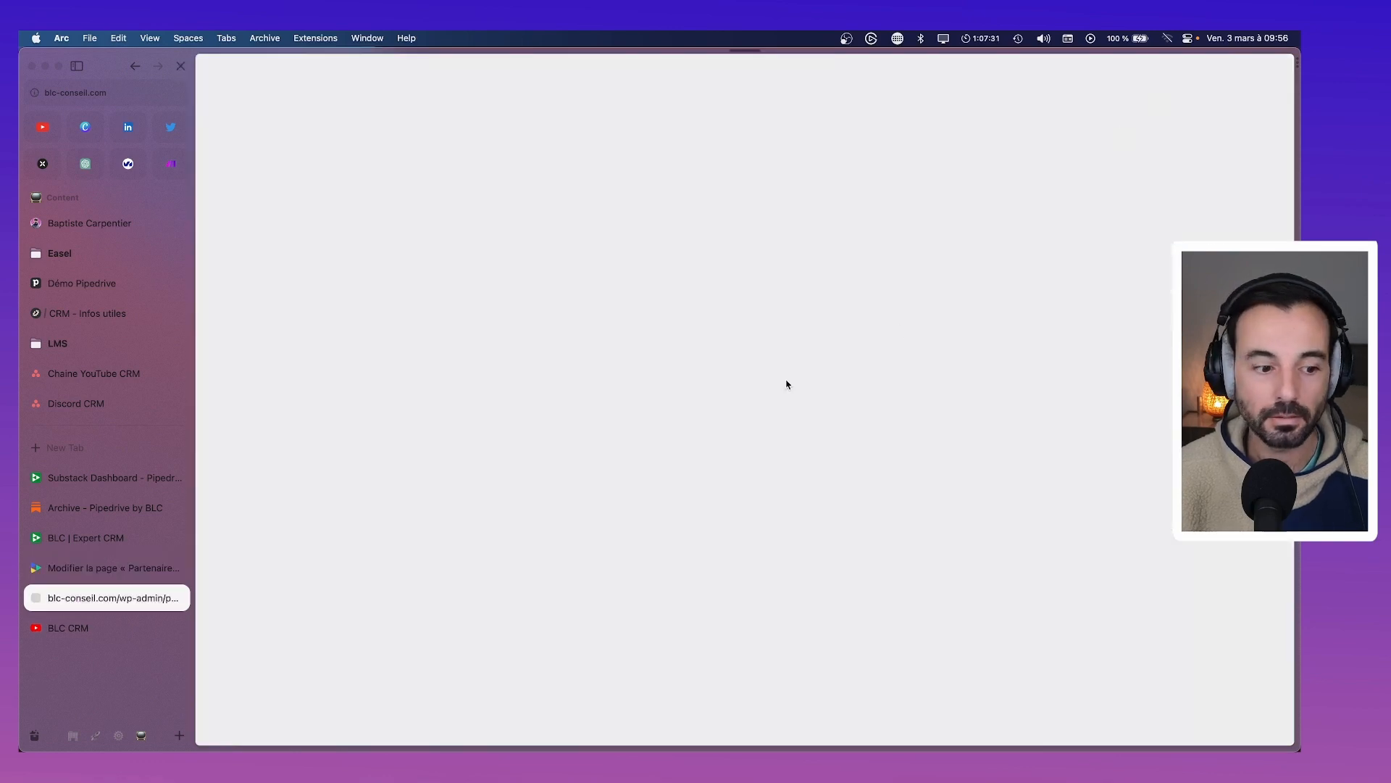
Scroll through the previewed Pipedrive page to check the embedded signup form
scroll(783, 383, "down", 4)
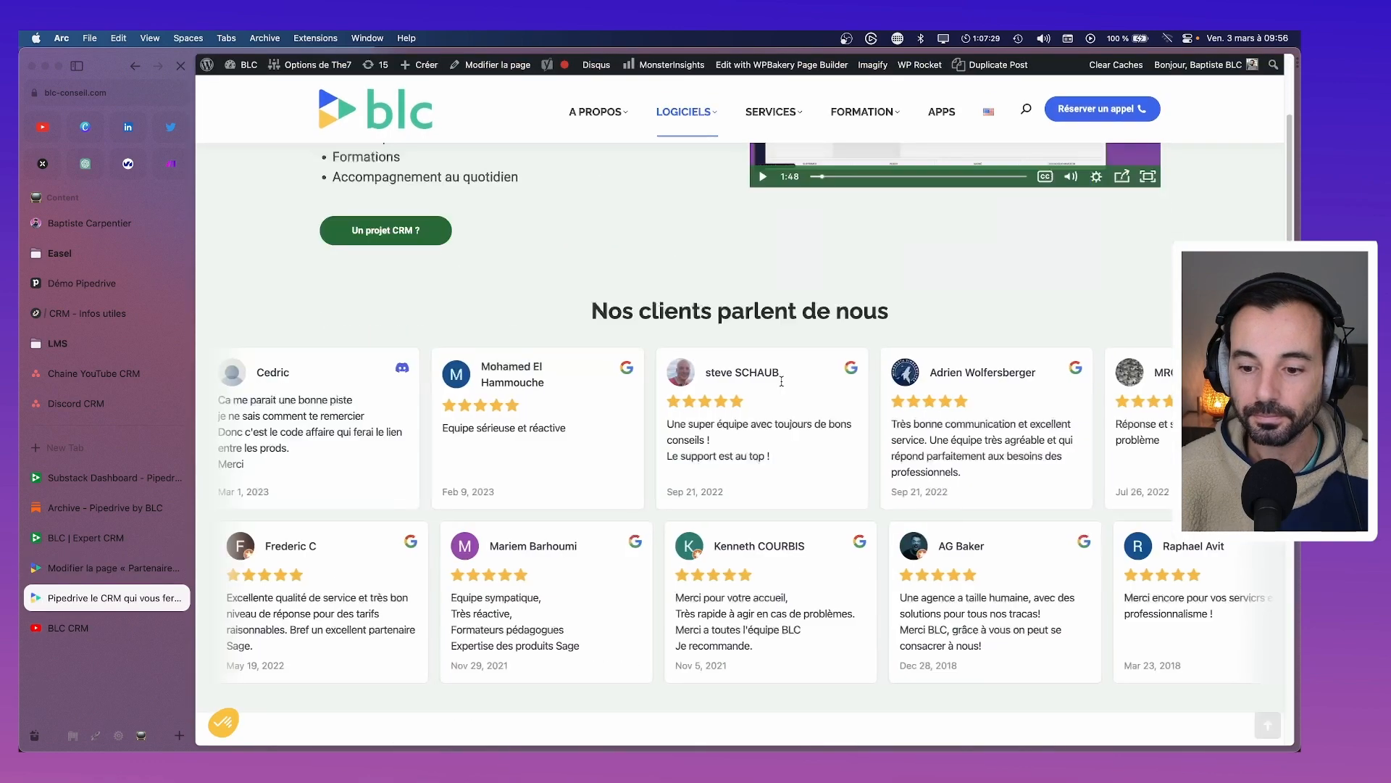
scroll(782, 382, "down", 10)
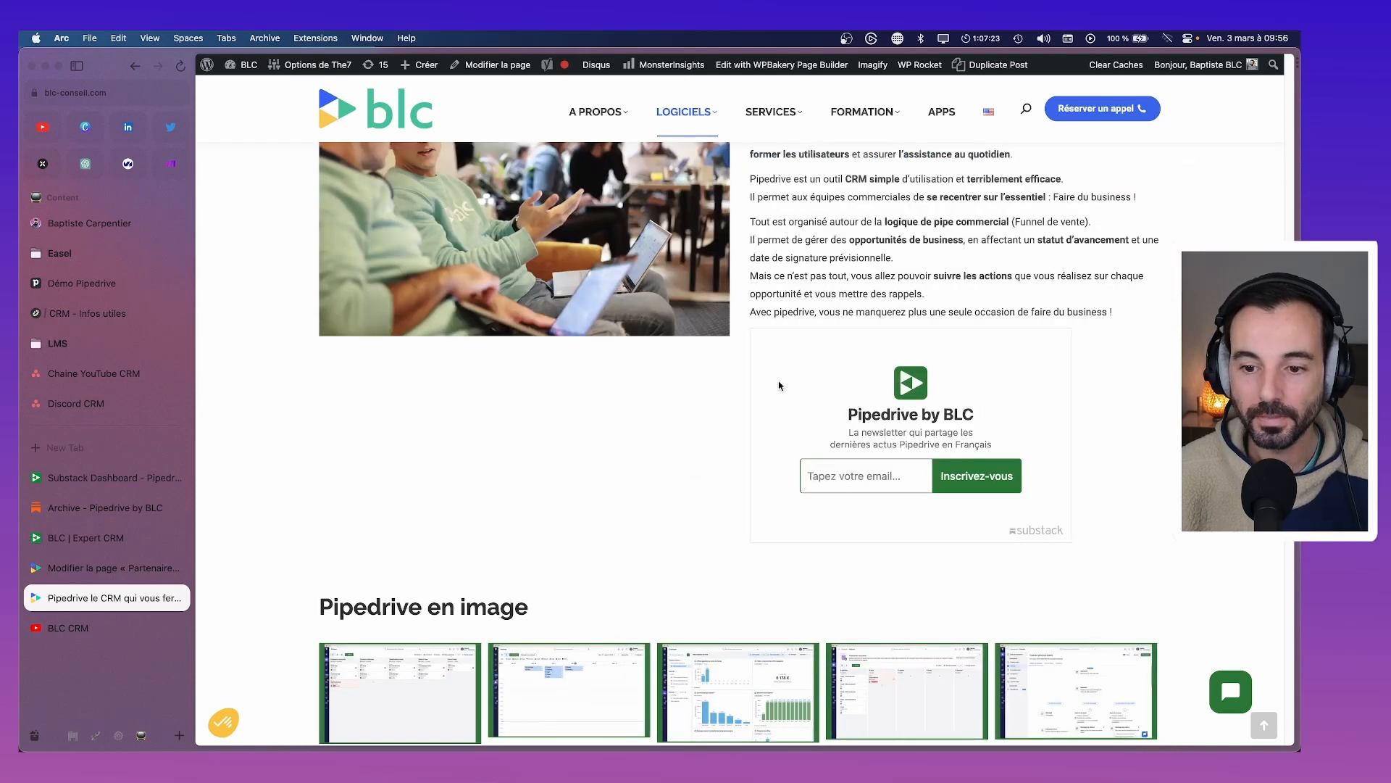
scroll(777, 387, "down", 3)
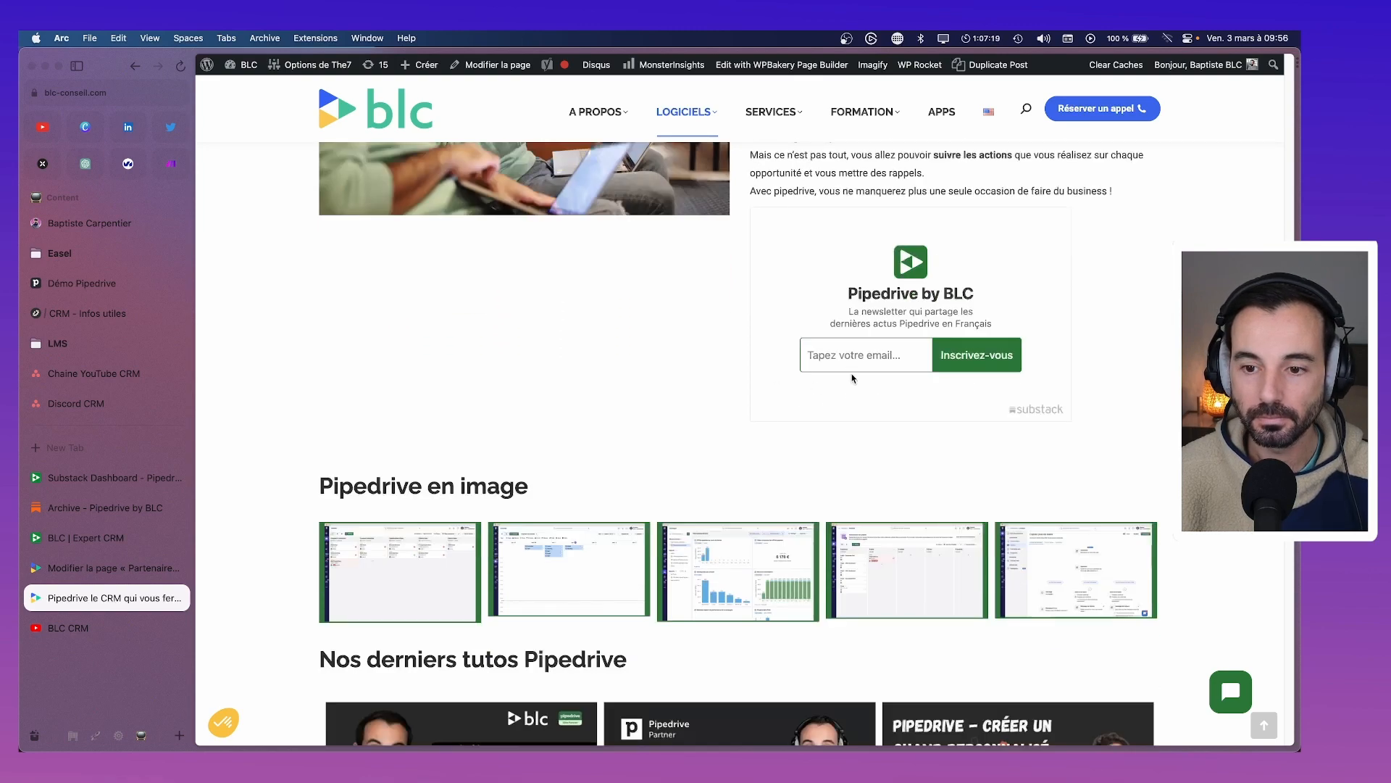
scroll(867, 478, "up", 5)
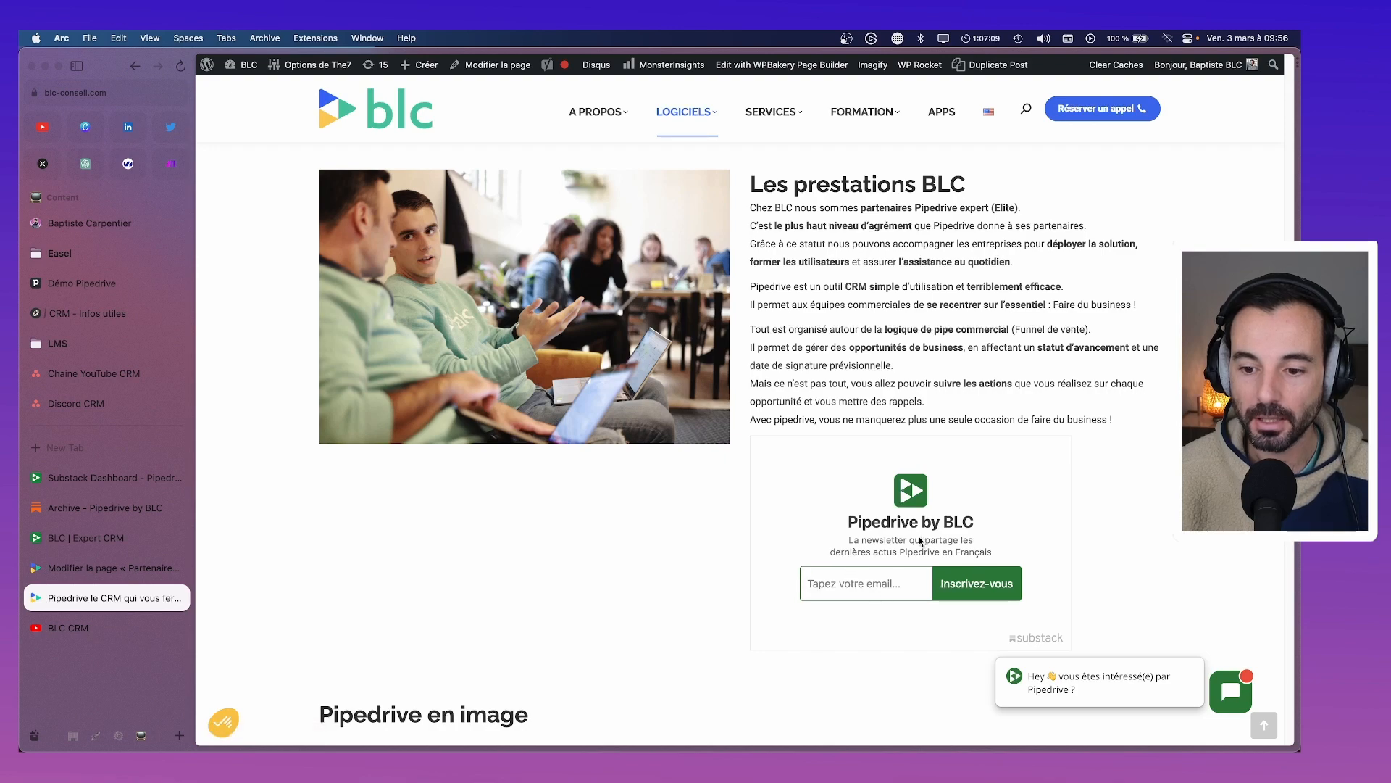
scroll(921, 540, "down", 6)
scroll(917, 542, "up", 15)
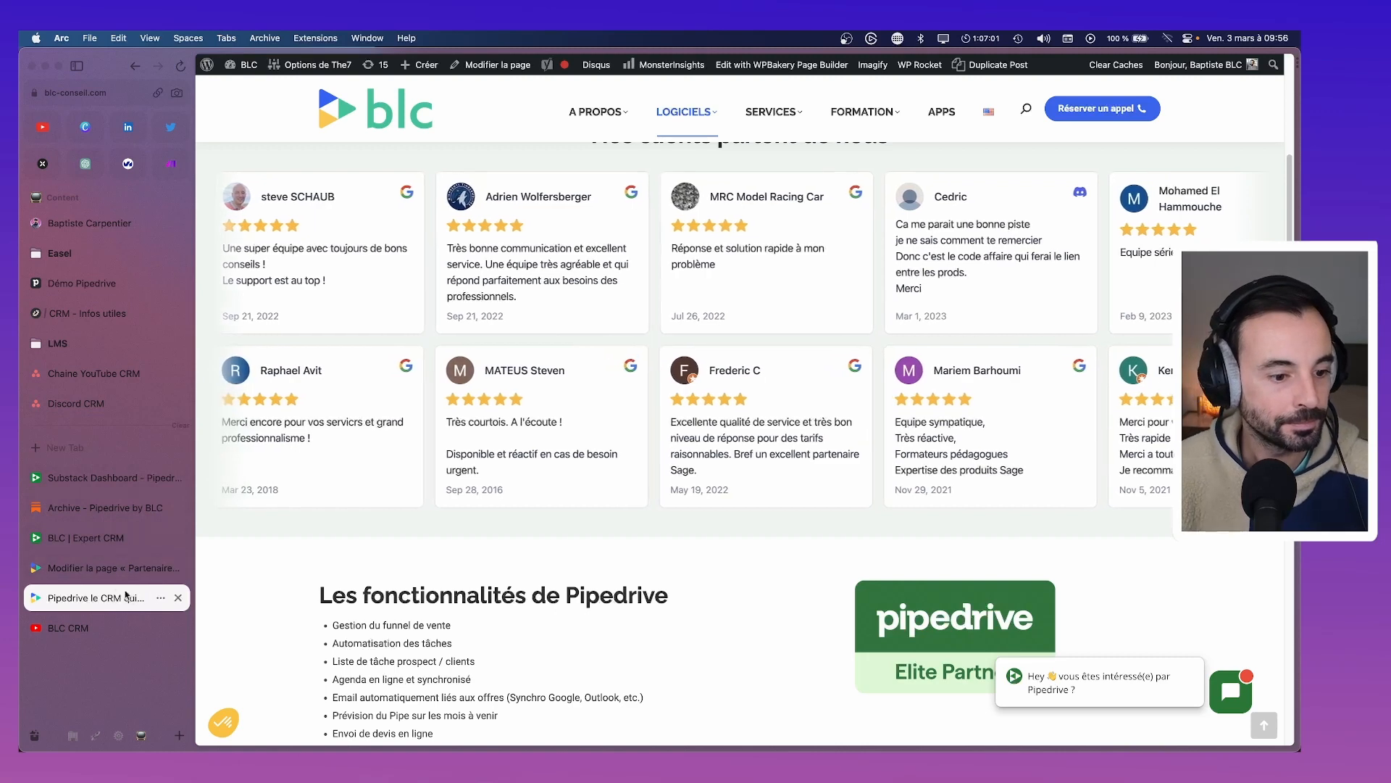
Delete the embedded signup HTML block, close the editor, and go to the Pipedrive by BLC archive
left_click(116, 568)
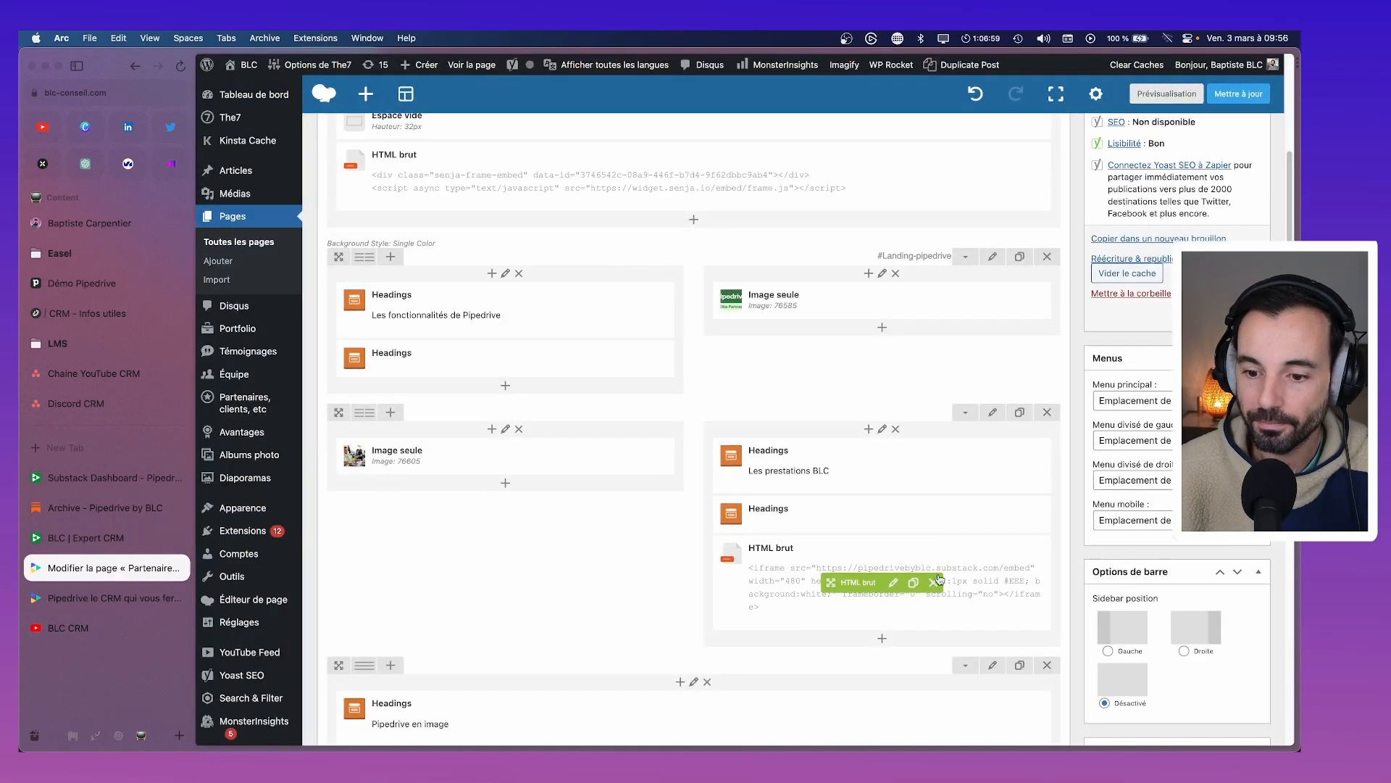
left_click(935, 582)
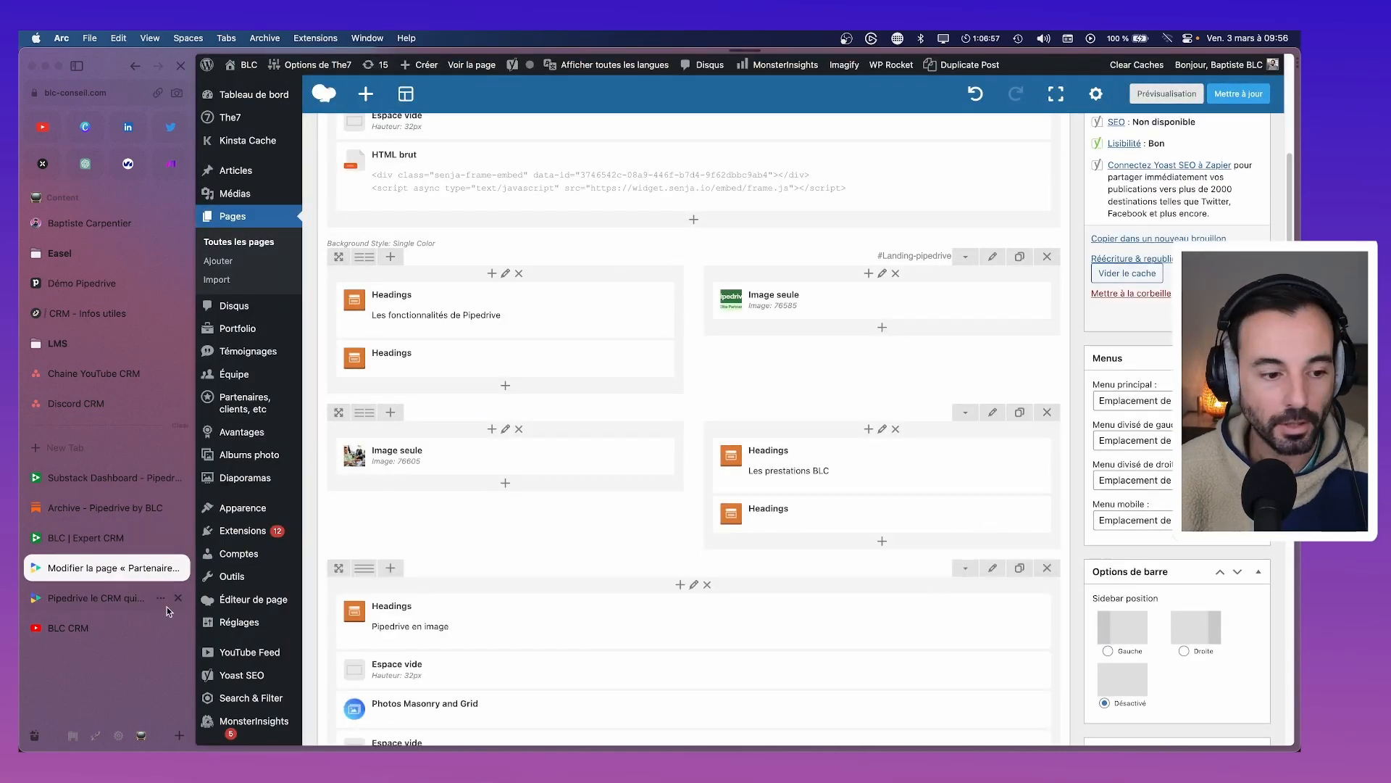
key("super+w")
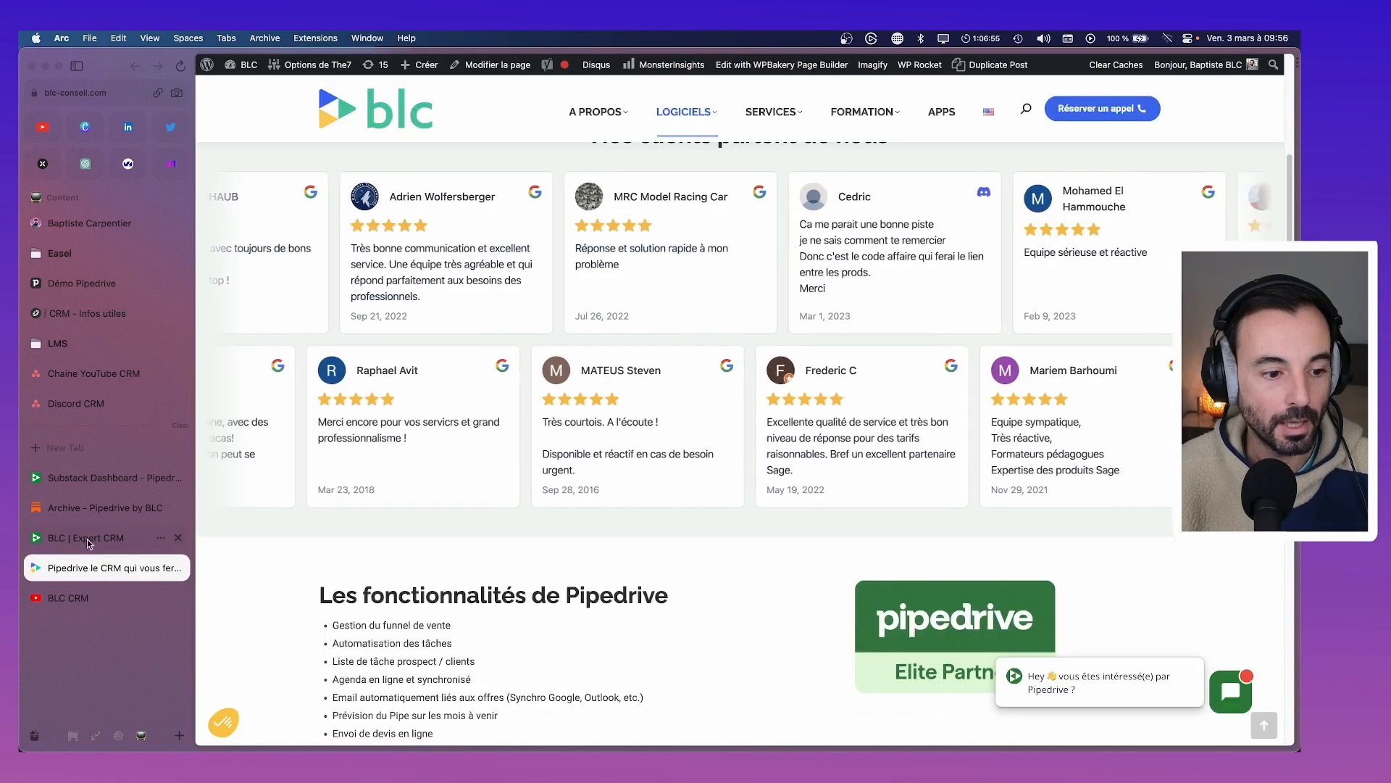
left_click(83, 507)
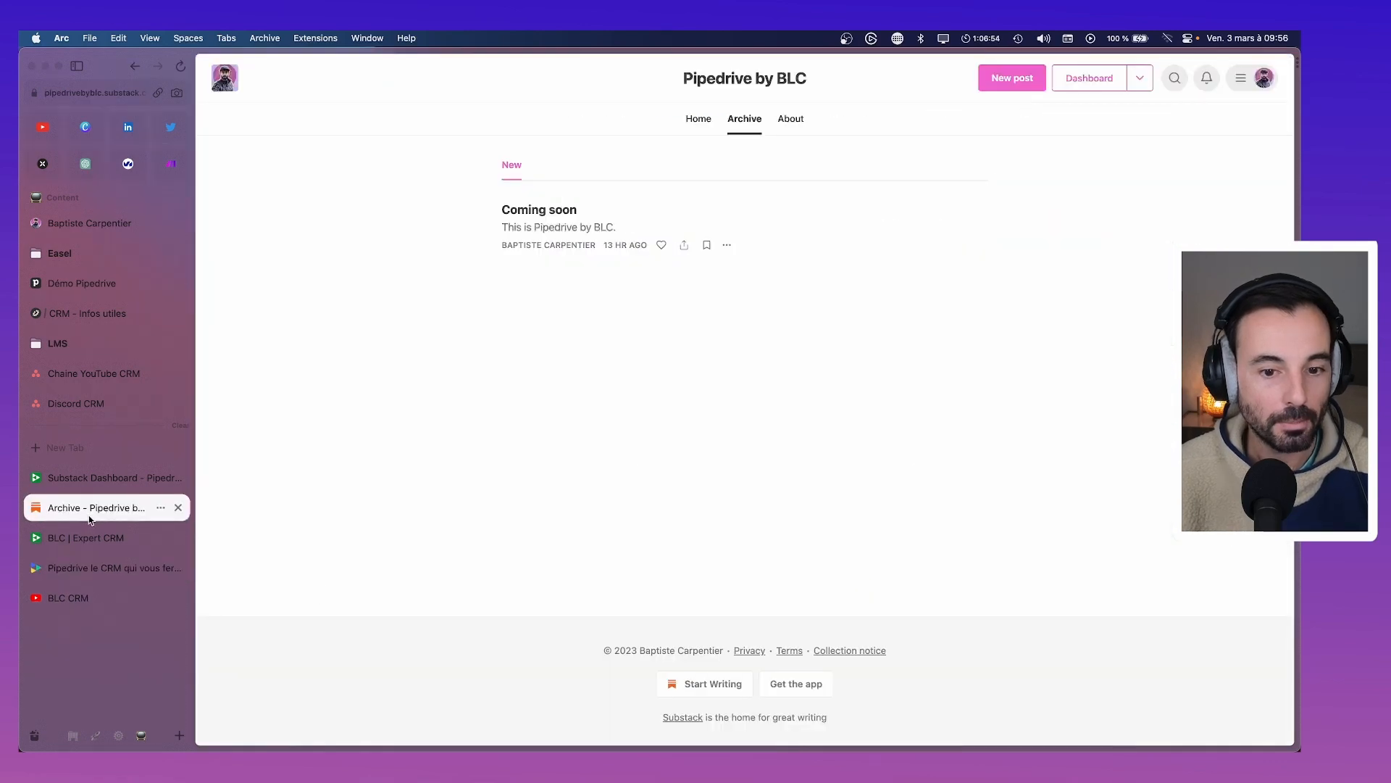
Review Substack's import, payments, pledge minimums (8.00, 80.00, 150.00 USD) and sections settings
left_click(87, 477)
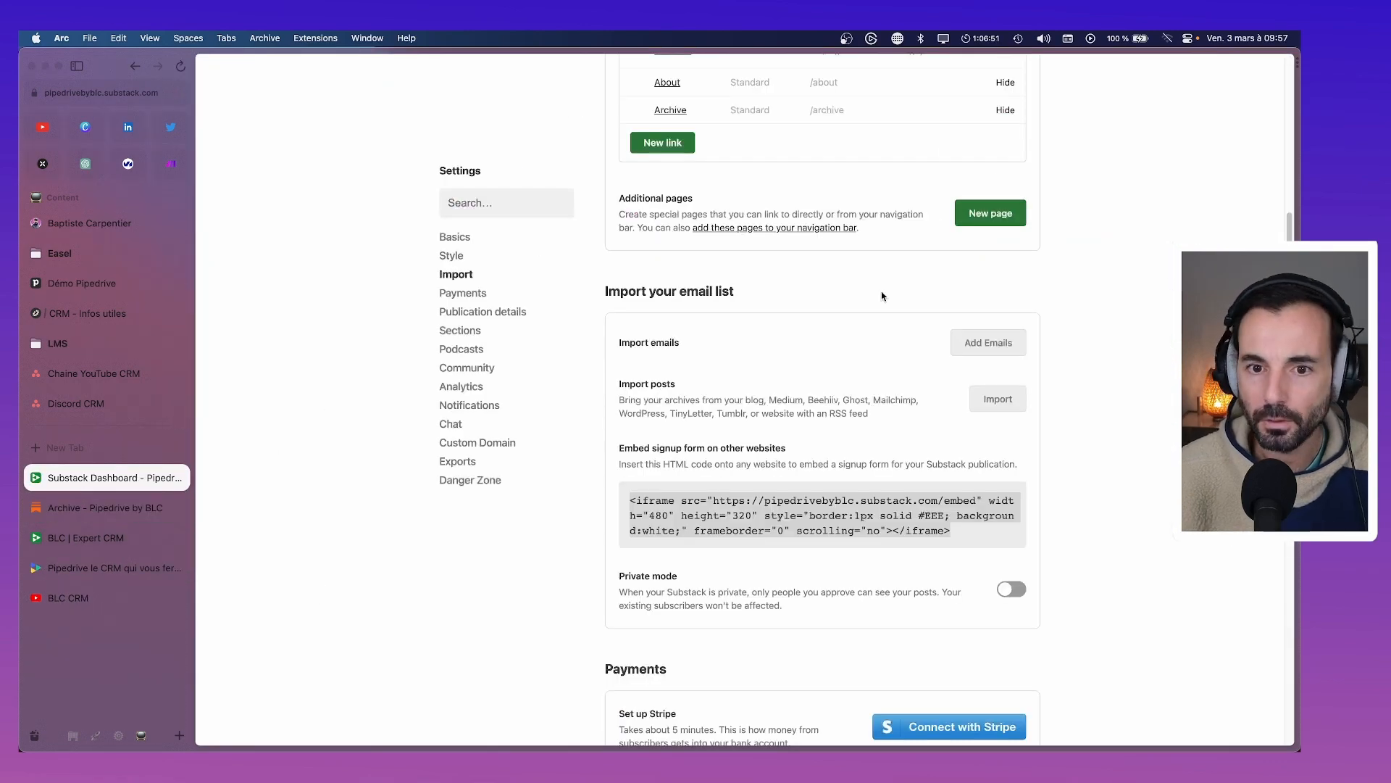
scroll(815, 392, "up", 1)
scroll(891, 386, "down", 2)
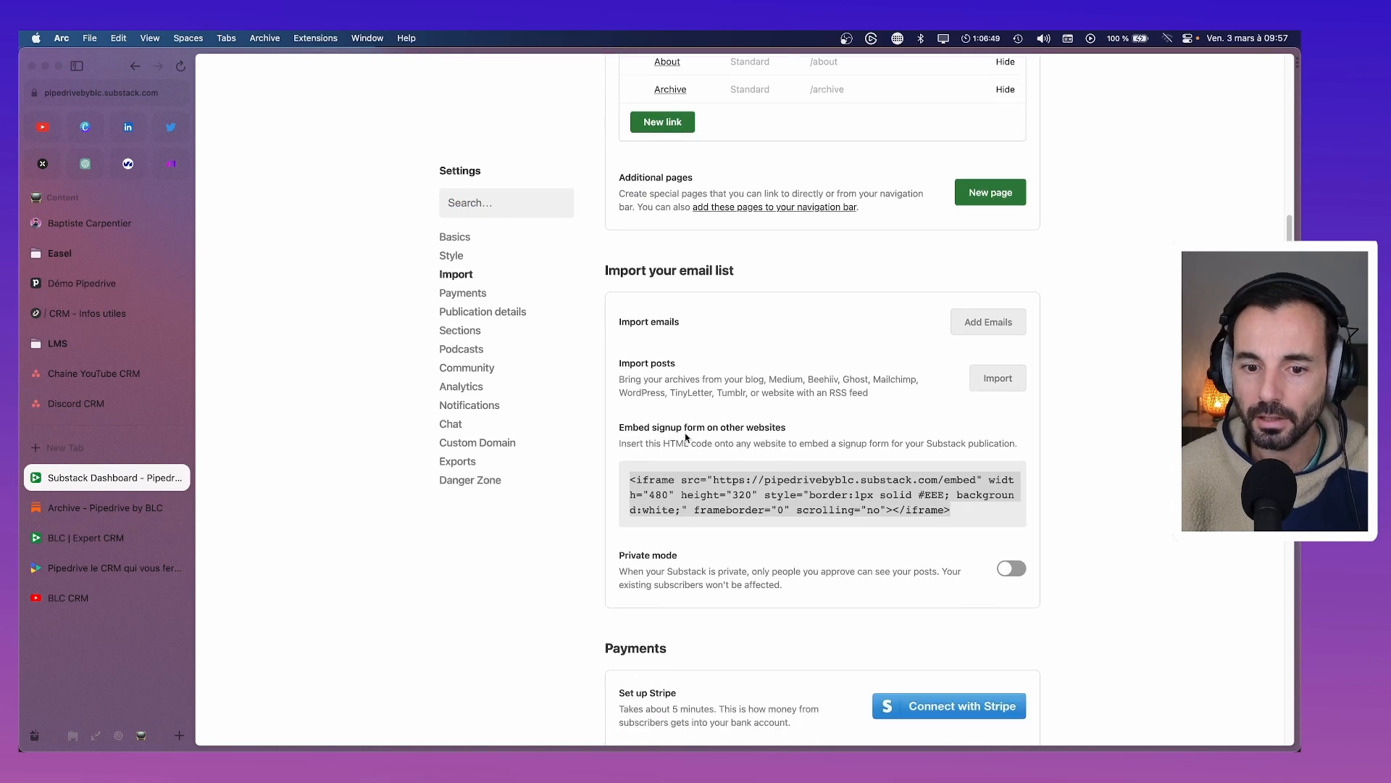
scroll(651, 444, "down", 1)
scroll(650, 448, "down", 3)
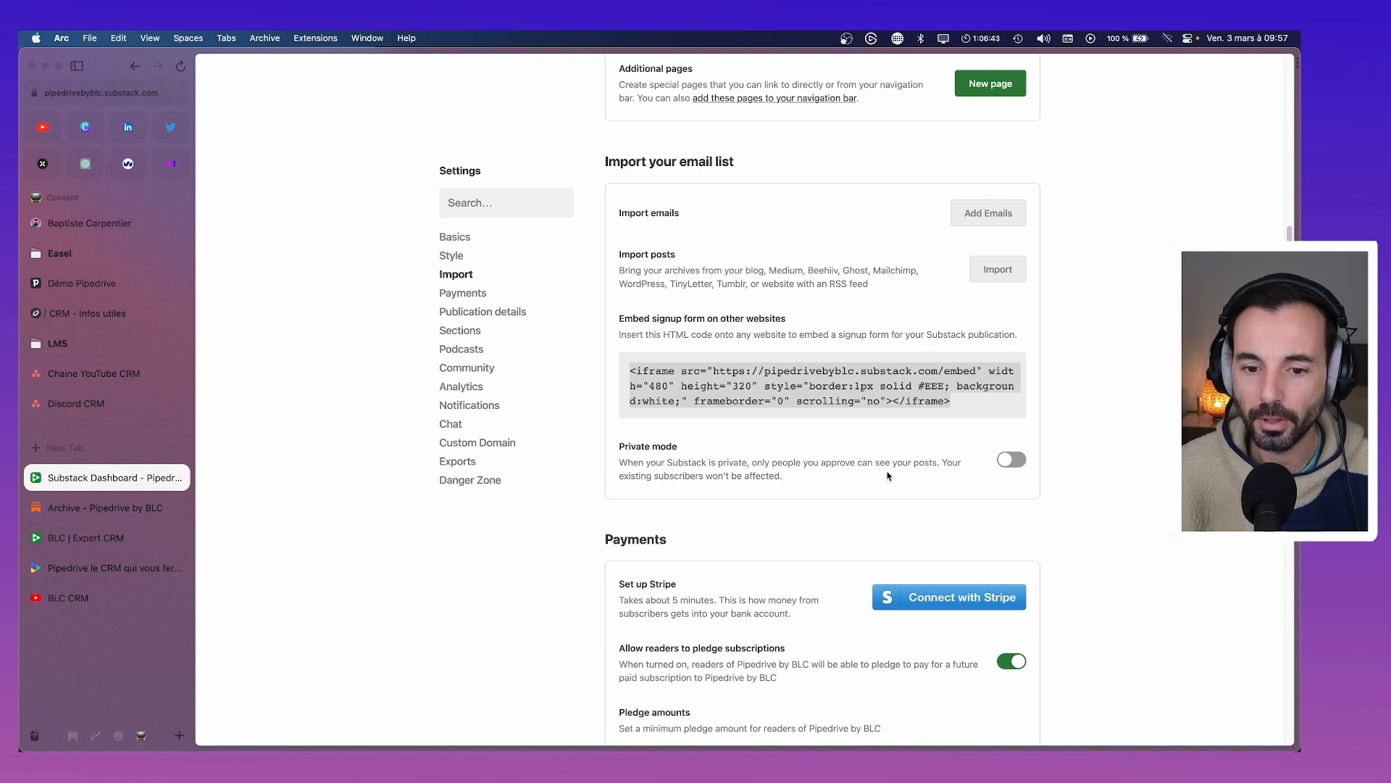
scroll(888, 475, "down", 3)
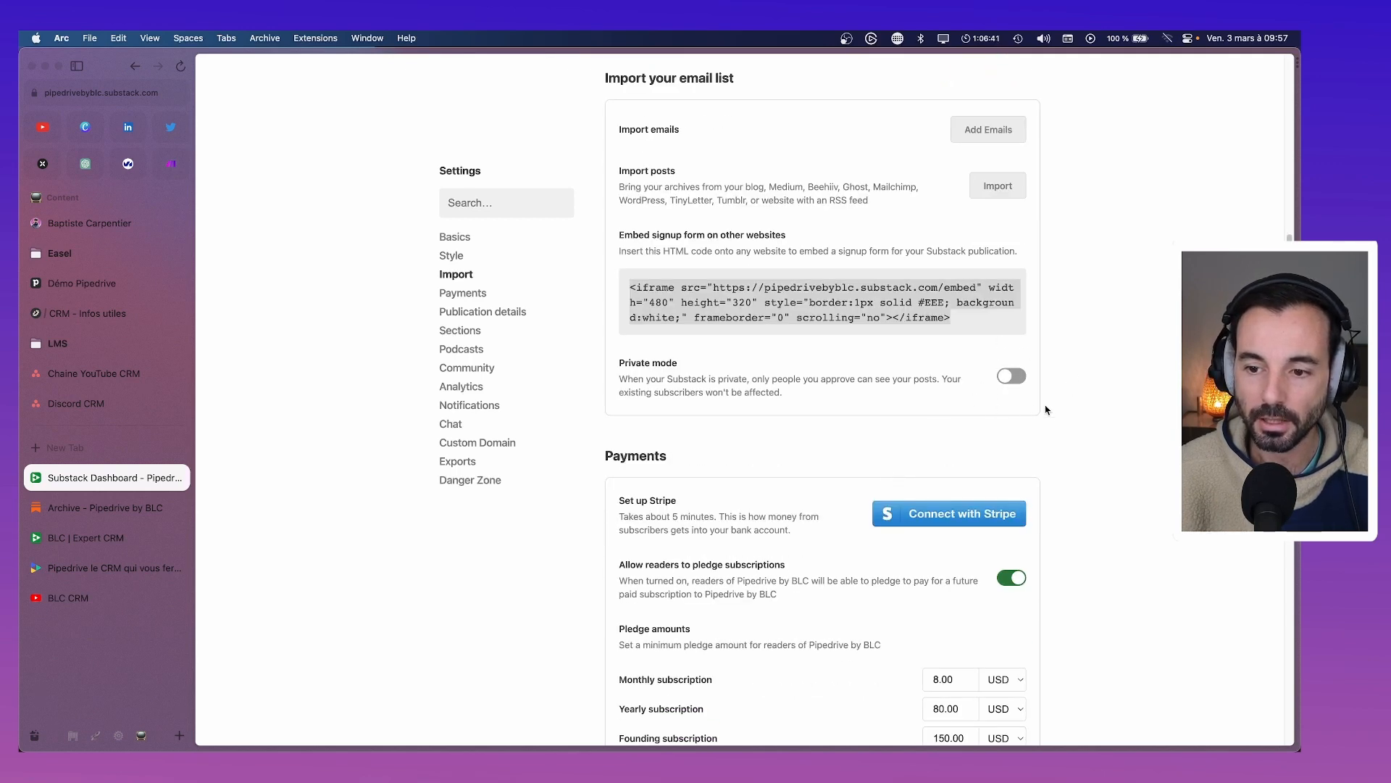
scroll(977, 364, "down", 5)
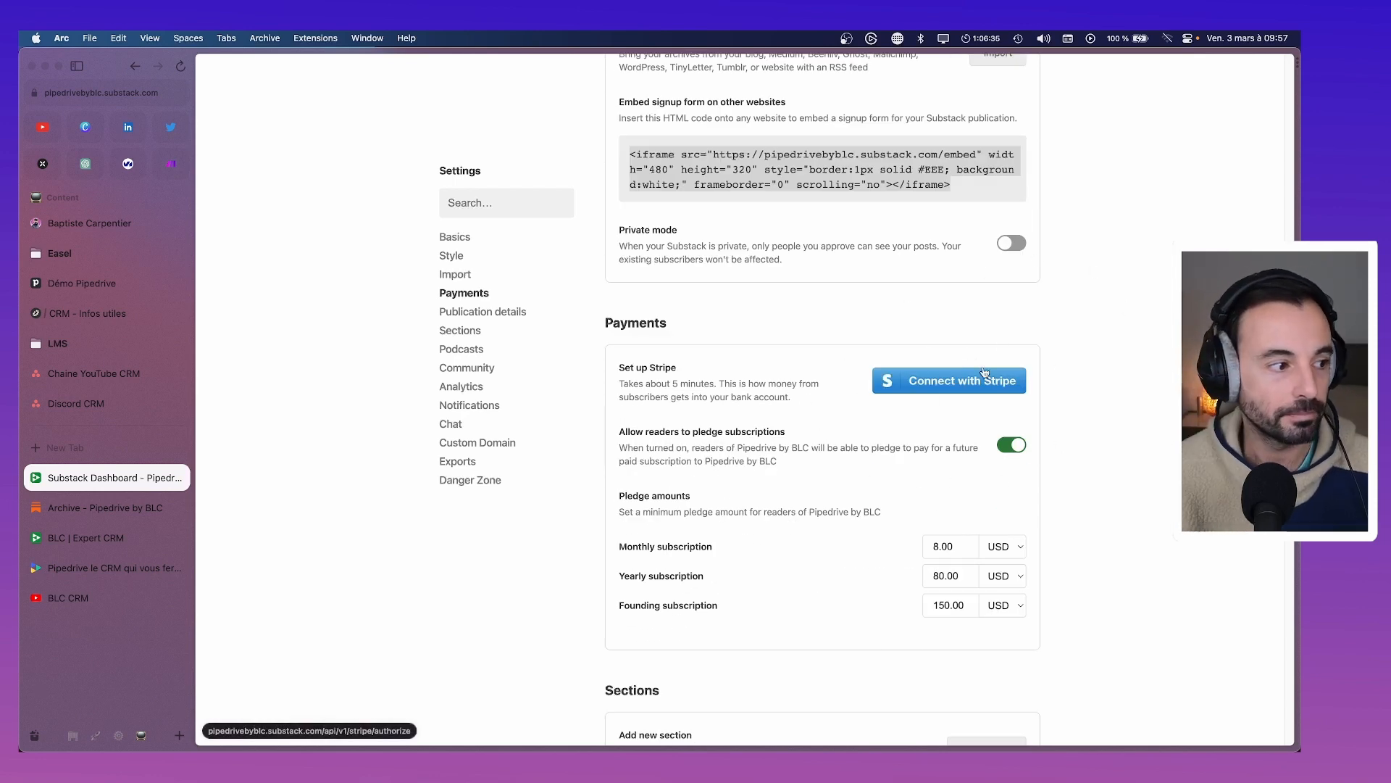
scroll(960, 420, "down", 2)
scroll(960, 420, "down", 7)
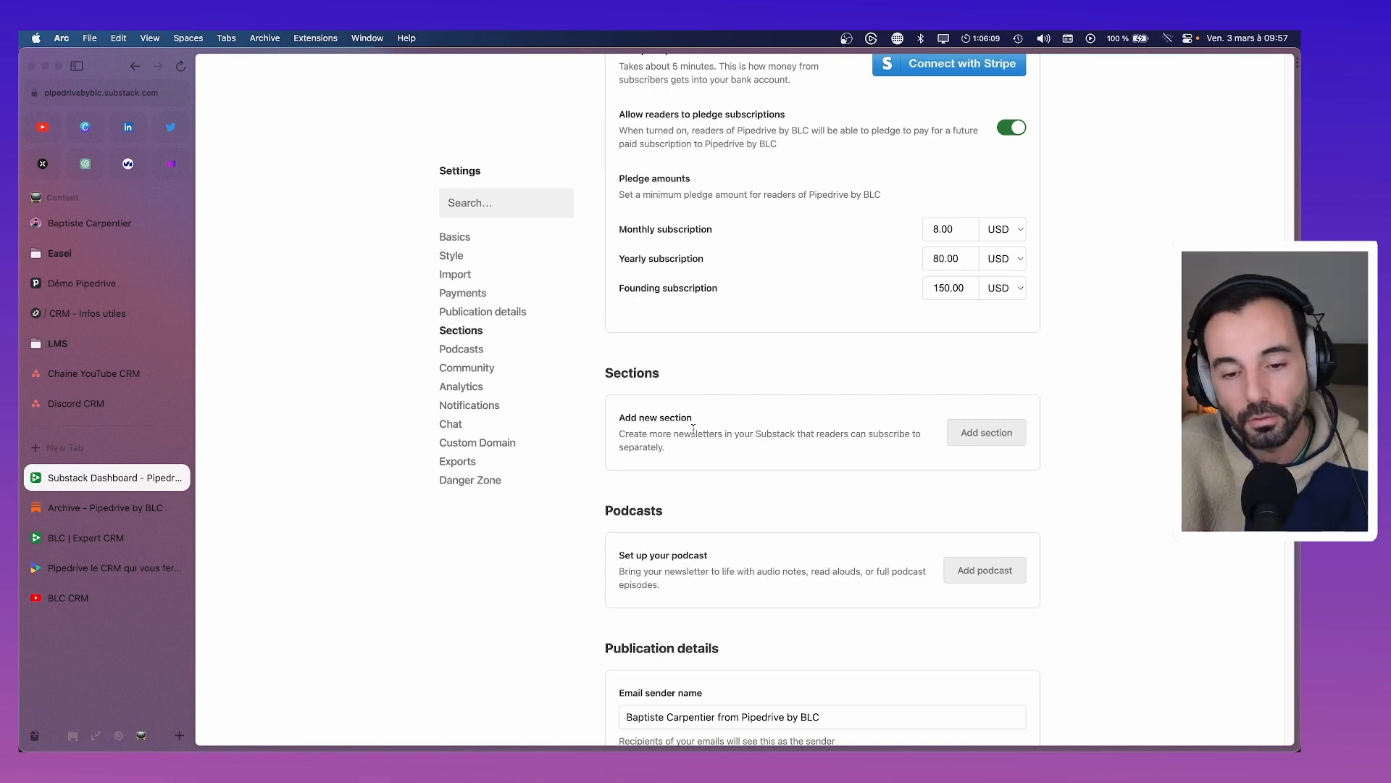
scroll(694, 428, "down", 3)
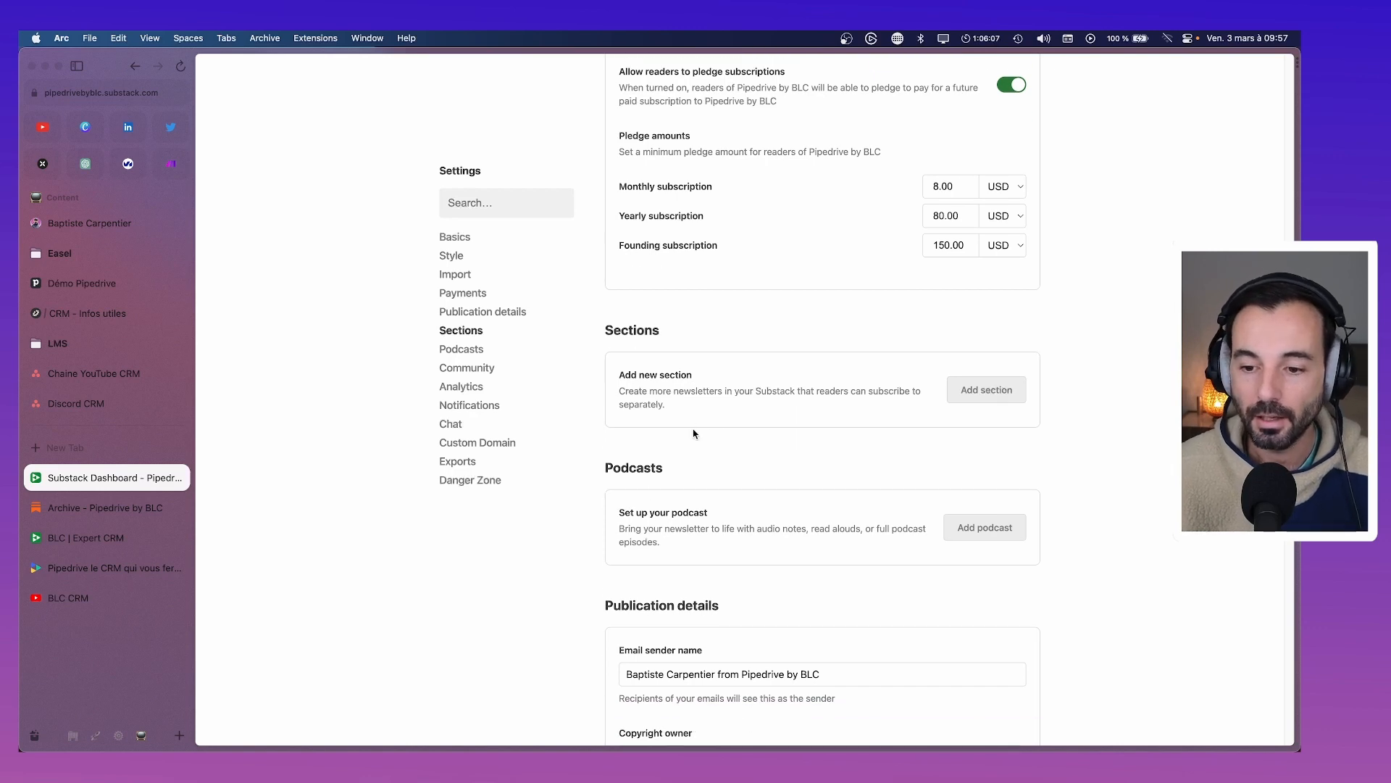
Set the email sender name to 'BLC Pipedrive' and the copyright owner to 'BLC'
scroll(693, 439, "down", 3)
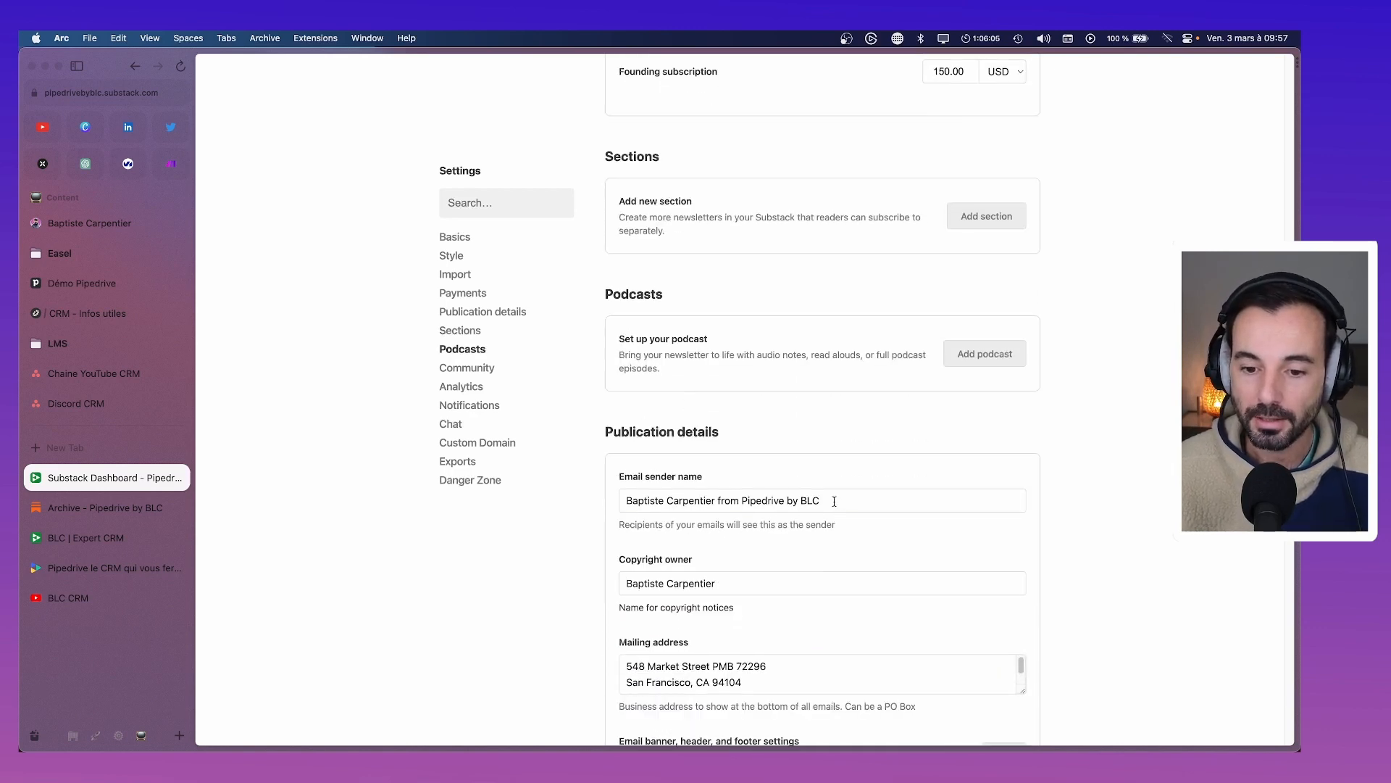
left_click_drag(832, 500, 627, 502)
type("BLC")
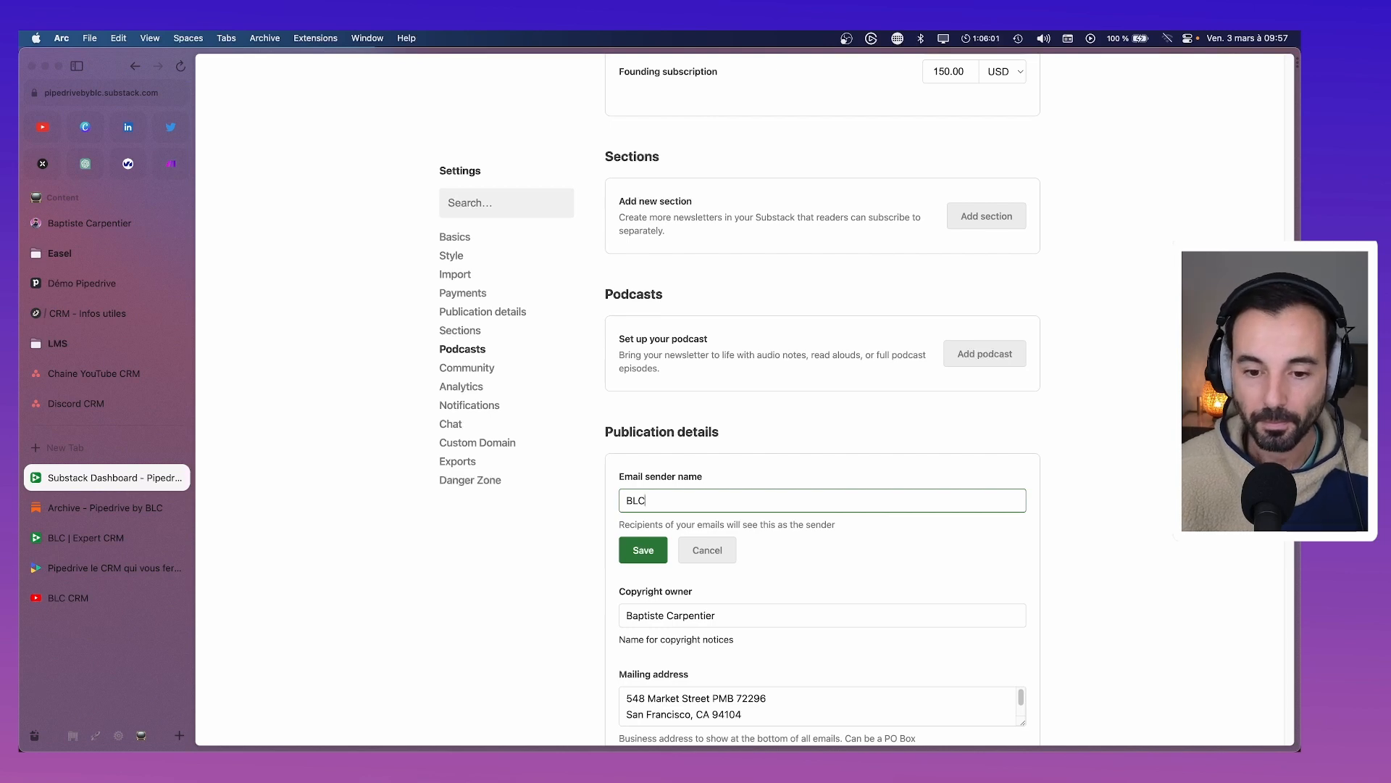
type(" Pipedrive")
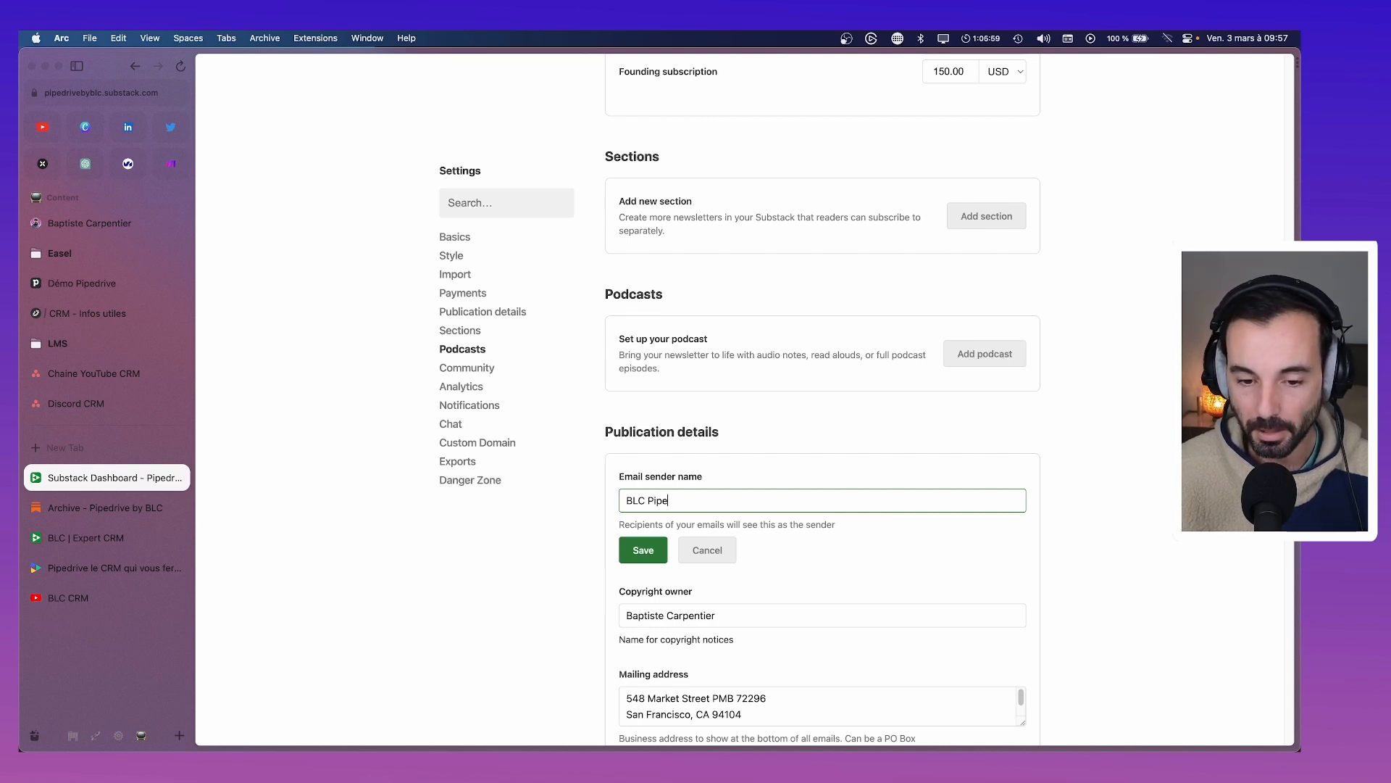
left_click(658, 561)
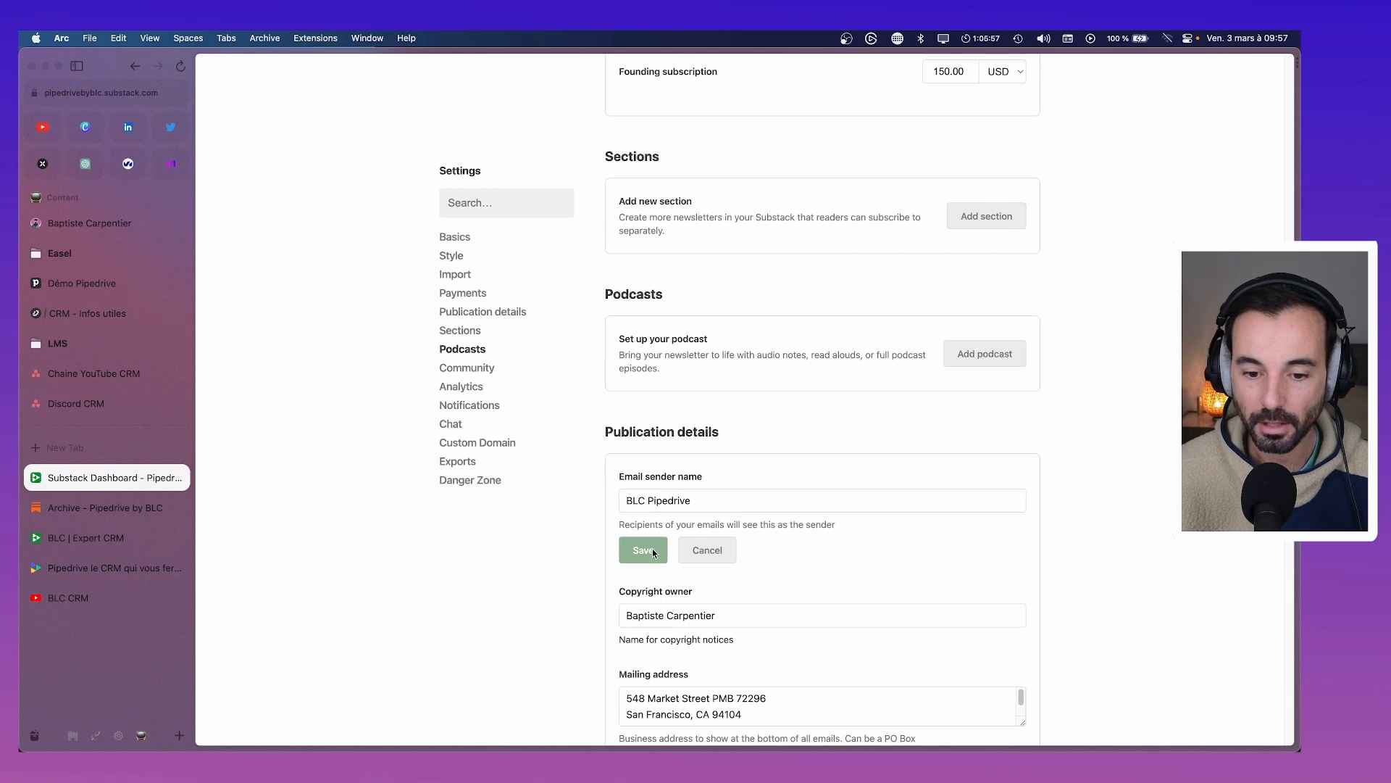
scroll(652, 549, "down", 1)
left_click_drag(761, 533, 605, 539)
type("BLC")
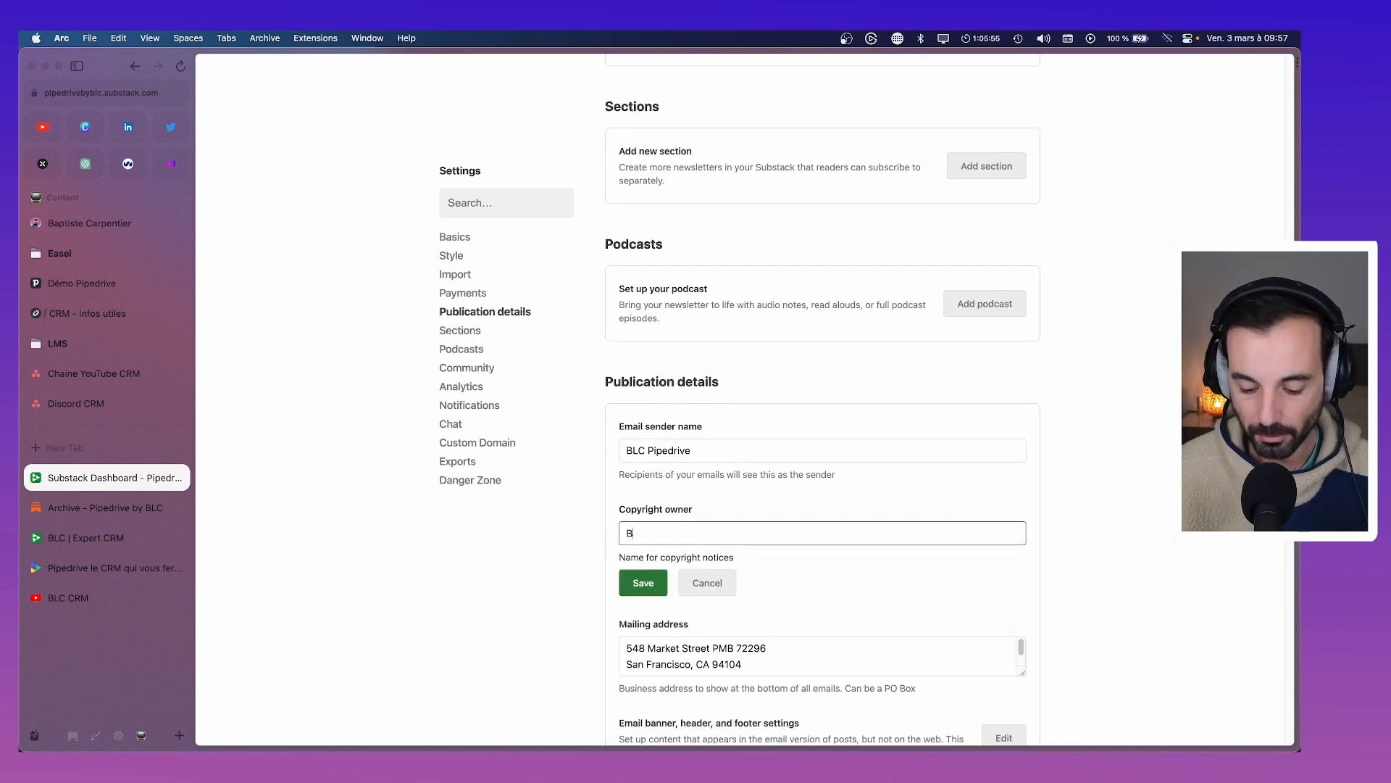
Replace the mailing address with the business's two-line Paris address and save it
scroll(775, 603, "down", 2)
left_click(771, 596)
key("super+a")
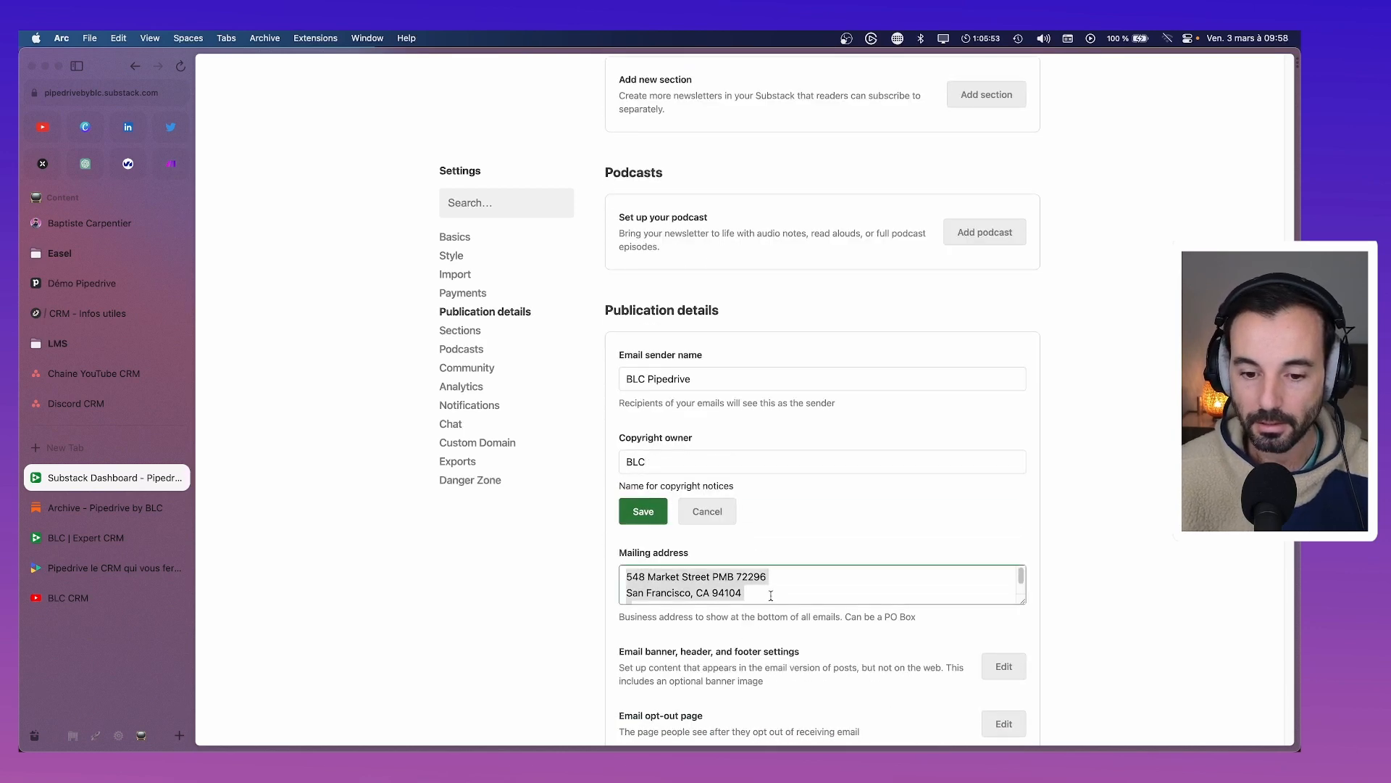
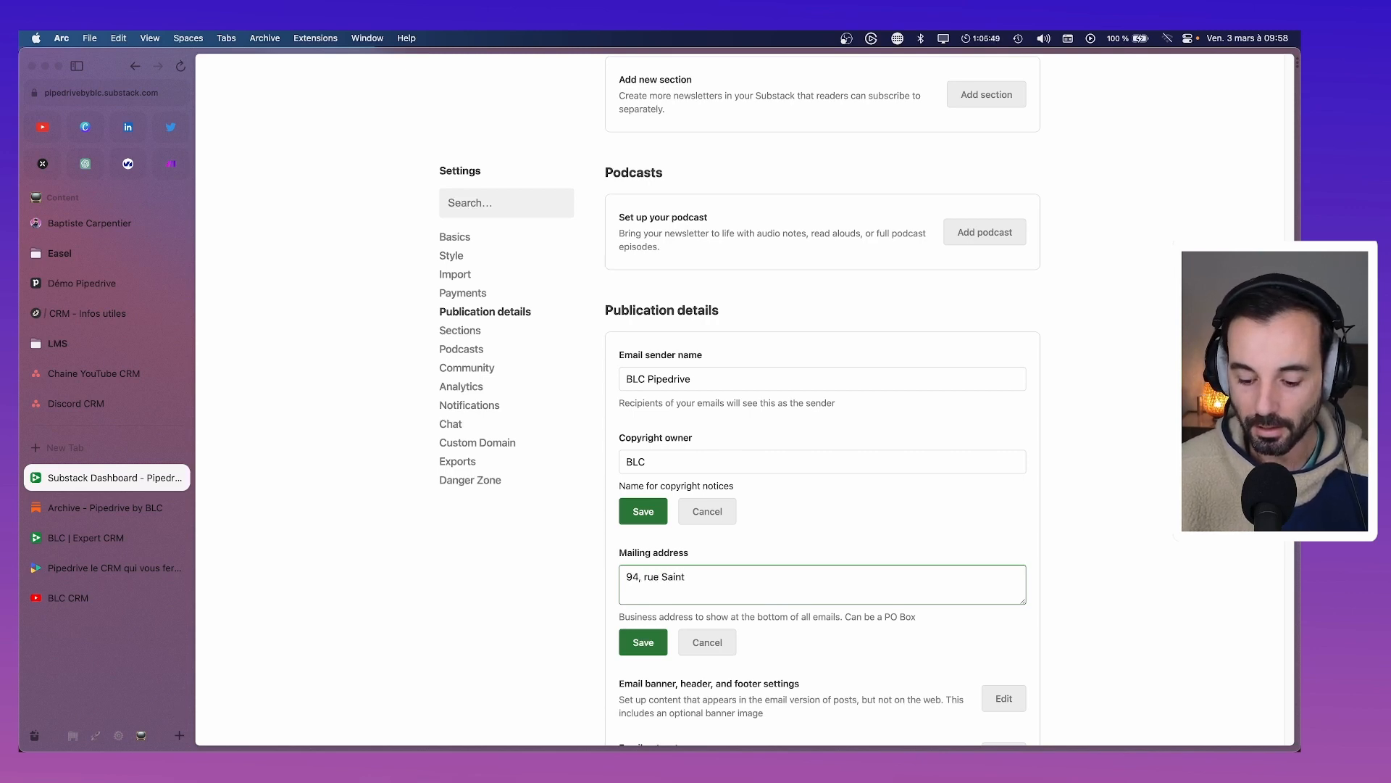
key("Return")
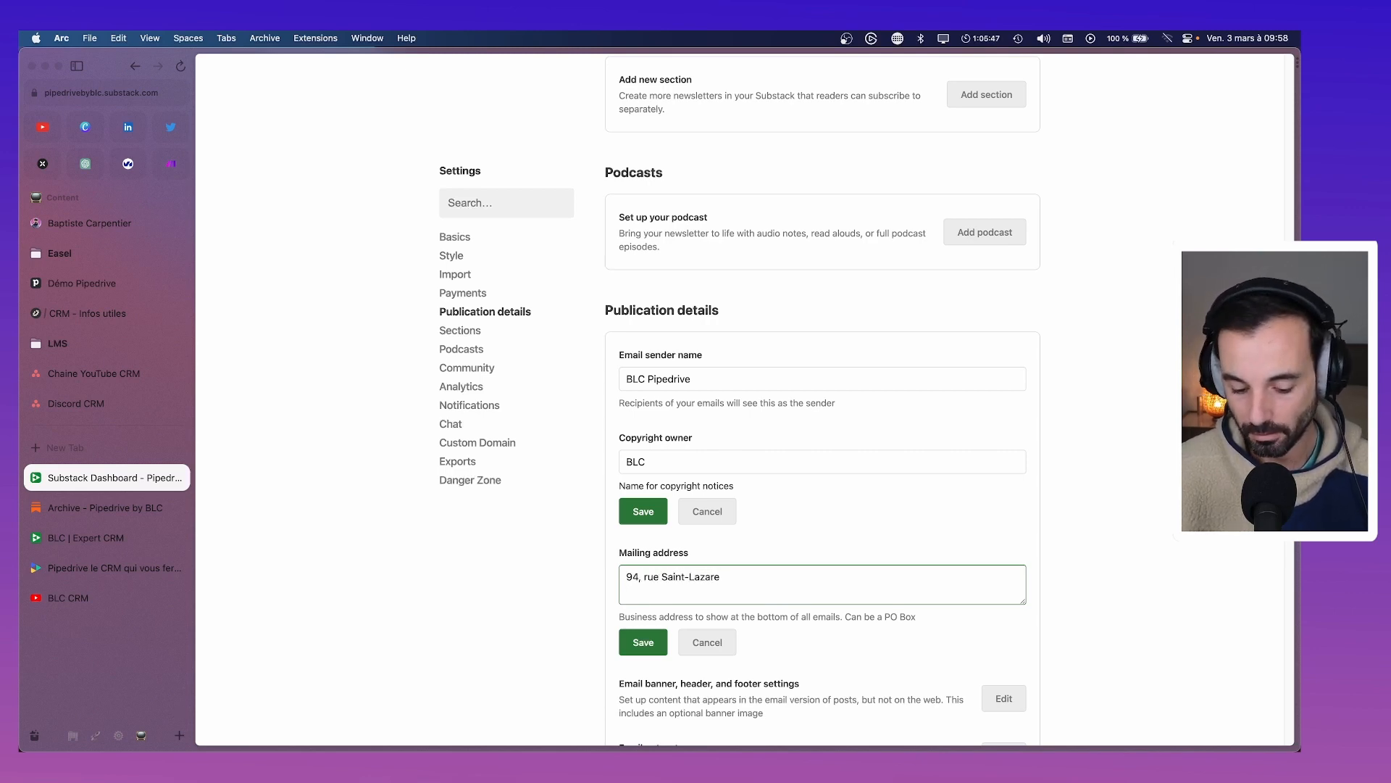
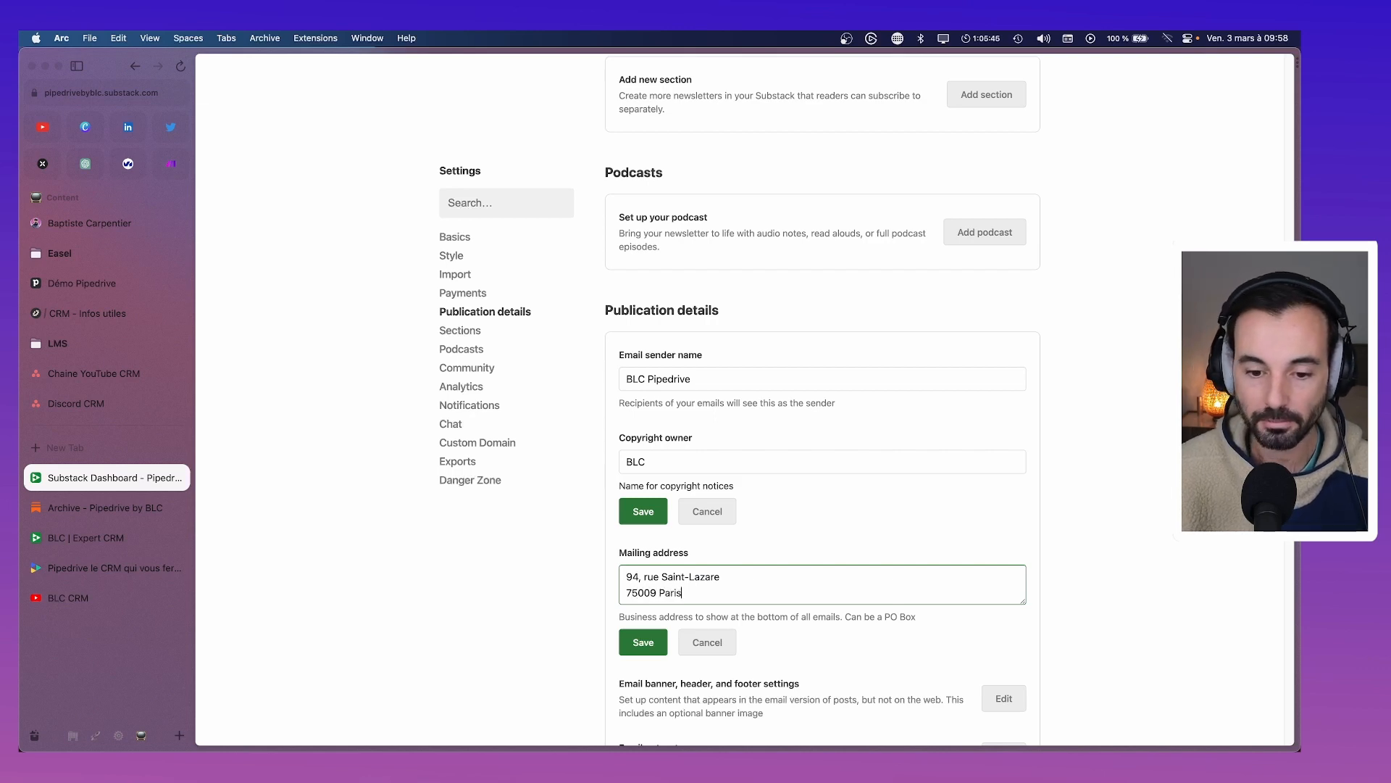
left_click(664, 650)
Open the email opt-out page editor
scroll(870, 518, "down", 3)
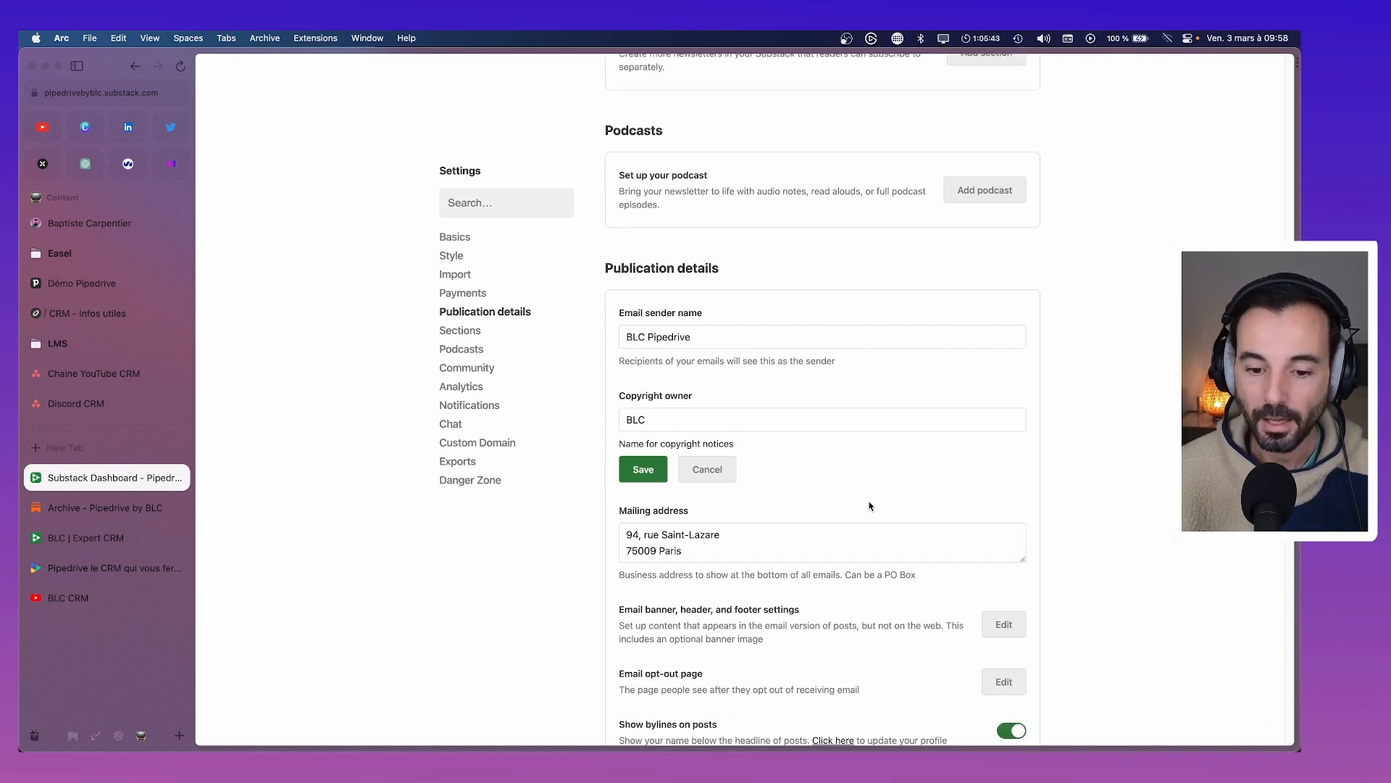
scroll(874, 534, "down", 1)
scroll(877, 550, "down", 1)
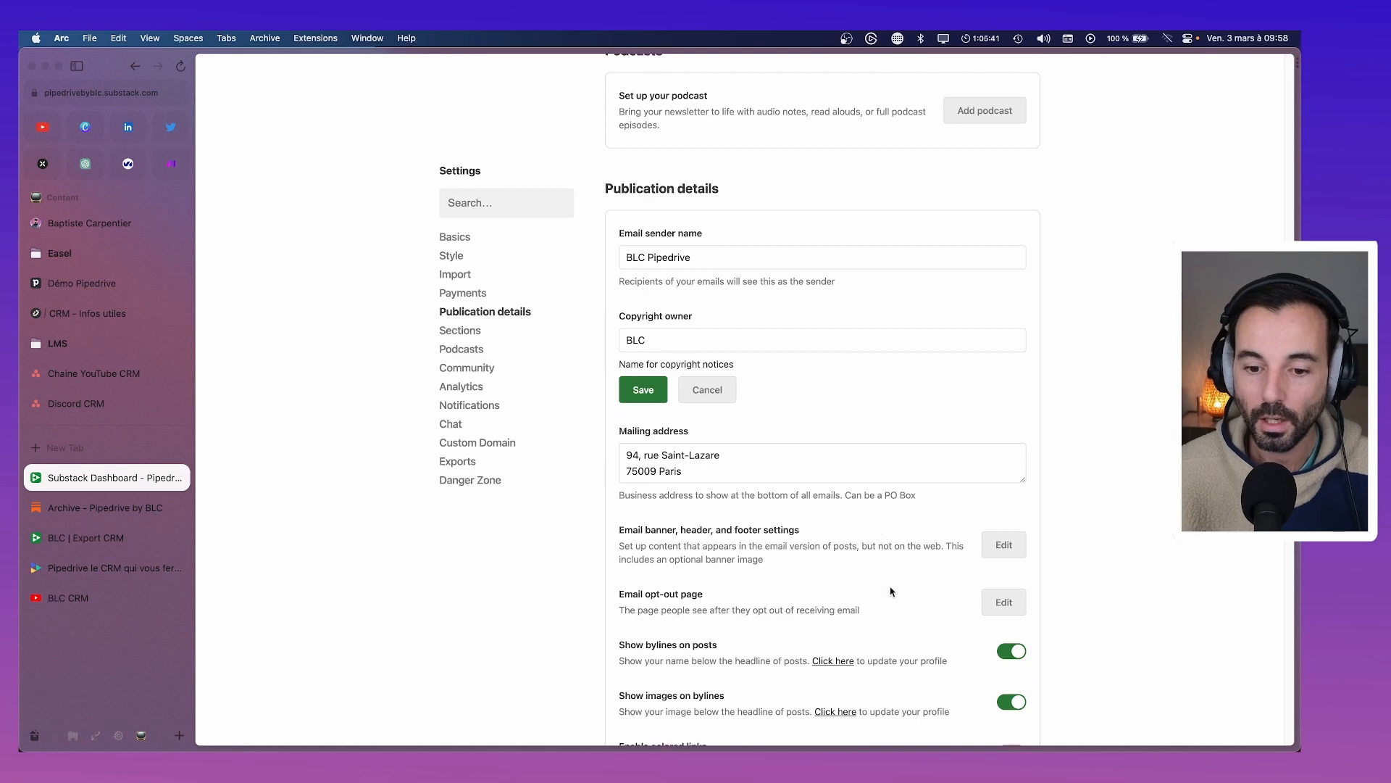
scroll(886, 583, "down", 1)
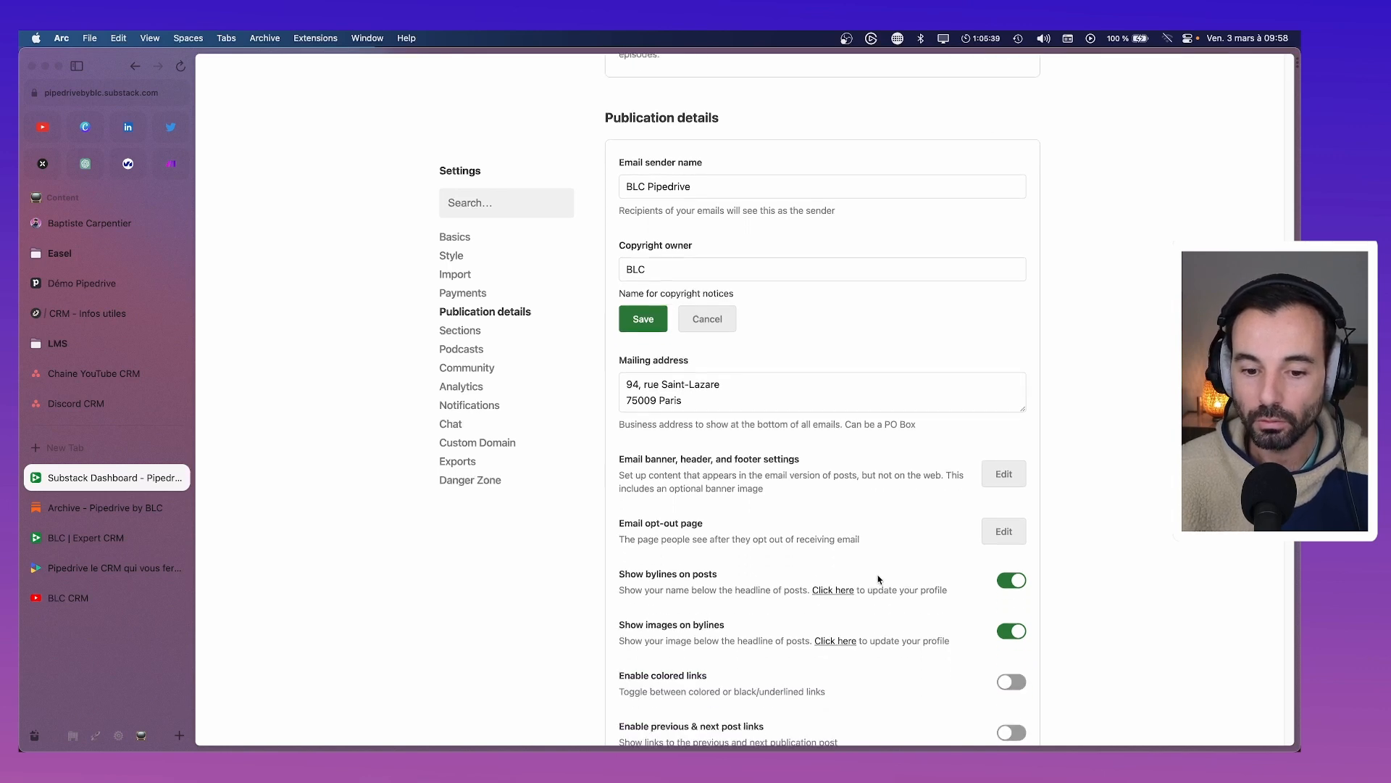
left_click(1004, 533)
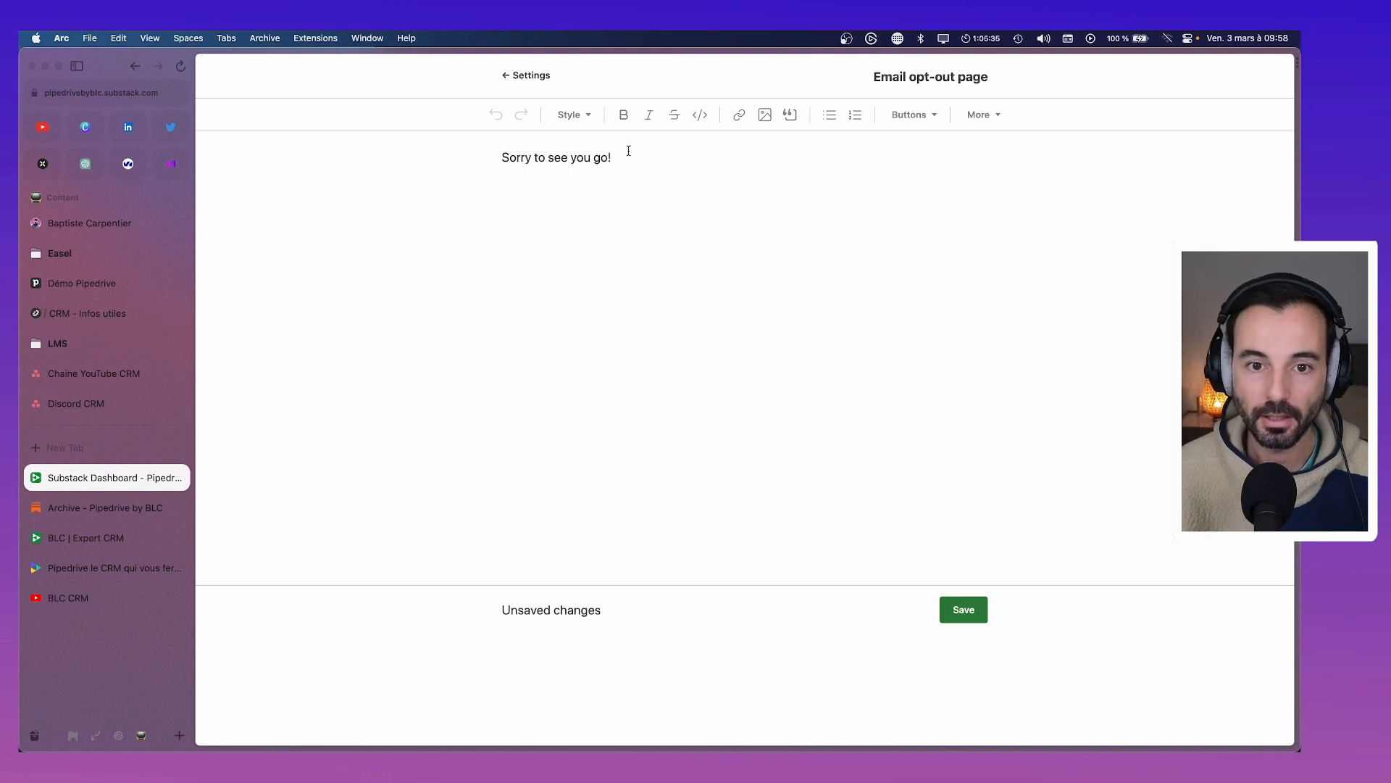
Replace the default opt-out message with 'C'est triste de vous voir partir' and 'Au plaisir de vous revoir sur nos supports :'
left_click_drag(628, 150, 487, 162)
type("C'est tr")
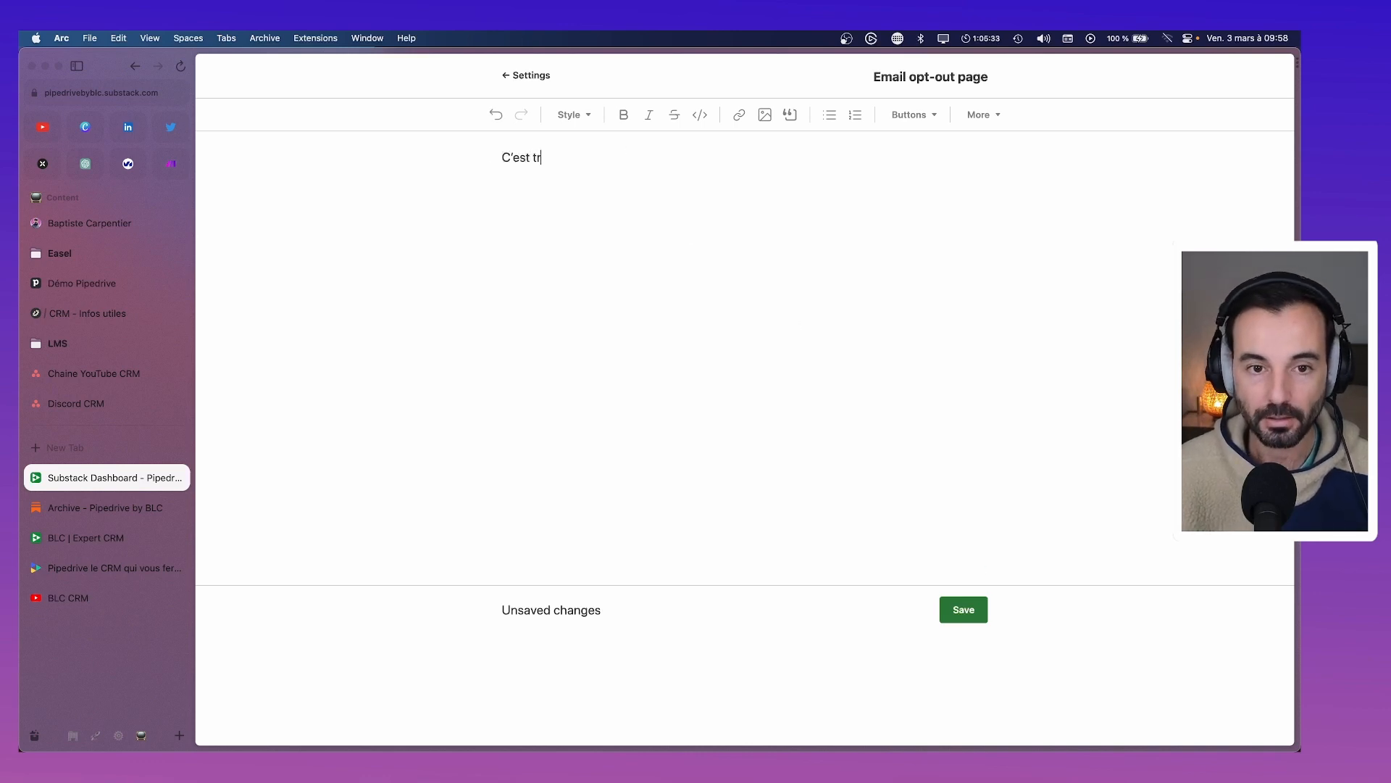
type("iste de vous ")
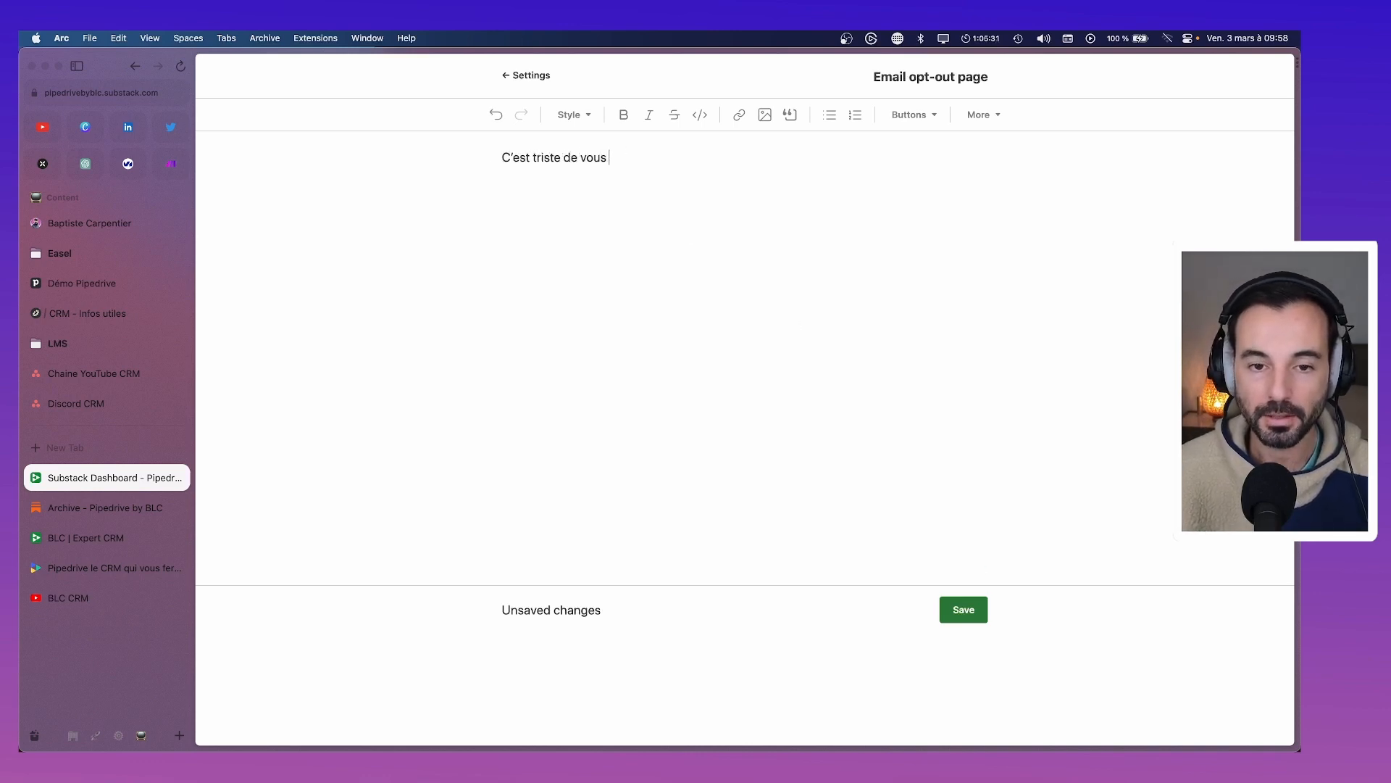
type("voir partir")
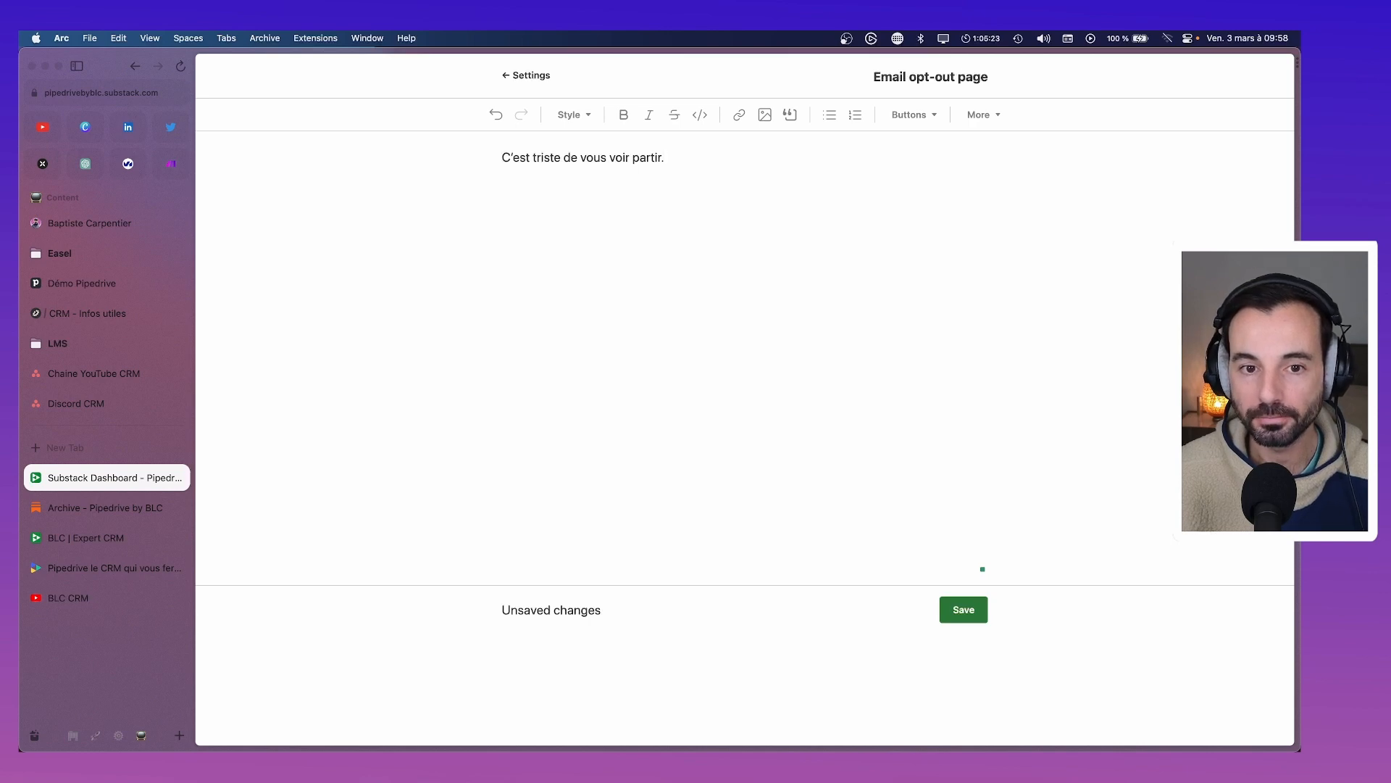
type("Au plaisir de vour")
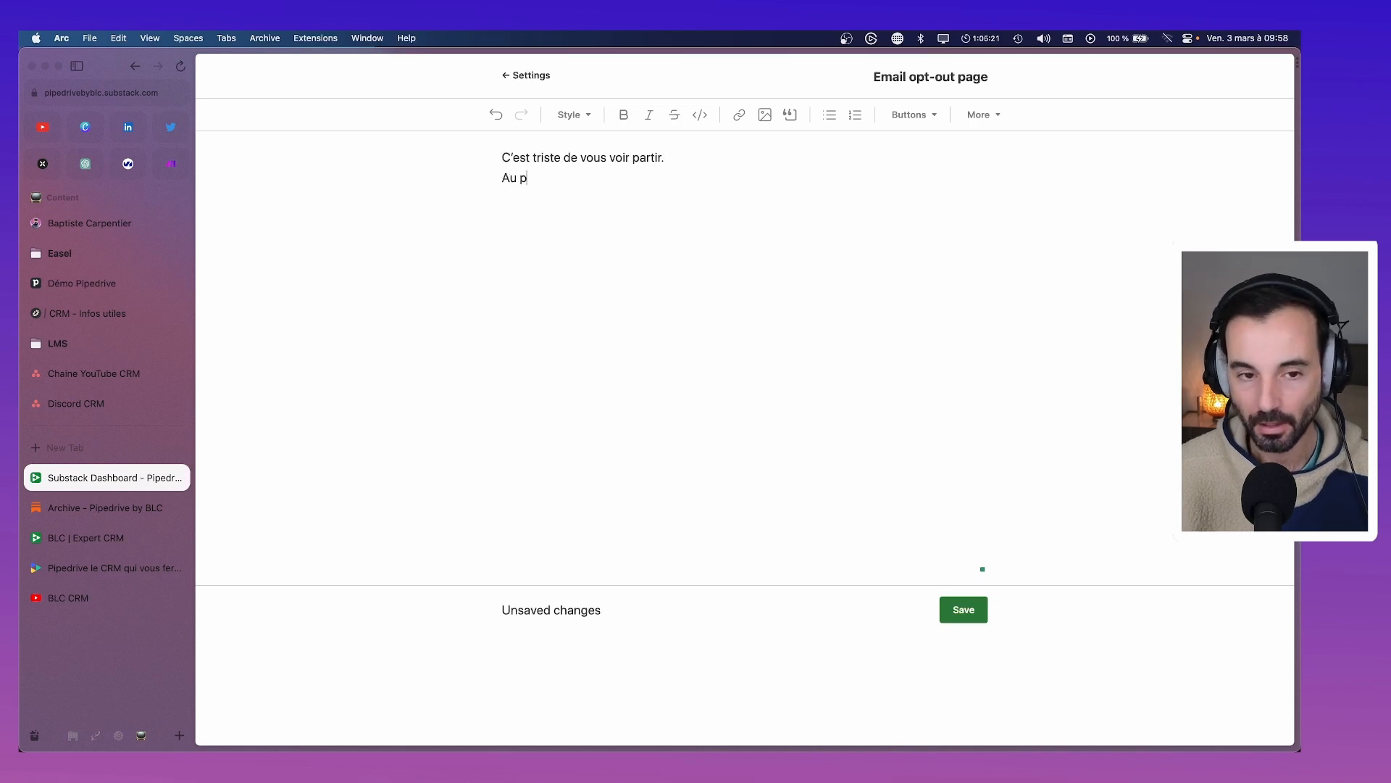
key("BackSpace")
key("BackSpace")
type("s revoir sur nois")
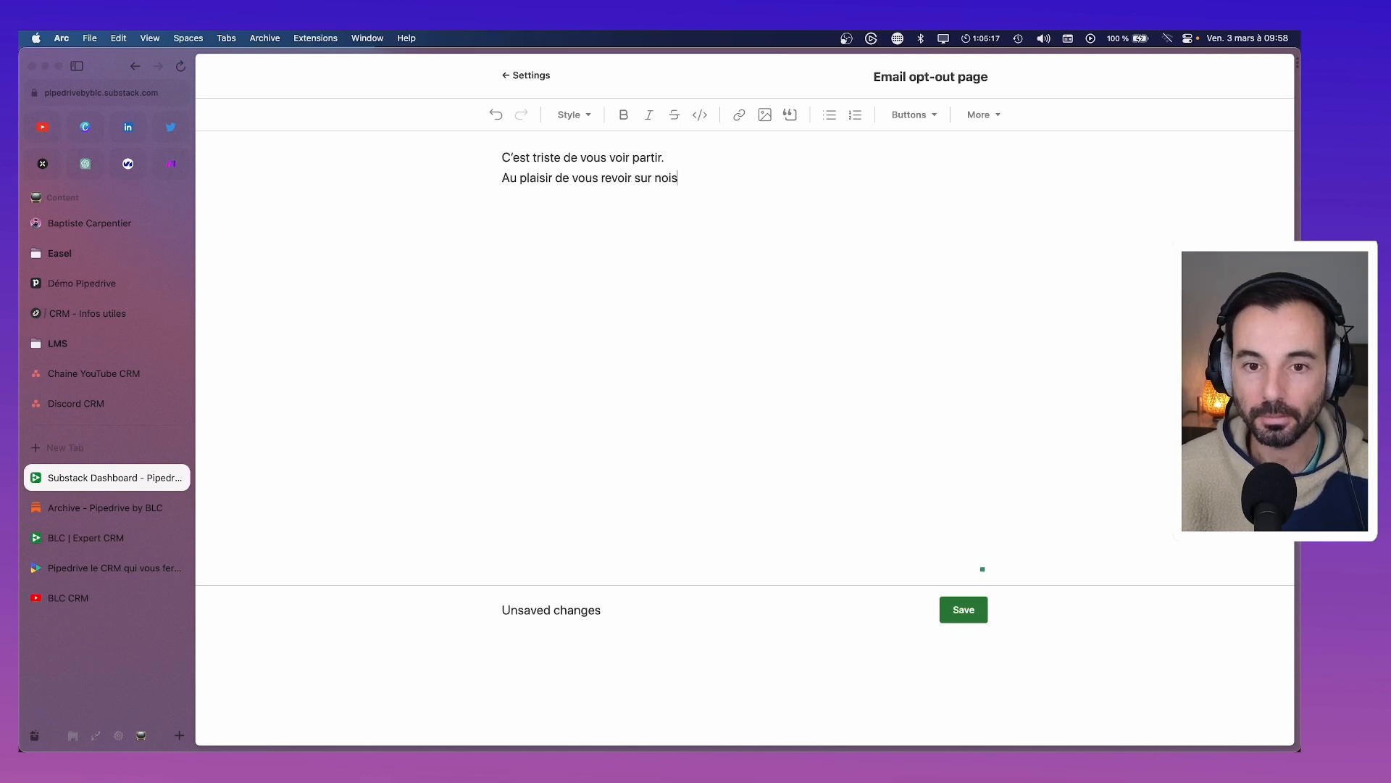
key("BackSpace")
type("s")
key("BackSpace")
key("BackSpace")
key("BackSpace")
type("s")
key("BackSpace")
type("s")
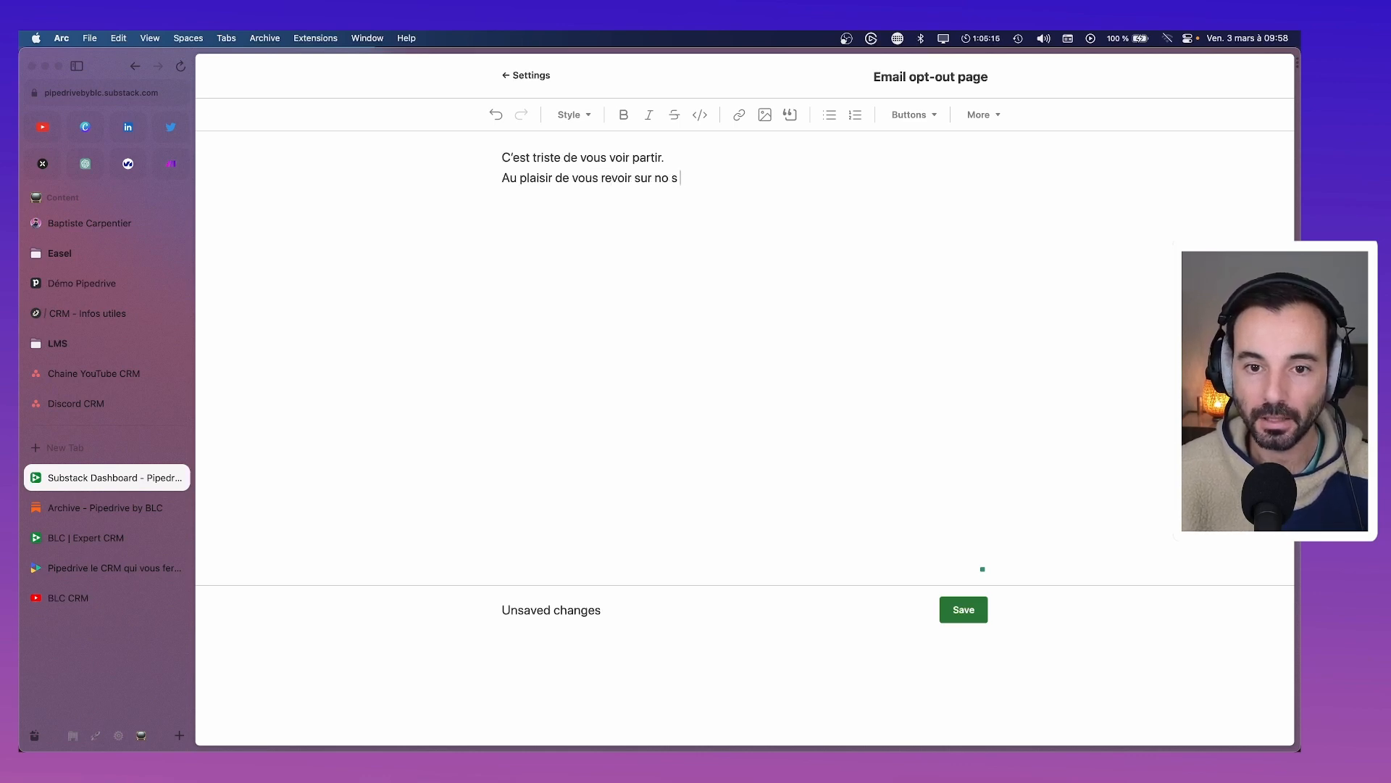
key("BackSpace")
key("BackSpace")
key("BackSpace")
type("s support")
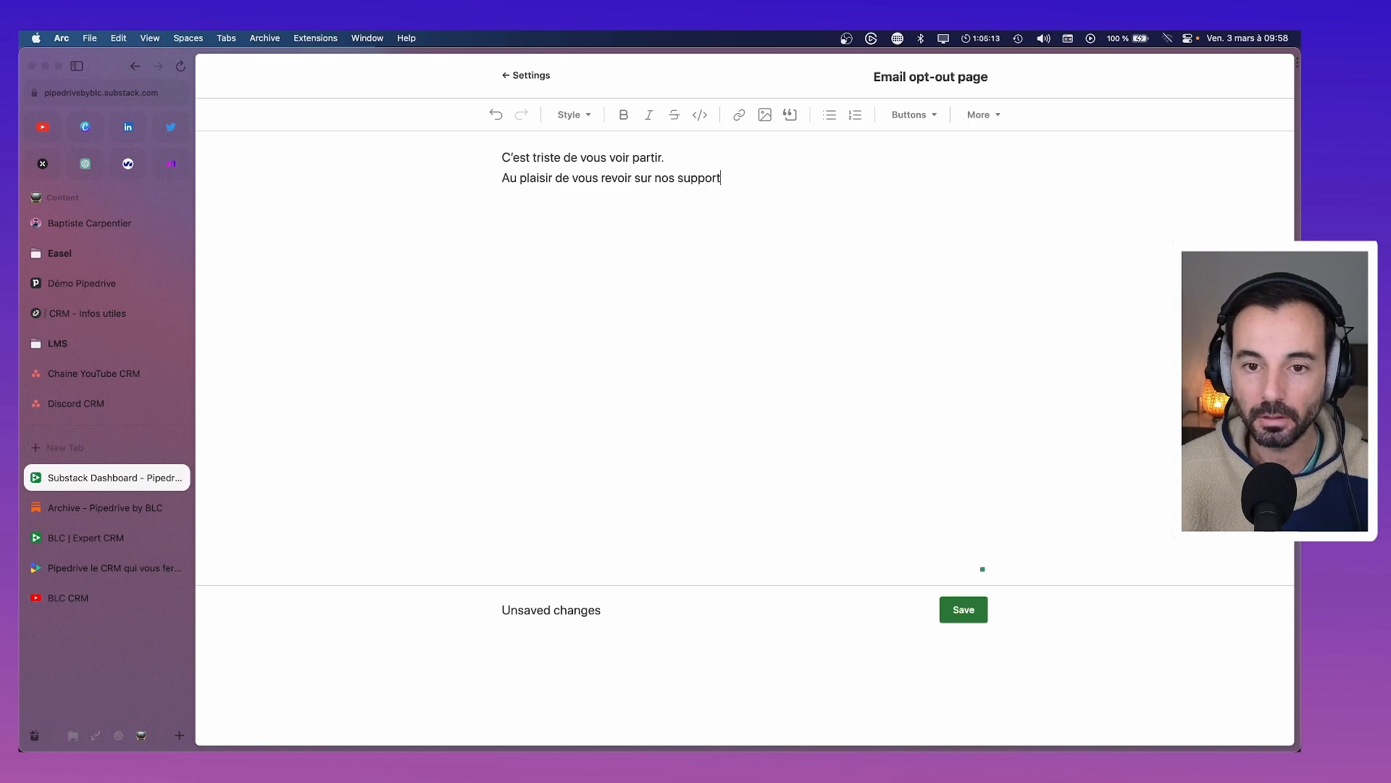
type("s :")
key("Return")
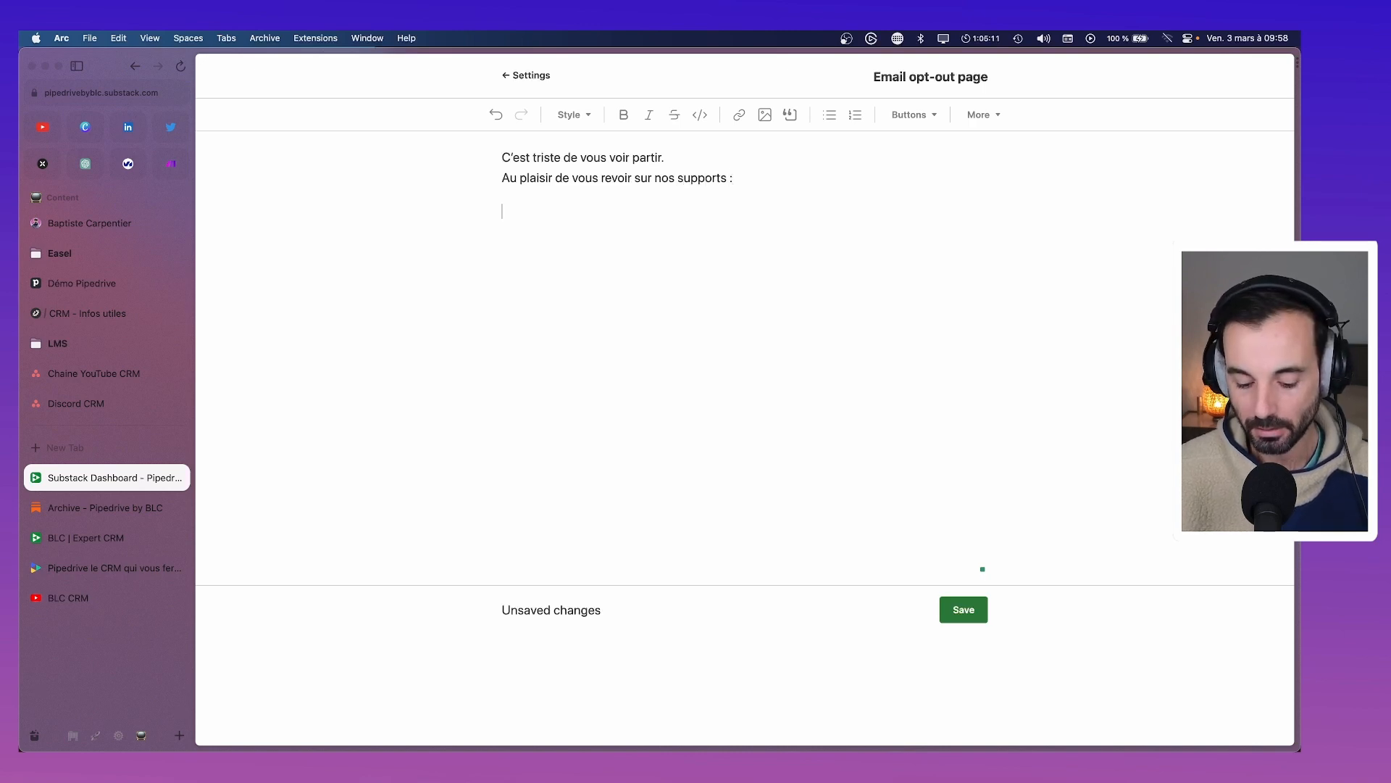
type("http")
key("BackSpace")
key("BackSpace")
key("BackSpace")
key("BackSpace")
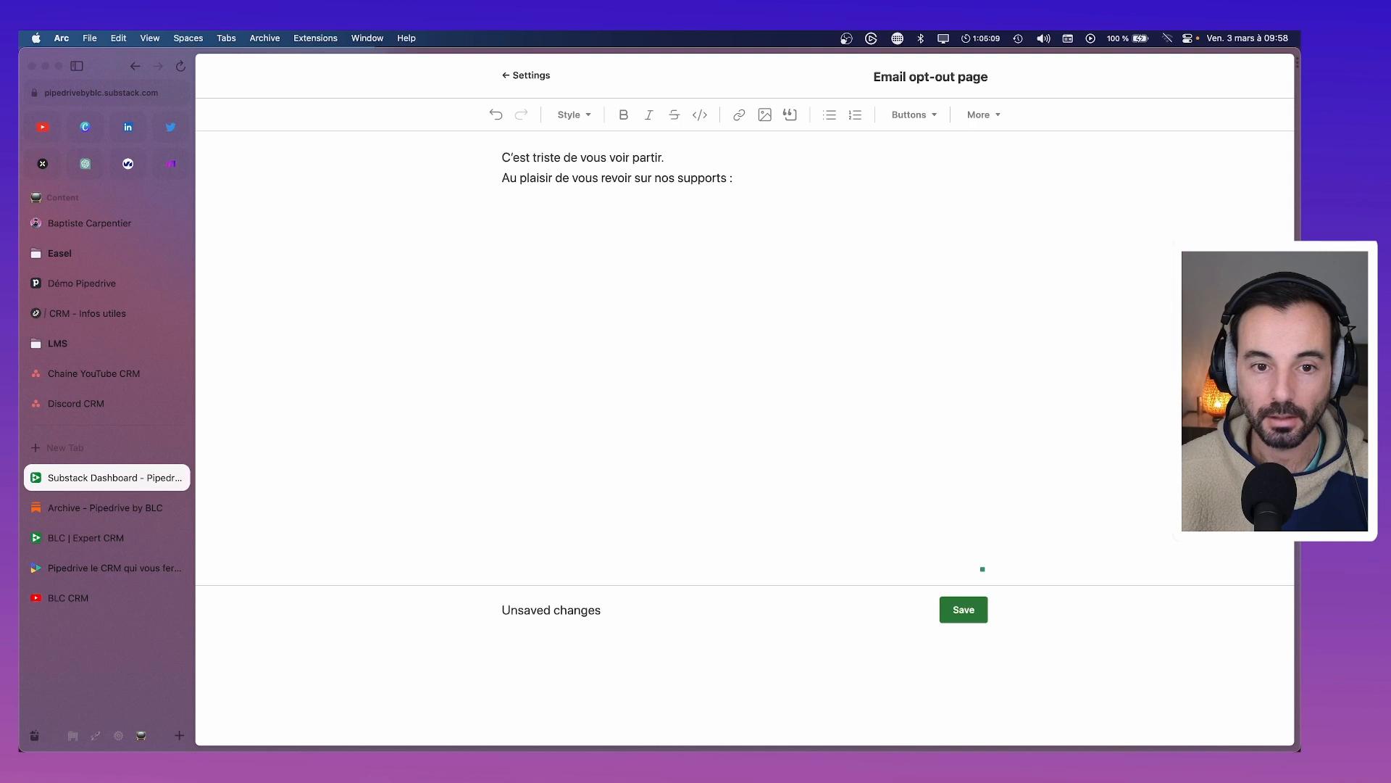
type("Voi")
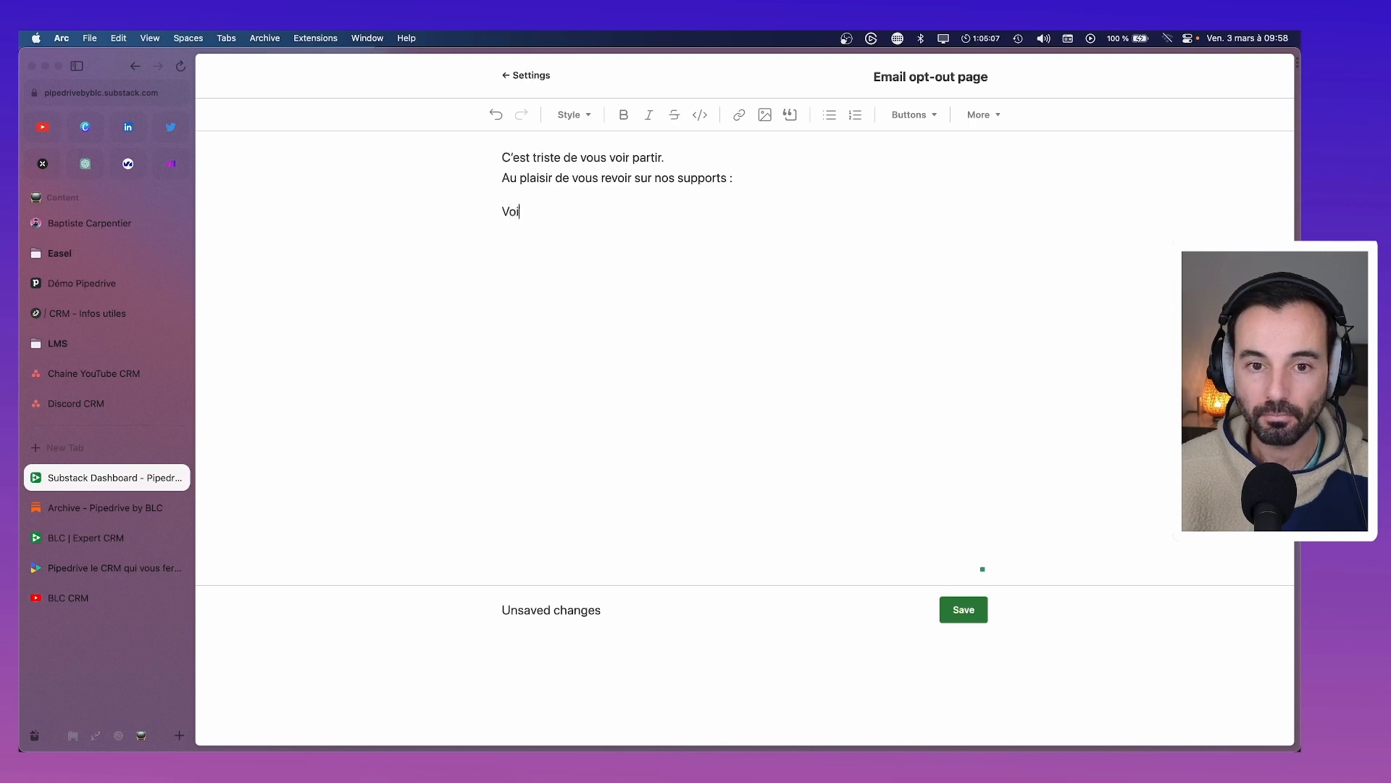
type("r les actus Pipedrive")
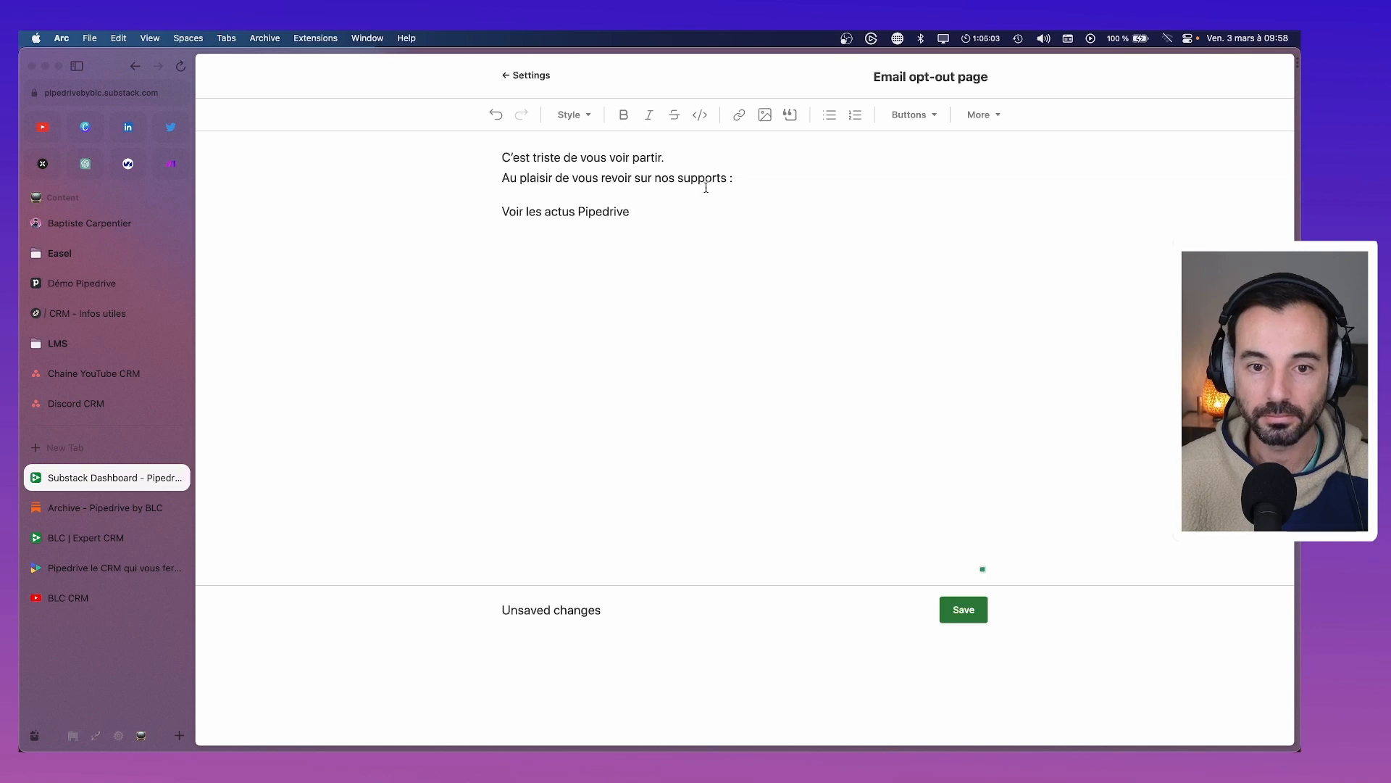
left_click_drag(630, 212, 500, 216)
left_click(739, 114)
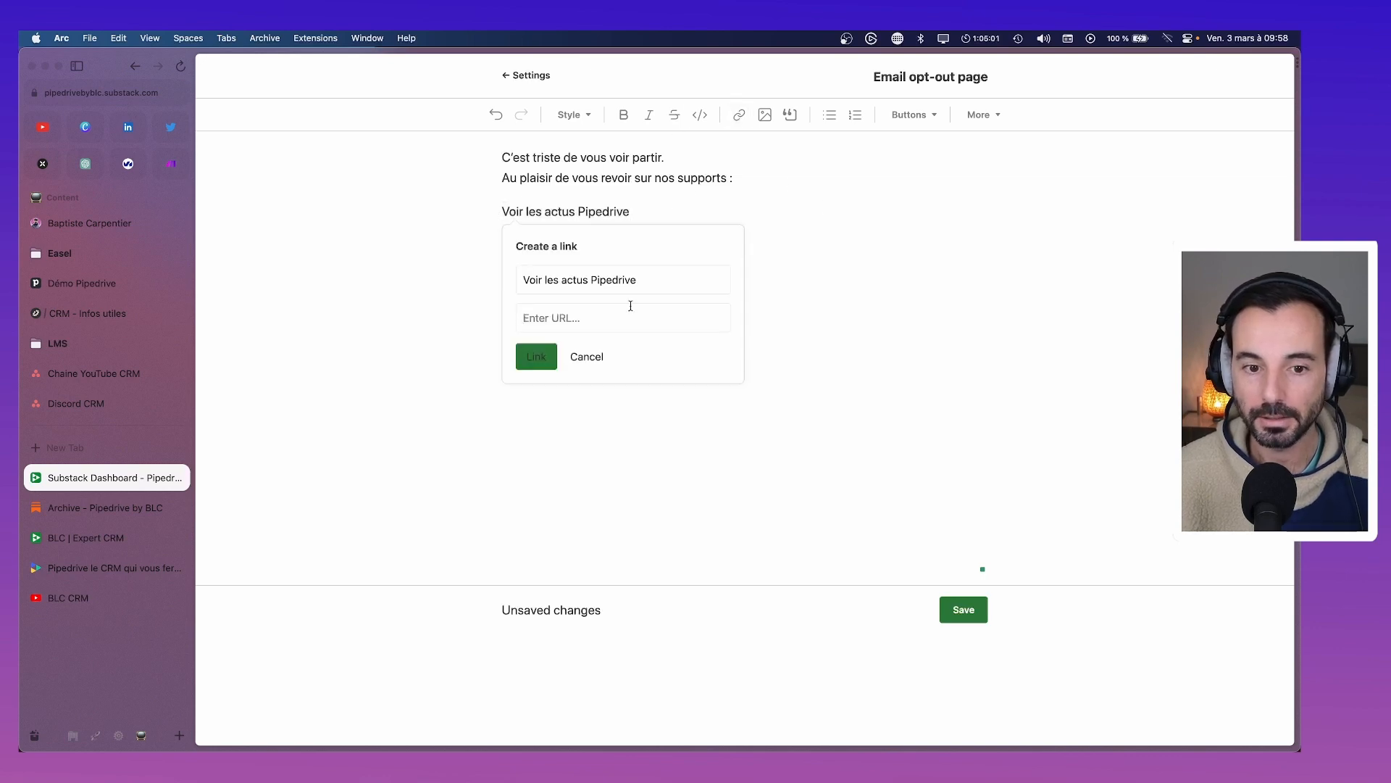
type("https://")
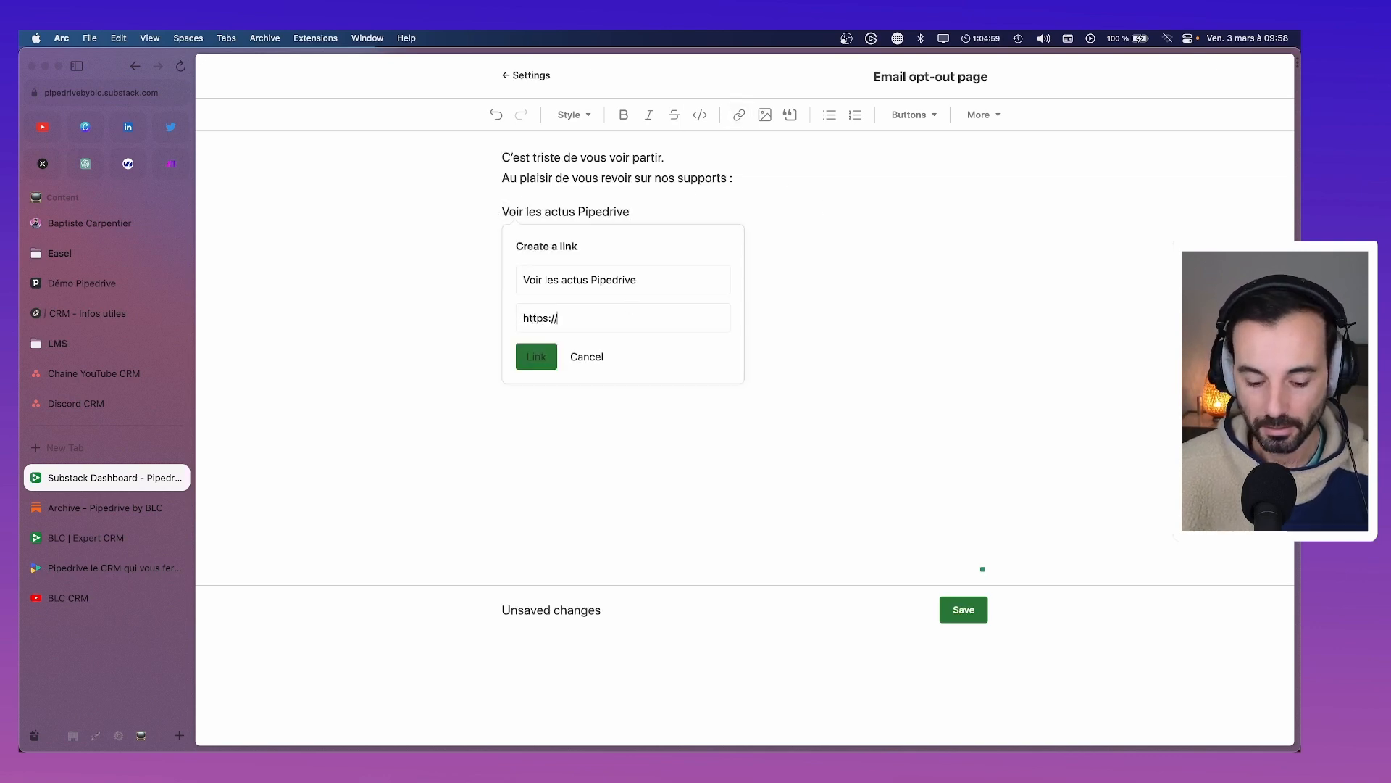
type("bento.me/")
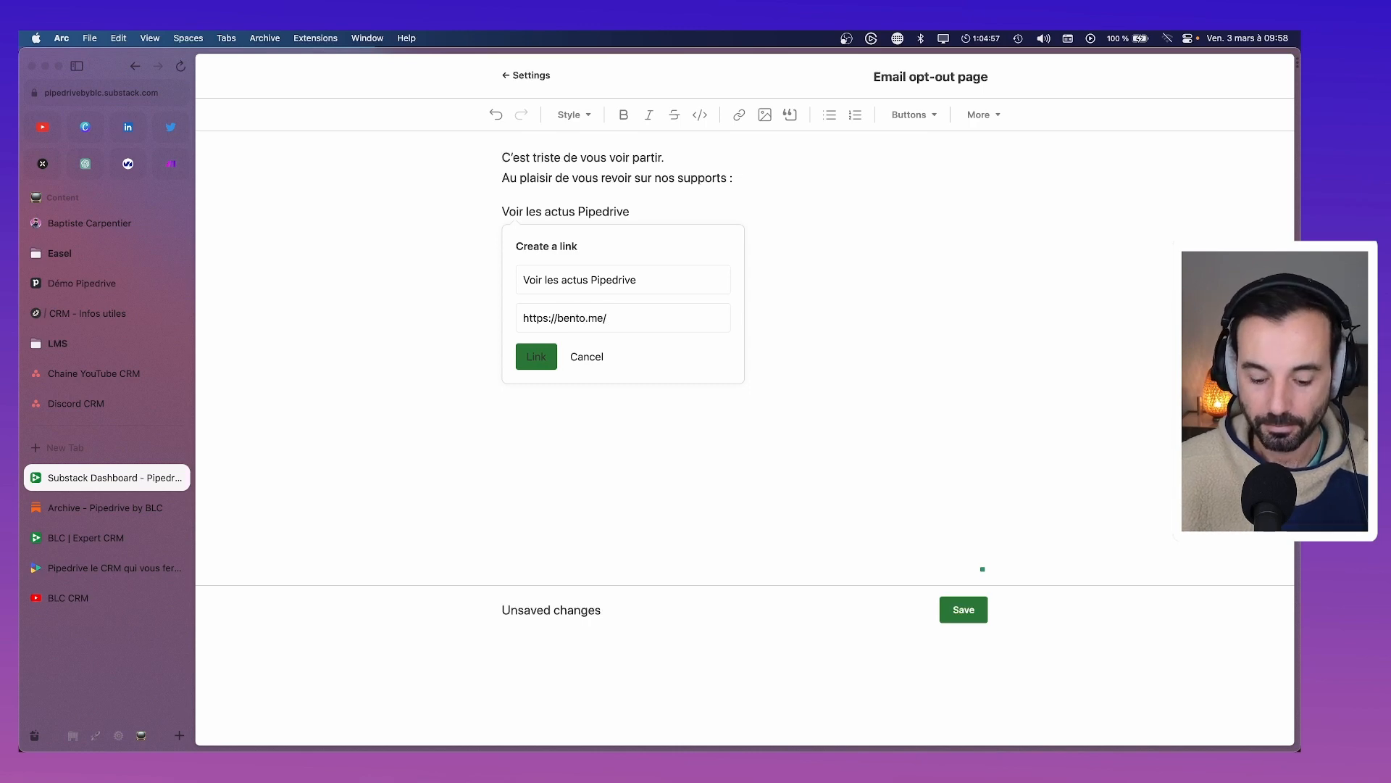
type("blc")
left_click(536, 355)
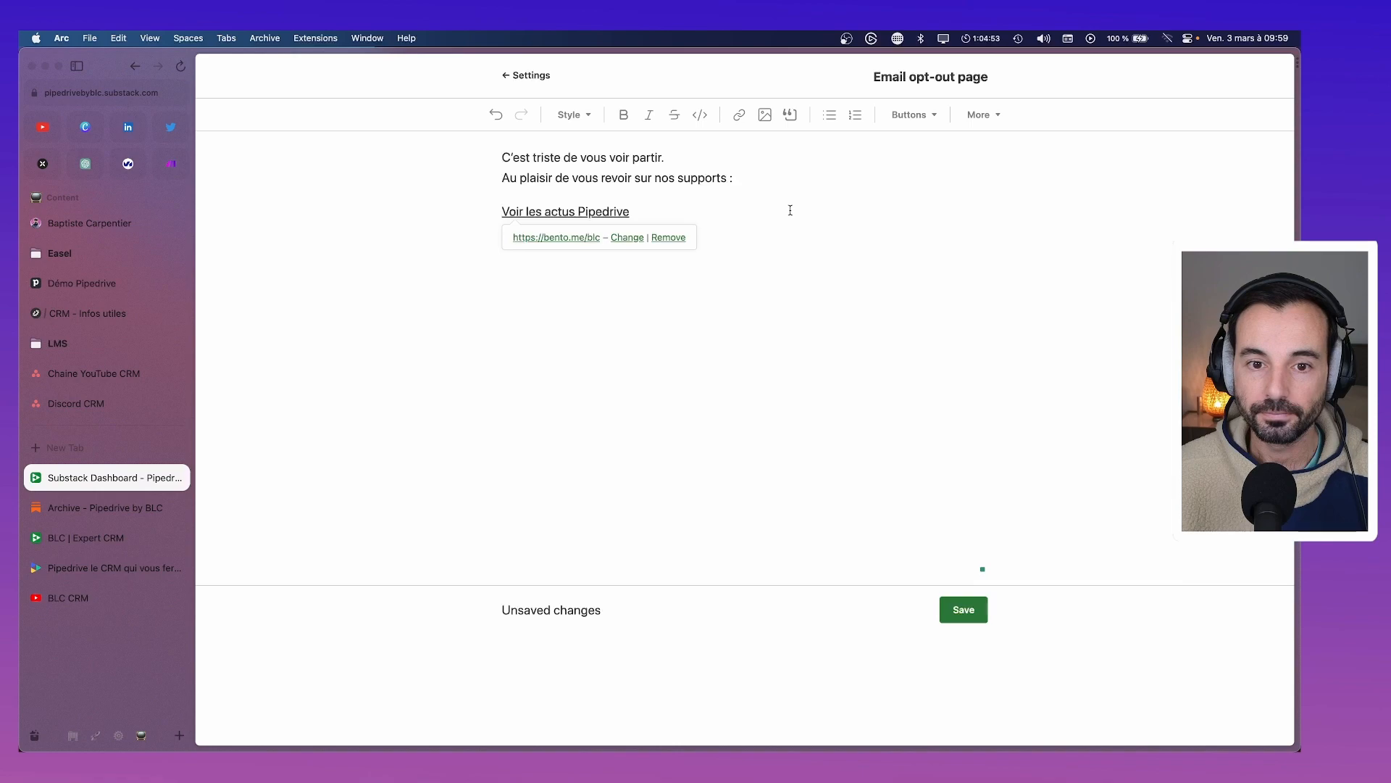
left_click(960, 615)
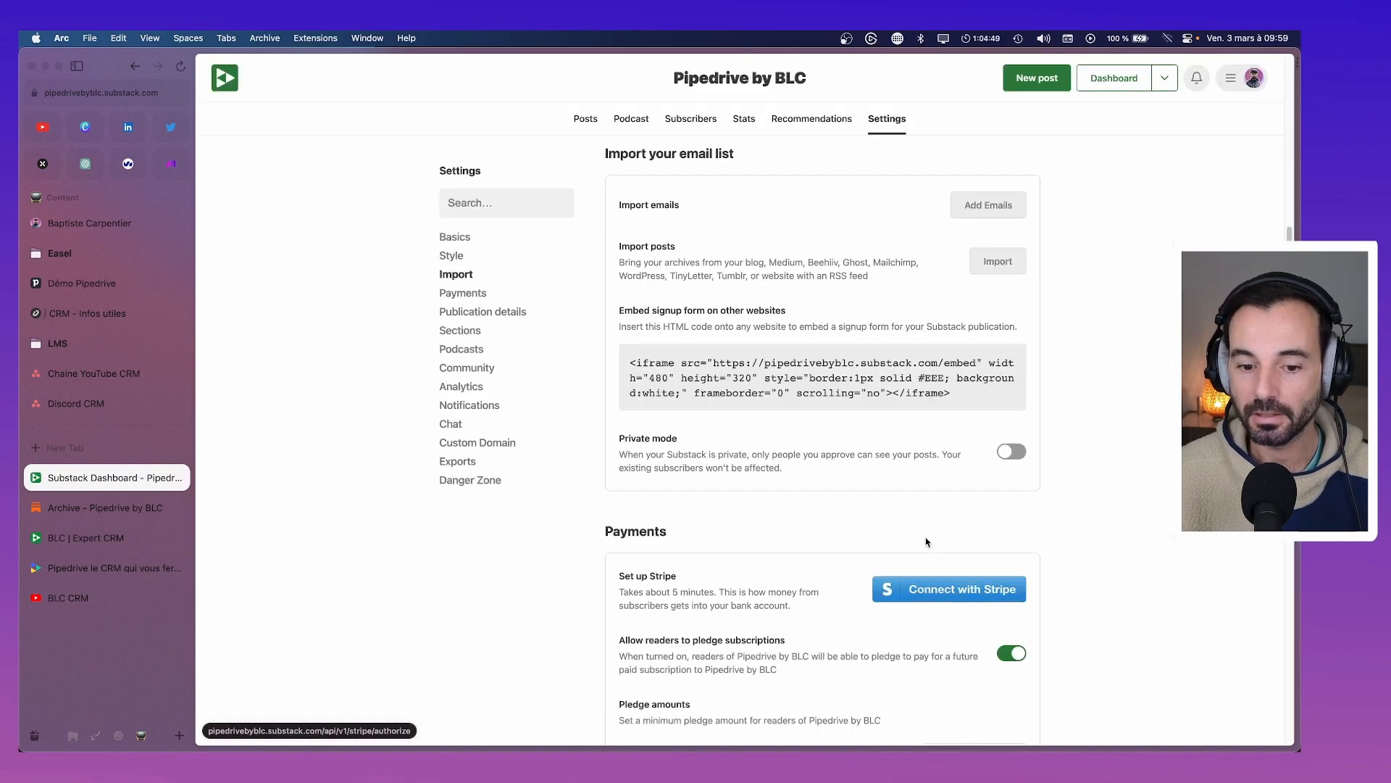
Switch on 'Enable colored links' in the Publication details settings
scroll(928, 541, "down", 3)
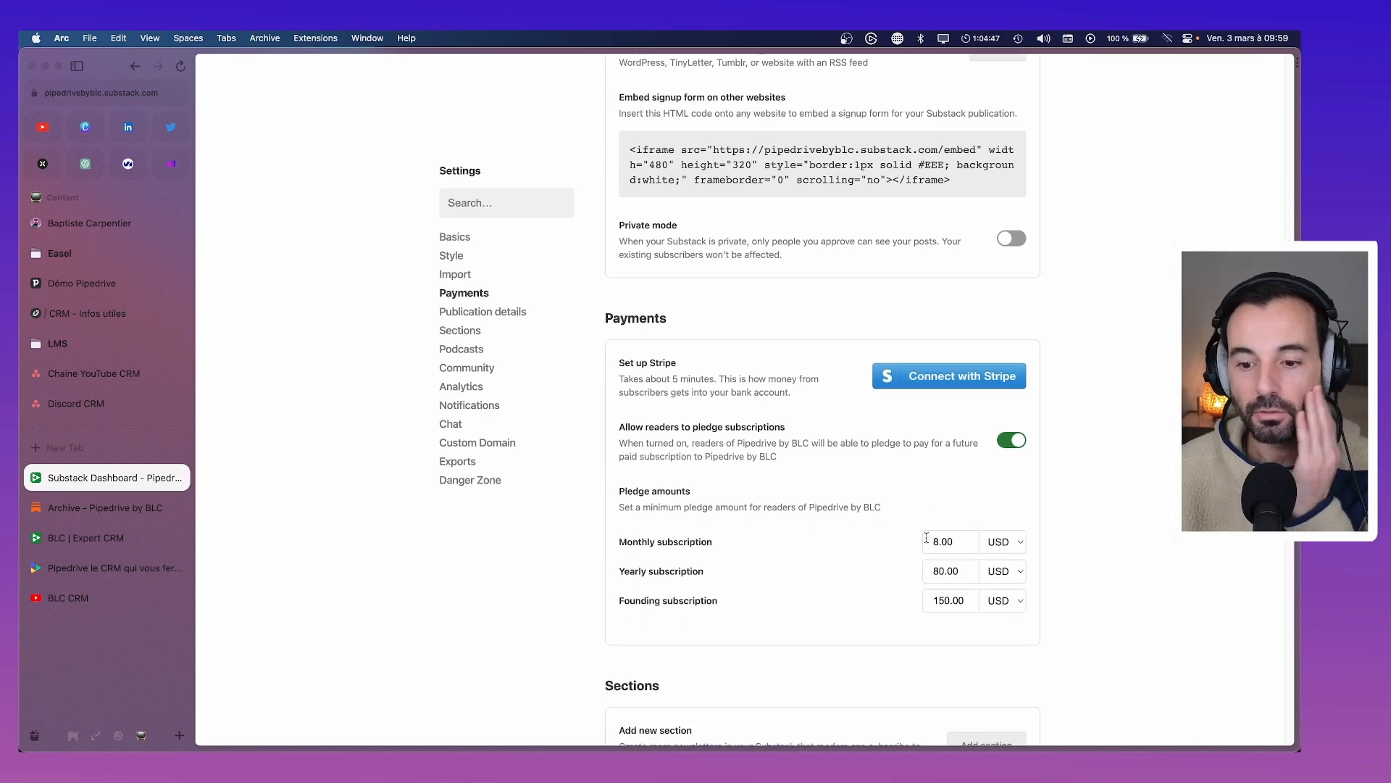
scroll(927, 541, "down", 5)
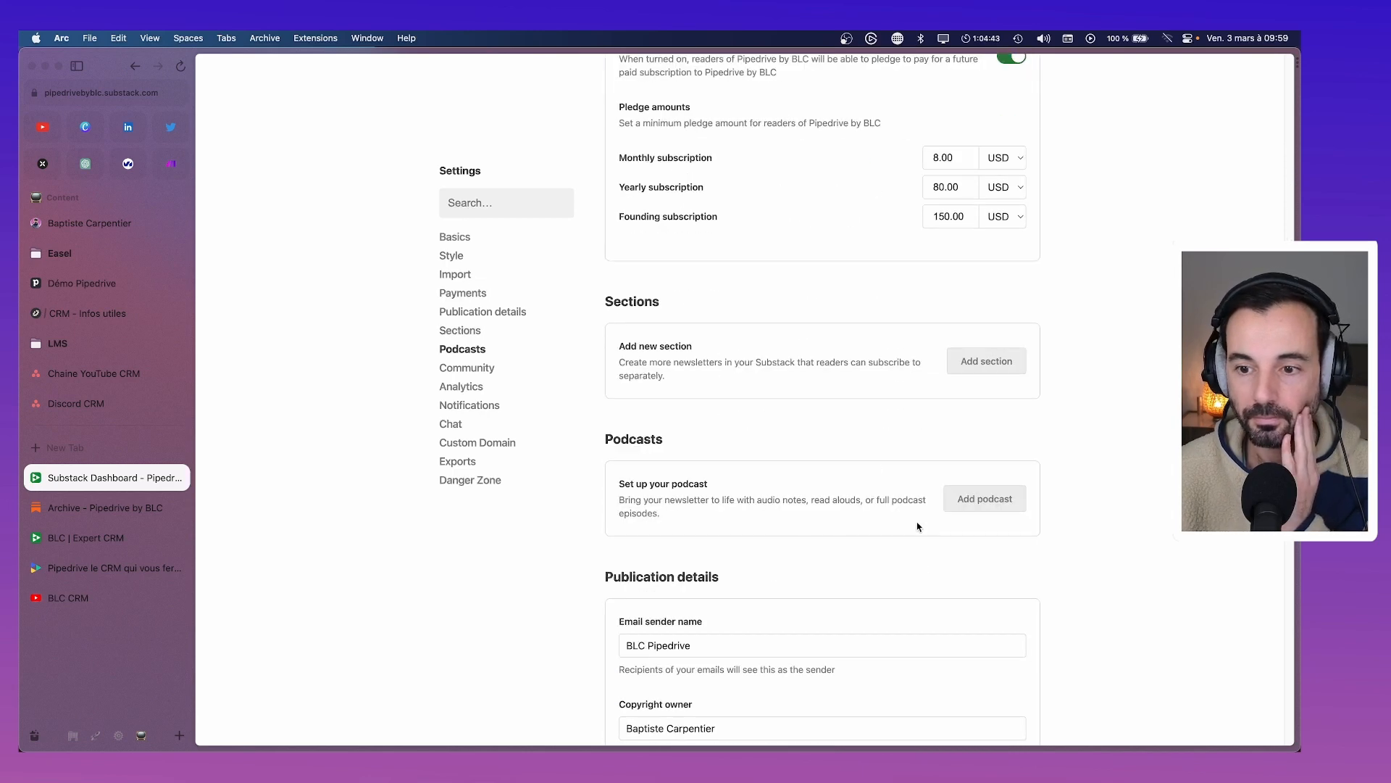
scroll(699, 413, "down", 3)
scroll(699, 419, "down", 2)
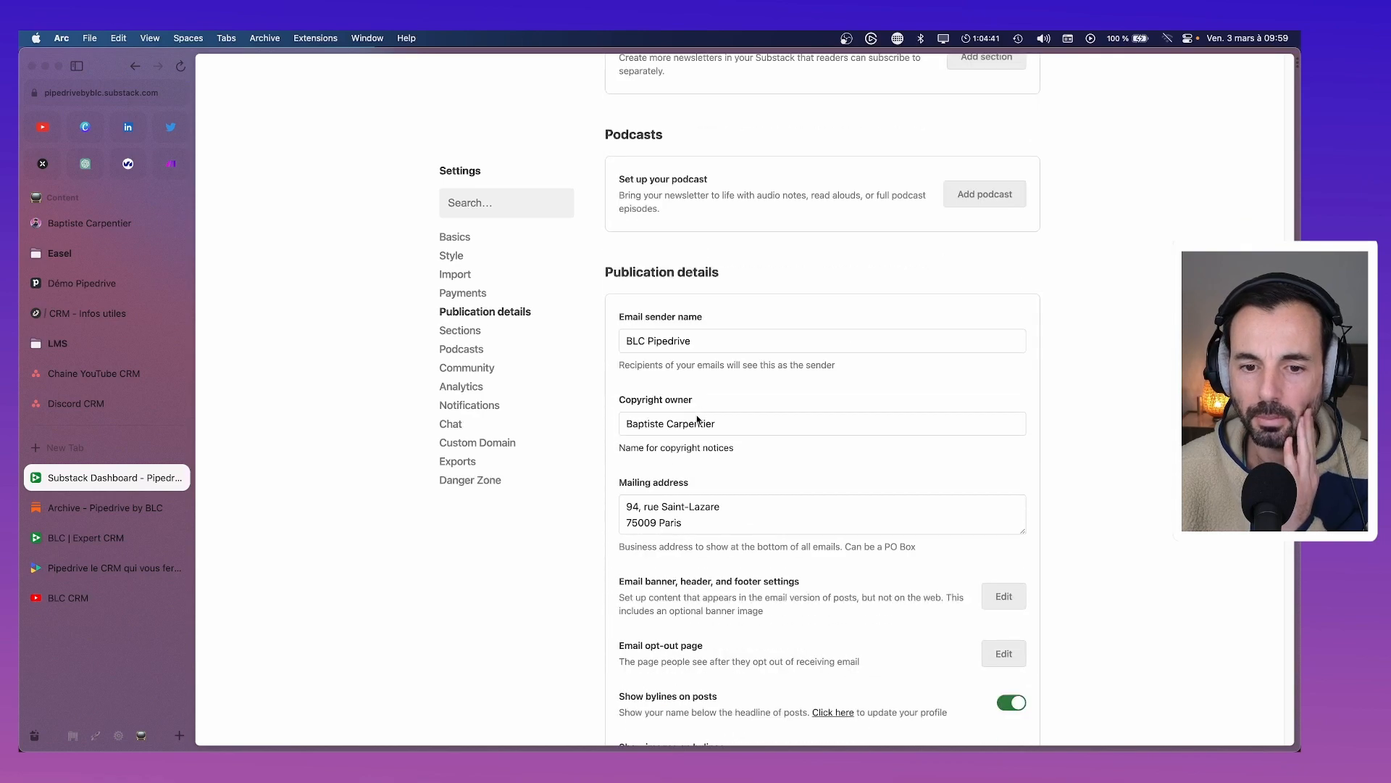
scroll(700, 413, "up", 2)
scroll(689, 377, "down", 3)
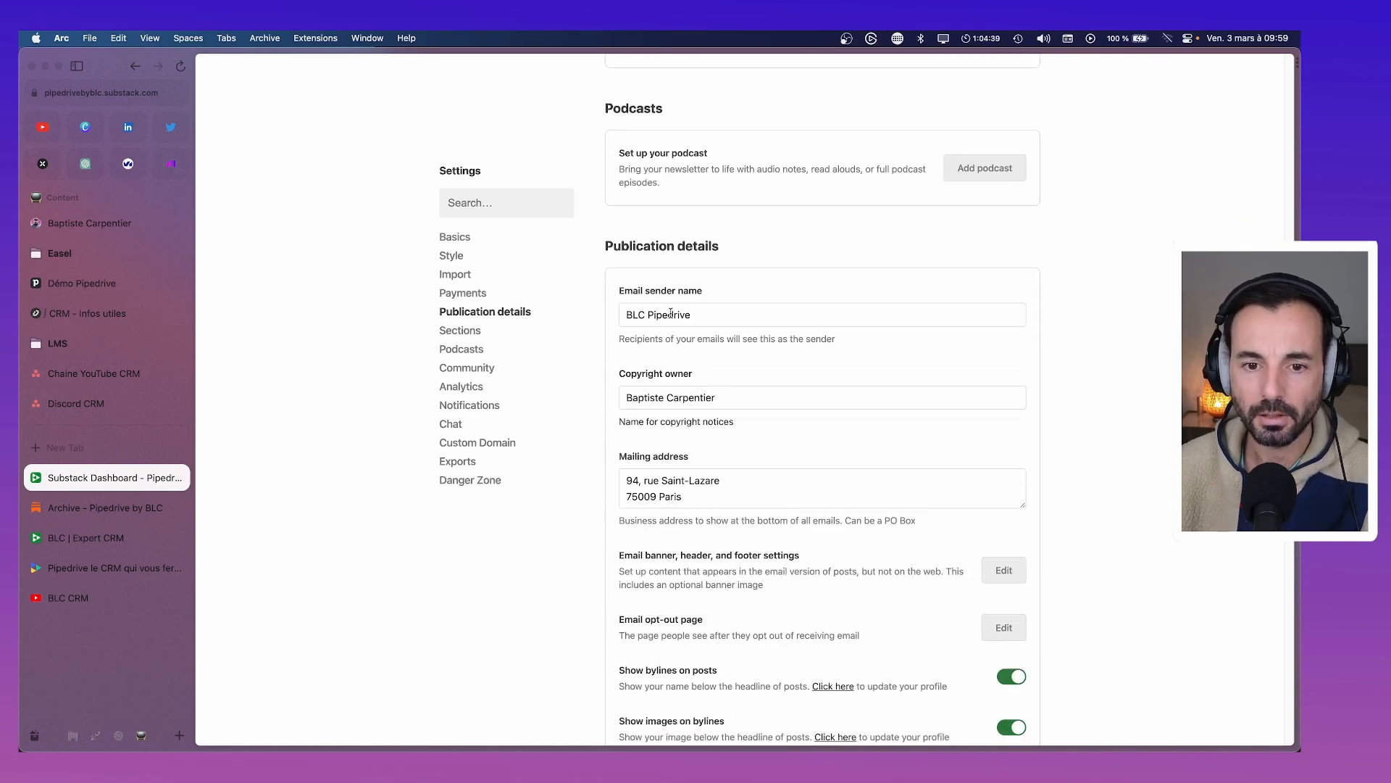
scroll(717, 319, "down", 8)
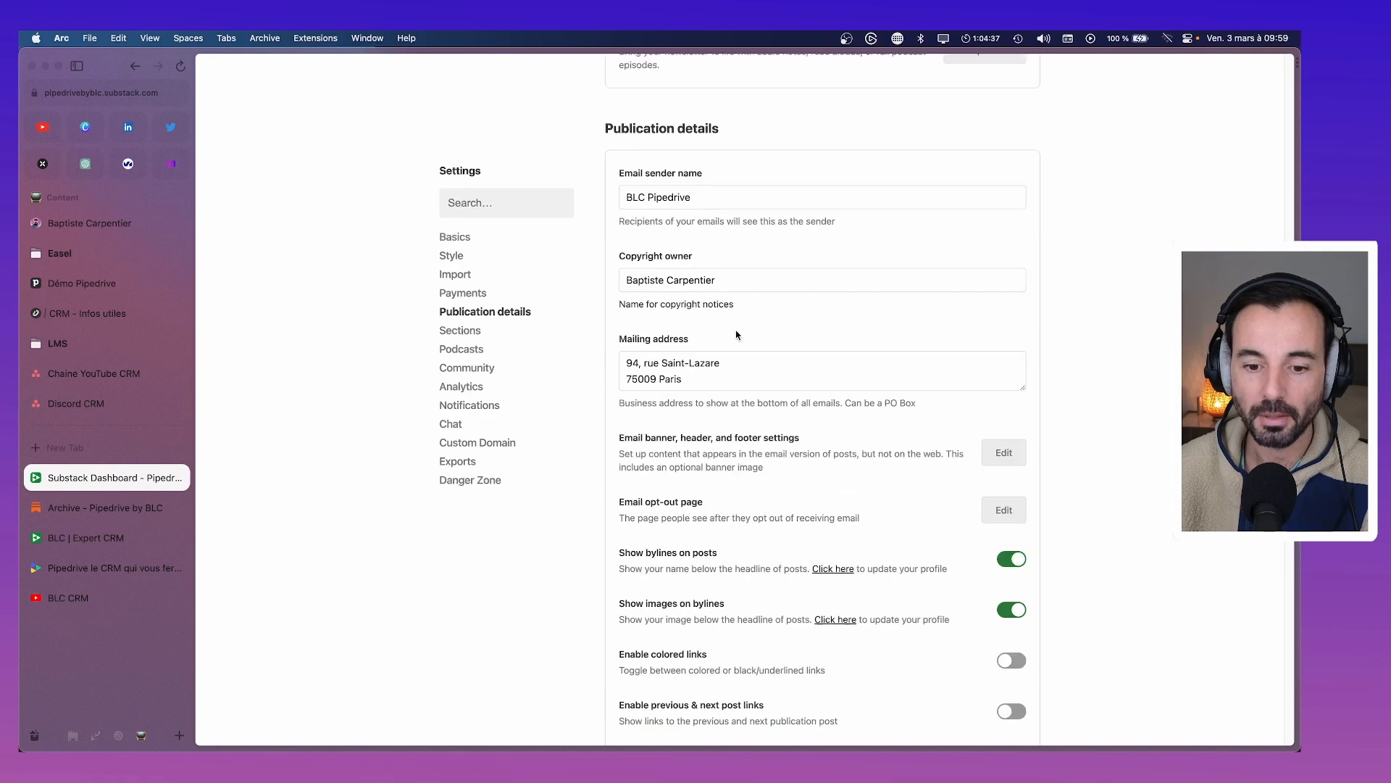
scroll(738, 338, "down", 6)
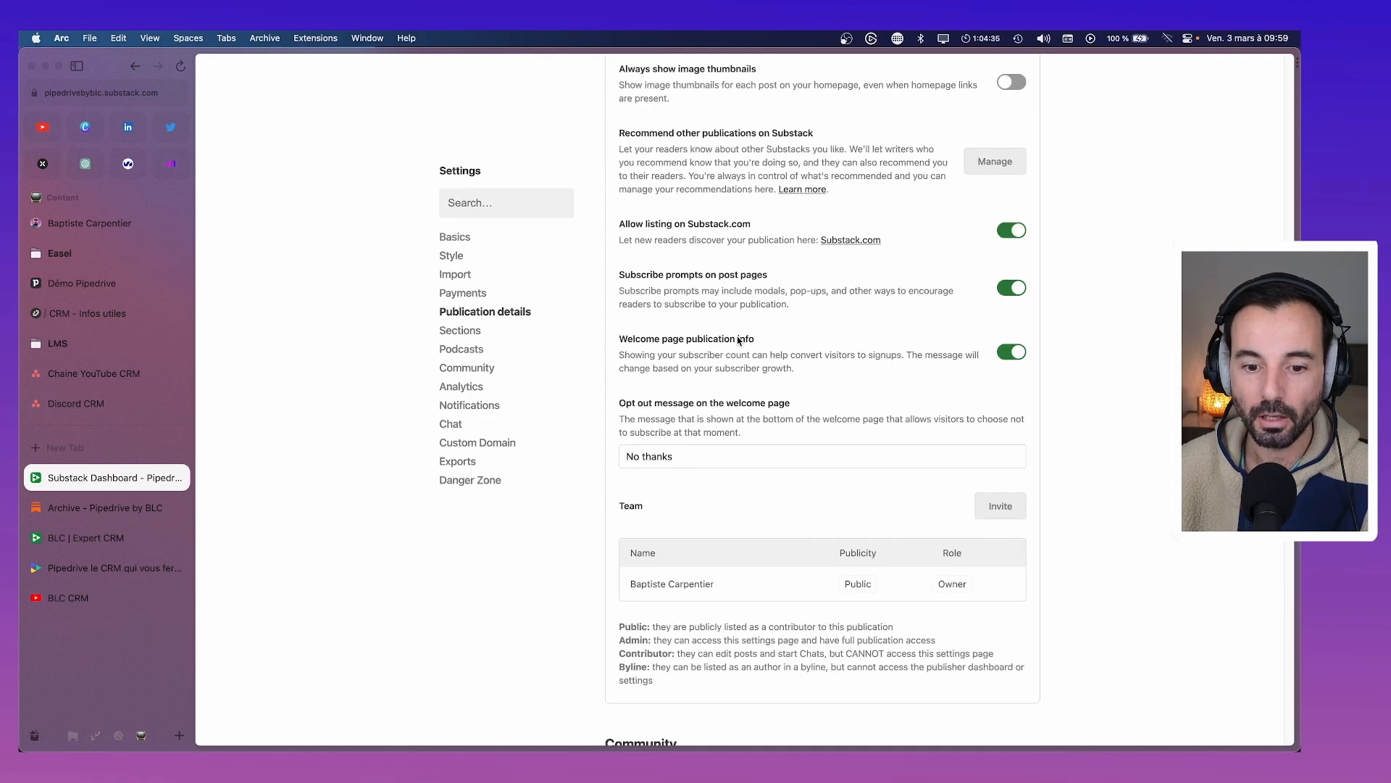
scroll(739, 341, "up", 6)
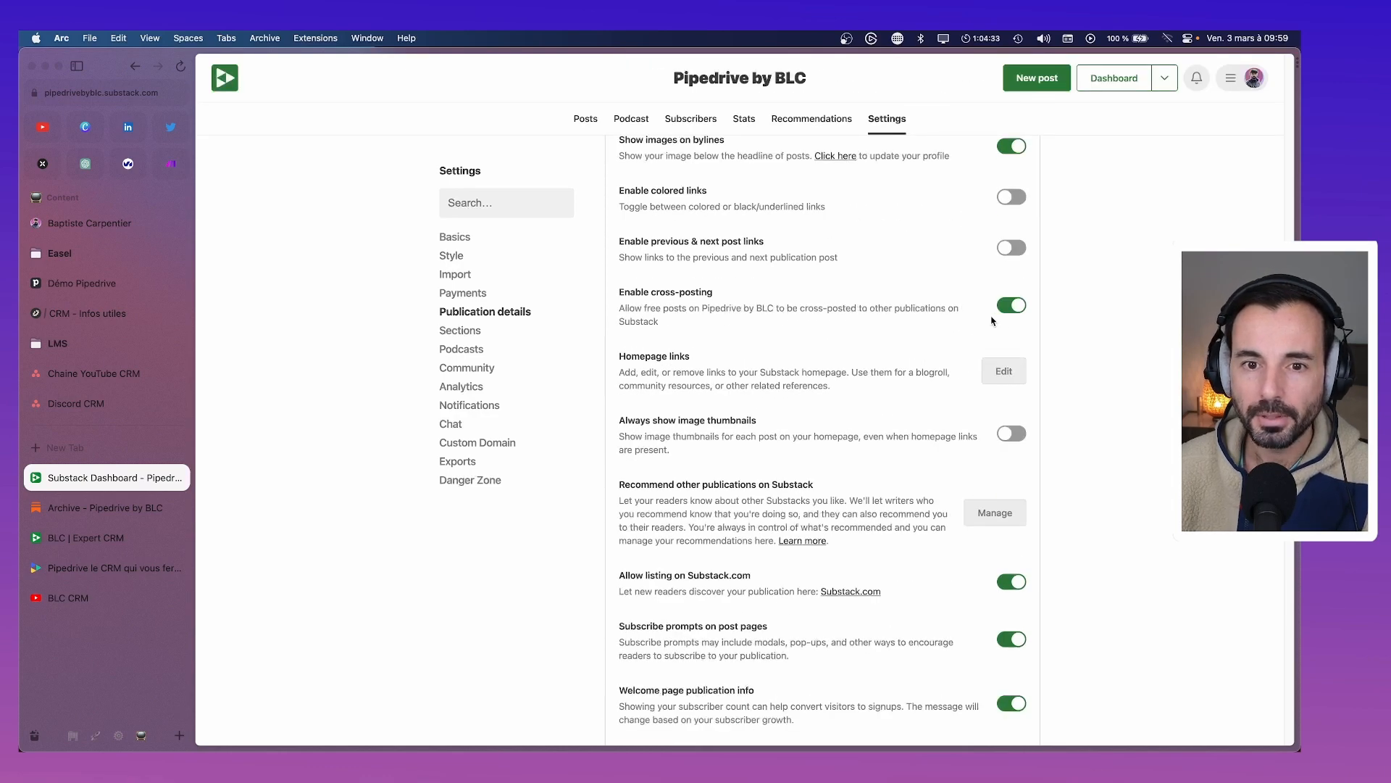
scroll(996, 320, "up", 3)
scroll(997, 321, "up", 1)
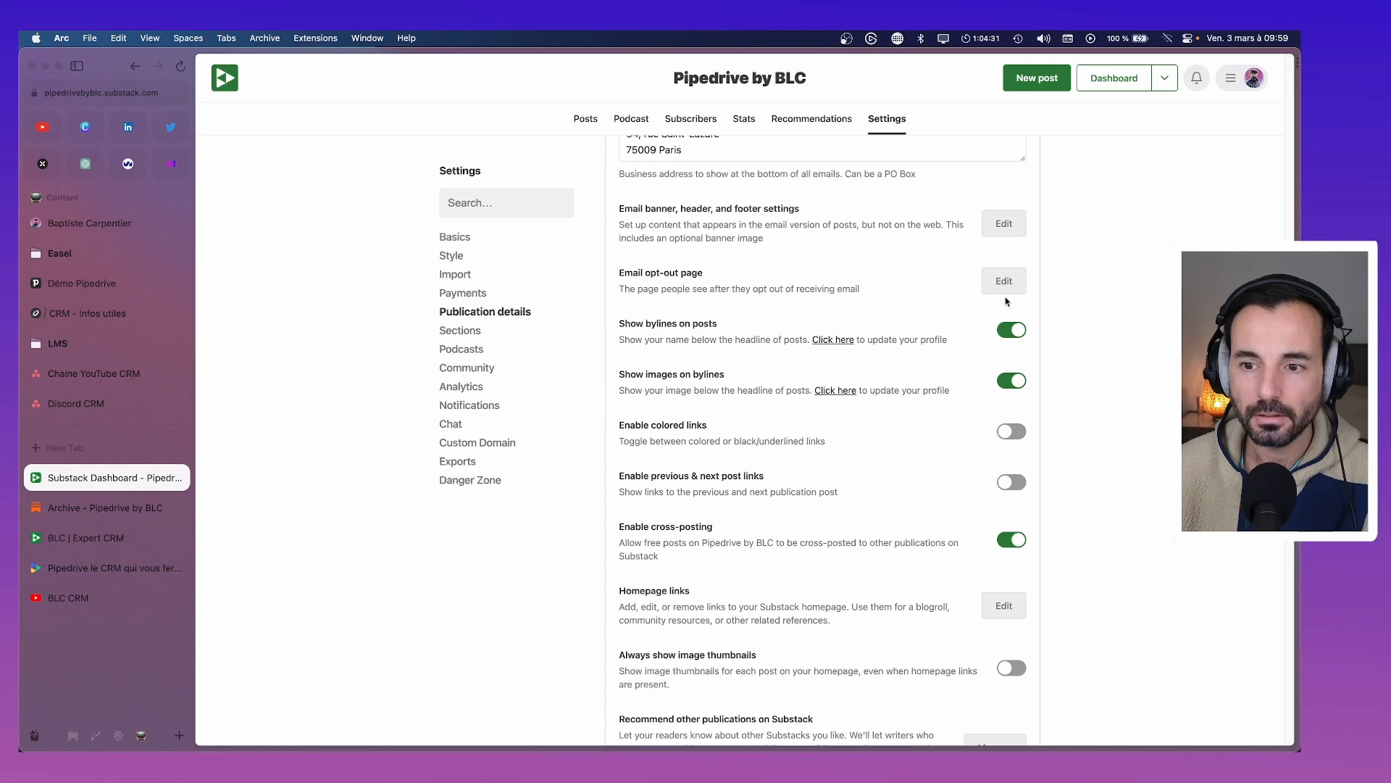
scroll(1011, 351, "down", 1)
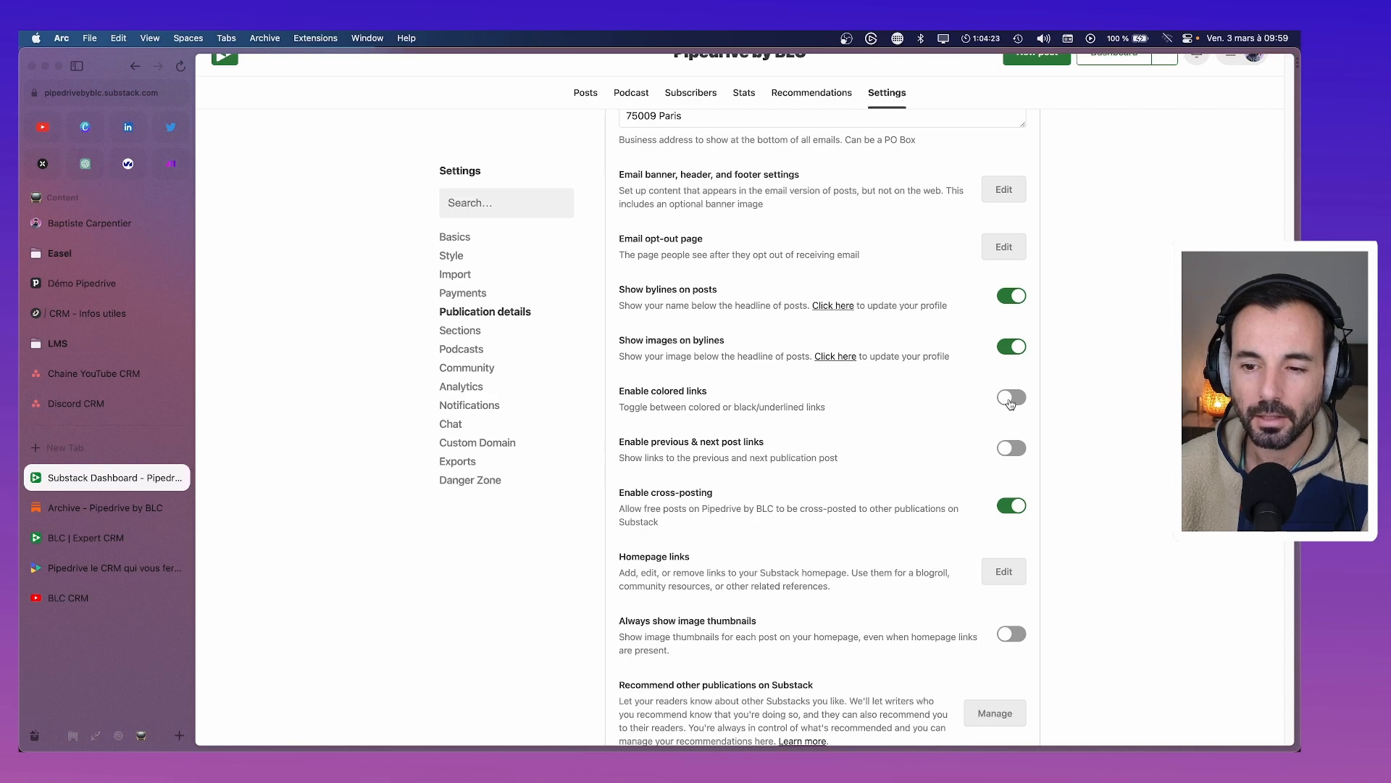
left_click(1011, 398)
Bring up the Homepage links editing page
scroll(1009, 401, "down", 3)
scroll(1008, 401, "up", 3)
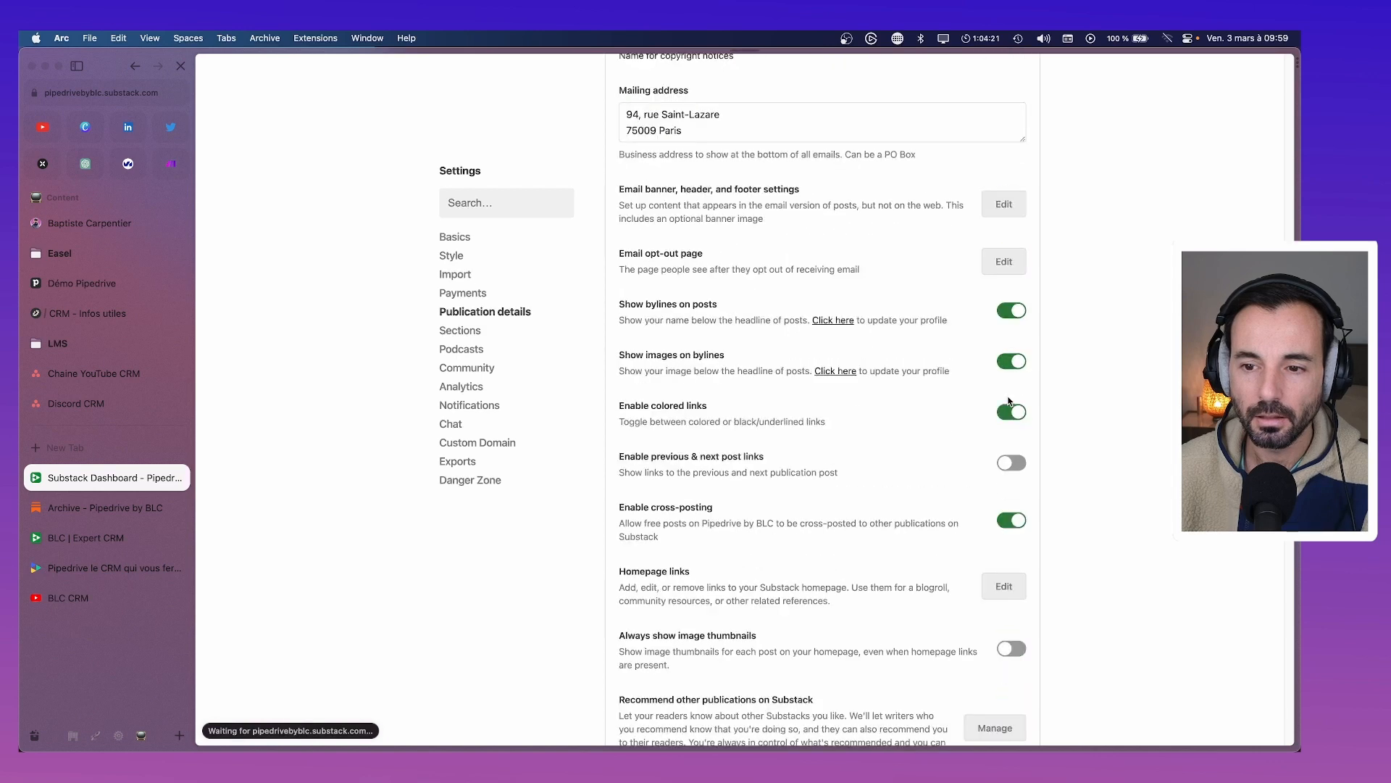
scroll(1009, 401, "down", 2)
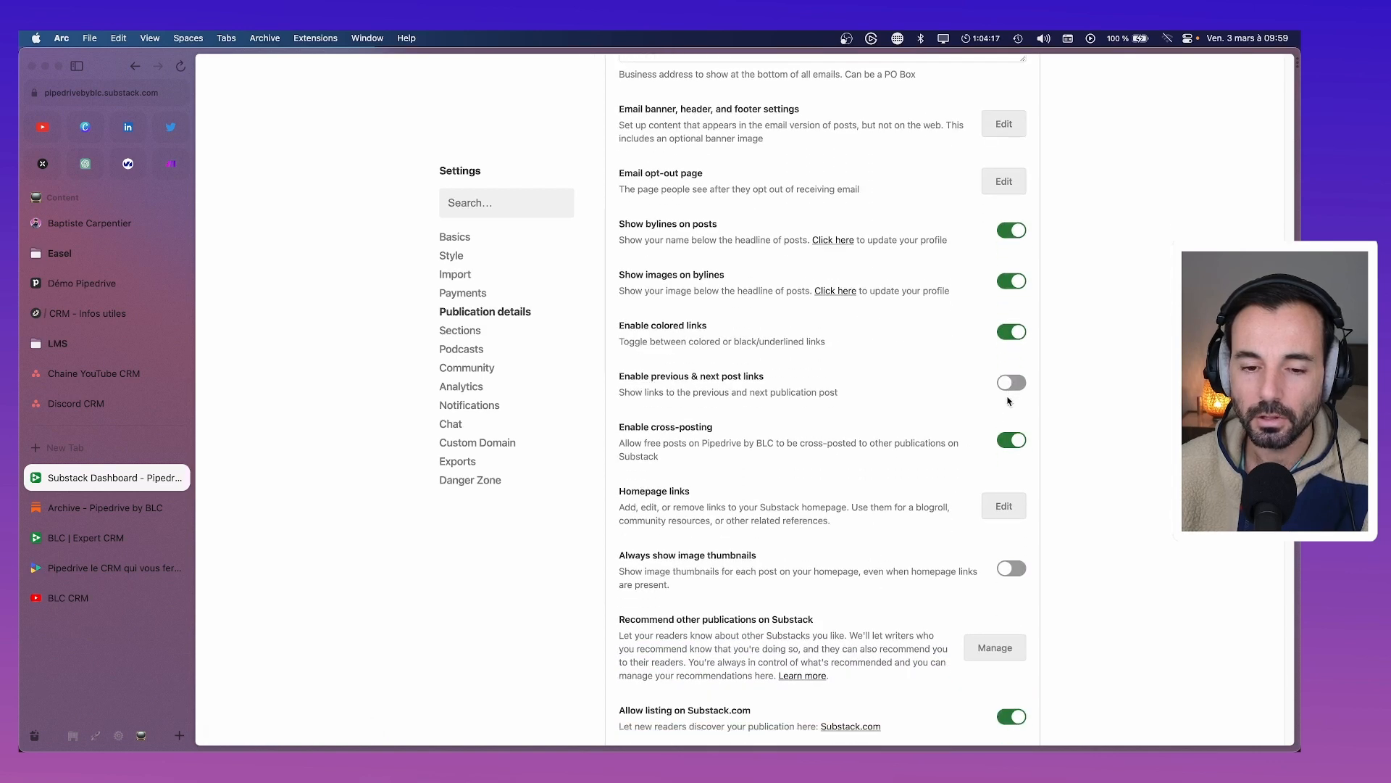
scroll(1009, 401, "down", 2)
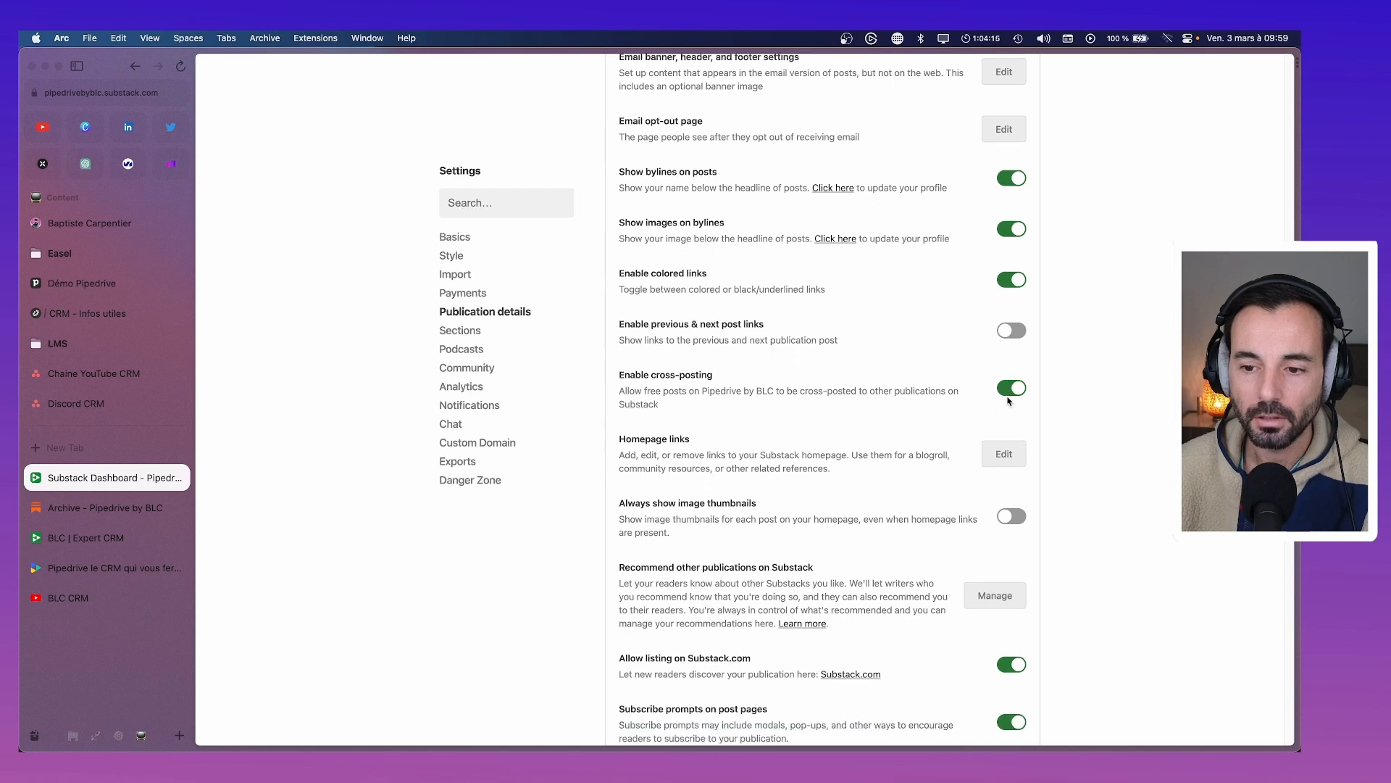
scroll(1009, 401, "down", 1)
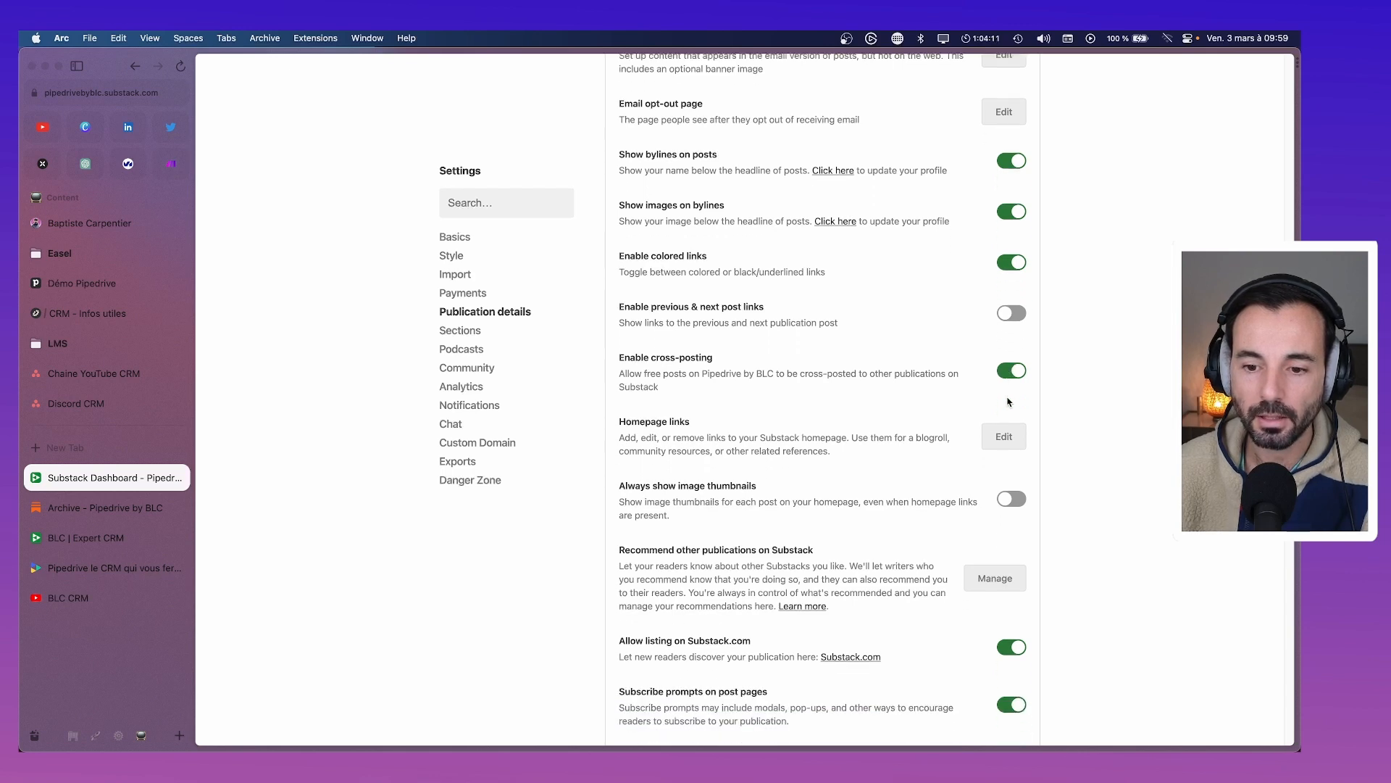
left_click(1004, 436)
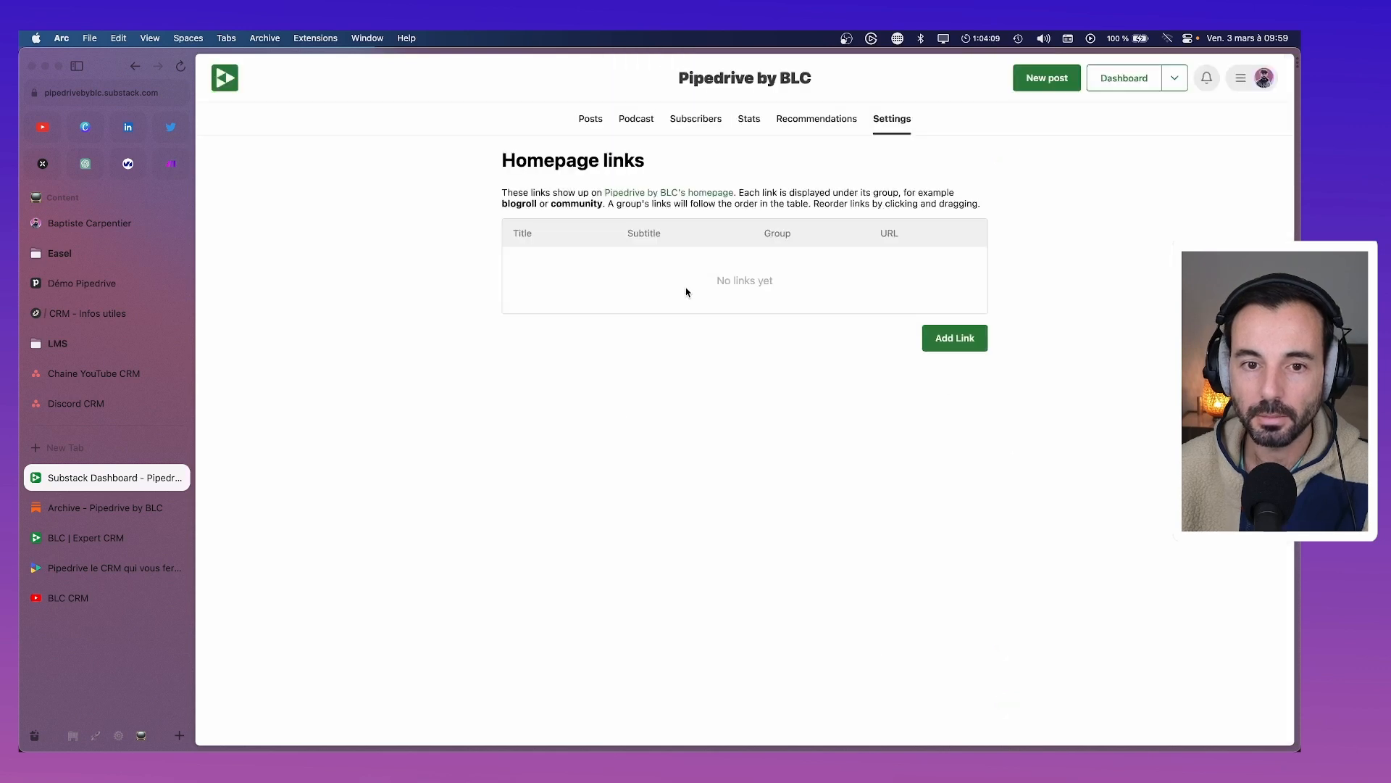
Start a new homepage link titled 'YouTube CRM' with subtitle 'Les dernières vidéos sur Pipedrive'
left_click(968, 346)
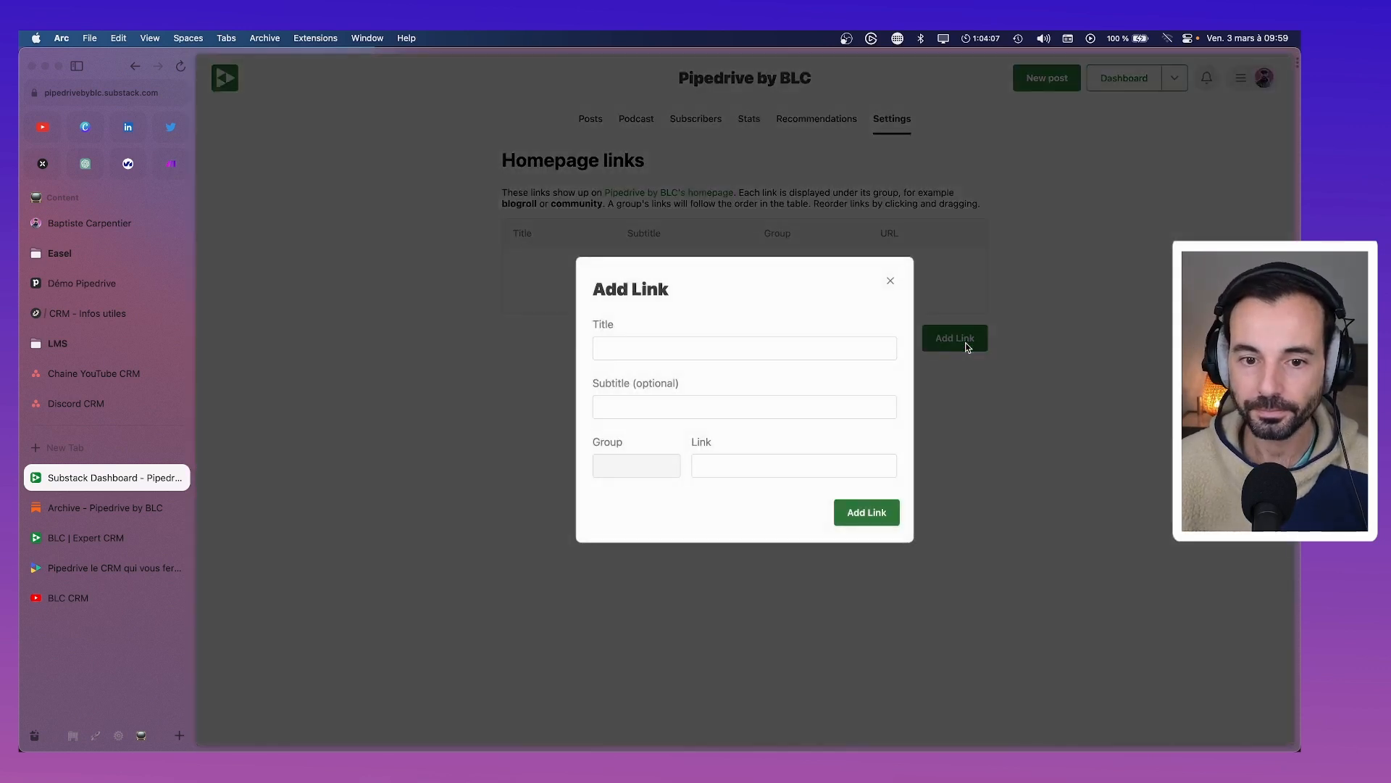
left_click(641, 347)
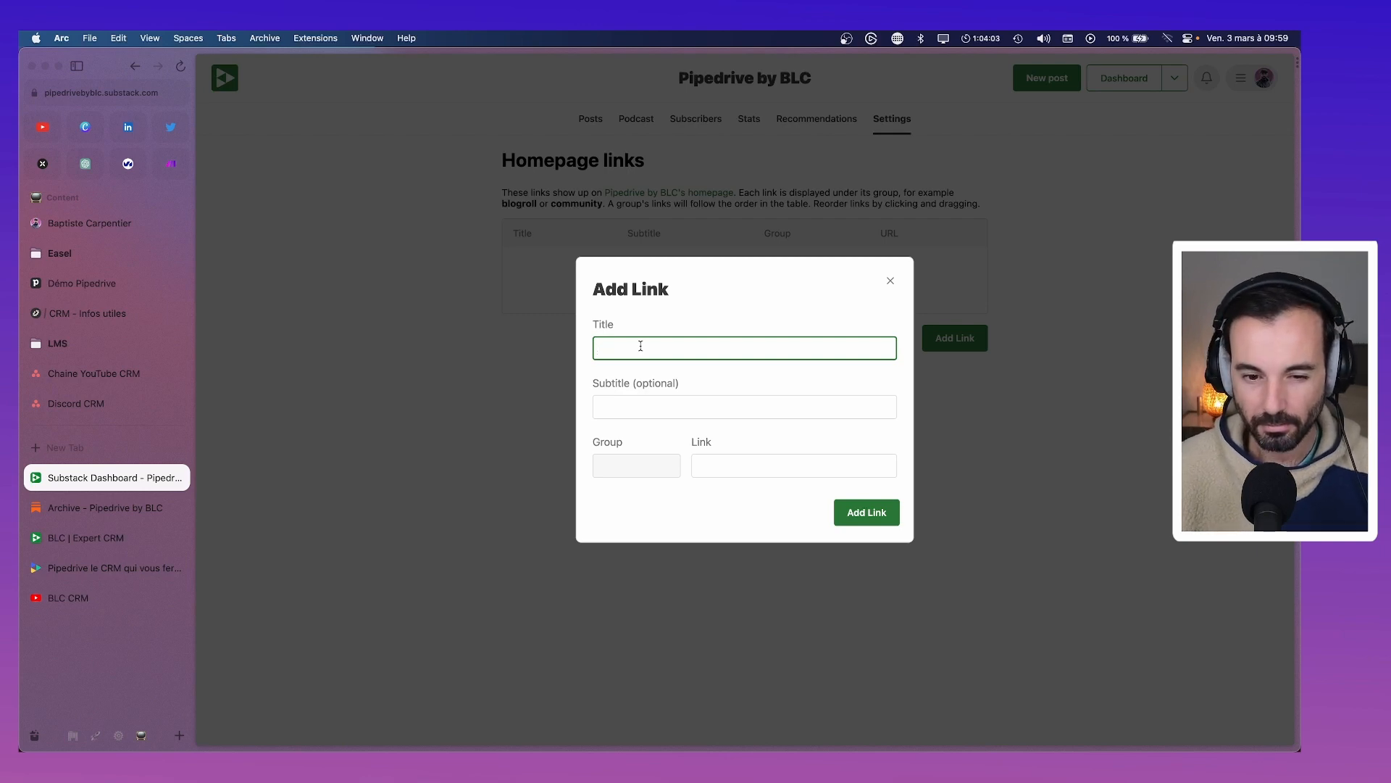
type("YouTube CRM")
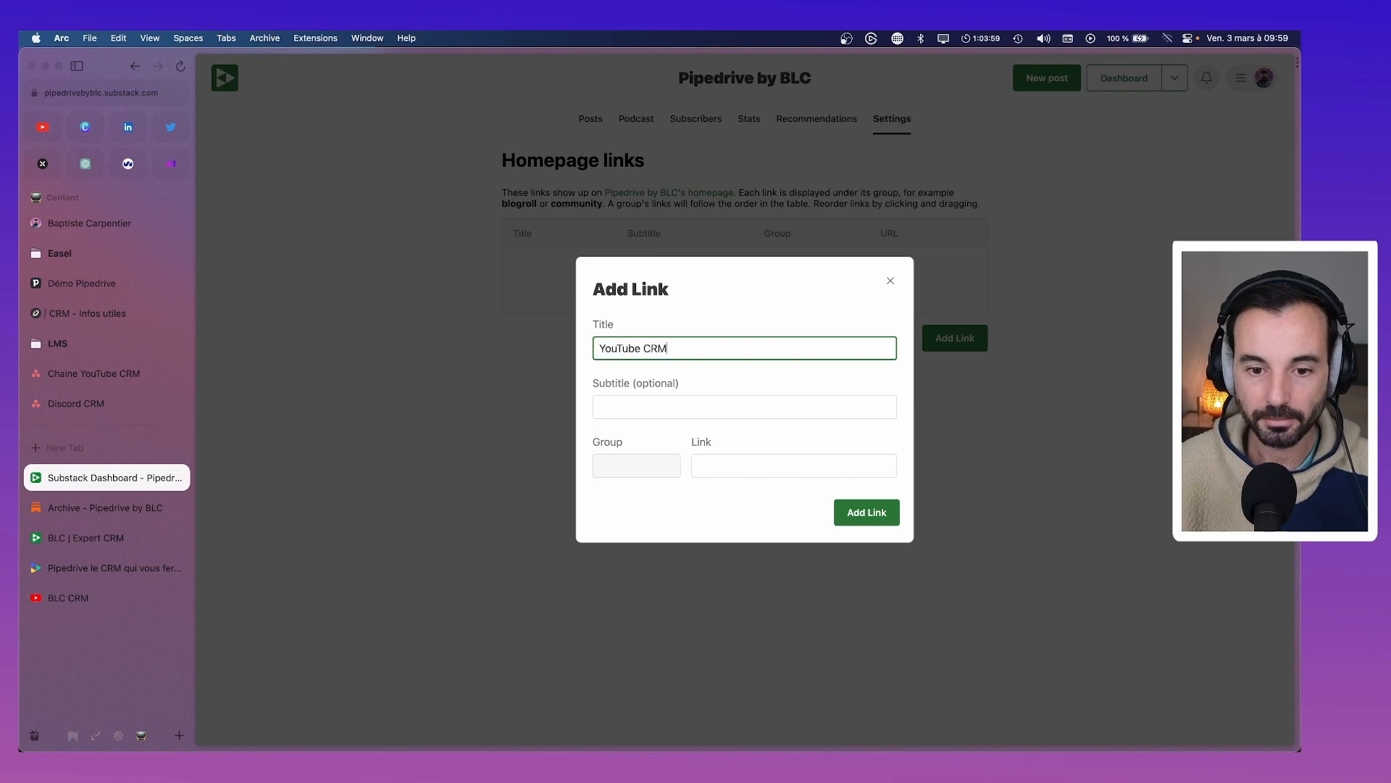
key("Tab")
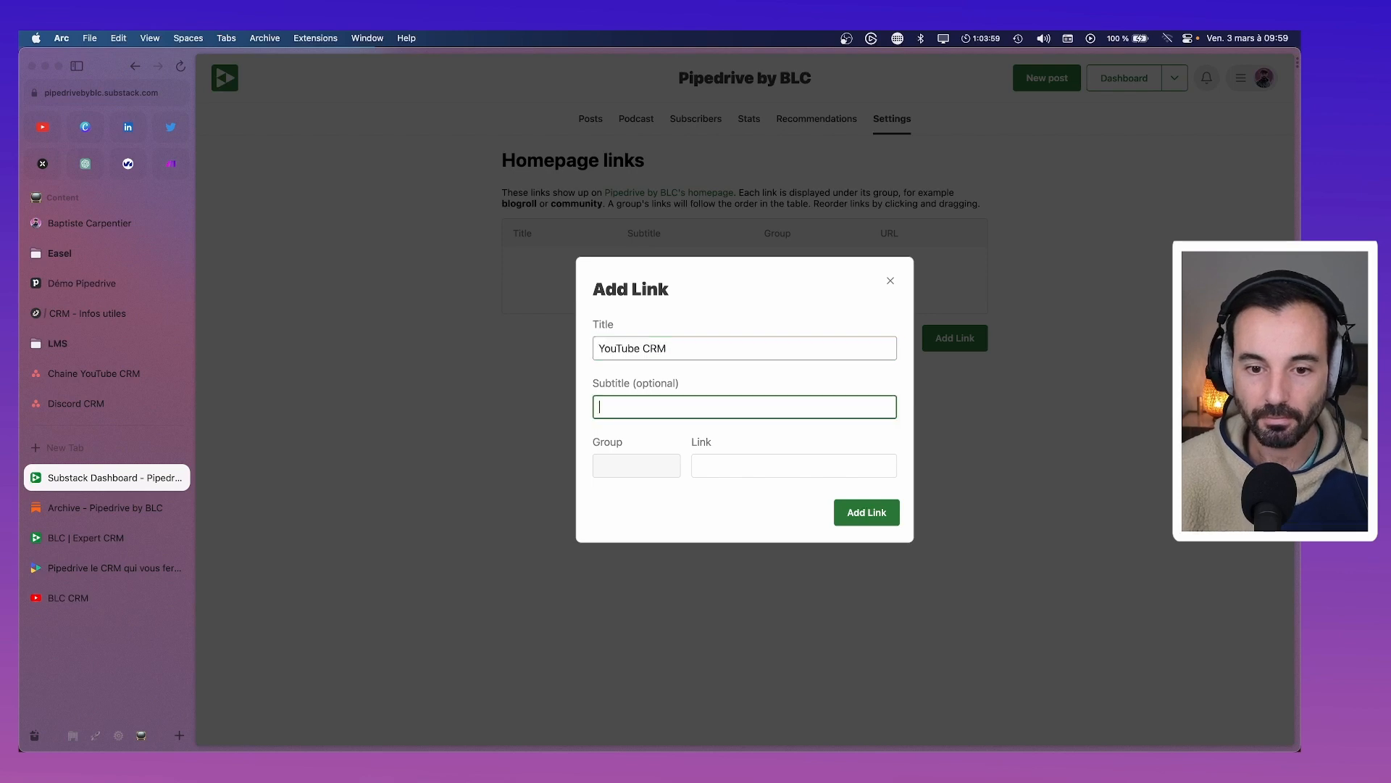
type("Les dern")
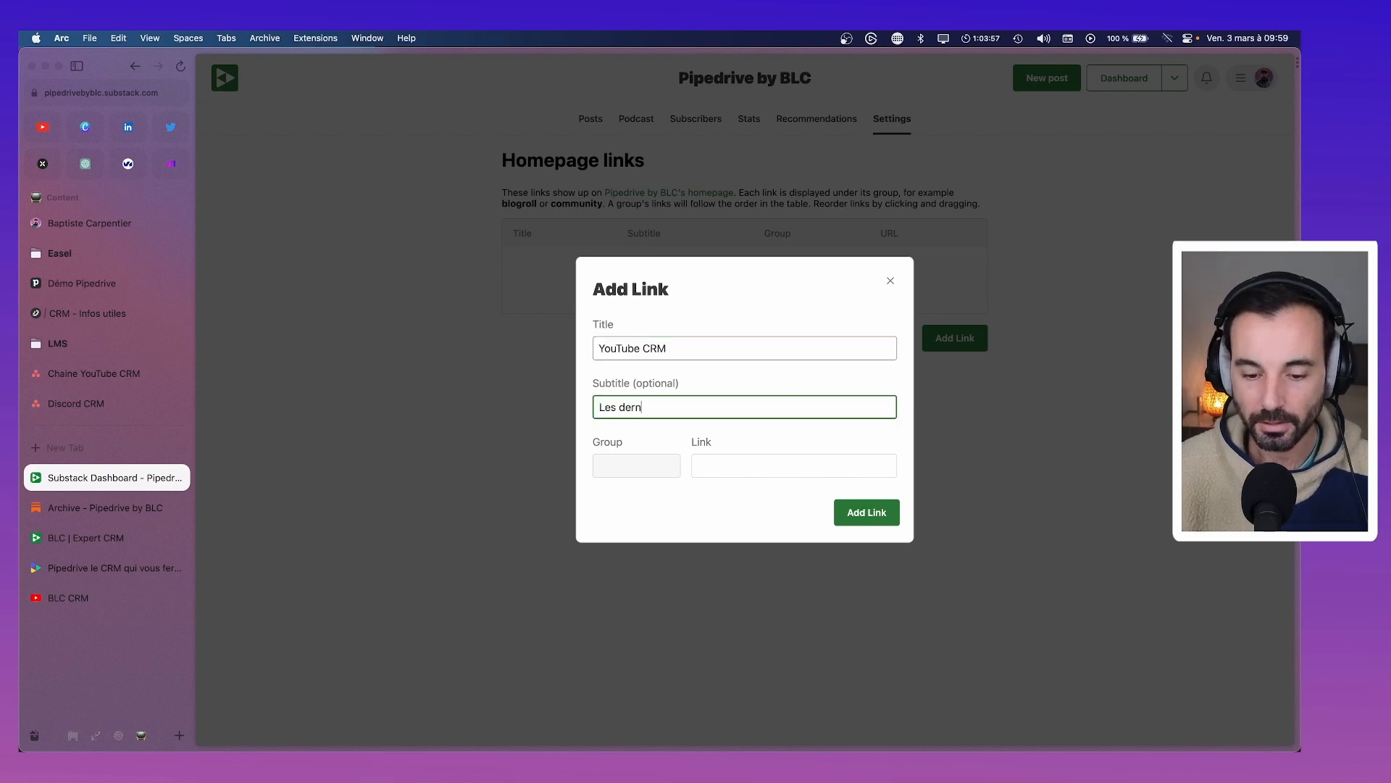
type("ières vidéos")
key("BackSpace")
key("BackSpace")
key("BackSpace")
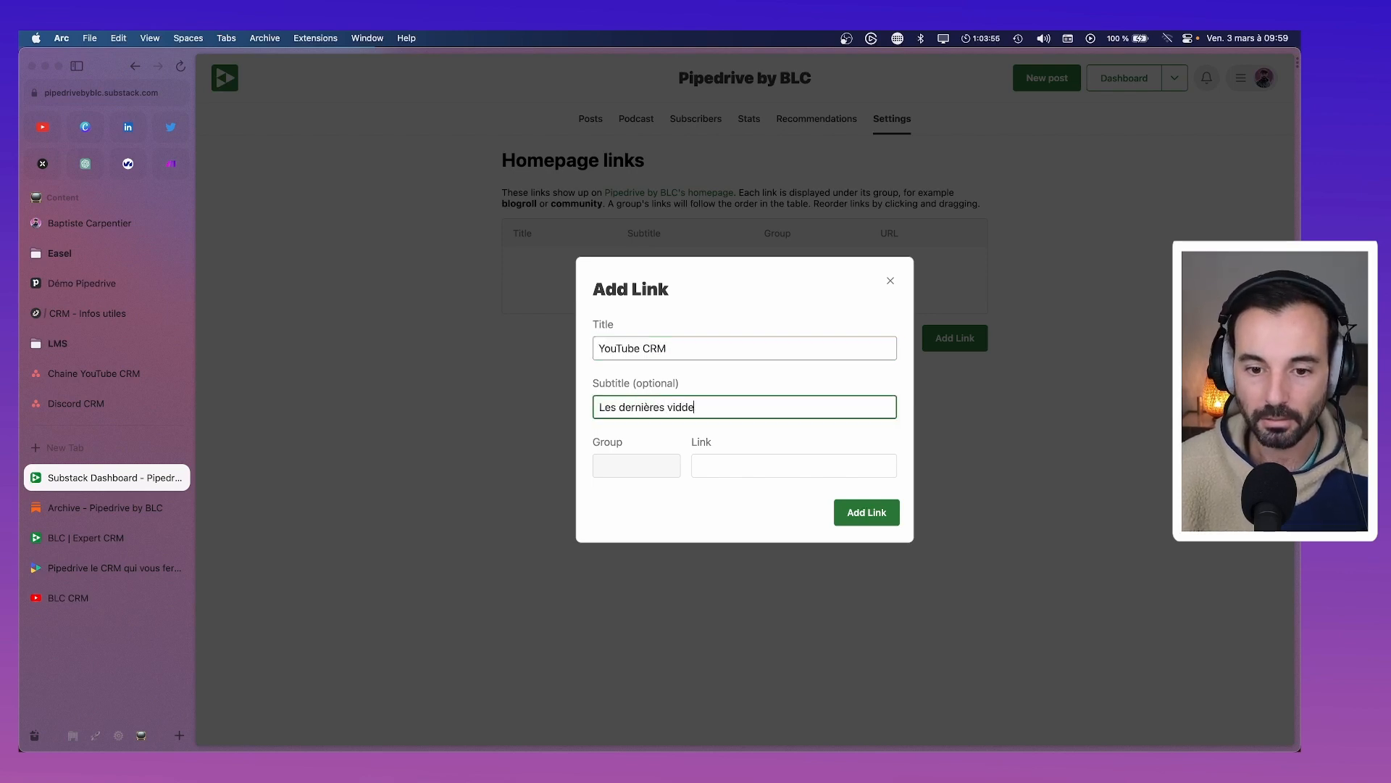
type("éos su")
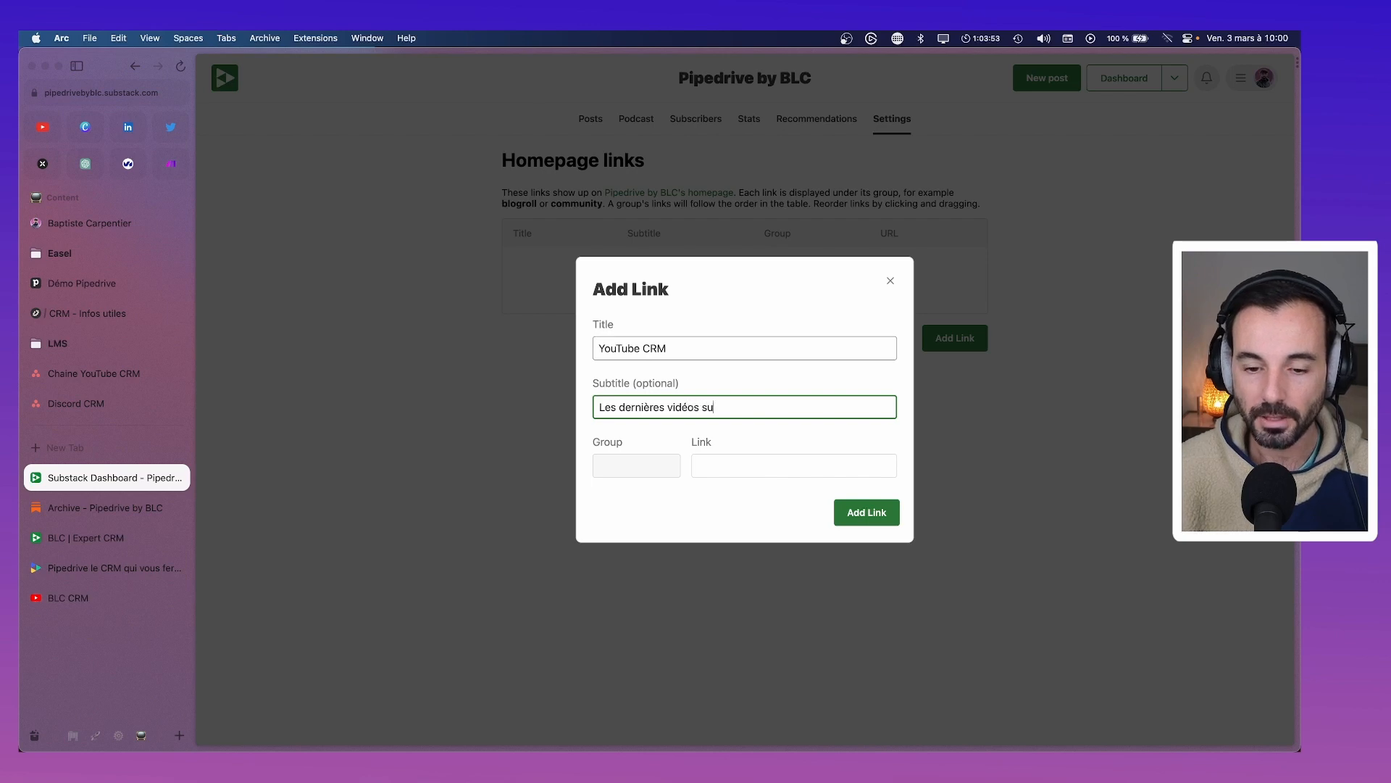
type("r Pipedrive")
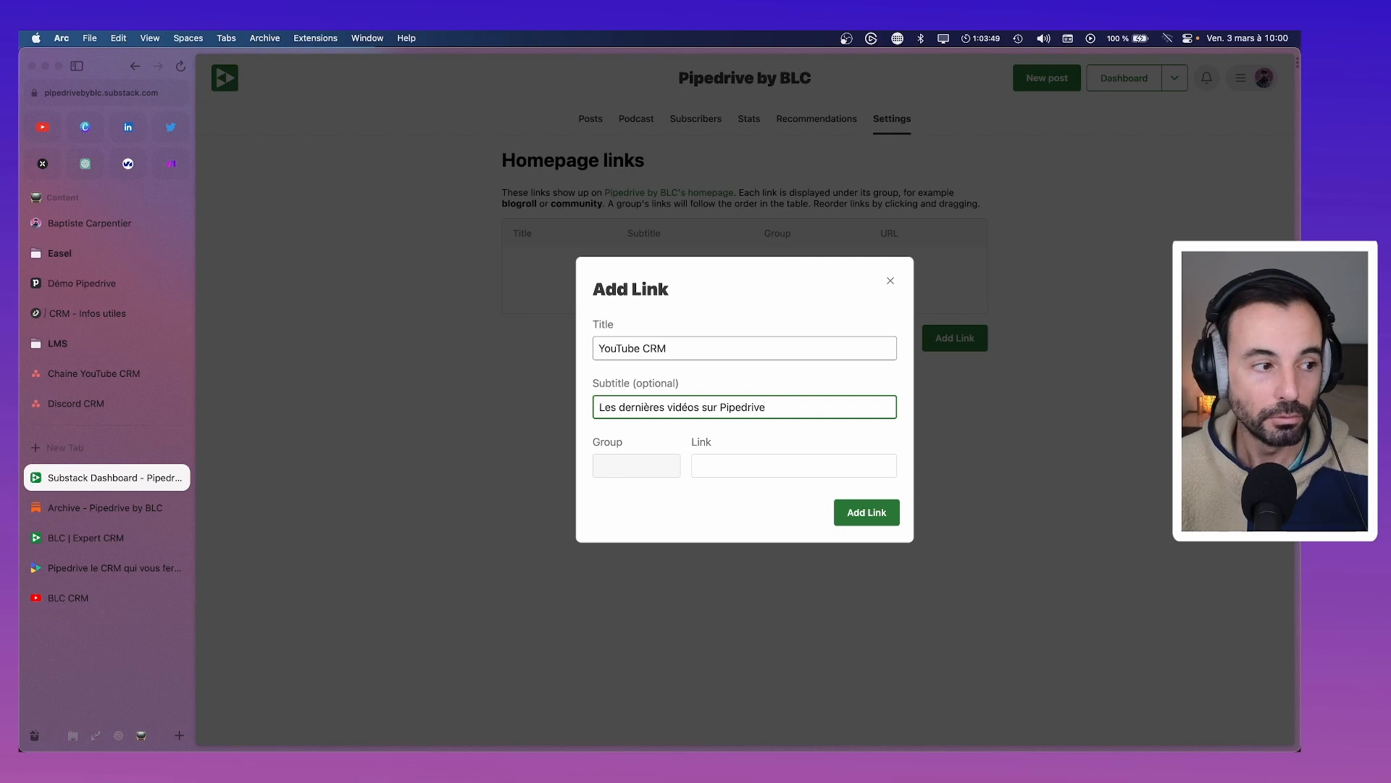
Create a new 'Liens' group for the link
left_click(646, 458)
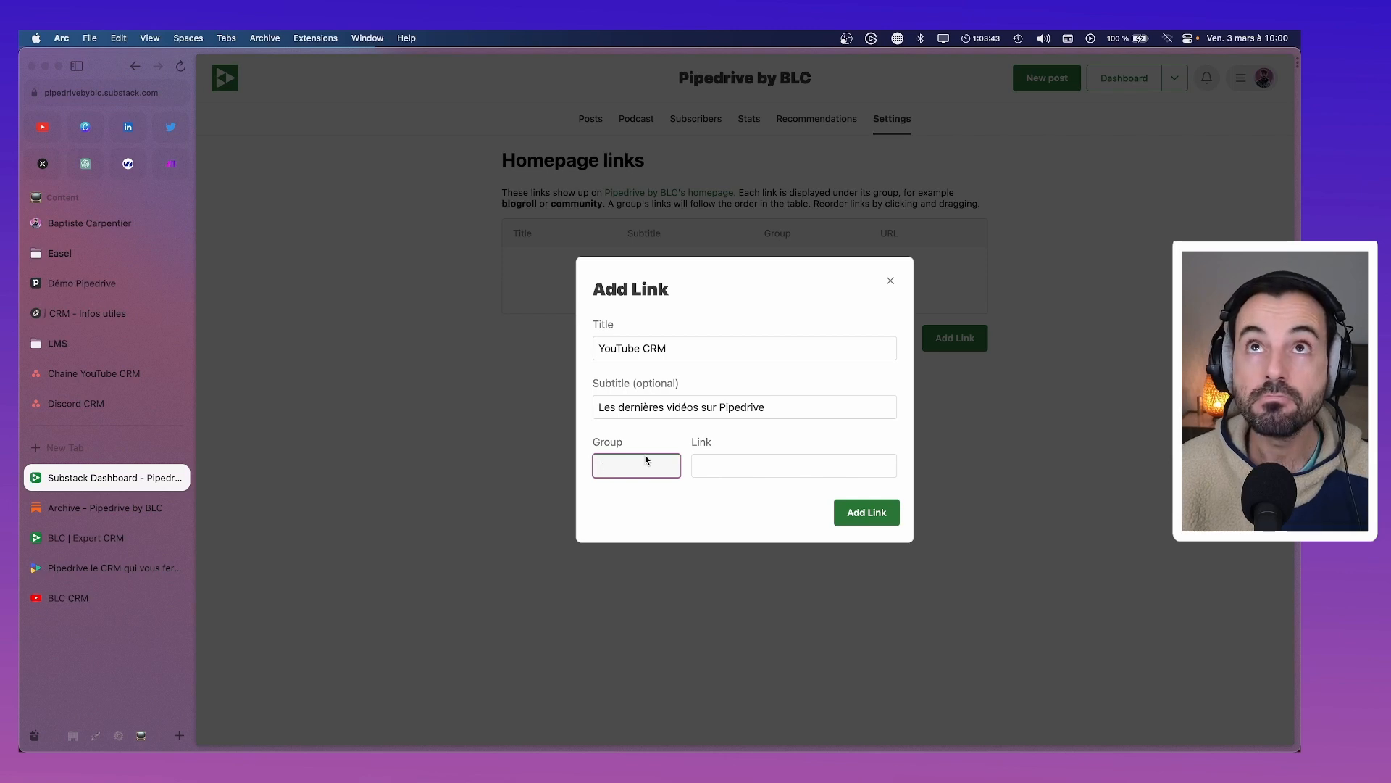
type("Nous")
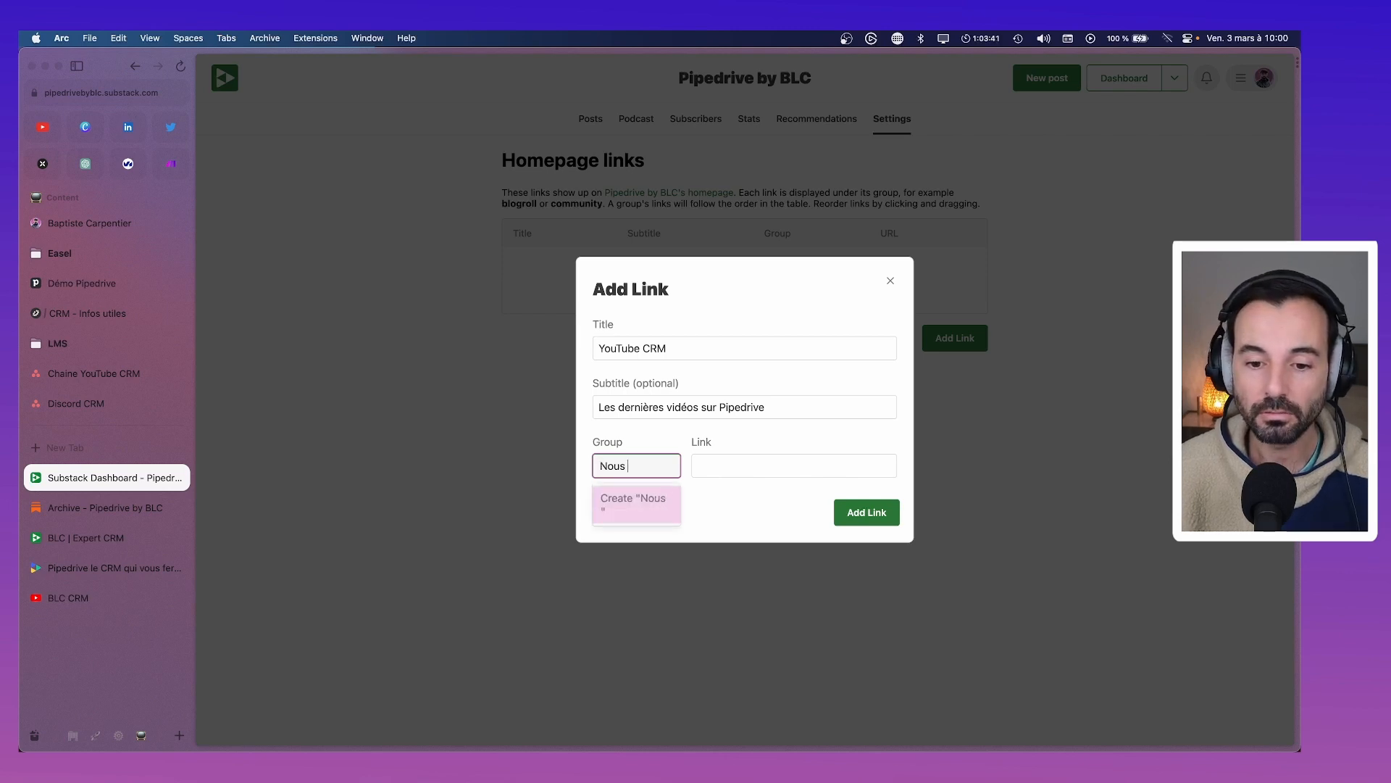
key("BackSpace")
key("BackSpace")
key("BackSpace")
key("BackSpace")
key("BackSpace")
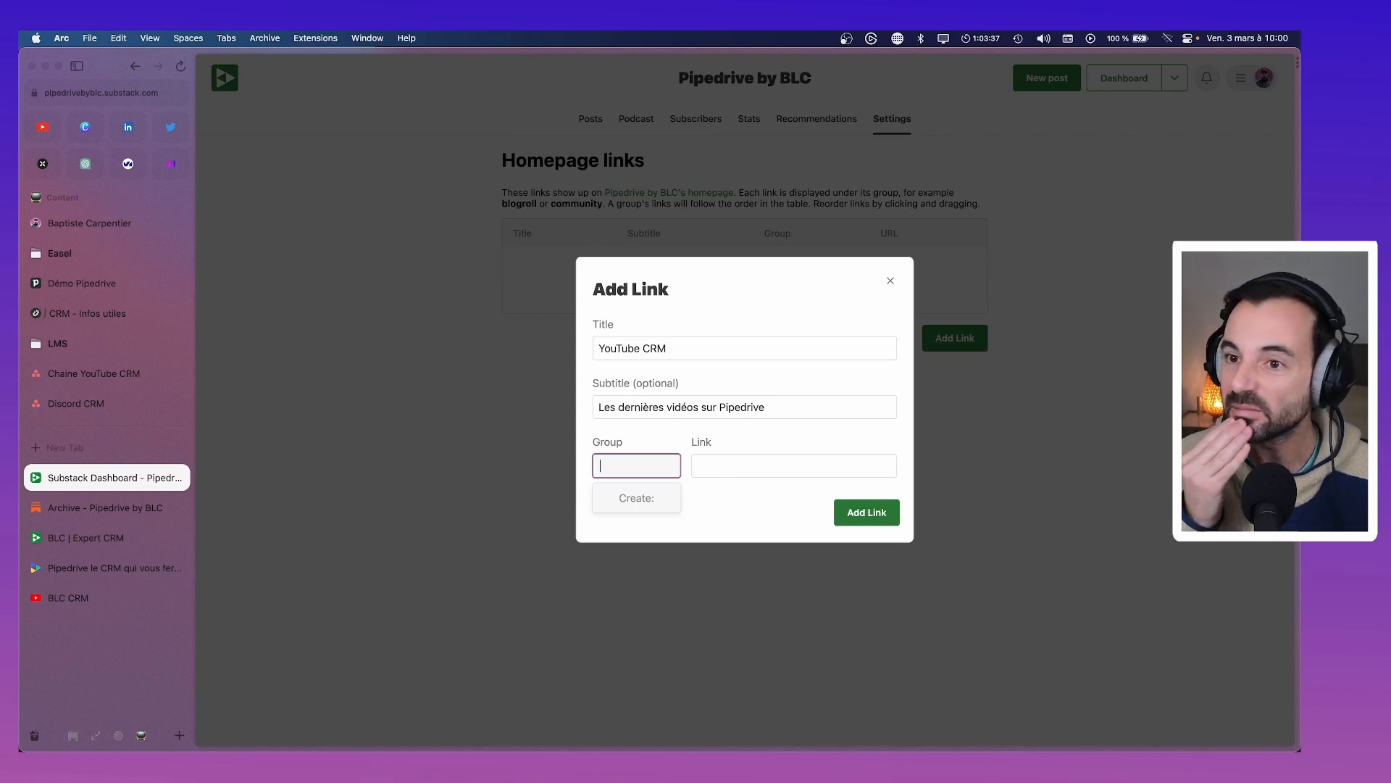
type("Liens")
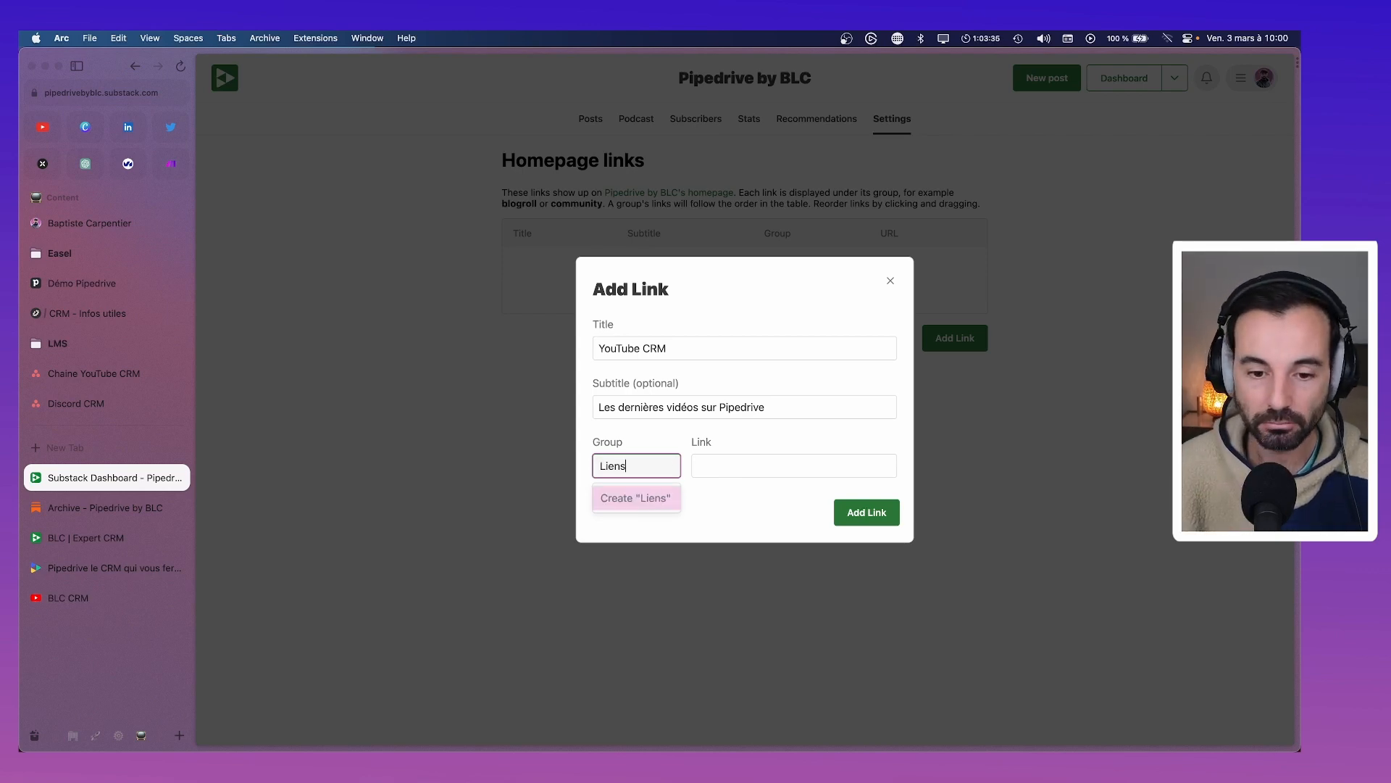
key("Return")
left_click(693, 464)
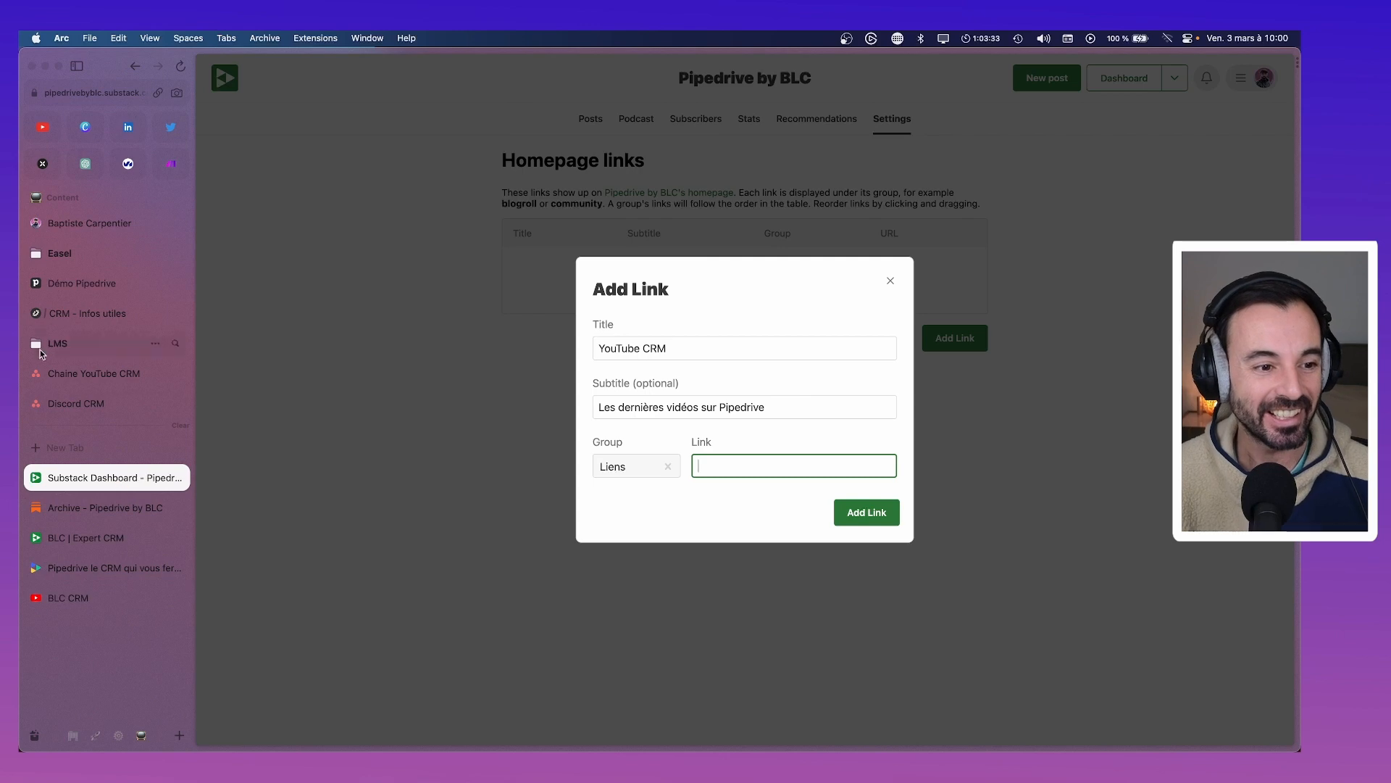
Copy the YouTube channel URL from the Slite page and paste it as the link address
left_click(85, 313)
scroll(770, 288, "up", 10)
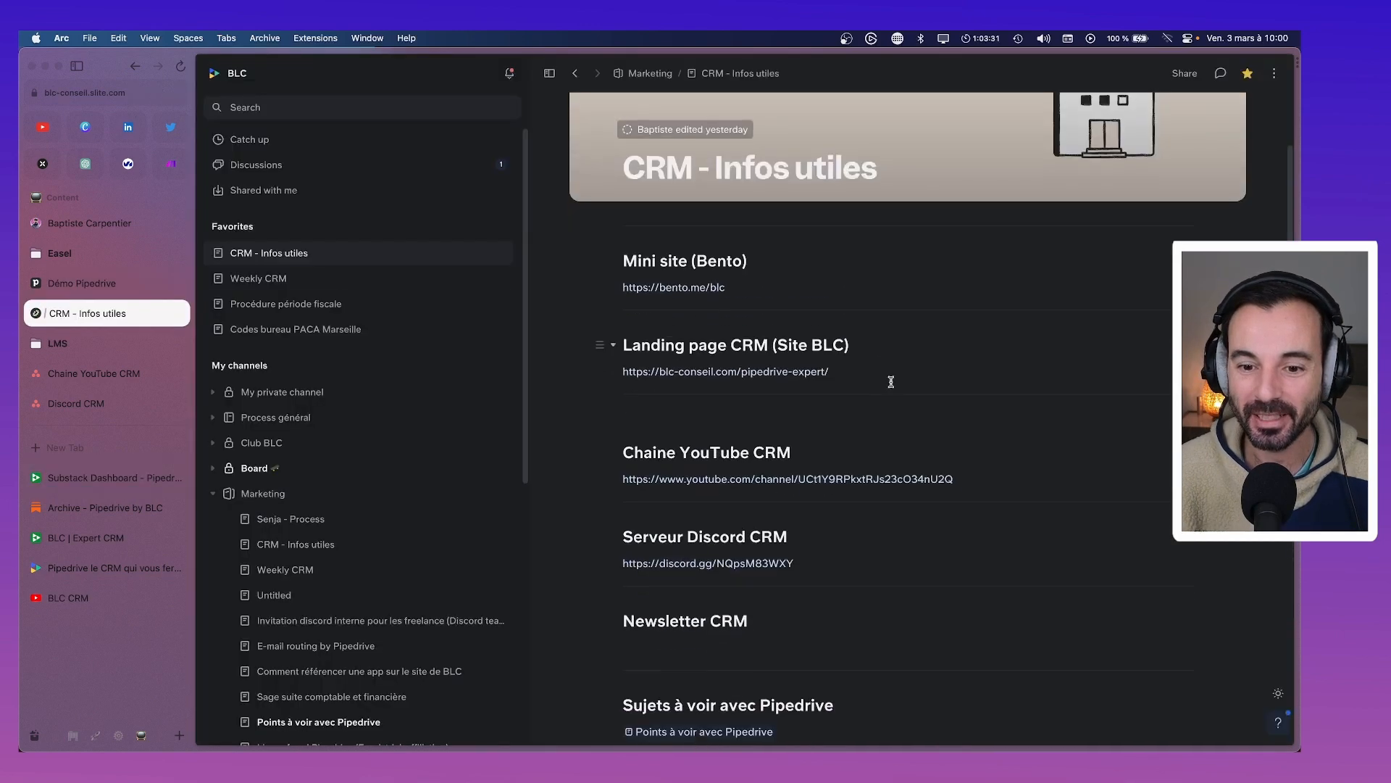
left_click_drag(966, 414, 622, 411)
key("super+c")
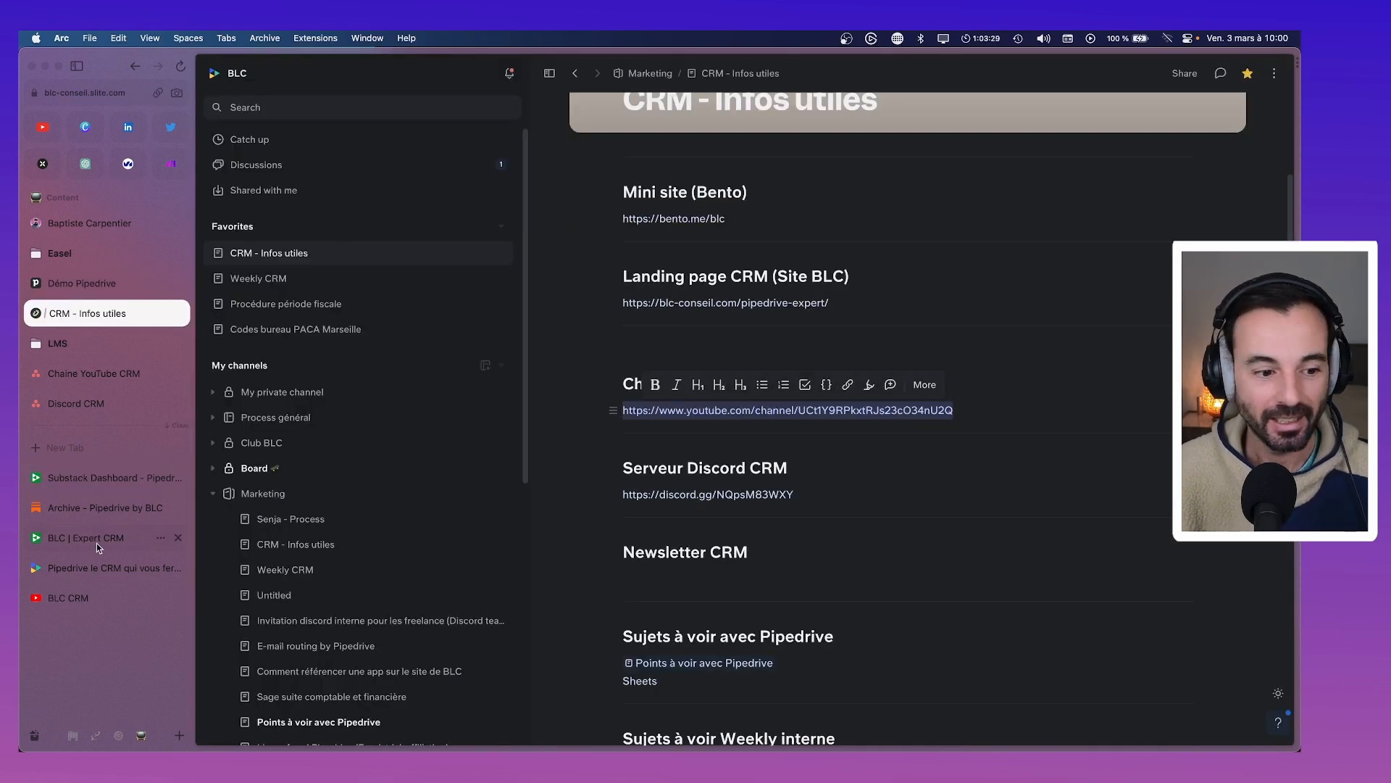
left_click(79, 480)
key("super+v")
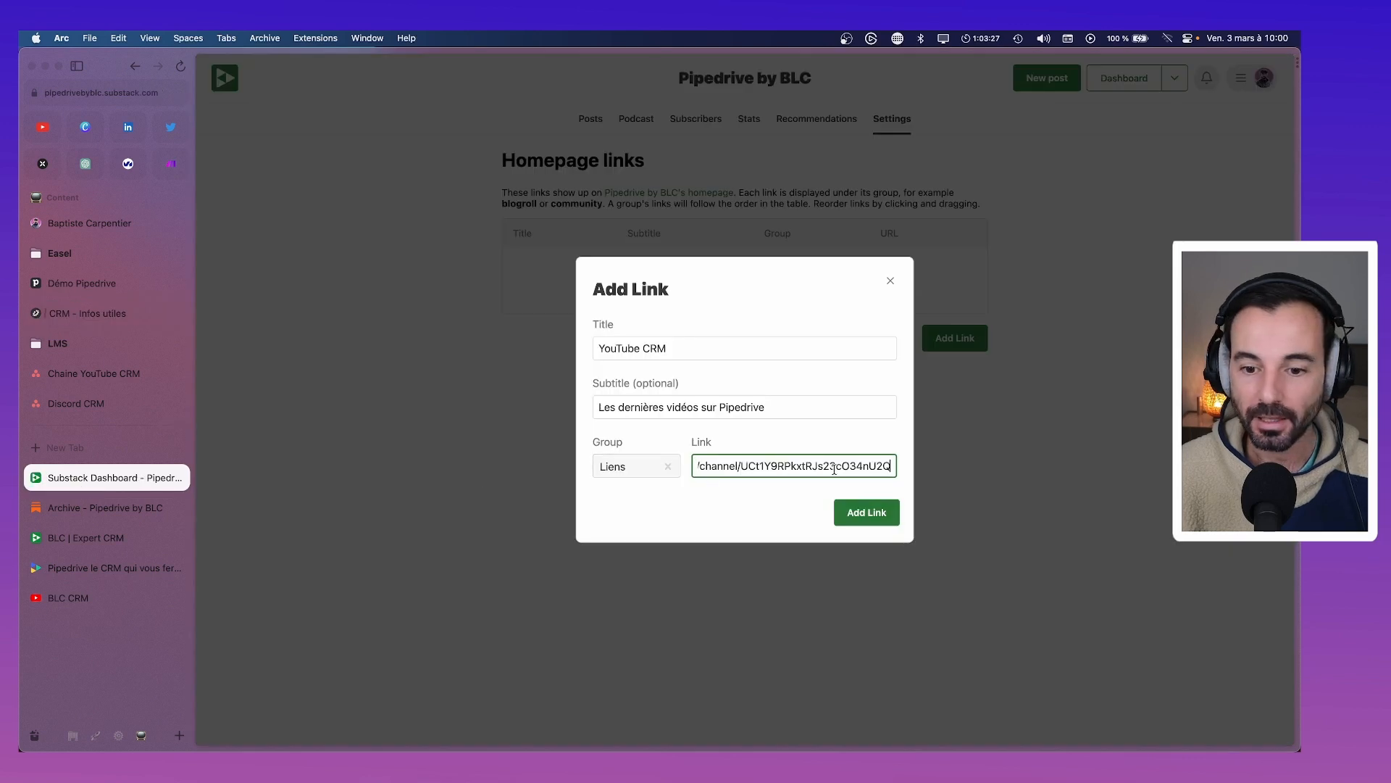
Save the YouTube CRM link and start a 'Discord CRM' link subtitled 'Forum de discussions autour de Pipedrive'
left_click(889, 515)
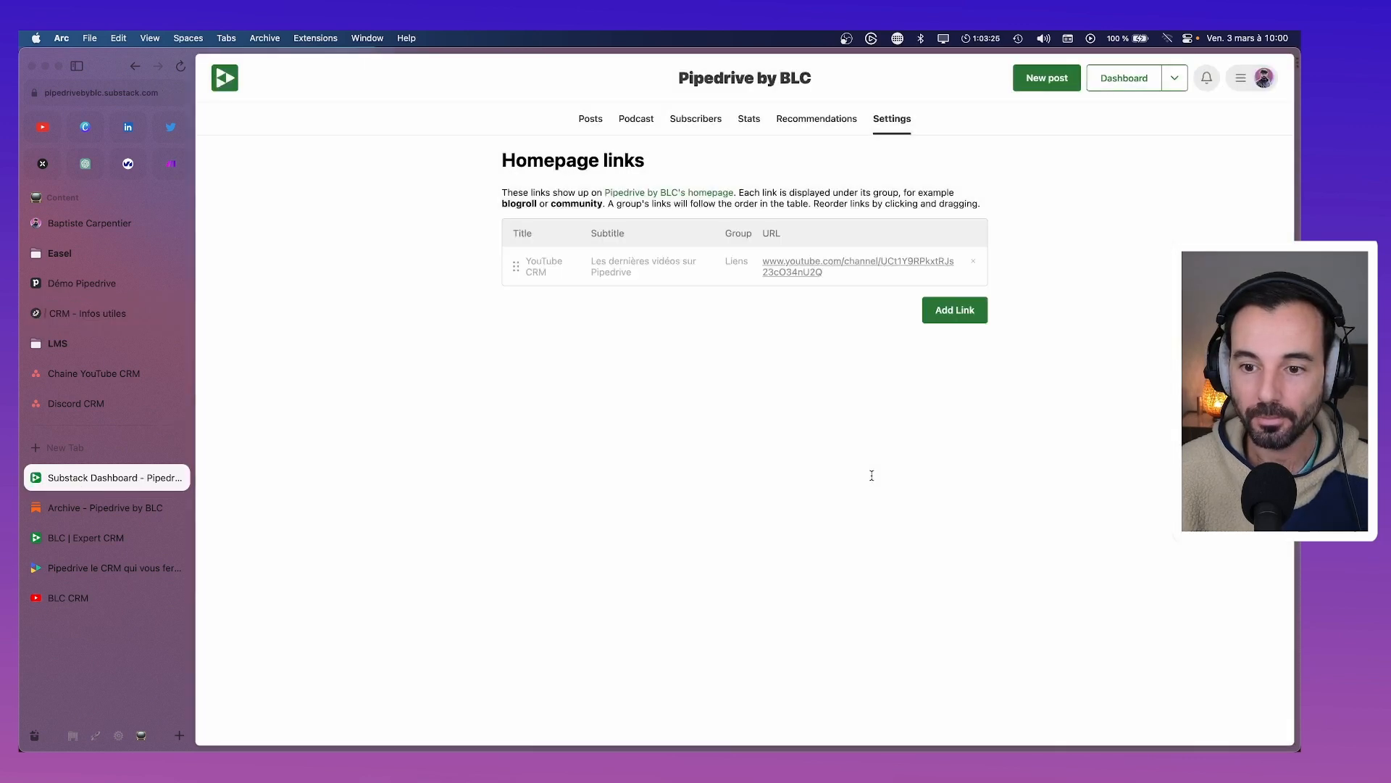
left_click(957, 312)
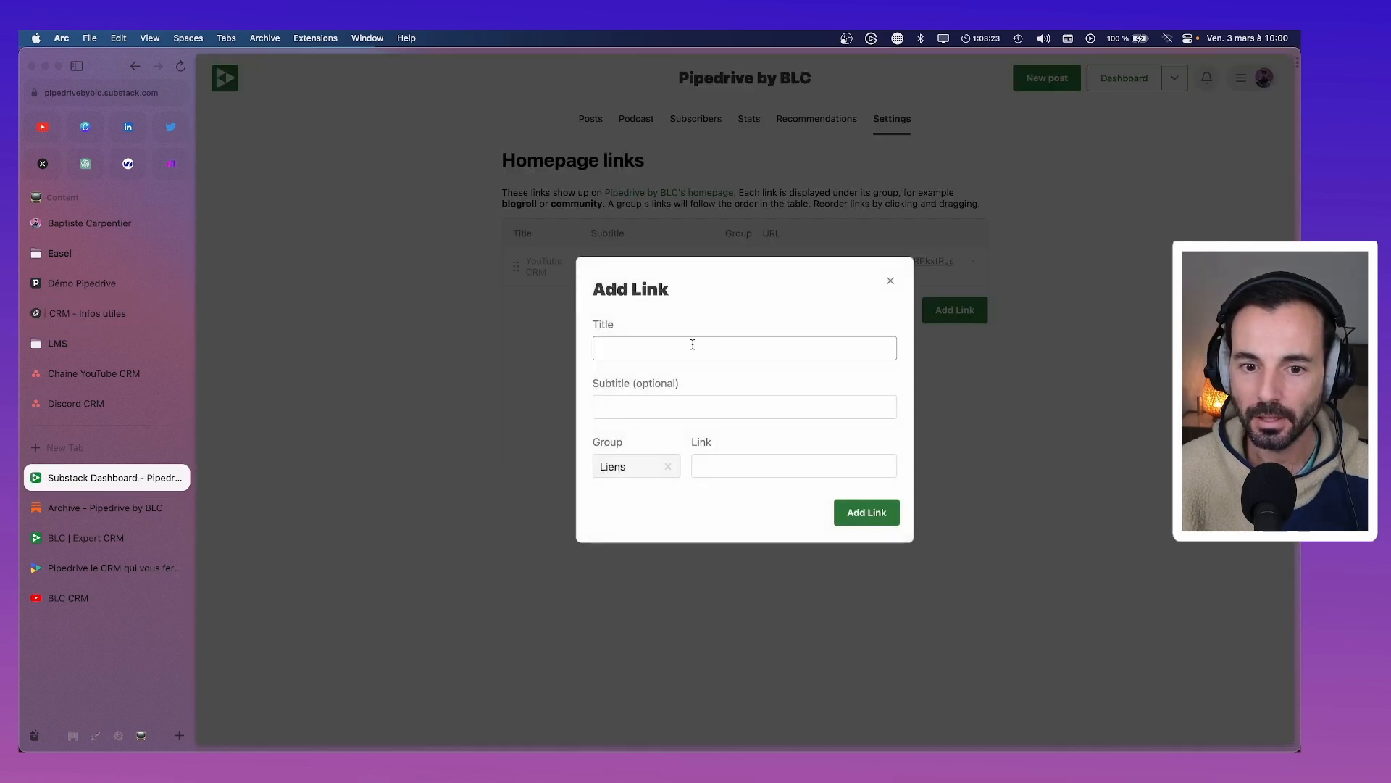
type("Discord CRM")
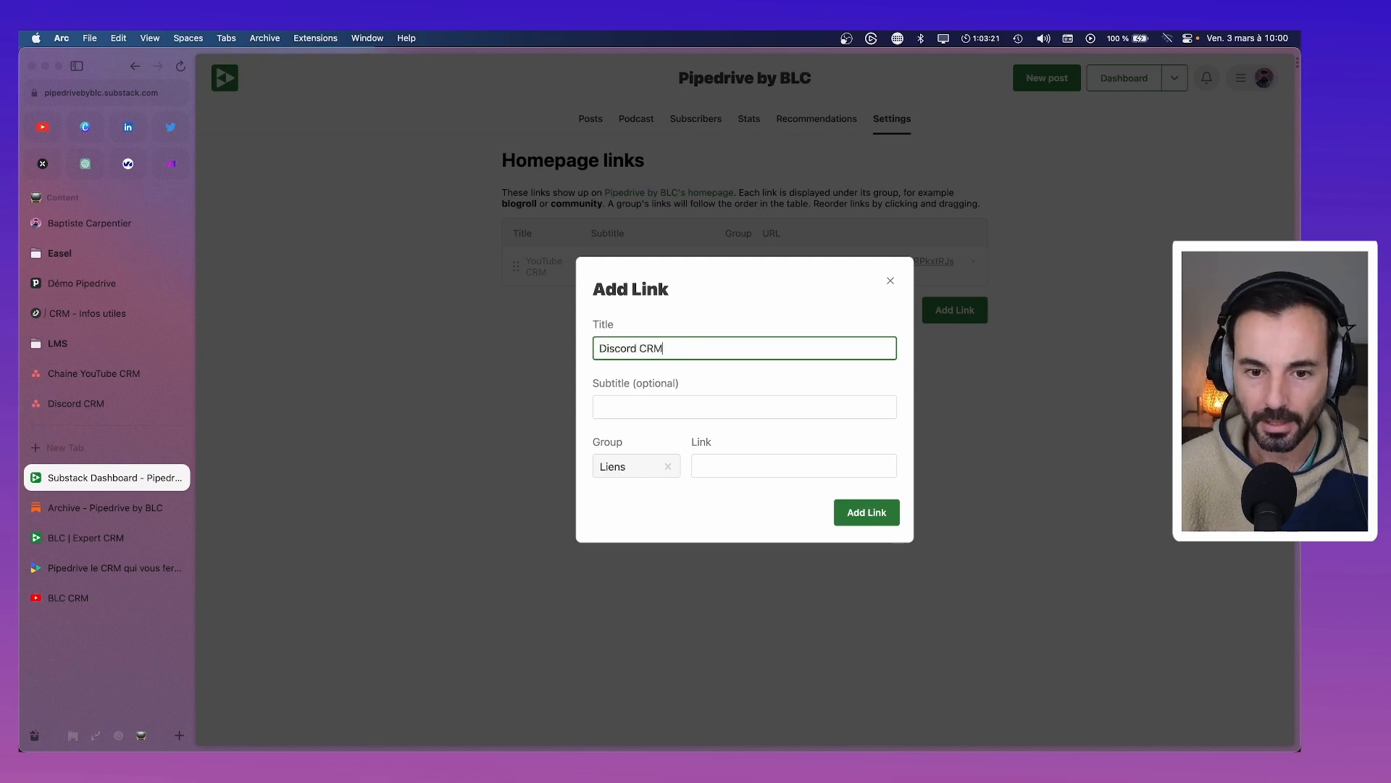
key("Tab")
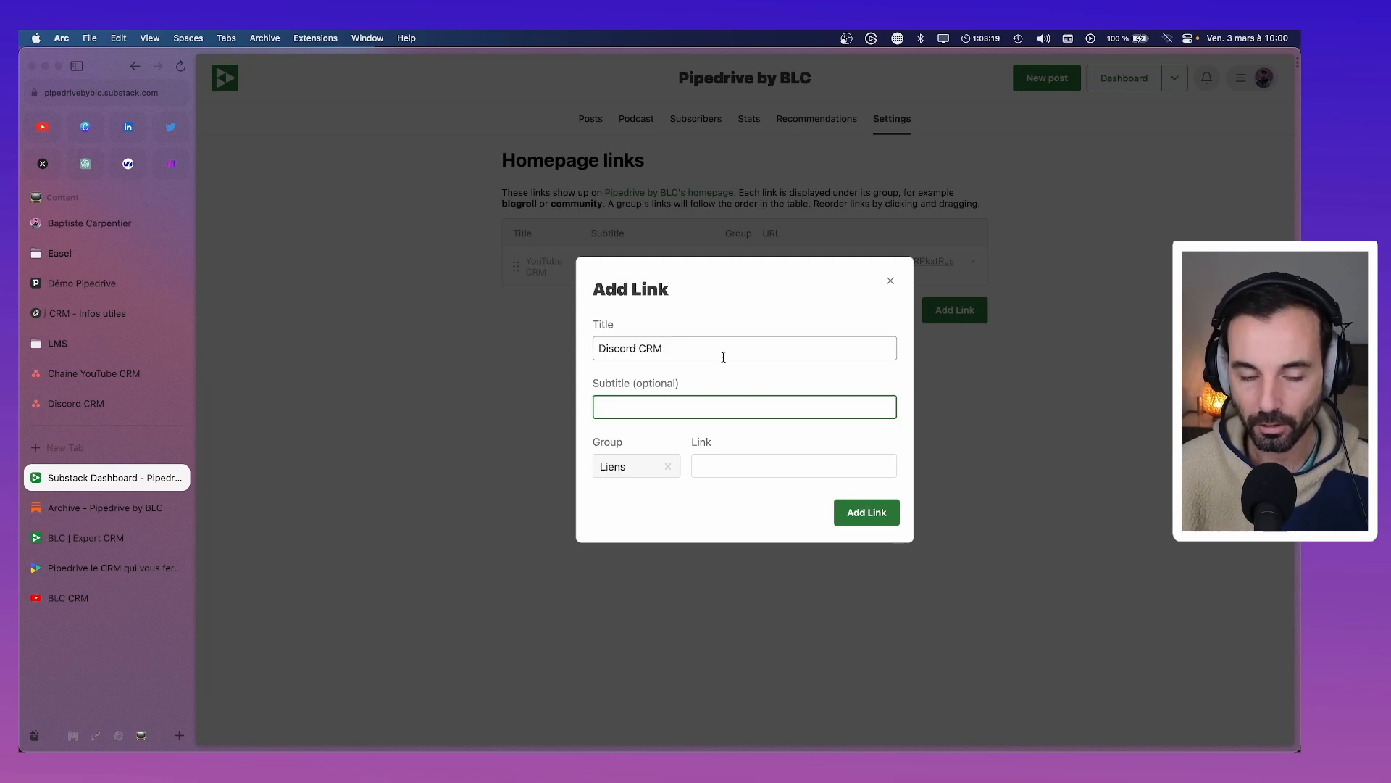
type("Forum de discu")
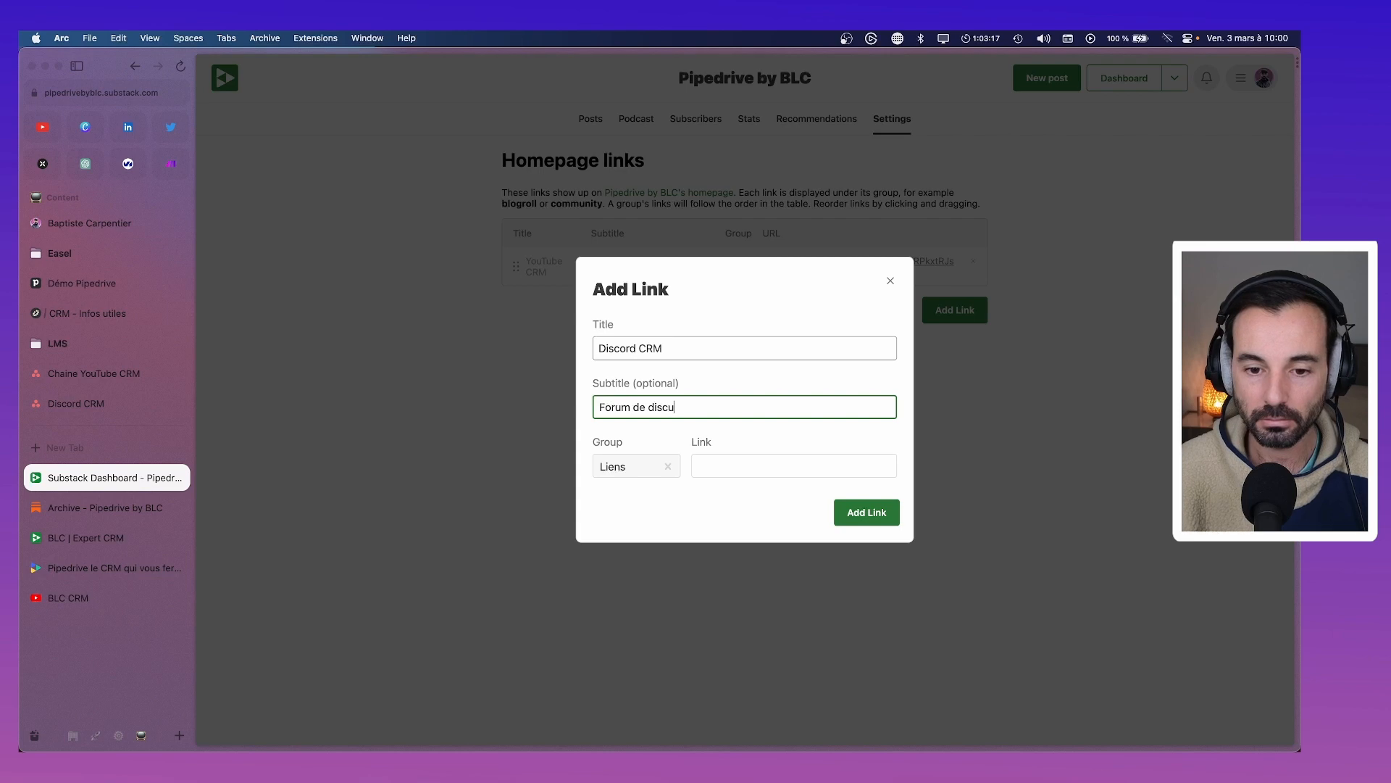
type("ssion s a")
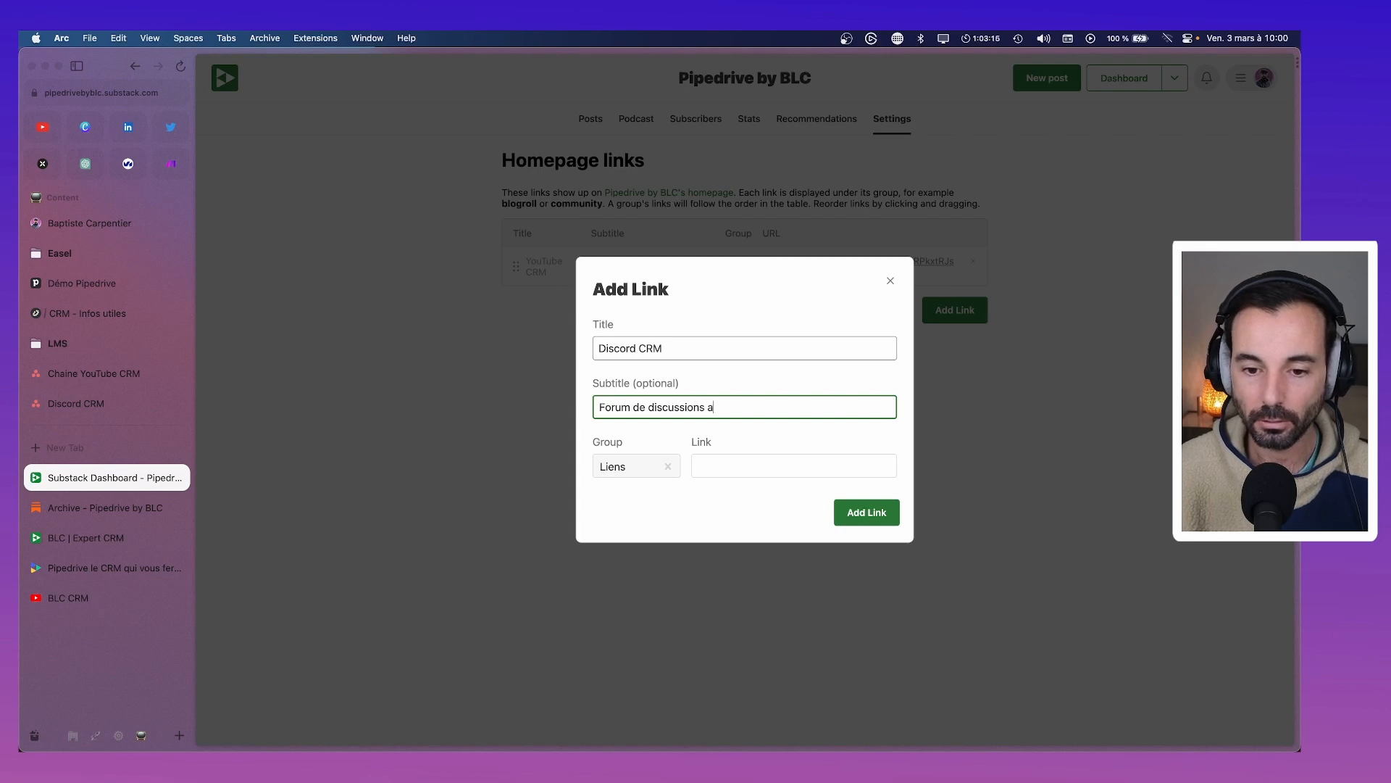
type("utour de Pipedrive")
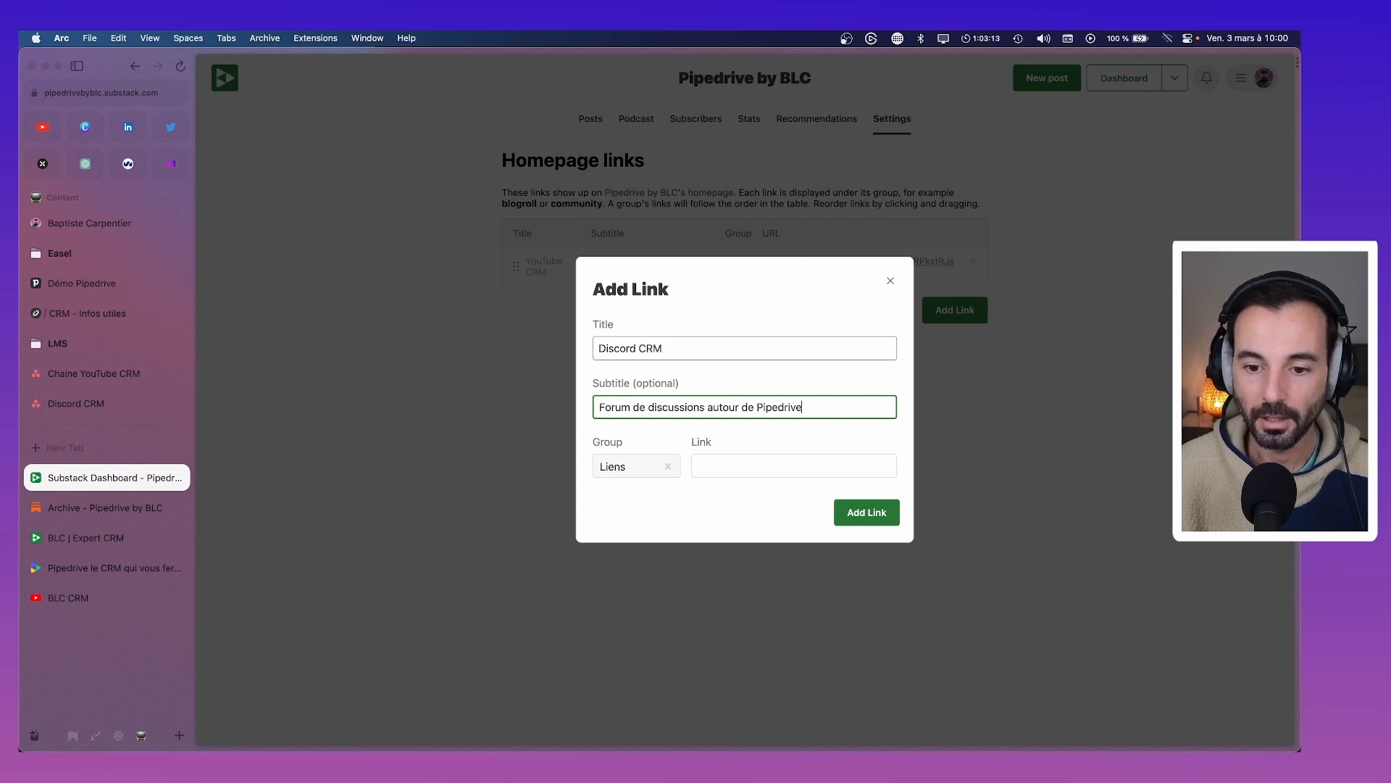
Paste the Discord invite URL copied from Slite and save the Discord CRM link
left_click(759, 471)
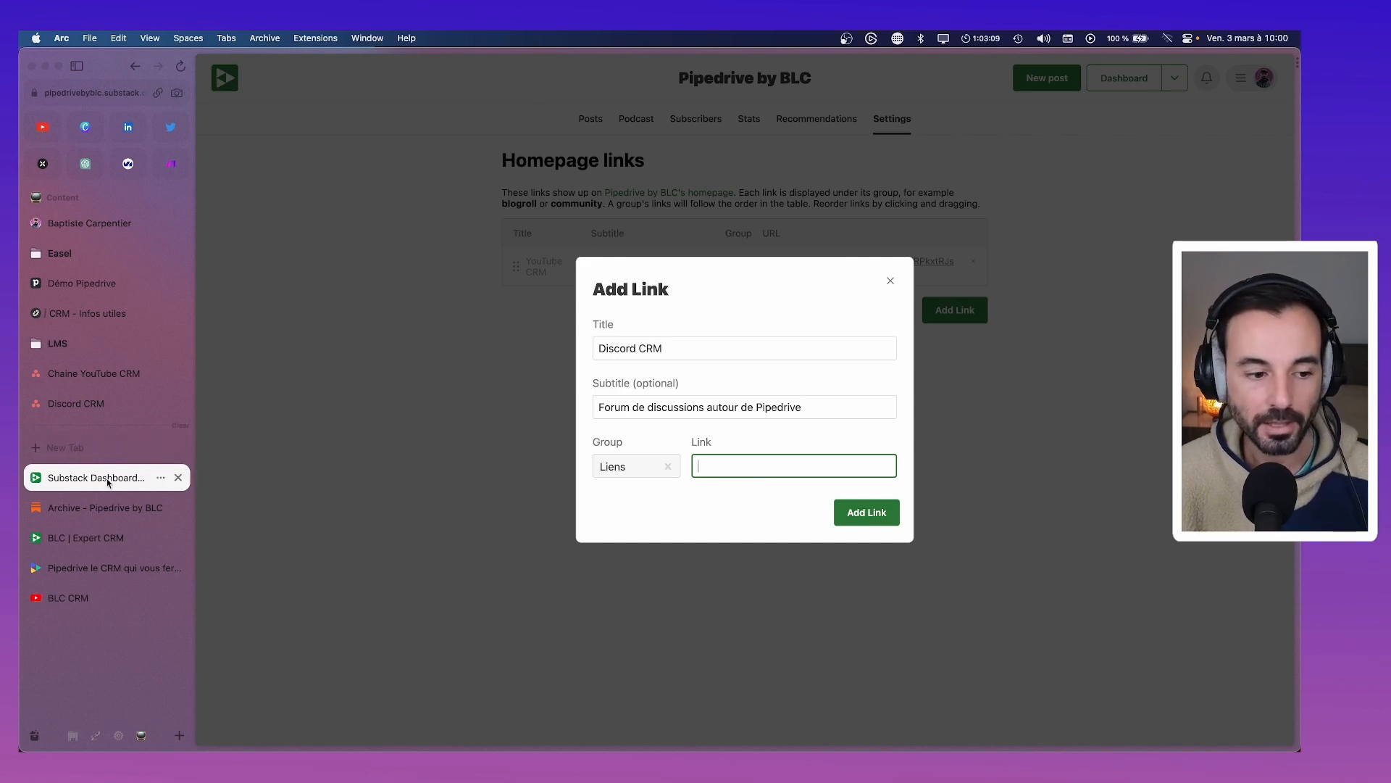
left_click(88, 312)
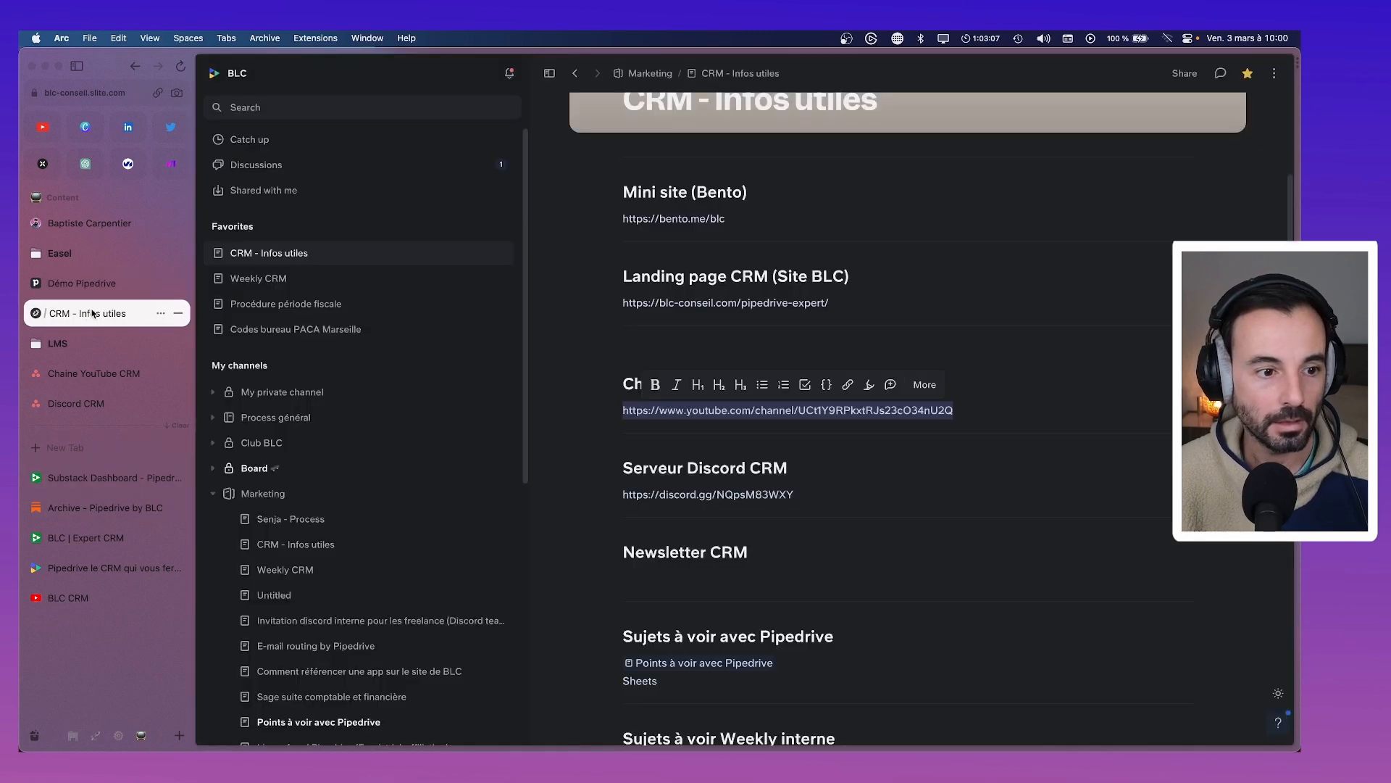
scroll(810, 444, "down", 1)
left_click_drag(761, 464, 621, 468)
key("super+c")
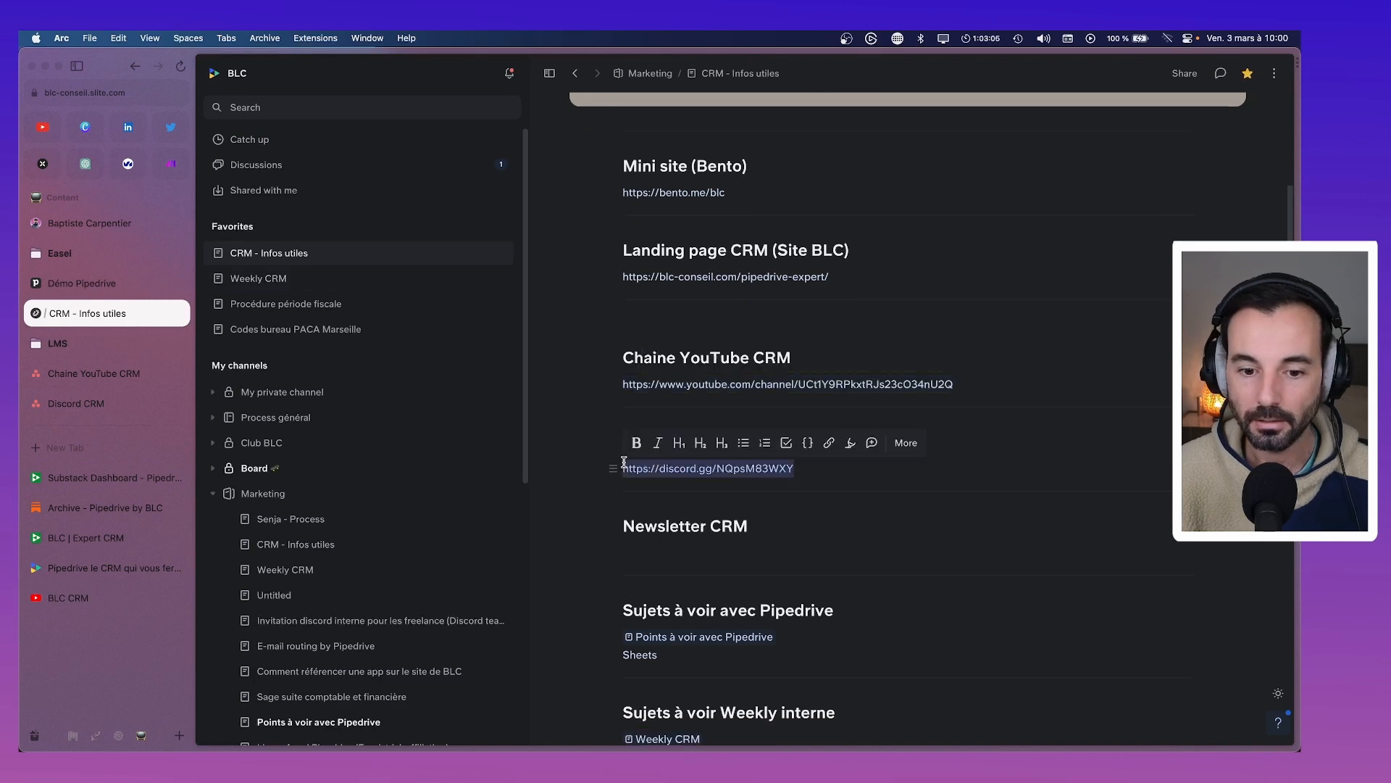
left_click(79, 490)
key("super+v")
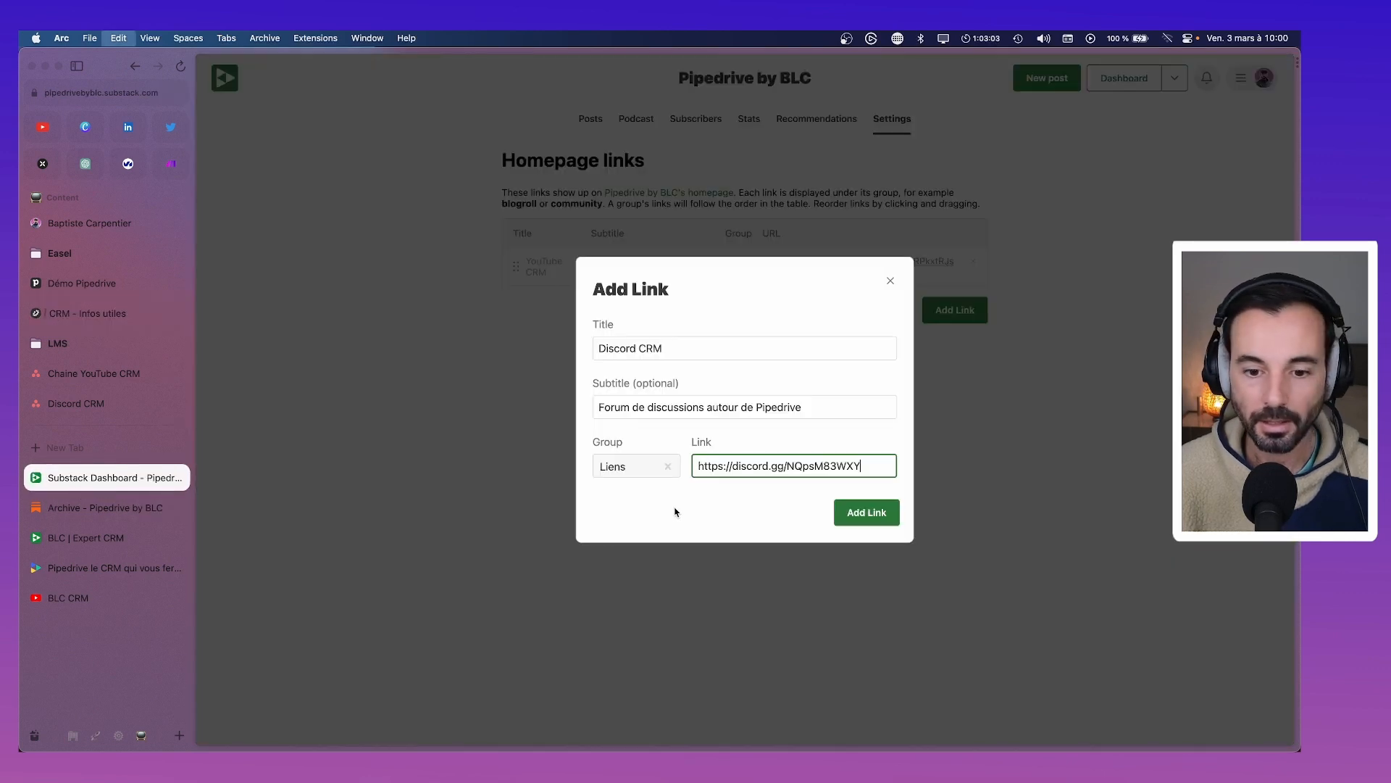
left_click(867, 514)
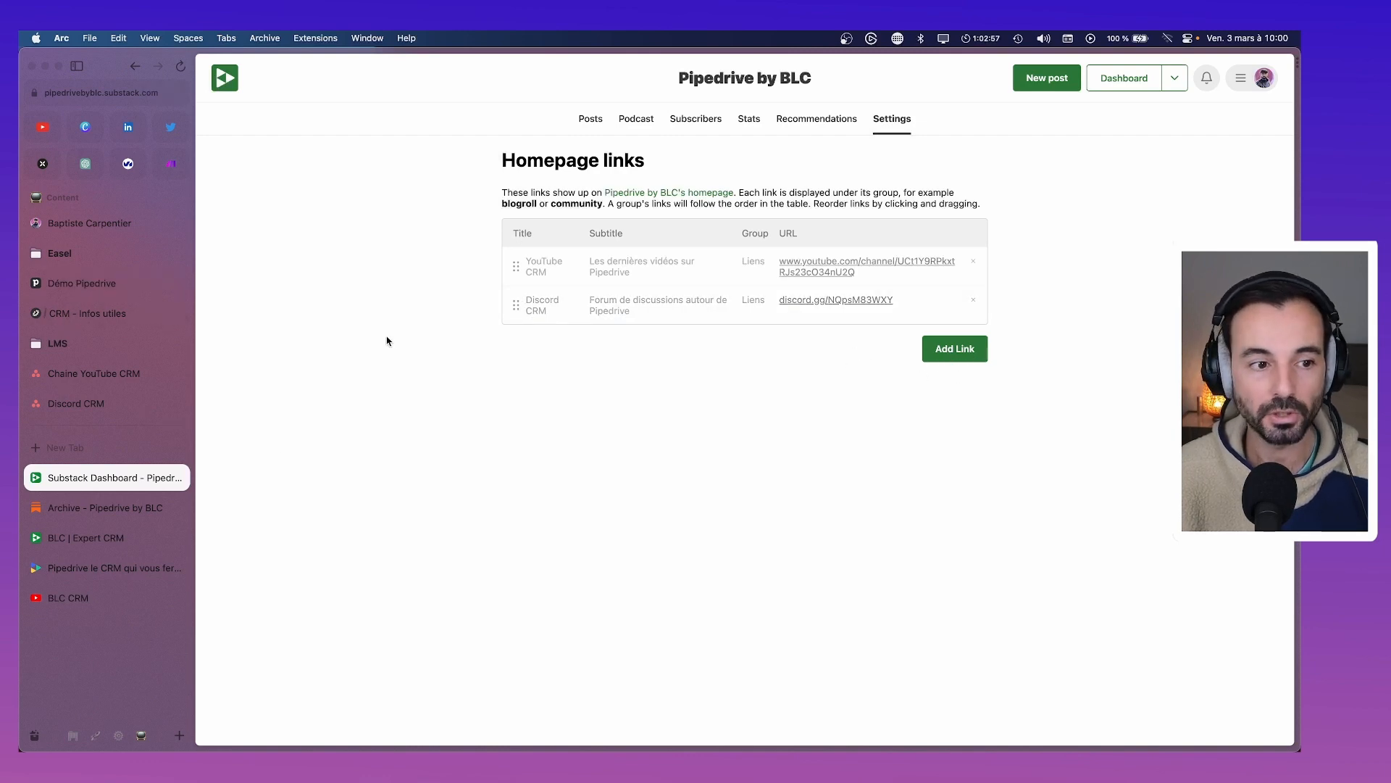
left_click(958, 352)
Add the Services link, 'Nos prestations autour de Pipedrive', with the blc-conseil.com/pipedrive-expert/ URL from Slite
left_click(645, 348)
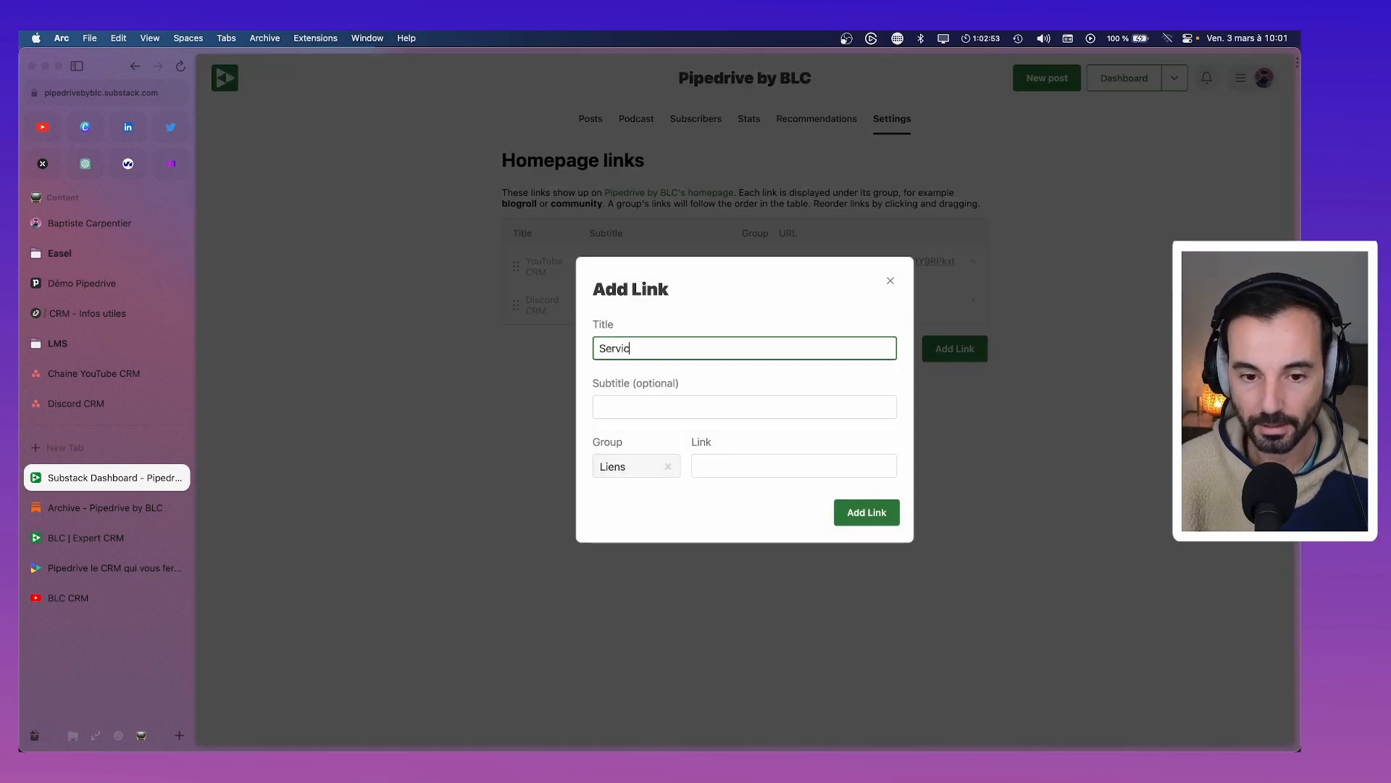
left_click(695, 403)
type("Nos")
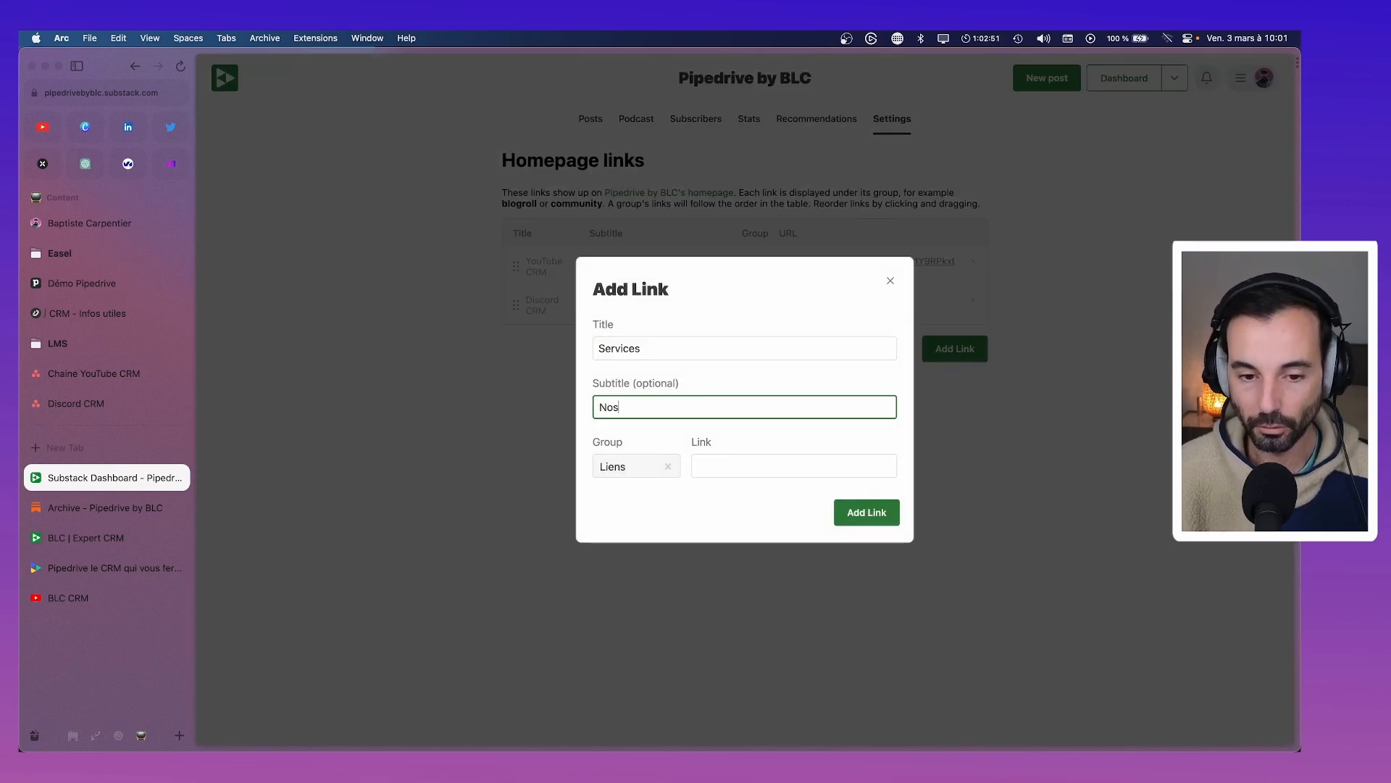
type(" prestatu")
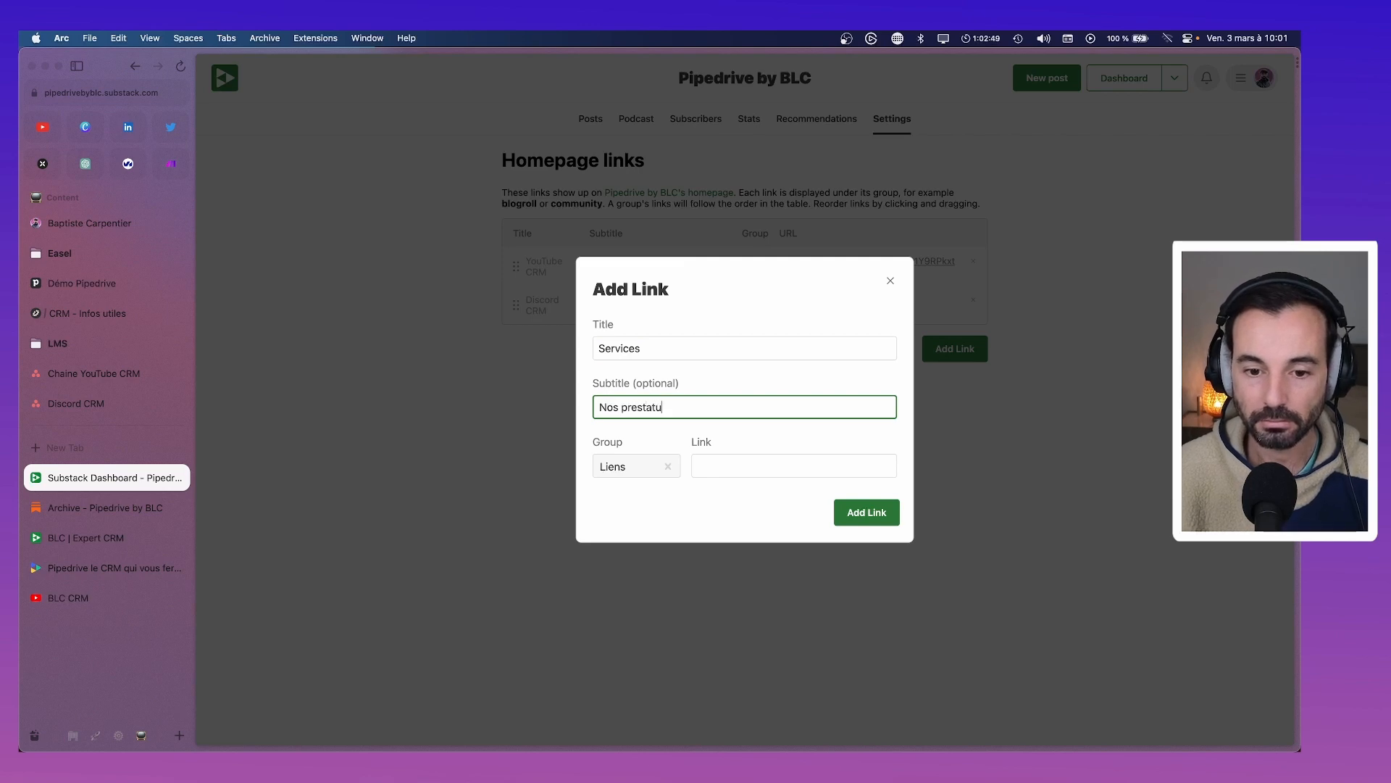
type("ons aurout d")
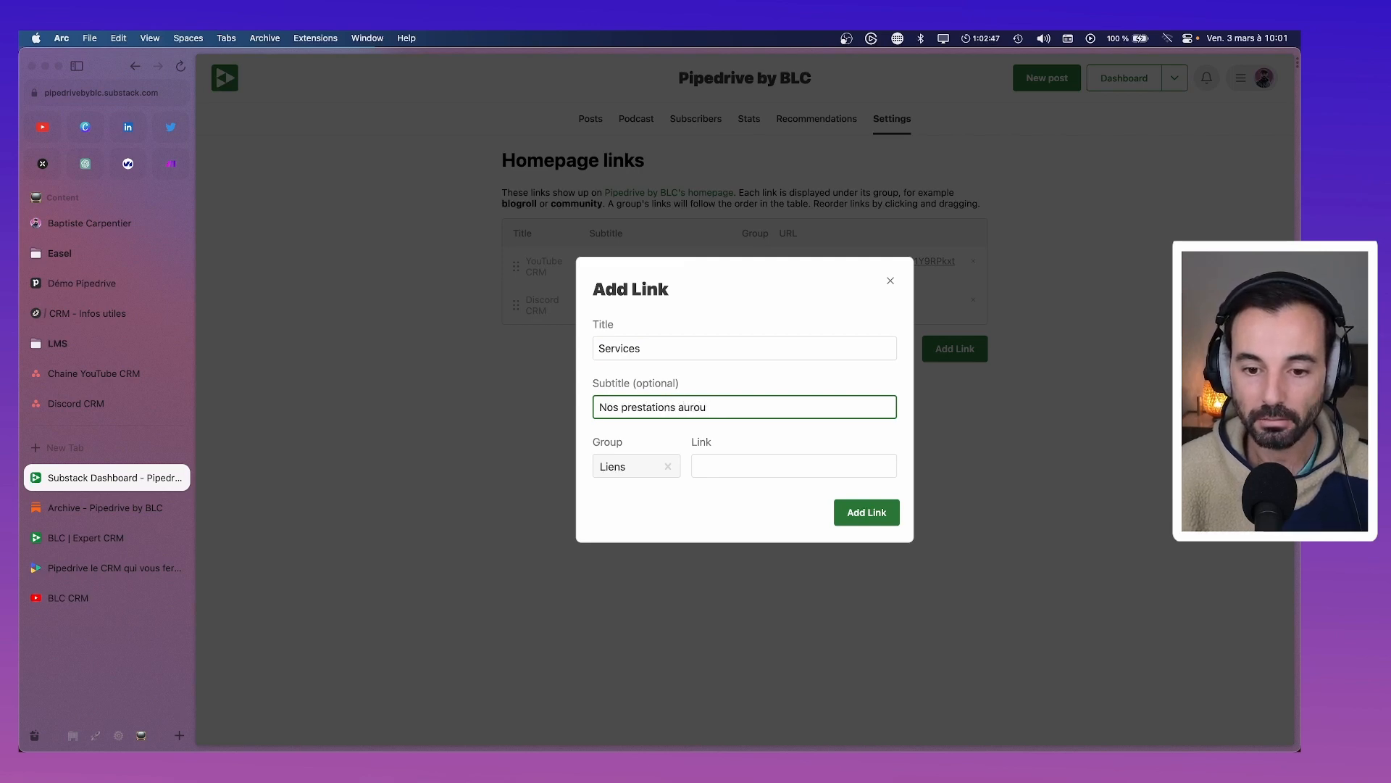
type("e Piedriv")
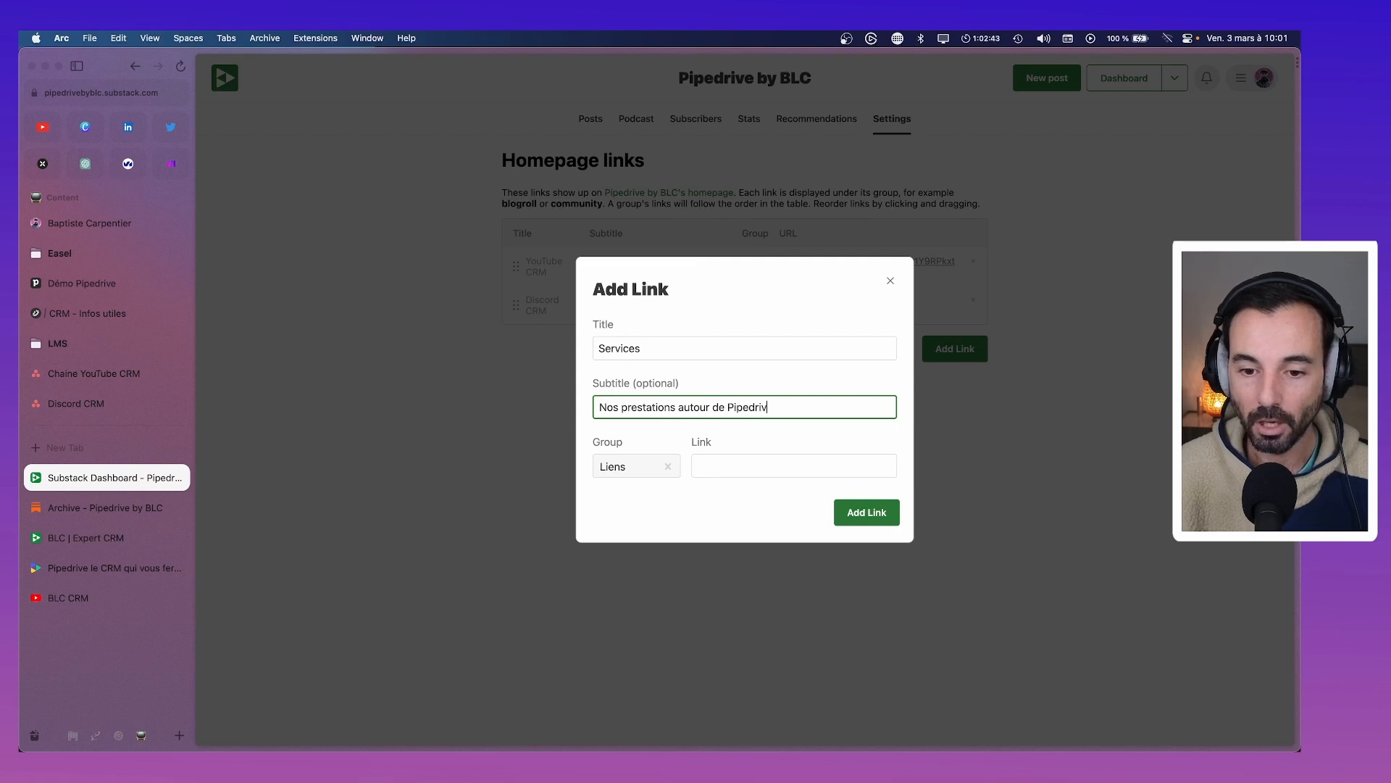
type("e")
left_click(696, 467)
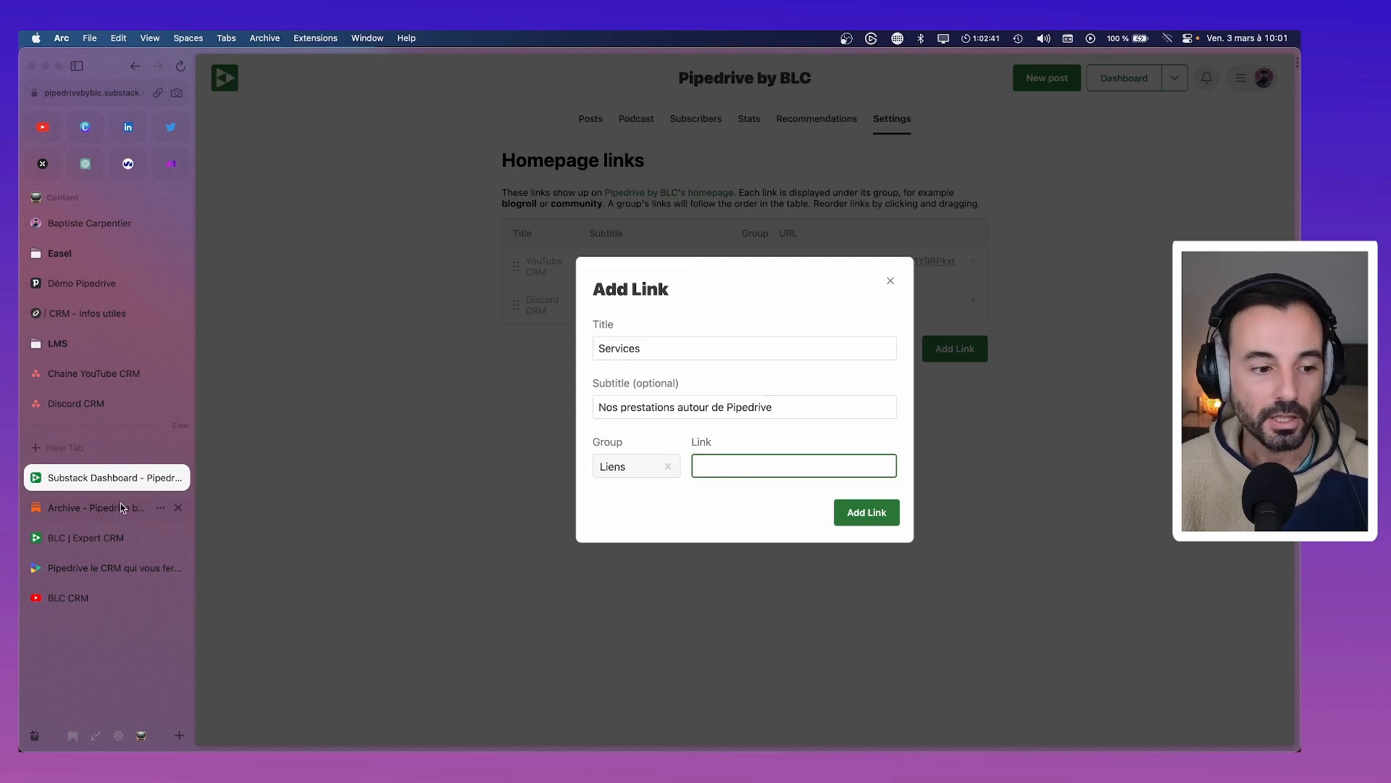
left_click(87, 286)
left_click(85, 318)
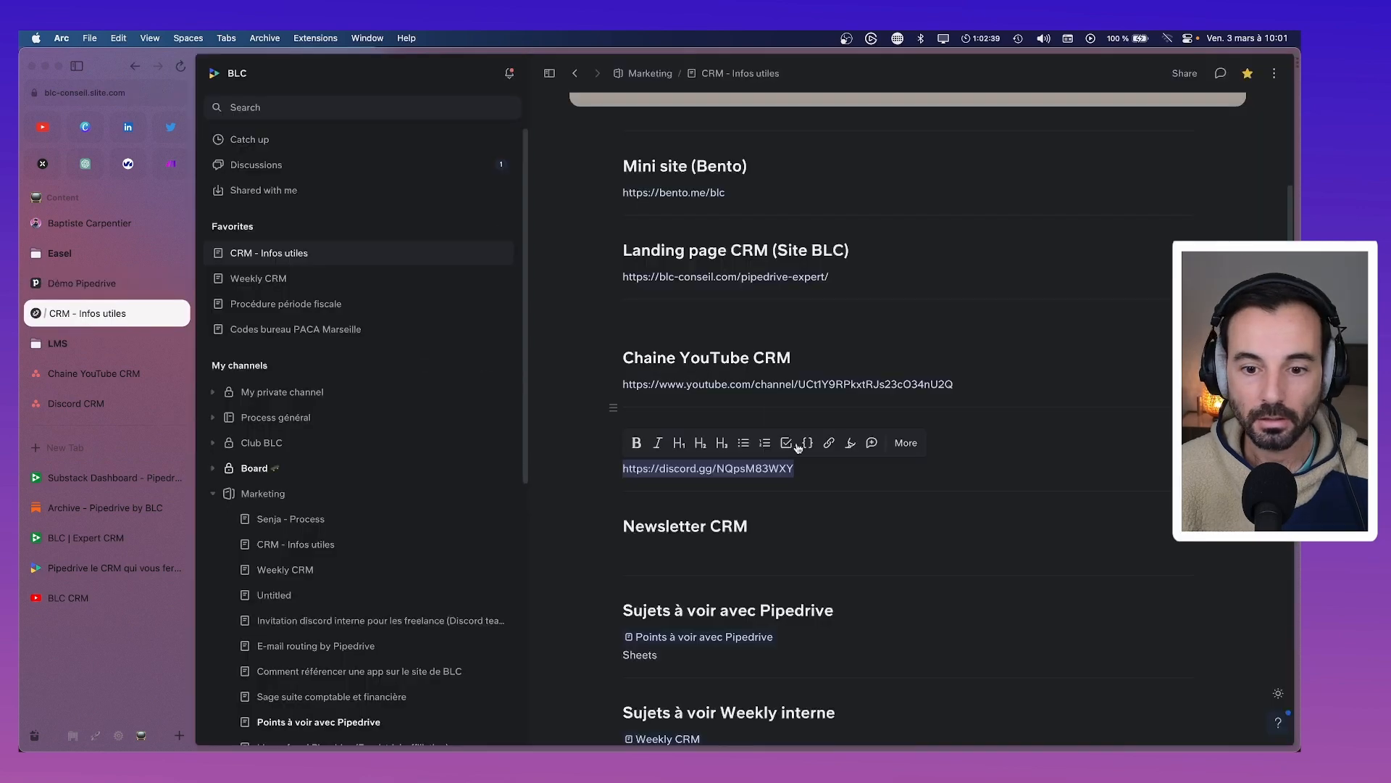
left_click_drag(833, 412, 625, 413)
key("cmd+c")
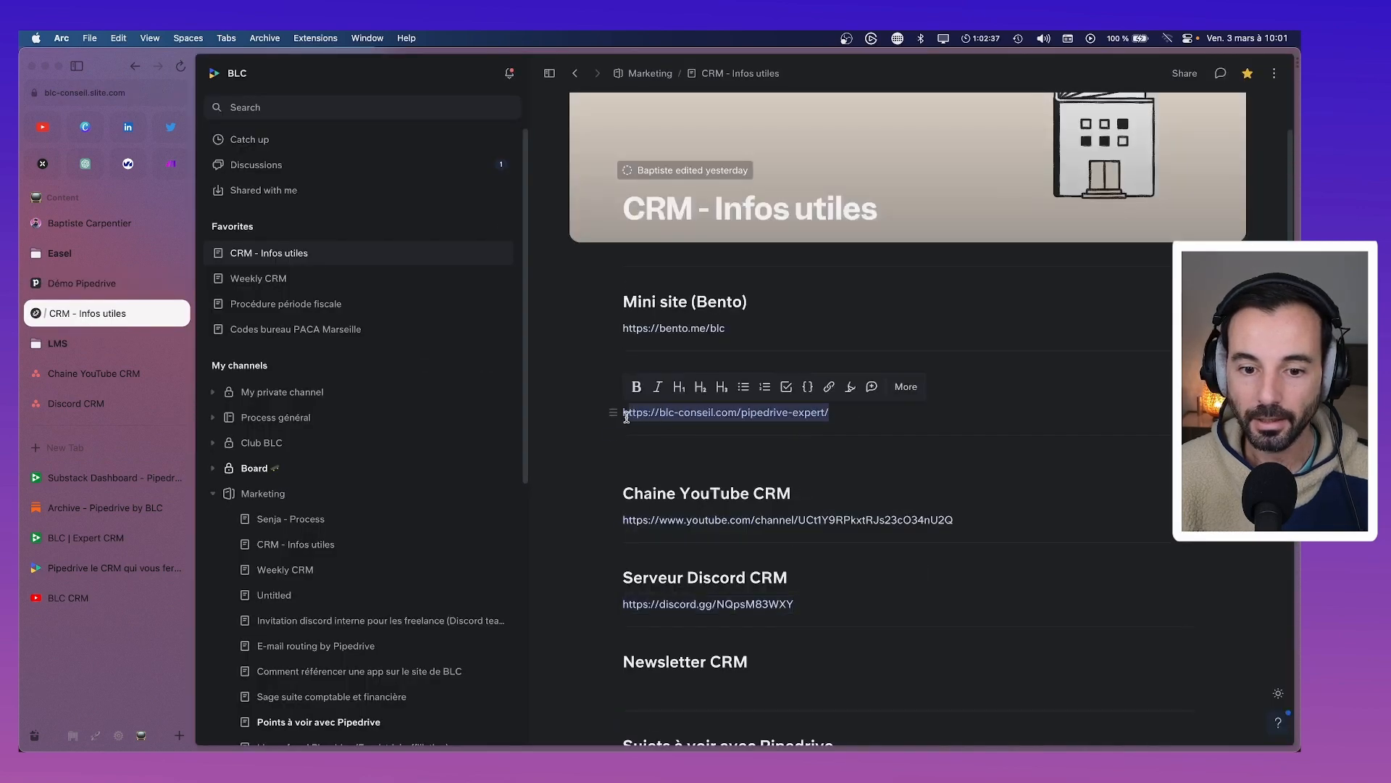
left_click(81, 478)
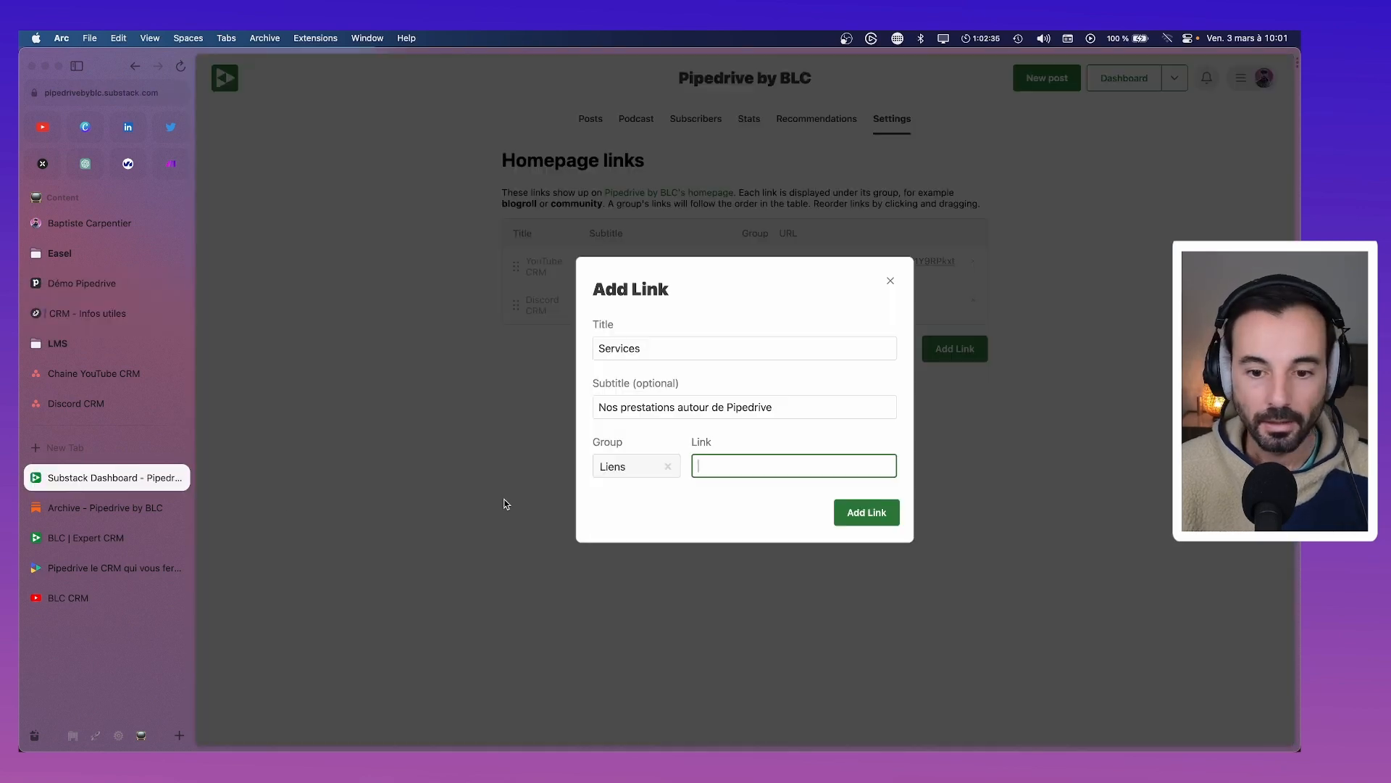
key("cmd+v")
left_click(866, 512)
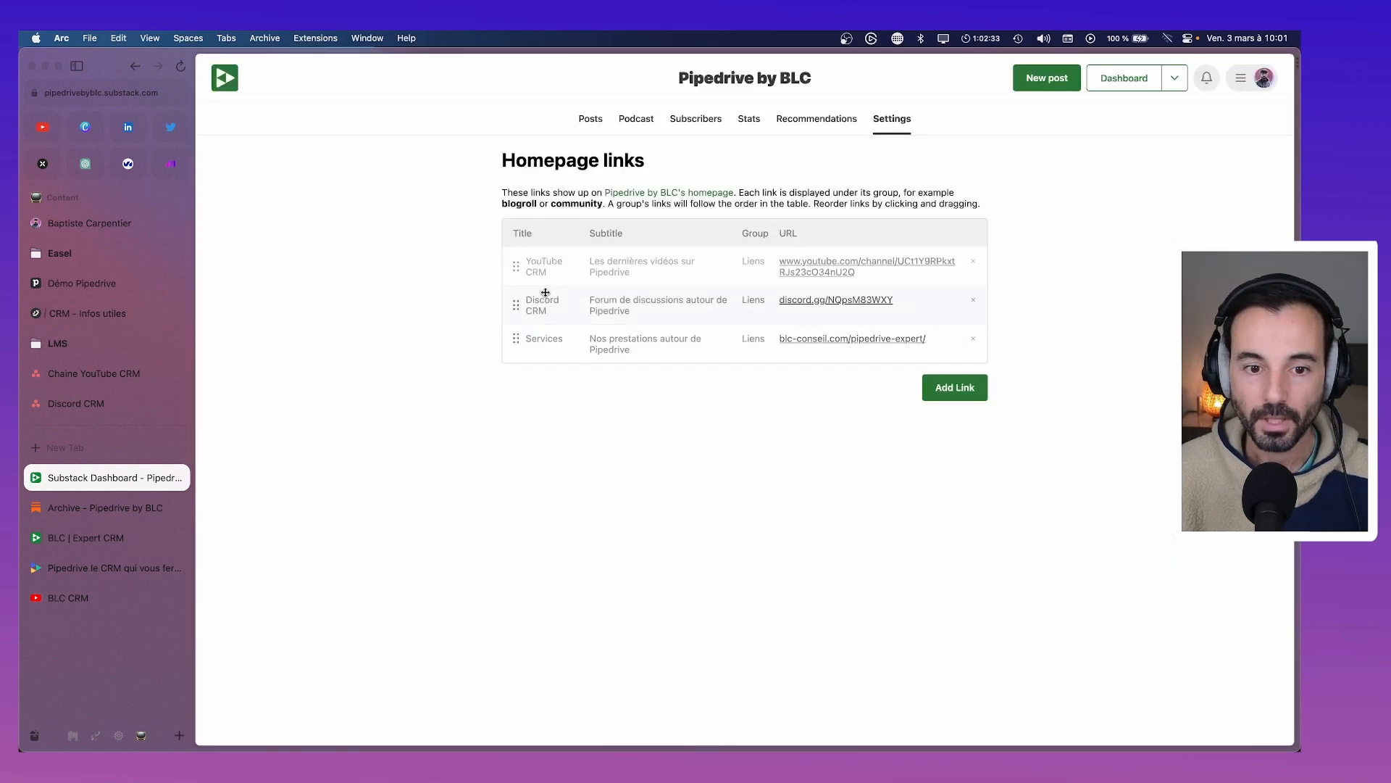
left_click(98, 307)
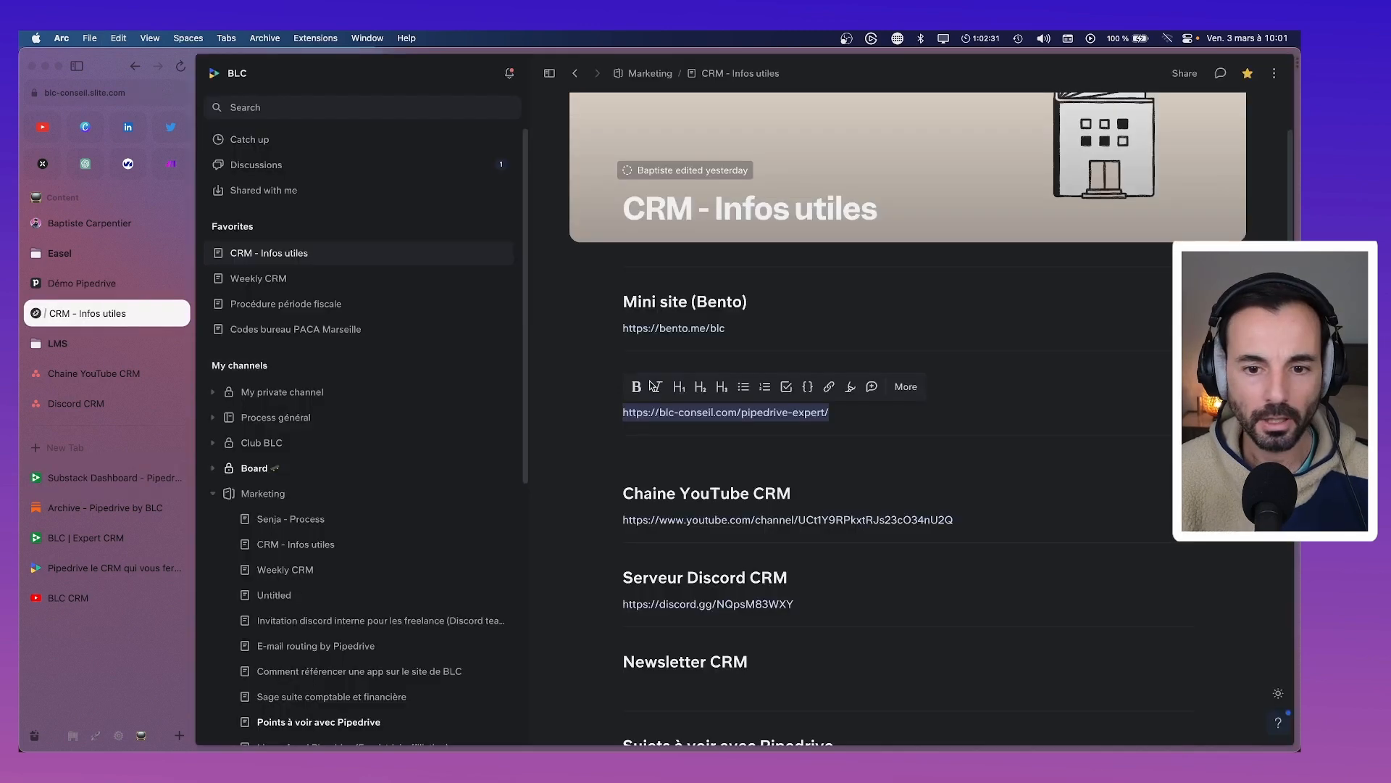
scroll(724, 405, "down", 4)
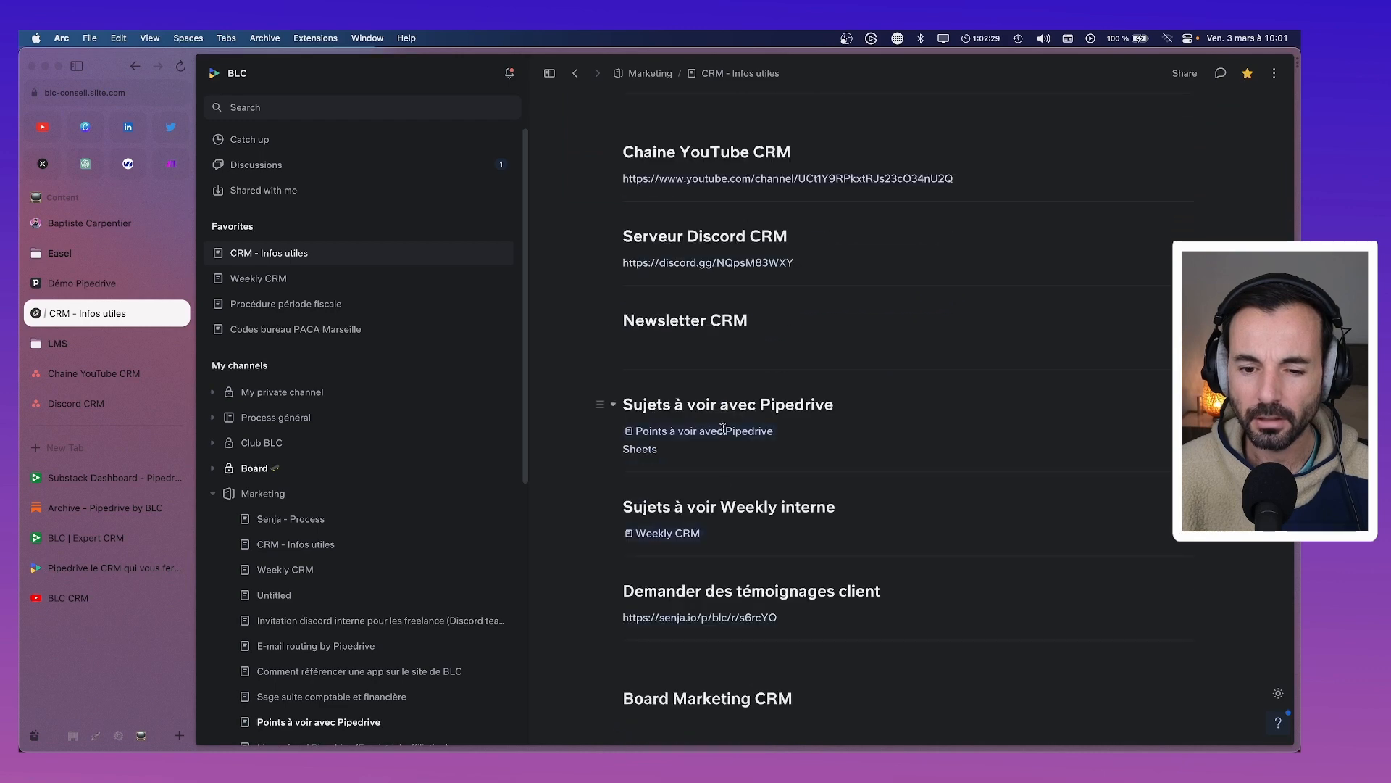
scroll(723, 405, "up", 5)
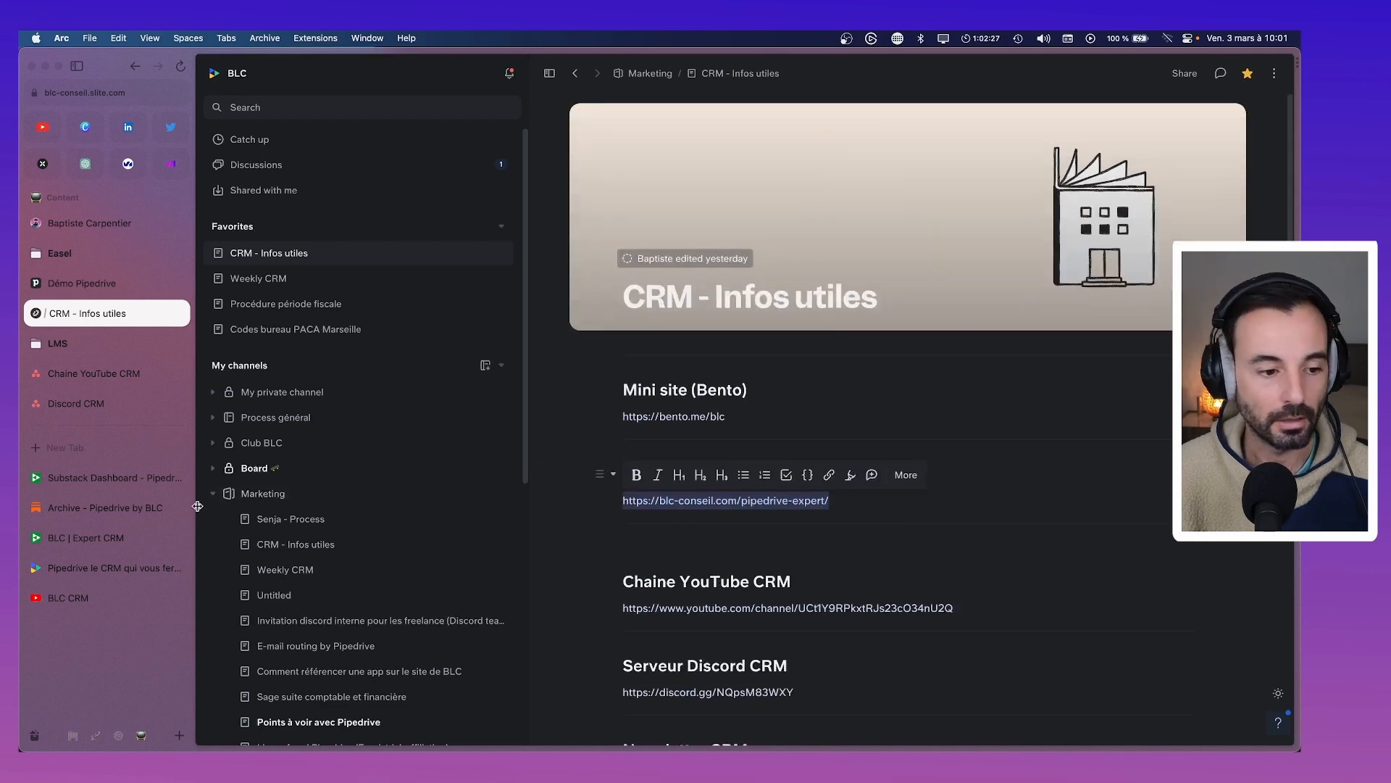
left_click(78, 478)
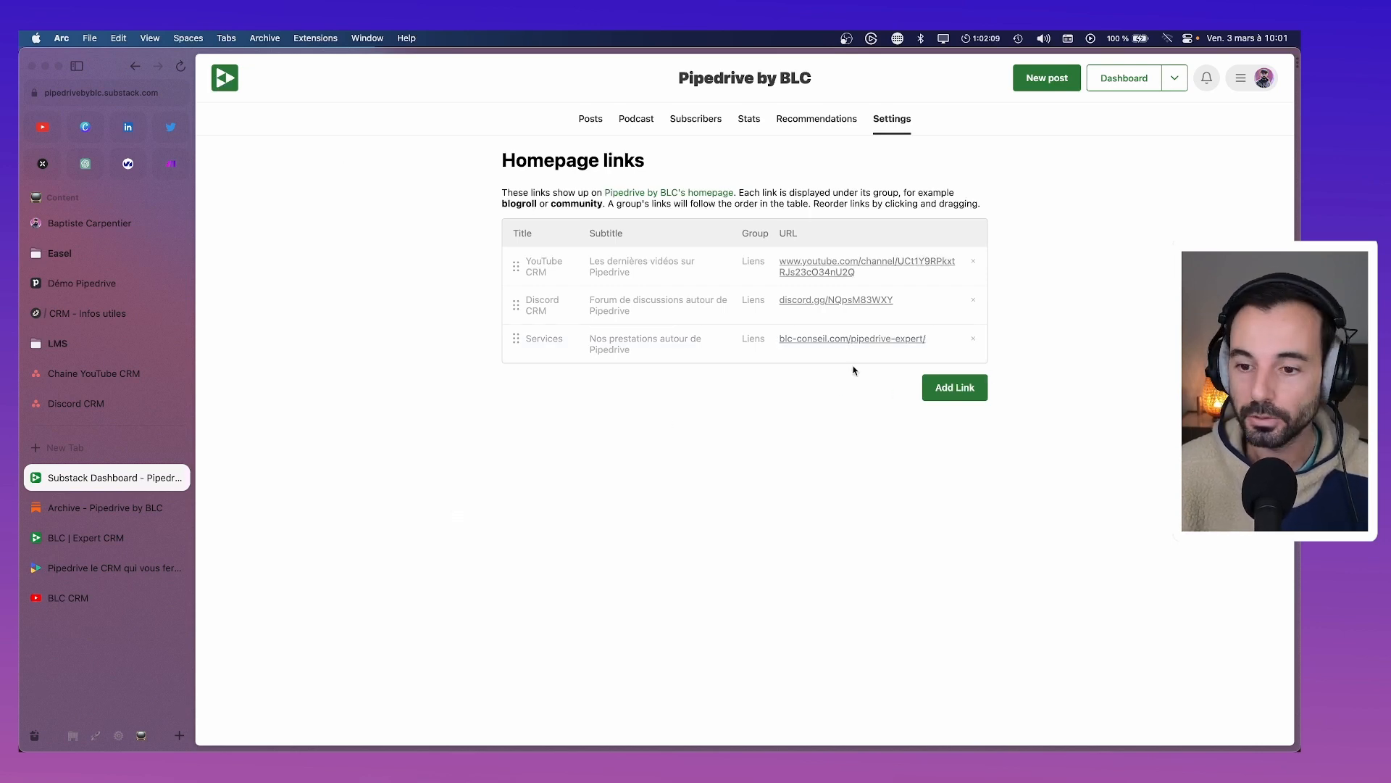
Check the live homepage lists YouTube CRM, Discord CRM and Services under Liens, then go back
left_click(680, 196)
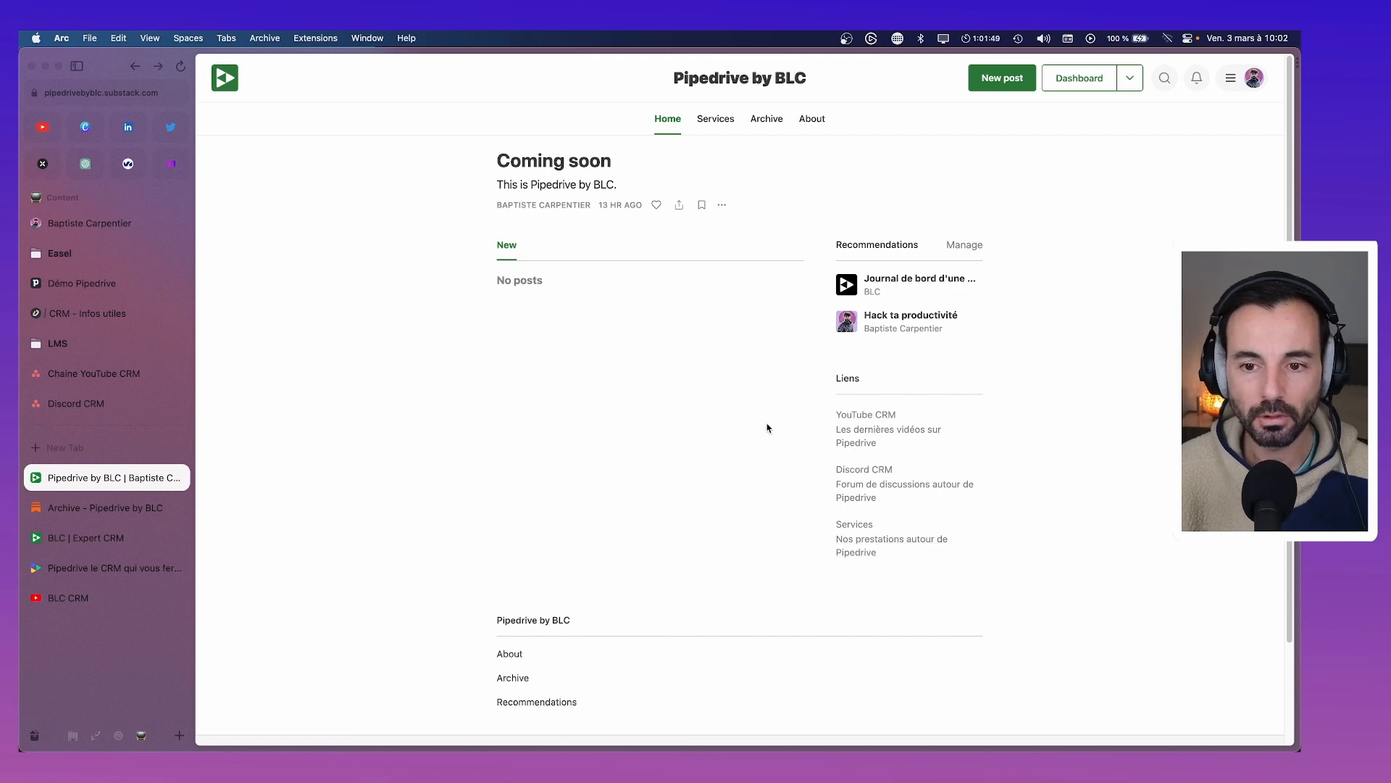
key("super+bracketleft")
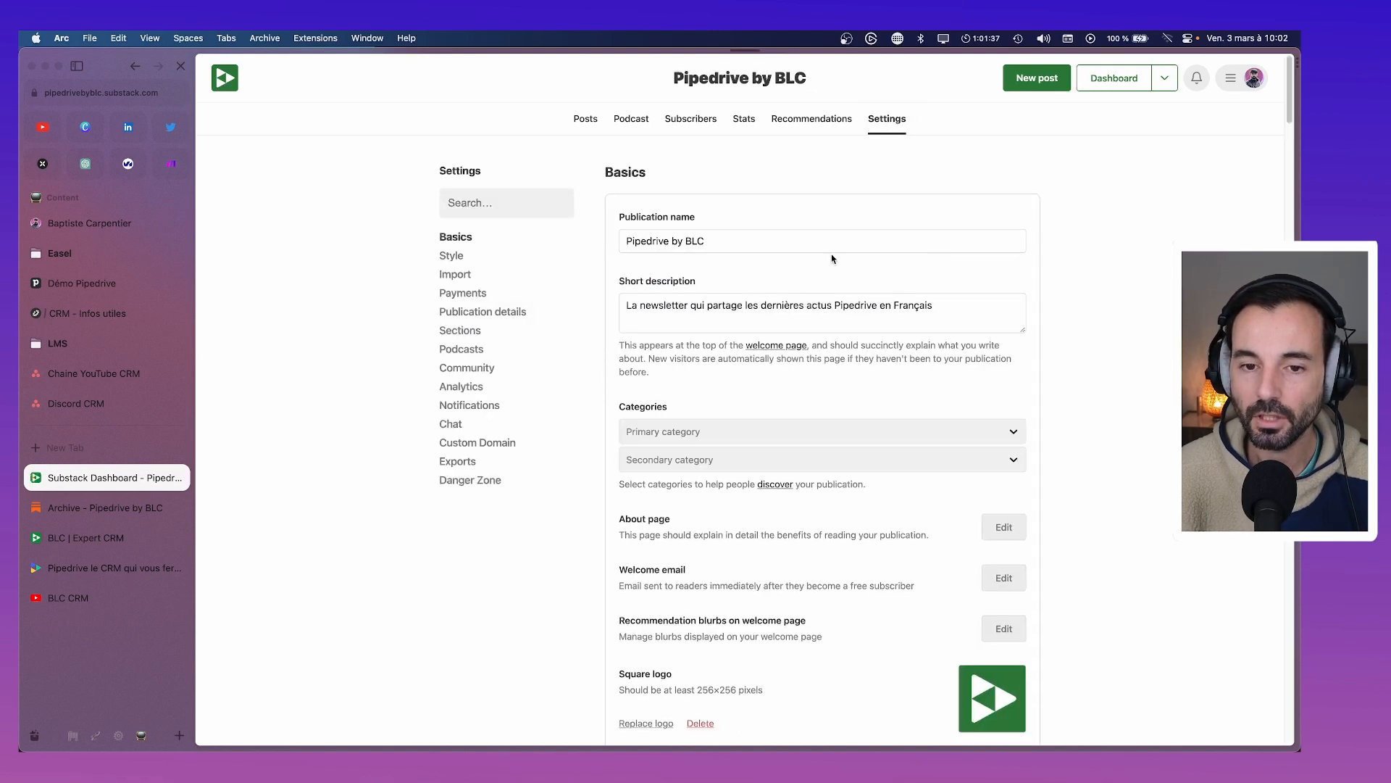
Scroll down to Publication details showing the 'No thanks' opt-out message and the Team list
scroll(721, 529, "down", 4)
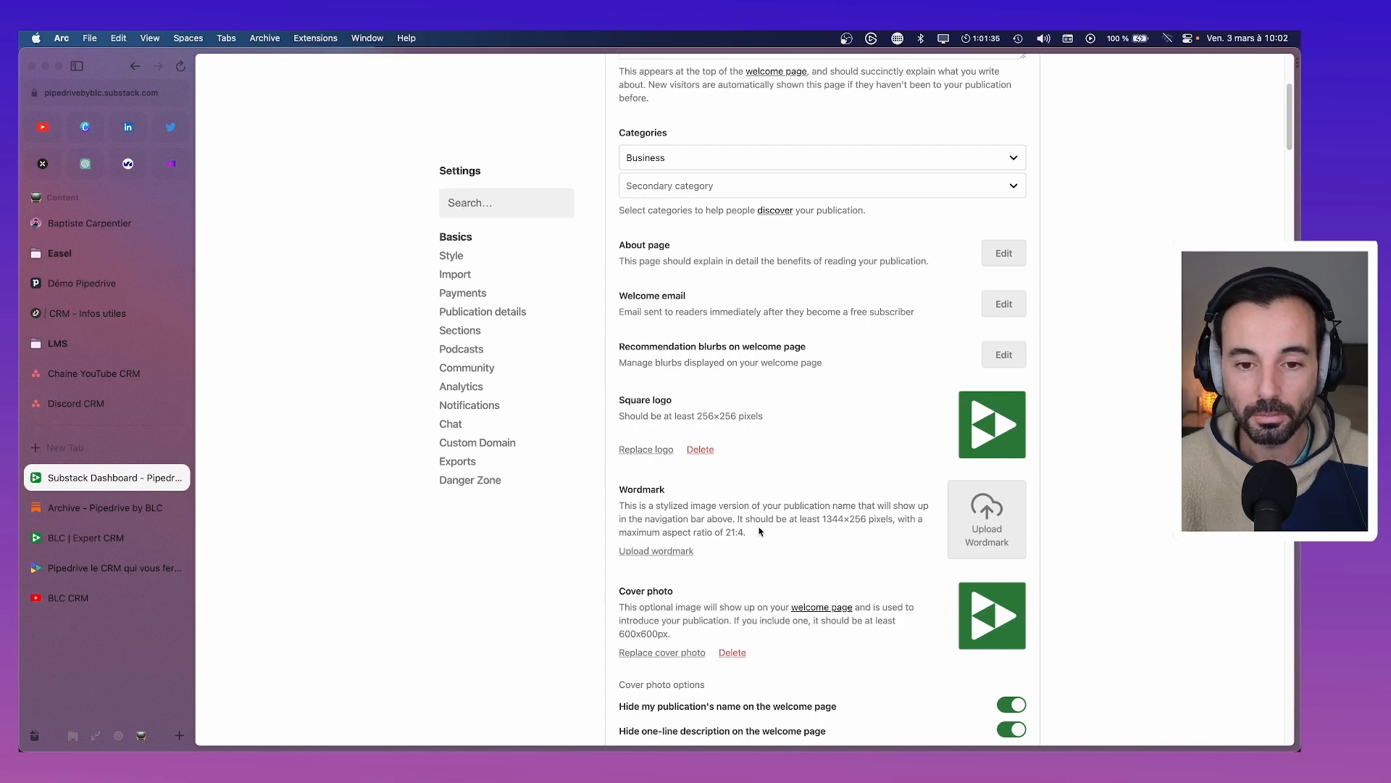
scroll(759, 531, "down", 10)
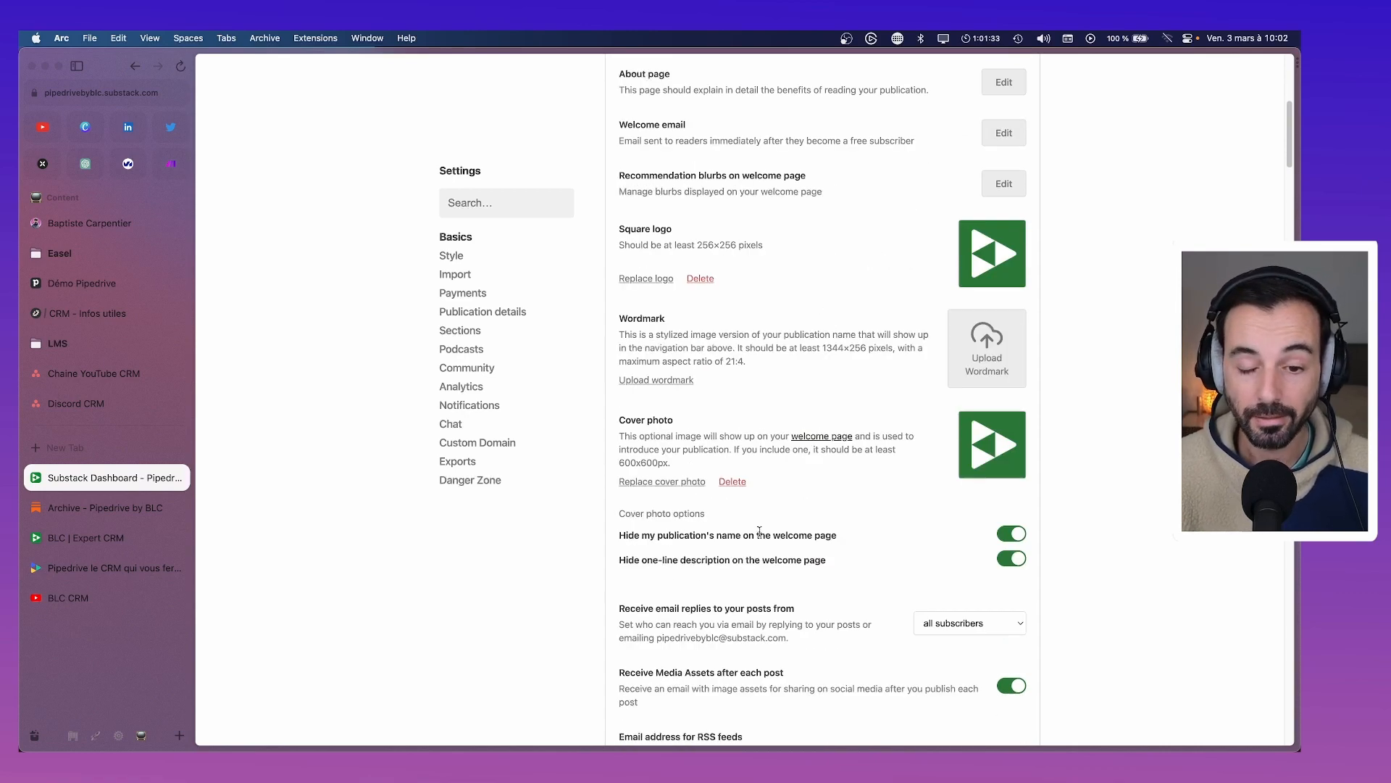
scroll(759, 532, "down", 1)
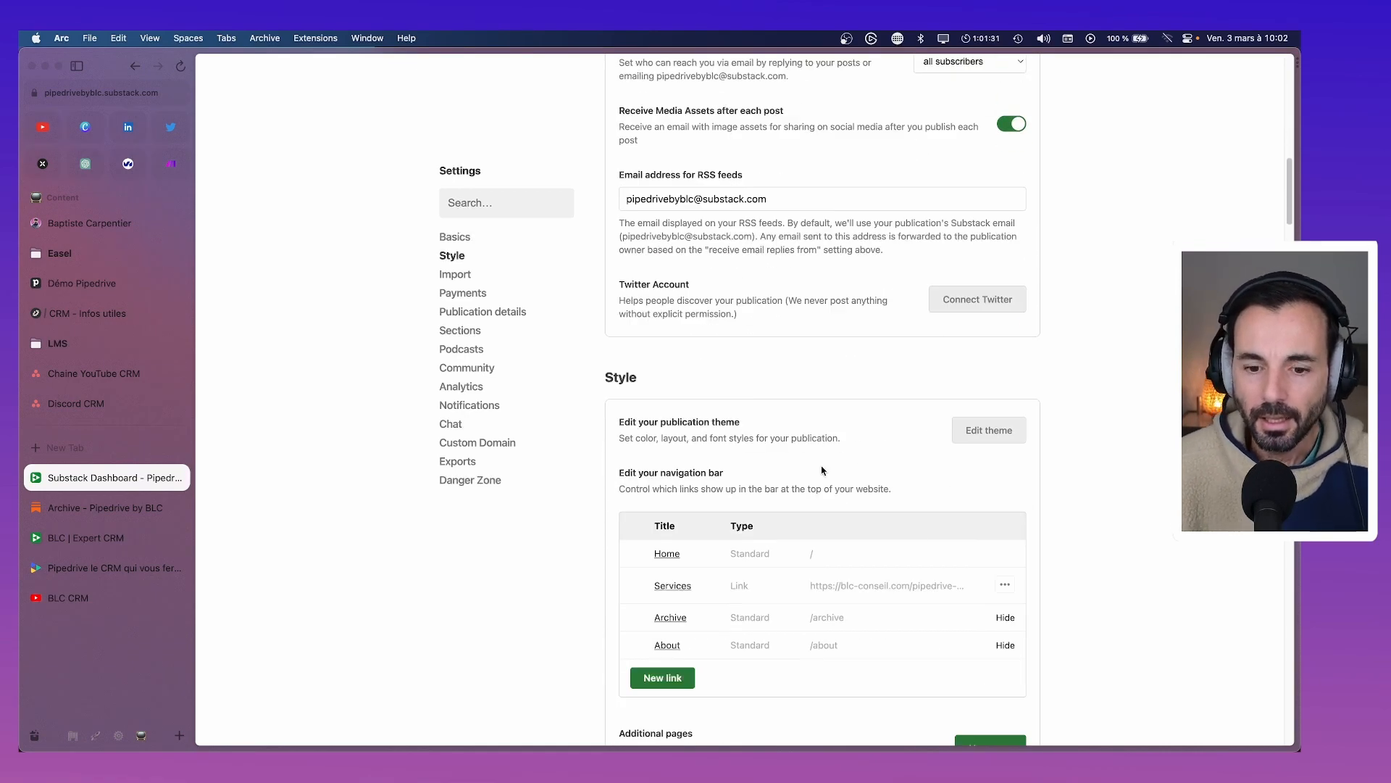
scroll(822, 471, "down", 10)
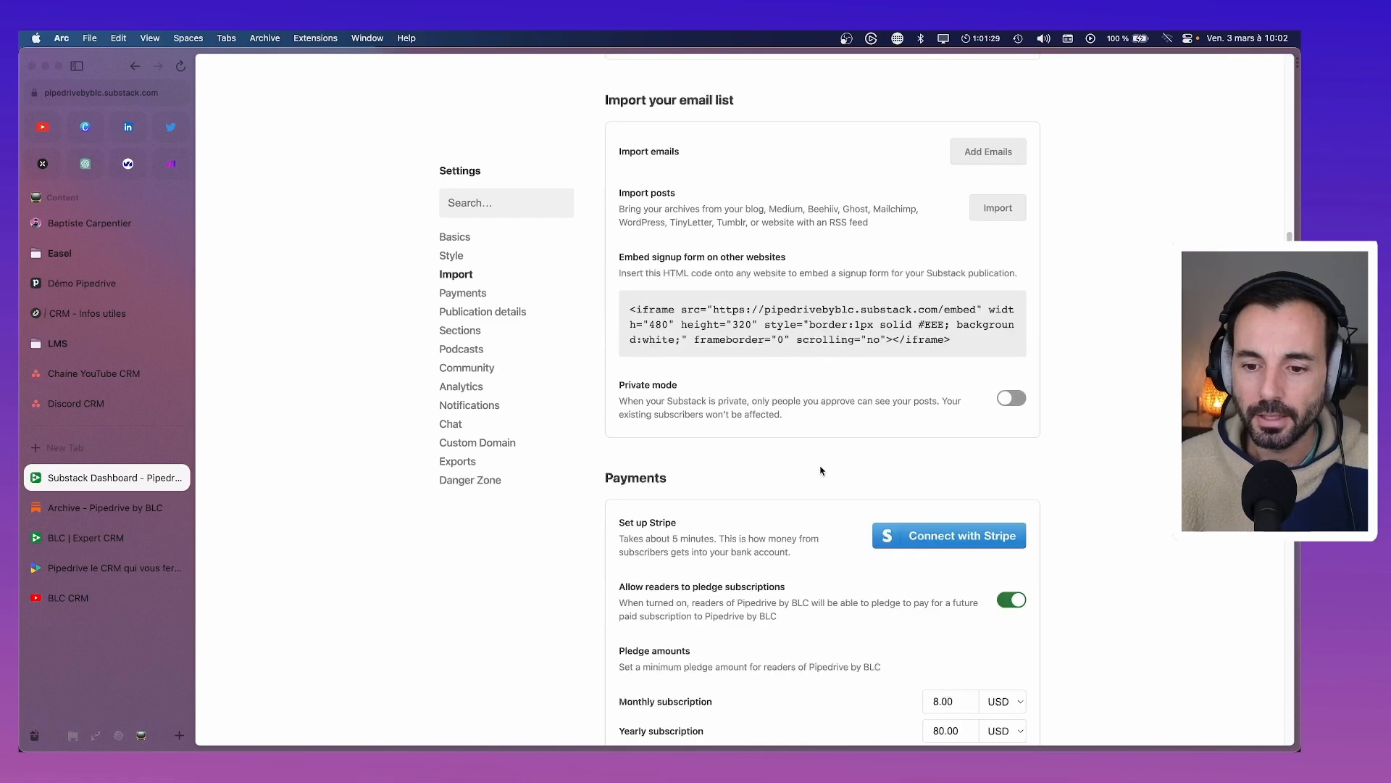
scroll(822, 471, "down", 10)
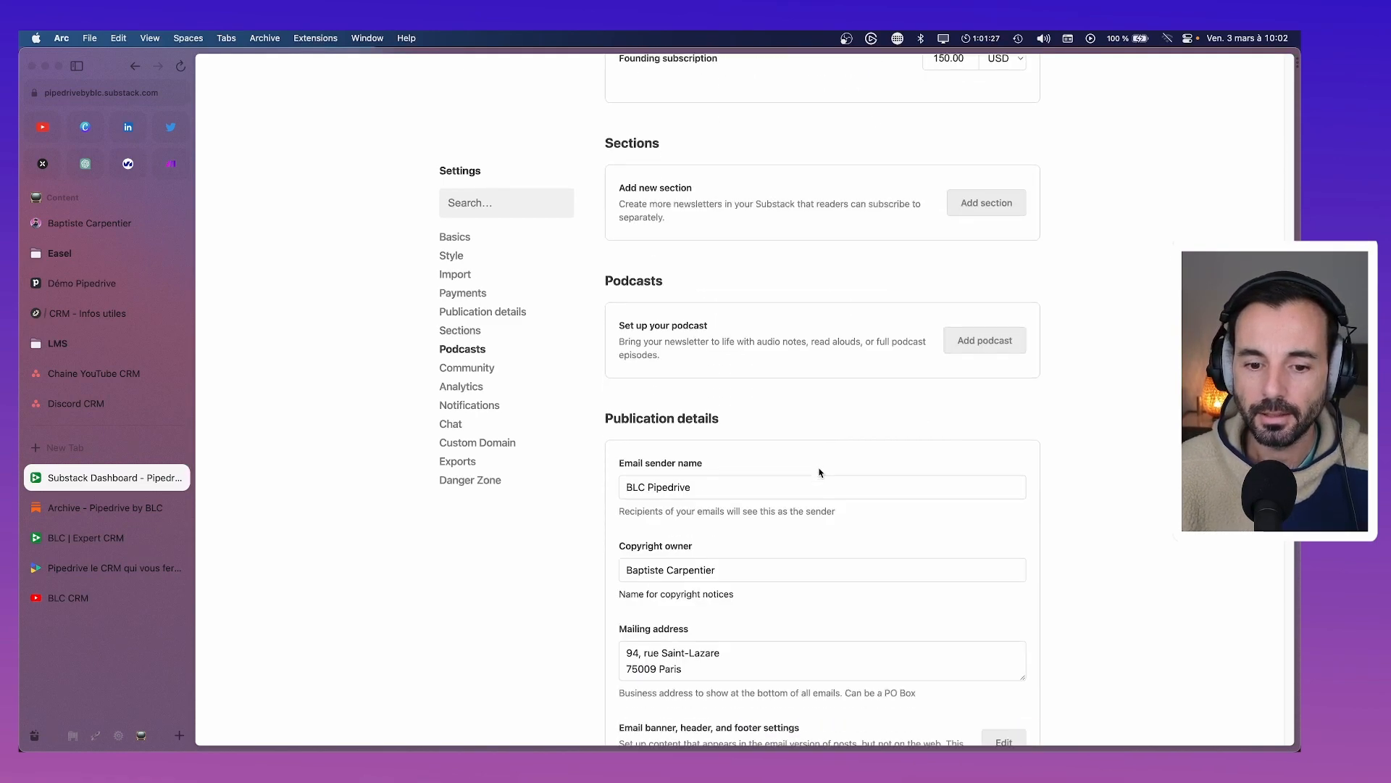
scroll(819, 472, "down", 12)
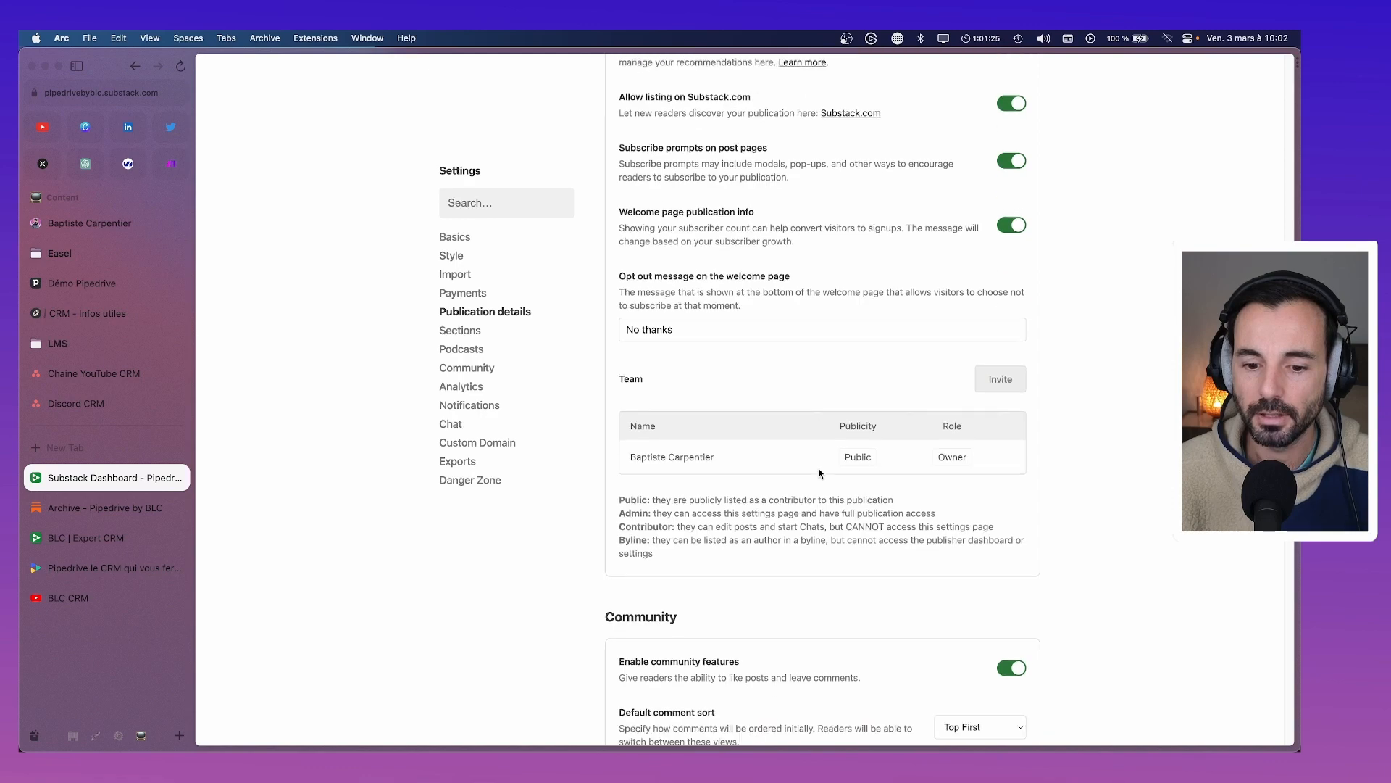
scroll(820, 472, "down", 8)
scroll(820, 472, "up", 15)
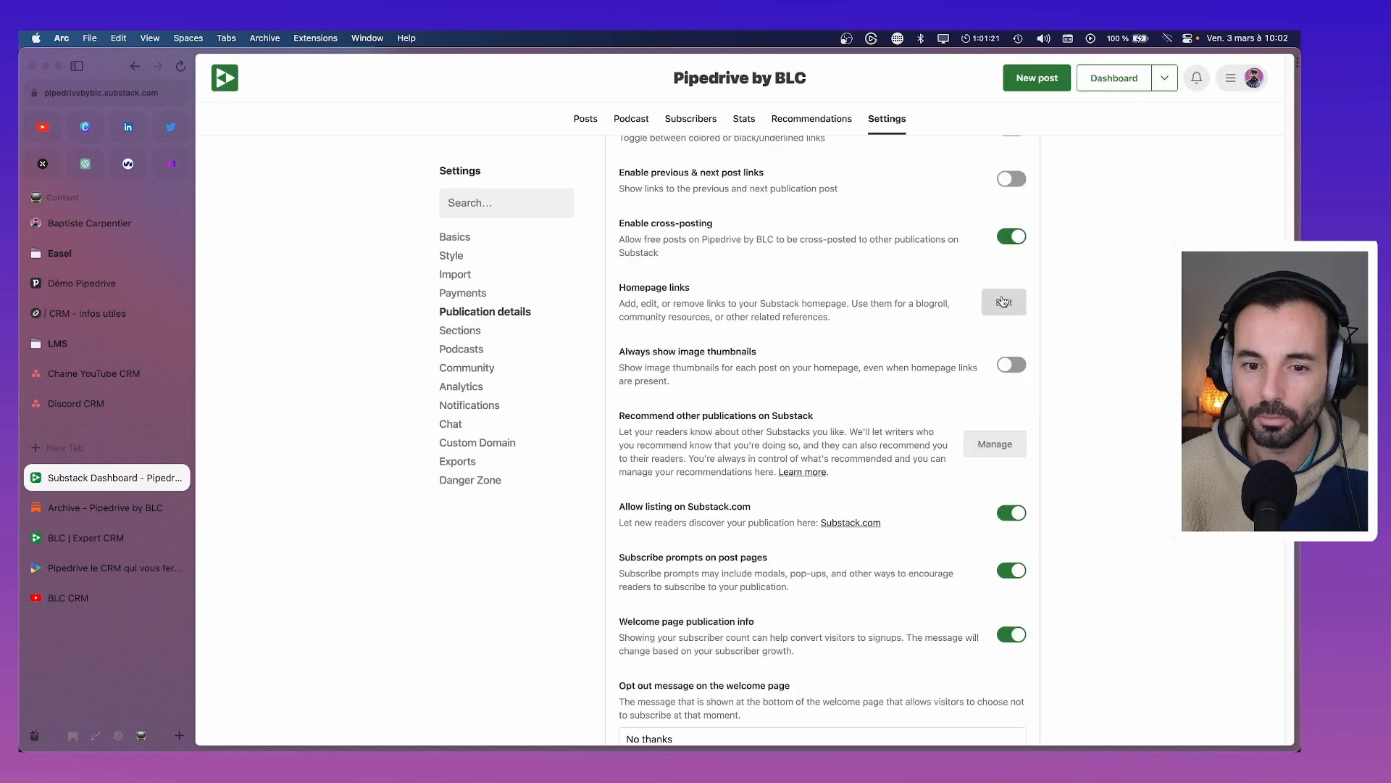
scroll(1004, 413, "down", 1)
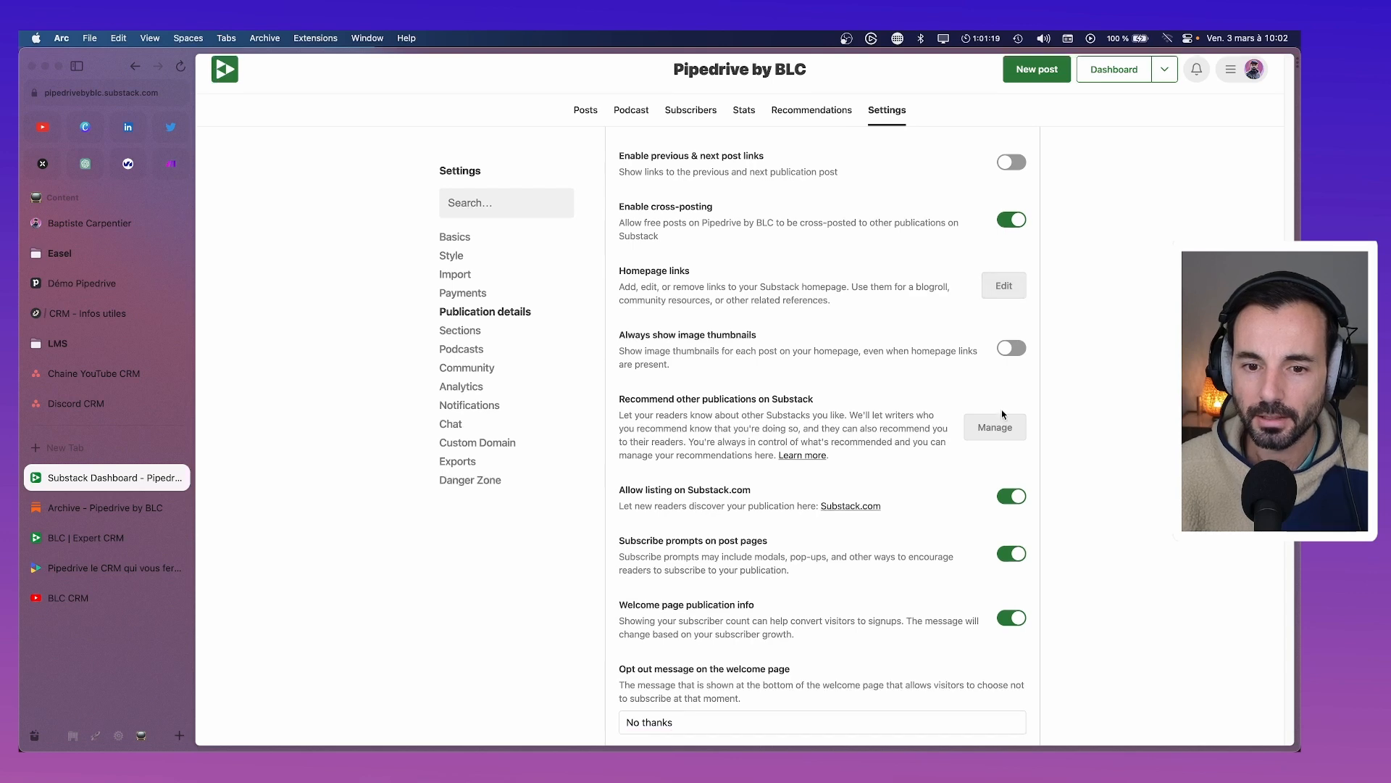
scroll(932, 382, "down", 2)
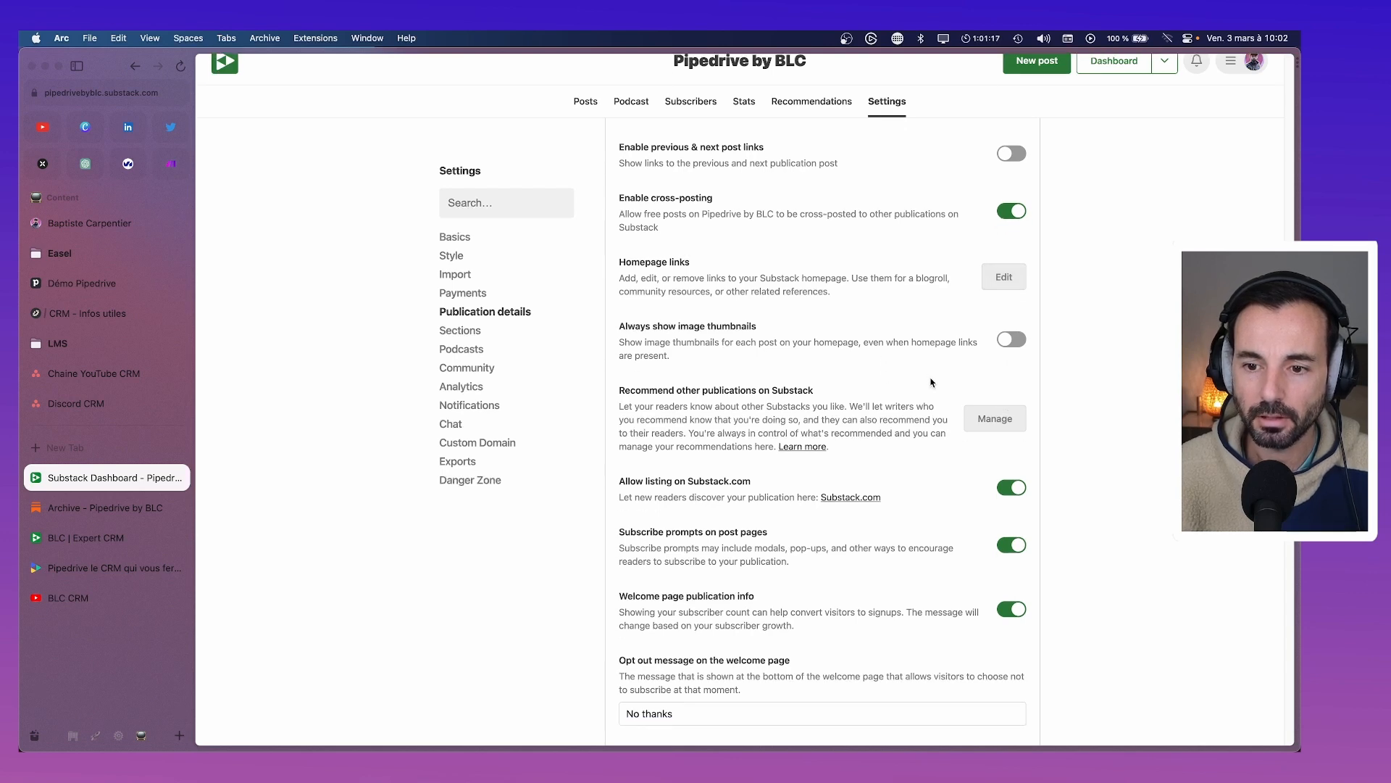
scroll(932, 382, "down", 2)
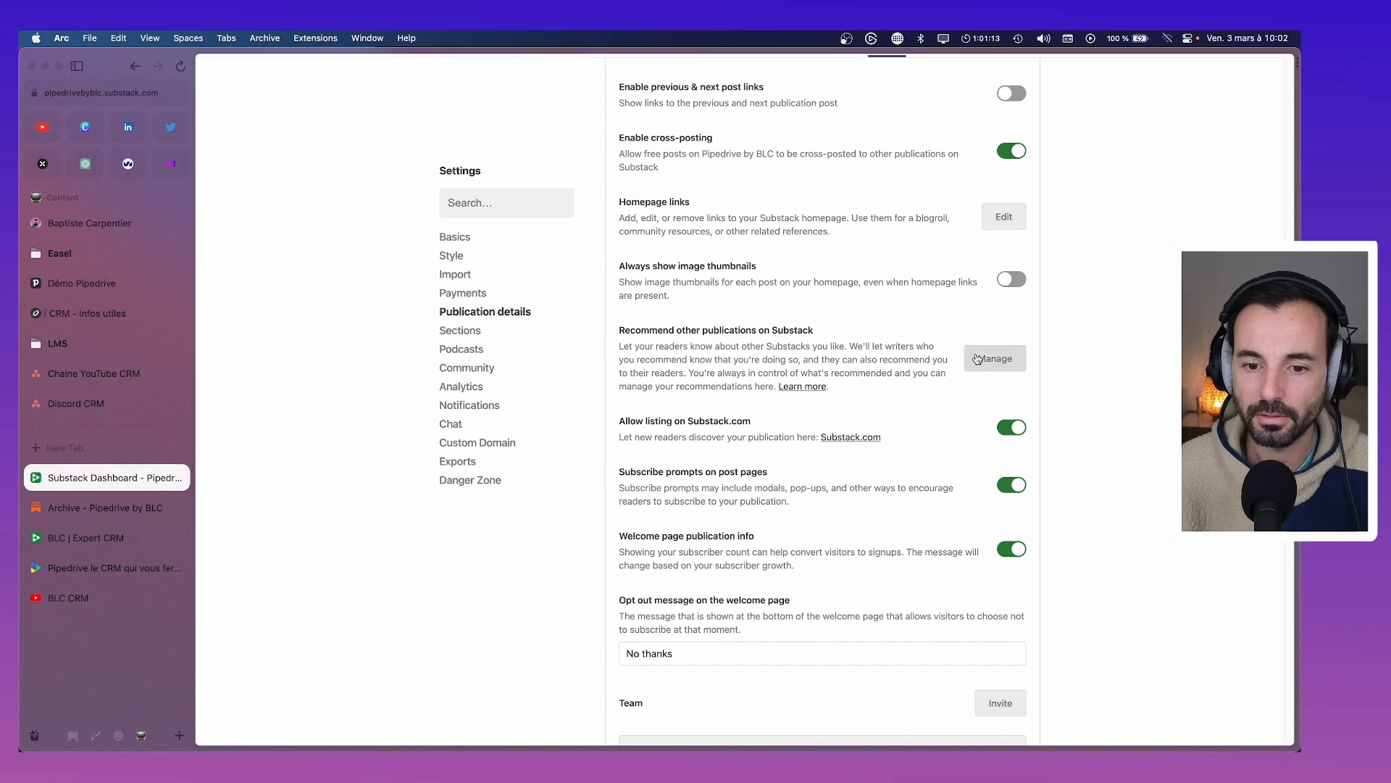
scroll(977, 359, "down", 3)
scroll(934, 390, "down", 5)
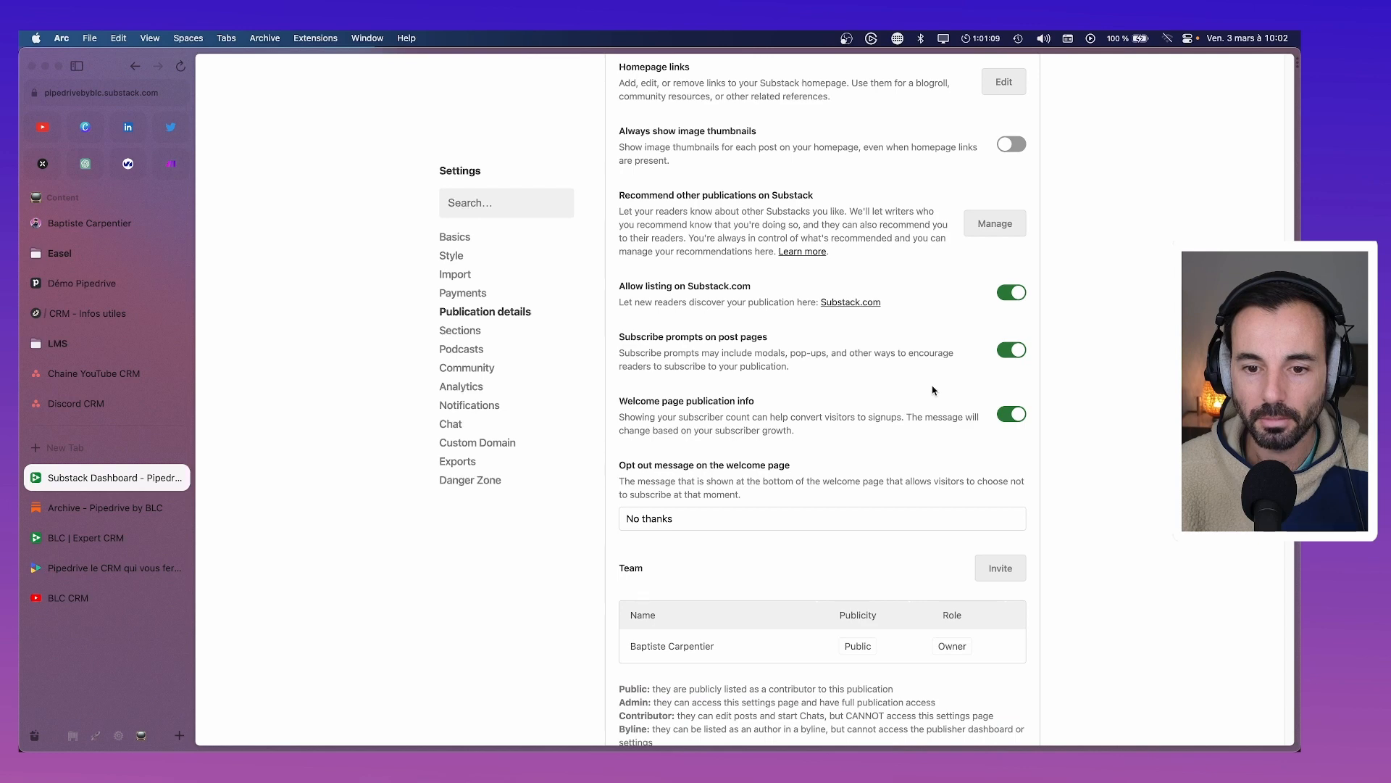
scroll(933, 390, "down", 3)
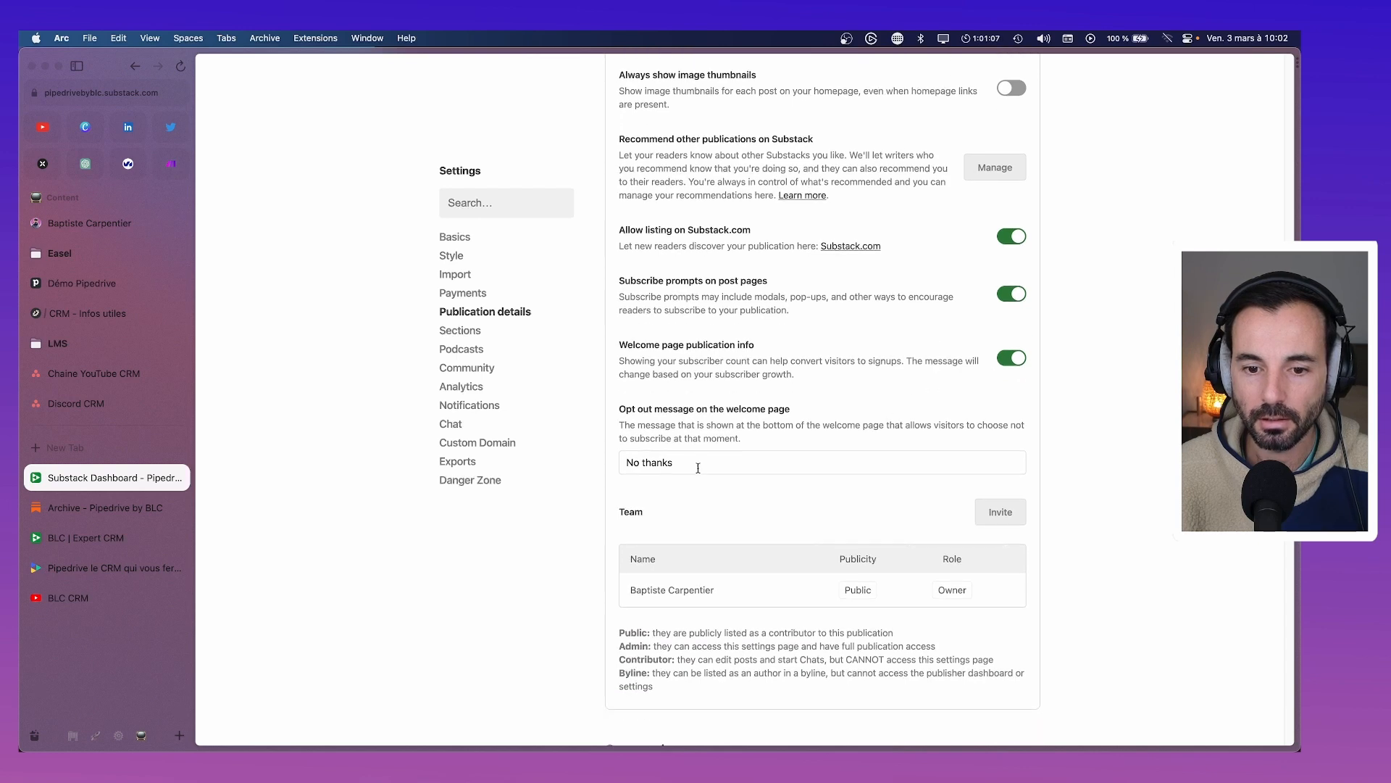
Replace the 'No thanks' opt-out message with 'Voir d'abord les articles' and save it
left_click_drag(698, 468, 601, 466)
type("Non merci")
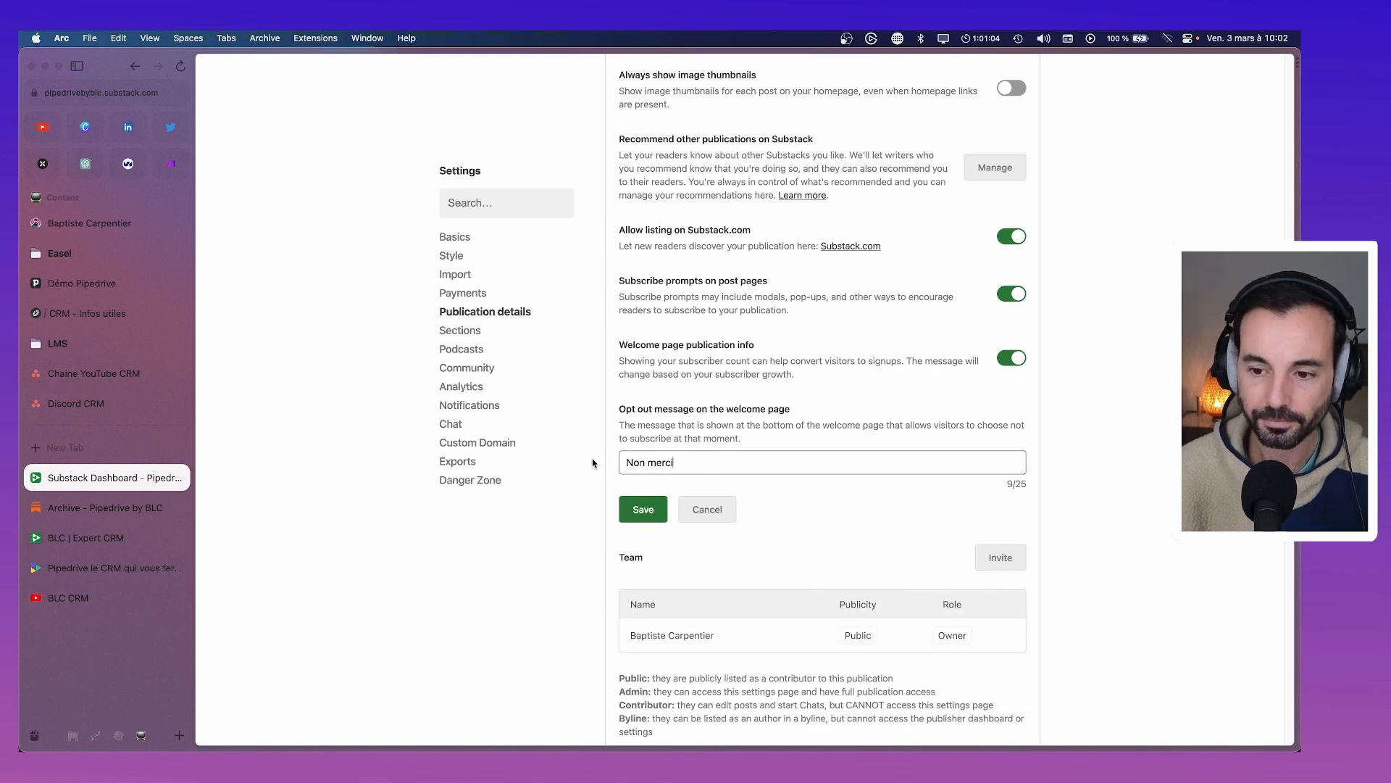
left_click(639, 511)
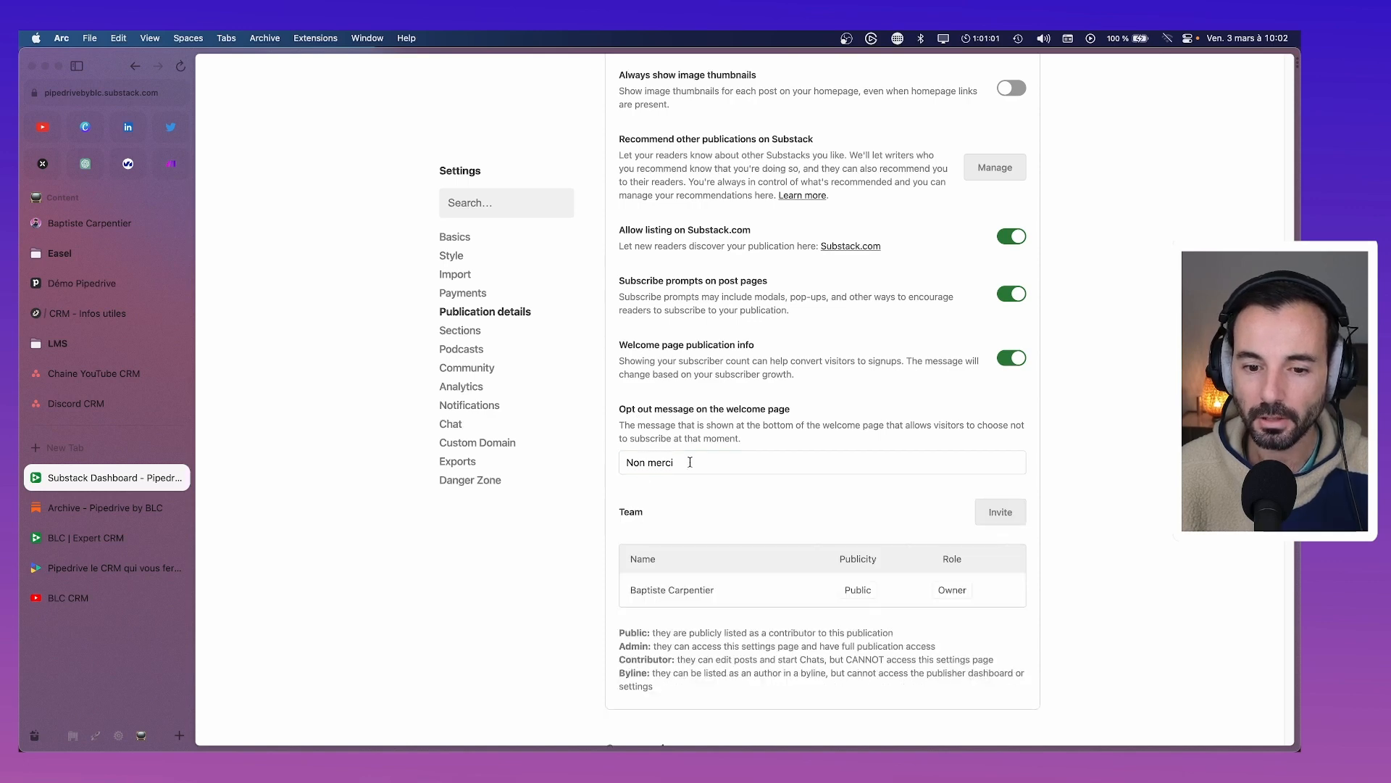
left_click_drag(690, 462, 578, 454)
type("Voir les")
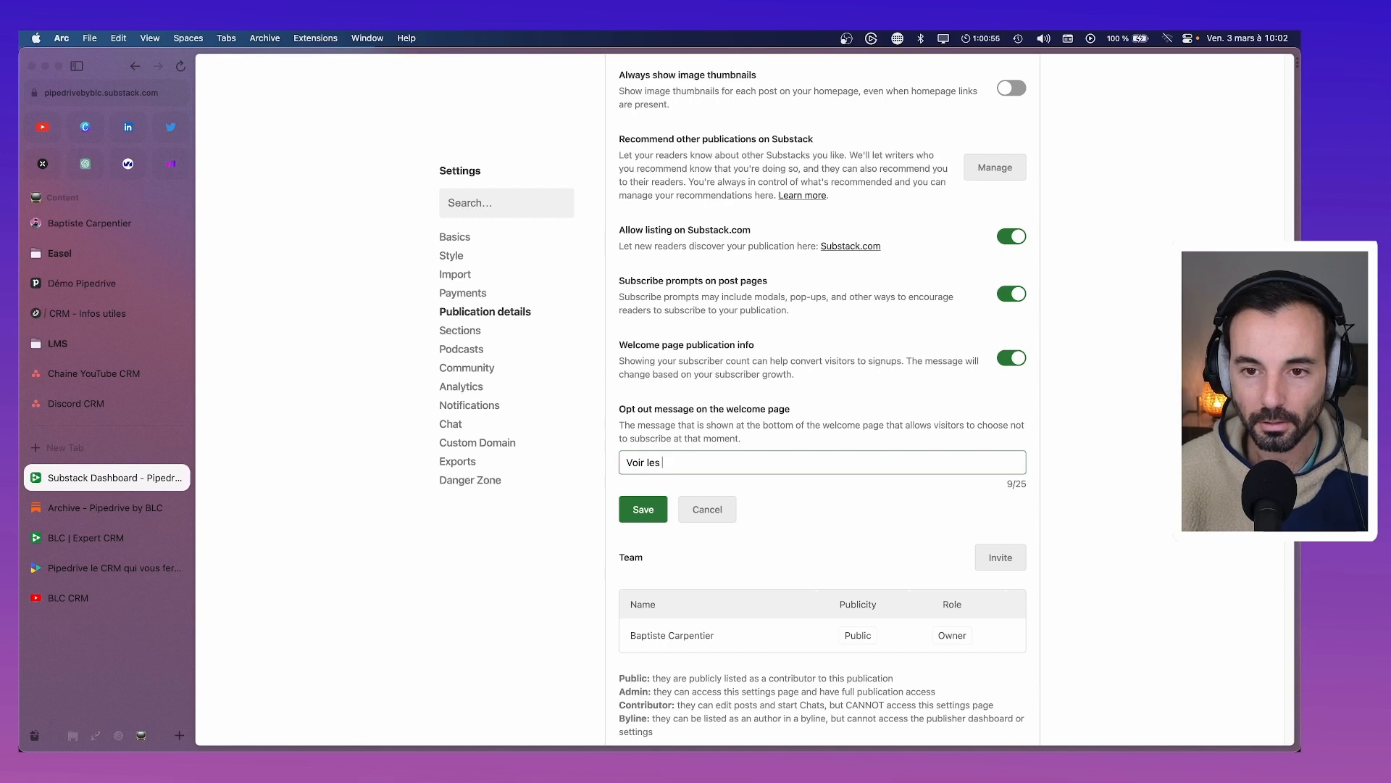
key("BackSpace")
key("BackSpace")
key("BackSpace")
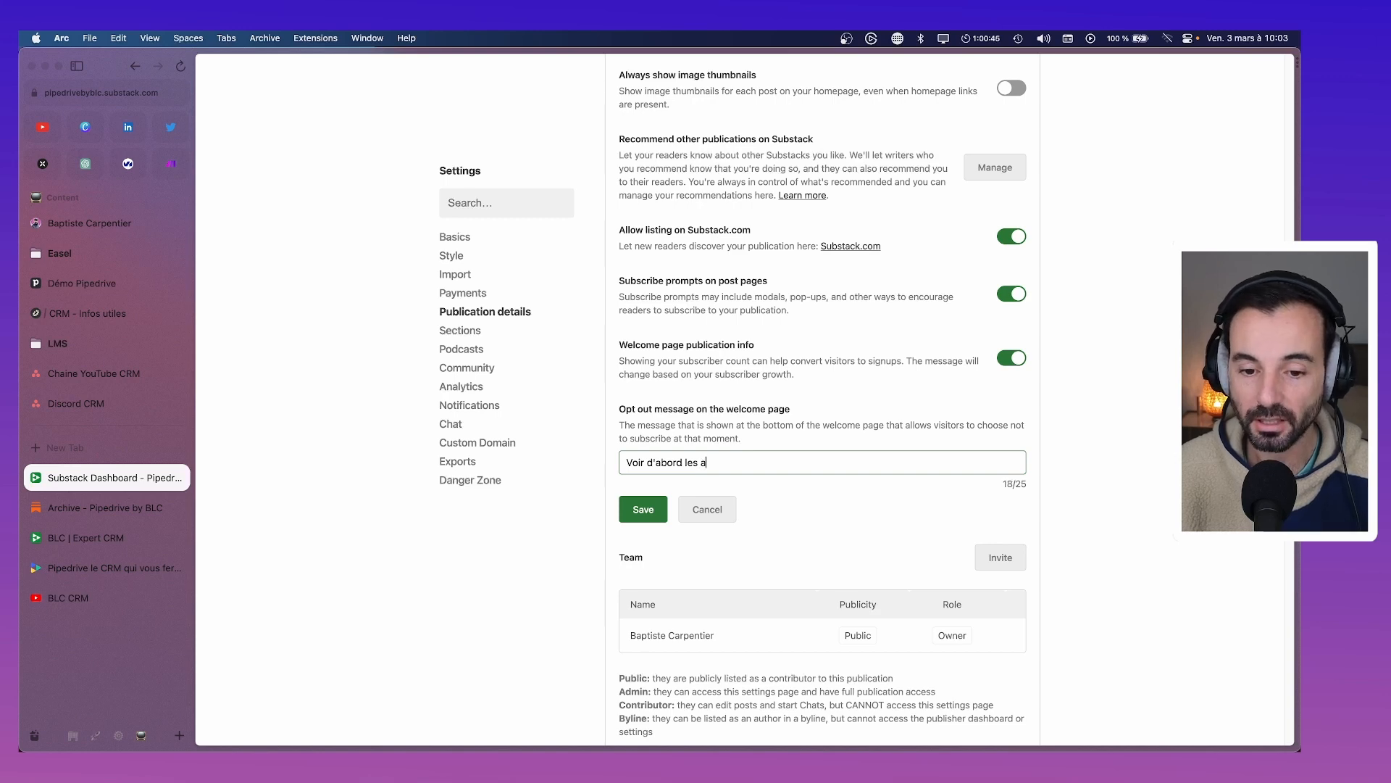
type("es articles")
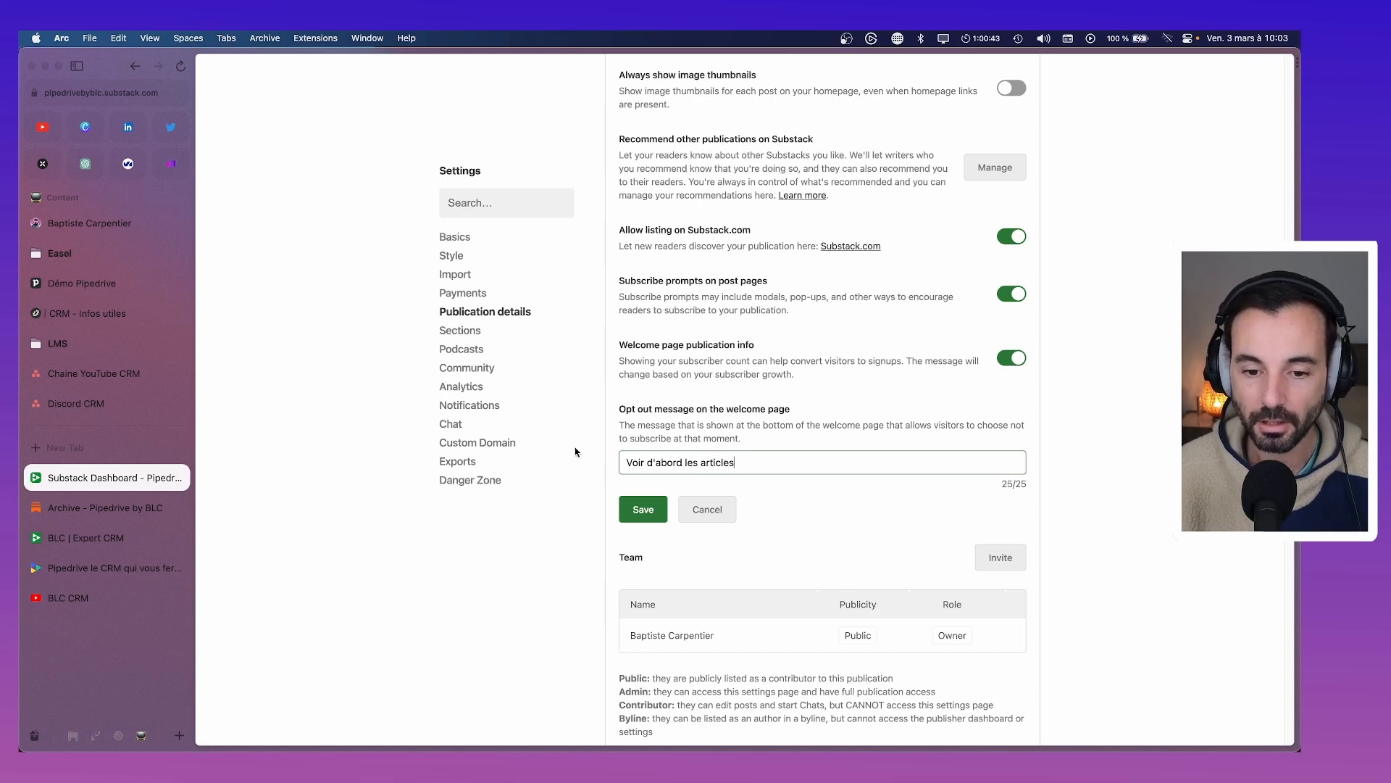
left_click(643, 509)
scroll(856, 437, "down", 2)
scroll(855, 437, "down", 2)
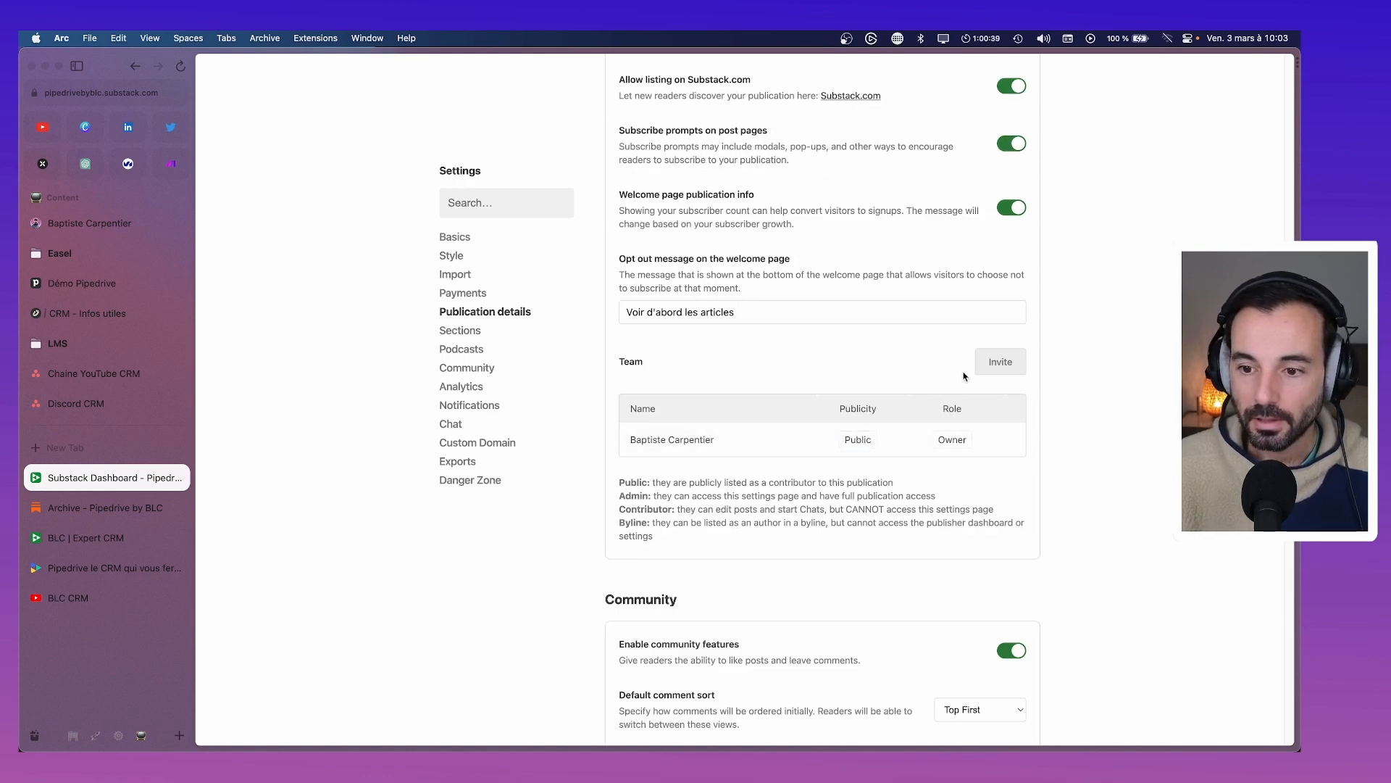
Send team invites to a first and a second colleague's company e-mail address
left_click(986, 368)
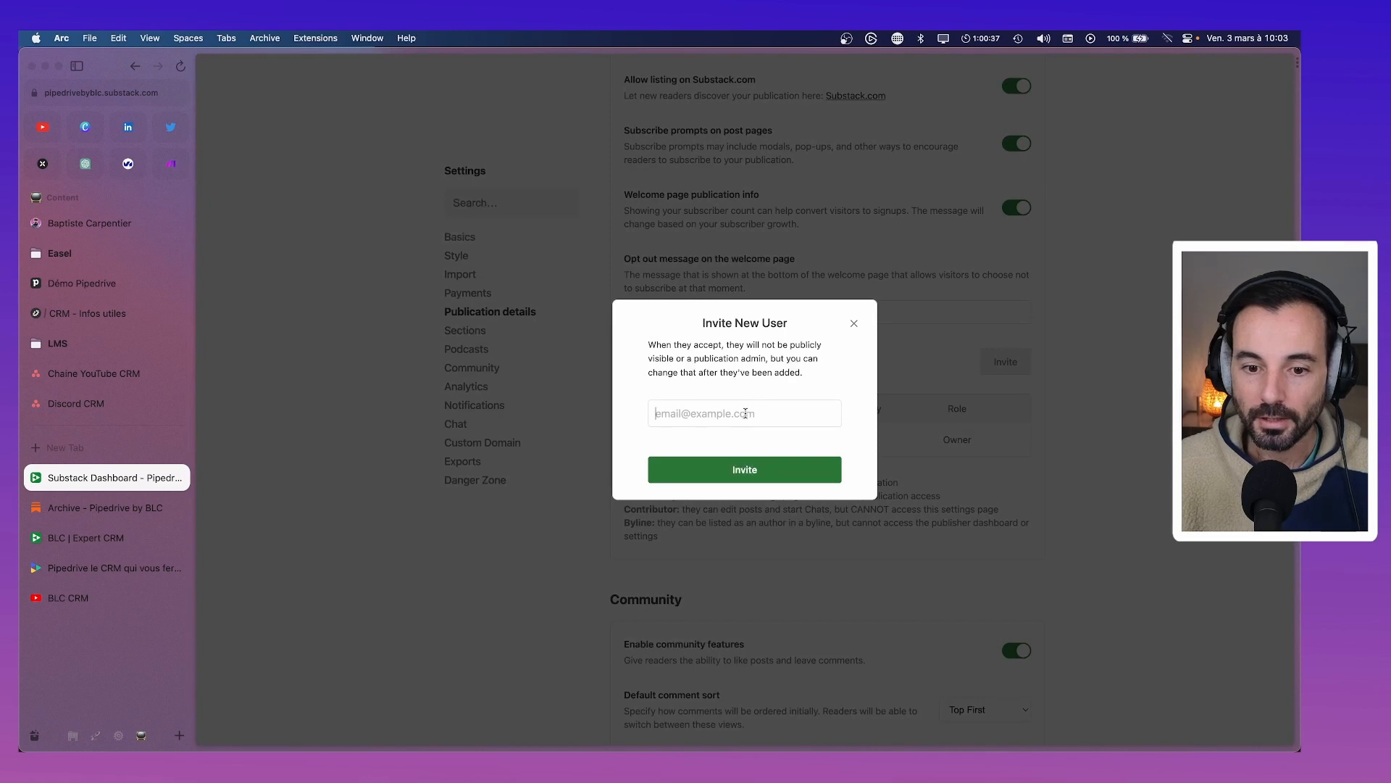
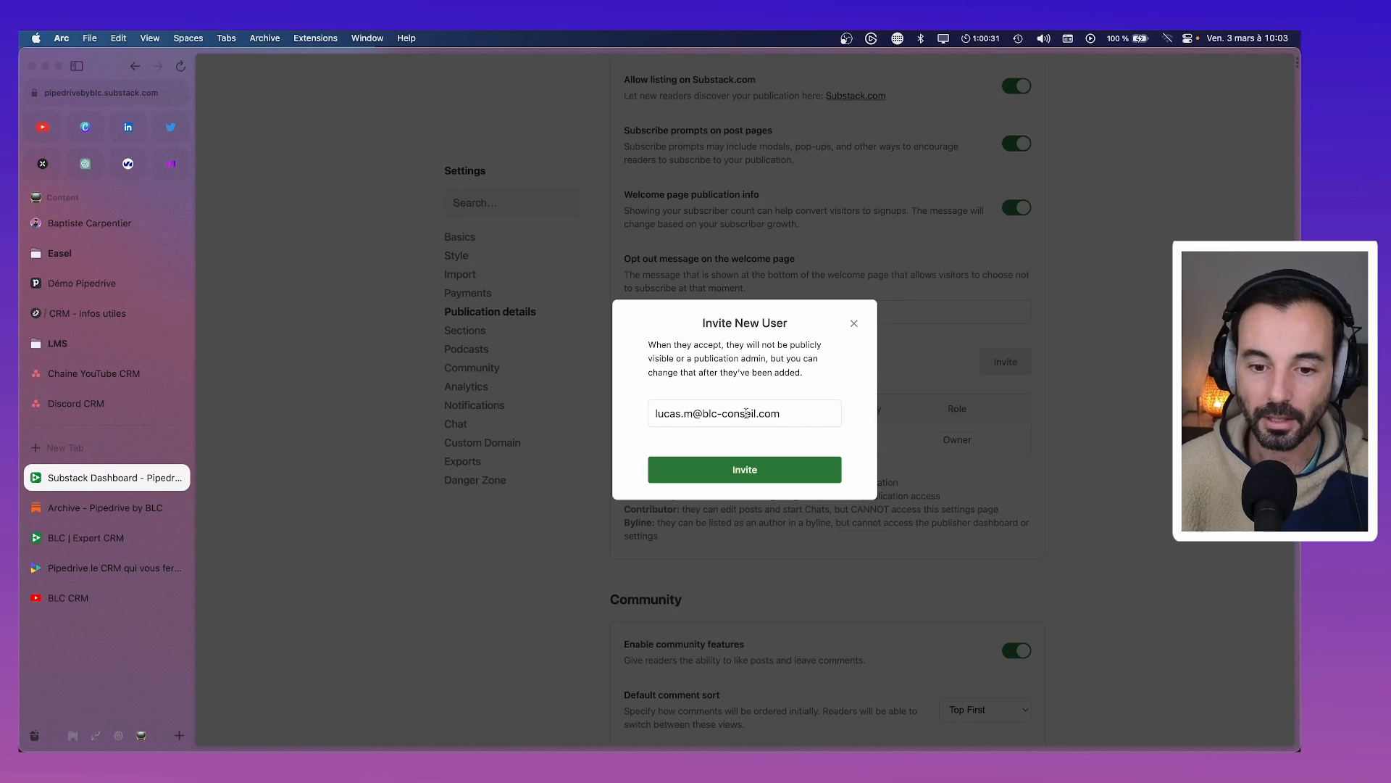
left_click(771, 471)
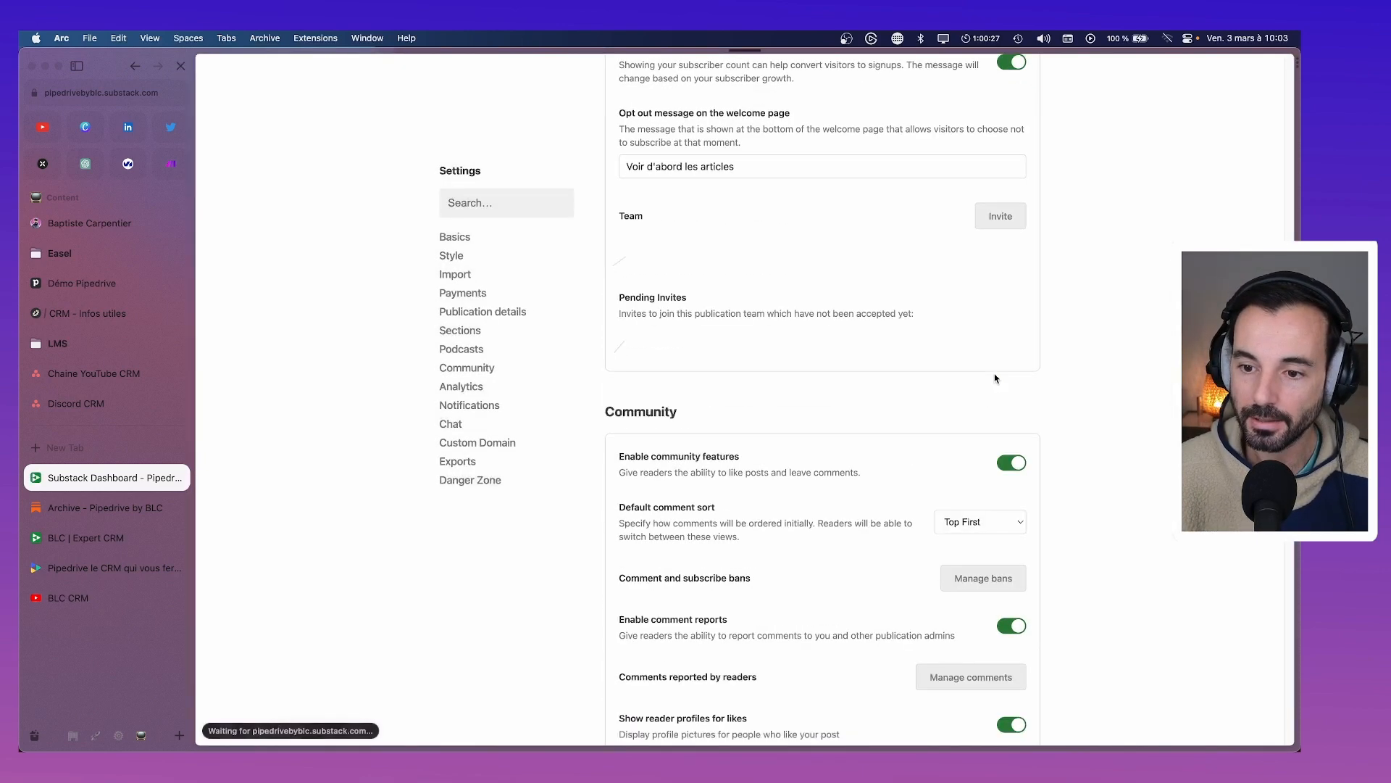
scroll(790, 492, "down", 4)
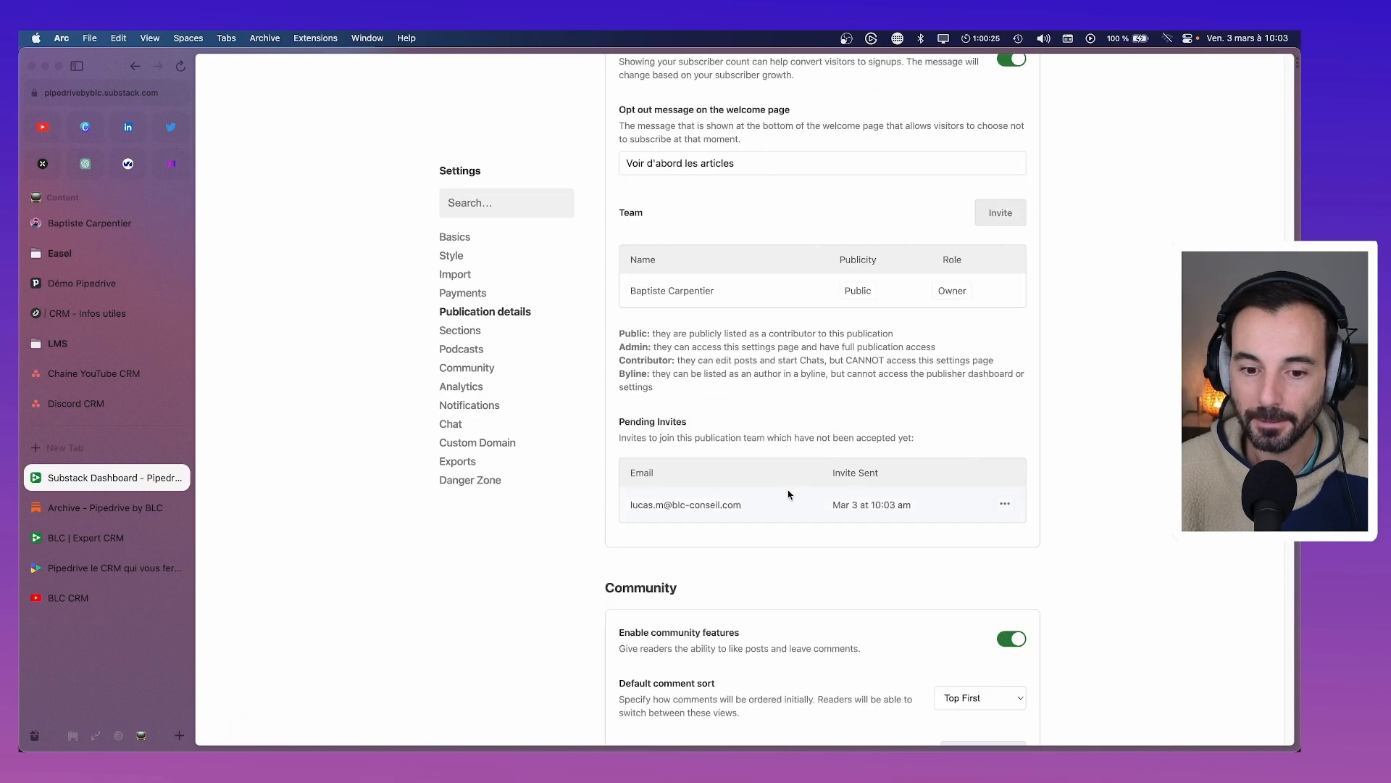
left_click(1005, 225)
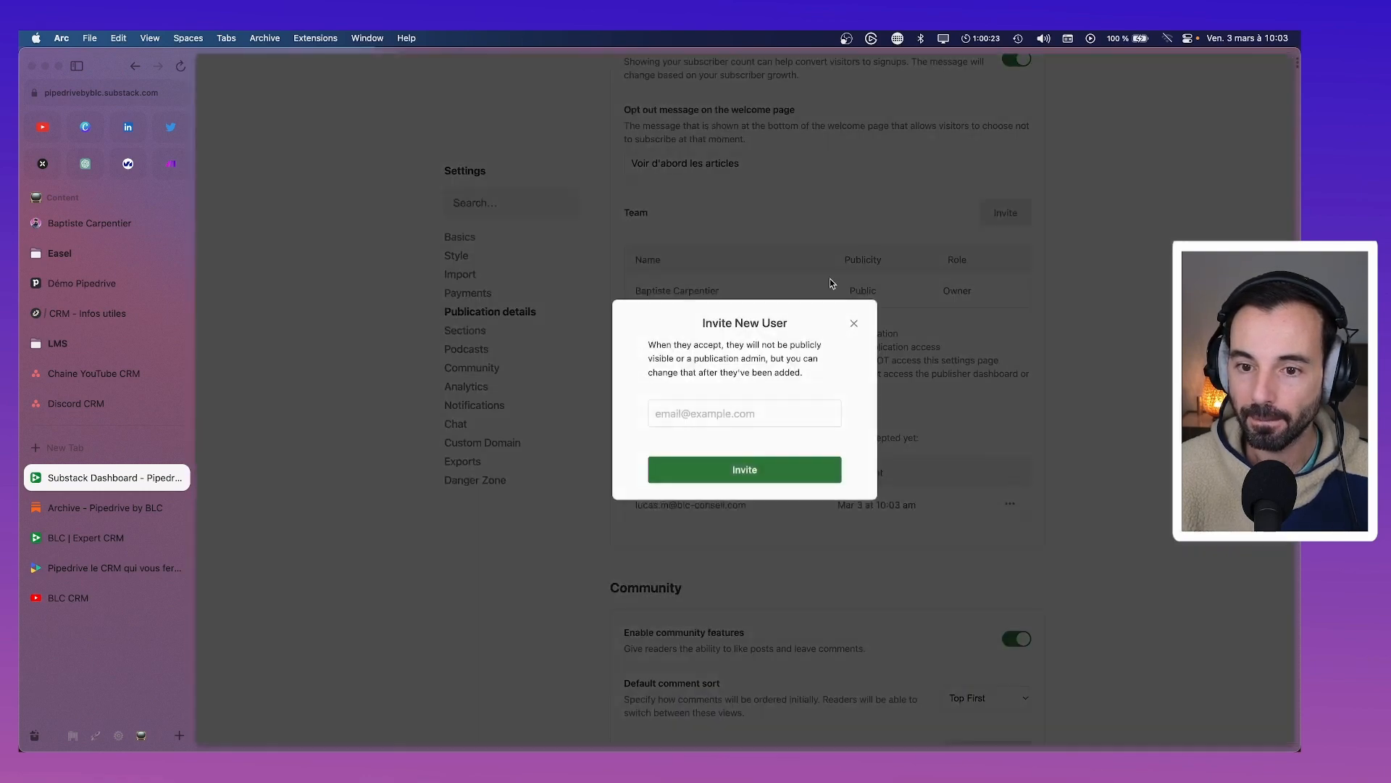
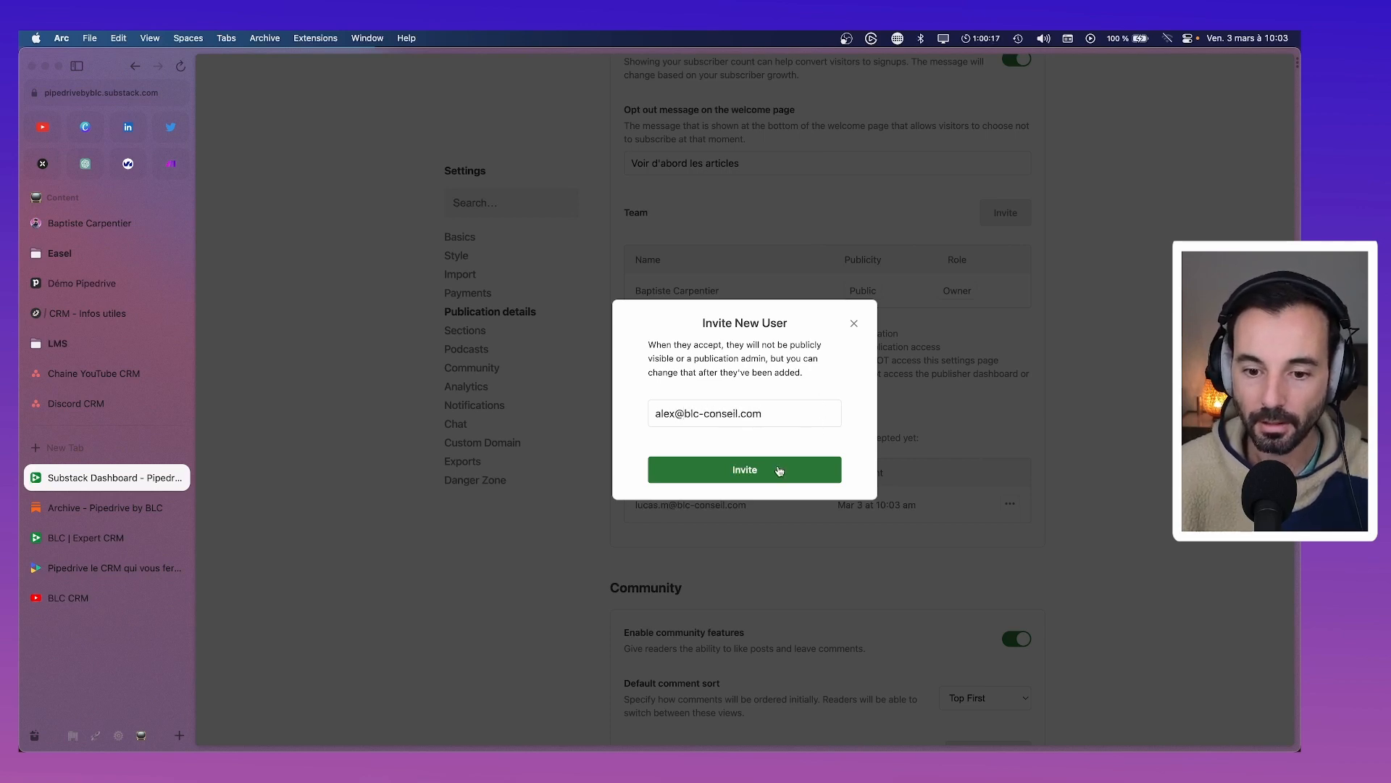
left_click(779, 471)
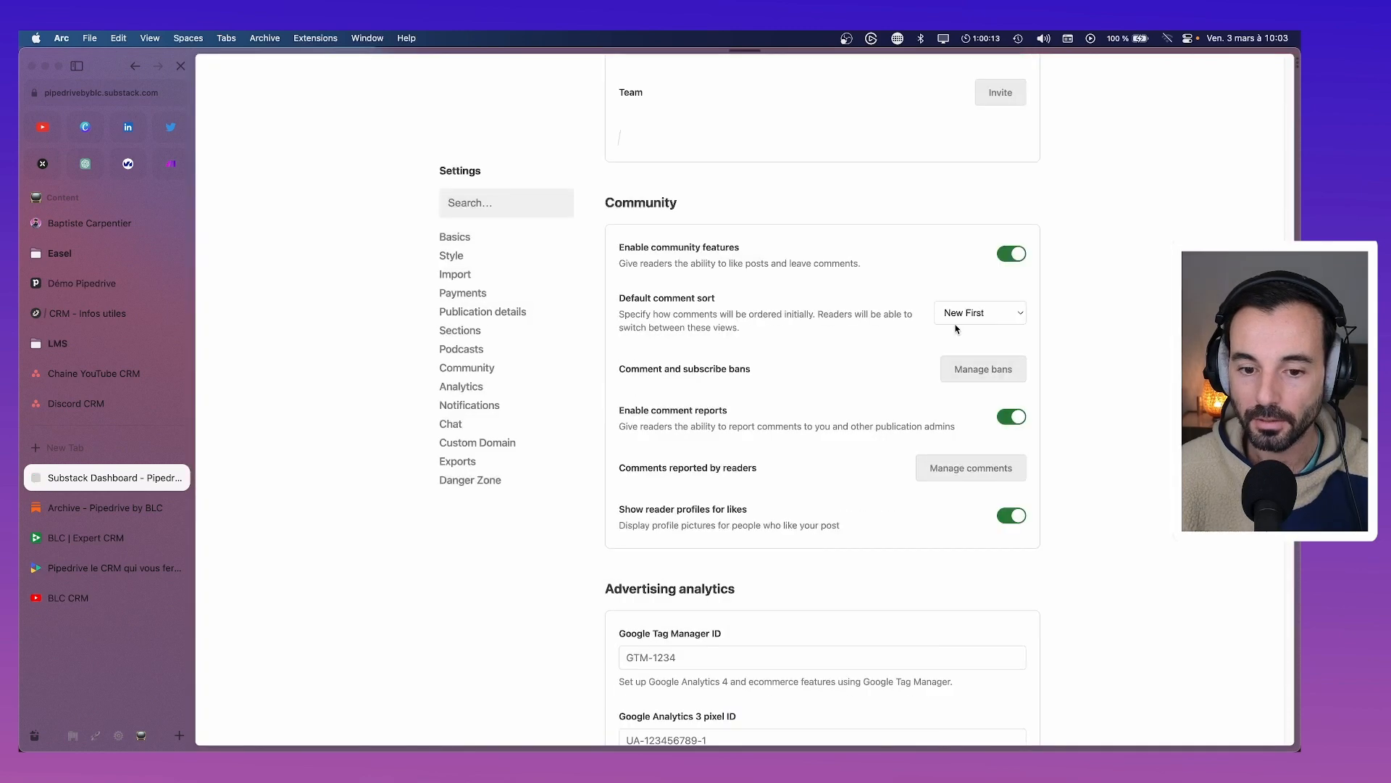
Invite three more colleagues by their blc-conseil.com e-mail addresses, correcting a typo in the last
left_click(1000, 213)
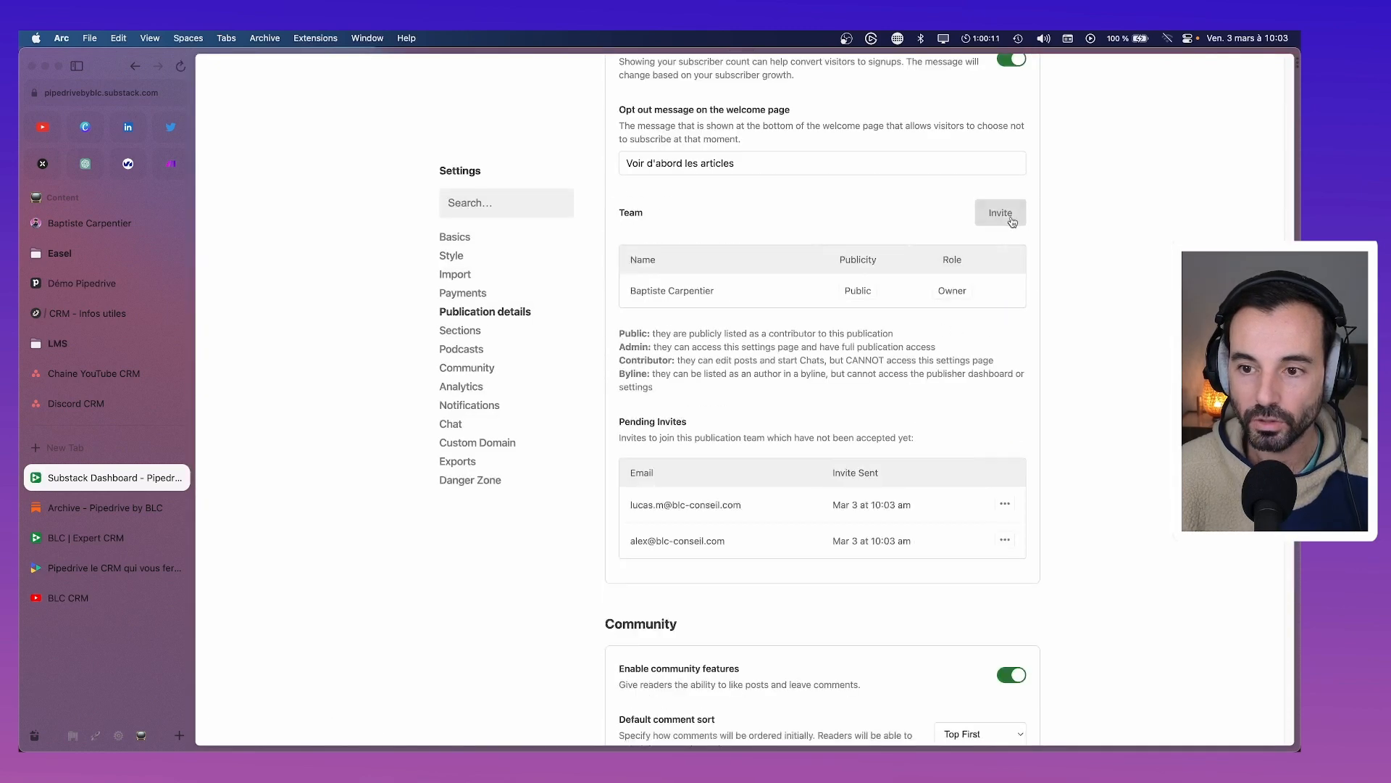
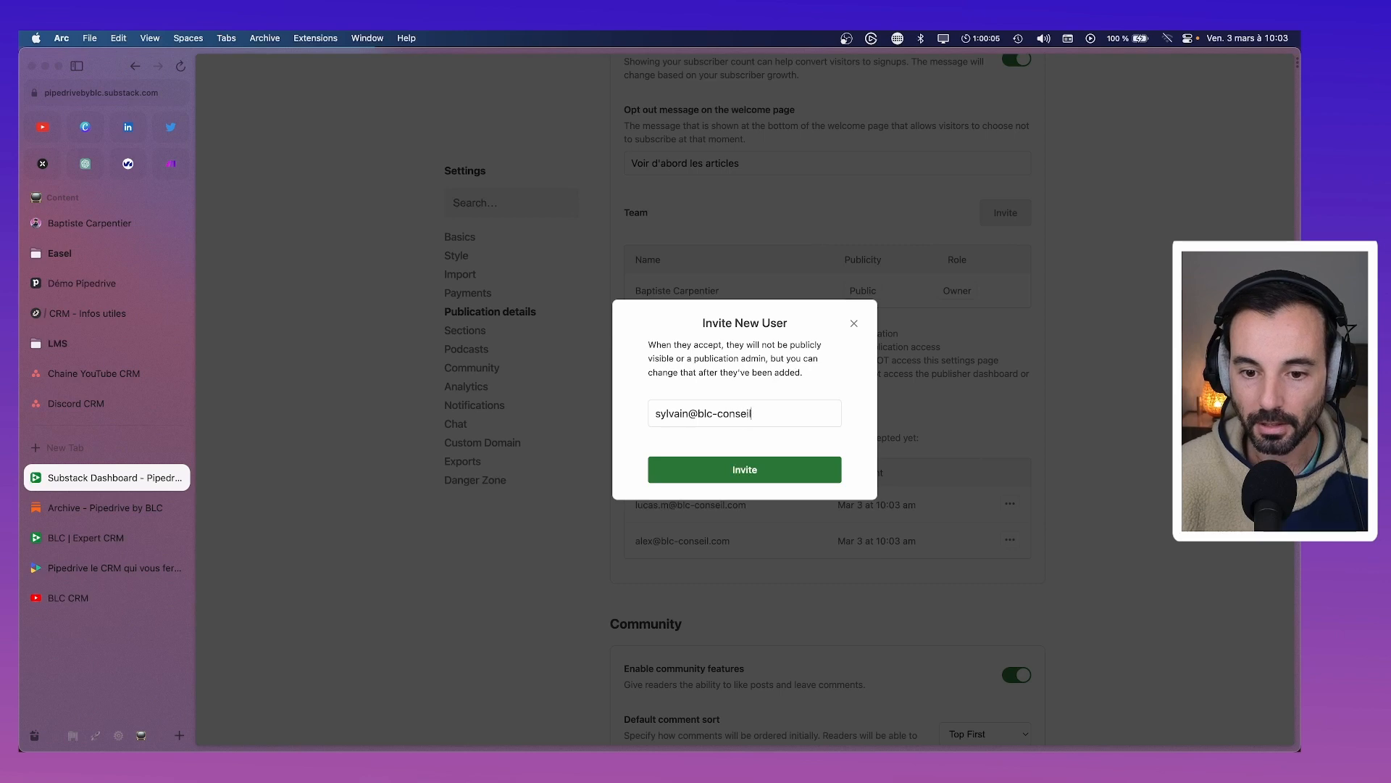
left_click(757, 469)
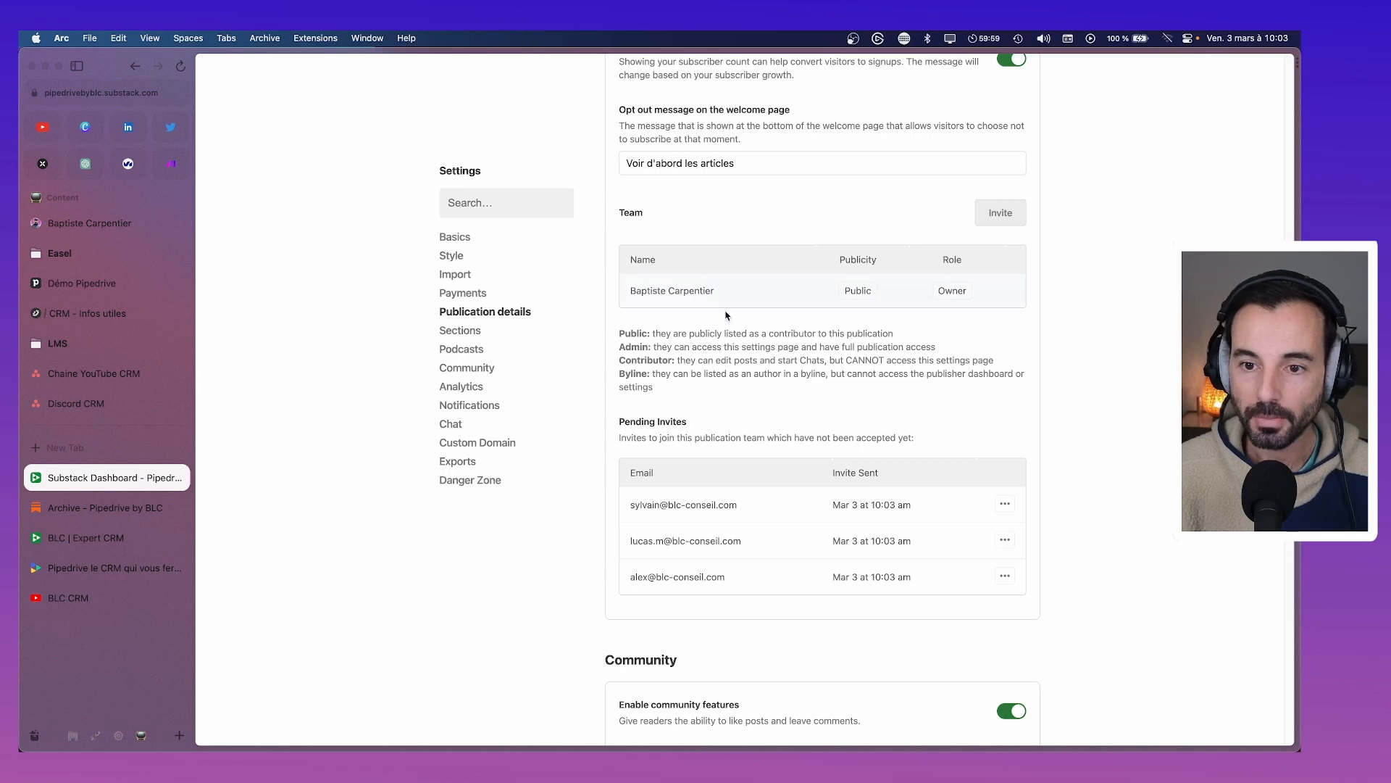
left_click(1000, 212)
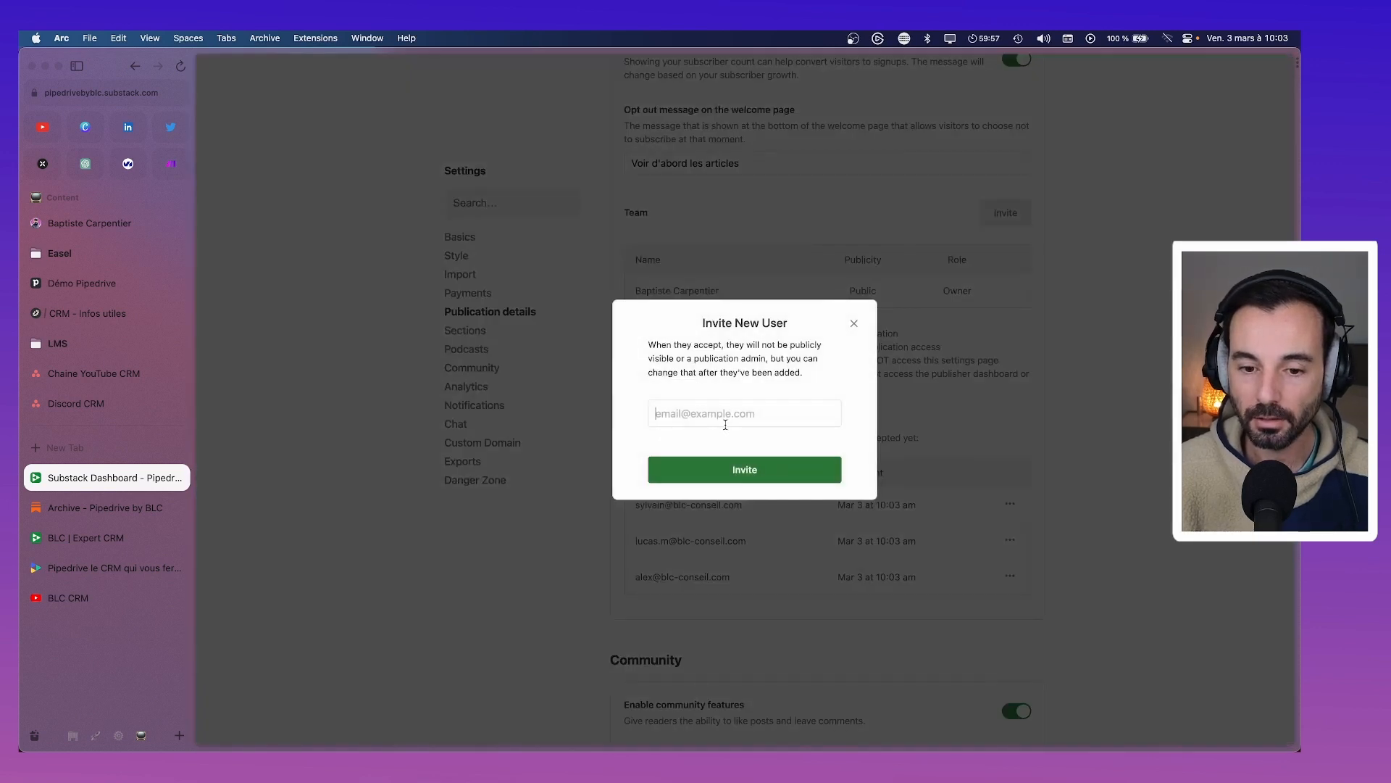
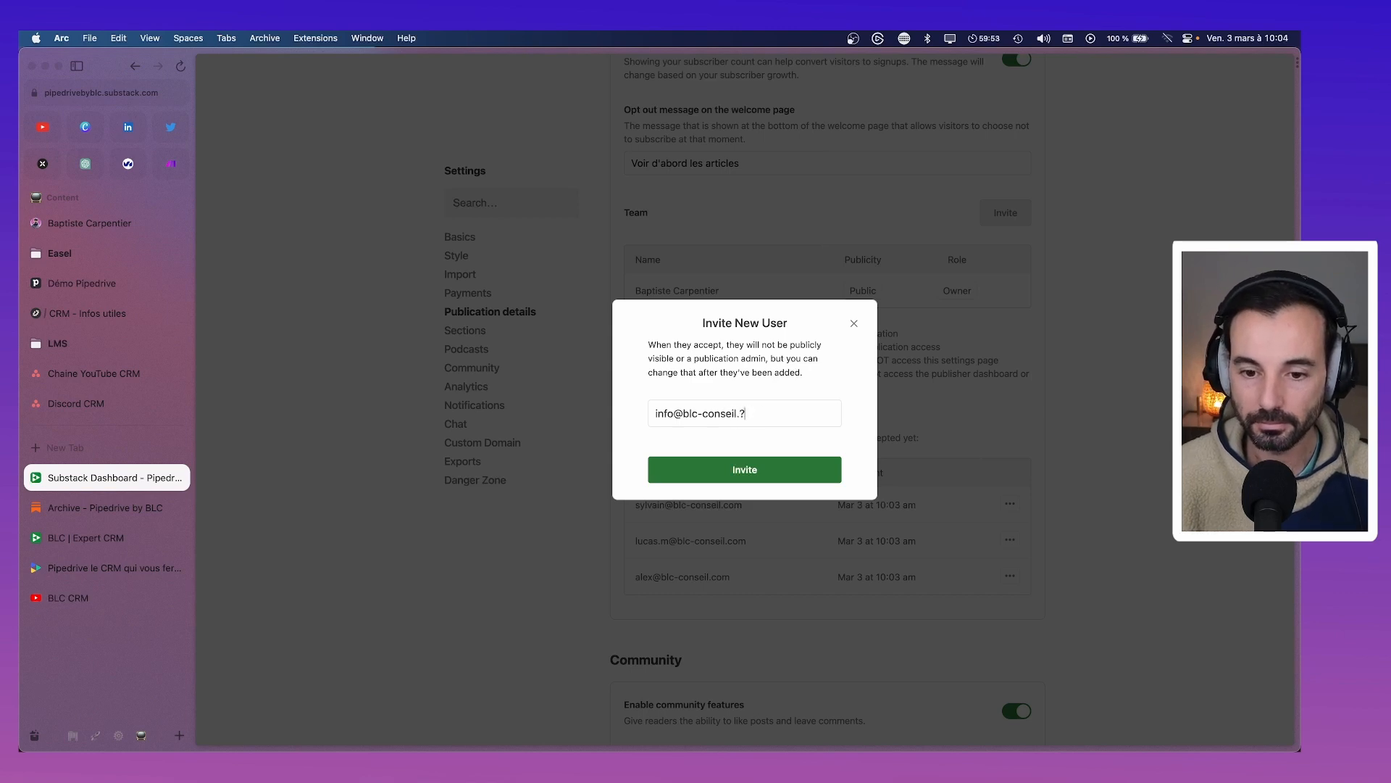
left_click(780, 467)
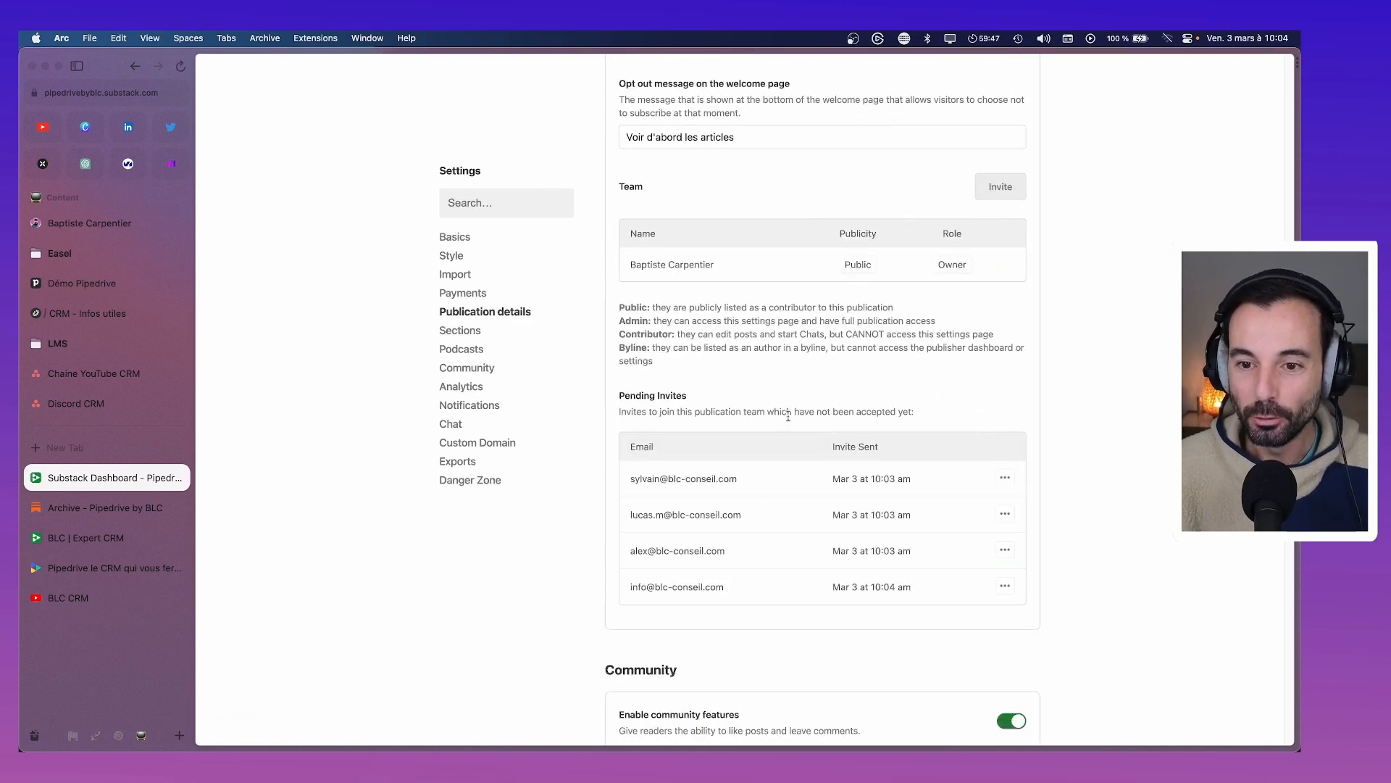
left_click(998, 189)
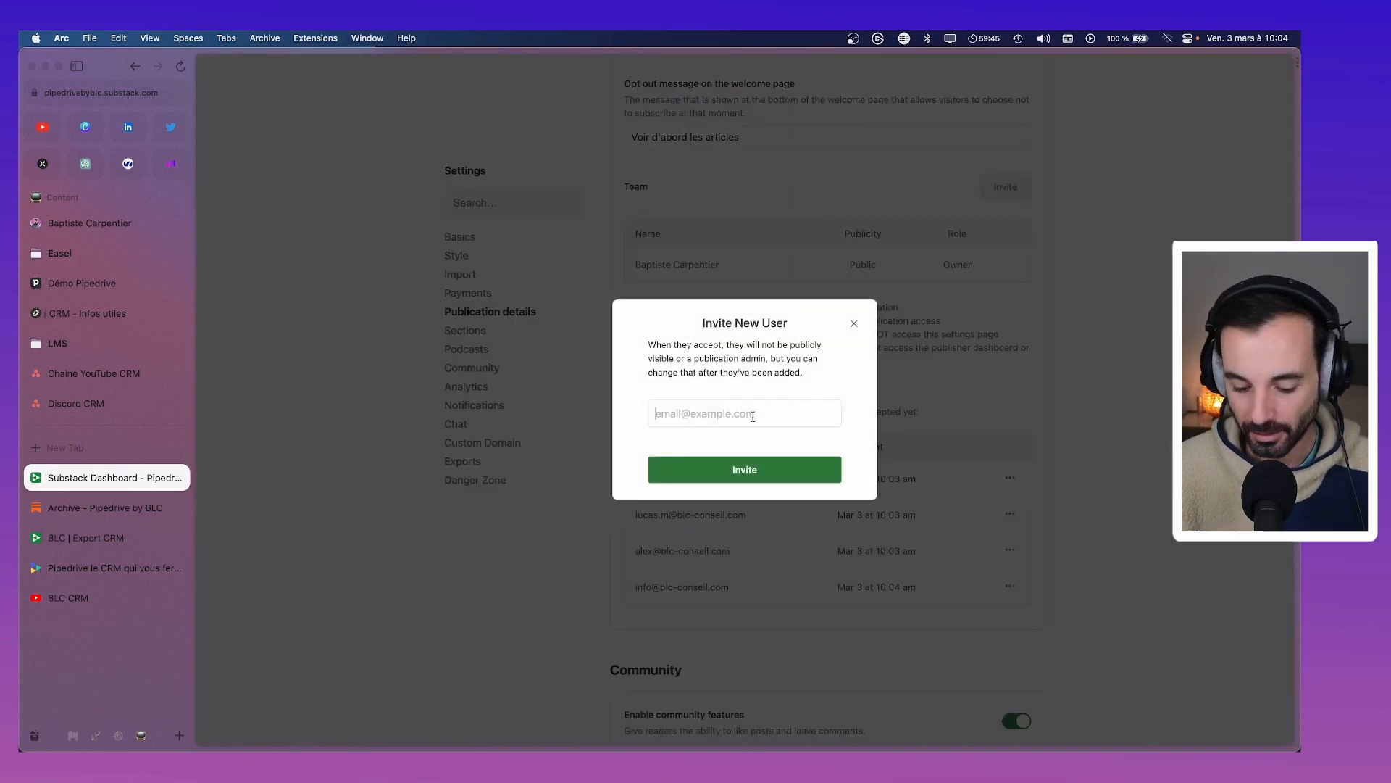
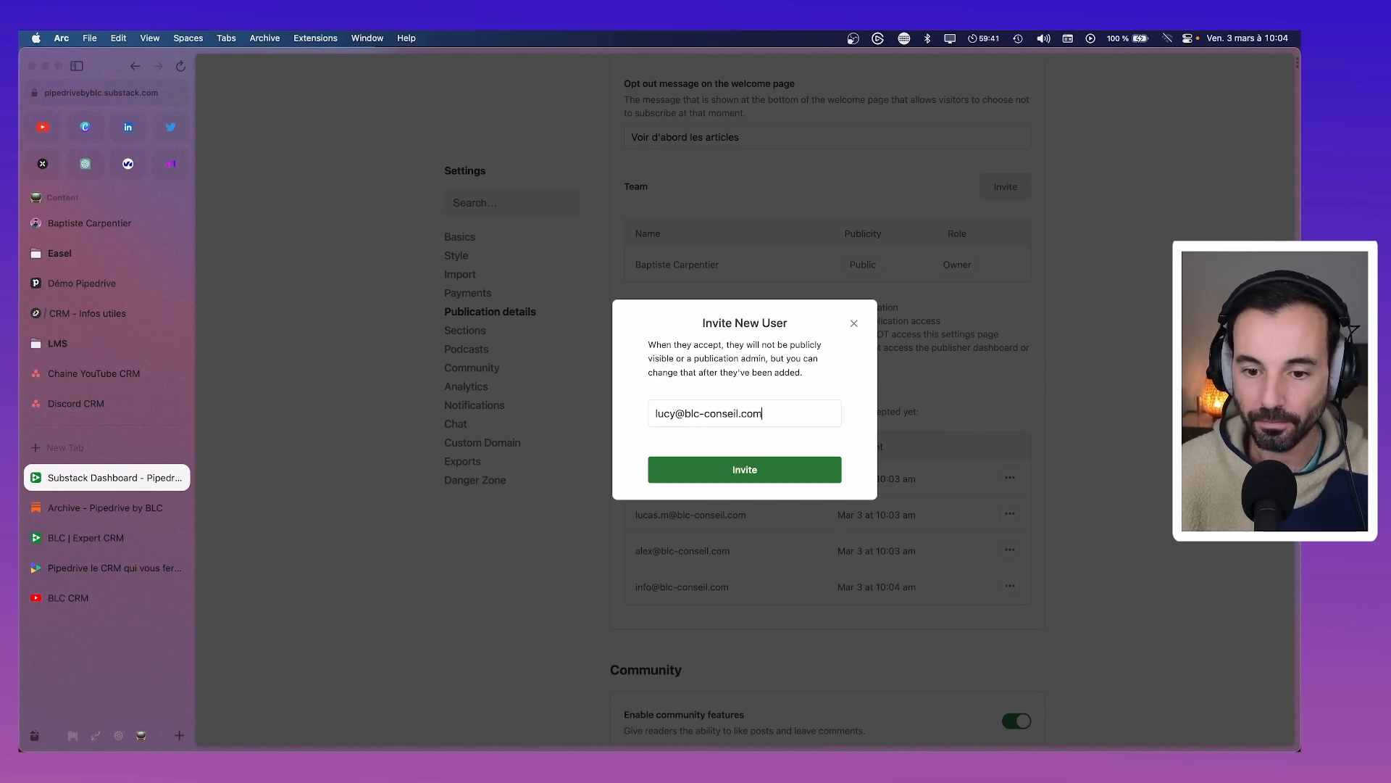
left_click(774, 469)
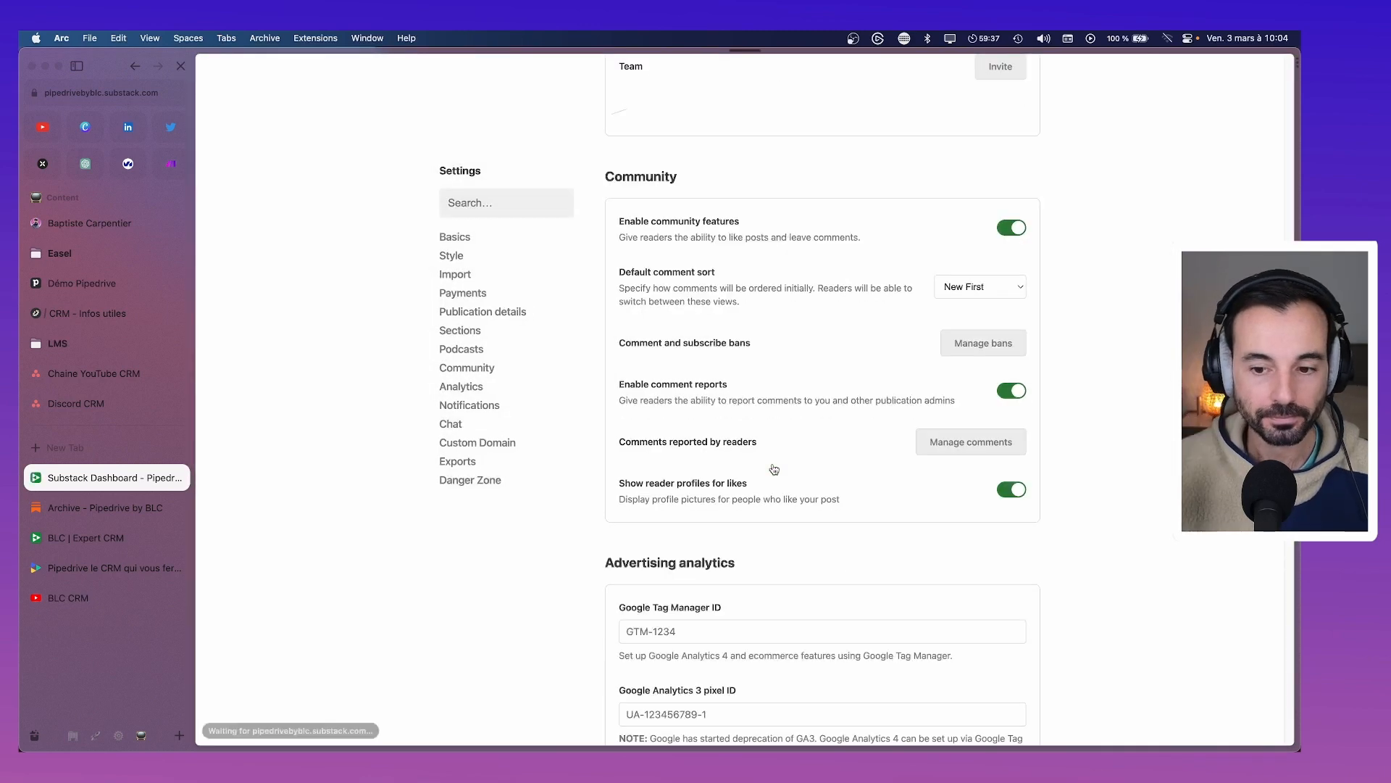
scroll(790, 449, "down", 1)
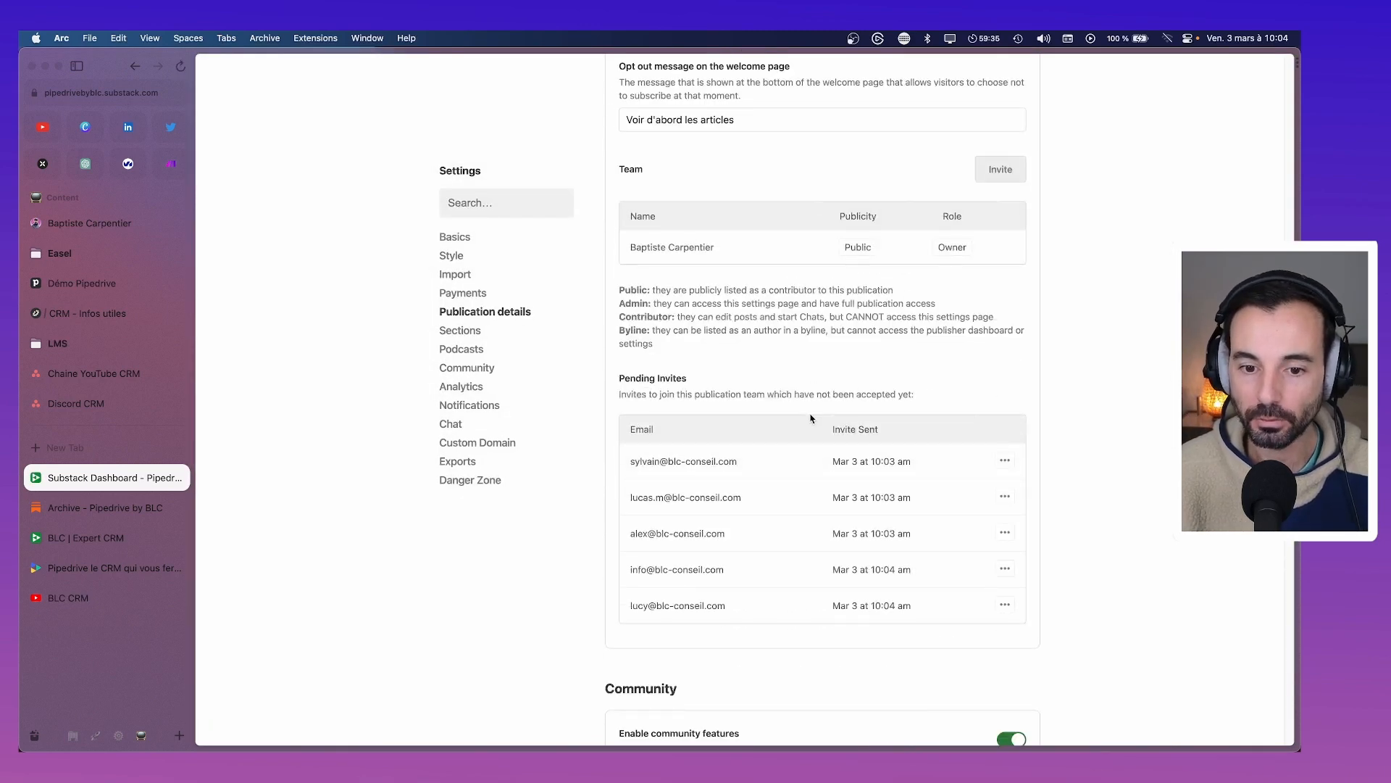
scroll(795, 500, "up", 3)
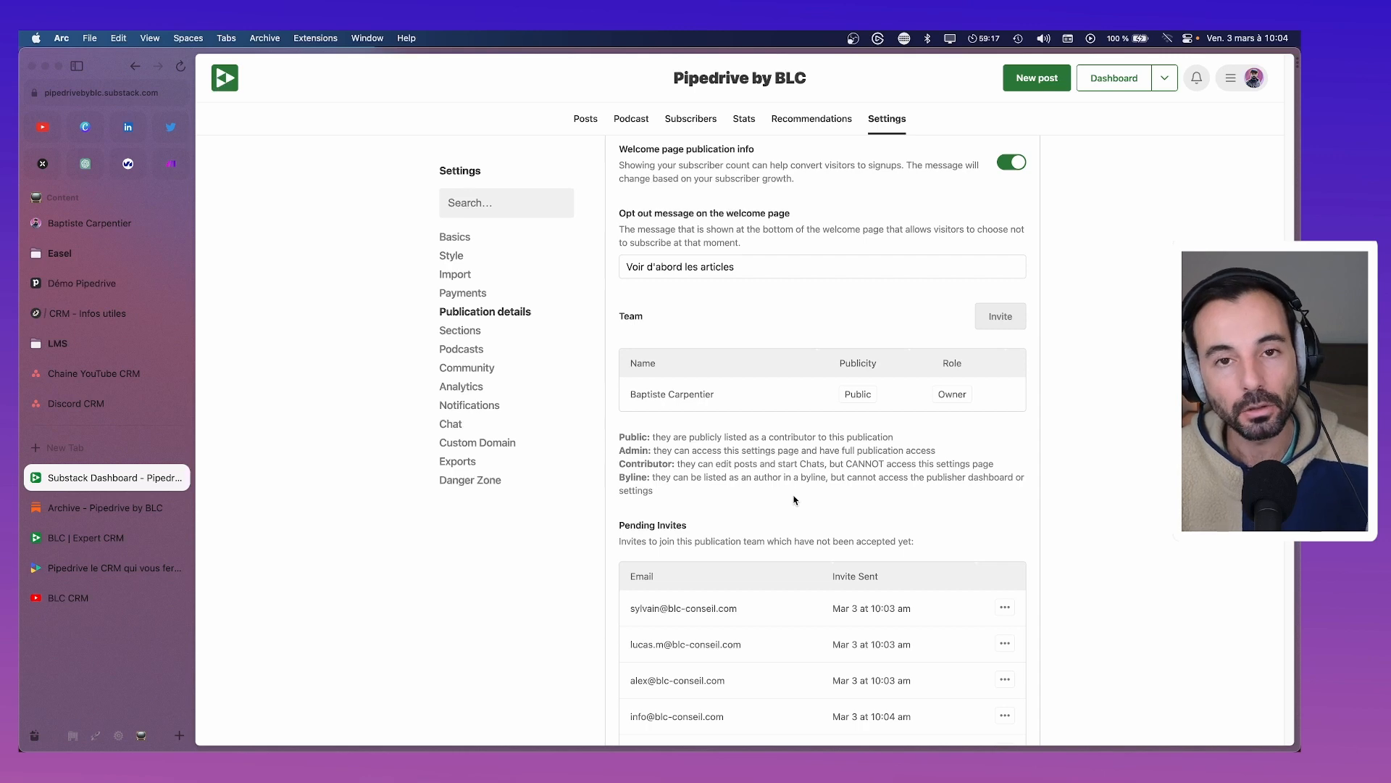
scroll(797, 502, "down", 3)
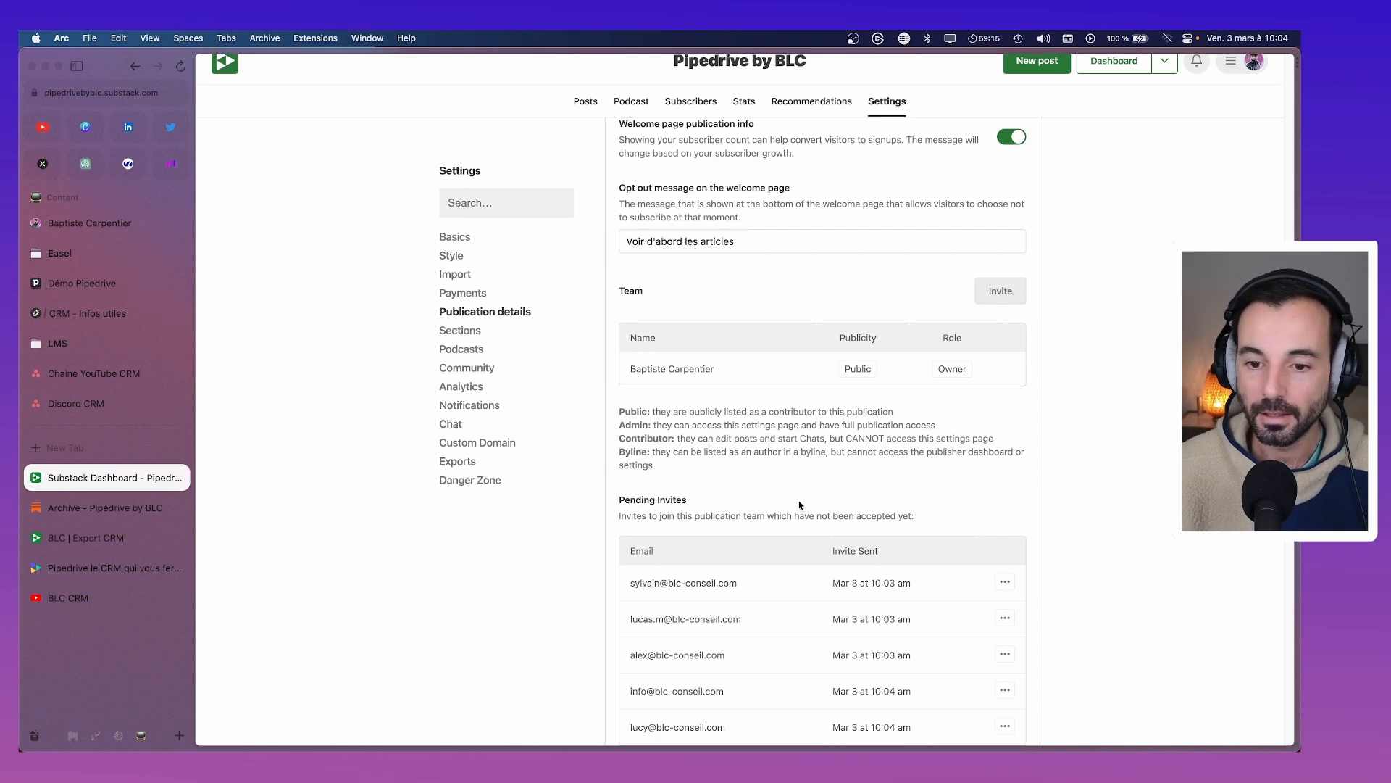
scroll(800, 505, "down", 10)
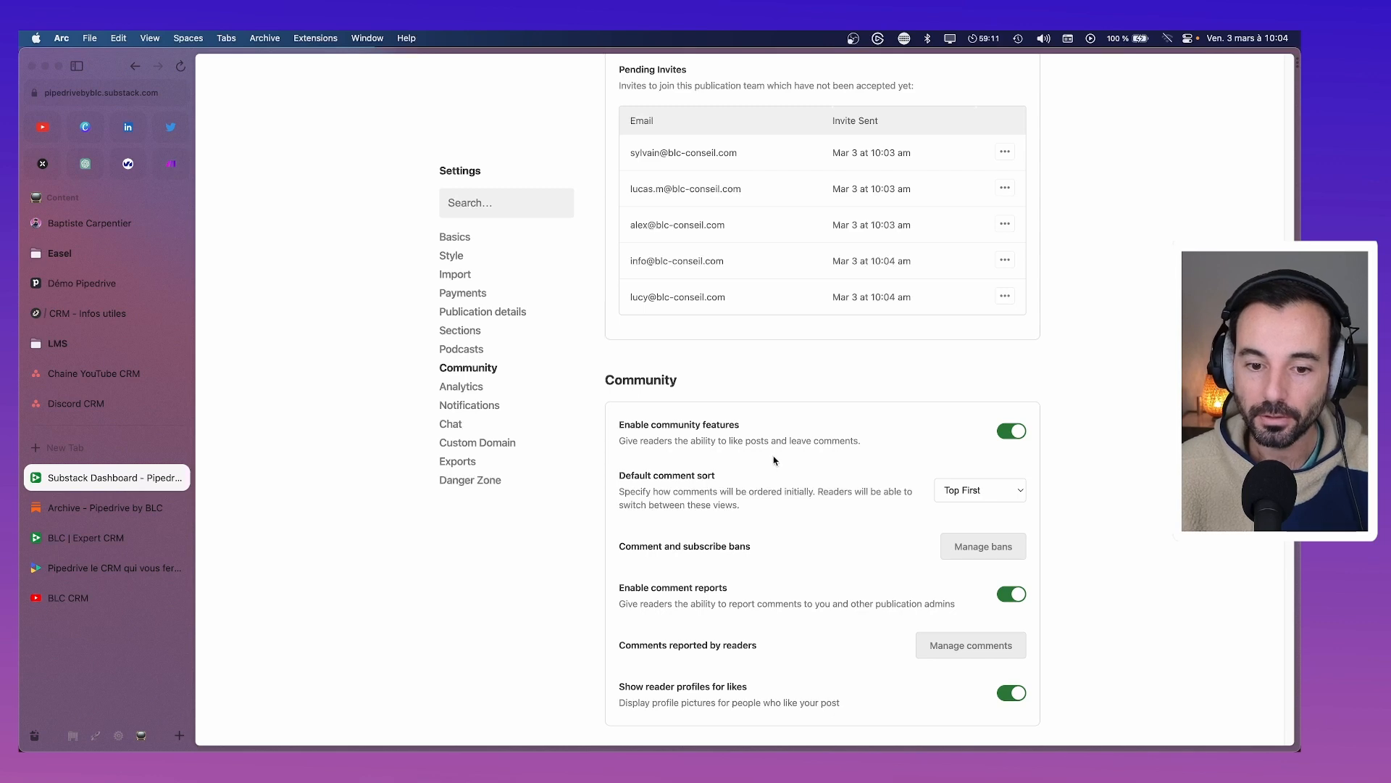
scroll(774, 460, "down", 3)
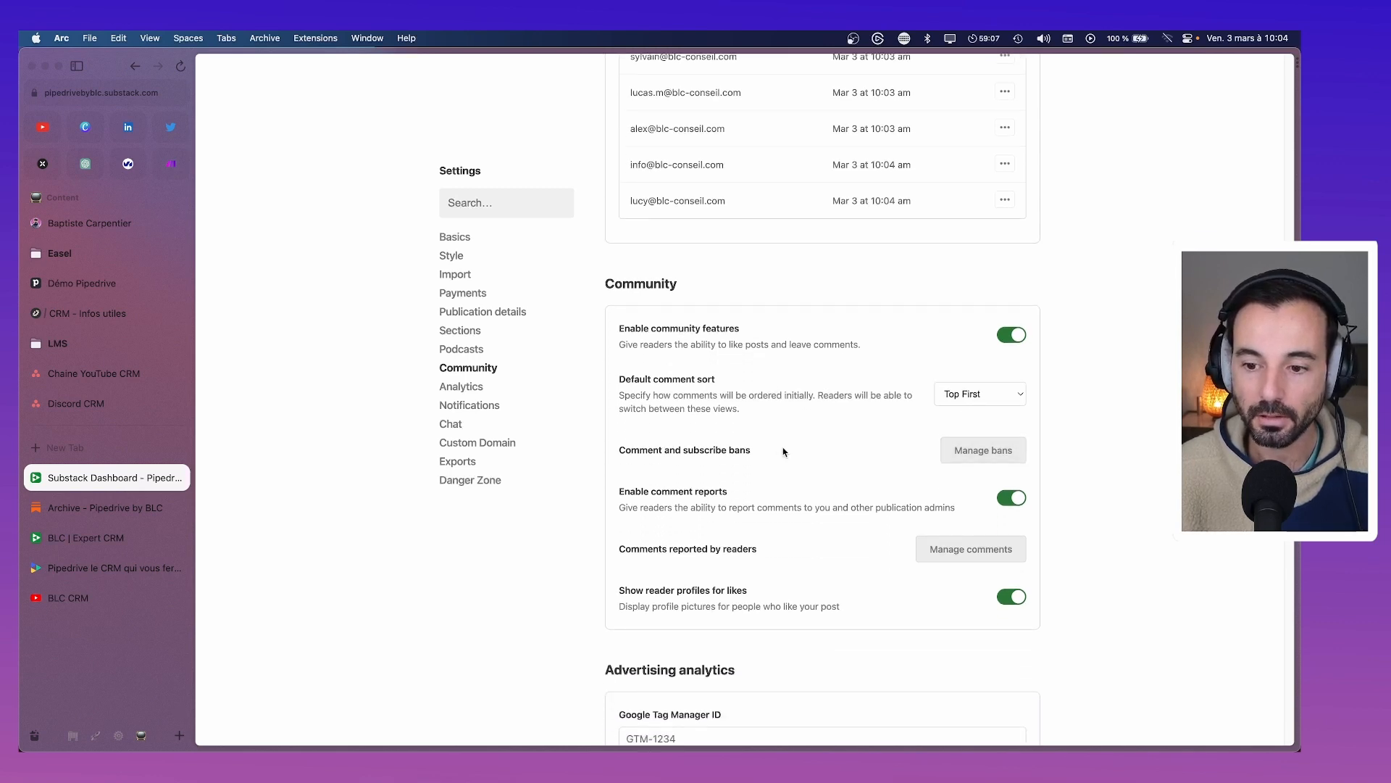
scroll(866, 450, "down", 2)
scroll(867, 451, "down", 20)
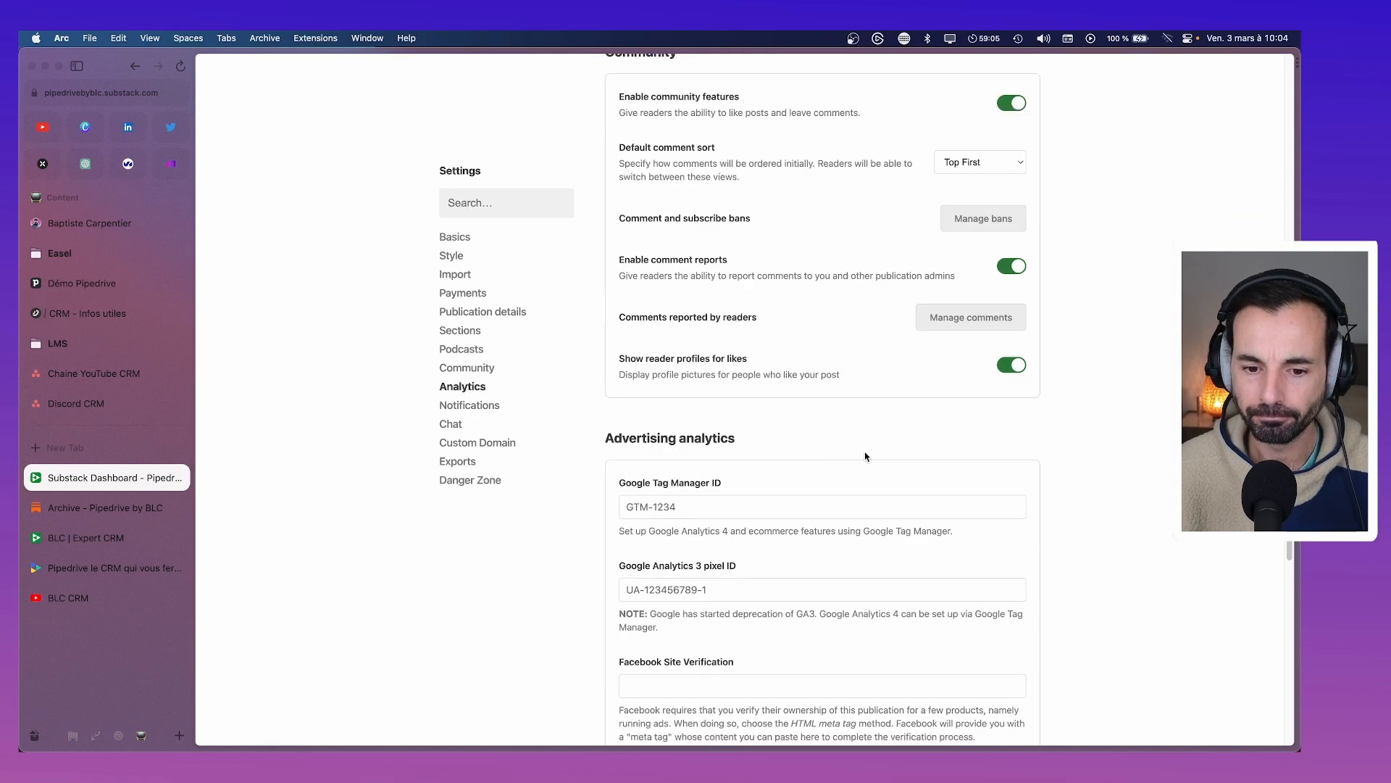
Turn off email notifications for Payment pledges
scroll(722, 493, "down", 6)
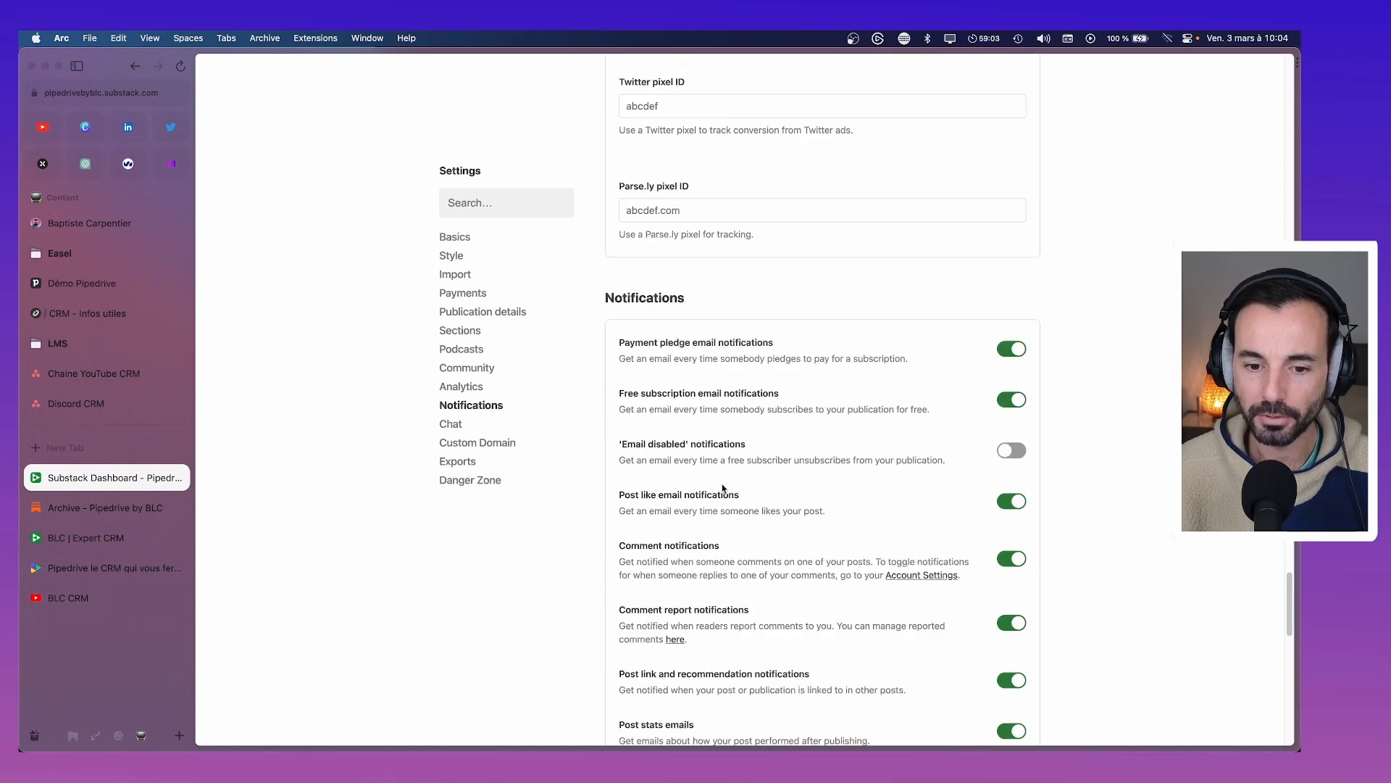
left_click(1009, 350)
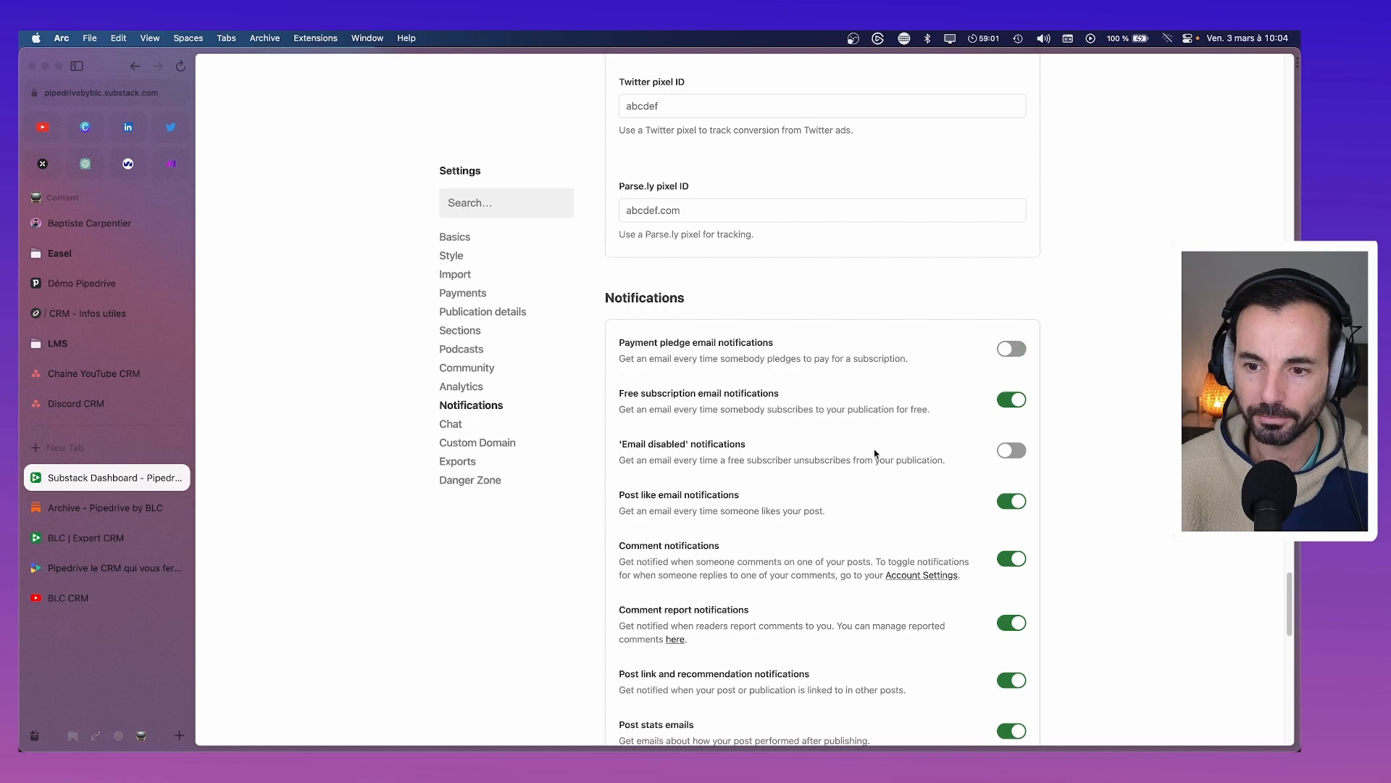
scroll(880, 456, "down", 15)
scroll(863, 454, "up", 15)
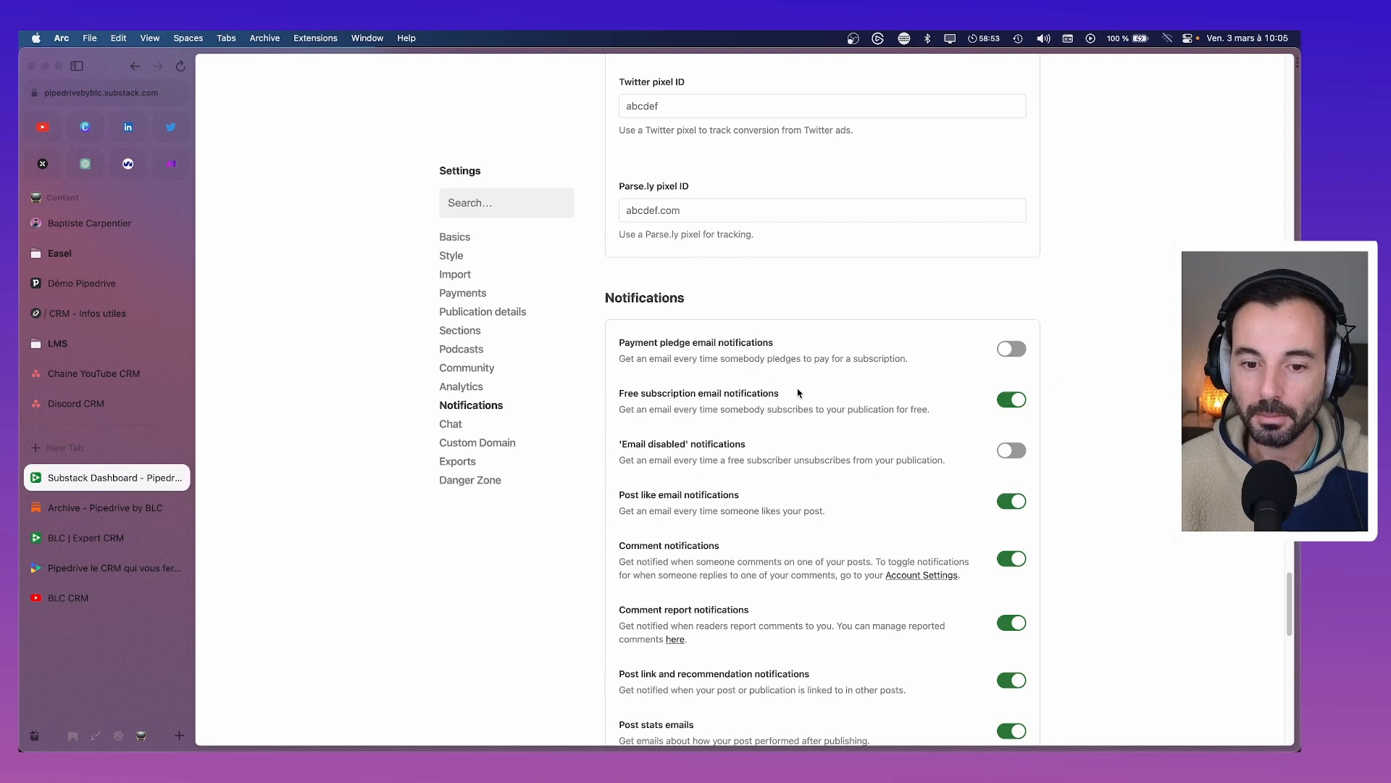
Scroll through the remaining notification settings and back up toward the top of the page
scroll(942, 440, "down", 2)
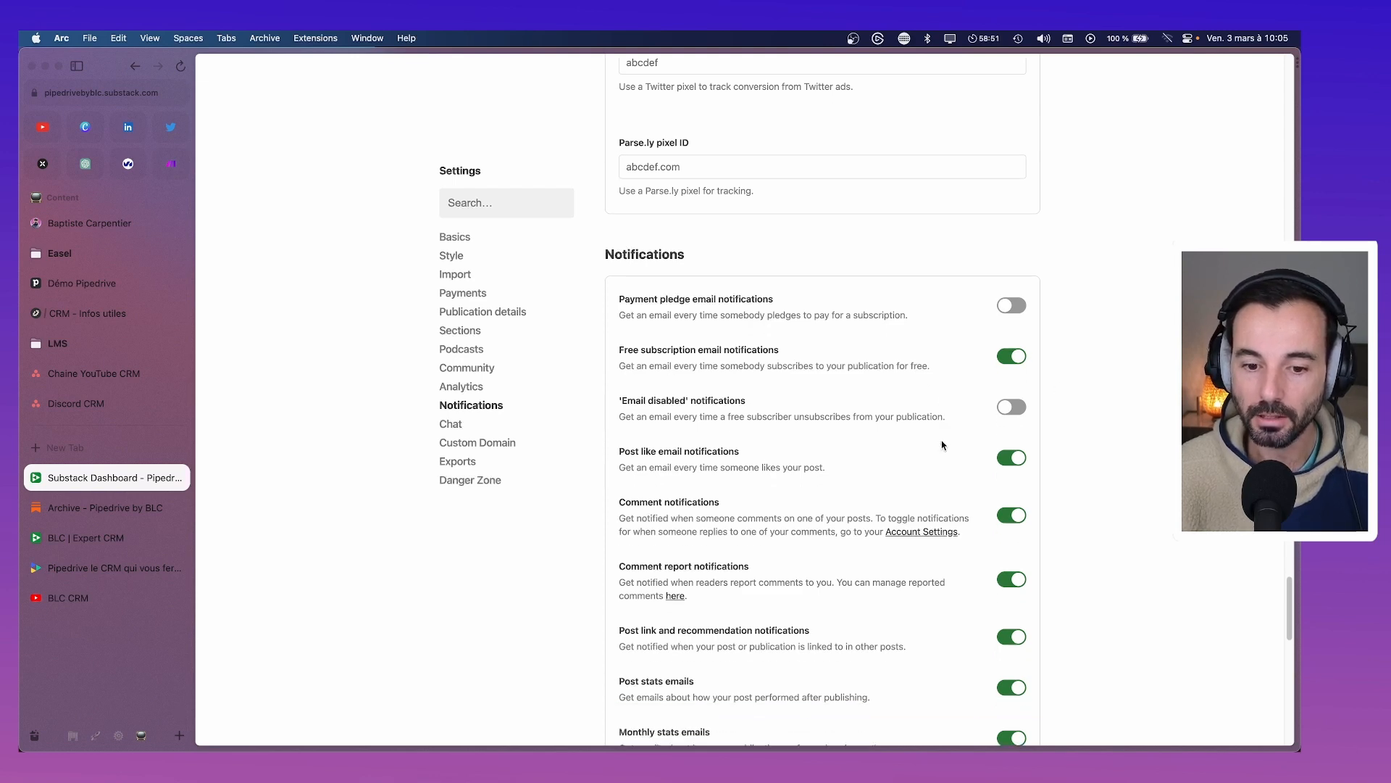
scroll(941, 445, "down", 5)
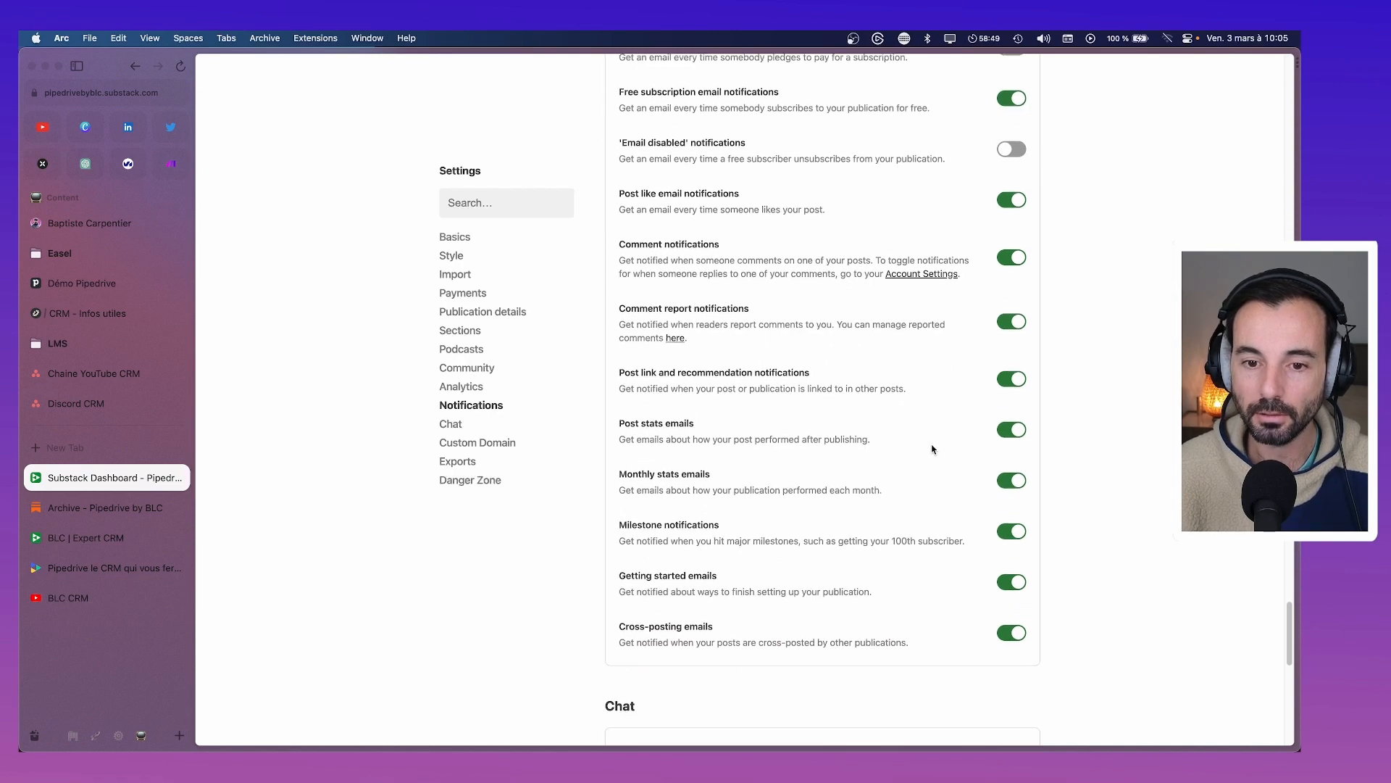
scroll(800, 502, "down", 8)
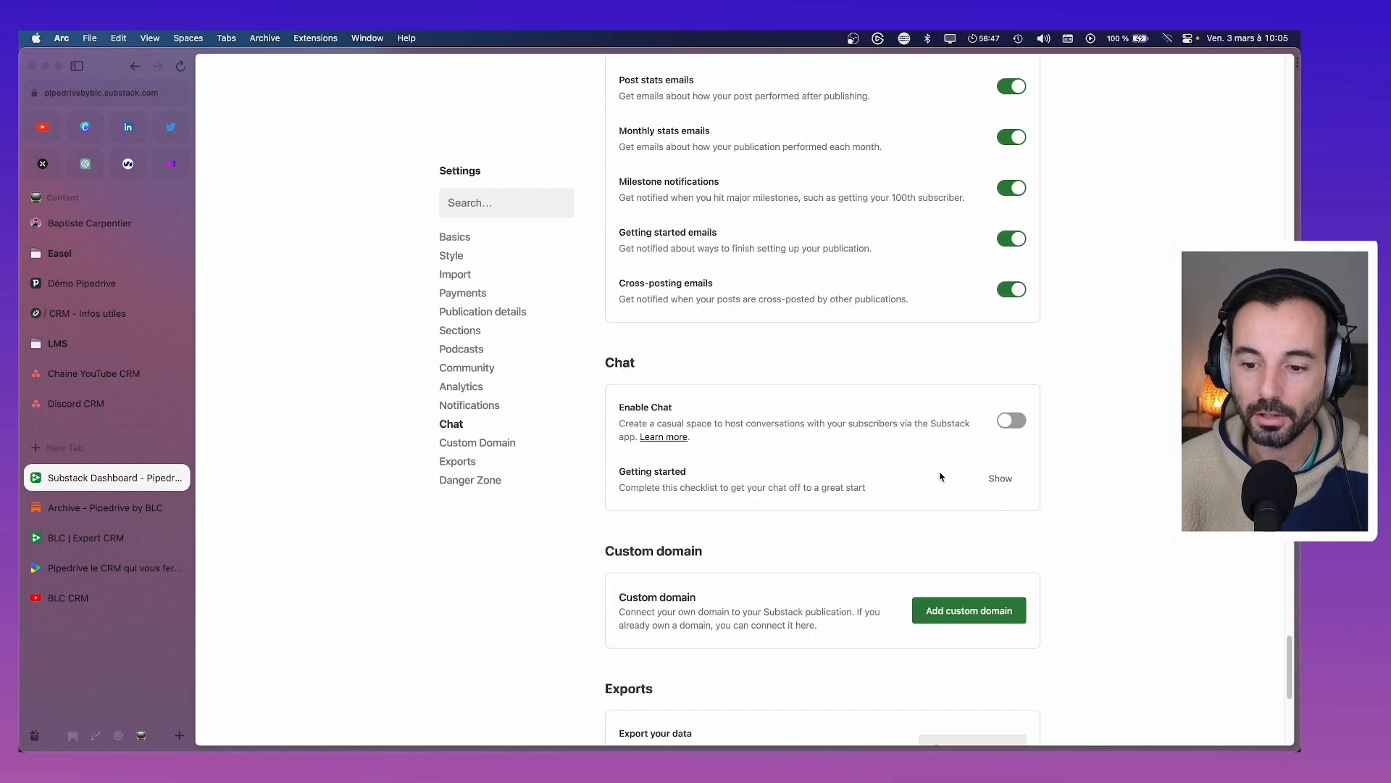
scroll(937, 478, "down", 10)
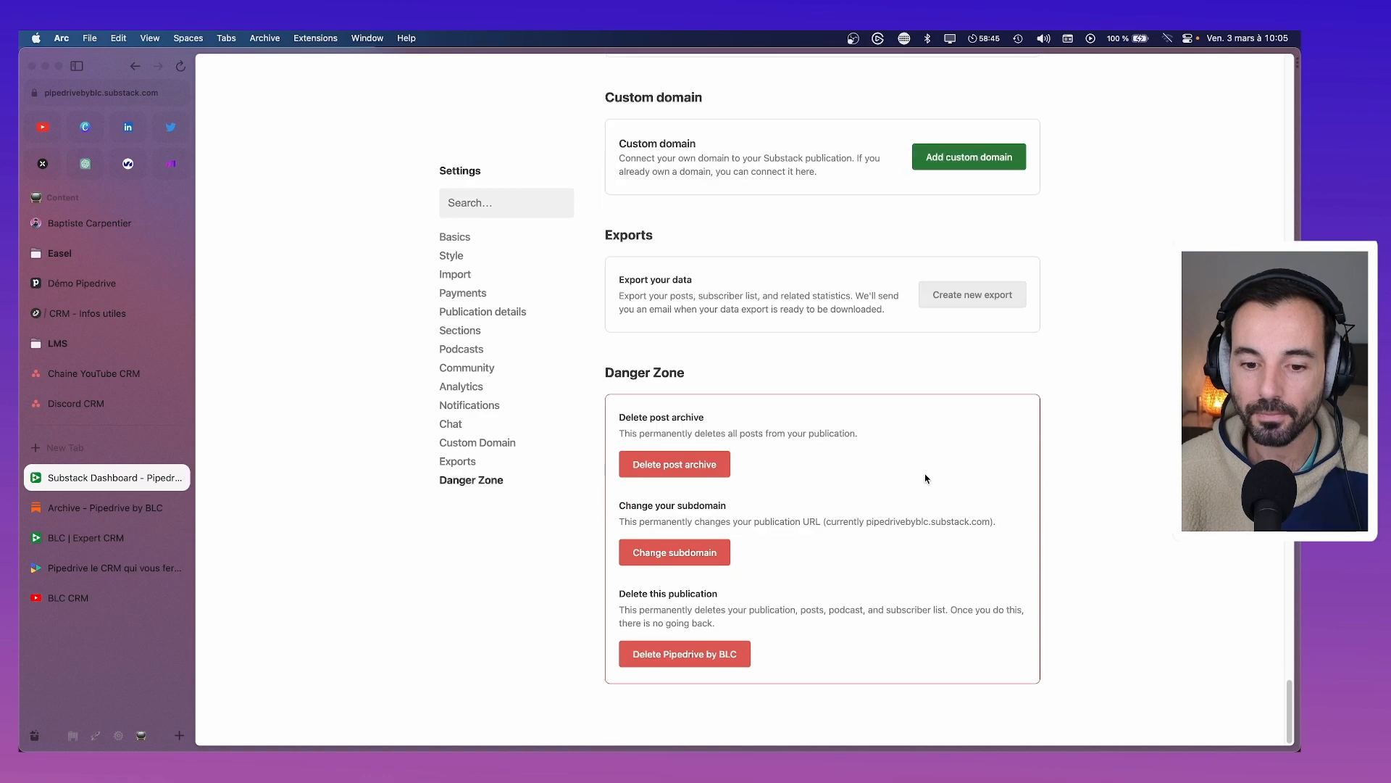
scroll(724, 369, "up", 20)
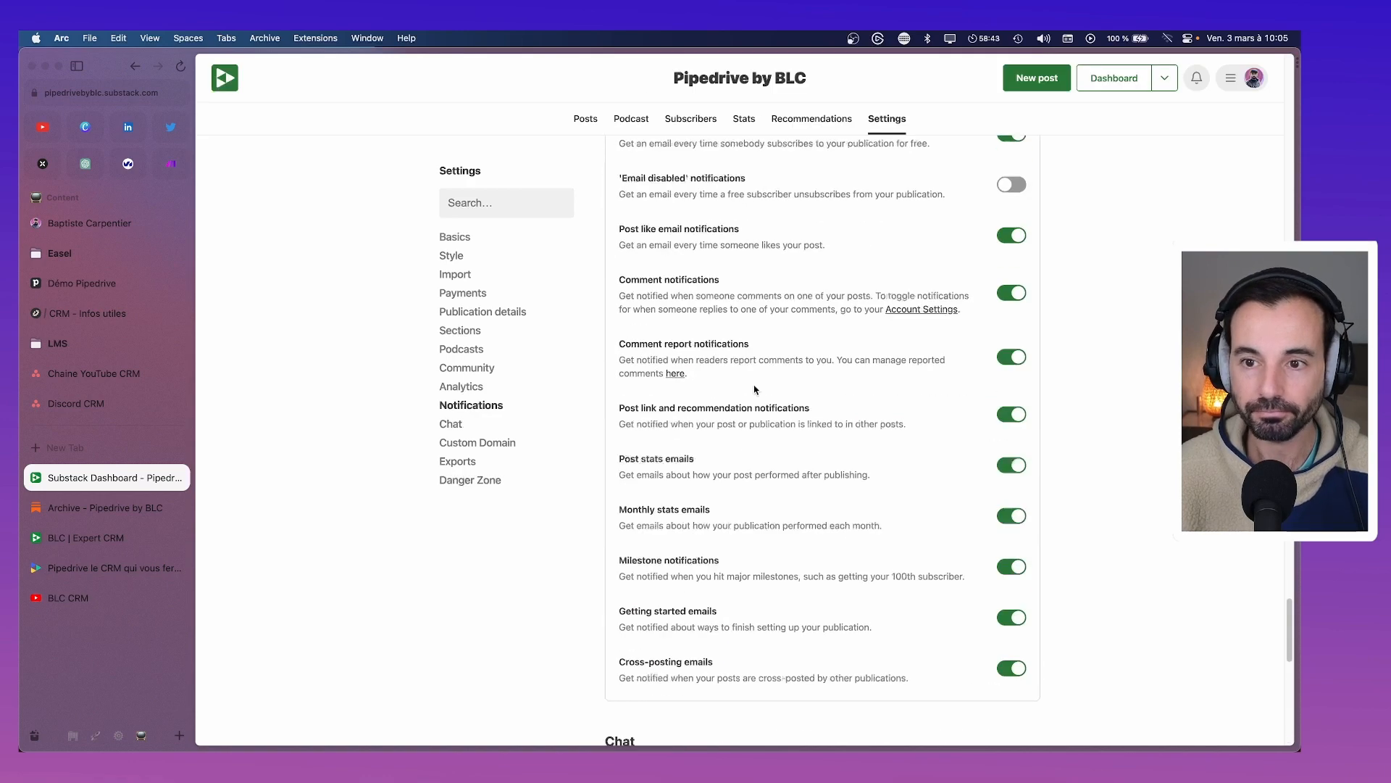
scroll(754, 390, "up", 10)
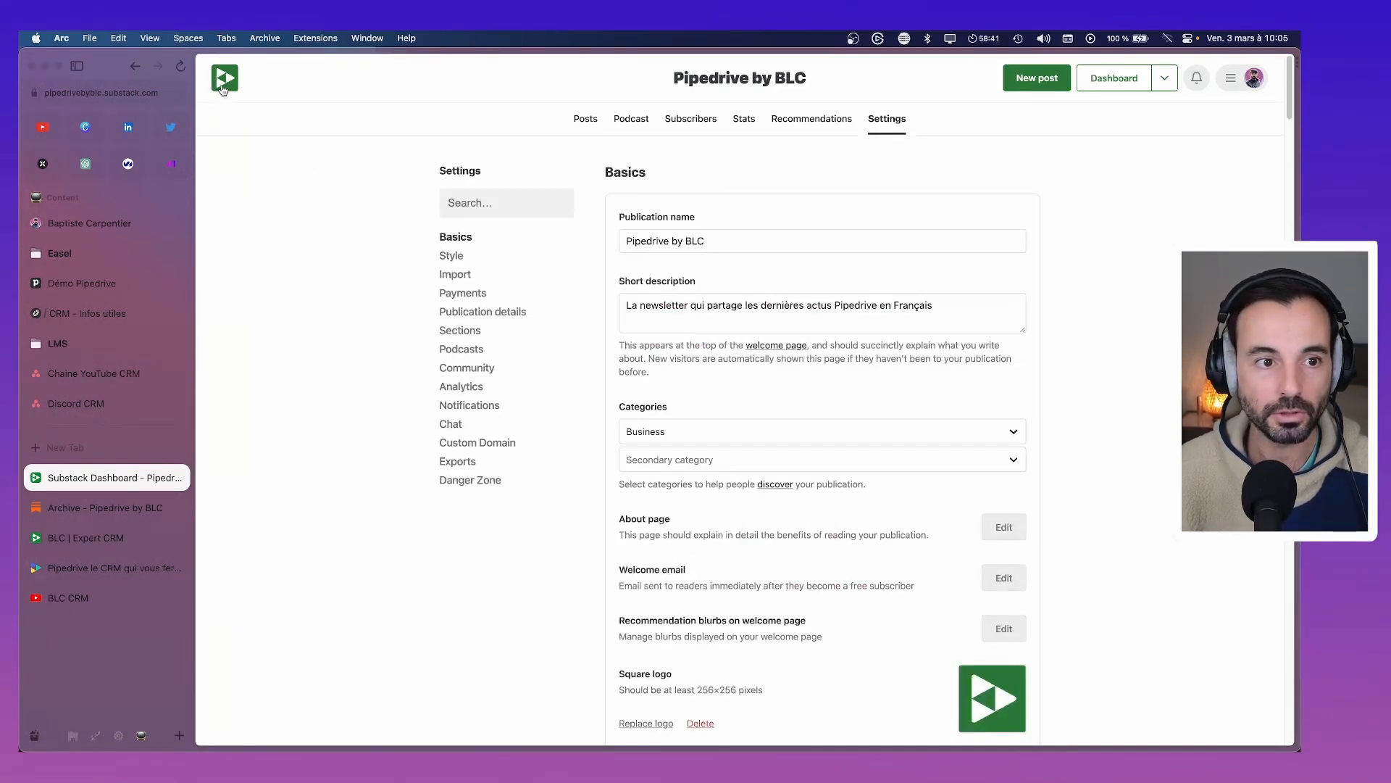
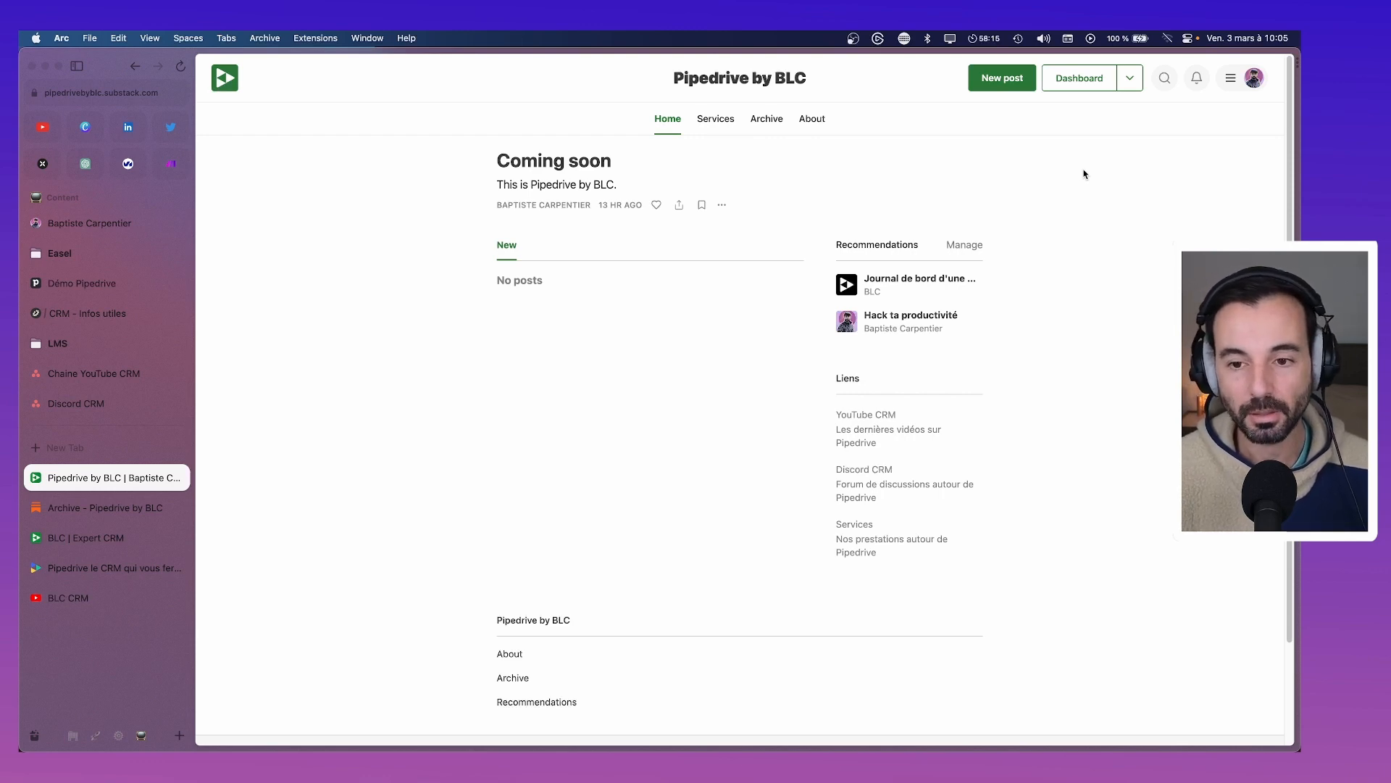
Go to the Dashboard settings and open the Welcome email for editing
left_click(1078, 85)
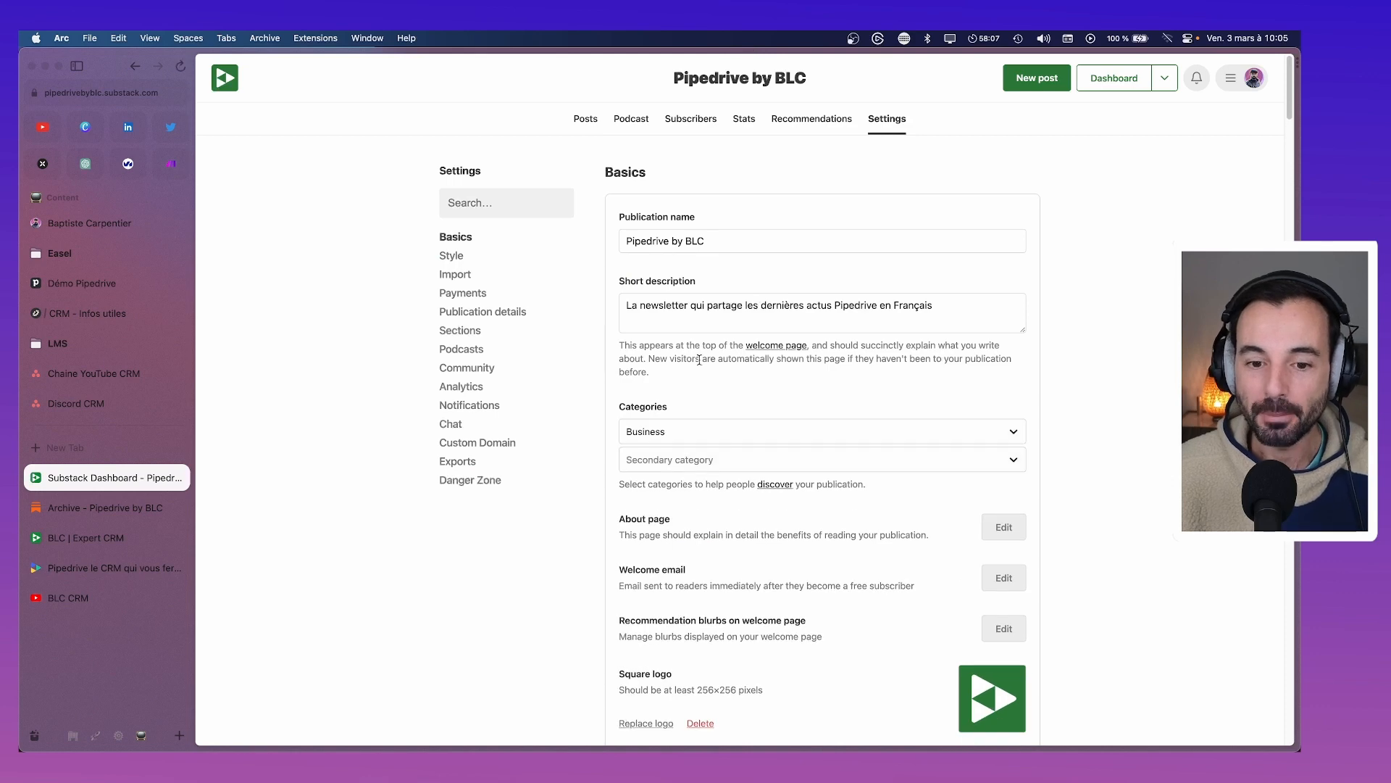
scroll(700, 360, "down", 1)
scroll(700, 365, "down", 3)
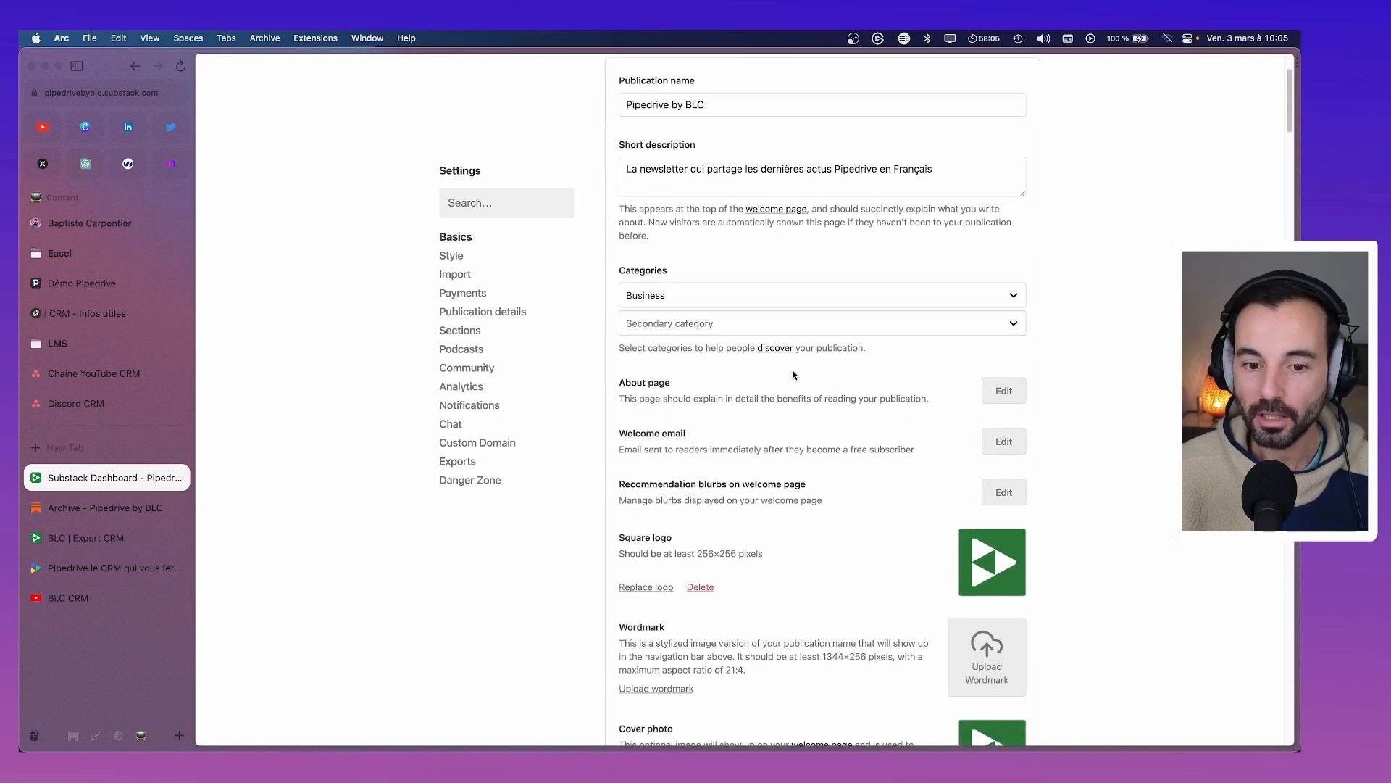
left_click(1017, 445)
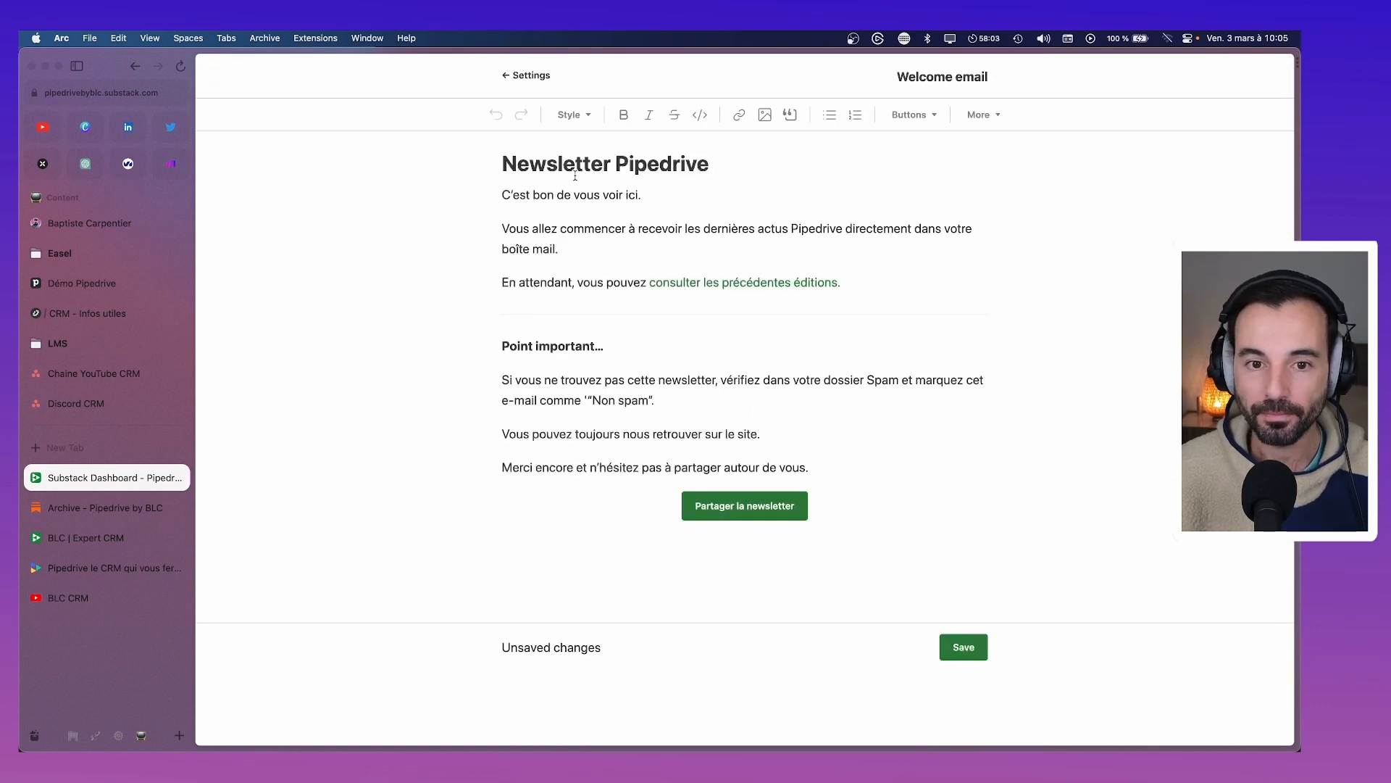
Retitle the welcome email 'Newsletter Actus Pipedrive'
left_click_drag(612, 165, 501, 165)
type("Actus")
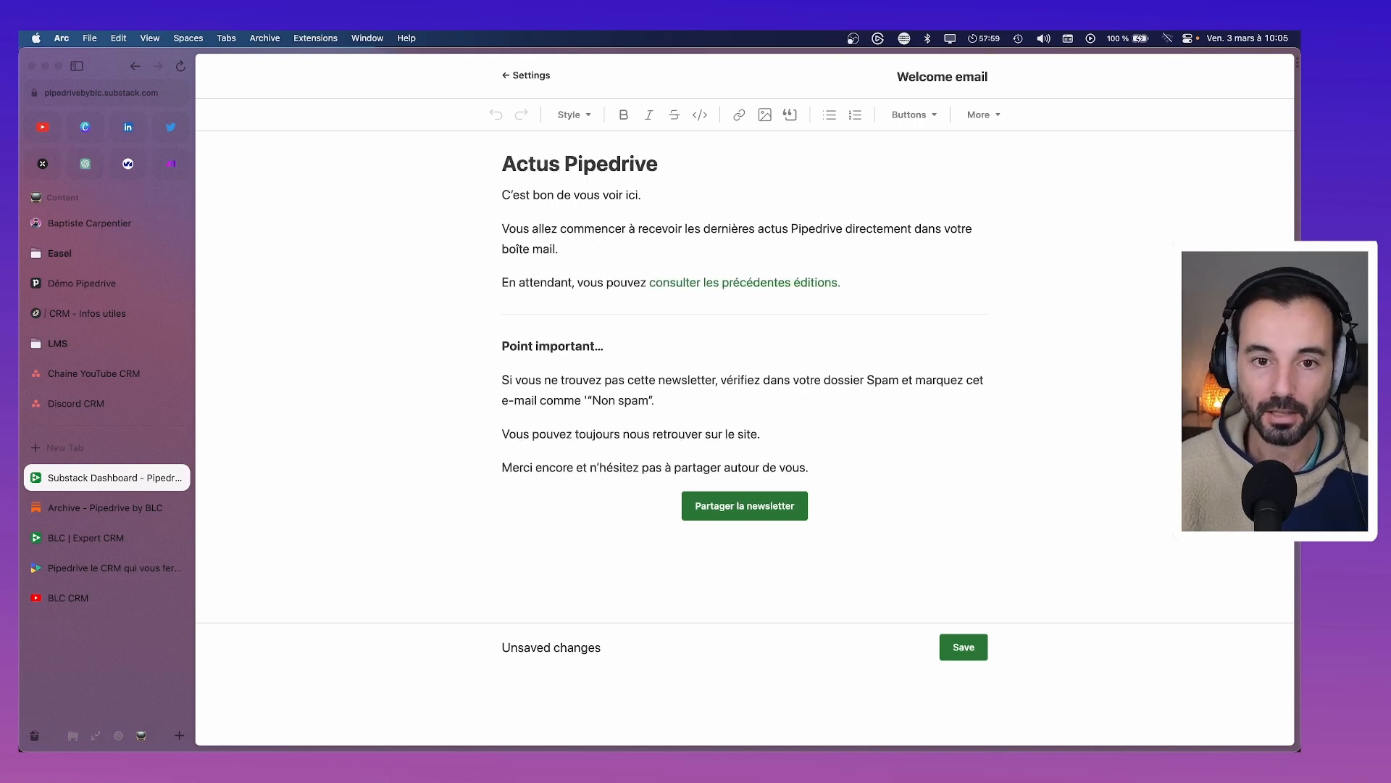
left_click(503, 167)
type("News")
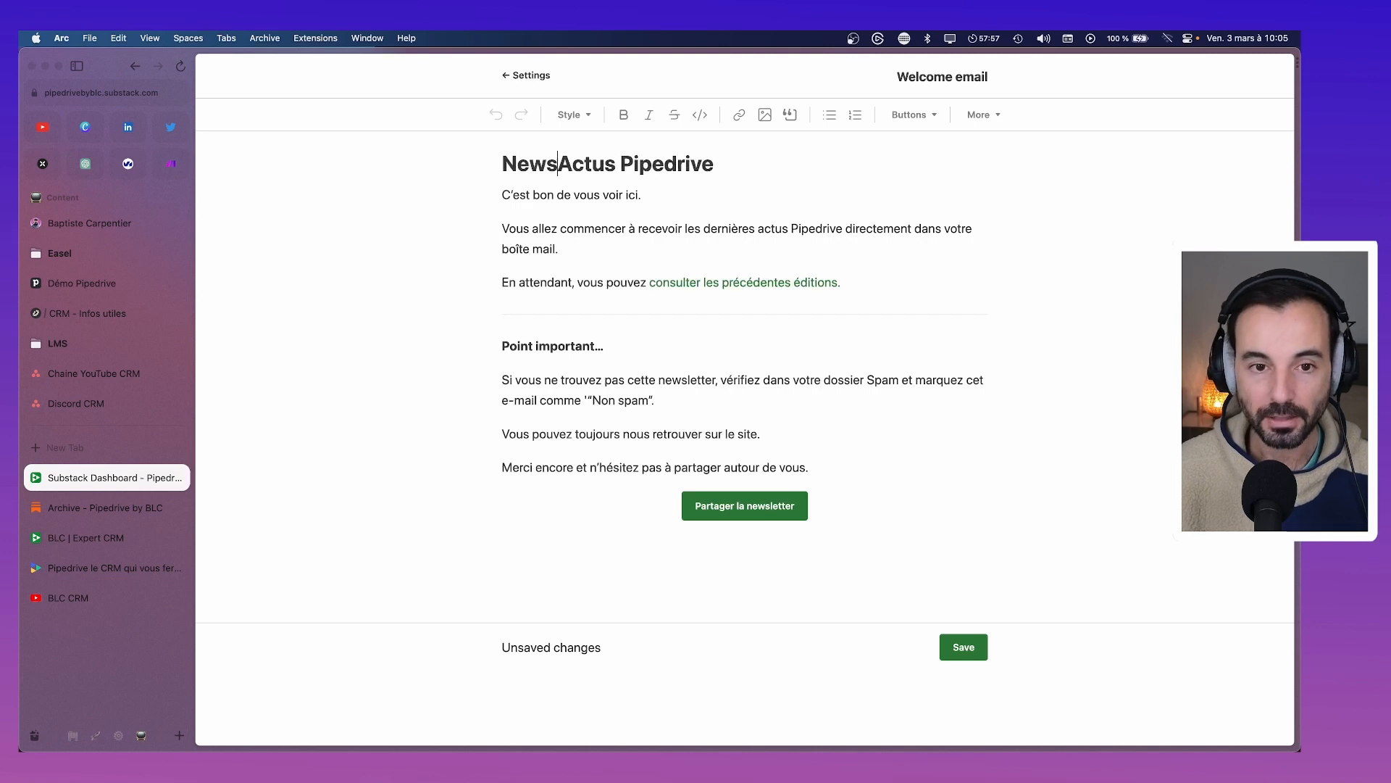
type("letter")
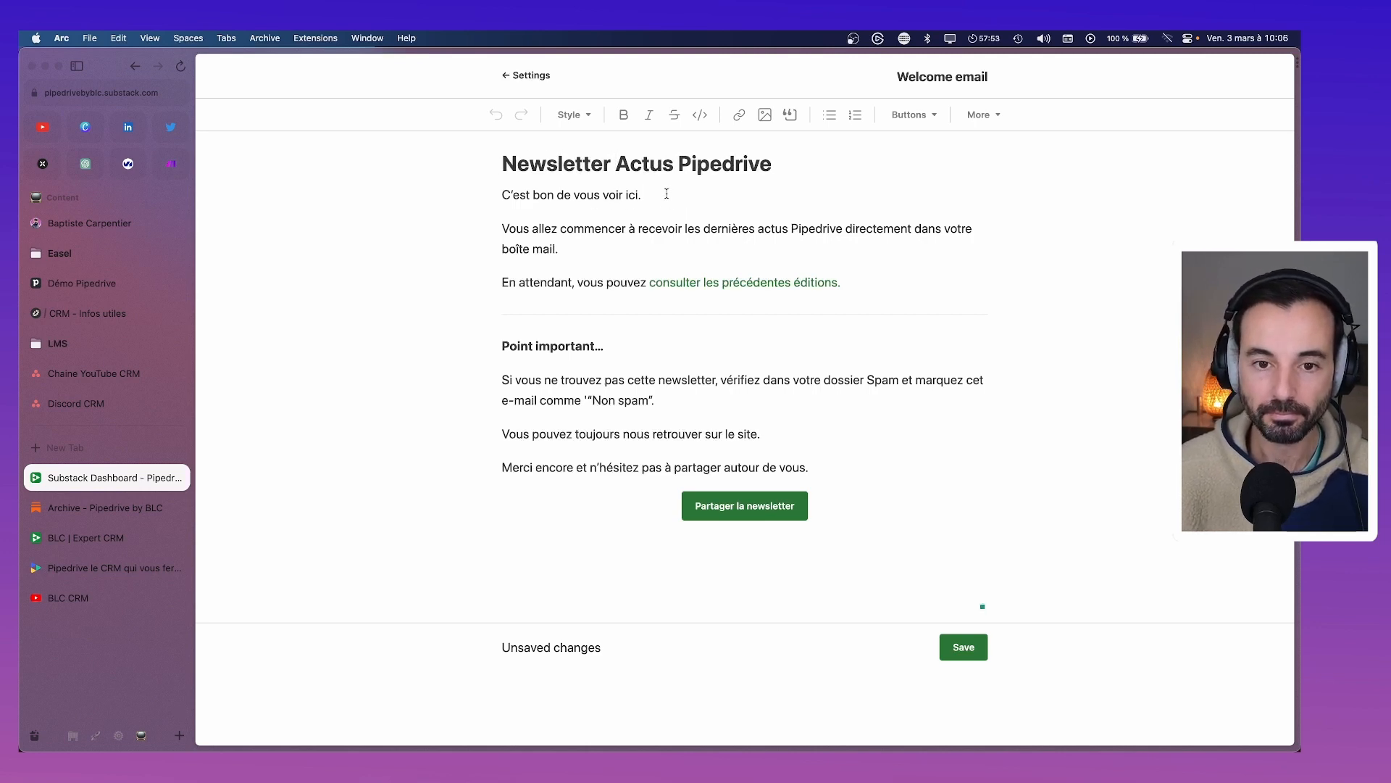
Add the line saying readers are surely Pipedrive CRM users, fixing 'sûrement', and delete 'Bravo'
key("Return")
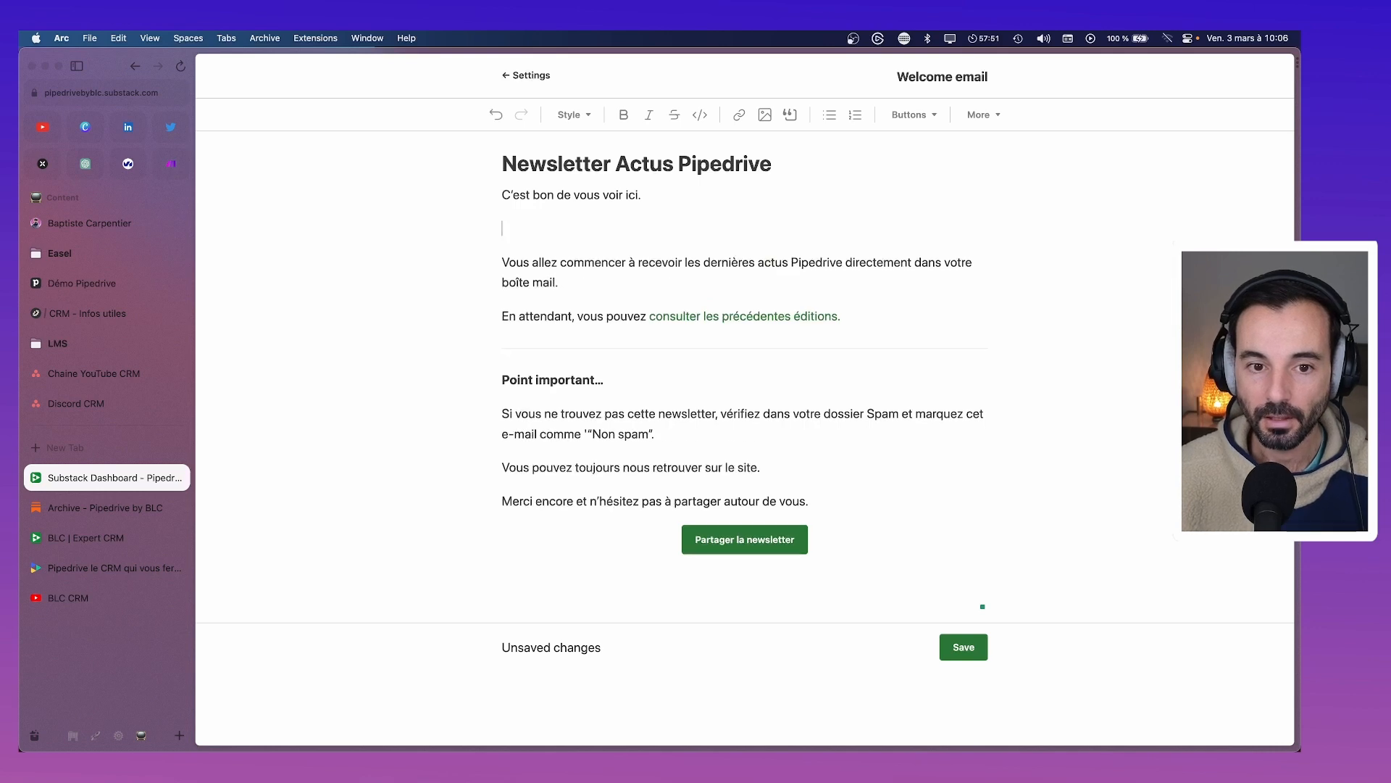
type("Si vous rece")
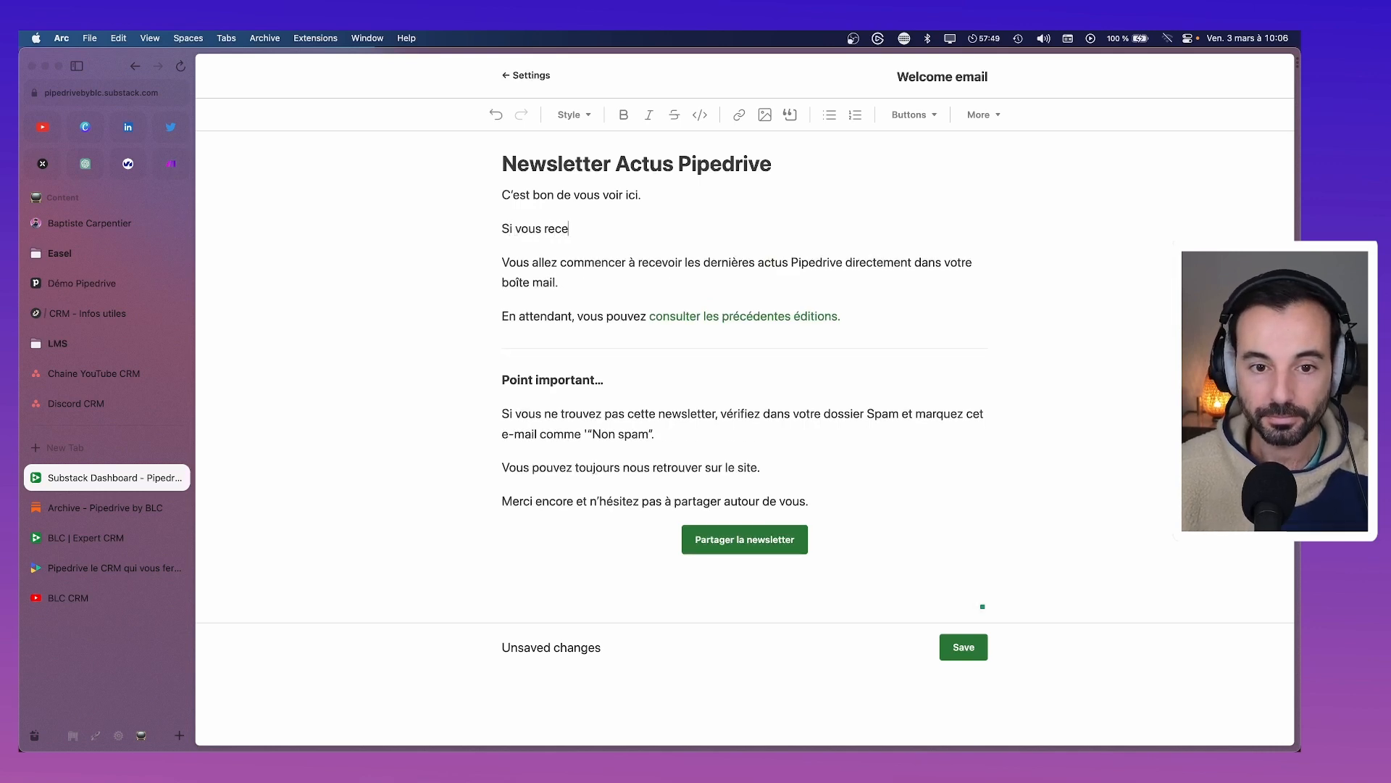
type("vez cet")
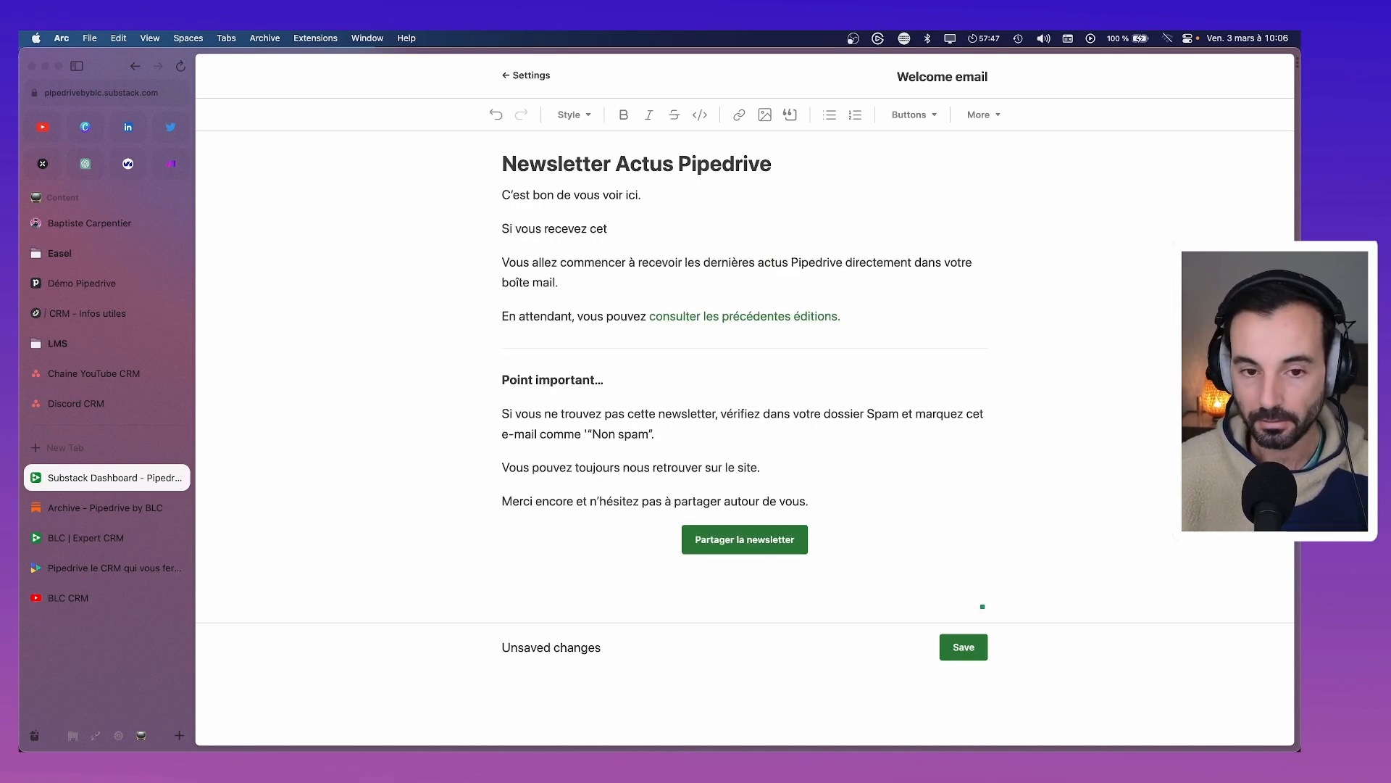
type(" e-mail c'es")
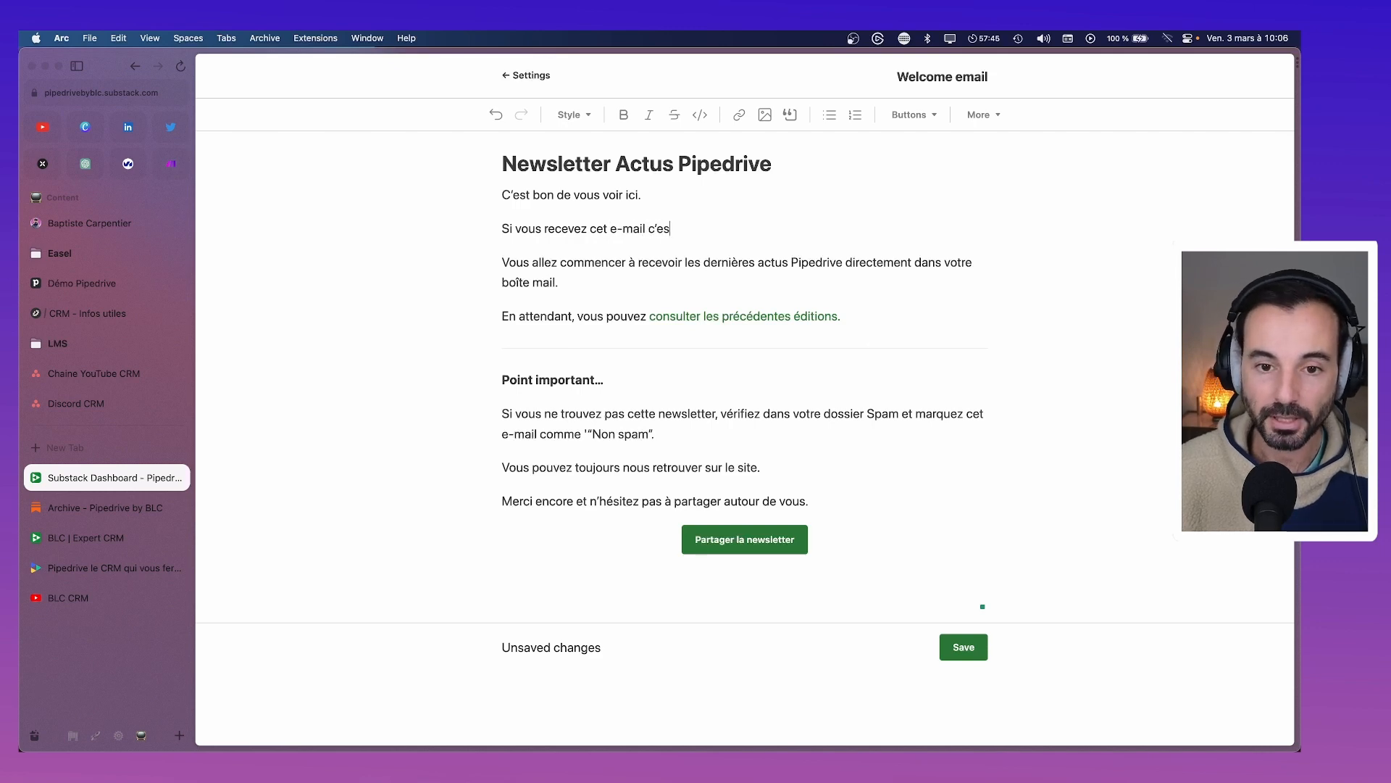
type("t que vous êtes ")
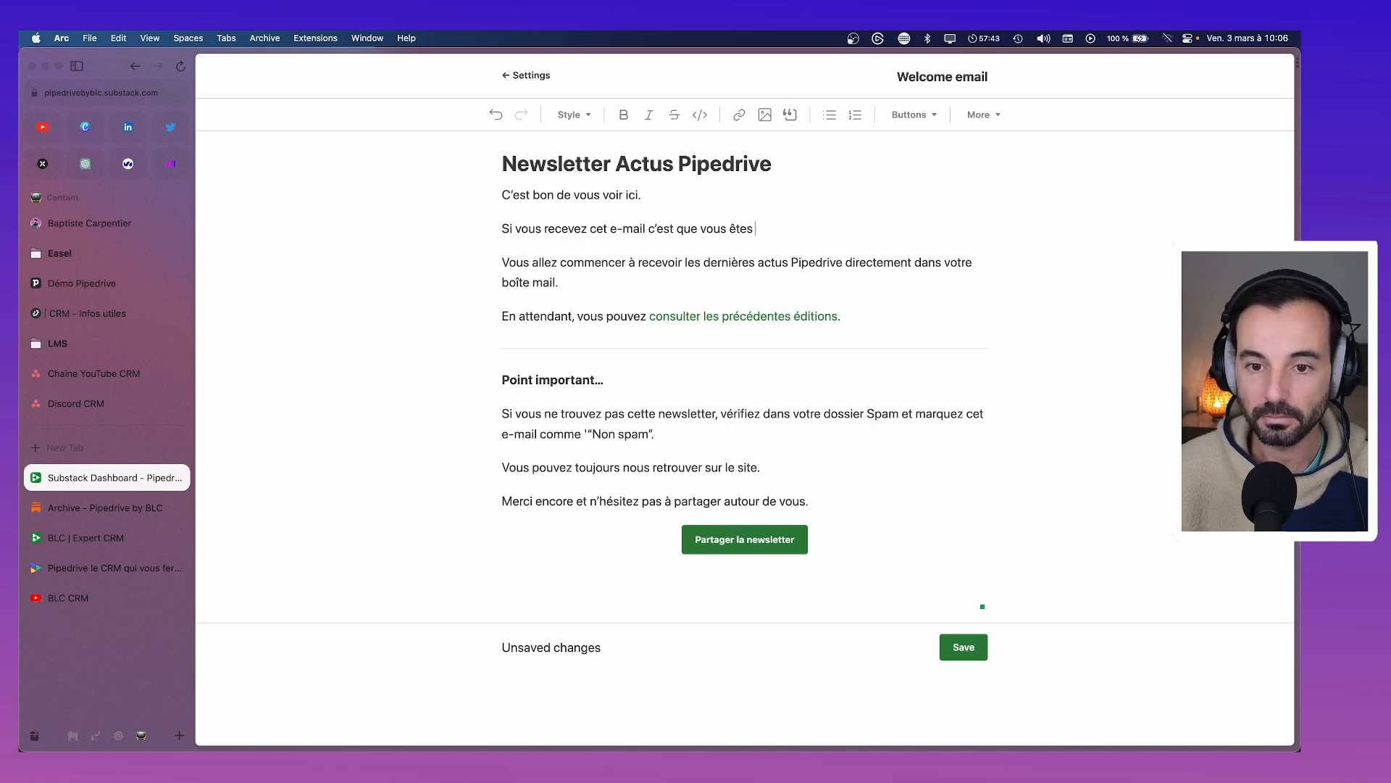
type("surement un utilis")
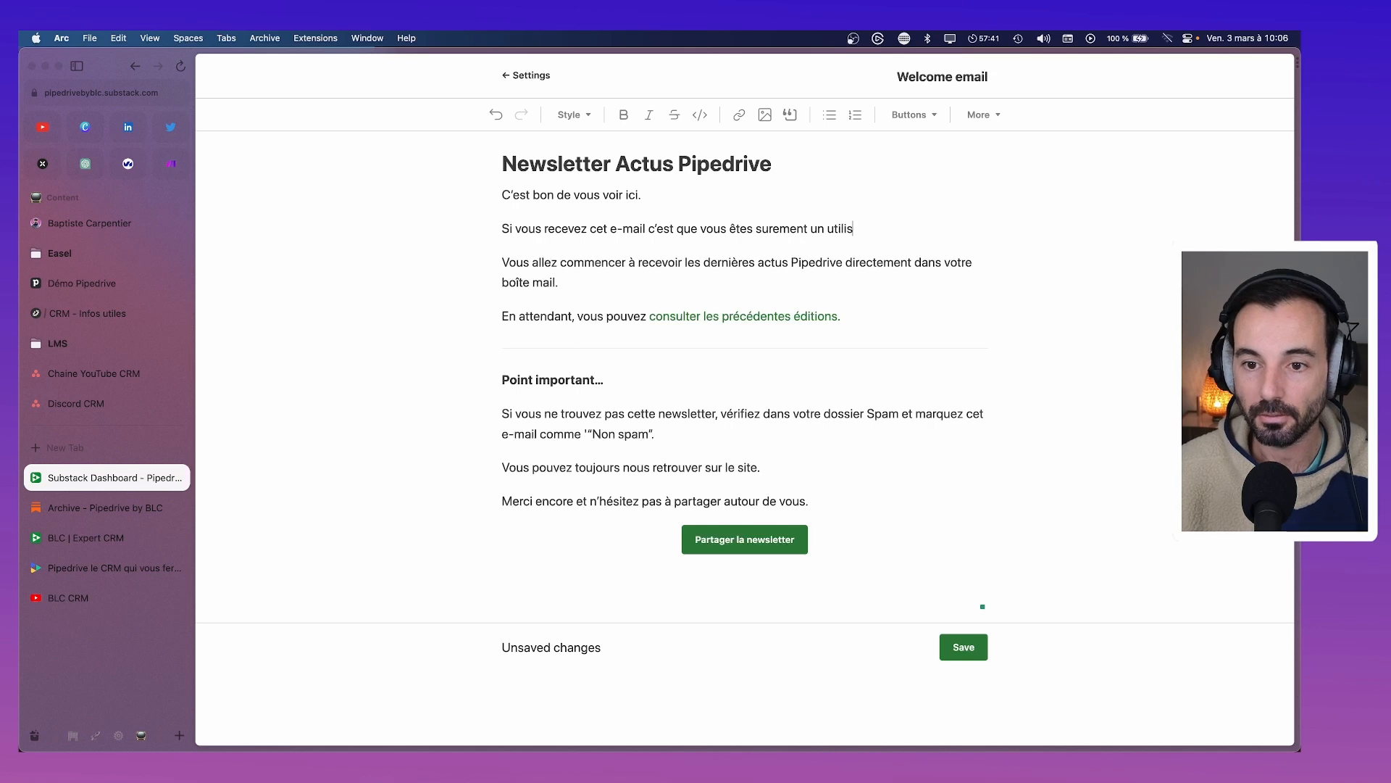
type("ateur d")
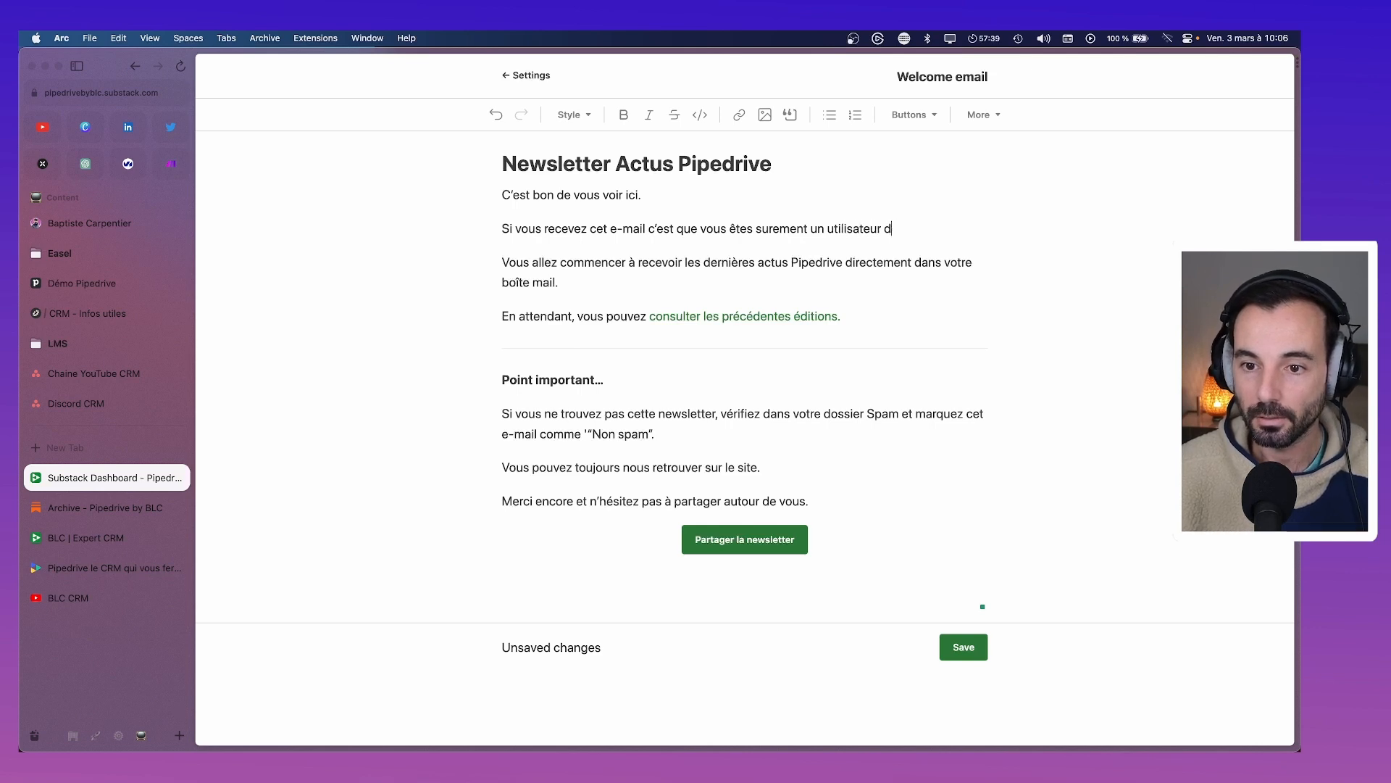
type("eu CRM Pipe")
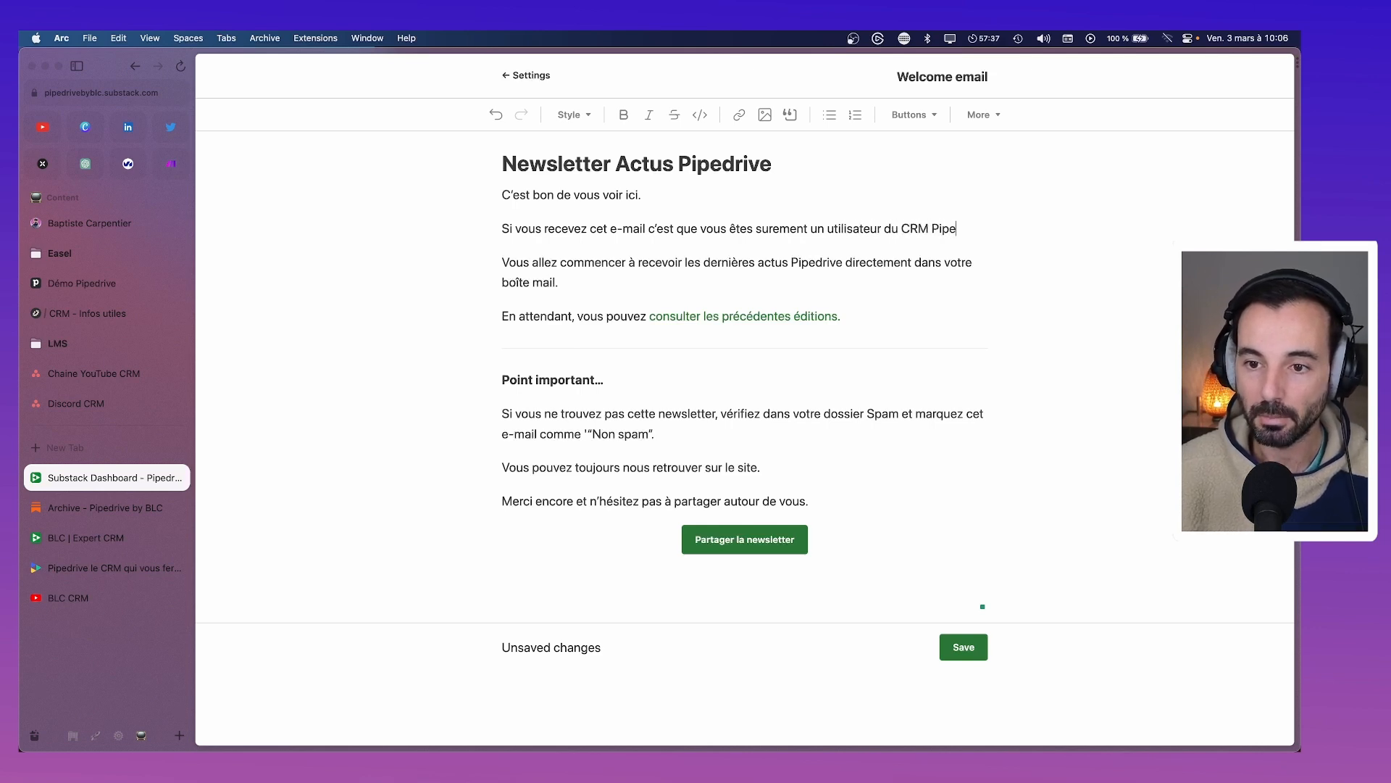
type("drive. Brea")
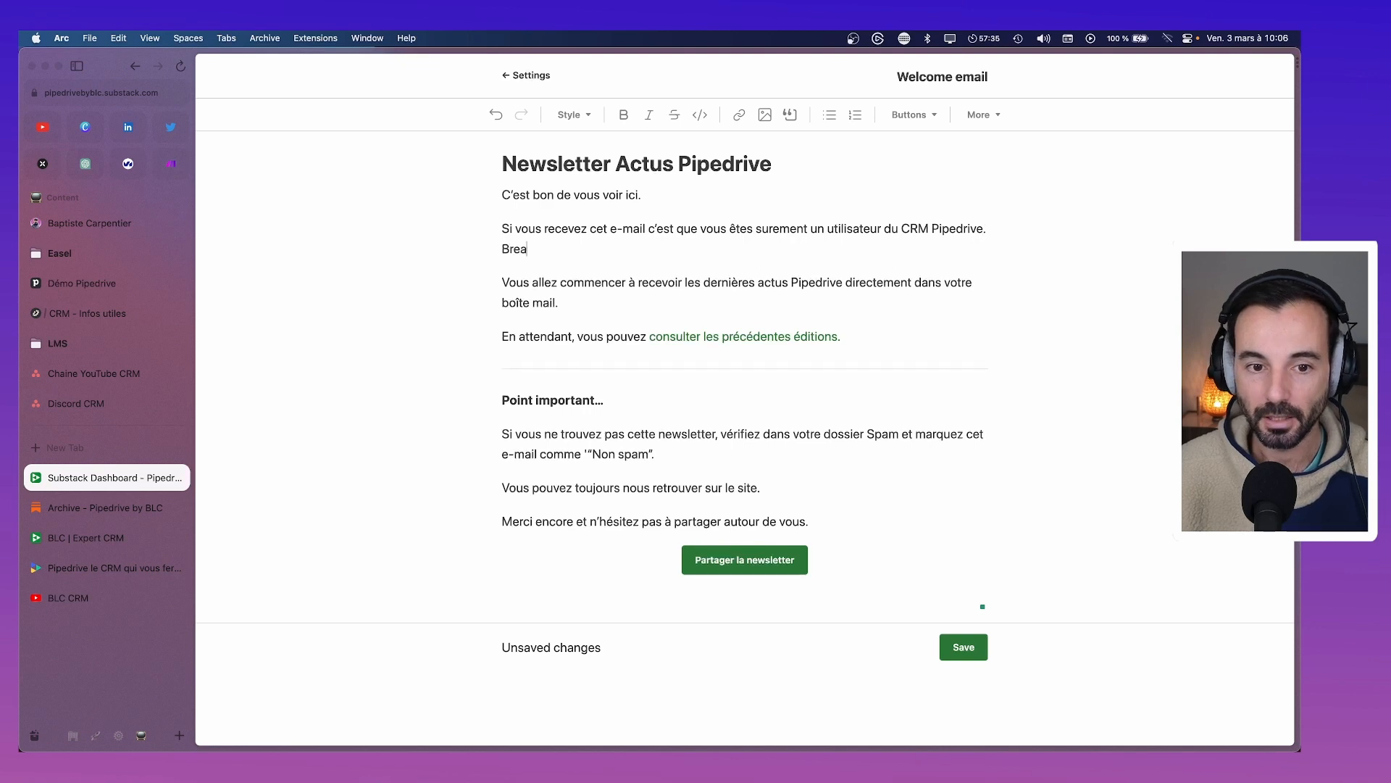
key("BackSpace")
key("BackSpace")
type("avo")
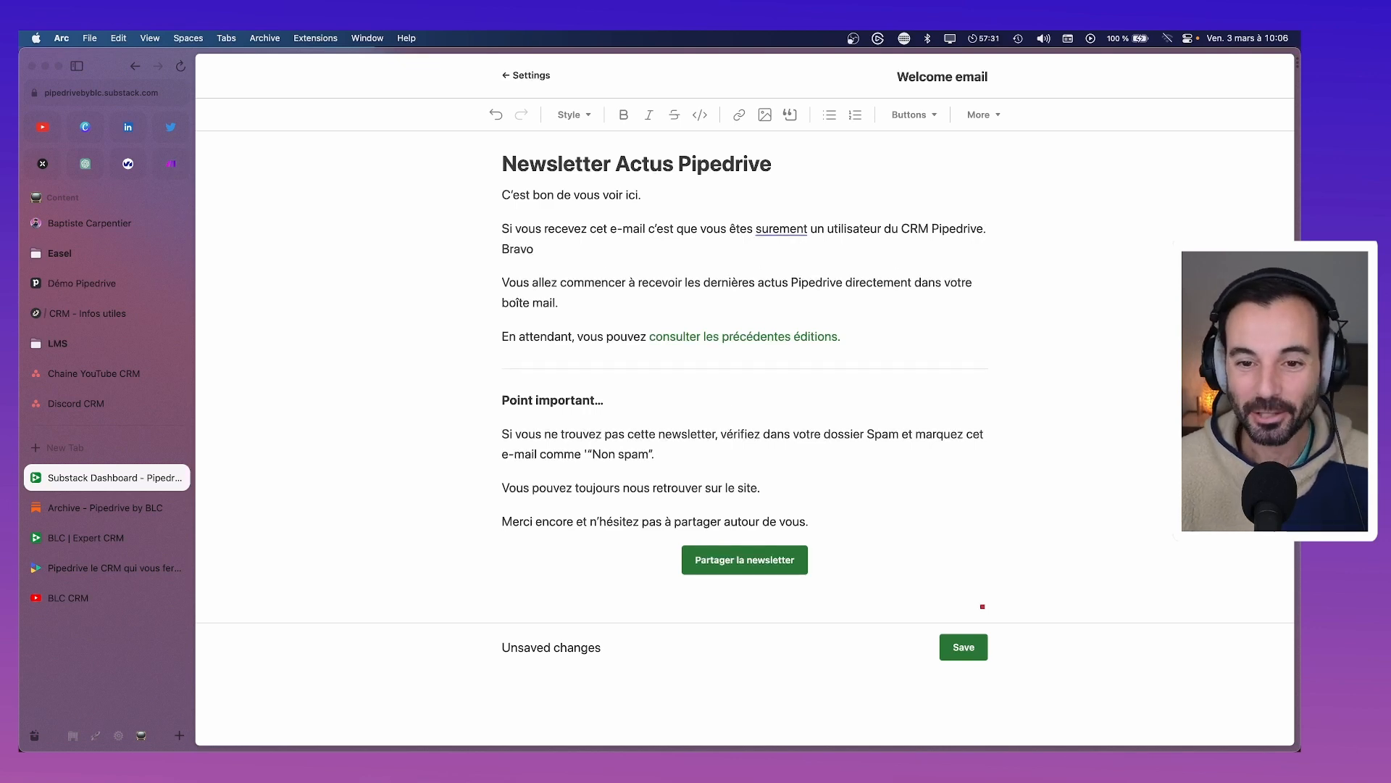
right_click(781, 232)
left_click(781, 232)
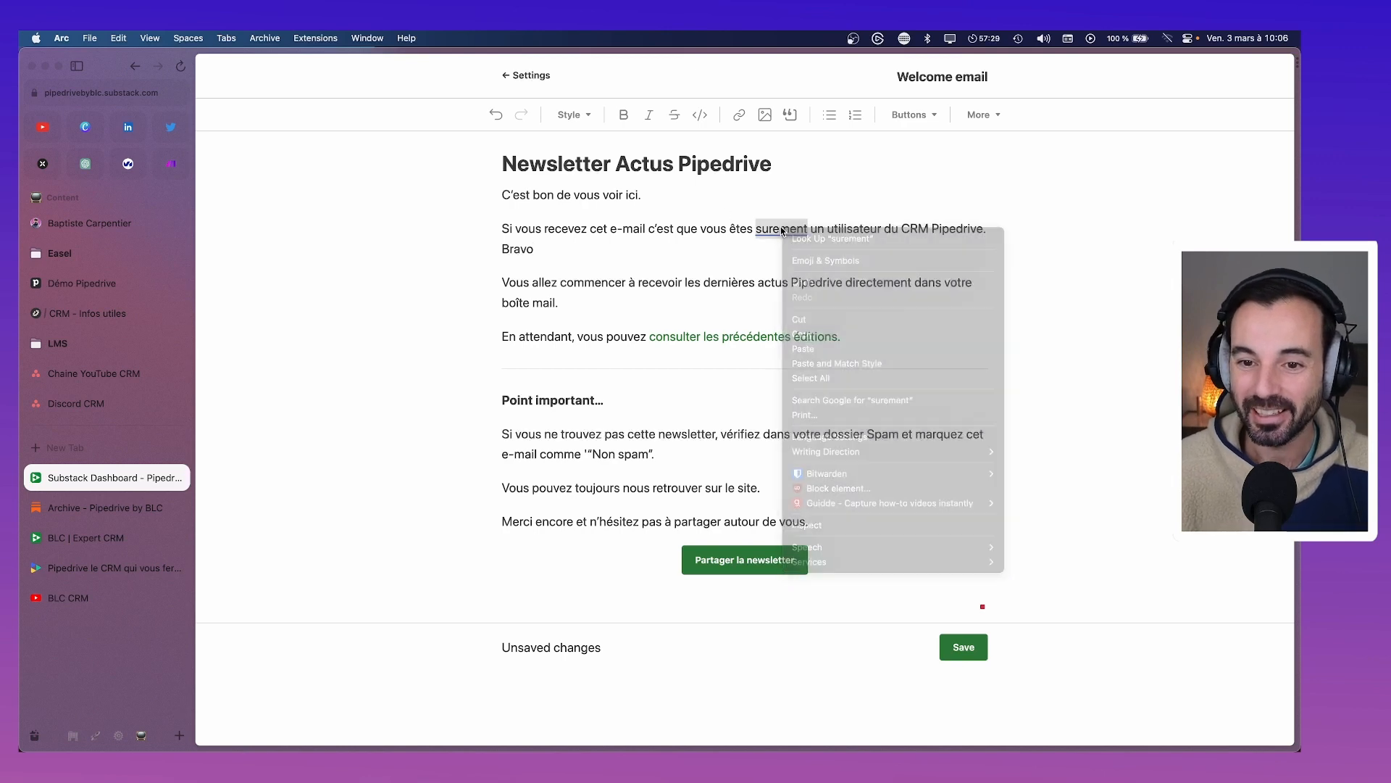
left_click(783, 231)
left_click(825, 255)
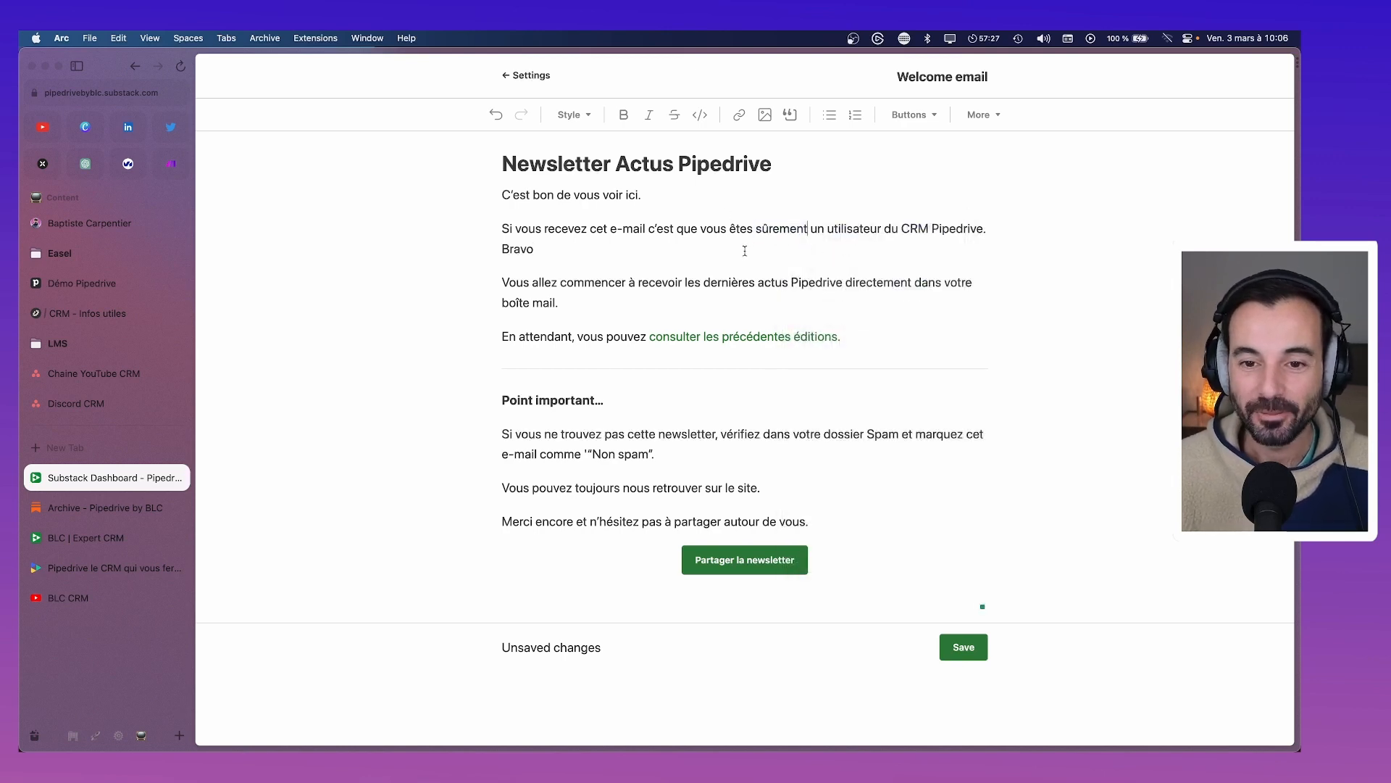
left_click_drag(630, 252, 478, 250)
key("BackSpace")
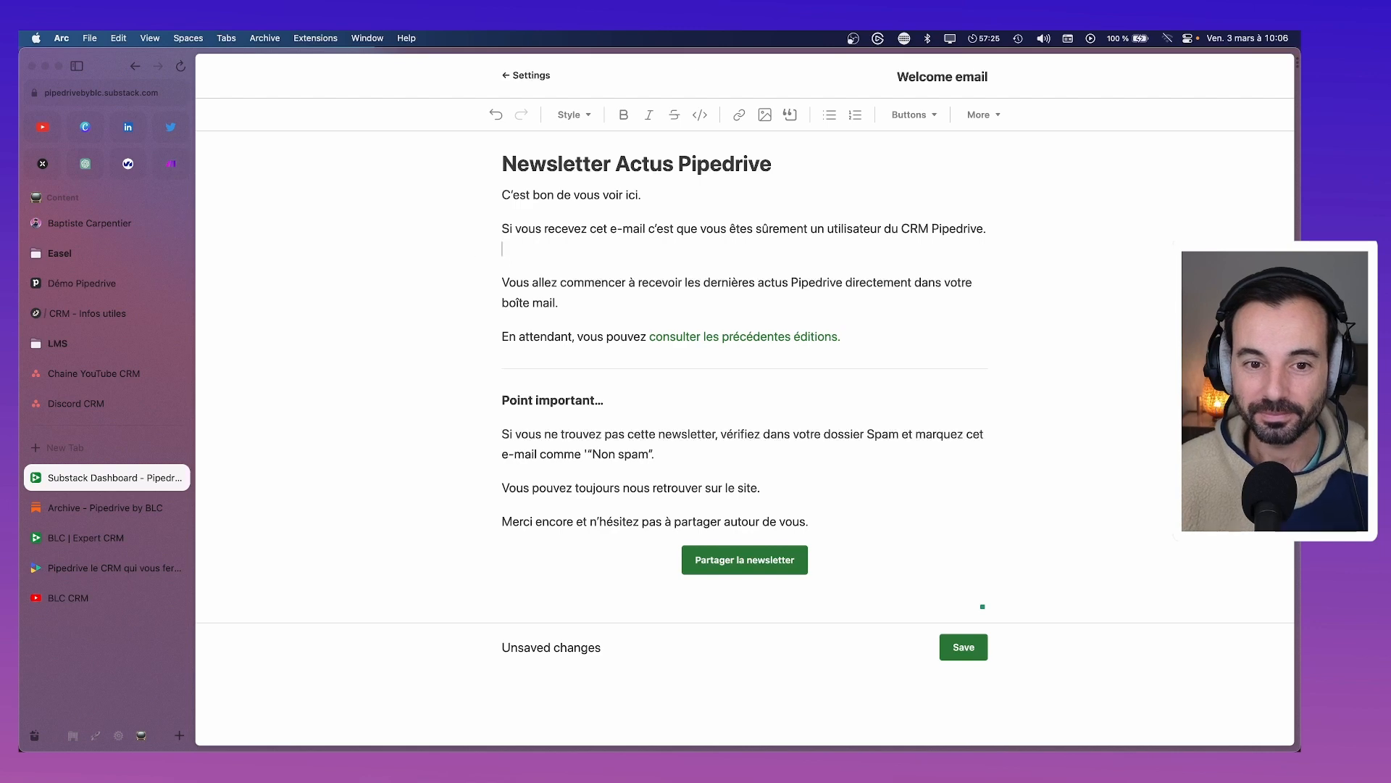
Prefix the title with 'BLC -' and delete the 'C'est bon de vous voir ici.' line
left_click(503, 163)
type("BLC ")
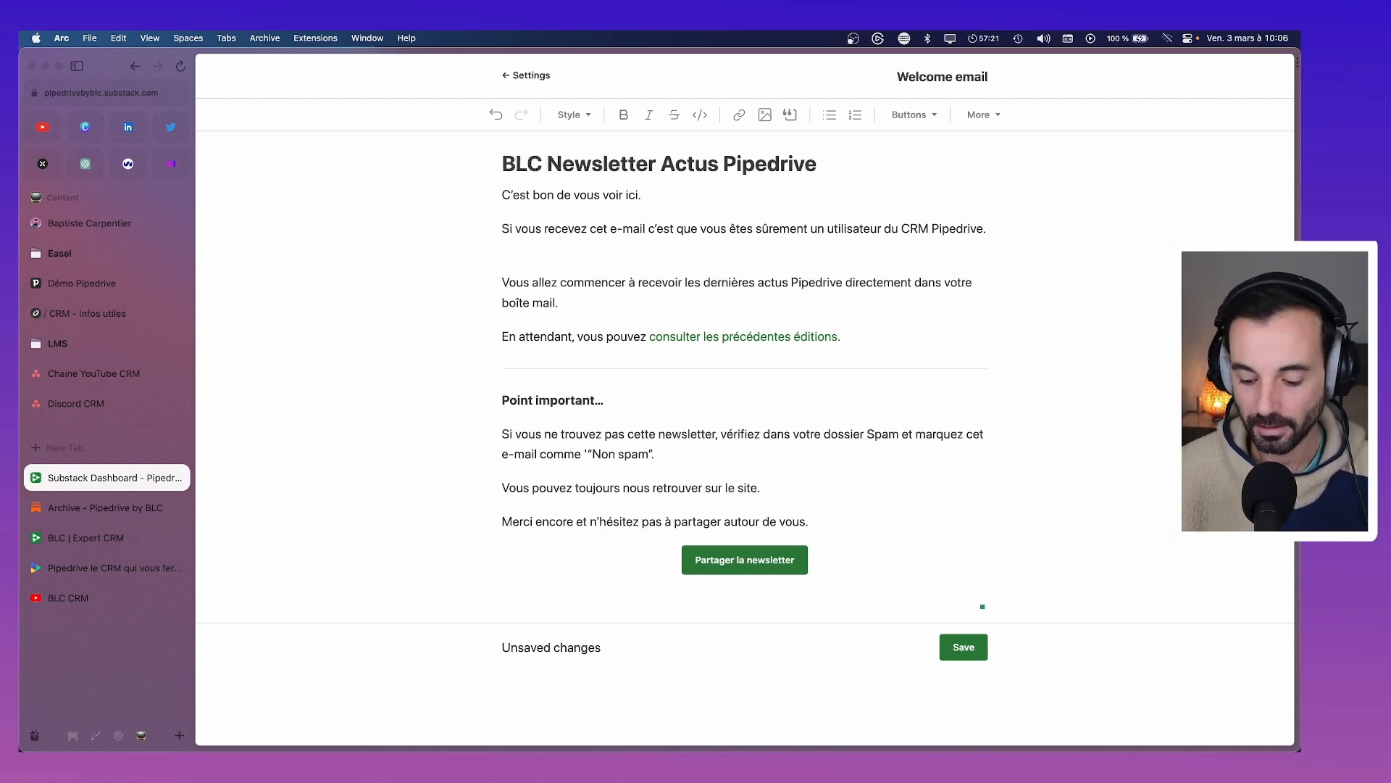
type("-")
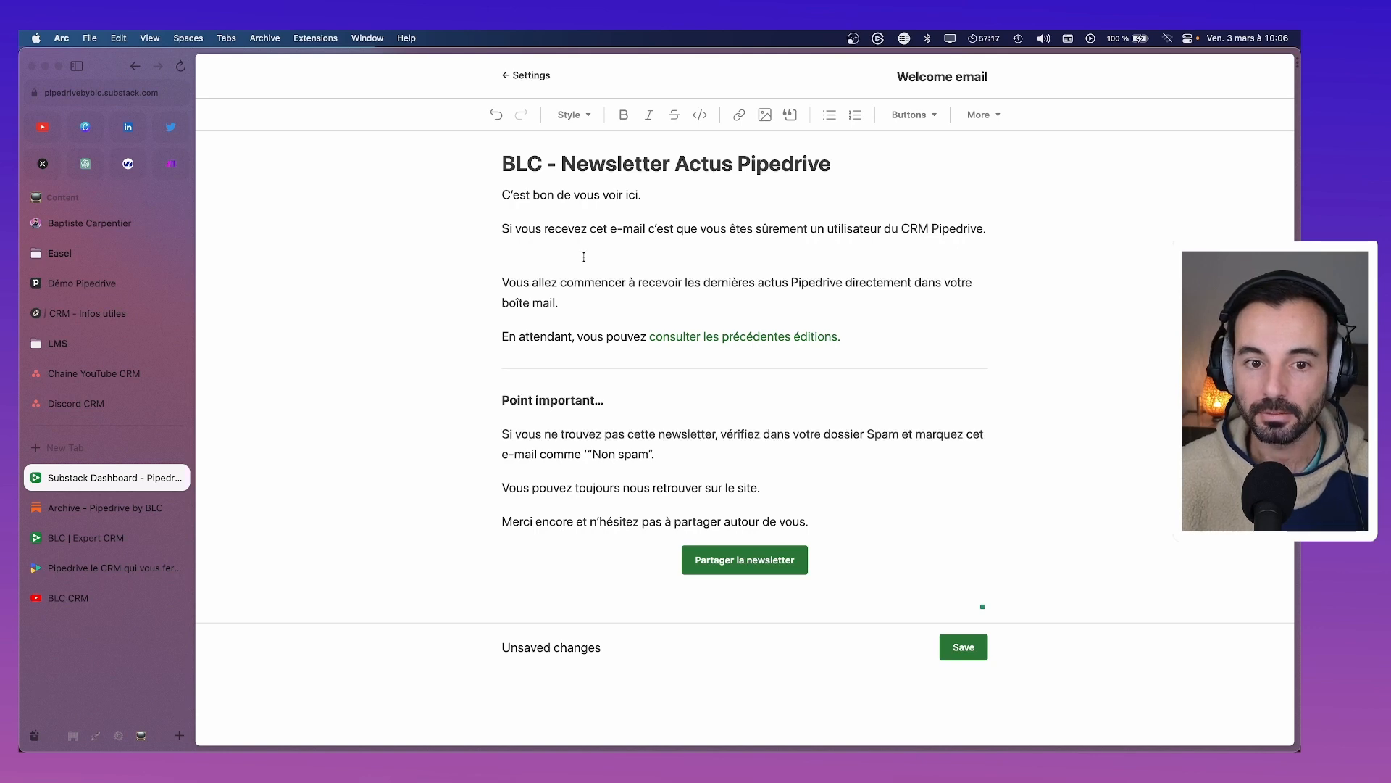
left_click_drag(671, 194, 502, 195)
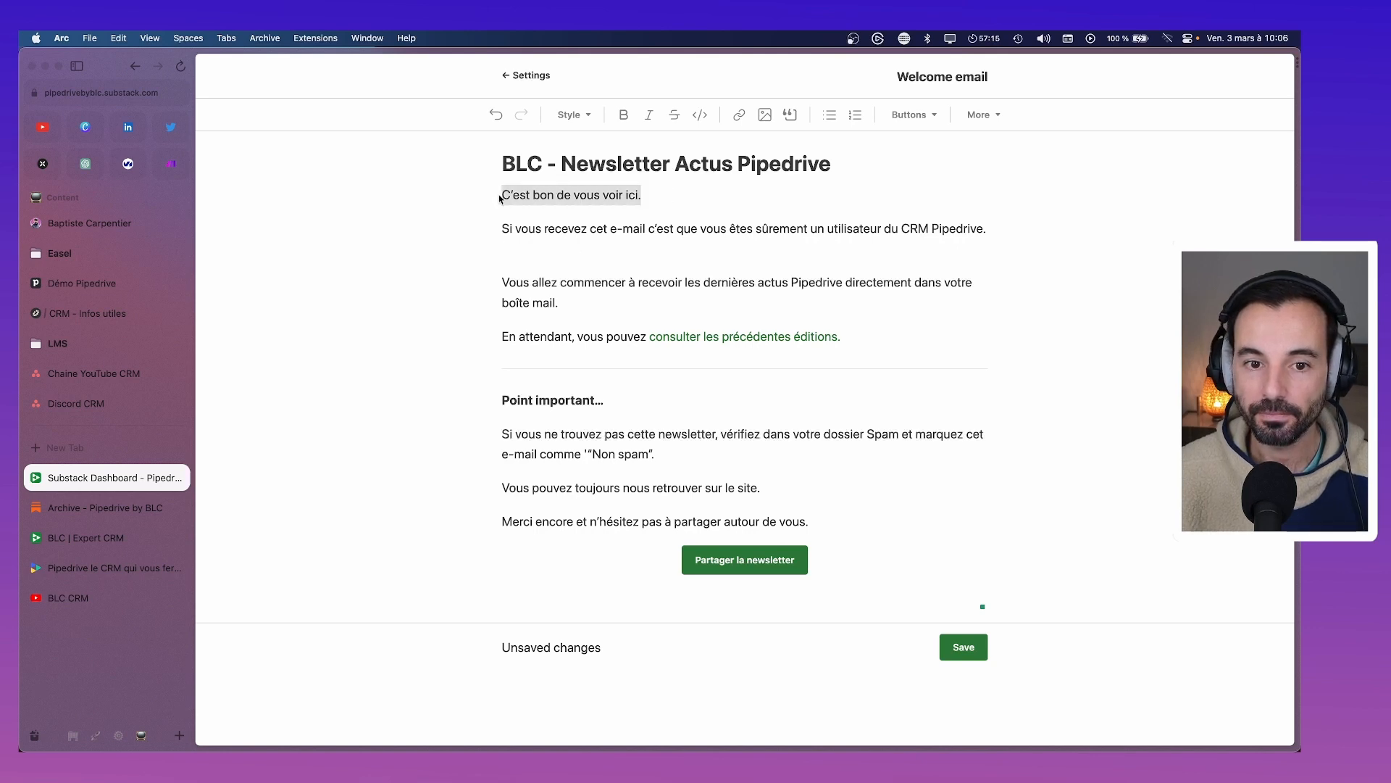
key("BackSpace")
key("Down")
key("BackSpace")
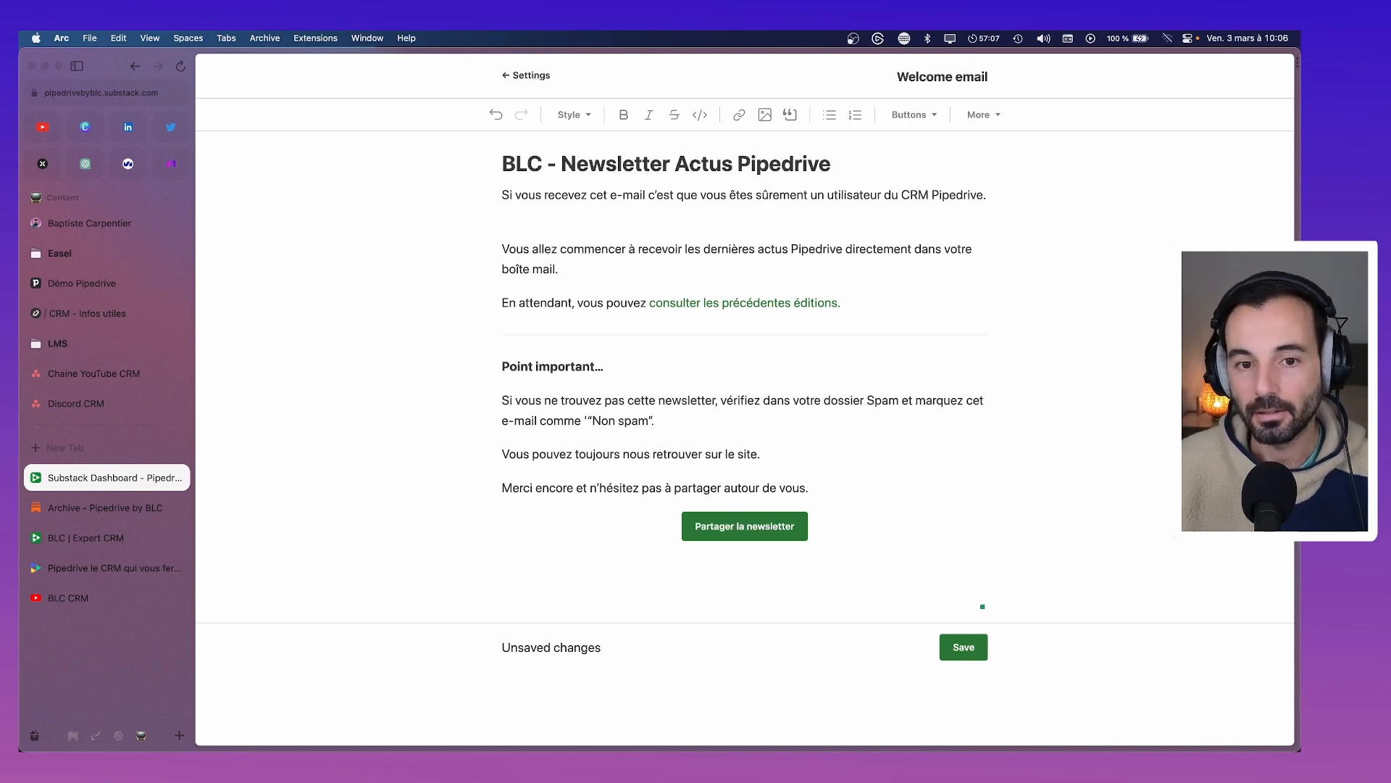
Write the greeting 'Hey' followed by a waving-hand emoji, then start a new paragraph
key("Return")
type("Hey")
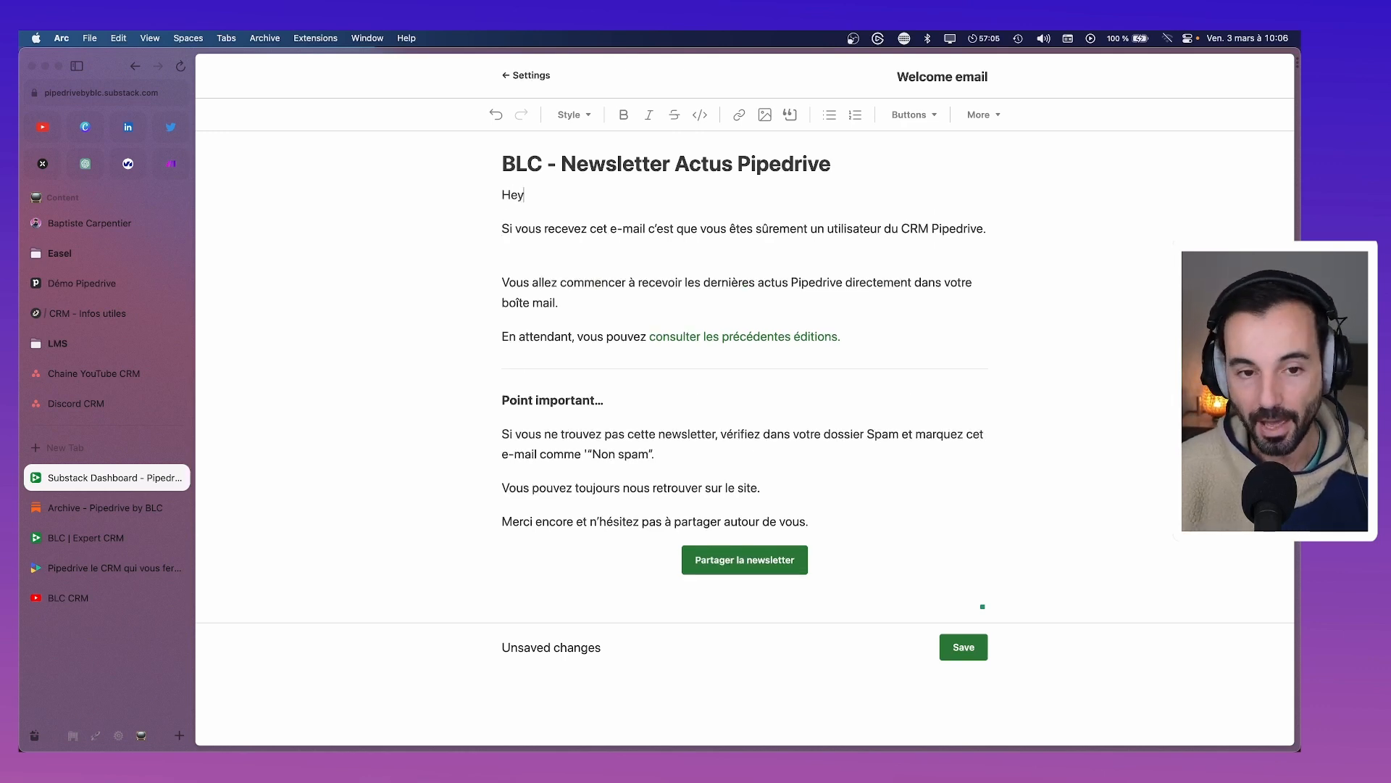
mouse_move(1046, 747)
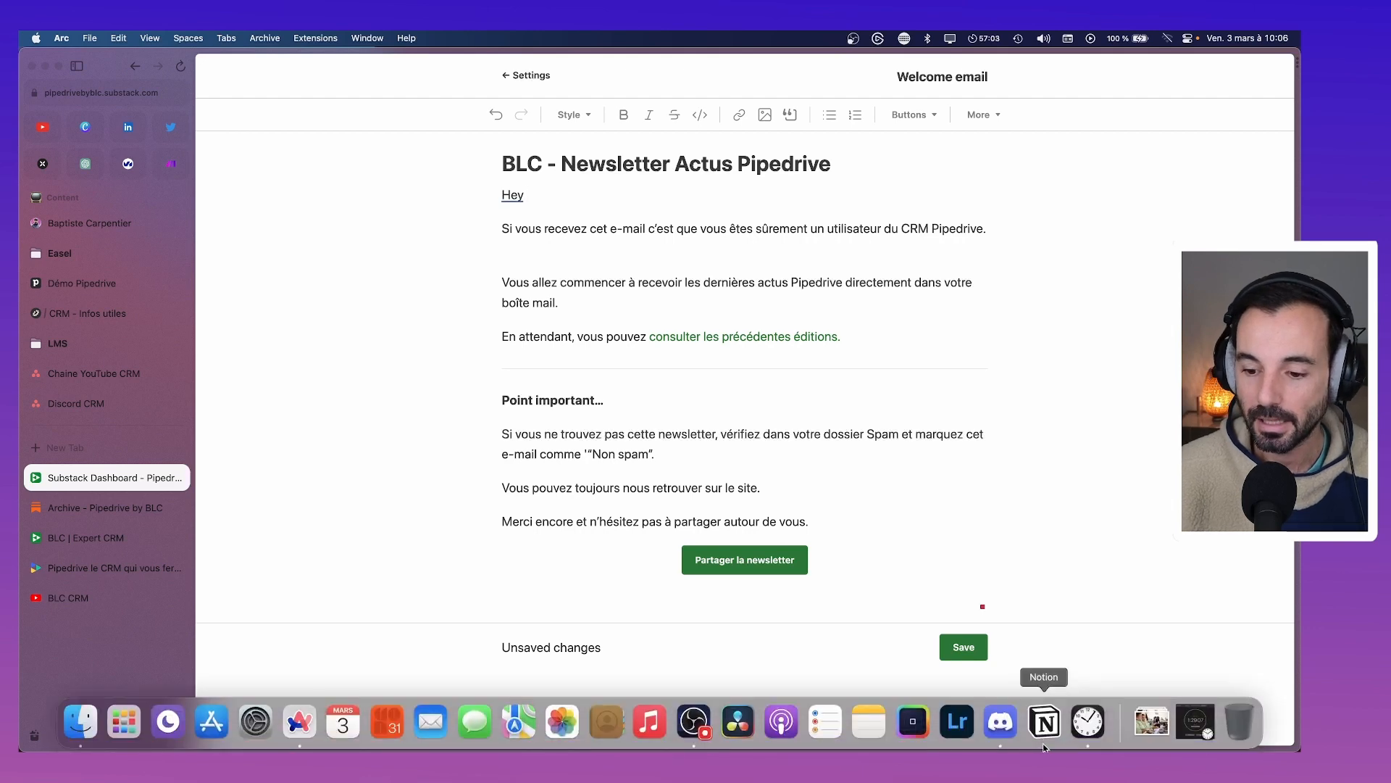
key("ctrl+super+space")
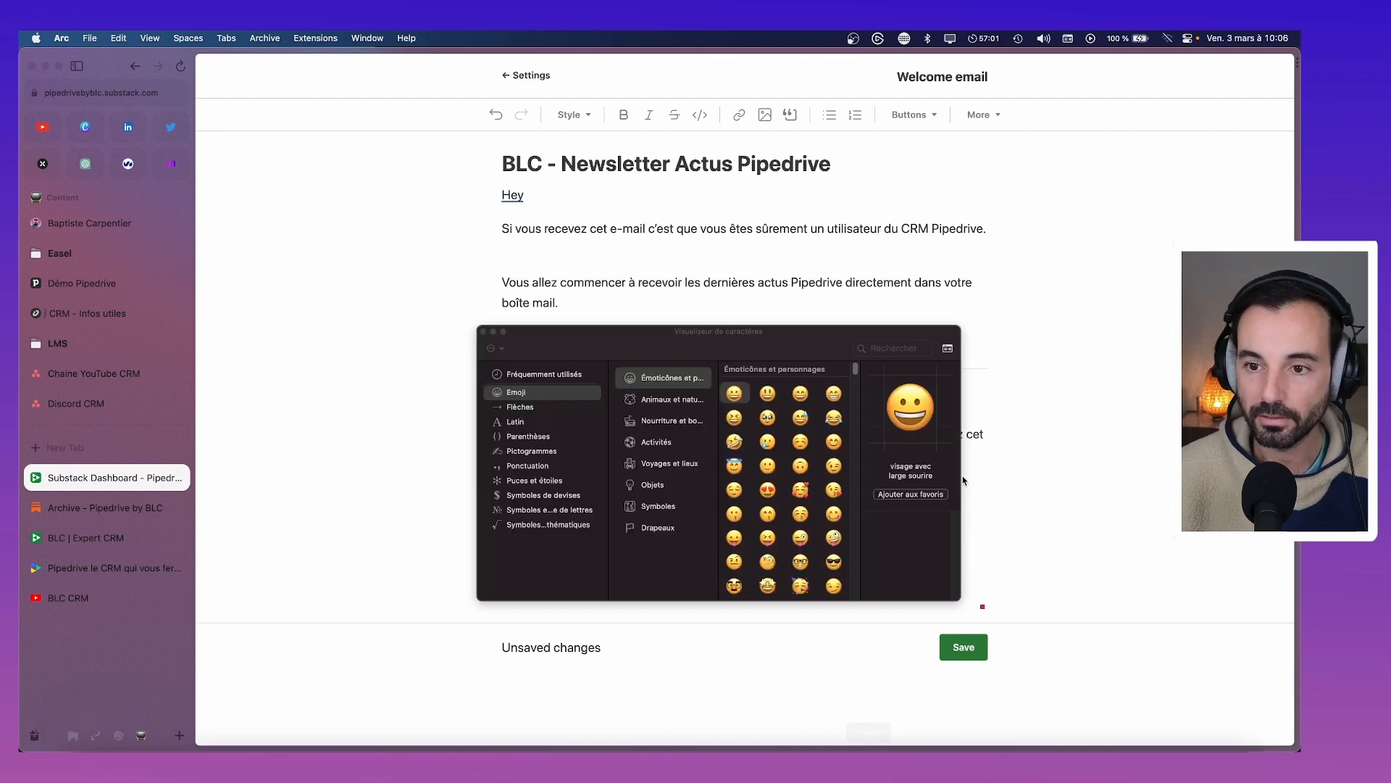
left_click(885, 350)
type("wave")
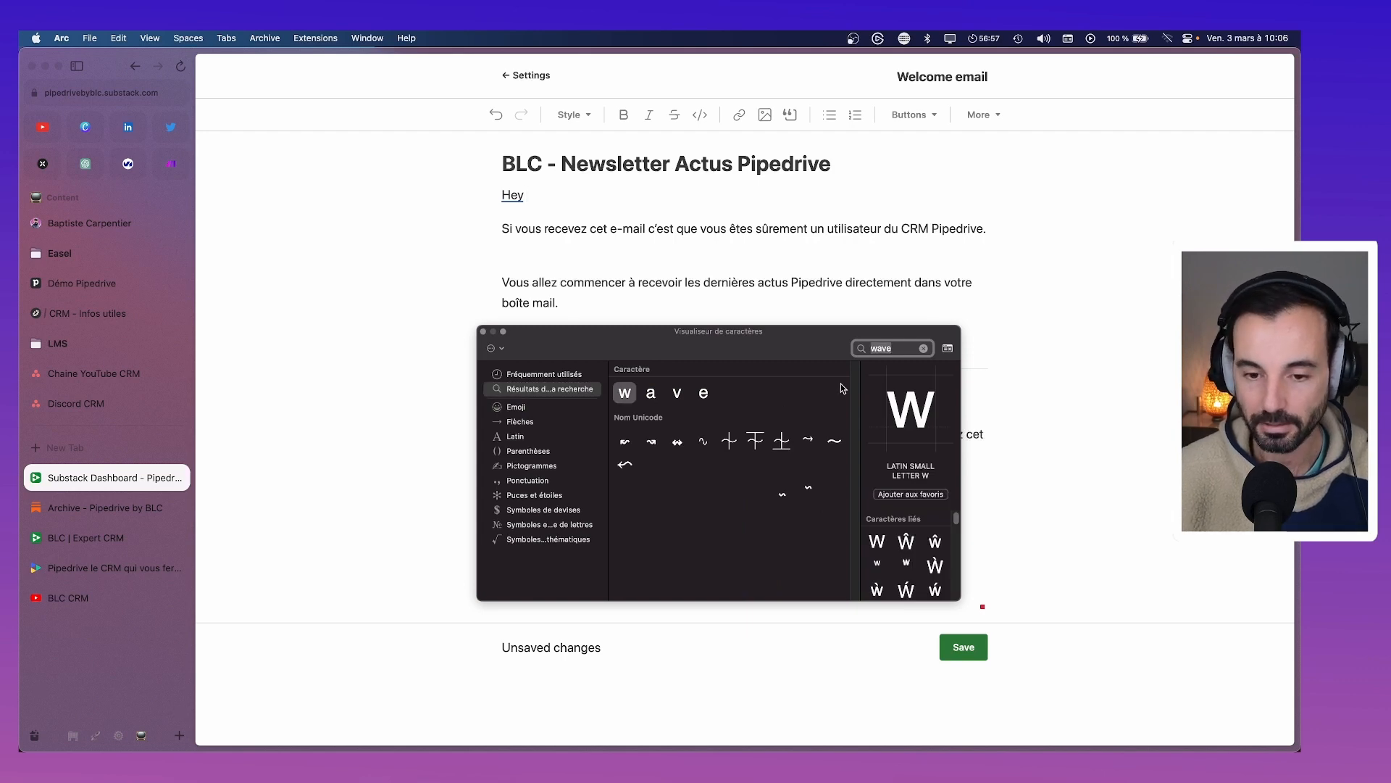
type("couco")
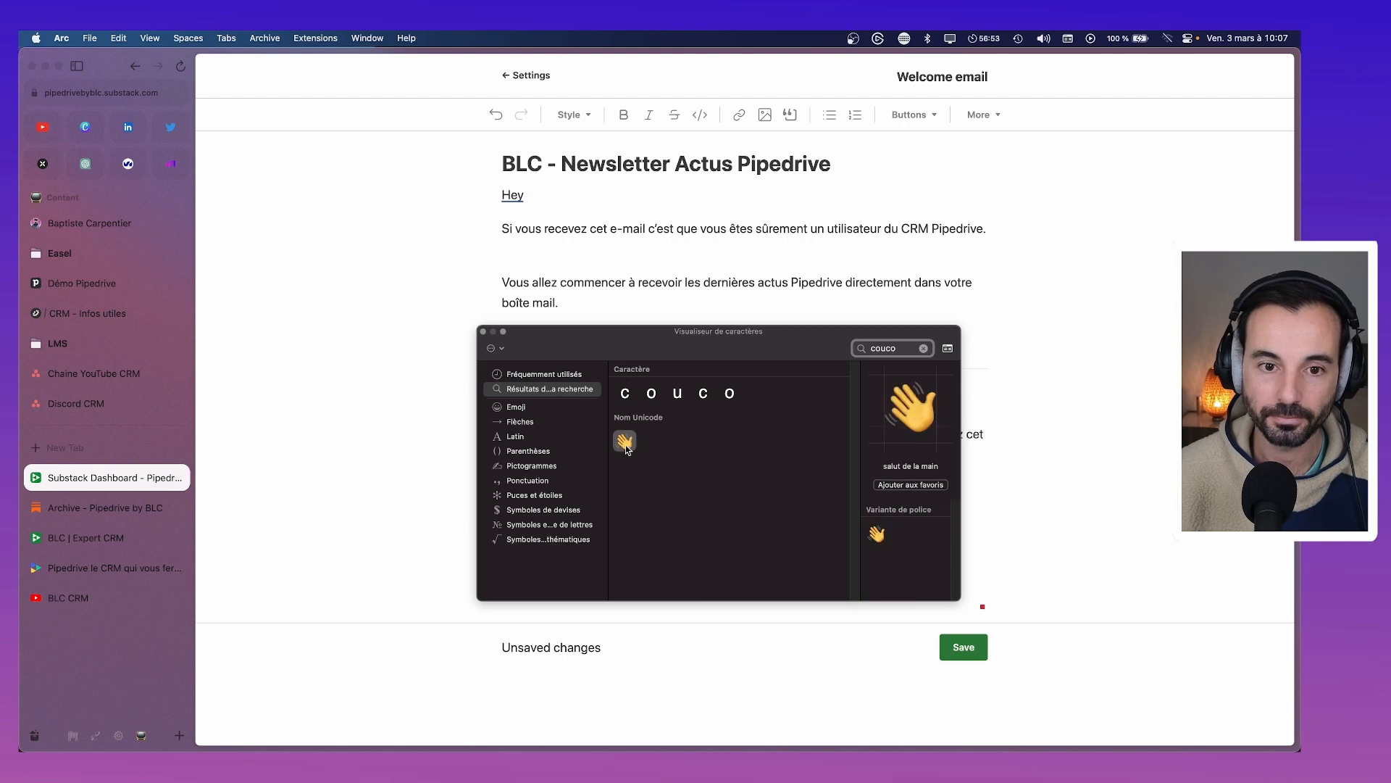
double_click(624, 442)
left_click(483, 331)
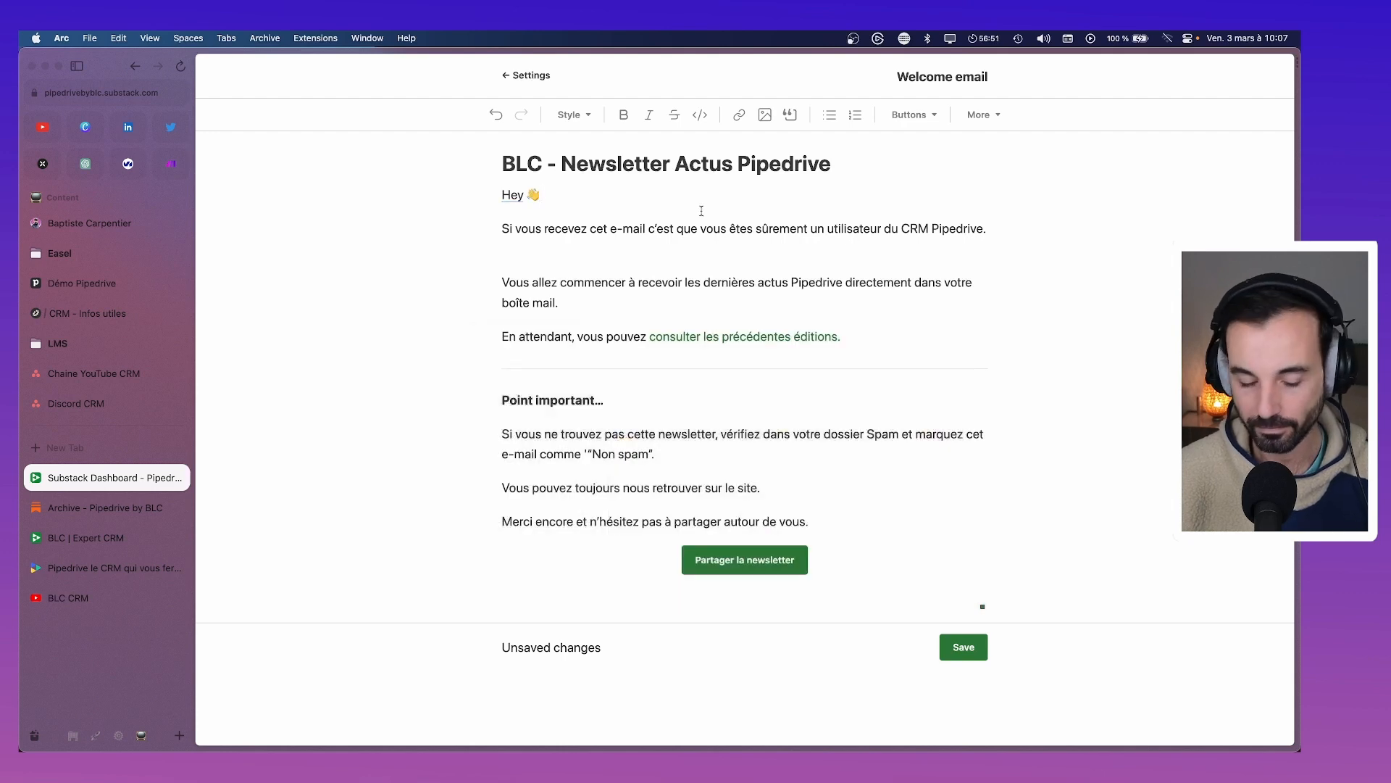
key("Return")
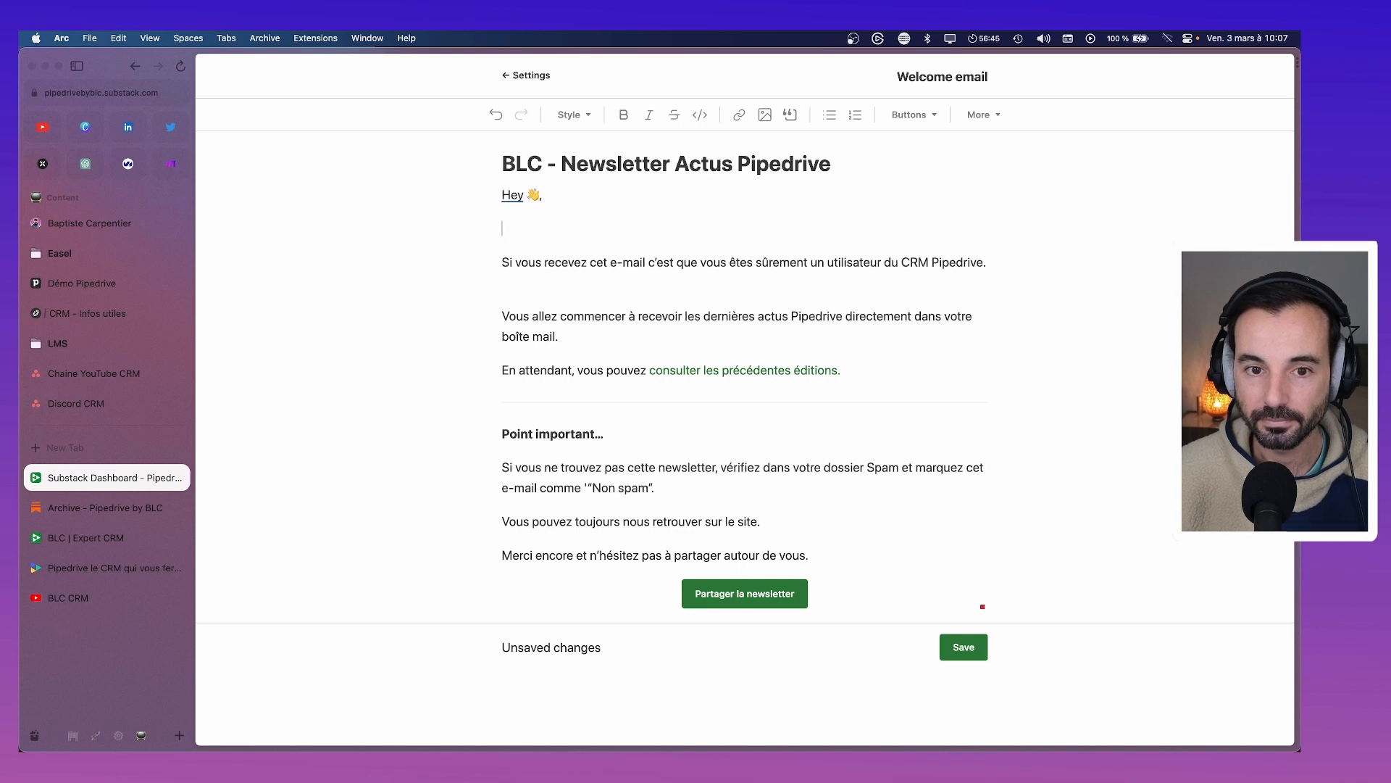
Type 'Bienvenue sur la nouvelle newsletter Pipedrive en Français.' and remove 'un' before 'utilisateur'
type("Bien")
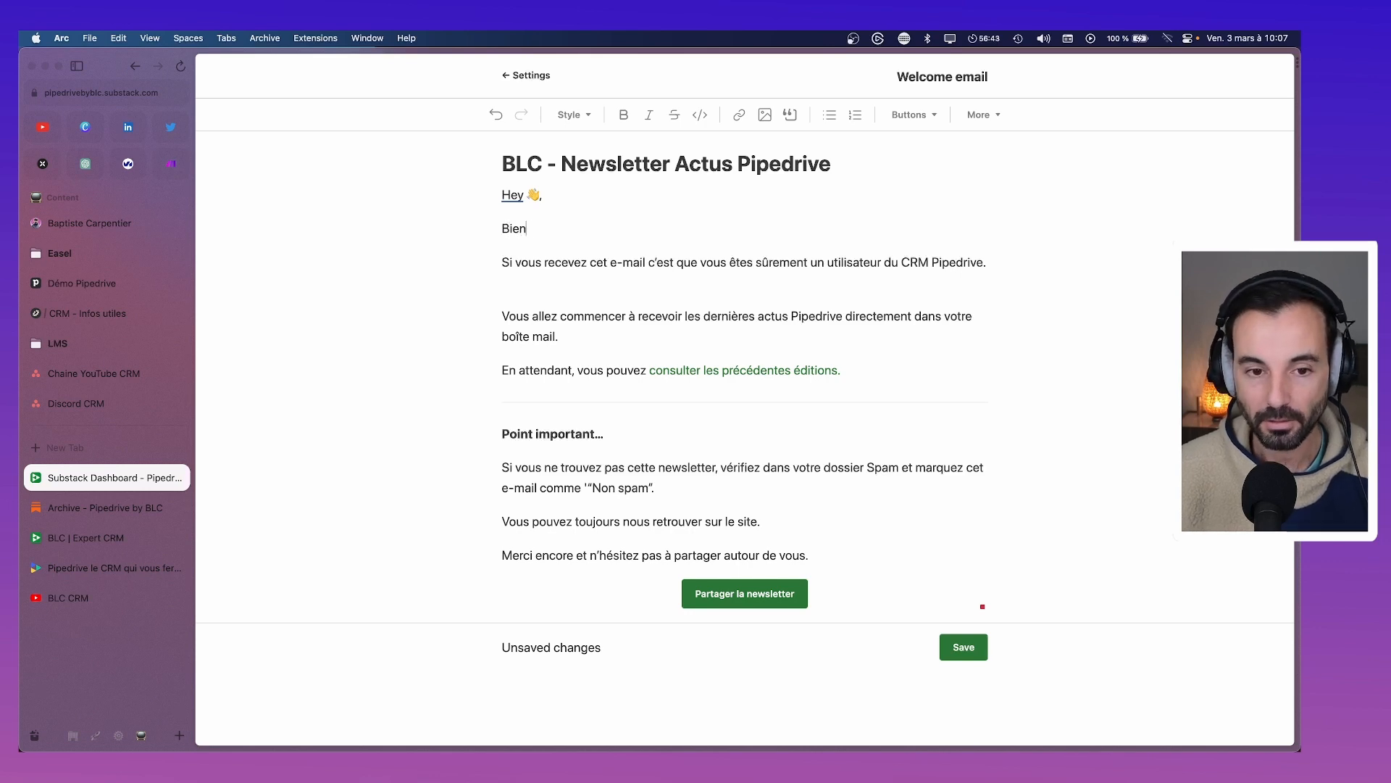
type("venue sur la n,")
key("BackSpace")
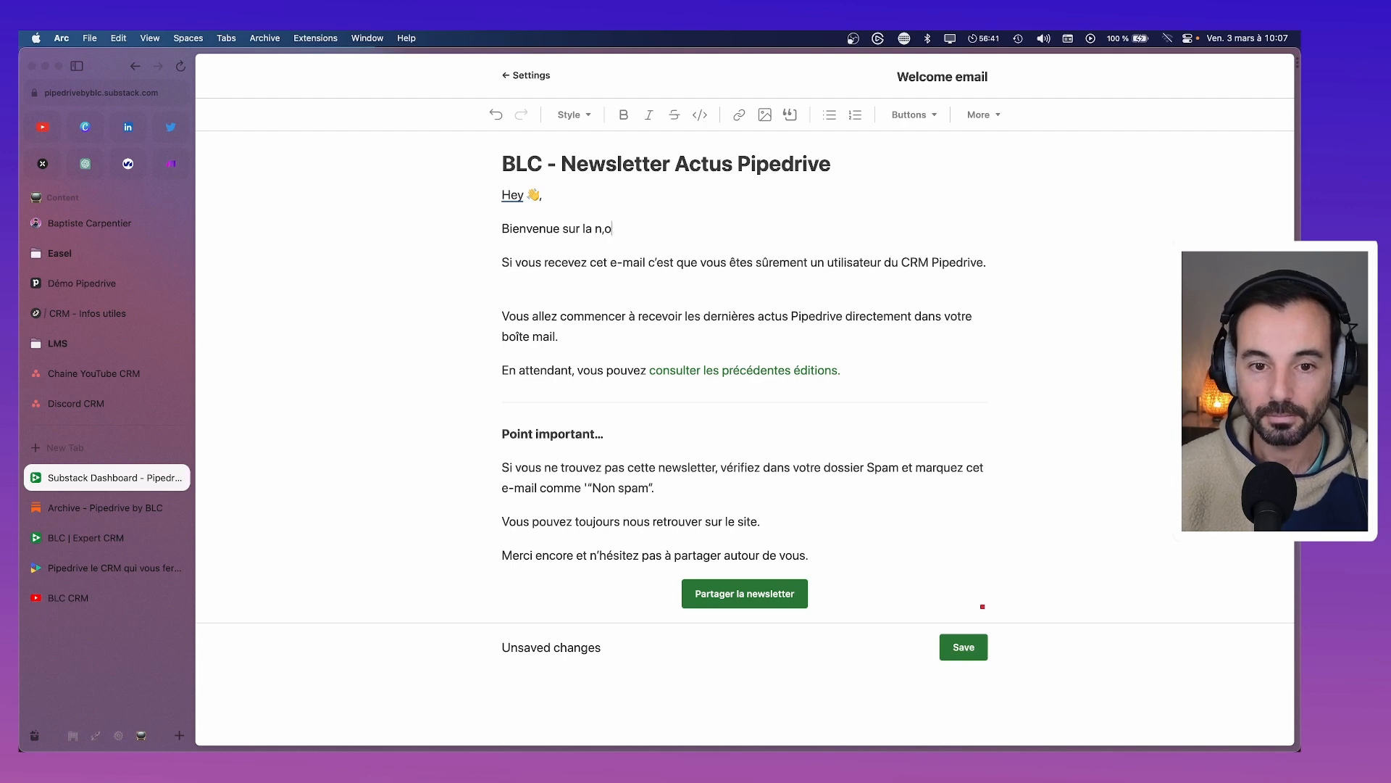
type("ouvelle new")
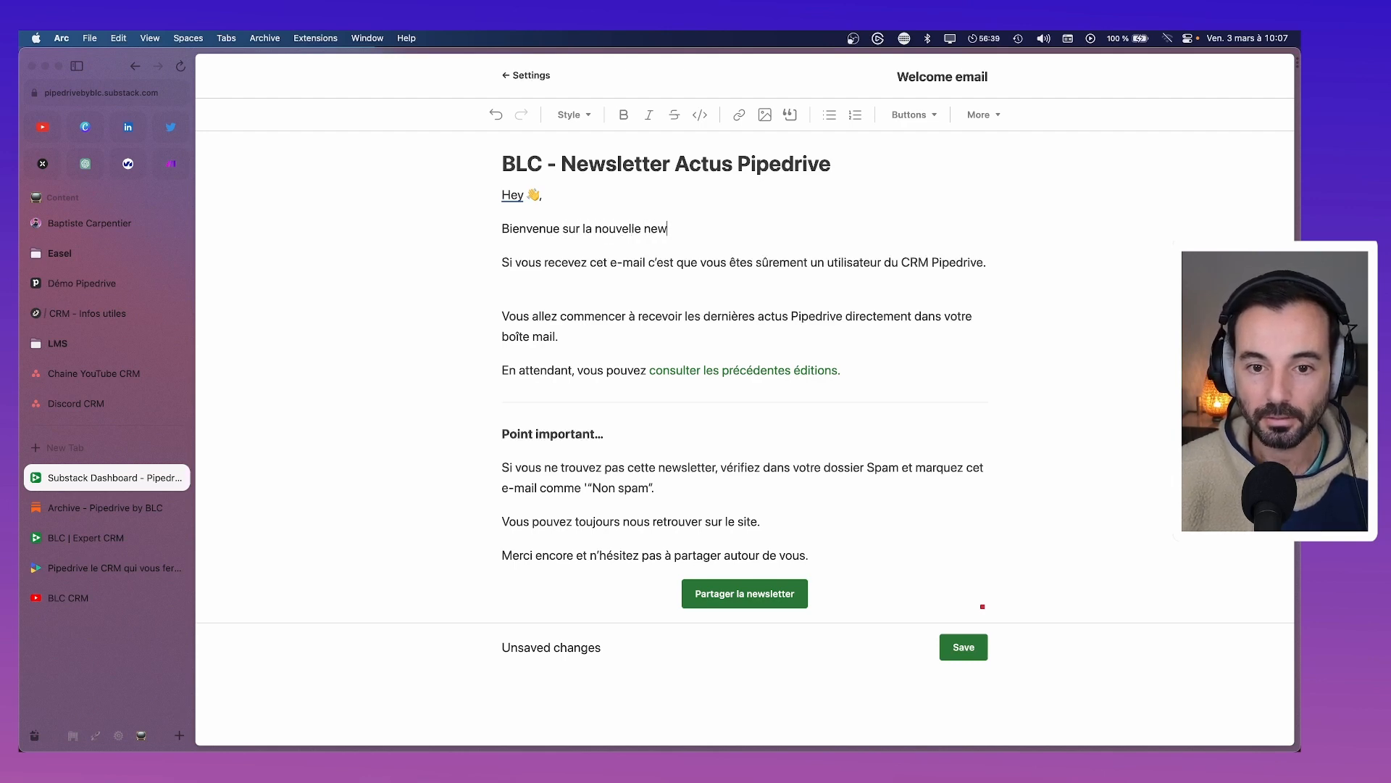
type("sletter P")
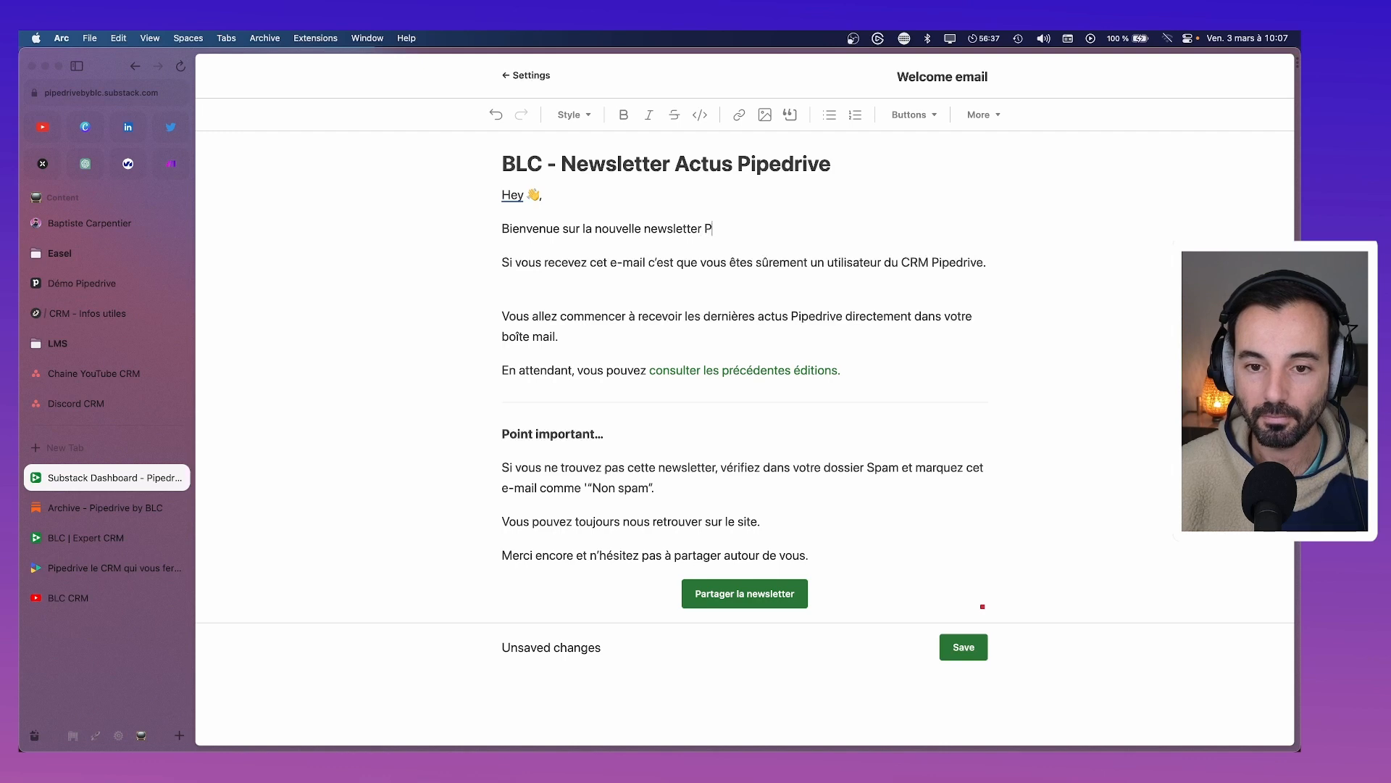
type("iped")
key("BackSpace")
key("BackSpace")
key("BackSpace")
key("BackSpace")
type("ipedrive en DFr")
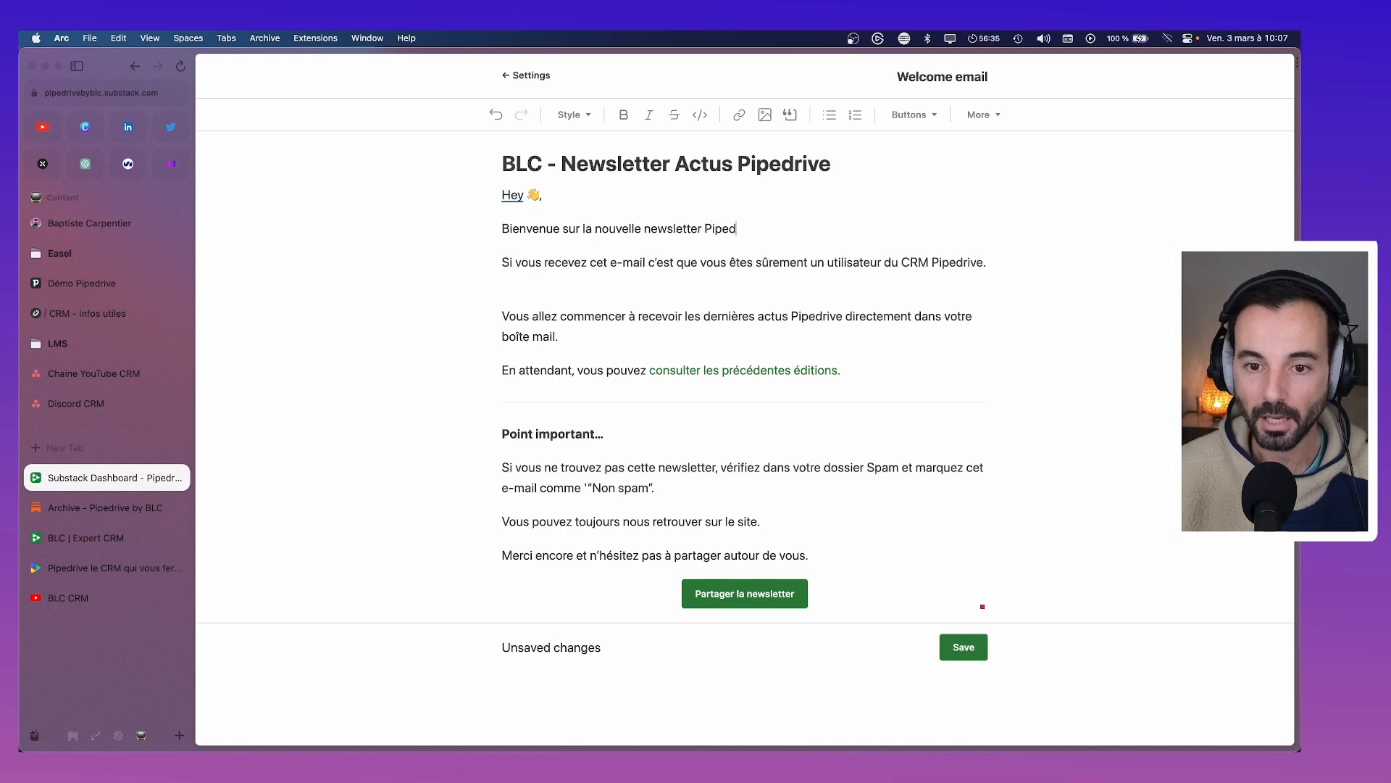
key("BackSpace")
key("BackSpace")
key("BackSpace")
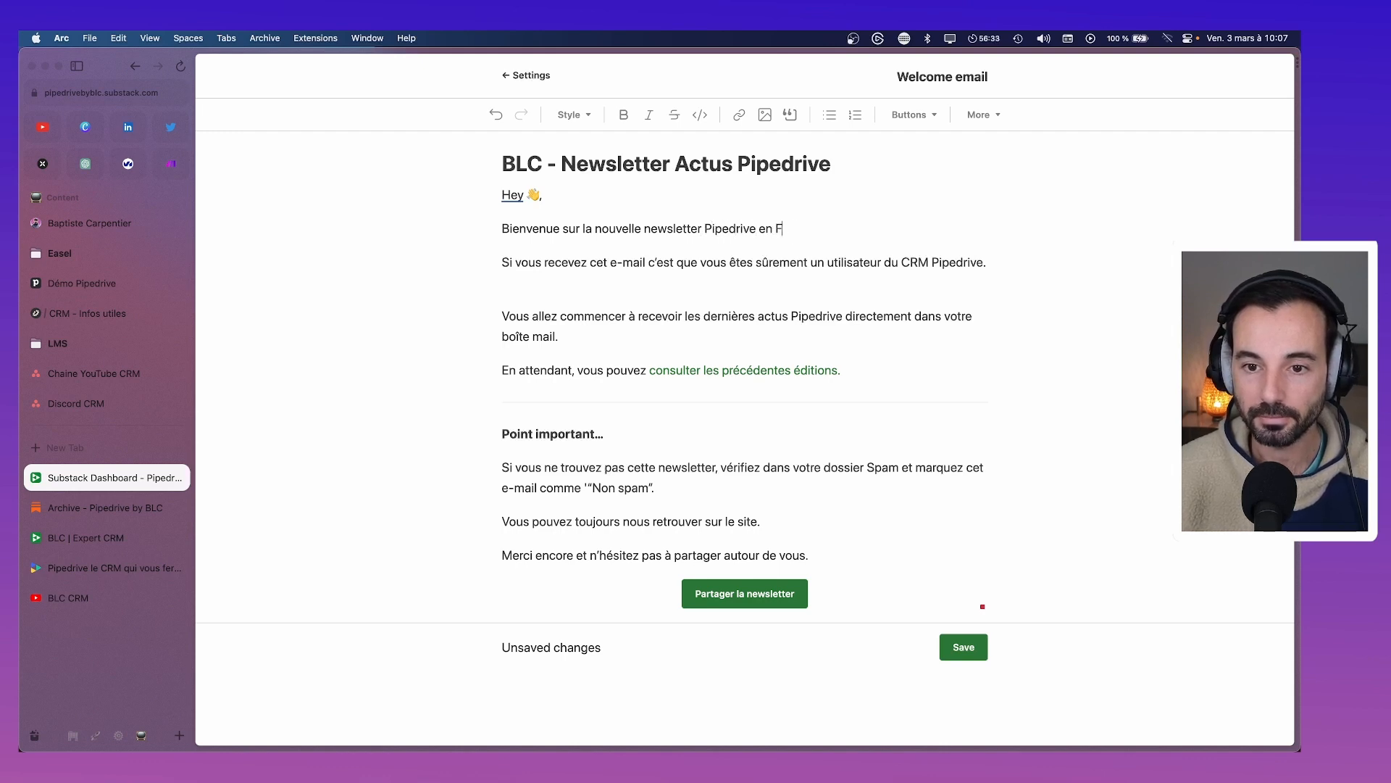
type("Français.")
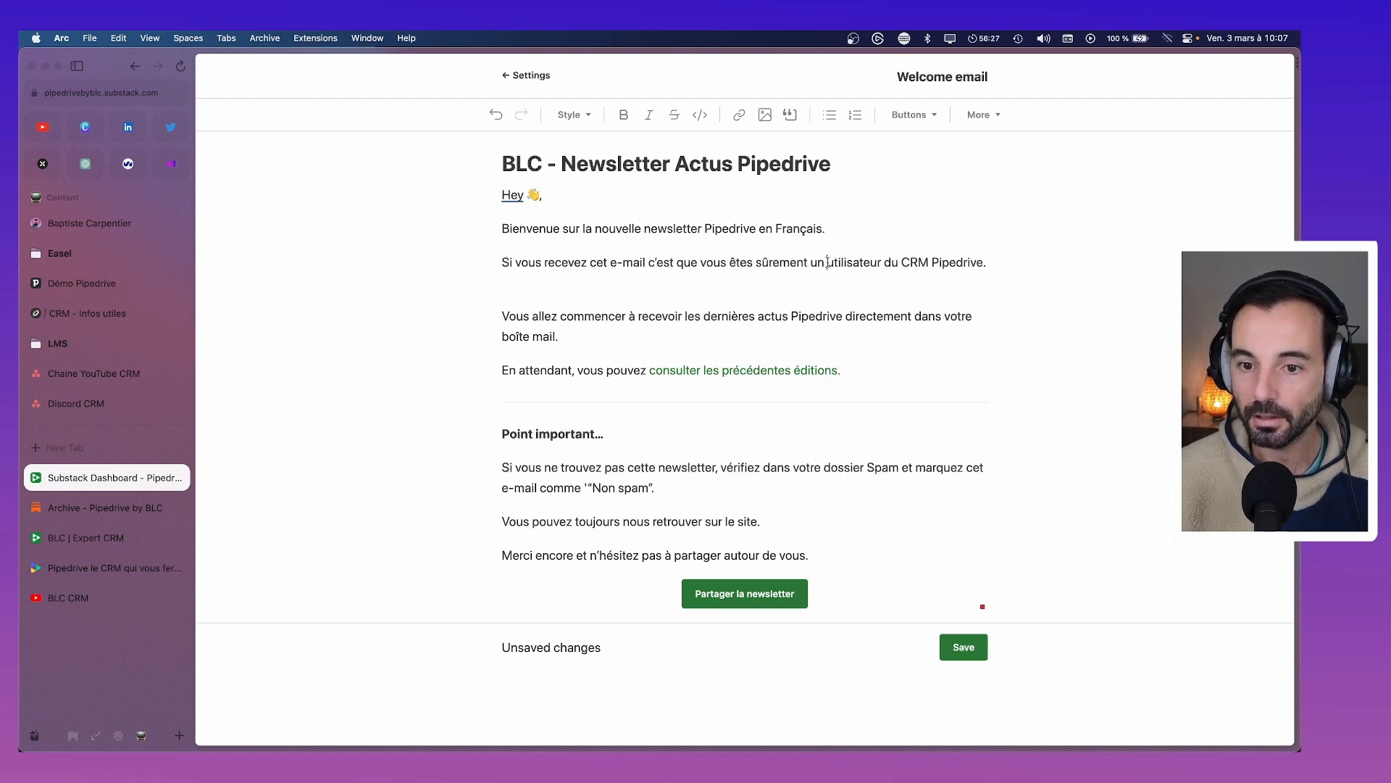
key("BackSpace")
key("BackSpace")
key("BackSpace")
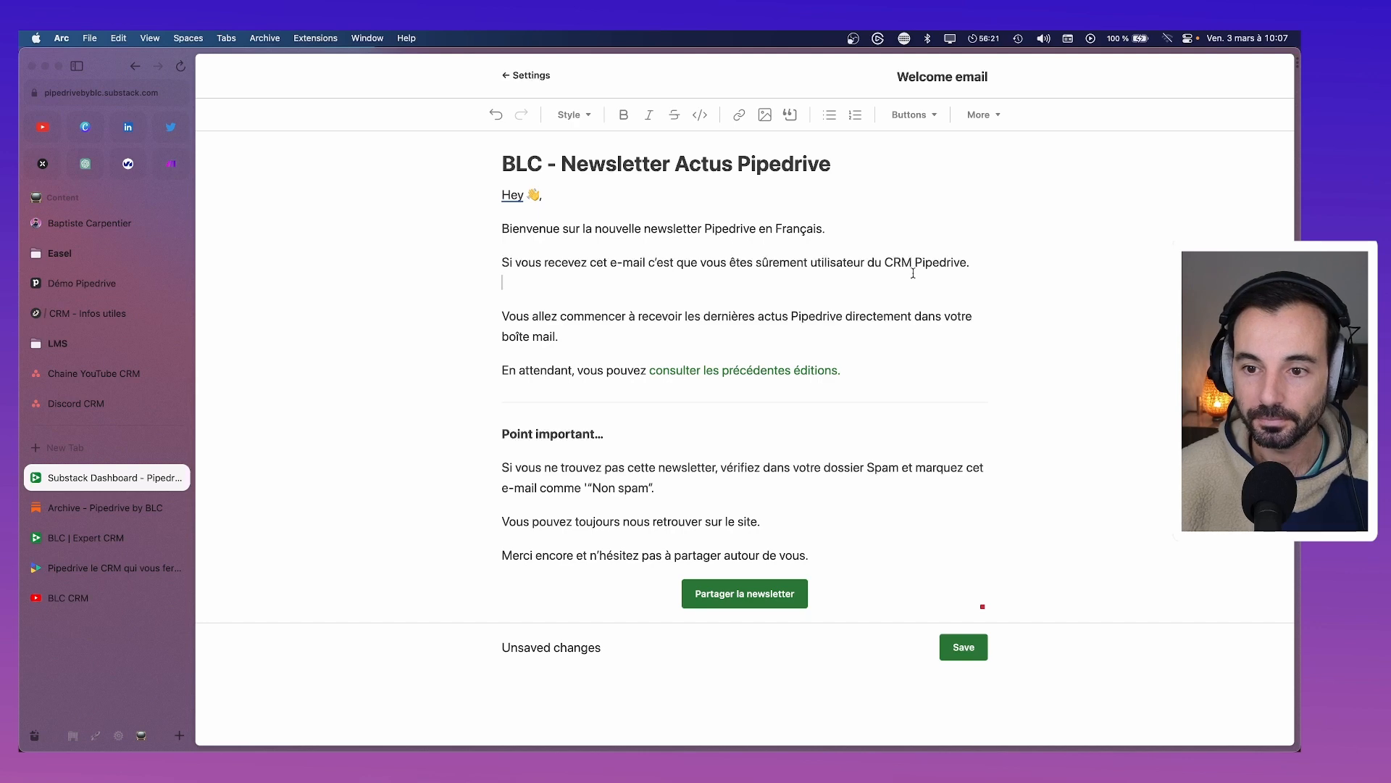
key("BackSpace")
key("Return")
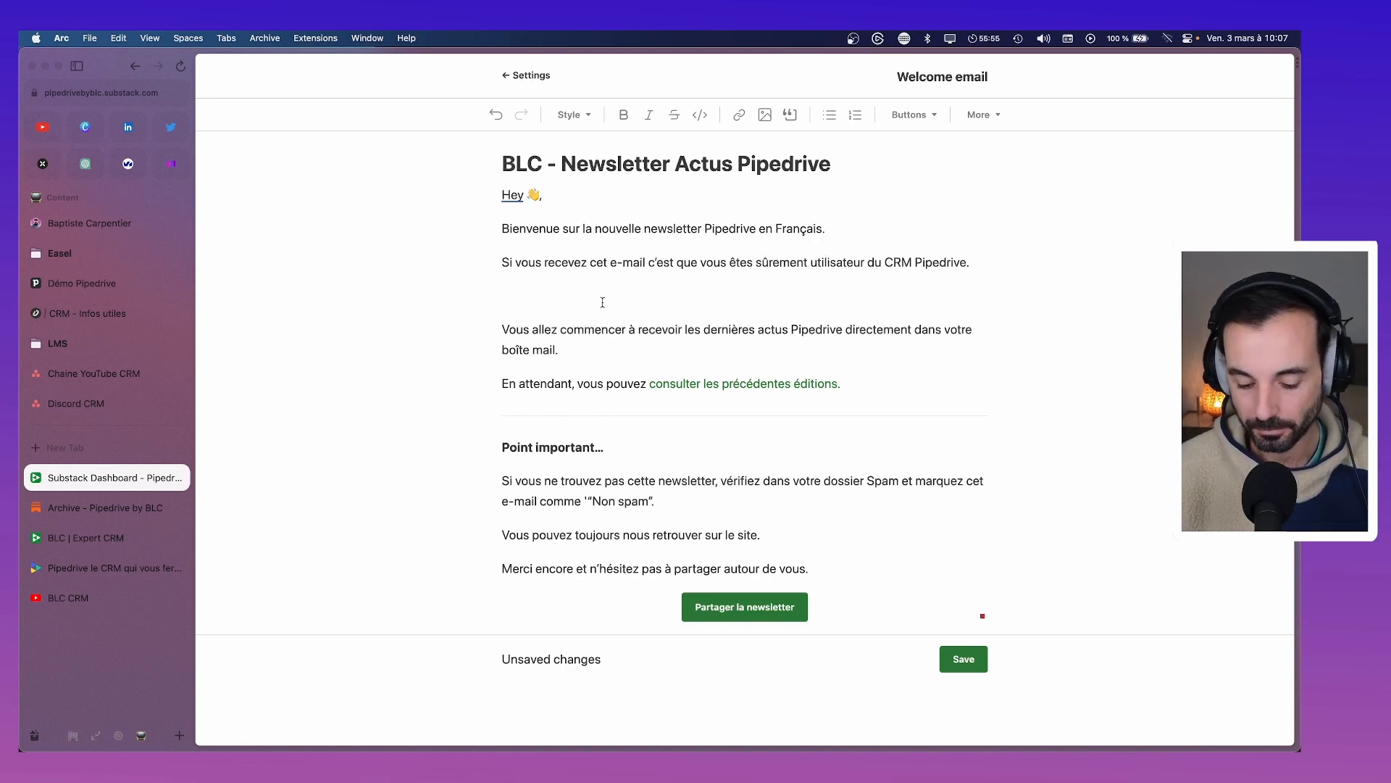
Add the paragraph 'Si vous ne nous connaissez pas, nous sommes BLC, votre partenaire Pipedrive.'
type("Si")
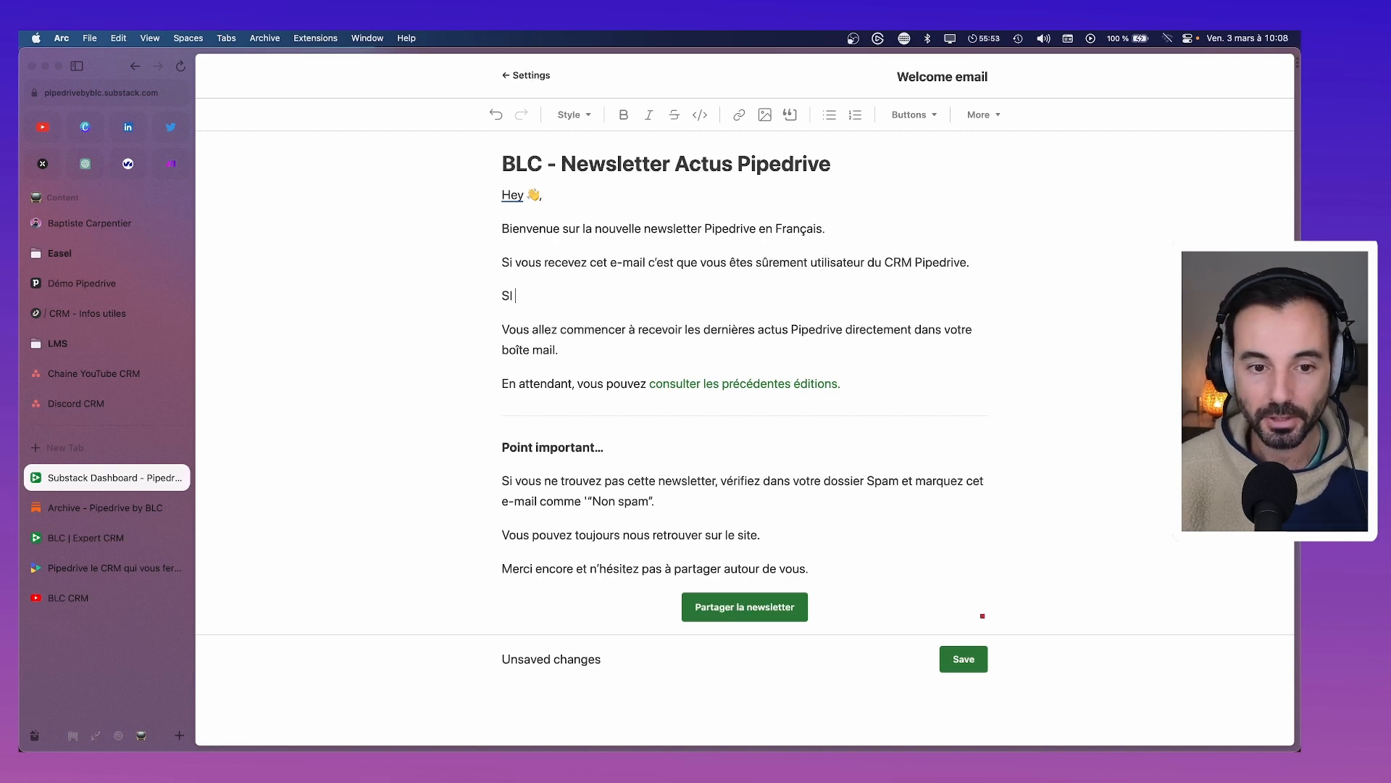
type(" vo")
key("BackSpace")
key("BackSpace")
key("BackSpace")
type("u")
key("BackSpace")
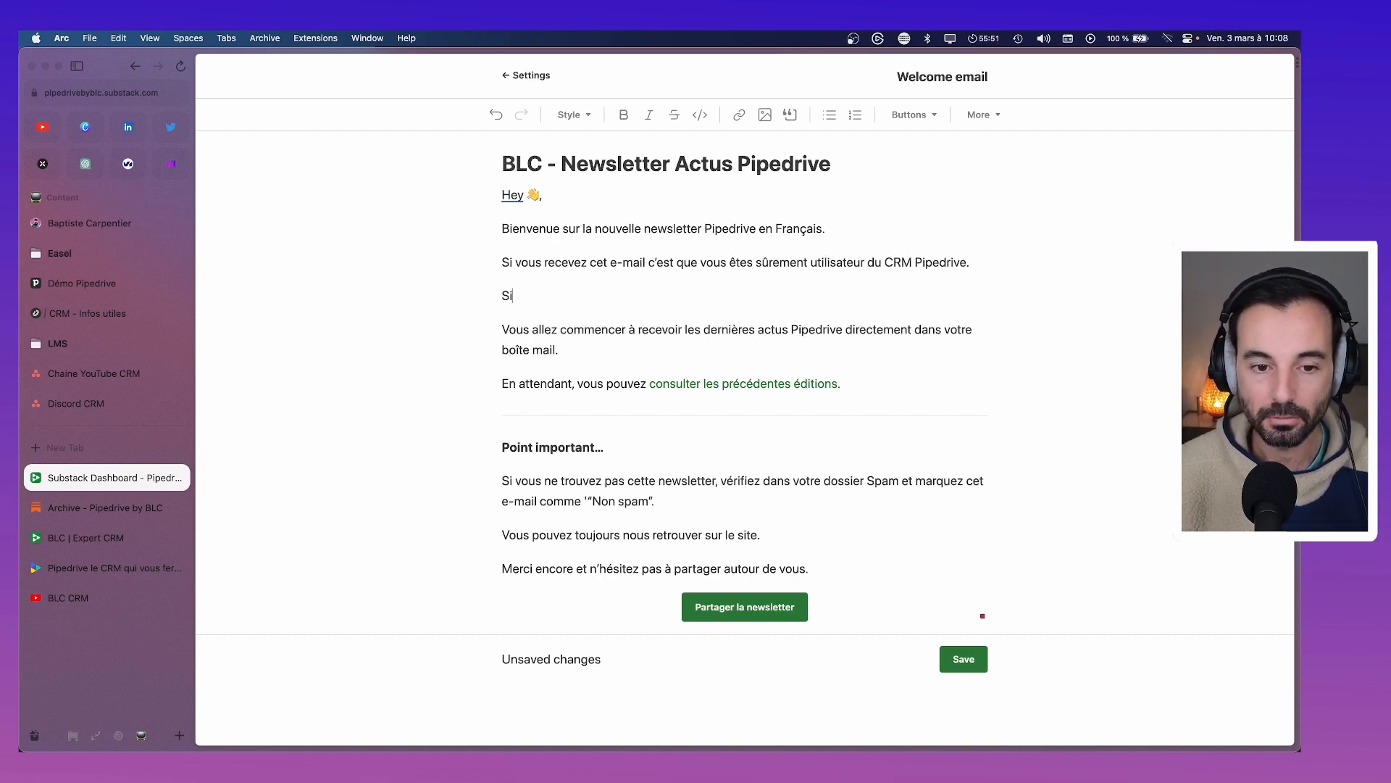
type("vous ne n")
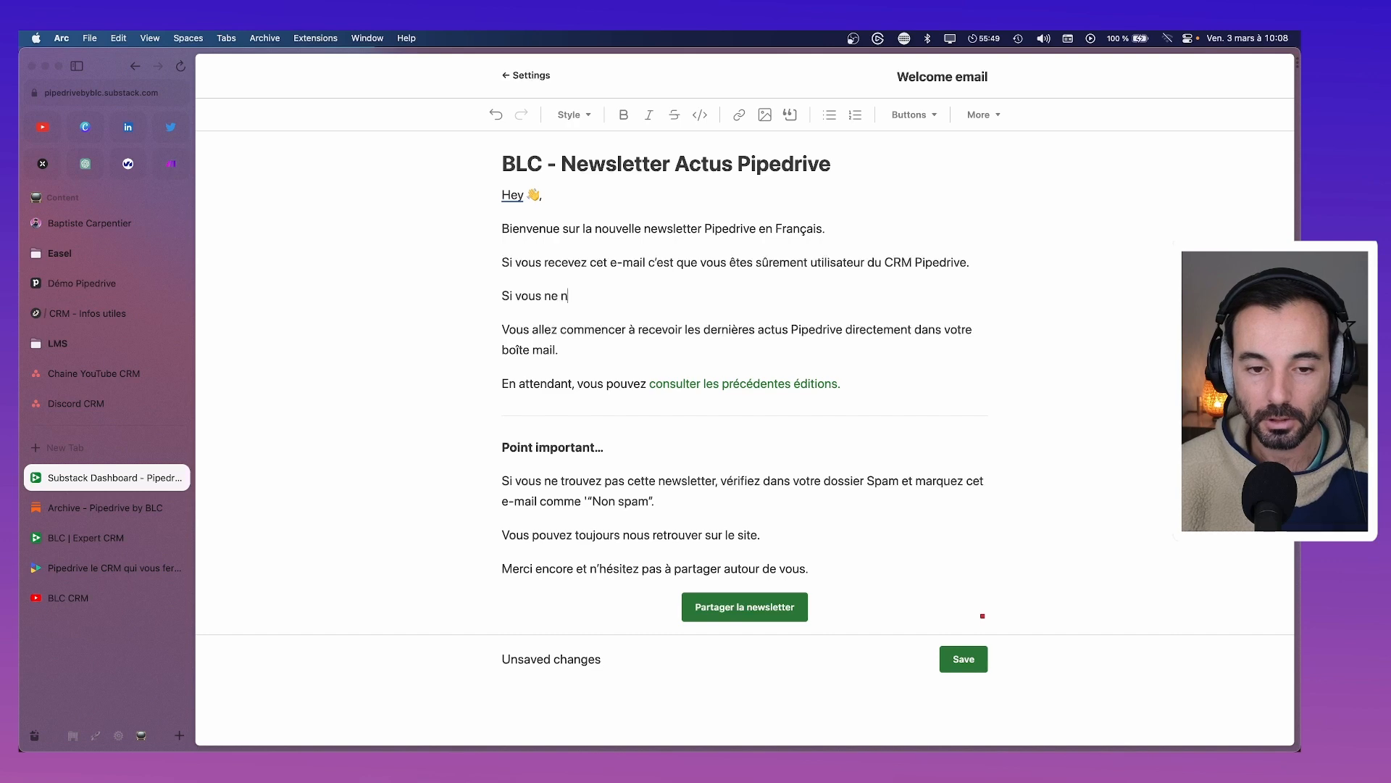
type("ous connaissez")
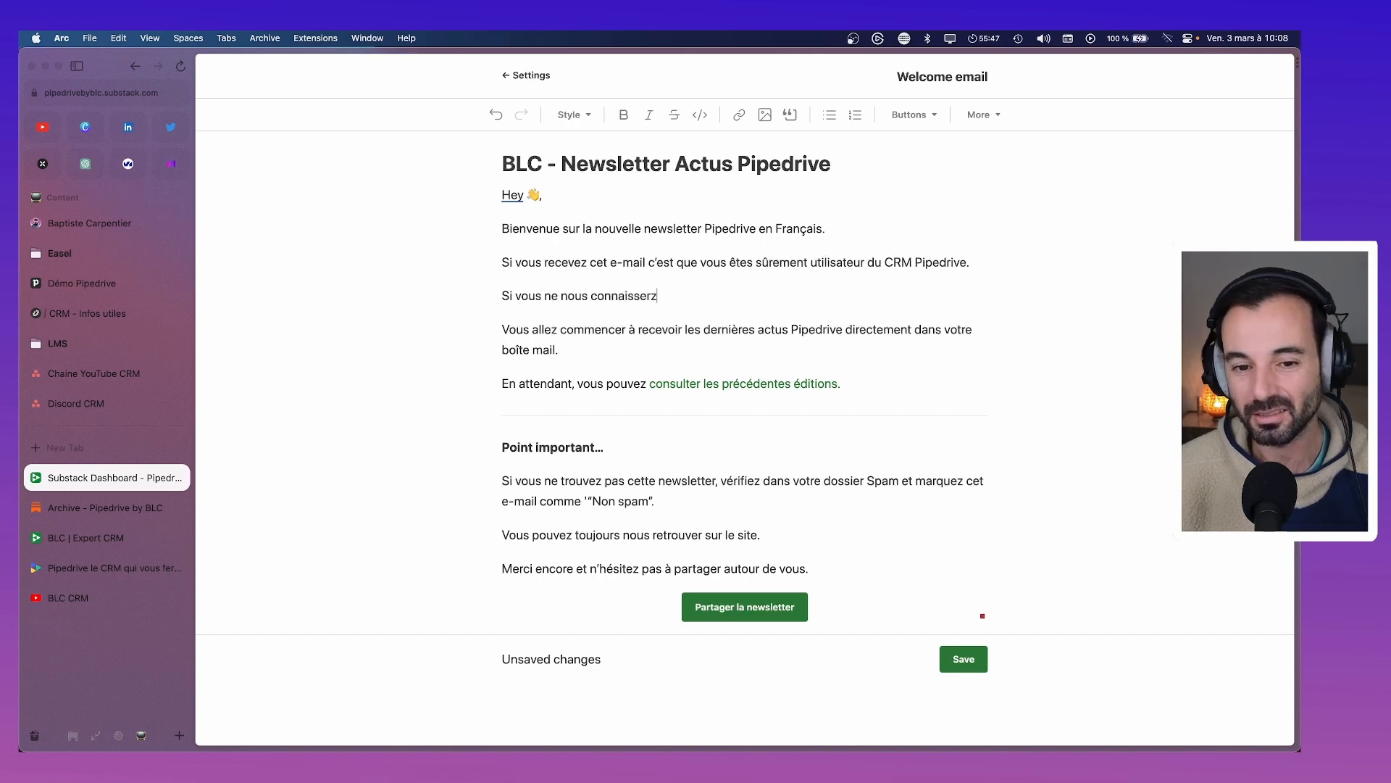
type(" pas, nous somm")
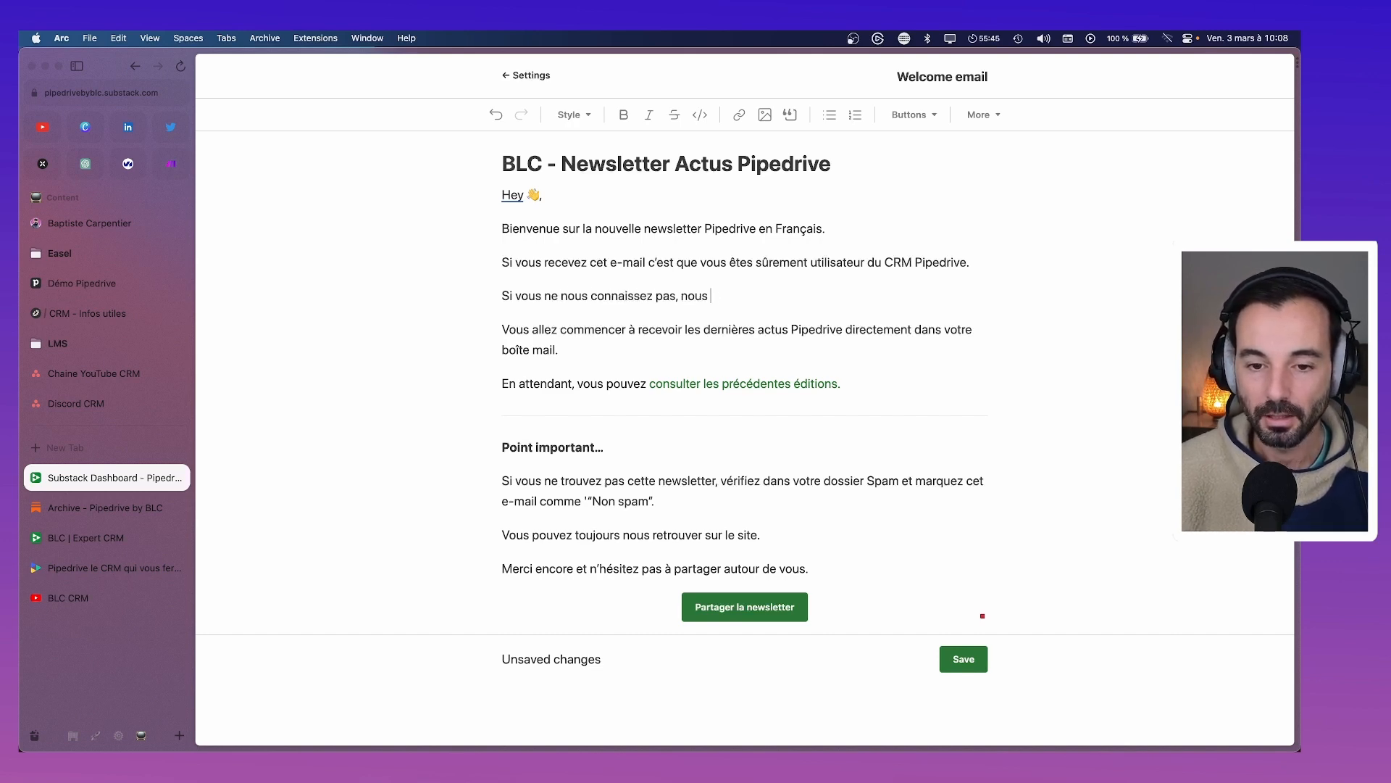
key("BackSpace")
key("BackSpace")
key("BackSpace")
type("ommes ")
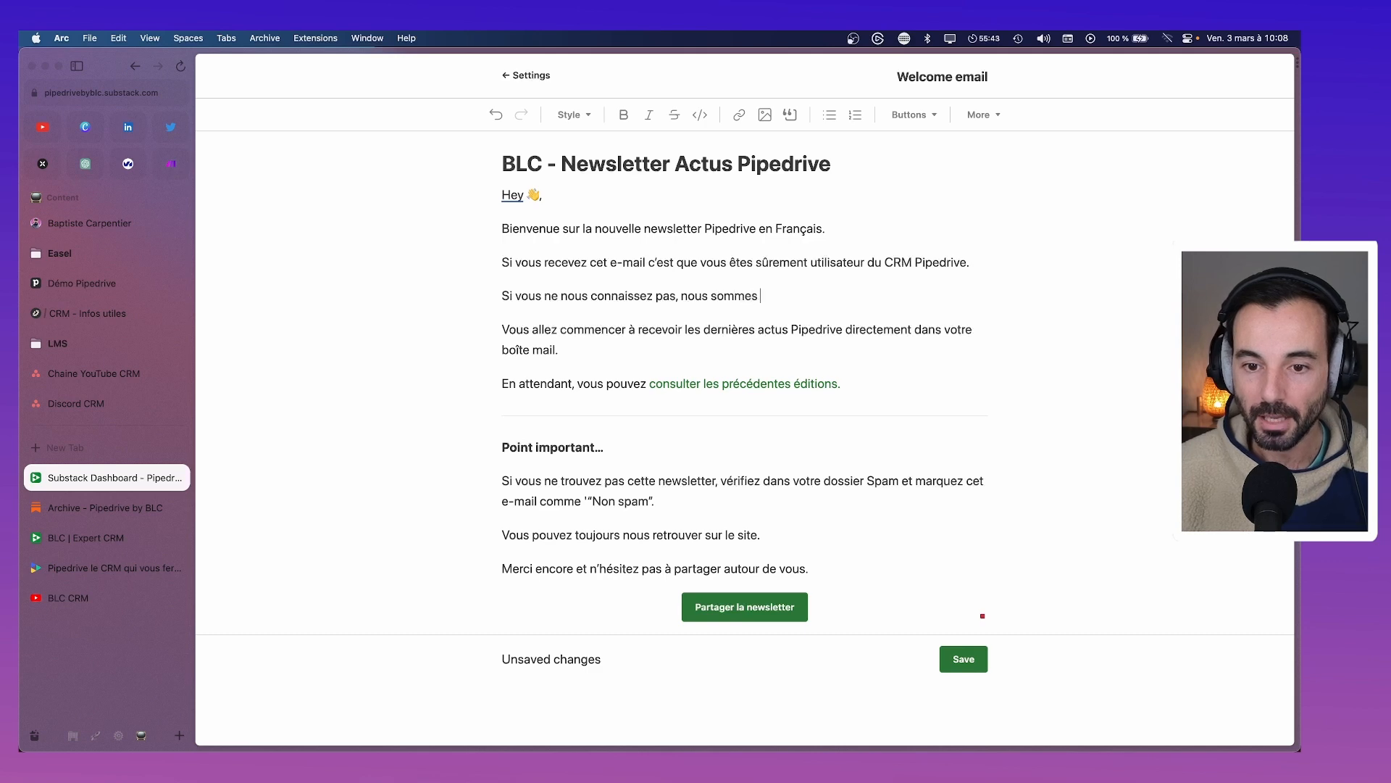
type("BLC, un")
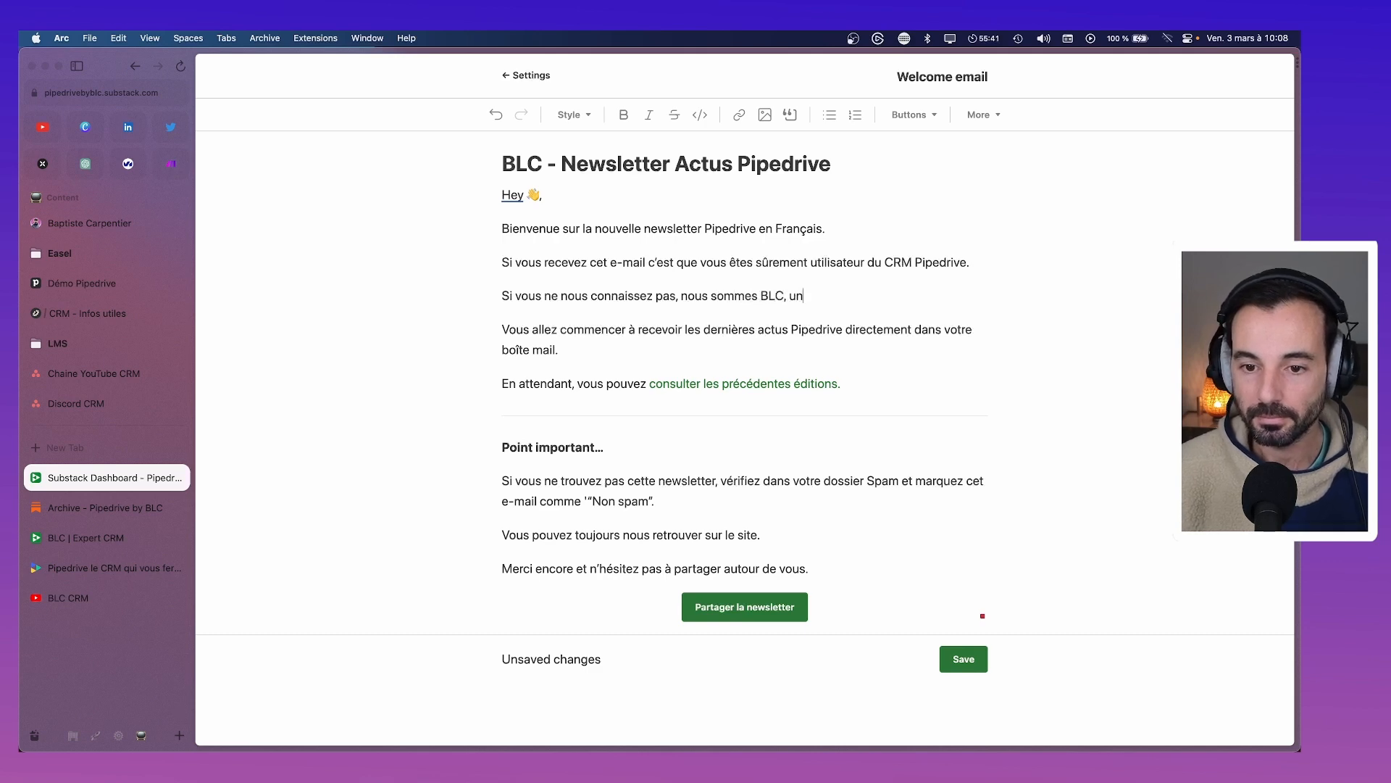
key("BackSpace")
key("BackSpace")
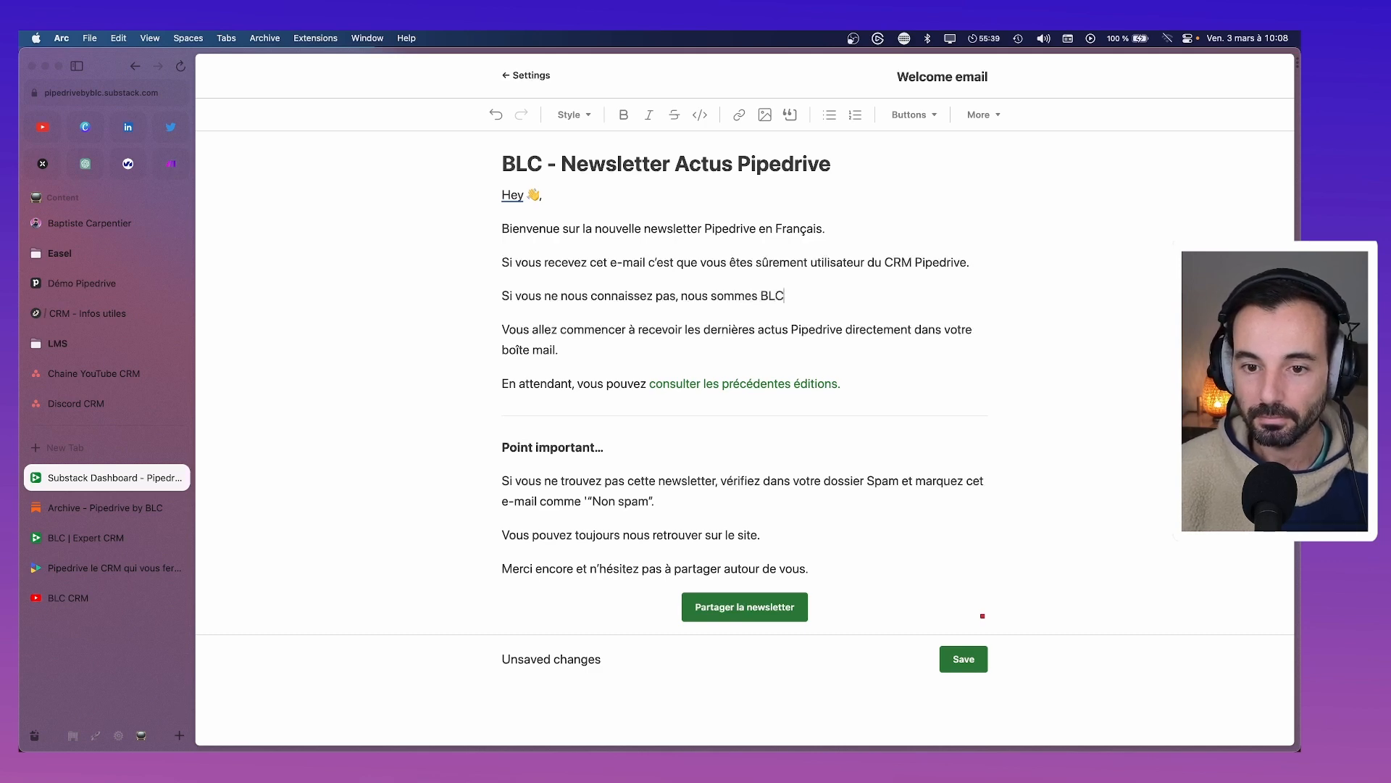
type("votre par")
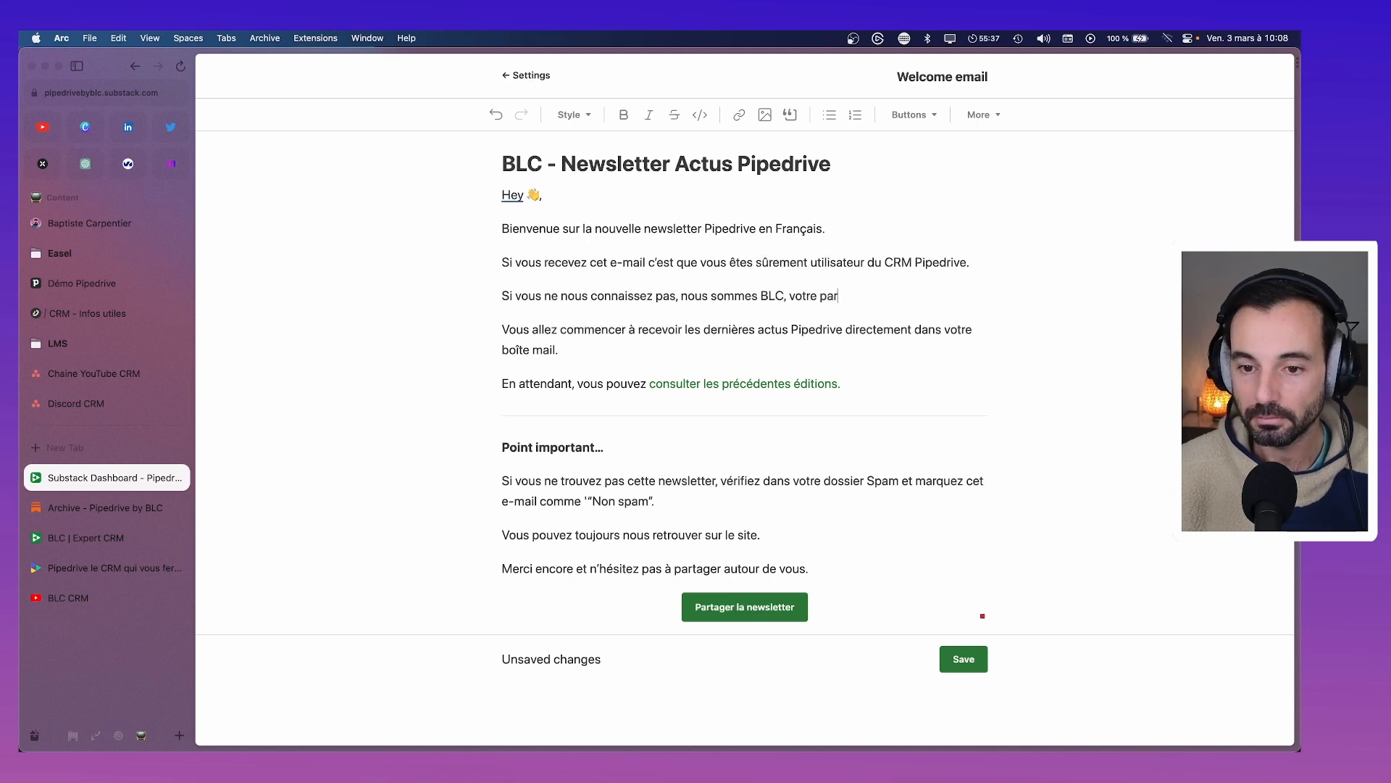
type("tenar")
key("BackSpace")
type("ires")
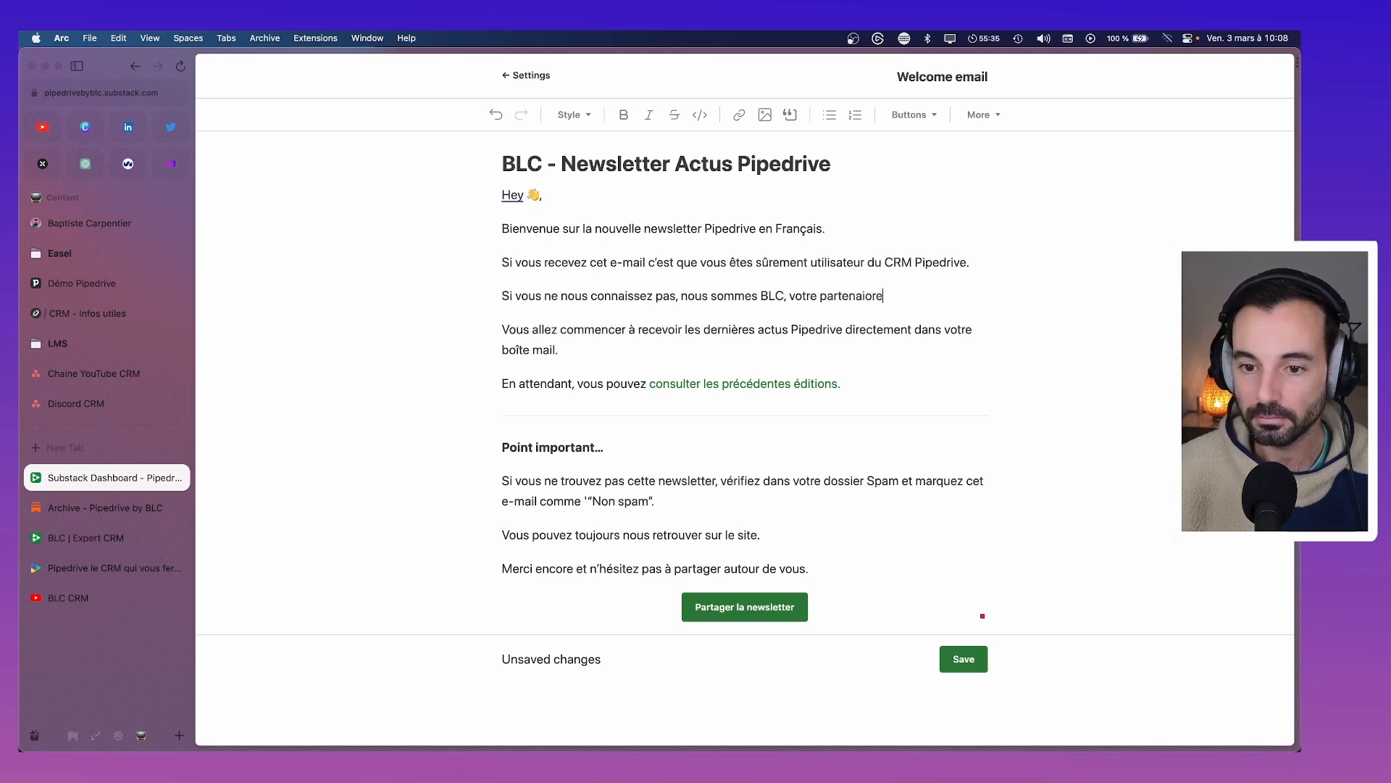
key("BackSpace")
key("BackSpace")
key("BackSpace")
type("re PIped")
key("BackSpace")
key("BackSpace")
key("BackSpace")
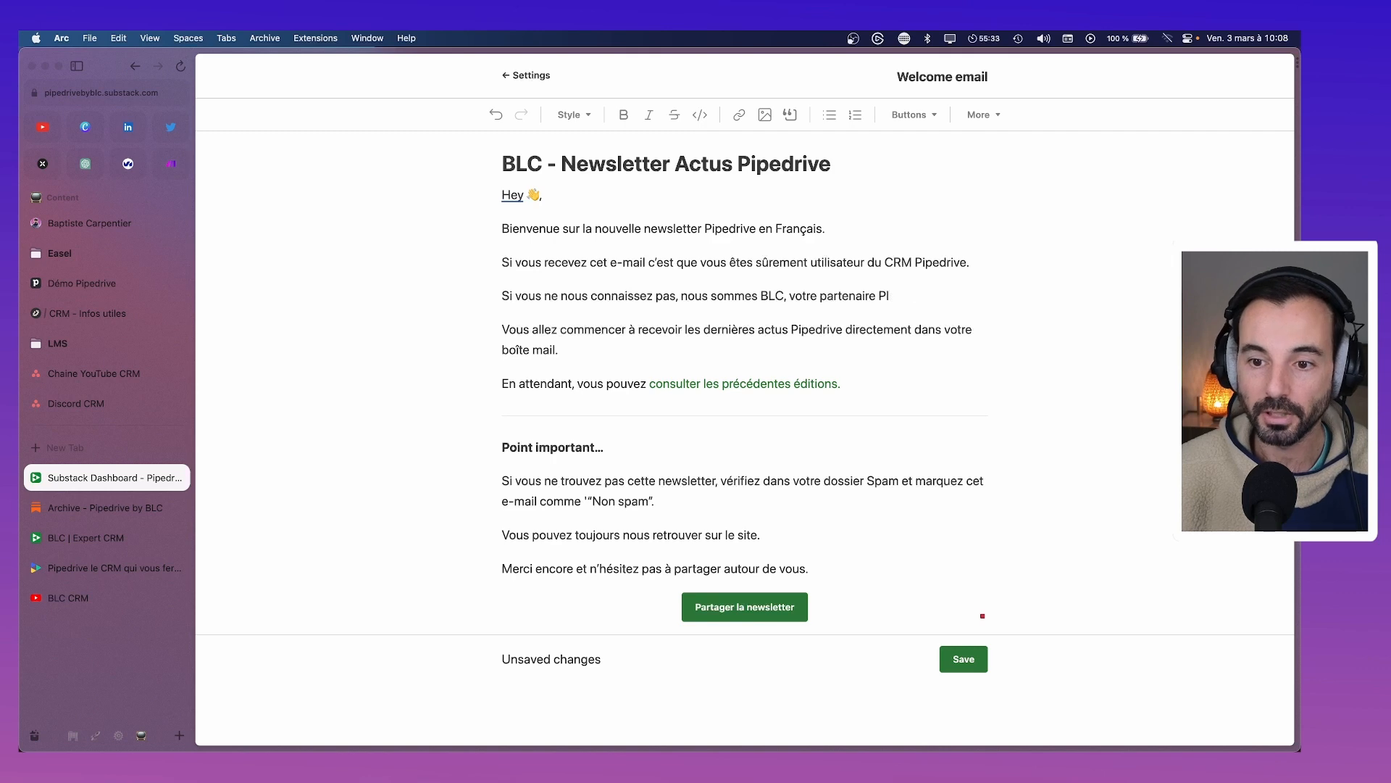
type("ipedrive.")
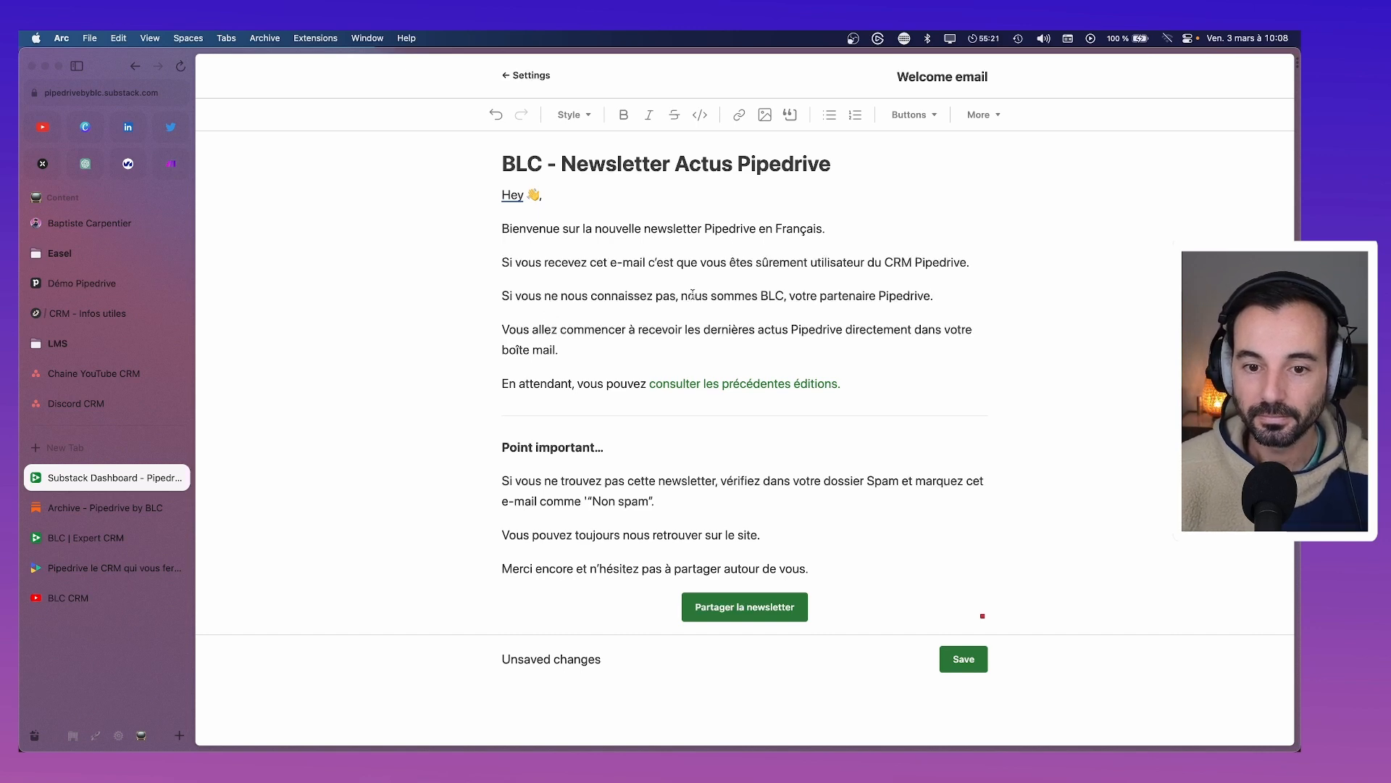
Insert 'on se présente rapidement.' and move a capitalised 'Nous sommes BLC…' onto its own line
type("on se présente ra")
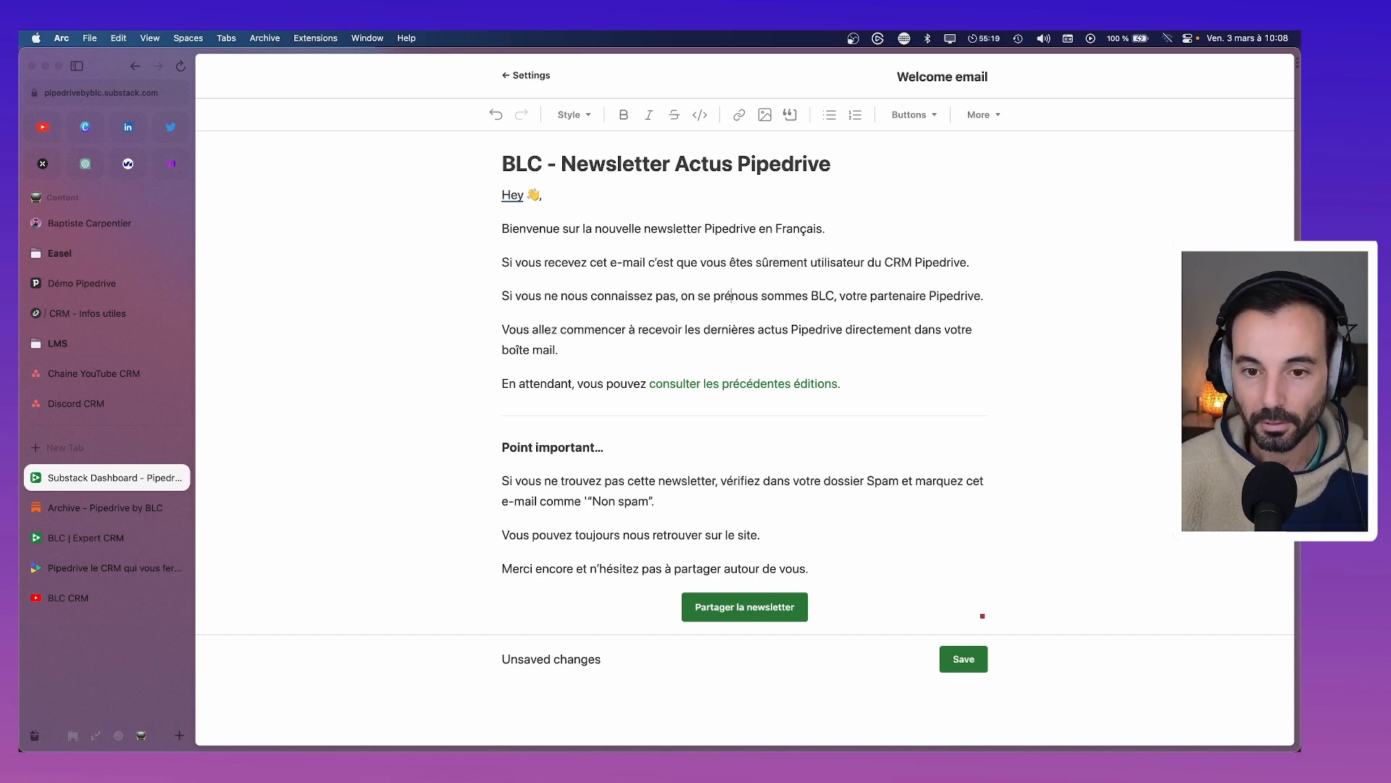
type("pidement.")
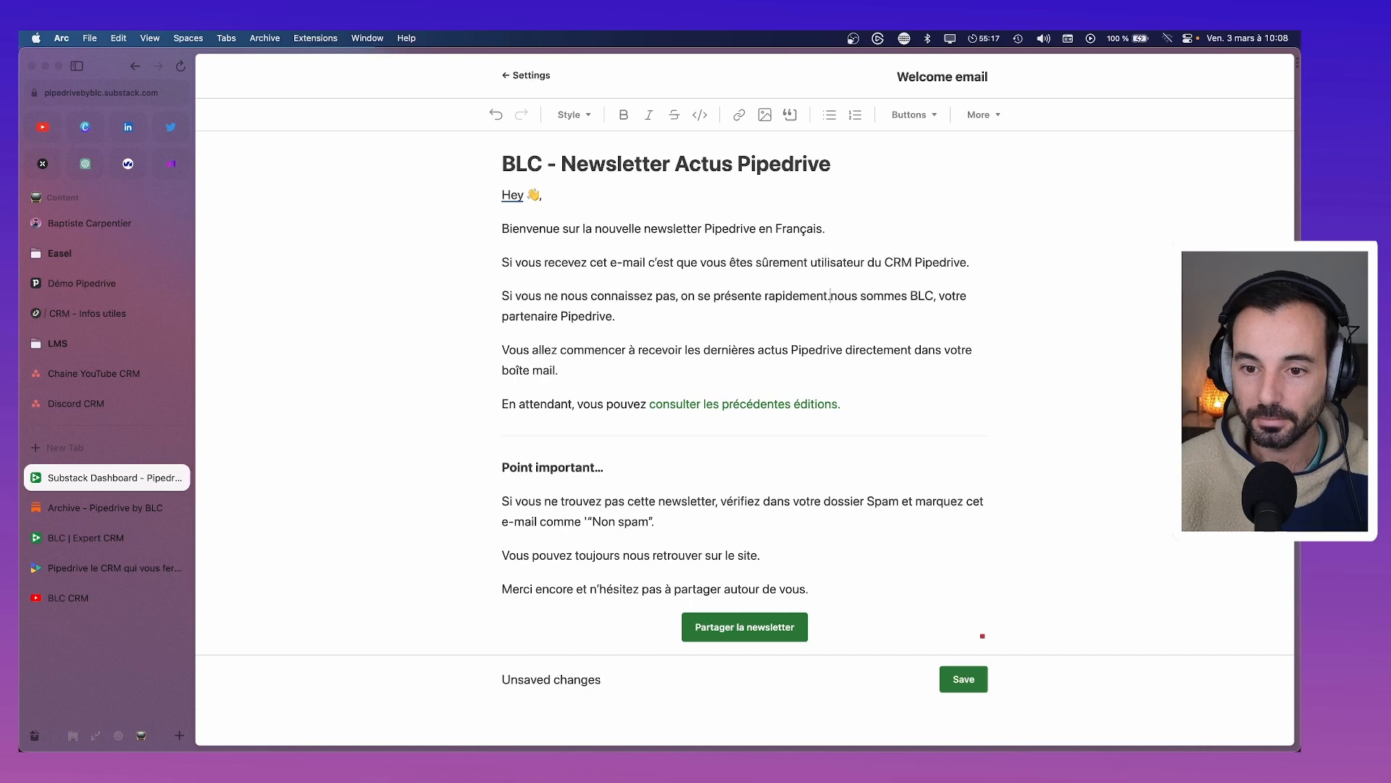
key("shift+Return")
key("Right")
key("BackSpace")
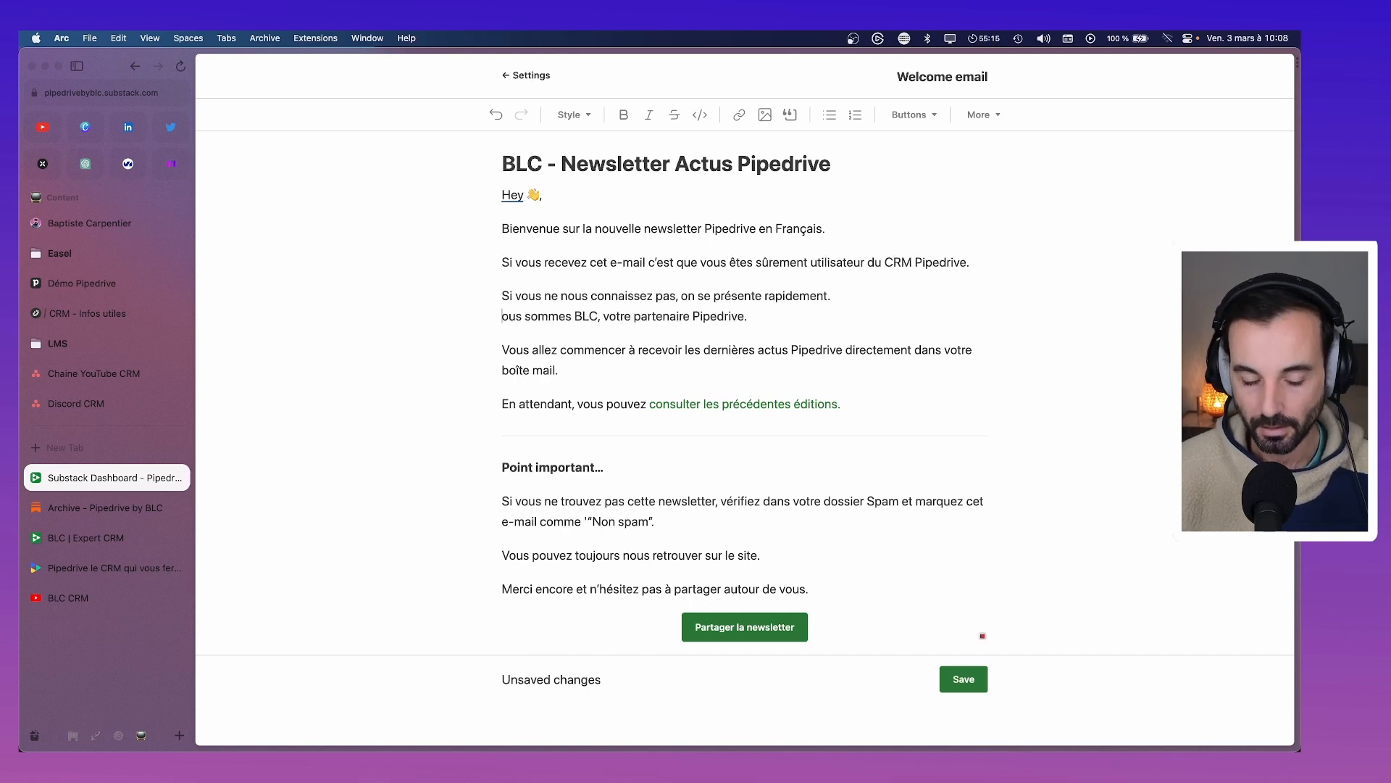
type("N")
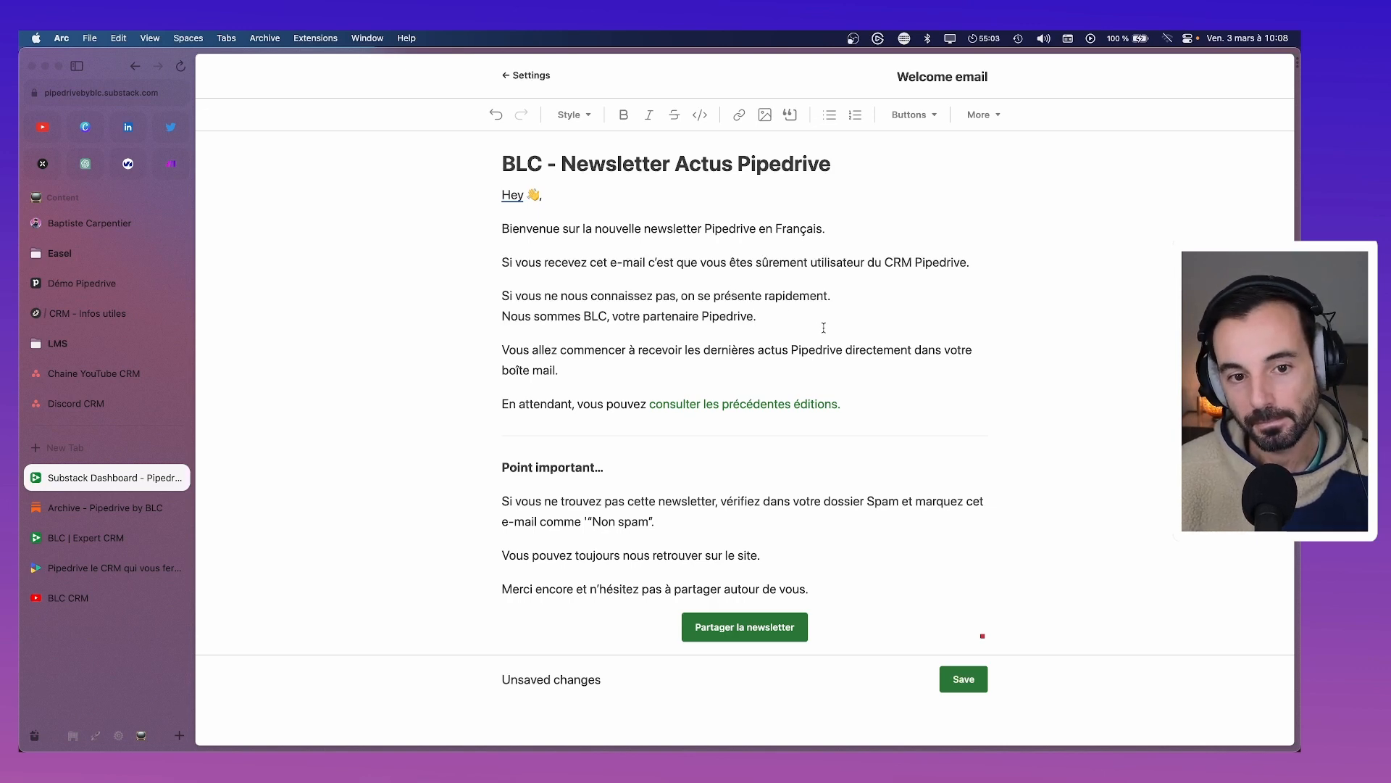
Start the paragraph 'Nous avons décidé de lancer cette newsletter, pour vous partager toutes les actus'
key("Return")
type("Nous avons d")
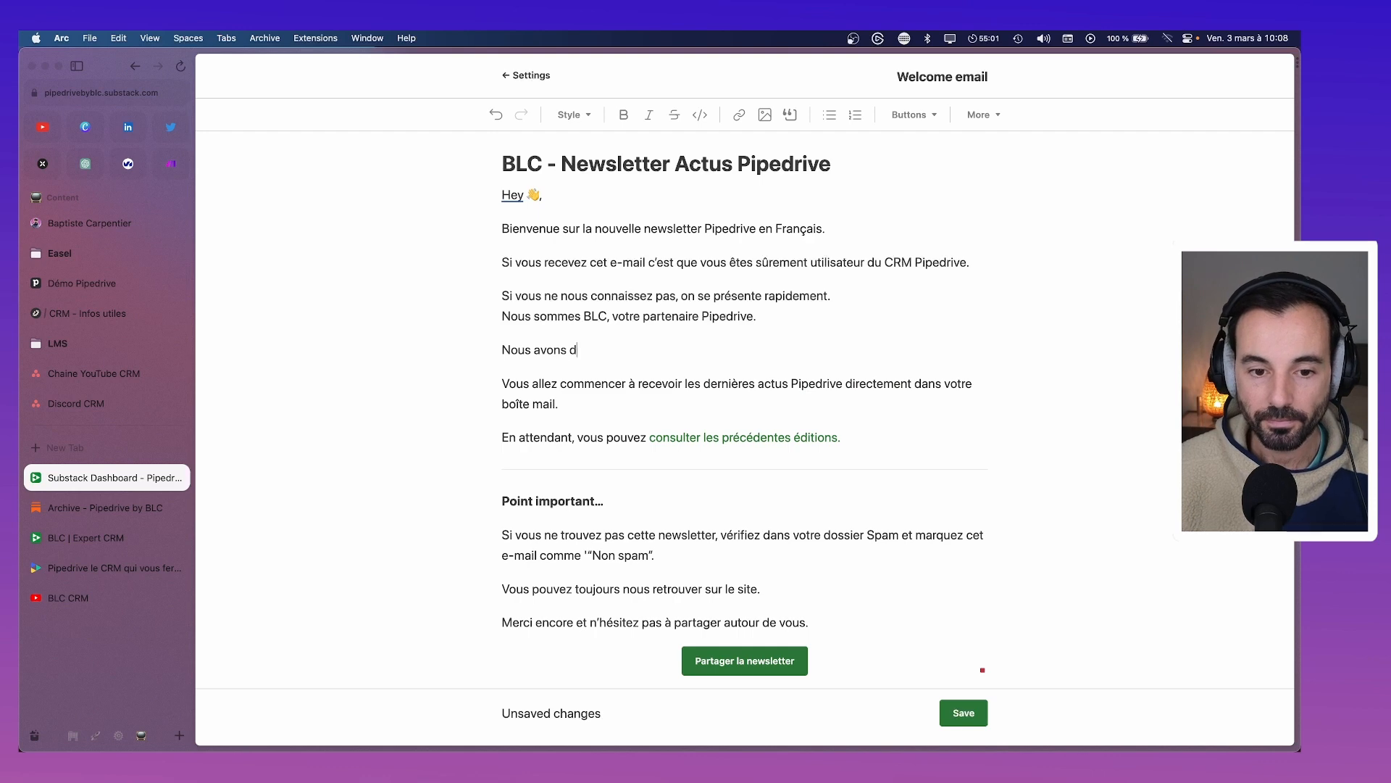
type("écidé de lanc")
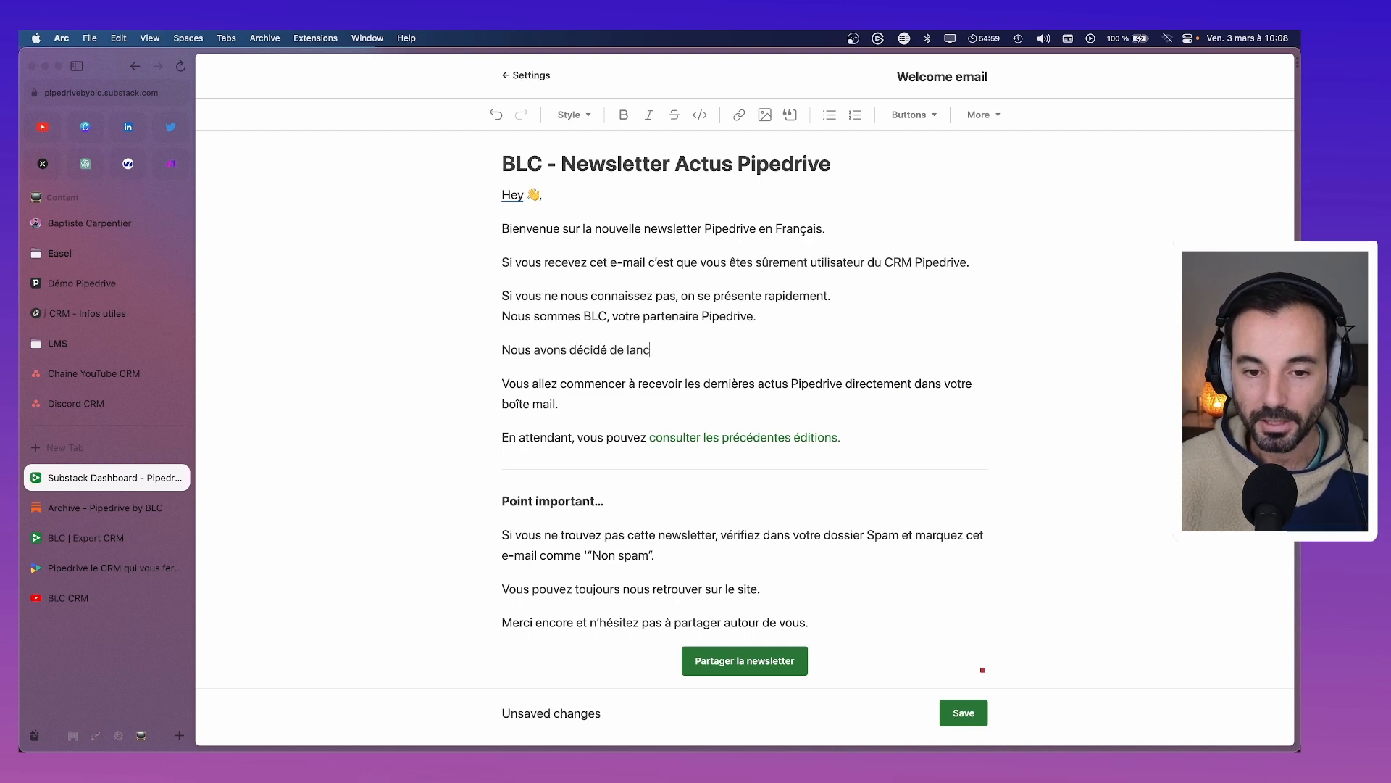
type("er cette news")
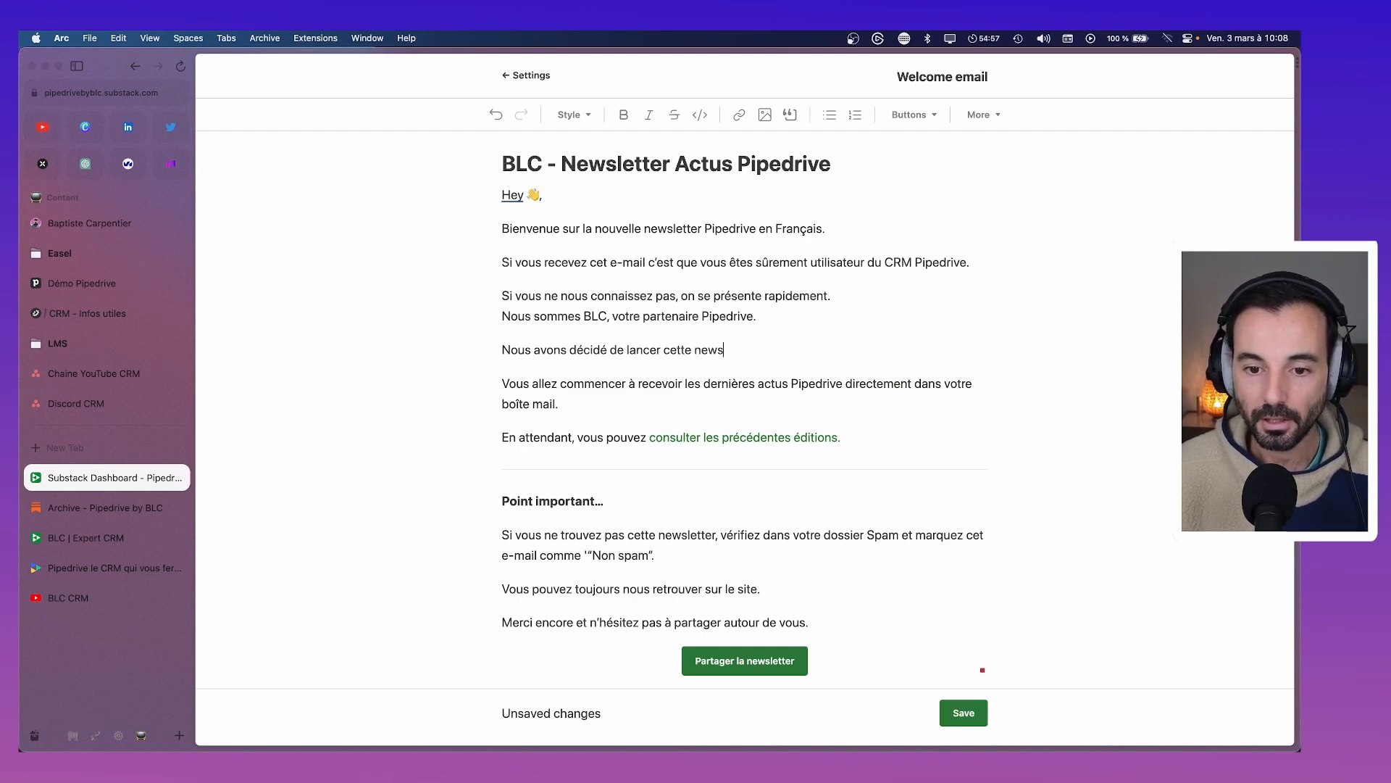
type("letter")
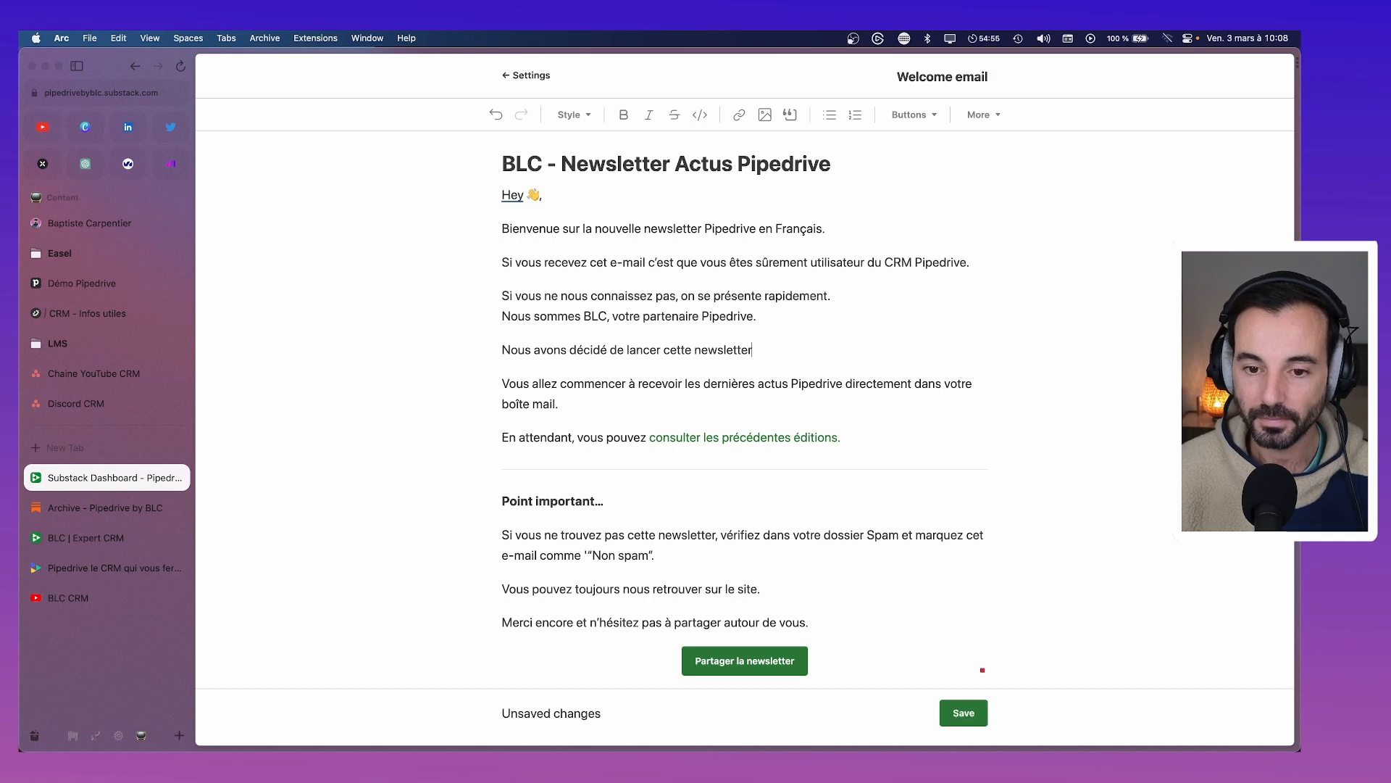
type(",")
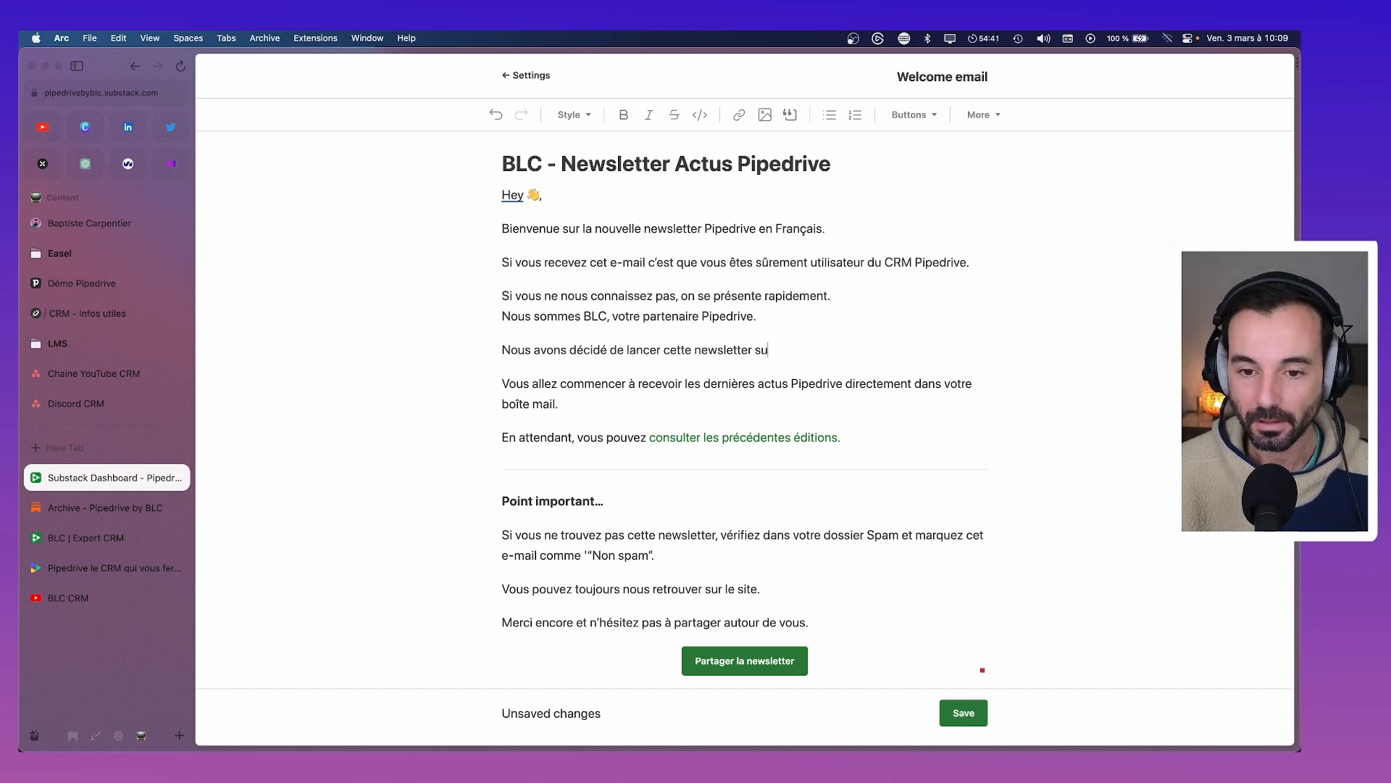
type("pour vou")
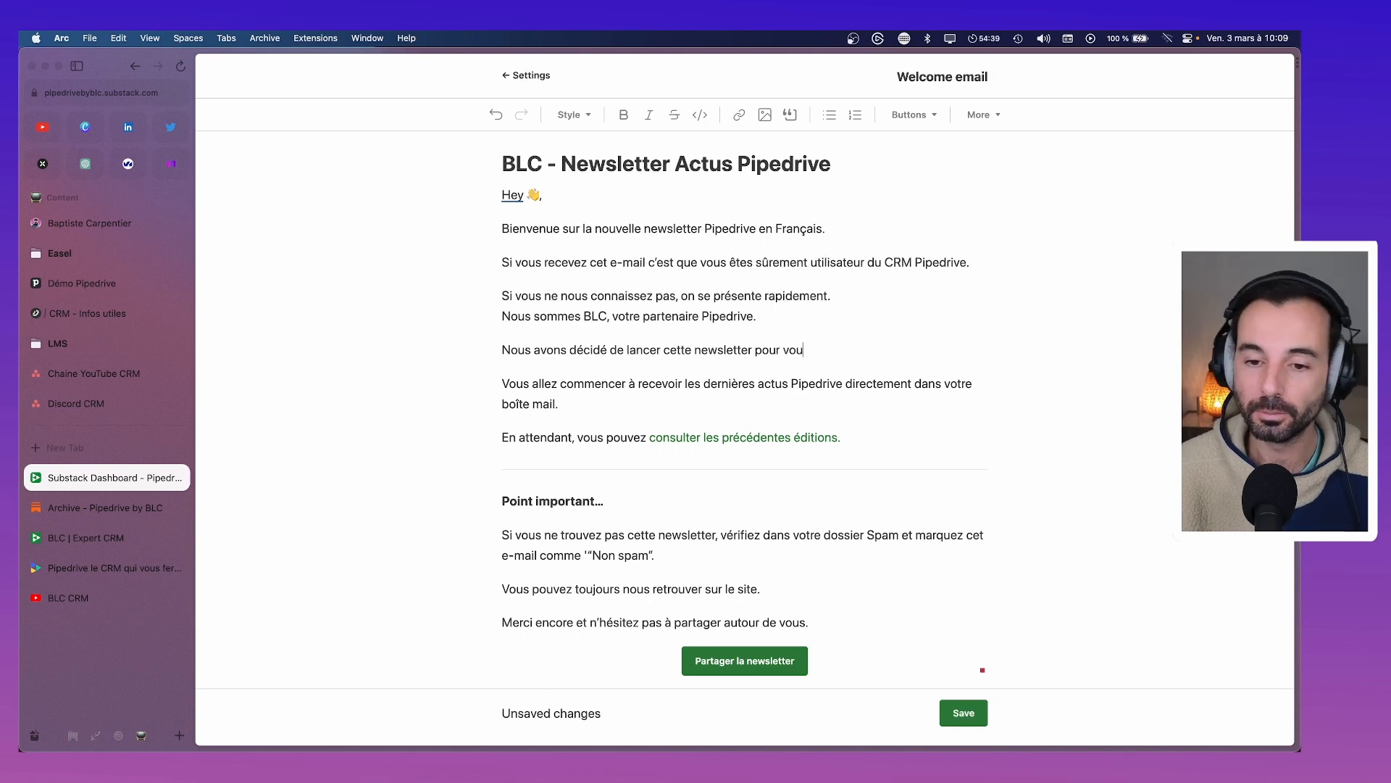
type("s parta")
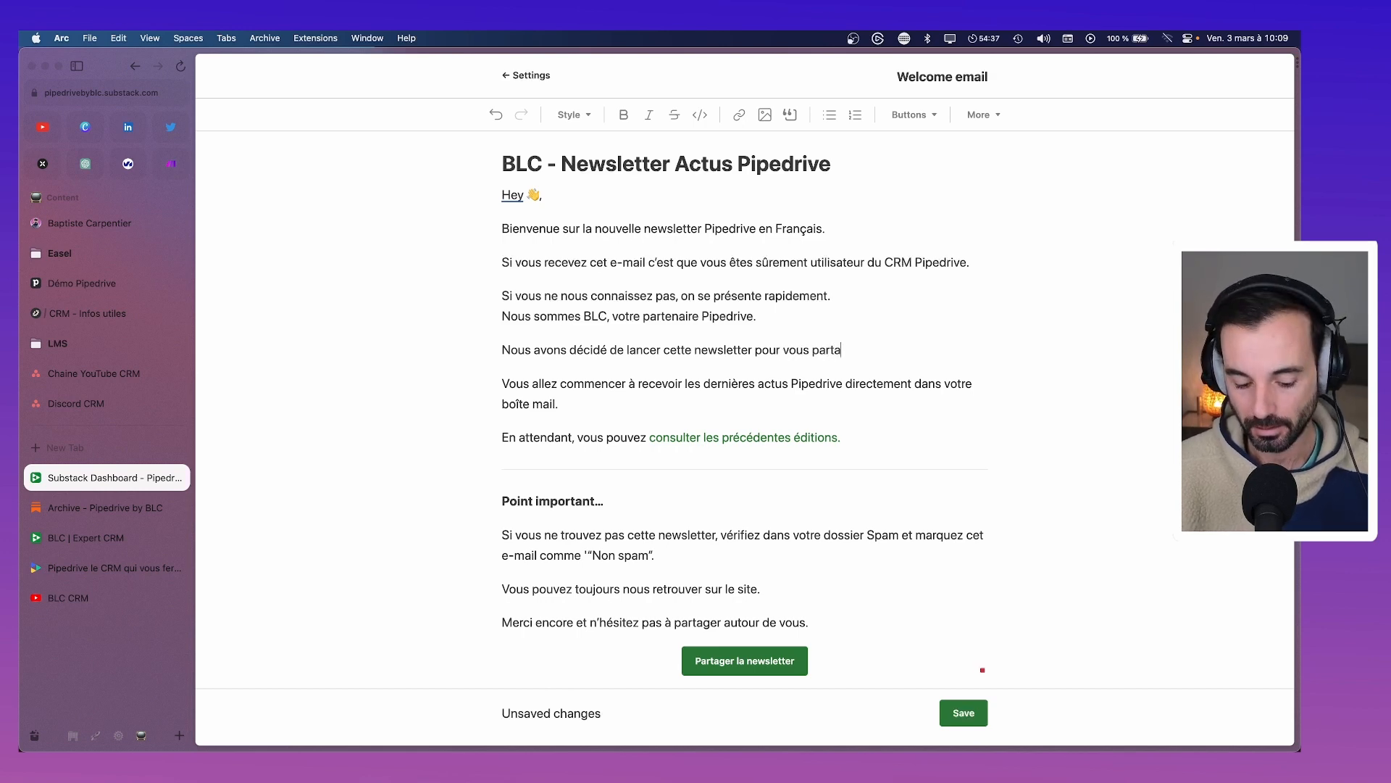
type("ger toutes les actus aur")
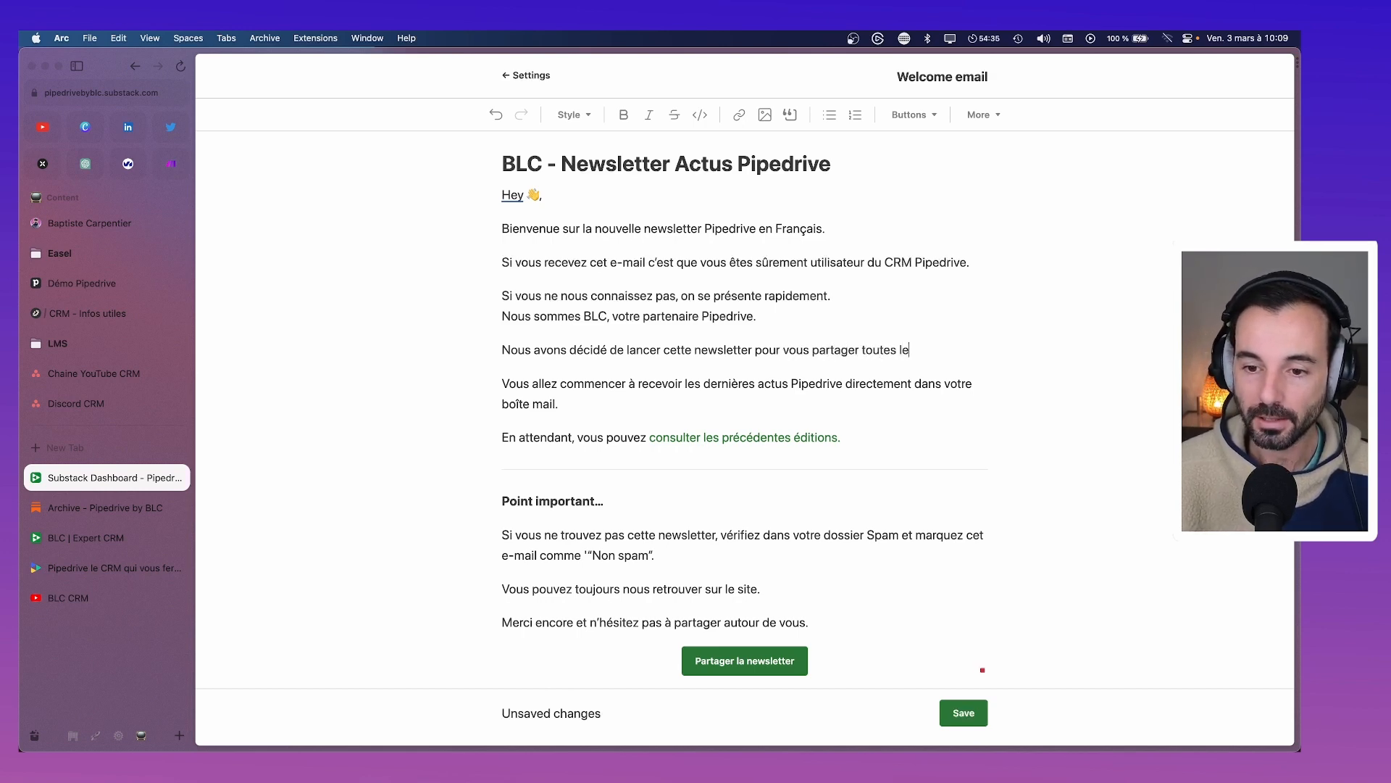
key("BackSpace")
key("BackSpace")
key("BackSpace")
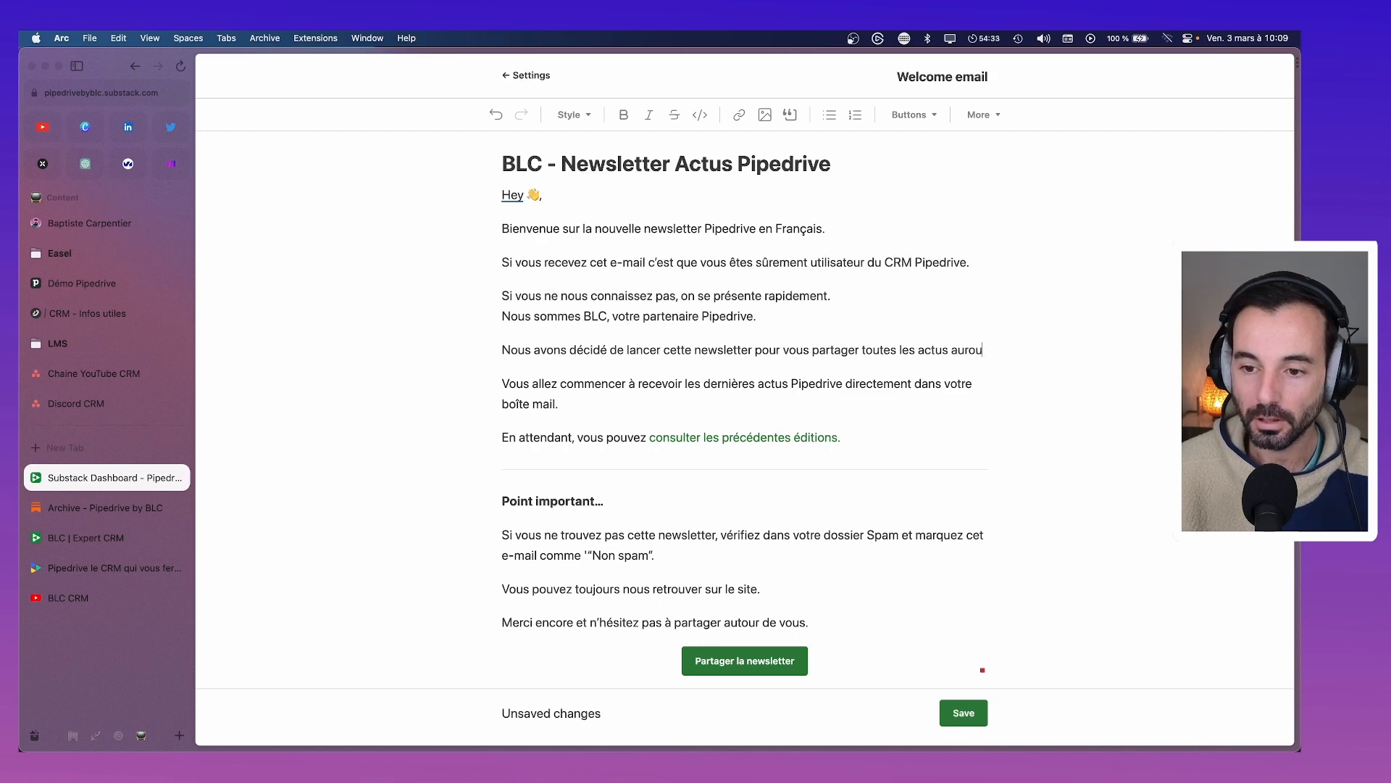
End the sentence with 'autour du CRM :' and list Nouveautés fonctionnels, Tutos gratuits, Astuces Sales
type("autour du CRM :")
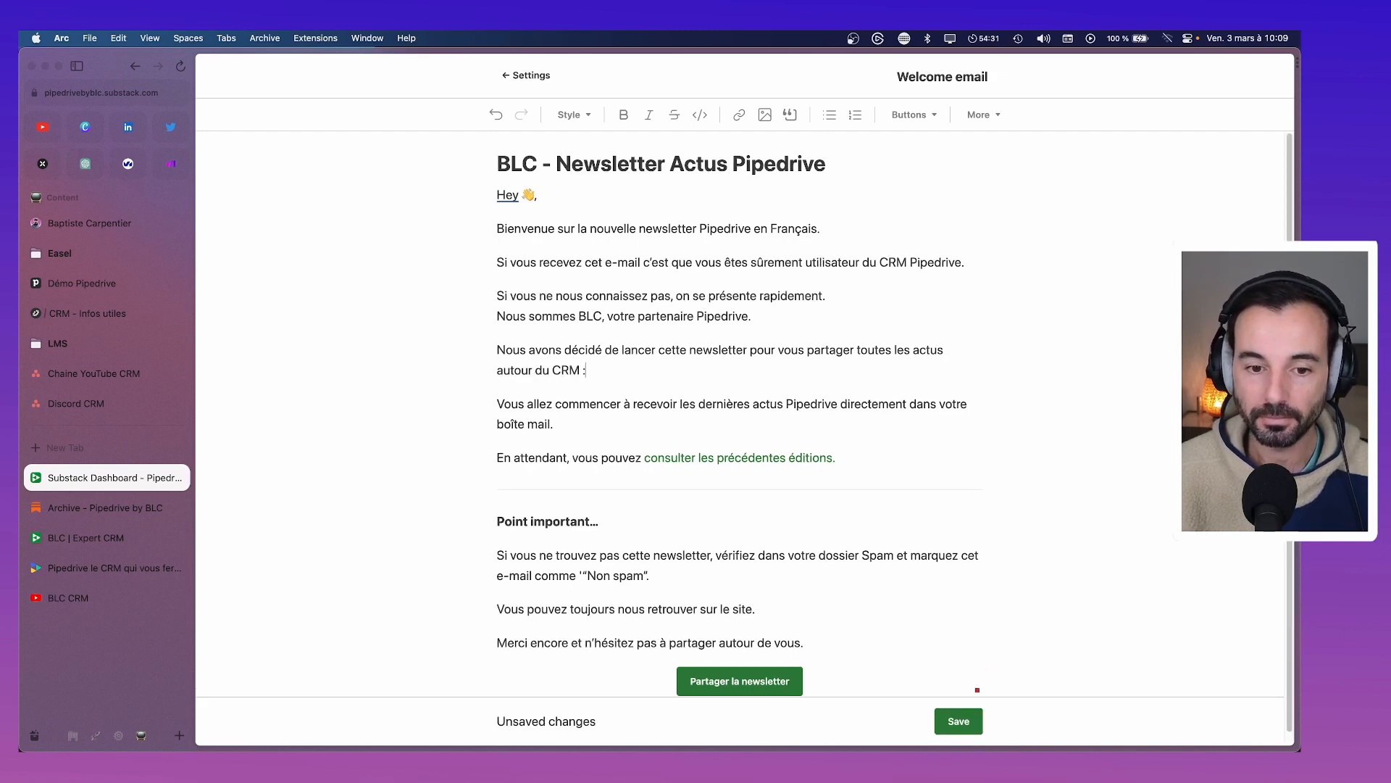
key("Return")
type("- Nouveautés fonctionne")
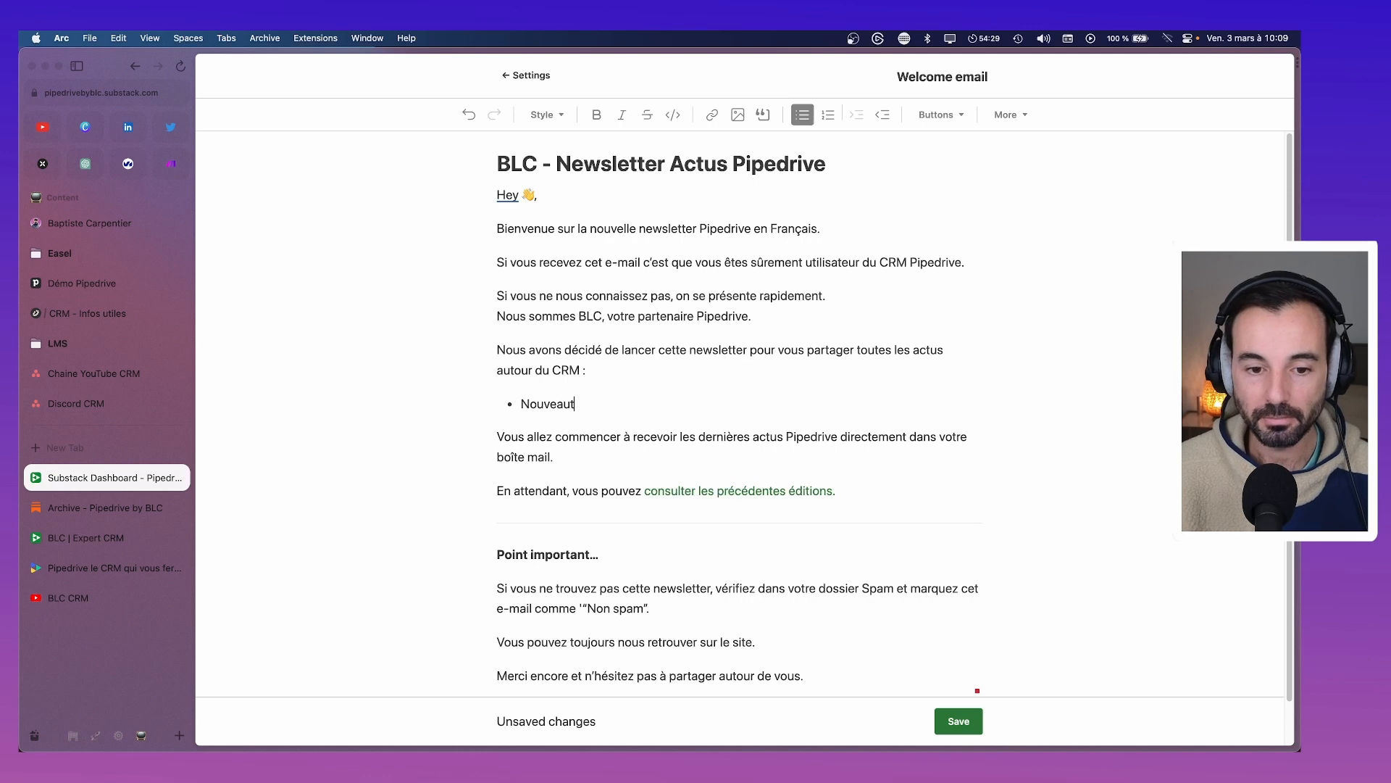
type("ls")
key("Return")
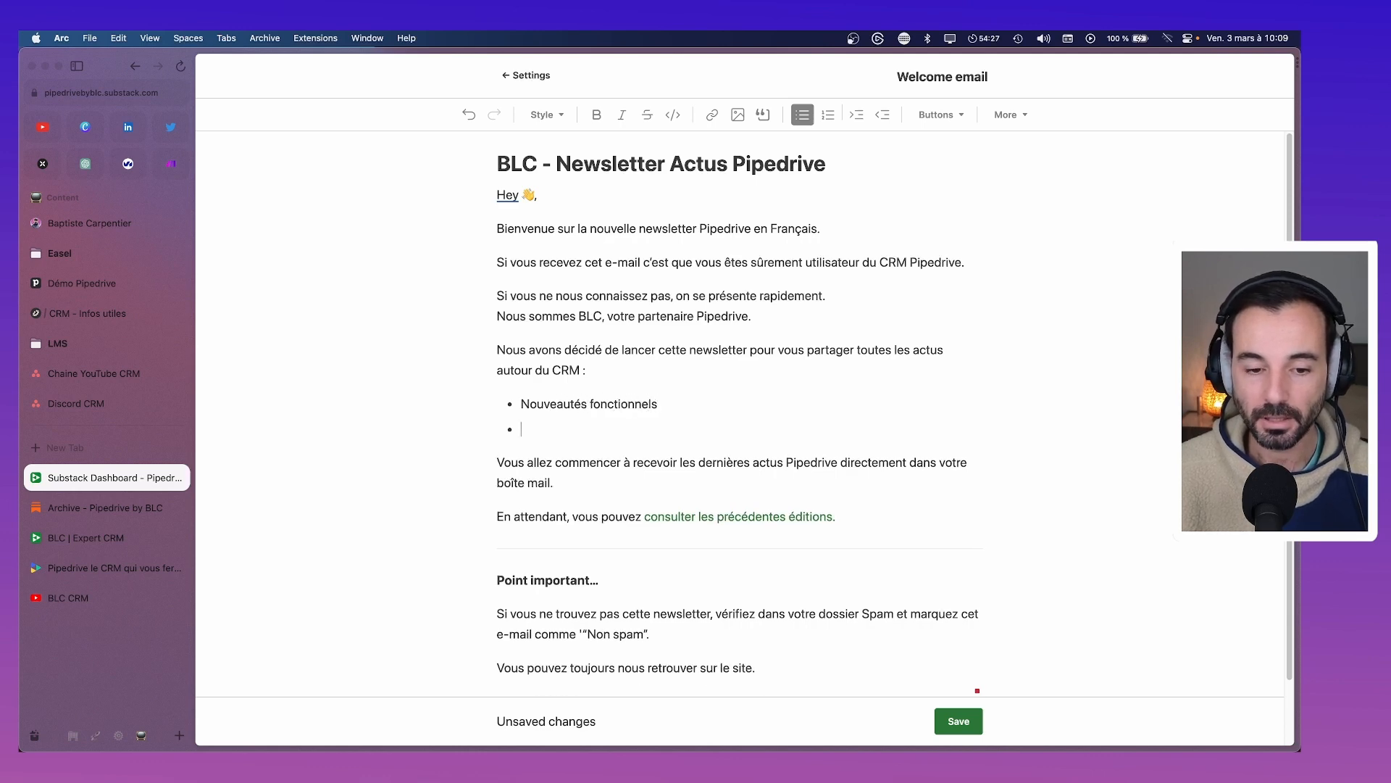
type("Dor")
key("BackSpace")
key("BackSpace")
key("BackSpace")
type("FDo")
key("BackSpace")
key("BackSpace")
key("BackSpace")
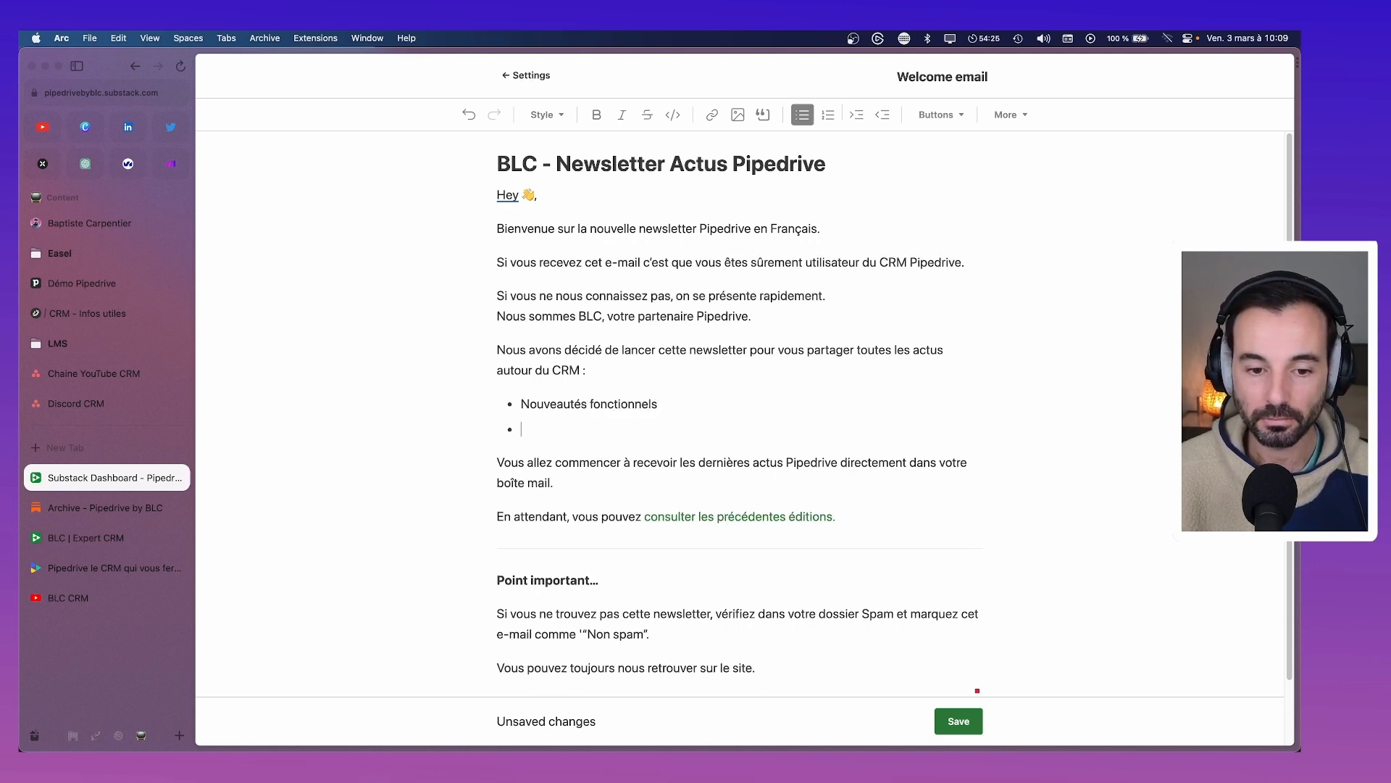
type("Tutos gratuits")
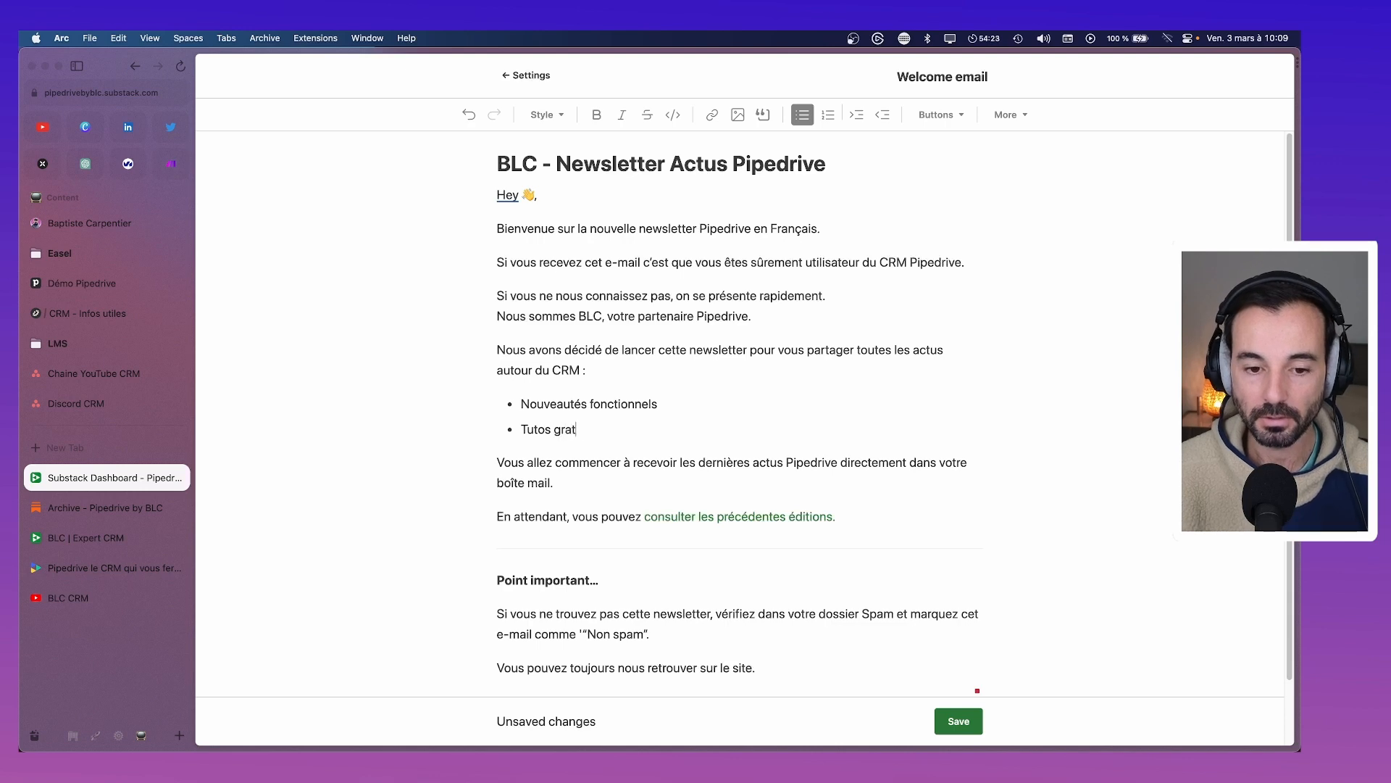
key("Return")
type("Ads")
key("BackSpace")
key("BackSpace")
type("st")
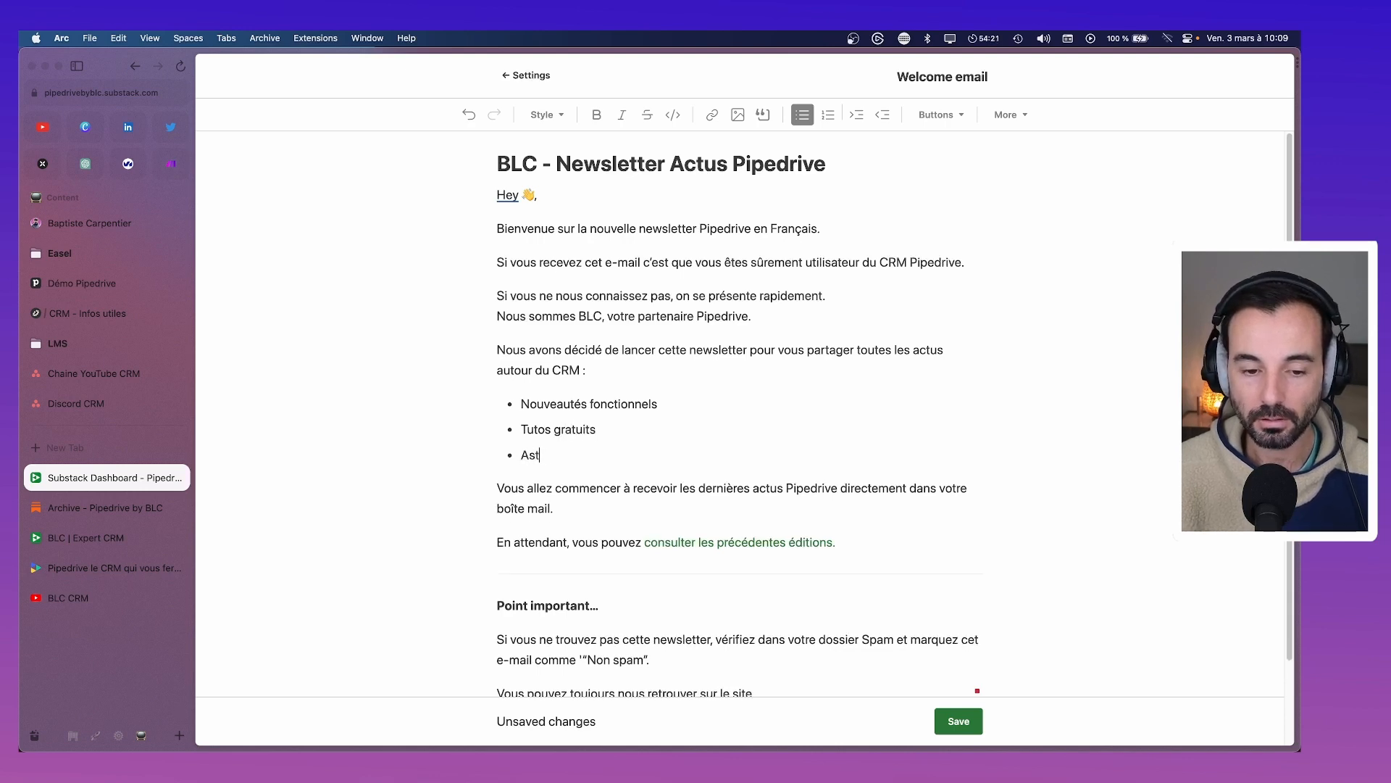
type("uces Sales")
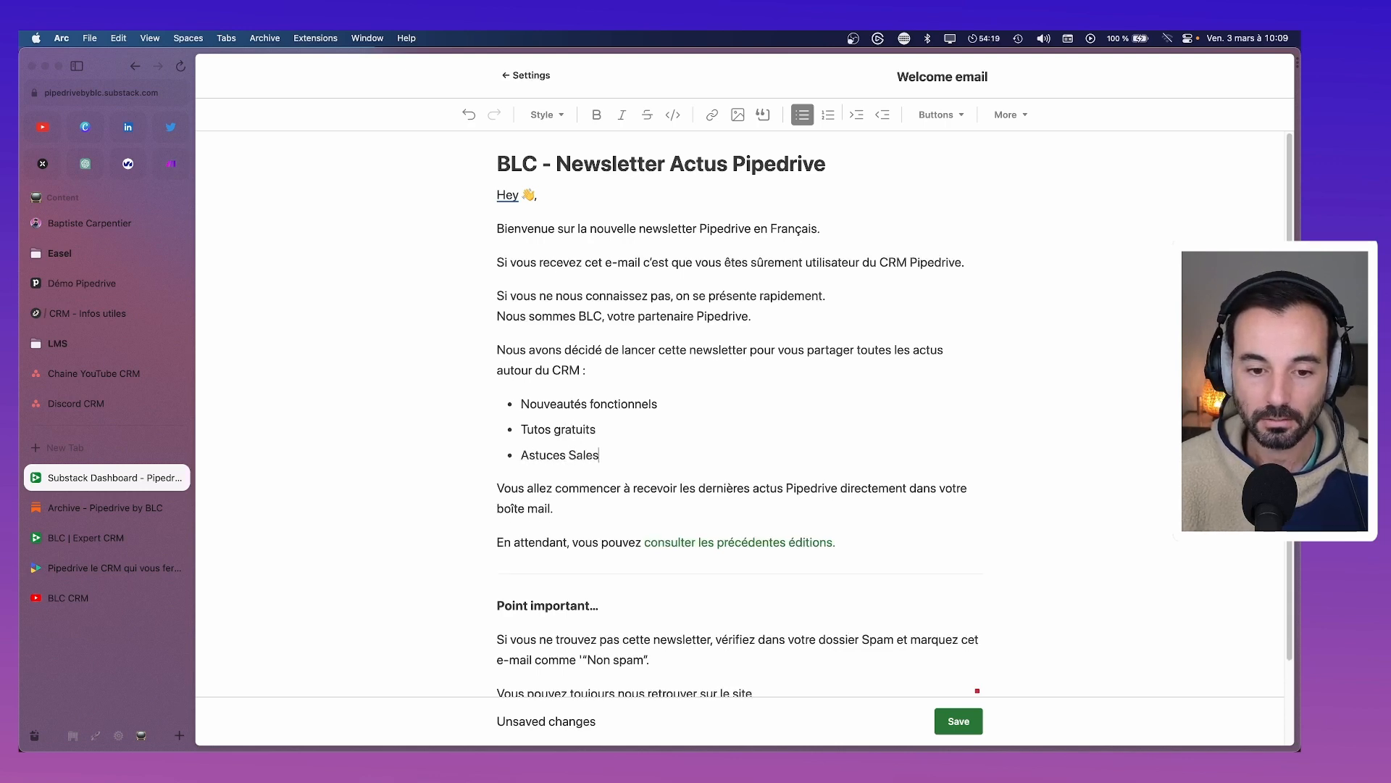
Add the bullet 'Et plein d'autres surprises' and correct 'fonctionnels' to 'fonctionnelles'
key("Return")
type("Et")
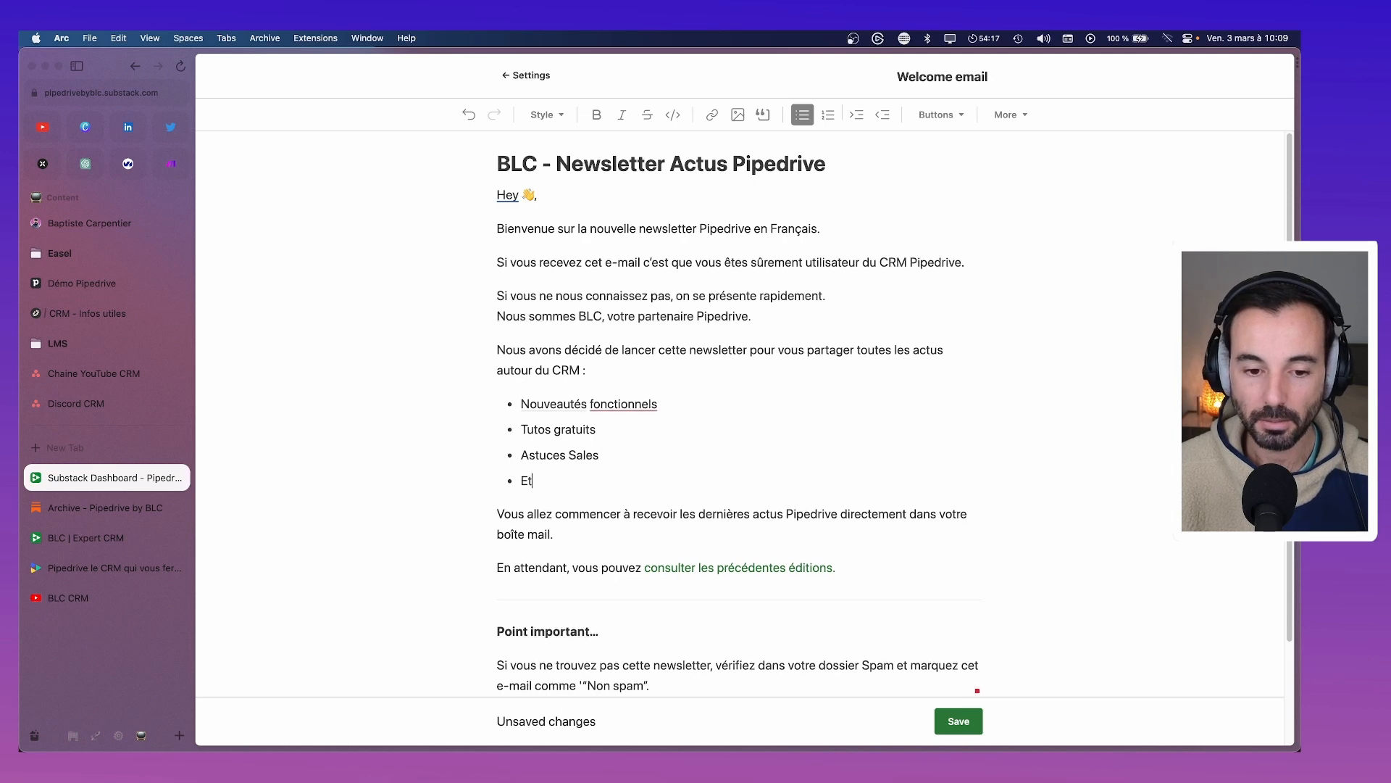
type(" plein d'autres sup")
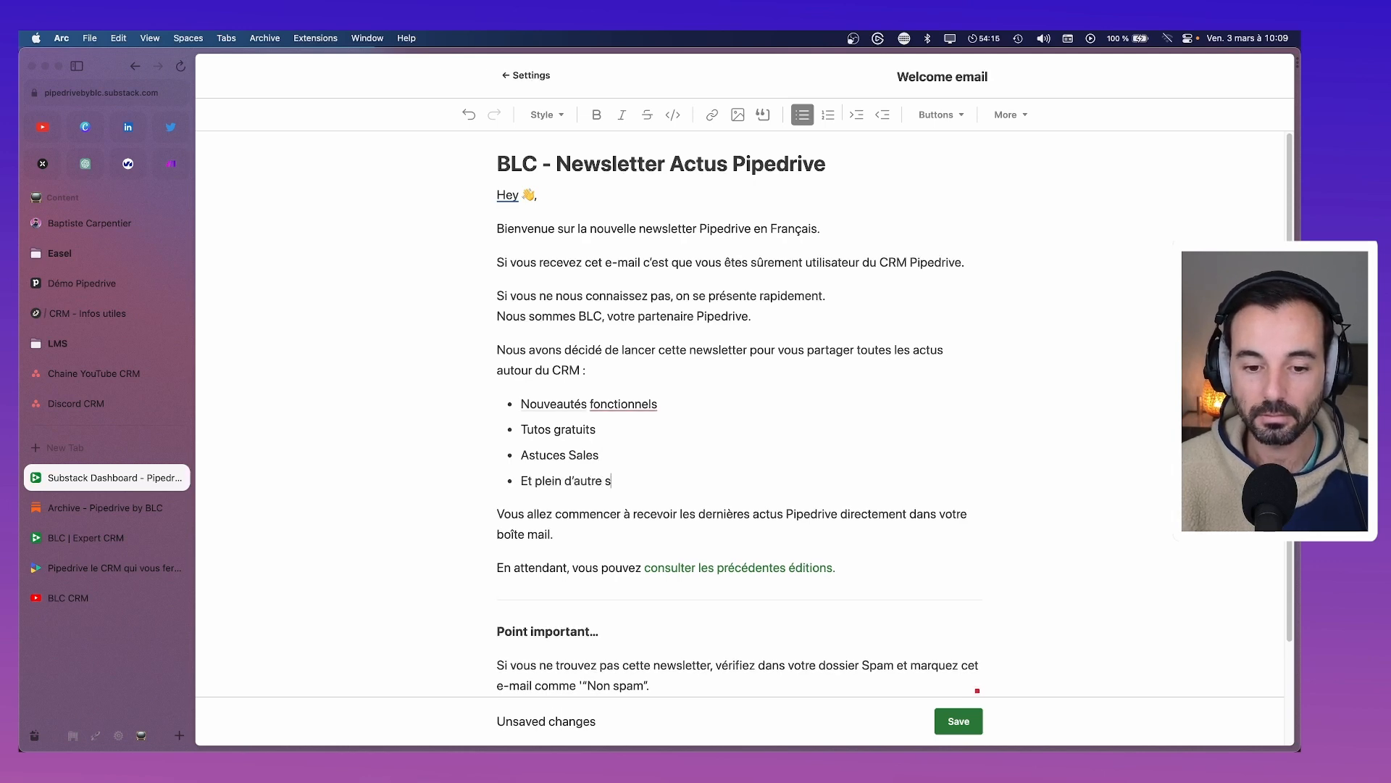
type("r")
key("BackSpace")
key("BackSpace")
type("sproise")
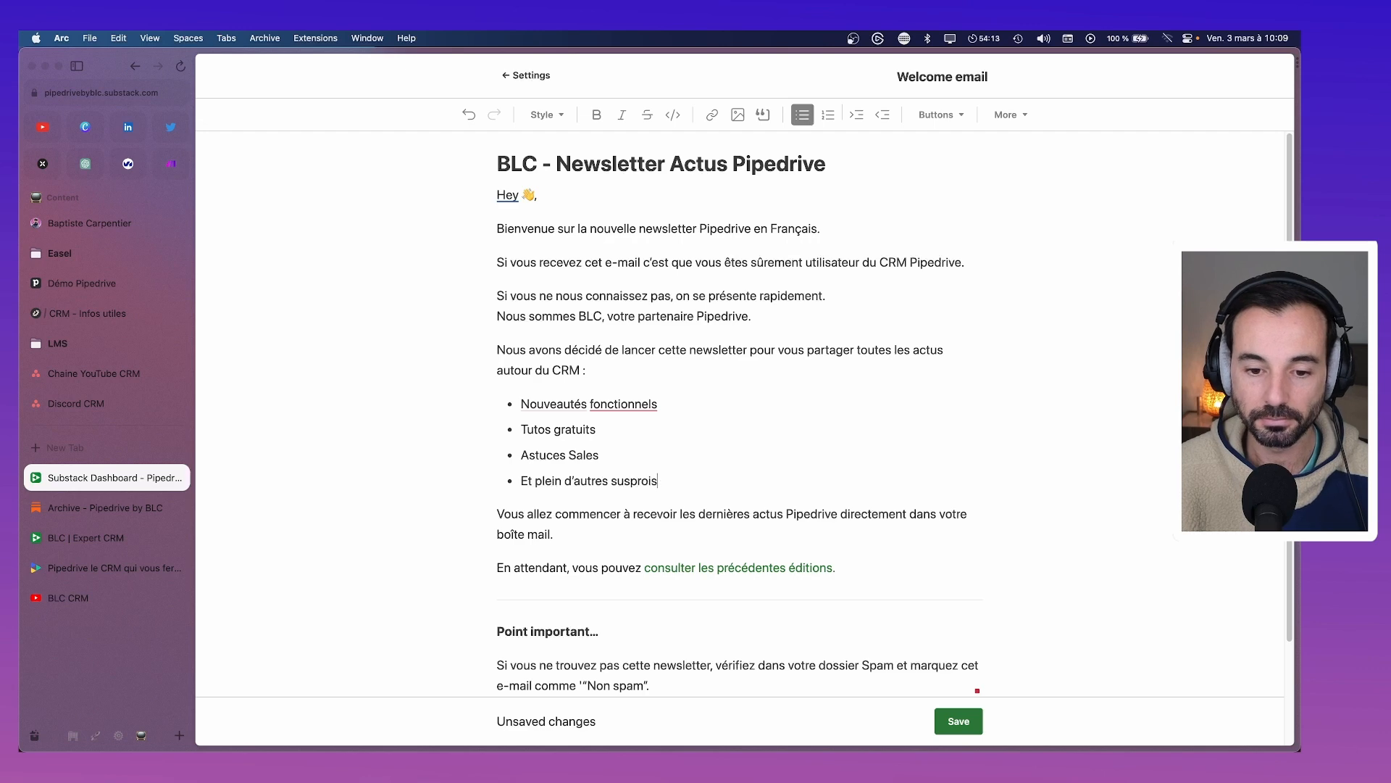
key("BackSpace")
key("BackSpace")
key("BackSpace")
key("BackSpace")
type("ises")
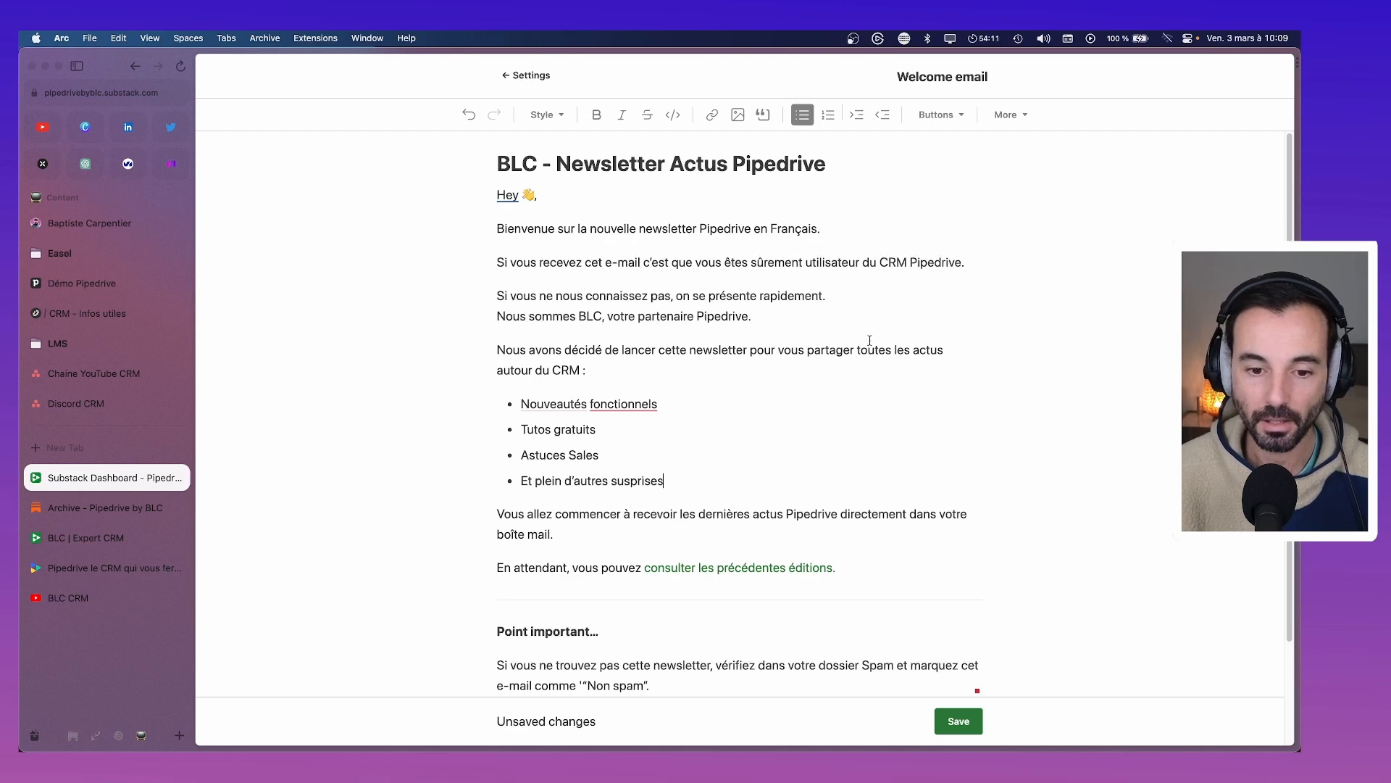
left_click(650, 404)
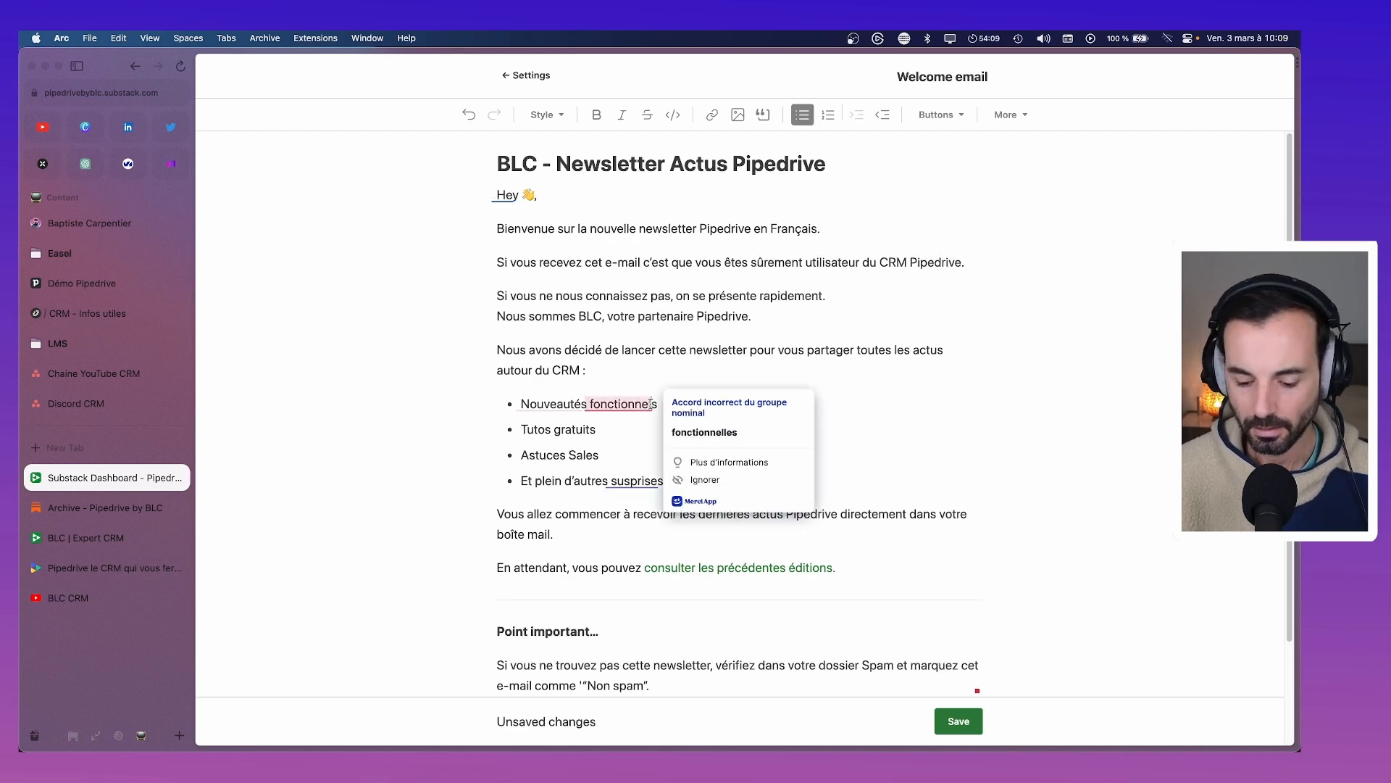
left_click(685, 416)
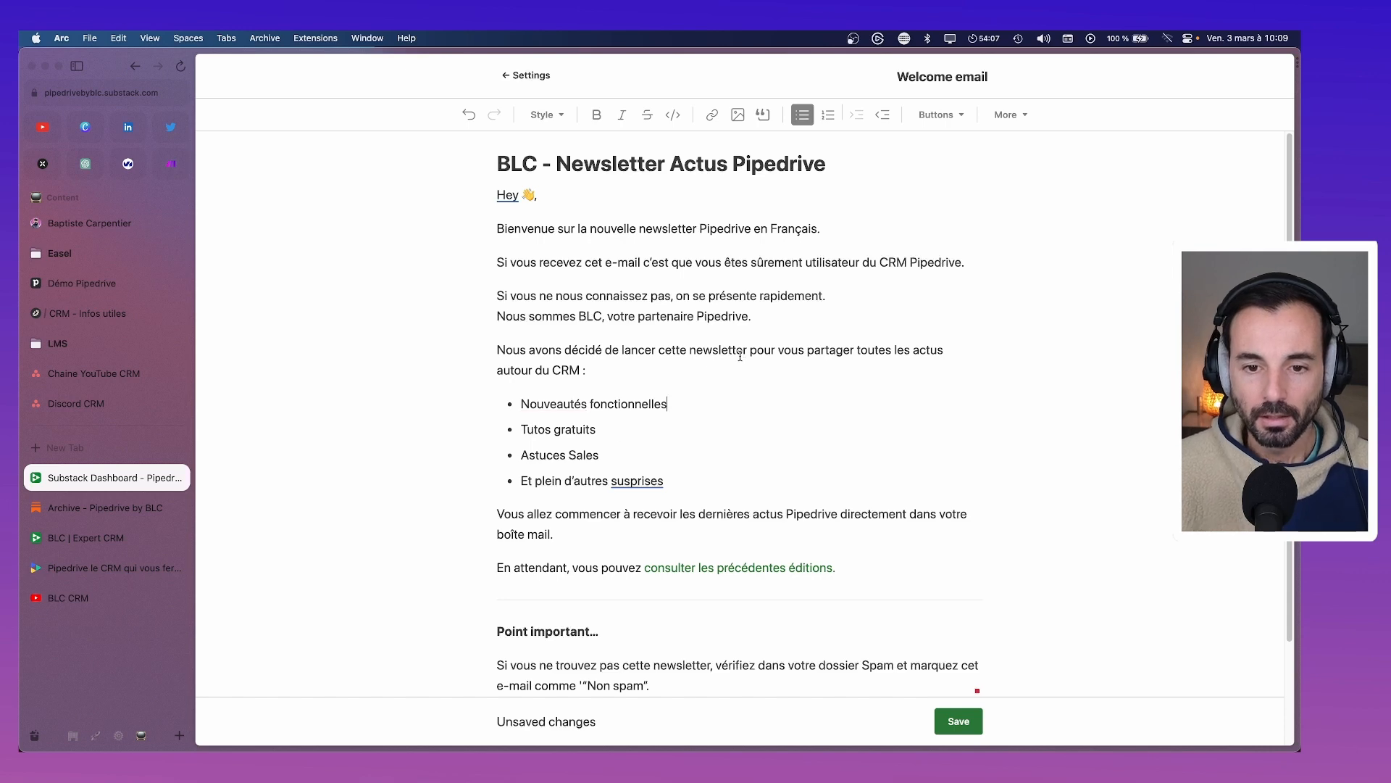
scroll(556, 389, "down", 3)
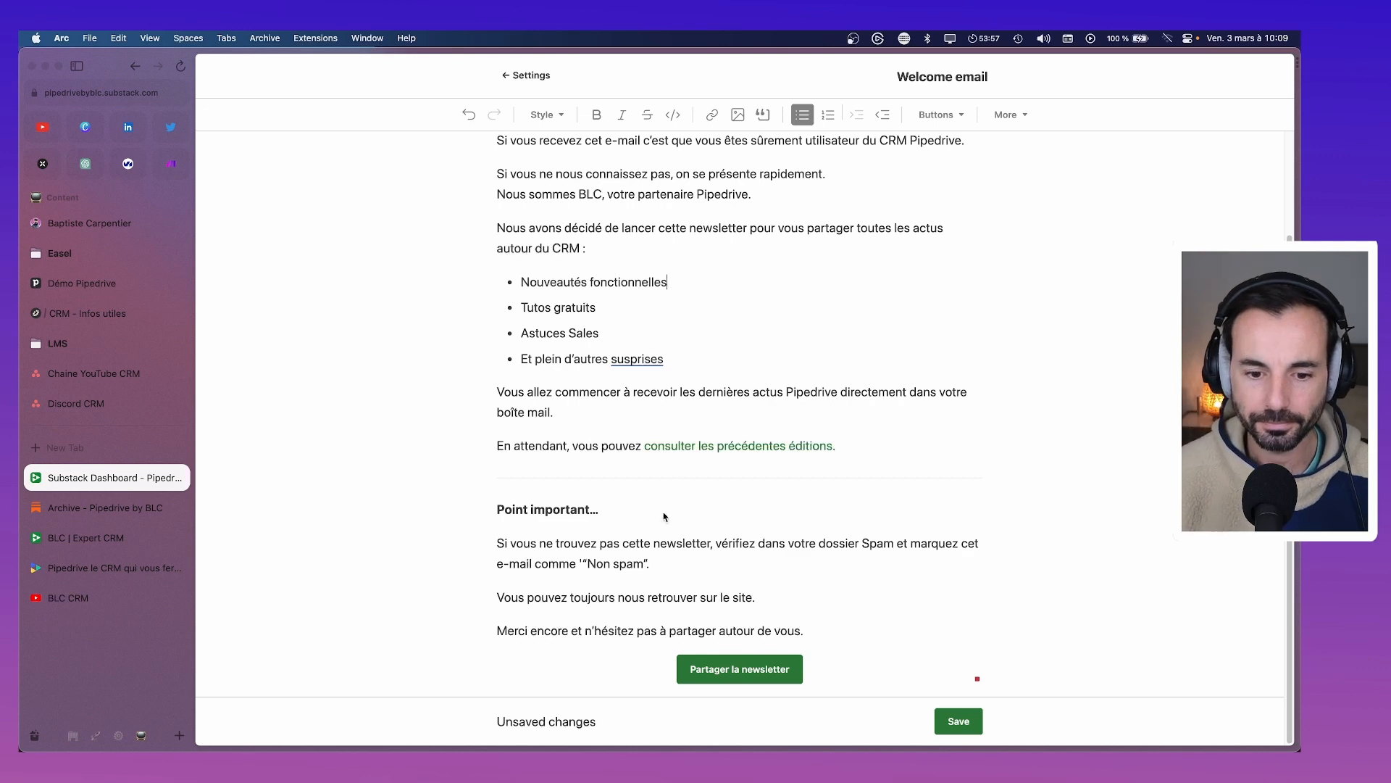
Delete the 'Vous pouvez toujours…' line and the 'Merci encore…' closing paragraph
left_click(583, 563)
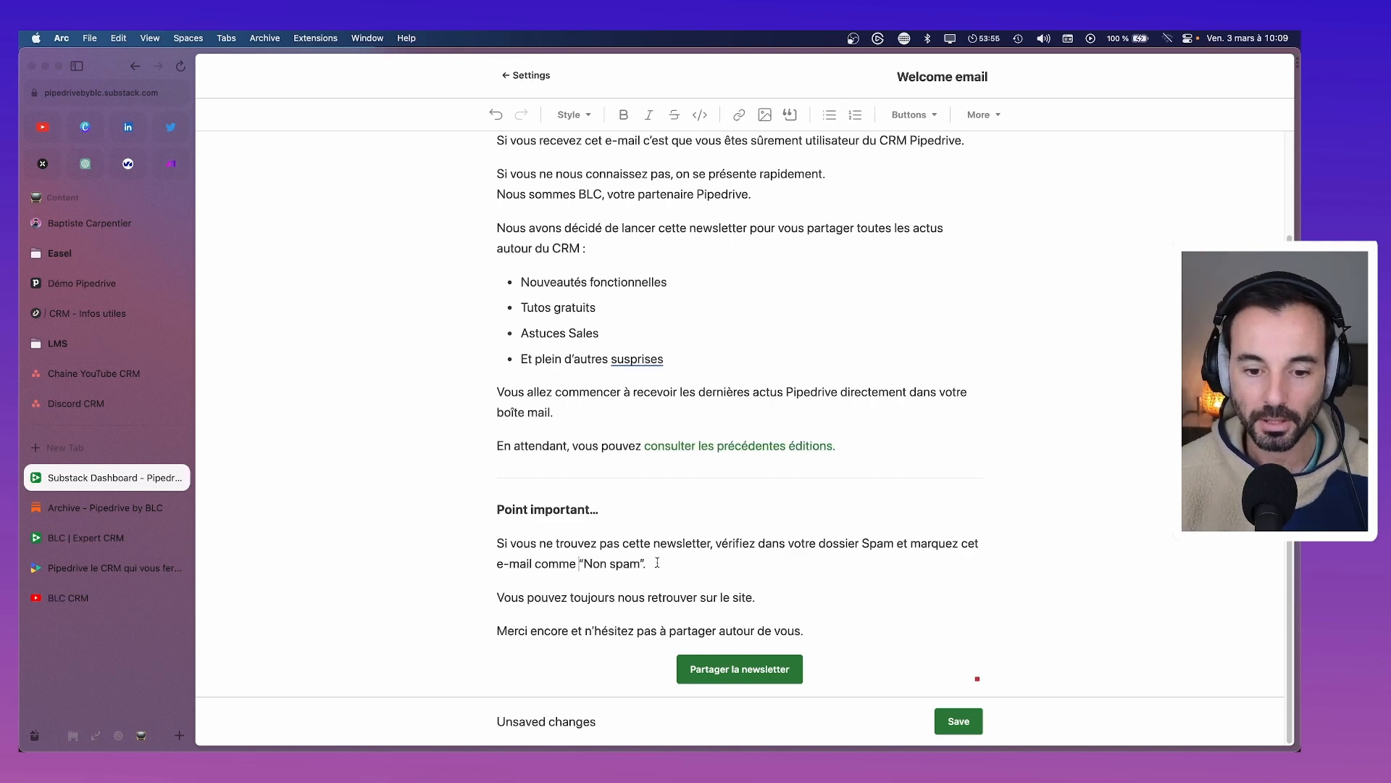
triple_click(806, 594)
key("BackSpace")
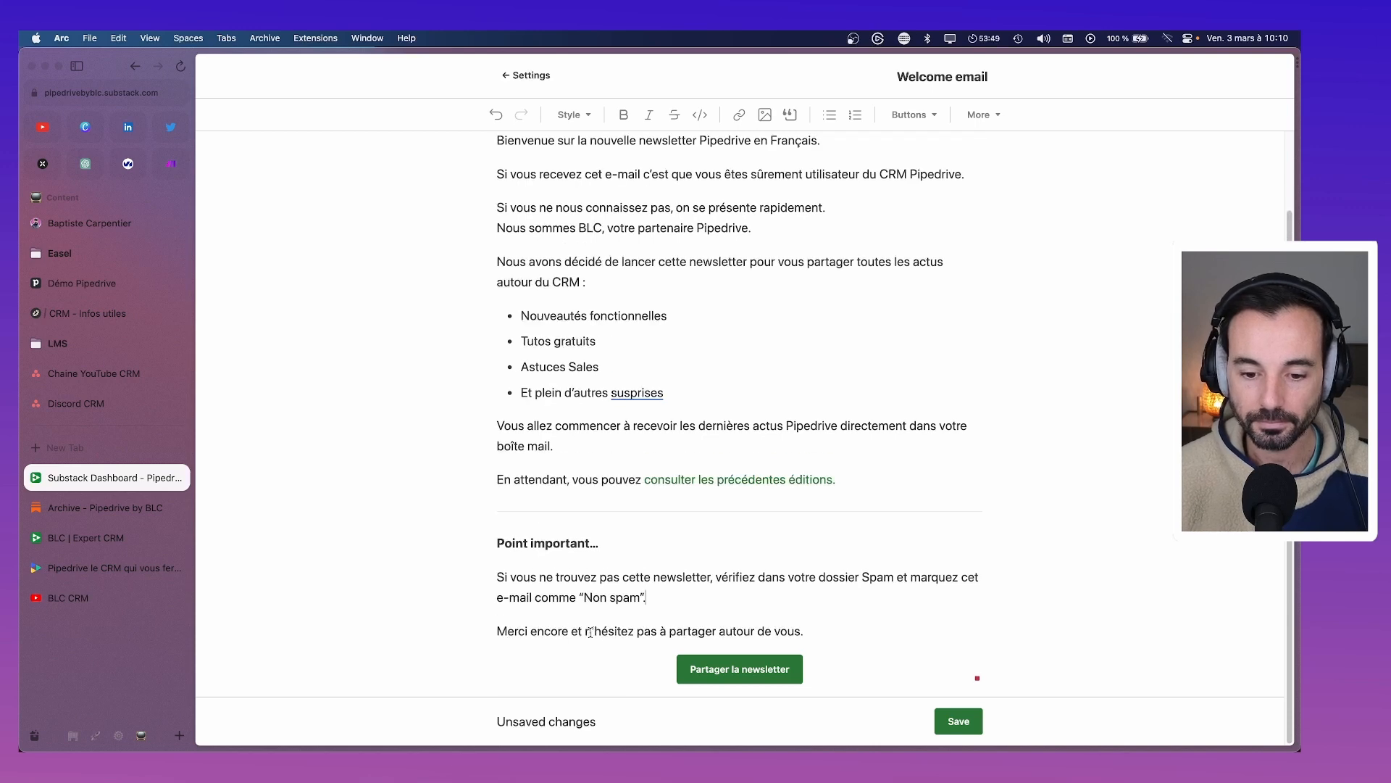
left_click_drag(585, 632, 498, 632)
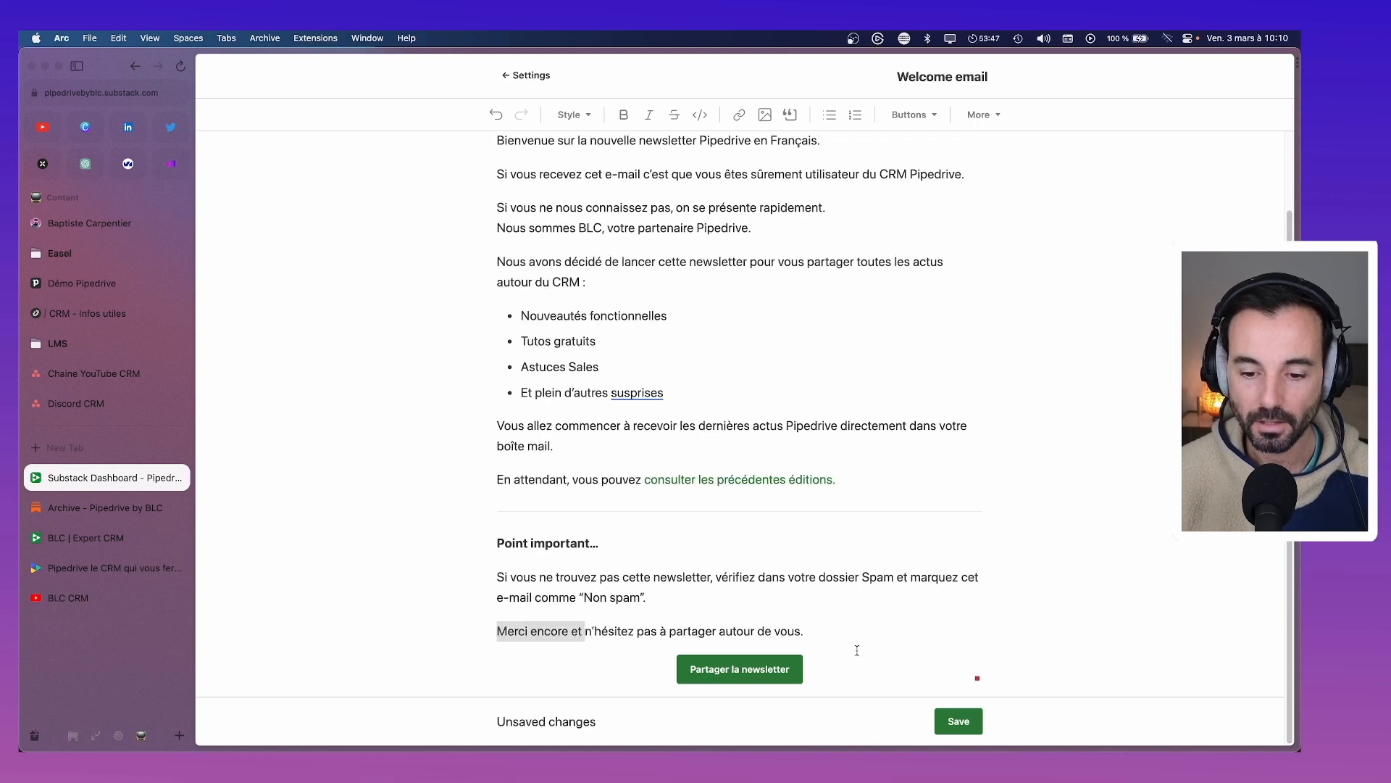
left_click_drag(660, 598, 875, 674)
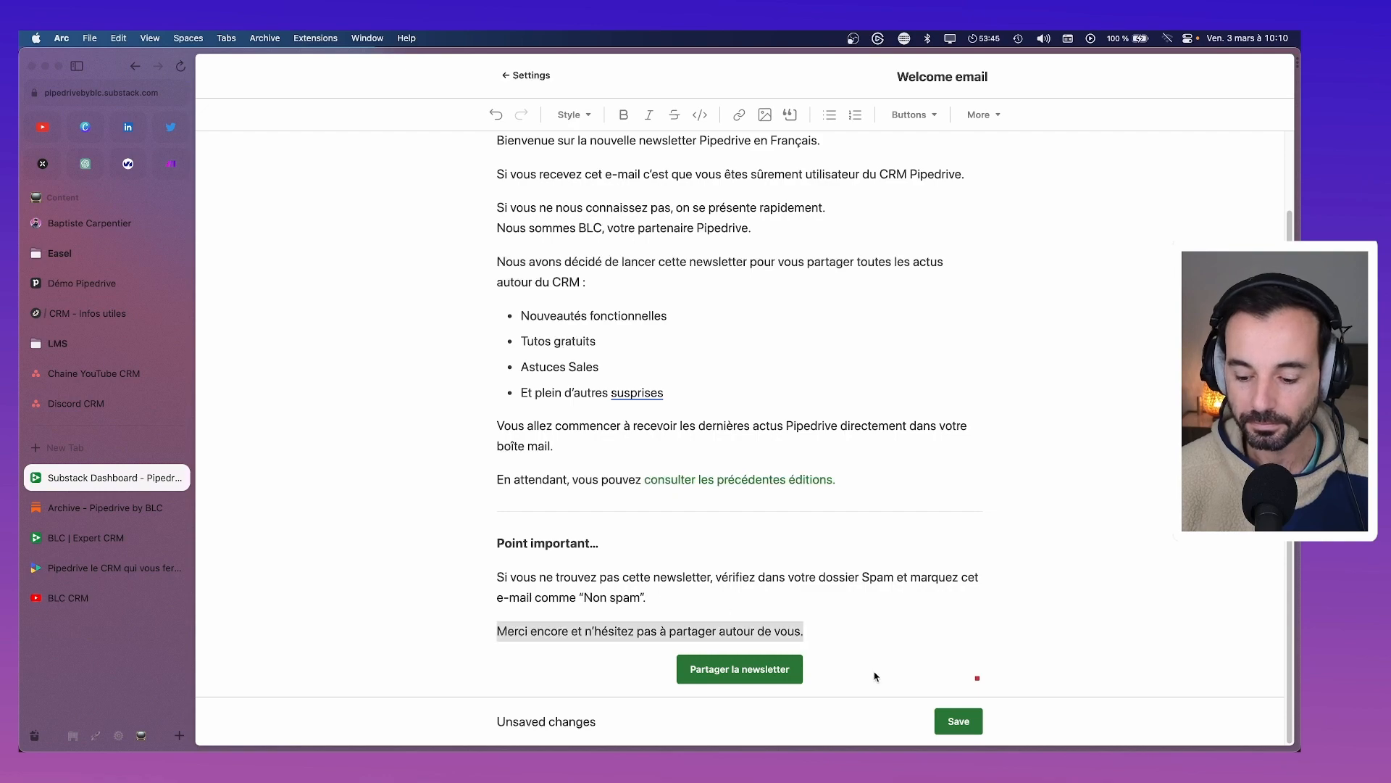
key("BackSpace")
scroll(724, 631, "up", 2)
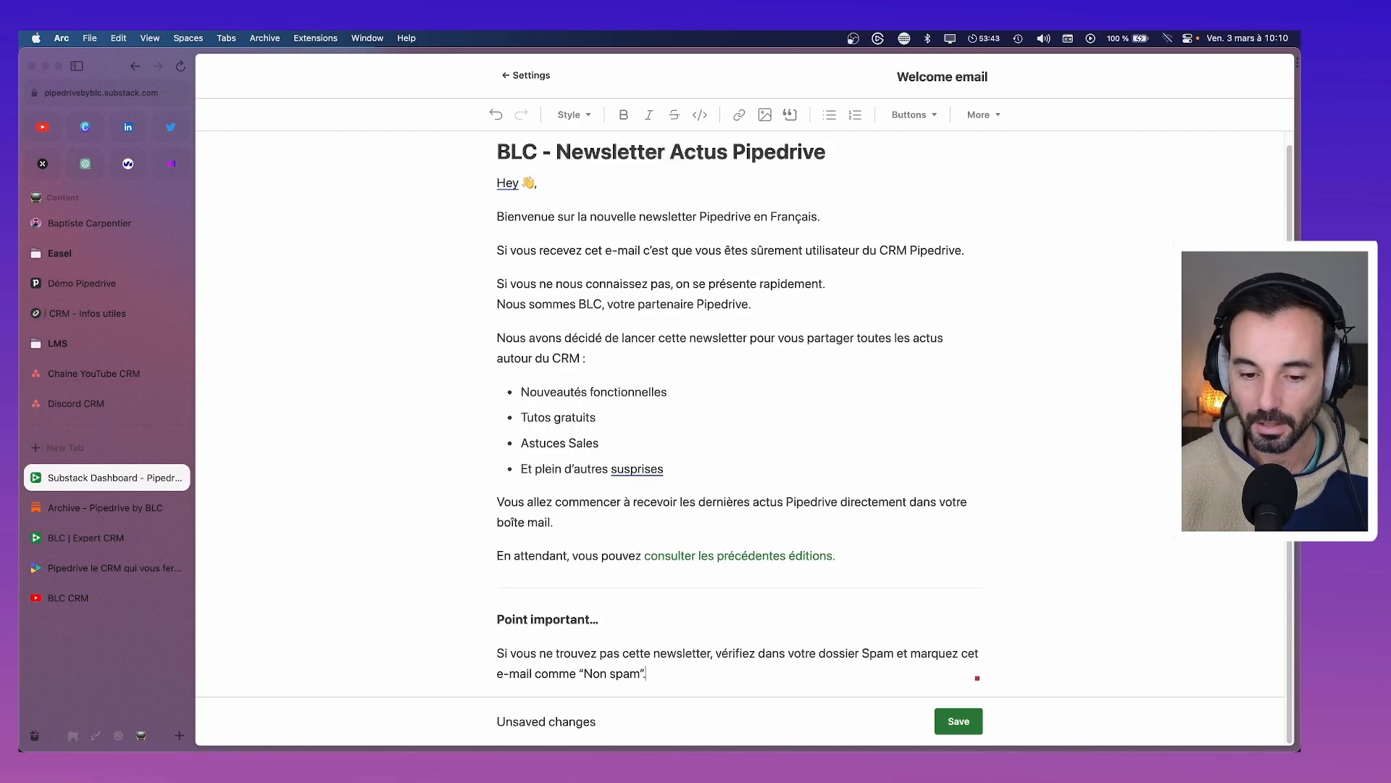
scroll(688, 580, "down", 1)
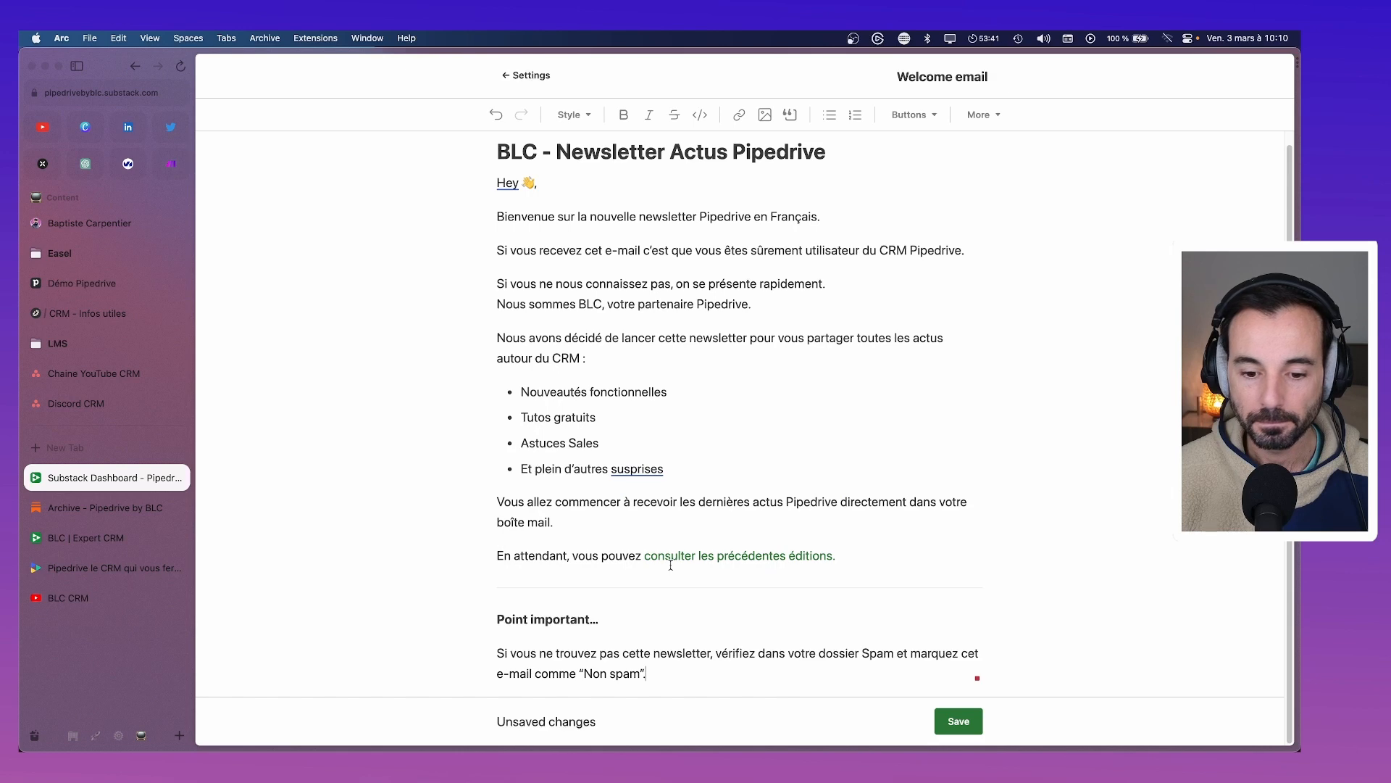
scroll(837, 577, "down", 1)
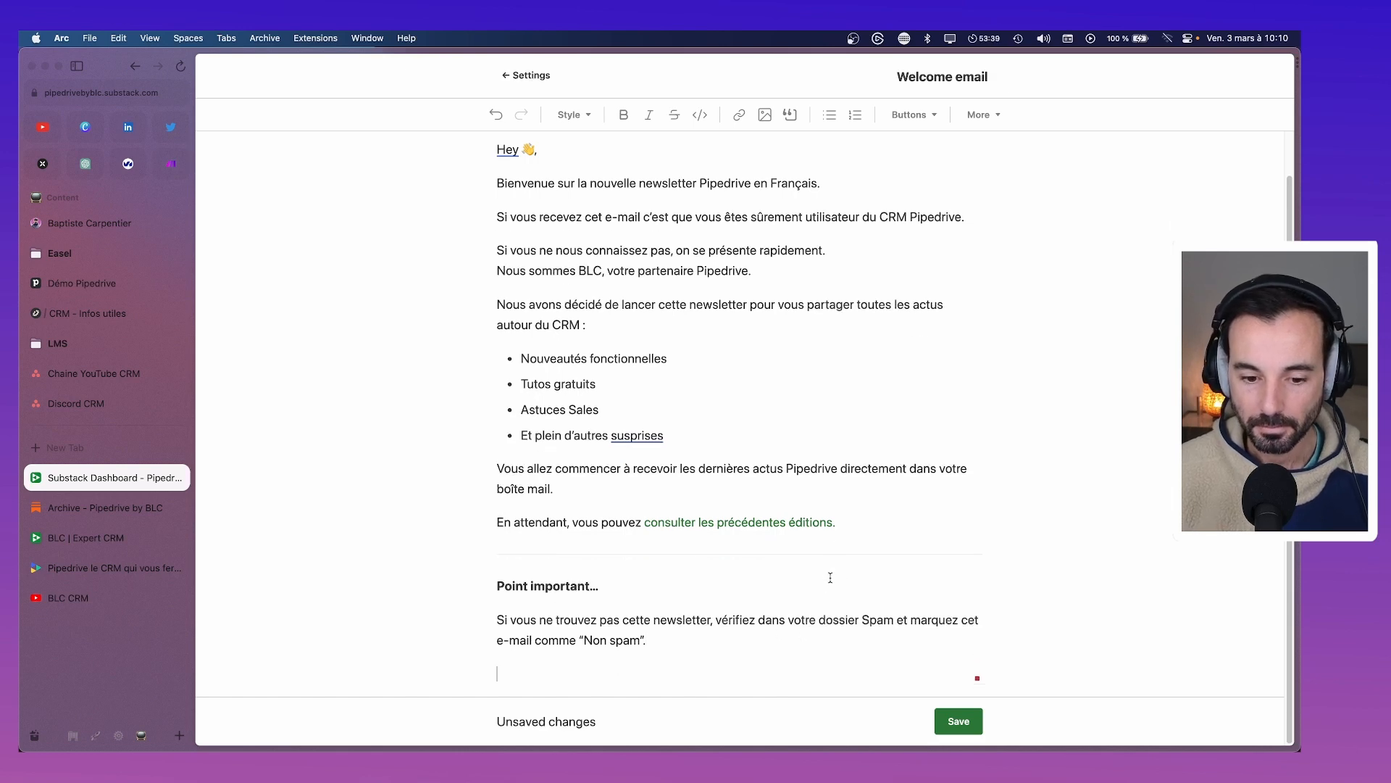
Pluralise the heading to 'Points importants'
left_click(542, 587)
type("s")
left_click(598, 585)
type("s")
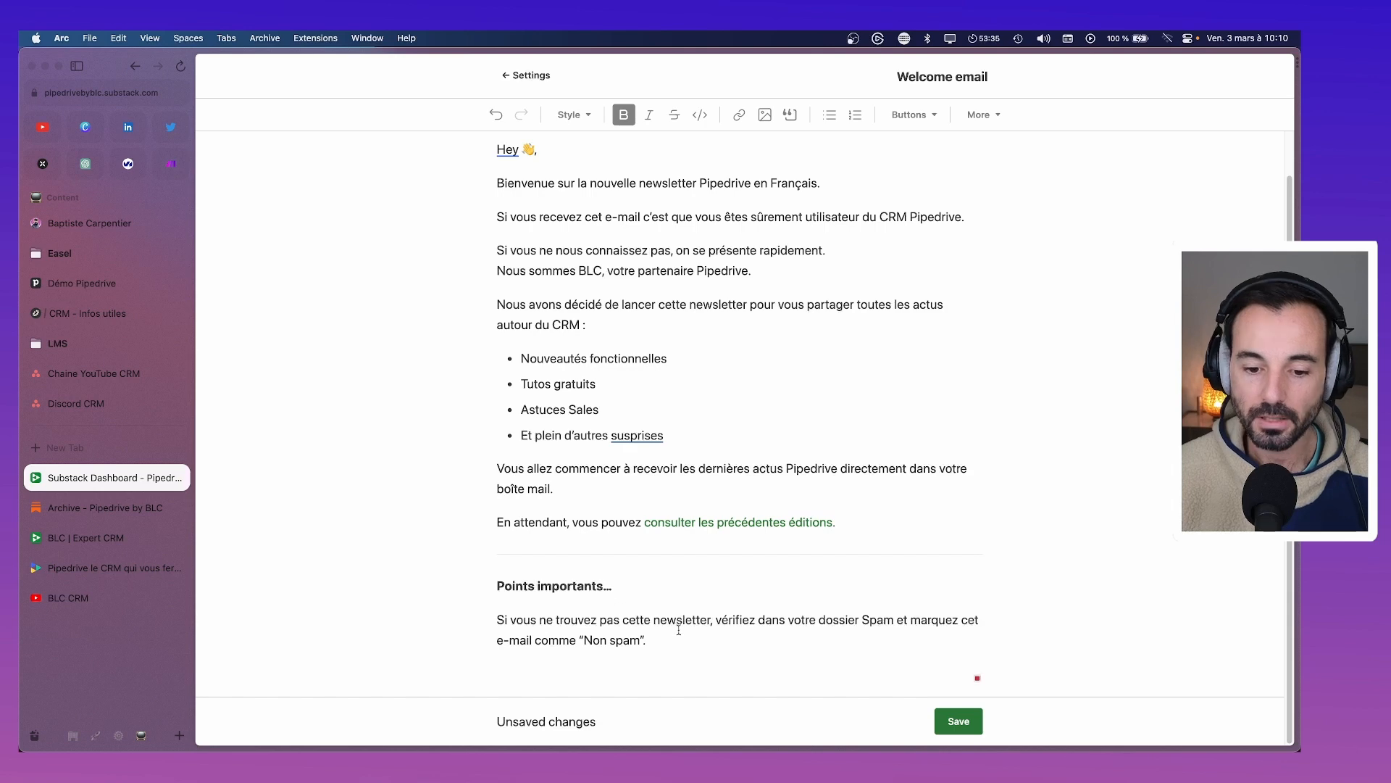
Draft an unsubscribe note and a 'Promis nous n'enverrons pas de' line above the Spam advice
left_click(486, 631)
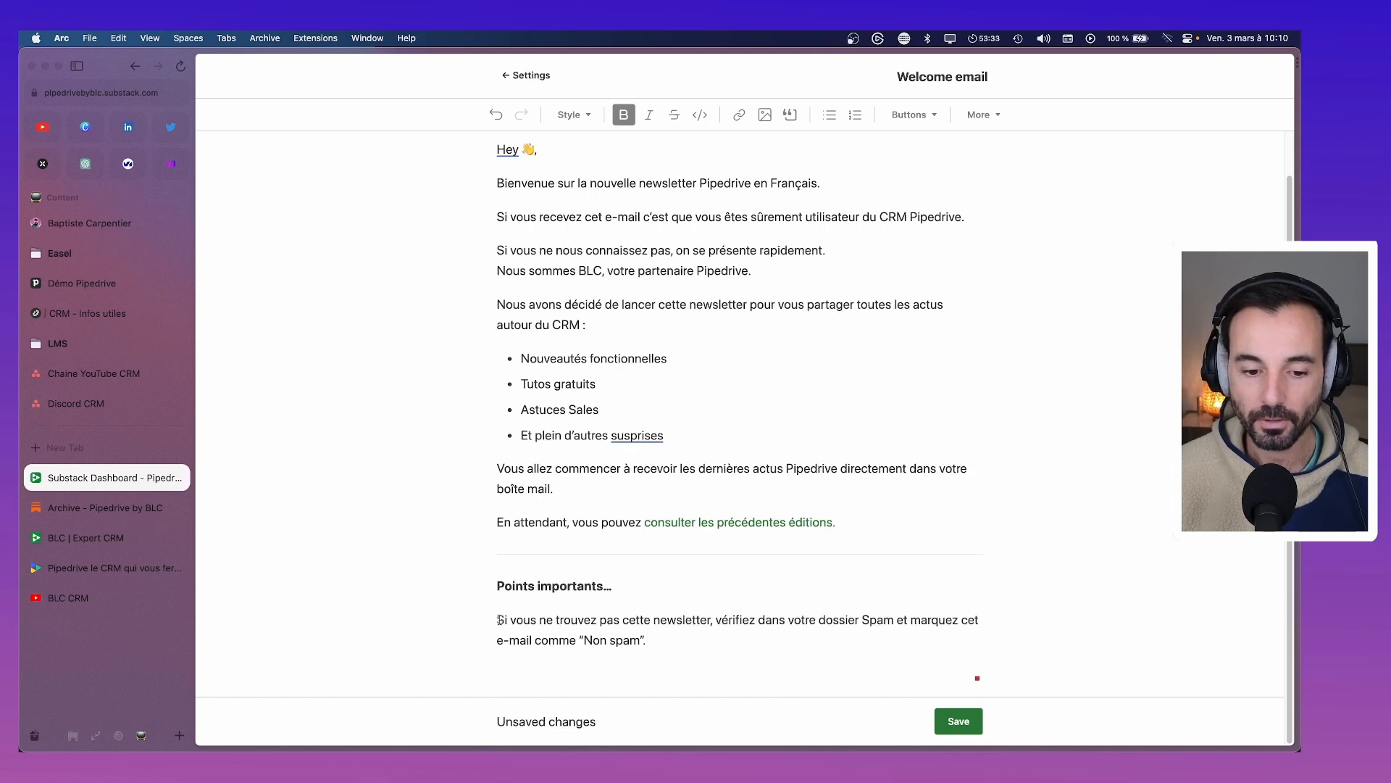
key("Return")
type("Sent")
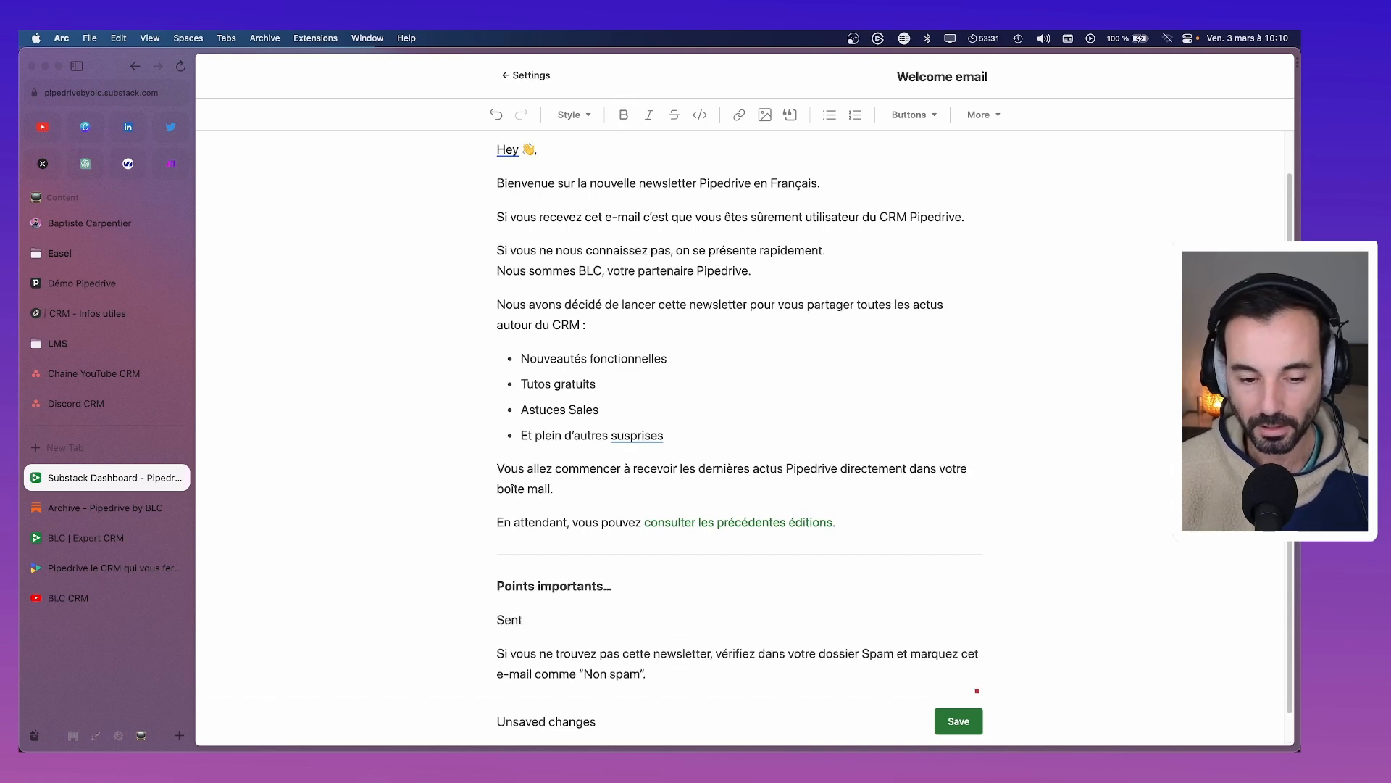
type("ez-vous liv")
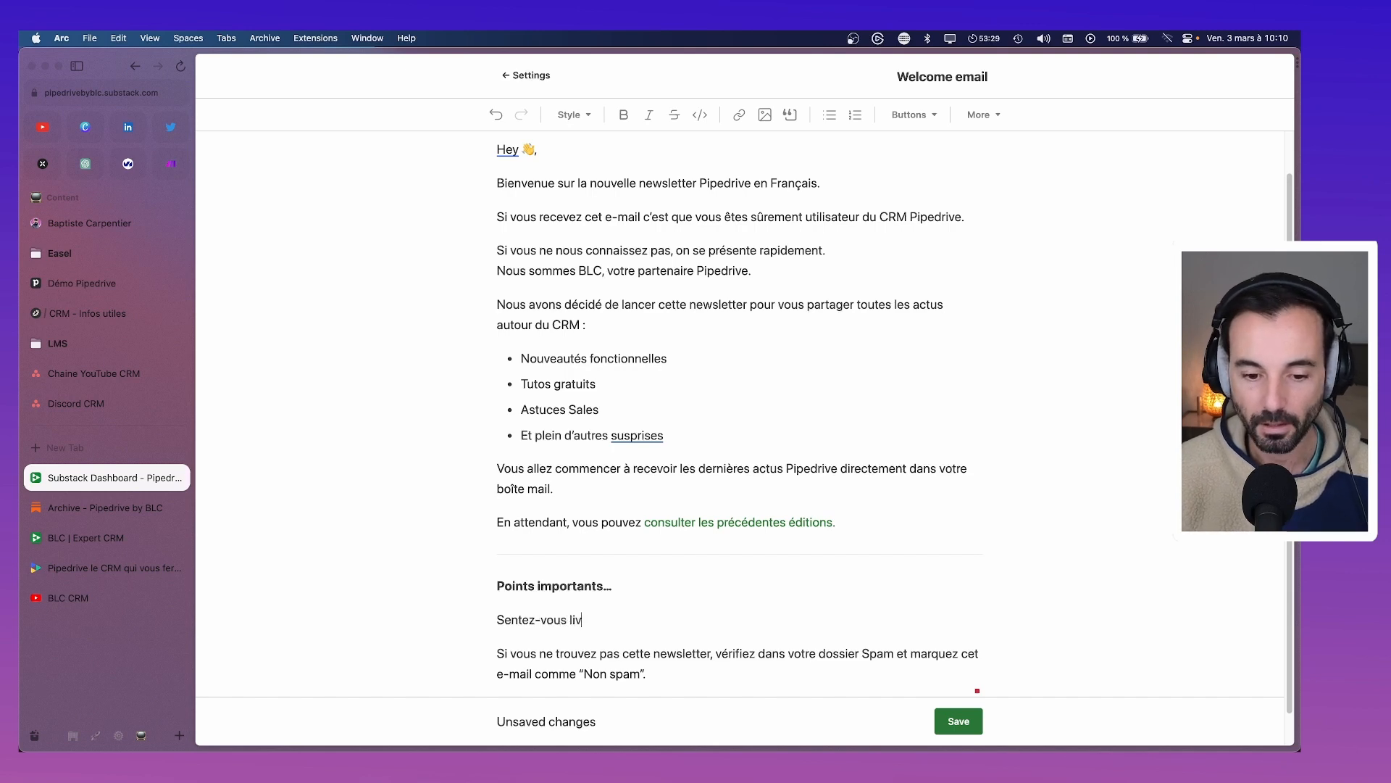
key("BackSpace")
type("bre")
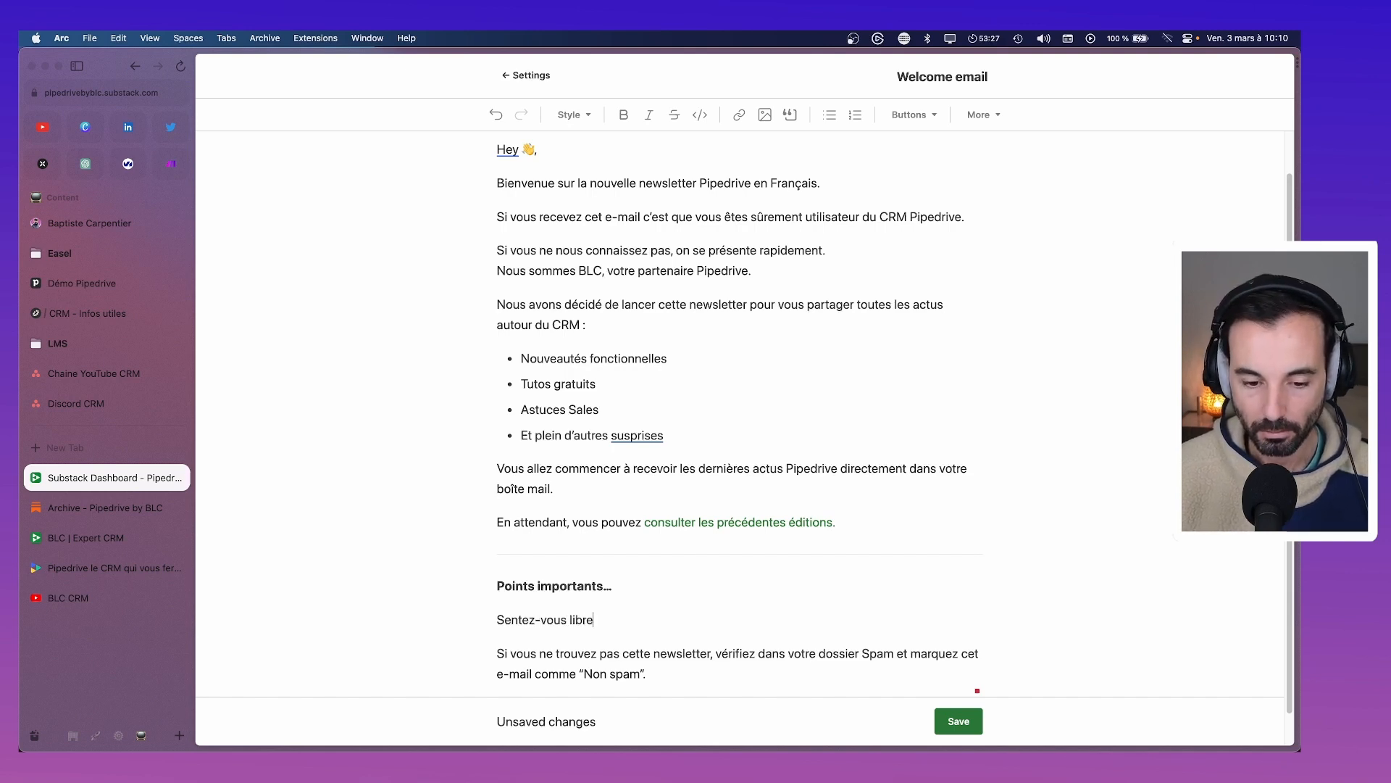
type(" de vous désabonner")
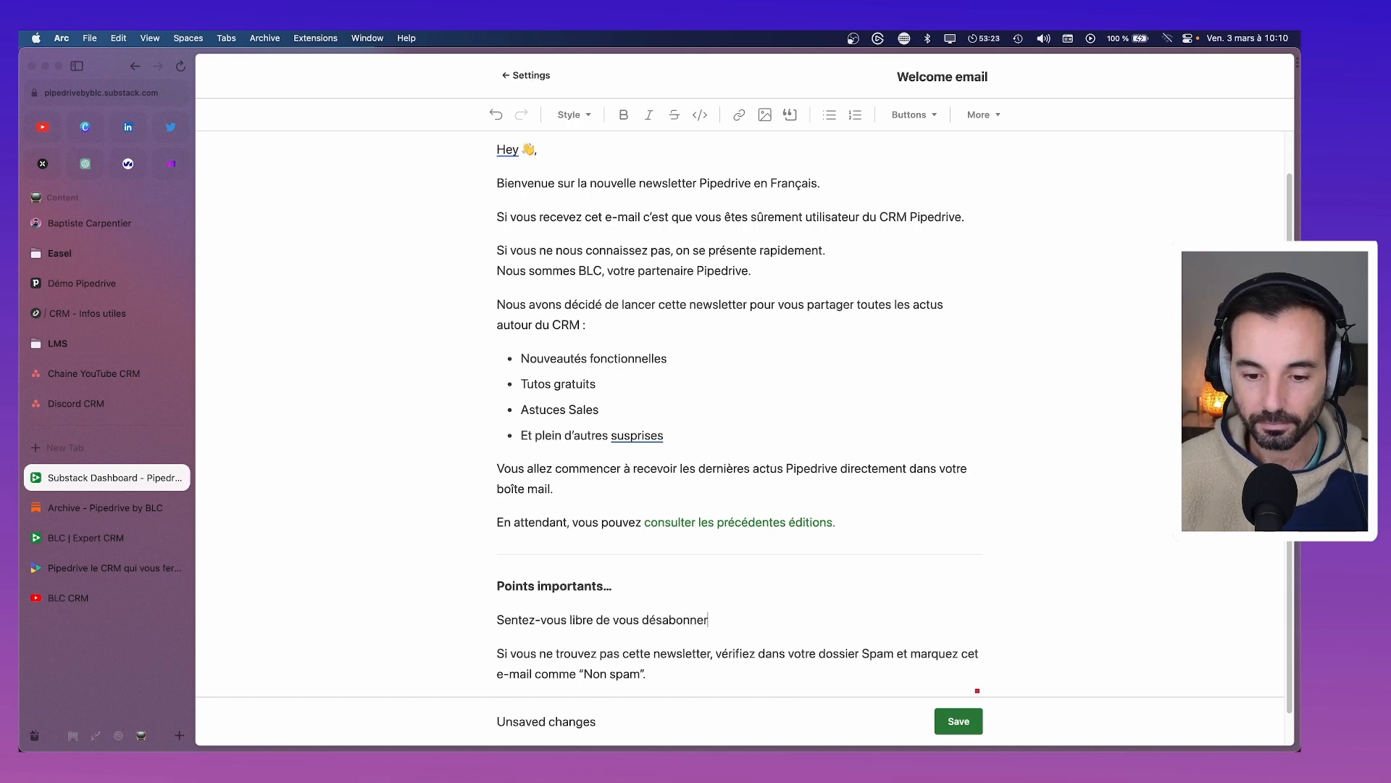
type(".")
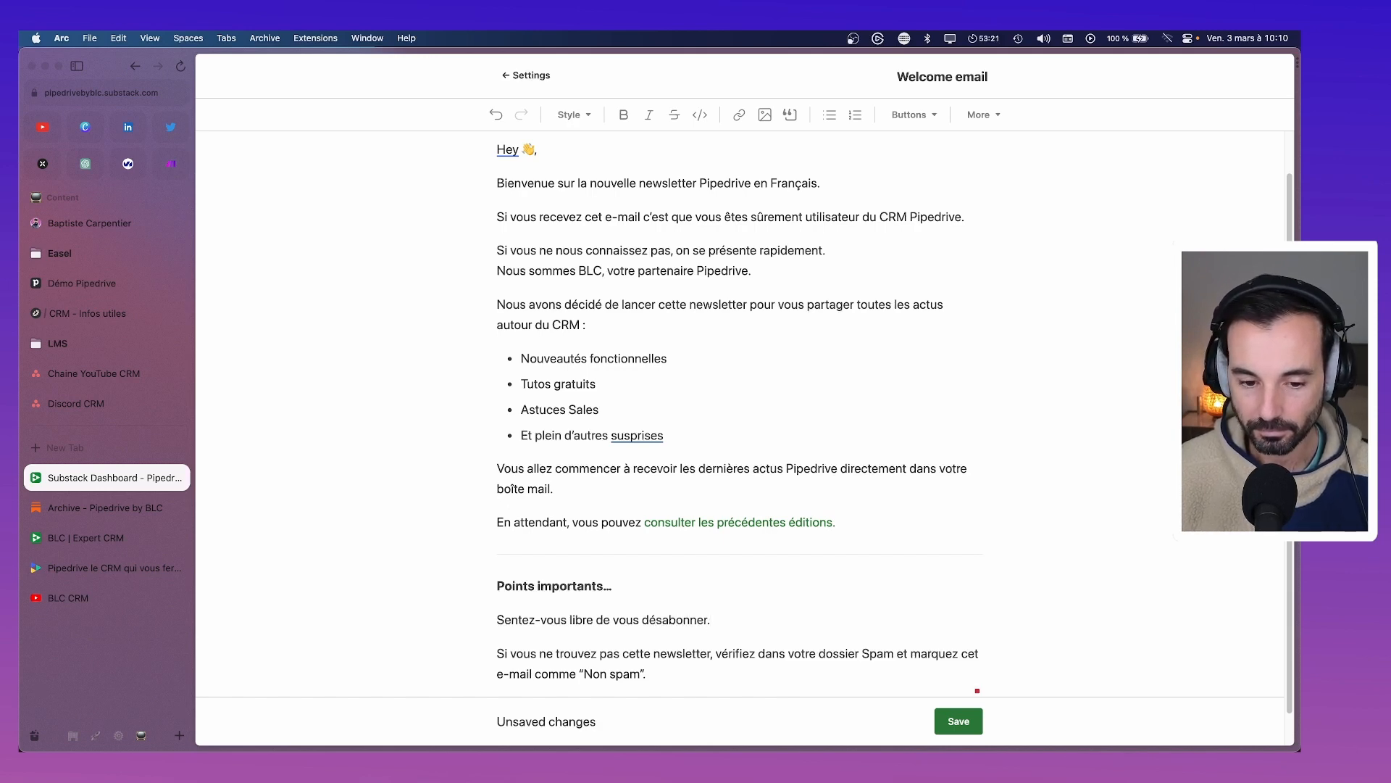
key("shift+Return")
type("Promis nous n")
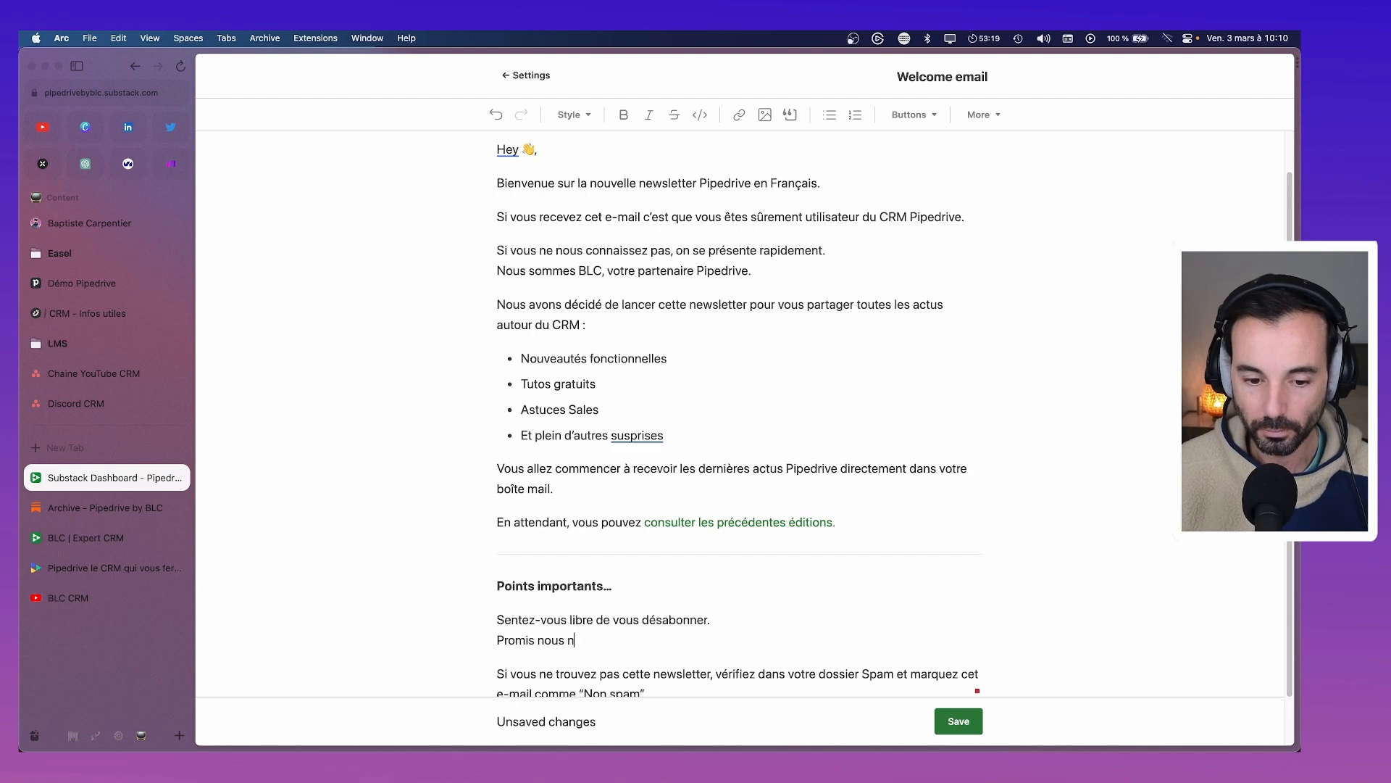
type("'enverron")
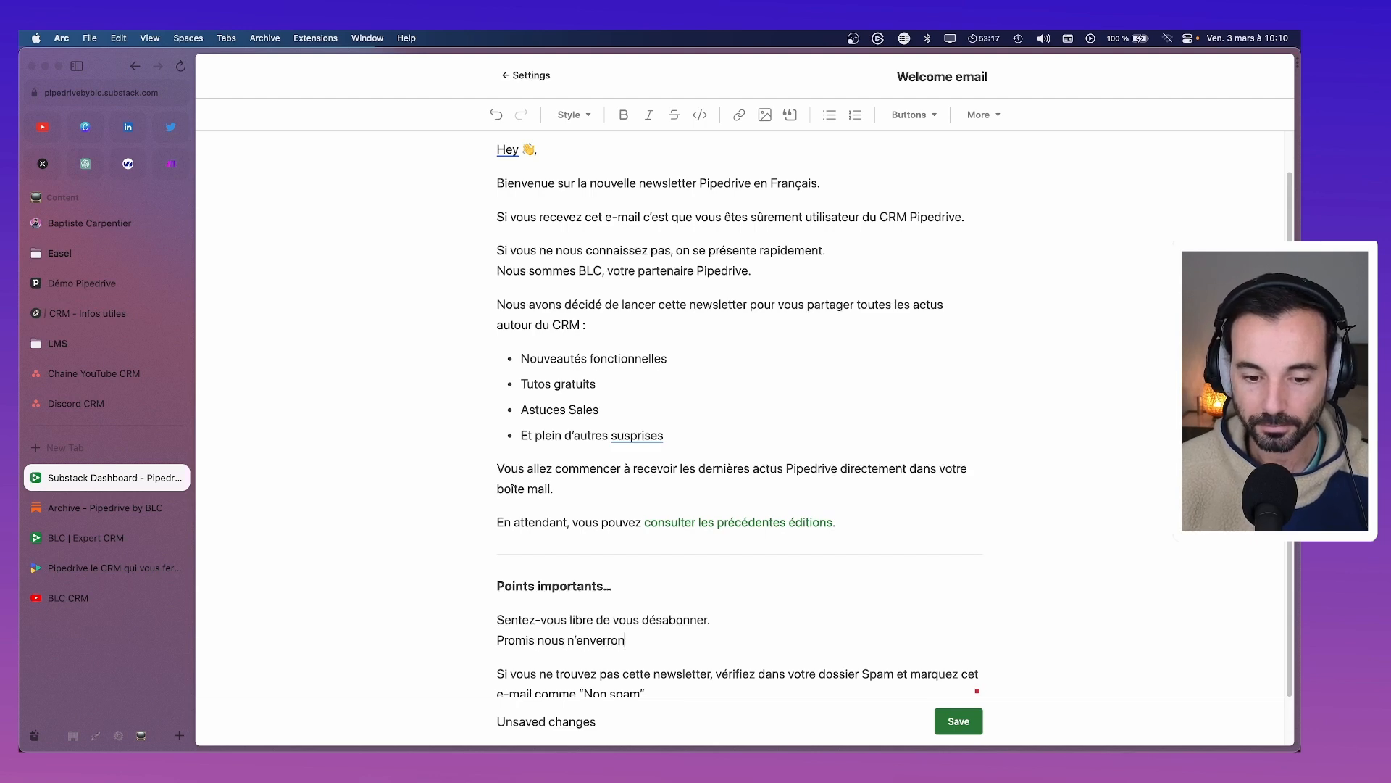
type("s")
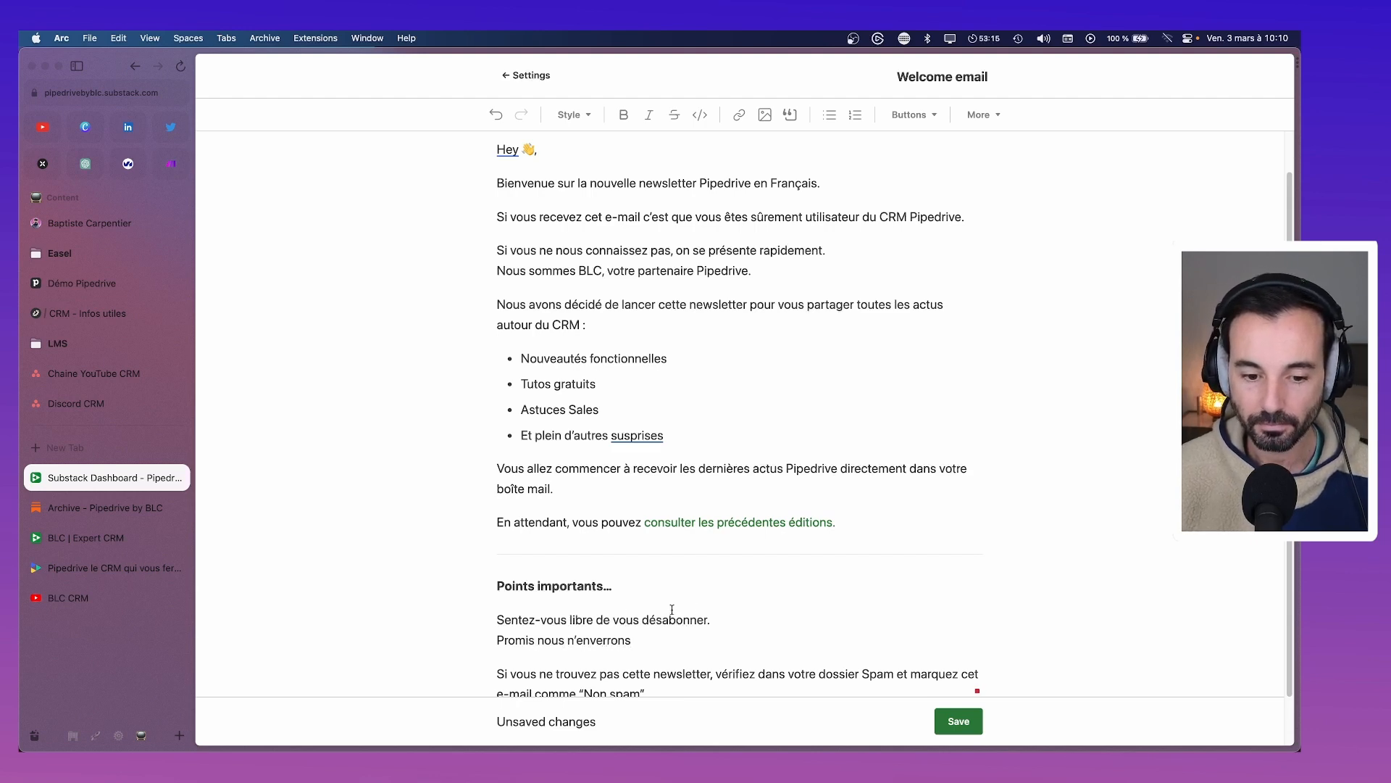
left_click_drag(723, 619, 485, 623)
key("BackSpace")
key("Delete")
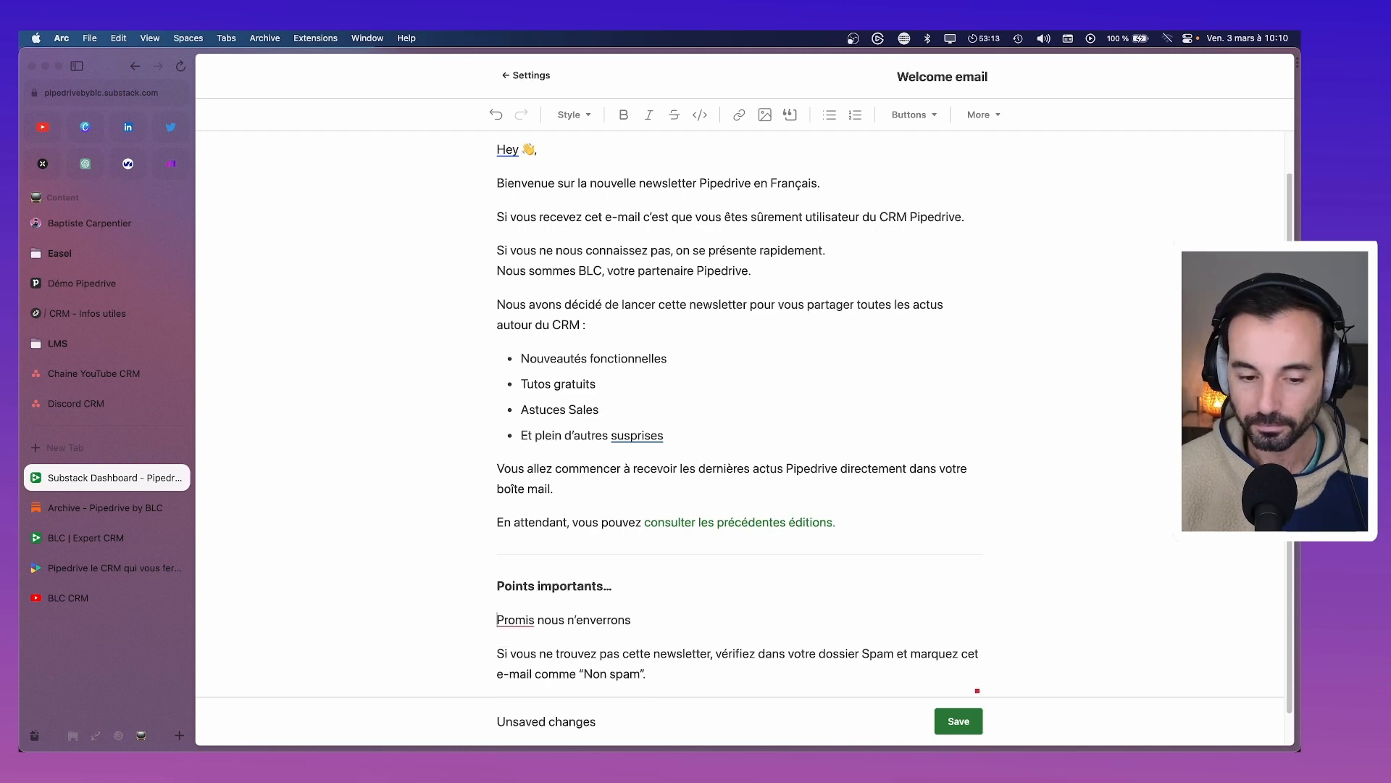
mouse_move(516, 638)
left_click(620, 632)
left_click(643, 619)
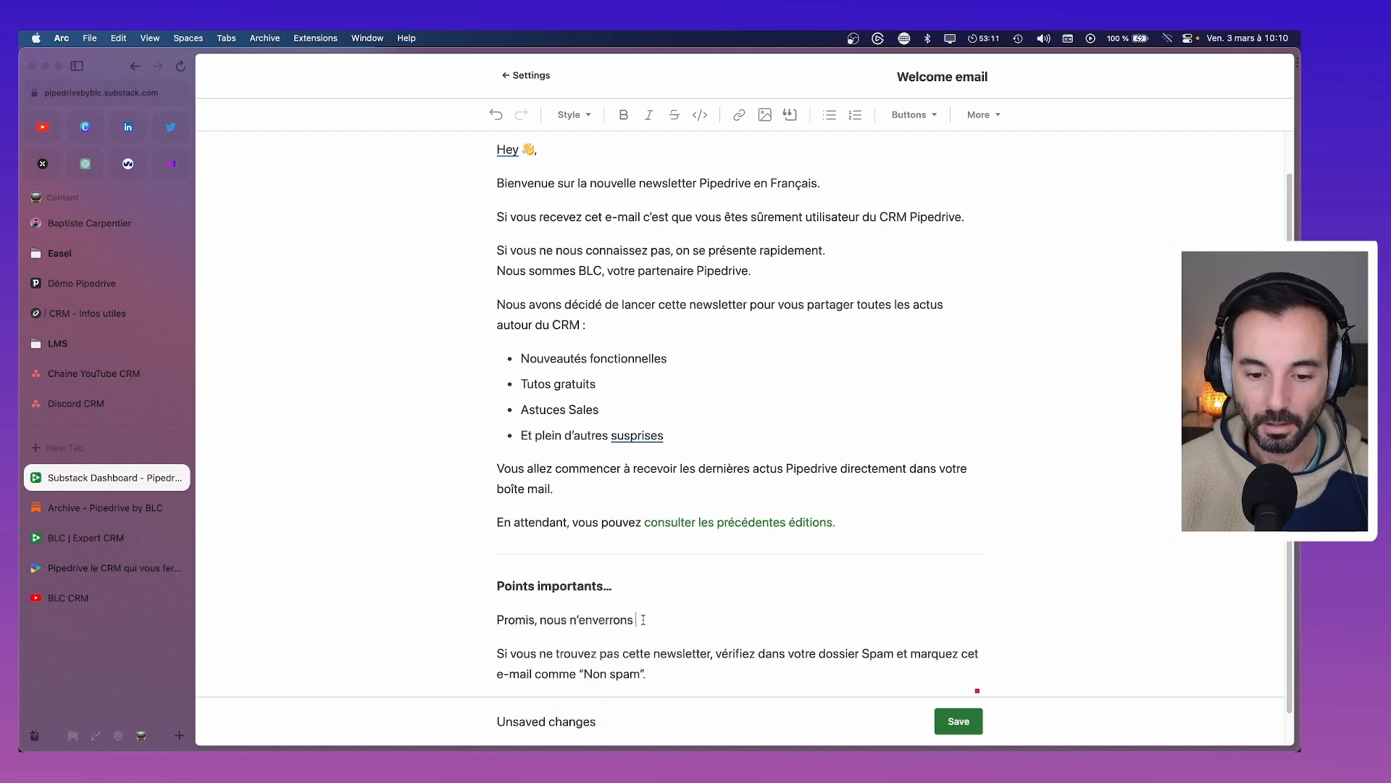
type("pas")
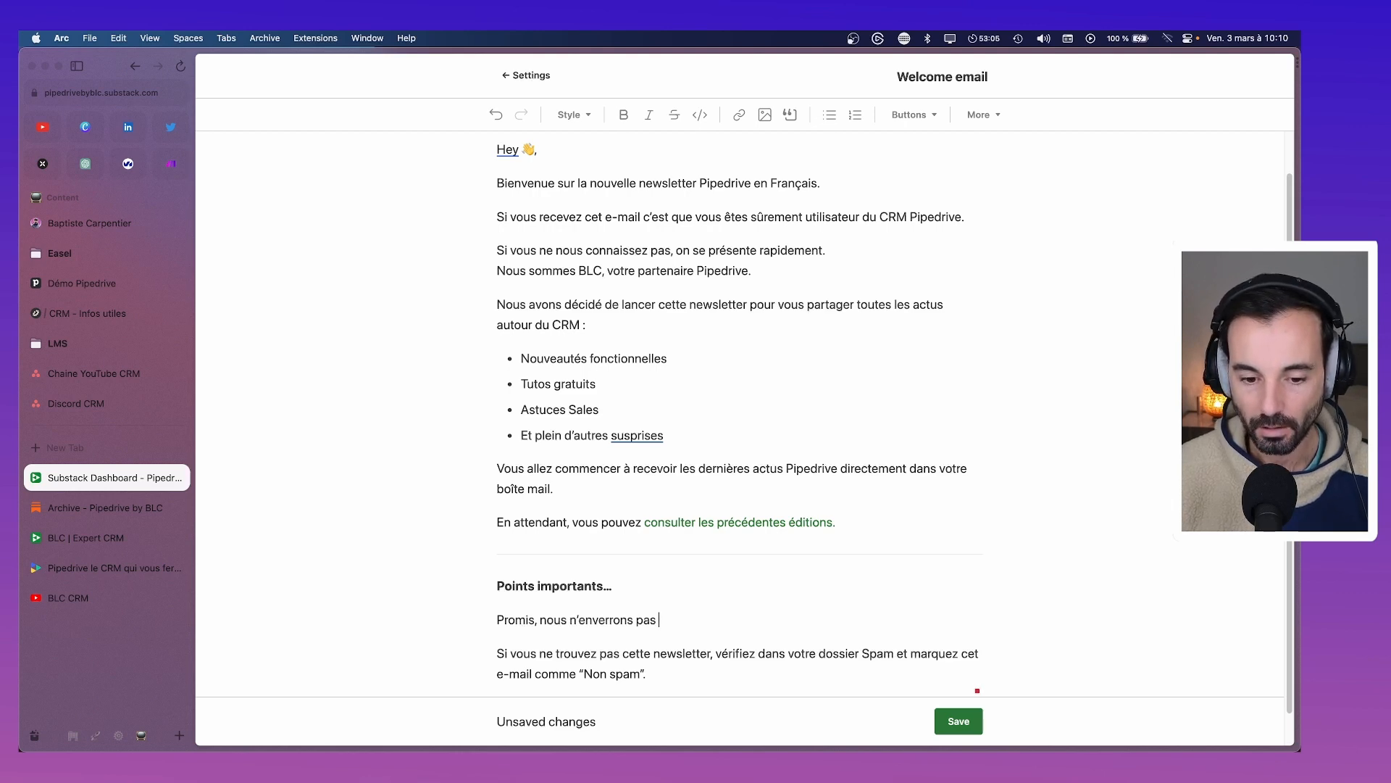
type("de")
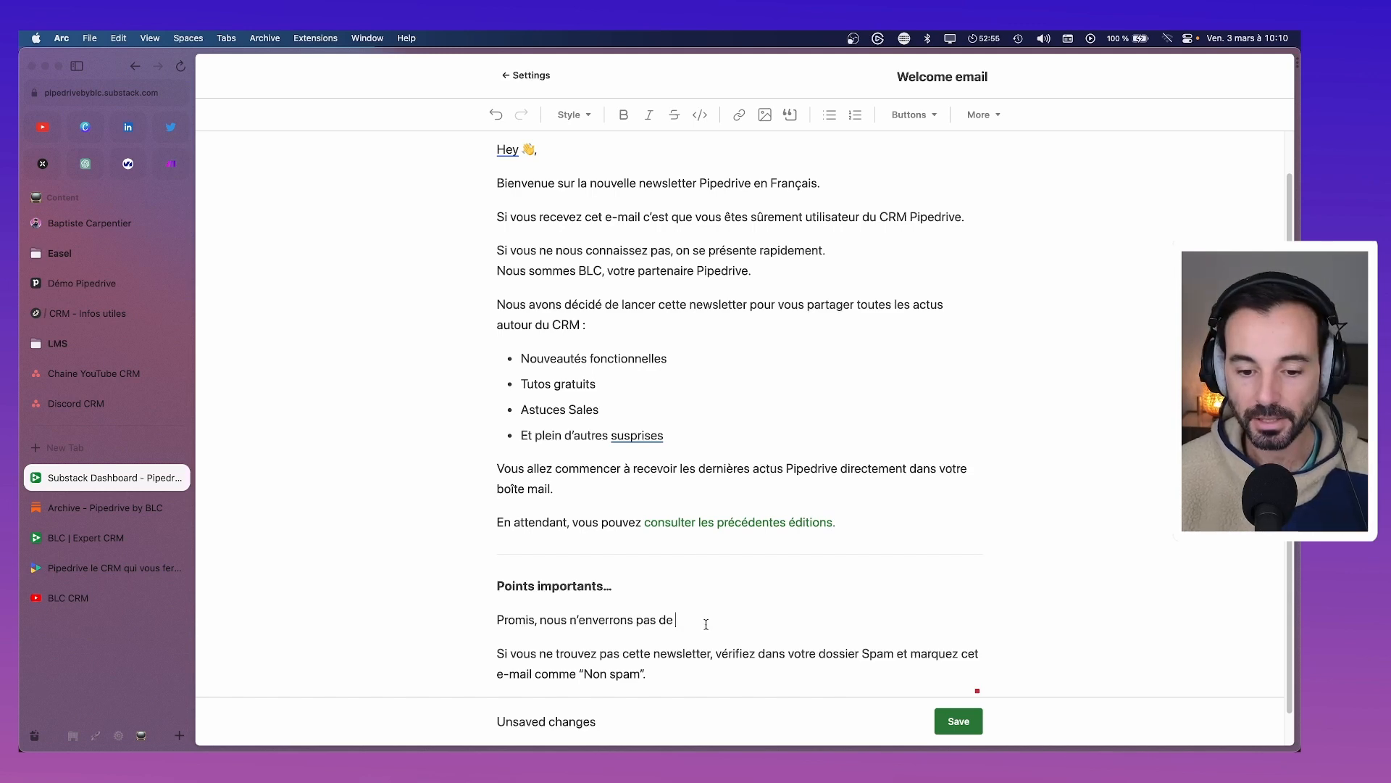
Replace the drafts with 'Sentez-vous libre de vous désabonner si vous ne souhaitez pas recevoir nos e-mails.'
left_click_drag(706, 624, 494, 622)
type("S")
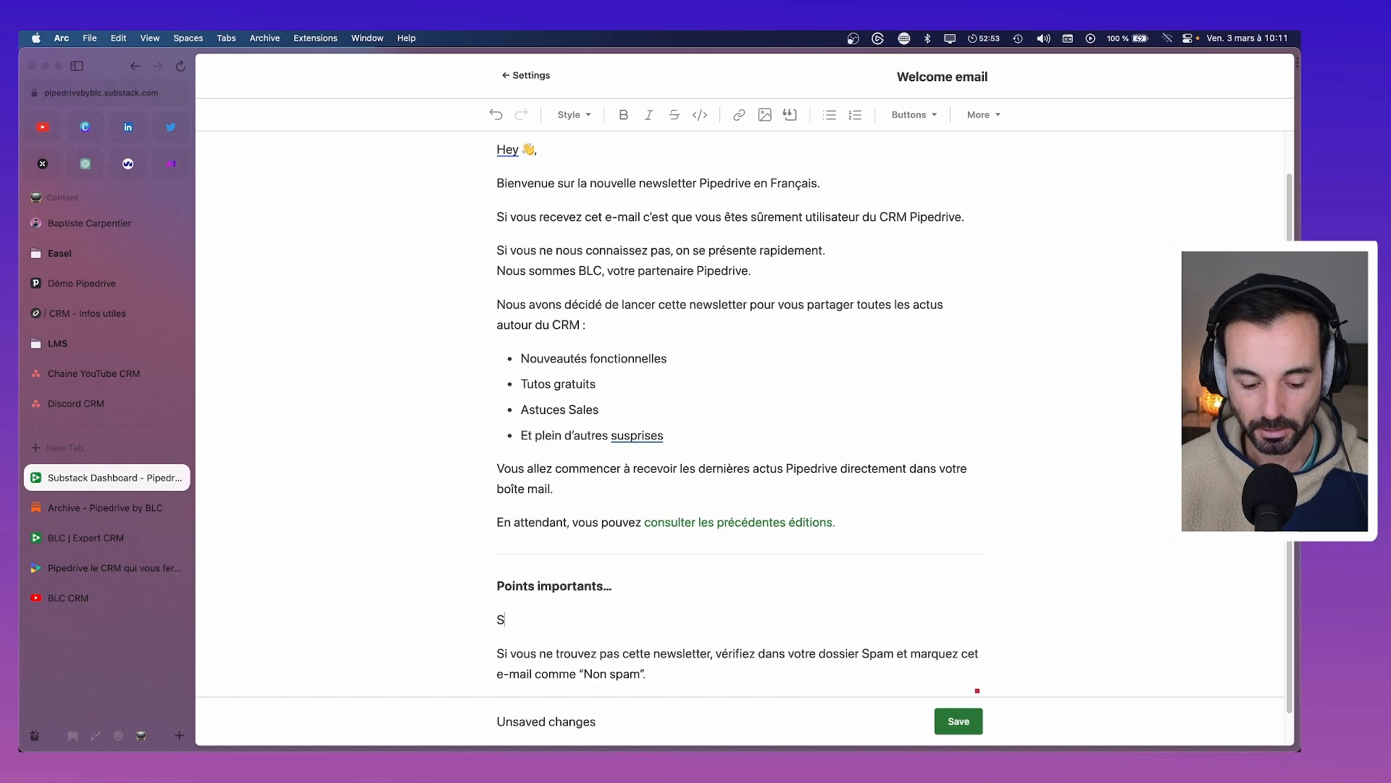
type("entez-")
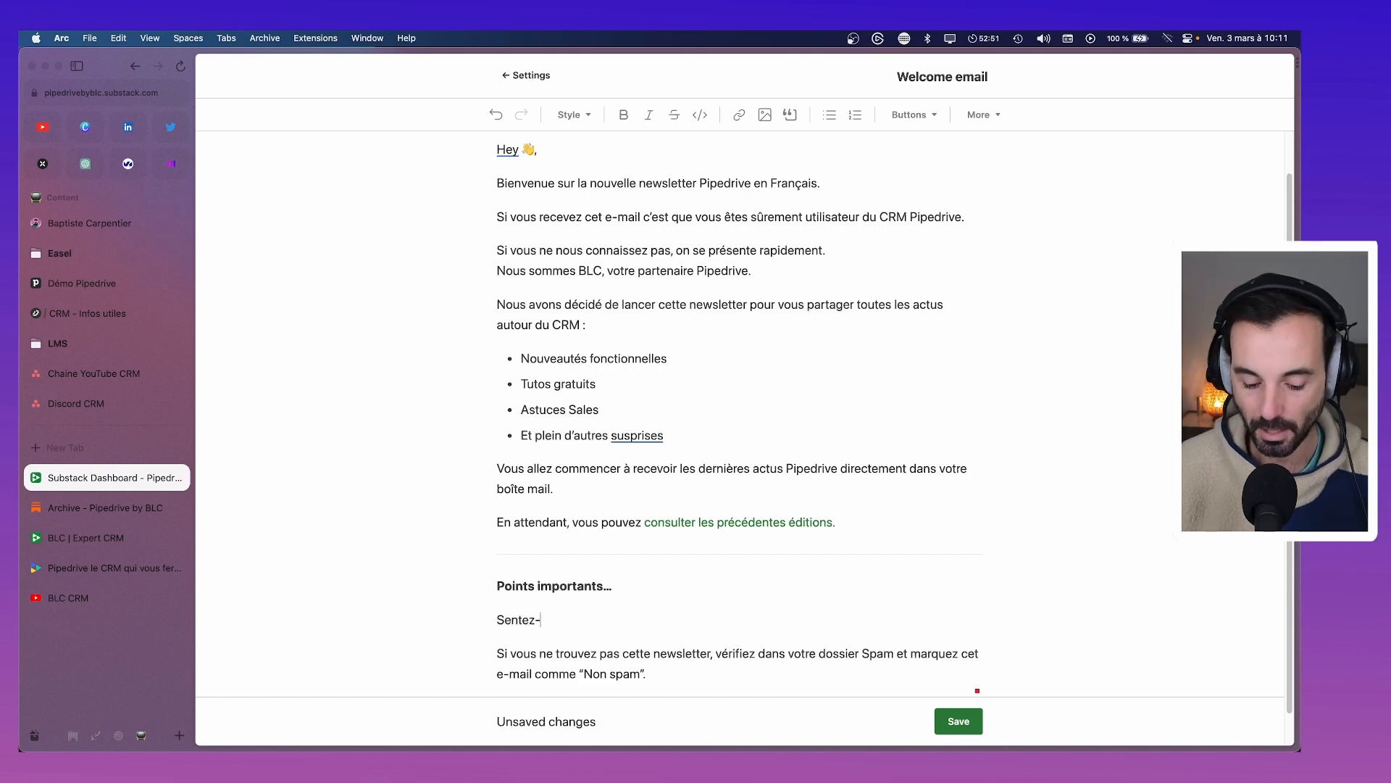
type("vous libre ")
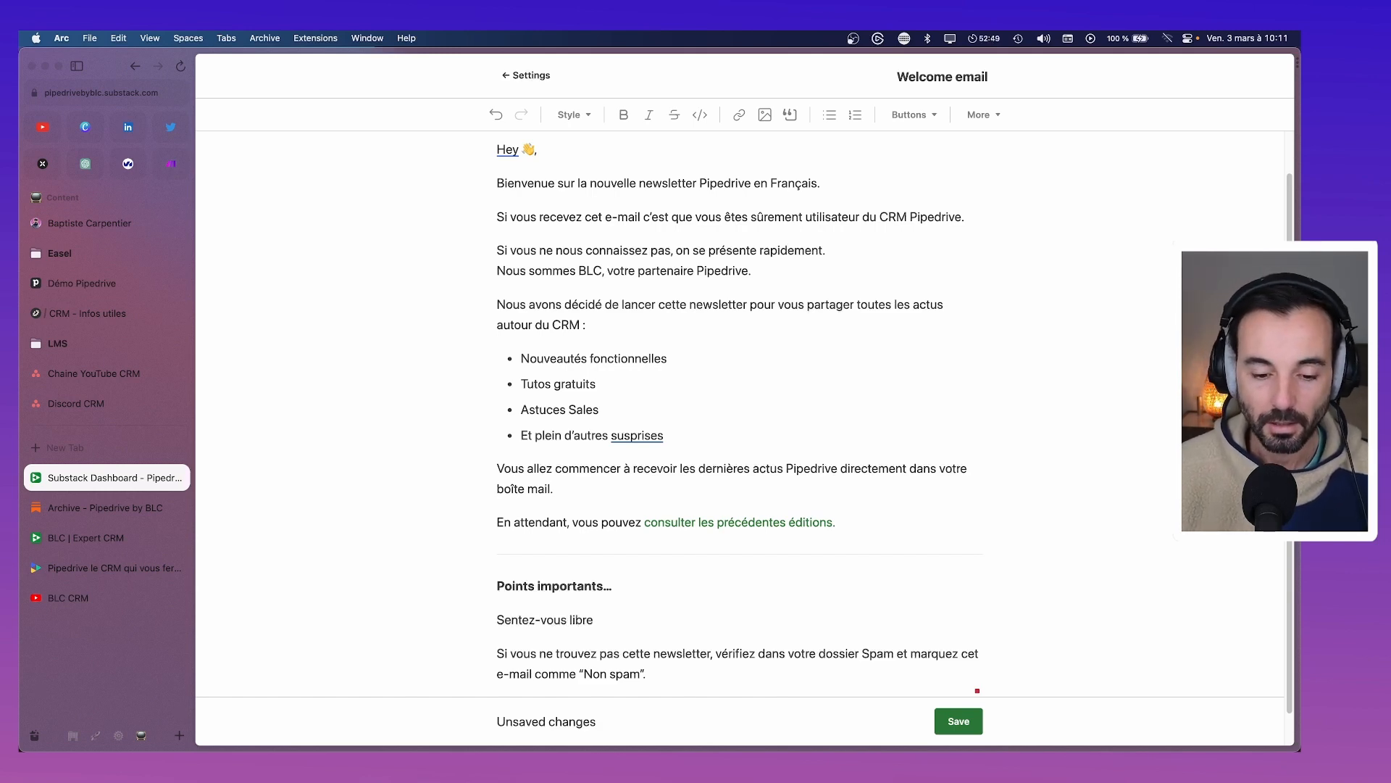
type("de vous dé")
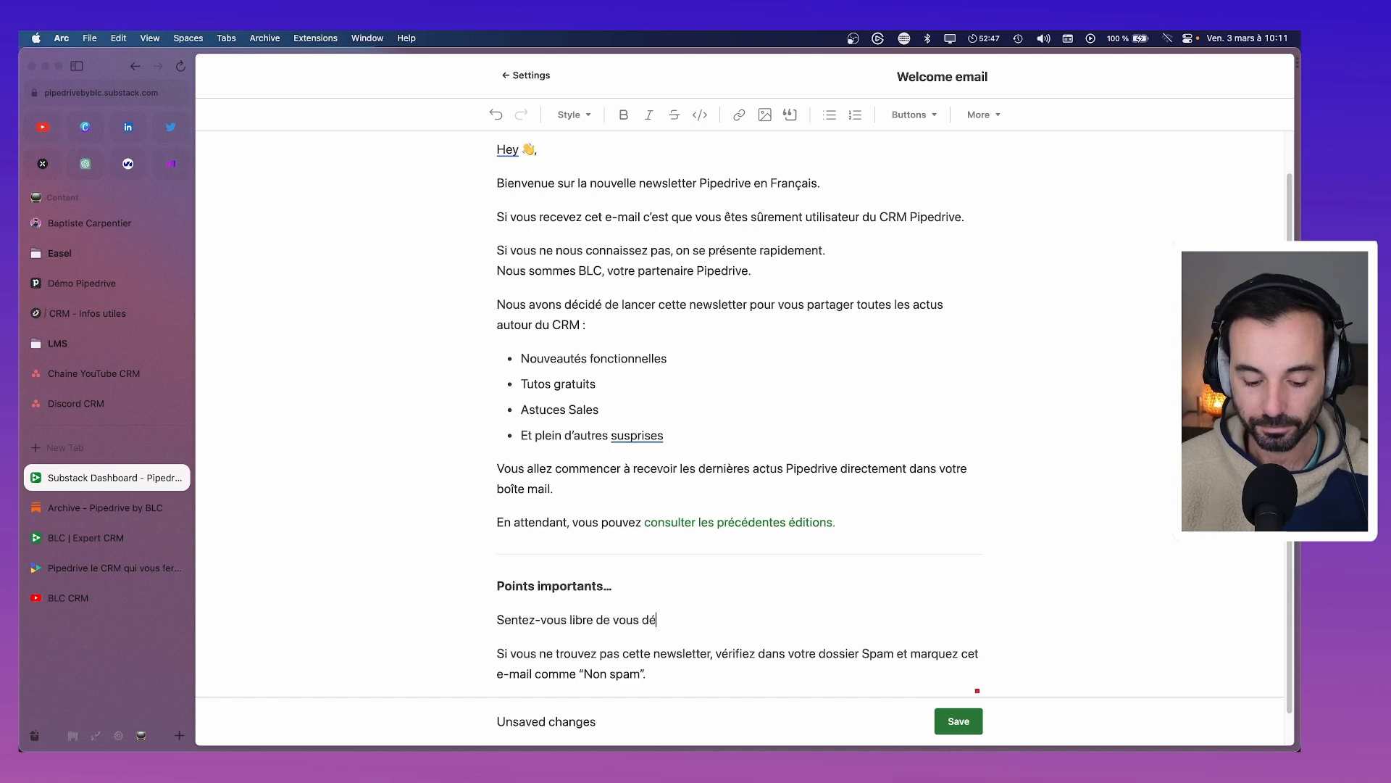
type("sabonner si vous ne")
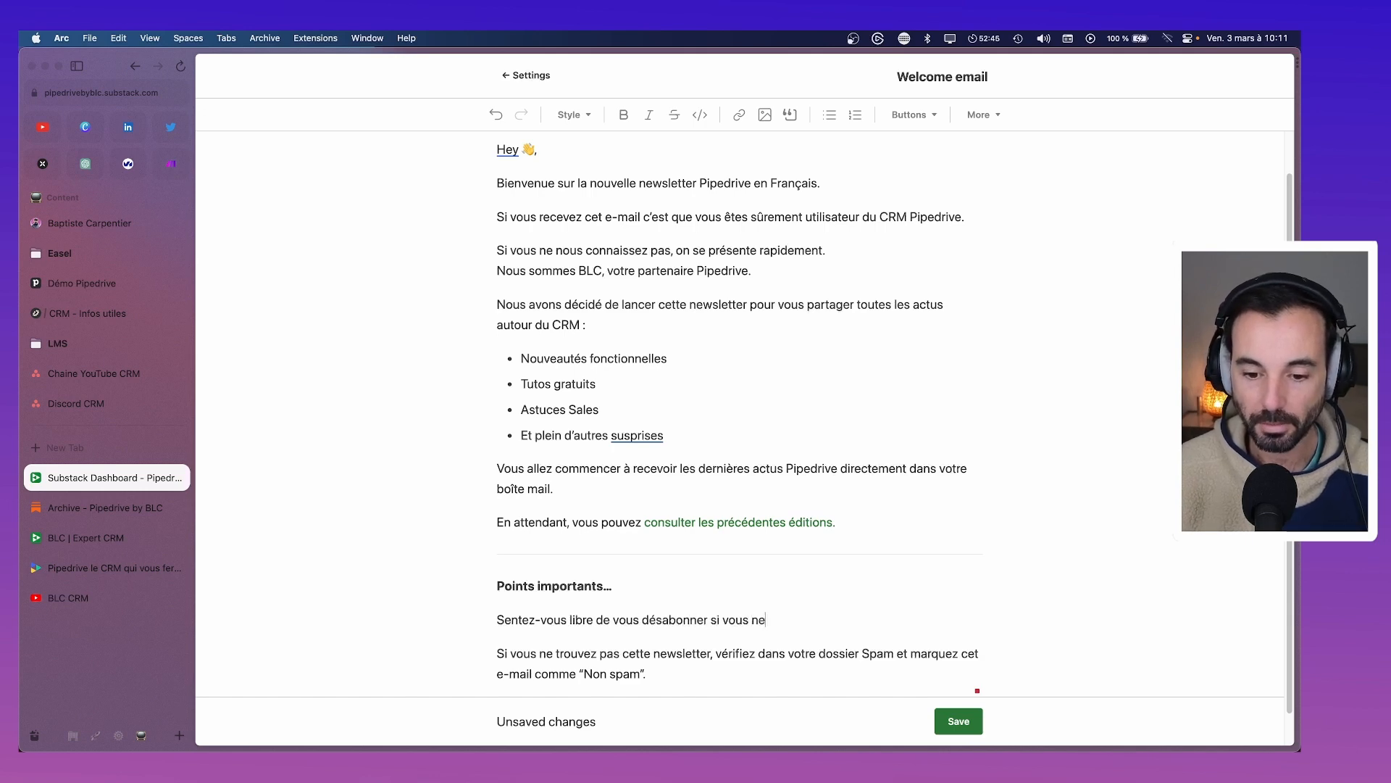
type(" souhaitez pas re")
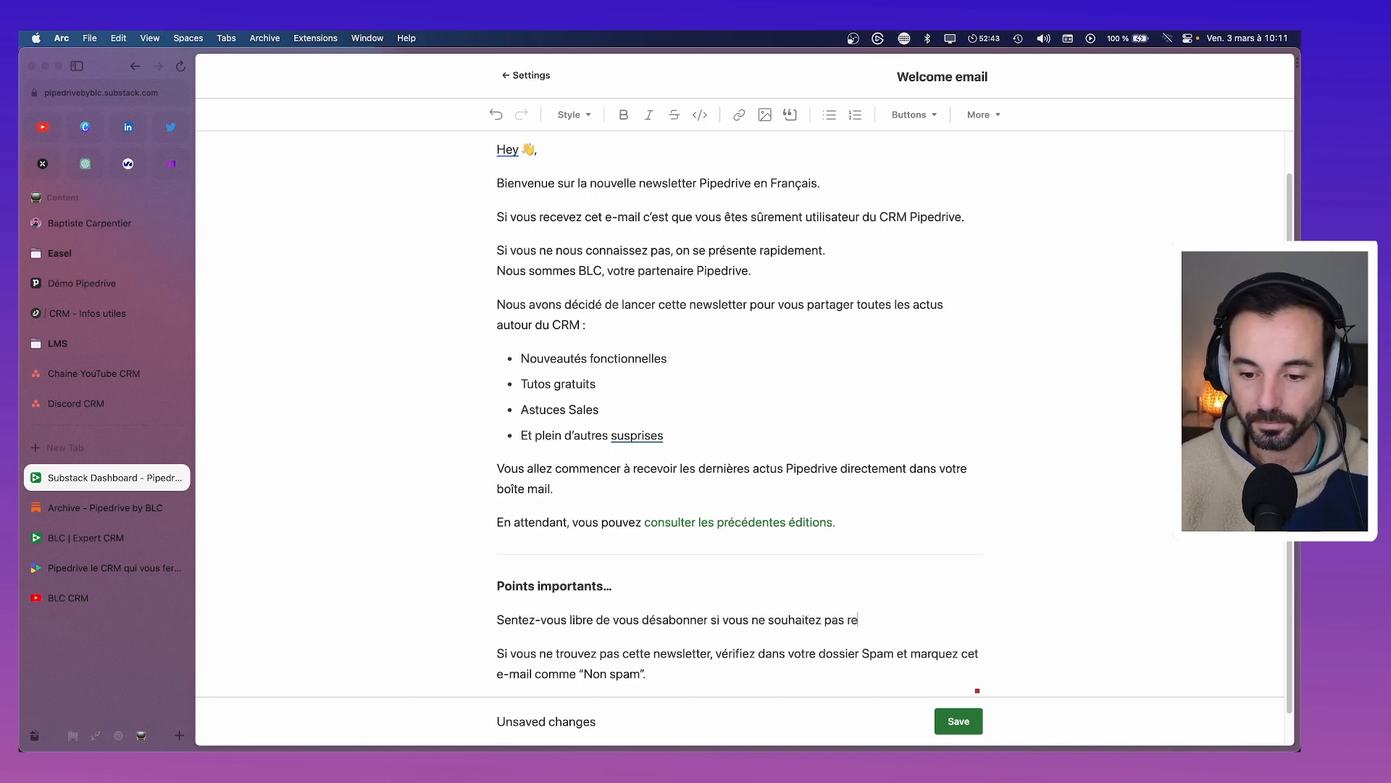
type("cevoir nos ")
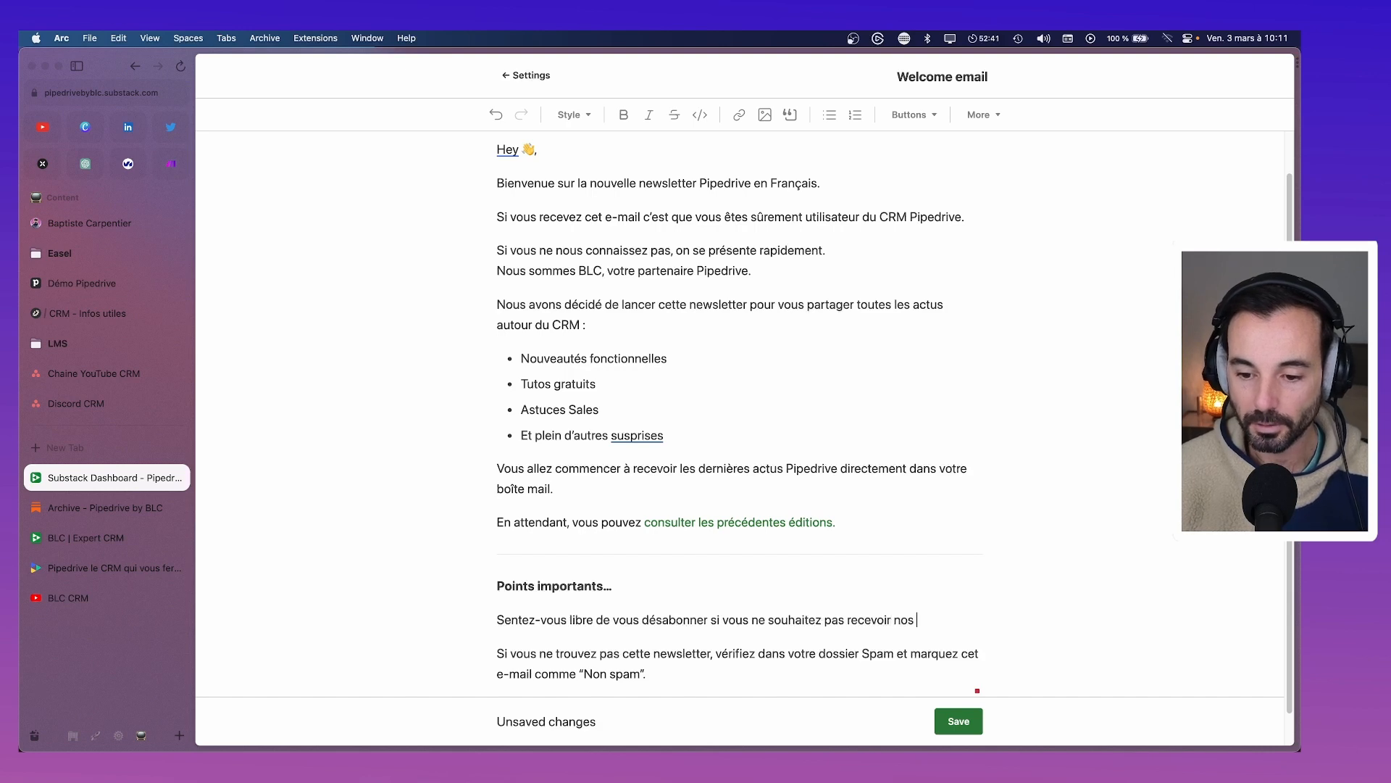
type("e-mail.")
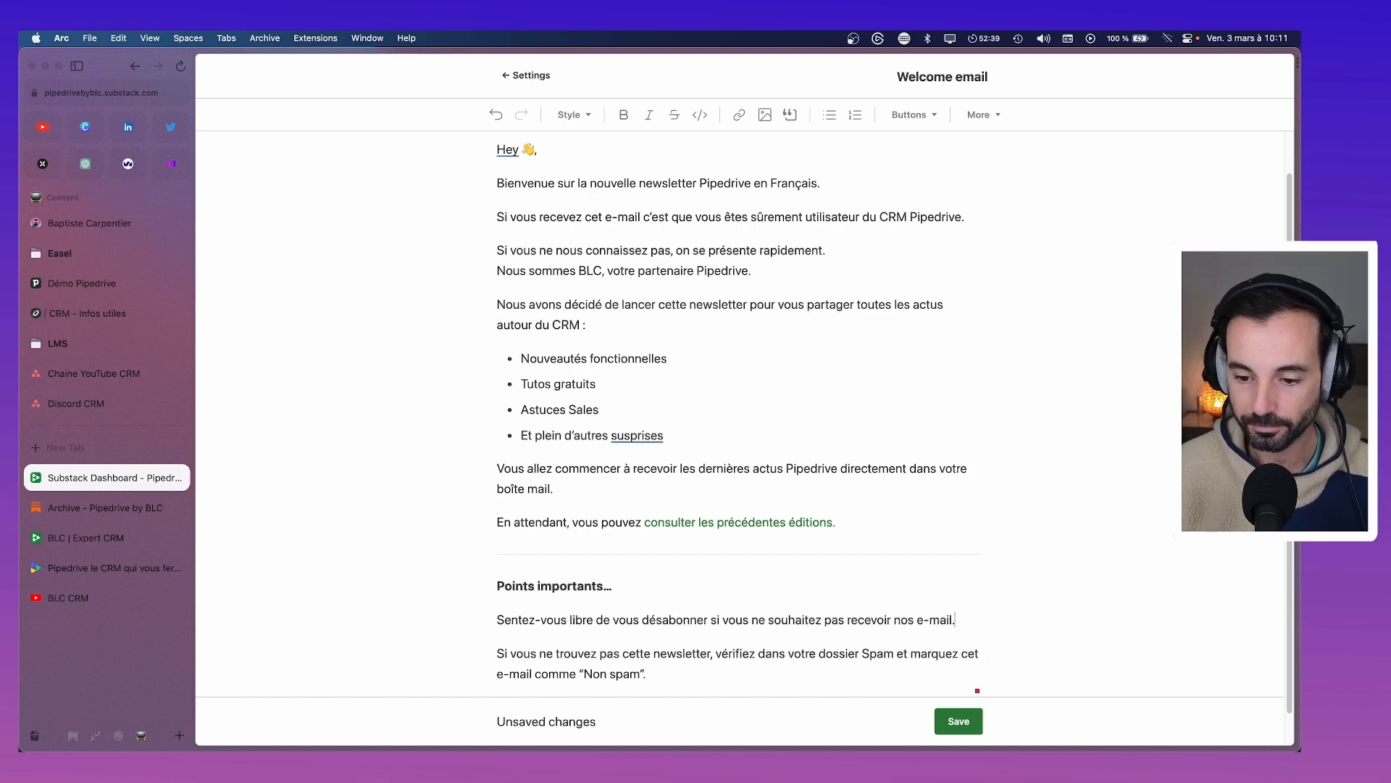
key("BackSpace")
type("s.")
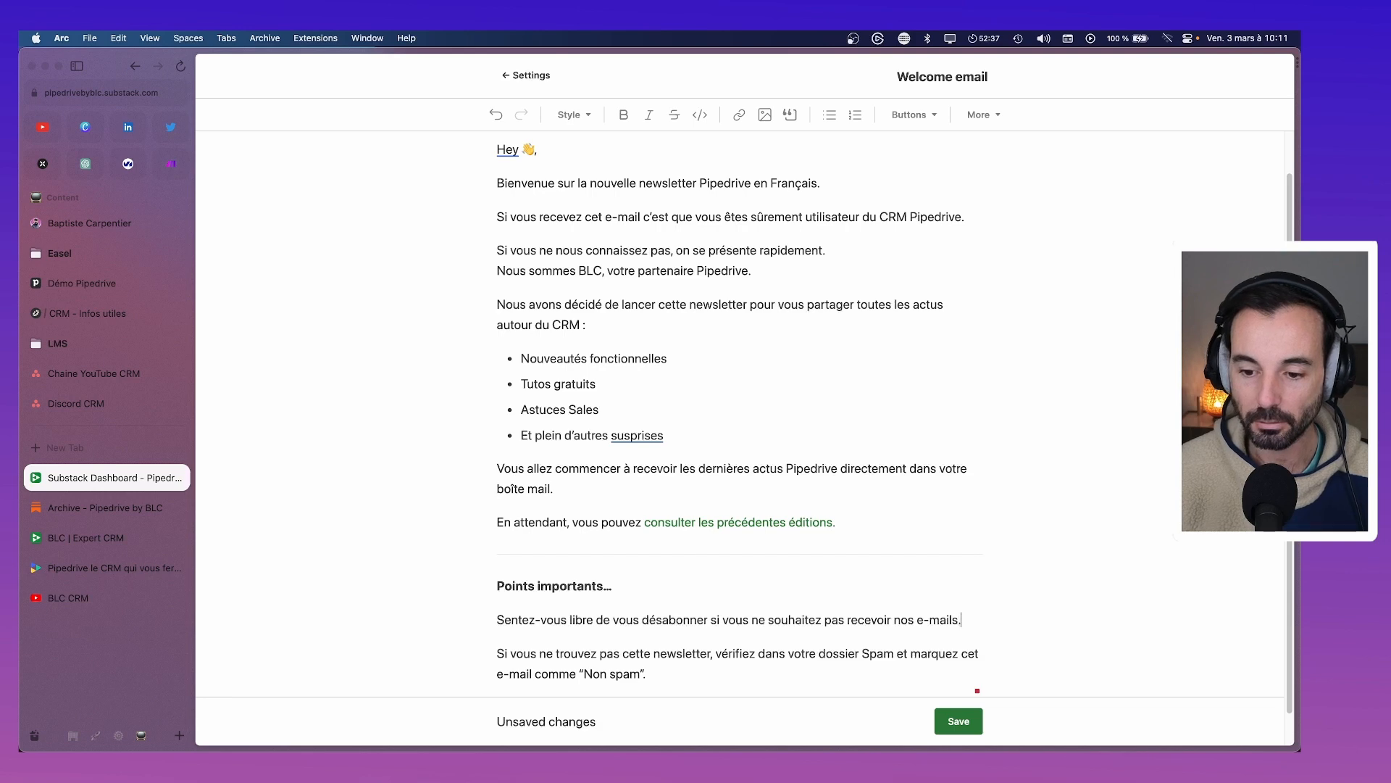
key("shift+Return")
type("(")
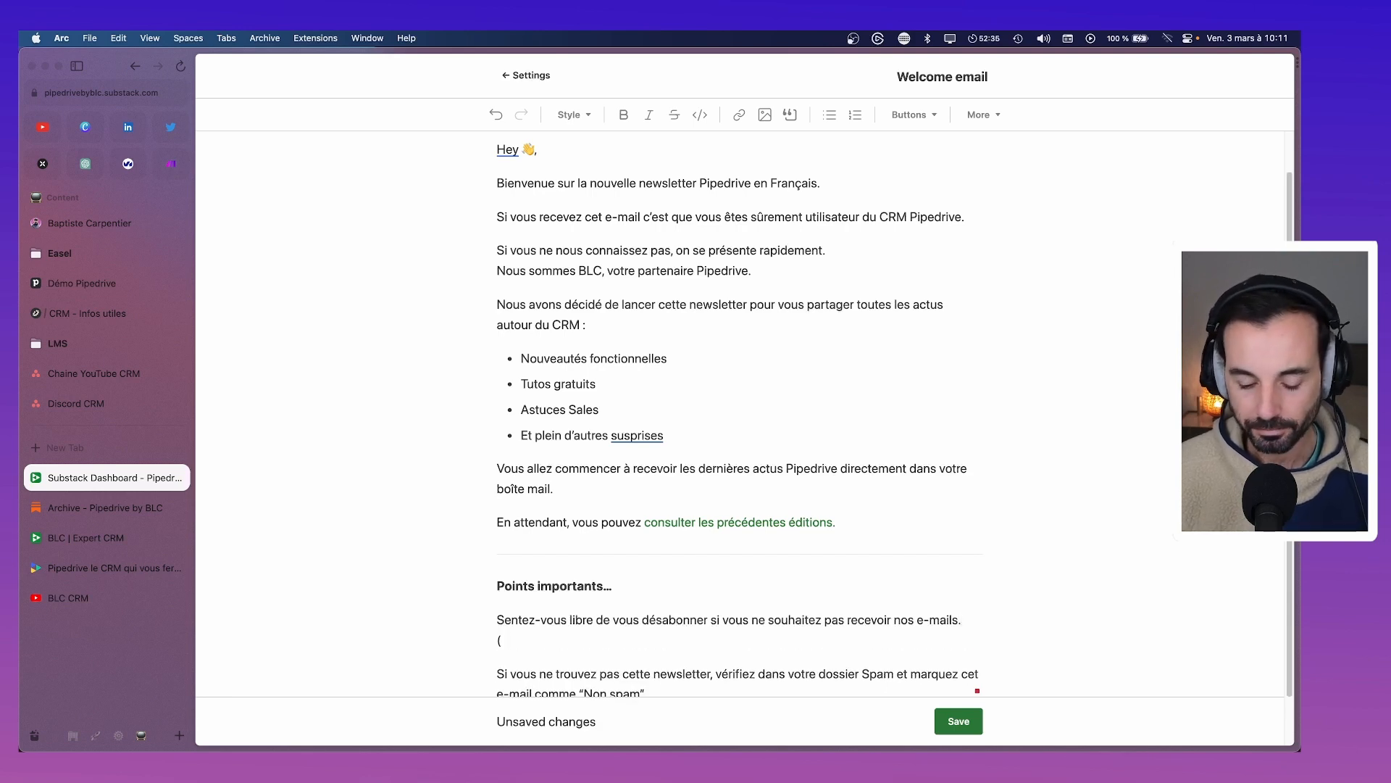
type("Promi nous n'a")
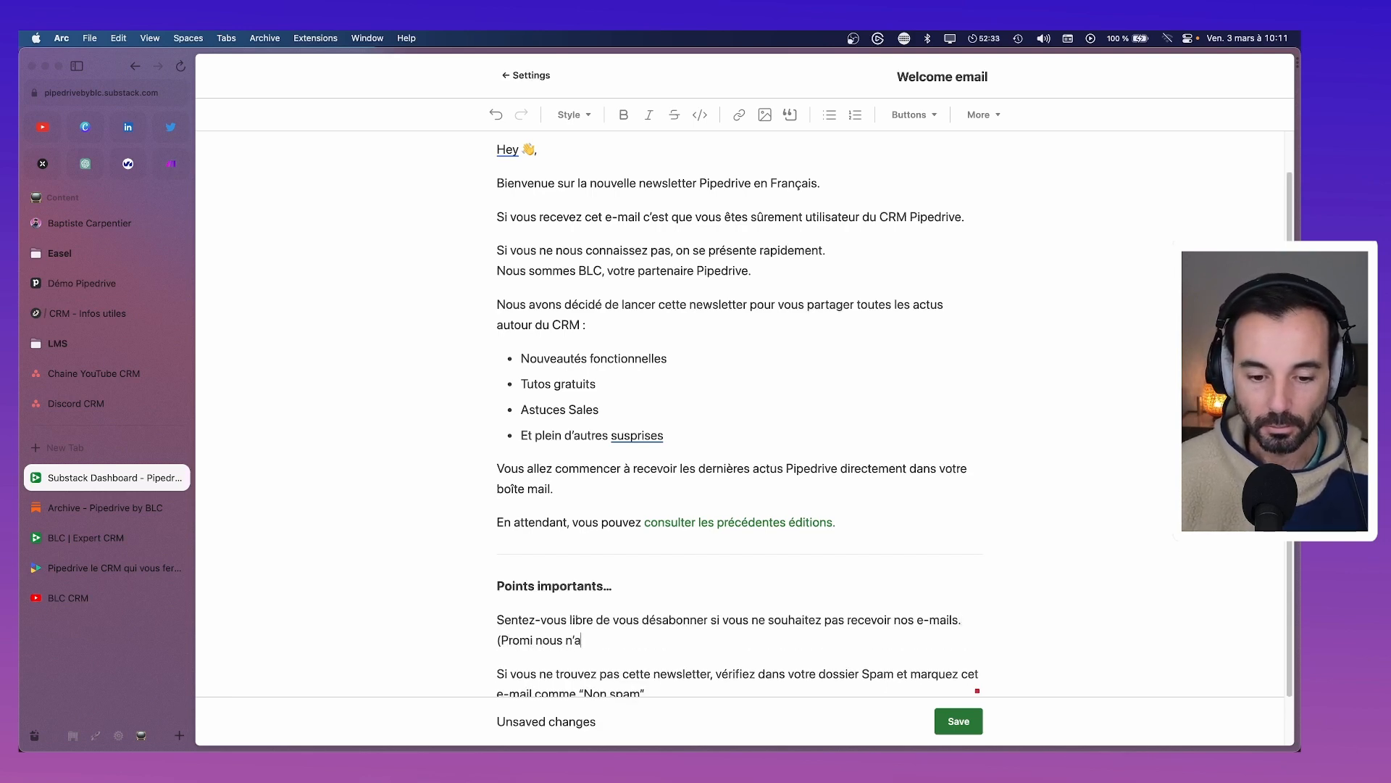
key("BackSpace")
type("env")
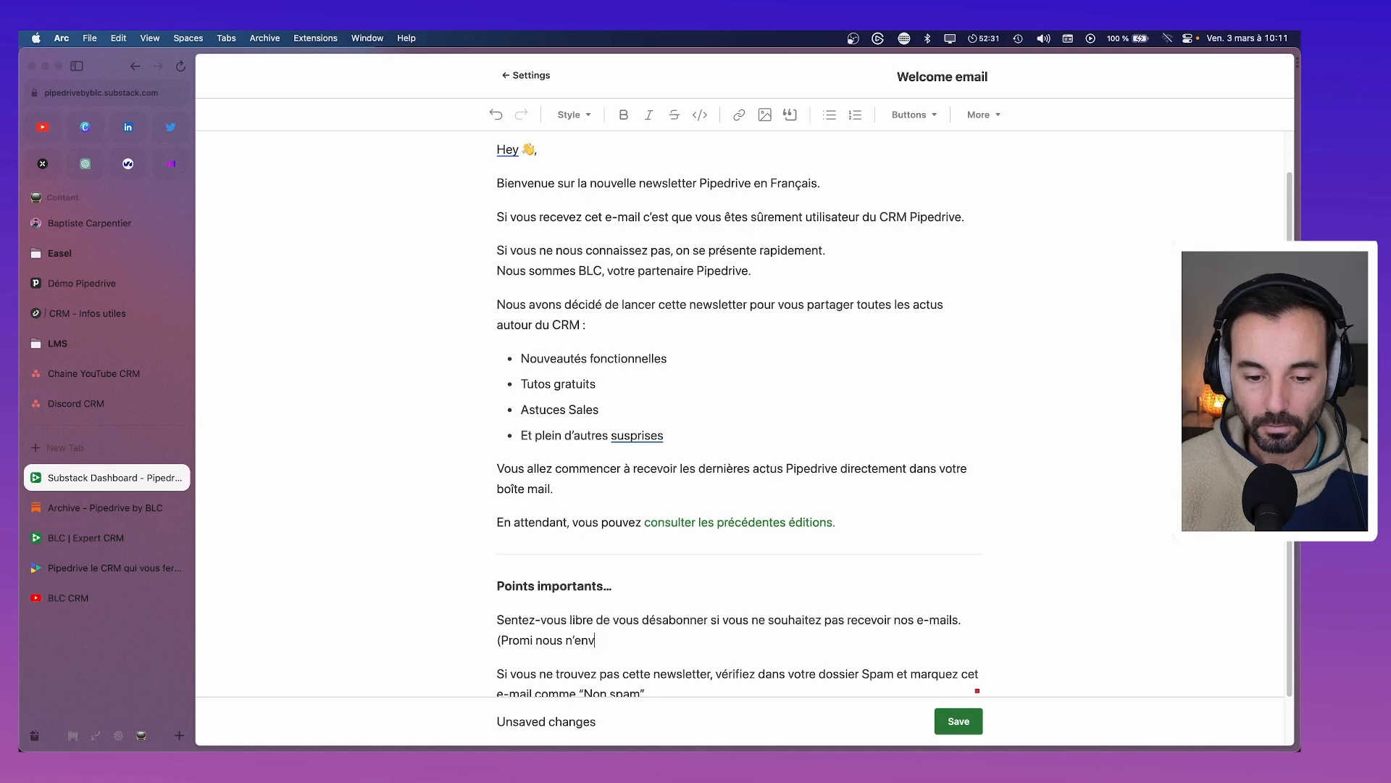
type("errons pas beaucou")
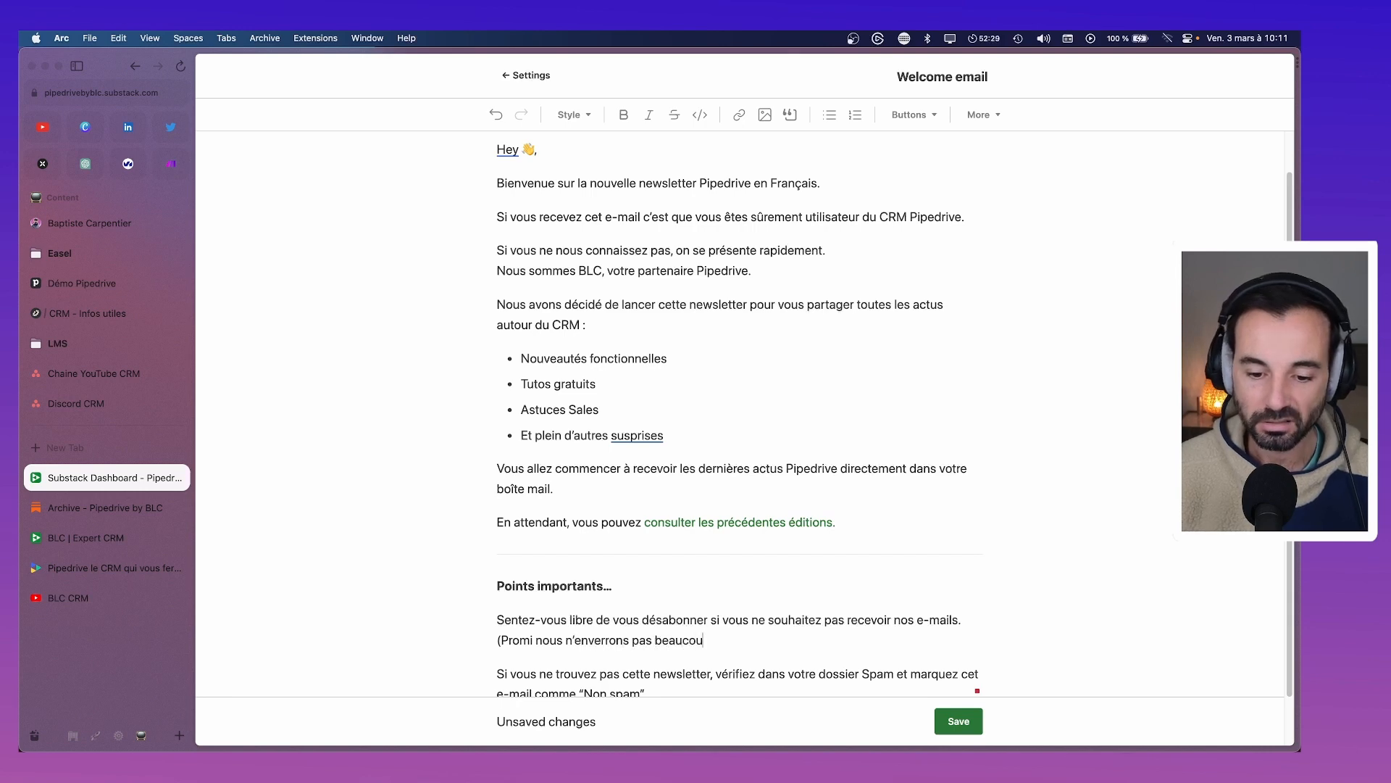
left_click_drag(497, 642, 707, 635)
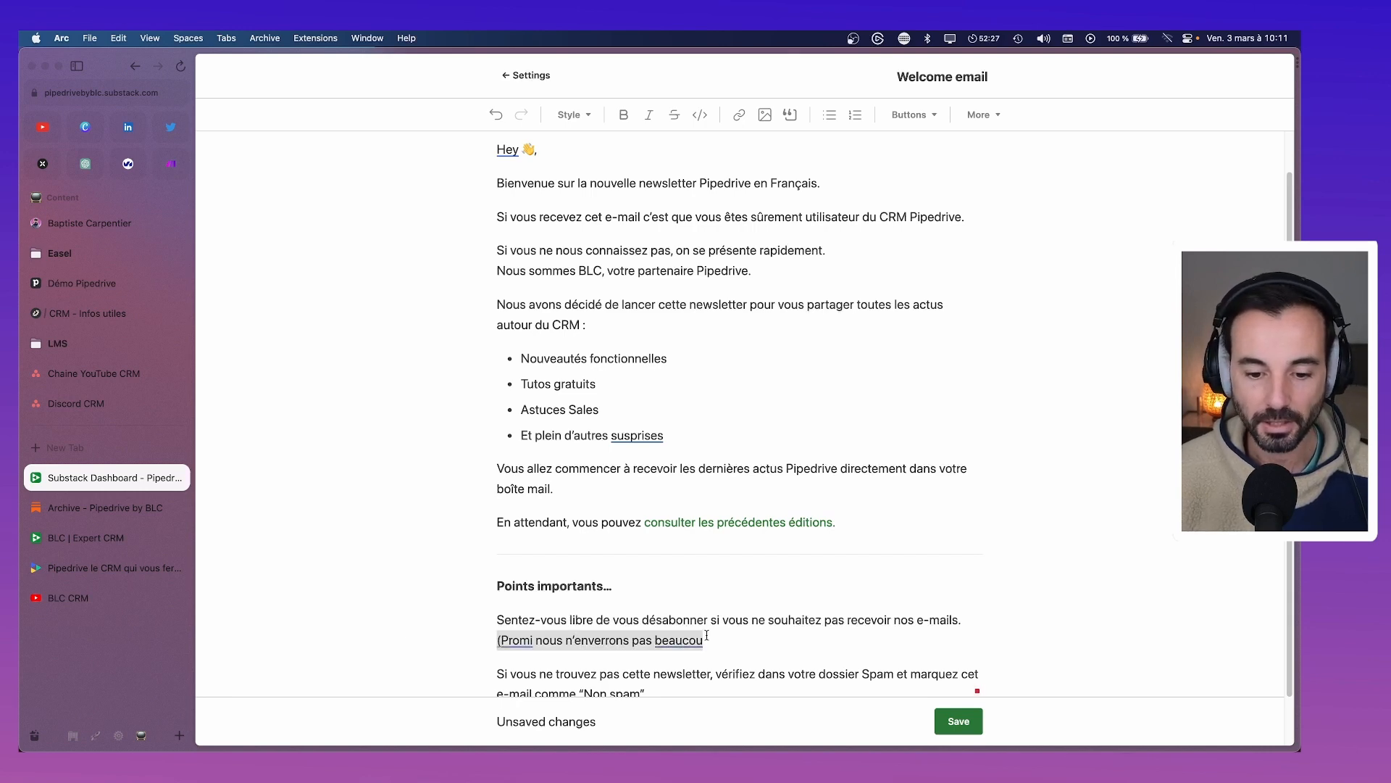
key("BackSpace")
key("BackSpace")
scroll(718, 632, "down", 1)
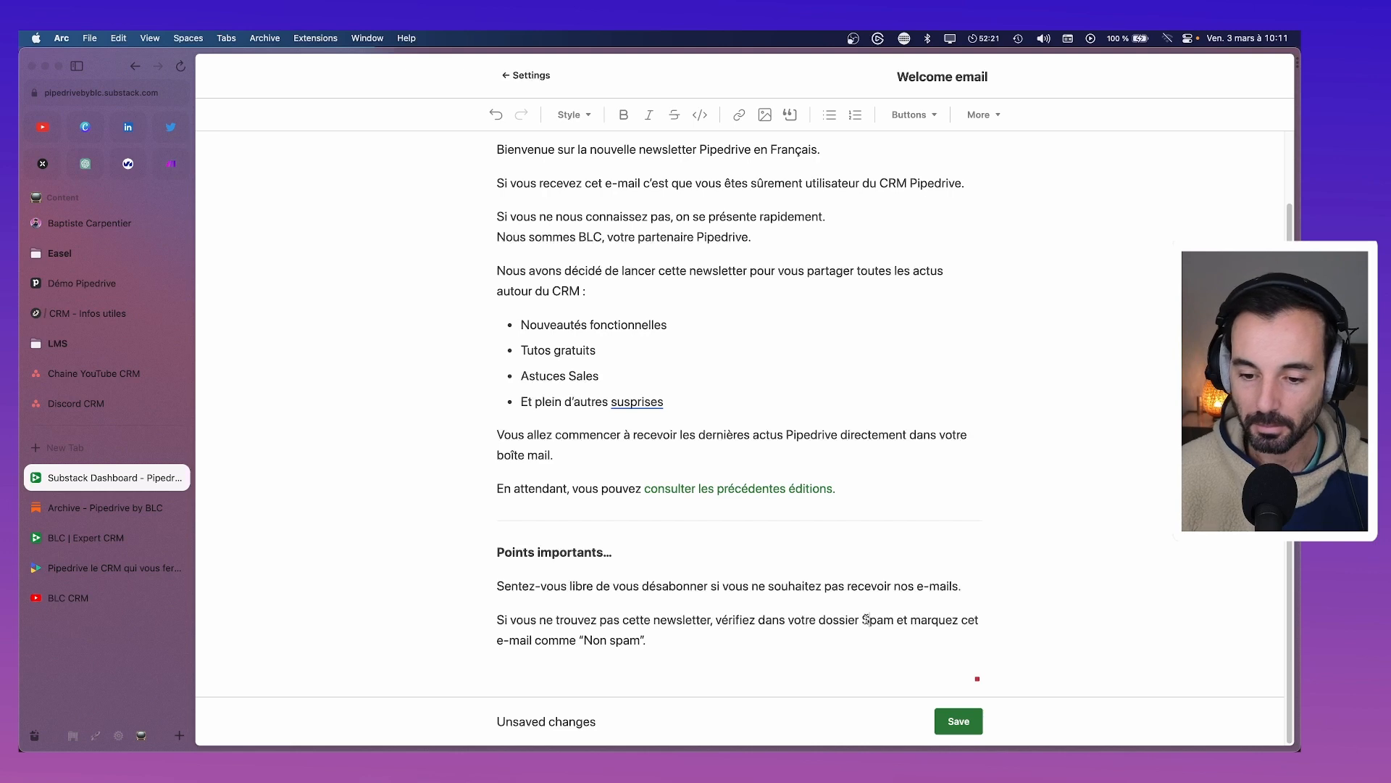
Lowercase 'Spam' in the note and end the topic bullets with periods
key("BackSpace")
type("s")
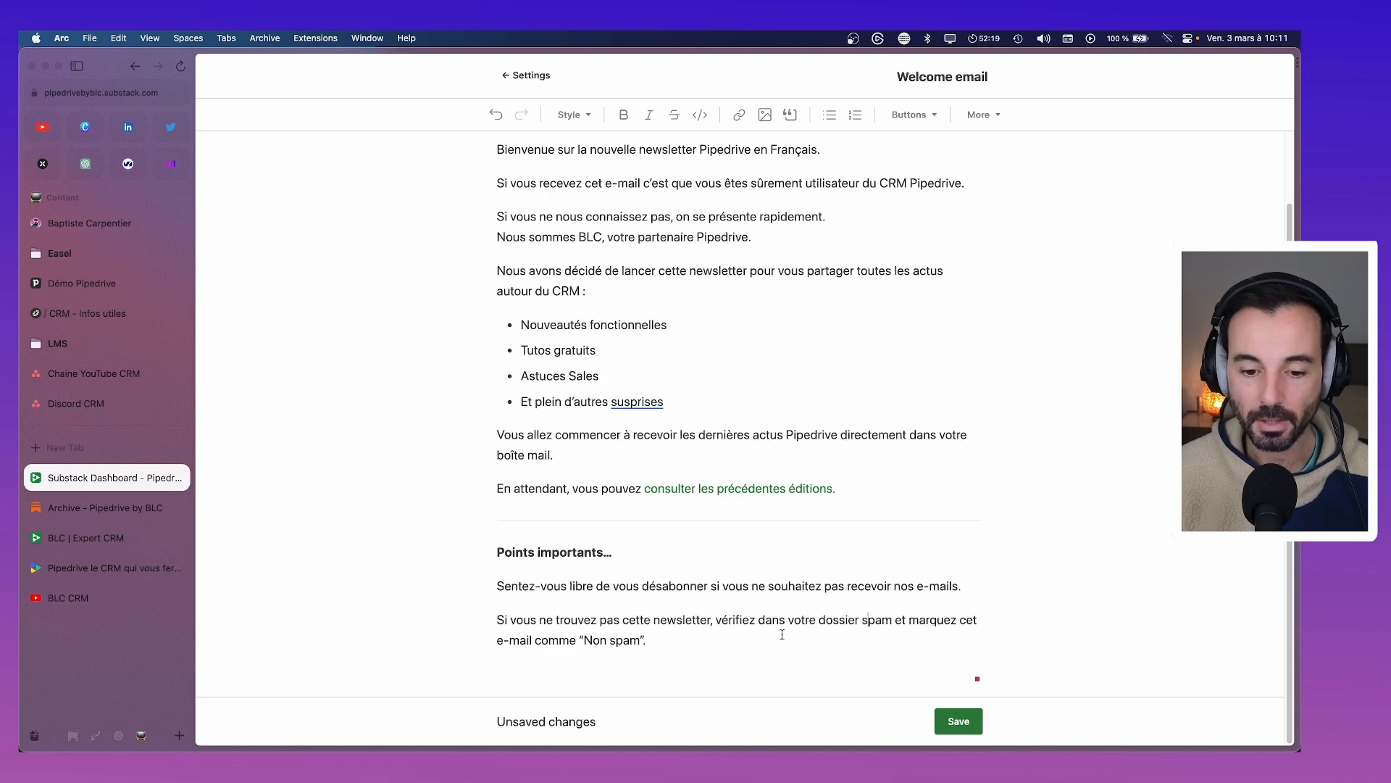
scroll(782, 634, "up", 2)
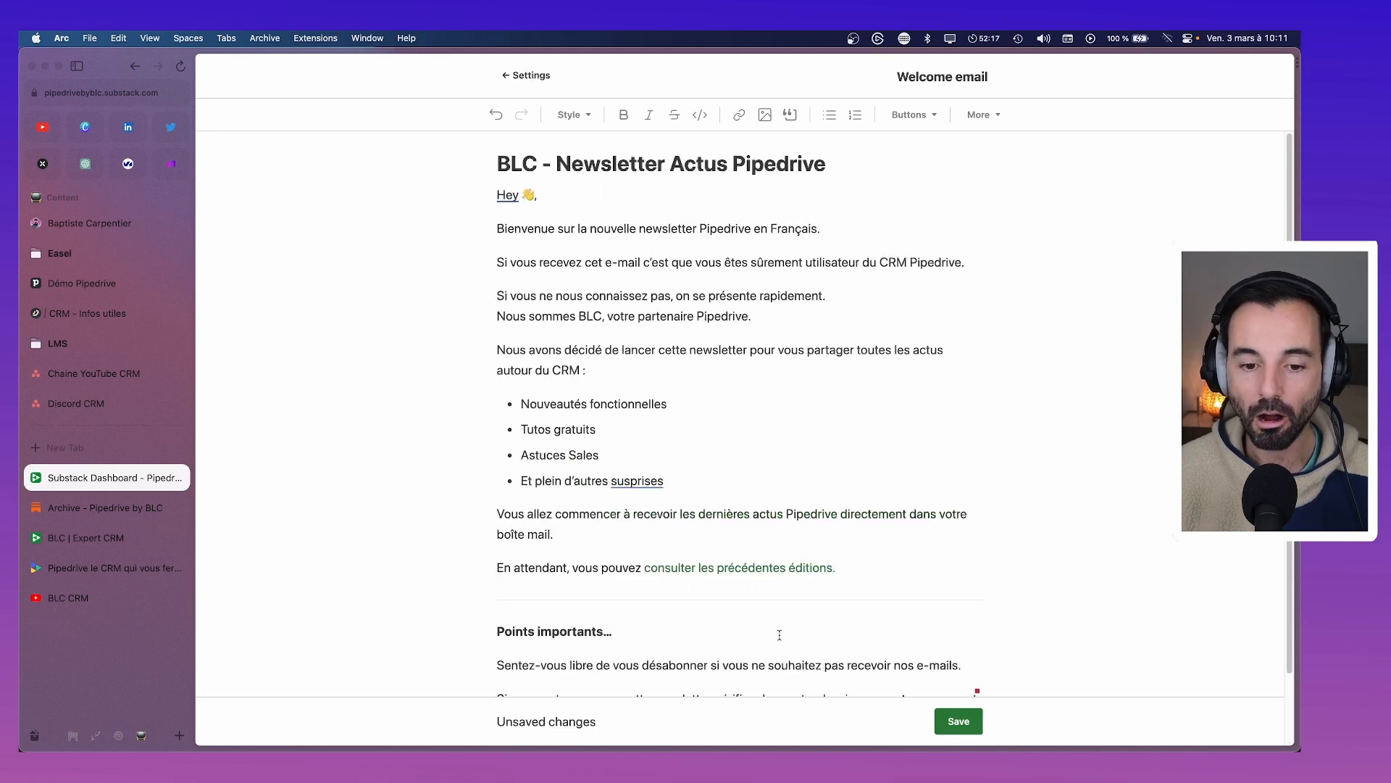
left_click(643, 481)
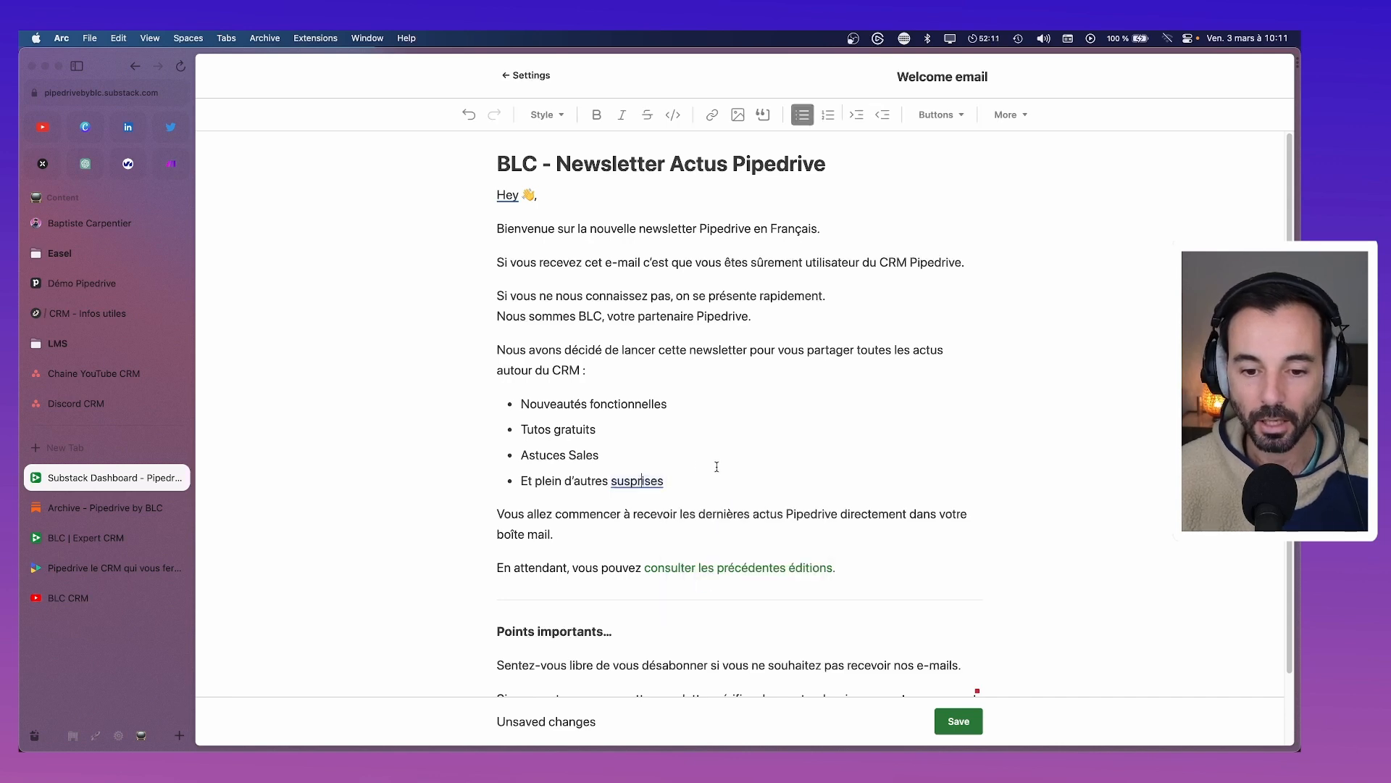
type(".")
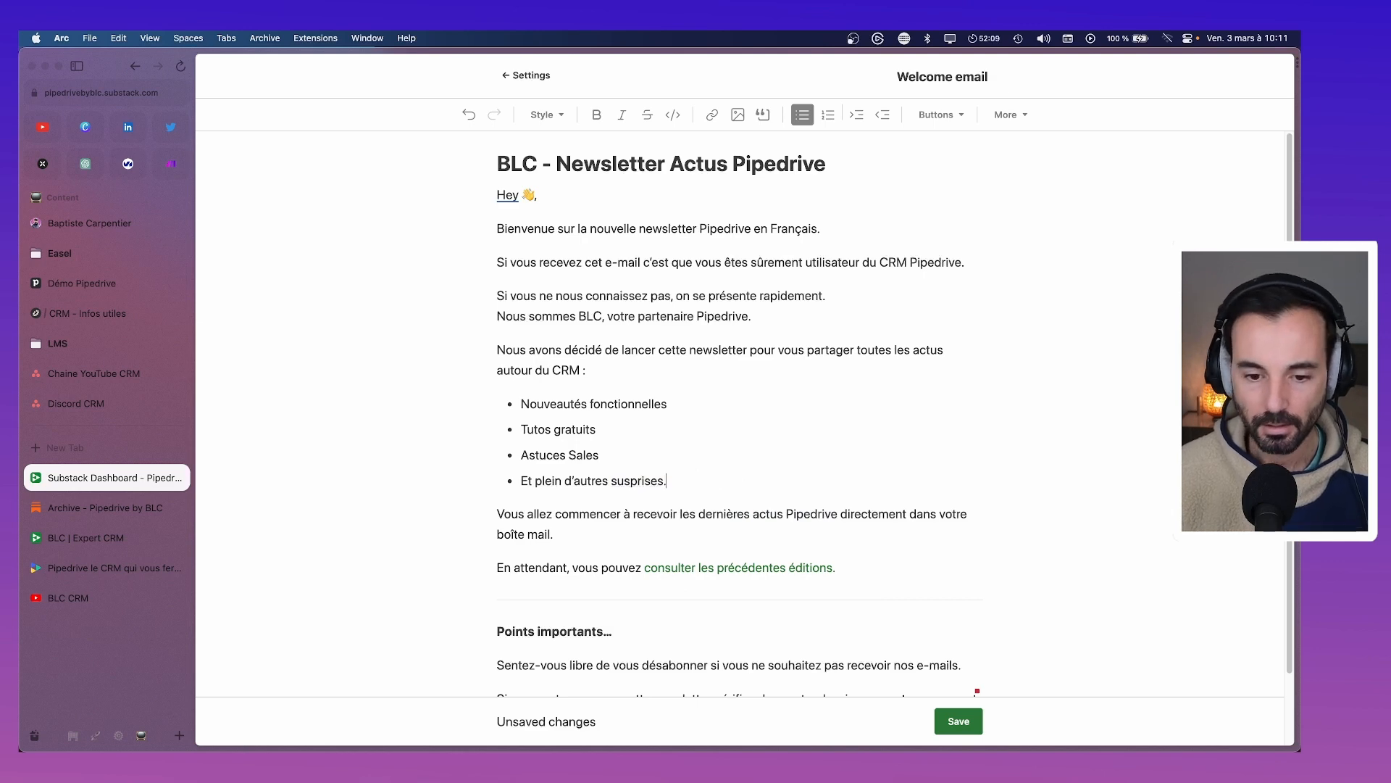
key("Up")
type(".")
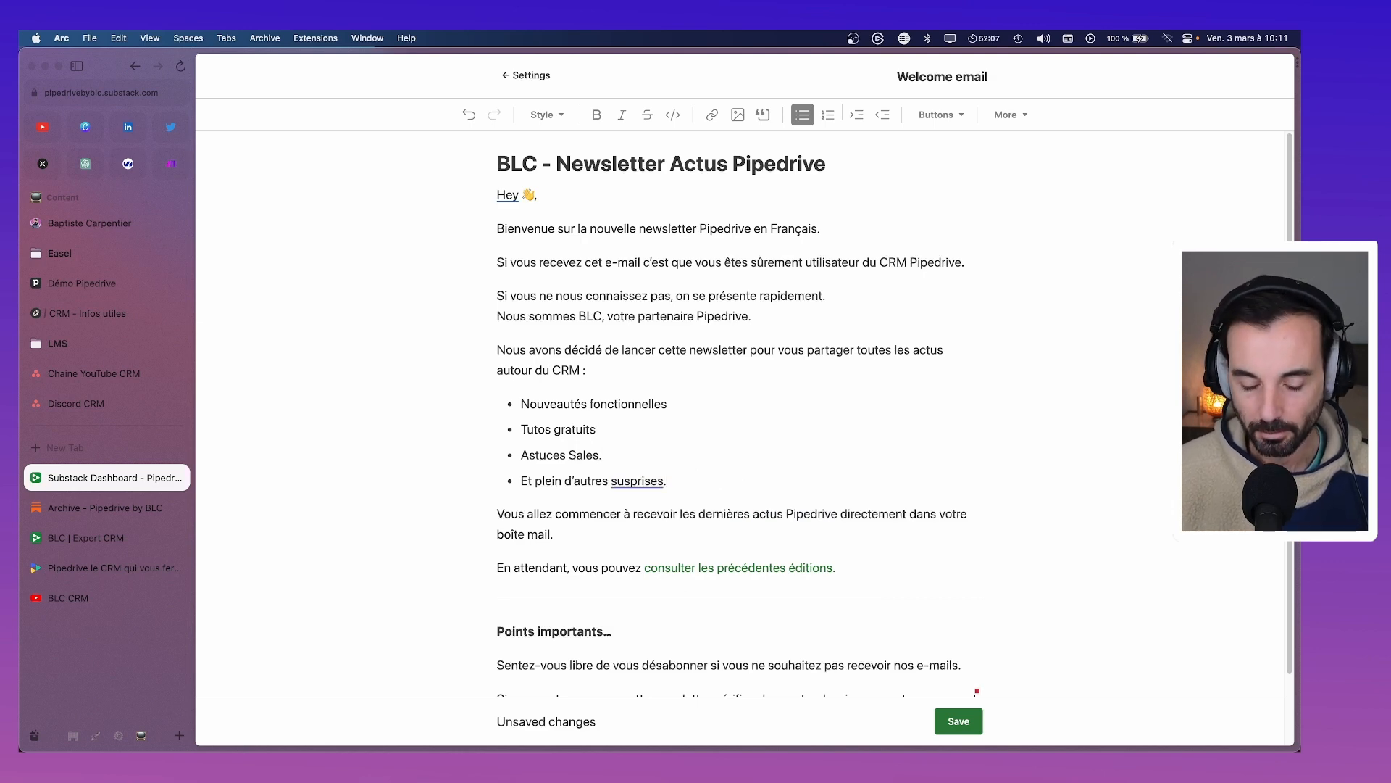
left_click(703, 402)
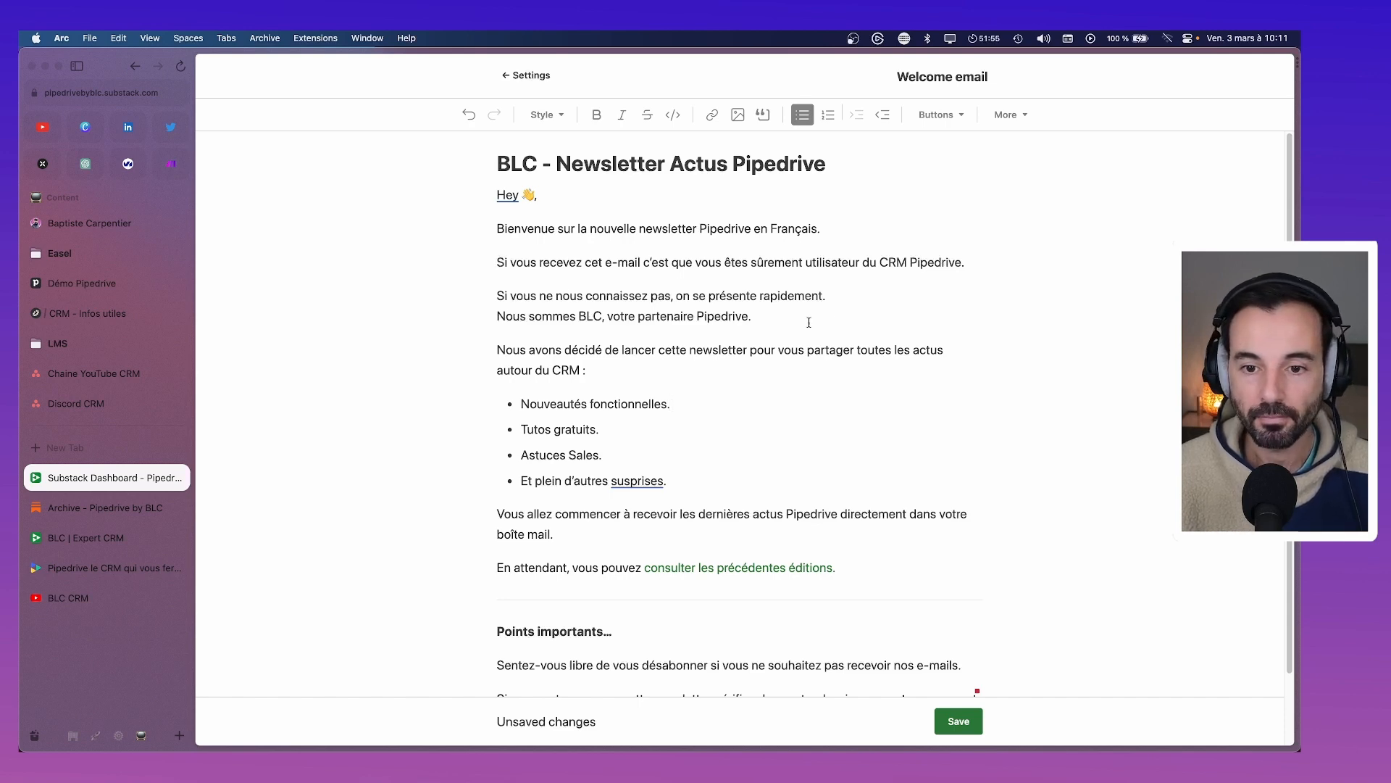
Replace the 'Si vous ne nous connaissez pas' sentence with 'On se présente, nous sommes la team', merging the two lines
left_click_drag(839, 293, 496, 296)
type("O")
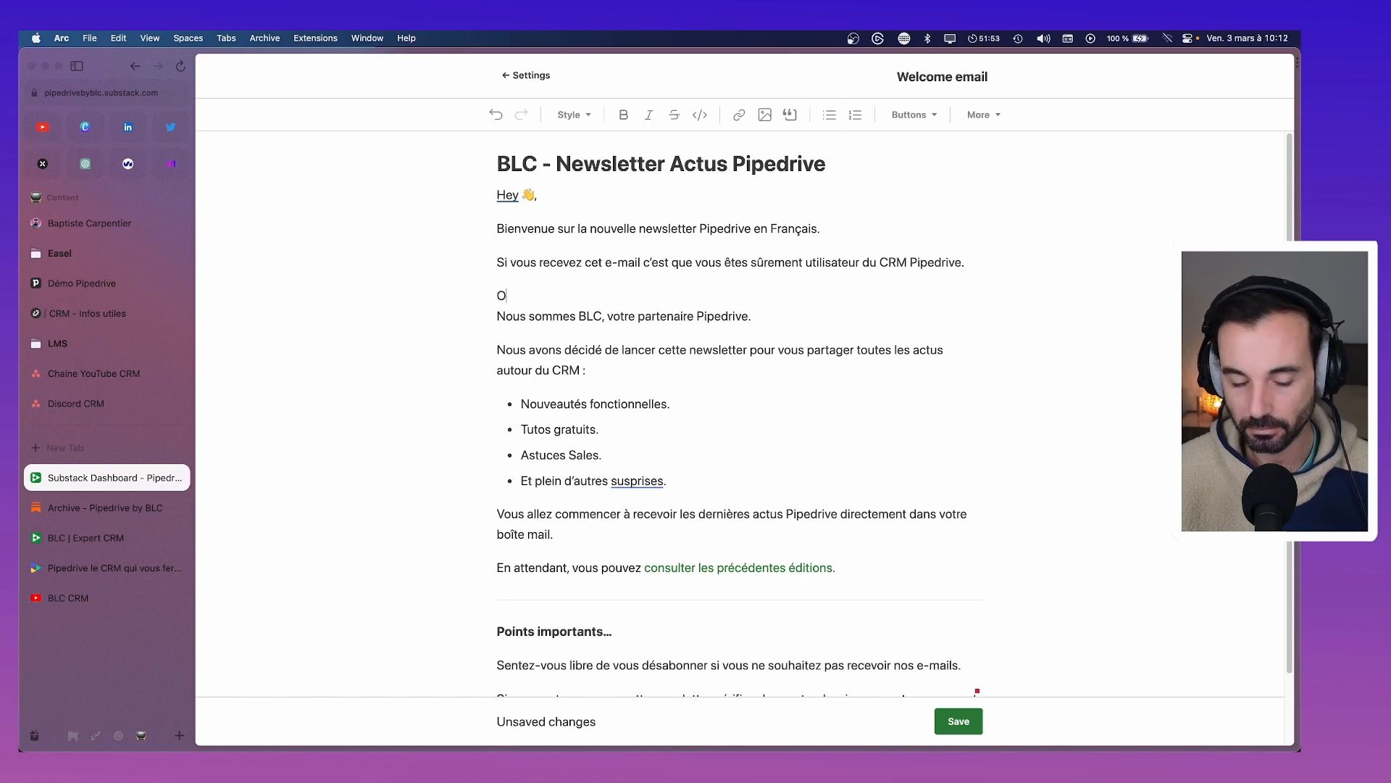
type("n se présente,")
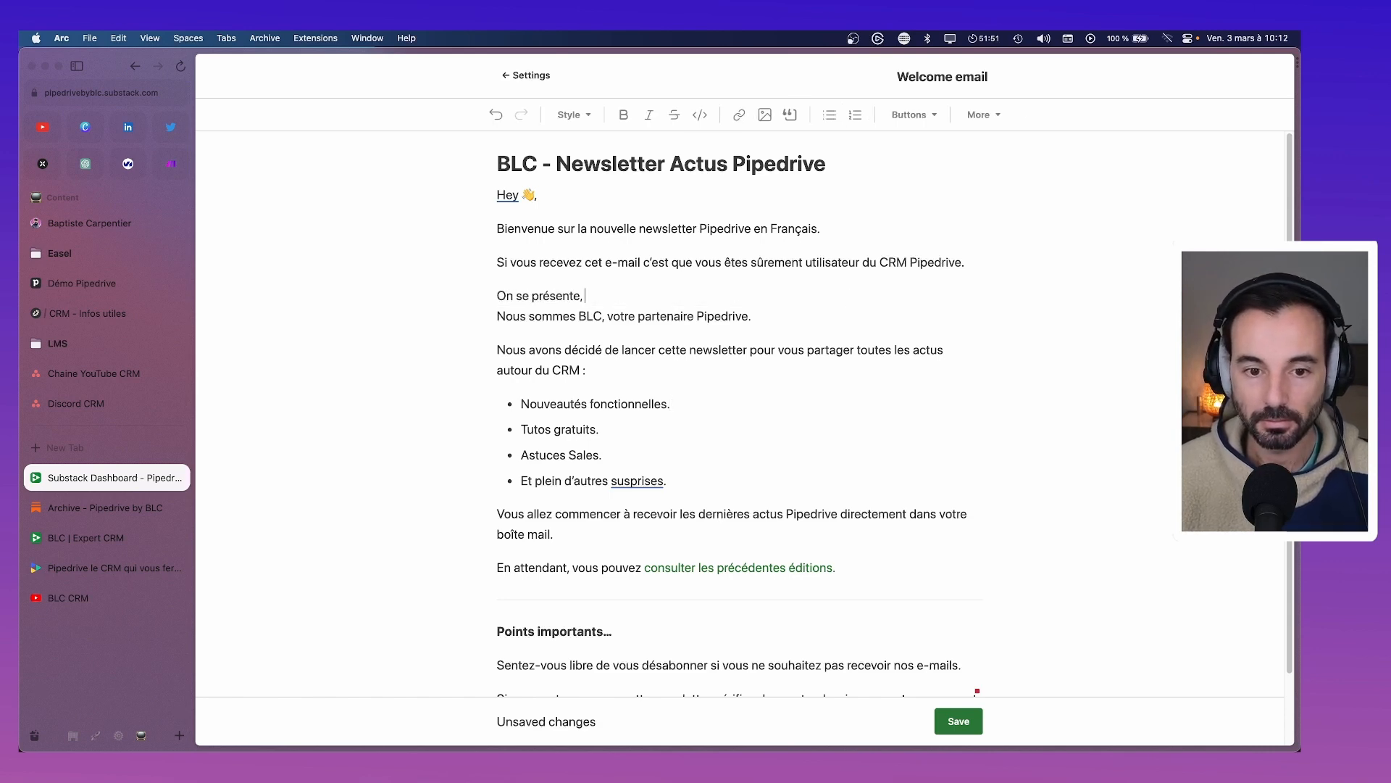
key("Delete")
key("Delete")
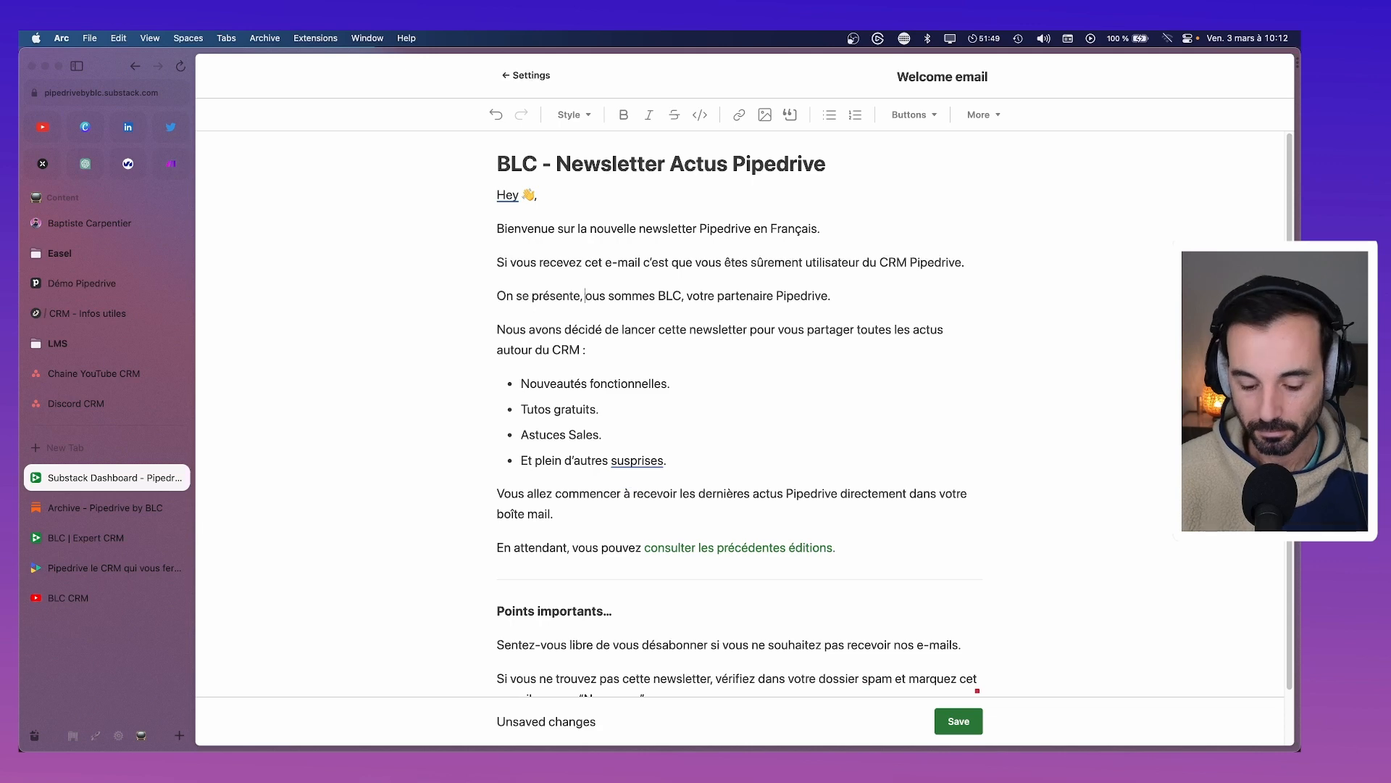
type("n")
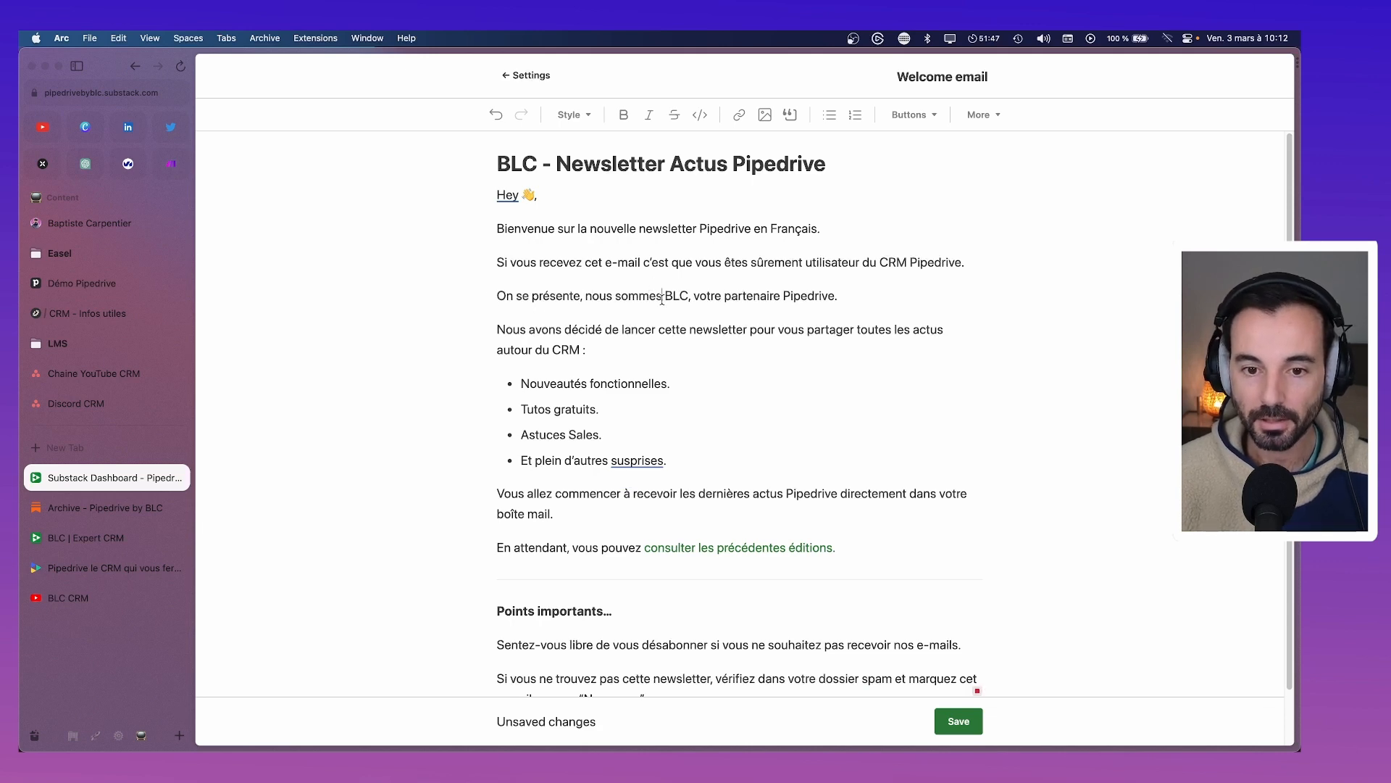
left_click(662, 296)
type("la team")
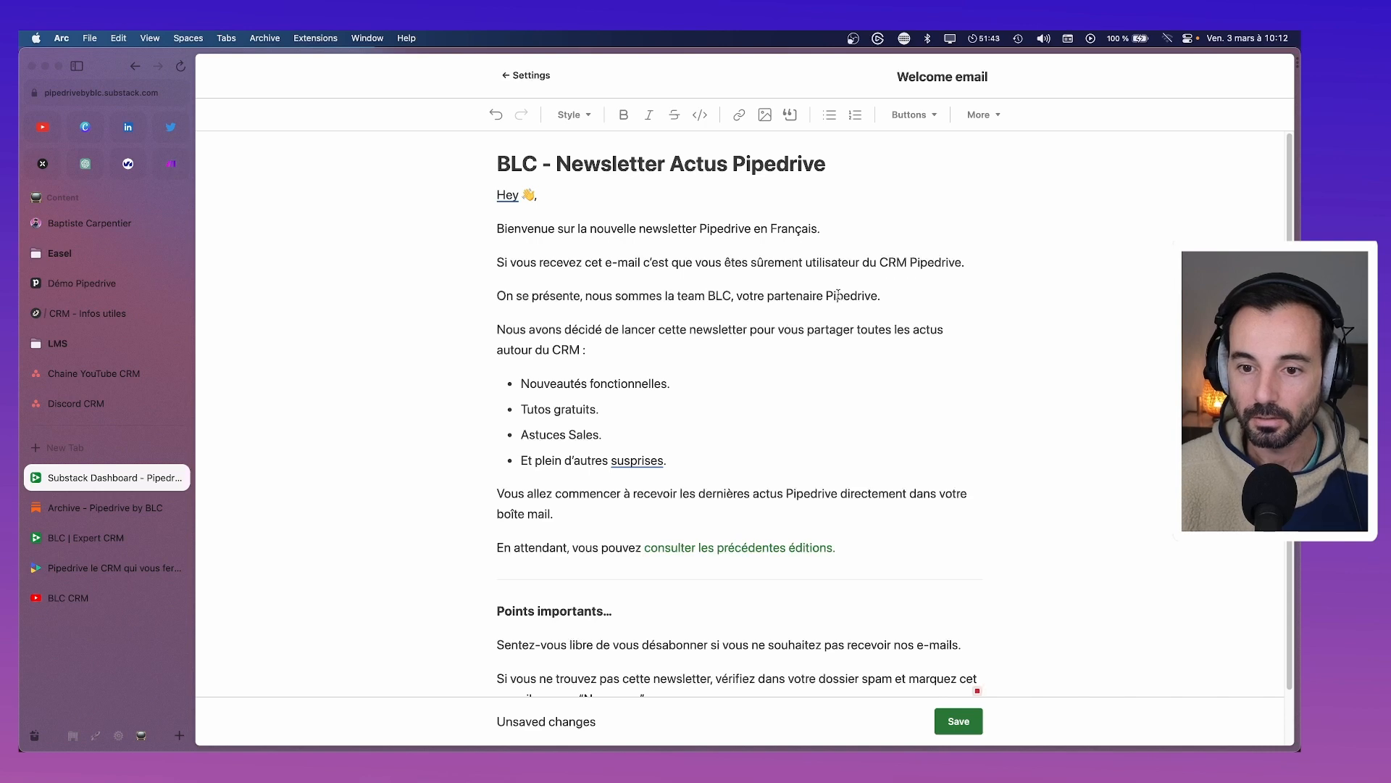
Finish the sentence with 'partenaire Pipedrive Élite France'
double_click(797, 296)
key("BackSpace")
key("BackSpace")
key("BackSpace")
key("BackSpace")
key("BackSpace")
key("BackSpace")
key("BackSpace")
type("p")
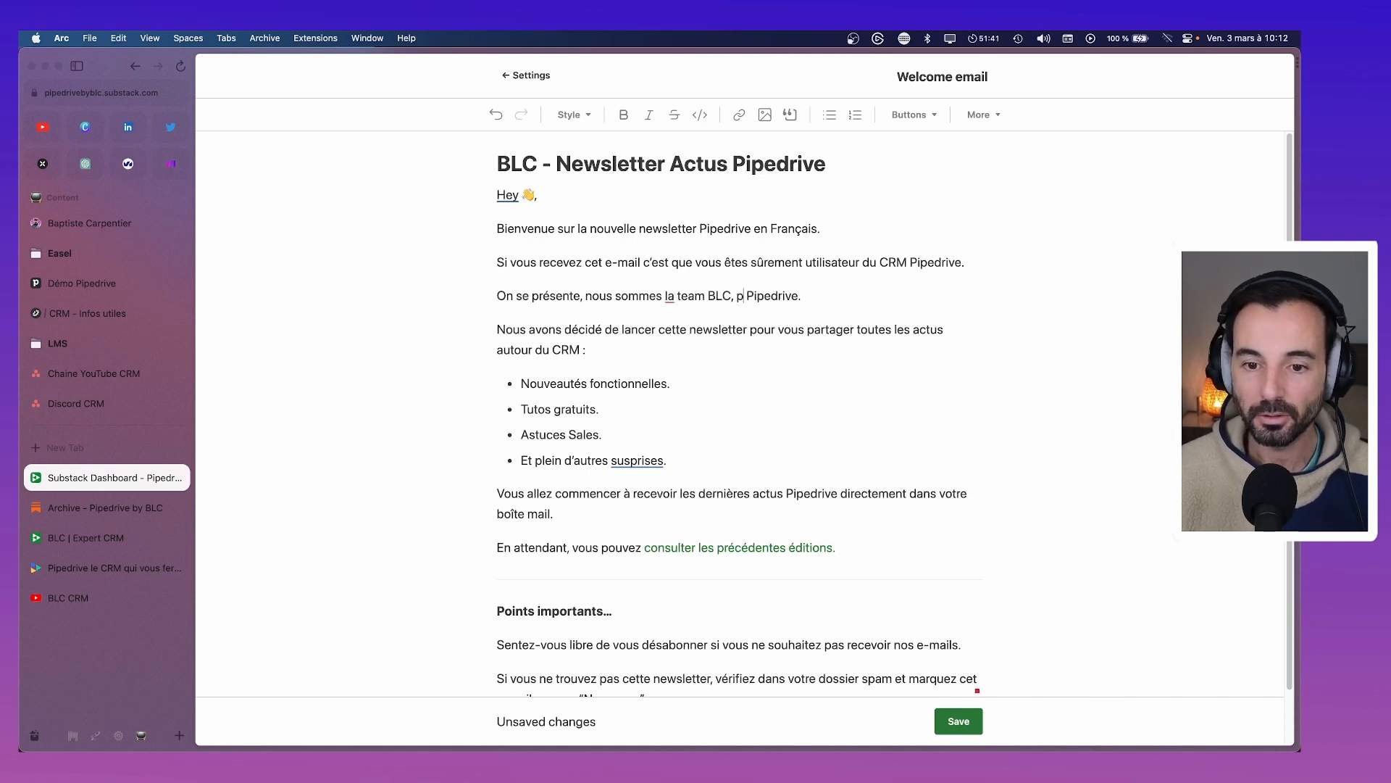
type("artena")
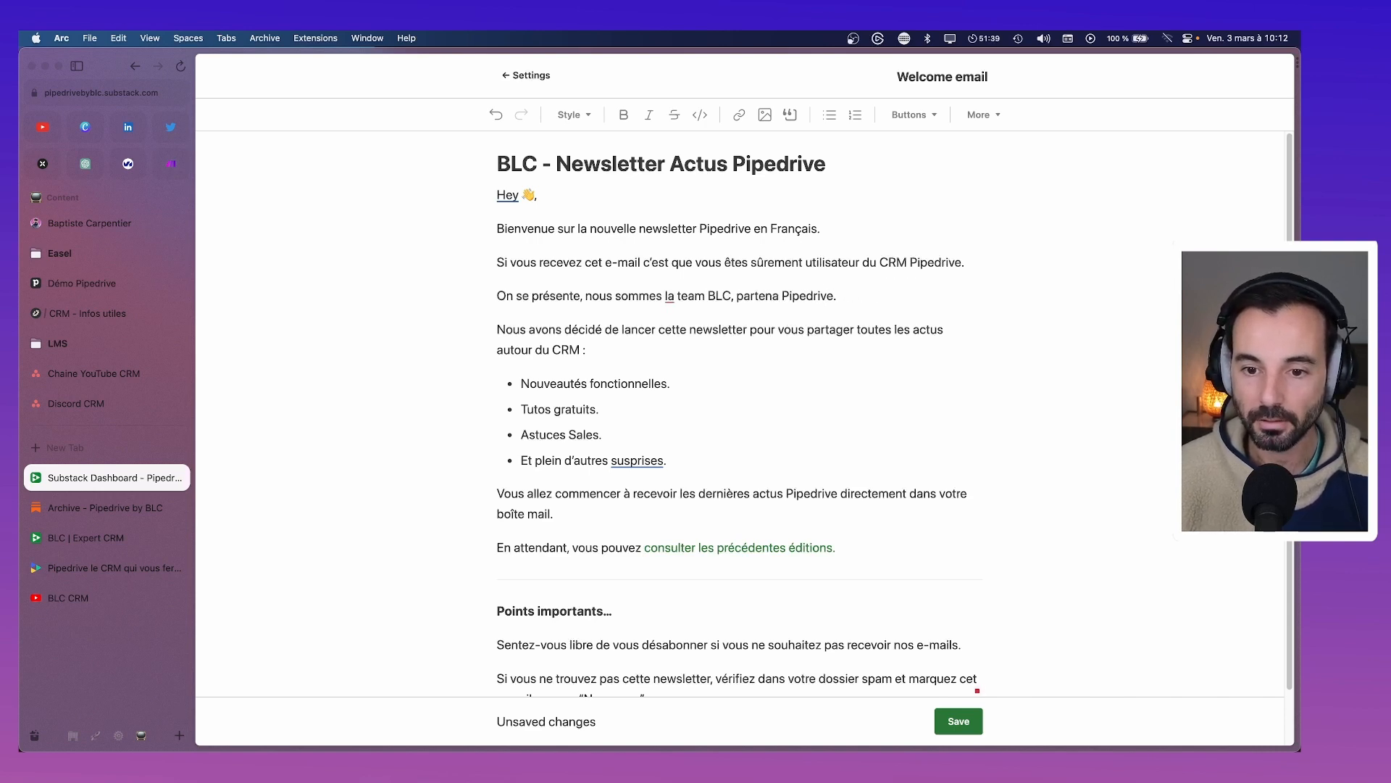
type("ire")
left_click(849, 298)
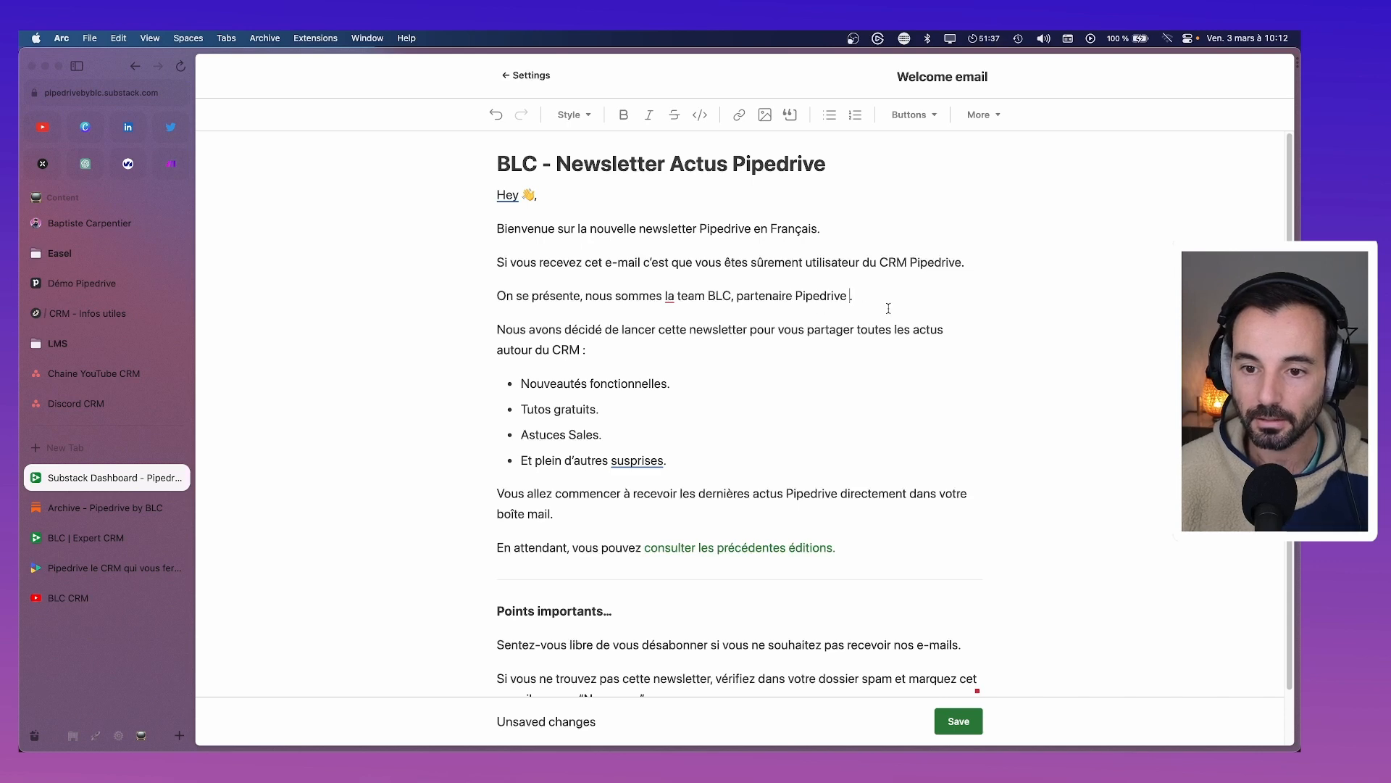
key("Caps_Lock")
type("ÉL")
key("Caps_Lock")
key("BackSpace")
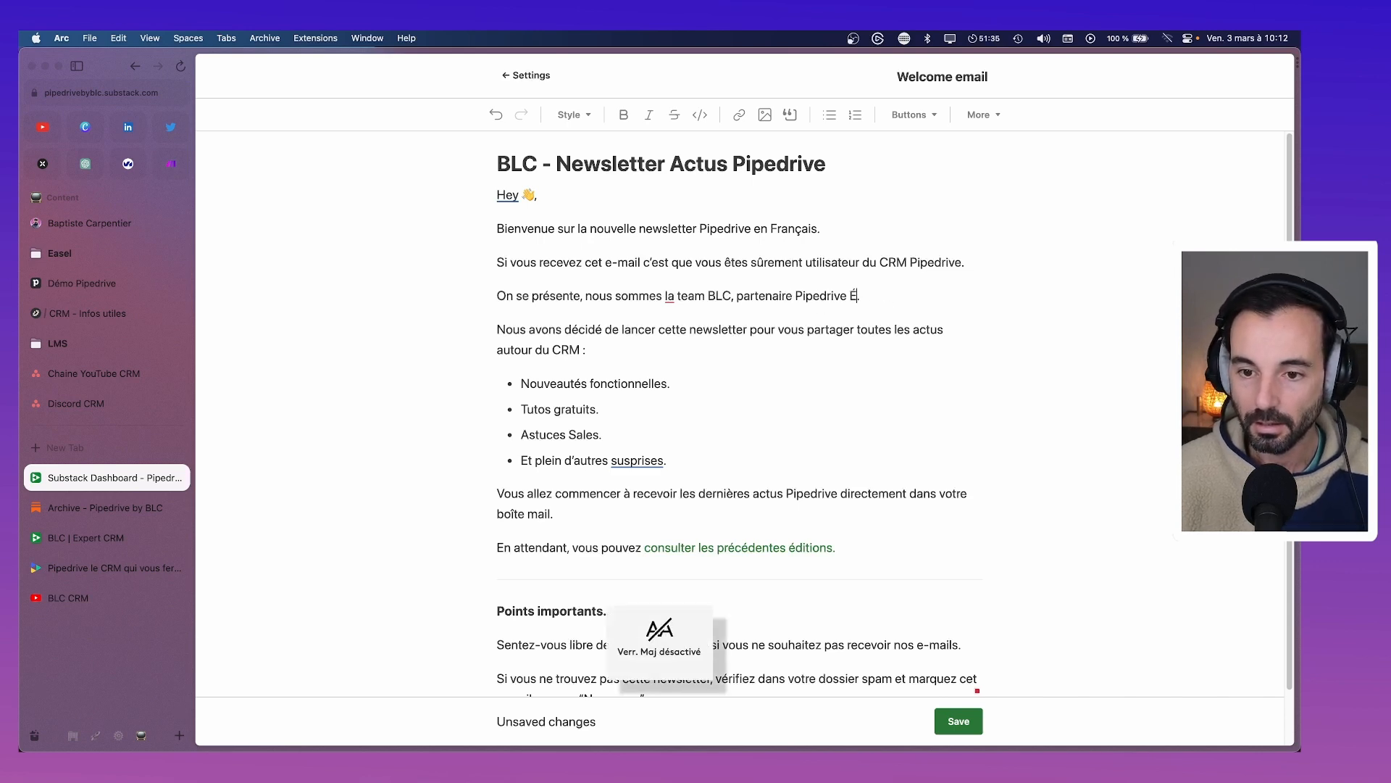
type("lite France")
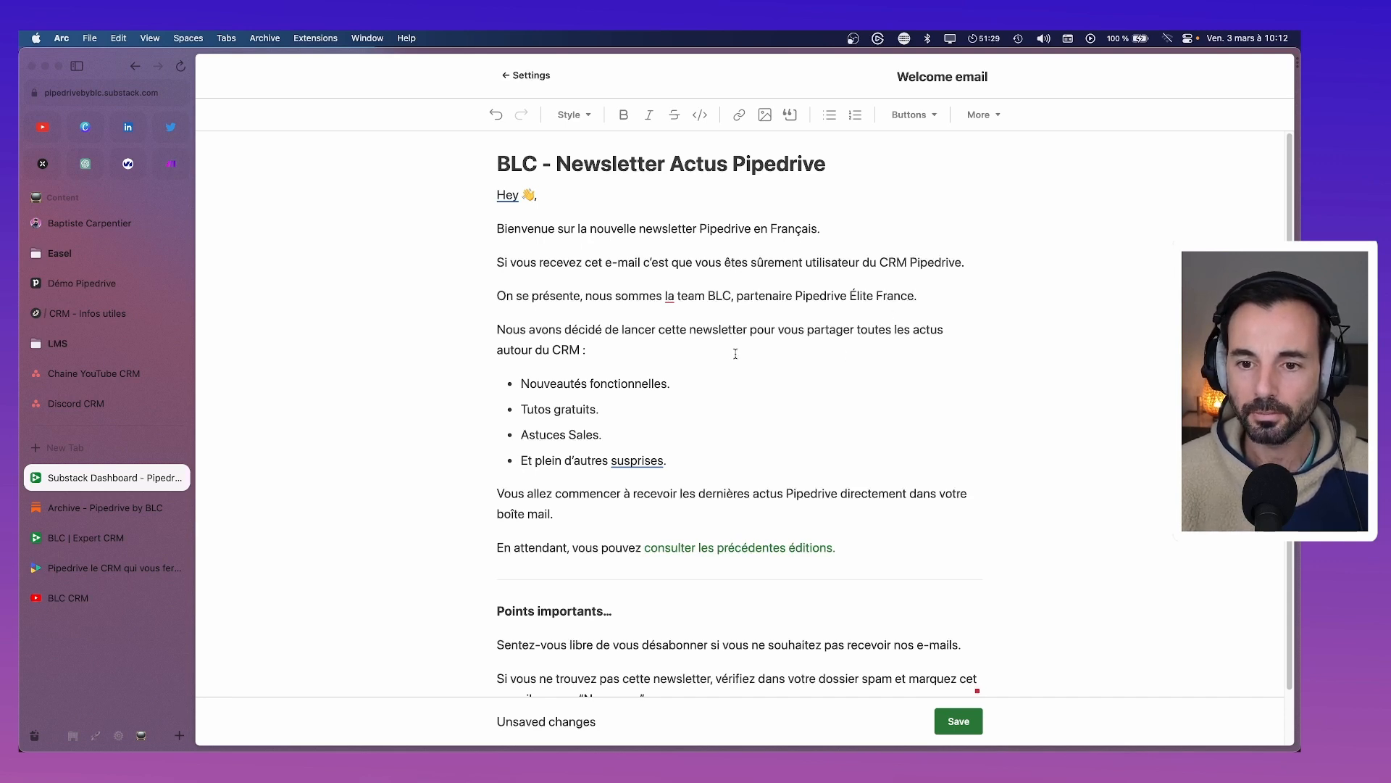
Change 'autour du CRM' to 'dédiées au CRM'
double_click(524, 345)
type("dédiés")
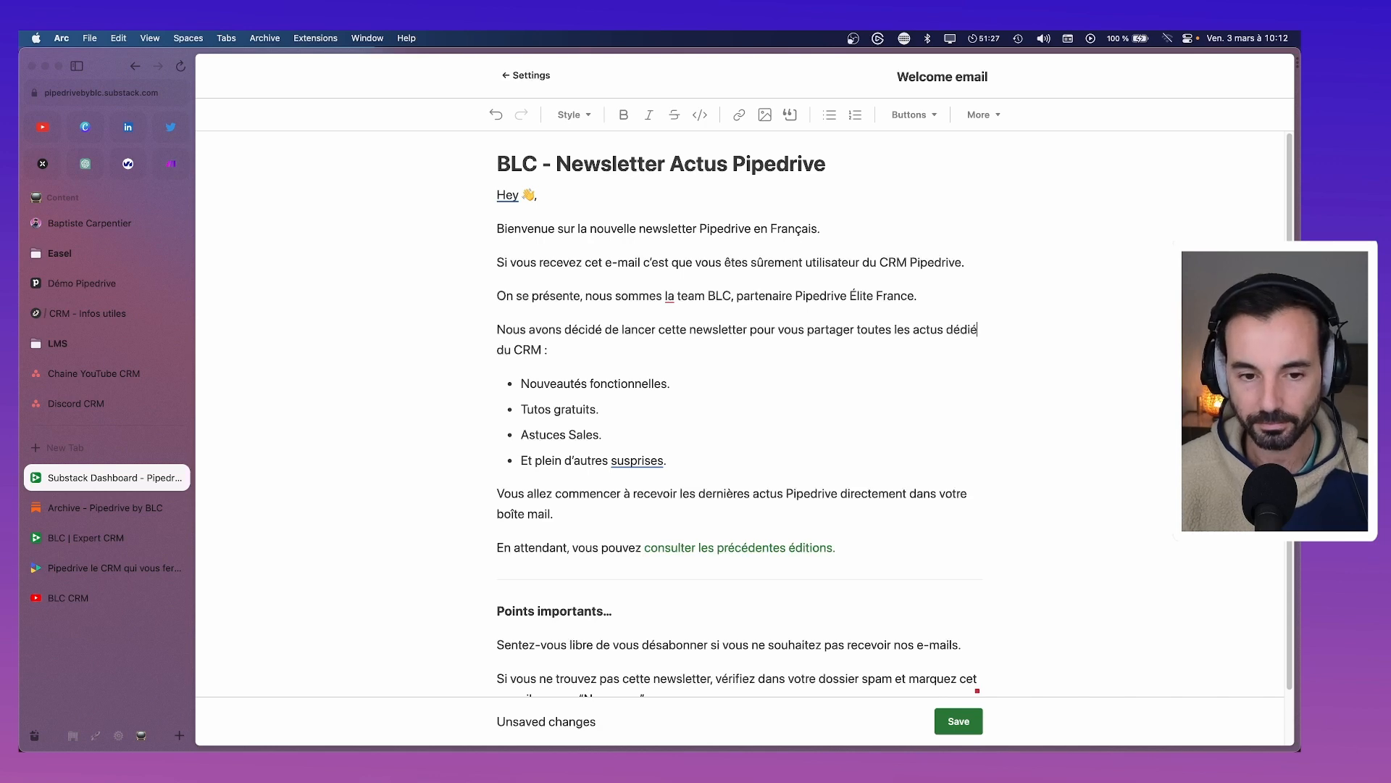
key("BackSpace")
type("es")
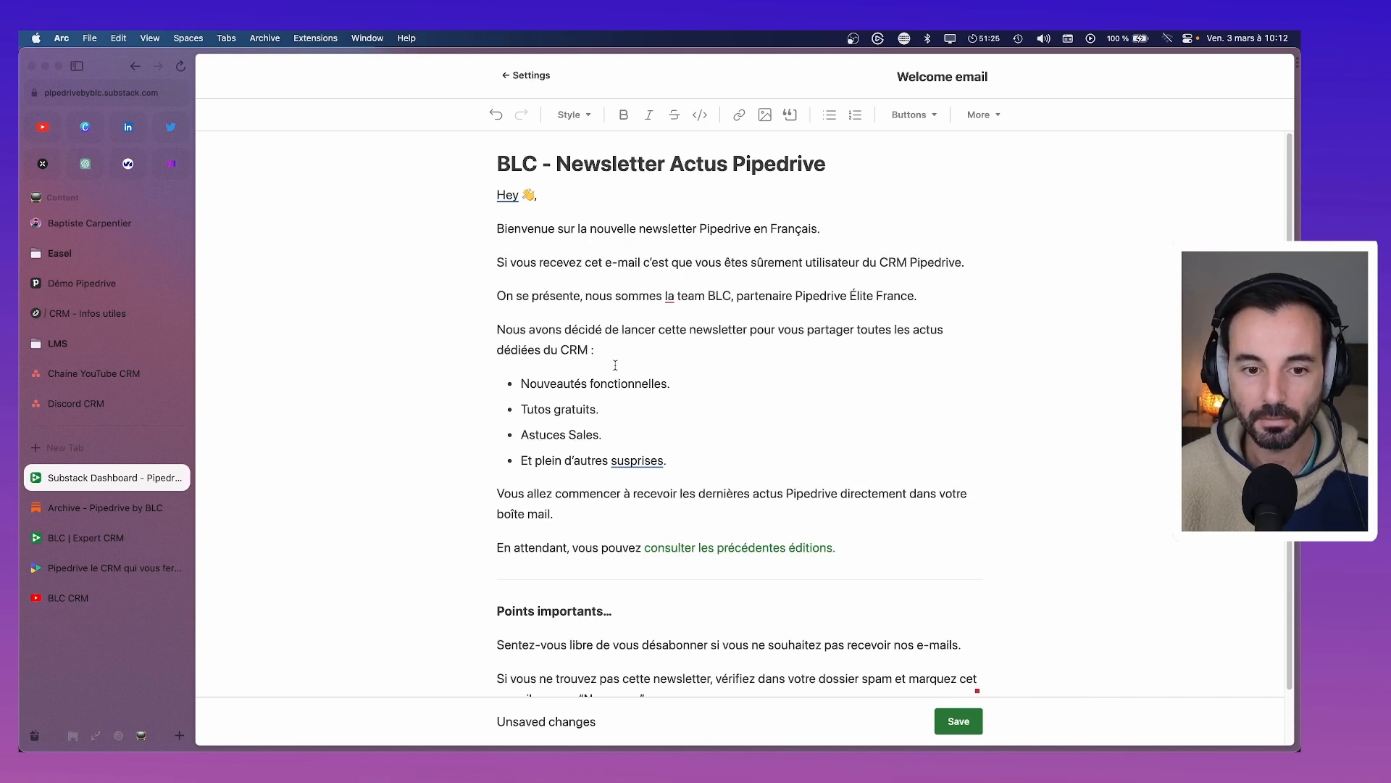
key("Delete")
key("Delete")
key("Delete")
type("au")
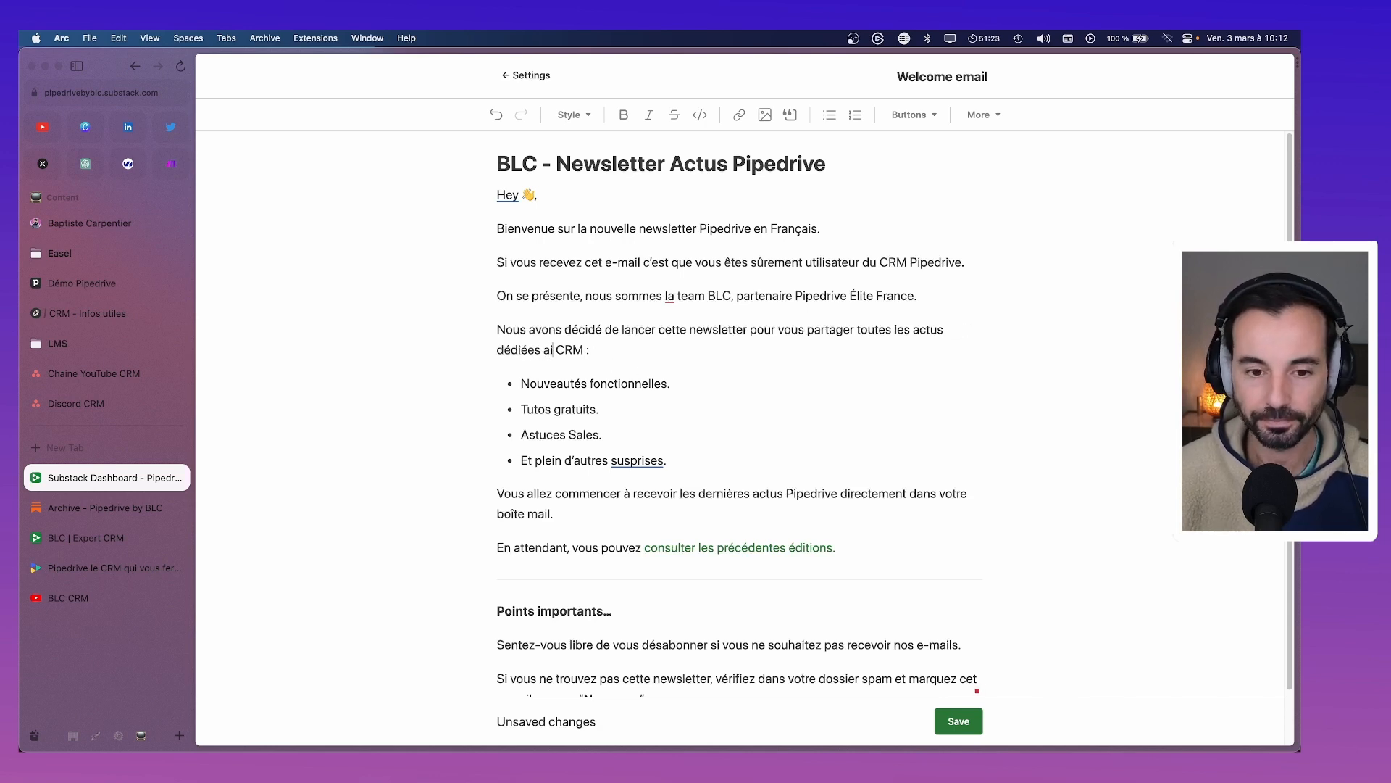
key("BackSpace")
type("u")
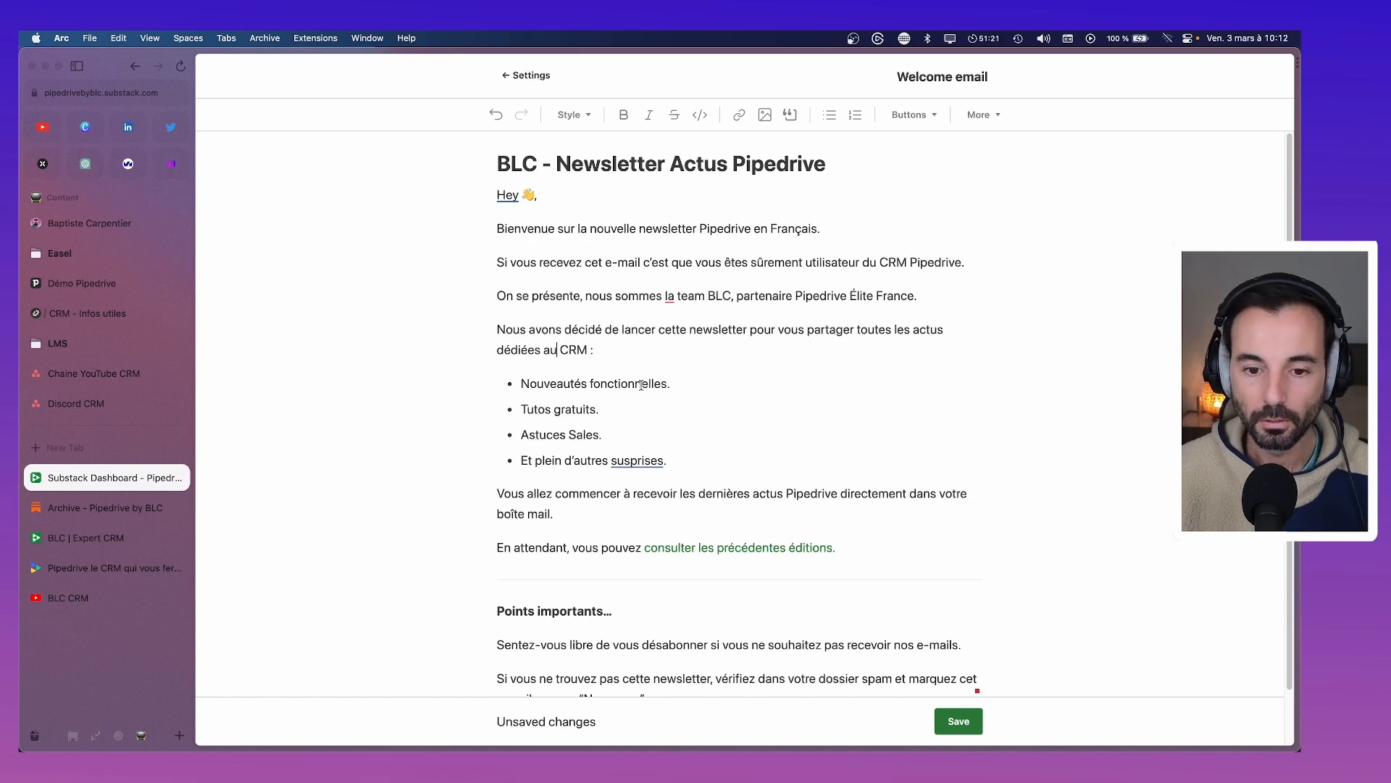
Rename the first bullet 'Nouveautés du logiciel' and remove the periods ending the bullets
double_click(640, 385)
type("du lo")
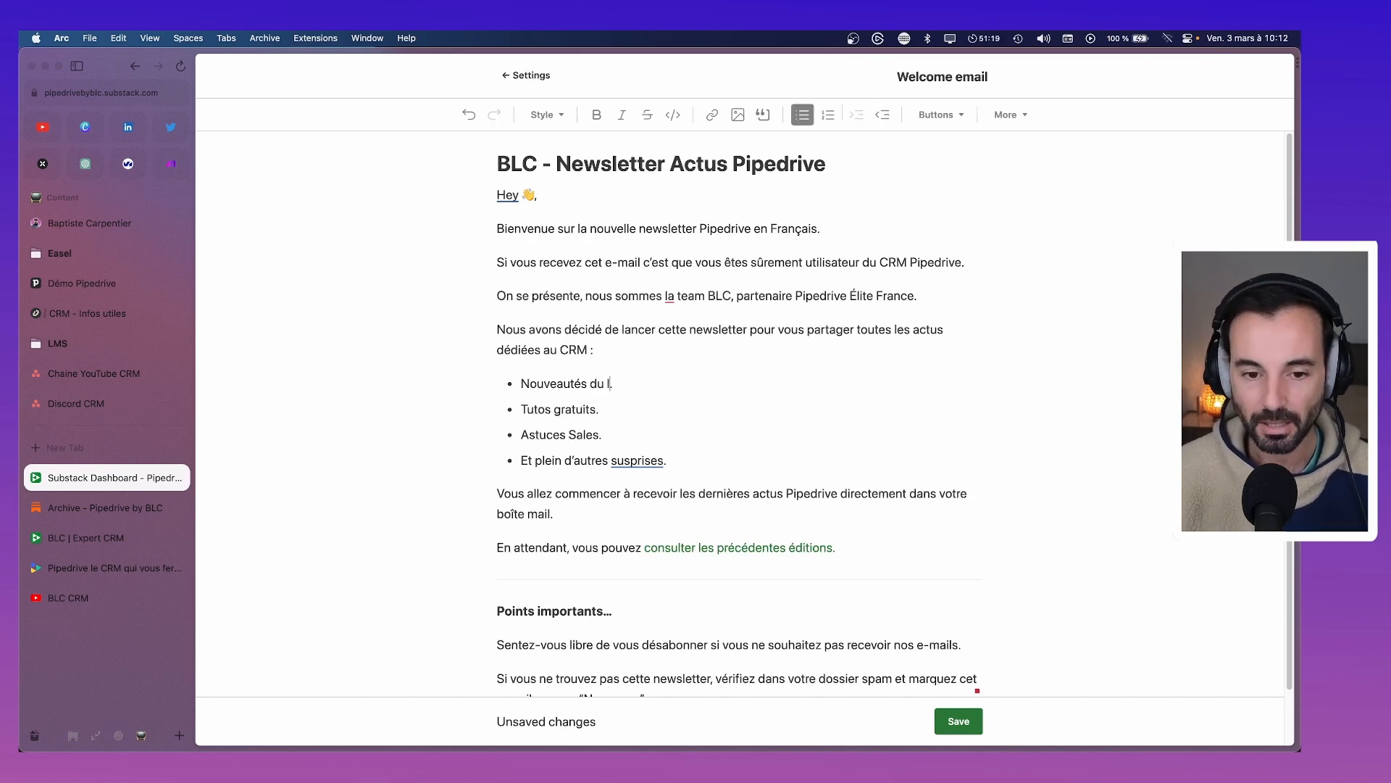
type("fici")
key("BackSpace")
key("BackSpace")
key("BackSpace")
key("BackSpace")
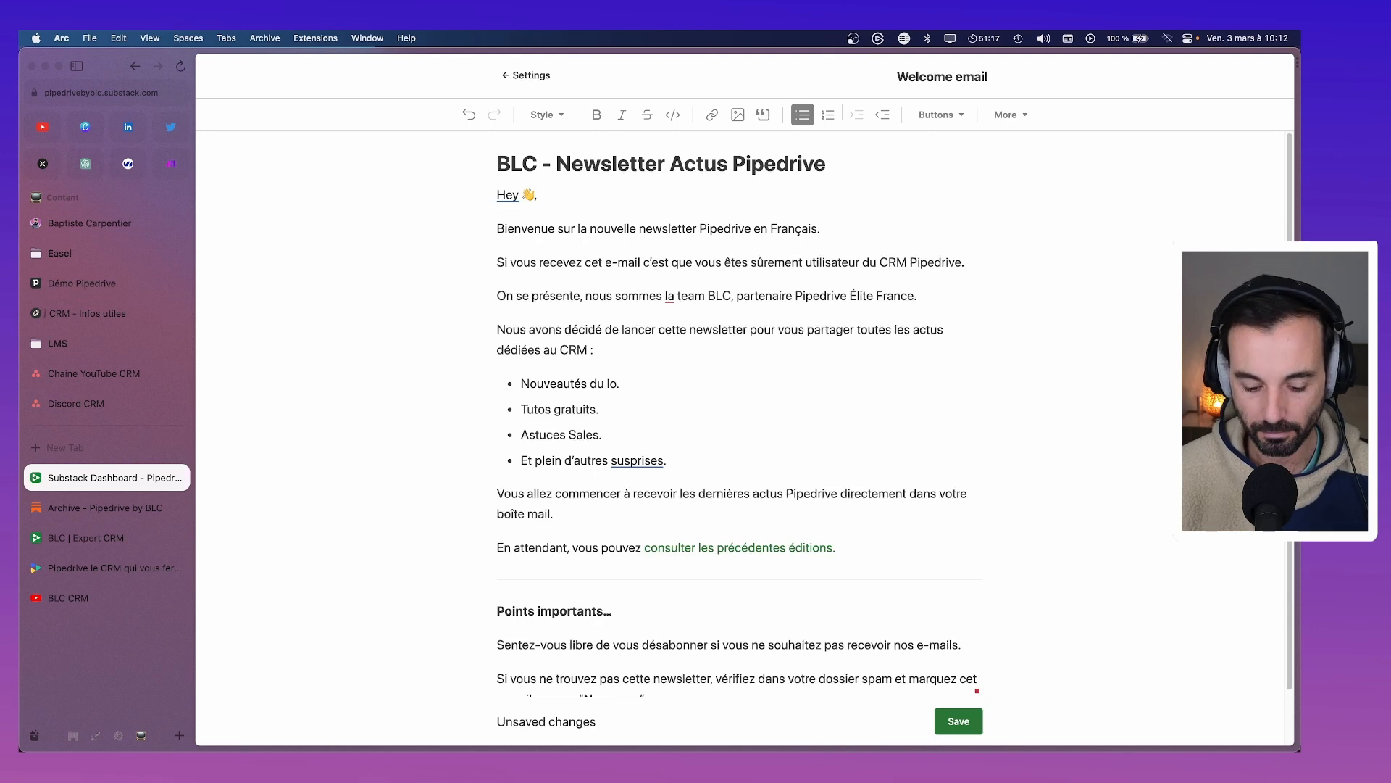
type("giciel")
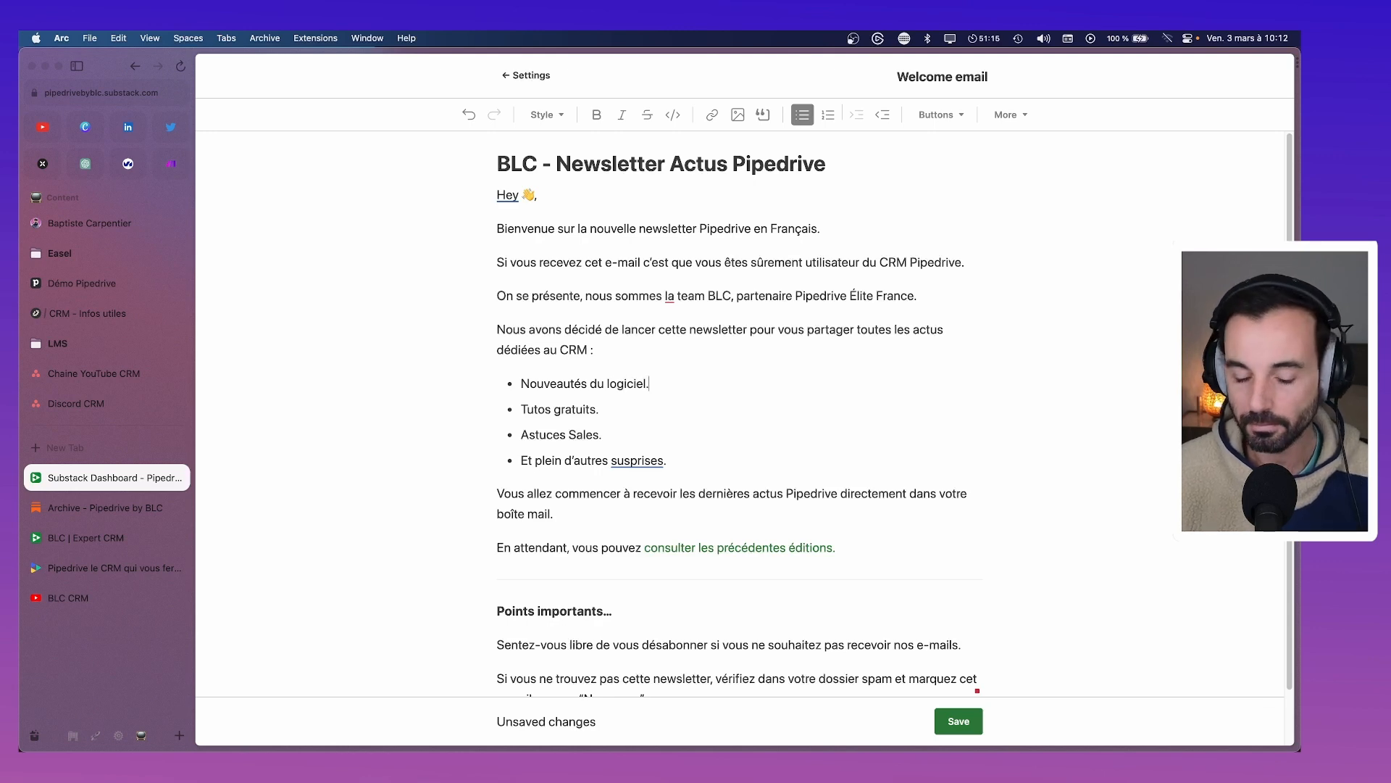
key("BackSpace")
key("BackSpace")
key("Down")
key("Right")
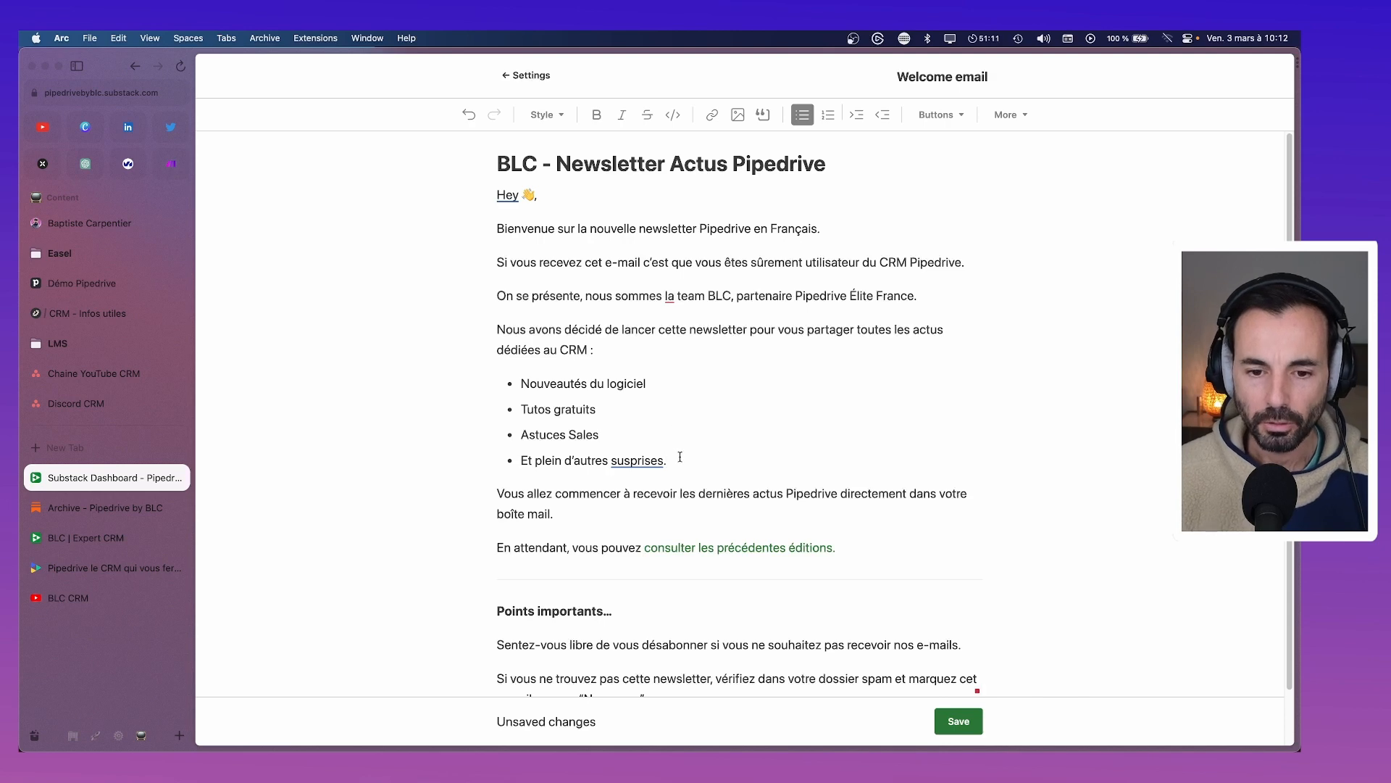
key("BackSpace")
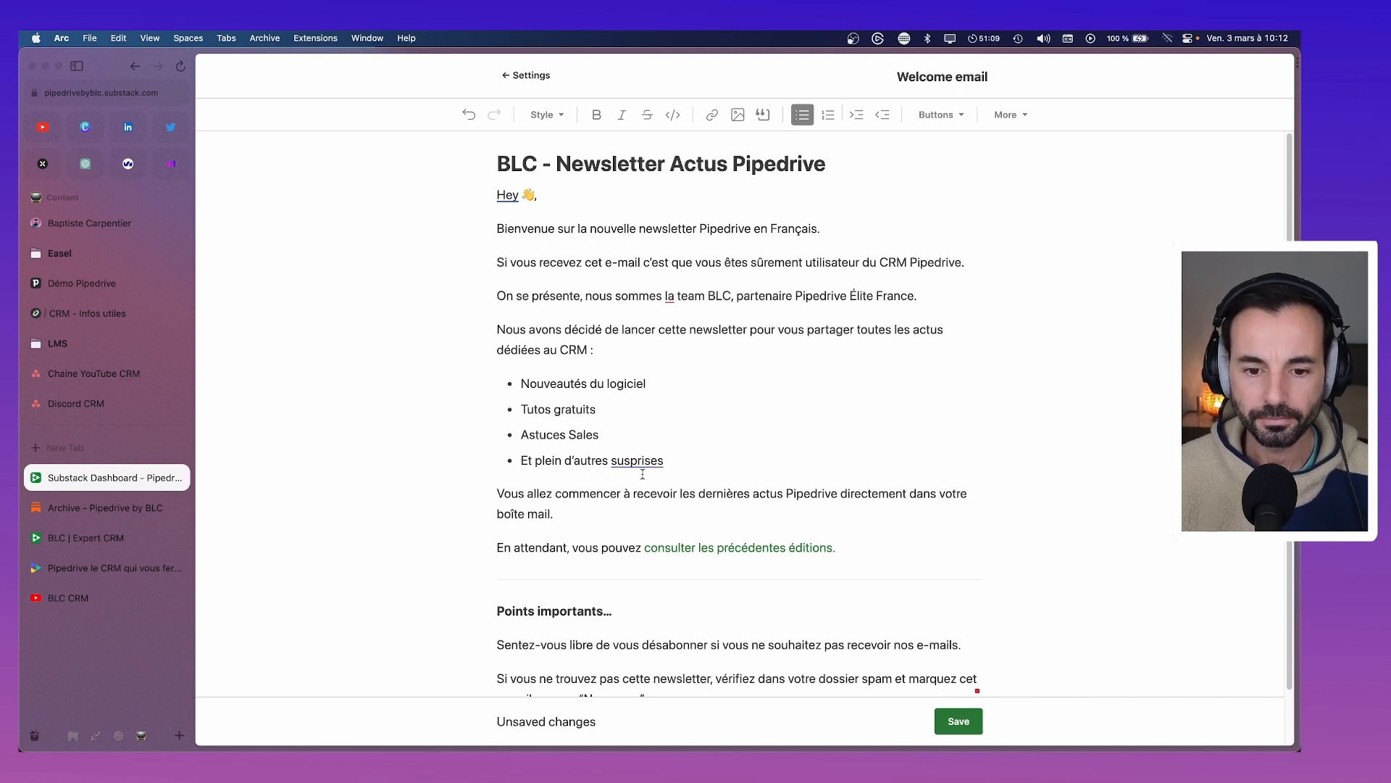
Correct 'susprises' to 'surprises' and join the 'Si vous recevez' paragraph under the welcome line
left_click(631, 461)
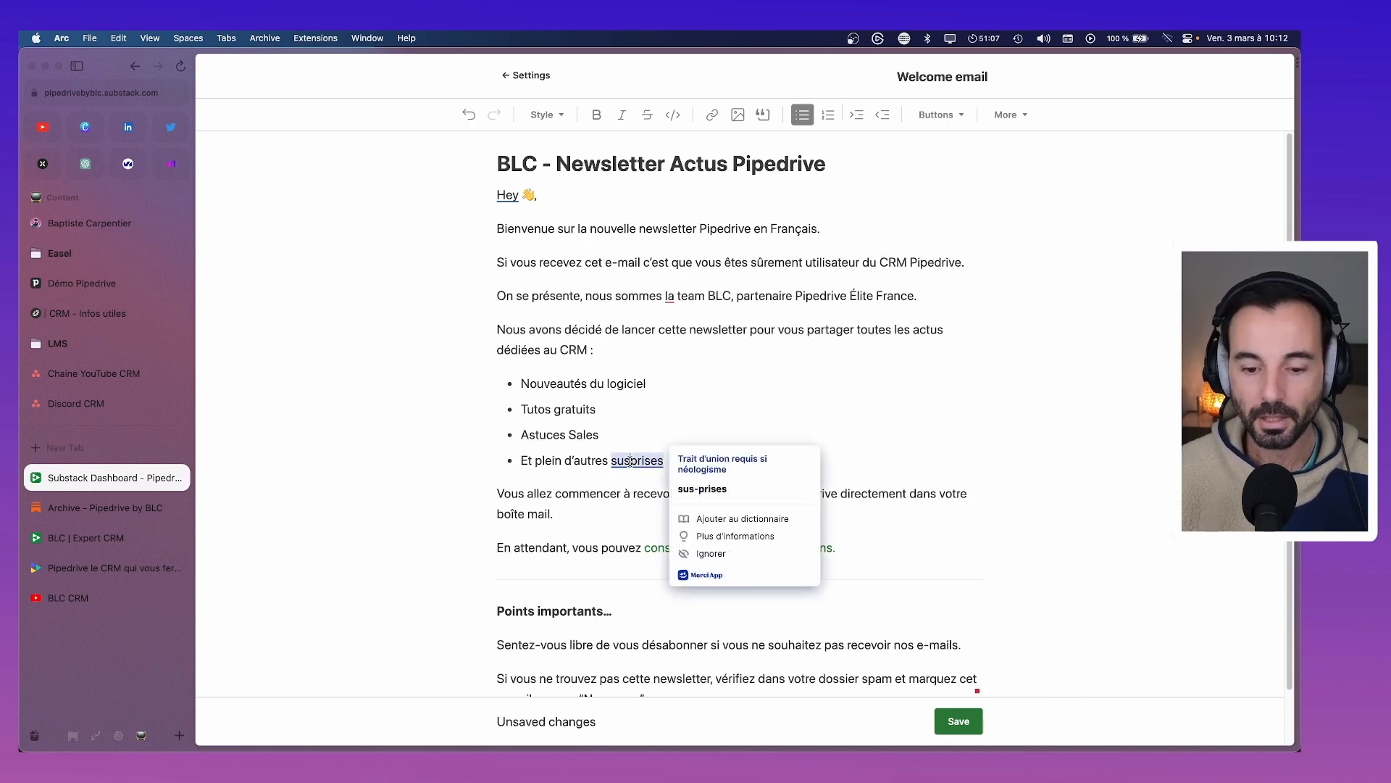
key("BackSpace")
type("r")
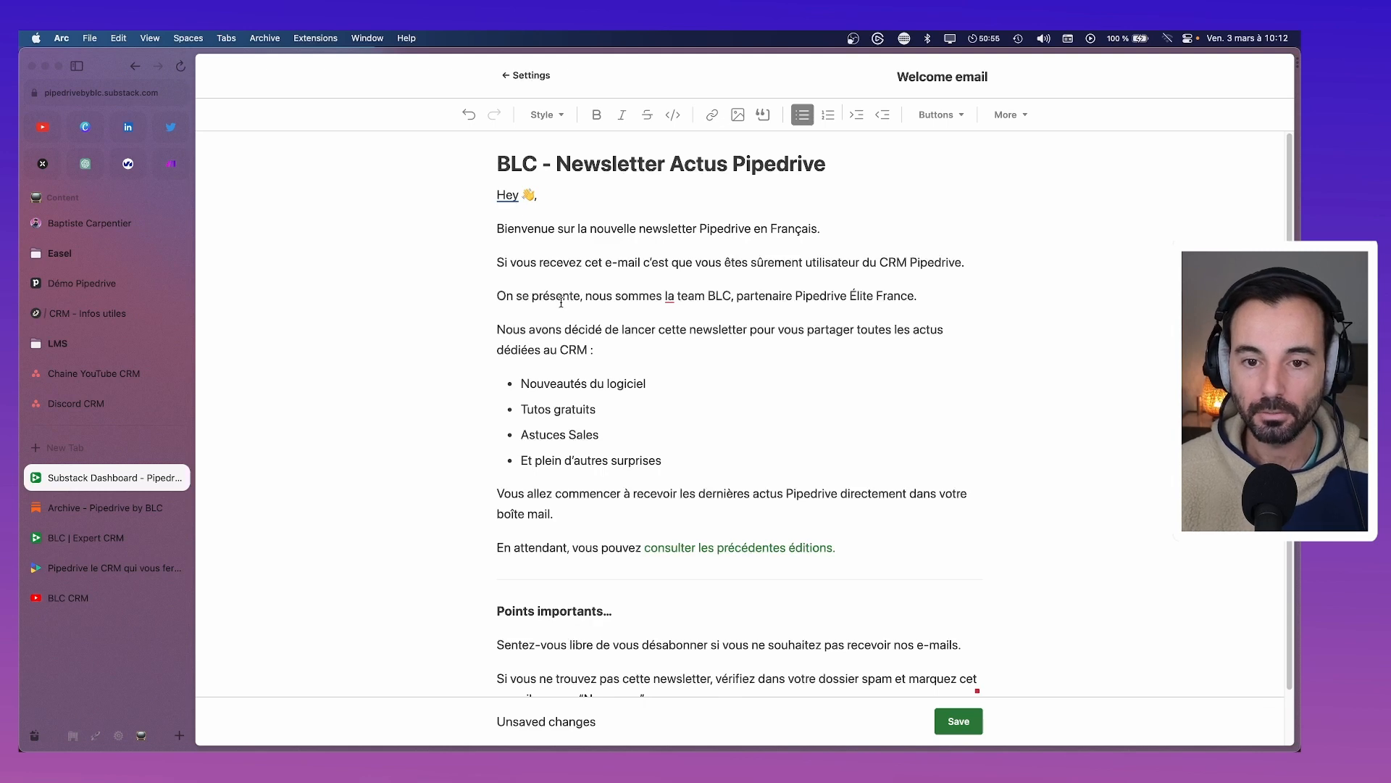
left_click(500, 261)
key("BackSpace")
key("shift+Return")
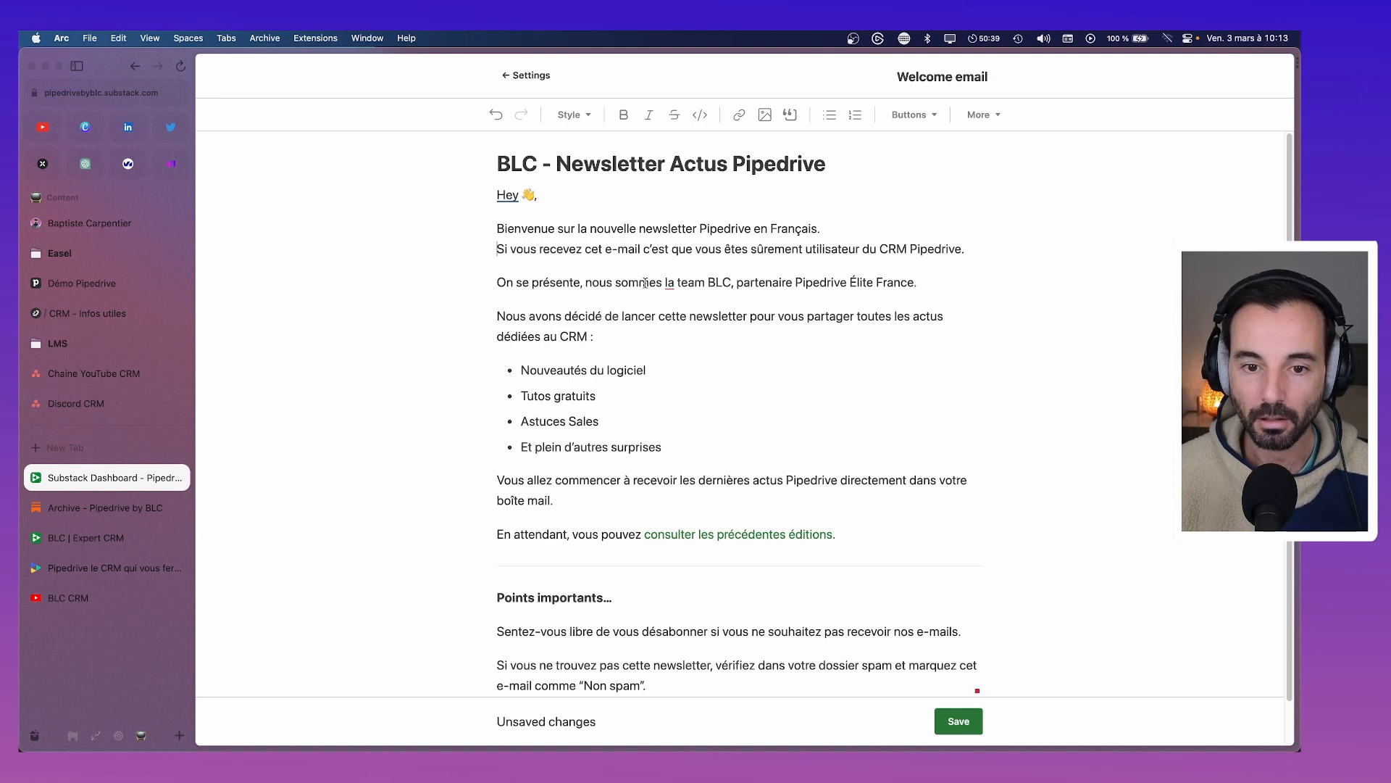
left_click_drag(665, 282, 732, 284)
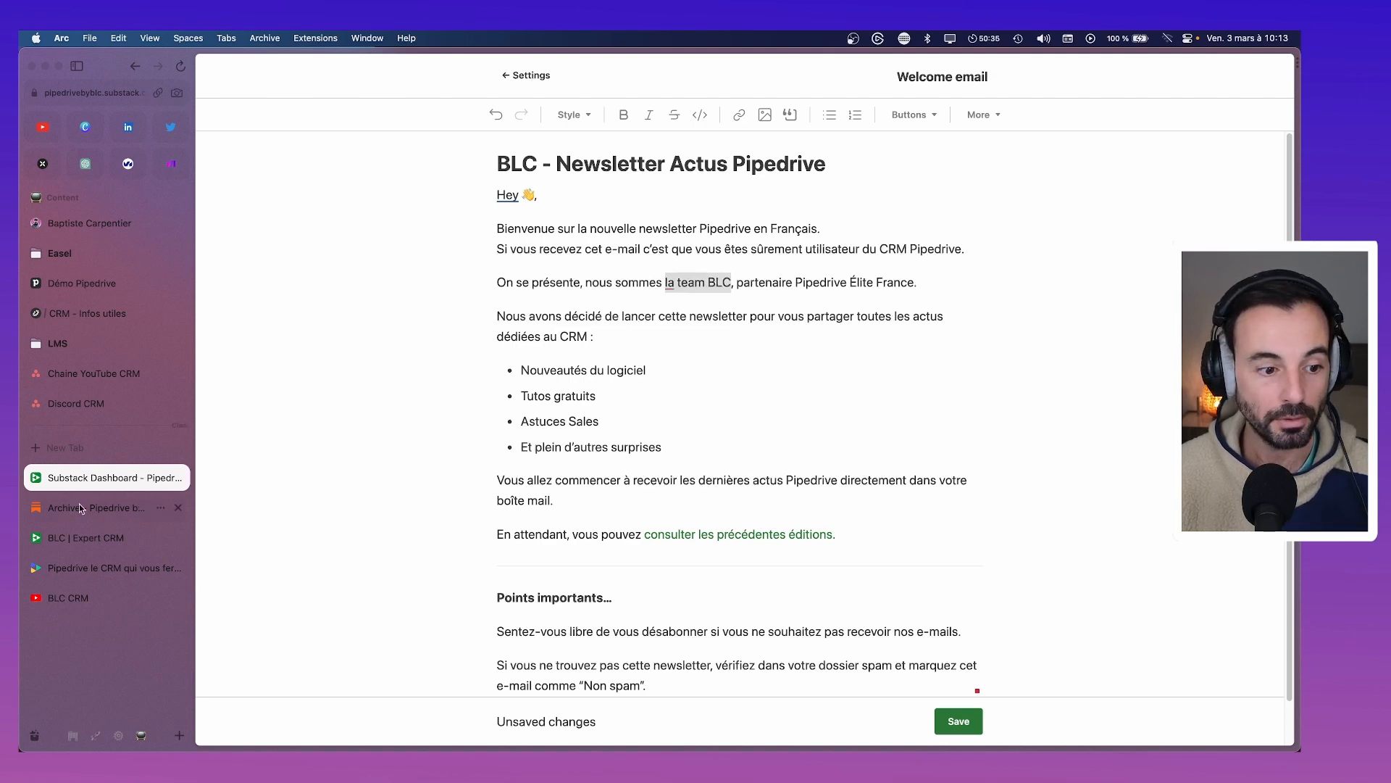
Copy the URL of the BLC website's A PROPOS page and return to the Substack email
left_click(82, 567)
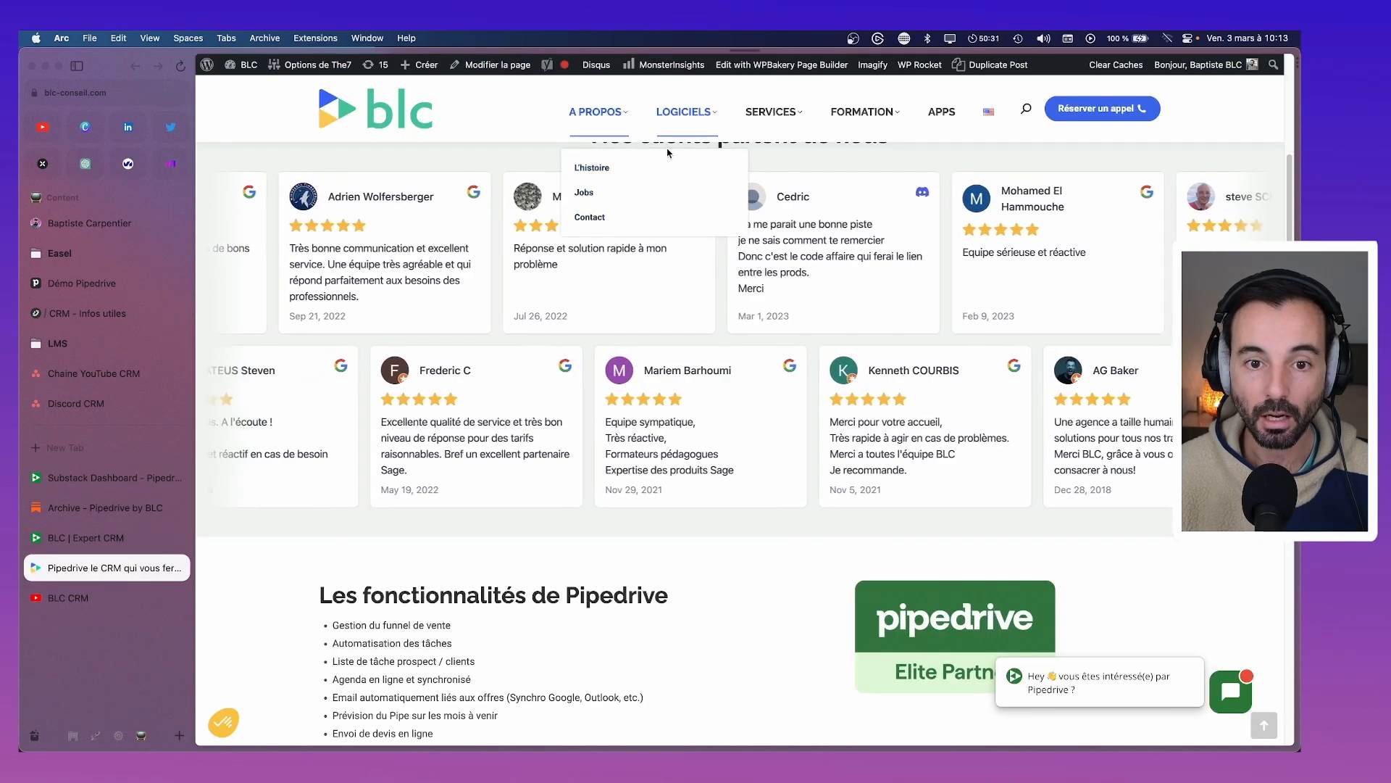
left_click(600, 168)
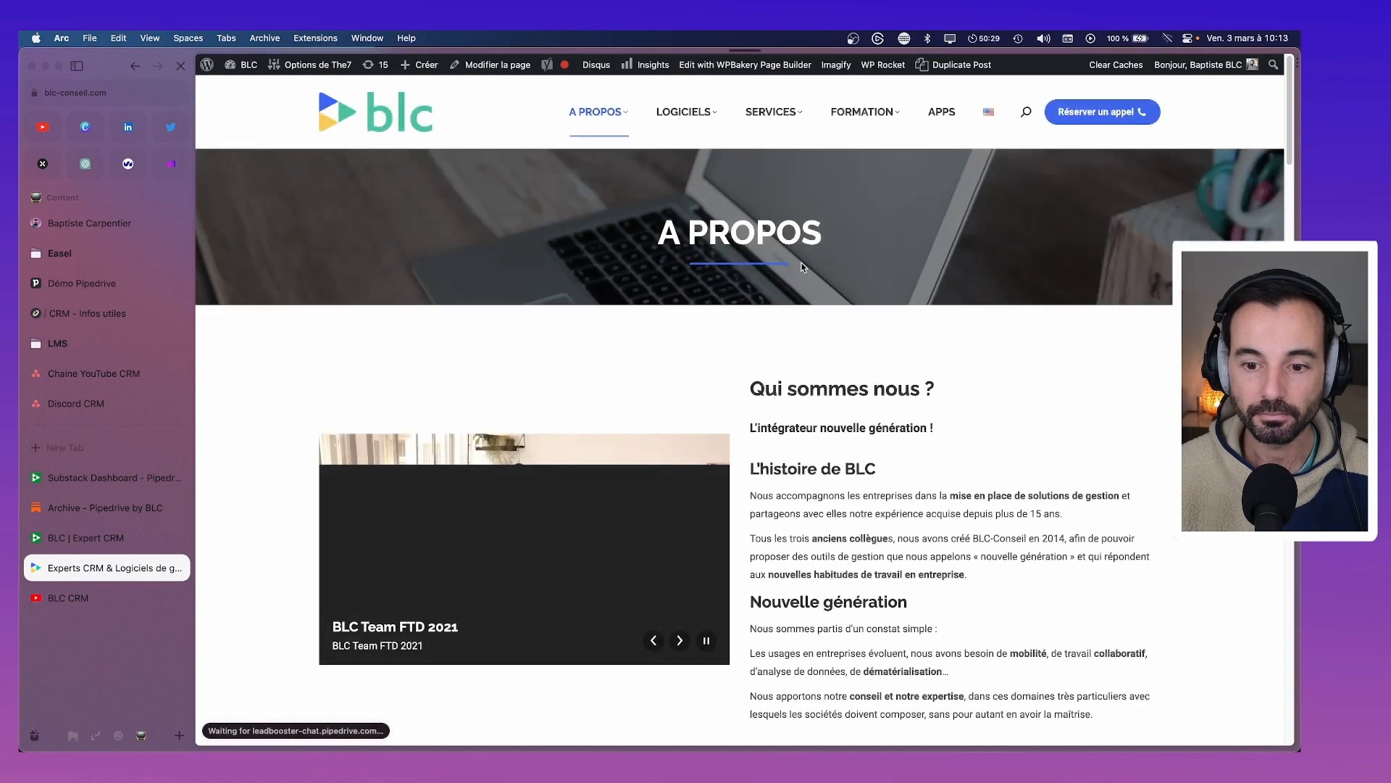
scroll(798, 269, "down", 9)
scroll(621, 286, "down", 15)
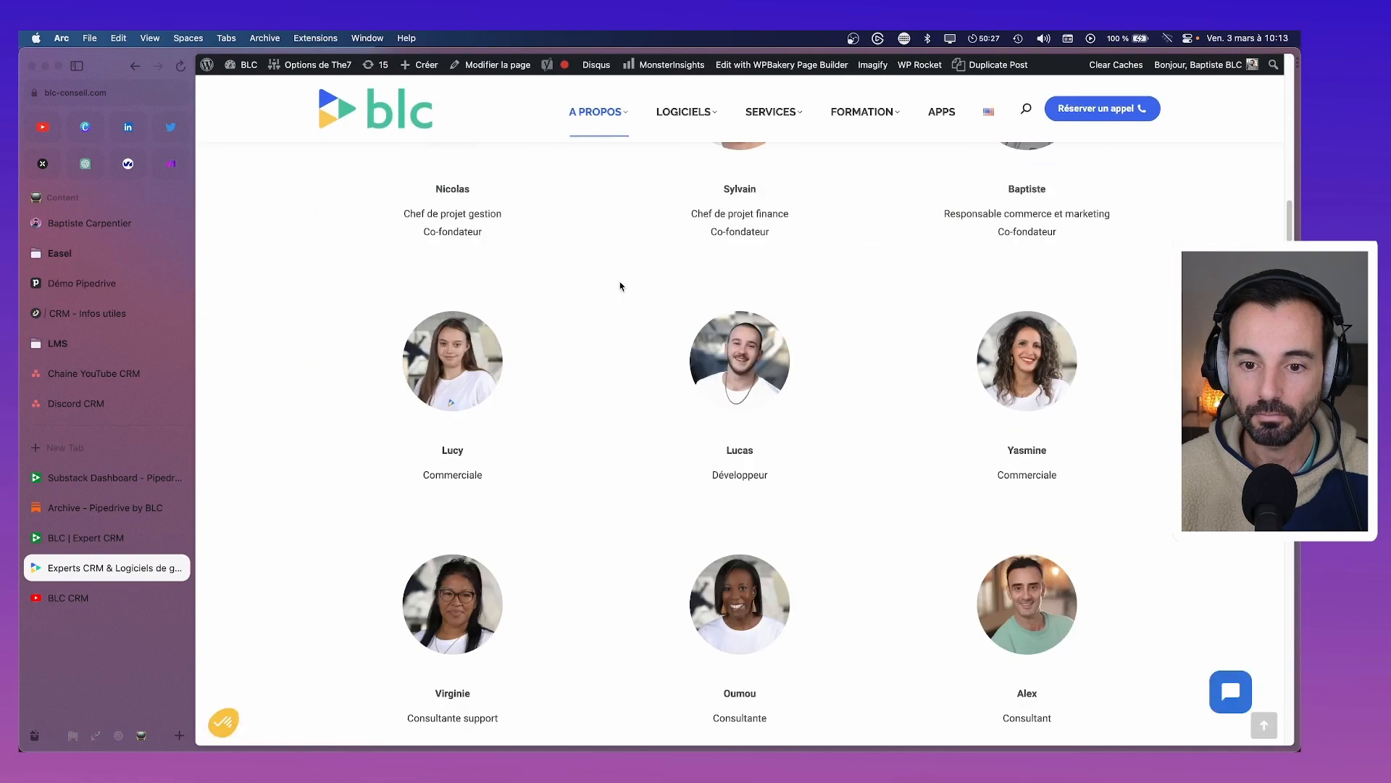
scroll(617, 286, "up", 12)
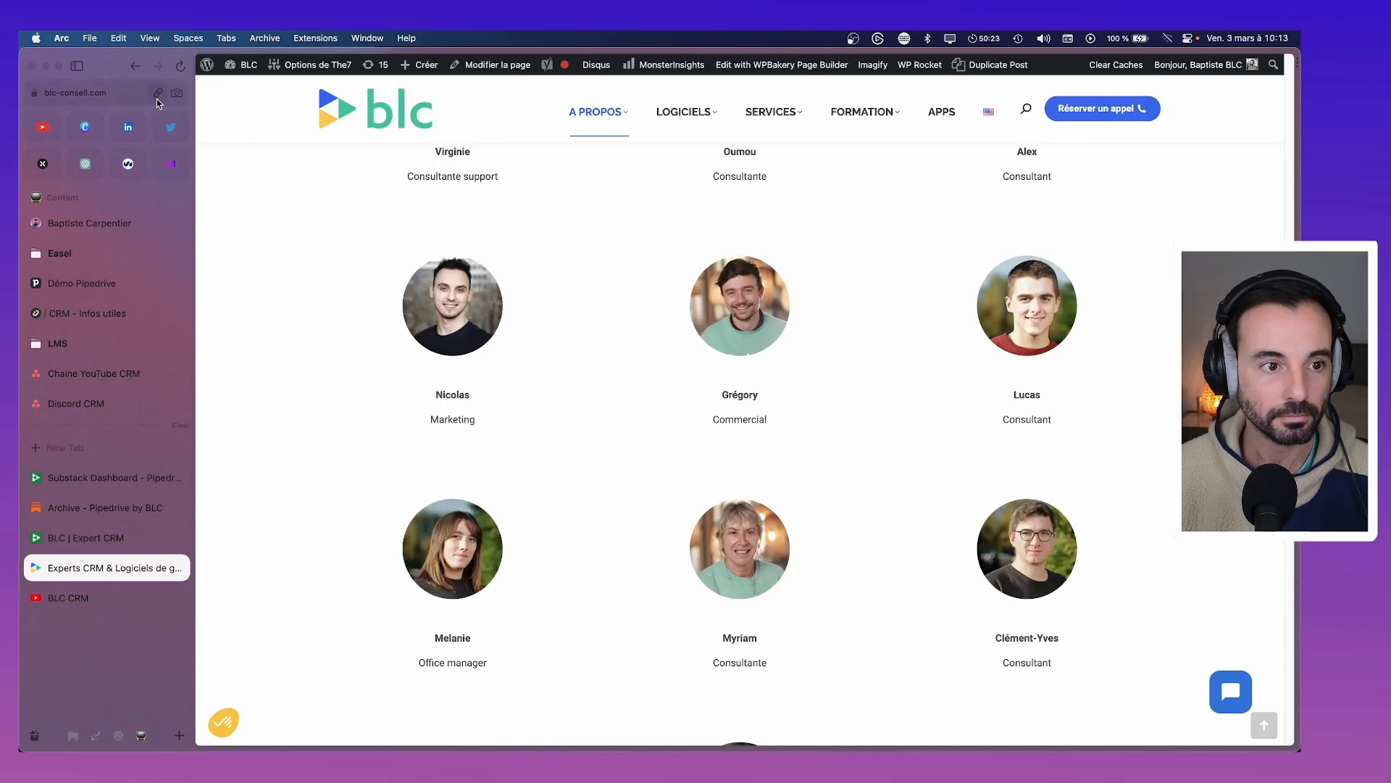
left_click(157, 93)
left_click(104, 478)
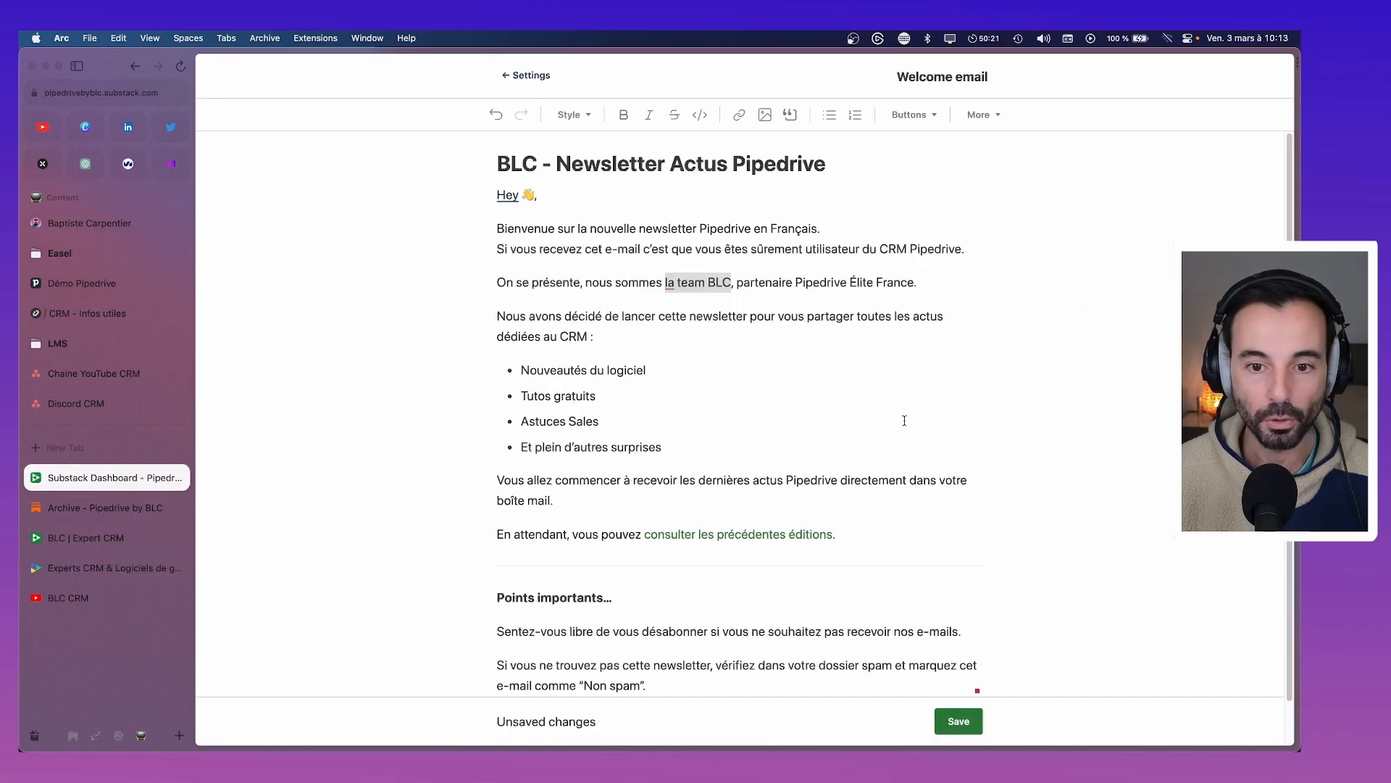
Link 'la team BLC' to the copied A PROPOS page address
key("super+v")
left_click(934, 248)
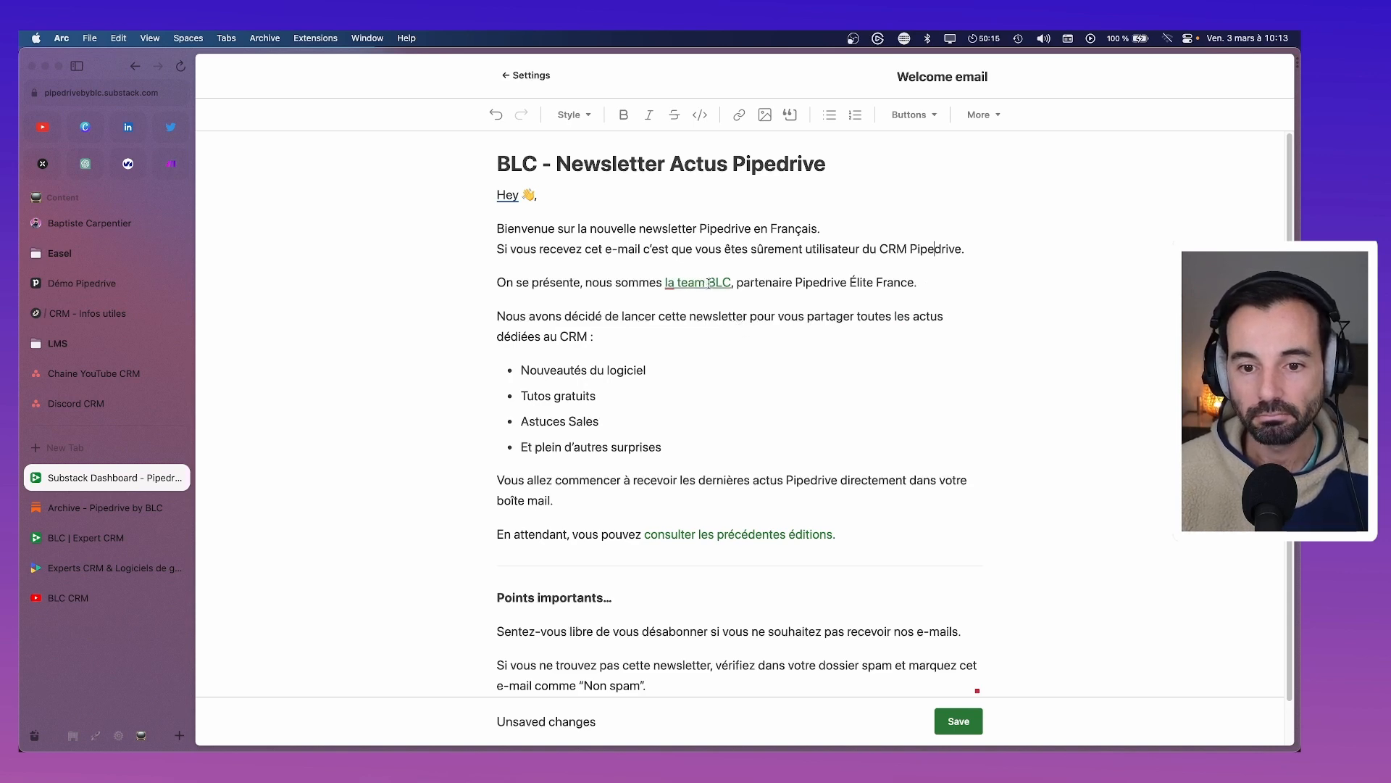
left_click(708, 283)
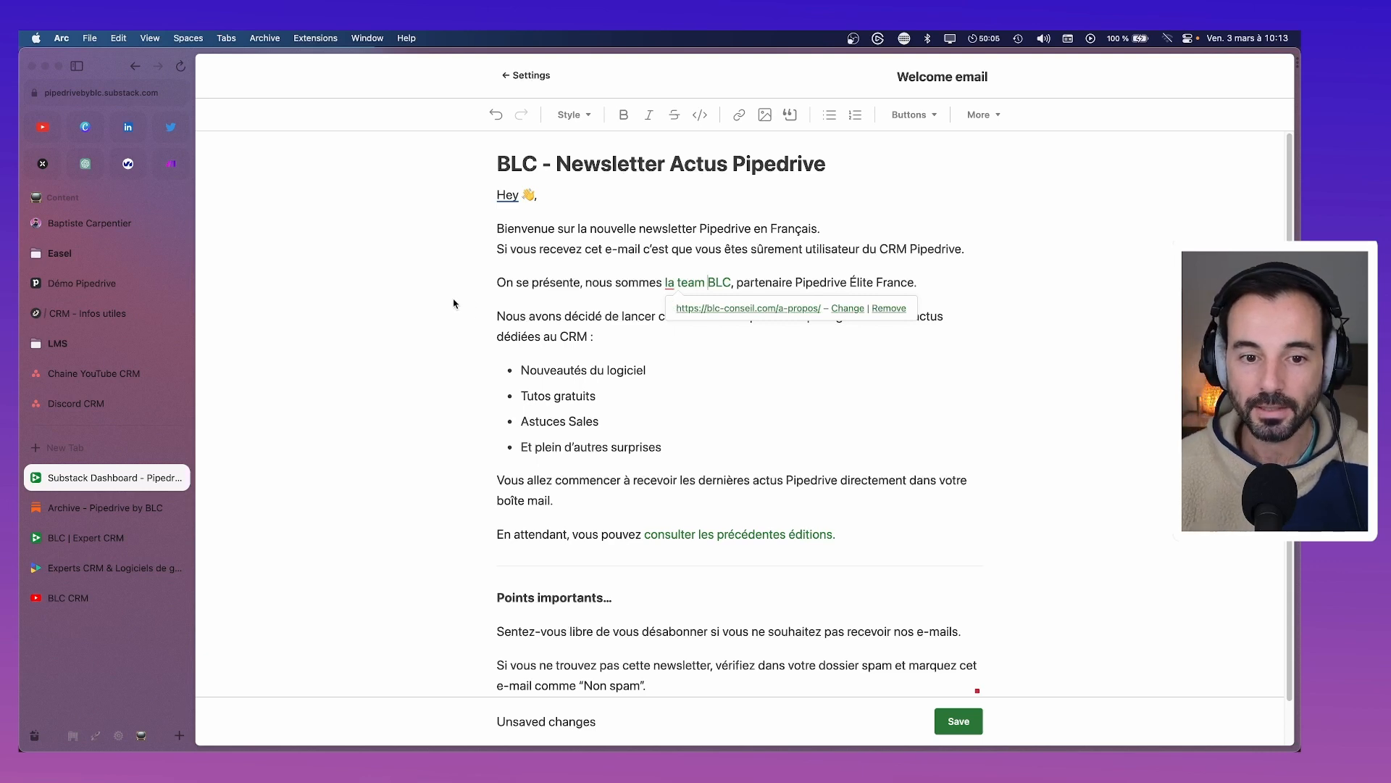
Italicise the whole 'On se présente' sentence, then cut it out of the email
left_click_drag(498, 283, 963, 275)
key("super+i")
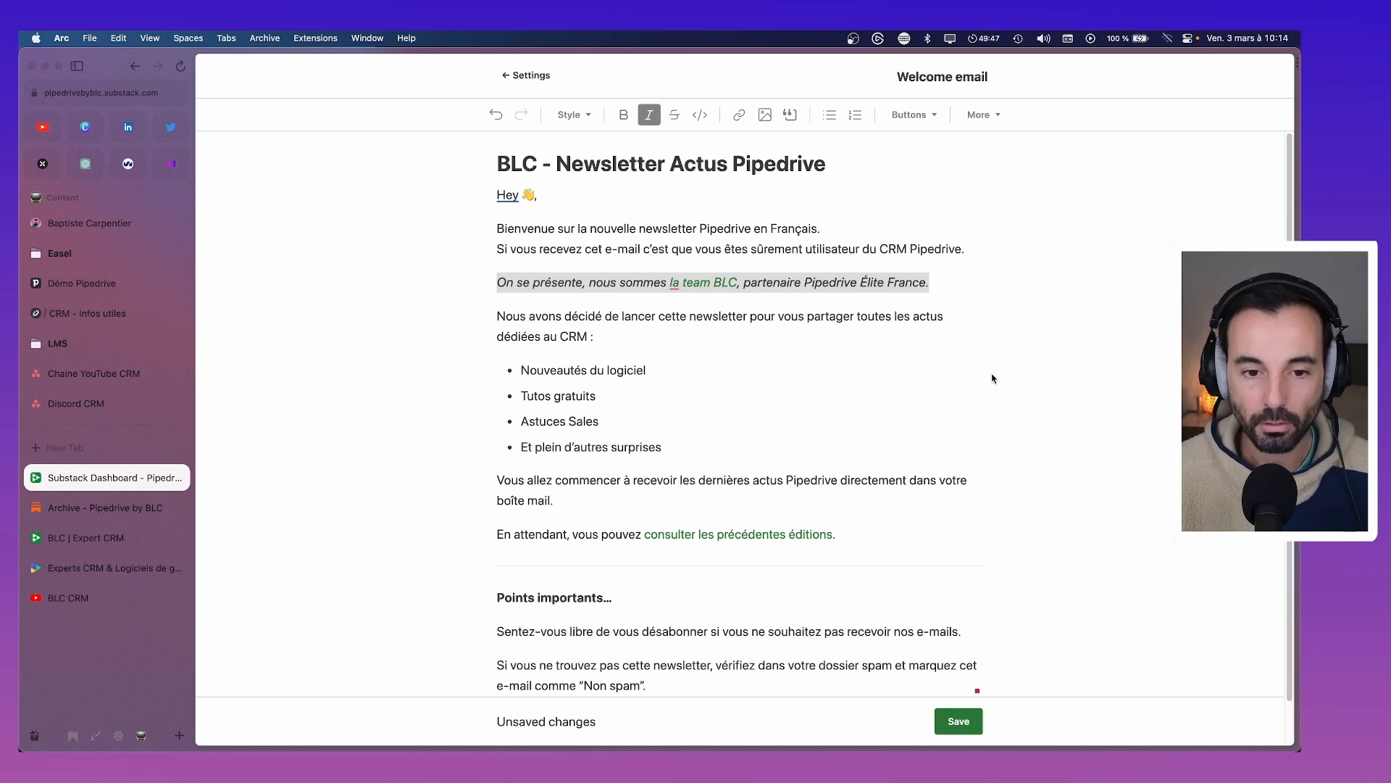
key("BackSpace")
key("BackSpace")
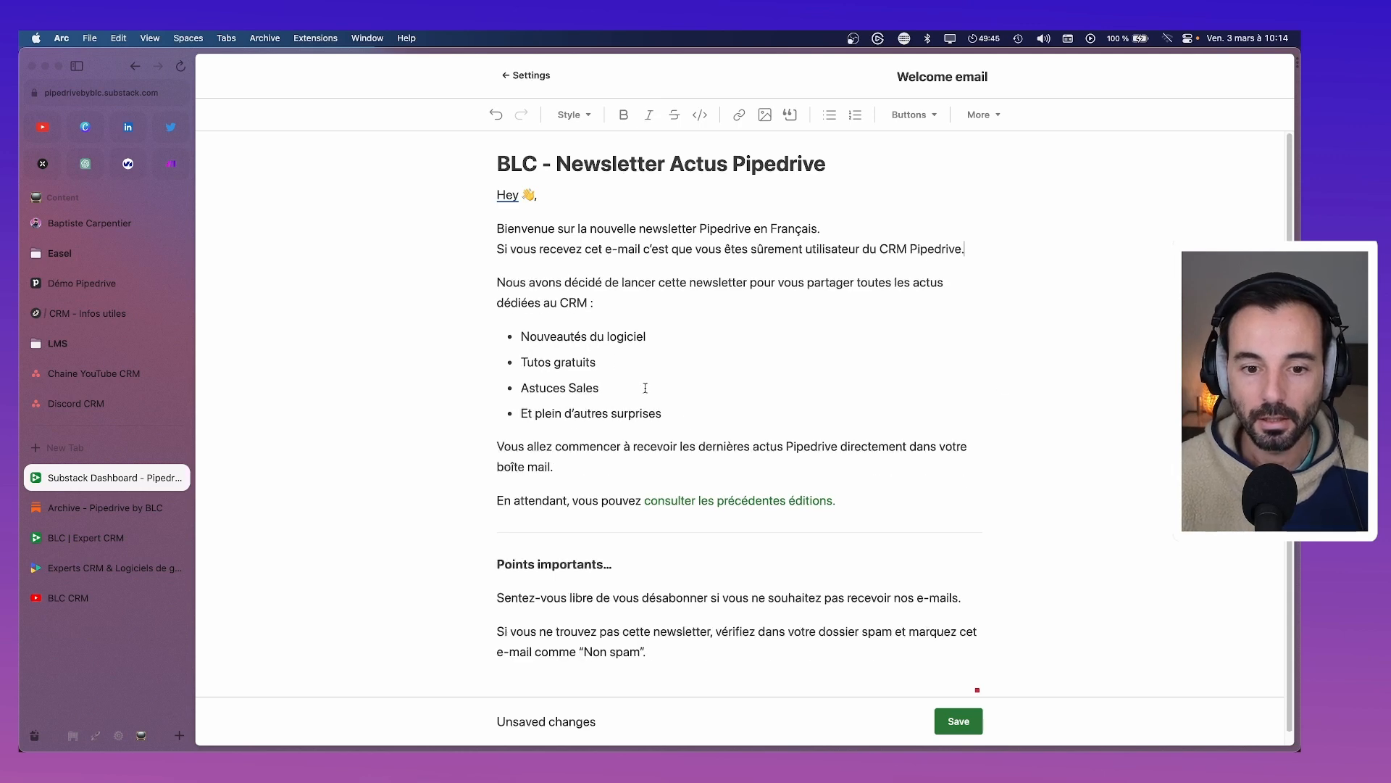
Below the bullet list, add '“Nous” c’est qui ? C’est quoi ?' and paste the cut sentence under it
left_click(694, 414)
key("Return")
key("Return")
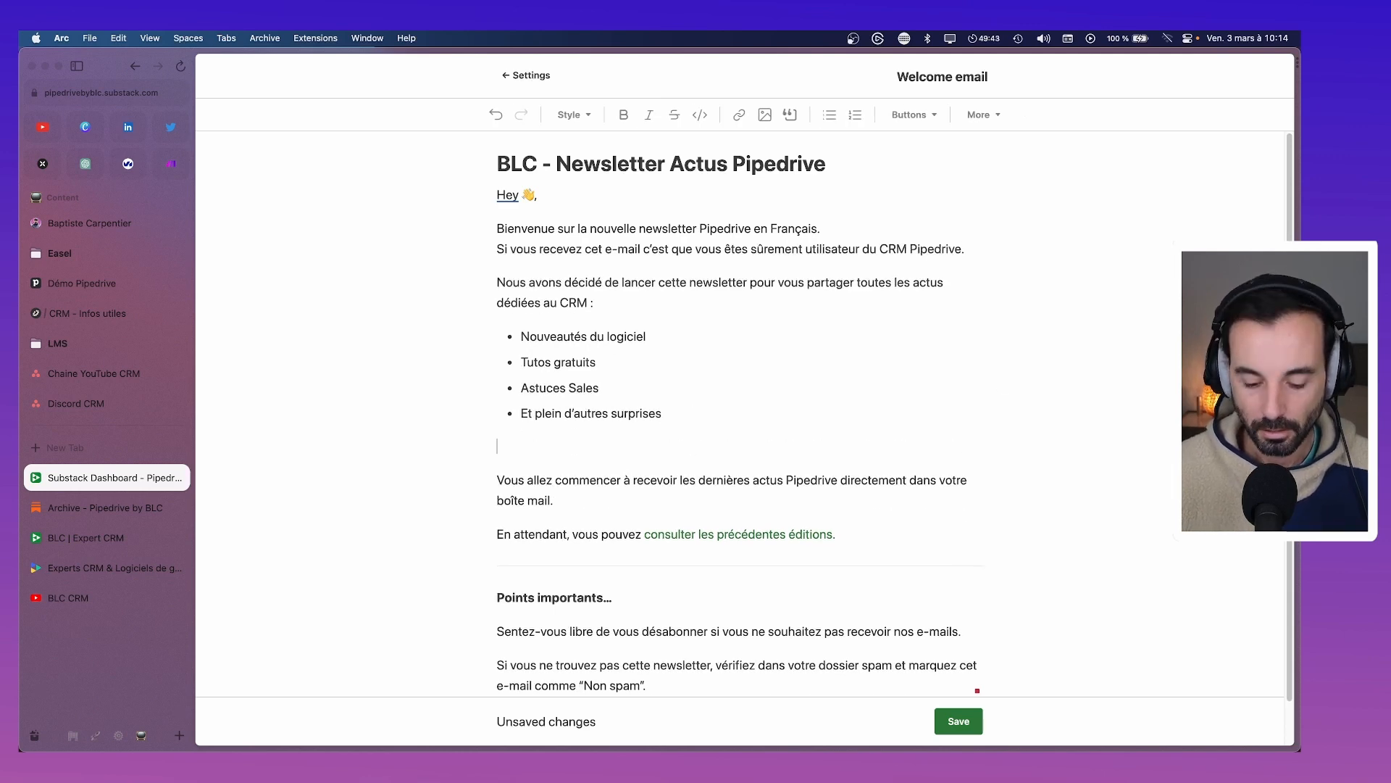
type("“Nous” c")
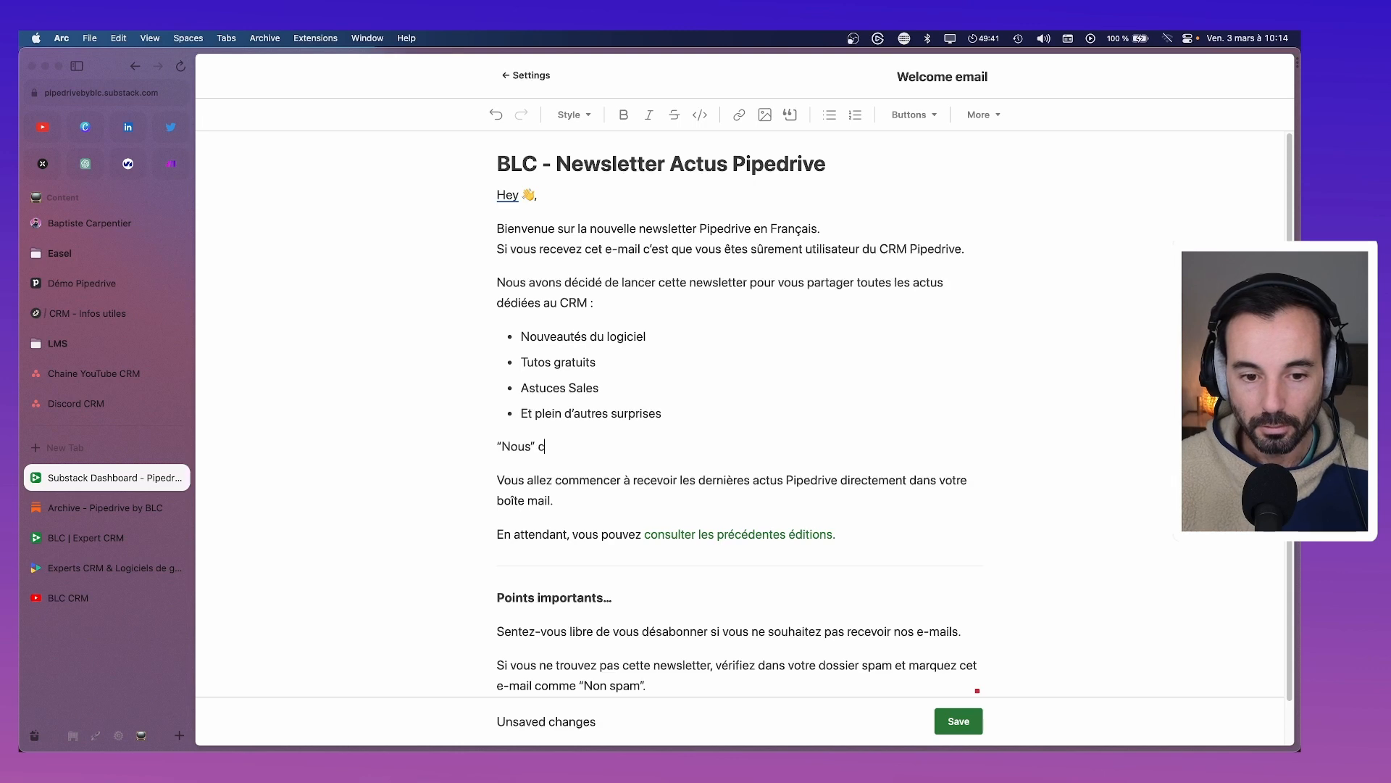
type("’est qui ? ")
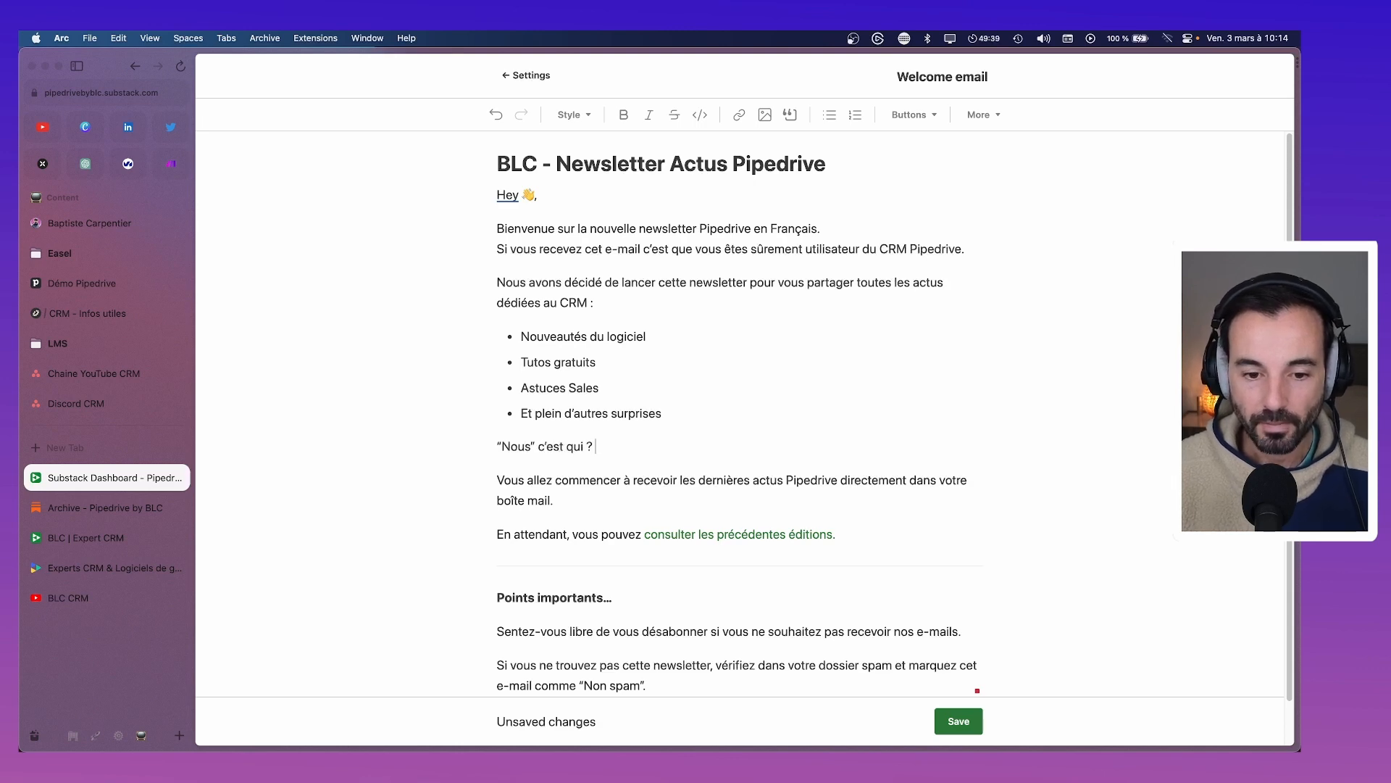
type("C’est quoi ?")
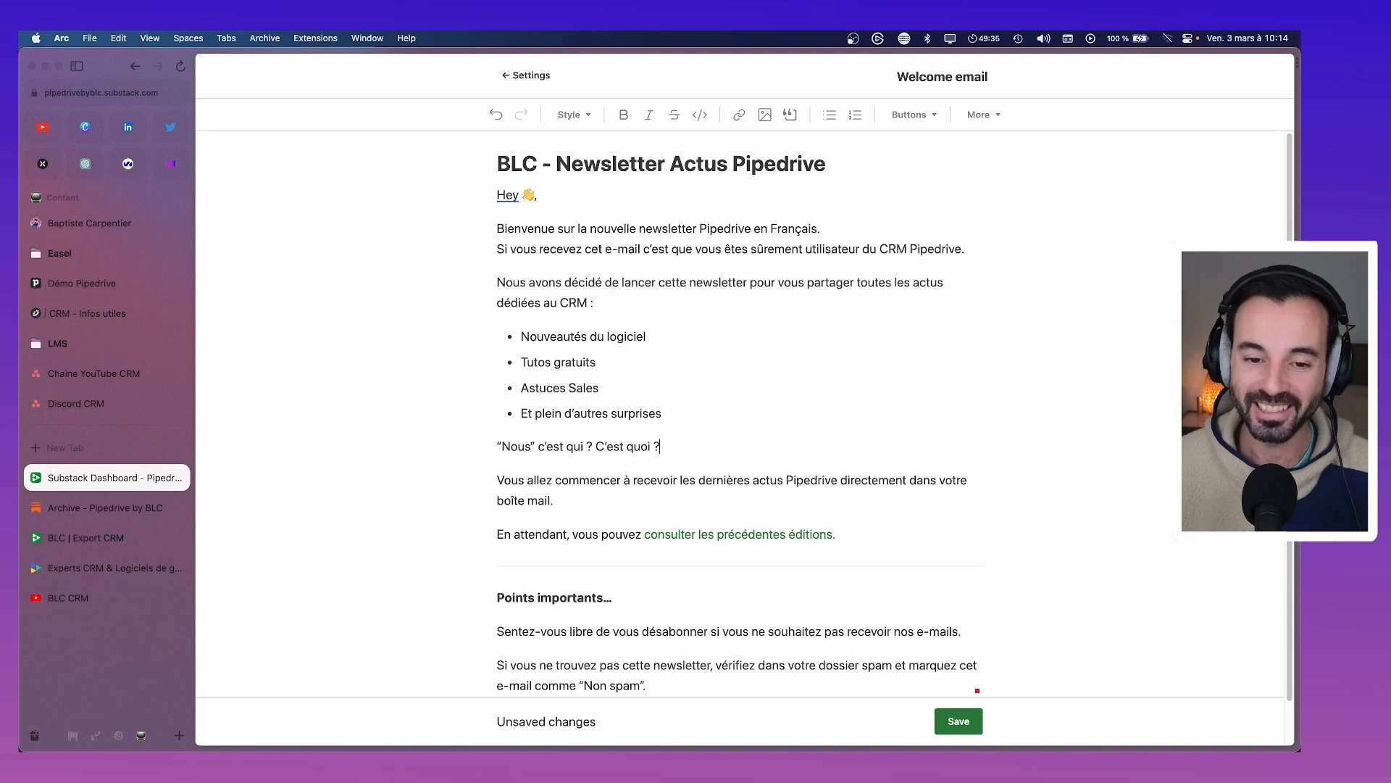
key("shift+Return")
key("super+v")
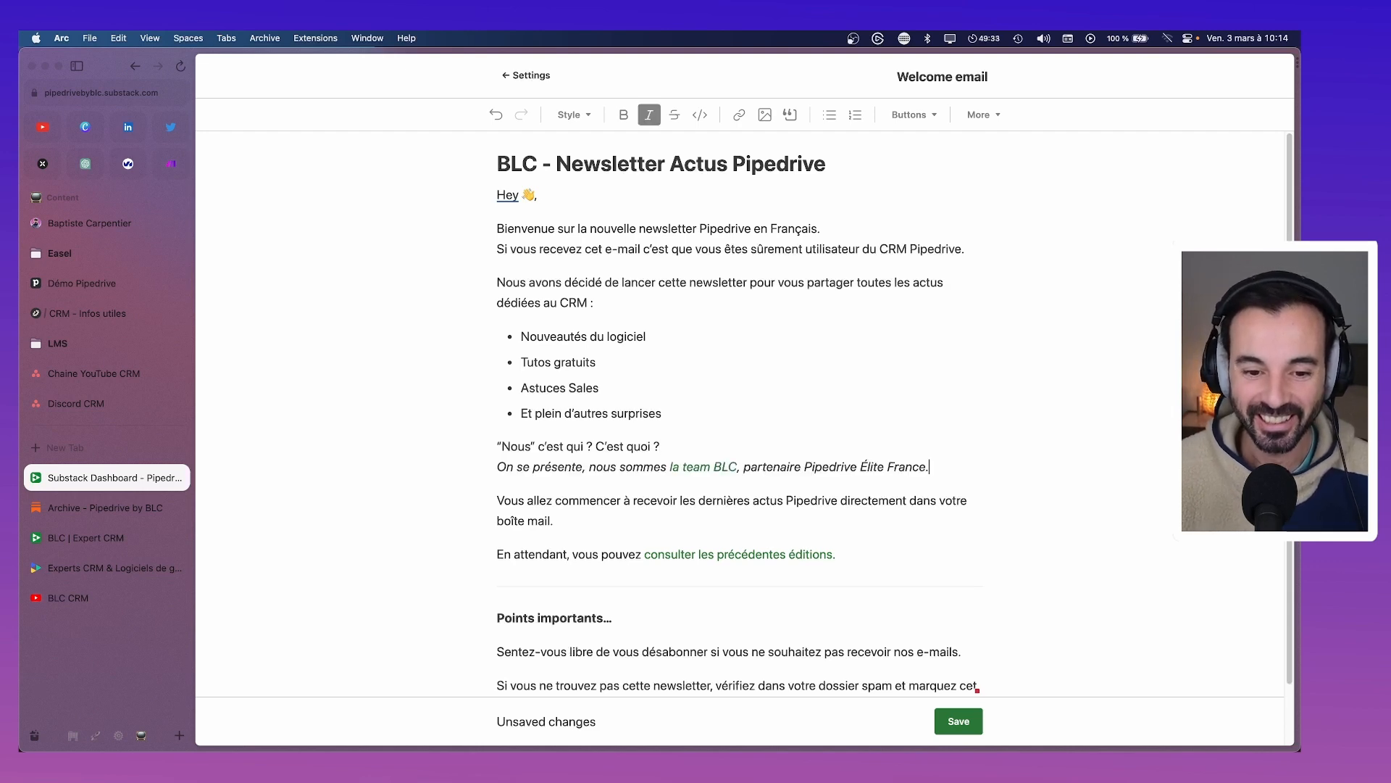
Reword the pasted line to 'Nous c’est BLC, partenaire Pipedrive Élite France' in plain text
left_click_drag(596, 469, 497, 472)
type("N")
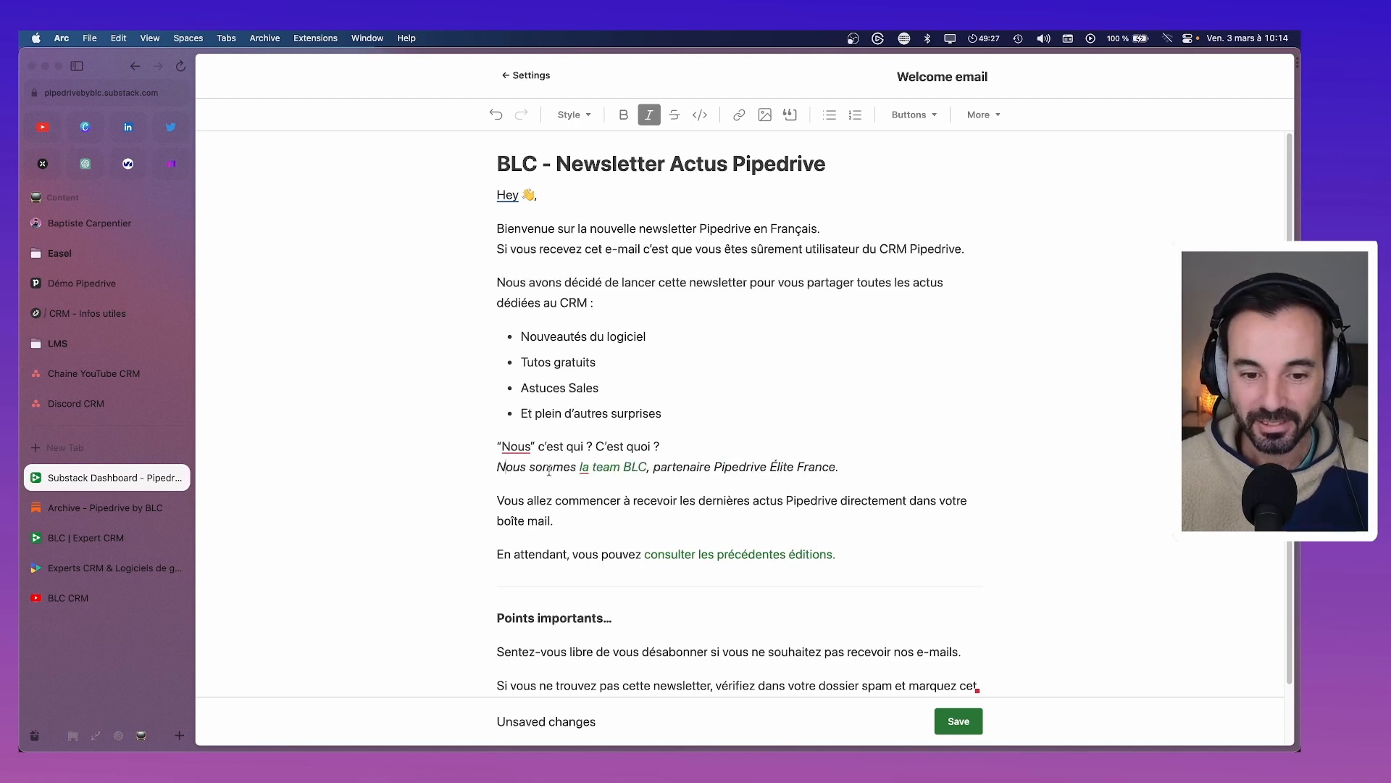
double_click(552, 468)
type("c’est")
key("shift+Right")
key("shift+Right")
key("shift+Right")
key("shift+Right")
key("shift+Right")
key("shift+Right")
key("shift+Right")
key("shift+Right")
key("shift+Right")
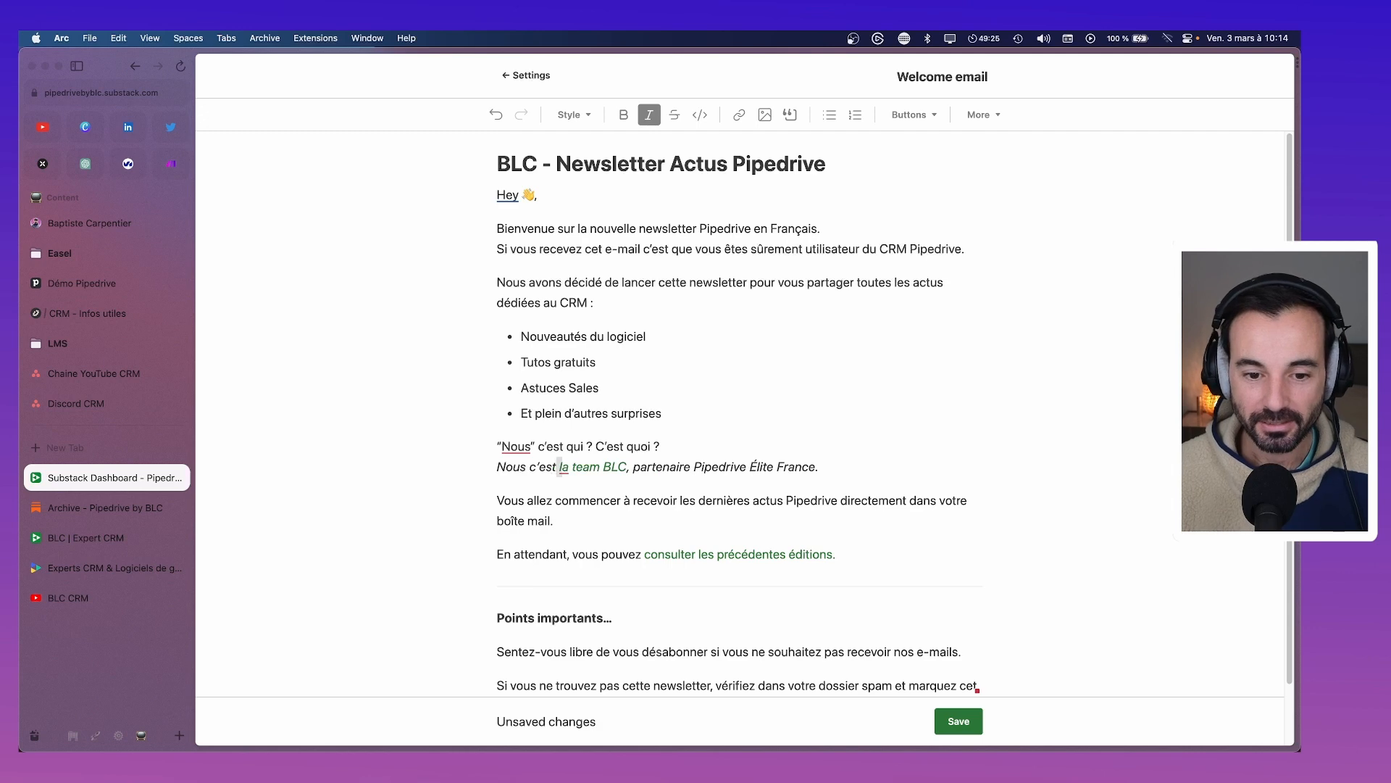
key("BackSpace")
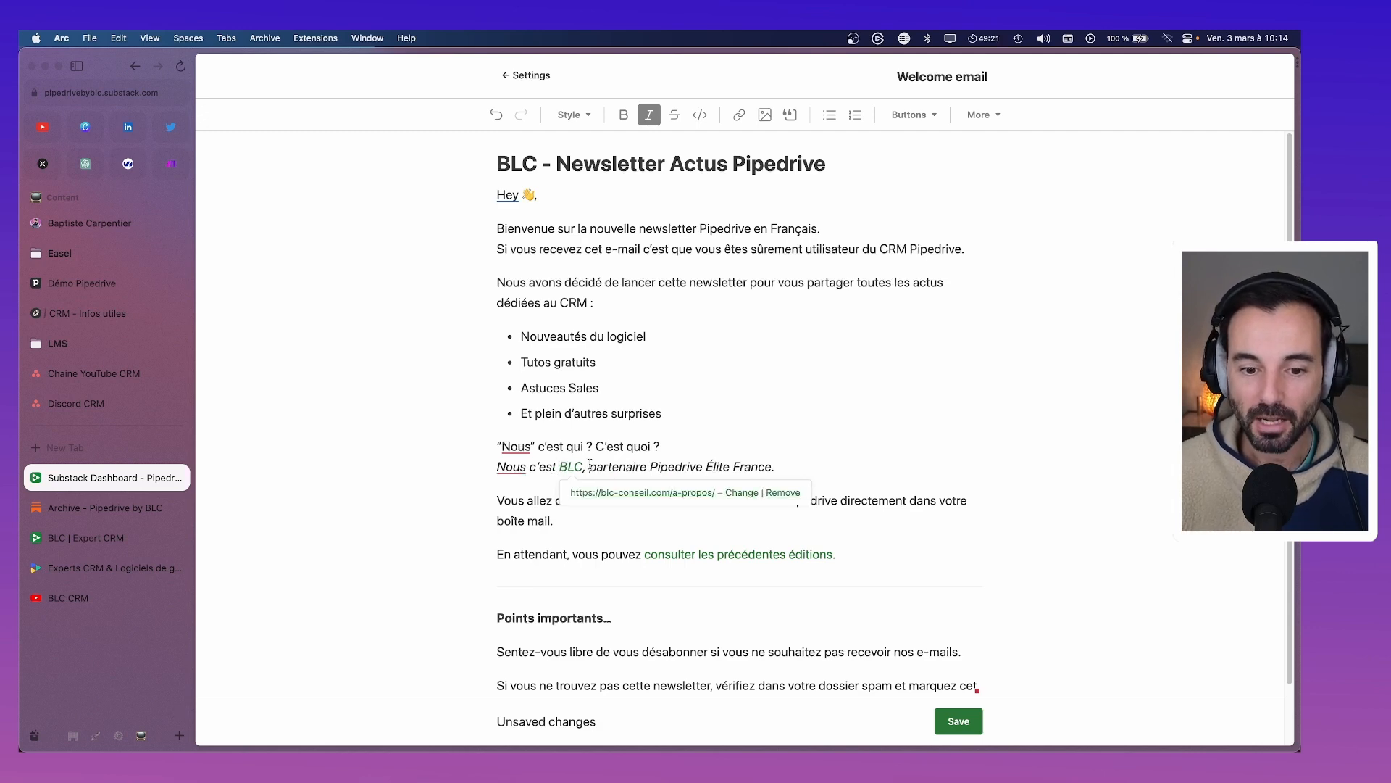
left_click_drag(829, 462, 480, 462)
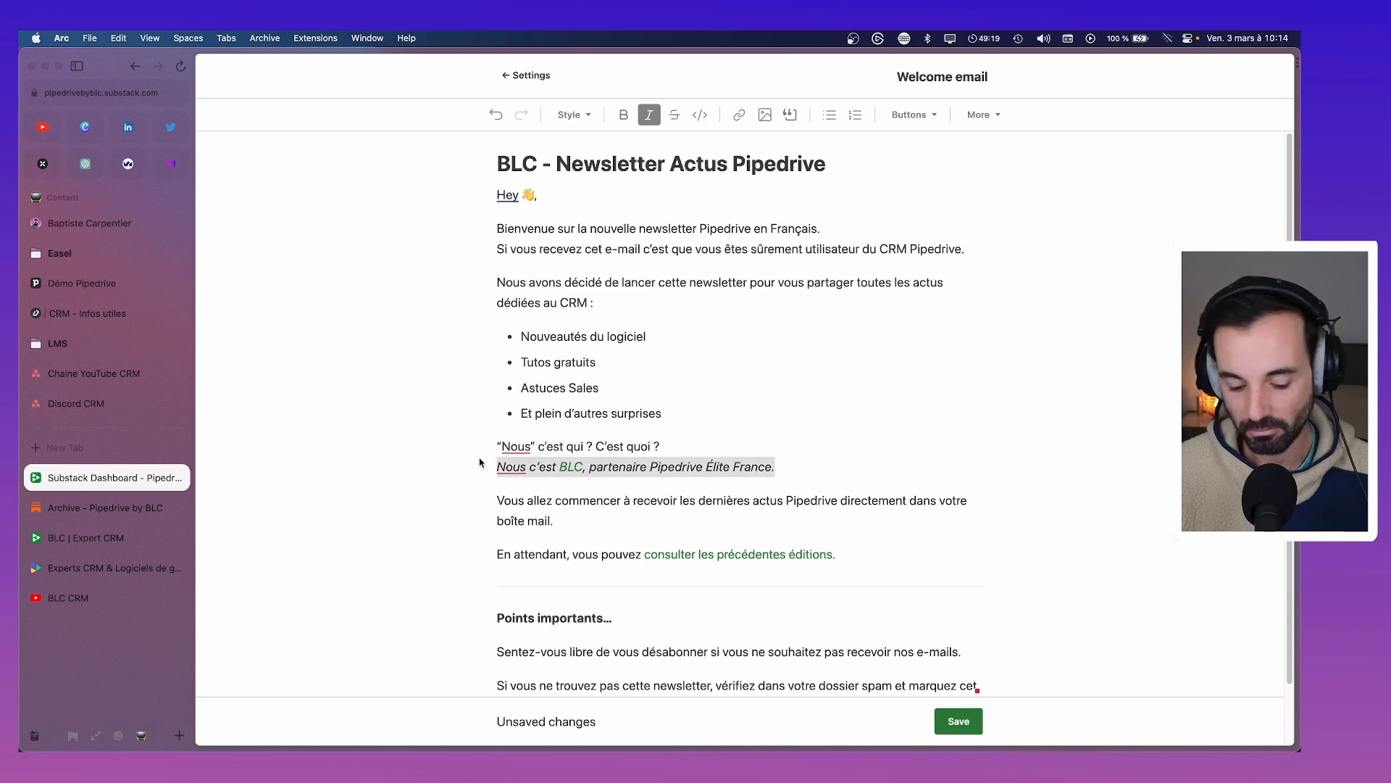
key("super+i")
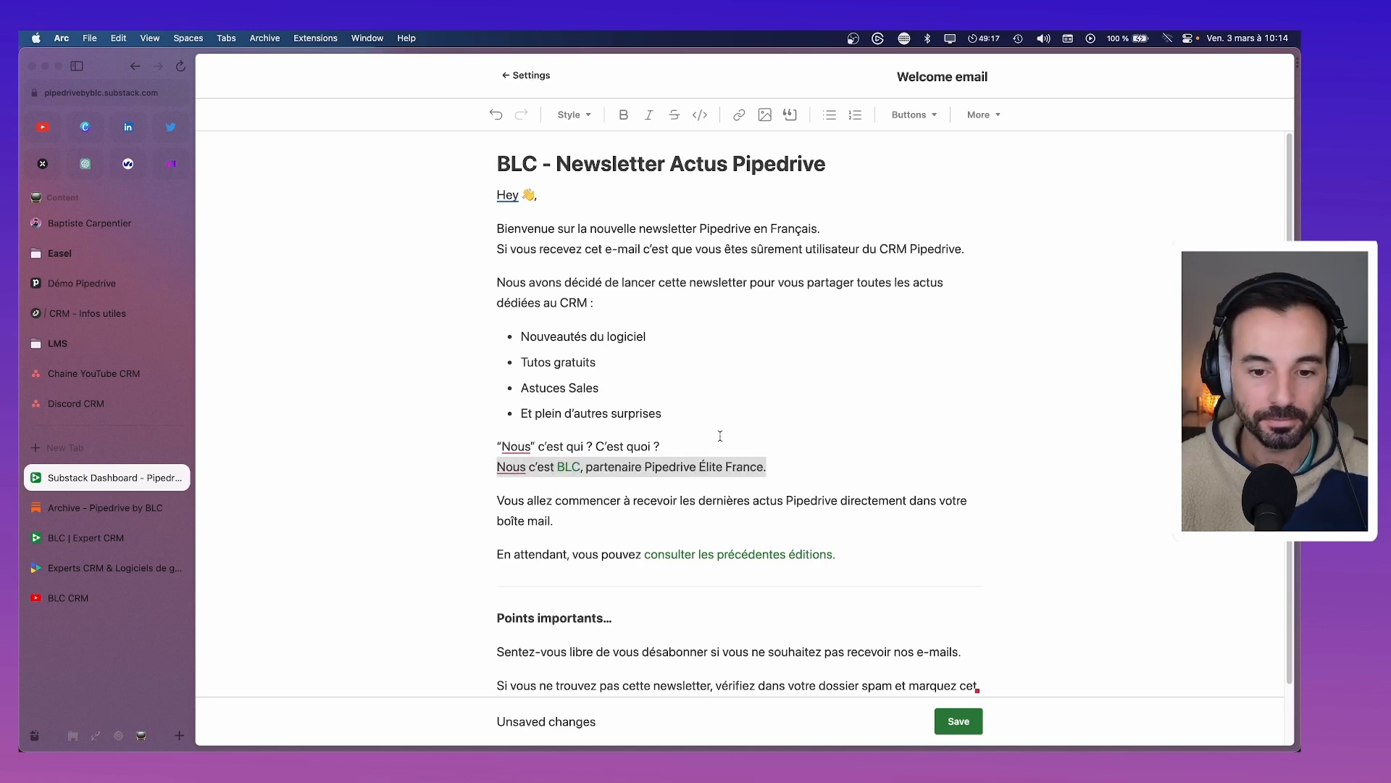
Put quotation marks around 'Nous' in that line
left_click(721, 435)
scroll(616, 450, "down", 1)
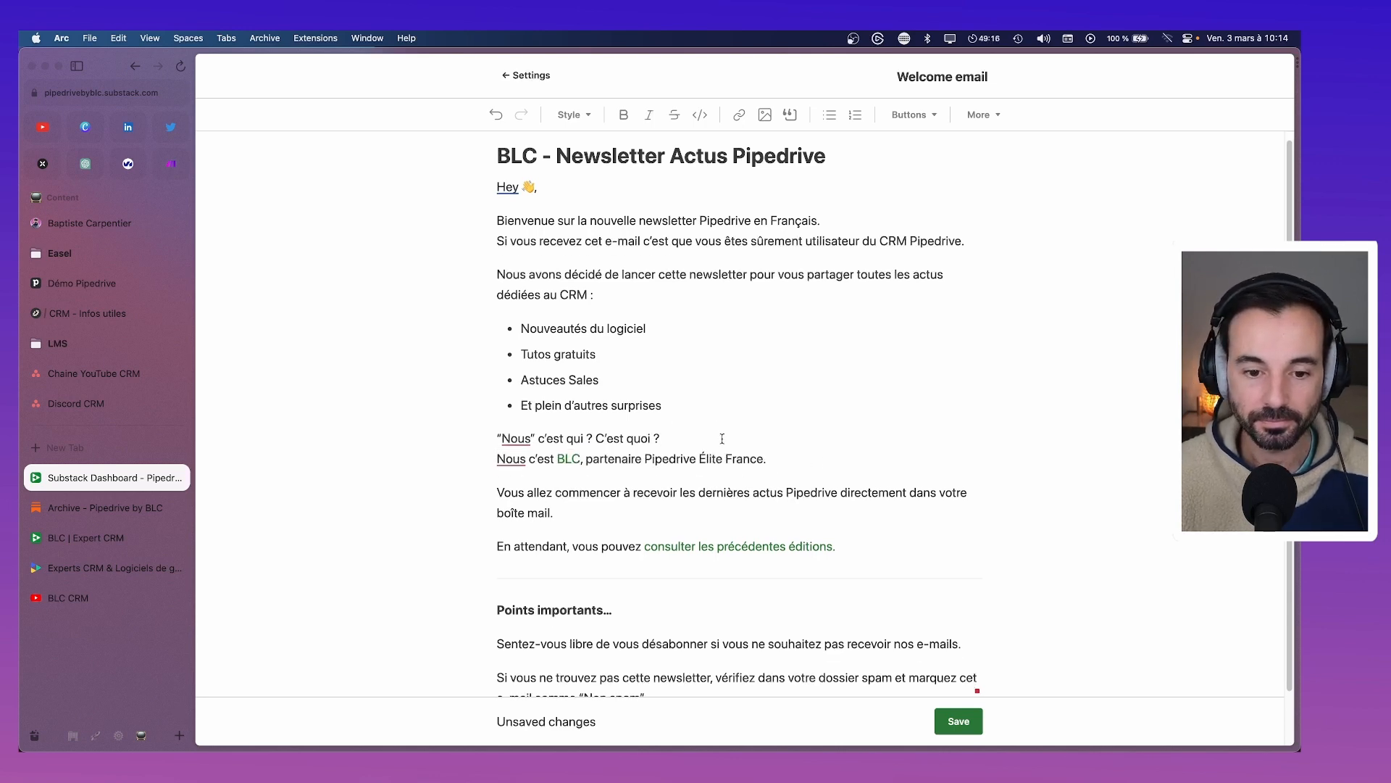
left_click(499, 450)
type("”")
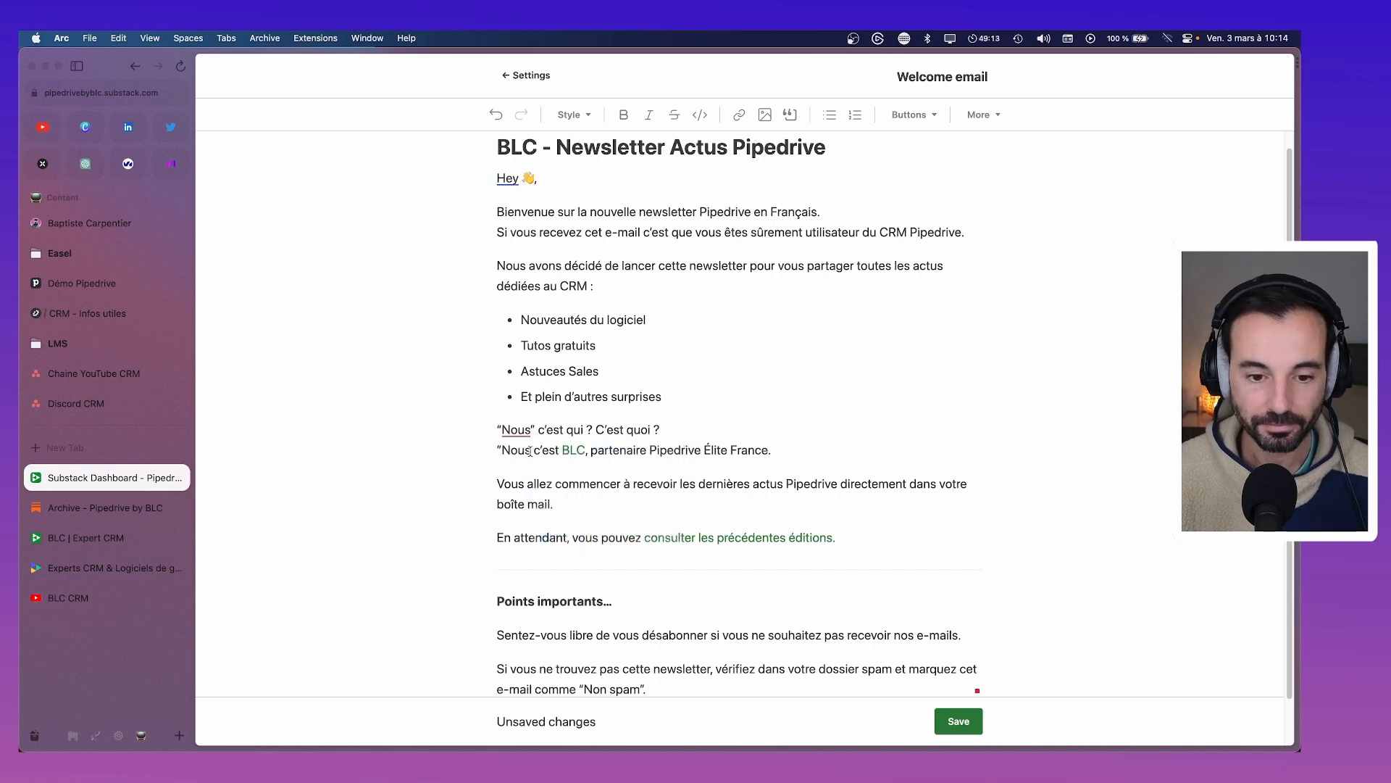
left_click(531, 450)
type("”")
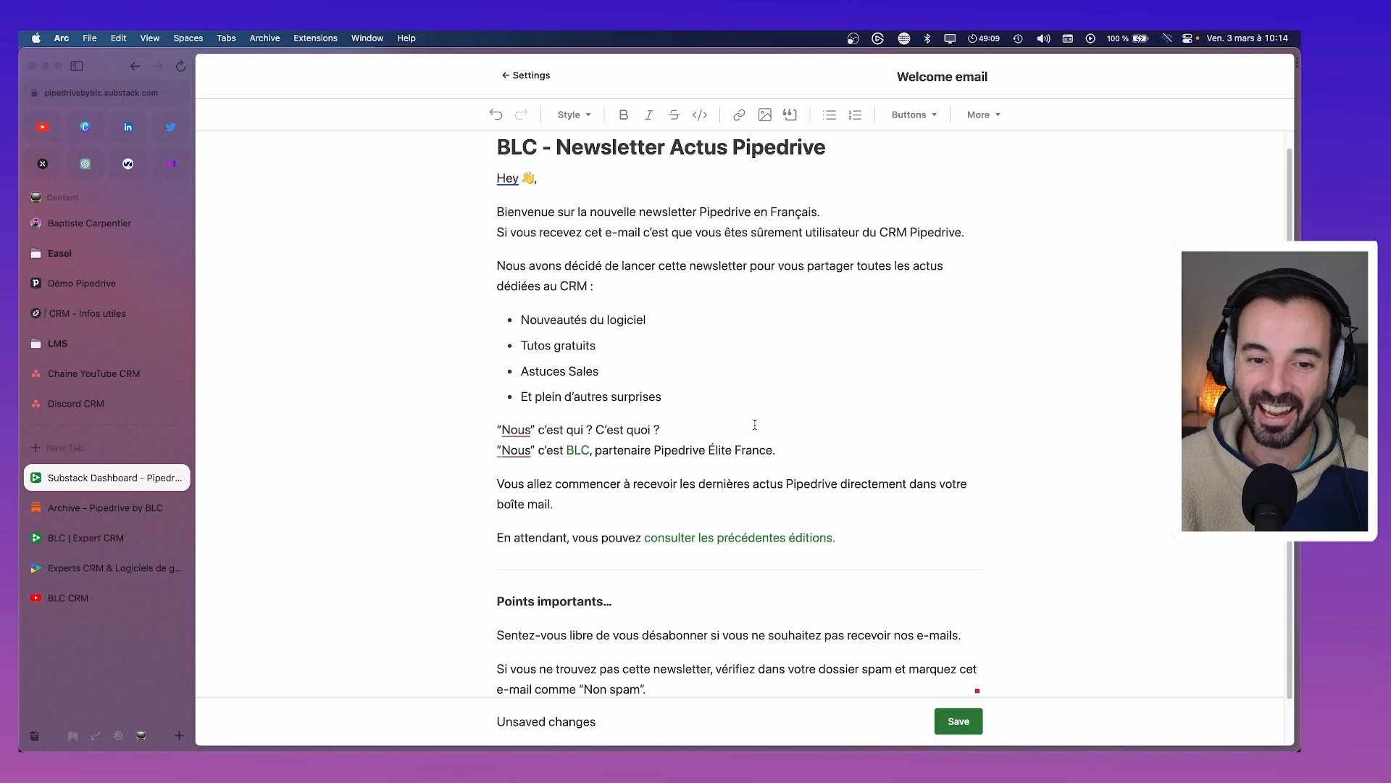
scroll(761, 425, "up", 1)
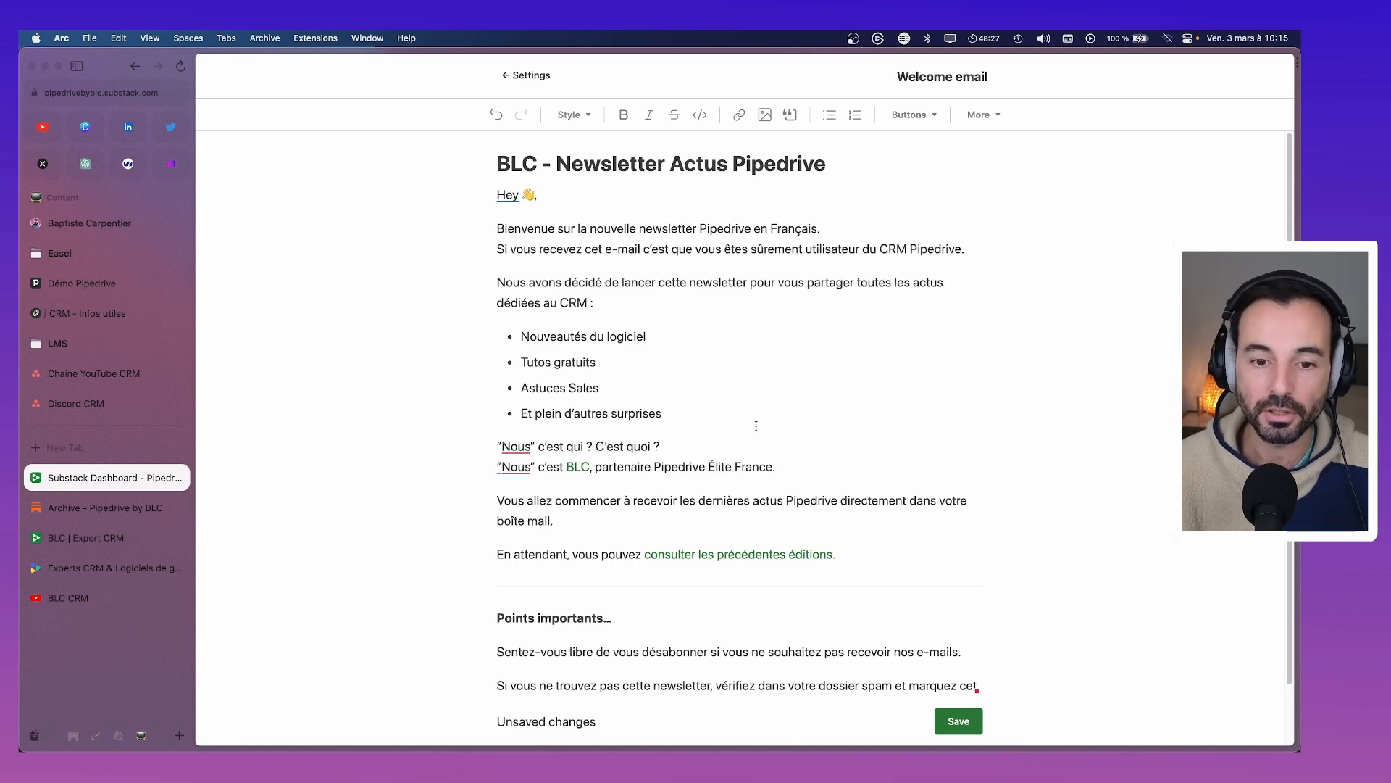
Trim the first bullet and expand 'Astuces Sales' to 'Astuces autour du marketing et du développement commercial'
left_click(604, 337)
key("BackSpace")
key("BackSpace")
key("BackSpace")
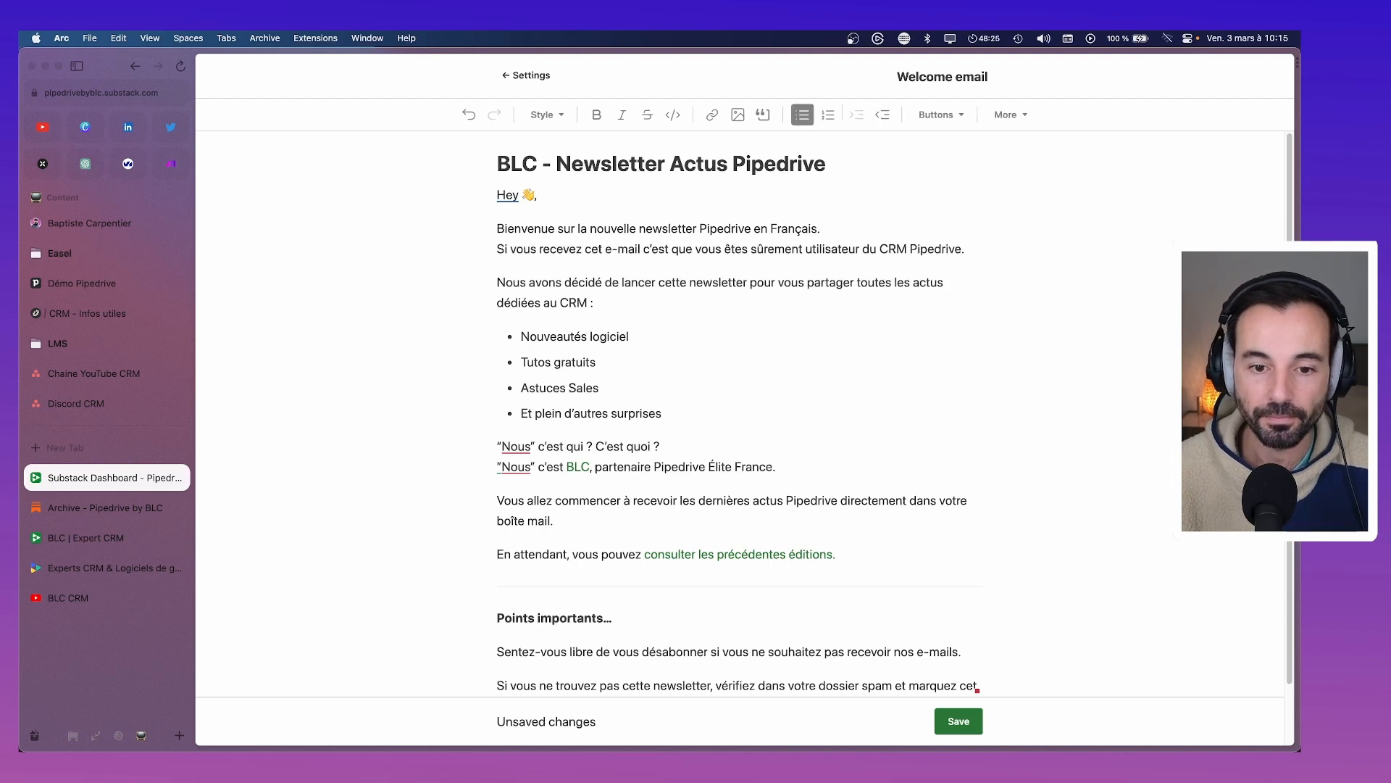
left_click(669, 377)
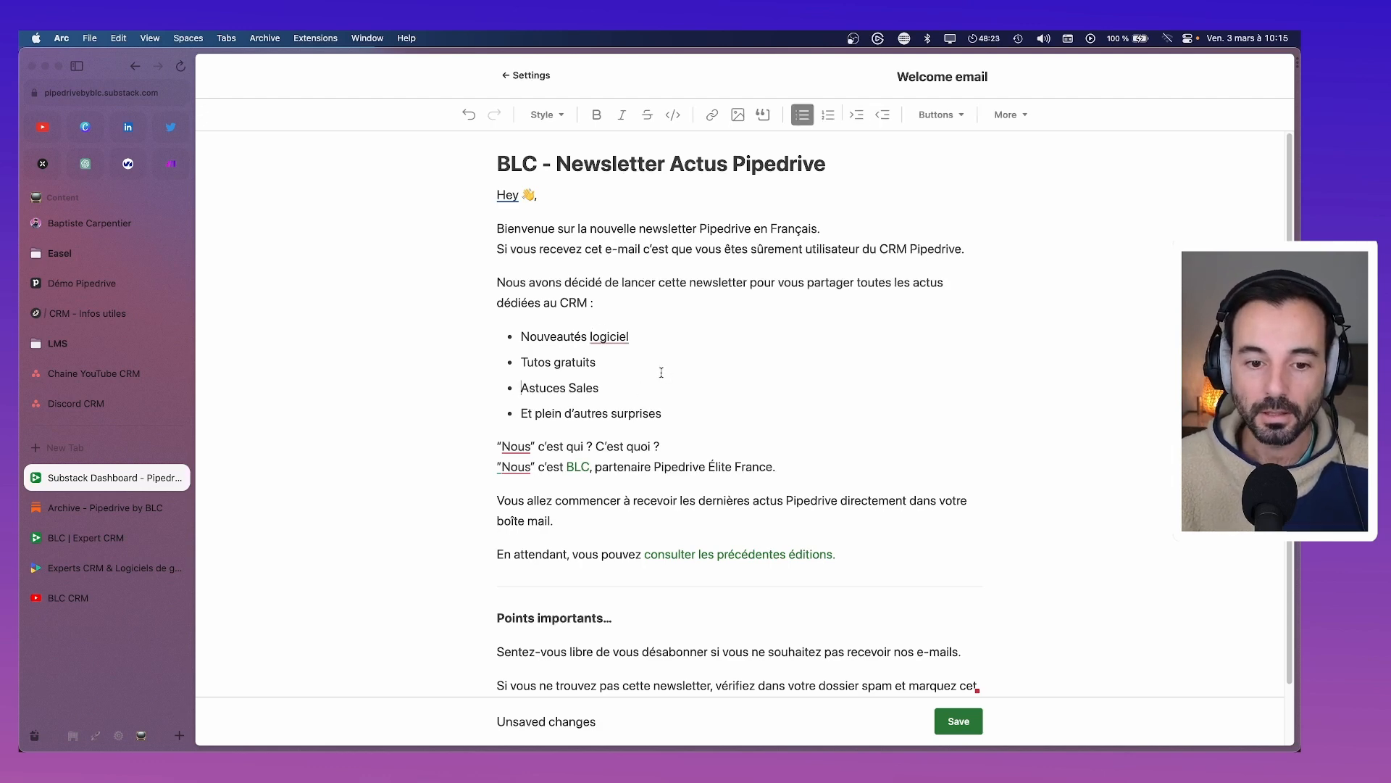
scroll(661, 376, "down", 1)
double_click(596, 371)
type("a")
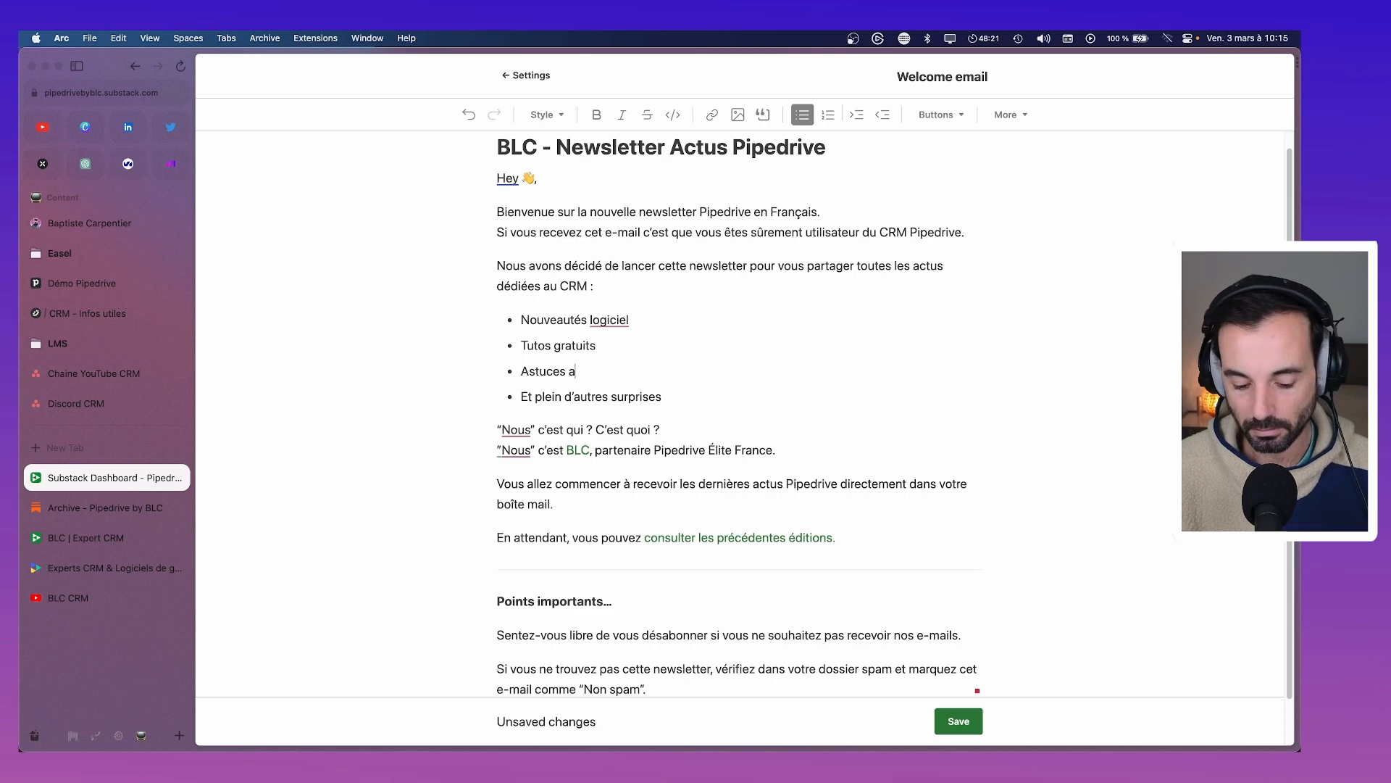
type("utour du marketing ")
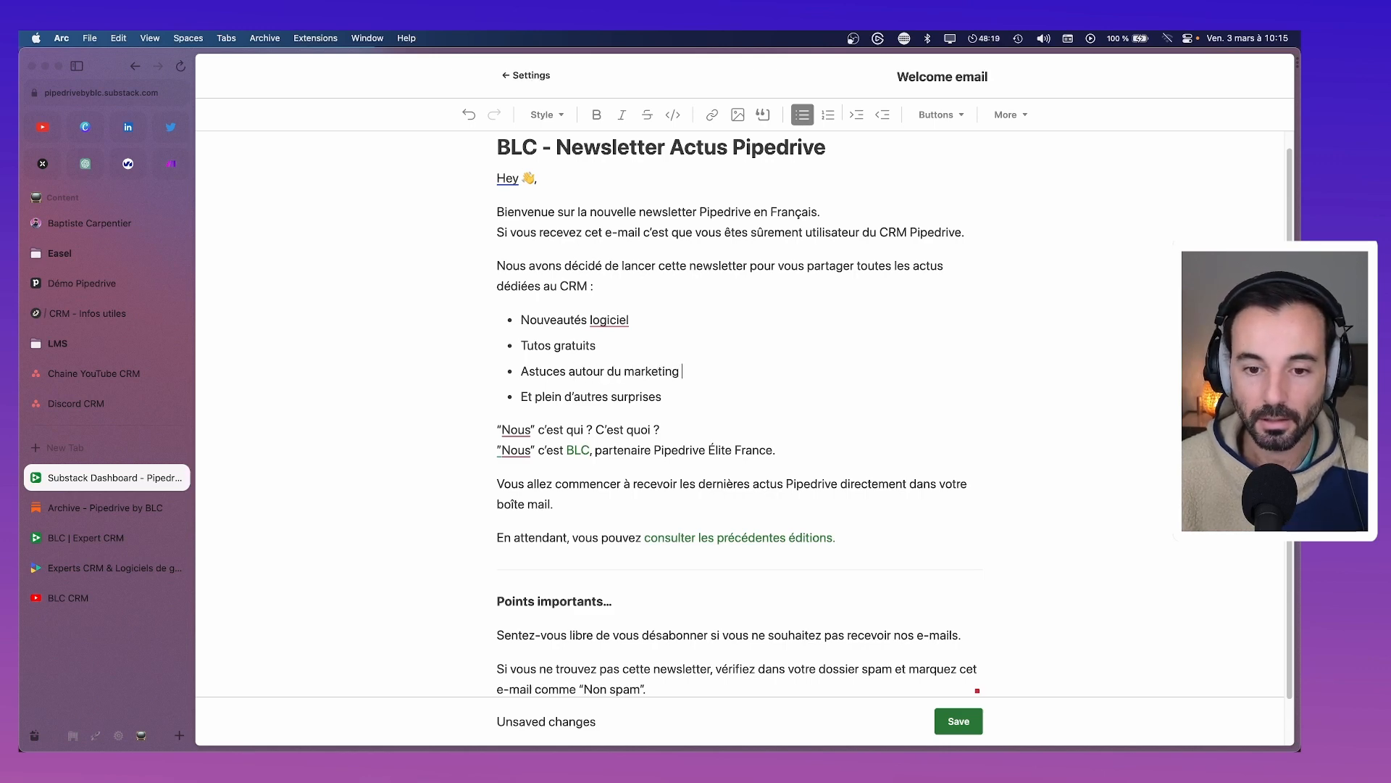
type("et du dévelo")
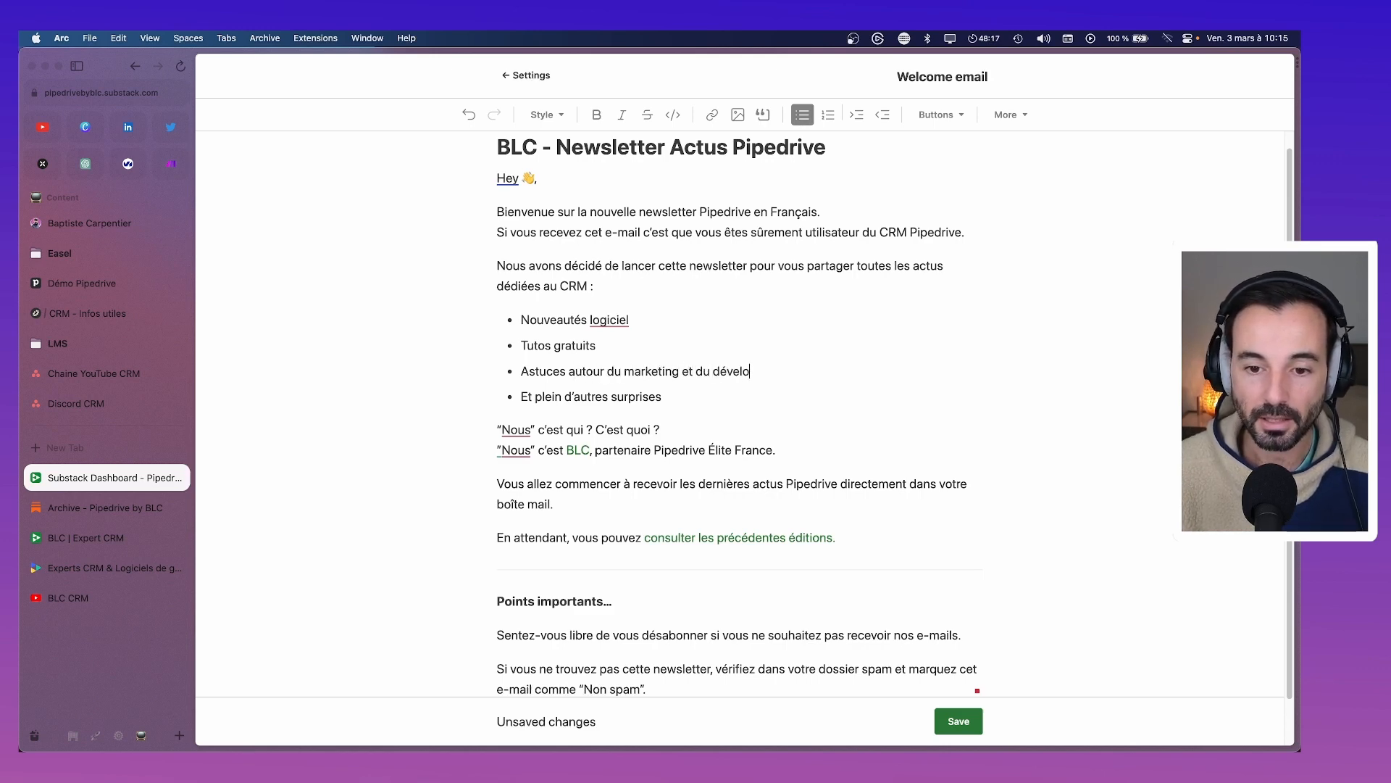
type("ppement commercial")
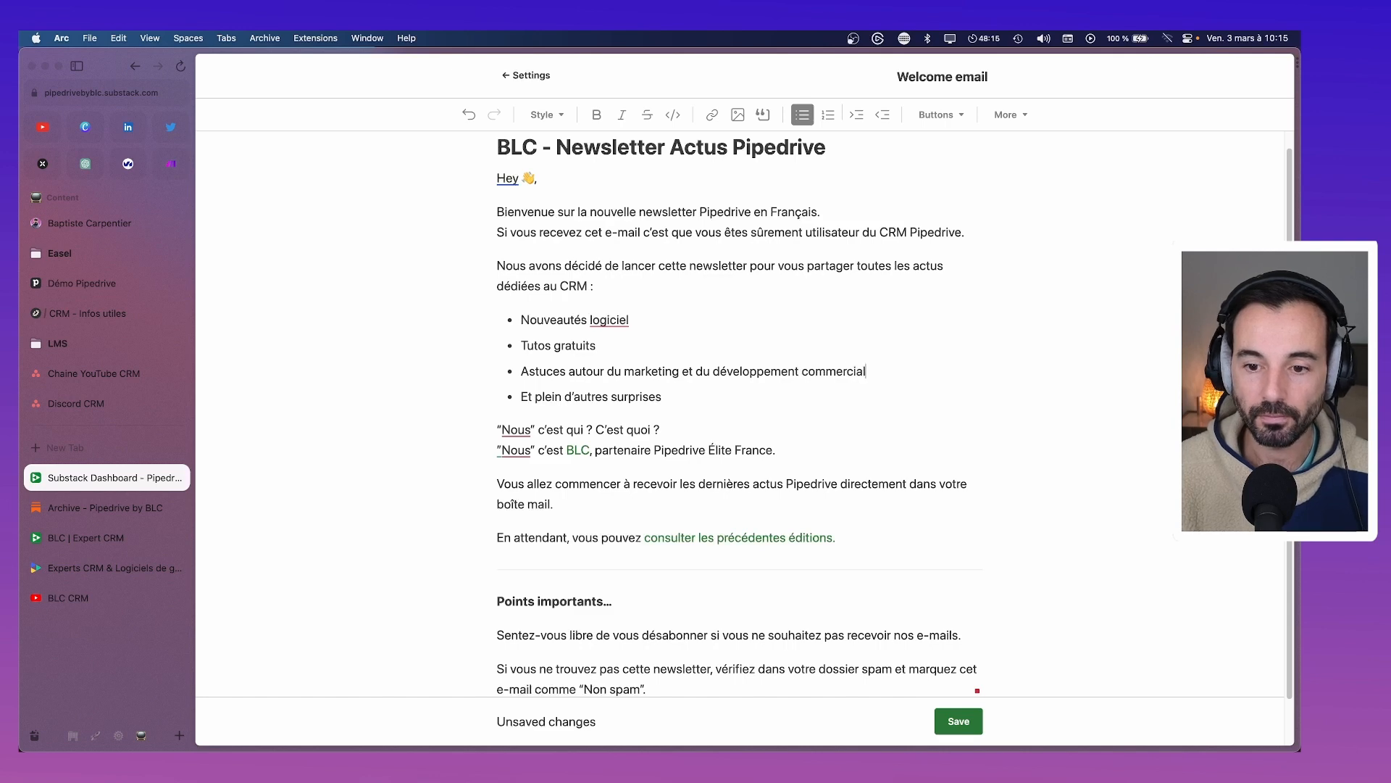
left_click(767, 408)
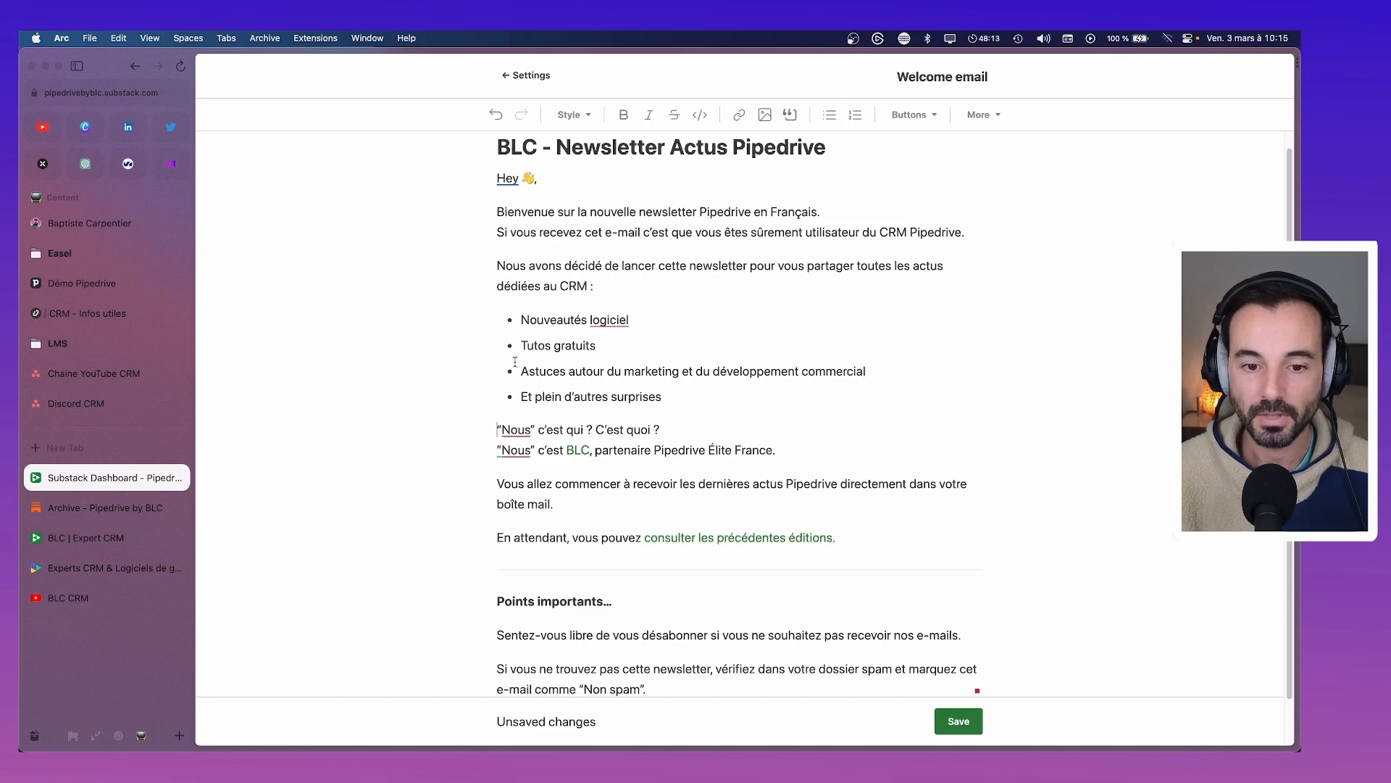
Replace 'marketing et du développement commercial' with 'métier' in the third bullet
left_click_drag(523, 370, 903, 375)
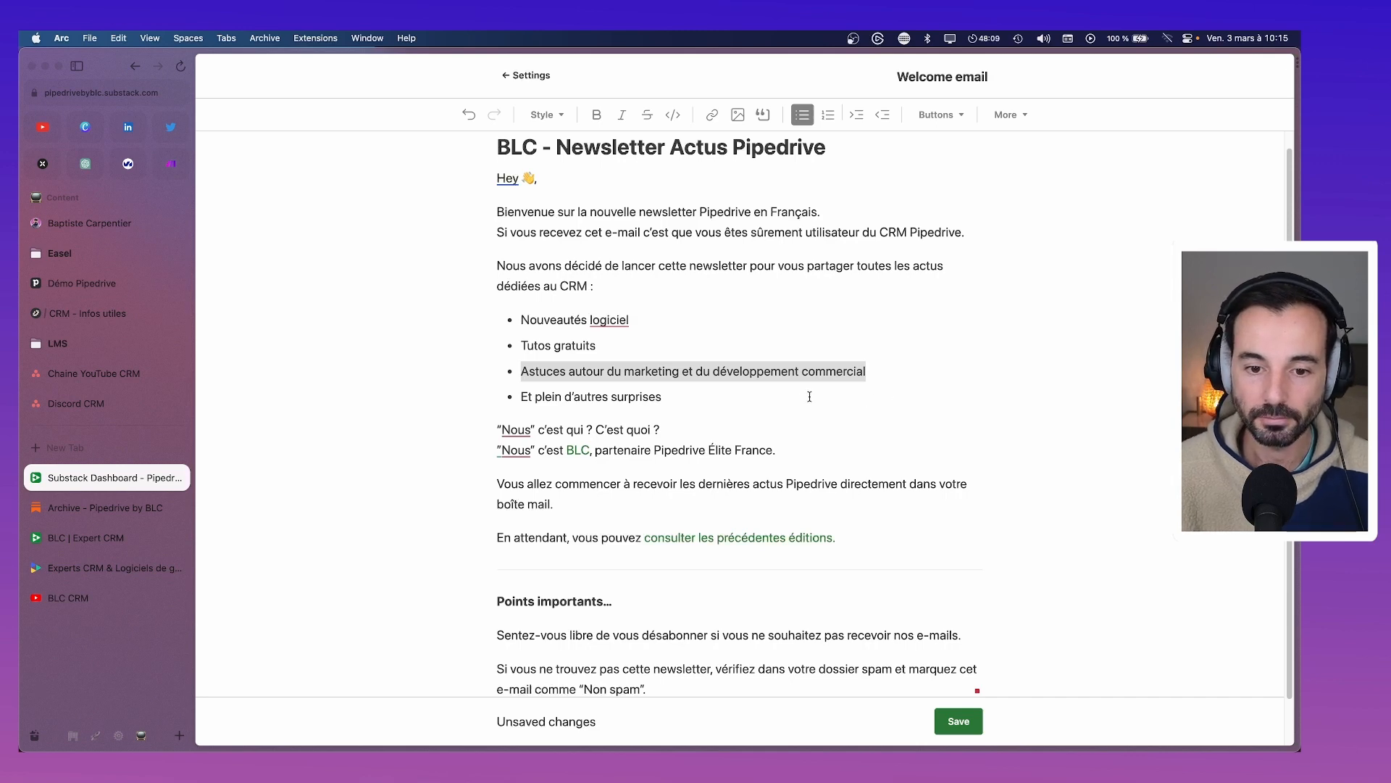
left_click_drag(882, 370, 621, 371)
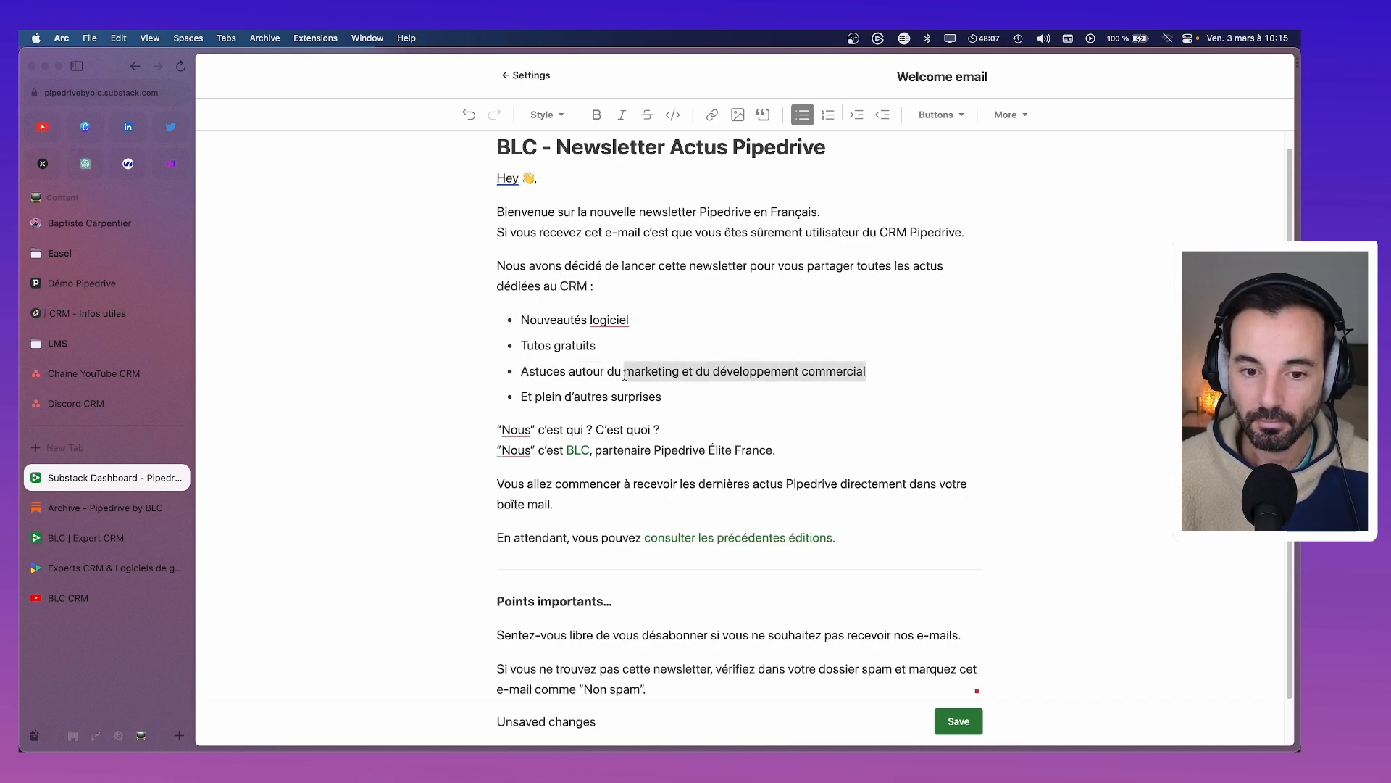
type("métier")
scroll(754, 400, "down", 2)
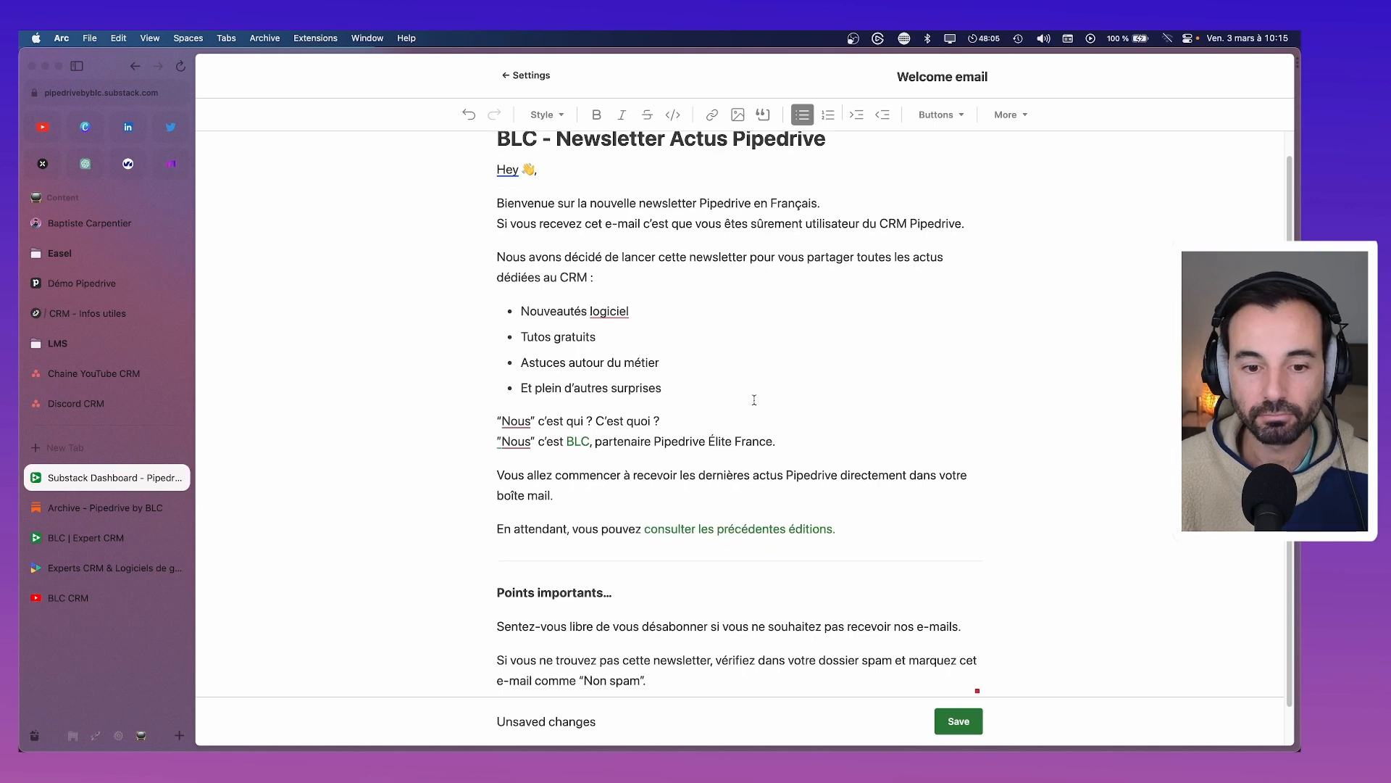
scroll(753, 400, "down", 1)
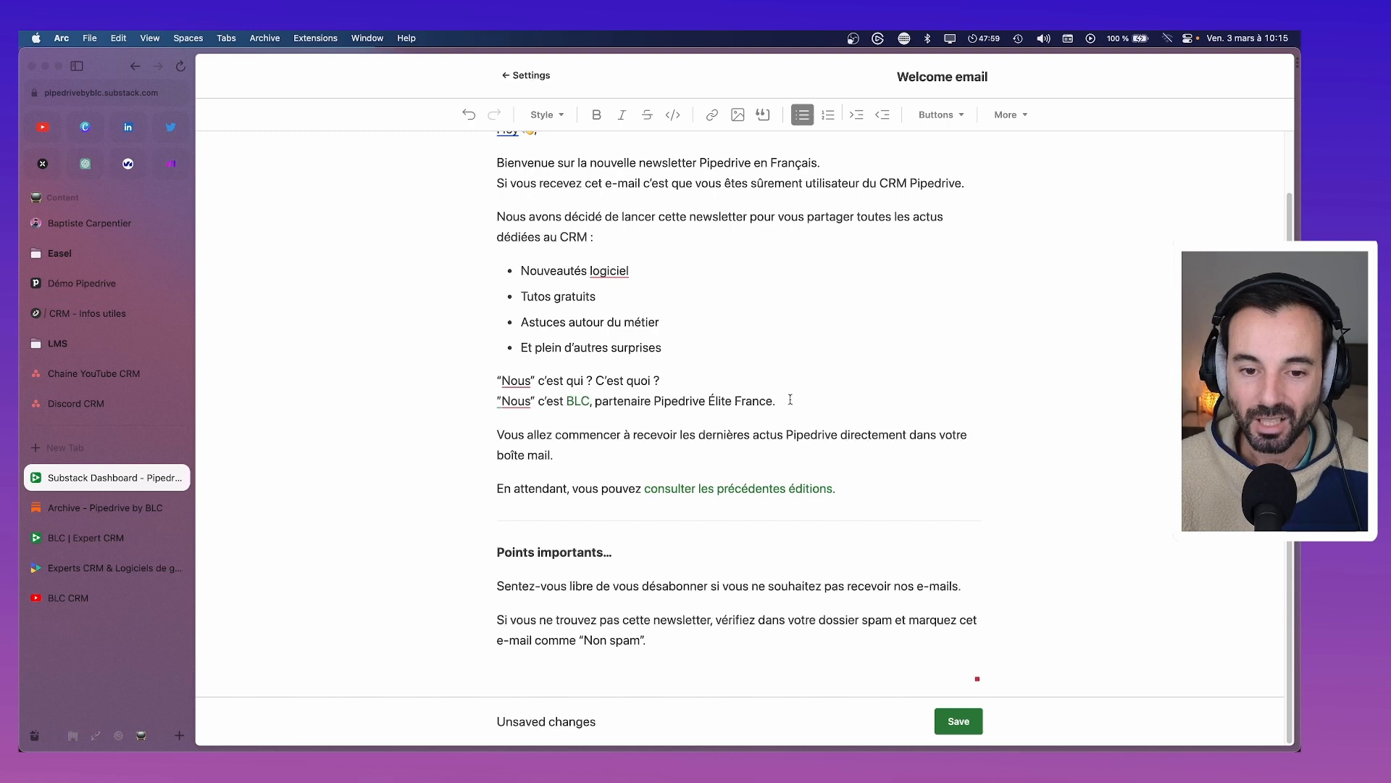
Rewrite the 'Nous' lines as 'Si vous ne nous connaissez pas.' and 'Nous sommes la société BLC…'
left_click_drag(792, 397, 482, 391)
left_click(554, 400)
key("BackSpace")
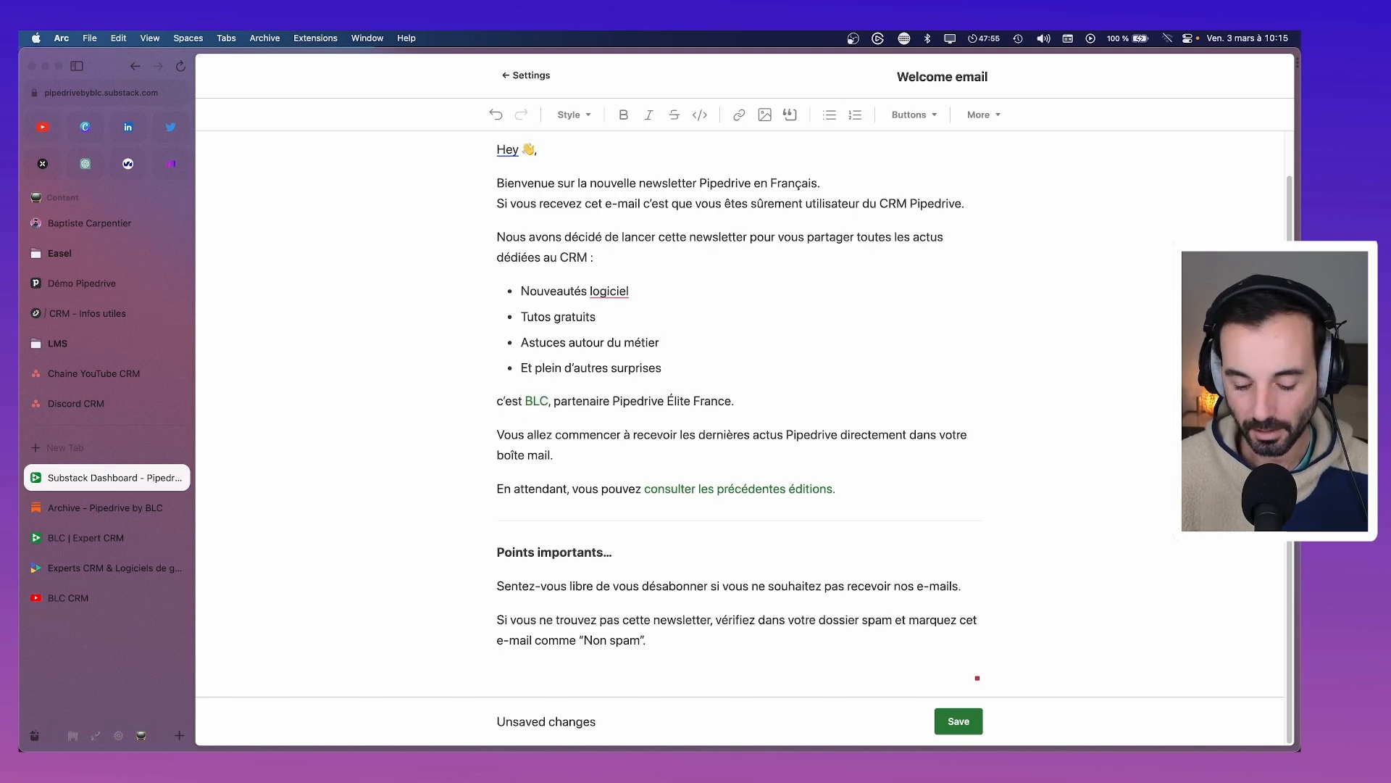
type("Si vous ne nous")
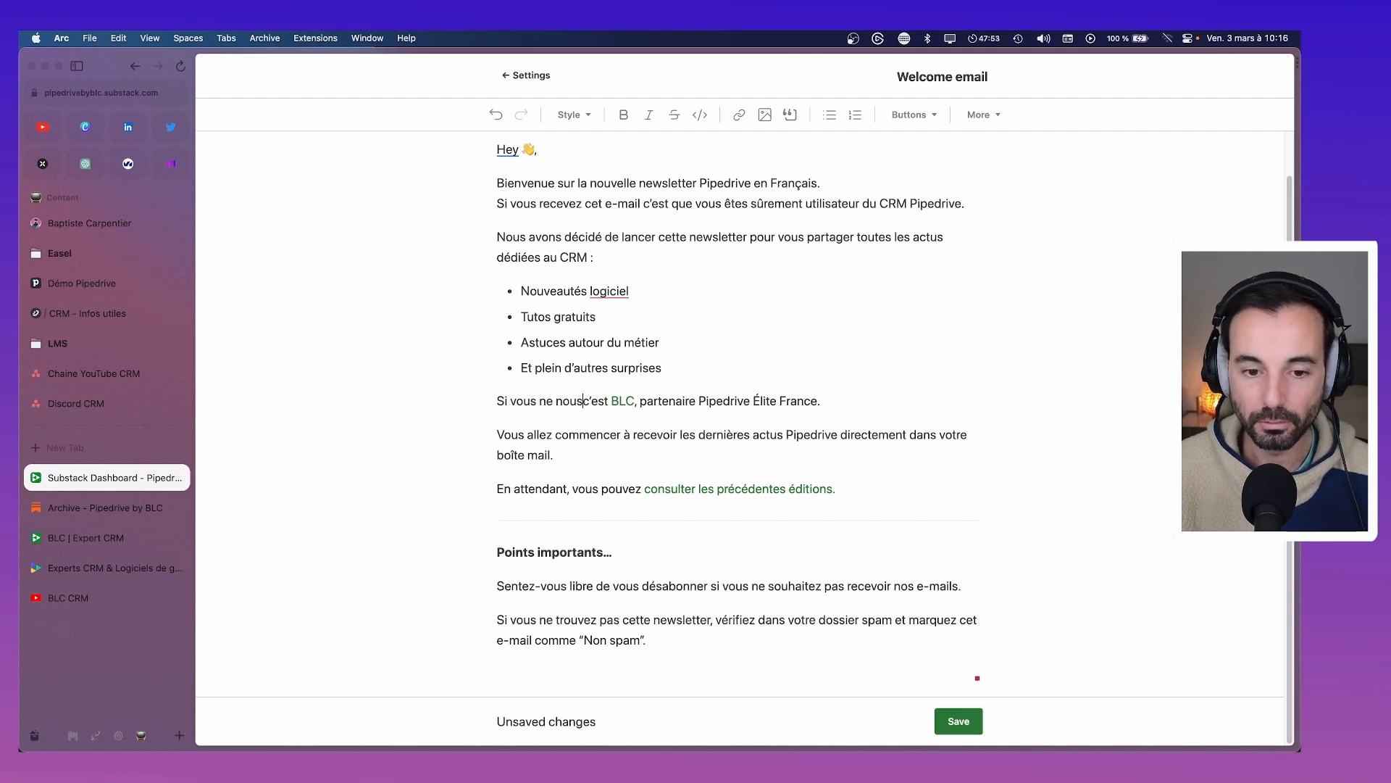
type(" connaiss")
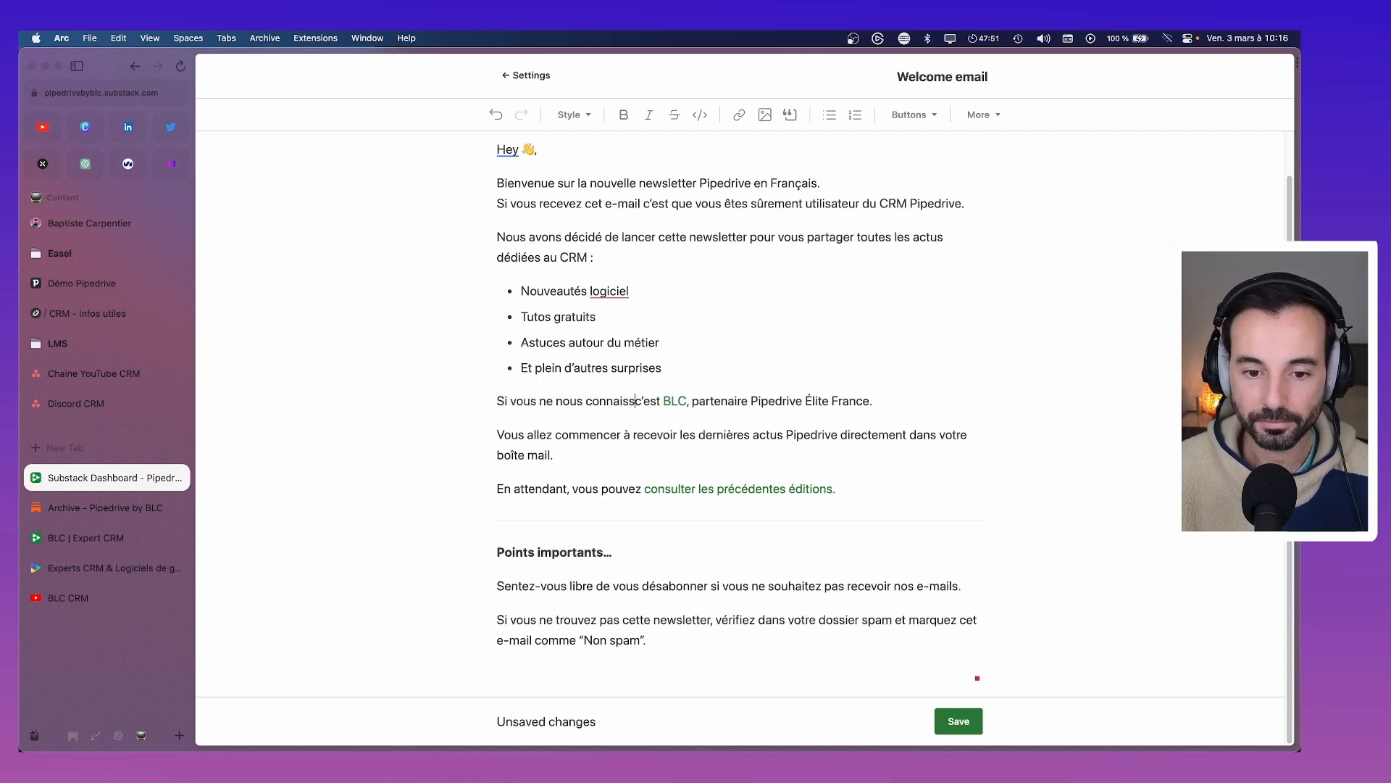
type("ez pas.")
key("shift+Return")
type("N")
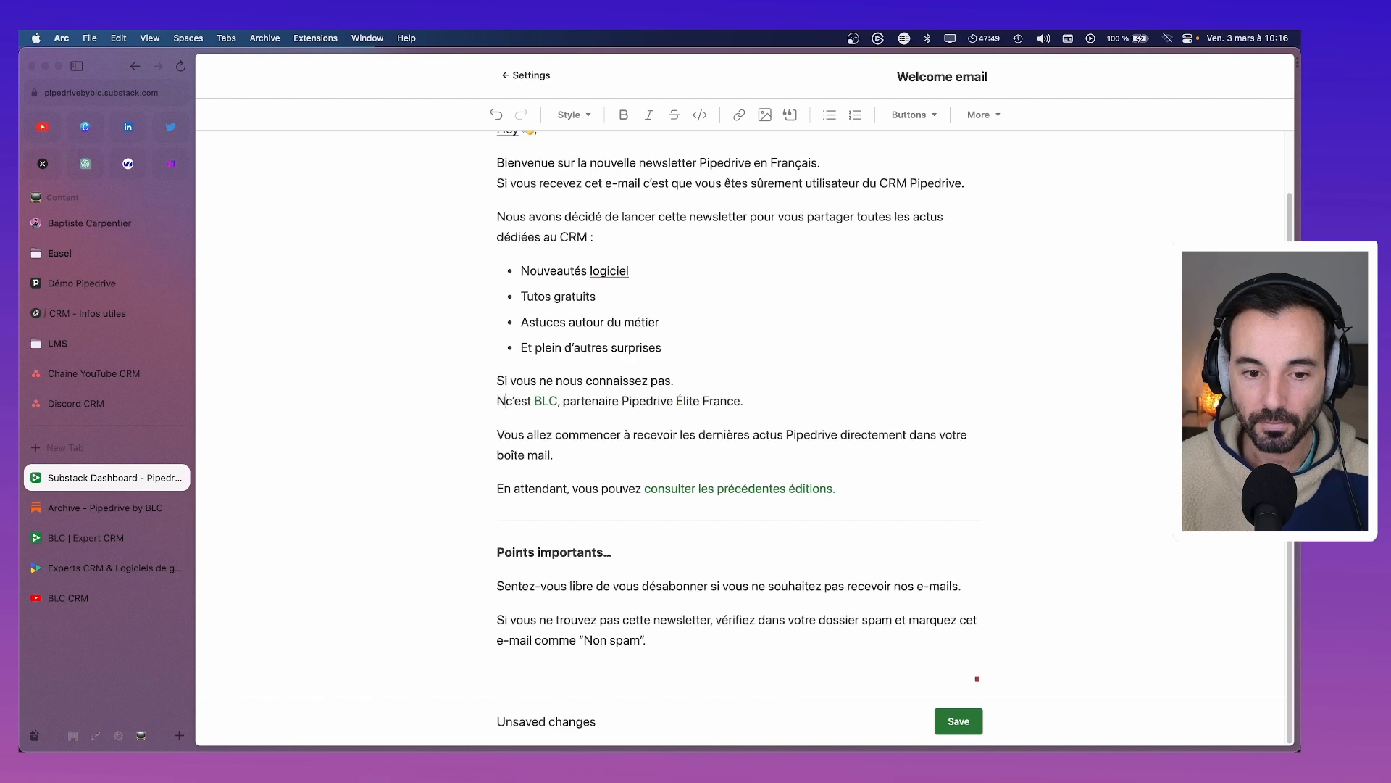
type("ous sommes la s")
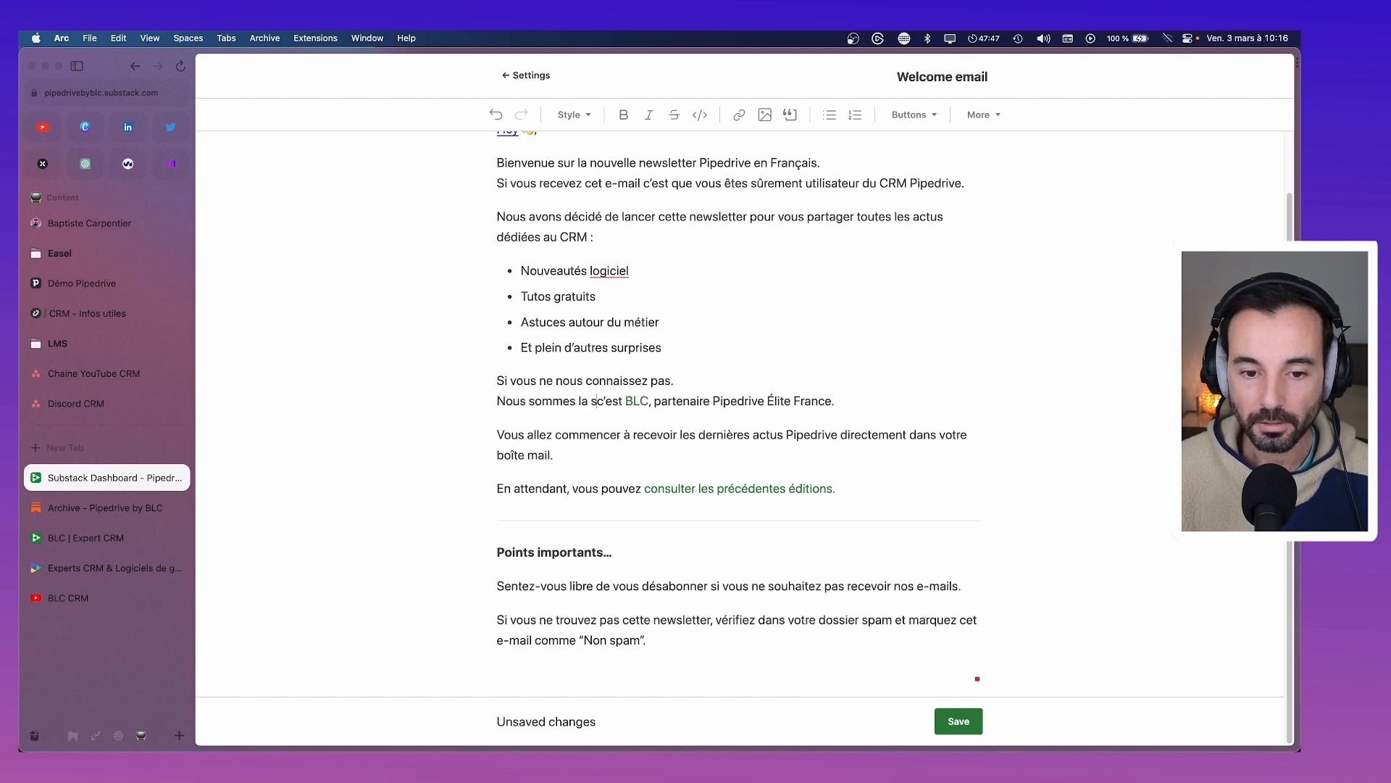
type("ociété")
key("shift+Right")
key("shift+Right")
key("shift+Right")
key("shift+Right")
key("shift+Right")
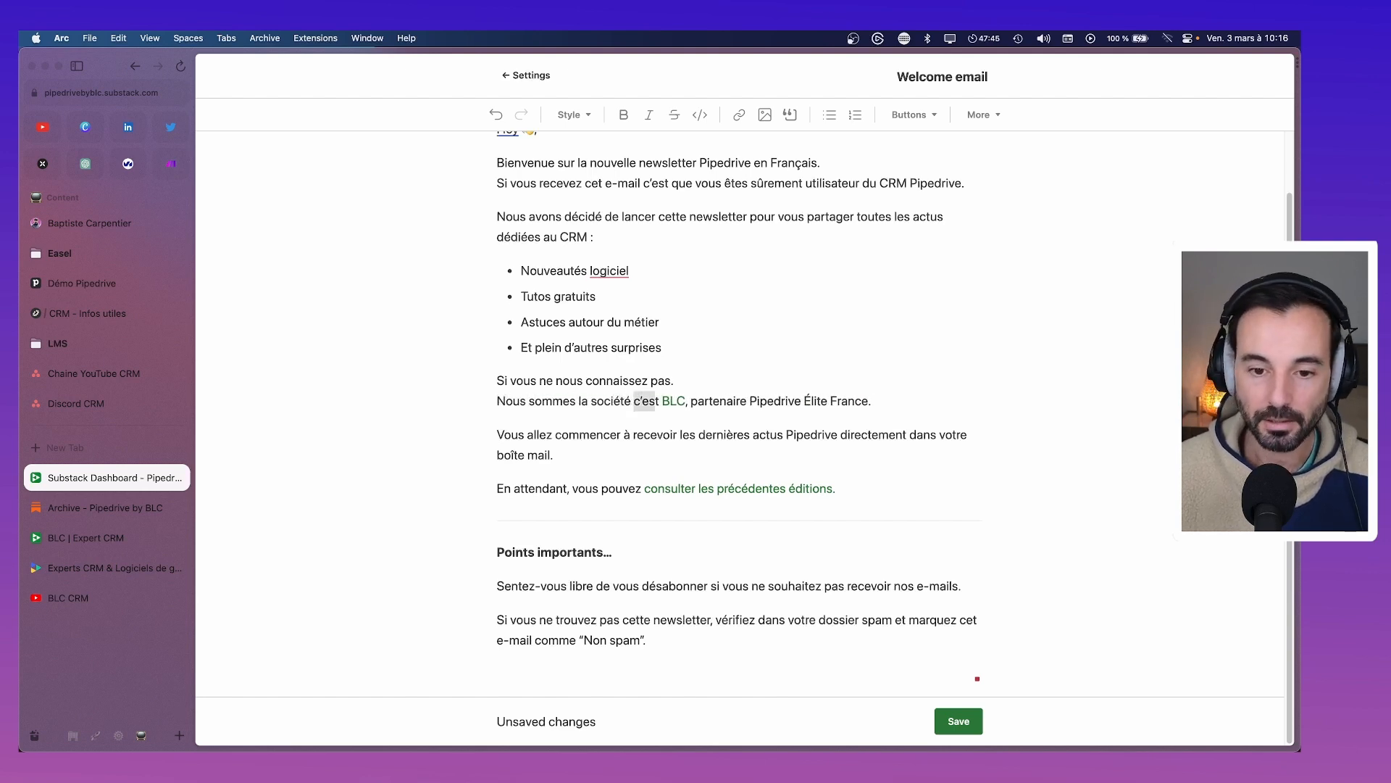
key("BackSpace")
key("BackSpace")
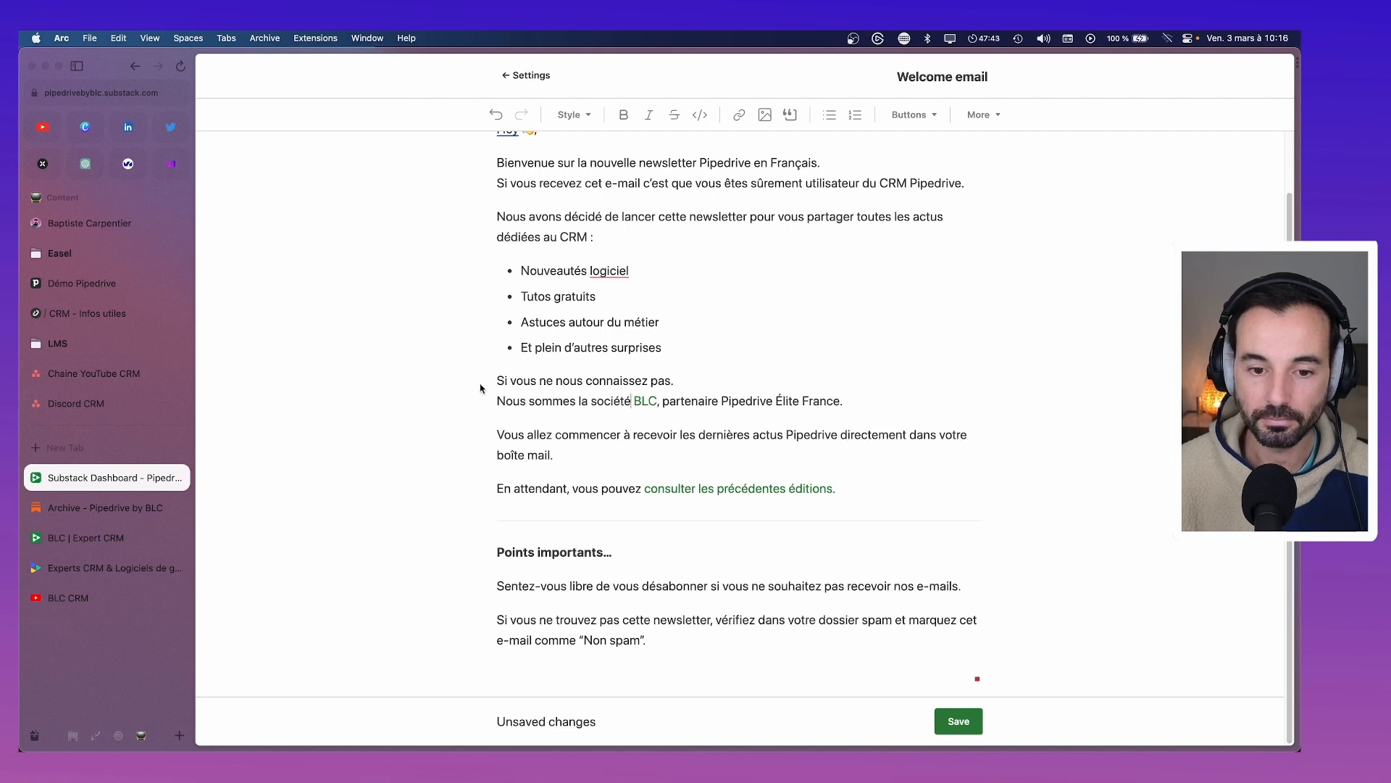
Extend the existing BLC link to cover 'la société BLC', keeping the same address
left_click(653, 401)
left_click(820, 432)
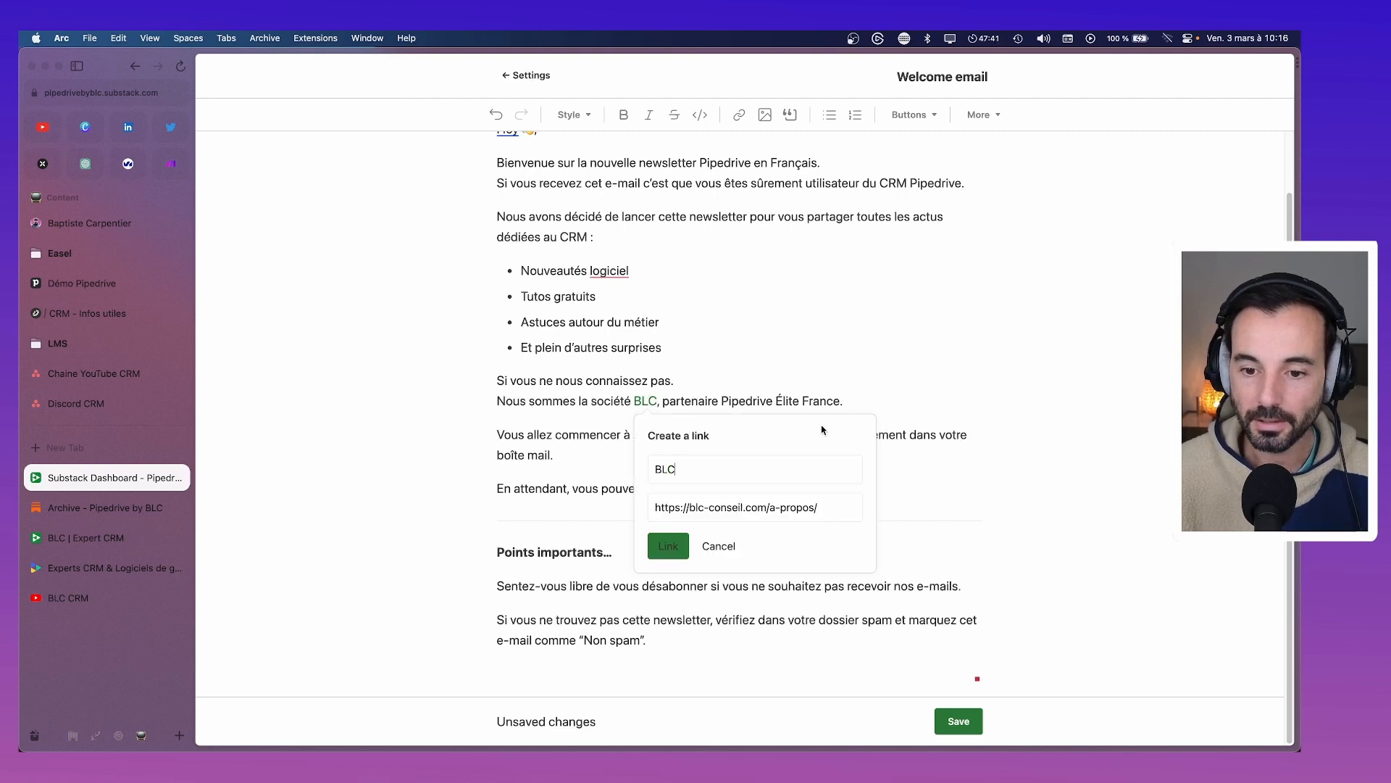
triple_click(785, 505)
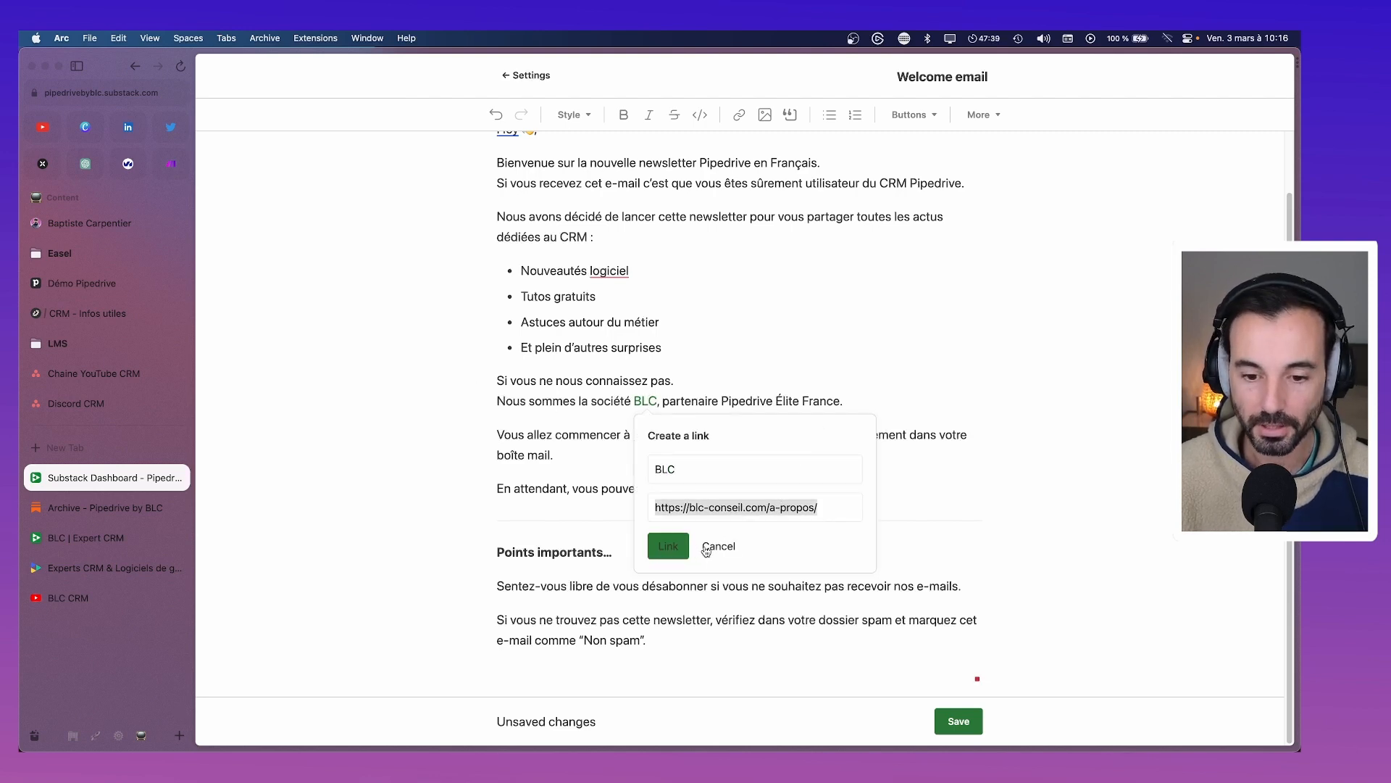
left_click(670, 546)
left_click_drag(577, 401, 658, 401)
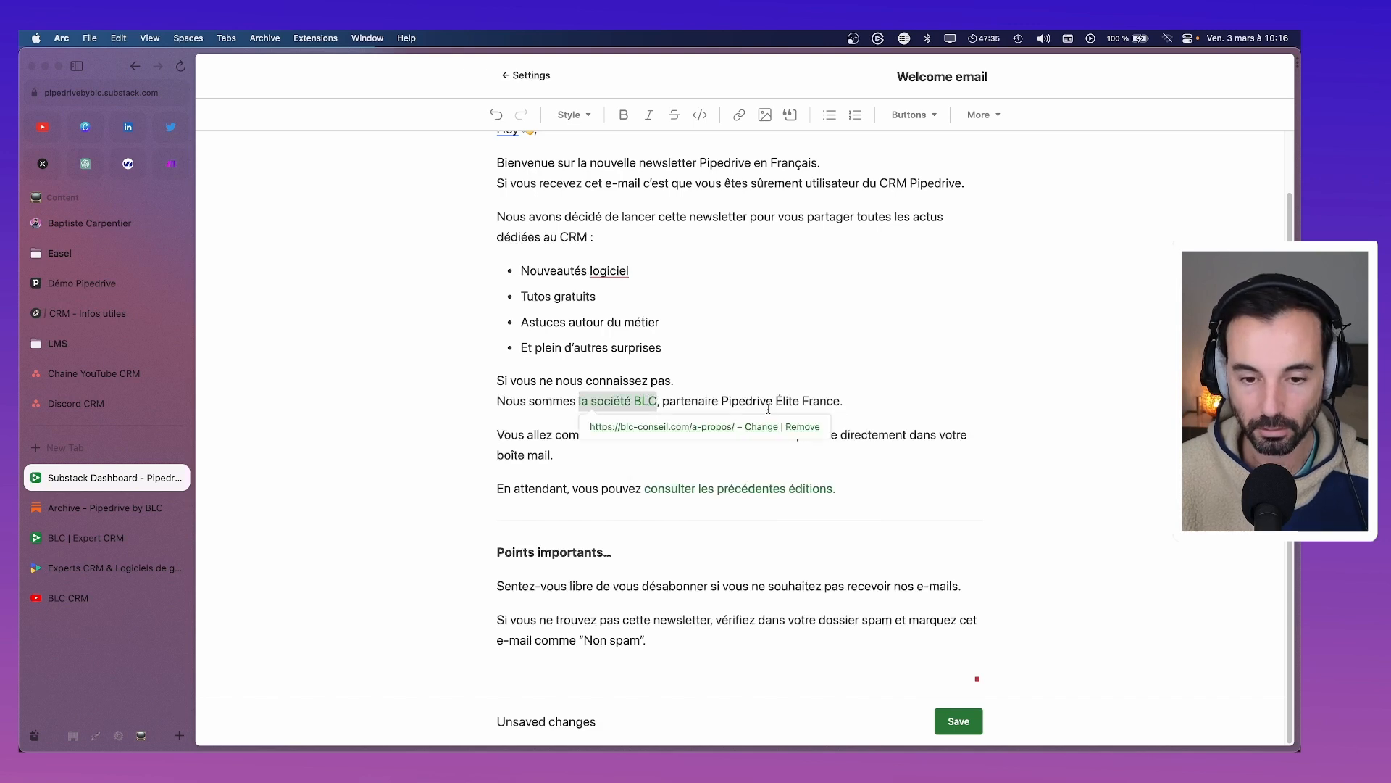
left_click(953, 339)
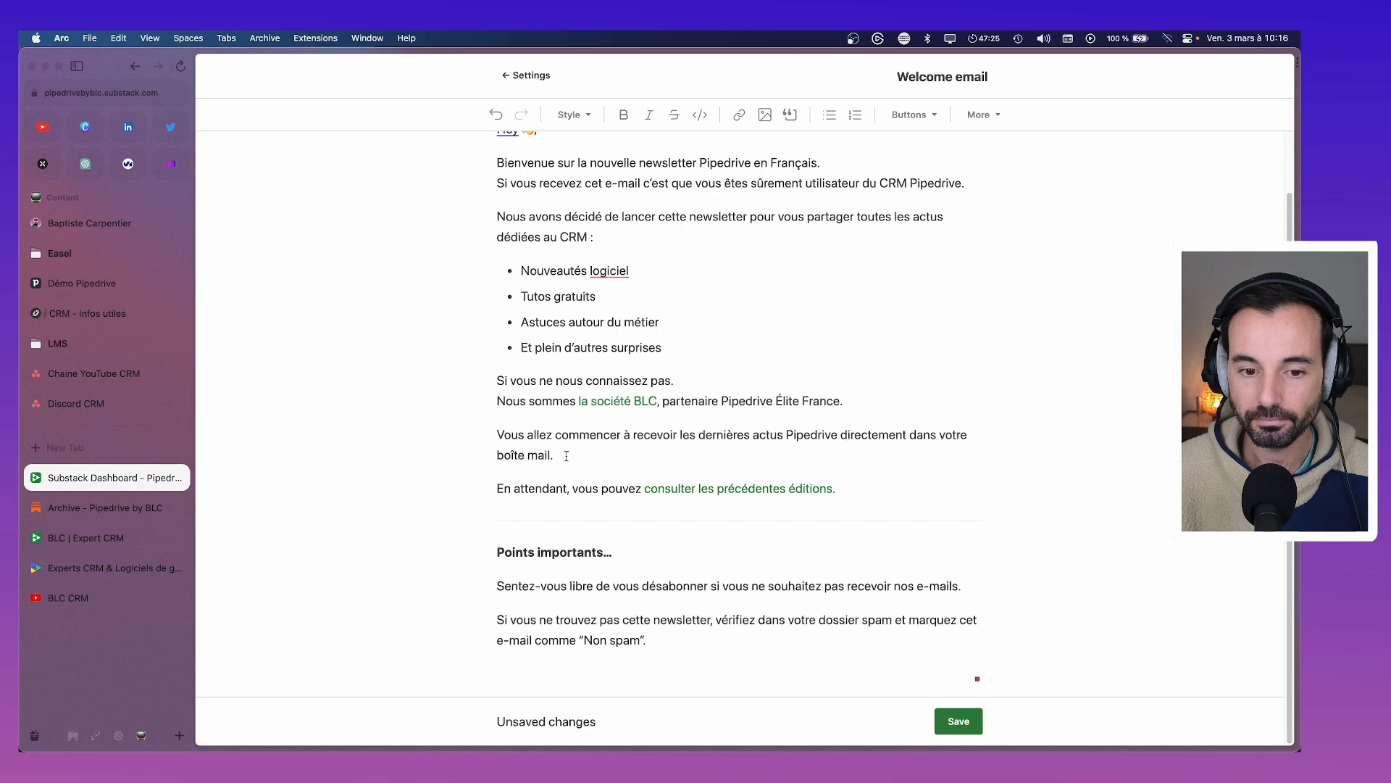
Delete the 'Vous allez commencer…' and 'En attendant…' paragraphs, and change 'nos e-mails' to 'ces e-mails'
left_click_drag(566, 457, 481, 444)
key("BackSpace")
key("BackSpace")
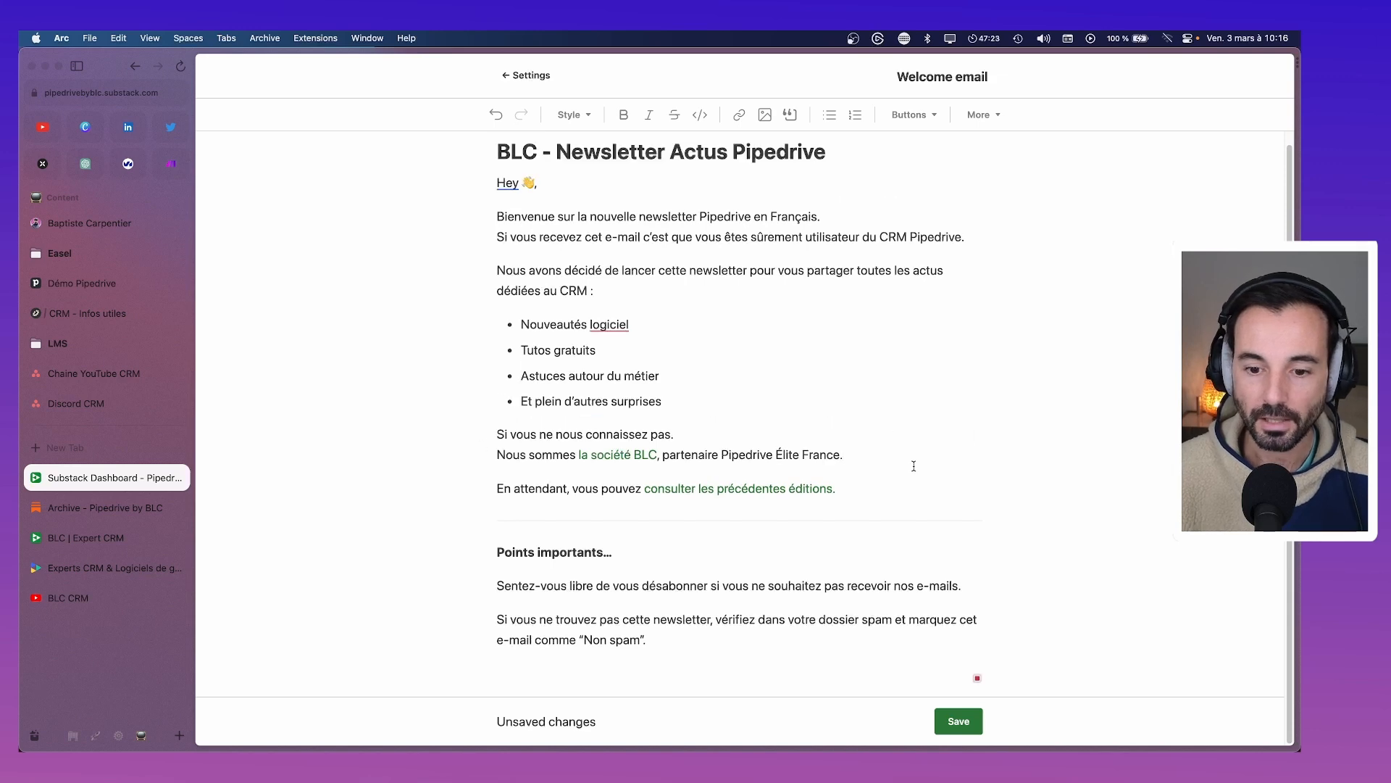
left_click_drag(837, 490, 428, 502)
key("BackSpace")
key("BackSpace")
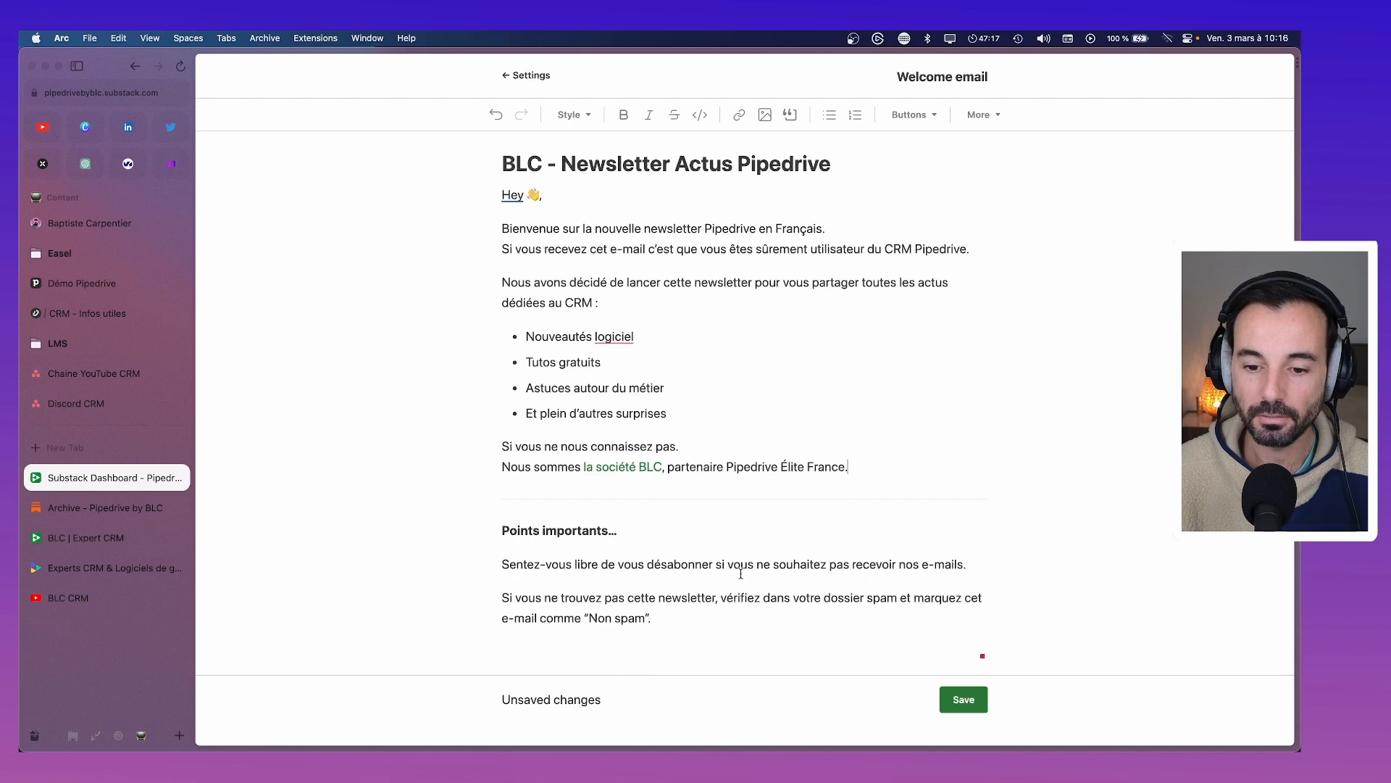
double_click(906, 564)
type("ces")
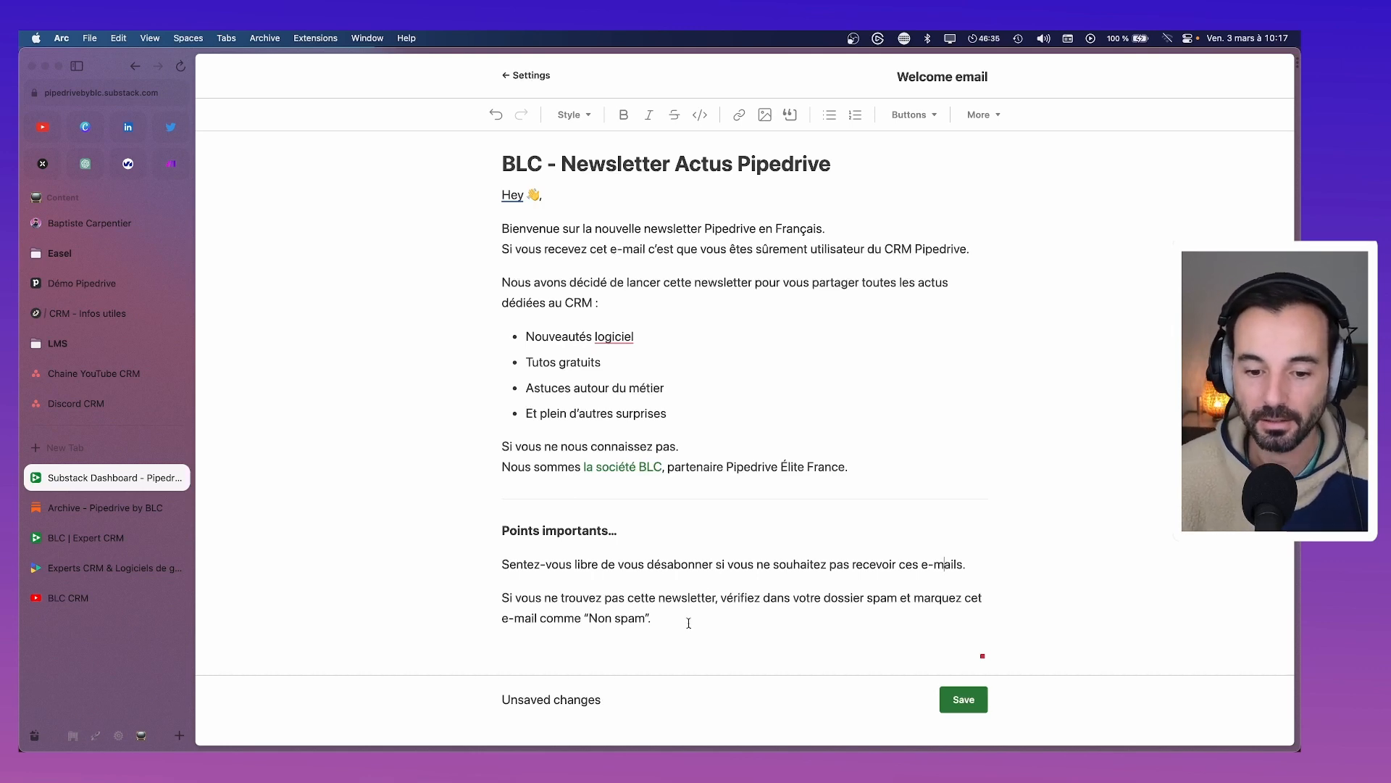
Delete the 'Si vous ne trouvez pas…' spam-folder paragraph and its empty line
triple_click(687, 618)
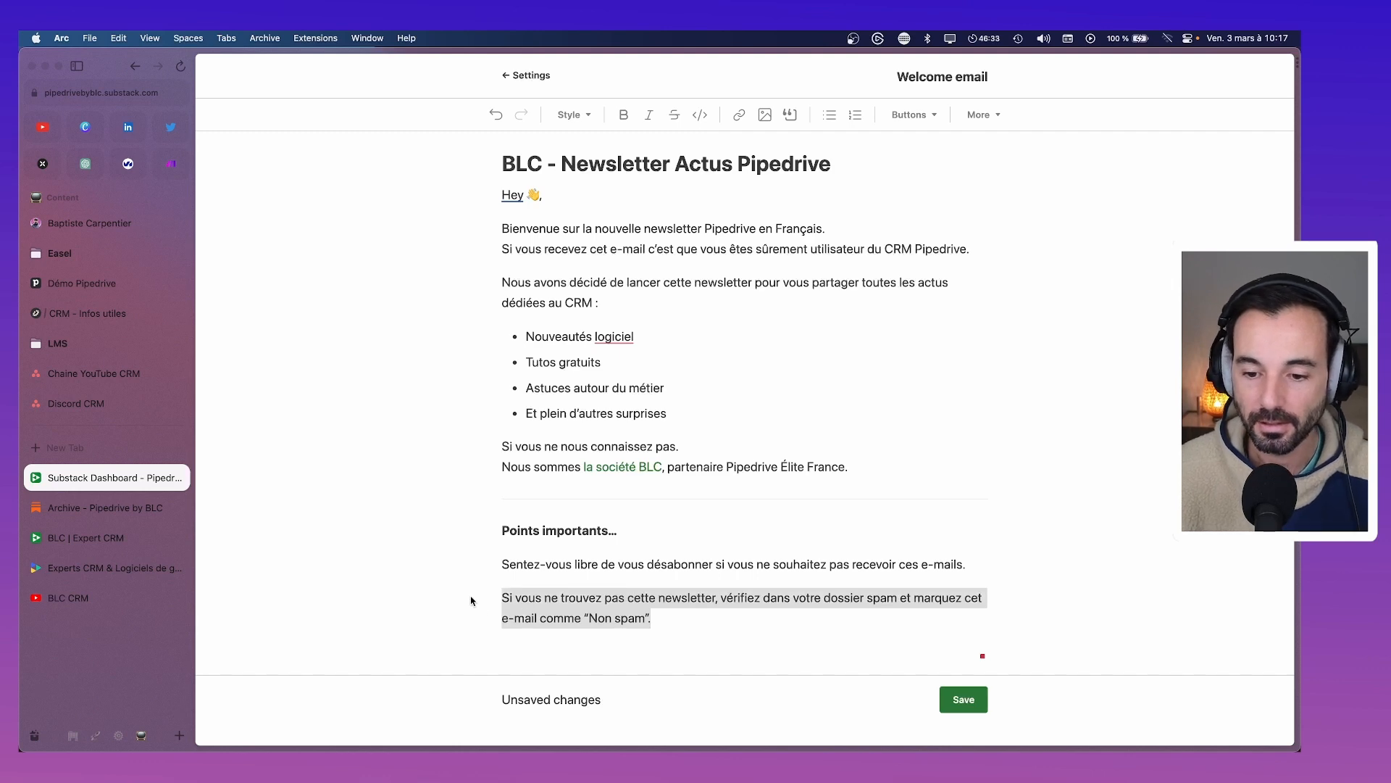
key("BackSpace")
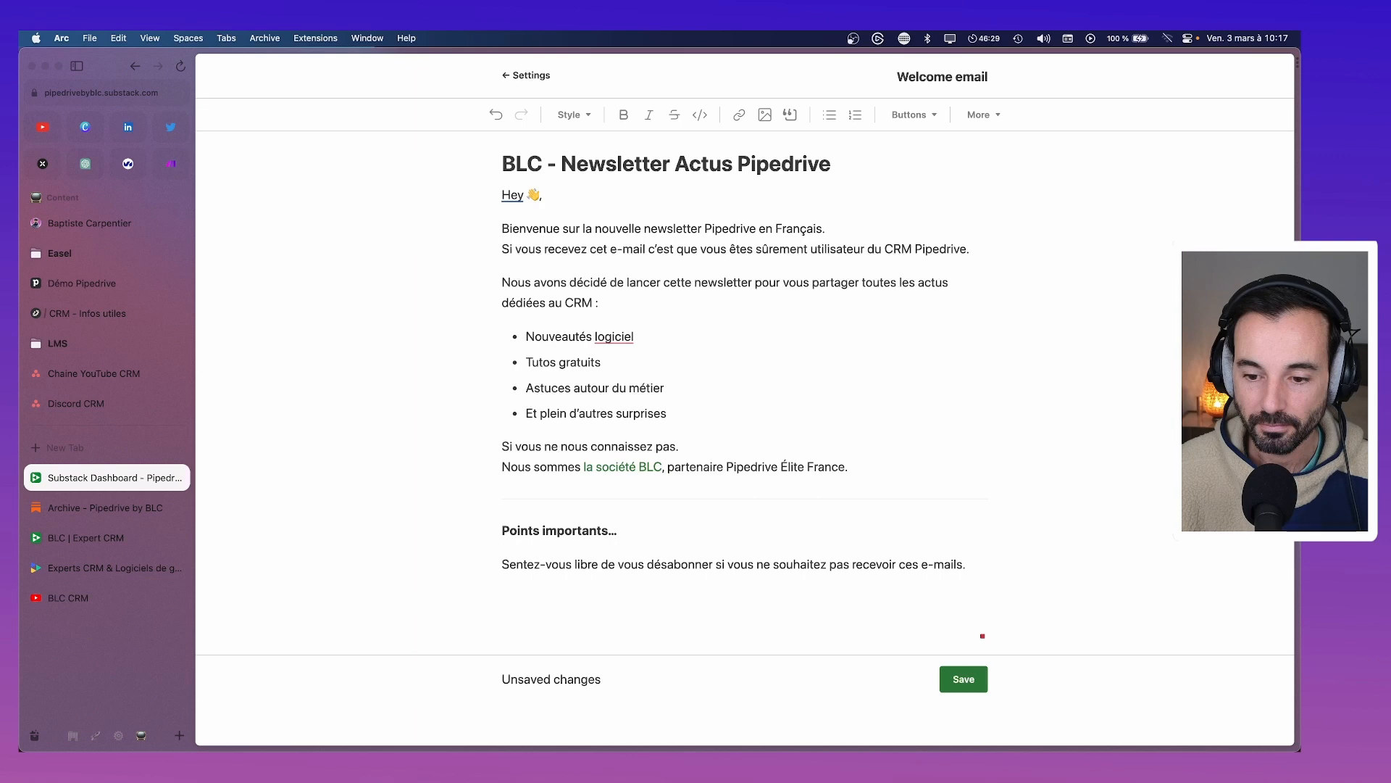
key("BackSpace")
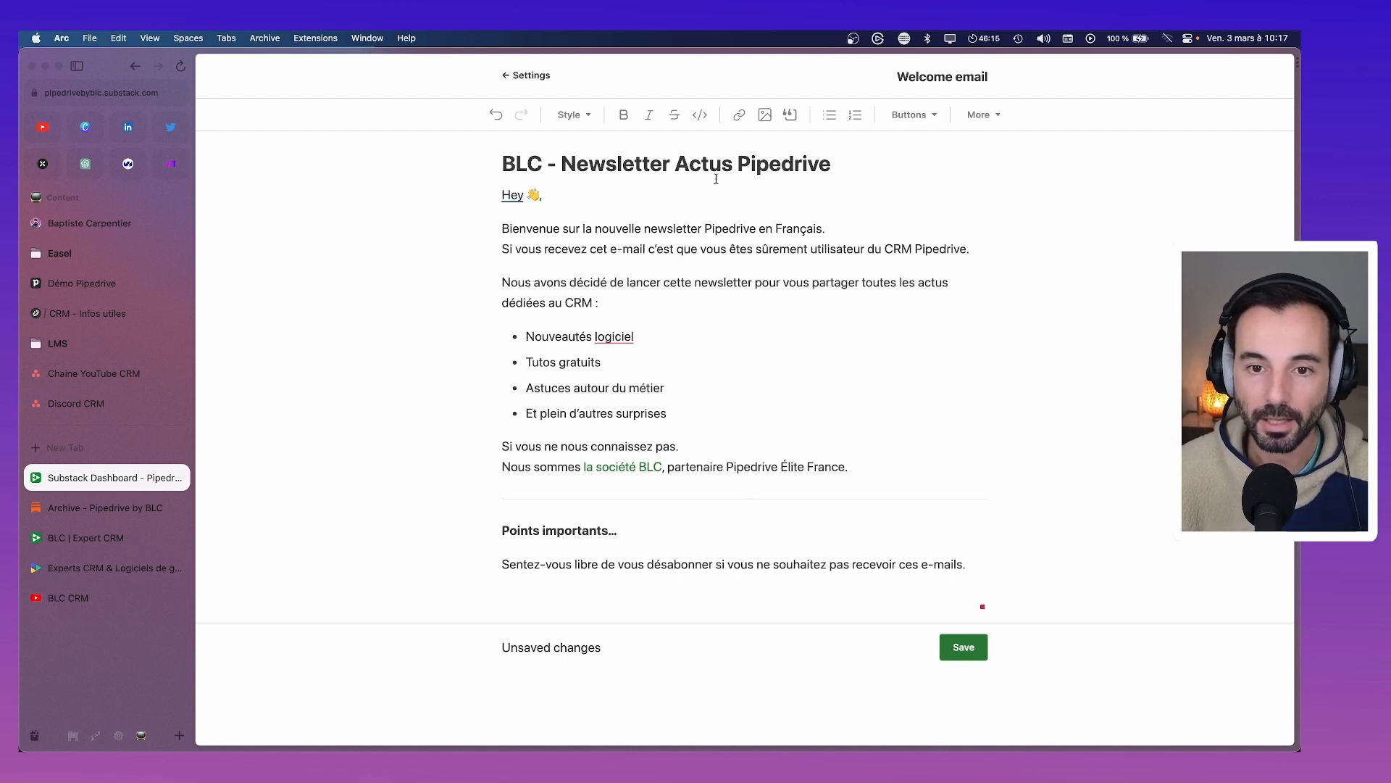
Lowercase 'Actus' to 'actus' in the email title
left_click(689, 164)
key("BackSpace")
type("a")
left_click(778, 328)
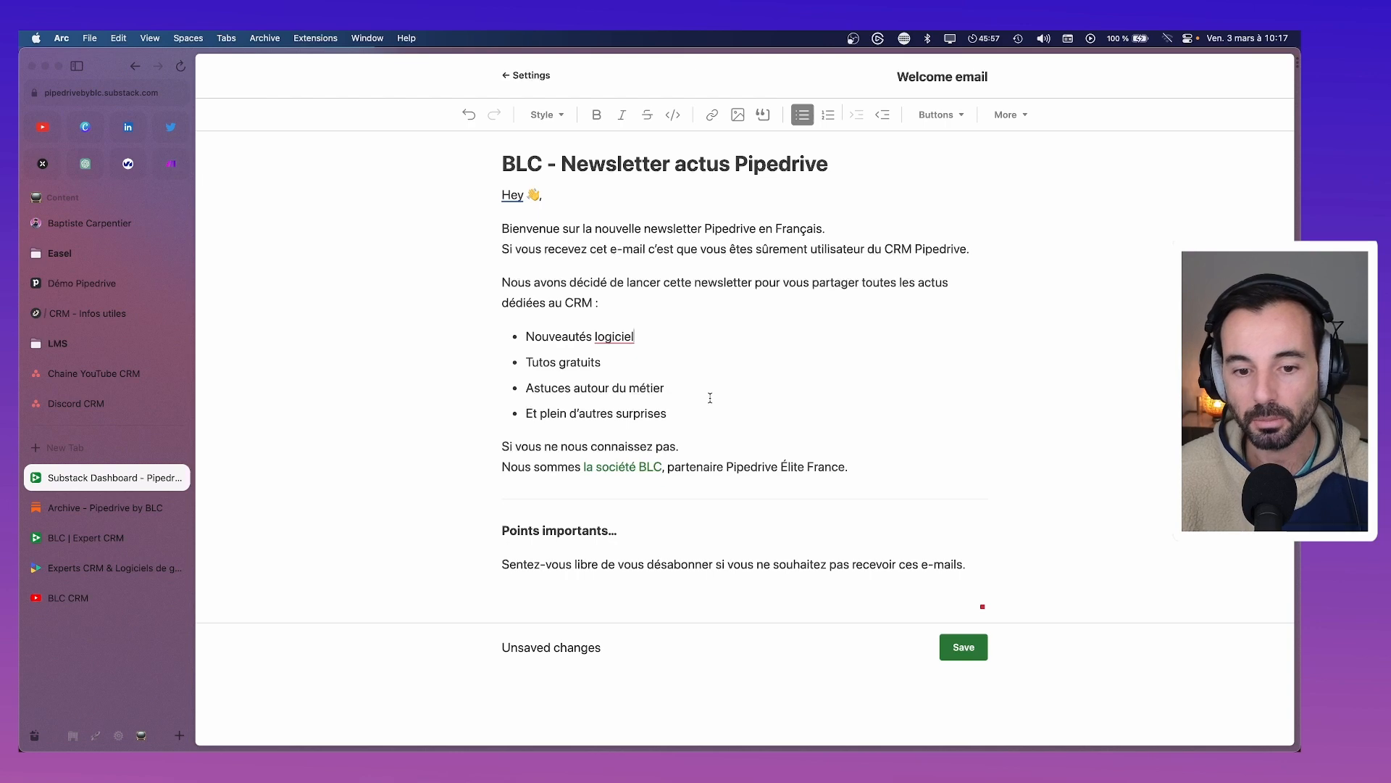
Delete the 'Et plein d'autres surprises' bullet and replace 'Si vous ne nous connaissez pas.' with 'On se présente'
left_click_drag(693, 411, 509, 413)
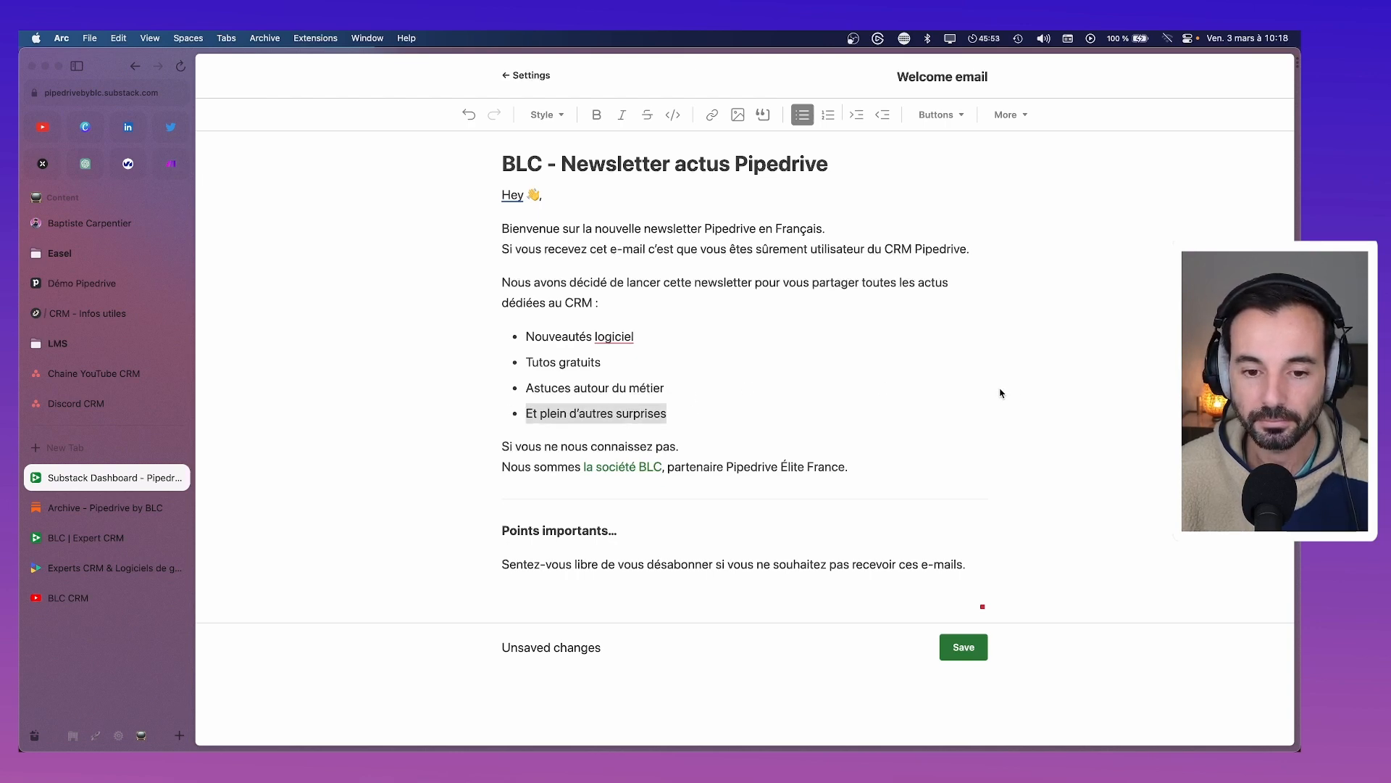
key("BackSpace")
key("BackSpace")
key("BackSpace")
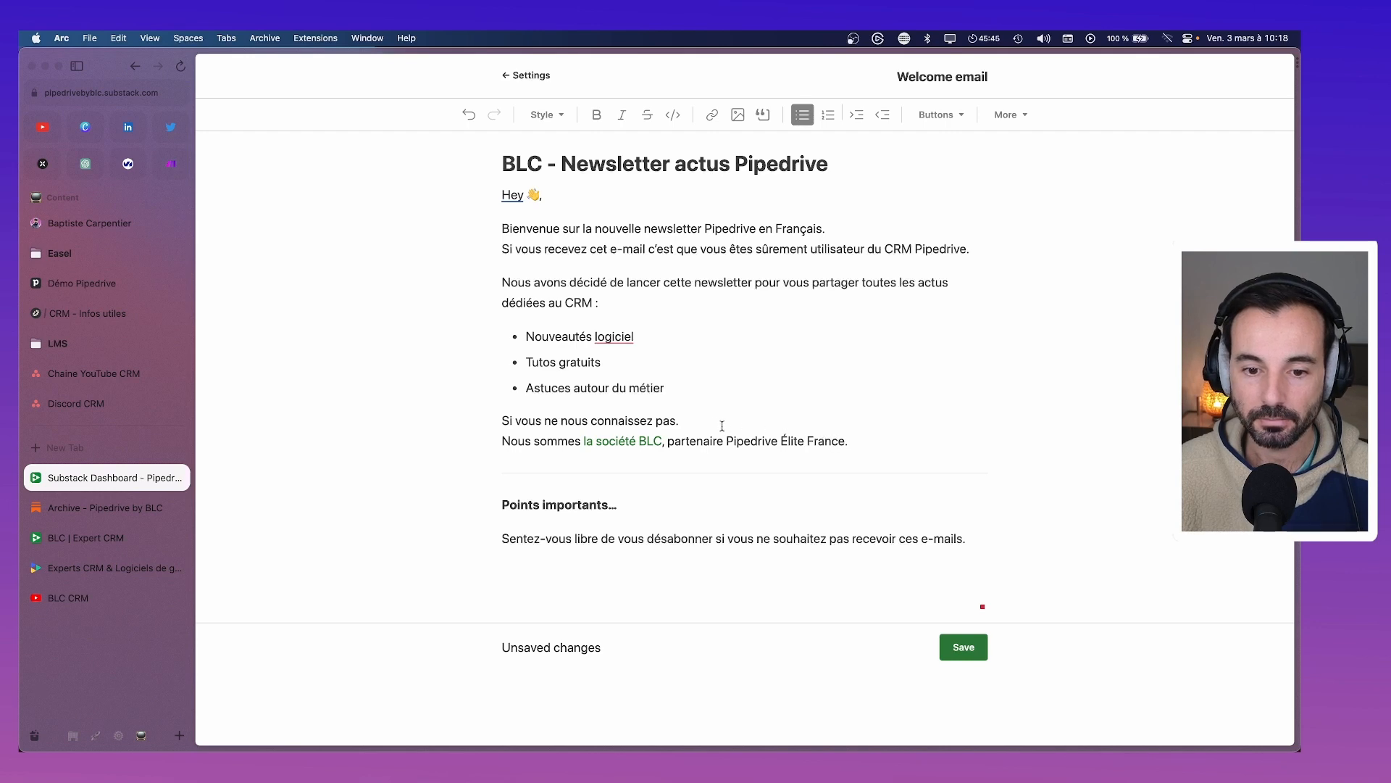
left_click_drag(723, 426, 466, 435)
type("On se pr")
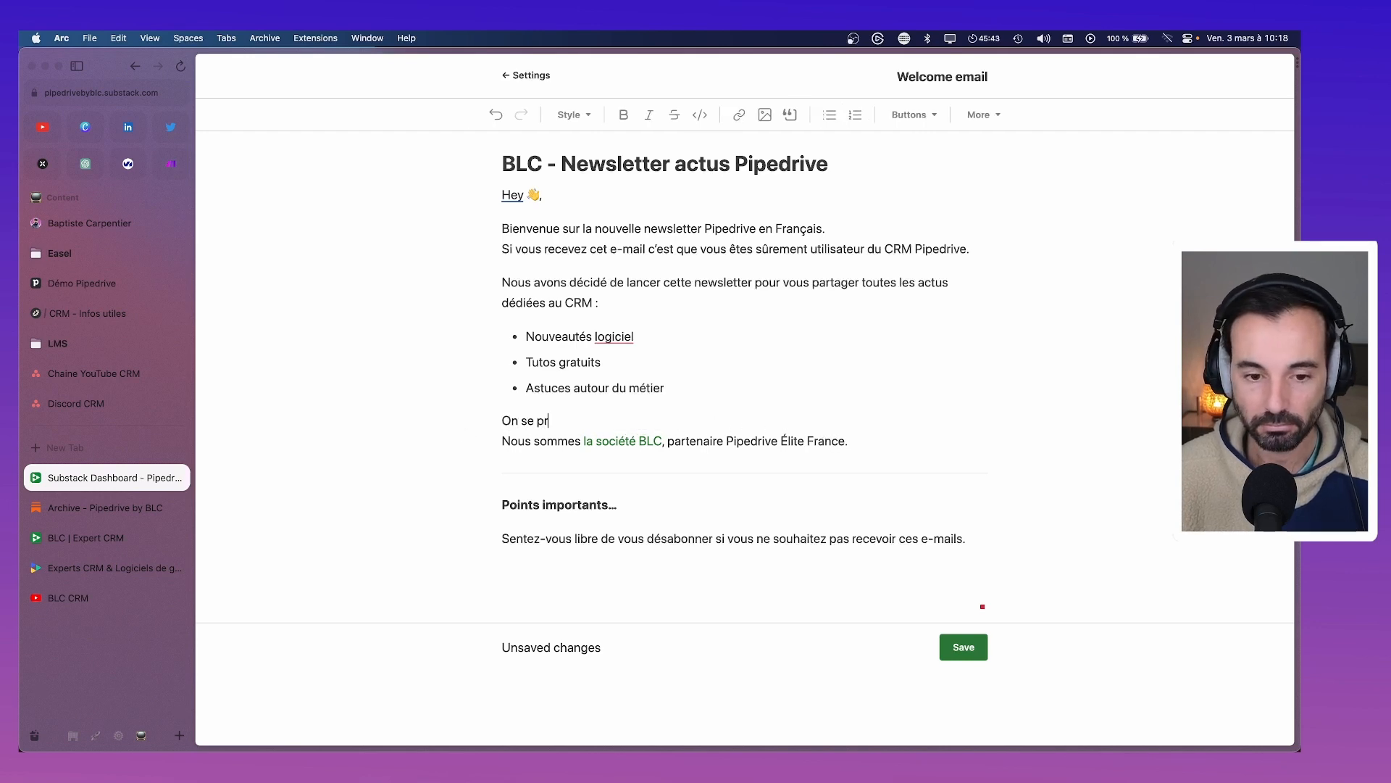
type("ésente :")
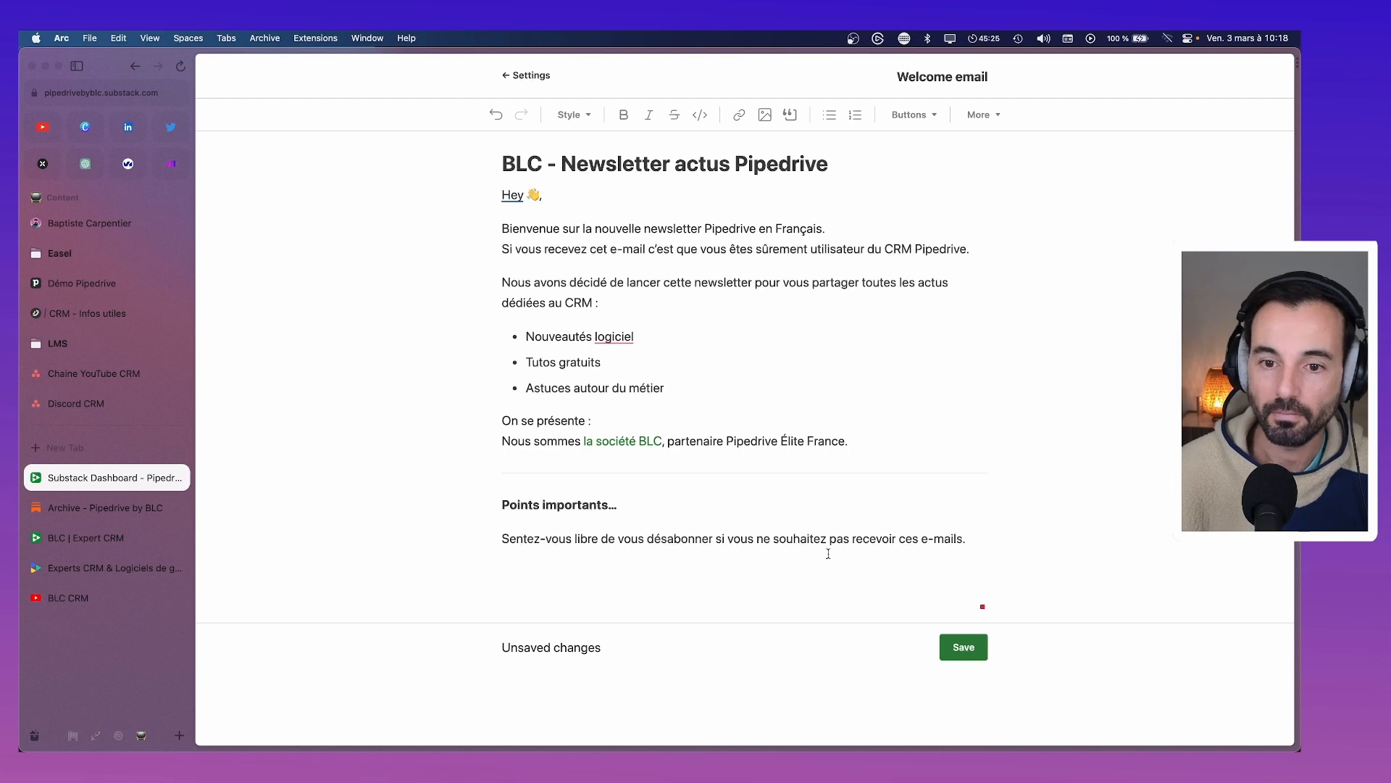
left_click_drag(501, 249, 1022, 251)
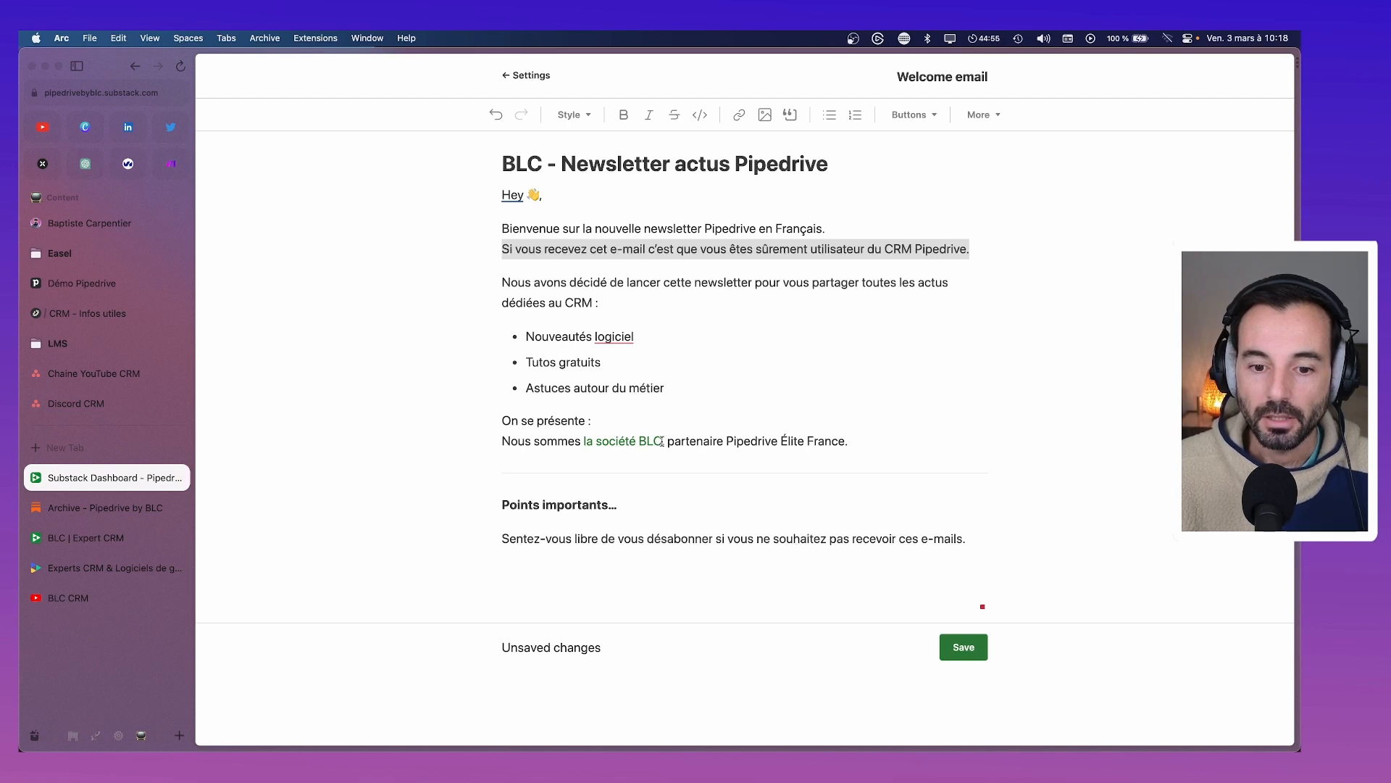
left_click(600, 439)
left_click(766, 467)
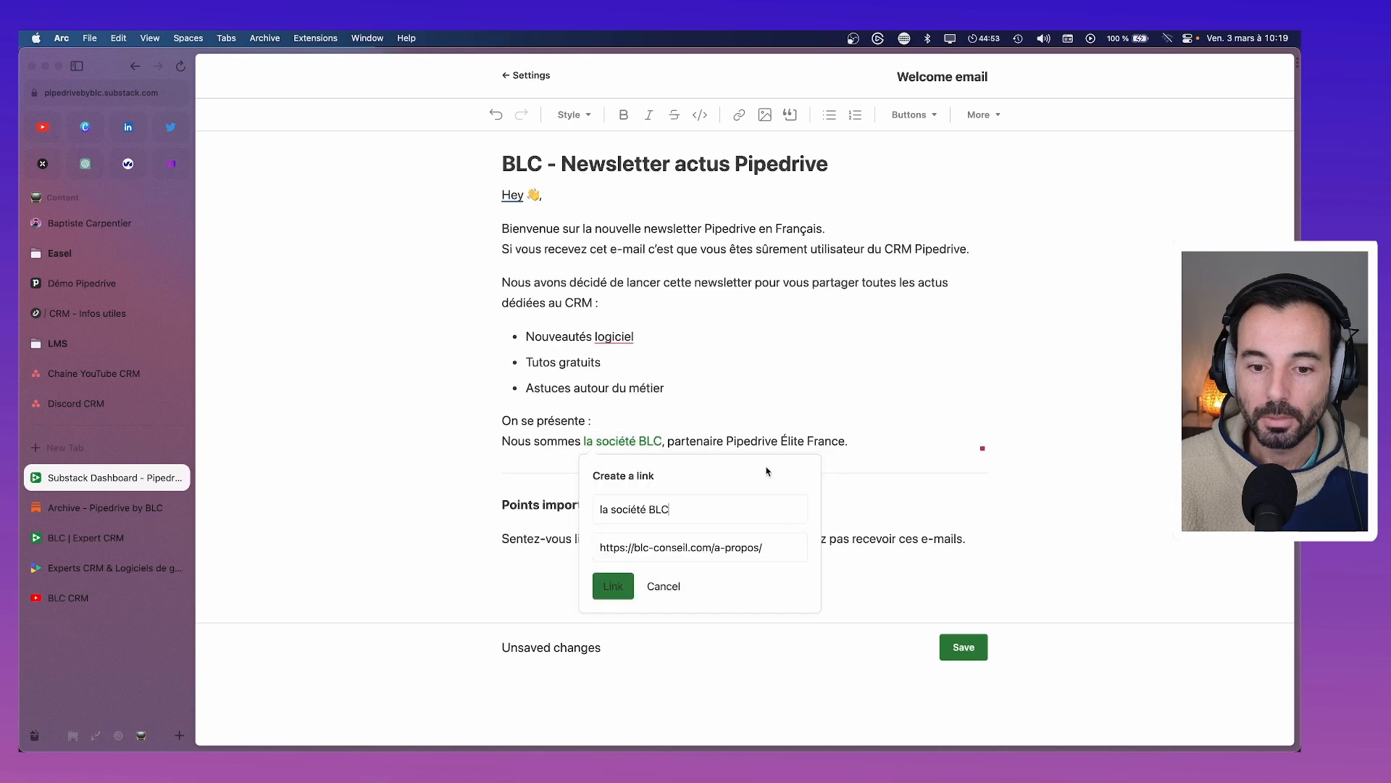
left_click_drag(793, 550, 542, 544)
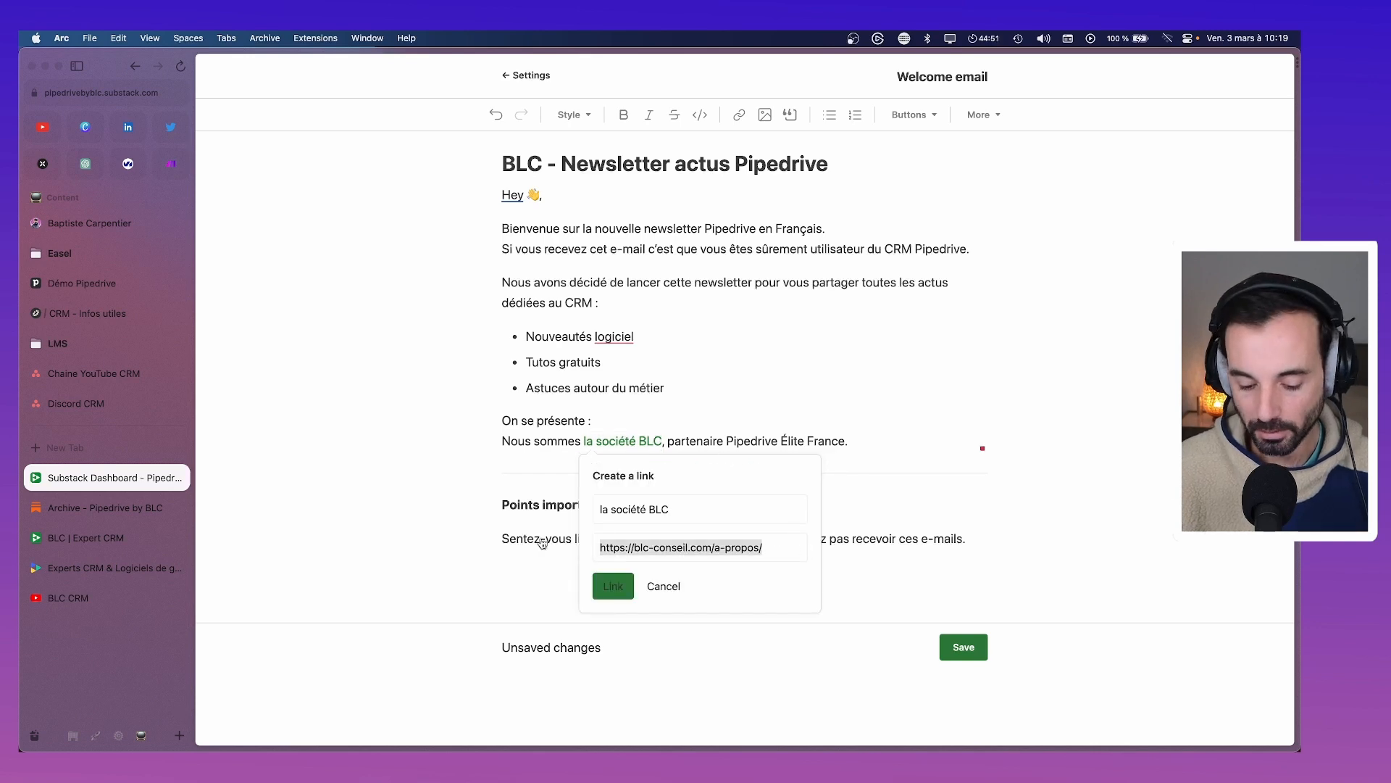
type("https:/")
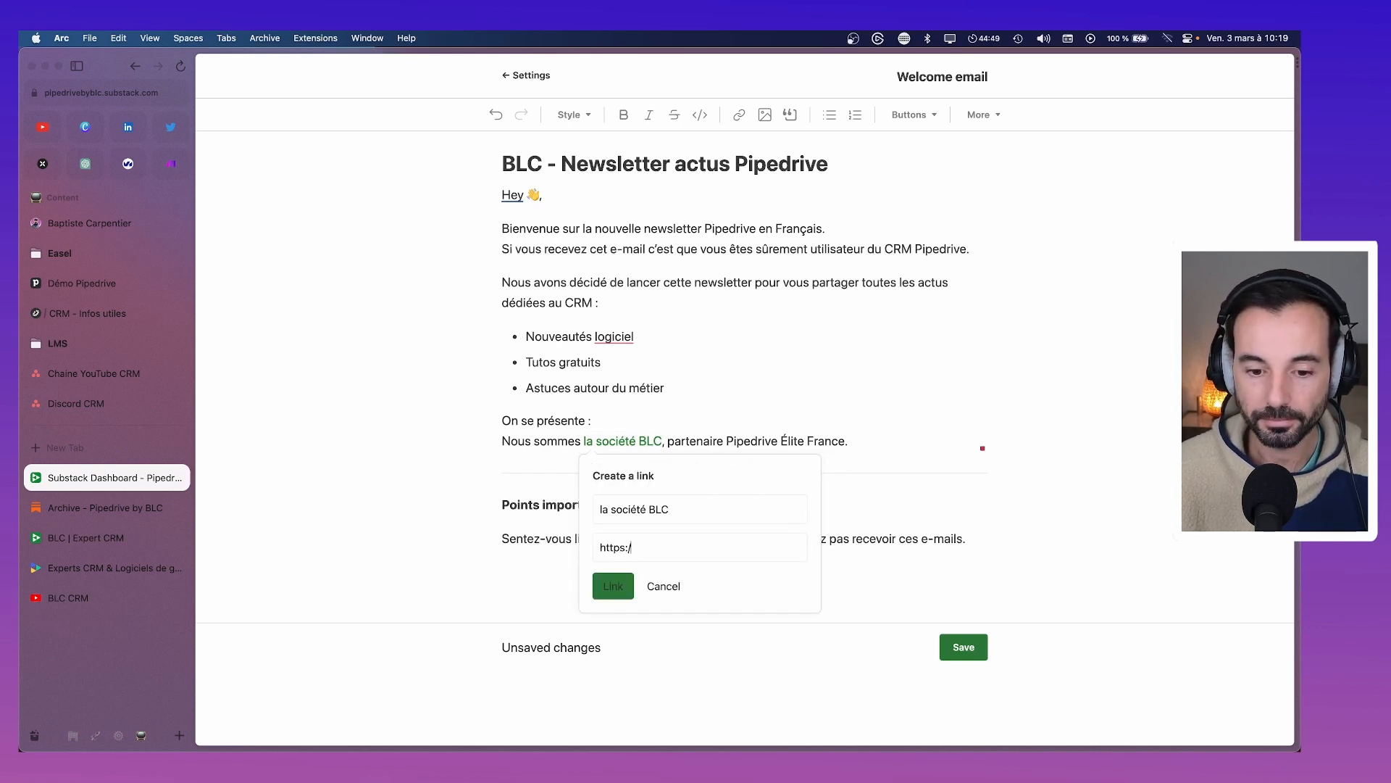
type("/")
type("bento.")
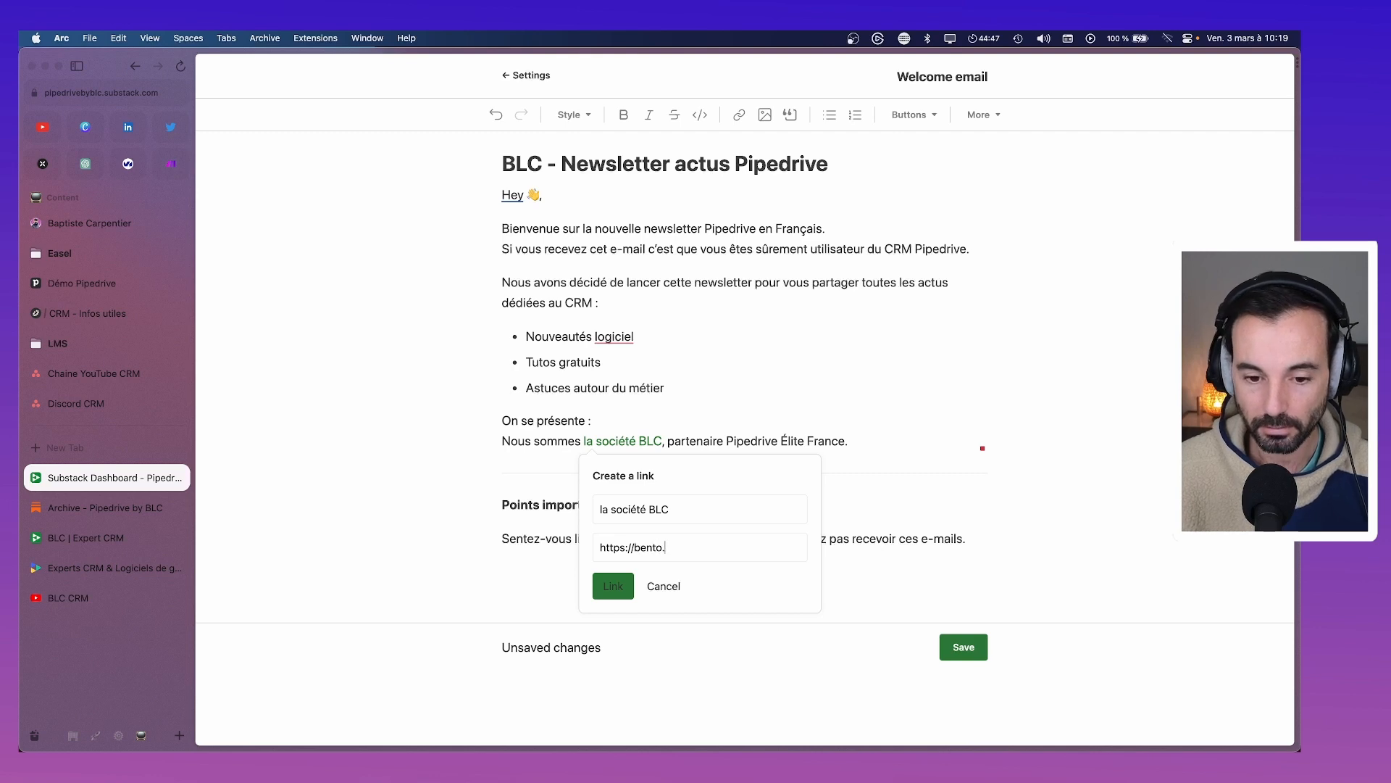
type("me/blc")
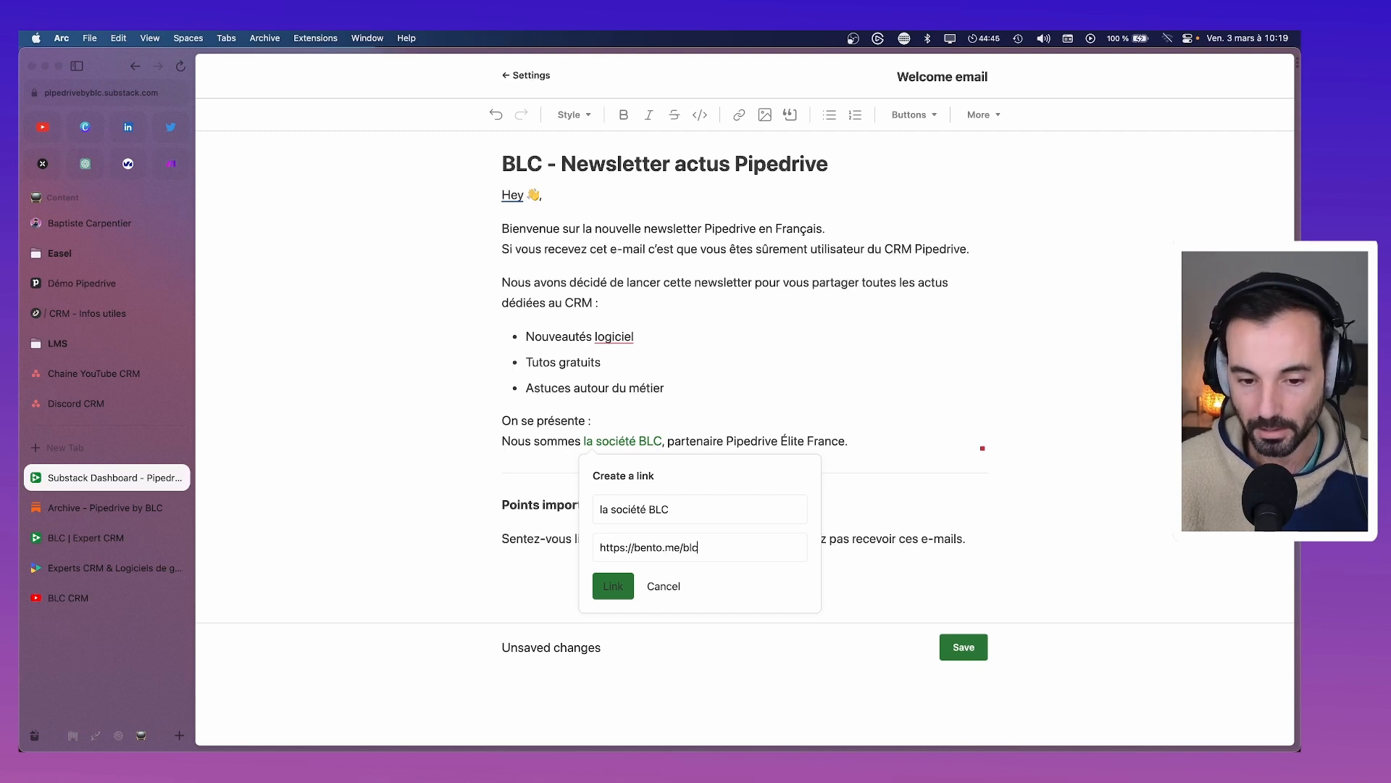
left_click(600, 589)
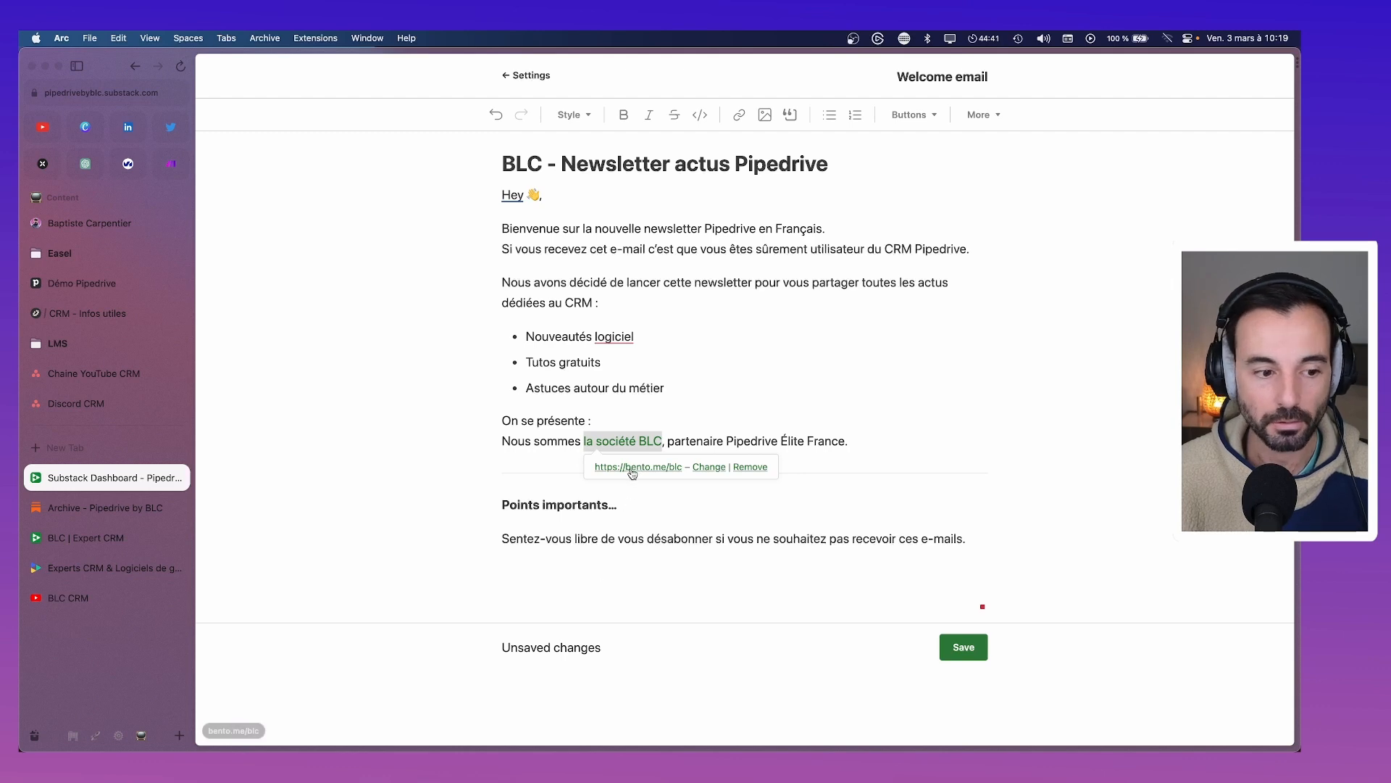
left_click(102, 537)
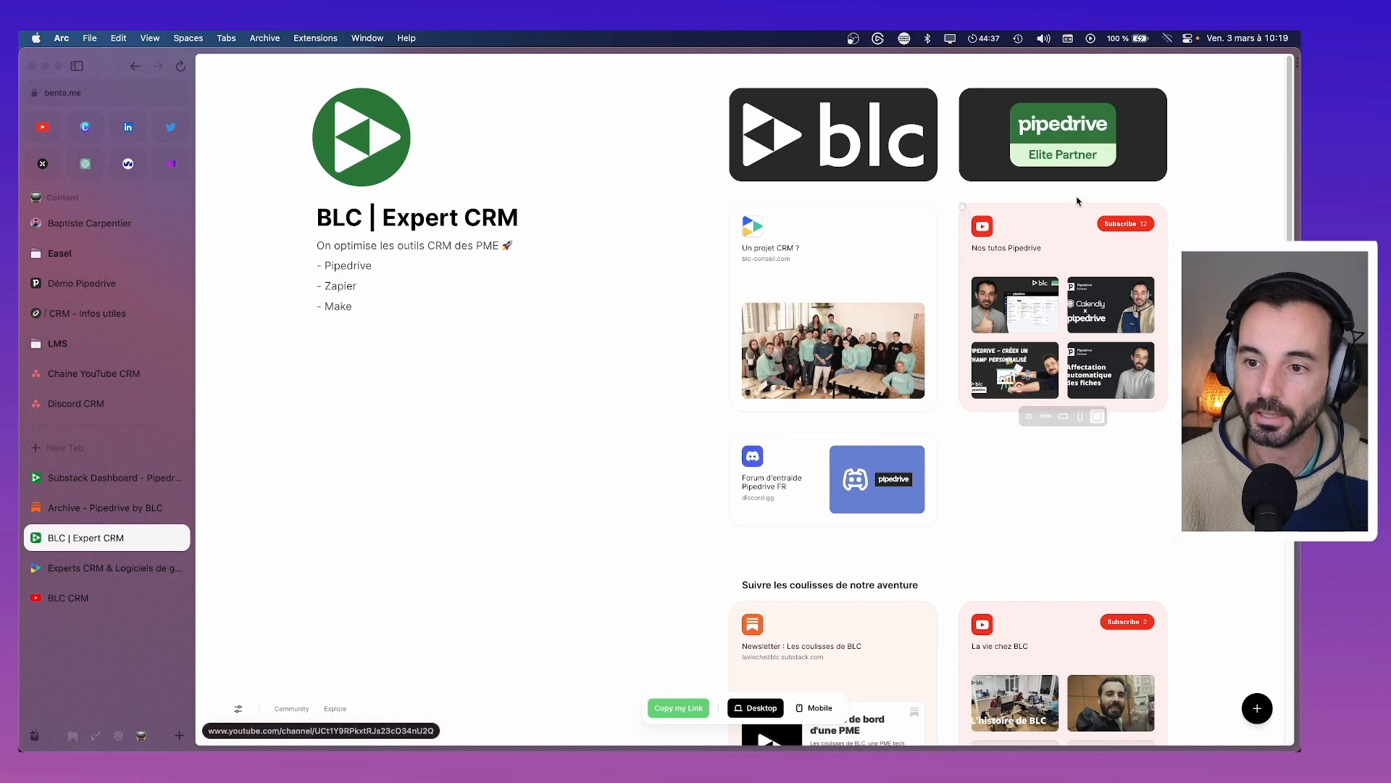
Save the edited welcome email and copy the Substack publication's web address
scroll(812, 482, "down", 3)
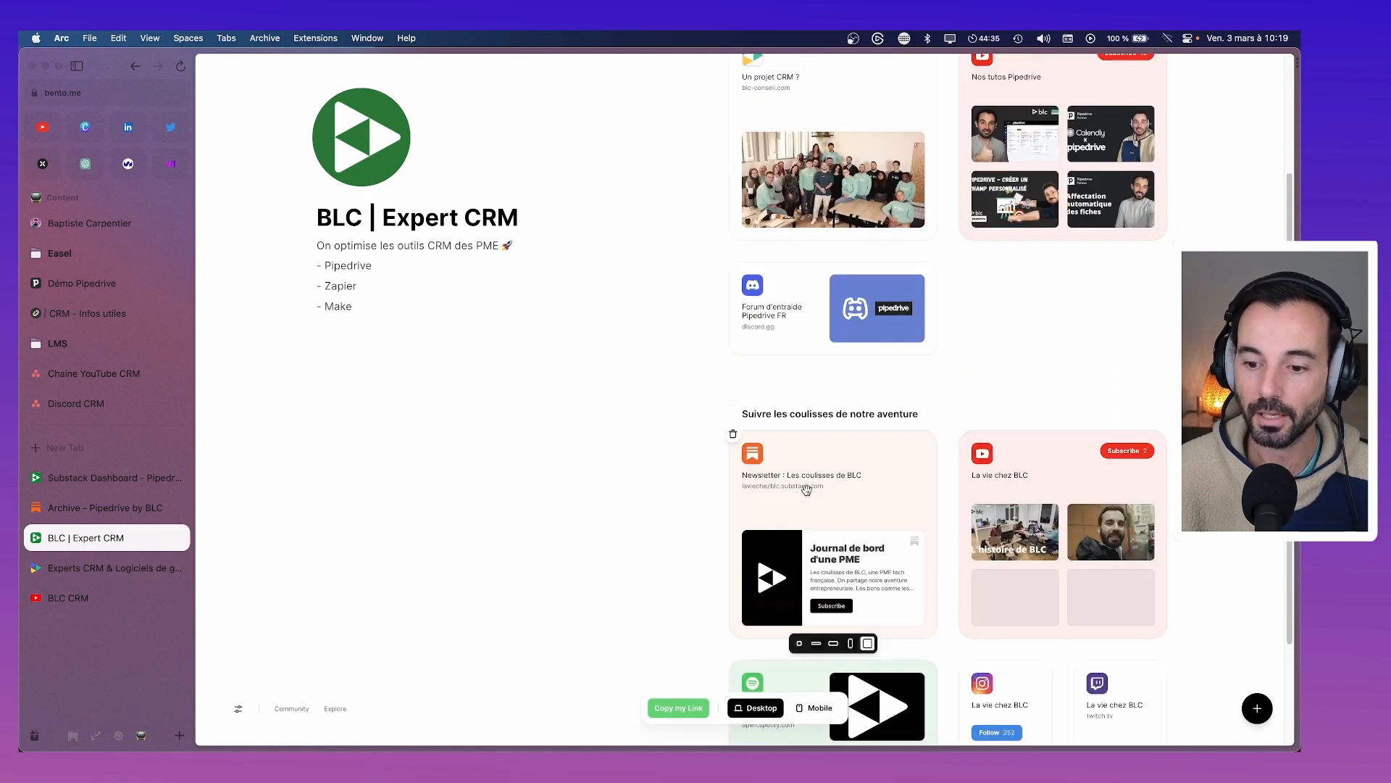
scroll(824, 482, "up", 4)
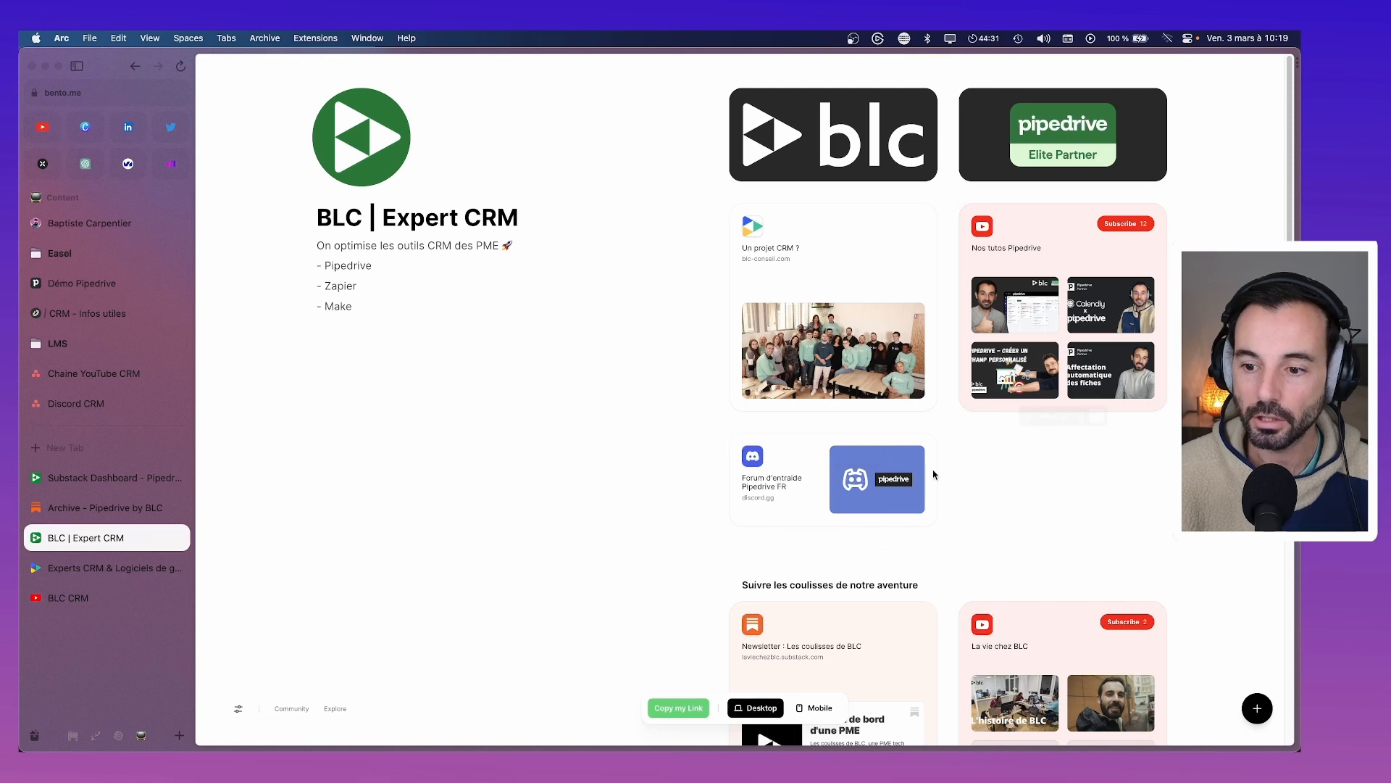
left_click(107, 481)
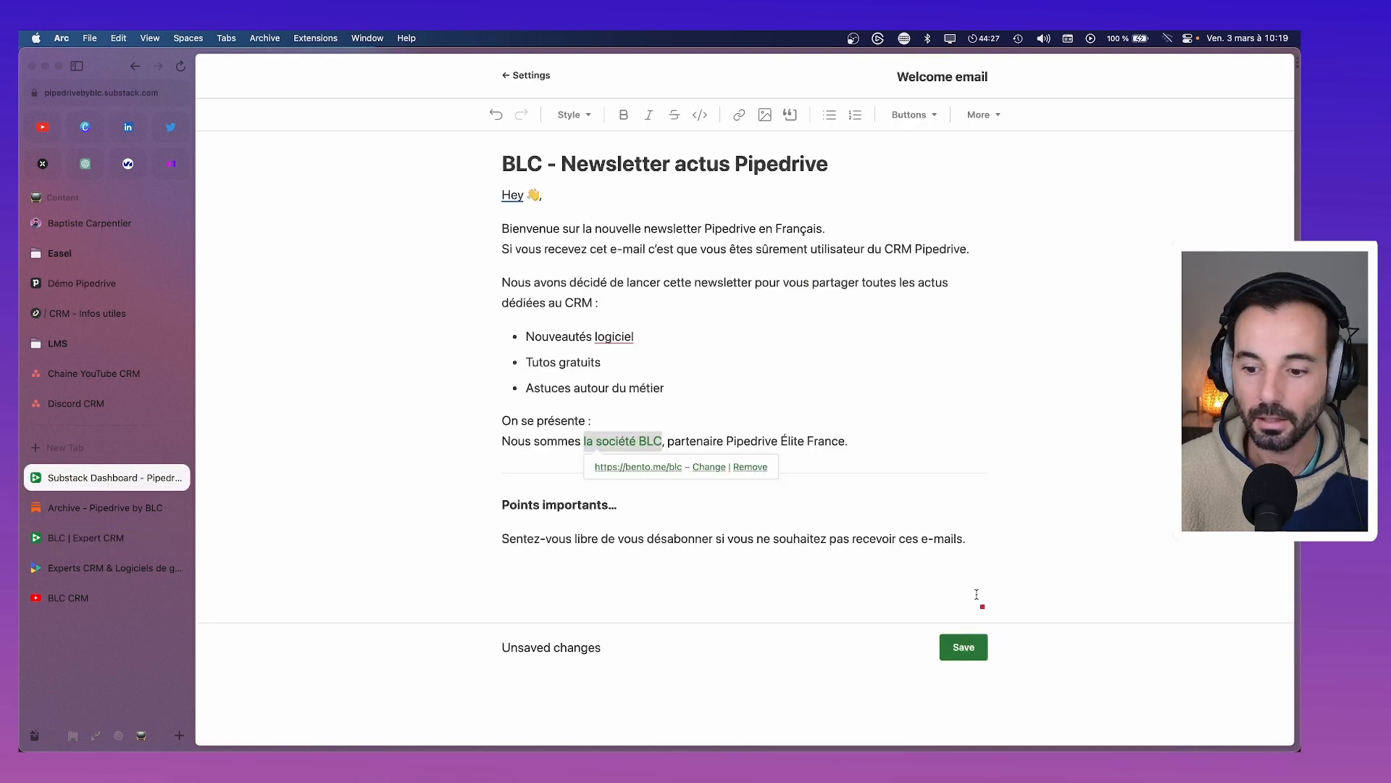
left_click(974, 650)
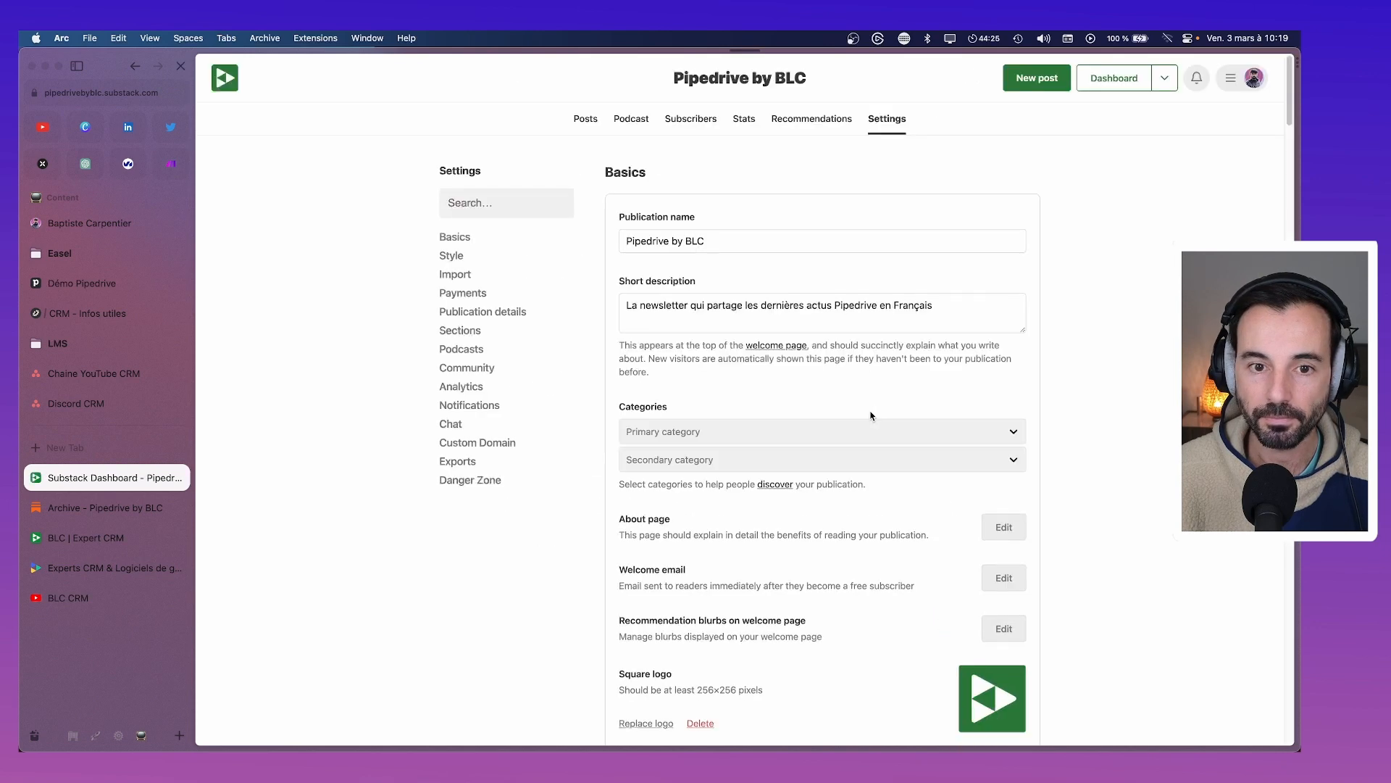
left_click(224, 82)
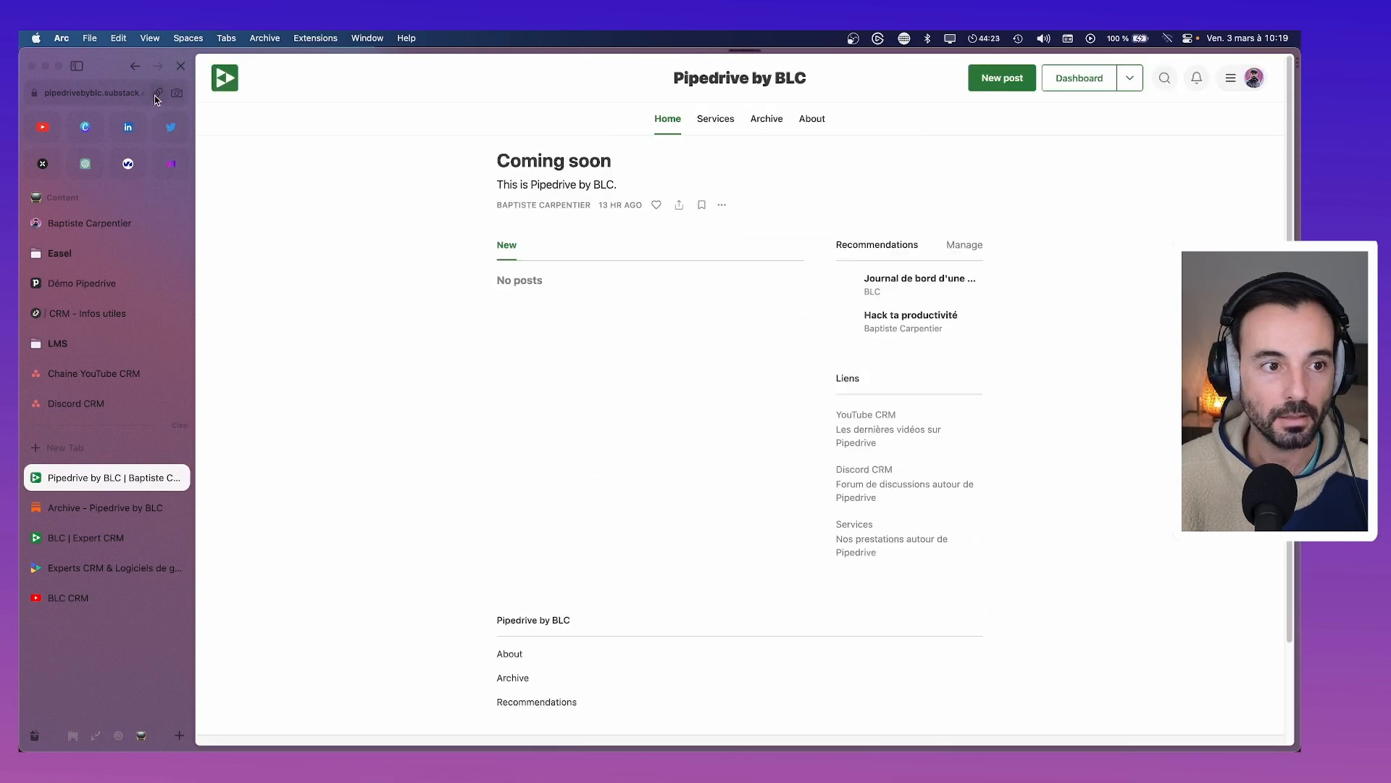
left_click(159, 93)
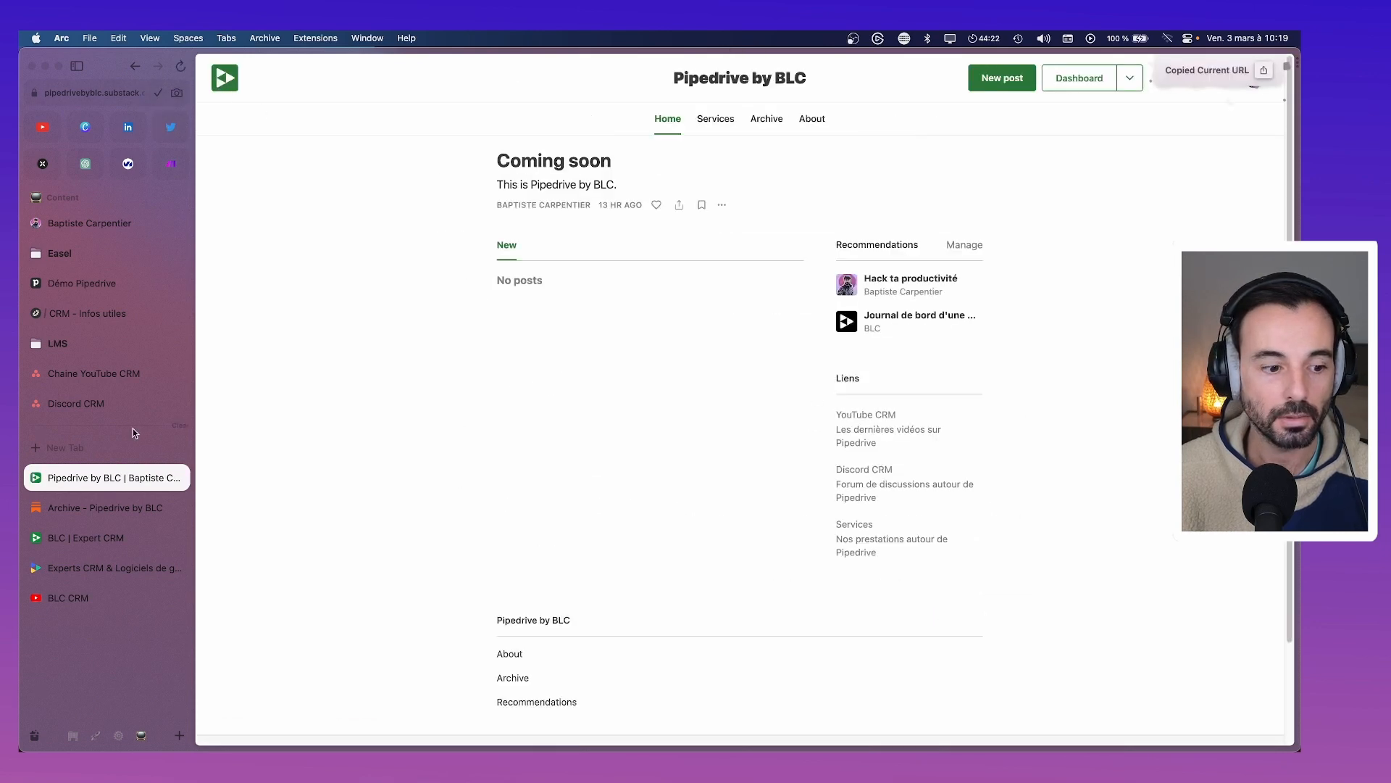
Add the newsletter link to the BLC Bento page as a wide card beside Discord
left_click(90, 538)
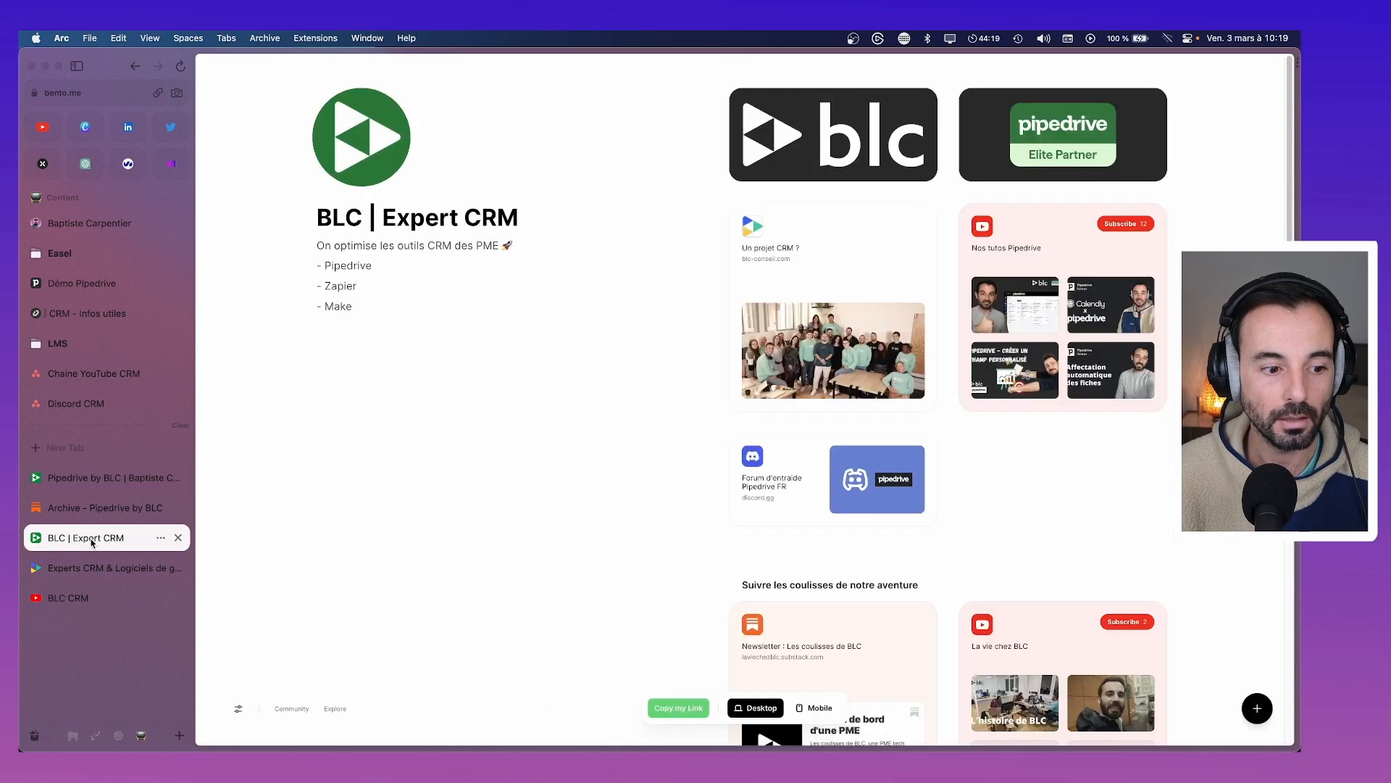
left_click(1257, 703)
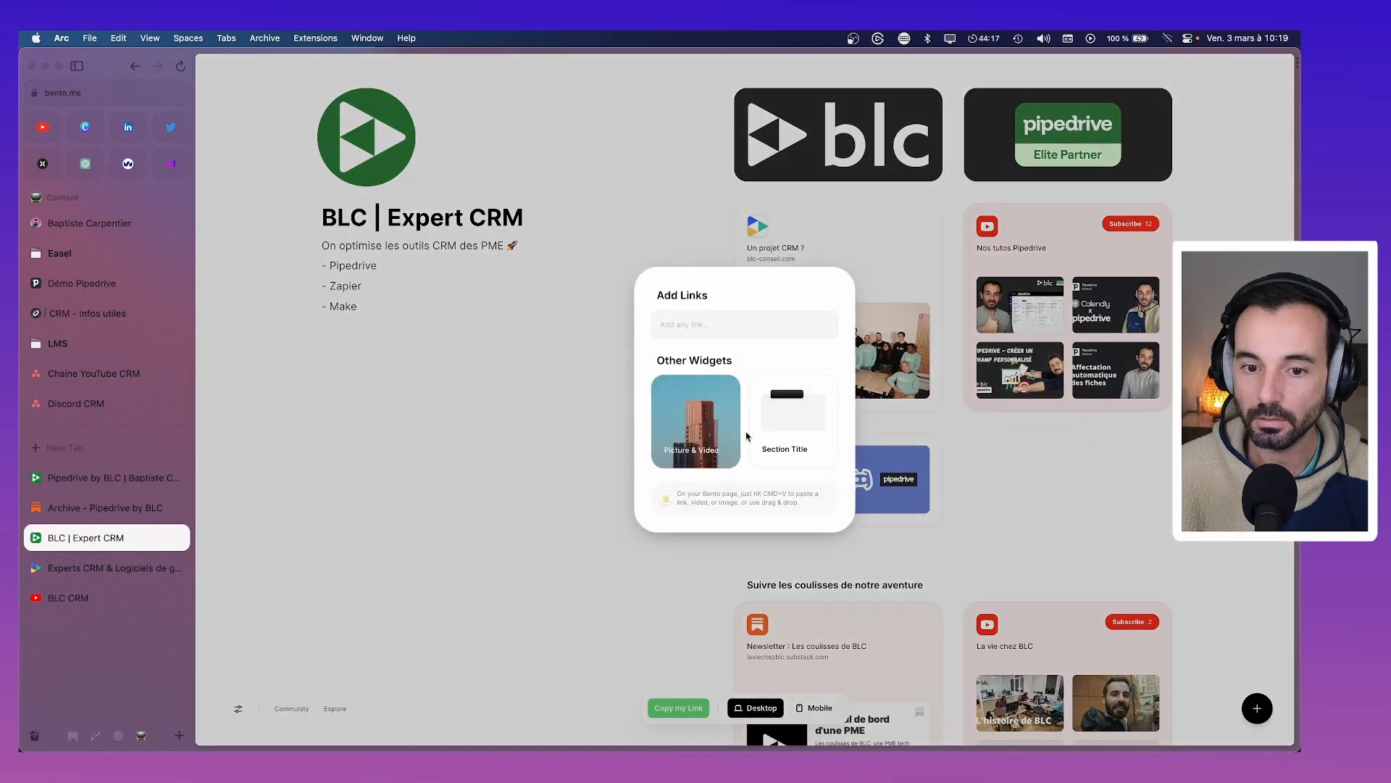
key("super+v")
left_click(814, 326)
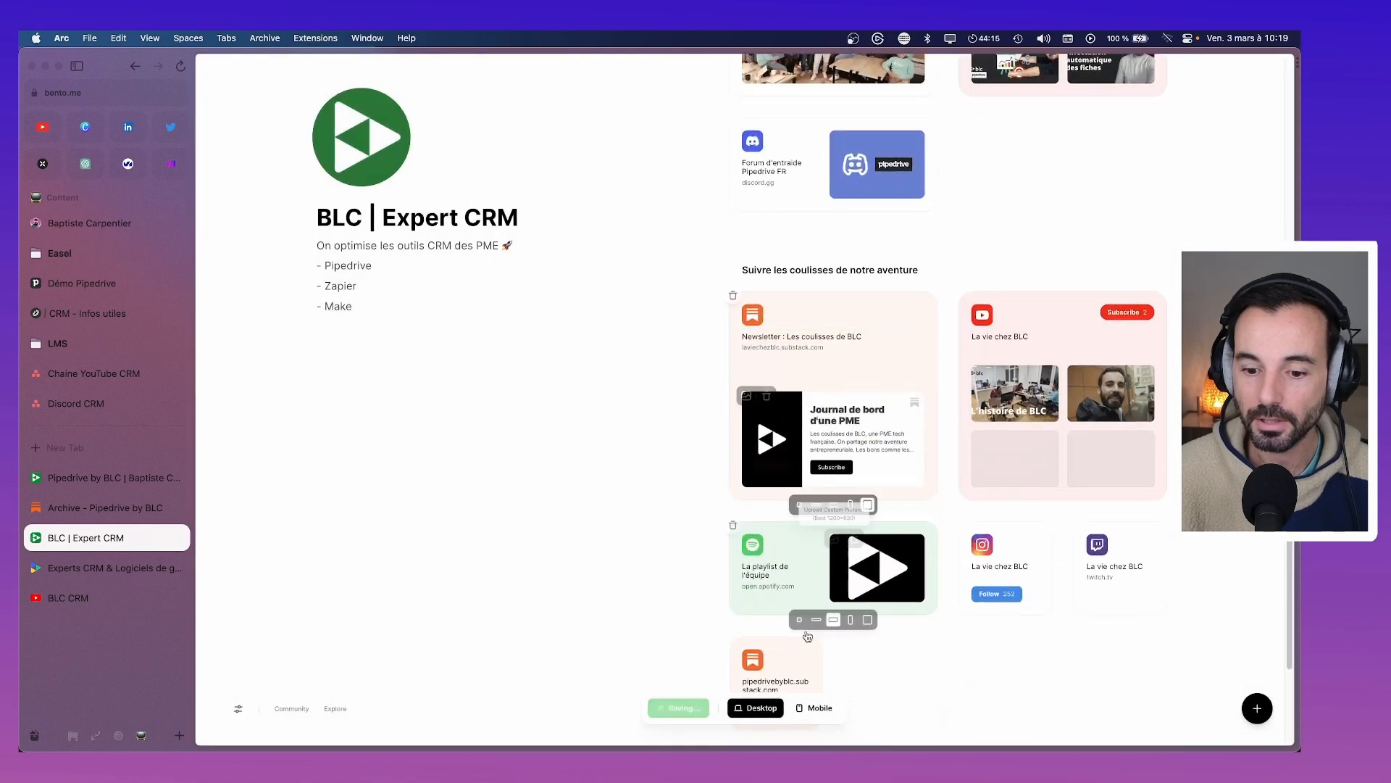
left_click_drag(817, 683, 1051, 169)
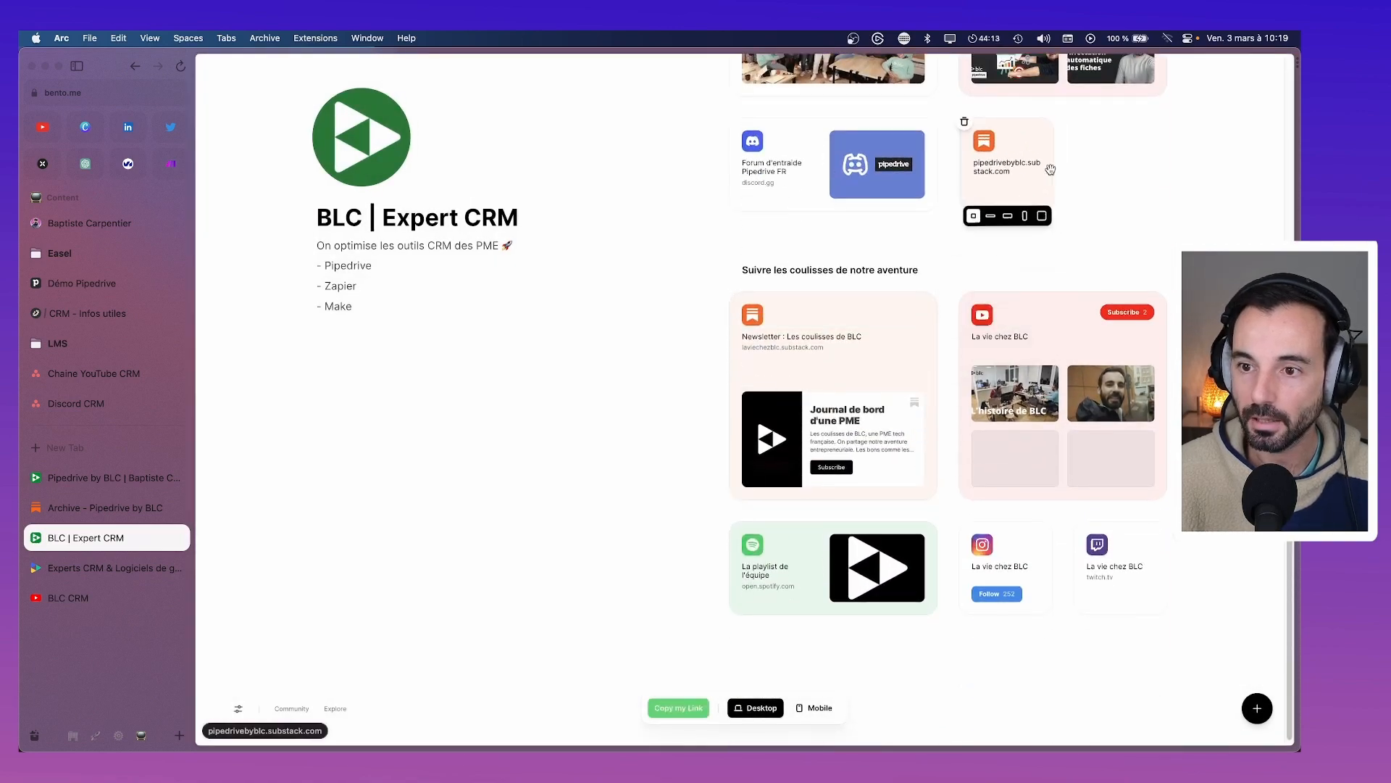
left_click(1007, 216)
Rename the newsletter card to 'Newsletter actus Pipedrive'
scroll(1066, 284, "up", 3)
left_click(1019, 352)
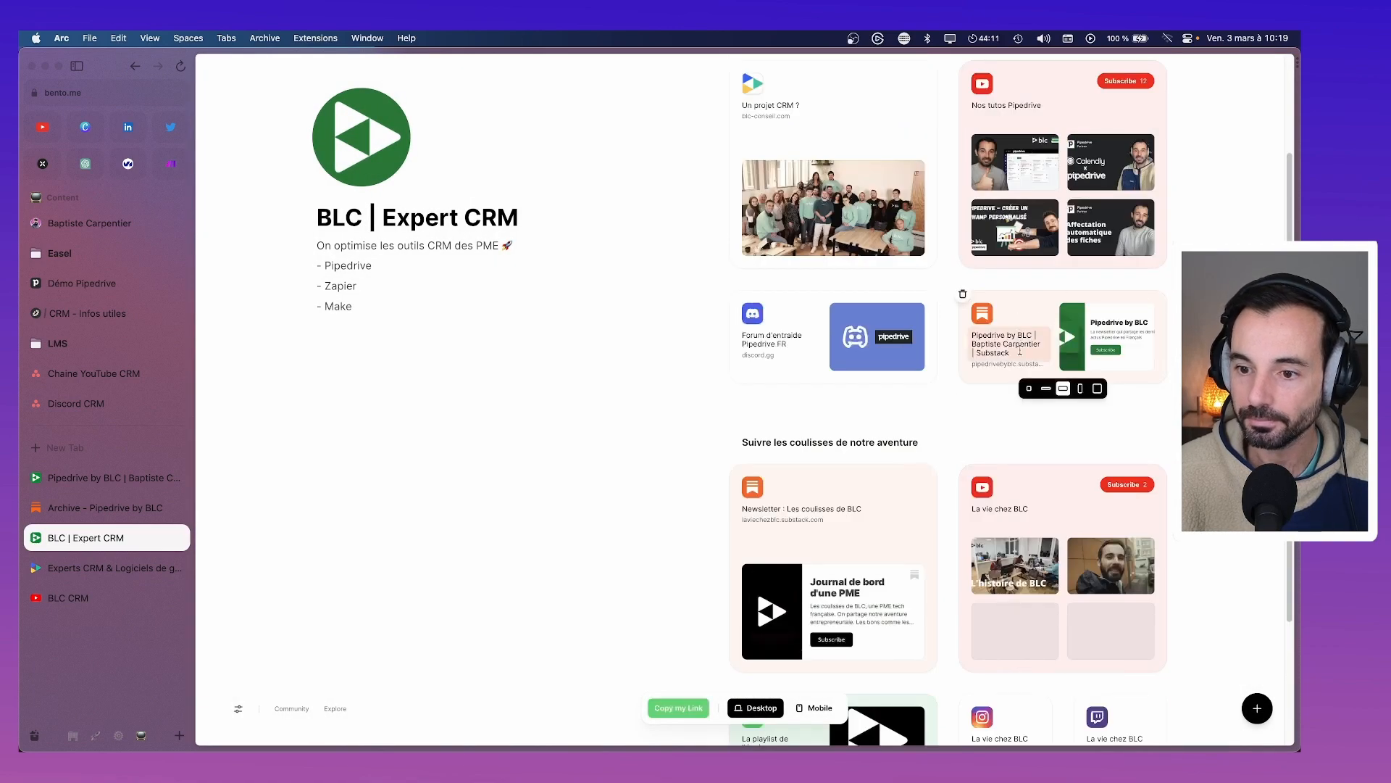
key("super+a")
key("BackSpace")
triple_click(1030, 351)
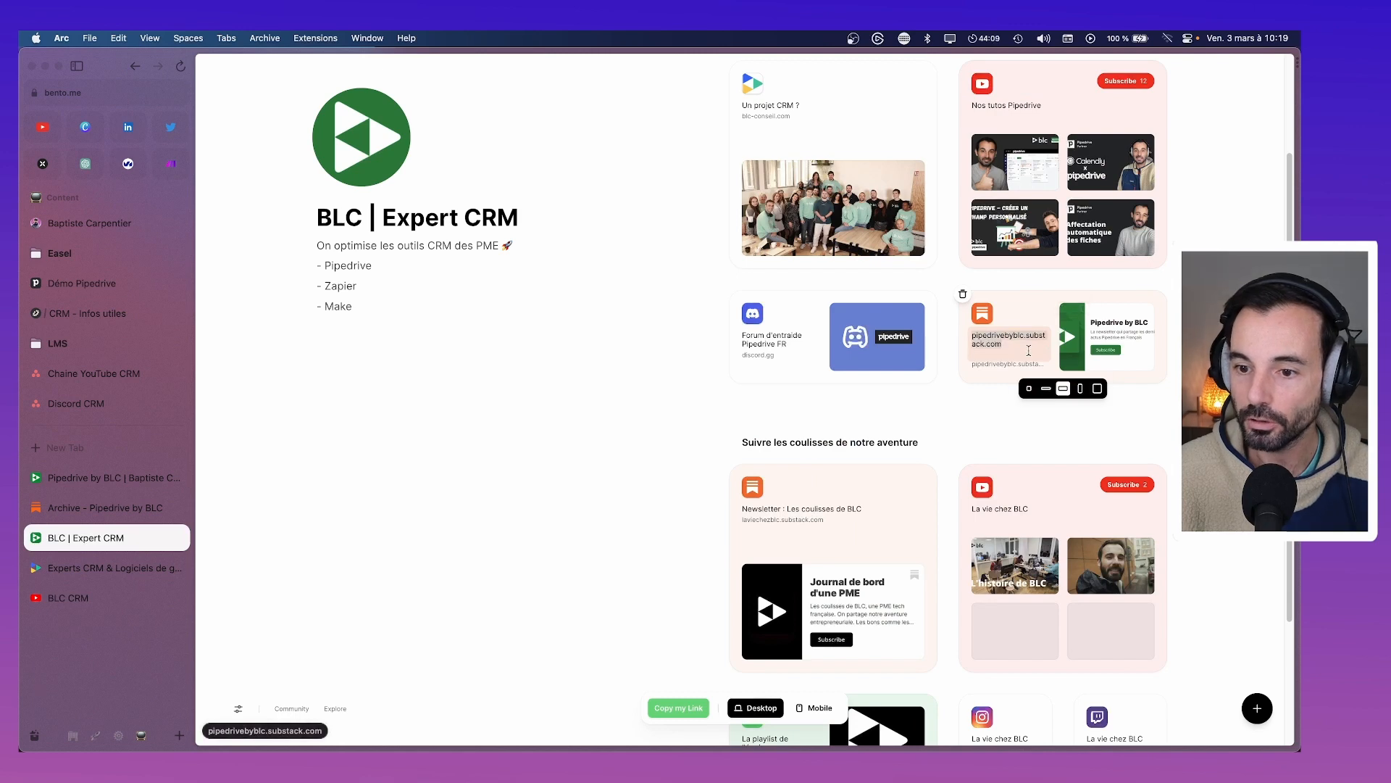
type("Newsimet")
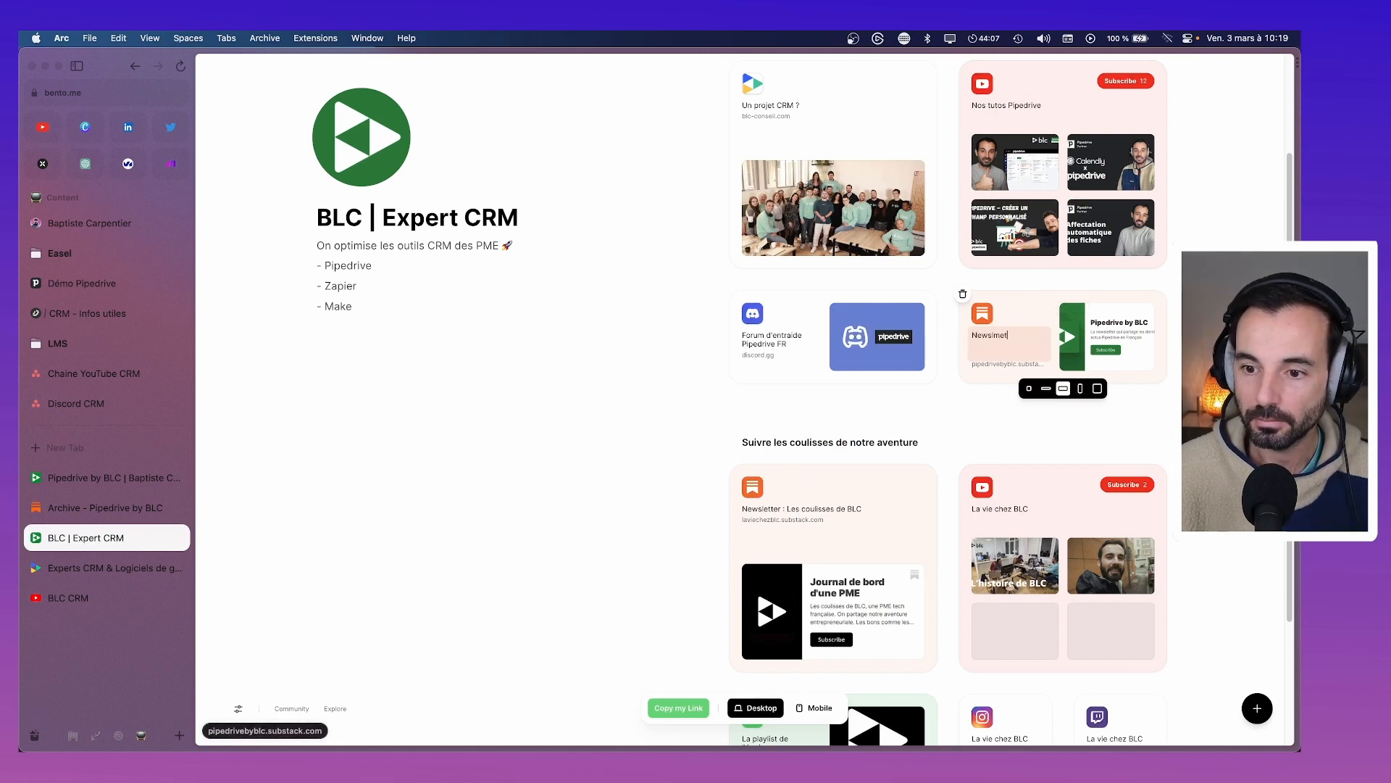
type("er actus Pipedrive")
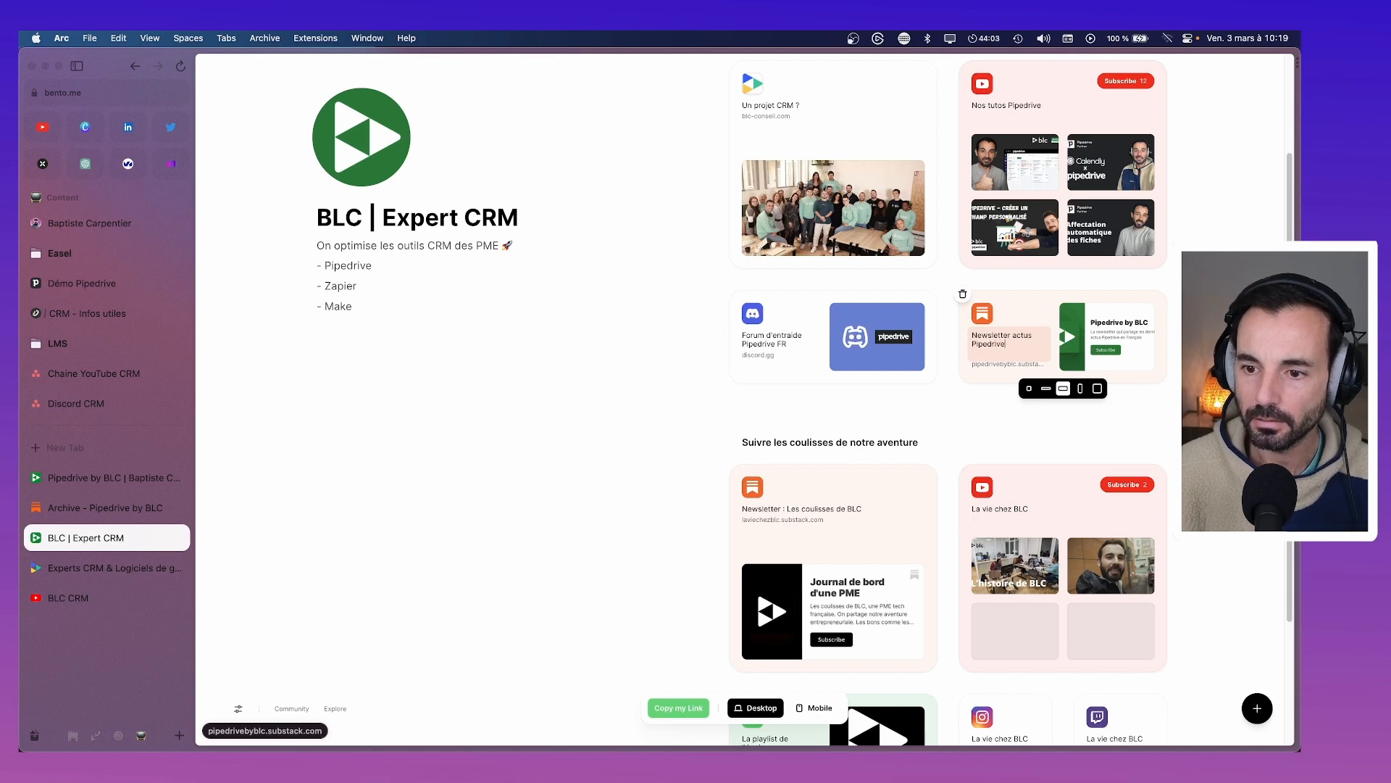
left_click(1189, 377)
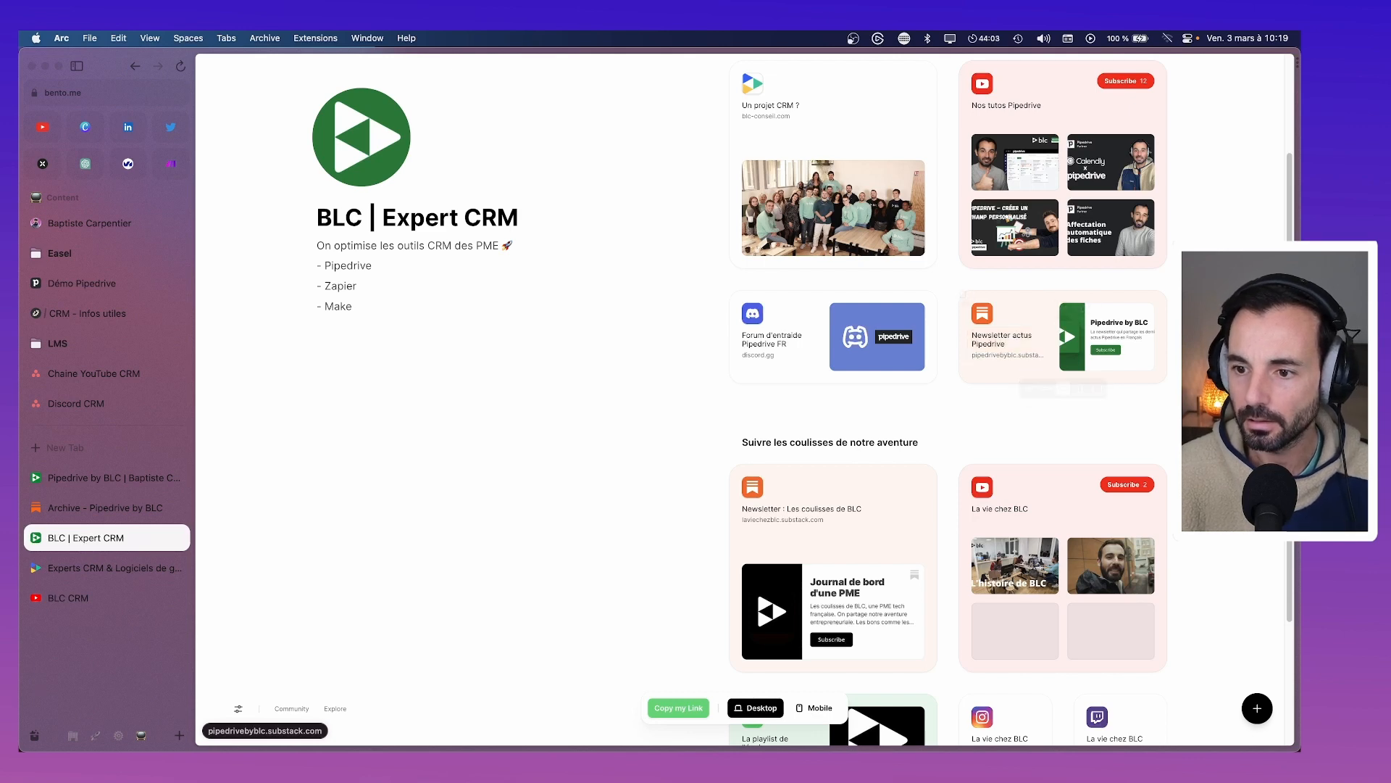
scroll(1174, 362, "up", 2)
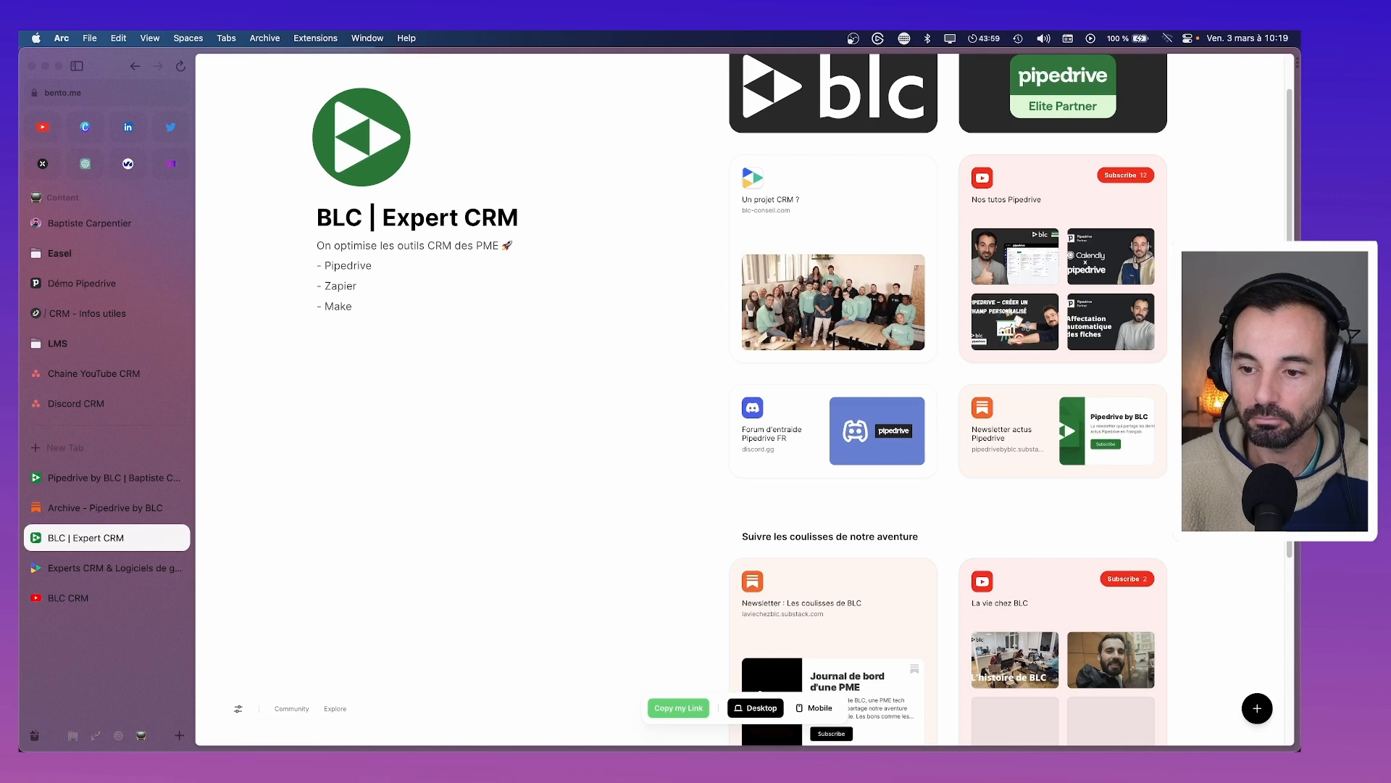
scroll(1137, 473, "up", 1)
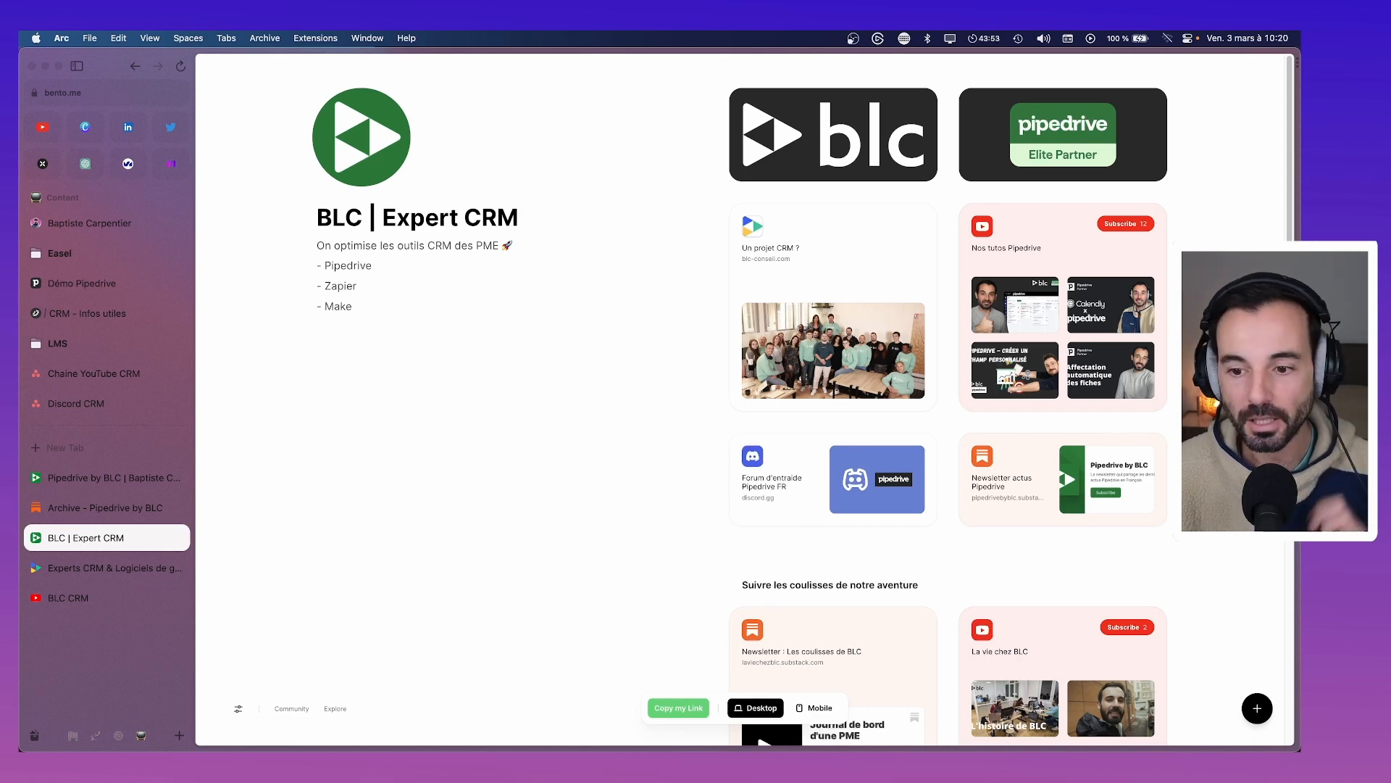
Close the Archive page and reopen the welcome email editor from the dashboard
left_click(94, 480)
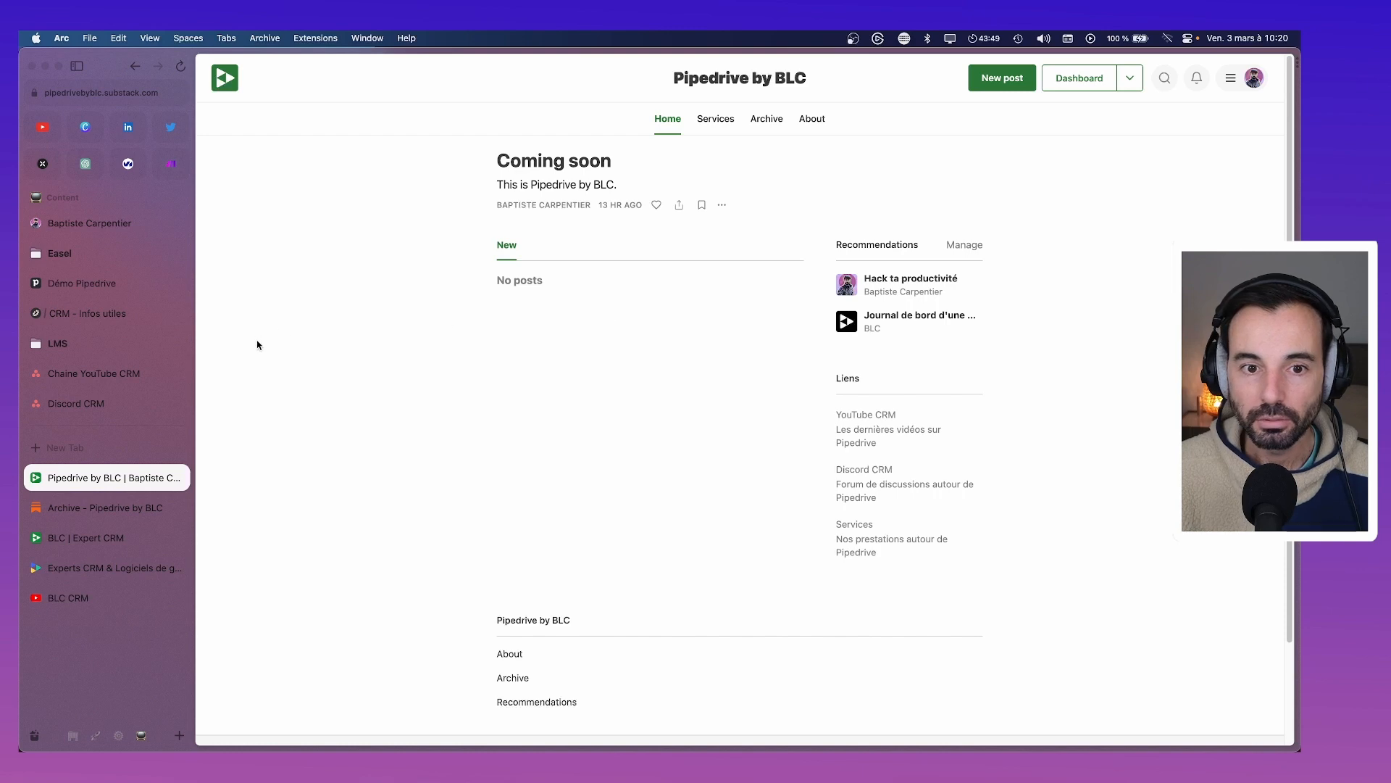
left_click(102, 516)
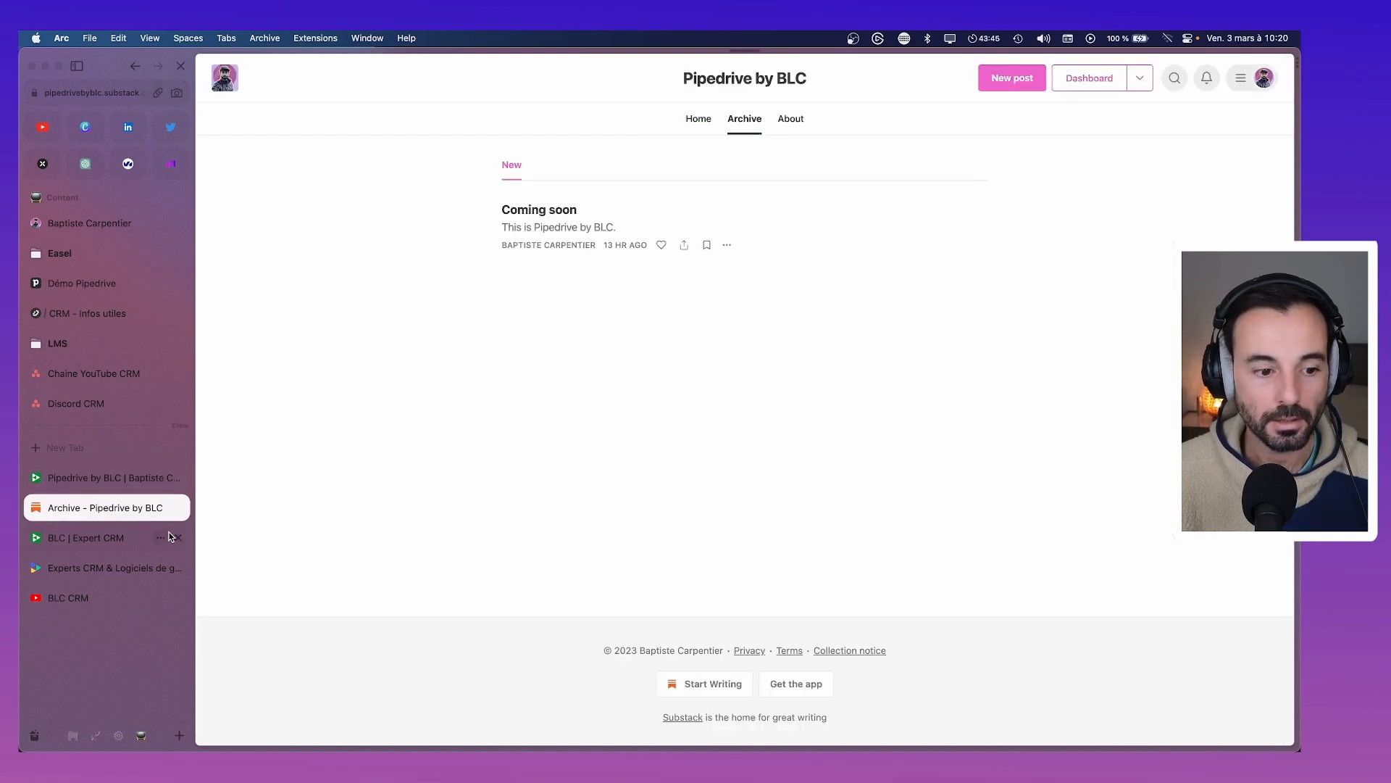
left_click(178, 507)
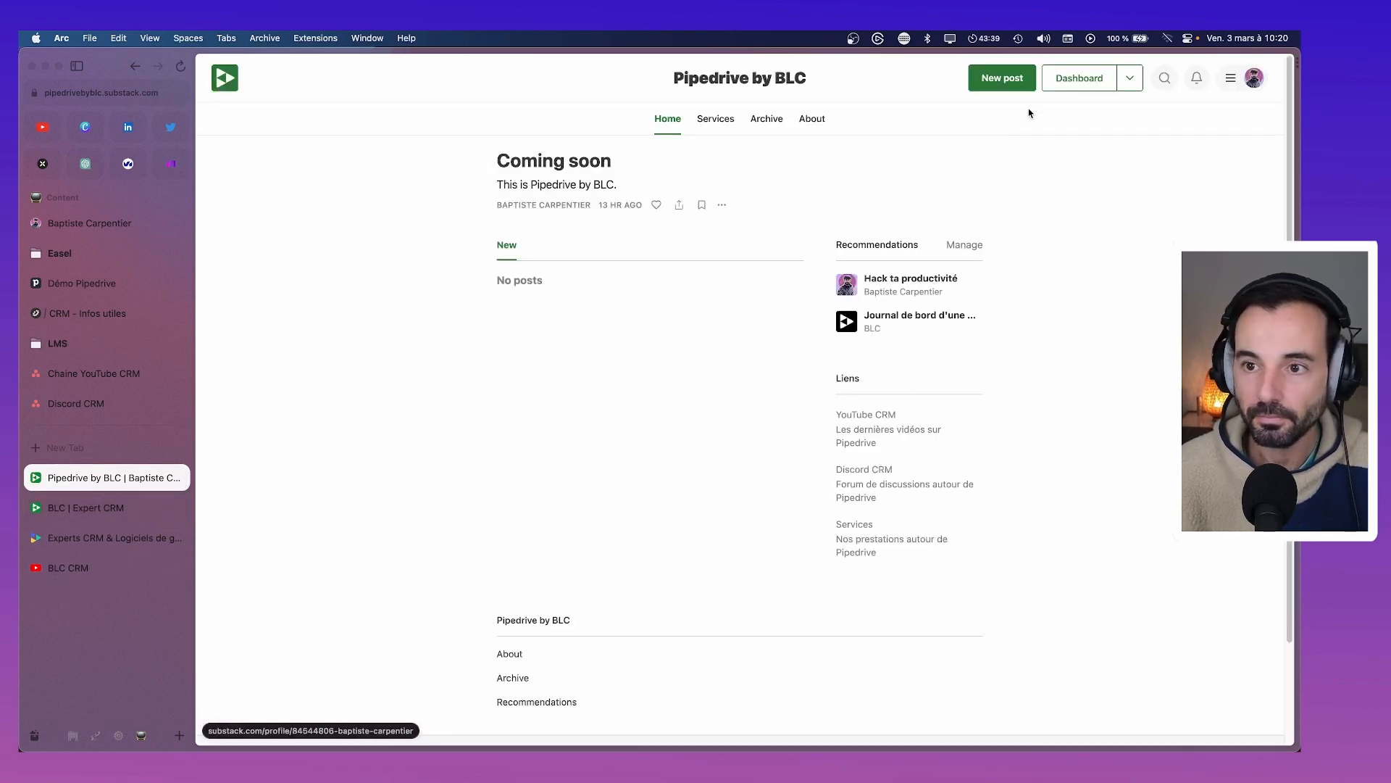
left_click(1079, 78)
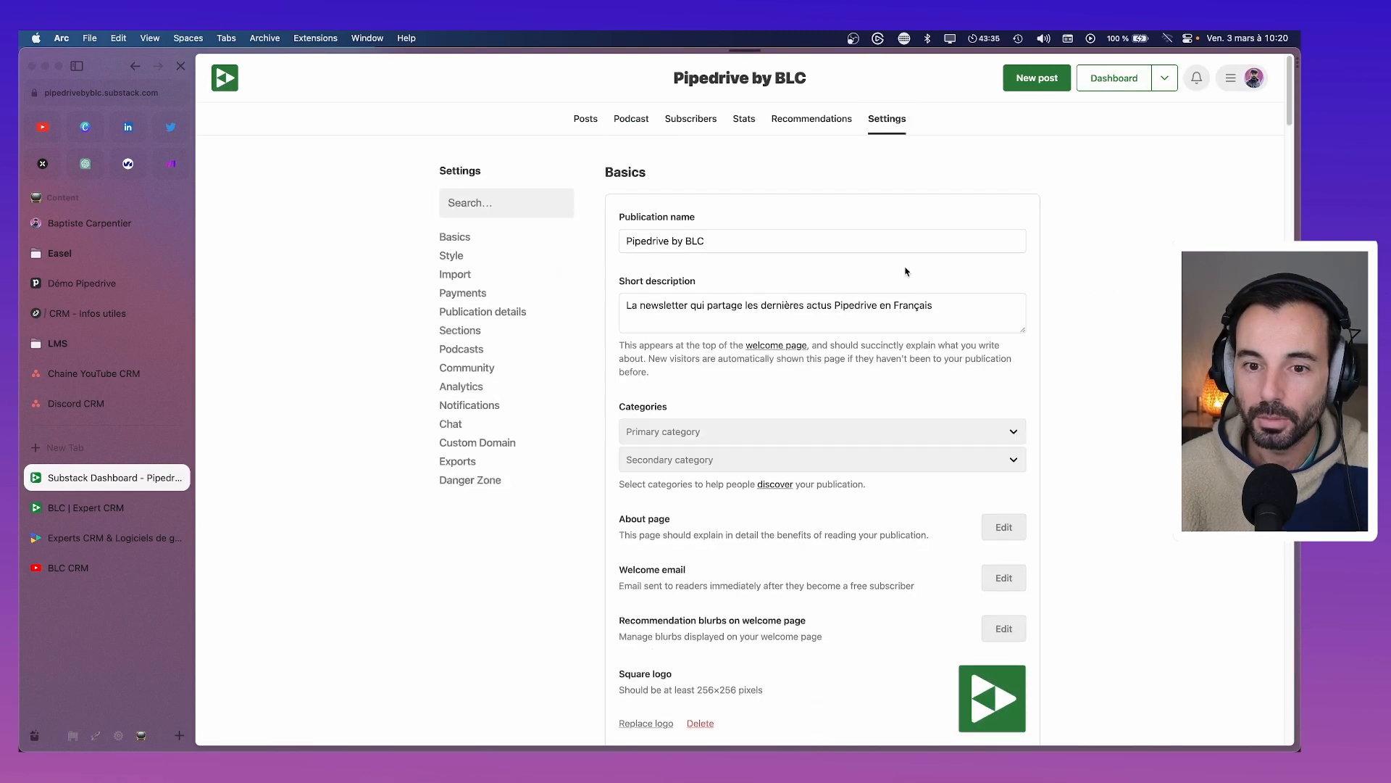
scroll(940, 355, "down", 2)
left_click(1014, 439)
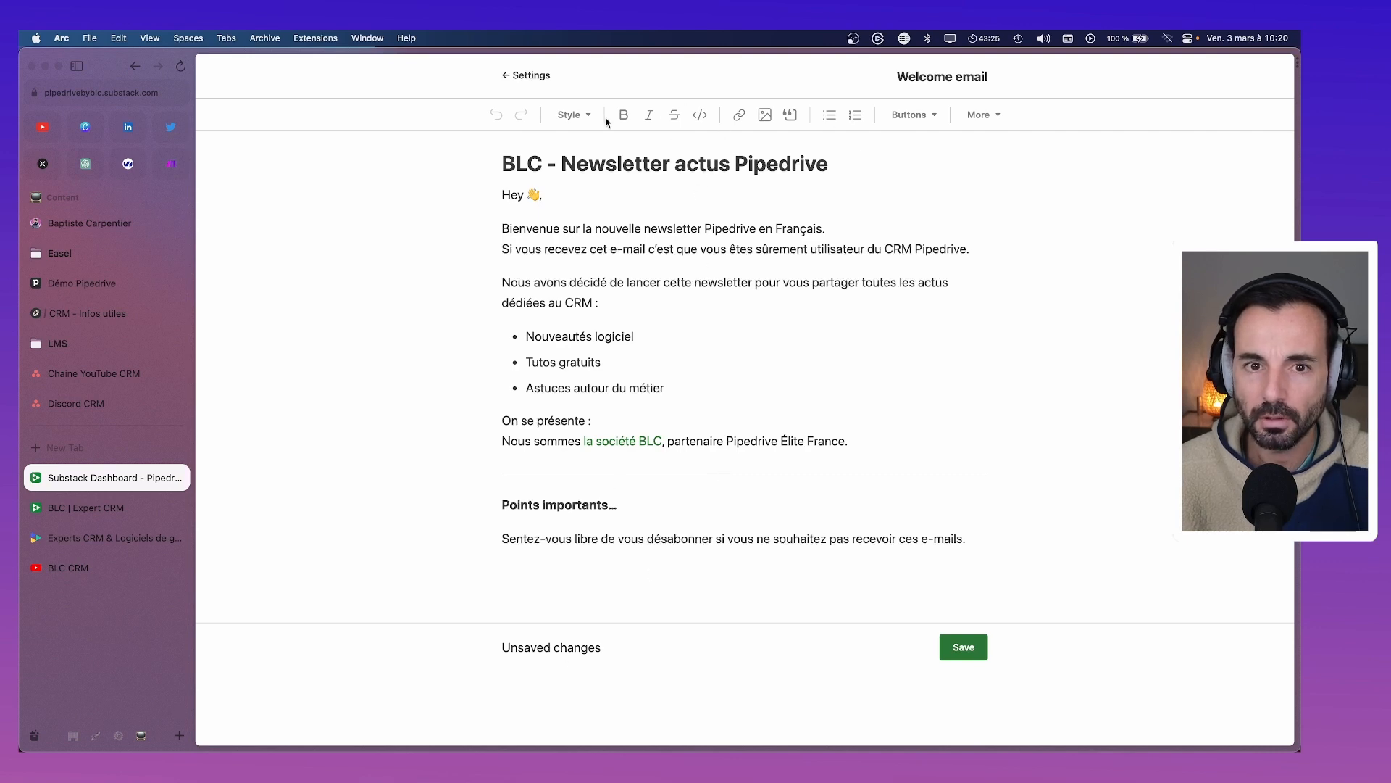
Look through the insertable block and button types, then close the list
left_click(980, 116)
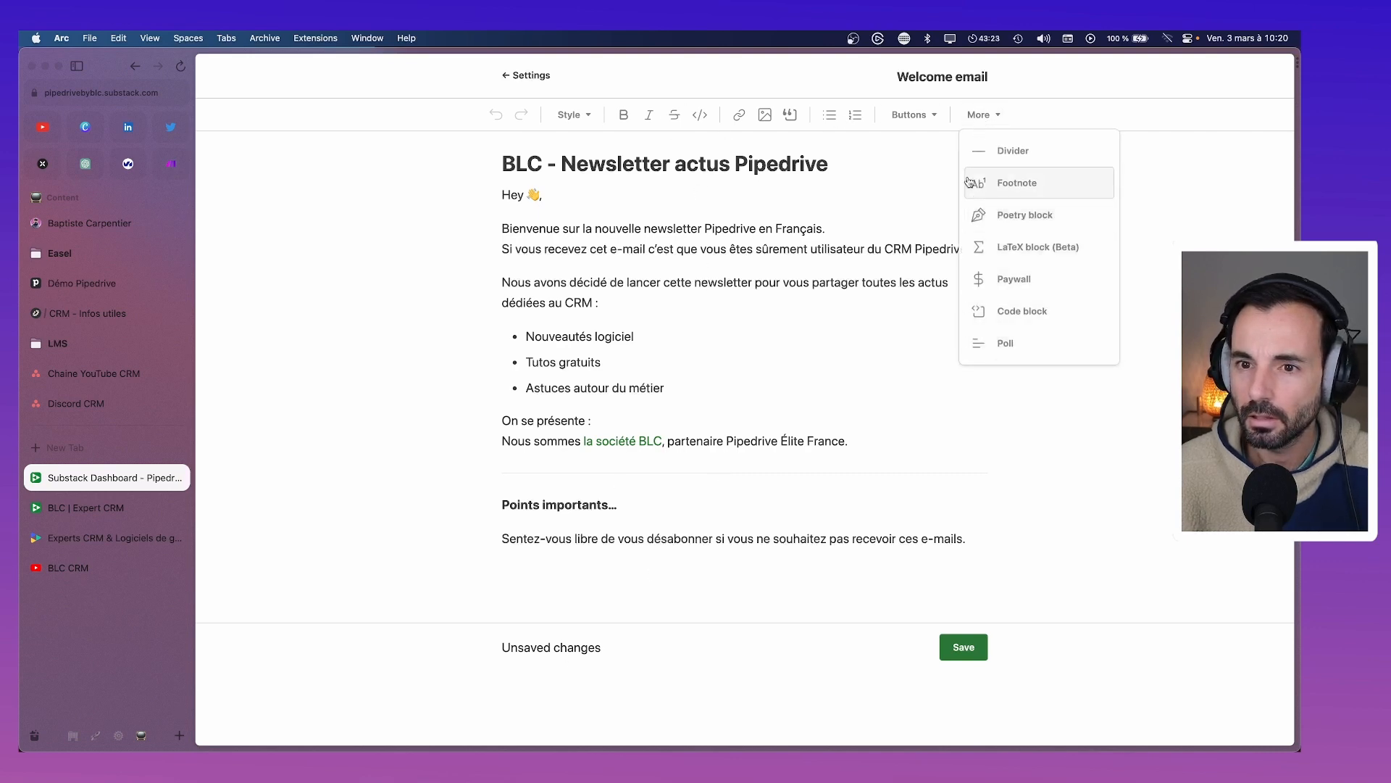
left_click(912, 114)
left_click(1121, 308)
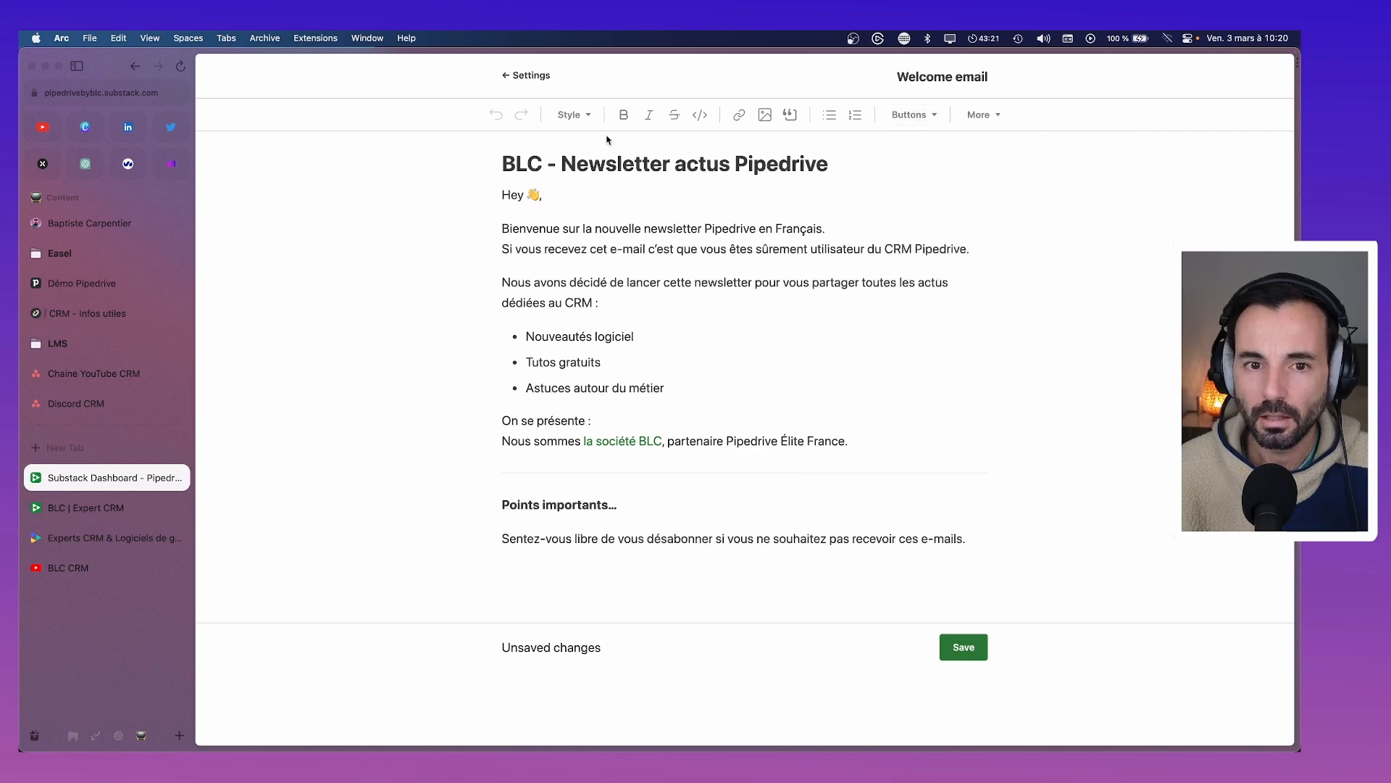
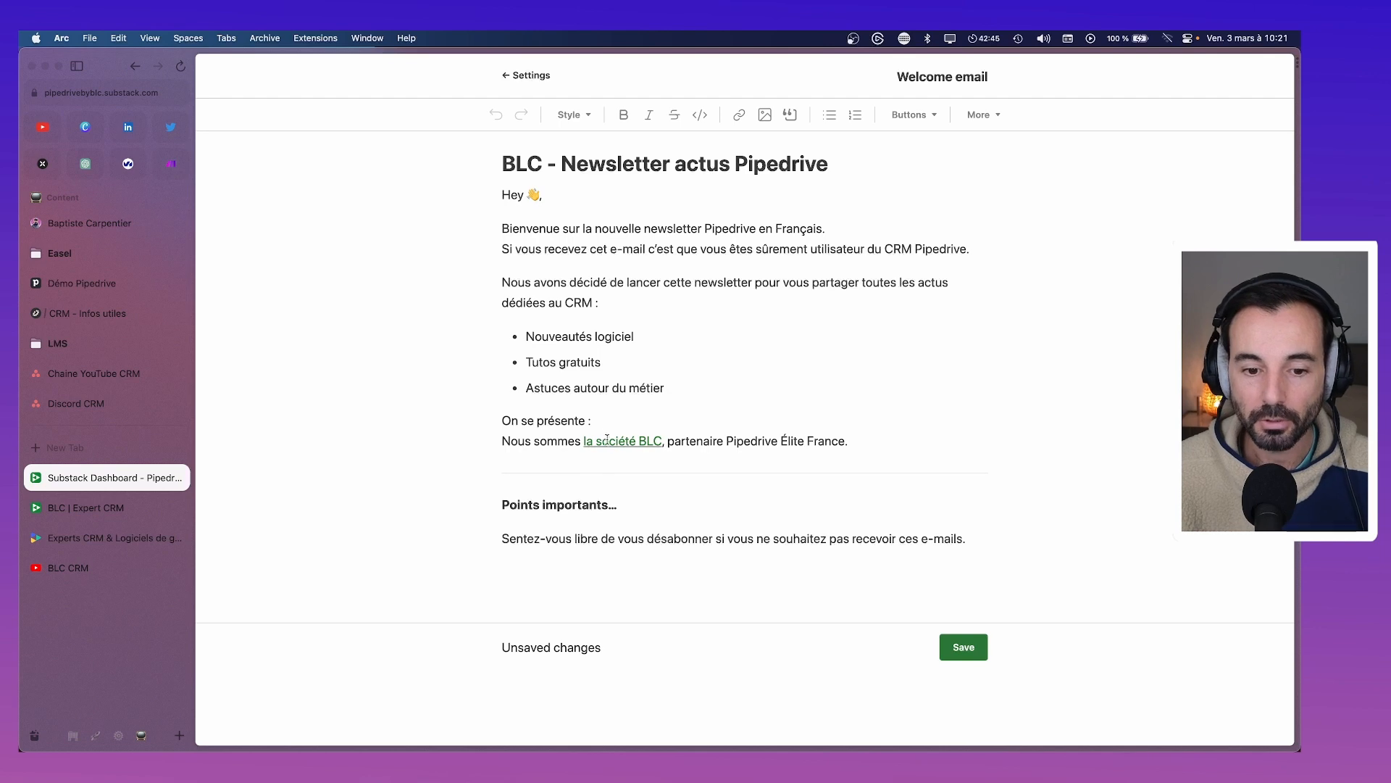
Under the heading, add 'Ajoutez-nous à votre carnet d'adresse pour être sûr de recevoir nos e-mails.'
left_click(545, 505)
key("BackSpace")
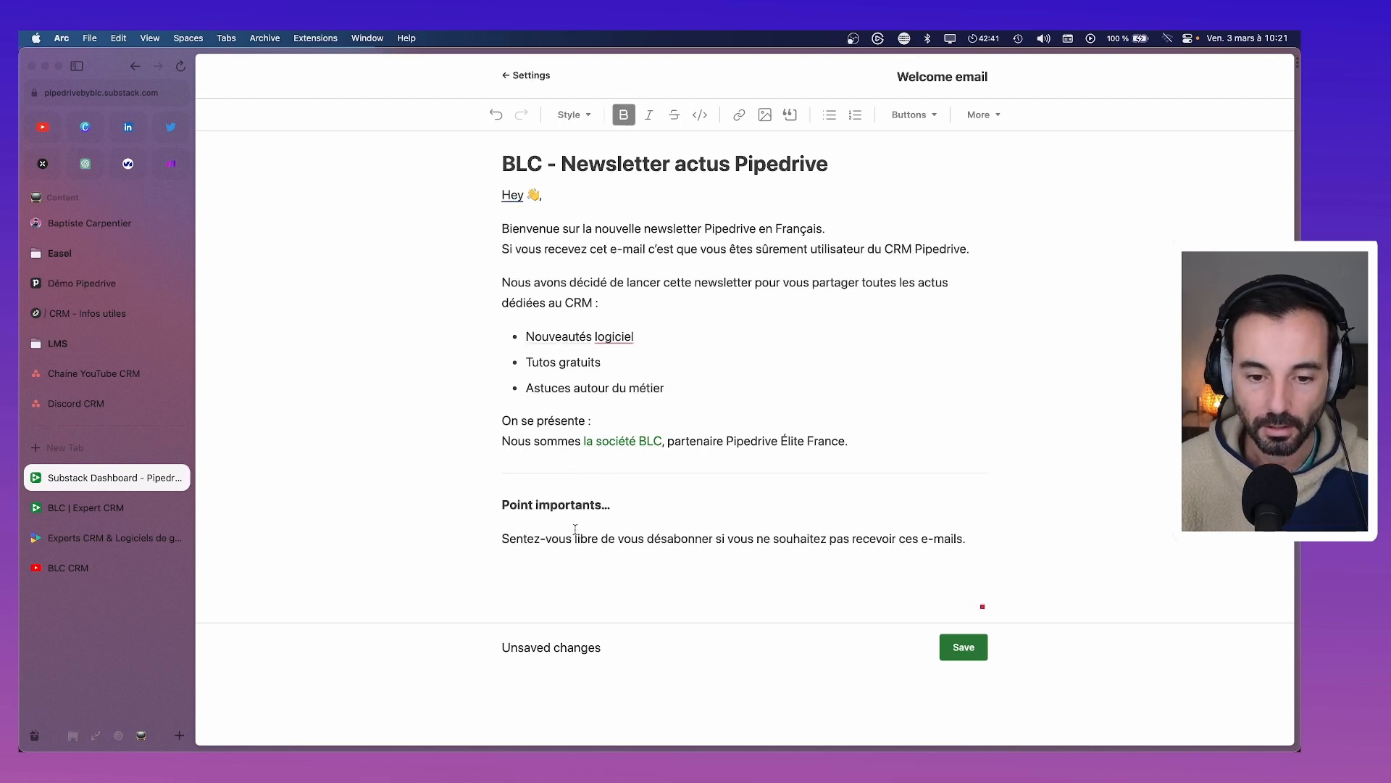
key("alt+Right")
key("BackSpace")
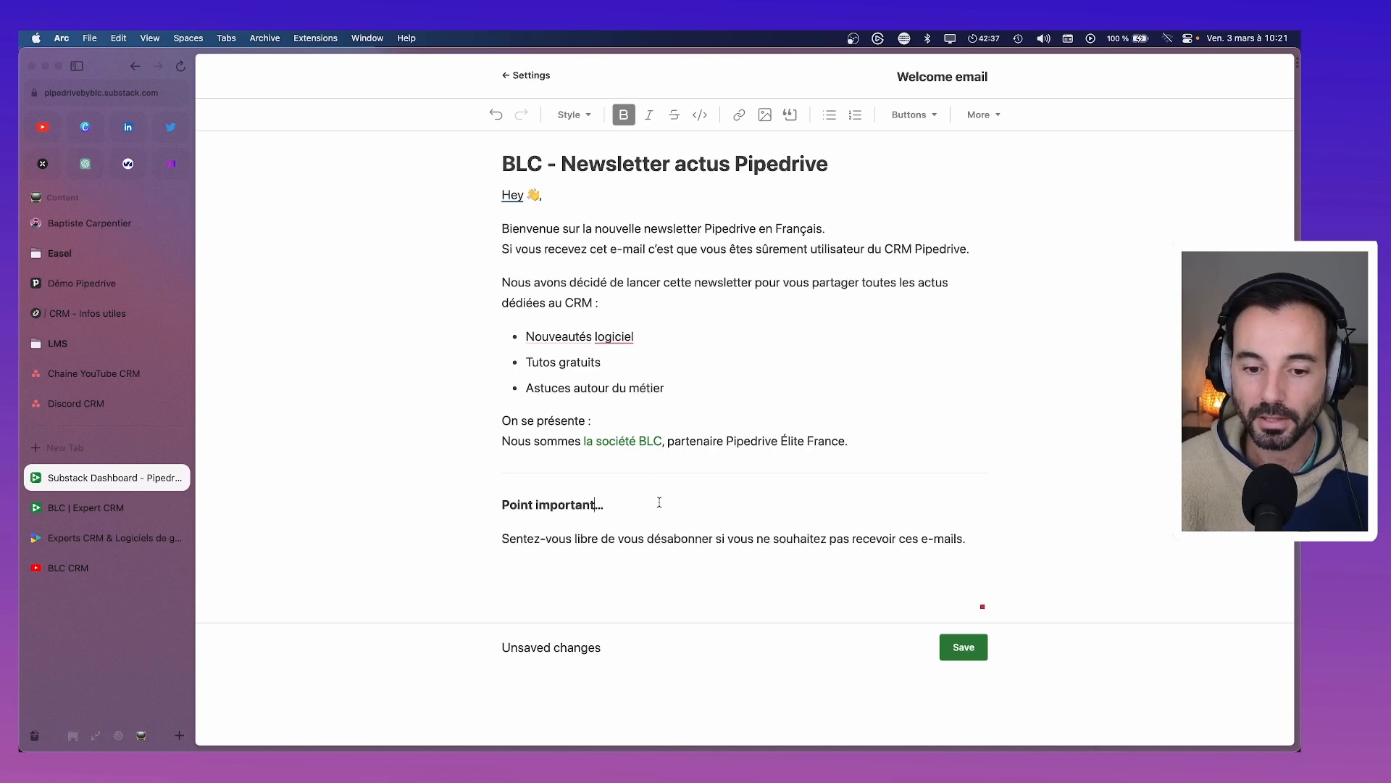
key("Return")
type("Ajou")
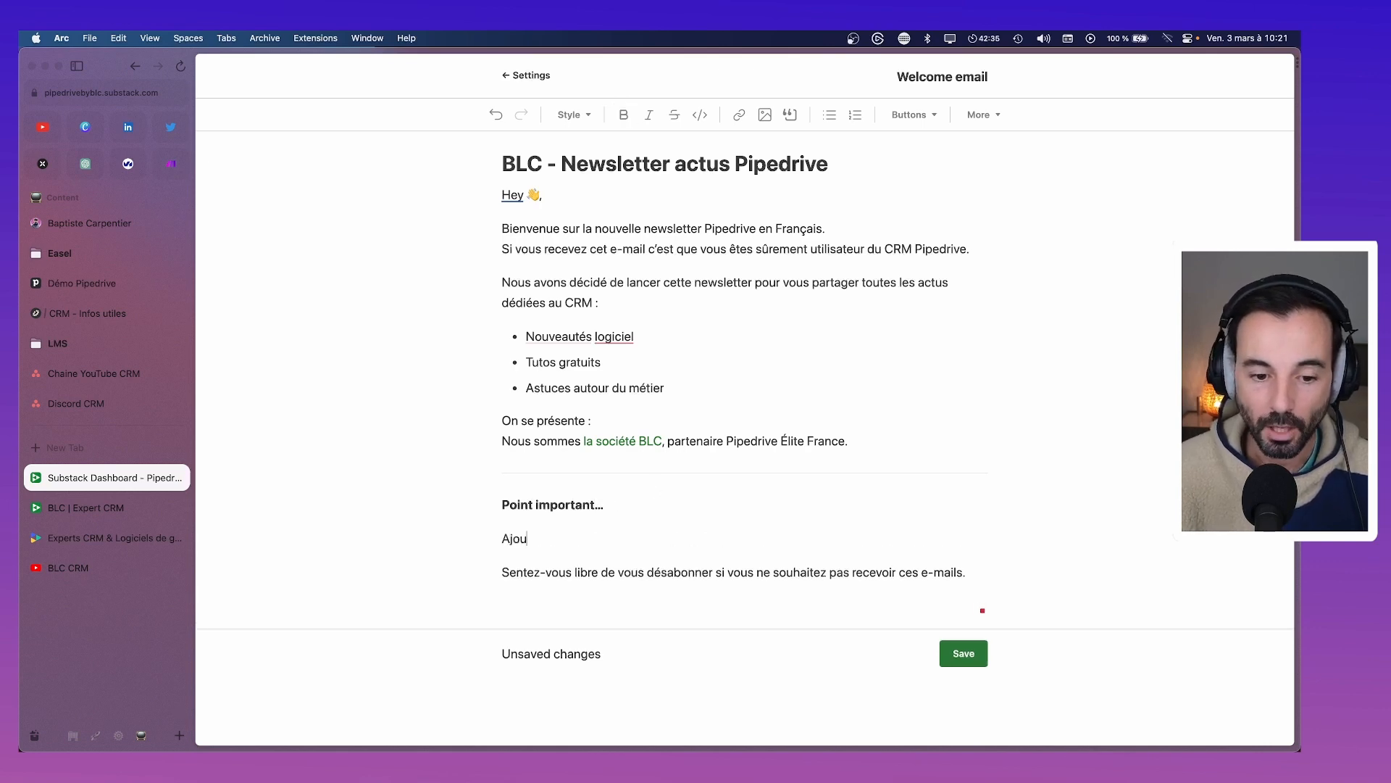
type("tez-nous à ")
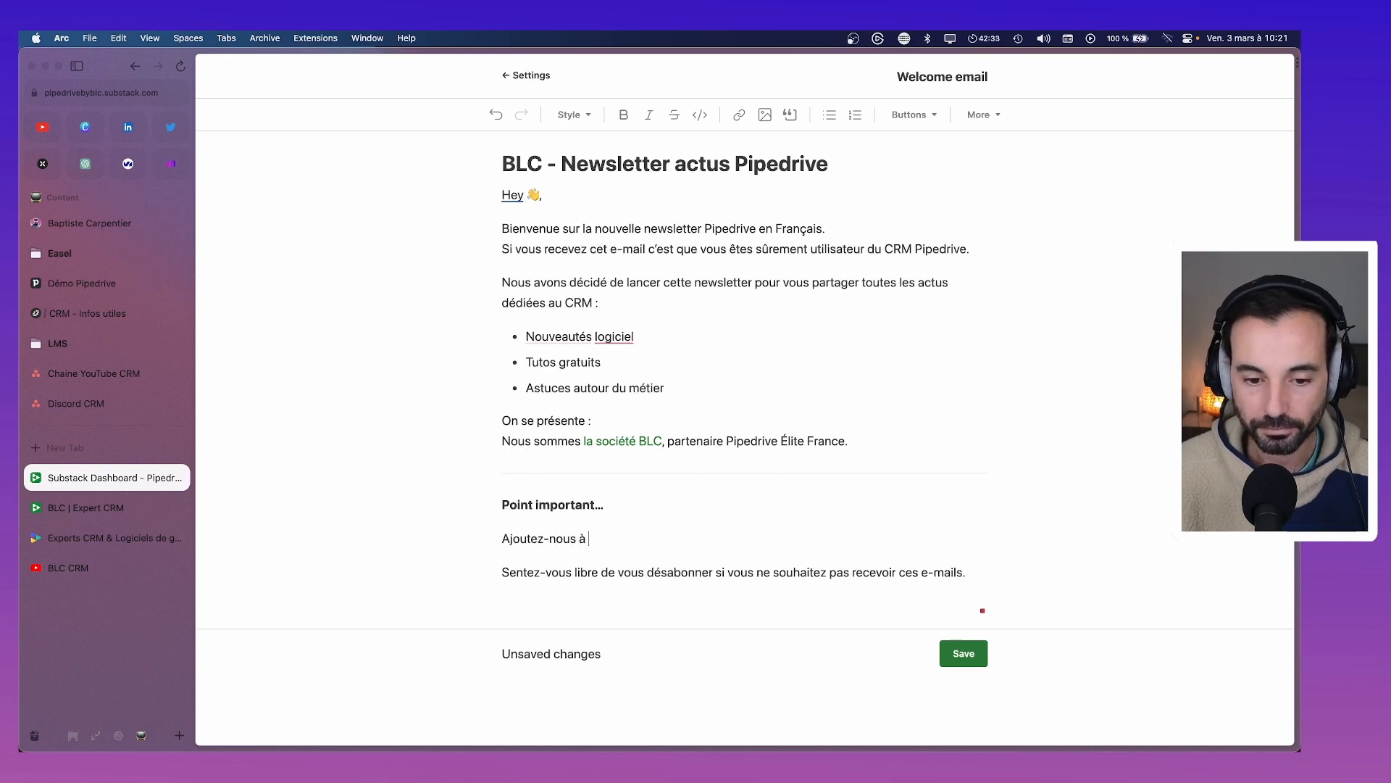
type("votre carnnet")
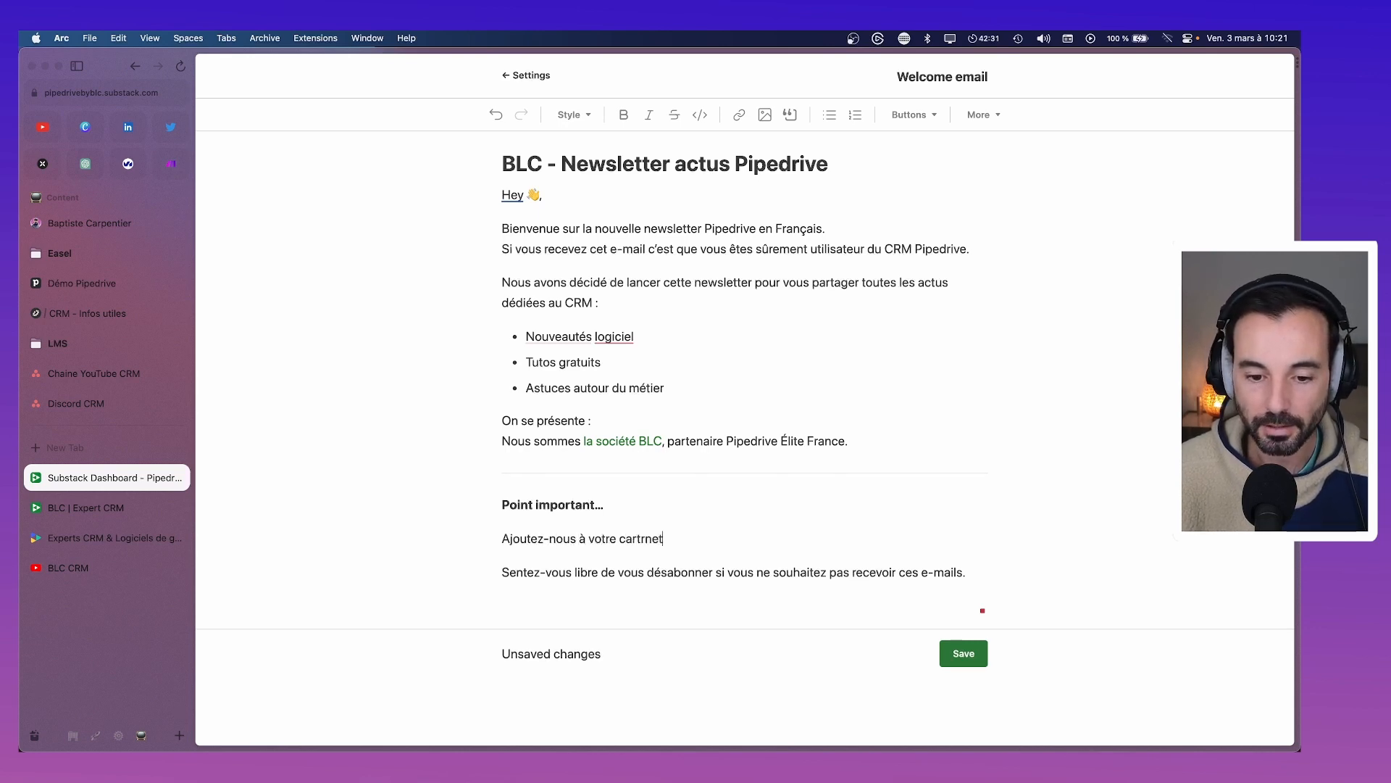
key("BackSpace")
key("BackSpace")
key("BackSpace")
key("BackSpace")
type("net d’adr")
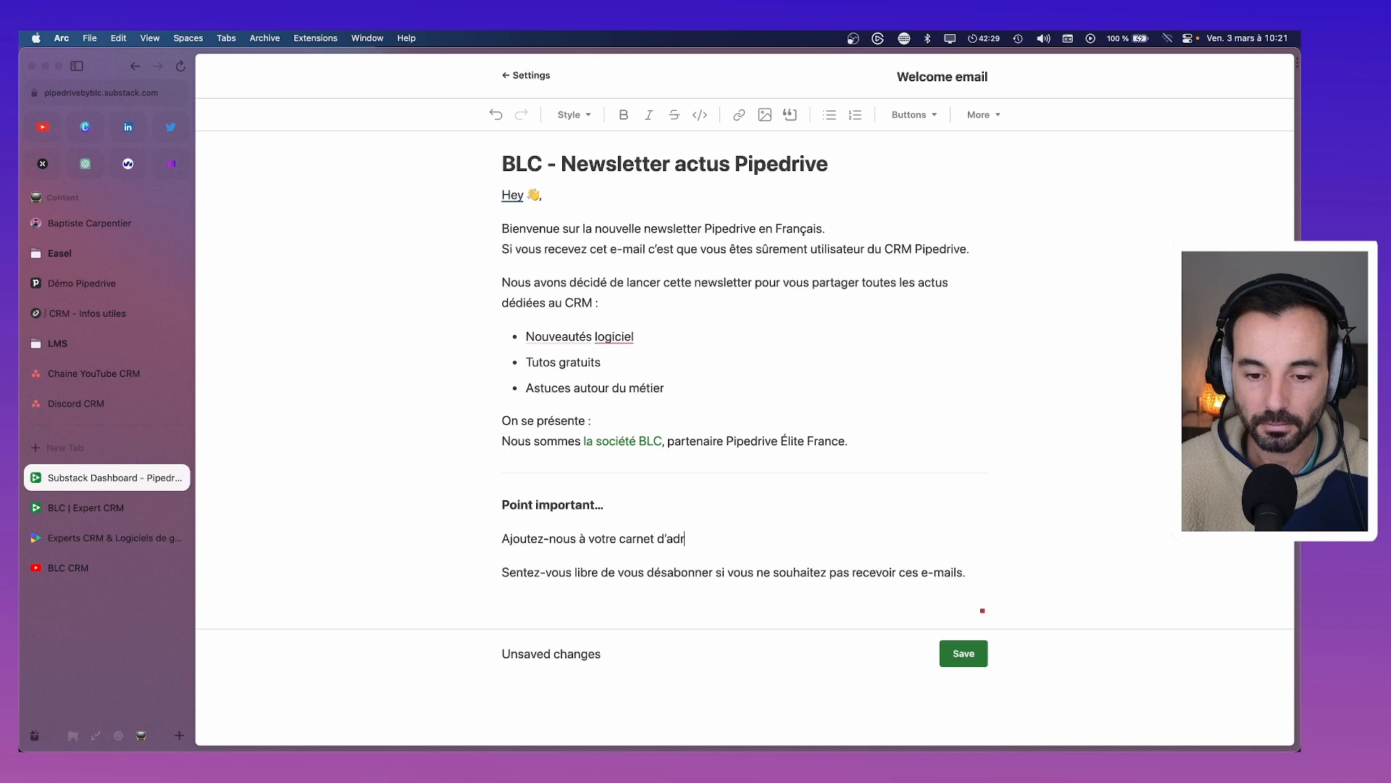
type("esse po")
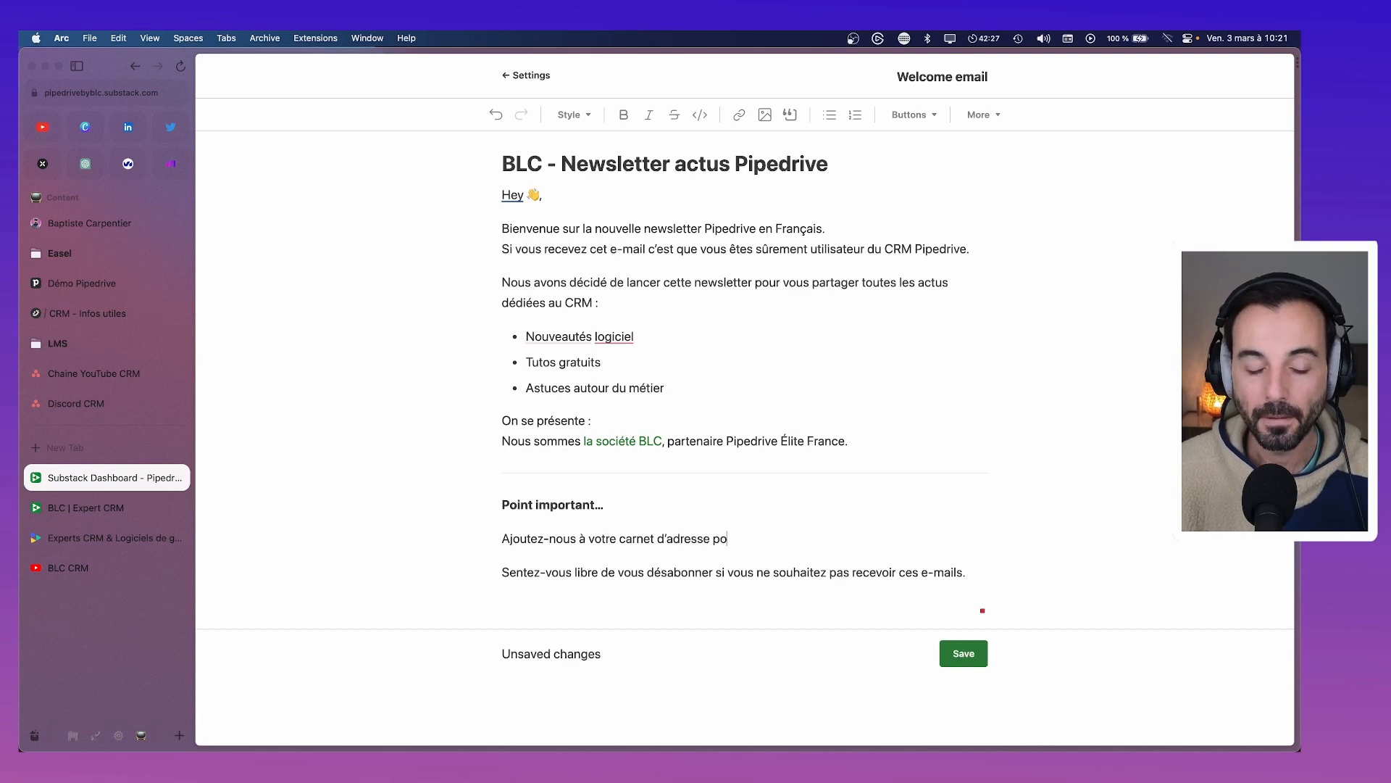
type("ur être sûr de recevoir no")
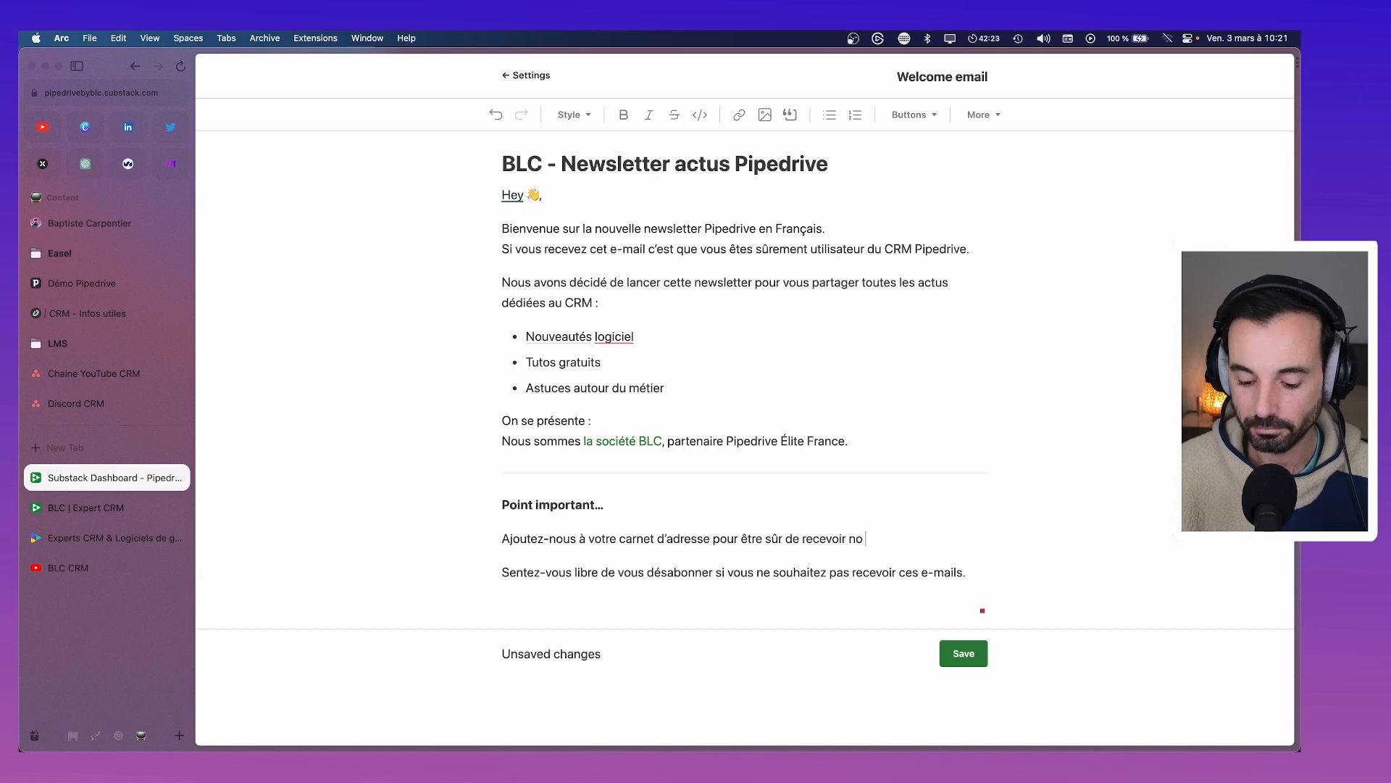
type("s e-mail")
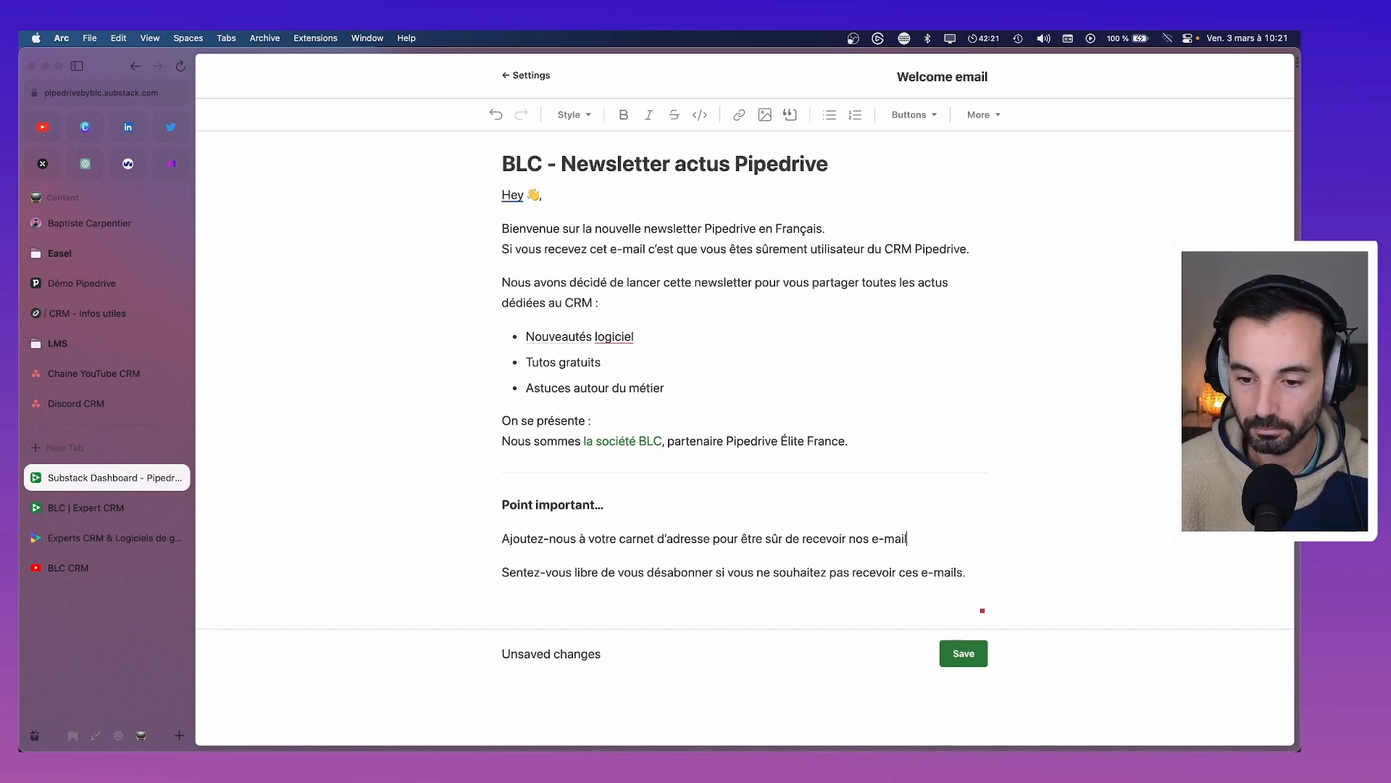
type("s.")
Add an 'Ou' line and accept the spelling correction to 'adresses'
key("Return")
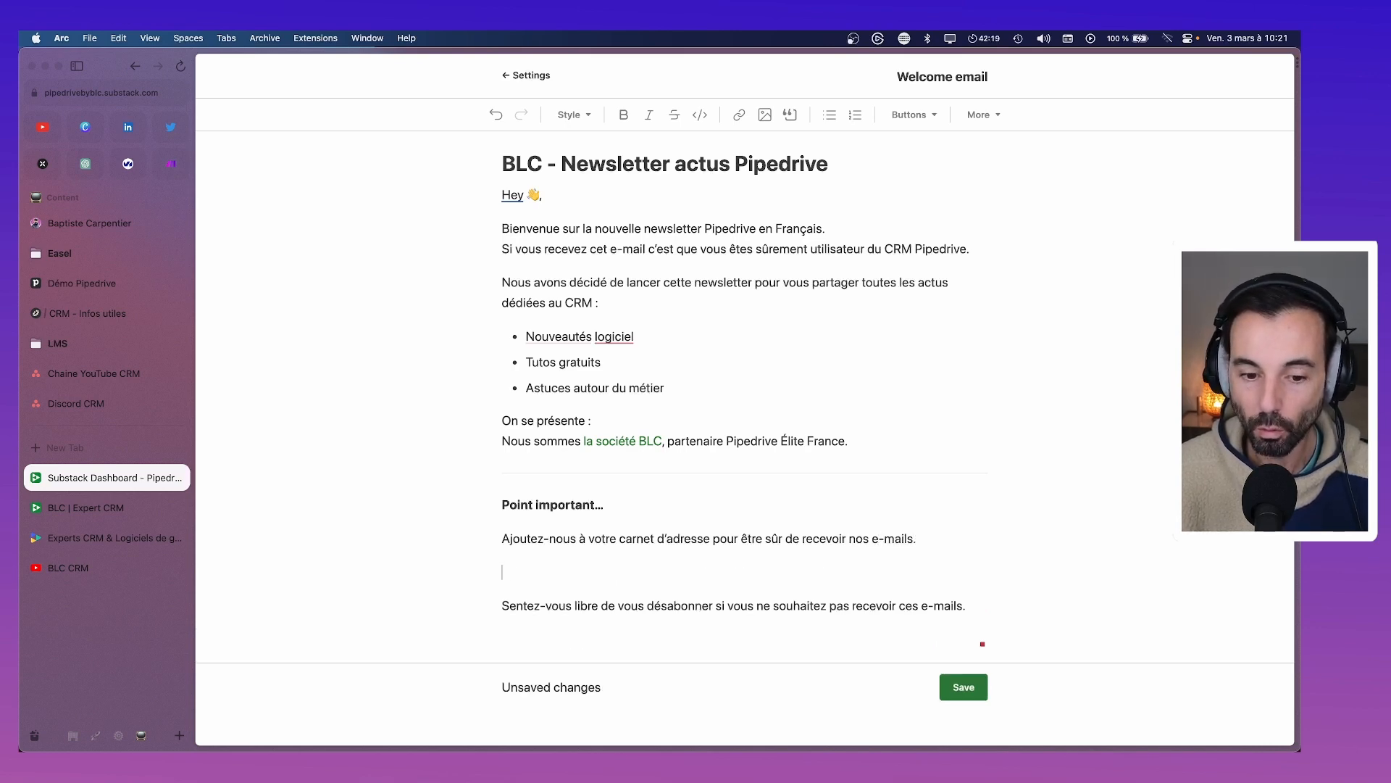
type("Ou")
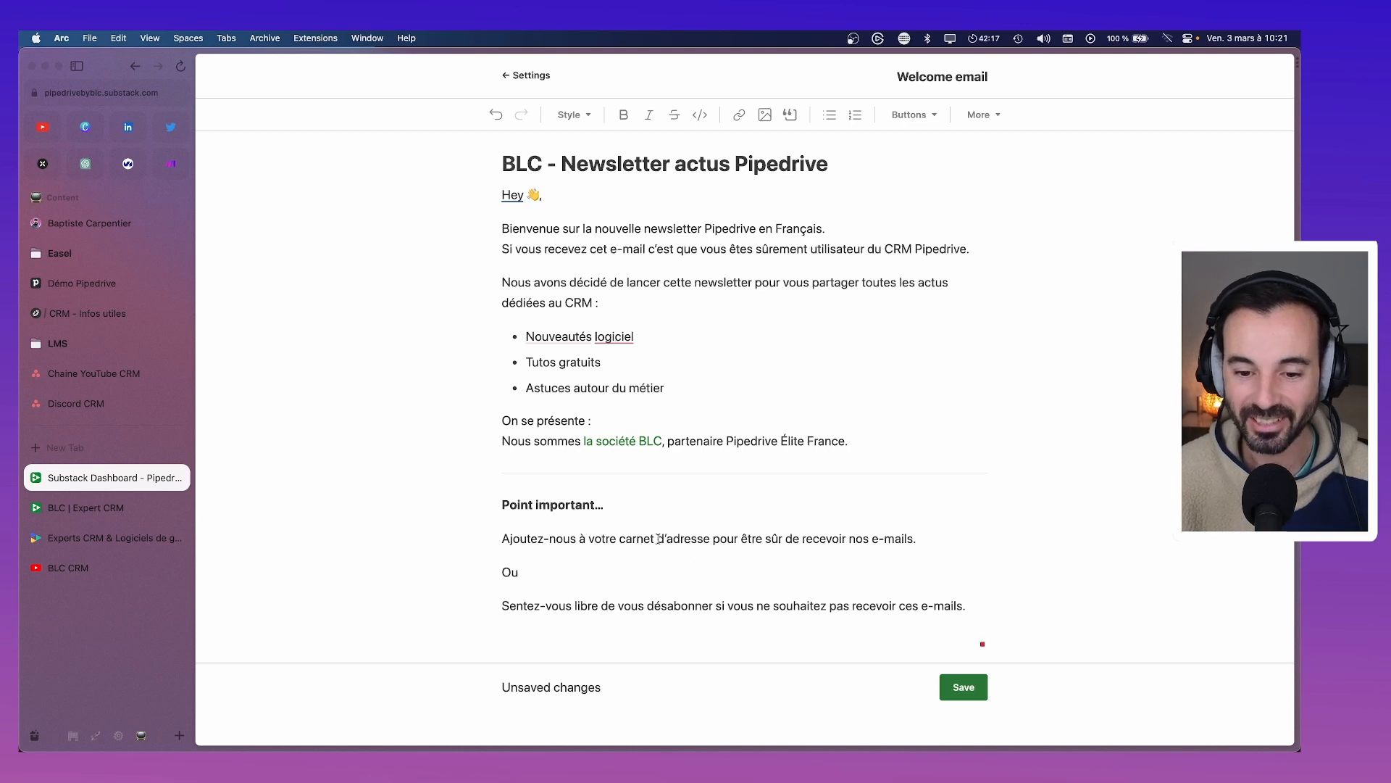
left_click(685, 540)
left_click(747, 567)
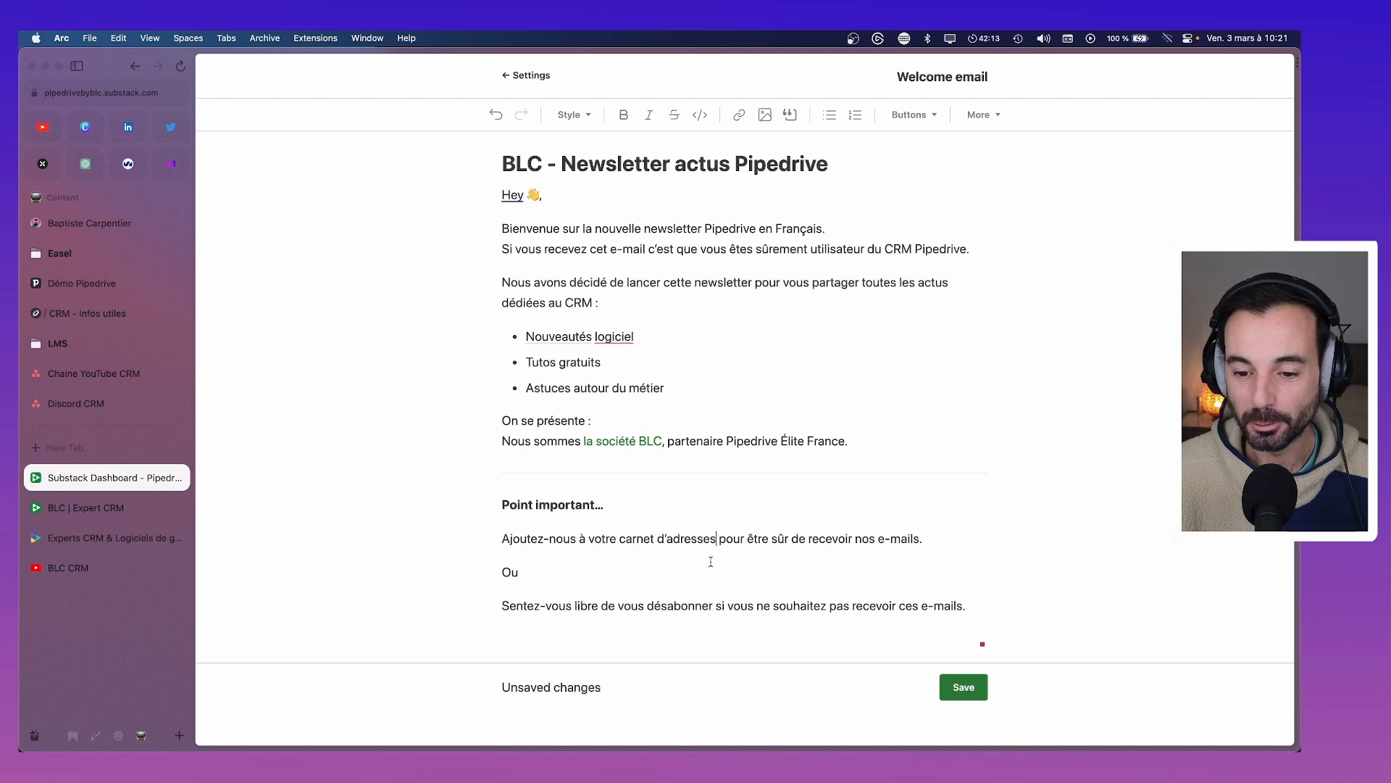
Restore the heading to 'Points importants' and adjust the spacing after the Élite France line
left_click(540, 506)
type("s")
left_click(601, 506)
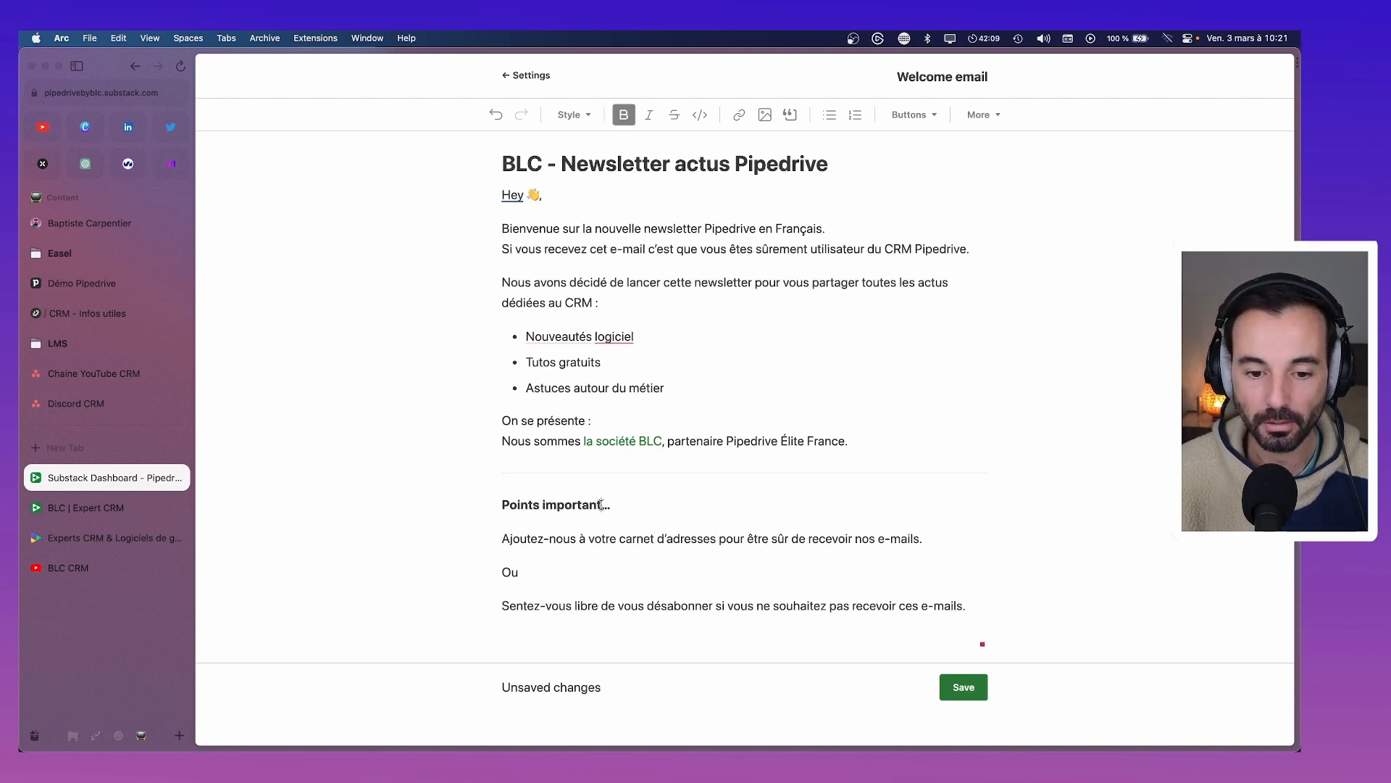
type("s")
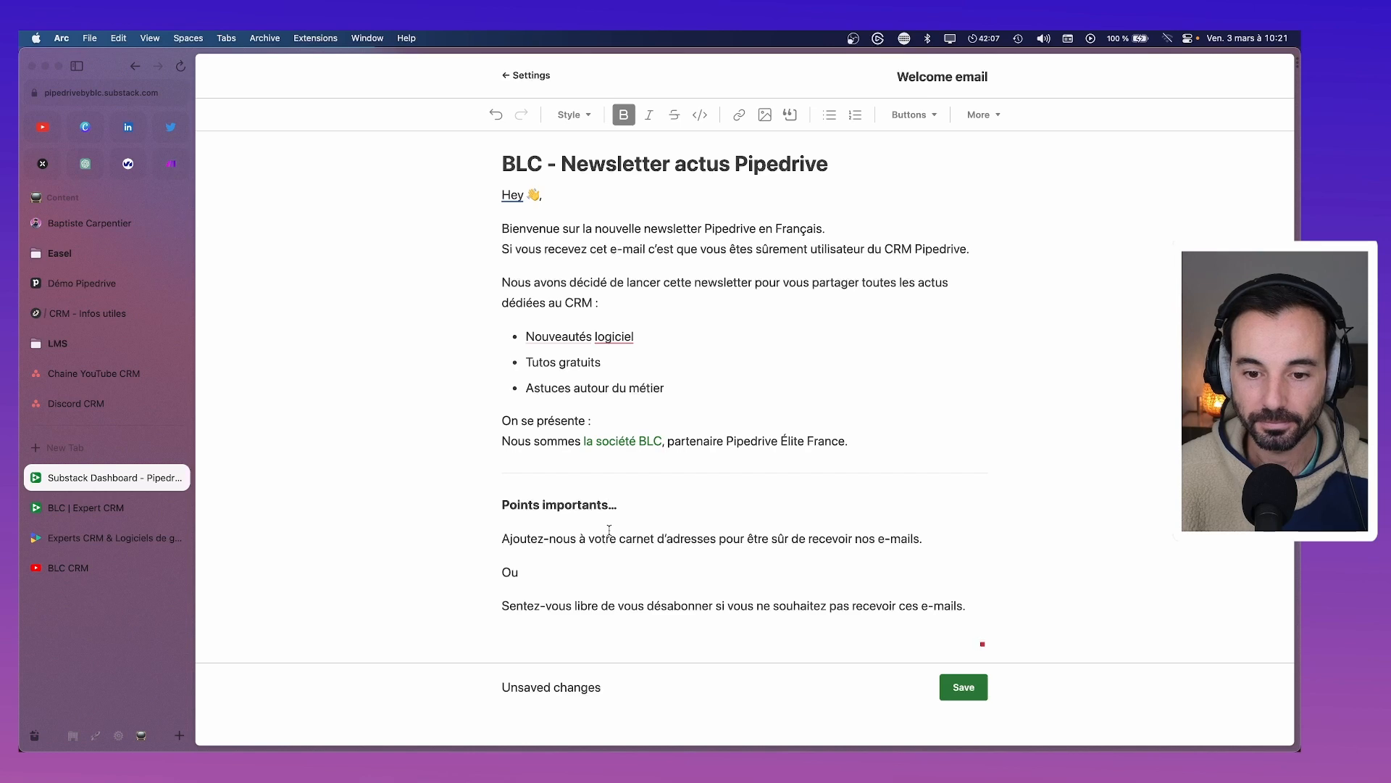
left_click(849, 441)
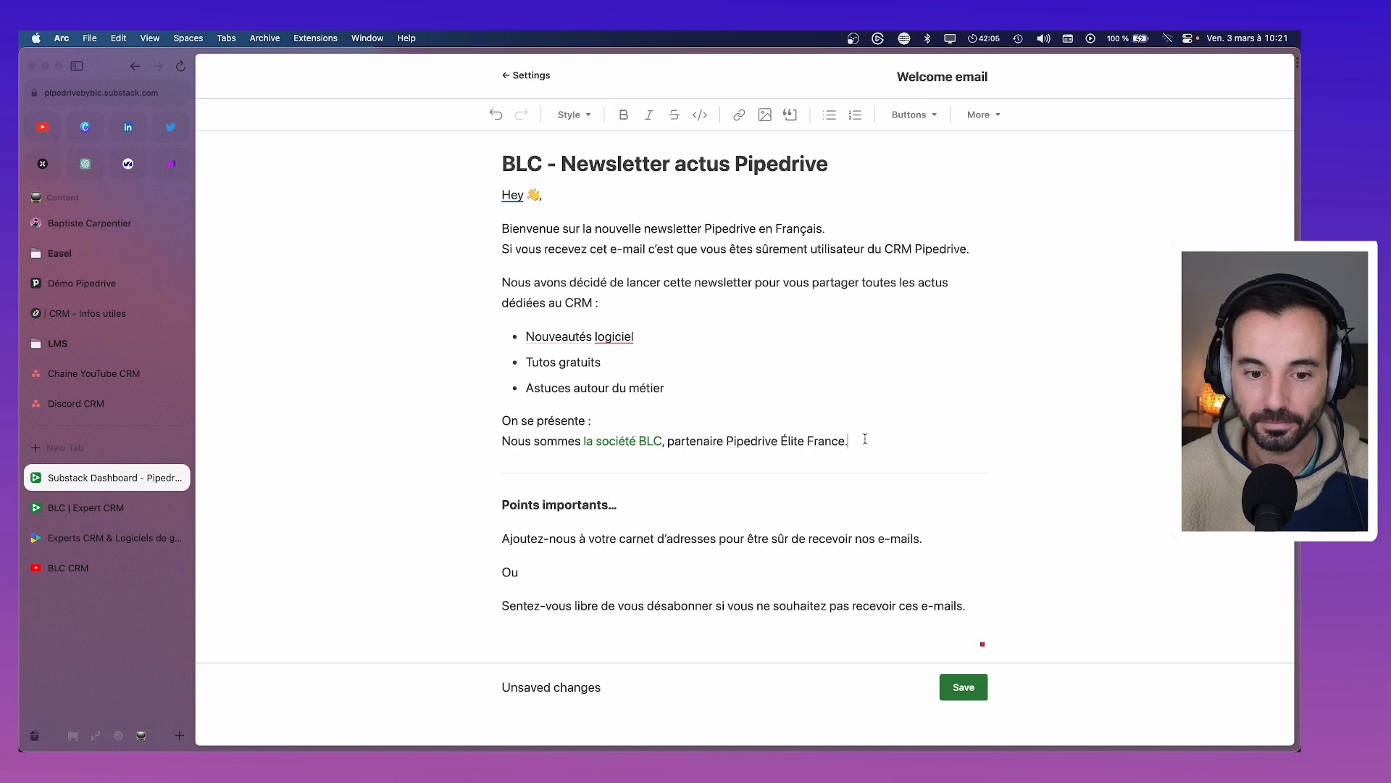
key("Return")
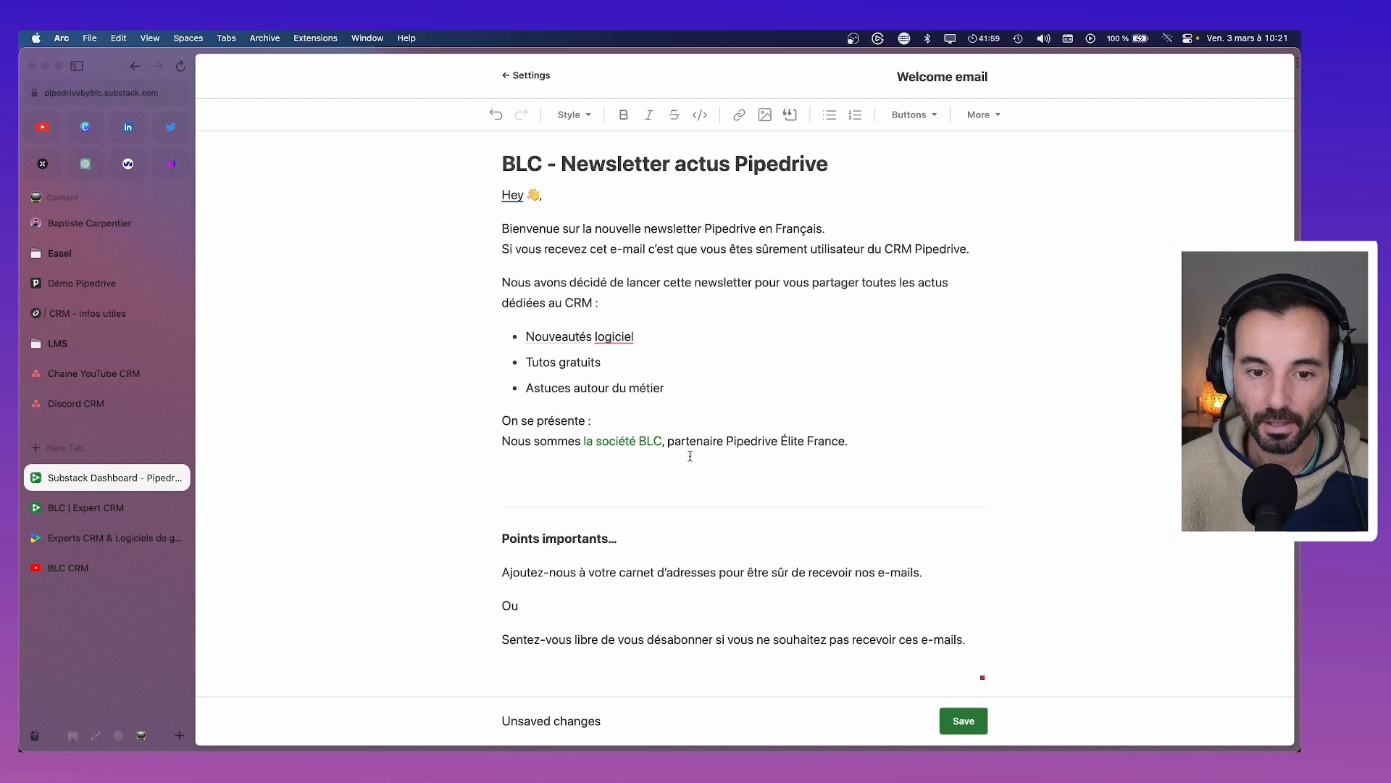
key("BackSpace")
Save the welcome email, then scroll Settings down to the team members and pending invites
left_click(952, 689)
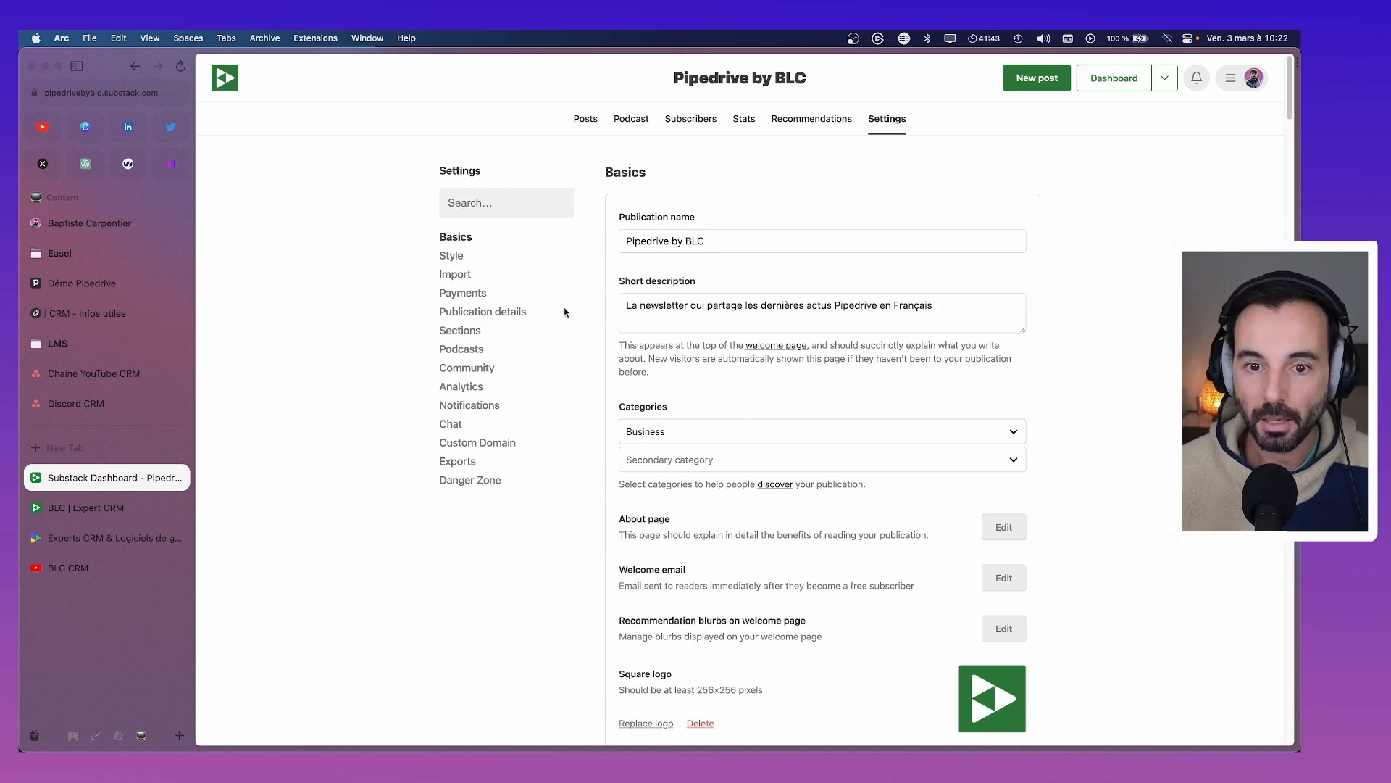
scroll(693, 416, "down", 20)
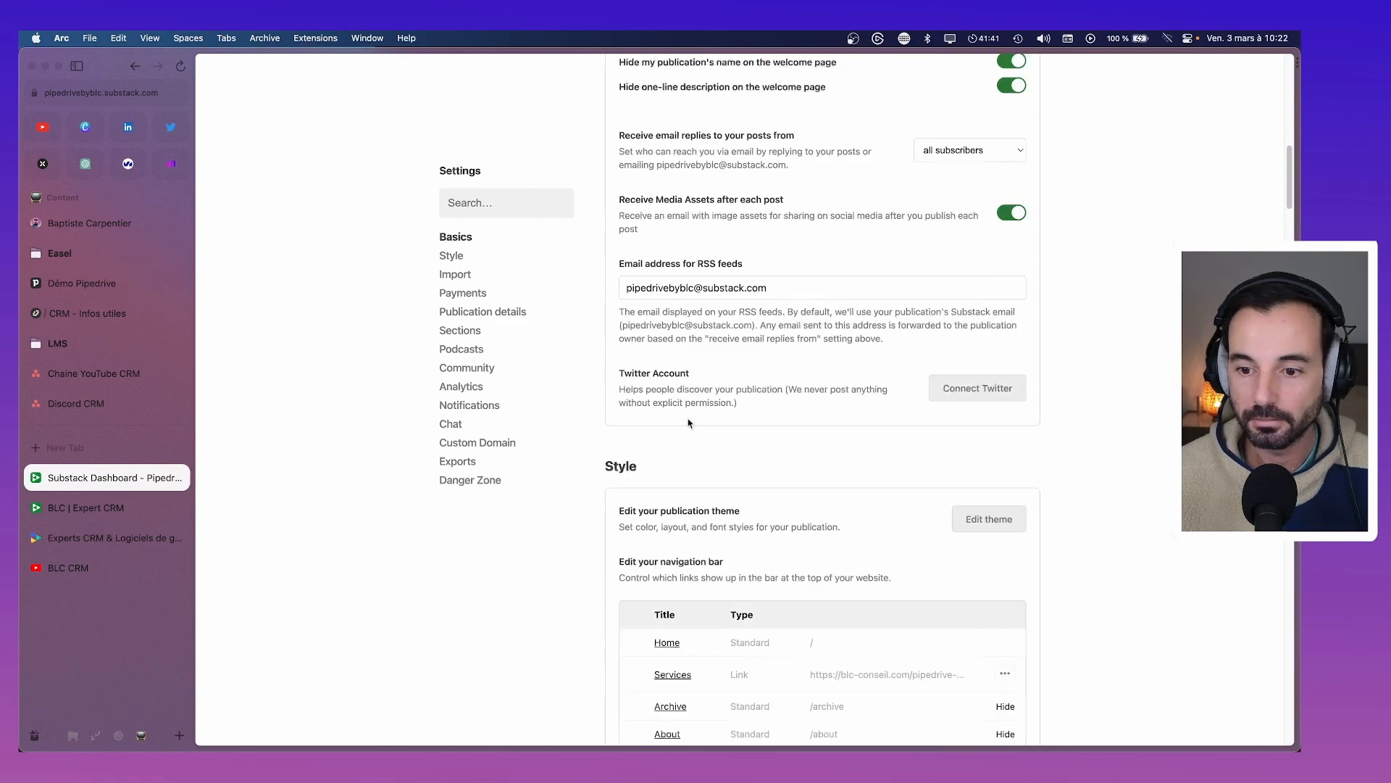
scroll(689, 418, "down", 10)
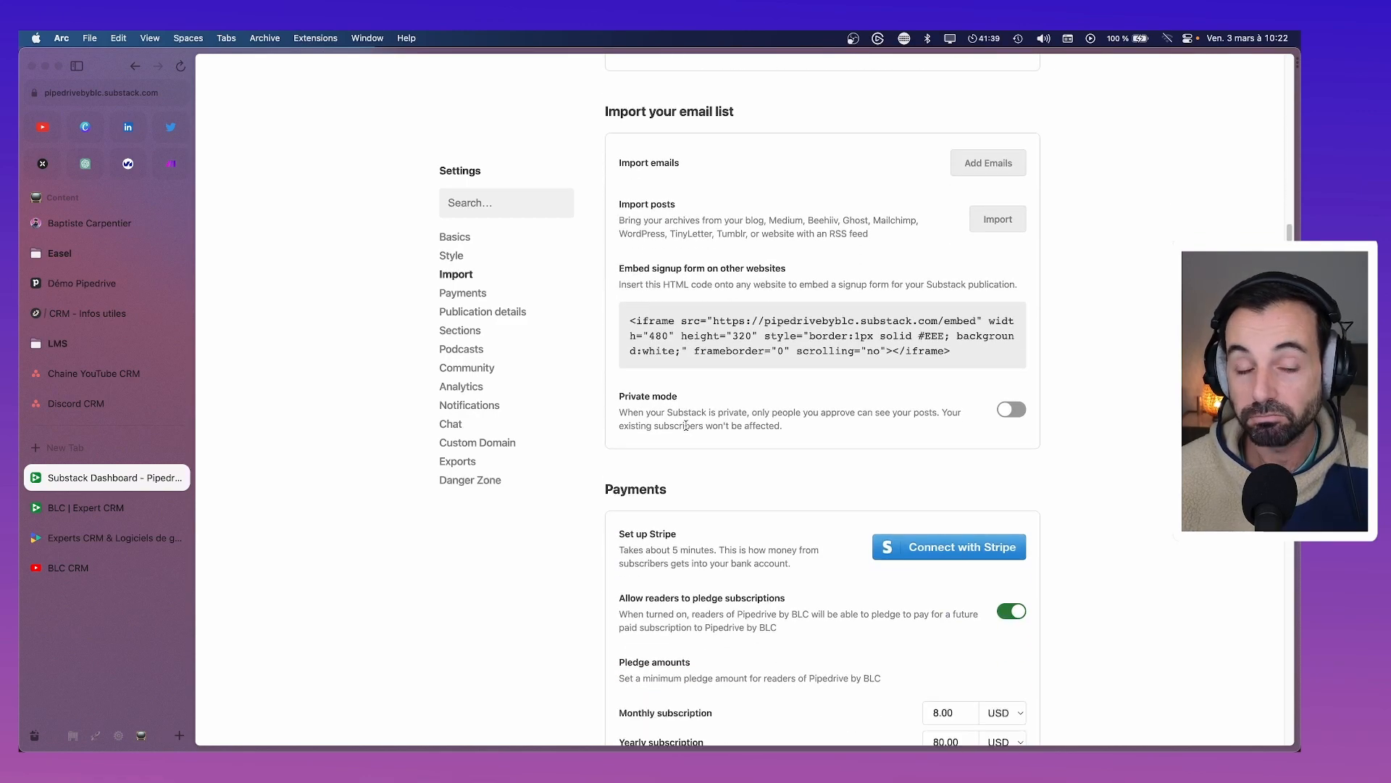
scroll(685, 425, "down", 15)
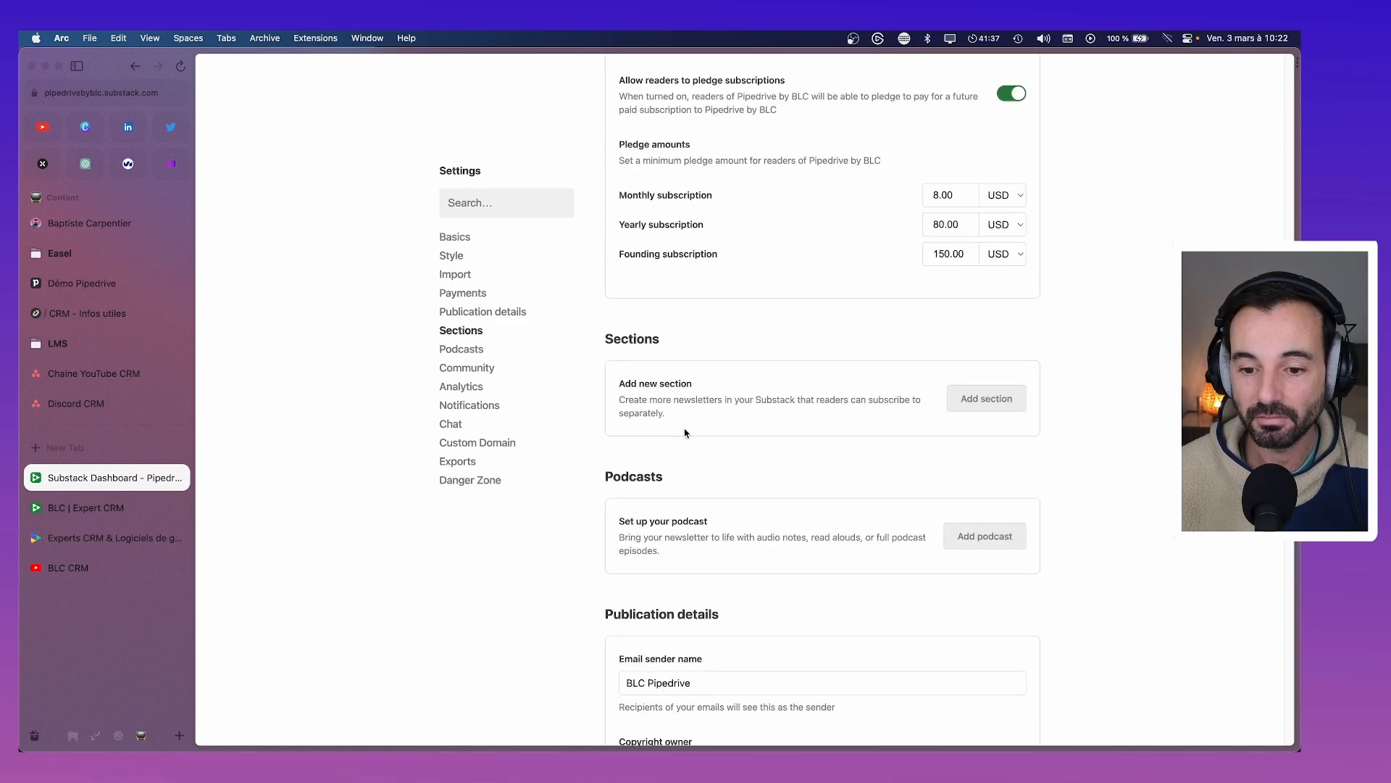
scroll(685, 428, "down", 10)
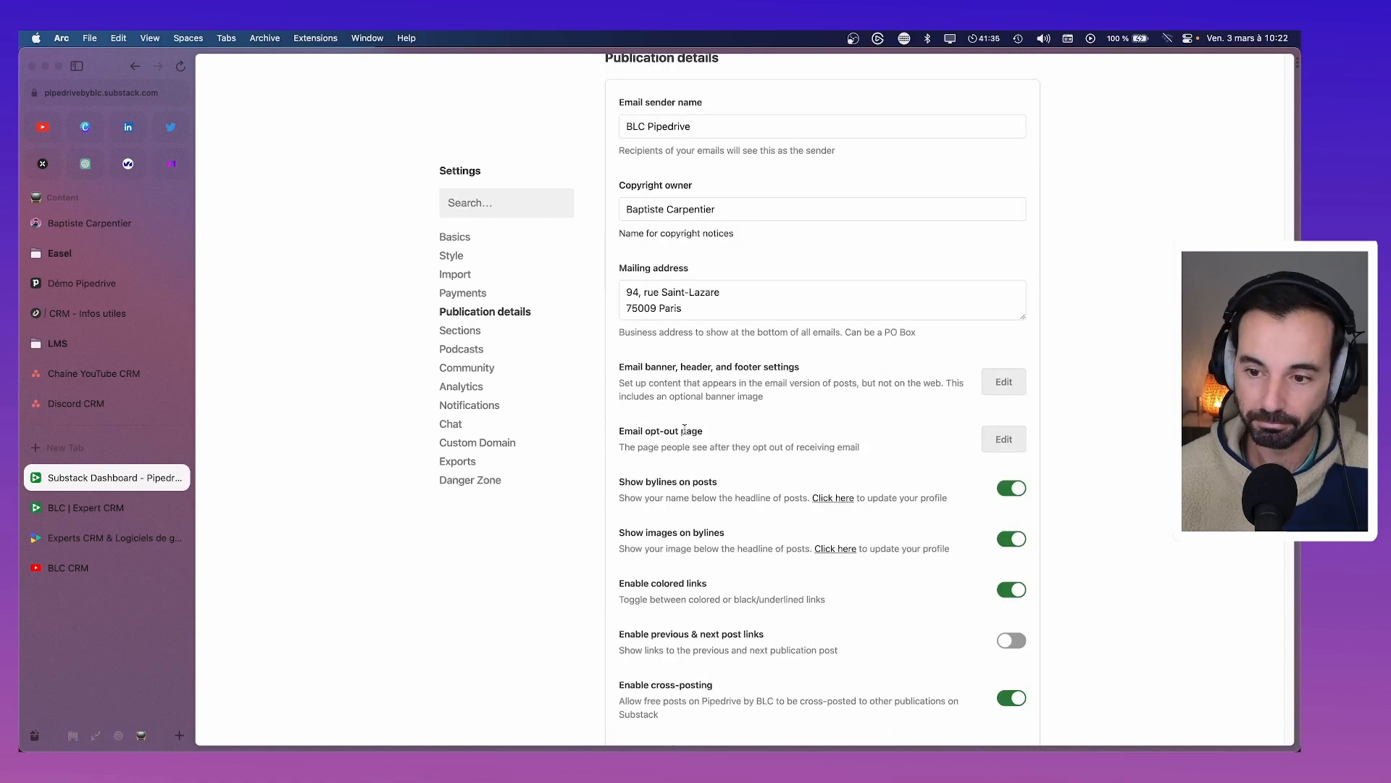
scroll(684, 431, "down", 15)
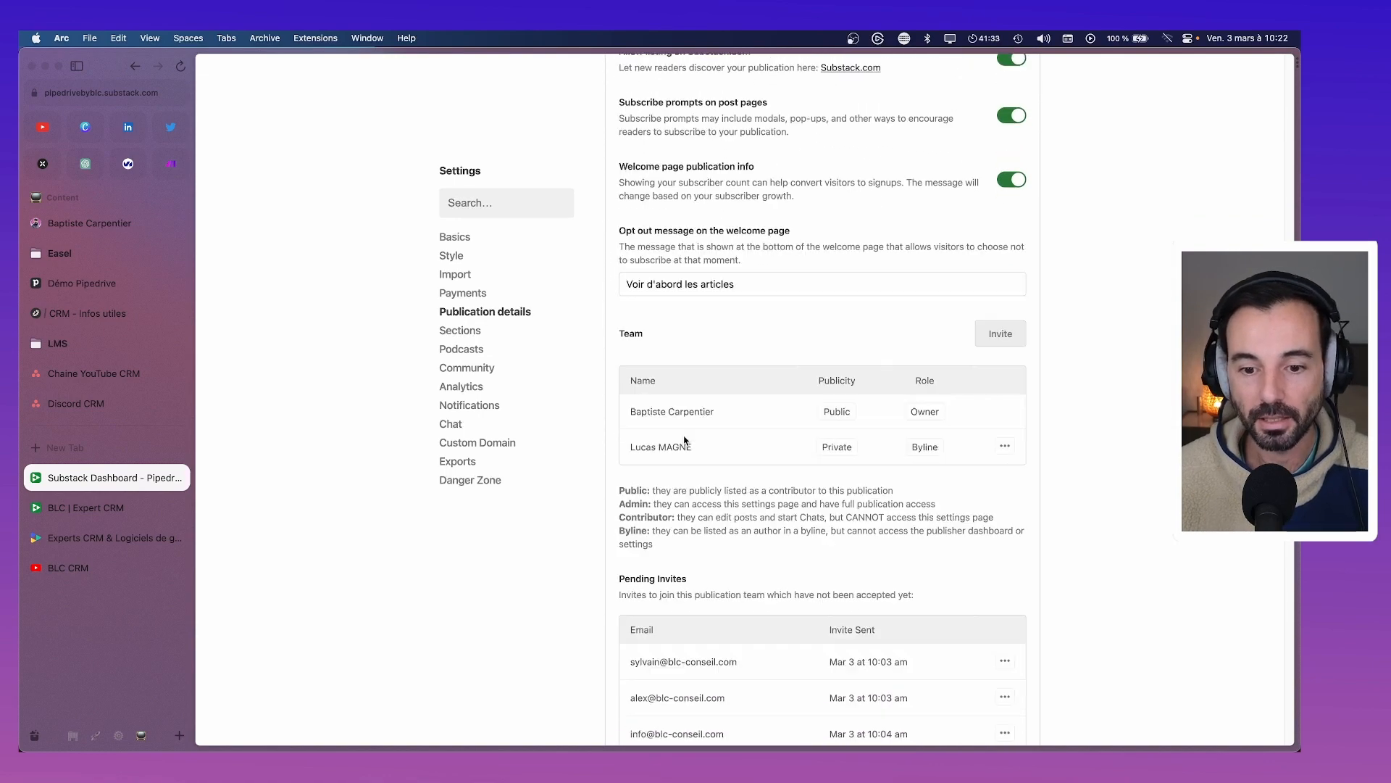
scroll(685, 440, "down", 5)
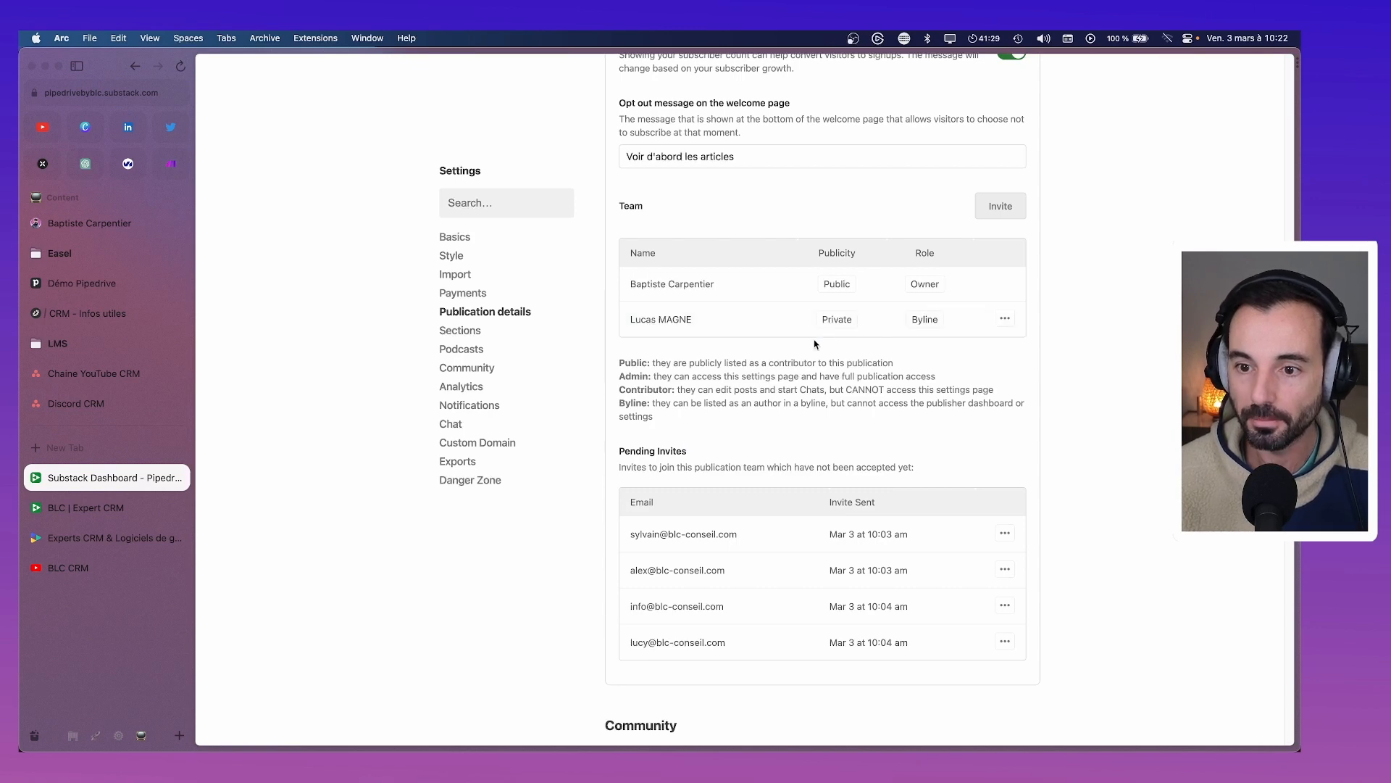
Make the second team member a Contributor and list them publicly
left_click(1006, 318)
left_click(907, 319)
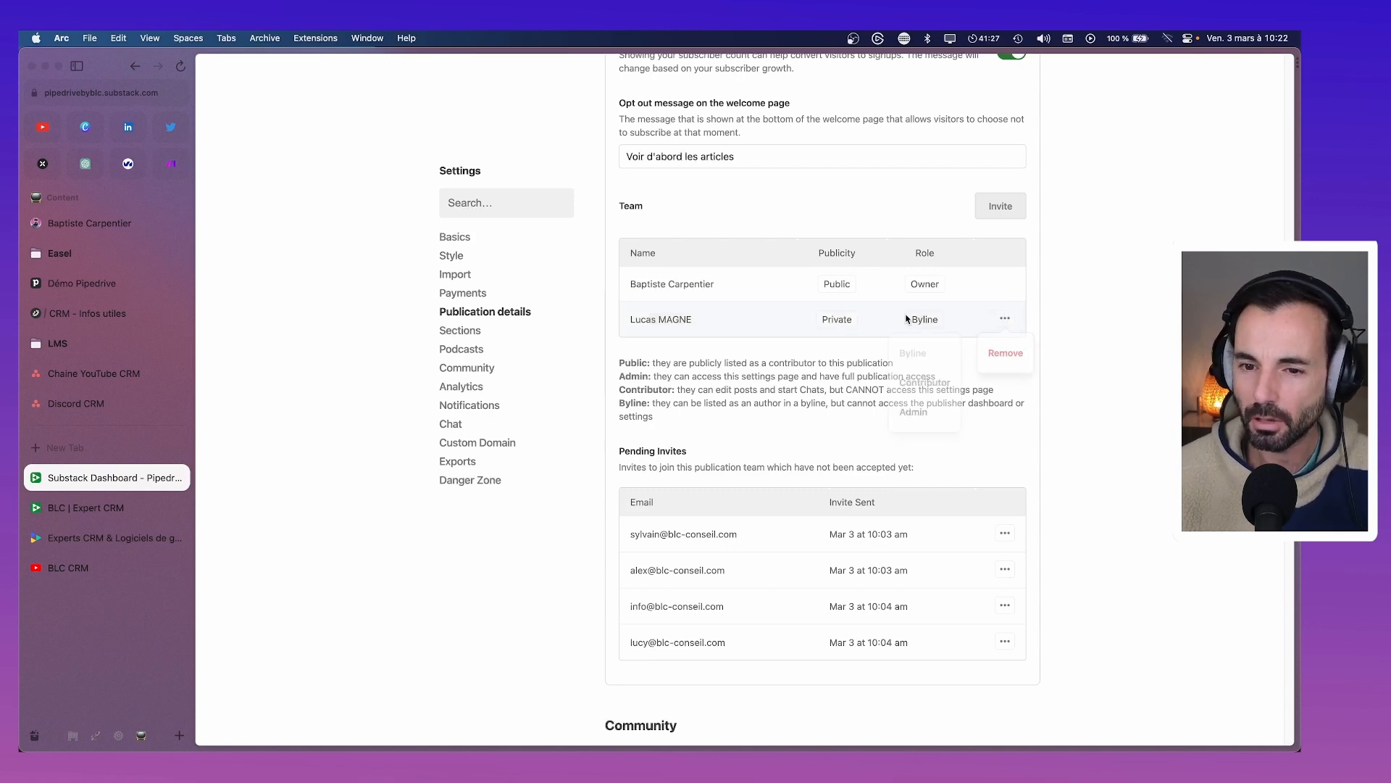
left_click(921, 382)
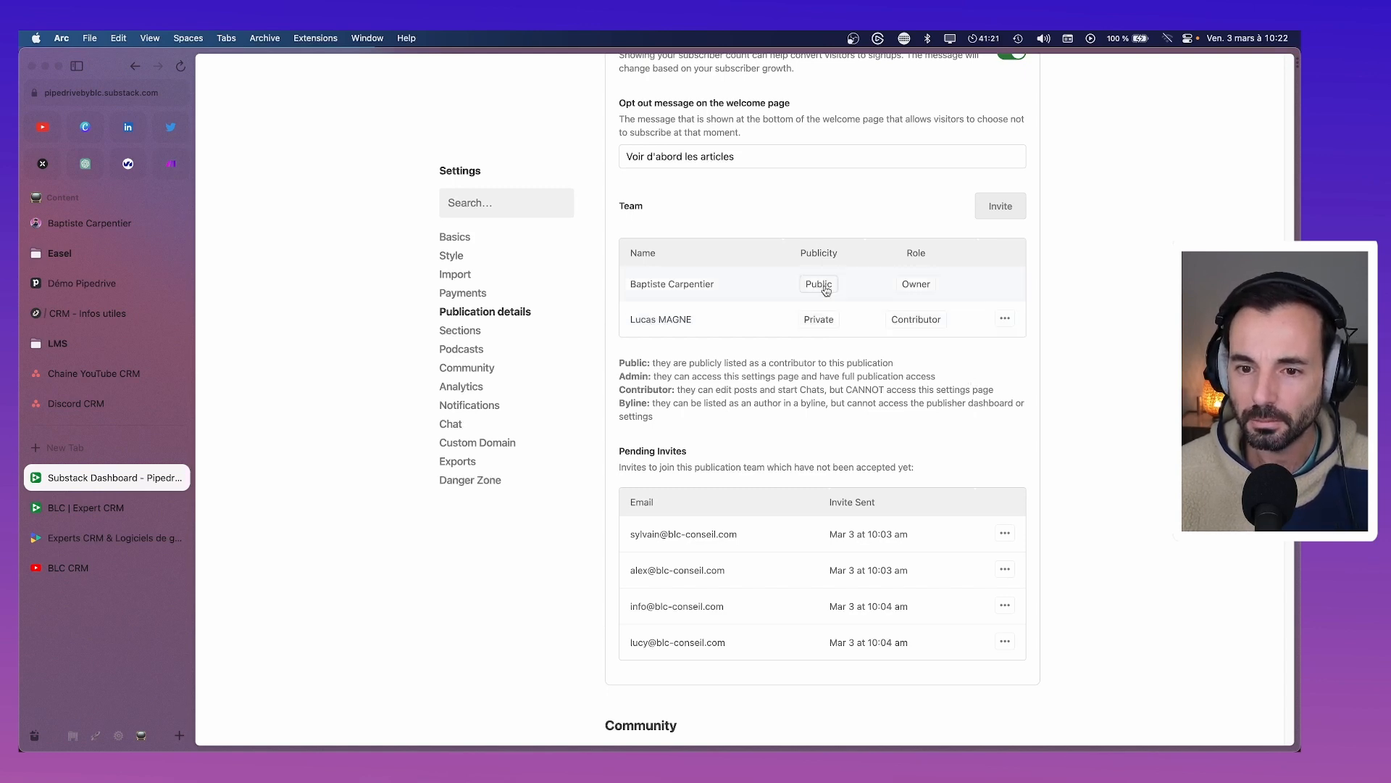
left_click(827, 323)
left_click(817, 385)
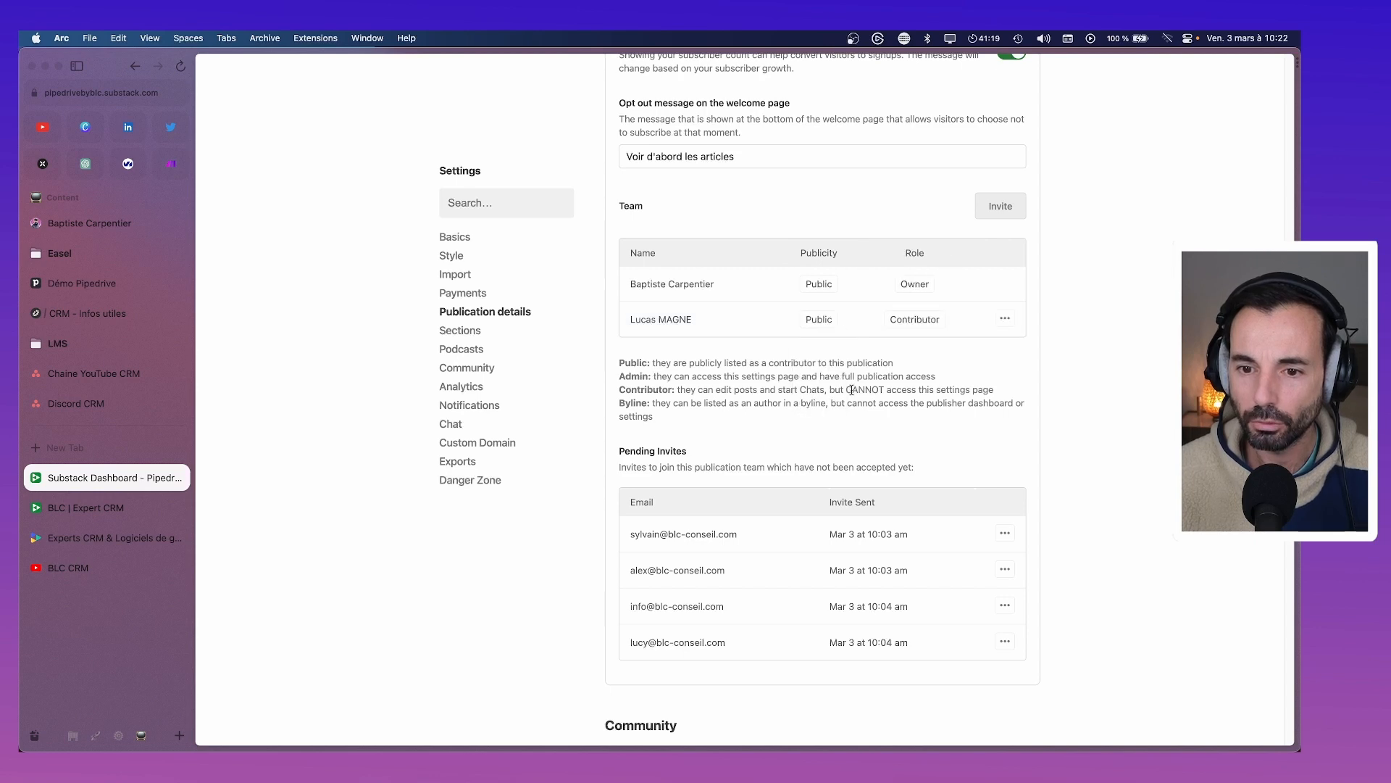
Close the countdown timer window and scroll the Settings page back up to Basics
scroll(1000, 366, "down", 1)
scroll(1000, 366, "down", 2)
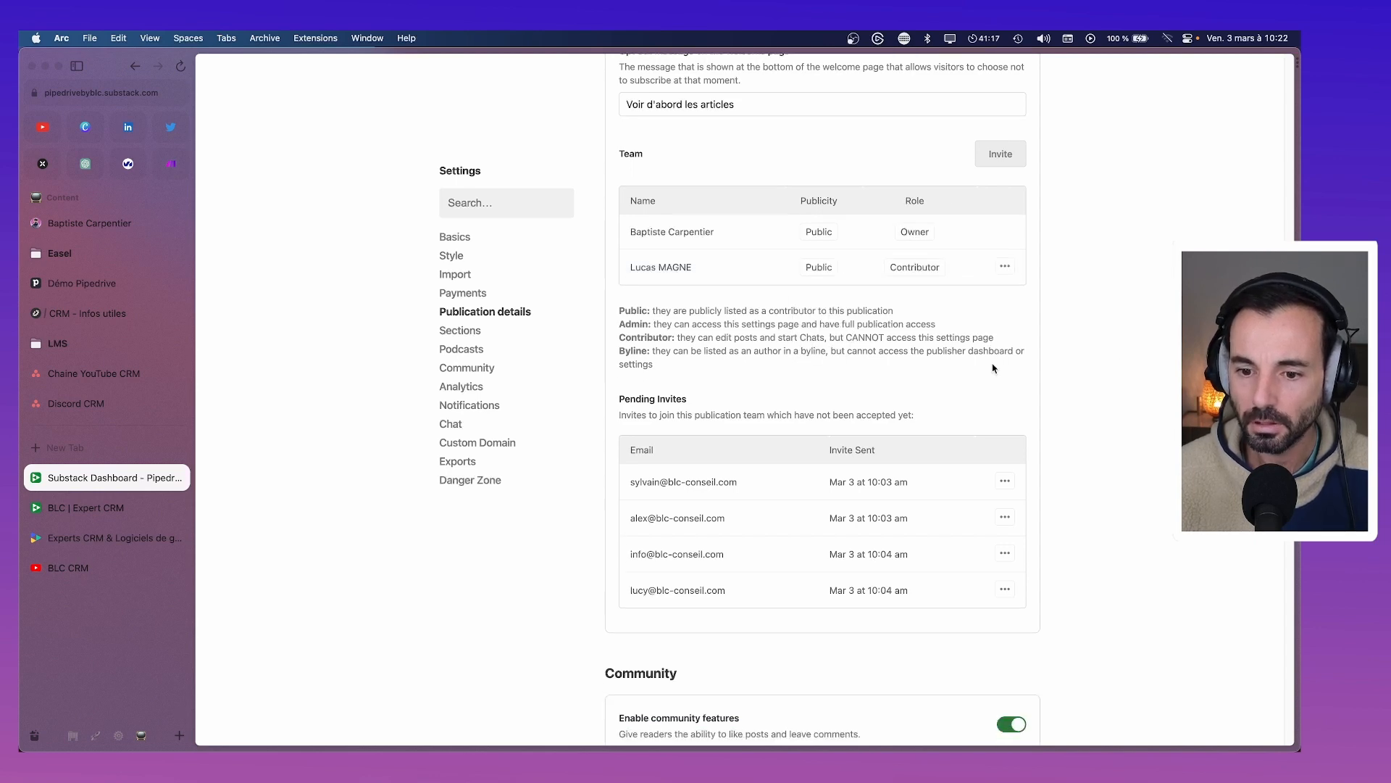
scroll(664, 566, "up", 3)
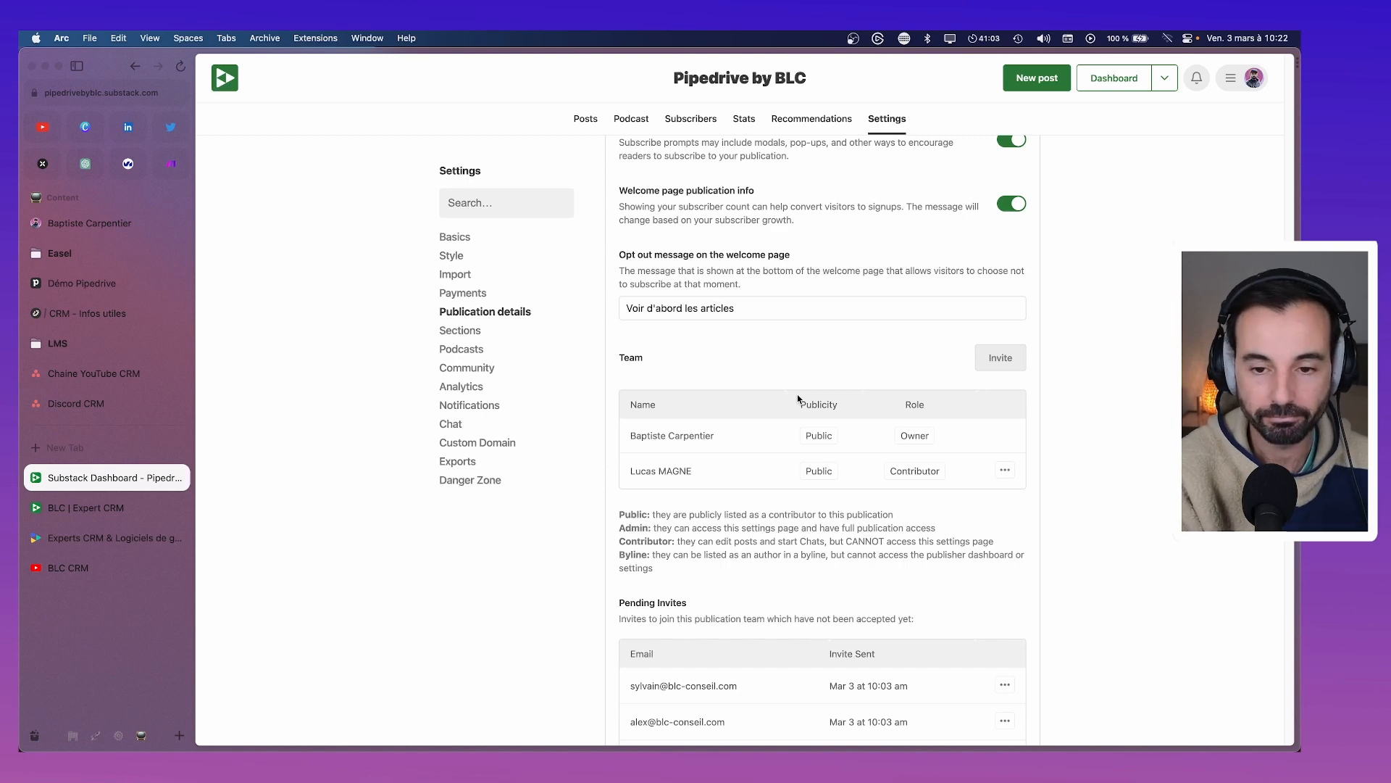
left_click(995, 38)
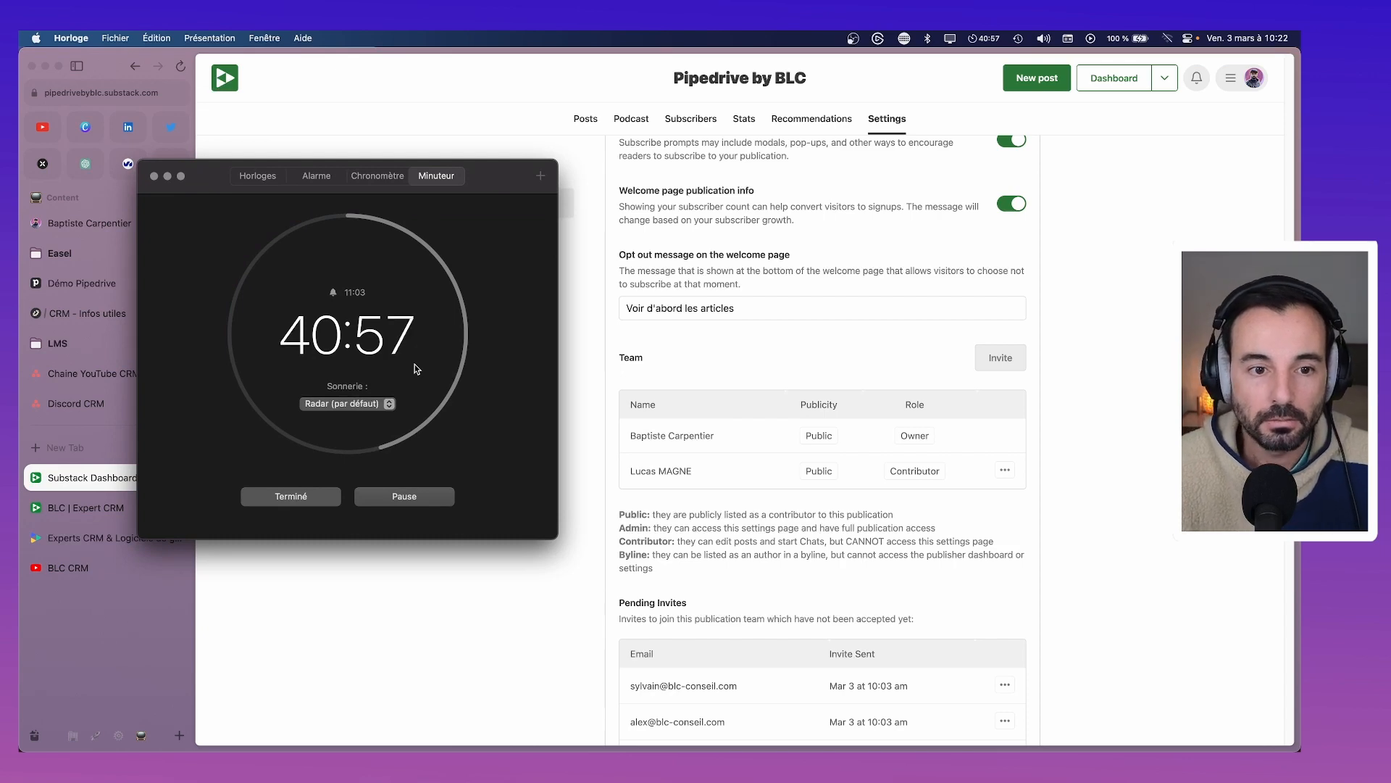
left_click(154, 176)
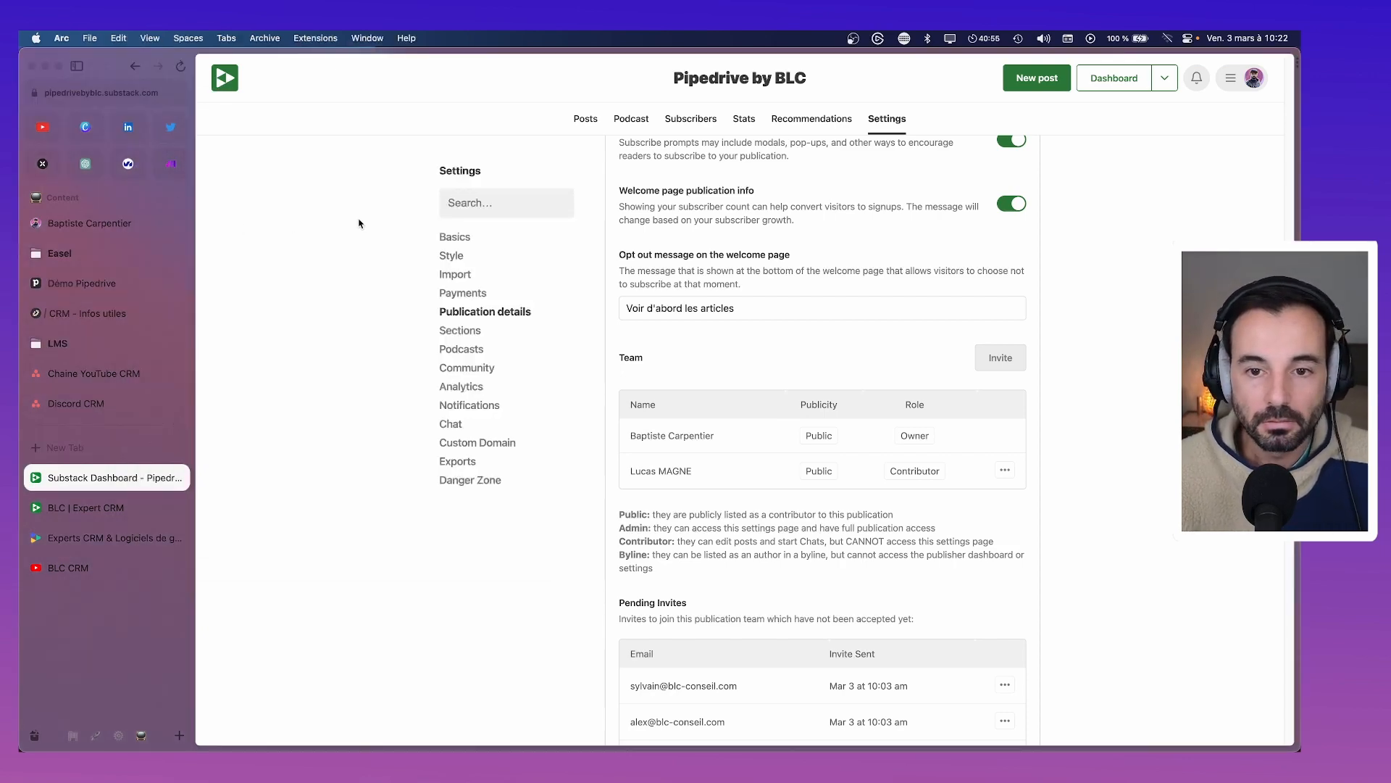
scroll(790, 386, "up", 3)
scroll(787, 381, "down", 10)
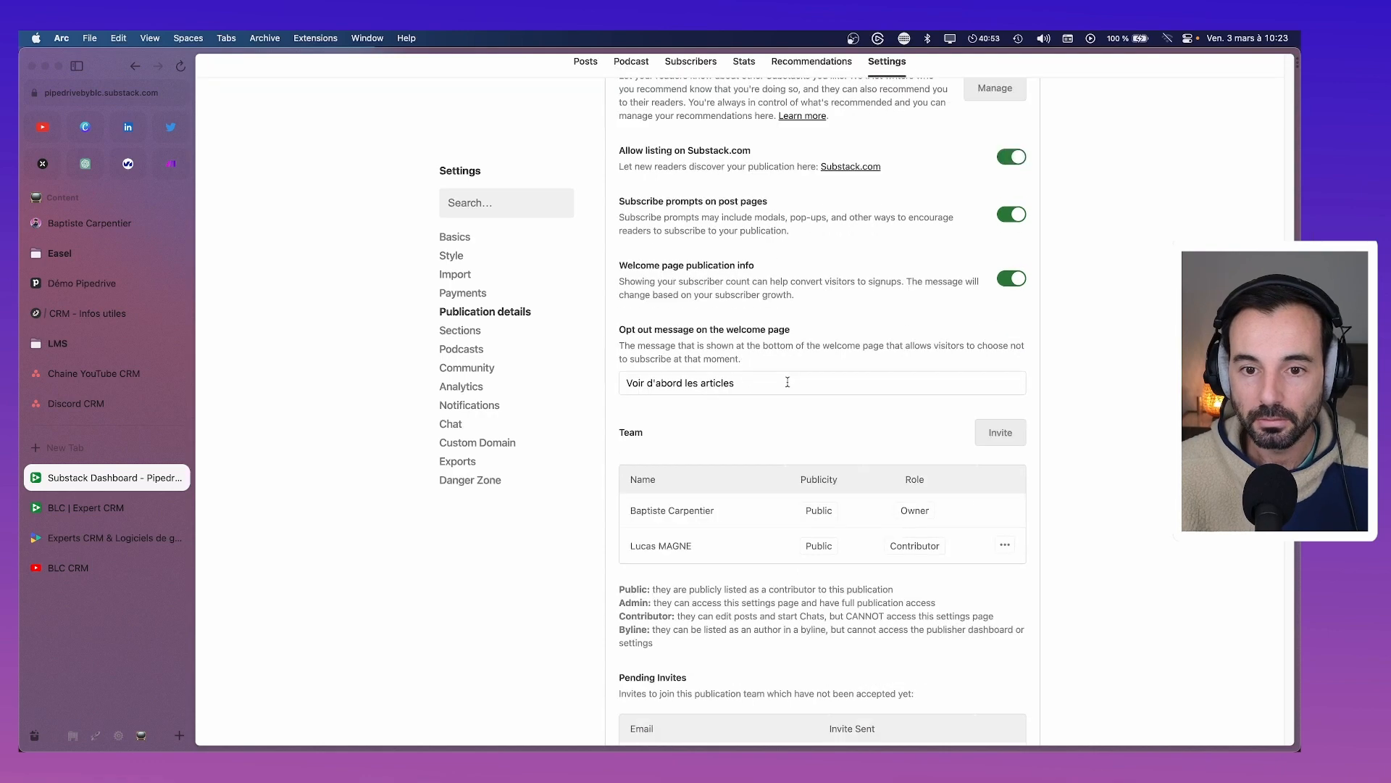
scroll(789, 389, "down", 3)
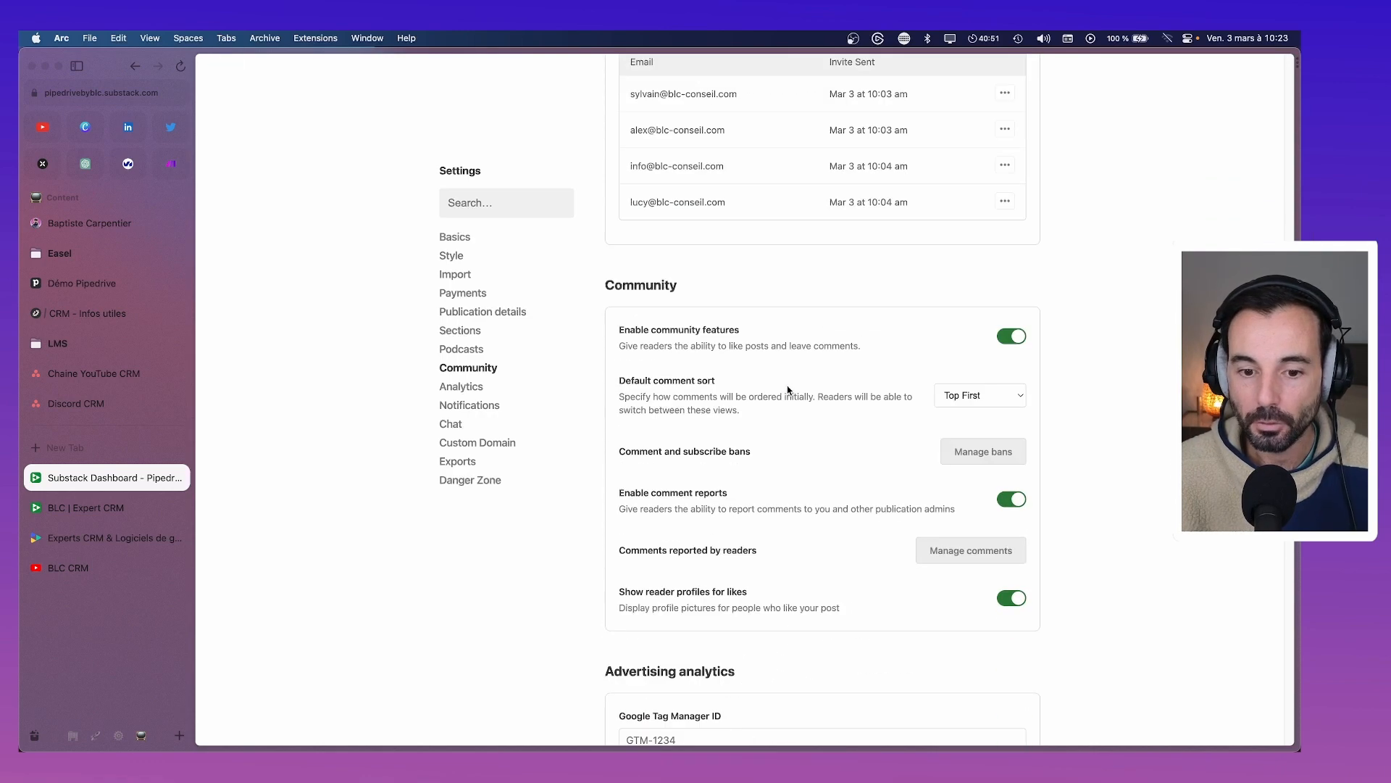
scroll(787, 390, "up", 20)
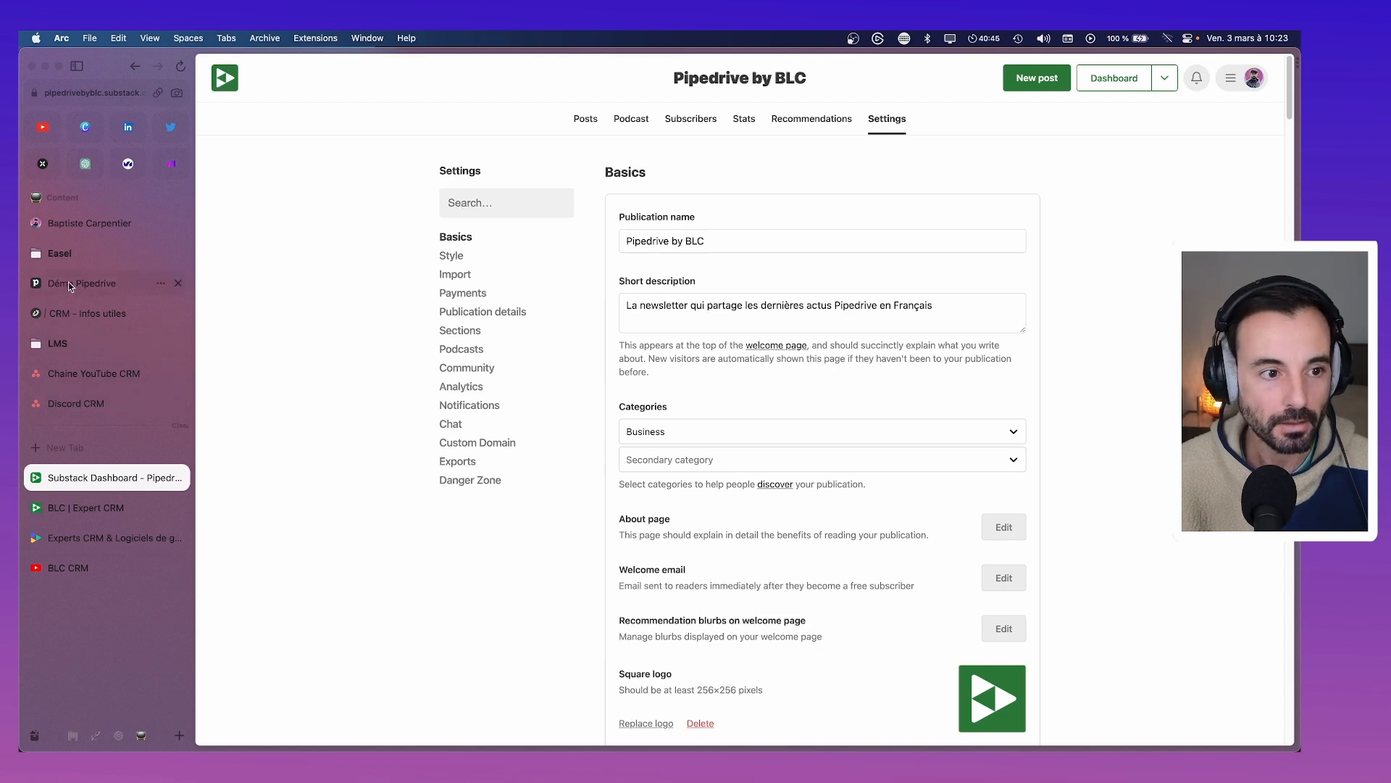
left_click(73, 735)
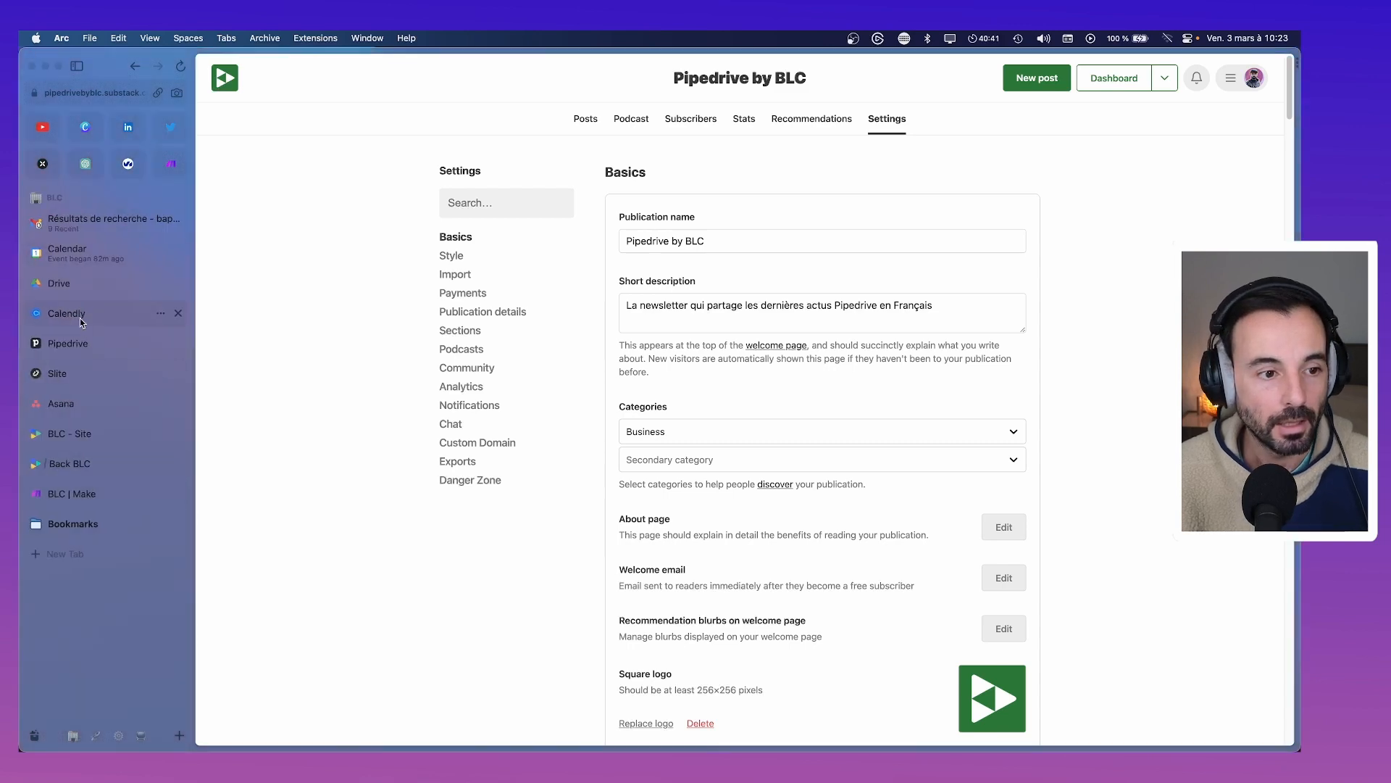
left_click(76, 291)
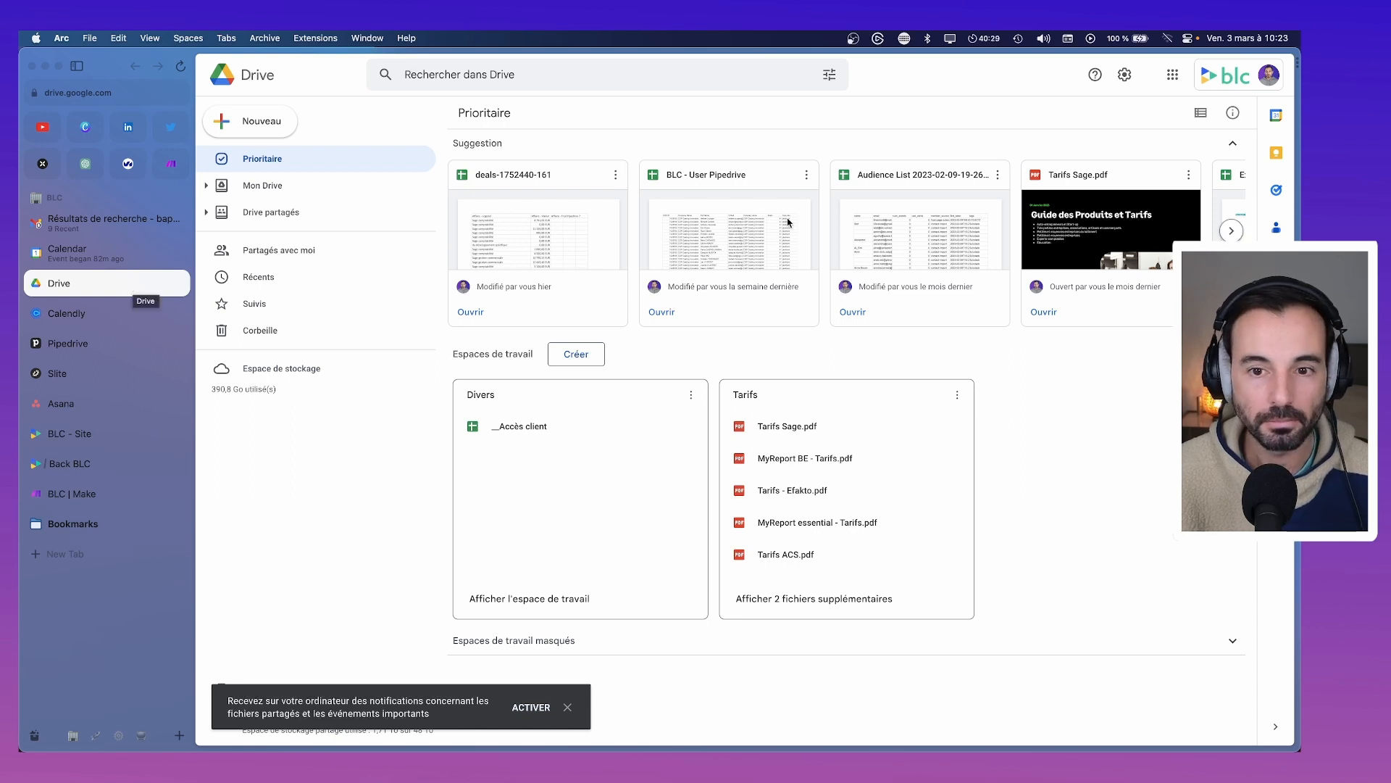
left_click(745, 221)
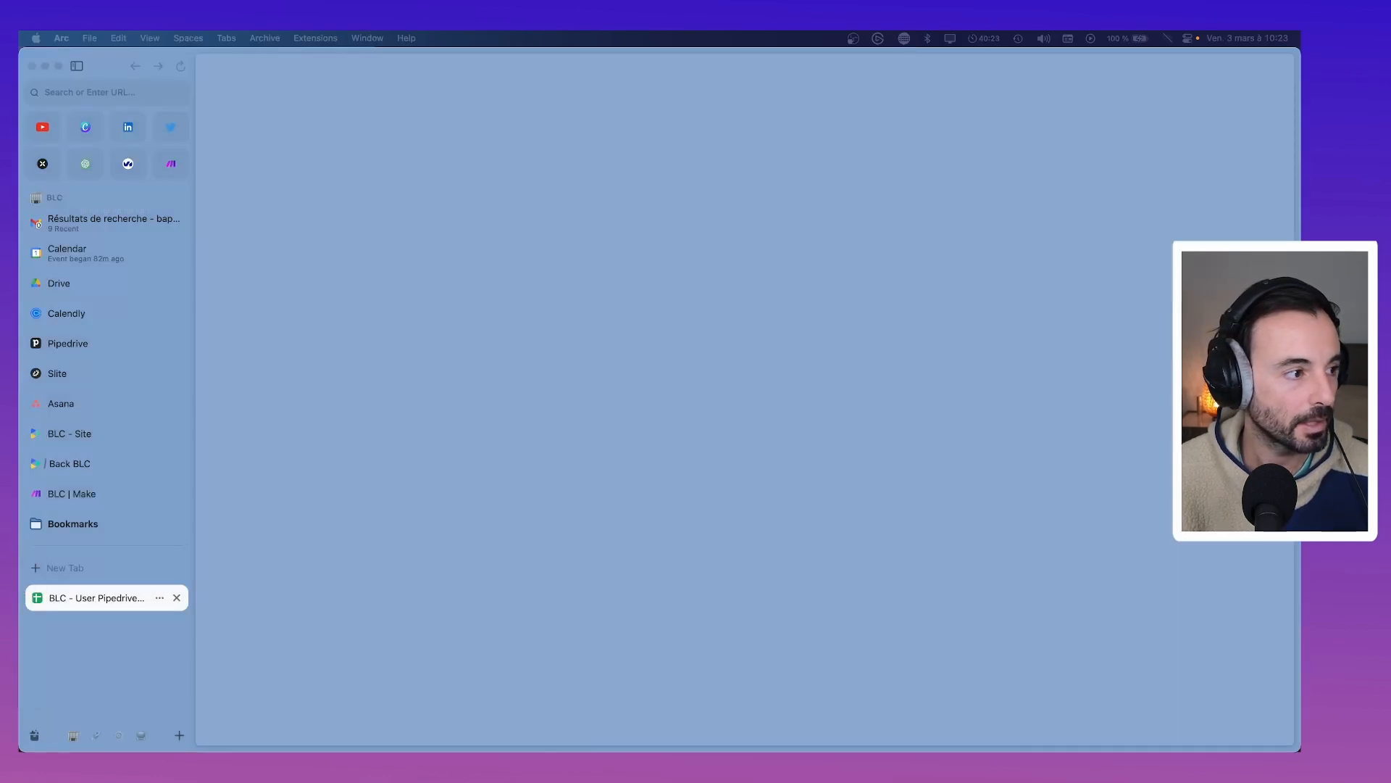
key("super+w")
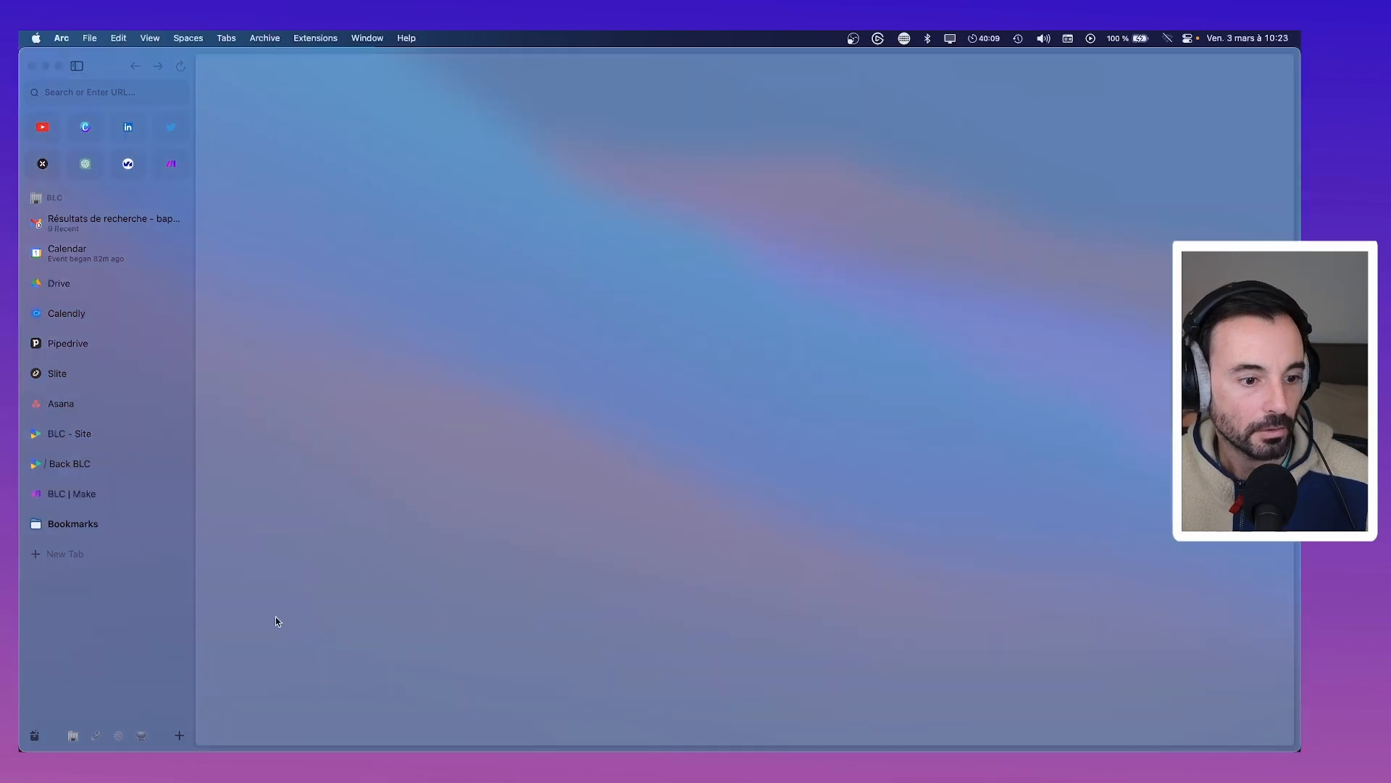
left_click(96, 735)
left_click(120, 735)
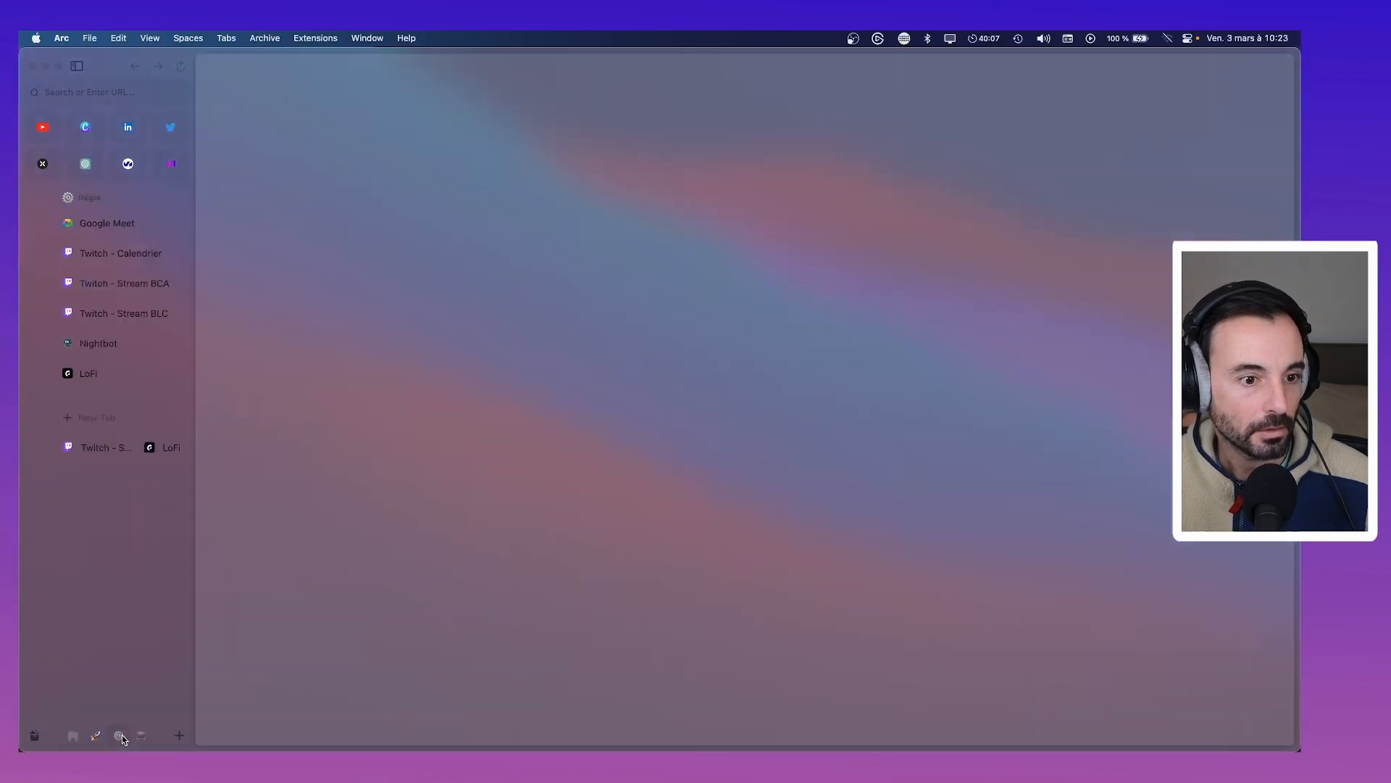
left_click(139, 736)
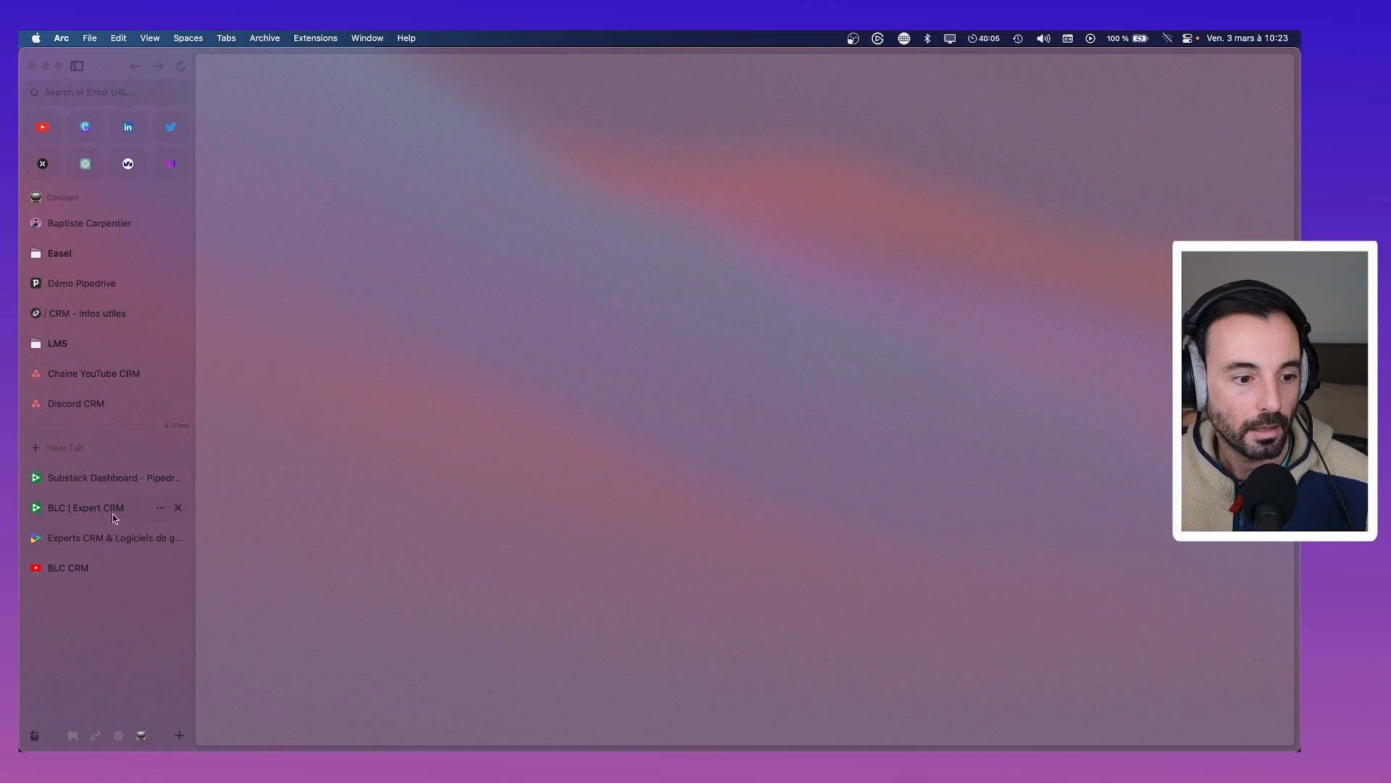
left_click(109, 479)
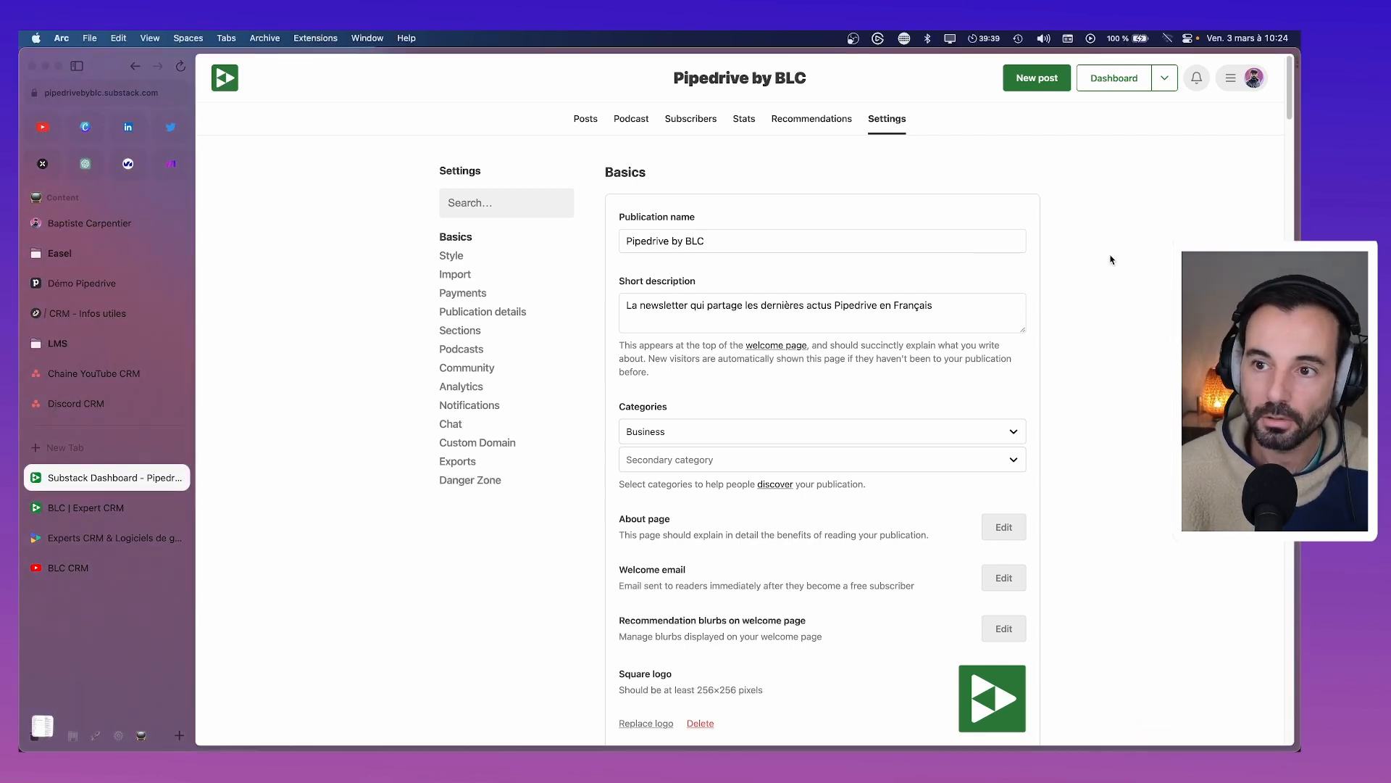
Leave Settings for the Posts dashboard showing drafts and the launch checklist
scroll(812, 284, "down", 2)
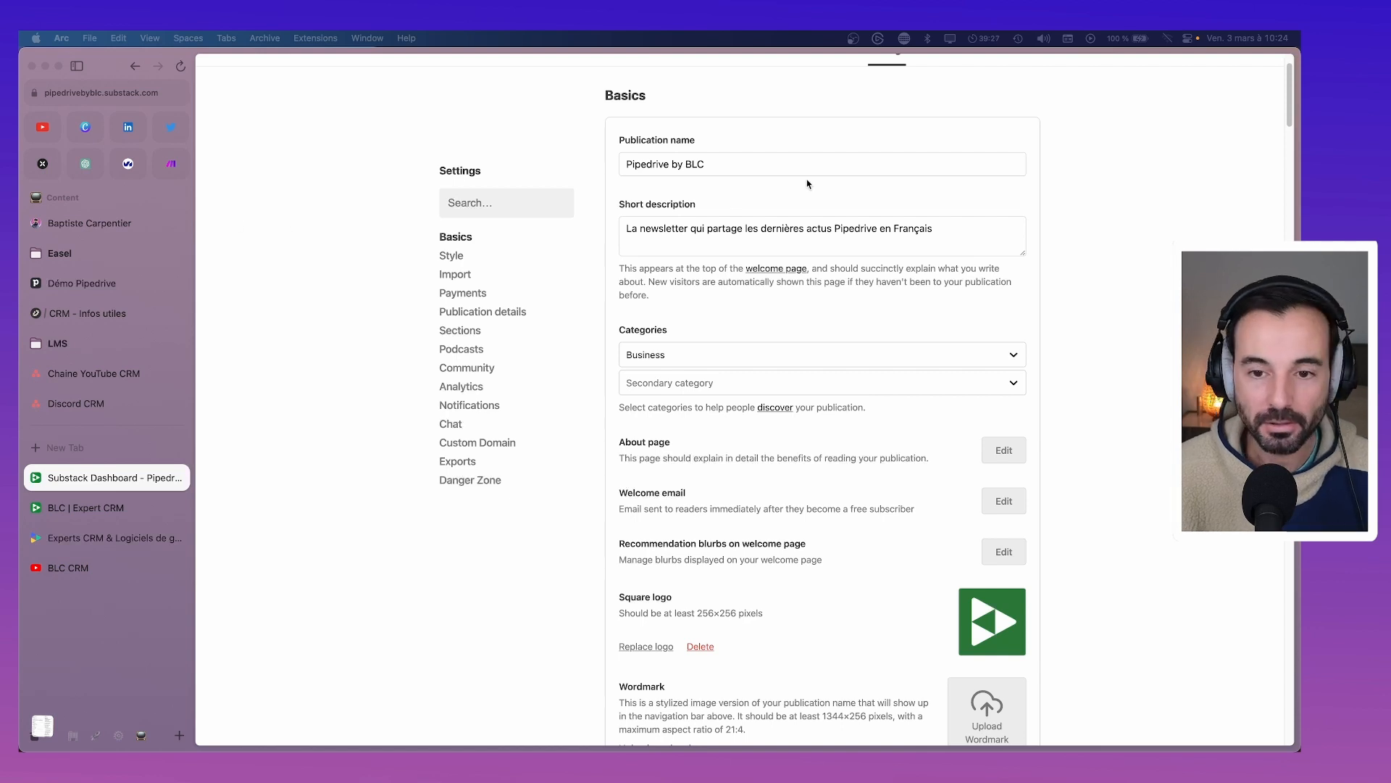
scroll(748, 397, "up", 2)
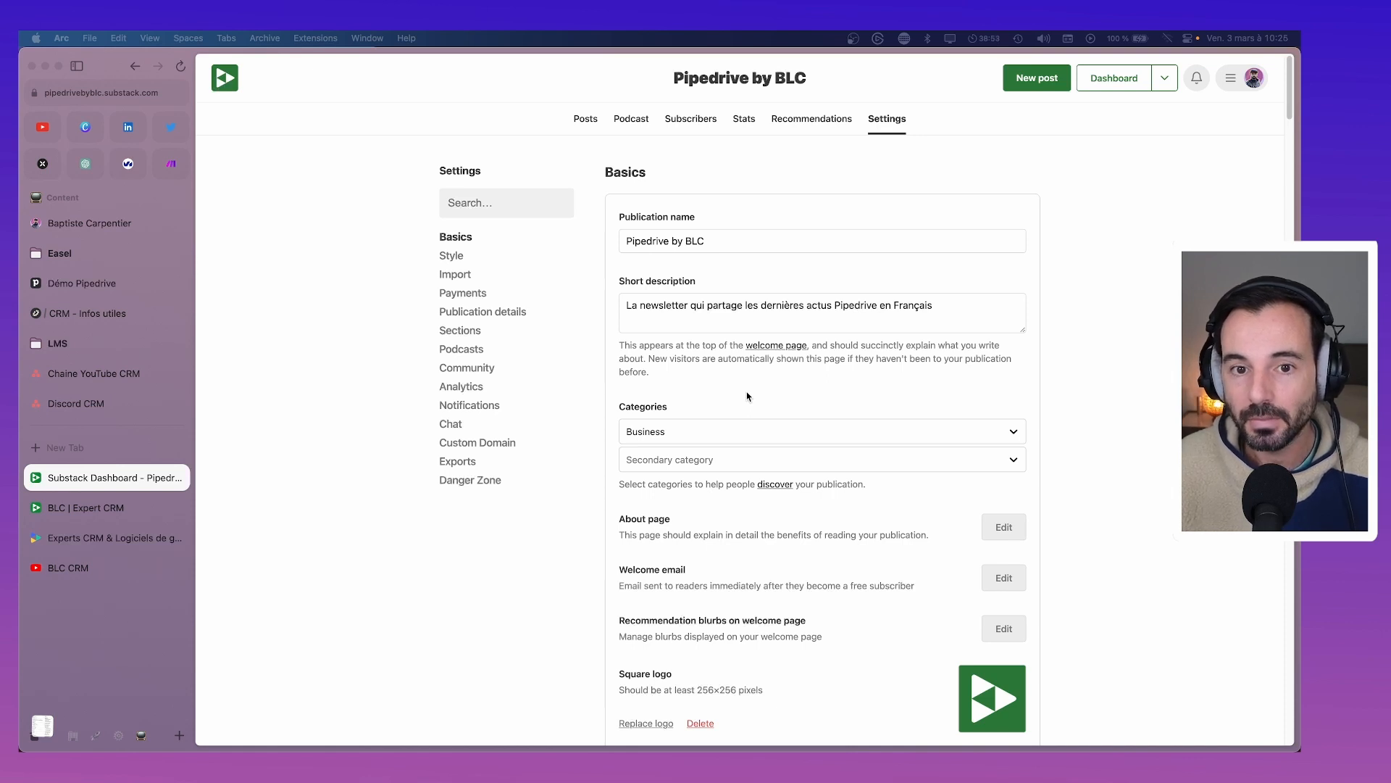
left_click(585, 122)
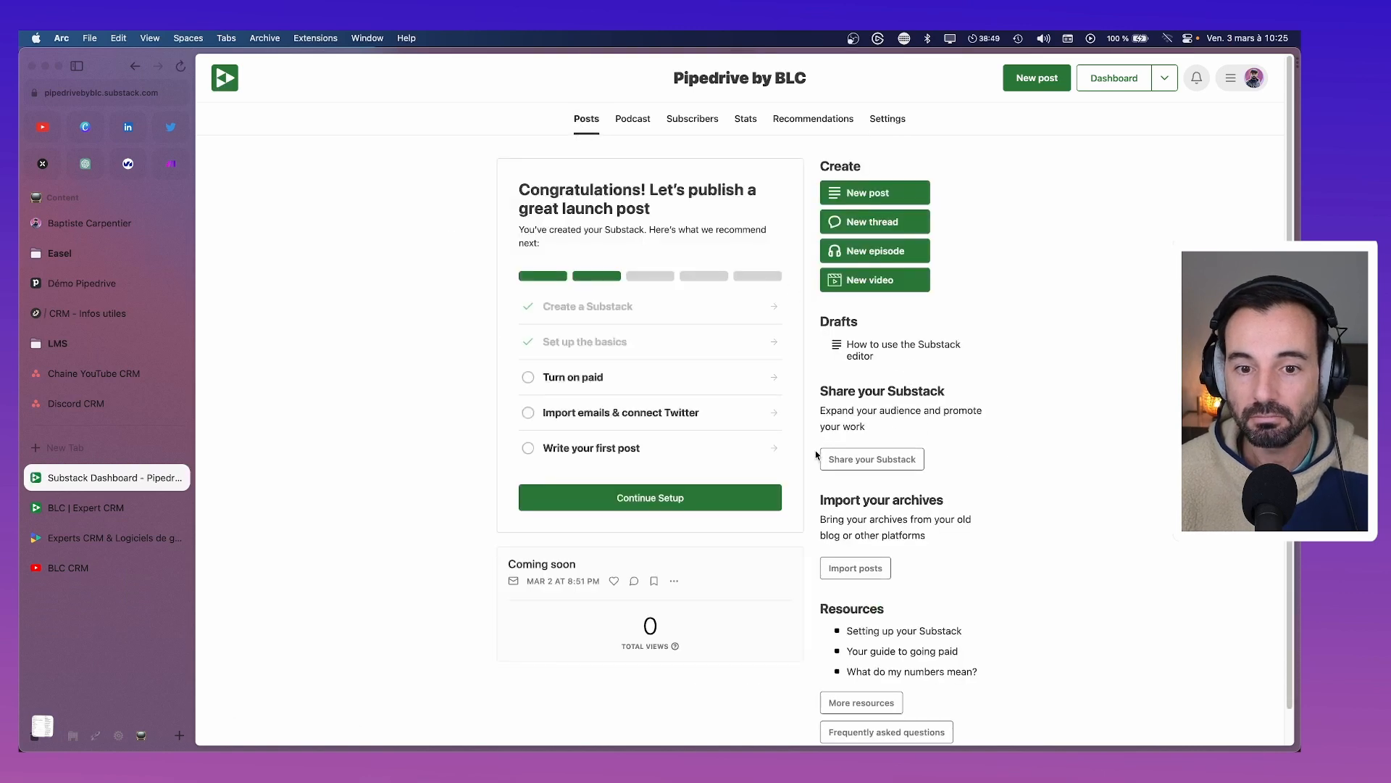
On YouTube, switch to the BLC CRM channel account and open YouTube Studio in a new tab
left_click(42, 127)
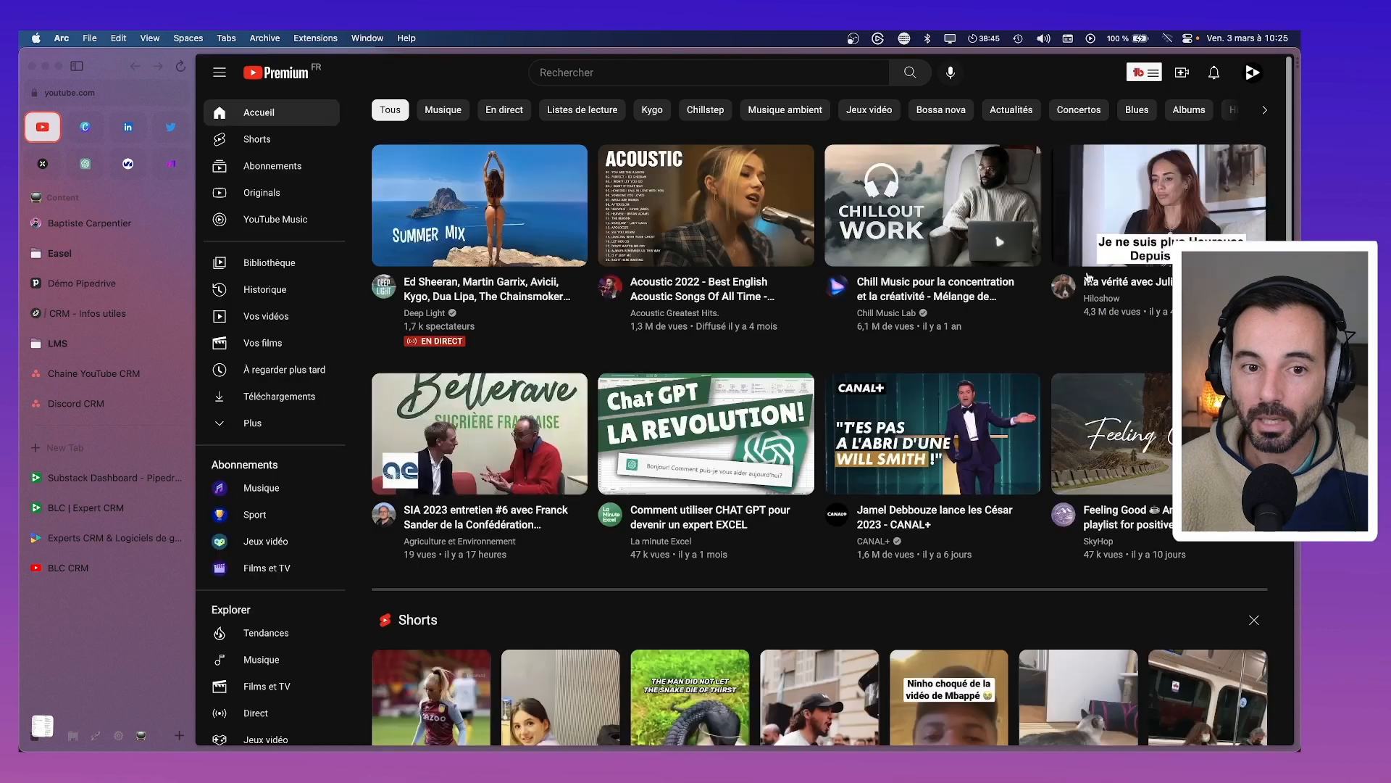
left_click(1246, 78)
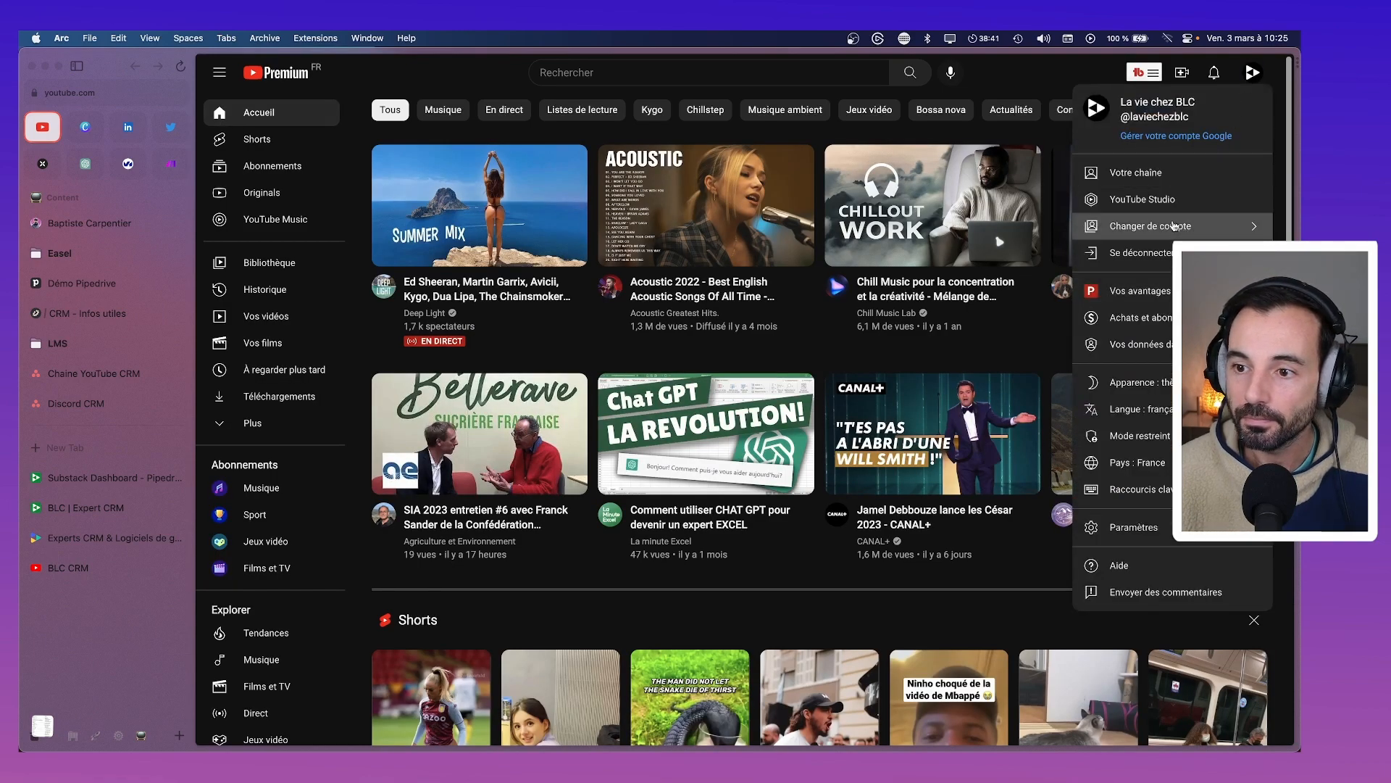
left_click(1116, 226)
left_click(1103, 415)
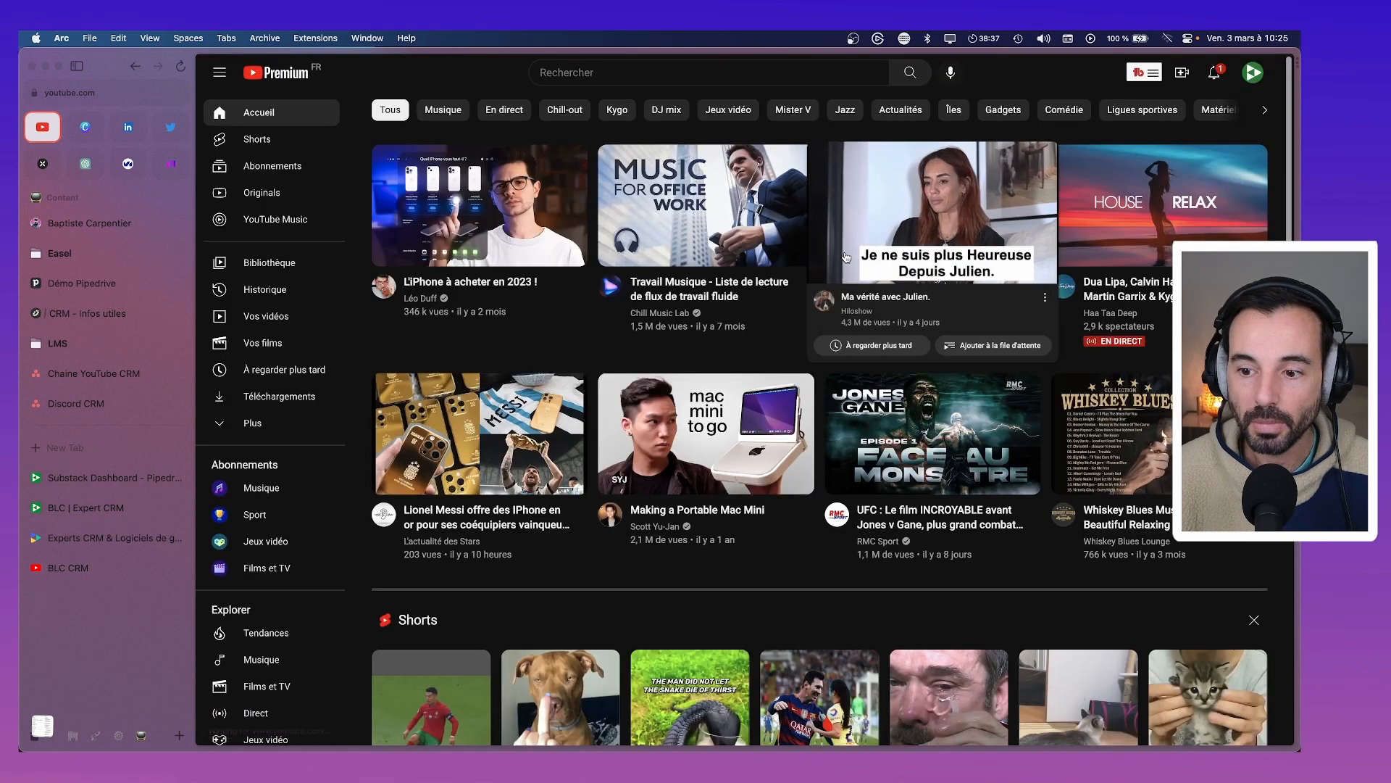
left_click(1253, 72)
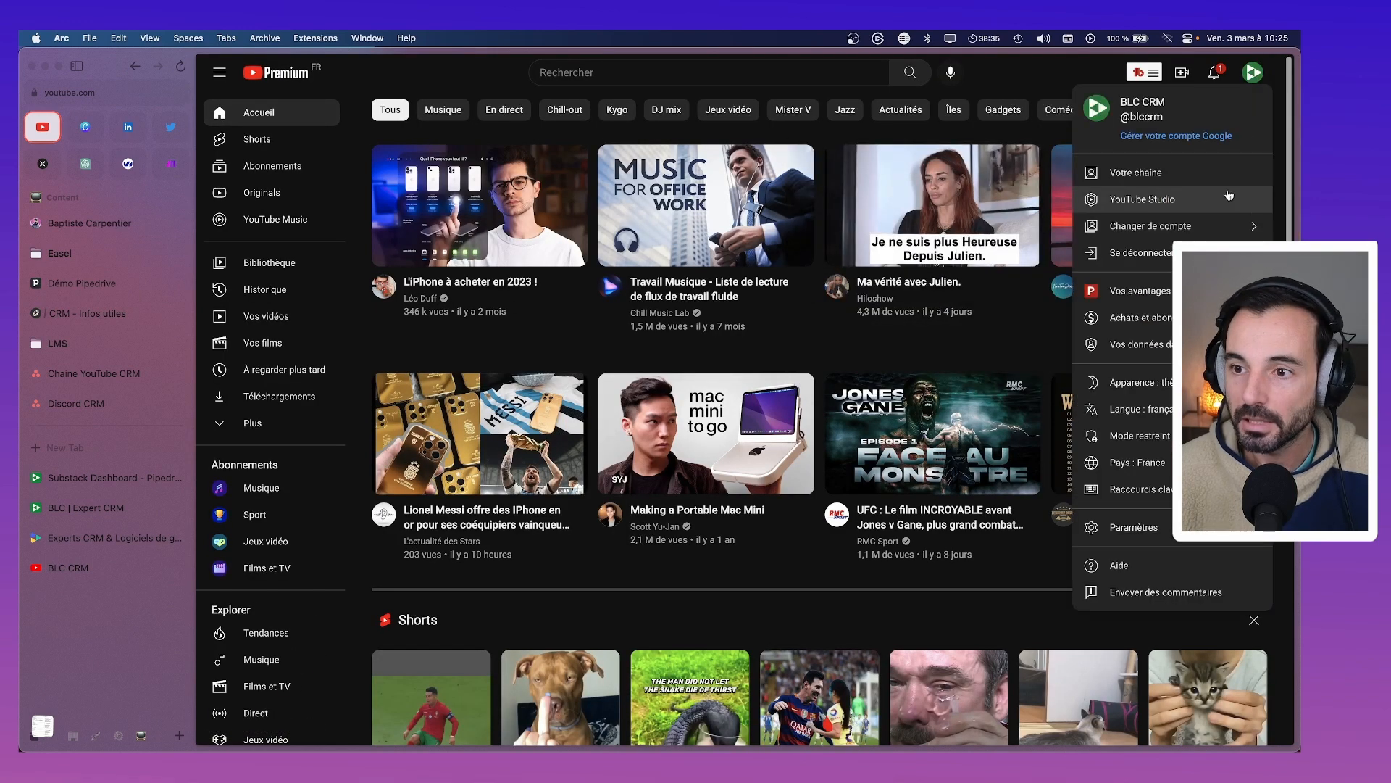
left_click(1223, 199)
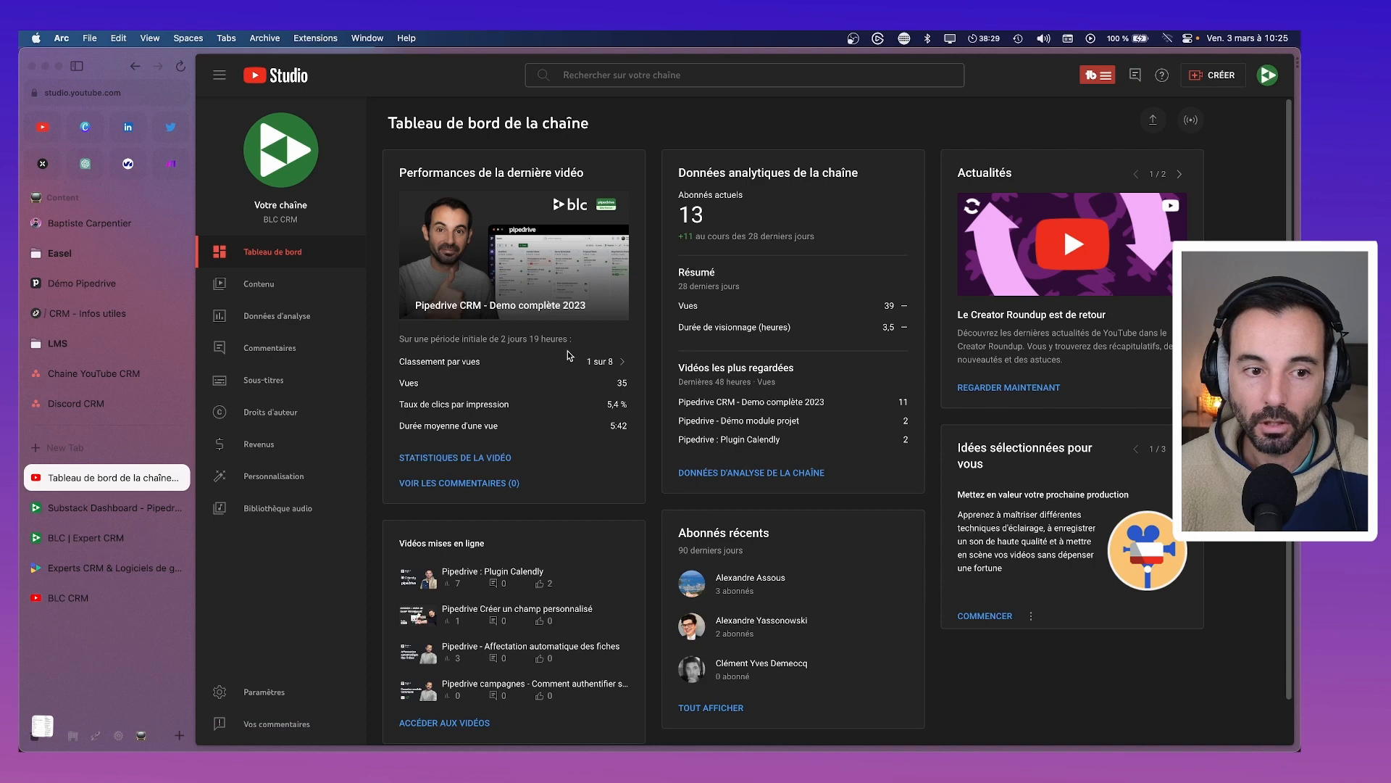
List BLC CRM's videos under Contenu and open 'Nouveautés Pipedrive CRM novembre 2022' in a new tab
left_click(282, 288)
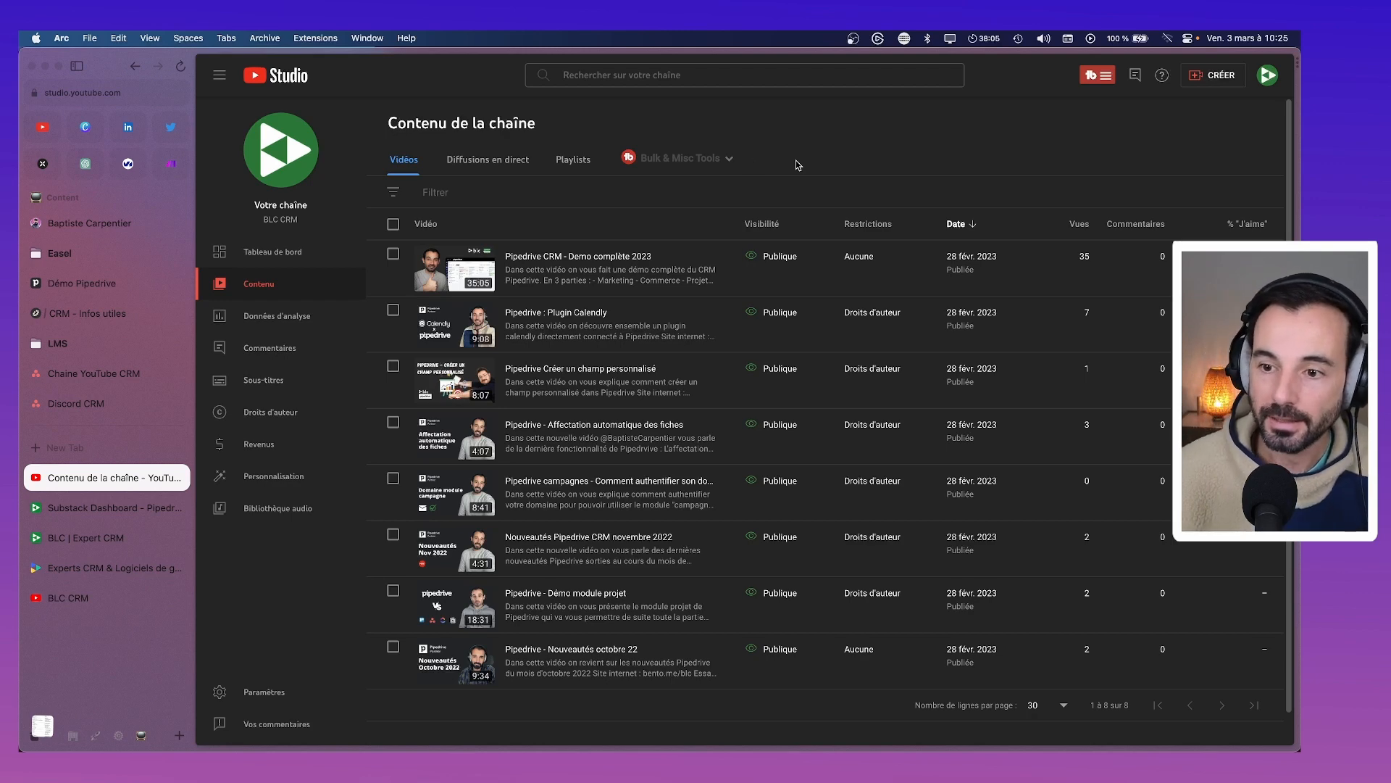
left_click_drag(1081, 256, 1090, 259)
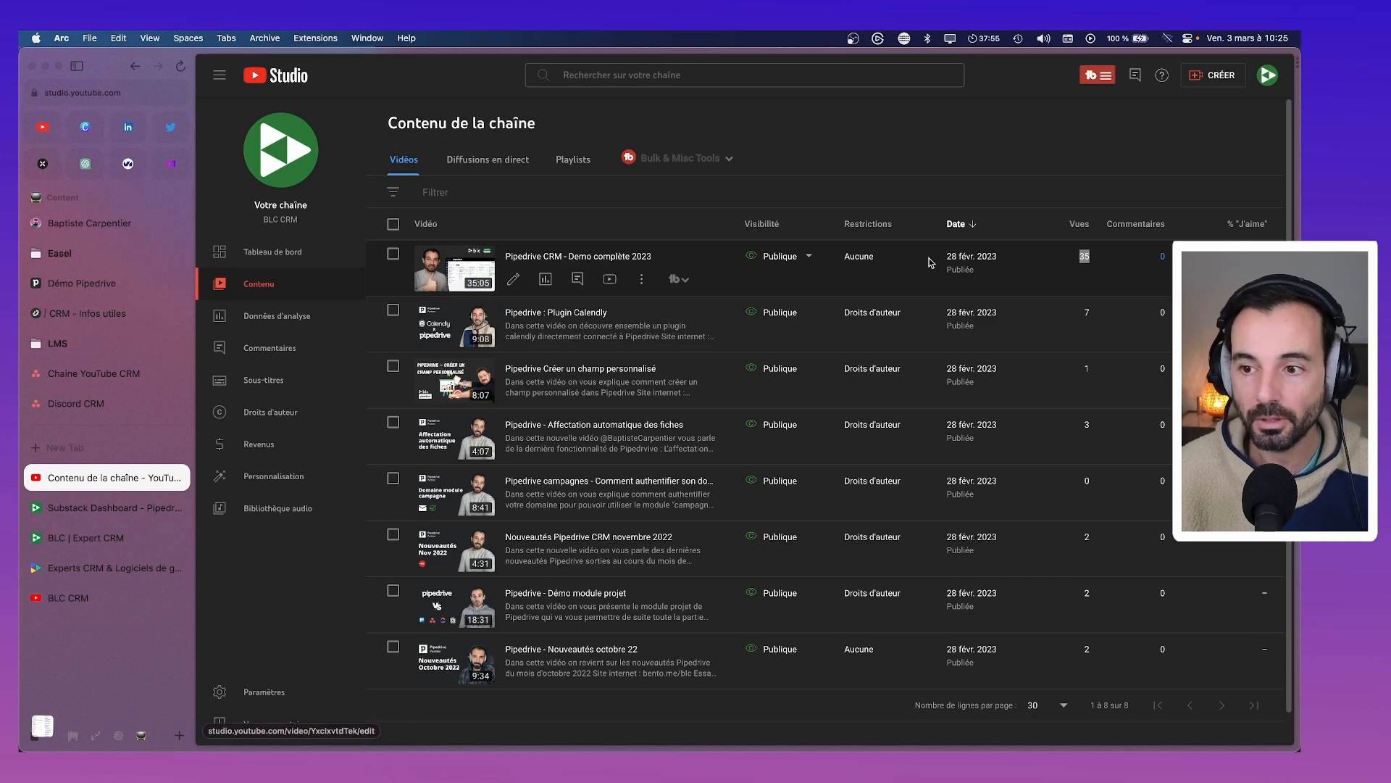
mouse_move(1247, 258)
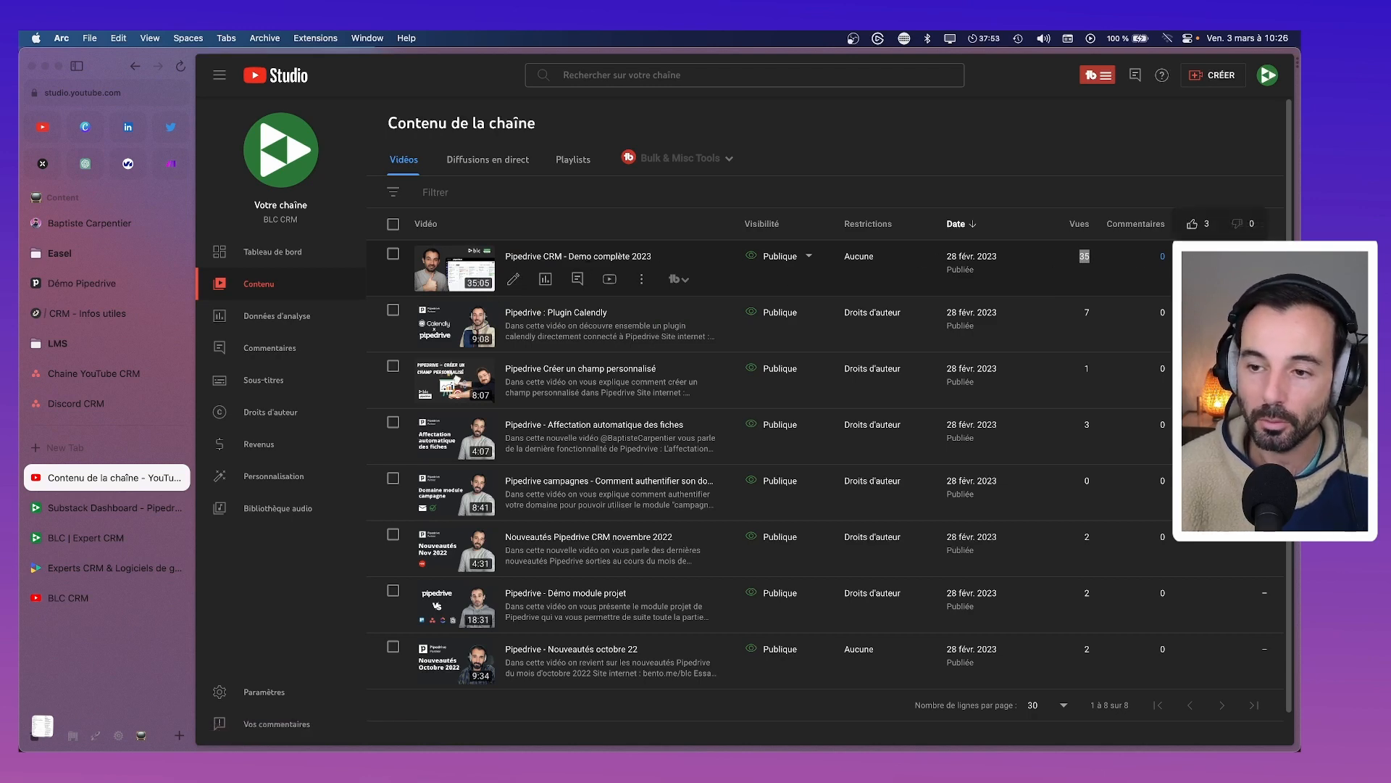
scroll(766, 301, "down", 1)
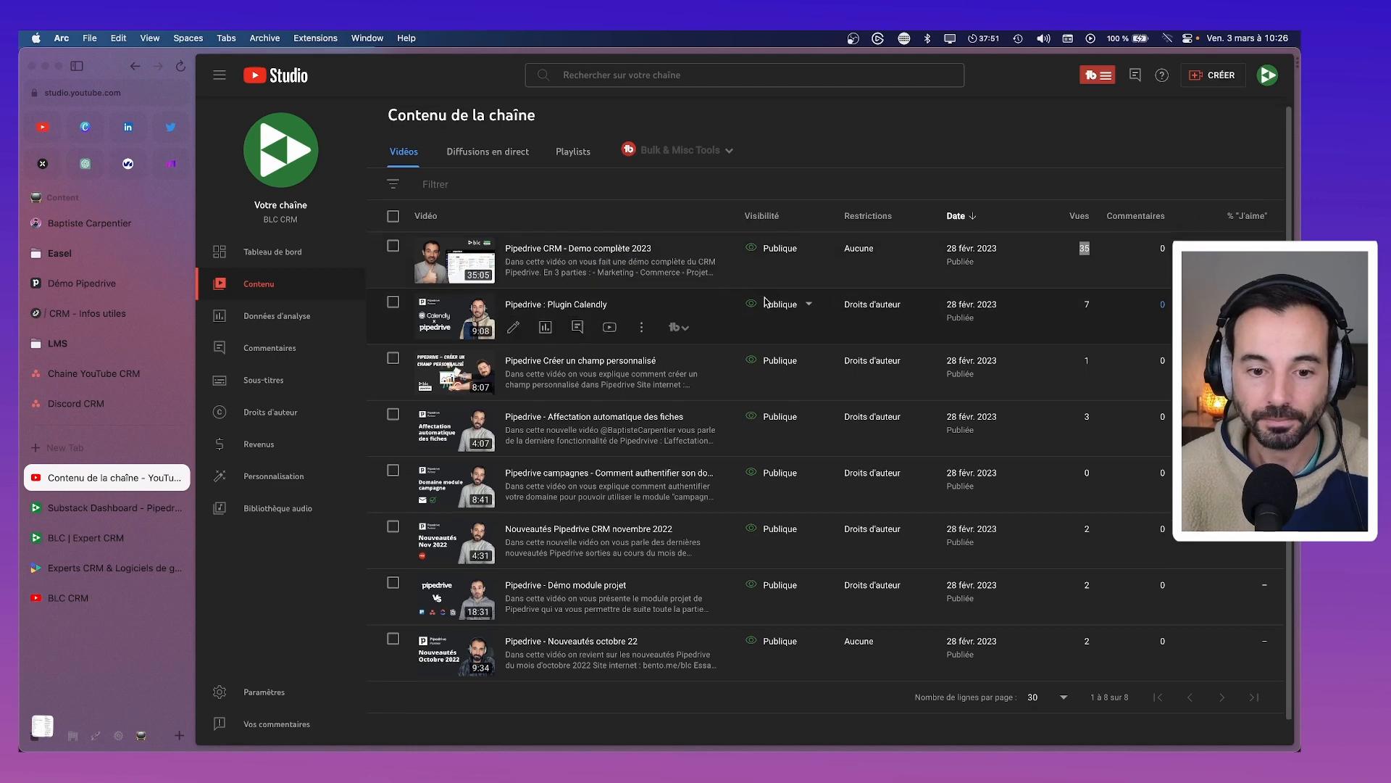
scroll(766, 302, "down", 2)
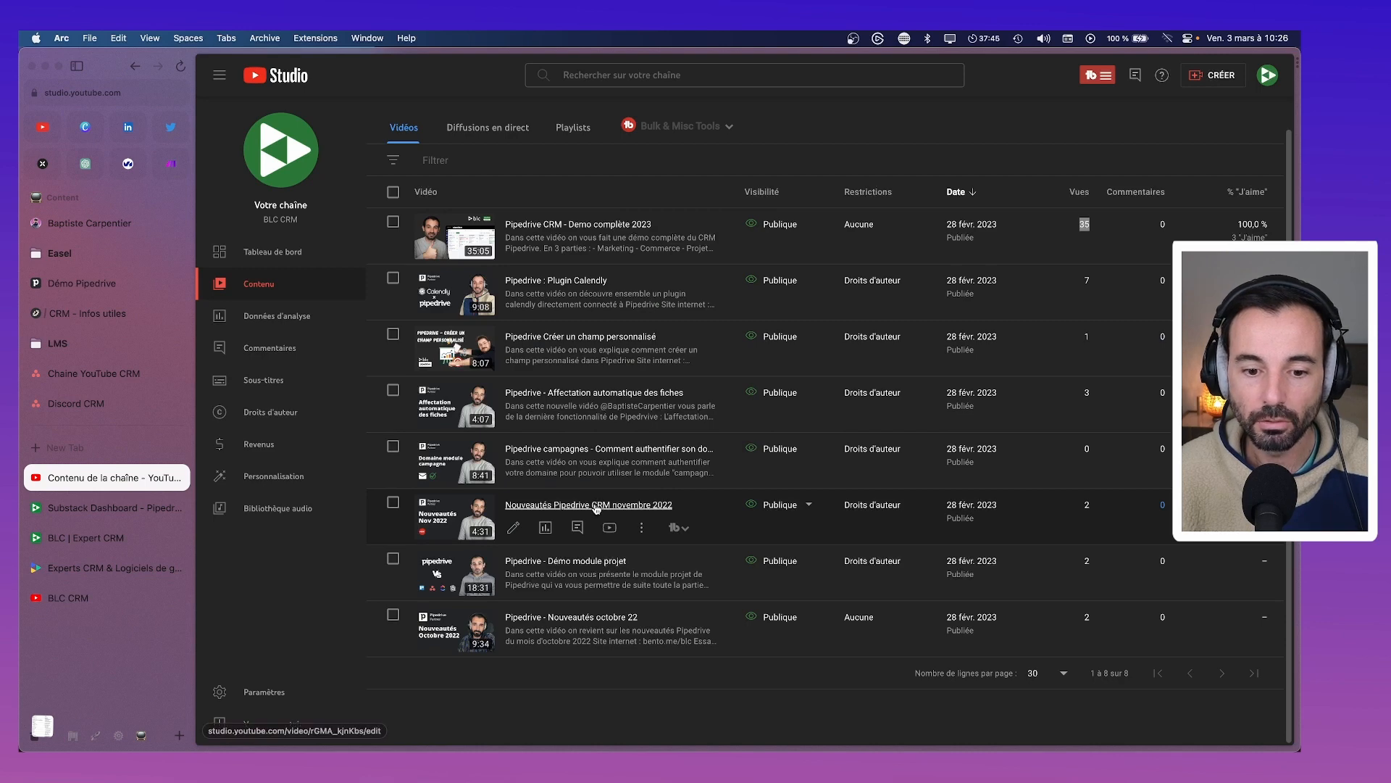
left_click(586, 510, "super")
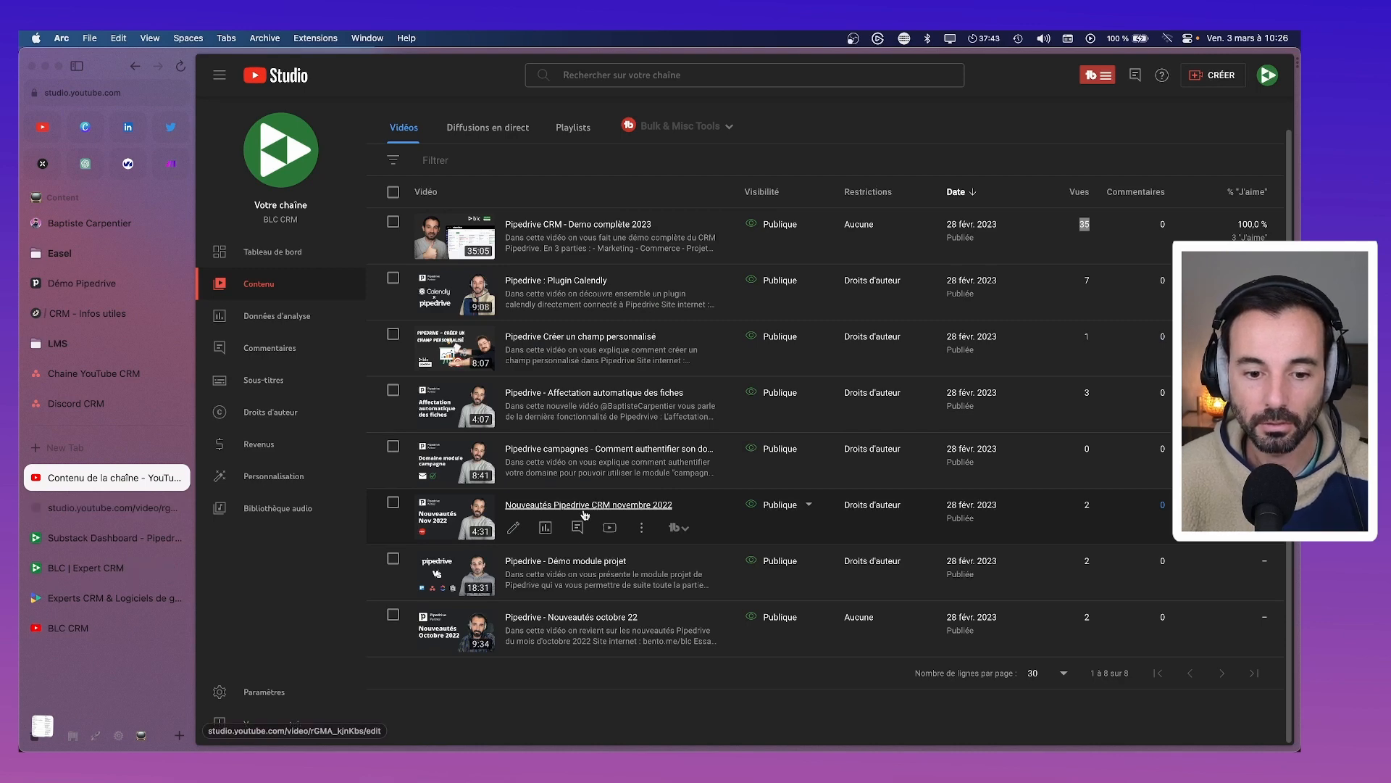
Compare the 'Pipedrive - Démo module projet' and November 2022 video details, then return to the list
left_click(542, 562, "super")
left_click(116, 535)
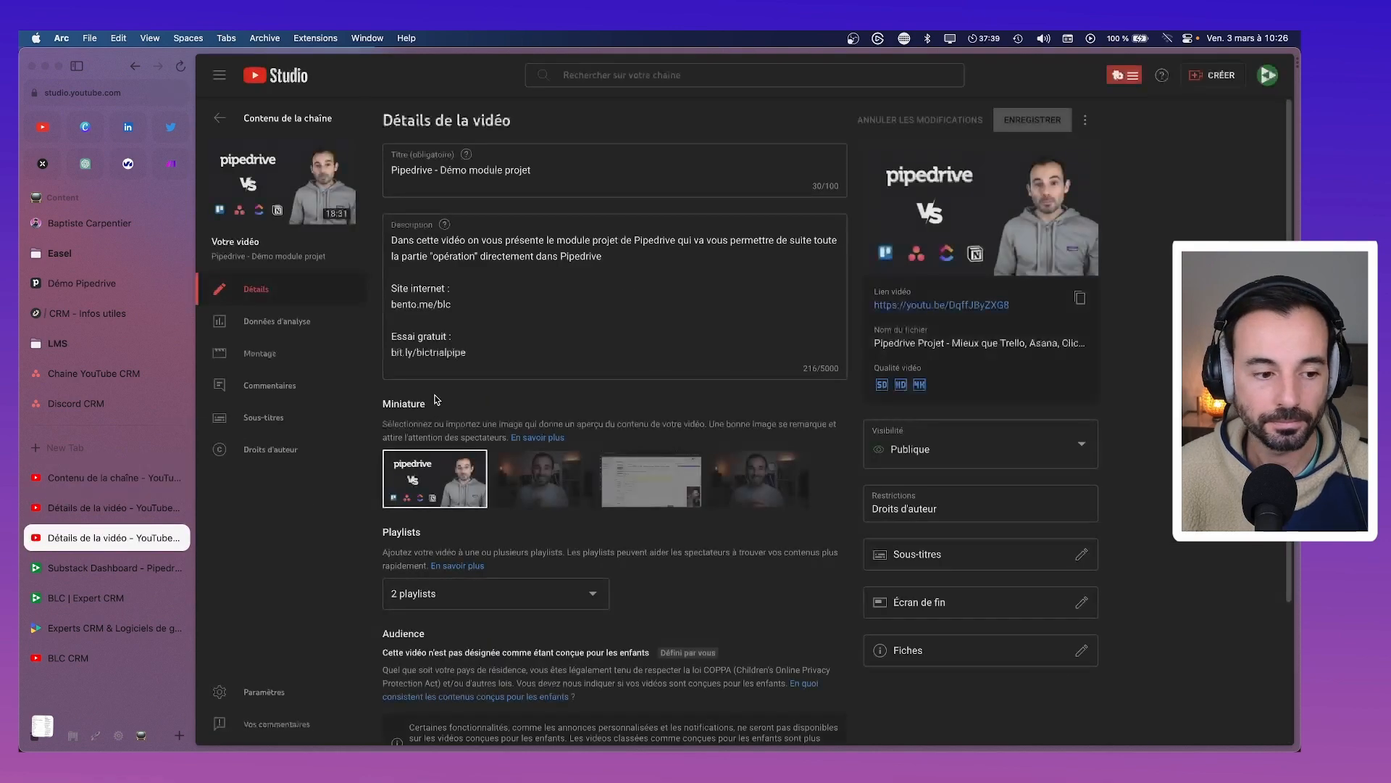
left_click(88, 506)
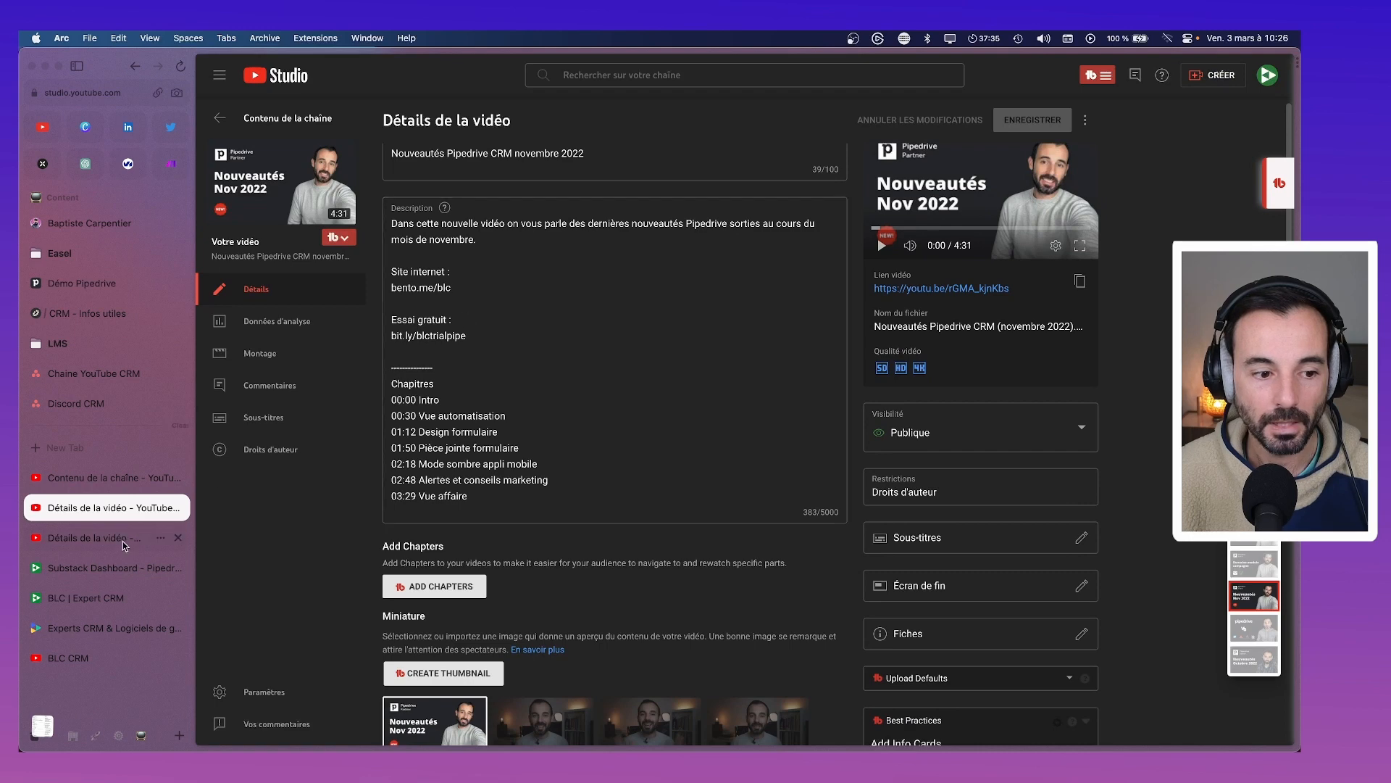
left_click(125, 543)
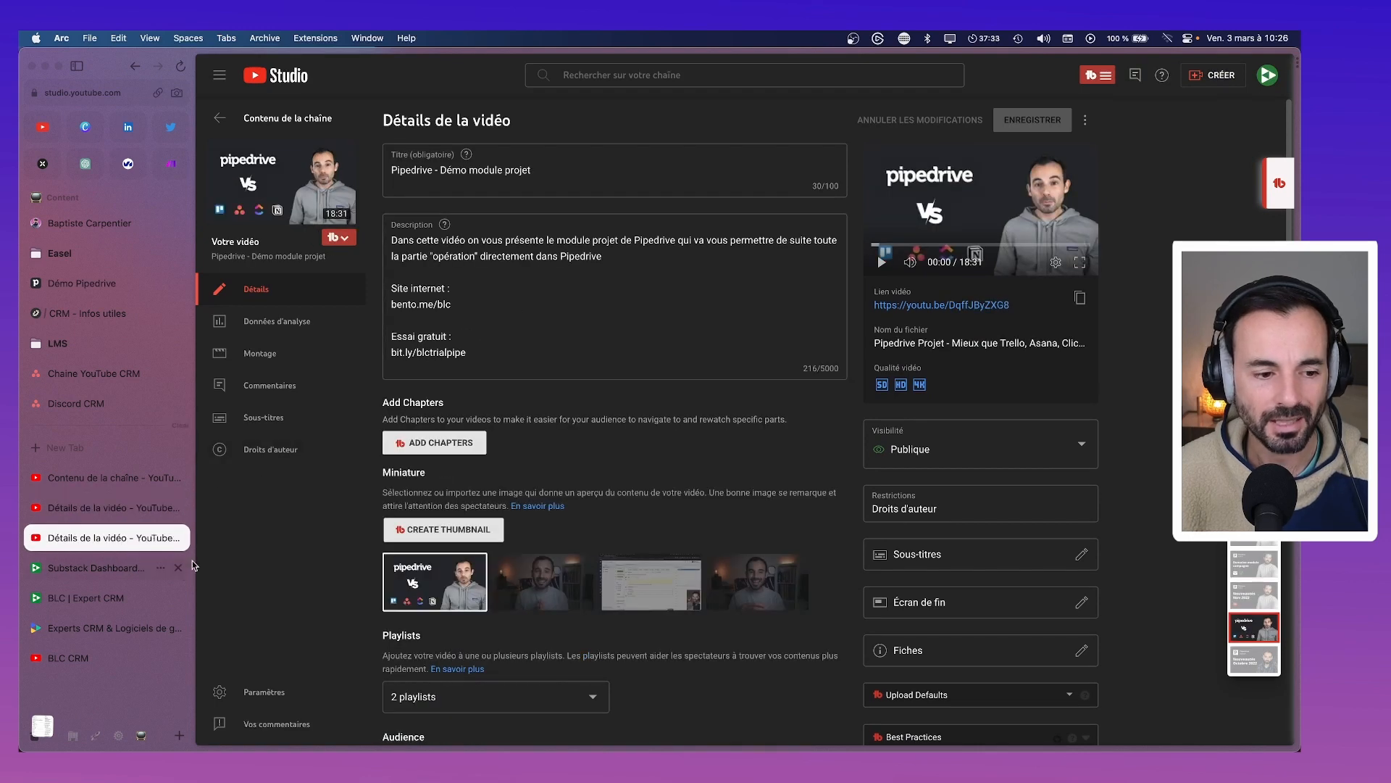
left_click(108, 477)
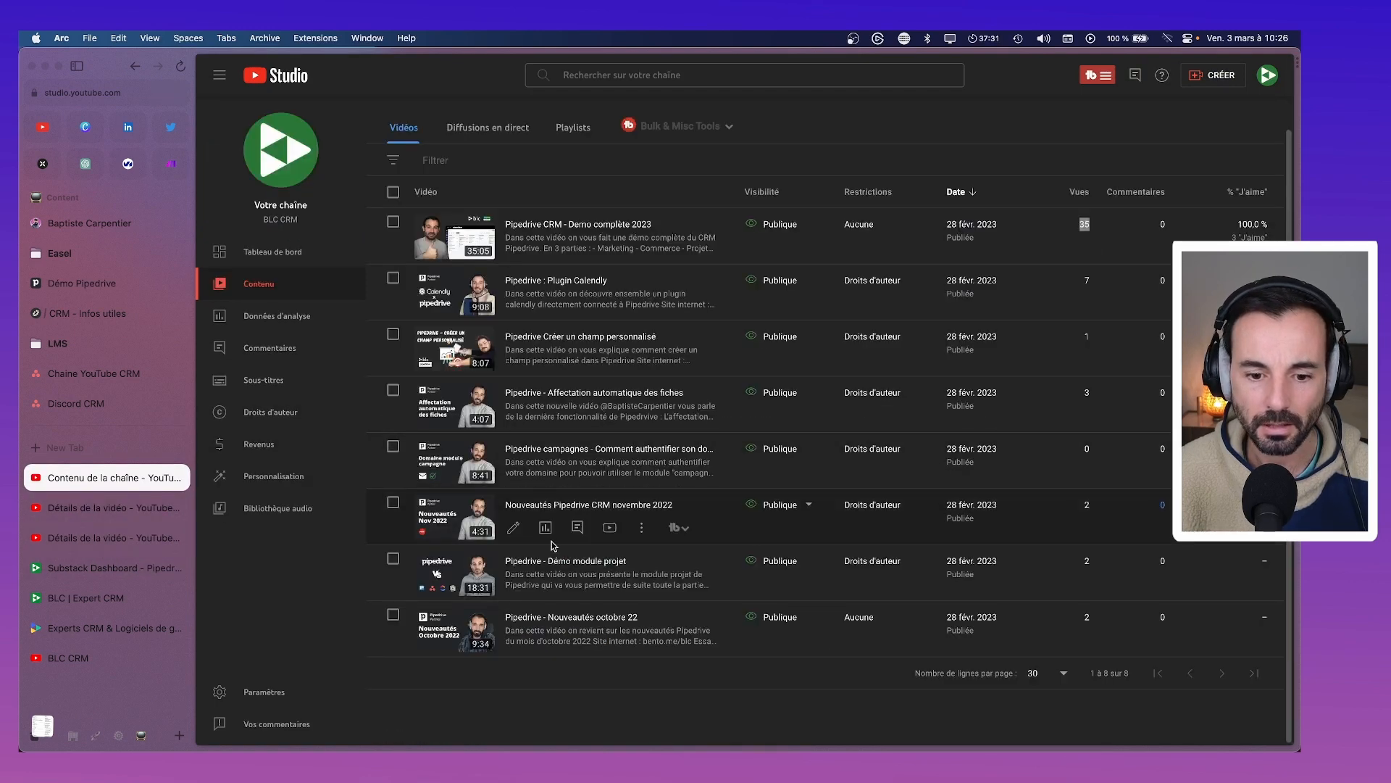
Review the Nouveautés octobre 22 video details, close the leftover tab, and return to Substack
left_click(554, 618, "super")
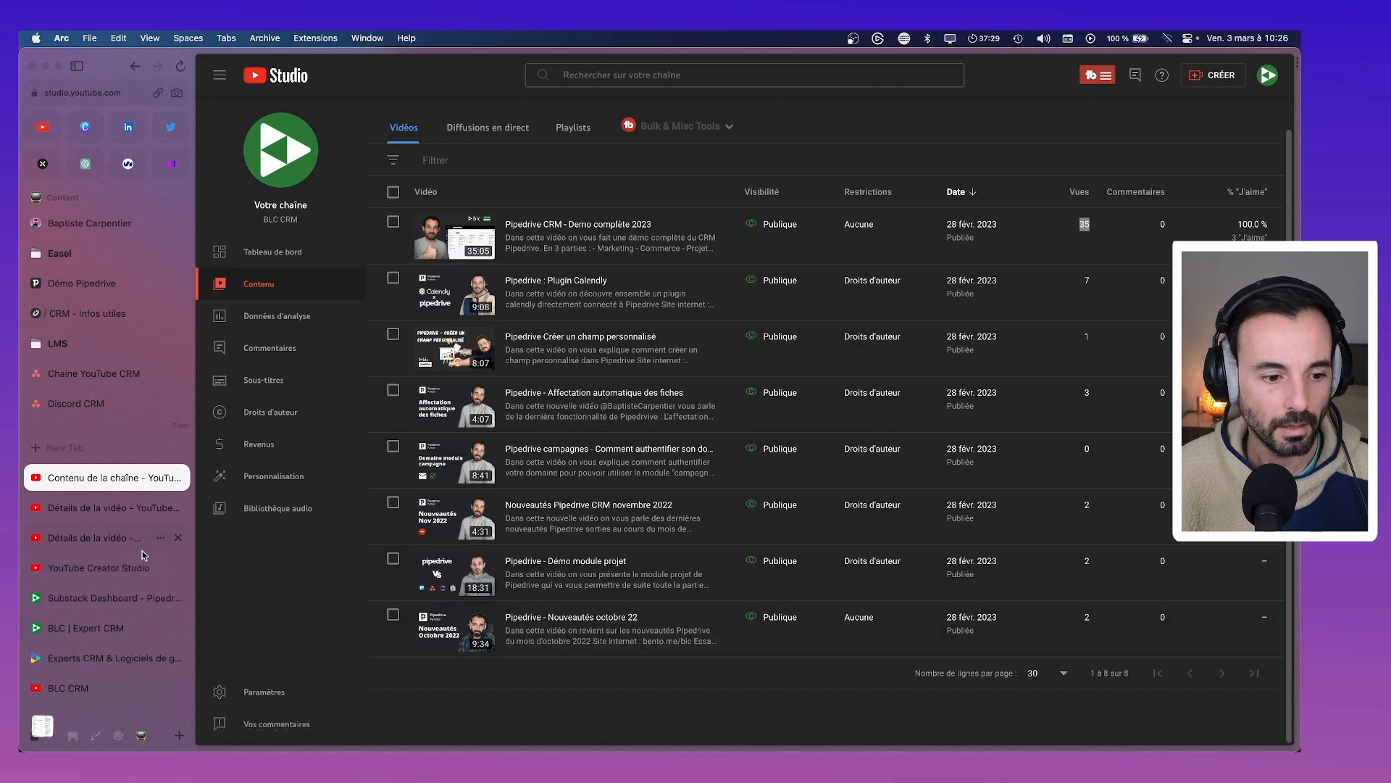
left_click(141, 543)
left_click(177, 537)
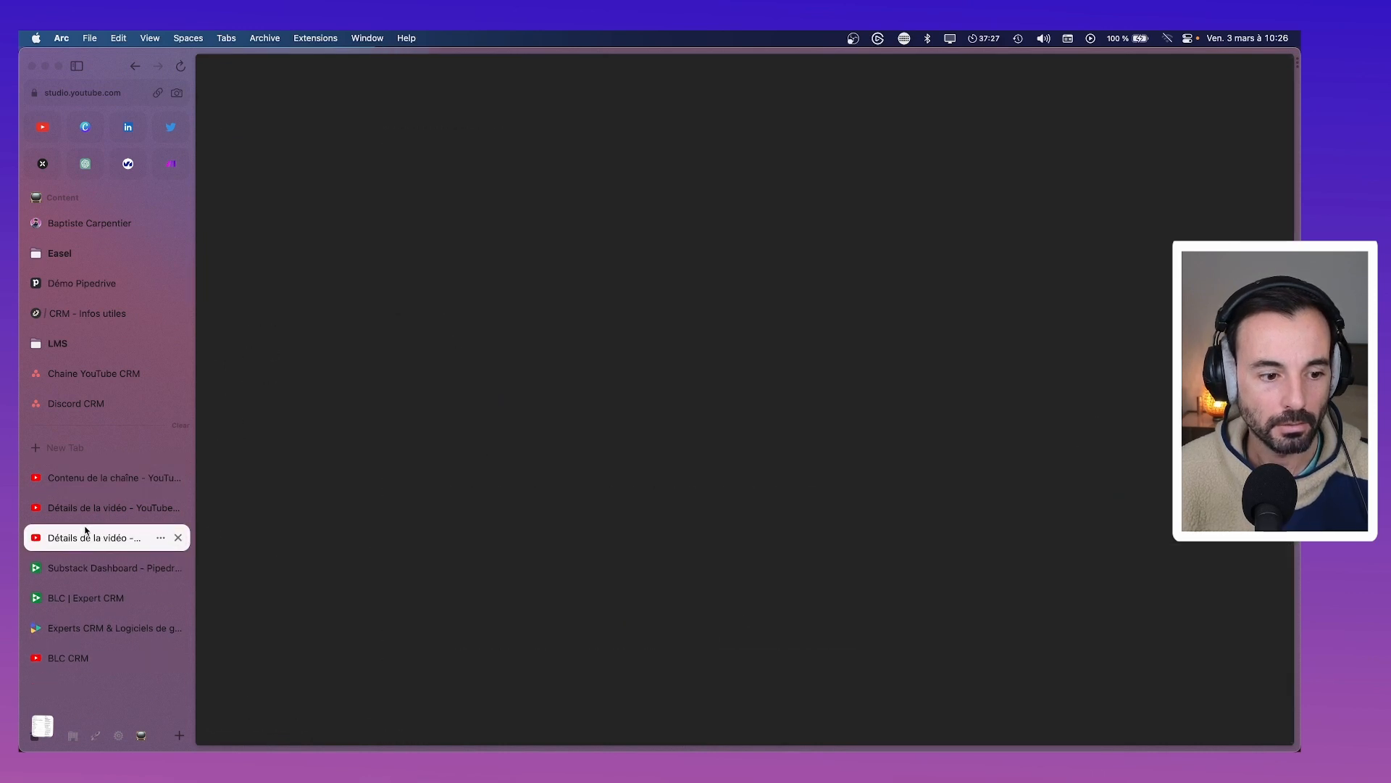
left_click(85, 509)
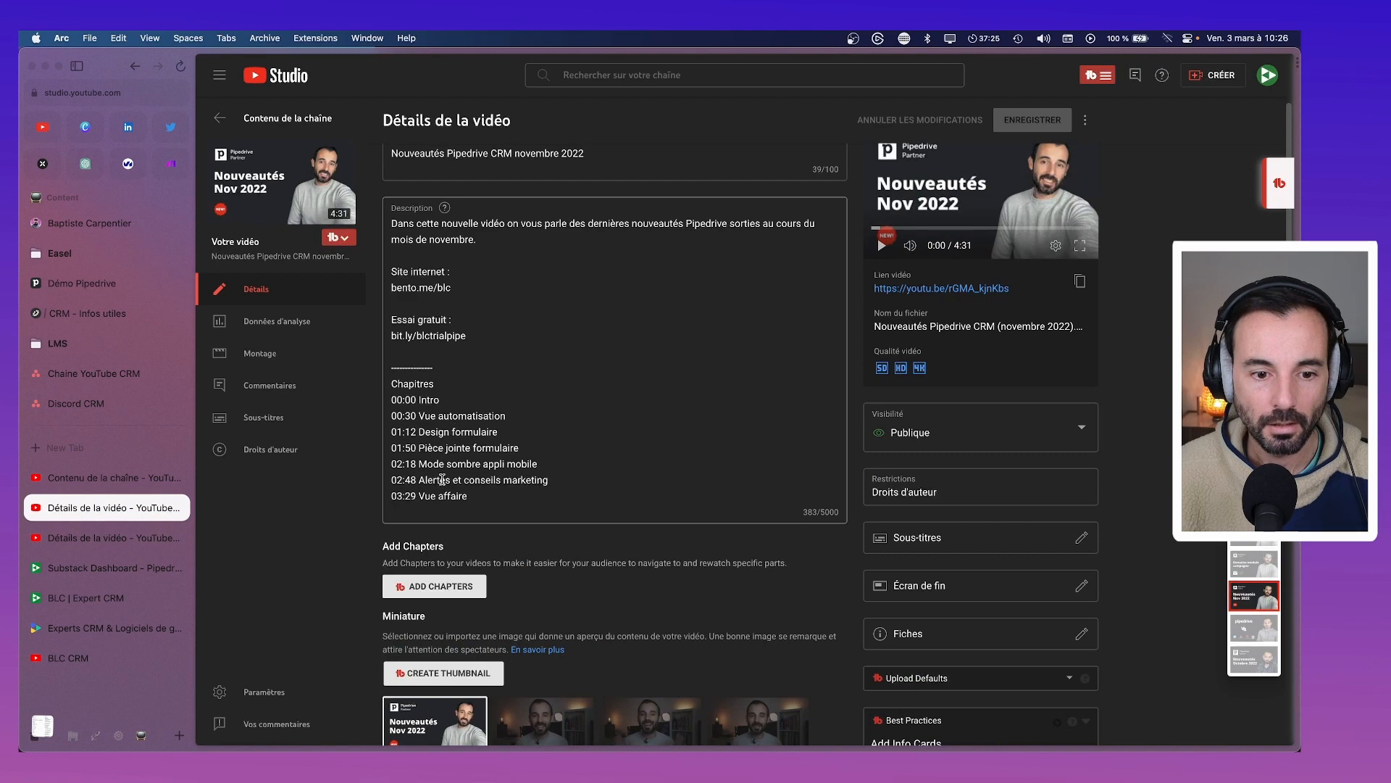
left_click(109, 538)
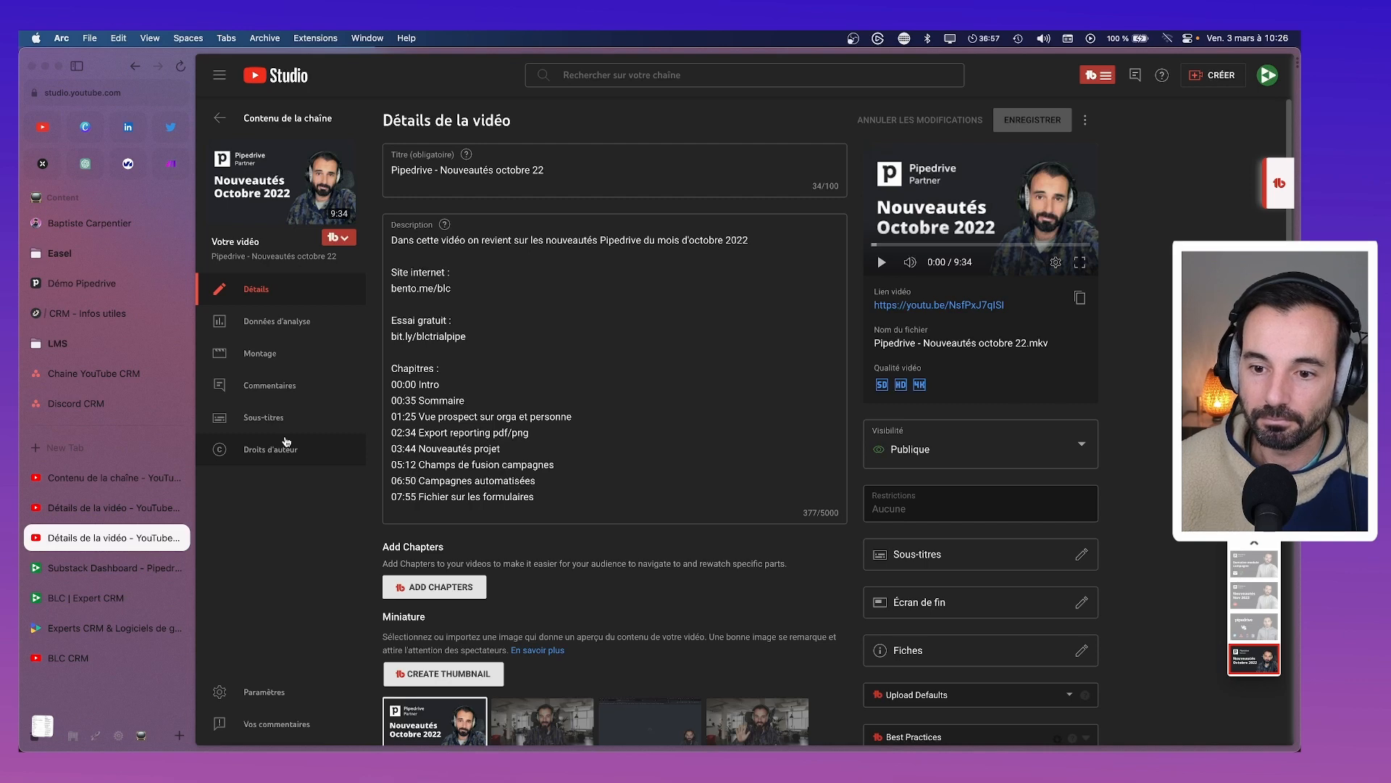
left_click(109, 568)
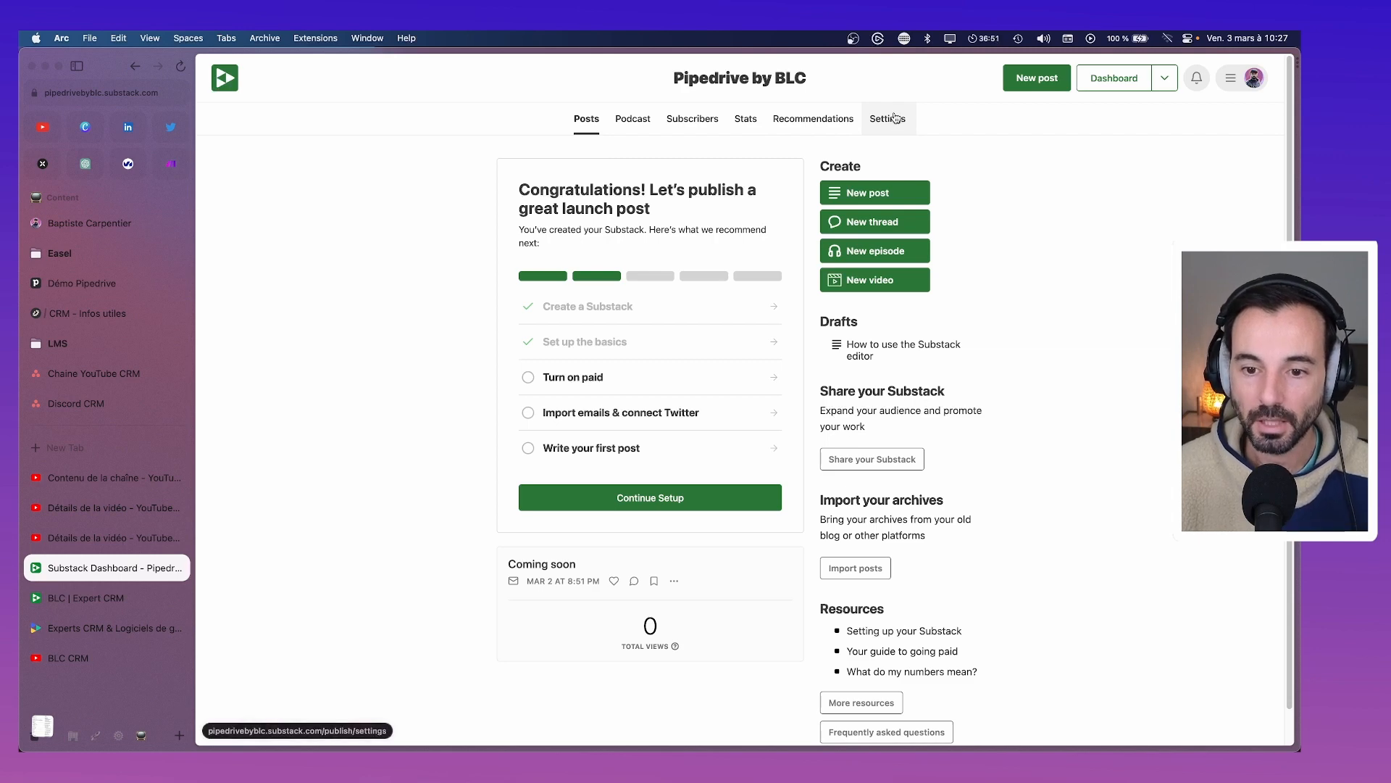
From Settings, edit the welcome email and delete 'Nous sommes la société' from the introduction
left_click(896, 118)
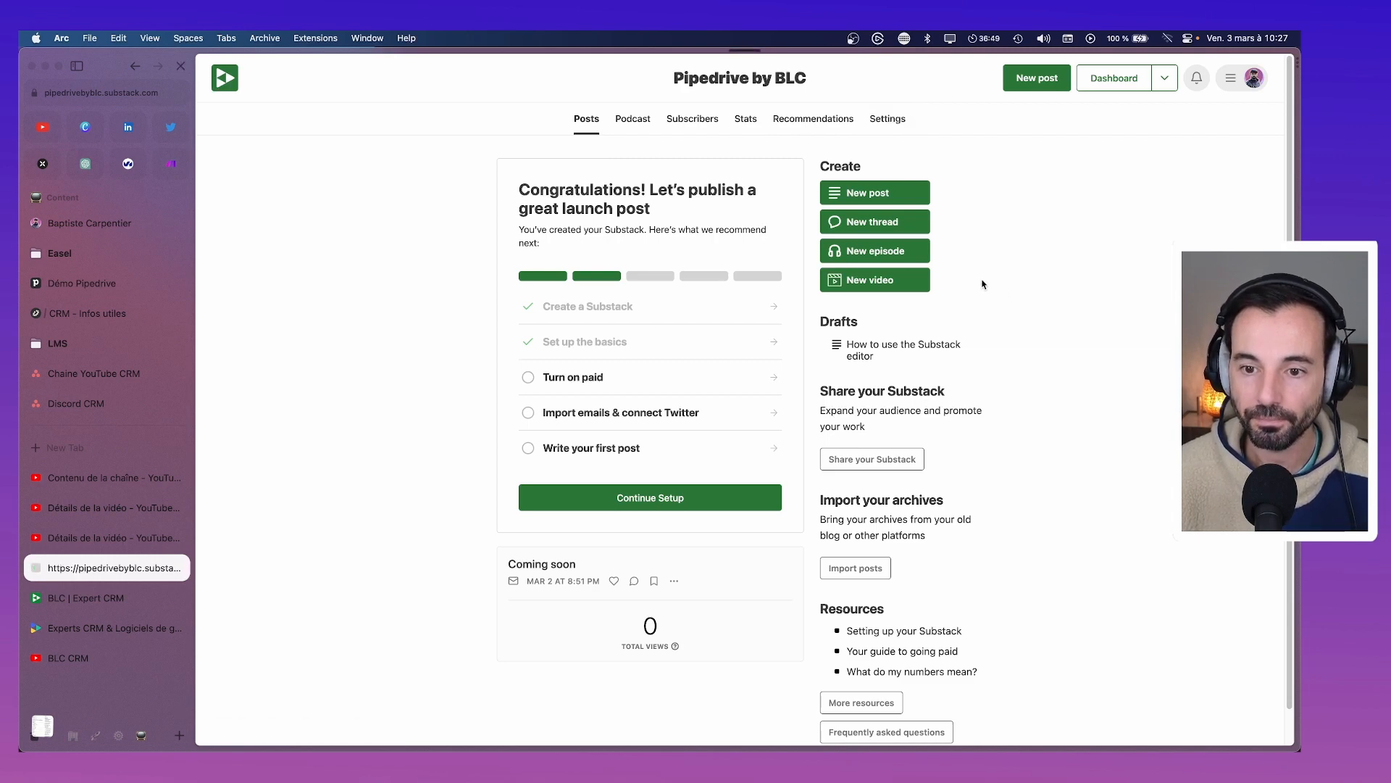
scroll(764, 407, "down", 5)
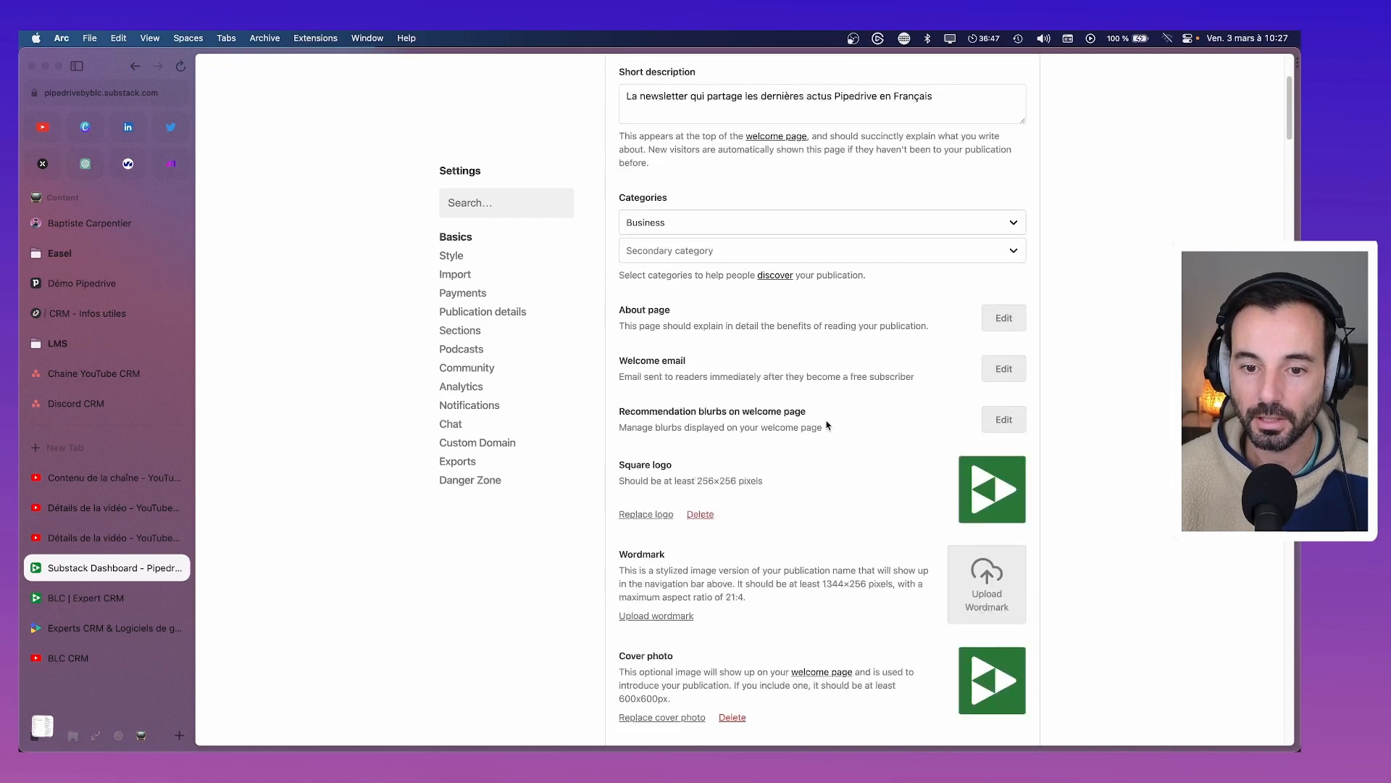
scroll(841, 431, "up", 3)
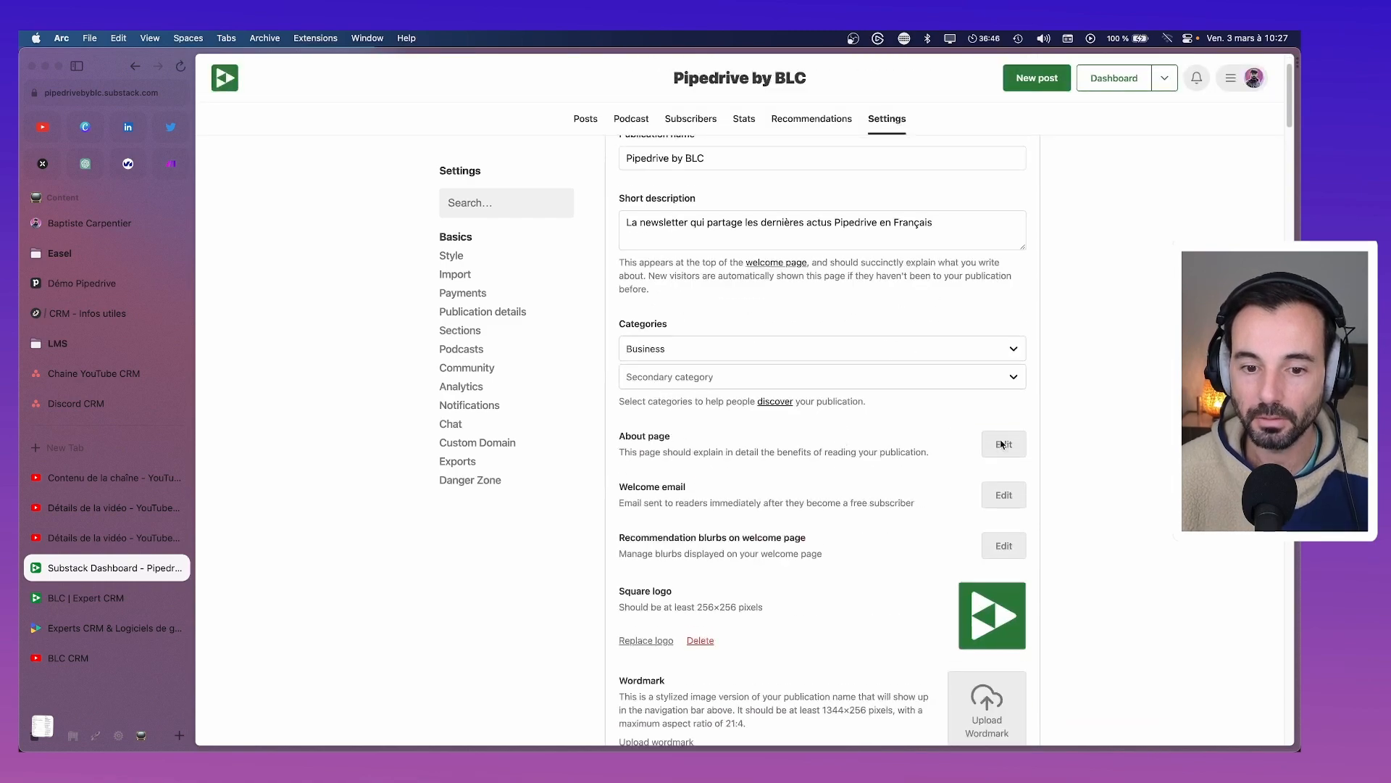
left_click(1003, 495)
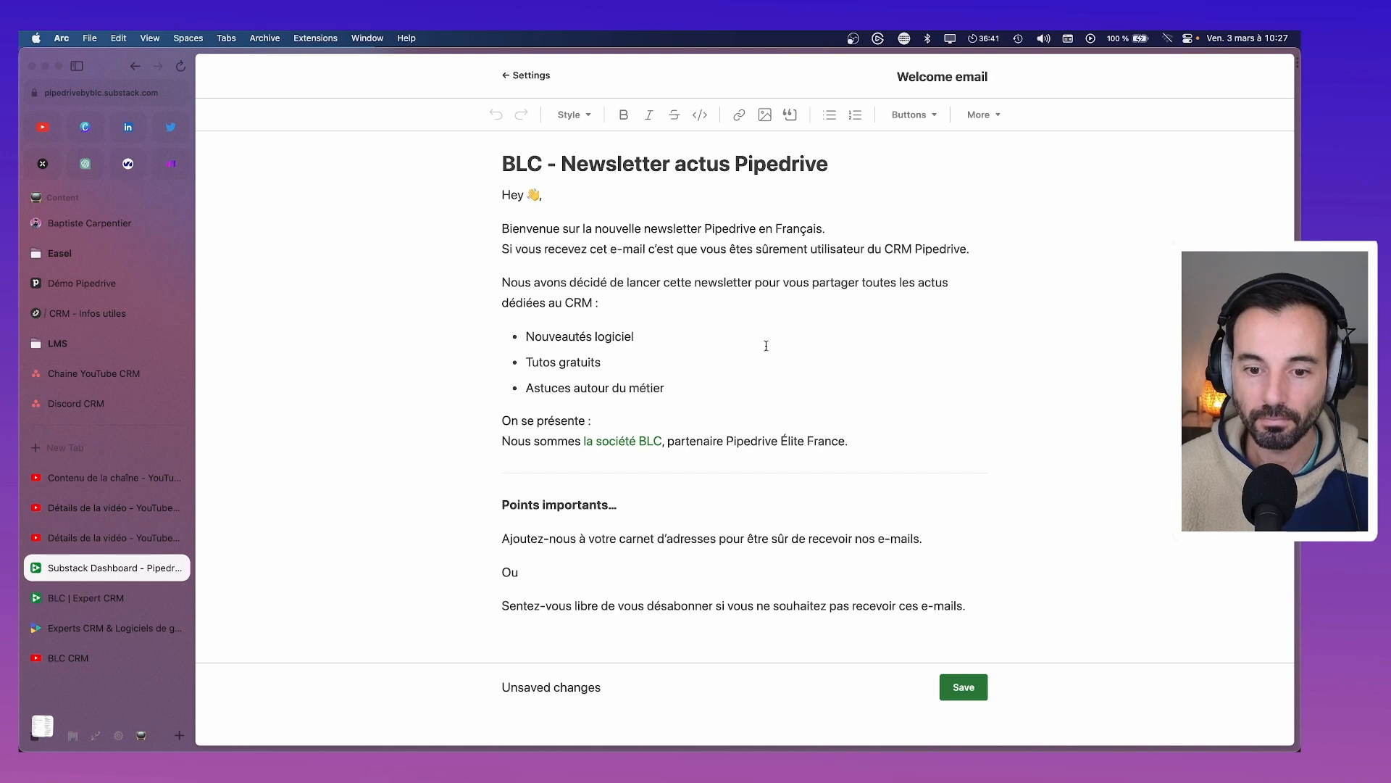
left_click(907, 439)
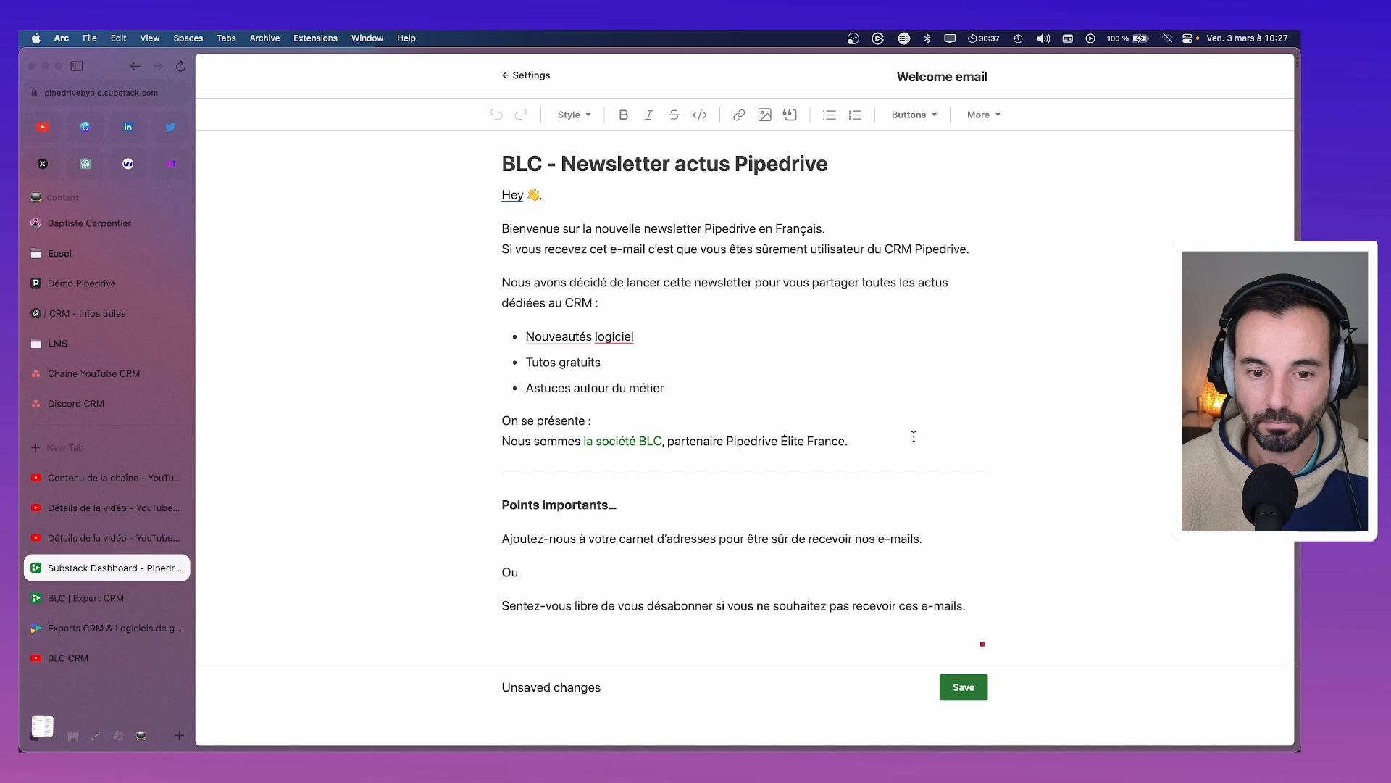
key("Return")
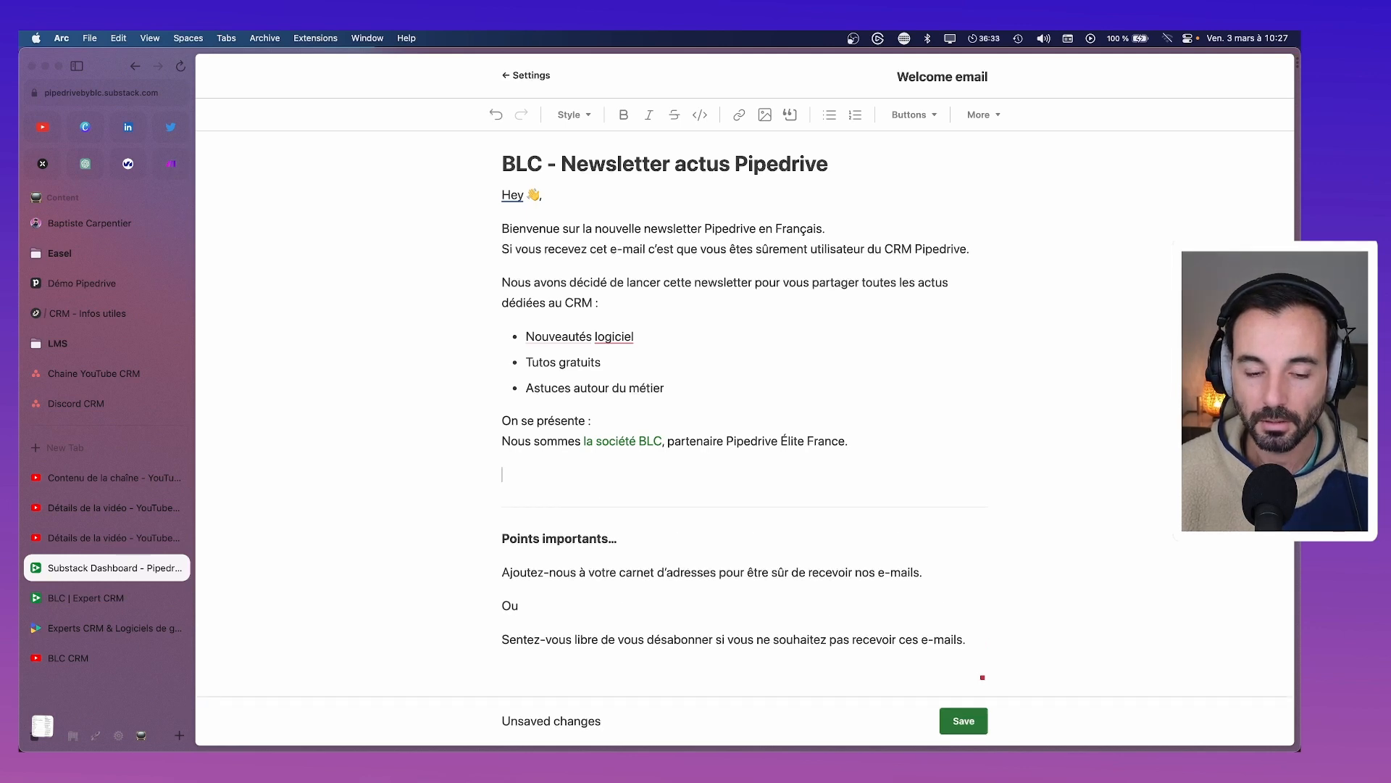
key("BackSpace")
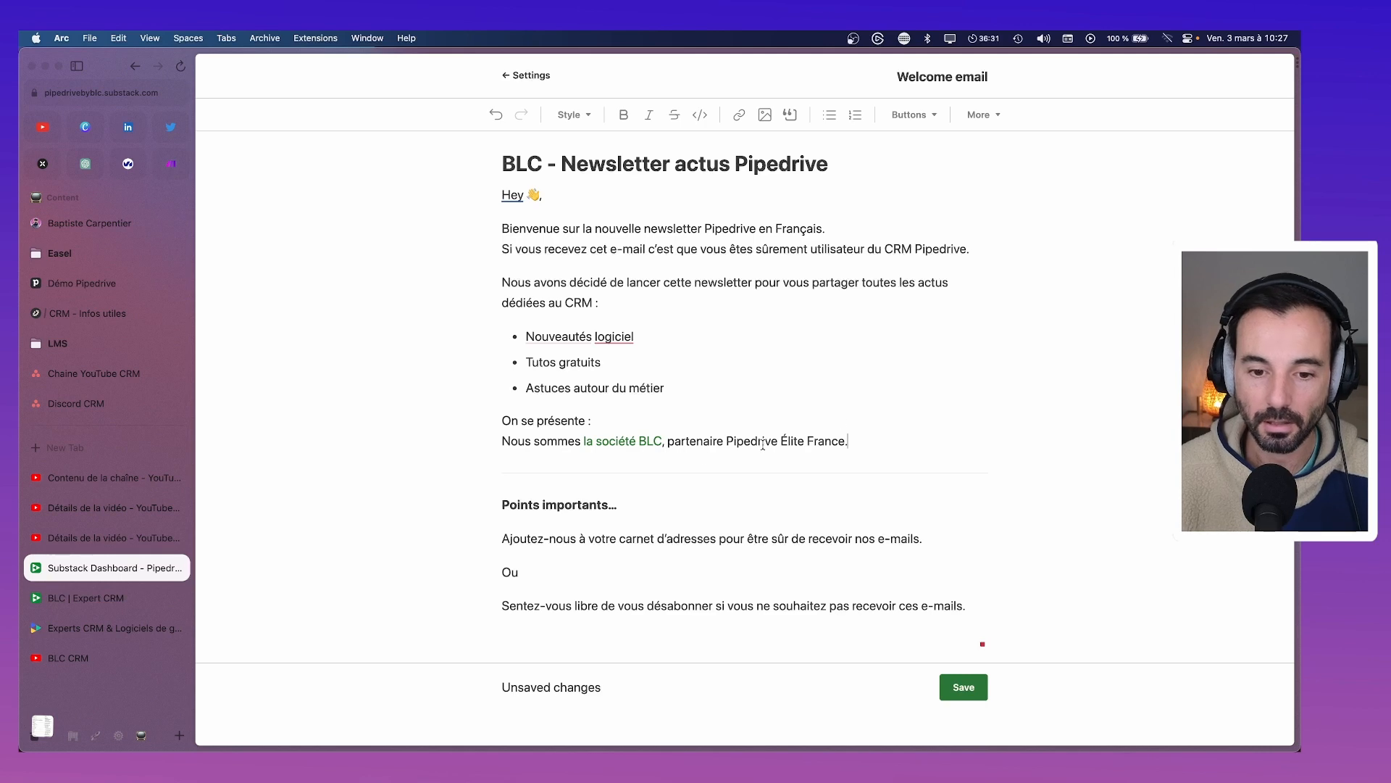
left_click_drag(593, 440, 500, 443)
key("BackSpace")
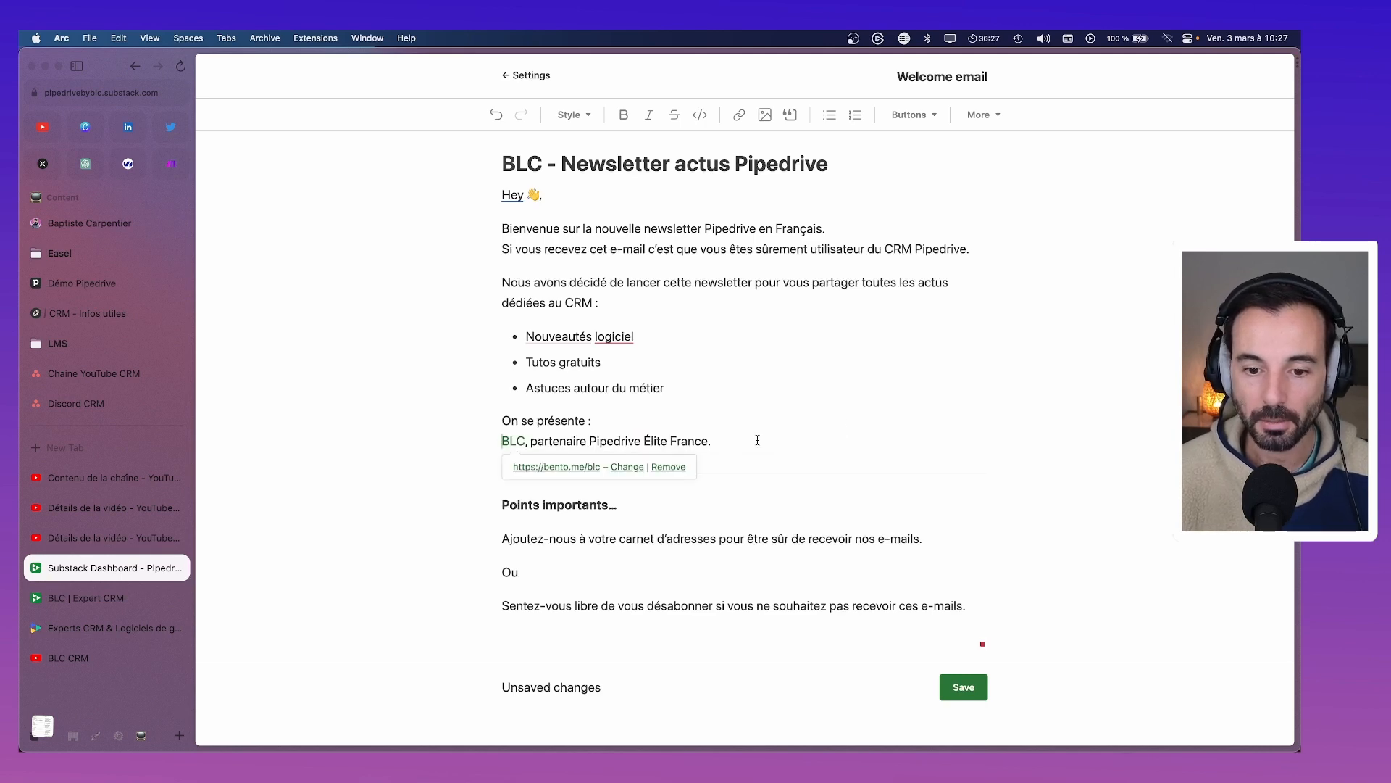
Extend the BLC line with ', nous accompagnons les entreprises pour optimiser leurs outils.'
left_click(757, 440)
key("BackSpace")
type(", nous accom")
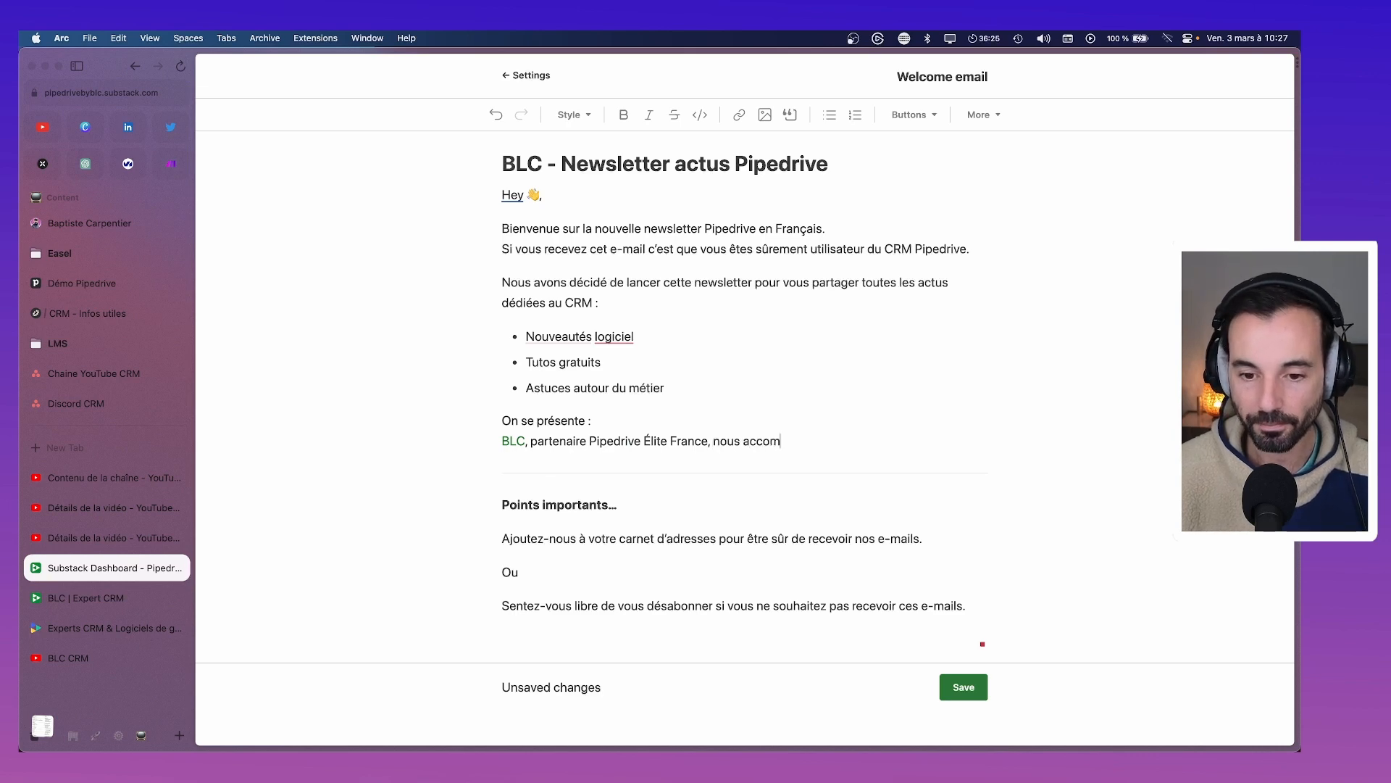
type("pagnons les PME")
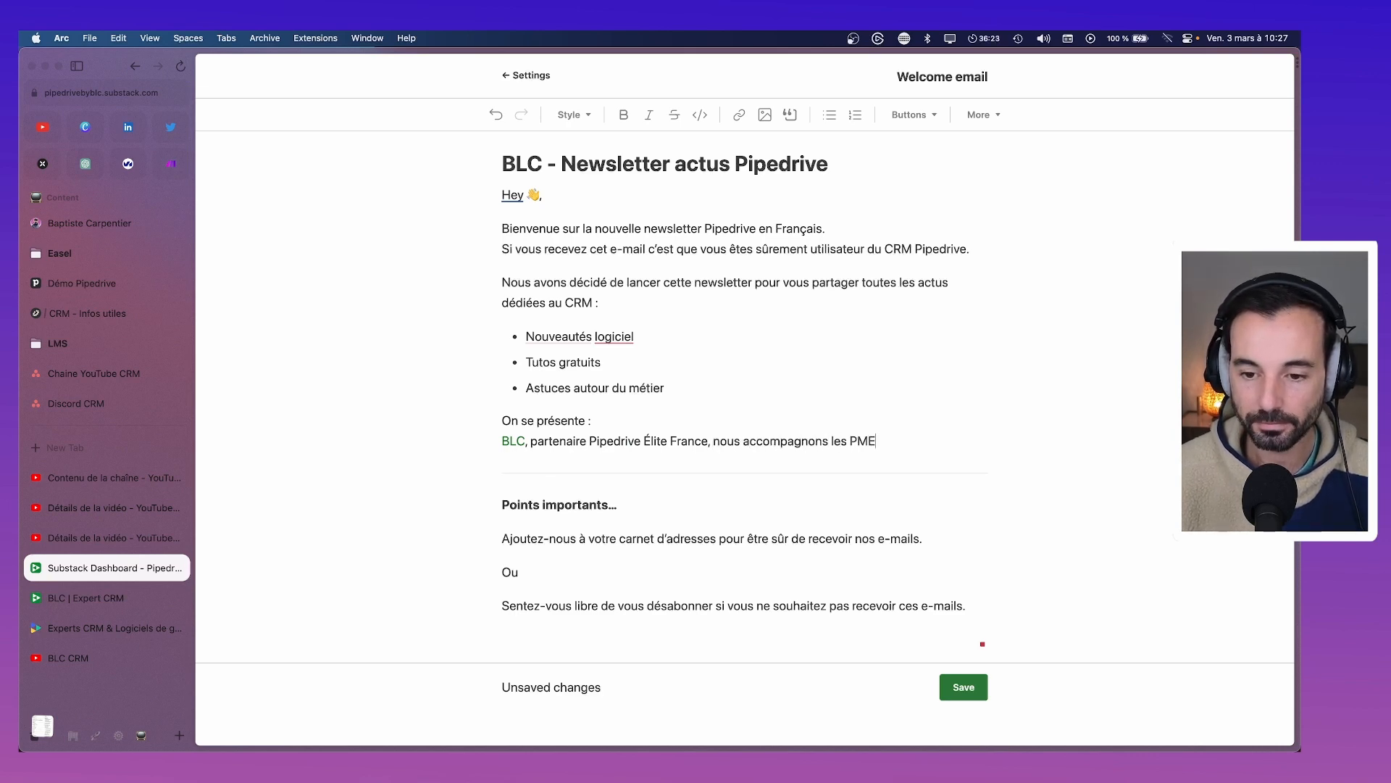
key("BackSpace")
key("BackSpace")
key("BackSpace")
type("entrepr")
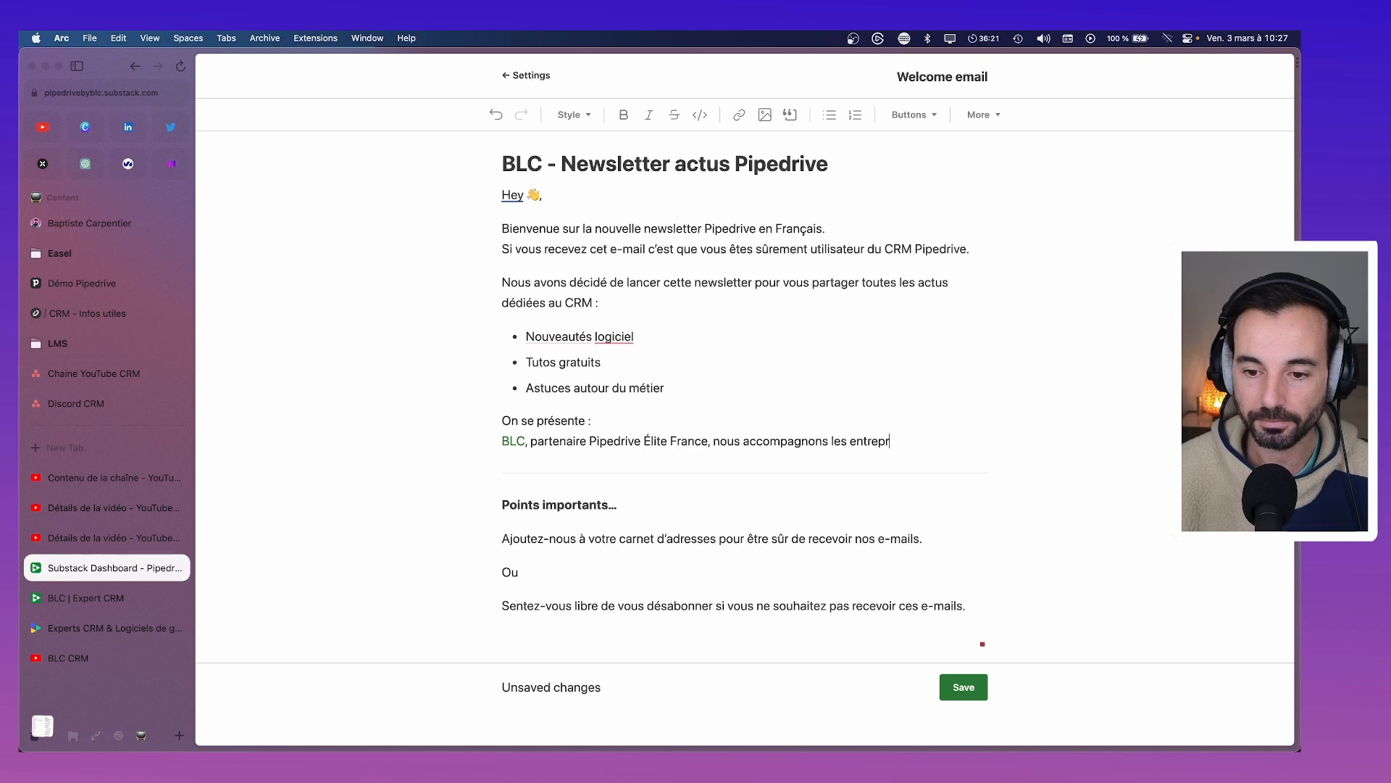
type("ises autour")
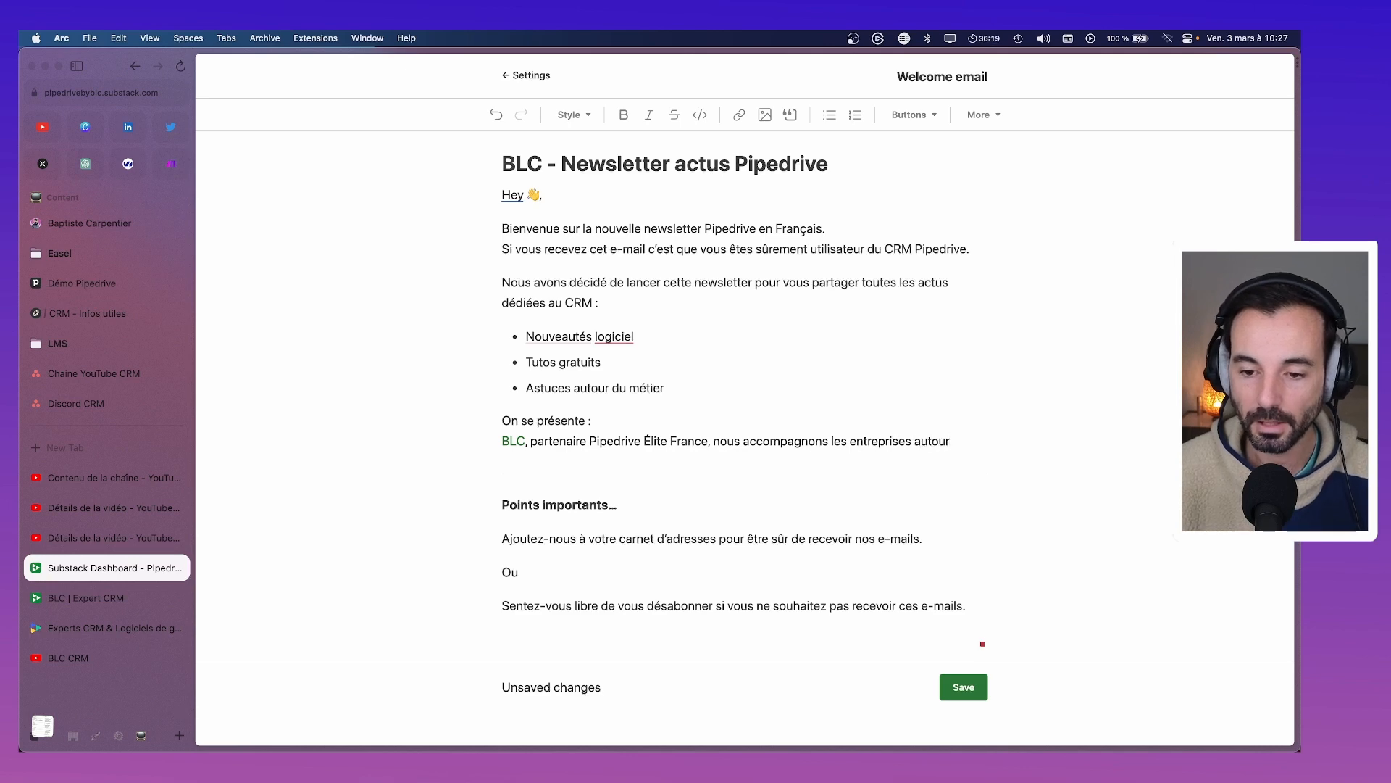
key("BackSpace")
key("BackSpace")
key("BackSpace")
key("BackSpace")
key("BackSpace")
key("BackSpace")
key("BackSpace")
type("pour op")
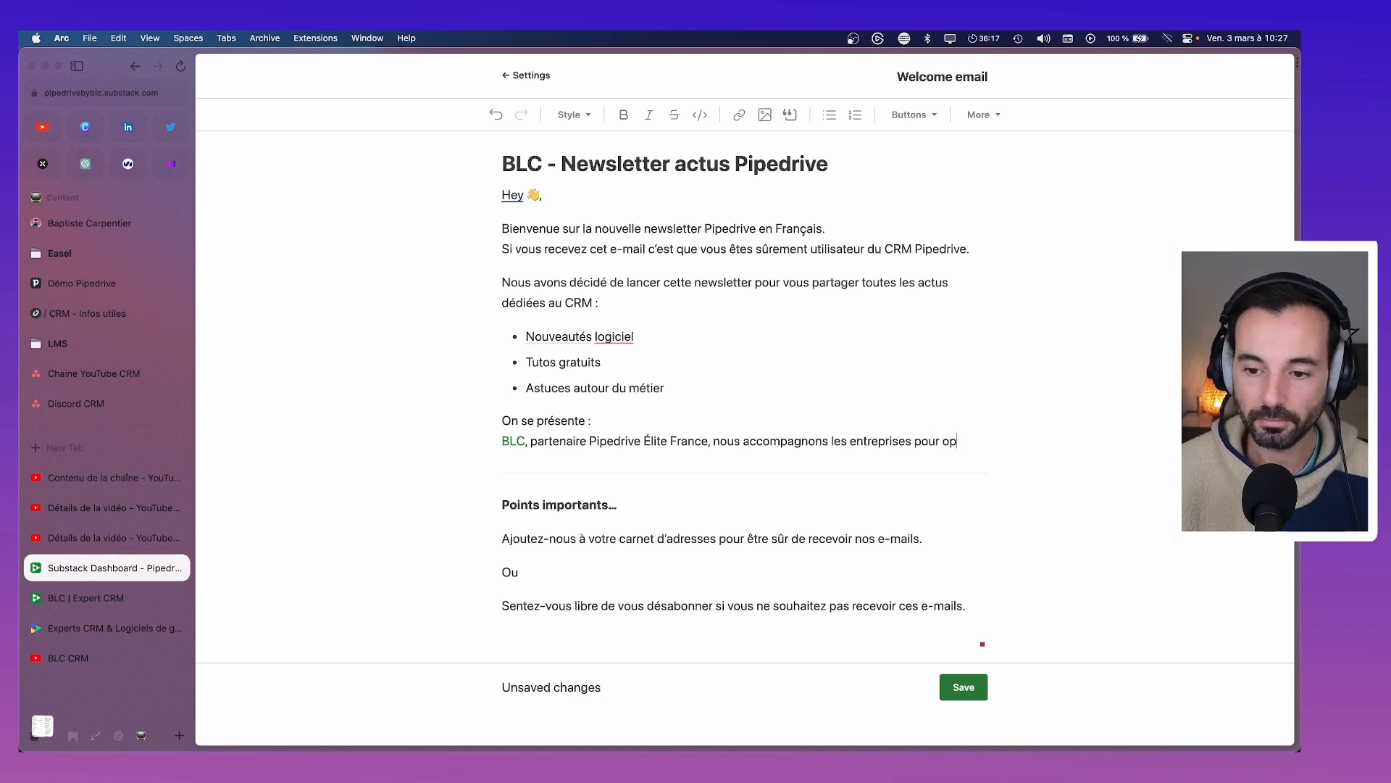
type("timiser ")
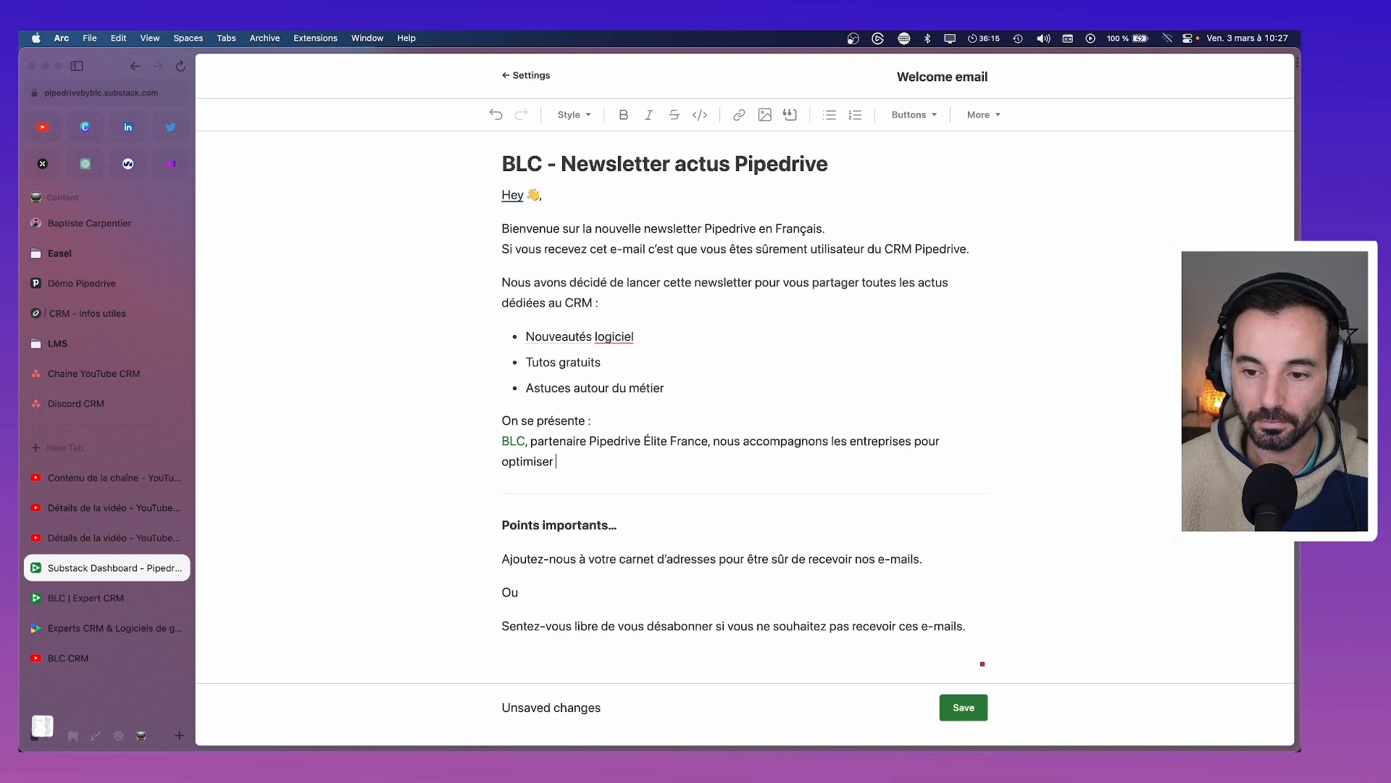
type("leurs outils.")
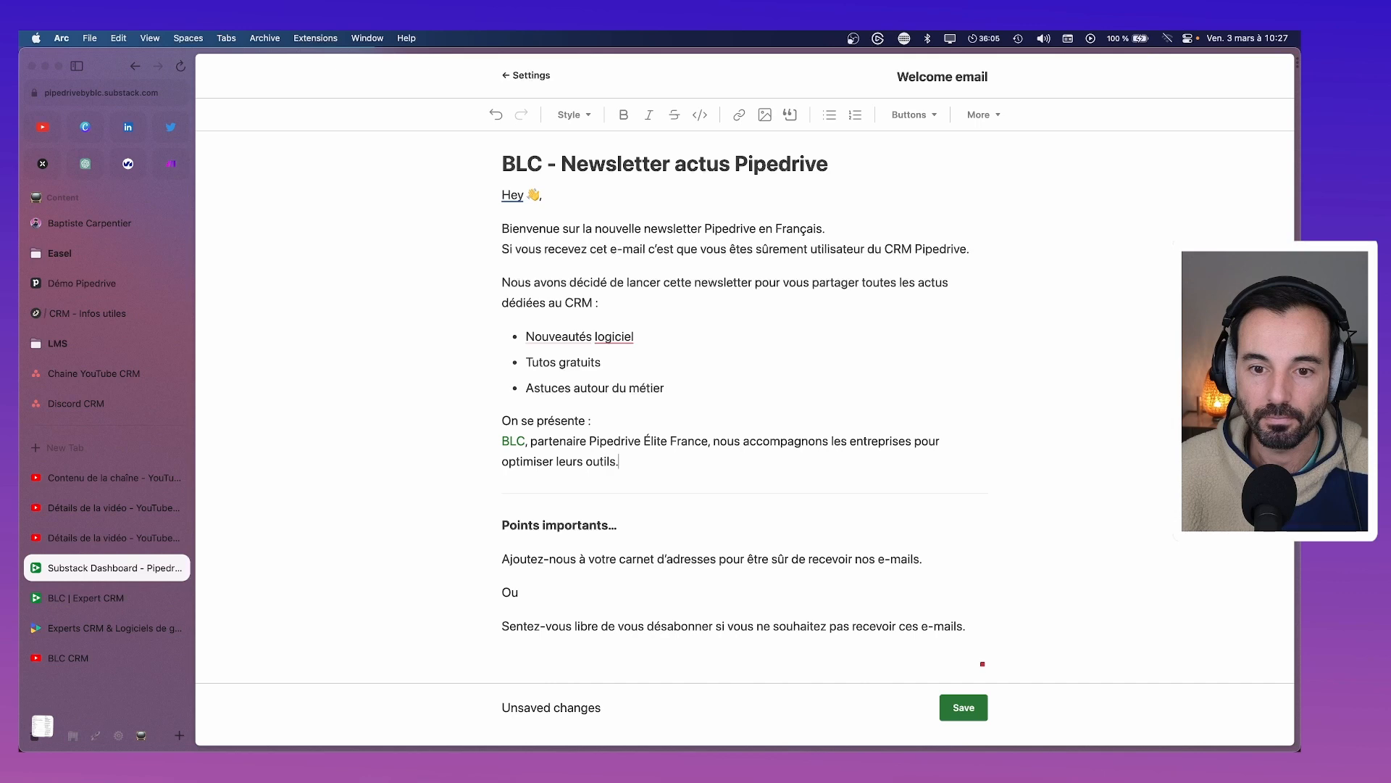
Add the line 'Nous vous enverrons un ou deux e-mails par mois, maximum'
key("Return")
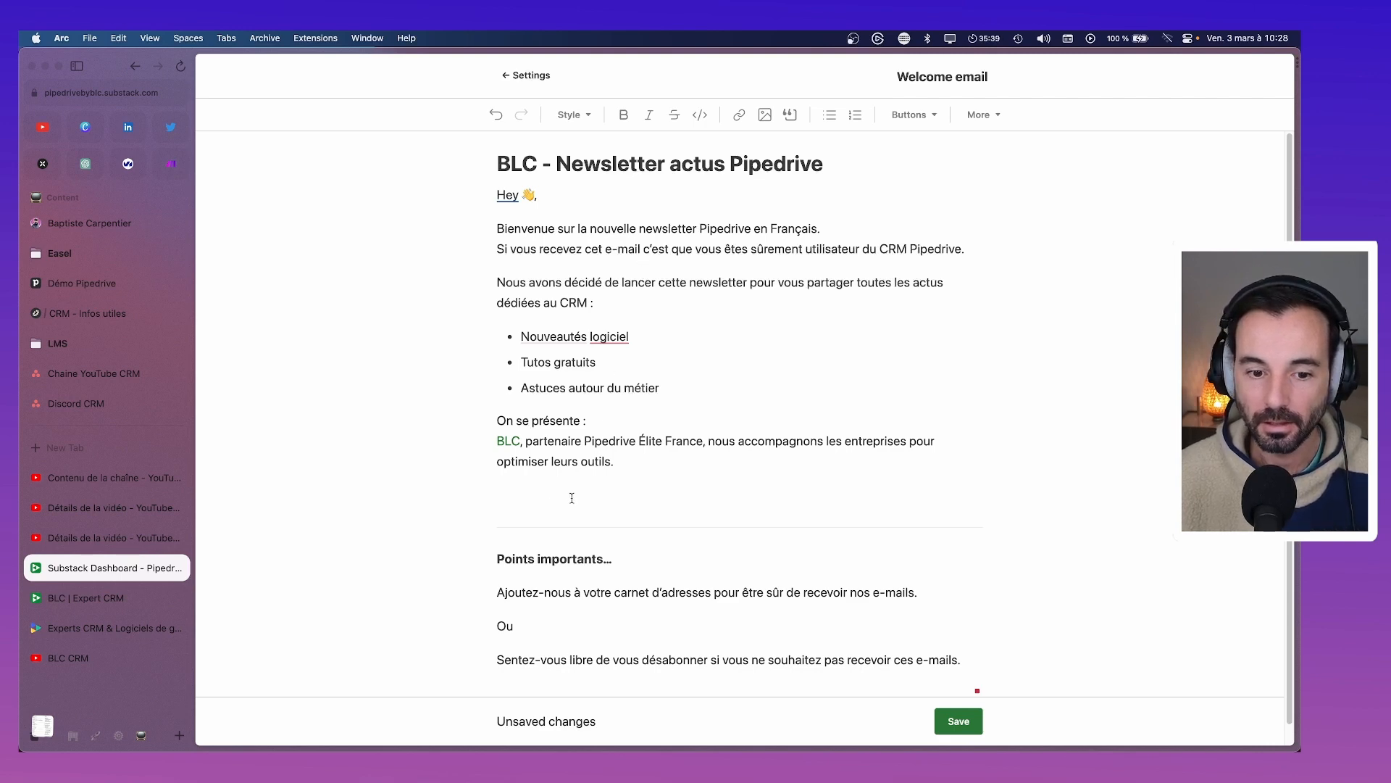
type("Nous vous env")
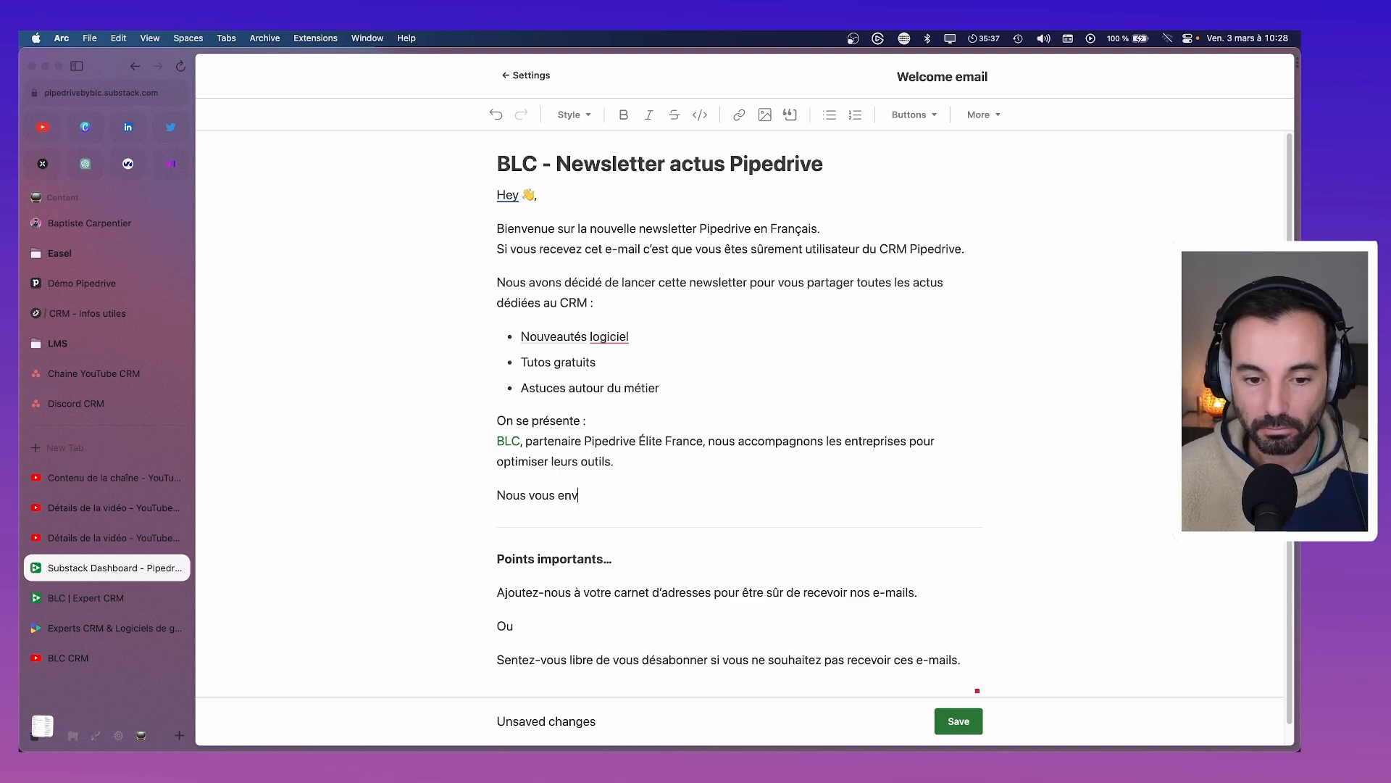
type("errons un ")
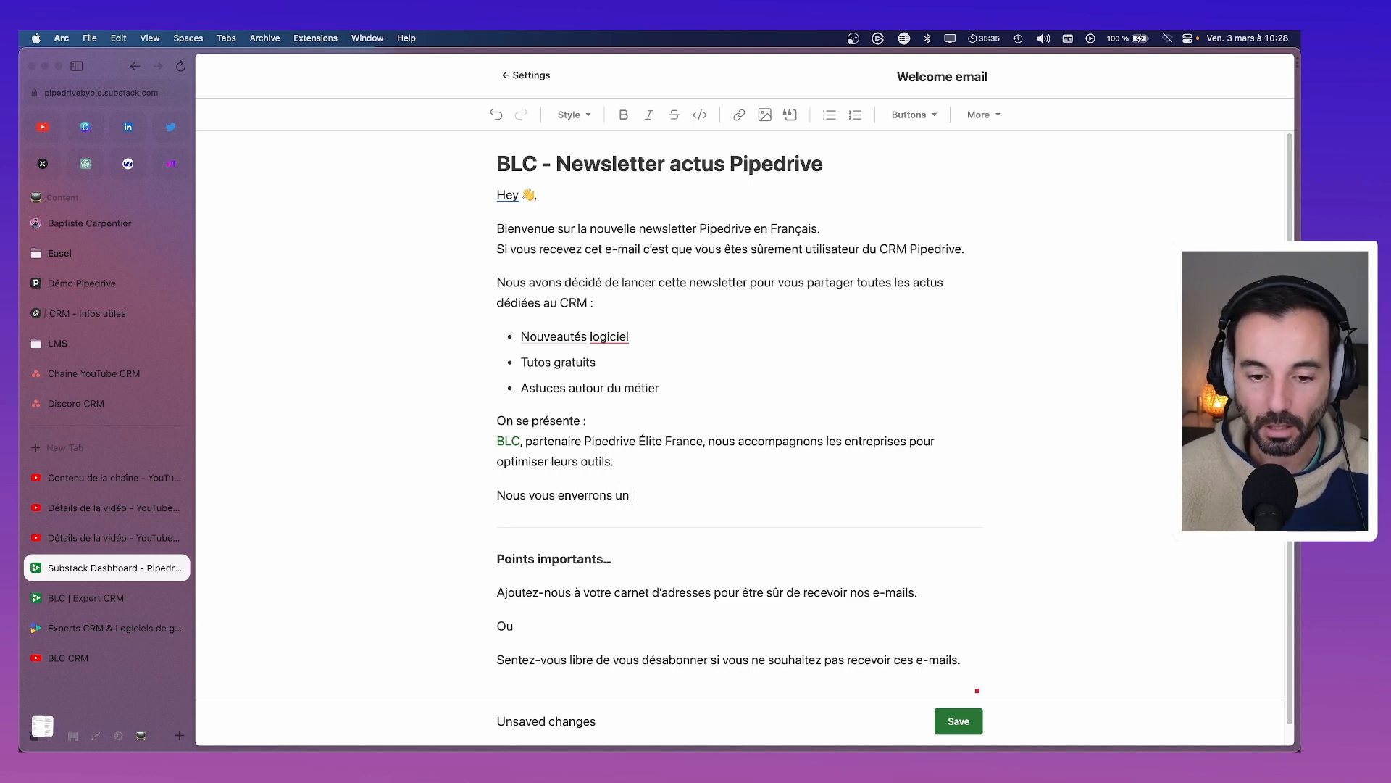
type("ou deux mail")
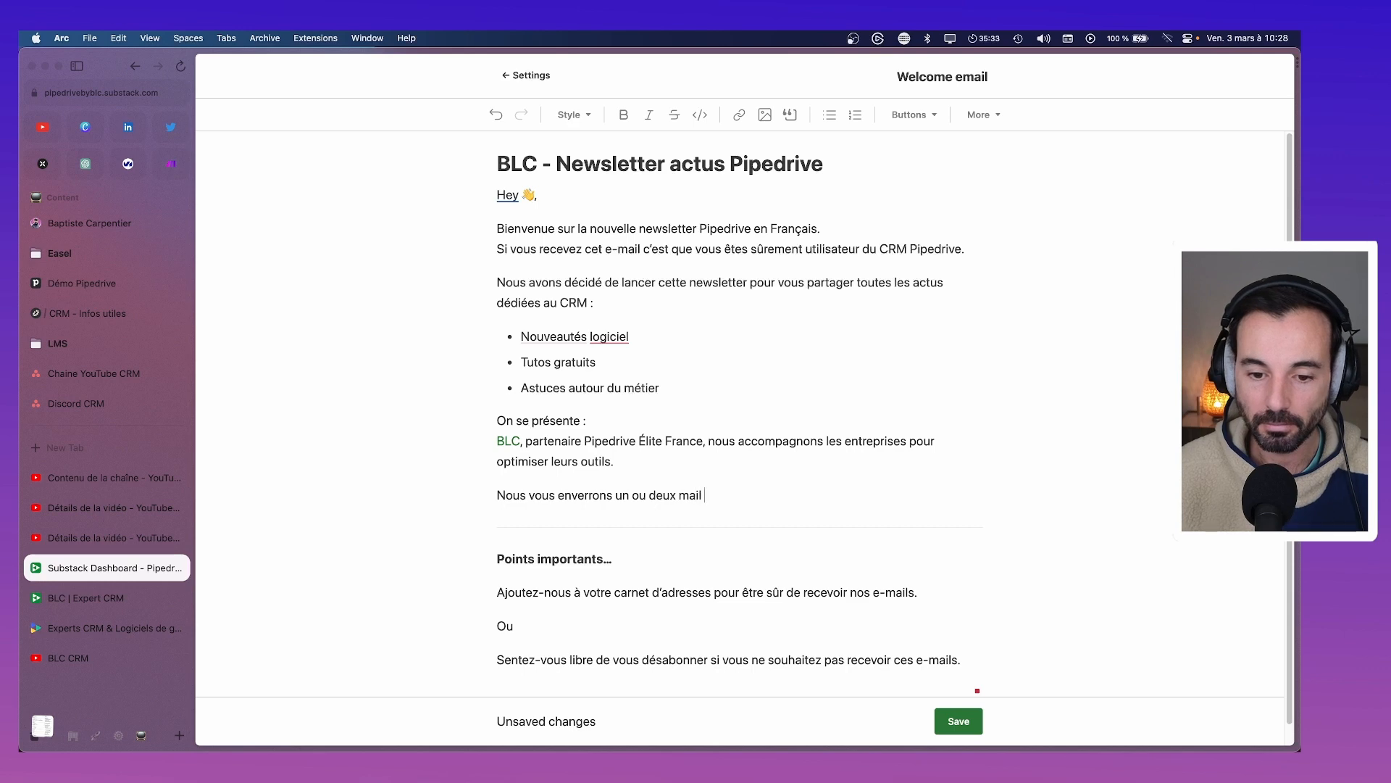
type("s par mois,")
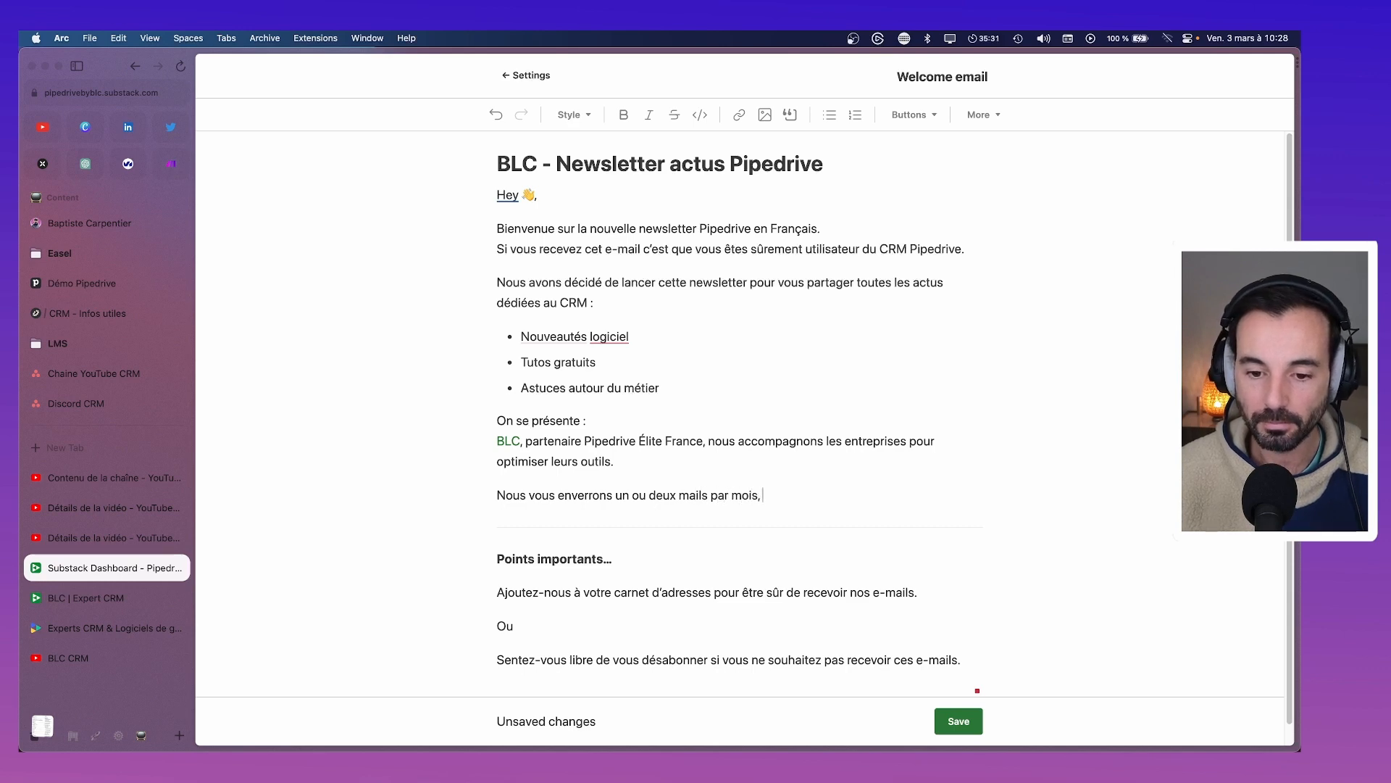
type(" maximum")
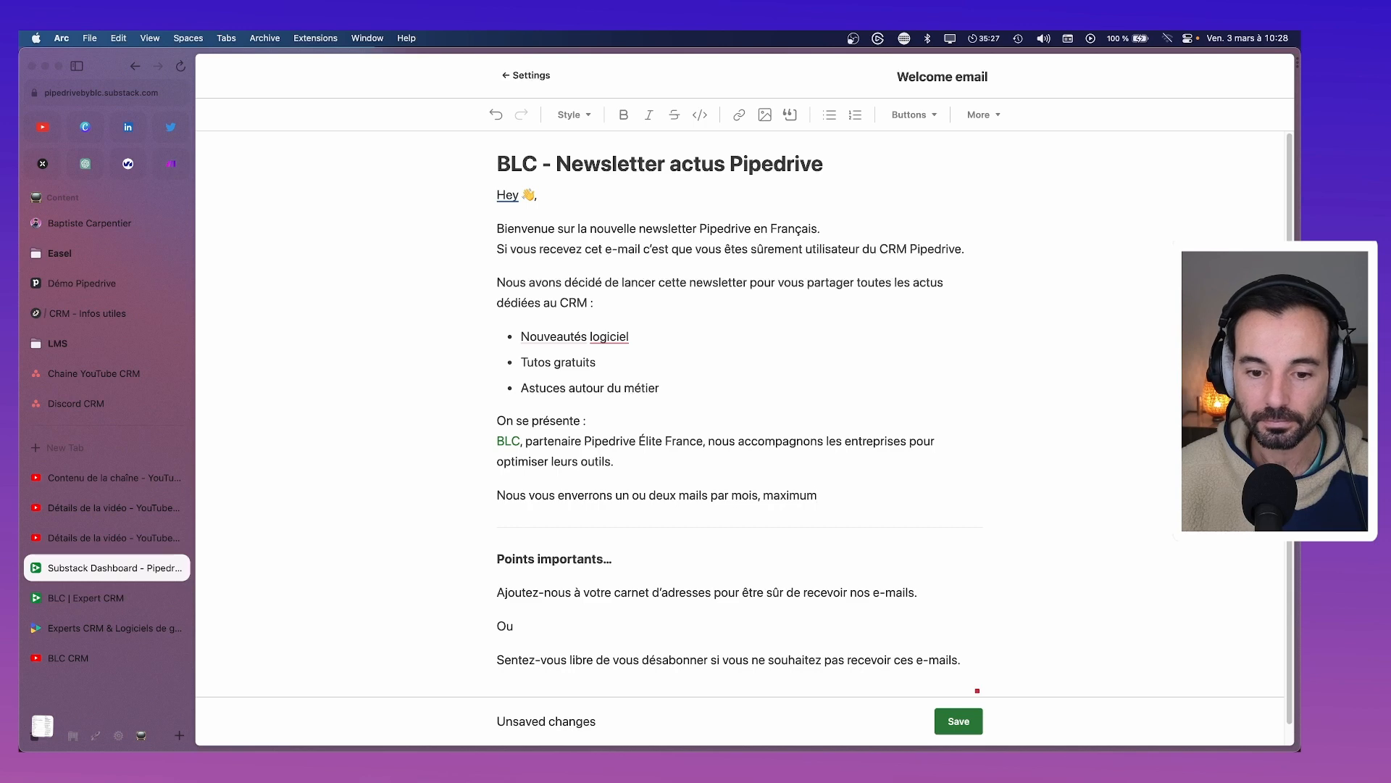
left_click(707, 495)
key("BackSpace")
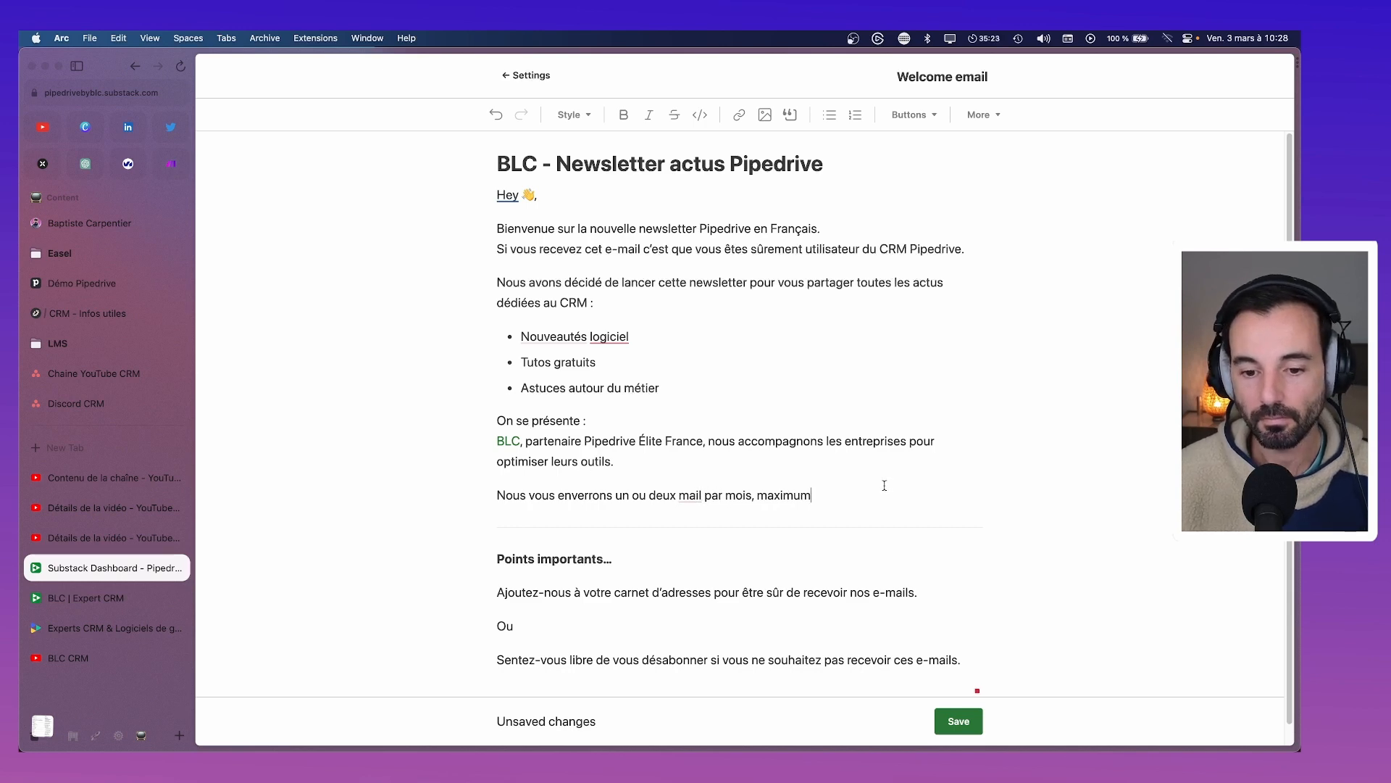
left_click(676, 495)
type("e")
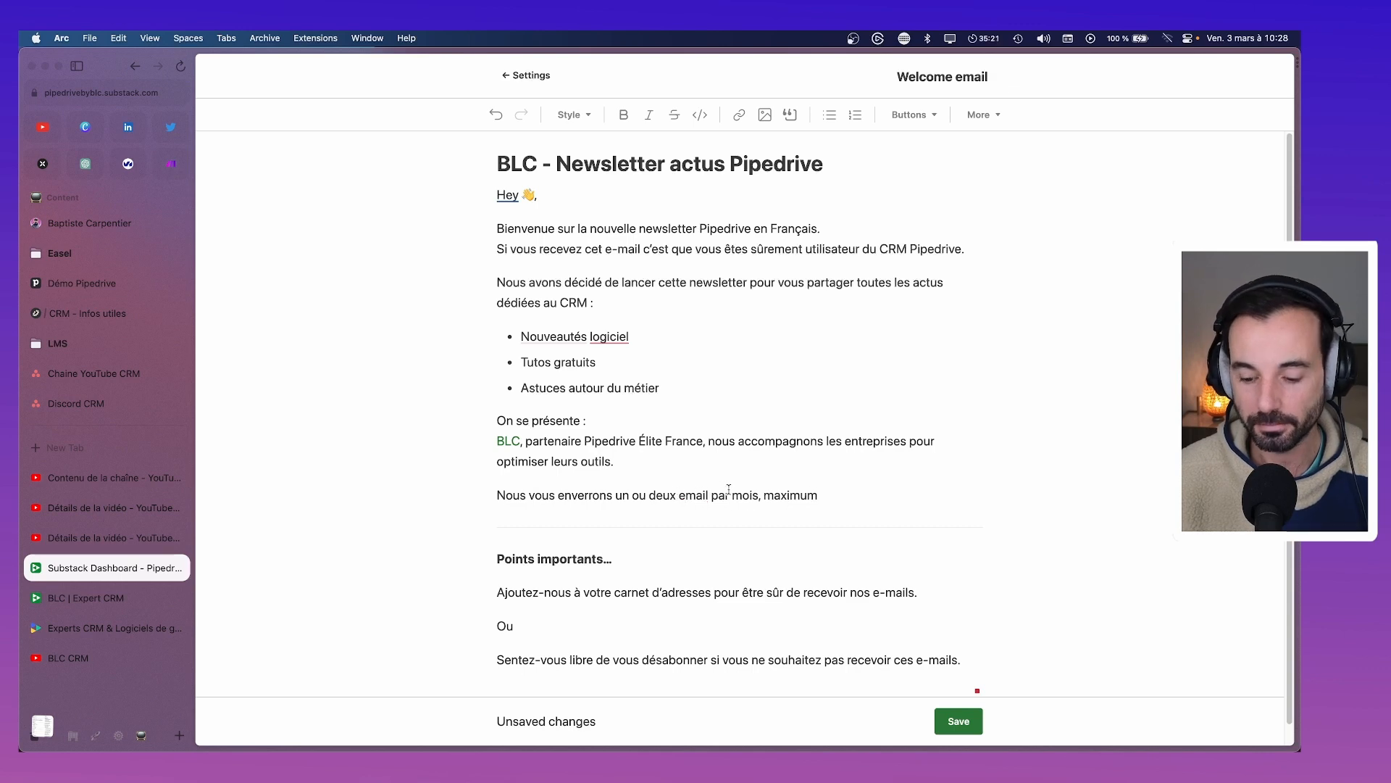
type("-")
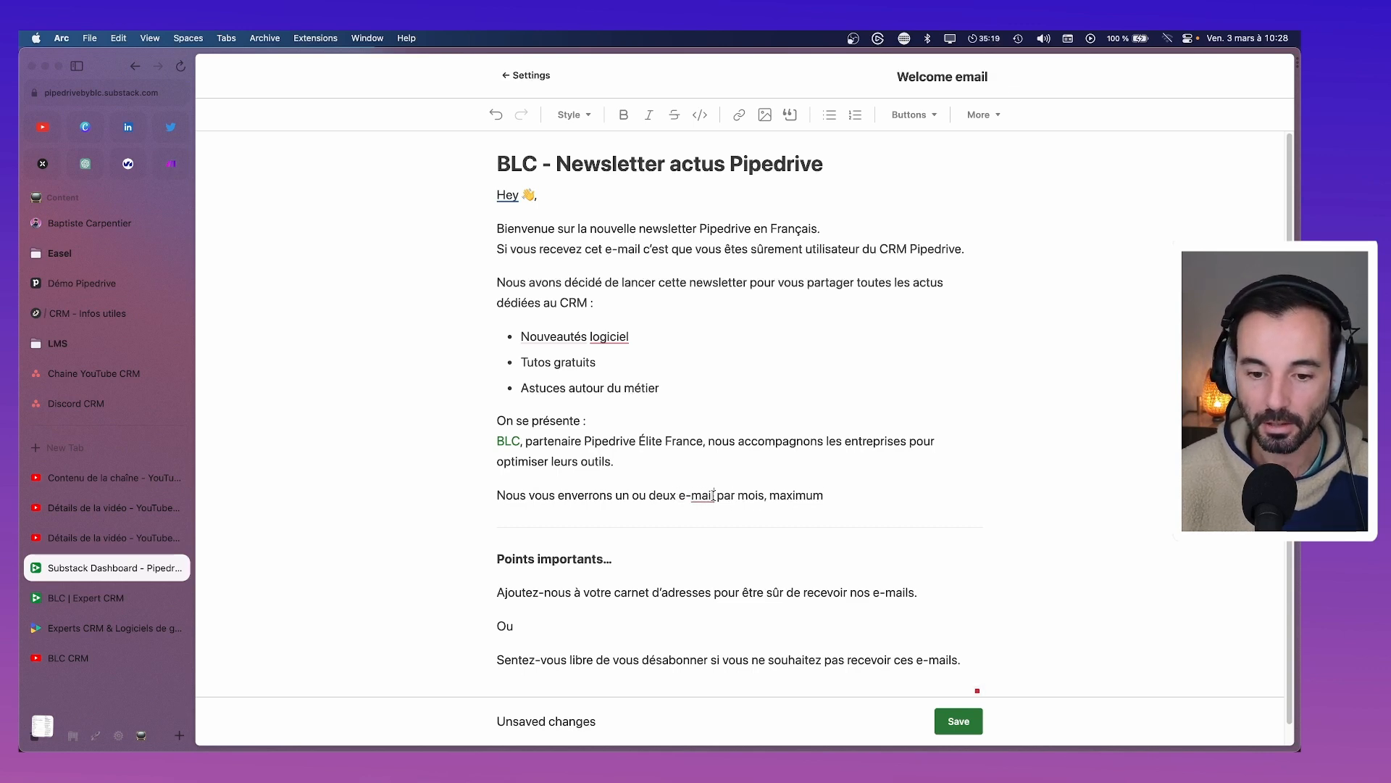
left_click(715, 495)
type("s")
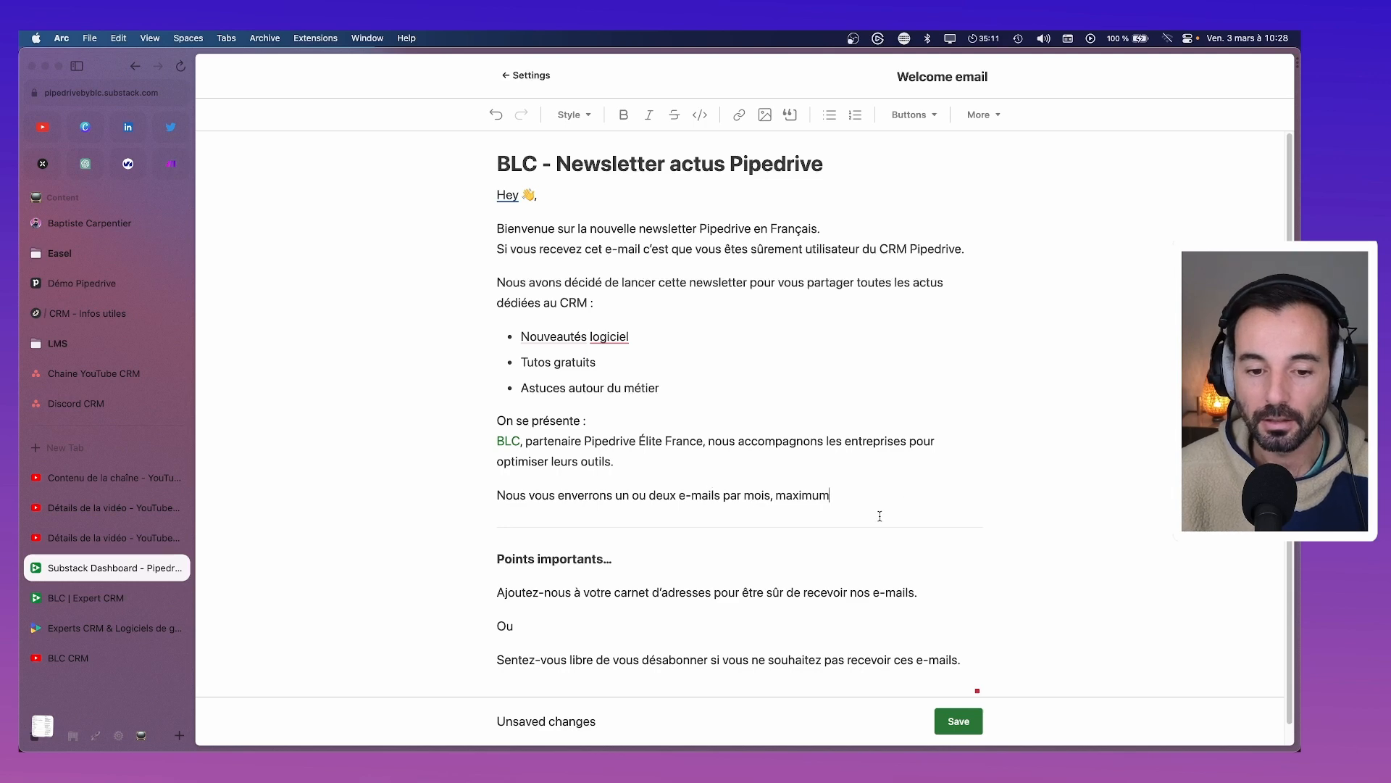
Replace 'un' and 'deux' with 1 and 2, keeping 'e-mails' despite the hyphen suggestion
left_click(868, 512)
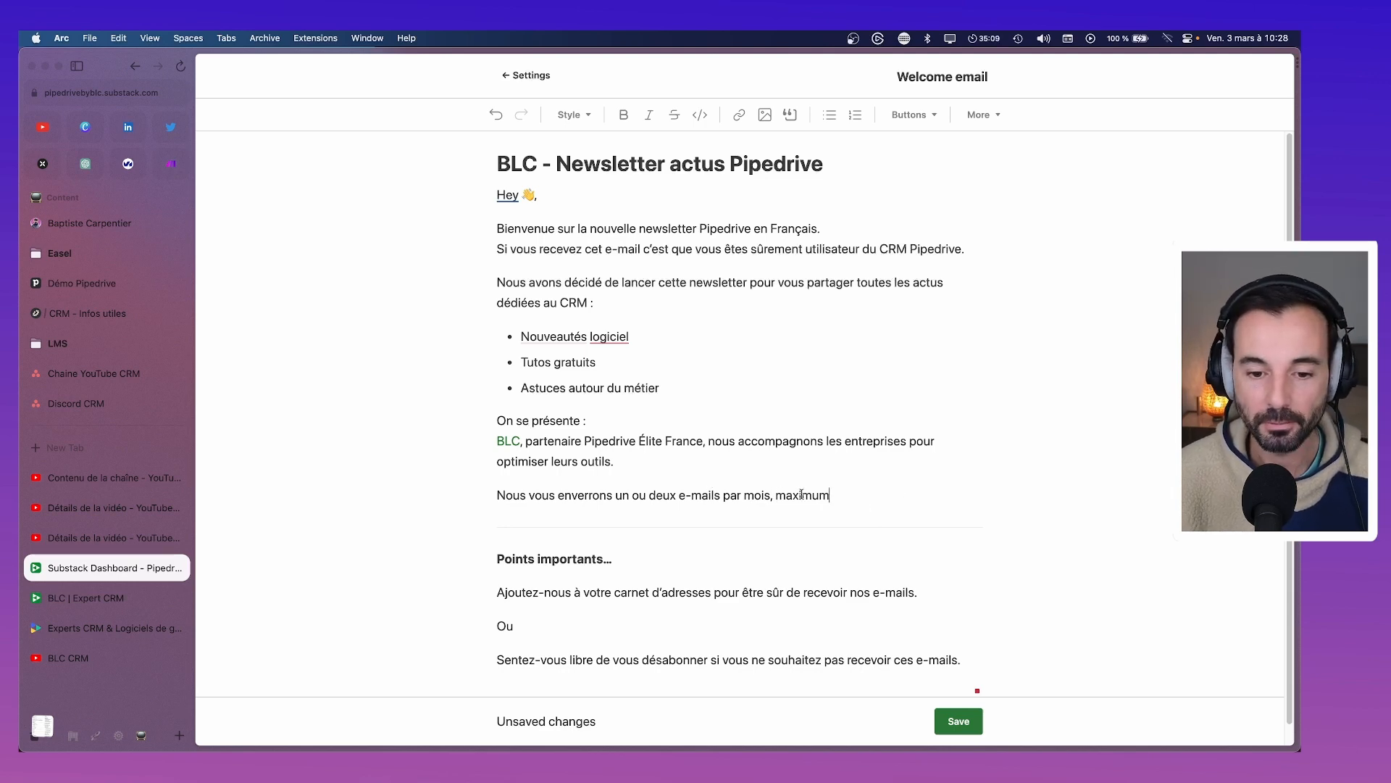
double_click(625, 496)
type("1")
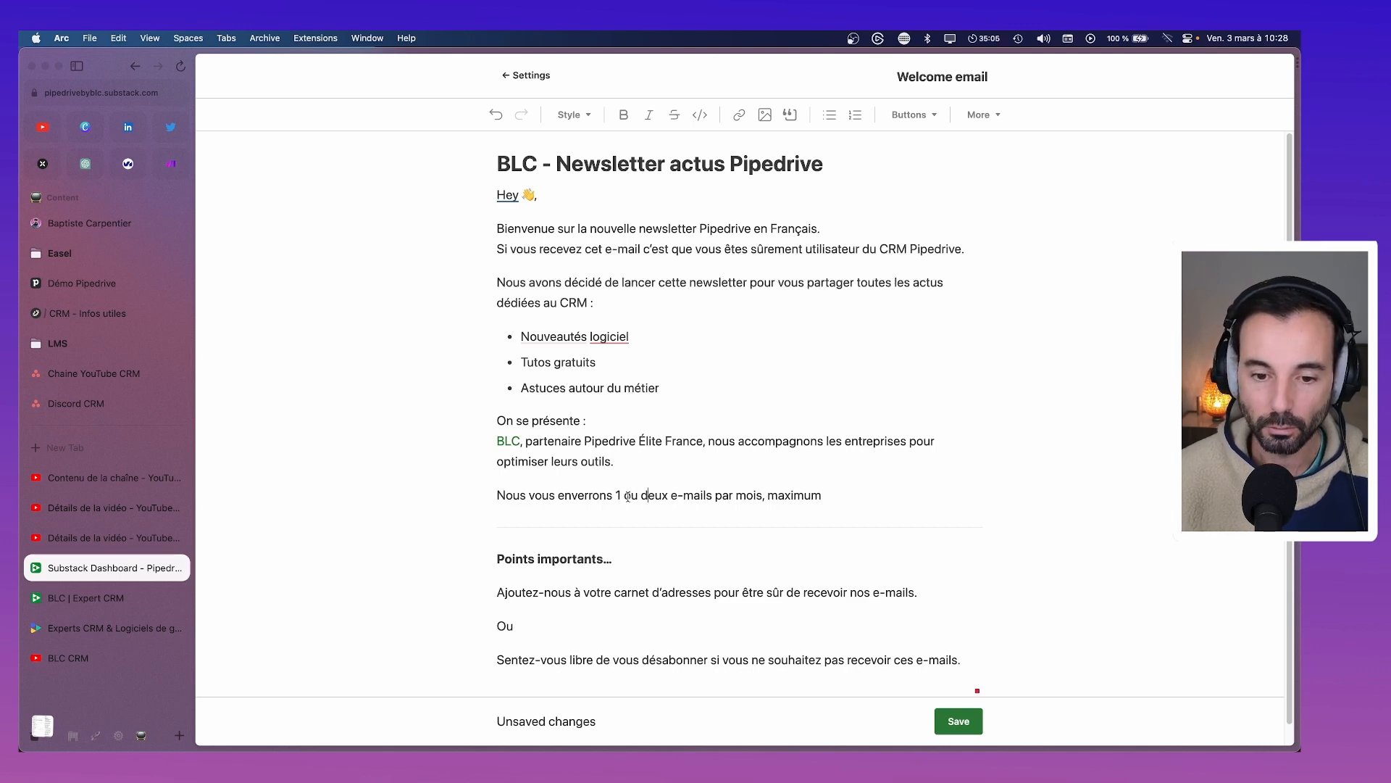
double_click(654, 496)
type("2")
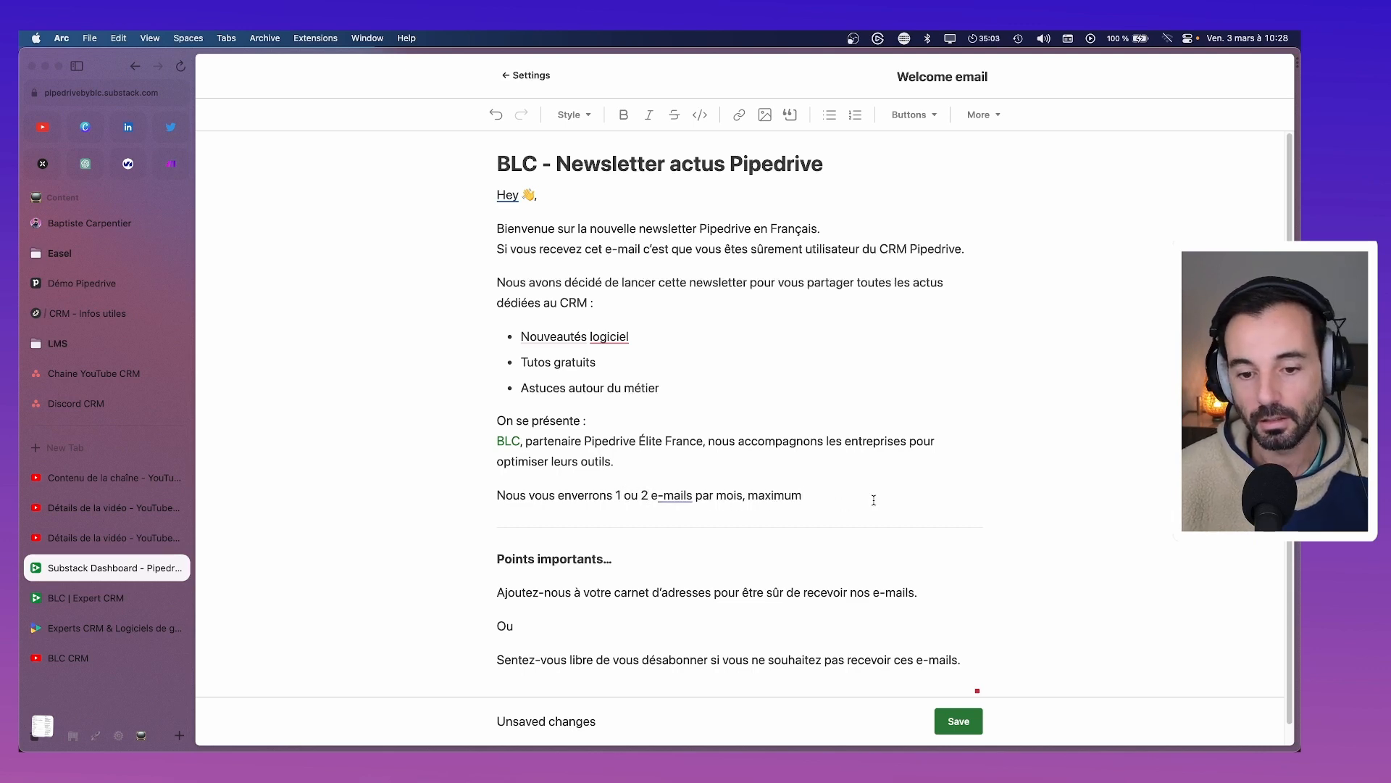
left_click(673, 495)
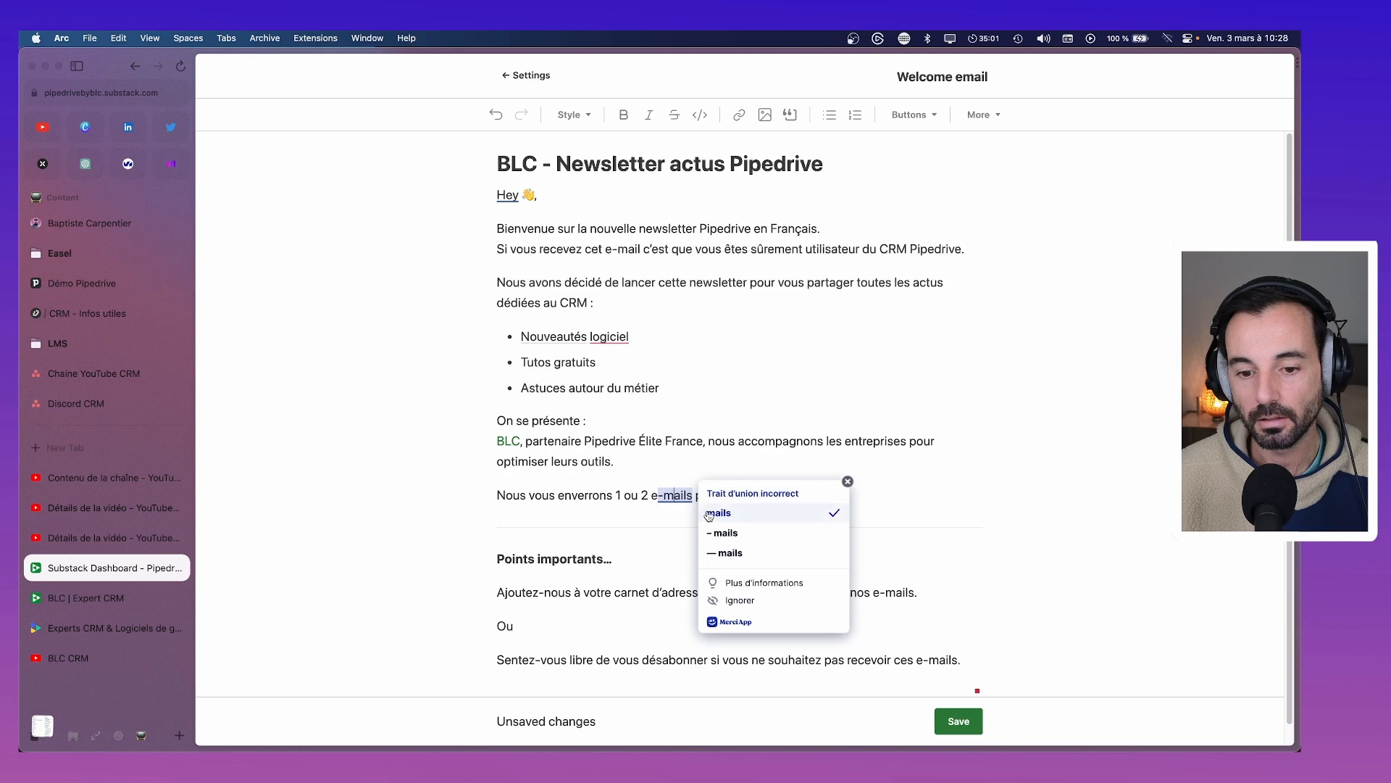
left_click(803, 456)
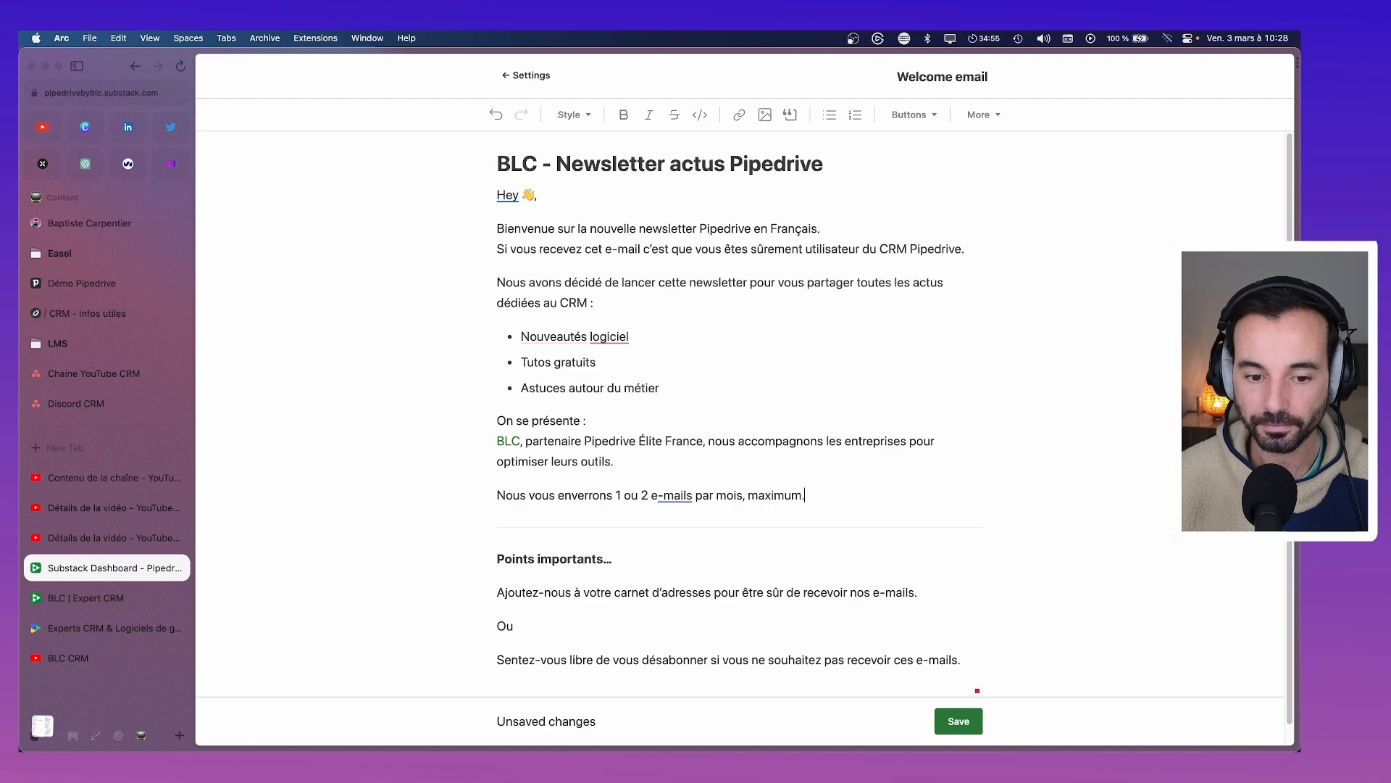
Add 'Si vous avez manqué… petite session de rattrapage :' and start a '- Les nouveautés' bullet
key("Return")
type("Si vous ab")
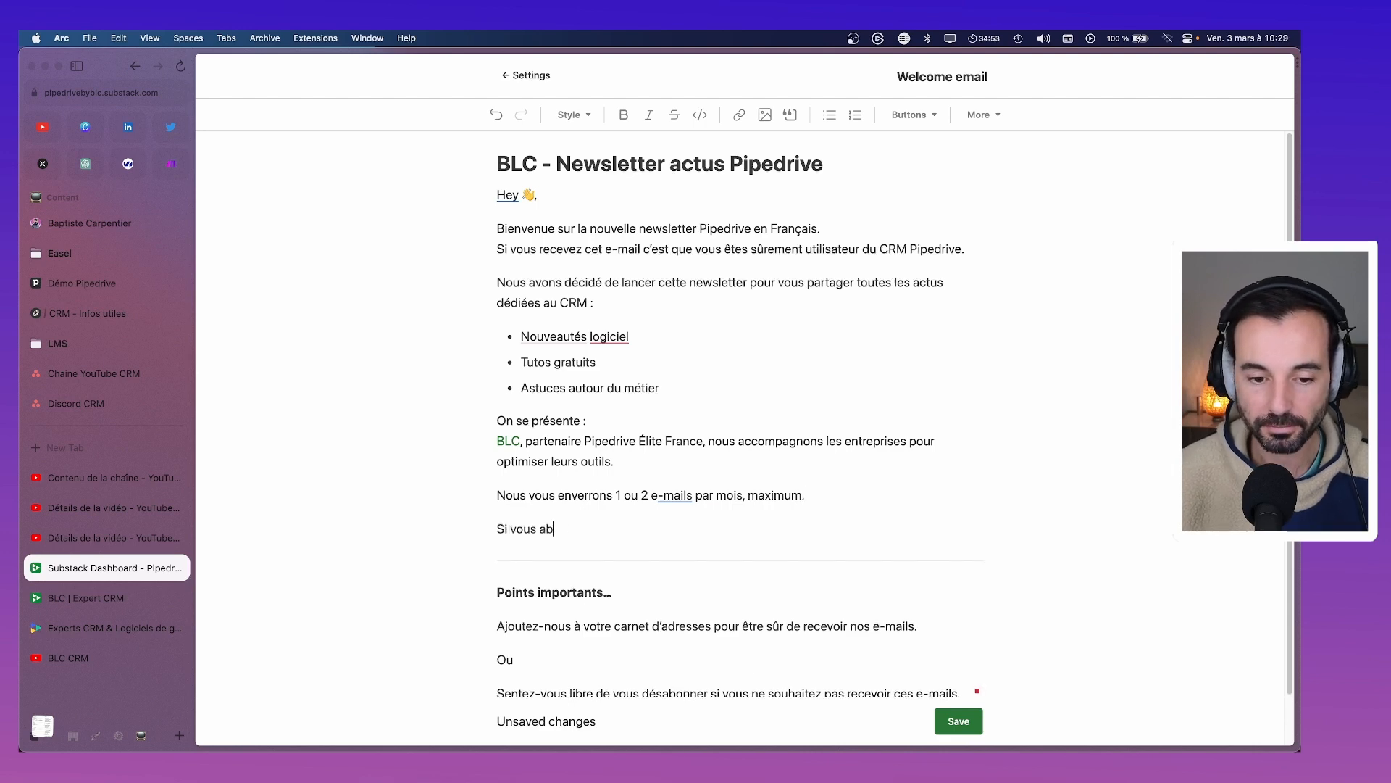
key("BackSpace")
type("vez man,qu")
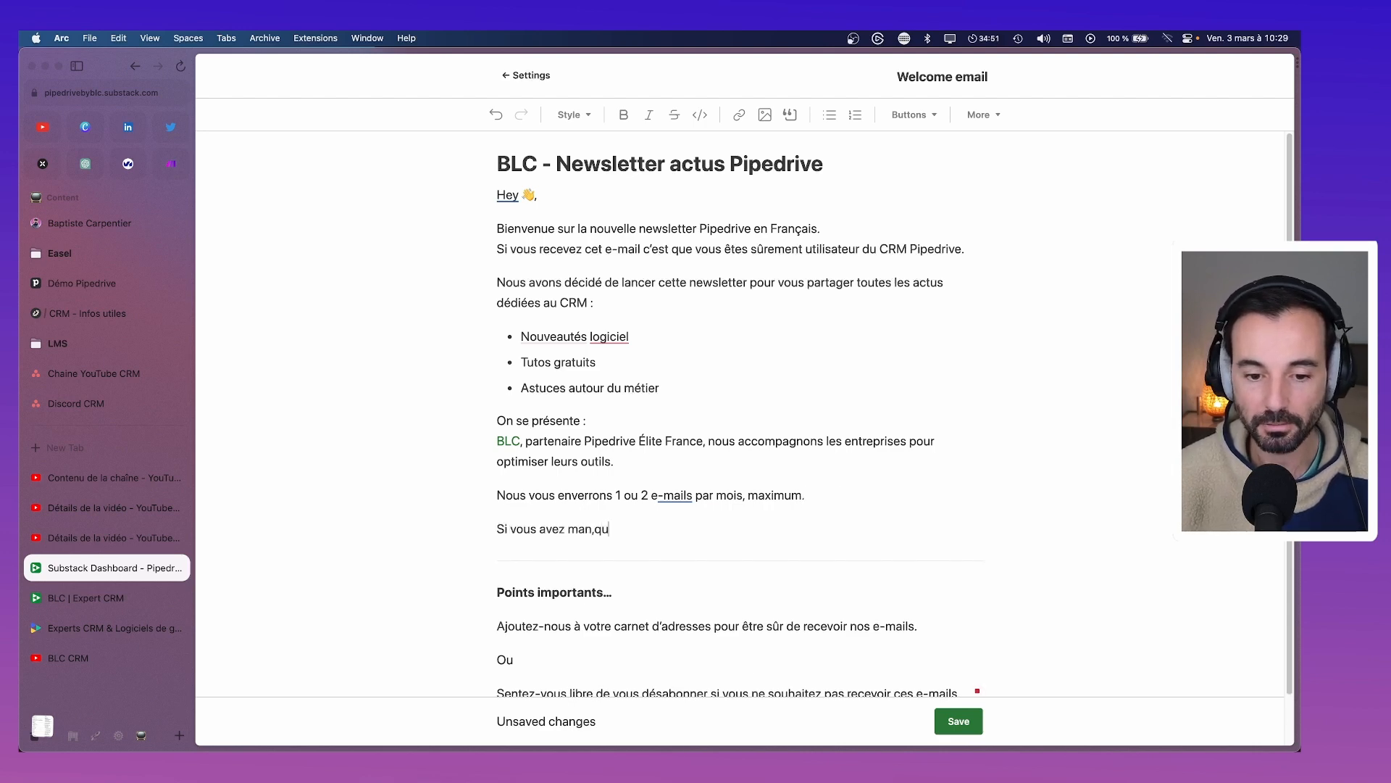
key("BackSpace")
key("BackSpace")
key("BackSpace")
type("quyé")
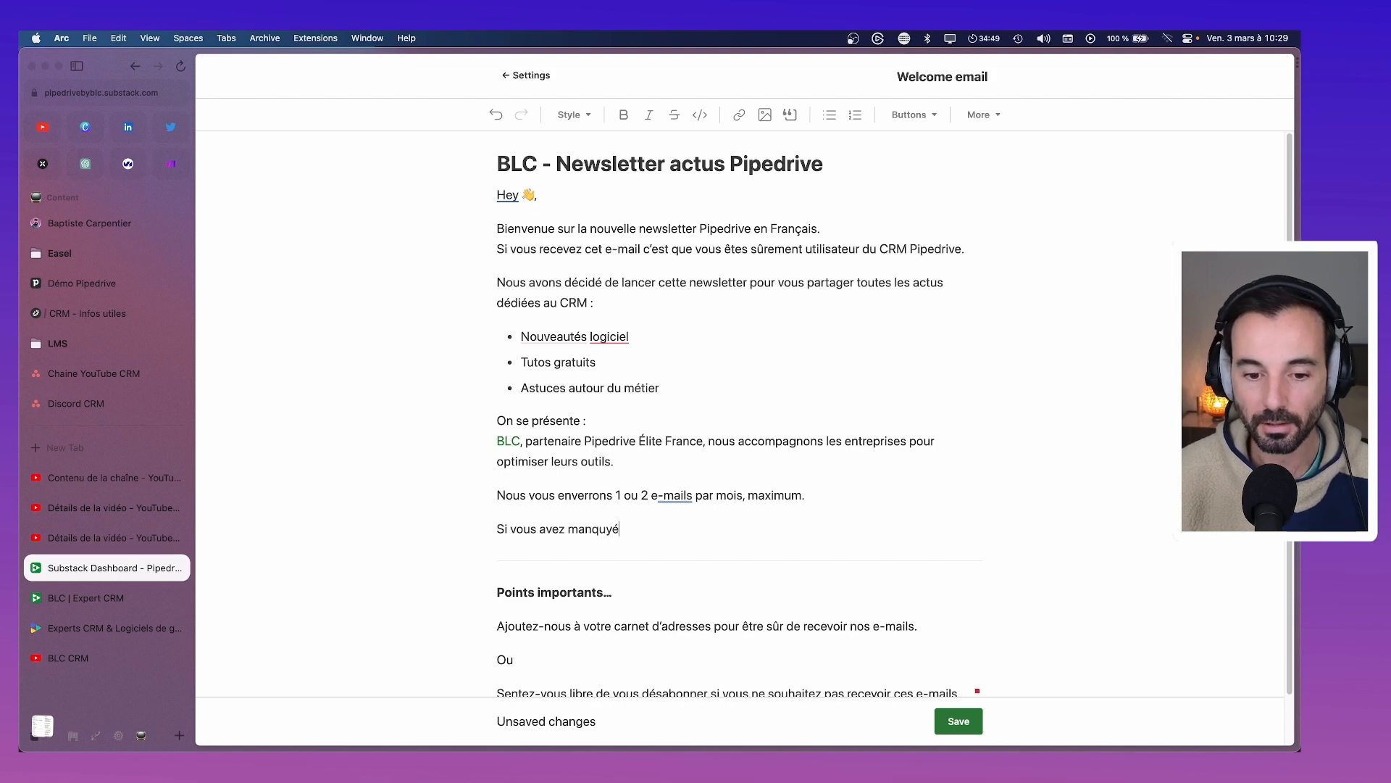
key("BackSpace")
key("BackSpace")
type("é les derni")
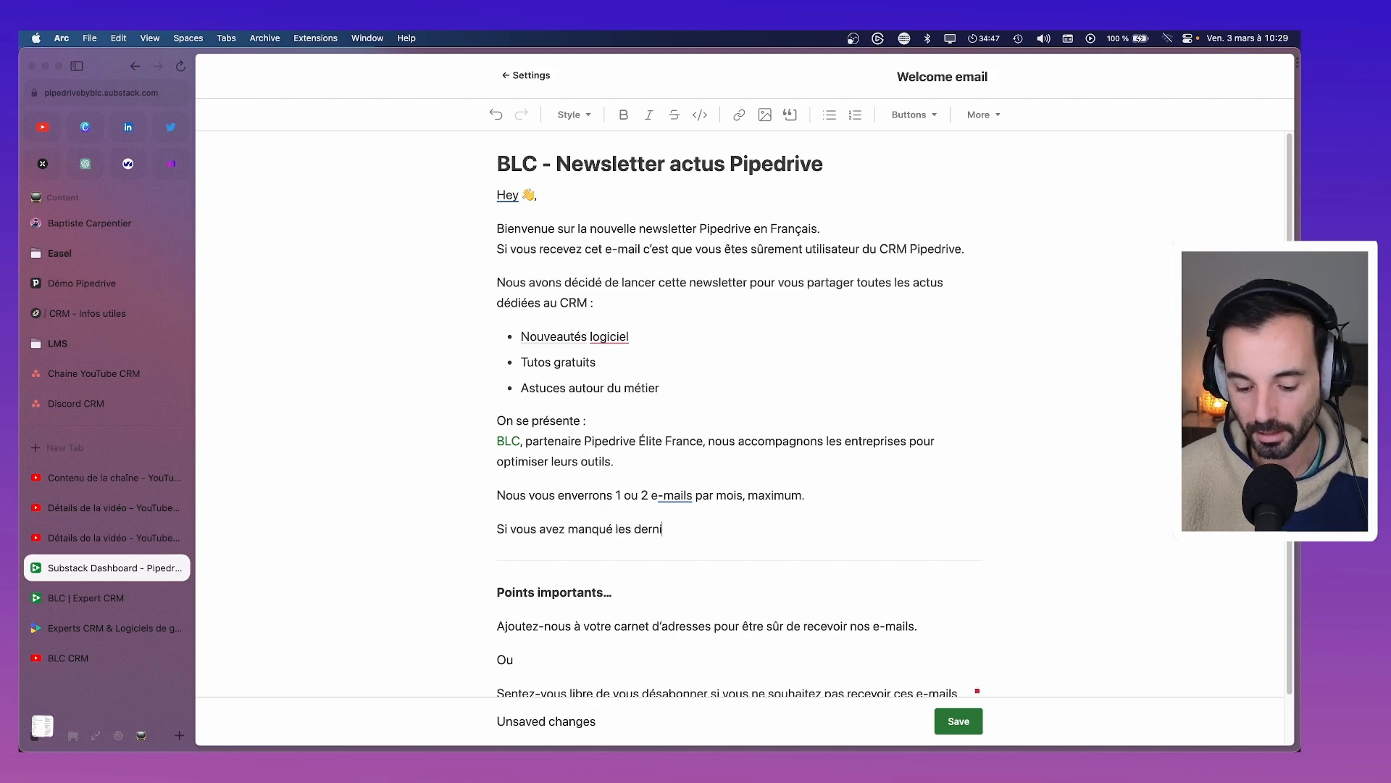
type("ères nouveautés ")
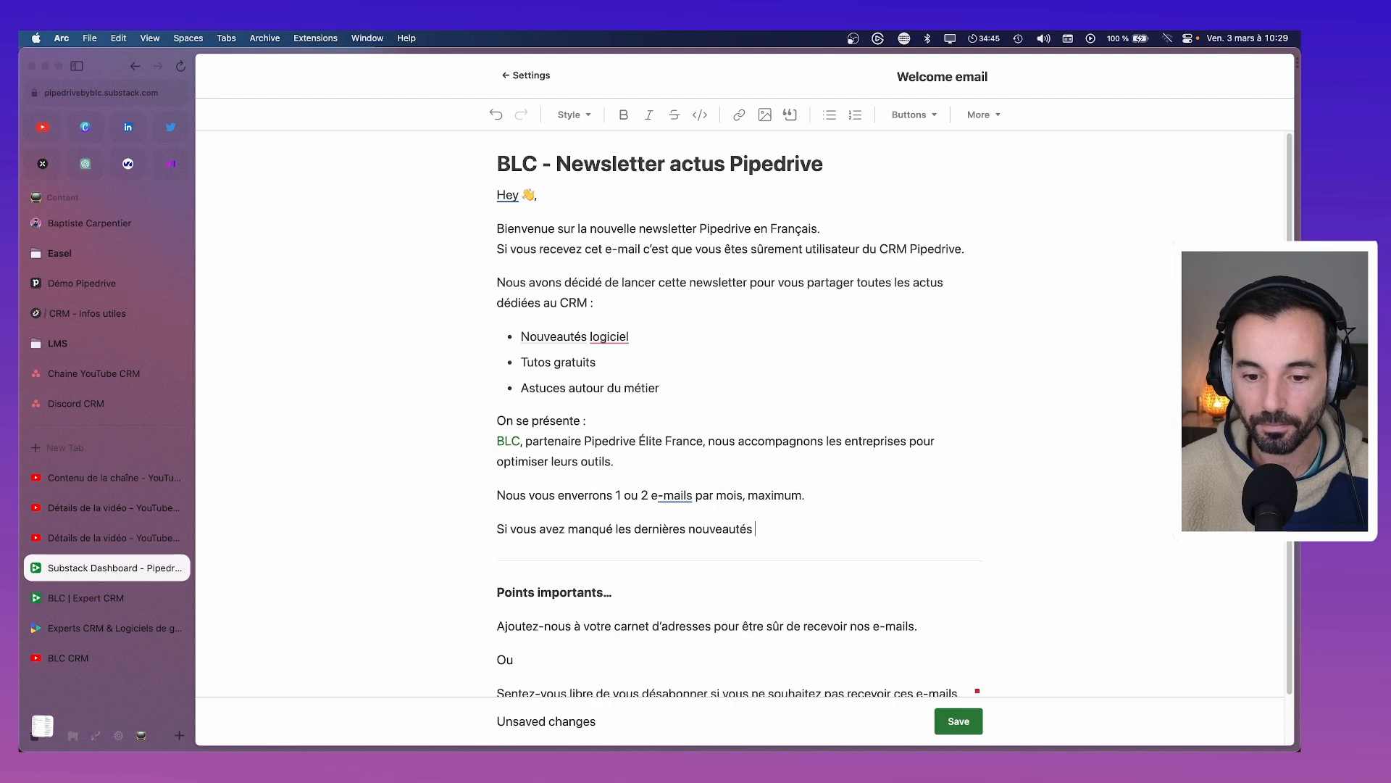
type("Pipedrive")
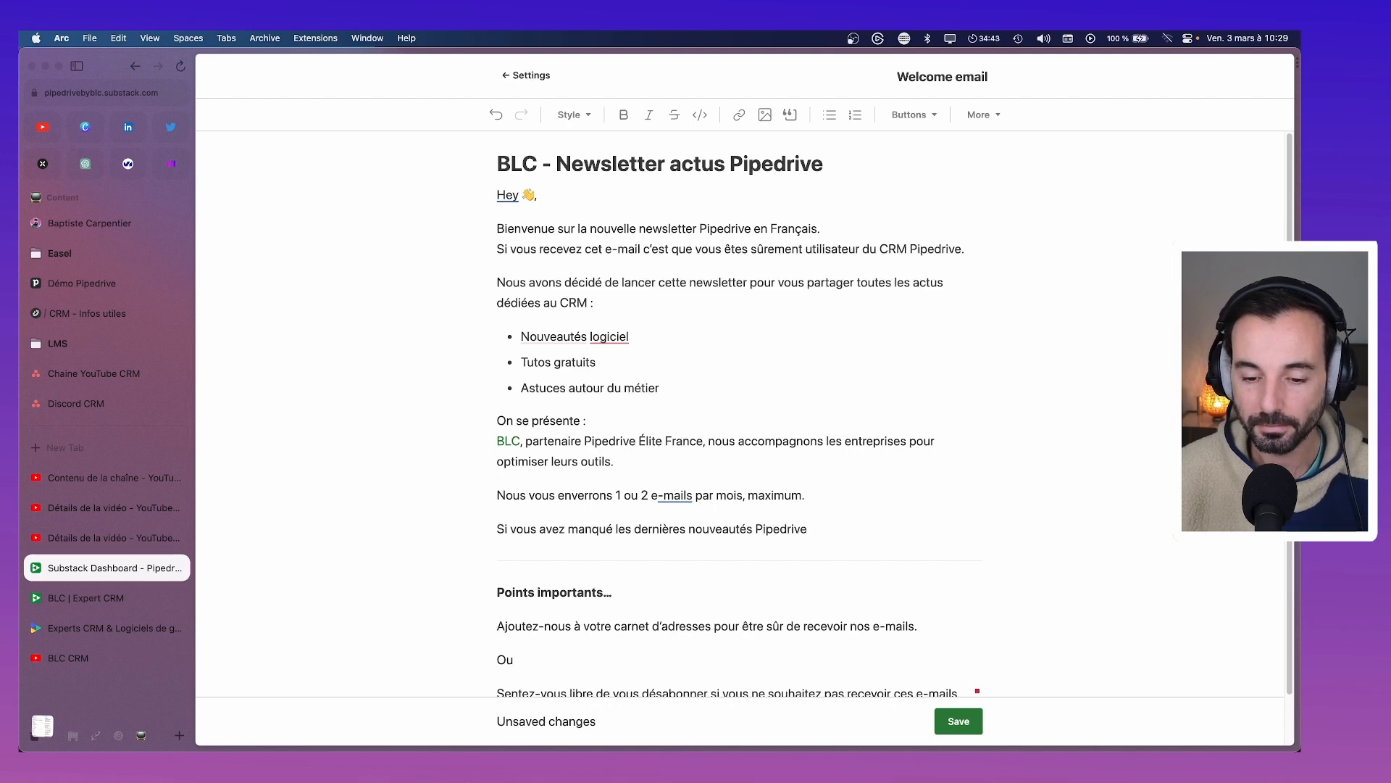
type(", voici une pet")
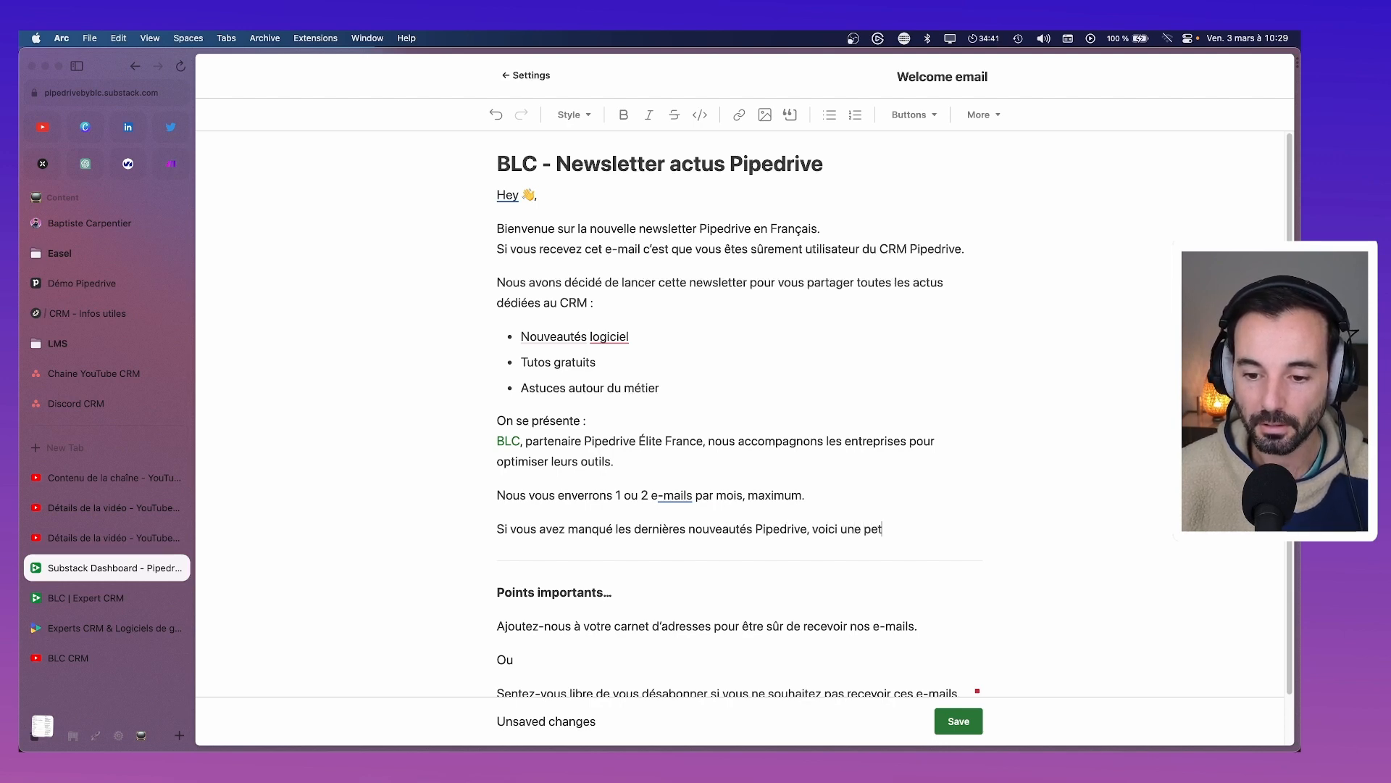
type("ite")
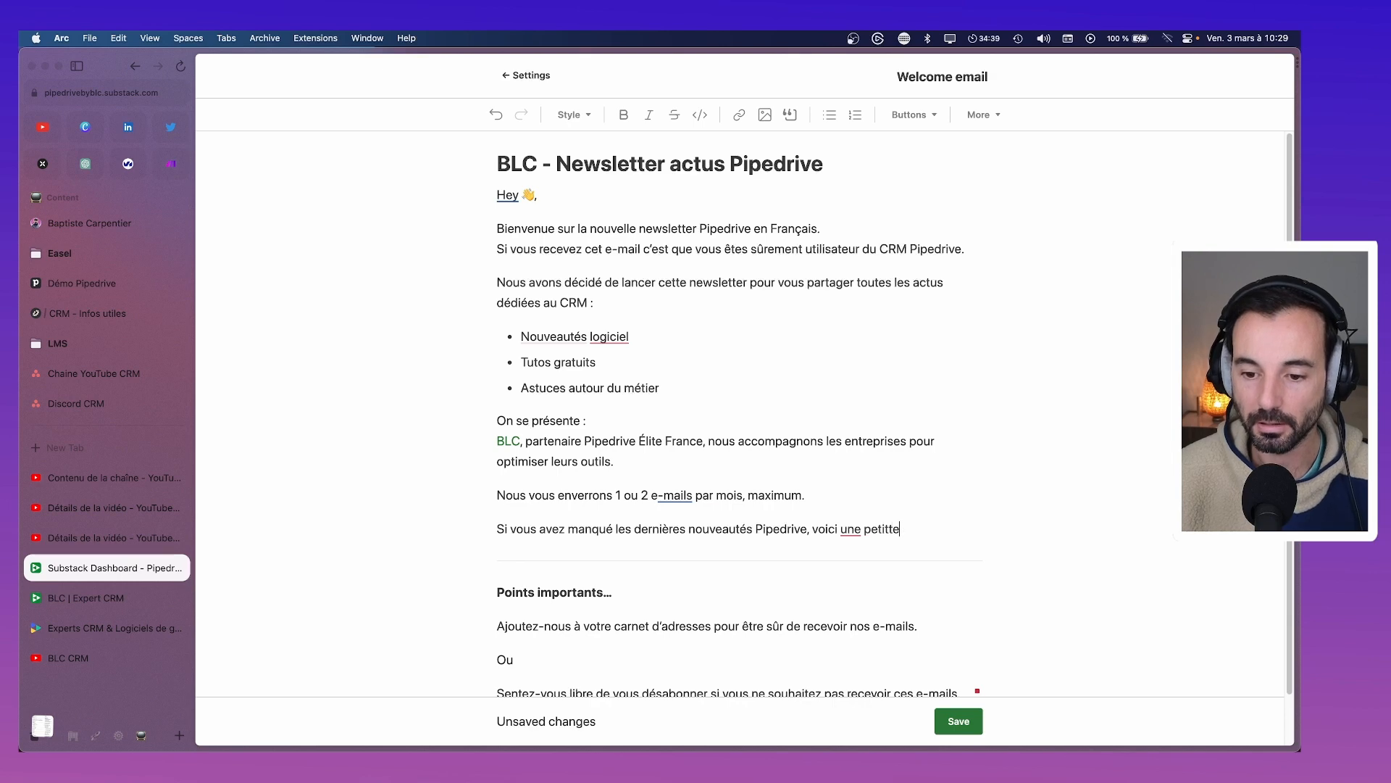
type(" session de retrt")
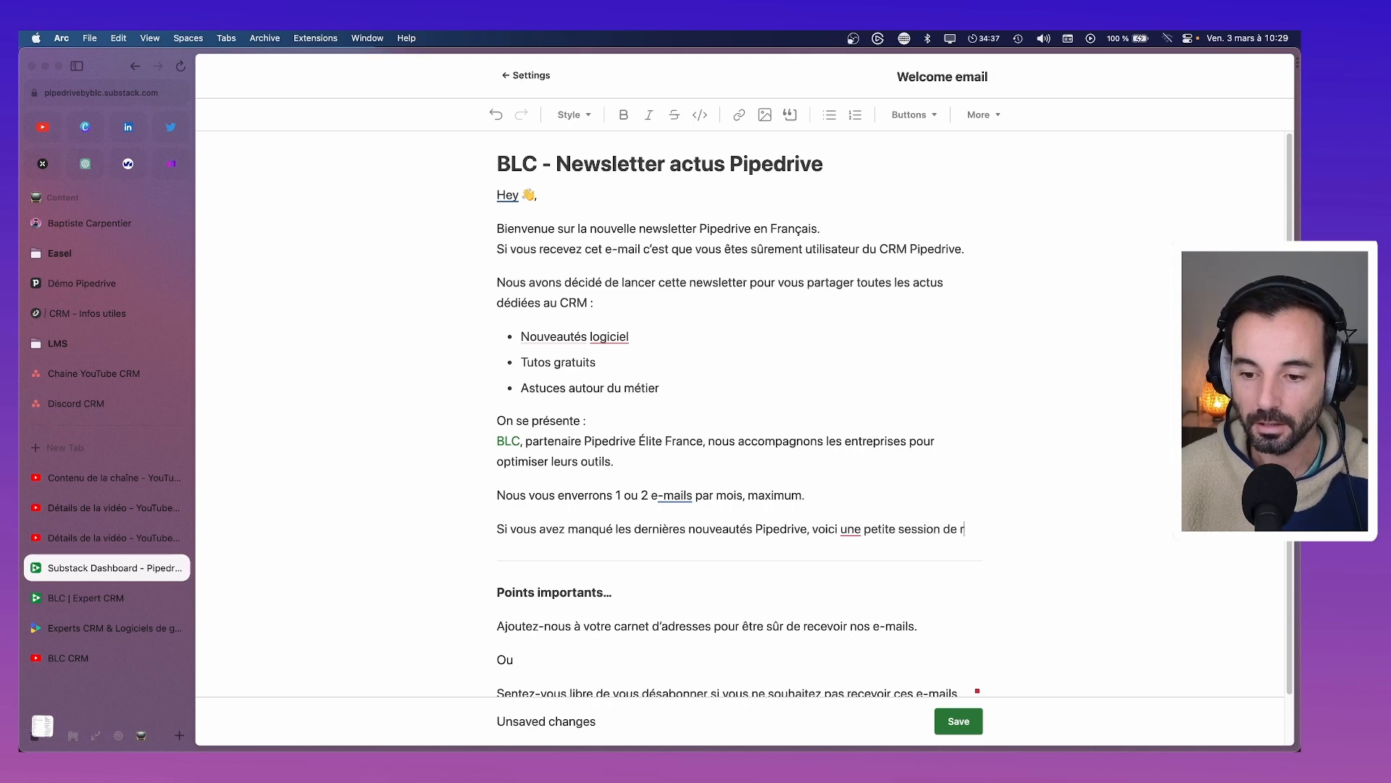
key("BackSpace")
key("BackSpace")
type("ttr")
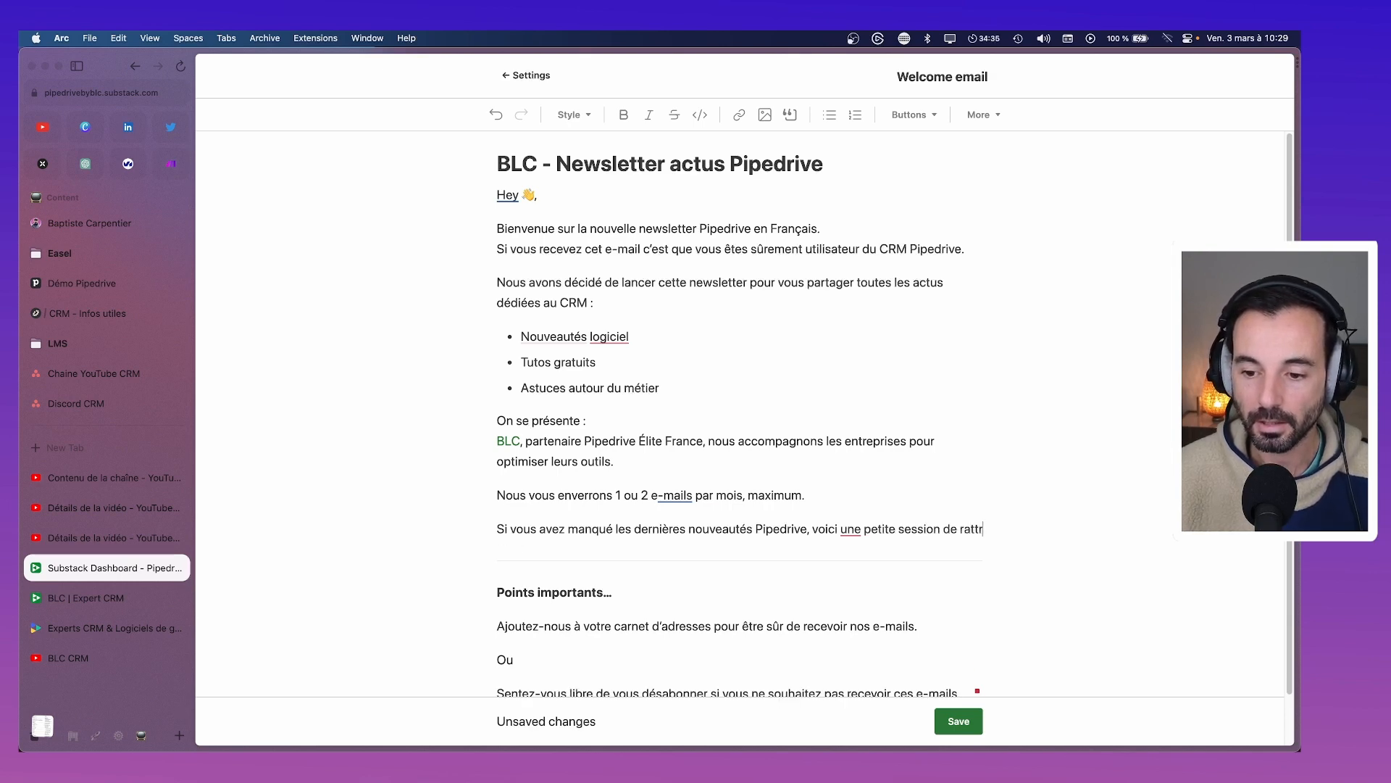
type("apage :")
key("Return")
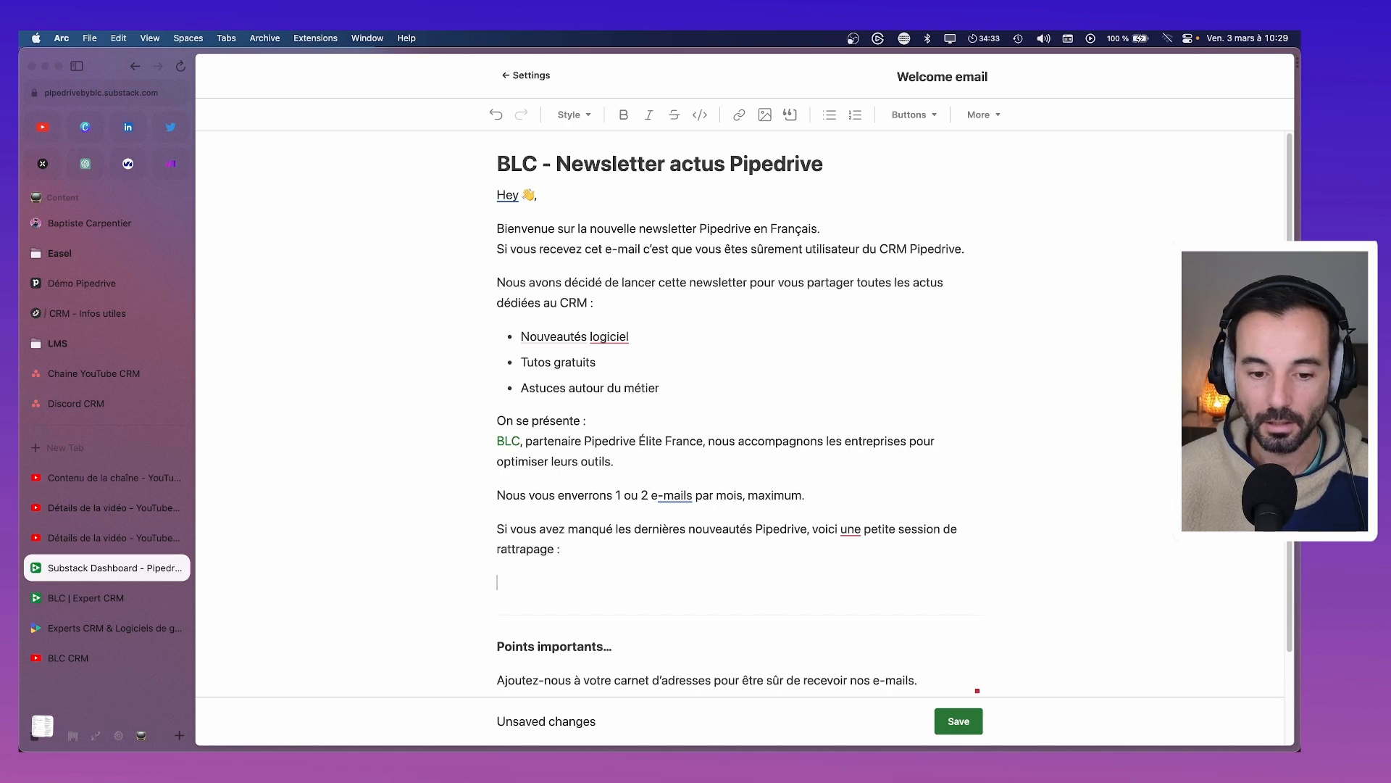
type("- Les ")
type("nouveautés")
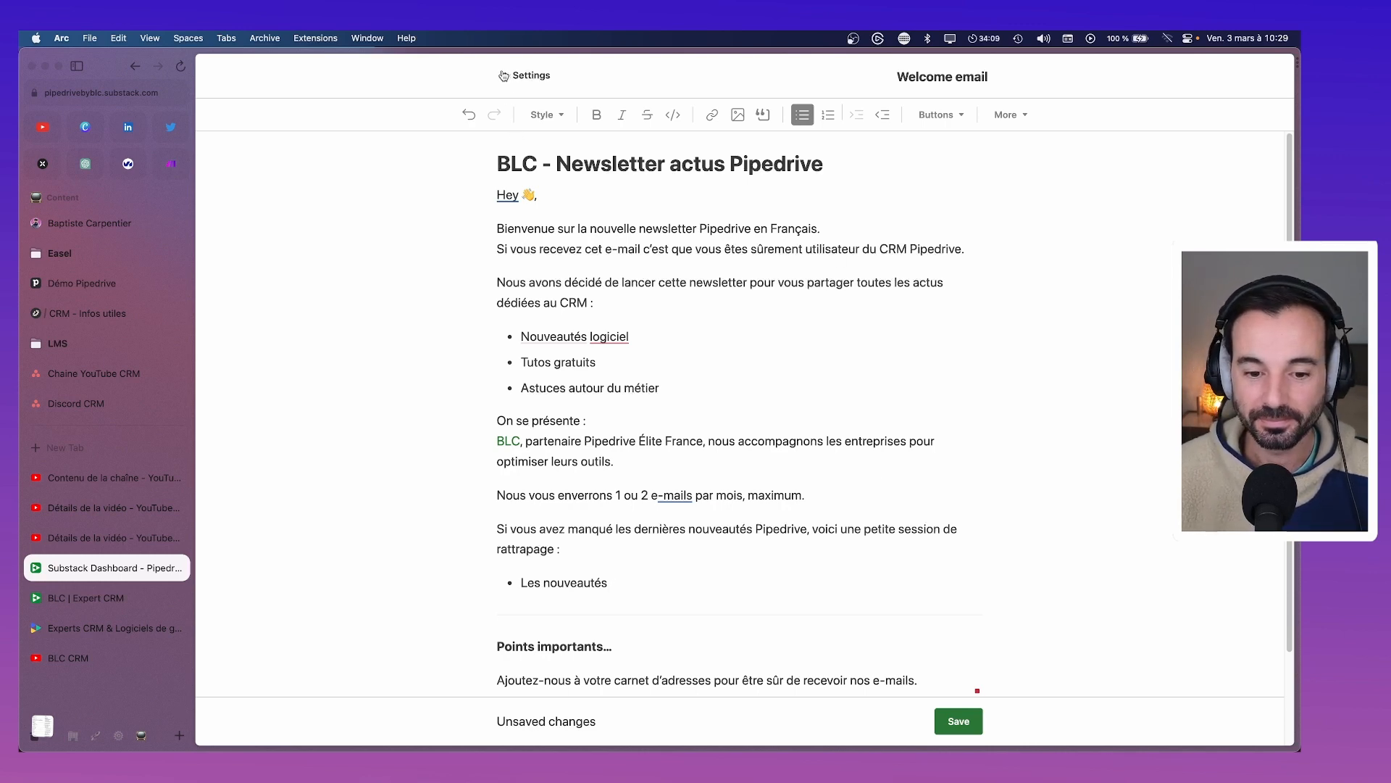
Save the welcome email changes in the publication settings
left_click(522, 77)
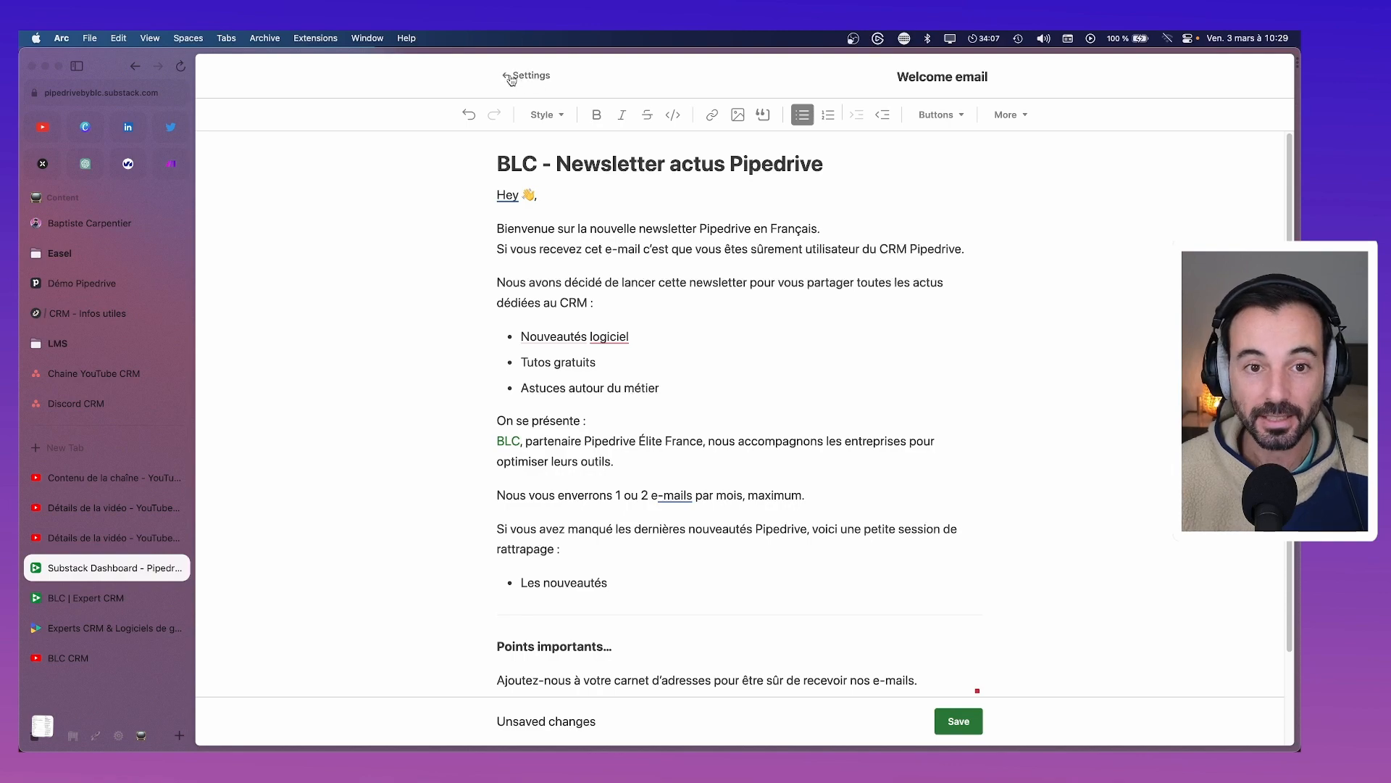
left_click(621, 464)
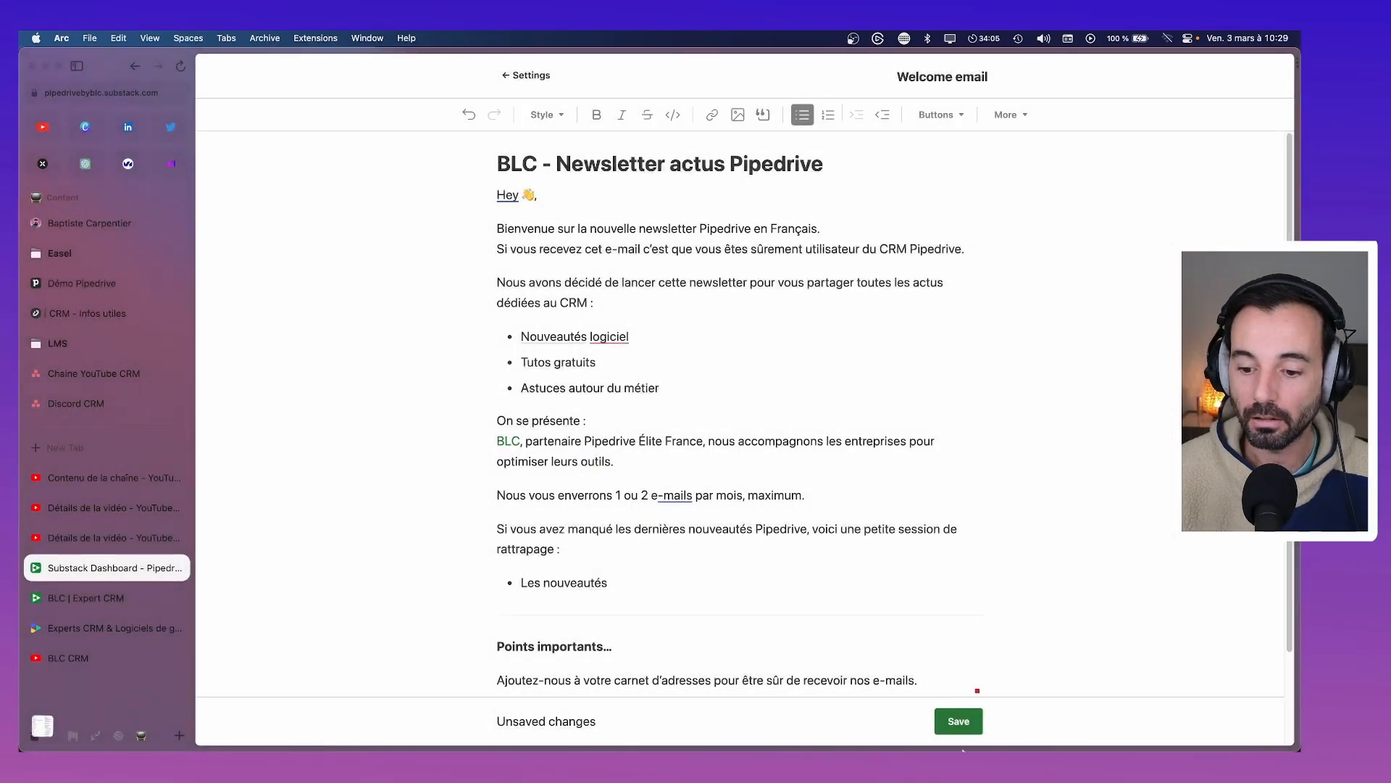
left_click(960, 720)
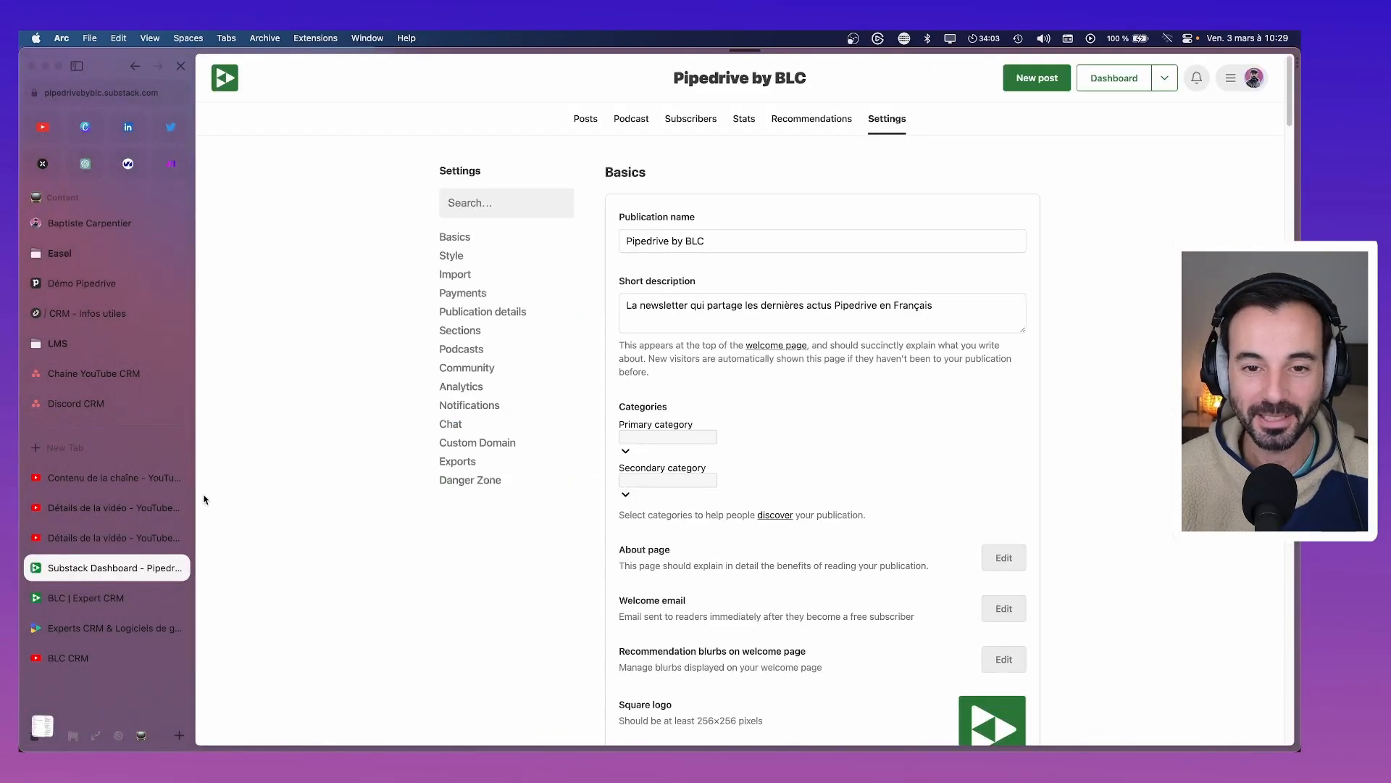
scroll(741, 450, "down", 1)
scroll(741, 450, "up", 1)
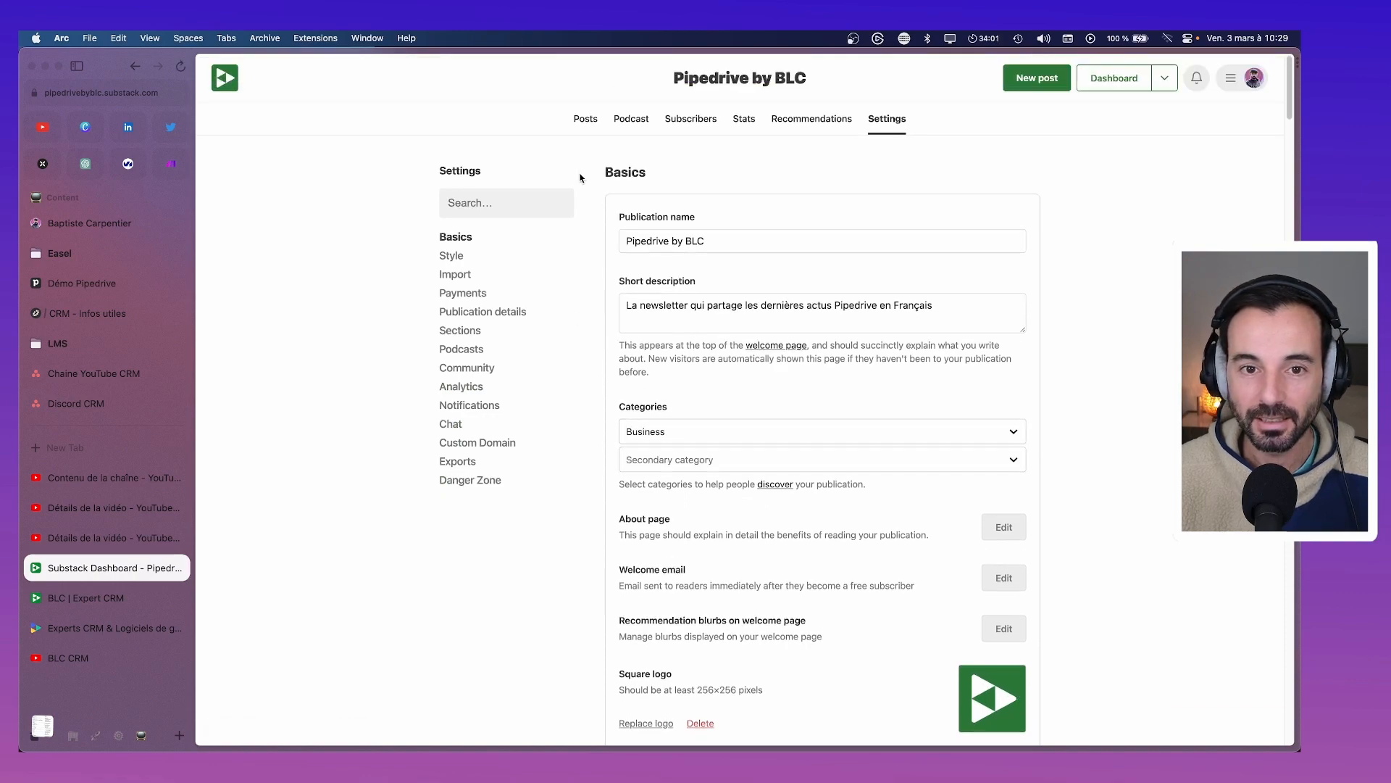
Open the Coming soon post from the Posts list and show its options menu
left_click(585, 119)
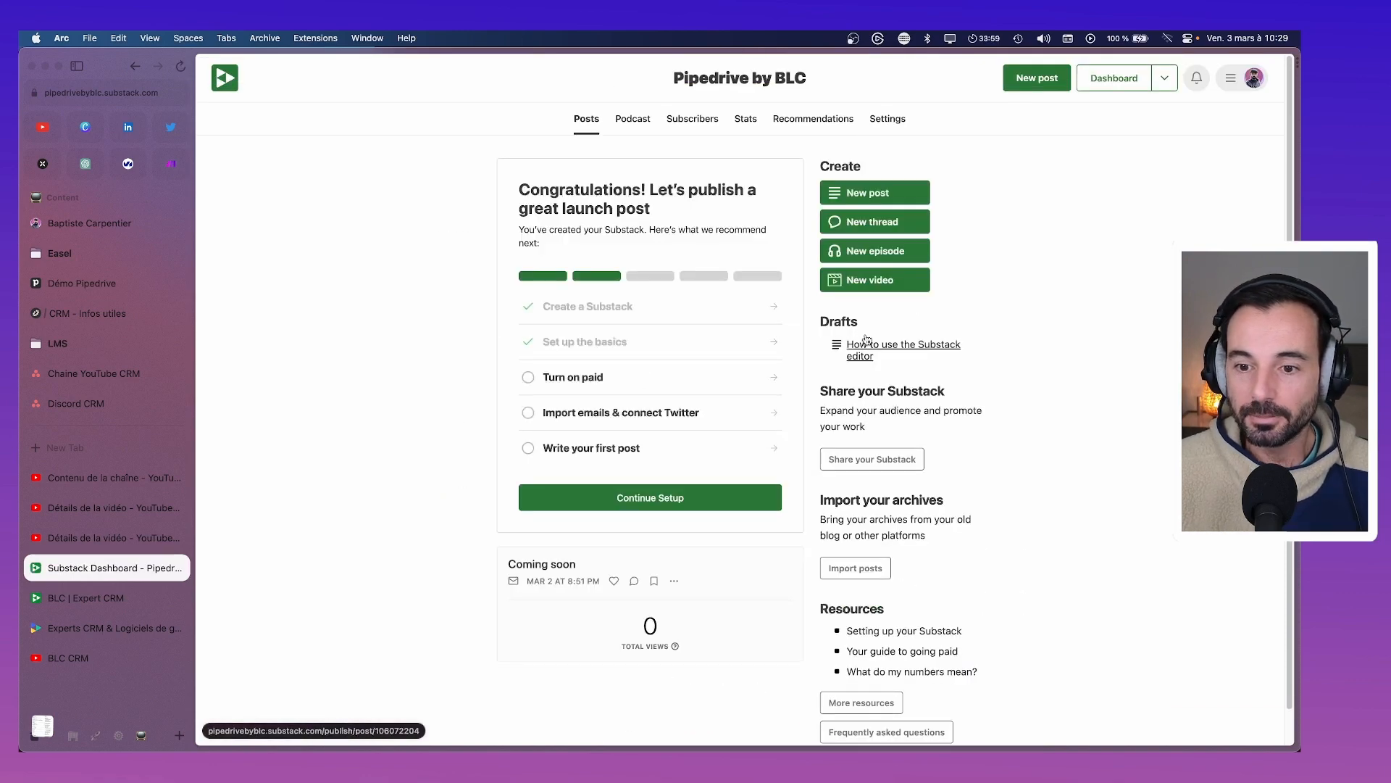
left_click(896, 355)
key("super+[")
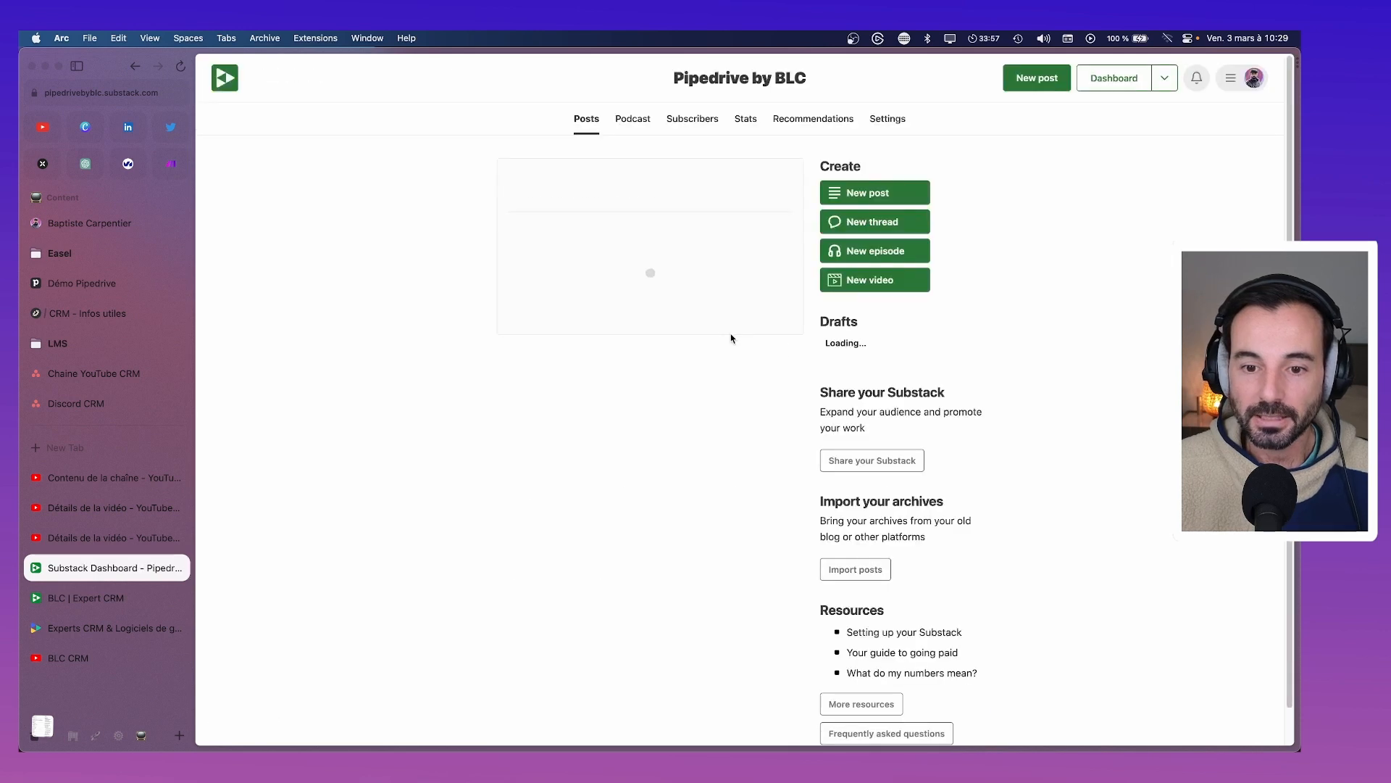
scroll(899, 461, "down", 1)
scroll(862, 459, "up", 1)
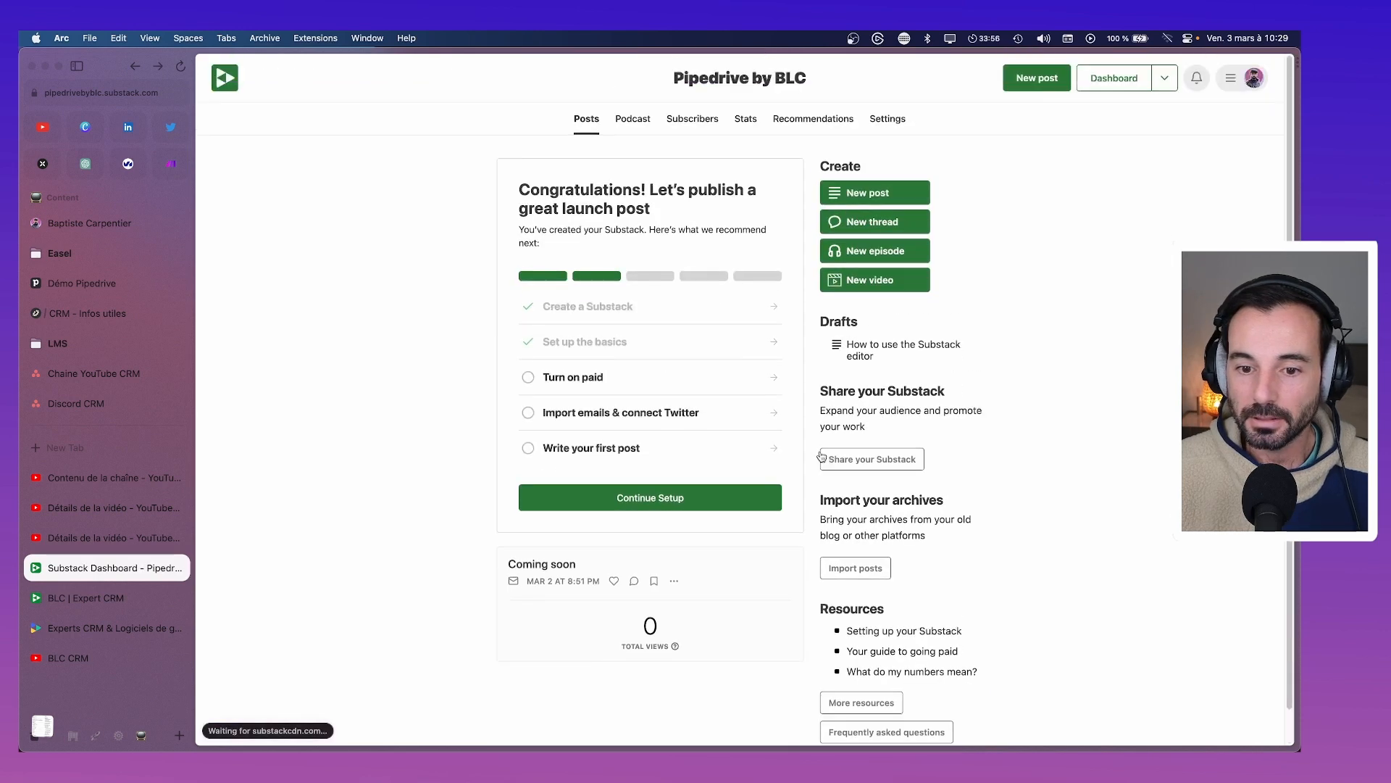
left_click(572, 566)
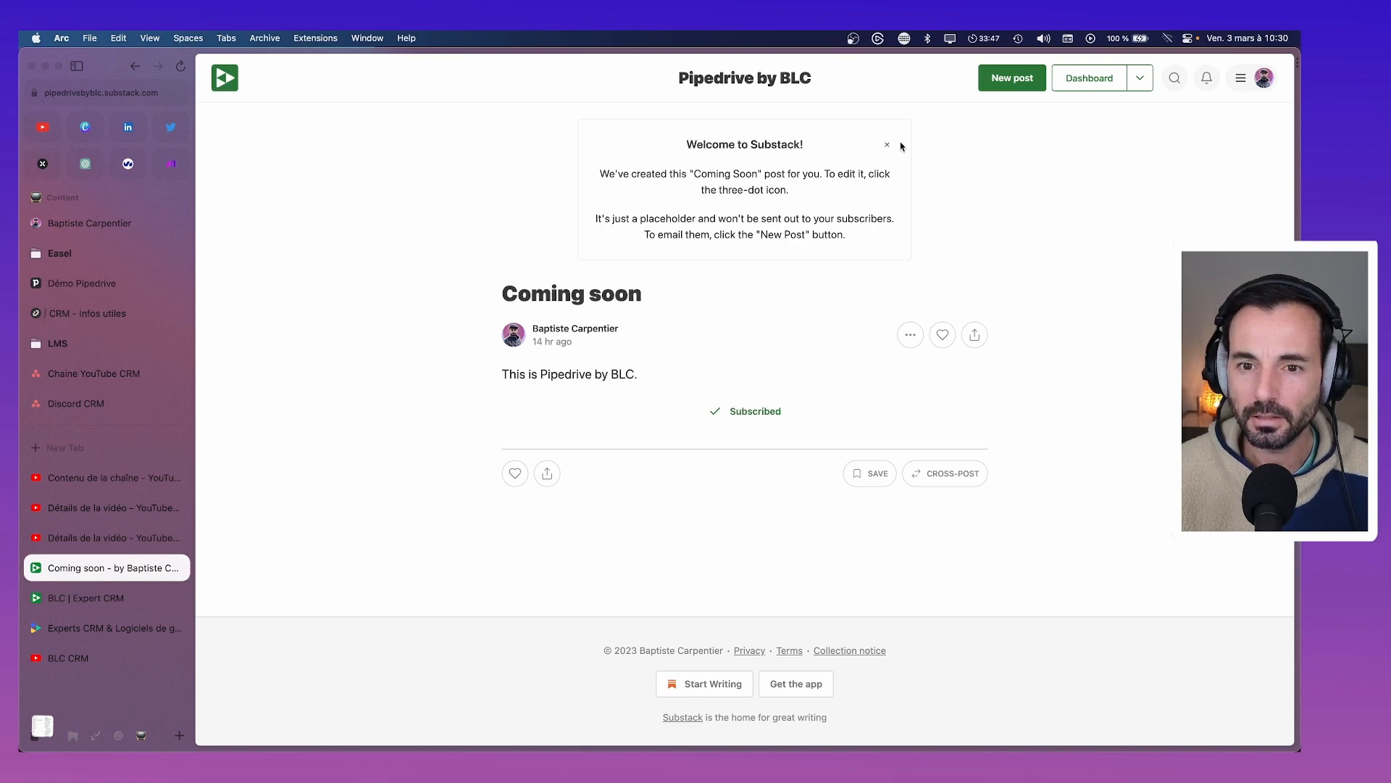
left_click(910, 334)
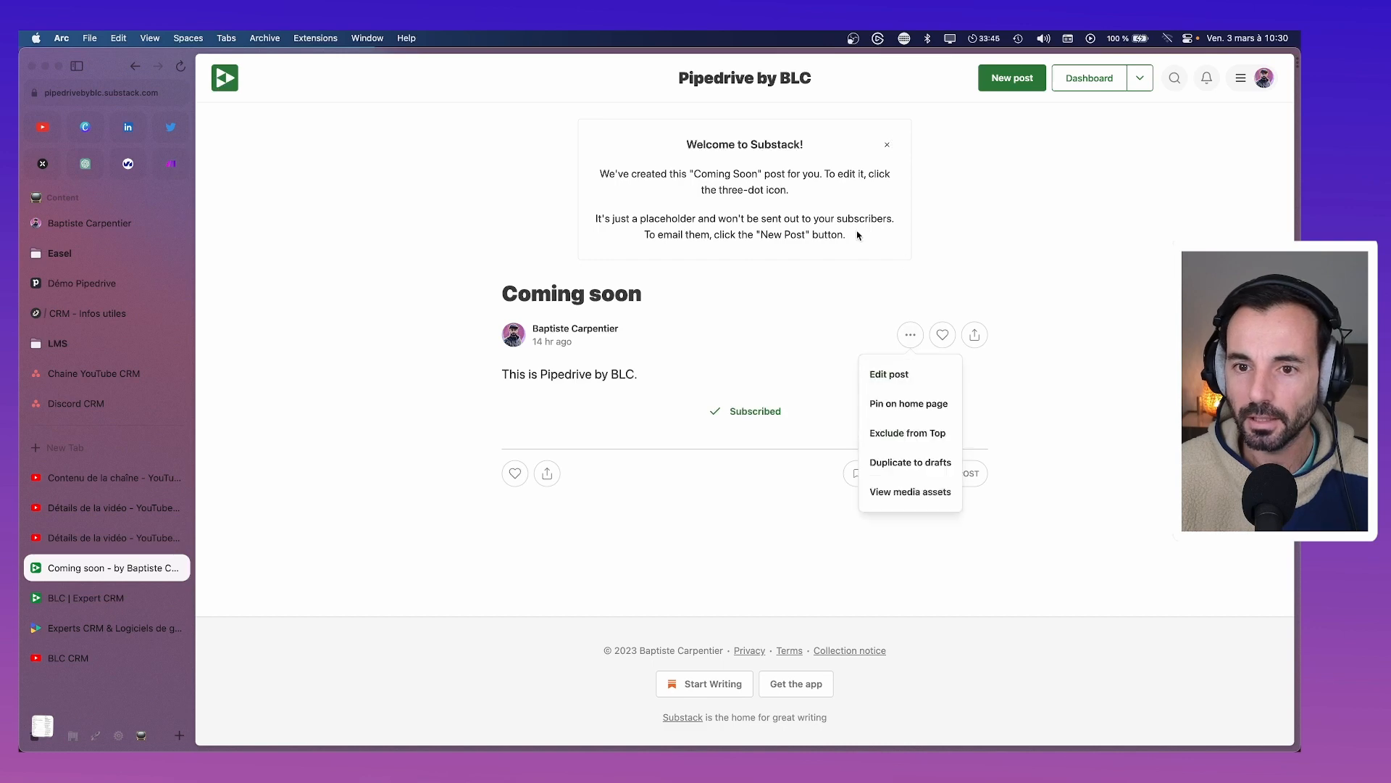
Retitle the Coming soon post to 'Nouveautés Pipedrive fin 2022'
left_click(888, 373)
left_click_drag(629, 325, 486, 324)
type("Actus Pipe")
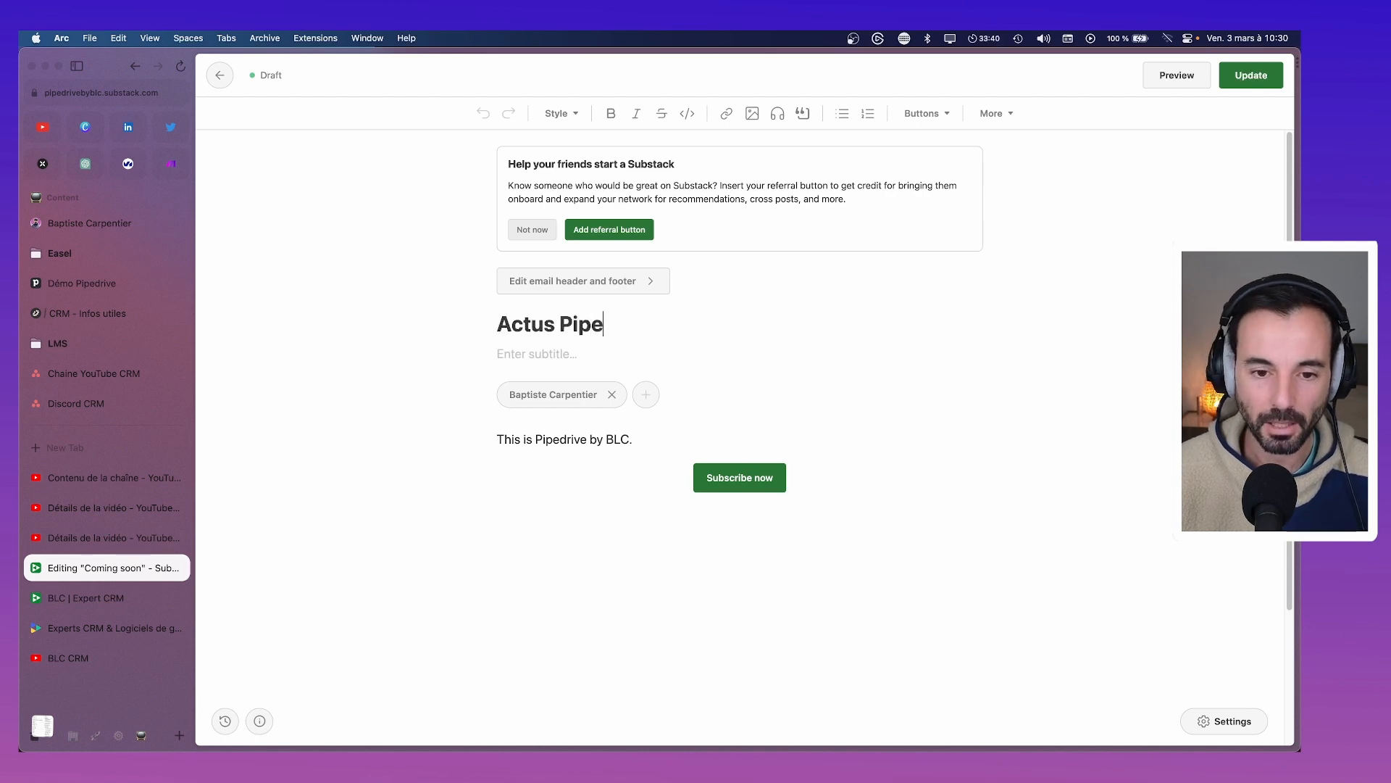
key("super+a")
type("Nou")
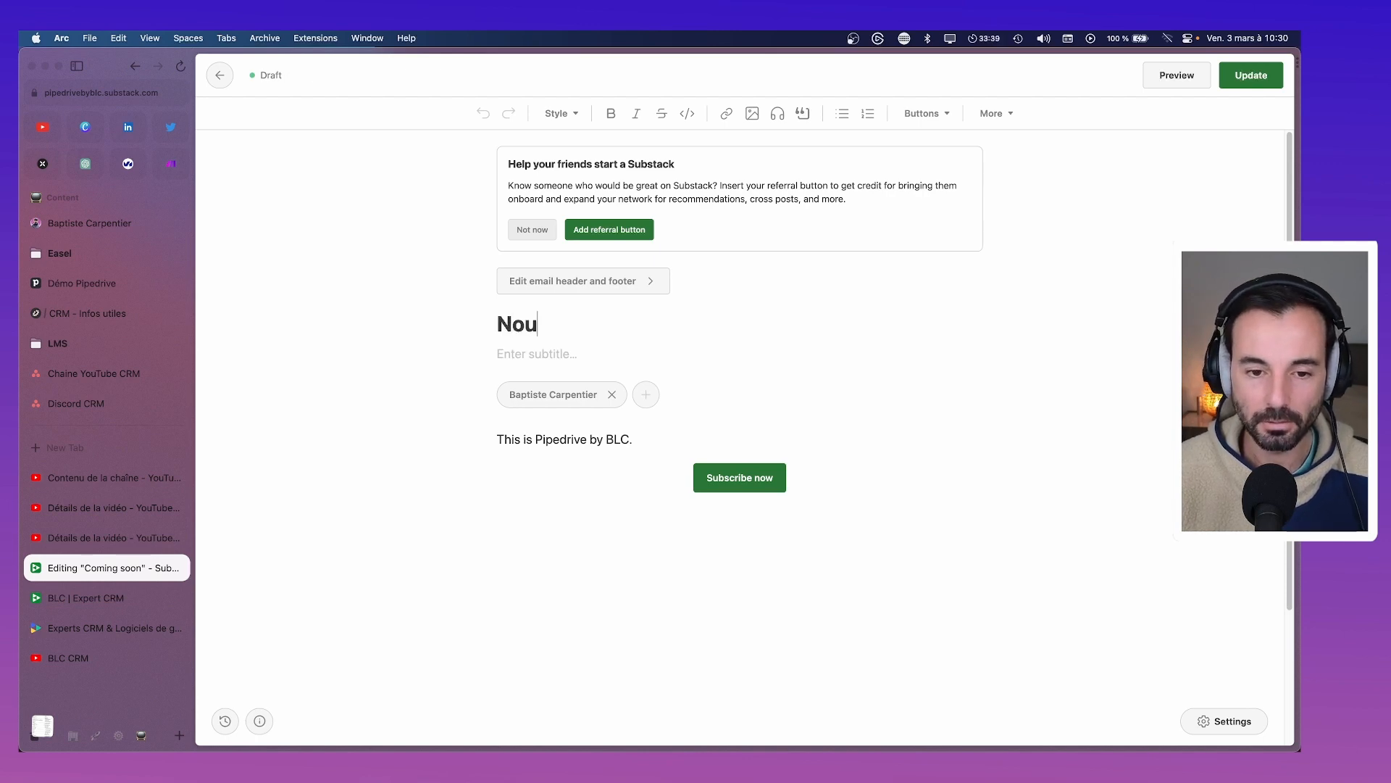
type("veautés Pipe")
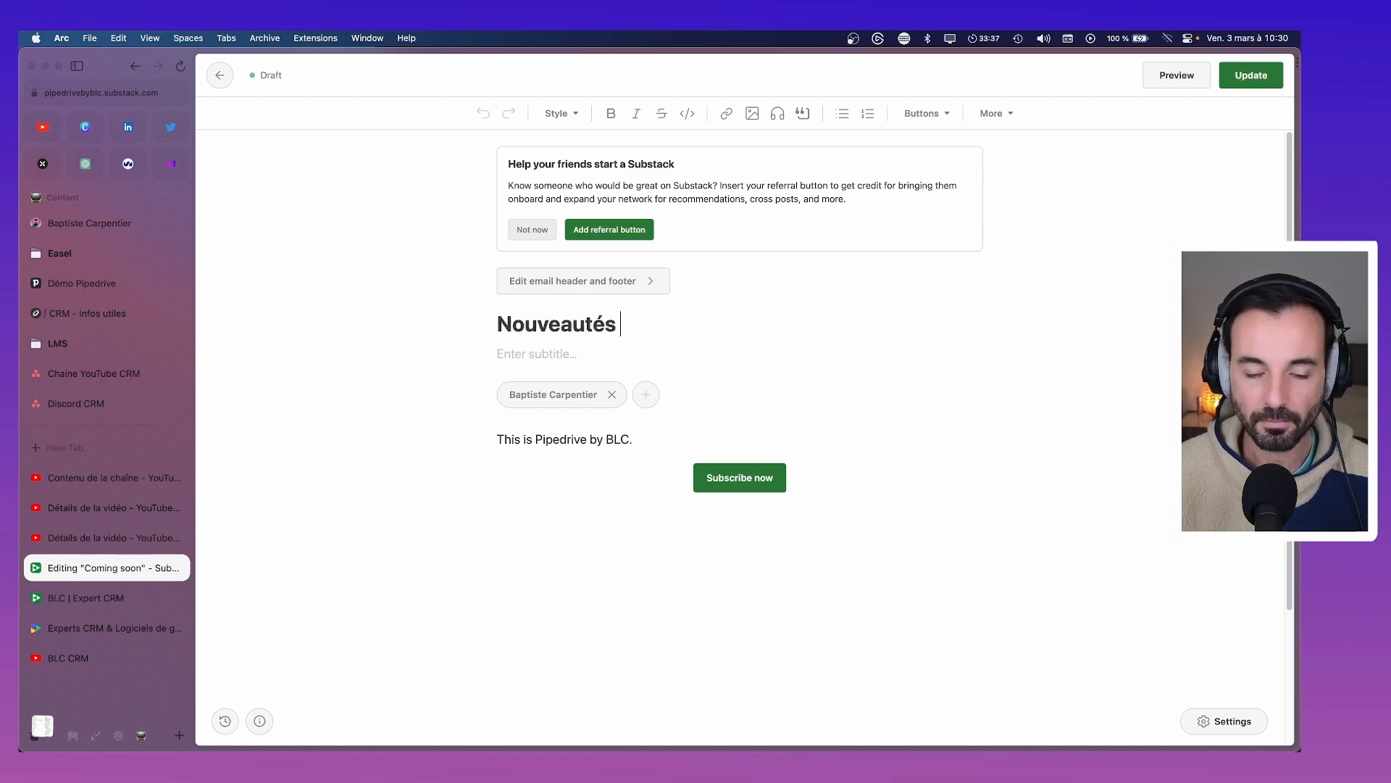
key("BackSpace")
key("BackSpace")
type("pd")
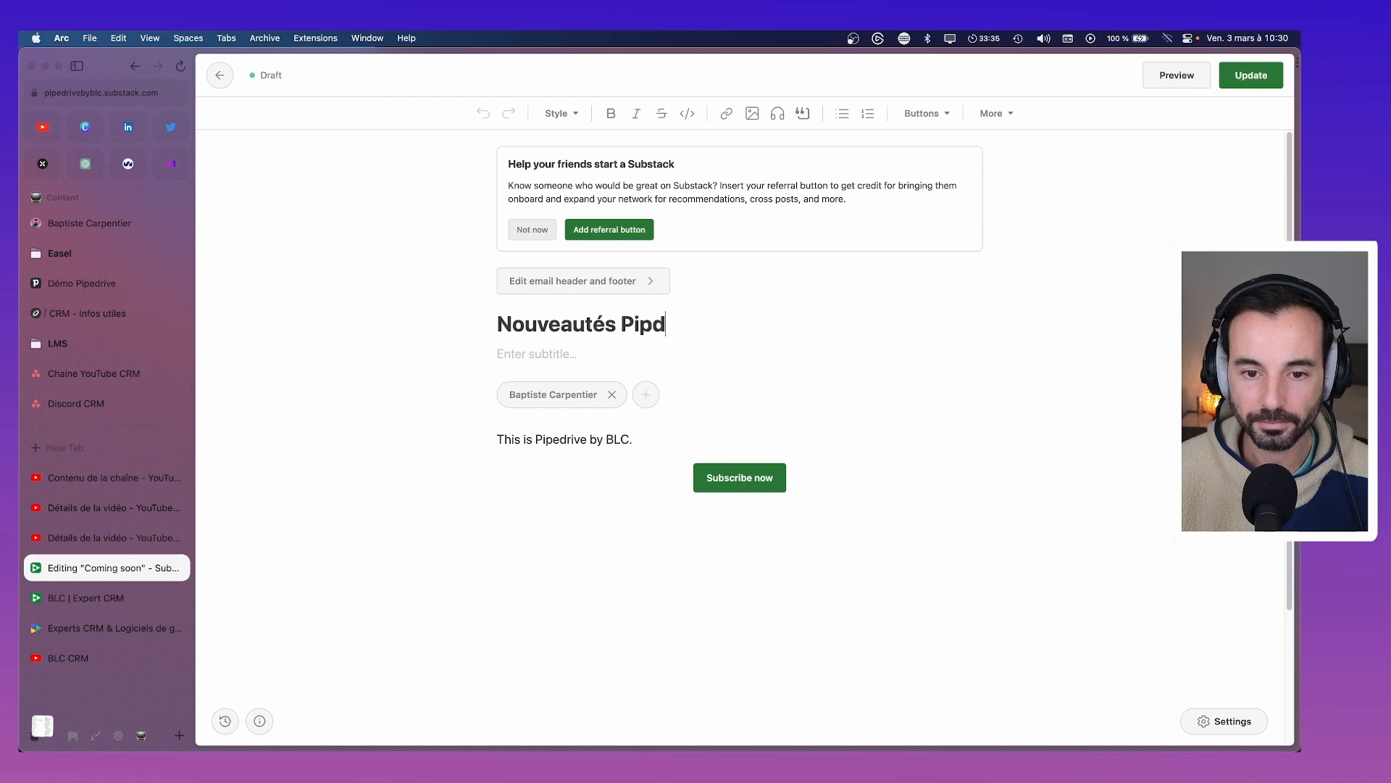
type("rive fin 30")
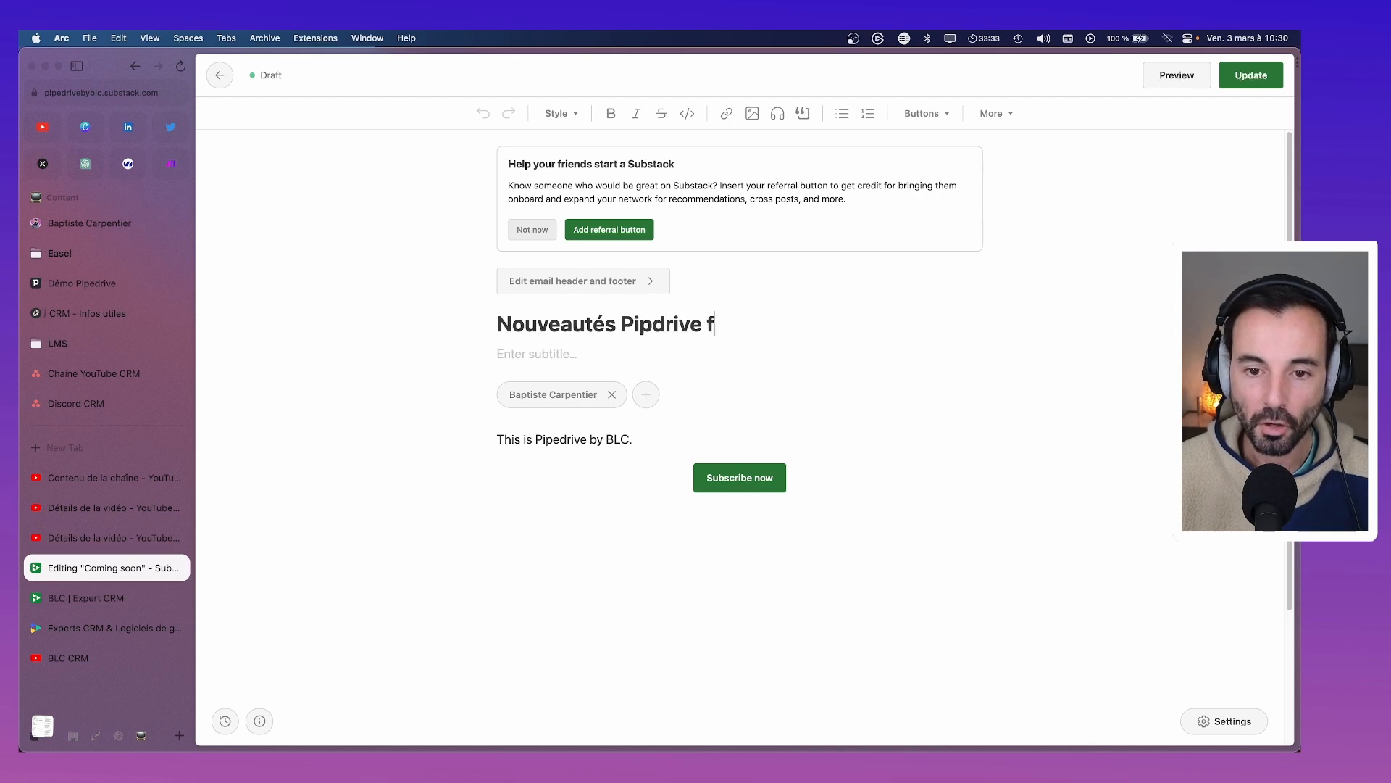
key("BackSpace")
key("BackSpace")
type("2*3")
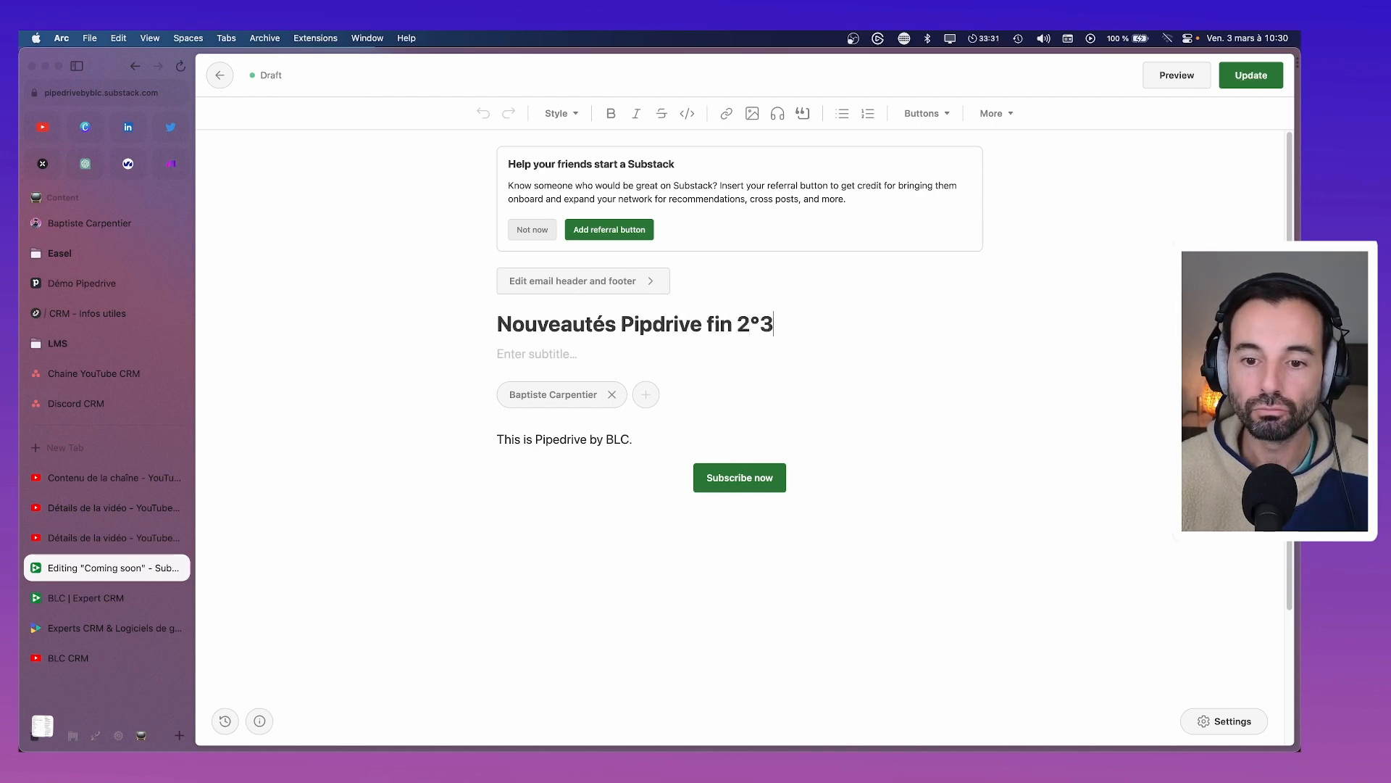
key("BackSpace")
key("BackSpace")
type("*22")
key("BackSpace")
key("BackSpace")
key("BackSpace")
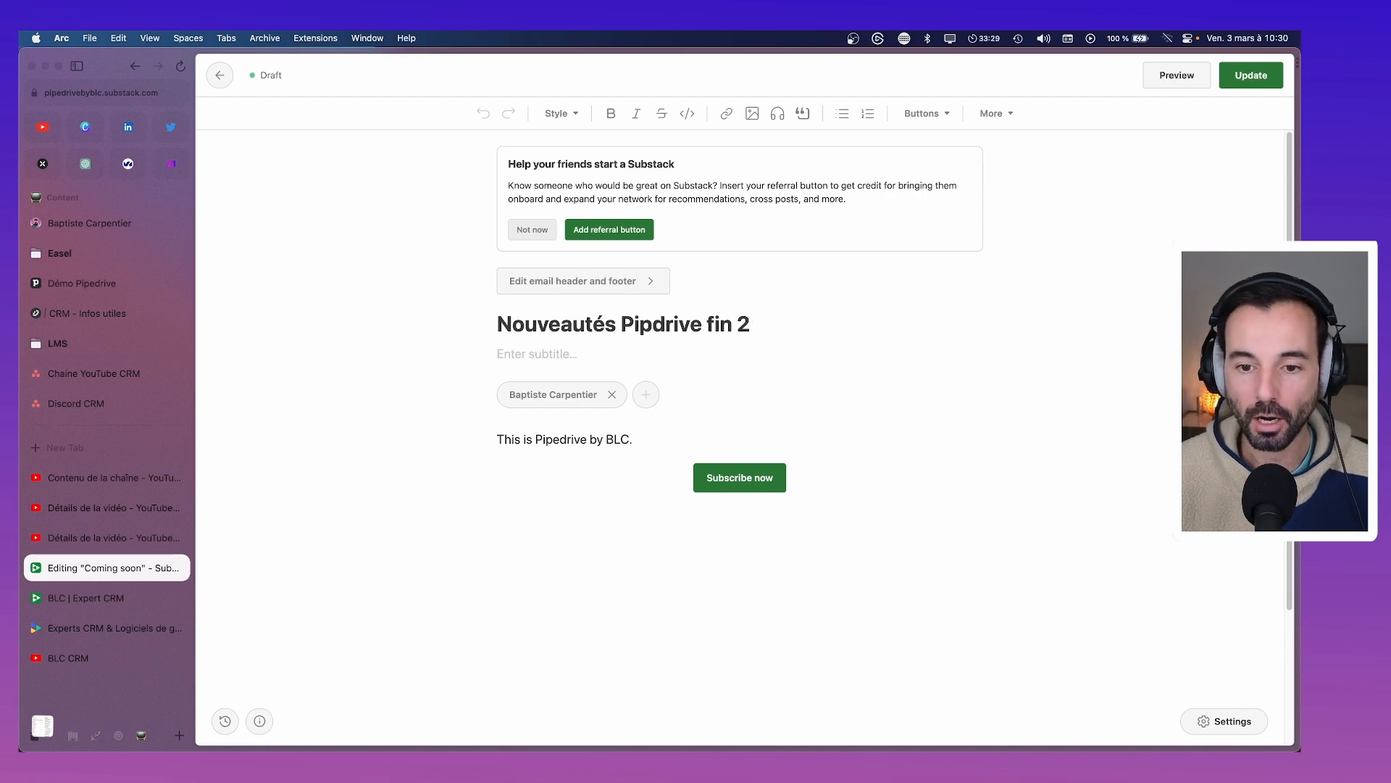
type("022")
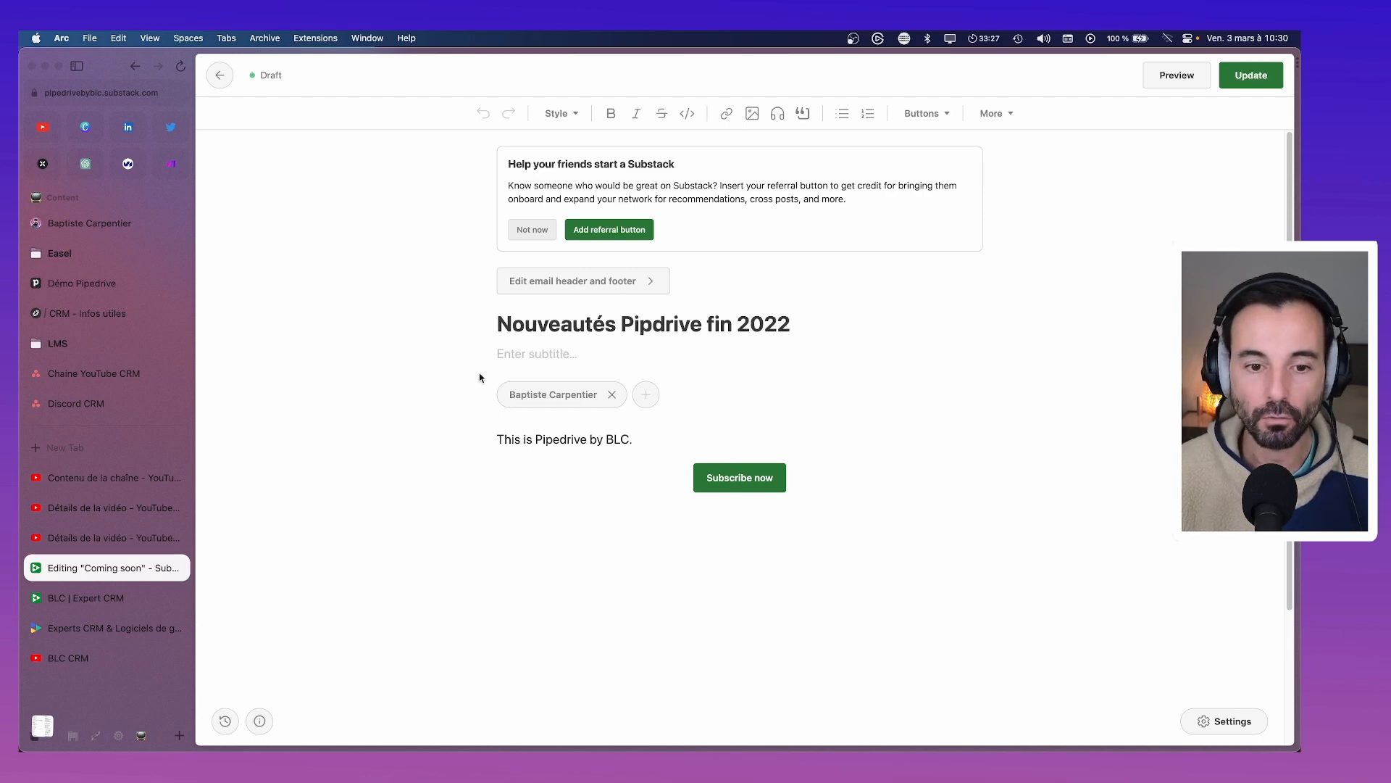
Add the subtitle 'Les dernières nouveautés Pipedrive de la fin d'année résumés en un e-mail'
left_click(573, 352)
type("Les derni")
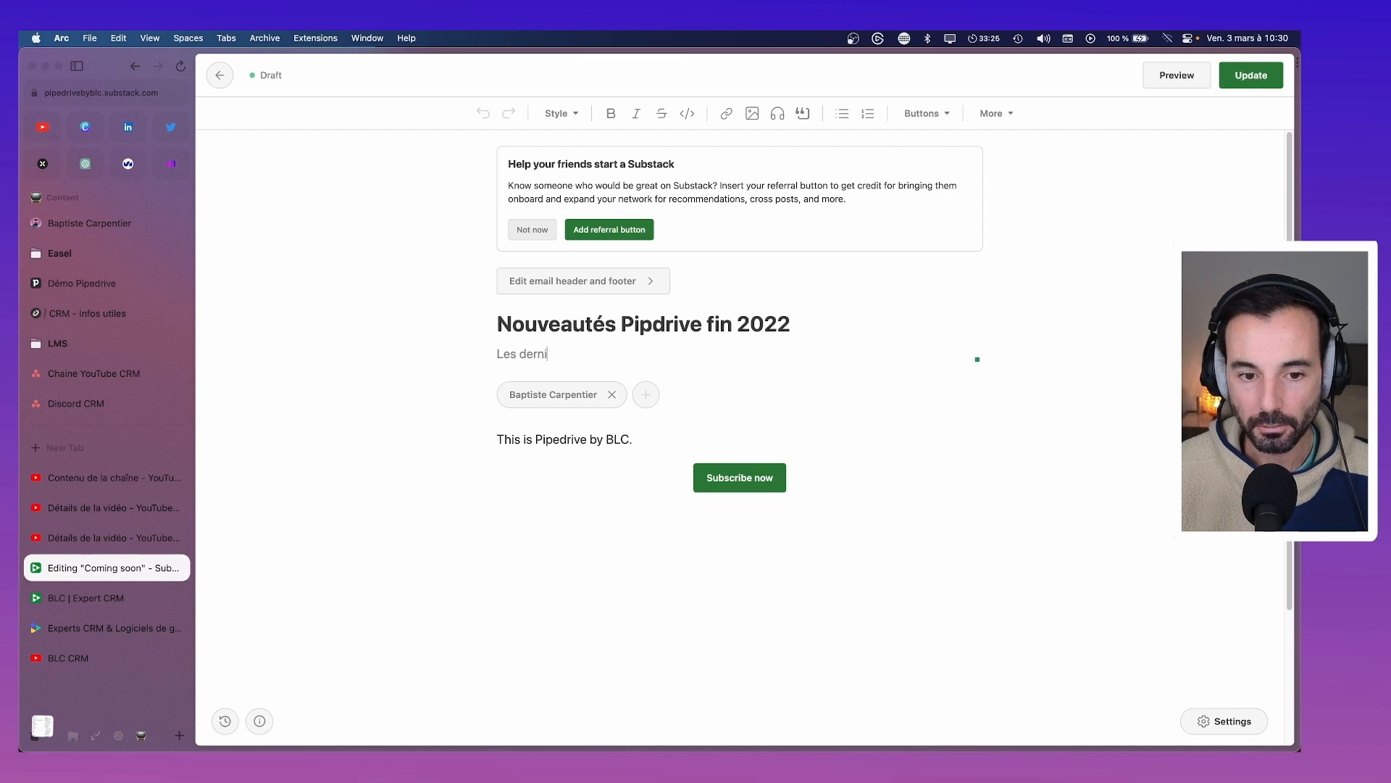
type("ères nouve")
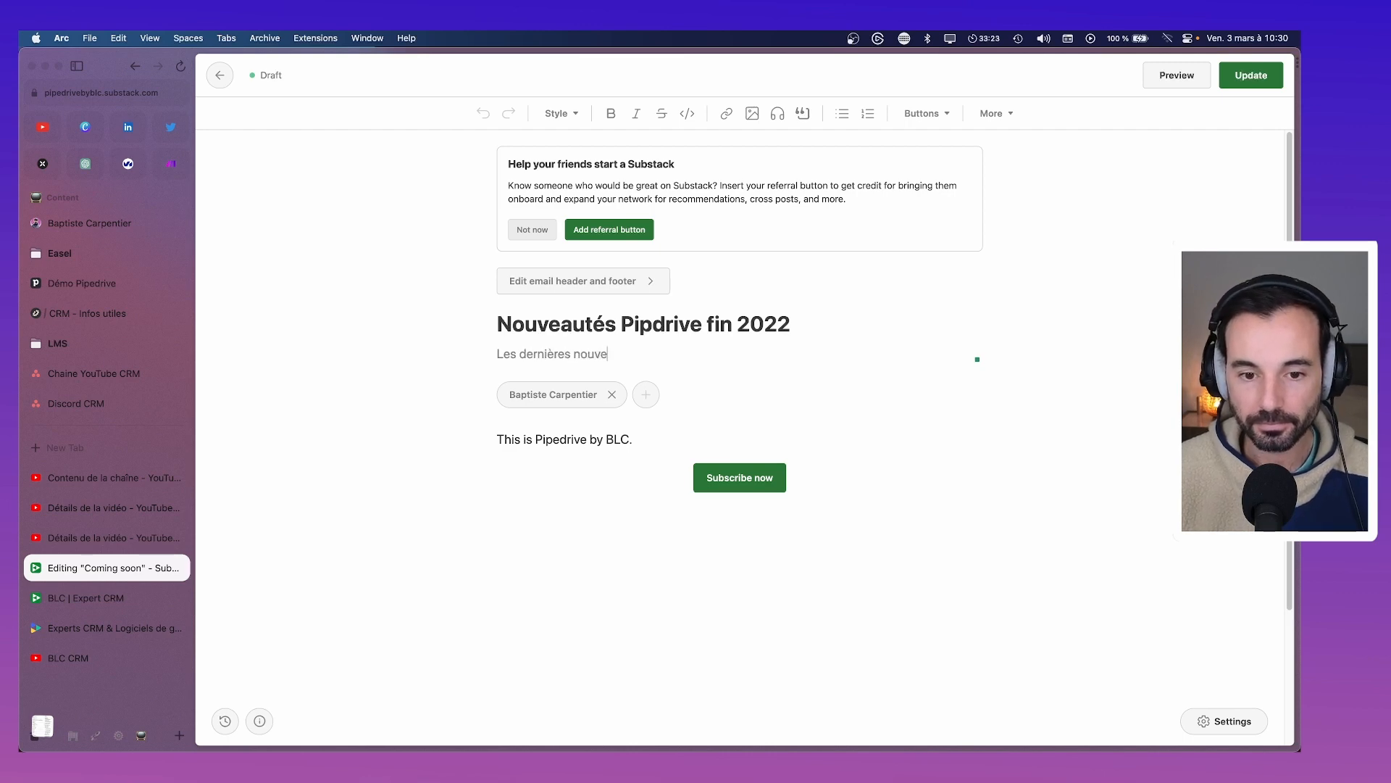
type("autés Pipedreiv")
key("BackSpace")
key("BackSpace")
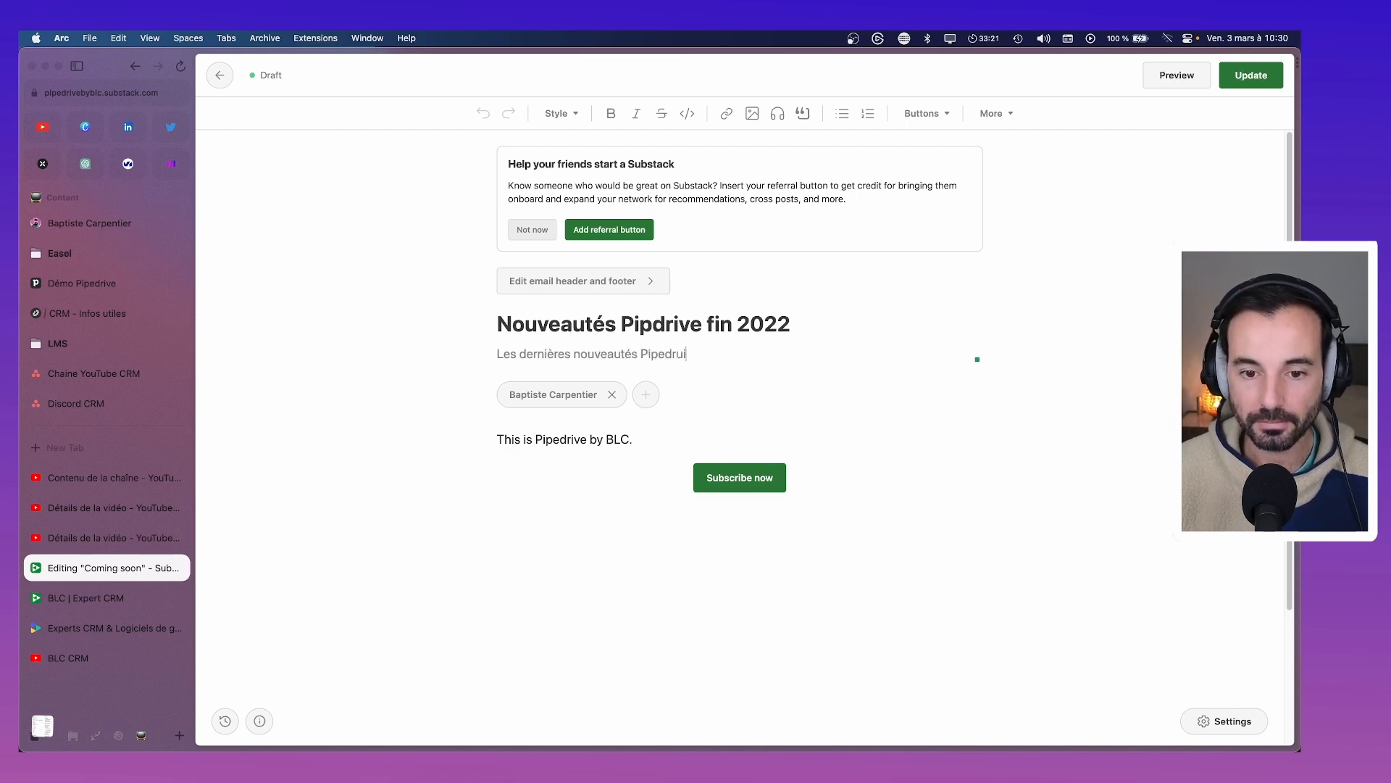
type("iv")
key("BackSpace")
key("BackSpace")
key("BackSpace")
type("ive de la fig")
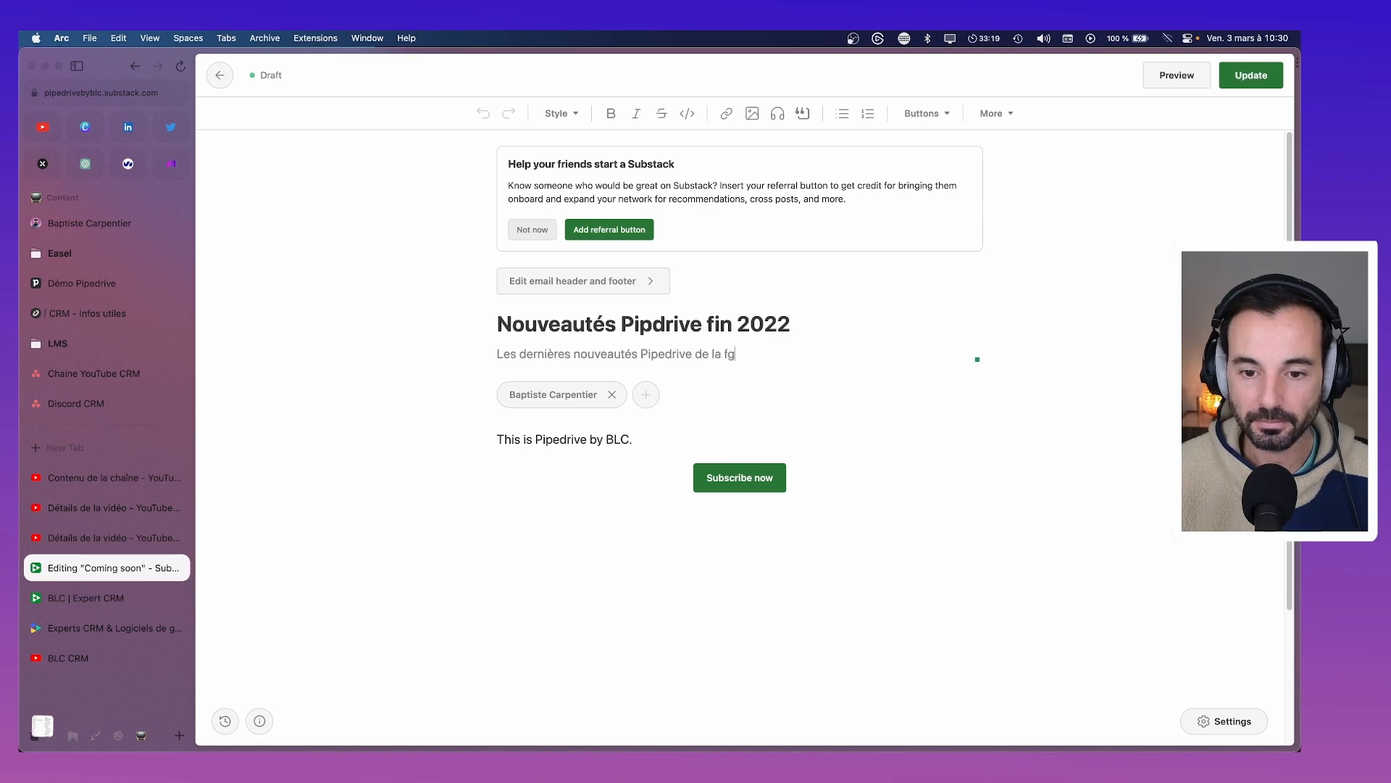
key("BackSpace")
key("BackSpace")
type("in d'année")
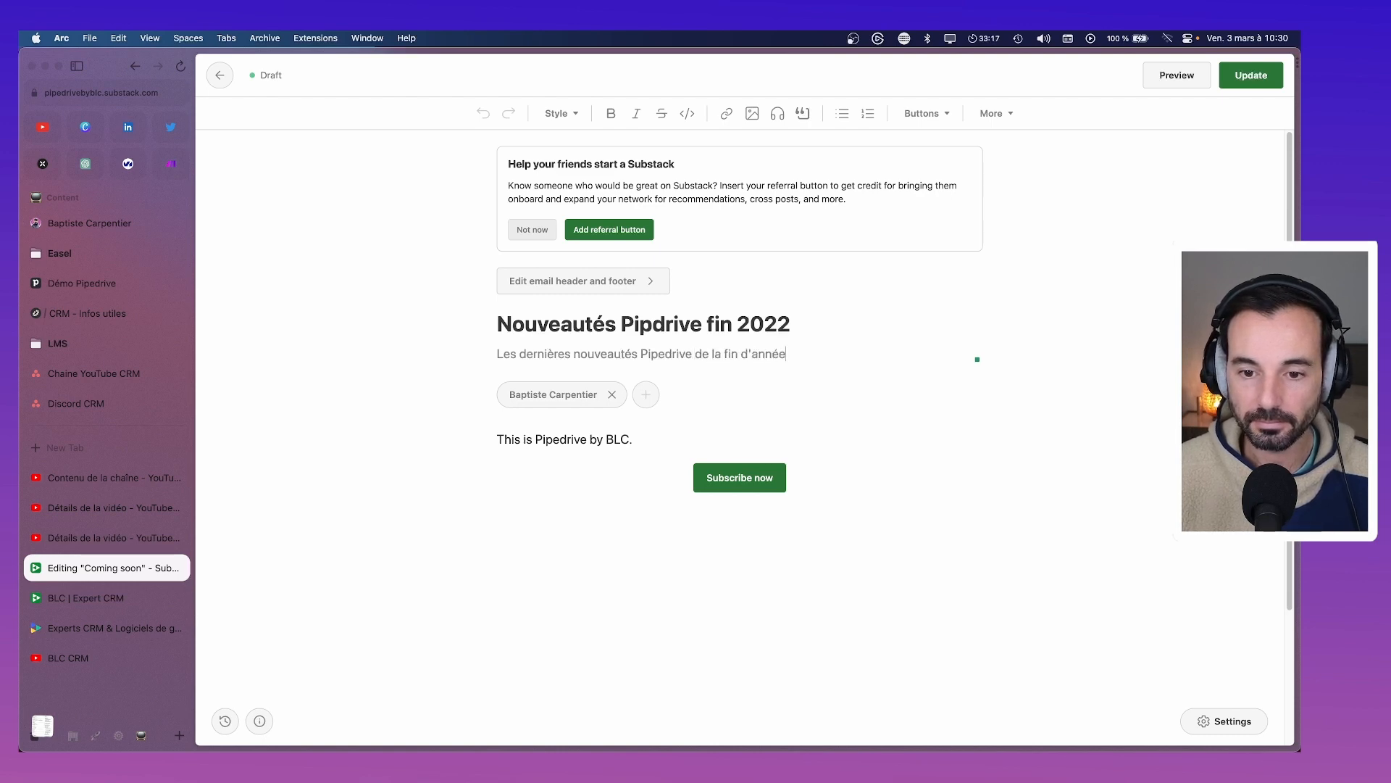
type(" résumés e")
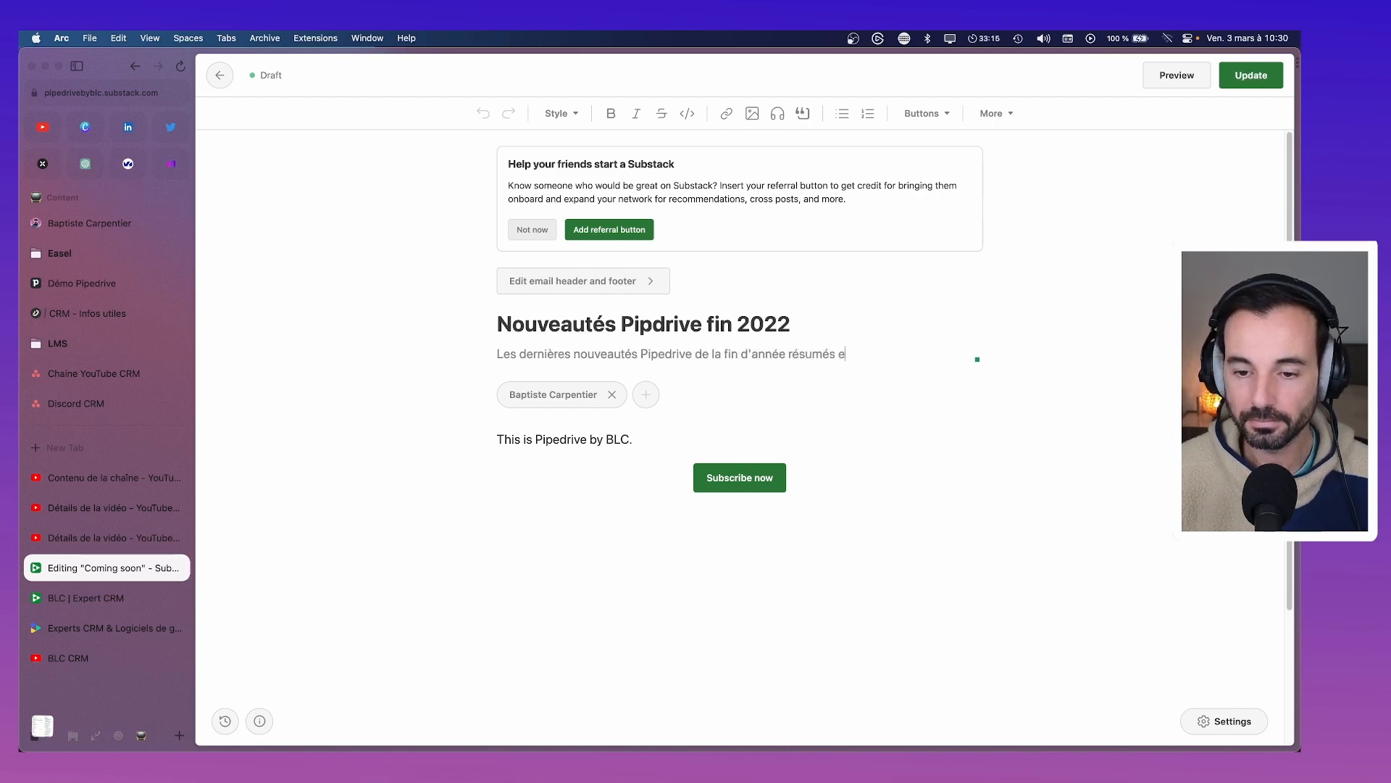
type("n un e-")
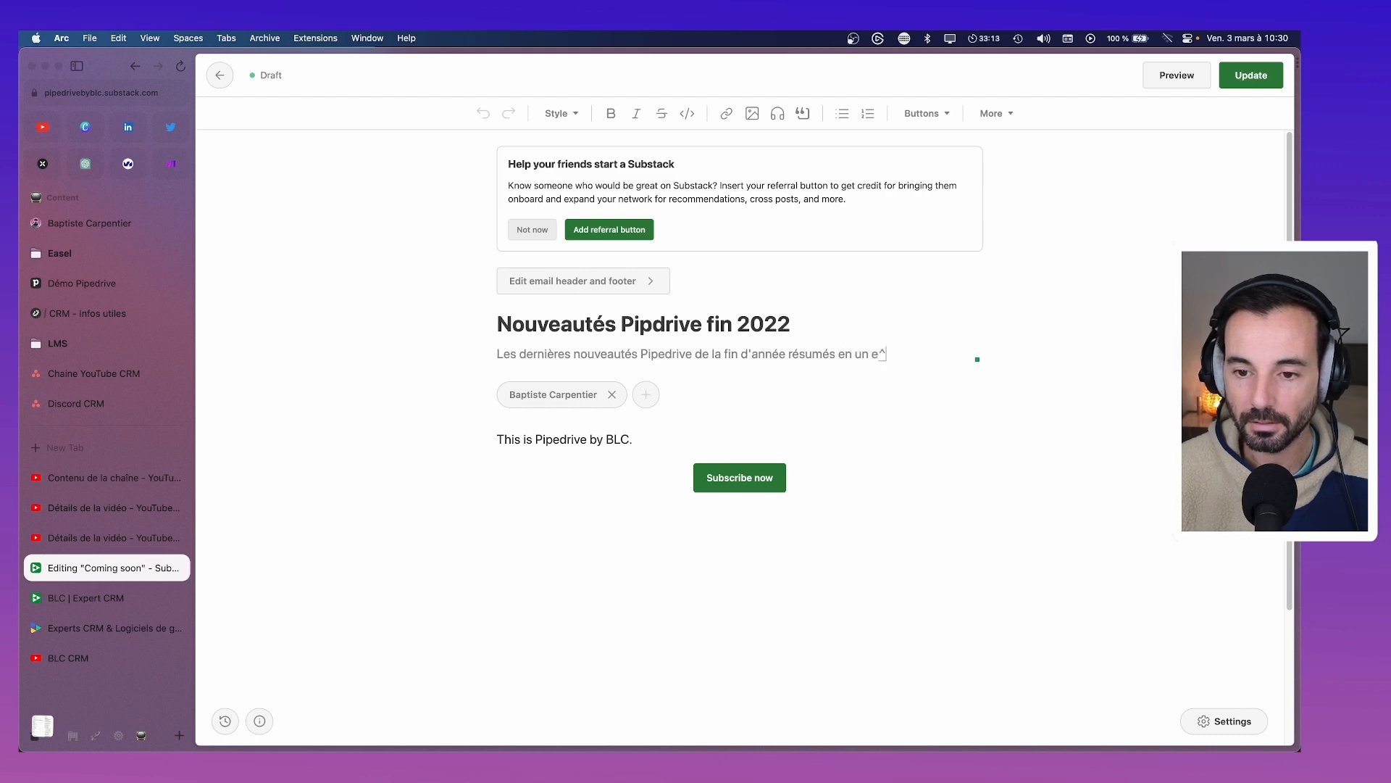
type("mail")
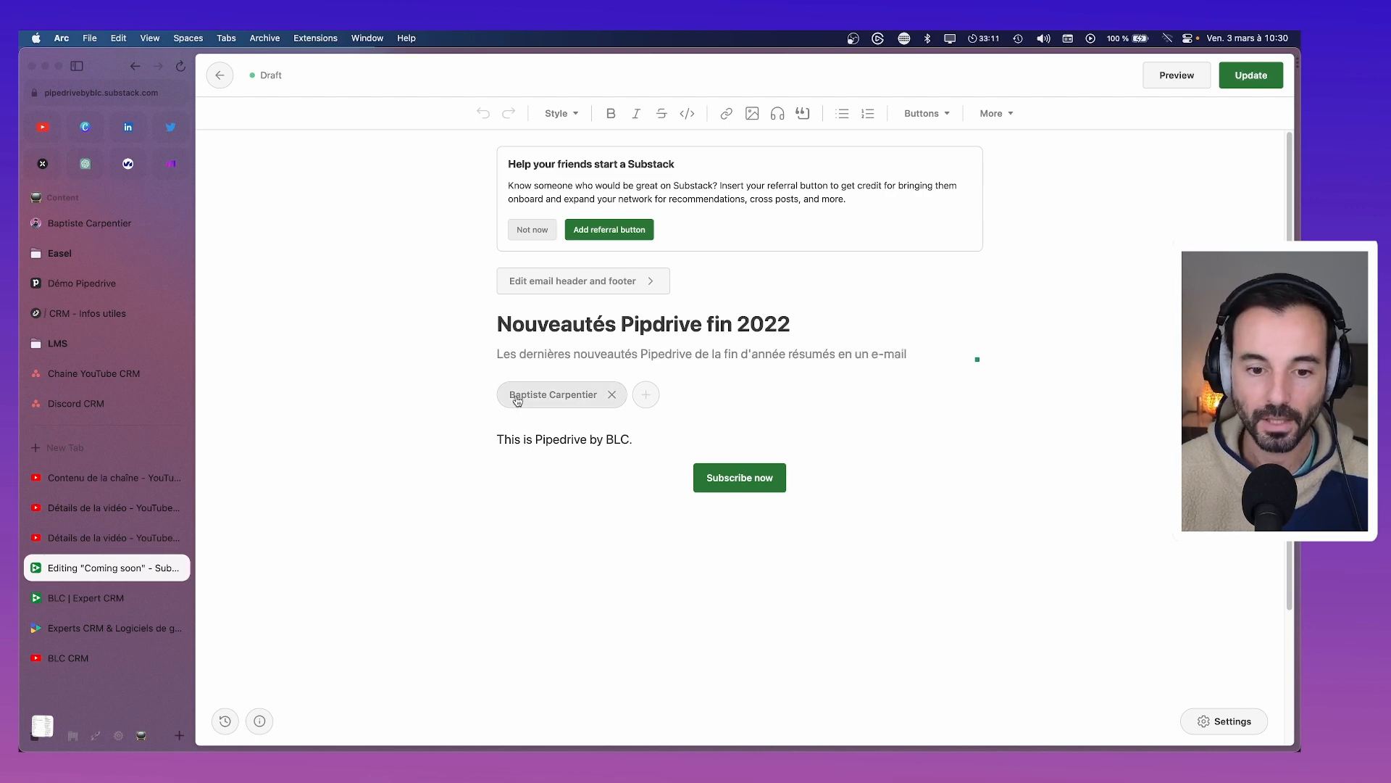
Delete the 'This is Pipedrive by BLC.' placeholder line and correct 'résumés' to 'résumées'
left_click_drag(650, 437, 482, 441)
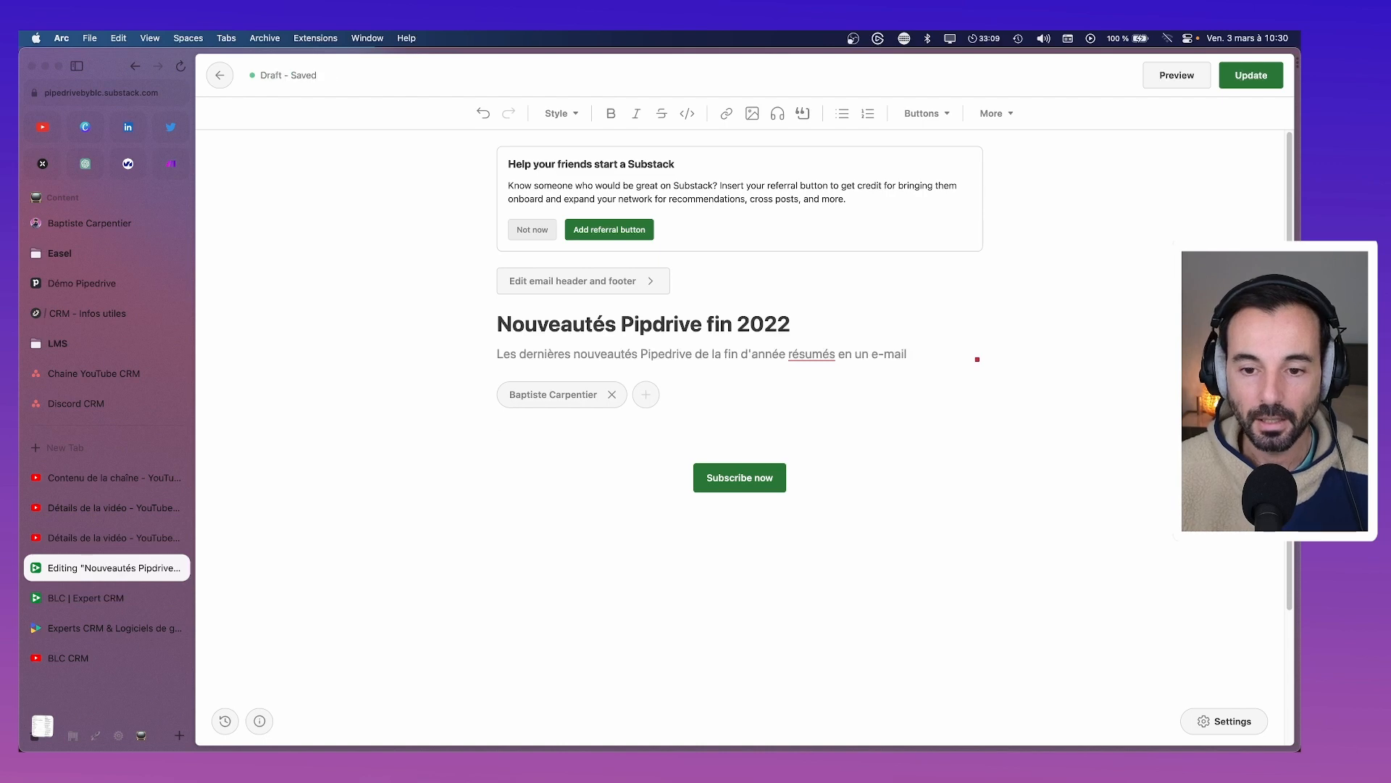
left_click(831, 356)
type("e")
left_click(613, 433)
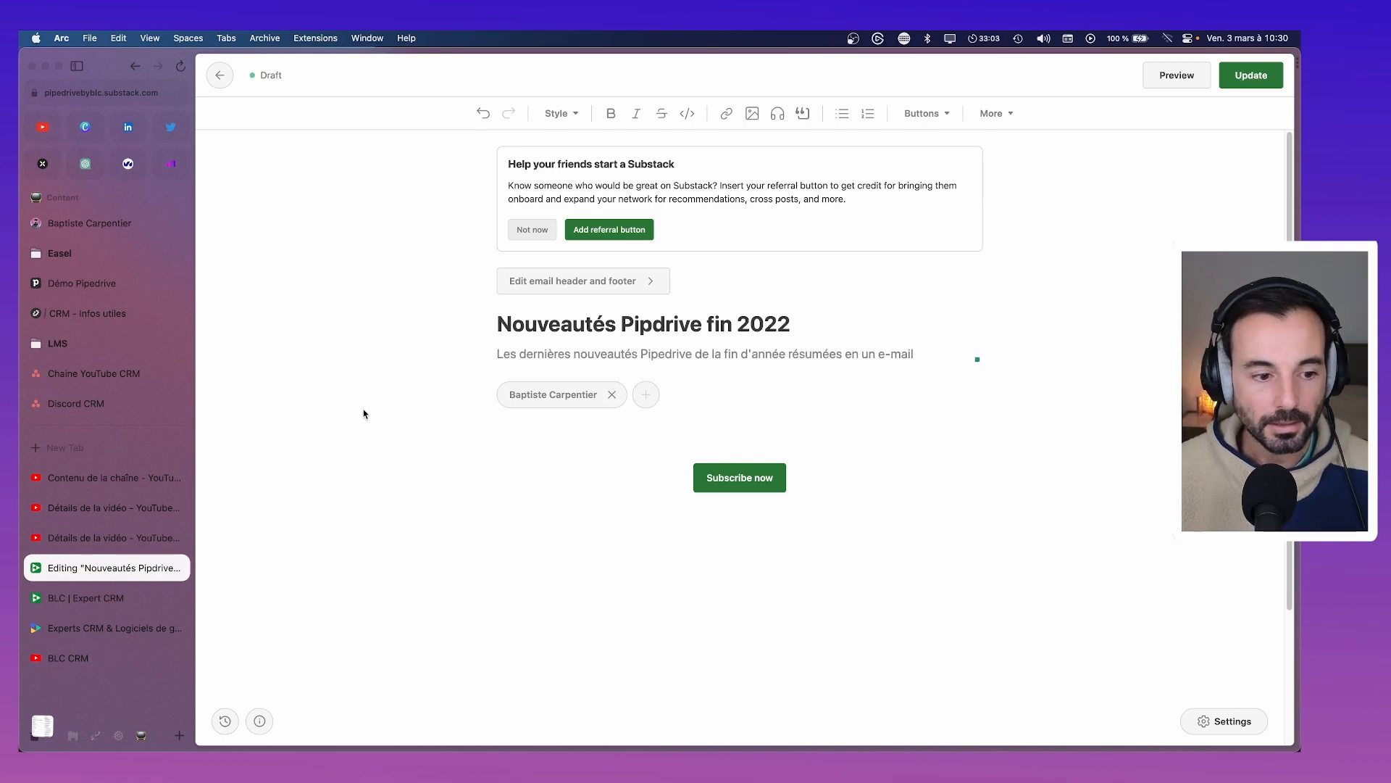
left_click(108, 478)
Review the November video's description, then the 'Pipedrive - Nouveautés octobre 22' details page
left_click(103, 509)
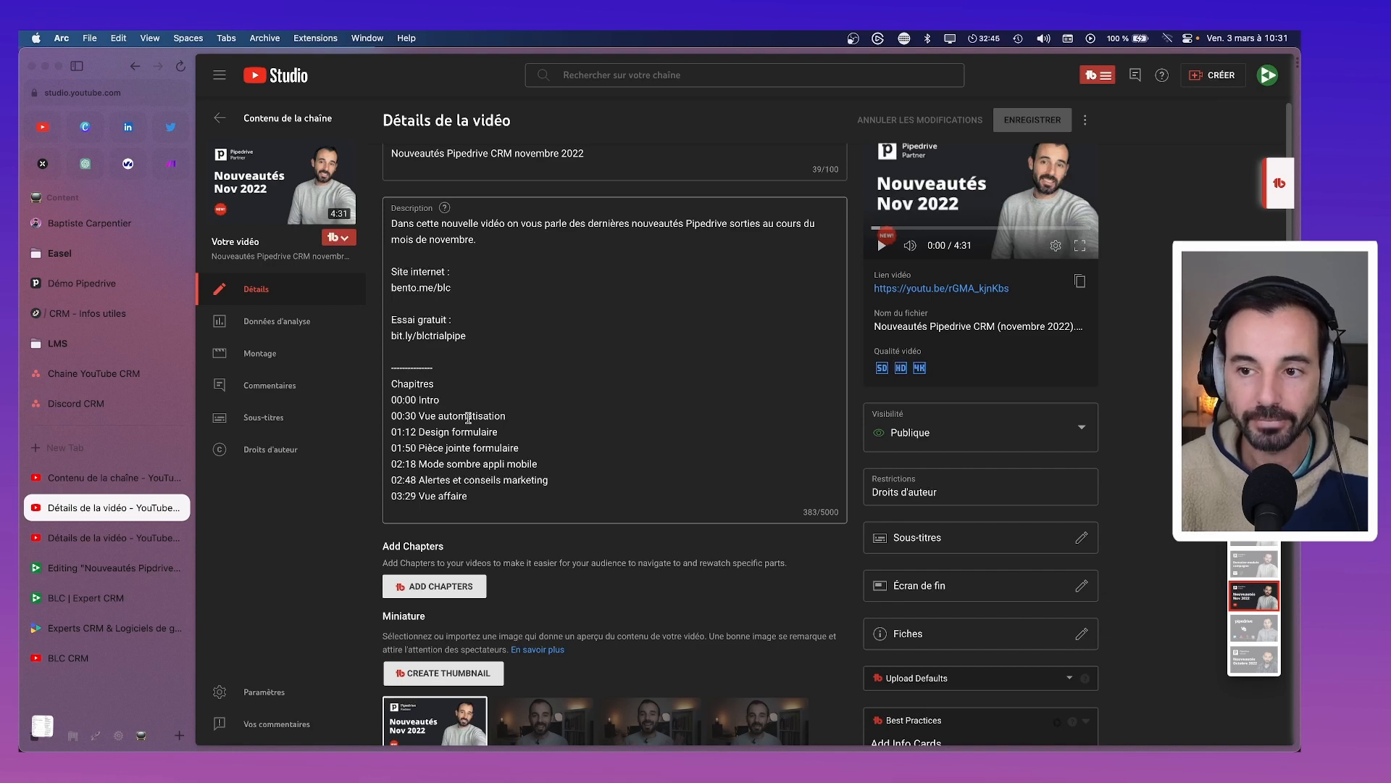
left_click(467, 418)
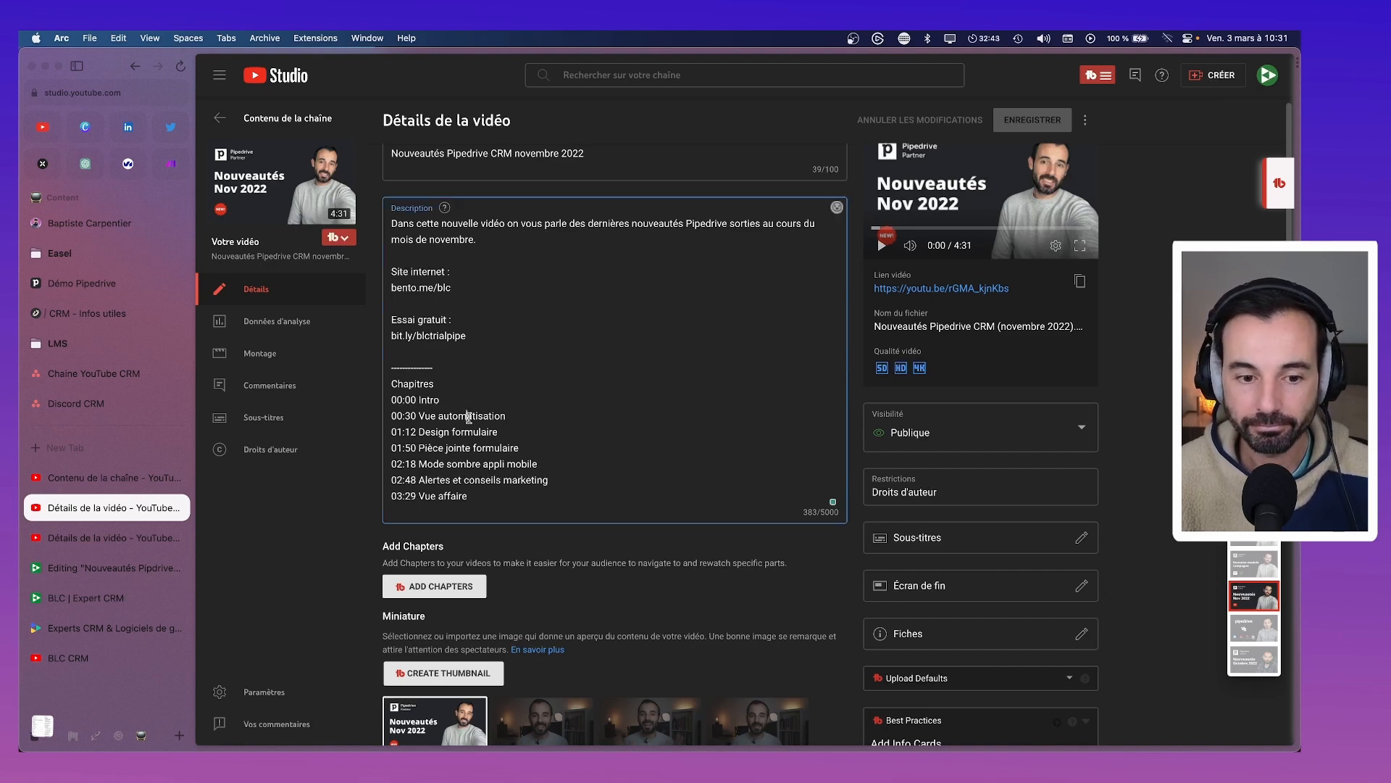
scroll(468, 419, "down", 1)
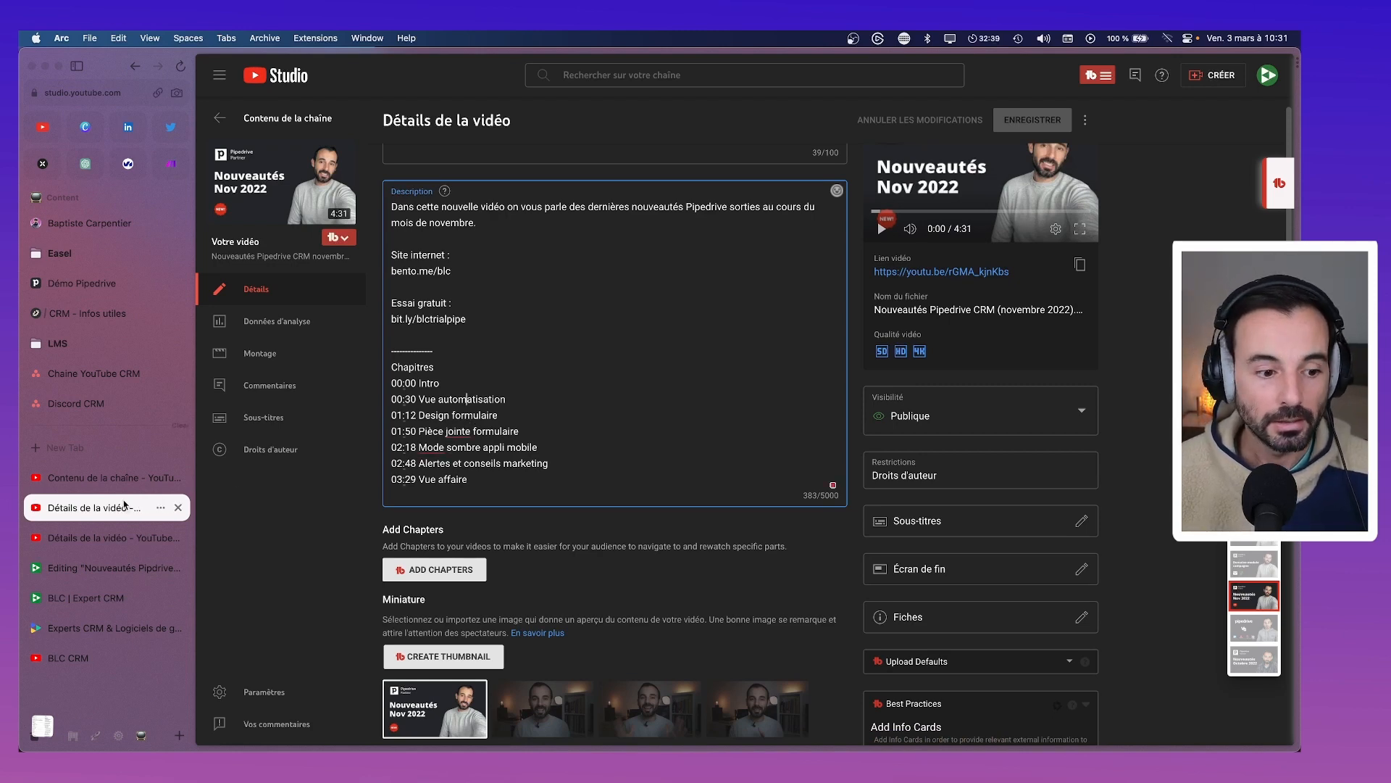
left_click(87, 538)
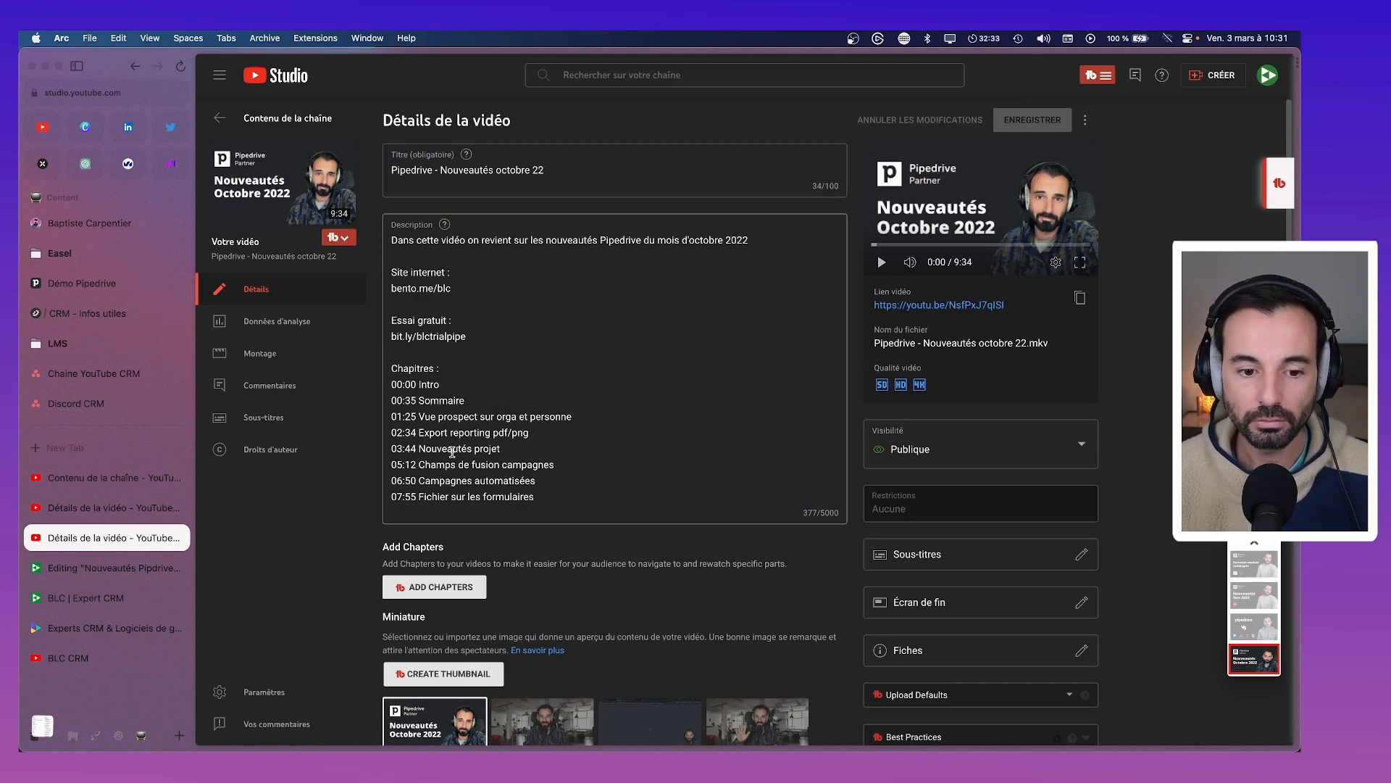
left_click(506, 448)
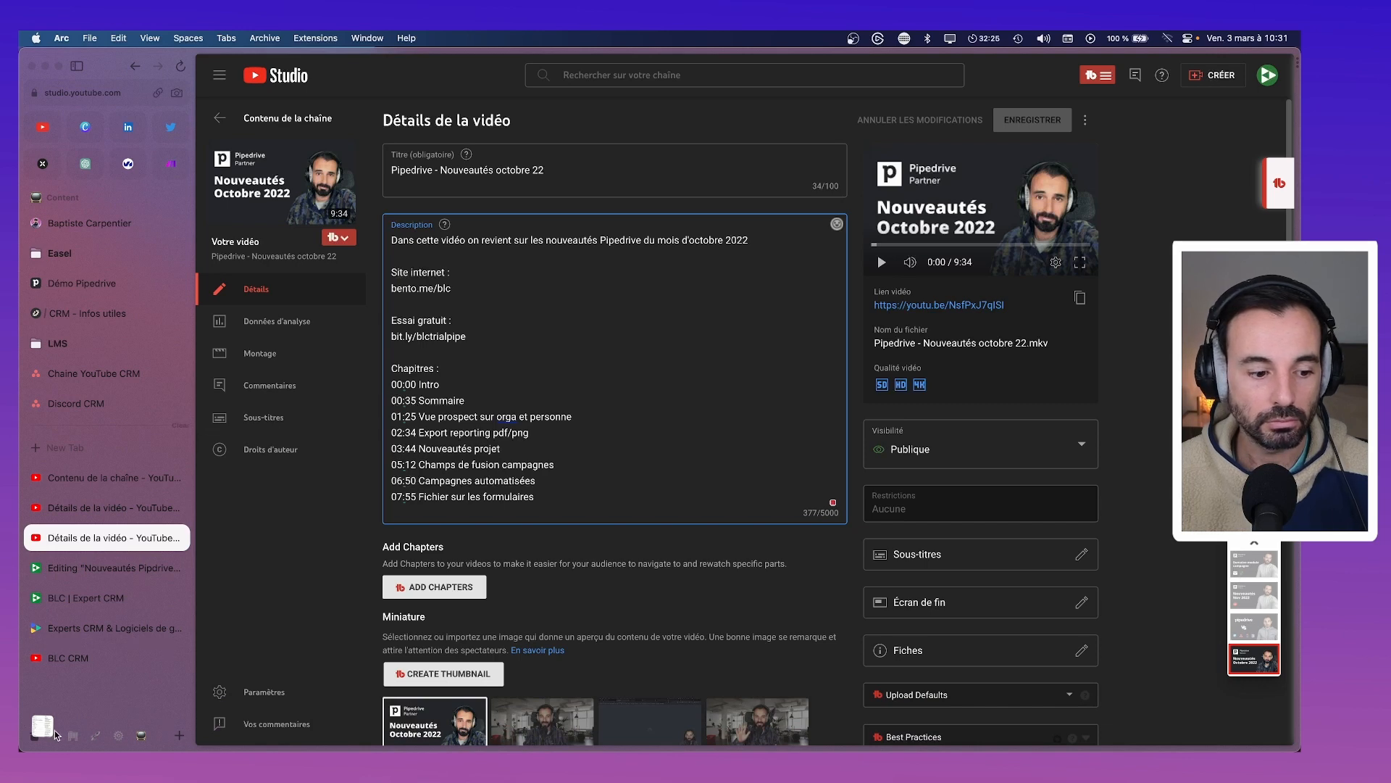
left_click(72, 736)
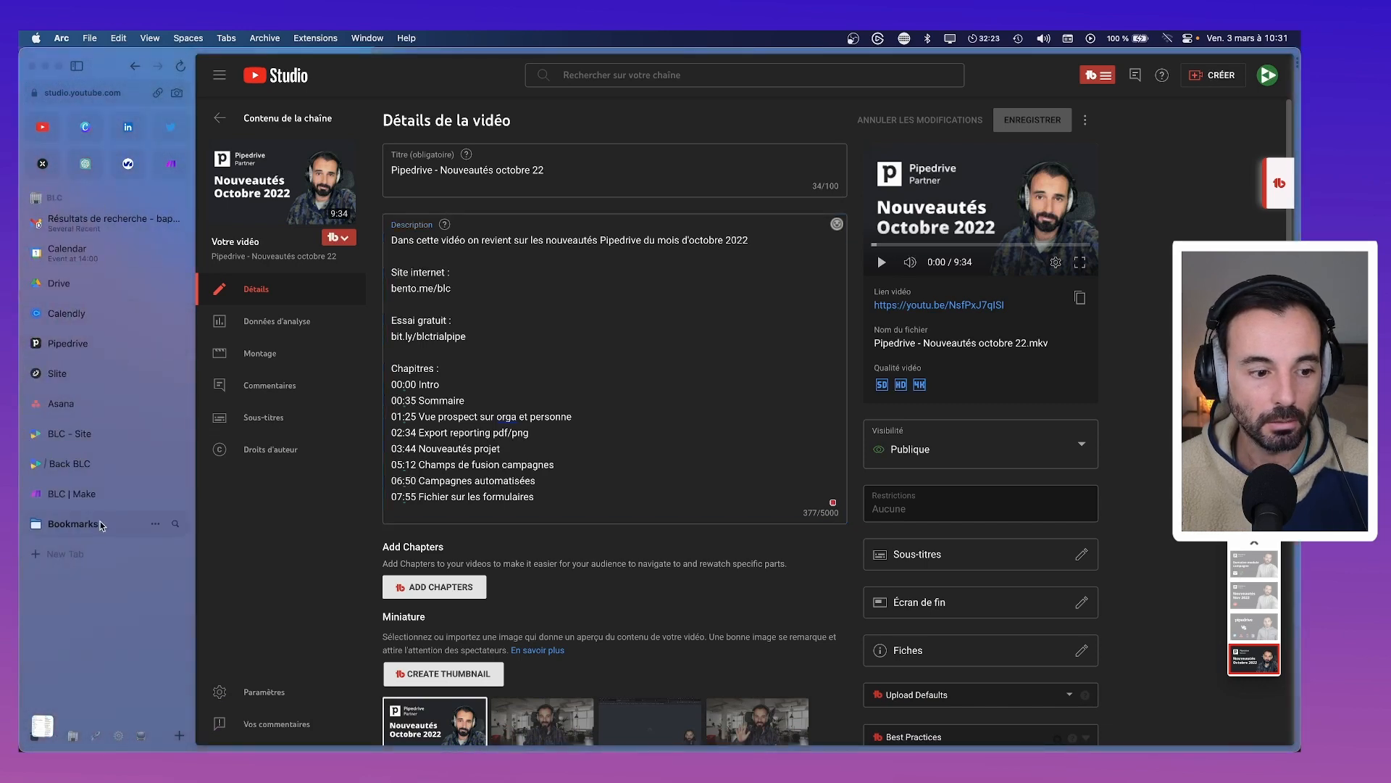
left_click(101, 524)
Open the 'What's New — Pipedrive' bookmark and move its tab into the Content space
scroll(96, 478, "down", 4)
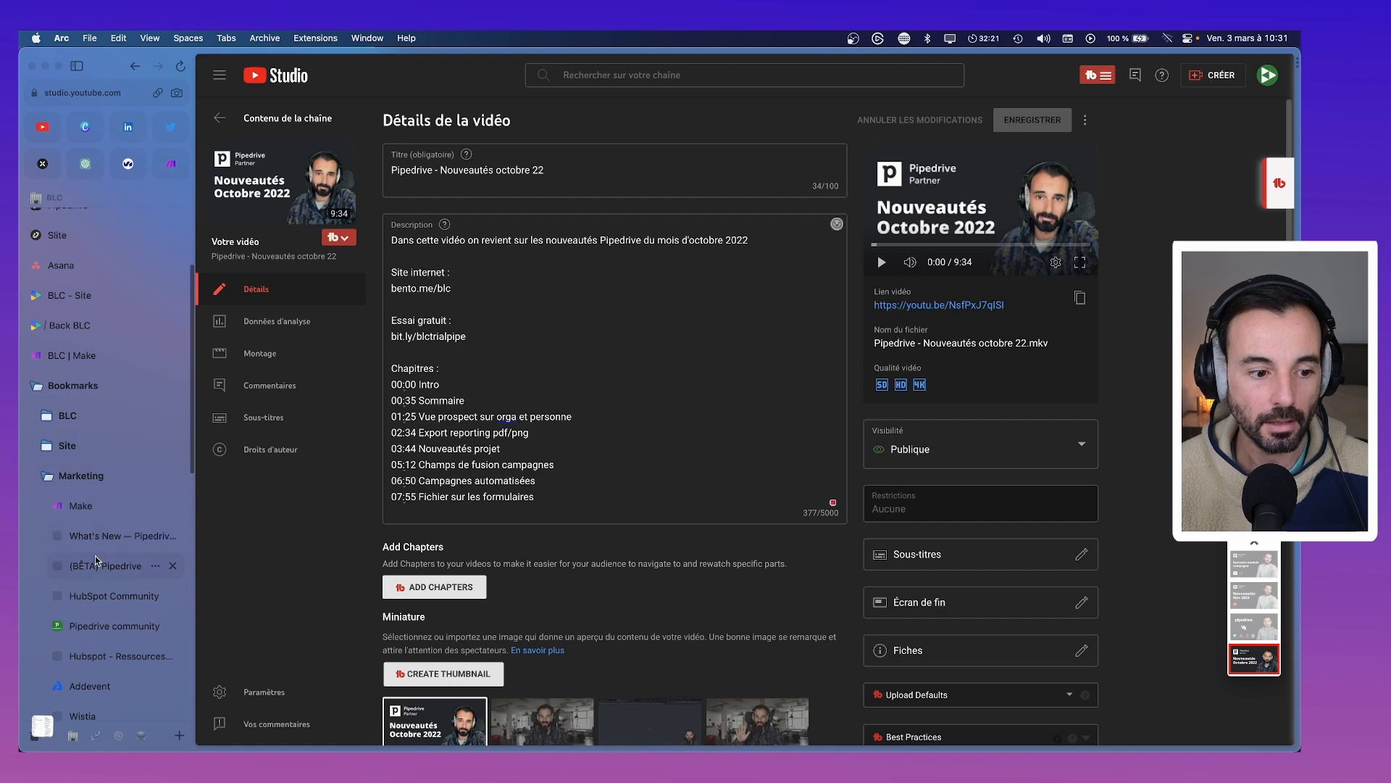
left_click(118, 540)
left_click_drag(120, 545, 96, 479)
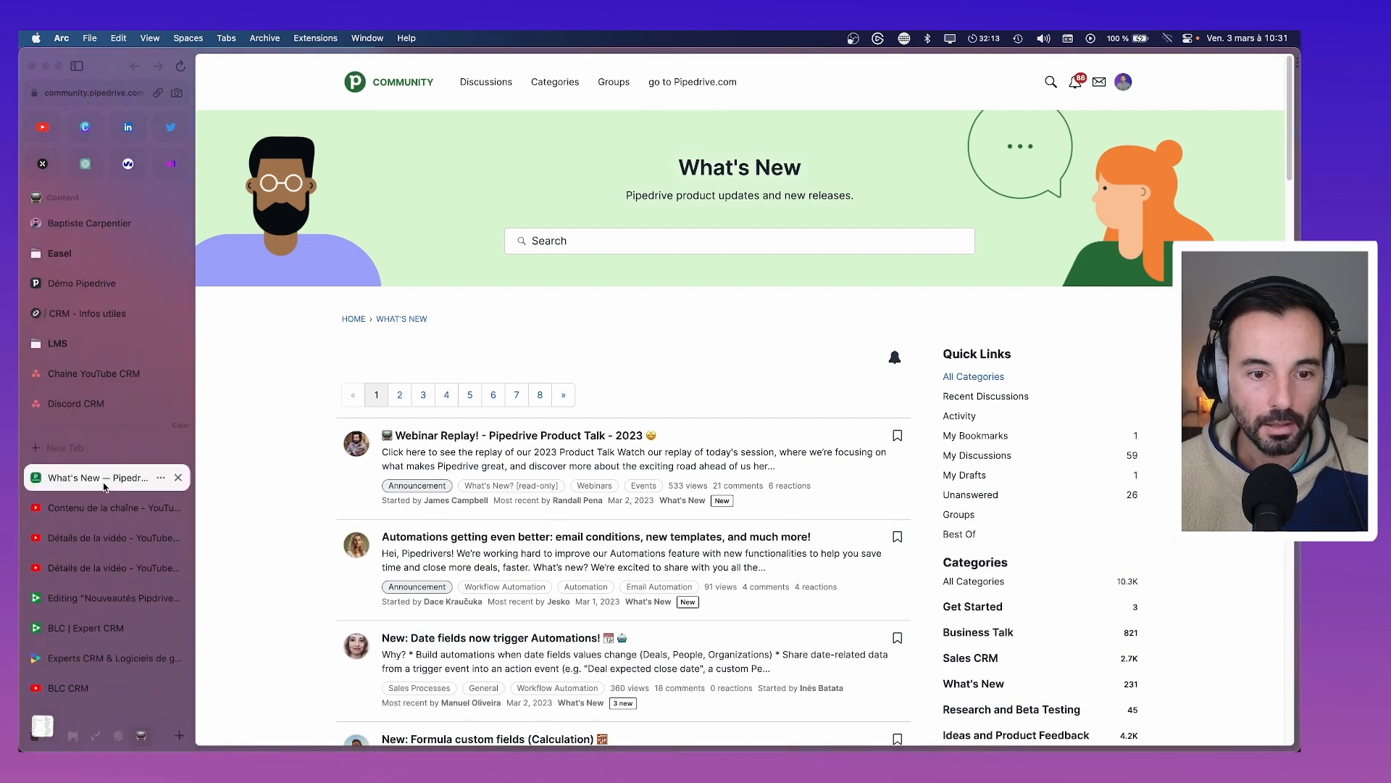
Close the YouTube content and extra video details tabs, returning to the What's New page
left_click(180, 509)
left_click(179, 509)
left_click(179, 508)
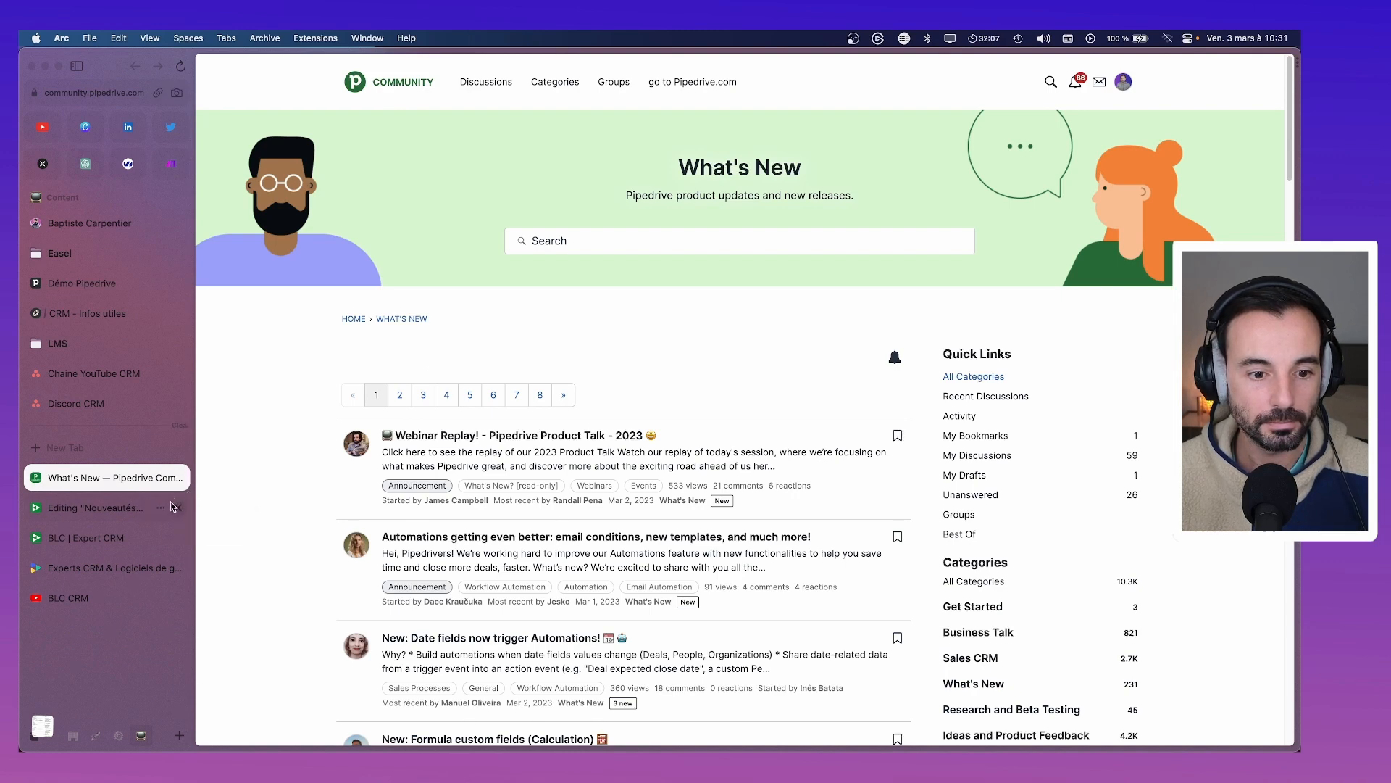
left_click(140, 511)
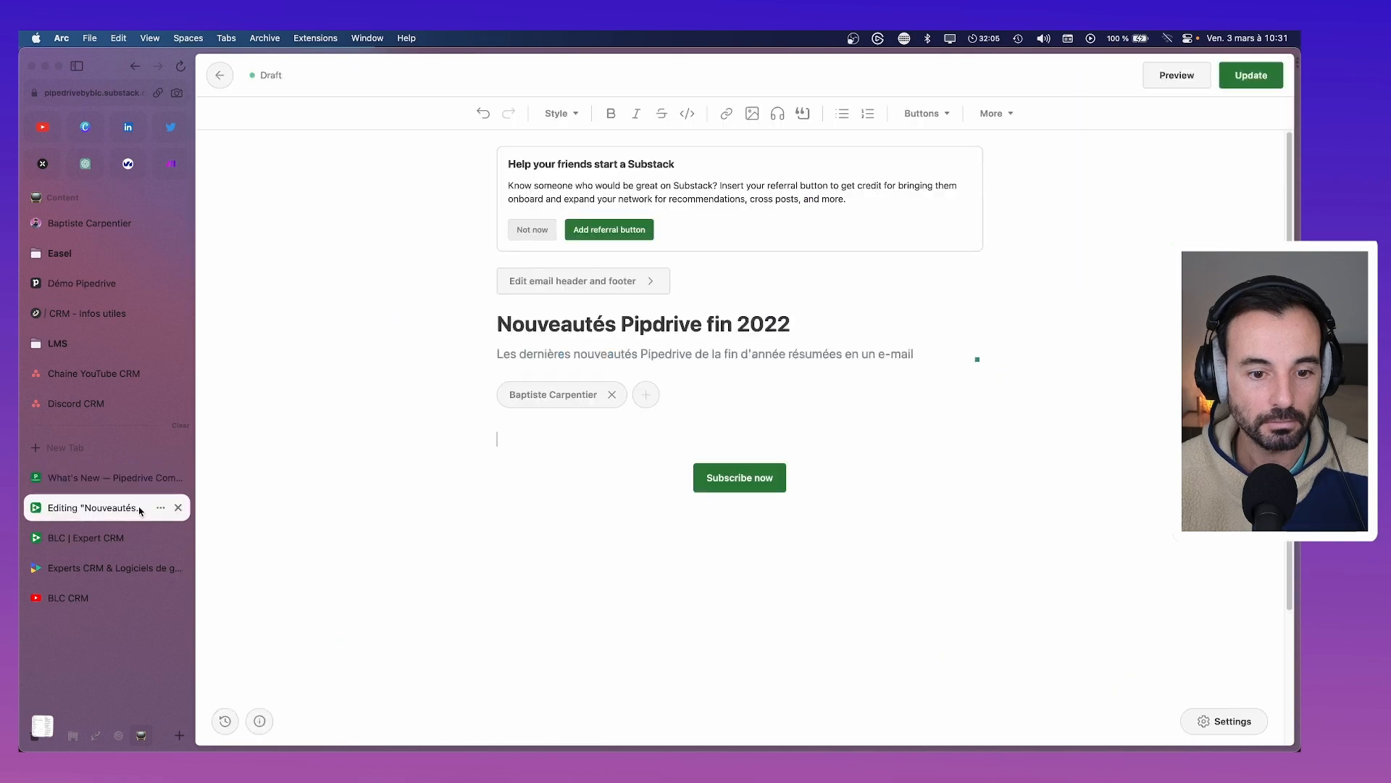
left_click(111, 478)
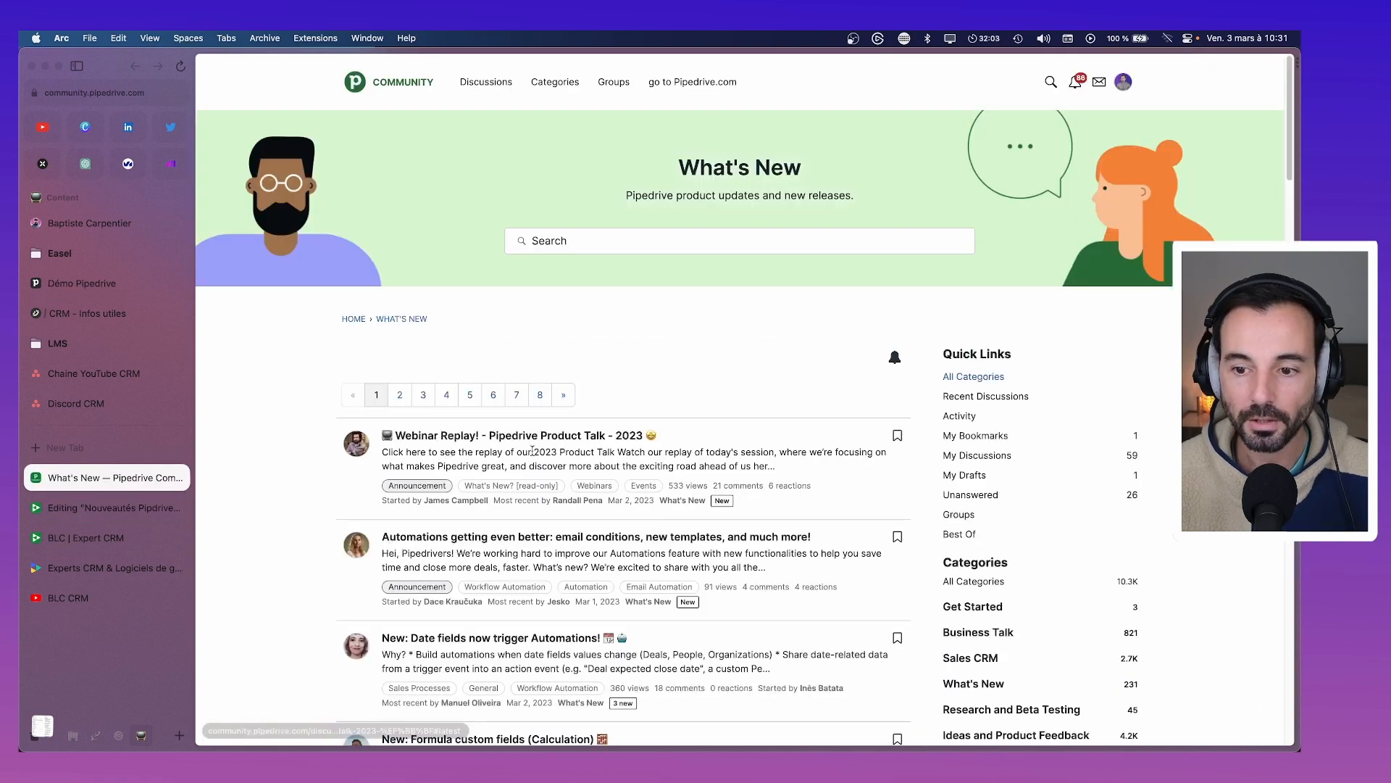
Scroll the What's New announcements back to late 2022, then go to the Discord CRM task
scroll(537, 453, "down", 2)
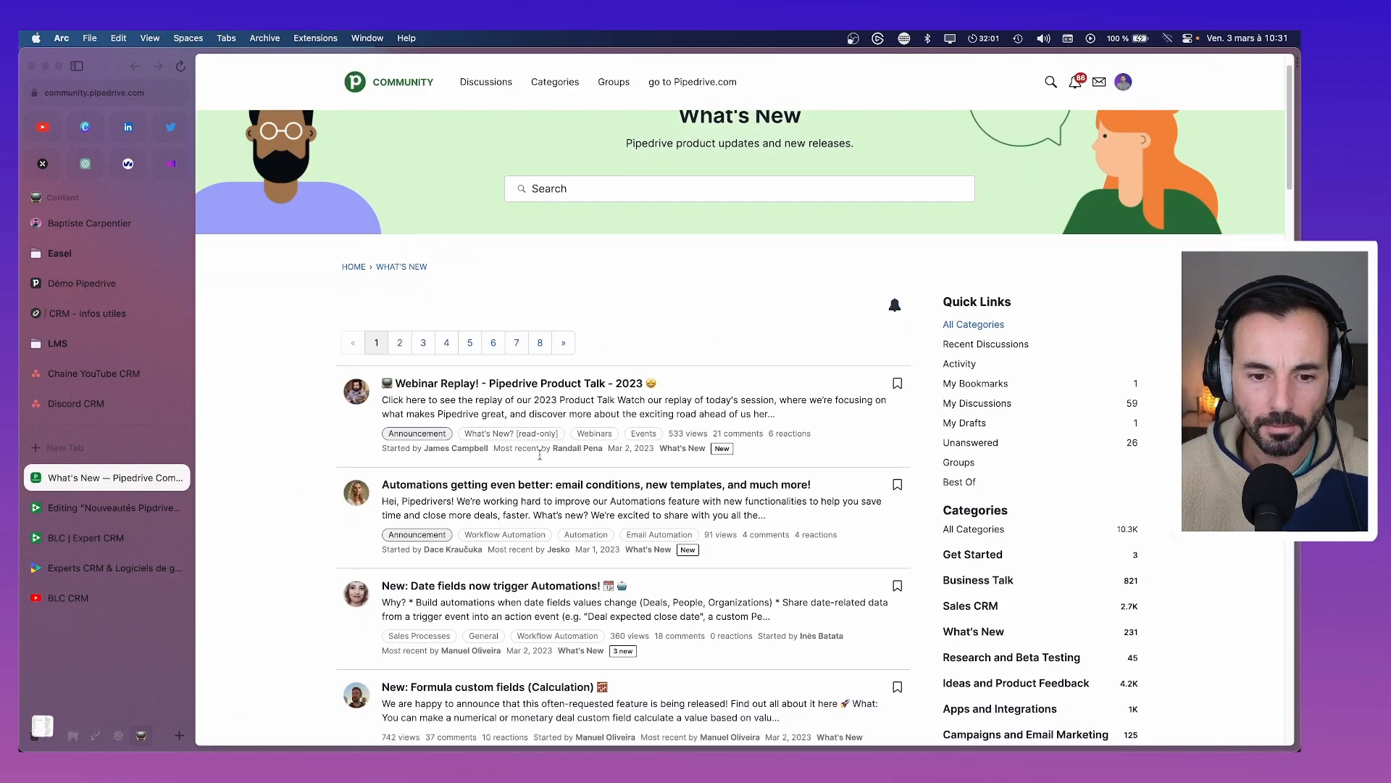
scroll(540, 455, "down", 5)
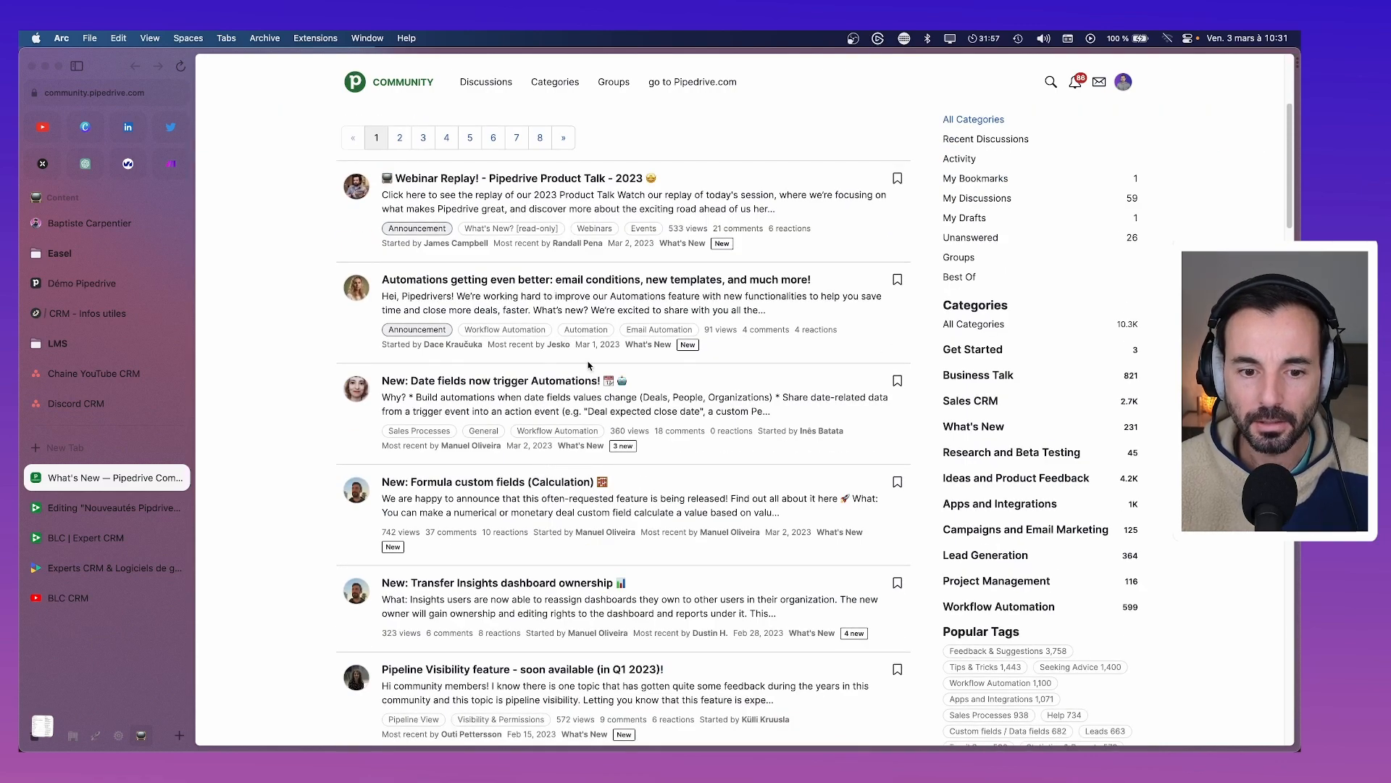
scroll(500, 406, "down", 3)
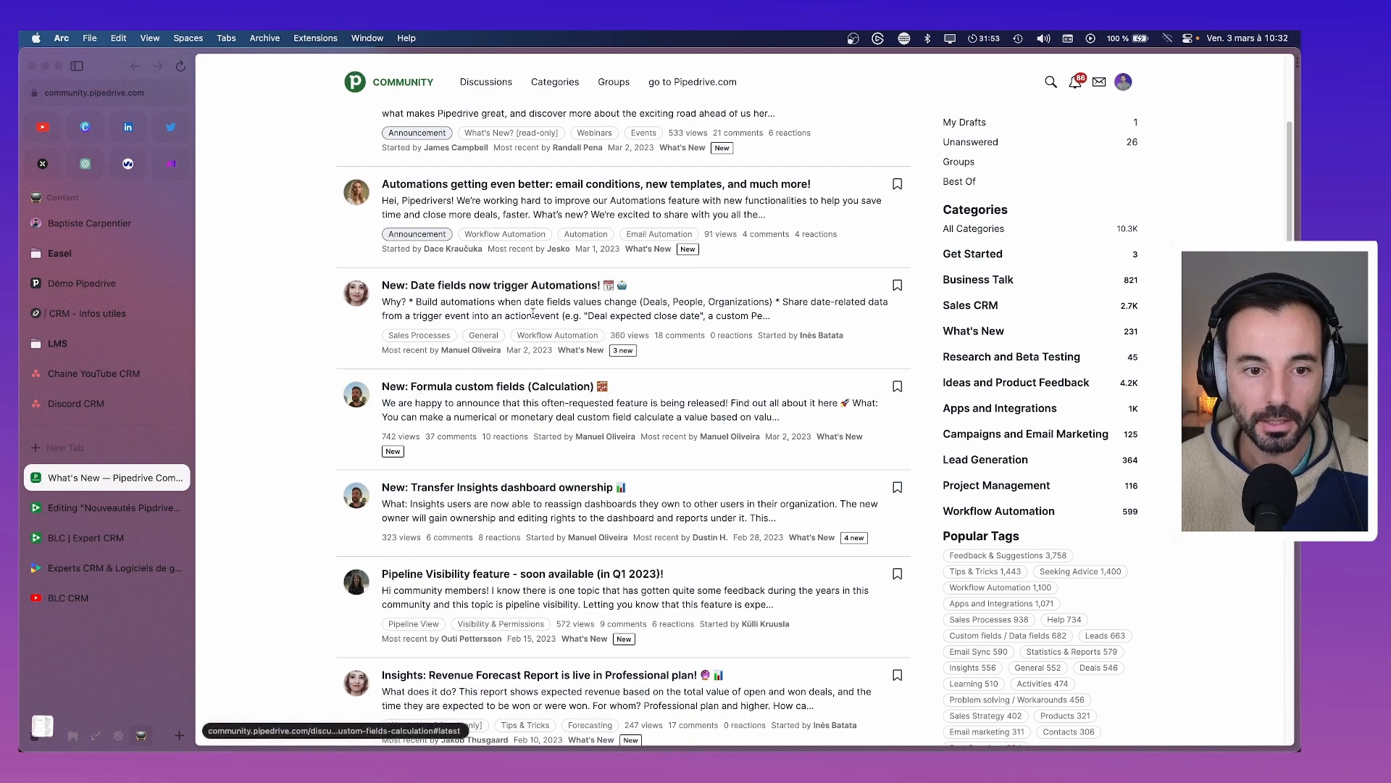
scroll(464, 301, "down", 5)
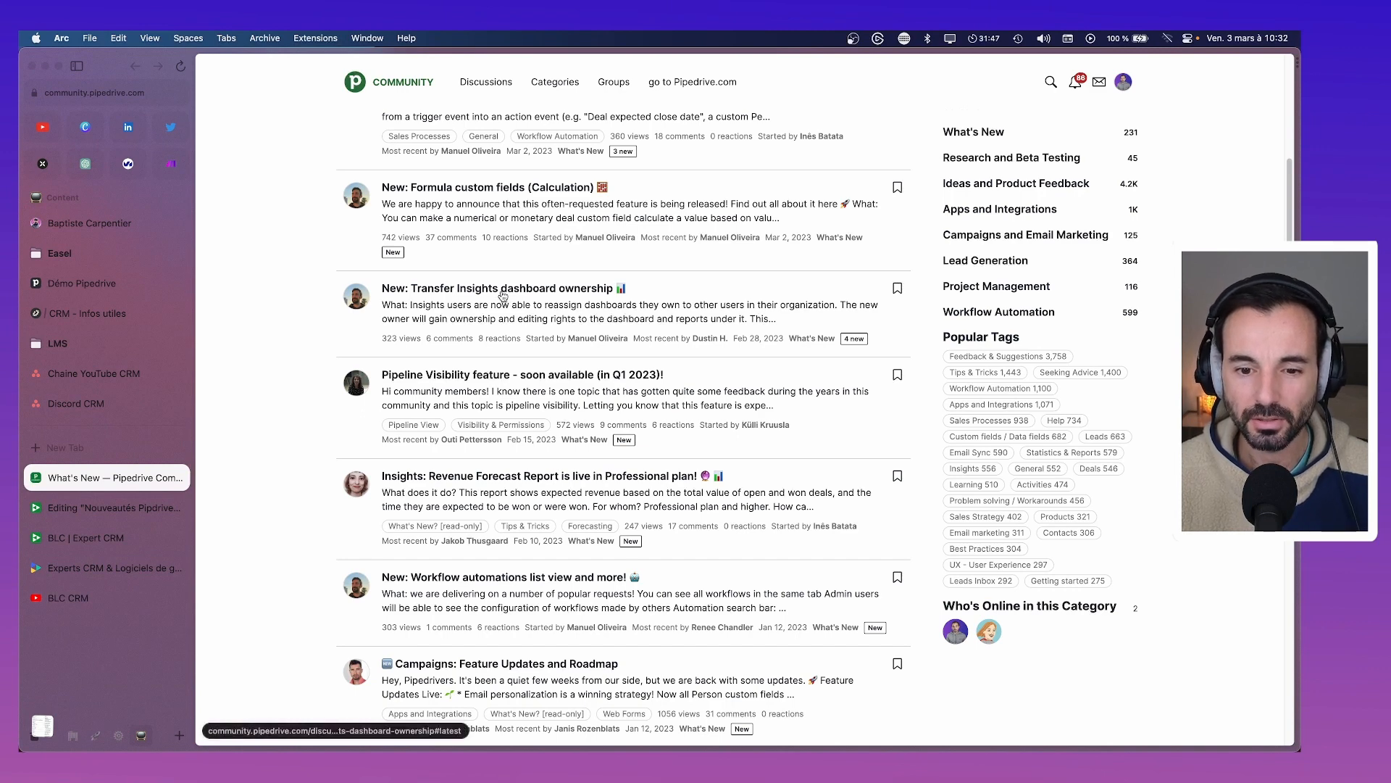
scroll(503, 300, "down", 3)
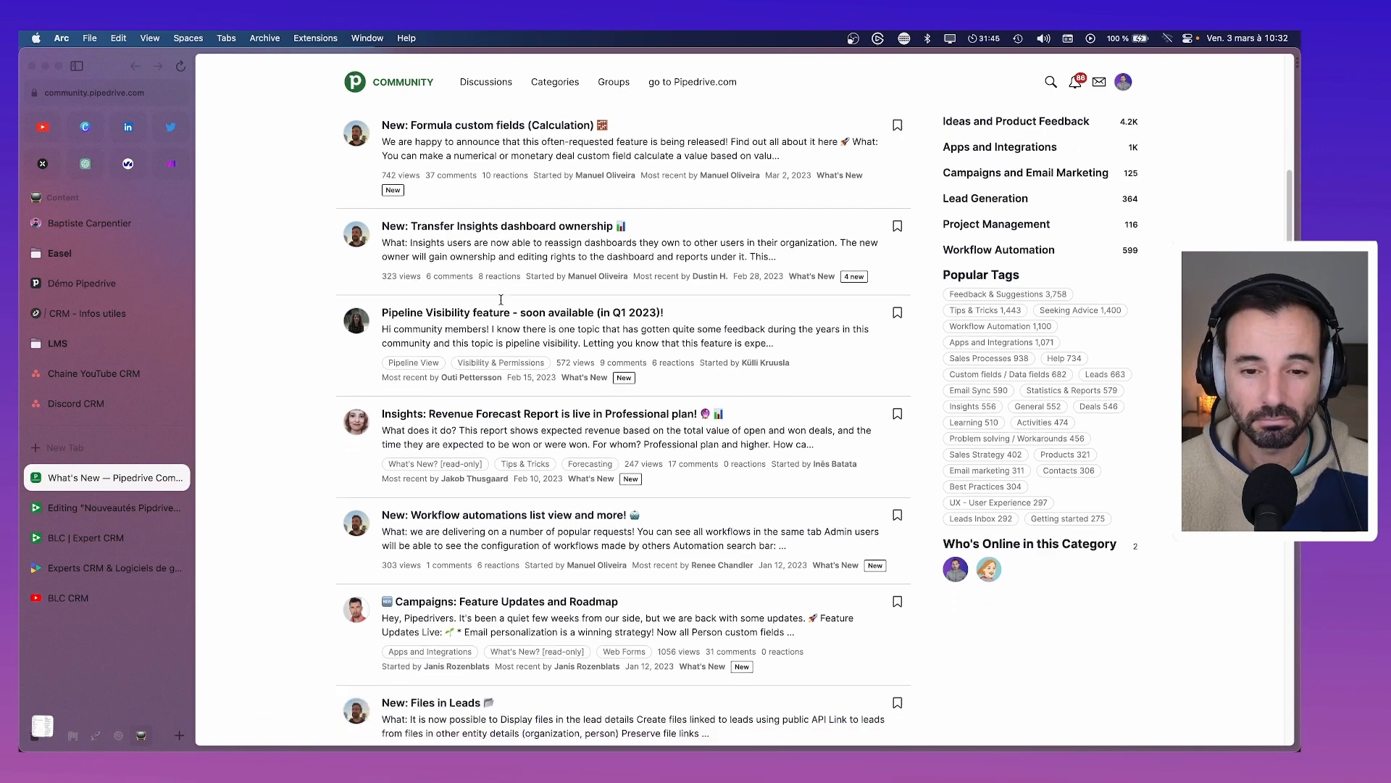
scroll(501, 307, "down", 2)
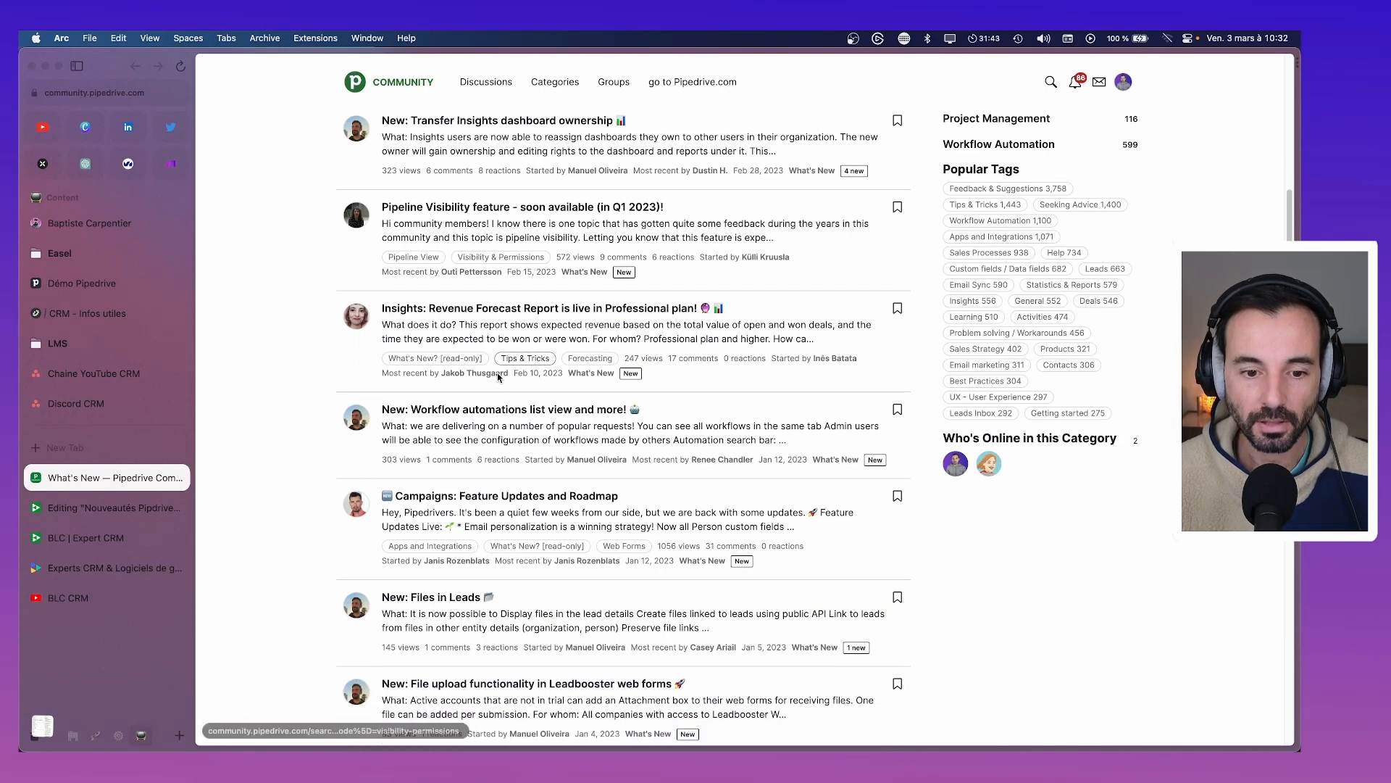
scroll(497, 379, "down", 3)
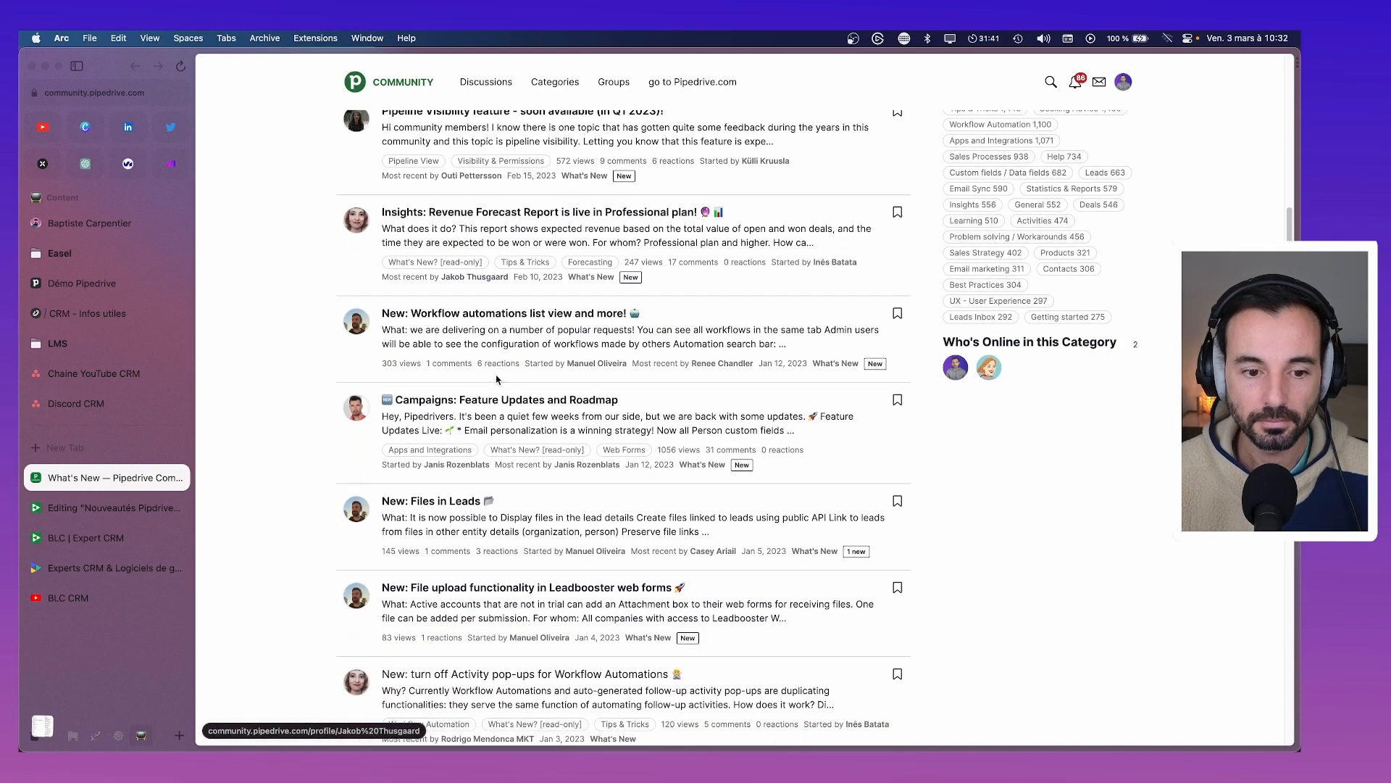
scroll(497, 379, "down", 1)
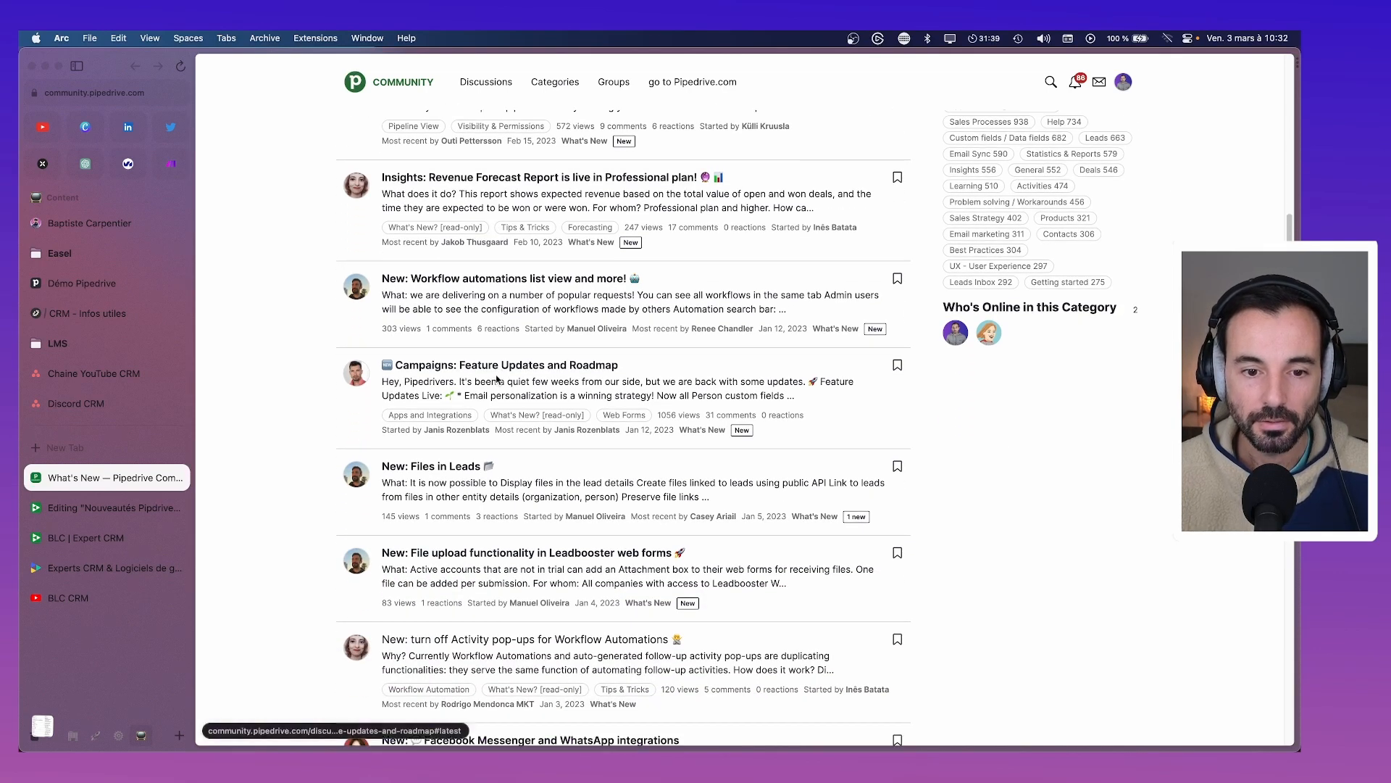
scroll(495, 367, "down", 2)
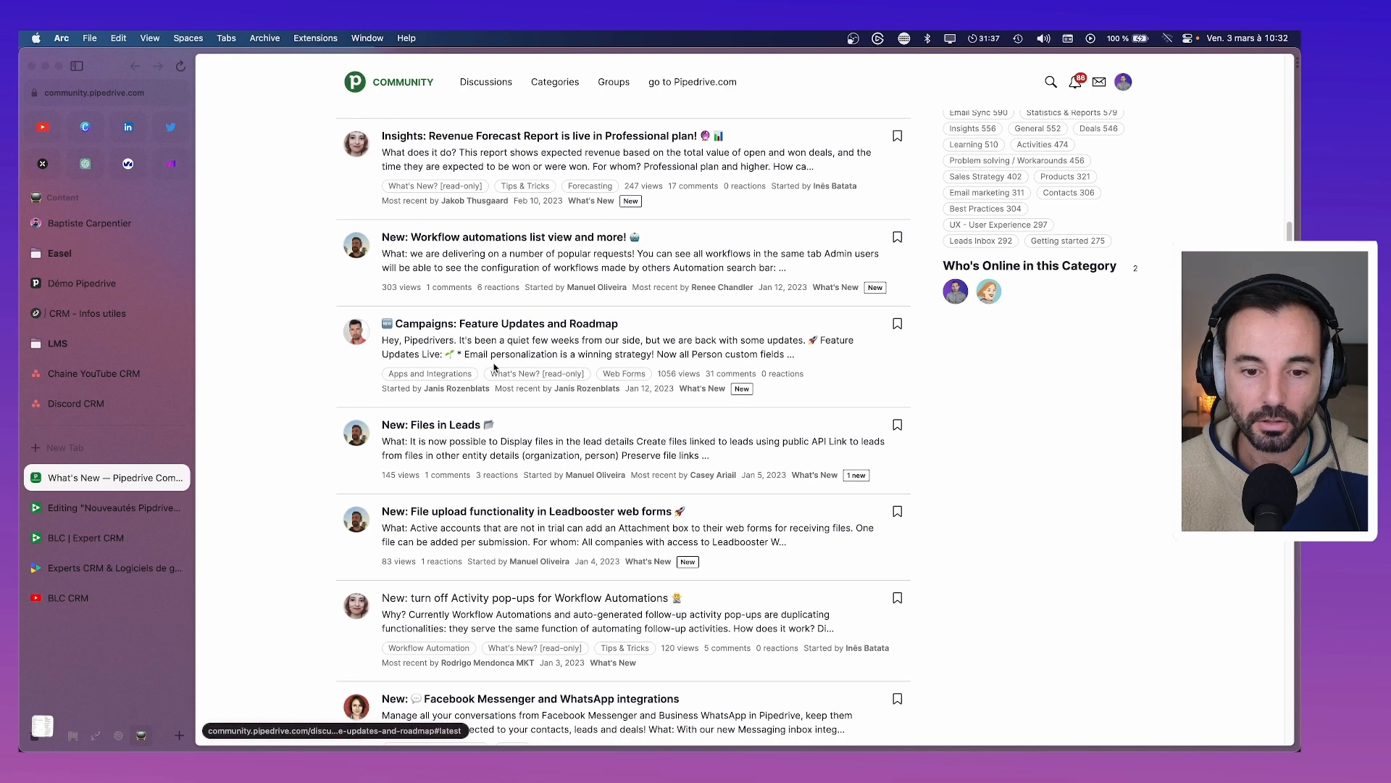
scroll(493, 371, "down", 1)
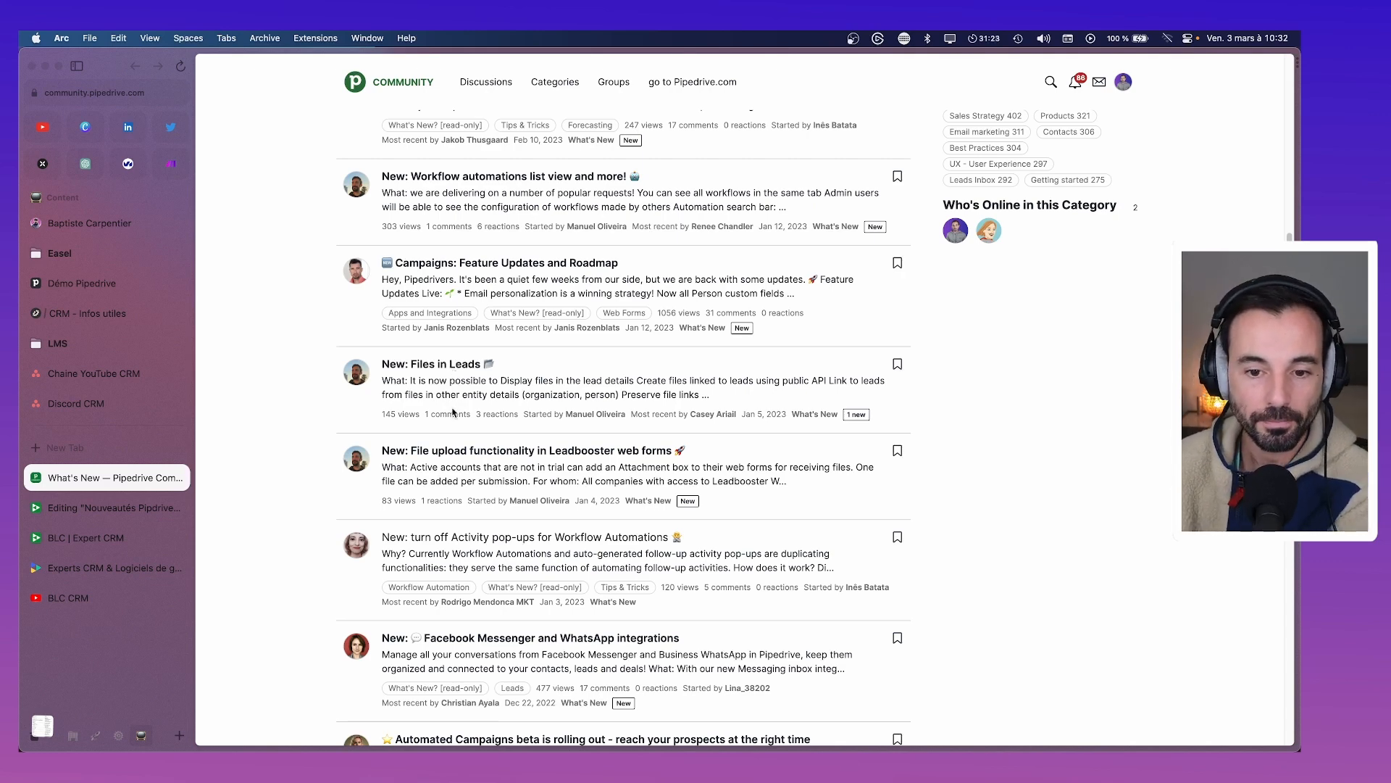
scroll(452, 396, "down", 4)
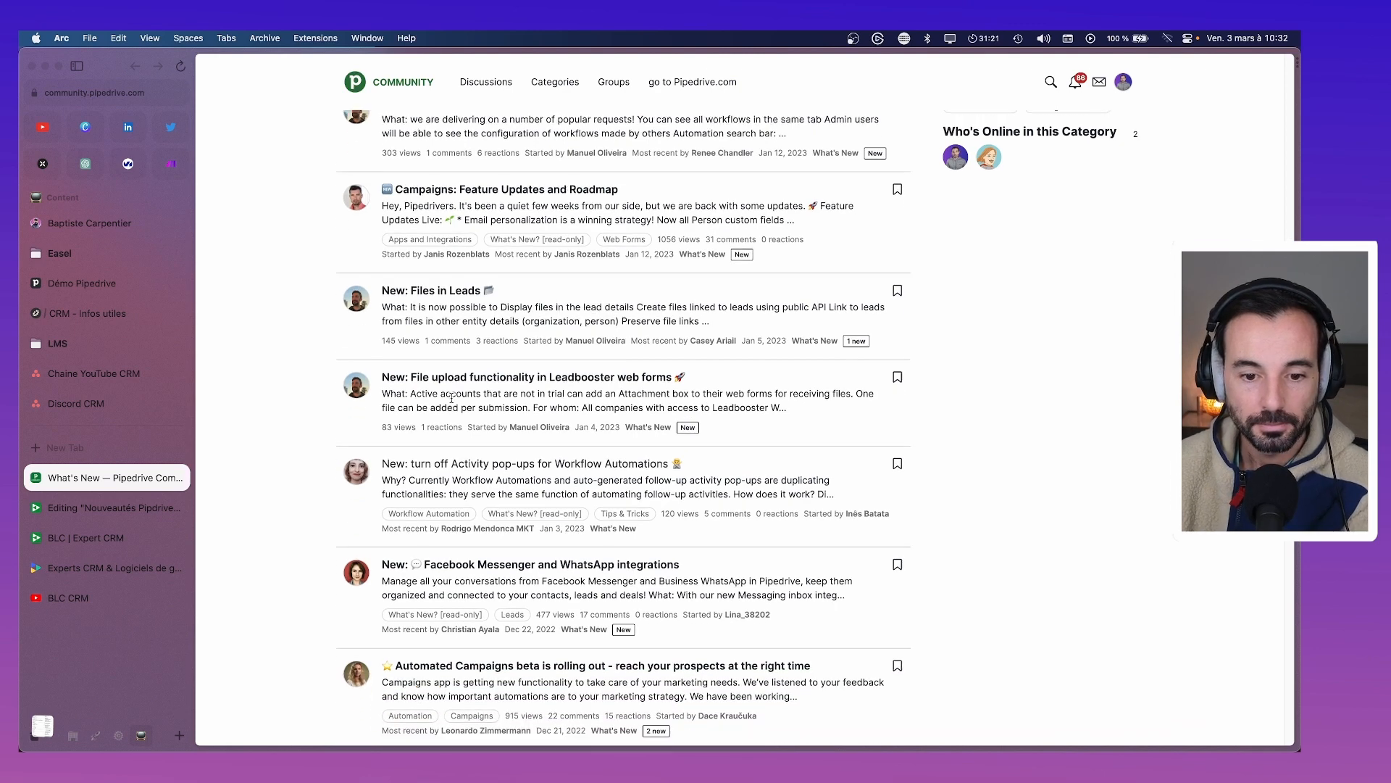
scroll(451, 400, "down", 2)
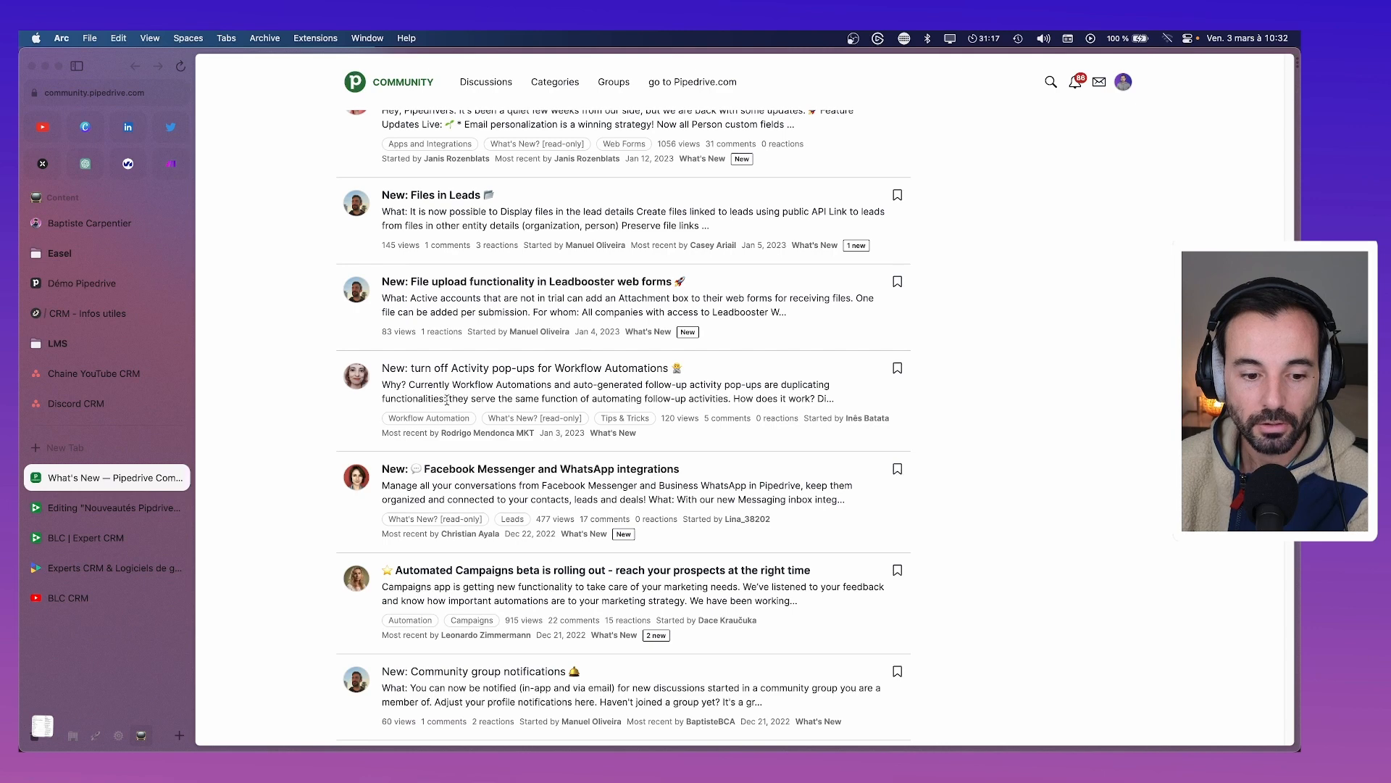
scroll(446, 398, "down", 3)
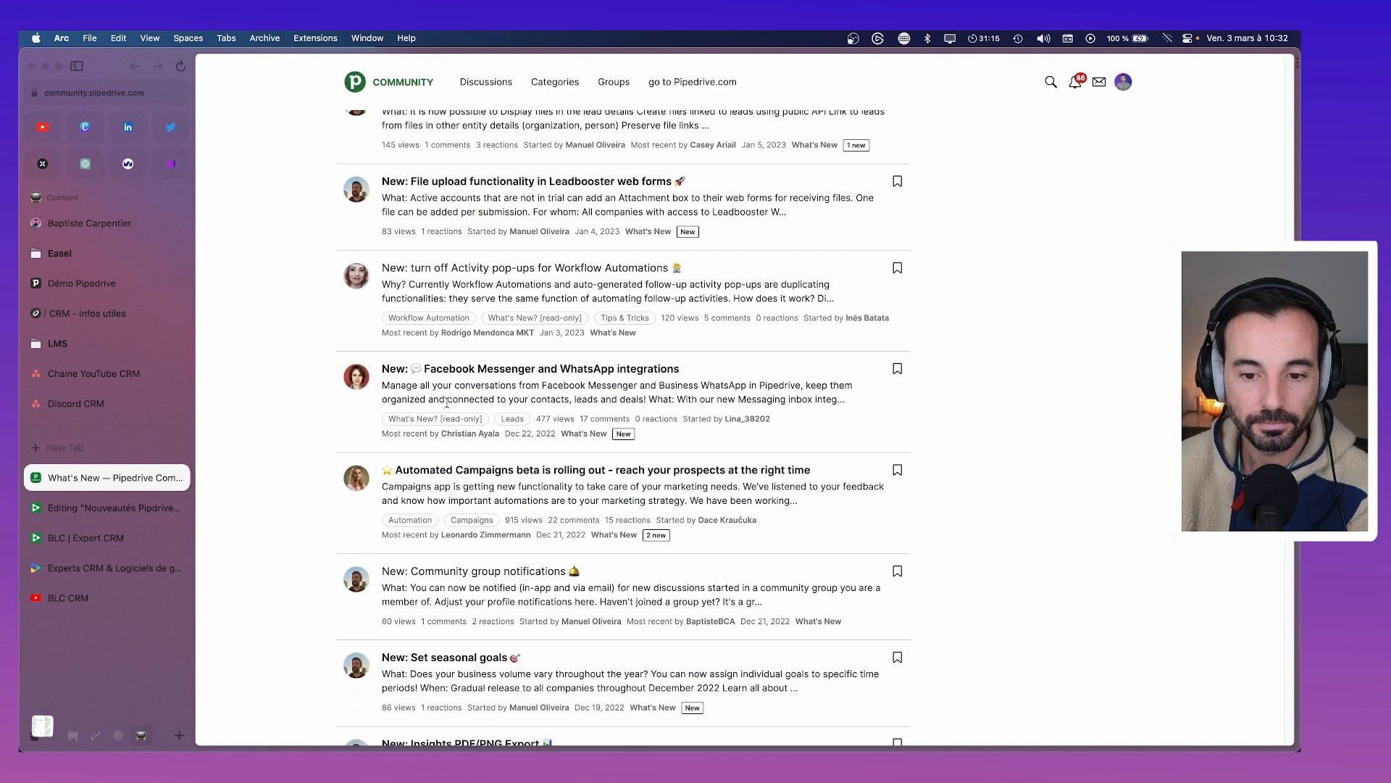
scroll(446, 403, "down", 4)
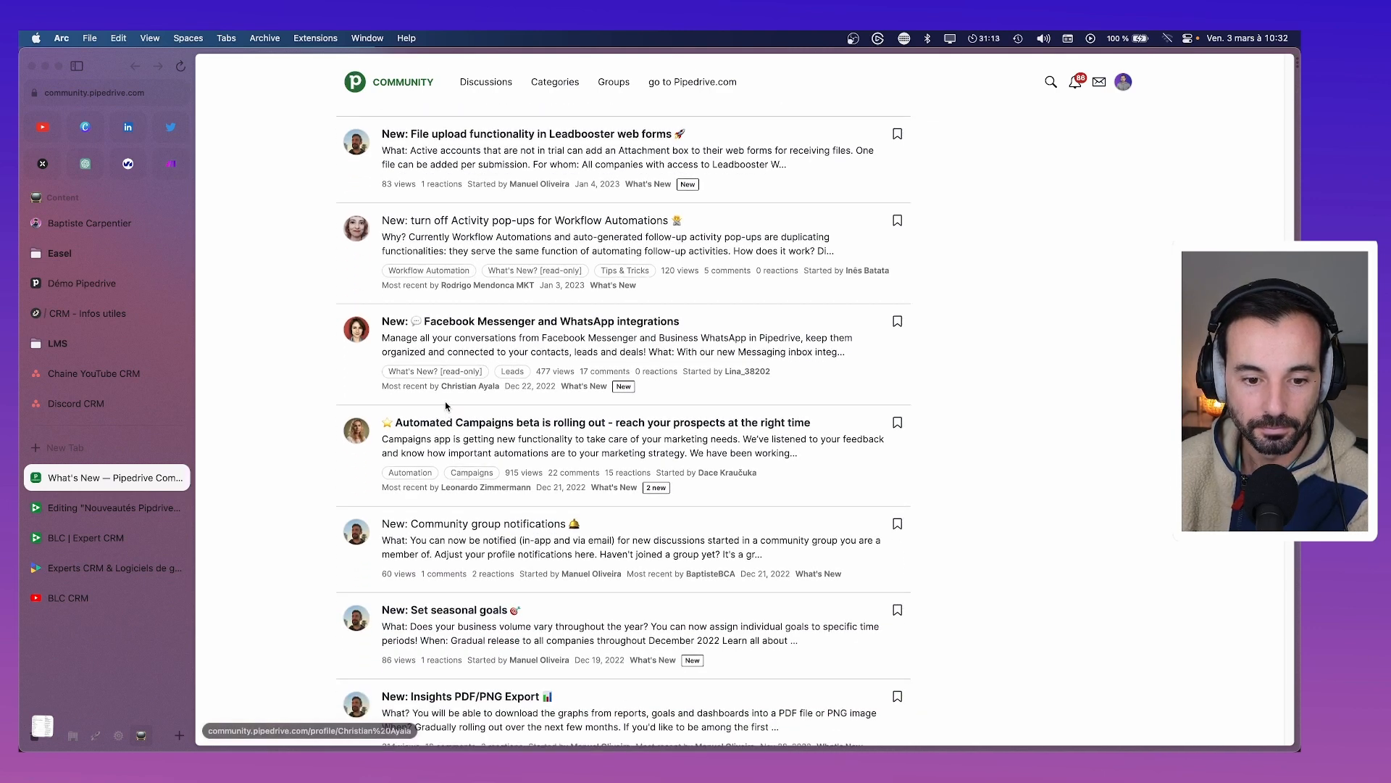
scroll(447, 407, "down", 5)
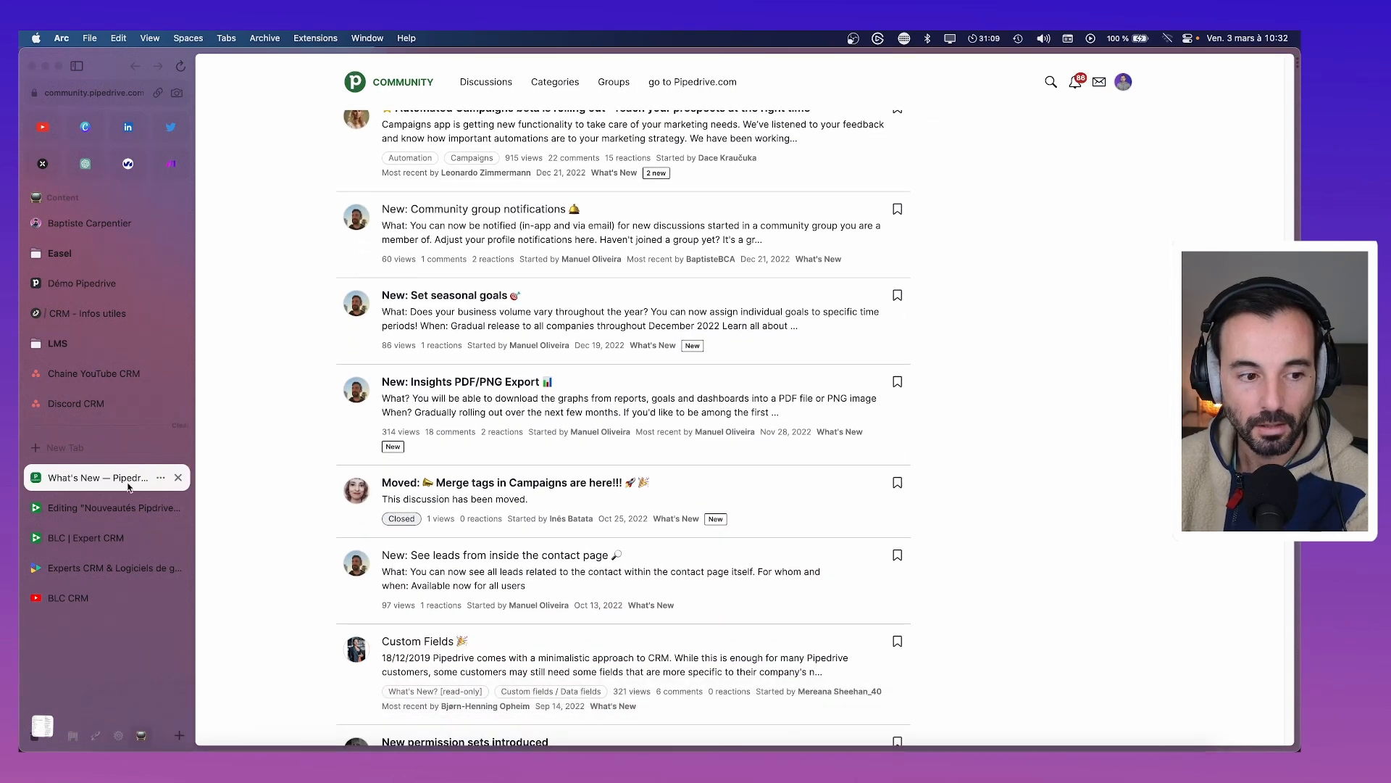
left_click(94, 410)
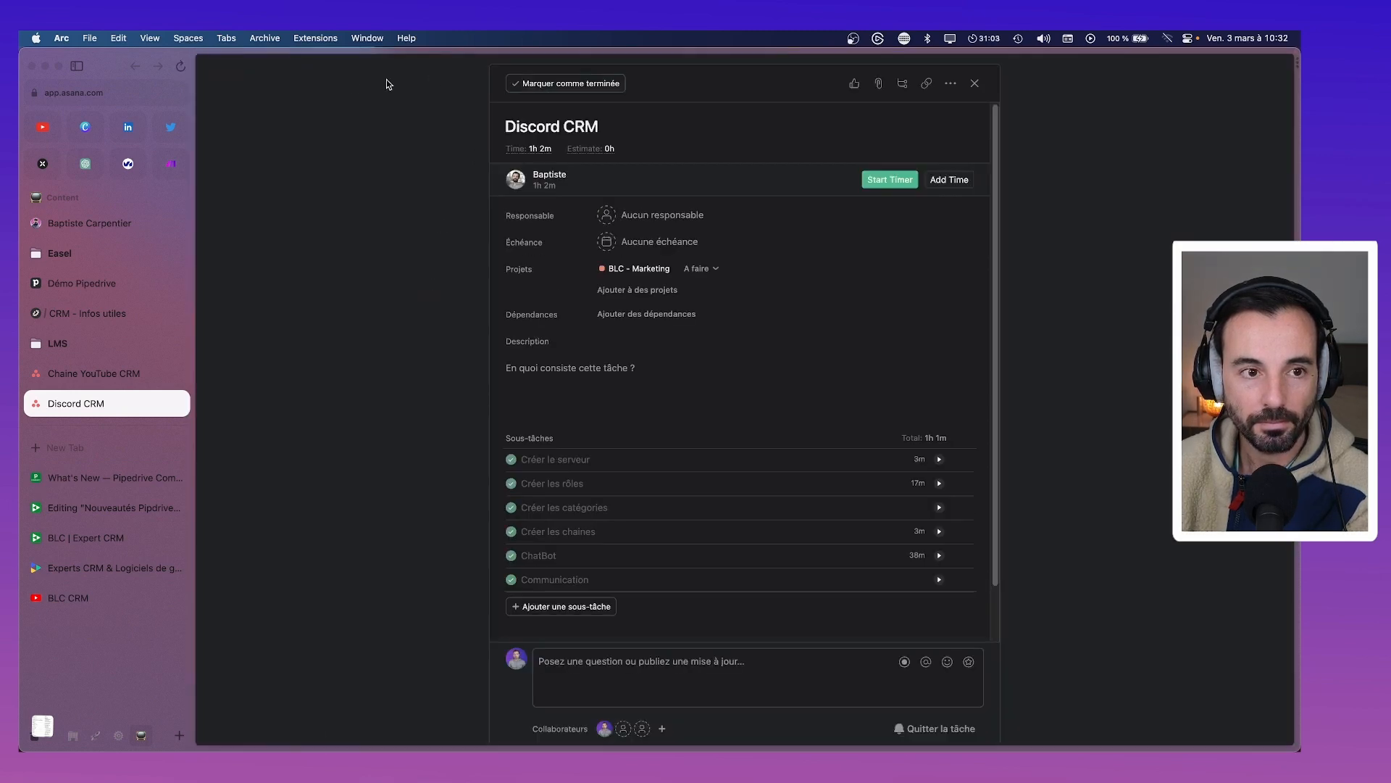
Search Asana for 'nouveautés' and open the 'Pipedrive - Nouveautés nov 22' task
left_click(621, 269)
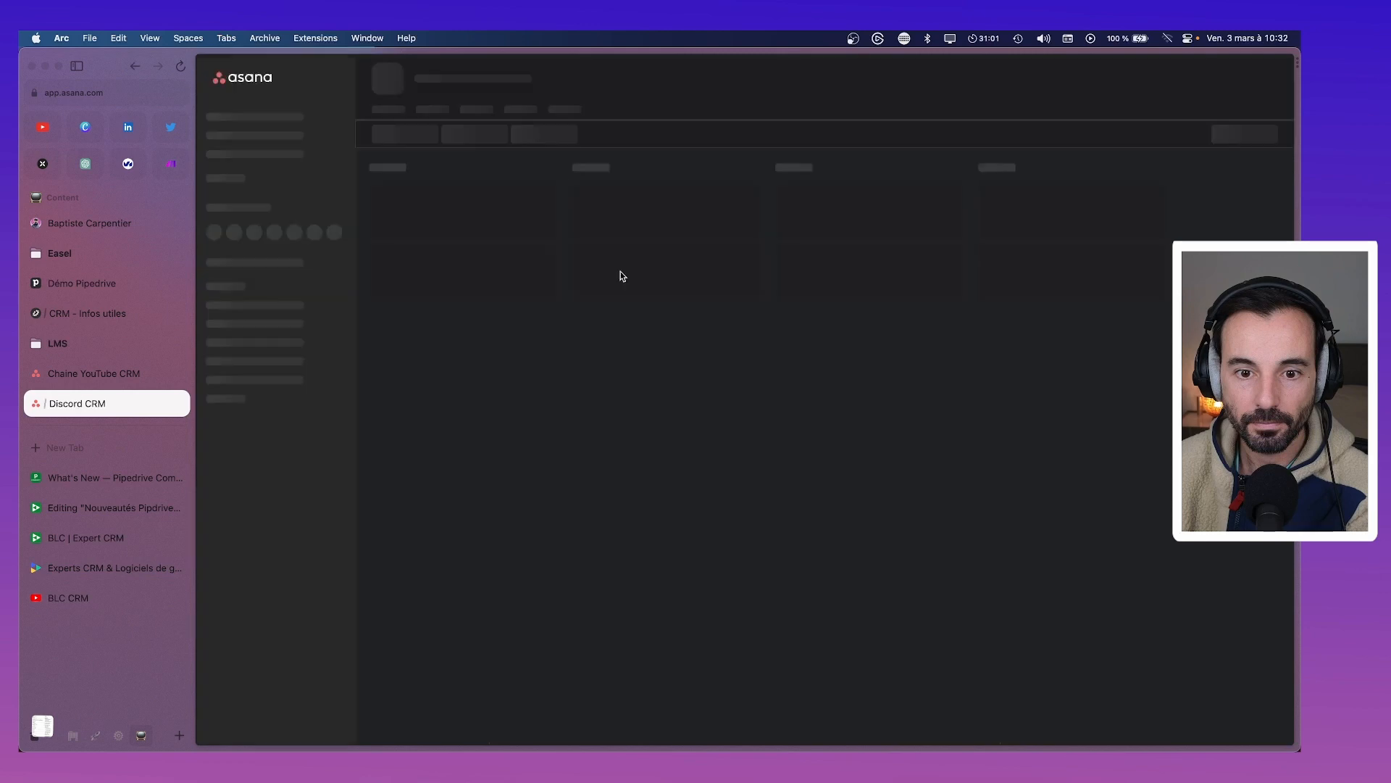
left_click(1051, 78)
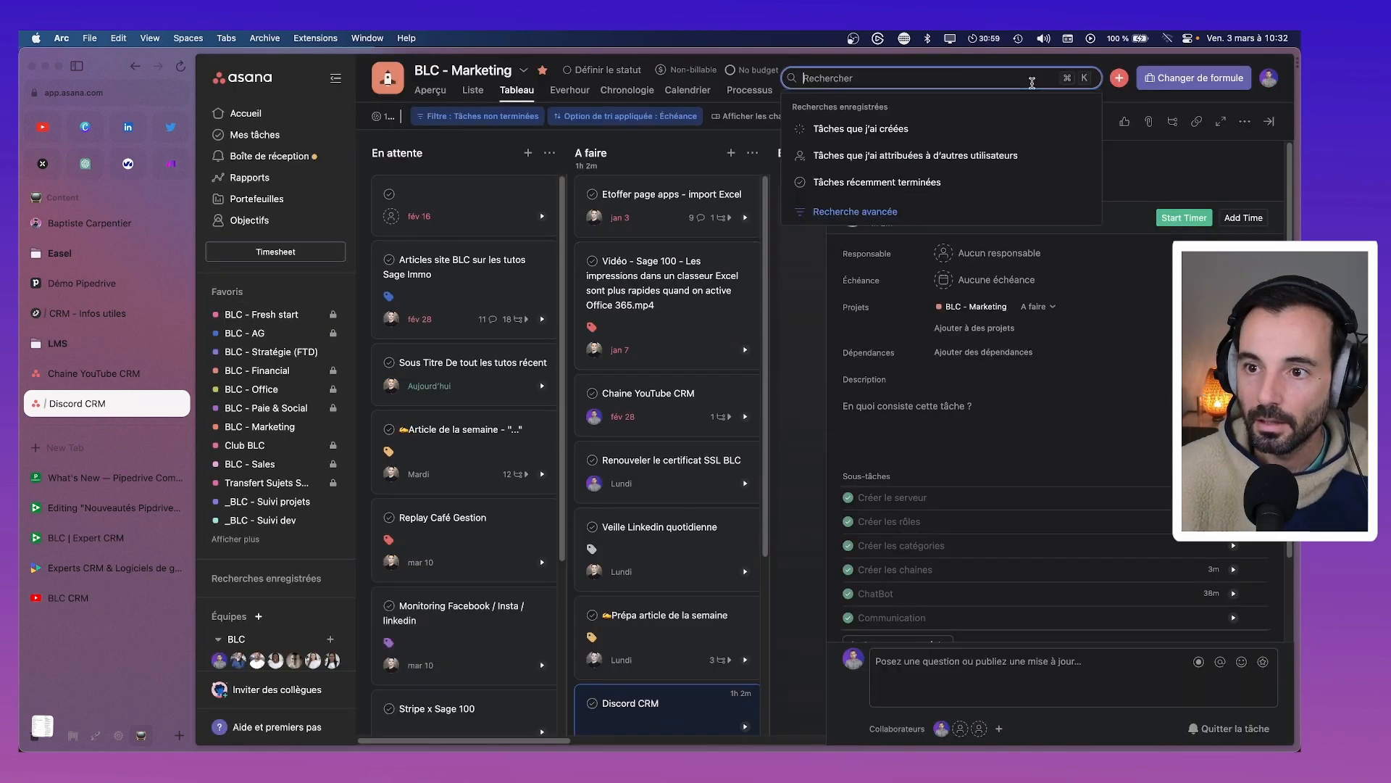
type("nouv")
type("eauté")
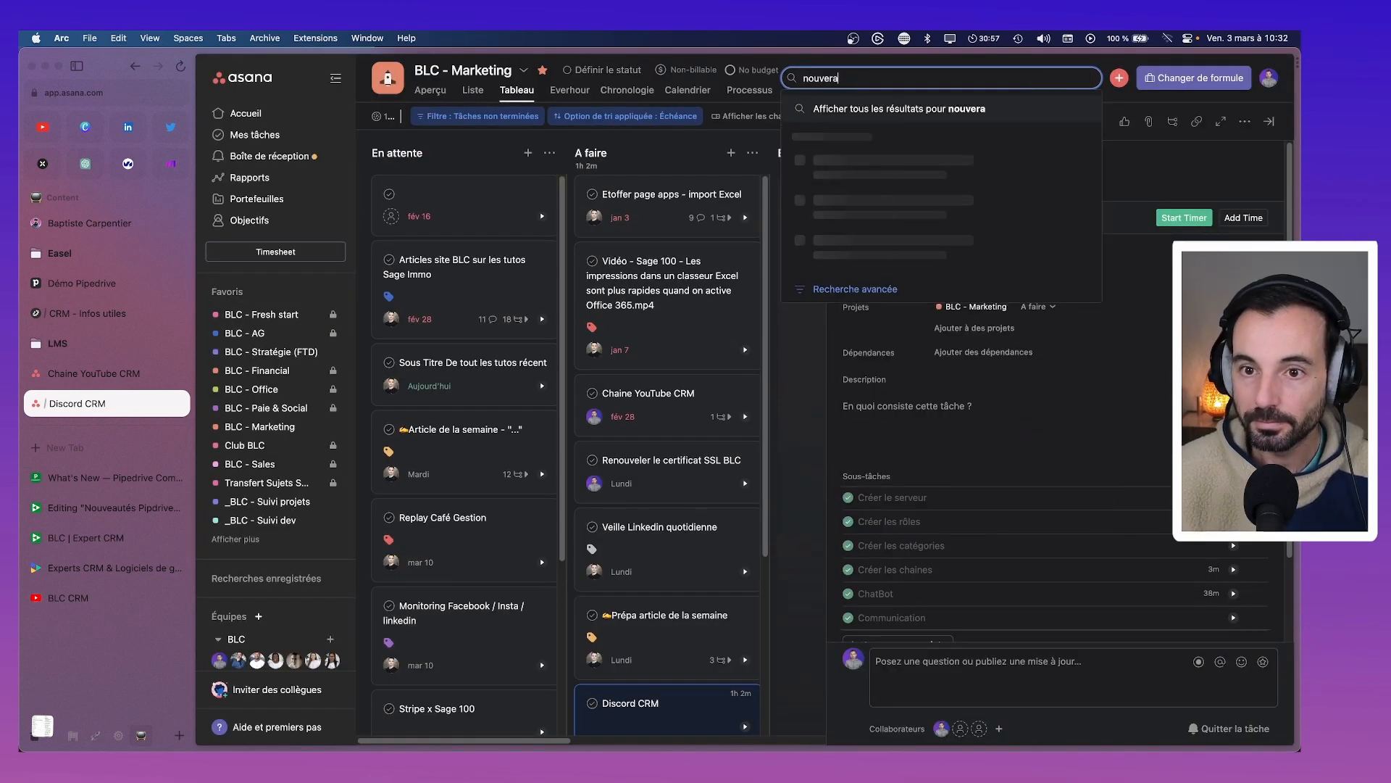
type("s")
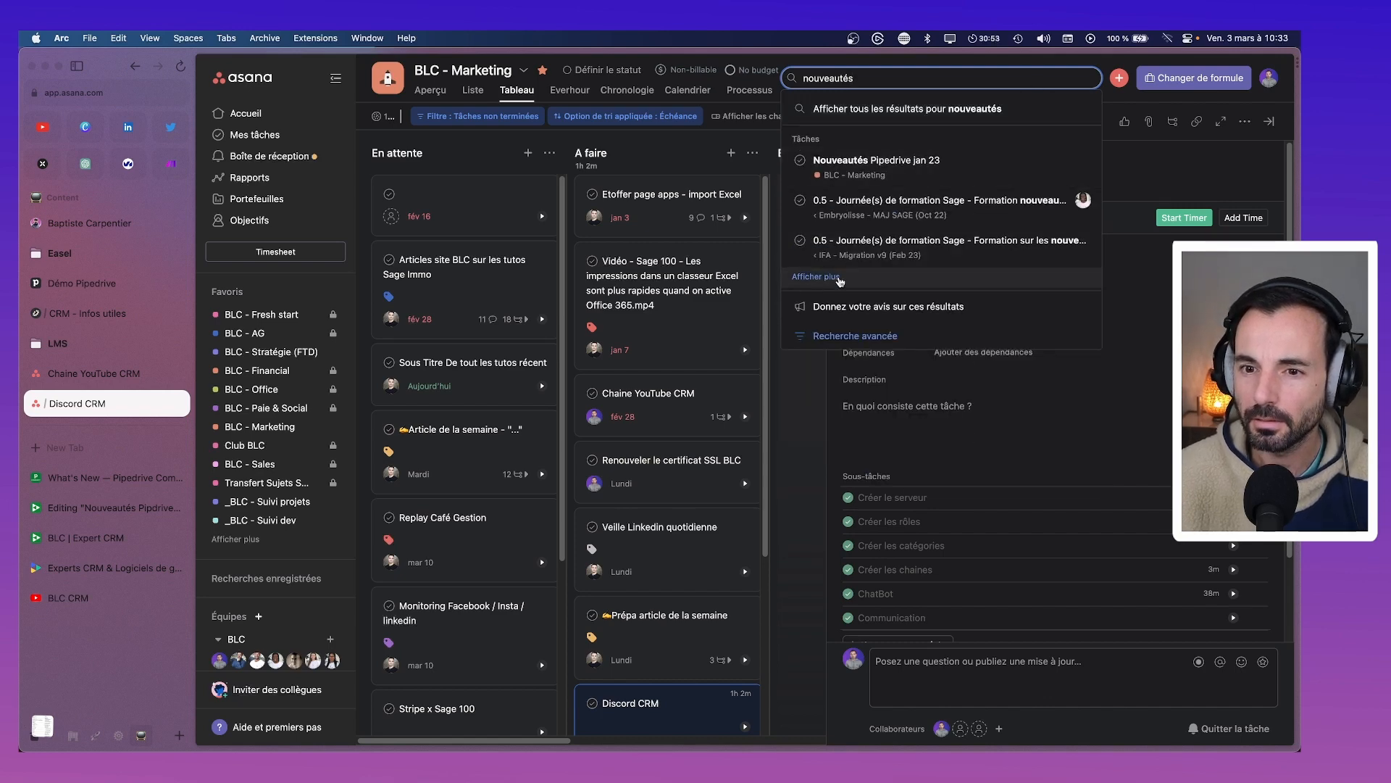
left_click(817, 276)
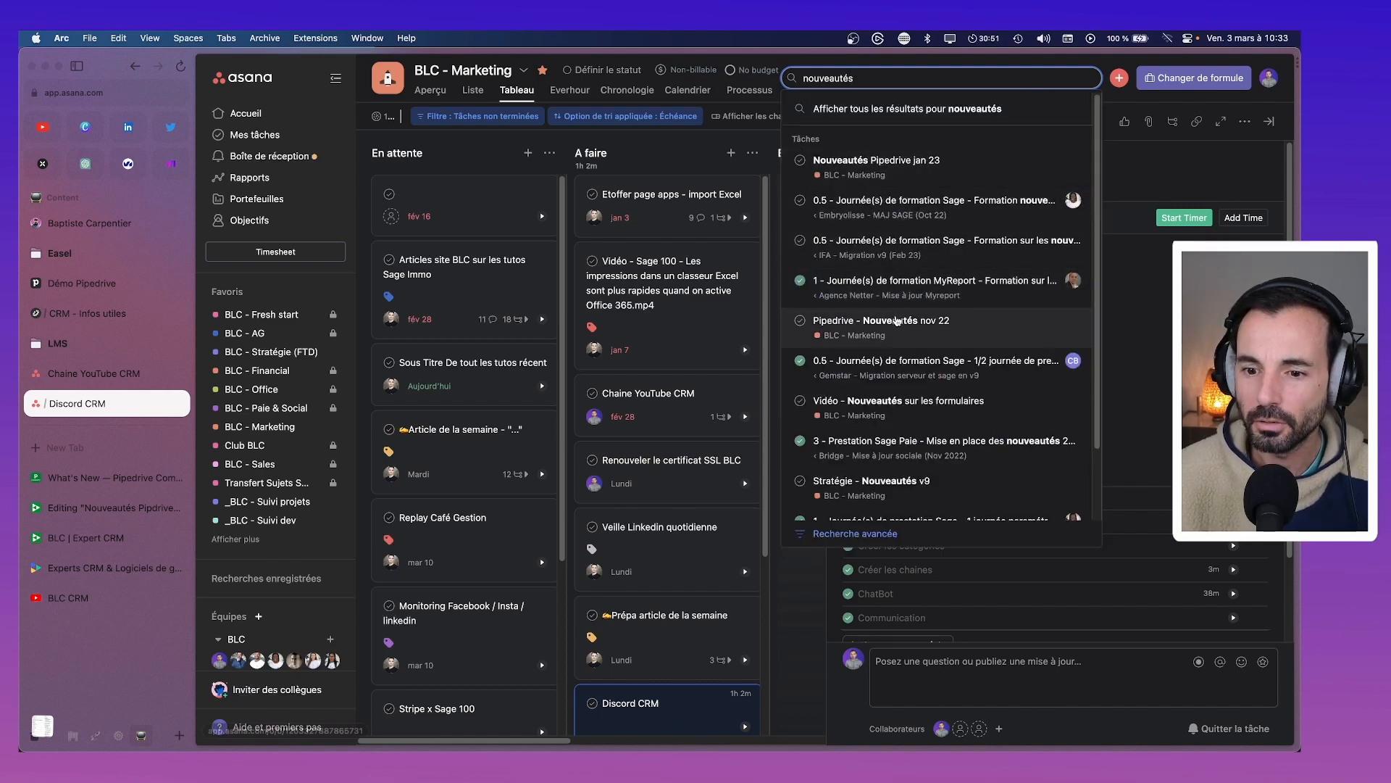
left_click(897, 323)
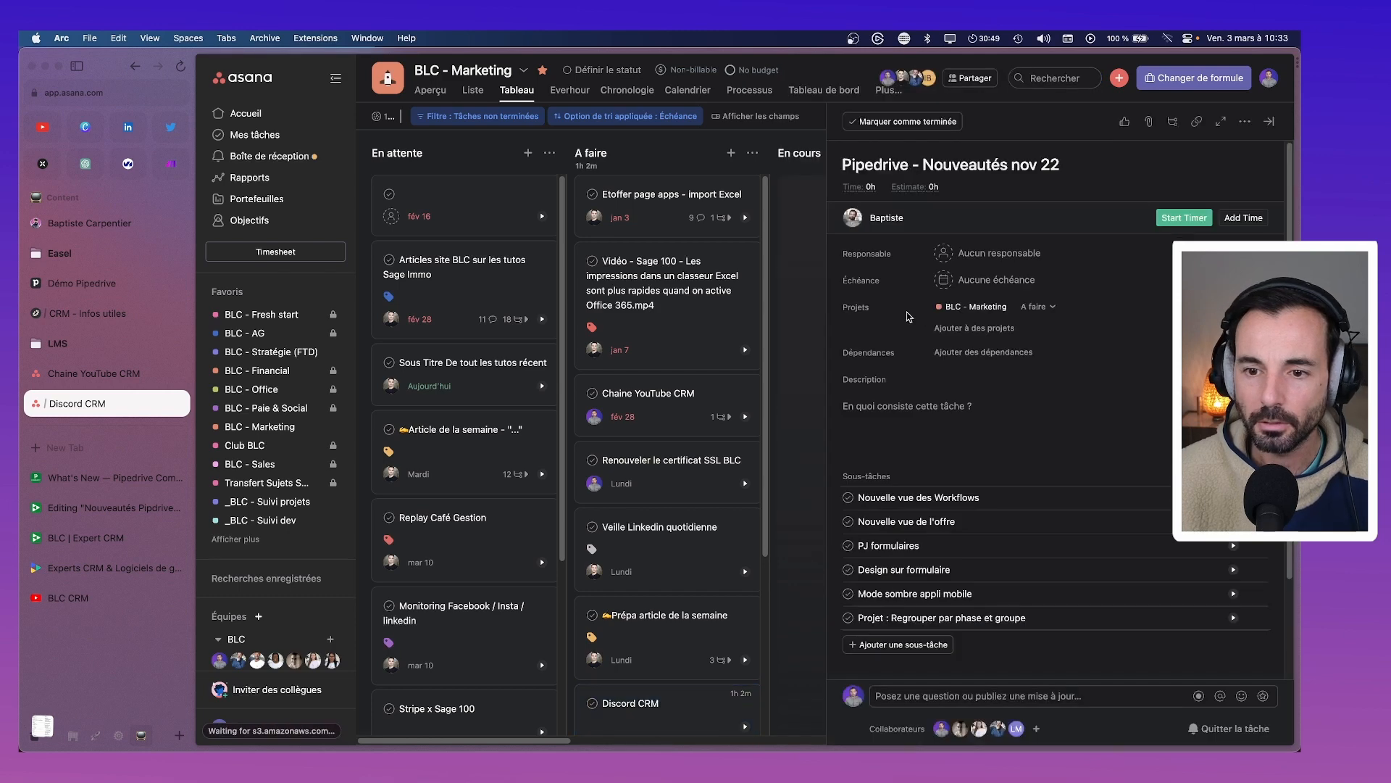
Review its feature subtasks, including Nouvelle vue des Workflows, then return to the Substack editor
scroll(950, 314, "down", 3)
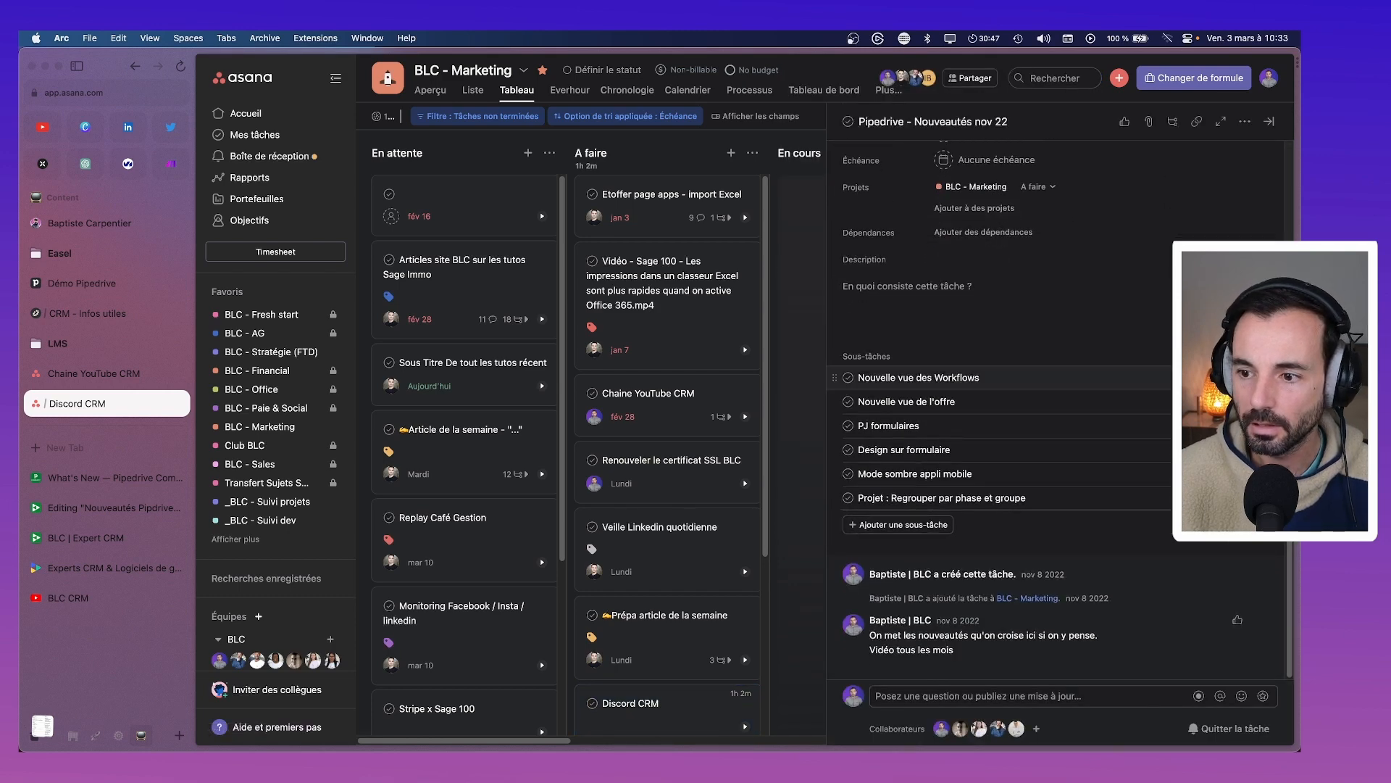
left_click(1077, 383)
left_click(1233, 377)
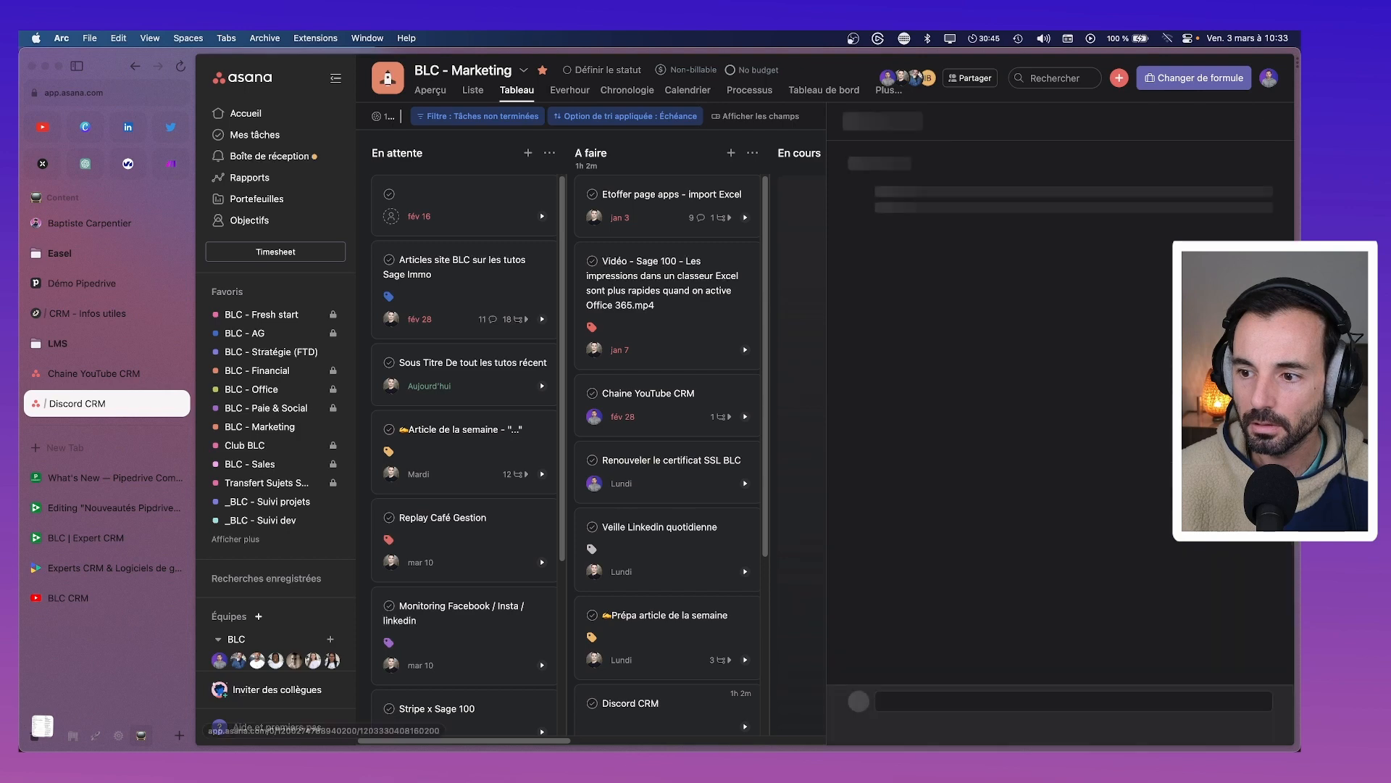
key("super+[")
scroll(997, 453, "down", 2)
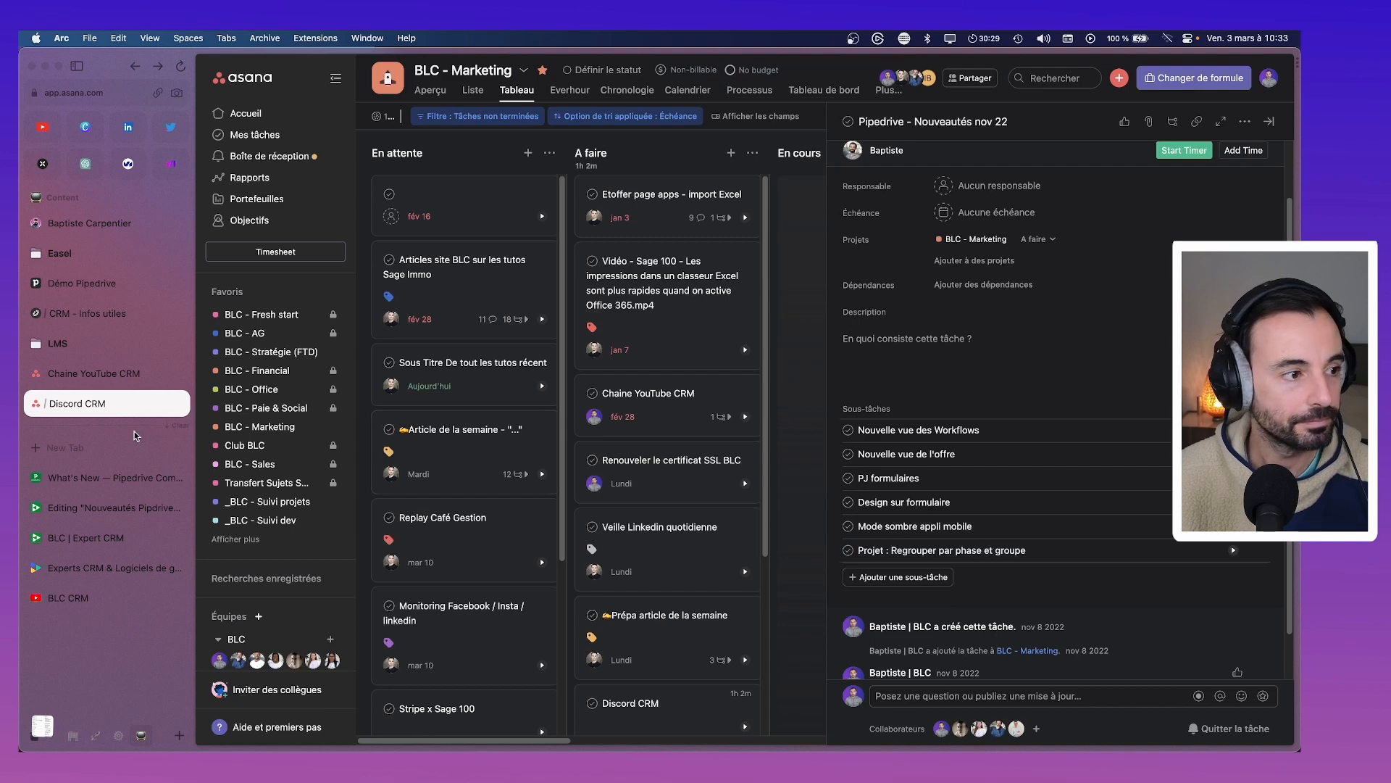
left_click(91, 481)
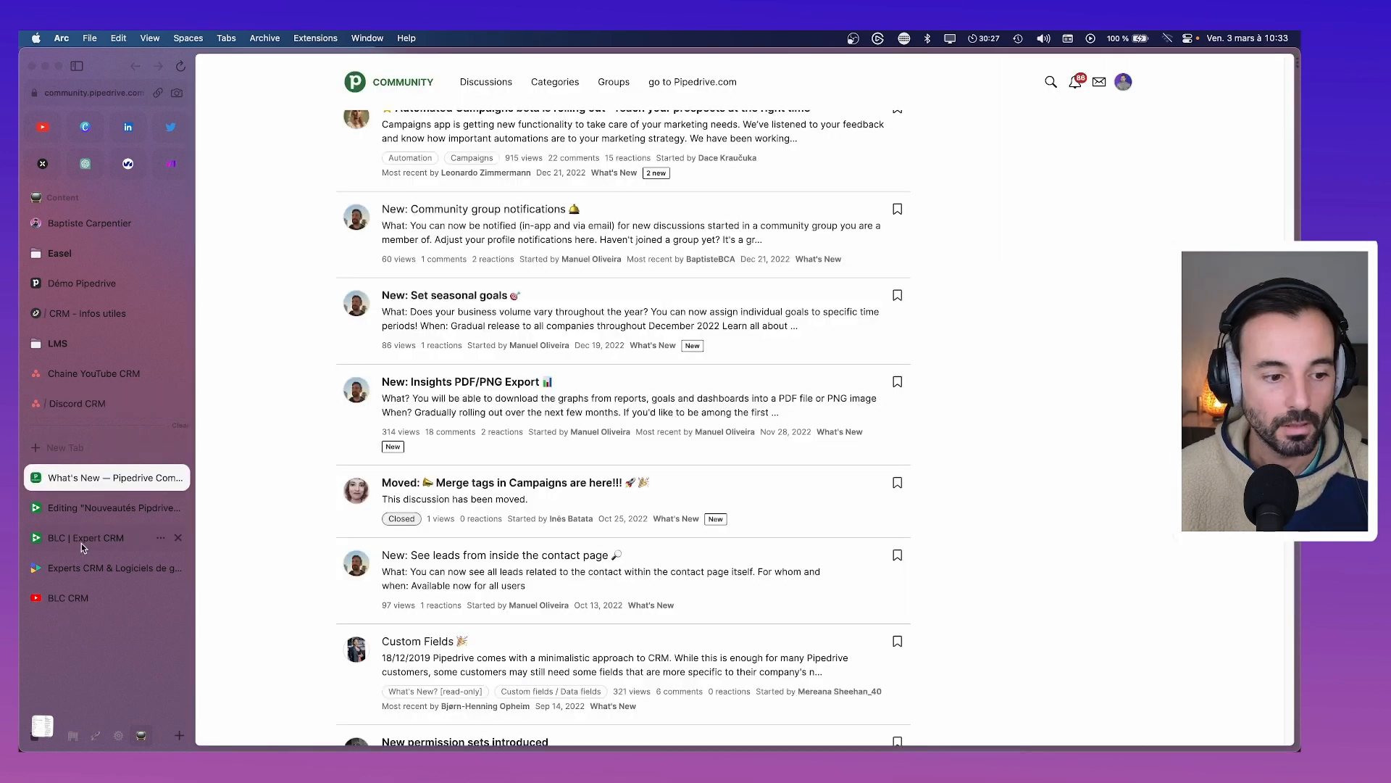
left_click(93, 537)
left_click(108, 507)
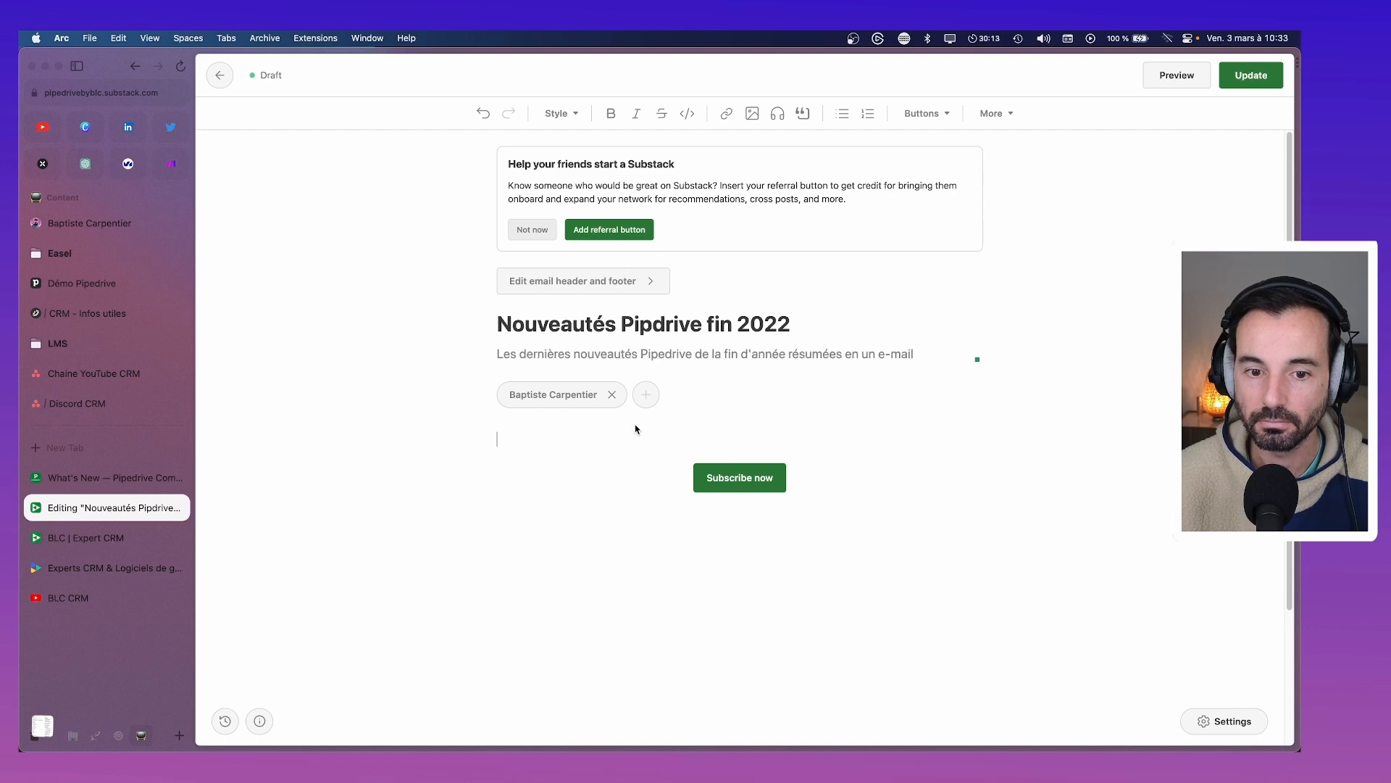
Type 'Nouveautés oct' into the post body so the first line reads 'Nouveautés oct 22'
type("No")
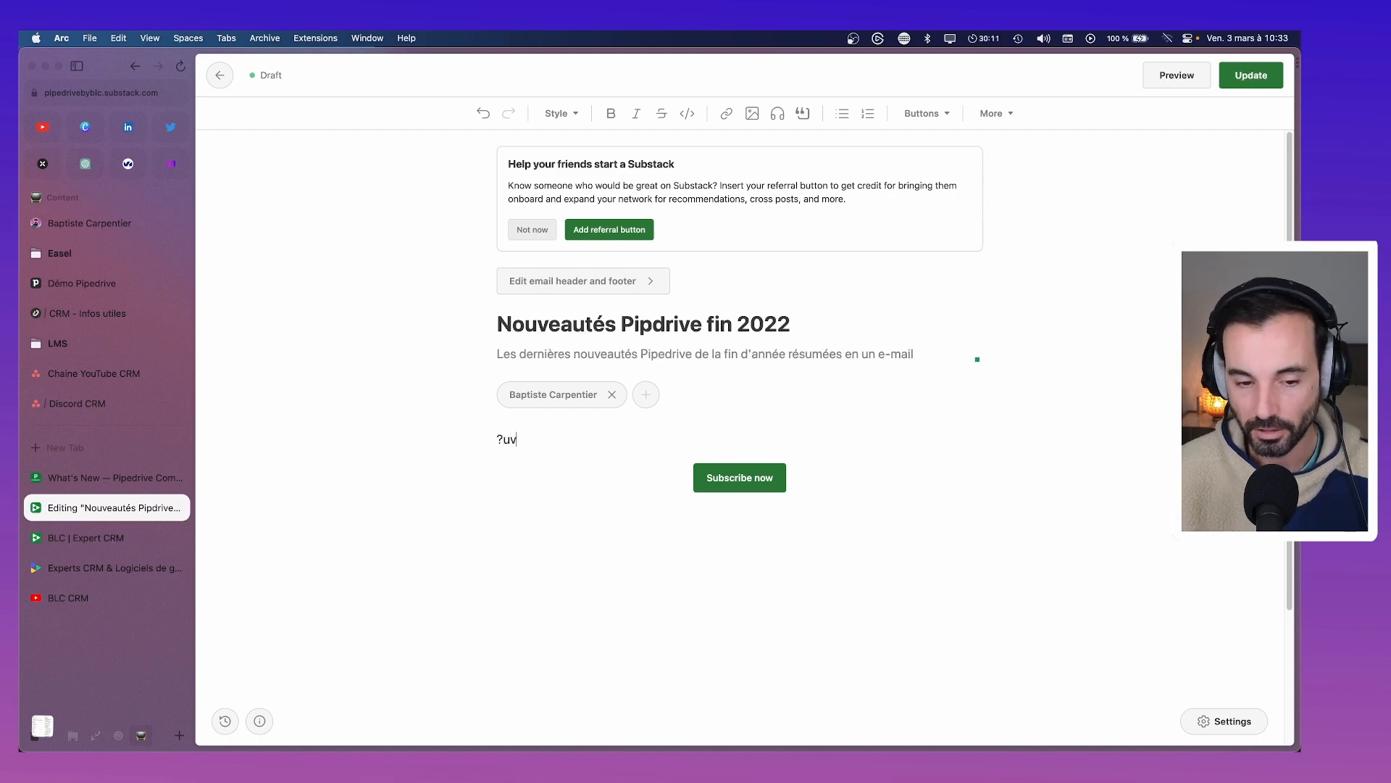
key("BackSpace")
key("BackSpace")
type("Nouveauté")
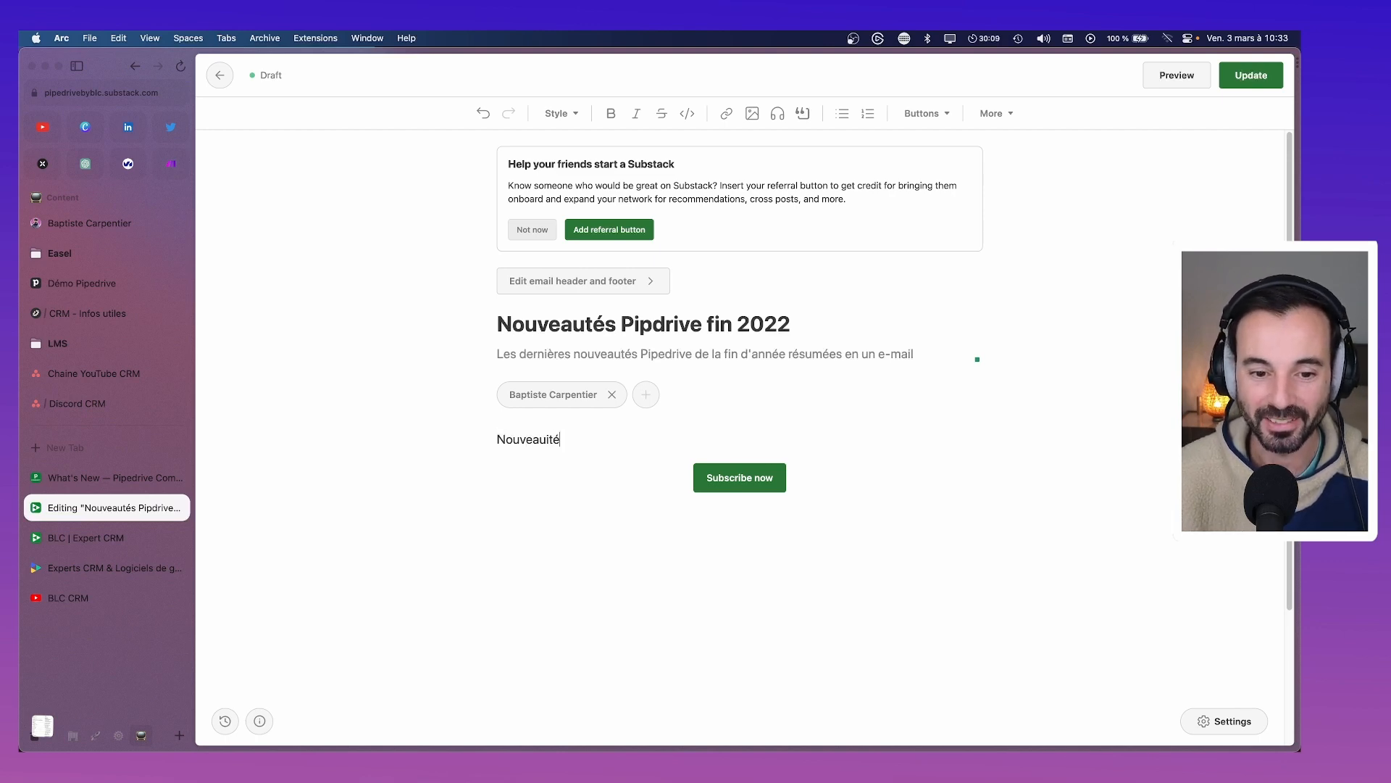
key("BackSpace")
type("és :")
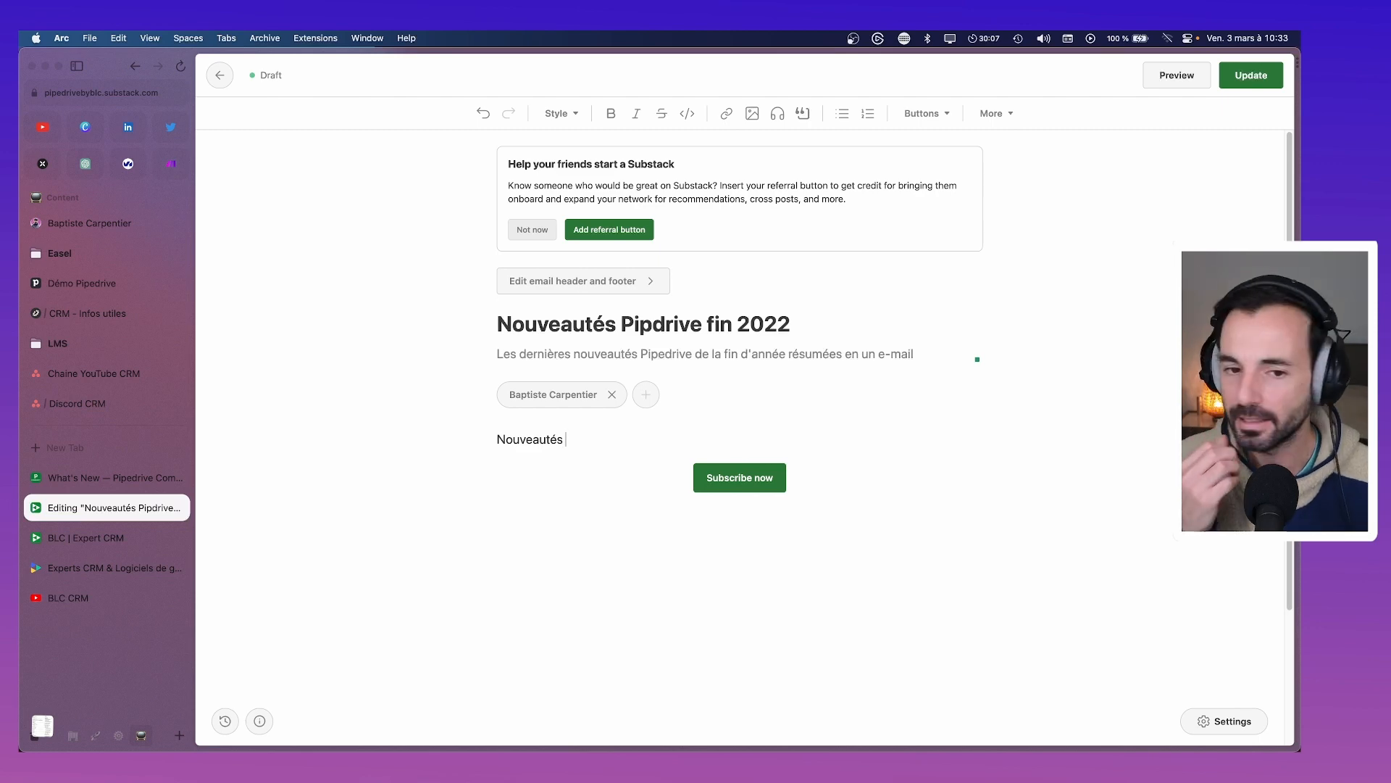
key("BackSpace")
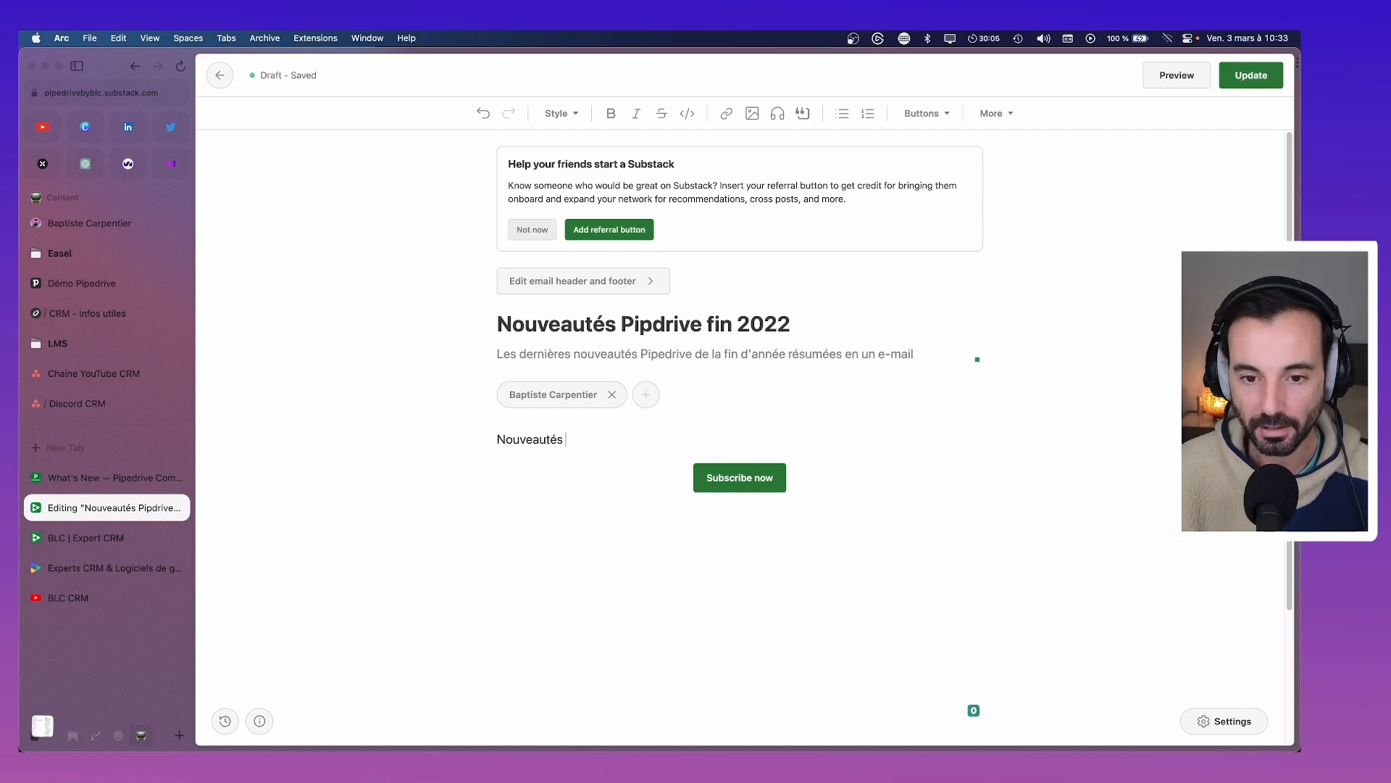
type("oct 22")
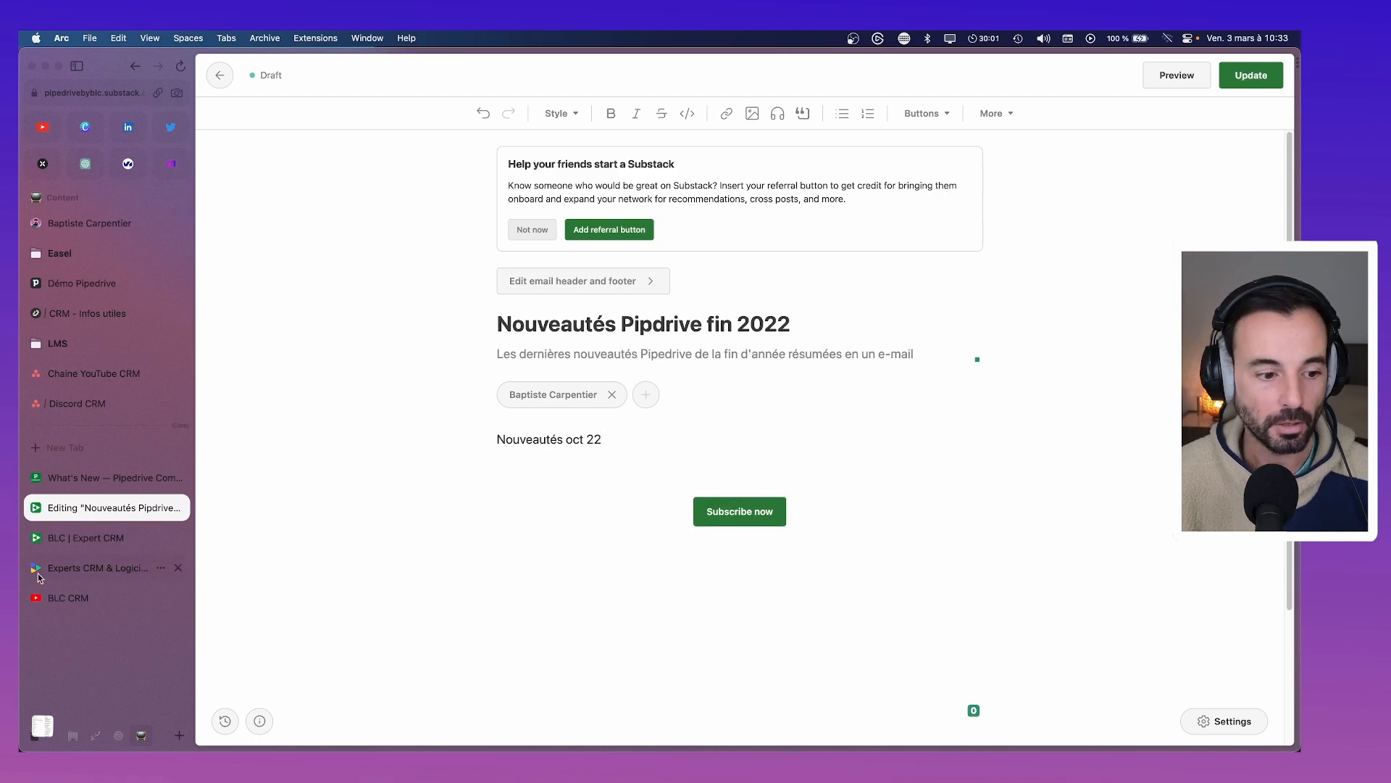
Copy the share link of the 'Pipedrive - Nouveautés octobre 22' video from the BLC CRM channel
left_click(68, 598)
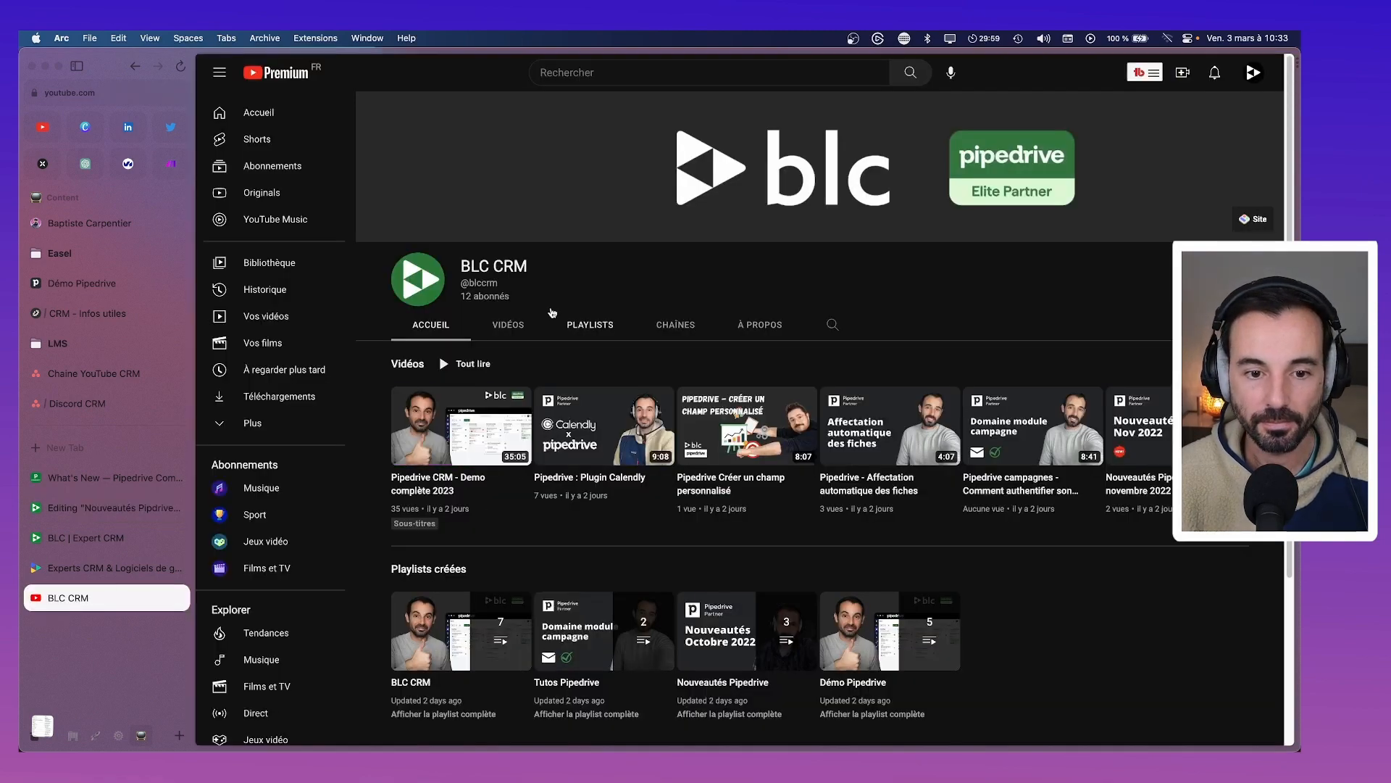
left_click(511, 326)
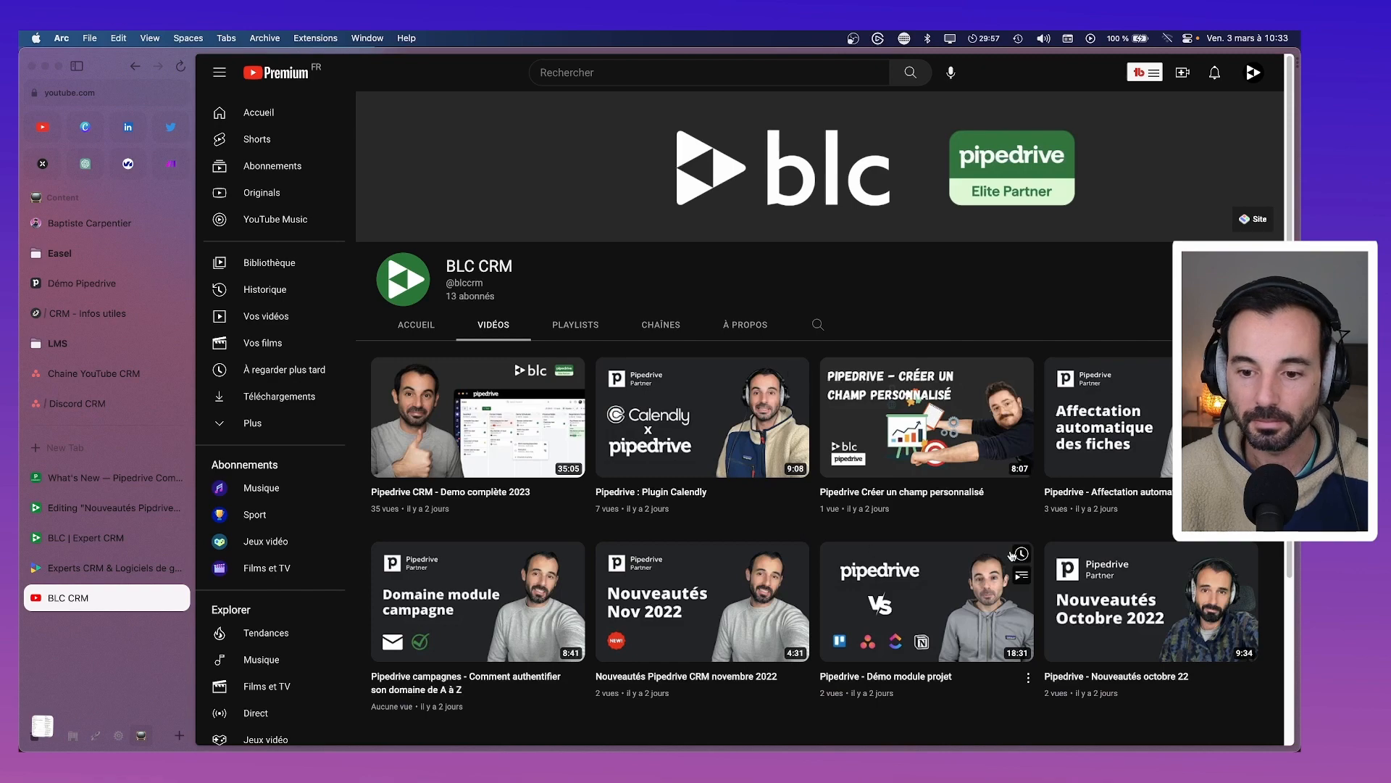
scroll(1104, 634, "down", 1)
left_click(1253, 625)
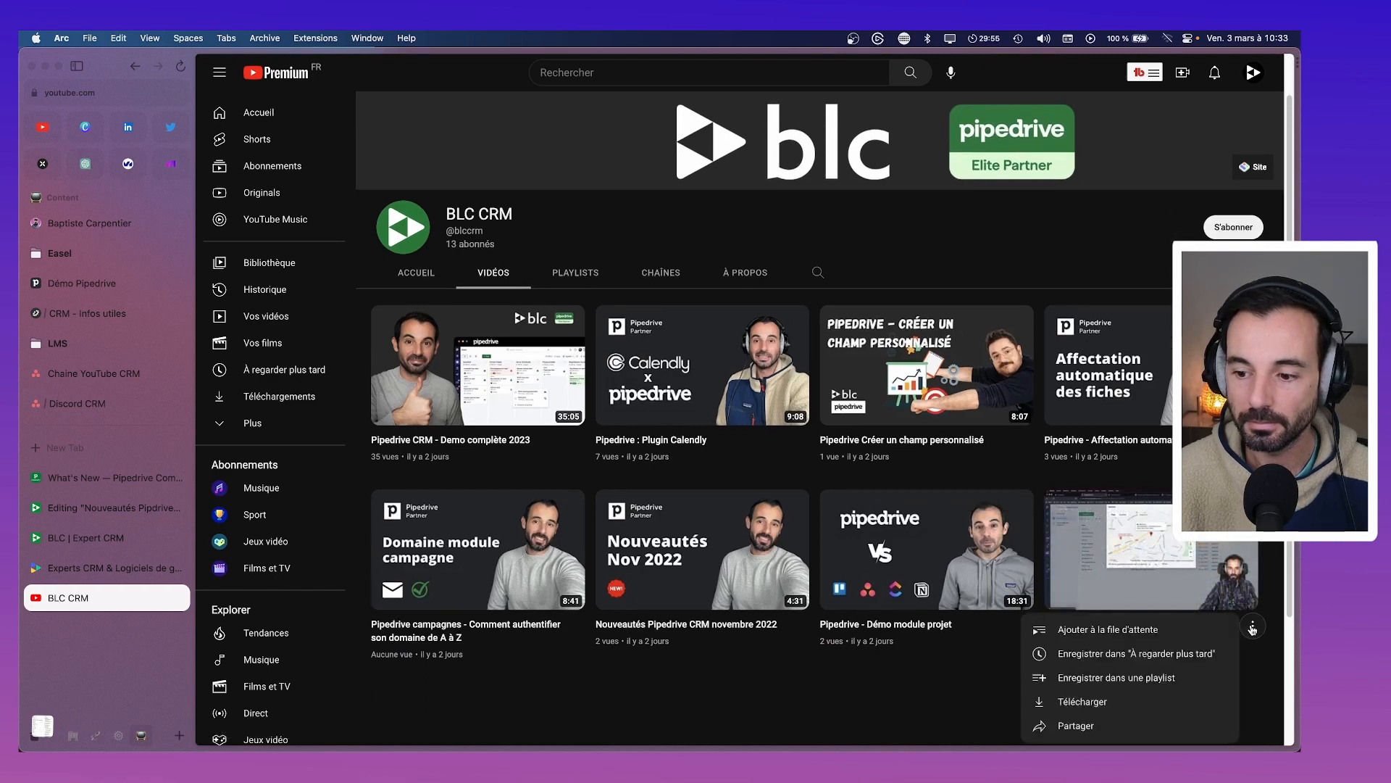
left_click(1125, 724)
left_click(872, 471)
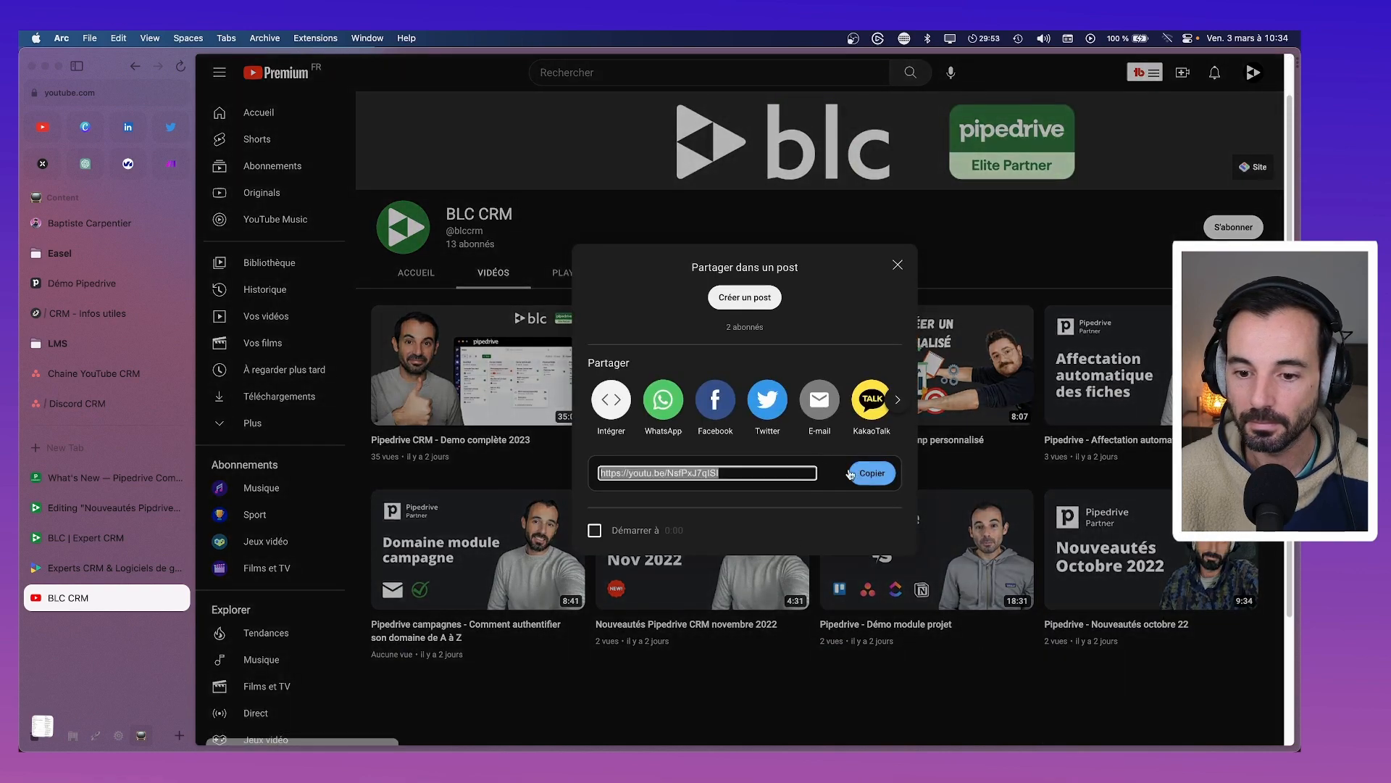
Paste the video link into the Substack draft as a YouTube embed
left_click(109, 478)
left_click(110, 507)
key("super+v")
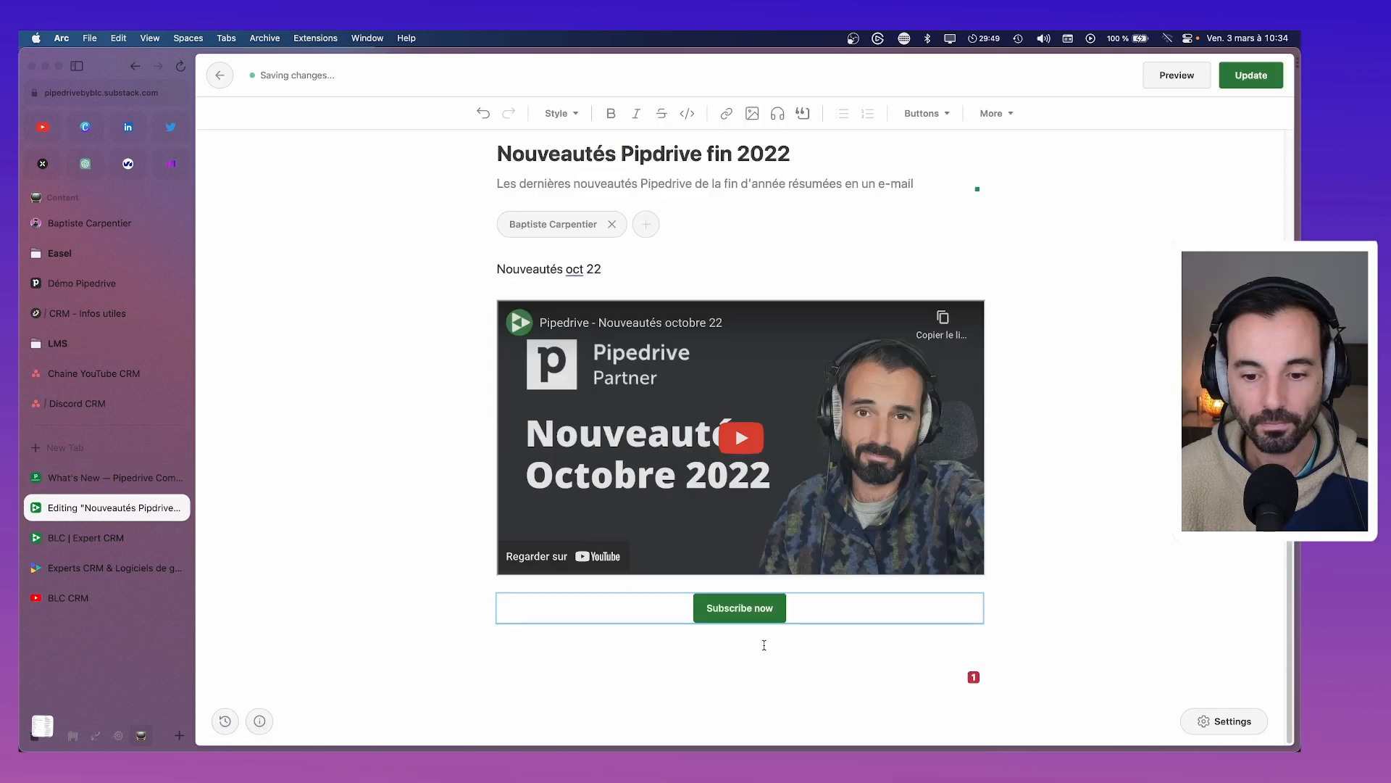
Make the first line a heading reading 'Nouveautés octobre 22' and add an empty line below
triple_click(612, 271)
left_click(557, 113)
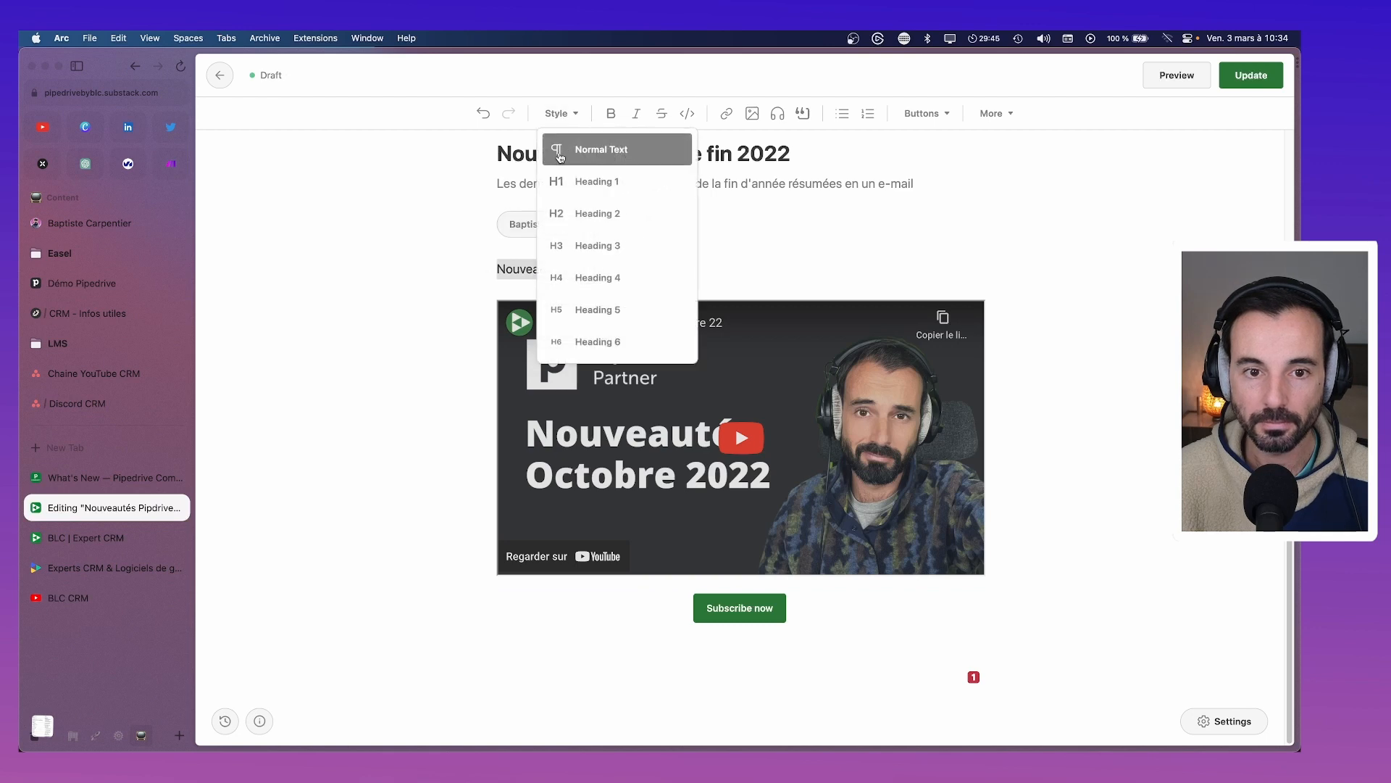
left_click(572, 212)
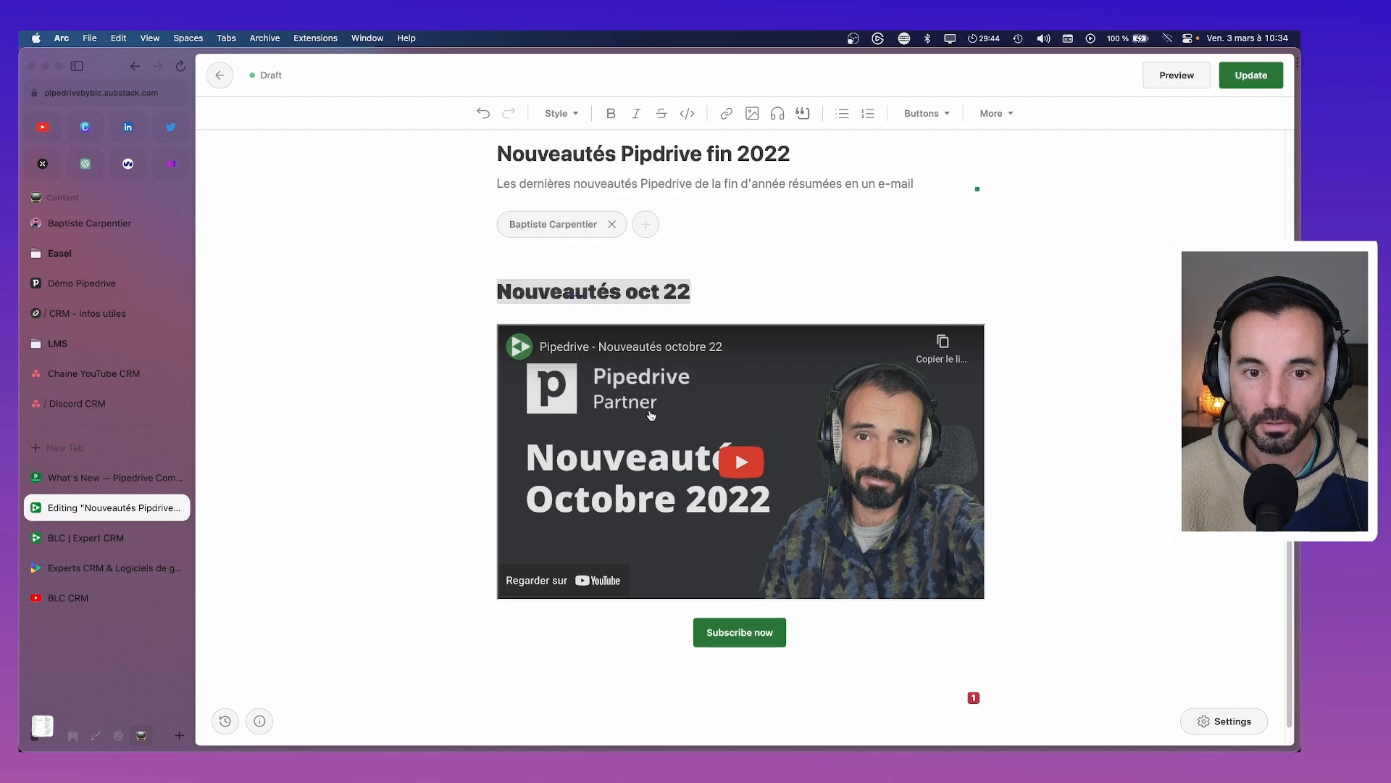
left_click(655, 292)
type("obre")
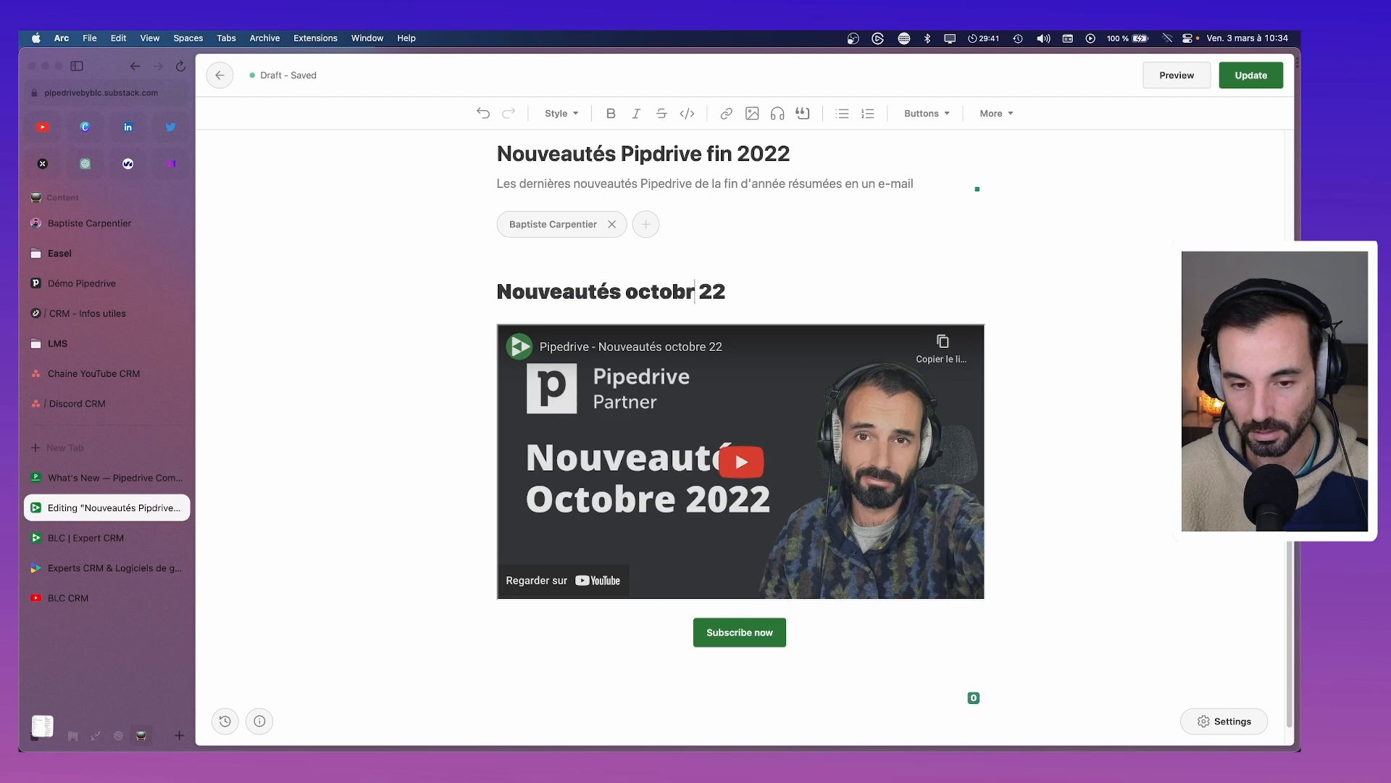
scroll(698, 353, "down", 1)
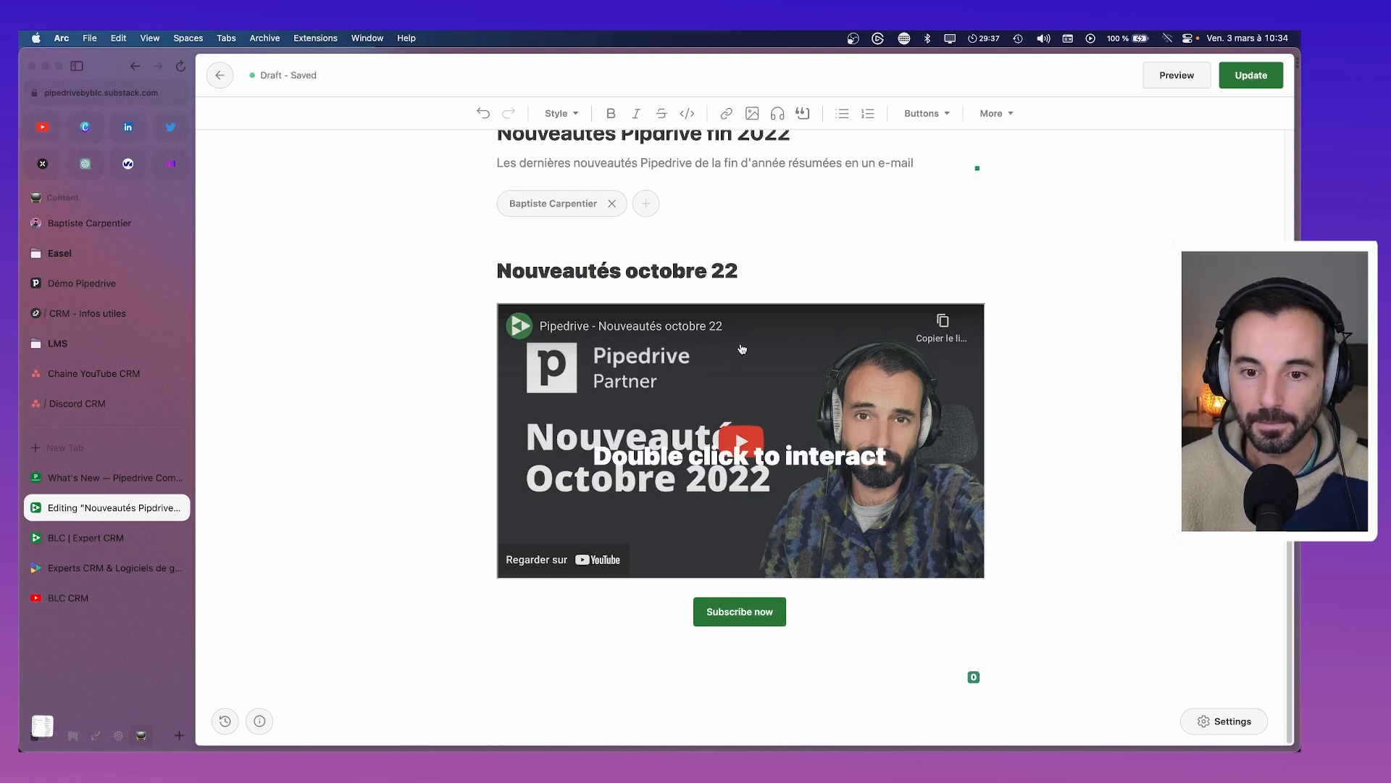
left_click(773, 280)
key("Return")
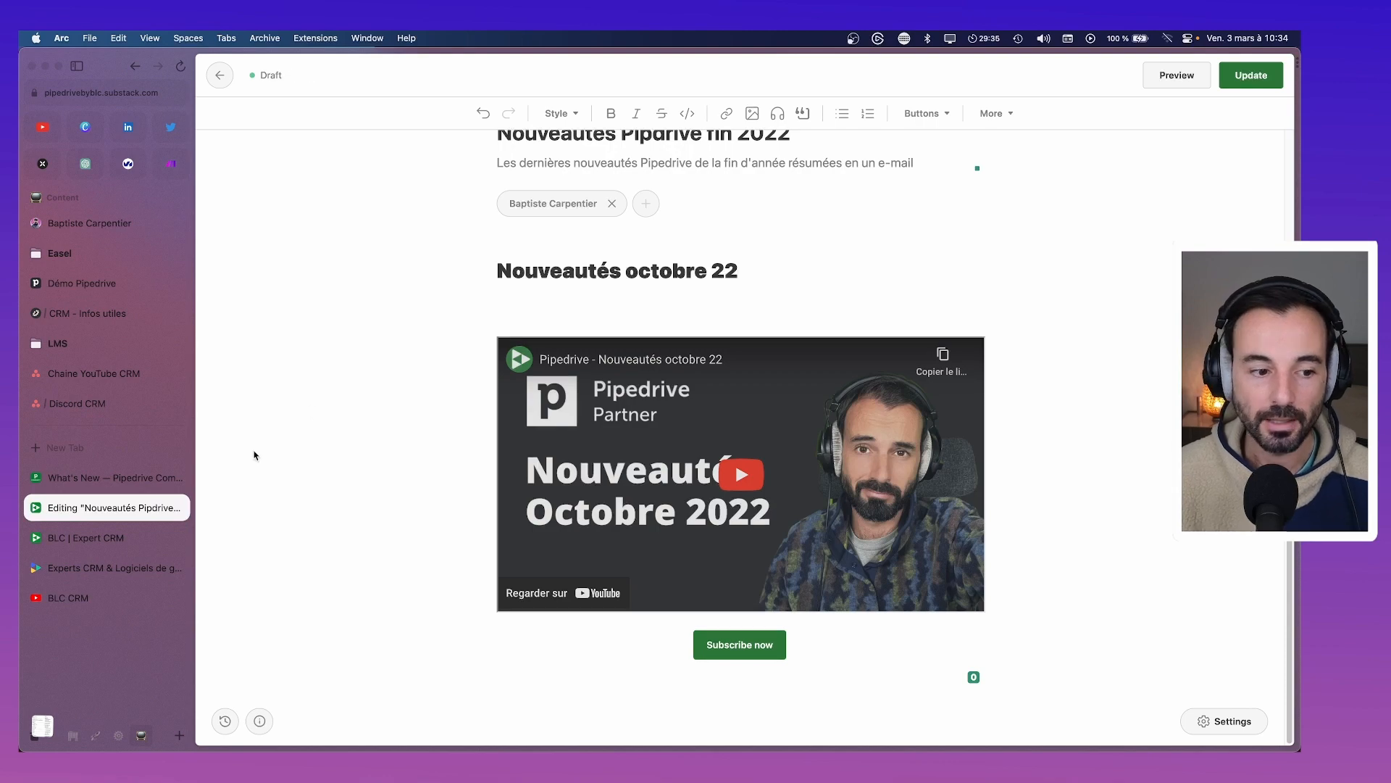
Copy the chapter timestamps from the 'Nouveautés octobre 22' video description and return to Substack
left_click(83, 597)
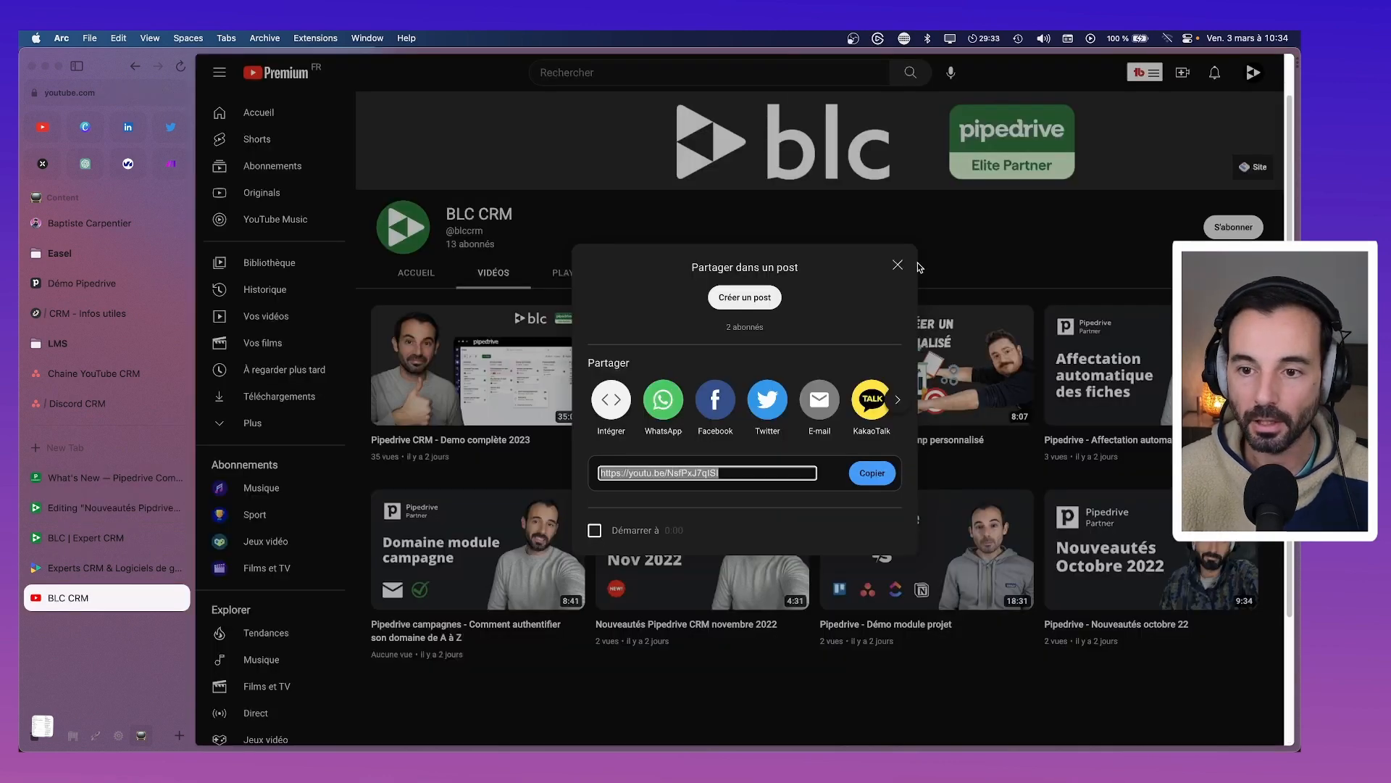
left_click(898, 265)
left_click(1152, 549)
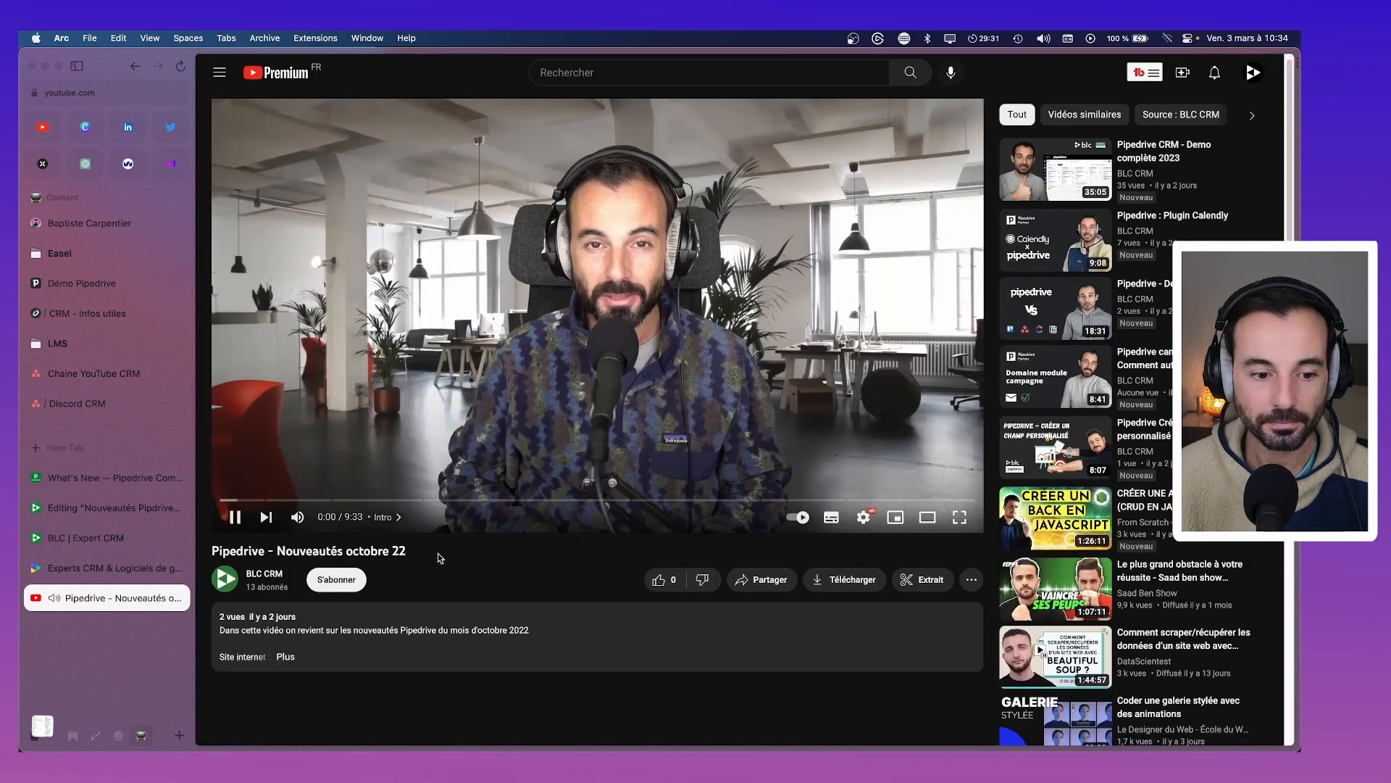
scroll(438, 558, "down", 3)
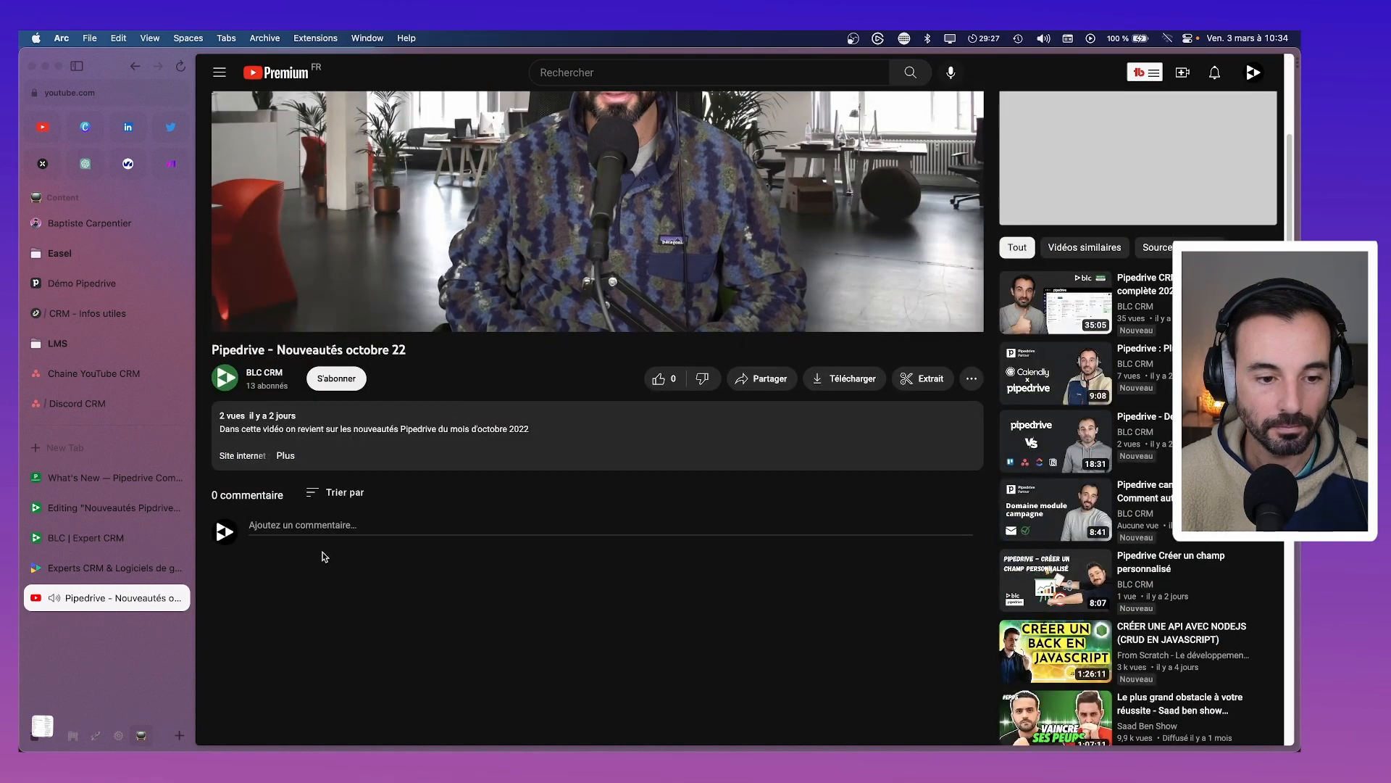
left_click(286, 455)
scroll(366, 547, "down", 1)
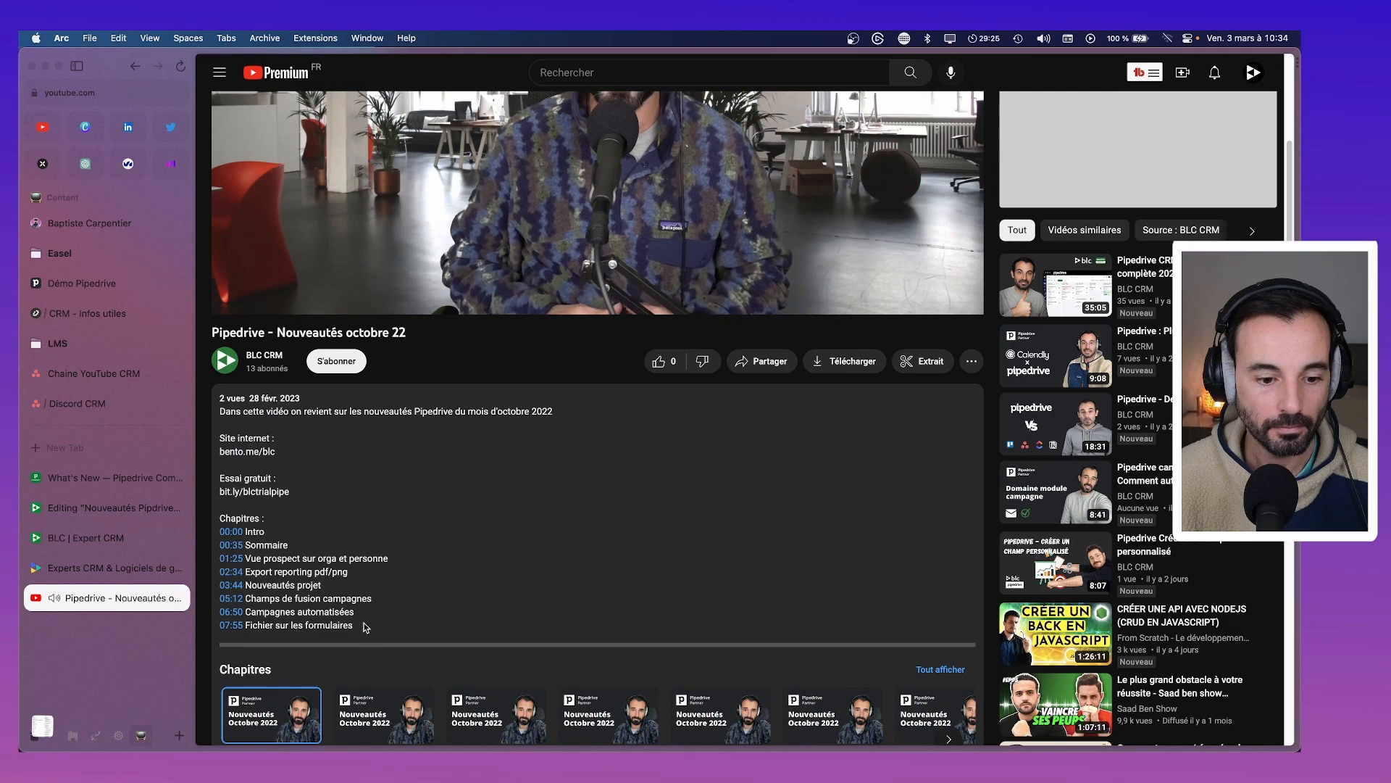
left_click_drag(357, 625, 215, 534)
key("super+c")
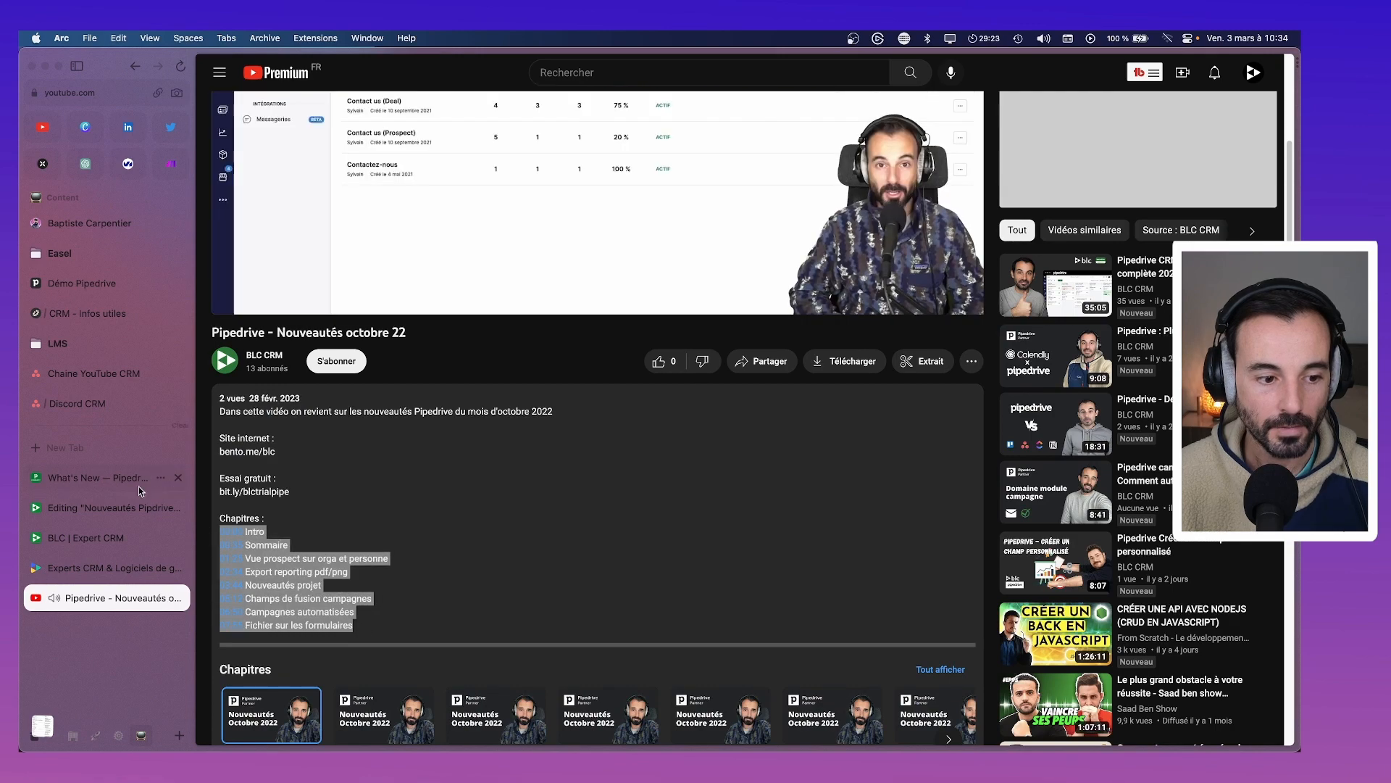
left_click(141, 485)
left_click(140, 507)
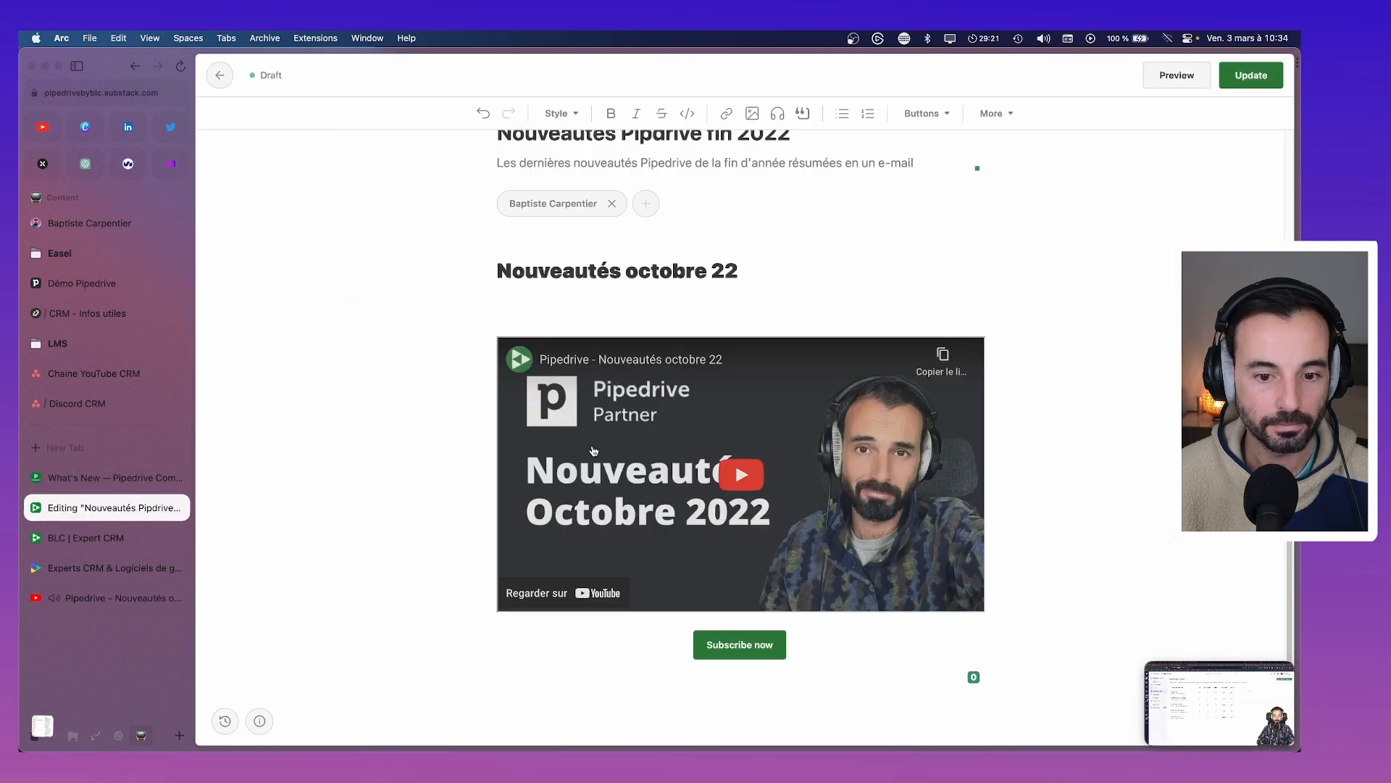
Paste the October chapter list and break it into separate lines, from 00:00 Intro to 07:55
key("super+v")
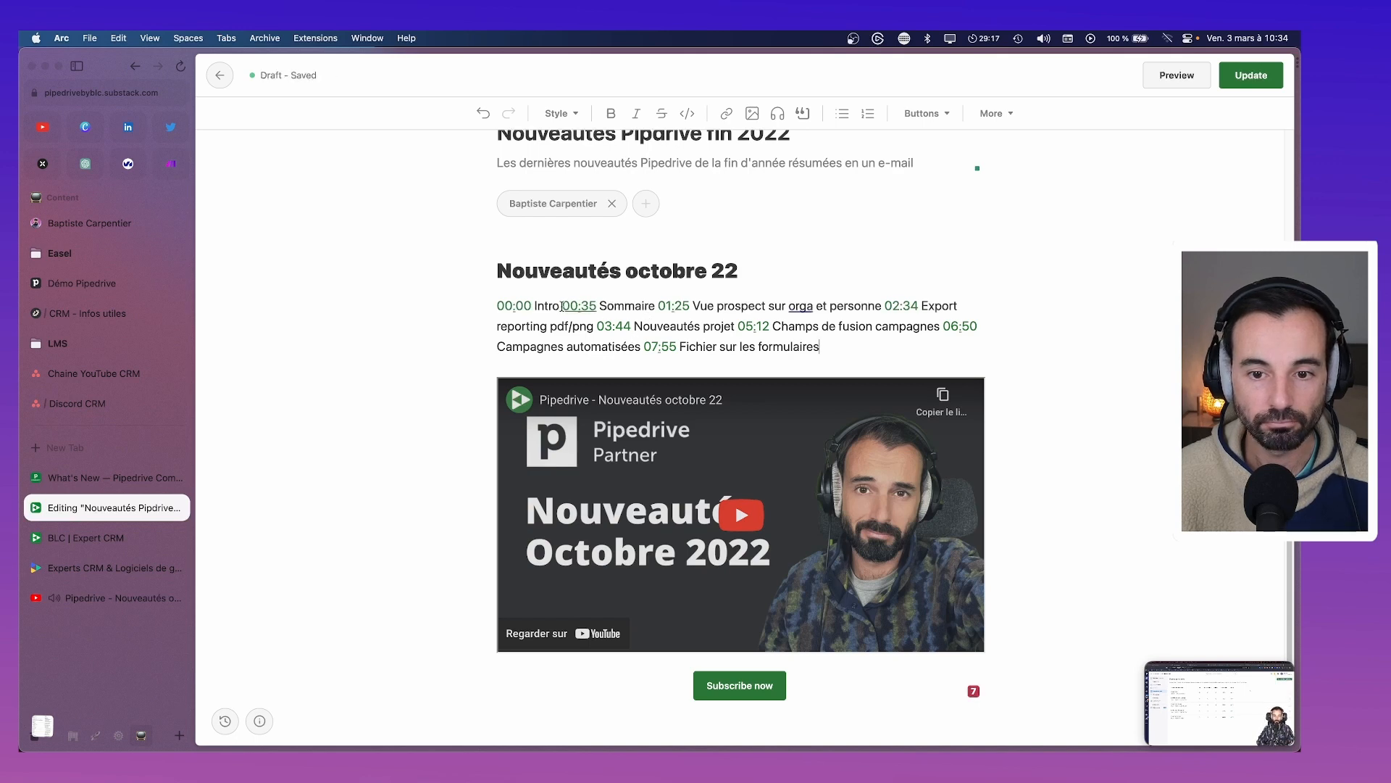
left_click(561, 305)
key("Return")
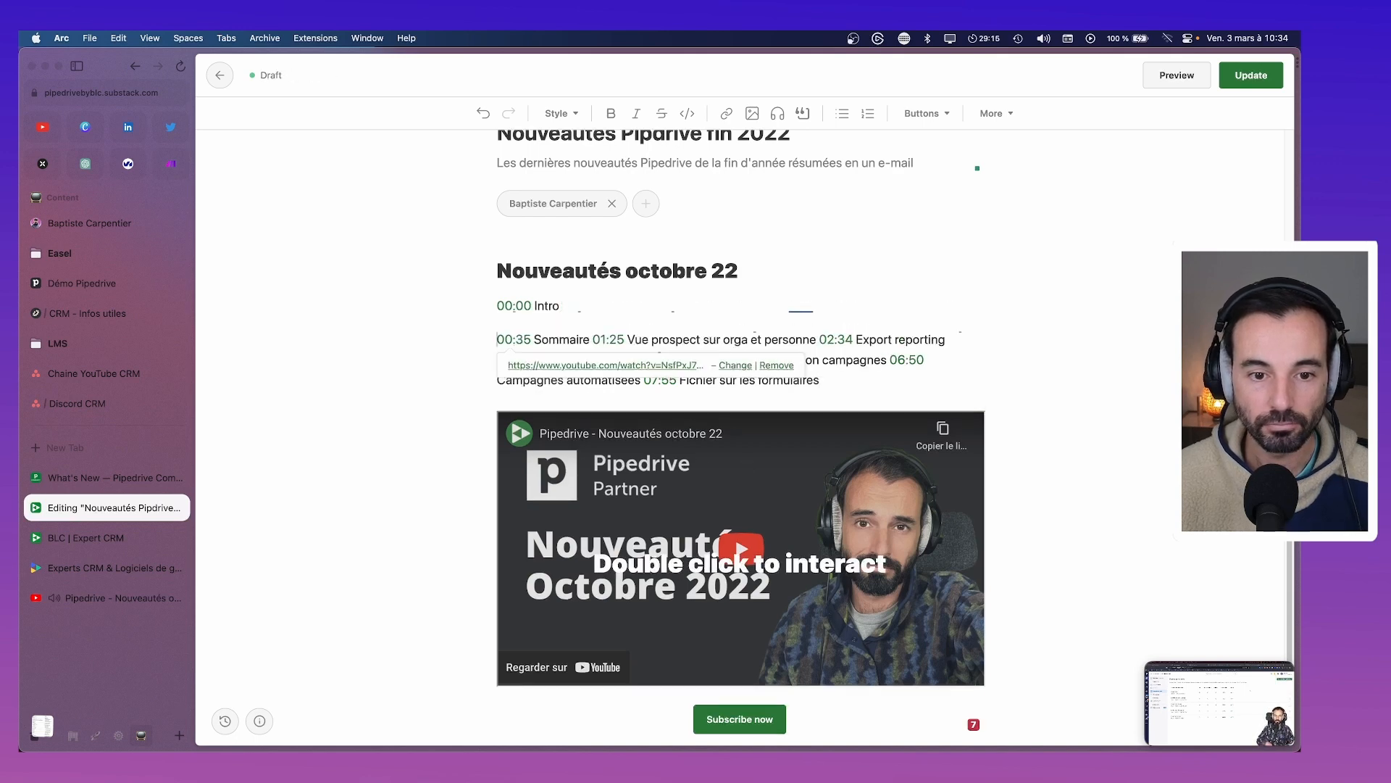
left_click(593, 339)
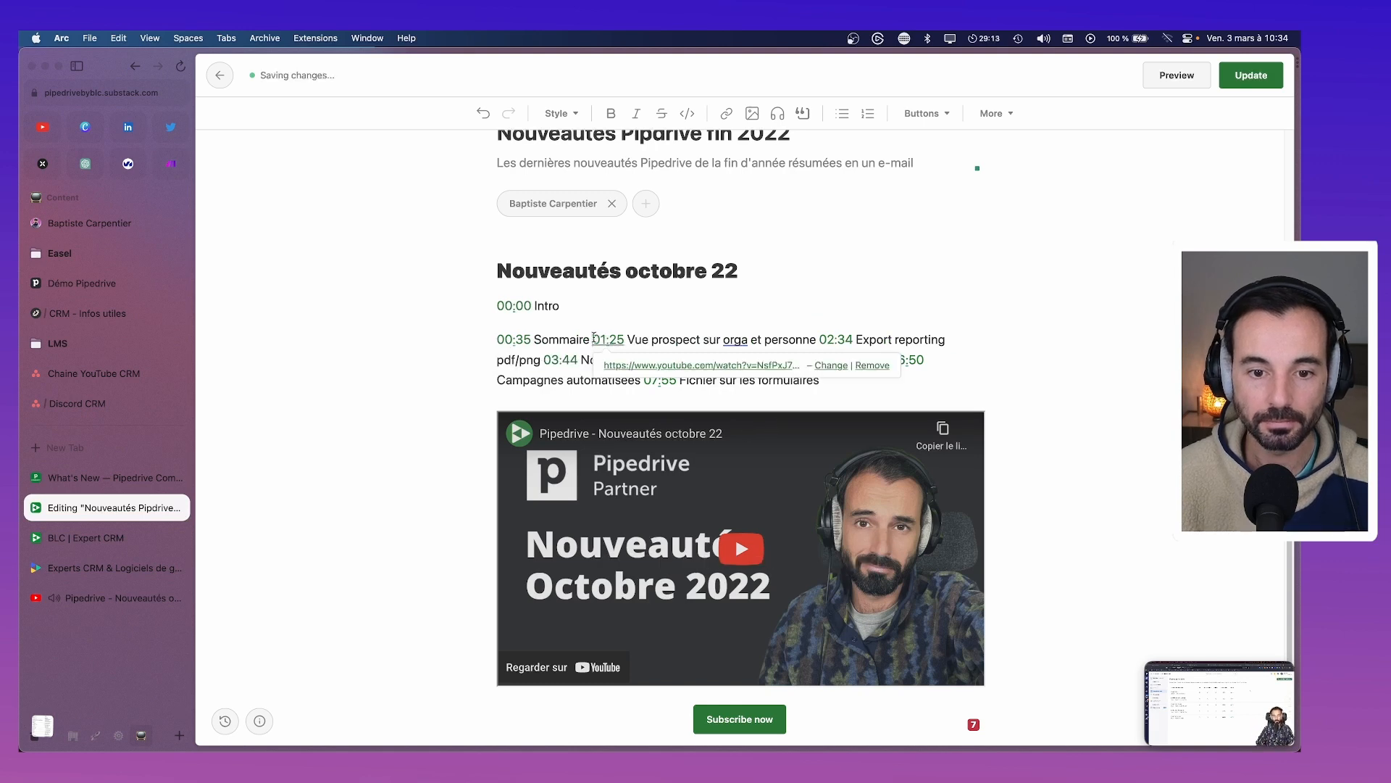
key("Return")
left_click(724, 373)
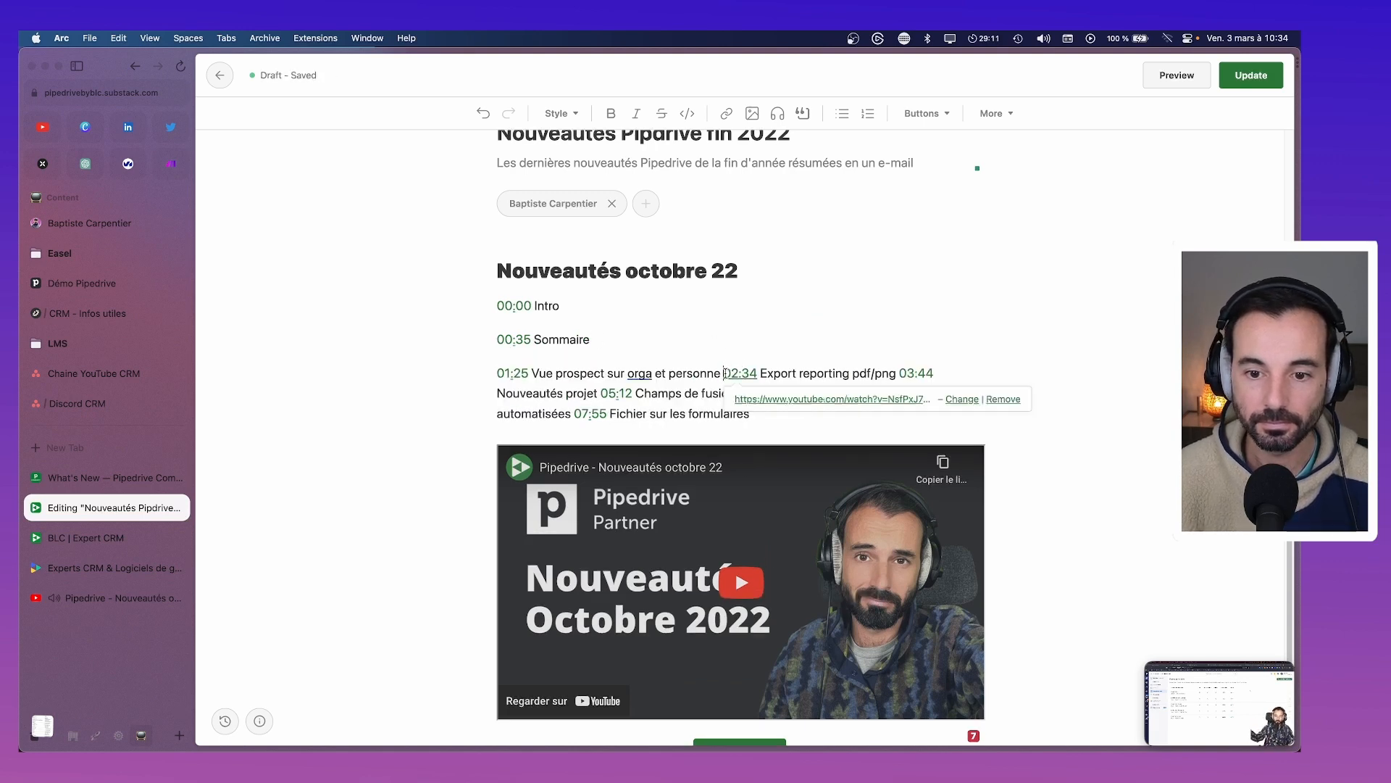
key("Return")
left_click(674, 407)
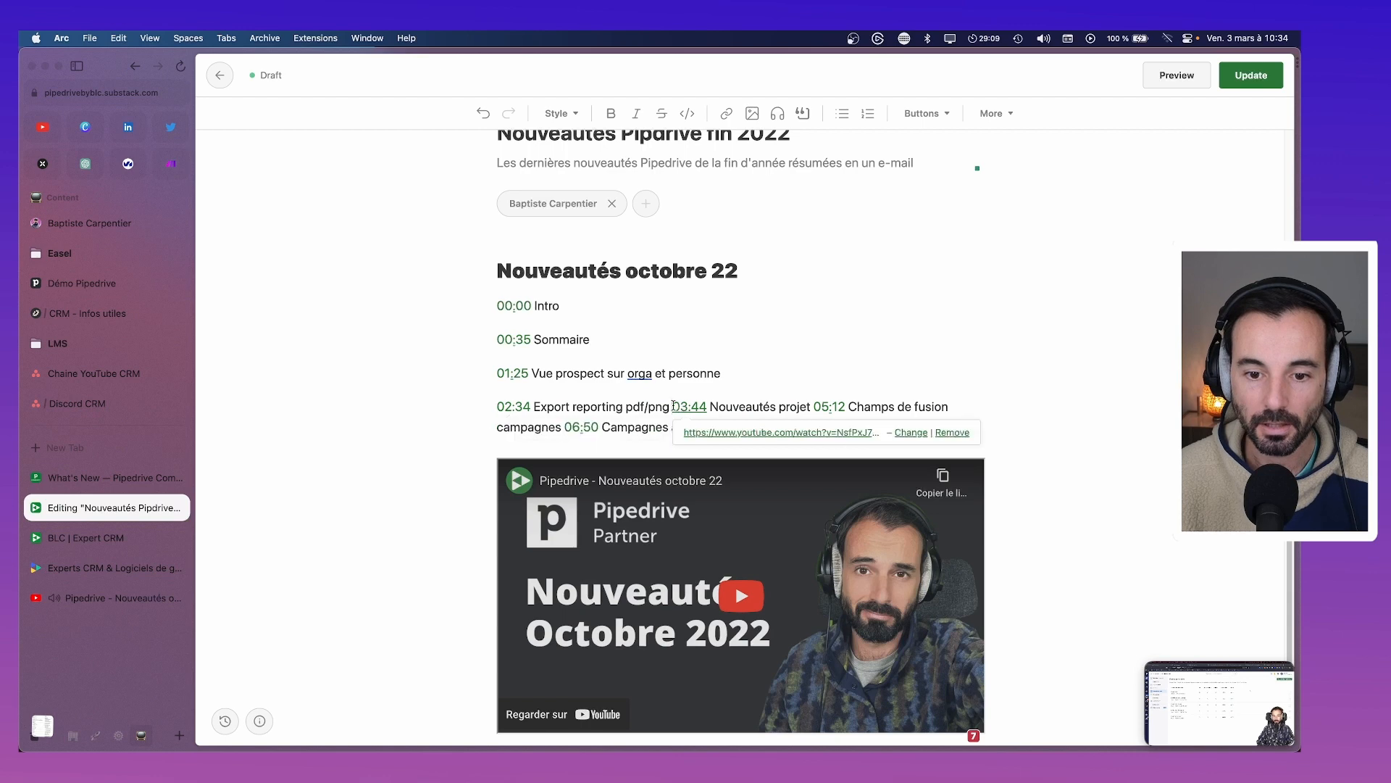
key("Return")
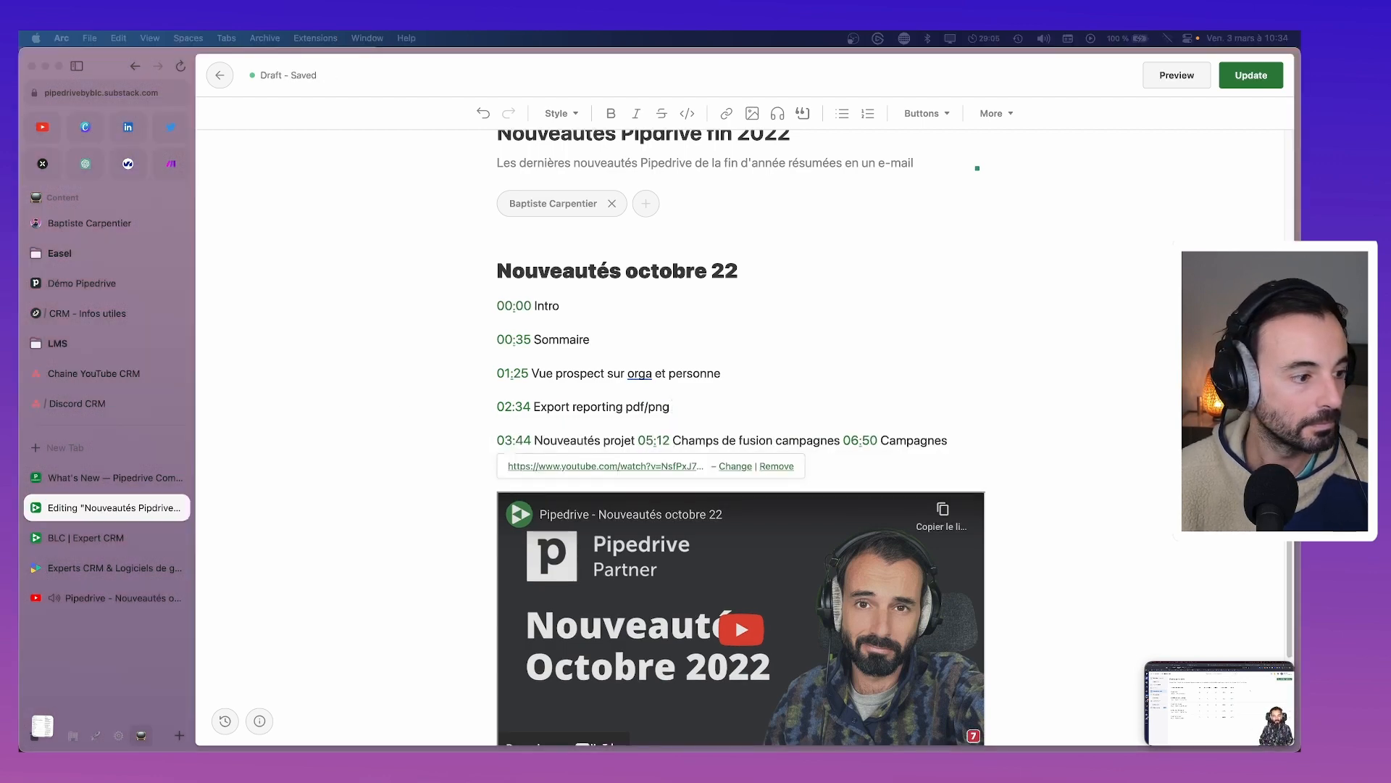
left_click(637, 440)
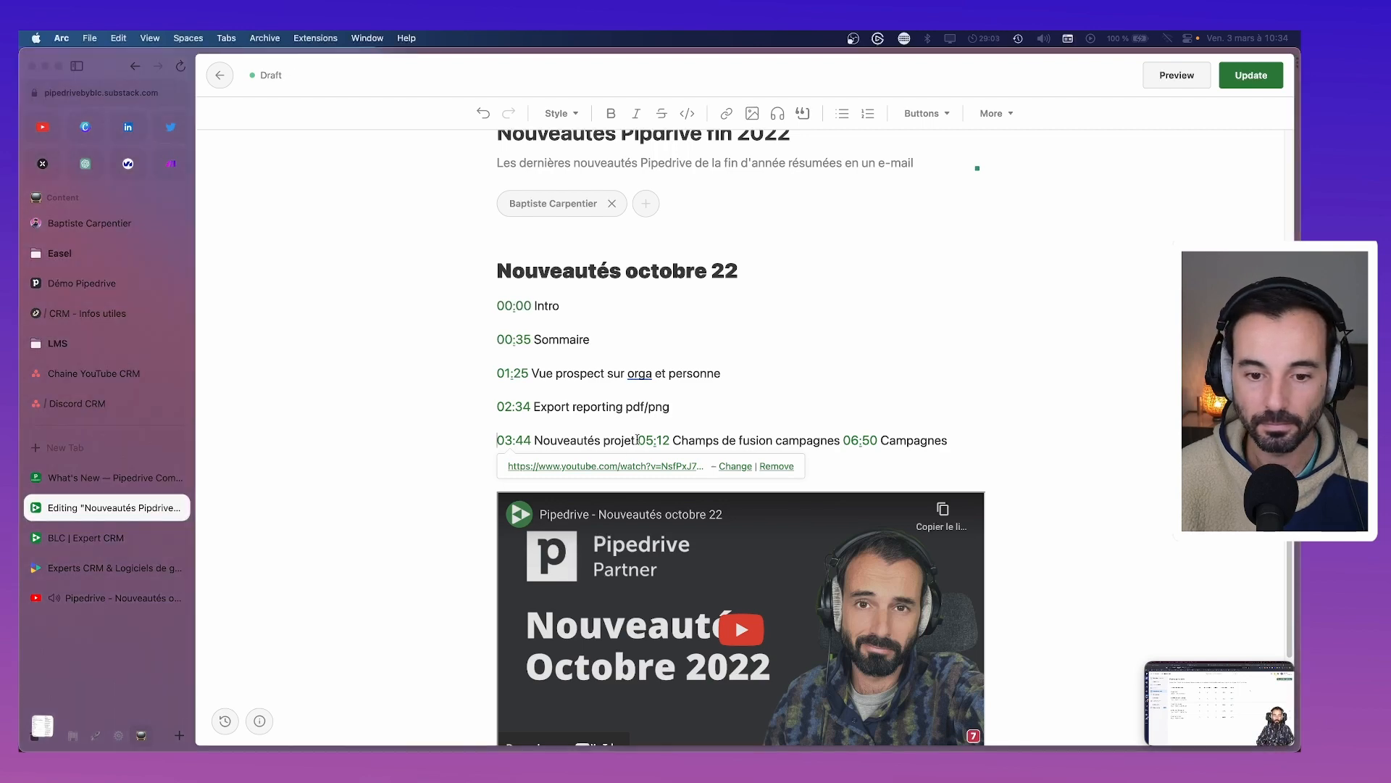
key("Return")
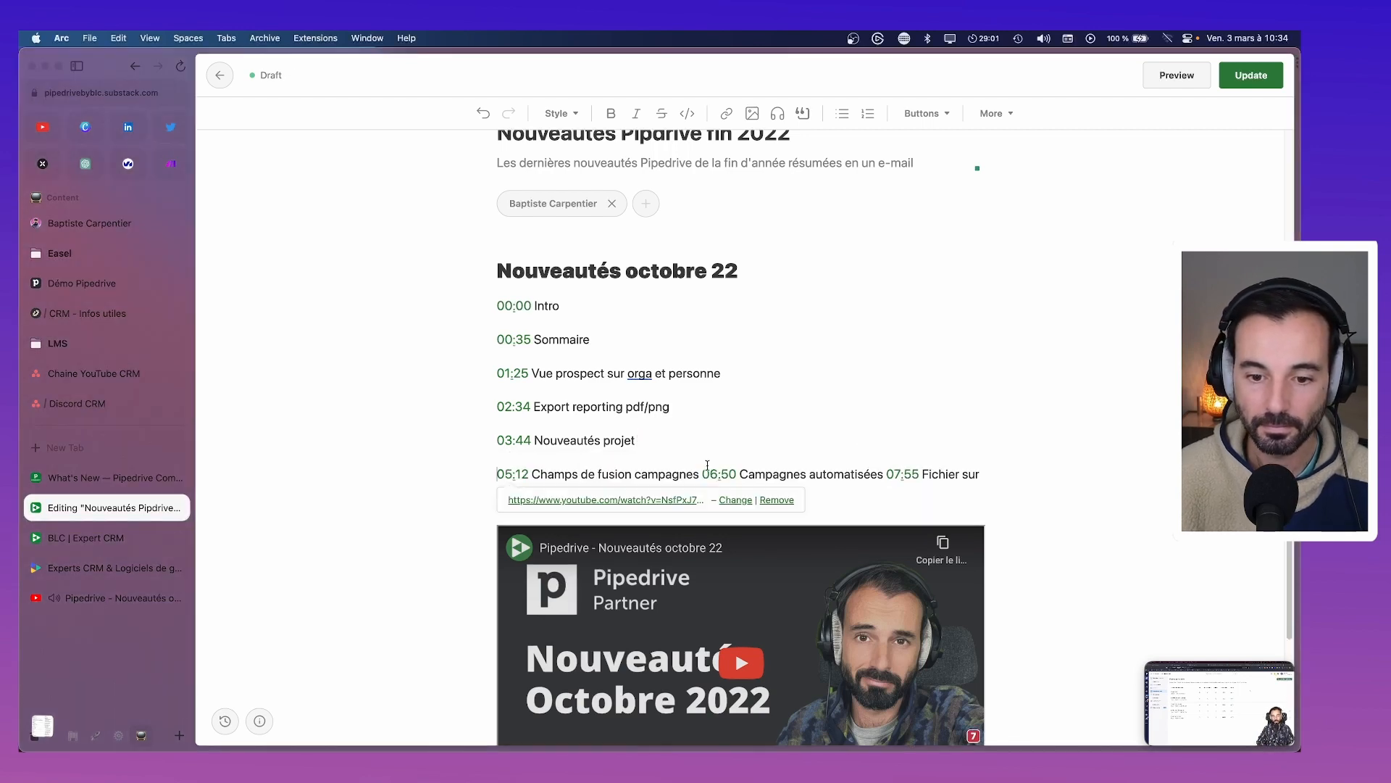
left_click(704, 470)
key("Return")
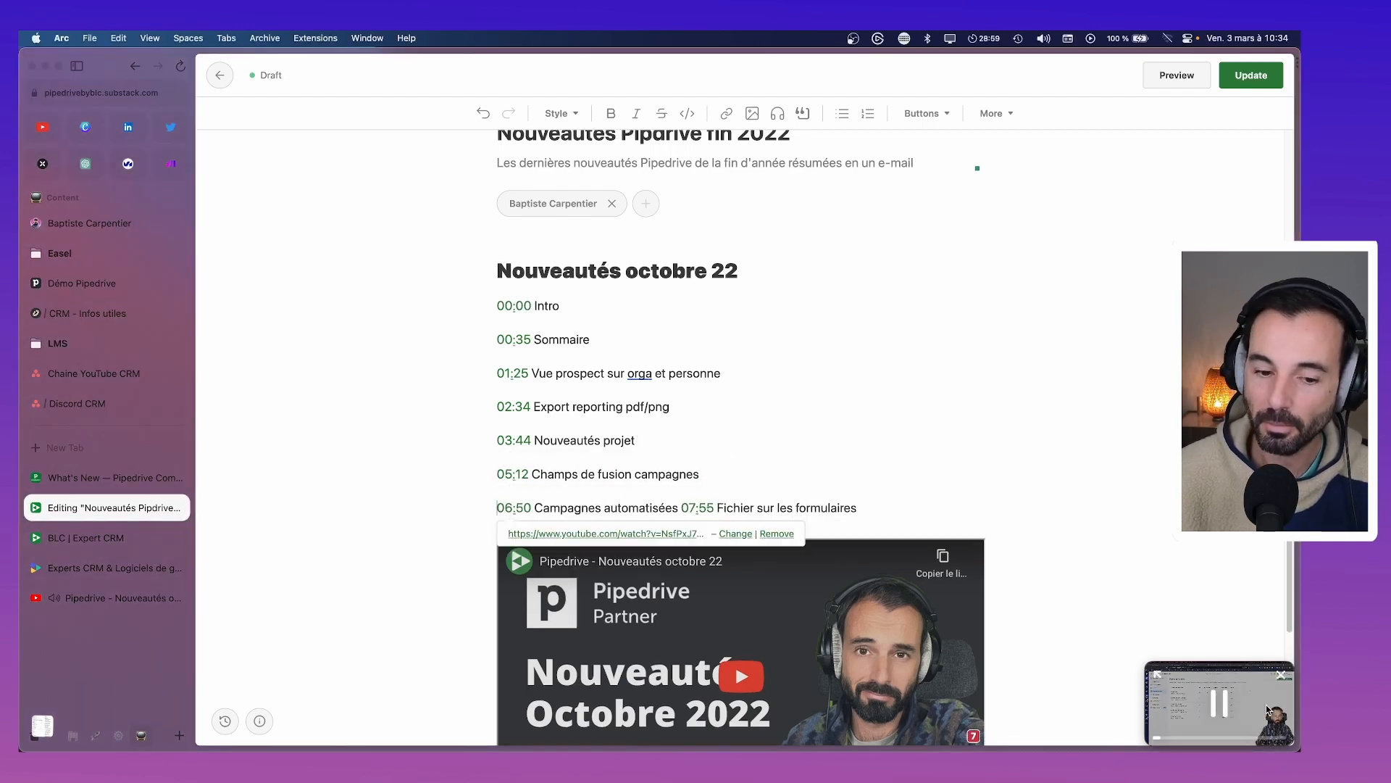
left_click(682, 507)
key("Return")
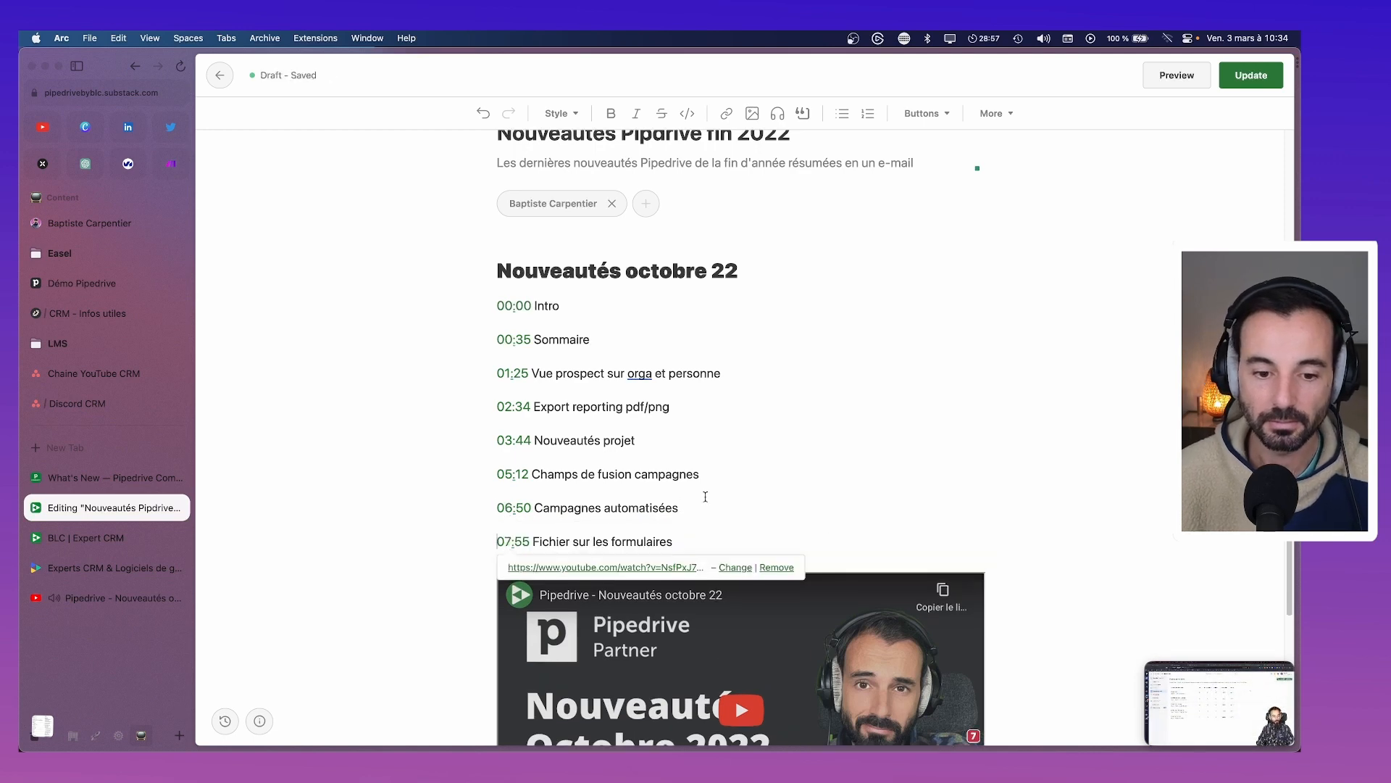
Tighten the October timestamps 00:35 through 07:55 into single-spaced lines with Shift+Enter
scroll(705, 496, "down", 2)
left_click(496, 272)
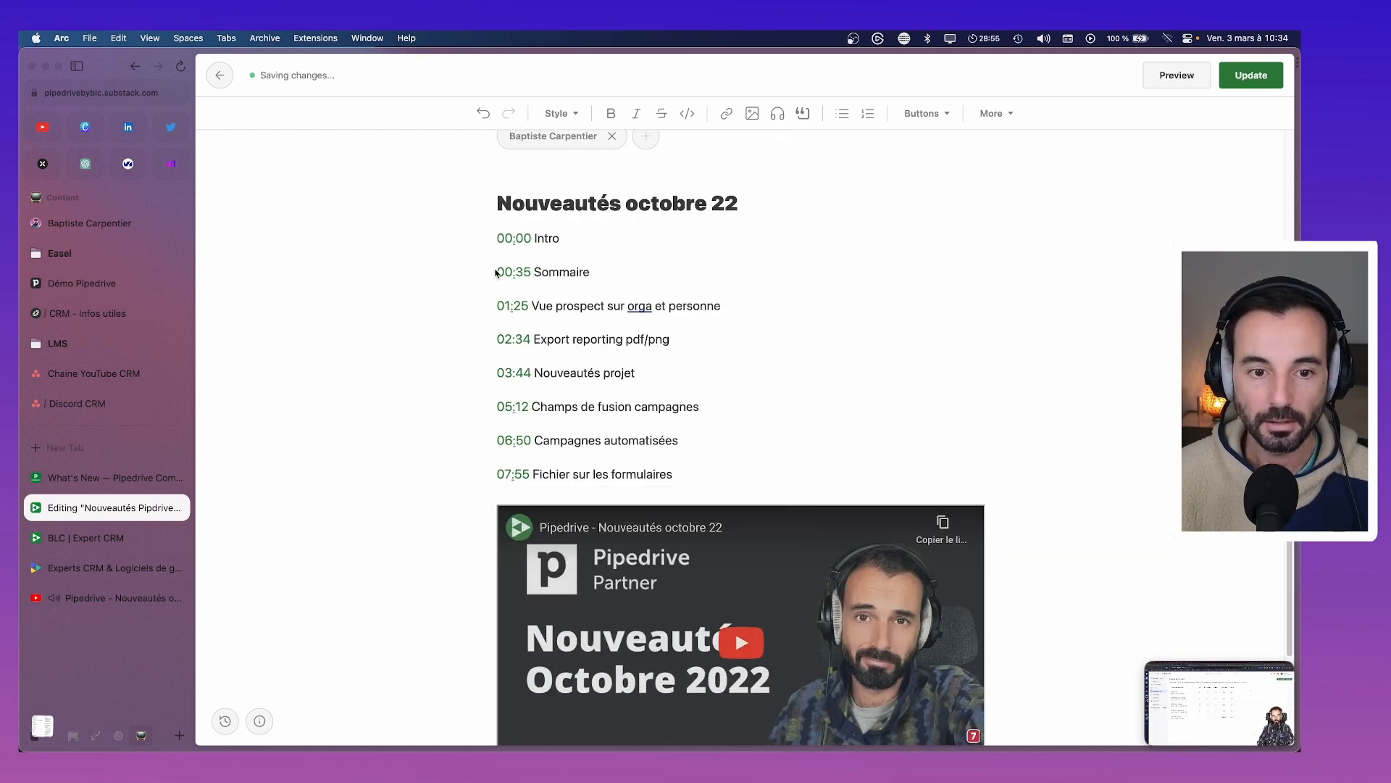
key("BackSpace")
key("shift+Return")
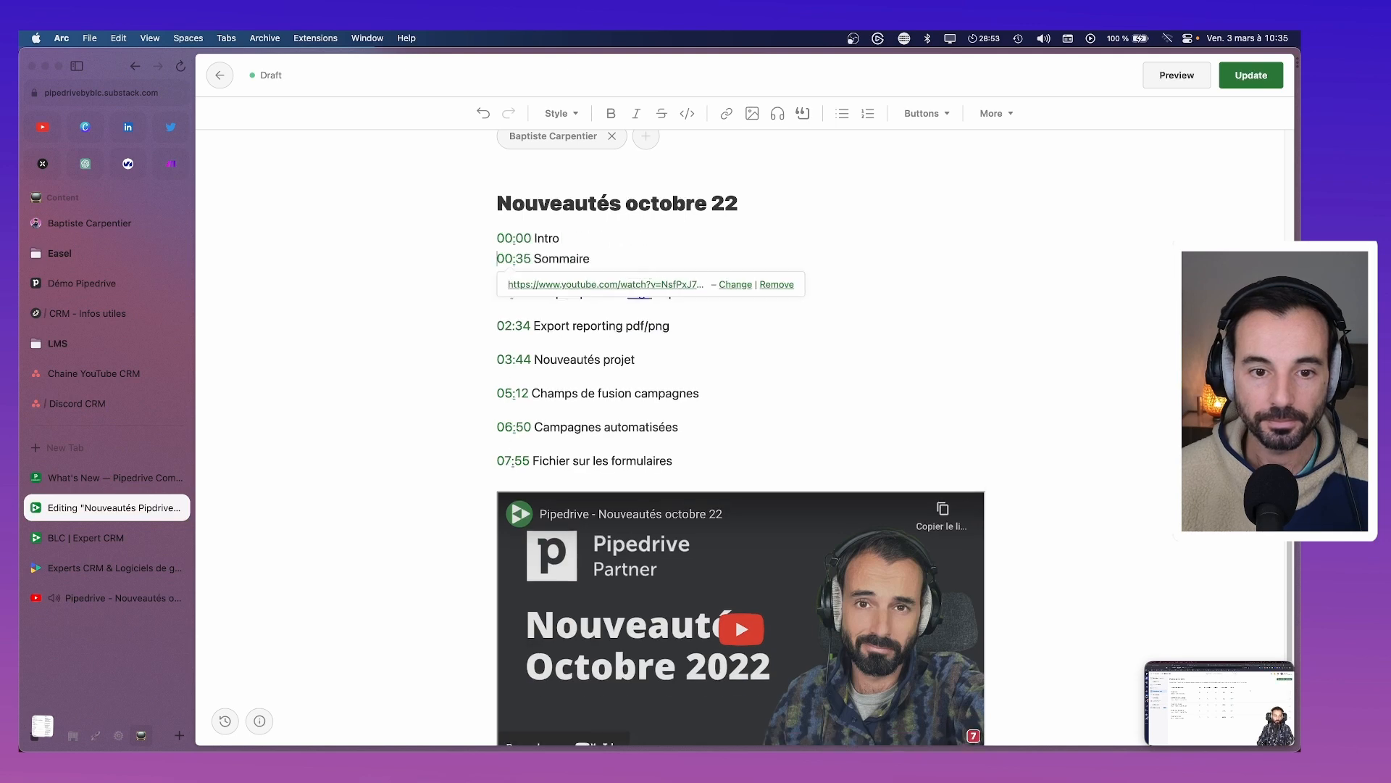
key("Down")
key("Down")
key("BackSpace")
key("shift+Return")
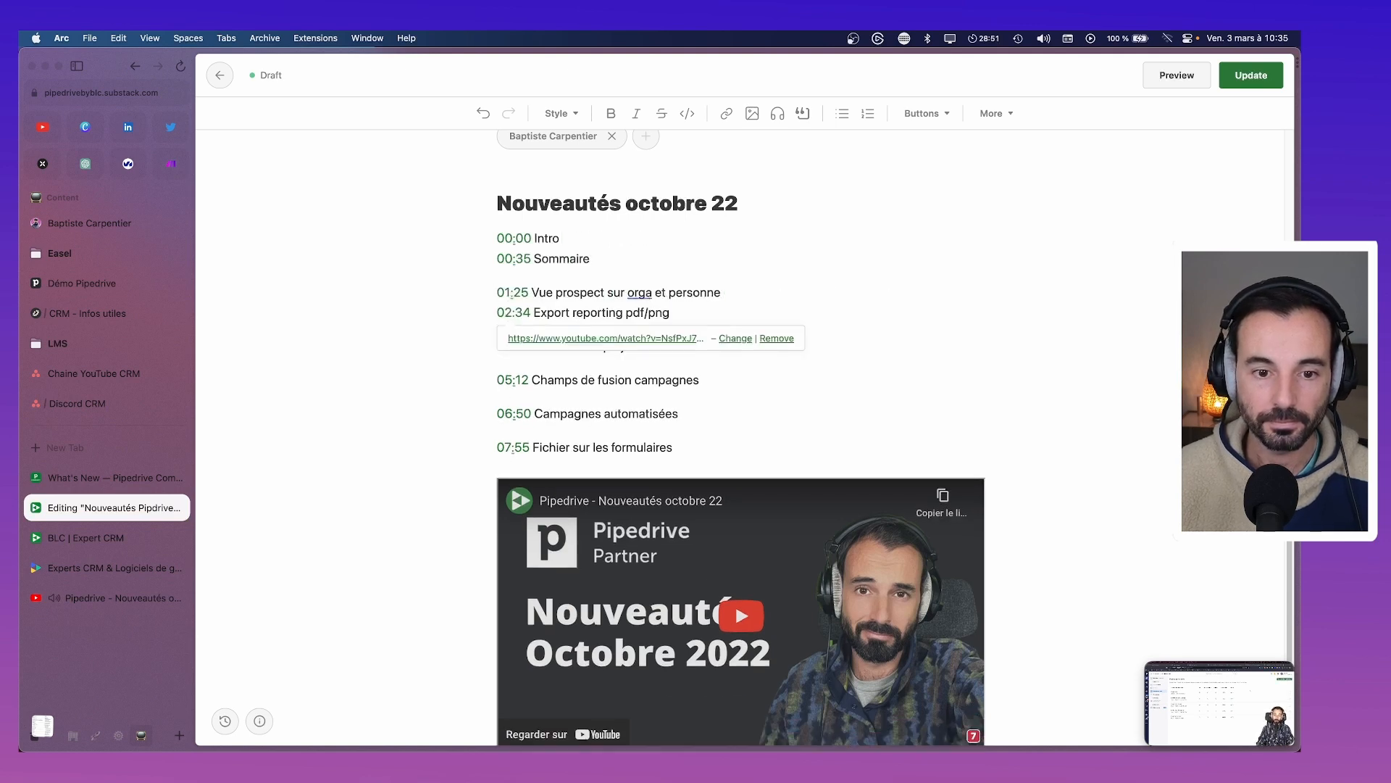
key("BackSpace")
key("shift+Return")
key("Down")
key("Down")
key("BackSpace")
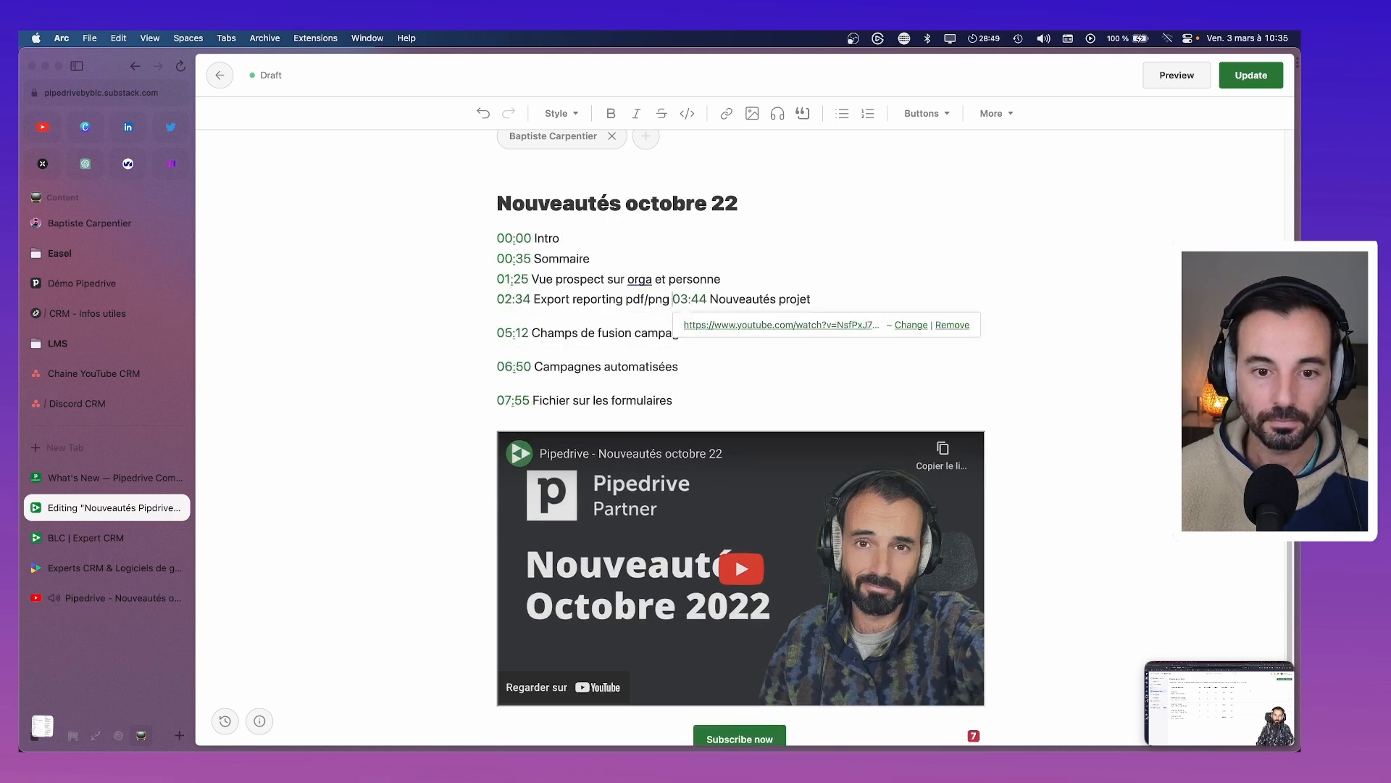
key("shift+Return")
key("Down")
key("Down")
key("Up")
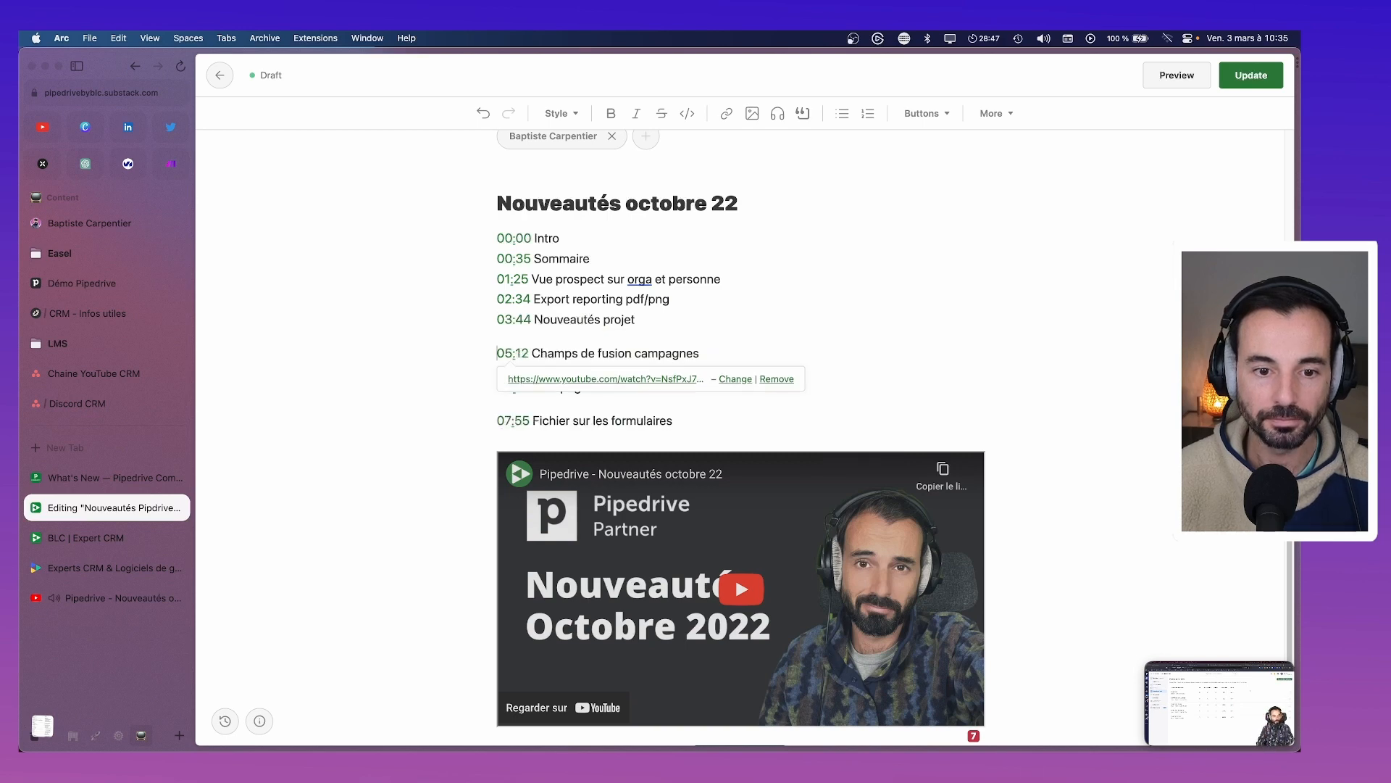
key("BackSpace")
key("shift+Return")
key("Down")
key("BackSpace")
key("shift+Return")
key("Down")
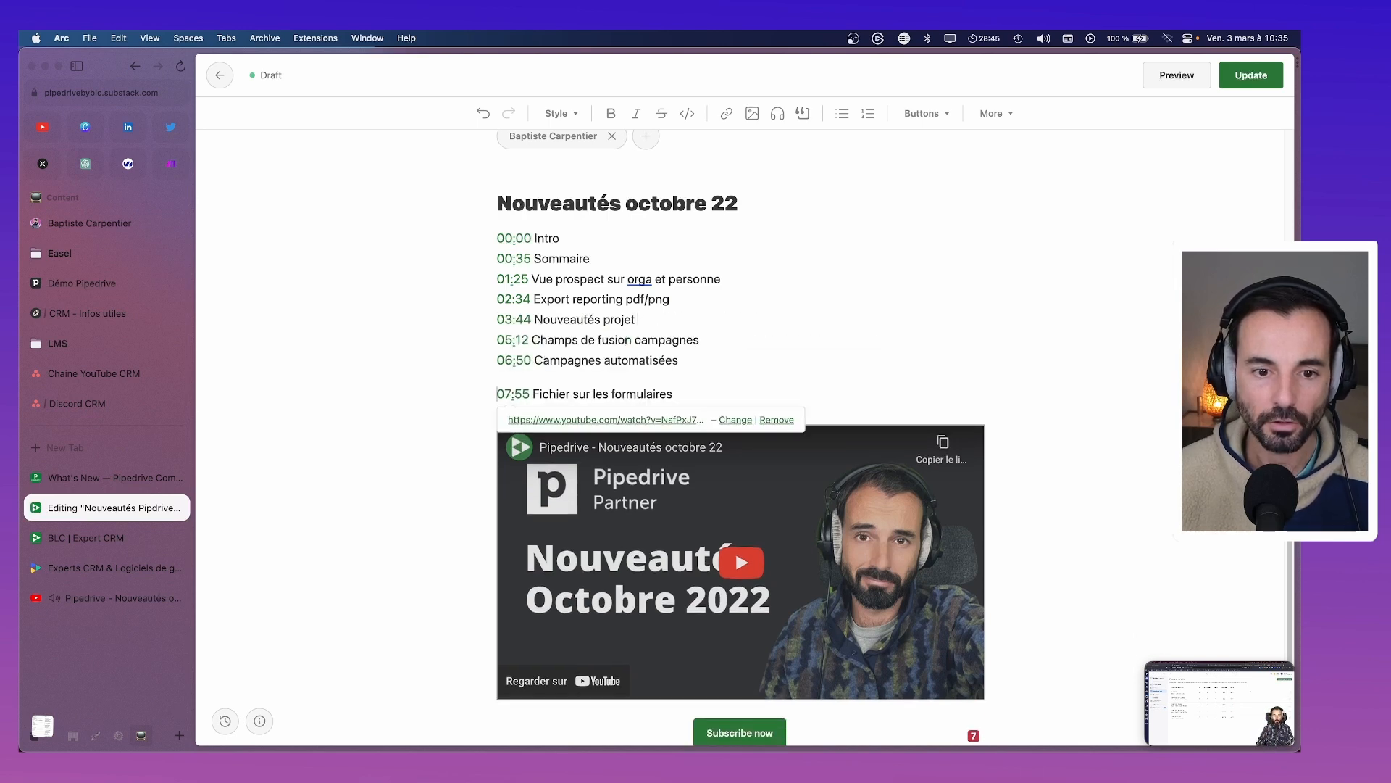
key("BackSpace")
key("shift+Return")
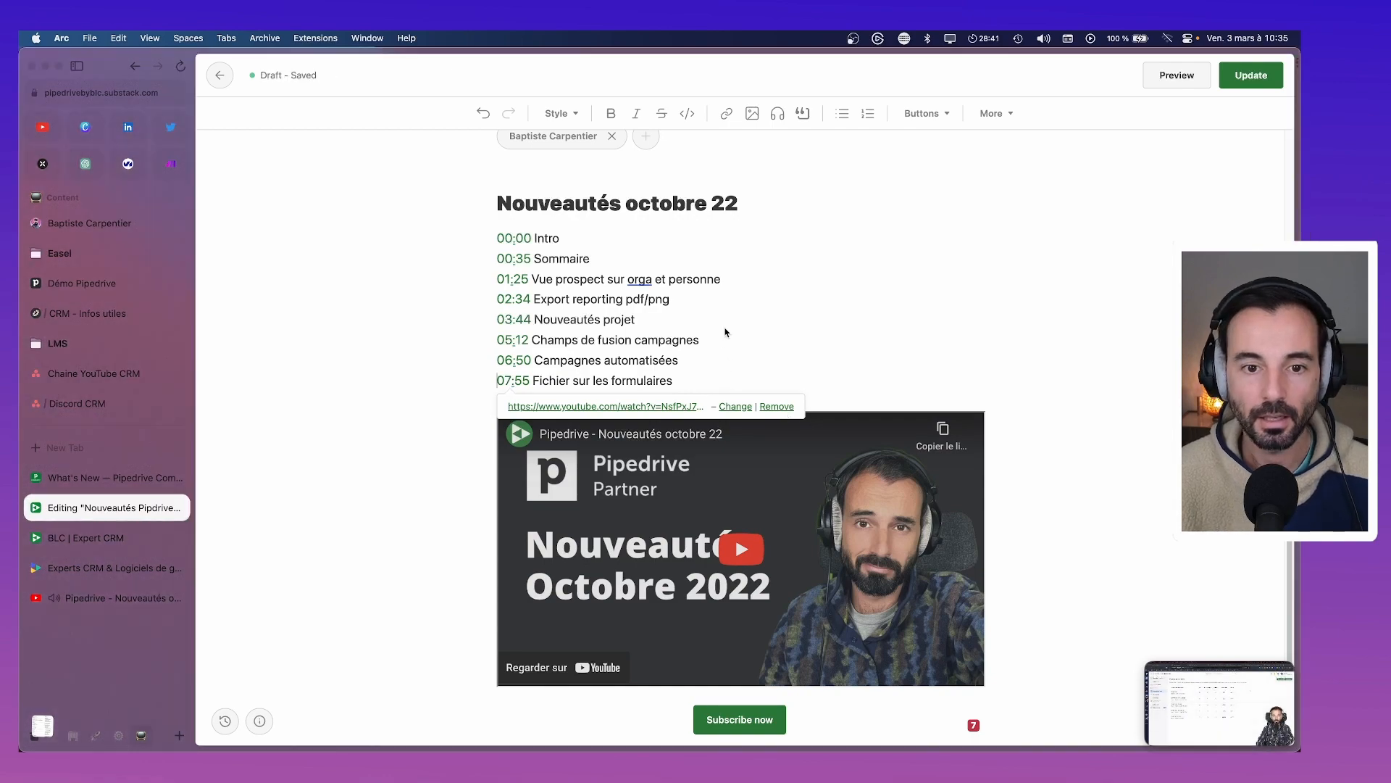
Delete the Subscribe now button from the post
scroll(790, 341, "up", 5)
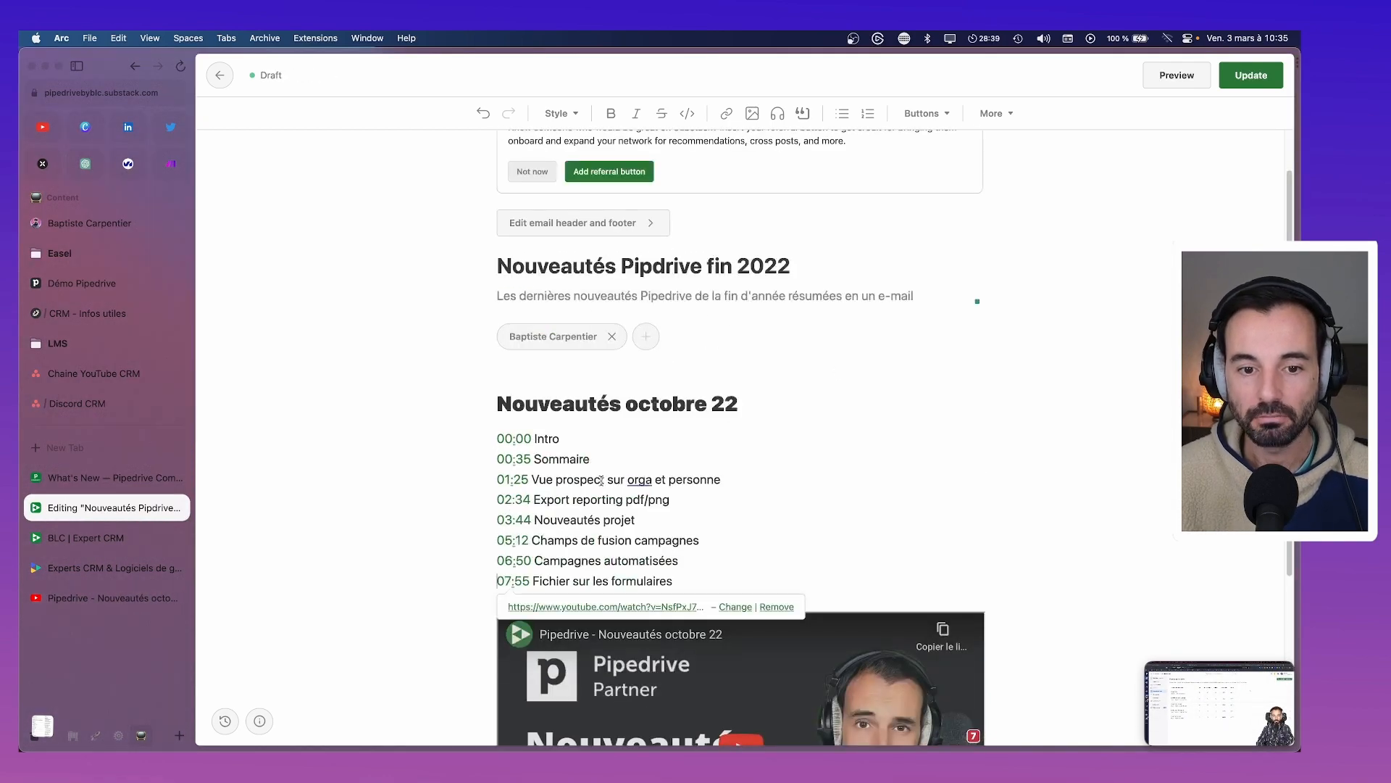
scroll(601, 480, "down", 4)
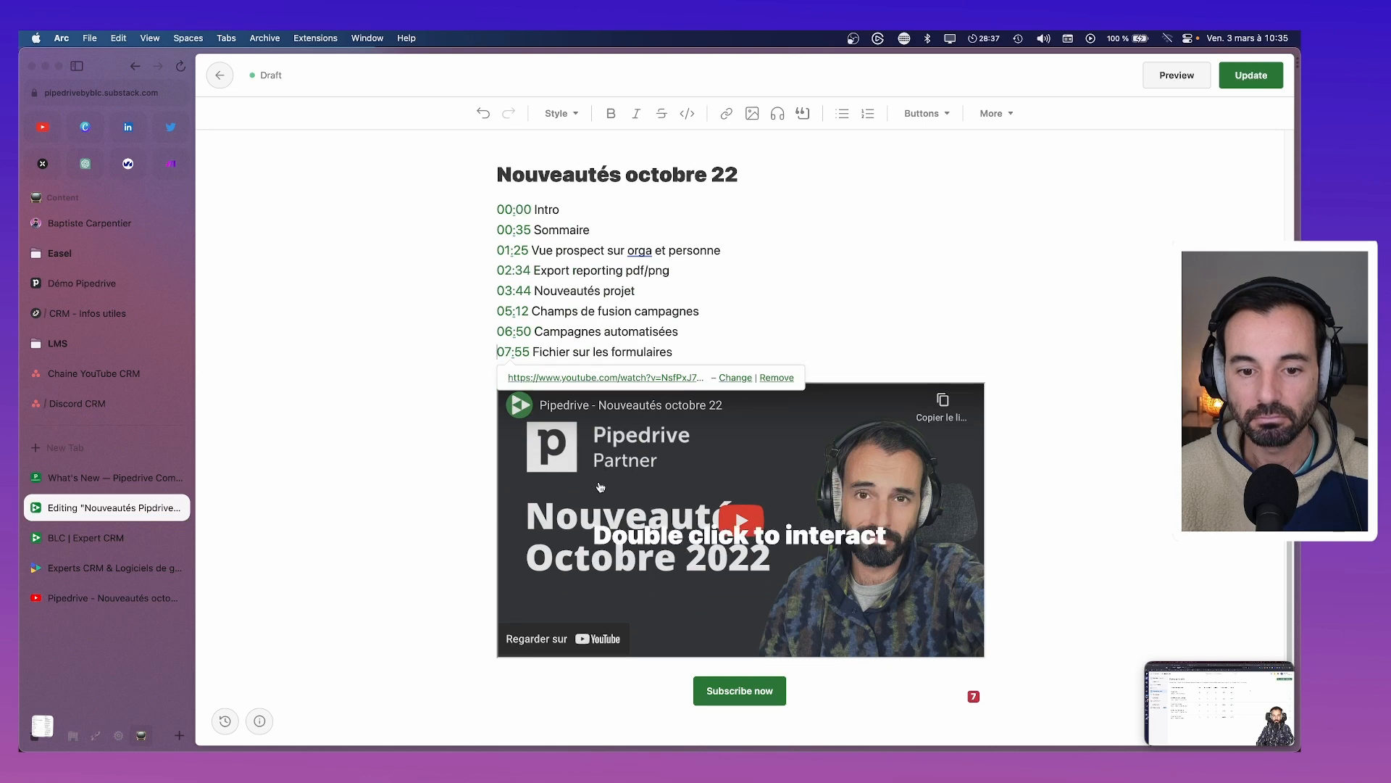
scroll(624, 595, "down", 1)
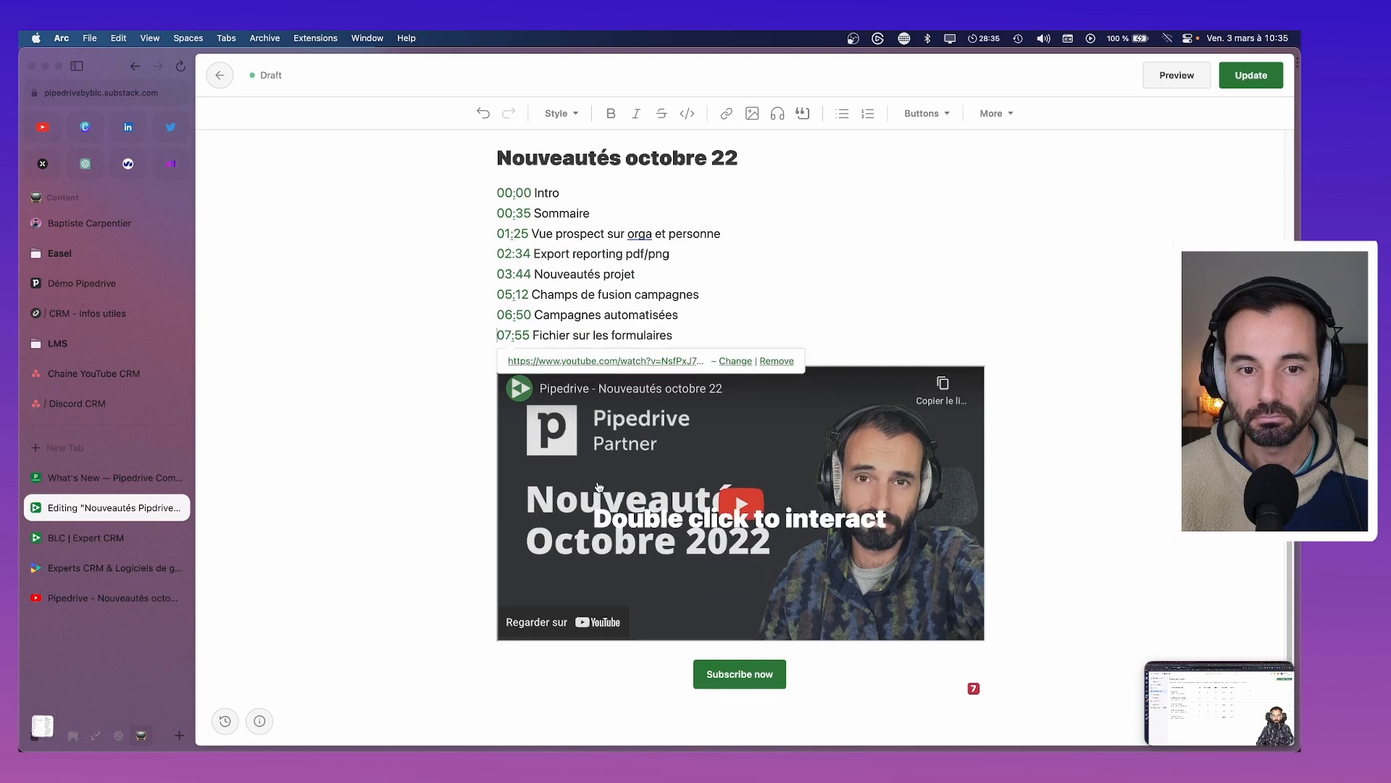
left_click(801, 672)
key("BackSpace")
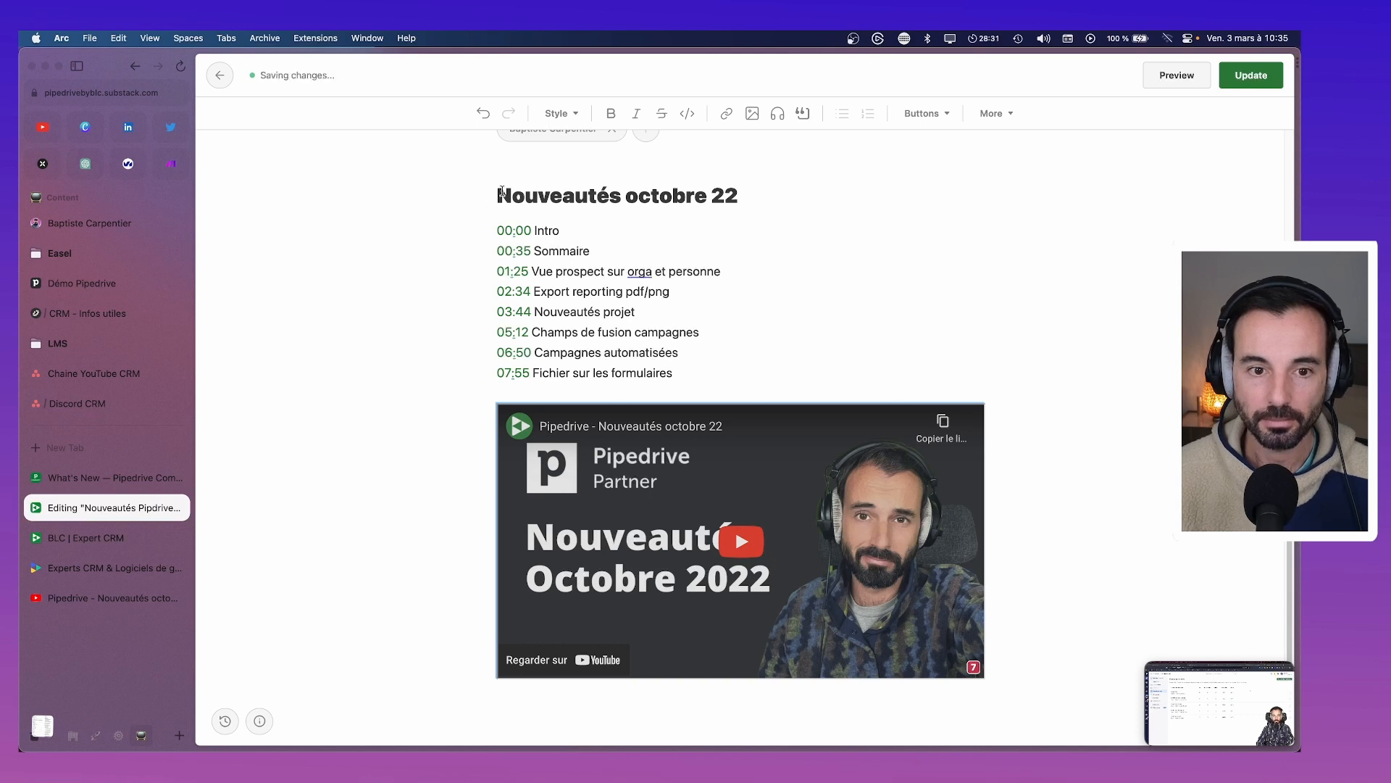
Copy the heading 'Nouveautés octobre 22' and paste it below the video embed
left_click_drag(497, 193, 794, 193)
key("super+c")
left_click(763, 377)
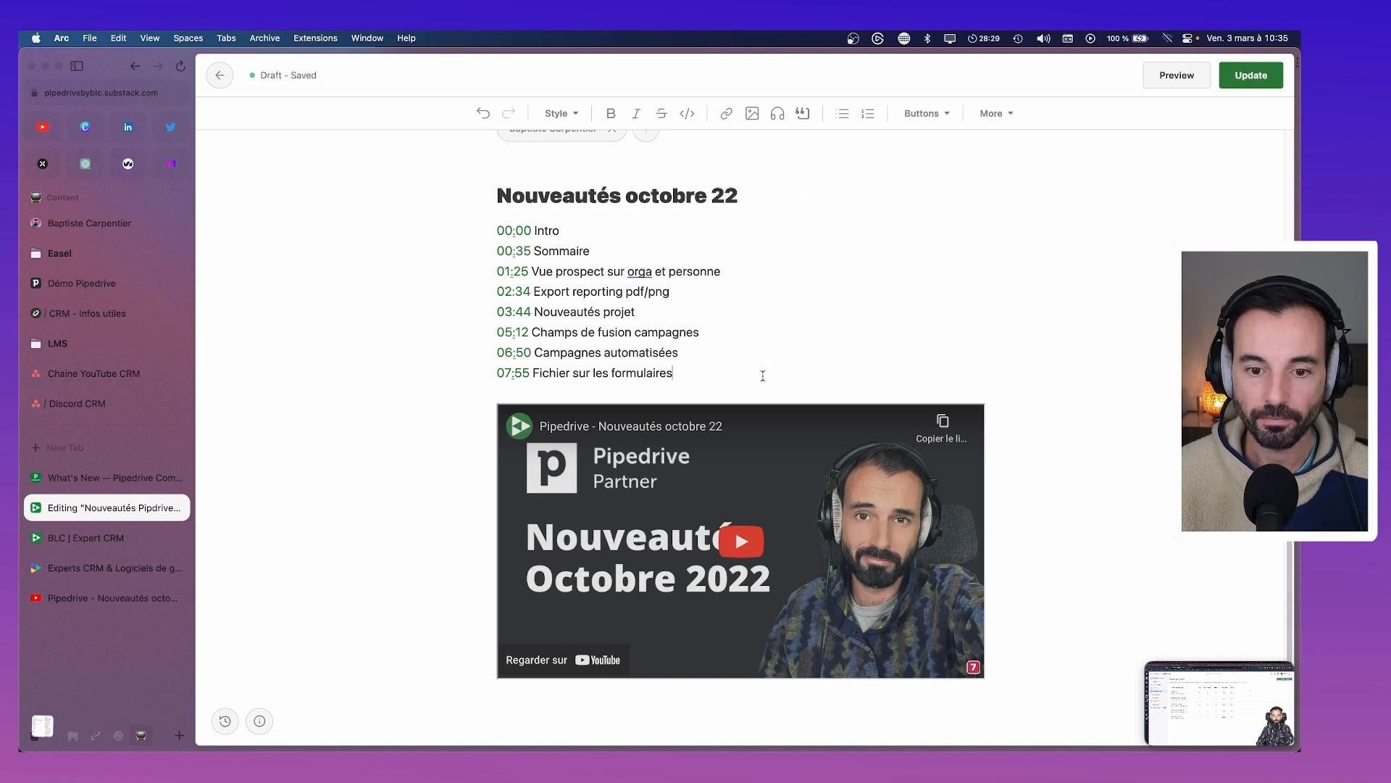
key("Down")
key("Down")
key("super+v")
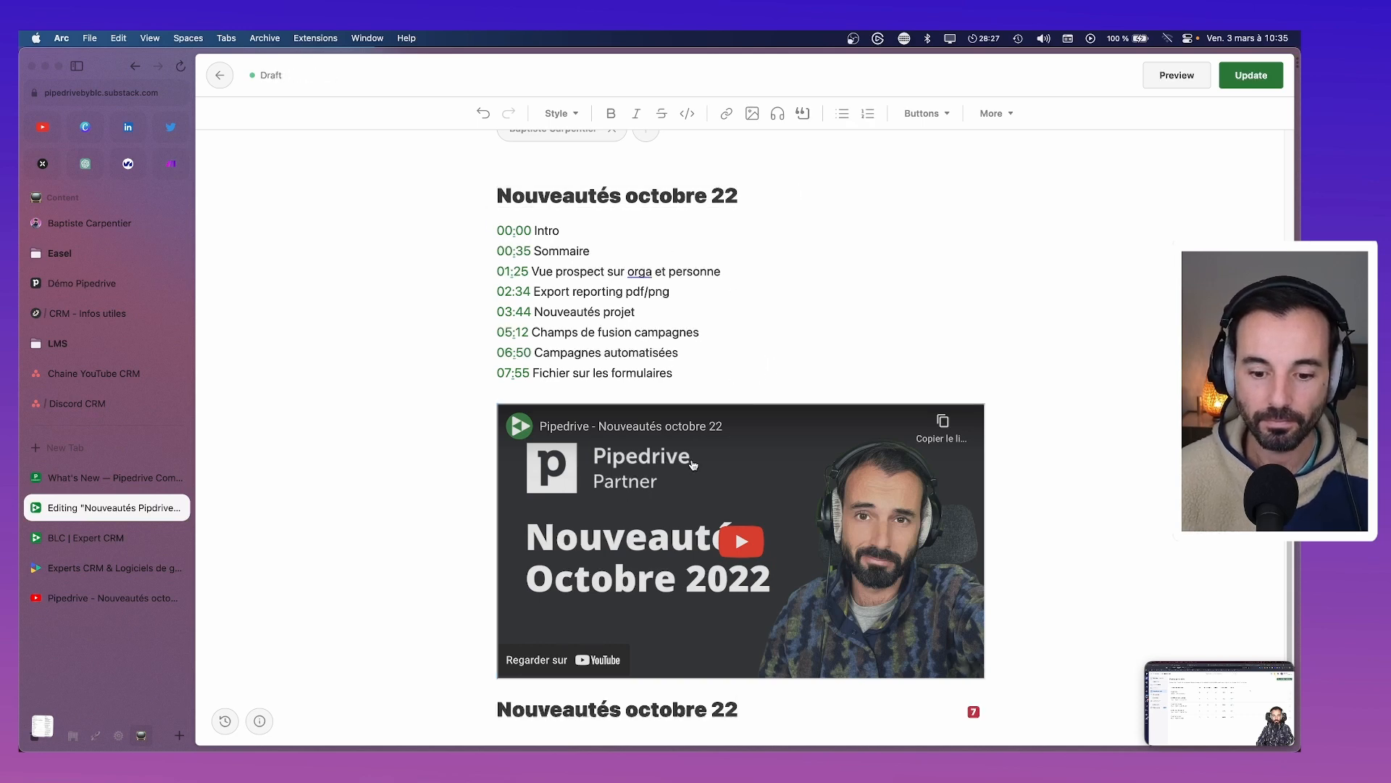
Replace 'octobre' with 'novembre' so the heading reads 'Nouveautés novembre 22', then add a line below
scroll(693, 465, "down", 1)
key("alt+Left")
key("alt+shift+Left")
type("N")
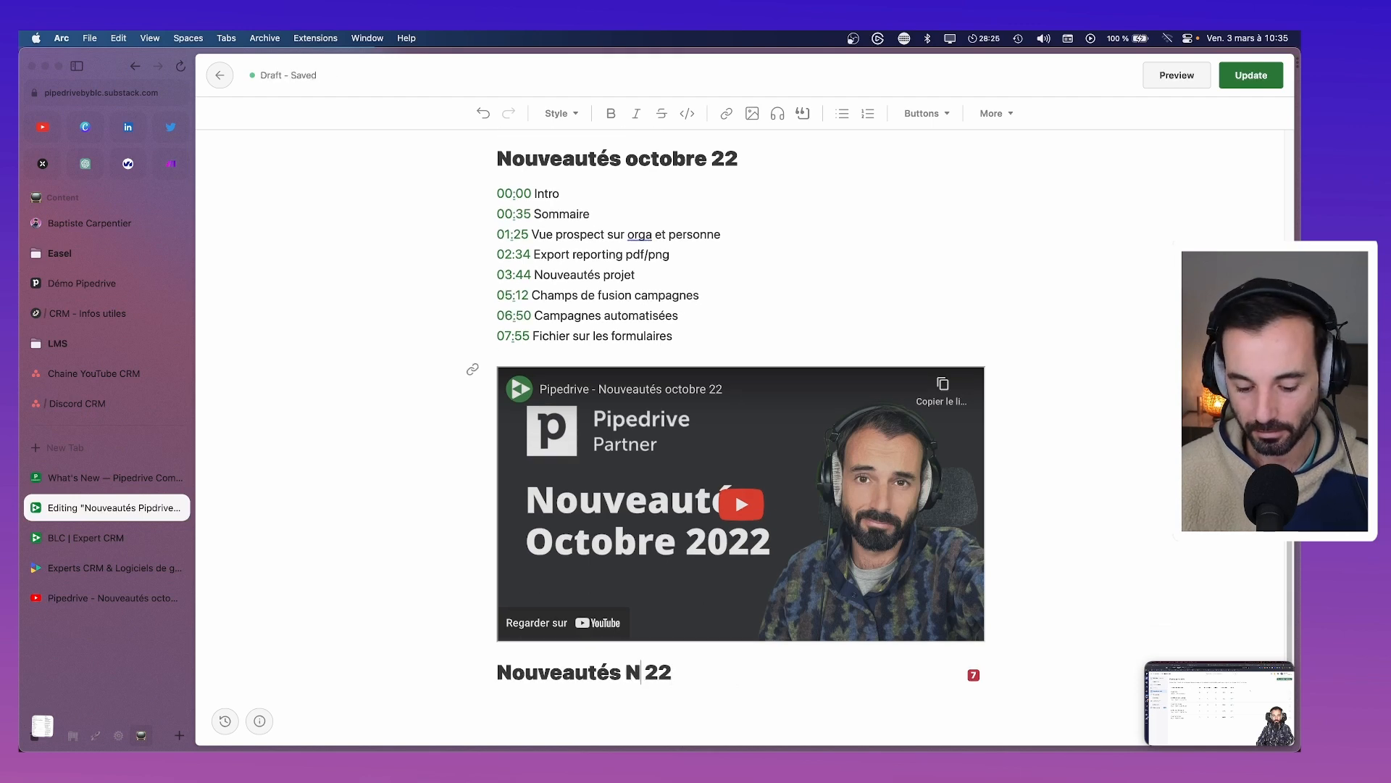
key("BackSpace")
type("no")
key("BackSpace")
key("BackSpace")
type("n")
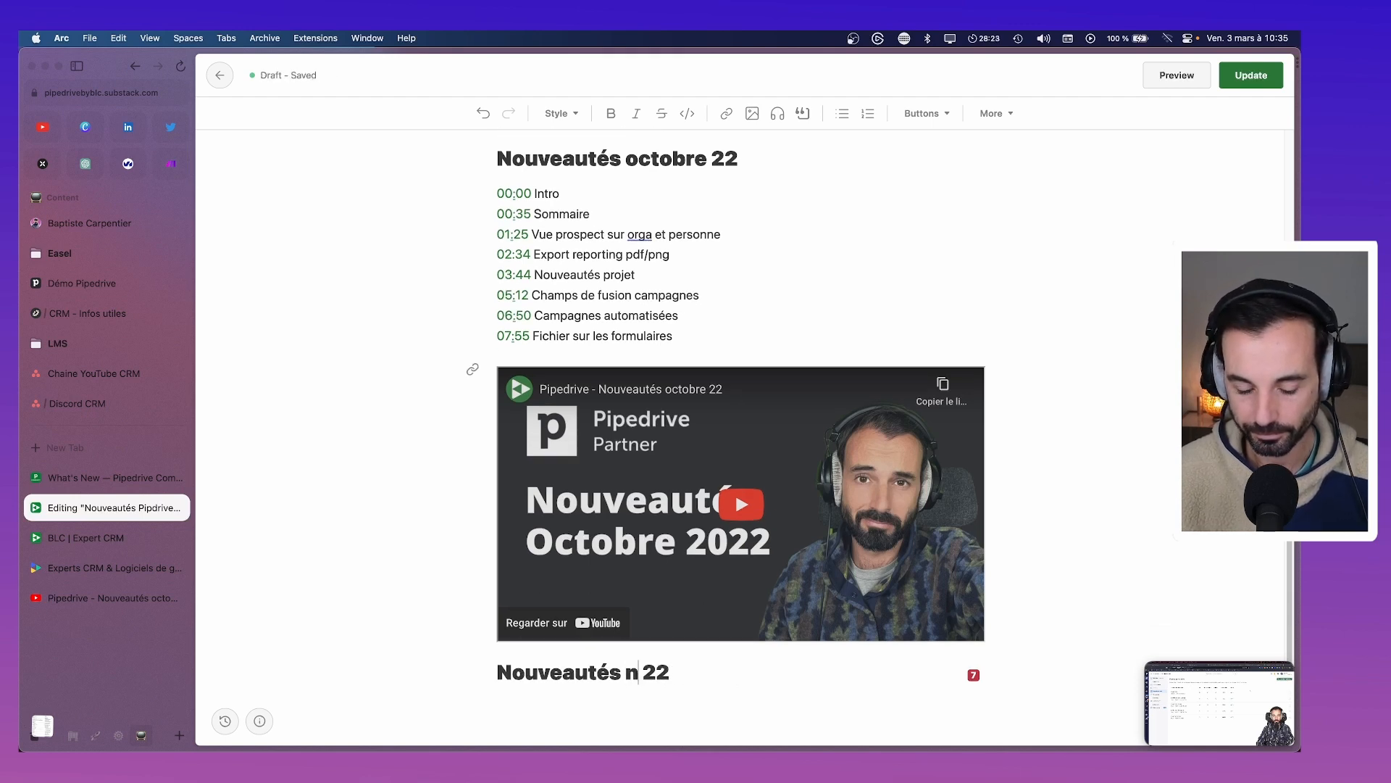
type("o")
key("BackSpace")
type("v")
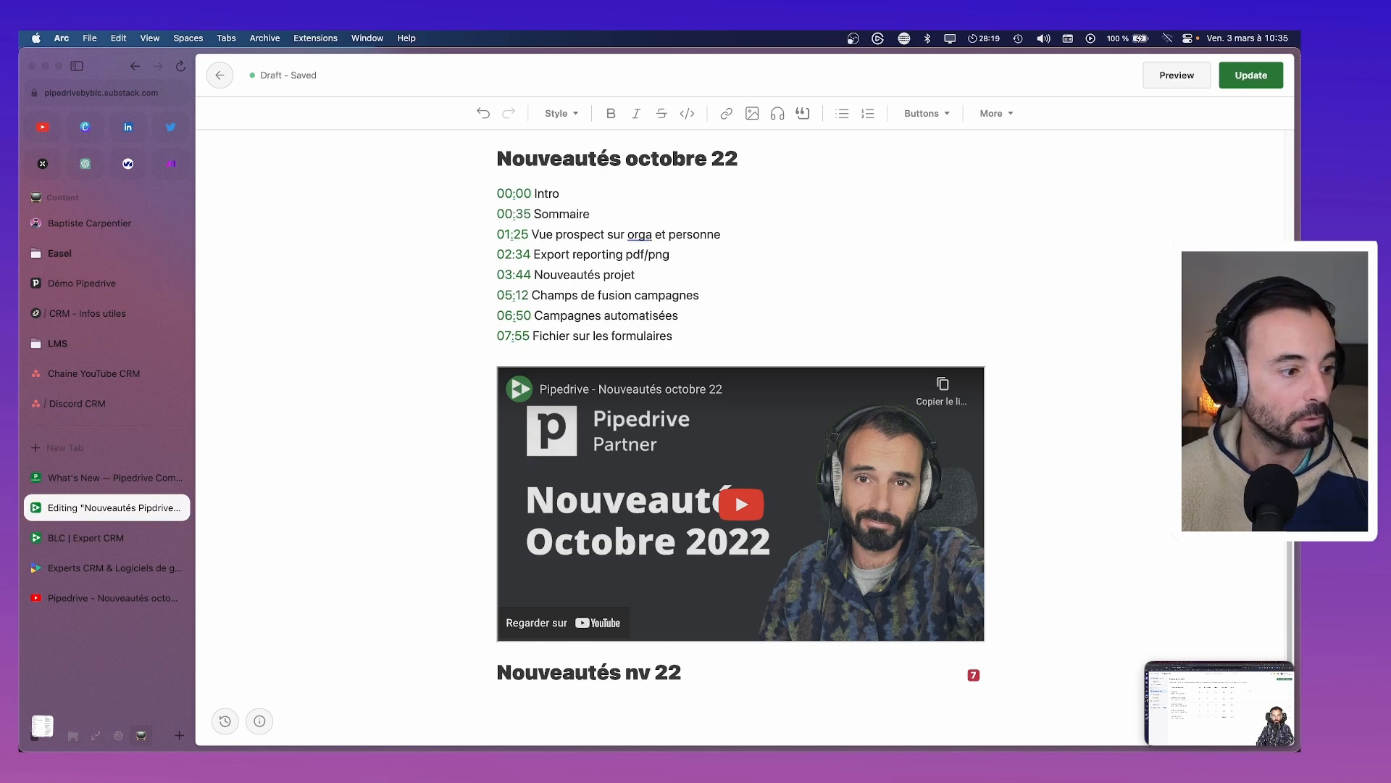
left_click(638, 677)
type("o")
key("Right")
type("embre")
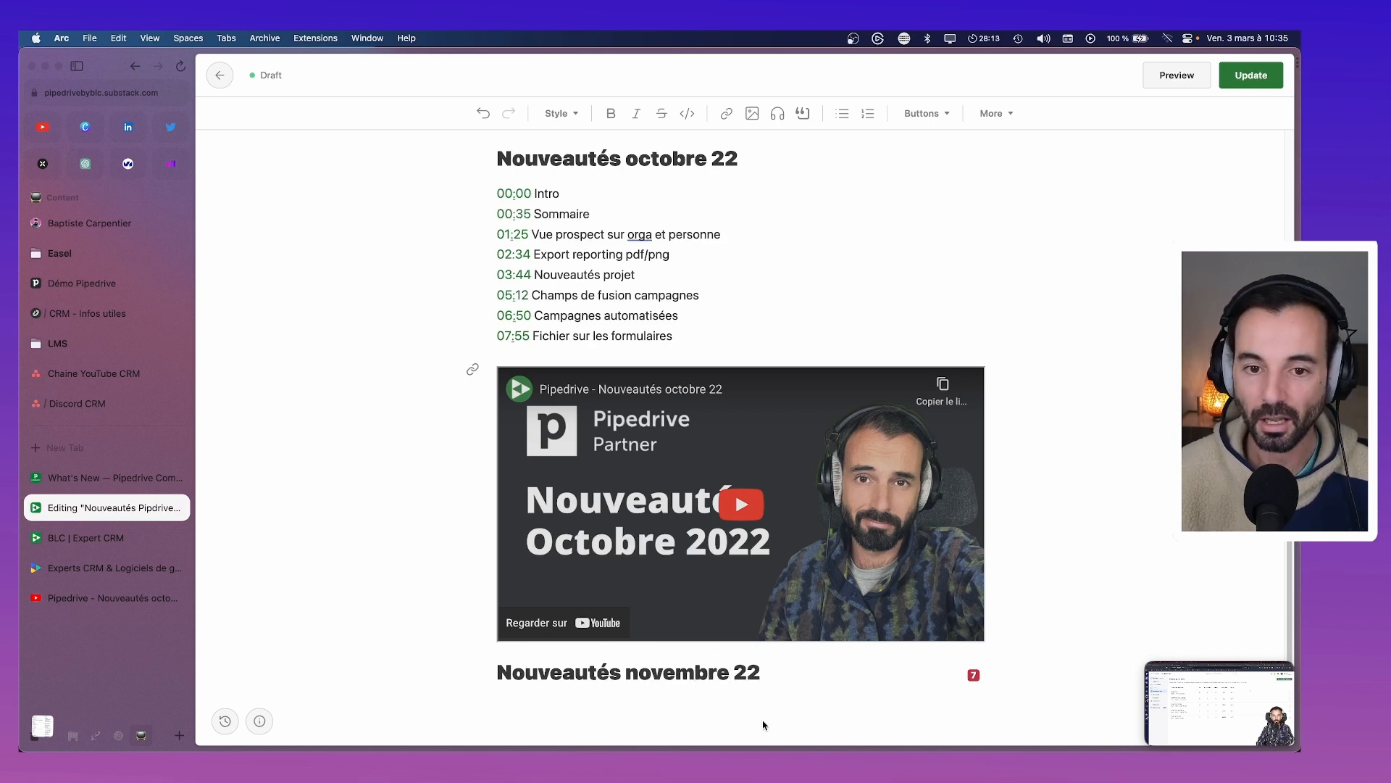
key("End")
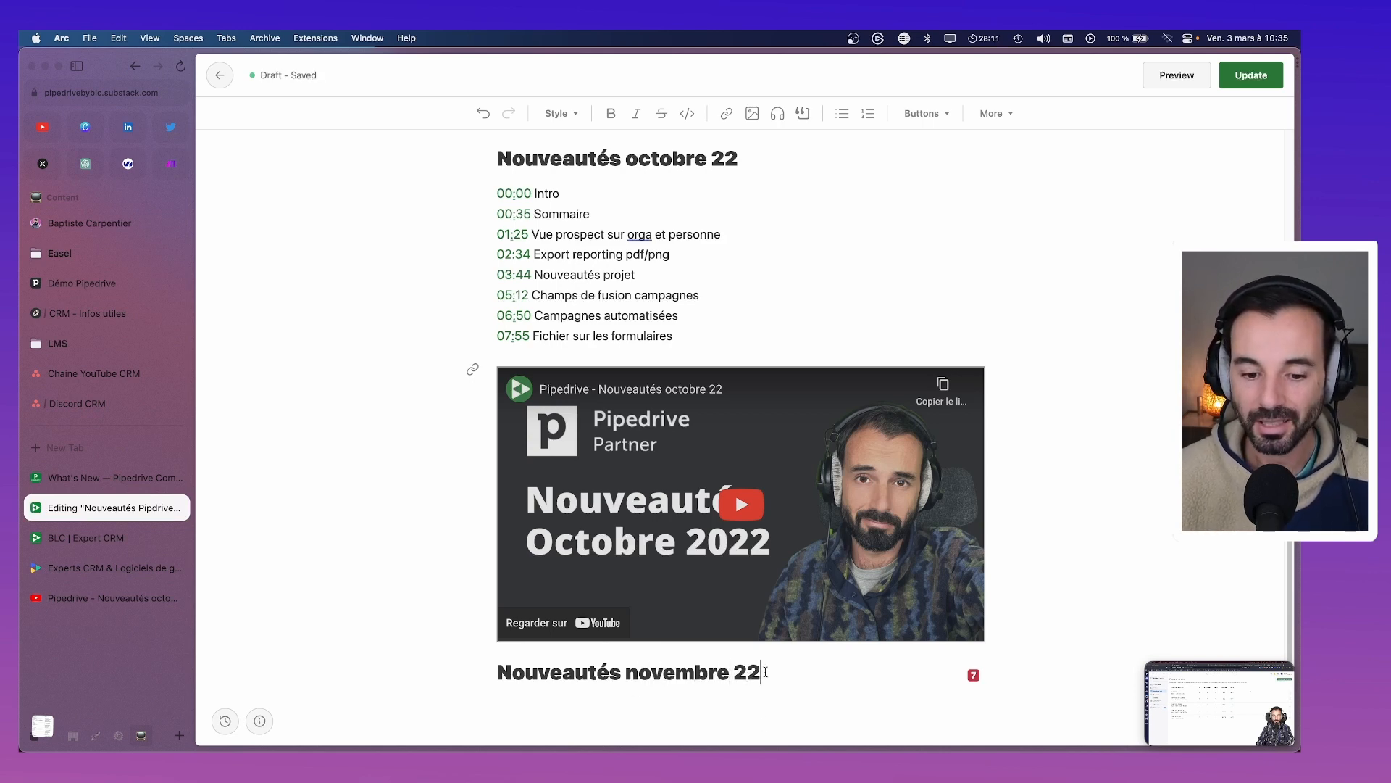
key("Return")
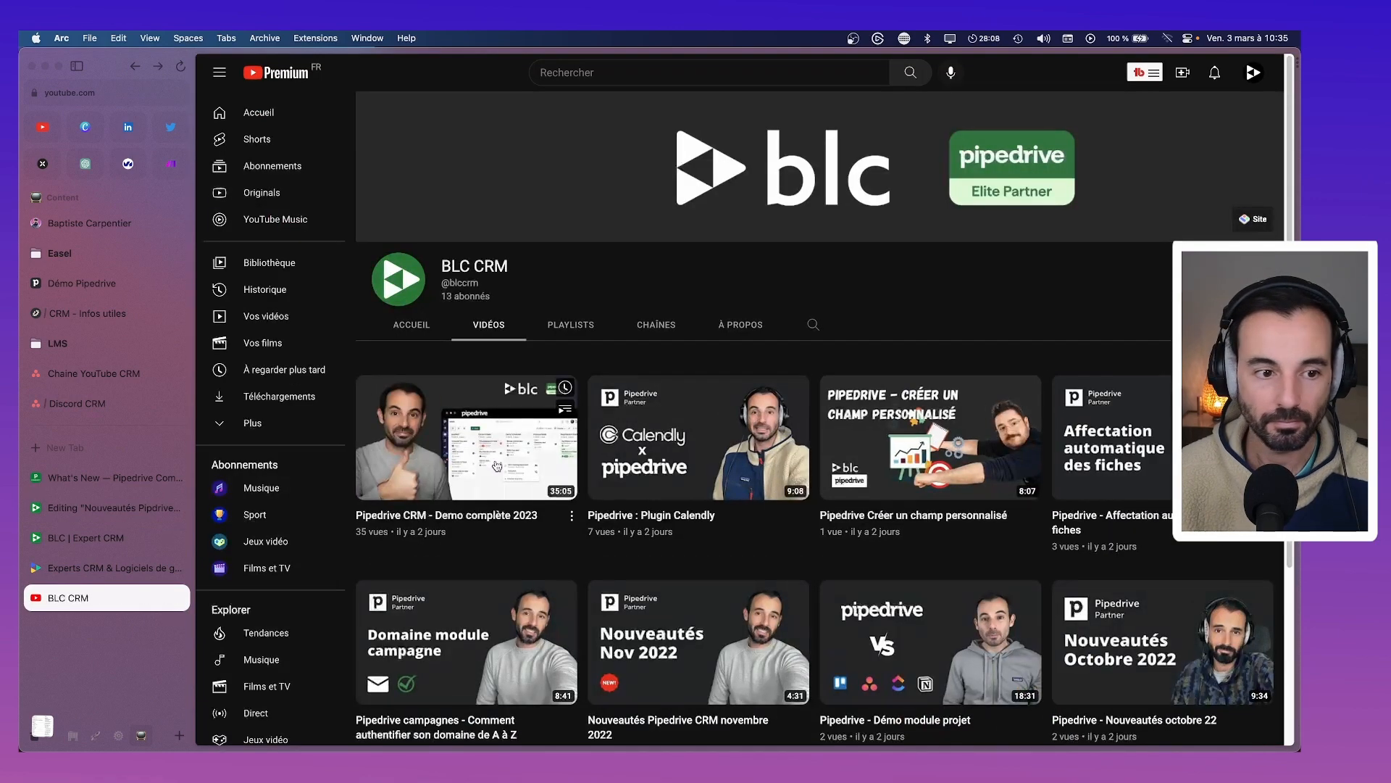
Copy the share link of the 'Nouveautés Pipedrive CRM novembre 2022' video and paste it into the draft as an embed
scroll(497, 466, "down", 2)
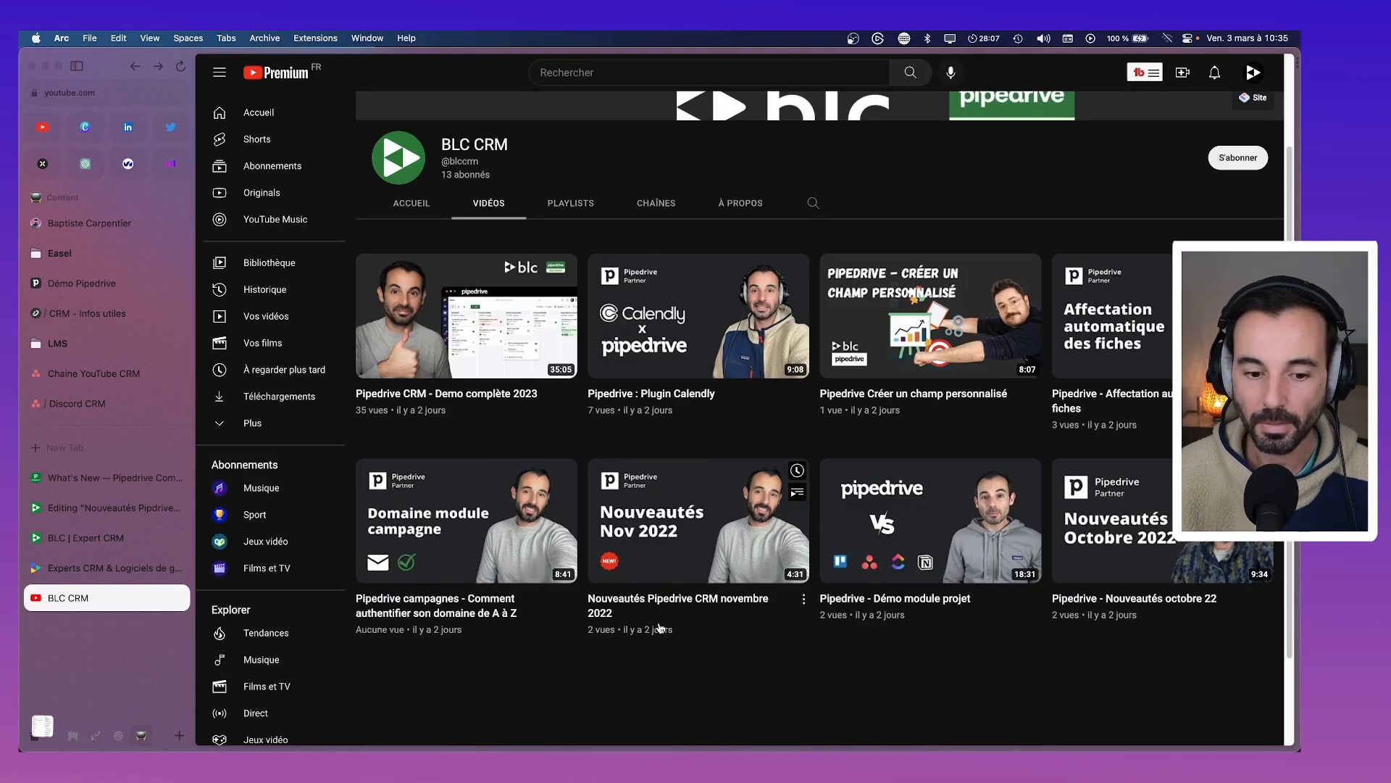
left_click(804, 599)
left_click(714, 542)
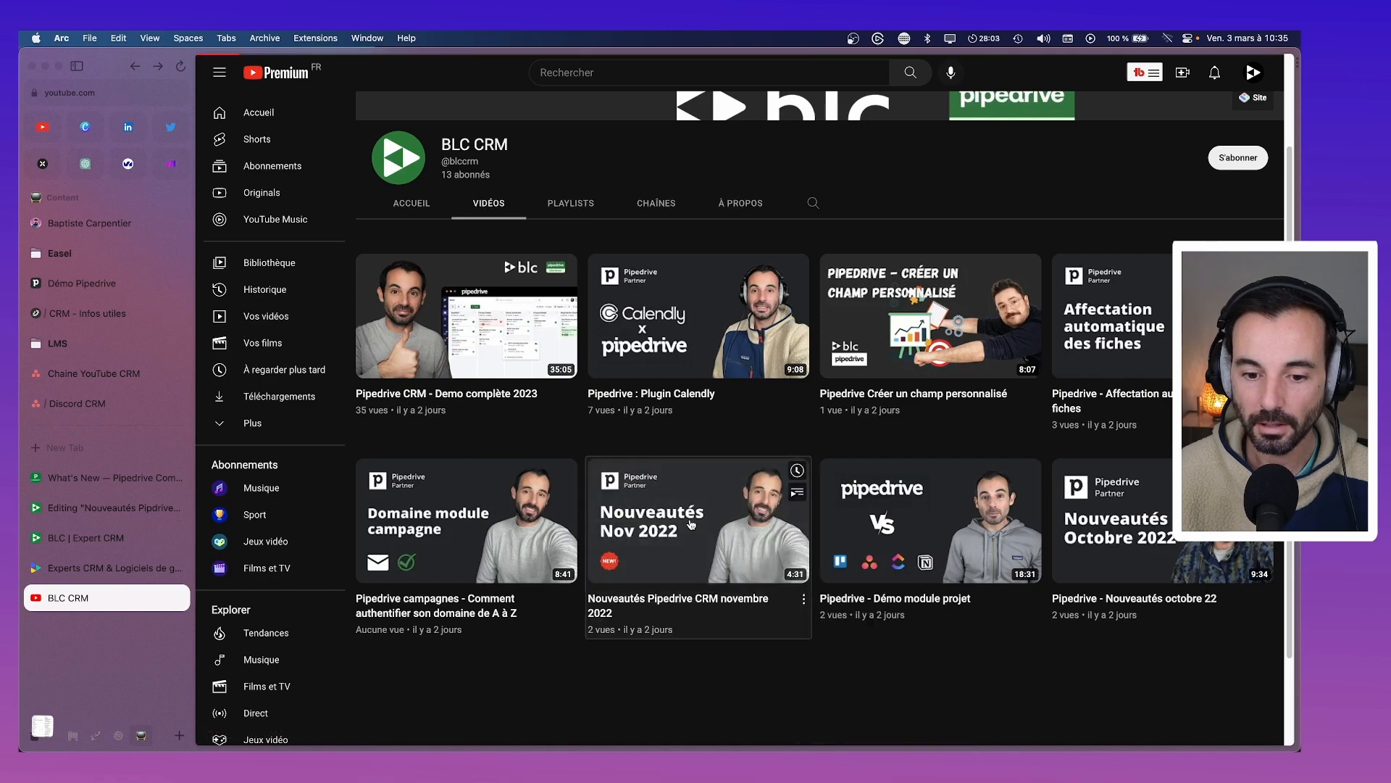
scroll(653, 478, "down", 3)
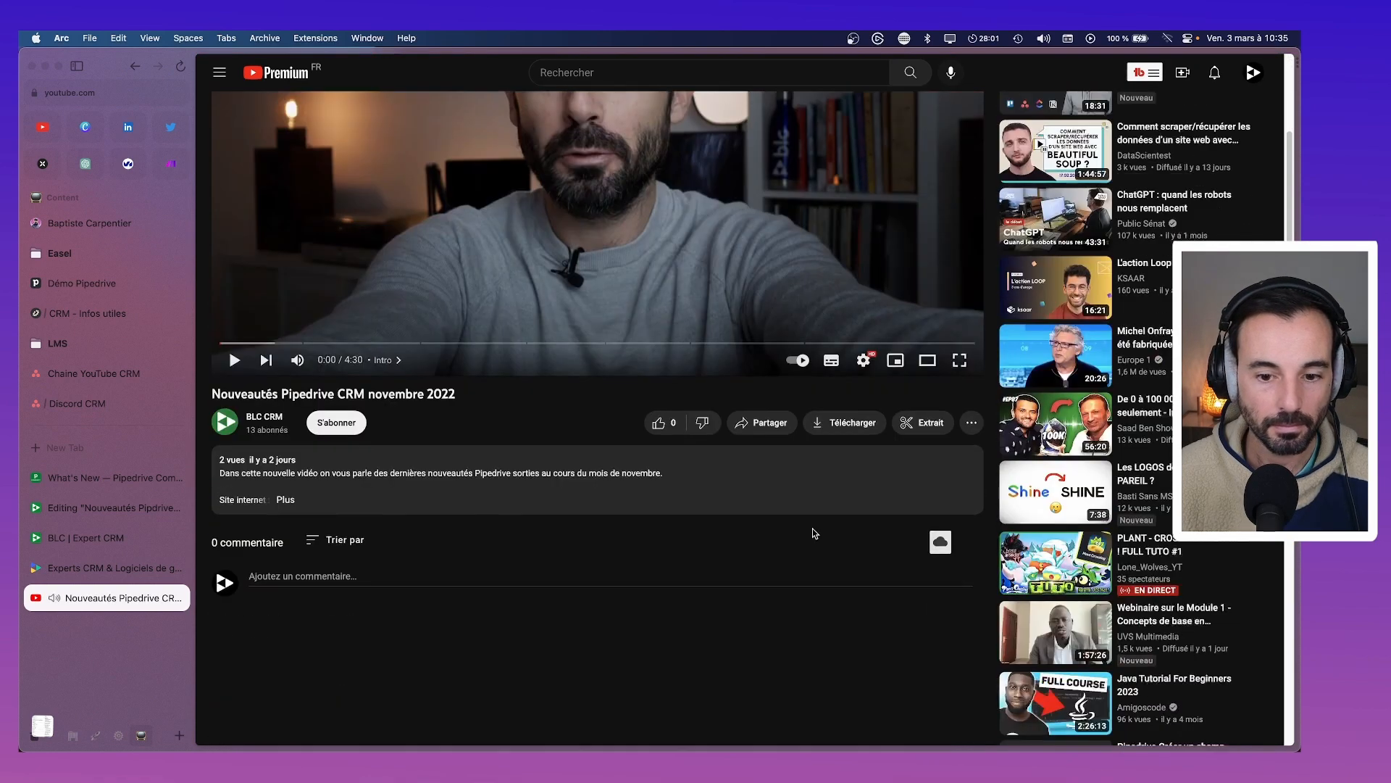
left_click(762, 422)
left_click(872, 473)
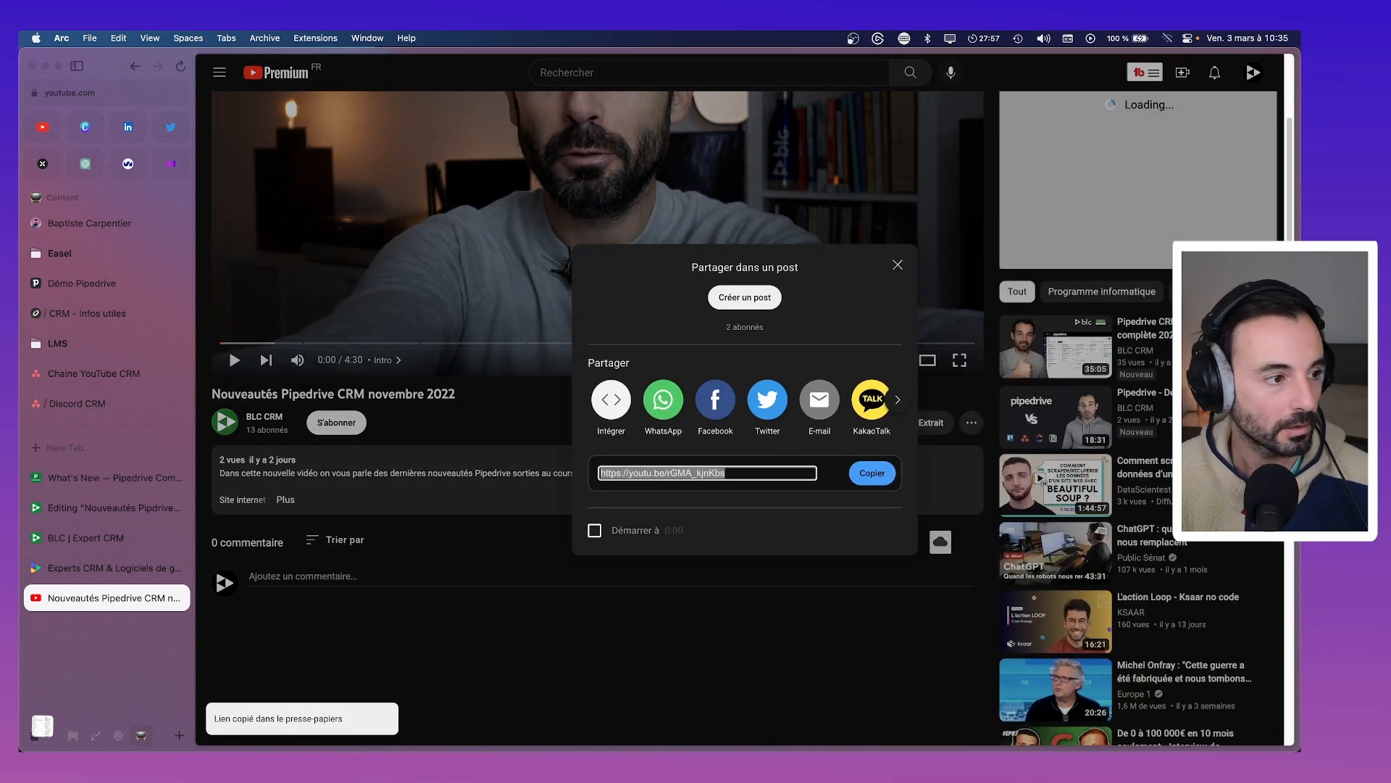
left_click(87, 477)
left_click(87, 511)
scroll(475, 569, "down", 1)
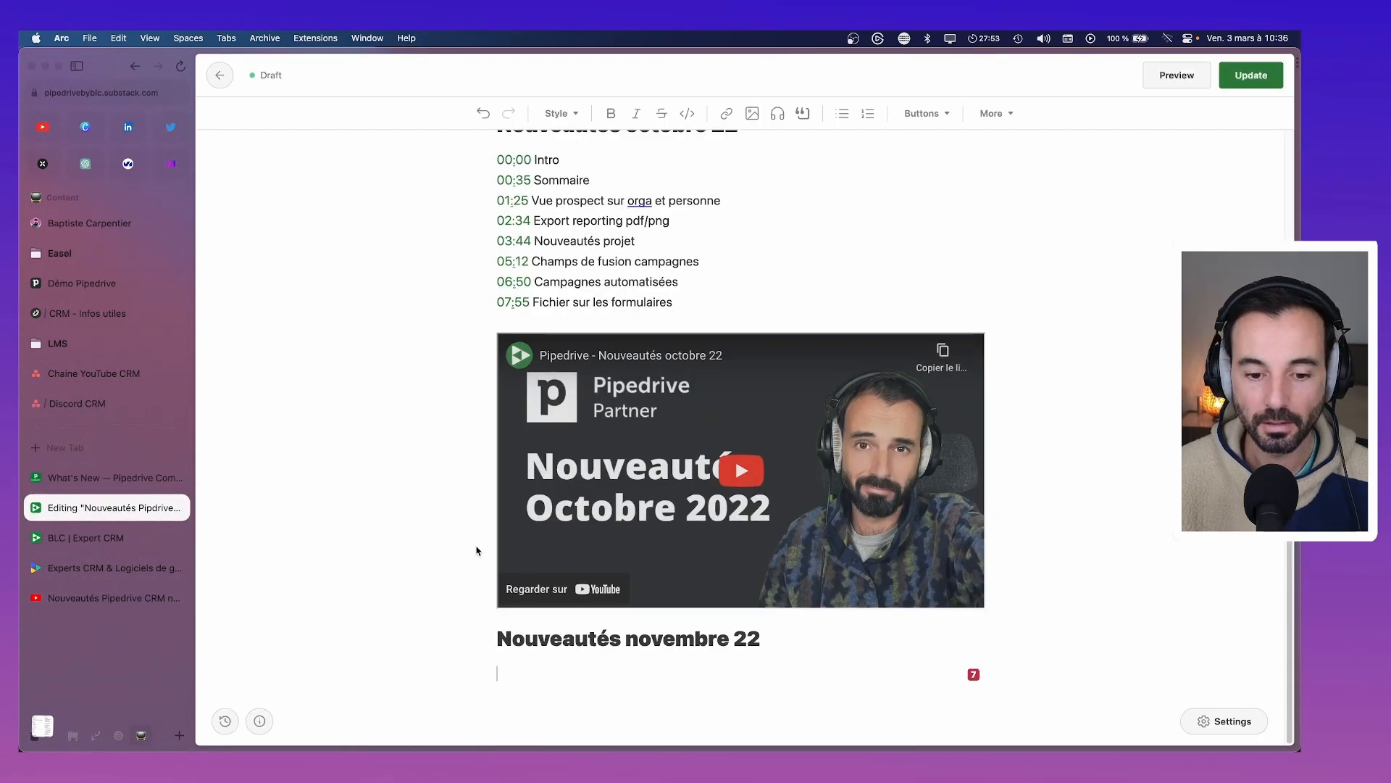
key("cmd+v")
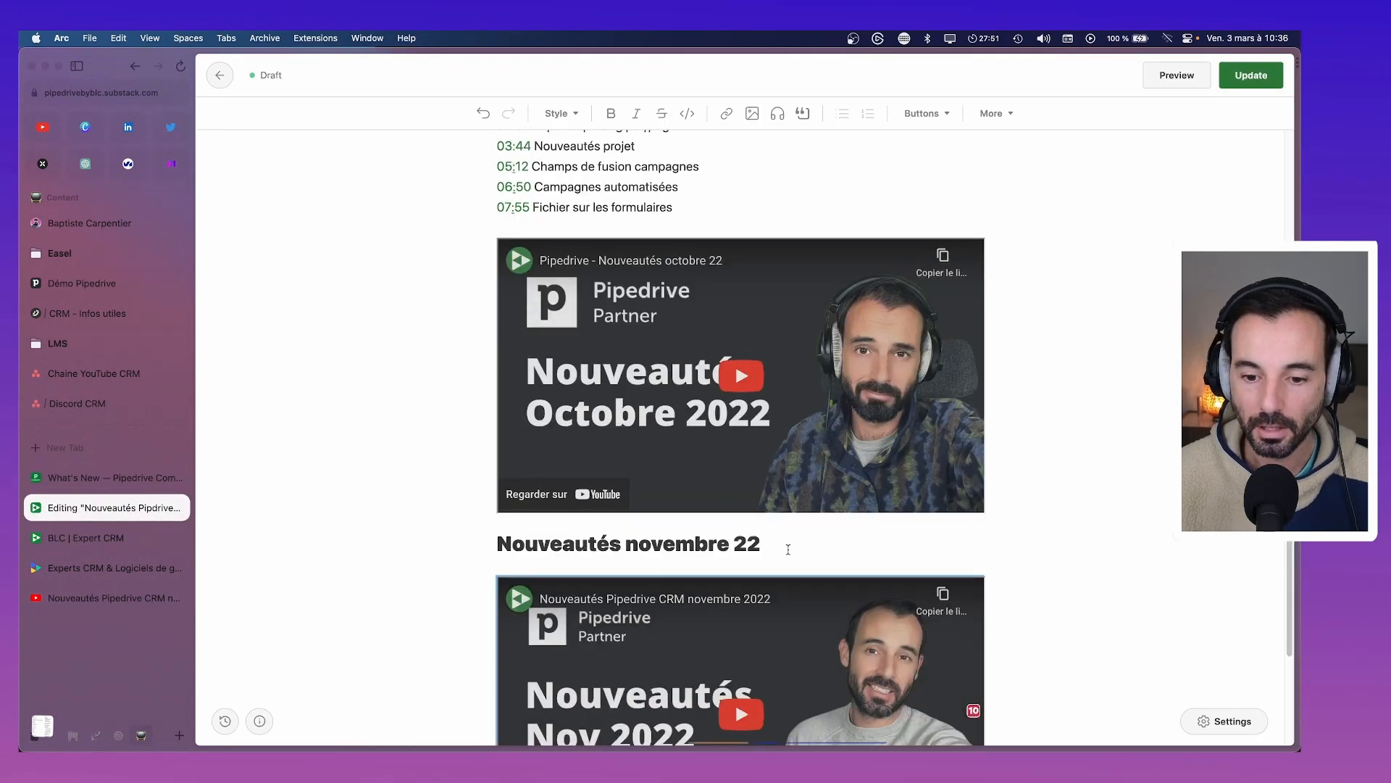
Expand the November video's description and copy its chapter list
left_click(101, 598)
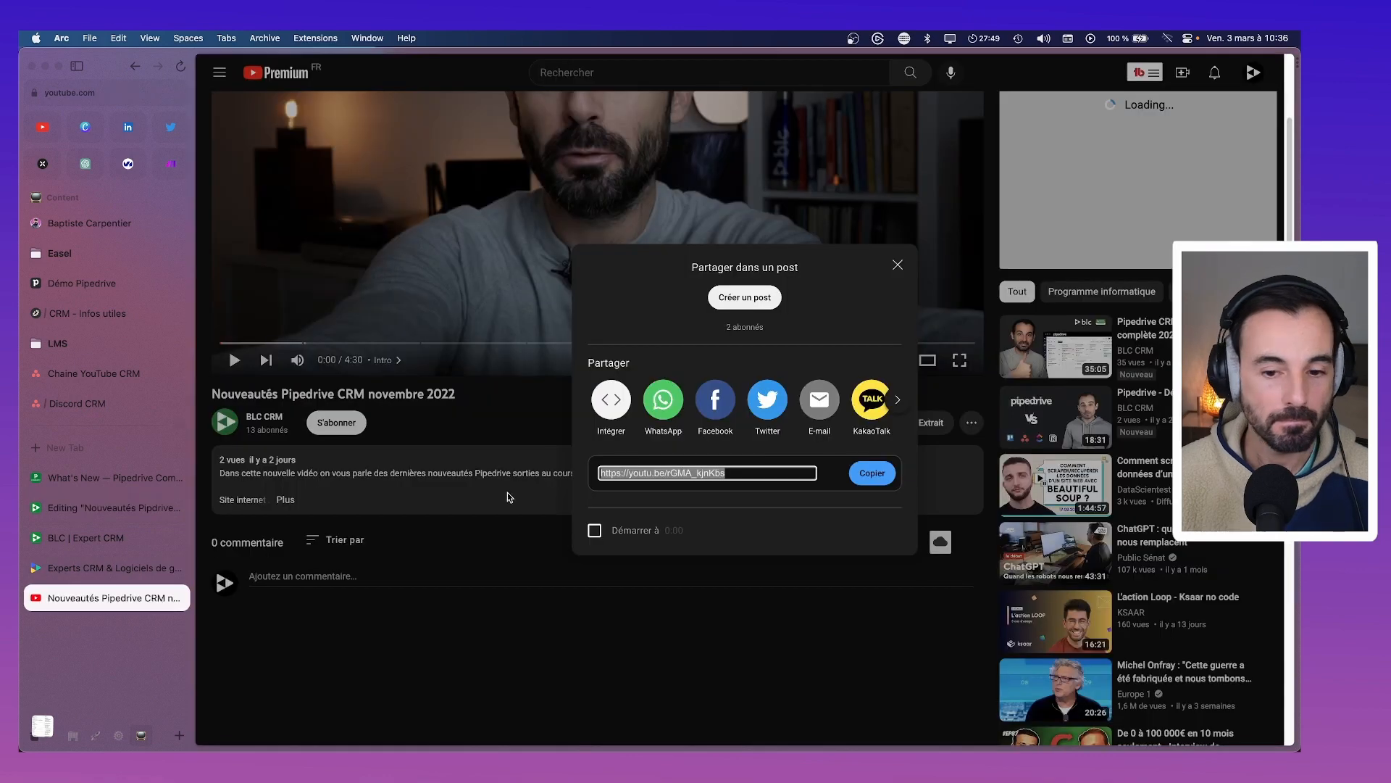
left_click(897, 264)
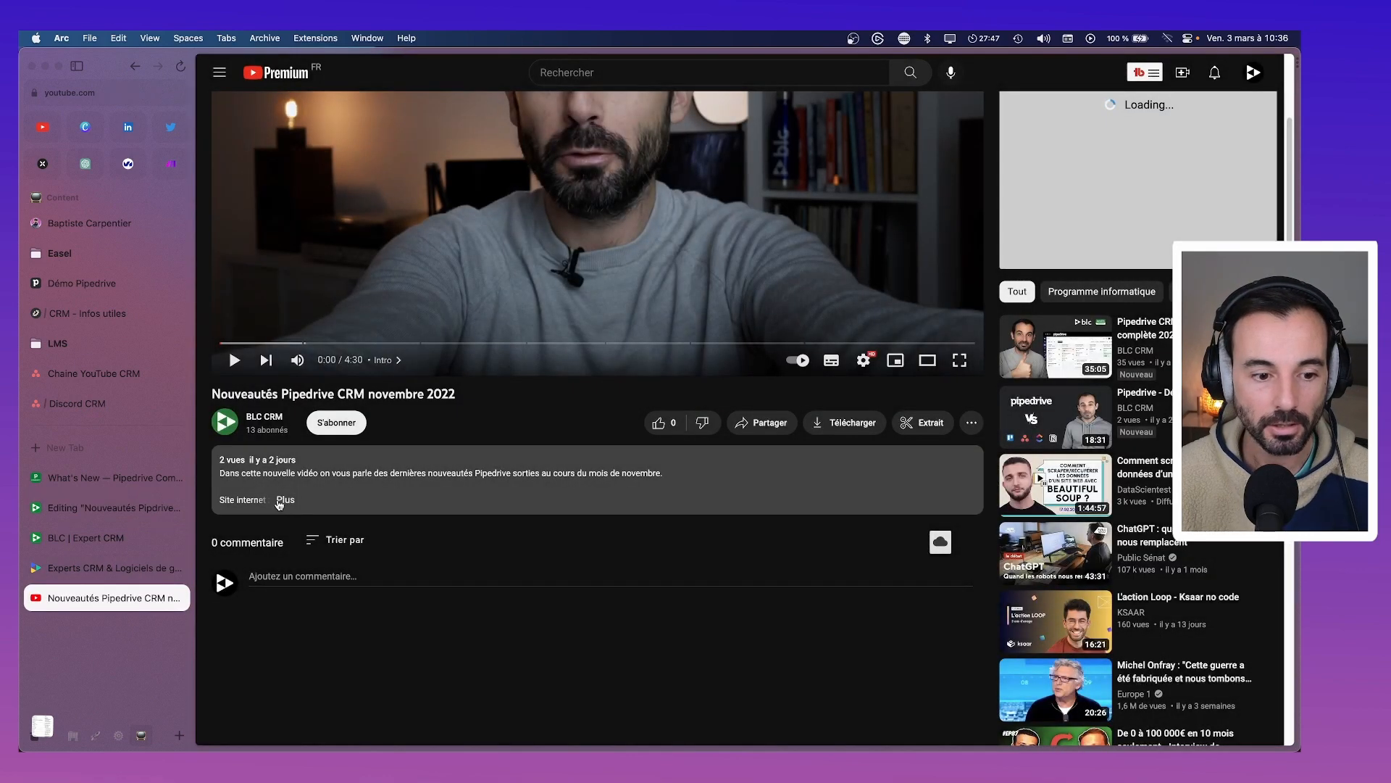
left_click(279, 500)
scroll(279, 500, "down", 4)
left_click_drag(297, 431, 210, 342)
key("super+c")
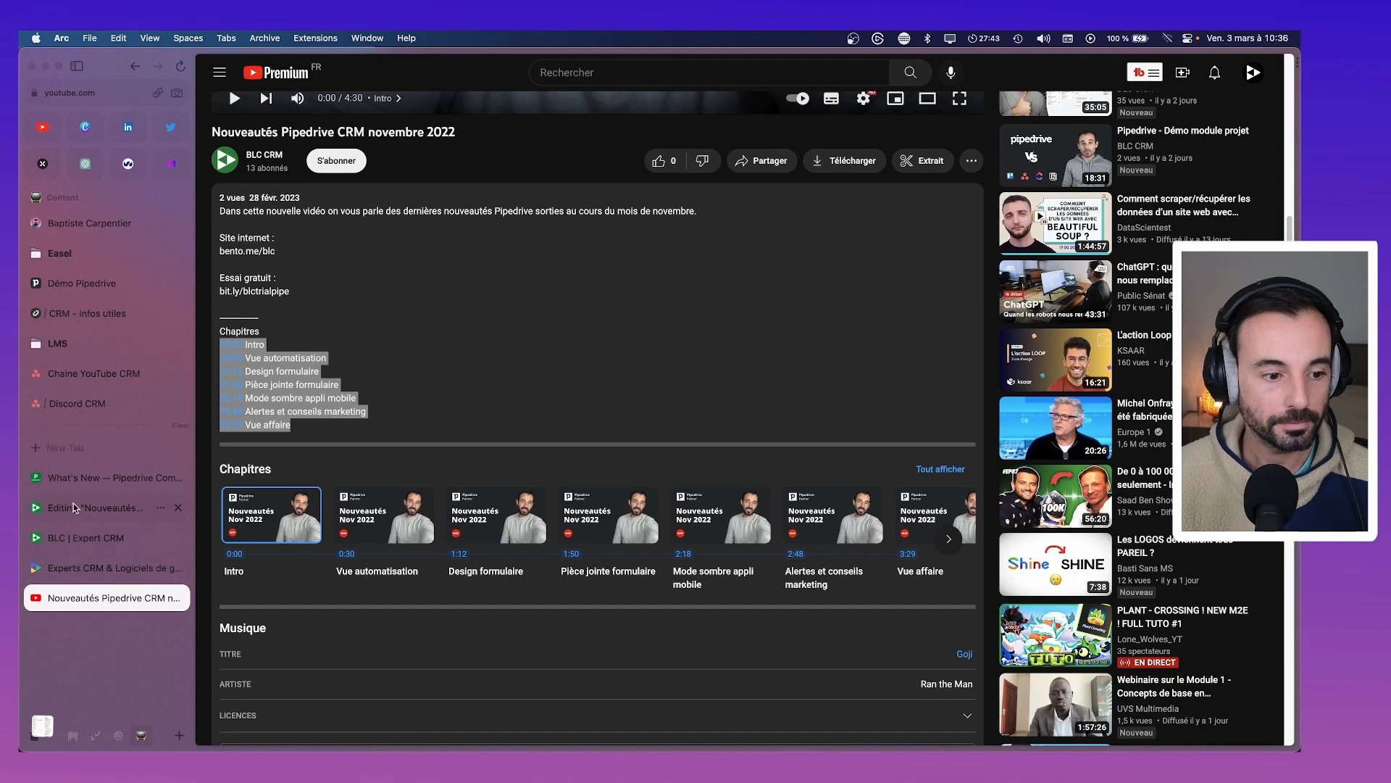
left_click(72, 477)
left_click(73, 508)
Paste the November chapter list and split off the 00:30 and 01:12 Design formulaire entries
left_click(571, 570)
key("super+v")
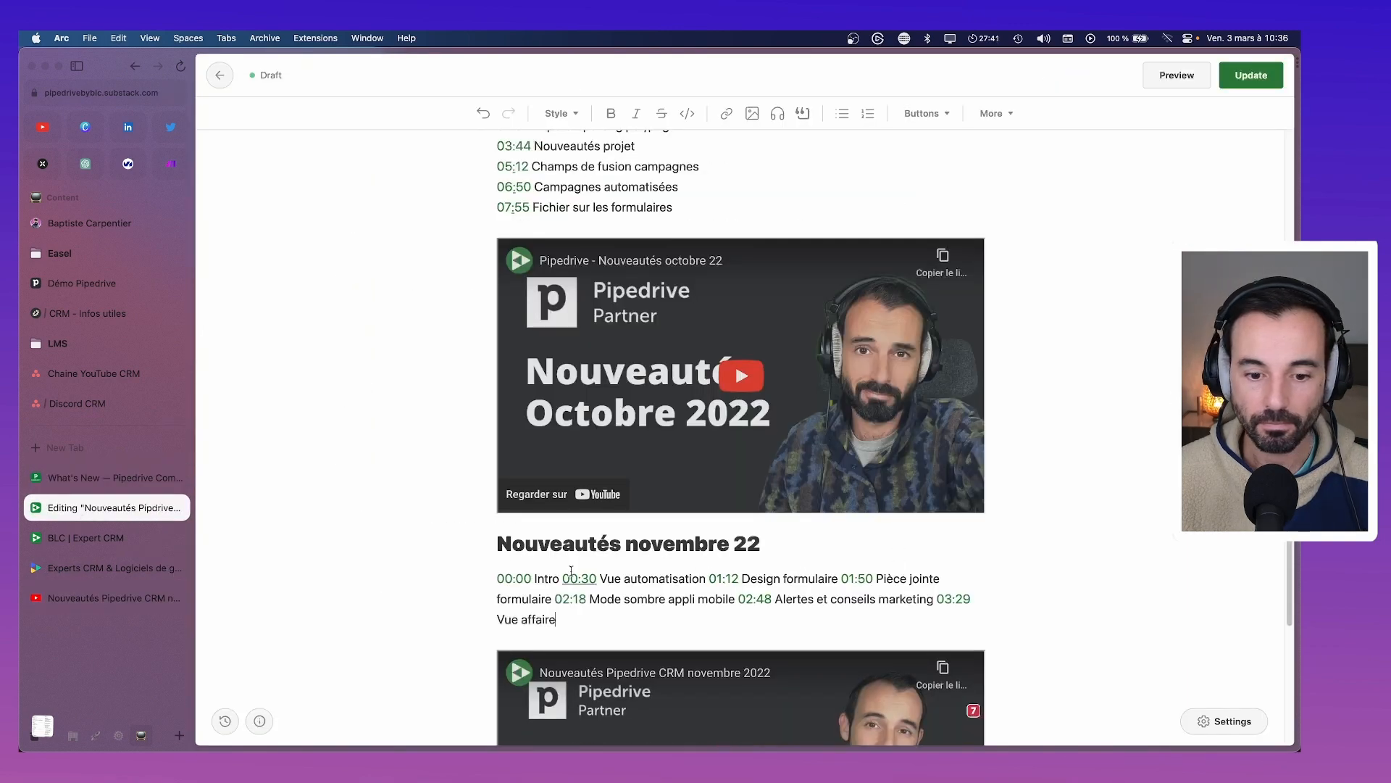
left_click(562, 578)
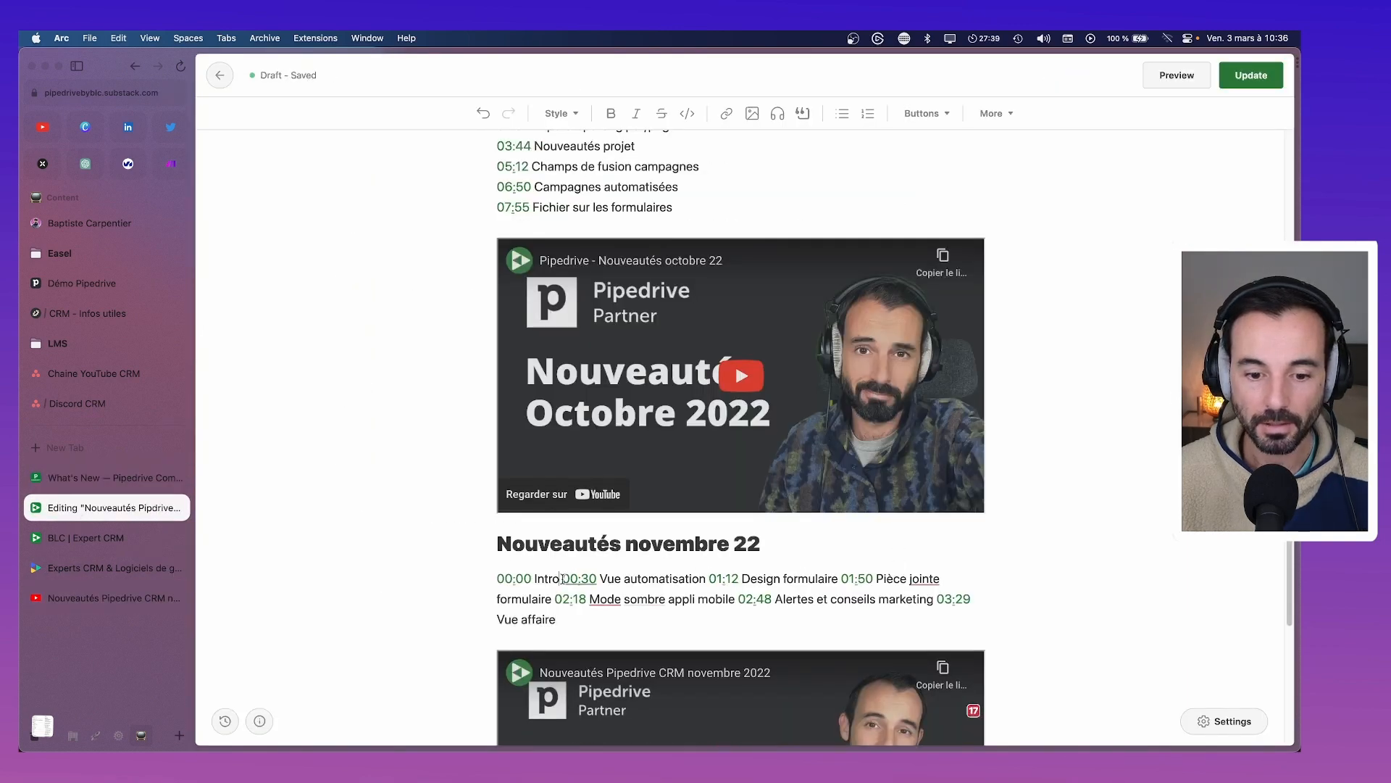
key("Return")
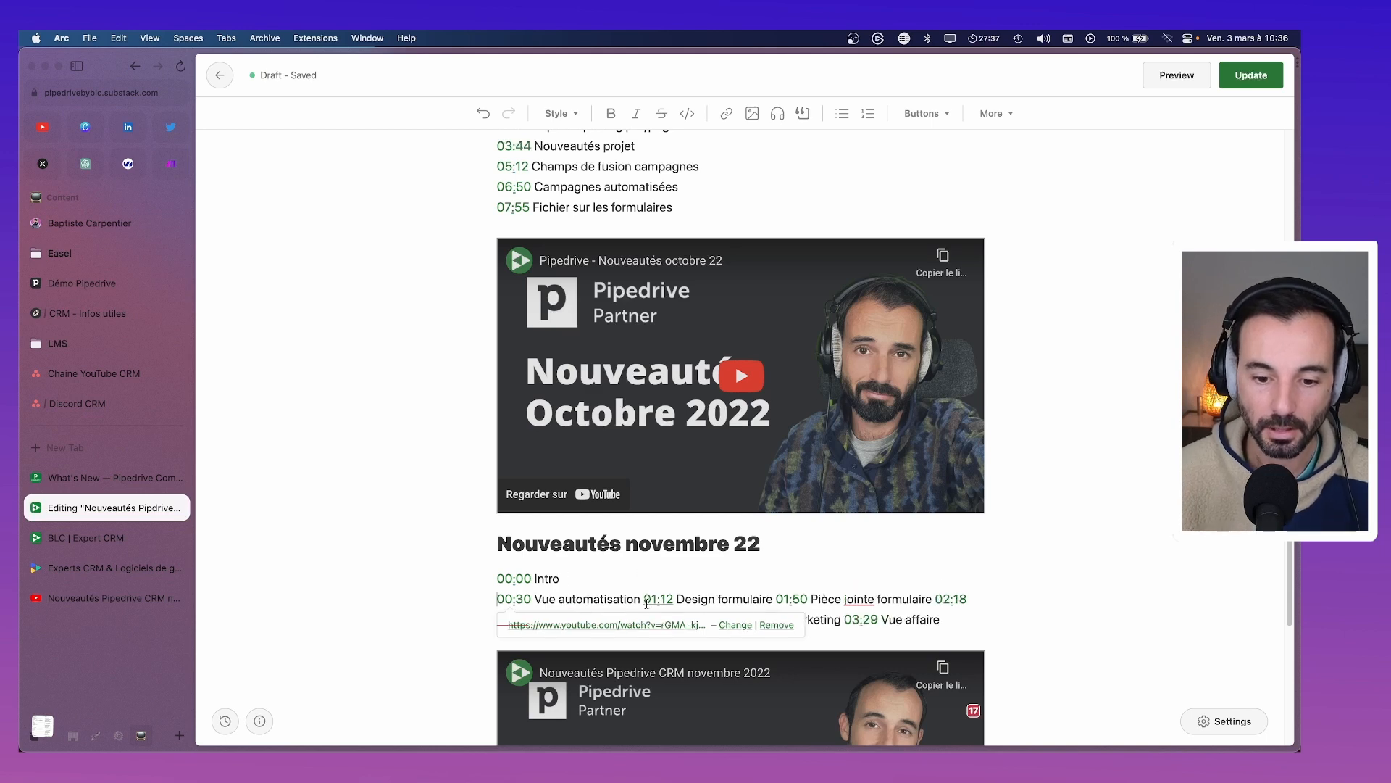
left_click(641, 599)
key("Return")
Put 01:50 Pièce jointe formulaire on its own line
scroll(635, 600, "down", 1)
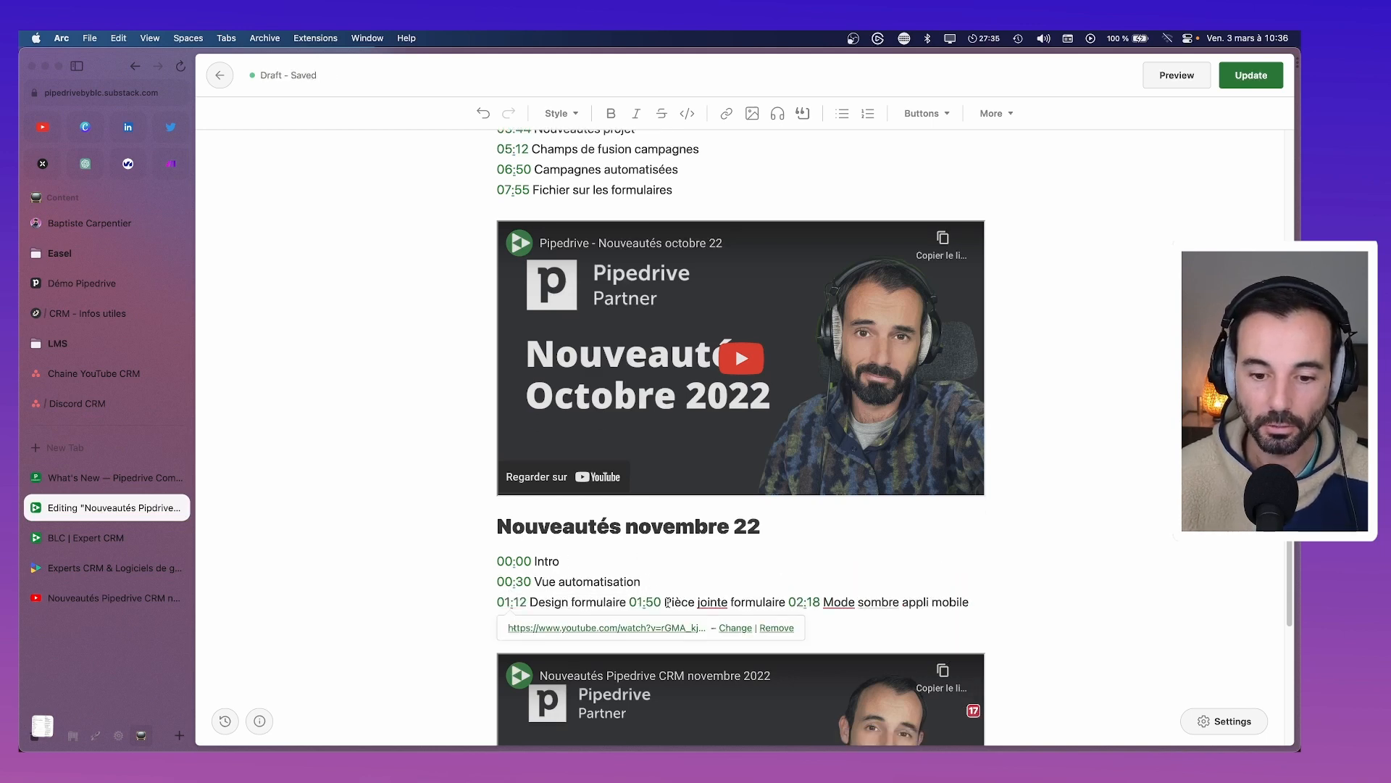
left_click(663, 602)
key("Return")
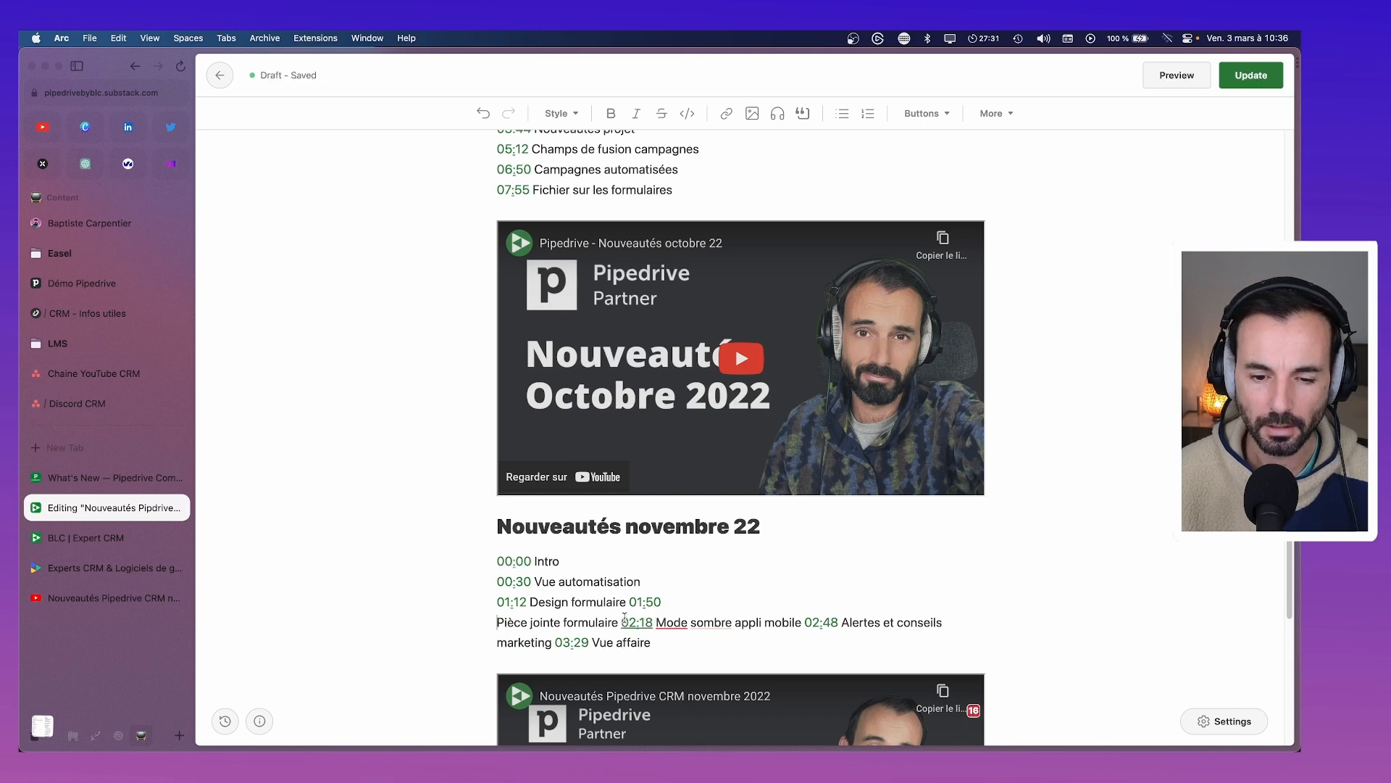
left_click(629, 603)
key("Return")
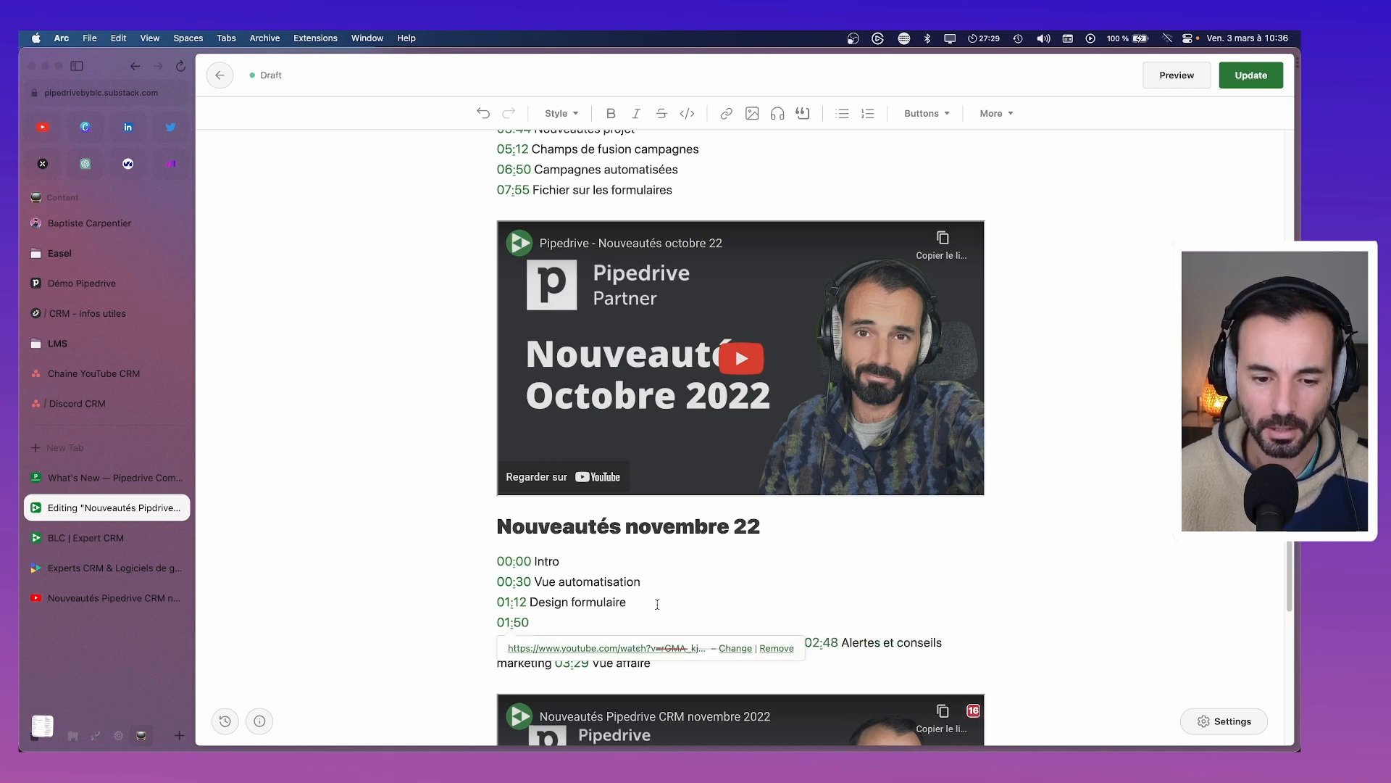
left_click(653, 616)
key("Delete")
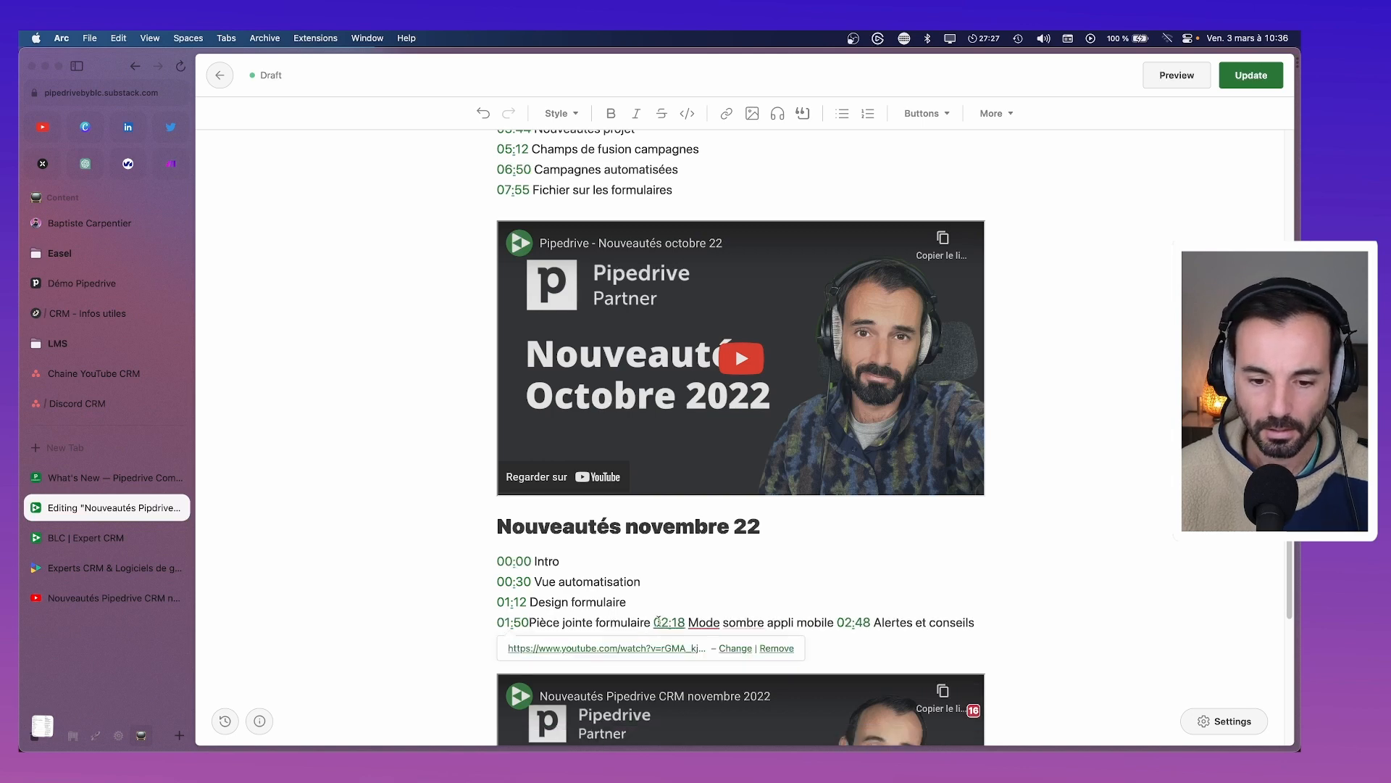
Move 02:18 Mode sombre appli mobile, 02:48 Alertes et conseils marketing and 03:29 Vue affaire onto separate lines
left_click(654, 622)
key("Return")
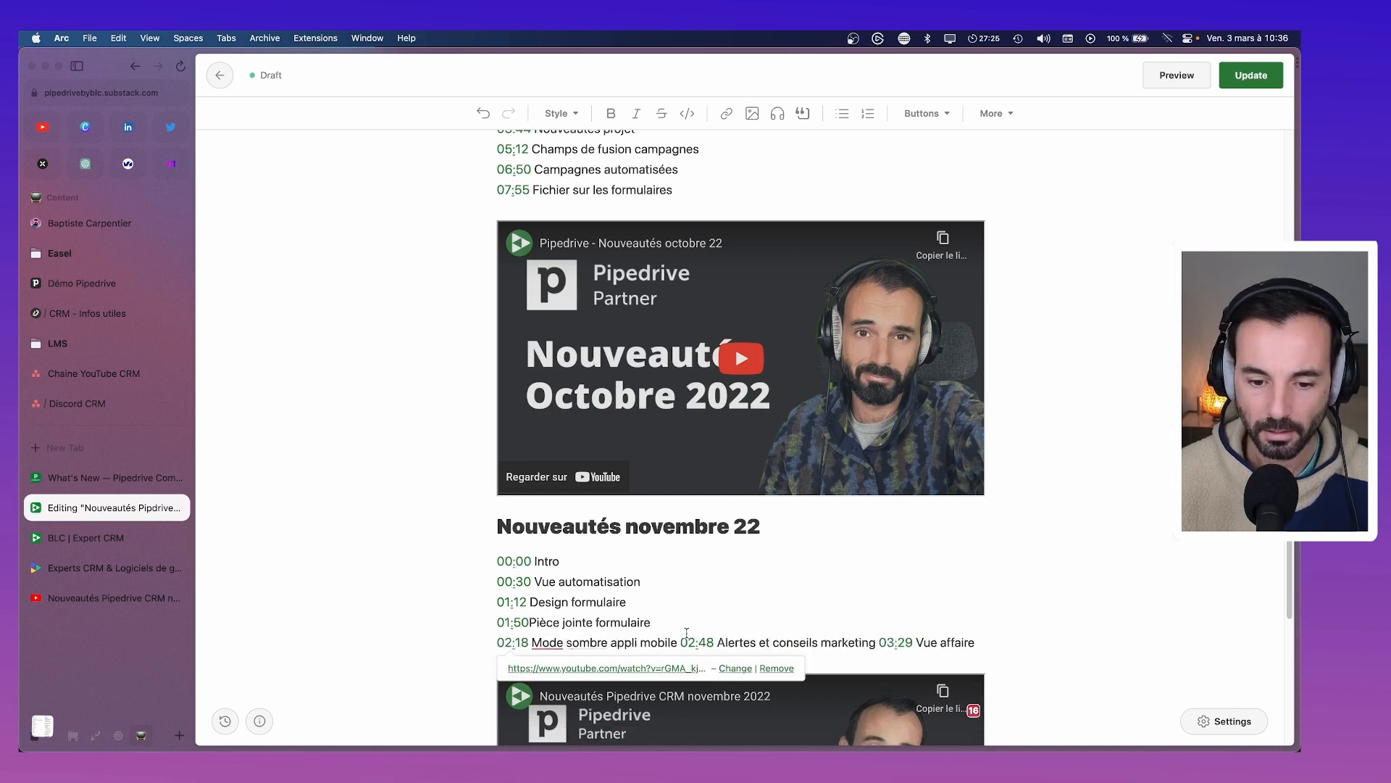
left_click(681, 639)
key("Return")
scroll(737, 632, "down", 1)
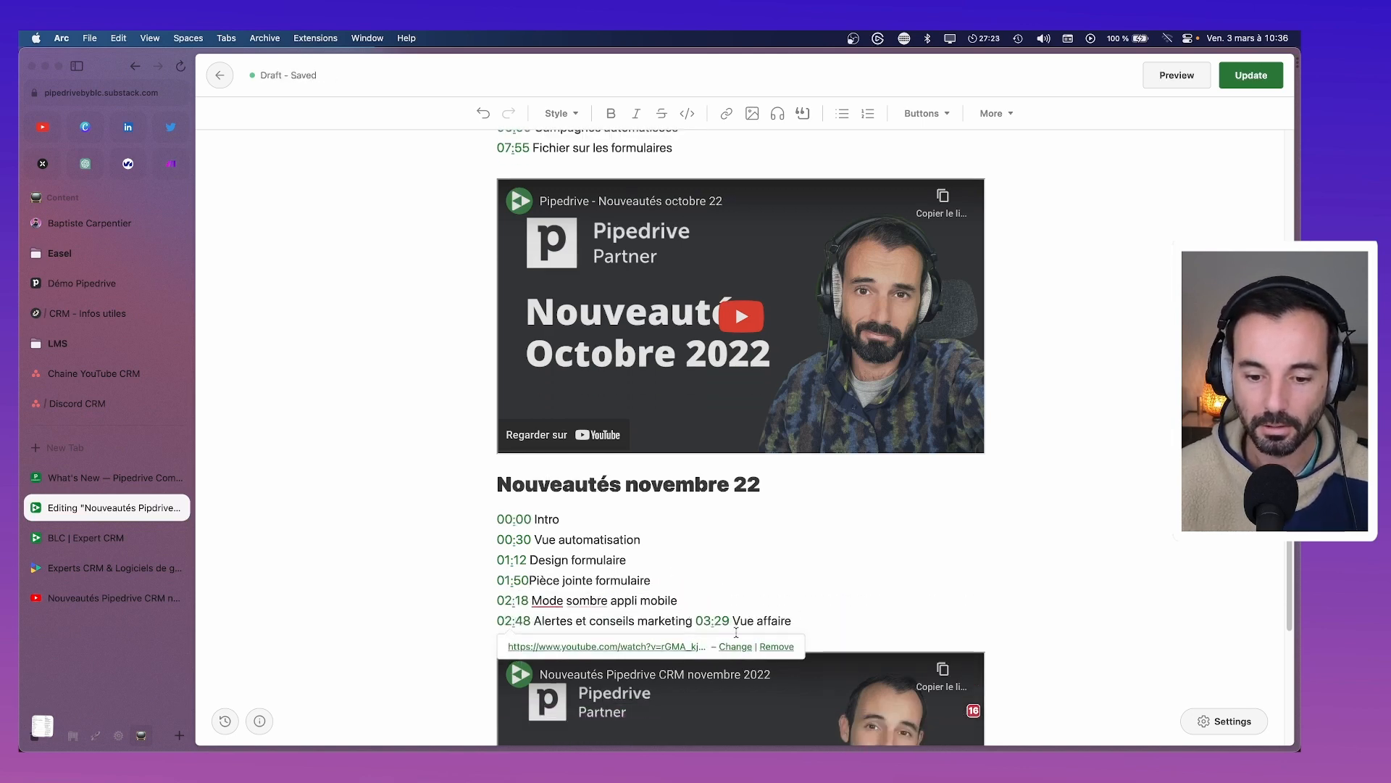
left_click(696, 622)
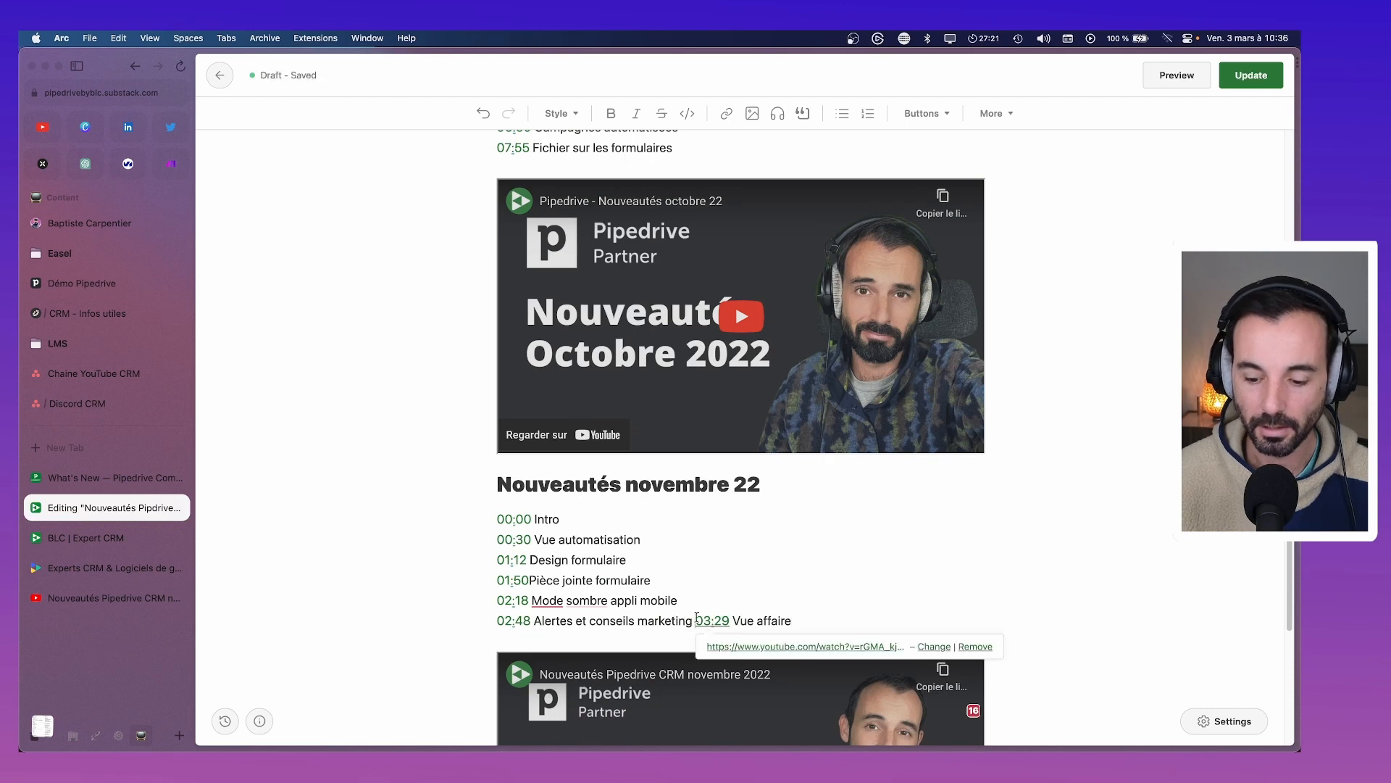
key("Return")
Redo the line break before 00:30 and undo an accidental deletion in 'formulaire'
left_click(570, 607)
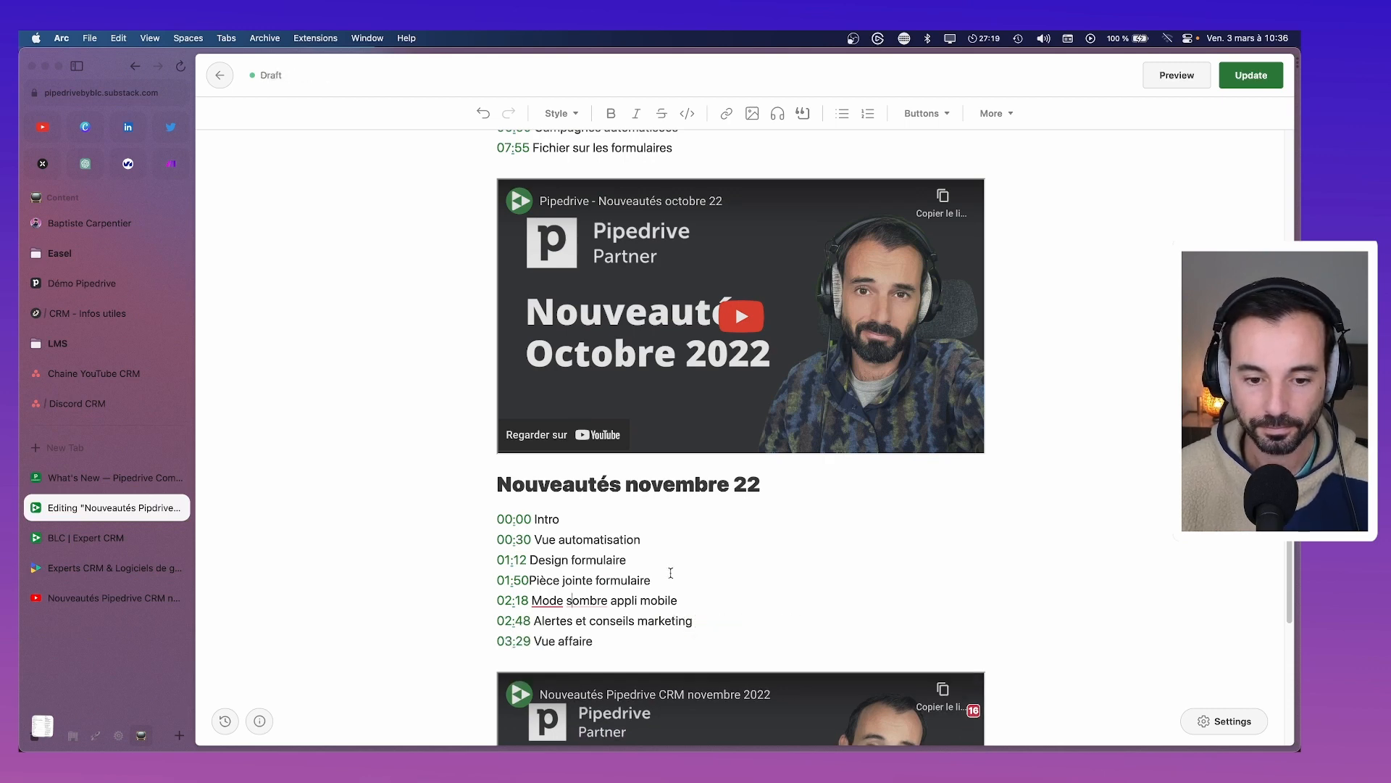
scroll(676, 569, "down", 2)
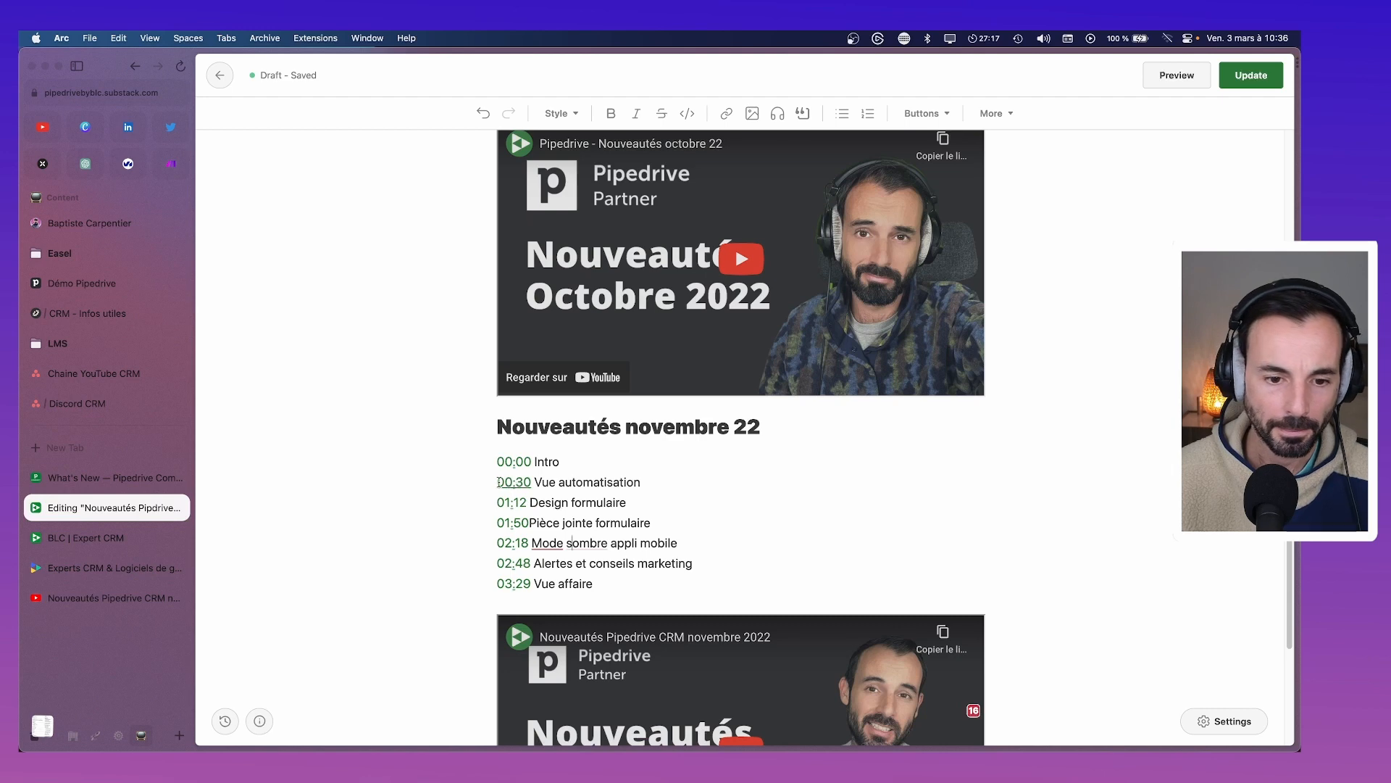
left_click(499, 482)
key("BackSpace")
key("Return")
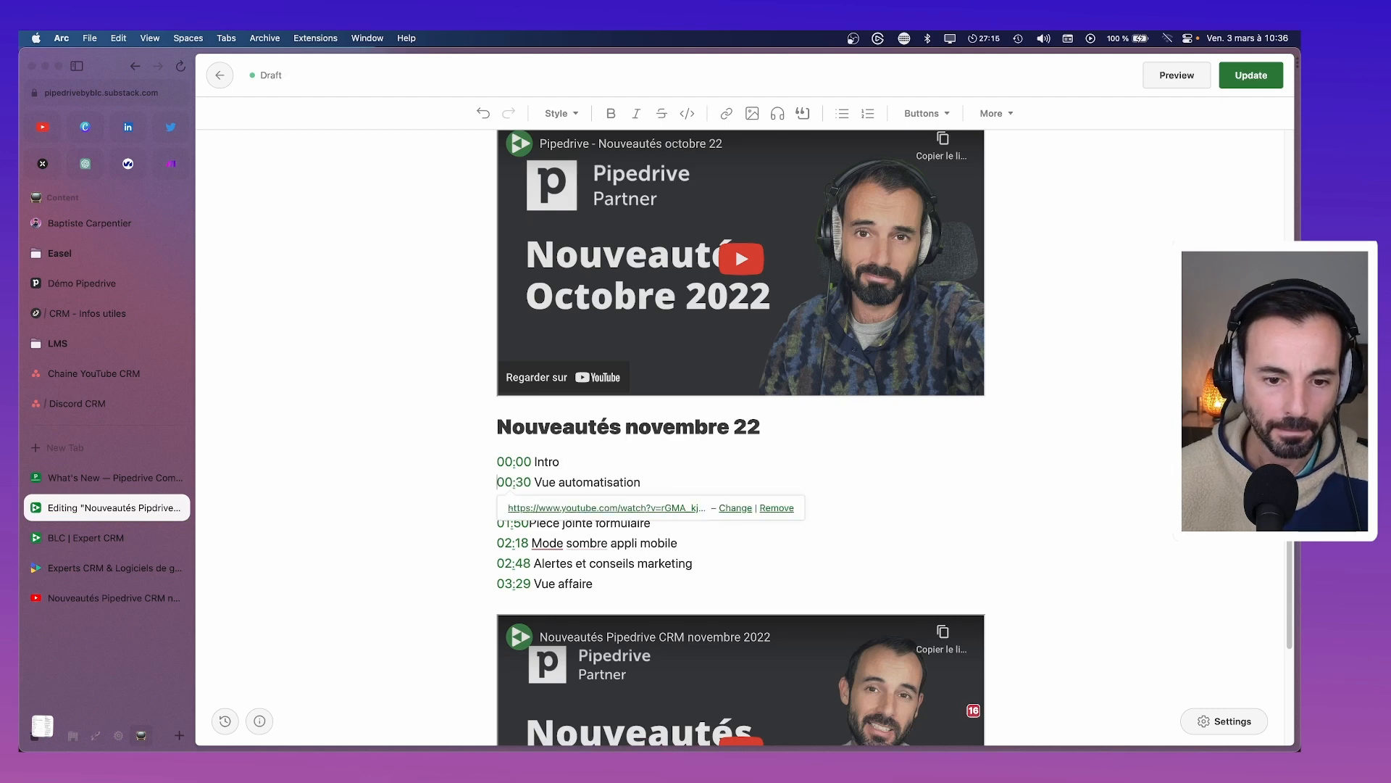
left_click(893, 467)
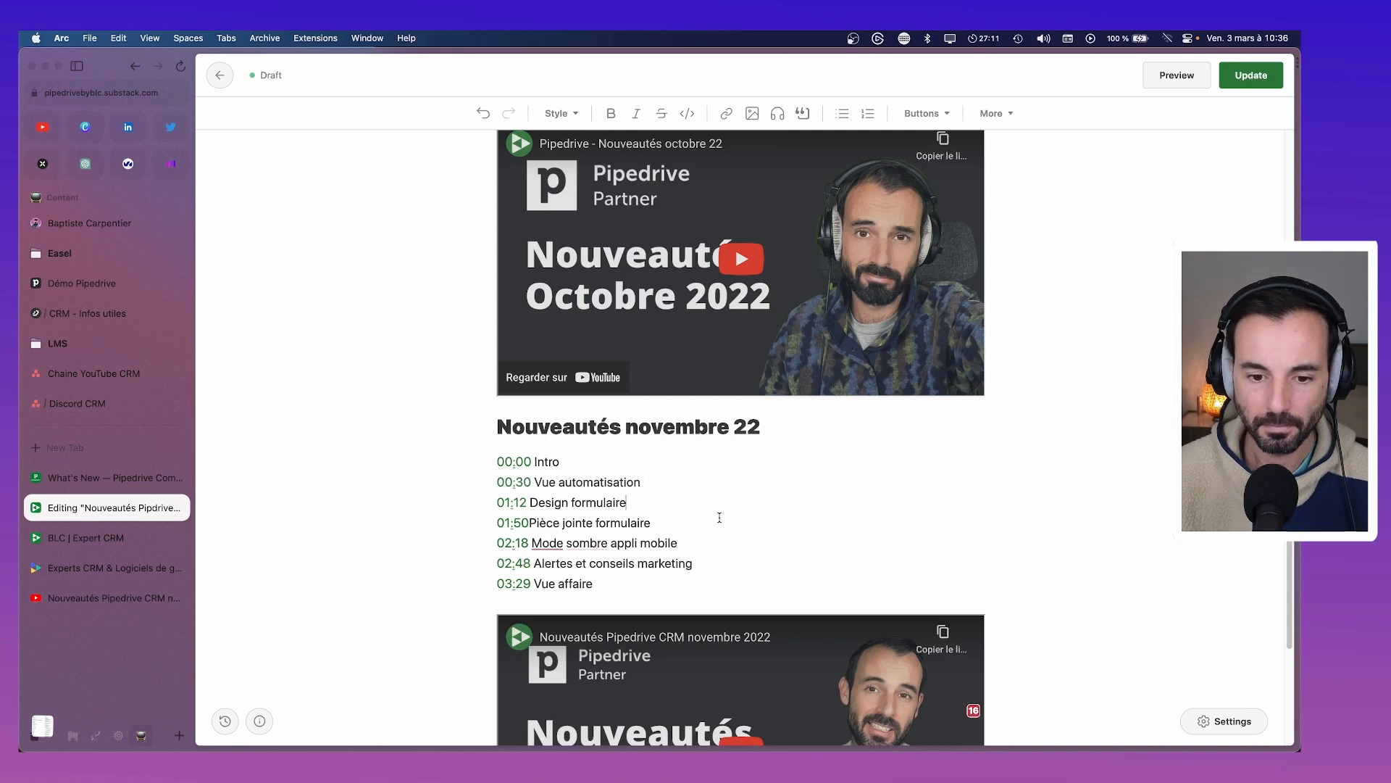
key("BackSpace")
left_click(734, 546)
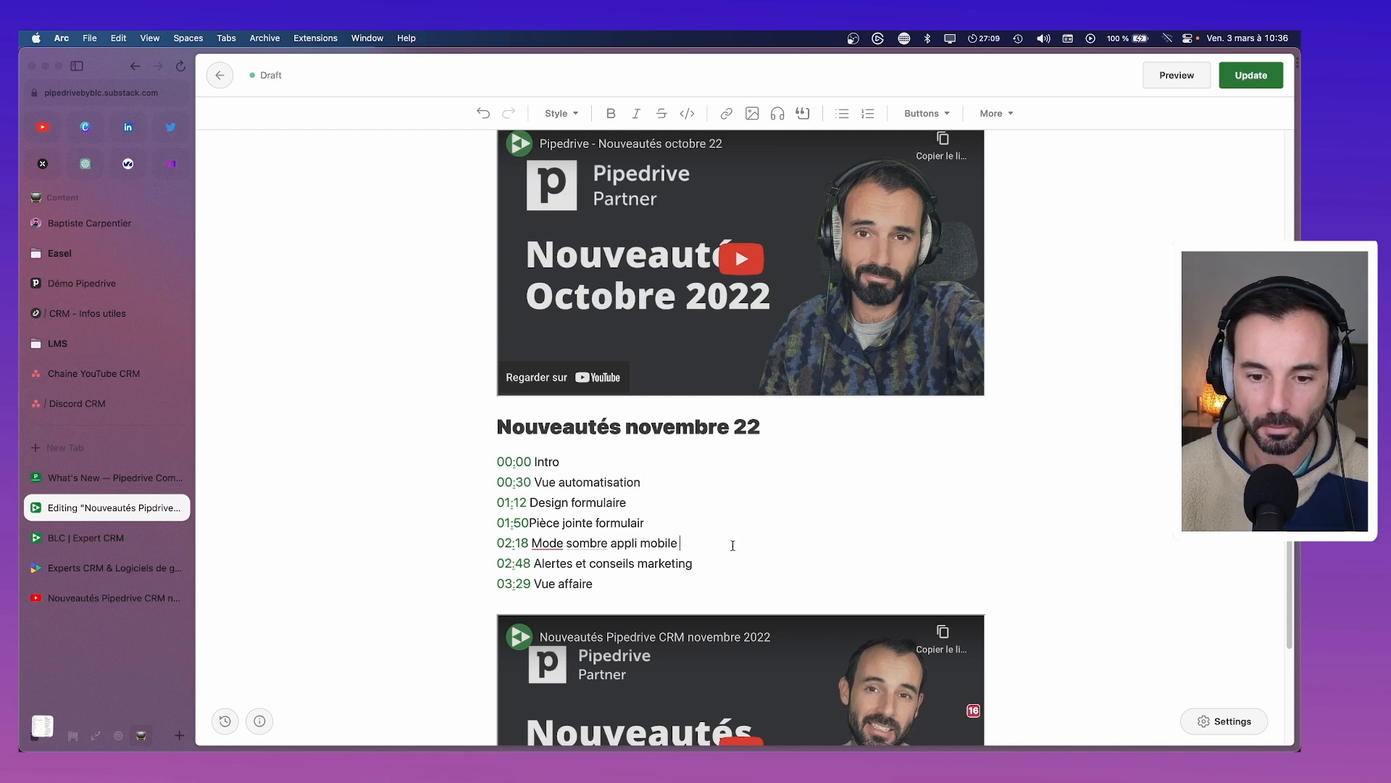
key("super+z")
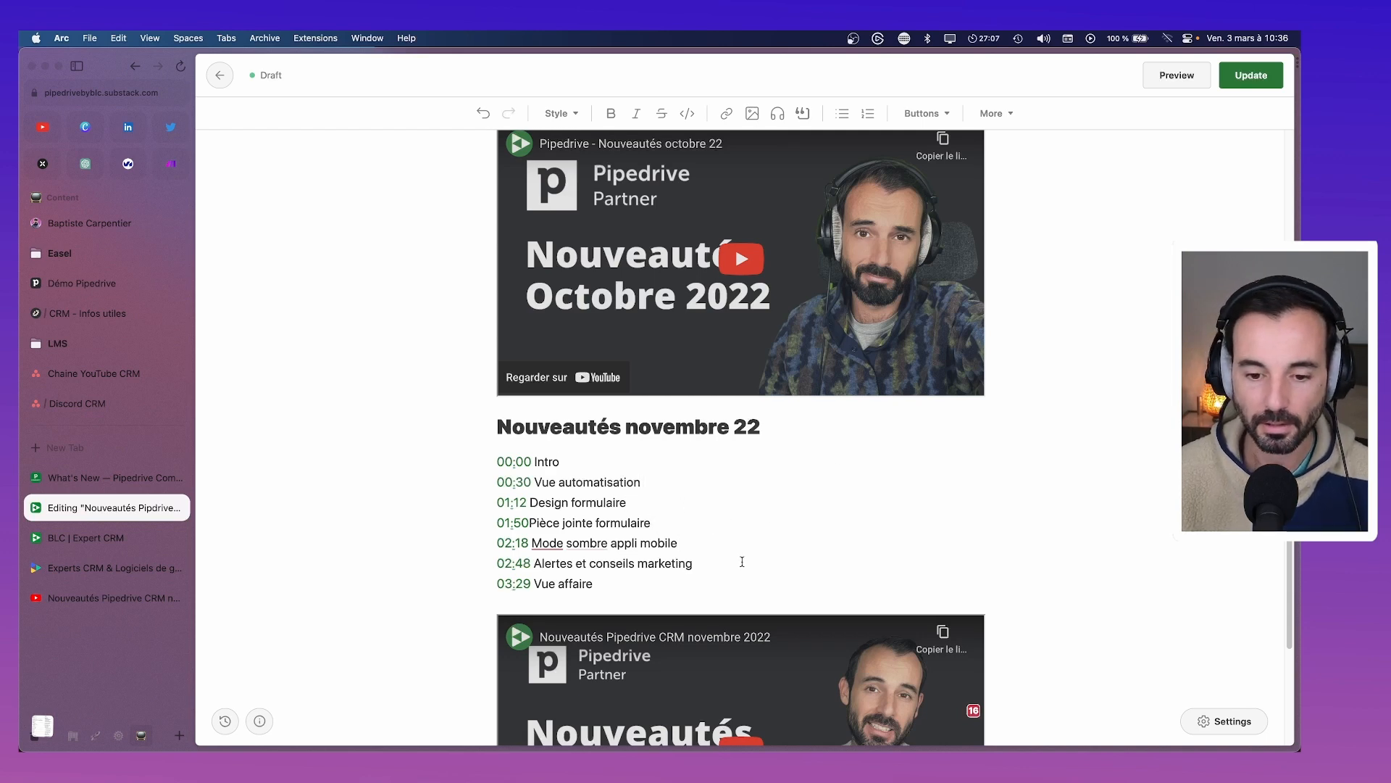
Delete the 00:00 Intro line from the October chapter list
scroll(660, 575, "up", 7)
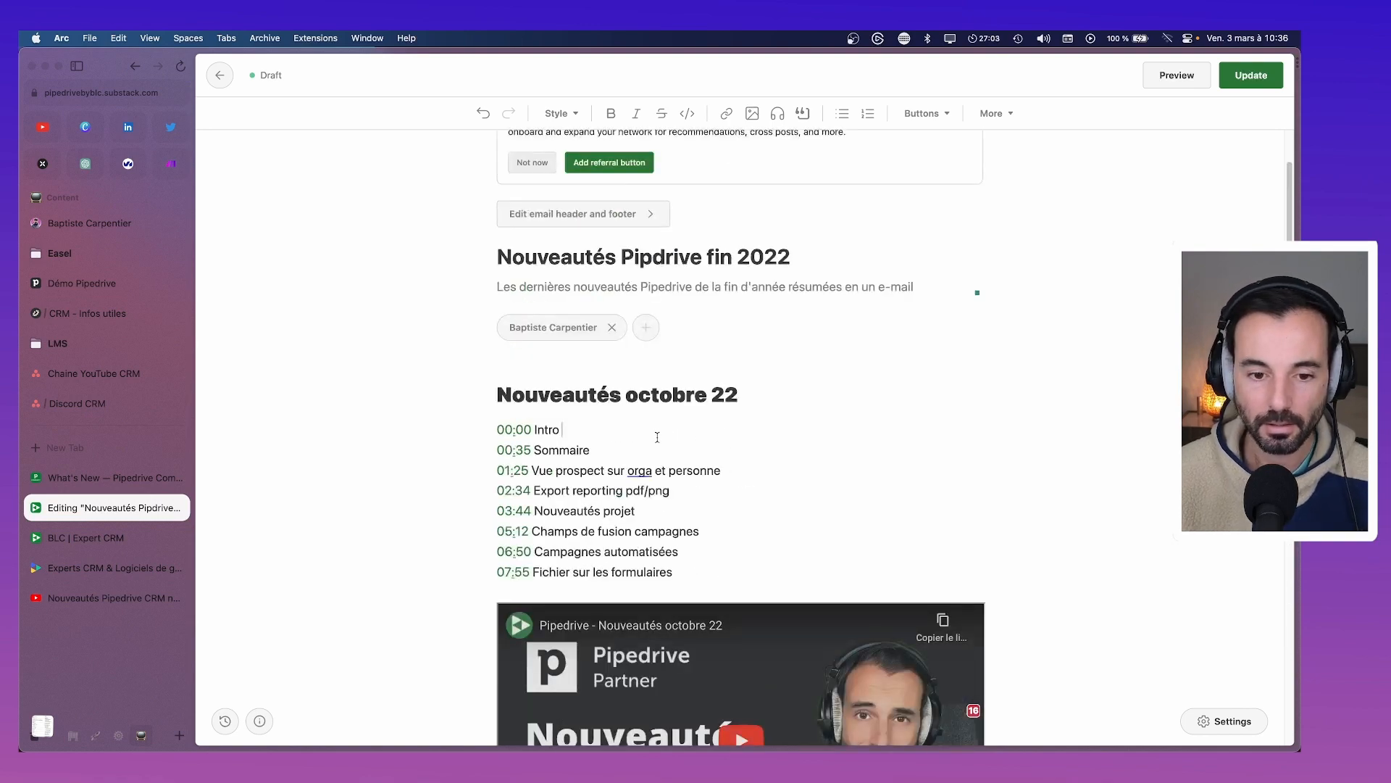
left_click(718, 492)
left_click(736, 517)
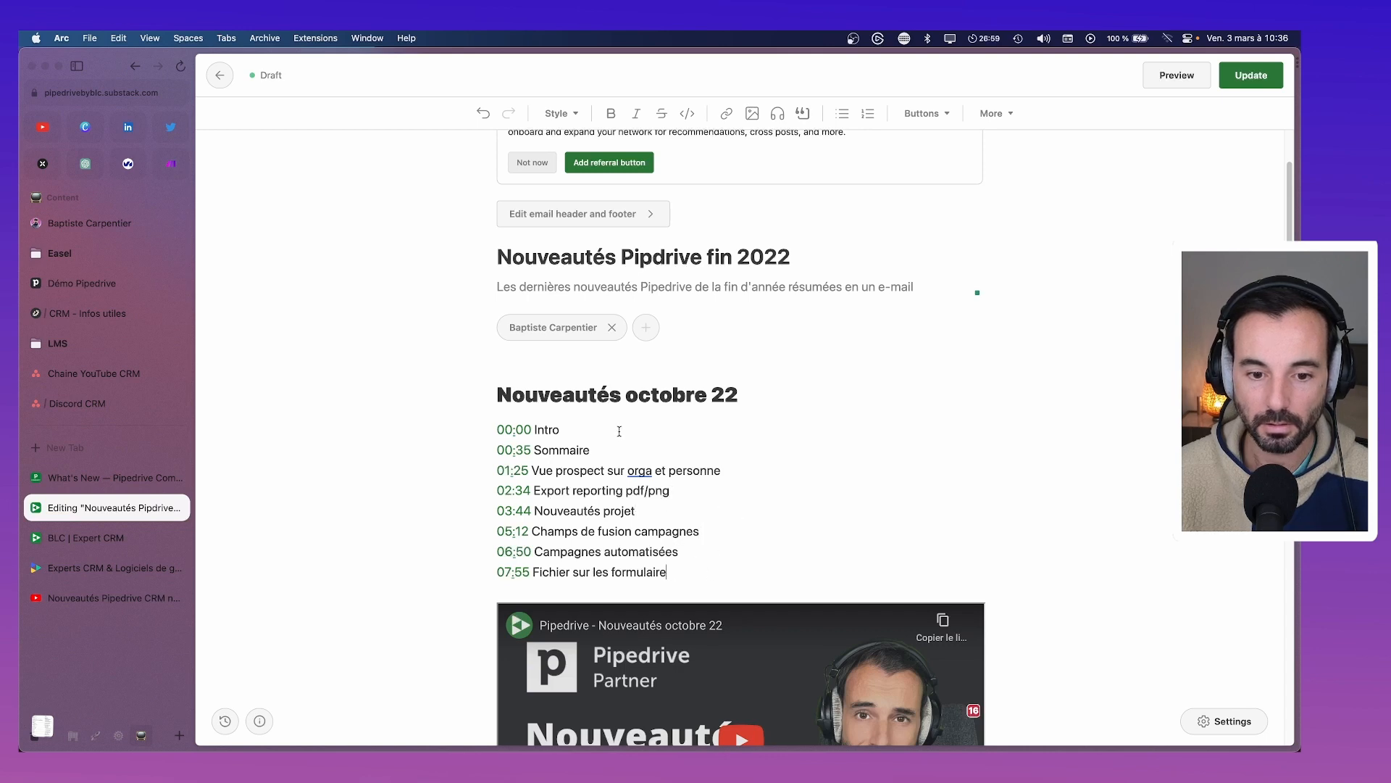
left_click_drag(619, 431, 477, 437)
key("BackSpace")
key("BackSpace")
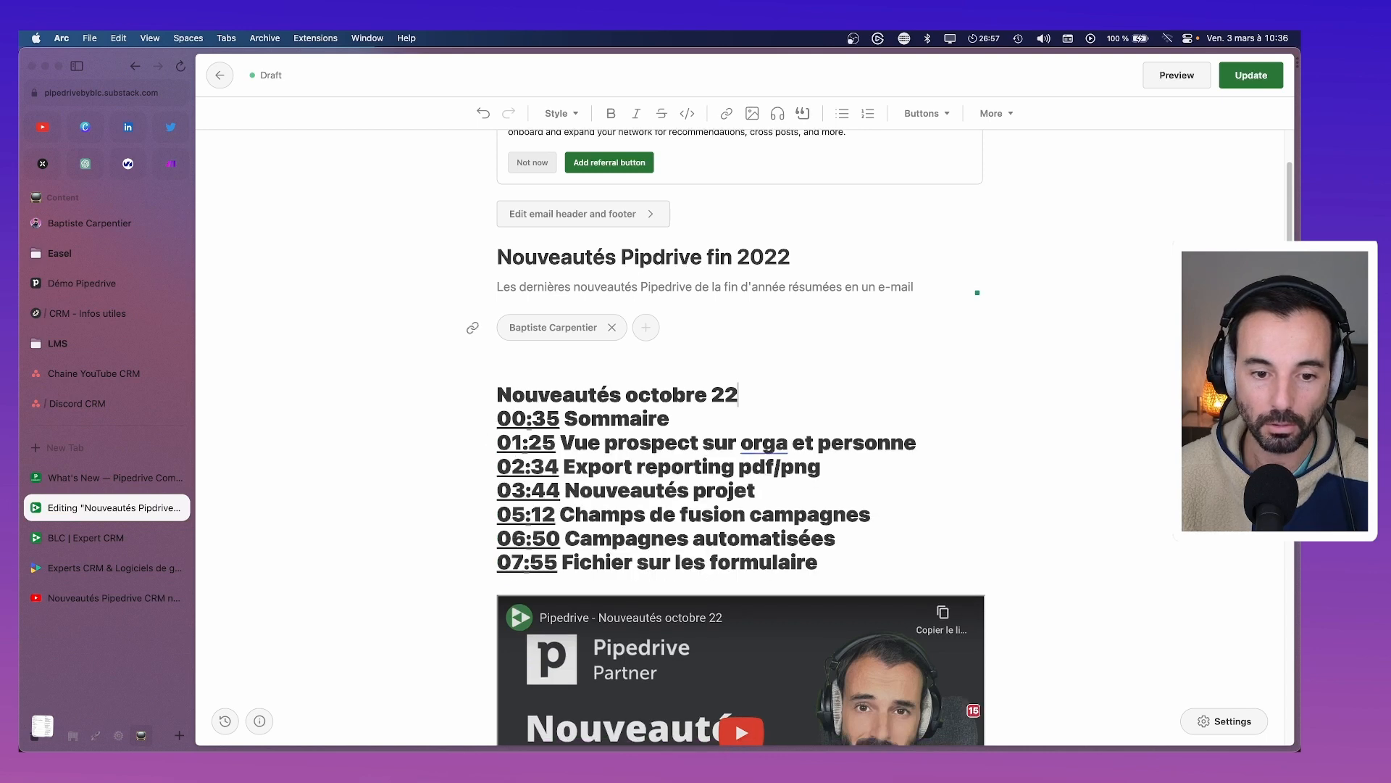
key("super+z")
left_click(633, 429)
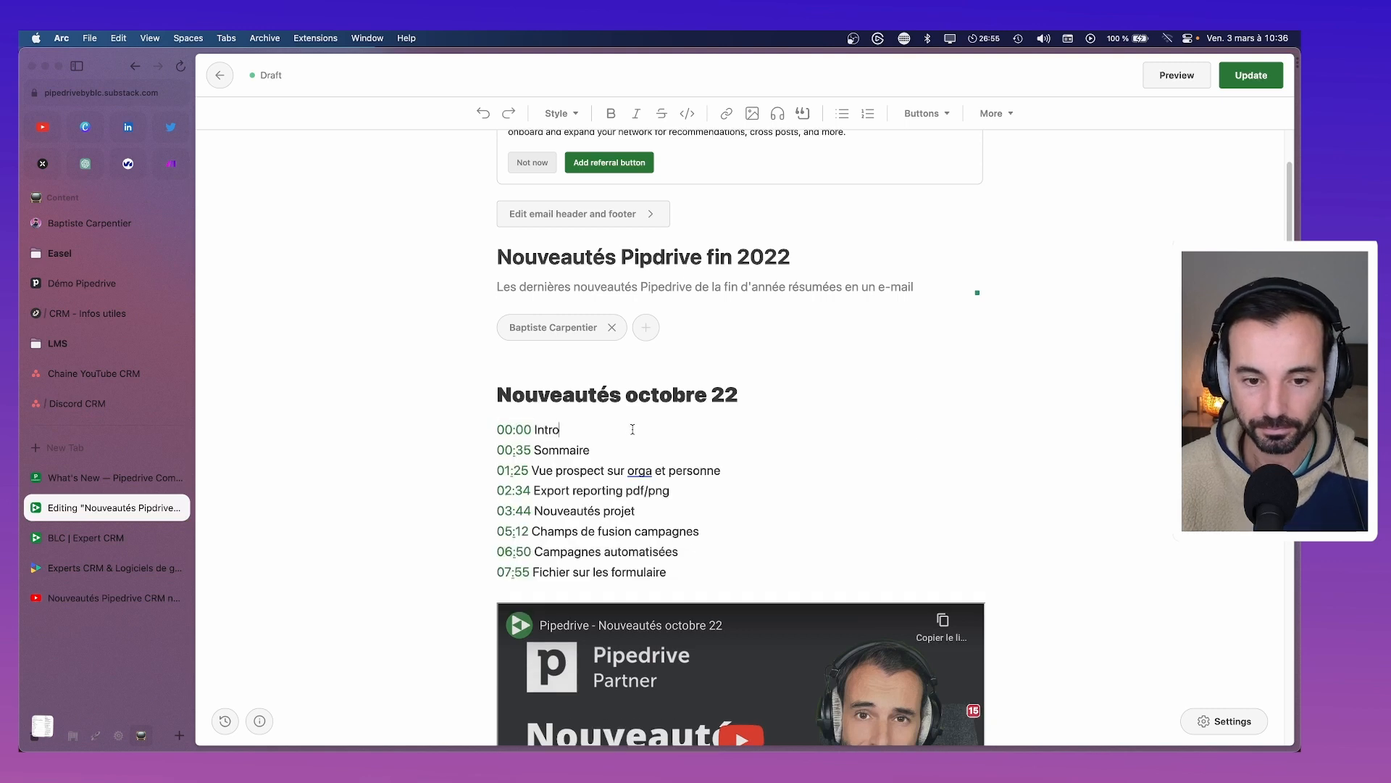
key("shift+Left")
key("shift+Left")
key("shift+Left")
key("shift+Left")
key("shift+Left")
key("shift+Left")
key("shift+Left")
key("shift+Left")
key("shift+Left")
key("shift+Left")
key("shift+Left")
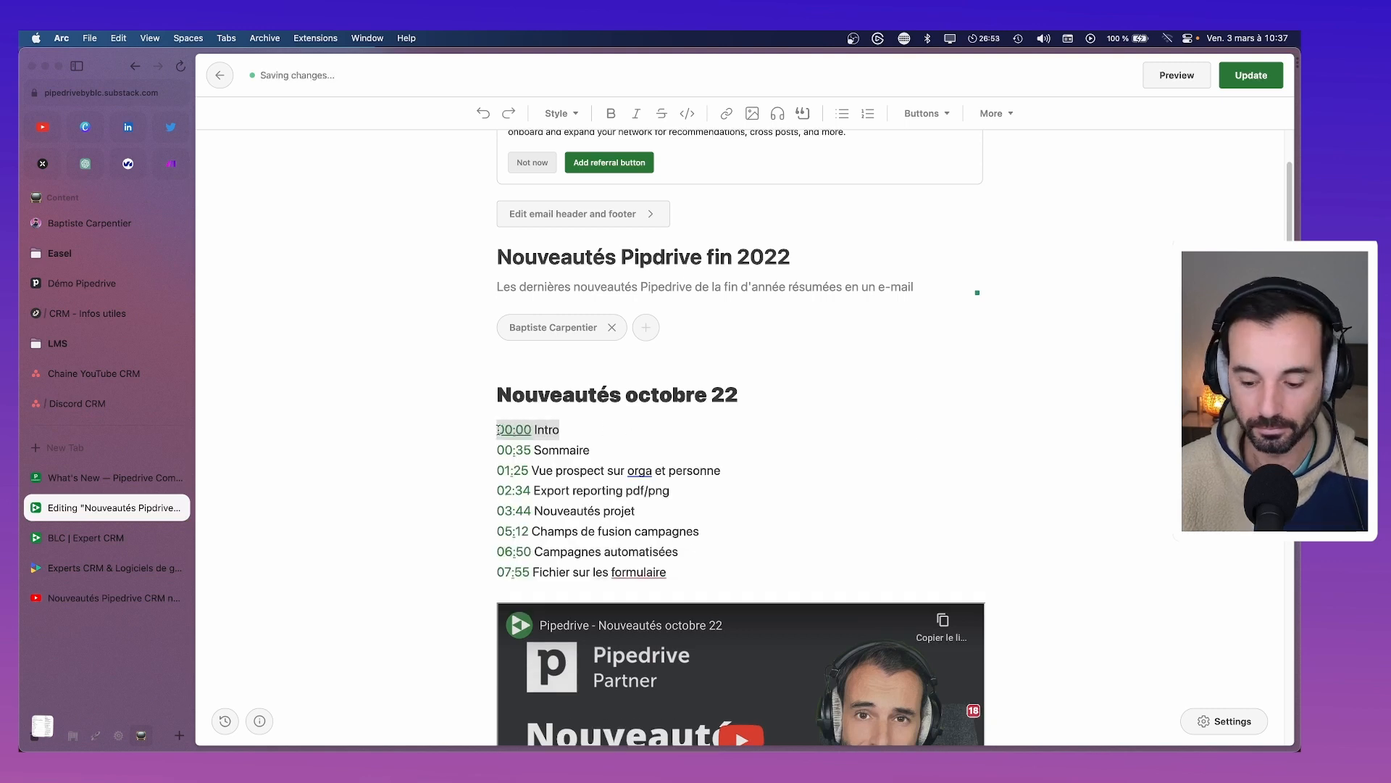
key("BackSpace")
key("BackSpace")
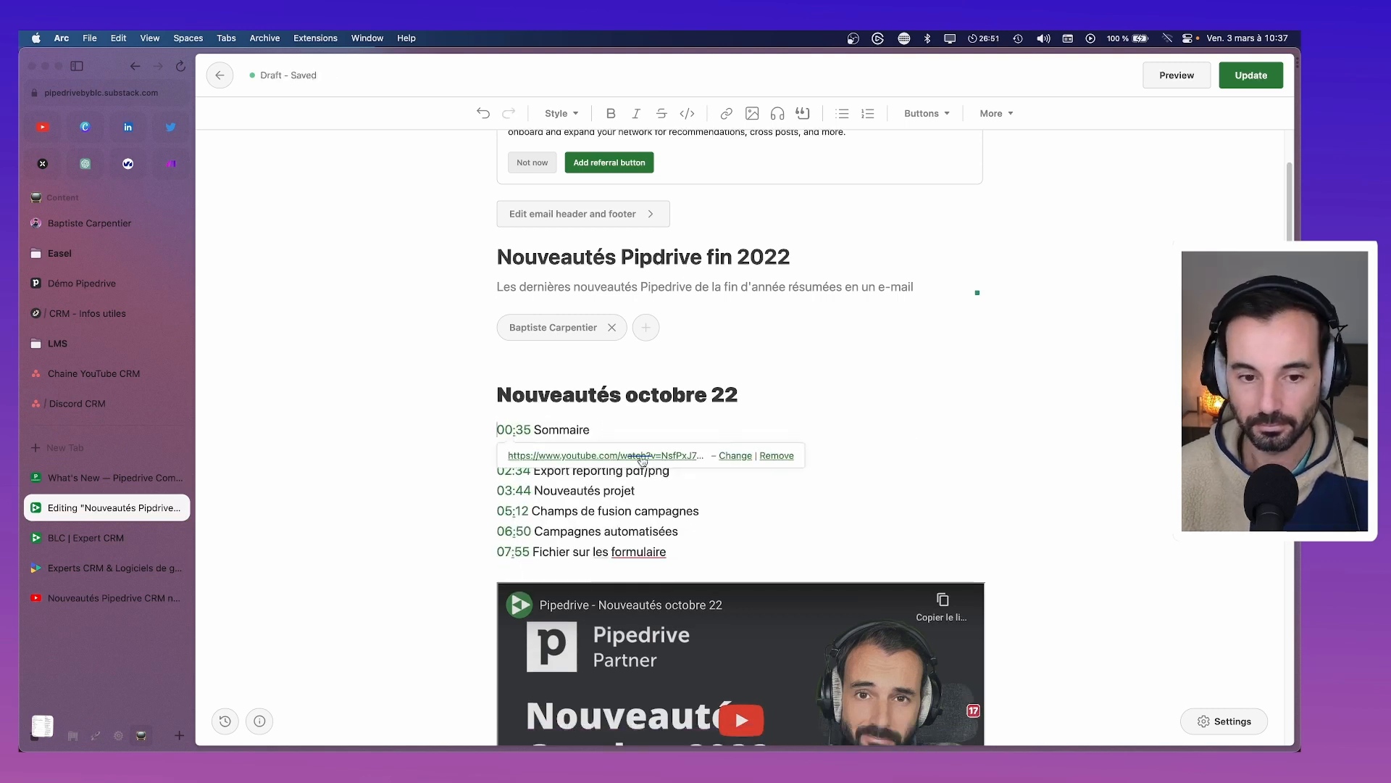
Delete the 00:00 Intro line and its empty line from the November chapter list
scroll(612, 523, "down", 10)
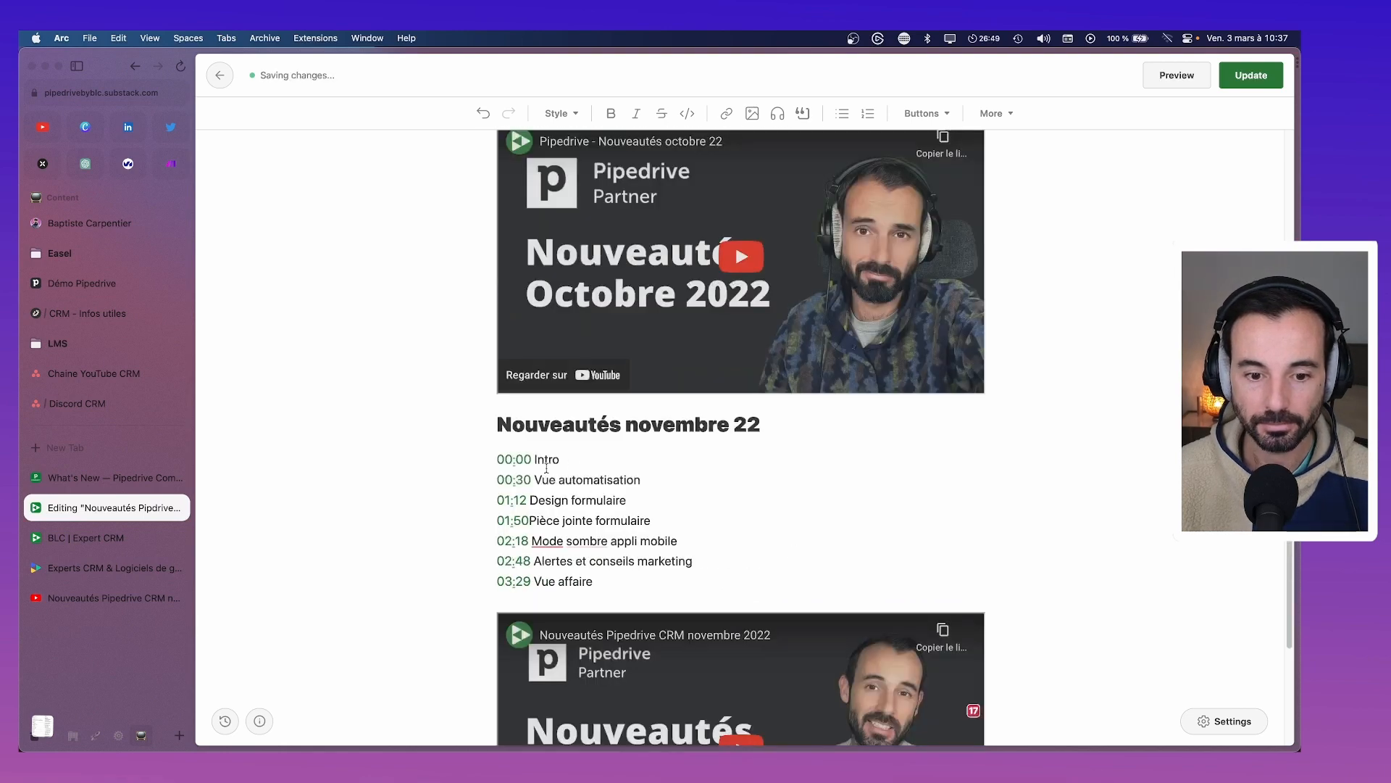
left_click_drag(603, 458, 497, 458)
key("BackSpace")
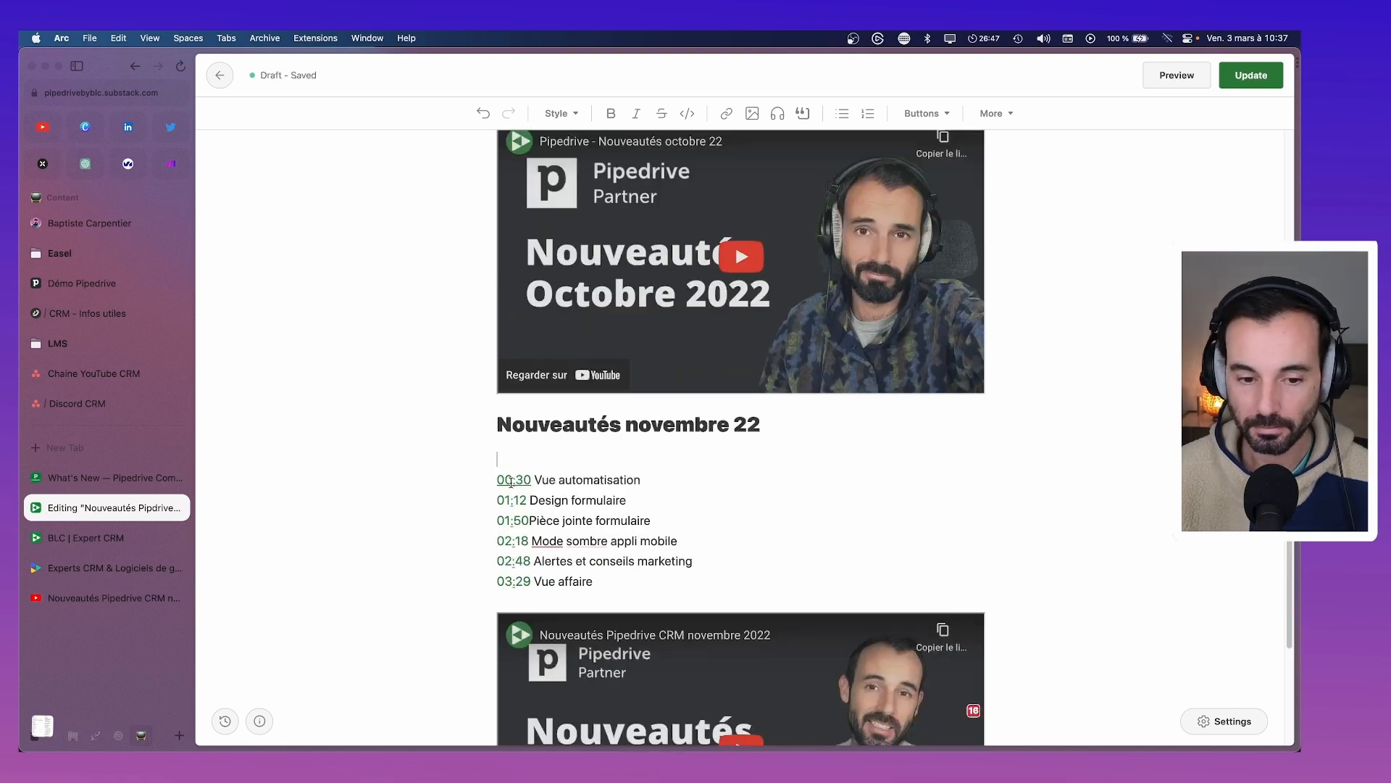
key("BackSpace")
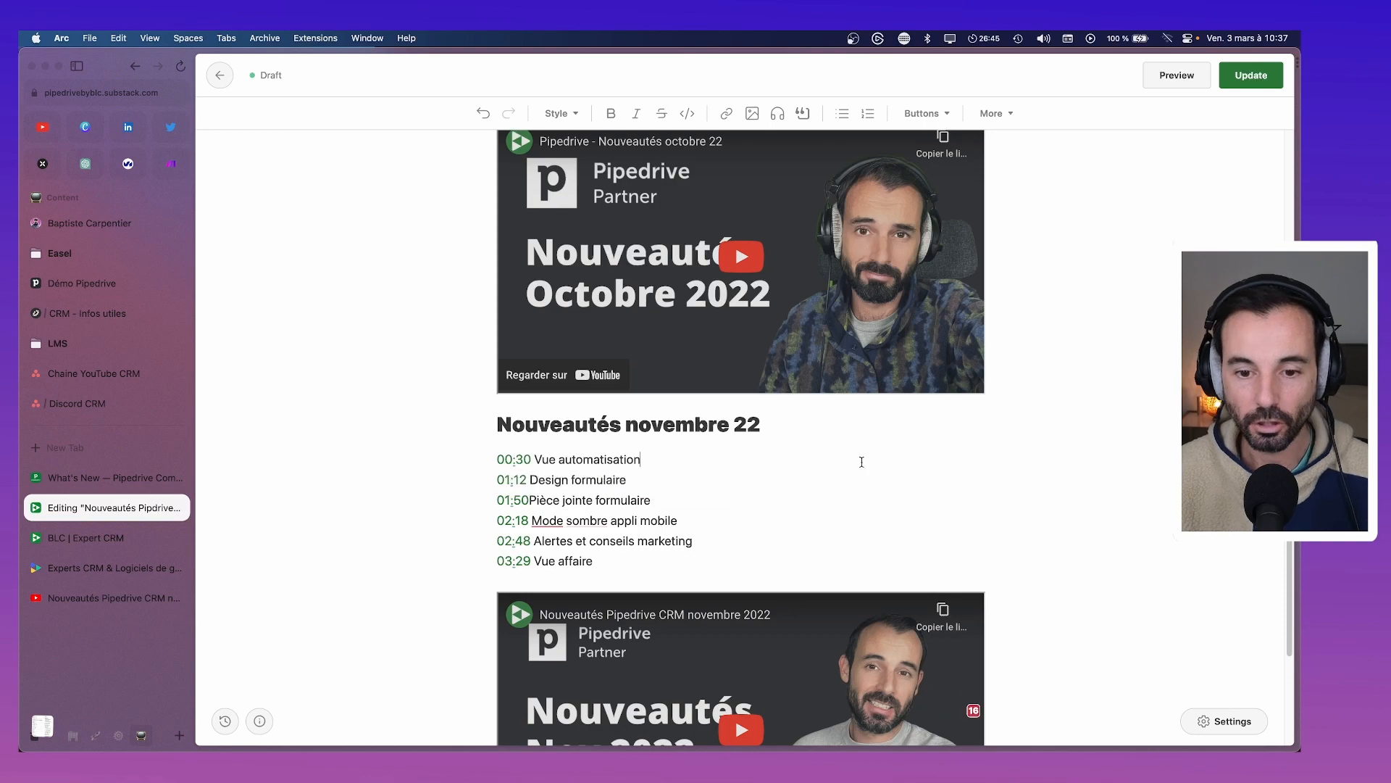
Insert the missing space between 01:50 and 'Pièce jointe formulaire'
scroll(862, 463, "down", 4)
scroll(855, 470, "up", 6)
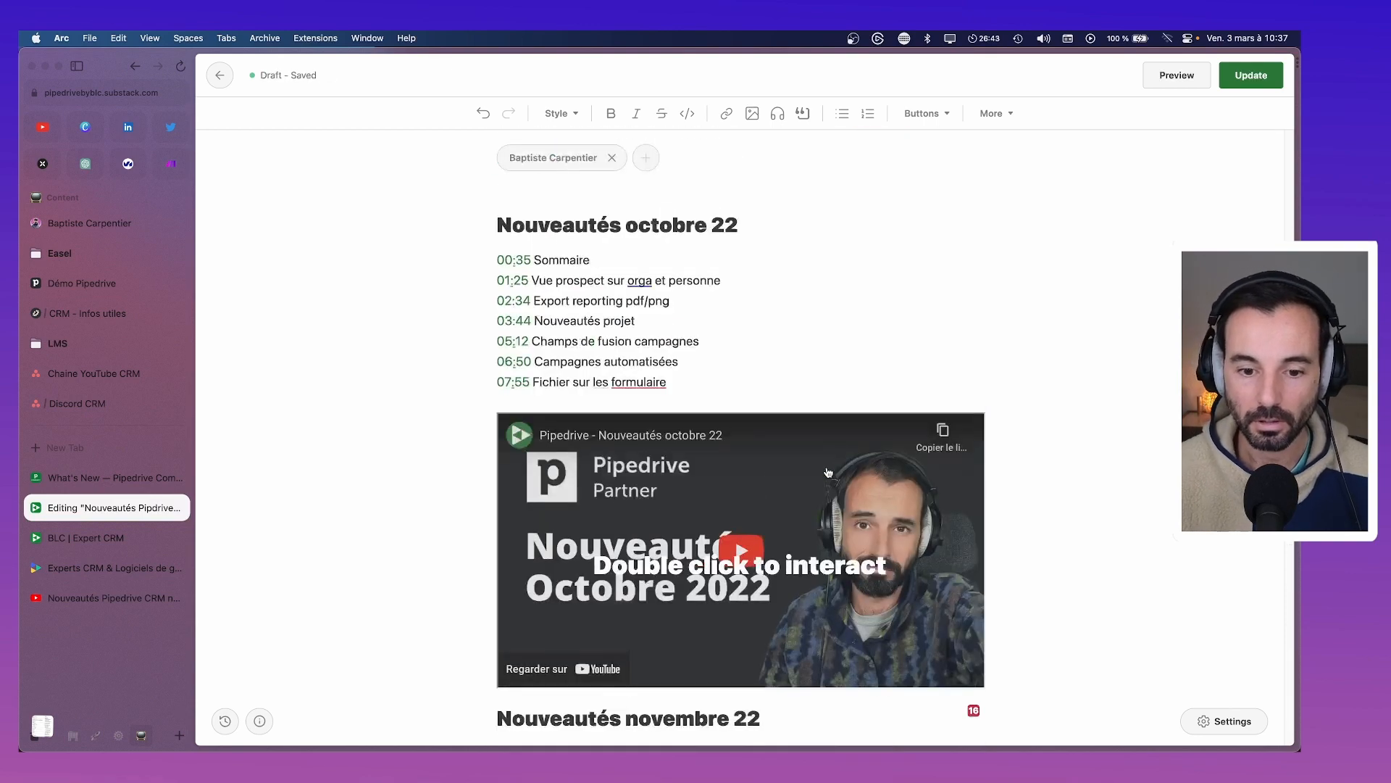
scroll(830, 471, "up", 4)
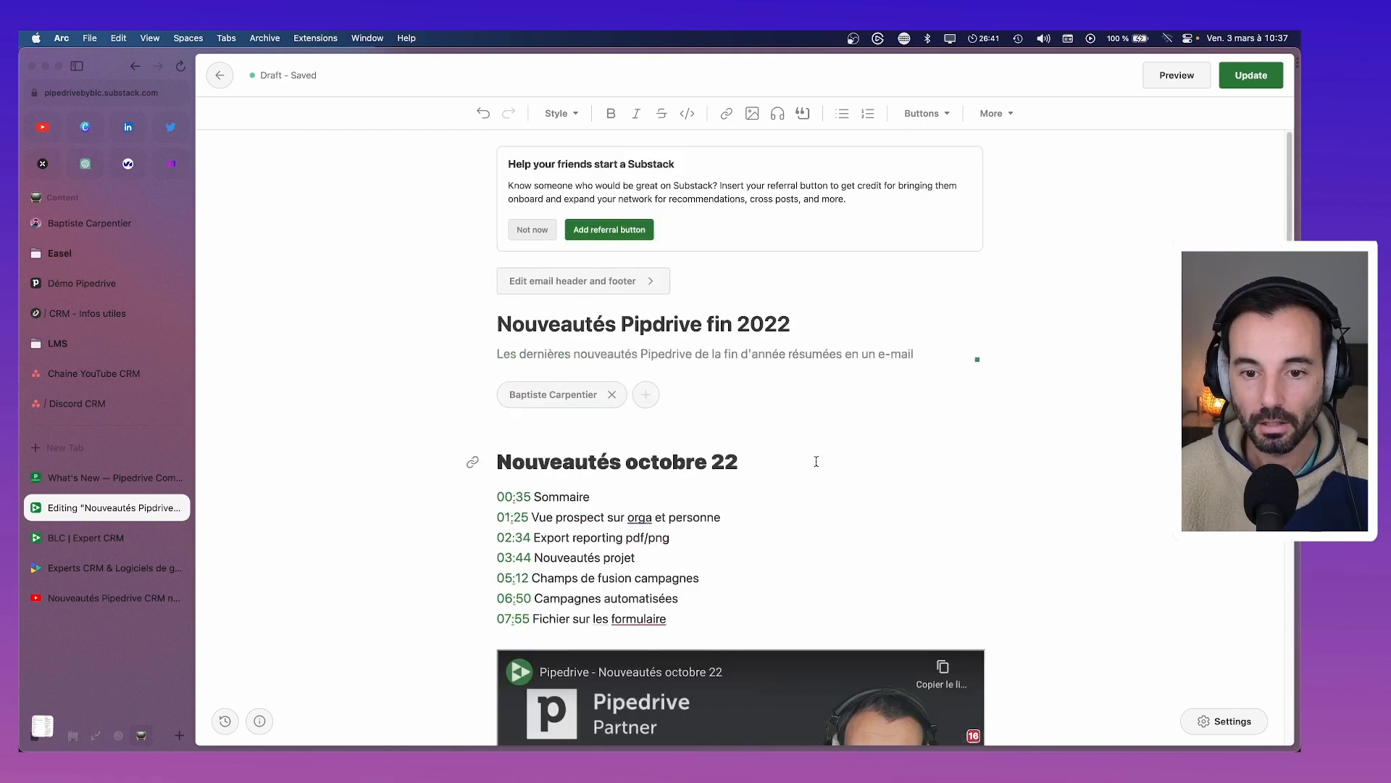
scroll(724, 419, "down", 10)
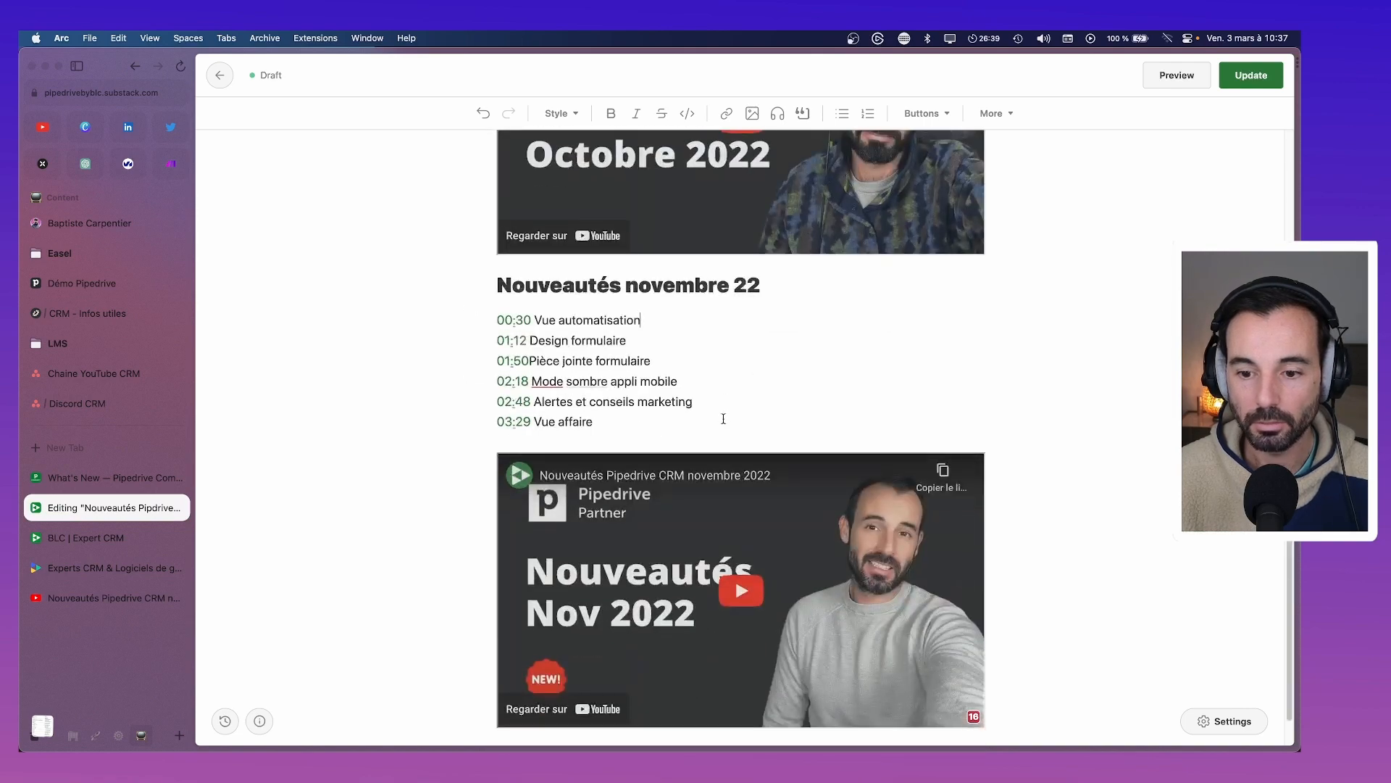
scroll(659, 416, "down", 1)
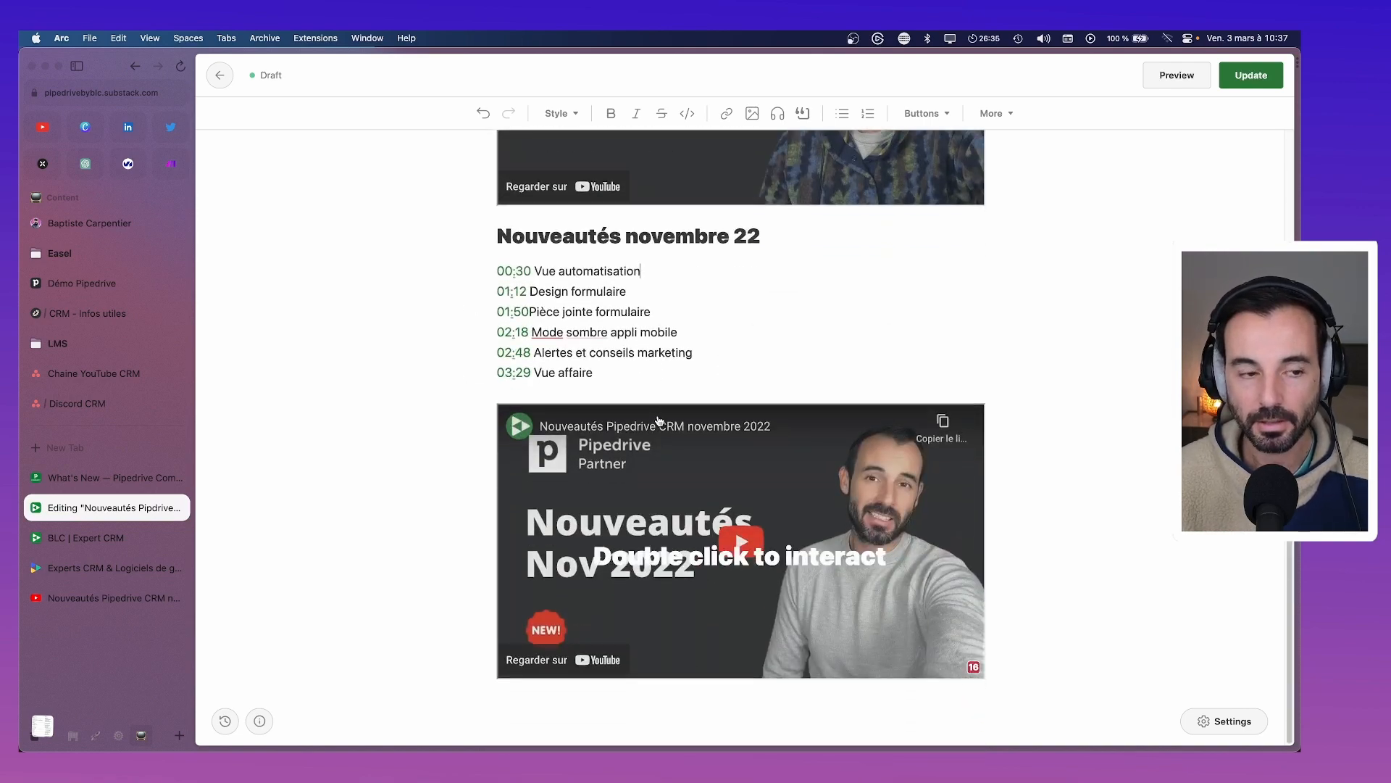
left_click(531, 271)
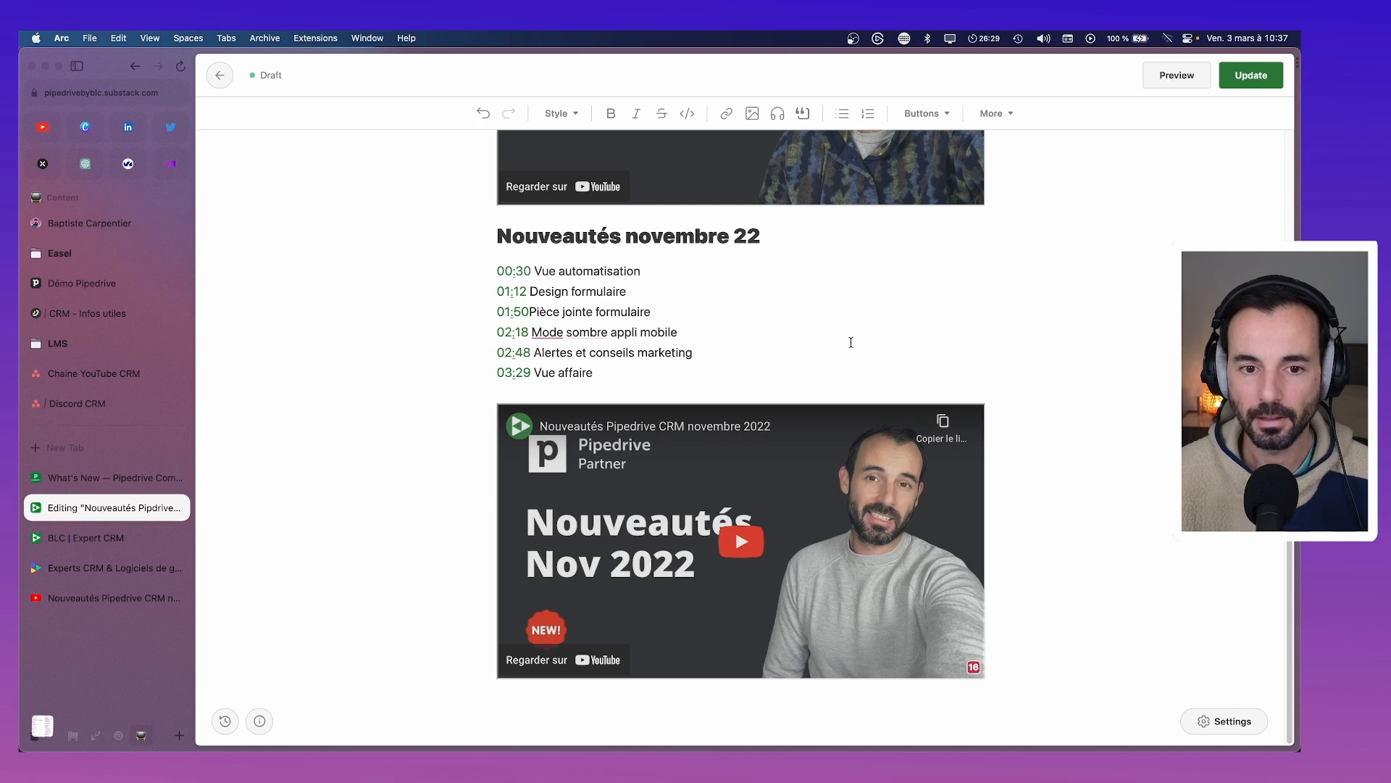
left_click(683, 283)
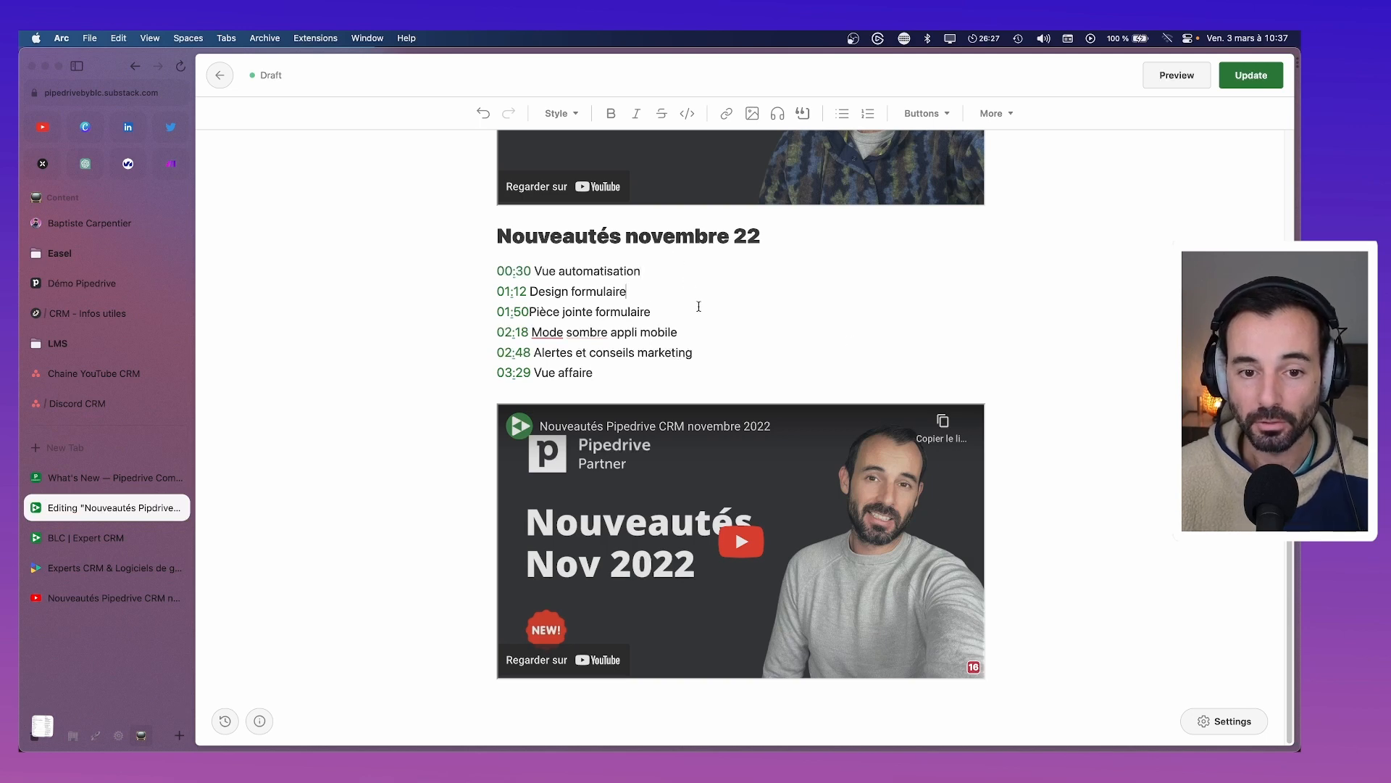
left_click(531, 312)
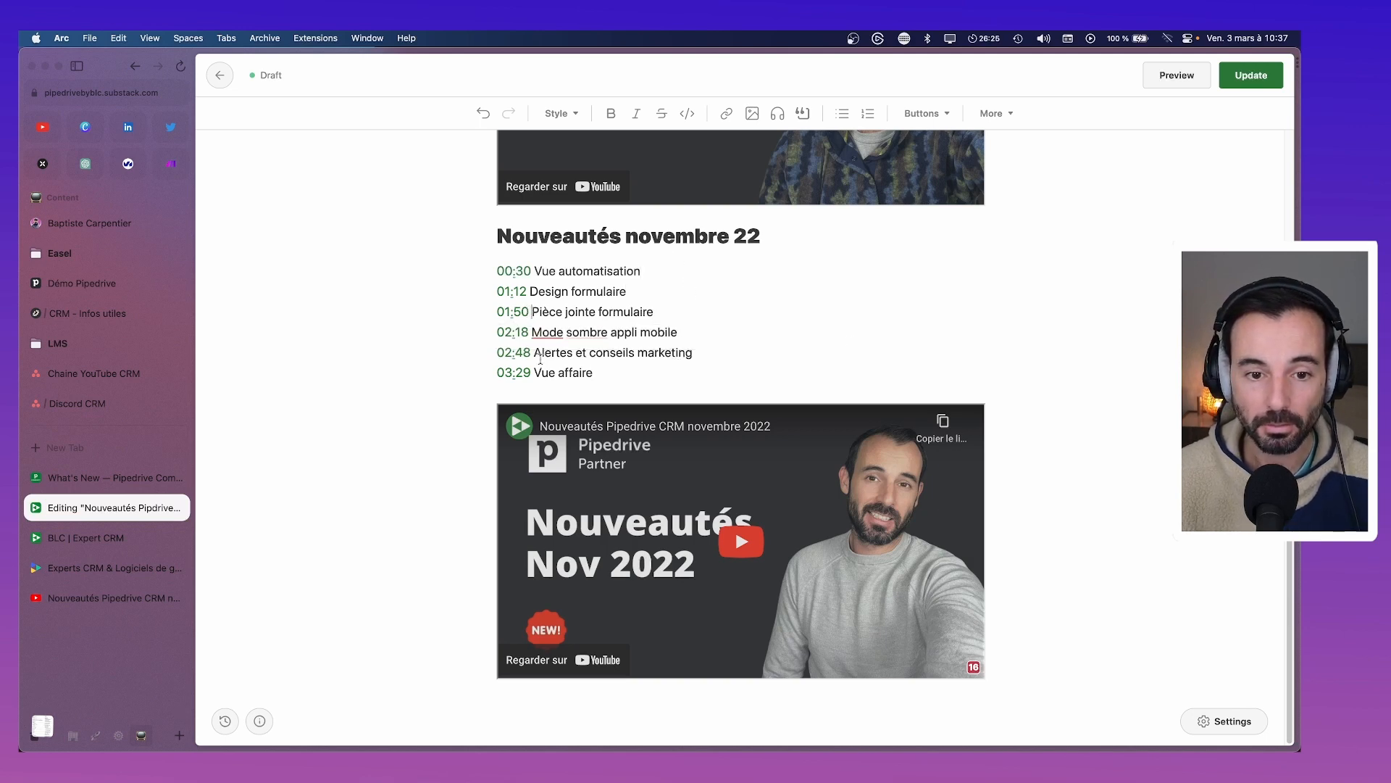
scroll(525, 261, "up", 5)
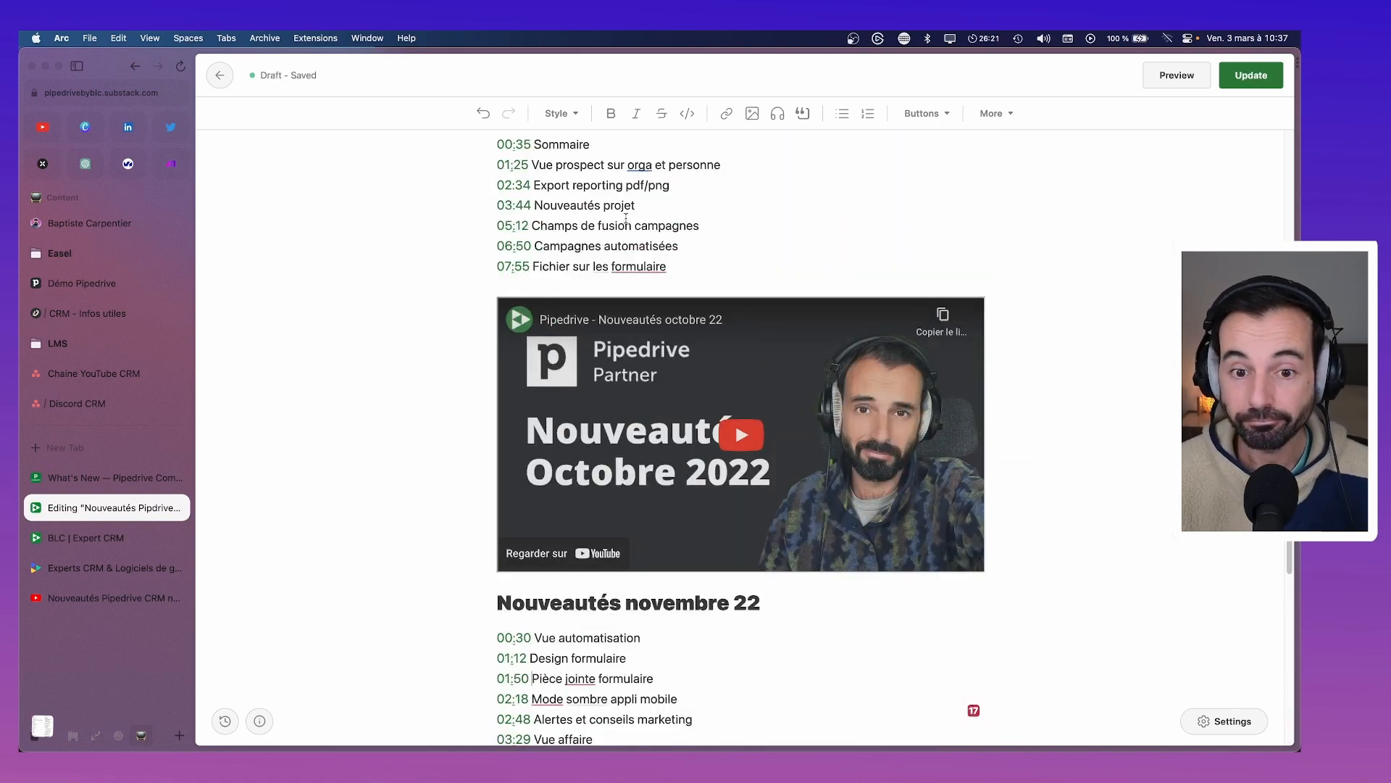
Make 'formulaire' plural in the October list so it reads 'Fichier sur les formulaires'
scroll(652, 326, "up", 2)
left_click(700, 358)
type("s")
scroll(592, 422, "down", 5)
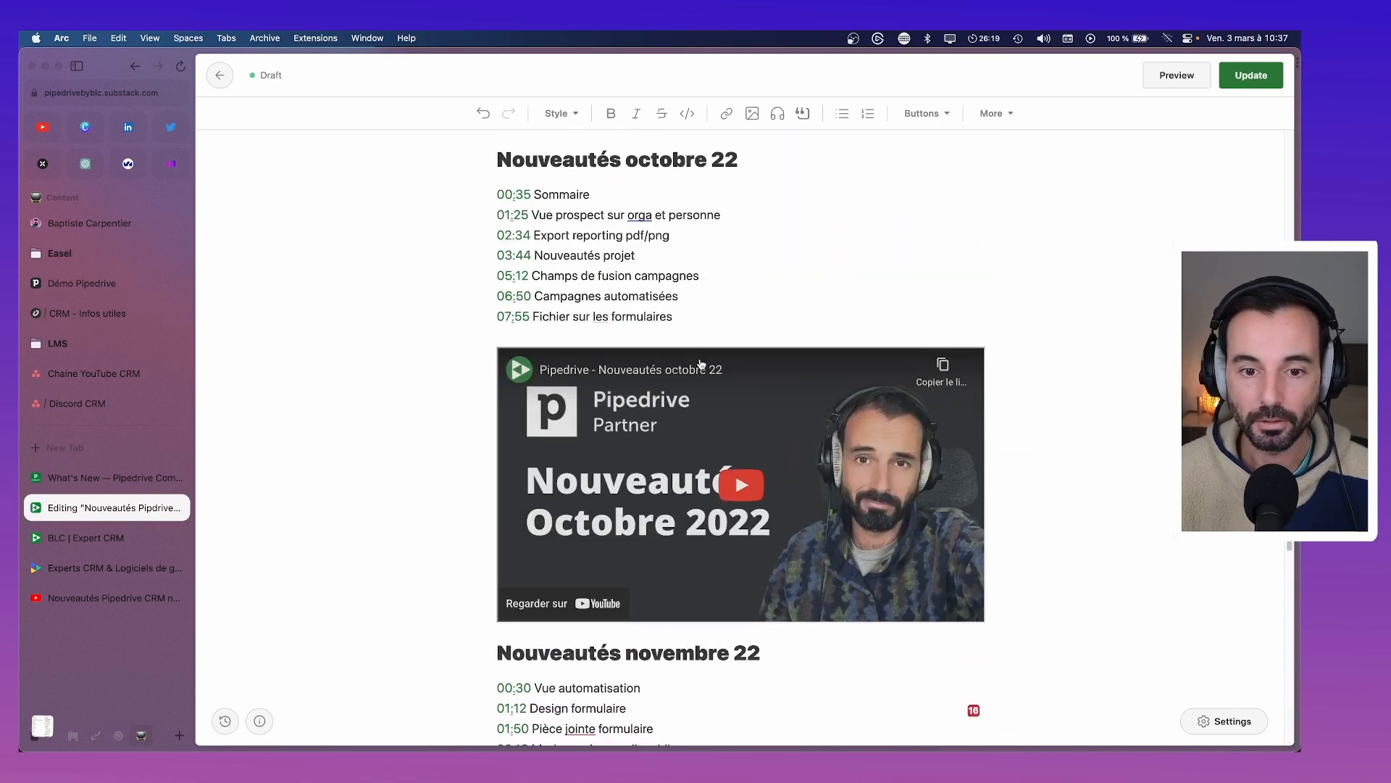
Correct the November chapter to read 'Pièces jointes formulaire' by accepting 'jointes' and pluralising 'Pièce'
right_click(592, 422)
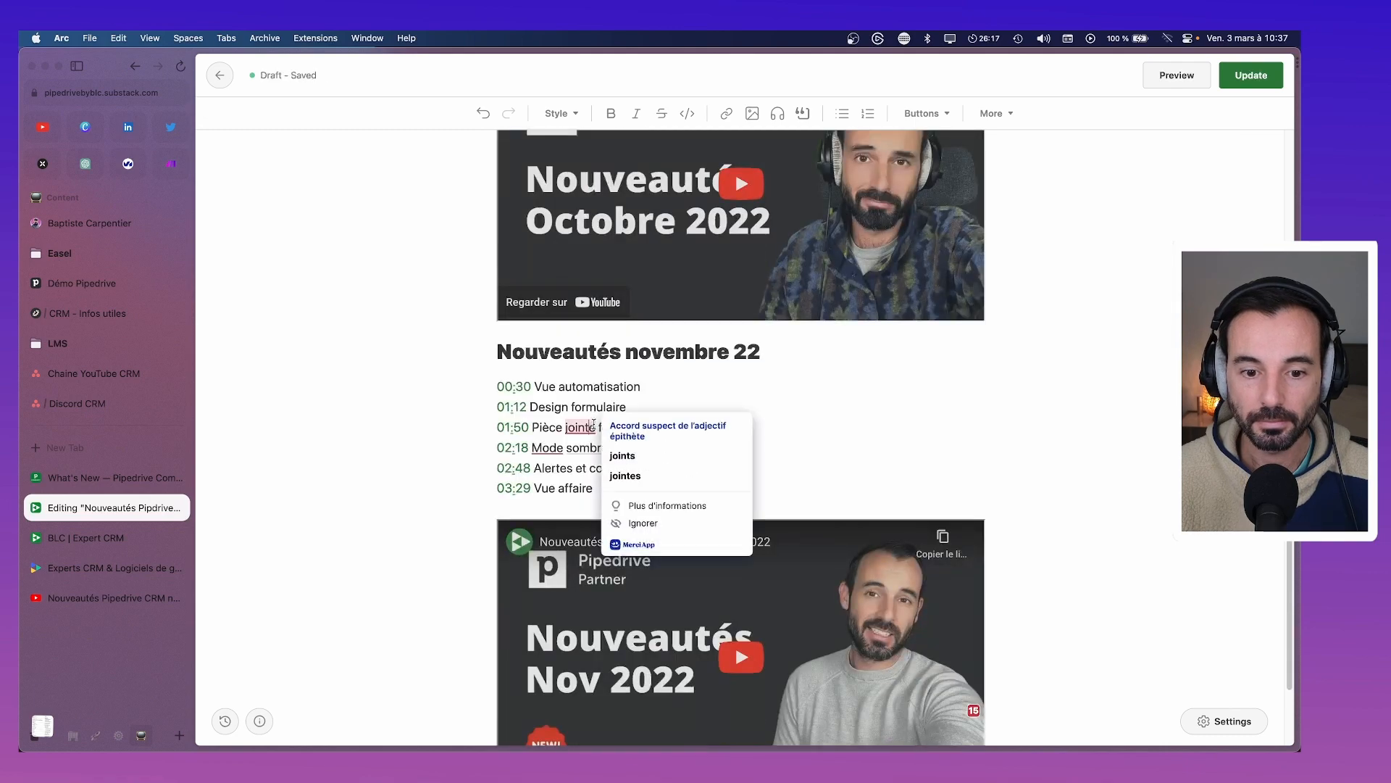
left_click(616, 476)
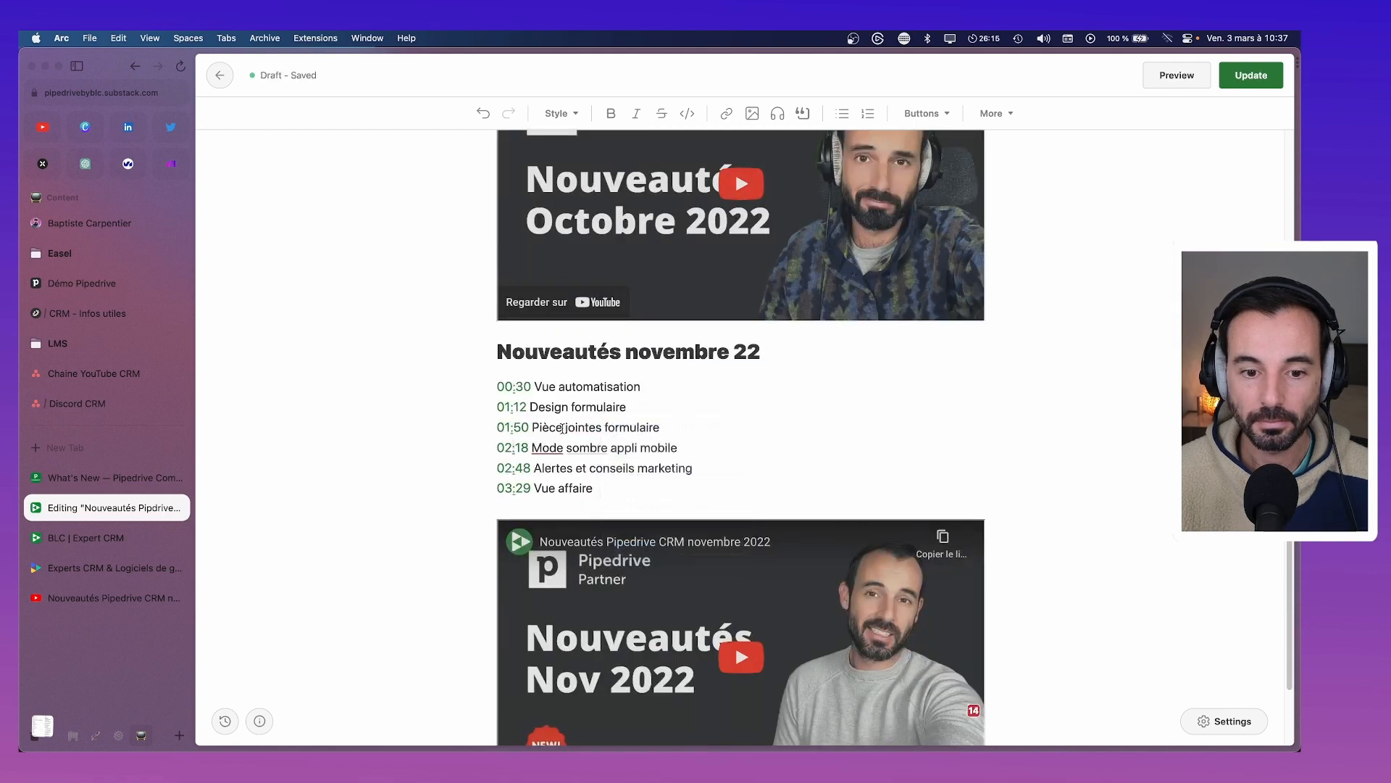
left_click(563, 428)
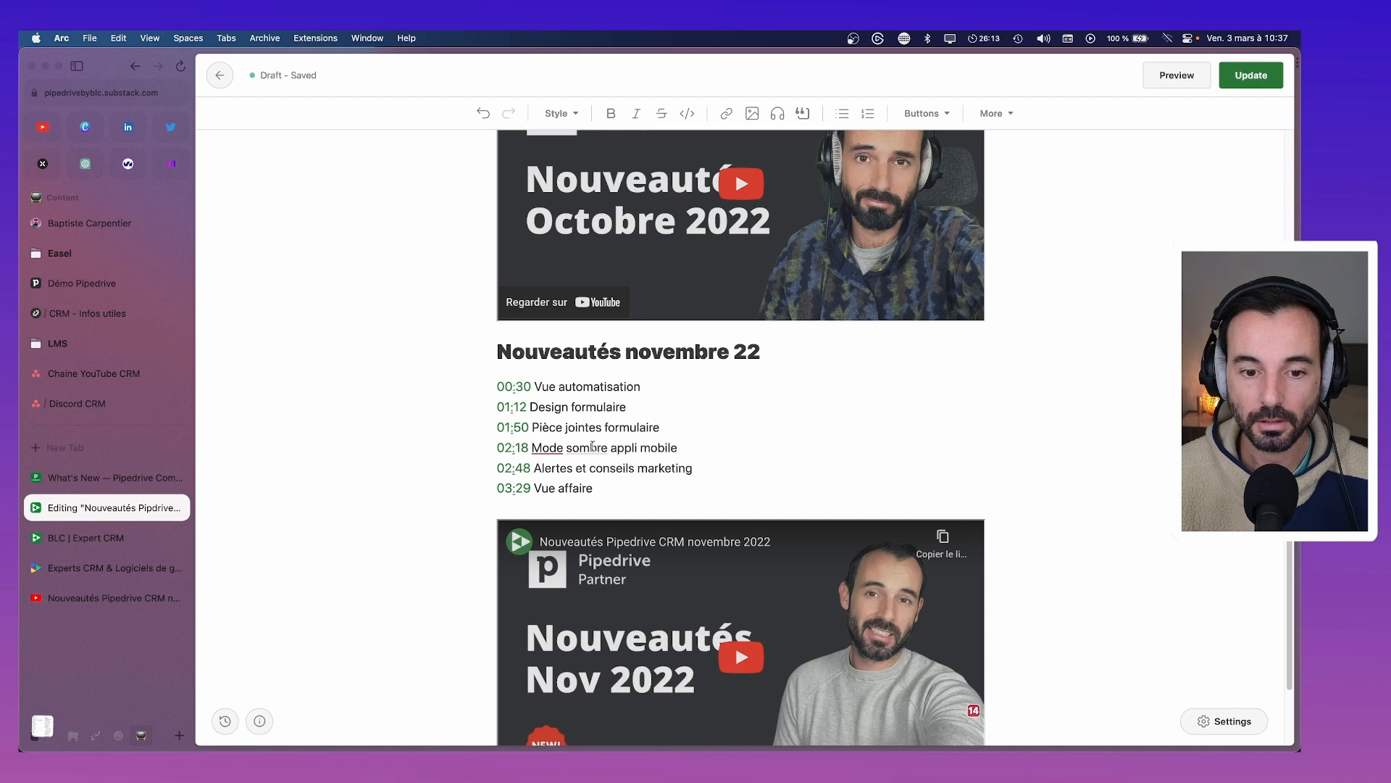
left_click(564, 431)
type("s")
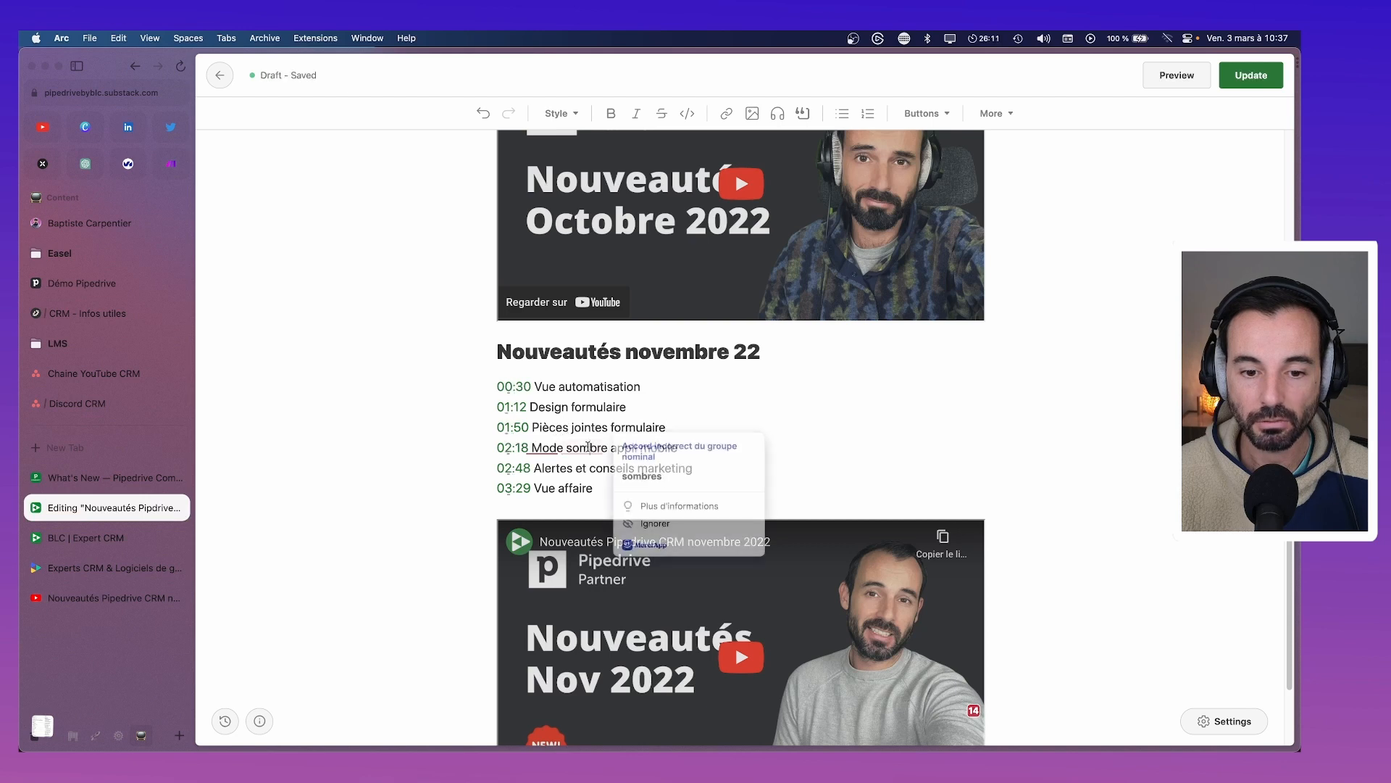
left_click(841, 444)
scroll(674, 464, "down", 1)
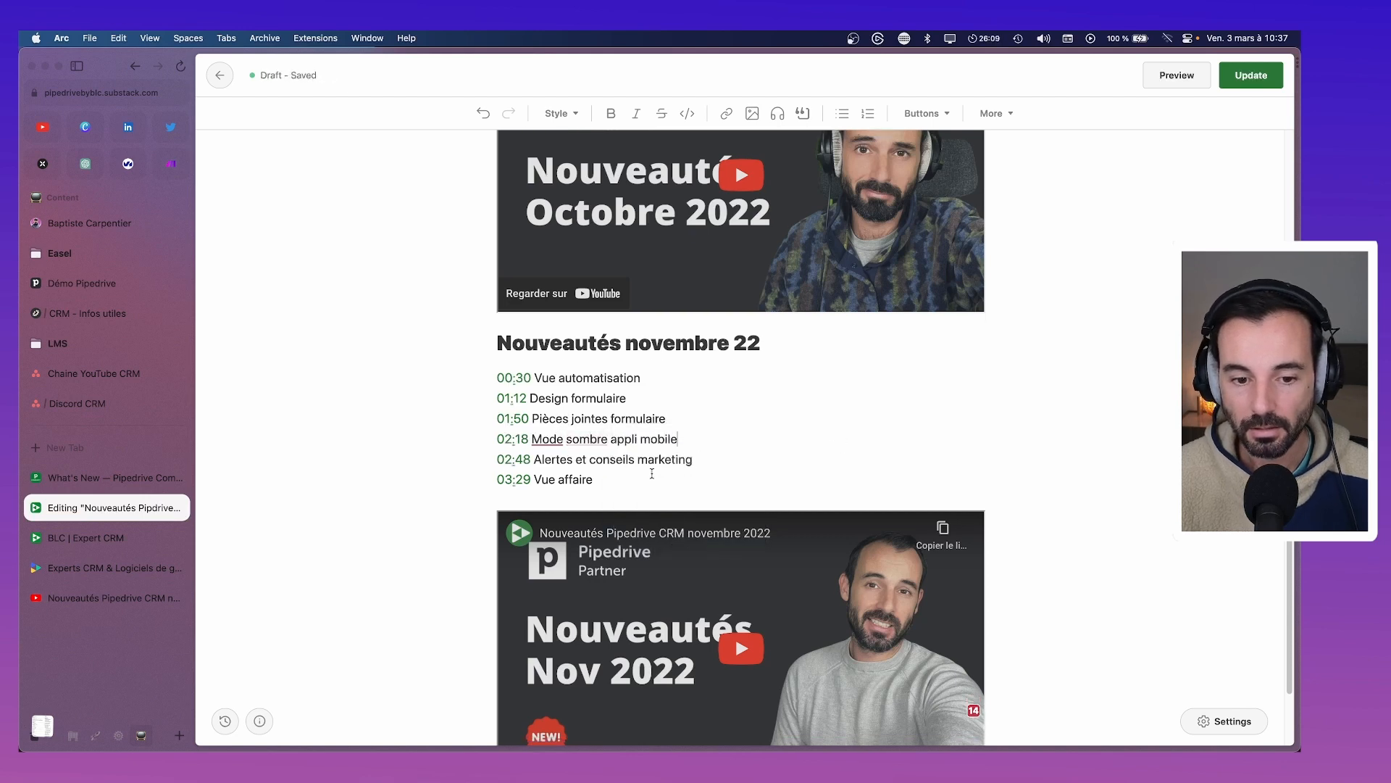
scroll(650, 469, "up", 2)
scroll(651, 469, "up", 10)
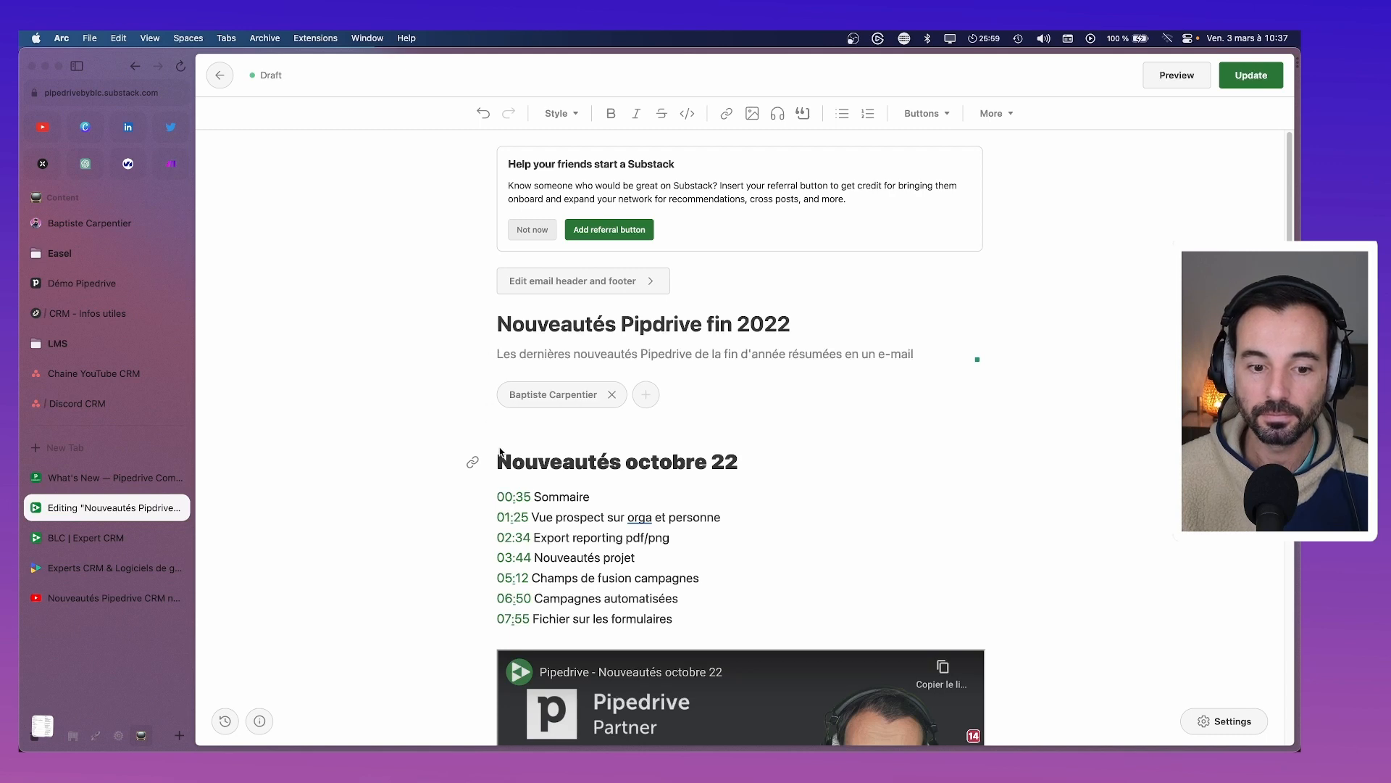
Publish the update to the Nouveautés Pipedrive fin 2022 post and copy its share link
left_click(1256, 79)
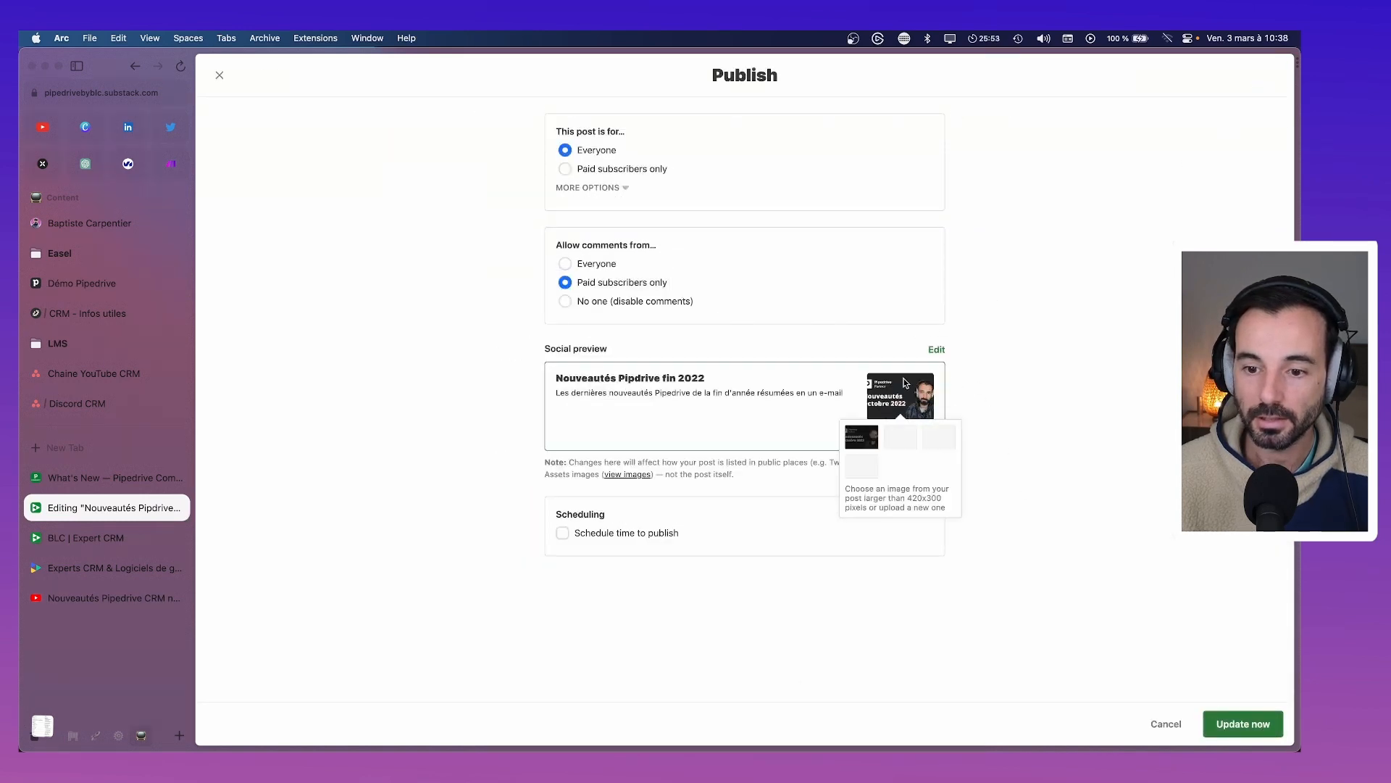
left_click(1256, 734)
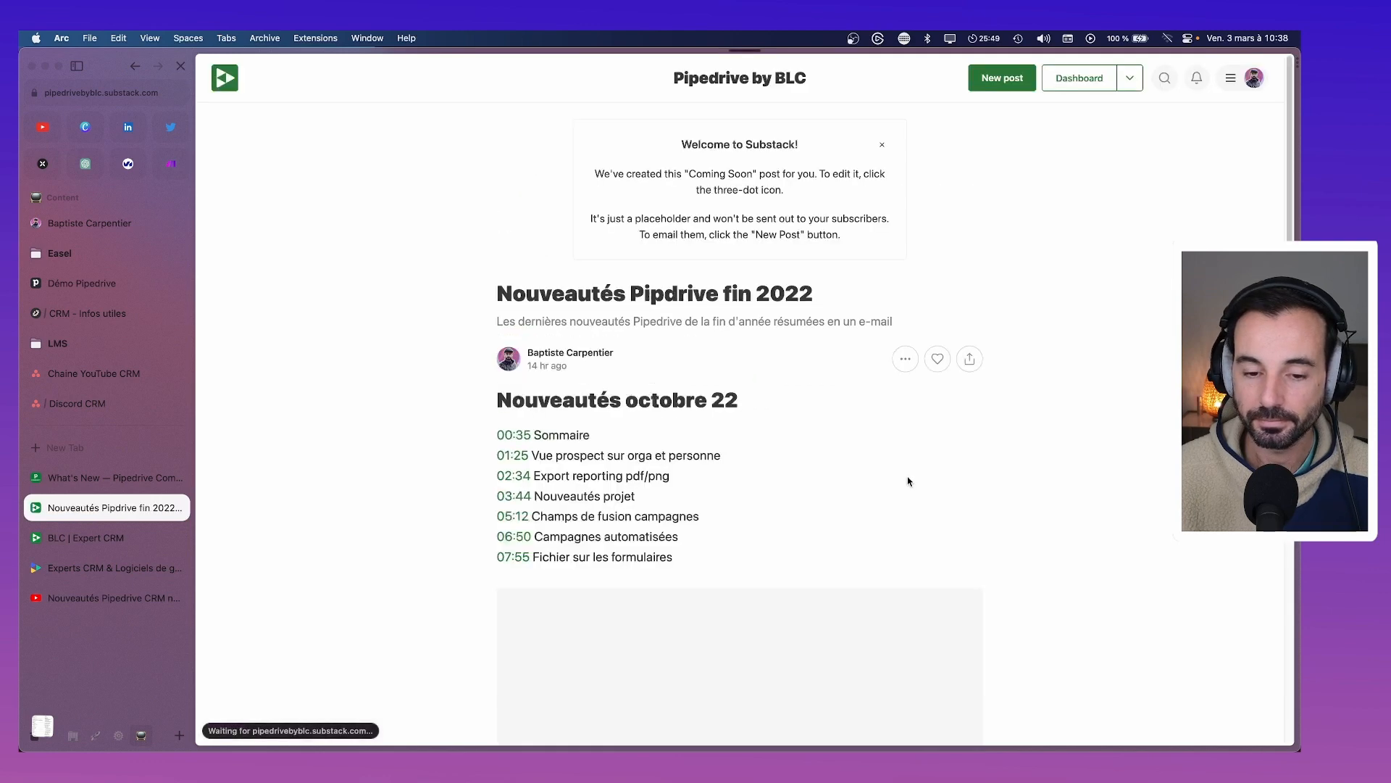
left_click(969, 359)
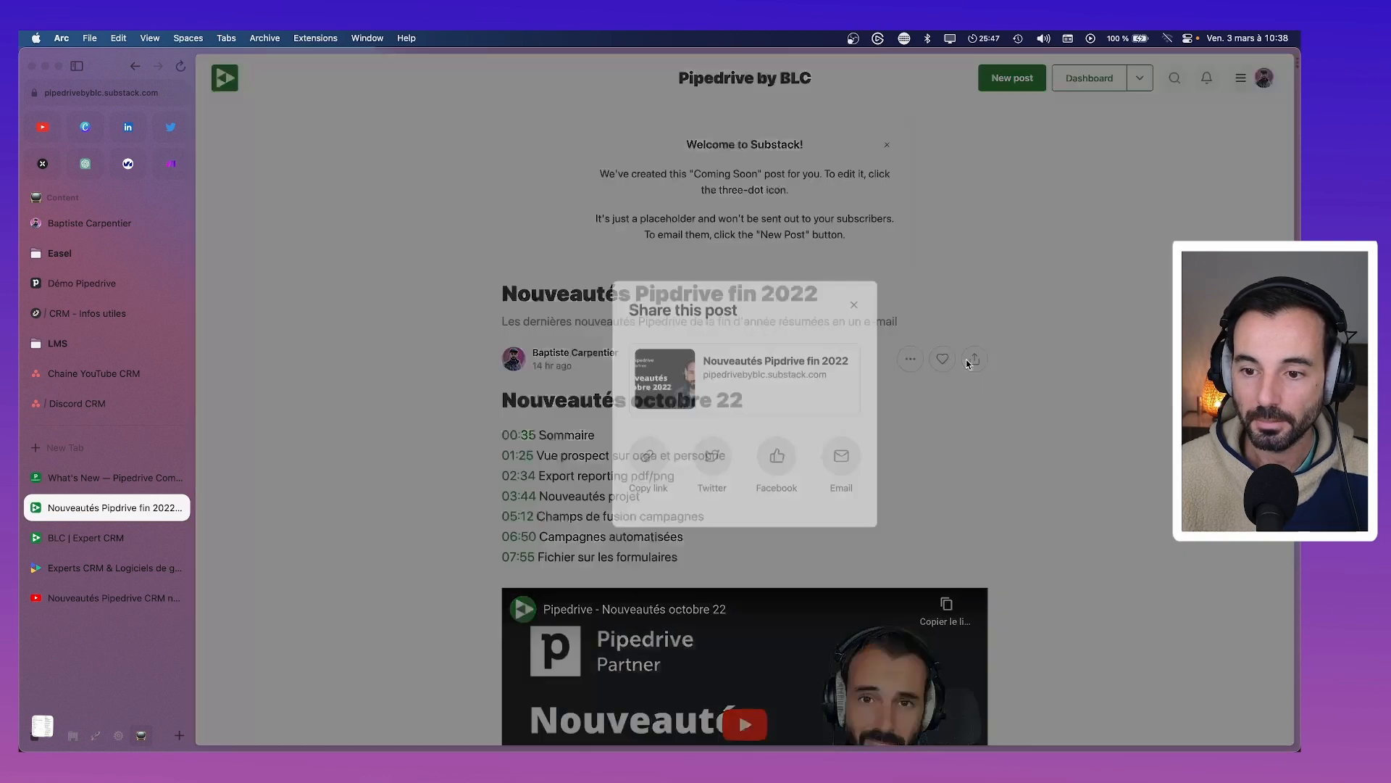
left_click(647, 451)
left_click(367, 353)
Go from the published post to the publication dashboard's Settings
left_click(108, 478)
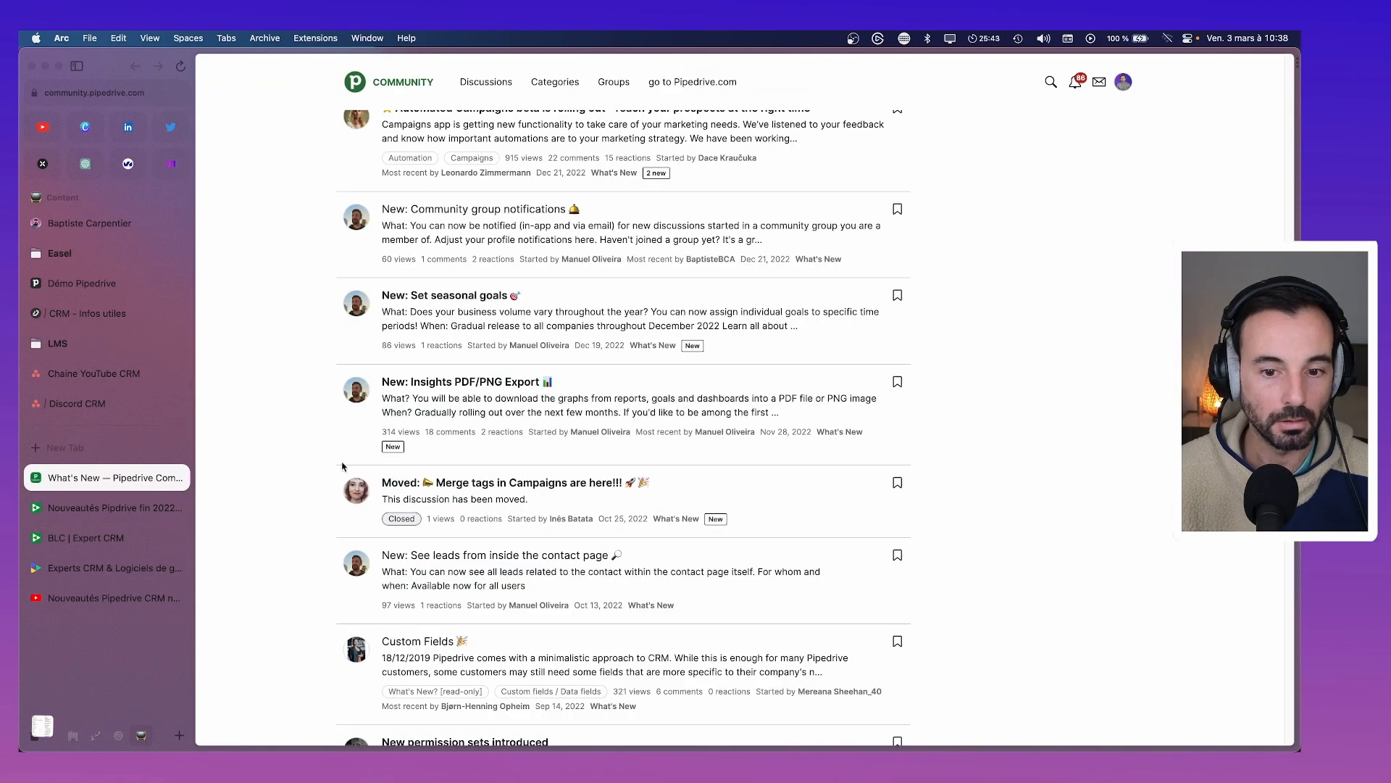
left_click(108, 507)
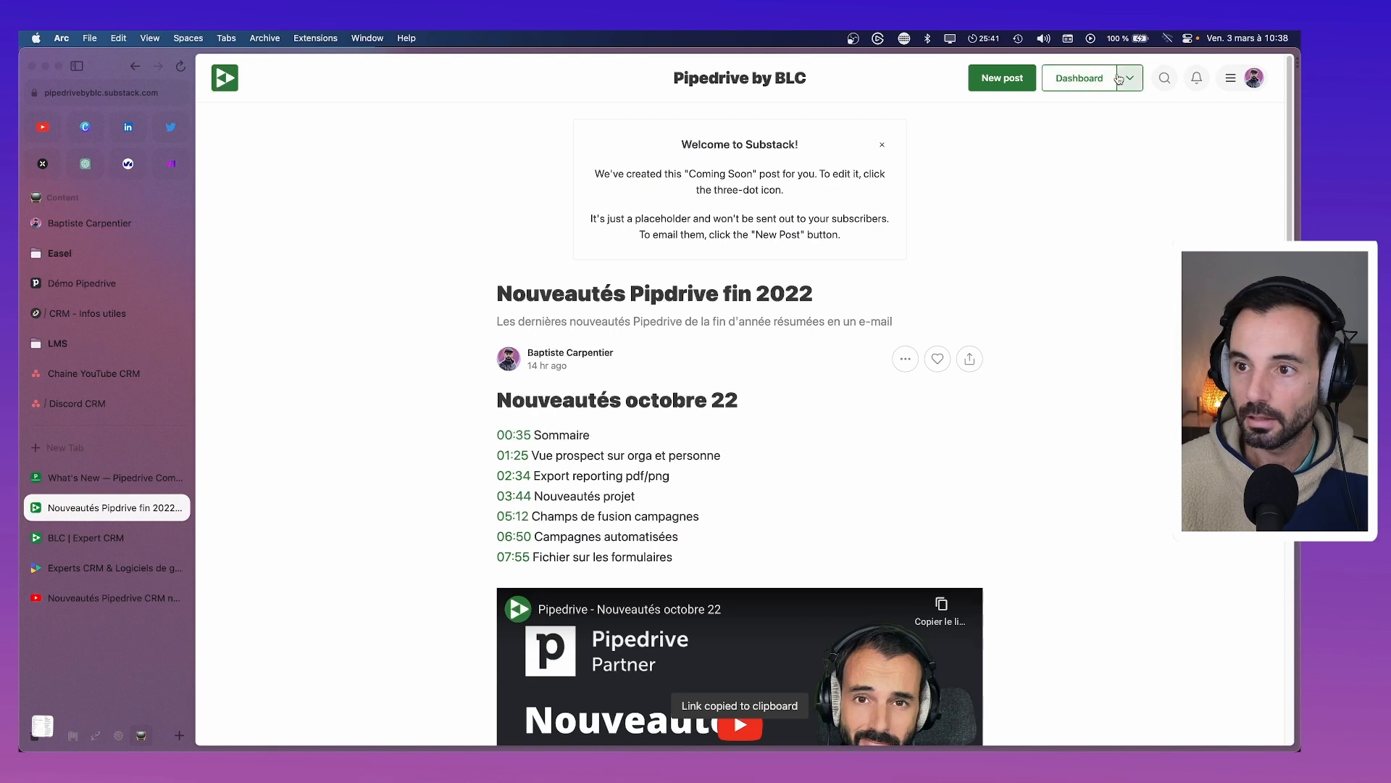
left_click(1059, 85)
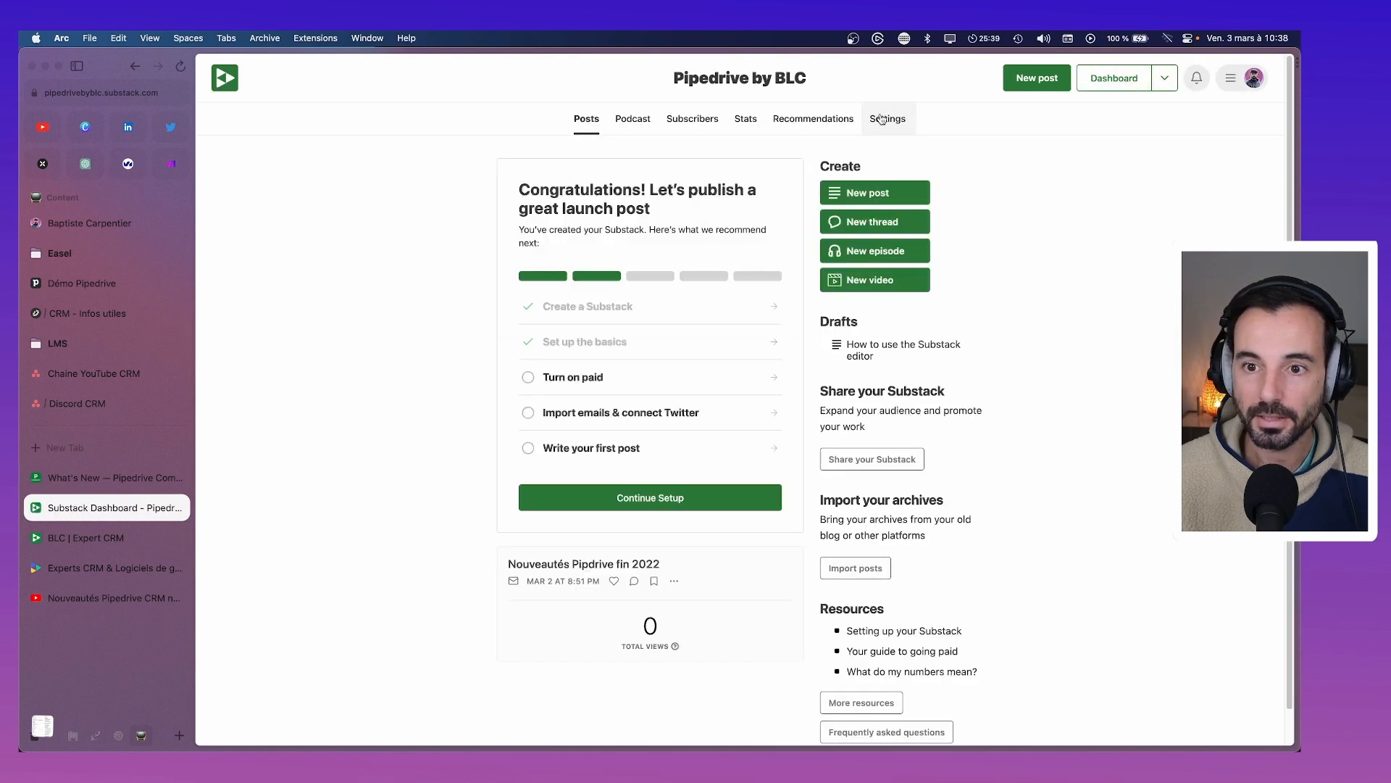
left_click(883, 119)
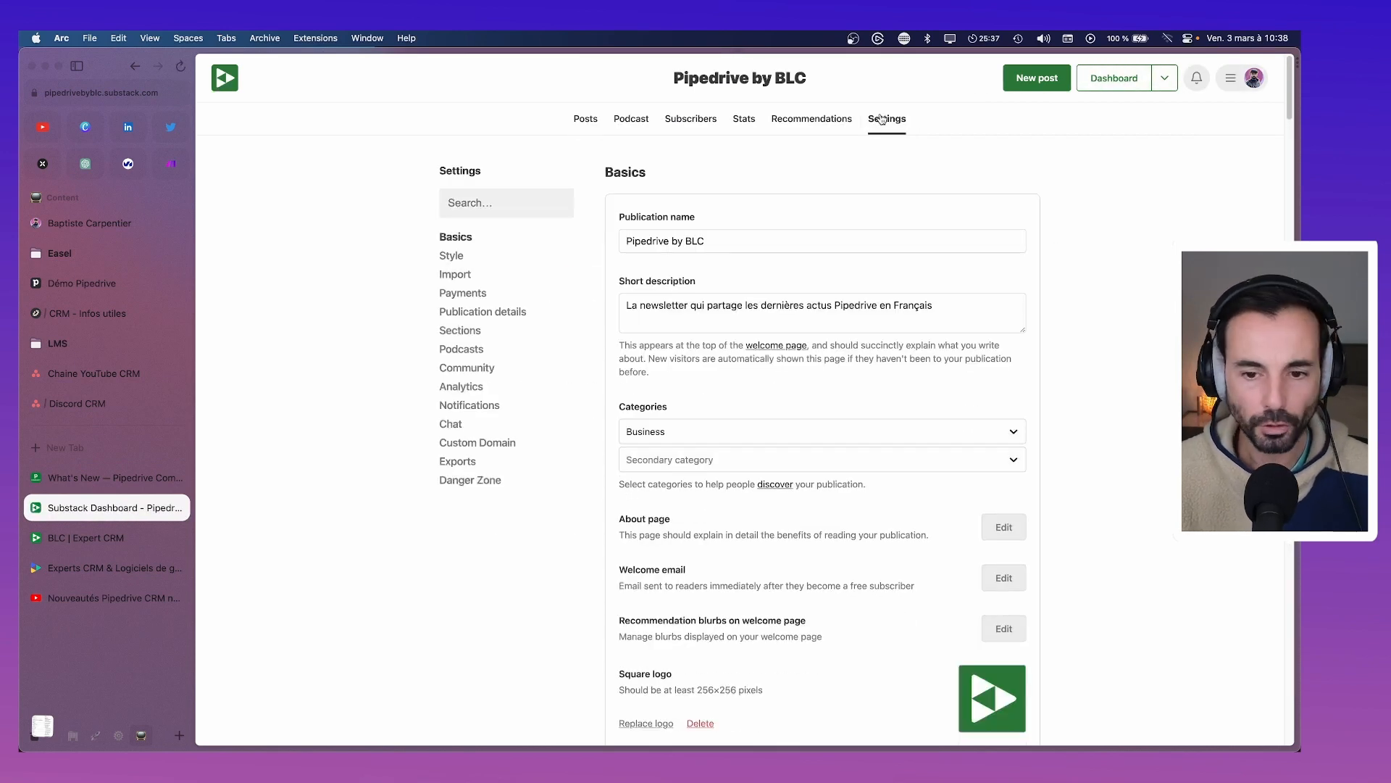
scroll(924, 454, "down", 1)
In the welcome email, delete the 'Les nouveautés' bullet and remove the stray slash after 'rattrapage'
left_click(1004, 518)
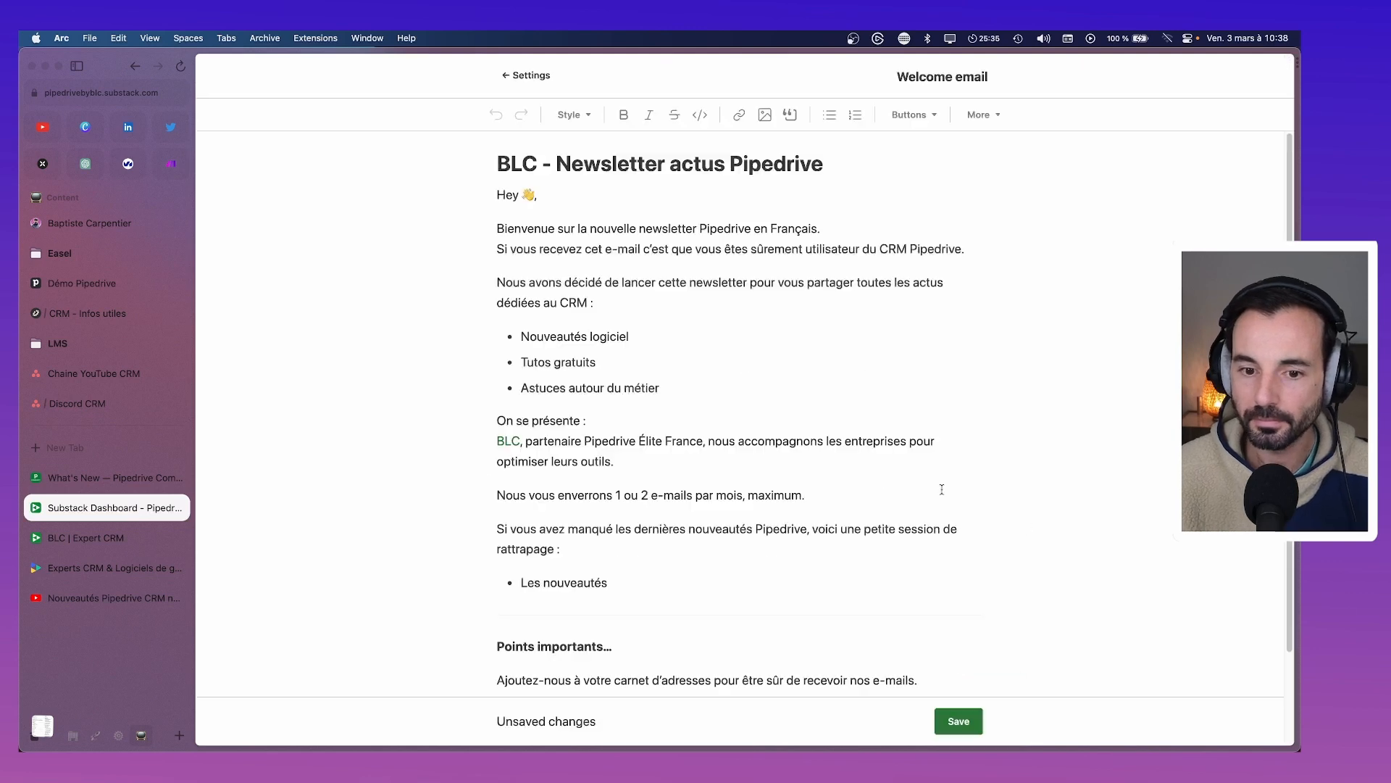
scroll(940, 489, "down", 1)
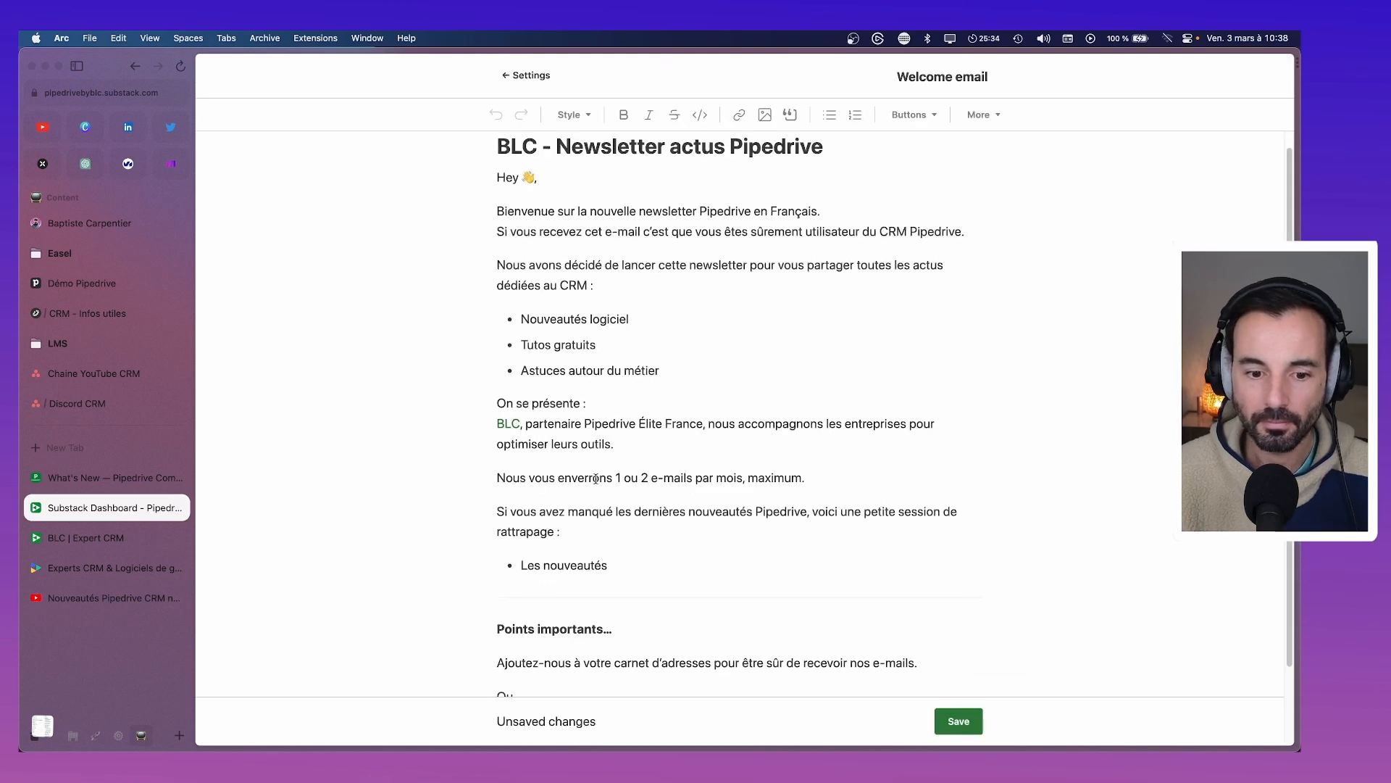
left_click(641, 549)
key("super+shift+Left")
key("BackSpace")
key("BackSpace")
key("BackSpace")
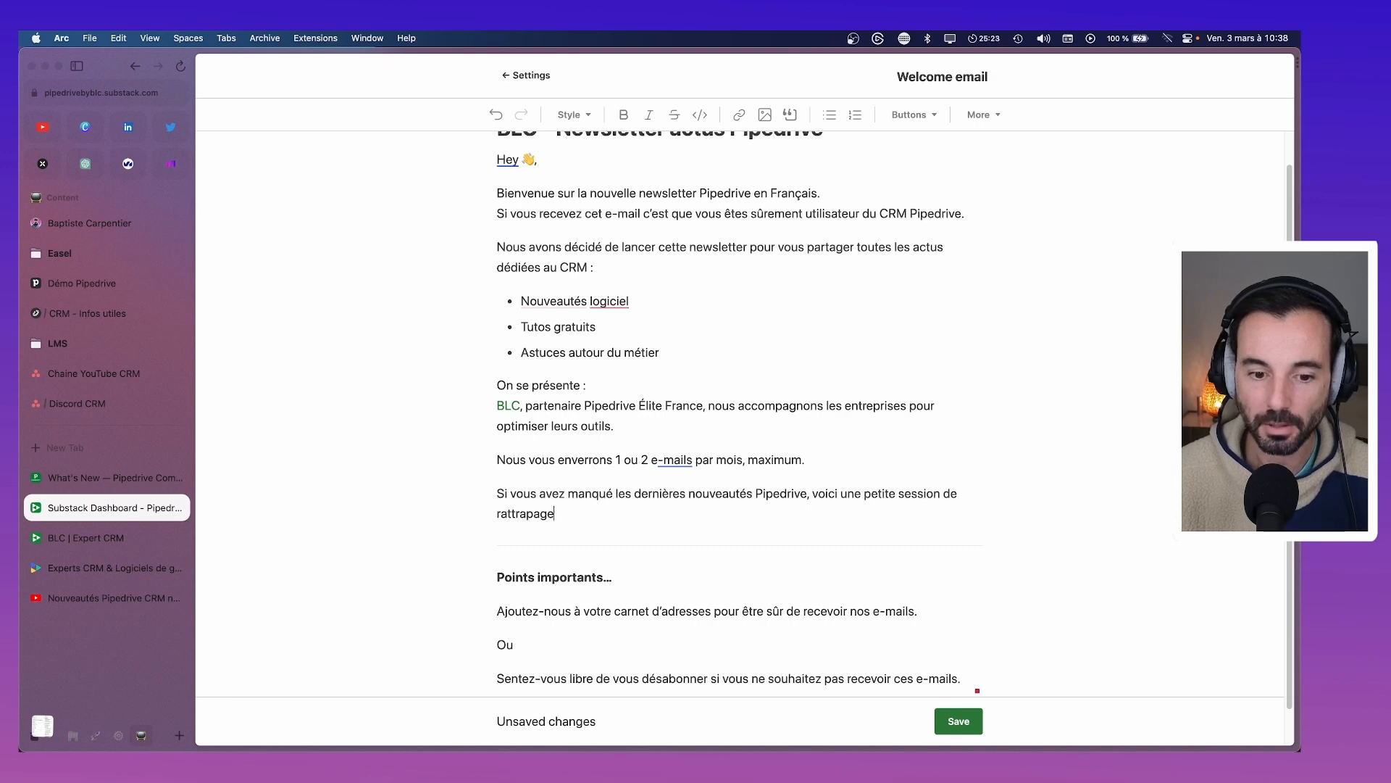
type("./")
key("BackSpace")
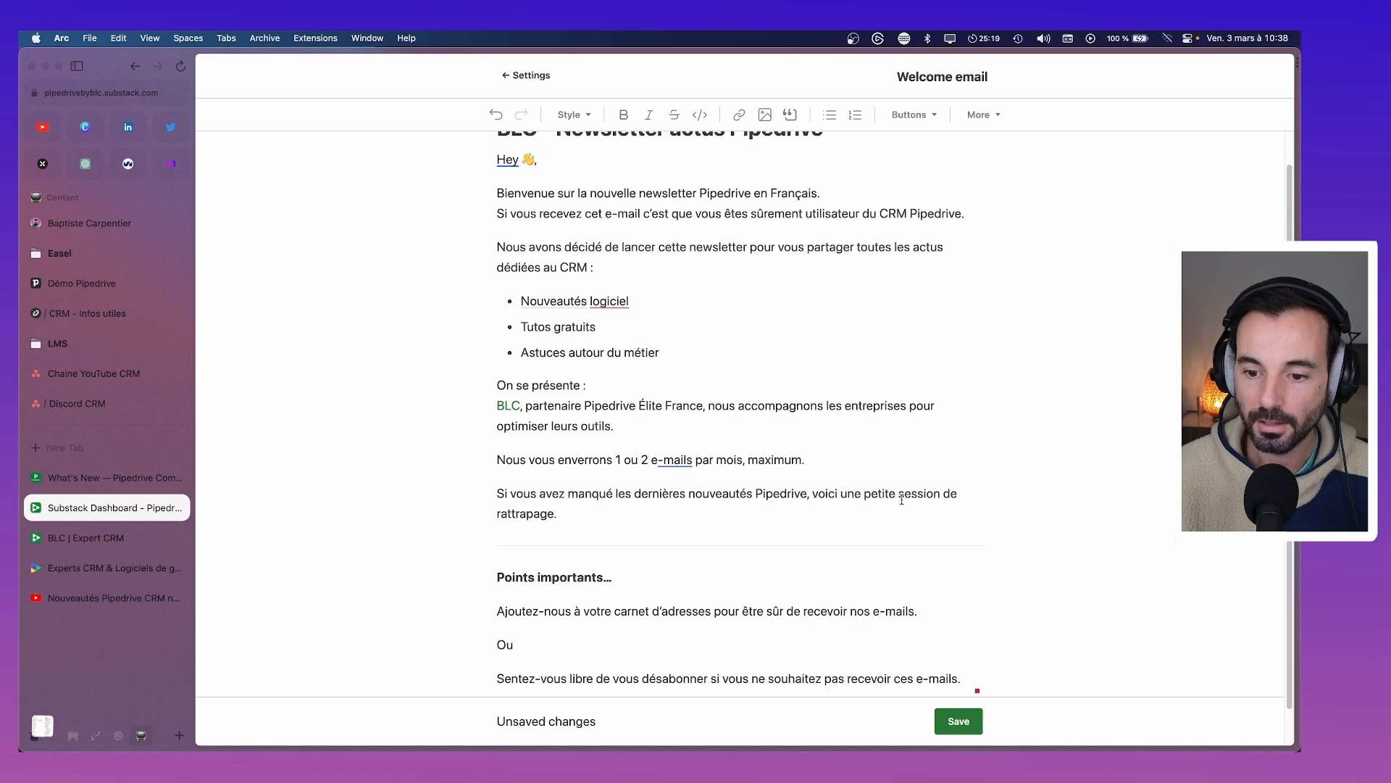
Link the words 'session de rattrapage' to the copied post URL instead of an embed card
left_click_drag(900, 495, 553, 516)
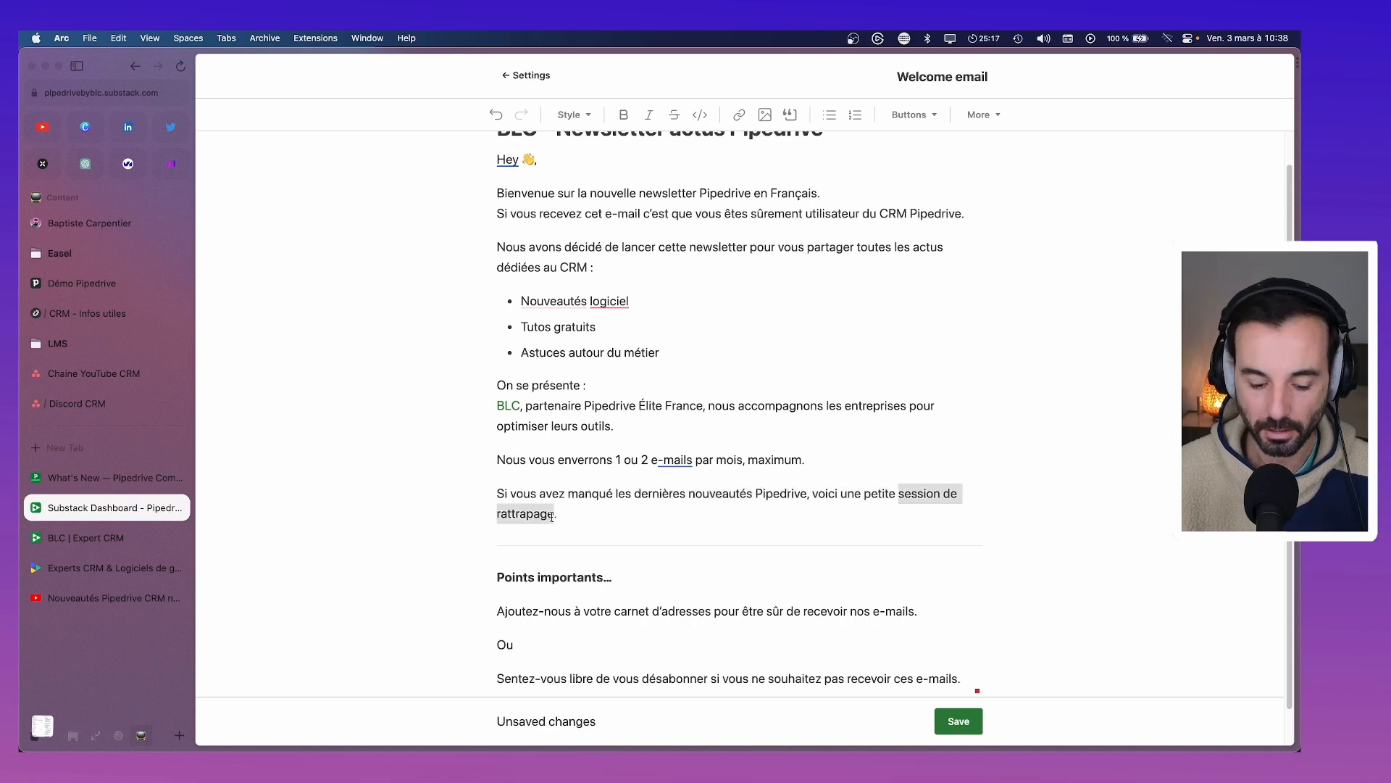
key("super+v")
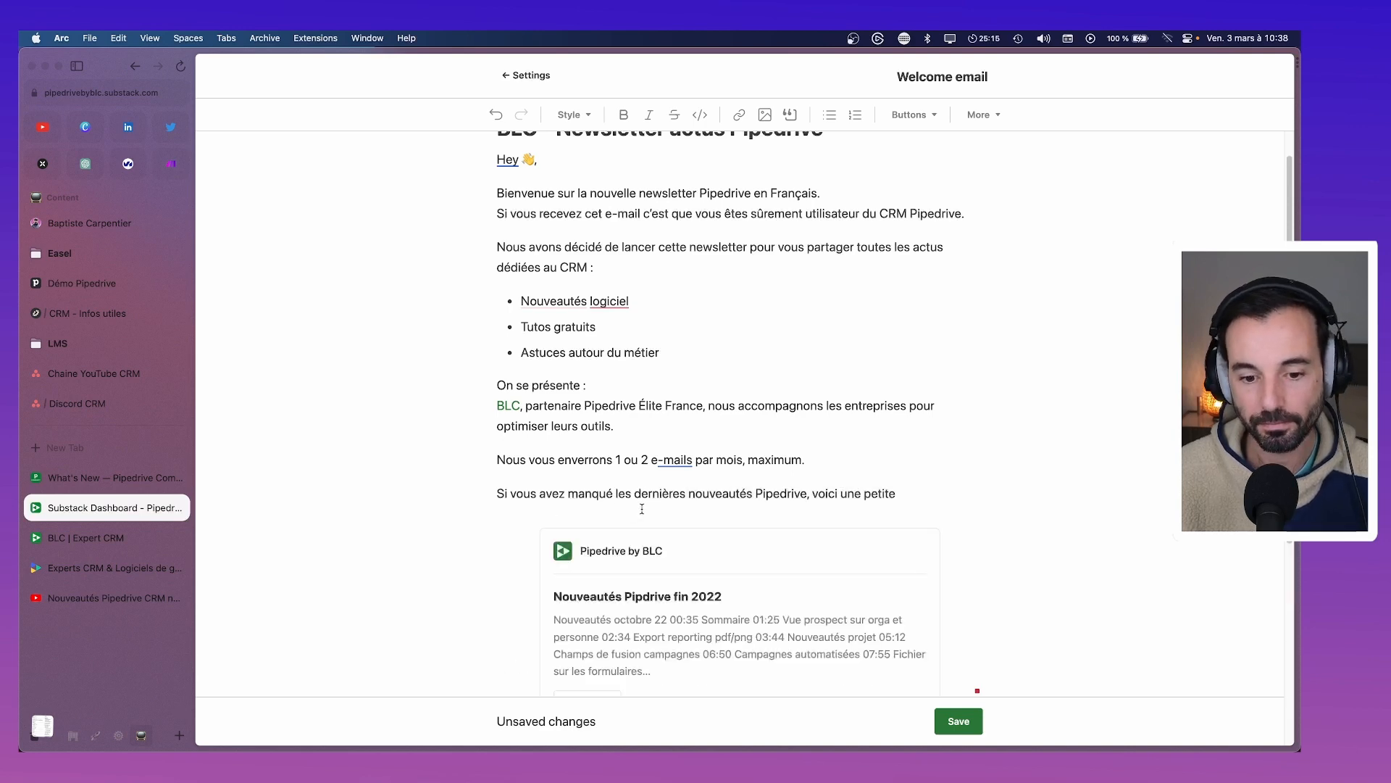
scroll(642, 508, "down", 4)
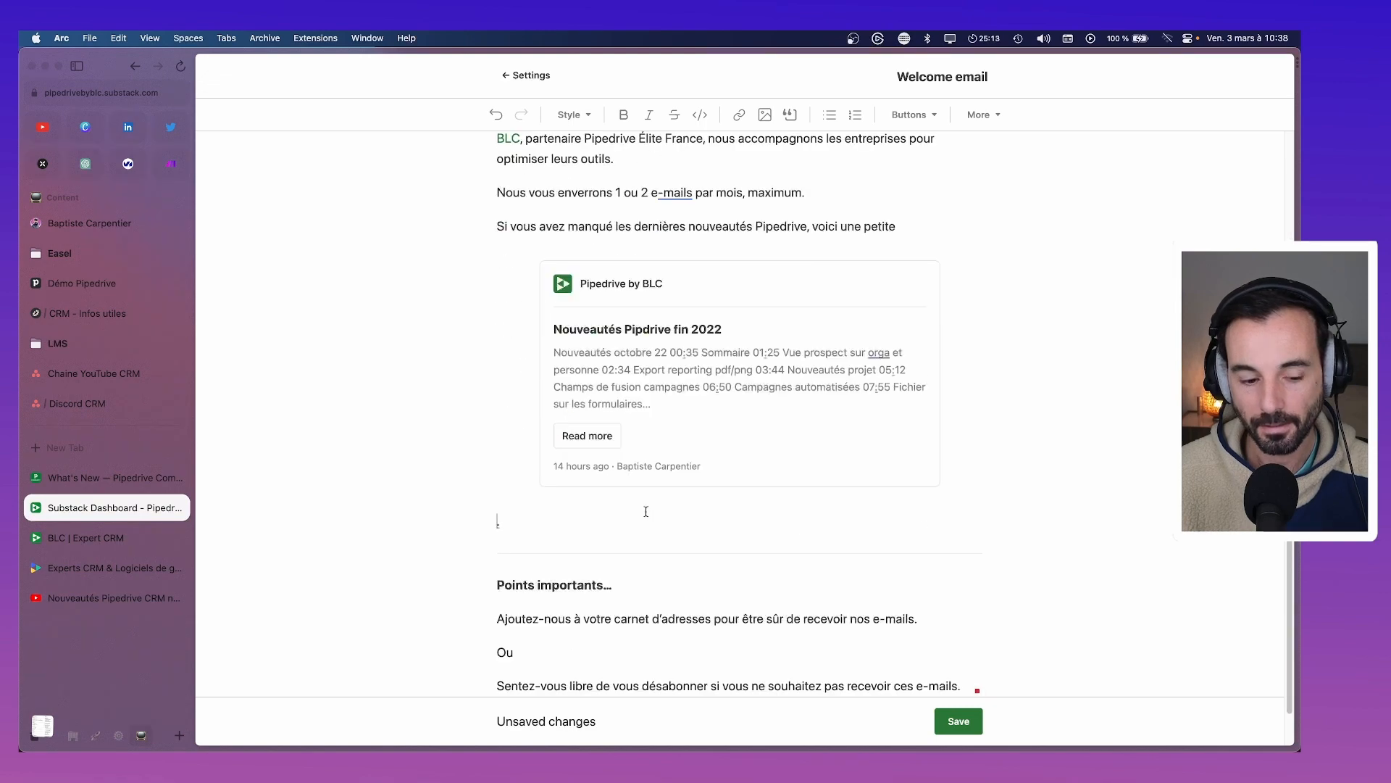
key("super+z")
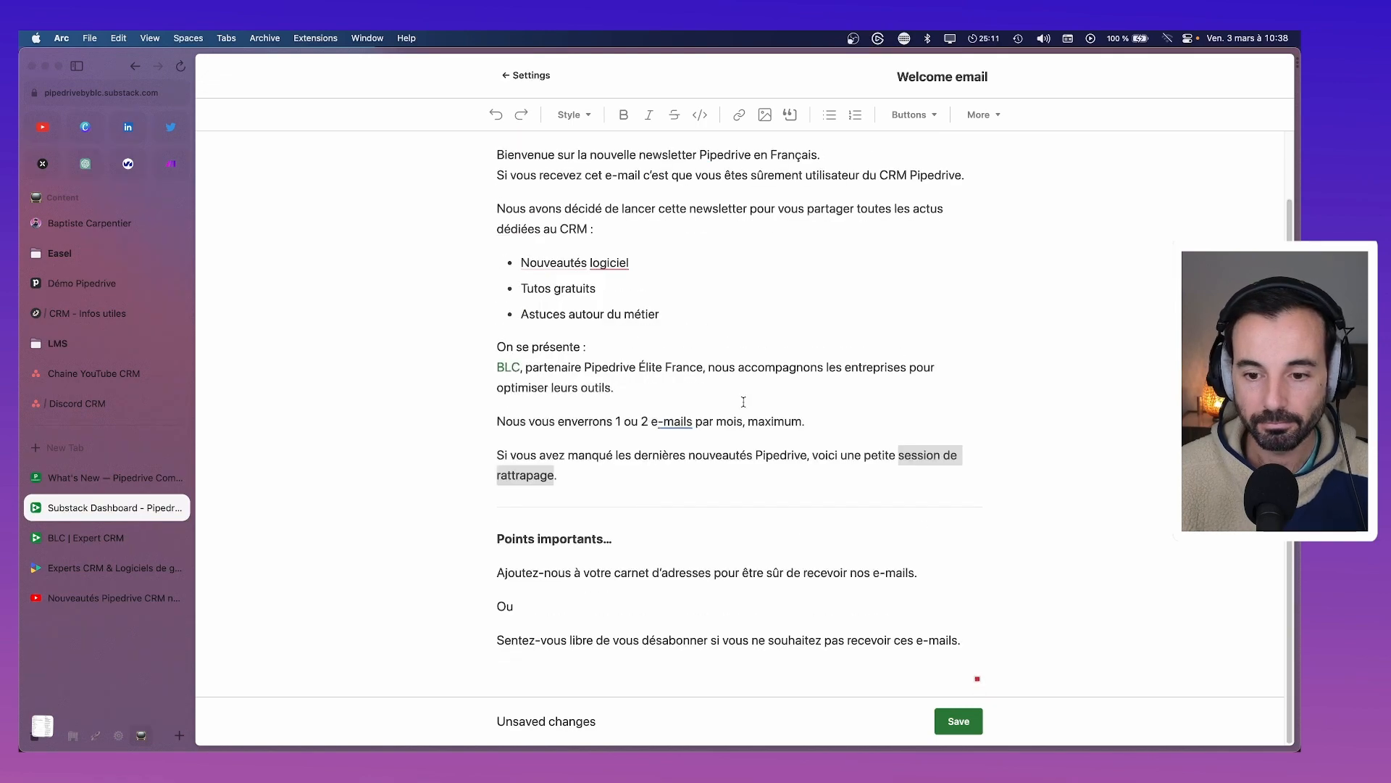
left_click(739, 114)
key("super+v")
left_click(593, 618)
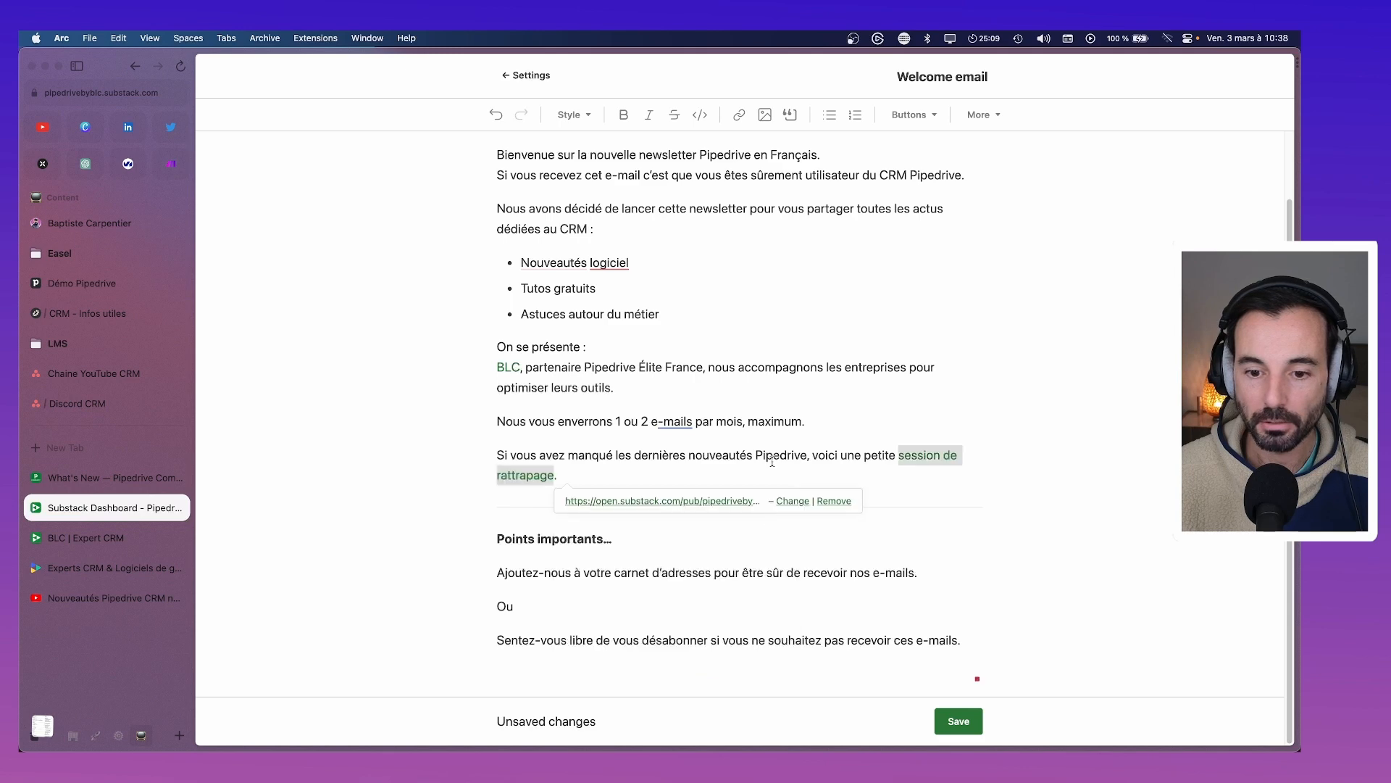
left_click(1003, 478)
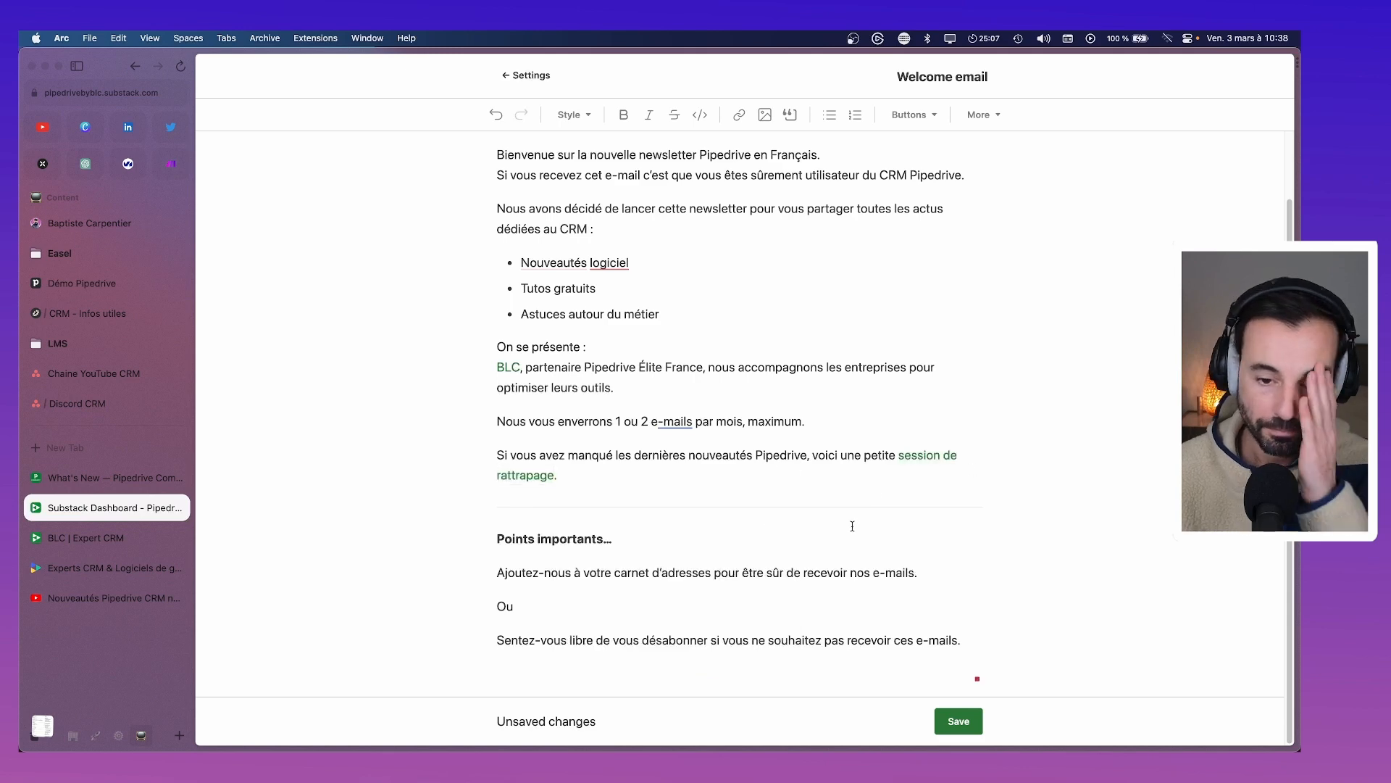
Try the suggested dash for 'e-mails', then undo it to keep the original spelling
left_click(676, 422)
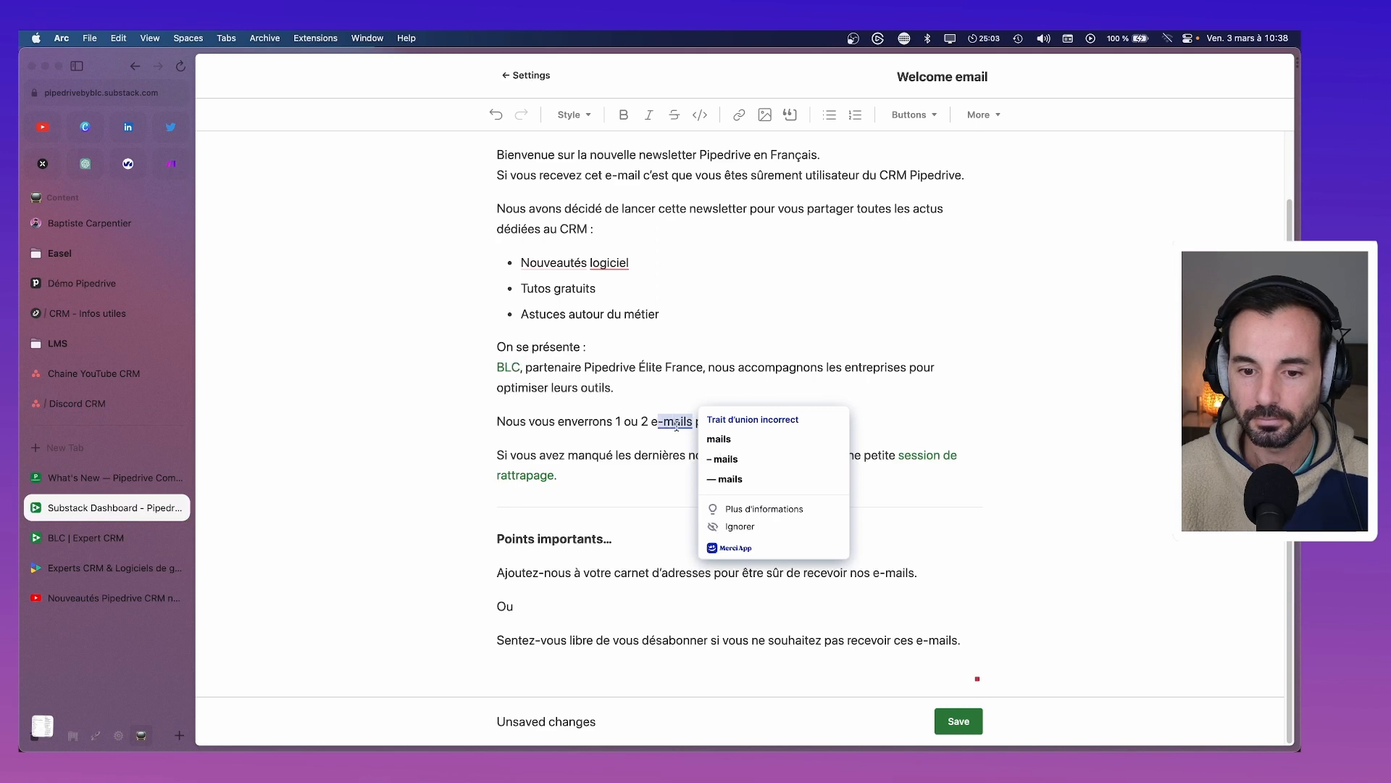
left_click(718, 459)
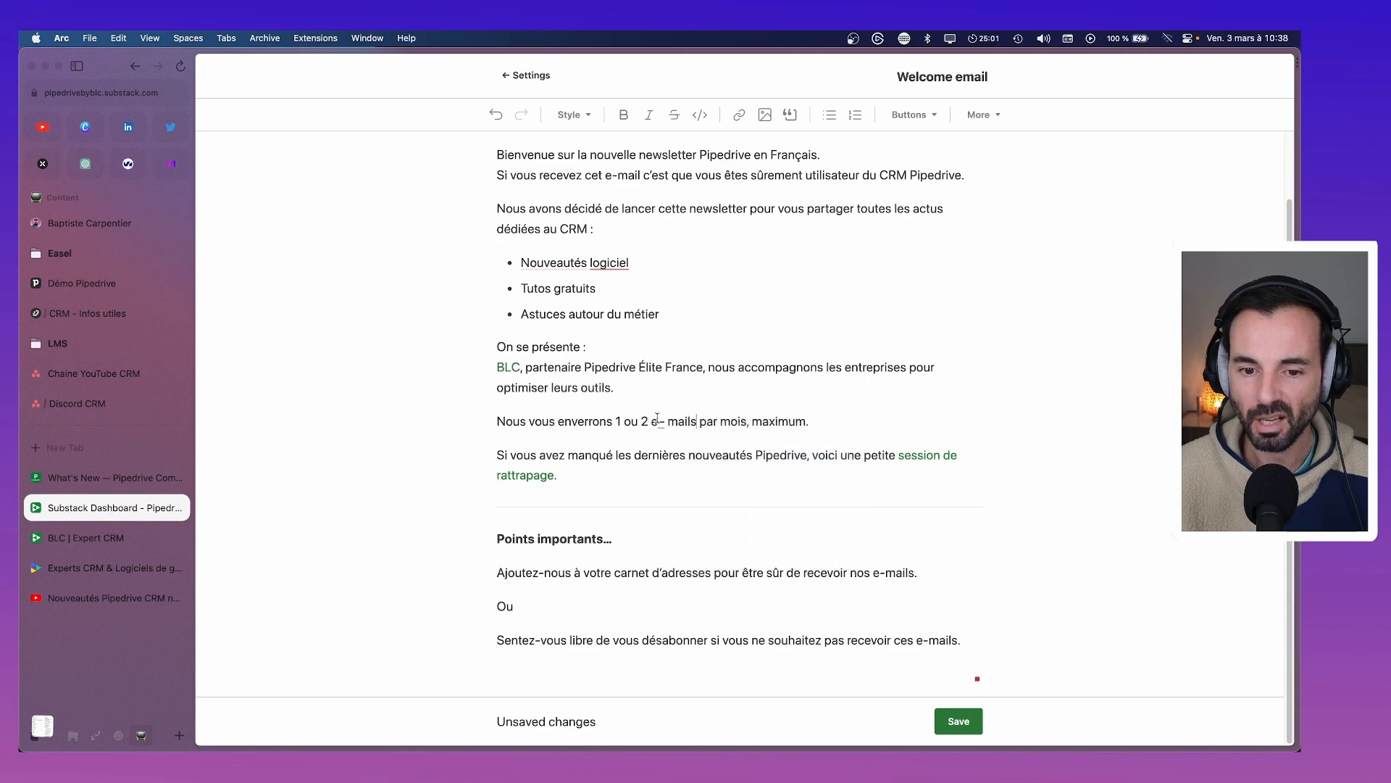
key("super+z")
scroll(702, 458, "up", 2)
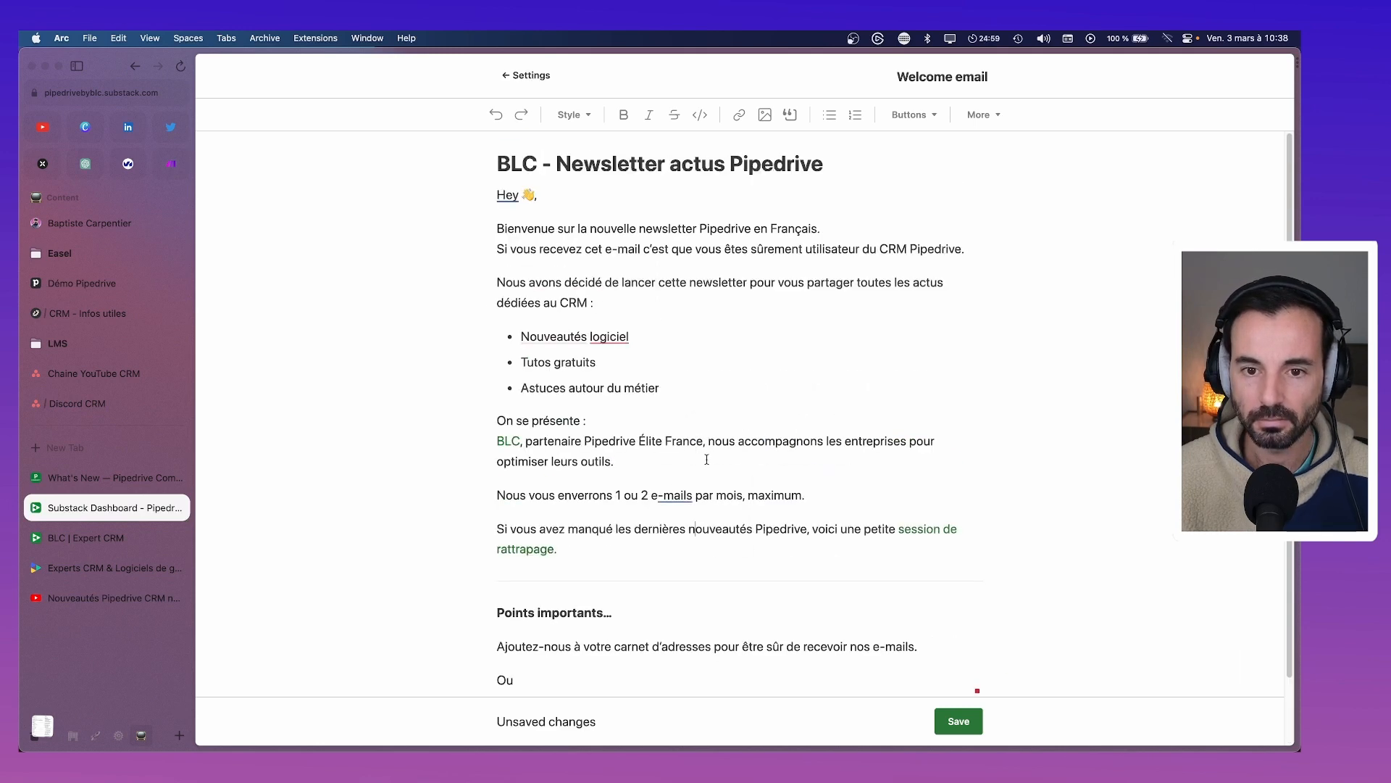
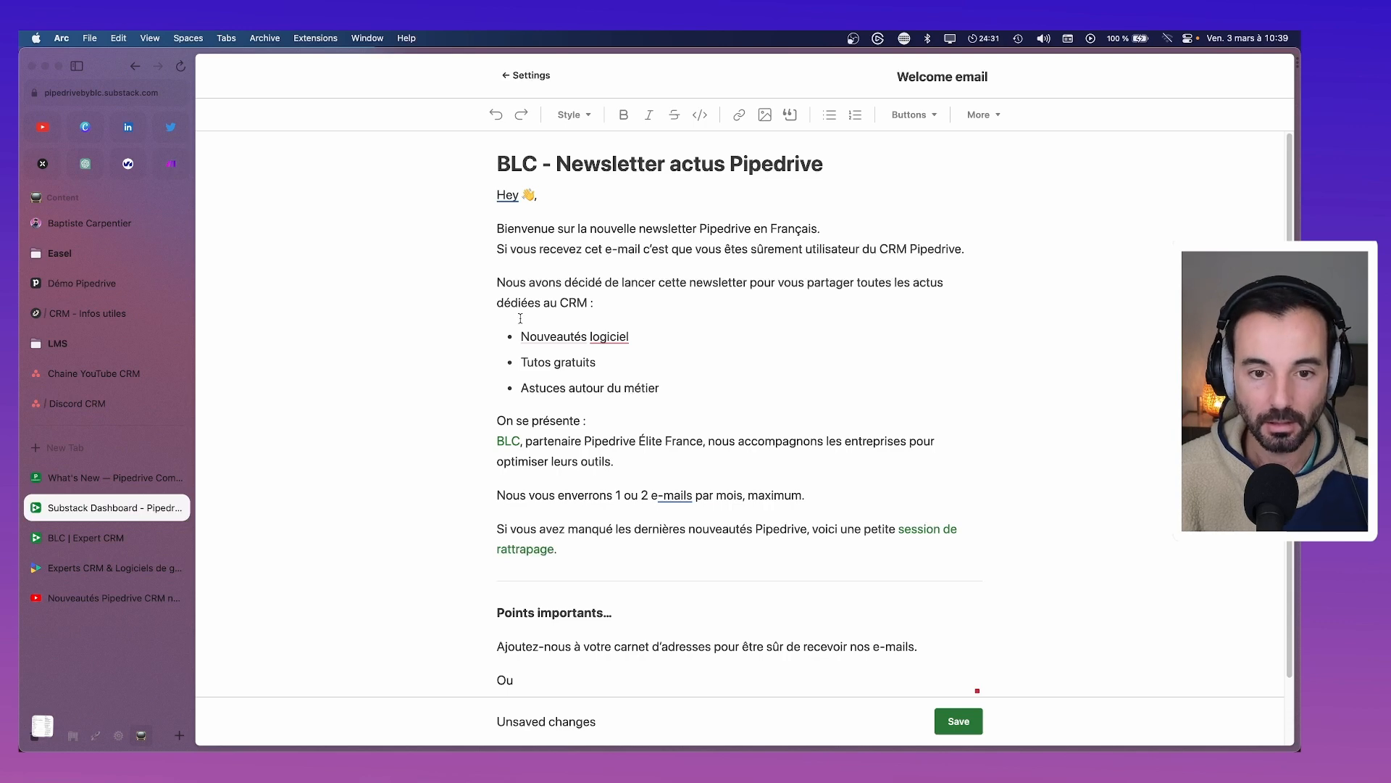
Google 'point genre texte' in a new tab, then refine the query to 'point inclusif texte'
key("super+t")
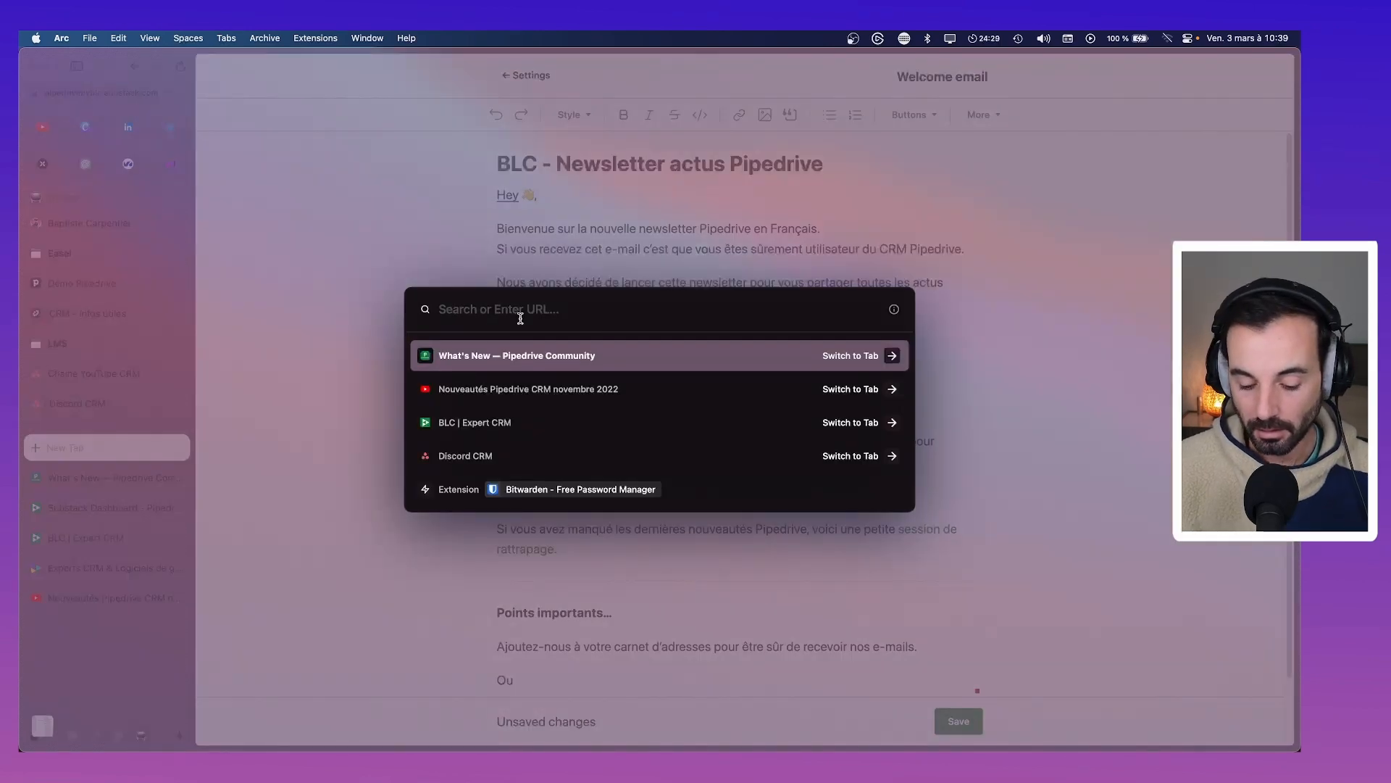
type("poin")
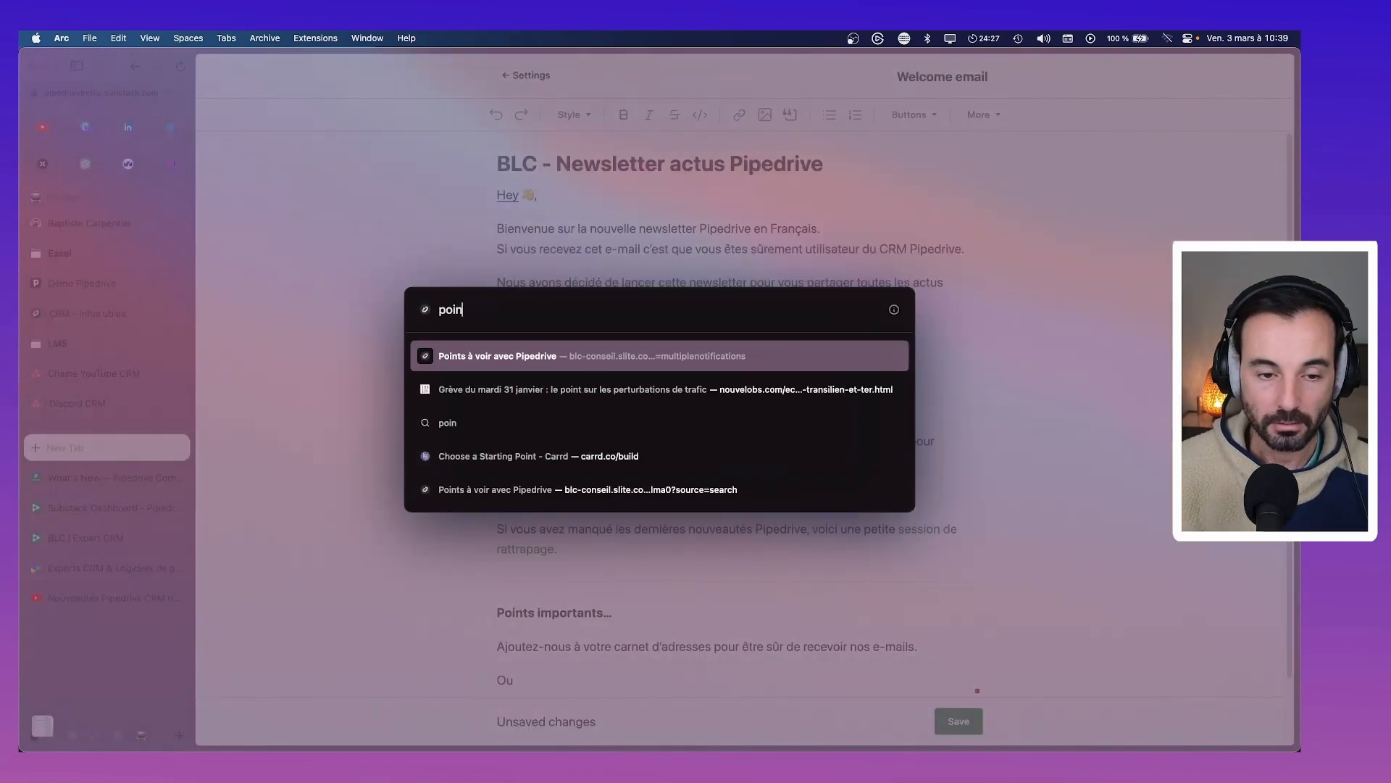
type("t genre t")
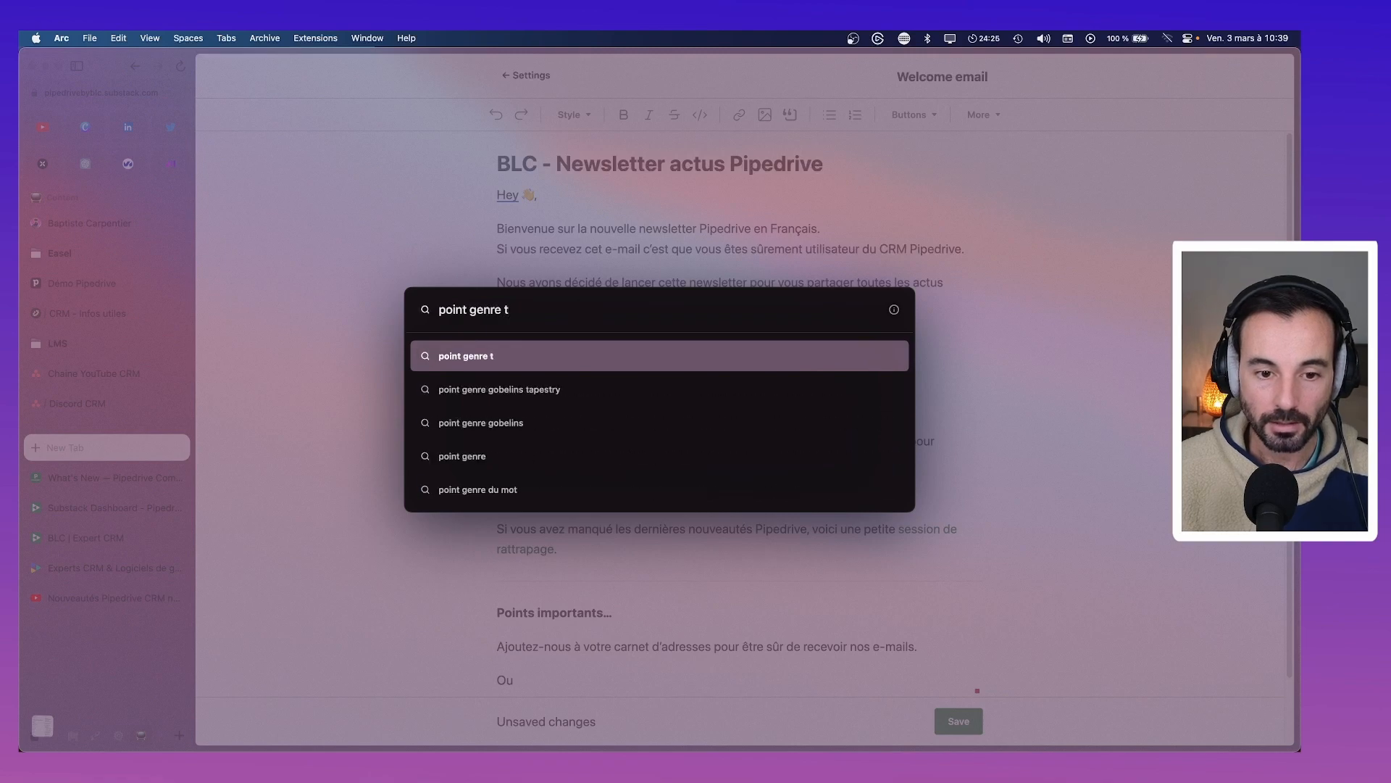
type("ext")
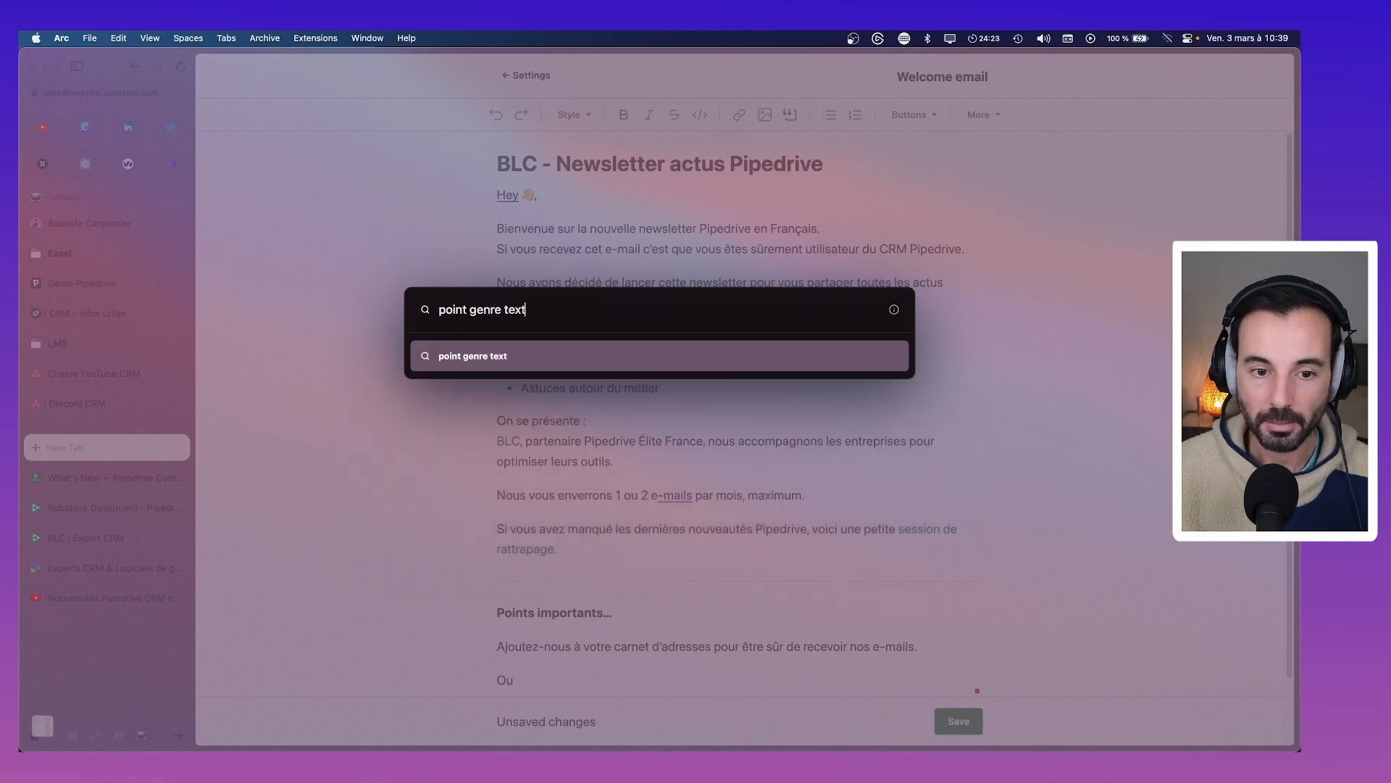
type("e")
key("Return")
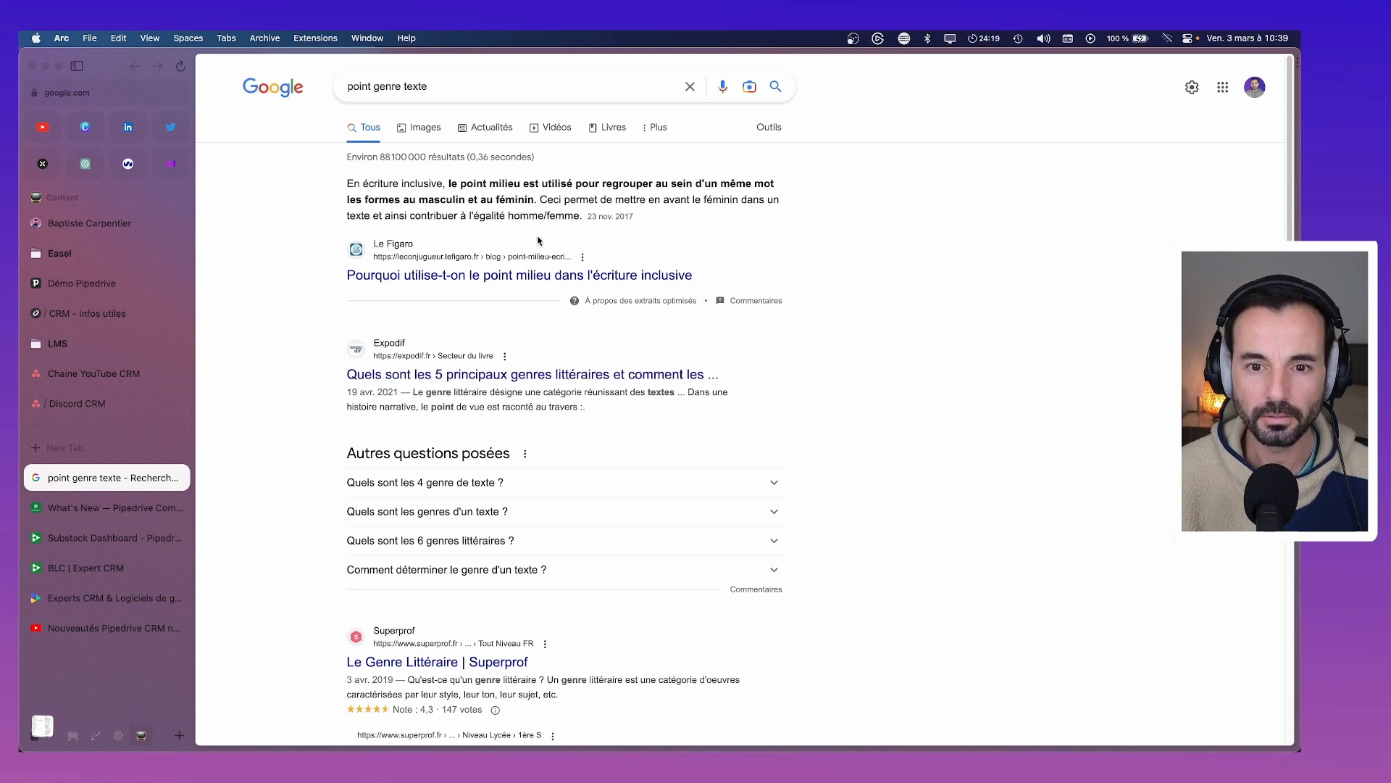
double_click(395, 85)
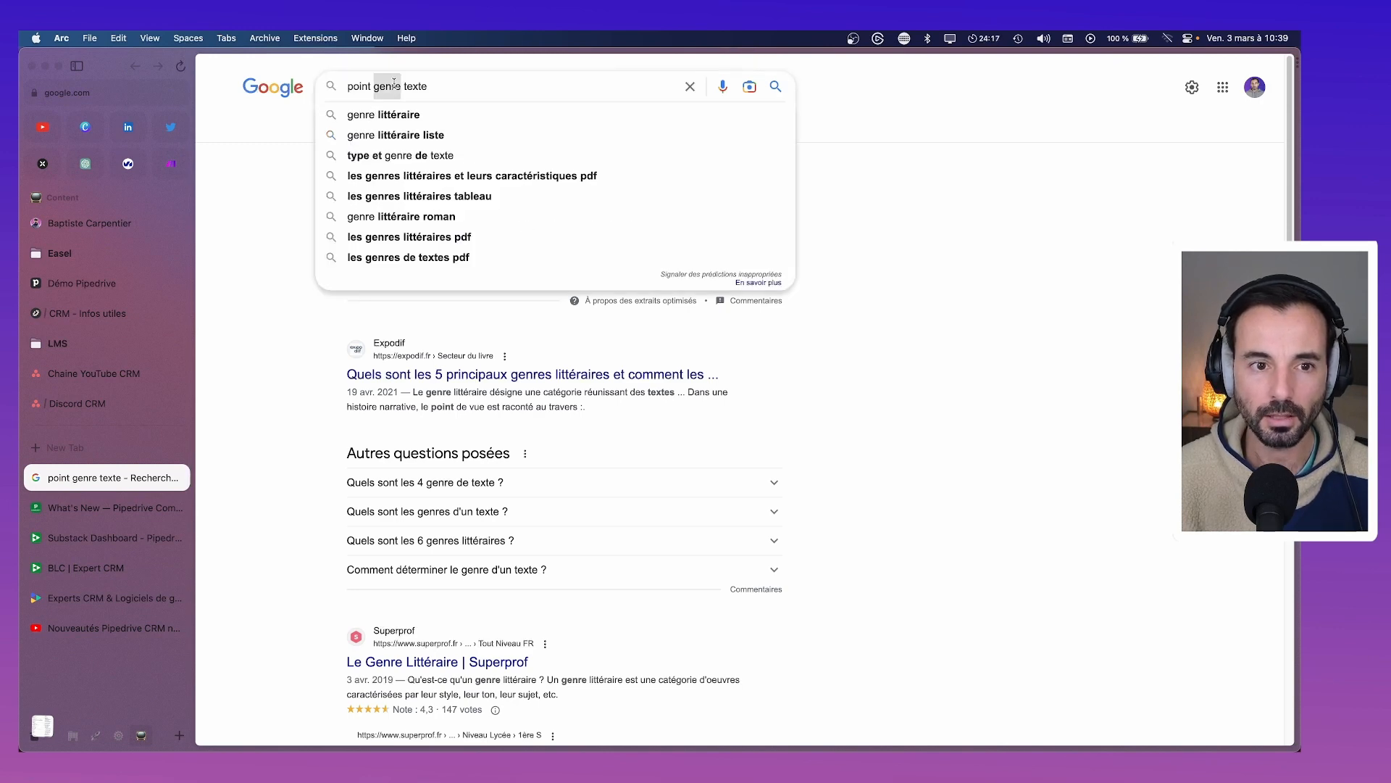
type("inclusif")
key("Return")
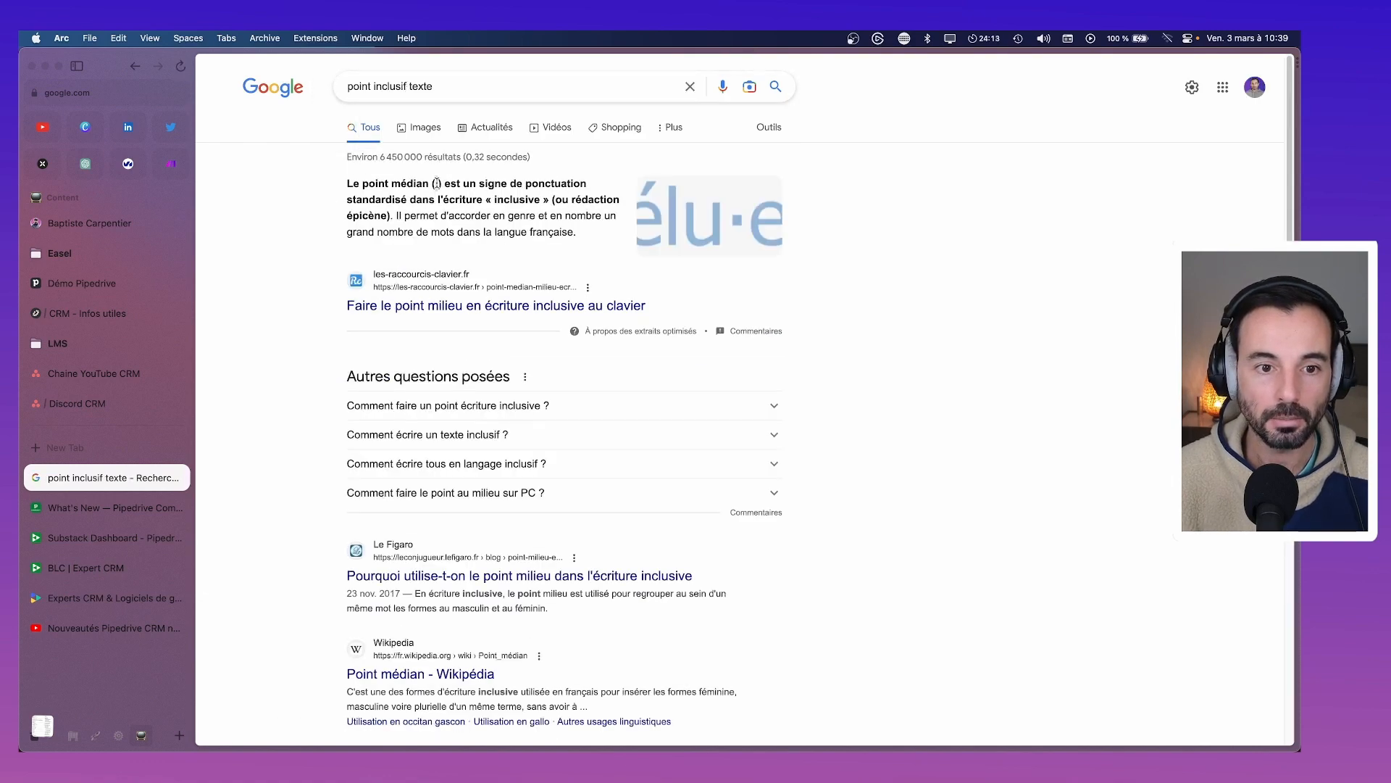
Back in the Substack welcome email, change 'utilisateur' to 'utilisateur·rice' with the middle dot
left_click(72, 509)
left_click(73, 537)
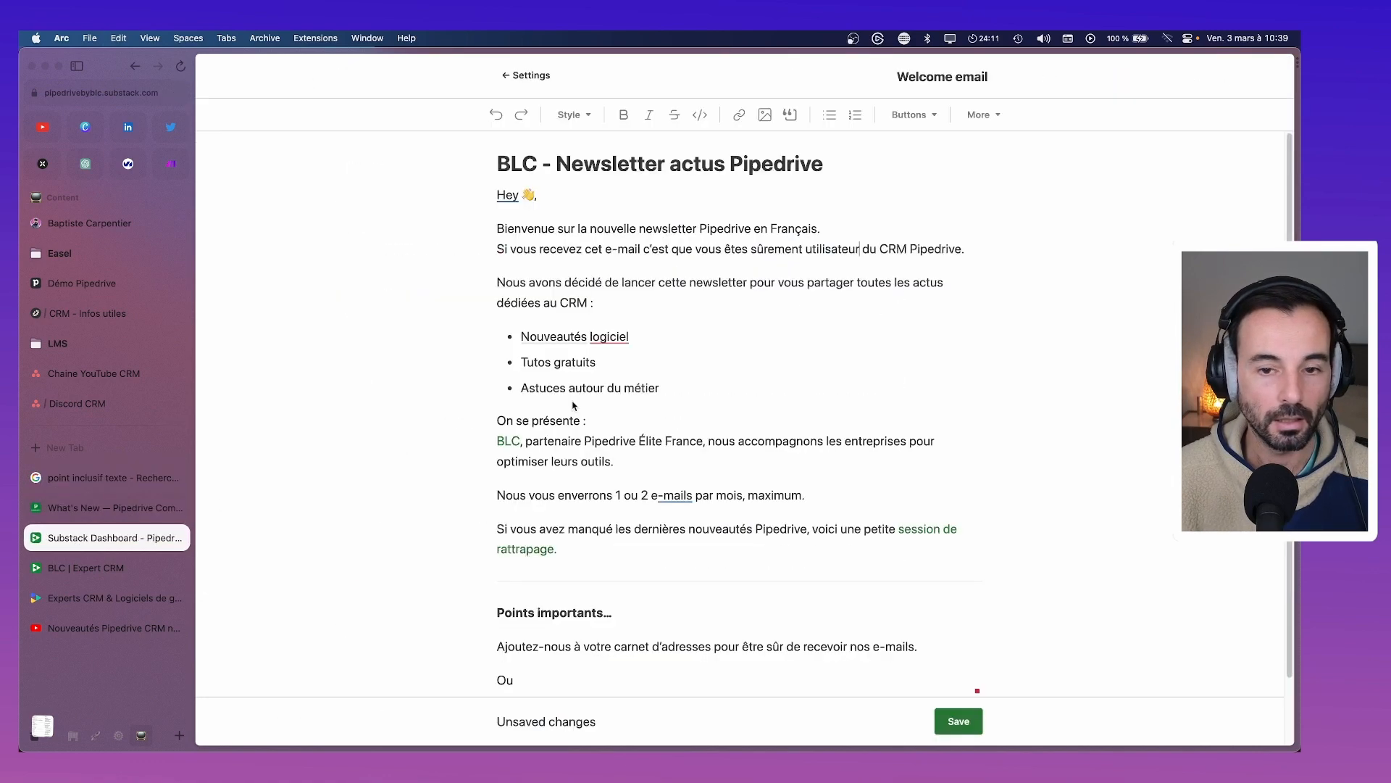
left_click(862, 254)
type("·")
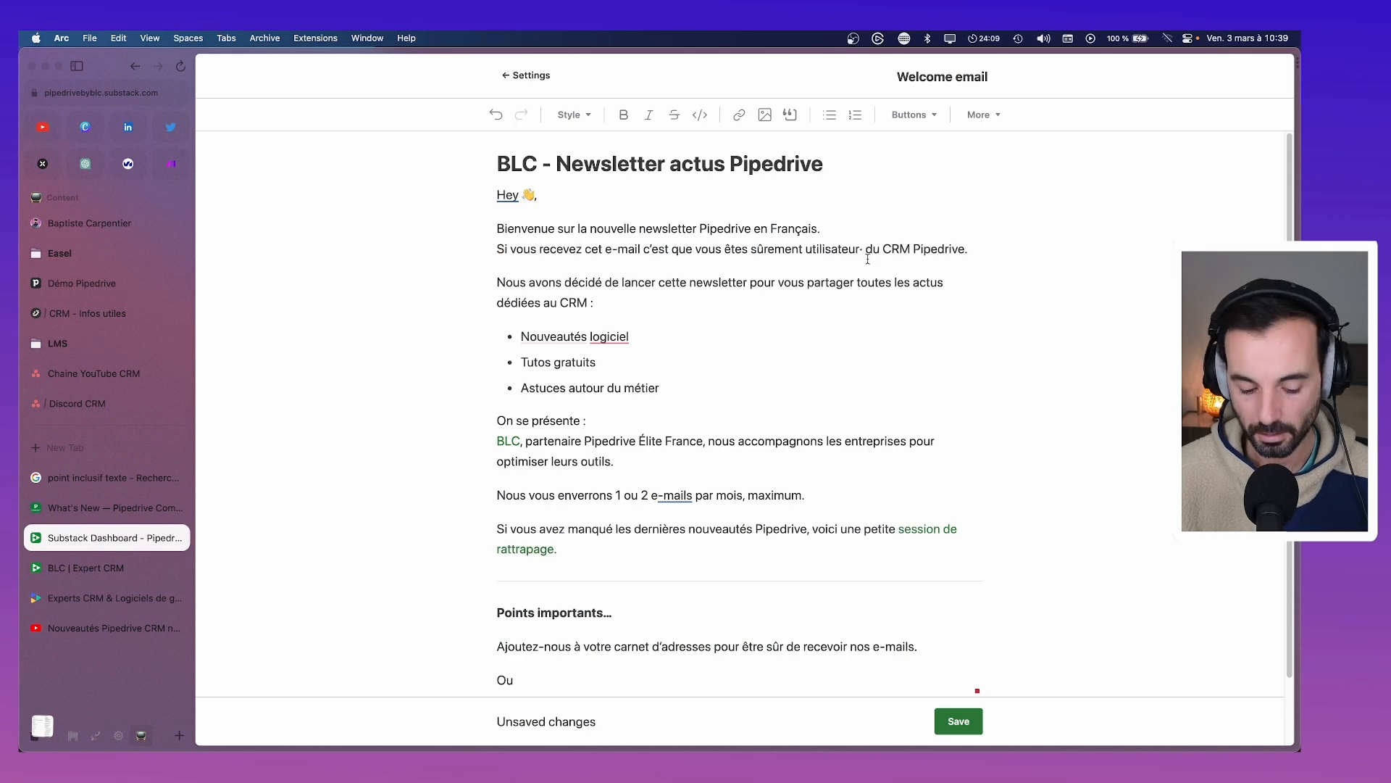
type("rice")
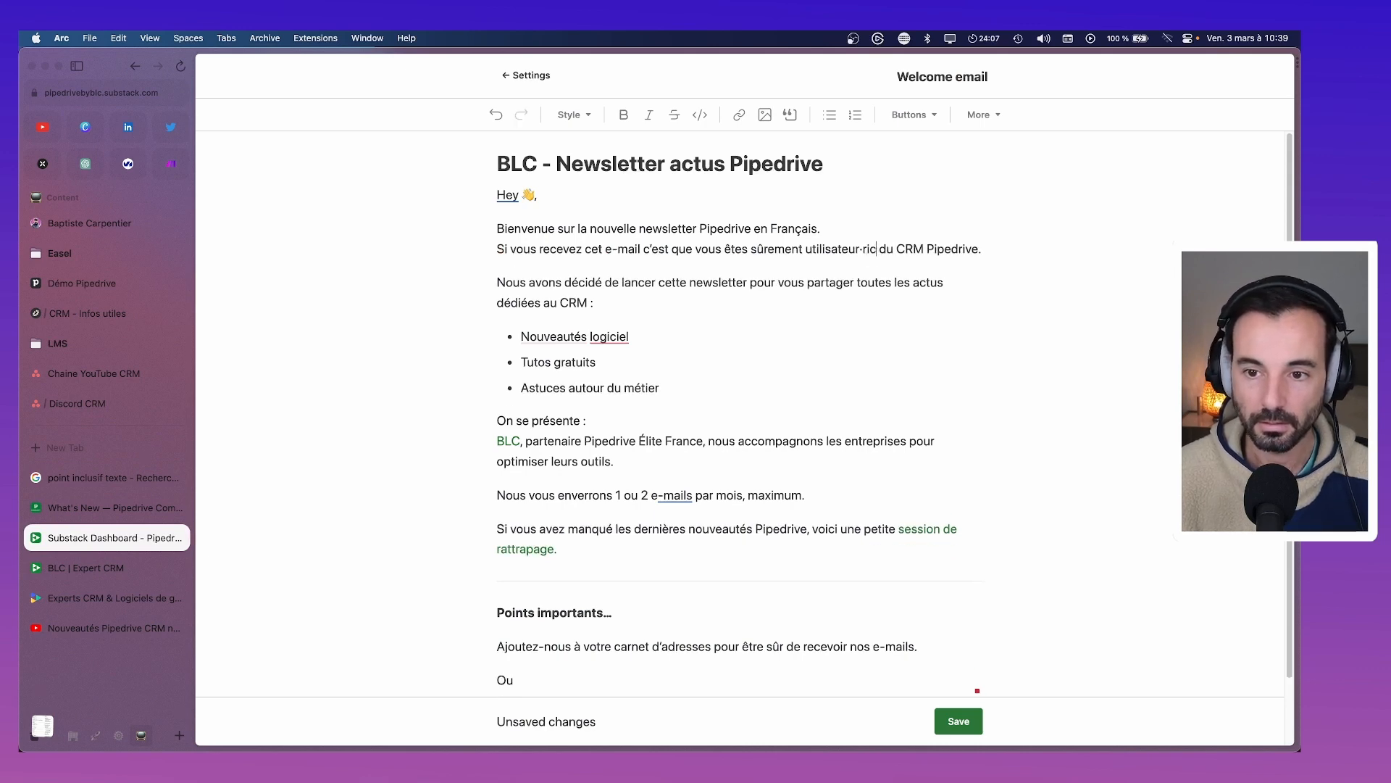
left_click(893, 341)
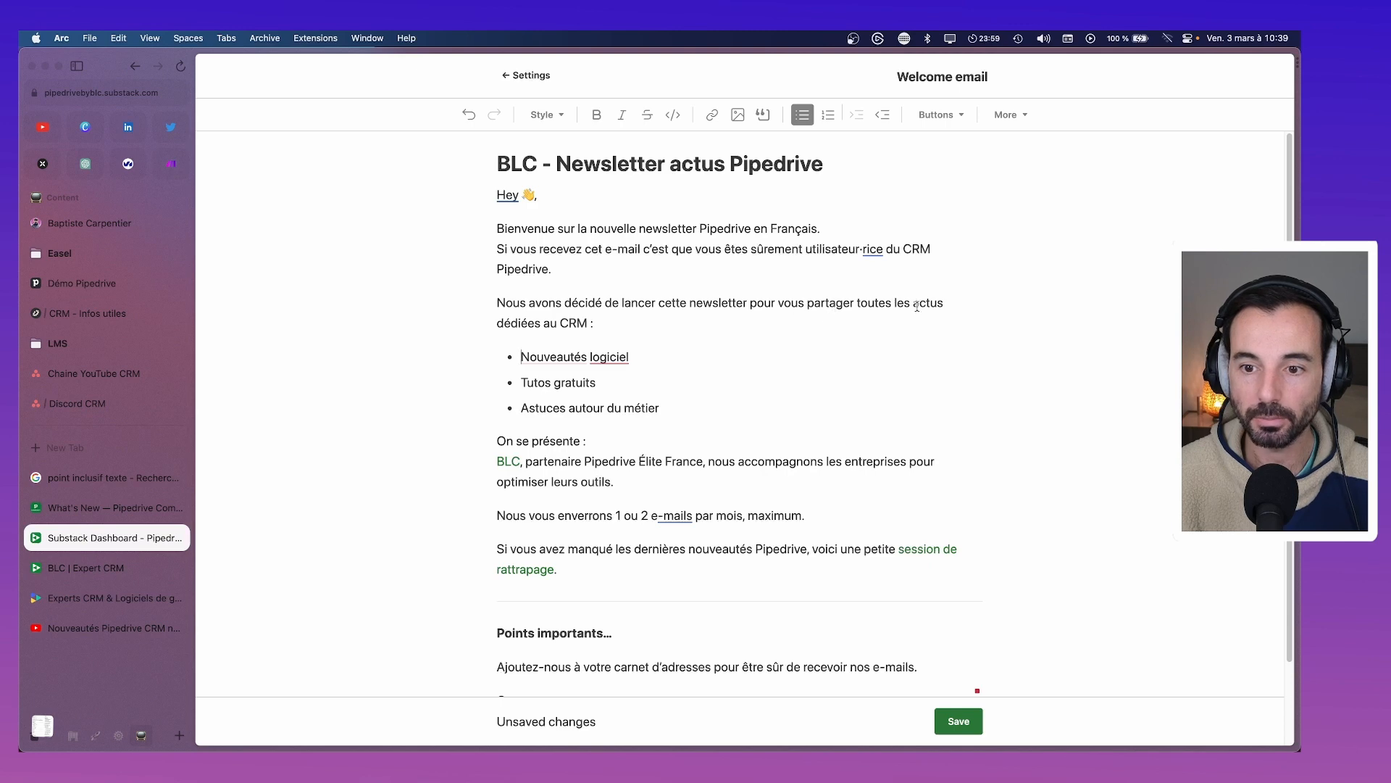
scroll(949, 308, "down", 3)
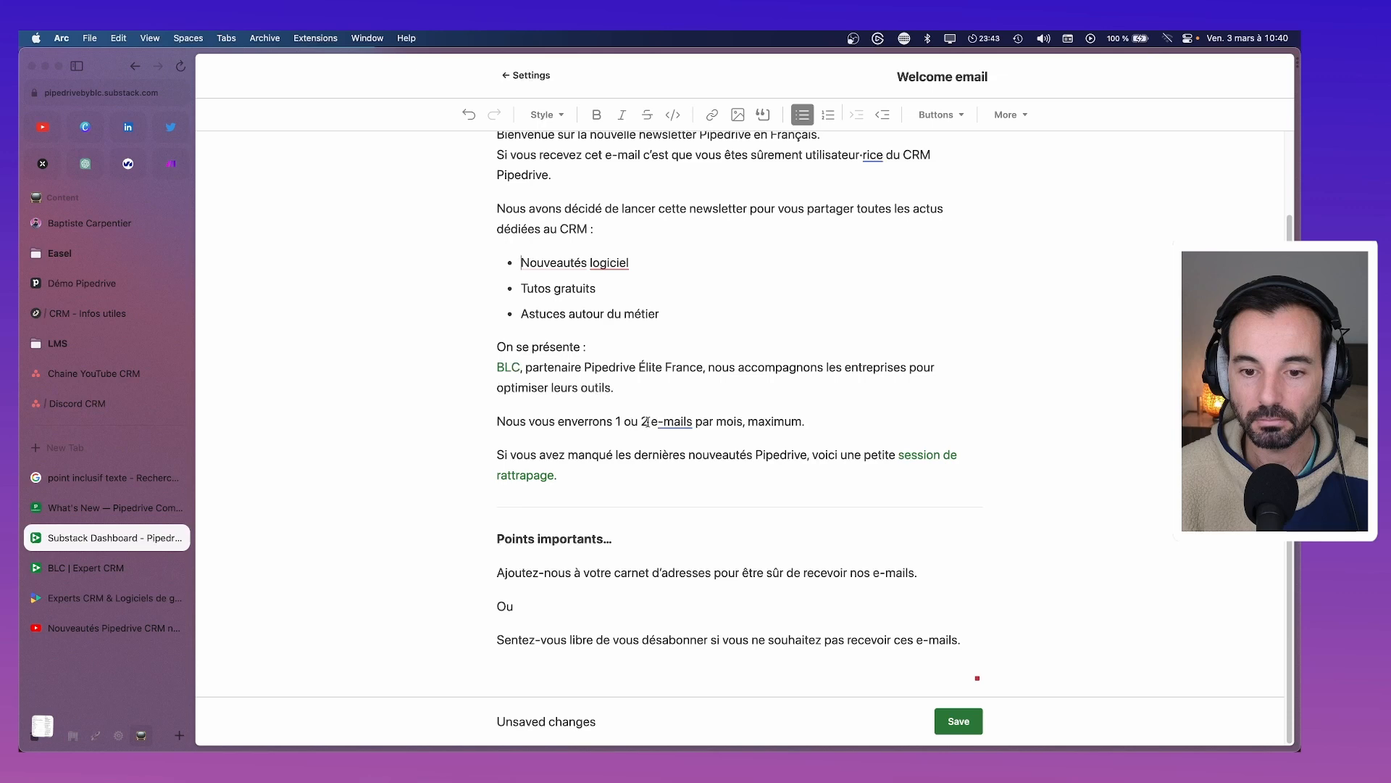
left_click(648, 421)
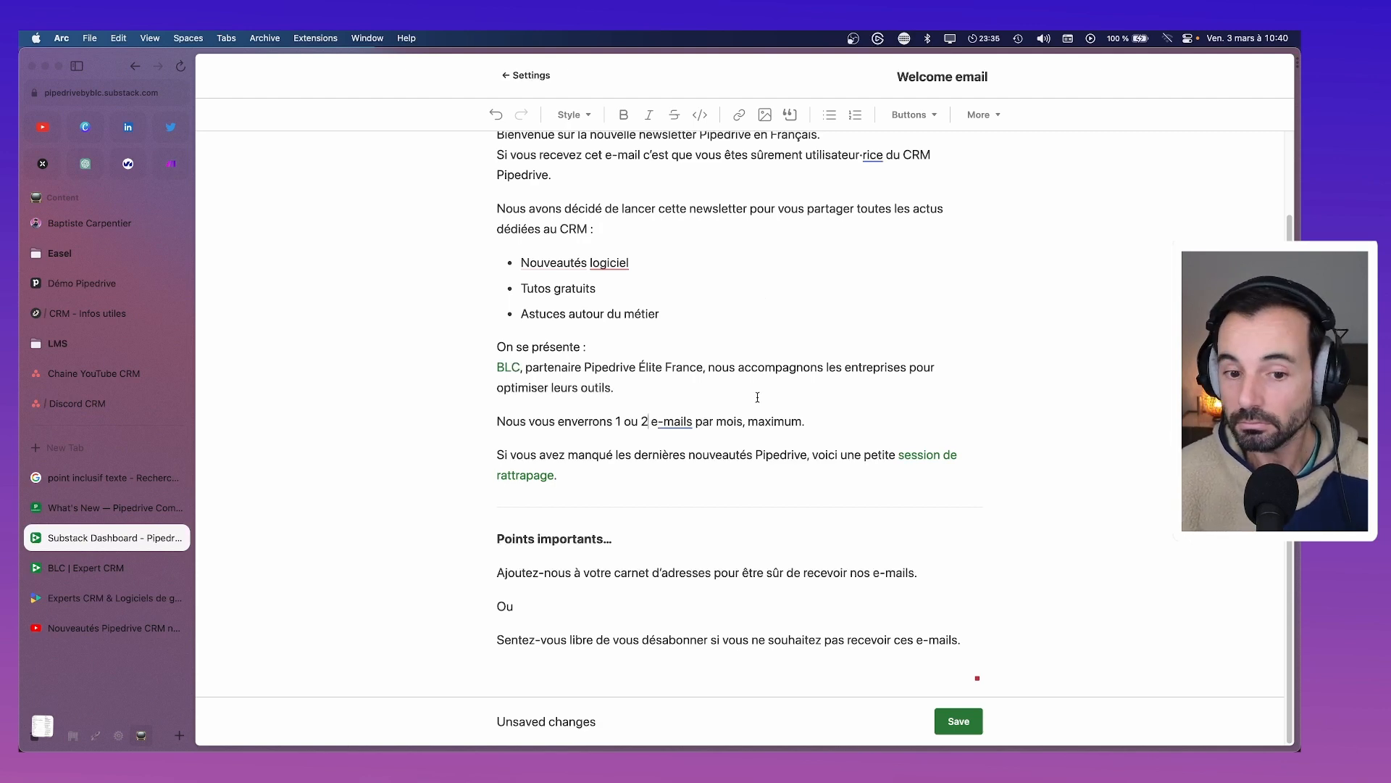
Change '1 ou 2 e-mails' to 'un e-mail' and delete the trailing 'maximum' after 'mois'
key("BackSpace")
key("BackSpace")
key("BackSpace")
key("BackSpace")
key("BackSpace")
key("BackSpace")
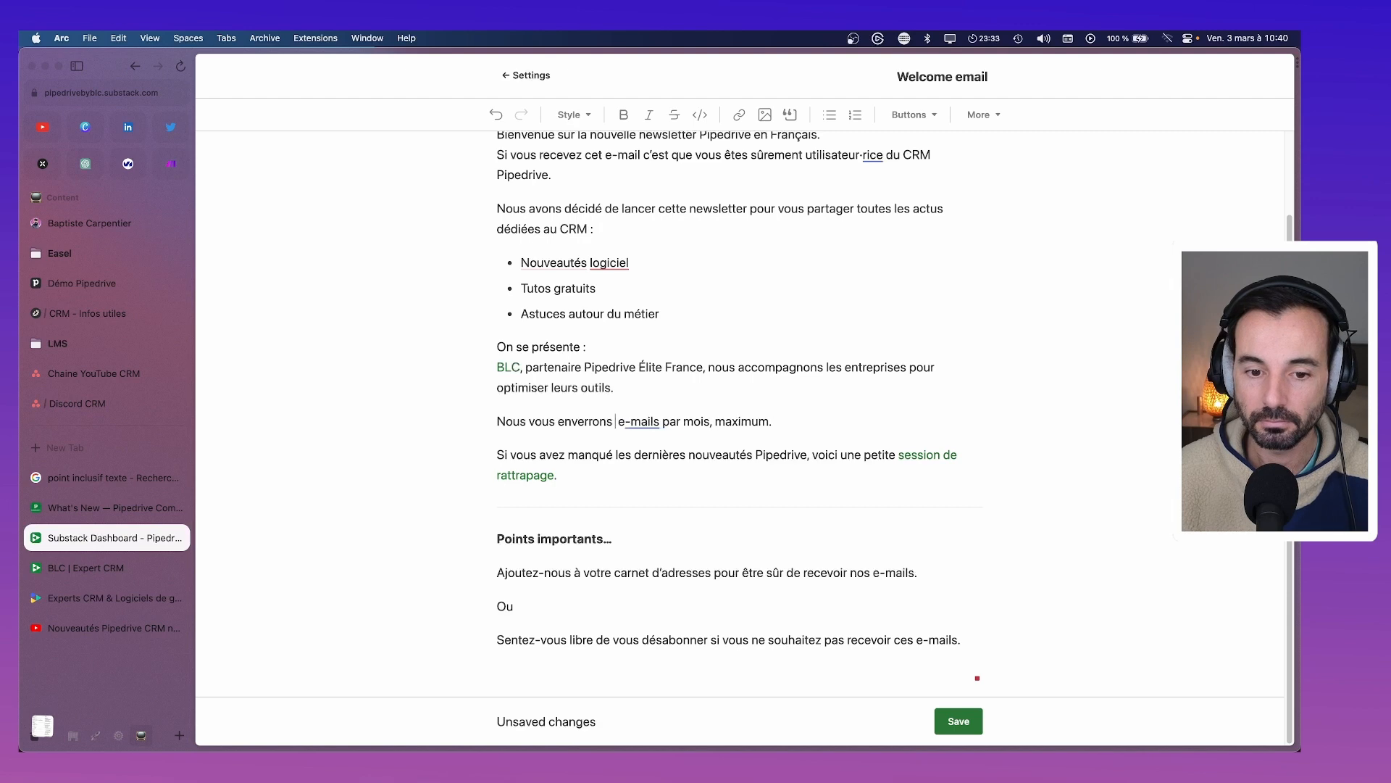
type("un")
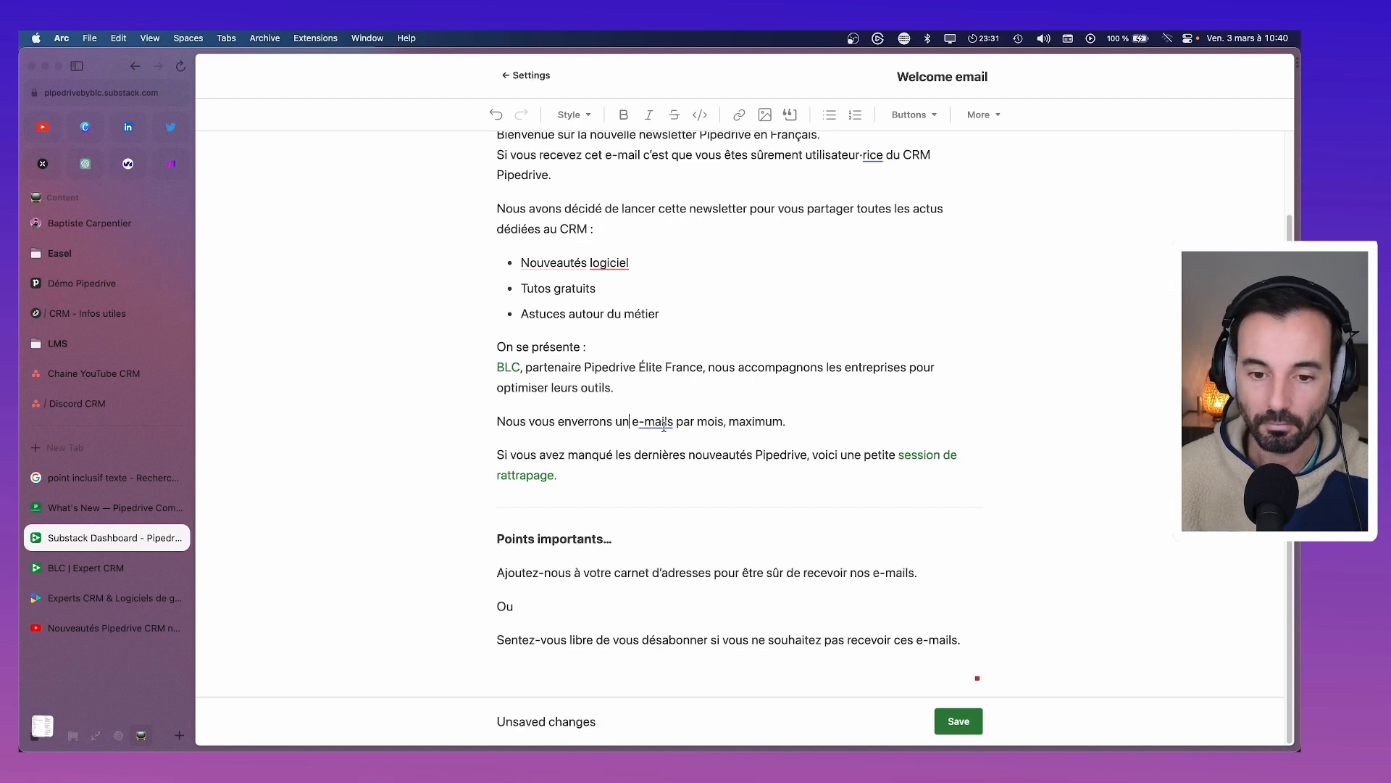
right_click(664, 425)
left_click(668, 438)
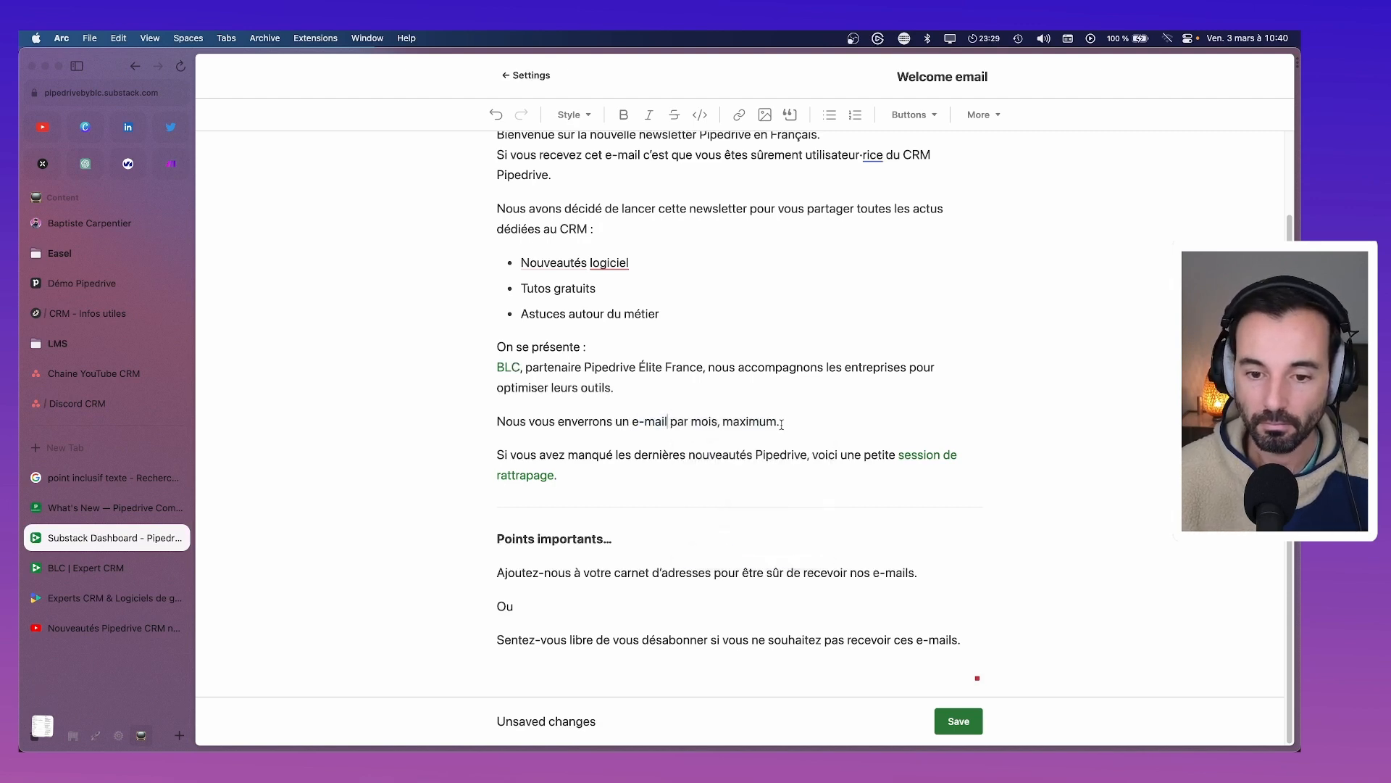
left_click_drag(781, 424, 717, 425)
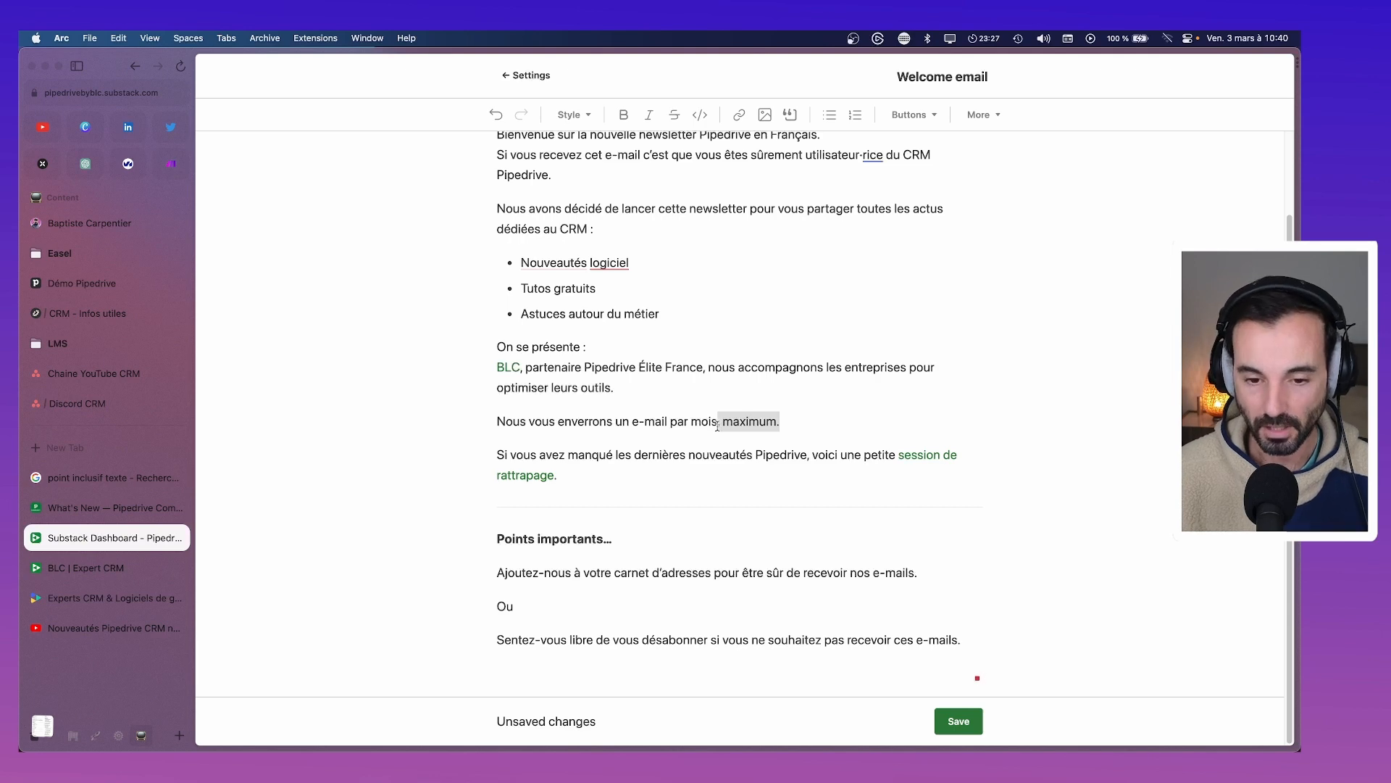
key("BackSpace")
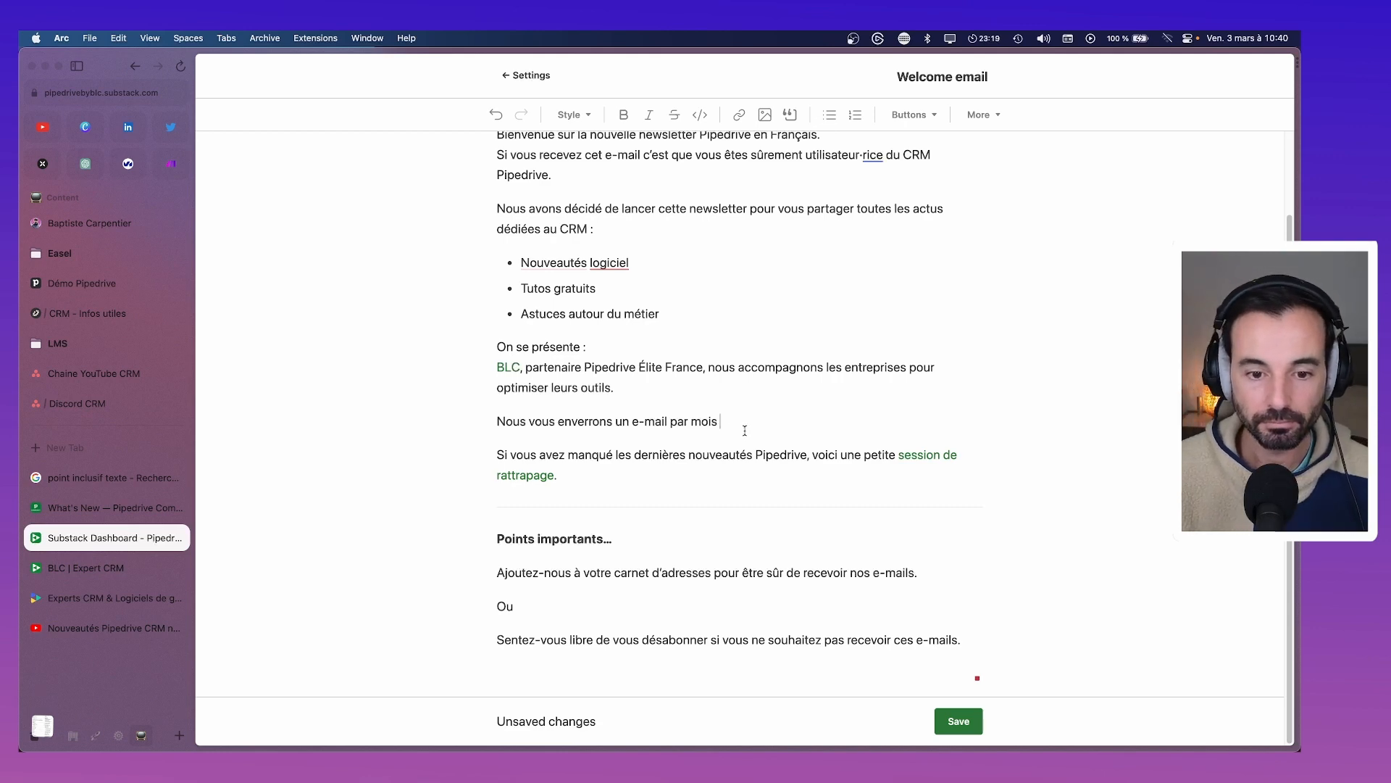
Delete the sending-frequency sentence, restore the period after 'outils', and lowercase the standalone 'Ou'
left_click_drag(712, 425, 484, 428)
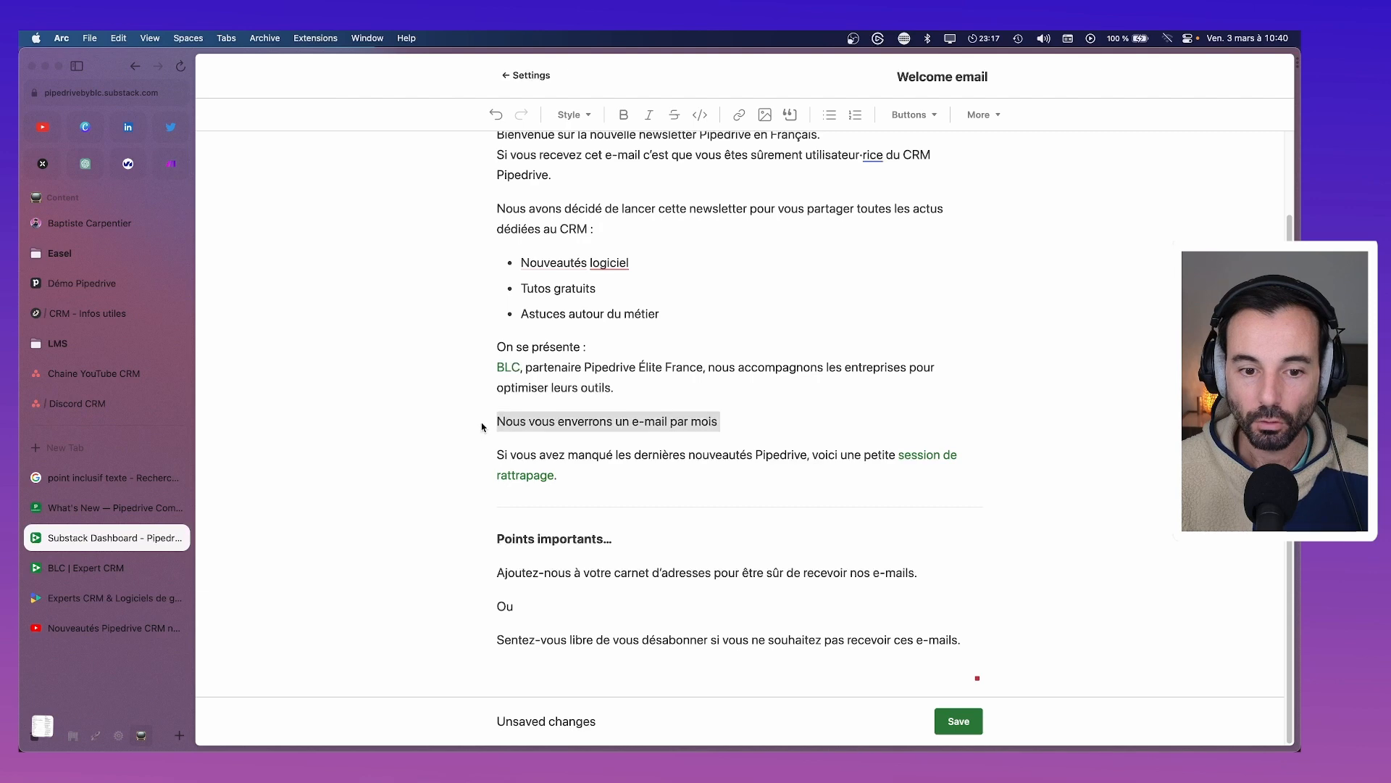
key("BackSpace")
key("BackSpace")
key("BackSpace")
type(".")
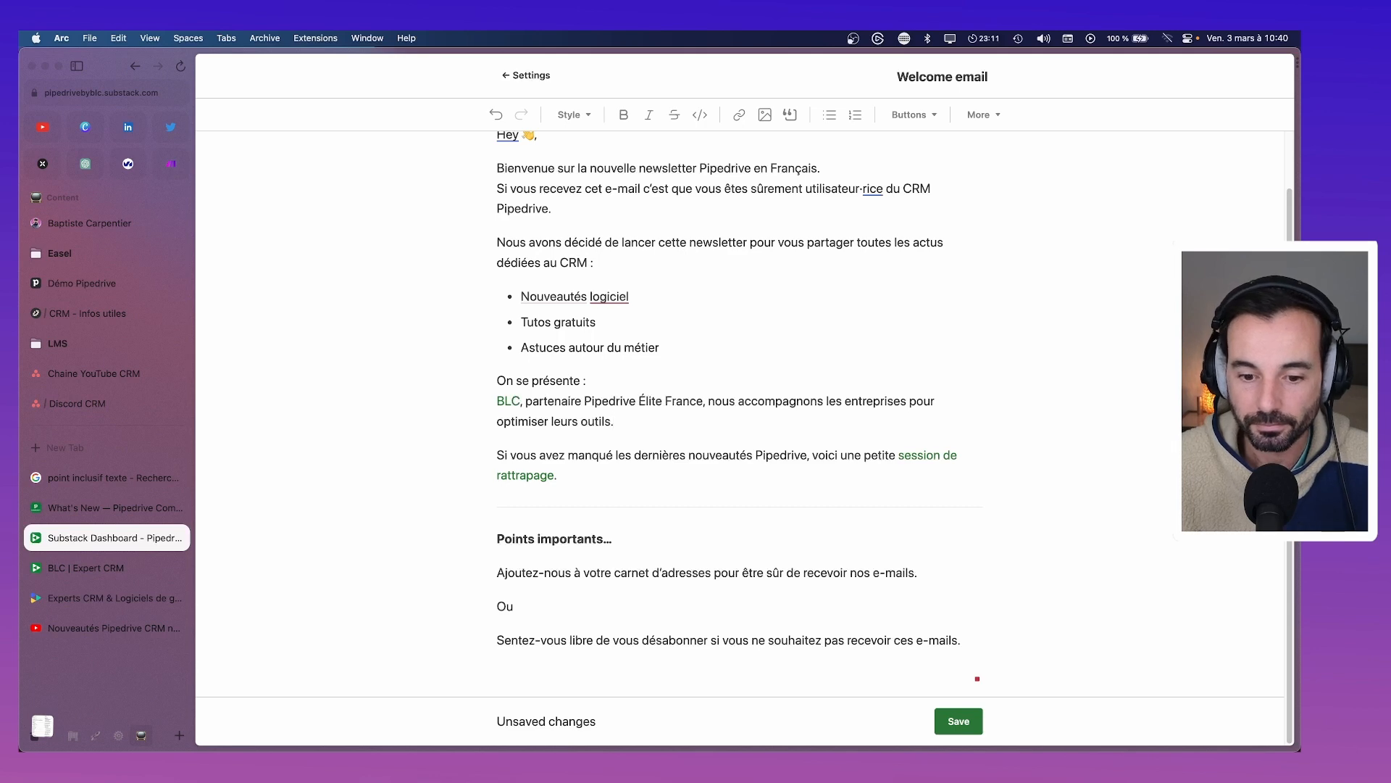
key("BackSpace")
key("BackSpace")
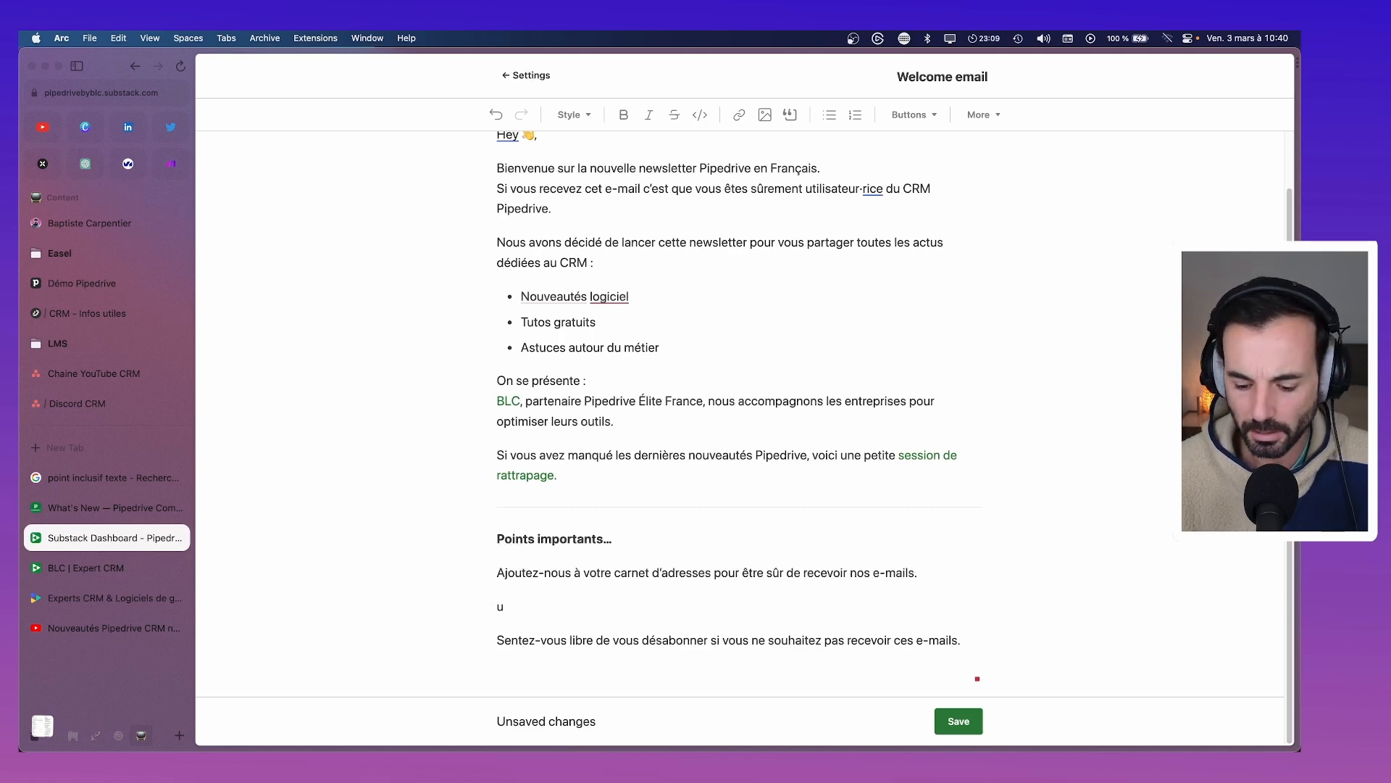
type("ou")
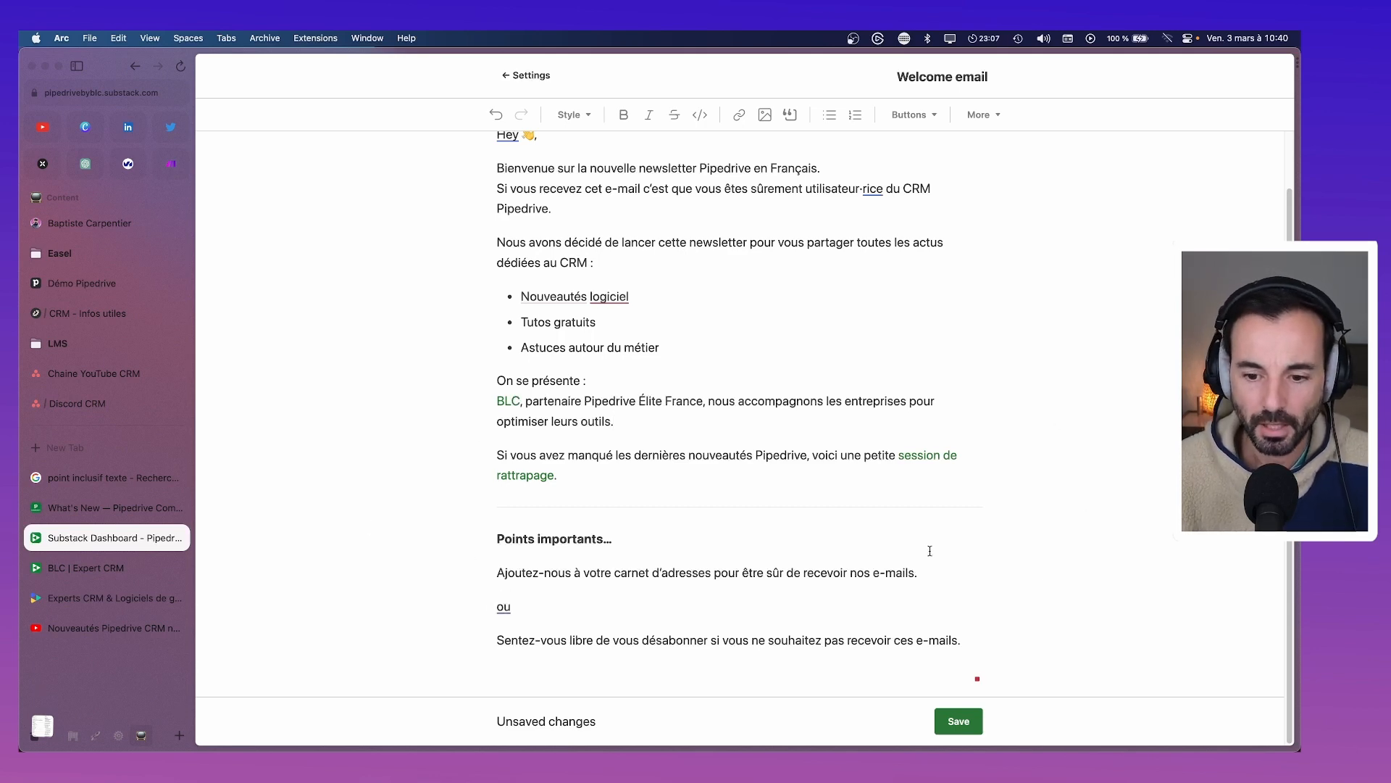
left_click(507, 606)
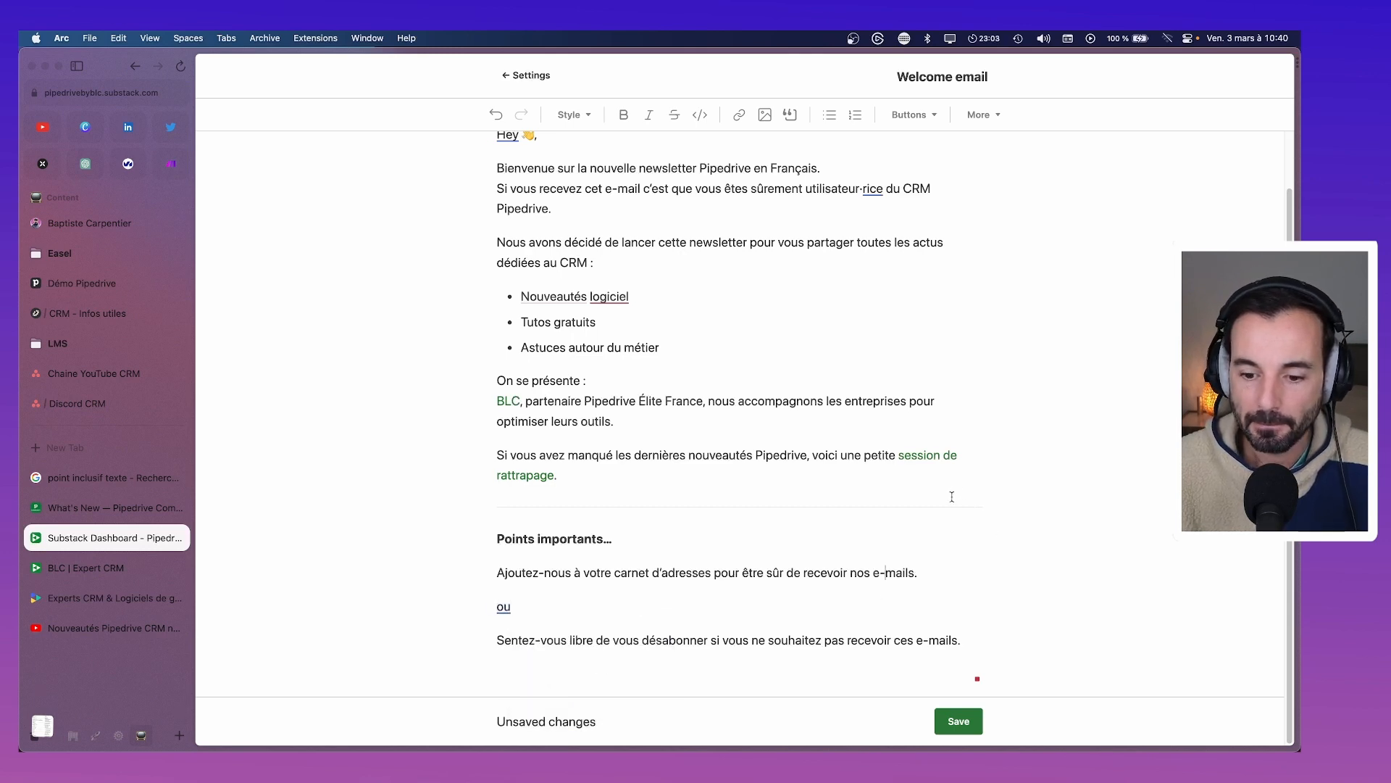
scroll(942, 546, "up", 2)
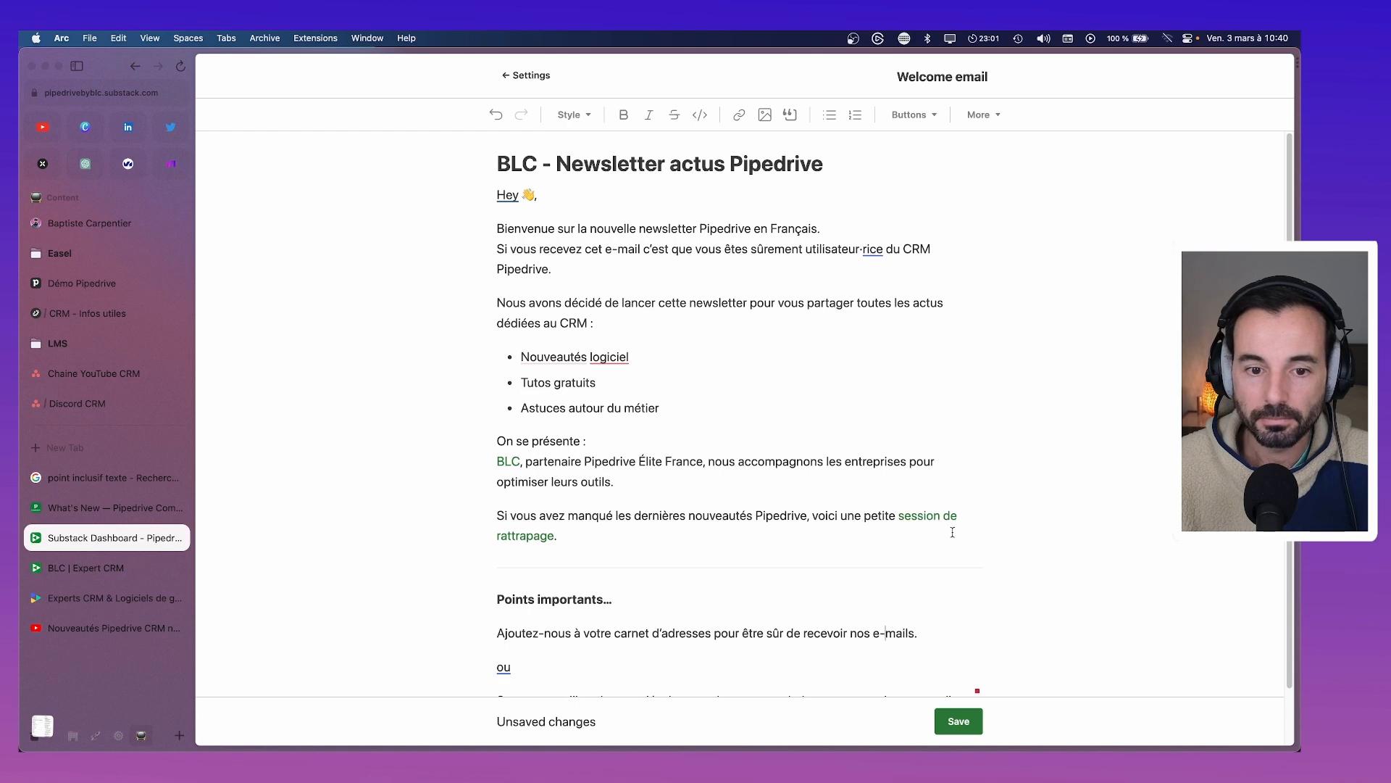
Save the edited welcome email and reopen it from Settings > Basics in the editor
left_click(957, 723)
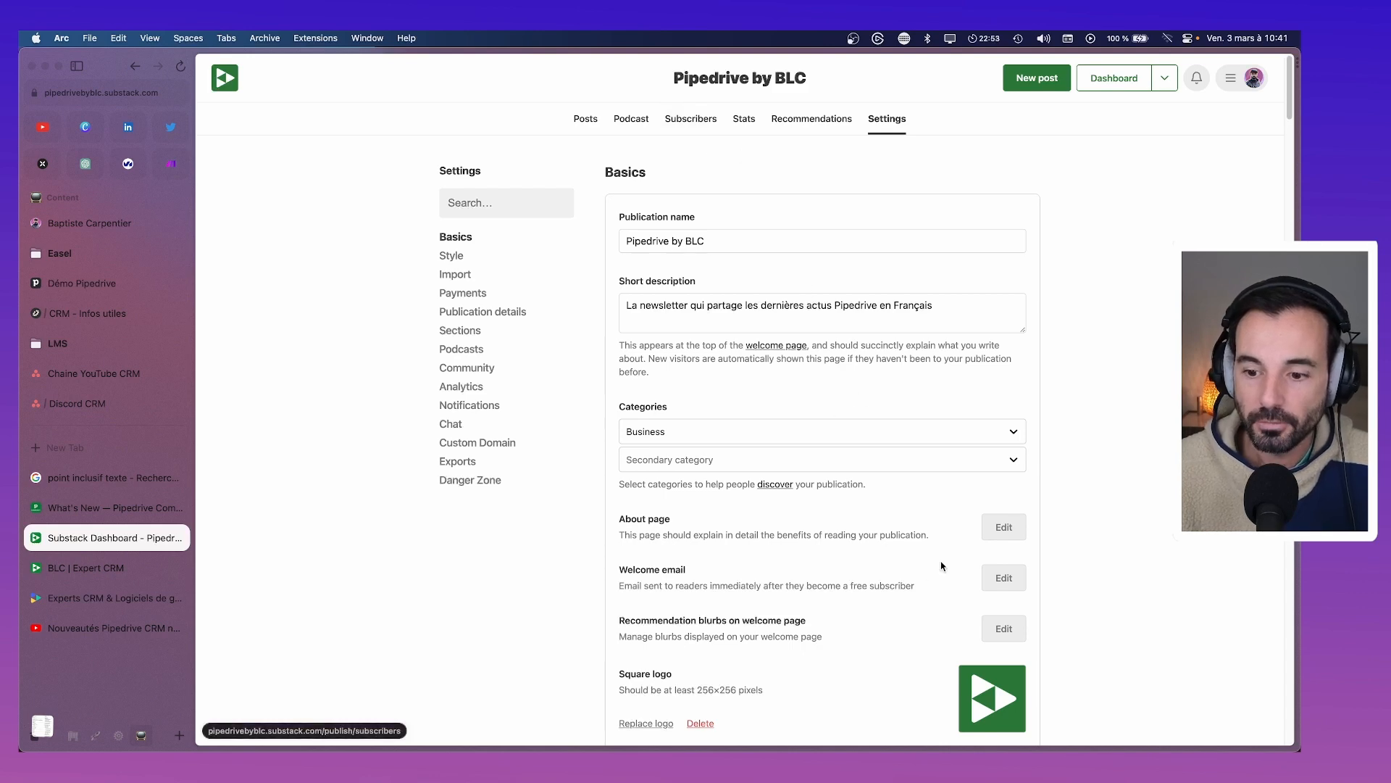
left_click(1003, 578)
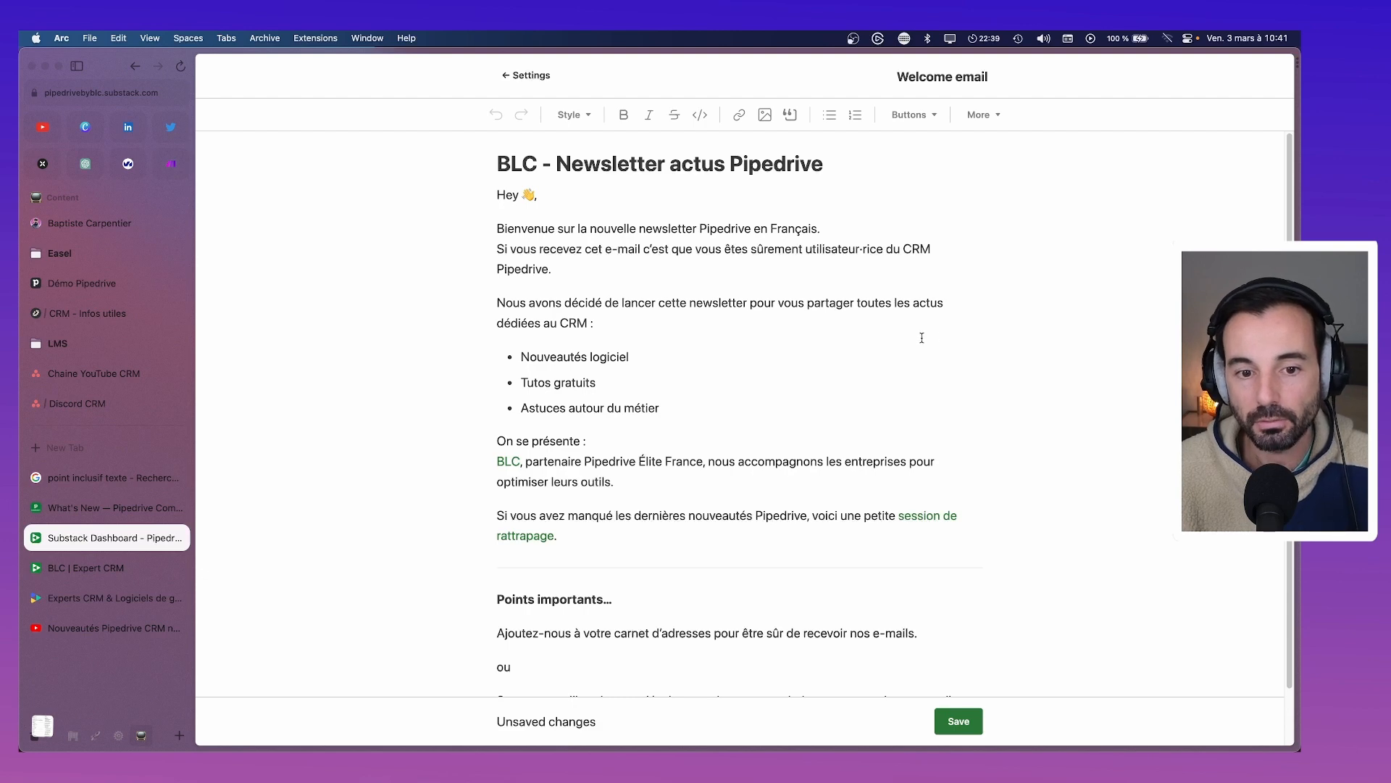
Open the 'Nouveautés Pipdrive fin 2022' post linked from 'session de rattrapage' in a new tab
scroll(921, 337, "down", 3)
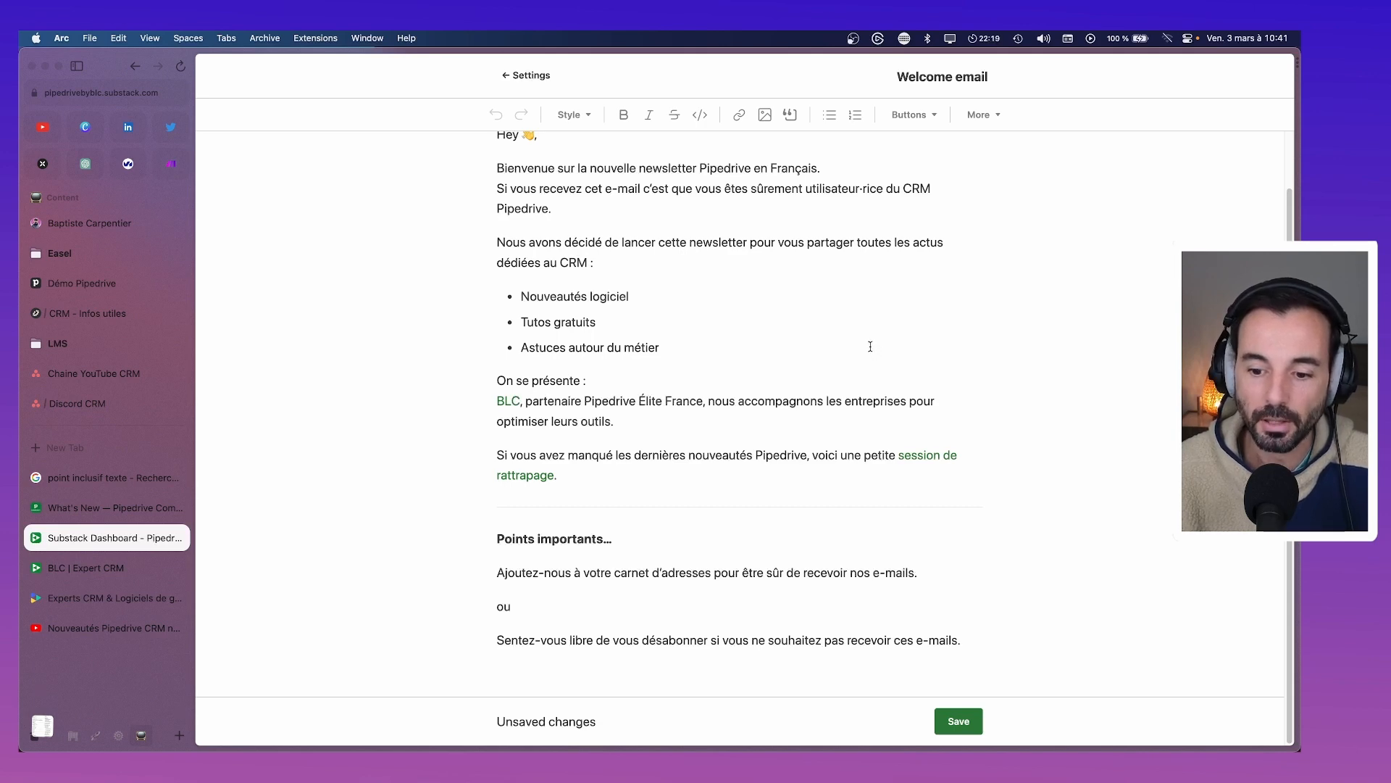
left_click(910, 455)
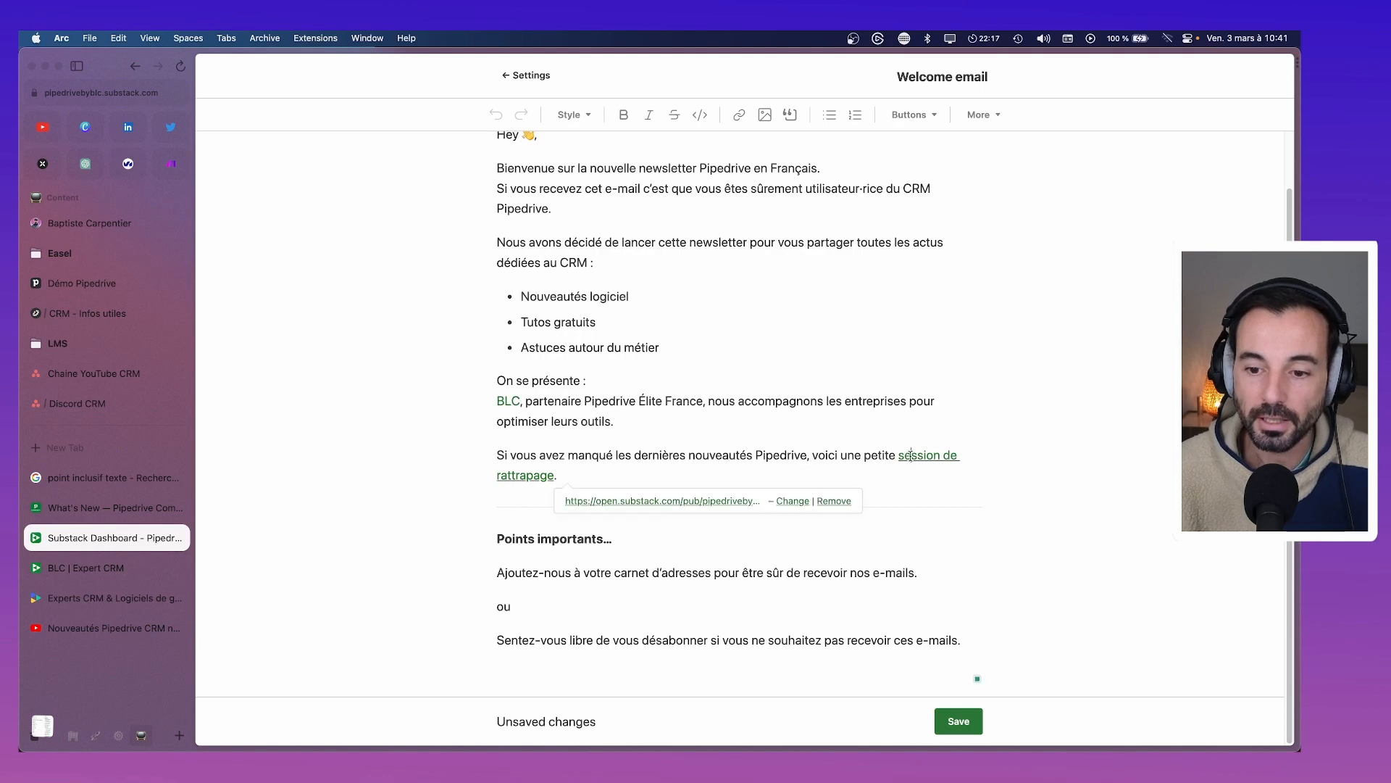
left_click(716, 499)
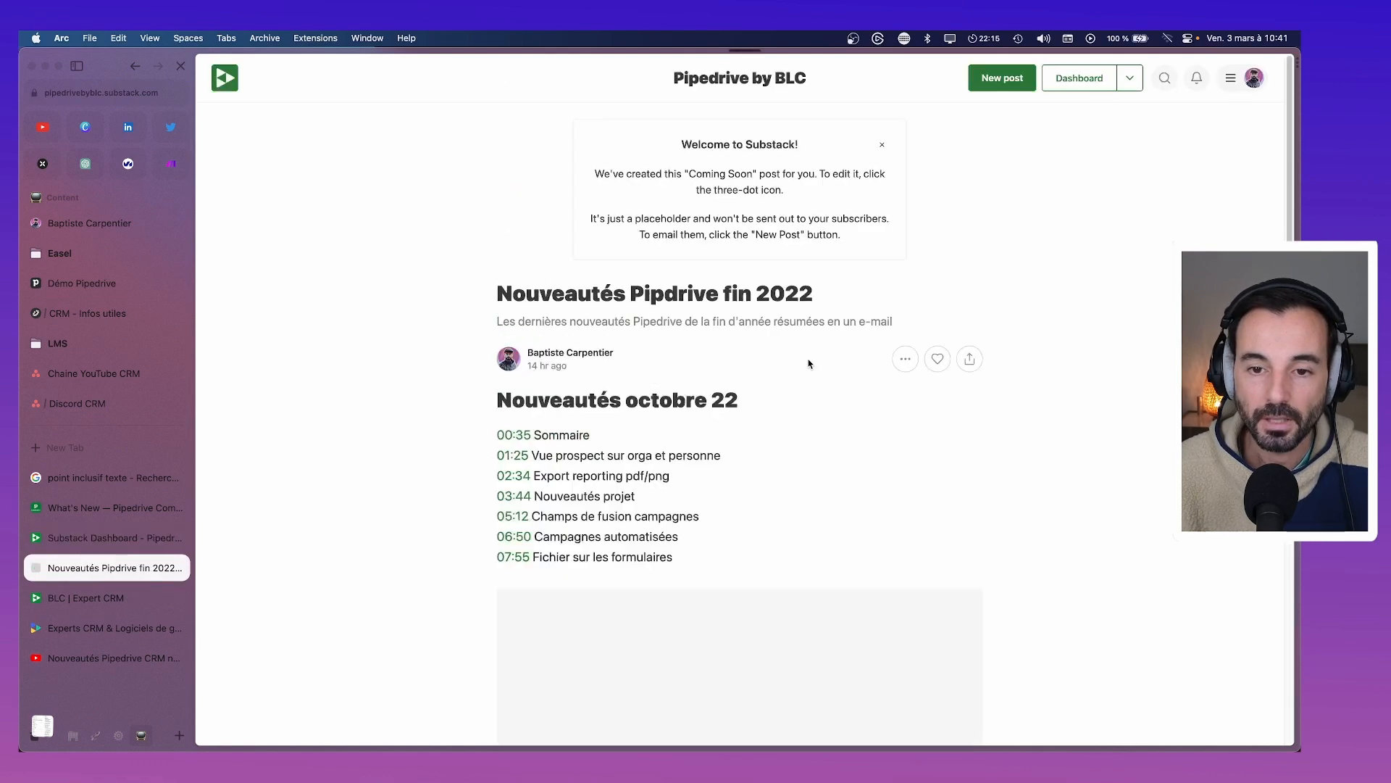
scroll(789, 277, "down", 5)
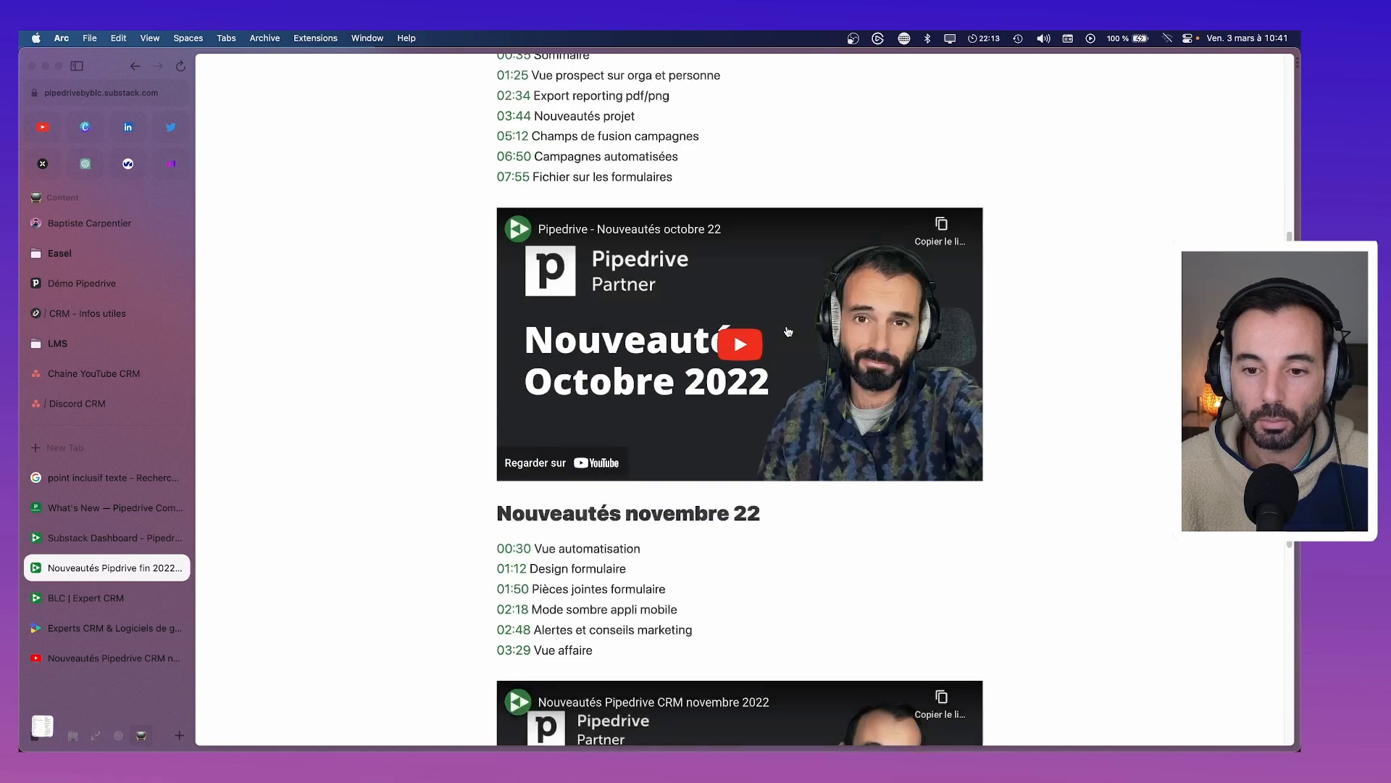
scroll(787, 338, "down", 5)
scroll(787, 339, "up", 10)
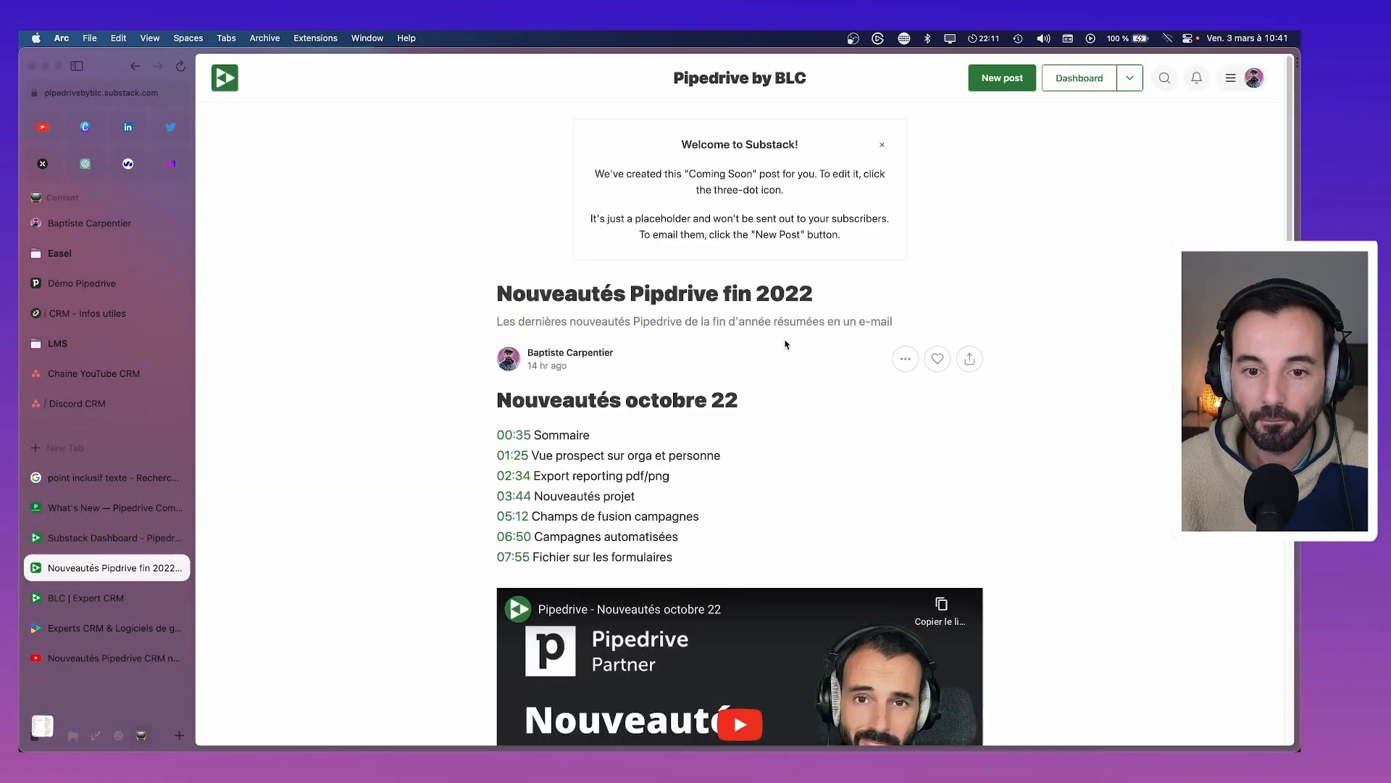
scroll(786, 345, "down", 5)
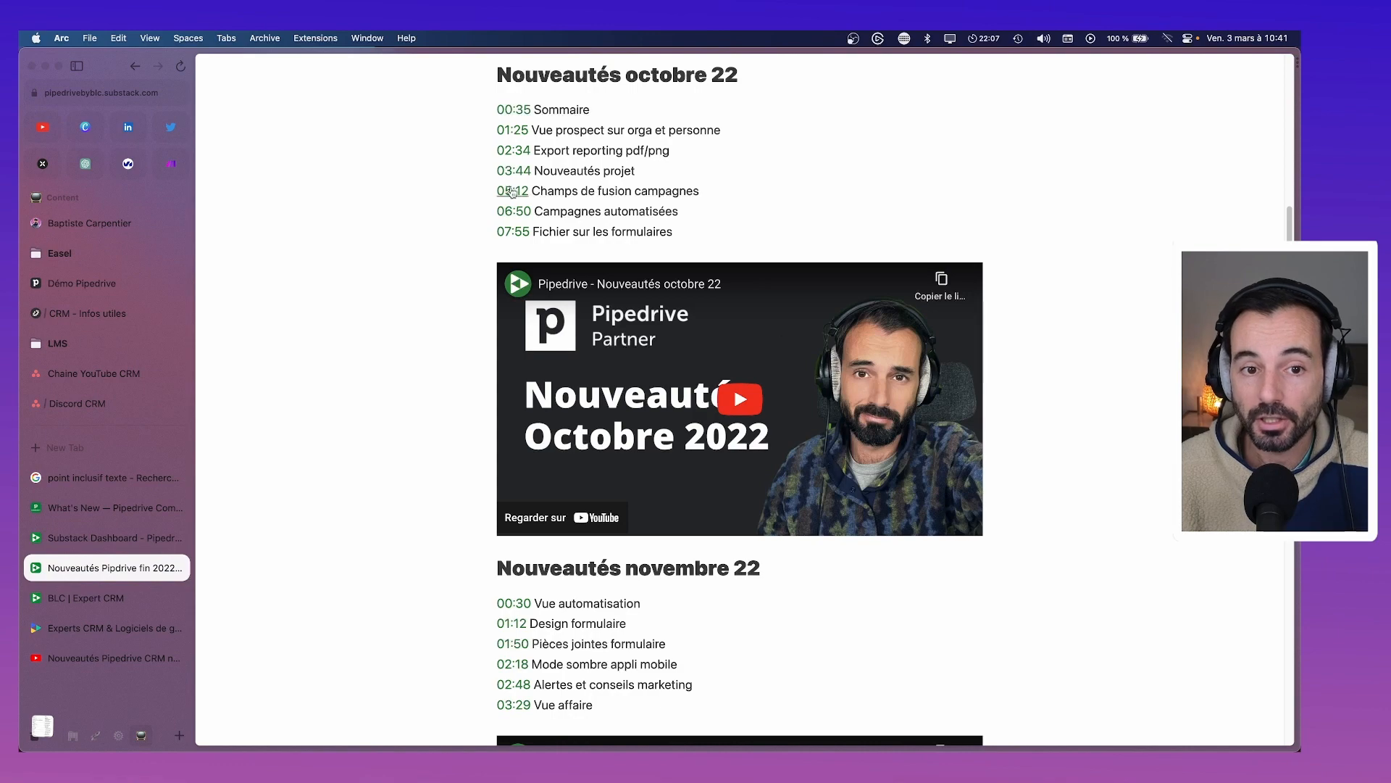
scroll(638, 226, "down", 4)
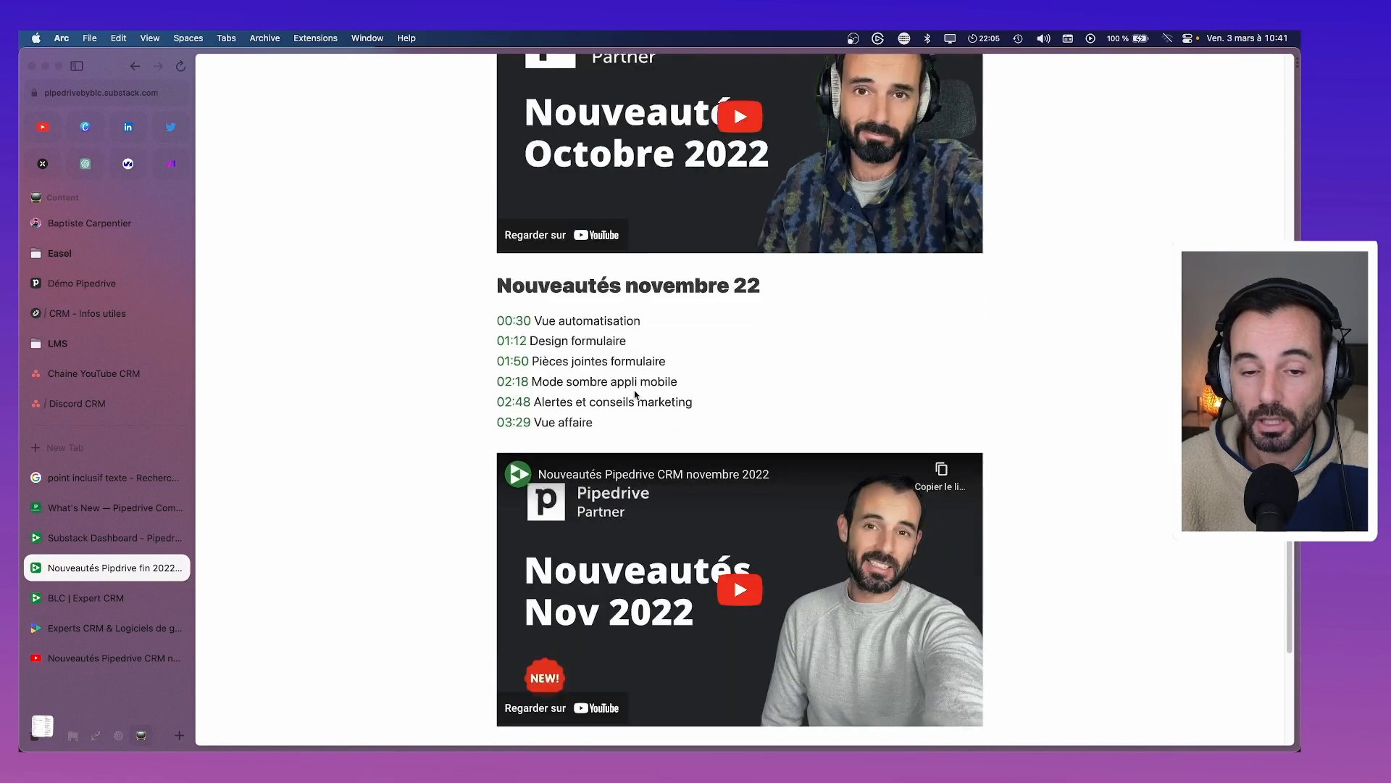
scroll(637, 392, "up", 8)
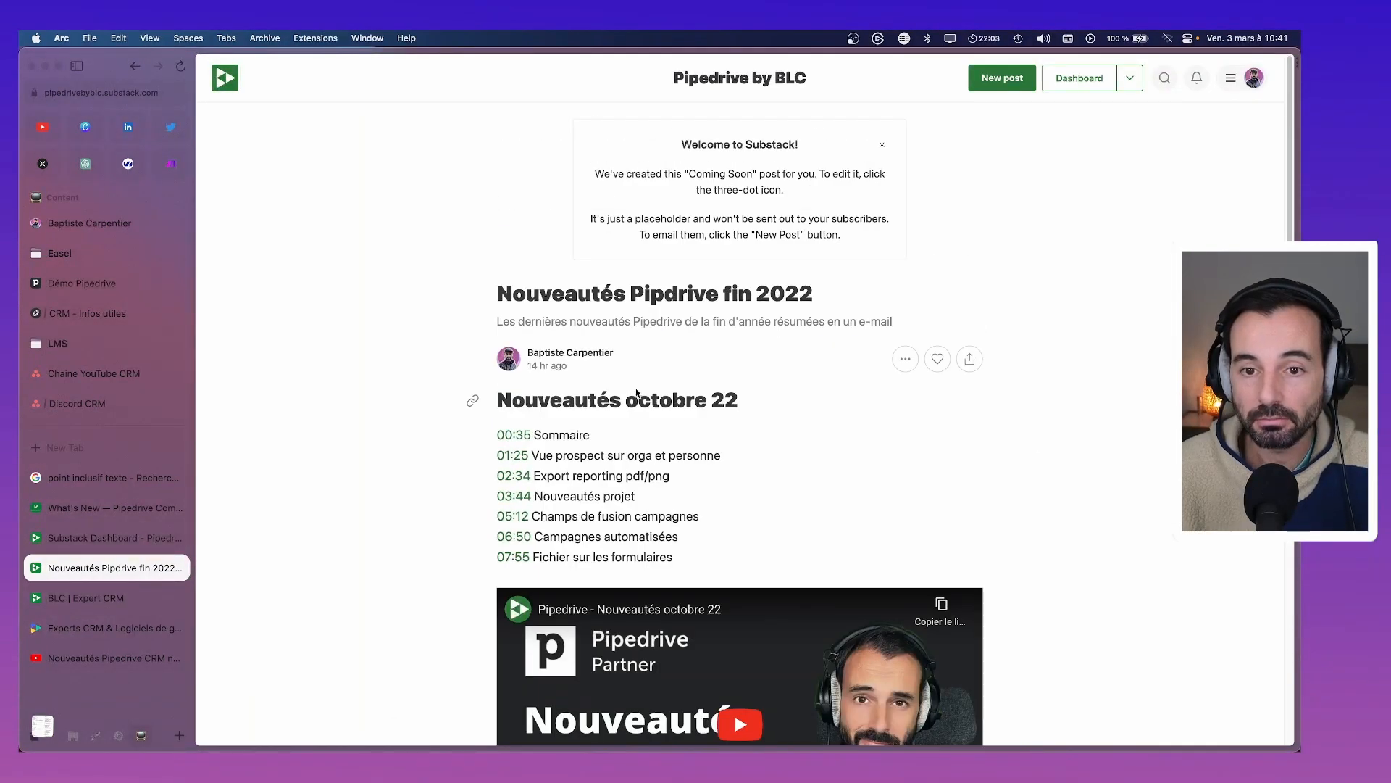
scroll(637, 393, "down", 2)
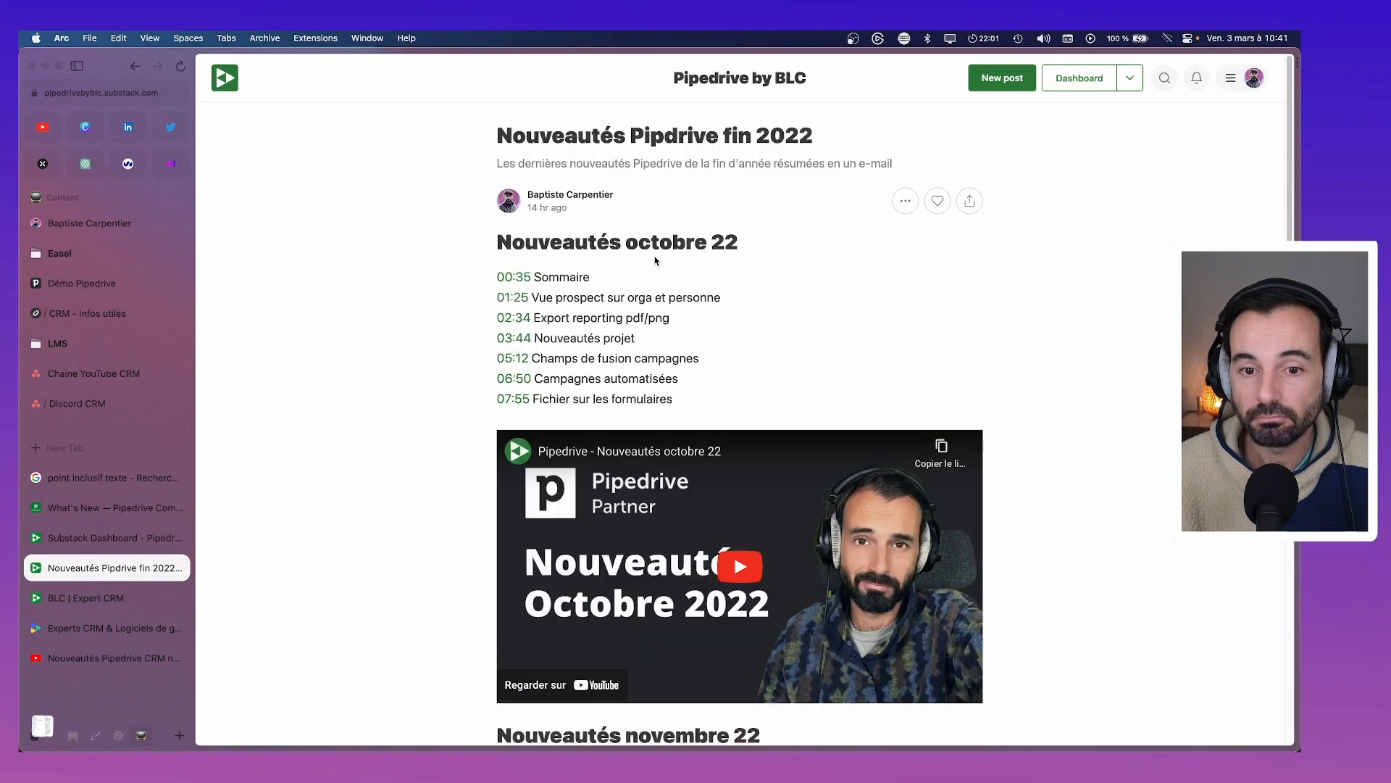
Close the Pipedrive community 'What's New' tab and the 'point inclusif texte' search tab
left_click(101, 536)
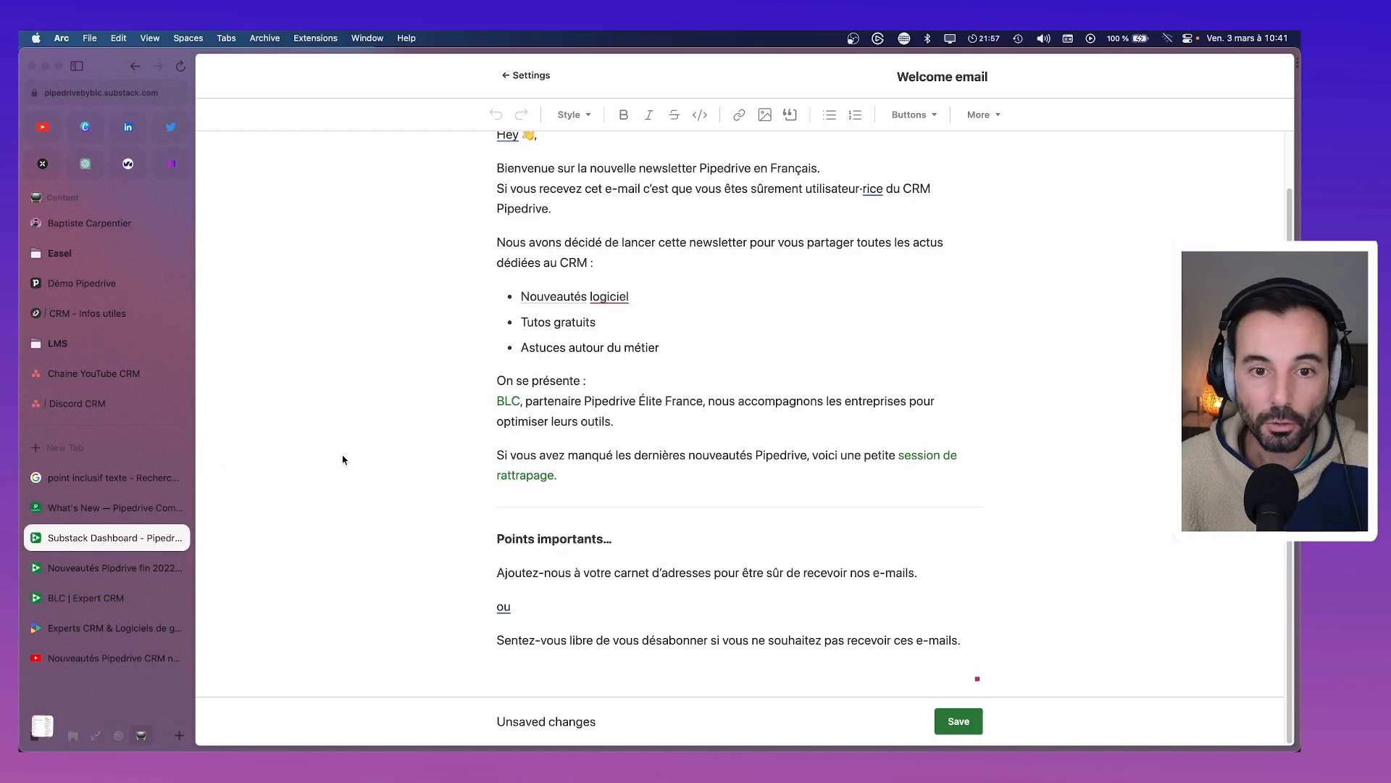
scroll(343, 460, "up", 1)
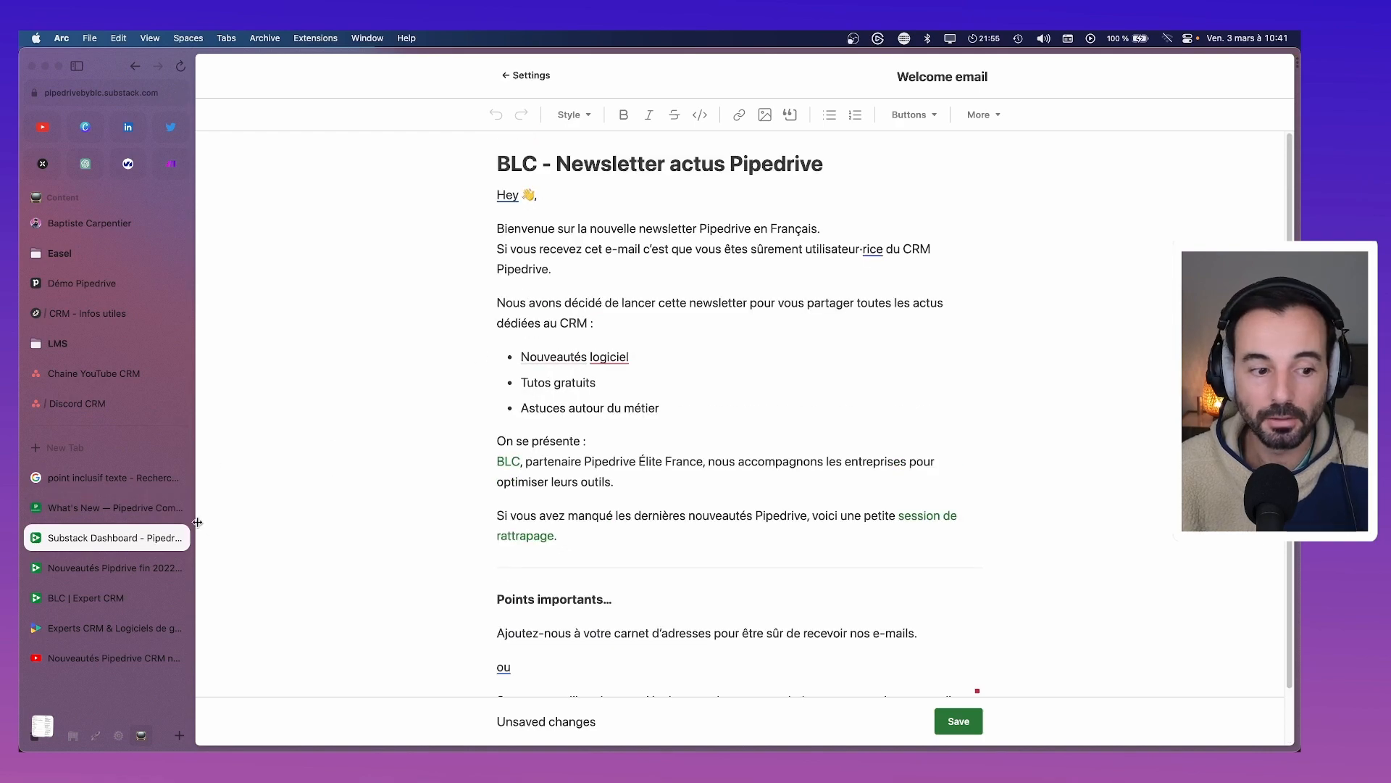
left_click(104, 512)
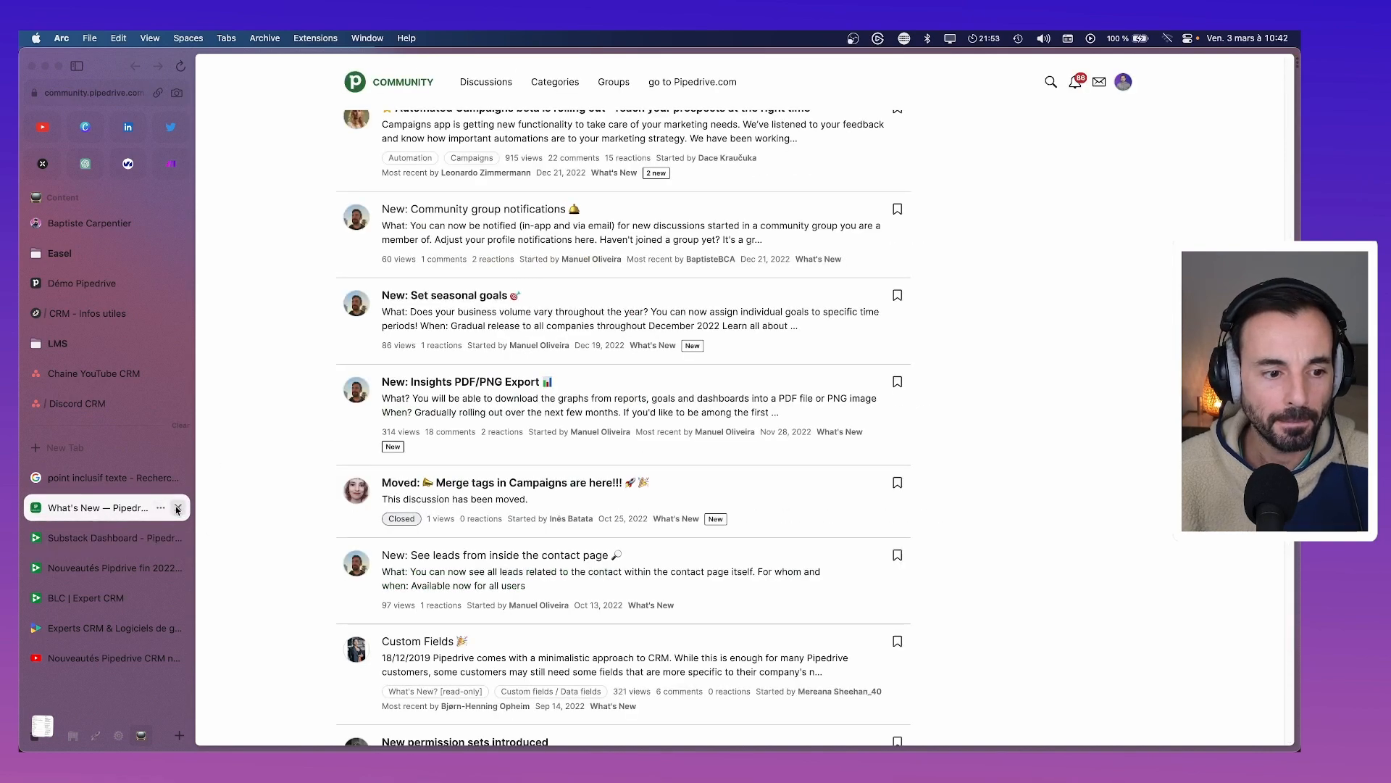
left_click(177, 507)
left_click(177, 477)
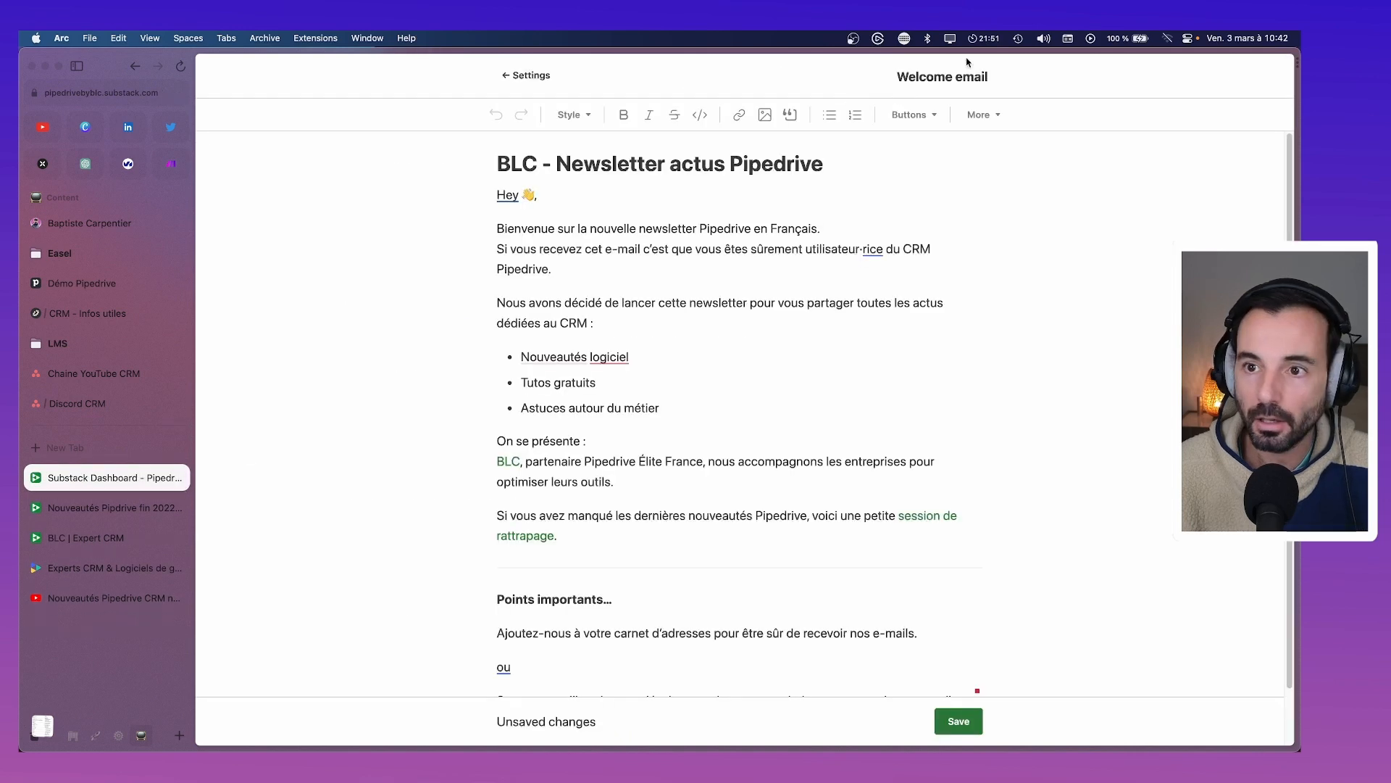
Glance at the Nouveautés post and BLC Expert CRM profile, then return to the welcome email editor
left_click(108, 507)
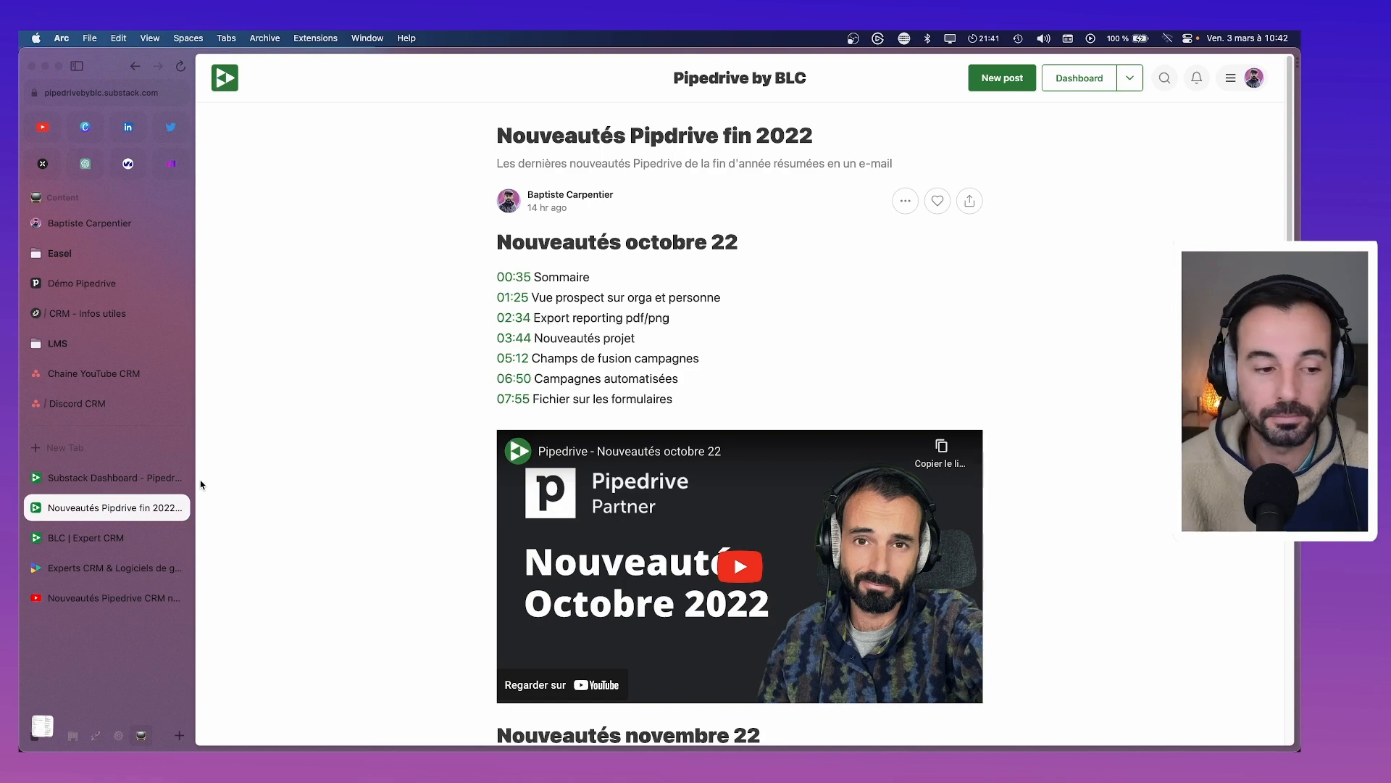
left_click(89, 536)
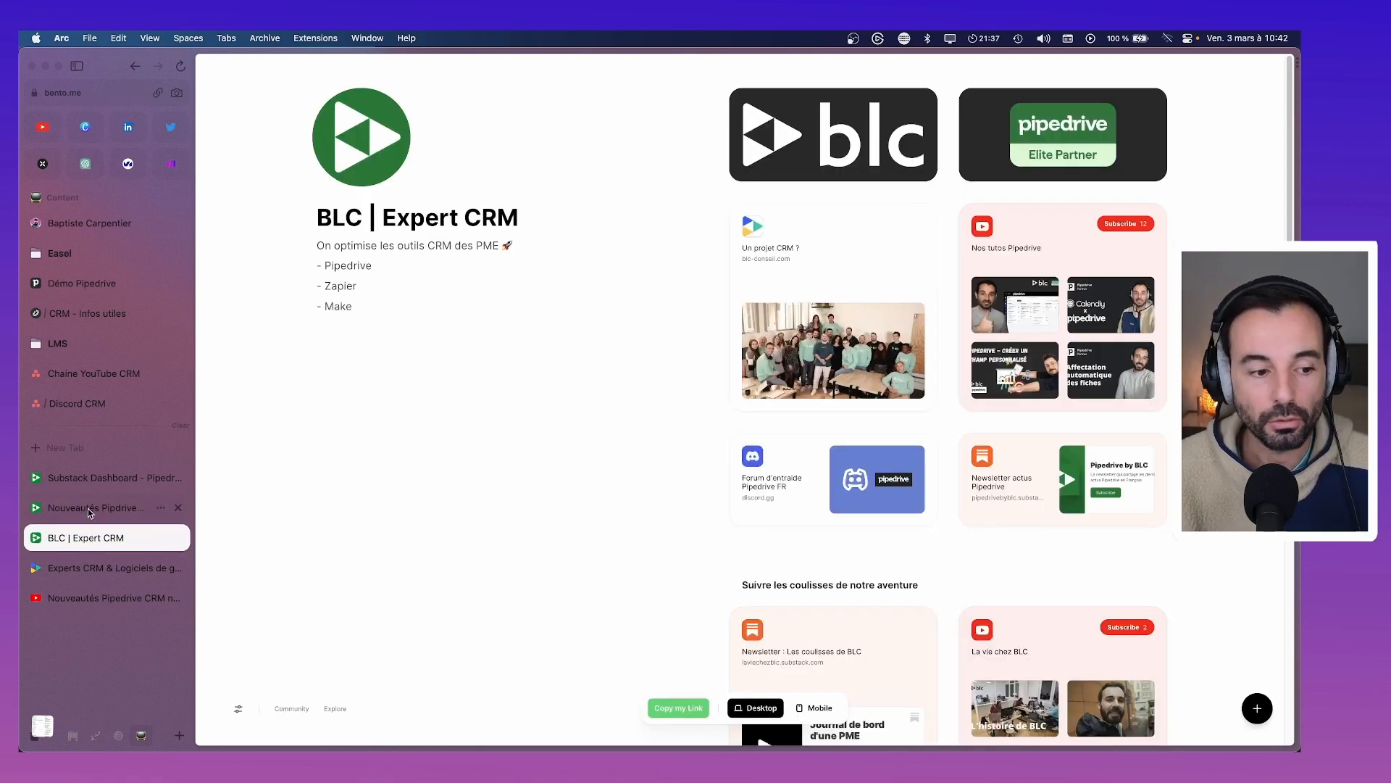
left_click(90, 509)
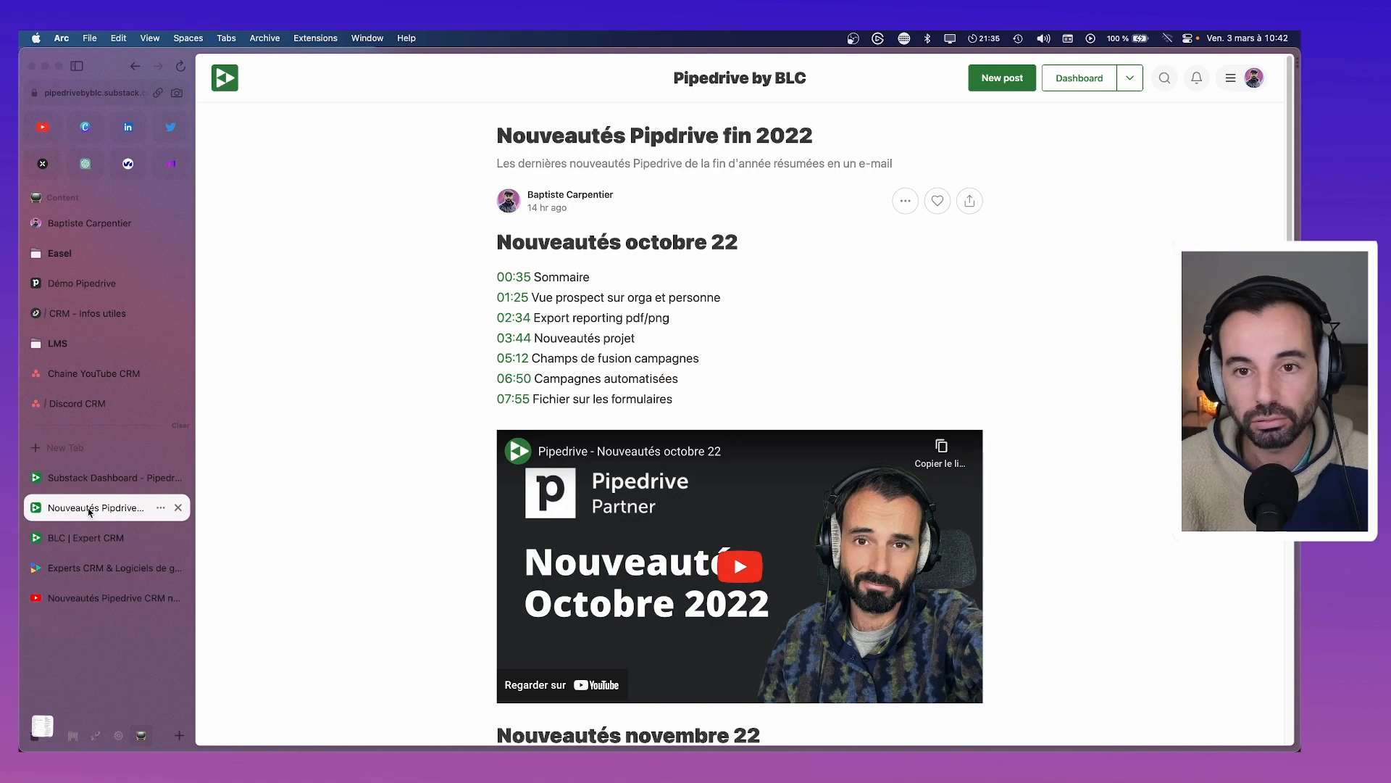
left_click(91, 478)
scroll(578, 283, "down", 2)
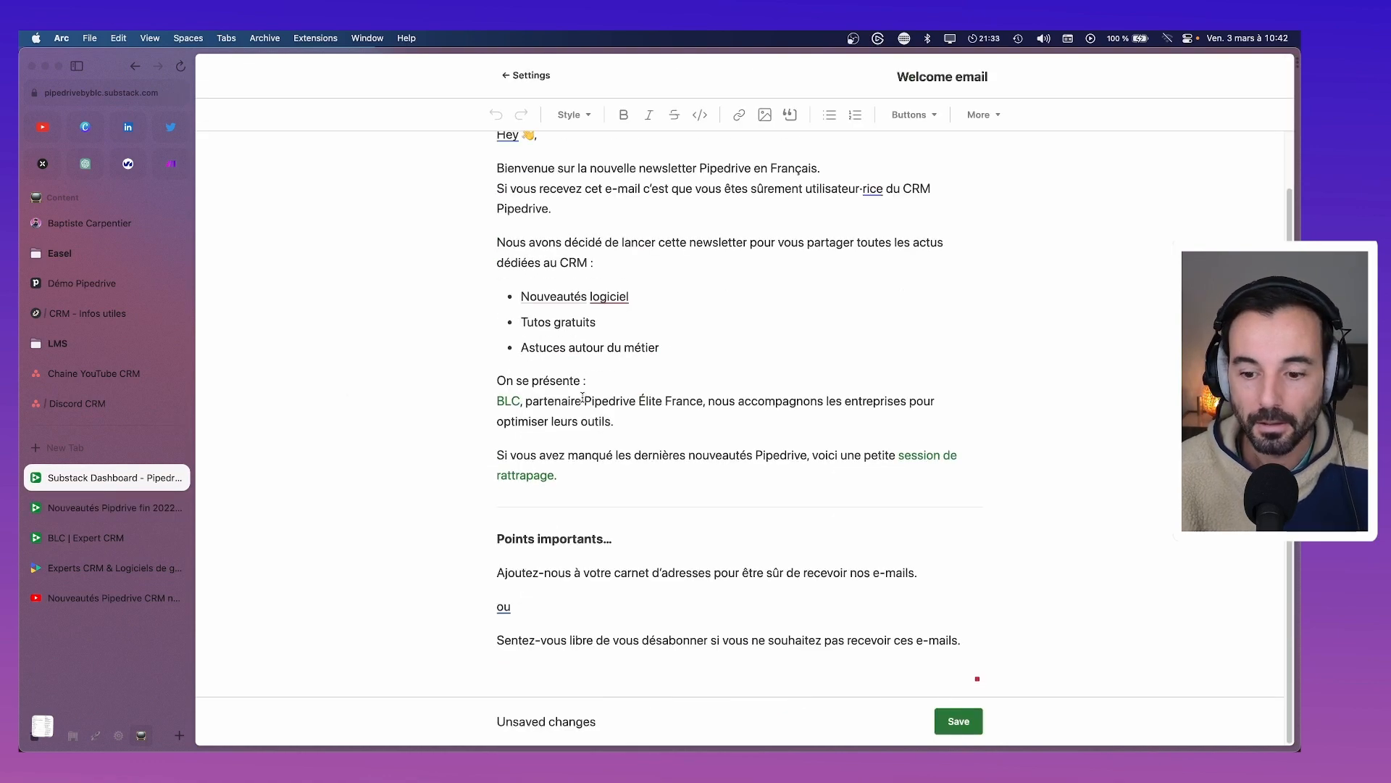
Save the welcome email changes and browse the subscriber list on the subscribers dashboard
left_click(966, 725)
scroll(894, 362, "up", 2)
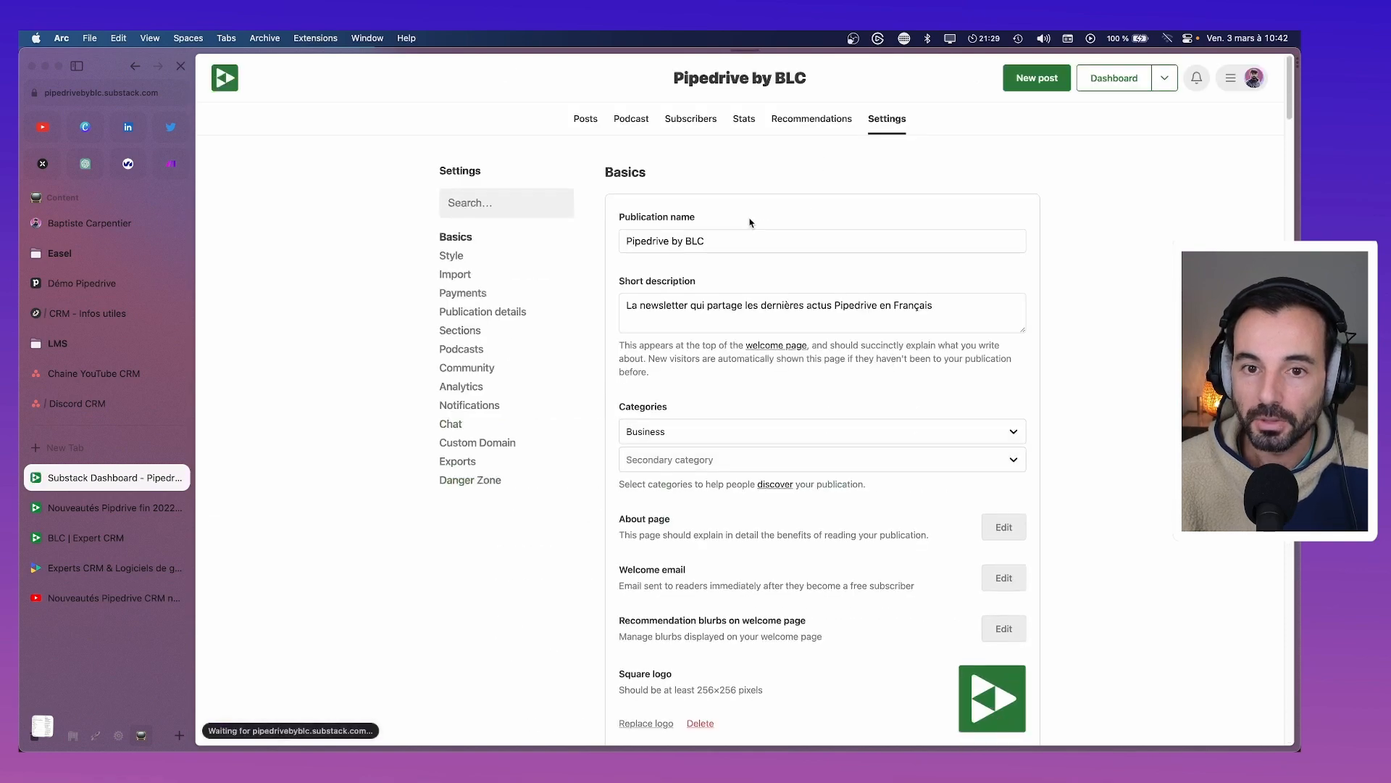
left_click(698, 127)
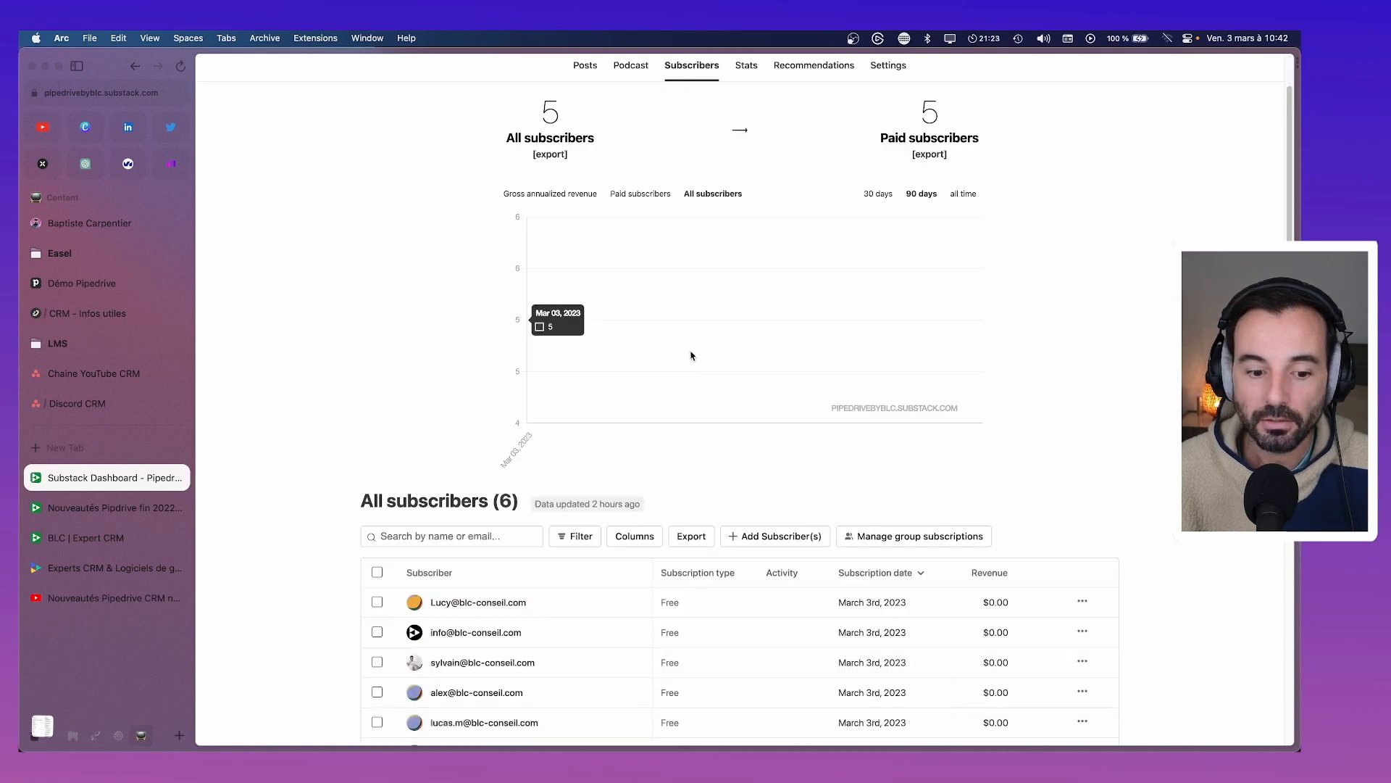
scroll(508, 472, "down", 3)
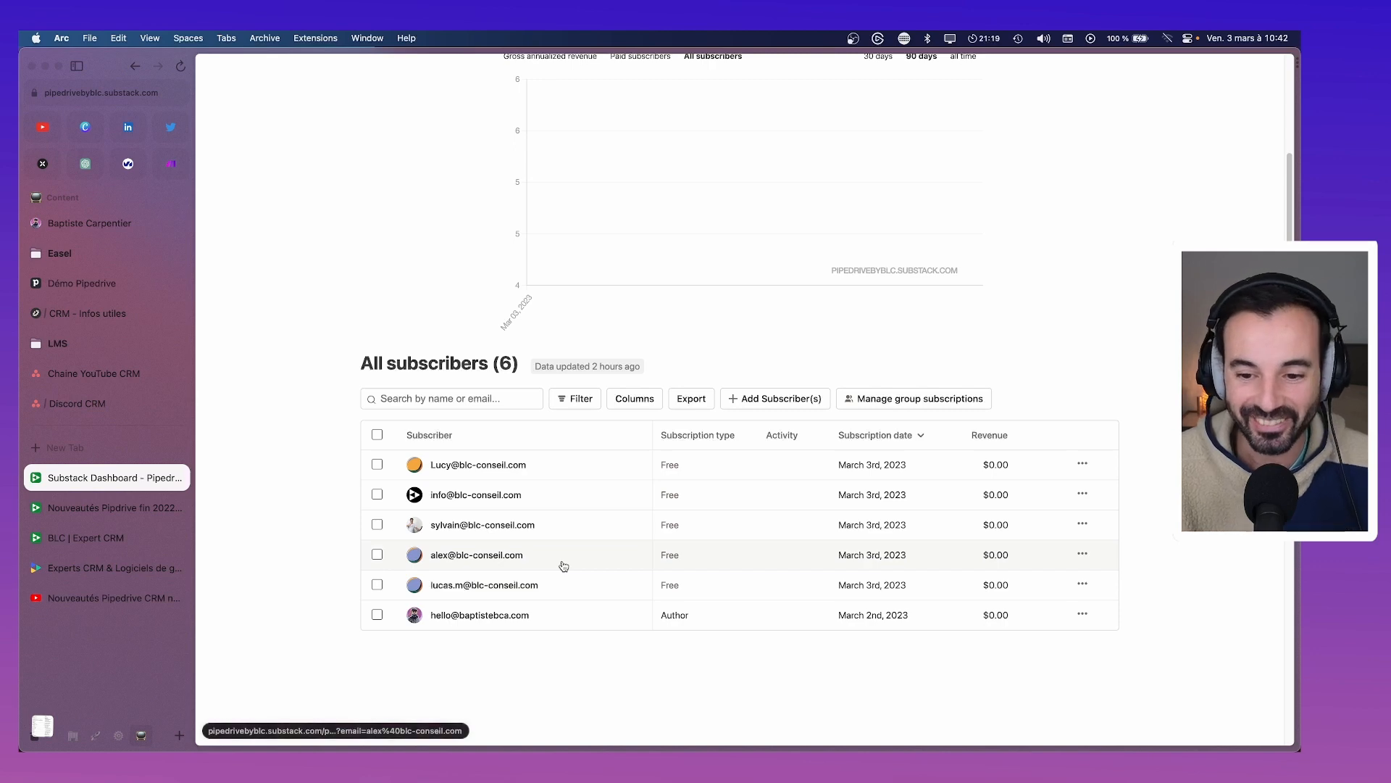
scroll(563, 563, "up", 3)
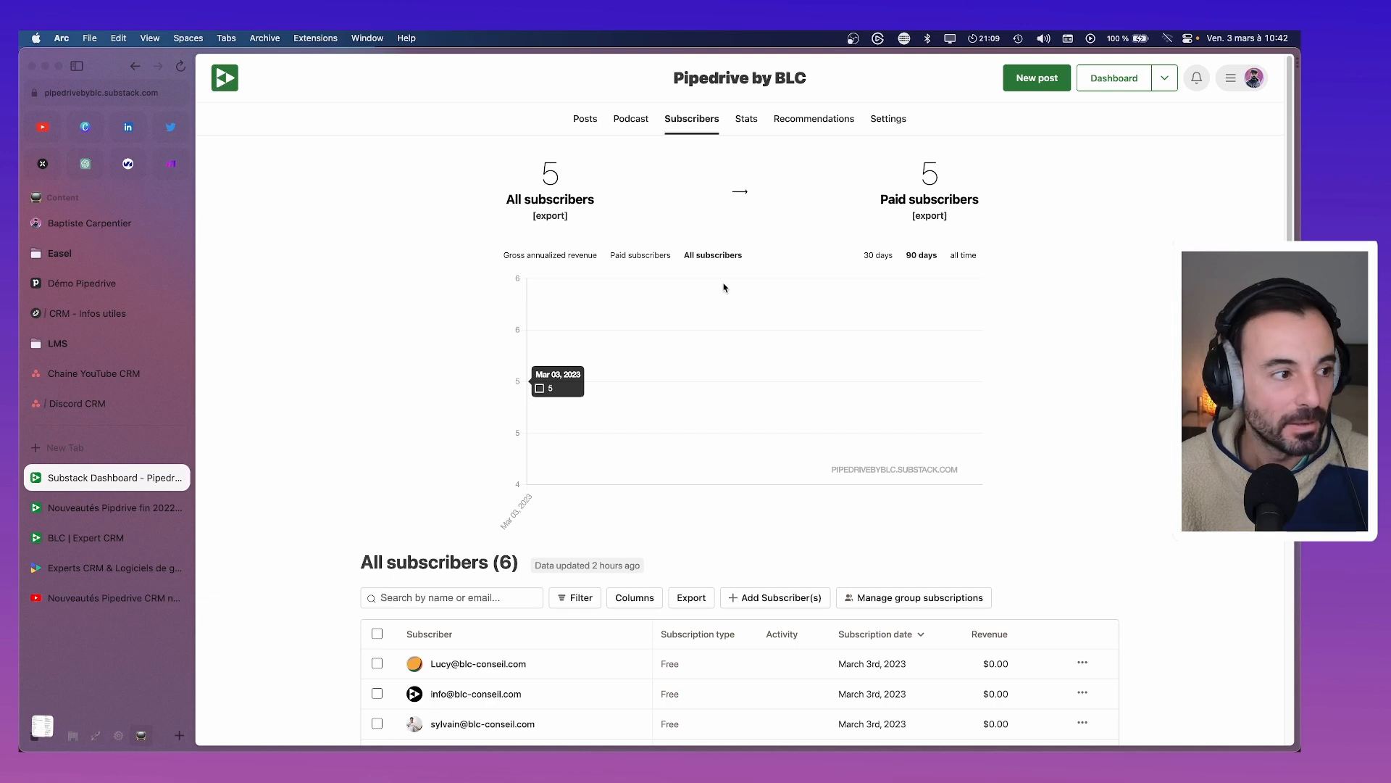
scroll(721, 376, "down", 3)
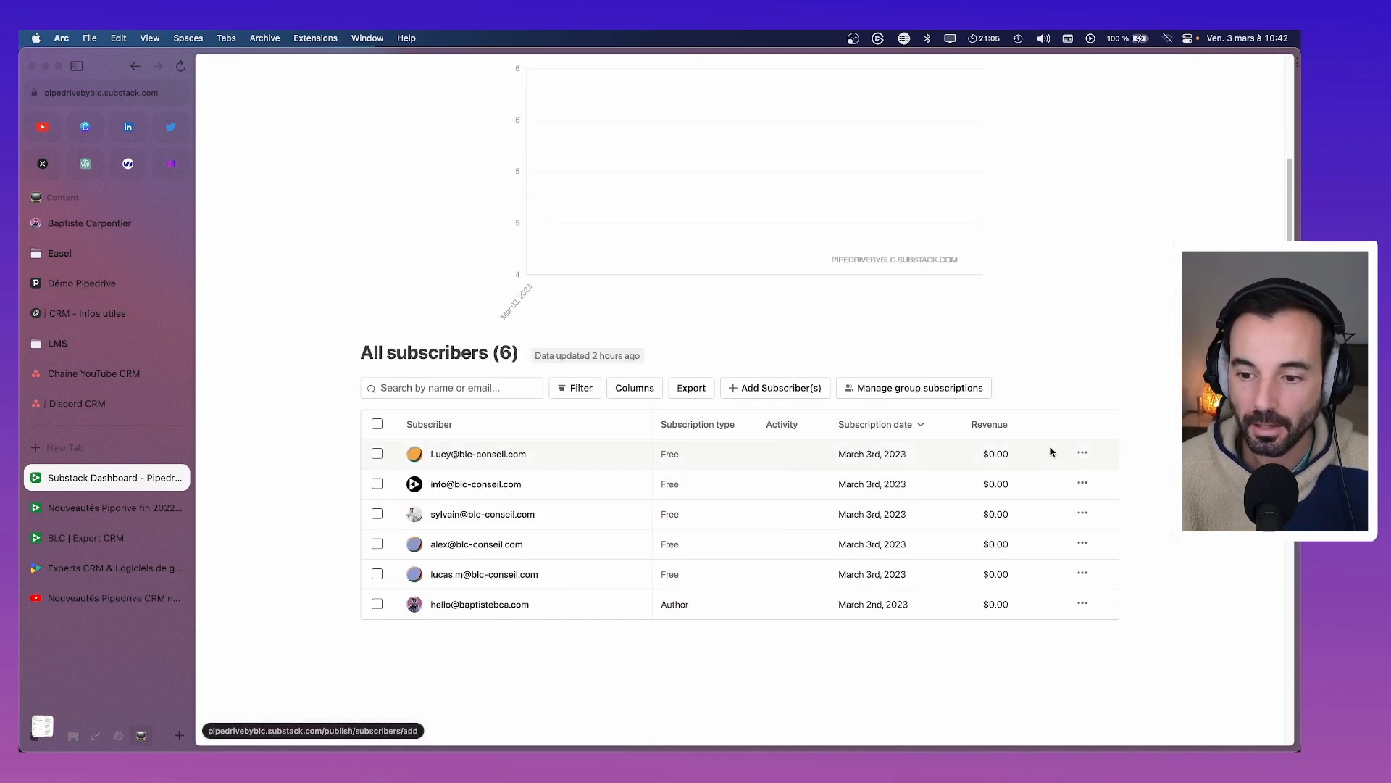
Open a subscriber's detail page, then go back twice to the publication's Basics settings
left_click(1082, 483)
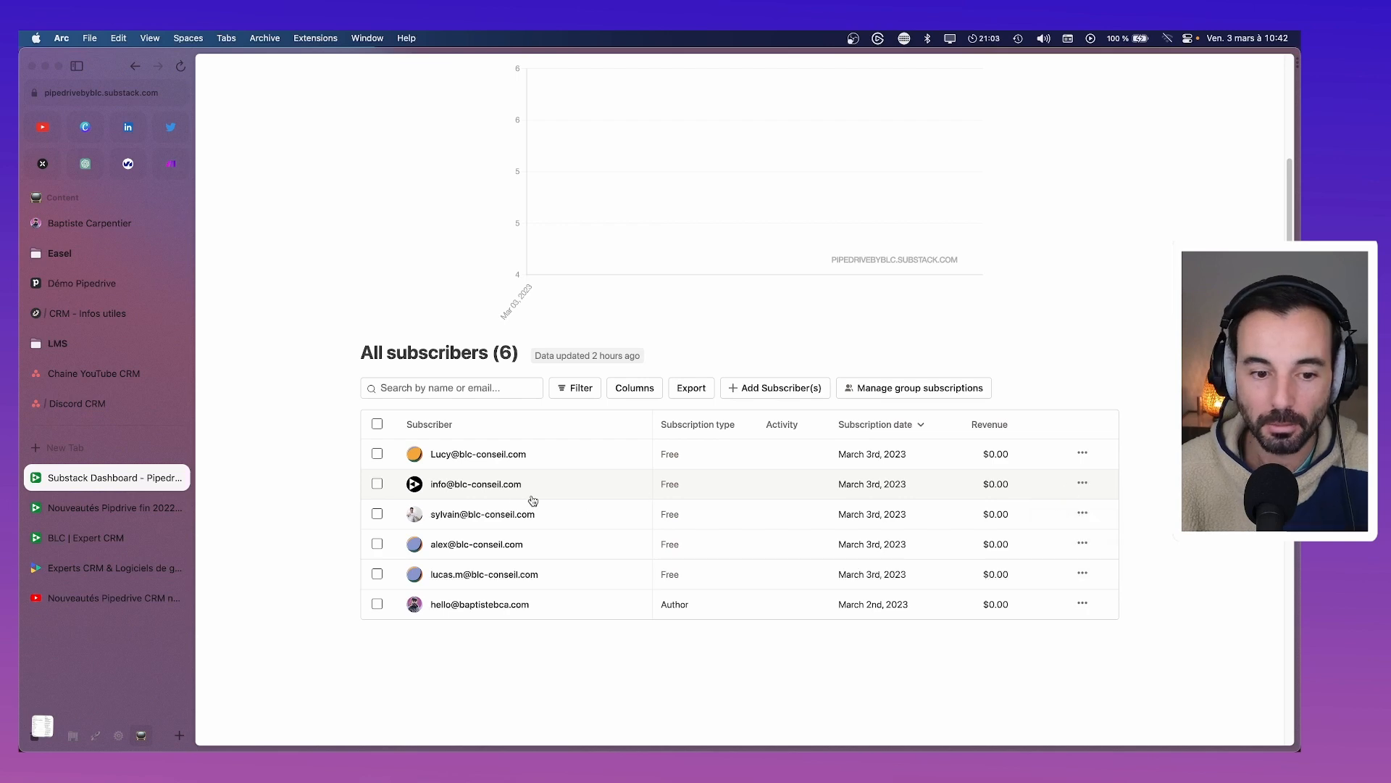
left_click(478, 577)
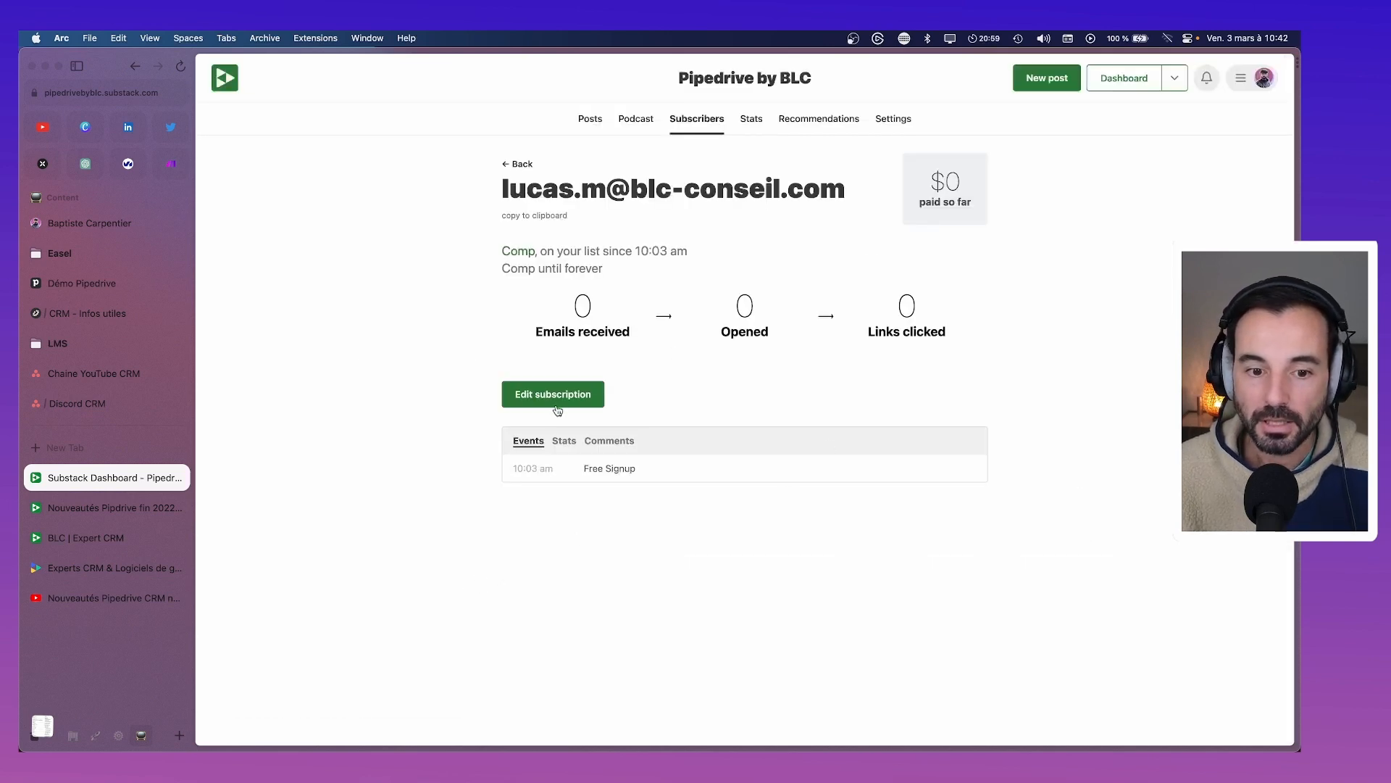
key("super+Left")
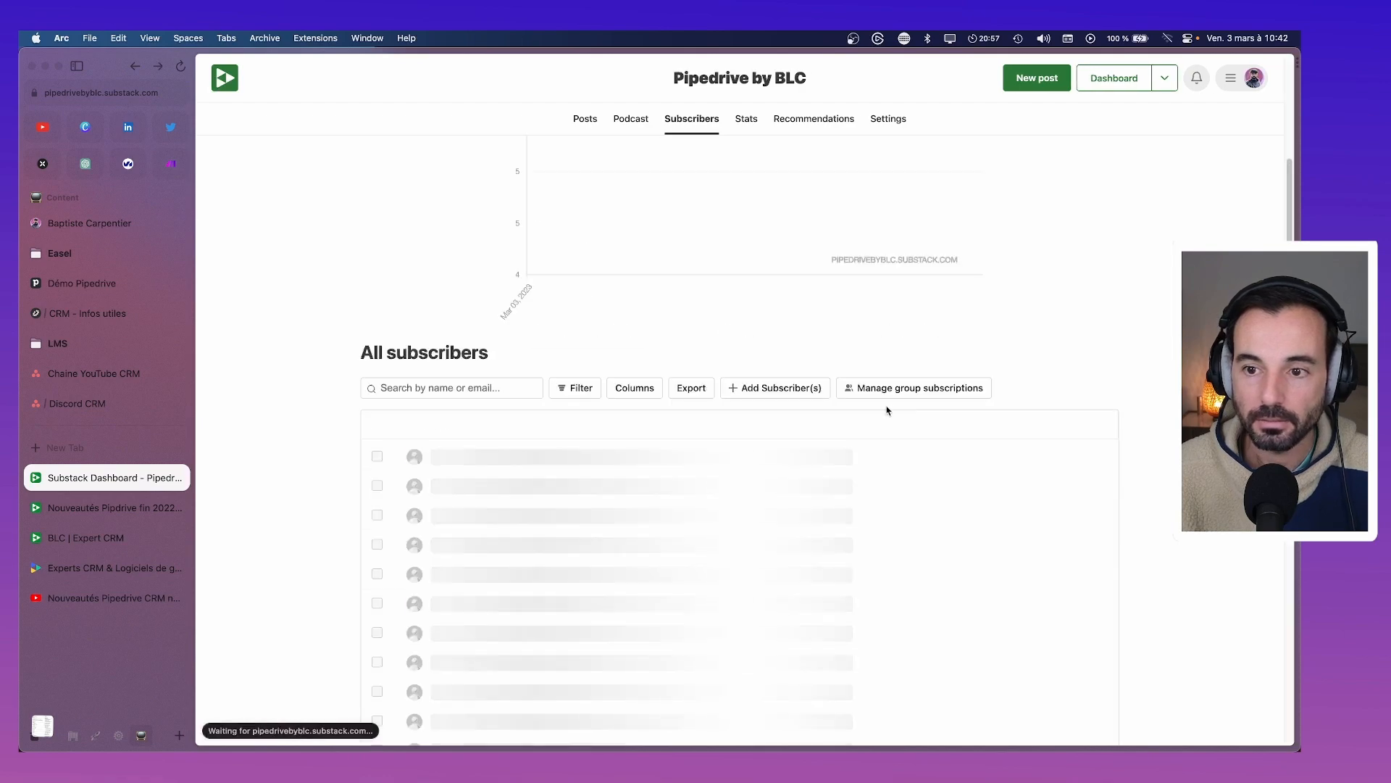
scroll(742, 419, "up", 3)
key("super+Left")
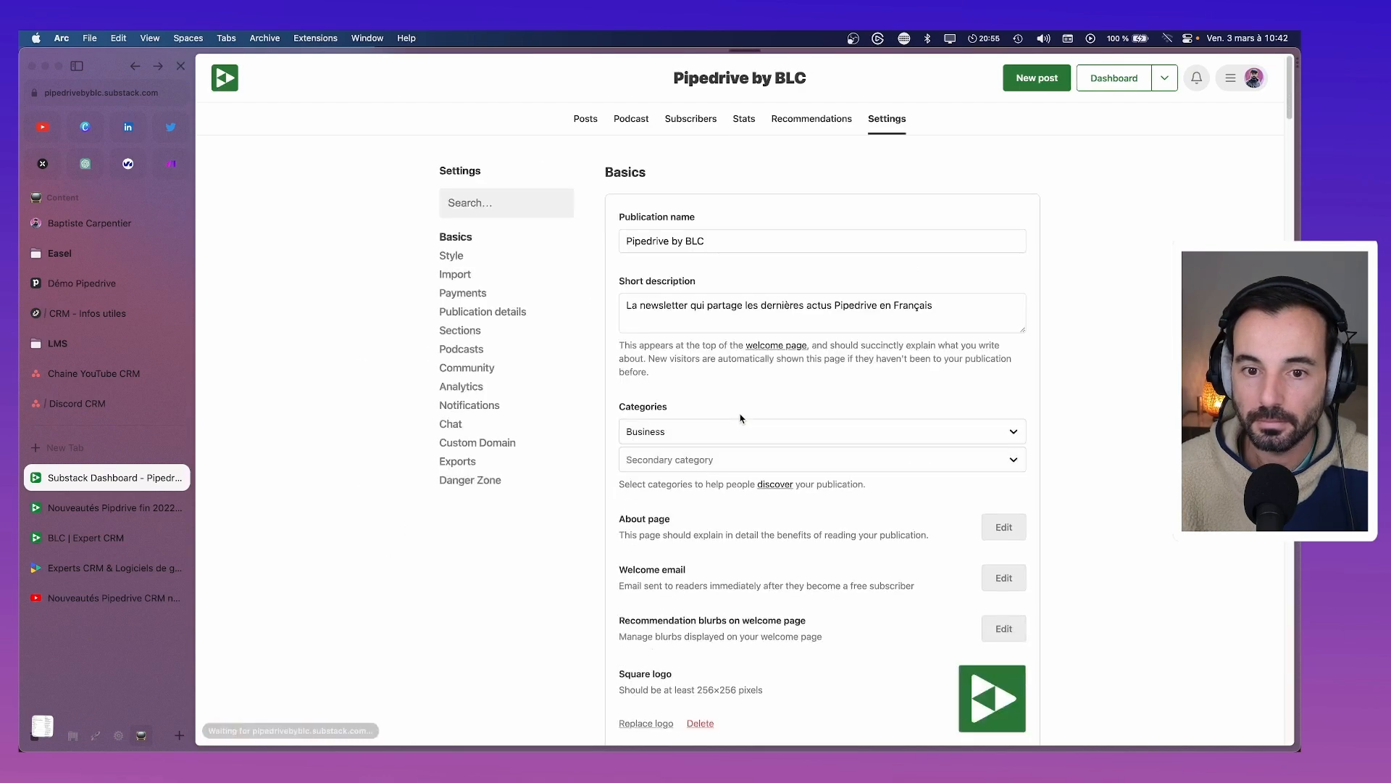
Reopen the welcome email from Settings and proofread its full text, including 'utilisateur·rice du CRM Pipedrive'
scroll(740, 419, "down", 5)
scroll(740, 418, "up", 5)
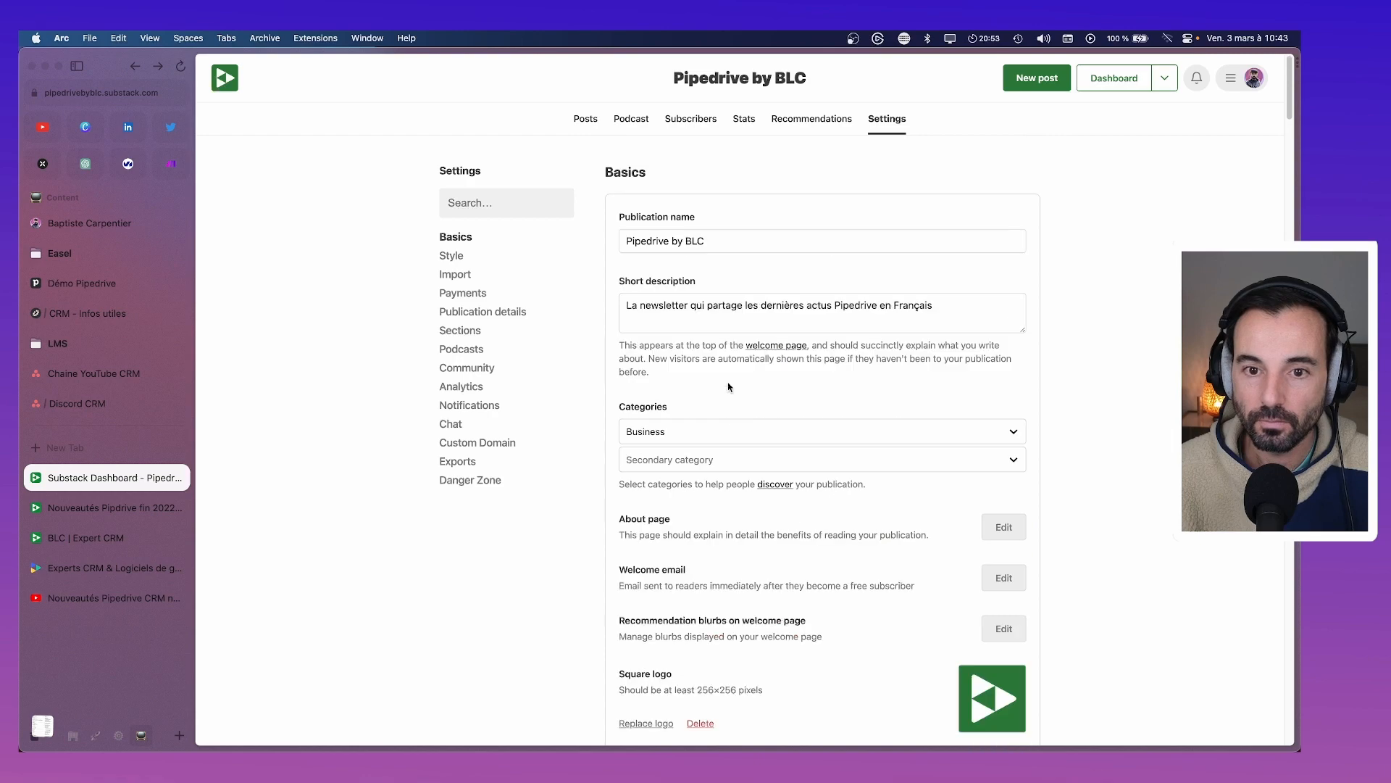
scroll(896, 145, "down", 3)
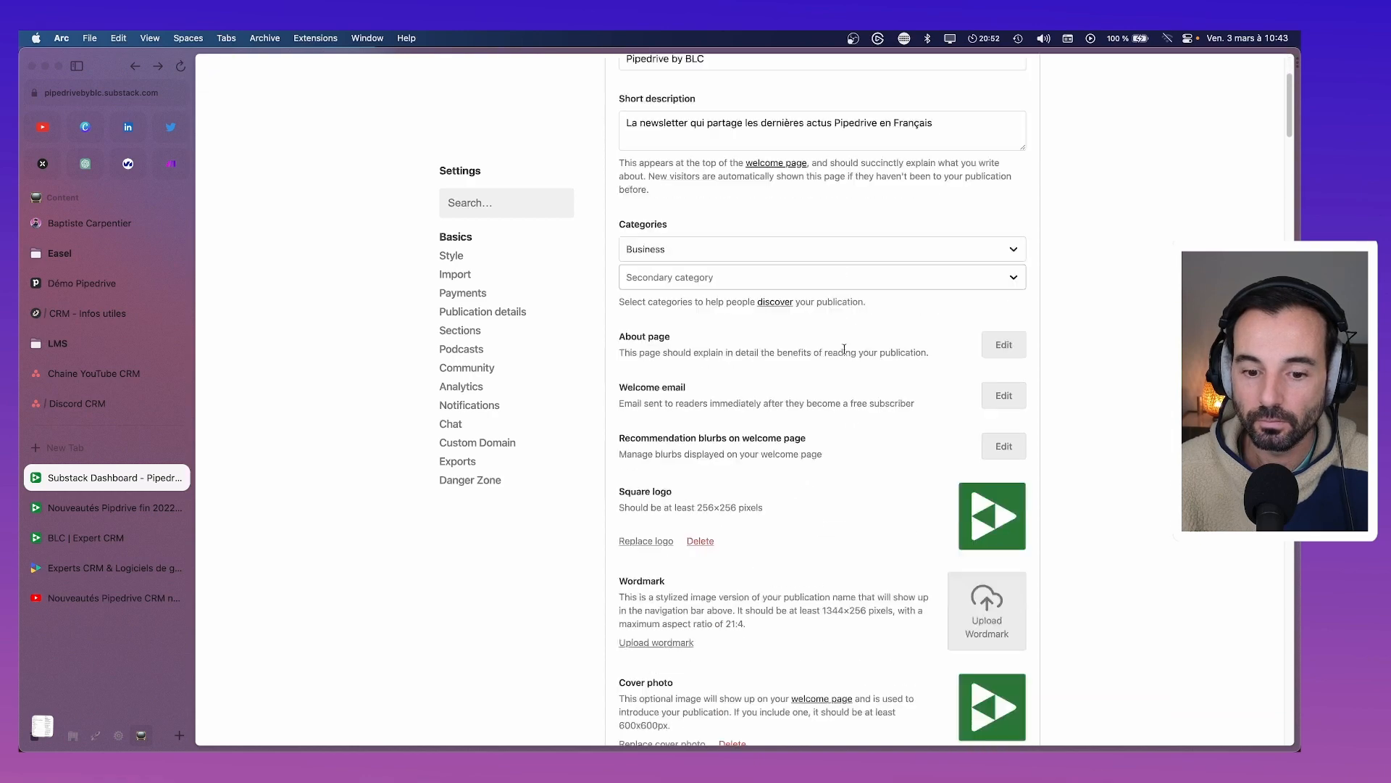
left_click(1006, 395)
scroll(588, 511, "down", 2)
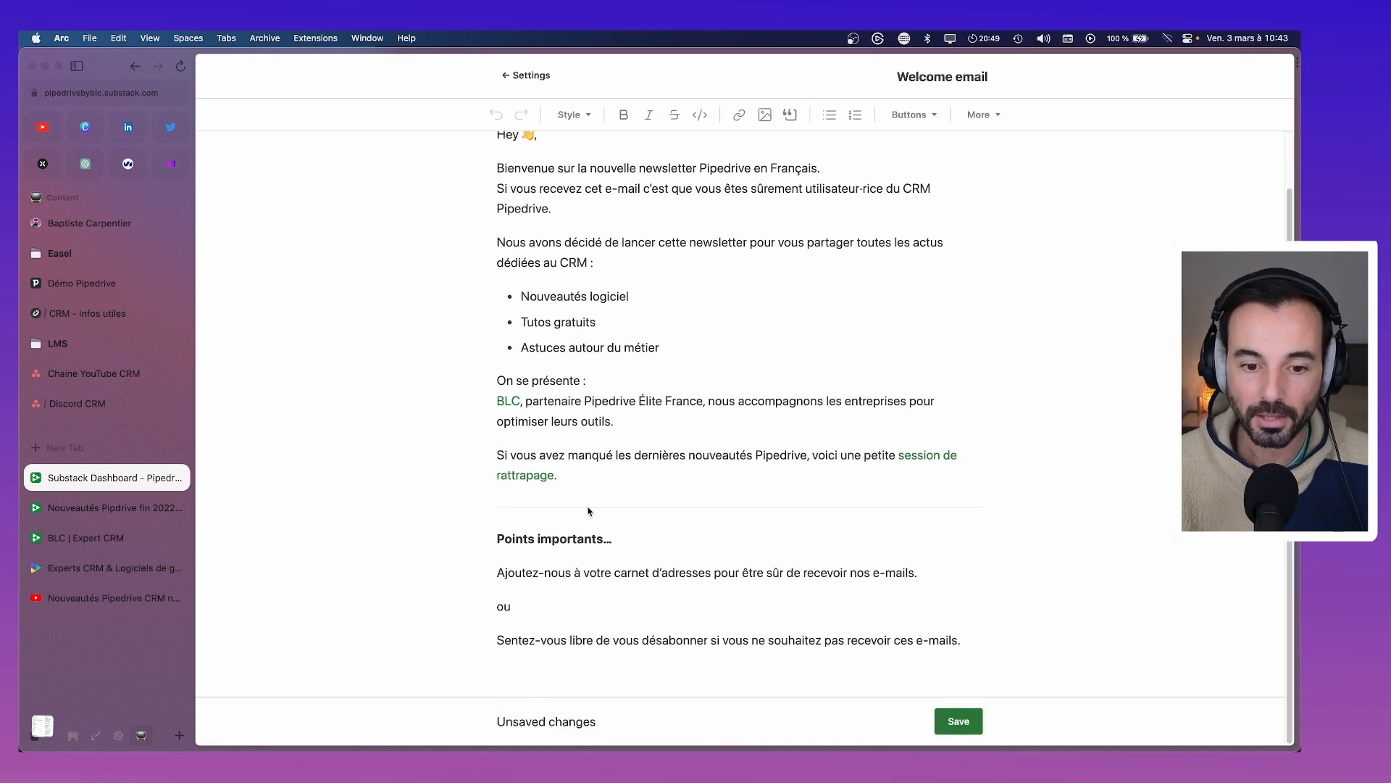
scroll(513, 275, "up", 2)
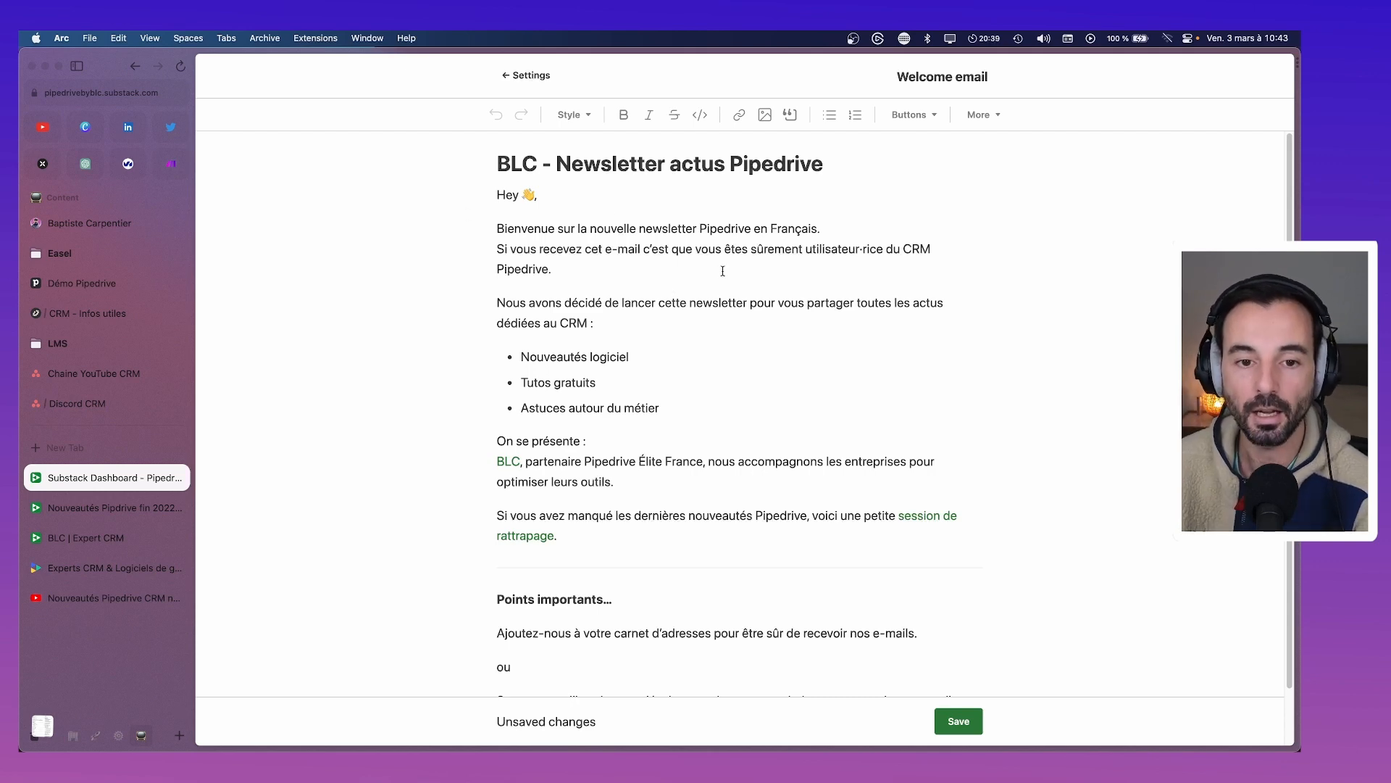
scroll(815, 630, "down", 2)
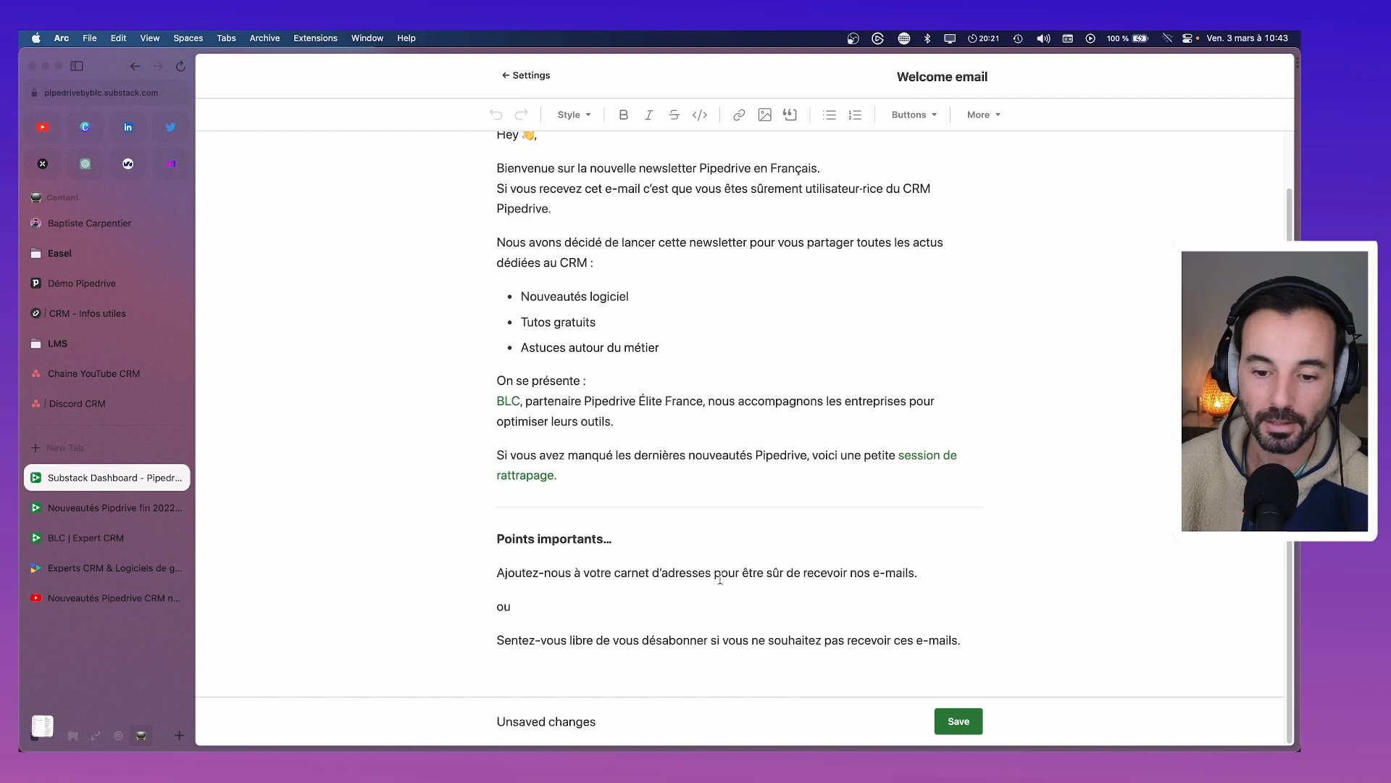
scroll(602, 516, "up", 1)
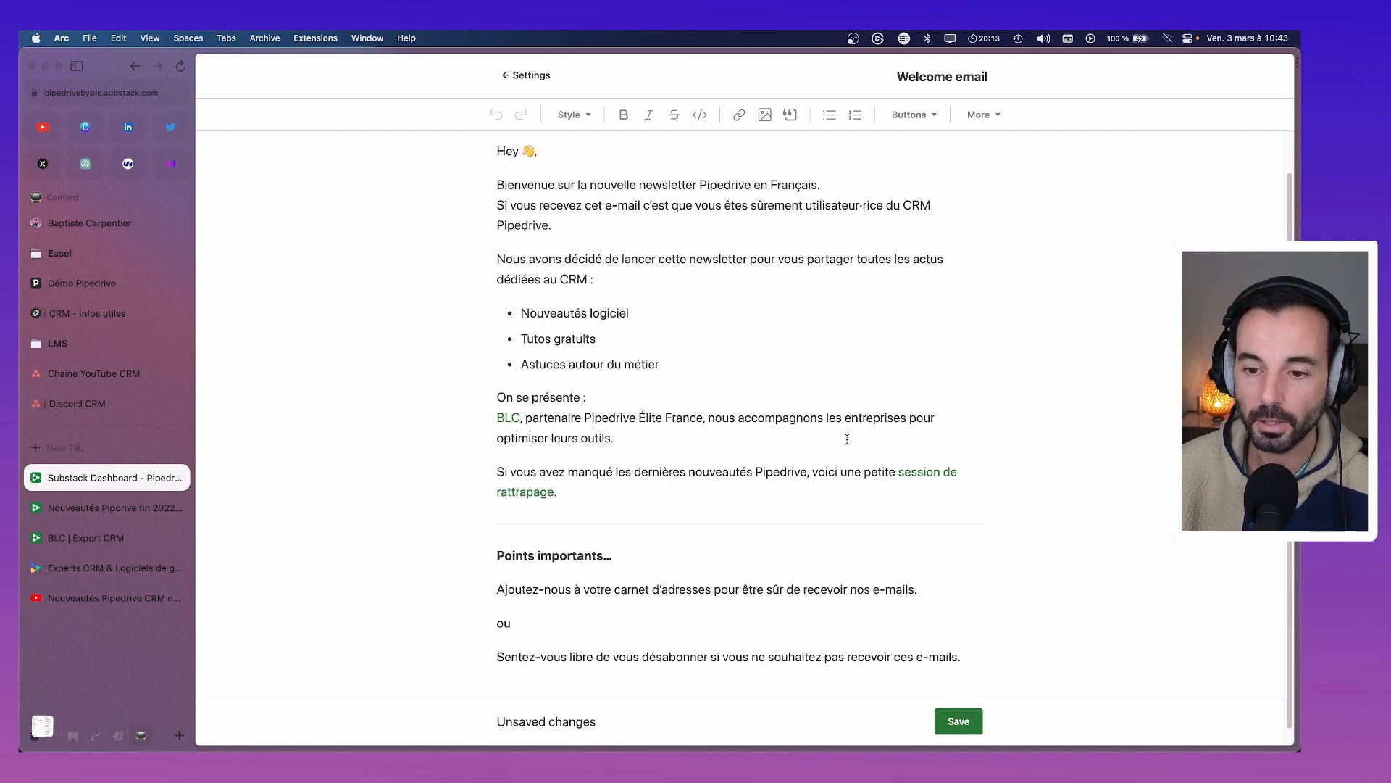
scroll(681, 470, "up", 2)
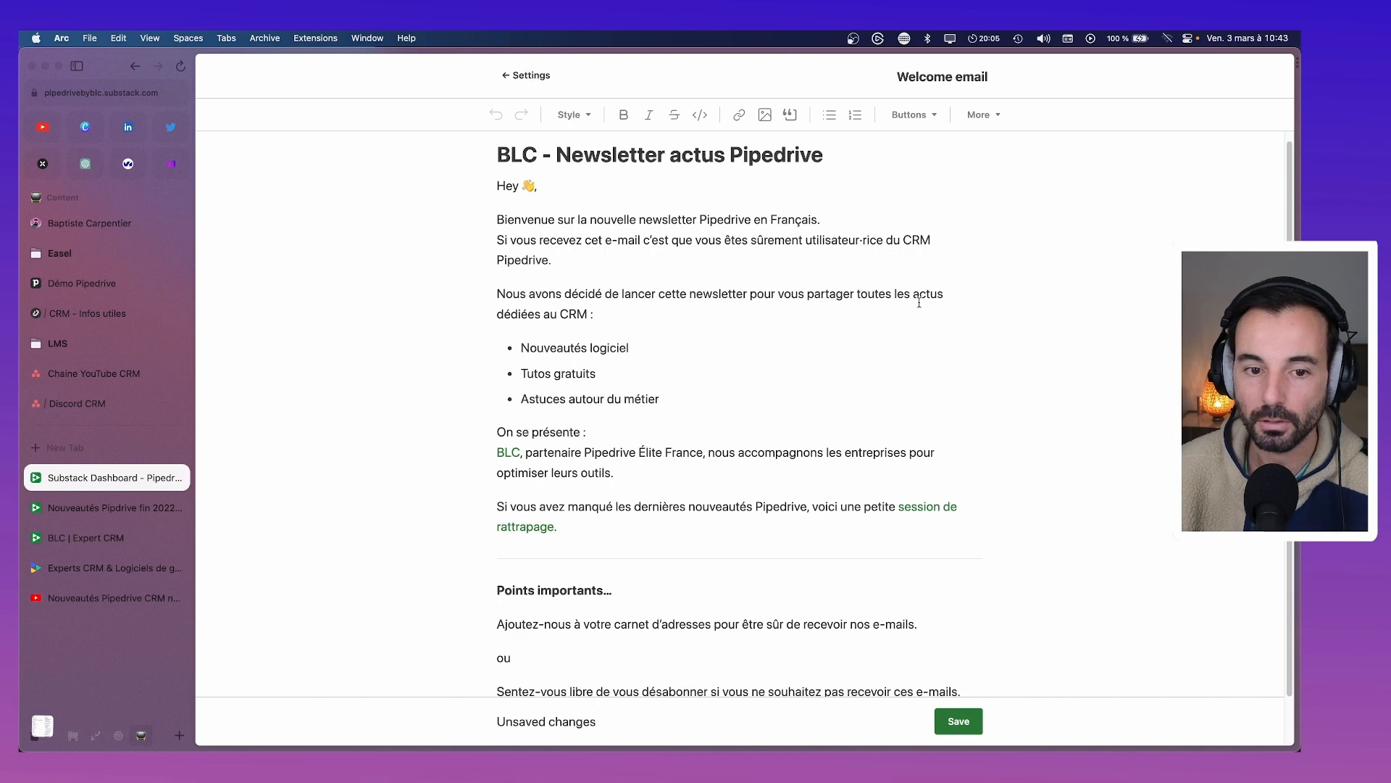
scroll(724, 311, "up", 1)
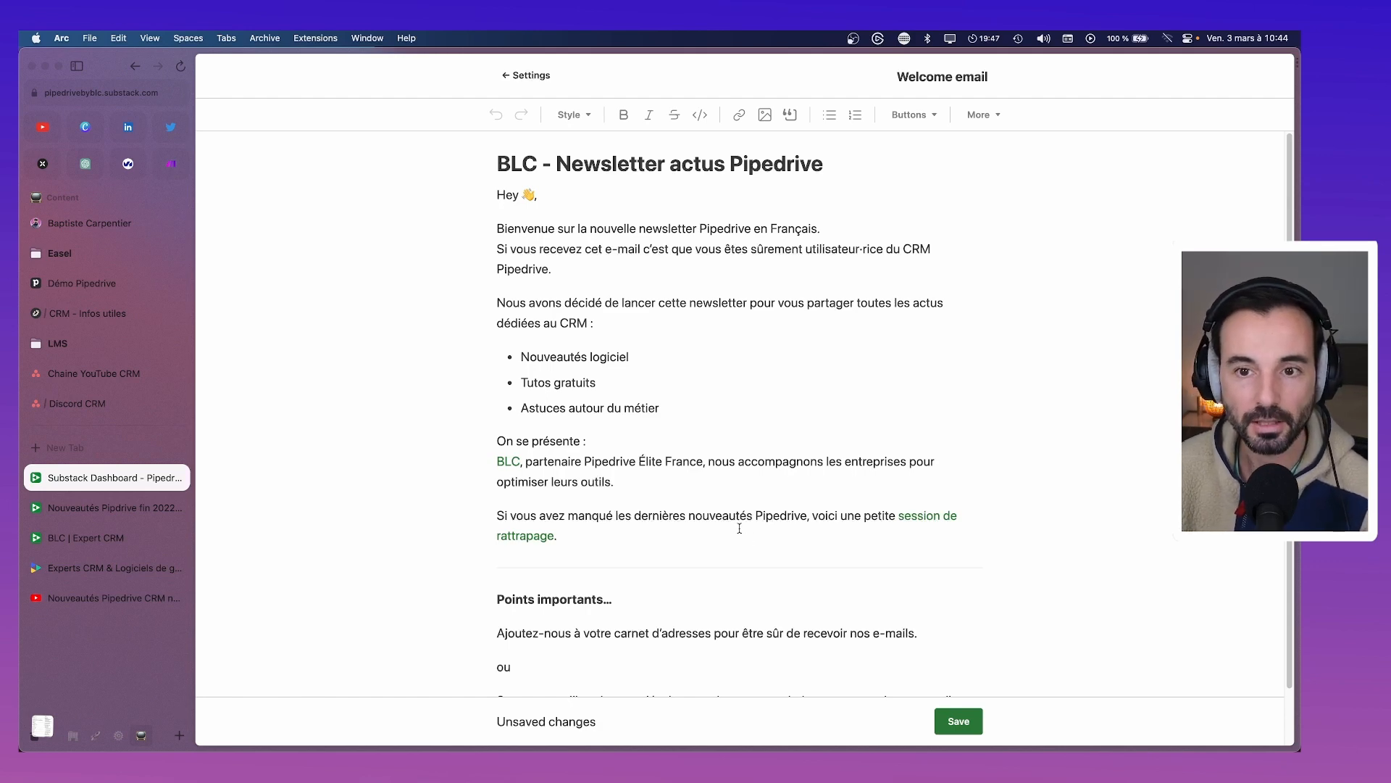
scroll(739, 529, "down", 2)
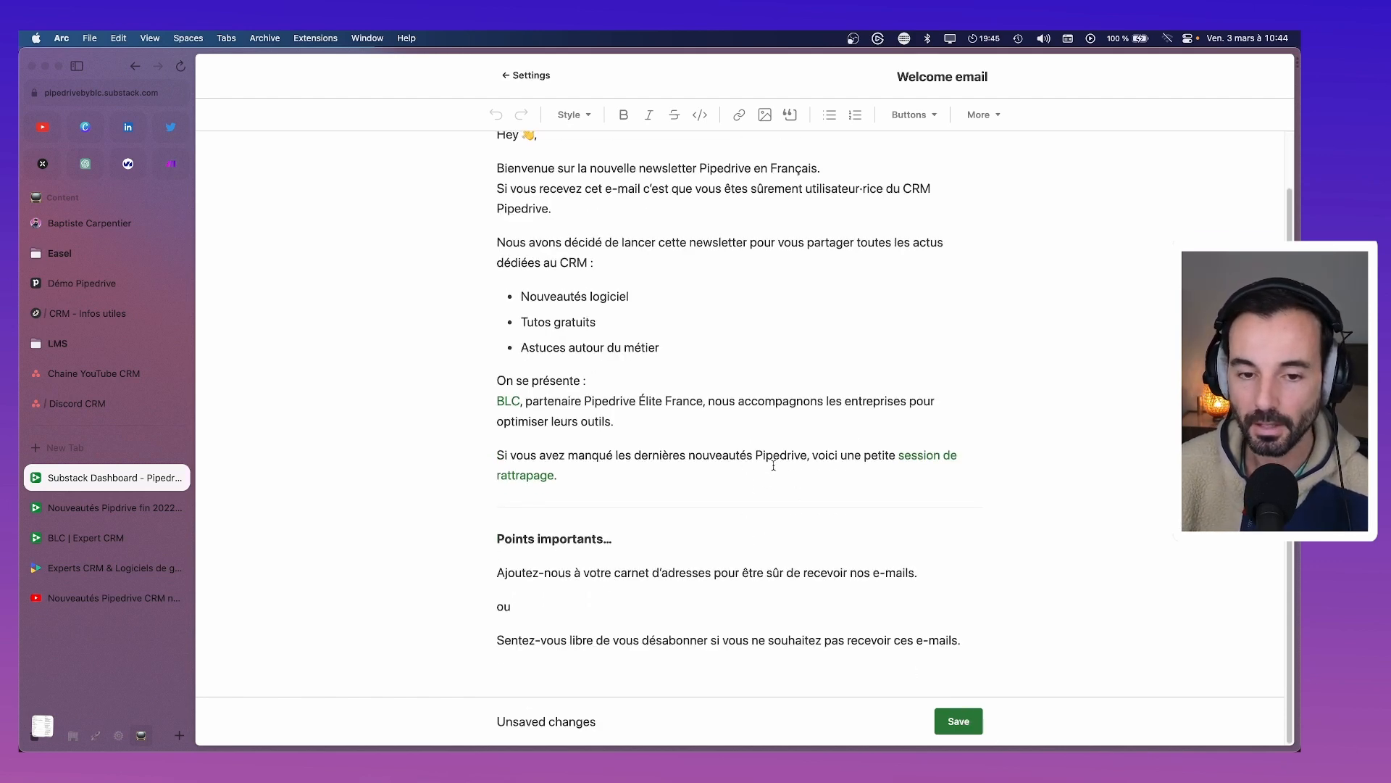
scroll(773, 465, "up", 2)
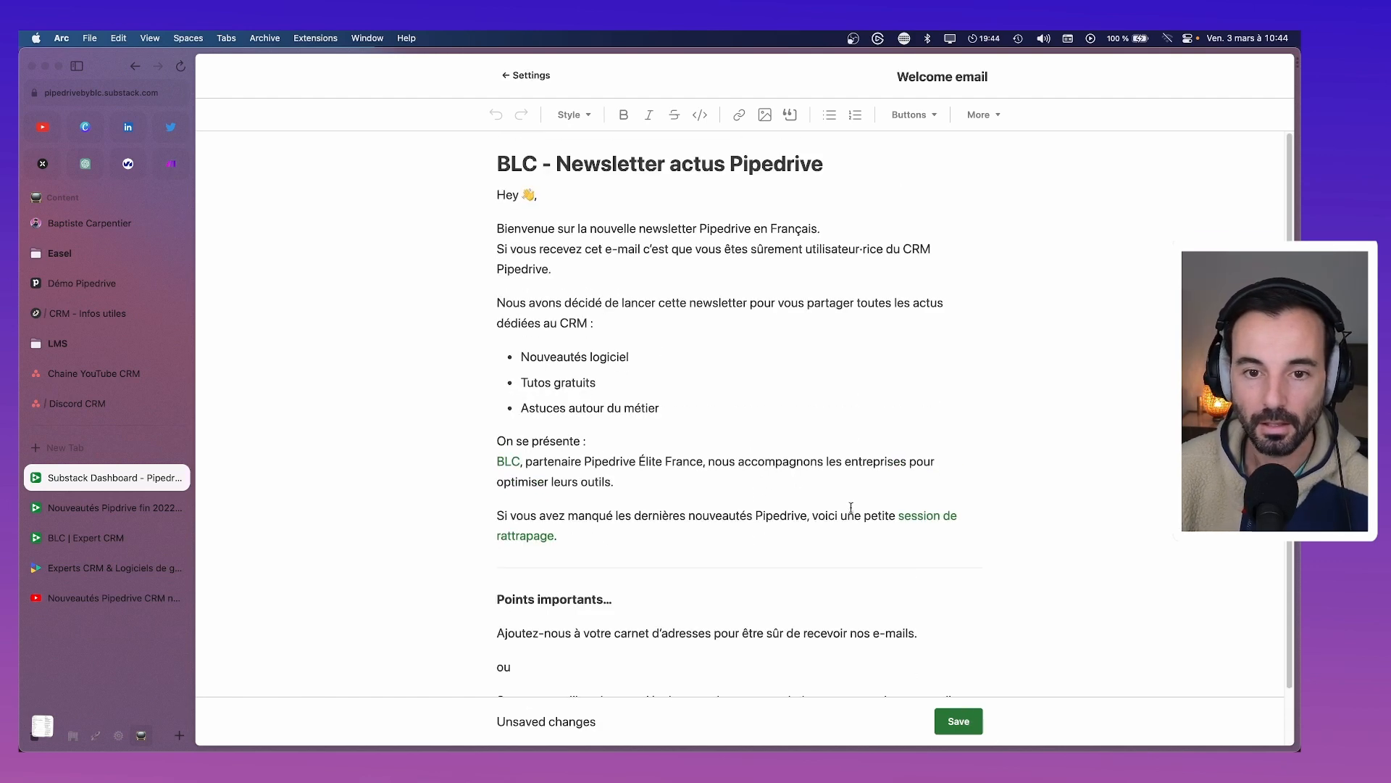
Save the welcome email, then start an Add subscribers import by browsing for a CSV file
left_click(959, 721)
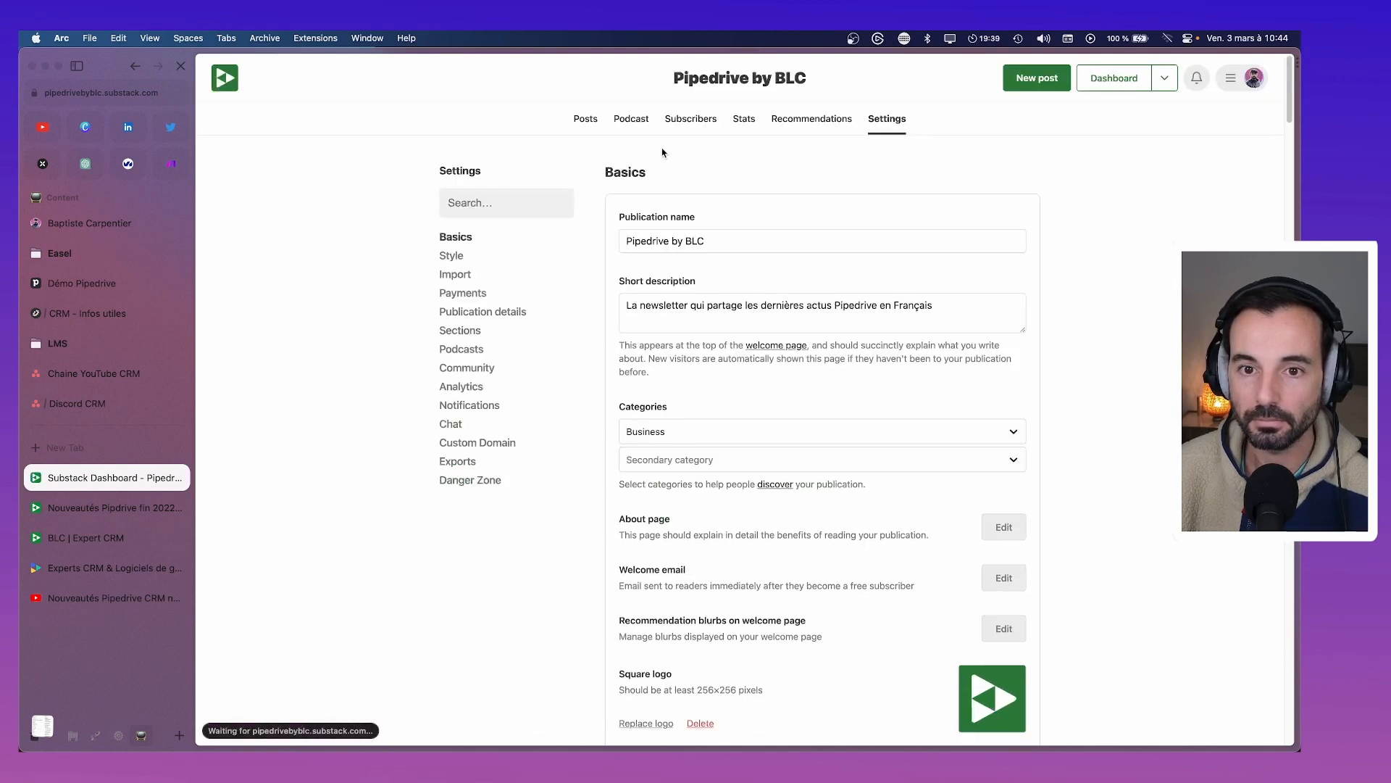
left_click(691, 119)
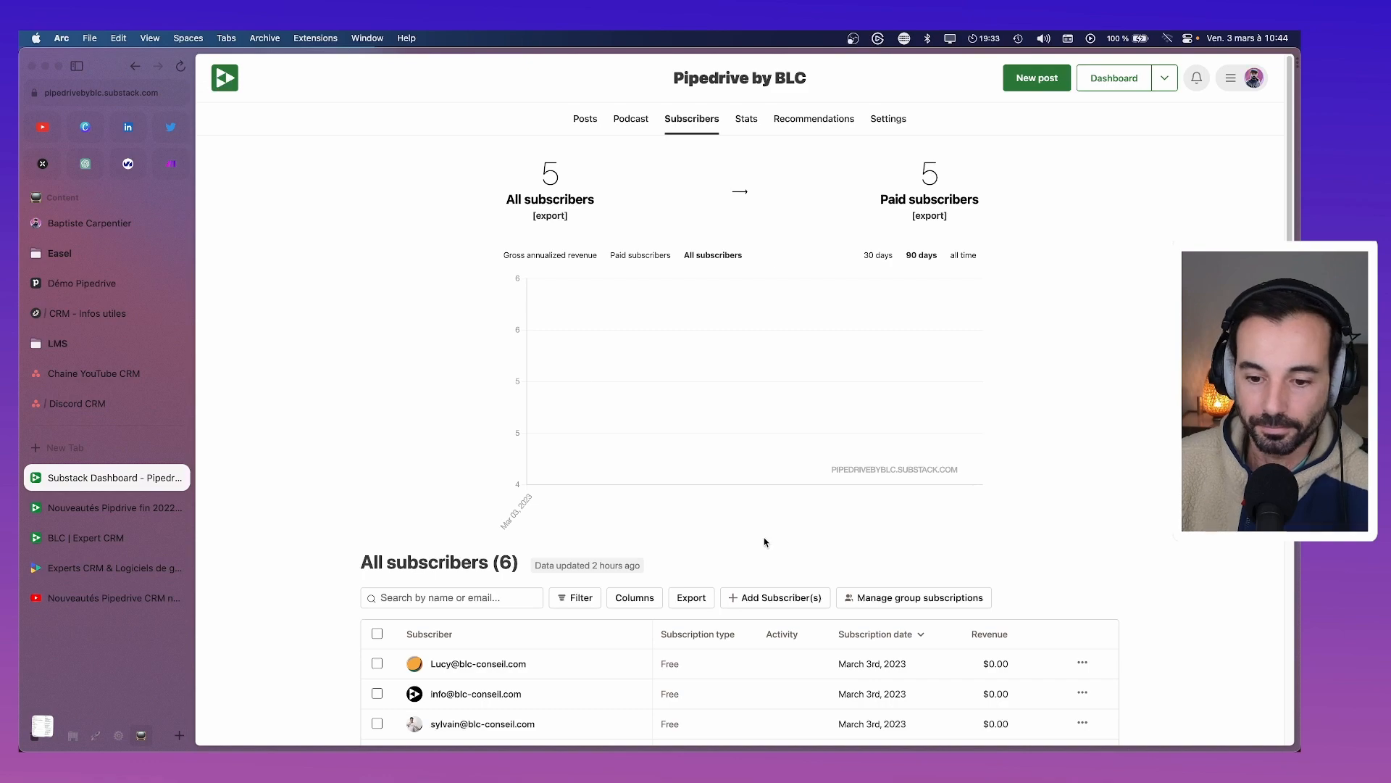
scroll(767, 544, "down", 5)
left_click(758, 321)
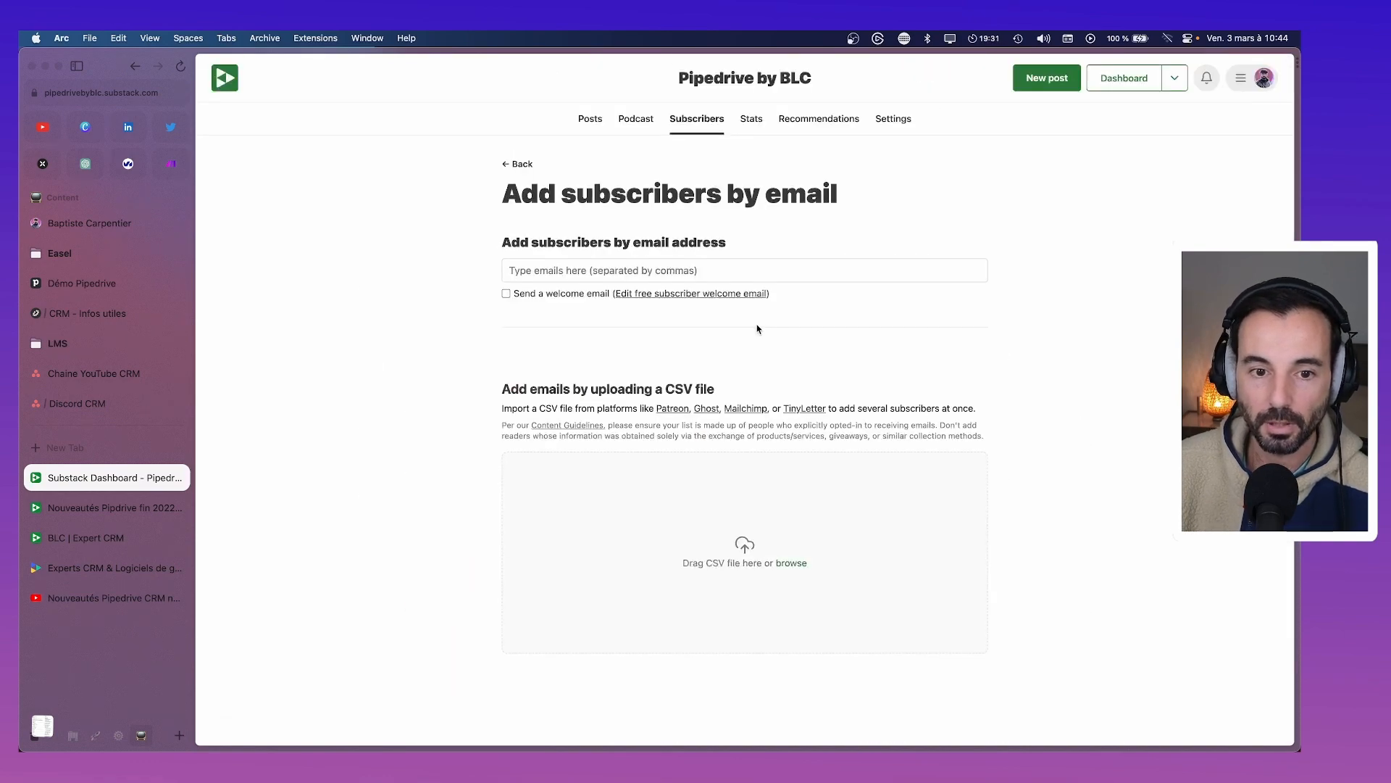
left_click(739, 532)
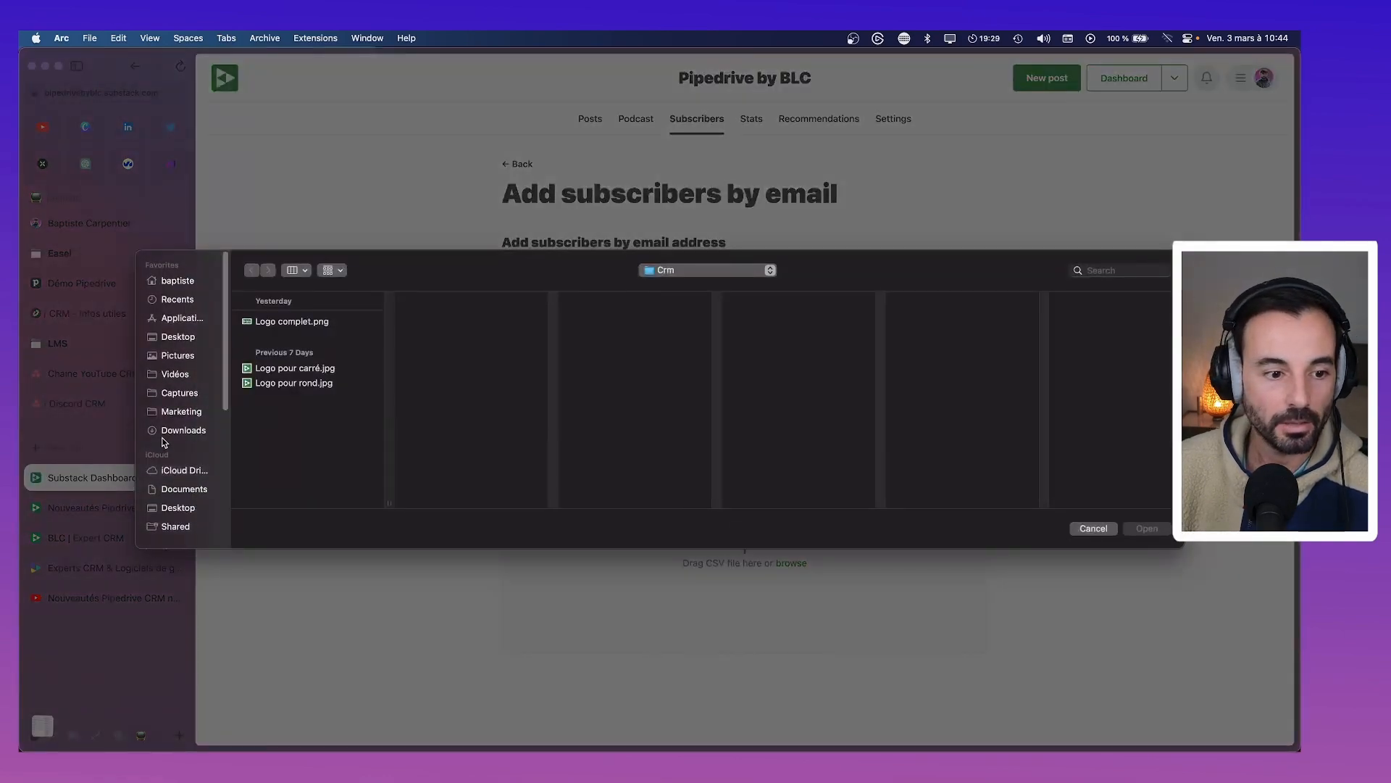
Load 'BLC - User Pipedrive - Newsletter.csv' from Downloads into the CSV import
left_click(167, 429)
left_click(271, 323)
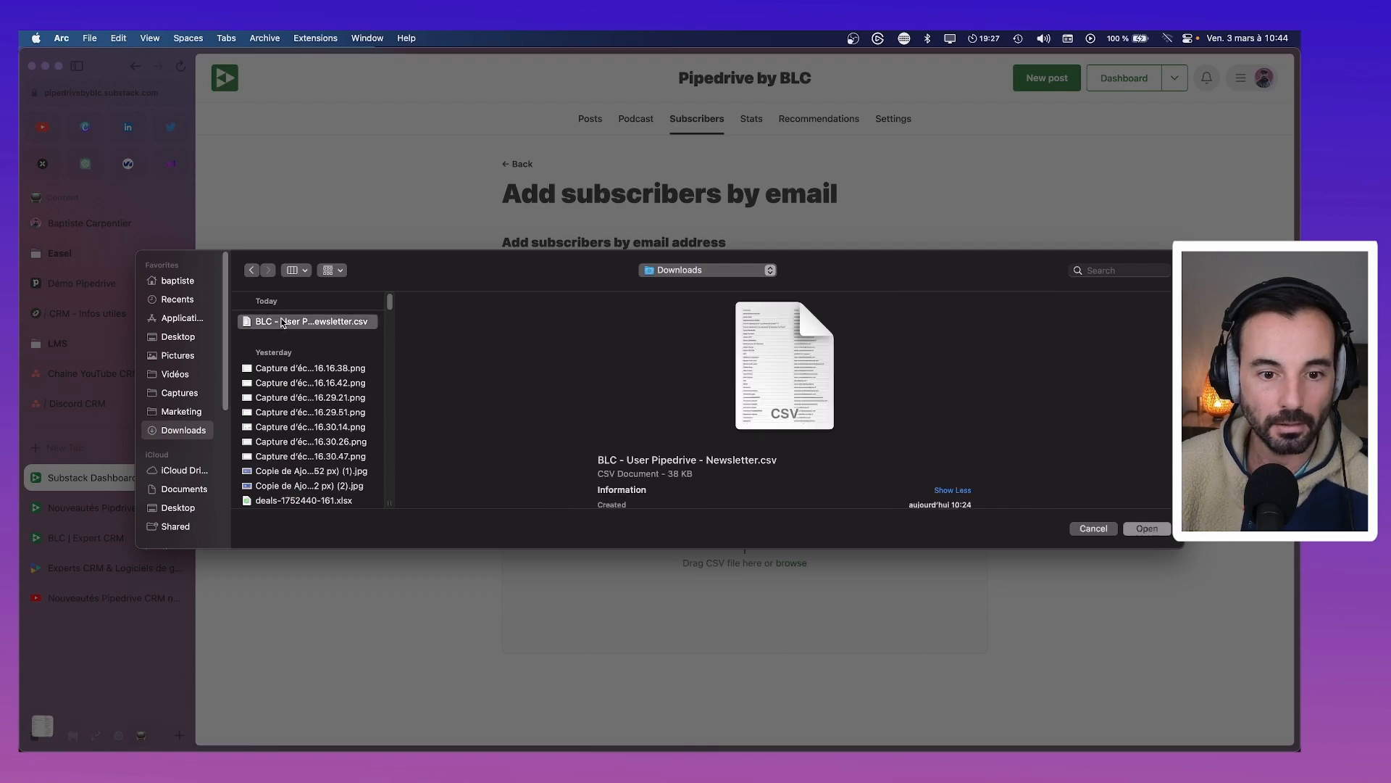
left_click(1147, 529)
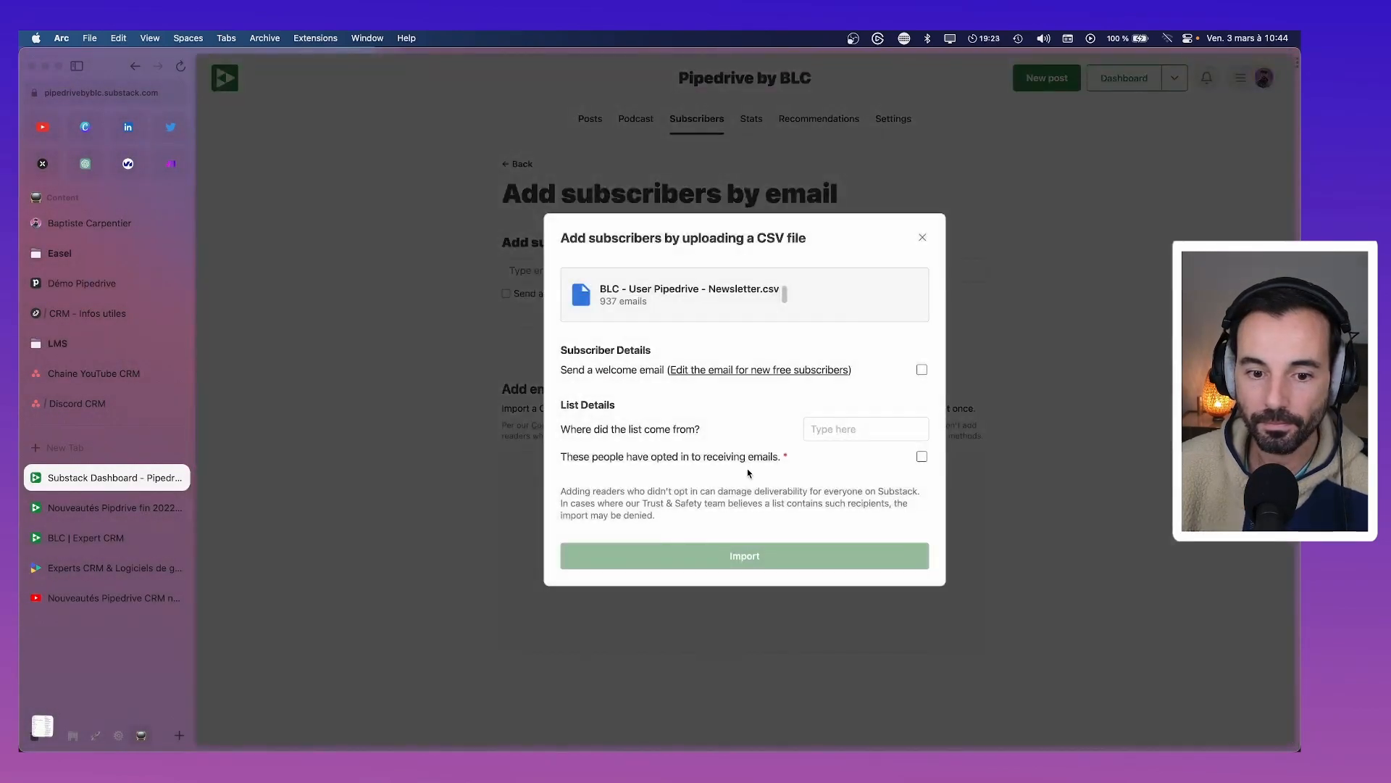
left_click(838, 429)
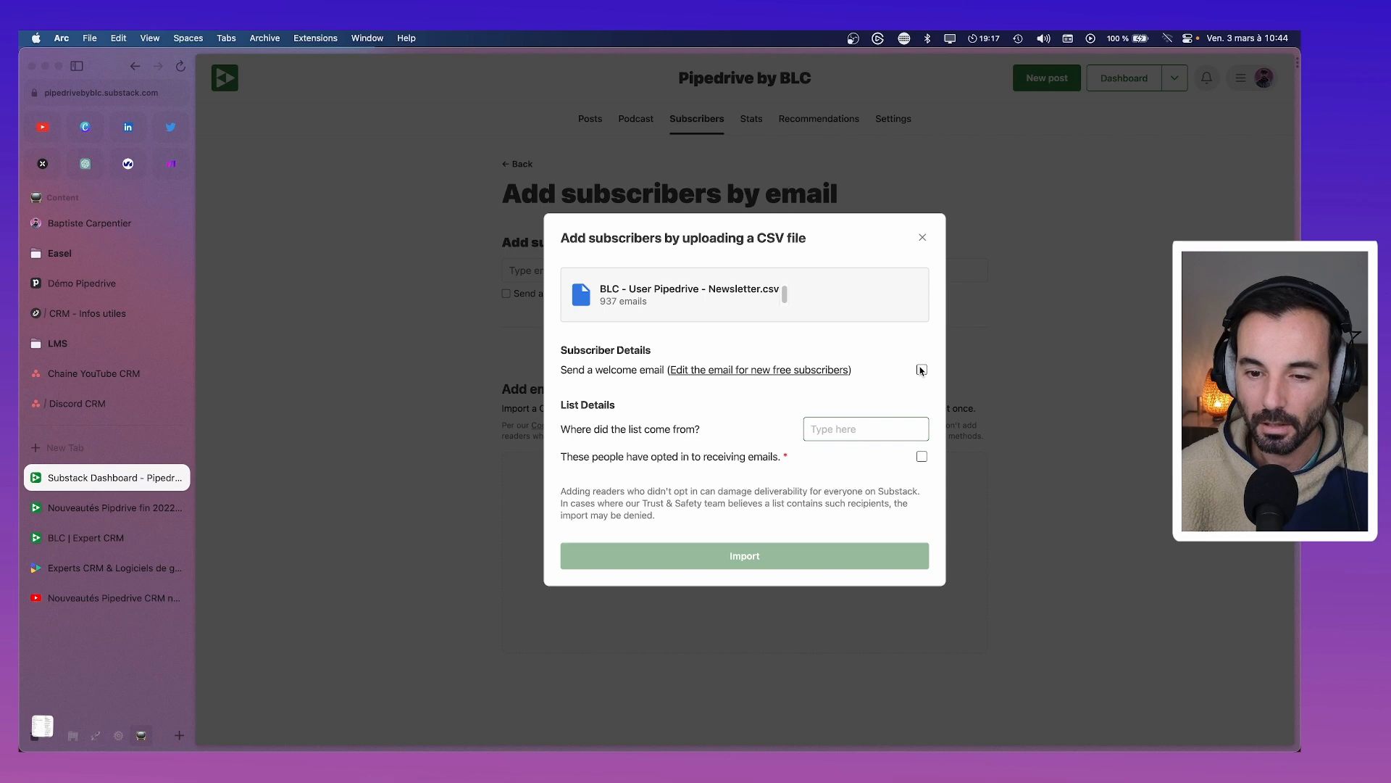
Preview the new-subscriber welcome email in a new tab, then return to the import dialog
left_click(753, 374)
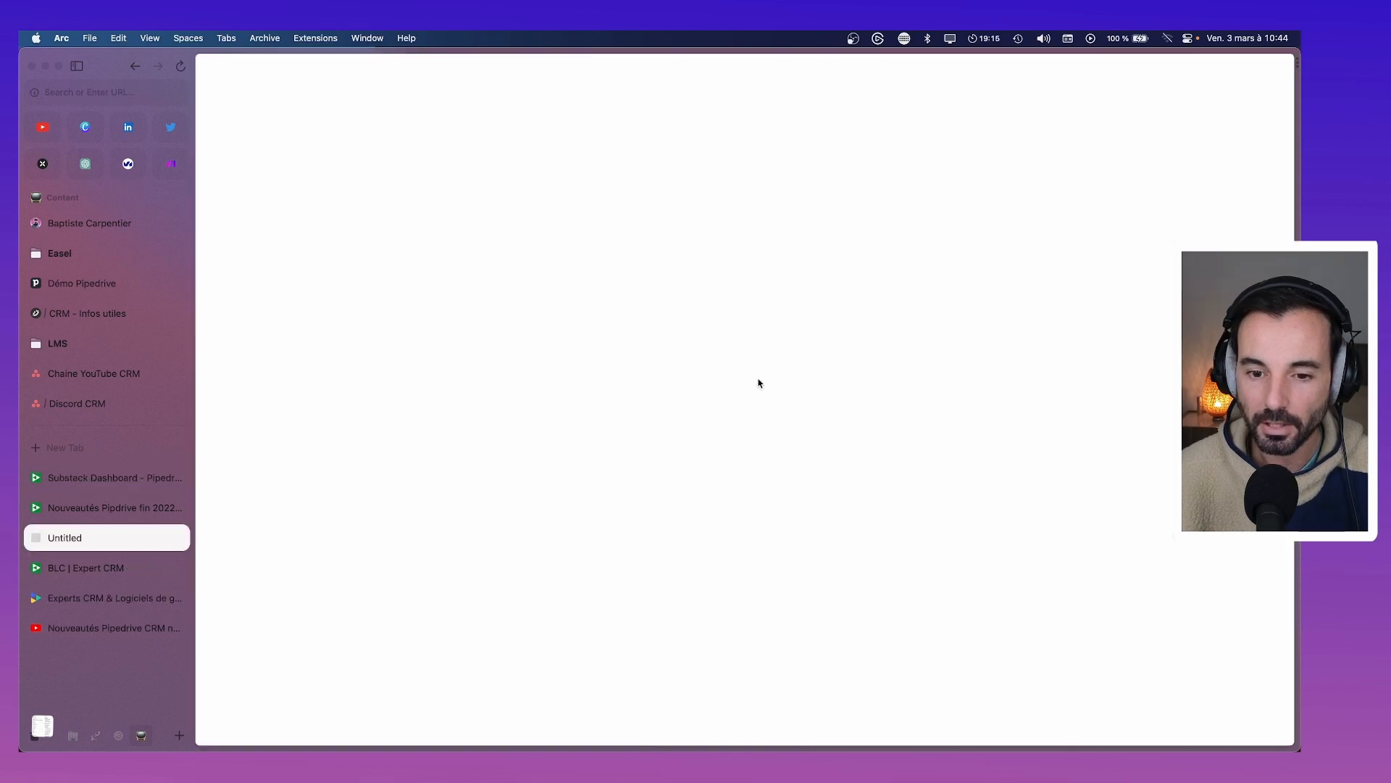
scroll(733, 382, "down", 1)
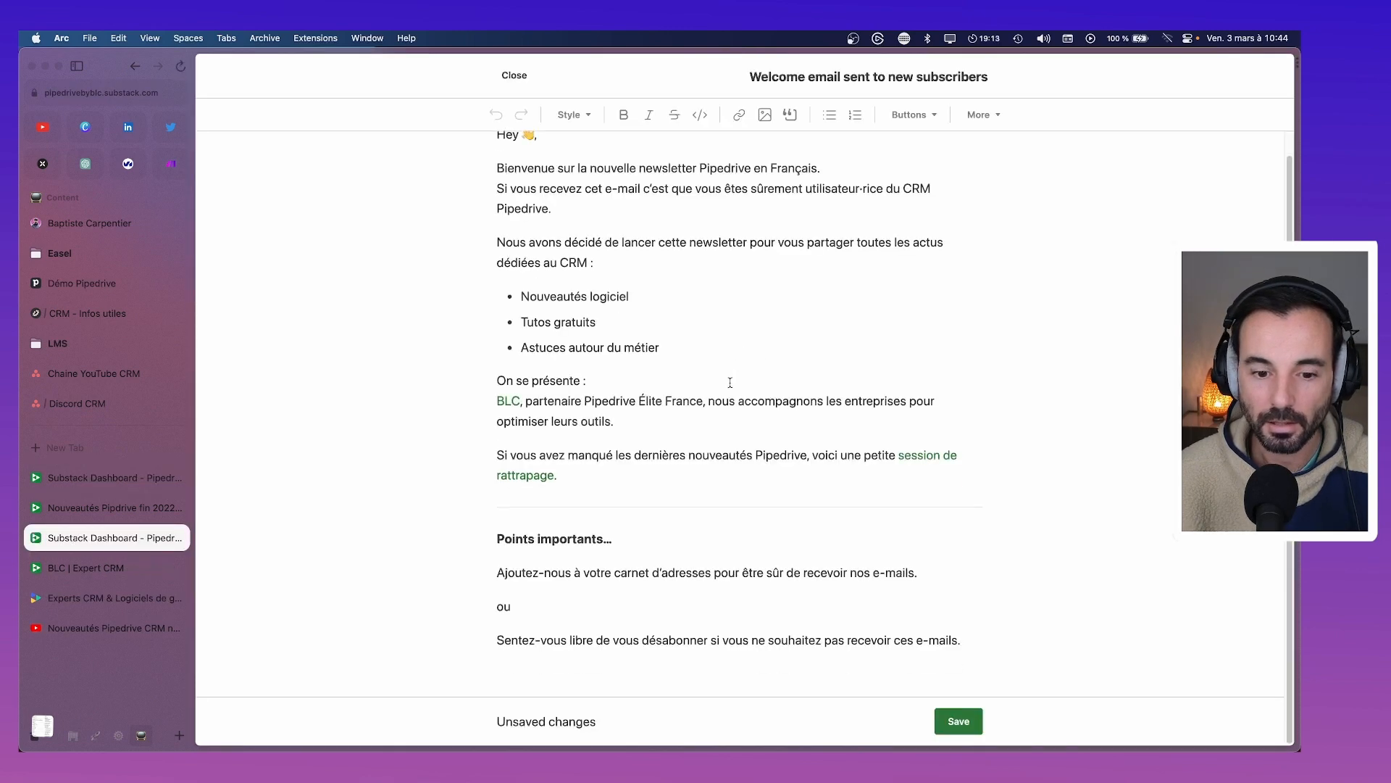
scroll(731, 382, "up", 1)
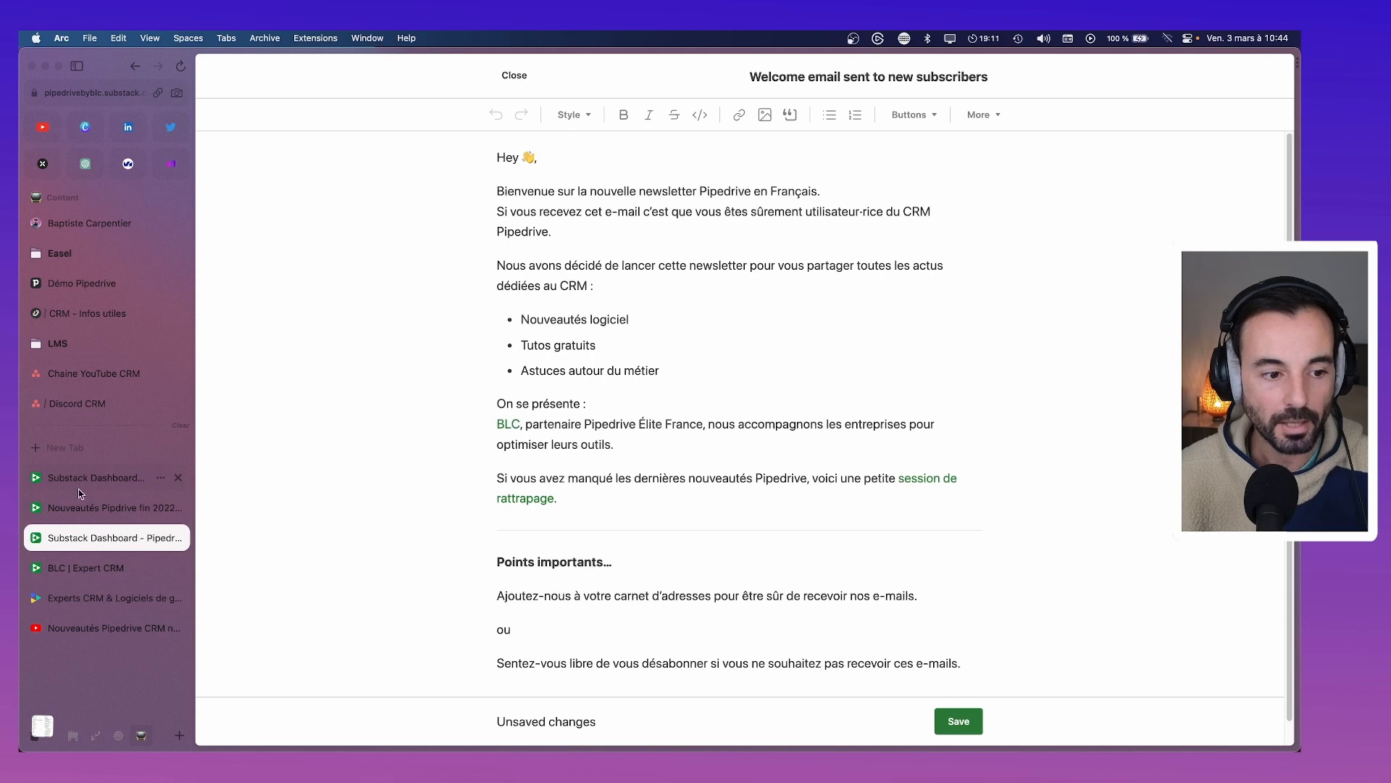
left_click(78, 487)
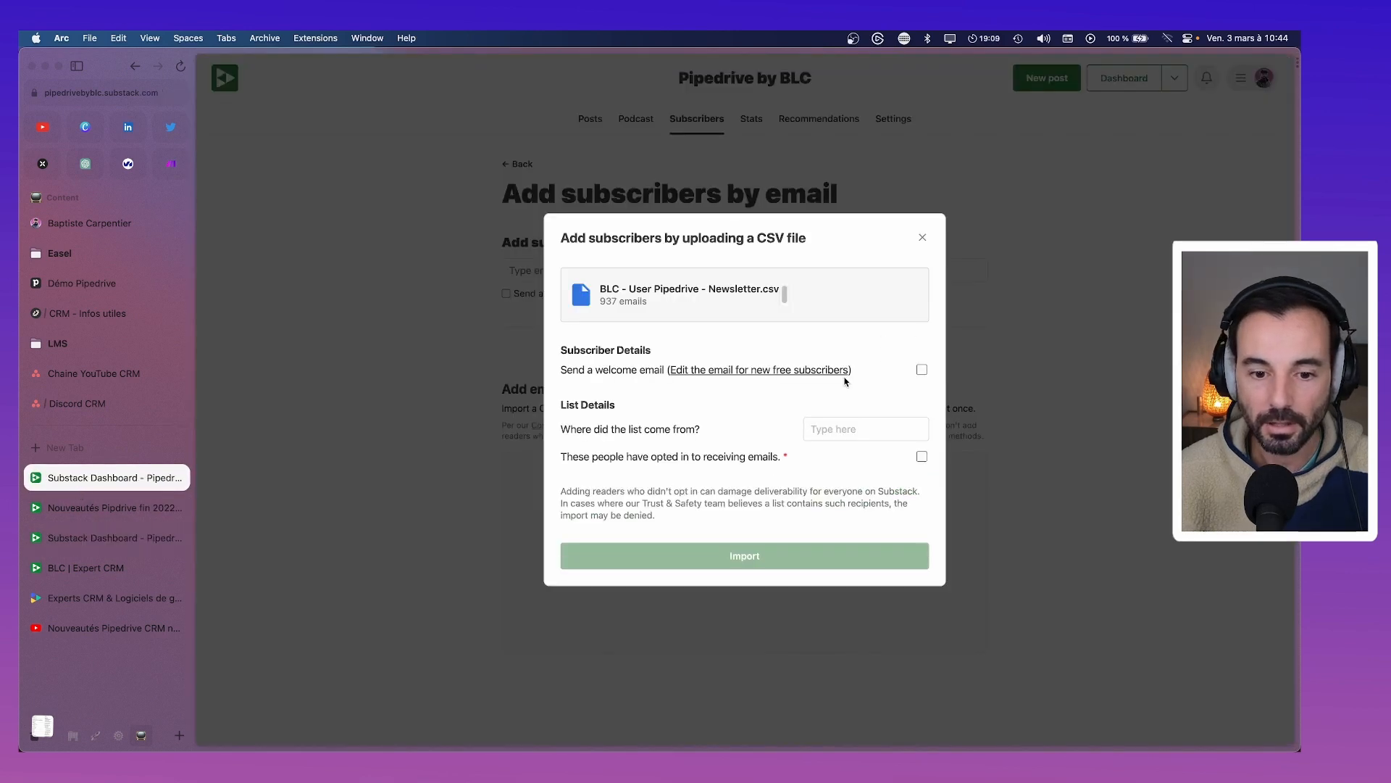
Confirm the subscribers opted in, set the list source to Customers, and enable the welcome email
left_click(922, 456)
left_click(893, 431)
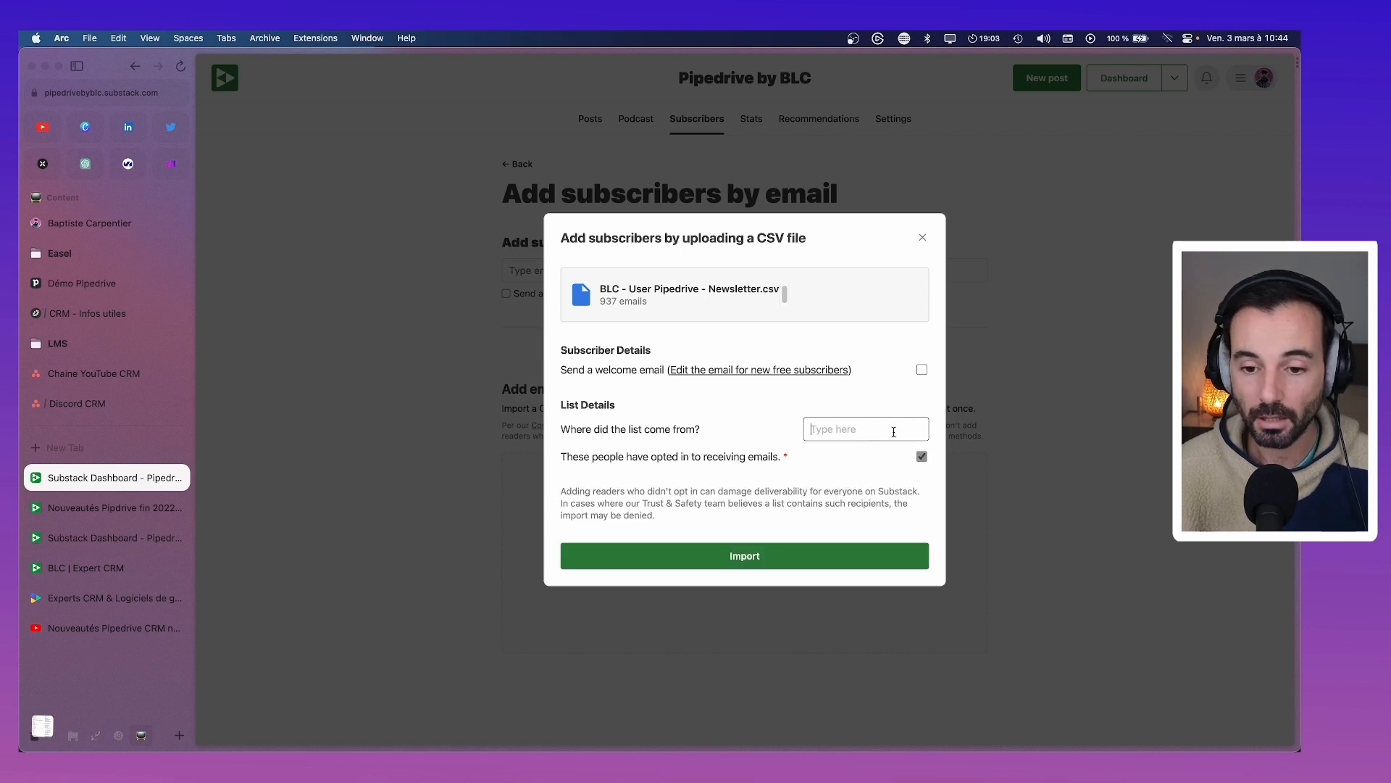
type("Clients")
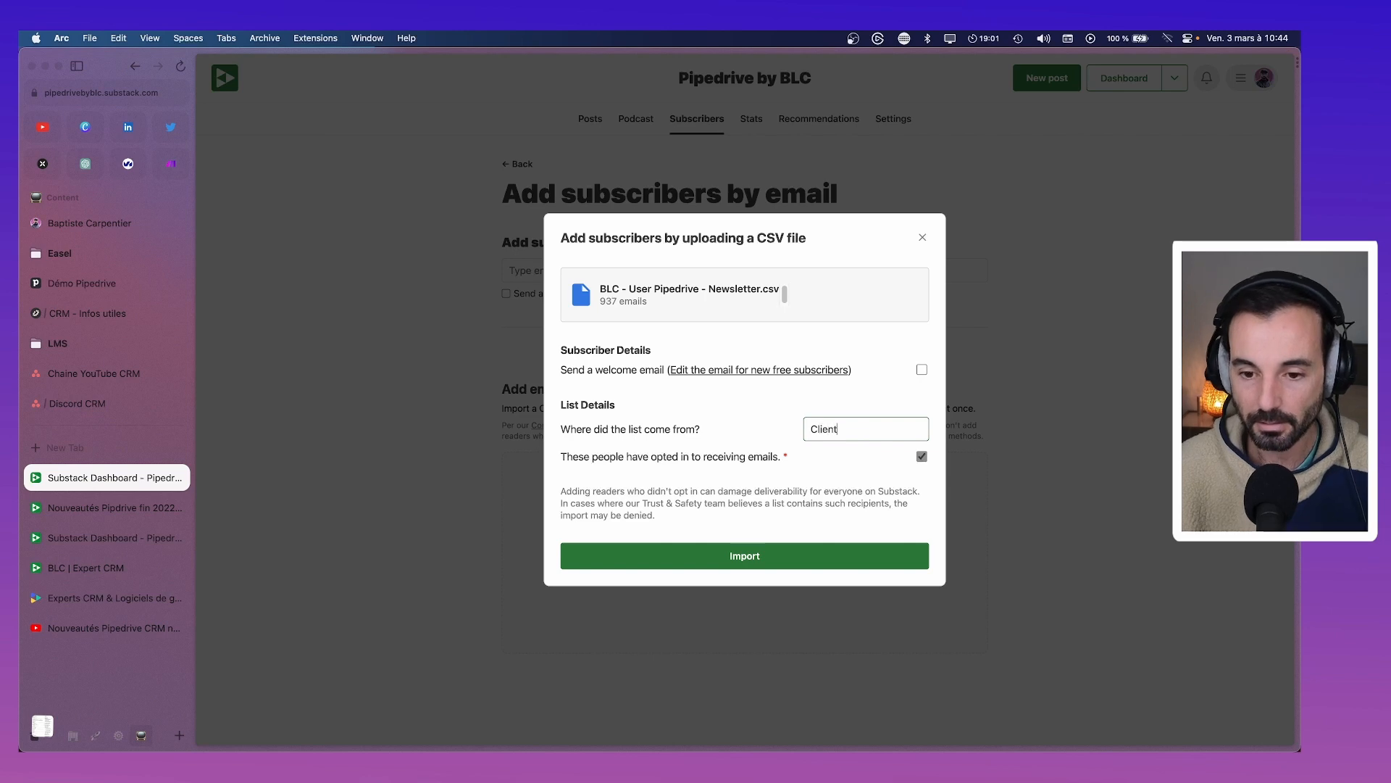
double_click(853, 433)
type("Custo")
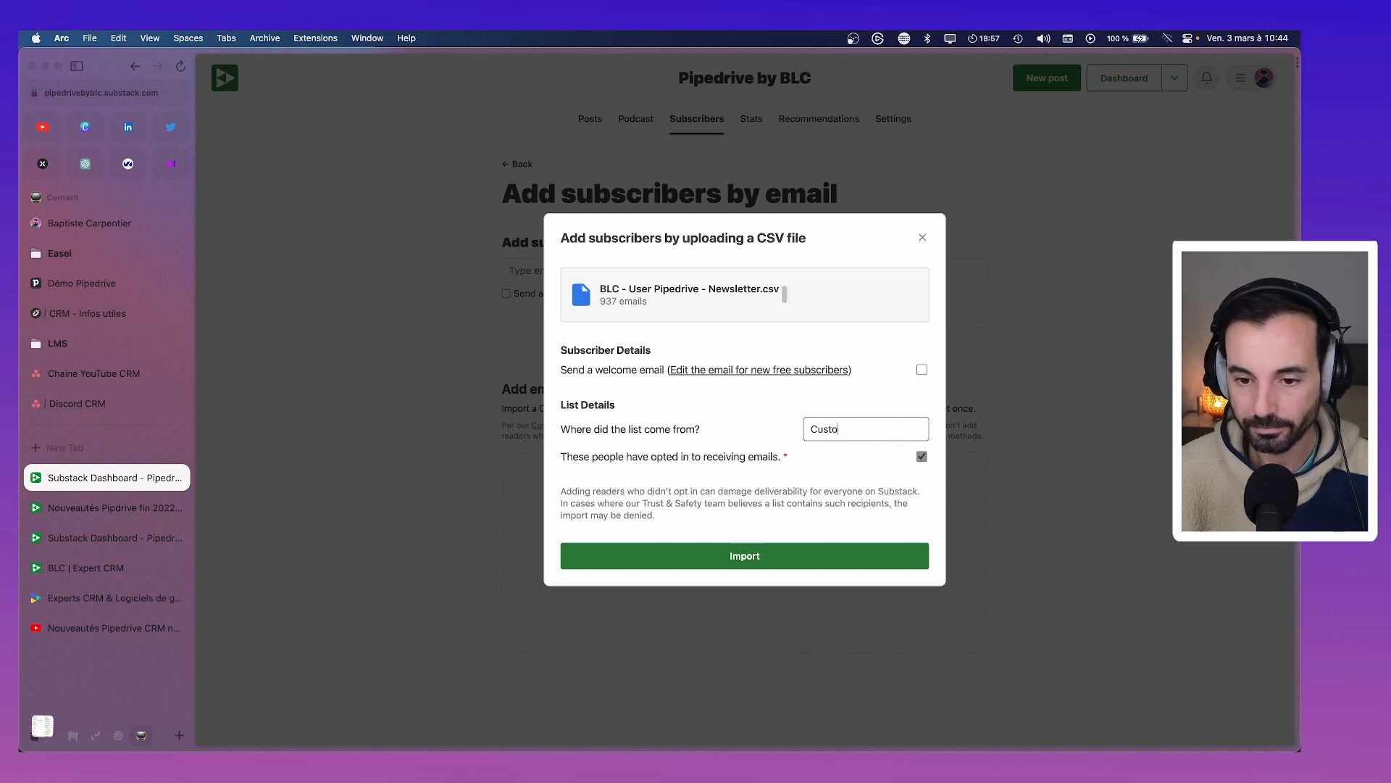
type("mers")
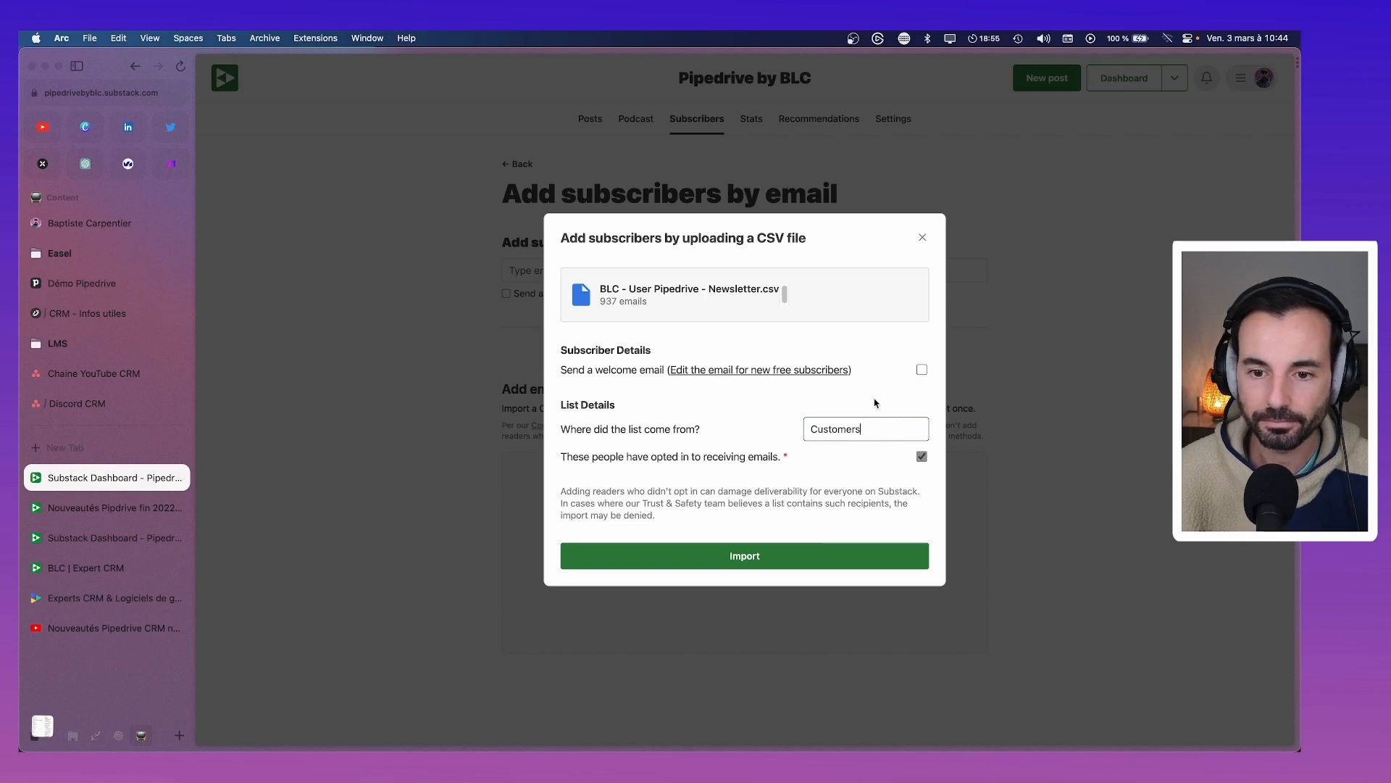
left_click(921, 370)
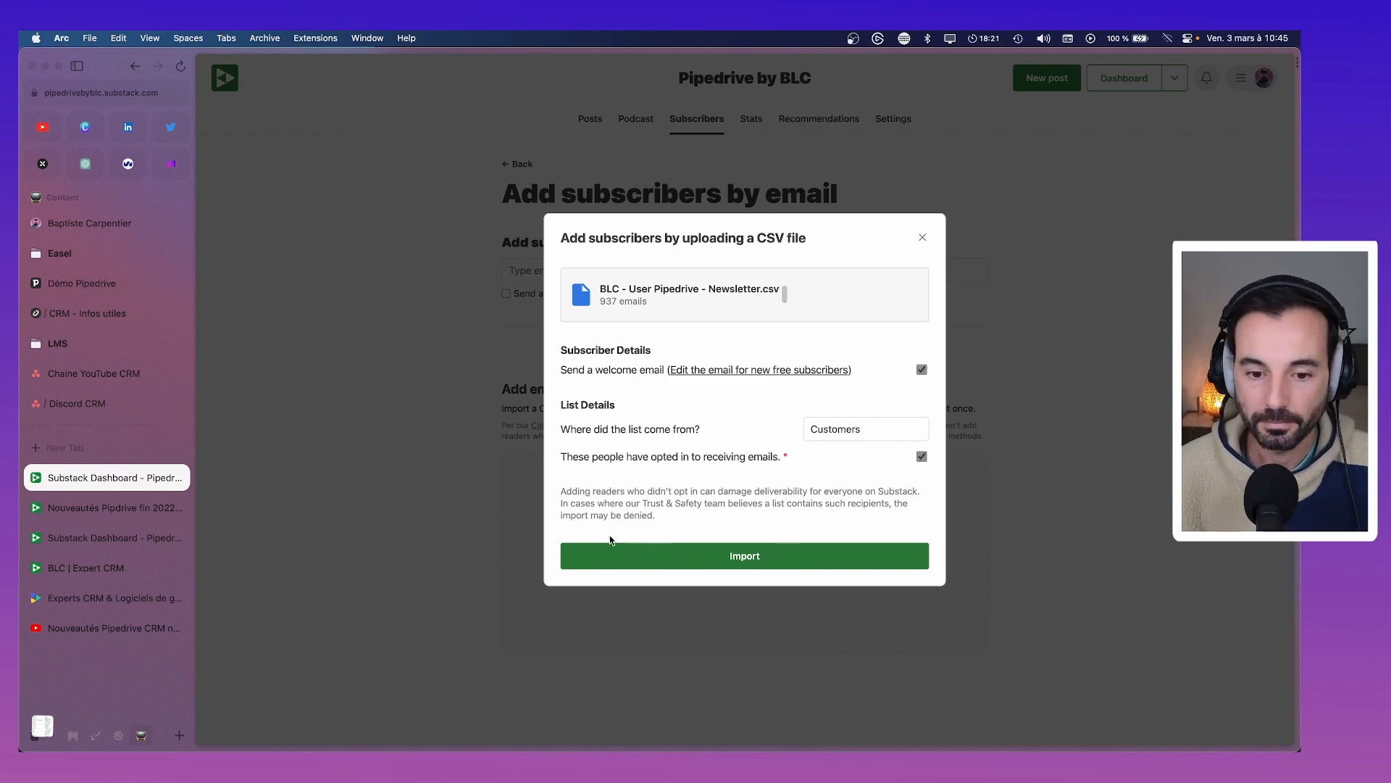
Start importing the 937-email CSV, review the 'Your imports' table, and return to the subscribers list
left_click(761, 558)
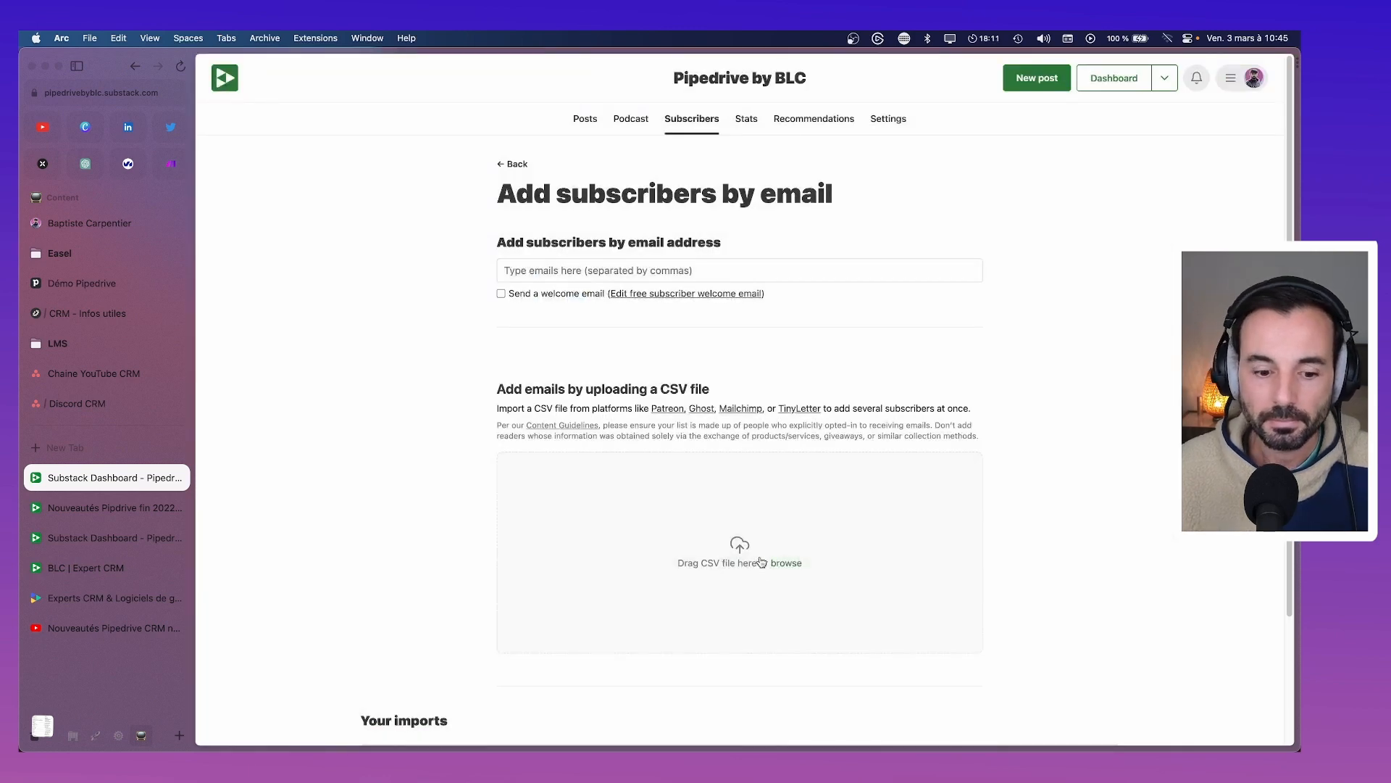
scroll(767, 562, "down", 3)
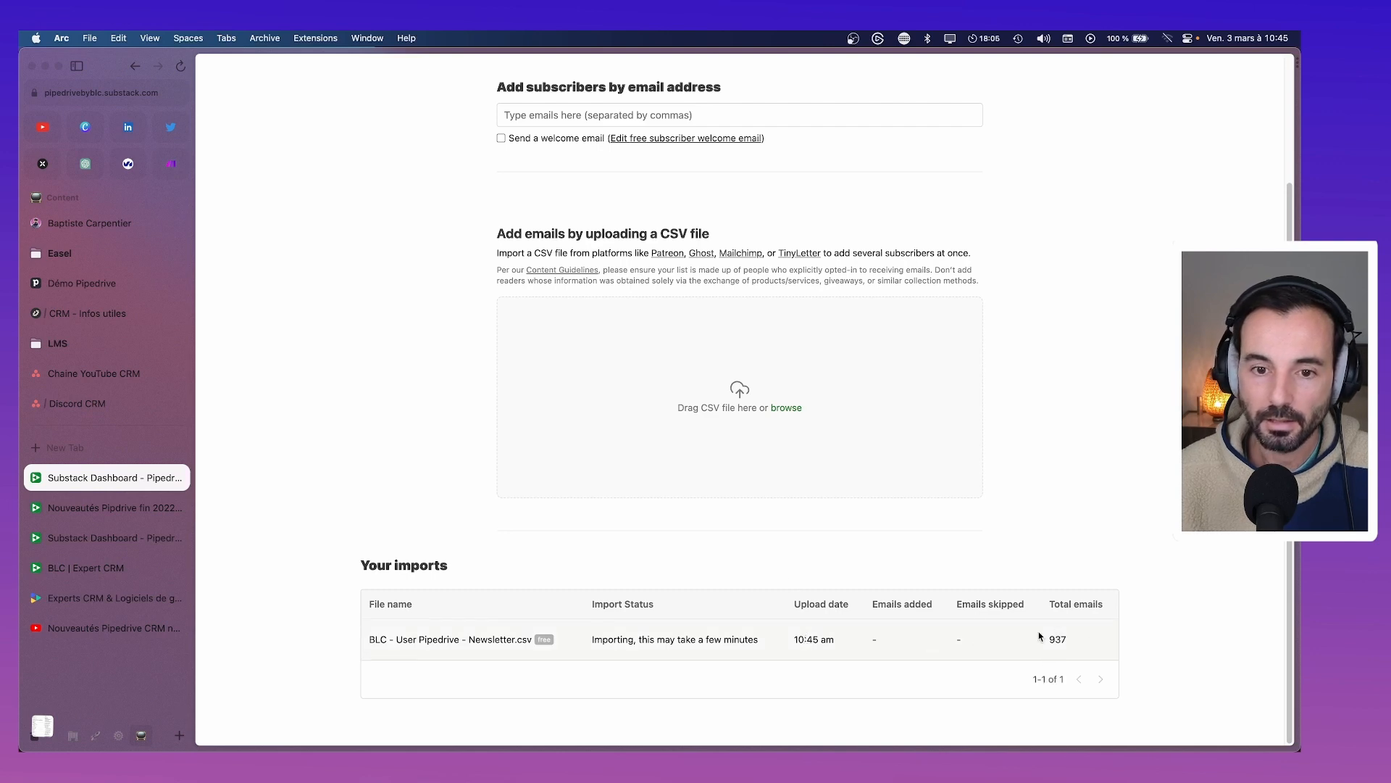
scroll(839, 594, "up", 3)
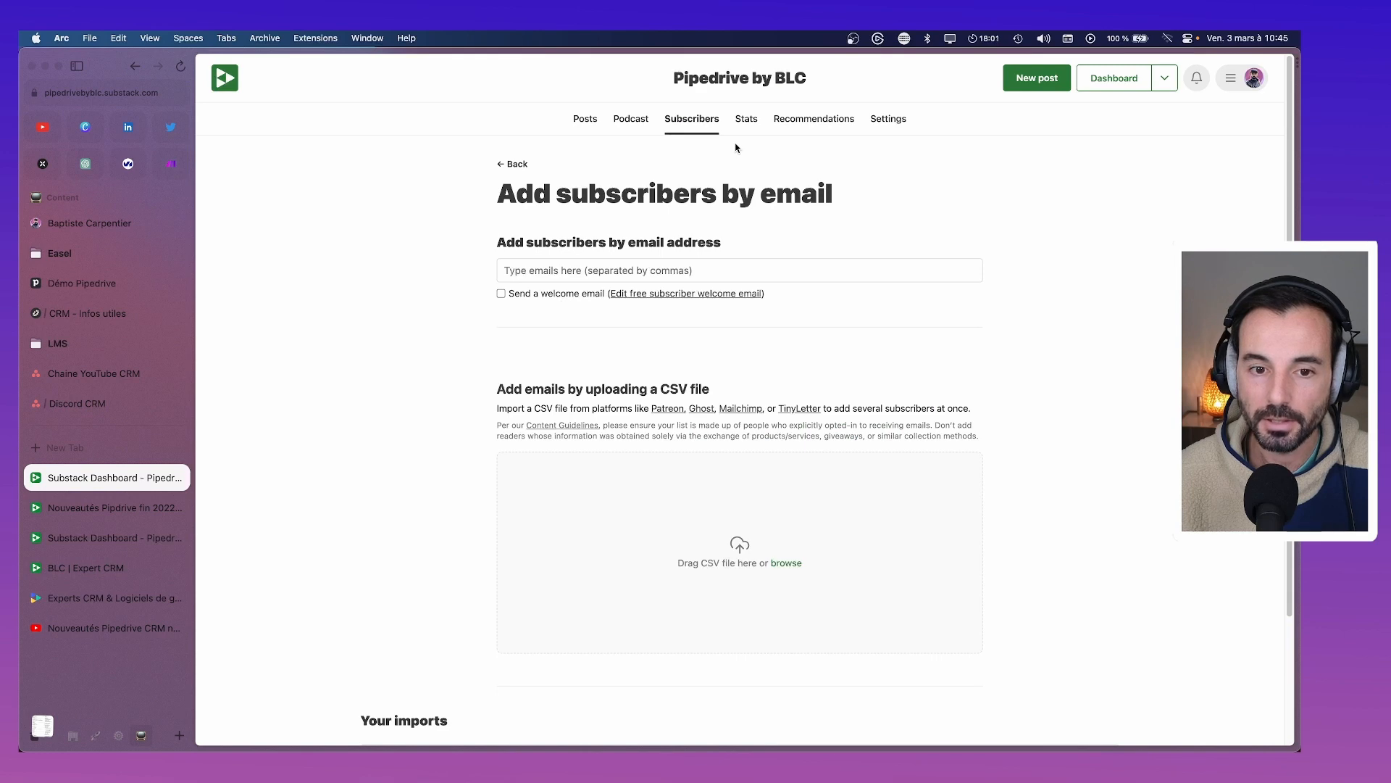
scroll(804, 447, "down", 3)
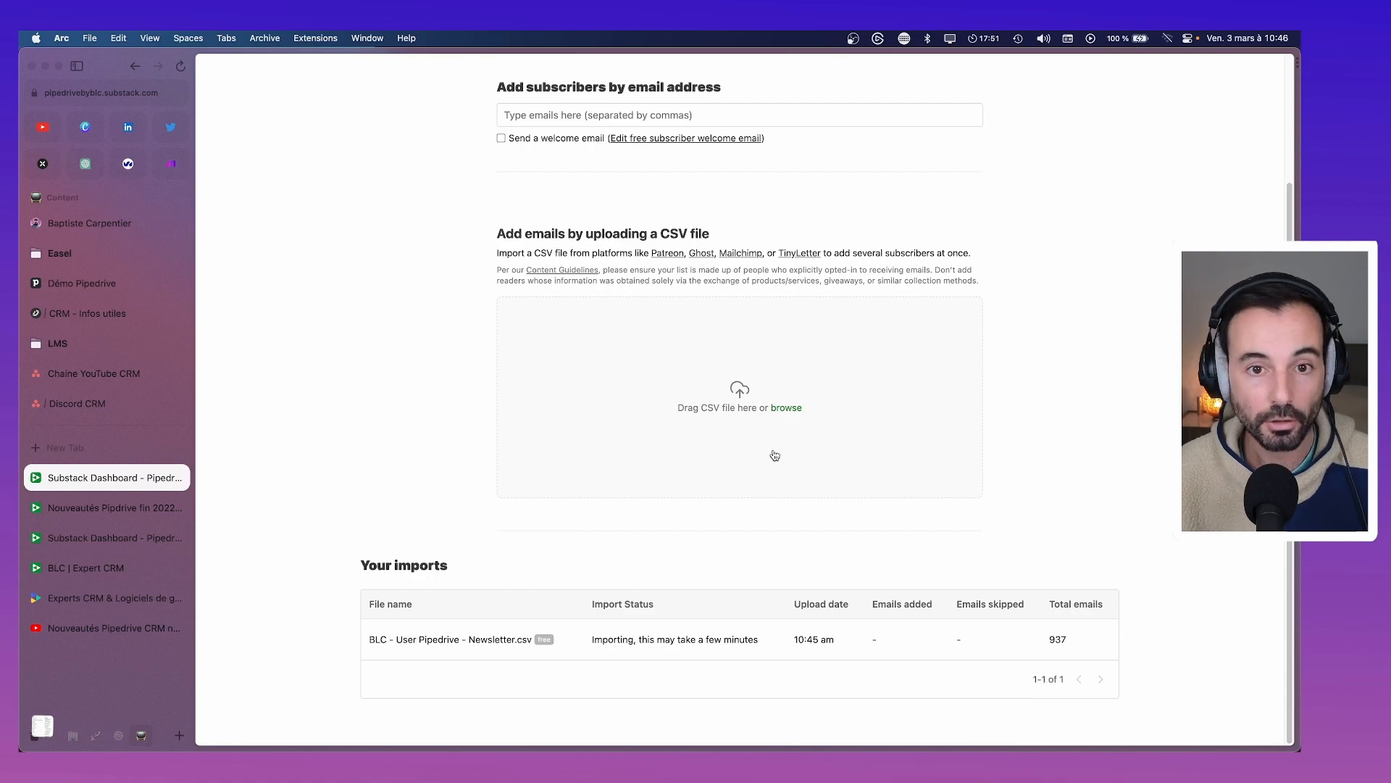
scroll(772, 458, "up", 3)
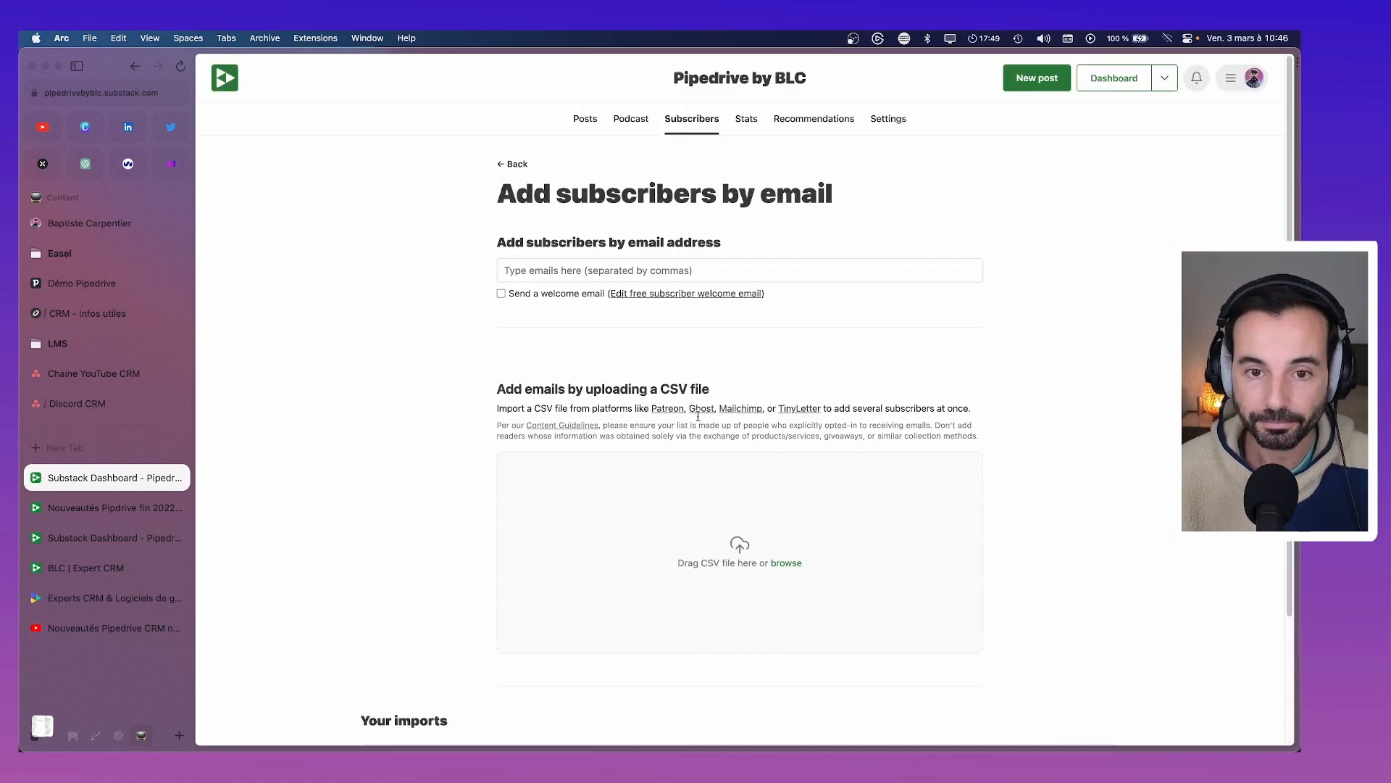
left_click(512, 164)
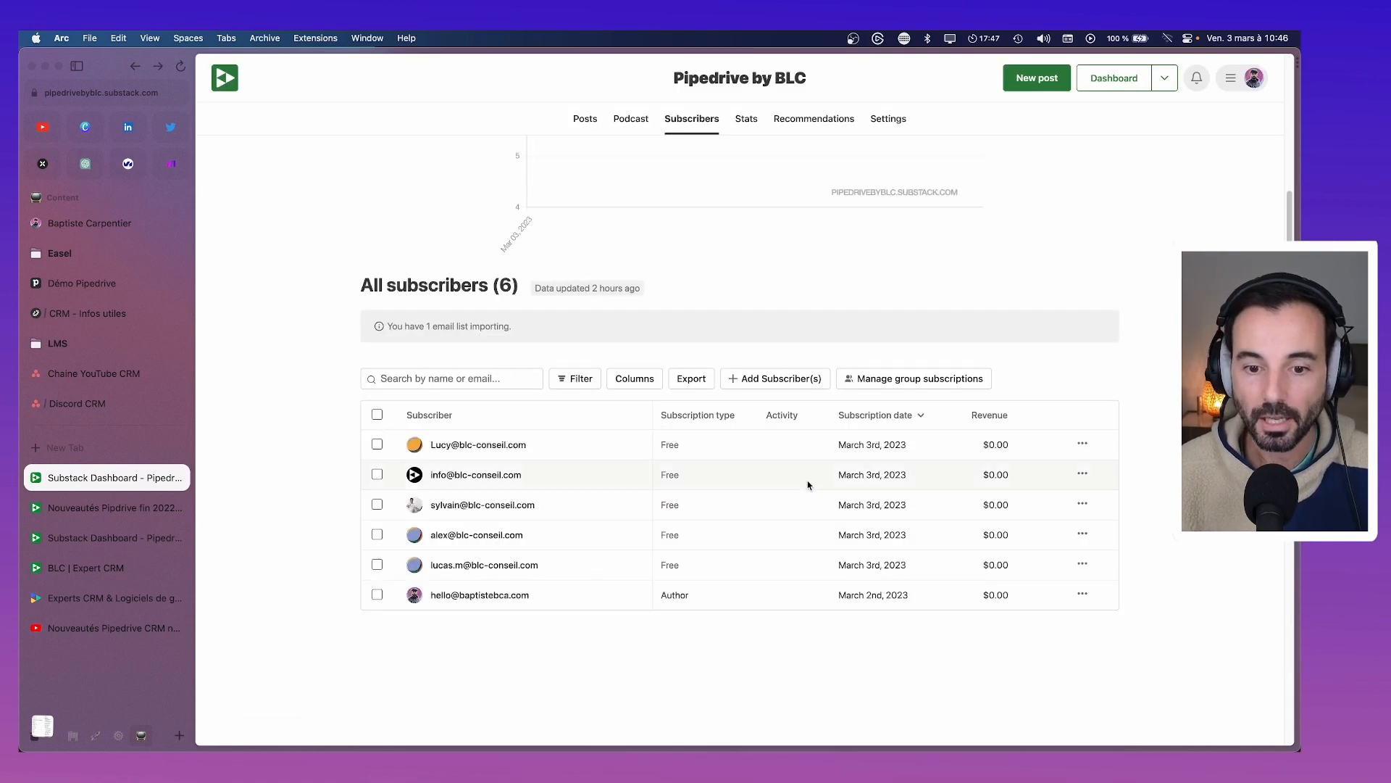
left_click(181, 67)
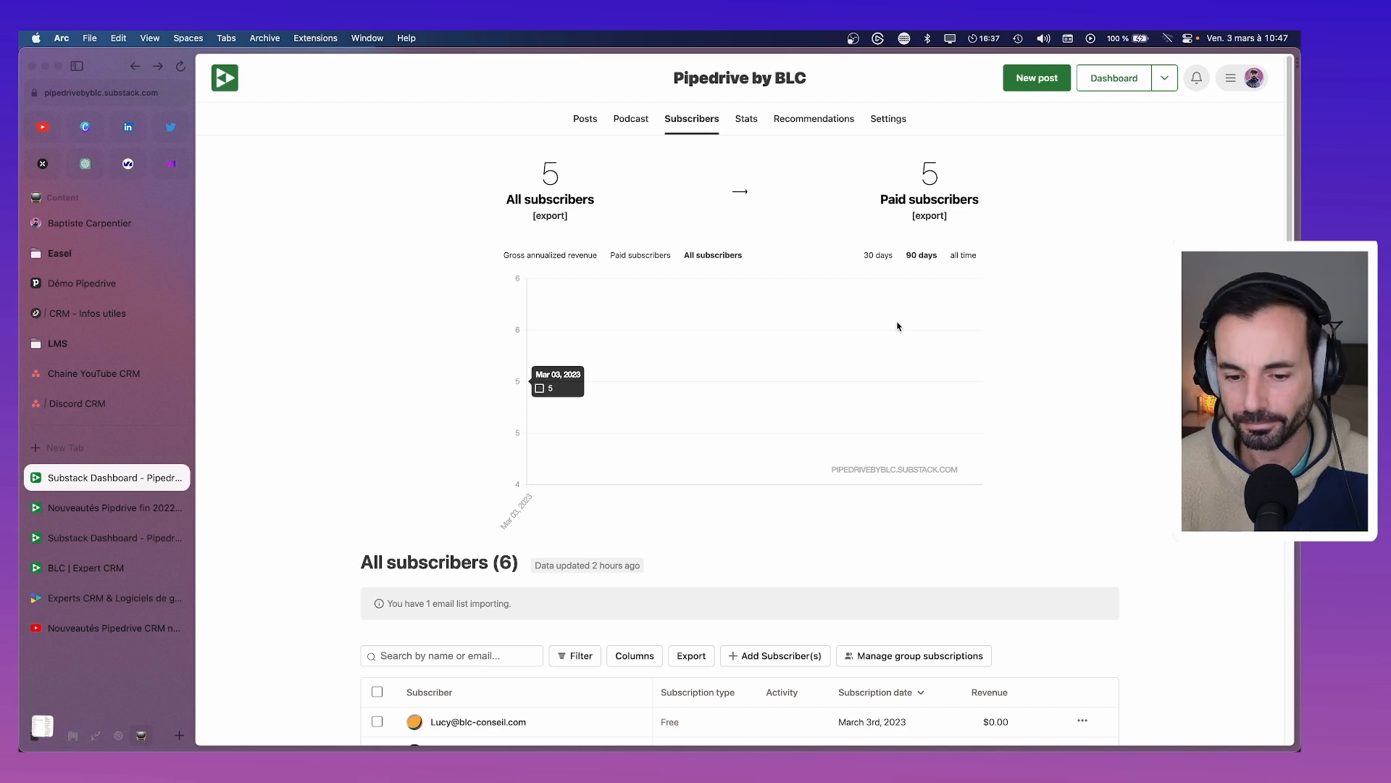
scroll(782, 345, "down", 3)
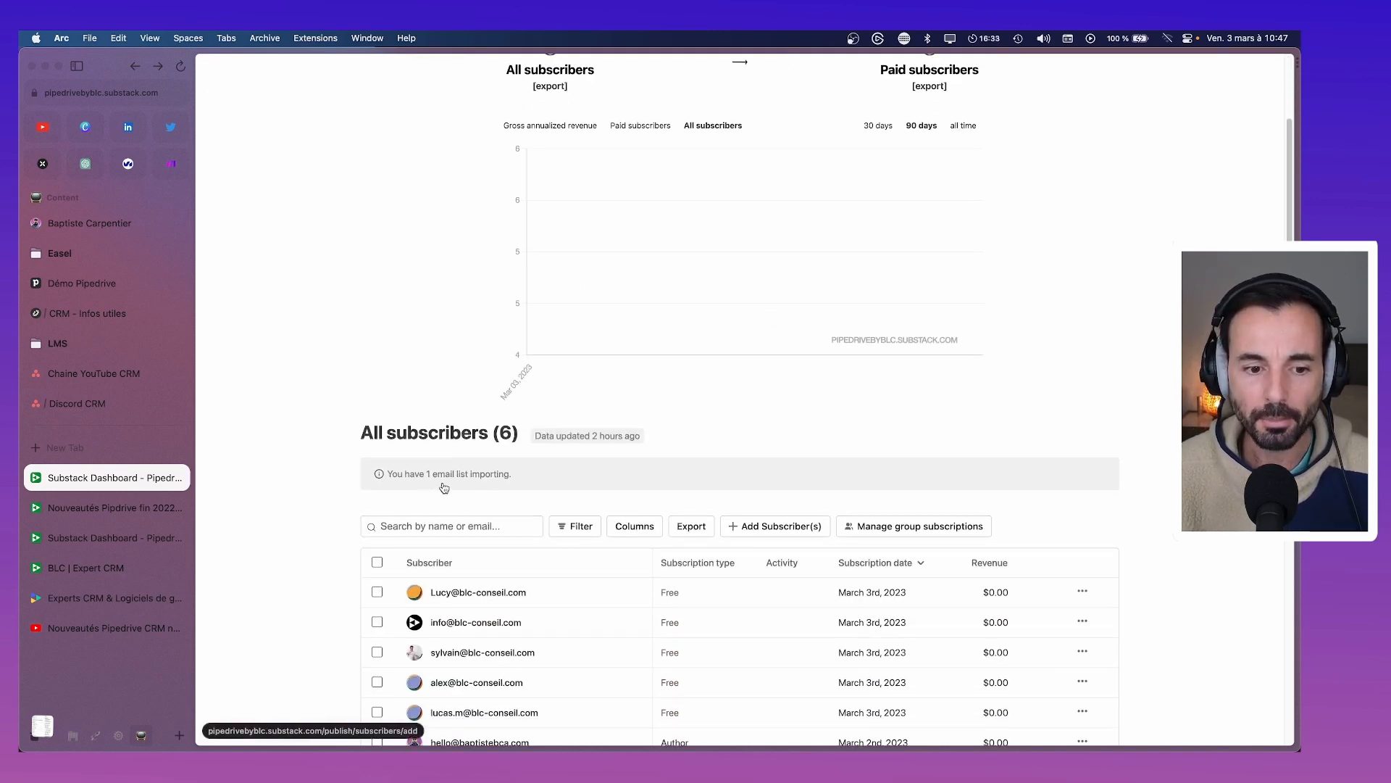
Reload the imports page to confirm the CSV import is still running, then switch to CRM - Infos utiles
left_click(378, 476)
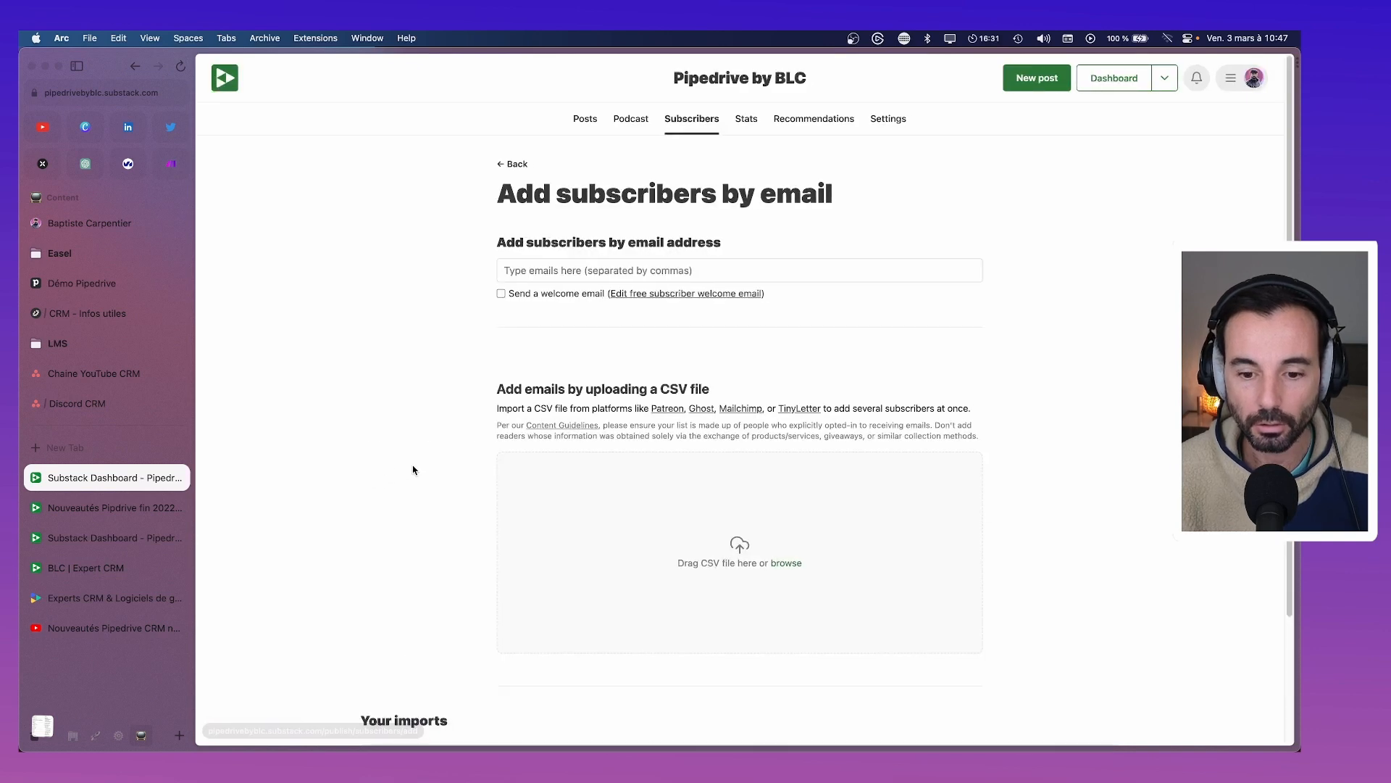
scroll(414, 470, "down", 3)
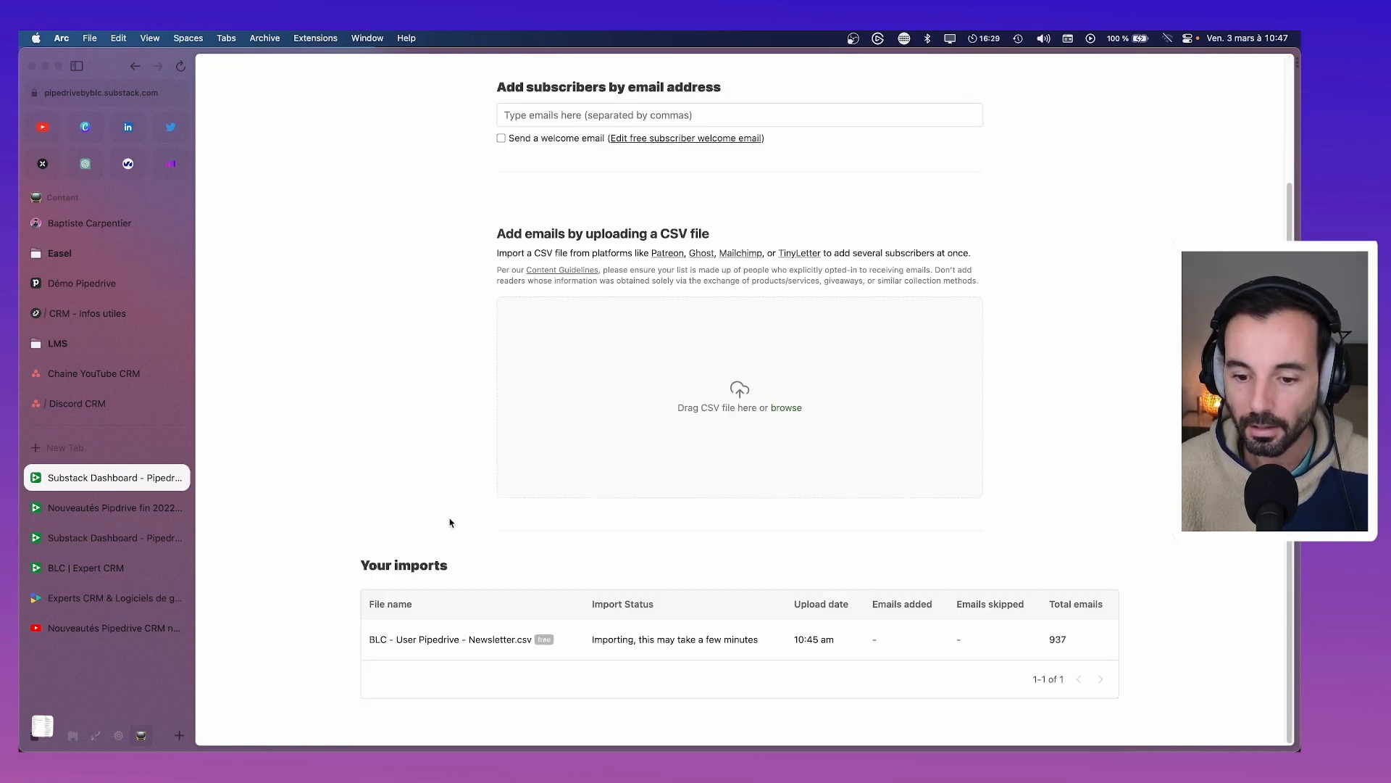
left_click(181, 67)
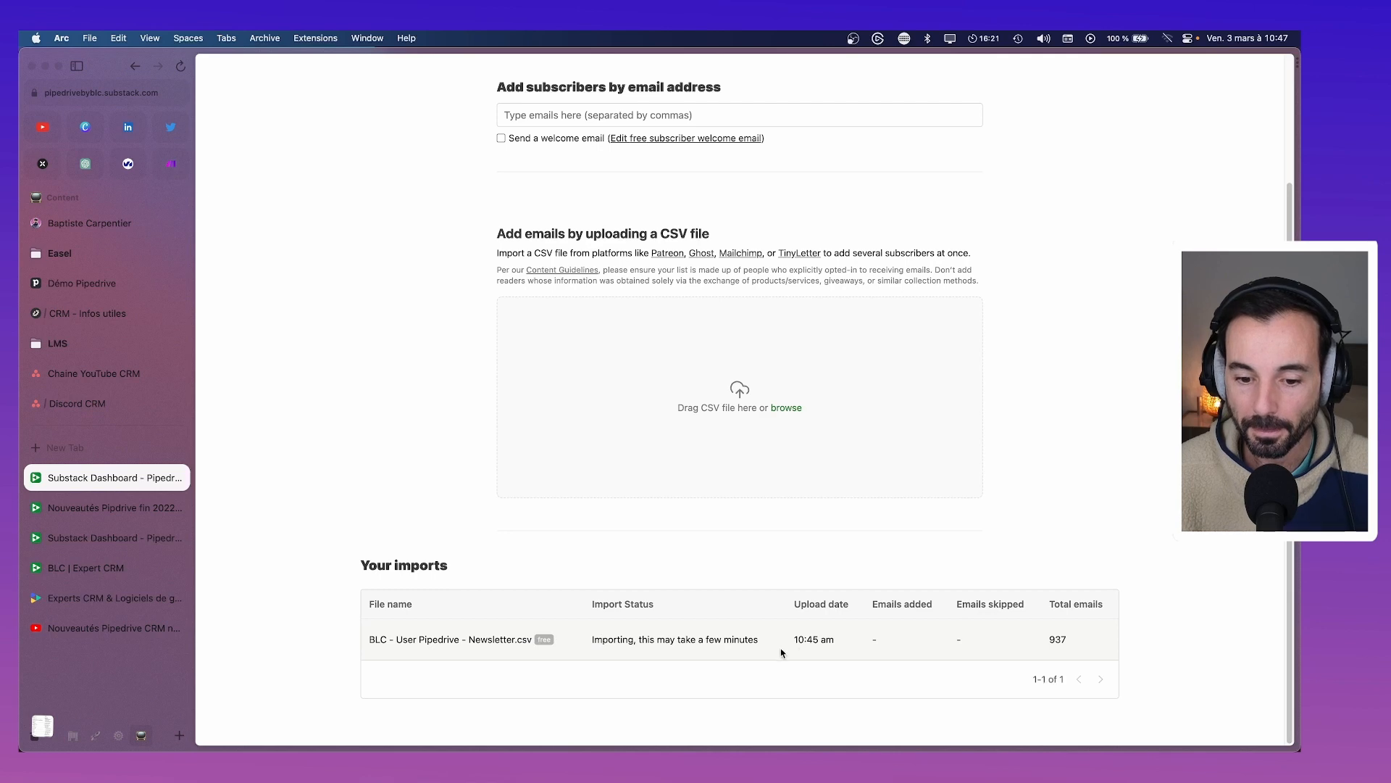
scroll(722, 625, "up", 3)
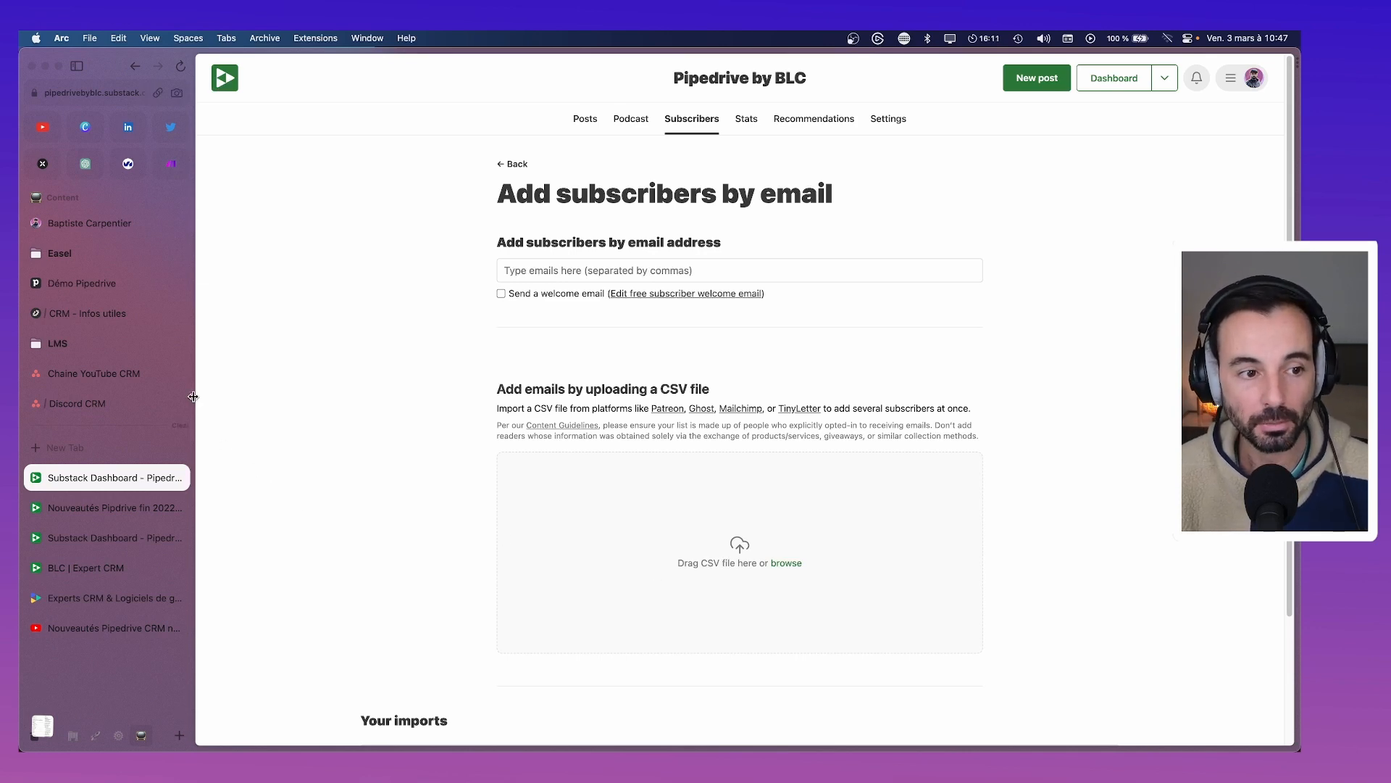
left_click(94, 311)
scroll(663, 406, "down", 3)
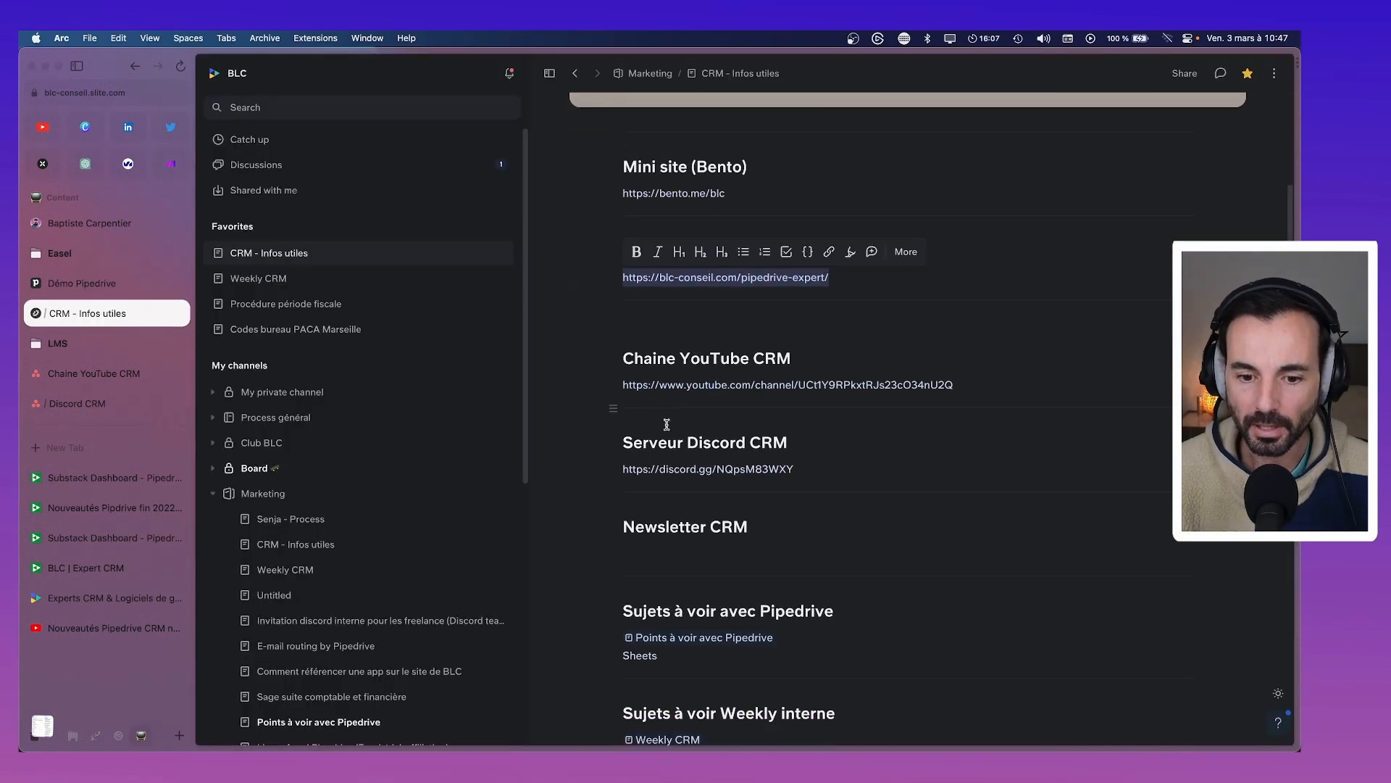
left_click(665, 549)
left_click(50, 477)
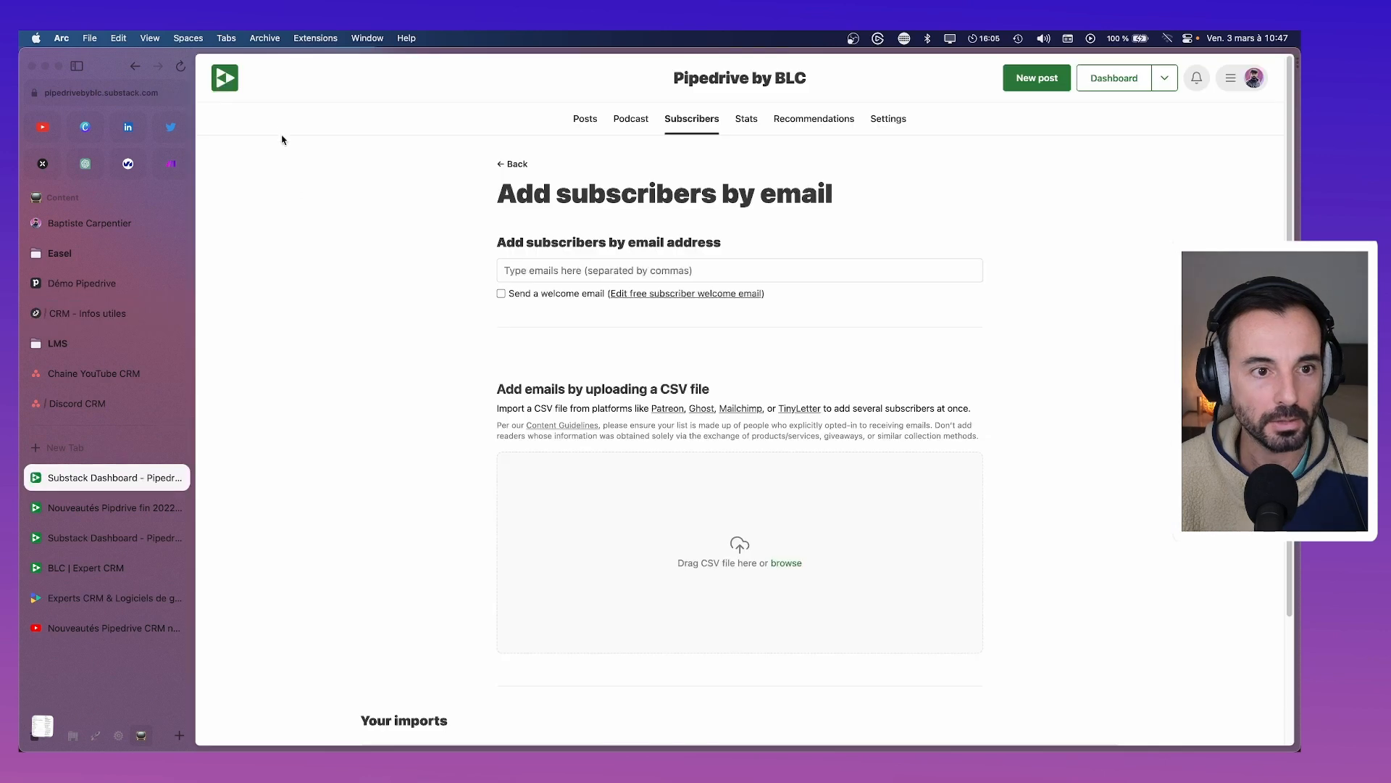
left_click(223, 80)
left_click(158, 91)
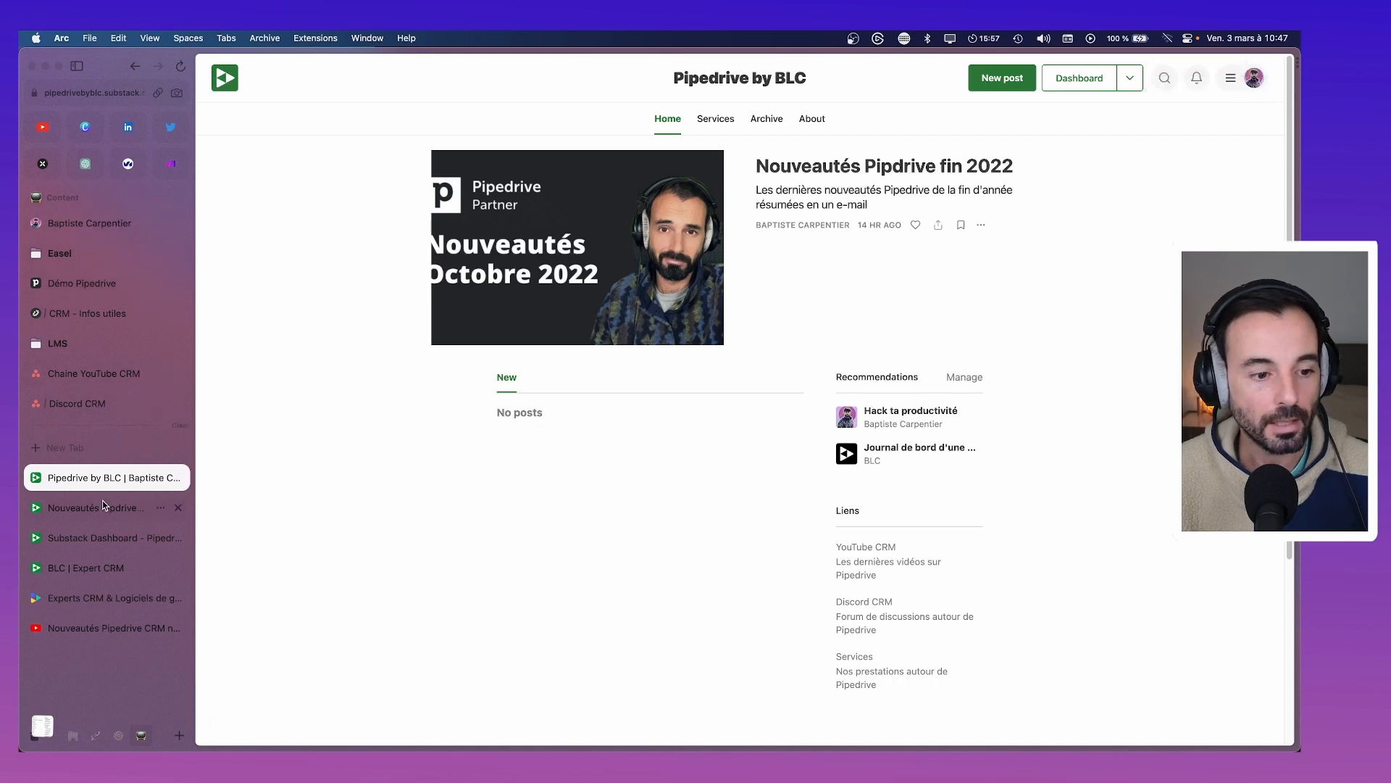
Paste the URL under Newsletter CRM in Slite and delete the auto-generated embed card
left_click(75, 314)
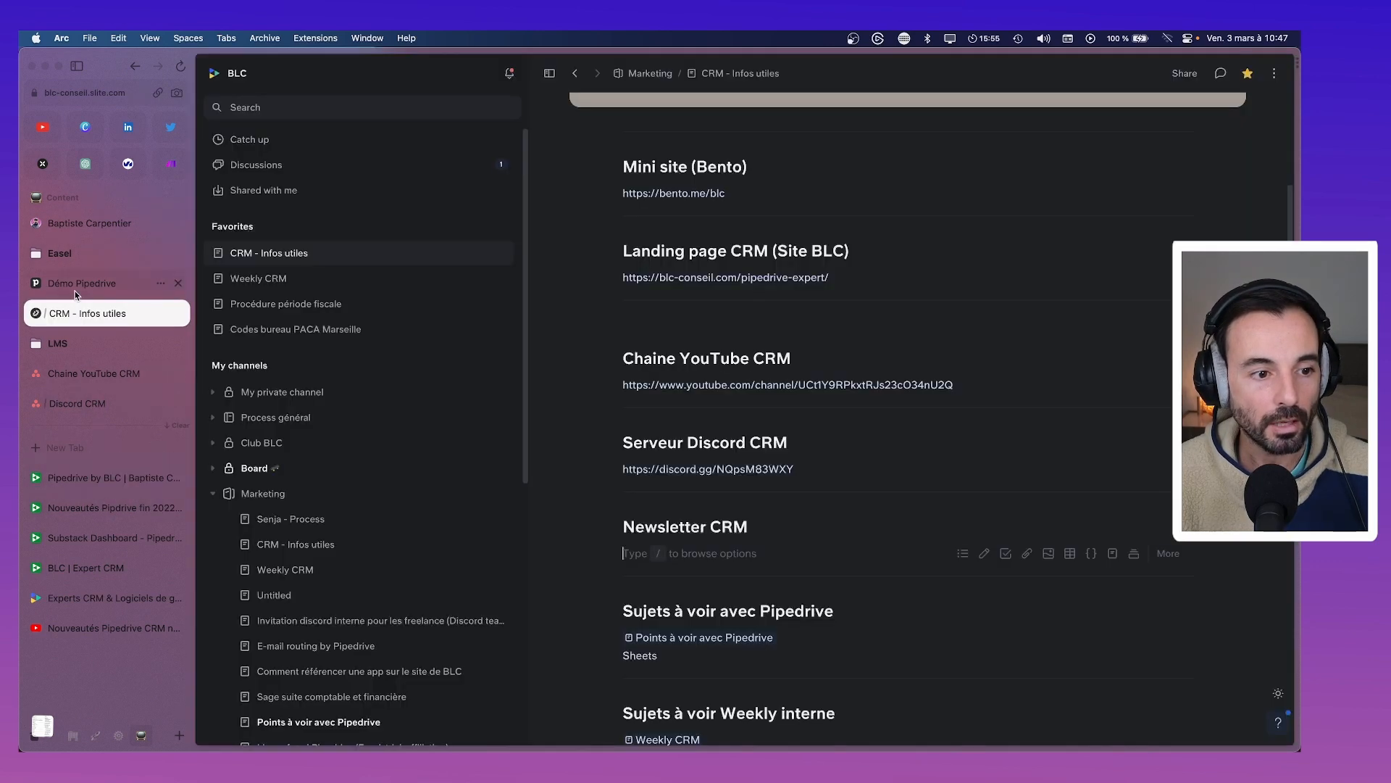
key("super+v")
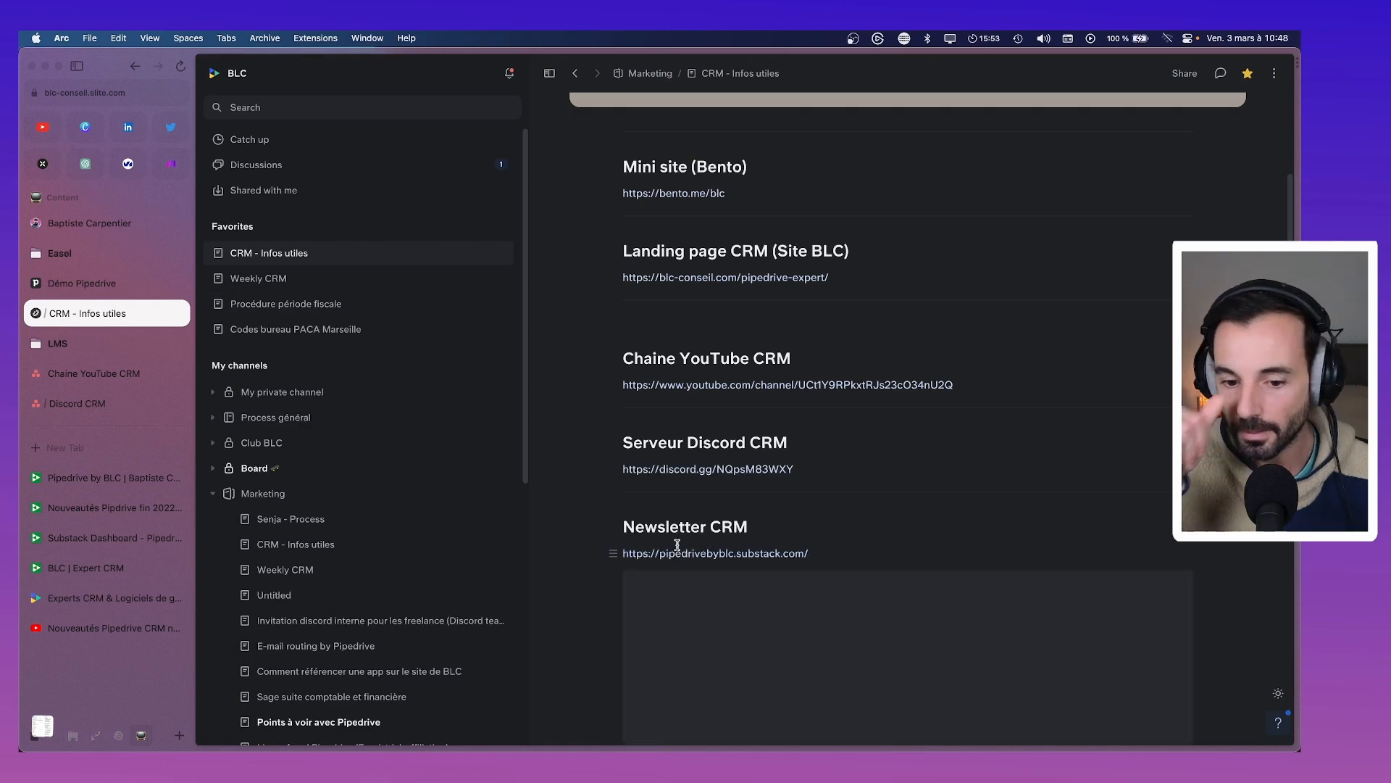
scroll(1037, 548, "down", 5)
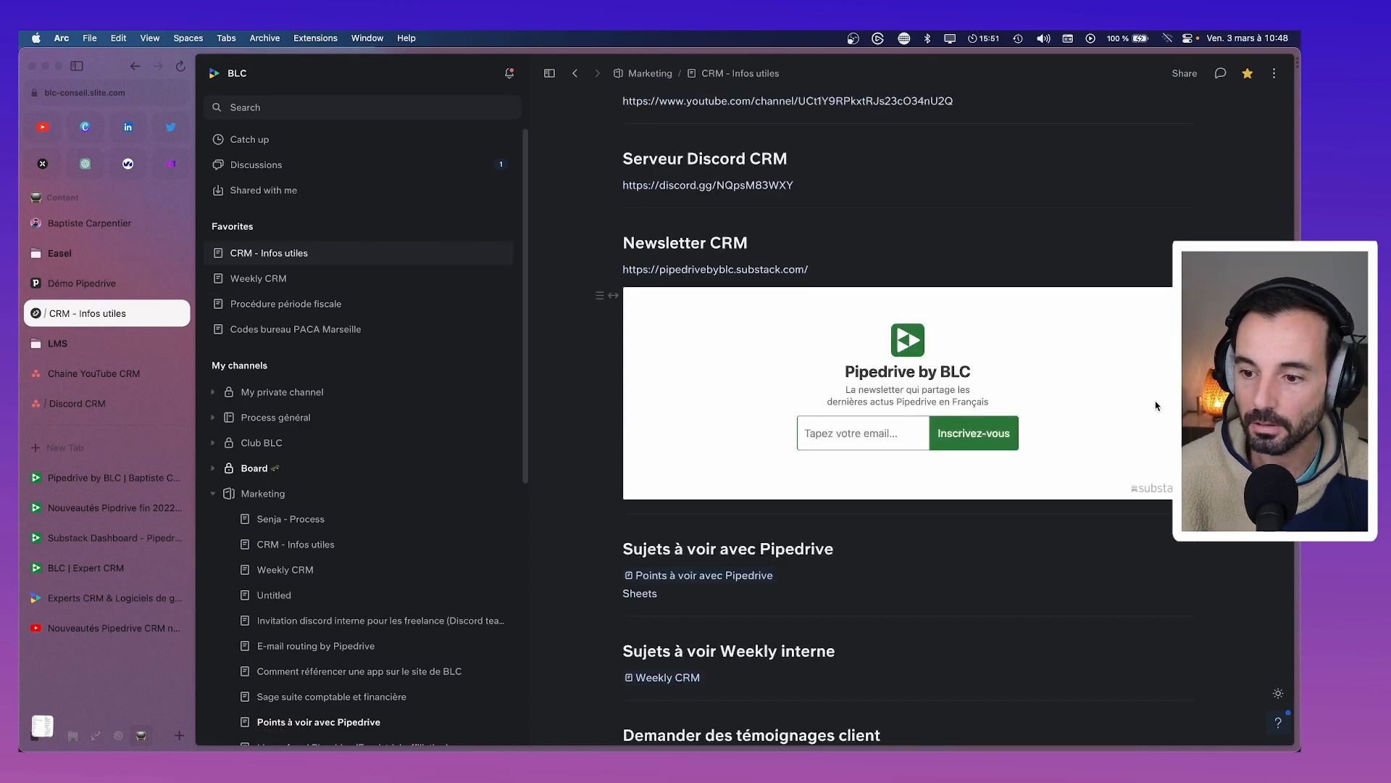
left_click(940, 276)
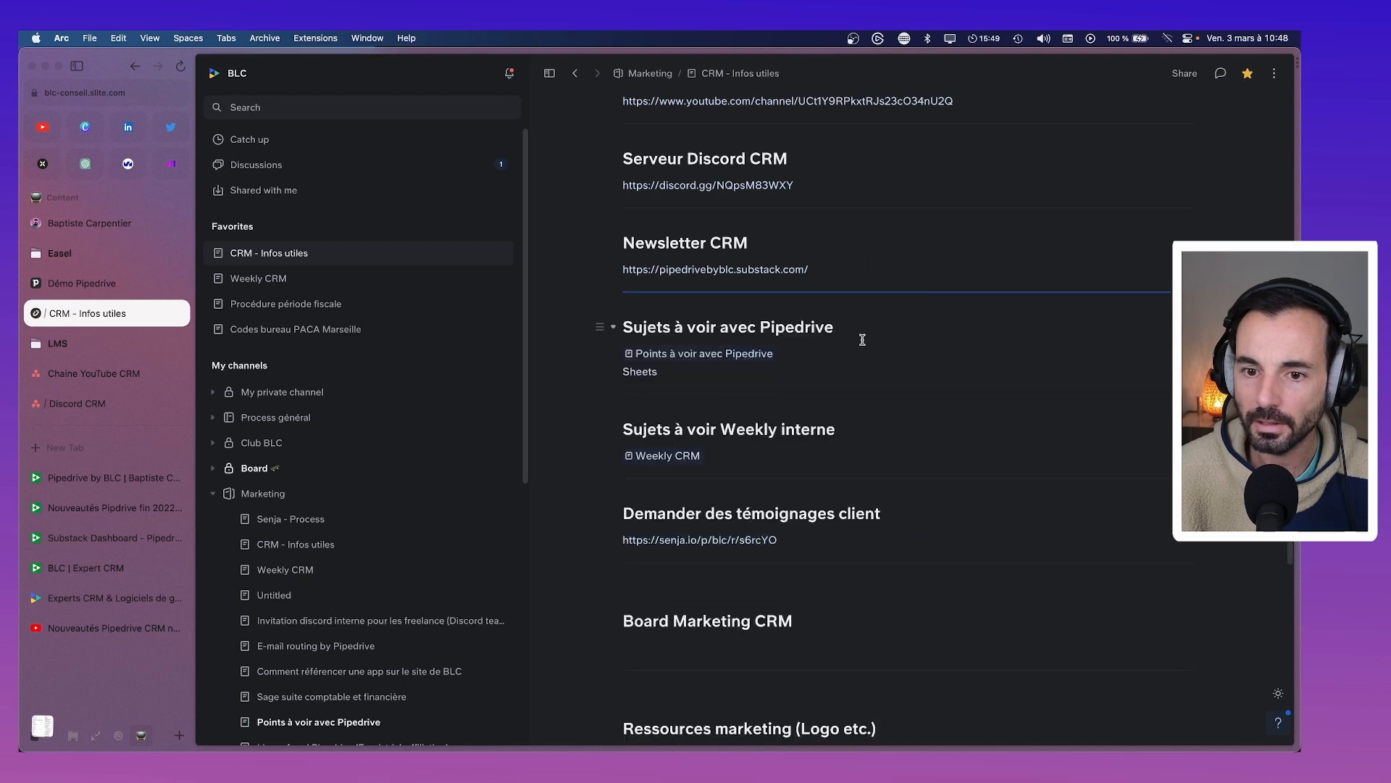
scroll(716, 553, "up", 5)
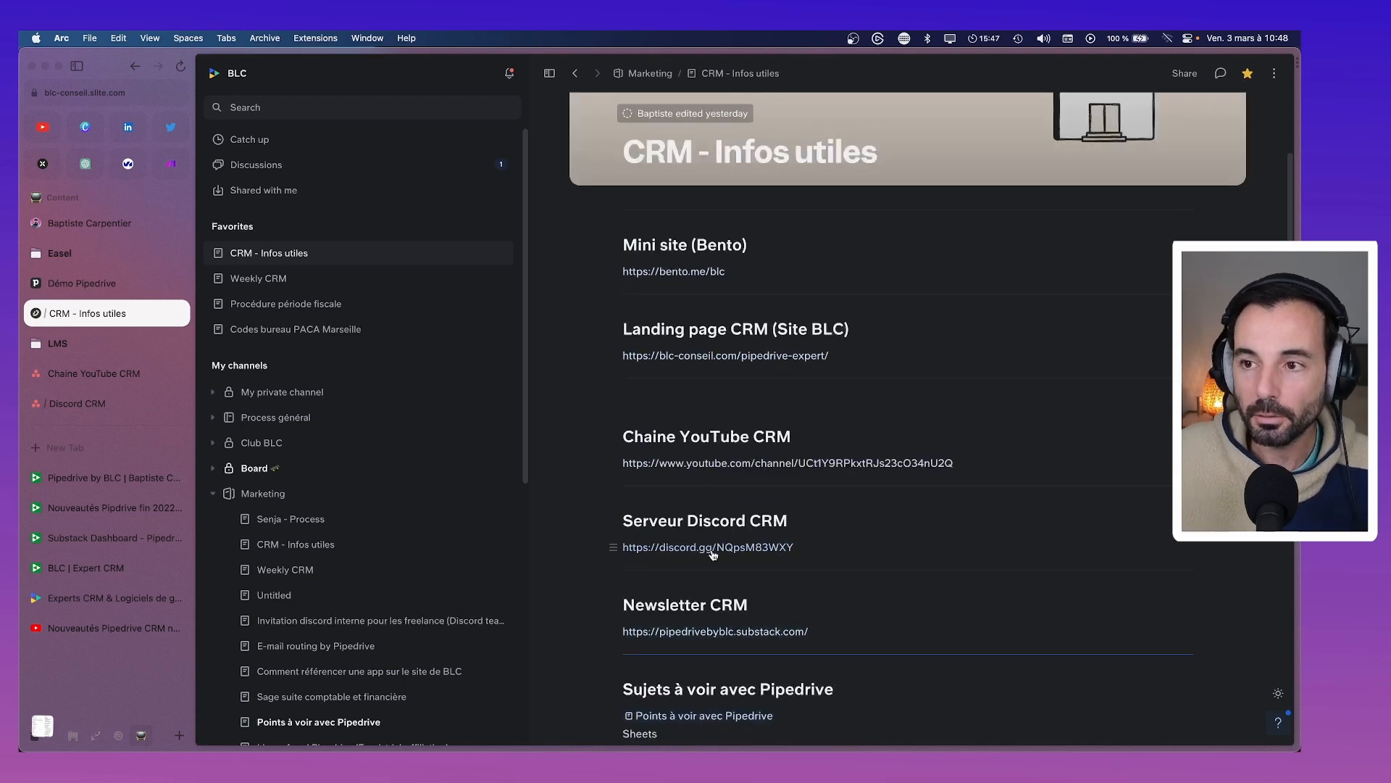